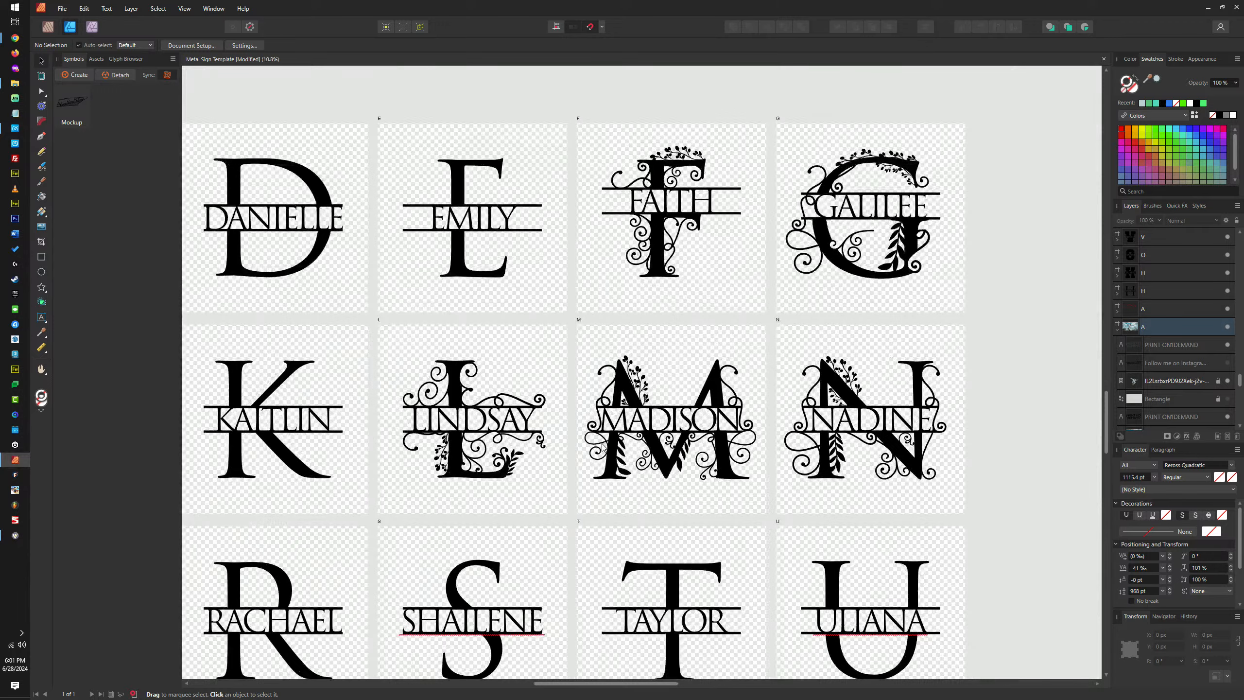
Examine the serif monogram artboards with floral letters and the block-letter monogram set with split name bands
scroll(604, 396, up, 3)
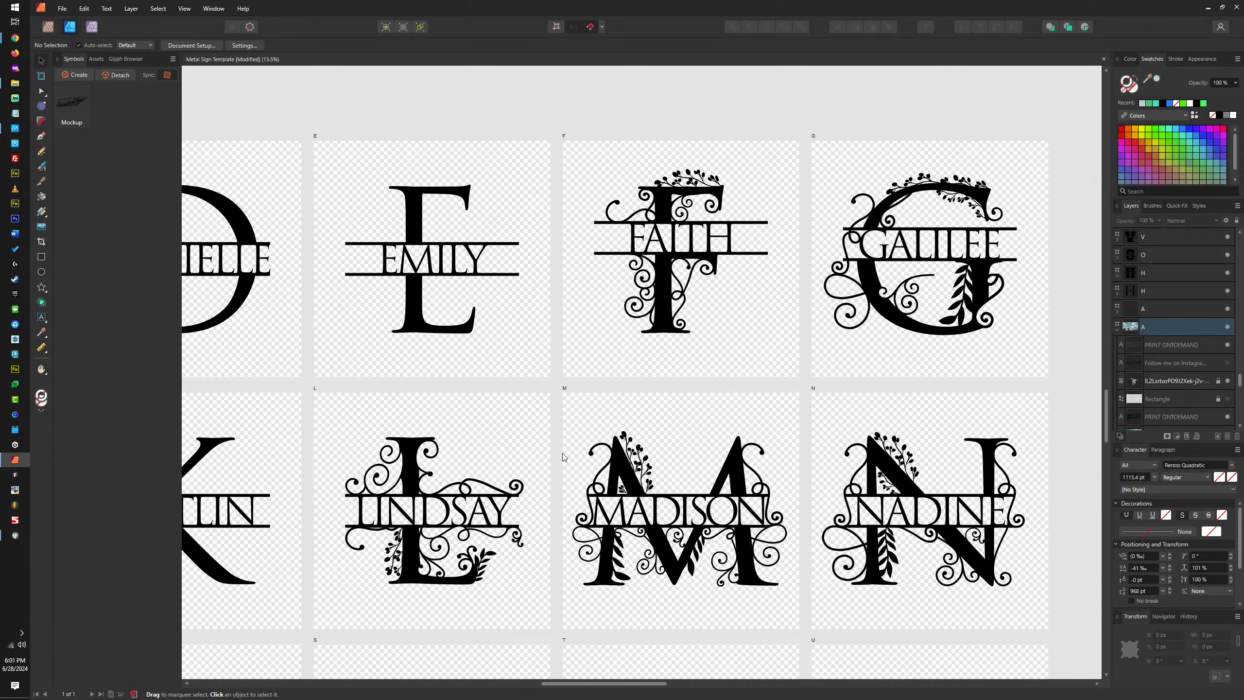
scroll(562, 452, down, 6)
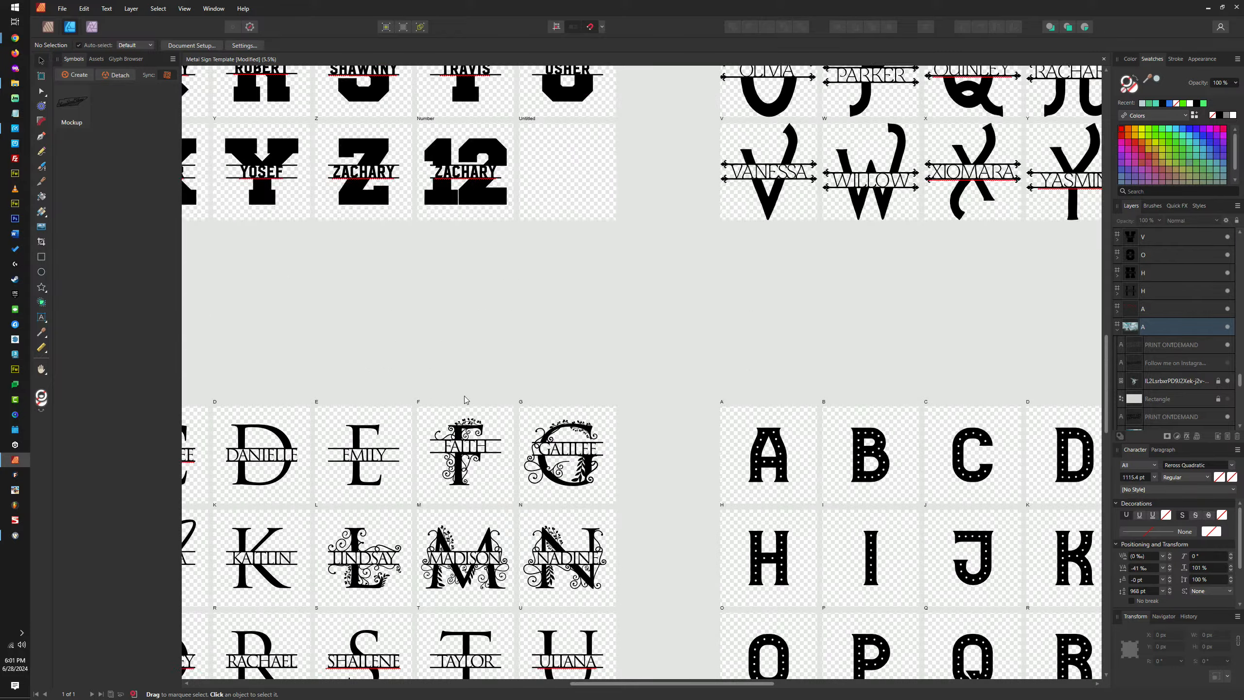
scroll(671, 456, up, 1)
scroll(671, 456, down, 1)
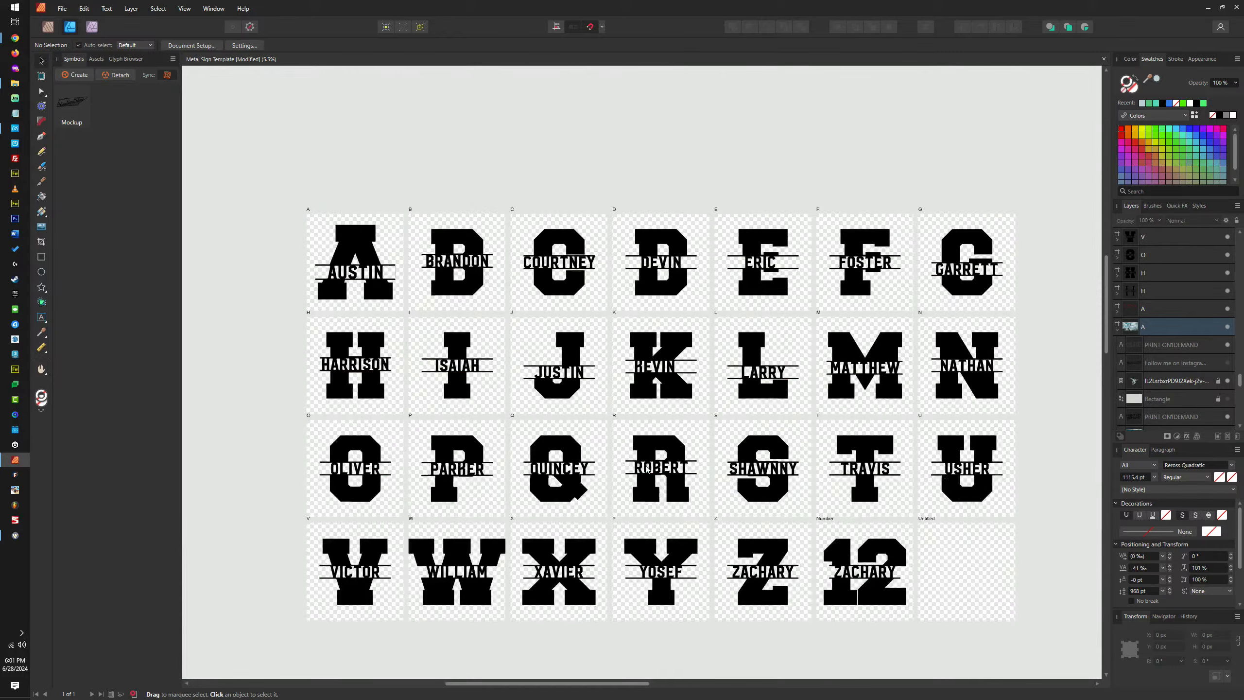
scroll(727, 348, up, 5)
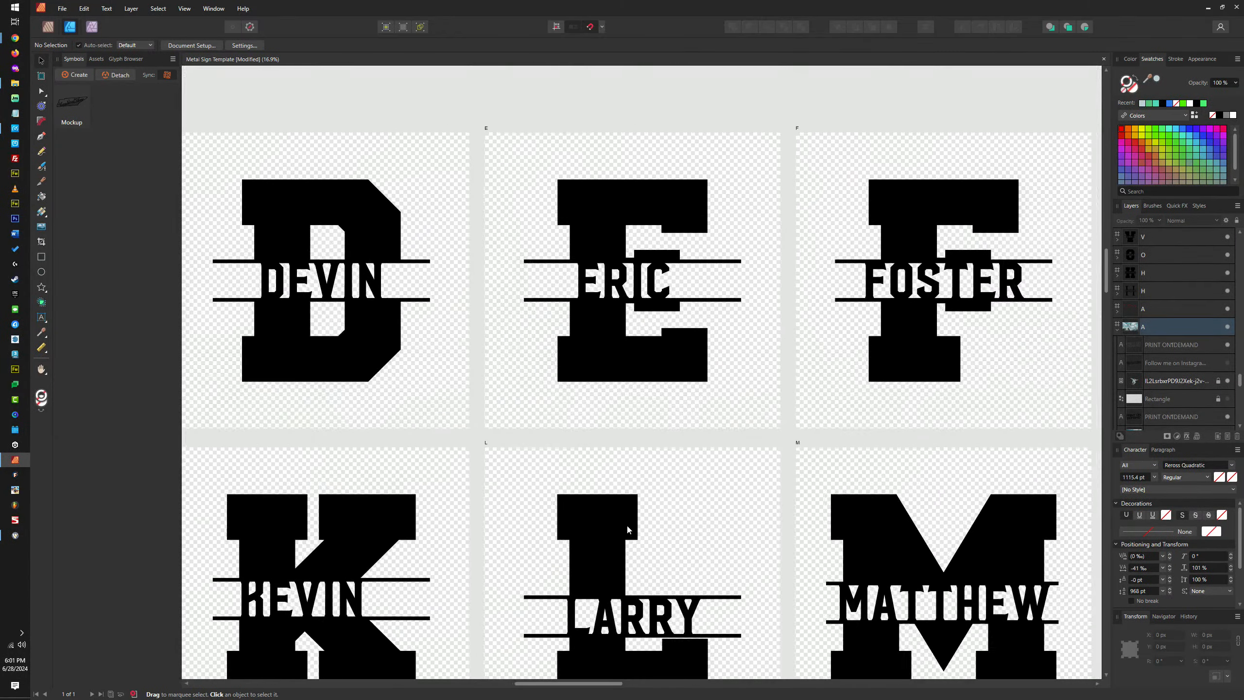
drag(559, 539, 515, 539)
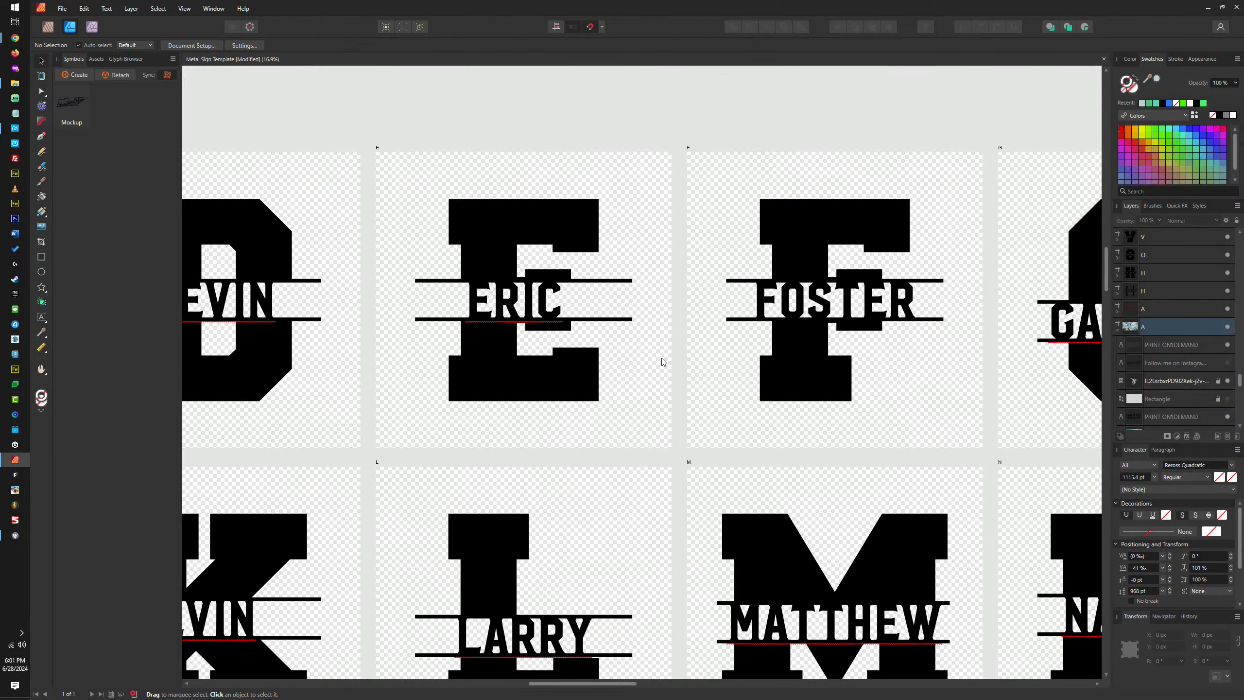
scroll(646, 358, down, 2)
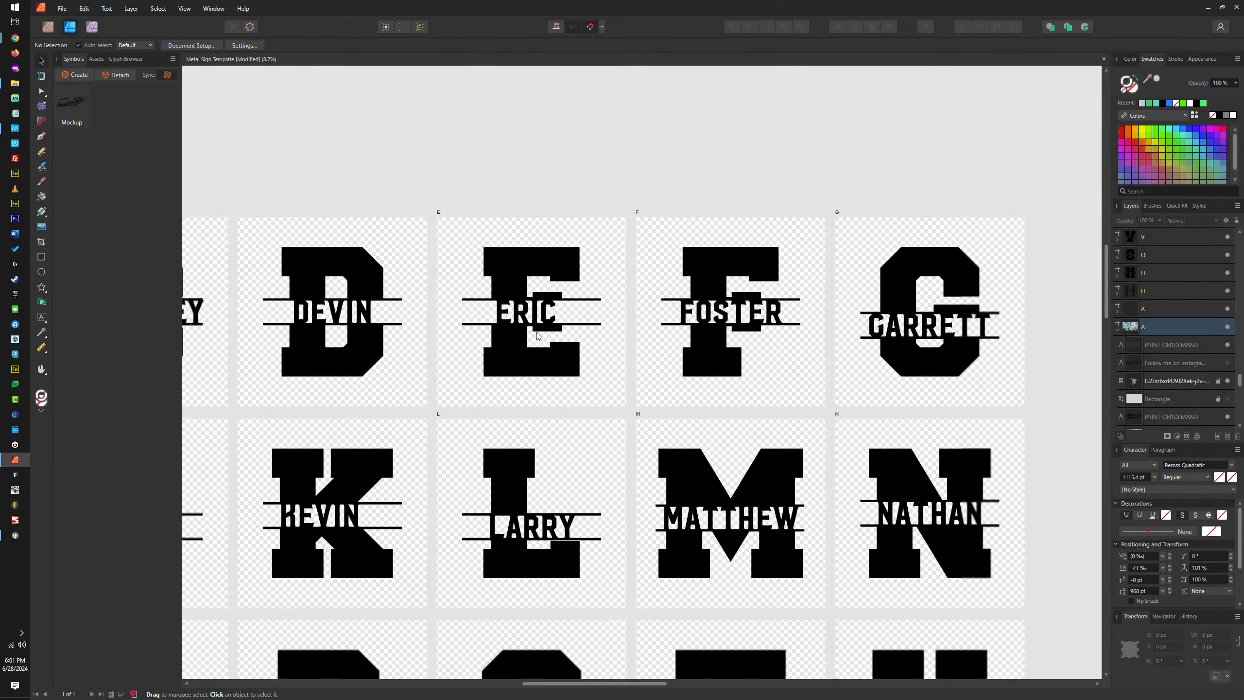
Examine the script monogram set with arrow-ended name bands and the marquee-style letter A with its round holes
scroll(646, 357, right, 6)
scroll(921, 374, up, 2)
drag(863, 364, 479, 141)
scroll(651, 353, down, 3)
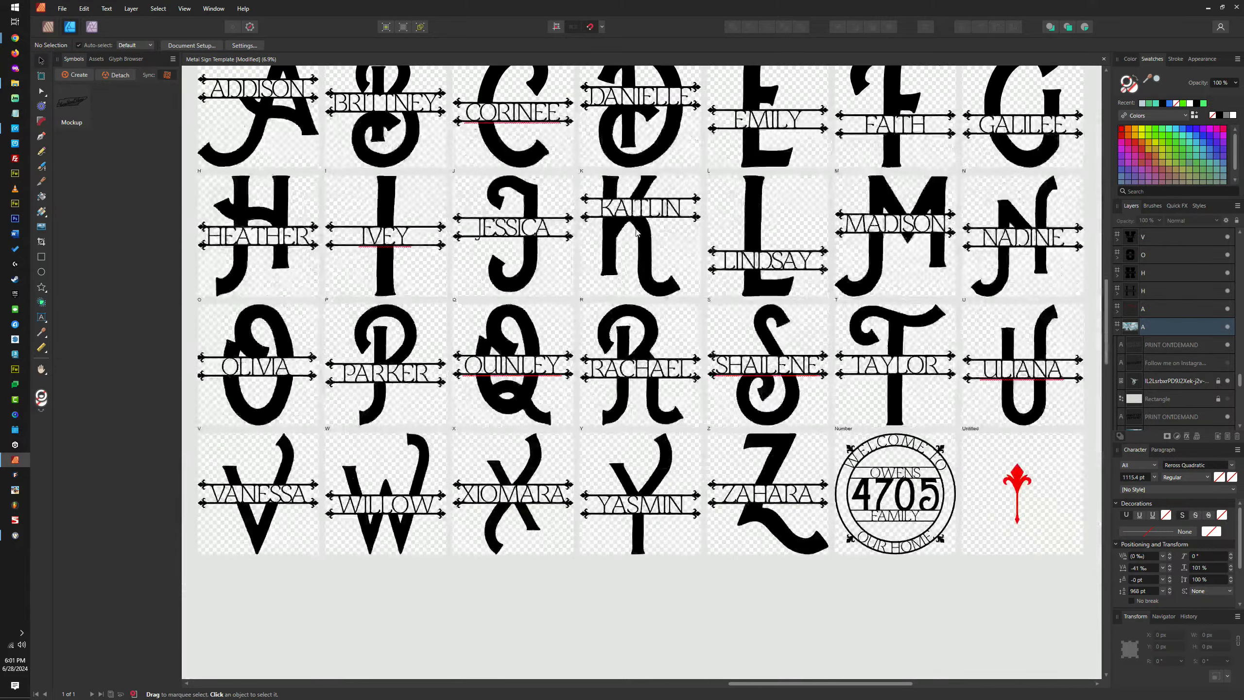
drag(854, 296, 784, 318)
scroll(784, 321, down, 3)
drag(707, 551, 765, 303)
scroll(793, 345, up, 3)
scroll(435, 226, up, 4)
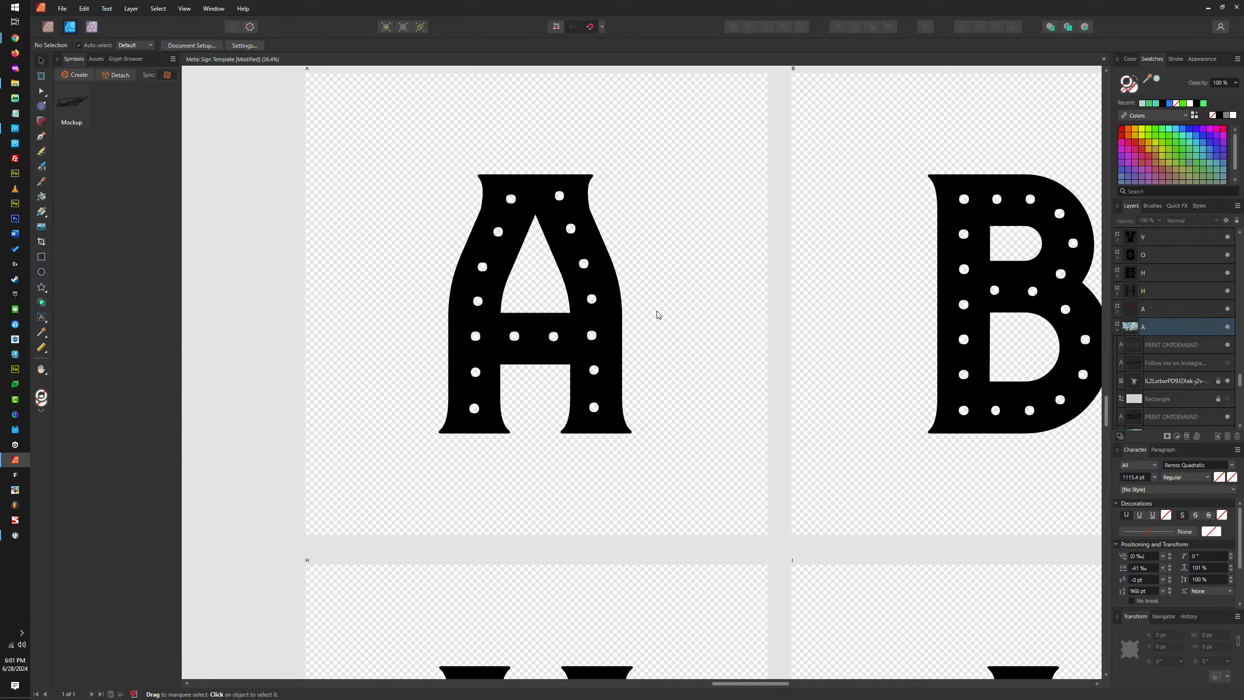
Select the name text between the two bars on the floral serif F artboard
scroll(756, 317, down, 6)
drag(633, 286, 977, 228)
scroll(768, 282, up, 5)
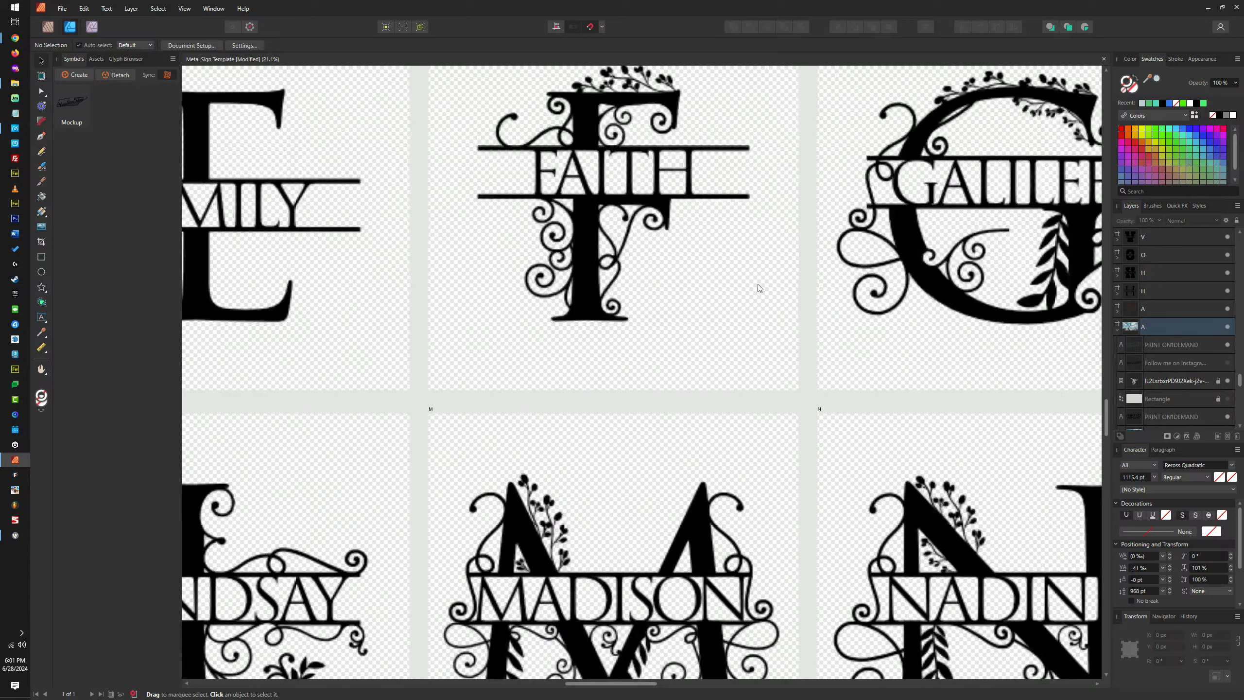
drag(711, 272, 800, 400)
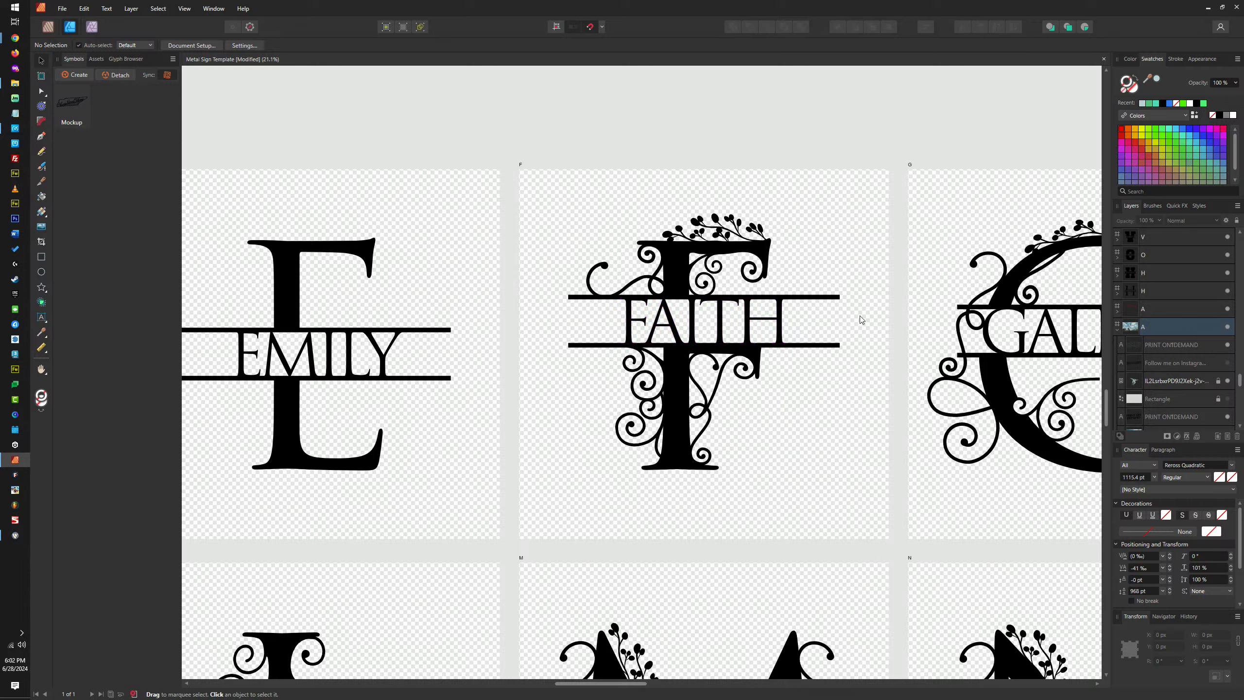
click(730, 334)
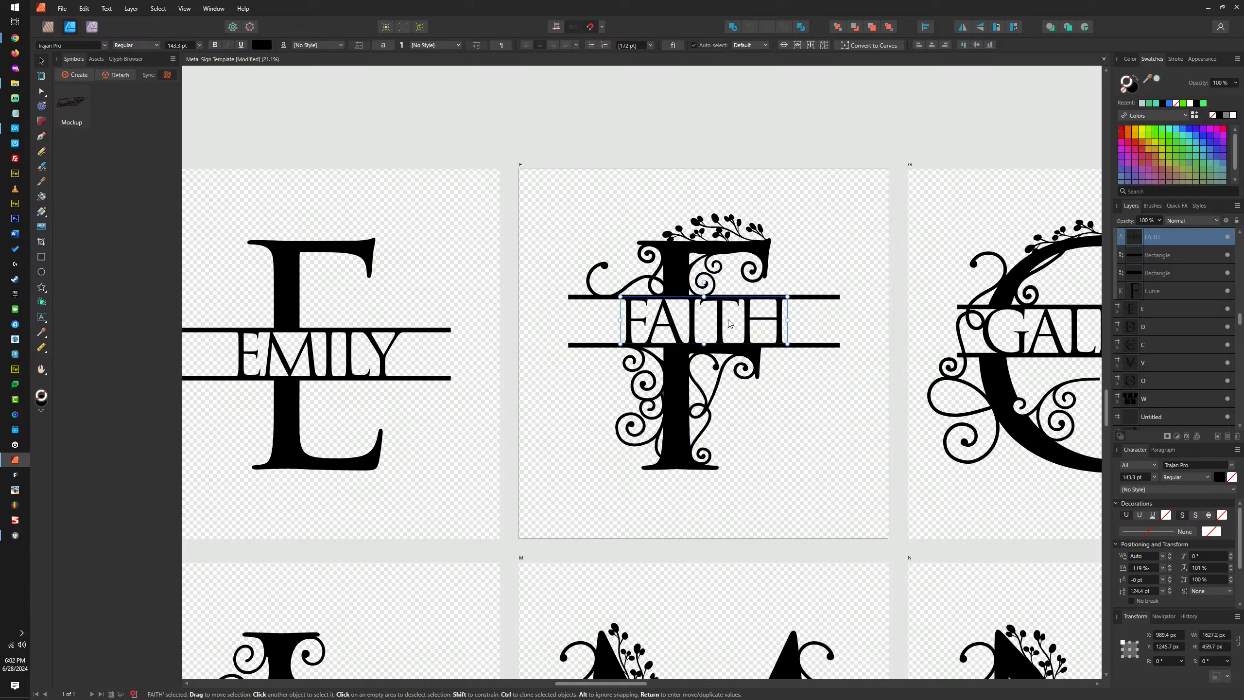
Survey the overall artboard layout, including the mockup backgrounds and the full serif monogram alphabet
scroll(728, 329, down, 5)
drag(727, 323, 719, 530)
scroll(694, 386, down, 3)
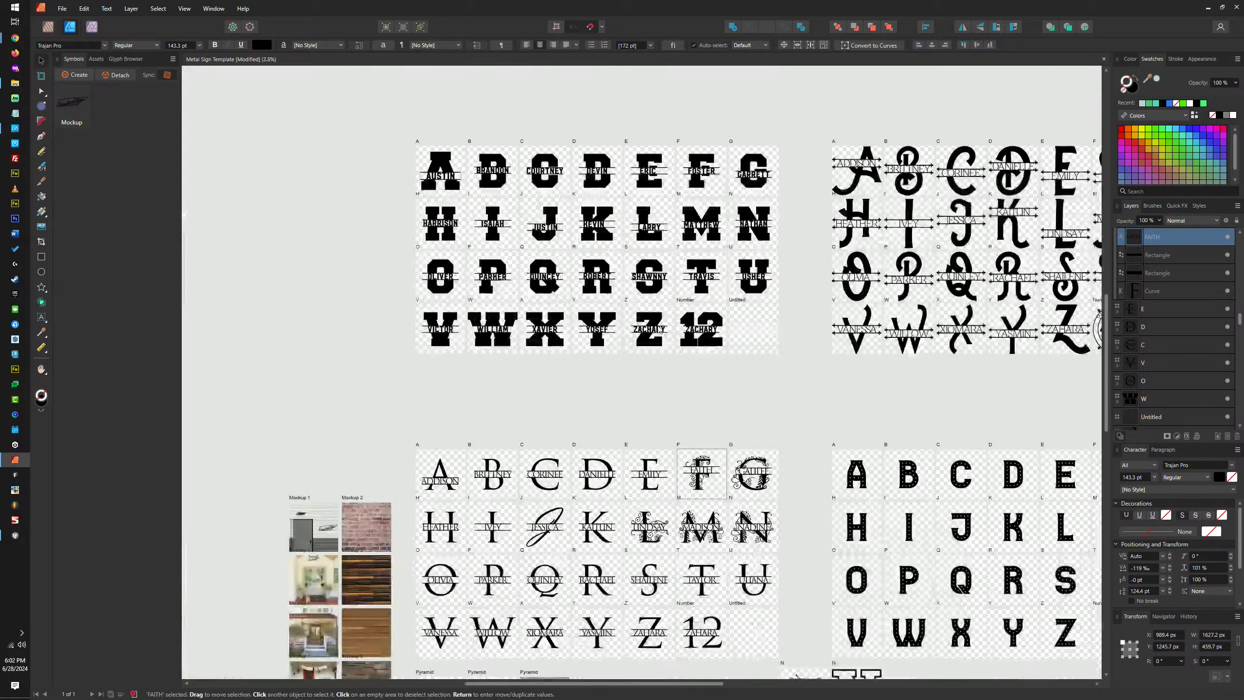
drag(660, 328, 676, 232)
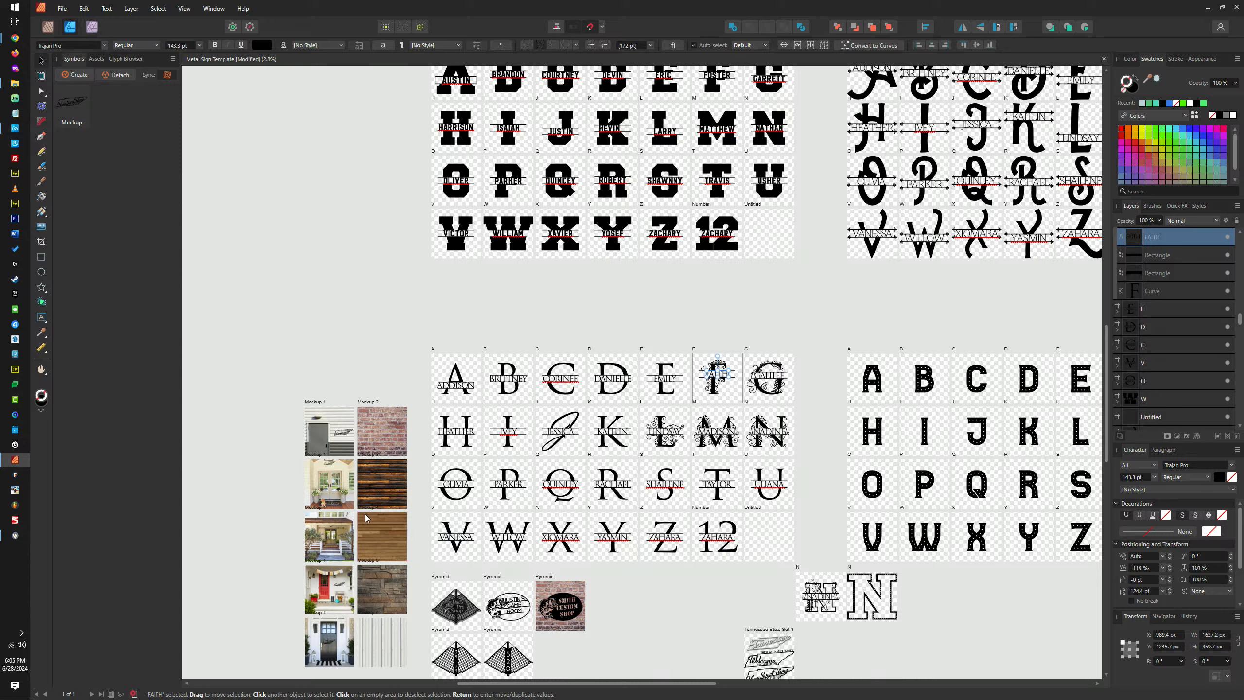
scroll(238, 504, up, 2)
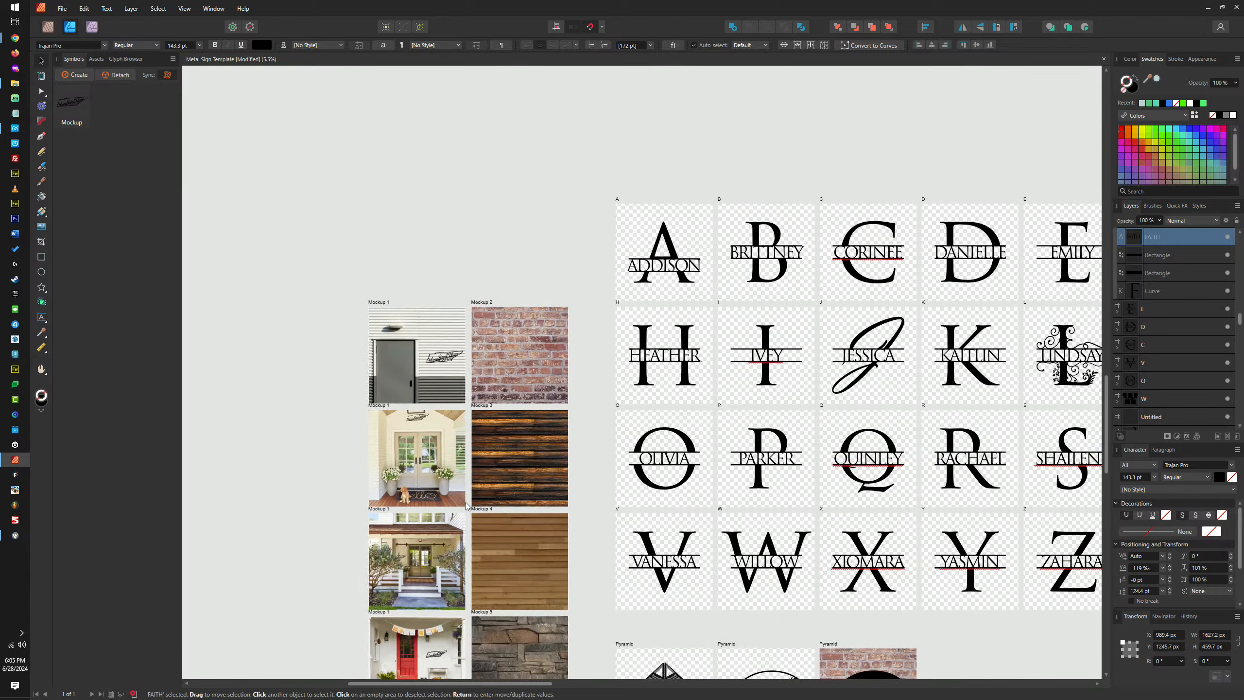
drag(716, 475, 433, 435)
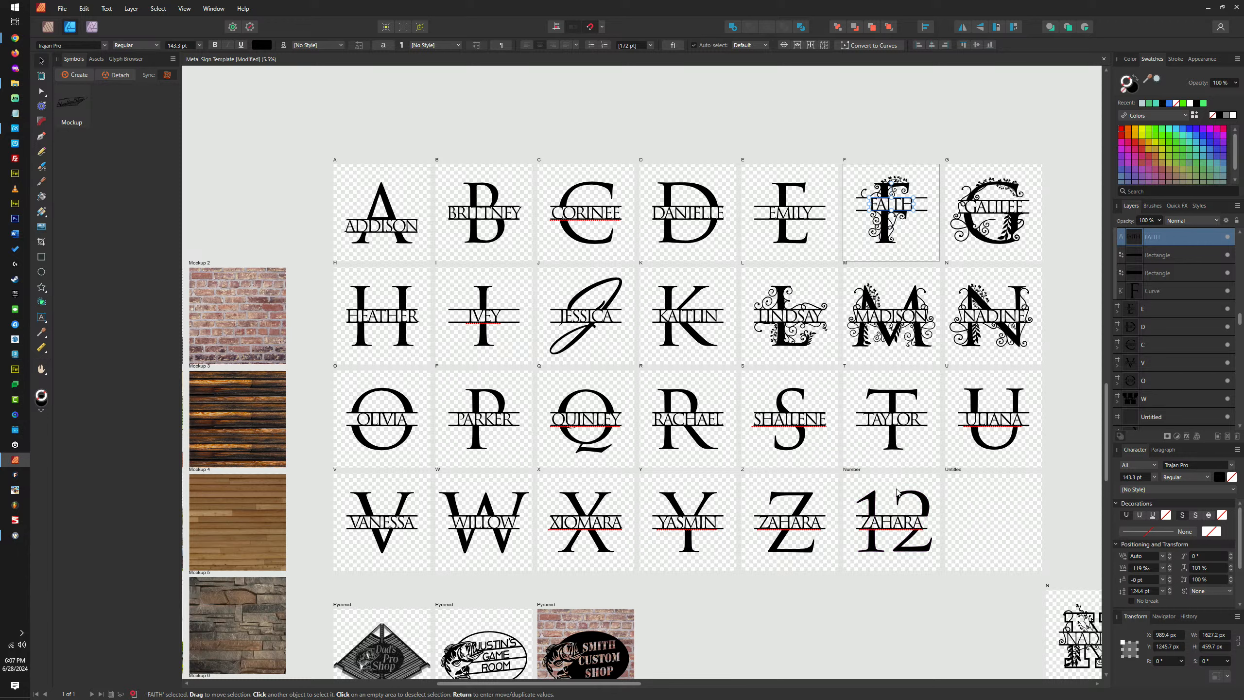
scroll(858, 494, down, 4)
scroll(862, 471, up, 5)
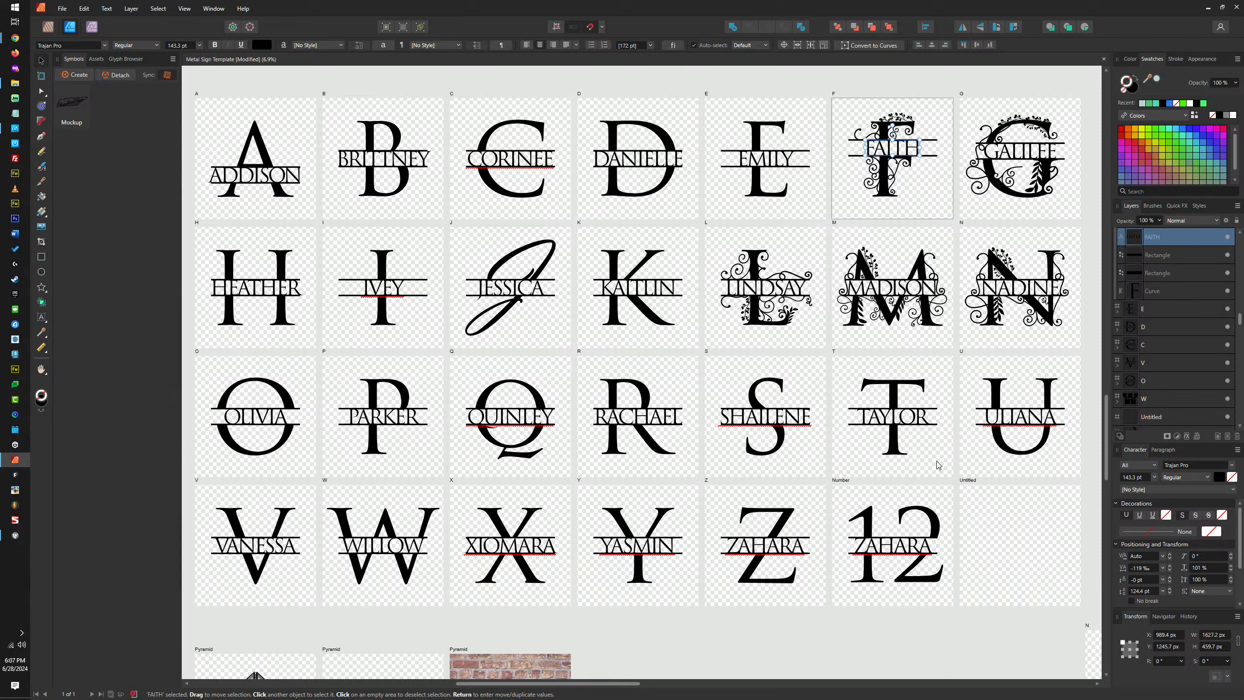
Review the complete marquee, script and block-letter alphabets one set after another
scroll(930, 404, down, 4)
scroll(955, 361, right, 5)
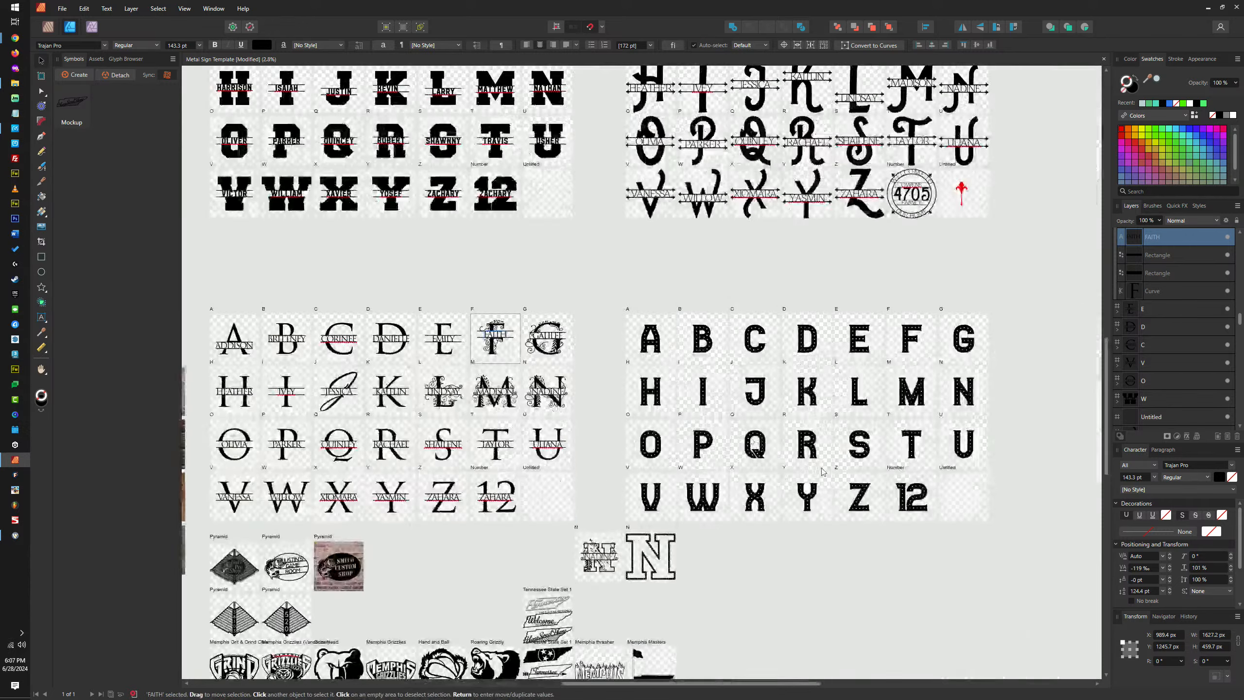
scroll(627, 365, up, 4)
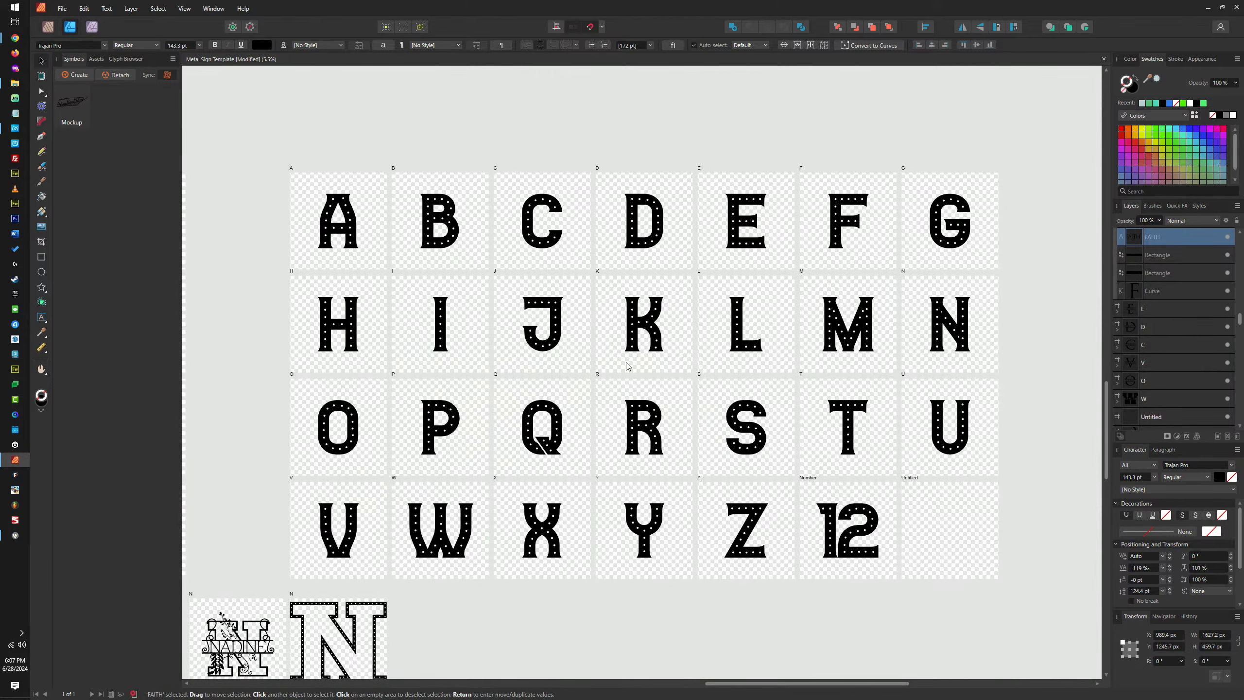
scroll(627, 366, up, 6)
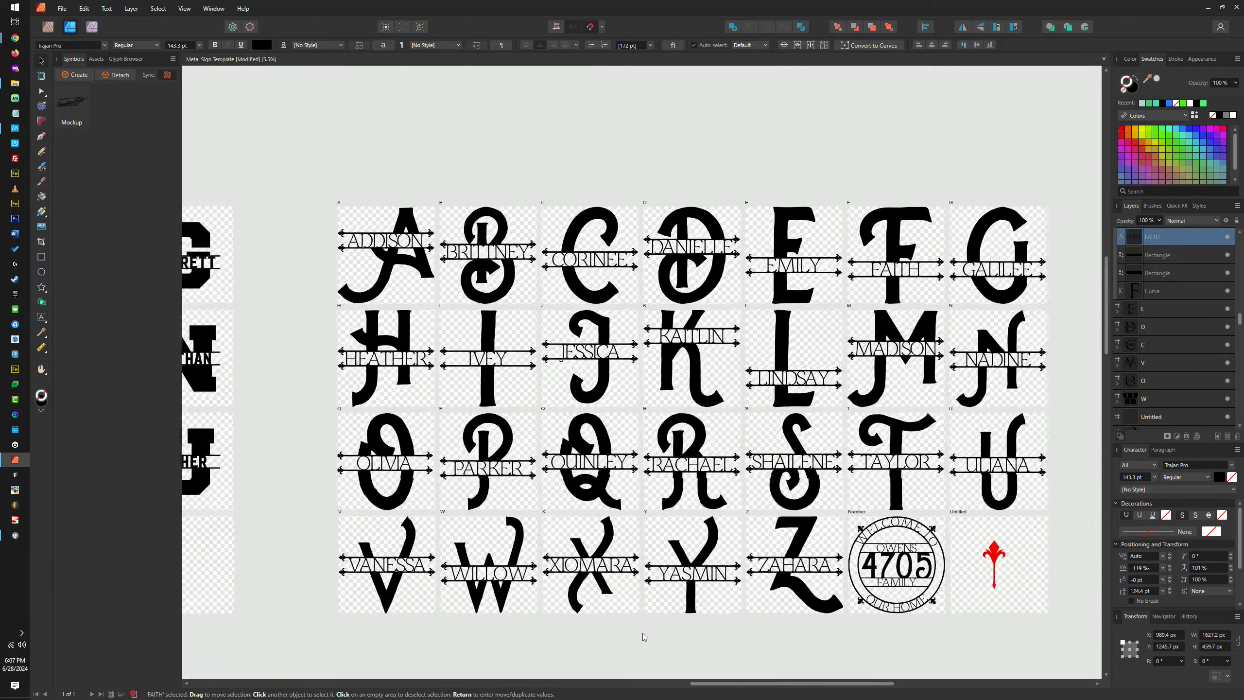
scroll(608, 561, right, 1)
scroll(608, 562, up, 1)
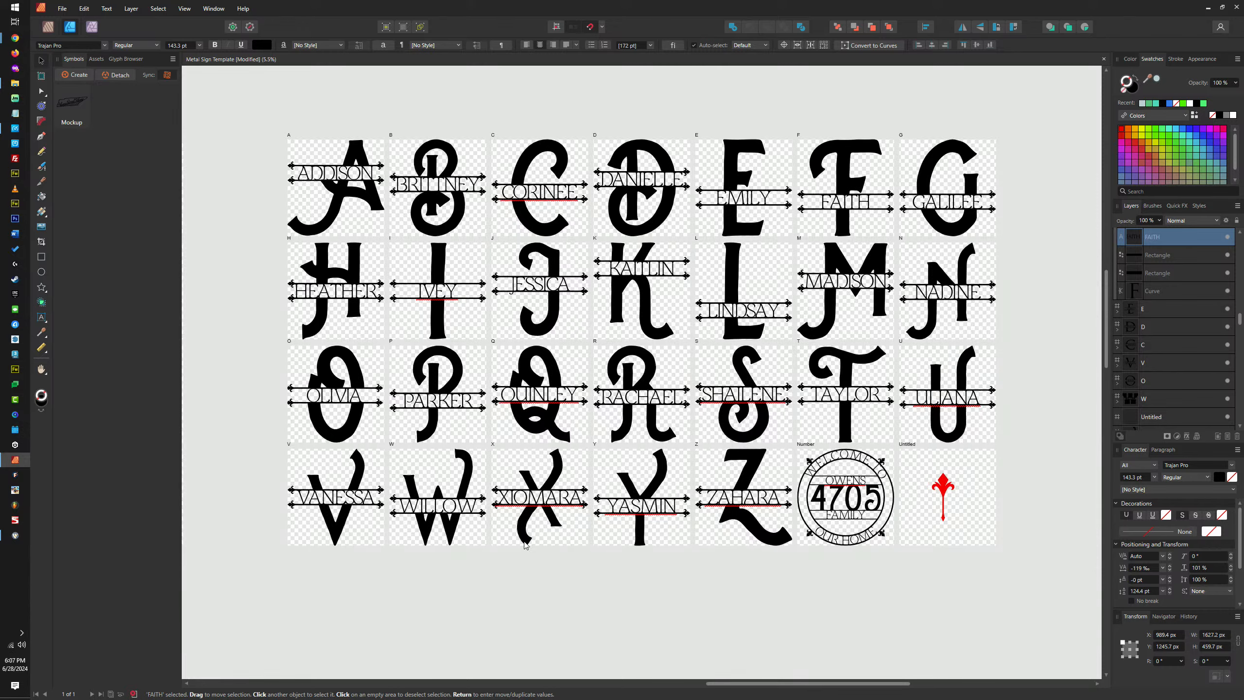
drag(411, 498, 753, 532)
scroll(754, 531, left, 10)
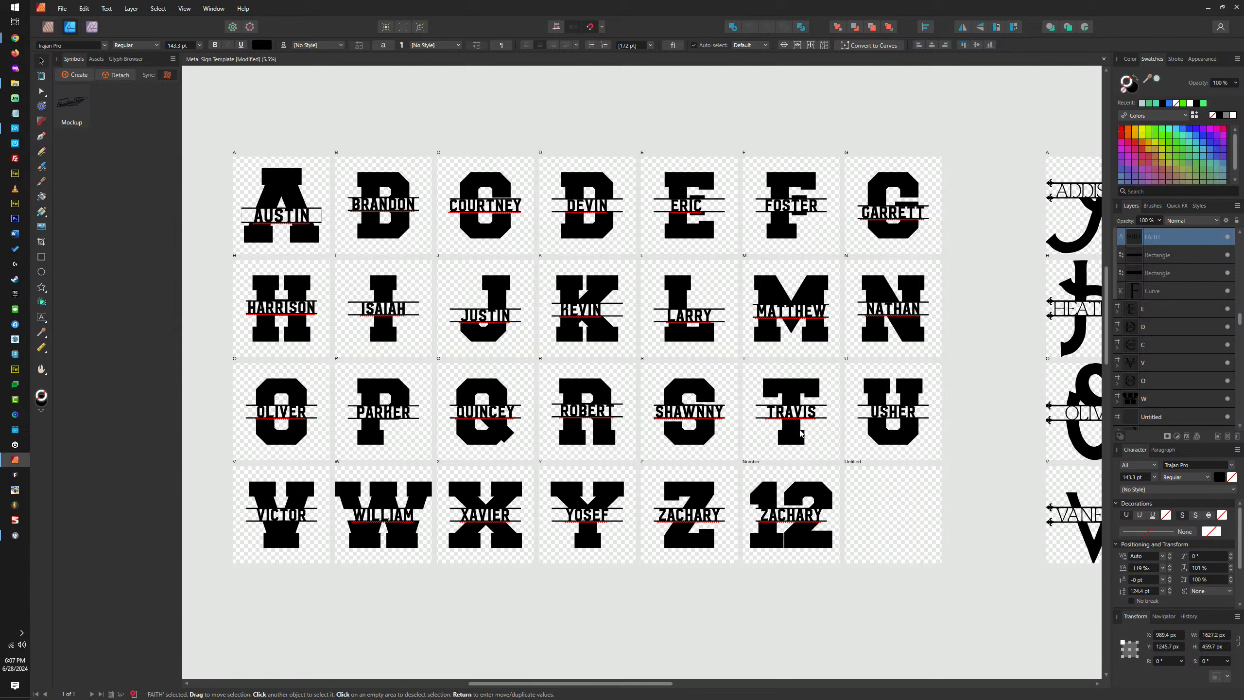
scroll(690, 432, up, 1)
drag(691, 432, 775, 466)
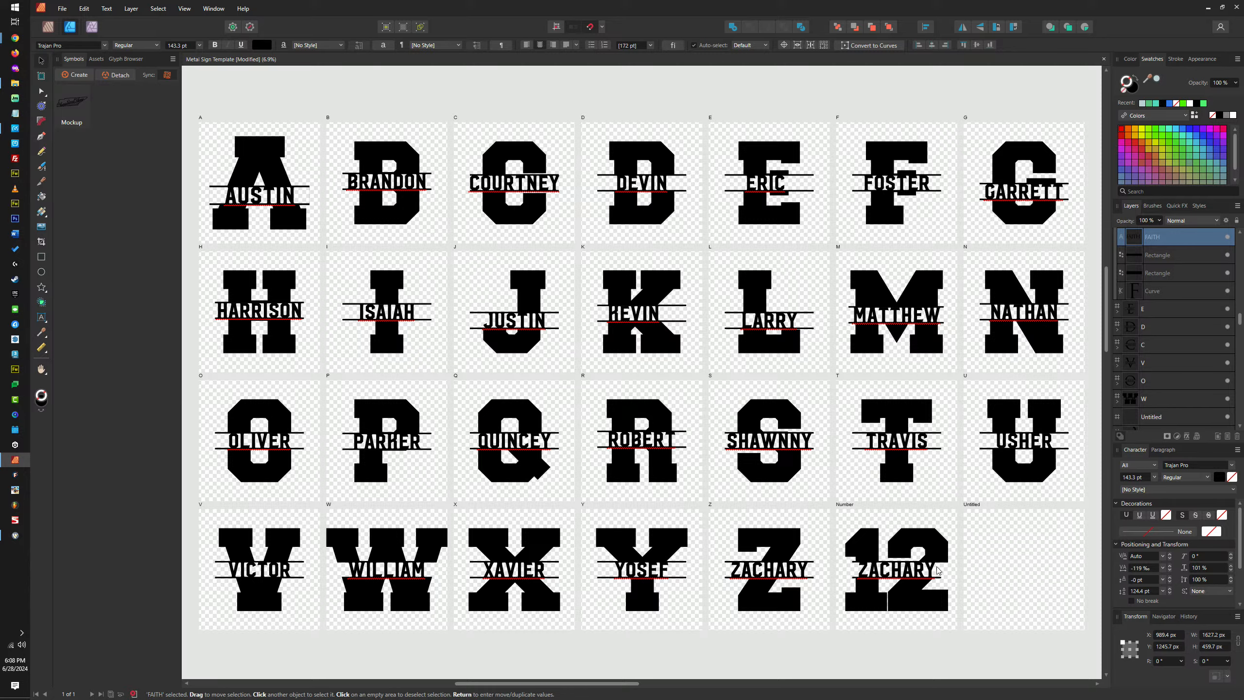
Inspect the floral serif monograms, closely examining how the flourishes on the N artboard connect to the letter and name band
scroll(938, 570, down, 15)
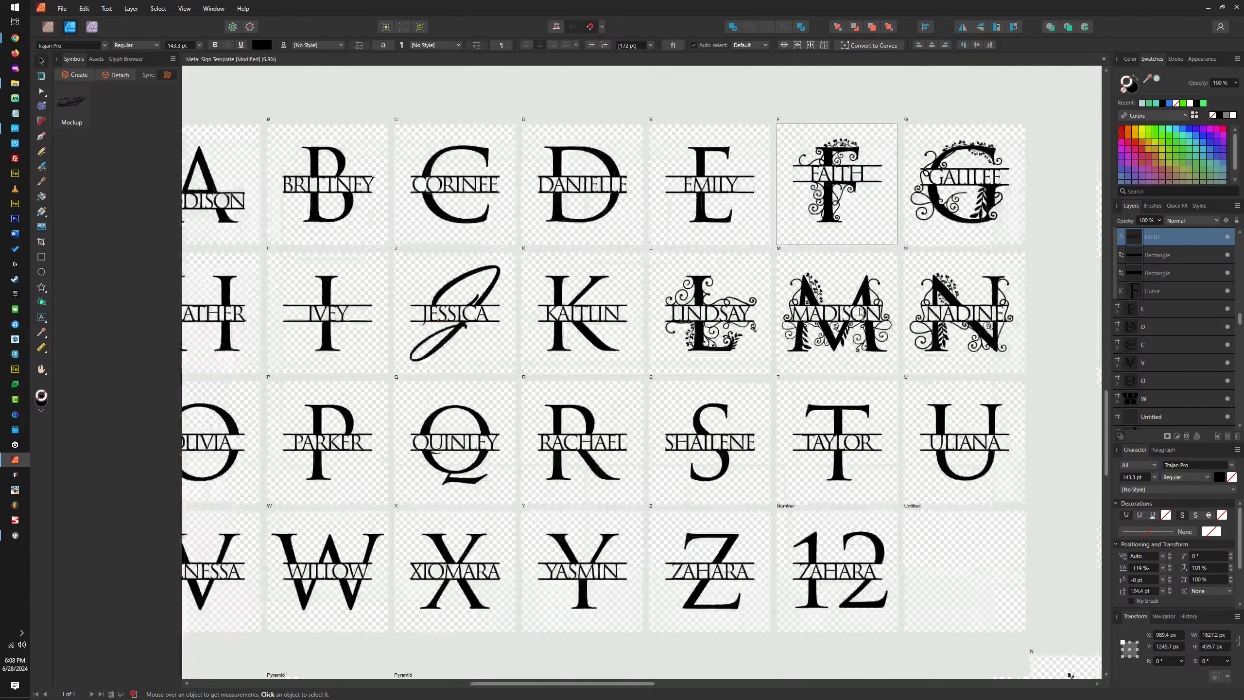
scroll(860, 311, up, 3)
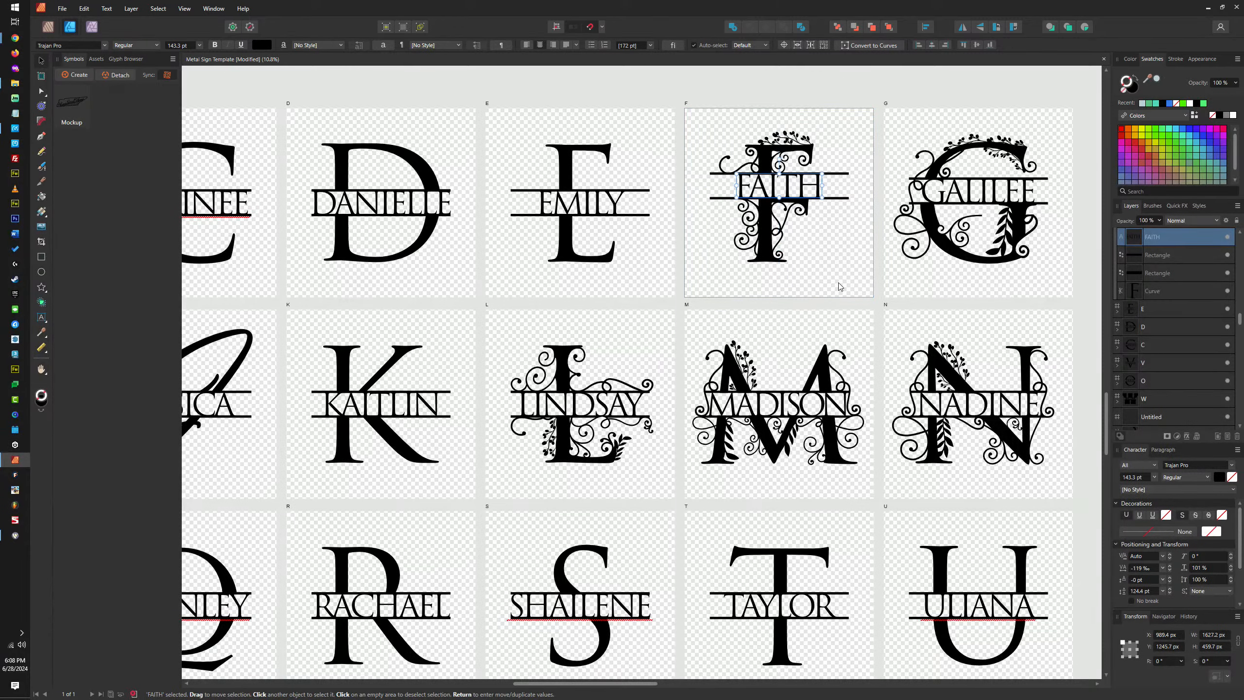
drag(839, 287, 775, 335)
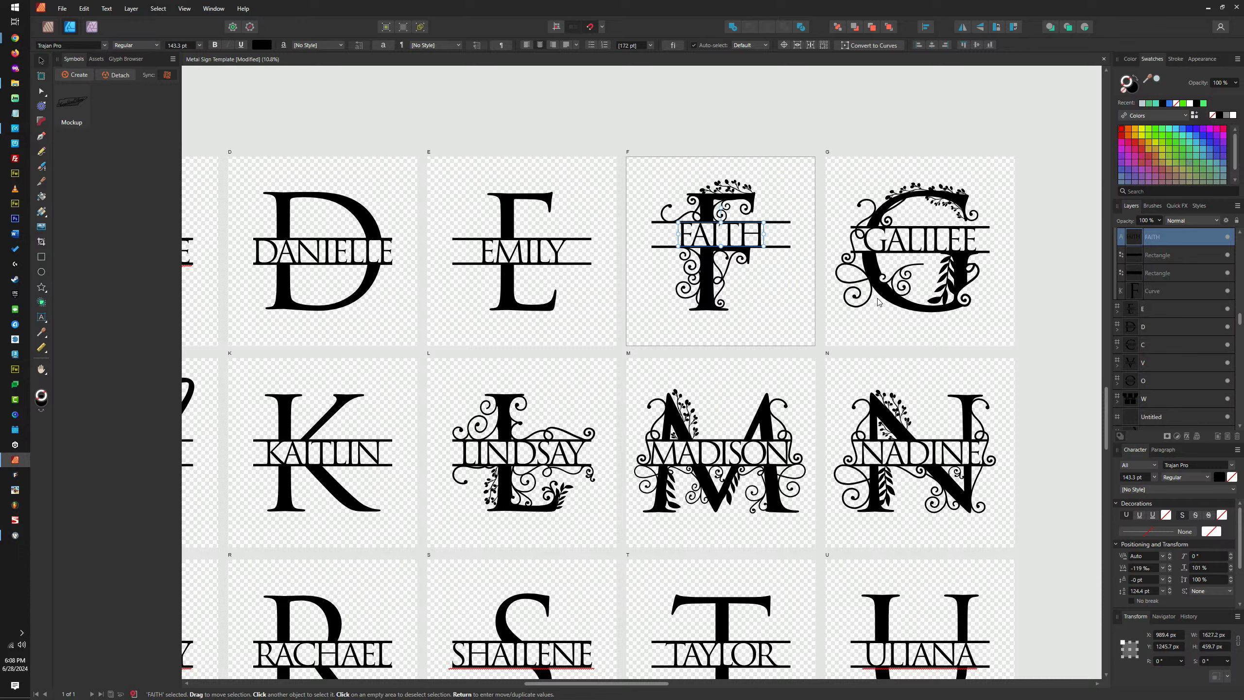
scroll(940, 398, up, 3)
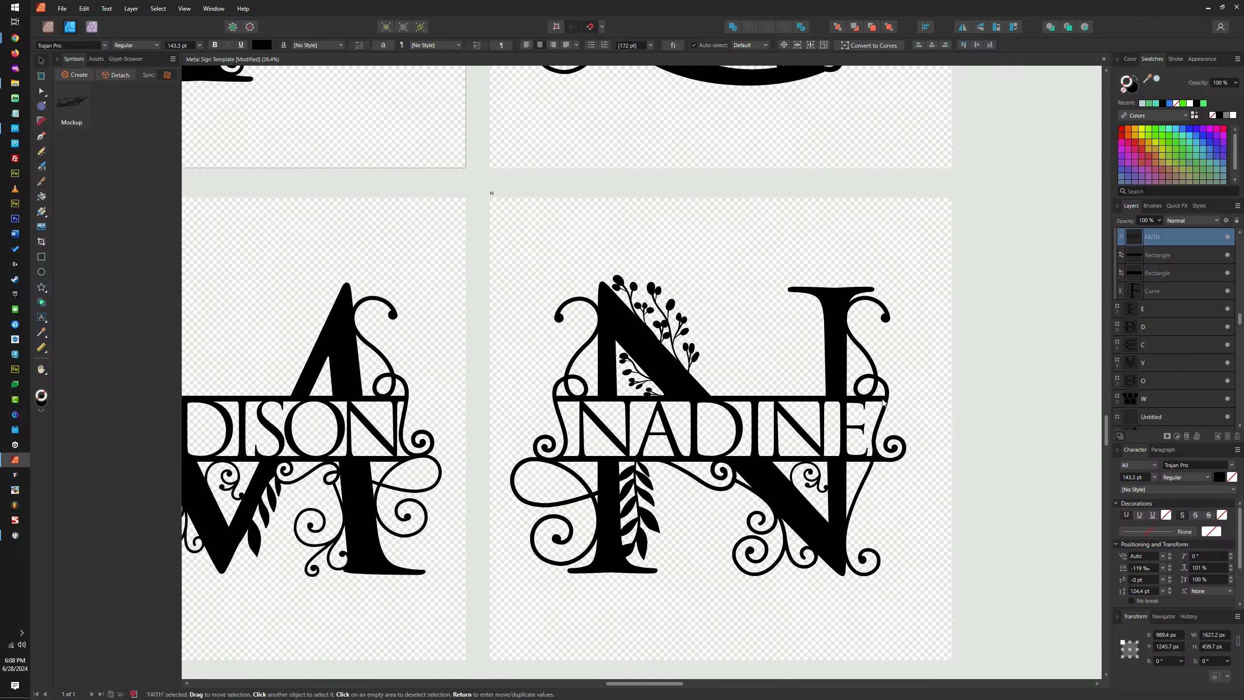
scroll(881, 402, up, 3)
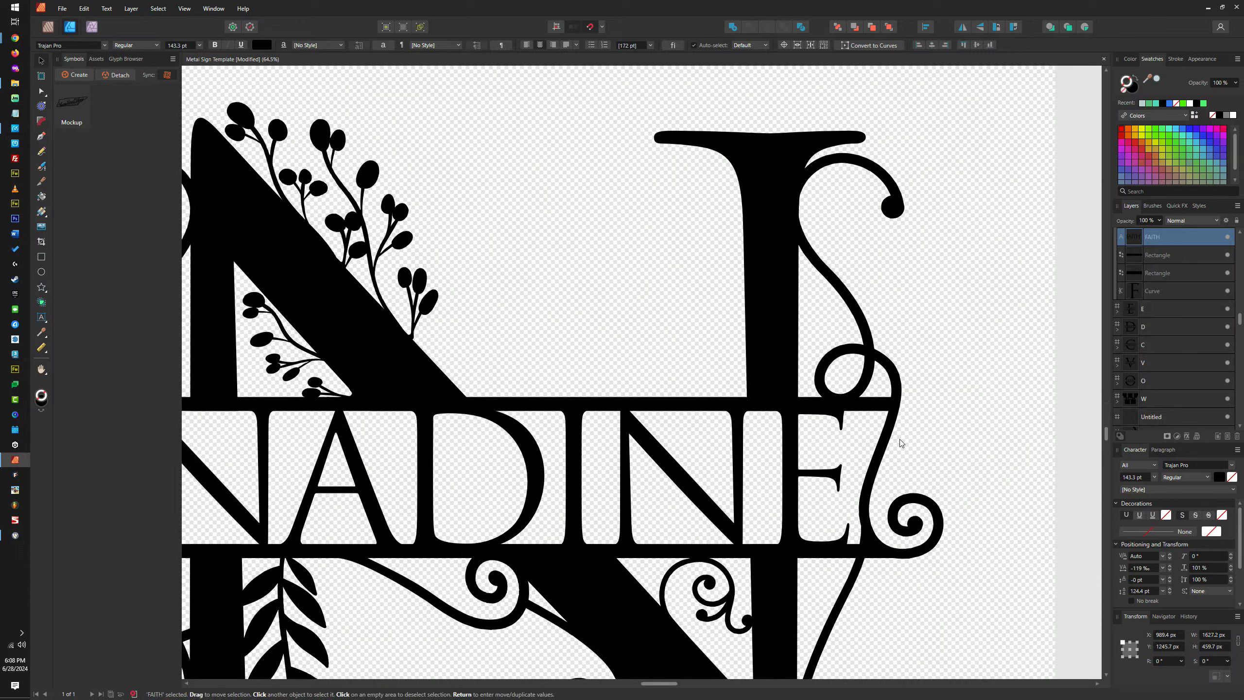
scroll(852, 367, left, 5)
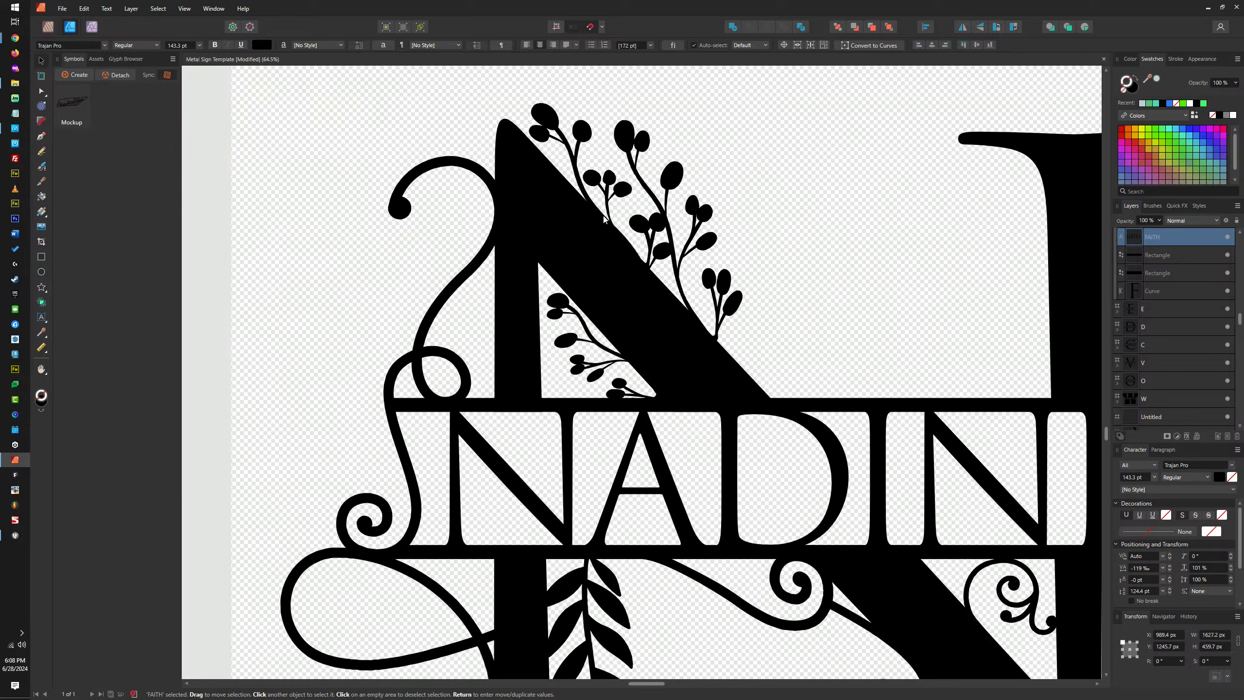
scroll(605, 222, down, 3)
scroll(609, 229, up, 3)
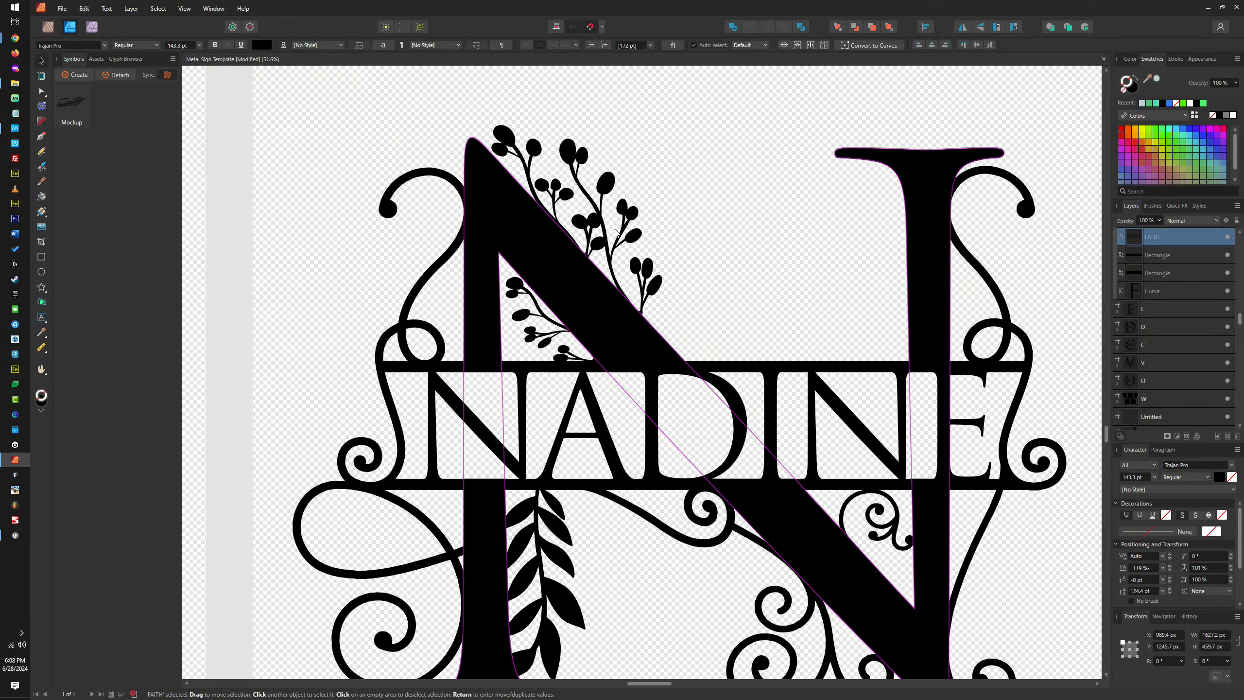
scroll(609, 229, down, 3)
drag(745, 256, 551, 332)
scroll(550, 332, down, 2)
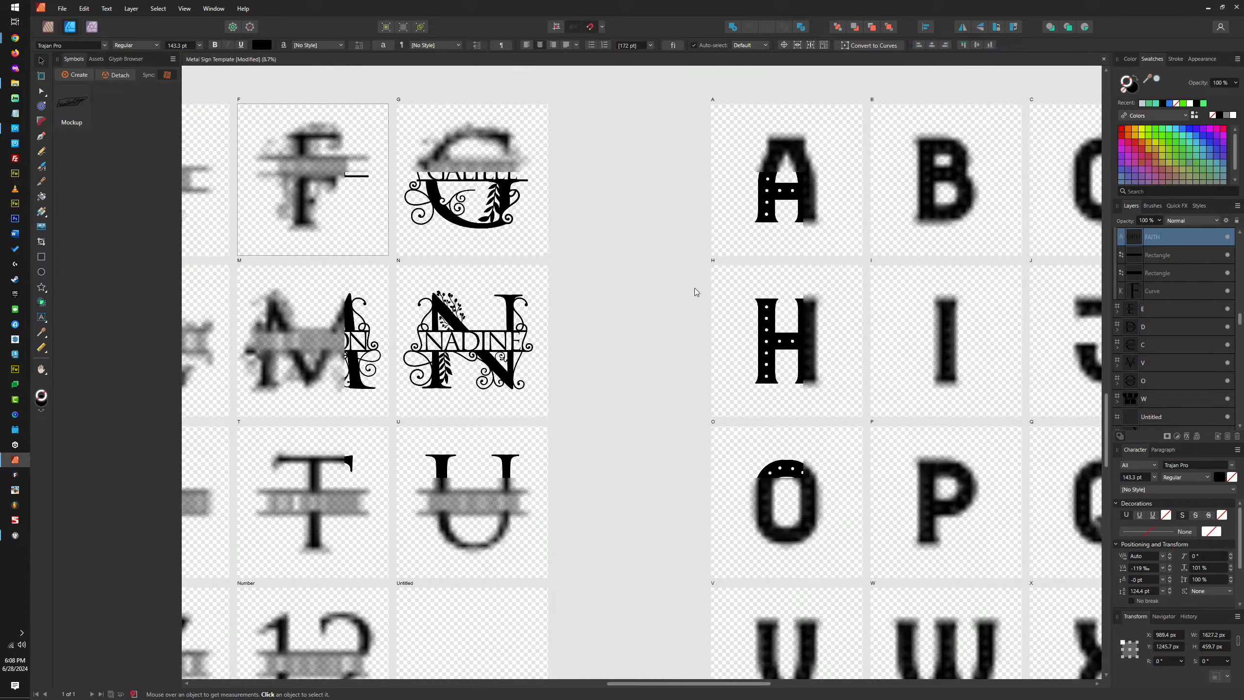
Inspect the marquee-style H artboard closely, examining the placement of the round holes along its strokes
drag(694, 291, 473, 319)
scroll(655, 339, up, 3)
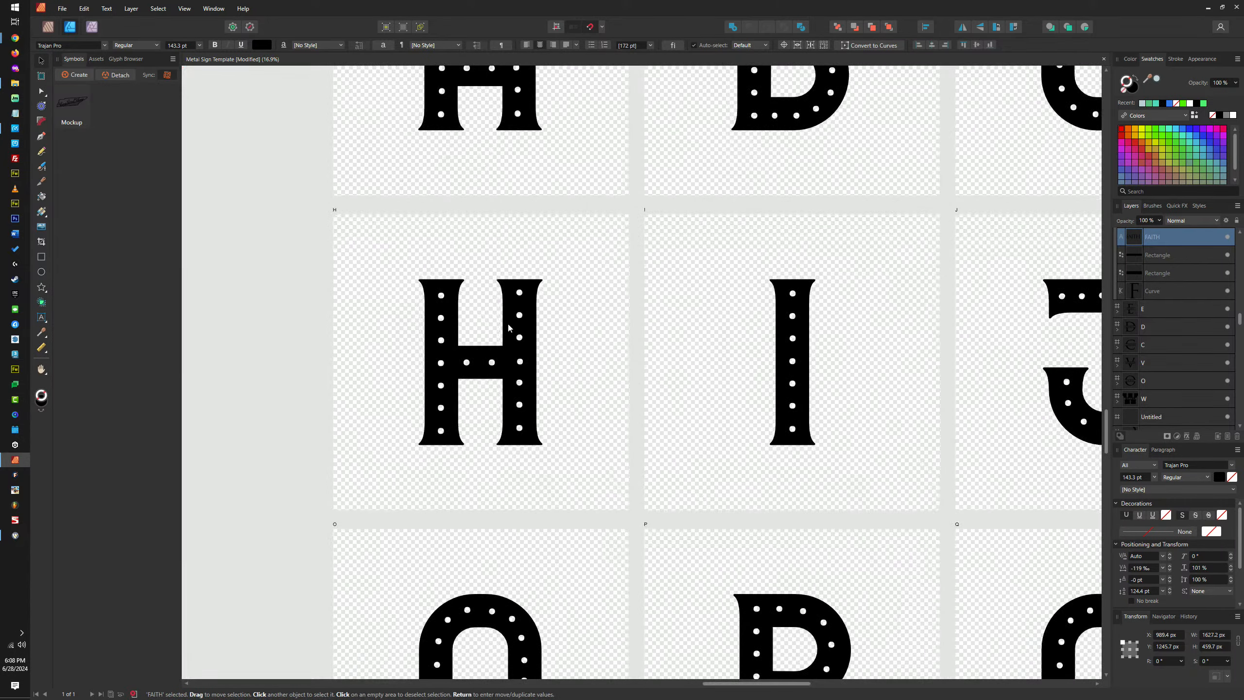
scroll(527, 342, up, 2)
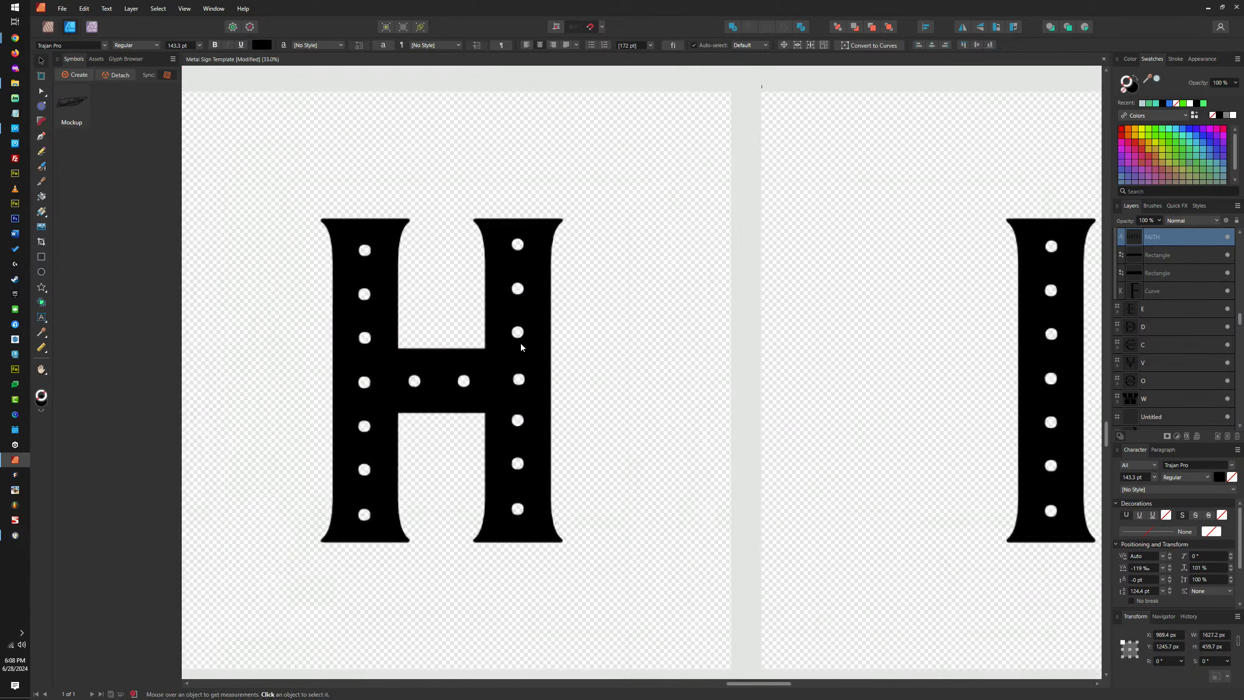
drag(528, 342, 662, 324)
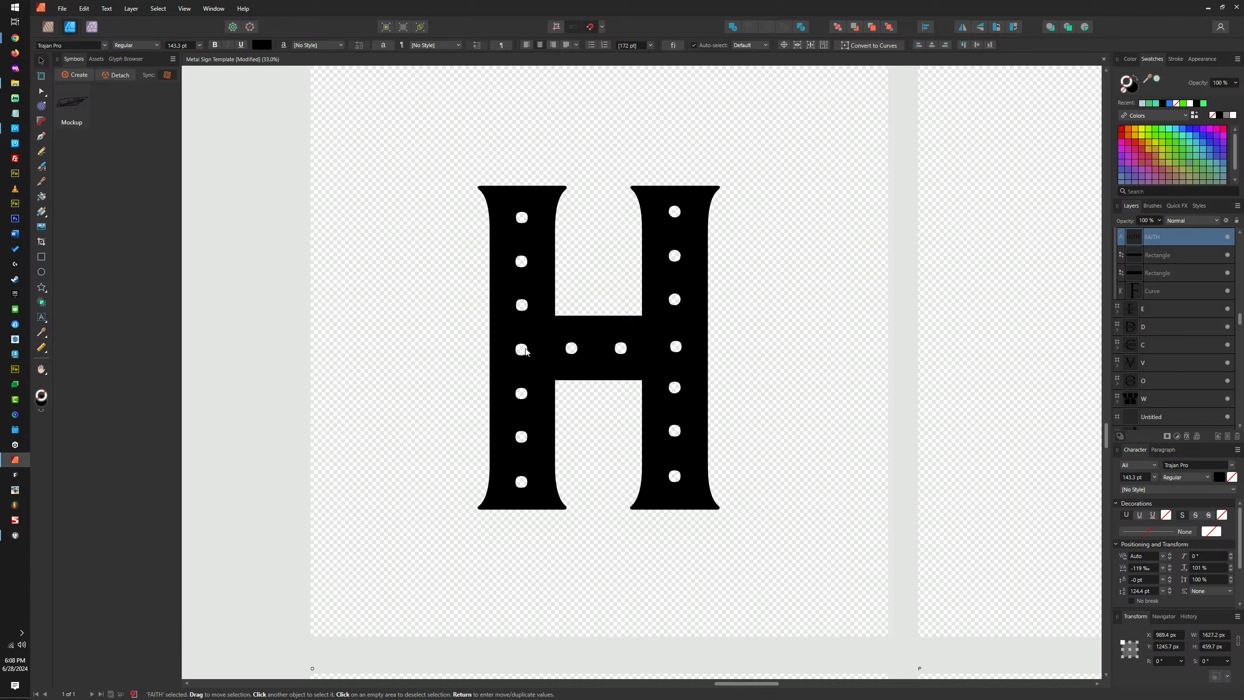
scroll(520, 349, down, 2)
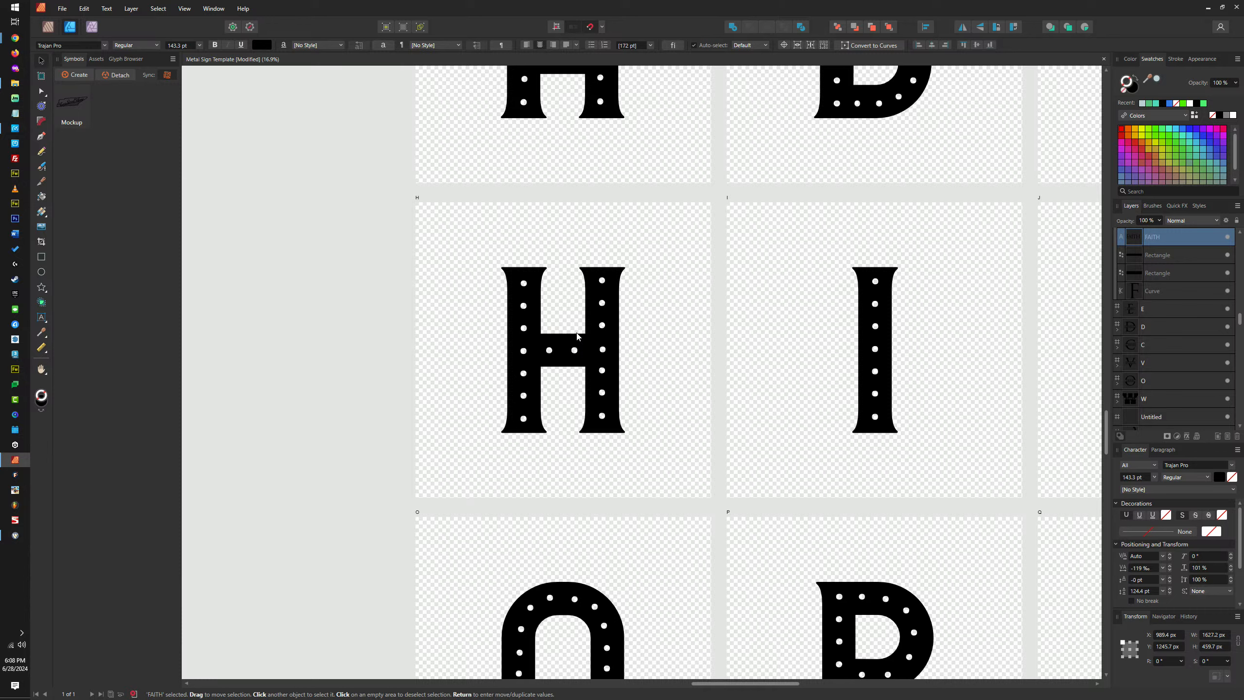
scroll(561, 349, up, 3)
scroll(588, 351, down, 5)
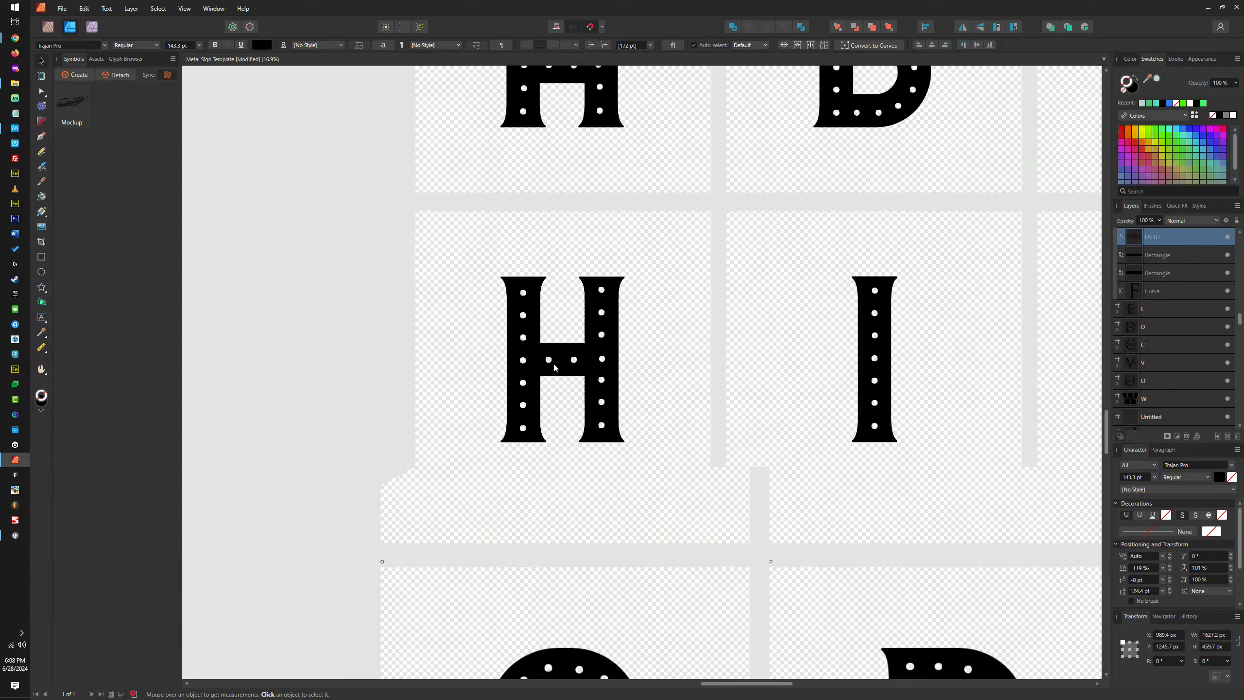
Review the whole script monogram alphabet with fleur-de-lis name bars, including its circular number sign
scroll(658, 355, down, 3)
scroll(699, 348, up, 5)
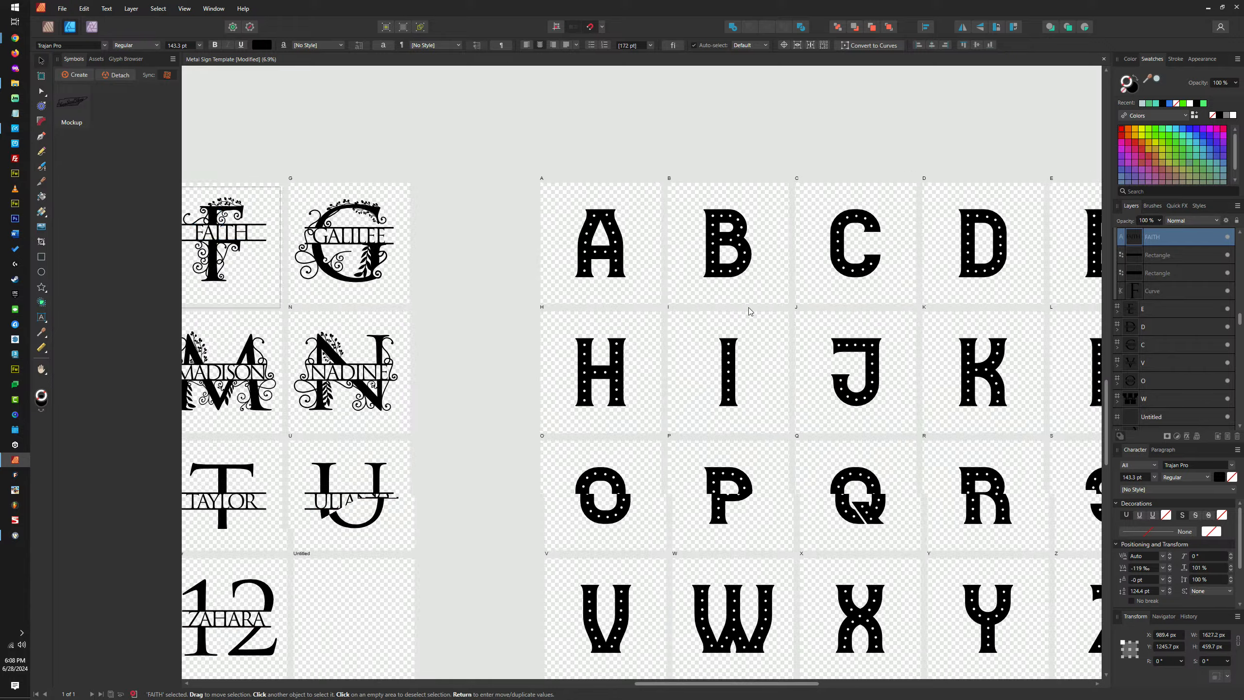
scroll(699, 348, up, 3)
scroll(594, 410, down, 2)
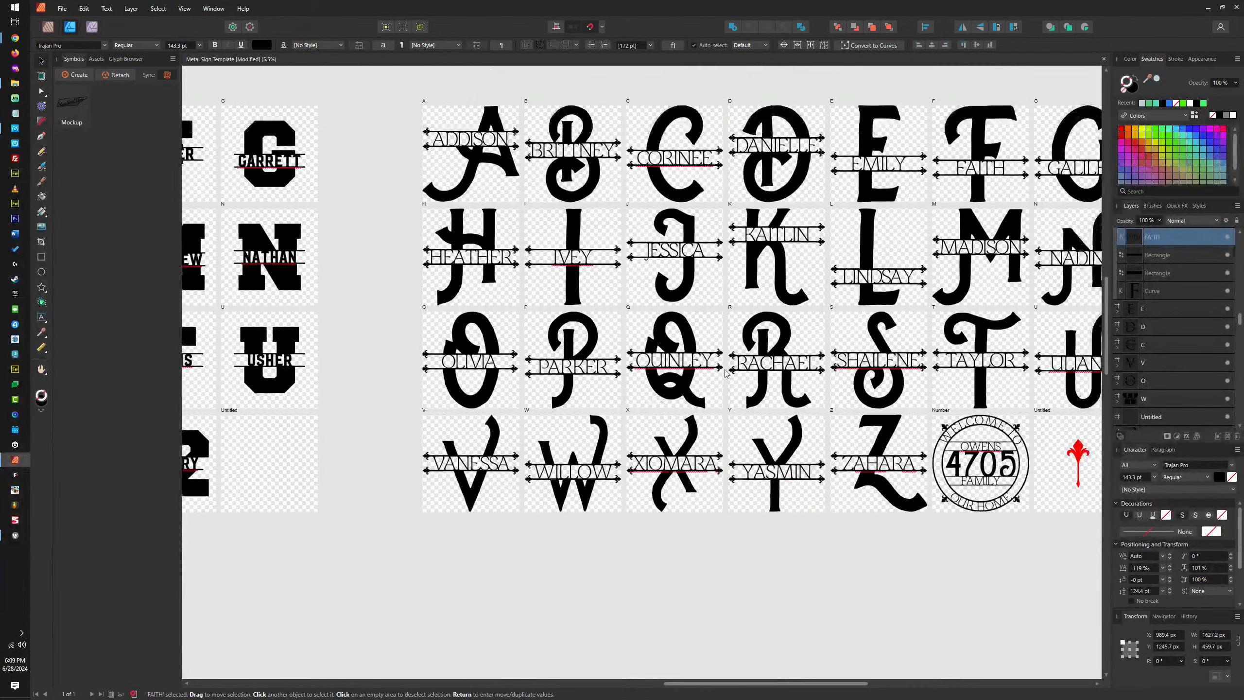
drag(594, 410, 610, 419)
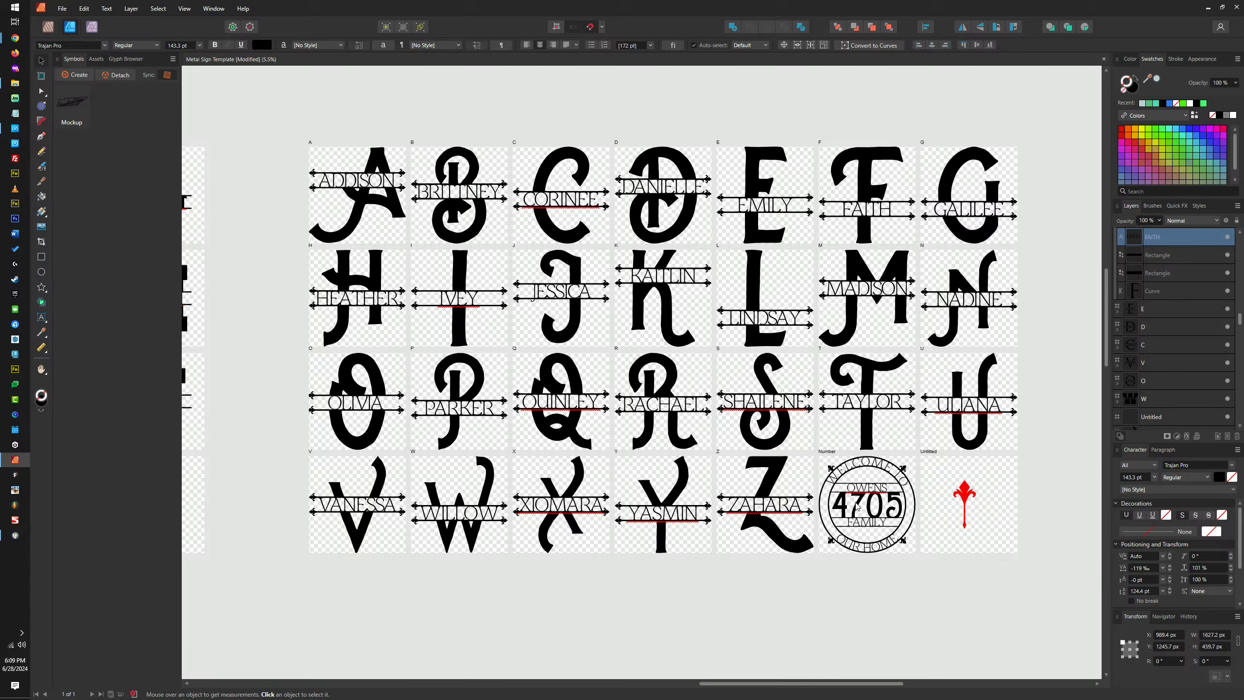
Inspect the circular welcome sign on the Number artboard and compare it with the neighbouring script Y and Z monograms
scroll(884, 525, up, 3)
scroll(884, 525, up, 2)
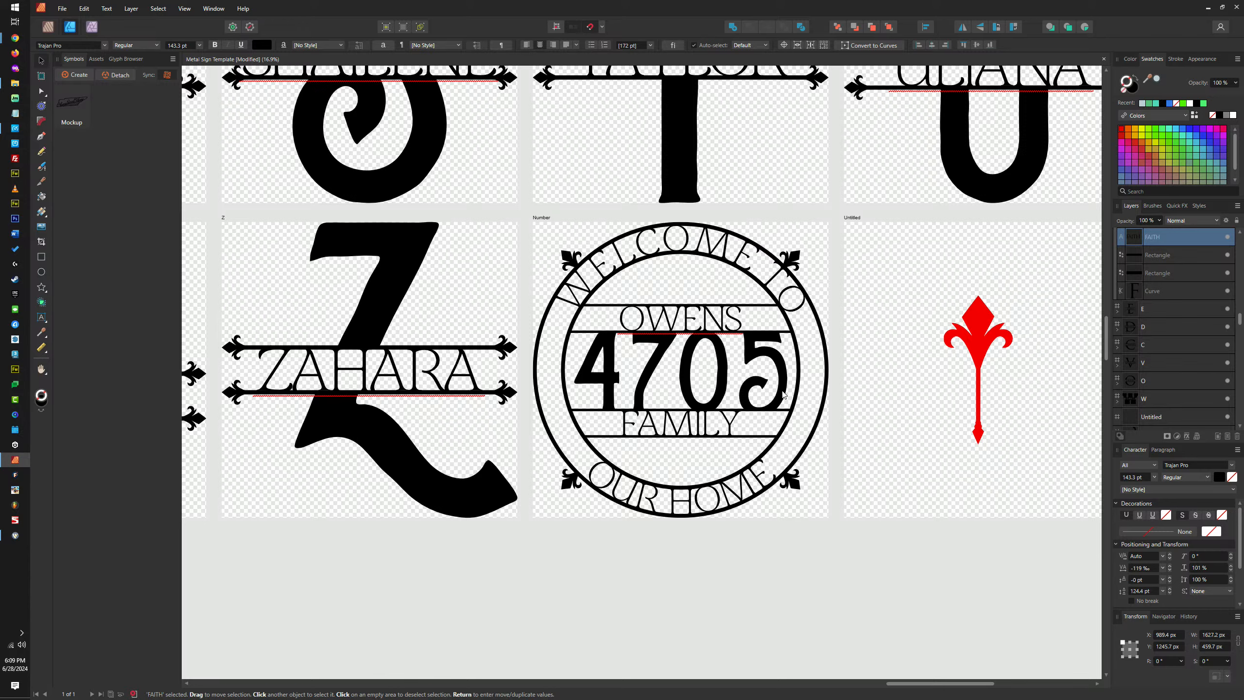
scroll(781, 394, down, 4)
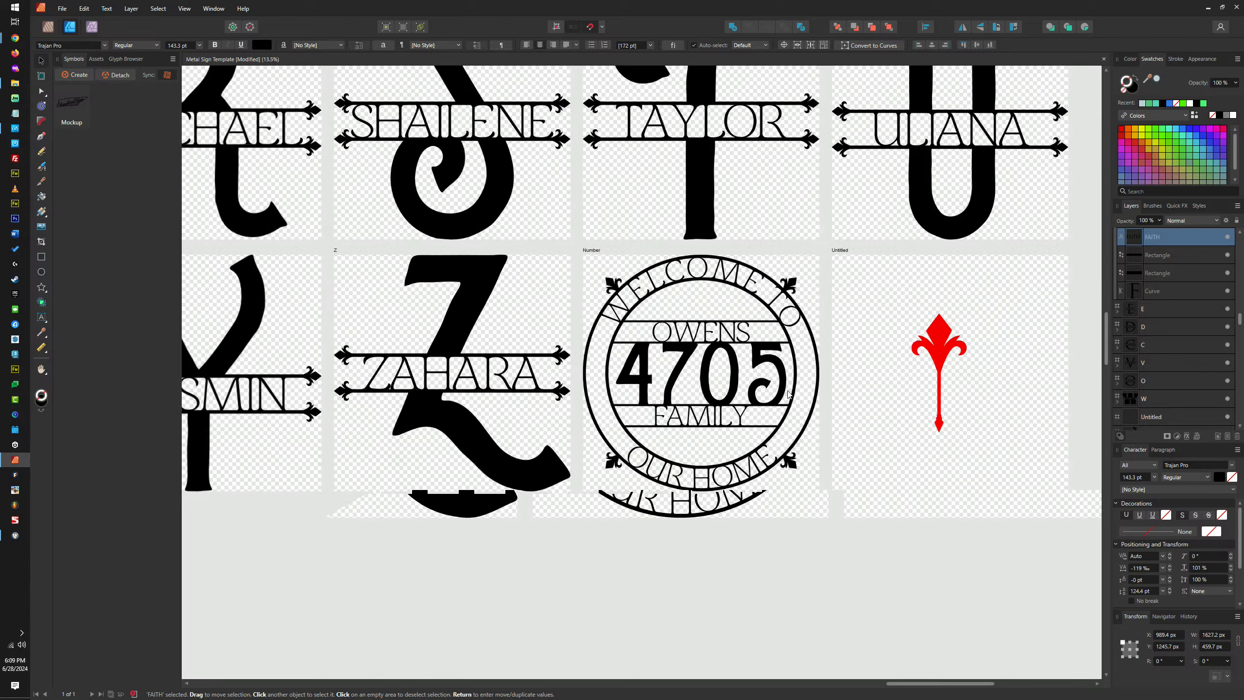
scroll(648, 345, up, 4)
drag(746, 351, 998, 225)
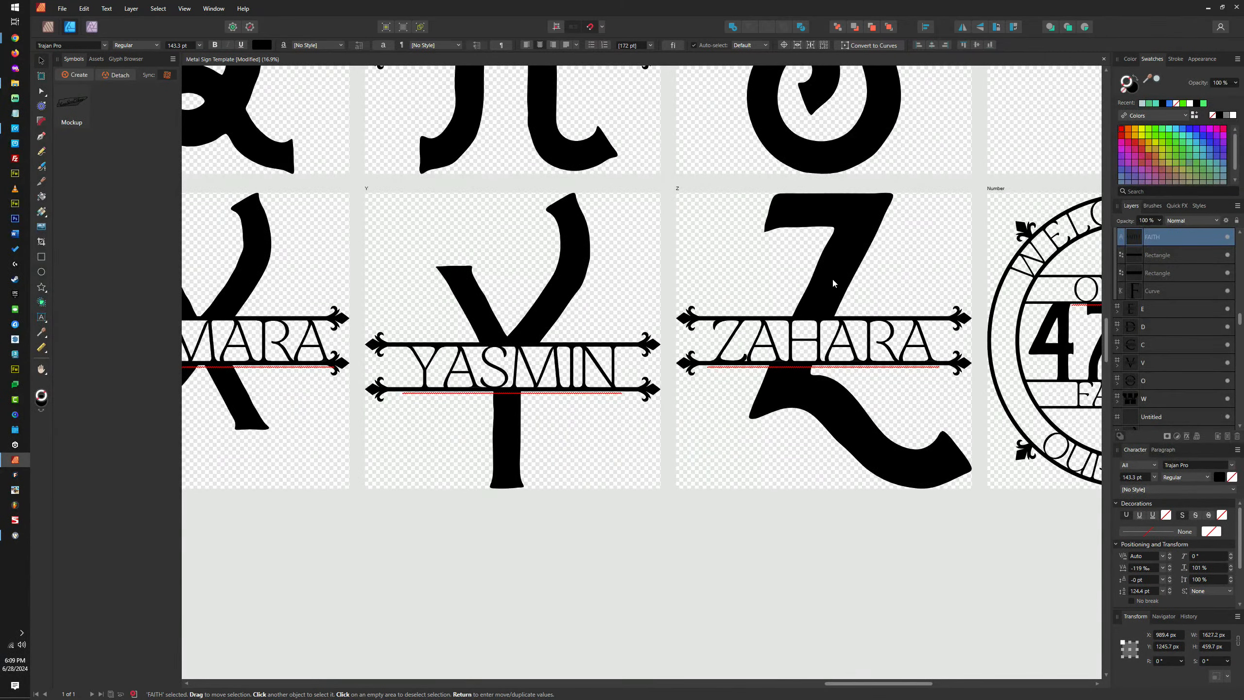
drag(821, 277, 502, 283)
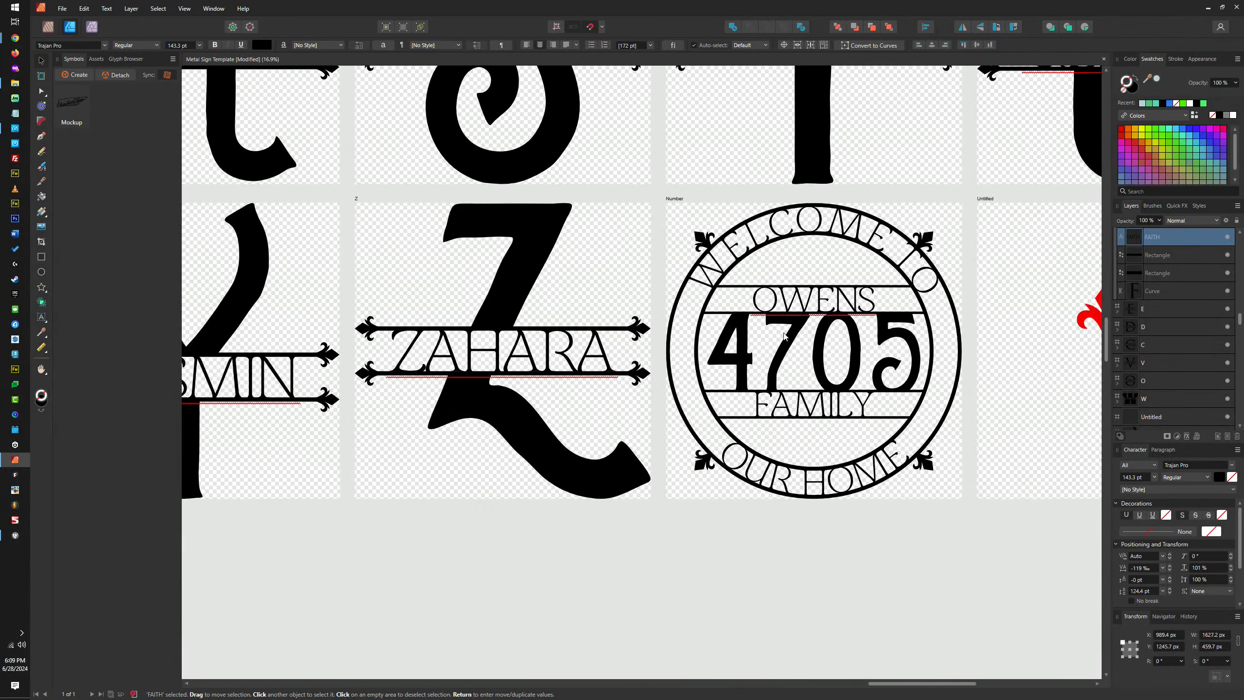
drag(839, 335, 815, 335)
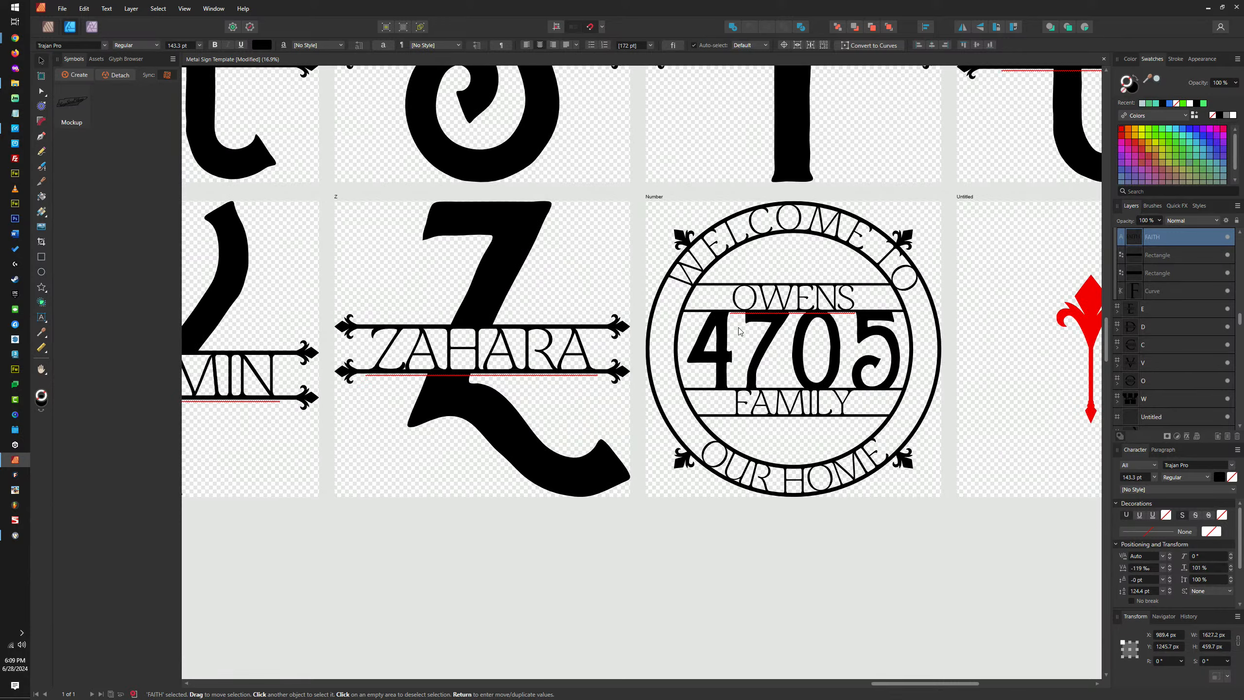
Select the untitled artboard with the red fleur-de-lis finial and compare the ornament with the circular sign and the script monograms' bar ends
scroll(816, 334, down, 5)
drag(755, 144, 821, 274)
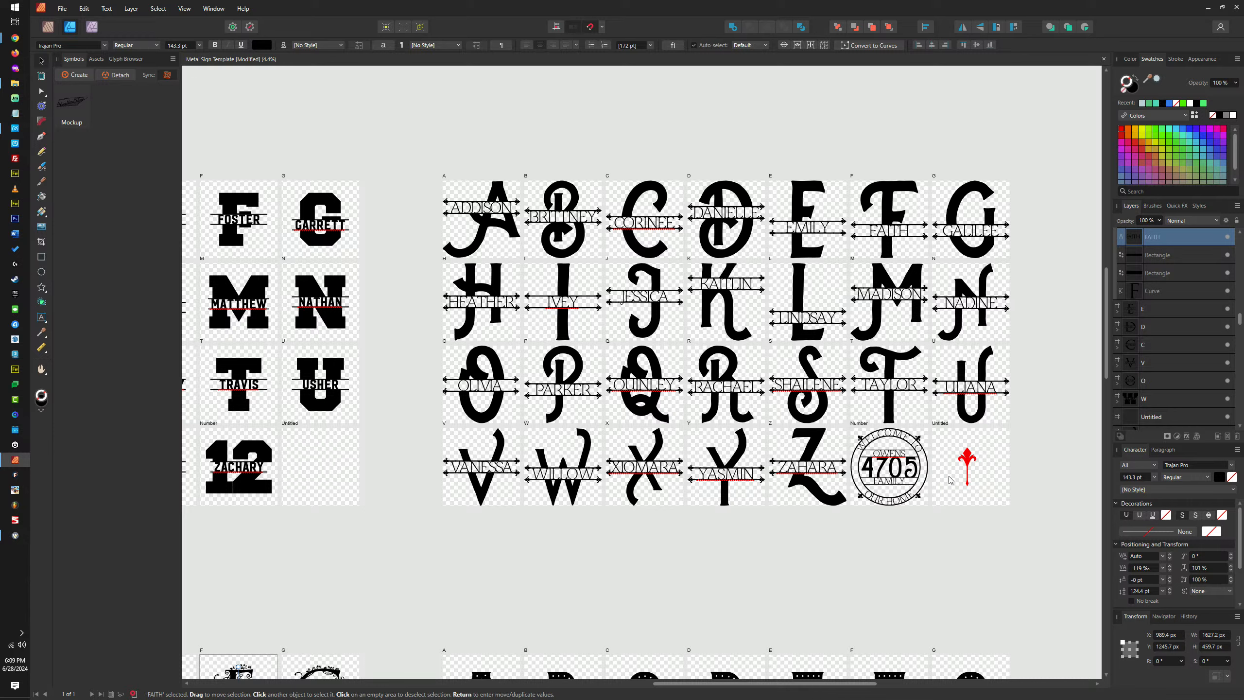
click(941, 424)
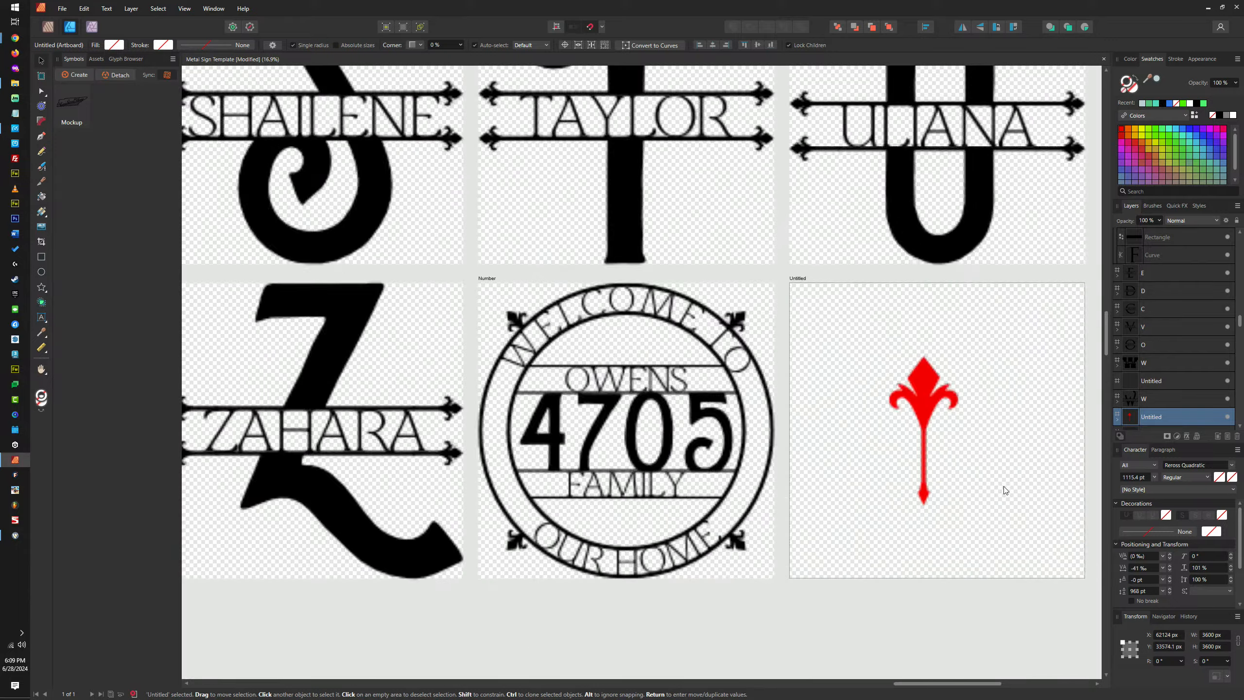
scroll(983, 478, up, 5)
scroll(658, 349, down, 2)
scroll(685, 368, up, 4)
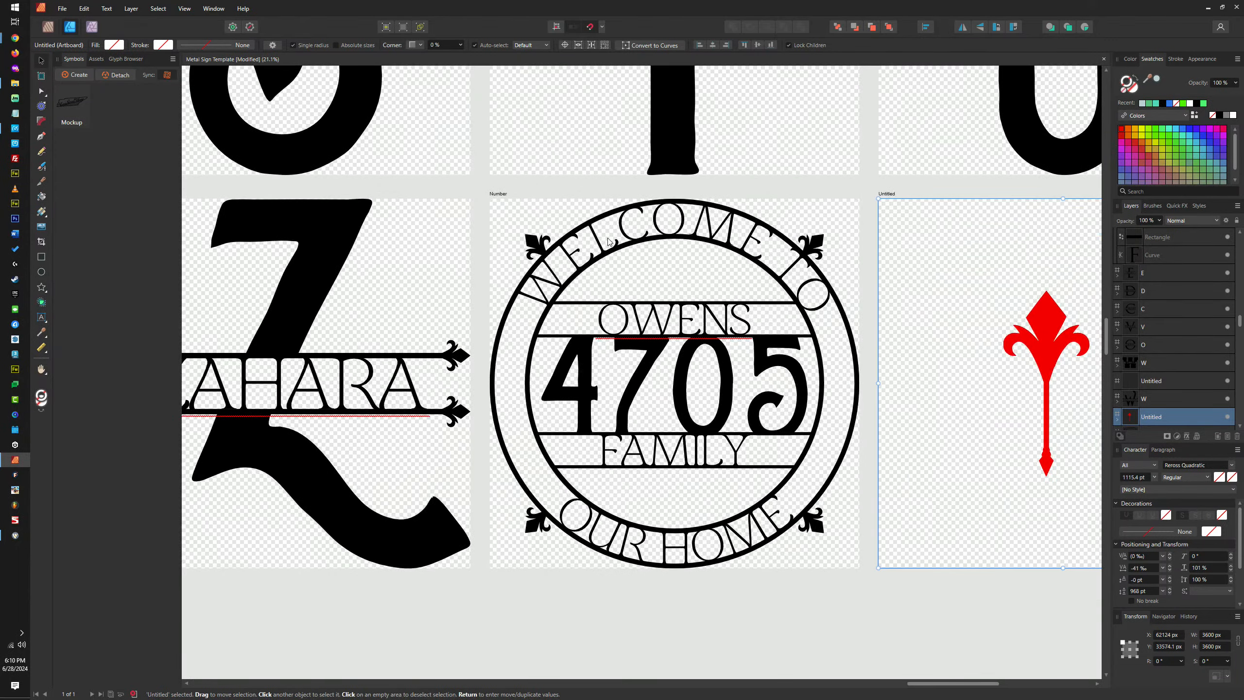
scroll(621, 306, down, 3)
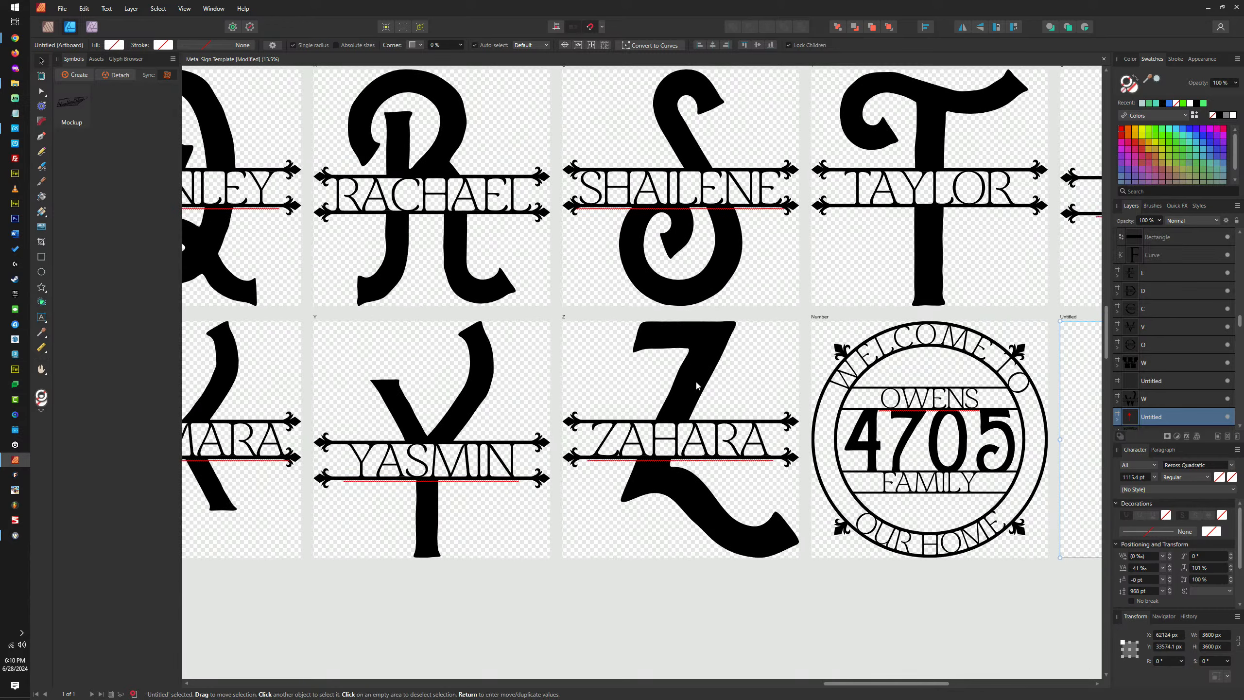
scroll(767, 387, down, 3)
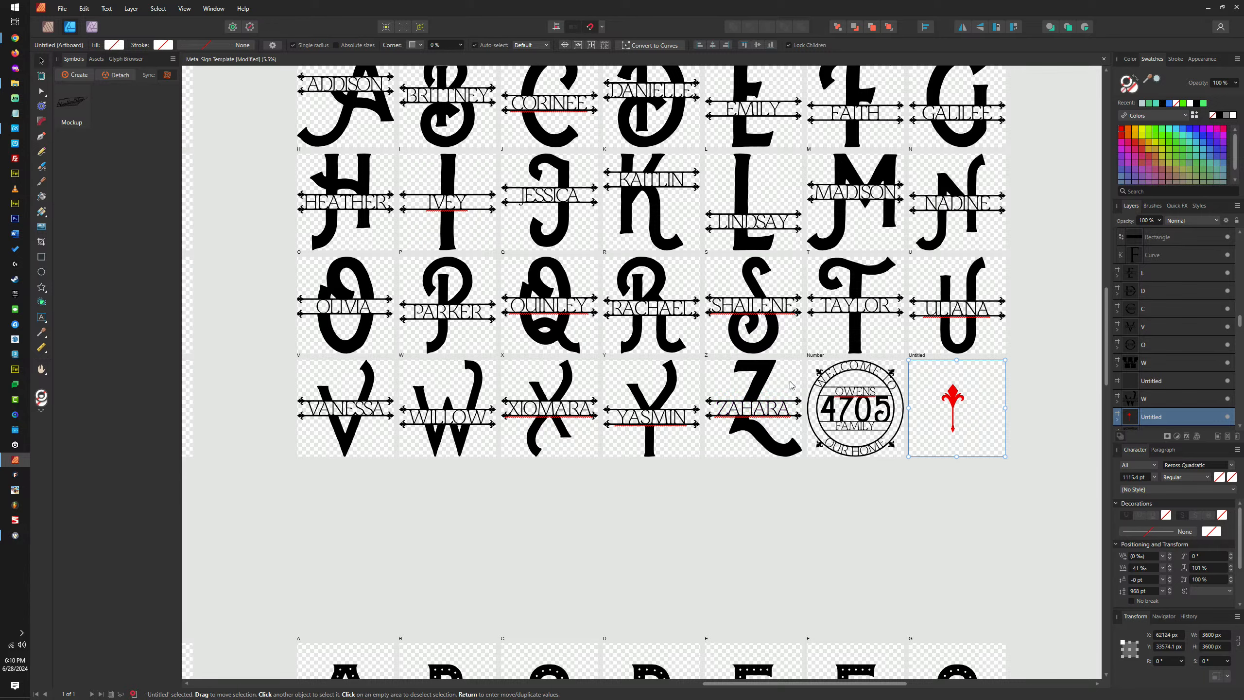
scroll(766, 411, up, 4)
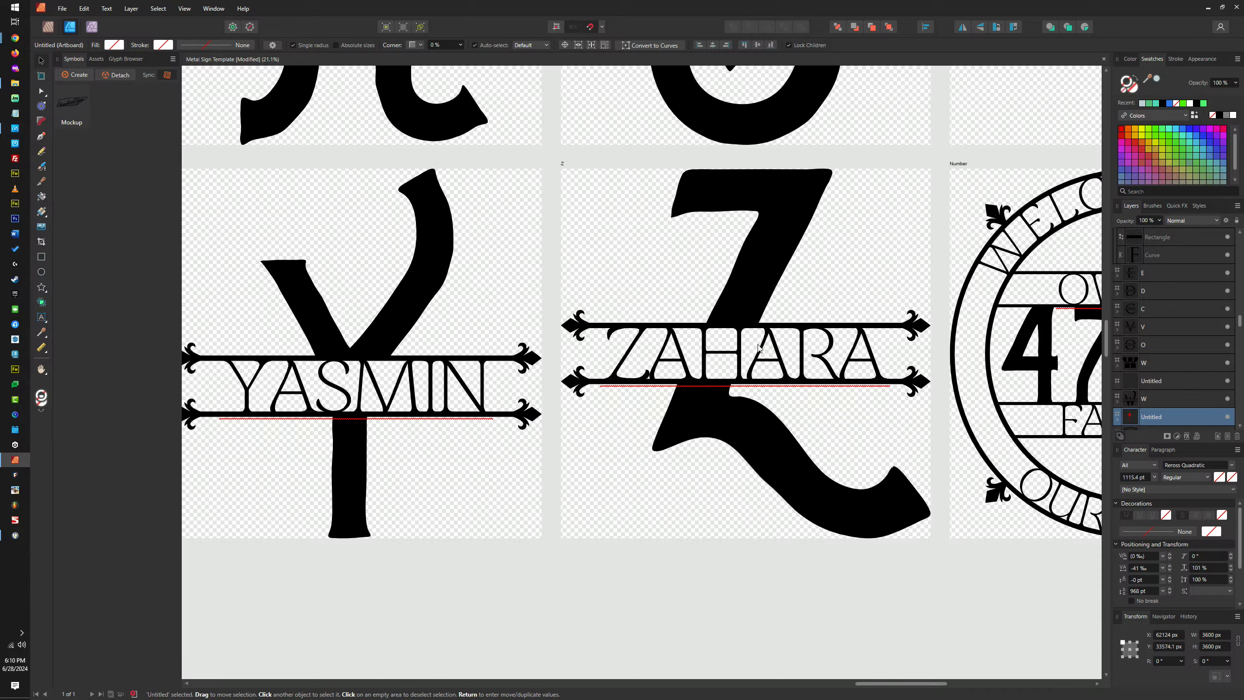
scroll(825, 368, down, 2)
scroll(826, 368, down, 3)
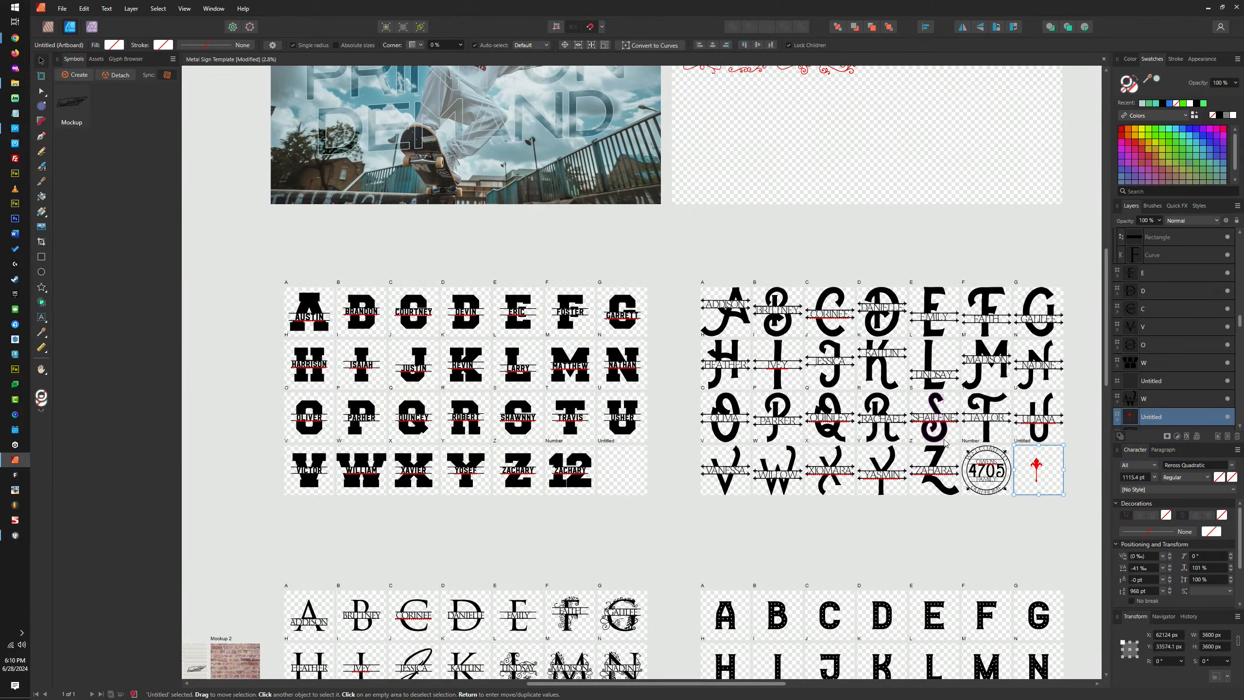
Select the script A artboard and examine how the name bars join the letters on the A and B monograms
scroll(954, 366, up, 3)
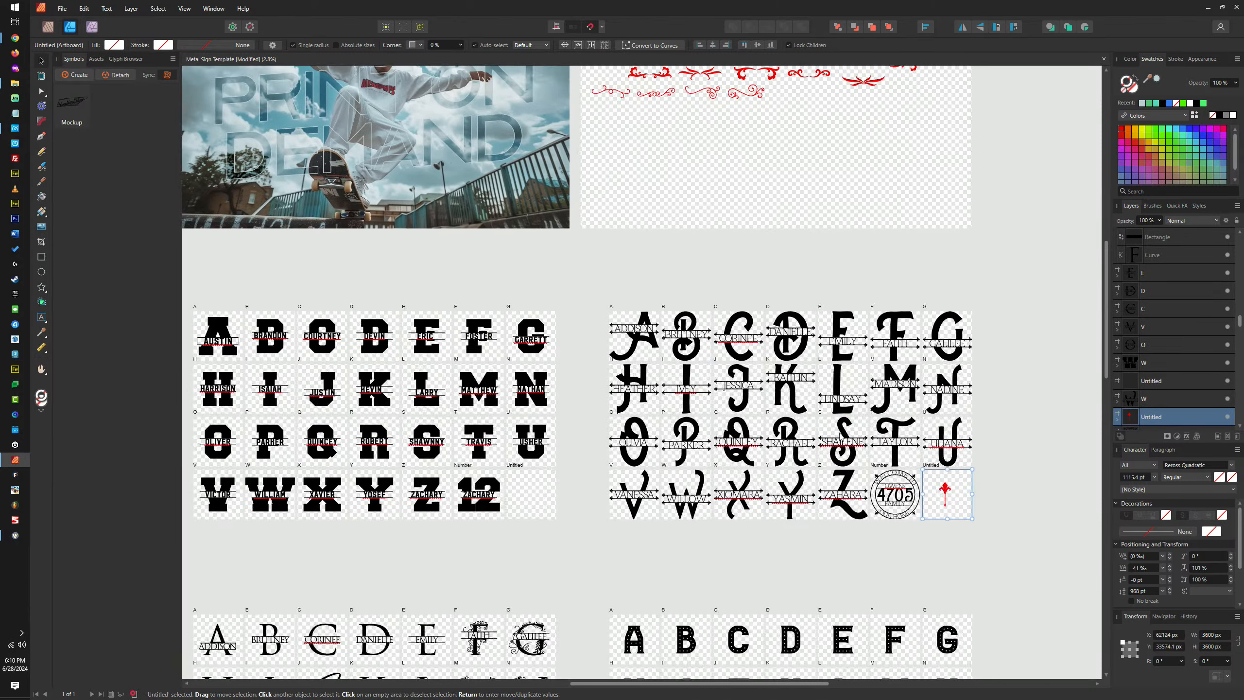
scroll(593, 277, up, 2)
scroll(593, 277, left, 5)
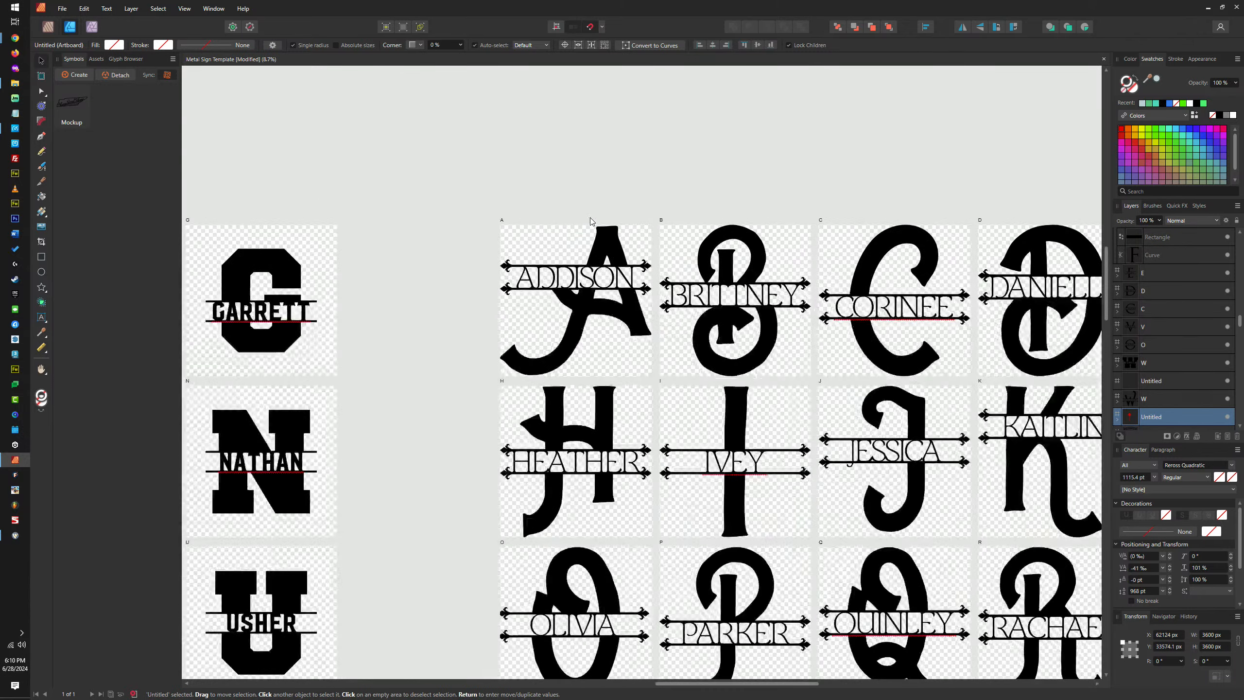
click(503, 221)
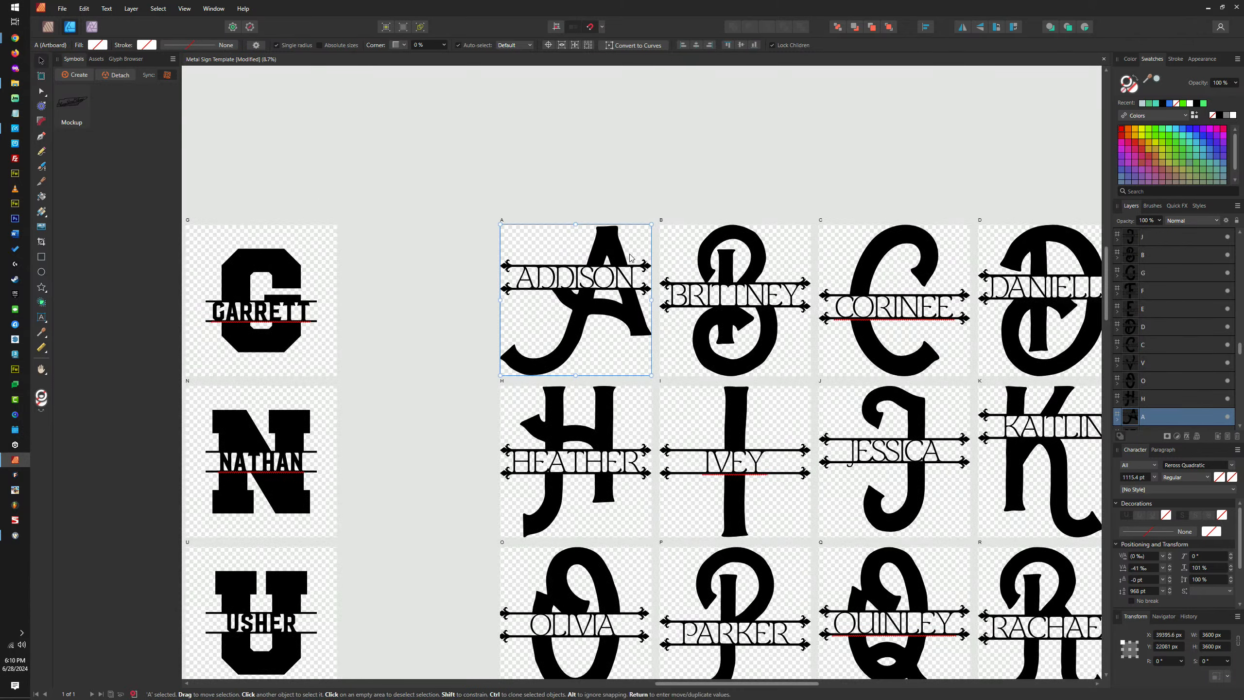
scroll(546, 266, up, 1)
scroll(669, 302, up, 2)
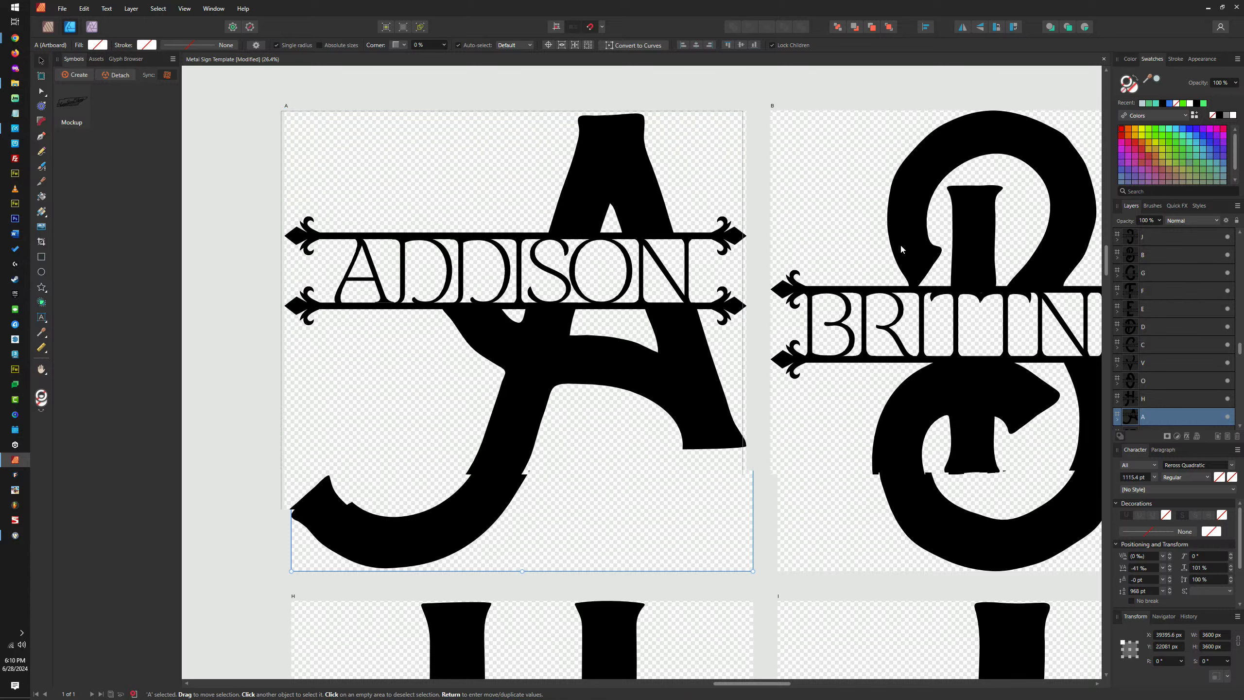
scroll(650, 258, right, 5)
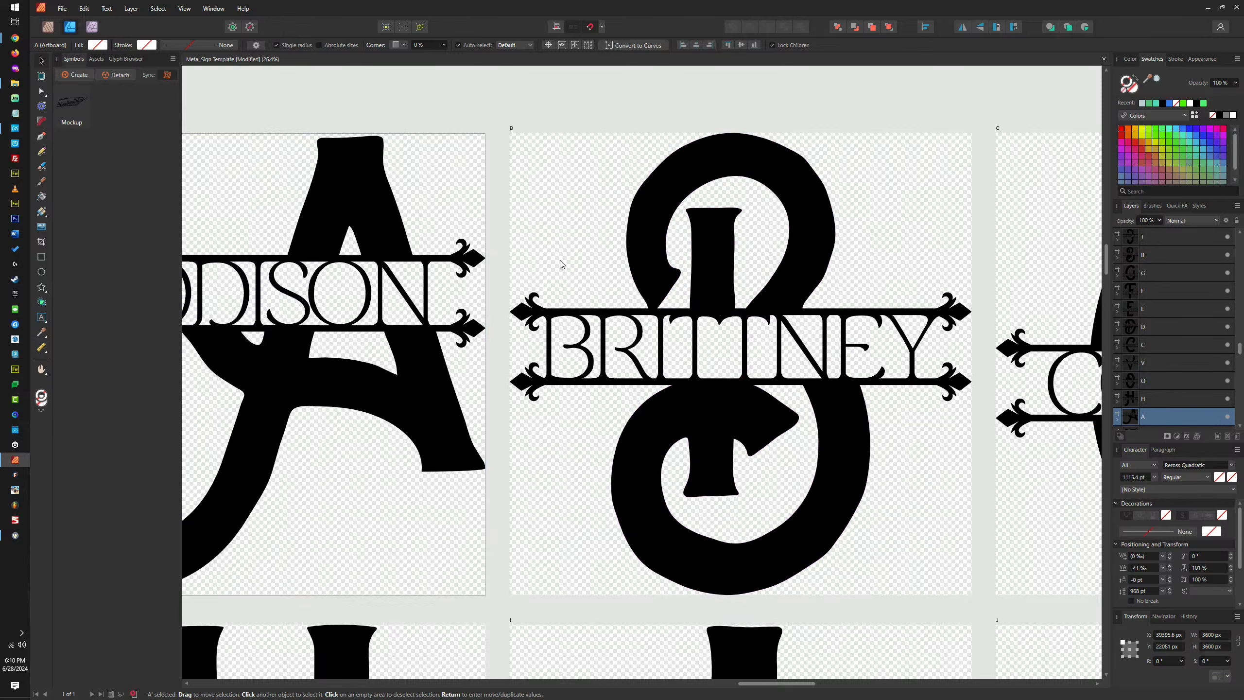
scroll(564, 264, left, 5)
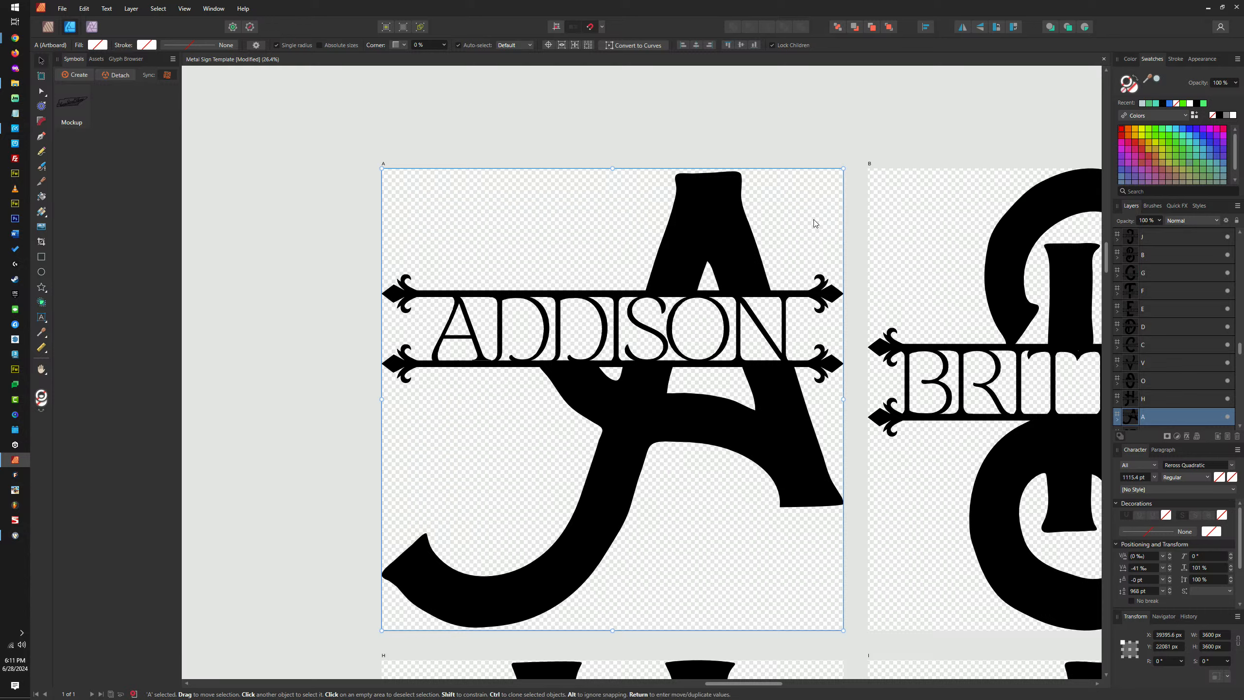
Survey all four letter alphabets together with the mockup and logo artboards, and clear the artboard selection
scroll(879, 255, down, 5)
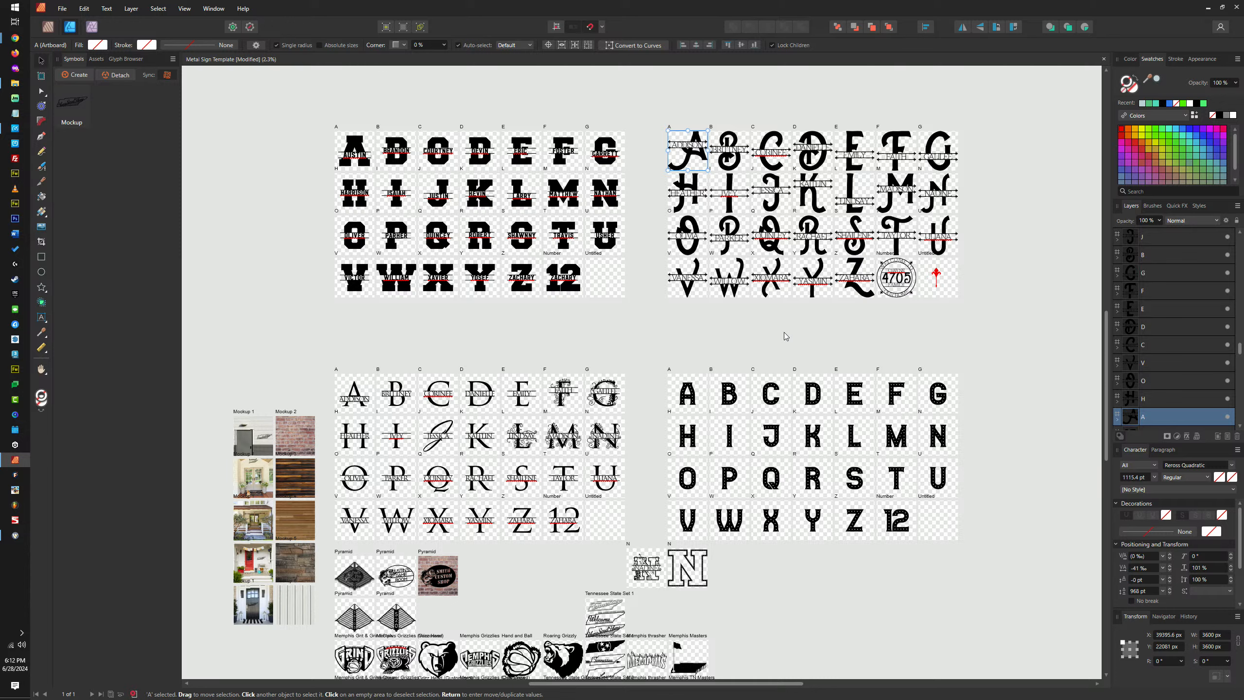
click(720, 302)
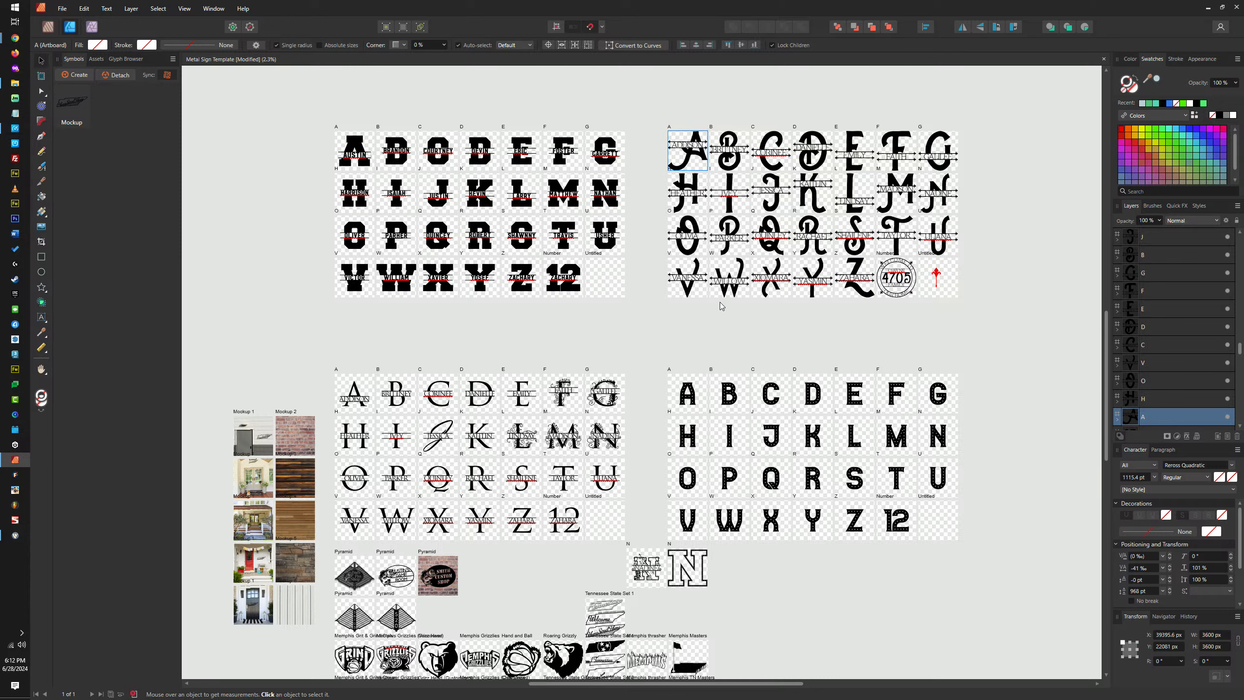
scroll(667, 304, up, 1)
scroll(635, 304, down, 1)
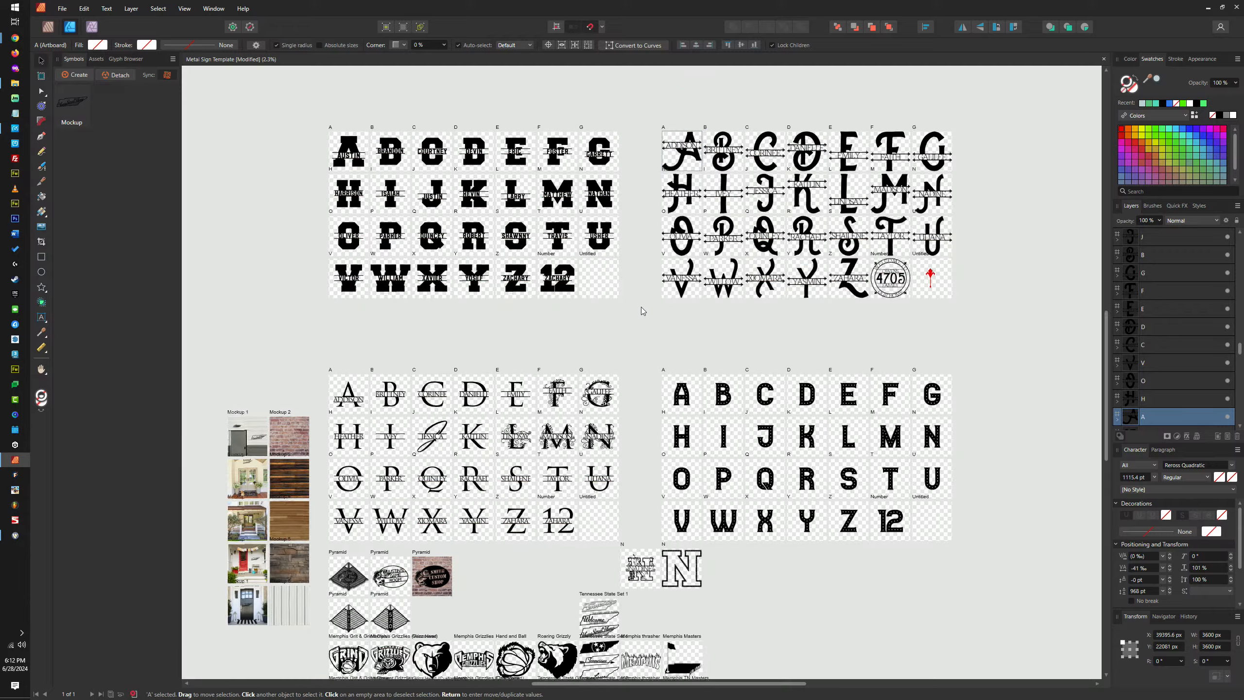
drag(642, 307, 743, 380)
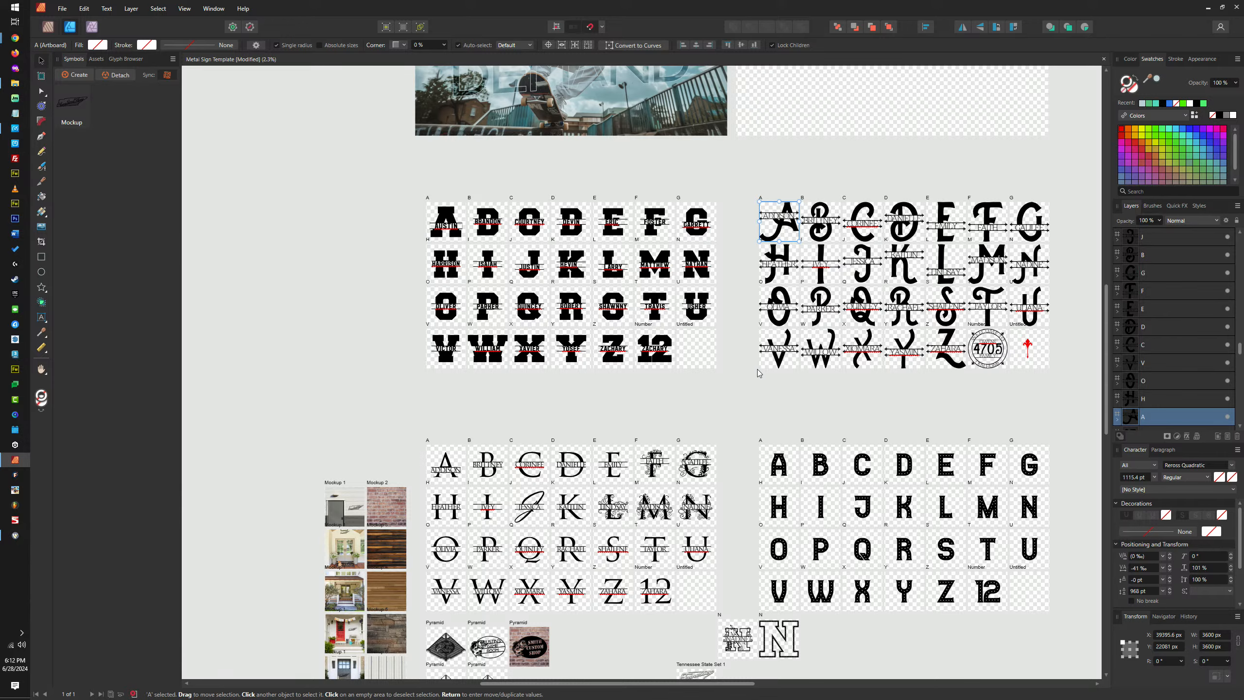
click(734, 381)
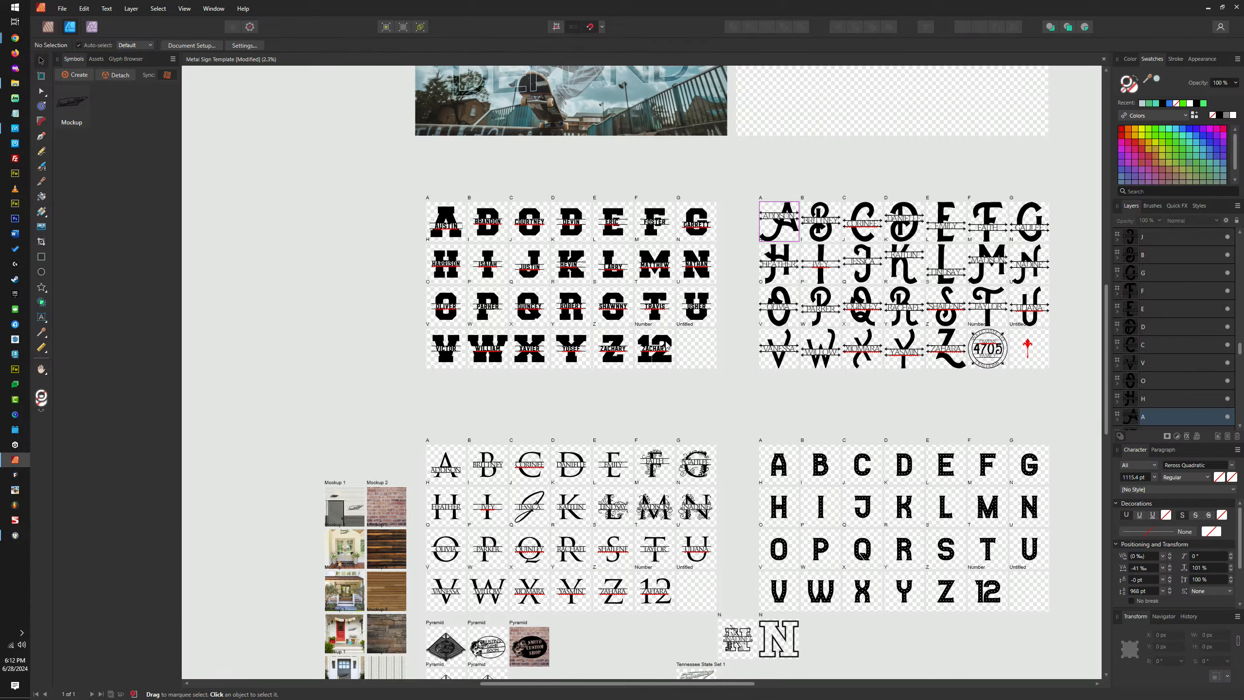
Review the block-letter, script and serif monogram alphabets in turn, ending with the floral F, G, M and N artboards
scroll(696, 377, up, 1)
scroll(671, 375, up, 3)
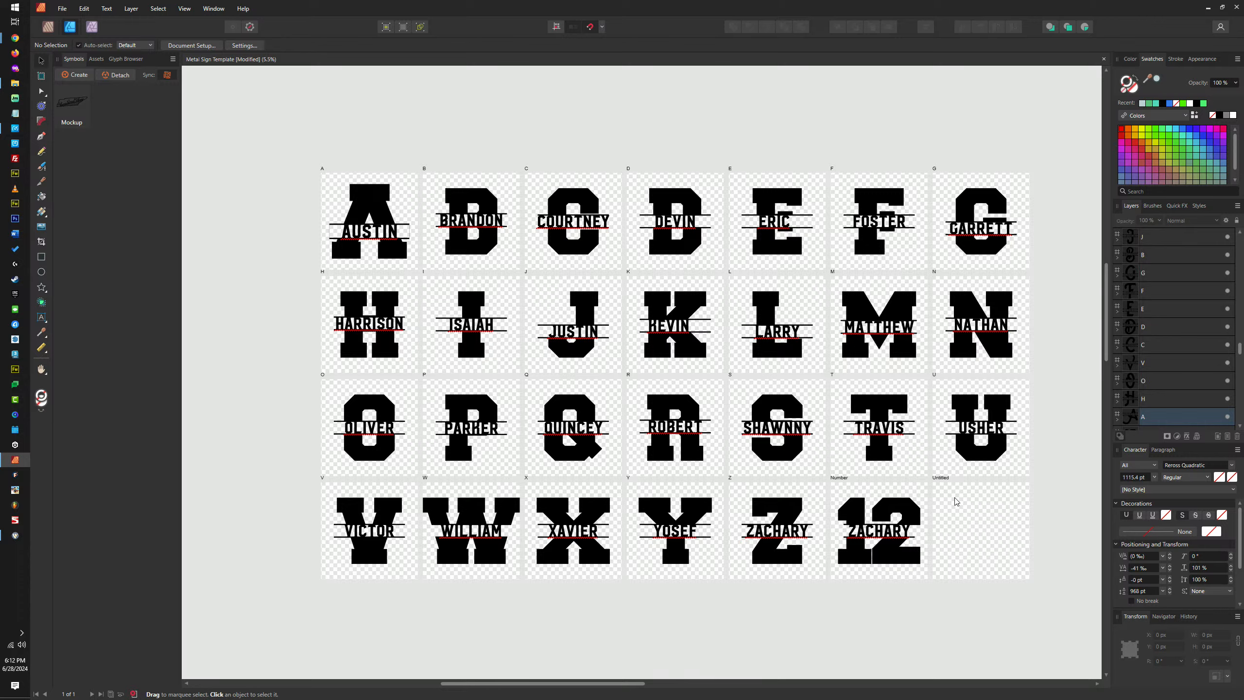
drag(977, 461, 210, 359)
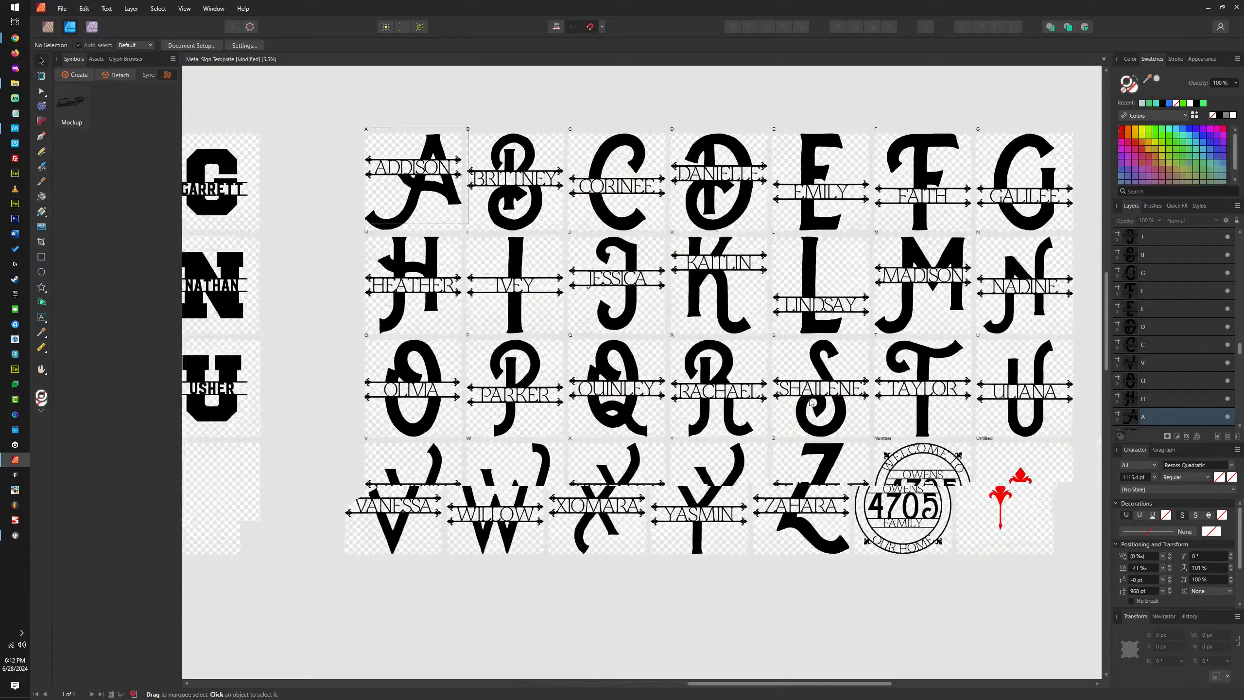
drag(810, 402, 926, 309)
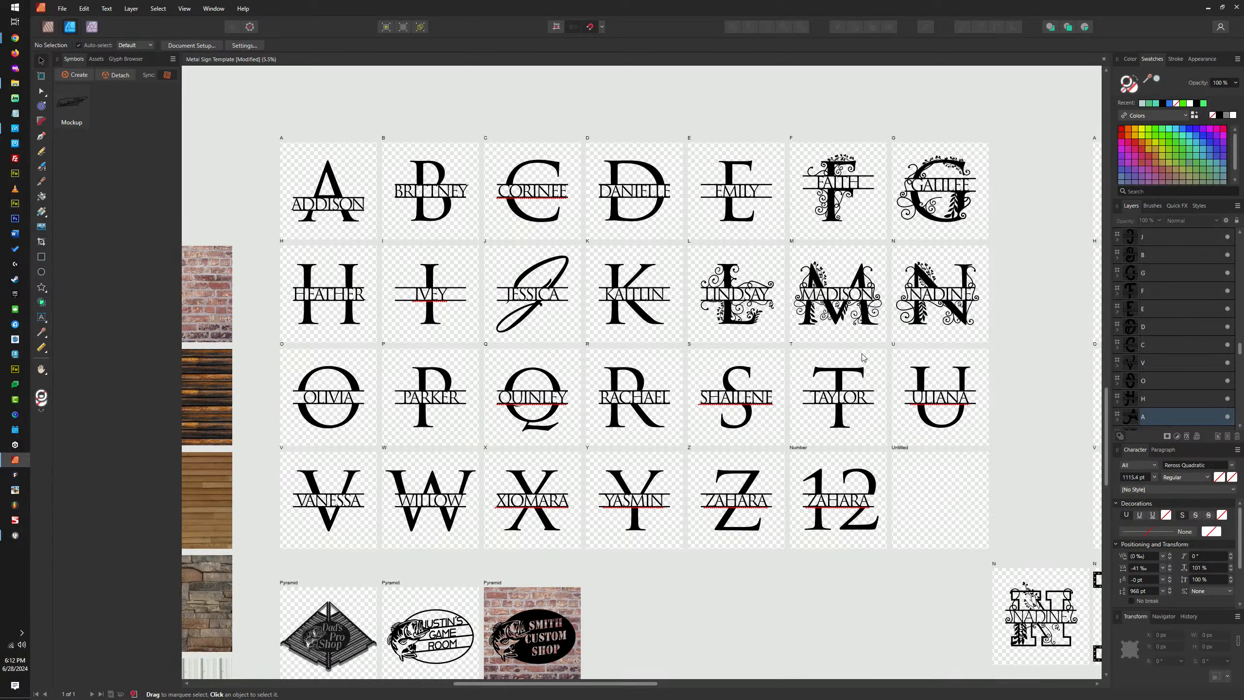
scroll(966, 169, up, 3)
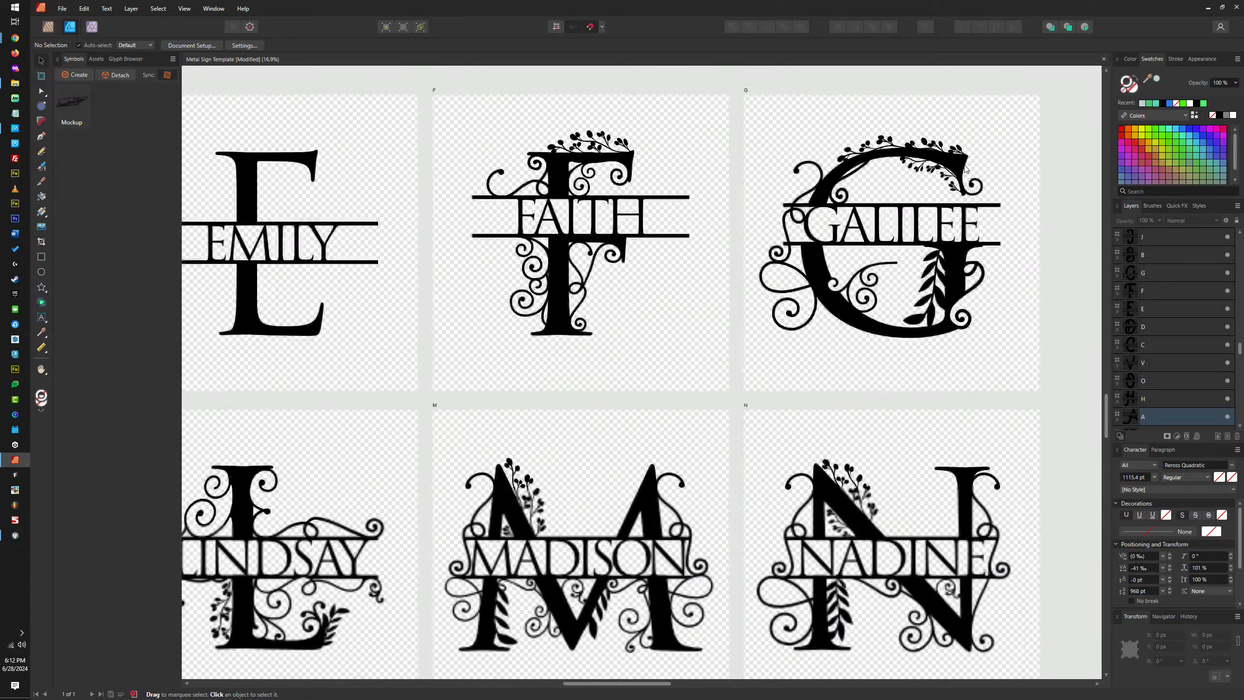
Examine the floral G monogram's separate pieces by selecting its leafy branches and the curl at the letter's upper tip
click(941, 150)
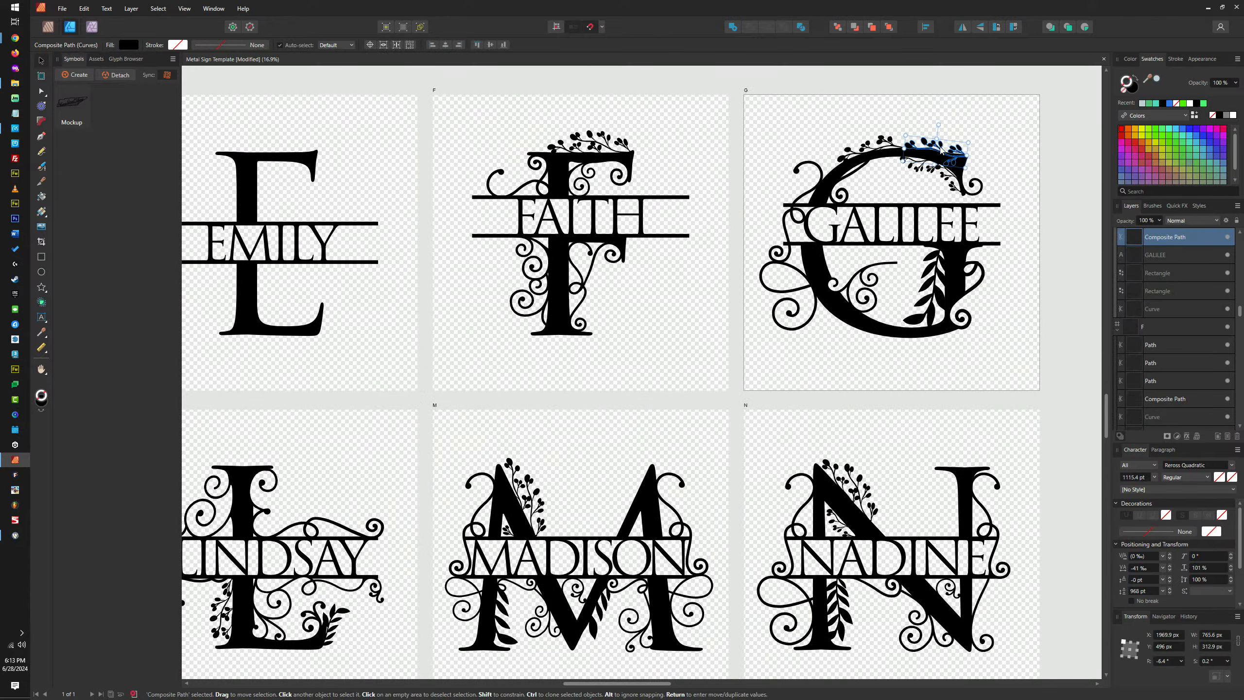
scroll(941, 150, up, 5)
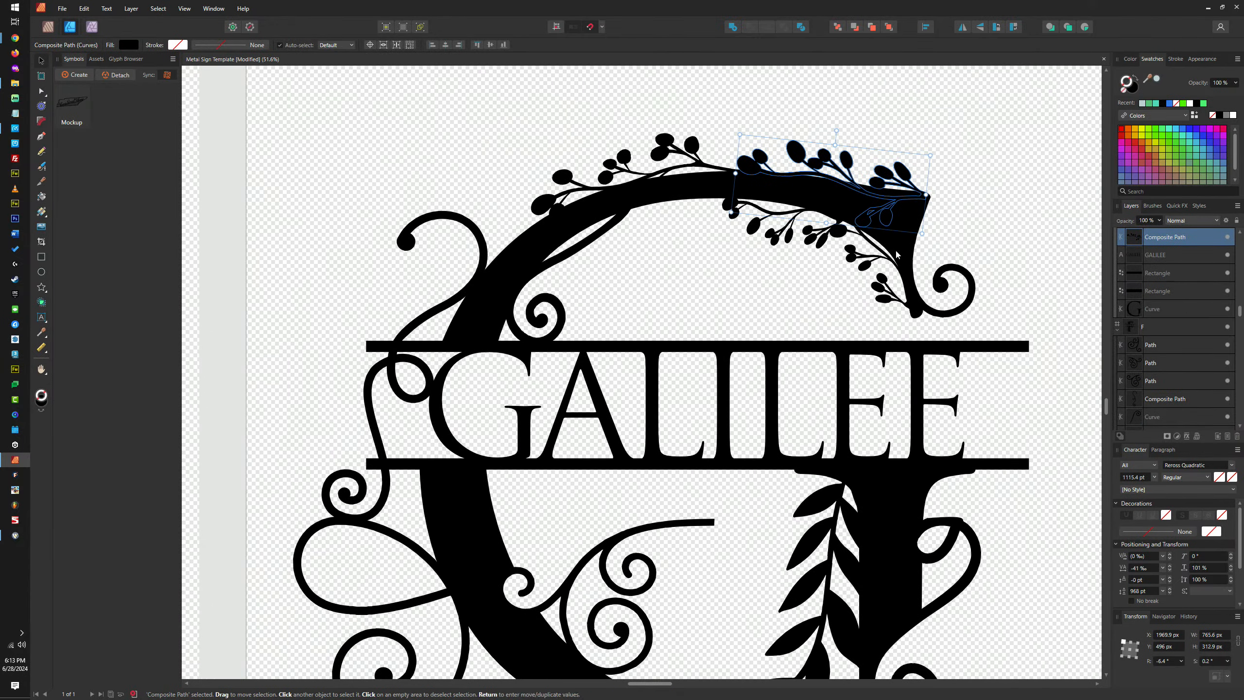
click(897, 255)
click(943, 286)
click(694, 153)
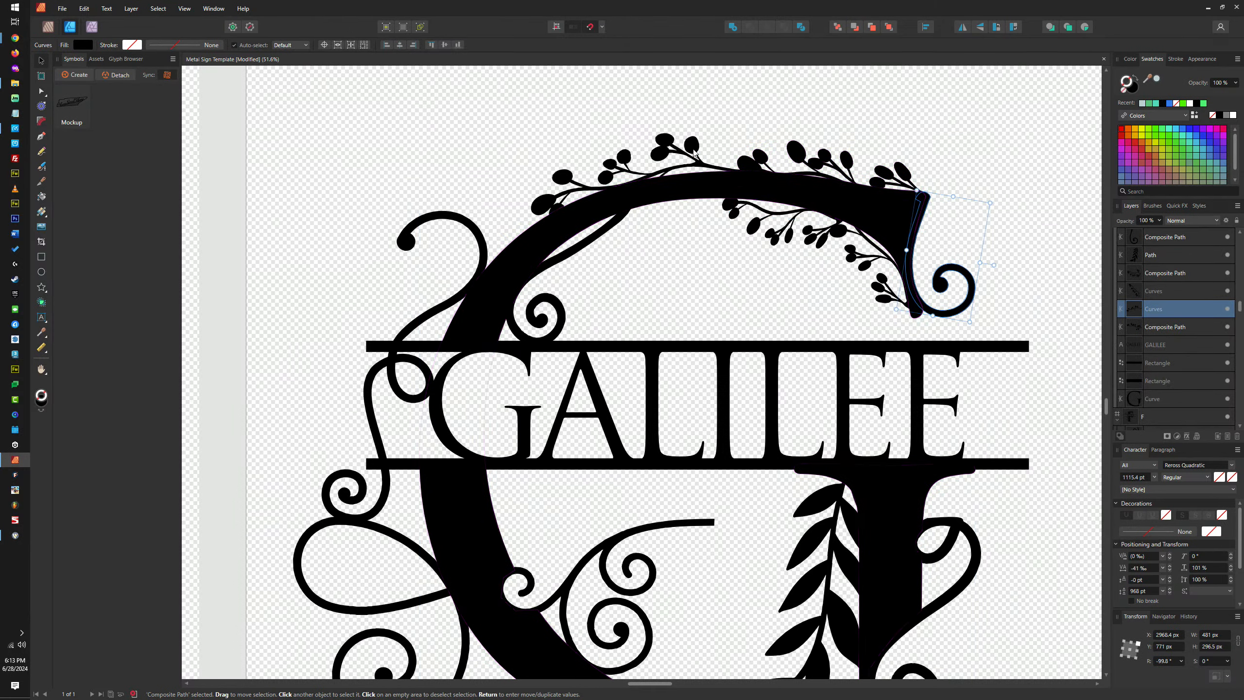
Reshape the long scroll flourish beside the floral G by moving its upper curl's nodes up and away from the letter
click(440, 217)
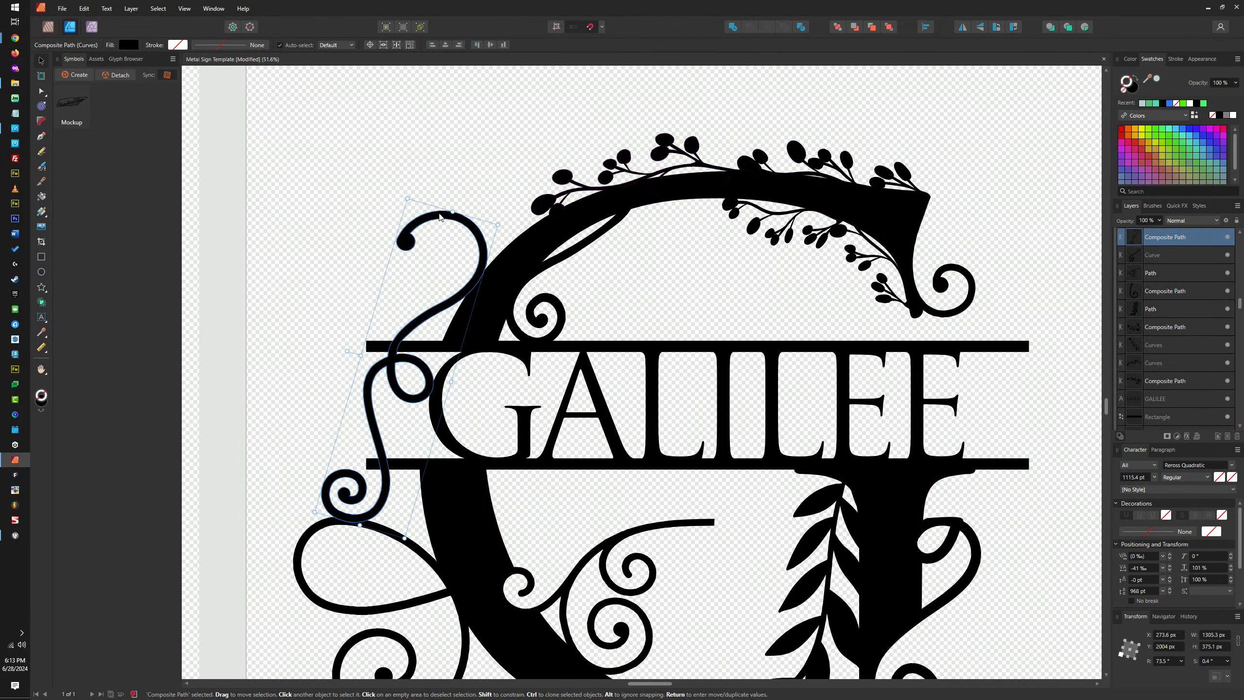
key(a)
drag(367, 174, 460, 263)
drag(442, 212, 338, 140)
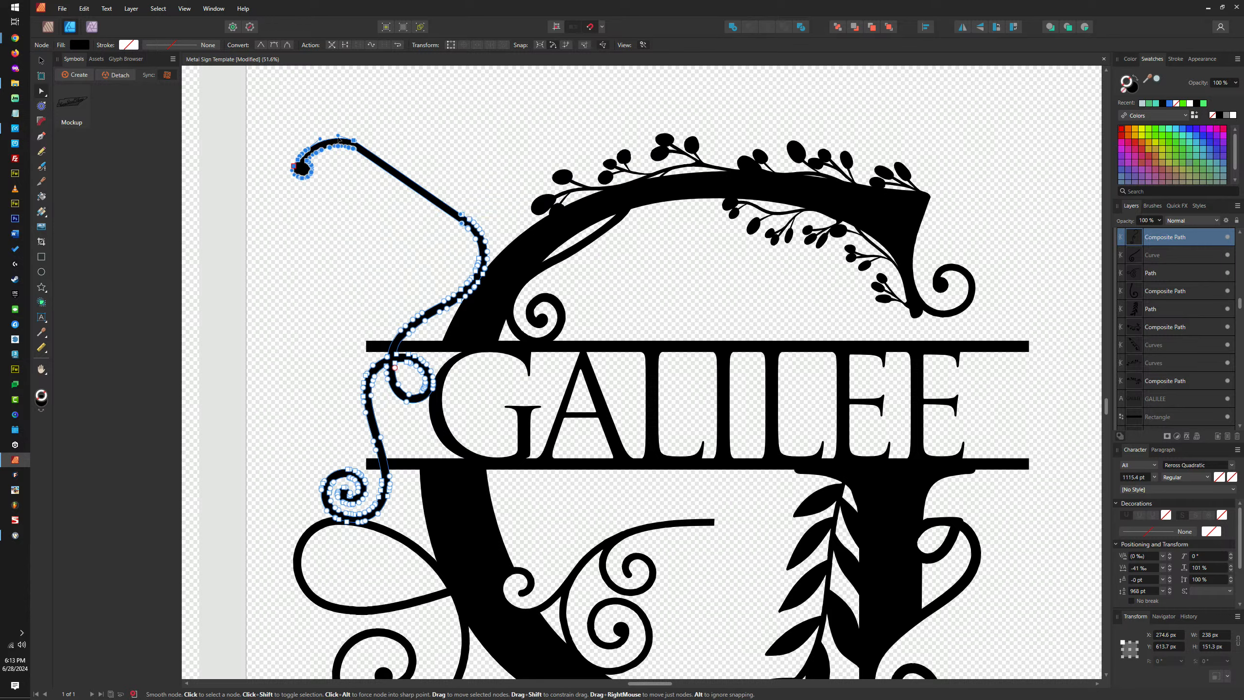
Undo the reshaping of the scroll flourish beside the floral G and clear the selection
key(ctrl+z)
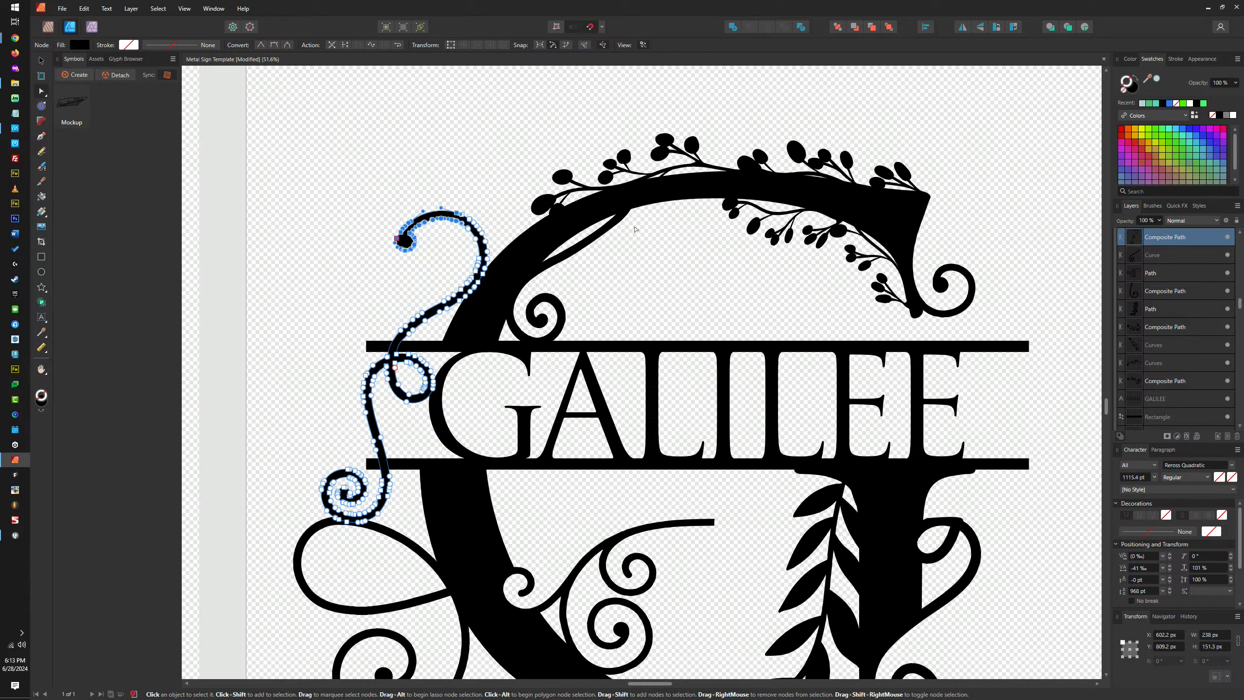
click(563, 133)
scroll(564, 137, down, 3)
scroll(673, 235, up, 1)
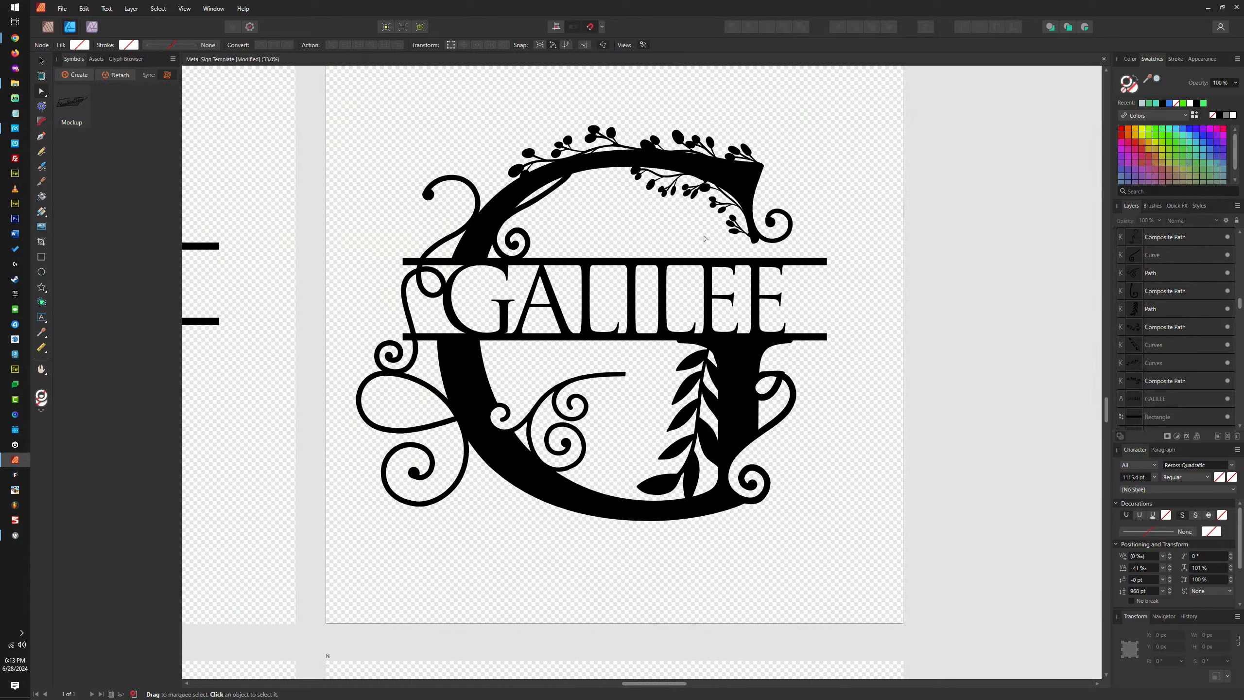
Select all the pieces of the floral G monogram together, including its letter, name and ornaments, and clear the selection
drag(870, 102, 332, 588)
key(v)
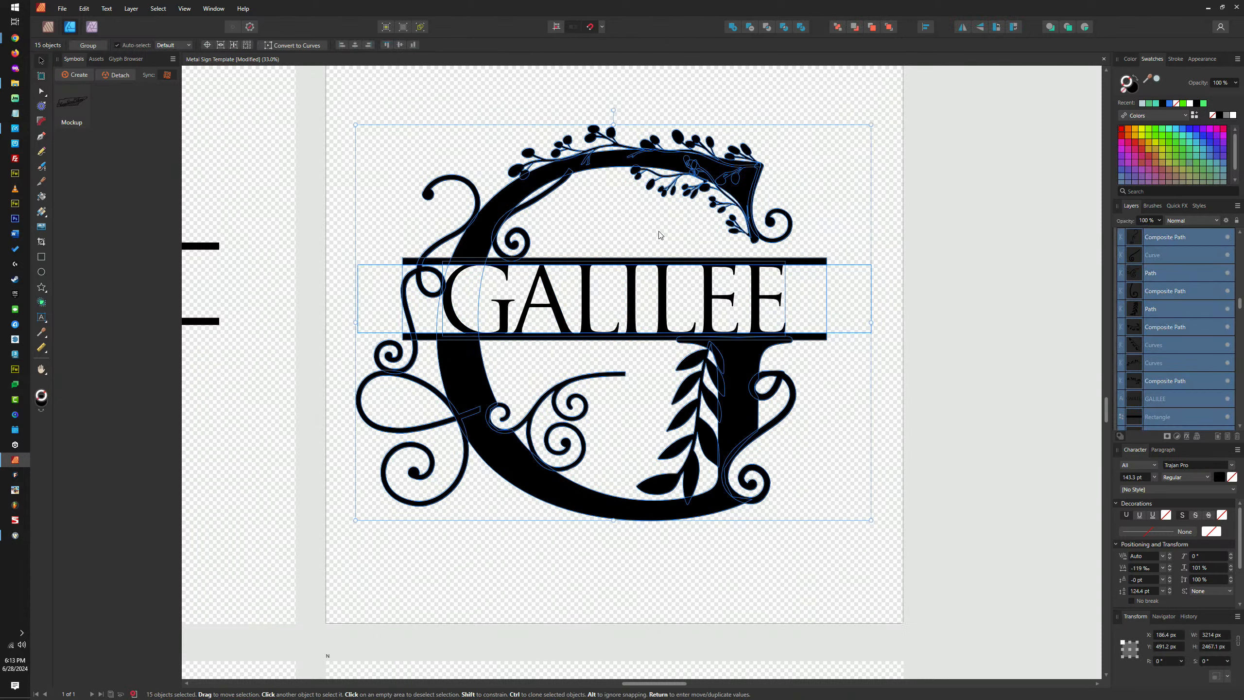
drag(756, 248, 830, 273)
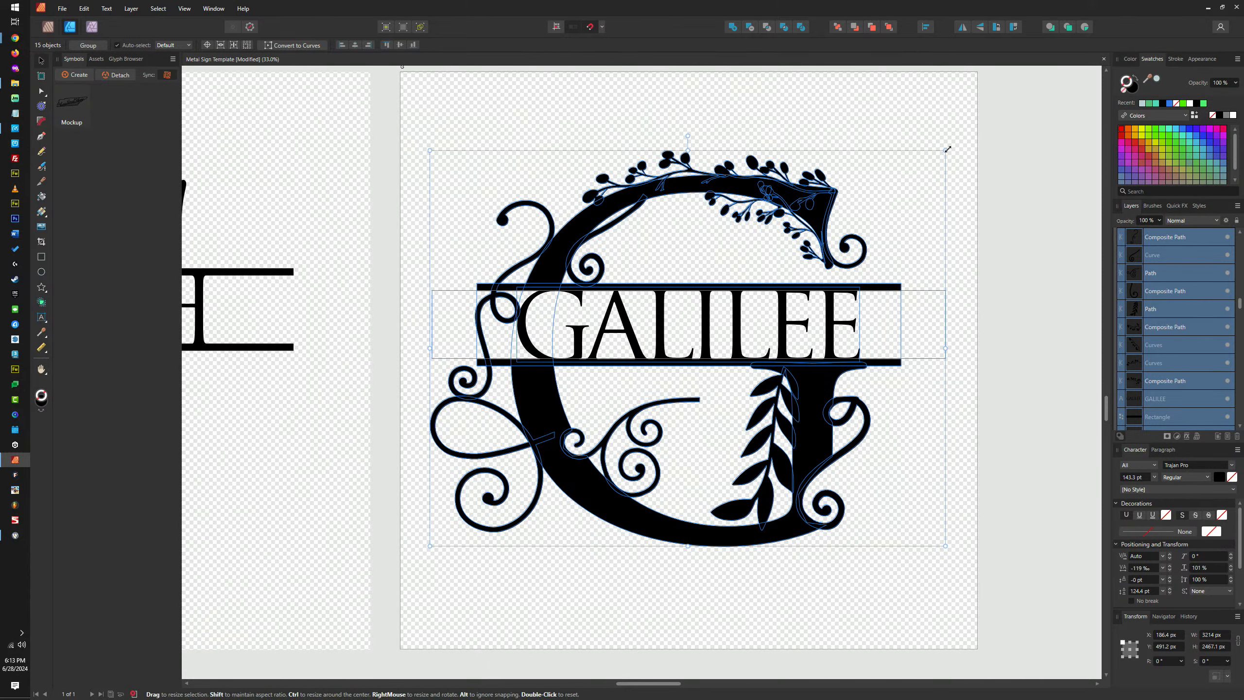
mouse_move(946, 150)
mouse_down()
mouse_move(1035, 91)
mouse_move(945, 150)
mouse_up()
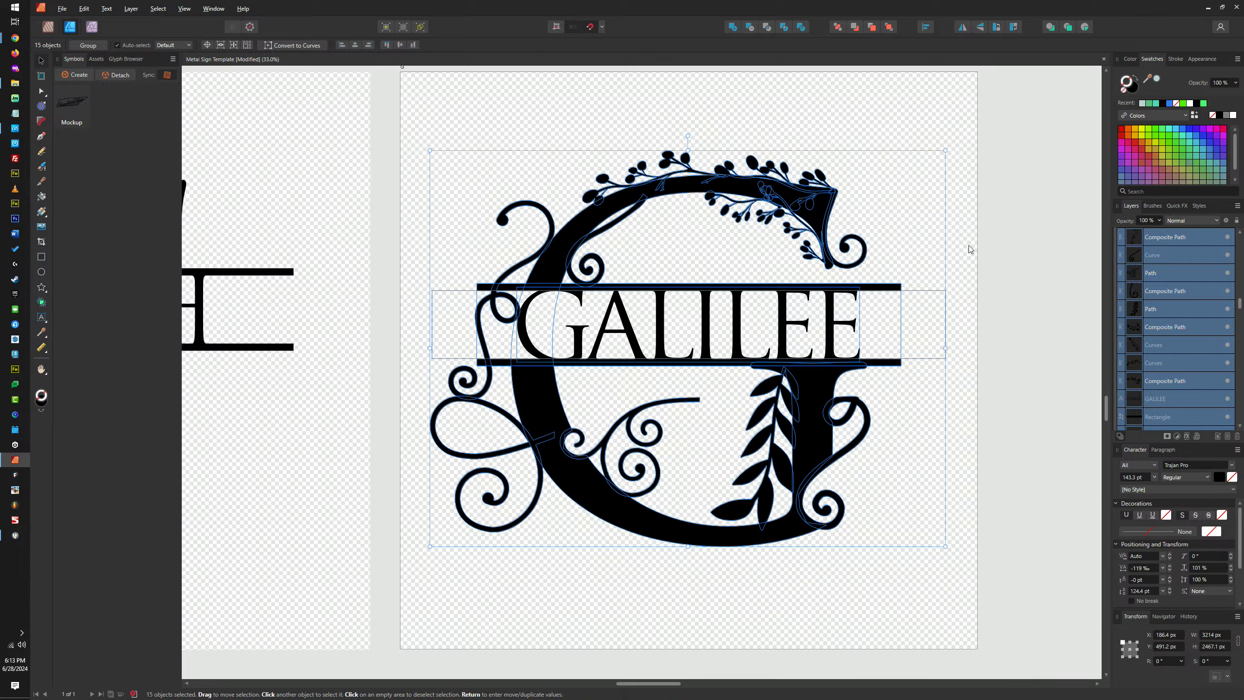
scroll(1024, 232, down, 4)
scroll(1023, 233, down, 2)
scroll(1022, 233, right, 1)
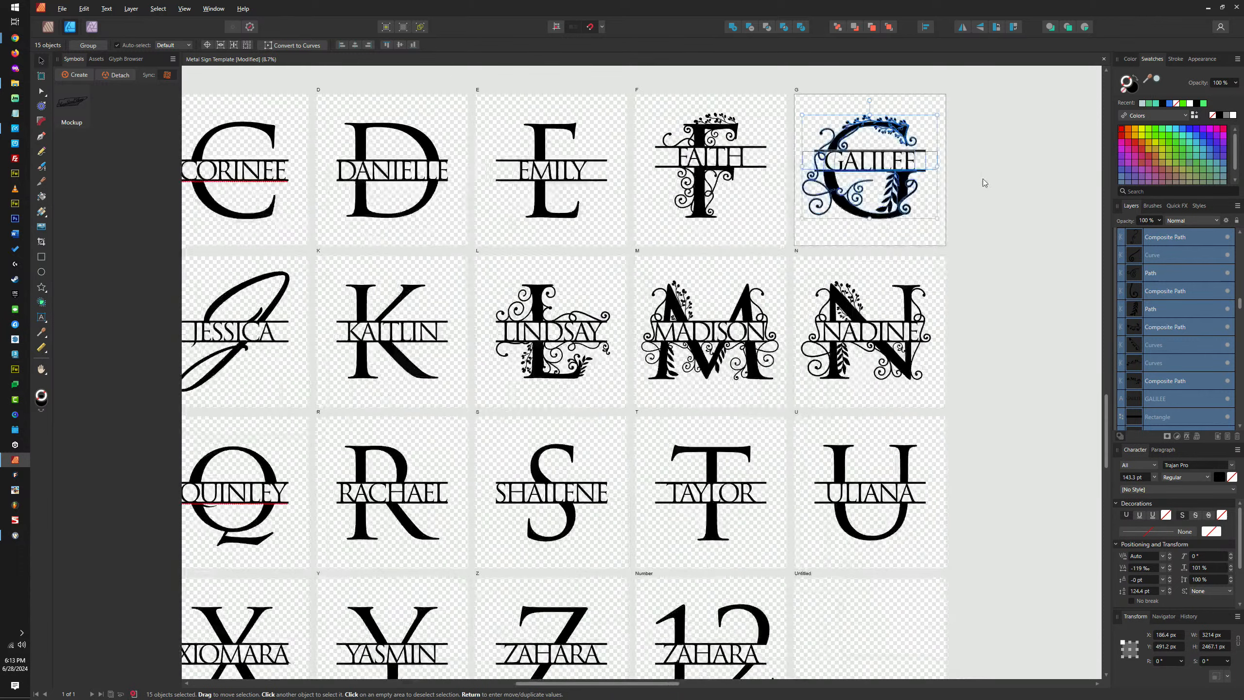
click(991, 187)
Review the two standalone N artboards and the logo artboards below the letter alphabets
scroll(991, 190, down, 3)
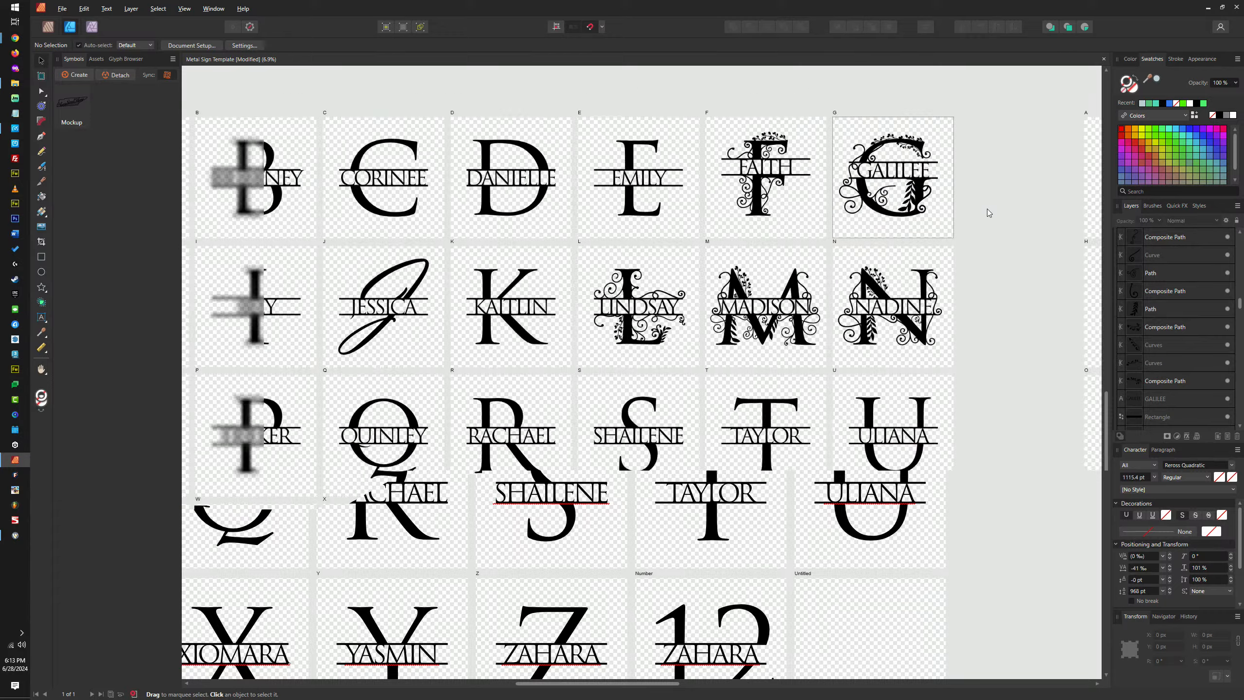
scroll(1001, 237, right, 2)
scroll(851, 201, down, 1)
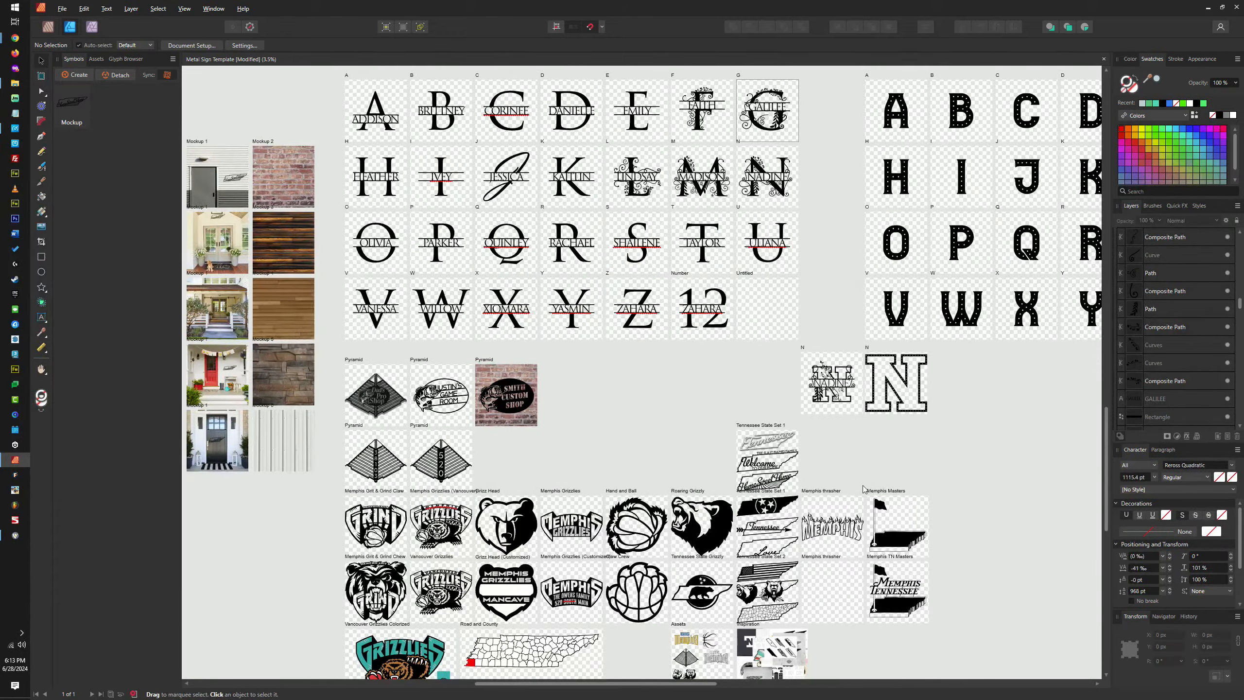
scroll(816, 476, up, 3)
scroll(613, 441, down, 4)
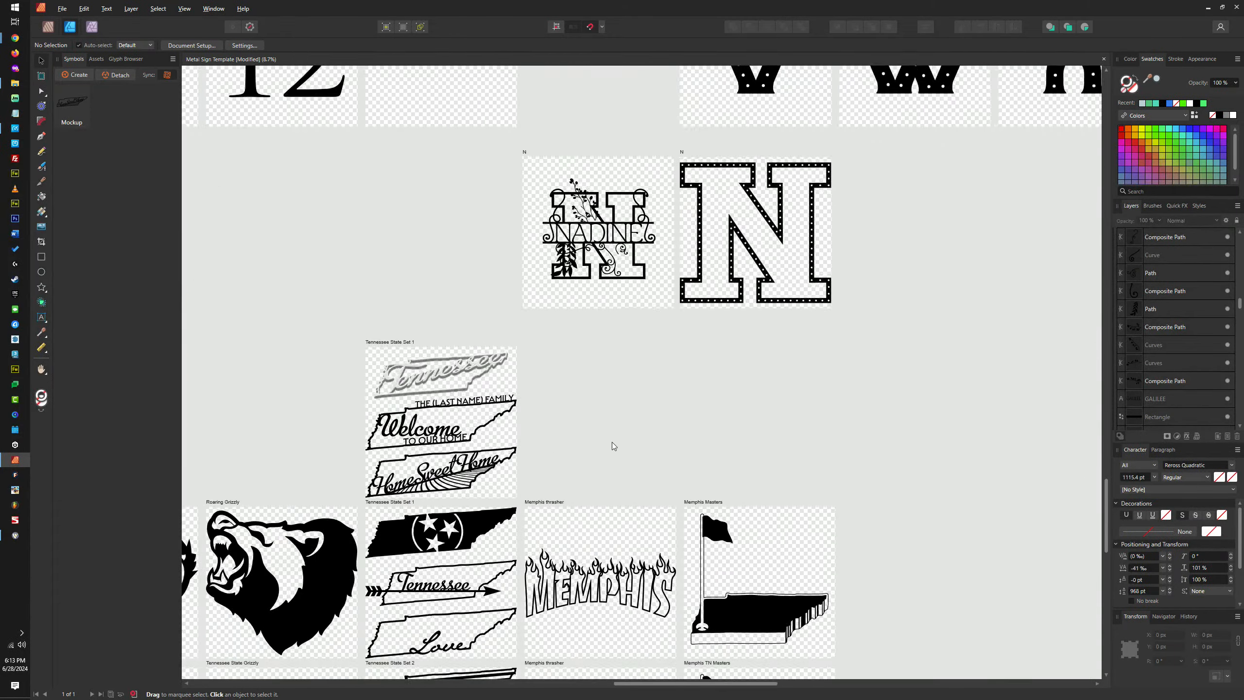
scroll(756, 444, up, 1)
scroll(762, 267, down, 3)
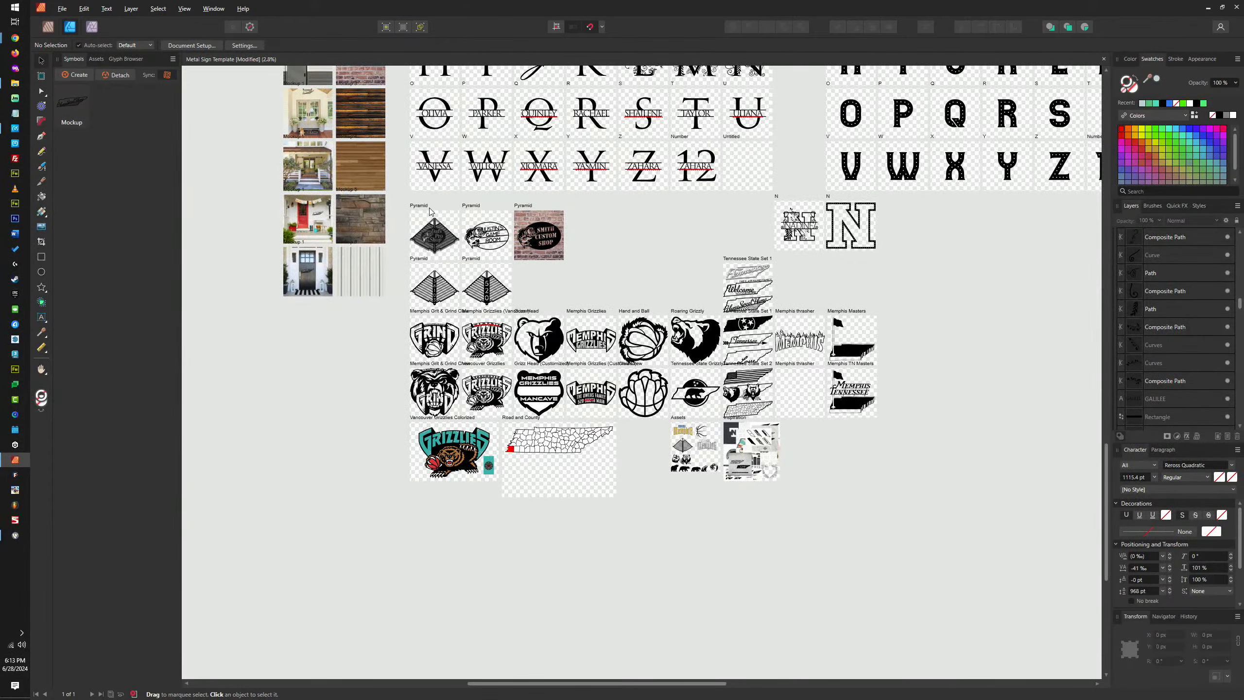
drag(793, 248, 491, 327)
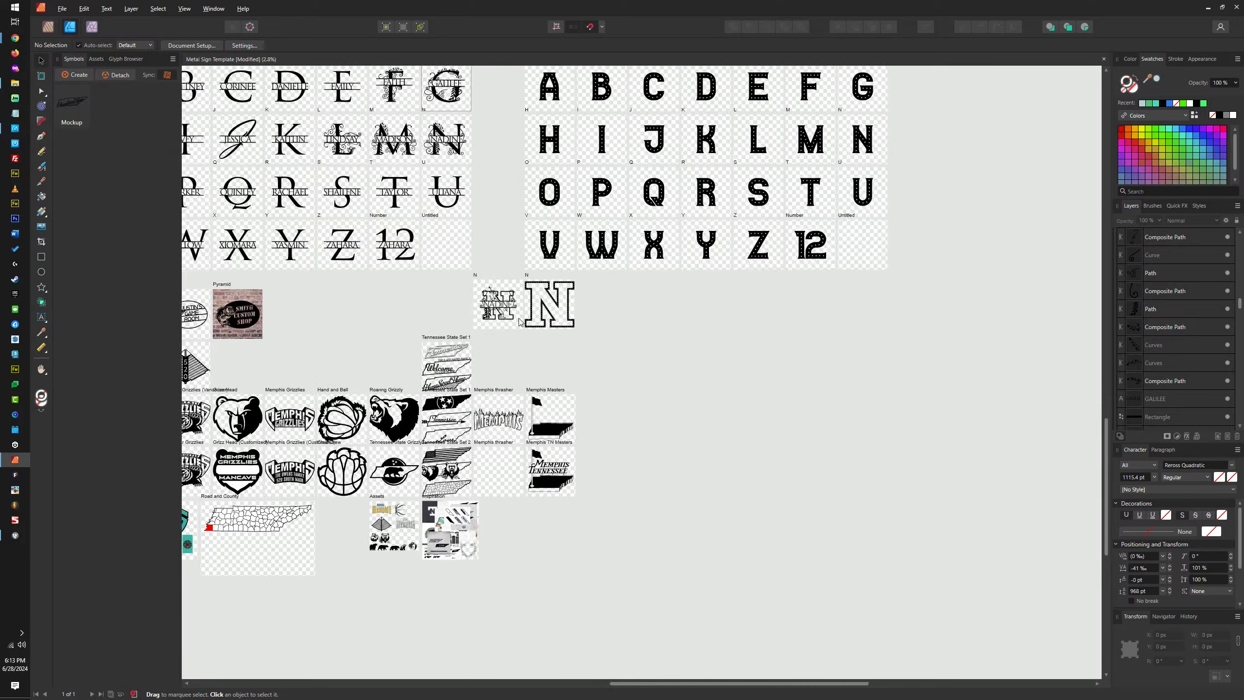
Place a copy of the dotted alphabet's blank artboard in the empty area beside the logo artboards
click(848, 216)
scroll(847, 216, up, 5)
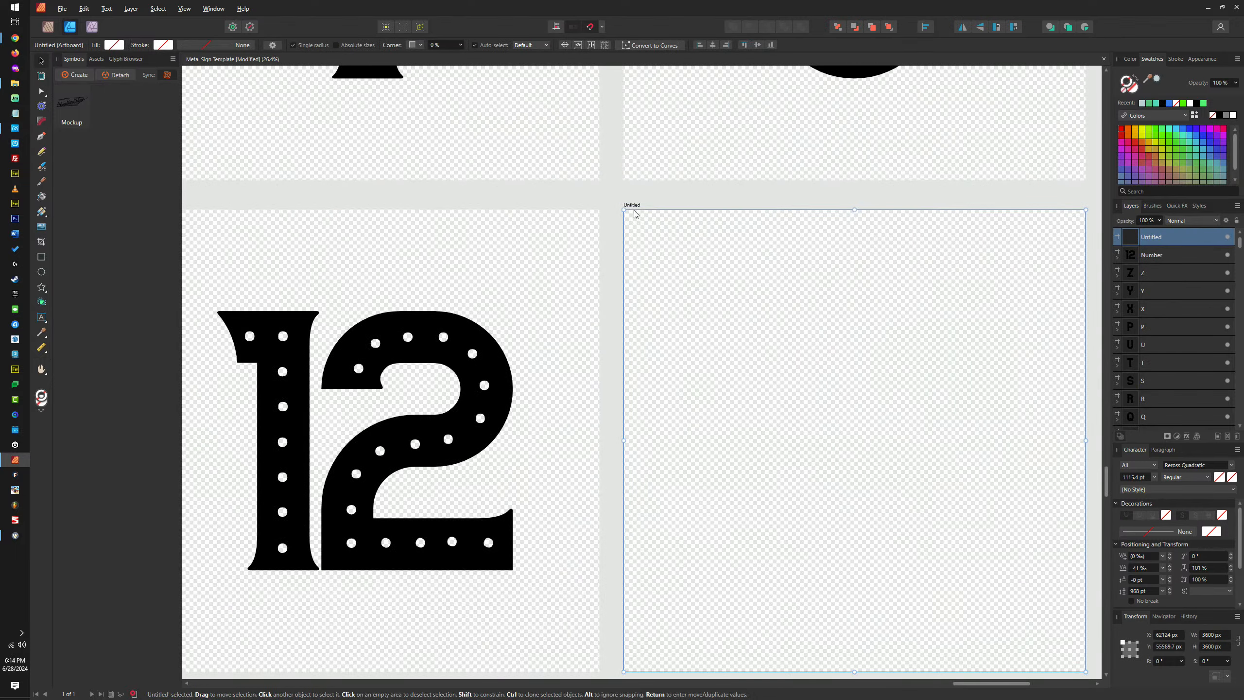
scroll(631, 210, down, 2)
scroll(578, 223, up, 4)
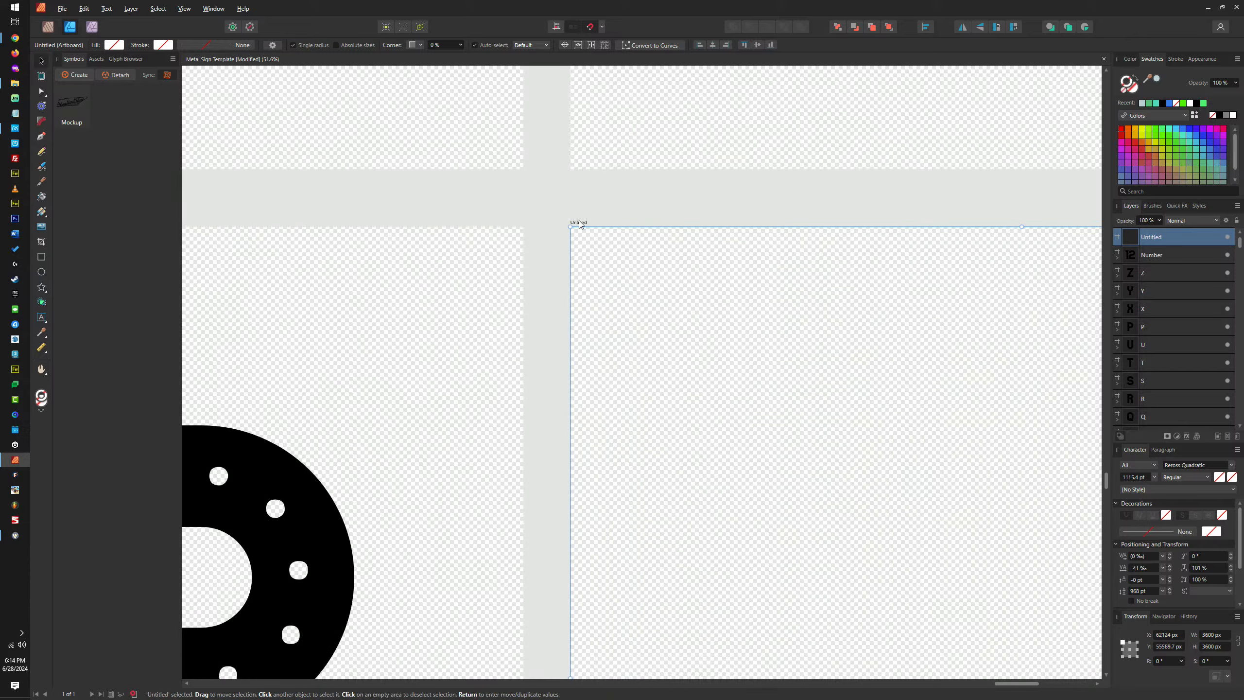
scroll(579, 224, down, 7)
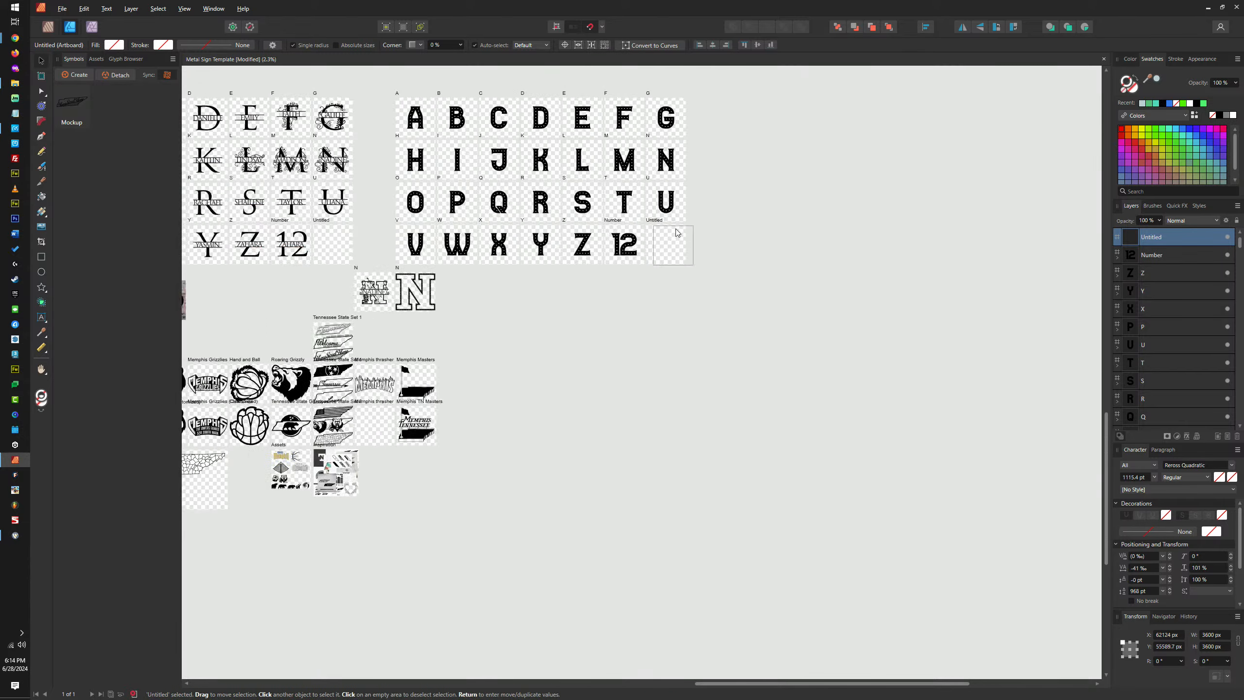
drag(677, 232, 882, 261)
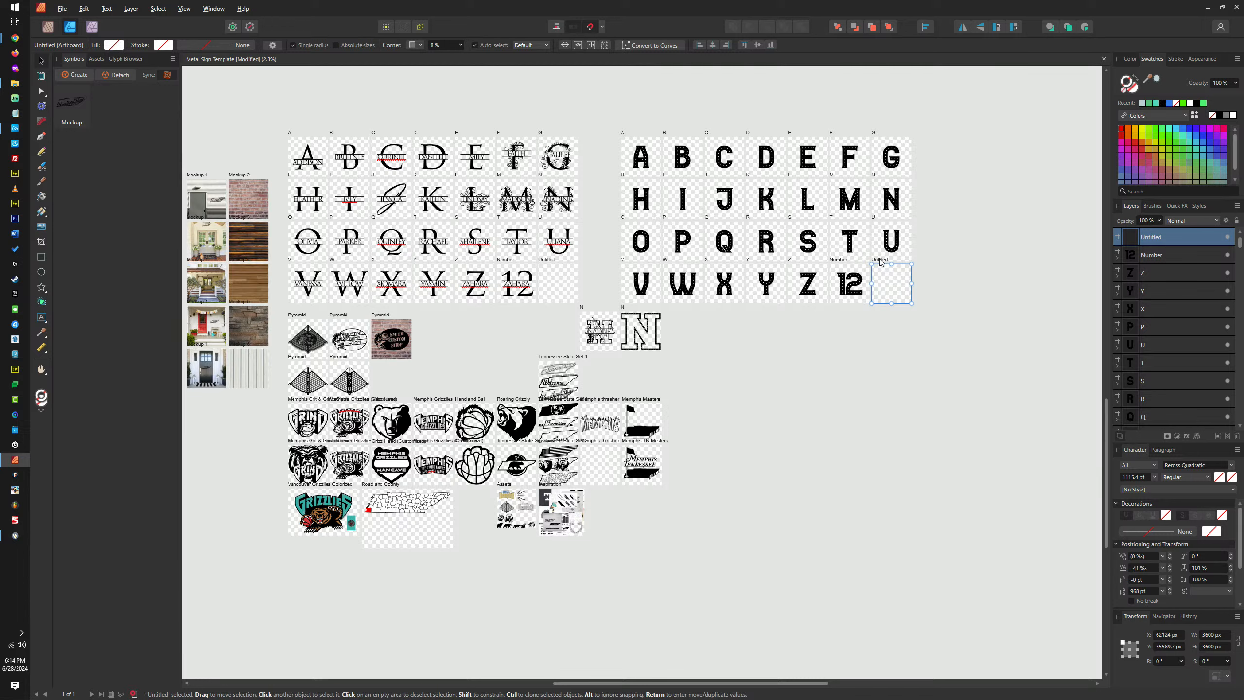
drag(881, 261, 787, 394)
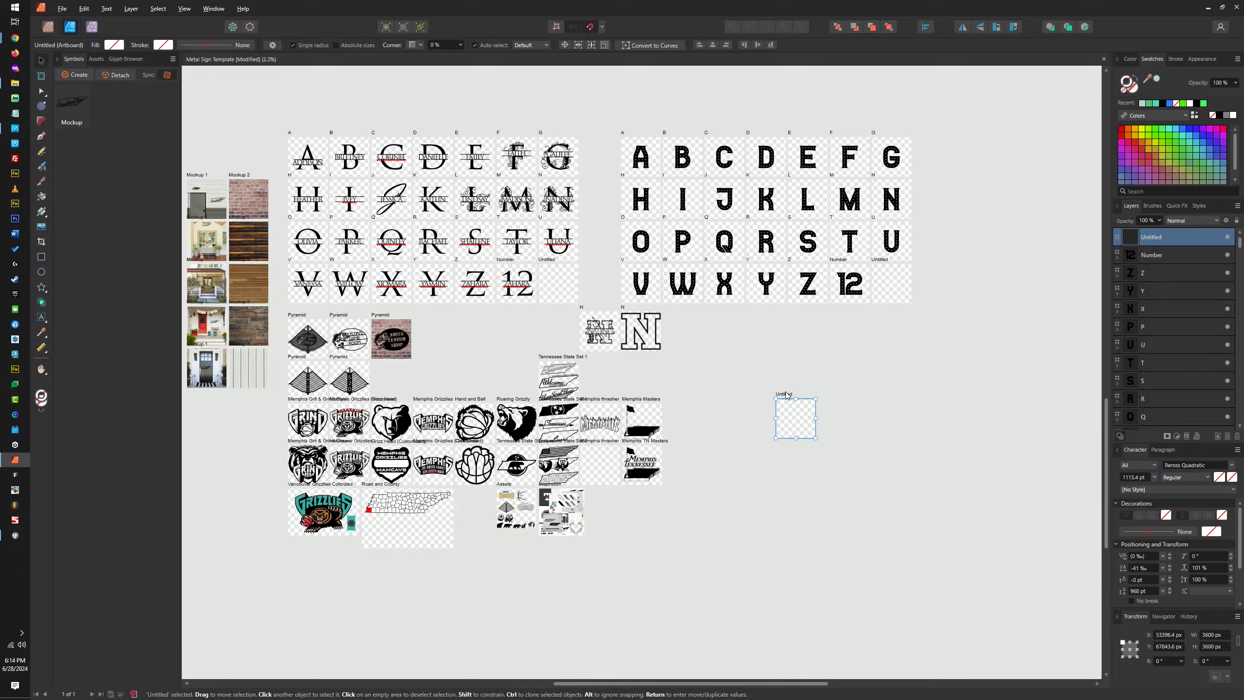
Examine the pyramid, Memphis Grizzlies and Tennessee logo artboards, up to the Tennessee state sets
scroll(476, 447, up, 5)
scroll(675, 375, down, 4)
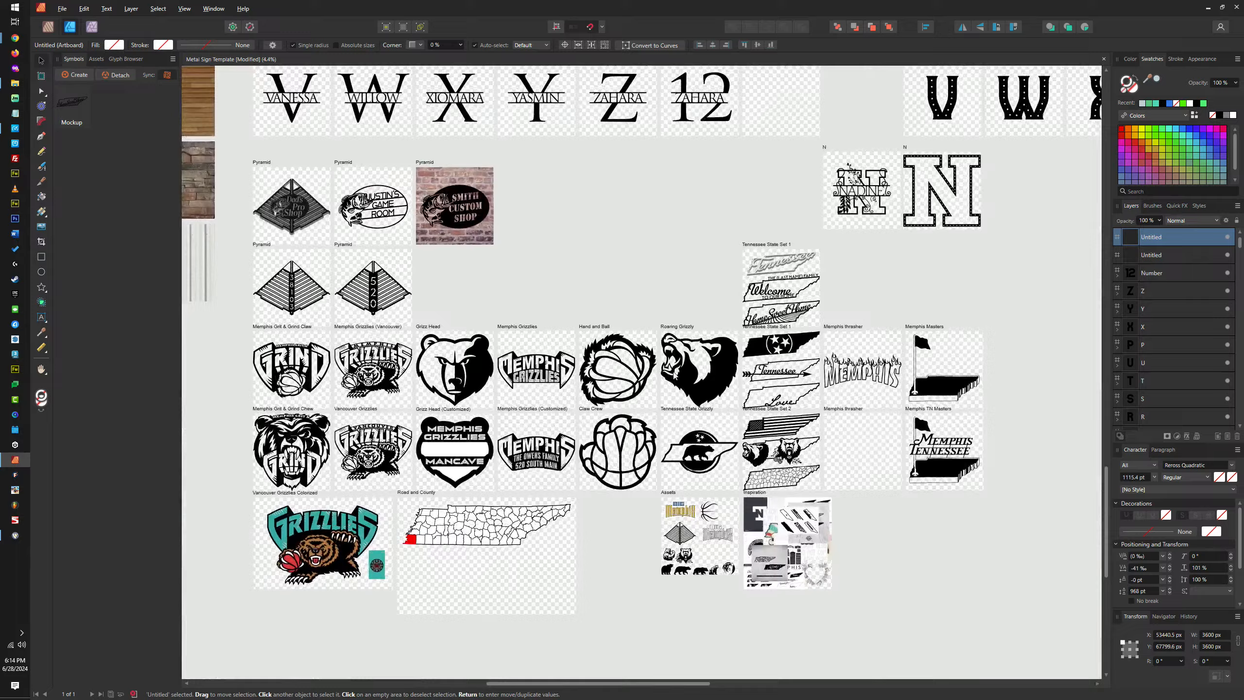
drag(675, 375, 837, 341)
drag(716, 342, 674, 359)
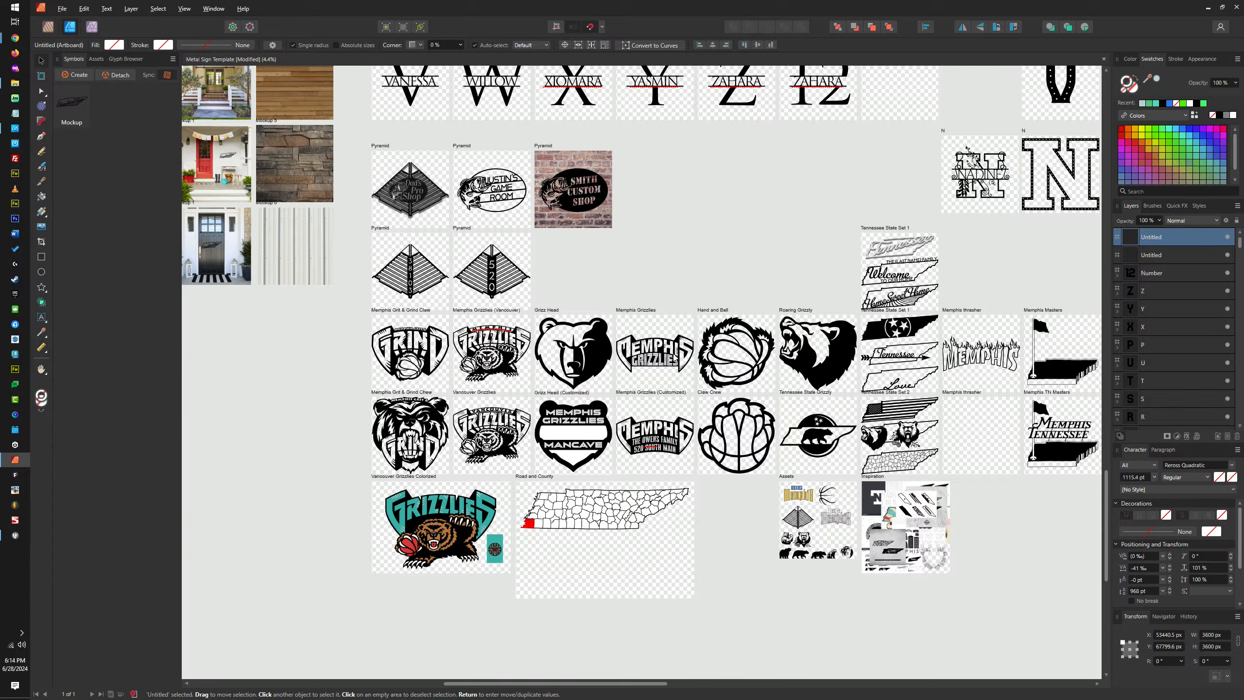
scroll(675, 360, right, 5)
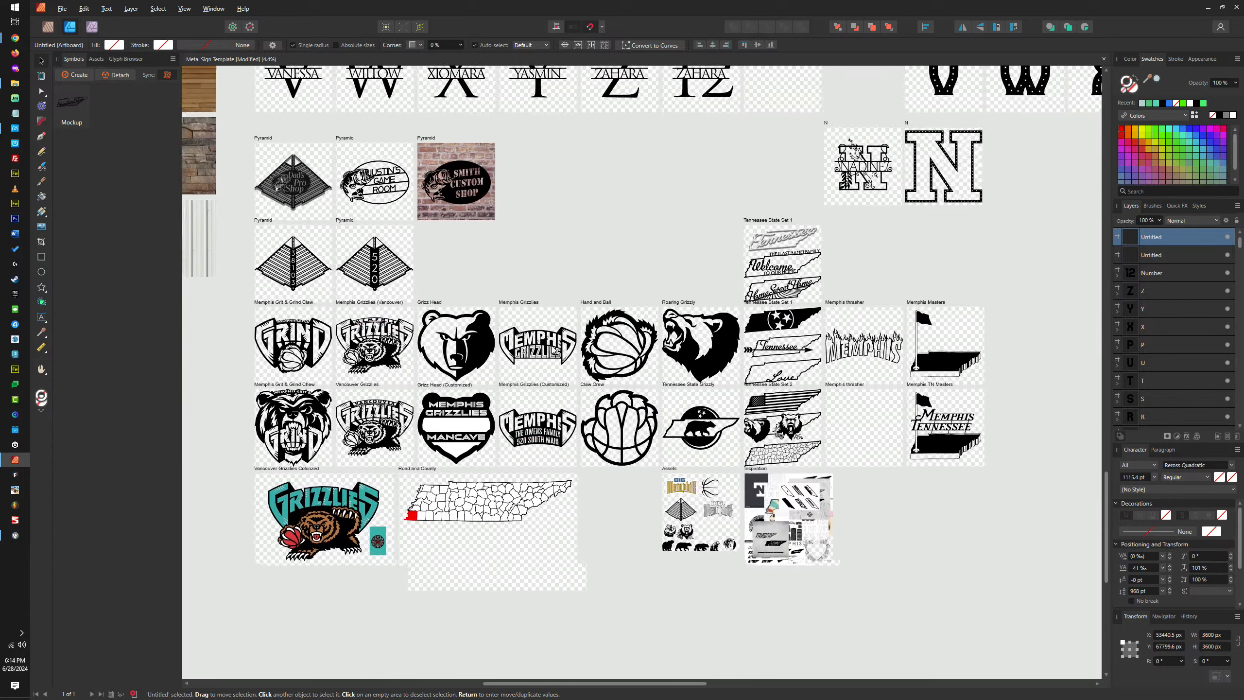
scroll(451, 343, up, 3)
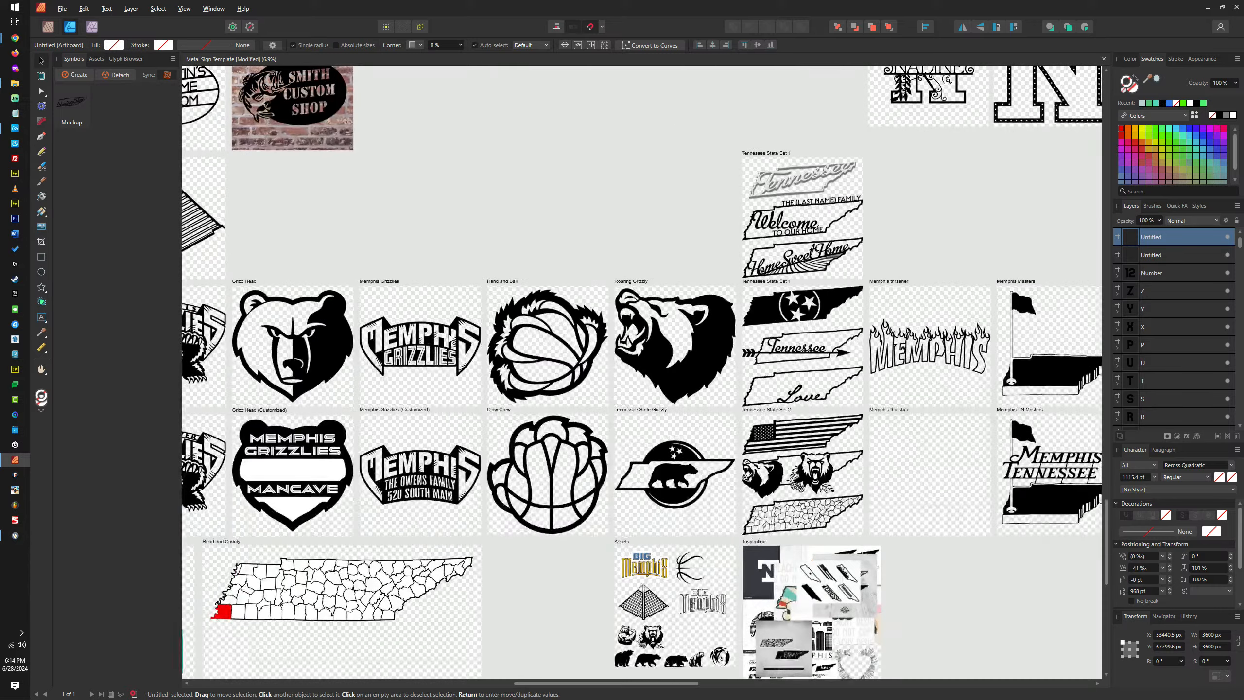
scroll(830, 243, up, 5)
scroll(831, 243, down, 3)
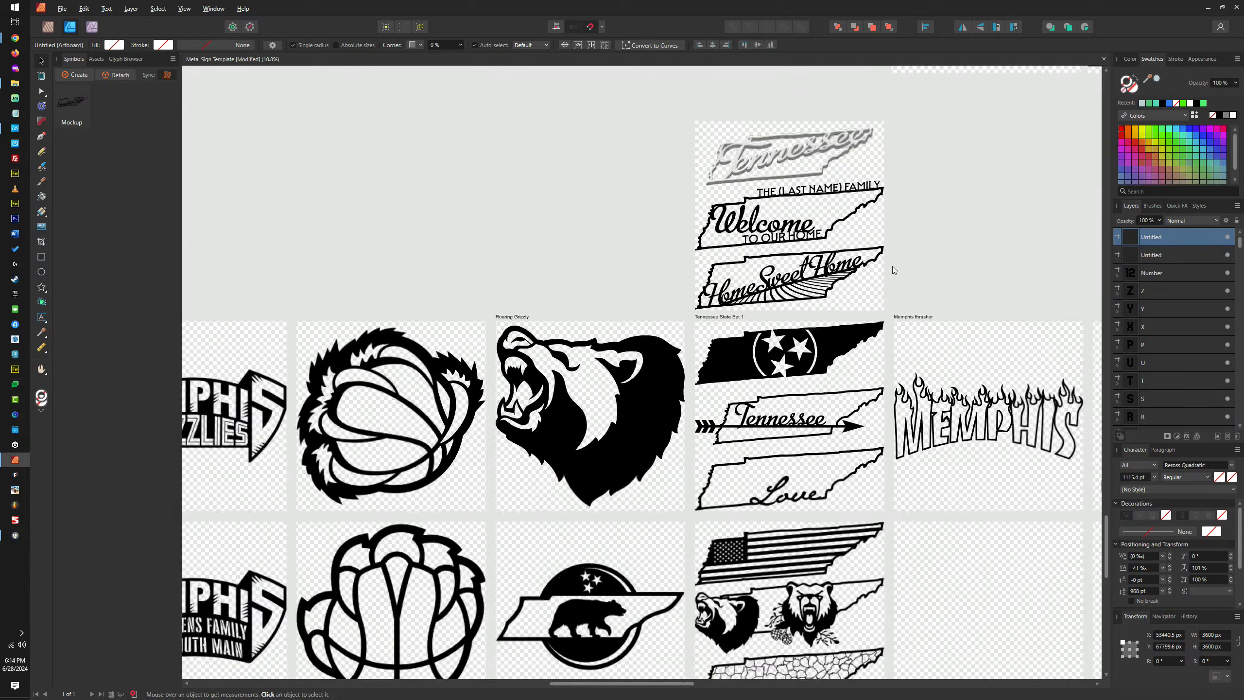
Look over the block-letter and serif alphabet grids, ending at the separate blank artboard
drag(901, 270, 509, 209)
scroll(509, 212, down, 5)
scroll(783, 265, up, 5)
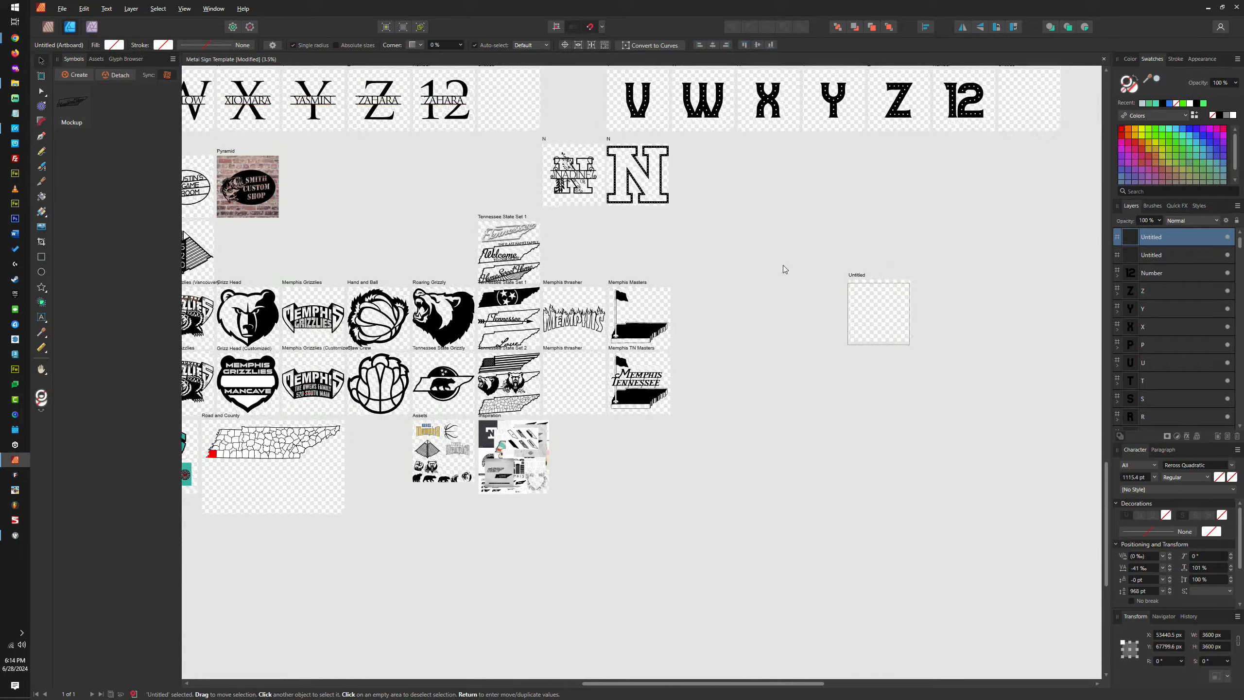
scroll(718, 265, down, 2)
scroll(786, 422, up, 3)
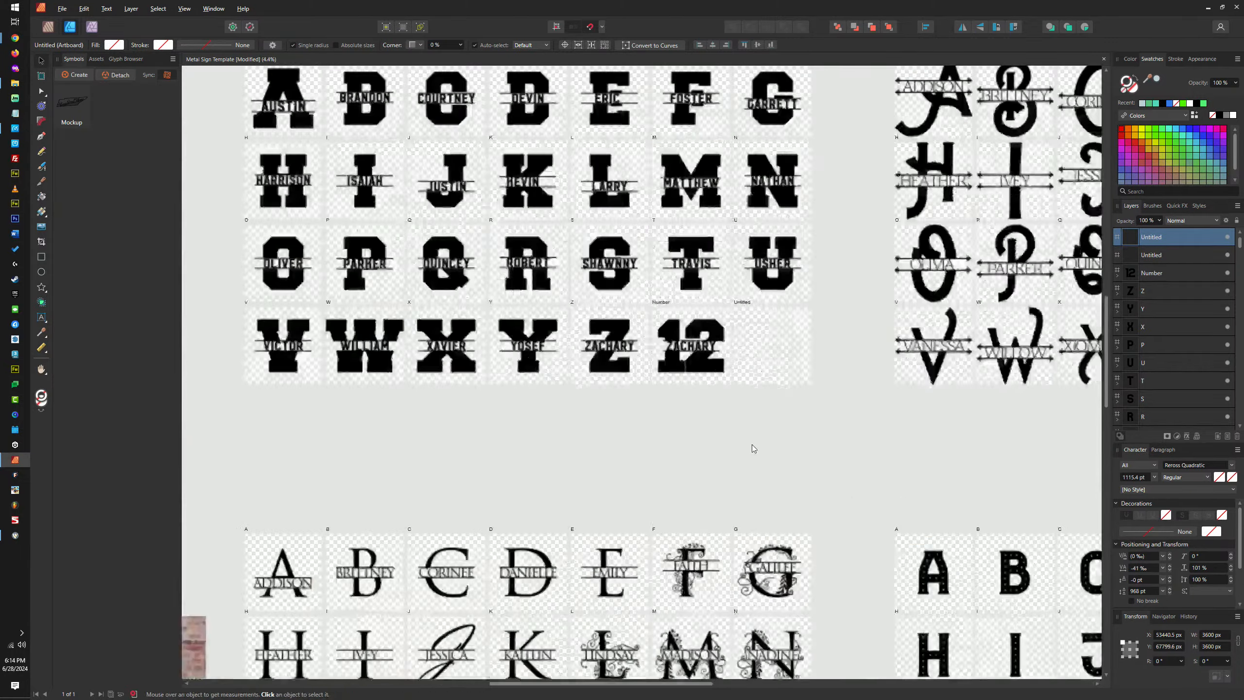
drag(722, 308, 641, 68)
drag(1053, 656, 774, 292)
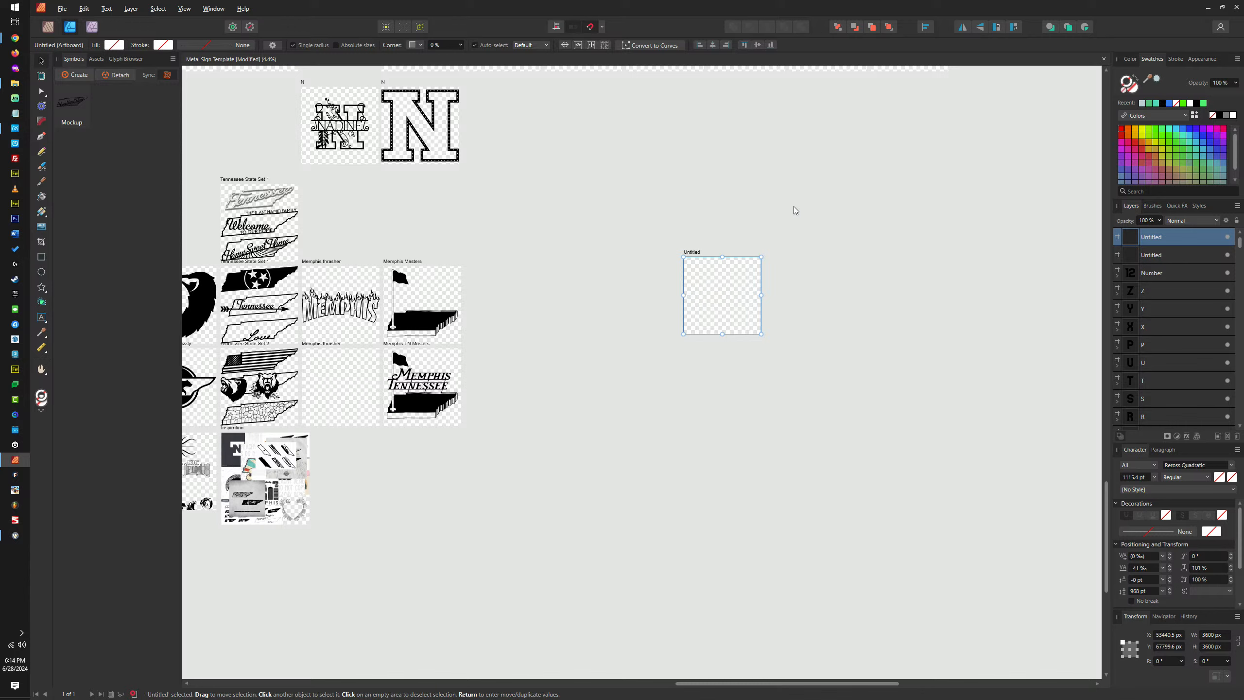
Move the blank artboard to about X 53951 px, Y 68231 px and add two evenly spaced copies in a row beside it
drag(688, 254, 458, 183)
click(427, 271)
scroll(722, 272, up, 6)
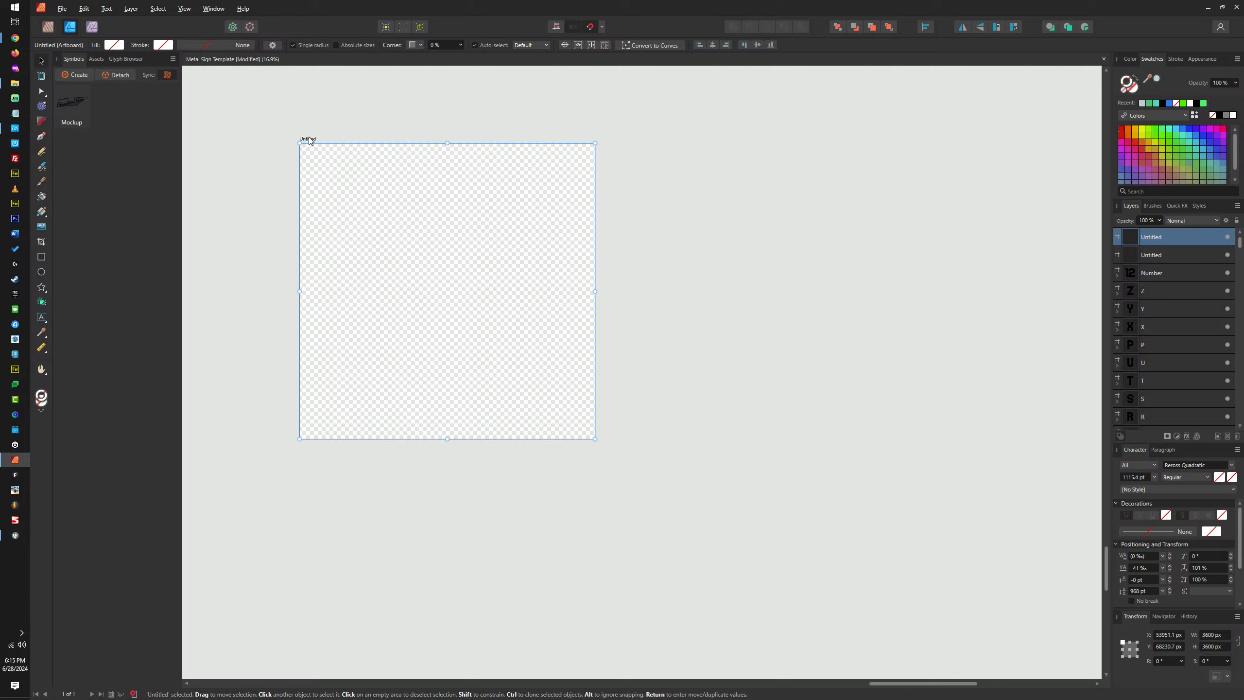
drag(308, 141, 627, 143)
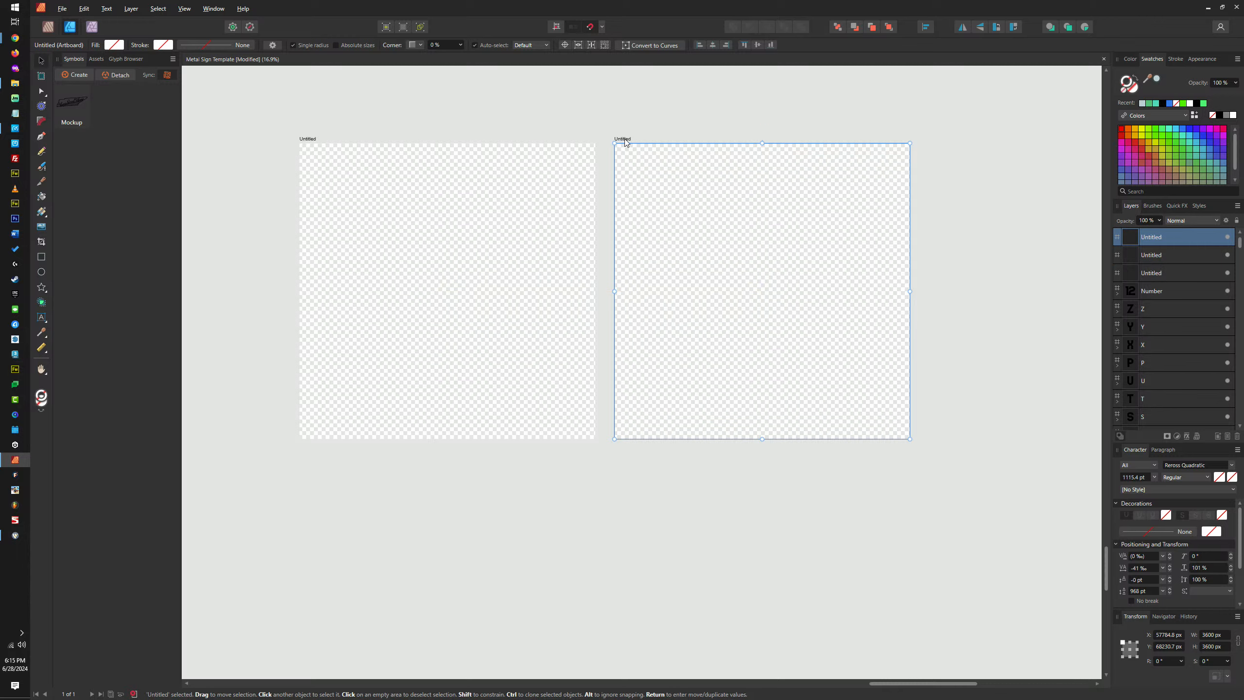
key(ctrl+j)
scroll(631, 162, down, 5)
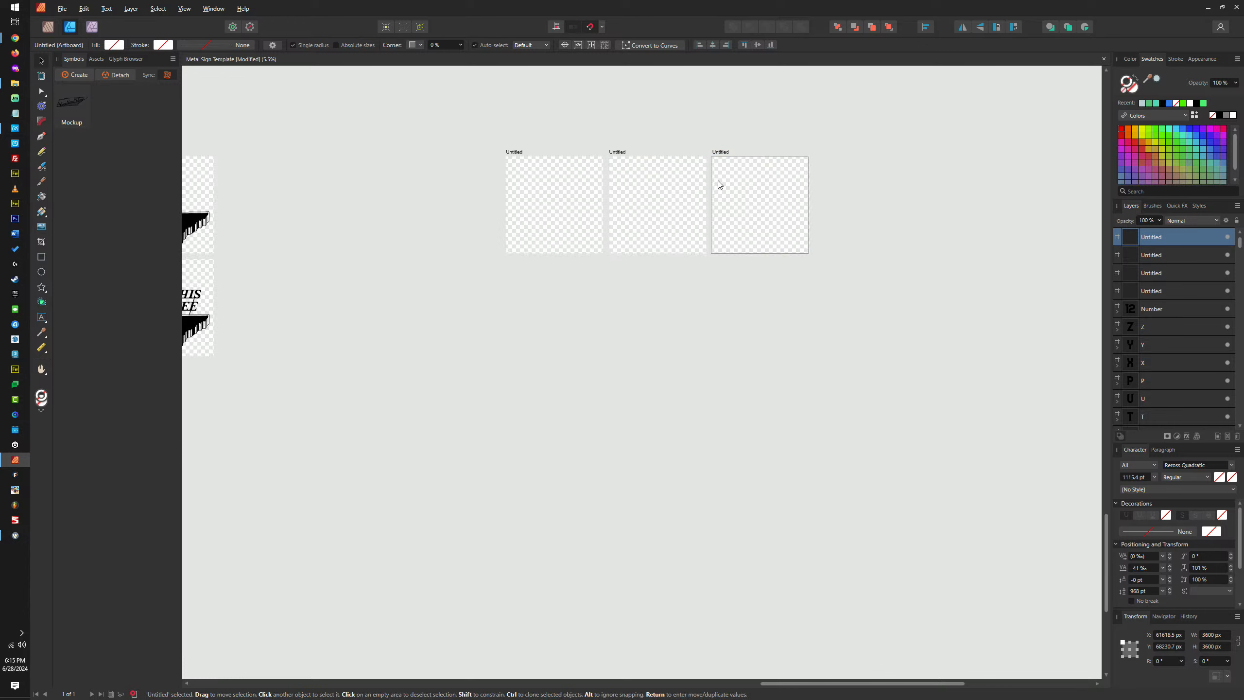
drag(719, 184, 528, 242)
key(ctrl+j)
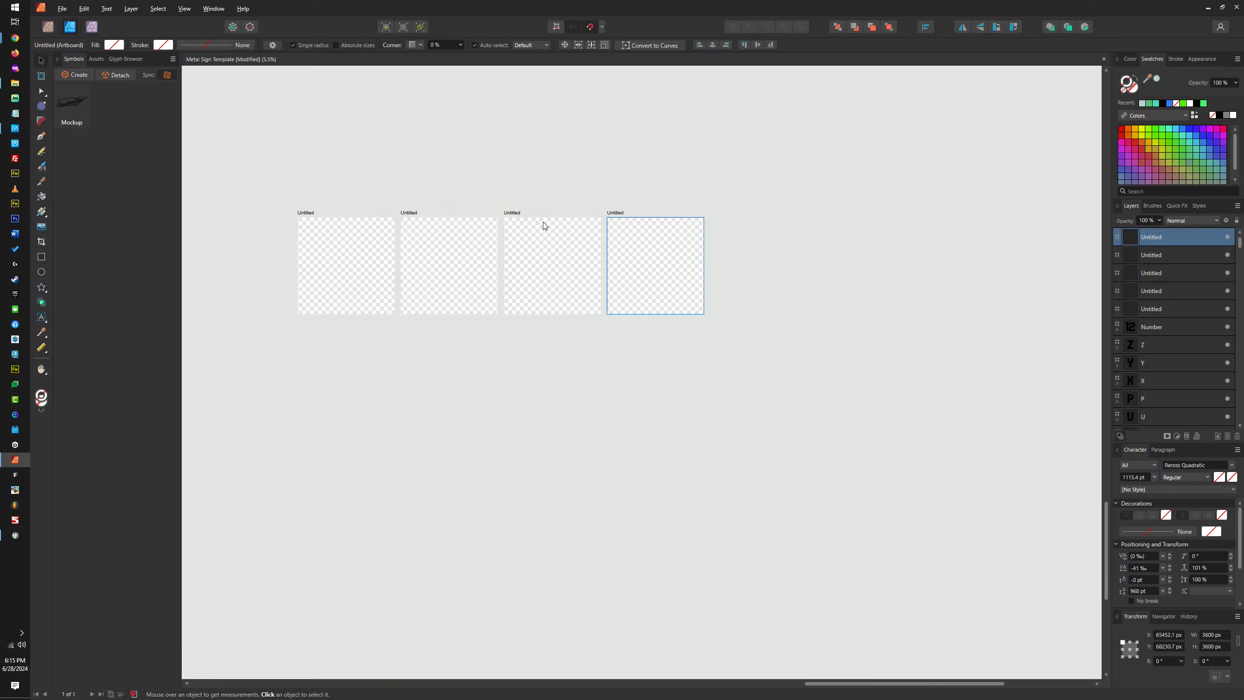
key(ctrl+j)
key(ctrl+j)
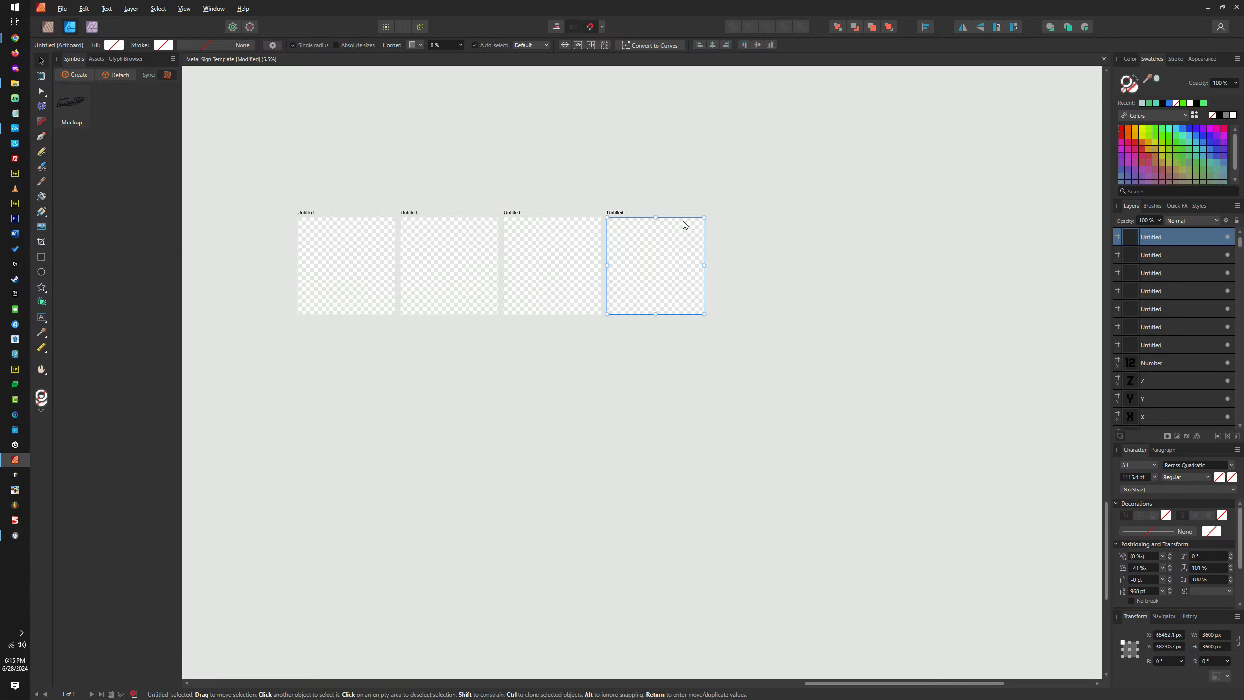
key(ctrl+z)
key(ctrl+z)
key(ctrl+z)
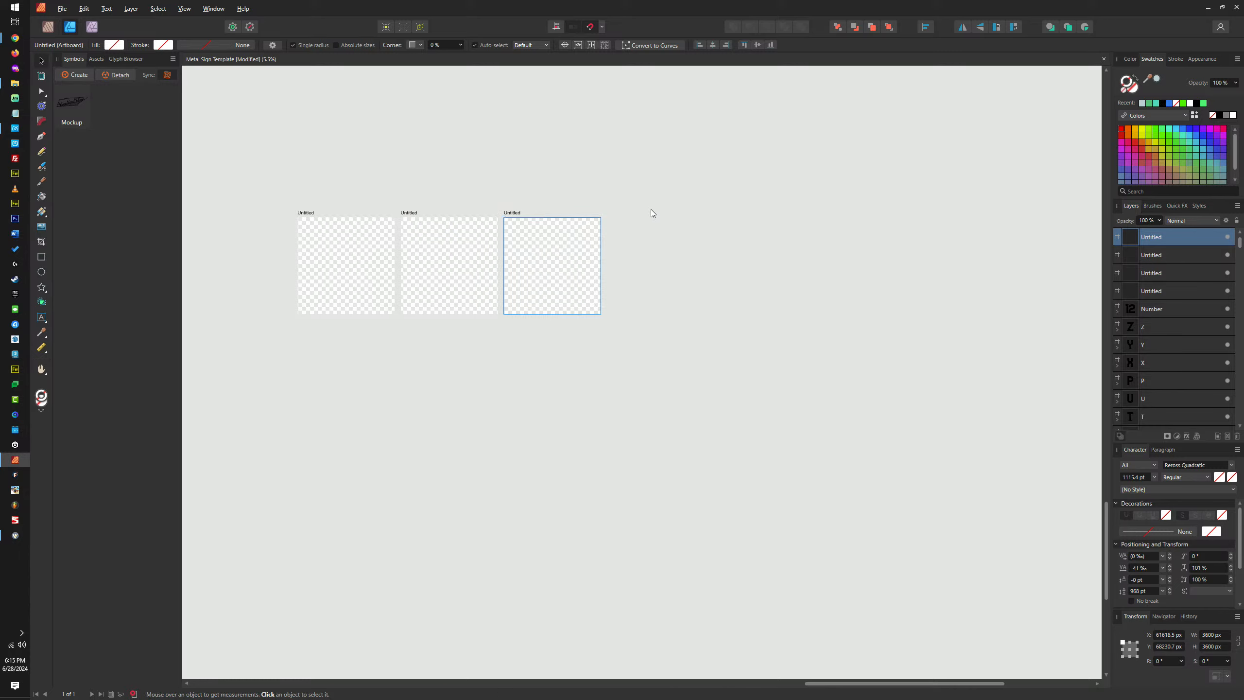
key(ctrl+j)
key(ctrl+z)
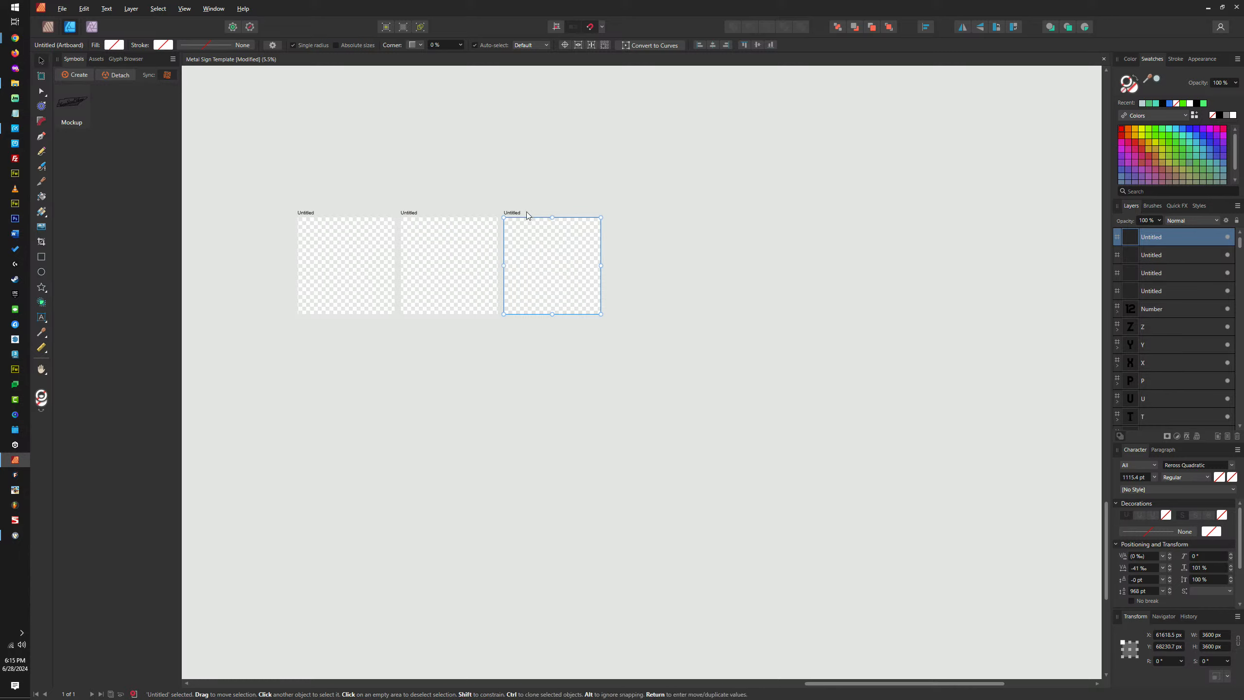
Extend the row to six evenly spaced blank artboards by placing further copies at its end
click(413, 211)
drag(529, 214, 615, 210)
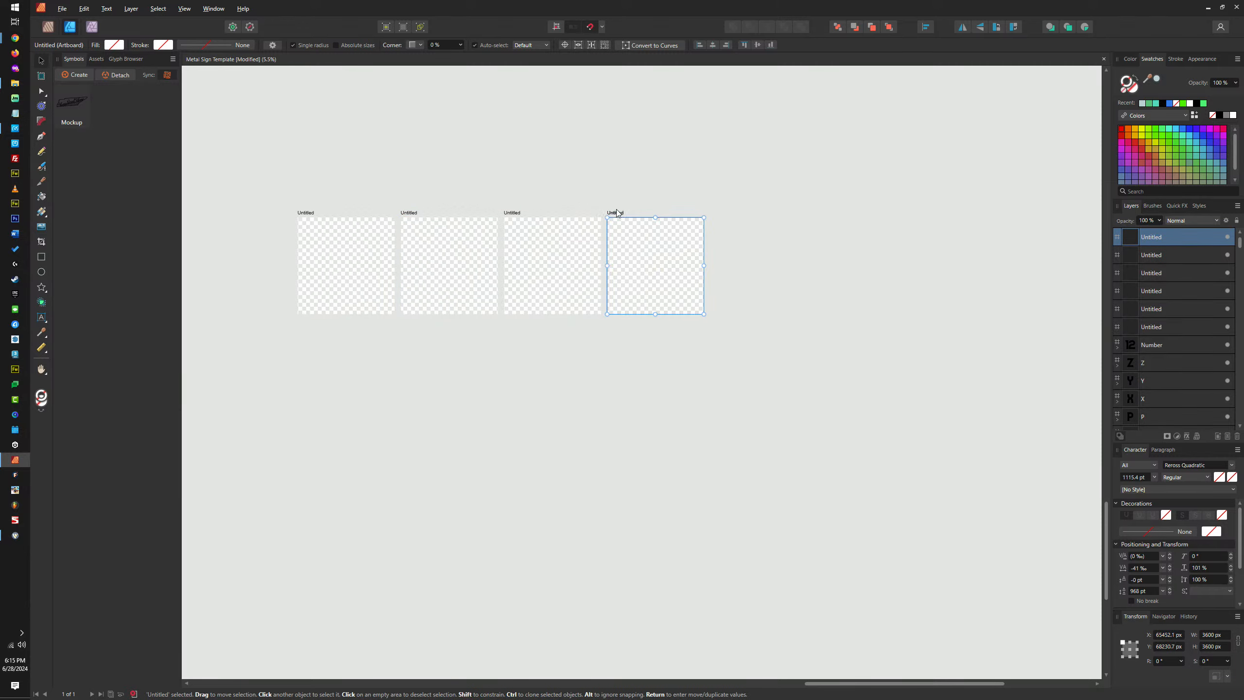
mouse_move(616, 209)
mouse_down()
mouse_move(838, 215)
mouse_move(823, 215)
mouse_up()
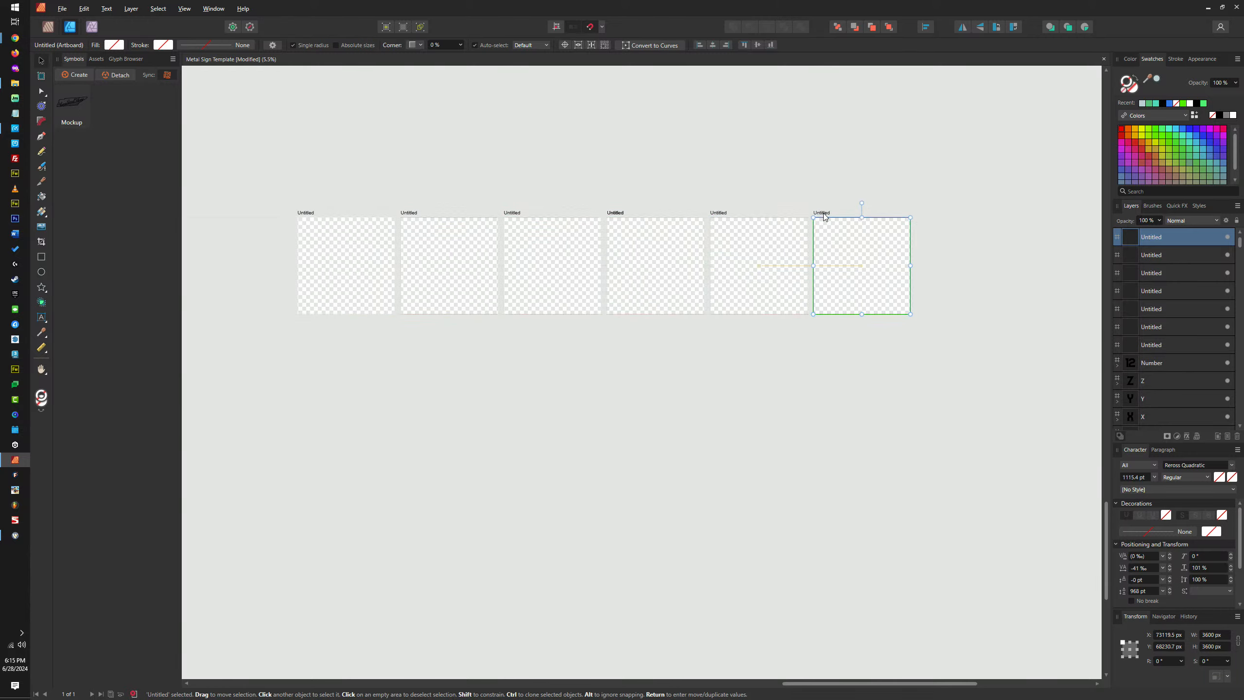
Continue the row with copies of the fourth blank artboard until it holds eleven evenly spaced artboards
click(618, 213)
drag(620, 215, 1033, 202)
mouse_move(671, 224)
mouse_down()
mouse_move(569, 217)
mouse_move(536, 197)
mouse_move(547, 166)
mouse_move(533, 185)
mouse_move(949, 201)
mouse_move(925, 200)
mouse_up()
scroll(531, 217, down, 1)
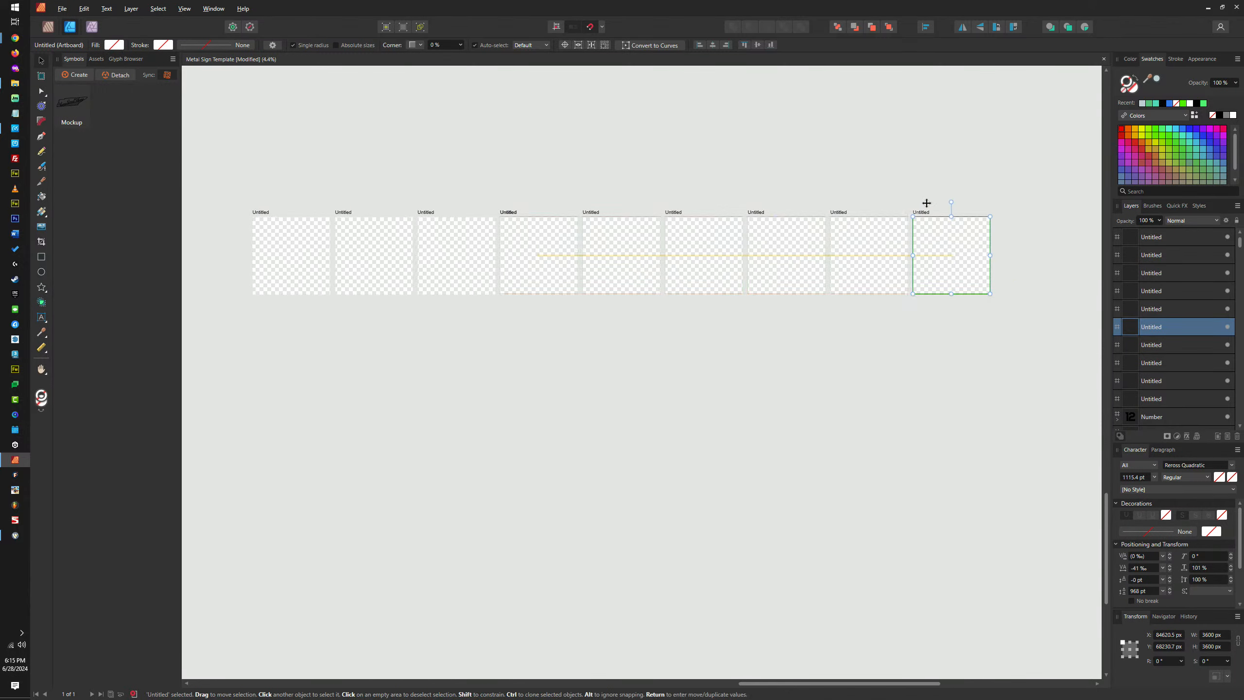
drag(511, 217, 1006, 197)
drag(505, 216, 1082, 191)
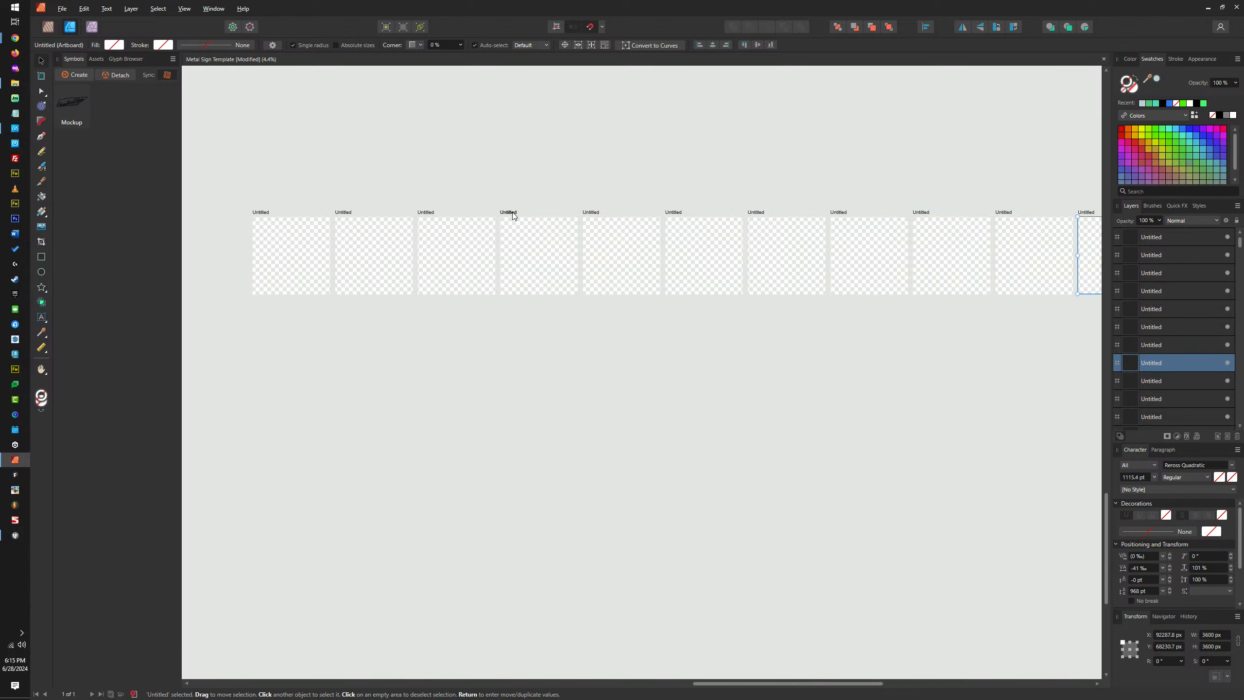
Extend the row to fourteen evenly spaced blank artboards by placing further copies at its end
mouse_move(512, 217)
mouse_down()
mouse_move(319, 211)
mouse_move(986, 187)
mouse_move(975, 191)
mouse_up()
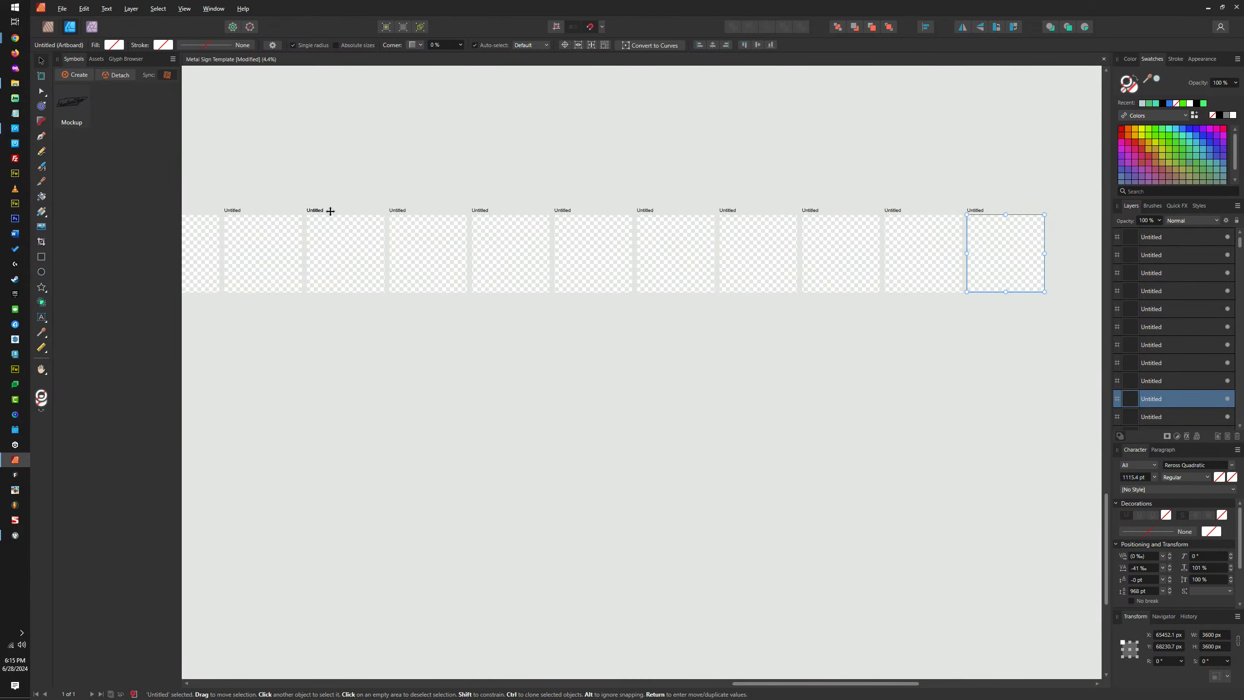
drag(331, 211, 1056, 200)
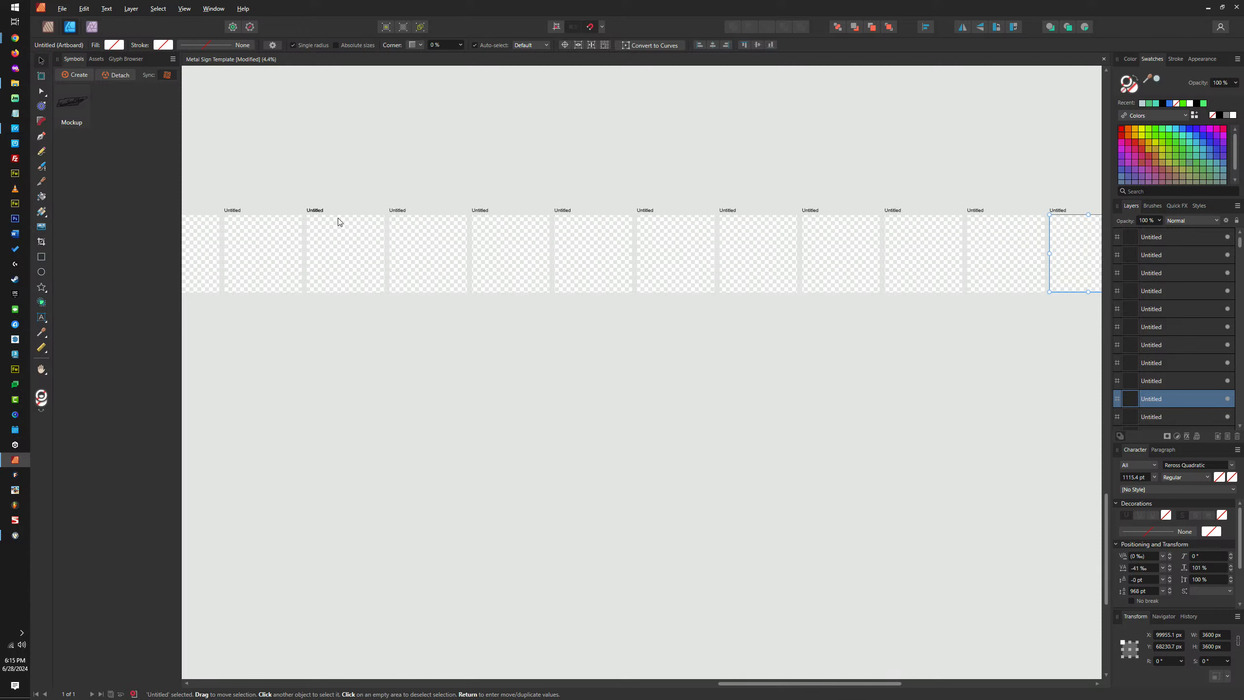
mouse_move(319, 214)
mouse_down()
mouse_move(945, 206)
mouse_move(741, 215)
mouse_move(869, 217)
mouse_up()
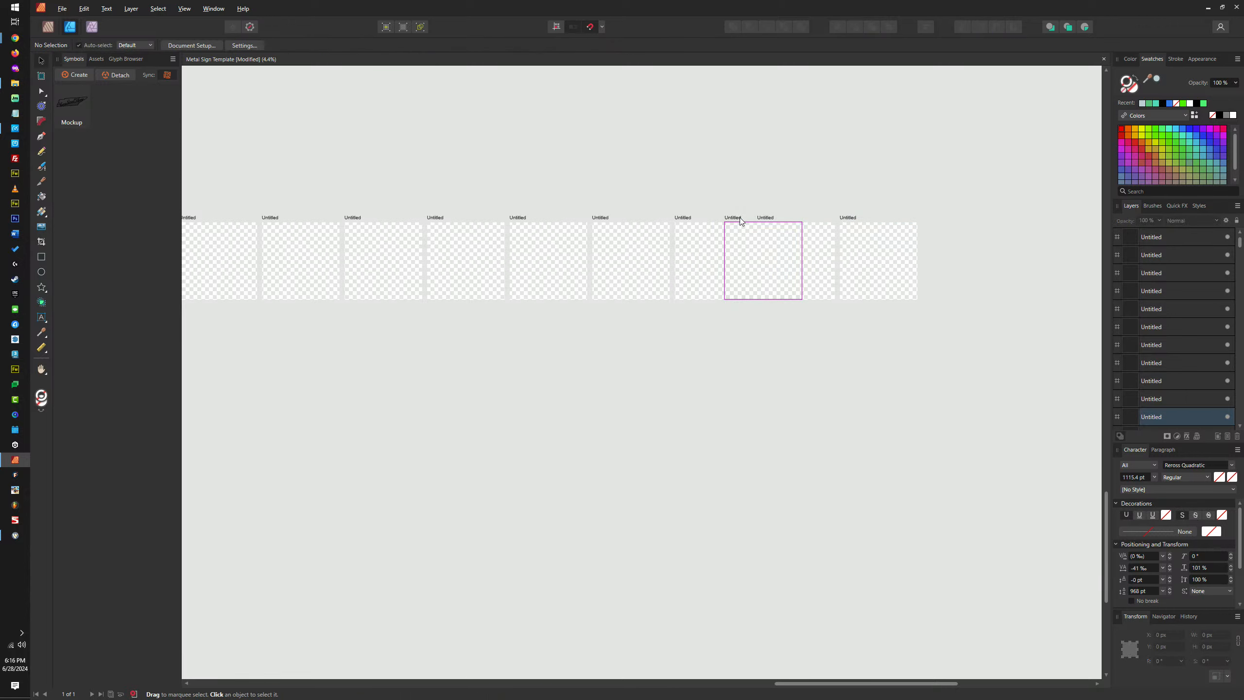
drag(735, 216, 930, 212)
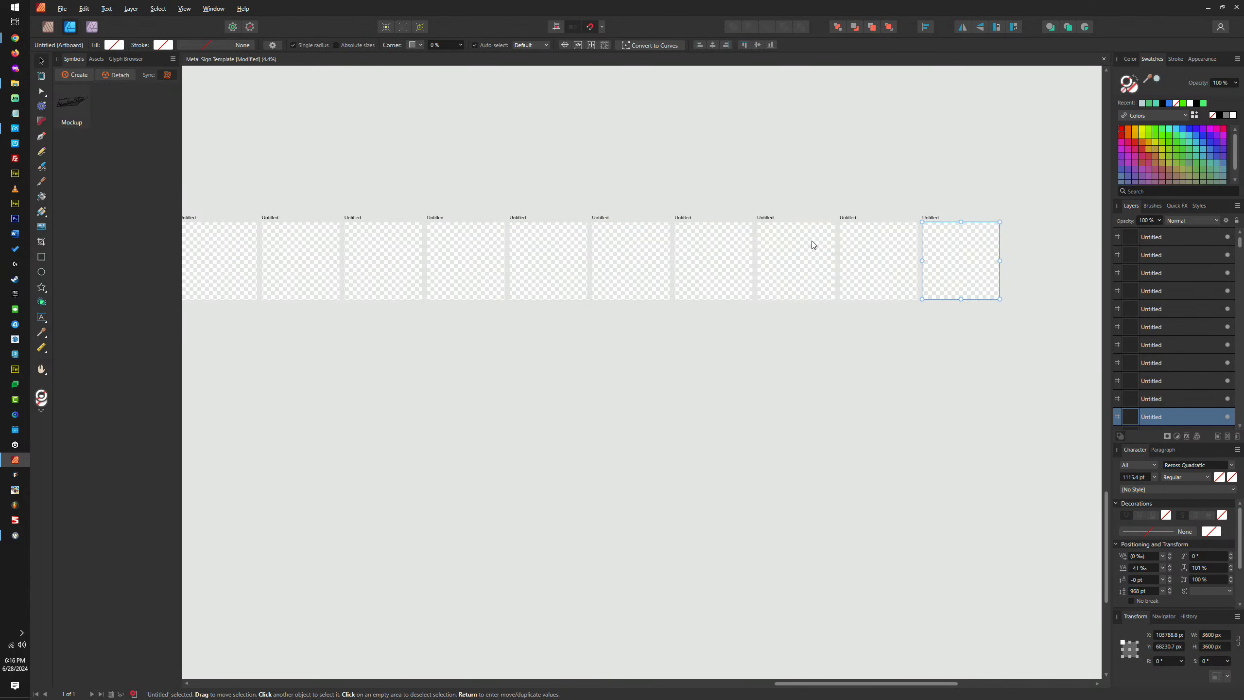
click(15, 535)
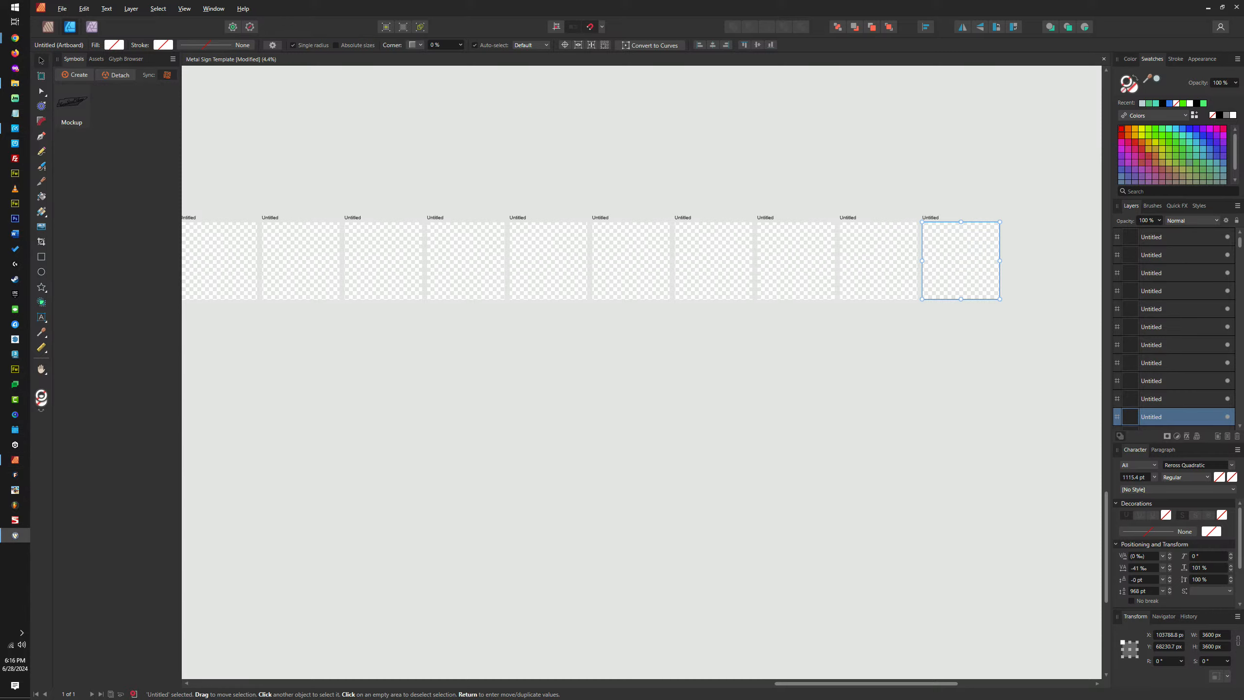
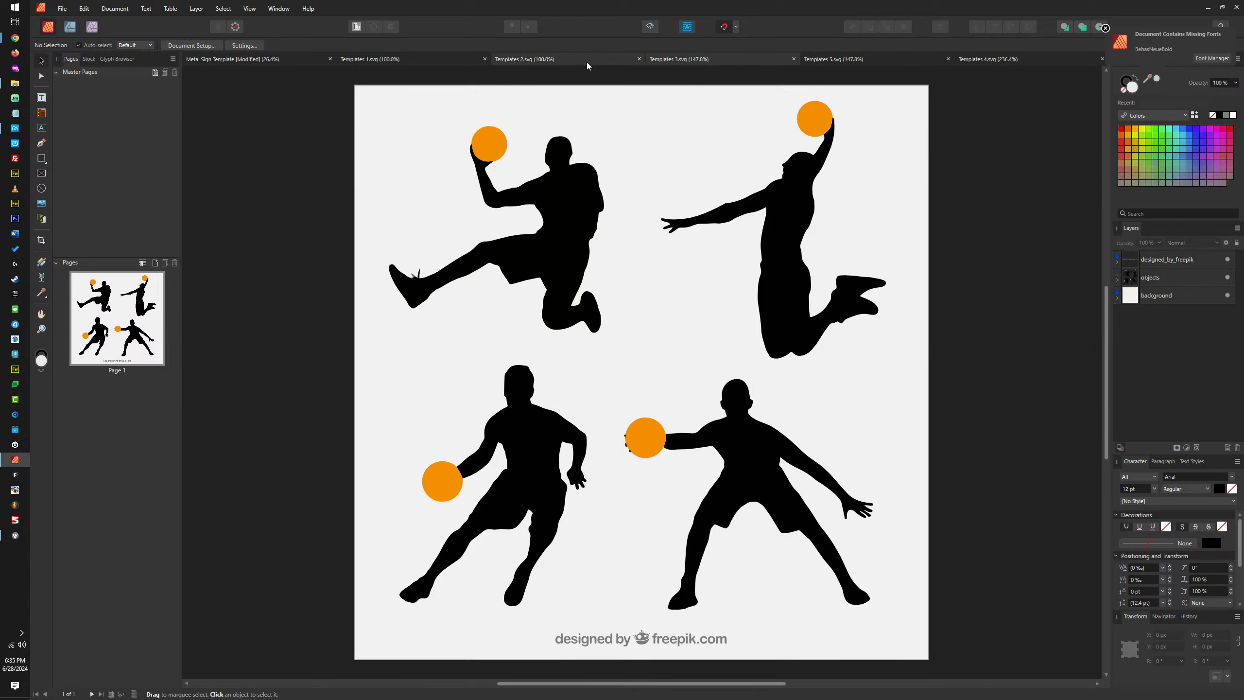
Look through the basketball silhouette files Templates 1.svg to Templates 5.svg, ending back at the Metal Sign Template document
click(431, 60)
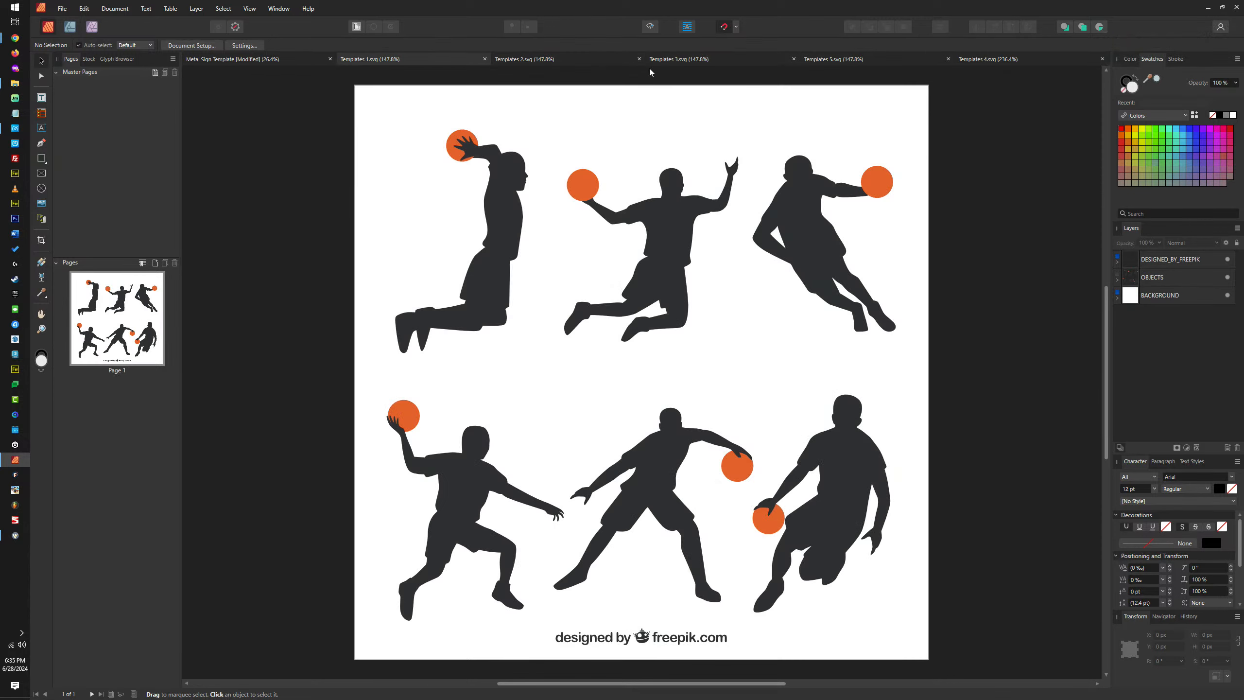
click(564, 59)
click(832, 59)
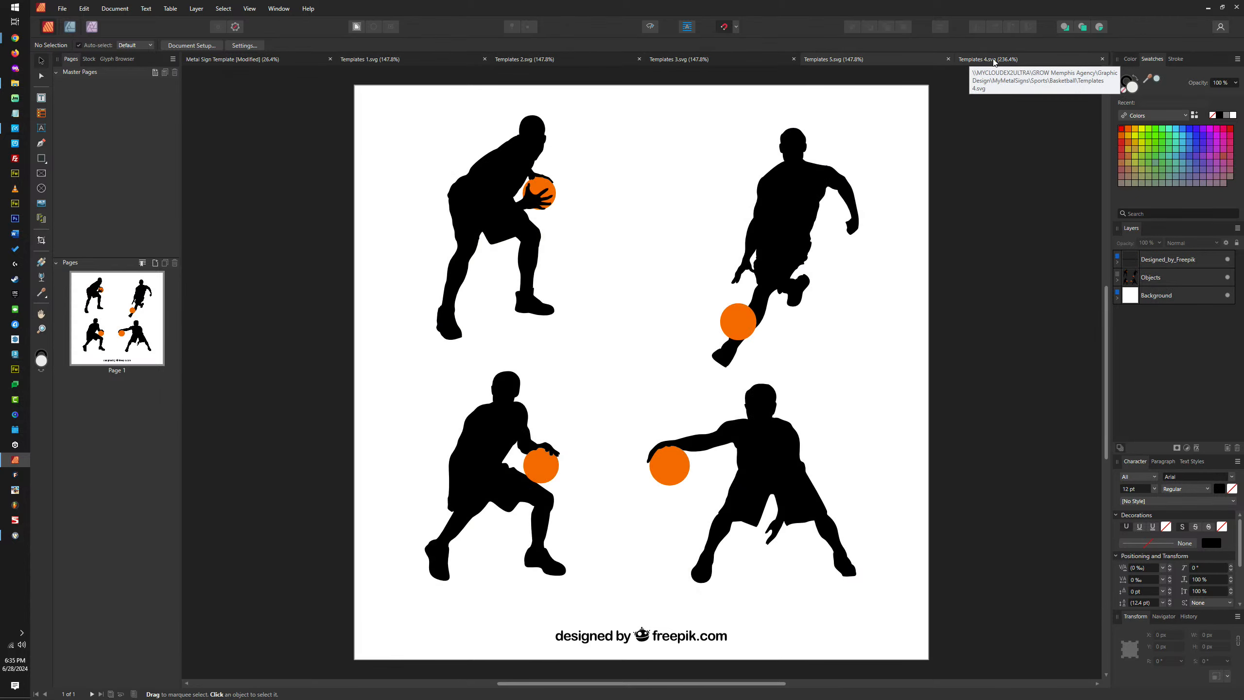
click(994, 59)
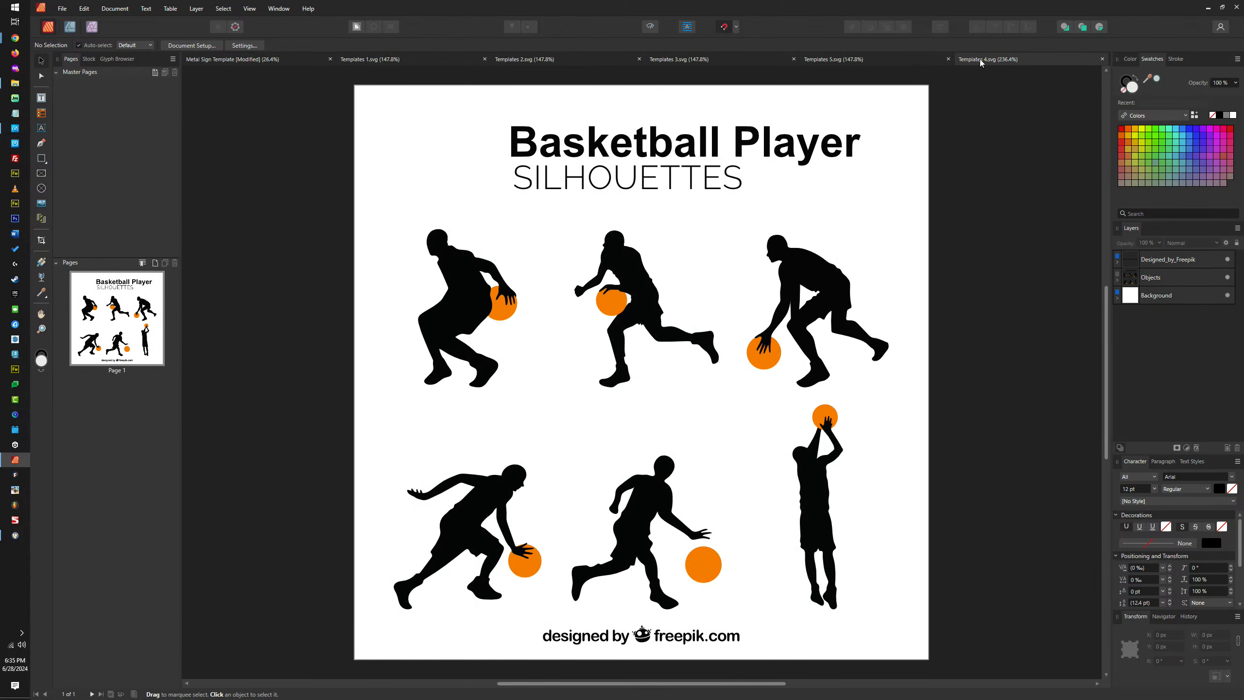
click(734, 59)
click(588, 59)
click(416, 60)
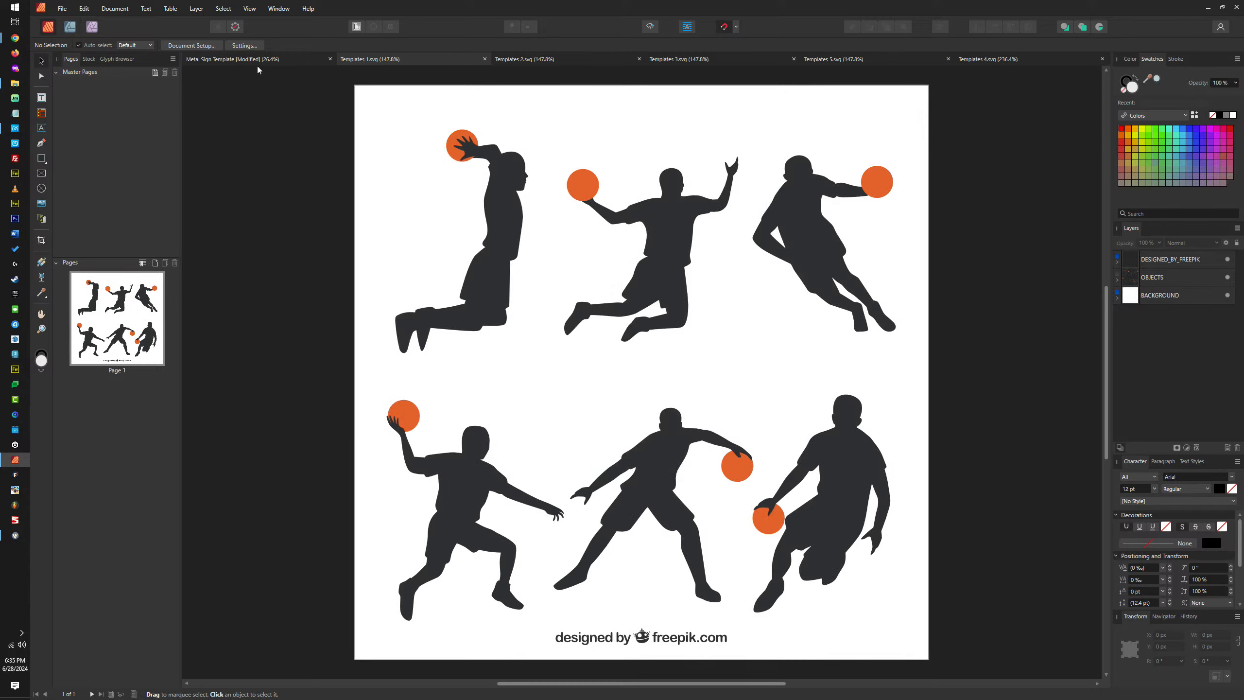
click(257, 60)
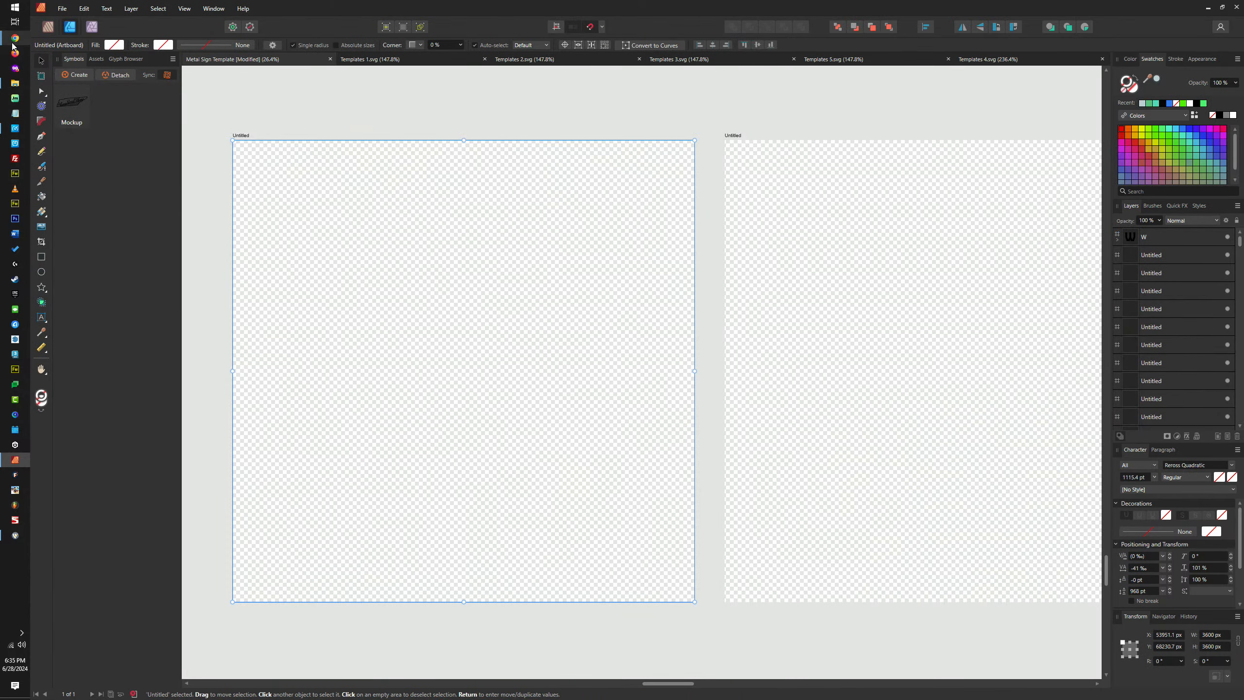
Close the dwhelper folder window and open the Graphic Design > MyMetalSigns > Sports > Basketball folder in a new File Explorer window
mouse_move(12, 45)
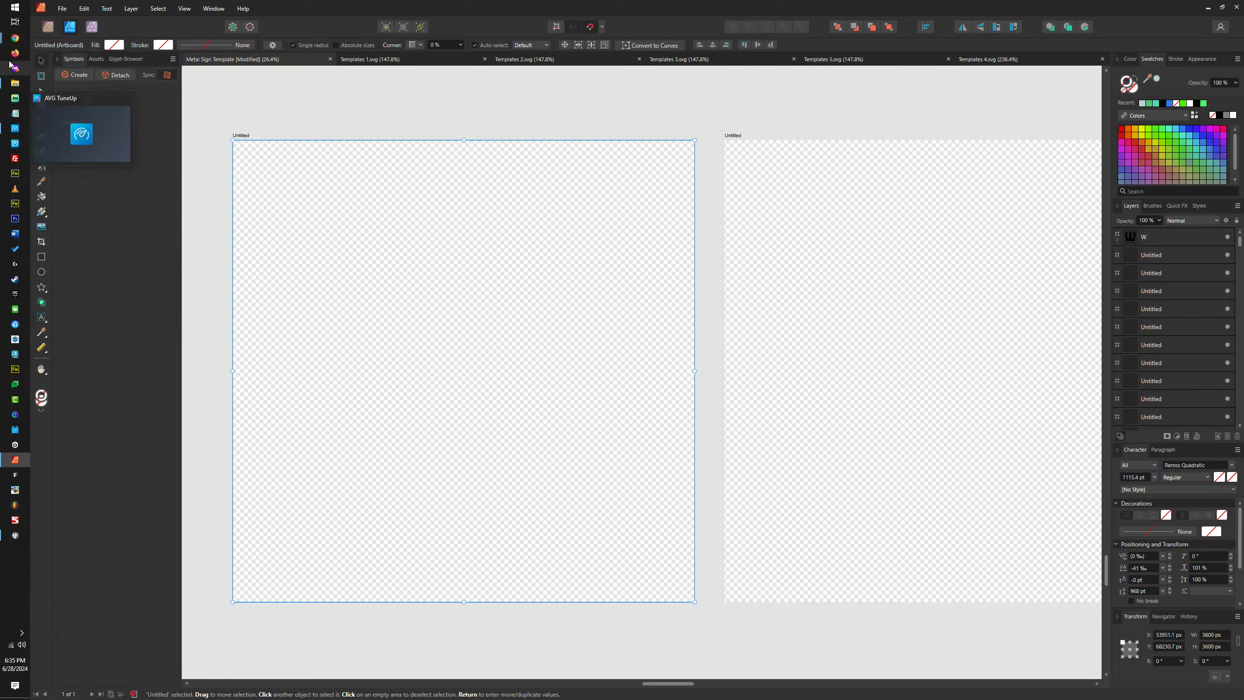
mouse_move(14, 83)
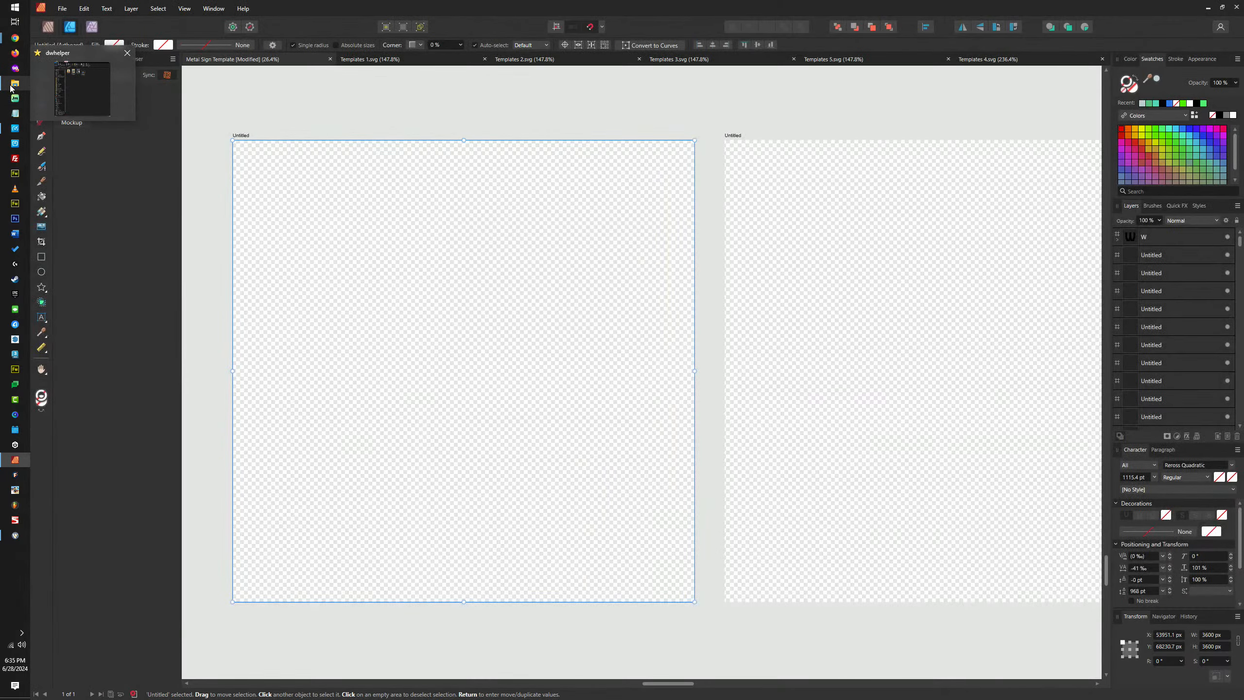
click(129, 55)
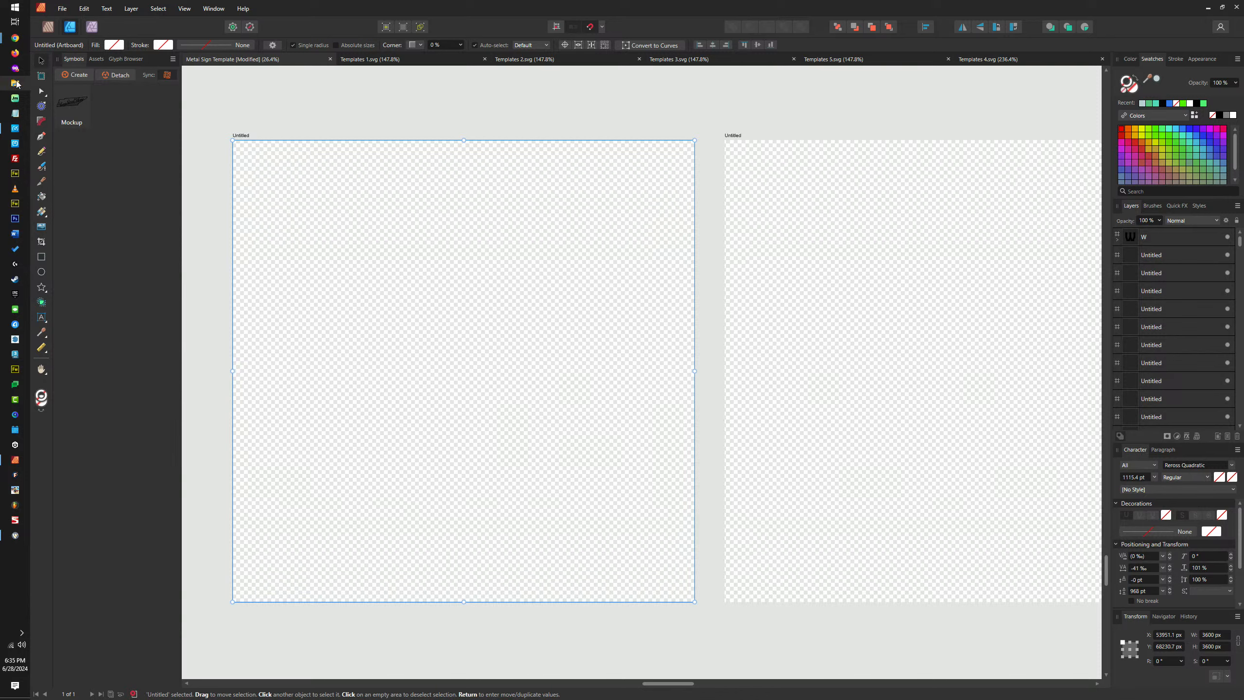
drag(1243, 53, 600, 51)
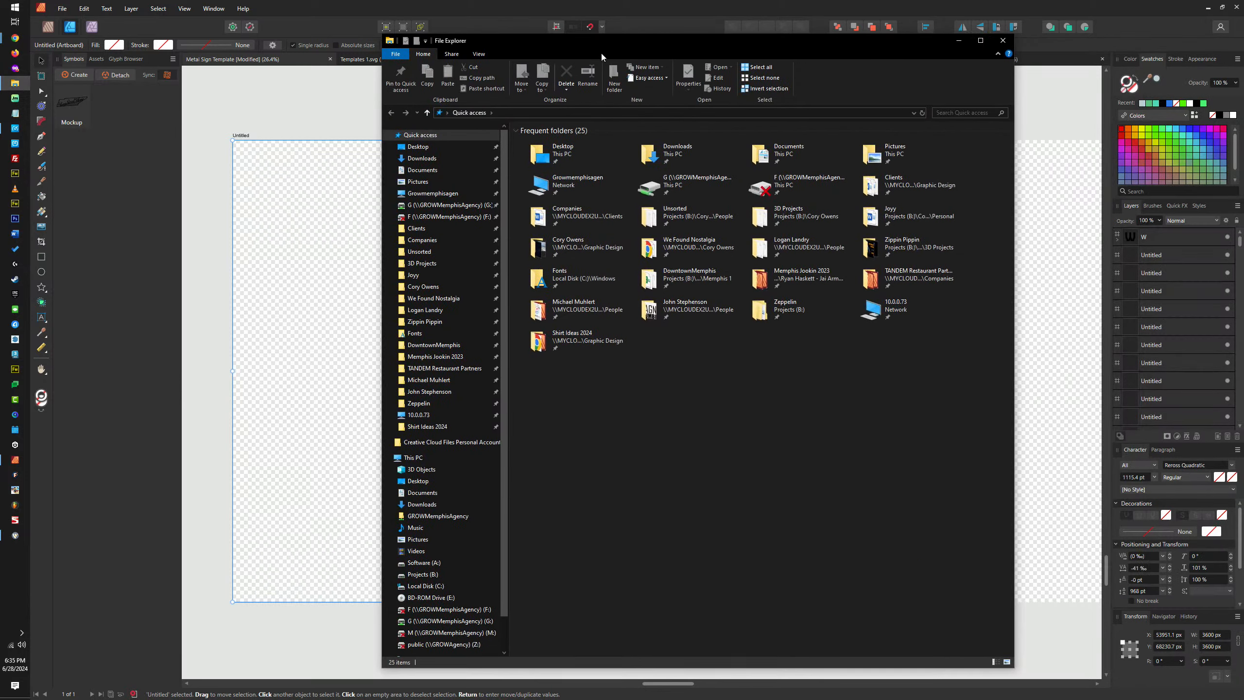
click(438, 430)
click(642, 113)
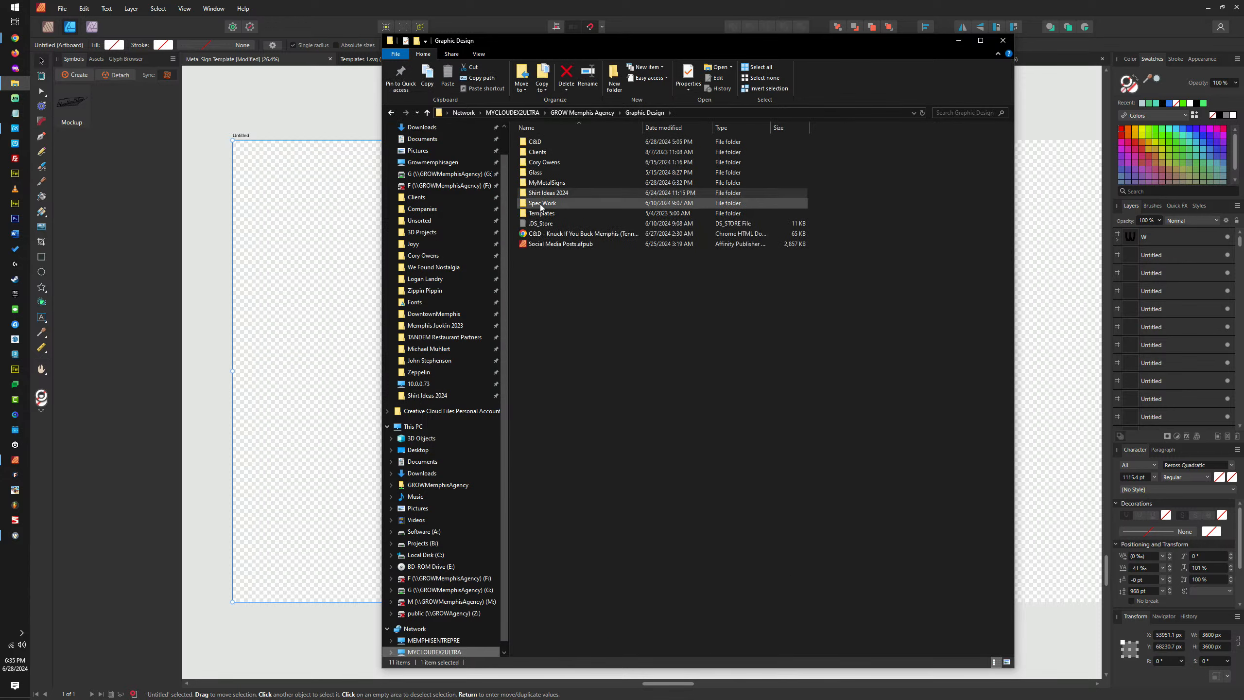
double_click(543, 185)
double_click(542, 153)
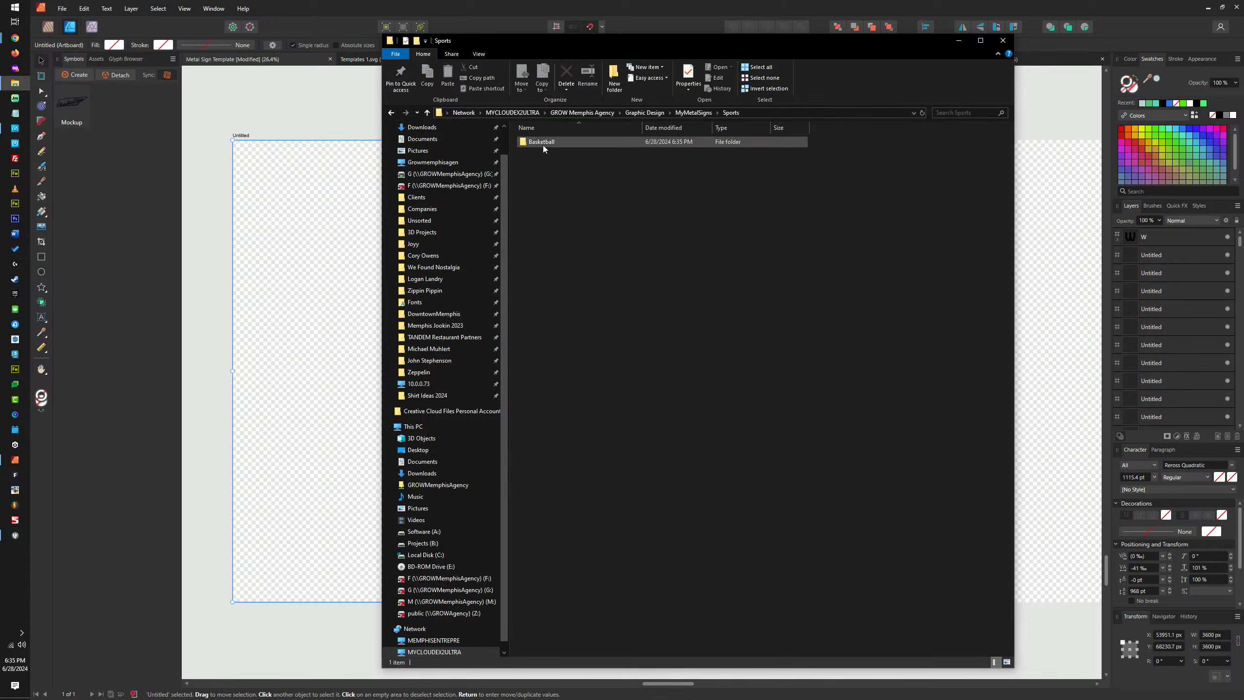
double_click(542, 143)
Select Templates 5.svg in the Basketball folder, show the preview pane and widen it
click(560, 183)
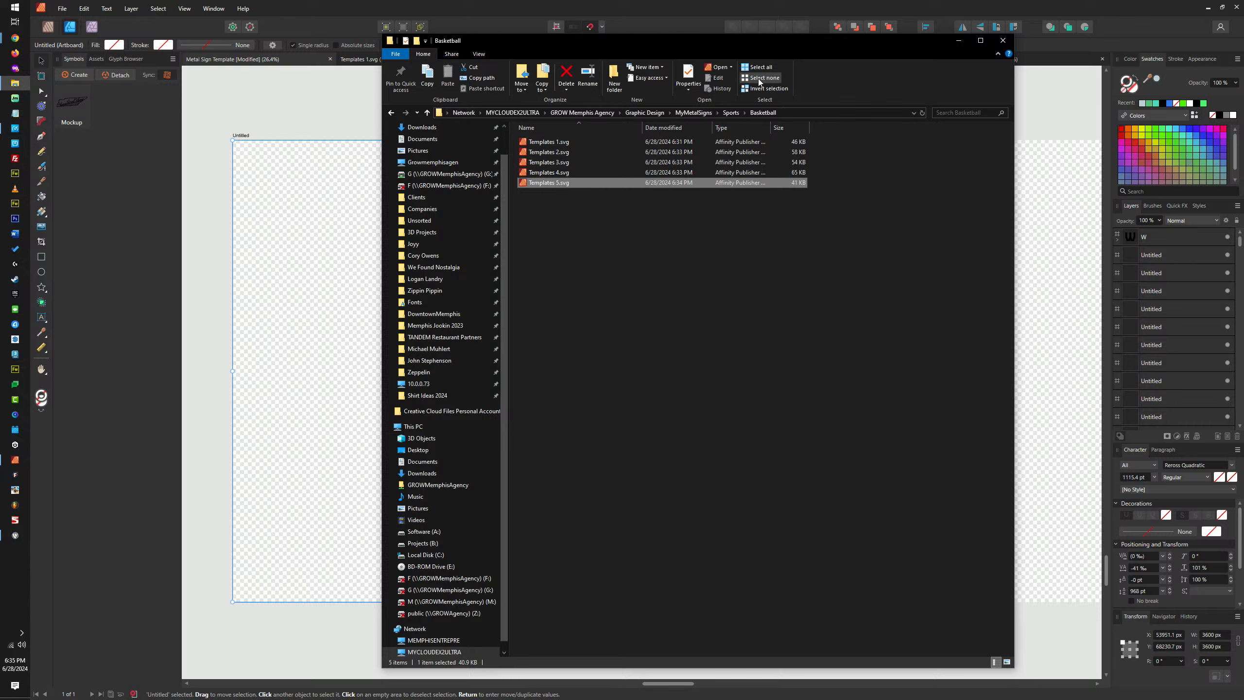
click(482, 52)
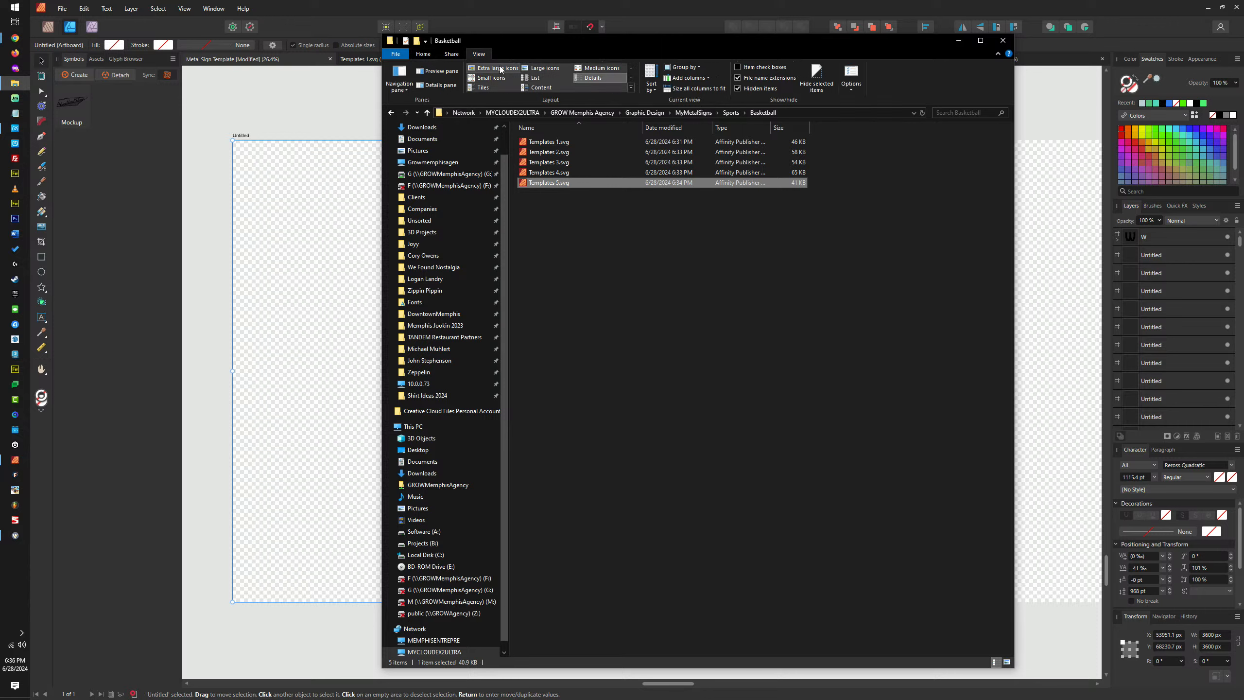
click(447, 72)
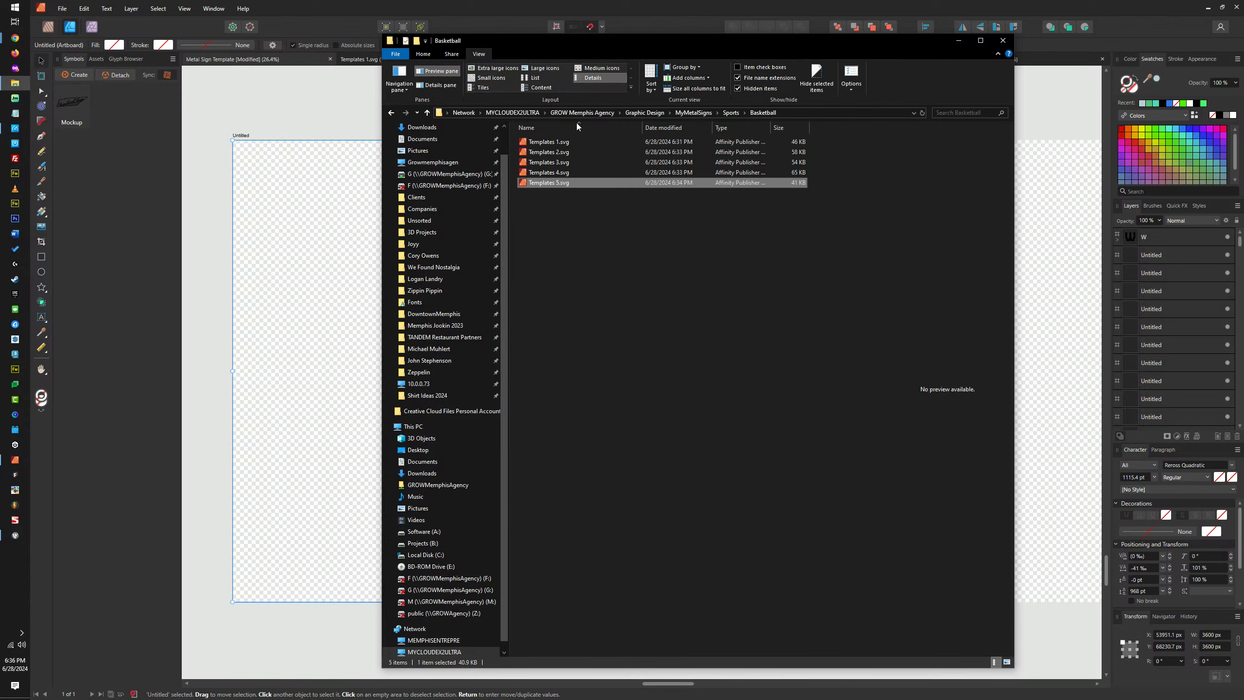
drag(879, 279, 836, 313)
Switch to Chrome and compare the open Freepik basketball silhouette pages, ending at the "Silhouettes of basketball players collection" of paired players
mouse_move(11, 39)
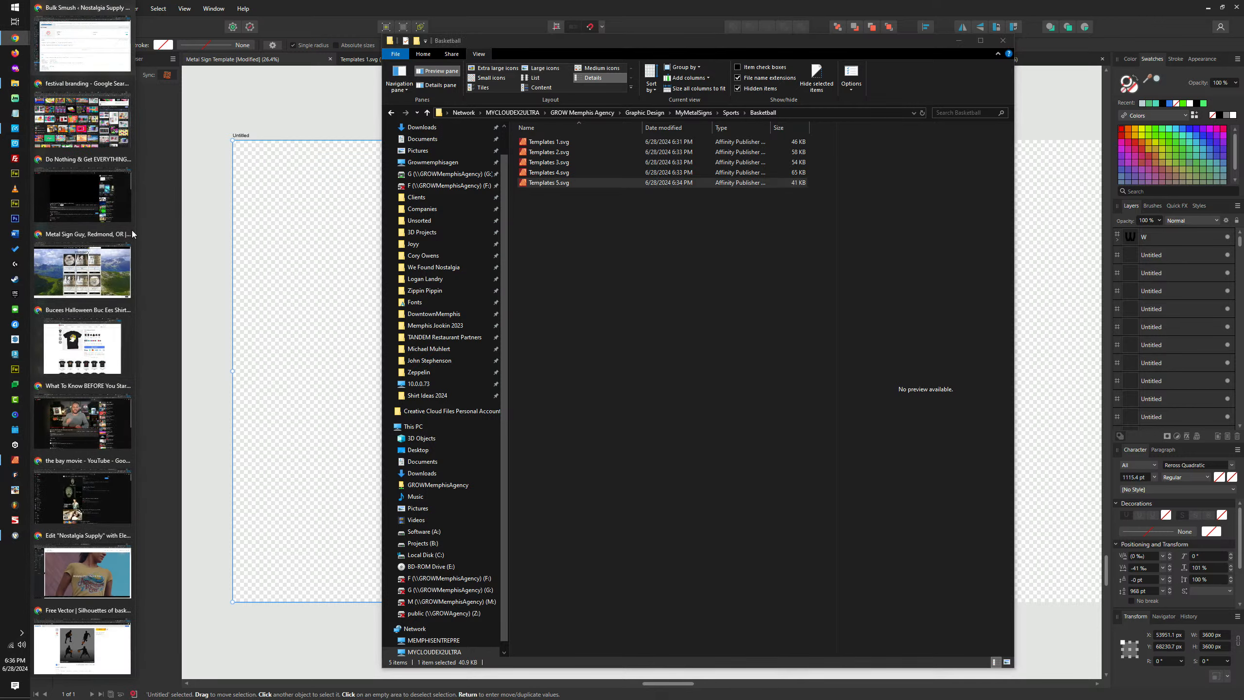
click(122, 634)
click(682, 10)
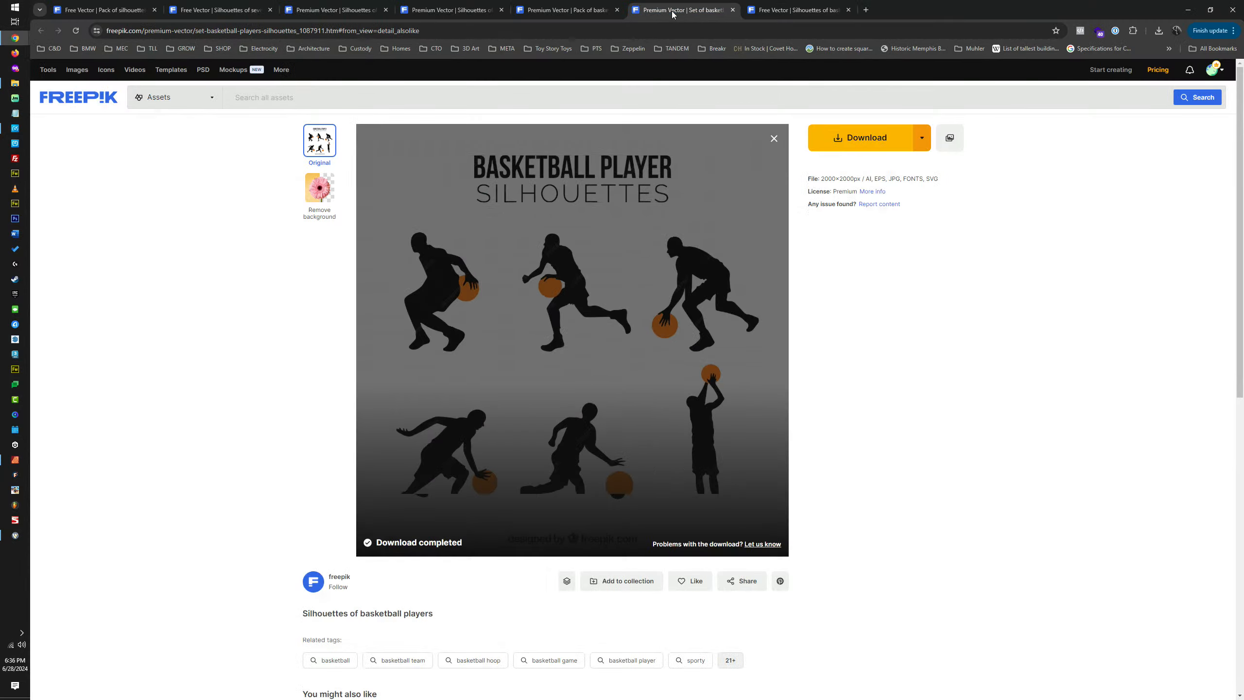
click(568, 10)
click(682, 9)
click(598, 14)
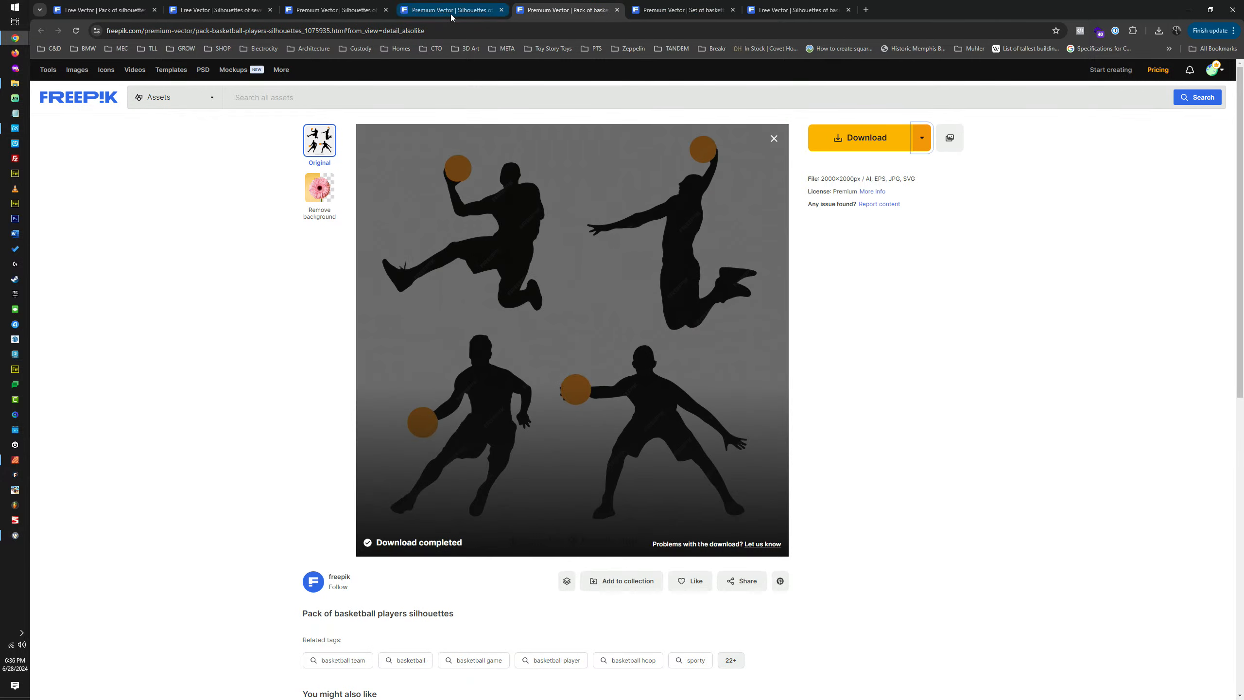
click(451, 10)
click(332, 6)
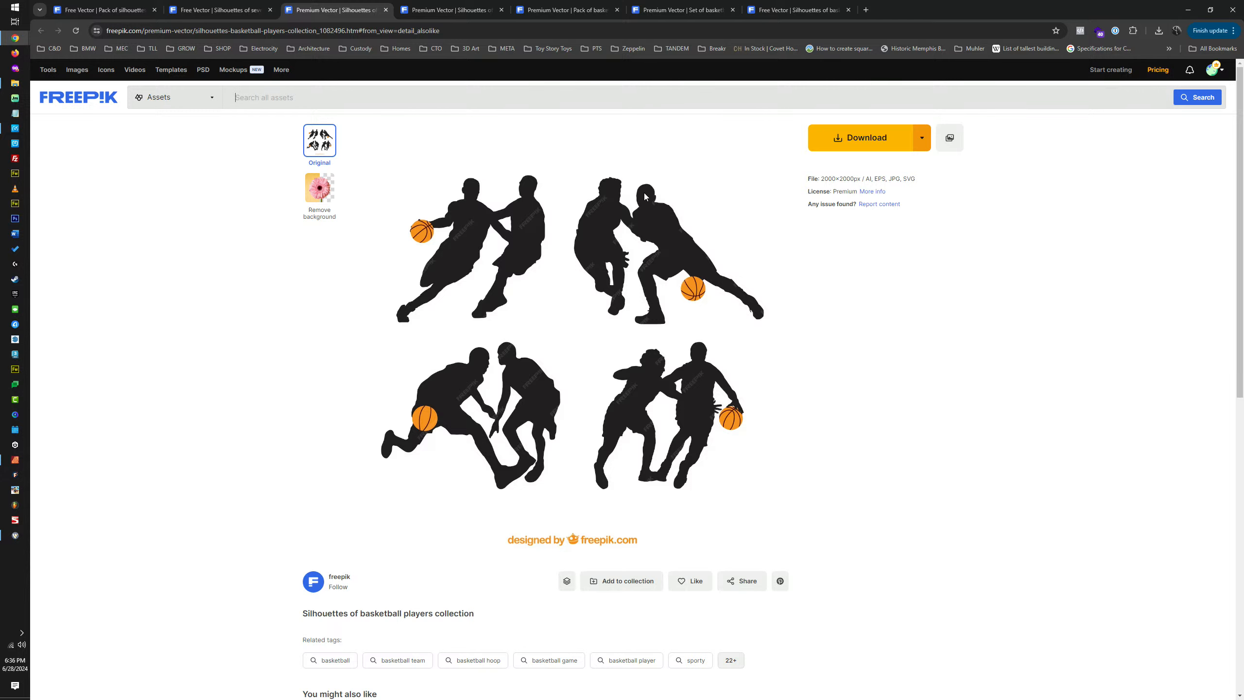
scroll(721, 279, down, 5)
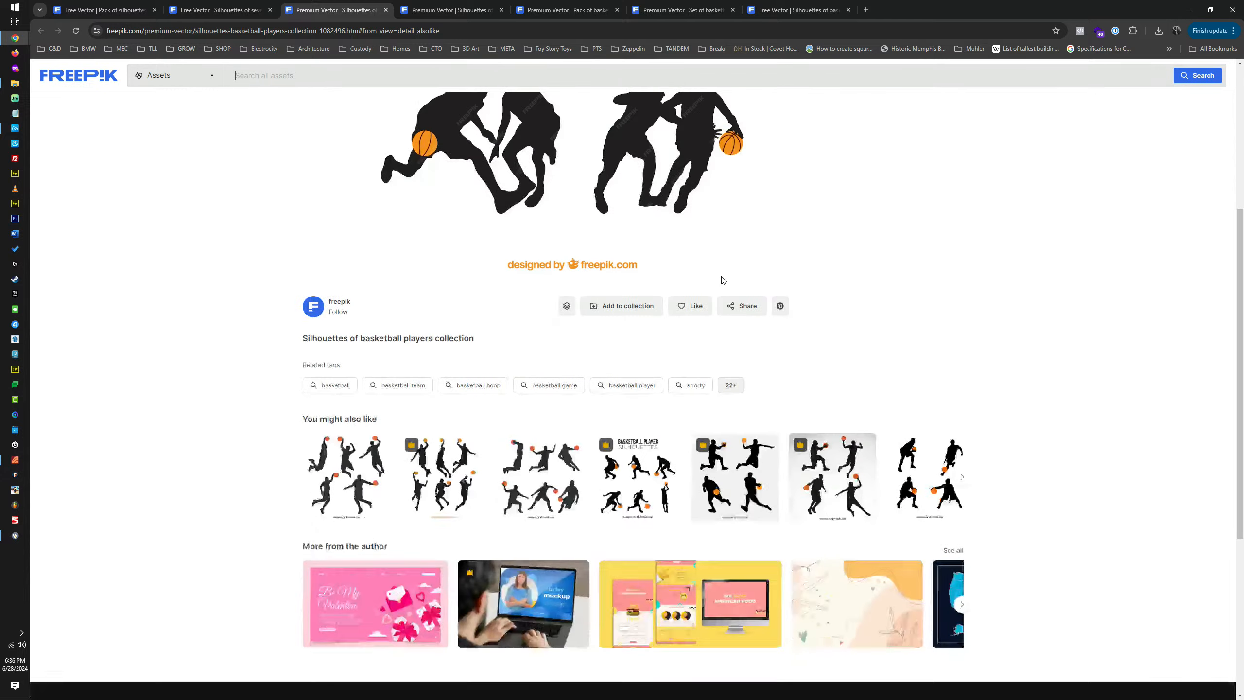
scroll(721, 278, up, 5)
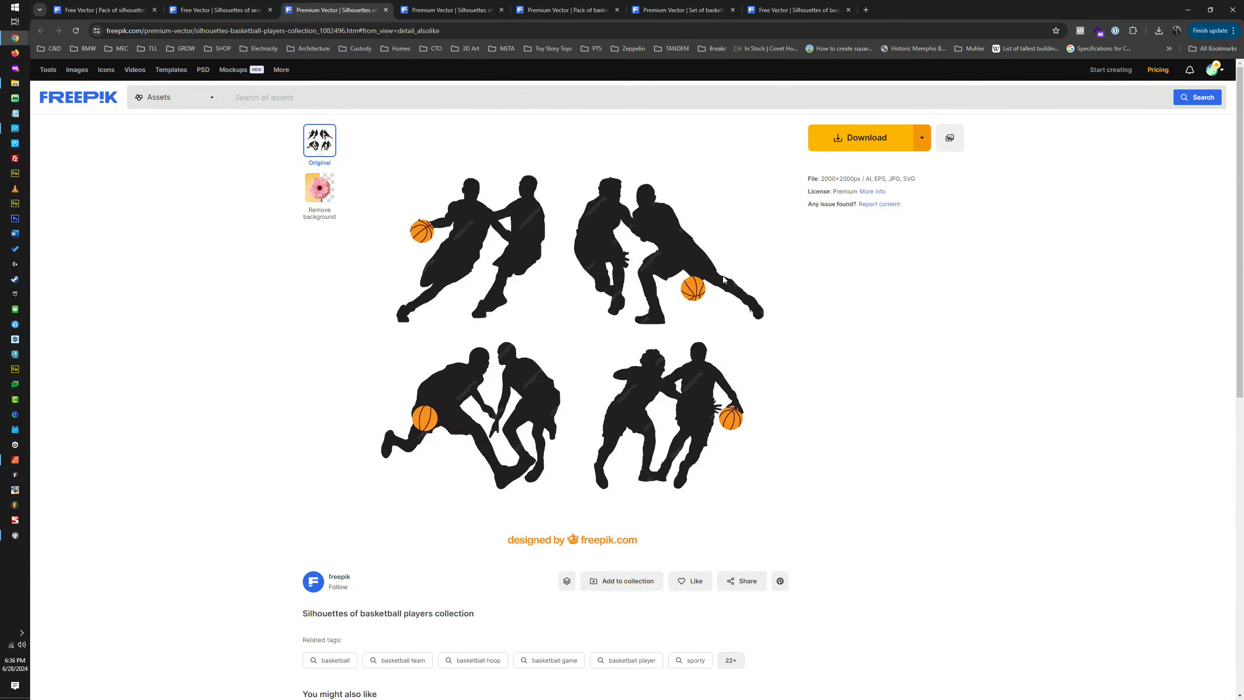
Download the paired-players silhouette collection as SVG into the Basketball folder, naming it Templates 6.svg
click(923, 141)
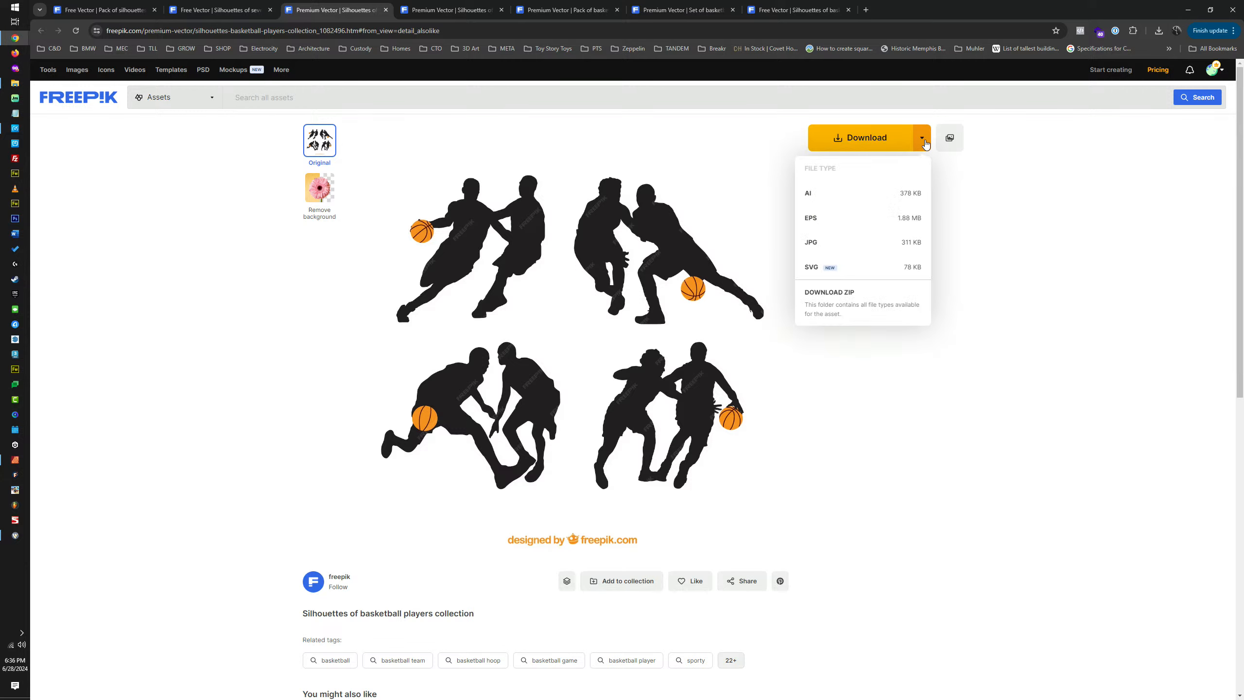
click(851, 275)
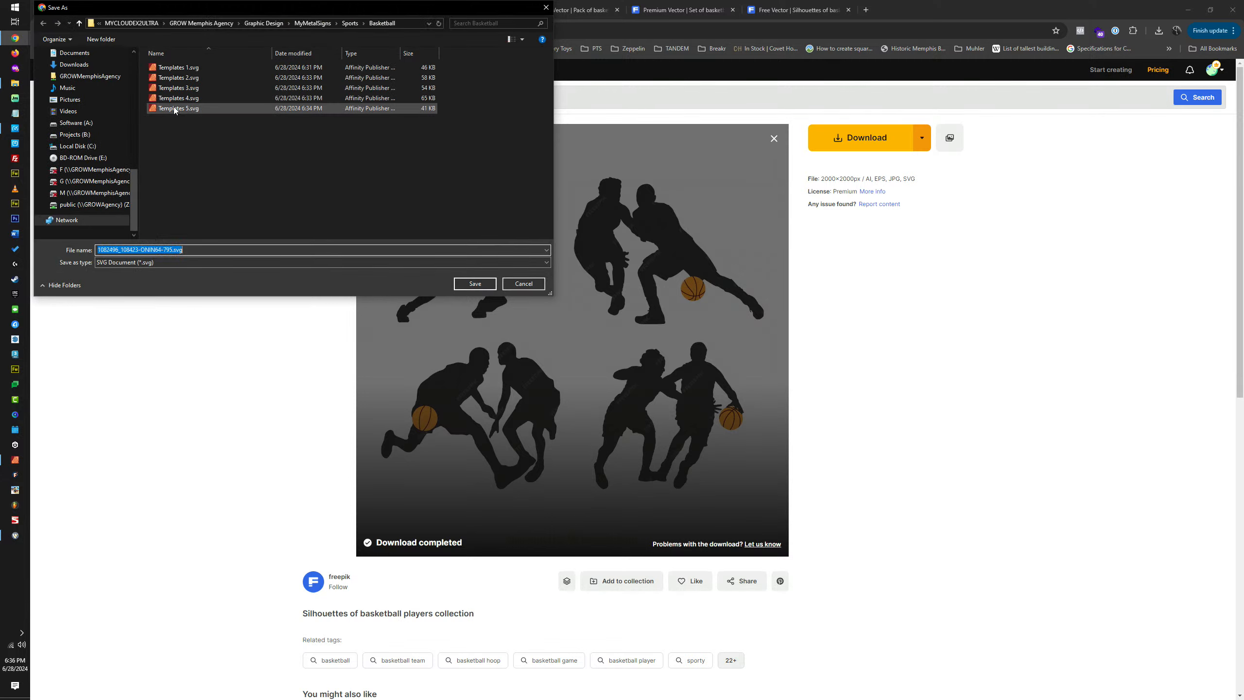
click(181, 108)
click(123, 251)
click(125, 250)
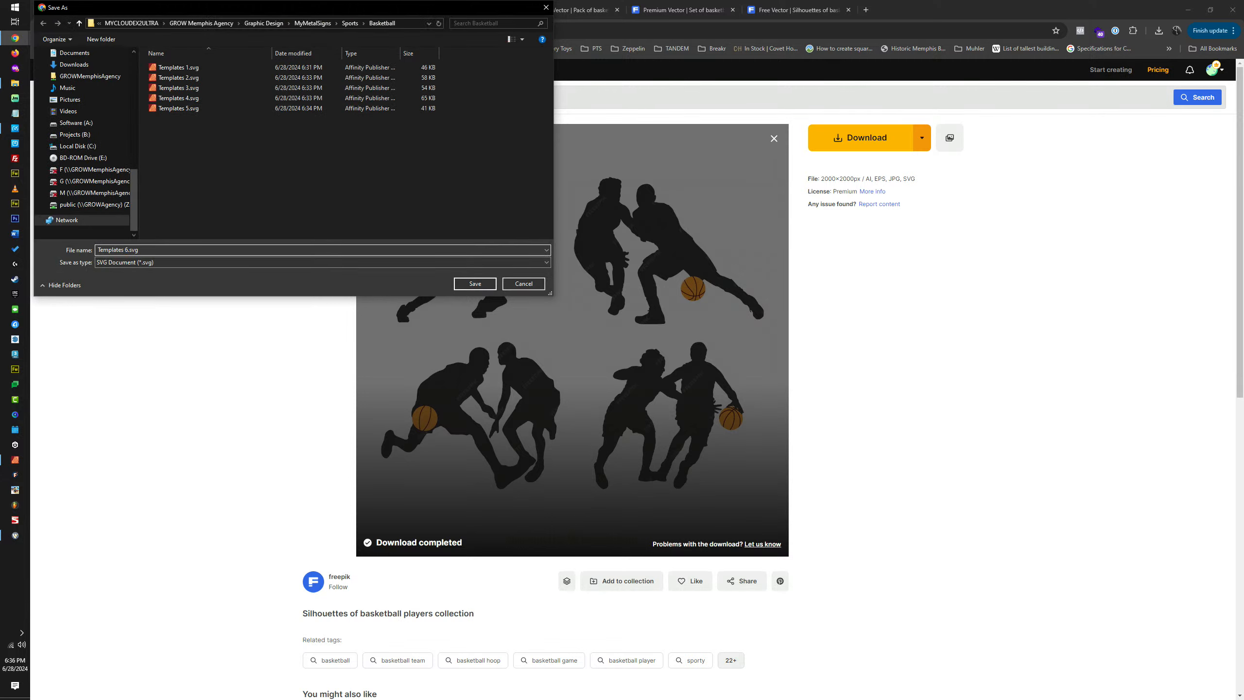
key(Return)
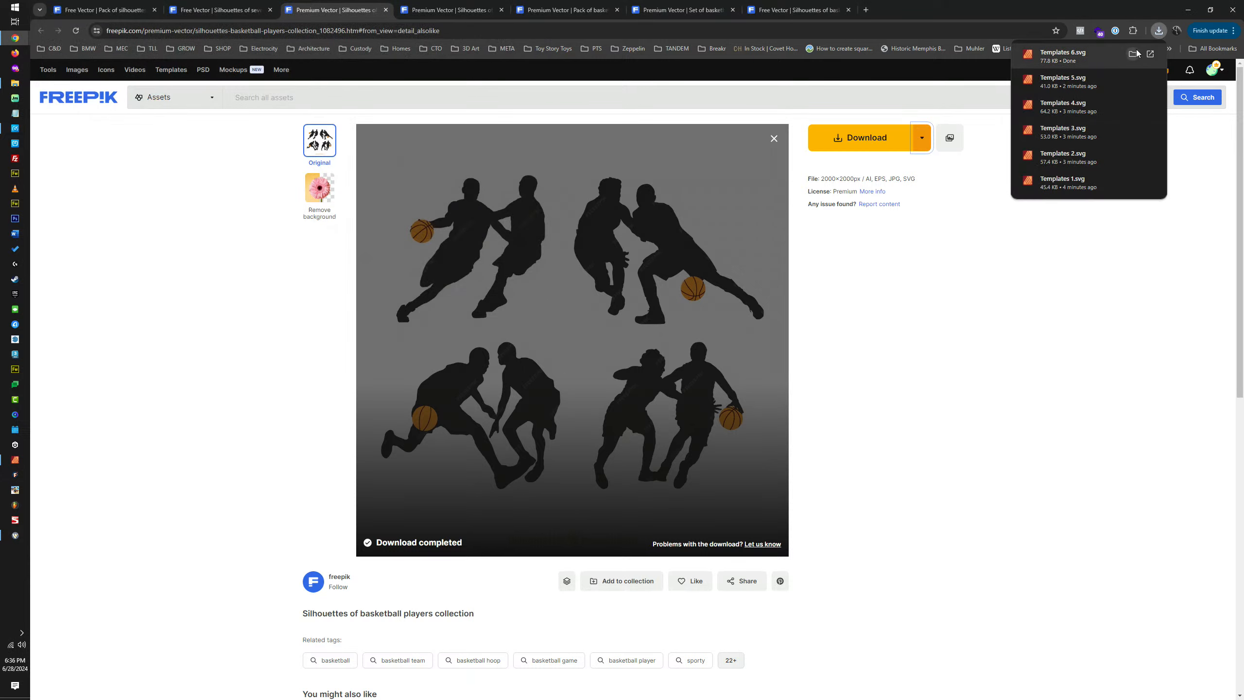
Check the downloaded Templates 6.svg in the browser, close it and minimize Chrome
click(1079, 53)
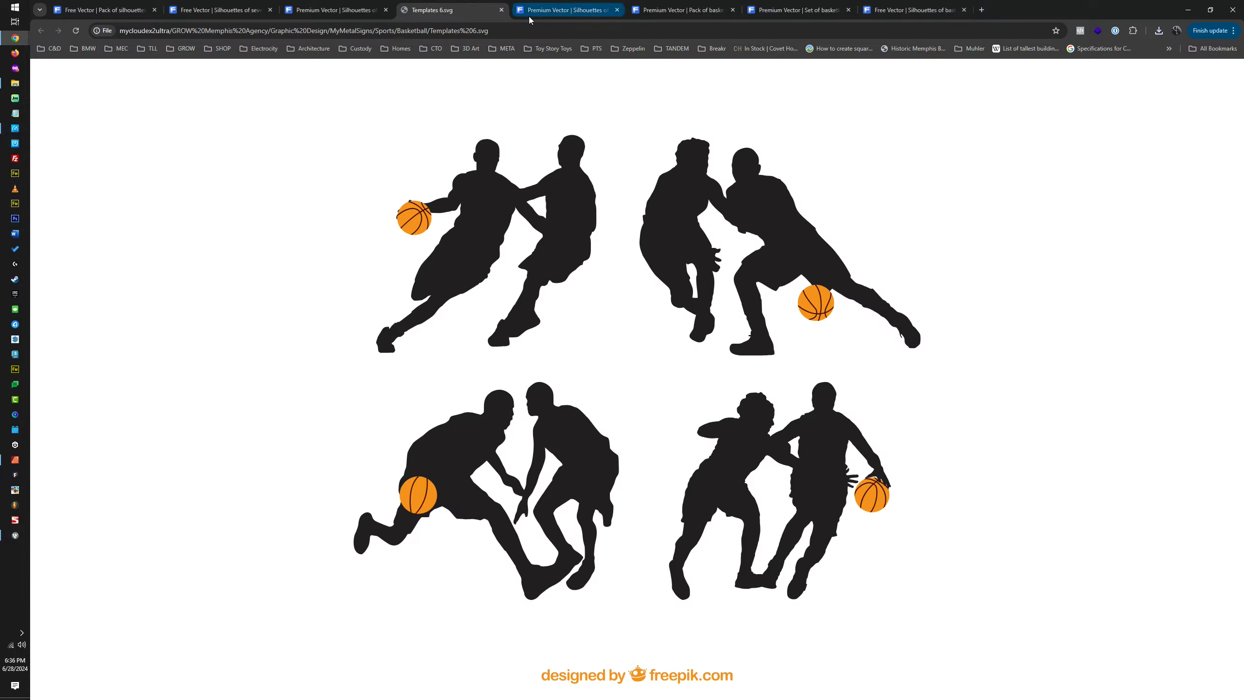
click(501, 10)
click(1187, 10)
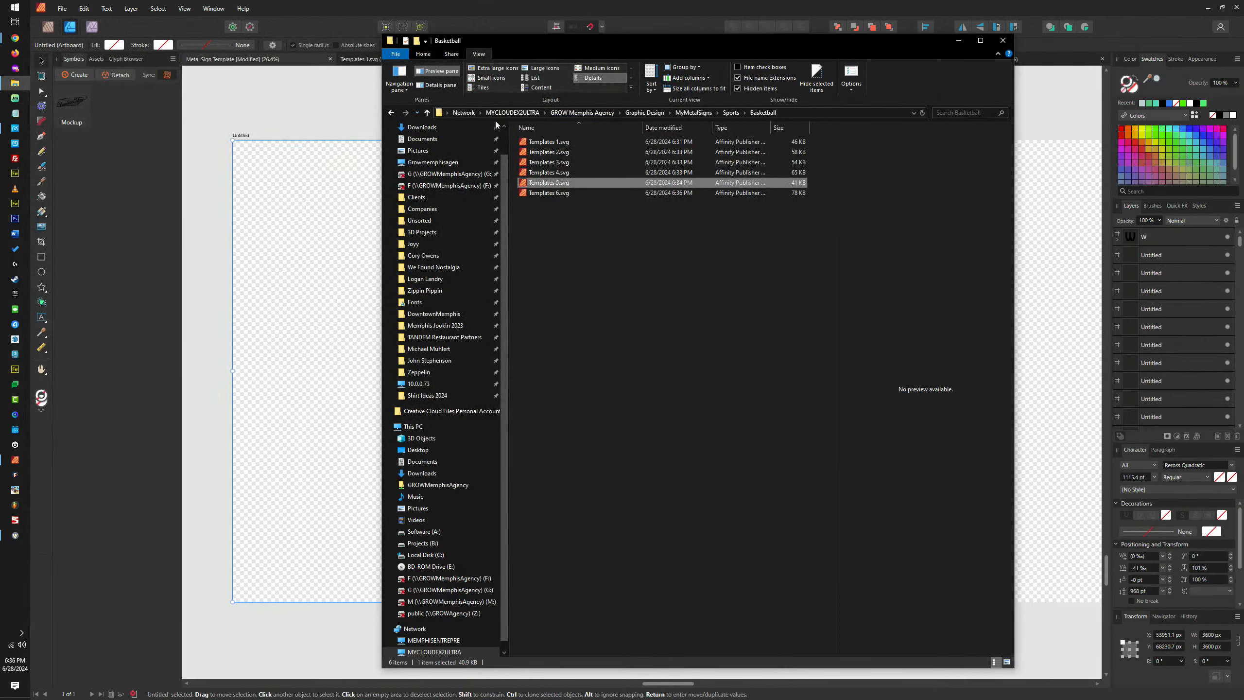
Switch back to Affinity Publisher and open Templates 6.svg as a new document
click(142, 58)
click(62, 8)
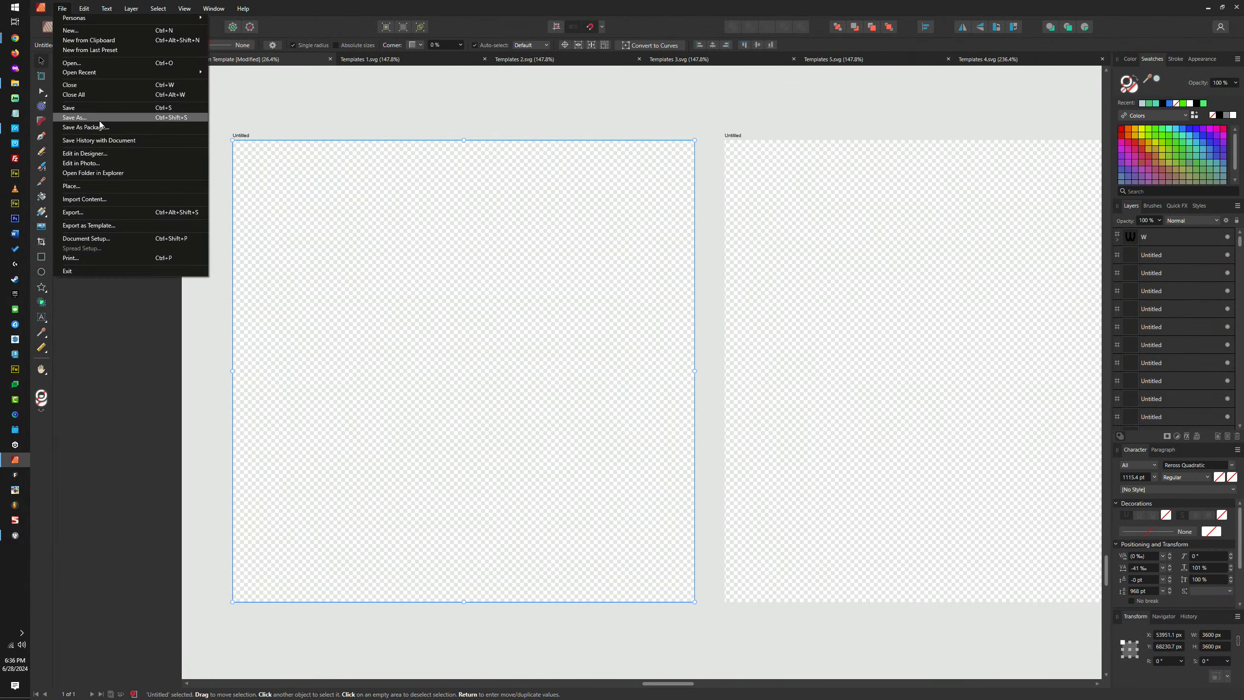
click(92, 62)
double_click(236, 121)
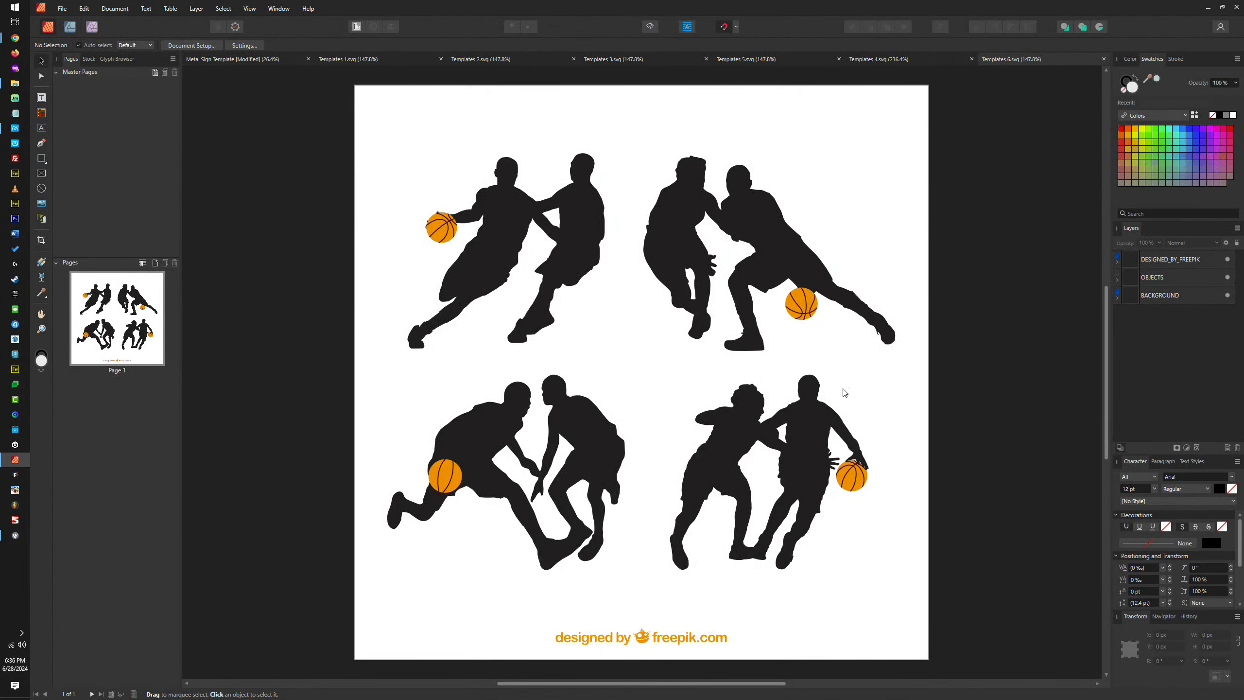
scroll(832, 461, up, 12)
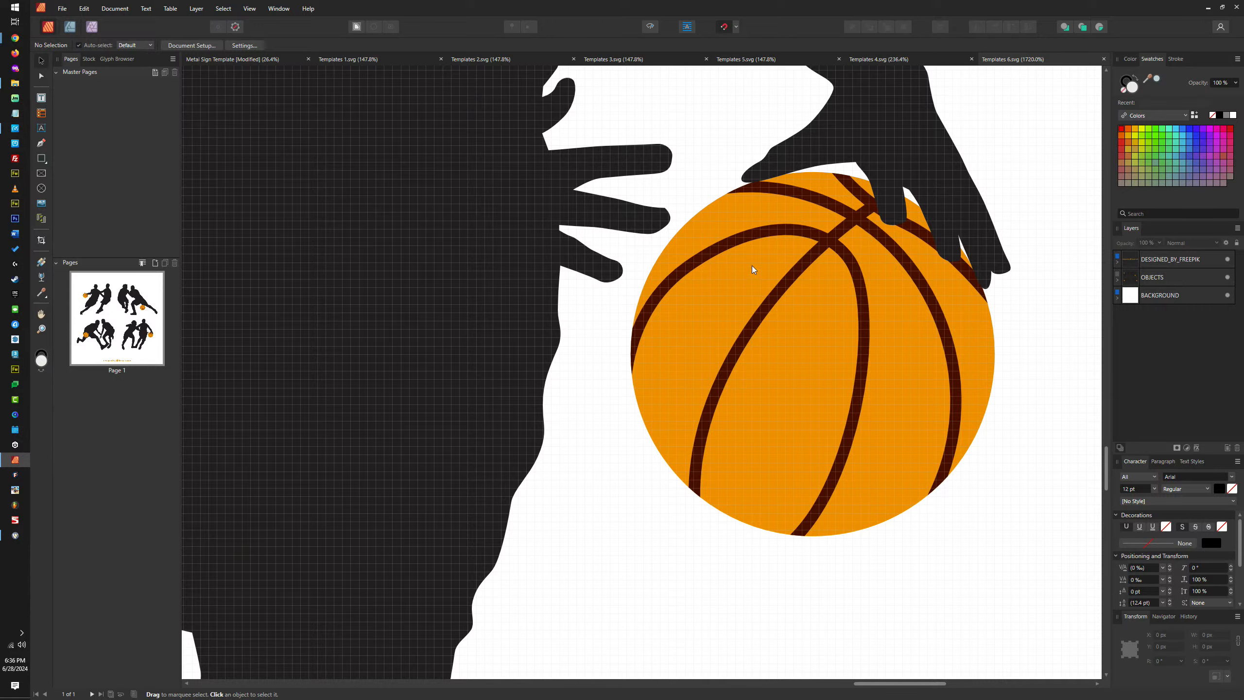
Select the parent group inside the OBJECTS layer and ungroup its nested groups into separate curves
click(892, 280)
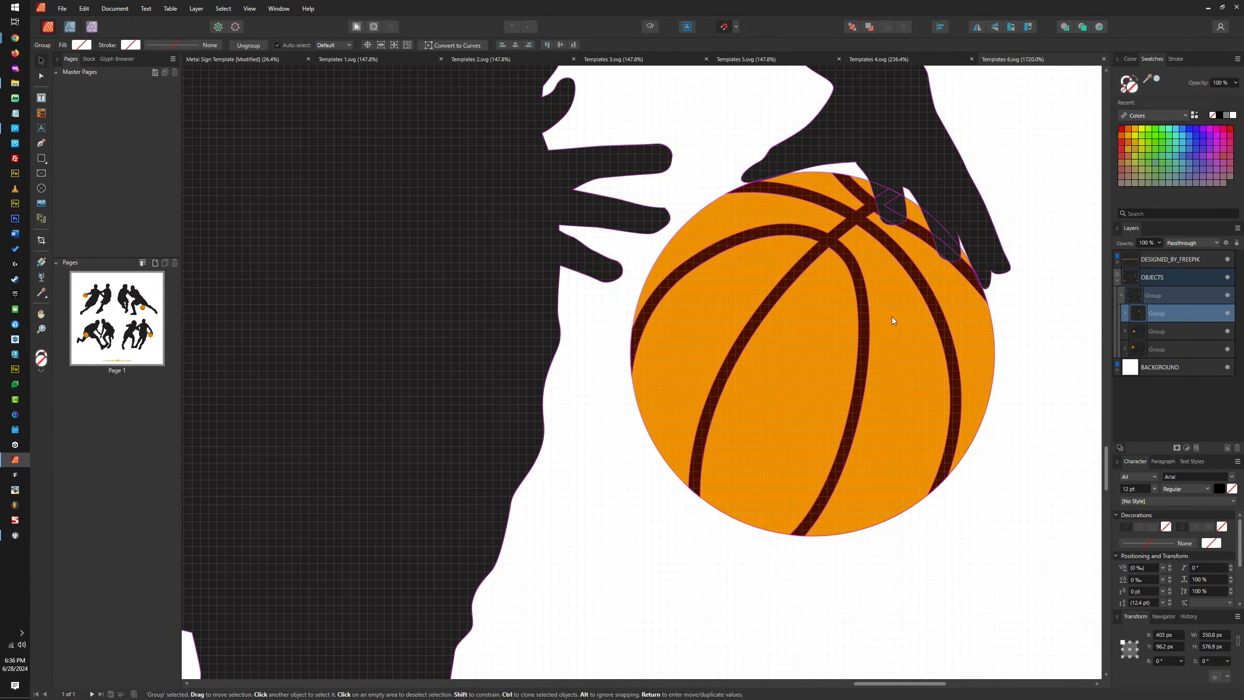
click(1179, 296)
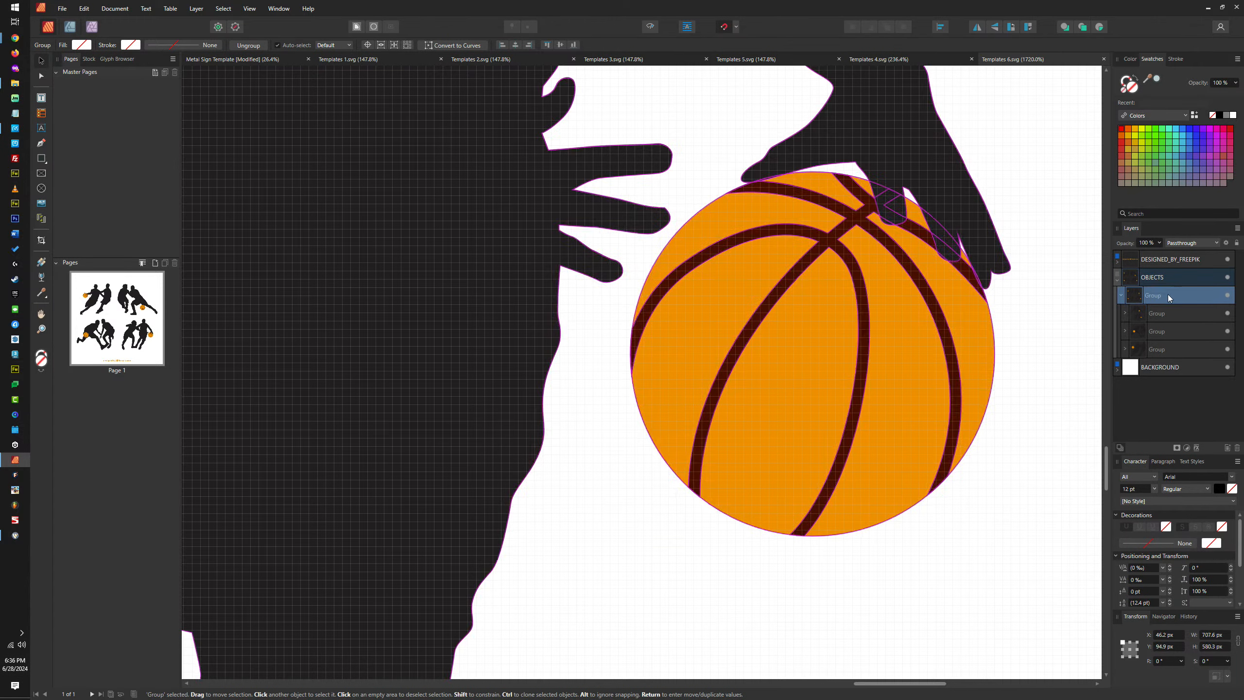
key(ctrl+shift+g)
key(ctrl+shift+g)
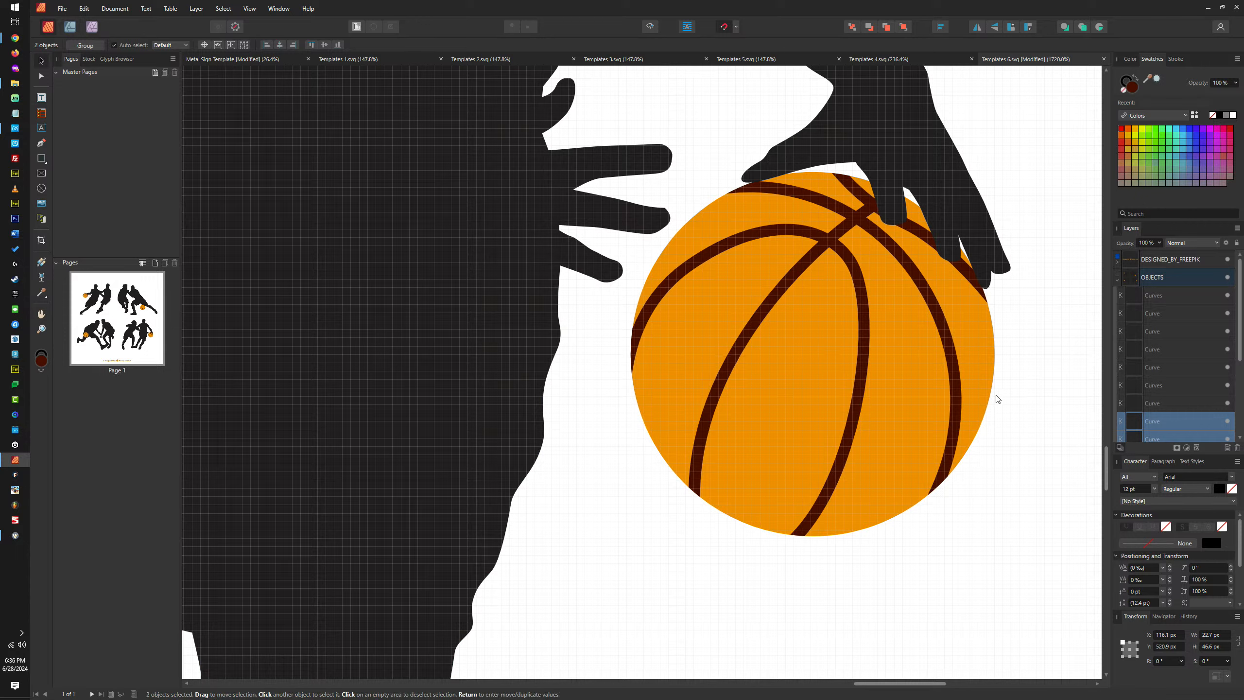
Release all the curves from the OBJECTS layer and delete the DESIGNED_BY_FREEPIK layer
click(1164, 297)
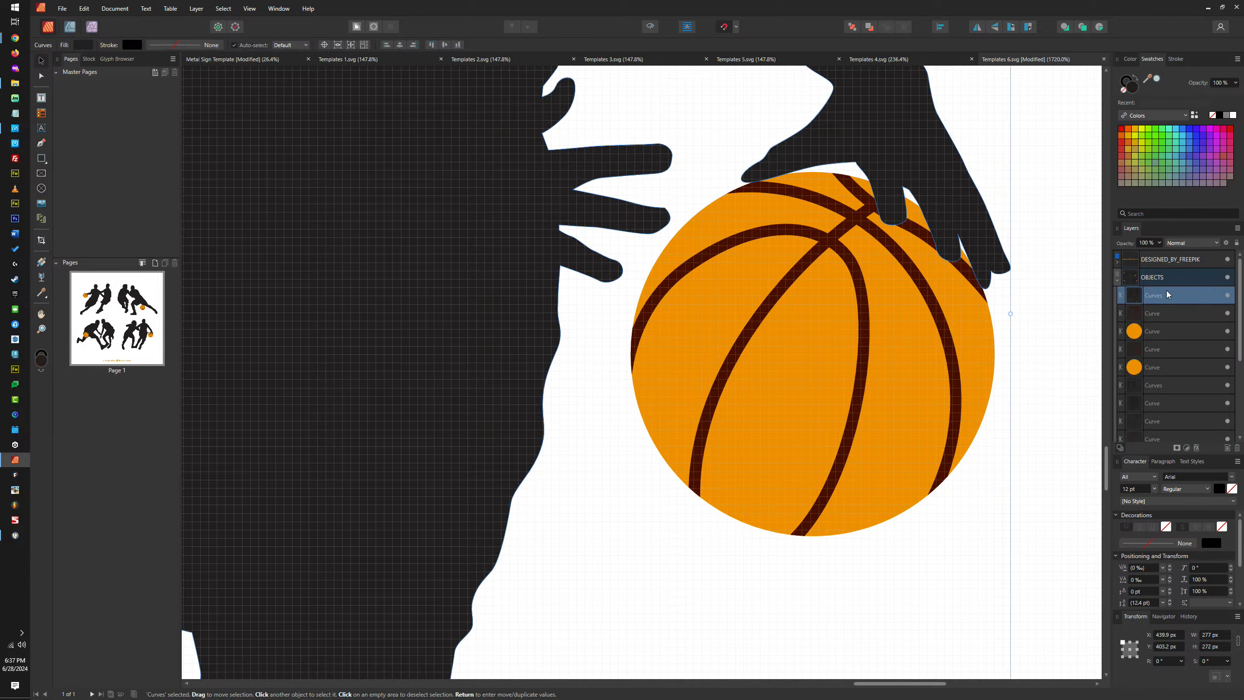
key(ctrl+a)
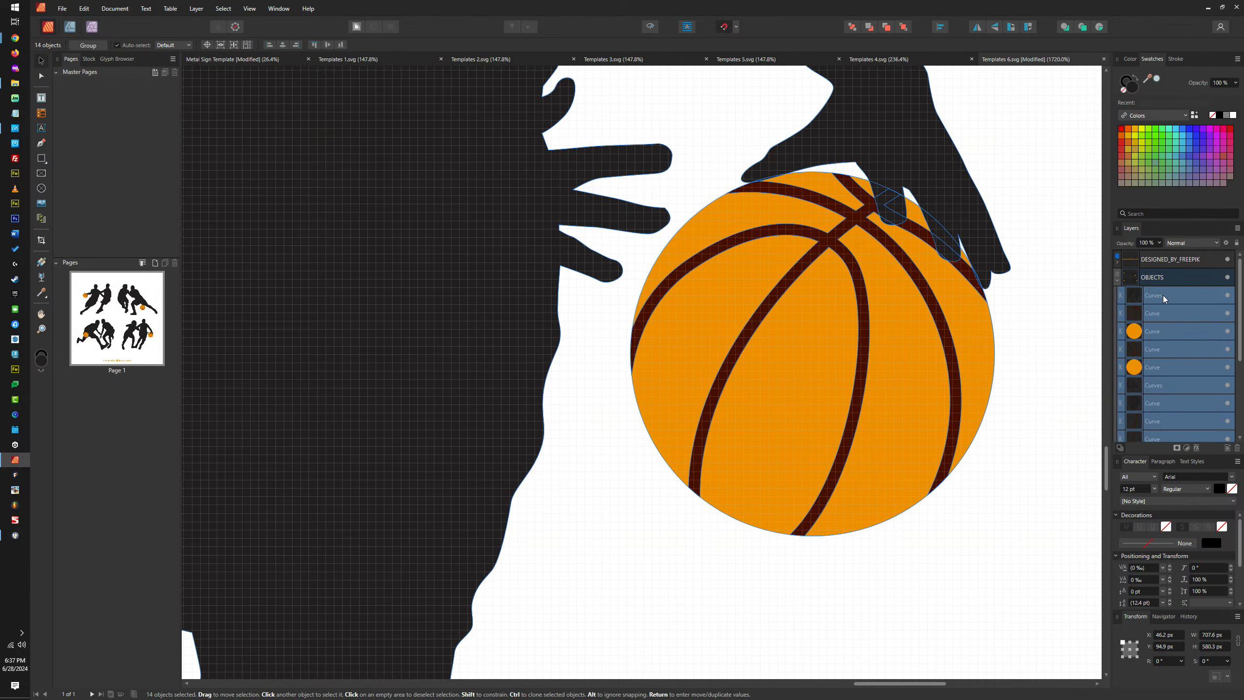
key(ctrl+shift+g)
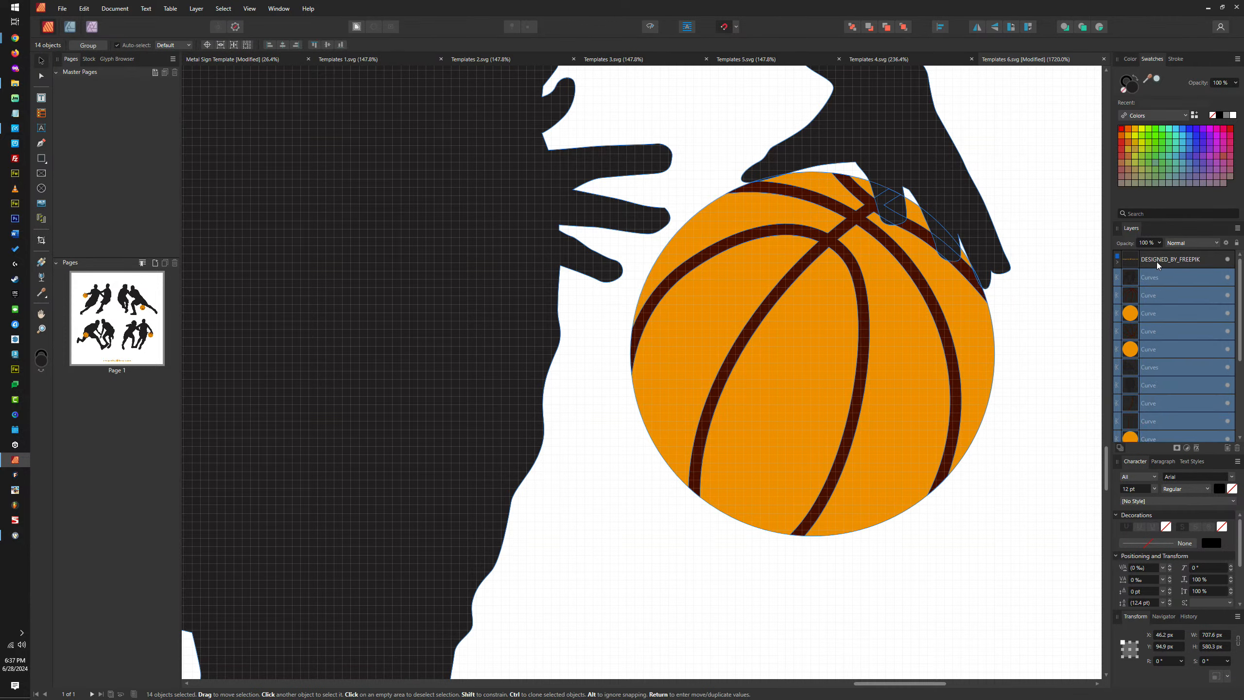
click(1204, 261)
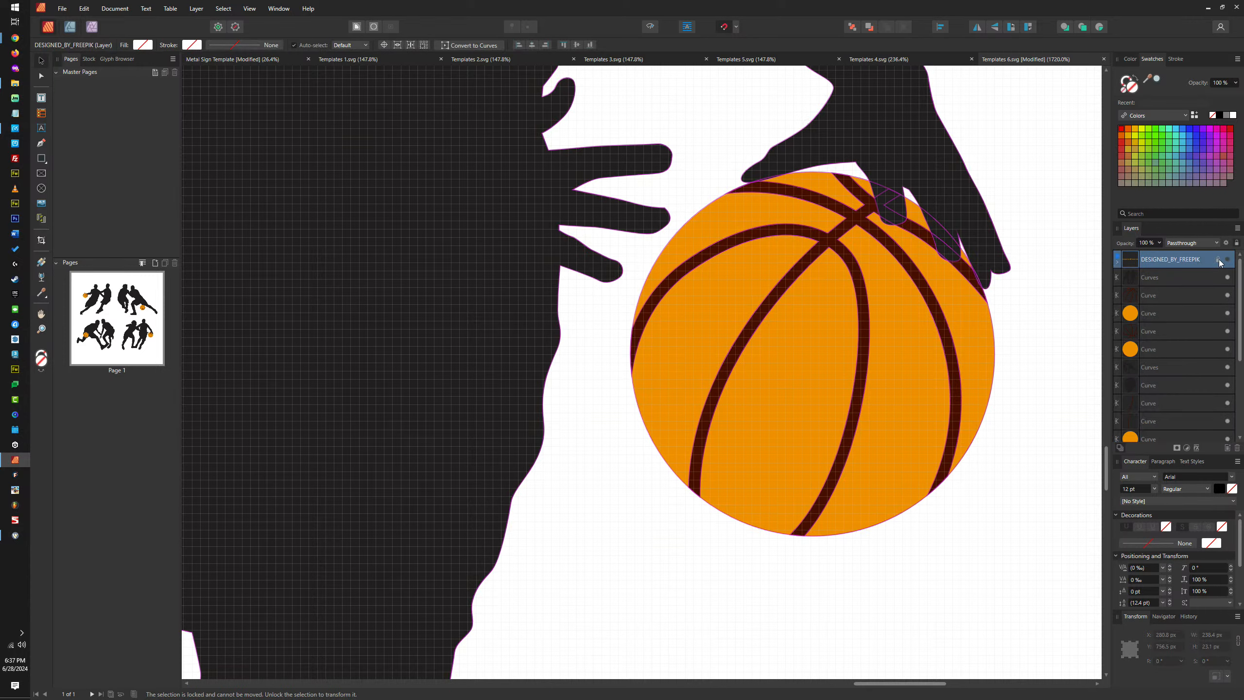
key(Delete)
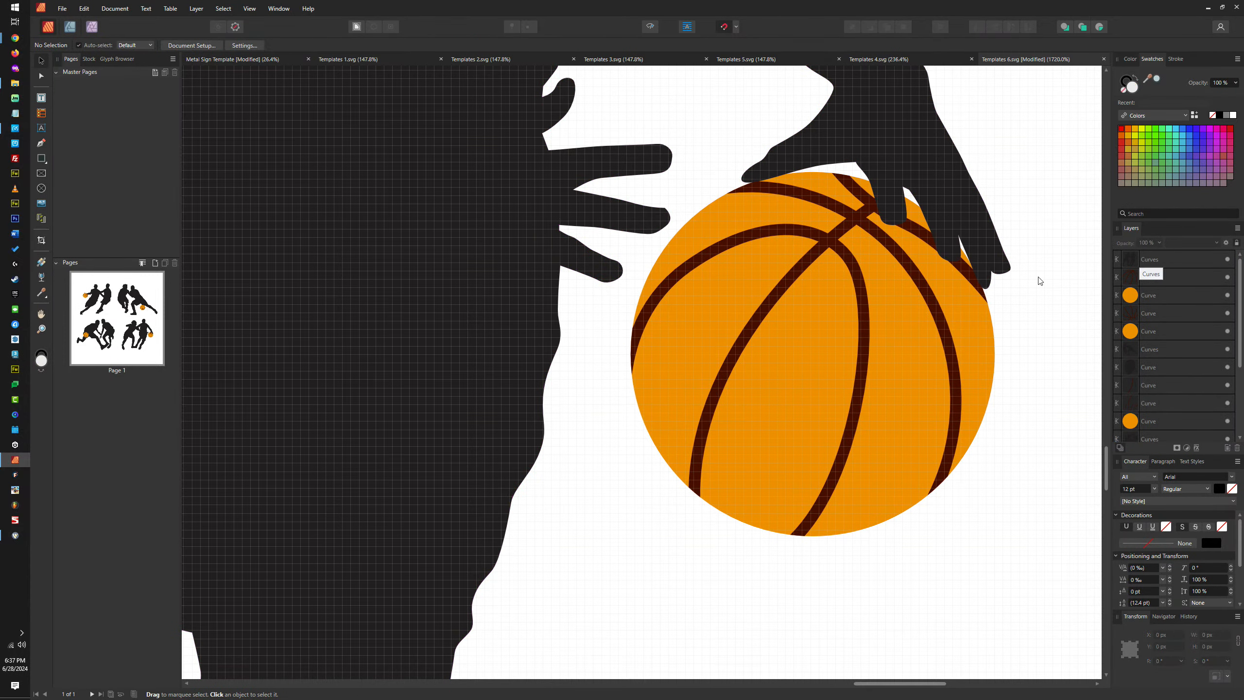
Hide the orange circle of the lower-right pair's basketball and fill its seam lines with black
click(1193, 297)
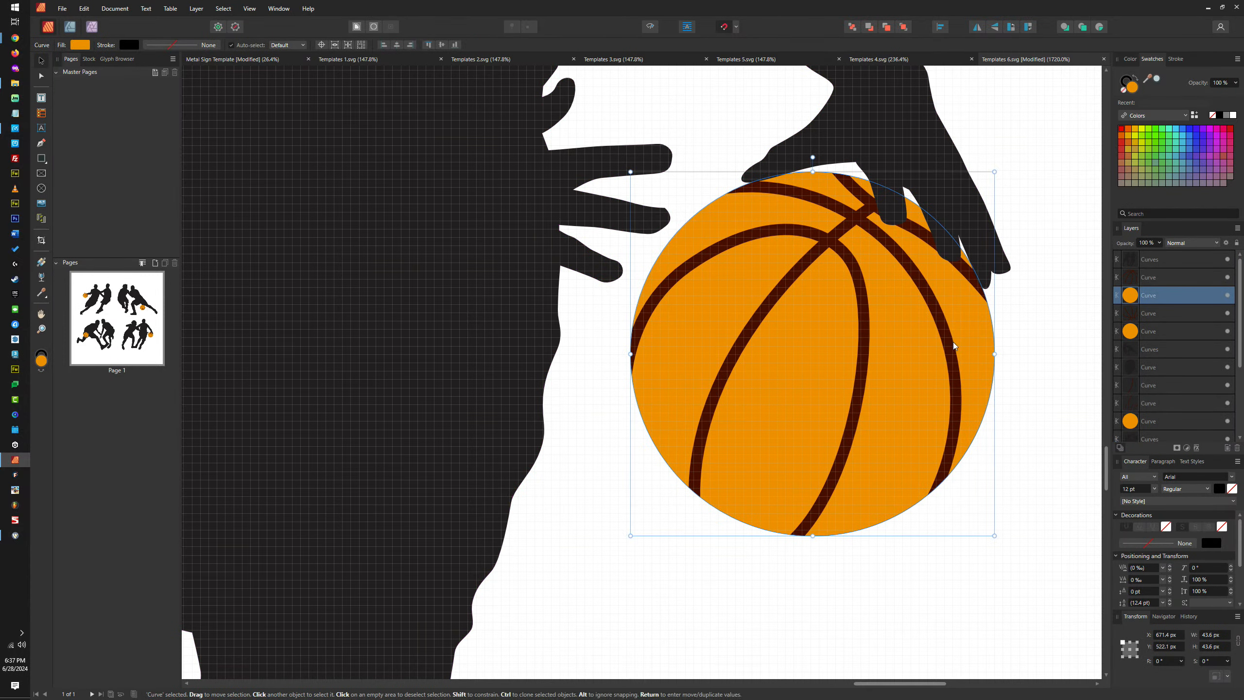
click(1228, 296)
click(907, 268)
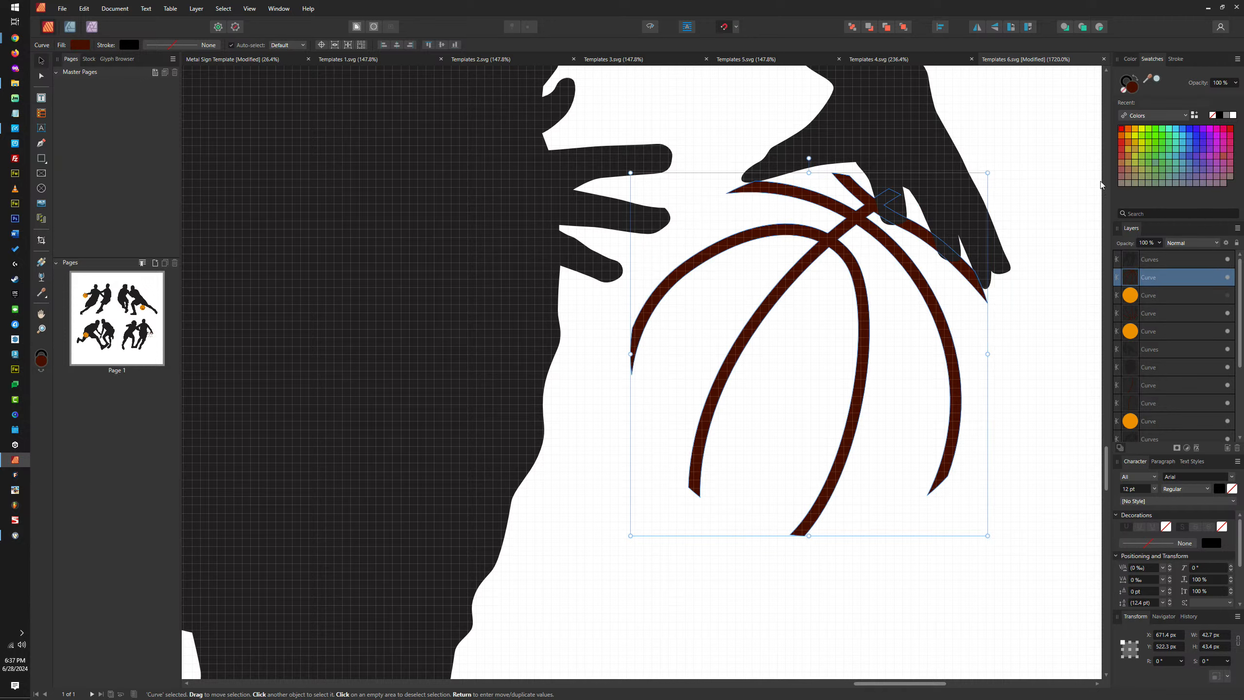
click(1134, 94)
click(1220, 115)
Fill the lower-right pair of players with solid black and remove the stroke from their silhouette
click(893, 128)
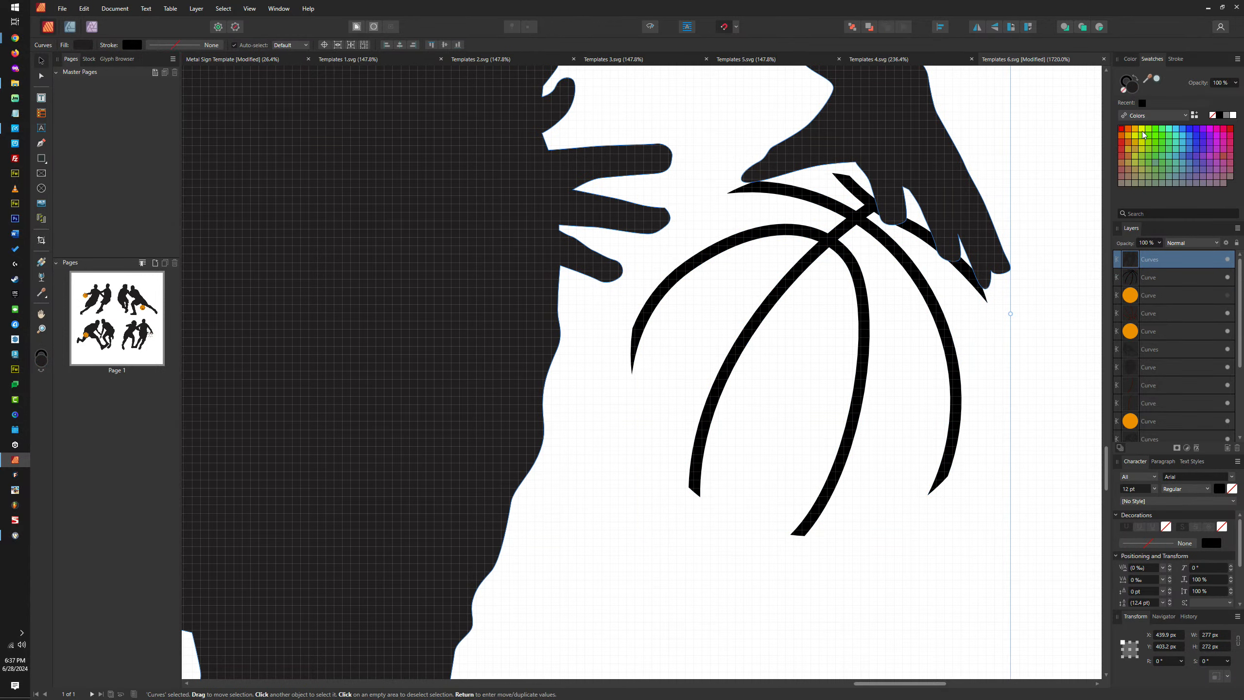
click(1220, 118)
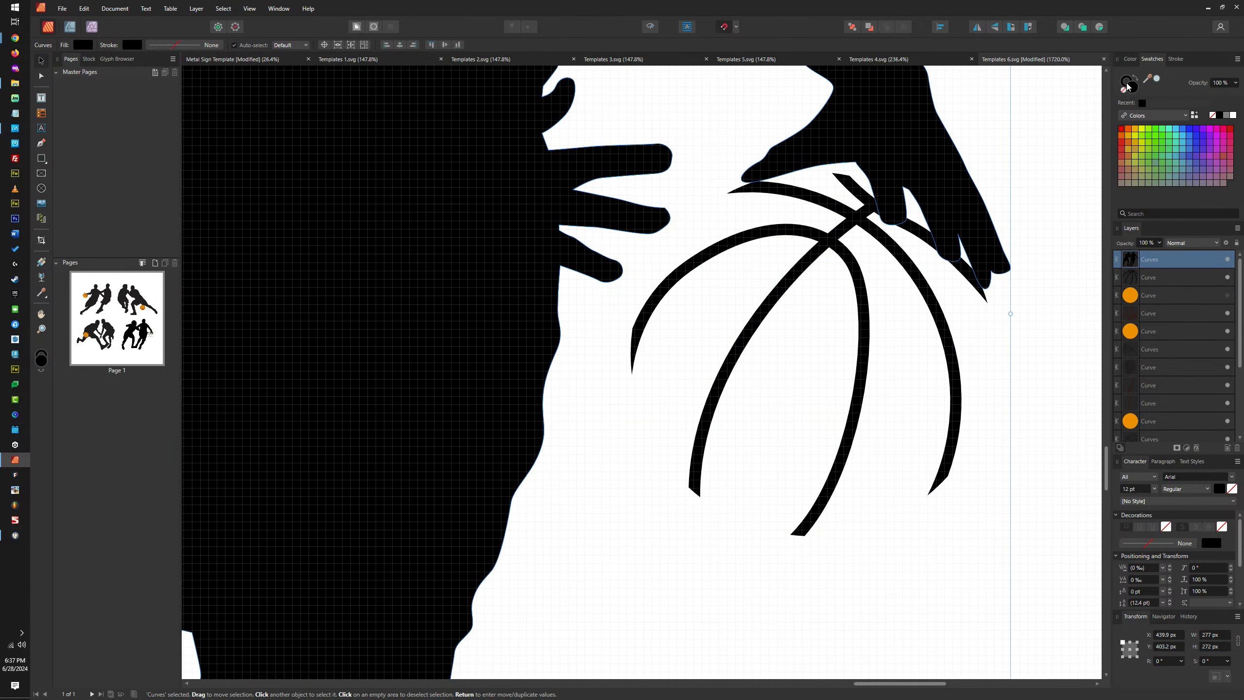
click(1123, 83)
click(1123, 90)
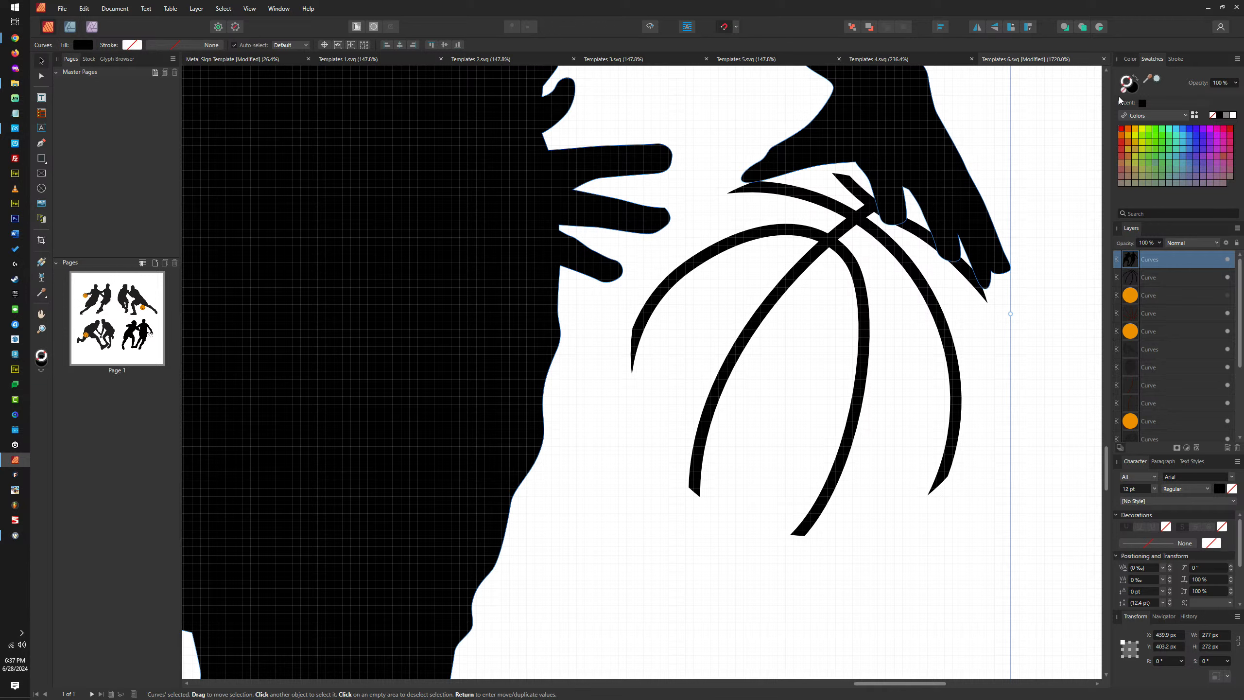
click(872, 238)
Show the orange ball circle again, remove its fill and give it a 1 pt black stroke
click(1228, 295)
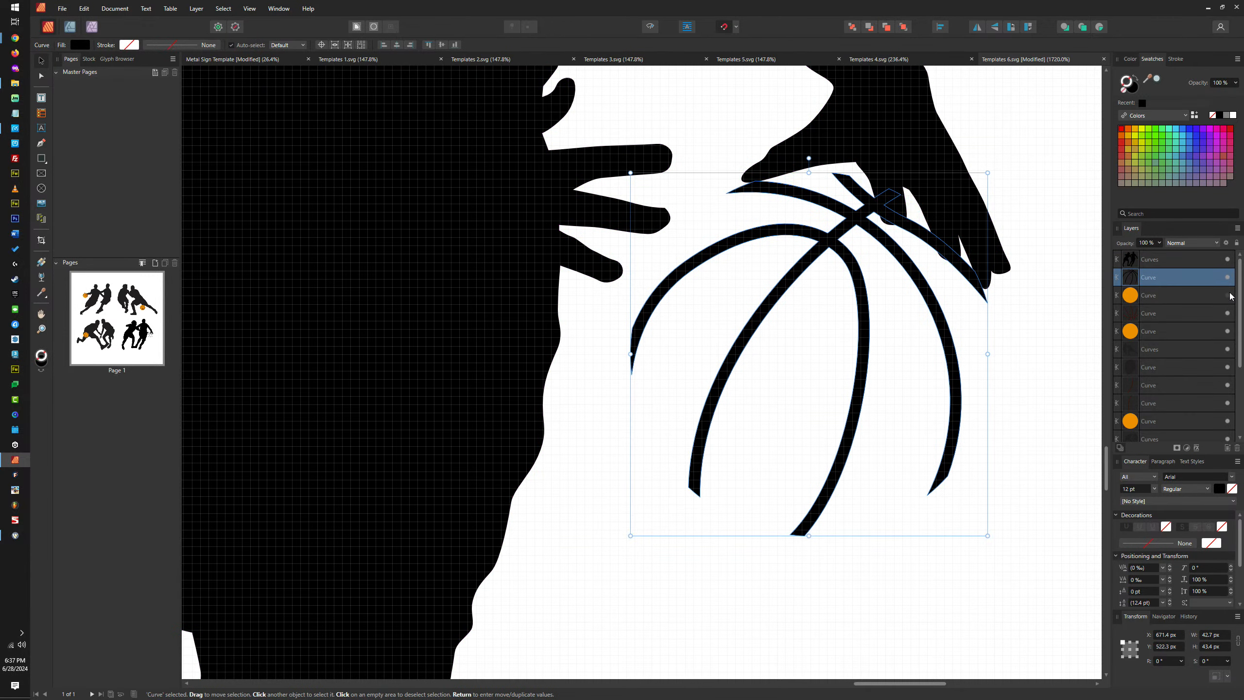
click(1166, 294)
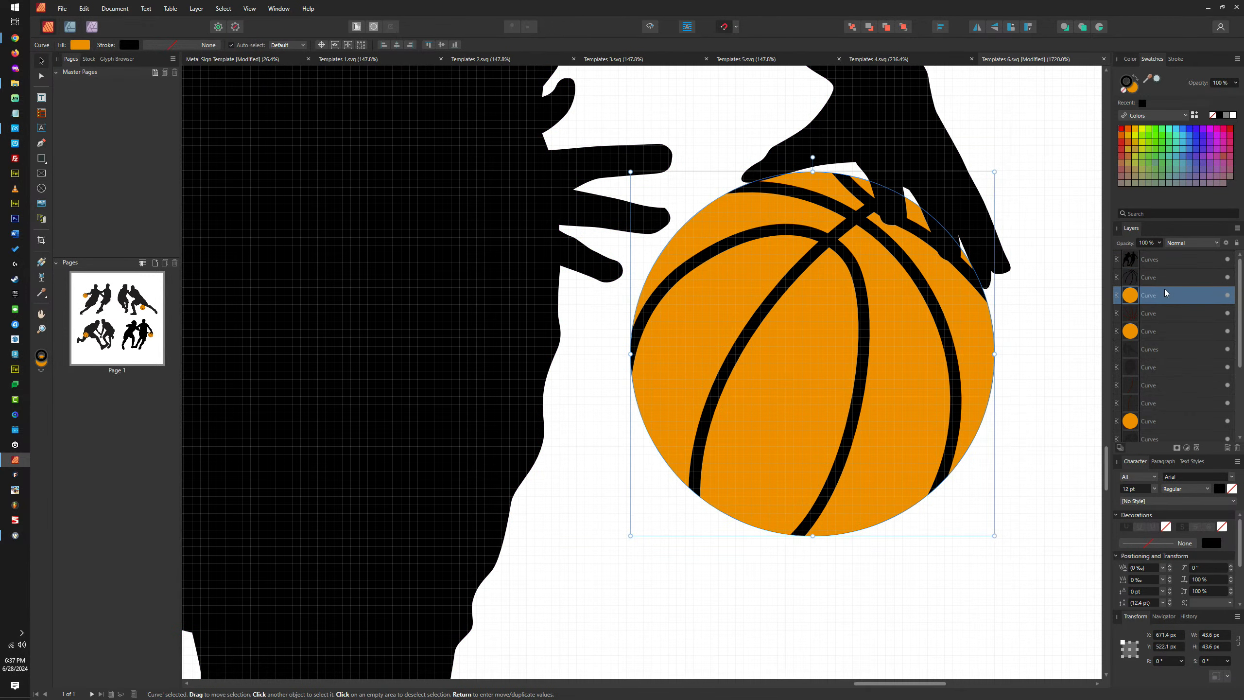
click(1132, 91)
click(1124, 92)
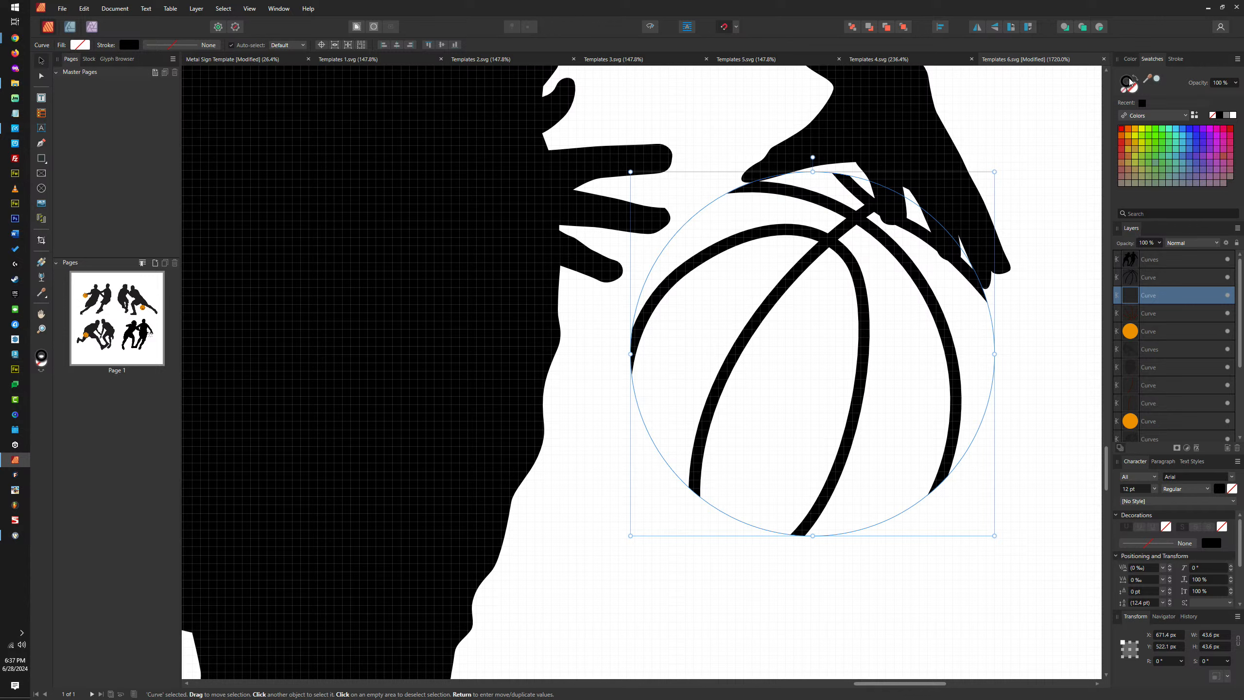
click(1133, 87)
click(1222, 117)
click(1177, 60)
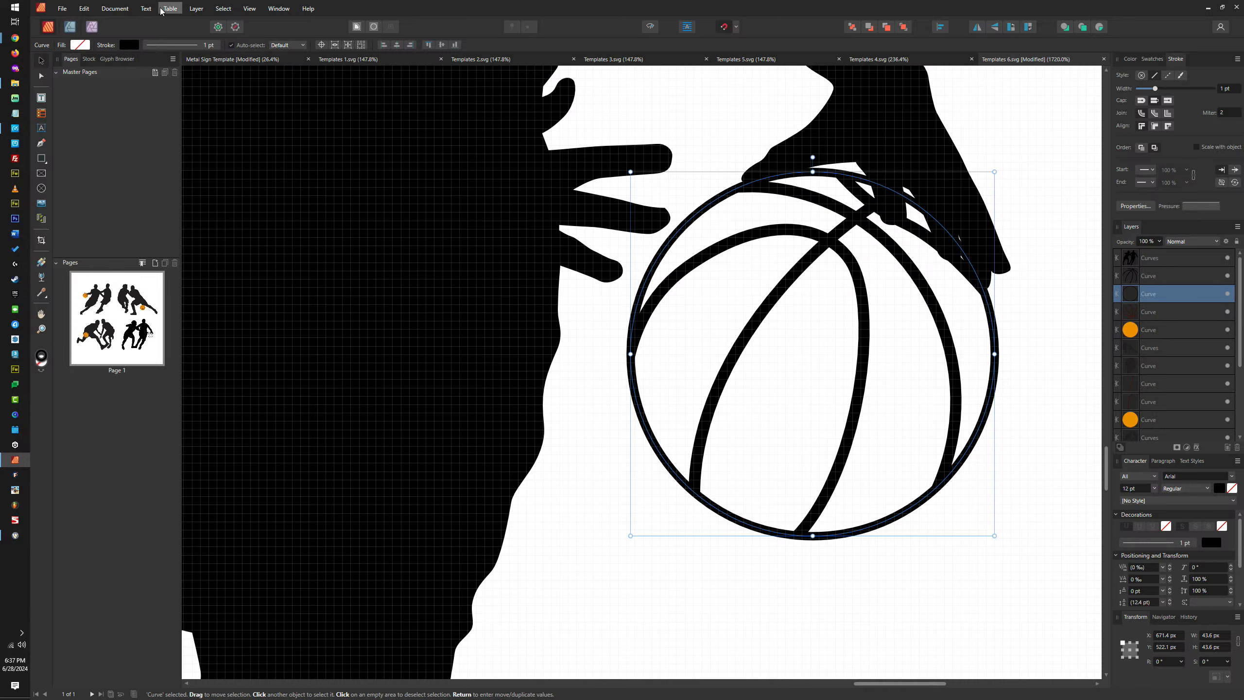
Expand the ball circle's stroke into a filled shape in the Designer persona and merge it with the seam lines using Add
click(188, 9)
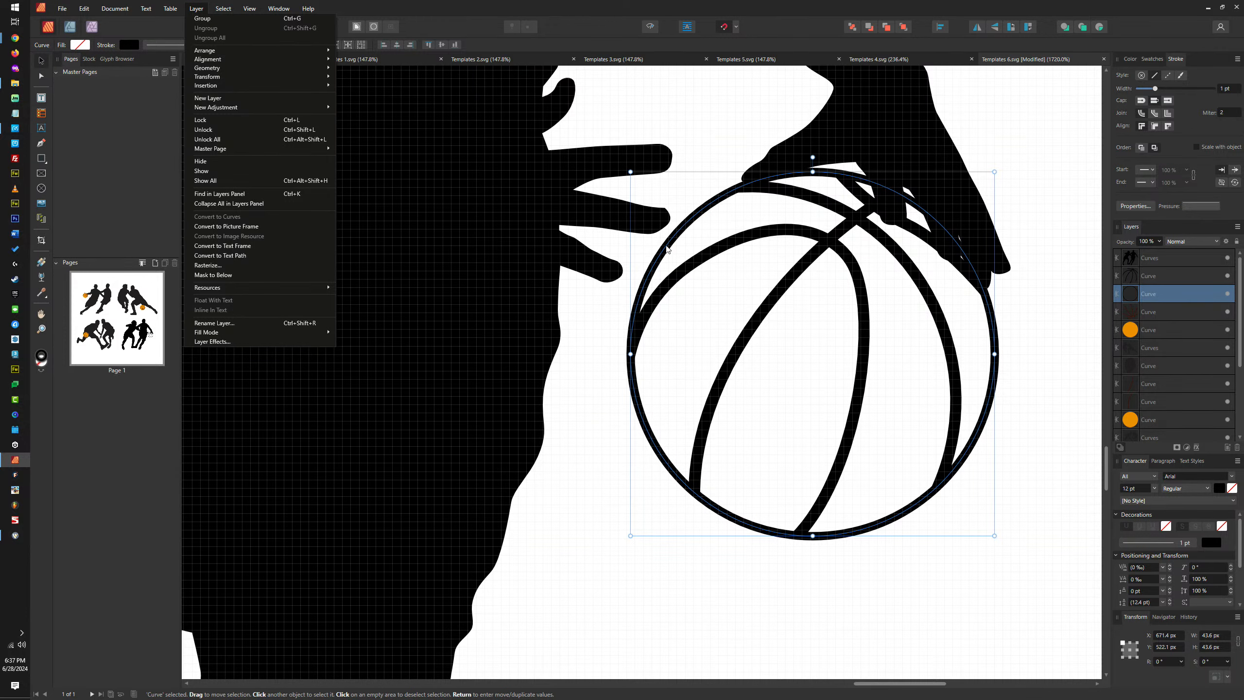
click(667, 249)
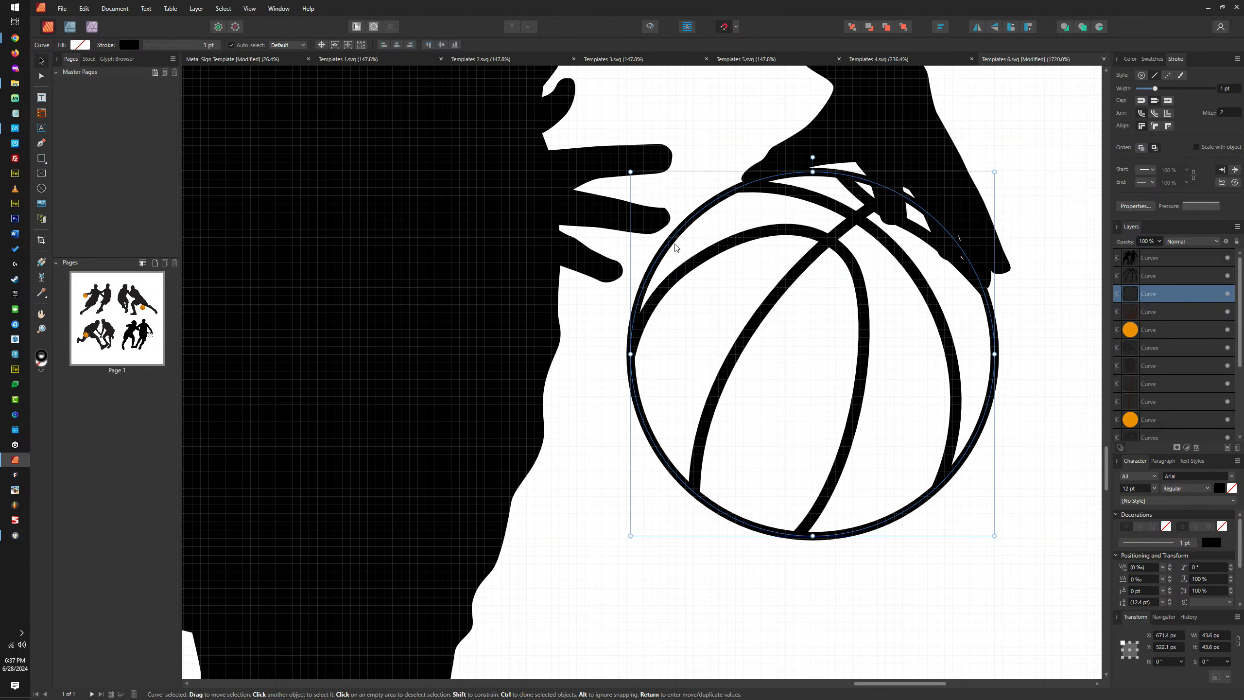
click(70, 27)
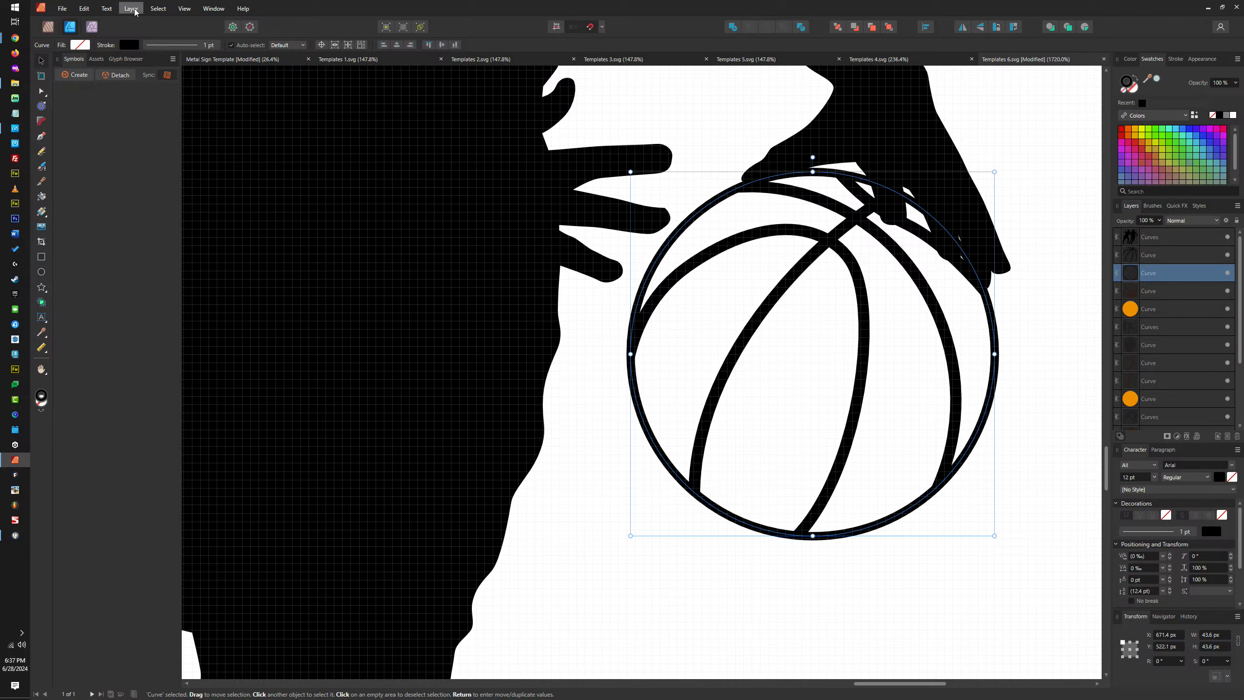
click(131, 8)
click(179, 305)
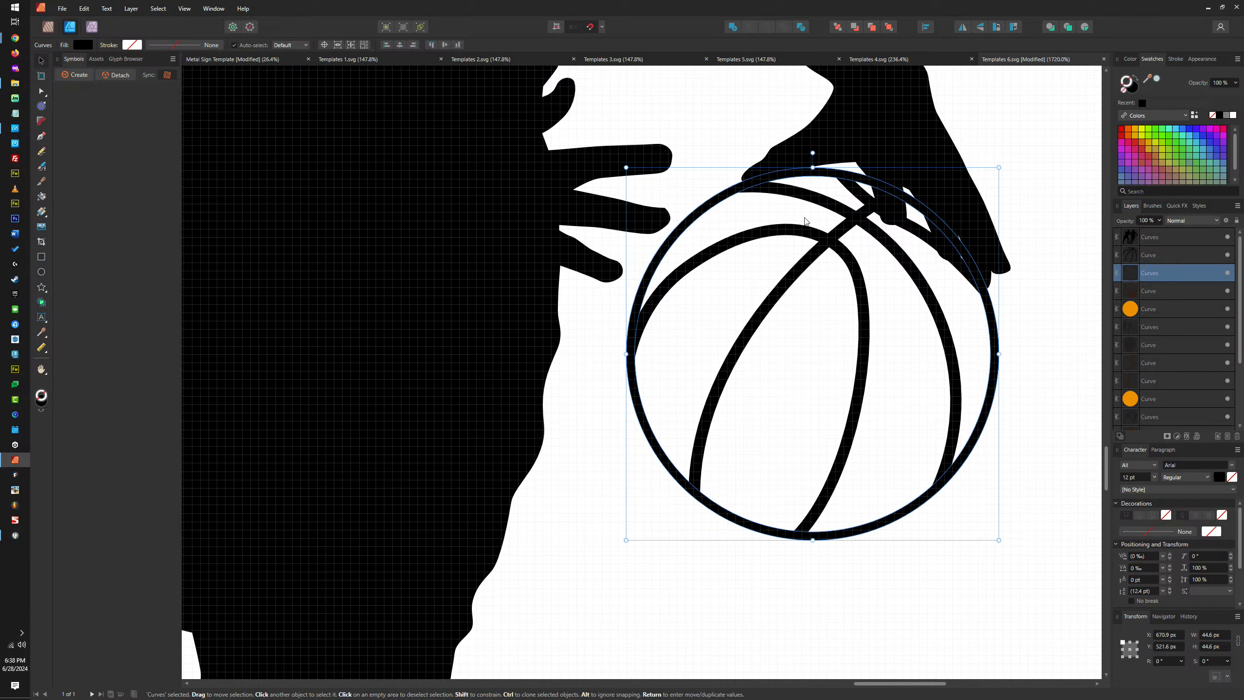
shift+click(862, 219)
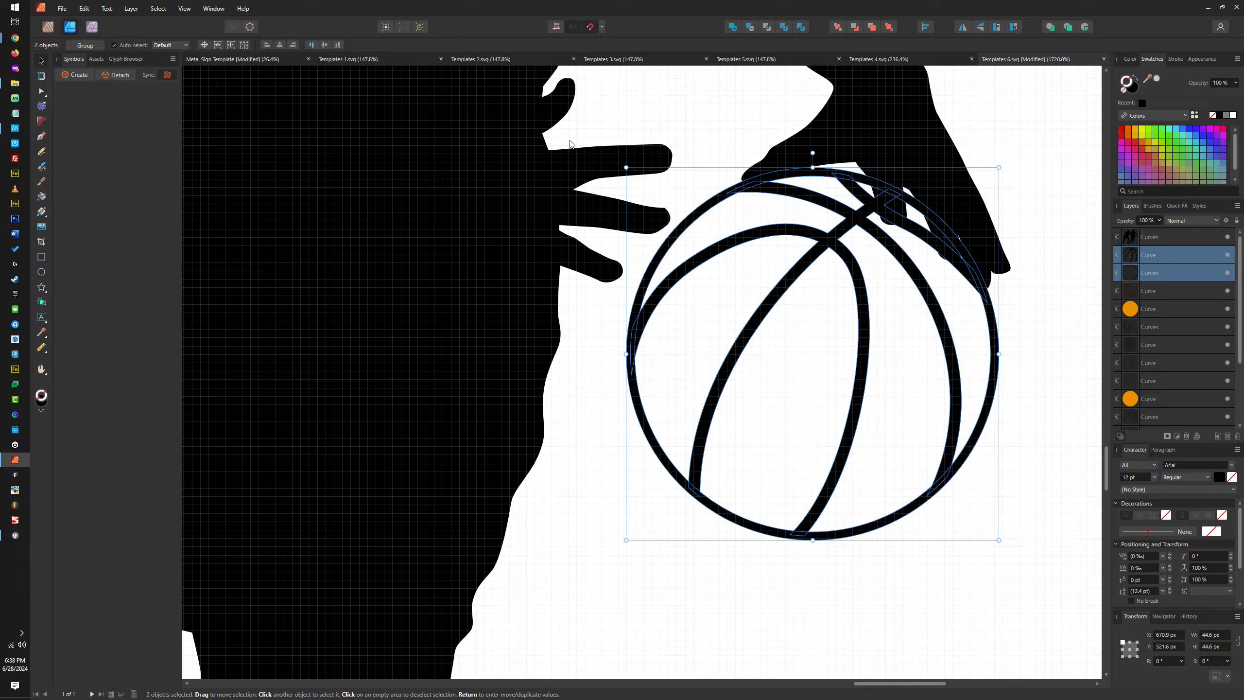
click(733, 31)
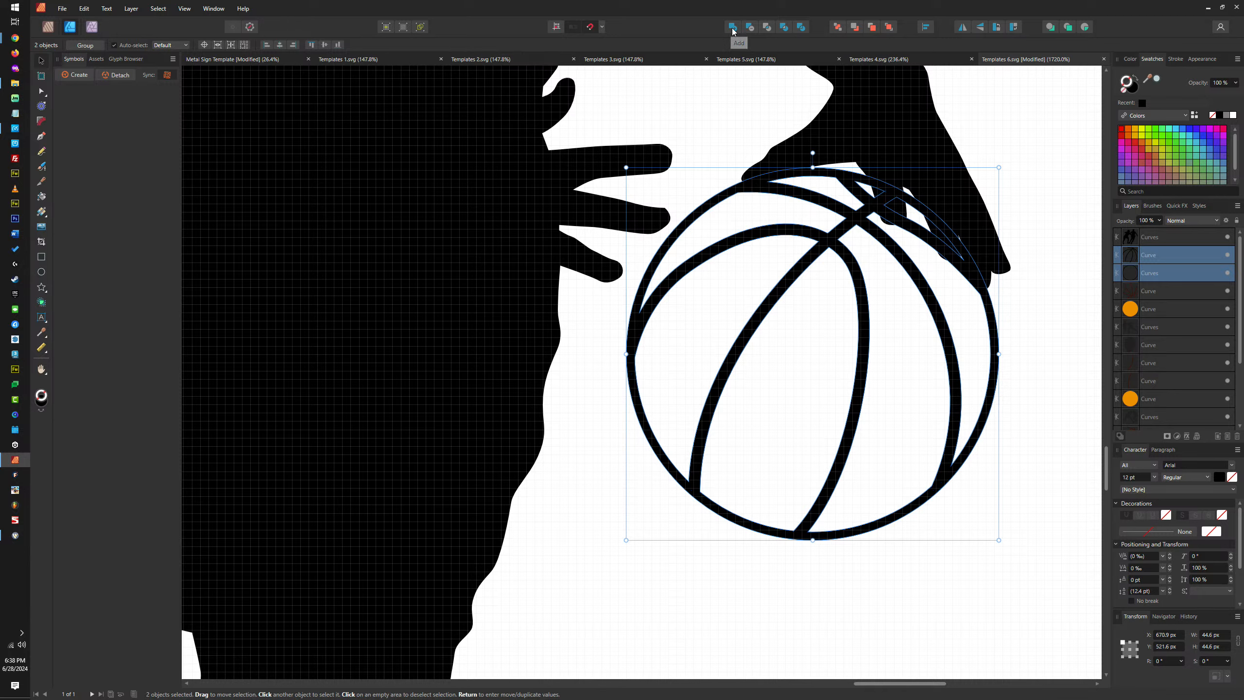
Try moving the merged ball down away from the hand, undo the move and deselect the ball
drag(787, 244, 792, 290)
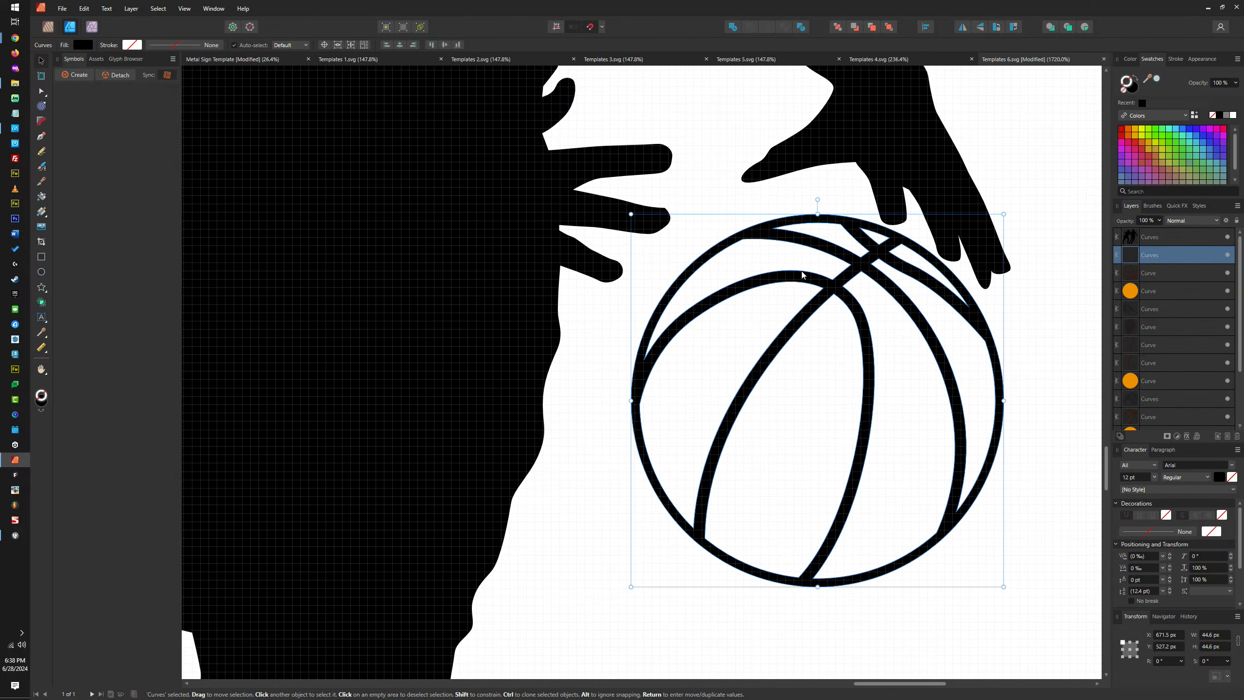
key(ctrl+z)
key(ctrl+z)
click(478, 93)
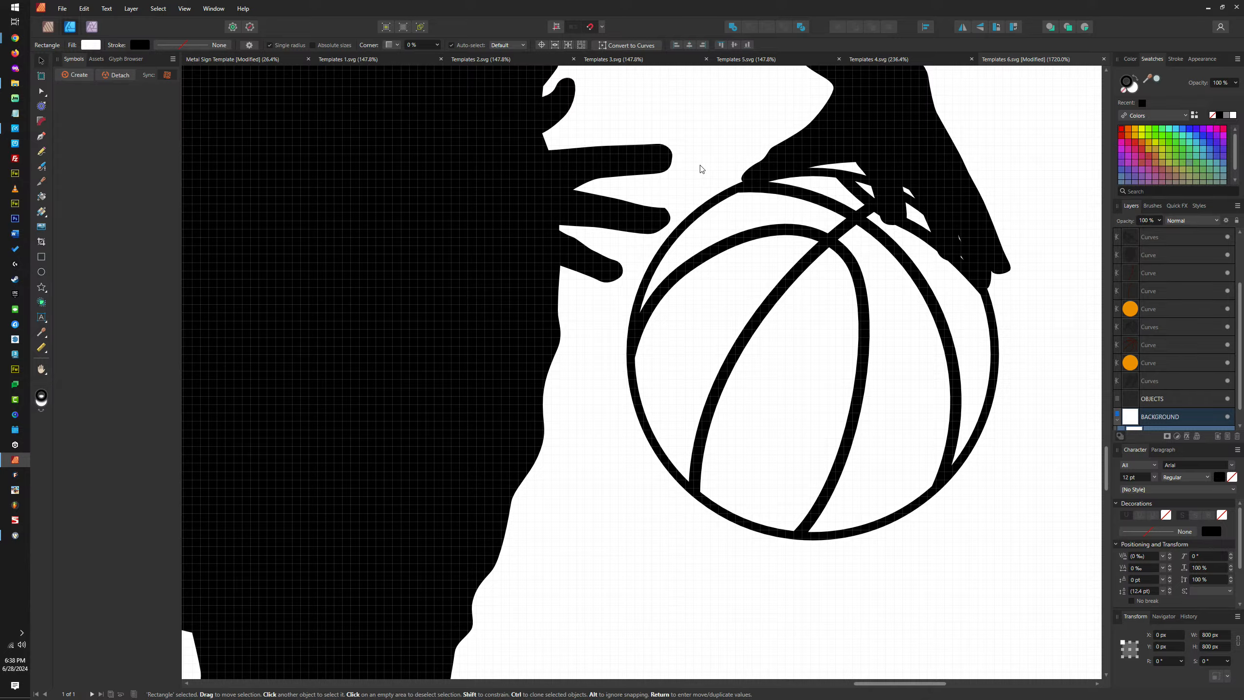
Examine the blackened player pair and the merged ball, especially where the hand overlaps the ball's seams
scroll(701, 169, down, 5)
scroll(742, 333, up, 6)
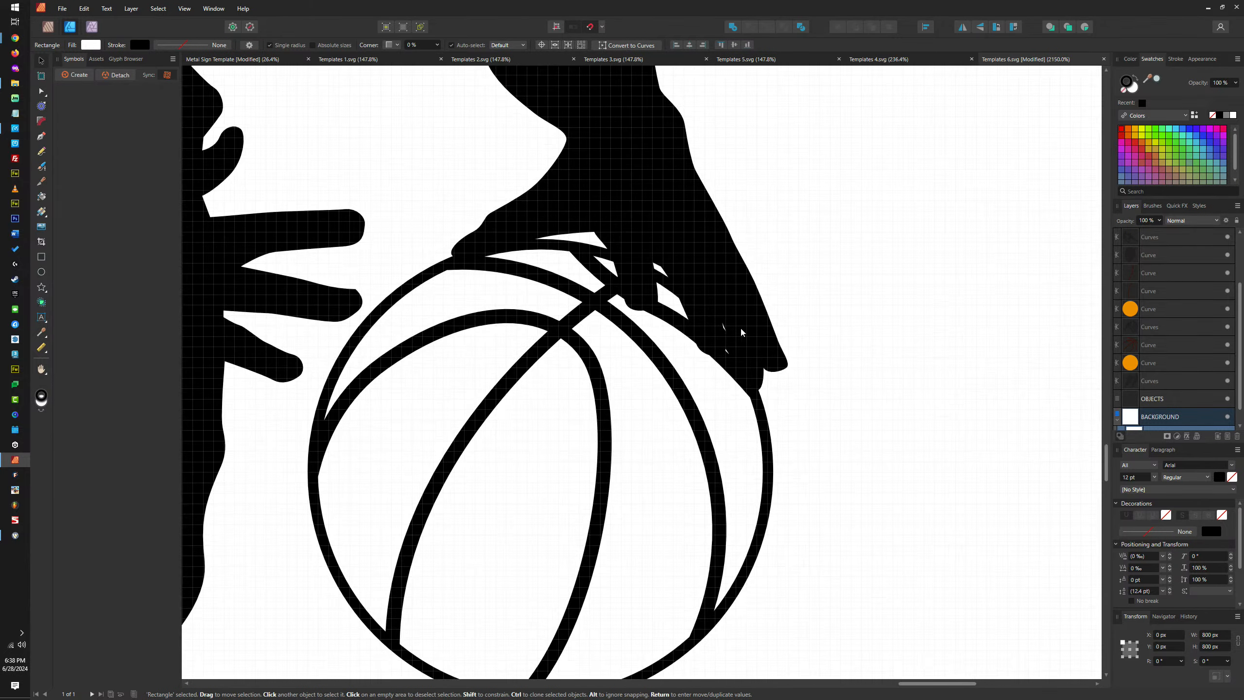
scroll(742, 333, down, 8)
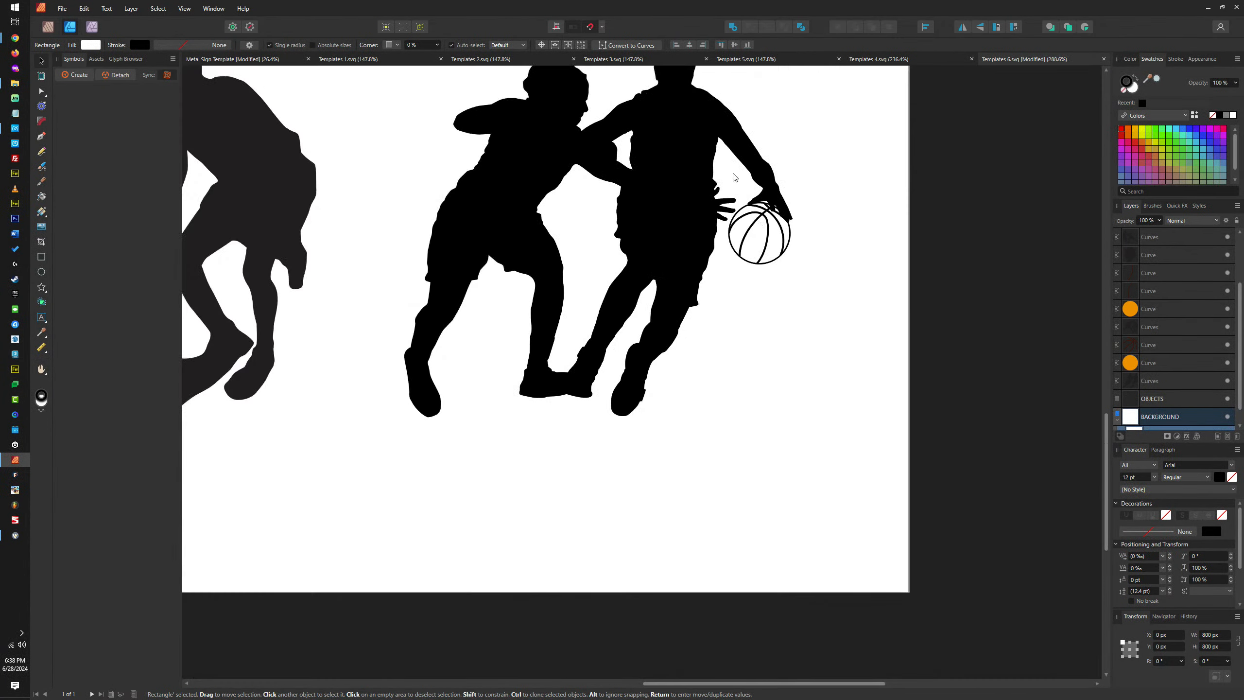
scroll(735, 177, down, 5)
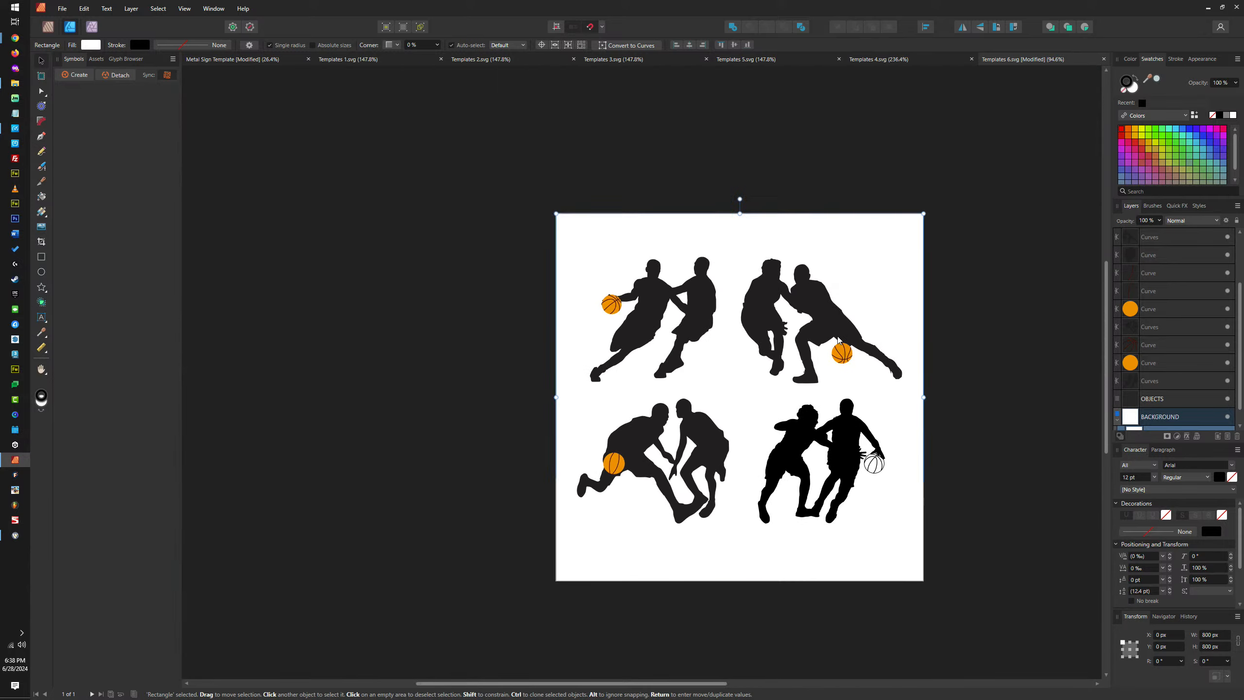
scroll(816, 419, up, 7)
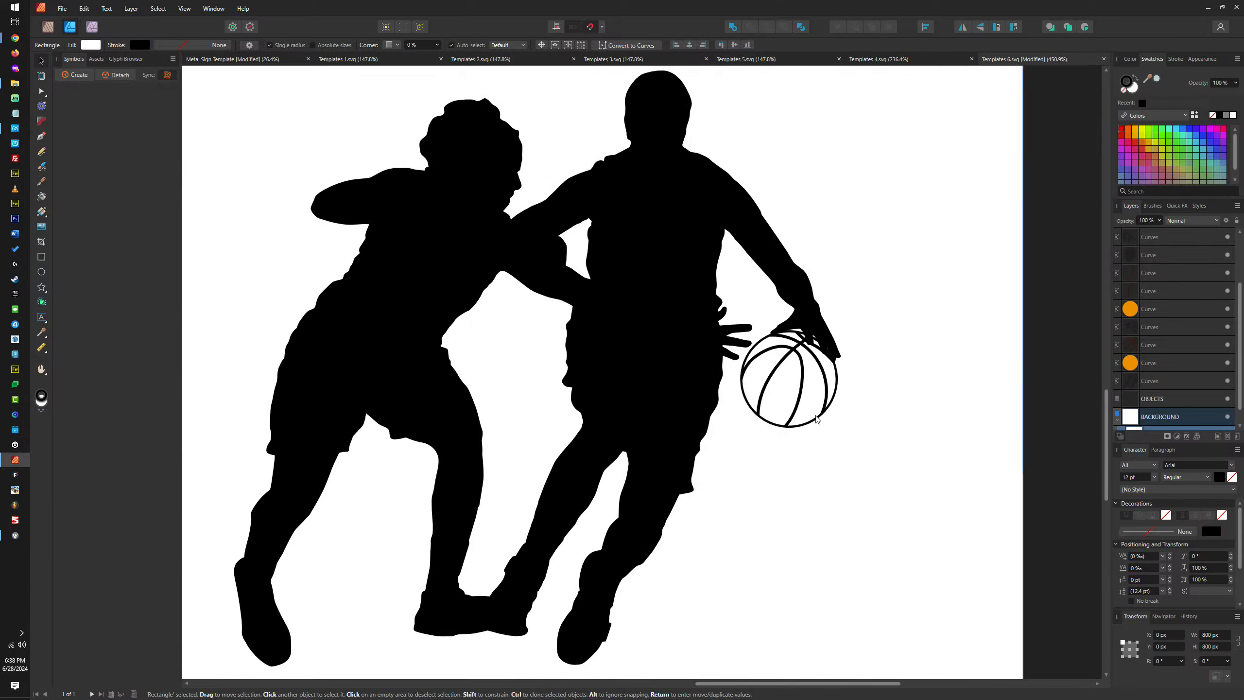
scroll(816, 419, up, 5)
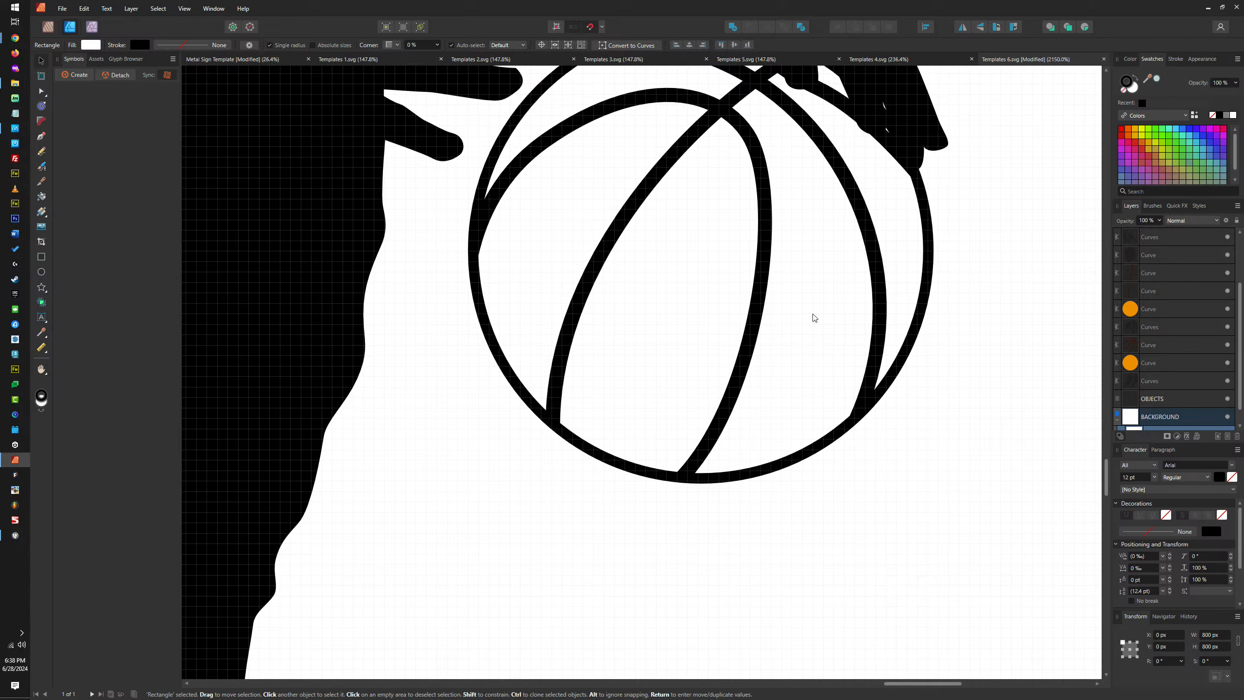
scroll(801, 270, down, 6)
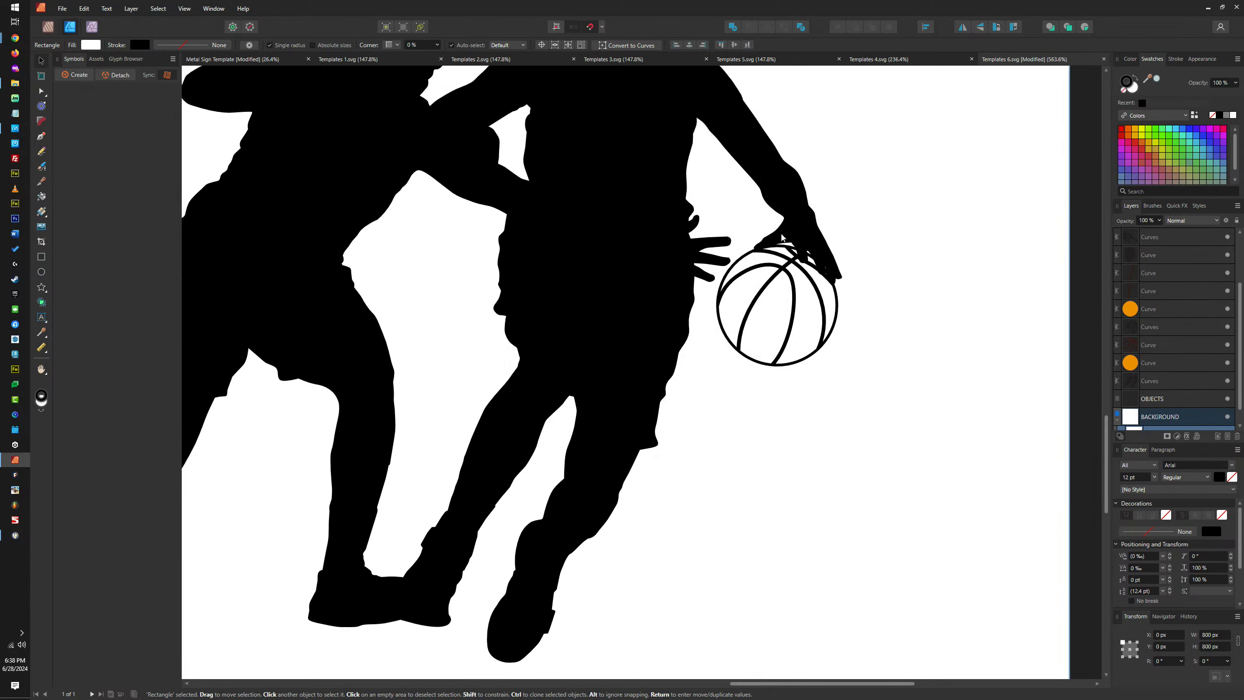
scroll(818, 365, up, 7)
scroll(808, 357, down, 6)
scroll(806, 351, up, 3)
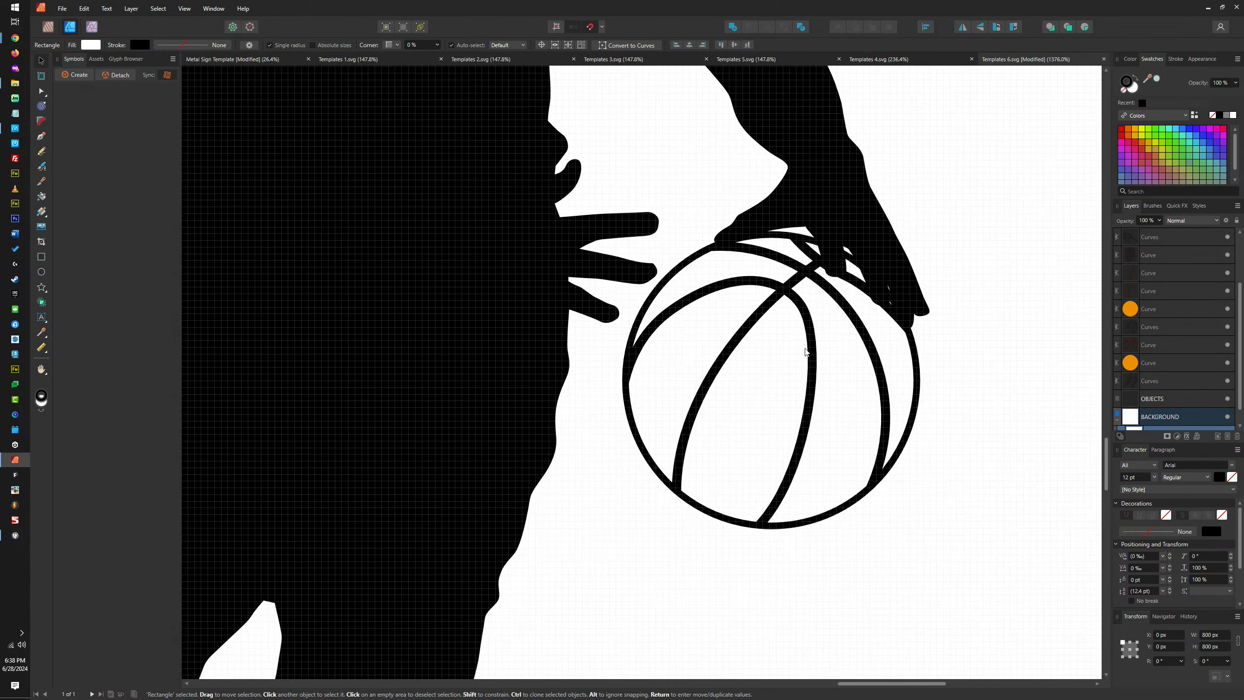
Duplicate the merged line-art ball and place the copy just below the orange ball of the upper-right pair
click(809, 326)
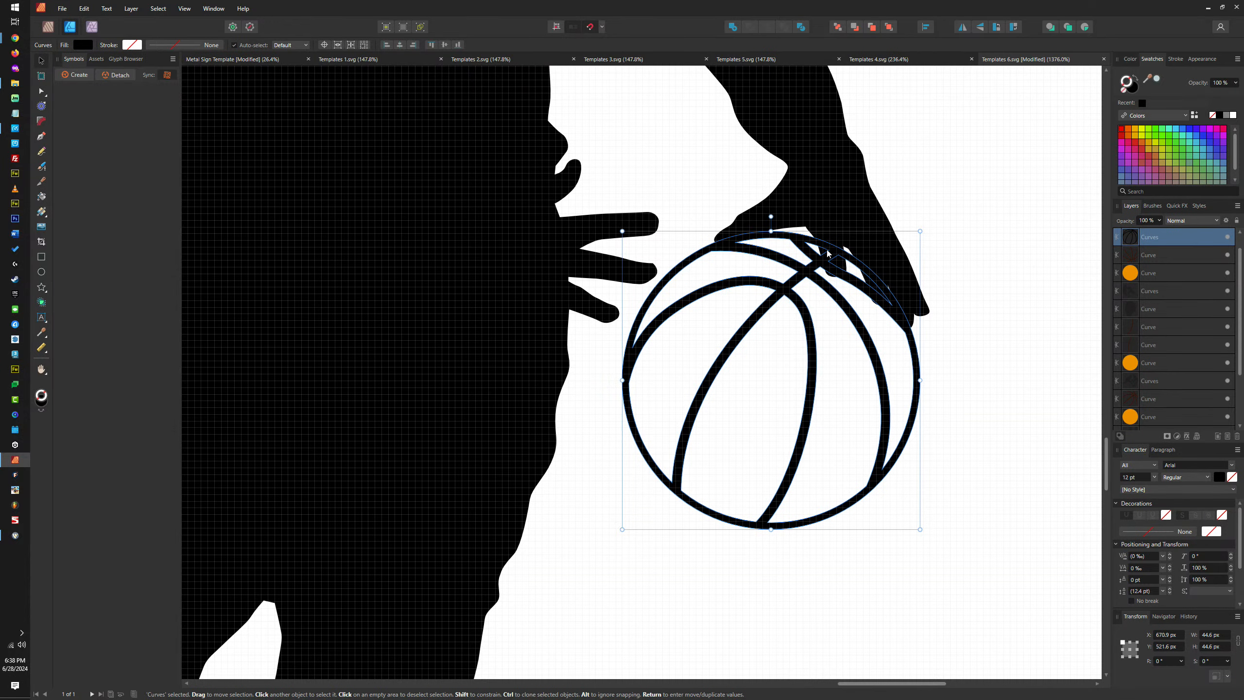
scroll(826, 253, down, 10)
scroll(850, 345, up, 6)
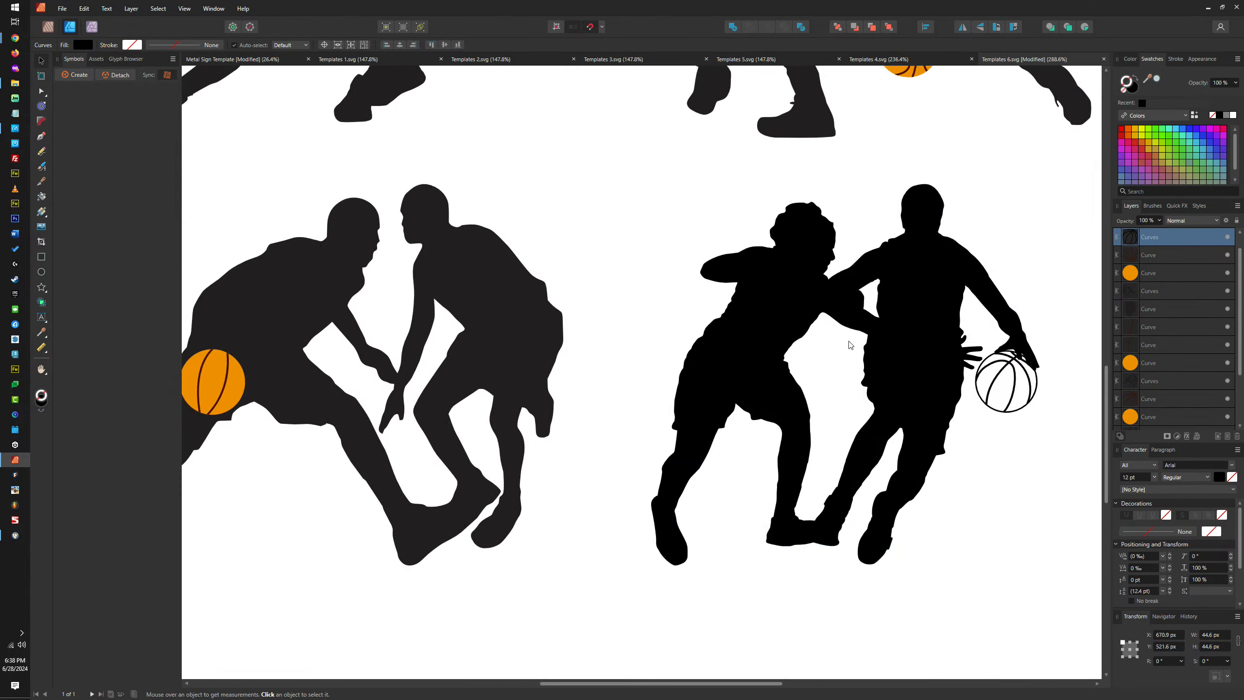
scroll(850, 344, up, 3)
scroll(849, 345, right, 3)
drag(869, 497, 777, 170)
mouse_move(773, 178)
mouse_down()
mouse_move(807, 195)
mouse_move(864, 271)
mouse_up()
scroll(766, 180, up, 4)
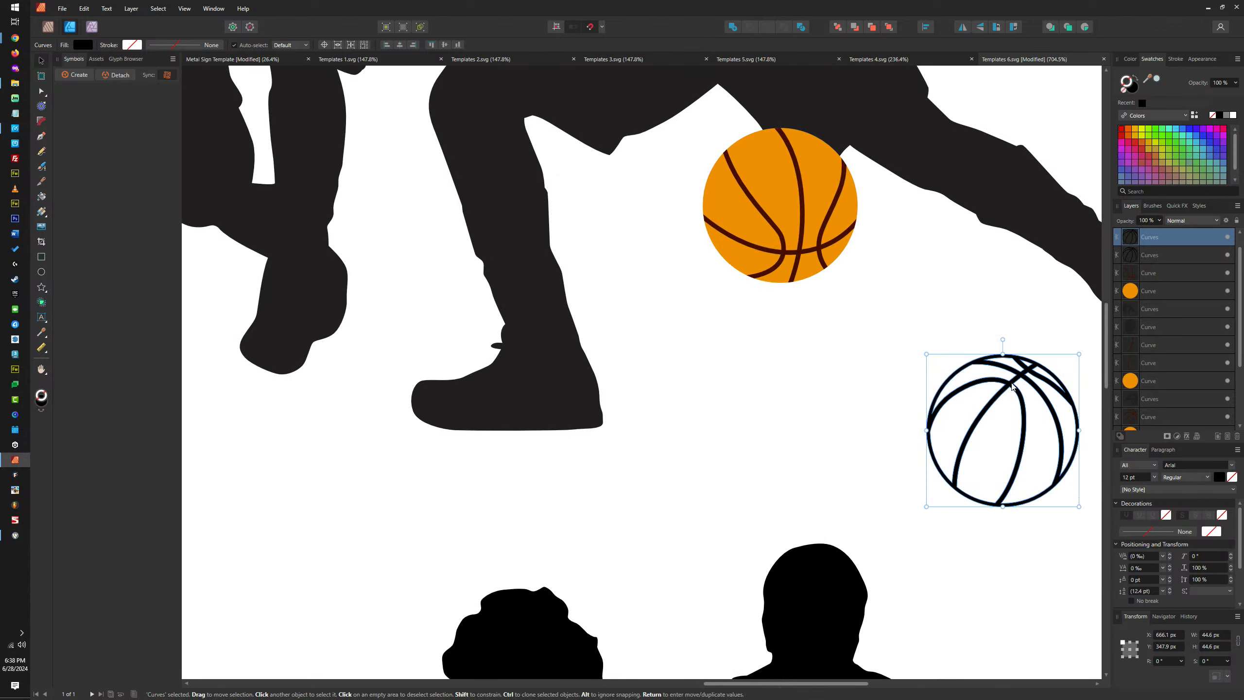
Delete the copied line-art ball below the upper-right pair and select that pair's orange ball circle
key(Delete)
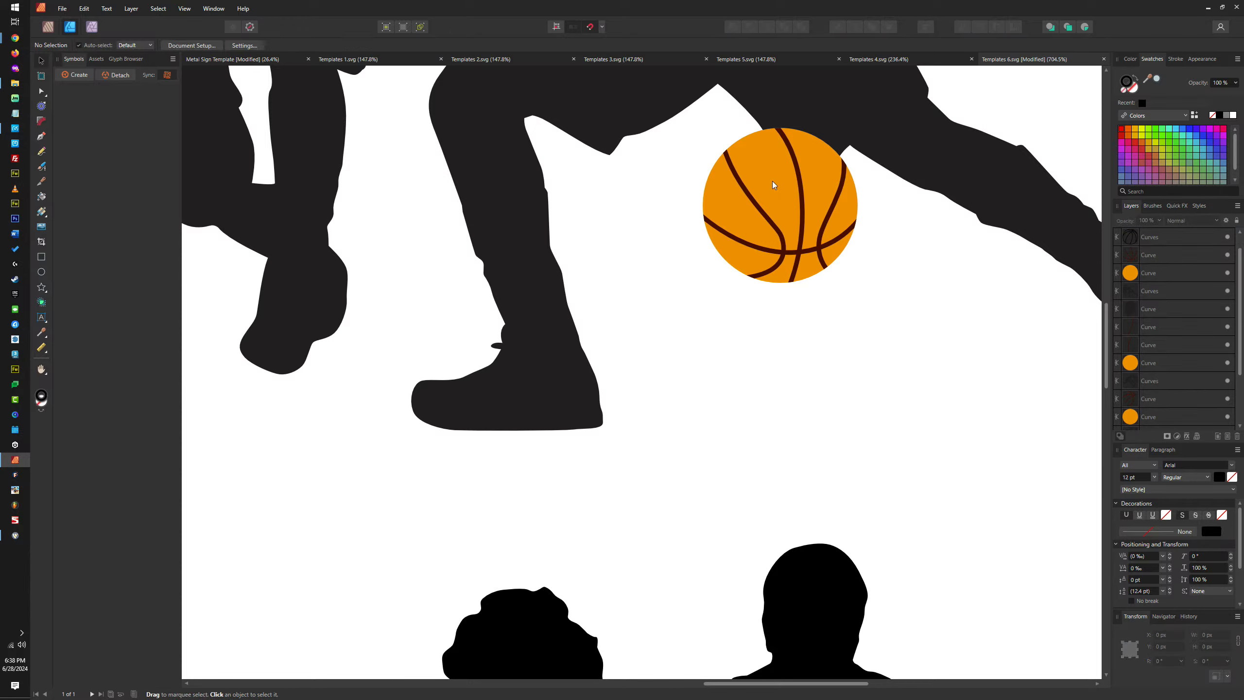
click(766, 167)
Examine the remaining orange balls, especially where the lower-left pair's ball overlaps the player's body
scroll(772, 171, down, 6)
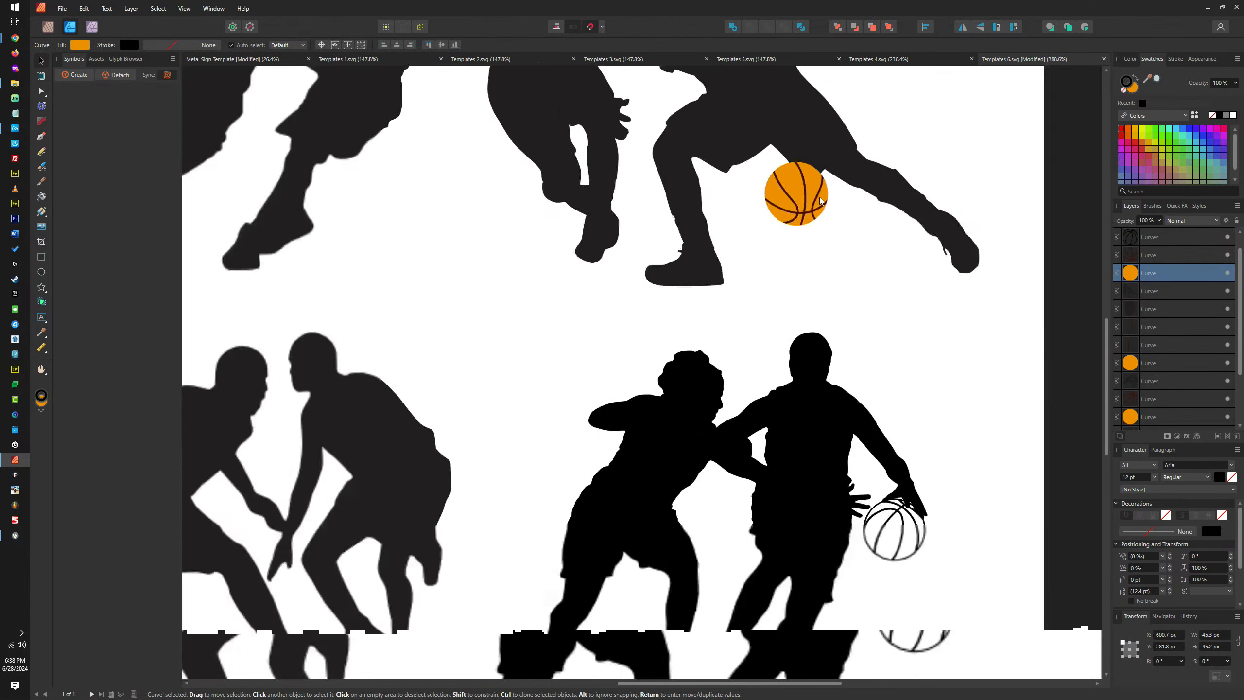
scroll(532, 139, up, 5)
scroll(547, 146, down, 5)
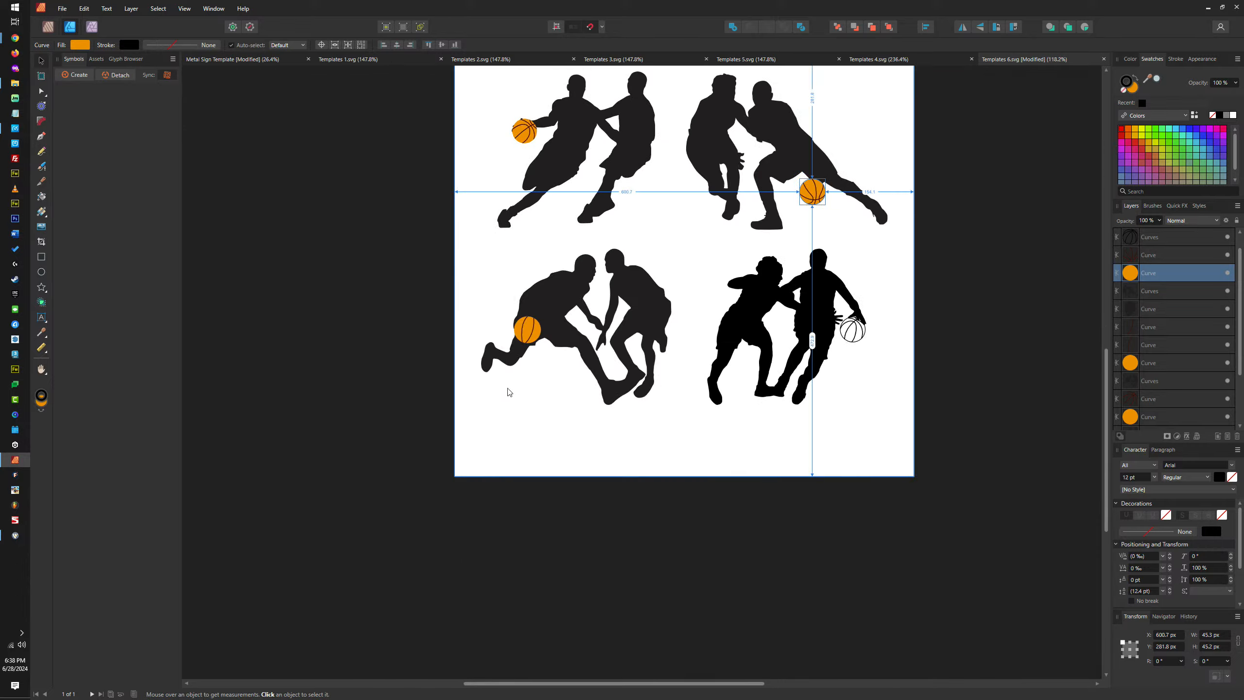
scroll(529, 123, up, 6)
scroll(563, 284, down, 6)
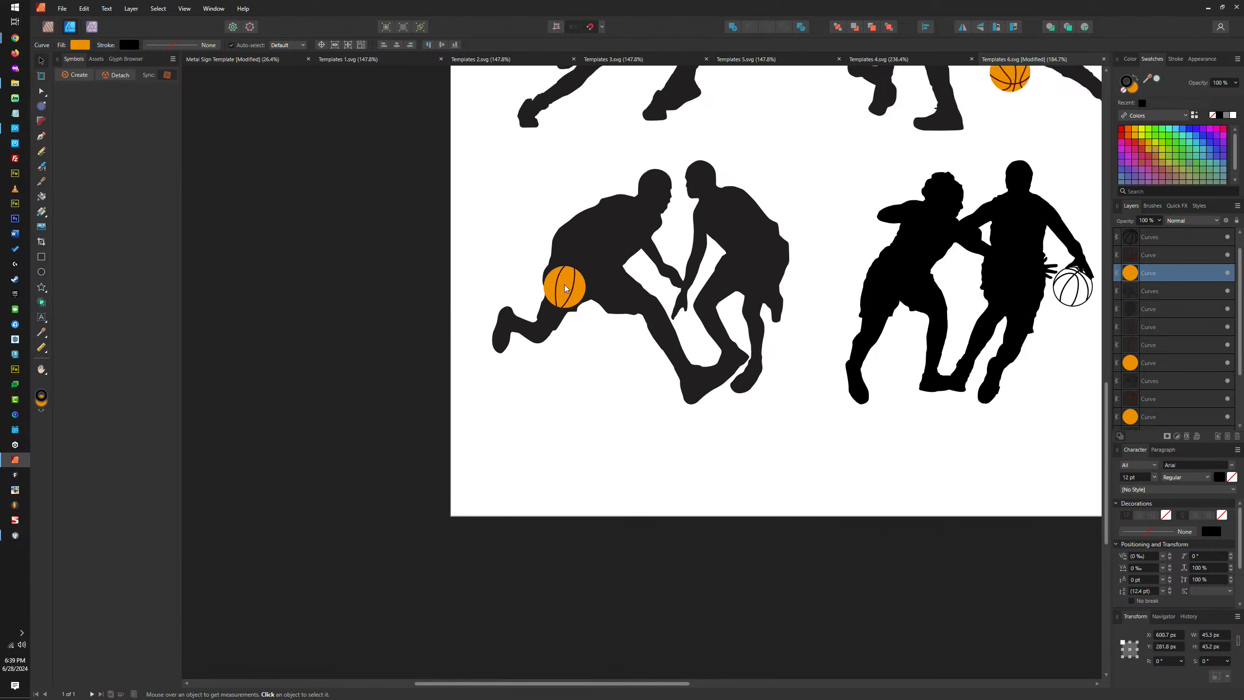
scroll(564, 284, up, 9)
drag(568, 265, 640, 352)
scroll(560, 369, down, 9)
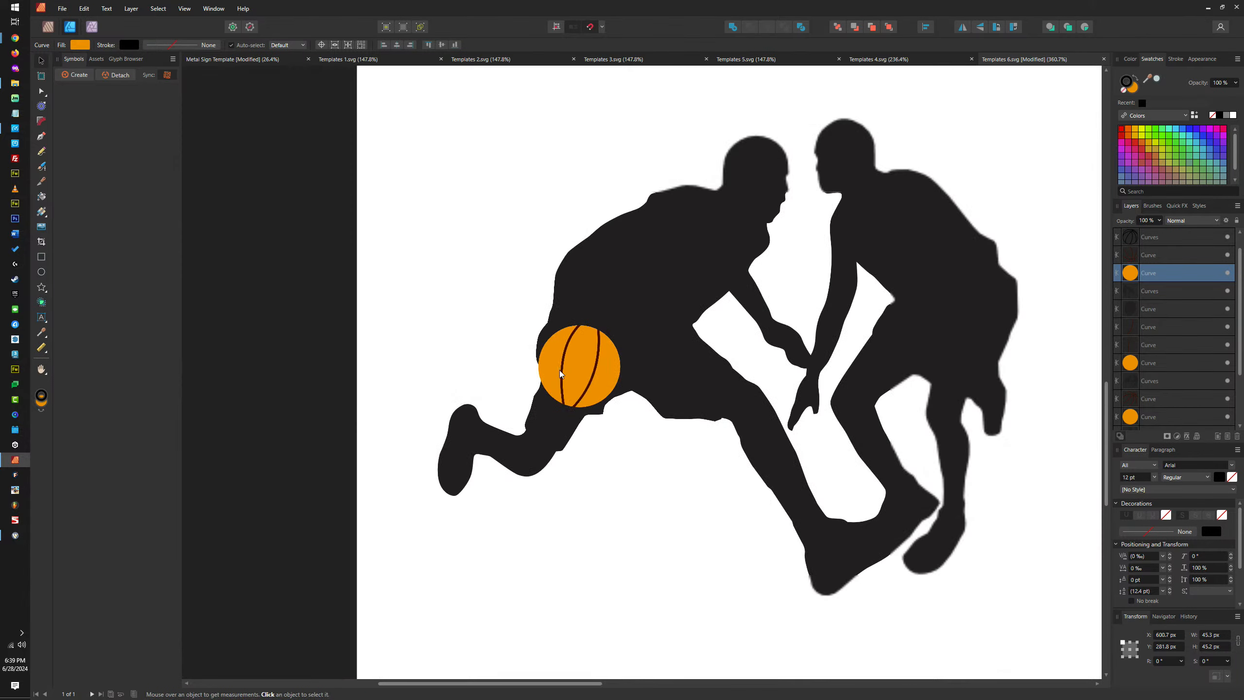
scroll(560, 369, up, 2)
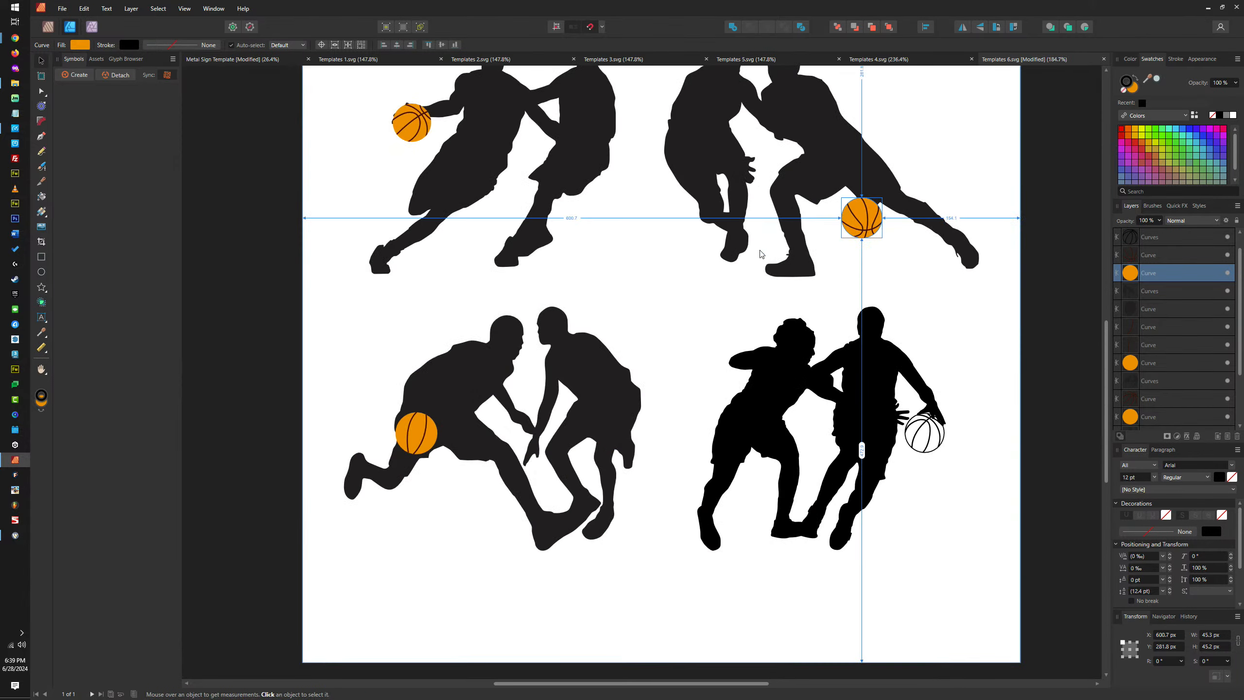
scroll(428, 434, up, 3)
Duplicate the lower-left pair's orange ball circle and subtract the copy from the player silhouettes
click(426, 428)
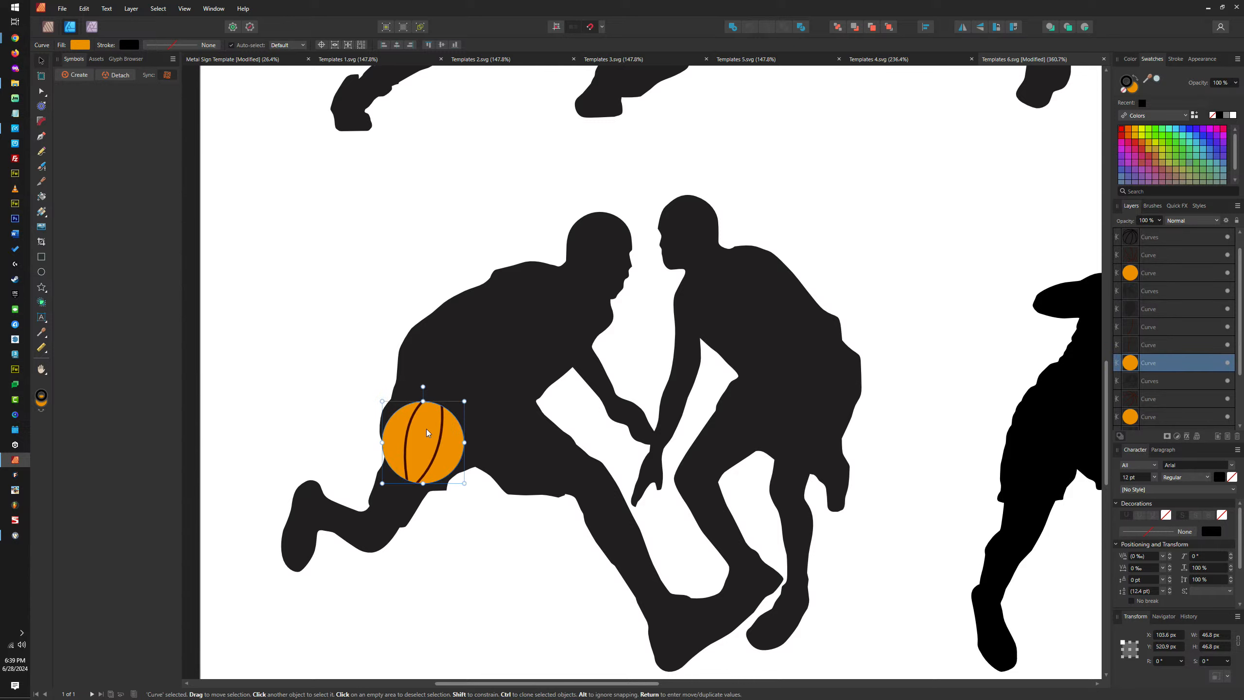
drag(452, 430, 426, 412)
key(ctrl+z)
scroll(430, 422, up, 4)
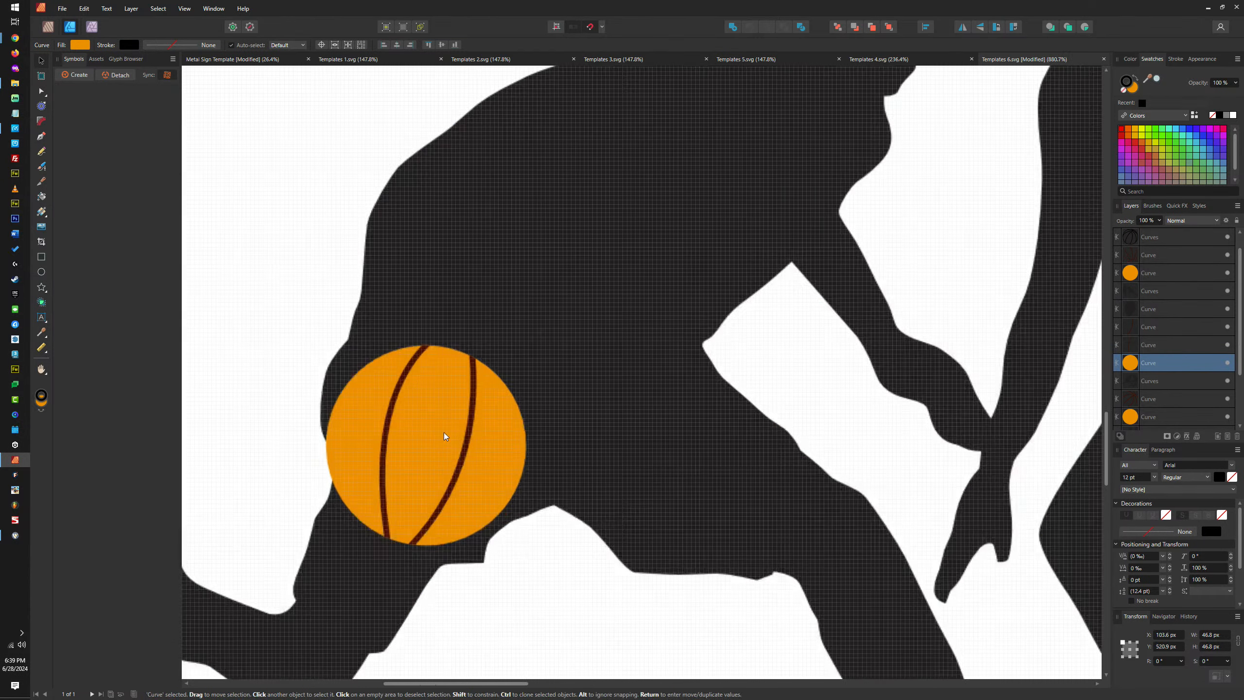
key(ctrl+j)
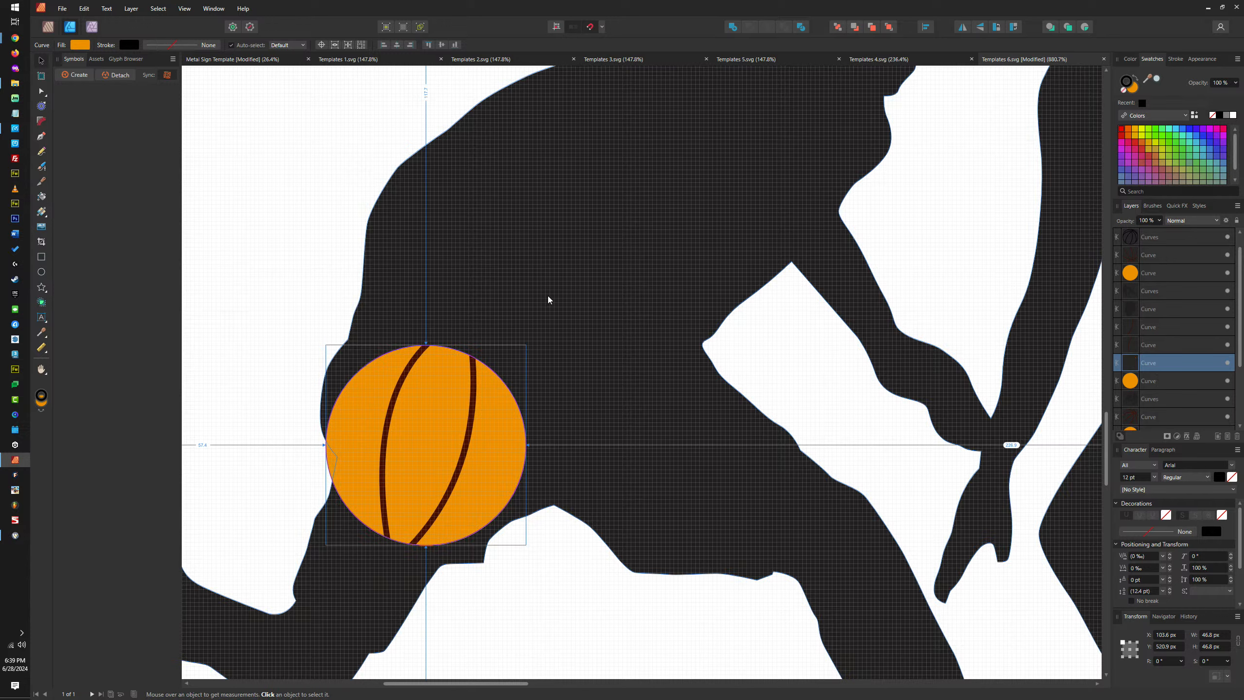
scroll(572, 257, down, 2)
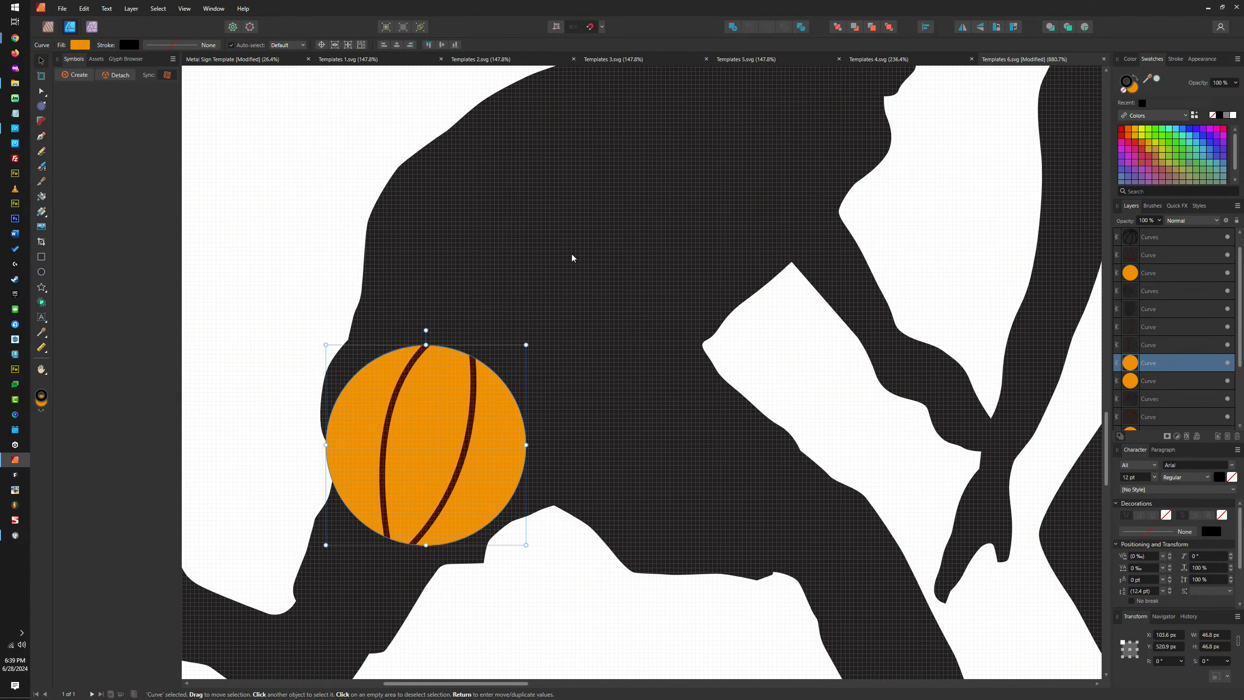
shift+click(572, 257)
scroll(572, 260, down, 2)
drag(571, 259, 649, 324)
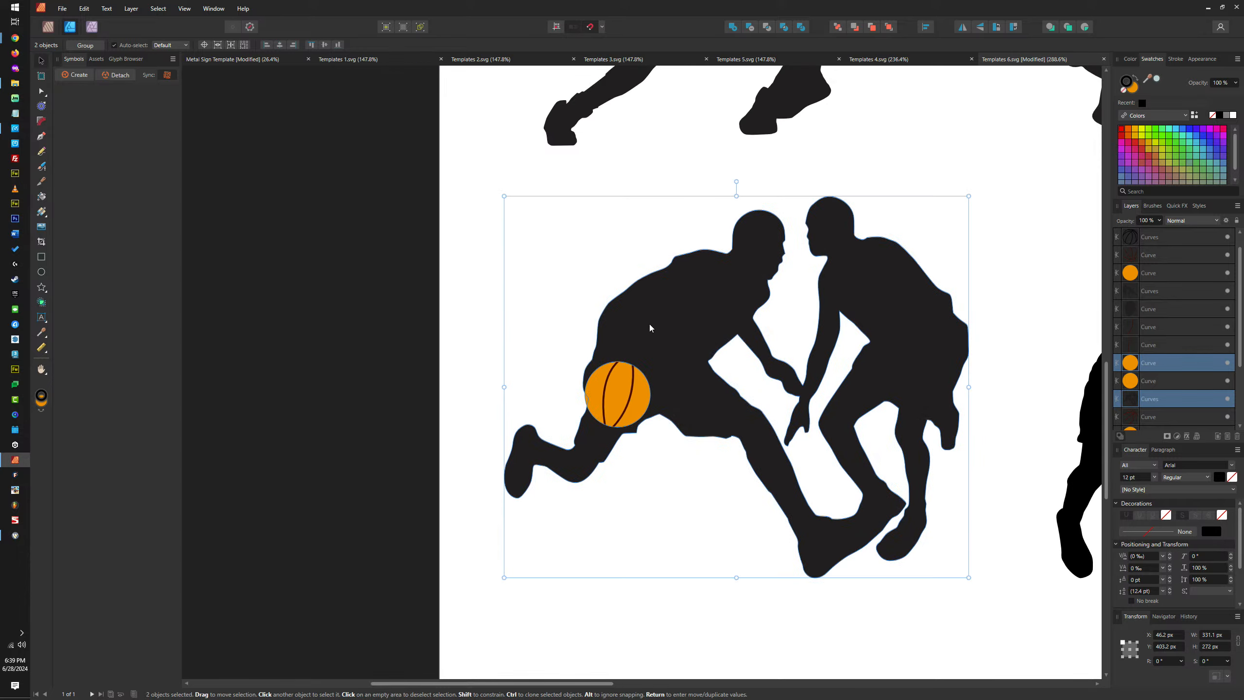
click(750, 28)
scroll(606, 413, up, 5)
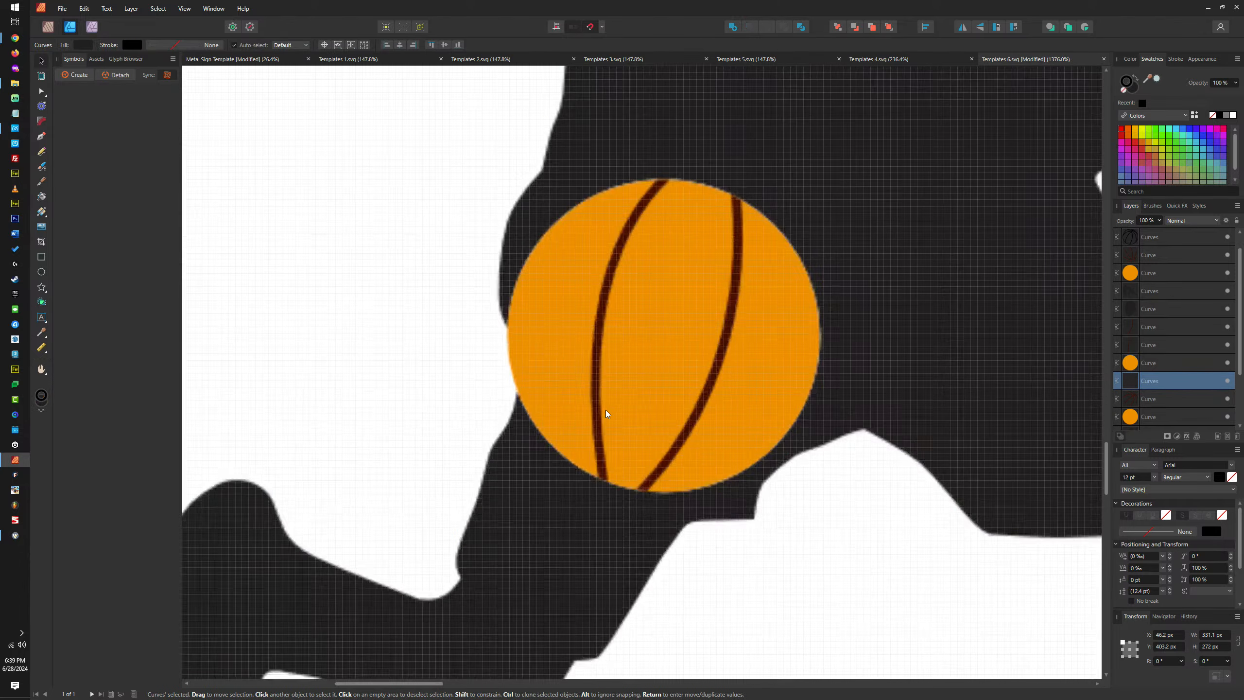
Move the orange ball circle aside to check the round cutout in the player silhouette, and undo the move
key(ctrl+z)
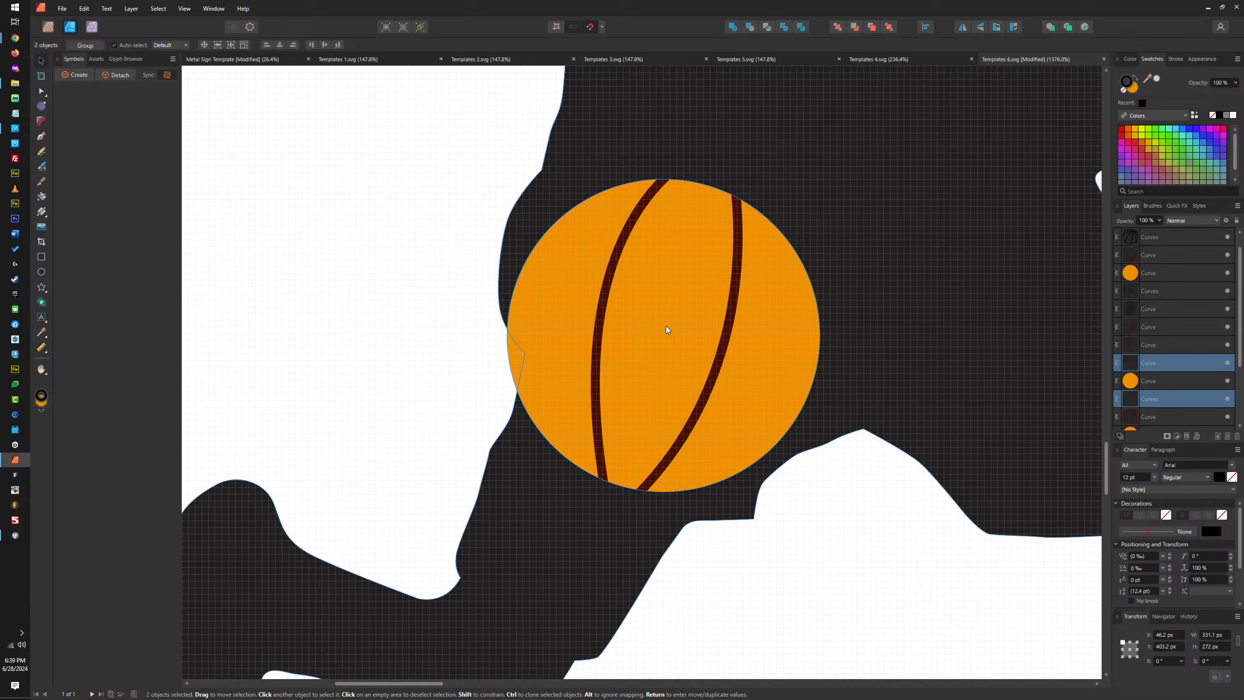
click(666, 326)
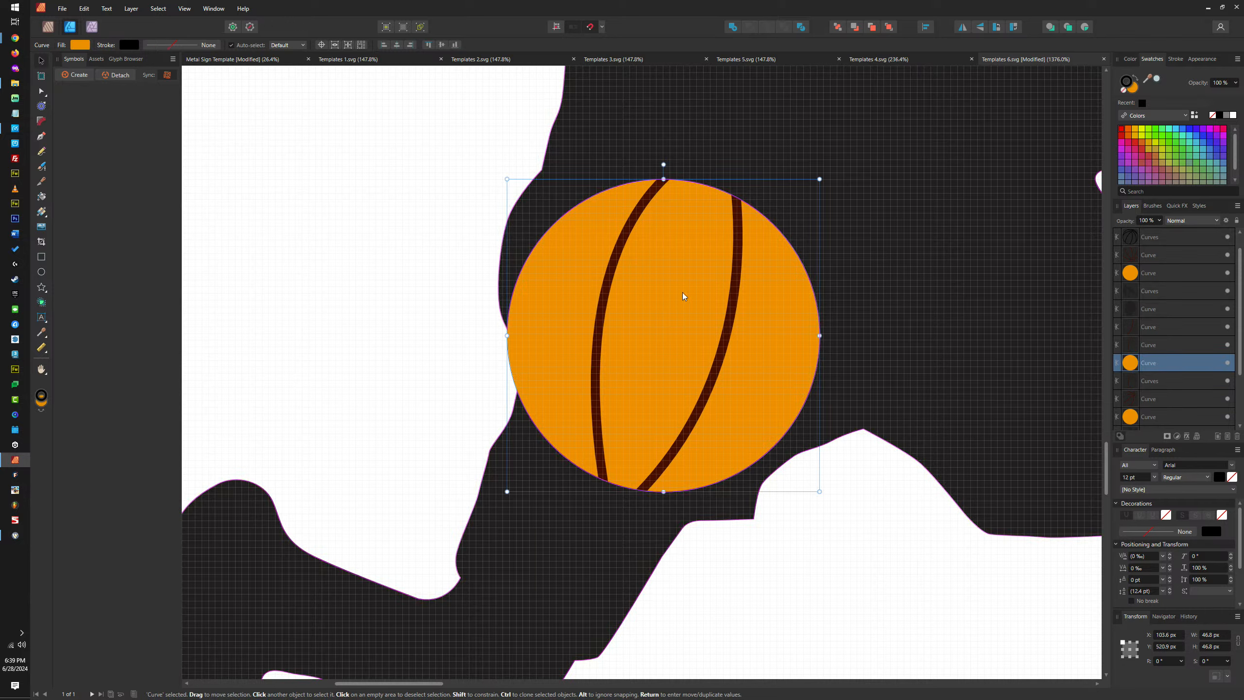
drag(682, 291, 330, 398)
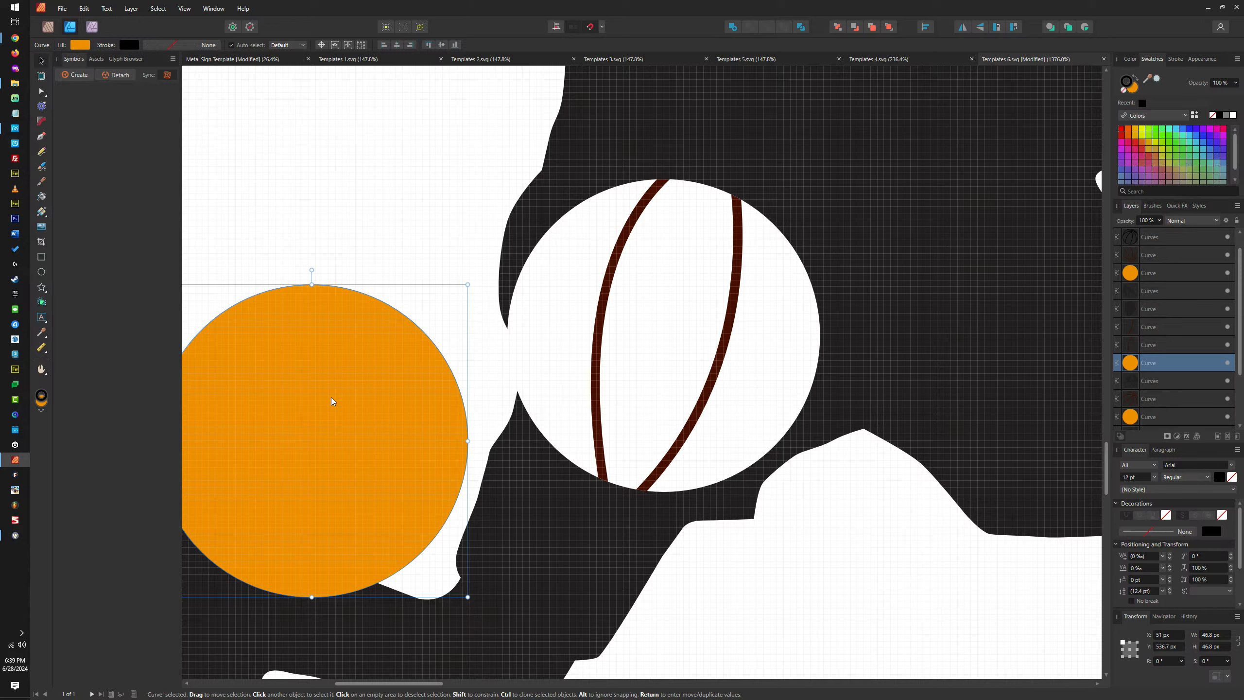
key(ctrl+z)
Delete the two dark seam lines from the lower-left pair's orange ball
scroll(505, 410, down, 8)
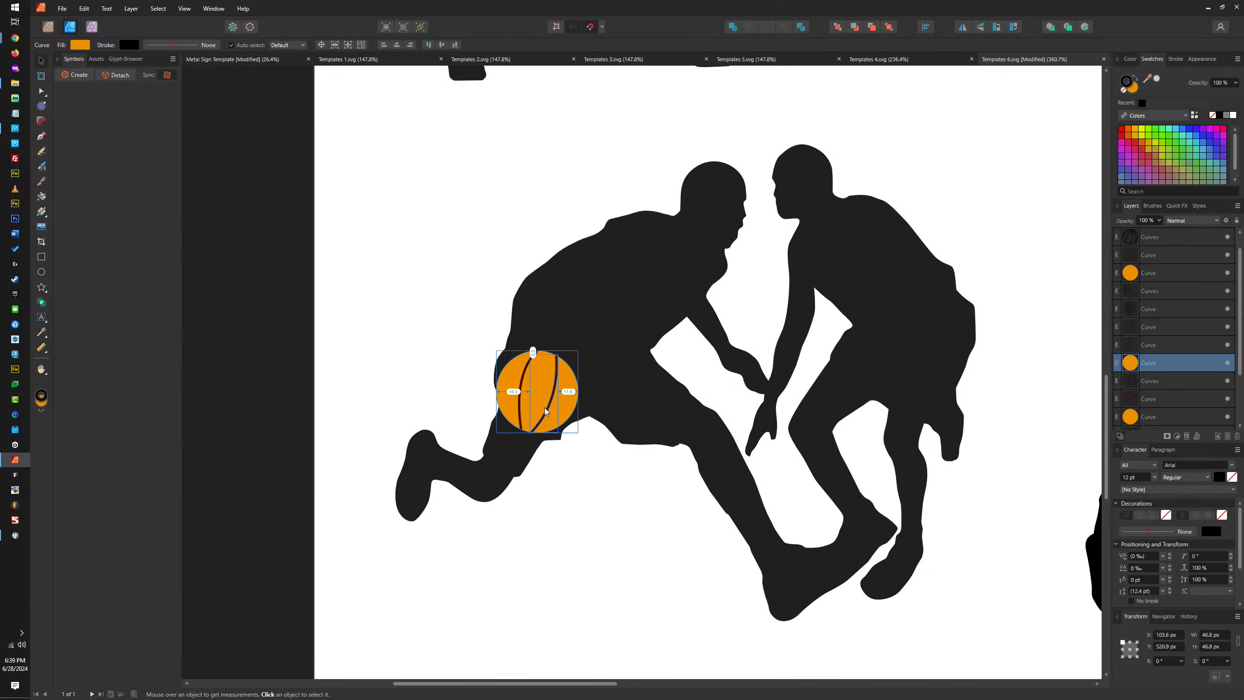
scroll(545, 408, up, 3)
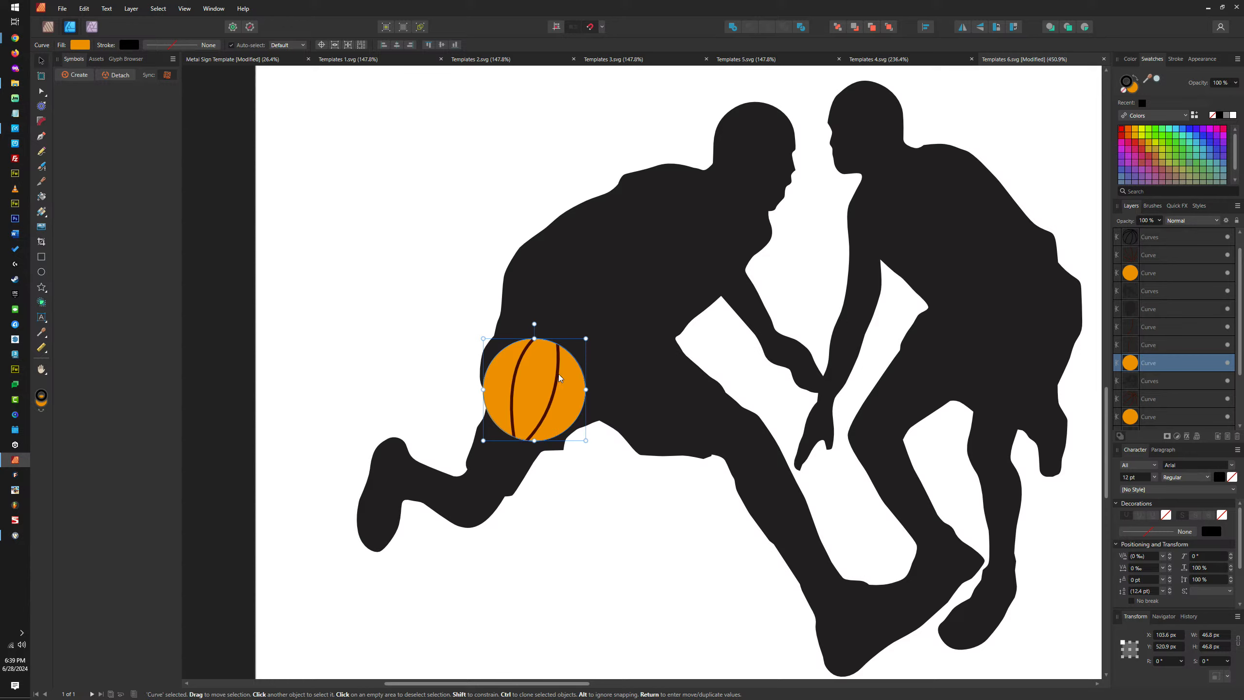
click(559, 374)
shift+click(513, 377)
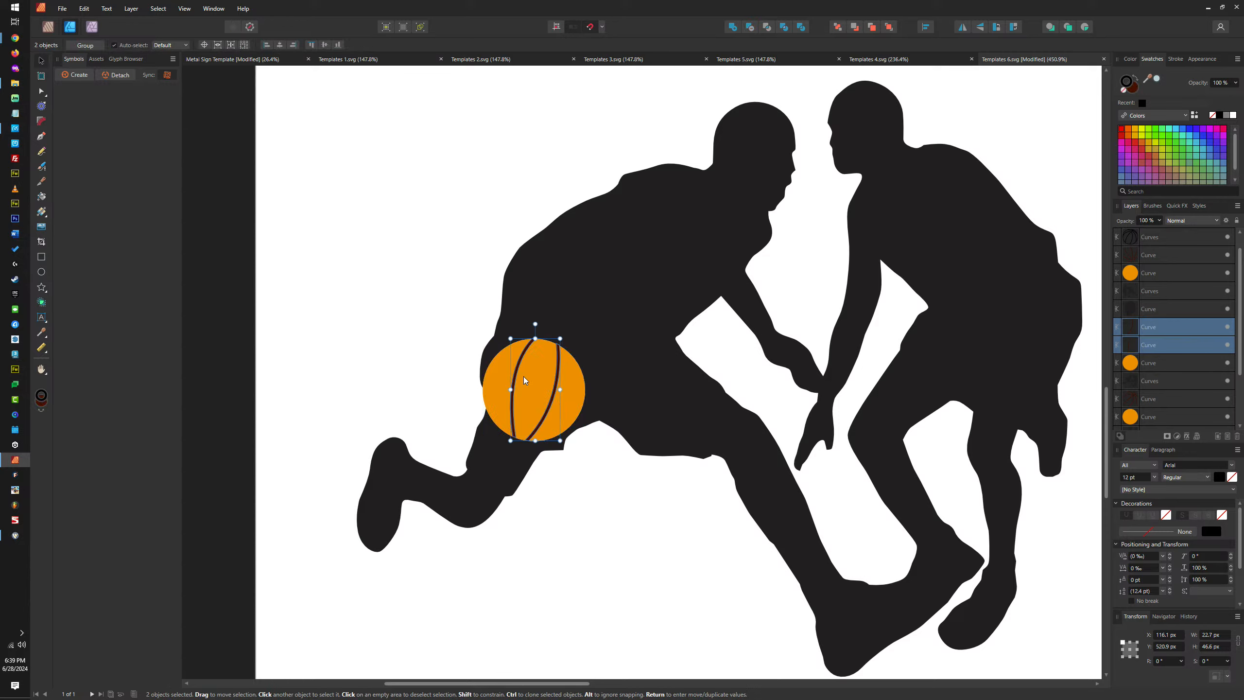
key(Delete)
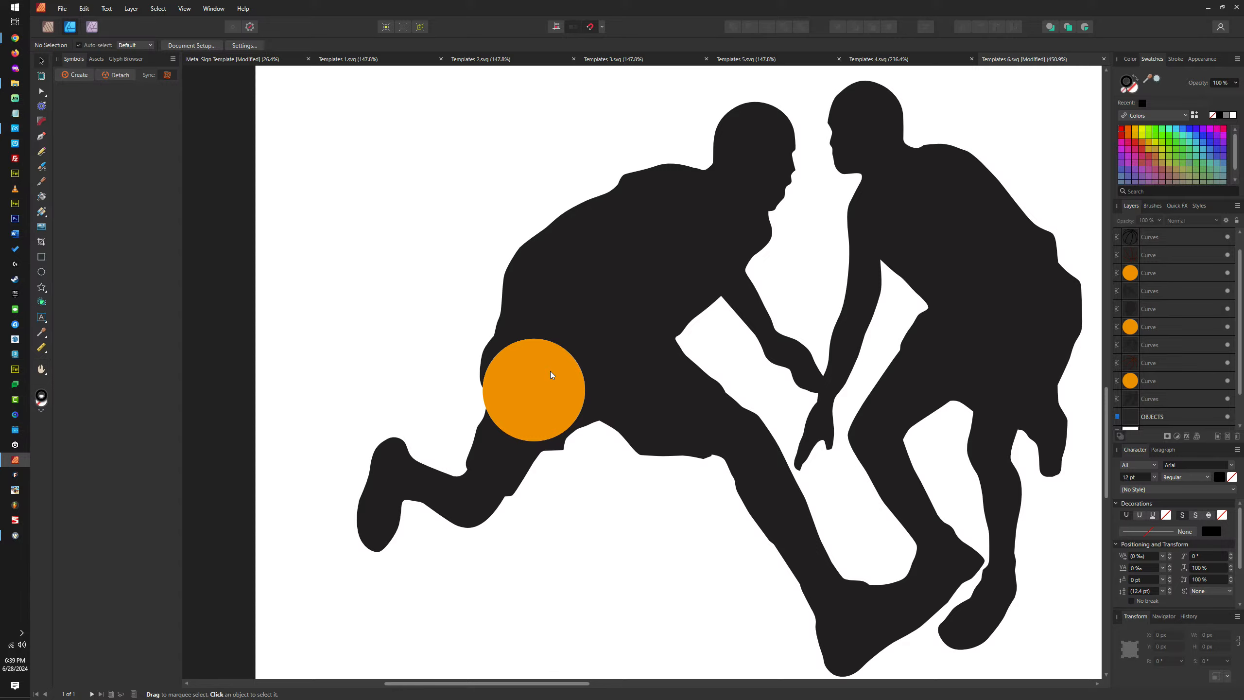
Replace the lower-left orange circle with a copy of the lower-right pair's line-art ball, enlarged to about 46.8 px
scroll(550, 371, down, 9)
drag(847, 384, 527, 386)
scroll(528, 378, up, 8)
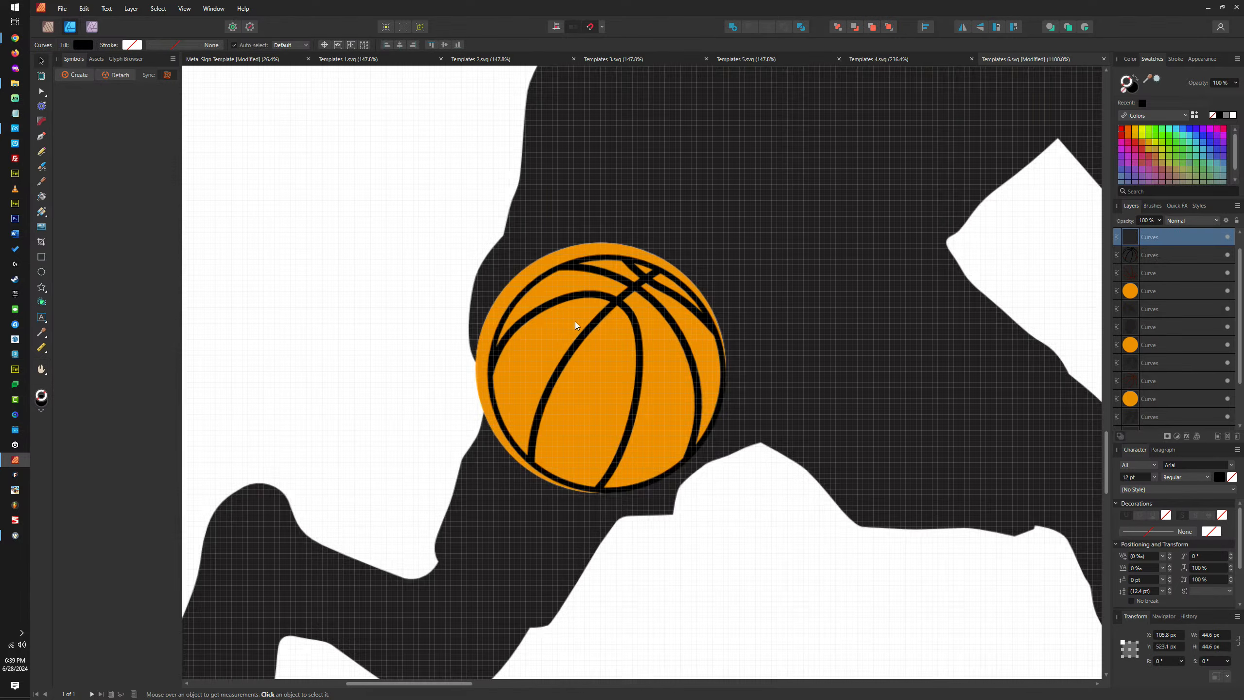
drag(487, 254, 472, 241)
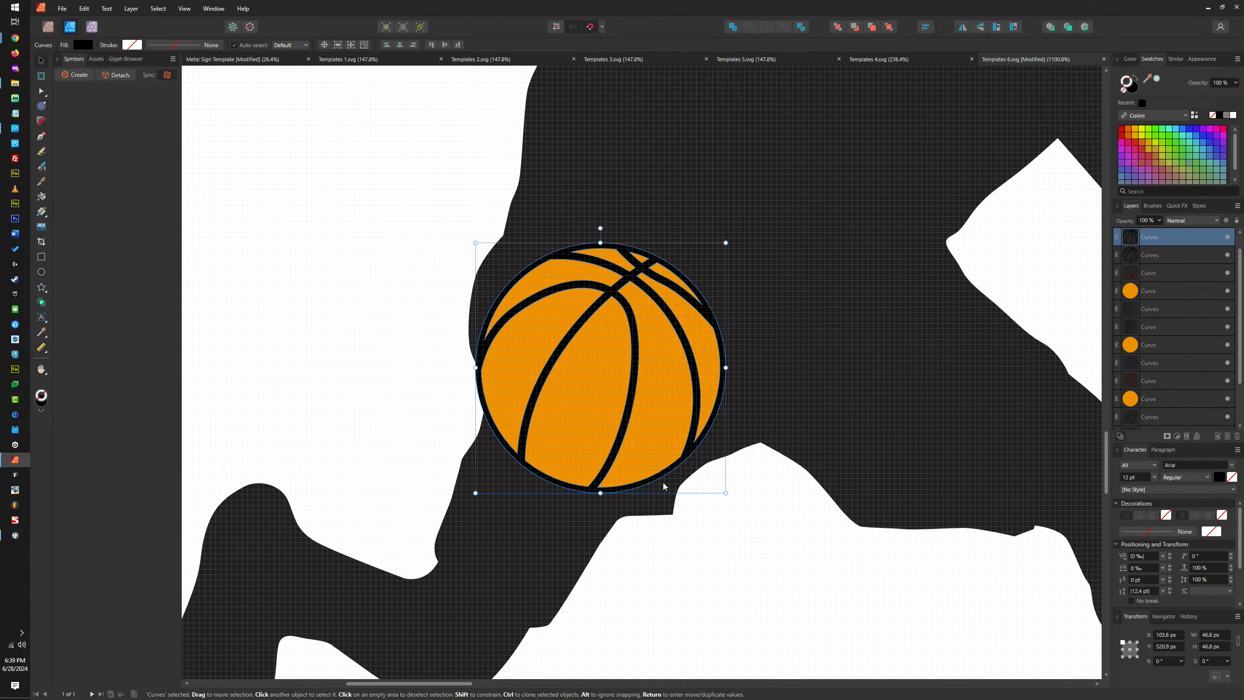
click(665, 401)
key(Delete)
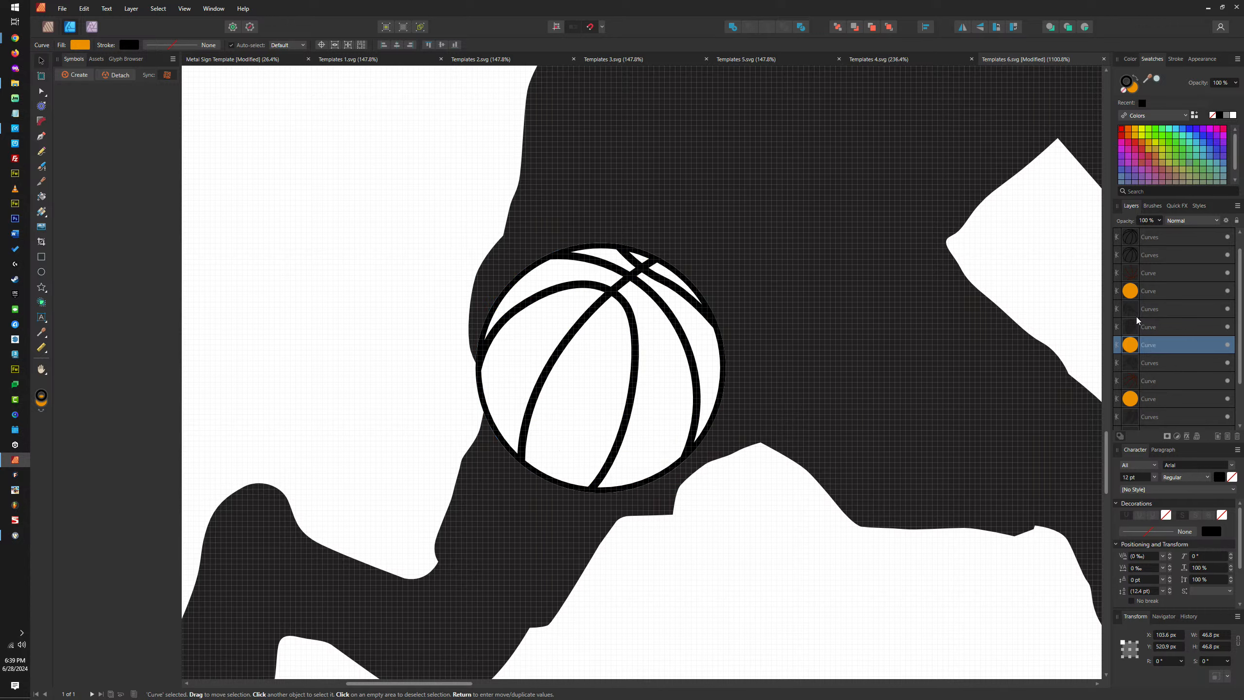
Give the lower-left player pair a solid black fill and no stroke
click(885, 221)
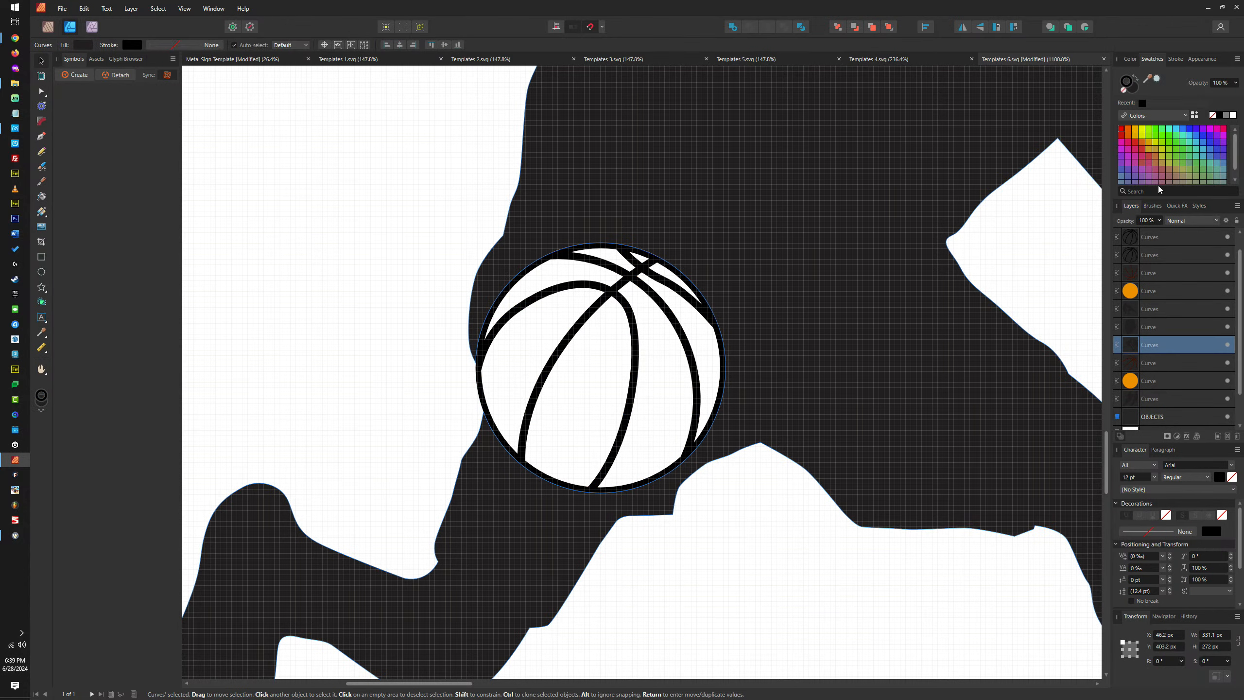
click(1124, 90)
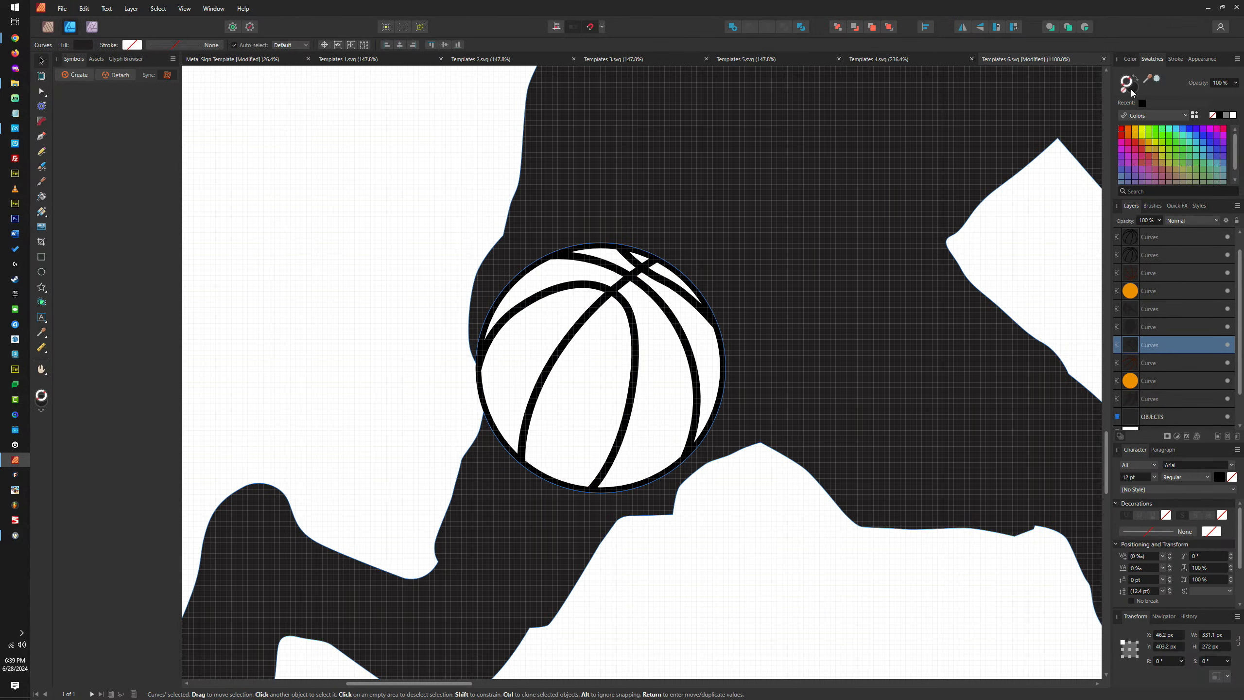
click(1219, 114)
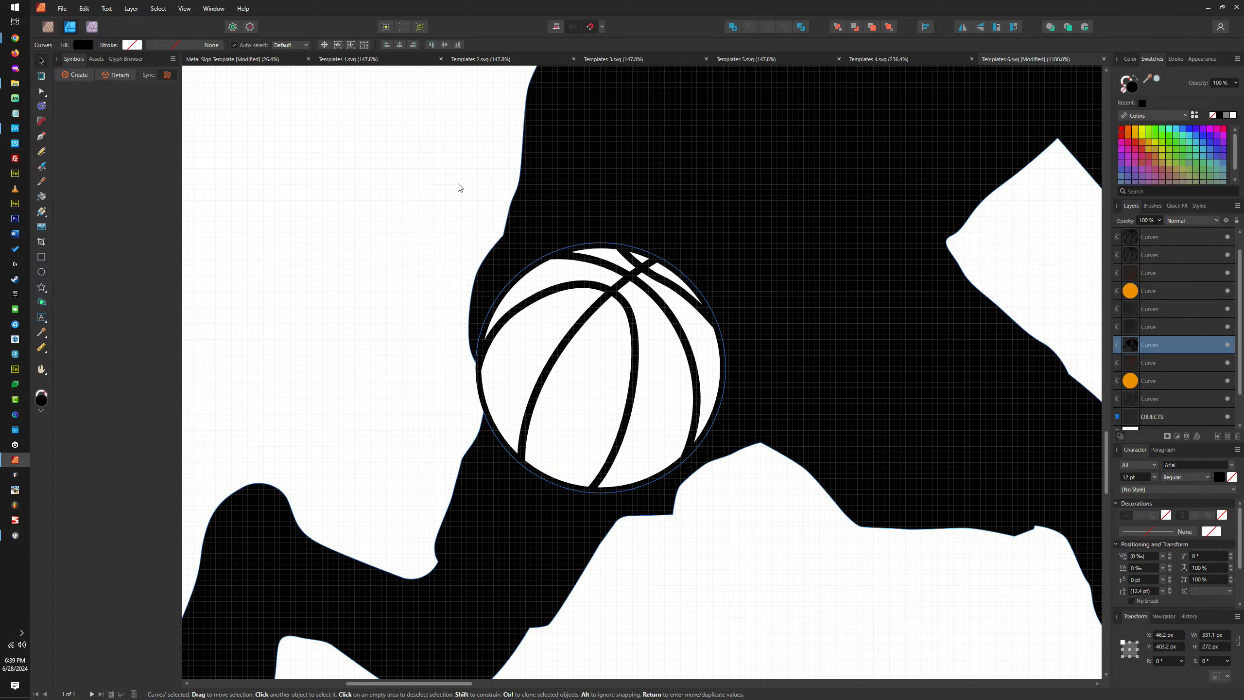
Try merging the line-art ball with the lower-left player pair using Add, and undo the merge
click(635, 275)
scroll(633, 294, down, 5)
scroll(633, 299, down, 5)
scroll(686, 303, up, 6)
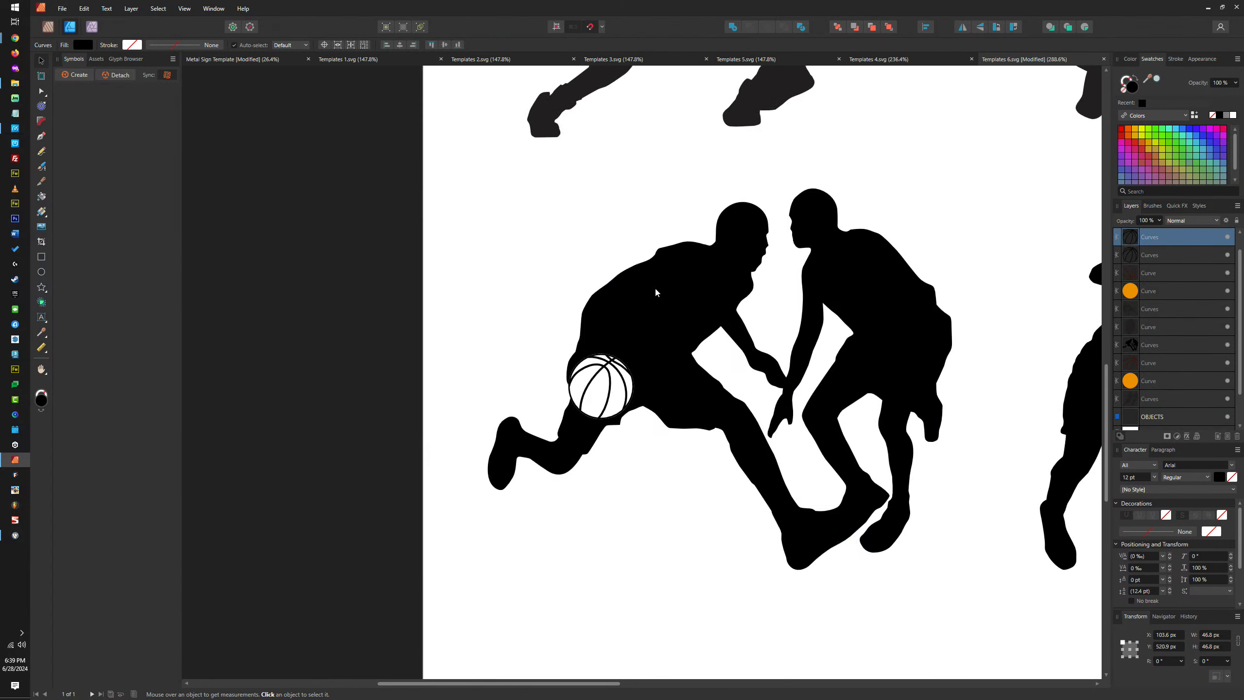
shift+click(710, 318)
click(735, 28)
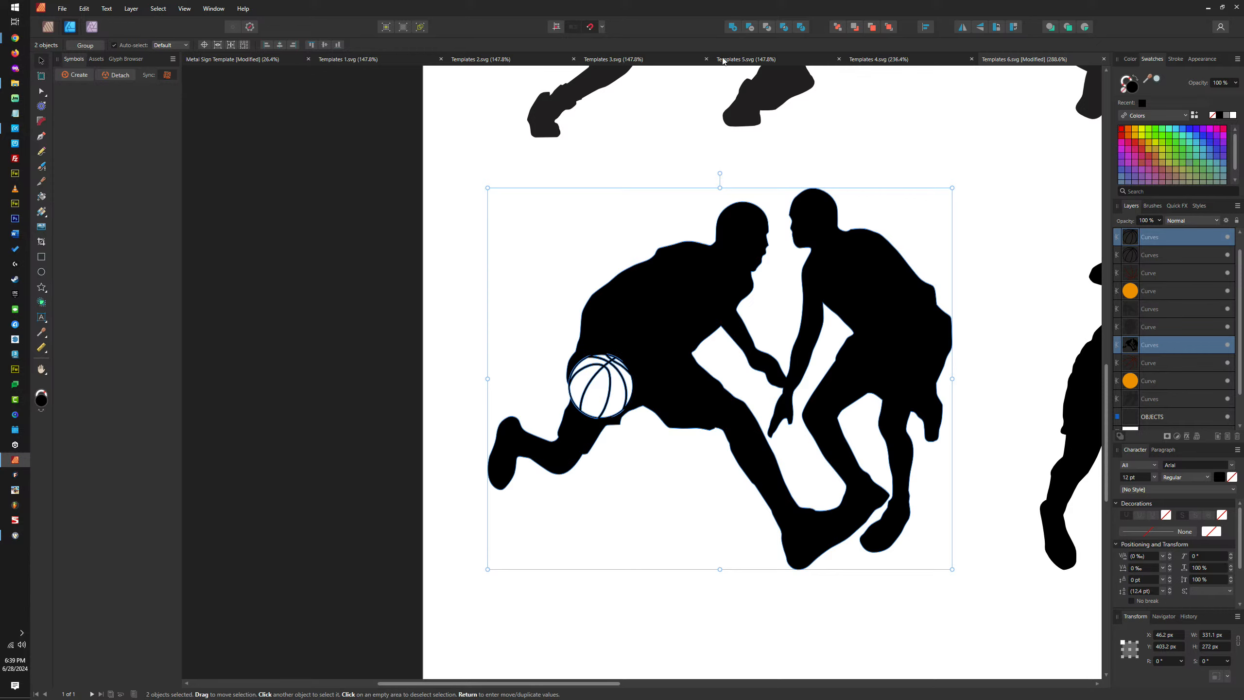
key(ctrl+z)
Enlarge the lower-left line-art ball around its centre to about 47.6 px so its rim overlaps the cutout edge
scroll(612, 365, up, 5)
click(620, 358)
scroll(622, 357, up, 3)
scroll(732, 300, down, 2)
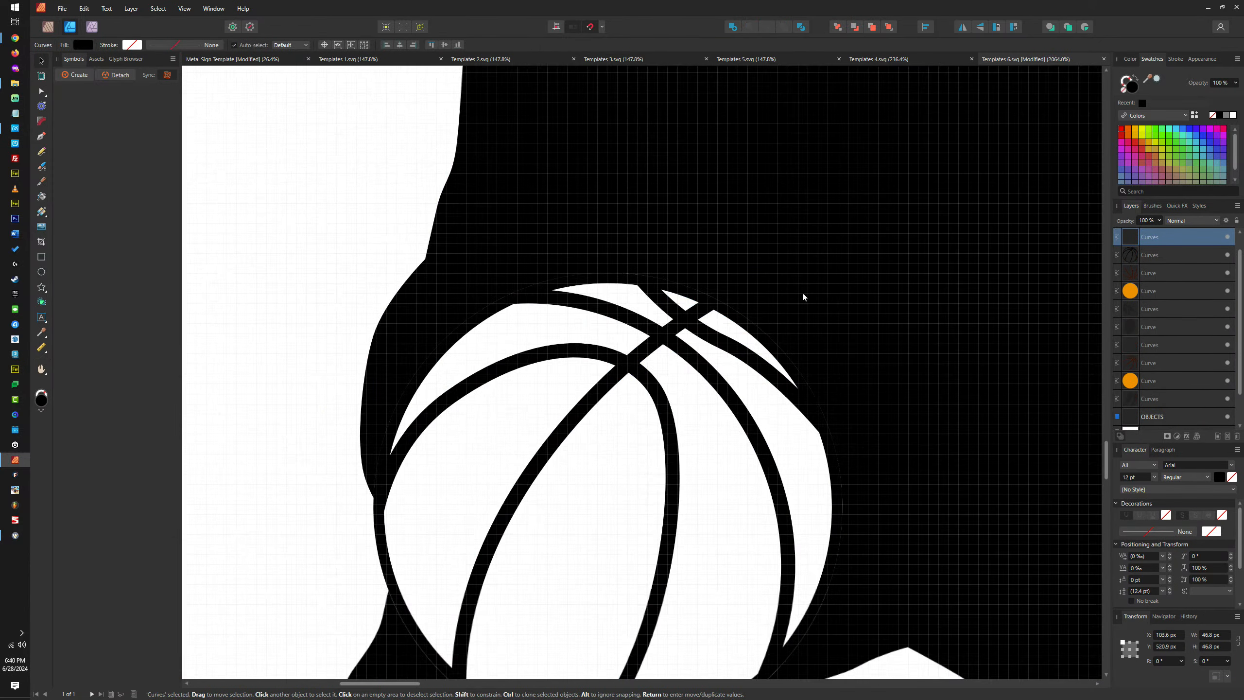
drag(845, 270, 846, 269)
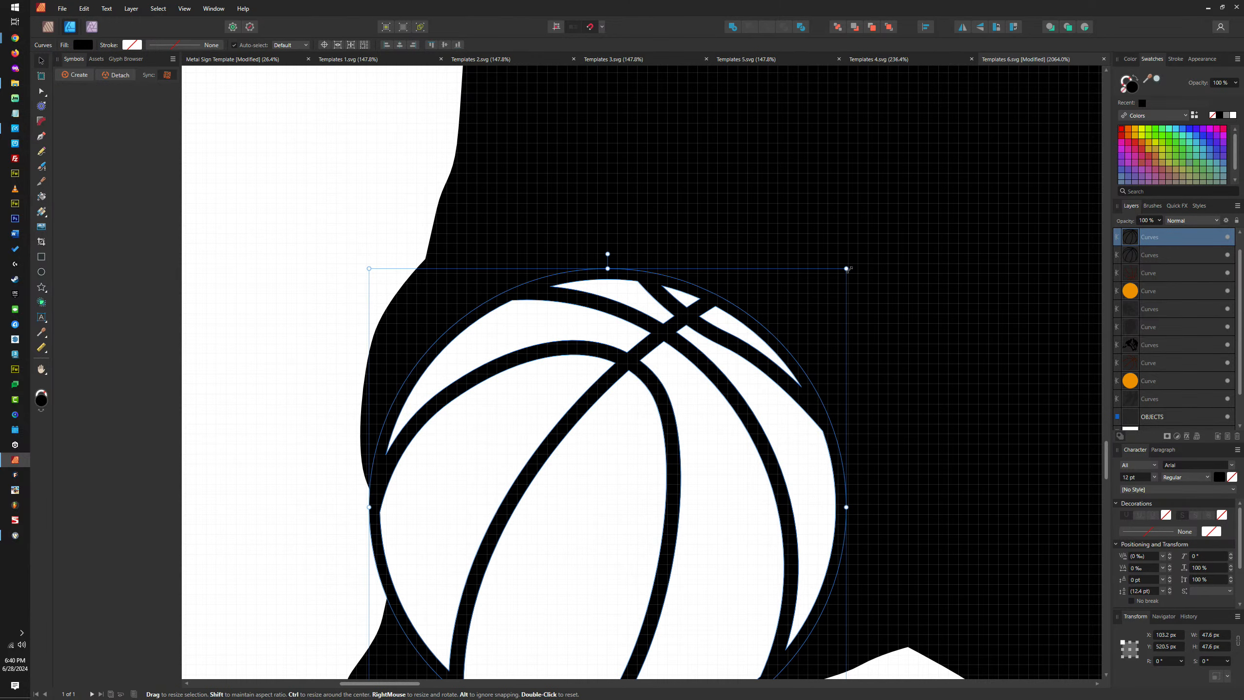
Merge the enlarged line-art ball and the lower-left player pair into one shape using Add
shift+click(828, 162)
click(738, 26)
click(422, 278)
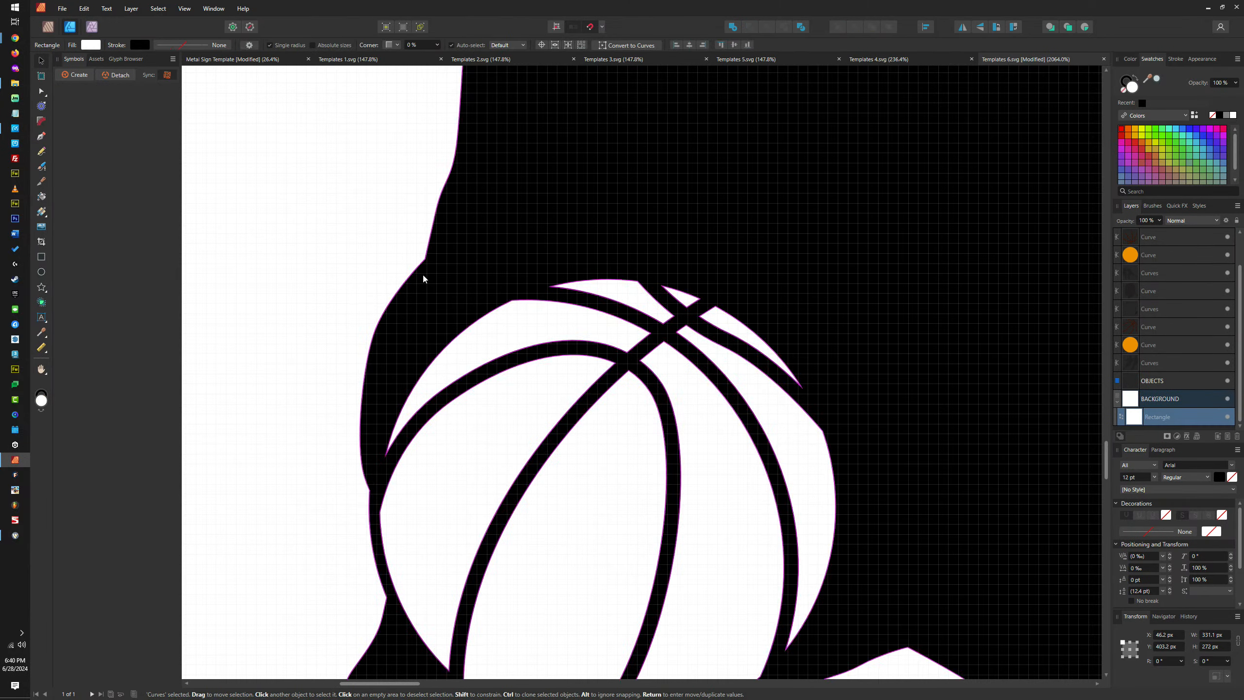
scroll(534, 258, down, 12)
scroll(534, 258, up, 5)
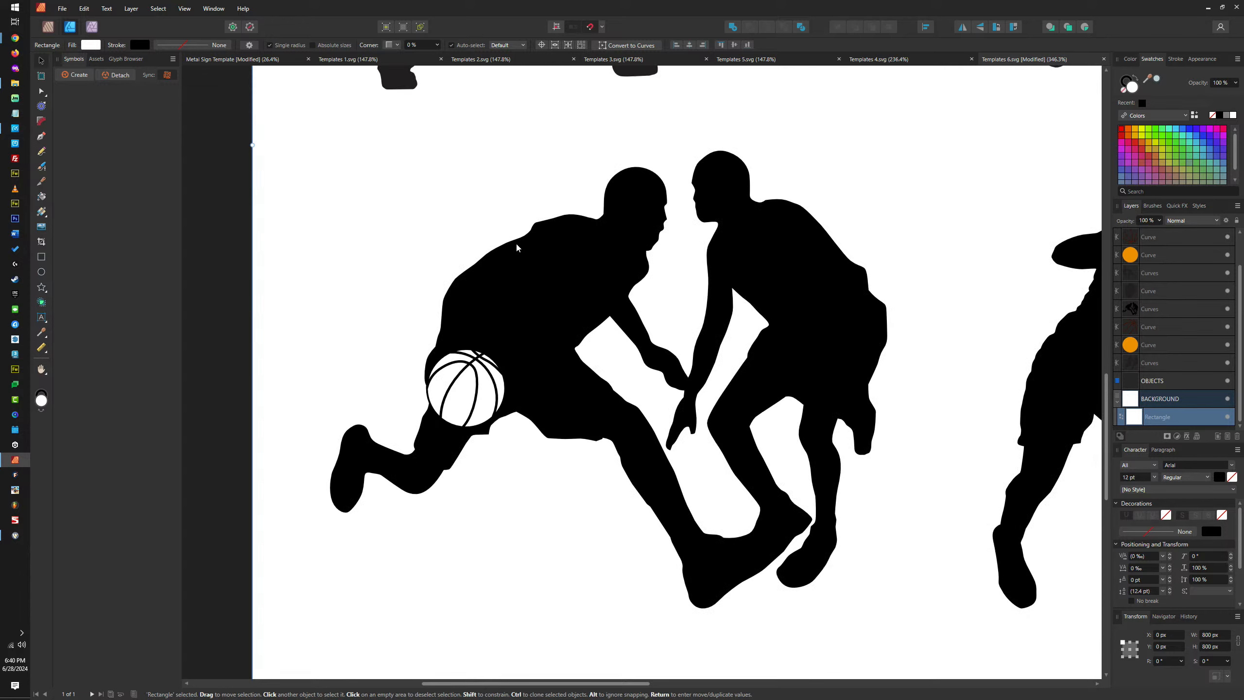
Duplicate the orange ball circle of the upper-right player pair and subtract the copy from the pair's silhouette
drag(575, 257, 597, 256)
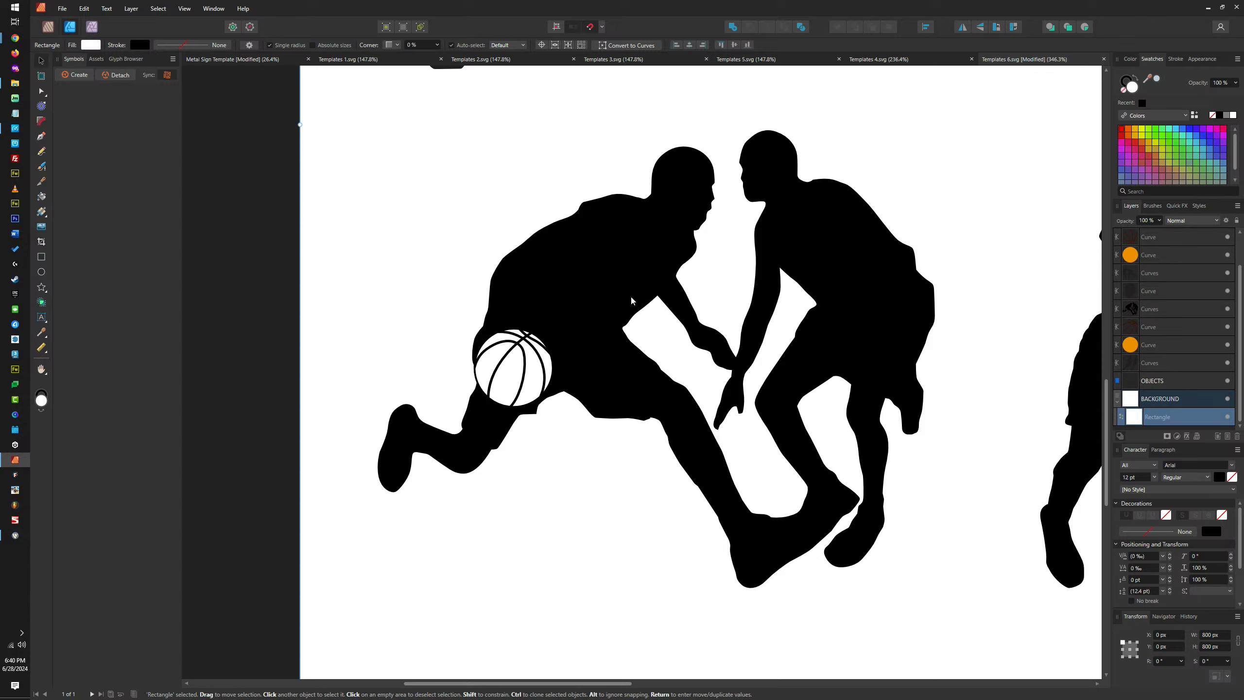
scroll(733, 262, right, 10)
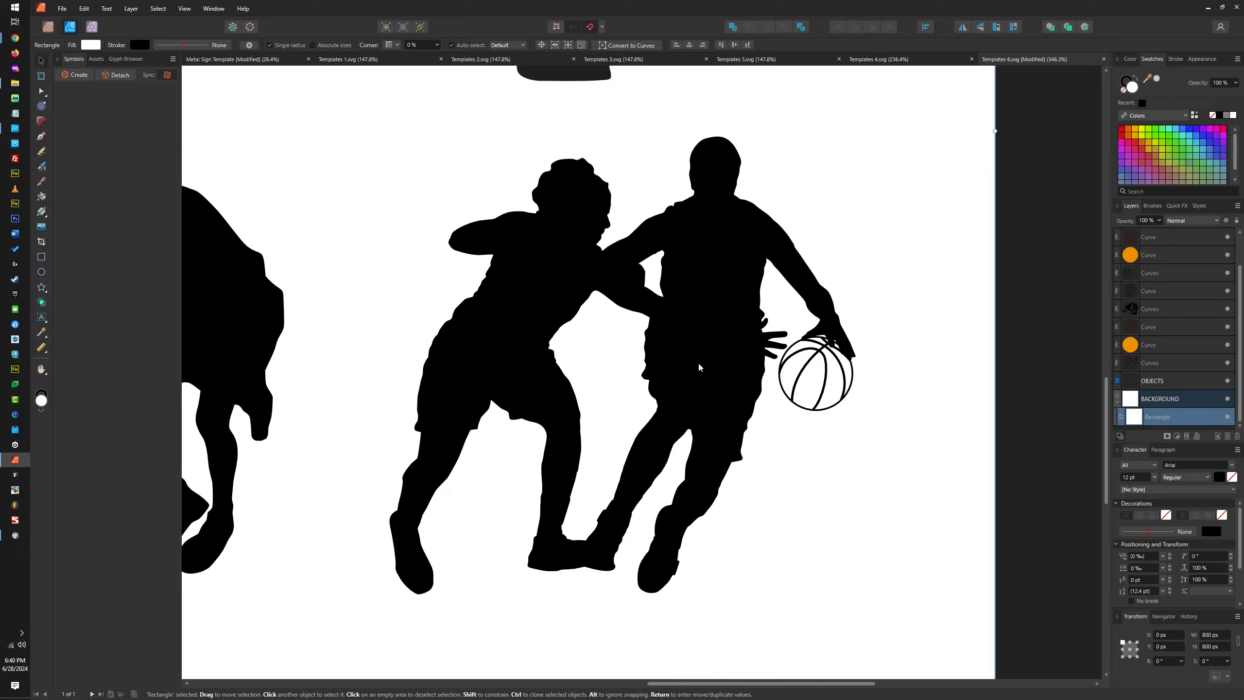
scroll(698, 367, up, 10)
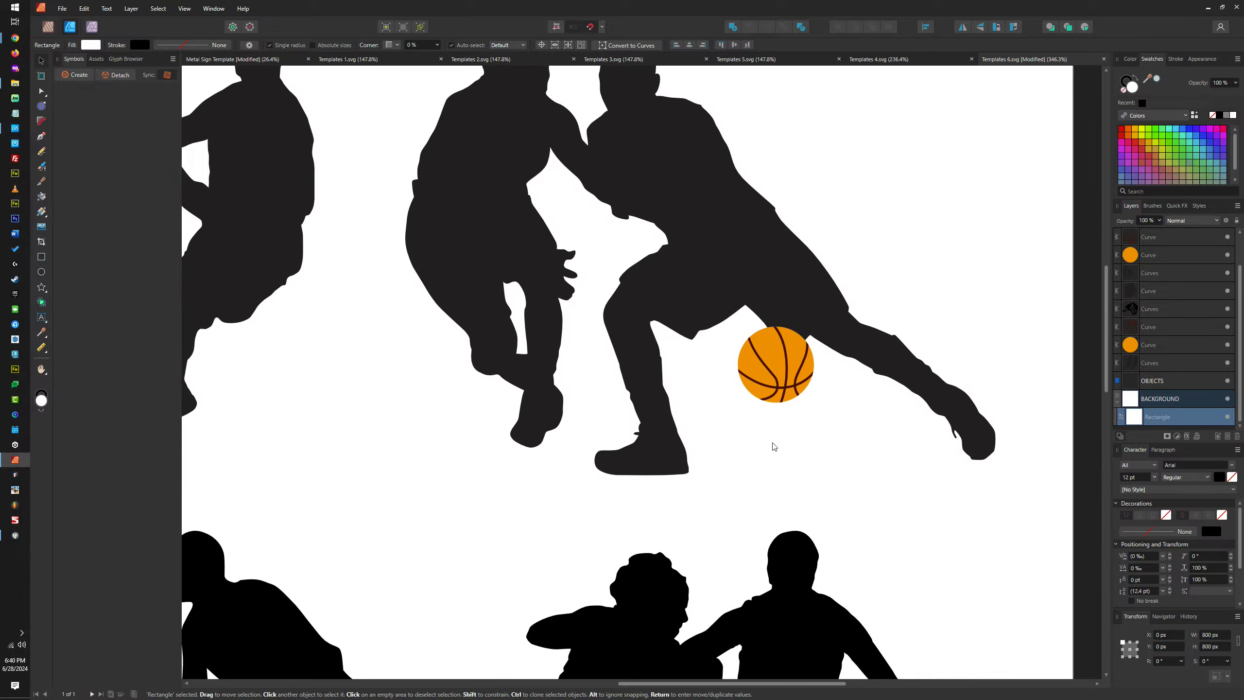
scroll(771, 352, up, 5)
click(828, 320)
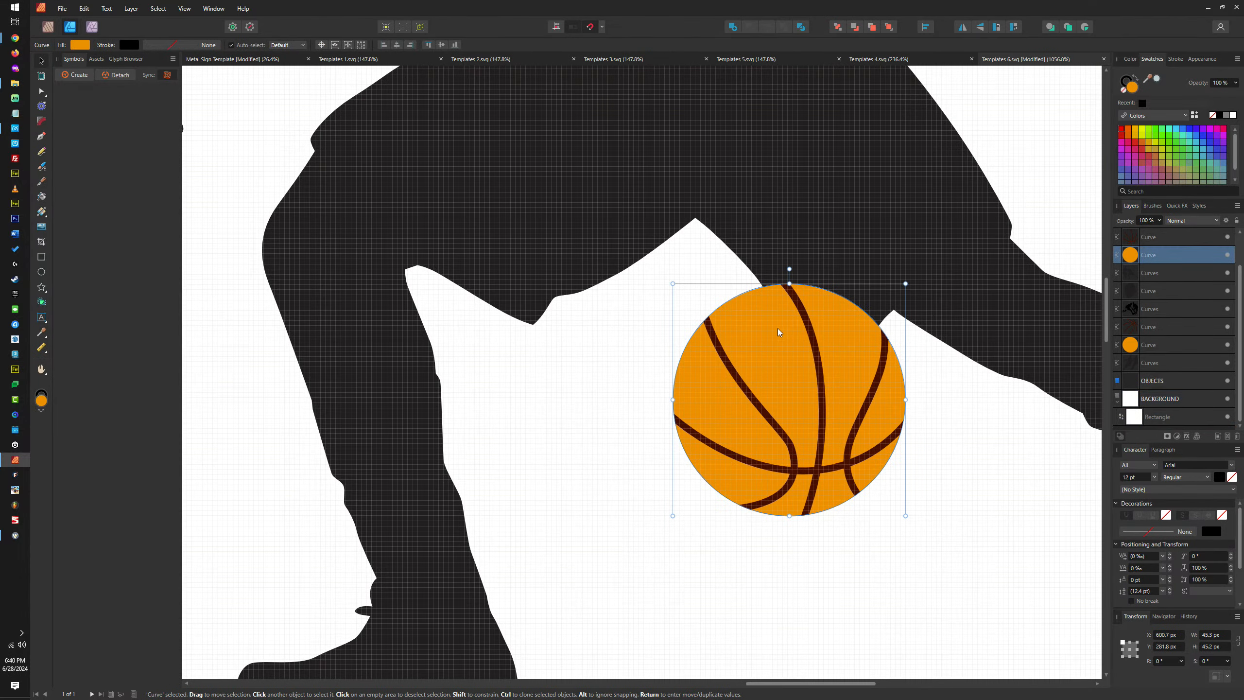
drag(777, 329, 750, 337)
key(ctrl+j)
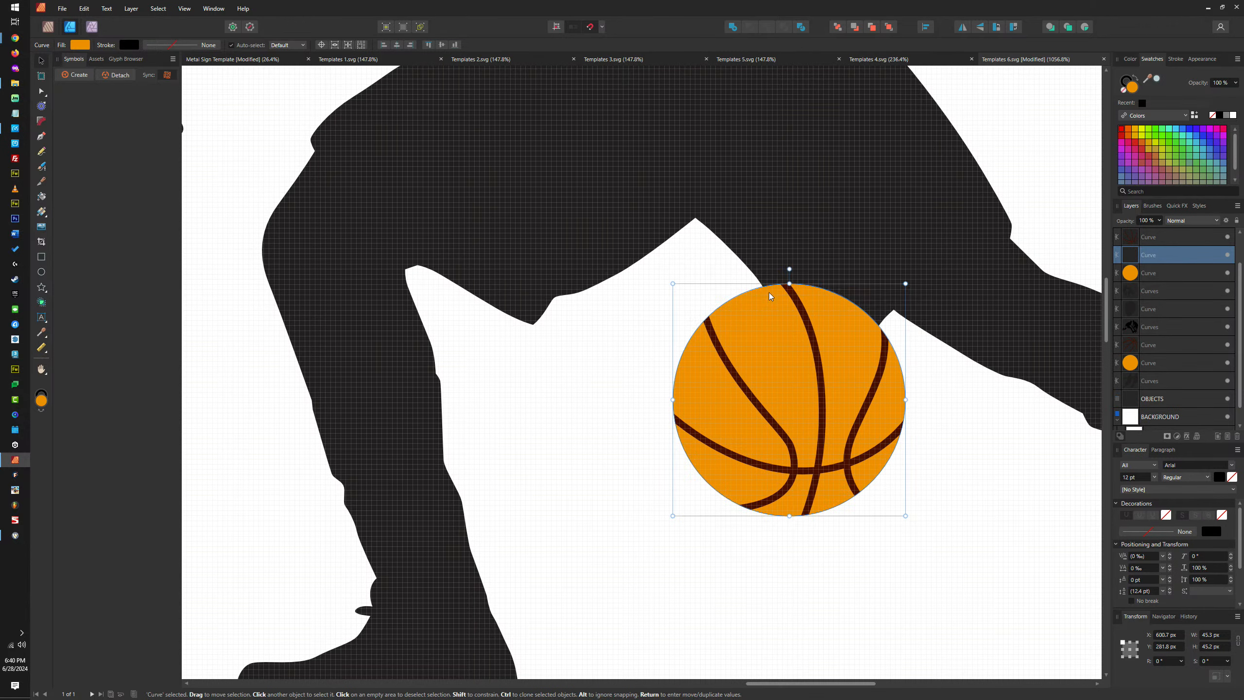
shift+click(794, 132)
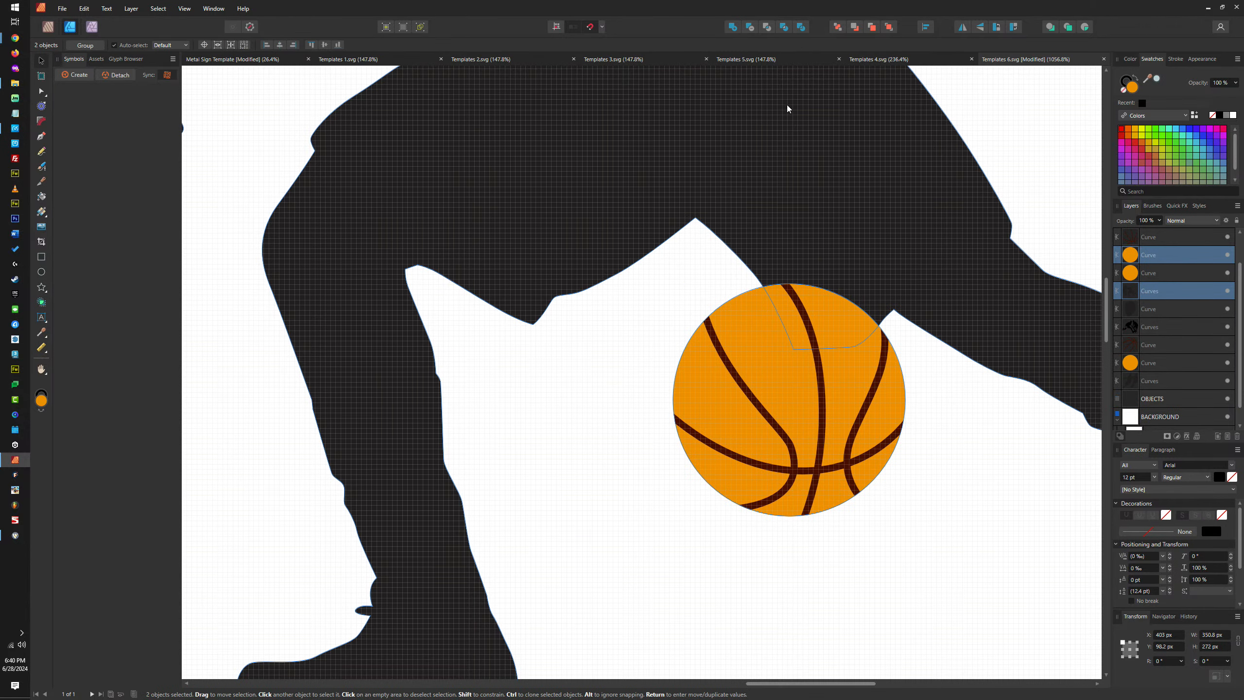
click(752, 28)
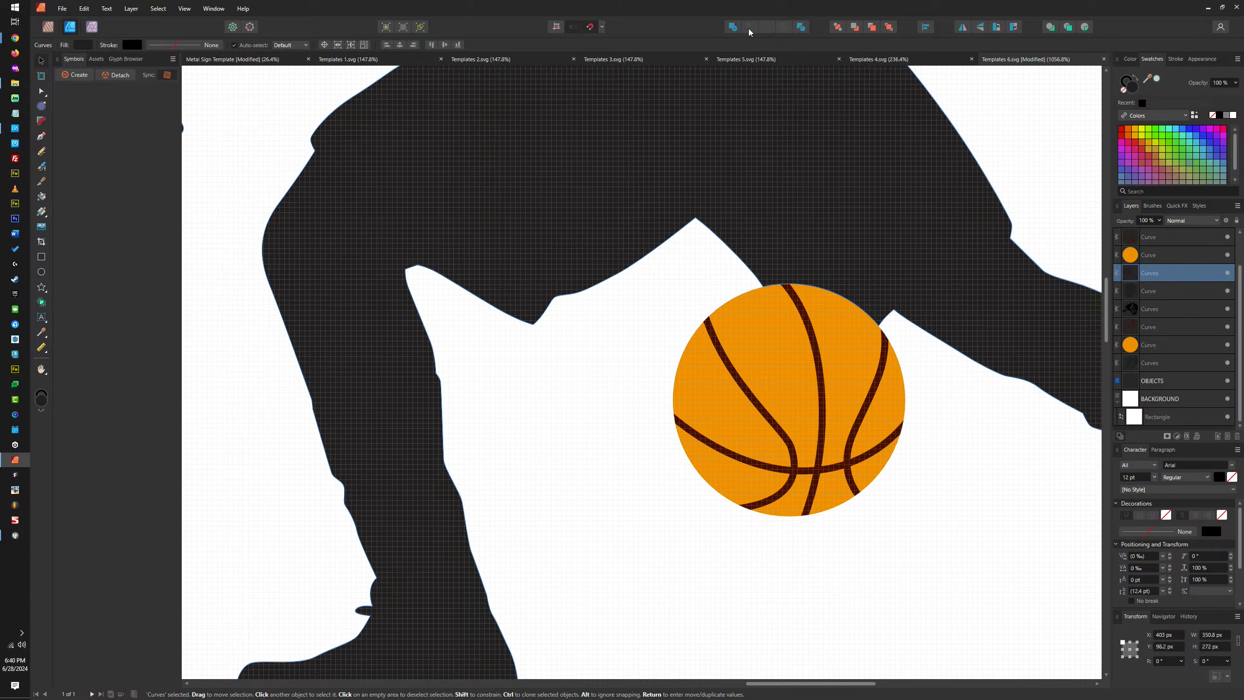
Move the orange ball circle aside to check the cutout in the silhouette, and undo the move
click(761, 338)
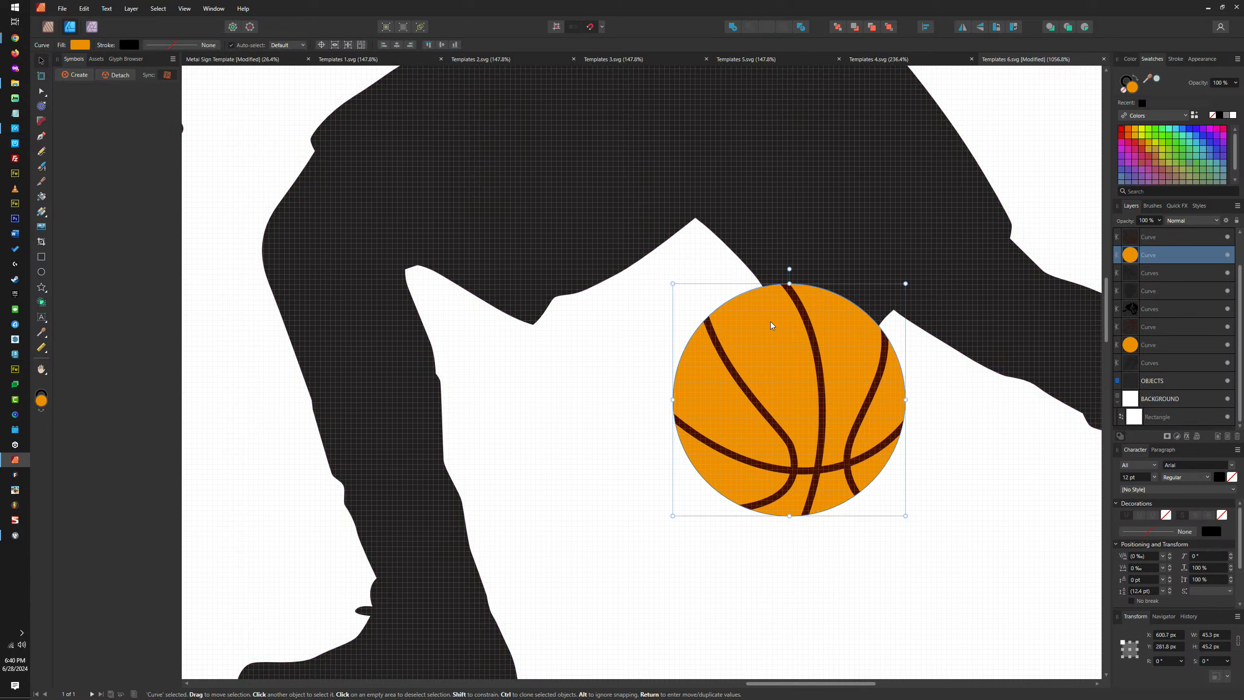
drag(764, 325, 453, 487)
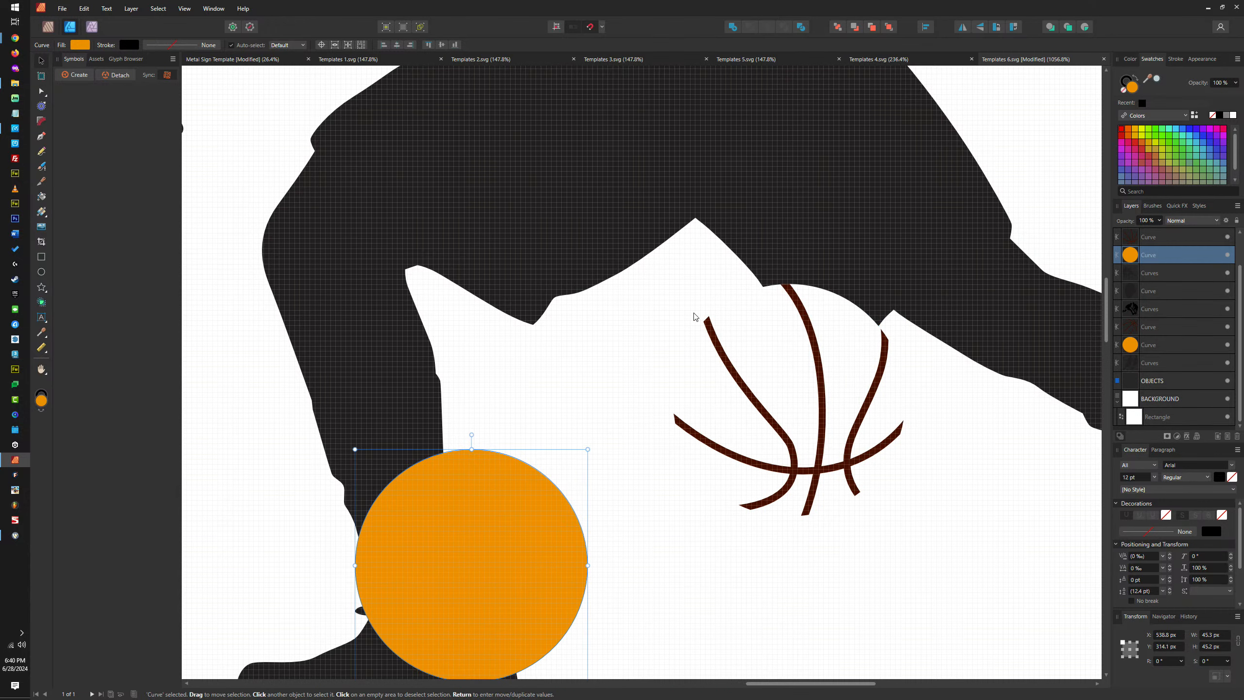
key(ctrl+z)
Give the upper-right pair's orange ball circle a black 1 pt stroke and no fill
click(768, 308)
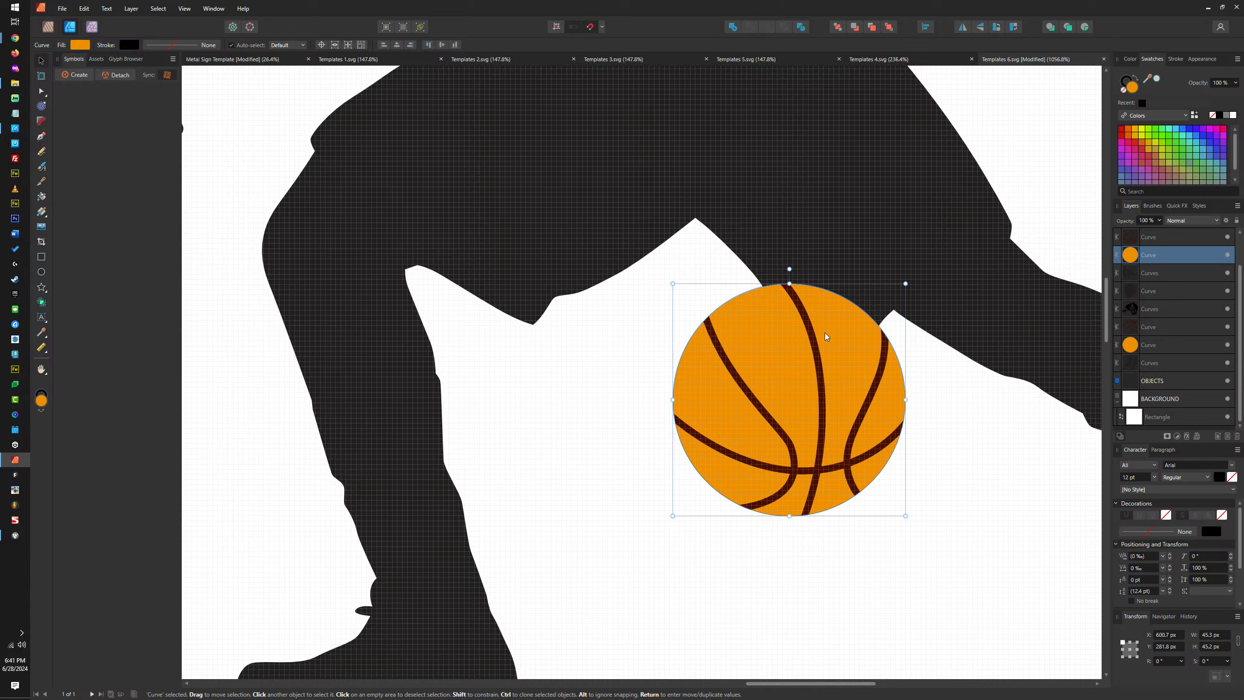
click(1126, 80)
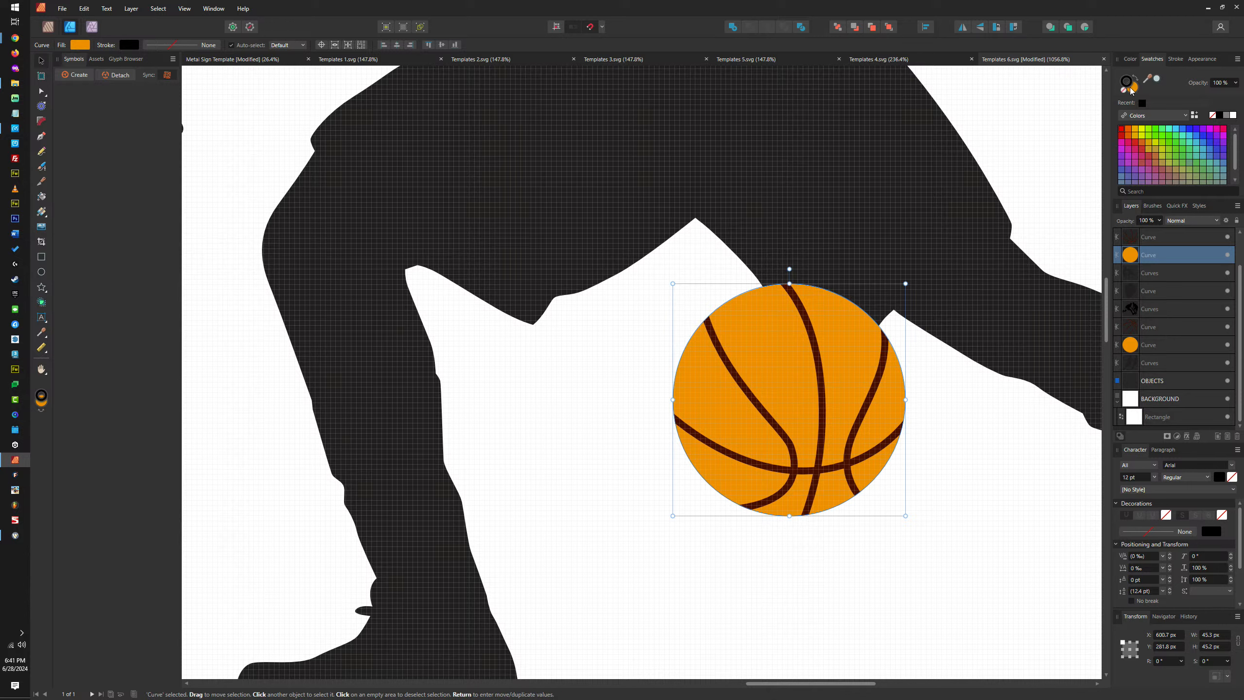
click(1223, 116)
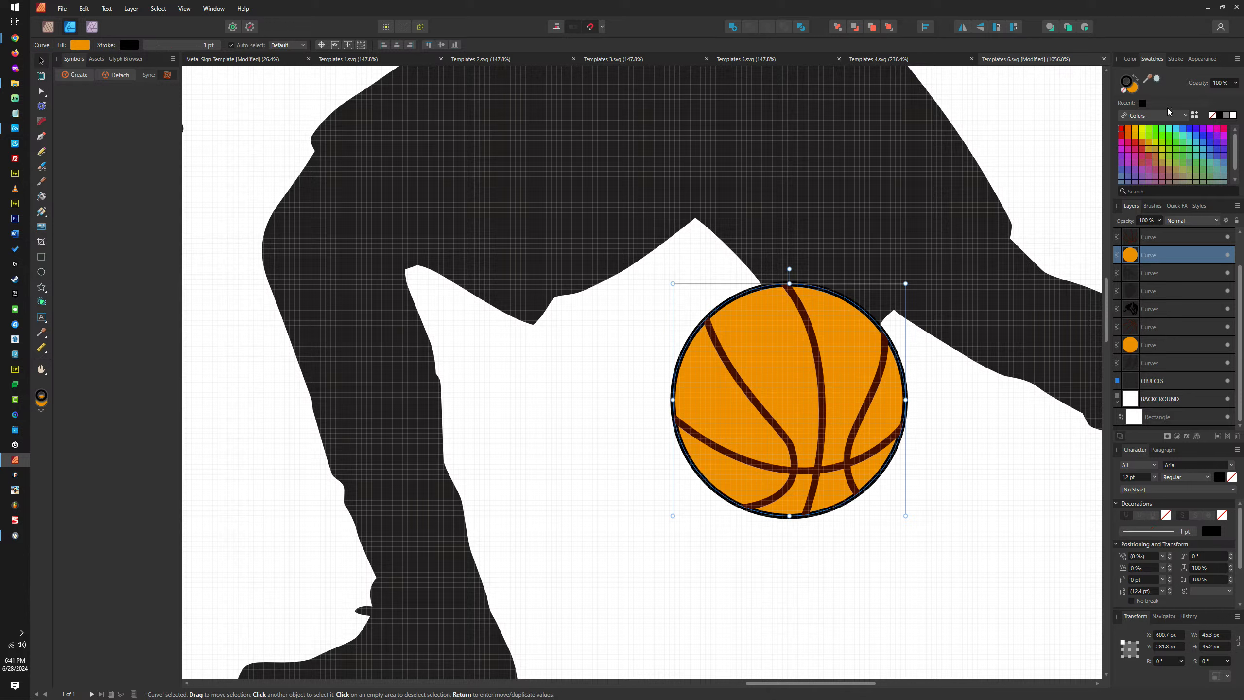
click(1135, 90)
click(1123, 92)
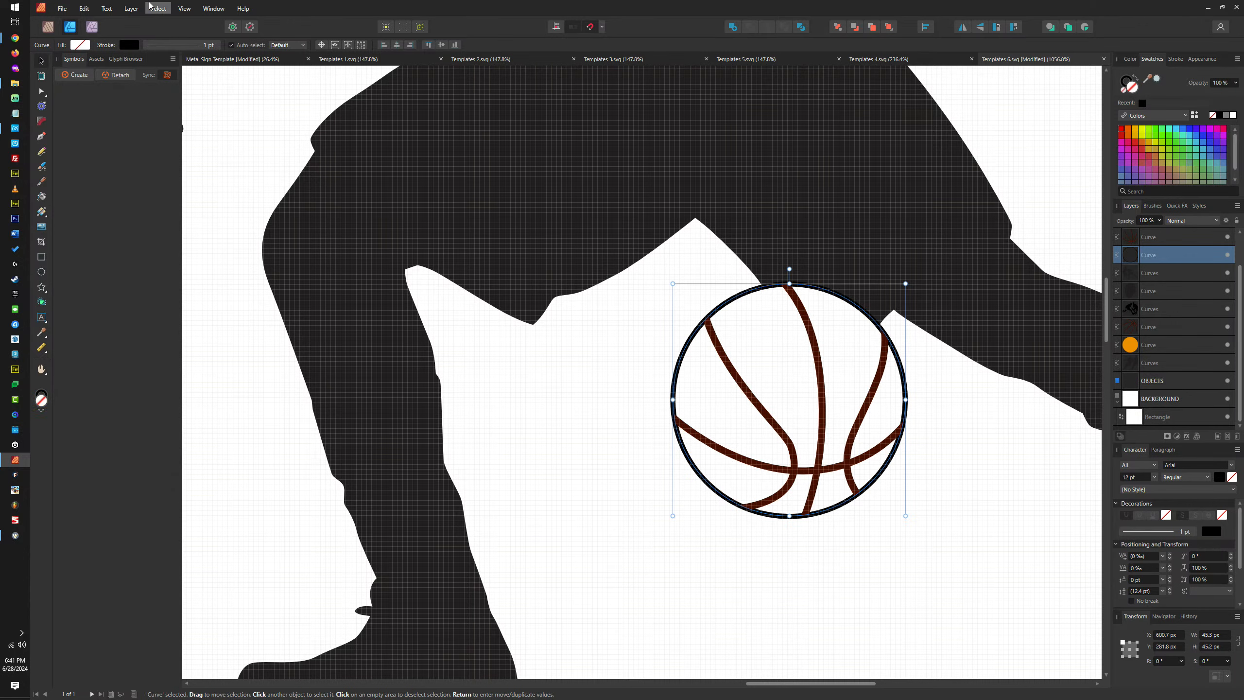
Try expanding the ball circle's stroke into a shape, and undo the expansion
click(130, 8)
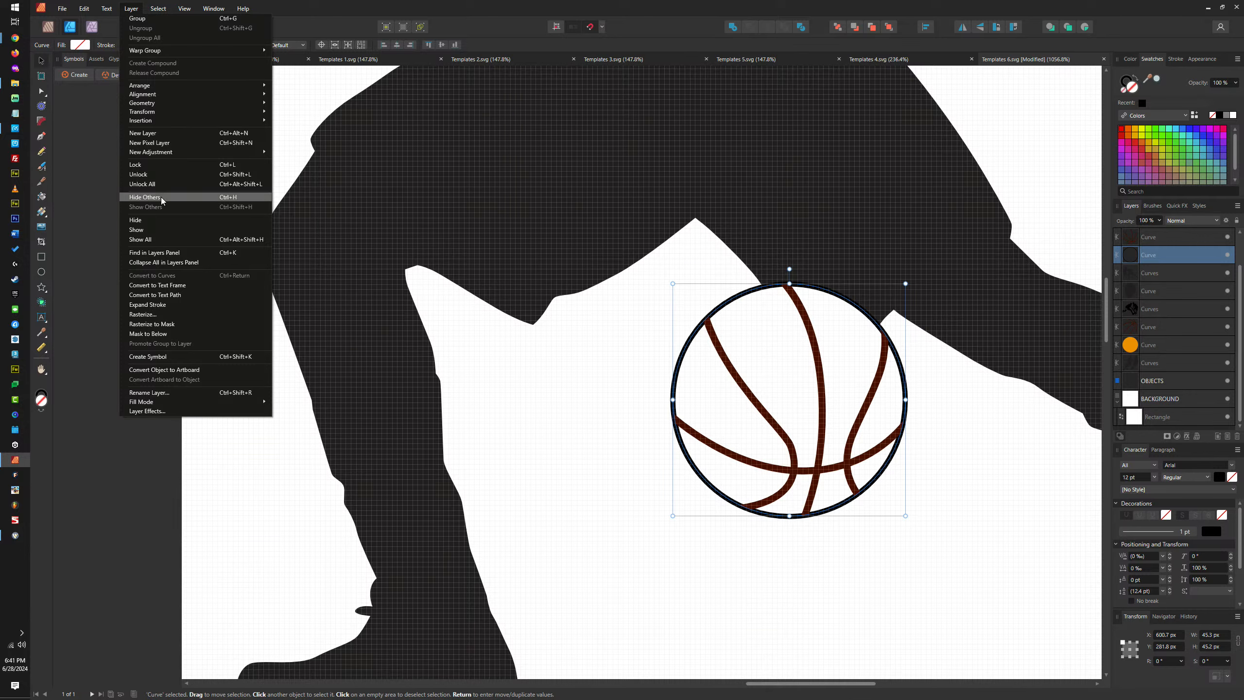
click(171, 304)
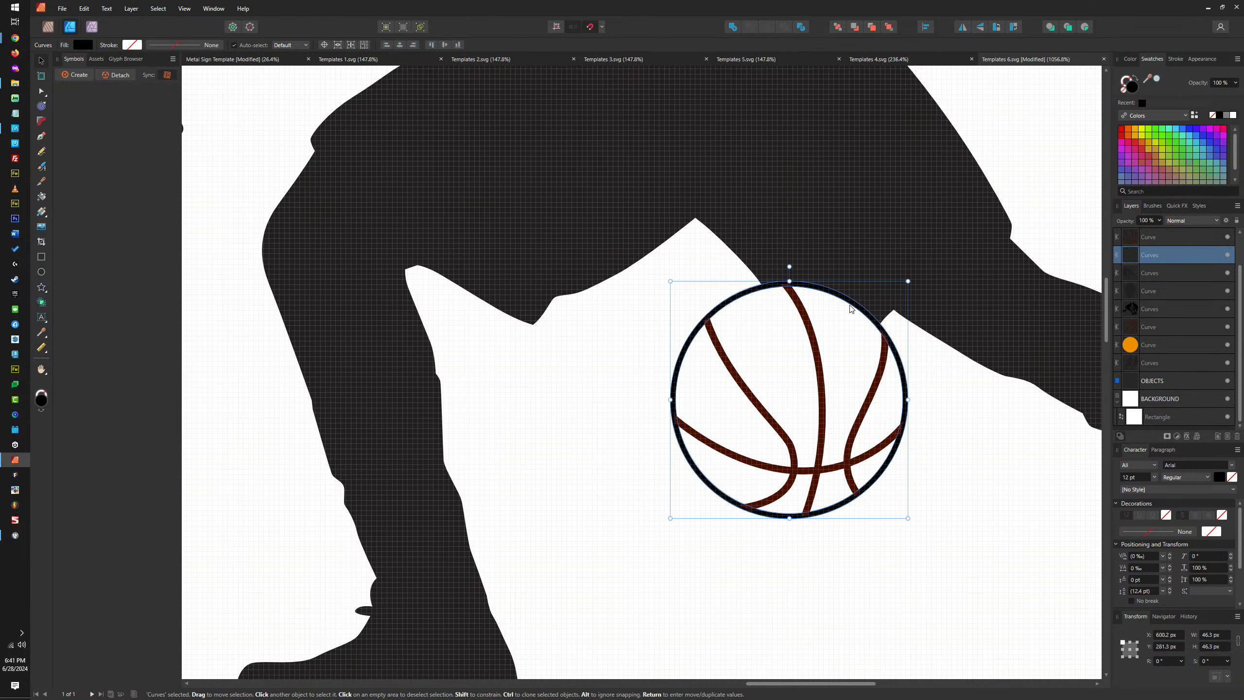
scroll(790, 283, up, 5)
key(ctrl+z)
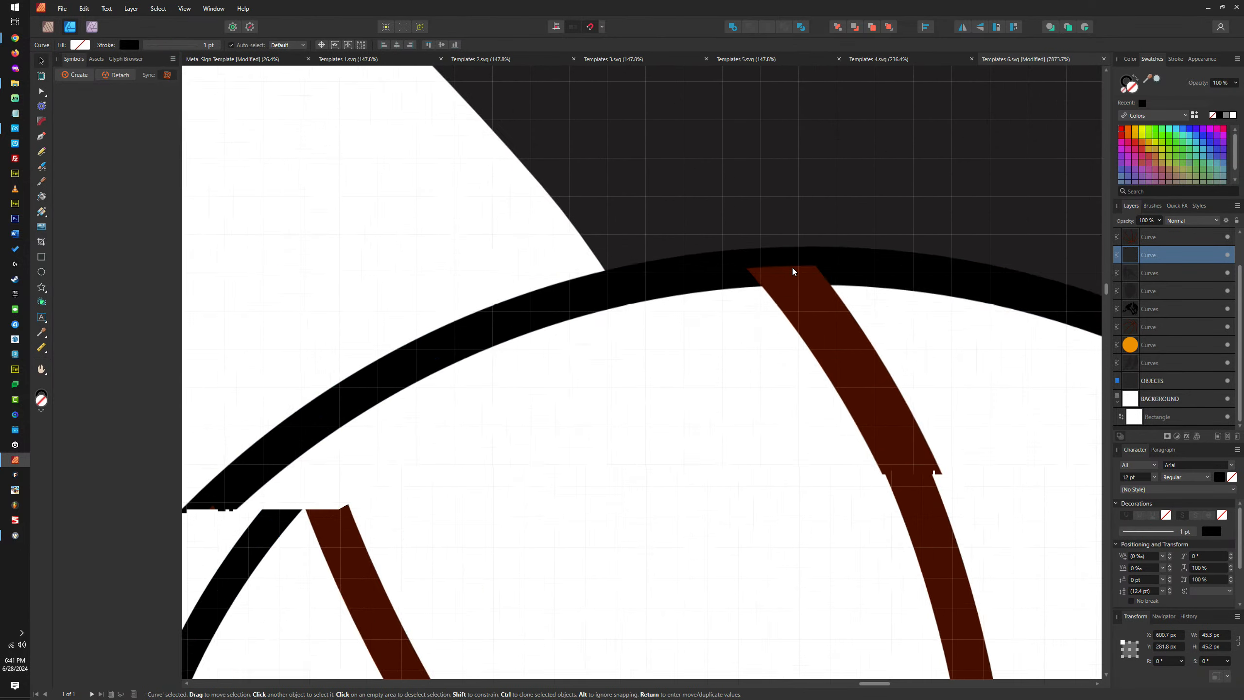
Try a black fill on the stroked ball circle and return it to no fill
scroll(792, 268, up, 2)
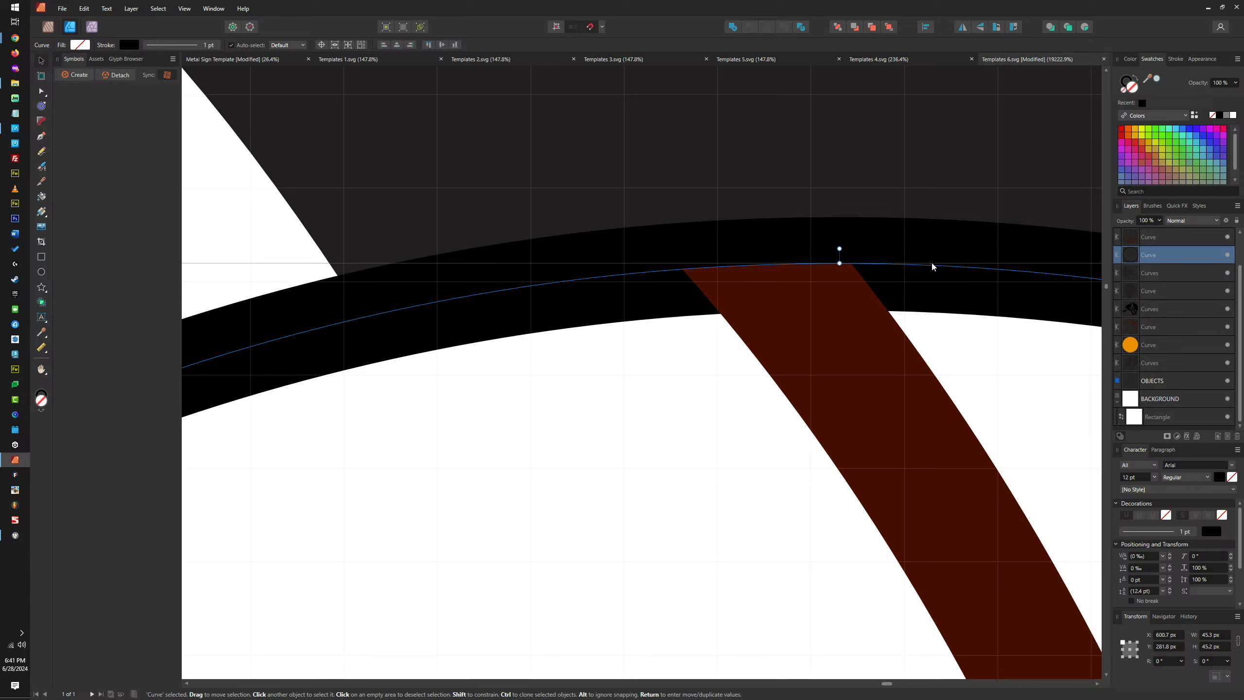
click(1124, 83)
scroll(958, 258, down, 10)
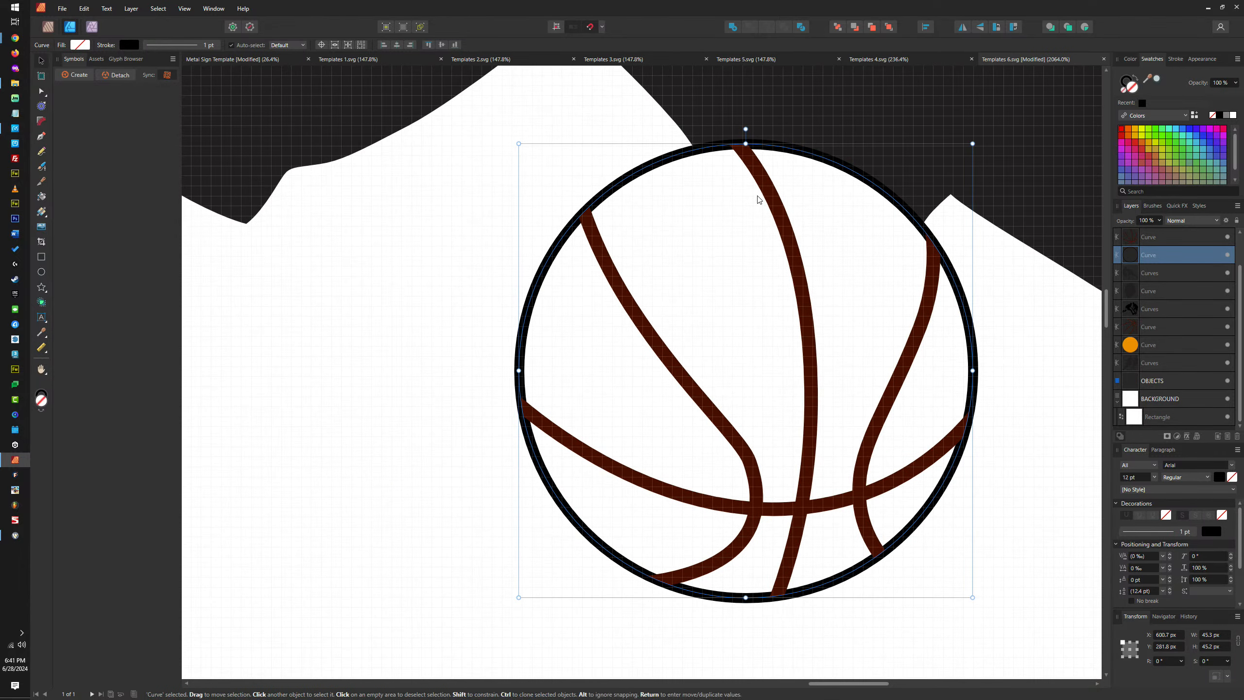
scroll(833, 206, up, 2)
click(1221, 119)
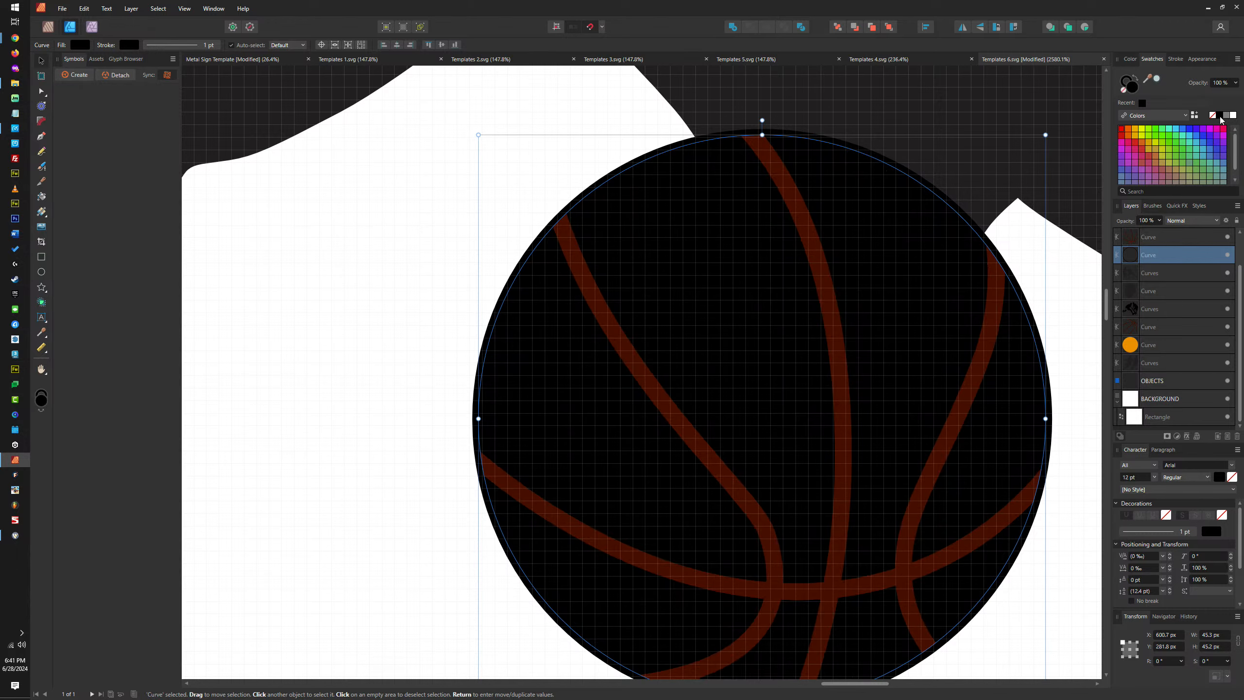
click(1221, 118)
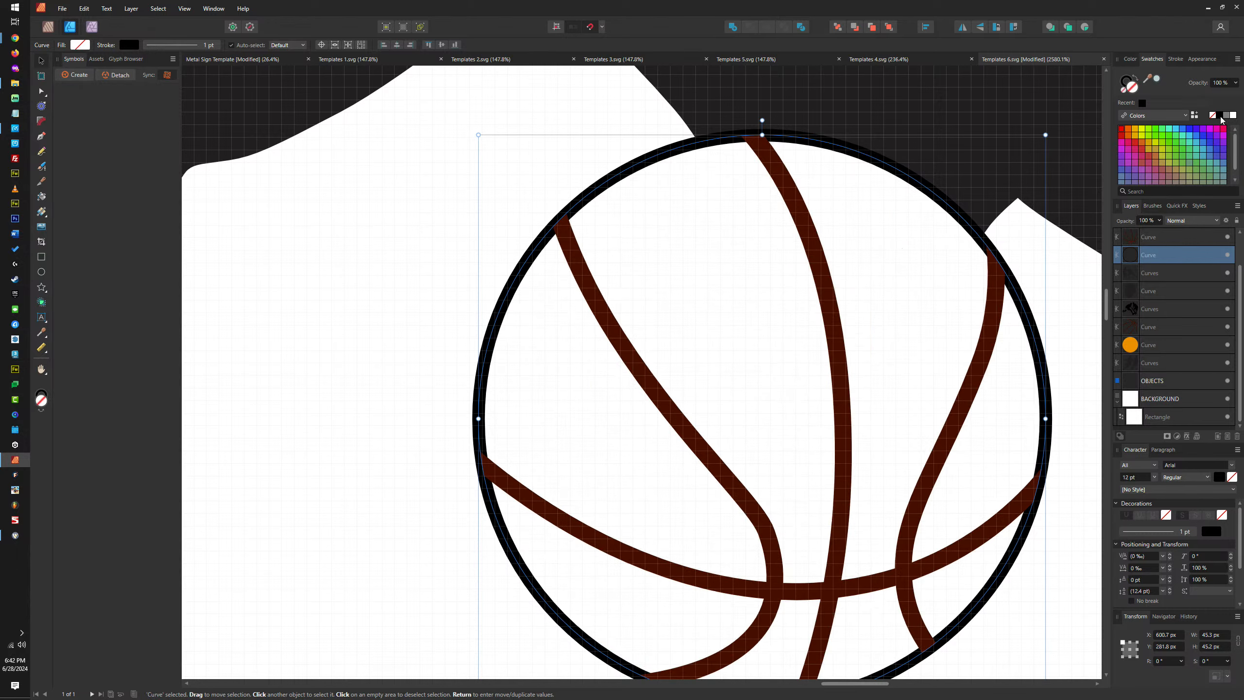
Expand the ball circle's 1 pt black stroke into a filled ring shape
scroll(776, 130, up, 6)
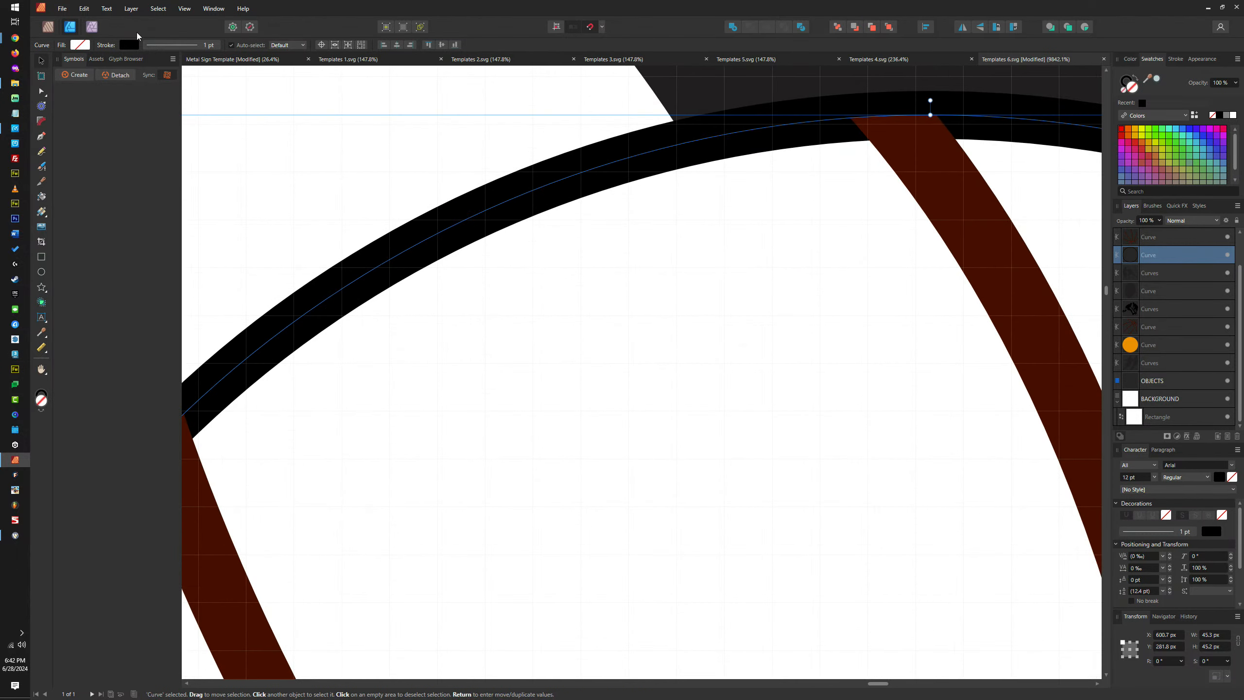
click(132, 8)
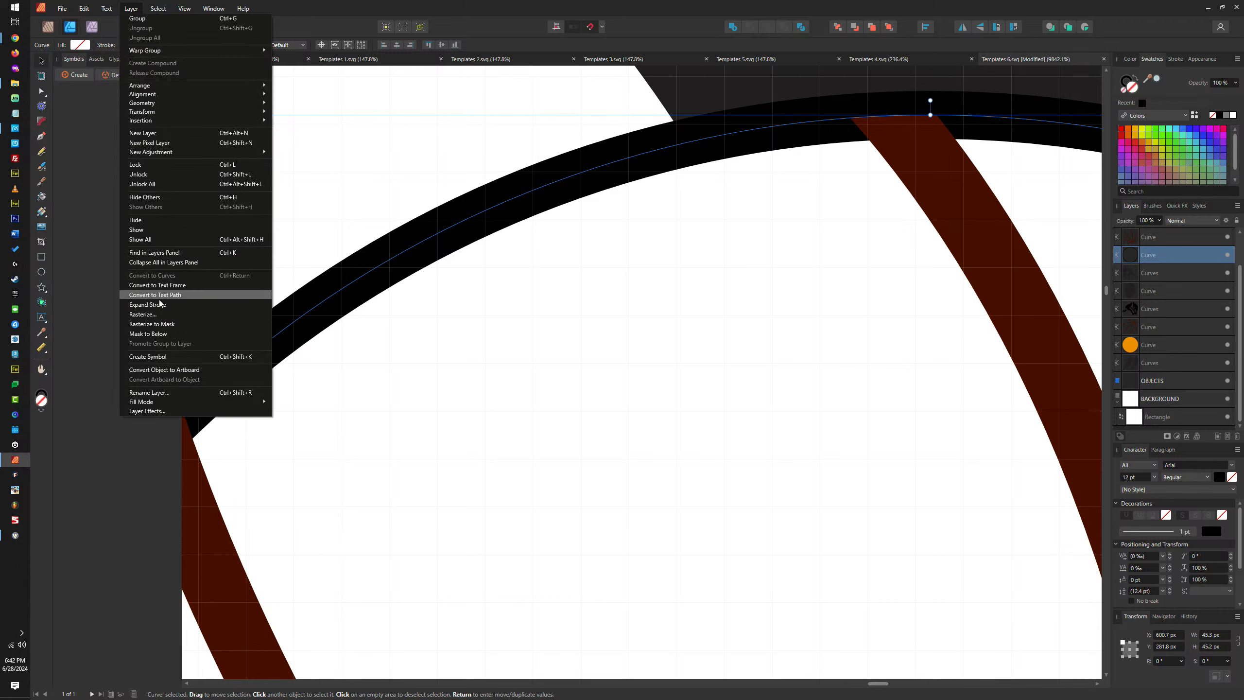
Give the expanded ring a bright pink 1 pt stroke and draw that stroke behind the fill
click(1125, 82)
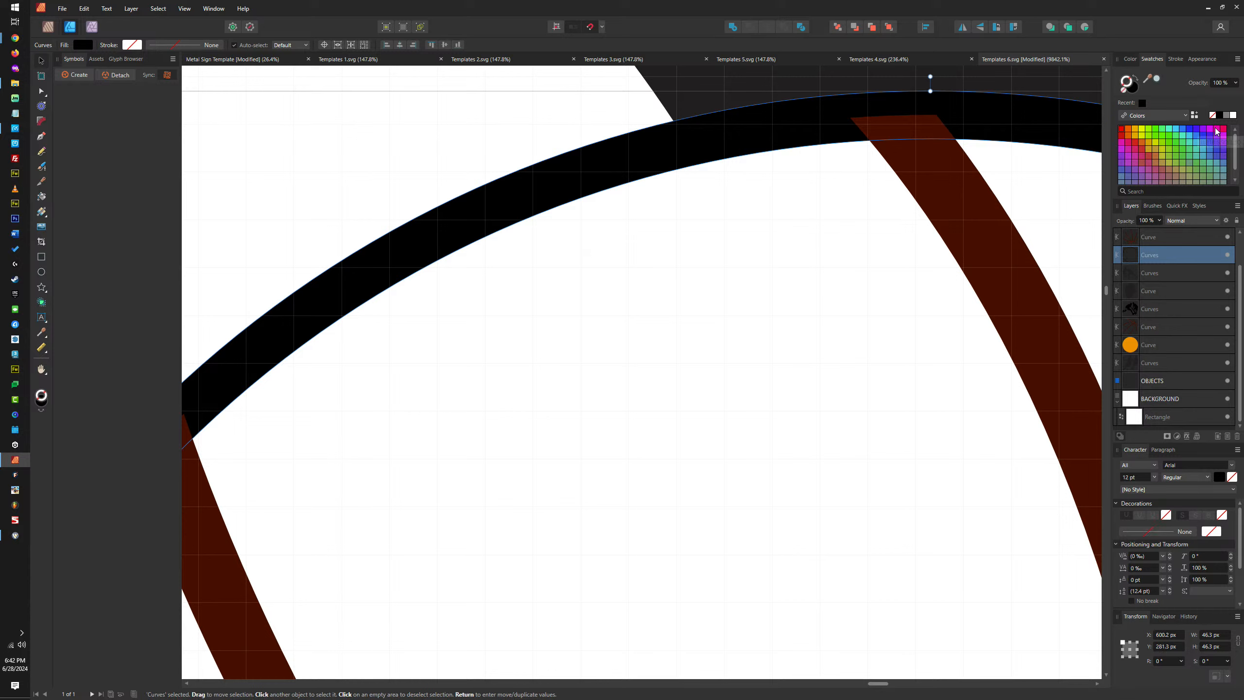
click(1223, 141)
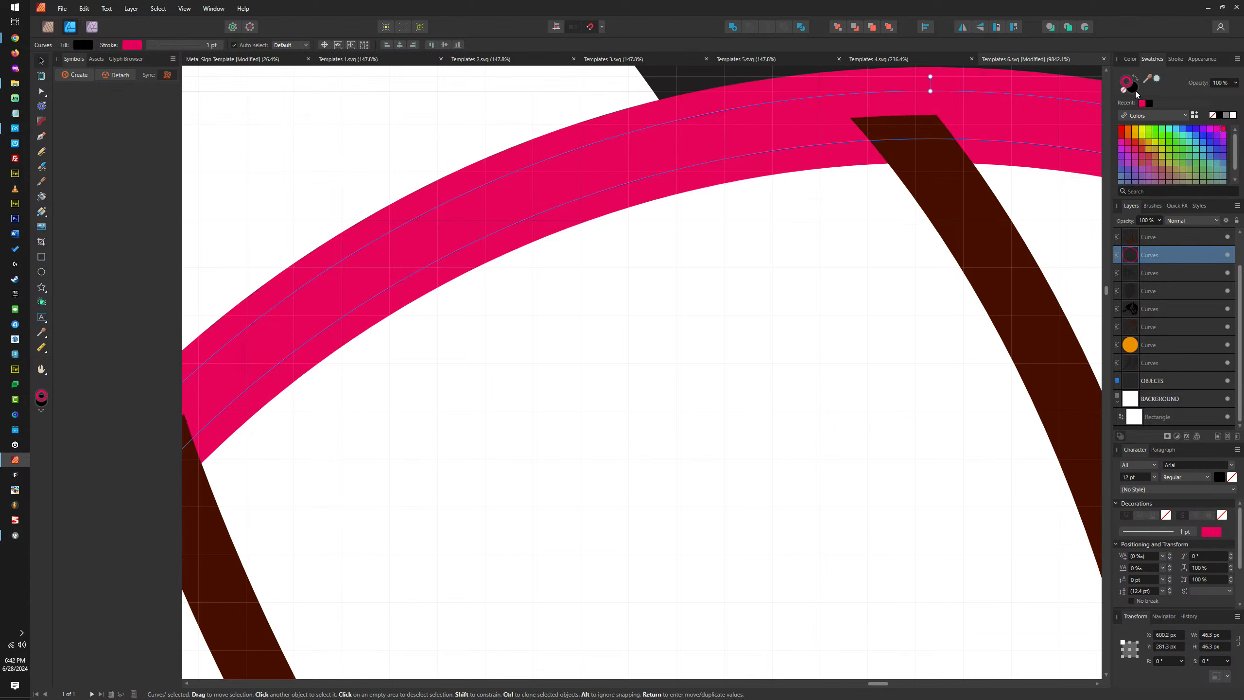
click(1175, 58)
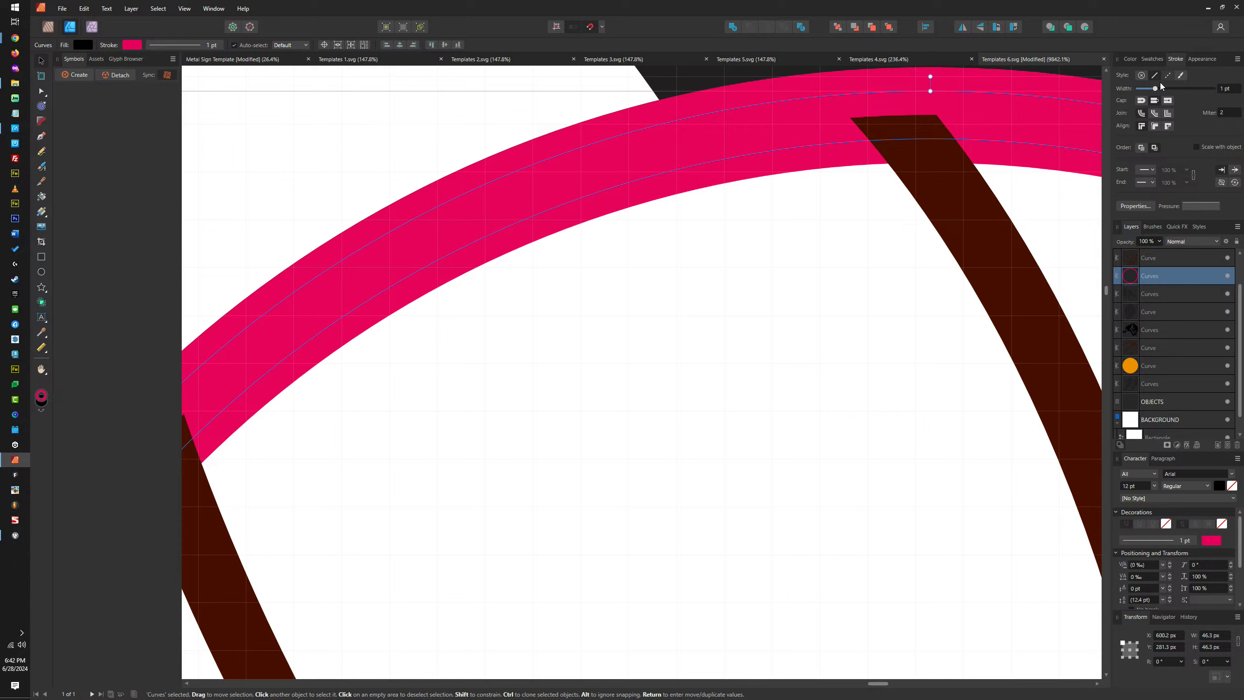
click(1142, 148)
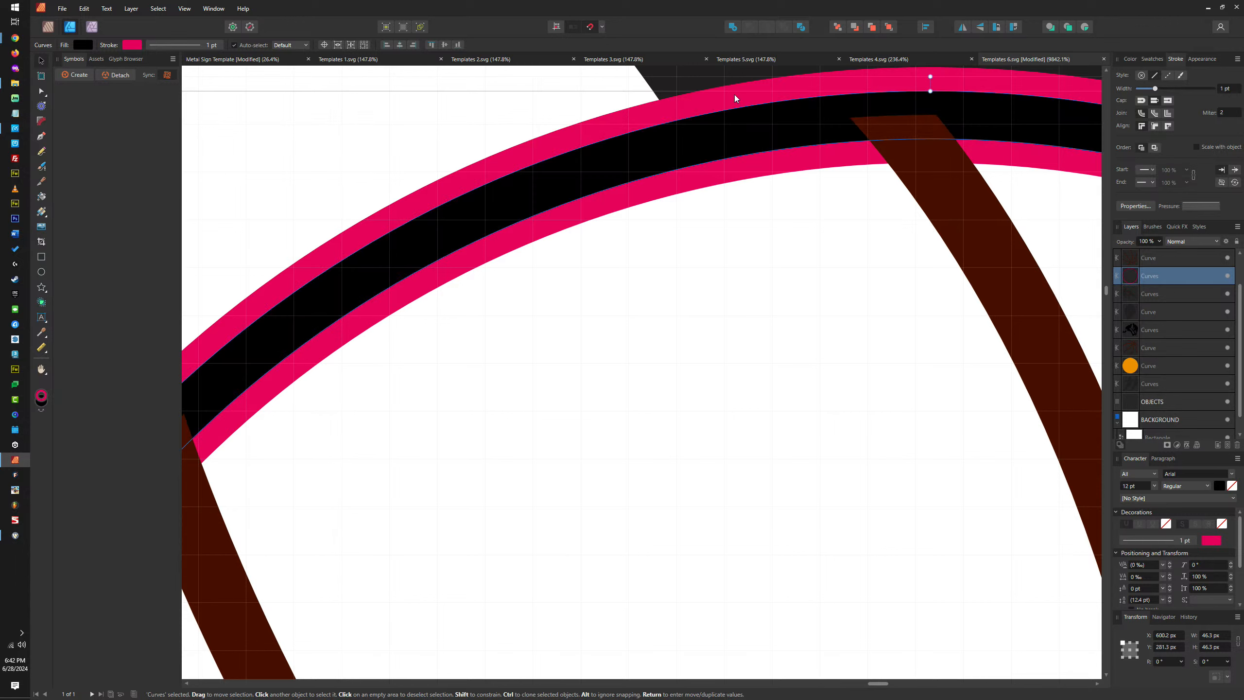
scroll(734, 98, up, 1)
scroll(949, 144, up, 1)
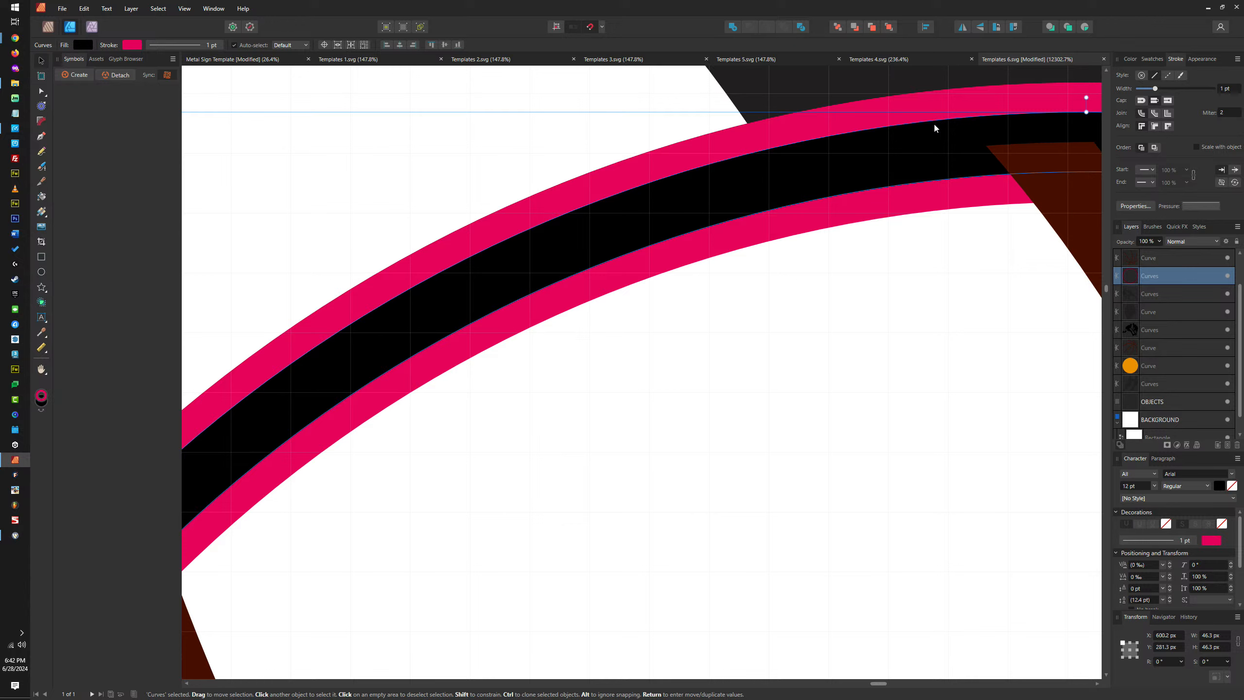
Try a blue fill on the ring, change it to green, and examine the fill against the pink stroke
click(1152, 59)
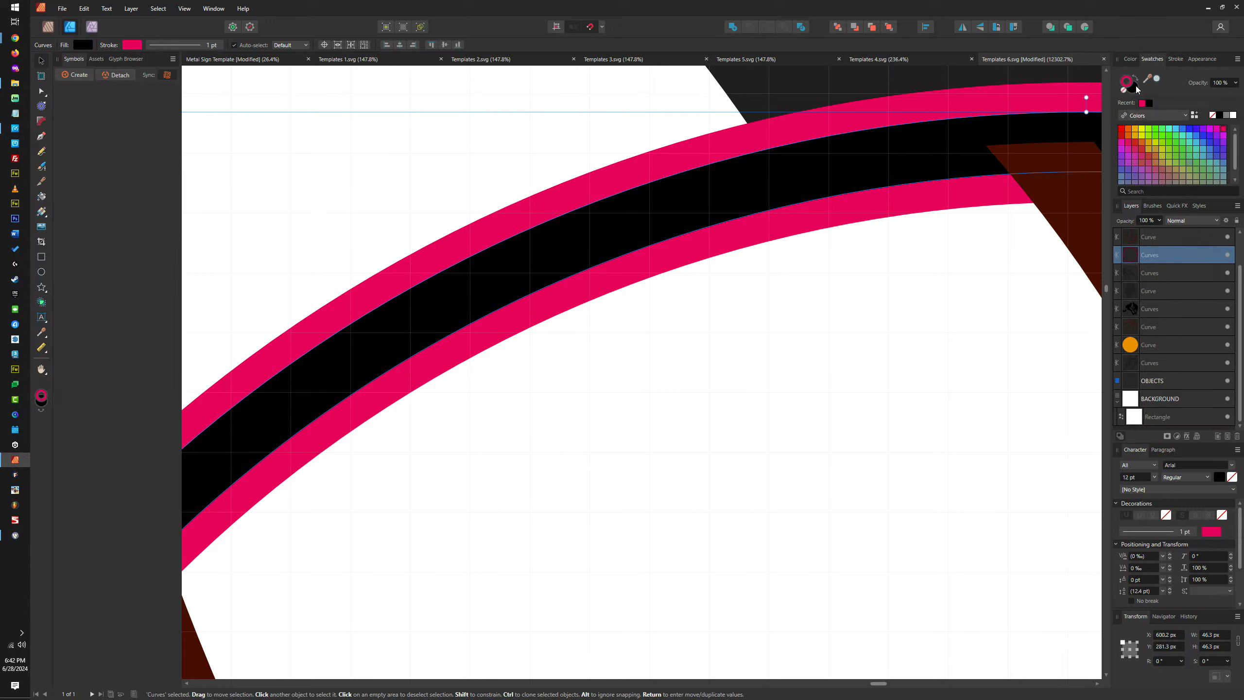
click(1121, 170)
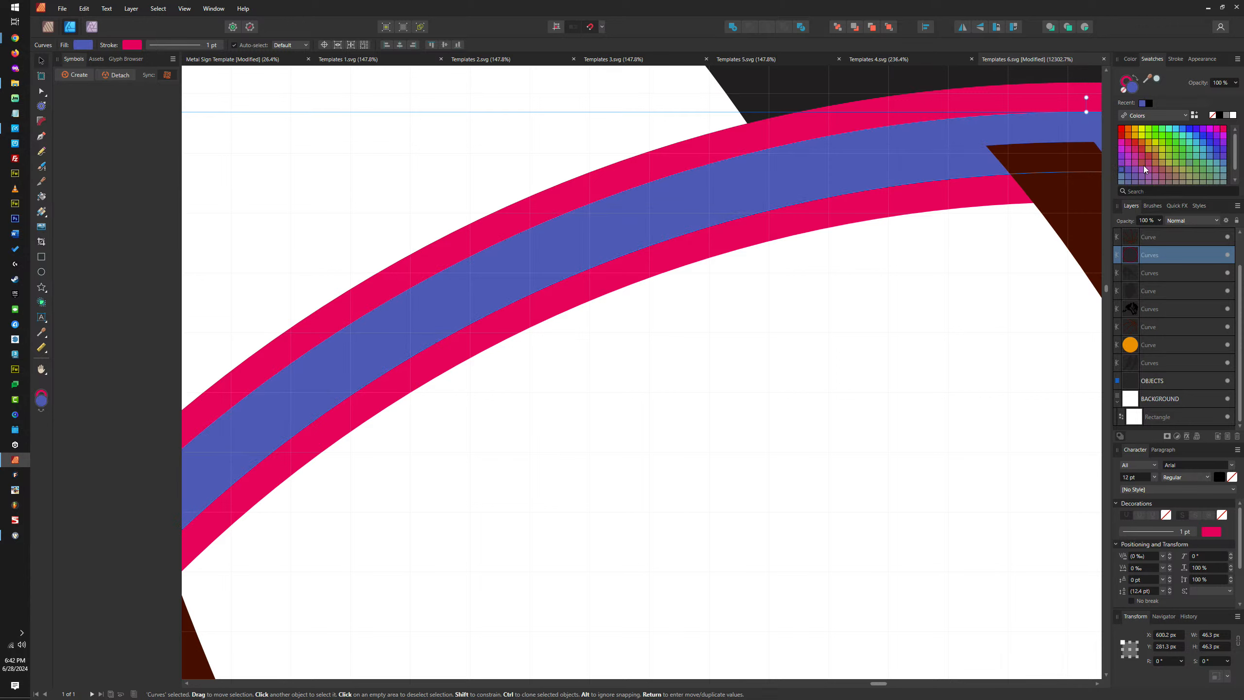
click(1176, 149)
scroll(914, 142, up, 2)
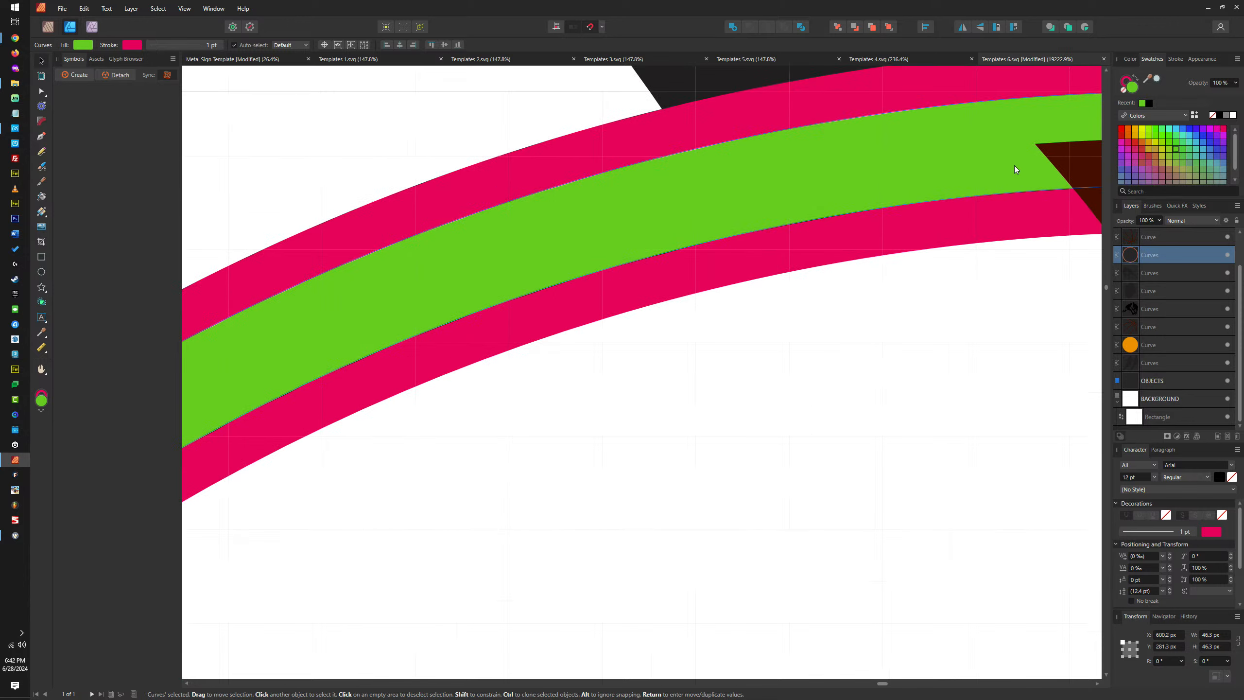
scroll(503, 233, down, 10)
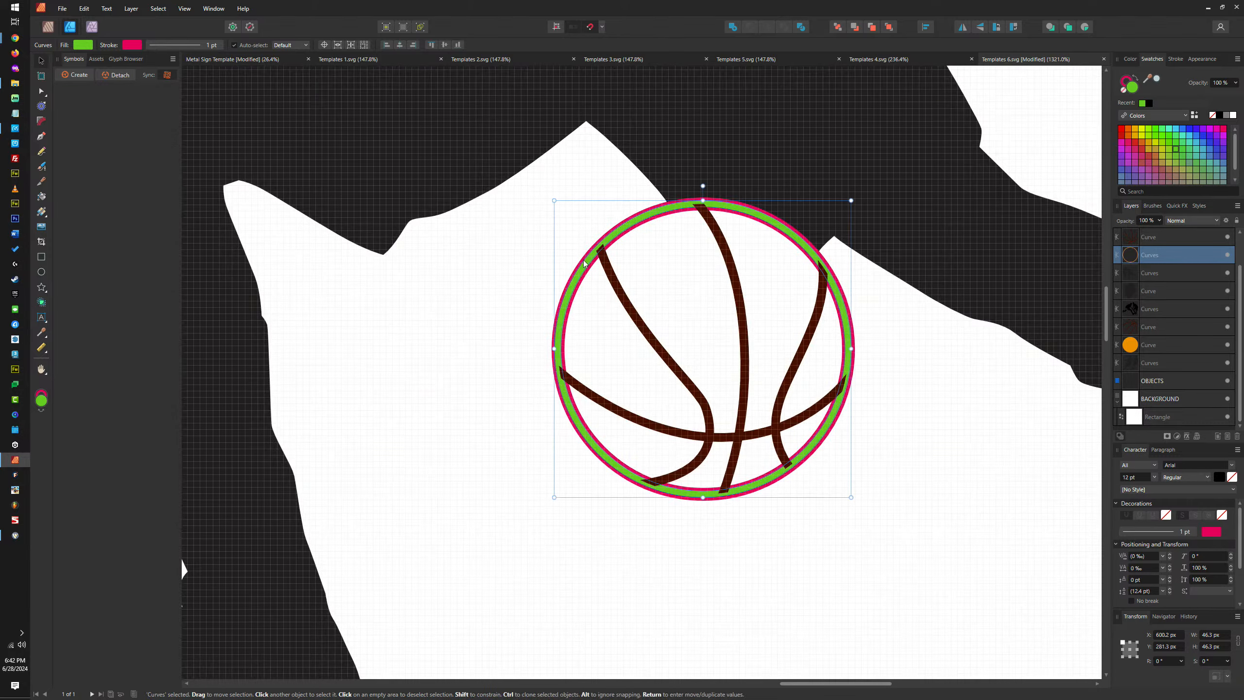
scroll(636, 212, up, 5)
scroll(636, 212, up, 5)
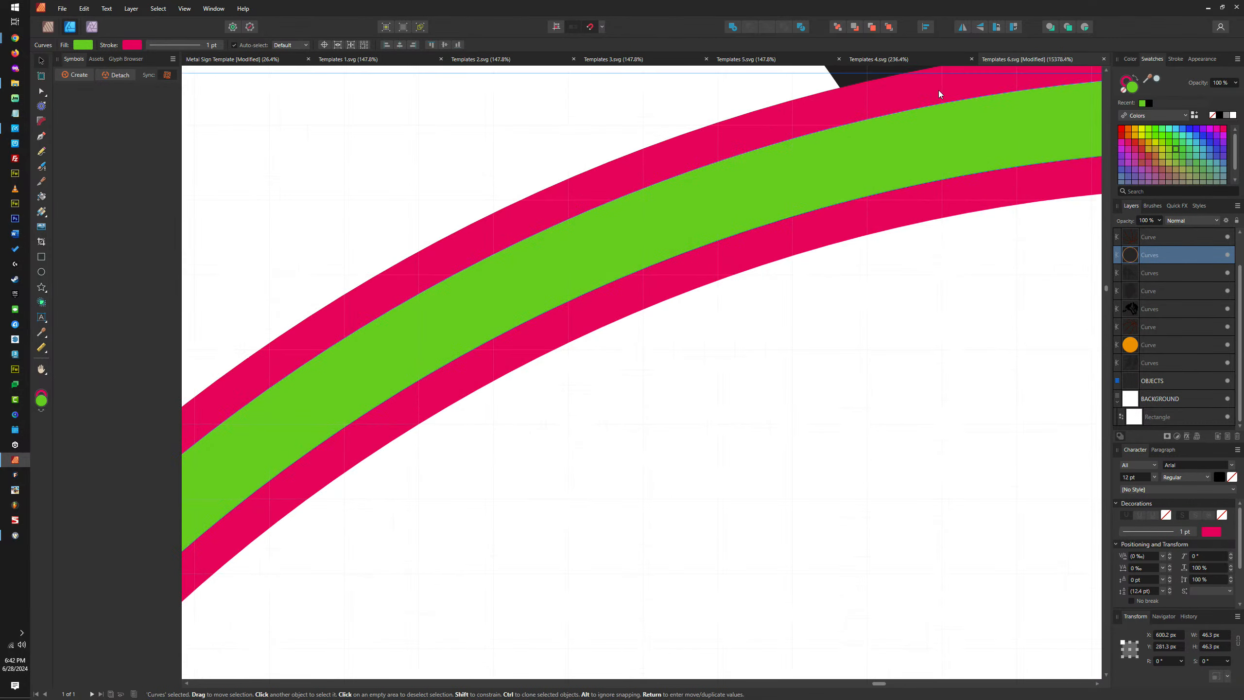
scroll(882, 200, up, 3)
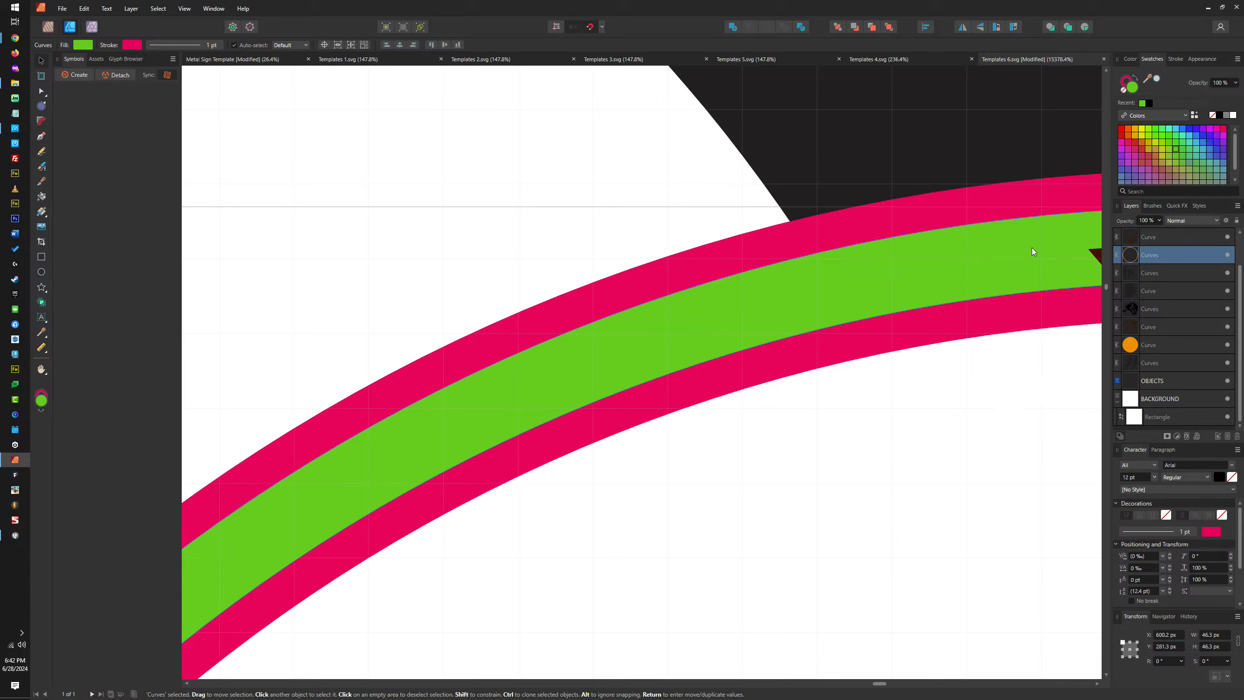
Remove the ring's pink stroke and set its fill back to black
click(1123, 91)
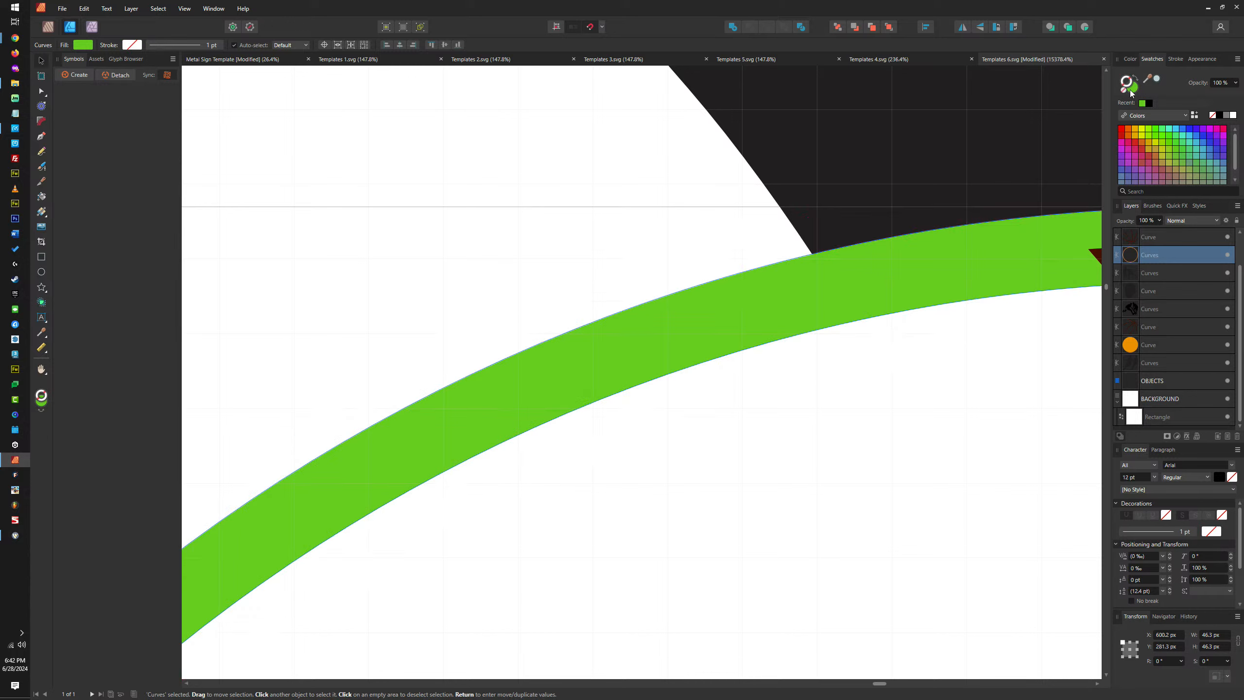
click(1221, 116)
scroll(855, 278, down, 6)
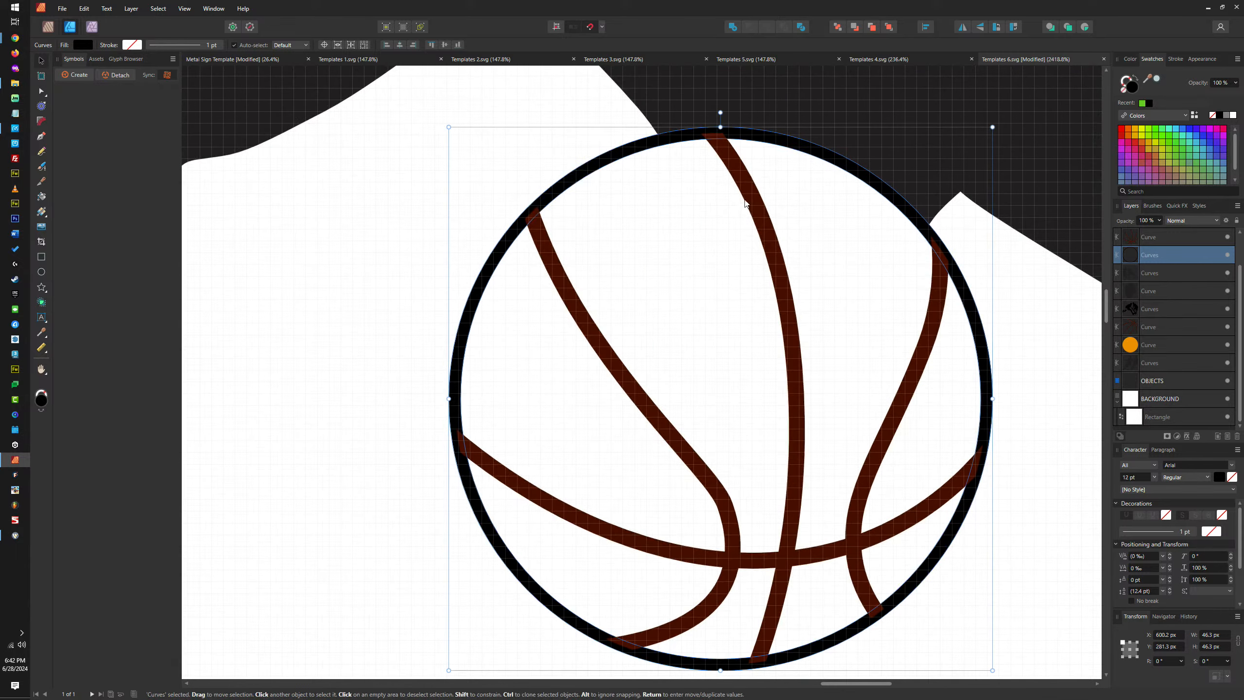
Merge the upper-right ball's black ring and dark brown seam lines into a single black shape
shift+click(745, 196)
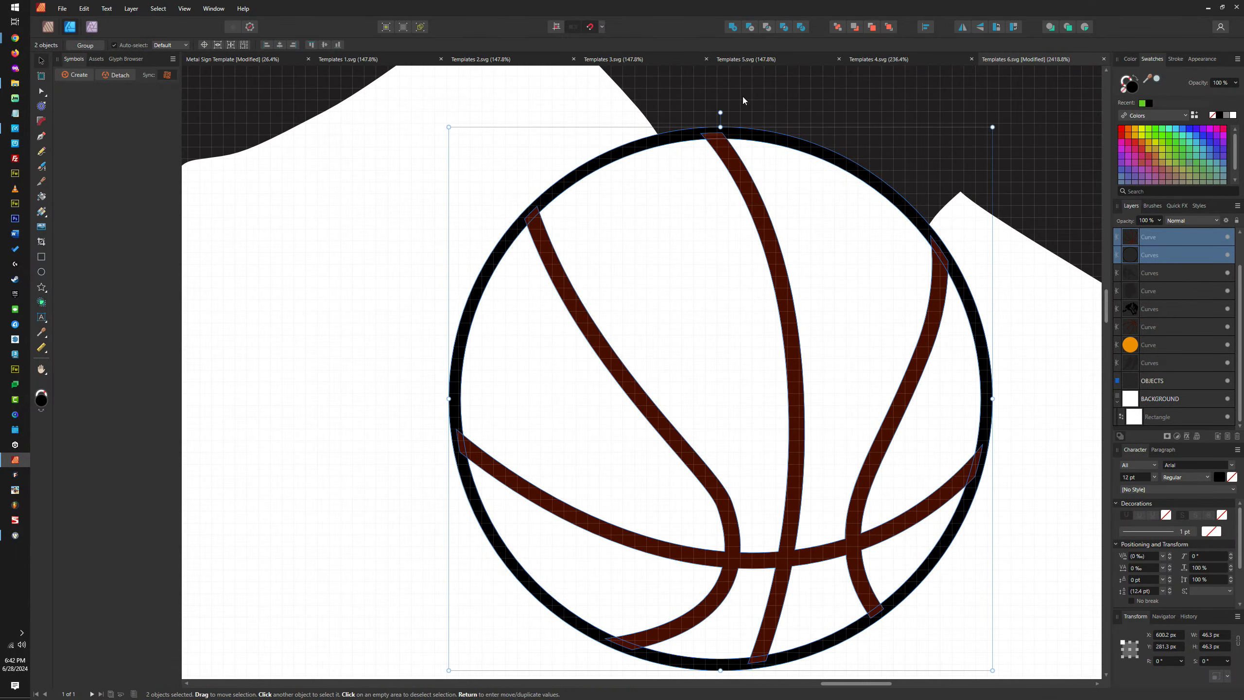
click(733, 26)
scroll(808, 265, down, 5)
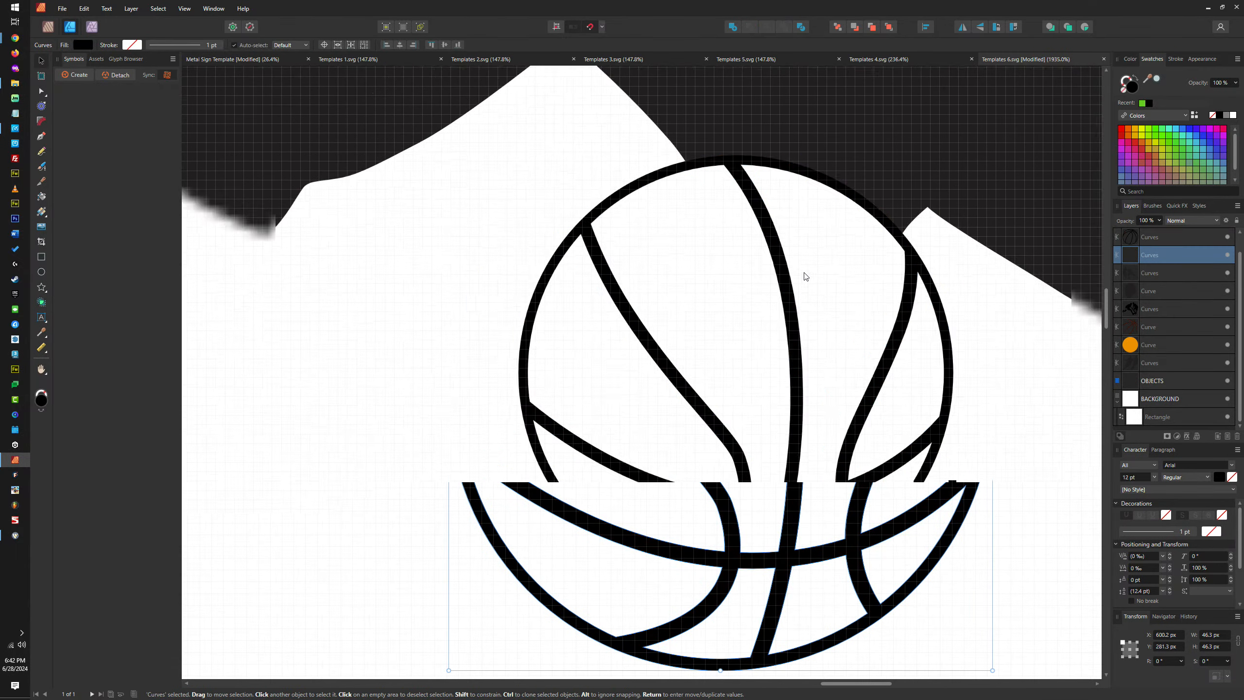
scroll(810, 257, down, 6)
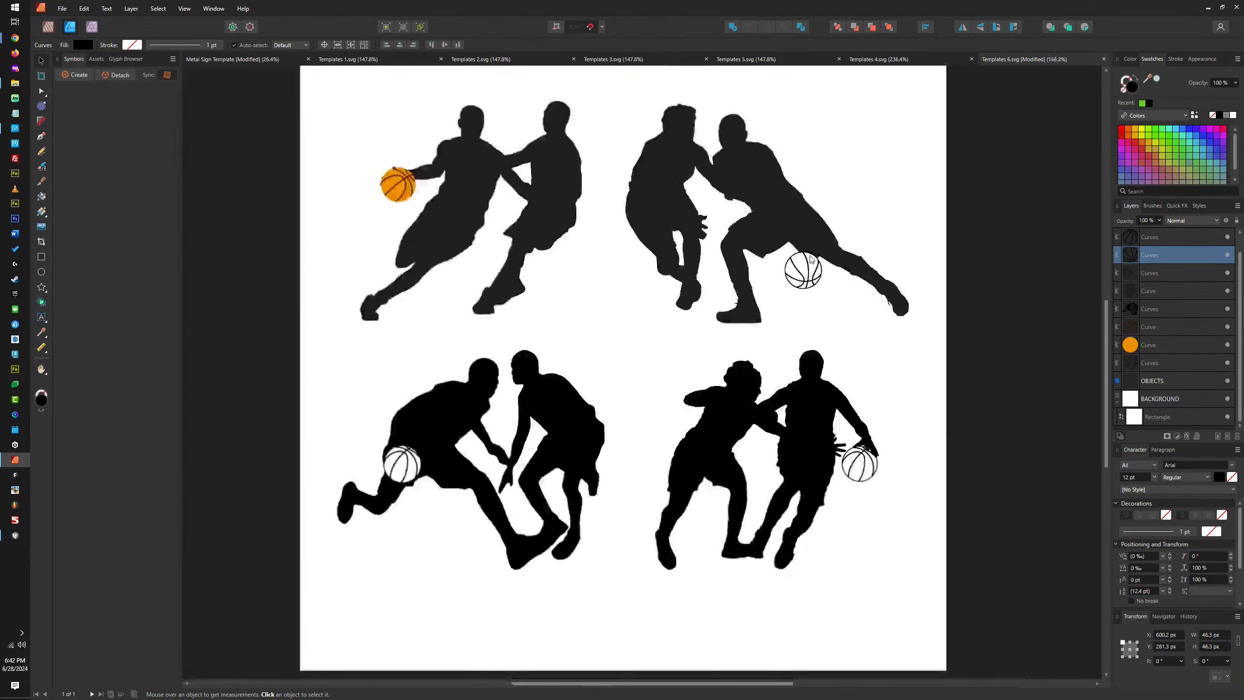
scroll(809, 255, up, 4)
scroll(820, 227, down, 3)
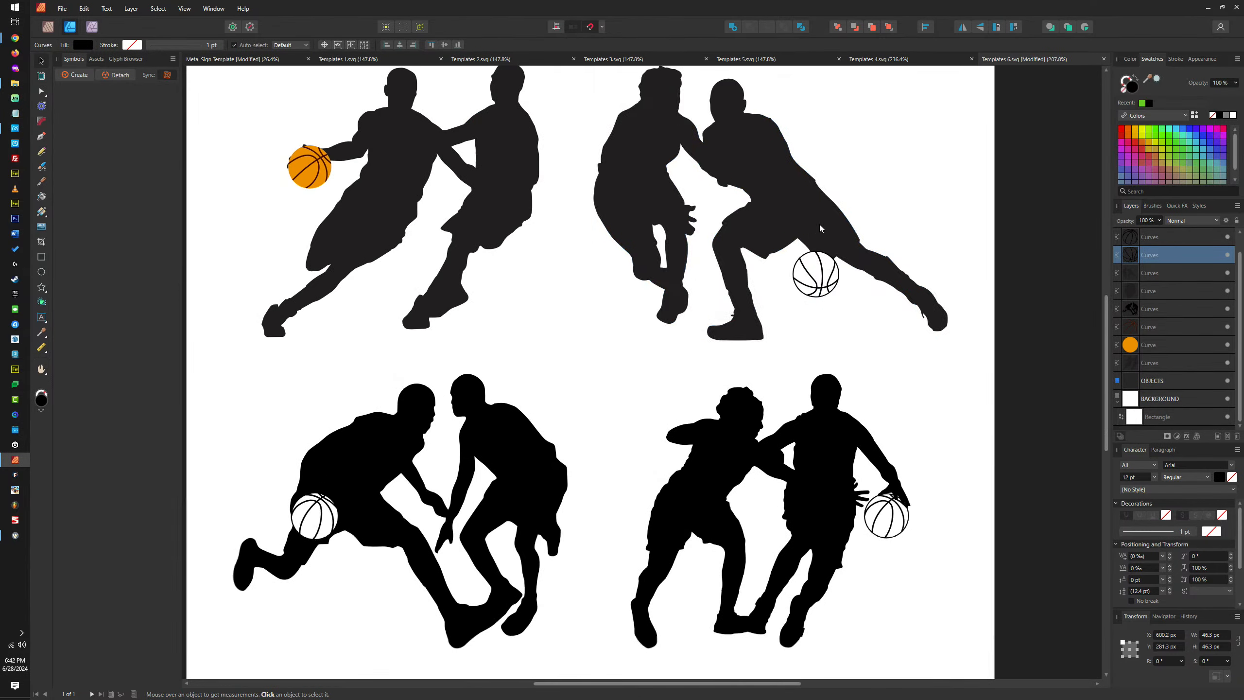
Merge the separate head with the upper-right pair of players and delete the combined silhouette
click(747, 126)
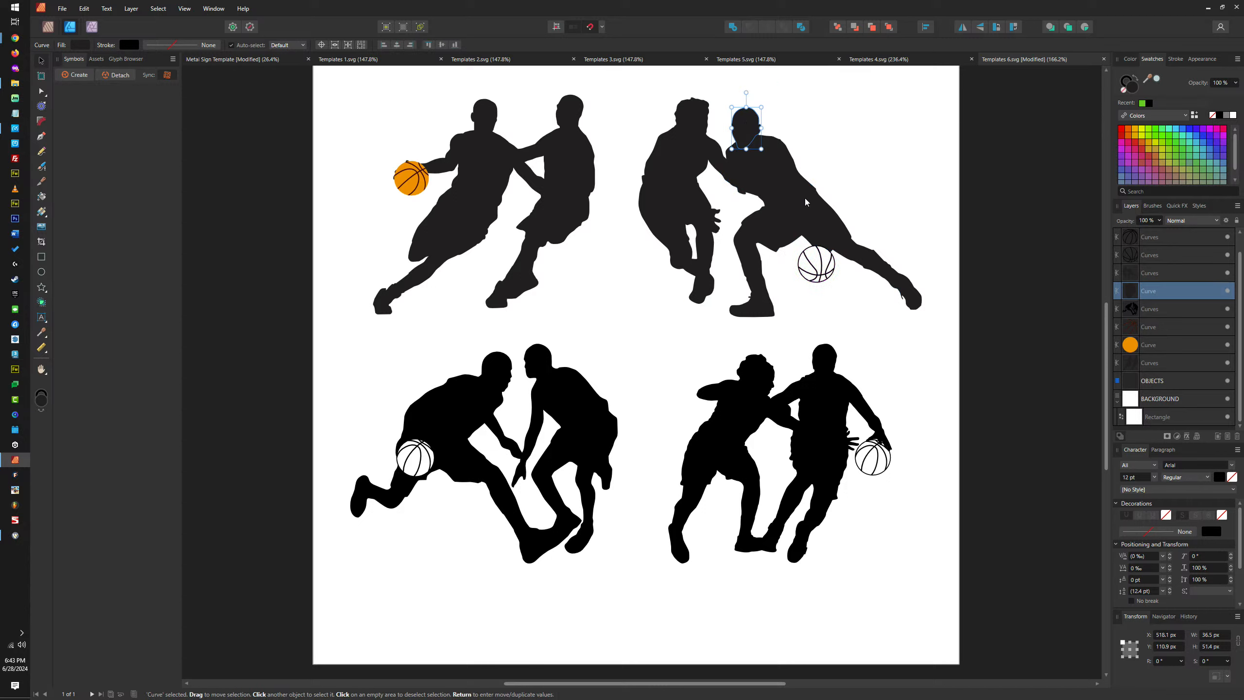
shift+click(690, 120)
click(734, 28)
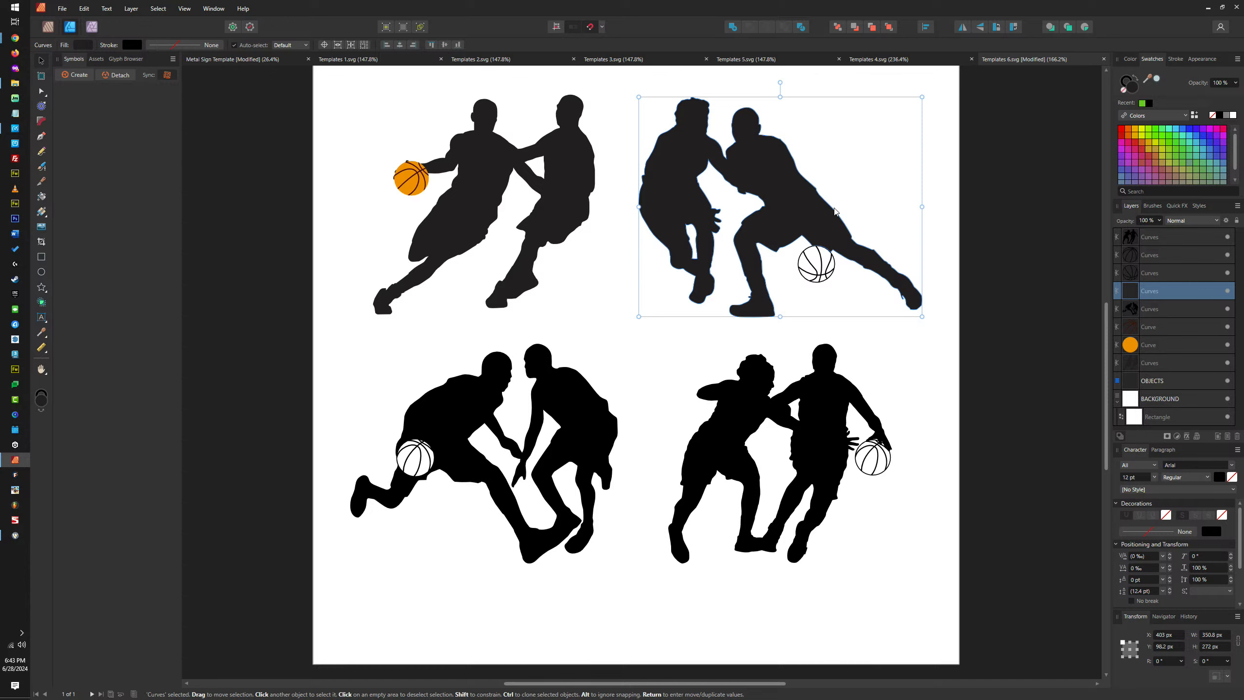
scroll(766, 187, up, 5)
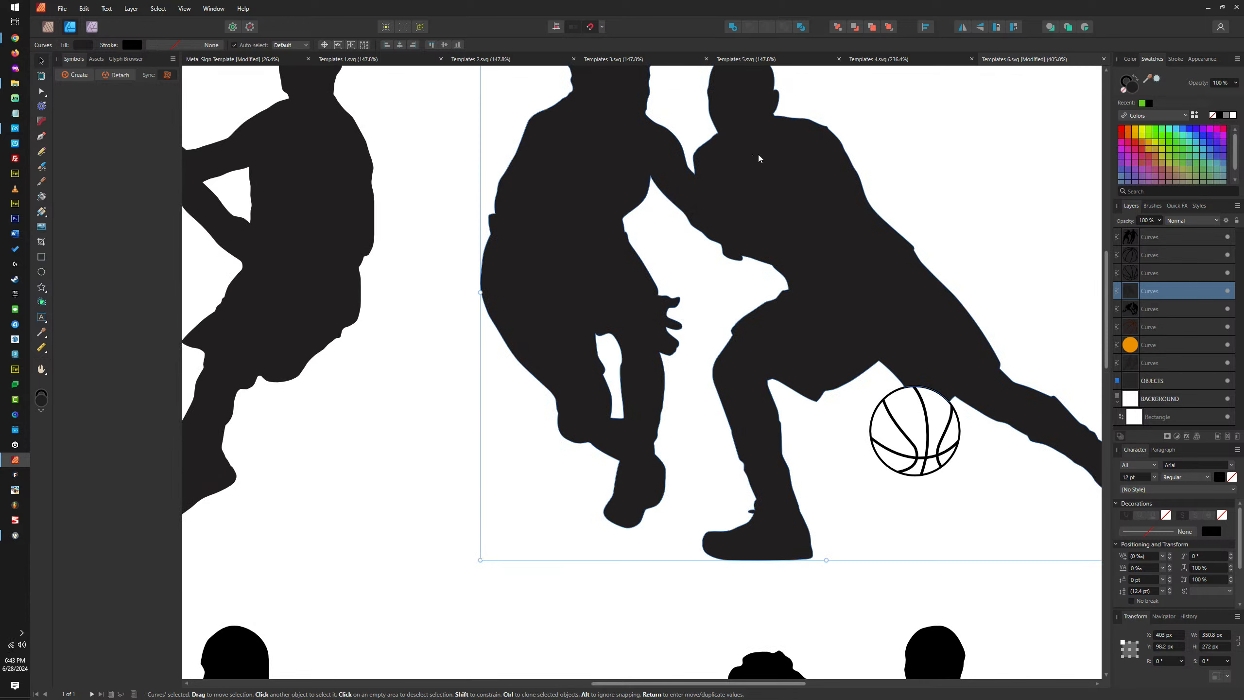
scroll(823, 201, down, 2)
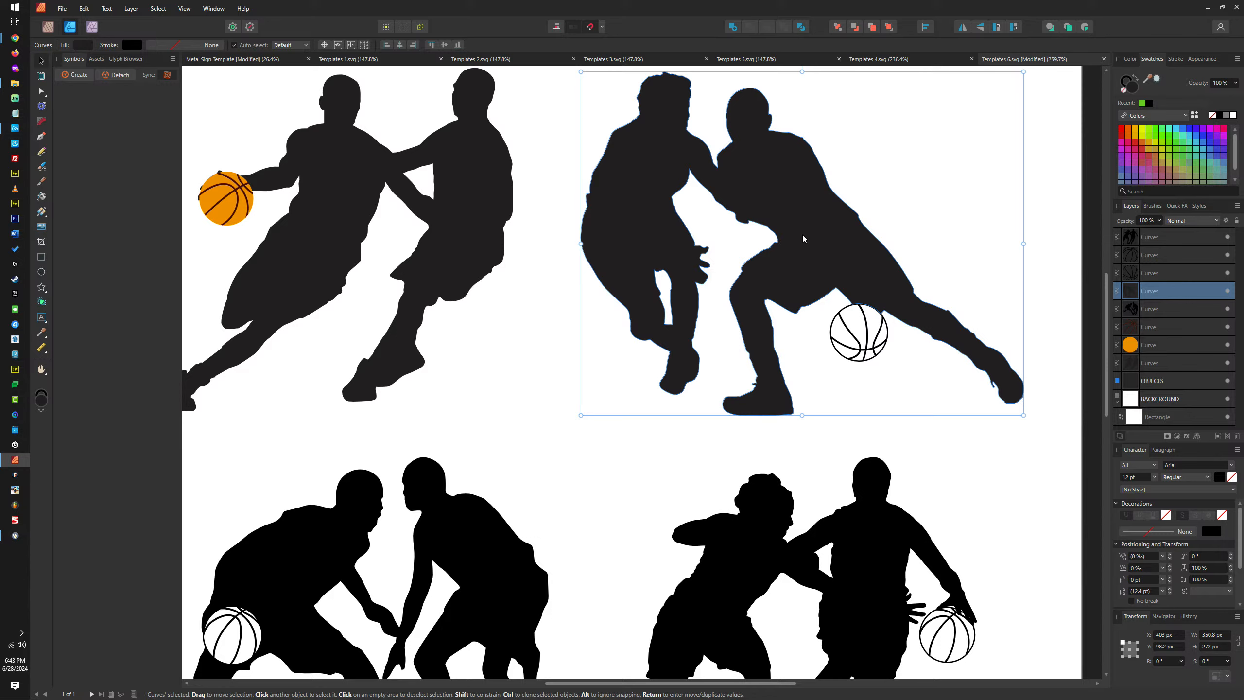
key(Delete)
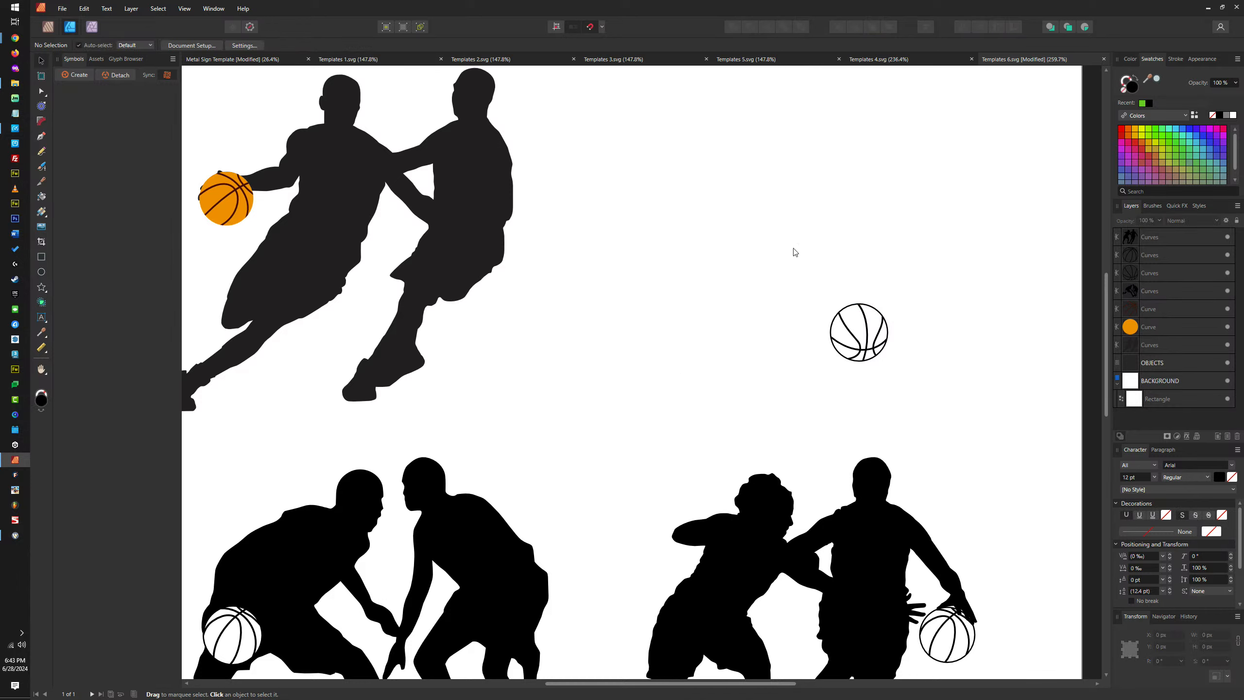
Move the upper-left ball's orange circle aside to examine the hand behind it, and undo the move
scroll(779, 278, down, 5)
scroll(799, 283, up, 4)
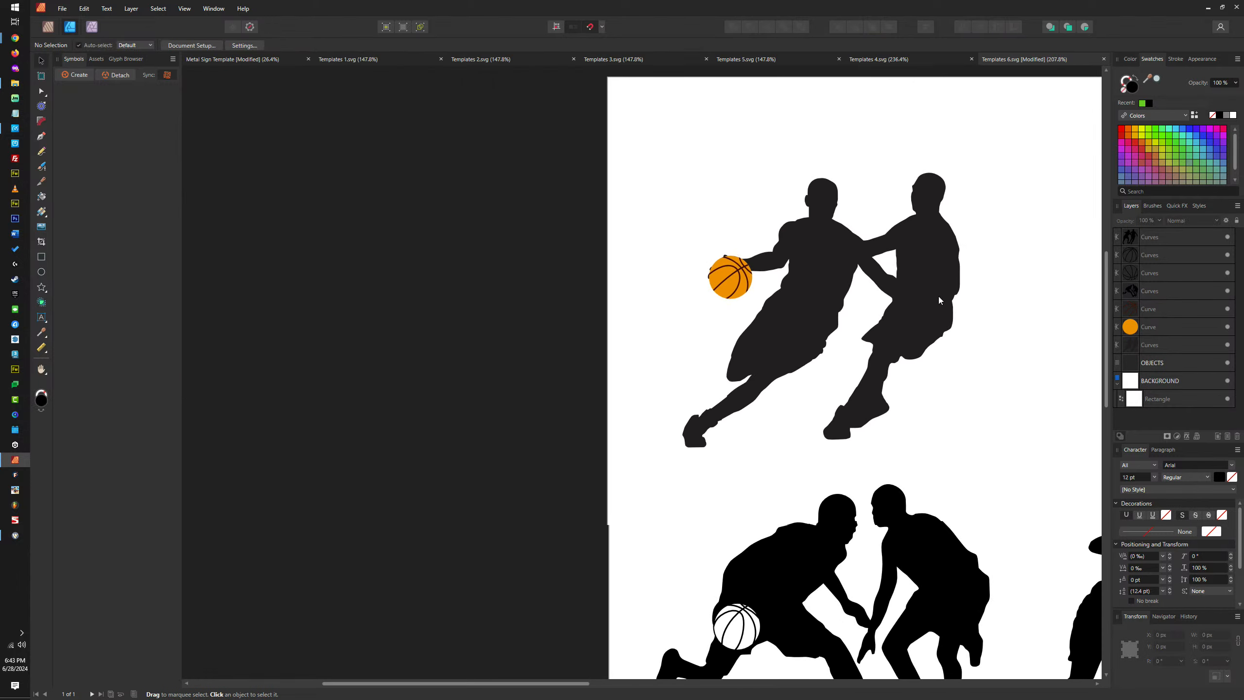
scroll(810, 332, up, 3)
click(797, 258)
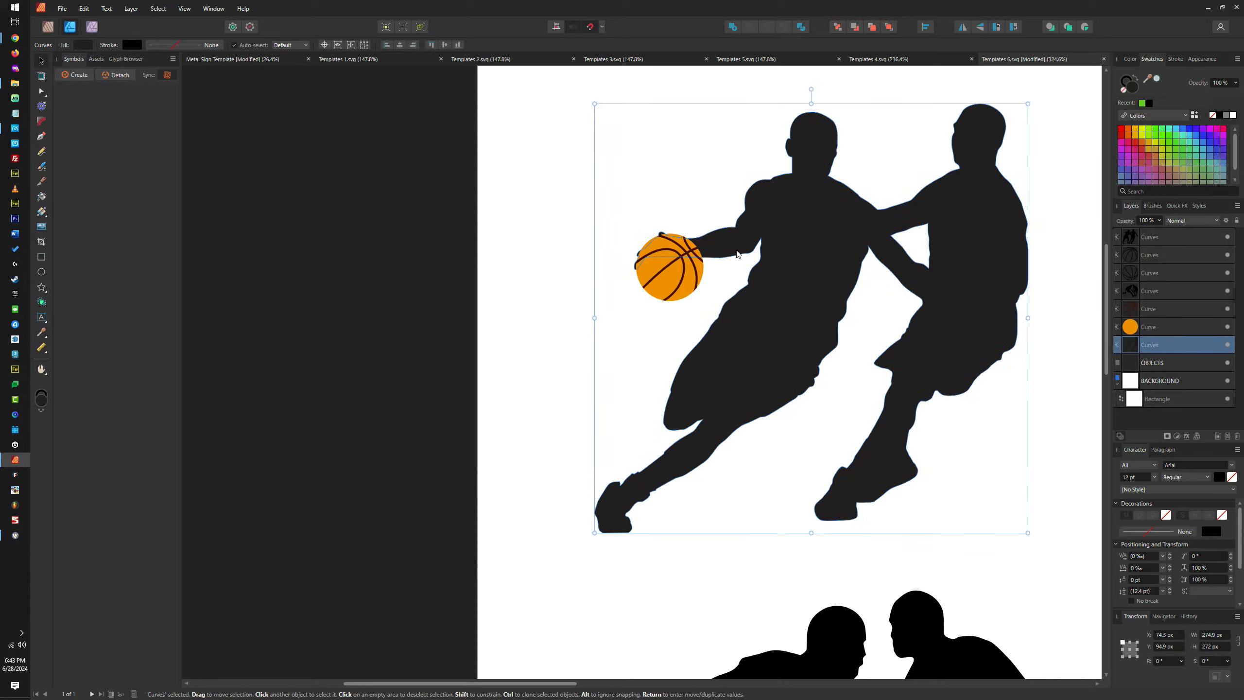
scroll(647, 243, up, 10)
click(759, 268)
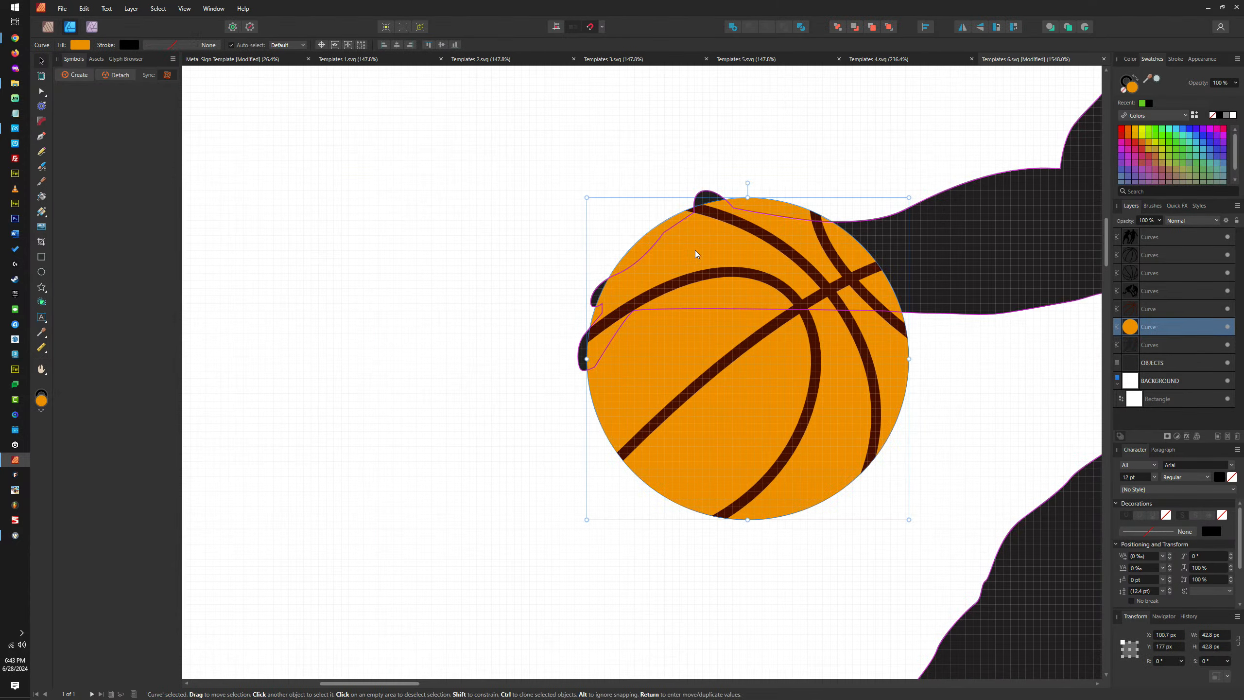
drag(759, 268, 937, 453)
key(ctrl+z)
scroll(740, 314, down, 7)
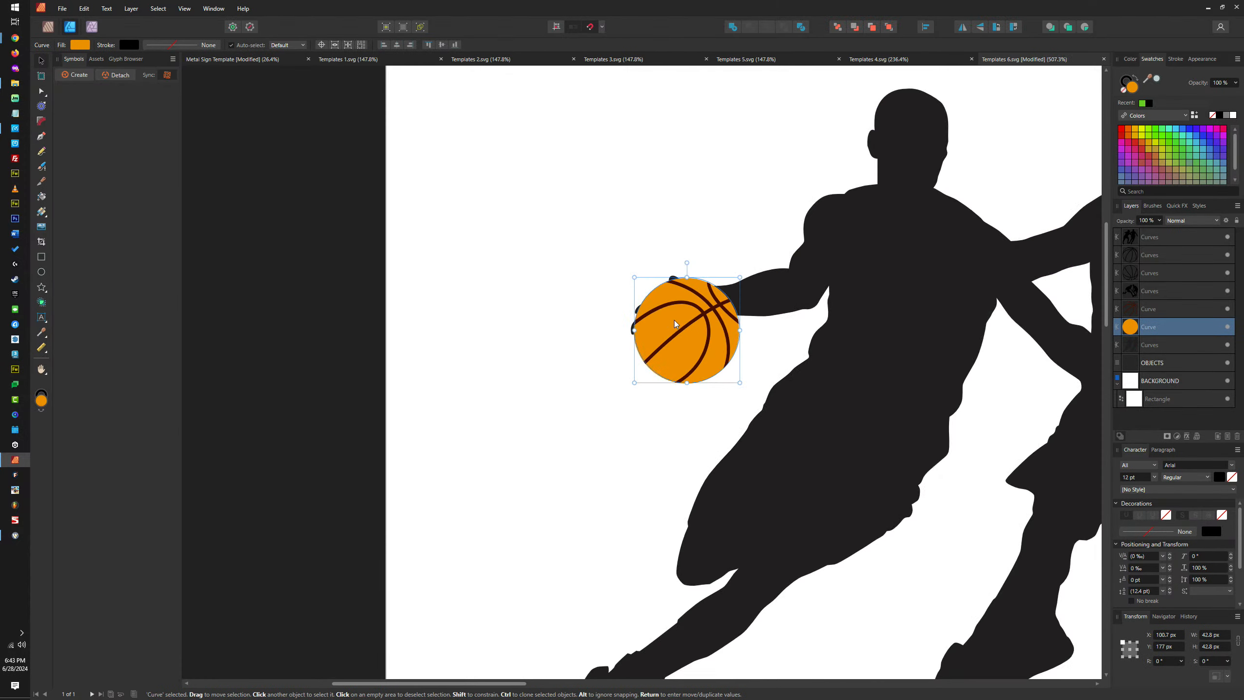
Duplicate the orange ball circle, subtract the copy from the upper-left players' silhouette, and check the cut behind the ball
scroll(701, 303, up, 5)
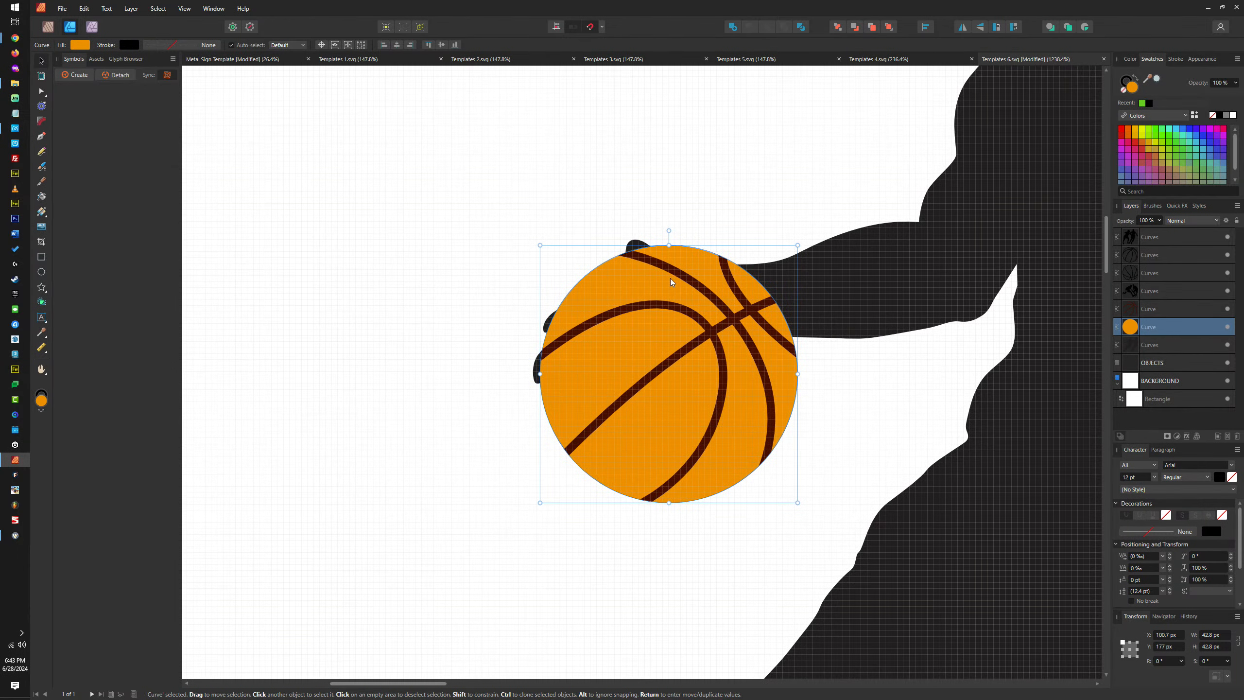
key(ctrl+j)
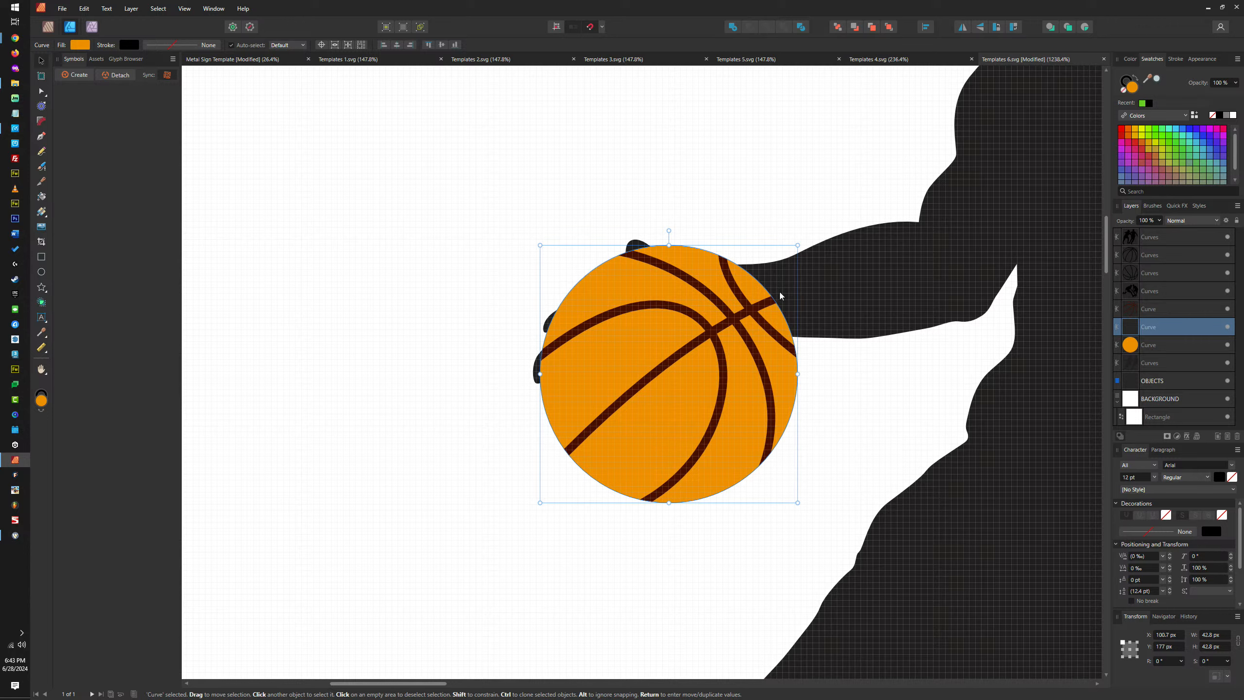
drag(780, 307, 470, 454)
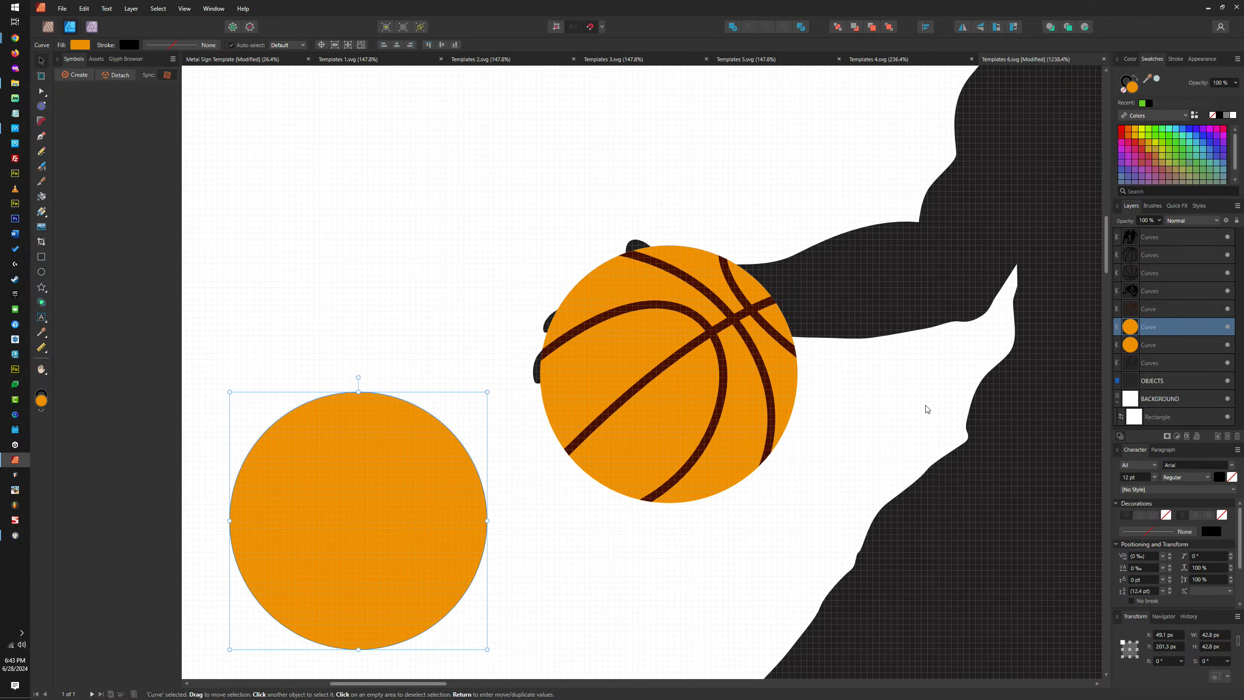
key(ctrl+z)
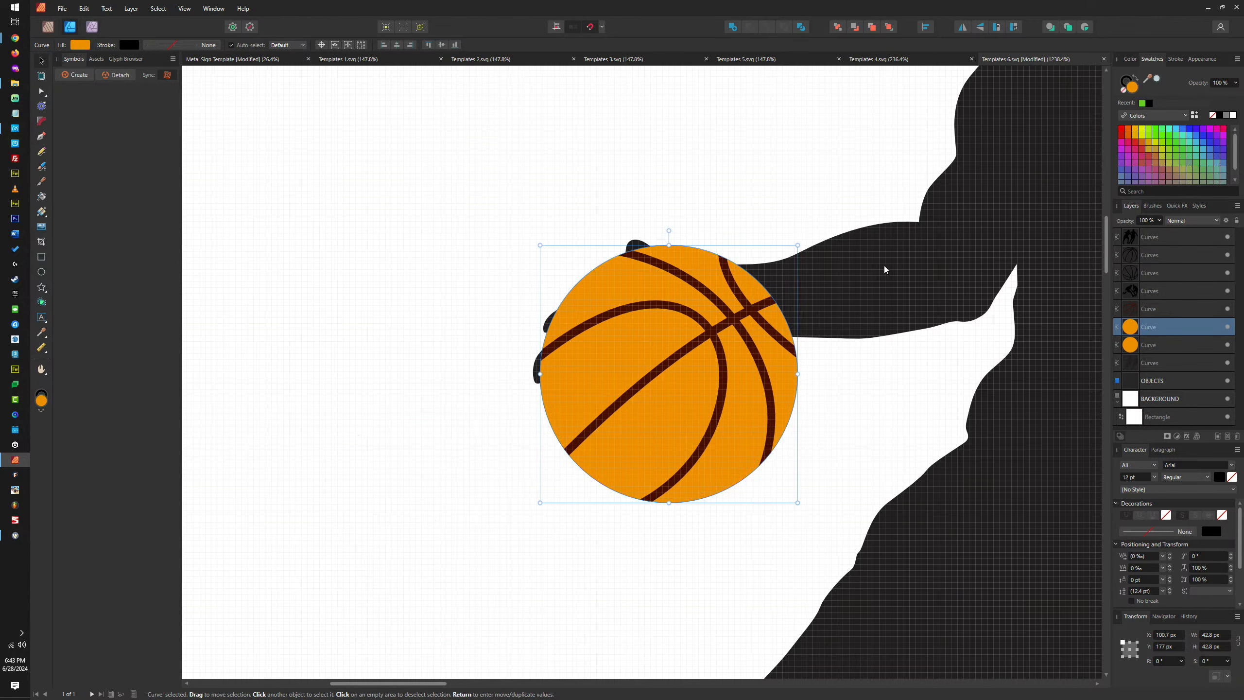
shift+click(838, 291)
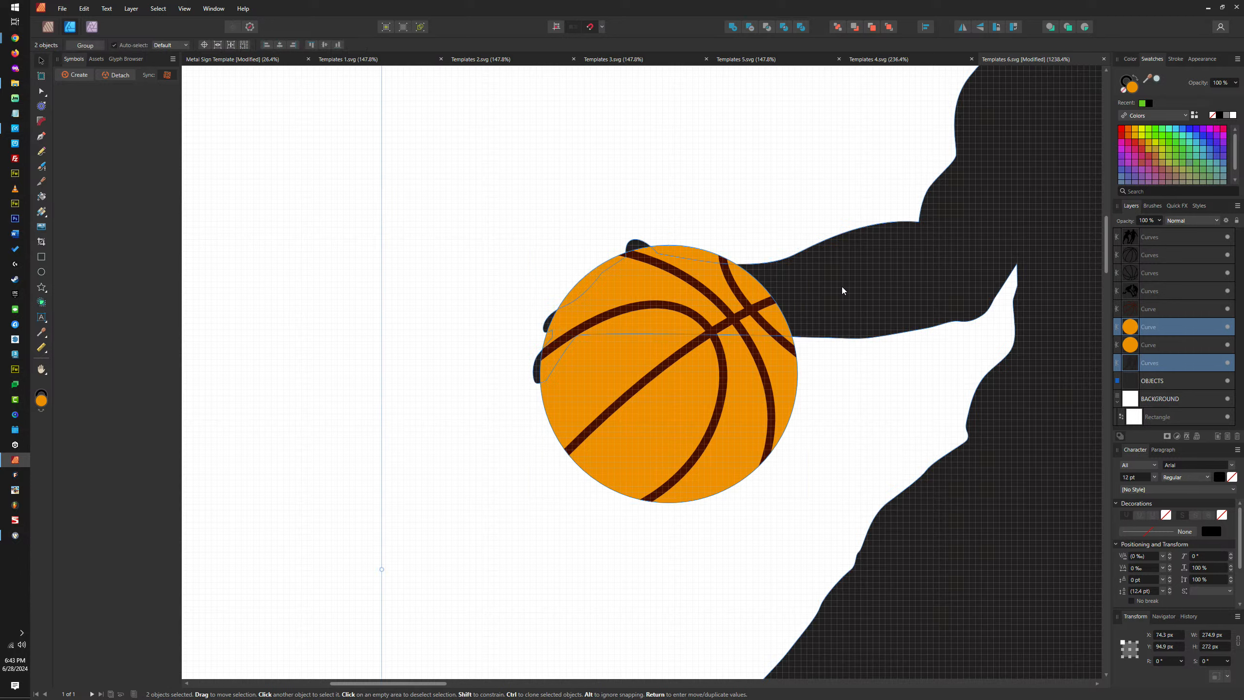
click(749, 27)
click(635, 283)
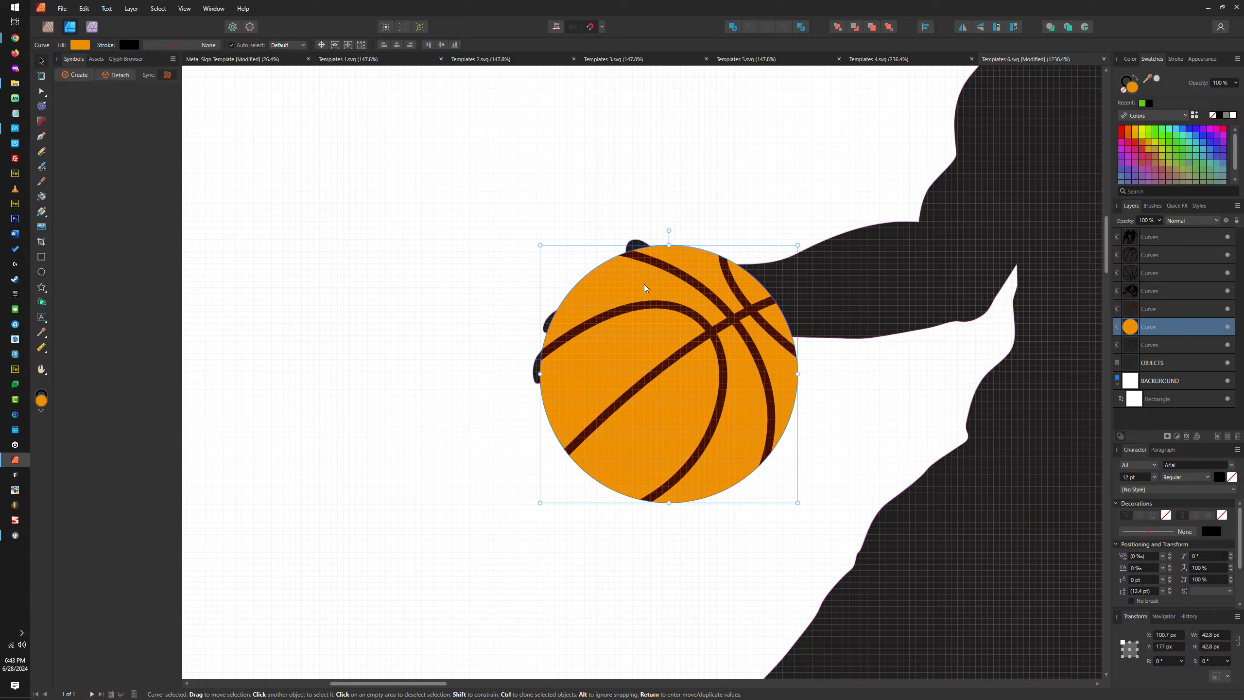
drag(644, 286, 515, 339)
key(ctrl+z)
Replace the orange circle's fill with a 1 pt black stroke and expand that stroke into a filled ring
click(1132, 86)
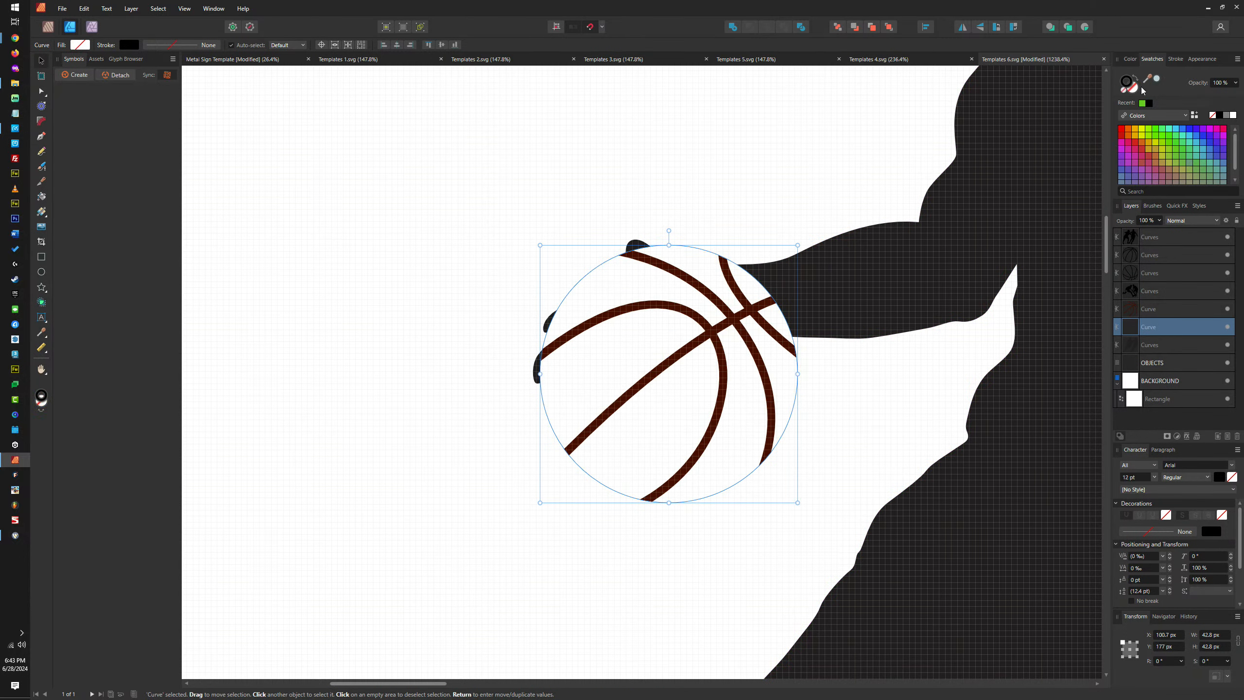
click(1219, 117)
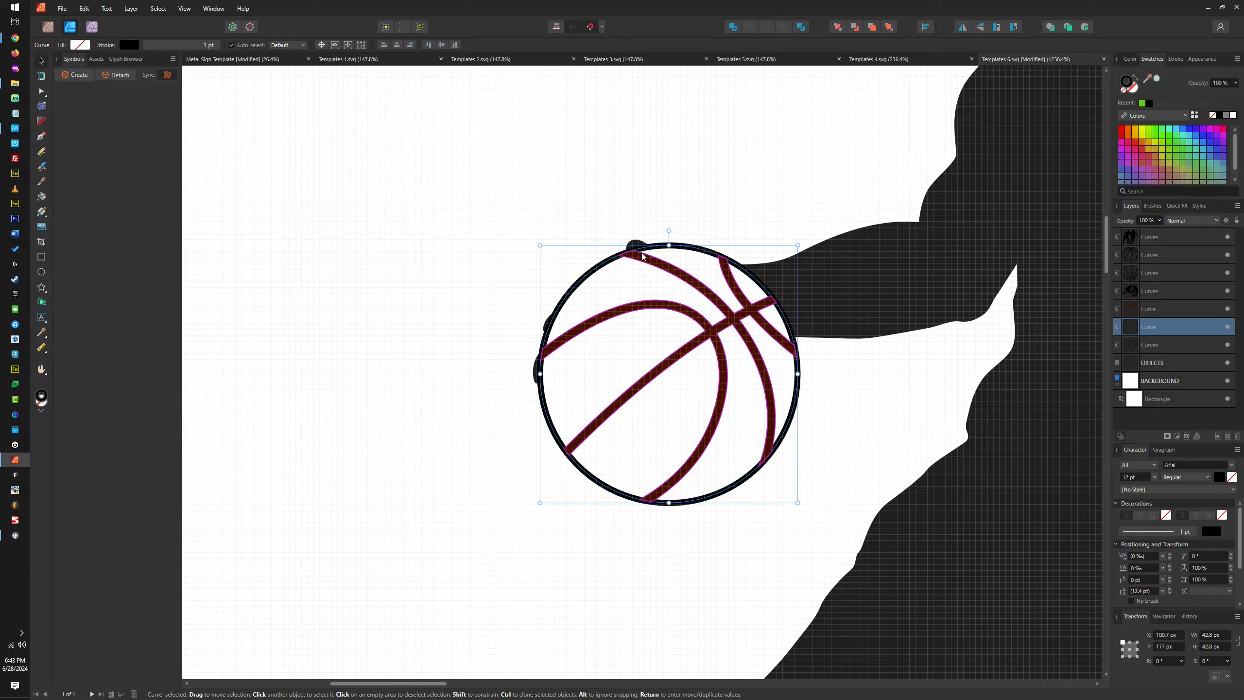
click(131, 8)
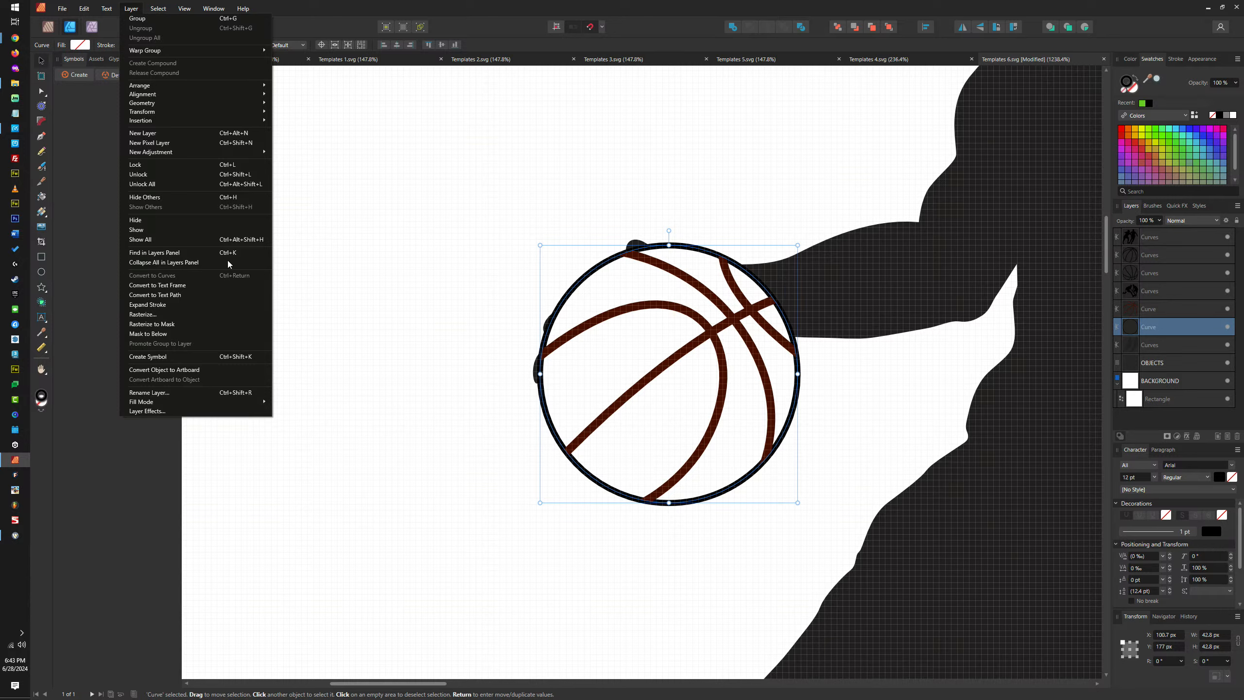
click(153, 306)
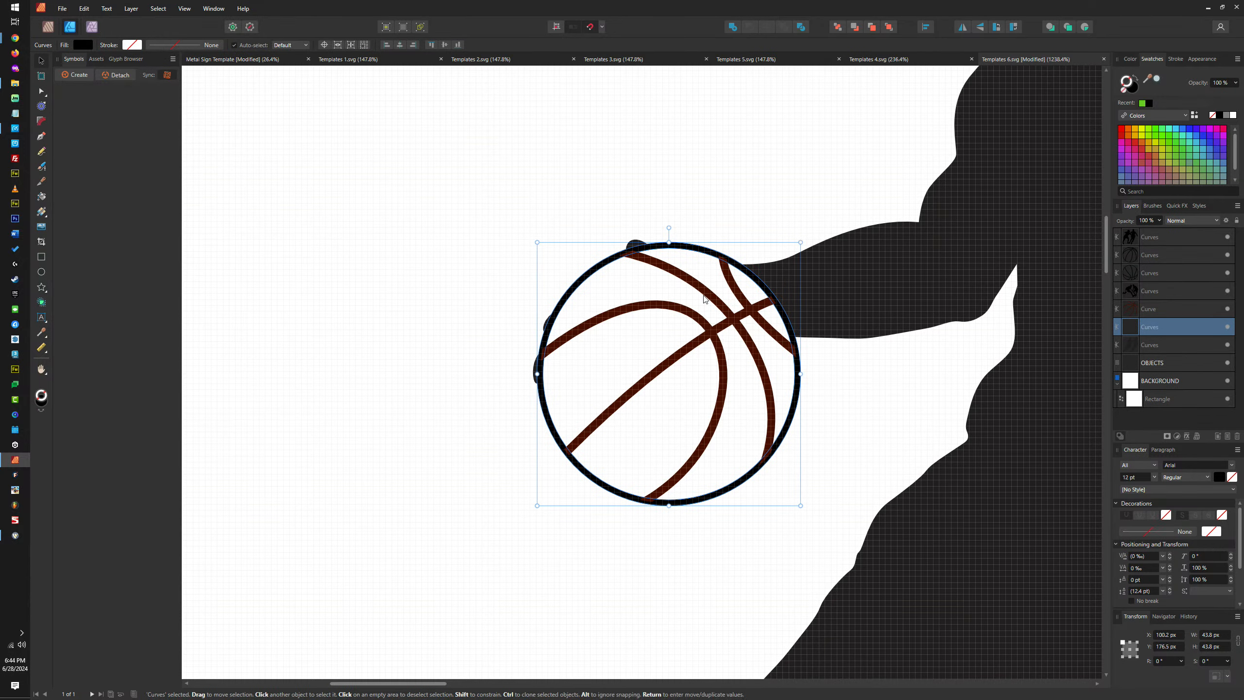
Merge the upper-left ball's expanded ring with its dark brown seam lines
scroll(742, 289, up, 4)
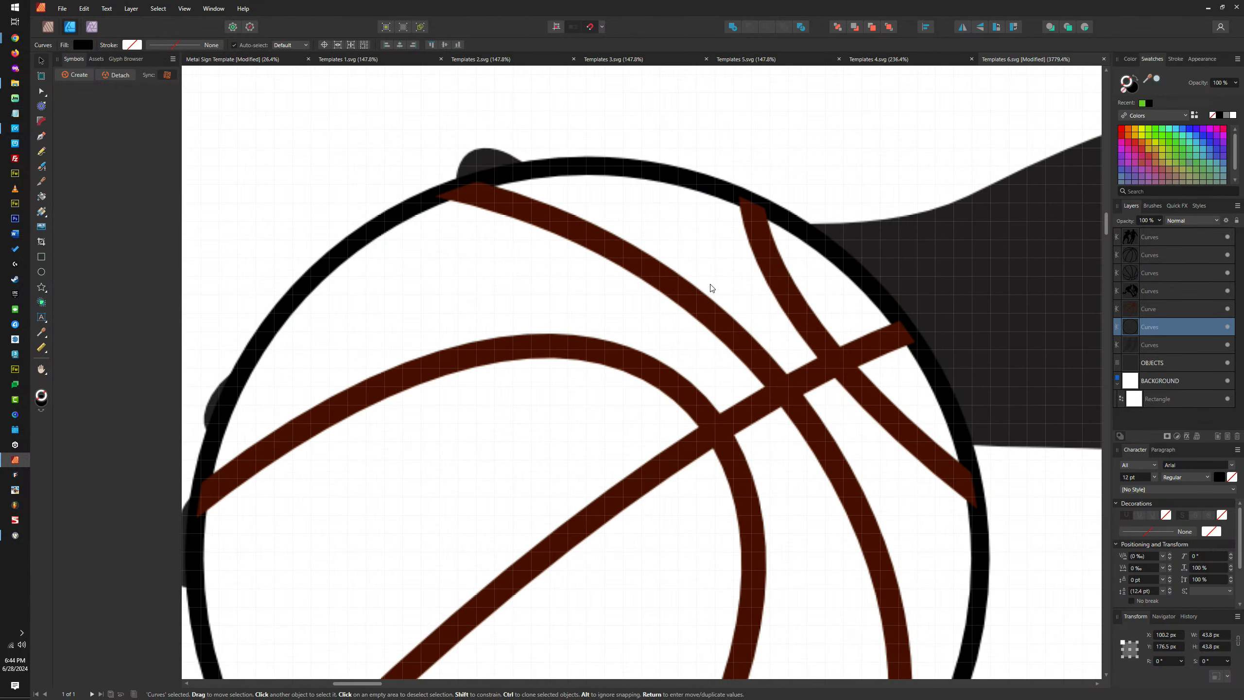
shift+click(662, 286)
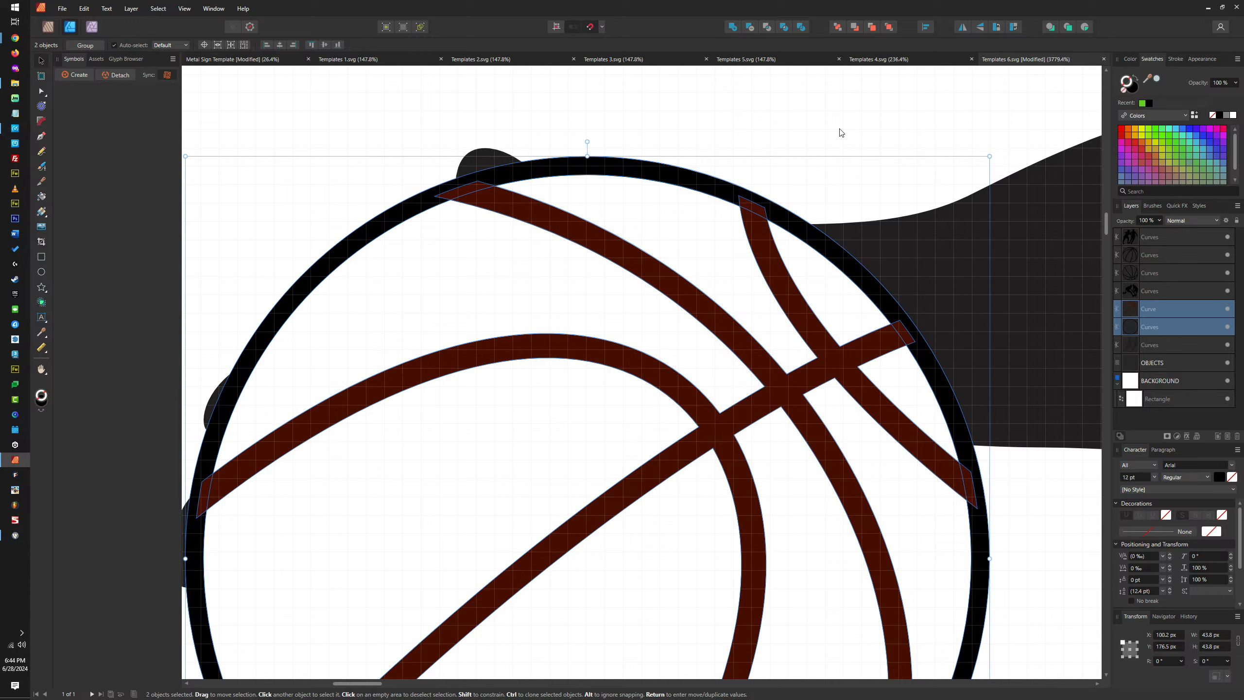
click(734, 28)
scroll(661, 245, down, 10)
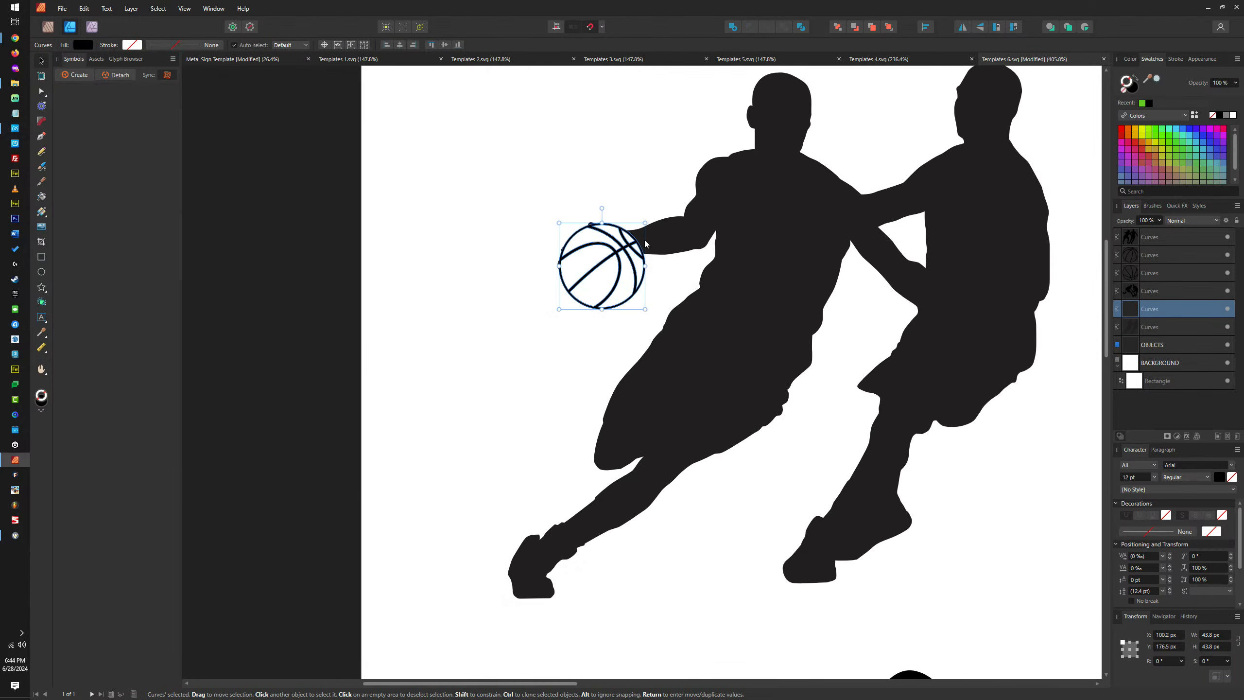
Try merging the upper-left ball with the players' silhouette, and undo the merge
scroll(661, 245, down, 3)
scroll(675, 222, up, 5)
shift+click(681, 222)
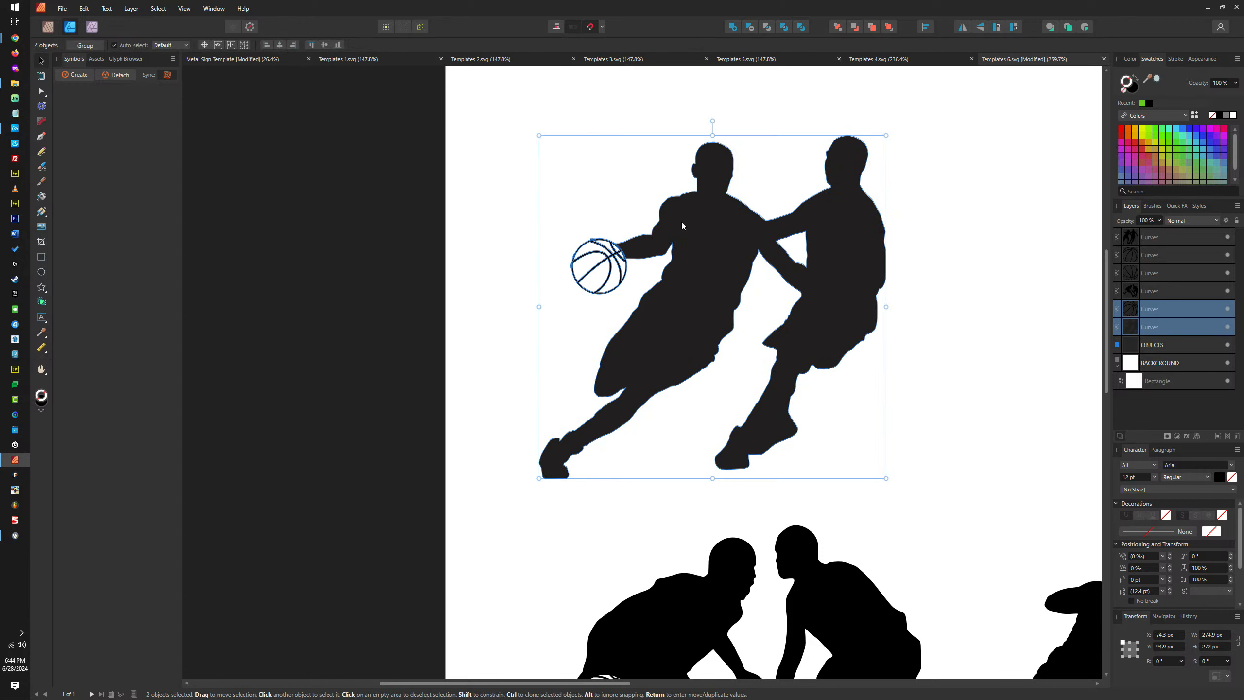
click(735, 28)
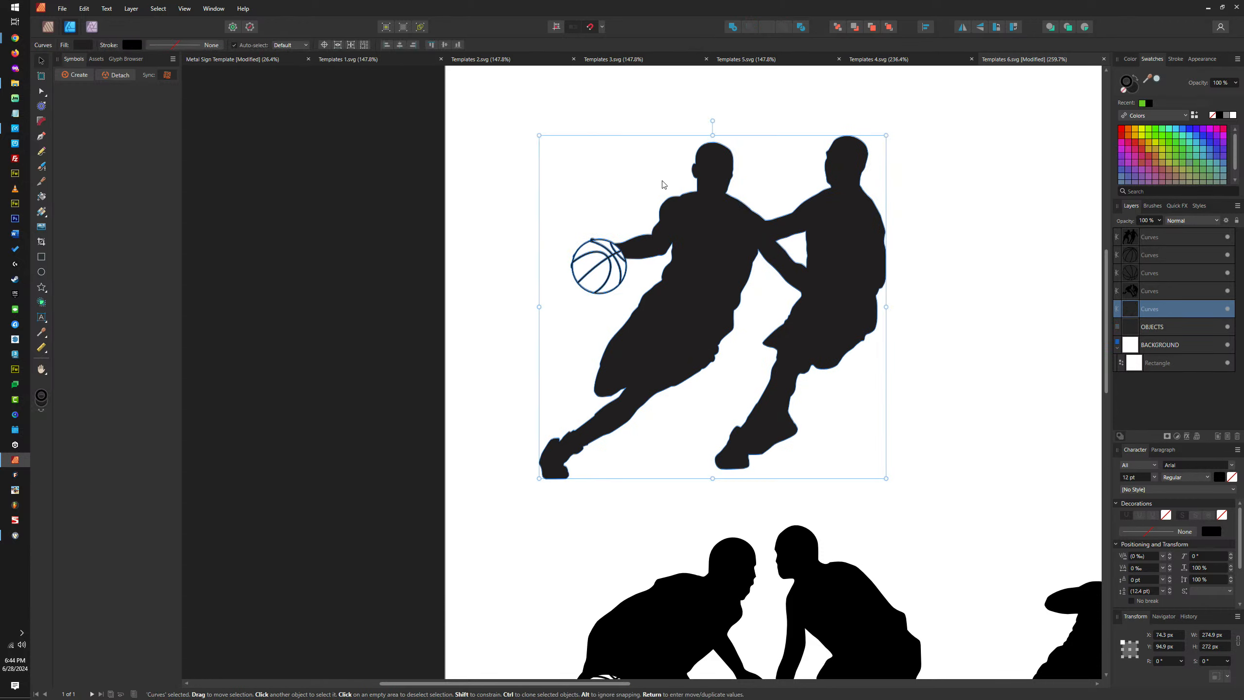
key(ctrl+z)
click(588, 257)
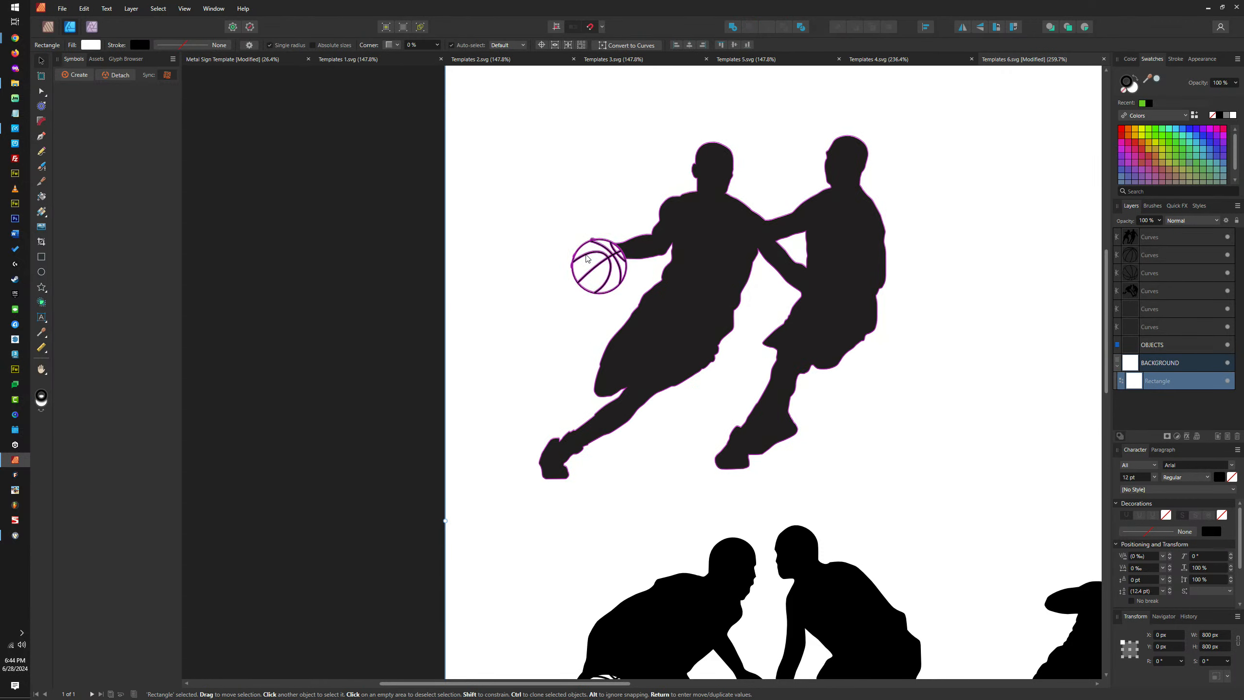
Examine the lower silhouettes and the remaining balls by selecting them in turn to see which balls are separate shapes
scroll(587, 257, down, 4)
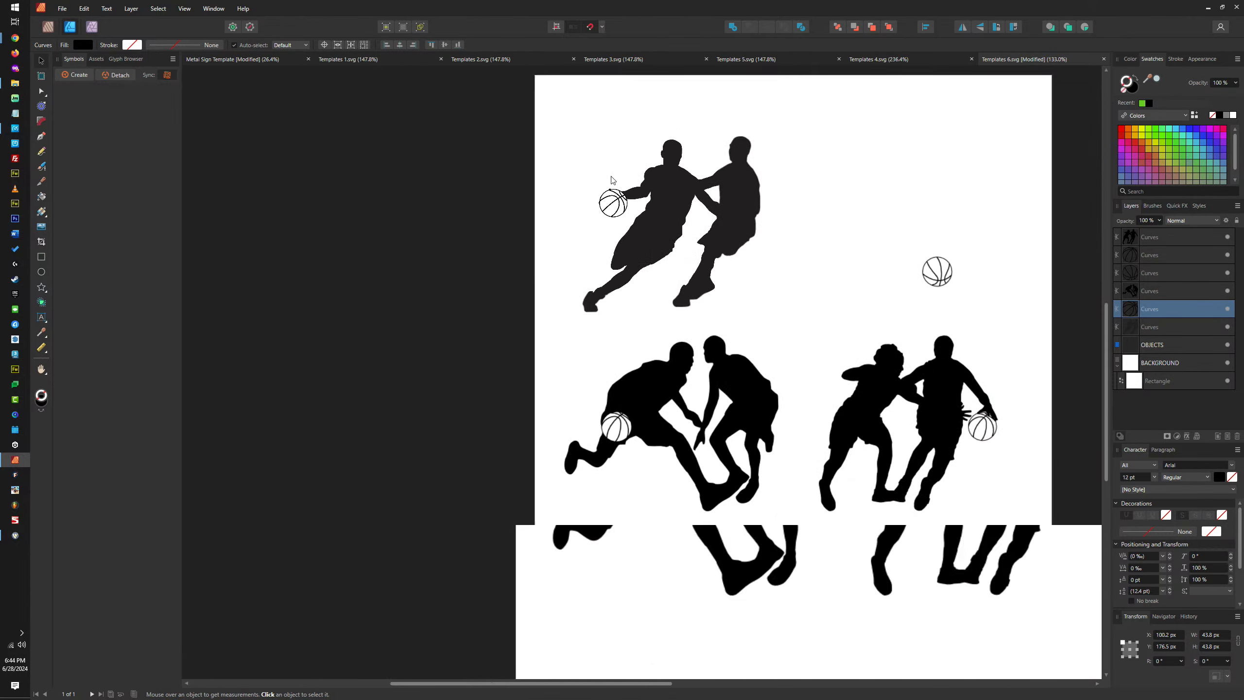
click(625, 417)
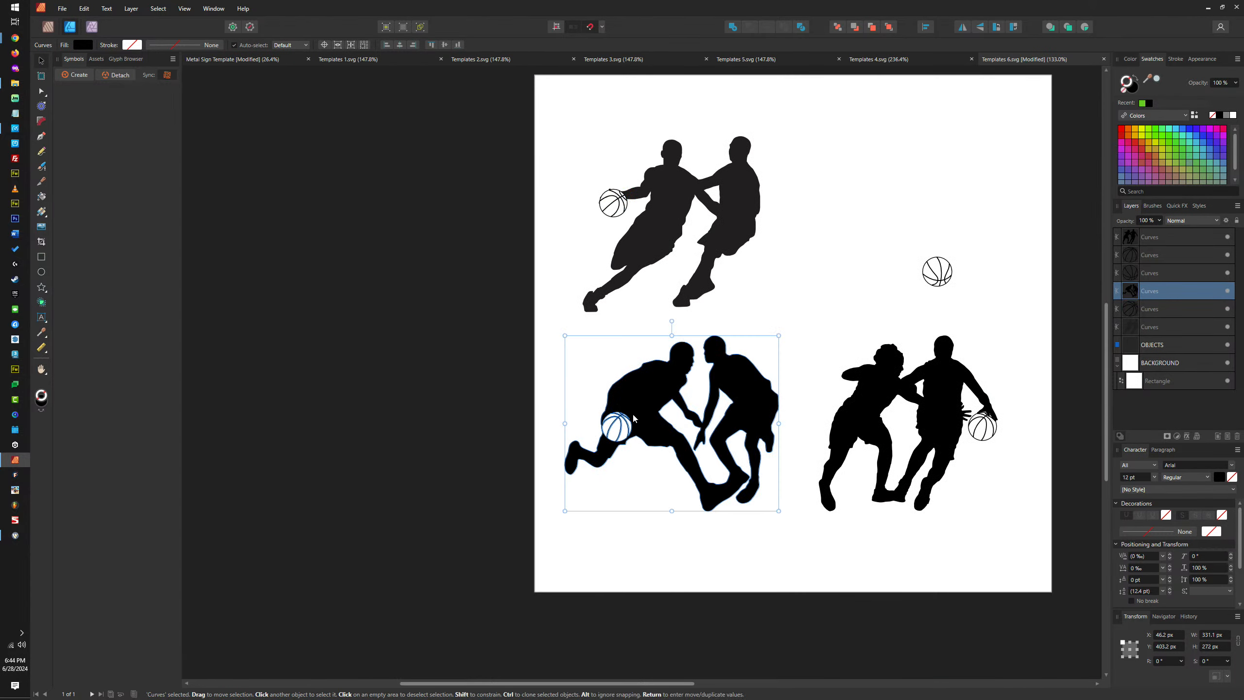
scroll(625, 416, up, 4)
scroll(629, 414, down, 3)
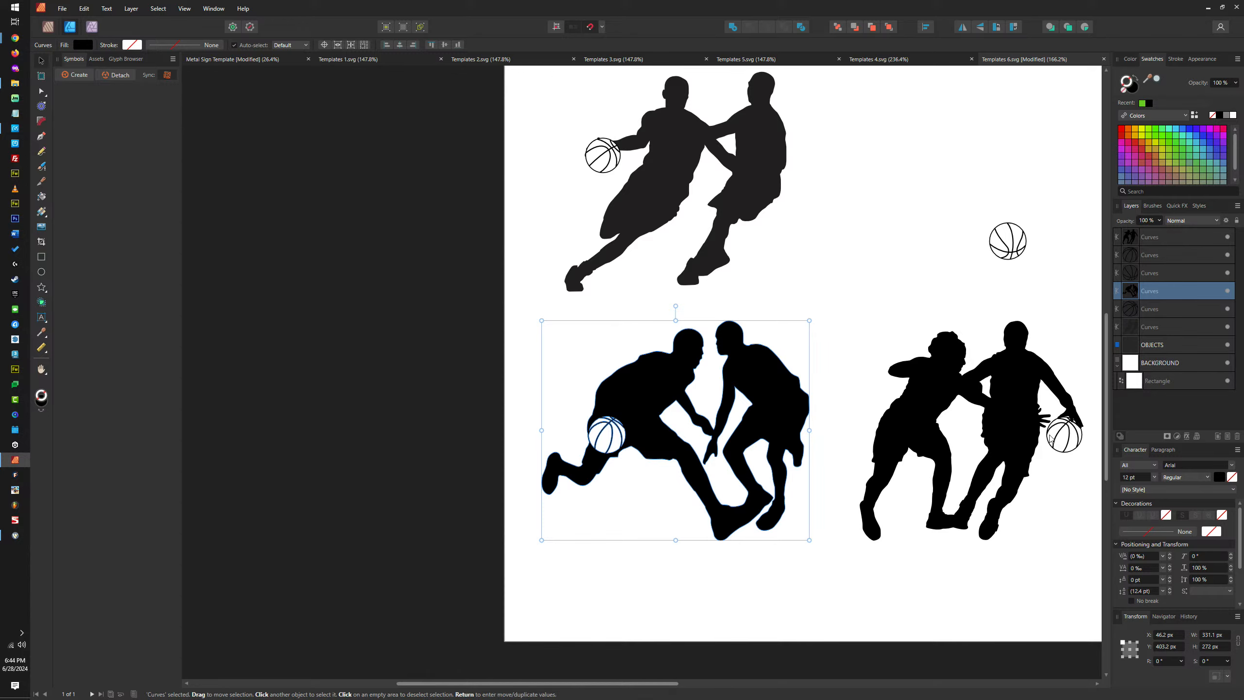
click(1071, 430)
scroll(1071, 430, up, 4)
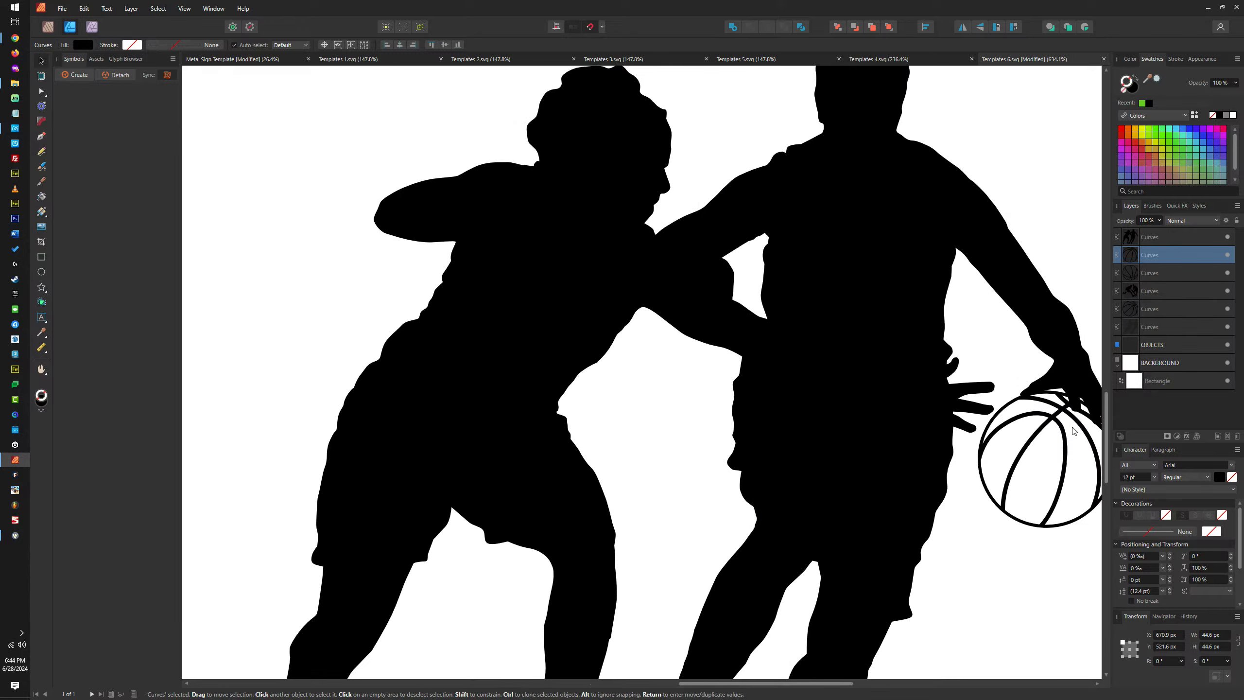
scroll(1053, 431, down, 4)
click(974, 261)
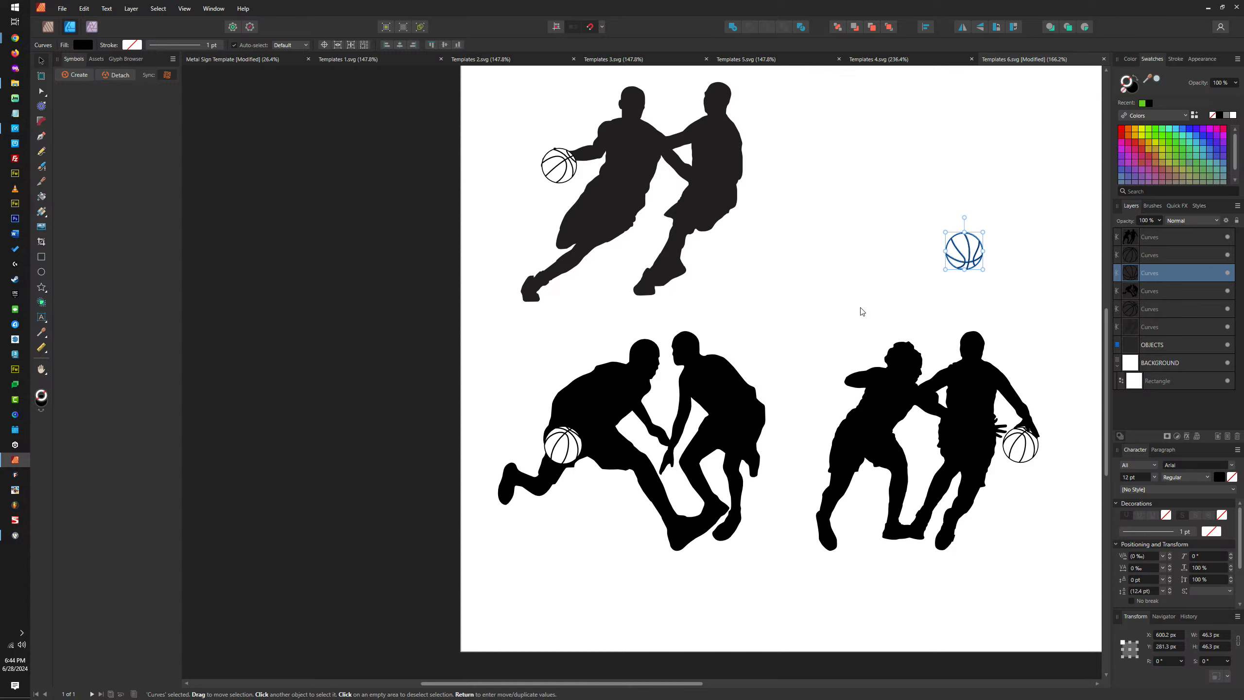
click(1016, 449)
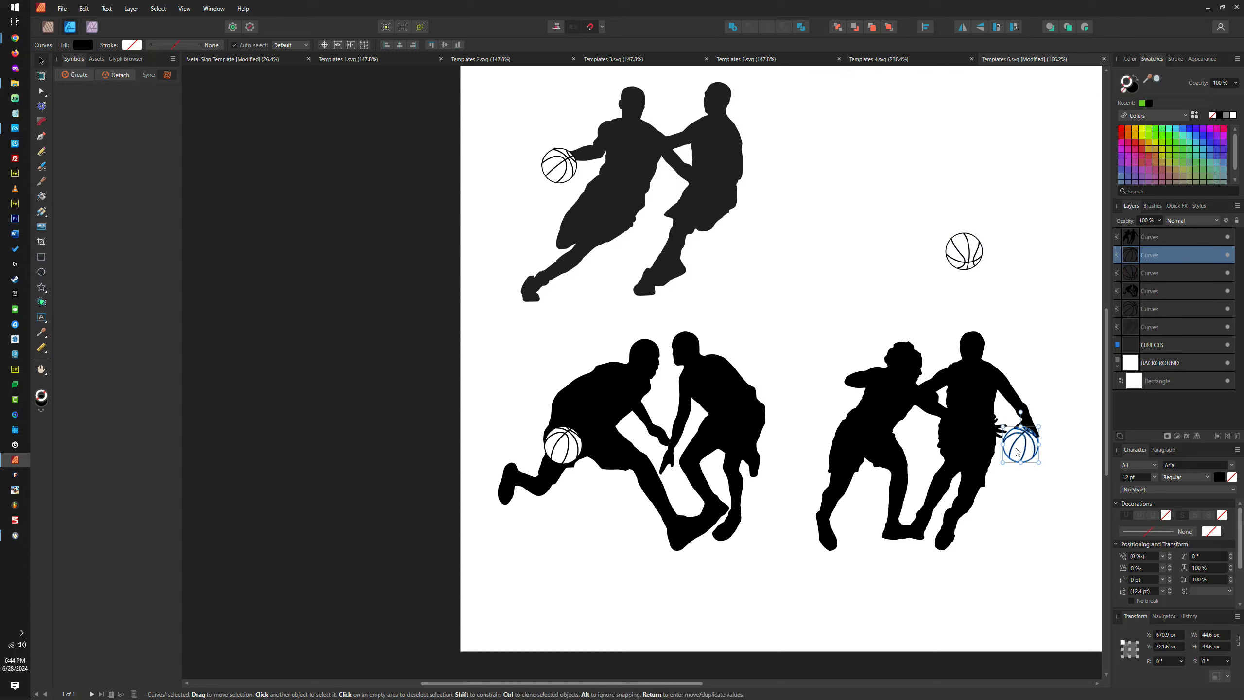
Examine the lower-left and lower-right basketballs up close, checking with a trial move whether the lower-right ball is separate from its players
scroll(1016, 449, up, 5)
drag(616, 444, 1124, 456)
drag(590, 475, 1072, 414)
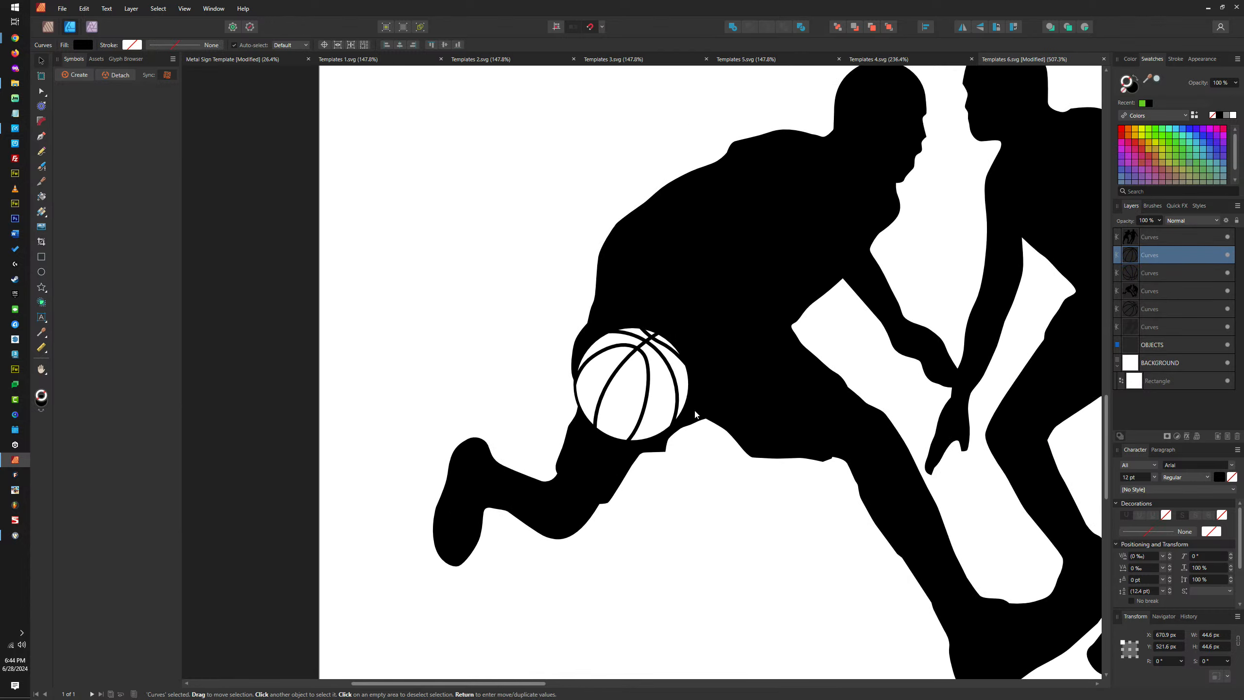
scroll(551, 365, down, 7)
scroll(866, 419, up, 6)
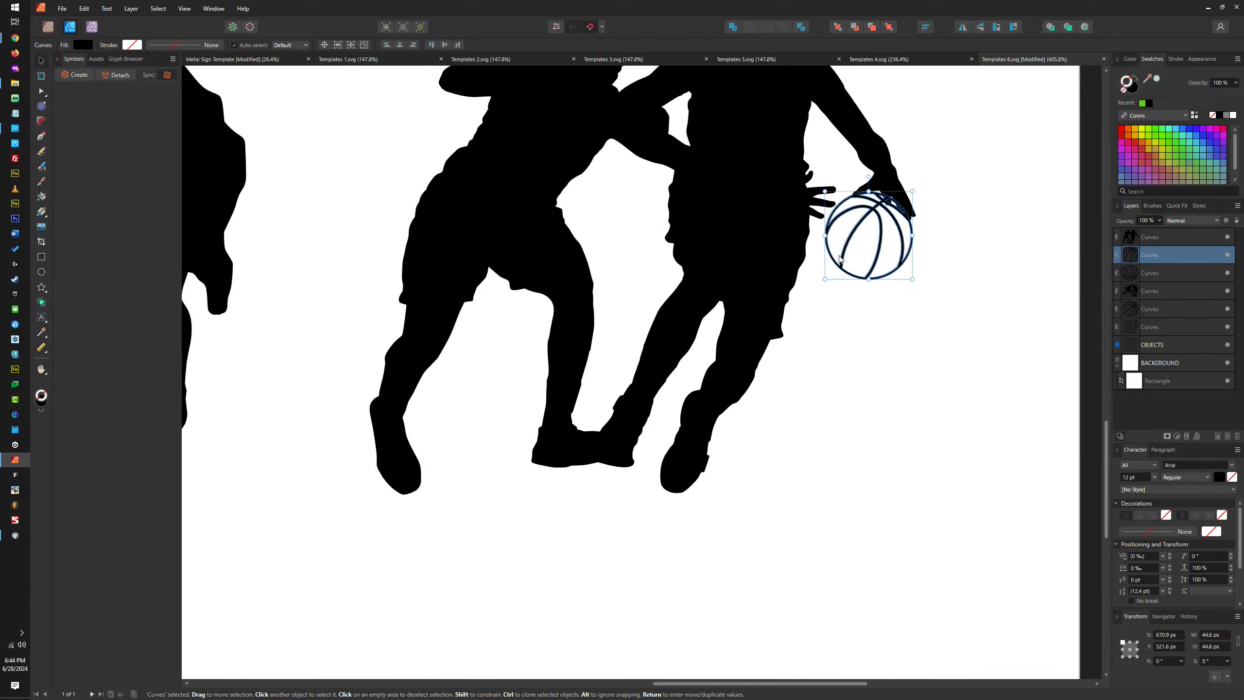
drag(873, 266, 889, 434)
key(ctrl+z)
Group the lower-right players with their ball and shift the group slightly down and to the right
scroll(933, 467, down, 5)
drag(909, 389, 994, 453)
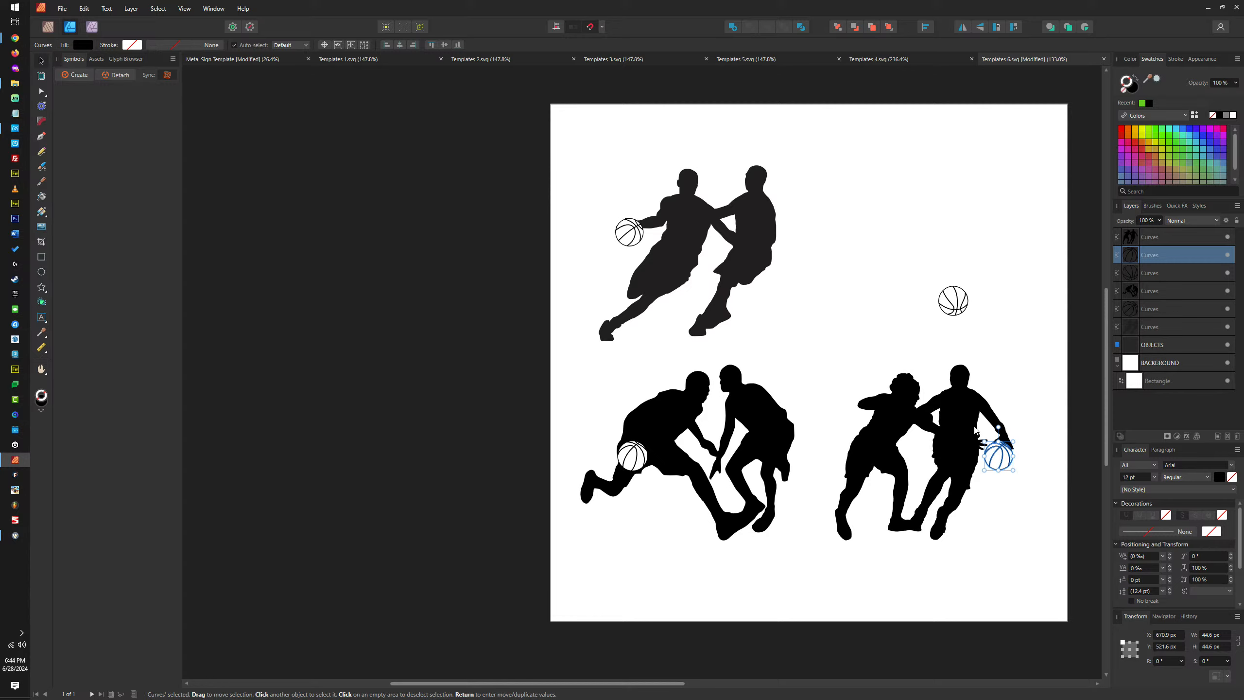
shift+click(968, 407)
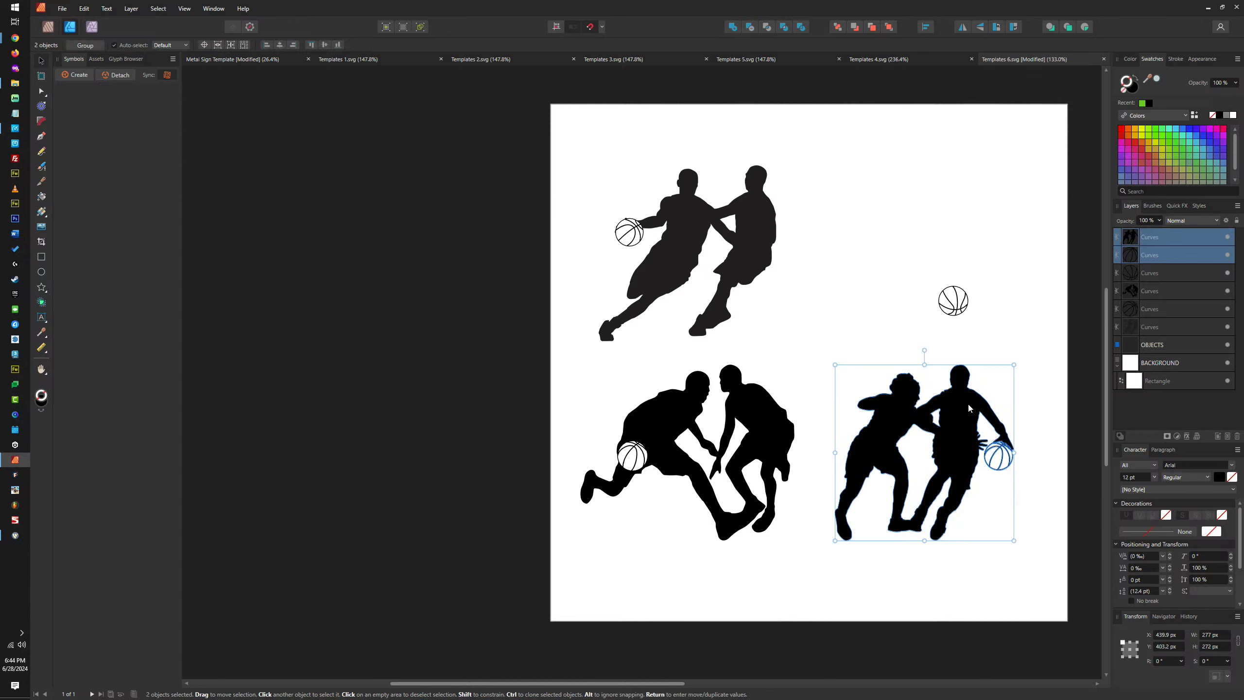
key(ctrl+g)
mouse_move(974, 408)
mouse_down()
mouse_move(956, 376)
mouse_move(957, 418)
mouse_up()
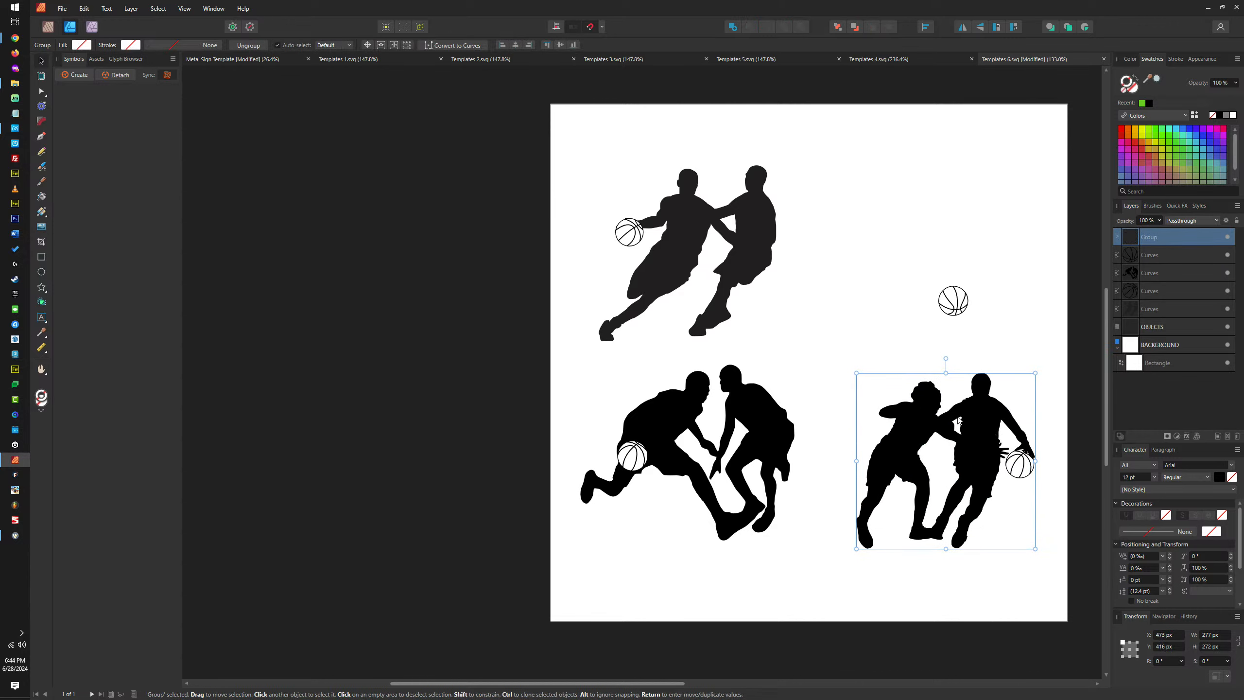
Remove the stroke from the upper-left players and their ball and fill both with solid black
click(620, 231)
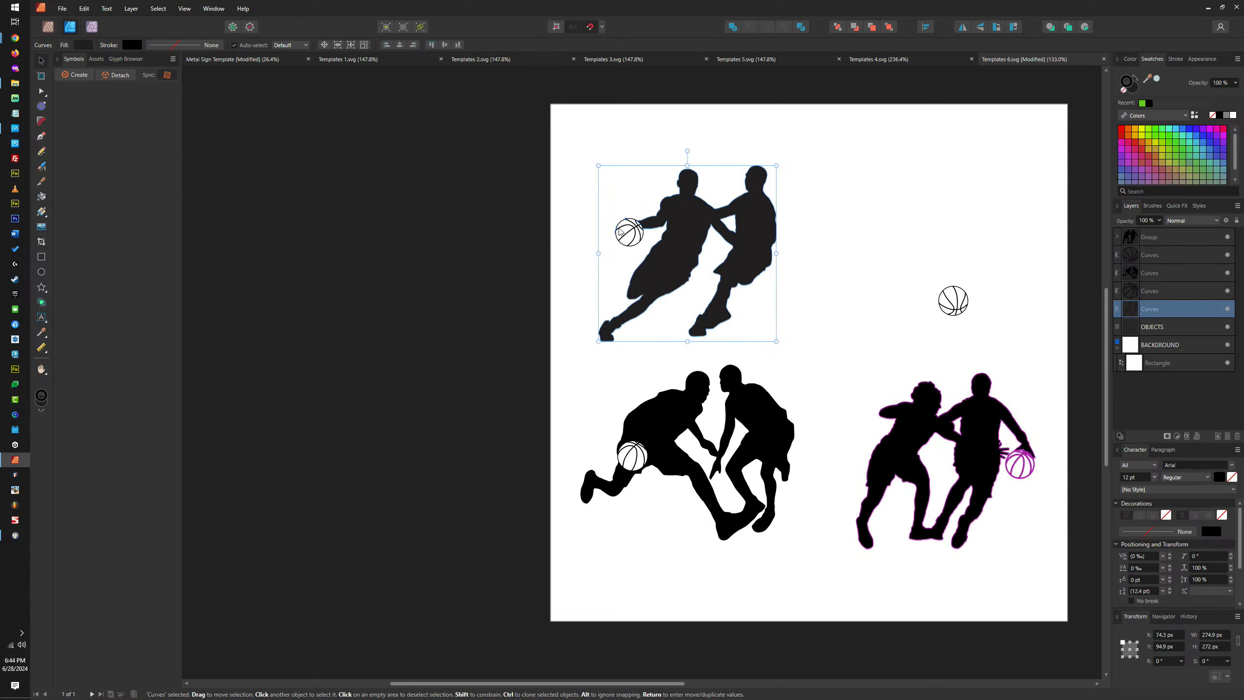
shift+click(621, 232)
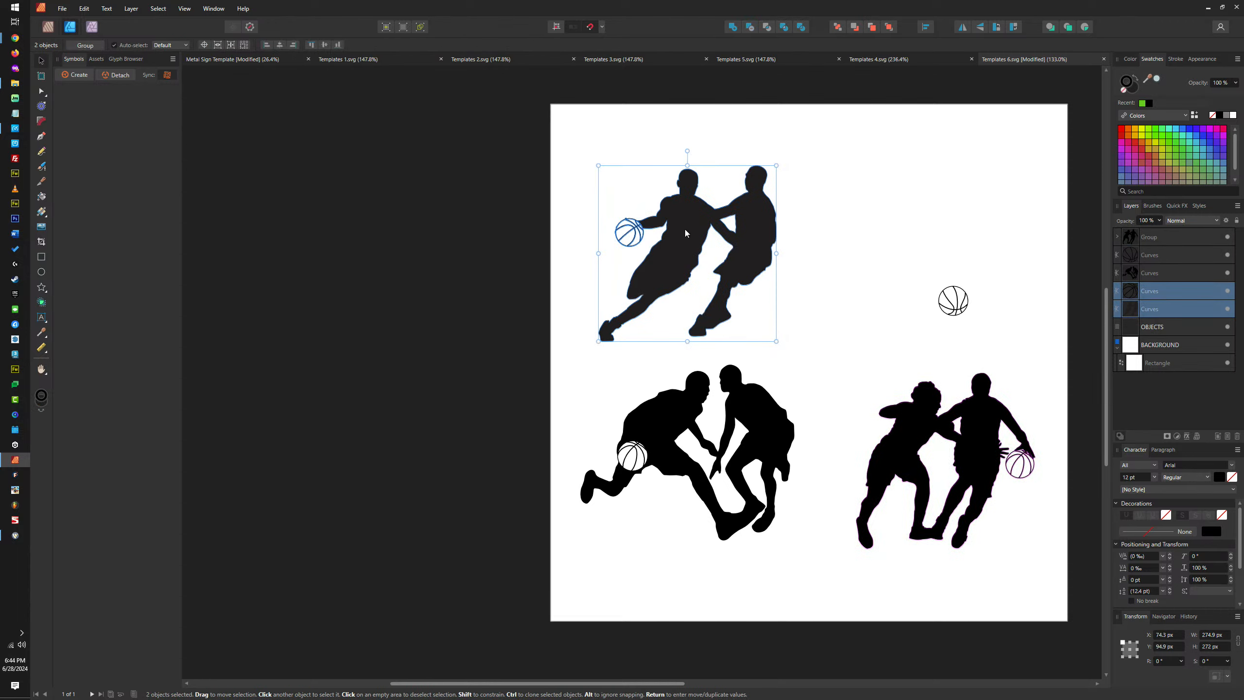
click(1124, 94)
click(1223, 116)
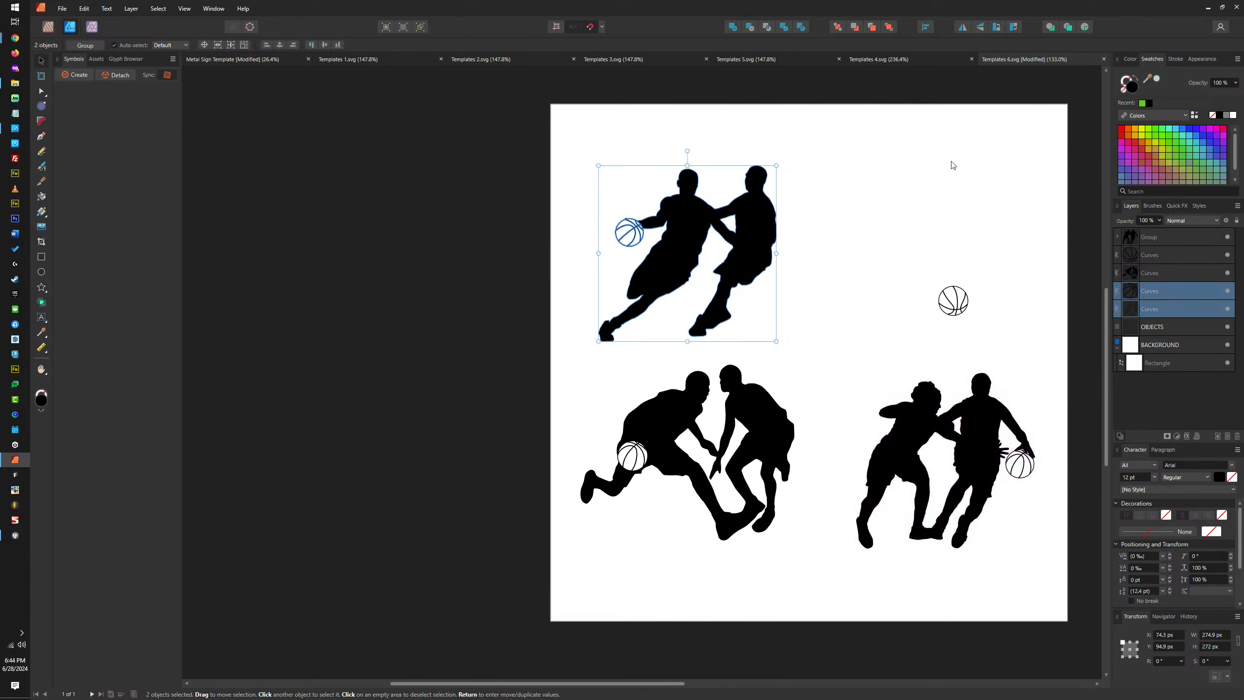
Group the upper players with their ball, and move that group and the lower-left players to the right
key(ctrl+g)
drag(728, 232, 817, 229)
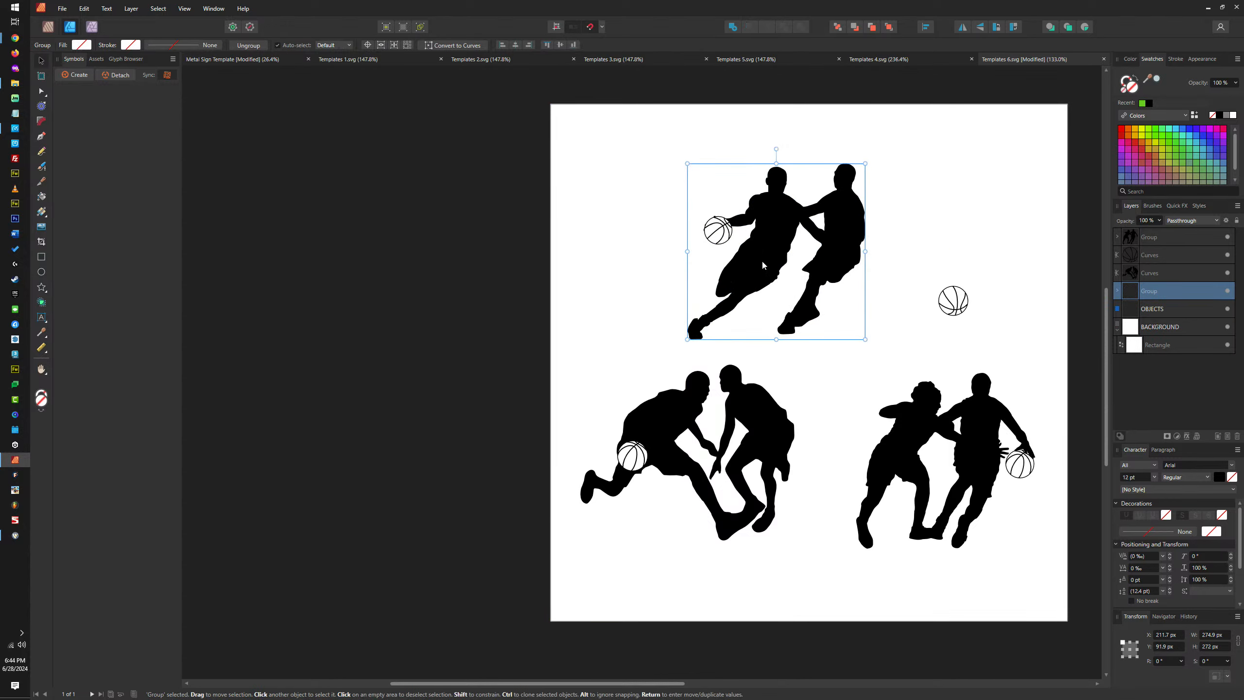
mouse_move(694, 422)
mouse_down()
mouse_move(698, 443)
mouse_move(718, 429)
mouse_up()
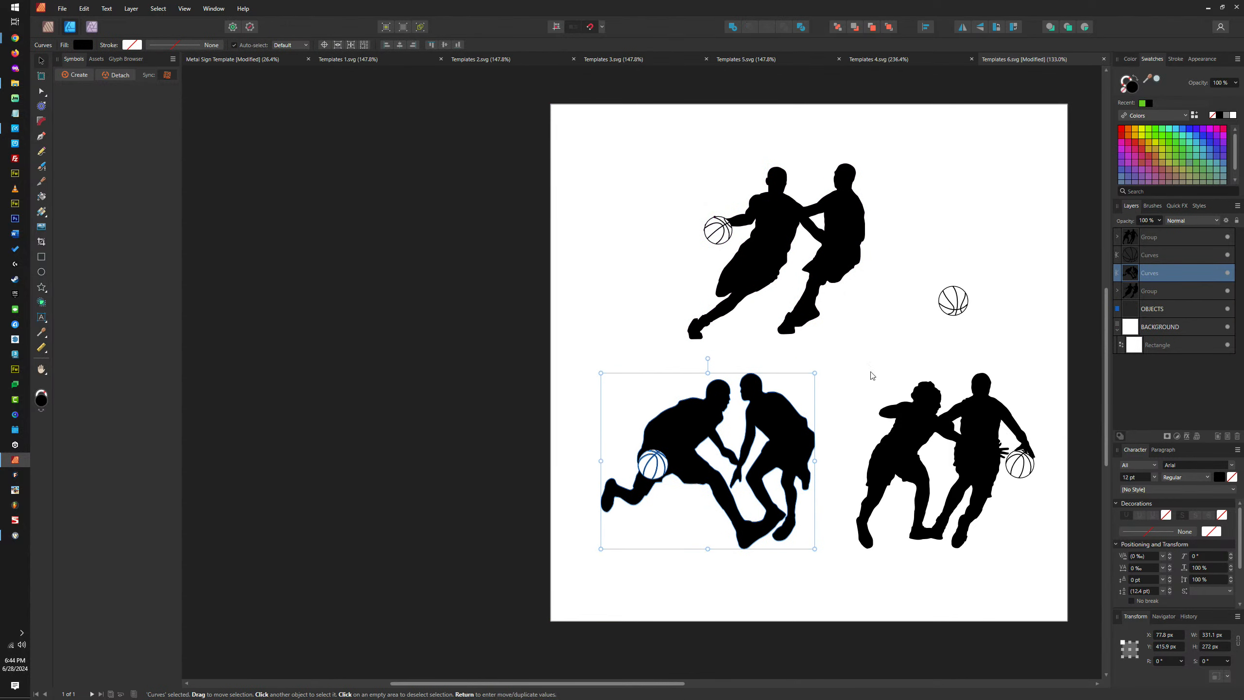
Centre all objects on each other both ways and copy them, and close Templates 6.svg without saving
click(943, 300)
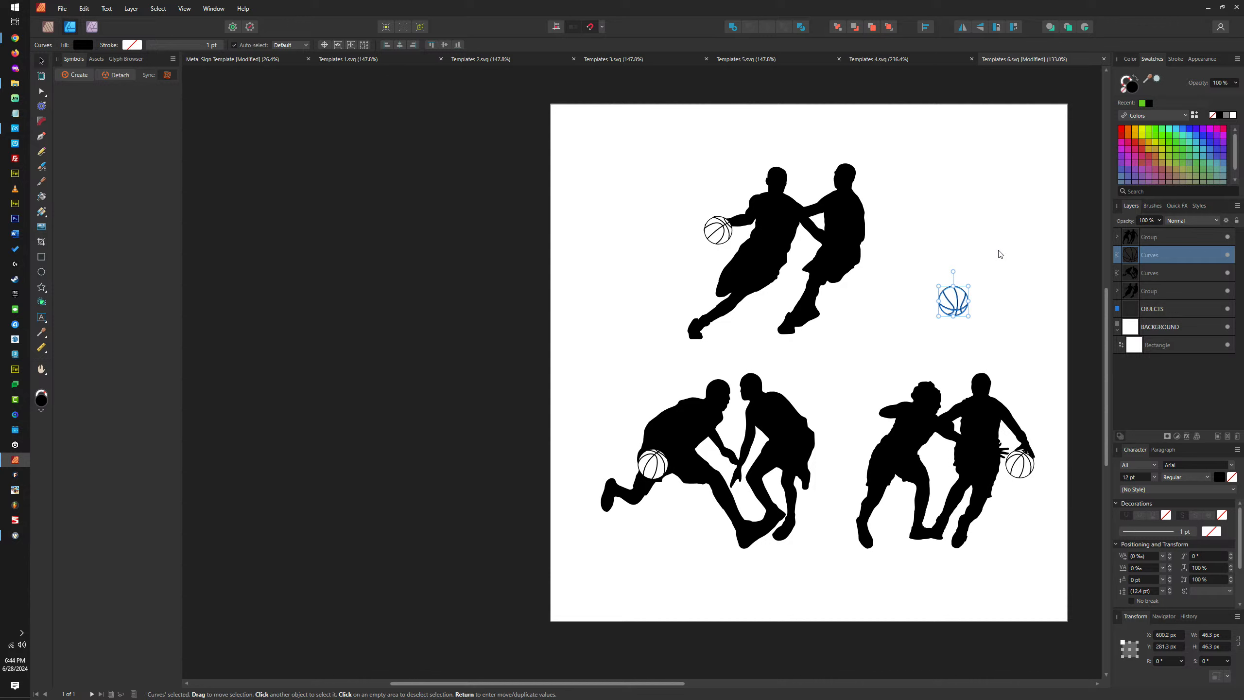
key(ctrl+a)
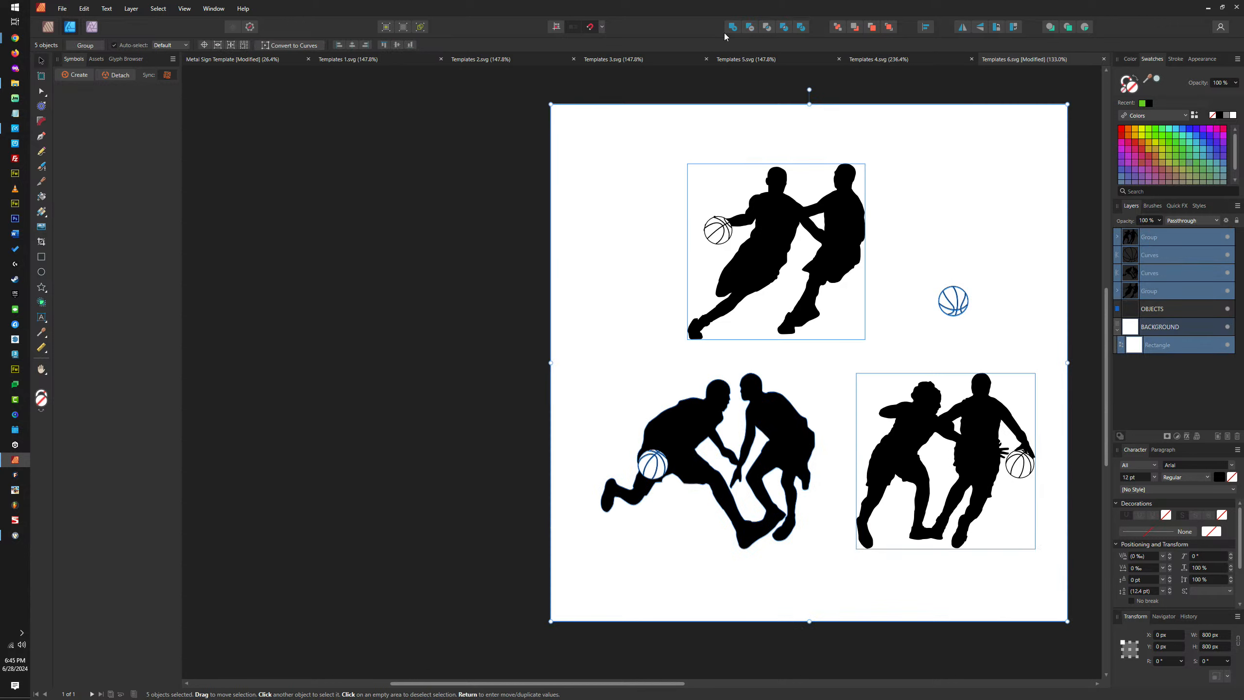
click(354, 45)
click(395, 44)
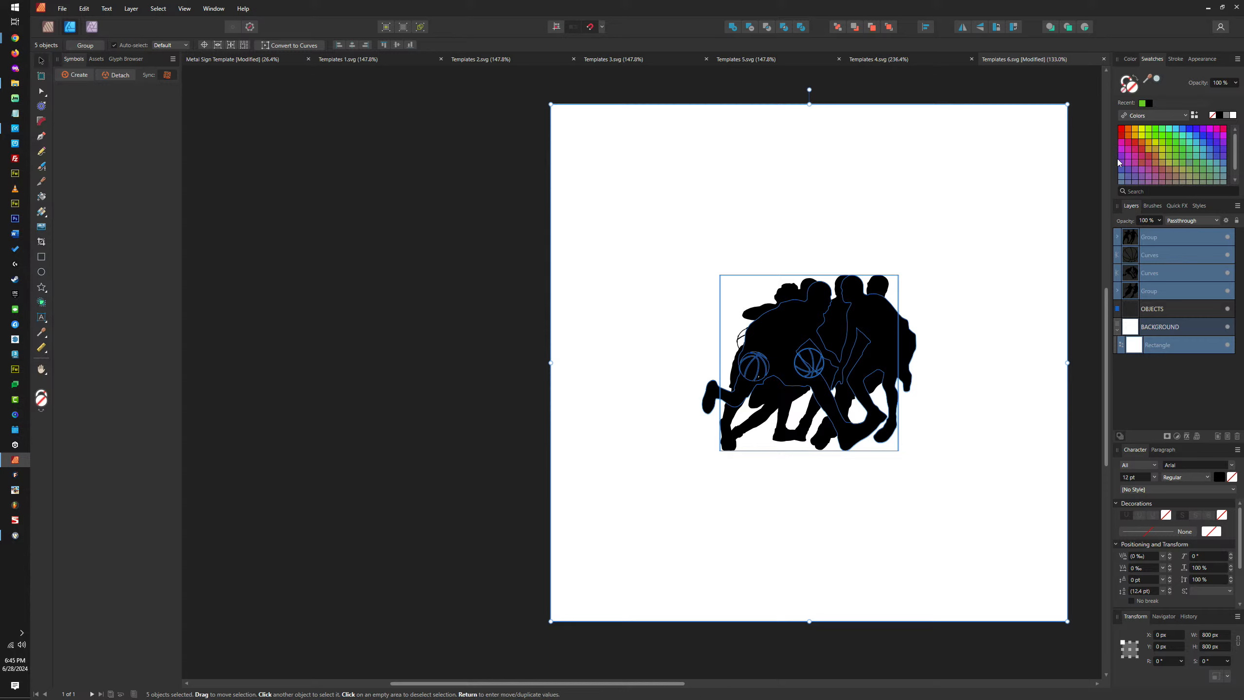
click(1104, 59)
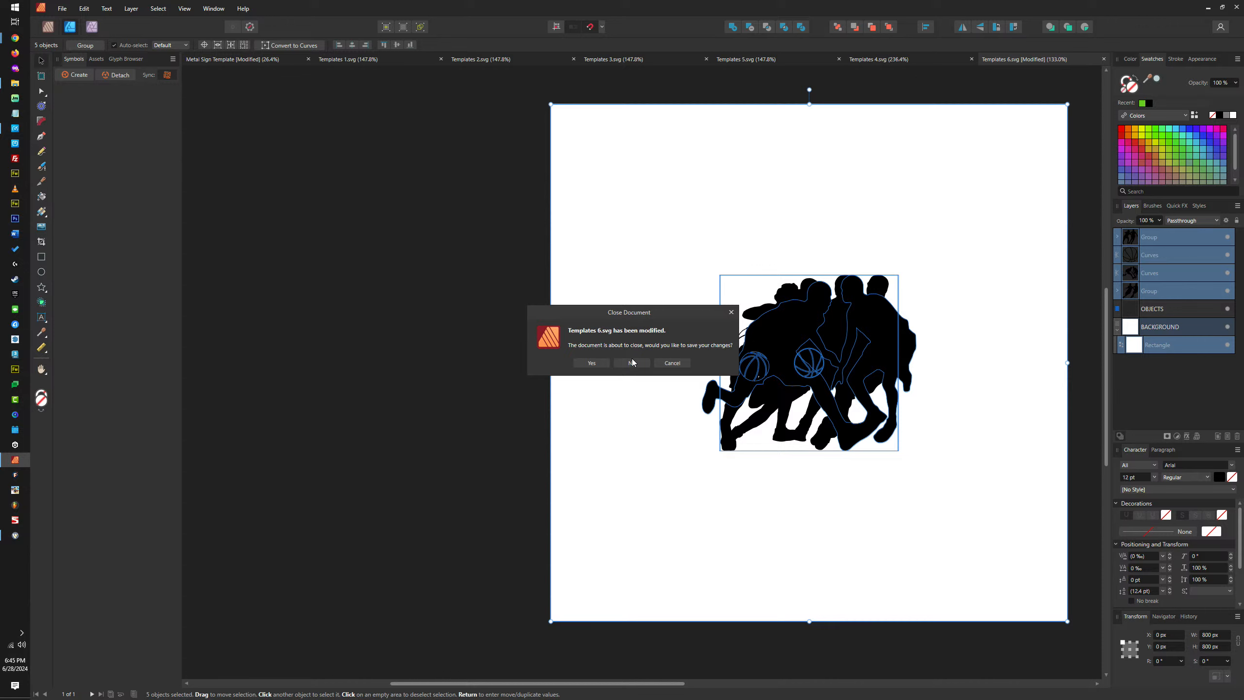
click(631, 363)
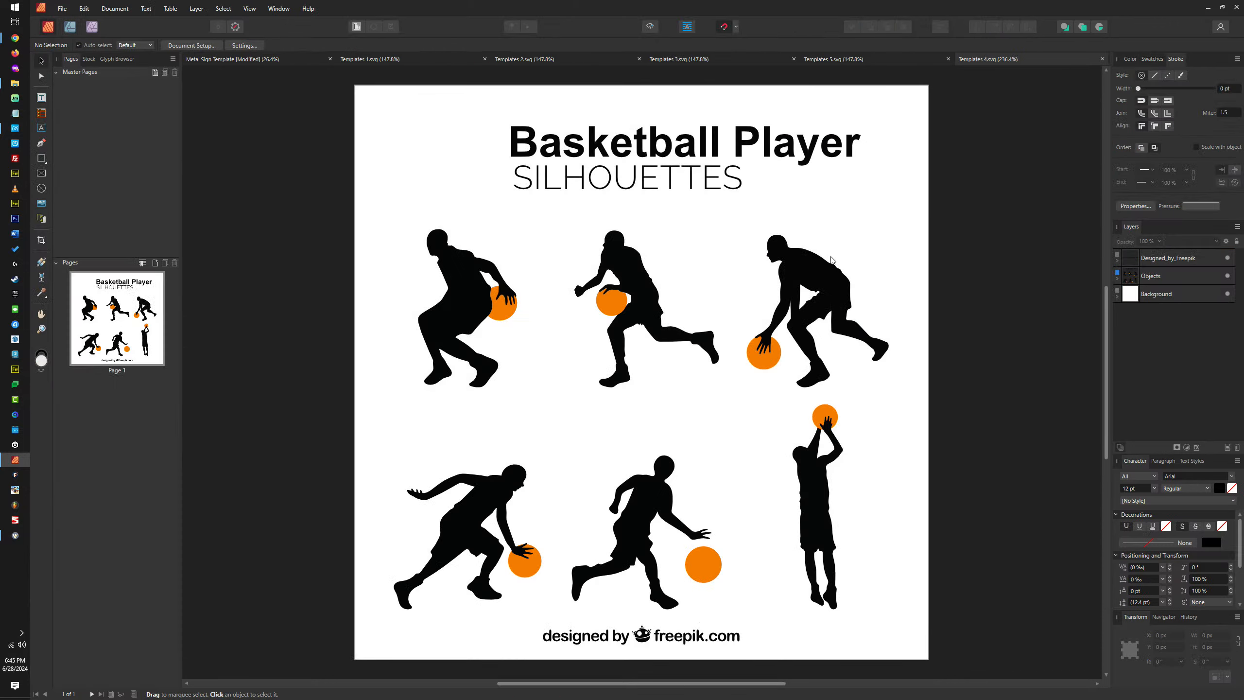
Delete the Basketball Player Silhouettes title and the freepik.com credit line from Templates 4.svg
click(713, 143)
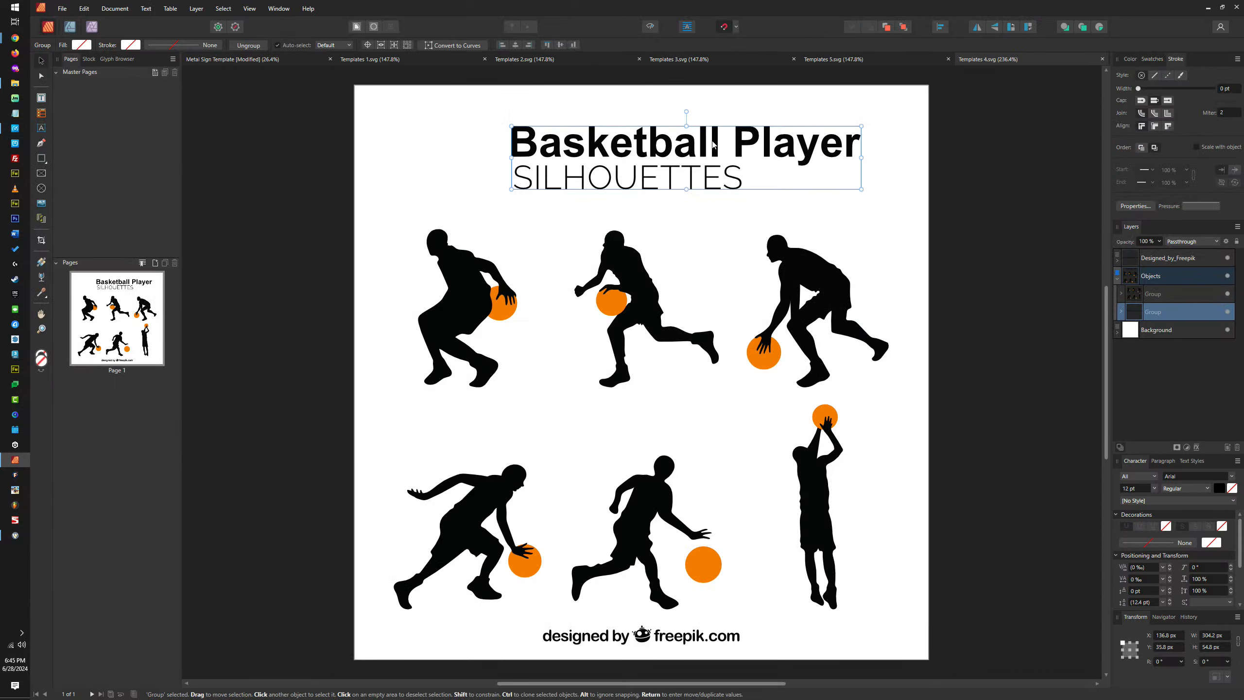
key(Delete)
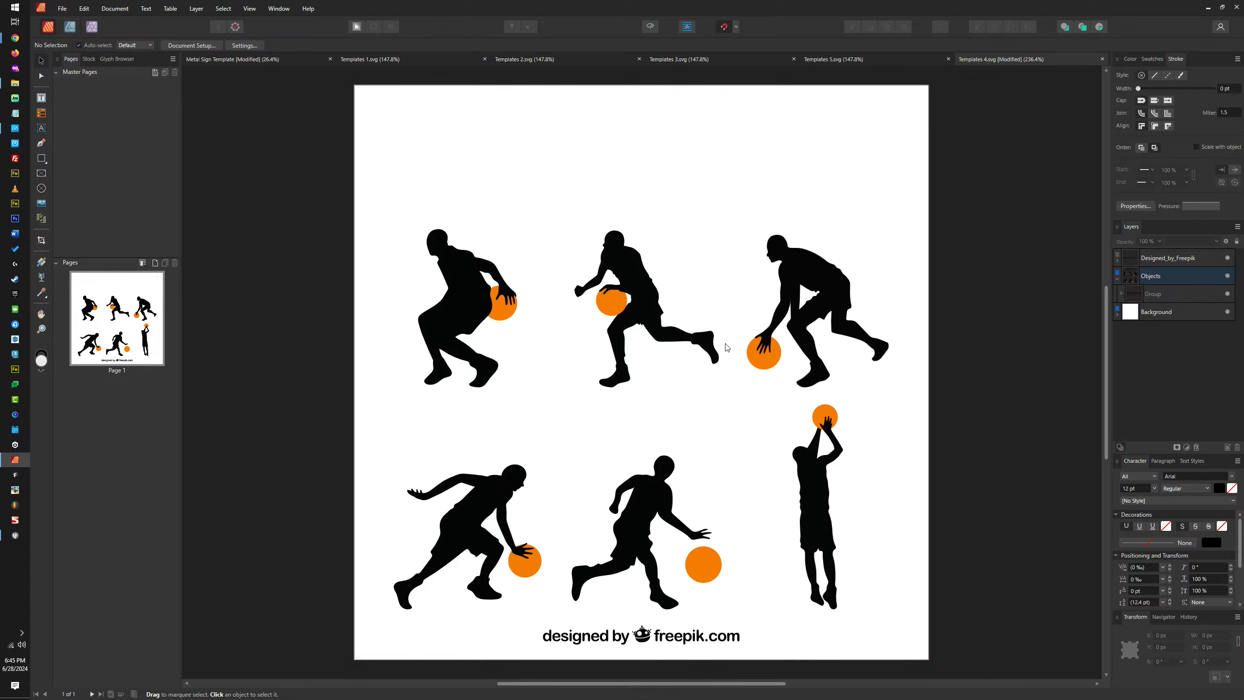
click(664, 644)
key(Delete)
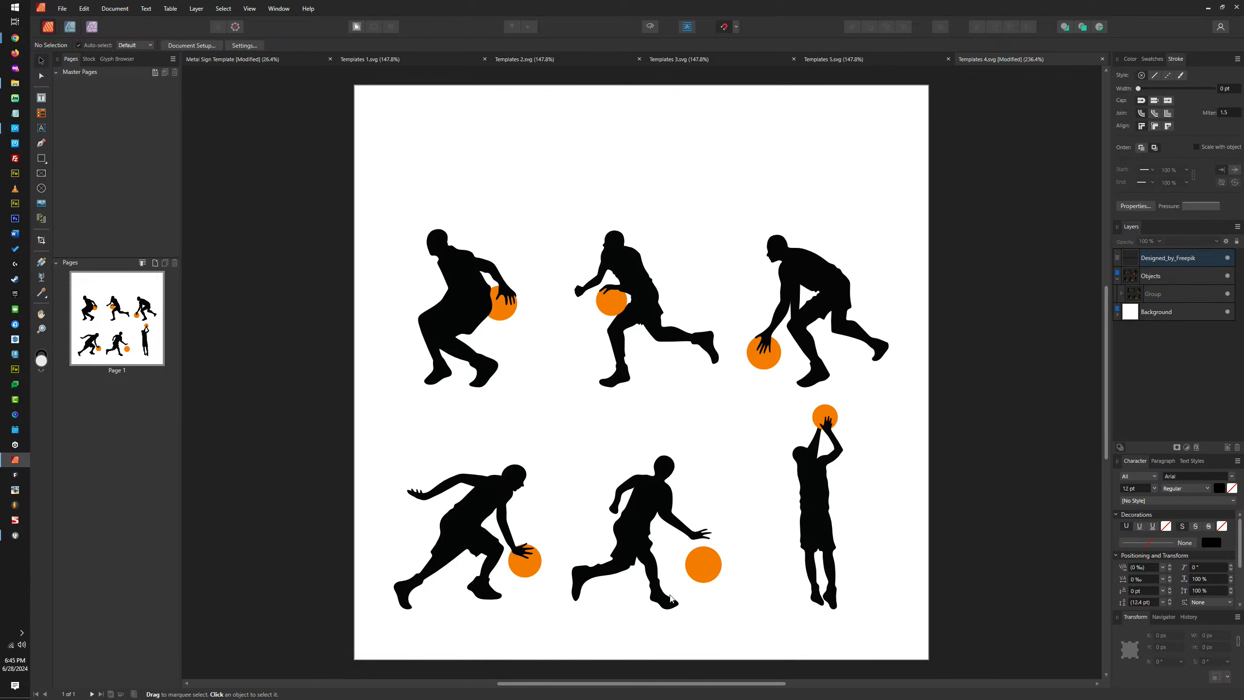
Paste the copied silhouettes and balls into Templates 4.svg and move them to about the middle of the page
key(ctrl+z)
key(ctrl+z)
key(ctrl+z)
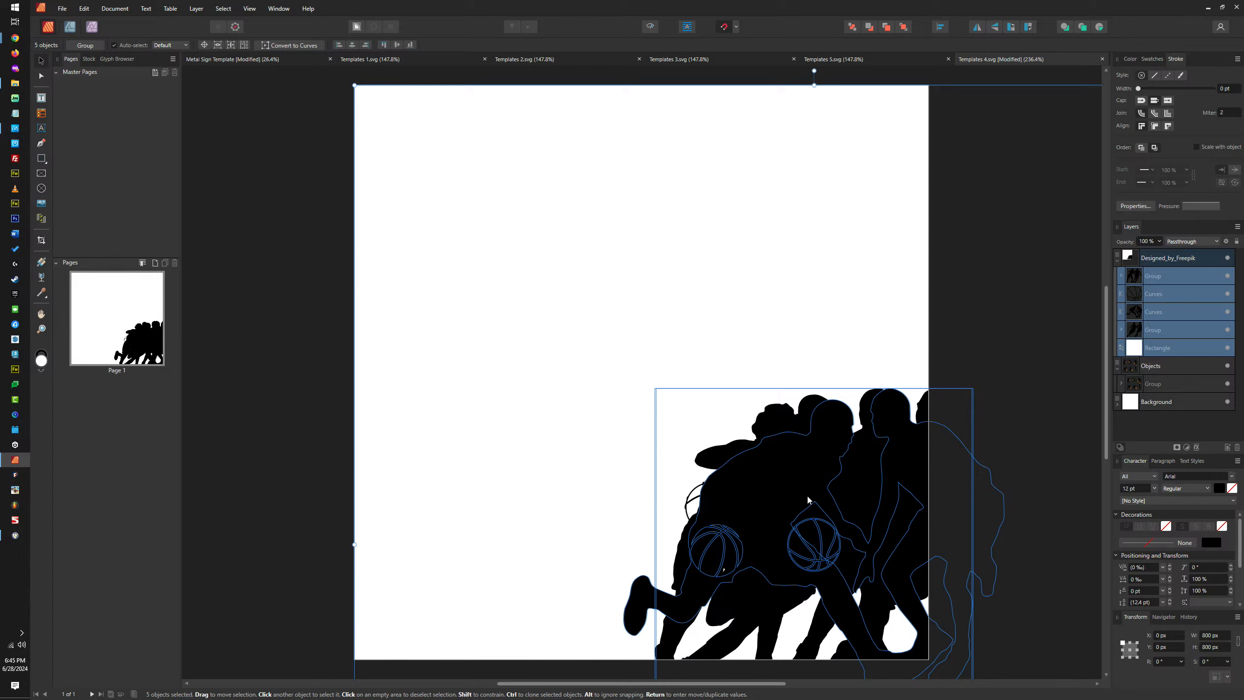
drag(827, 494, 587, 314)
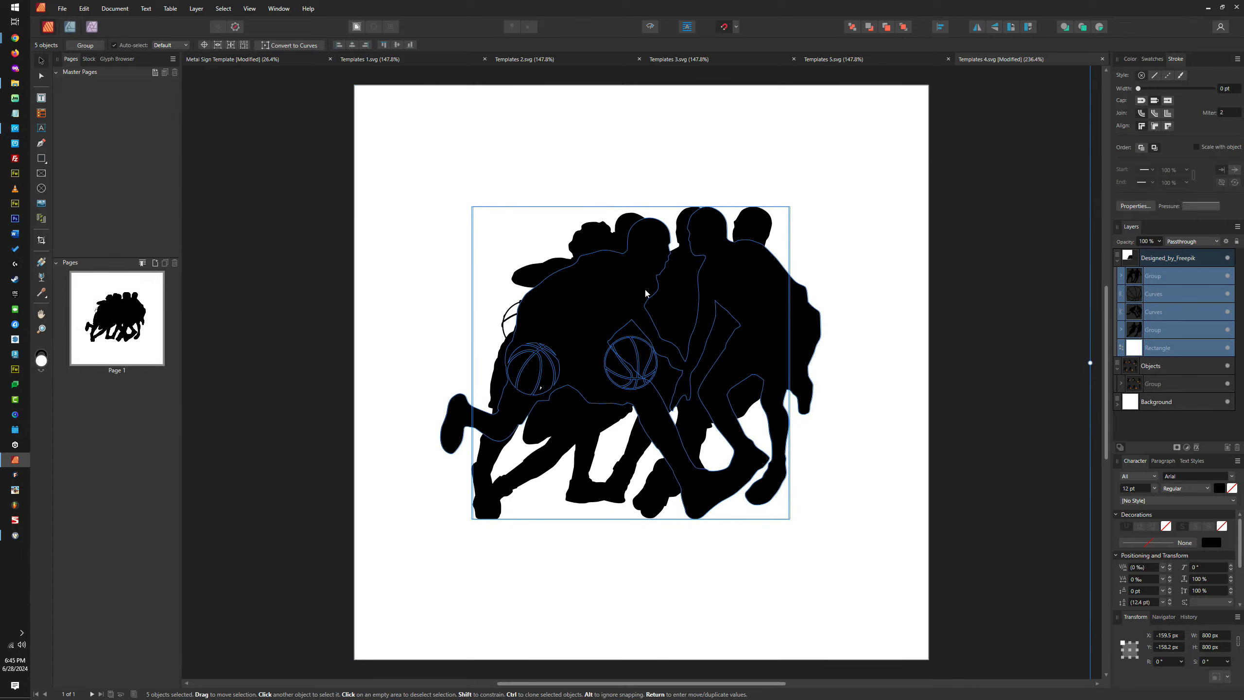
Delete the white background rectangle that was pasted along with the silhouettes
shift+click(835, 196)
click(836, 197)
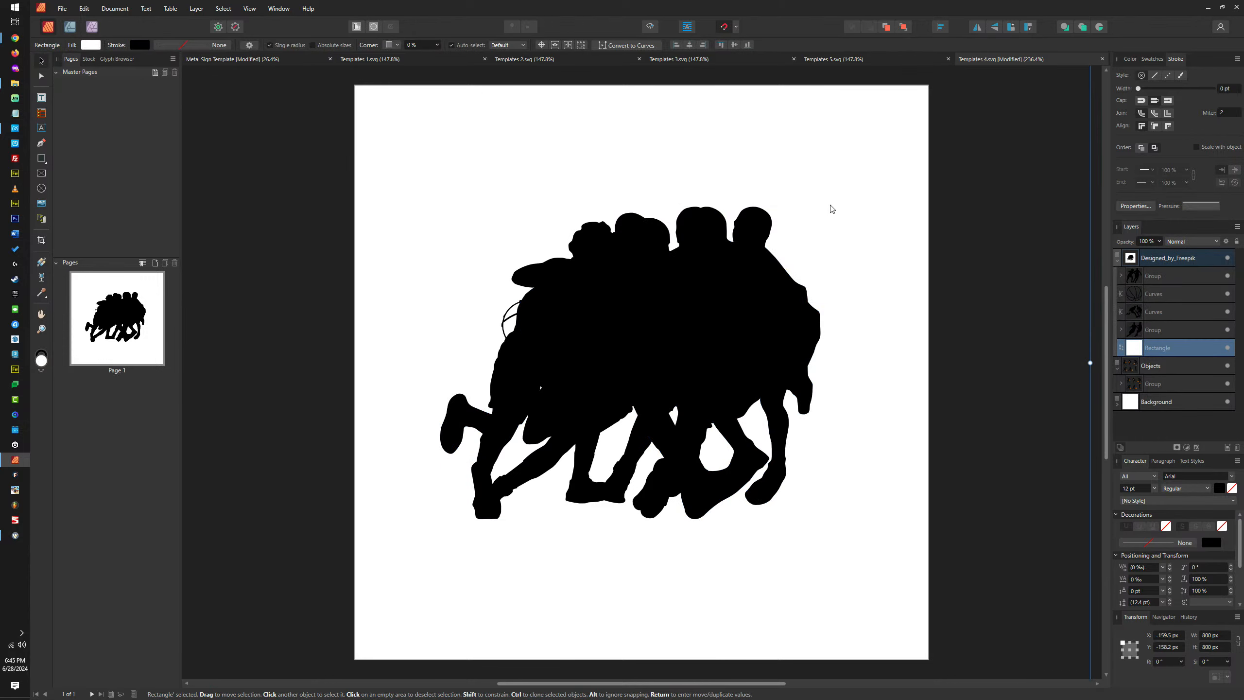
key(Delete)
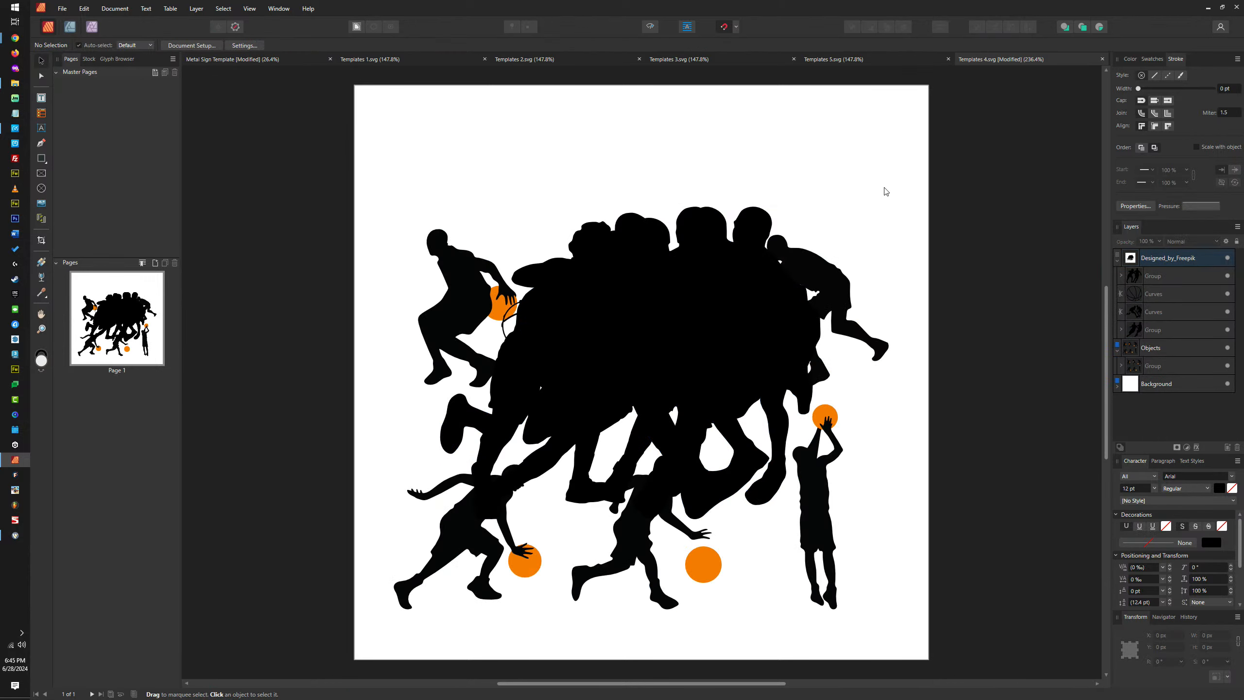
Move the four pasted objects out of the Designed_by_Freepik layer and remove that layer
click(721, 300)
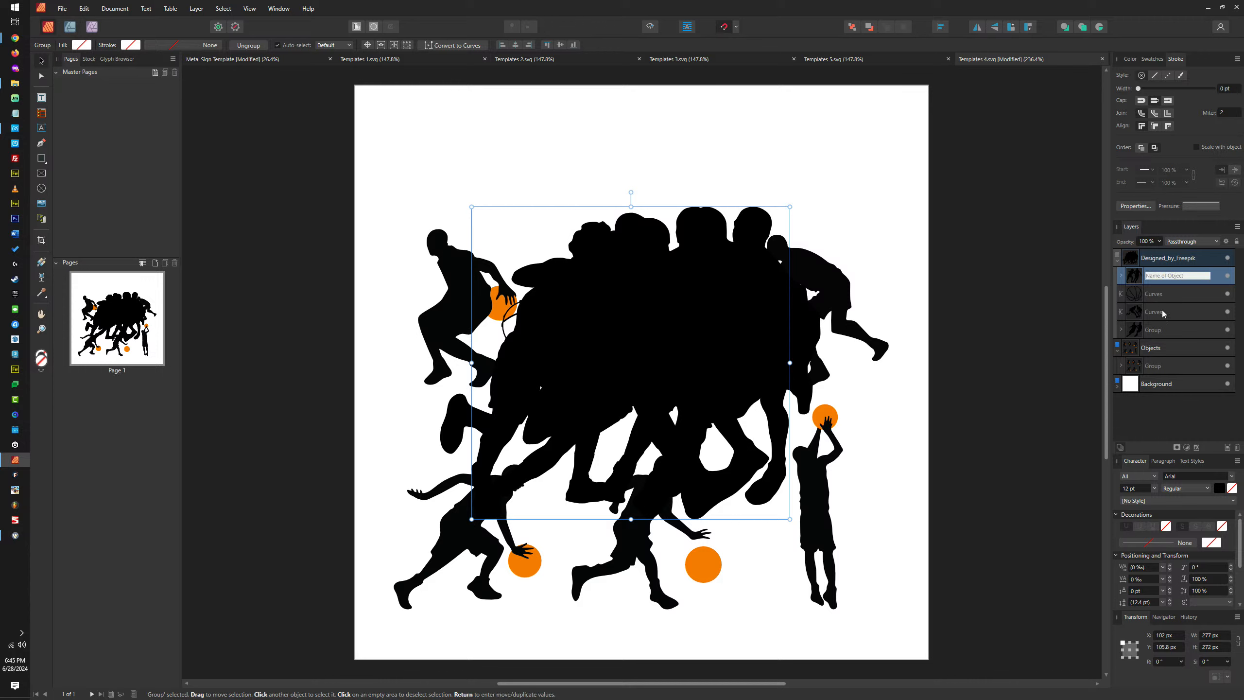
shift+click(1159, 331)
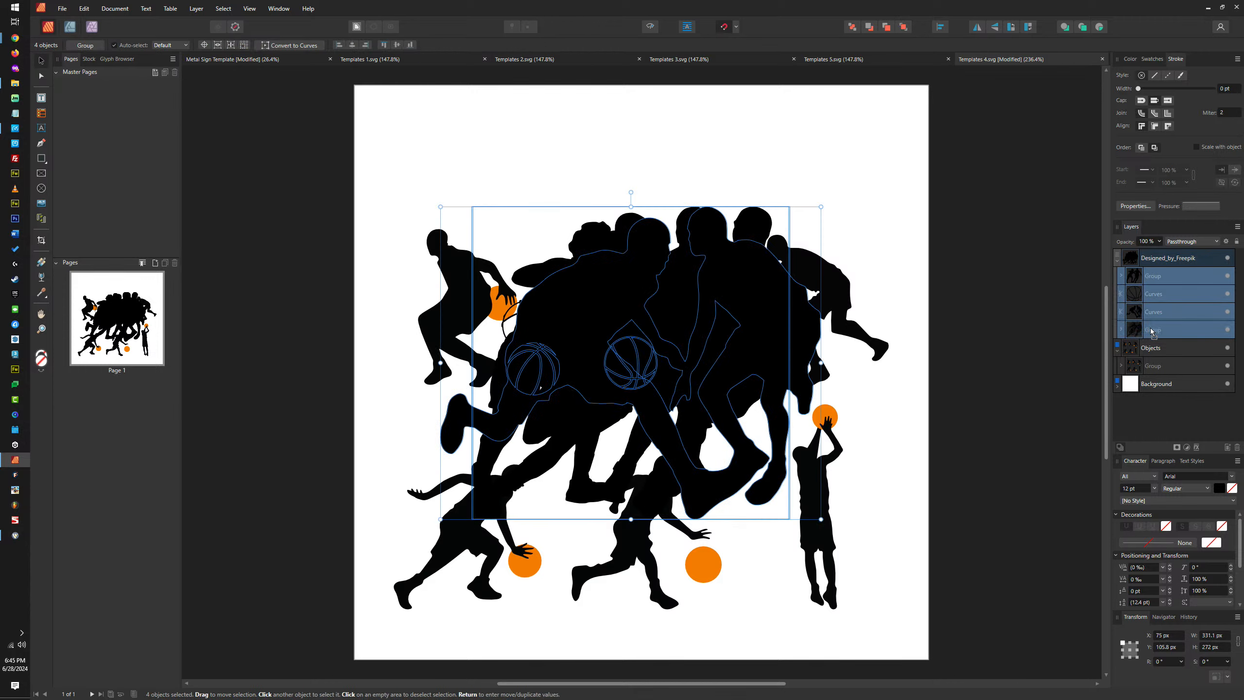
drag(1164, 280, 1154, 335)
click(1158, 259)
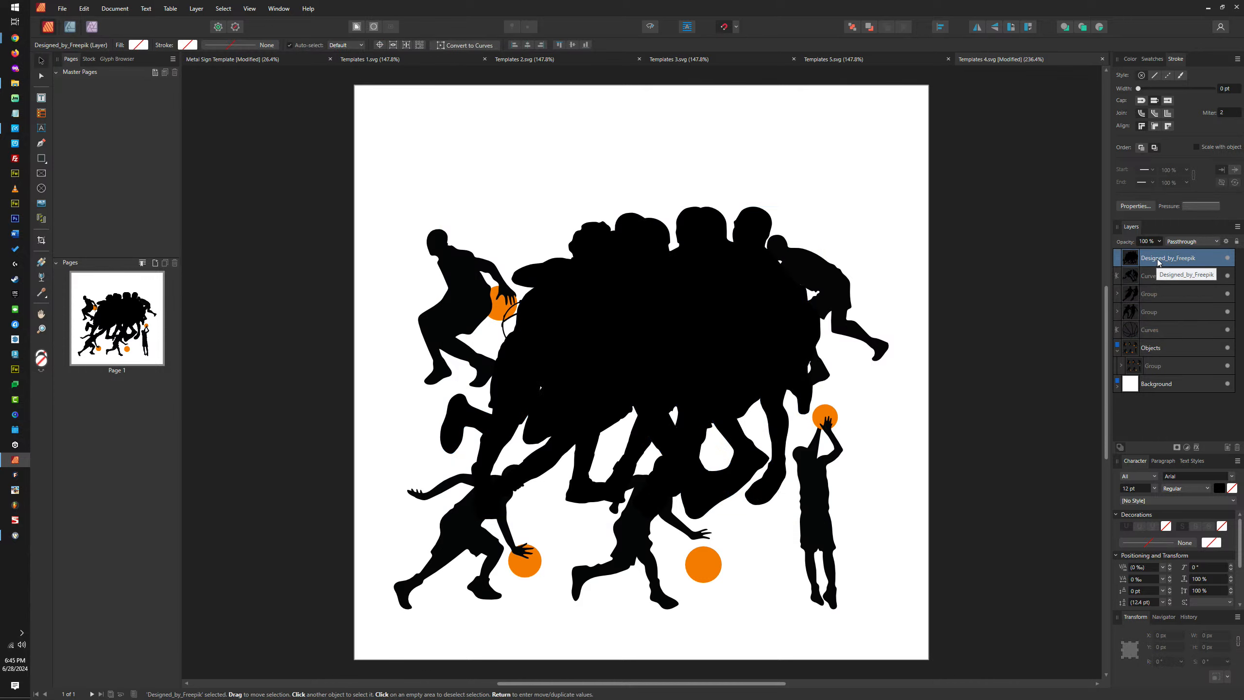
key(ctrl+shift+g)
Toggle the visibility of the pasted objects and ungroup the two player-and-ball groups
click(1191, 261)
shift+click(1163, 312)
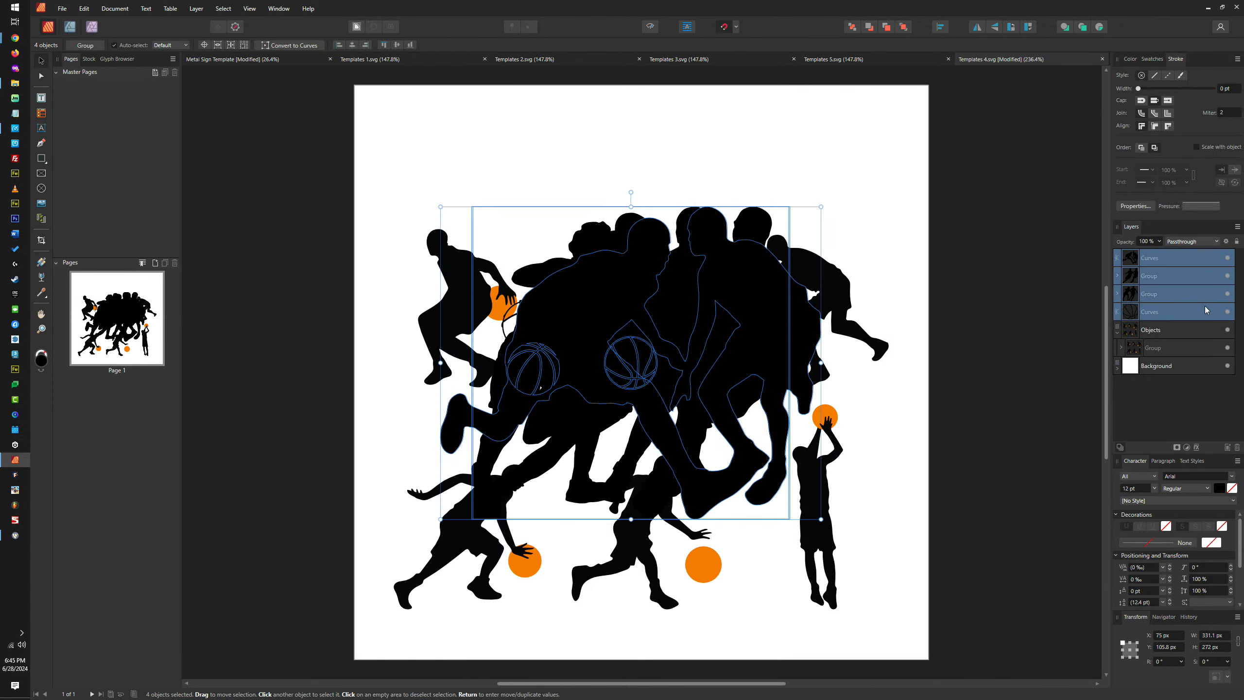
click(1228, 311)
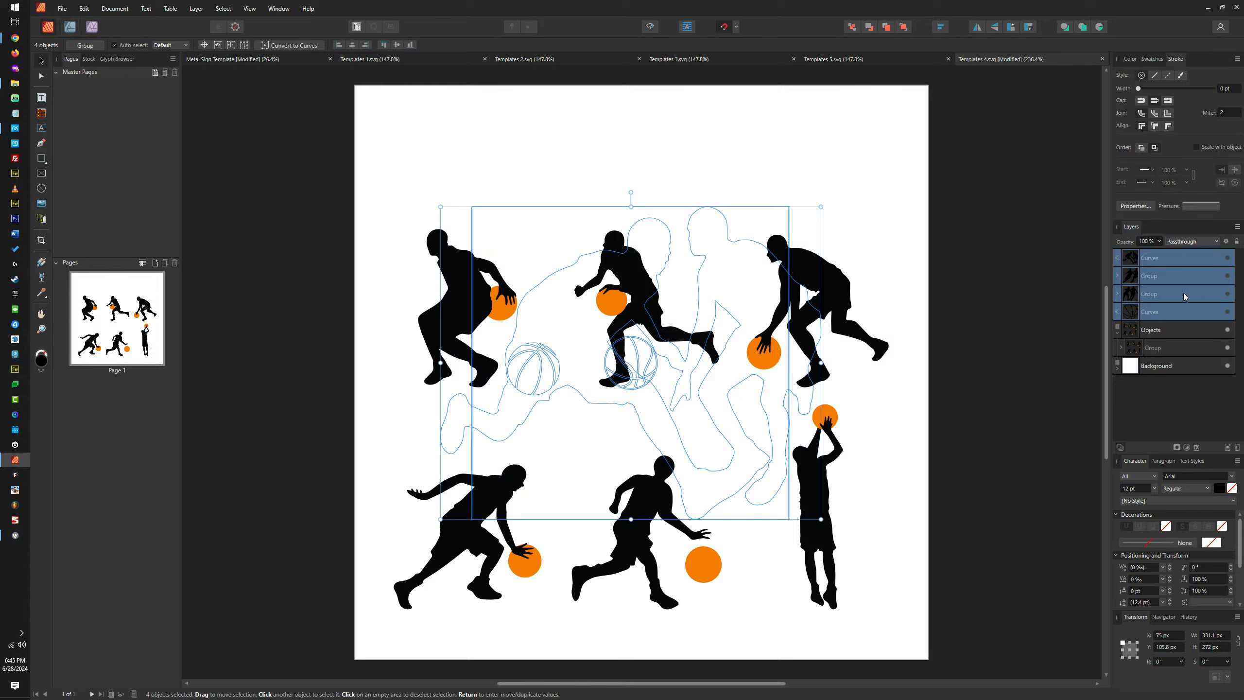
key(ctrl+shift+g)
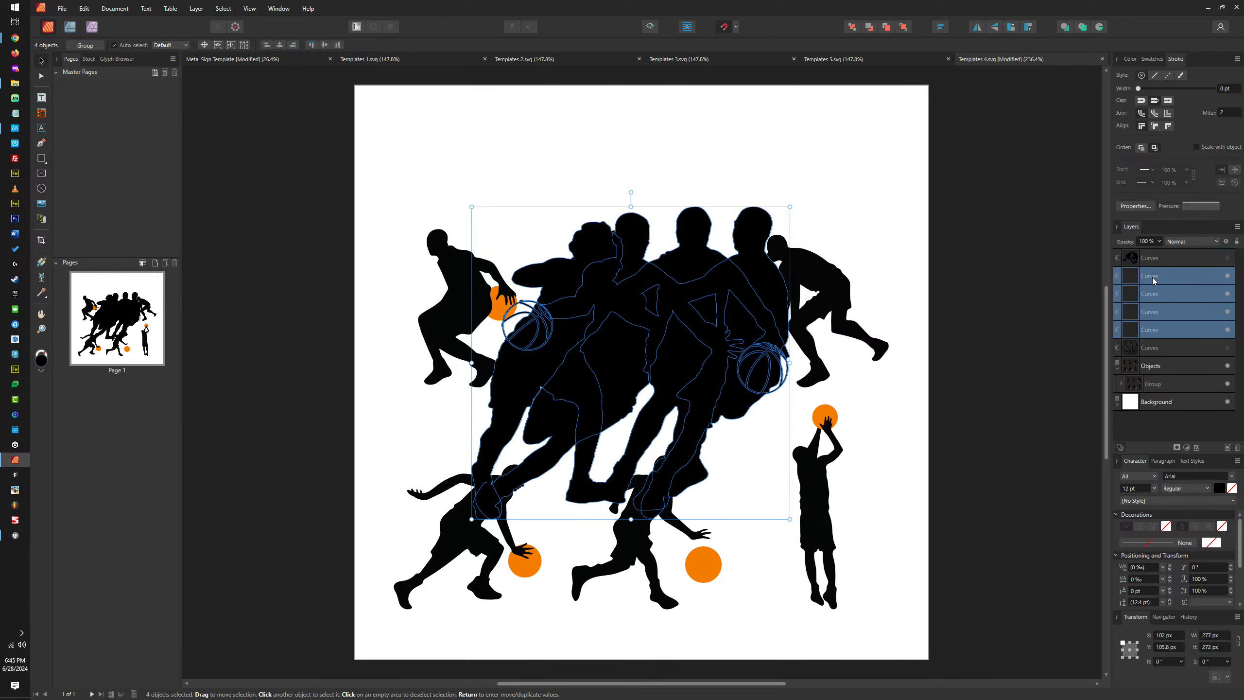
click(1164, 260)
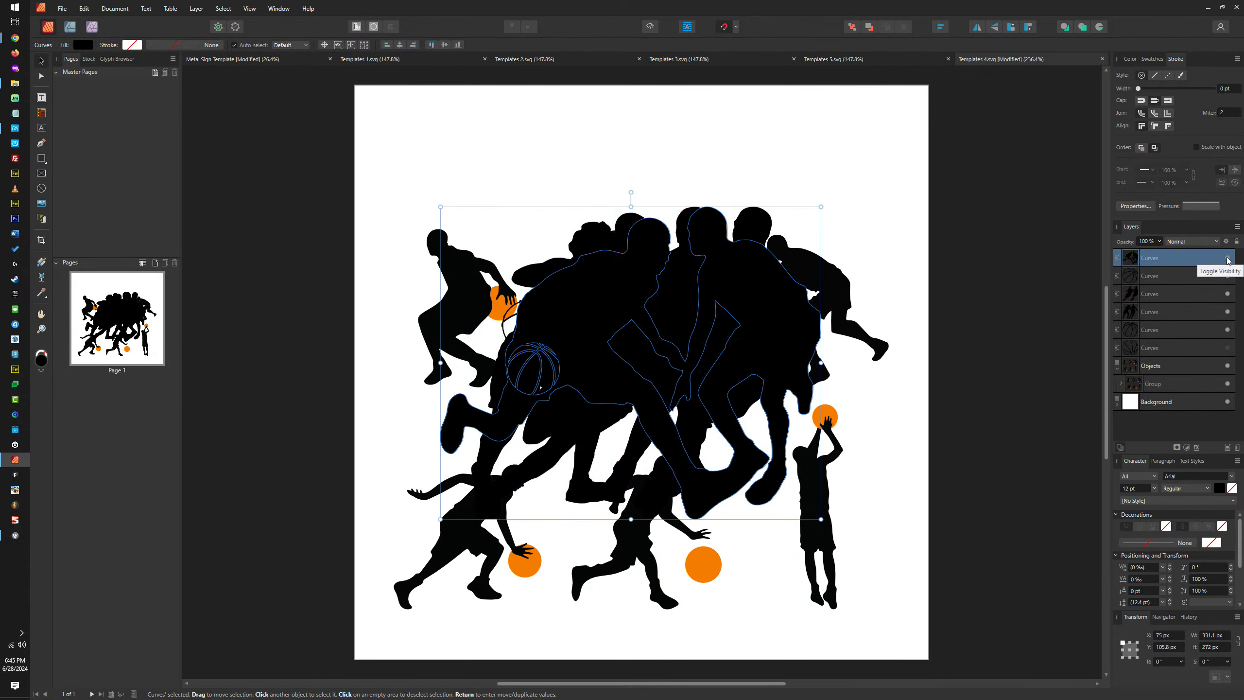
Place copies of the three separate line-art basketballs in a row in the empty space above the players
click(1175, 276)
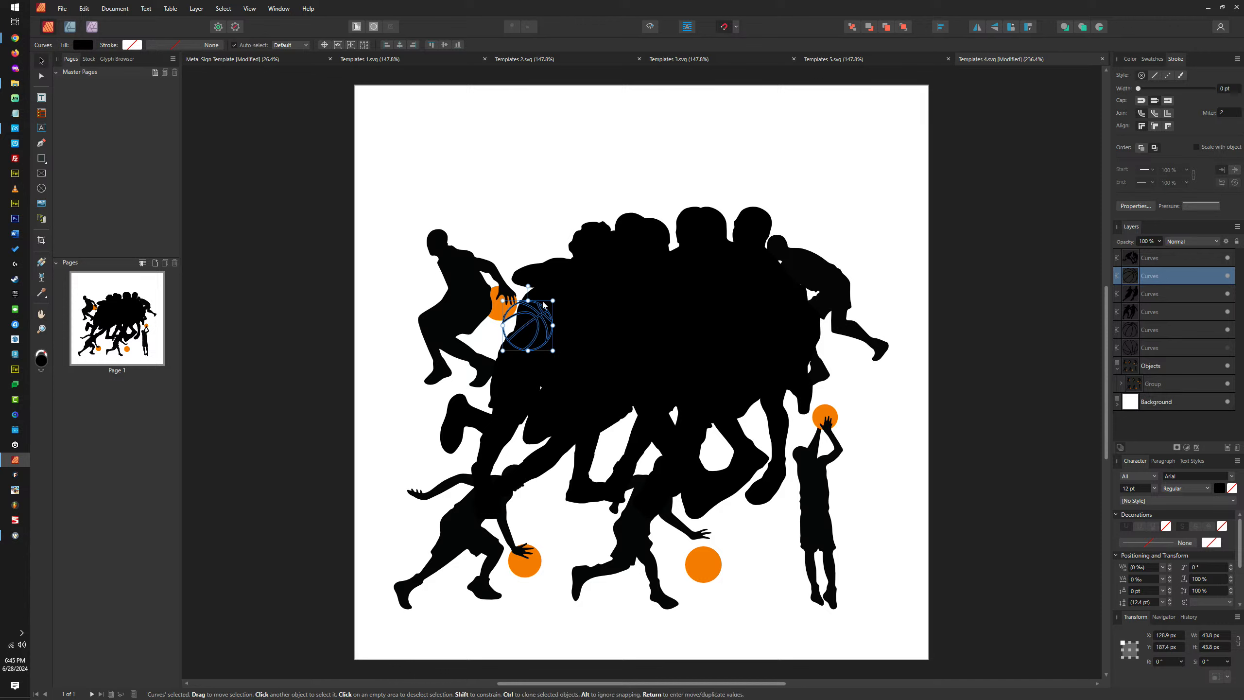
drag(533, 323, 508, 149)
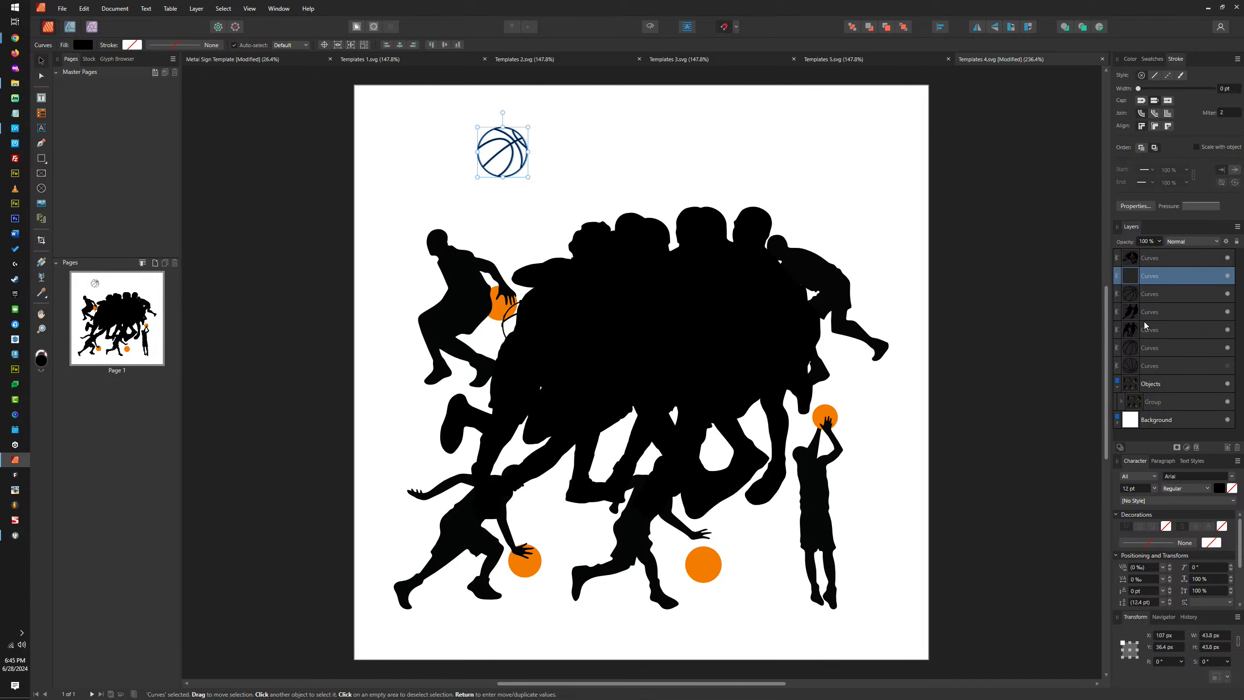
click(1155, 346)
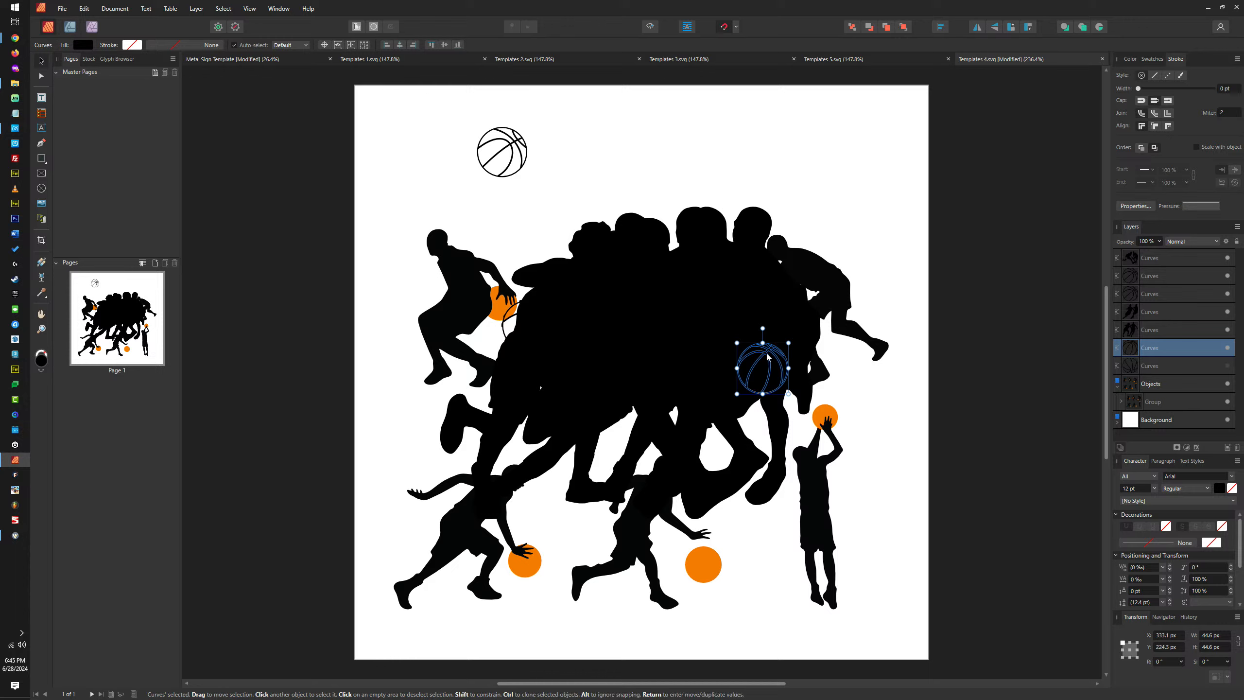
drag(763, 346, 607, 118)
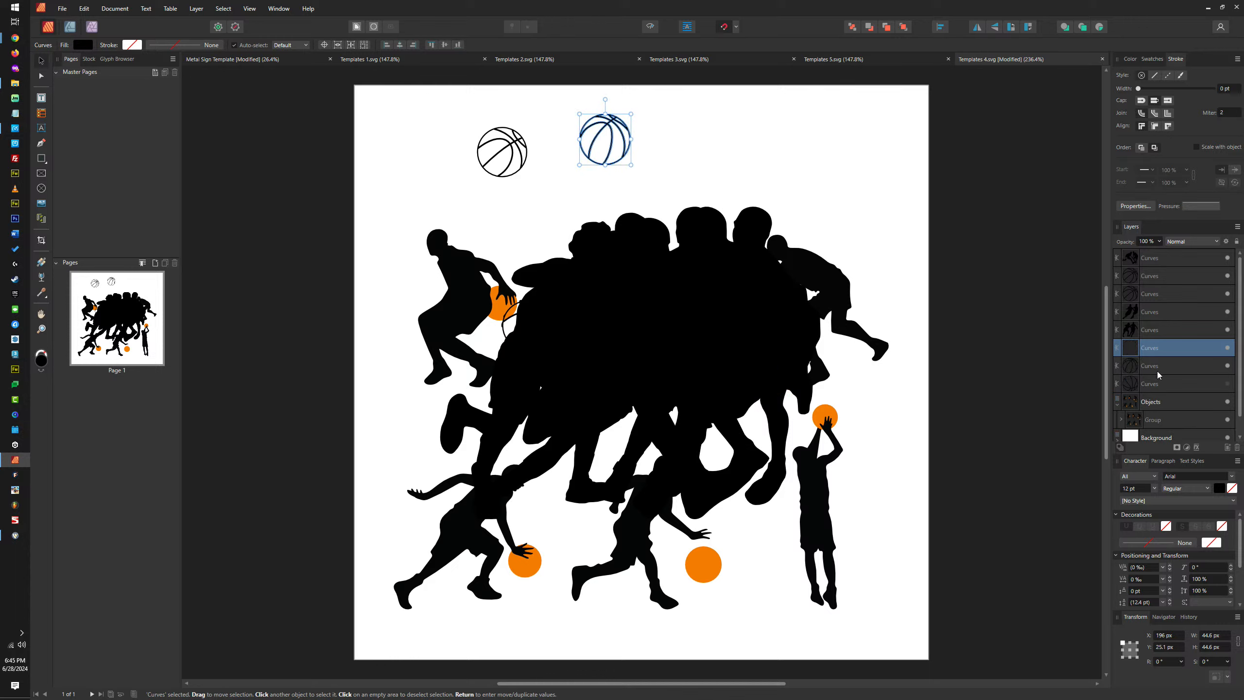
click(1160, 385)
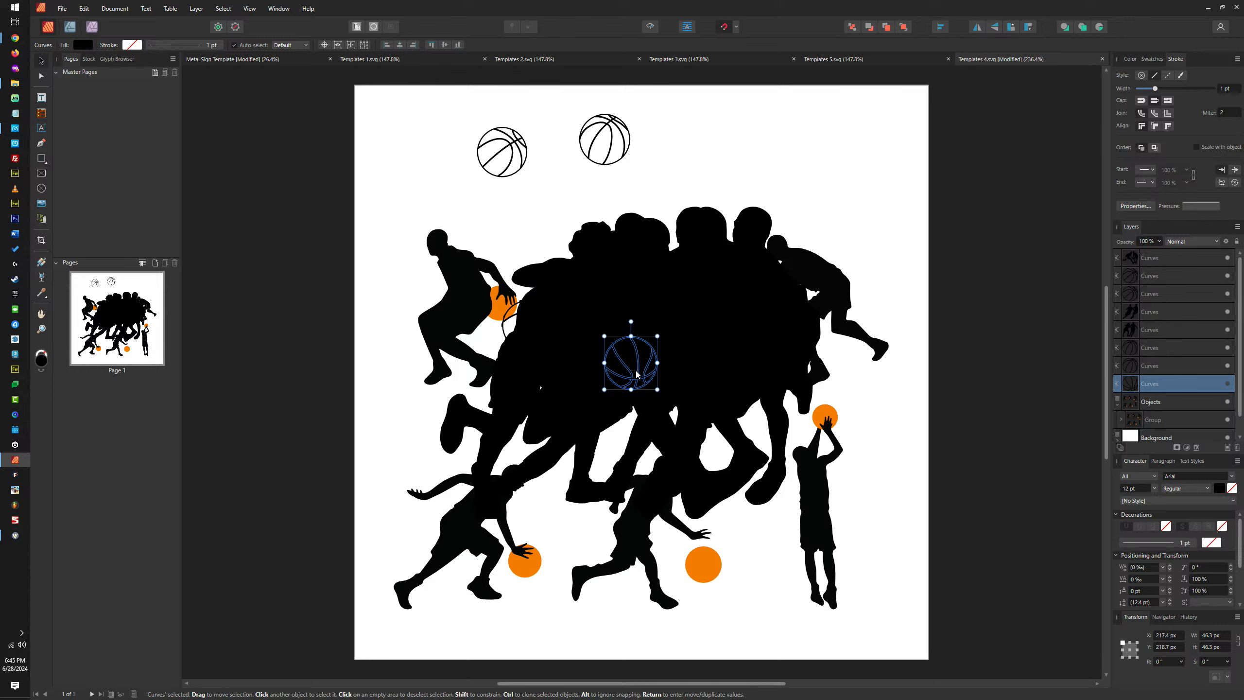
drag(637, 374, 694, 150)
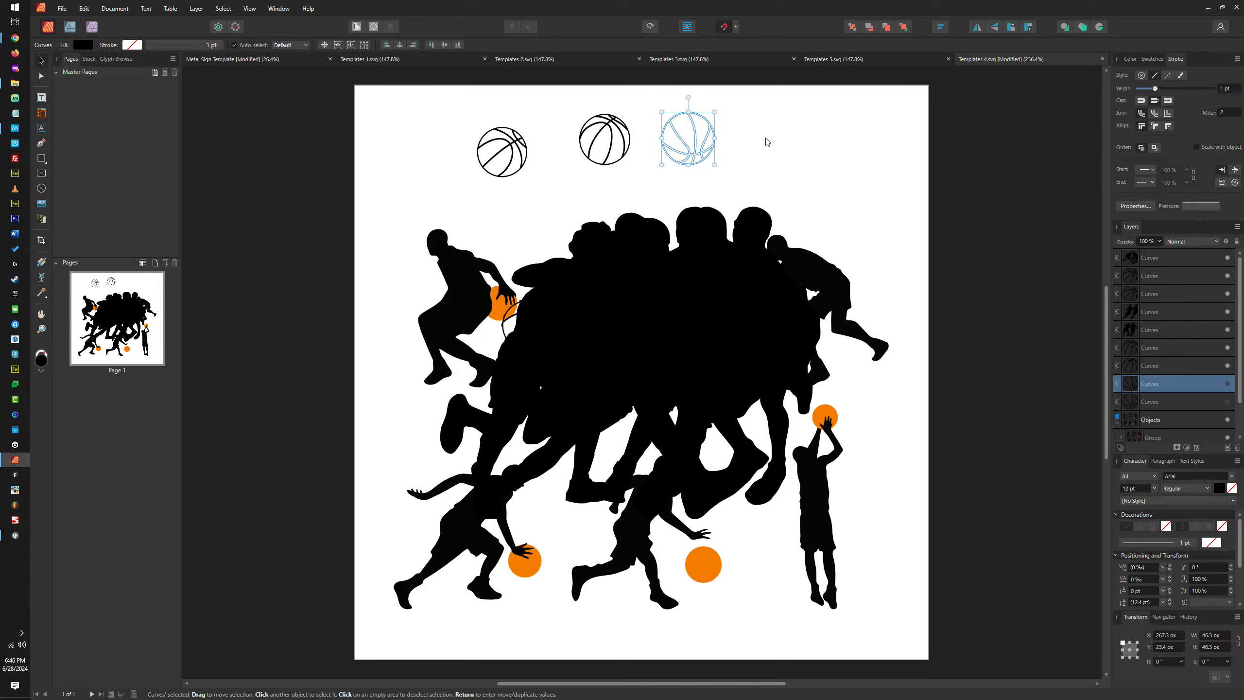
Delete the extra copy of the third line-art basketball and the white background rectangle, keeping the remaining ball copy shown
key(Delete)
click(684, 145)
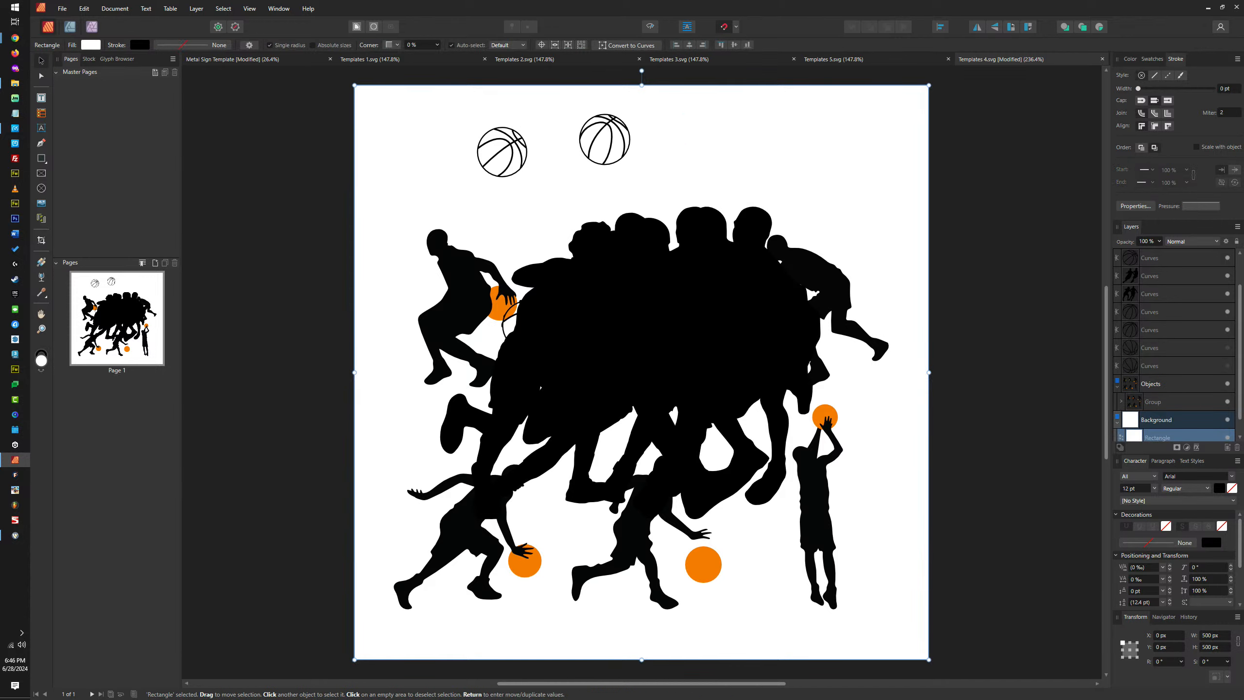
click(1227, 348)
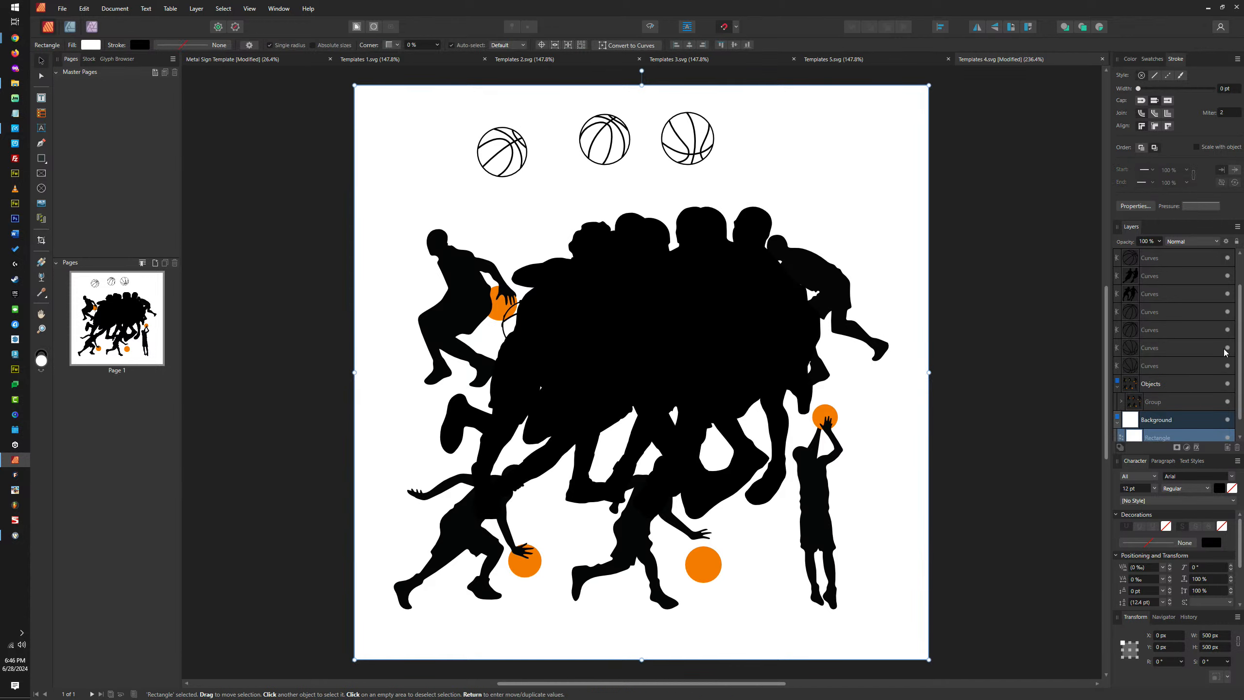
drag(764, 172, 602, 146)
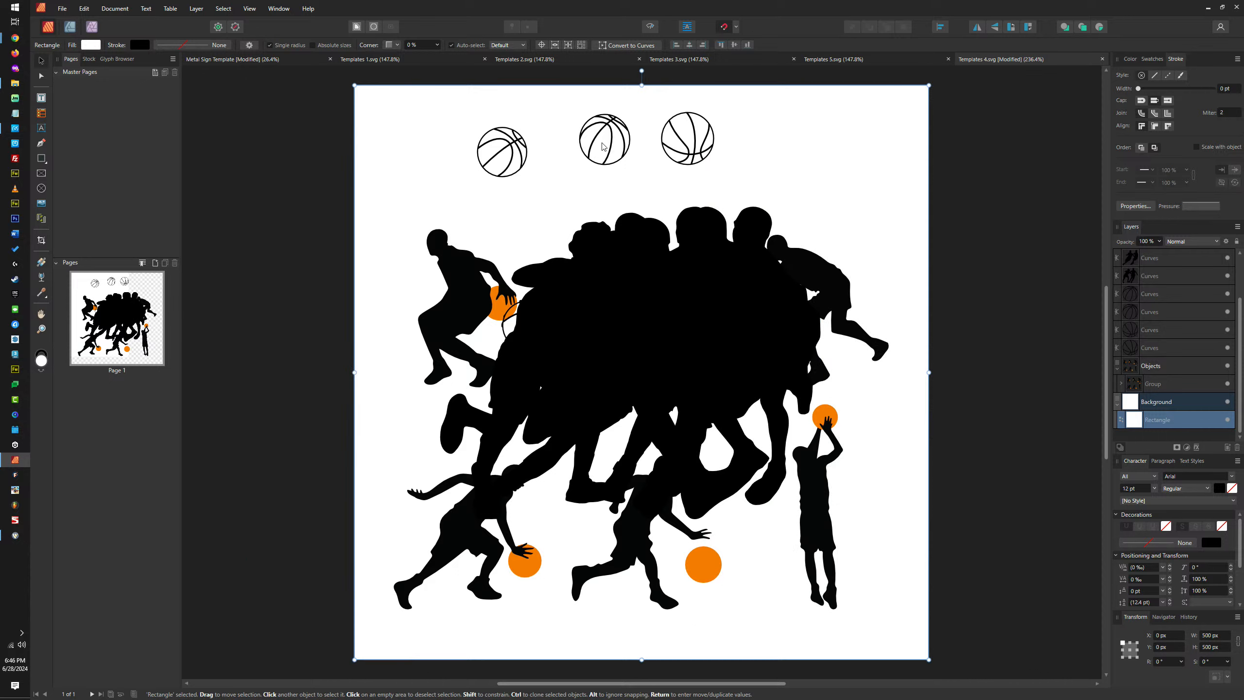
key(Delete)
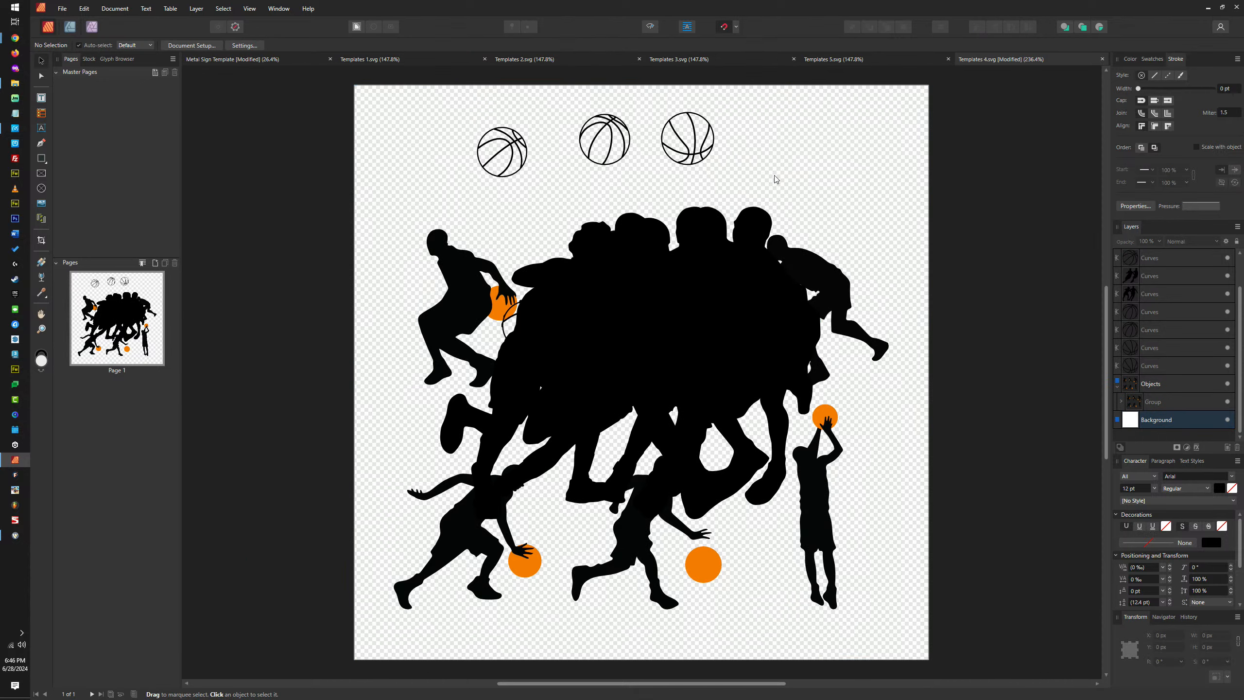
Bring the three line-art basketballs to the front and move them together into the upper-left corner of the page
drag(775, 176, 386, 84)
shift+click(505, 140)
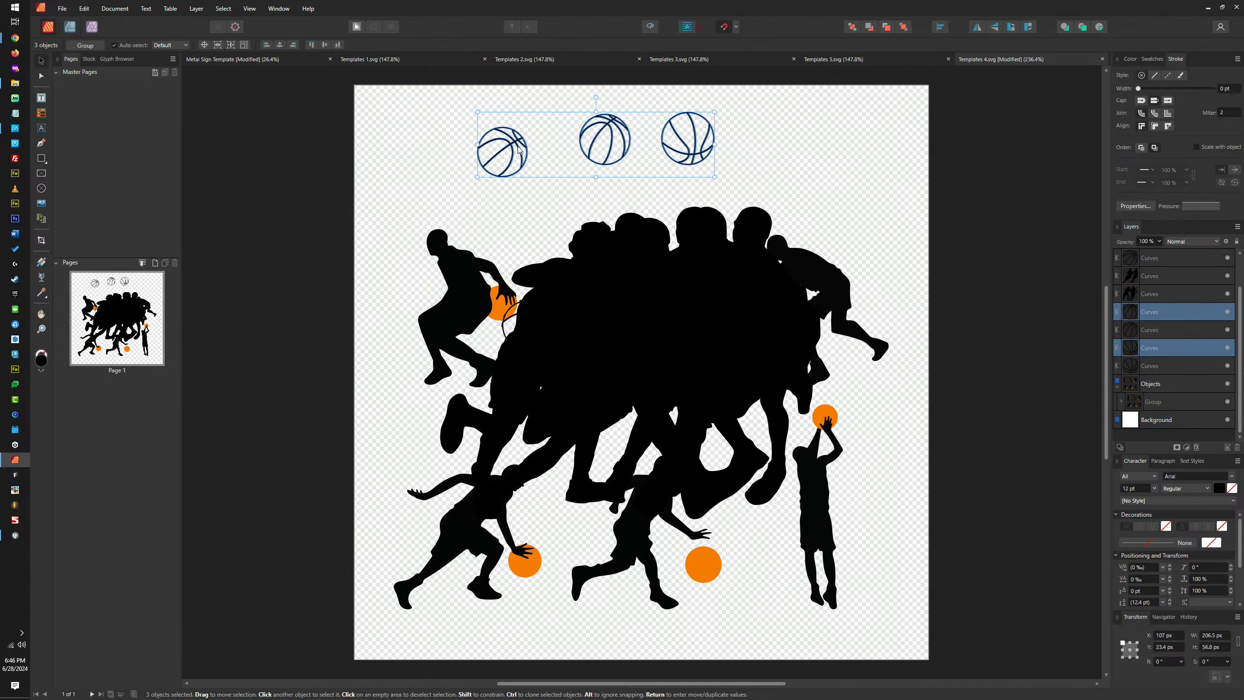
click(904, 26)
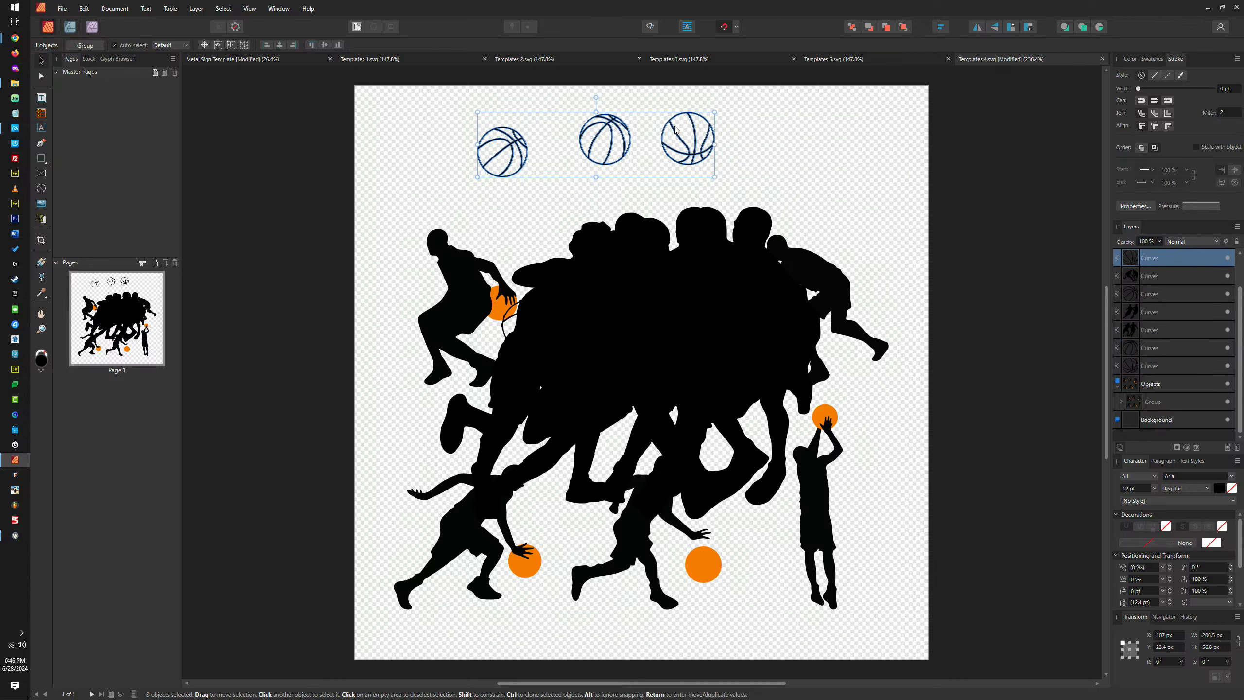
drag(689, 138, 579, 116)
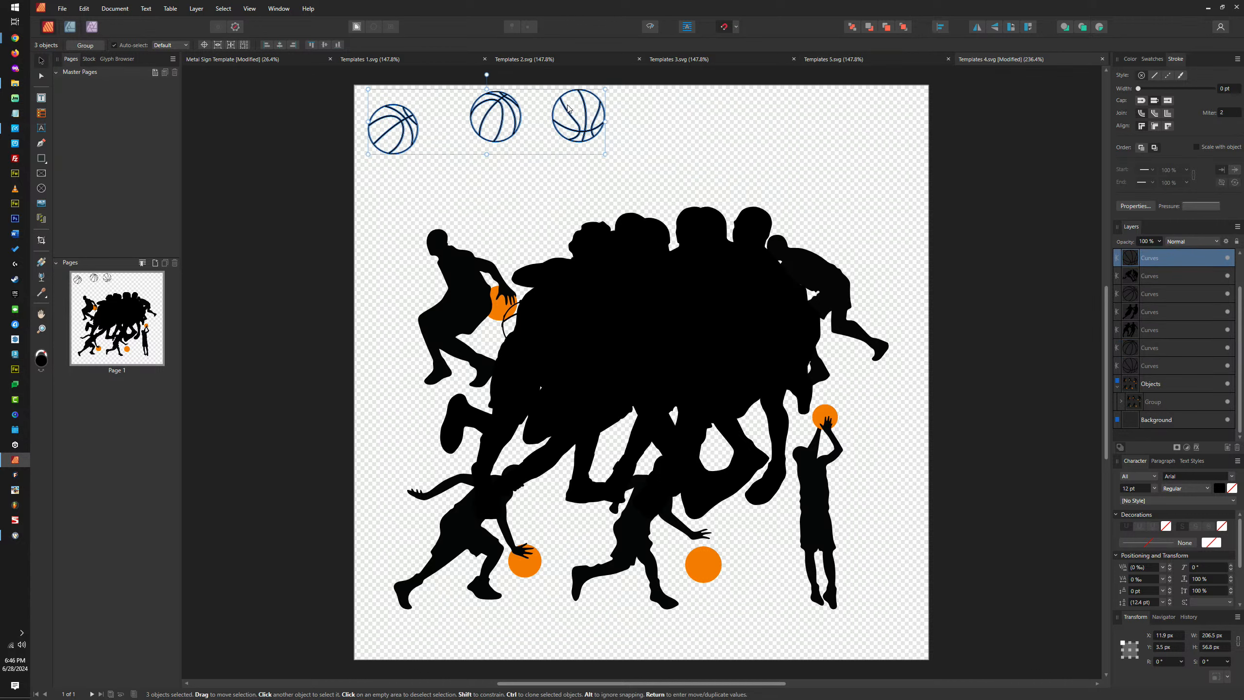
Hide the six overlapping large player and basketball curve objects that cover the small silhouettes
click(1191, 278)
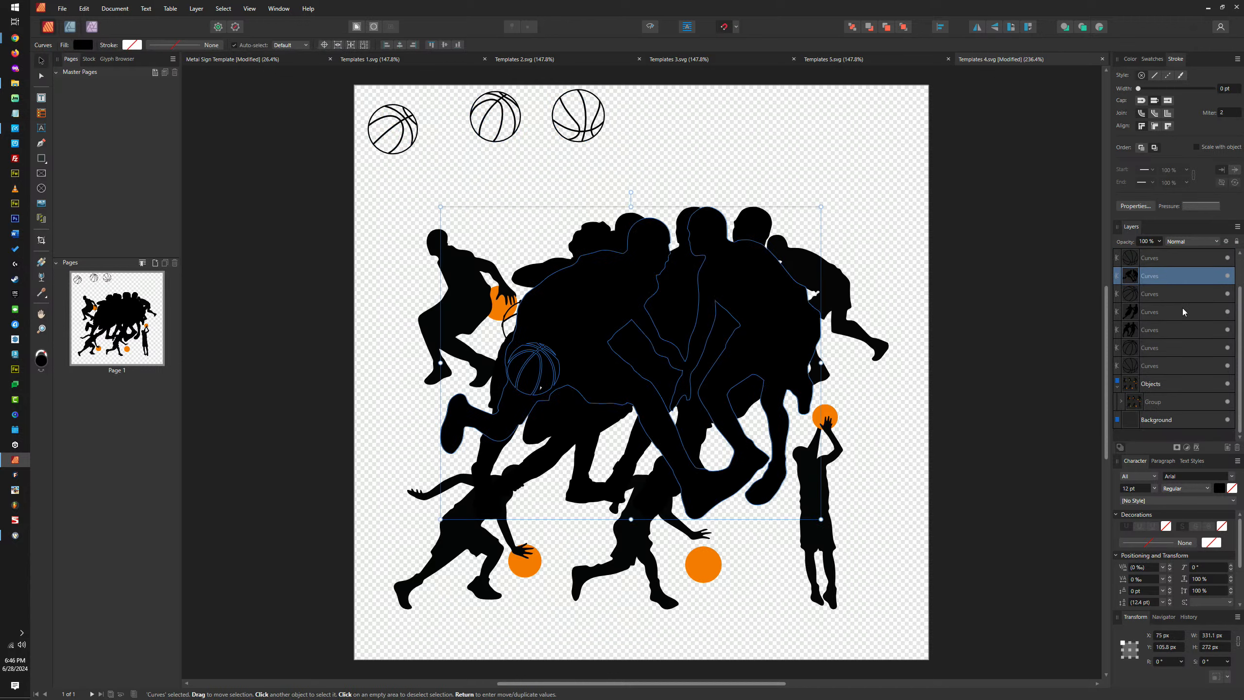
shift+click(1183, 363)
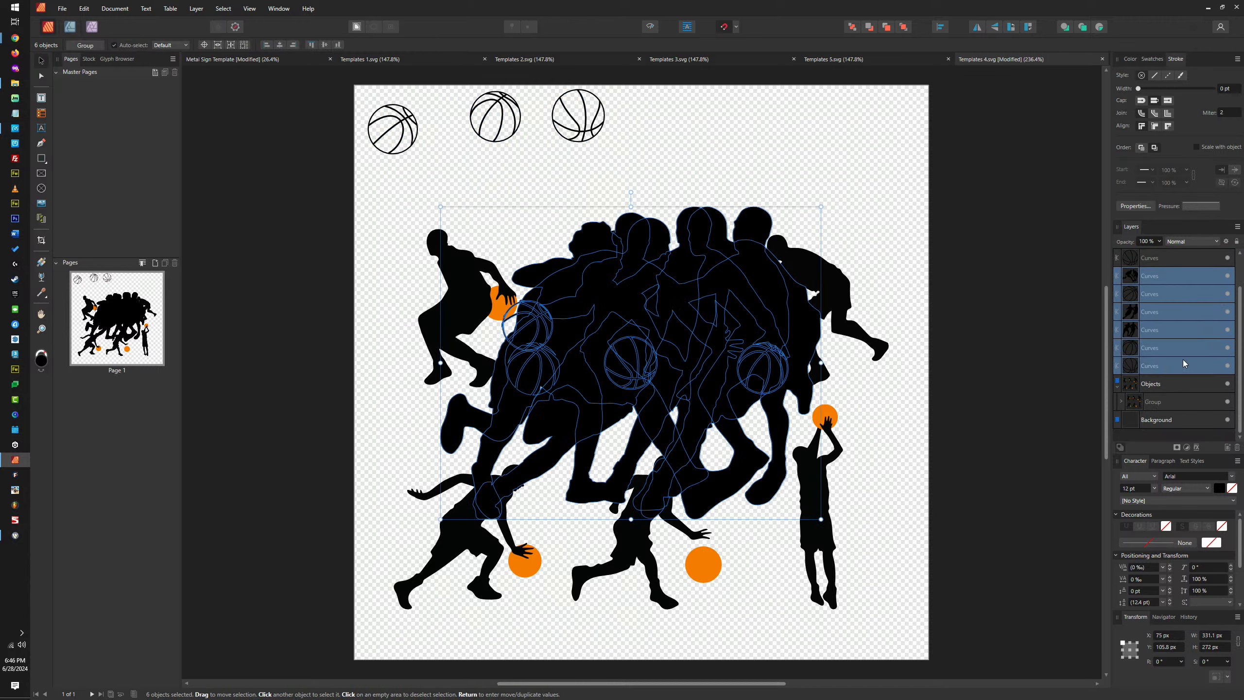
click(1228, 365)
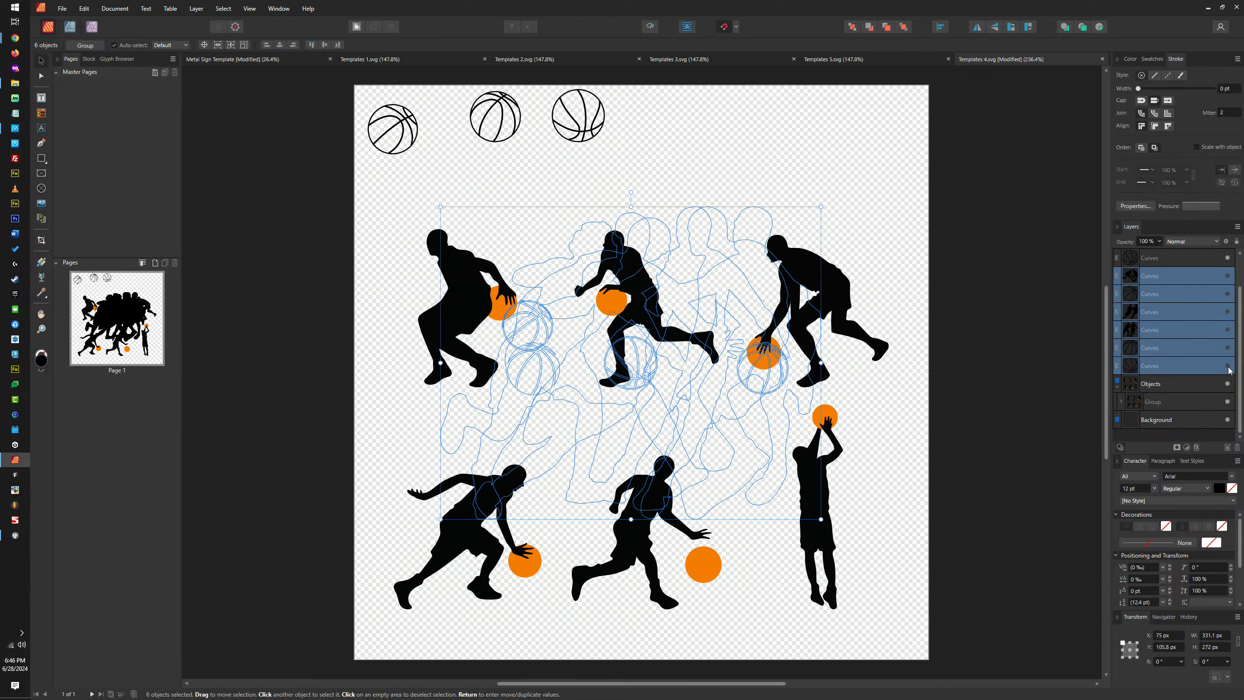
click(843, 181)
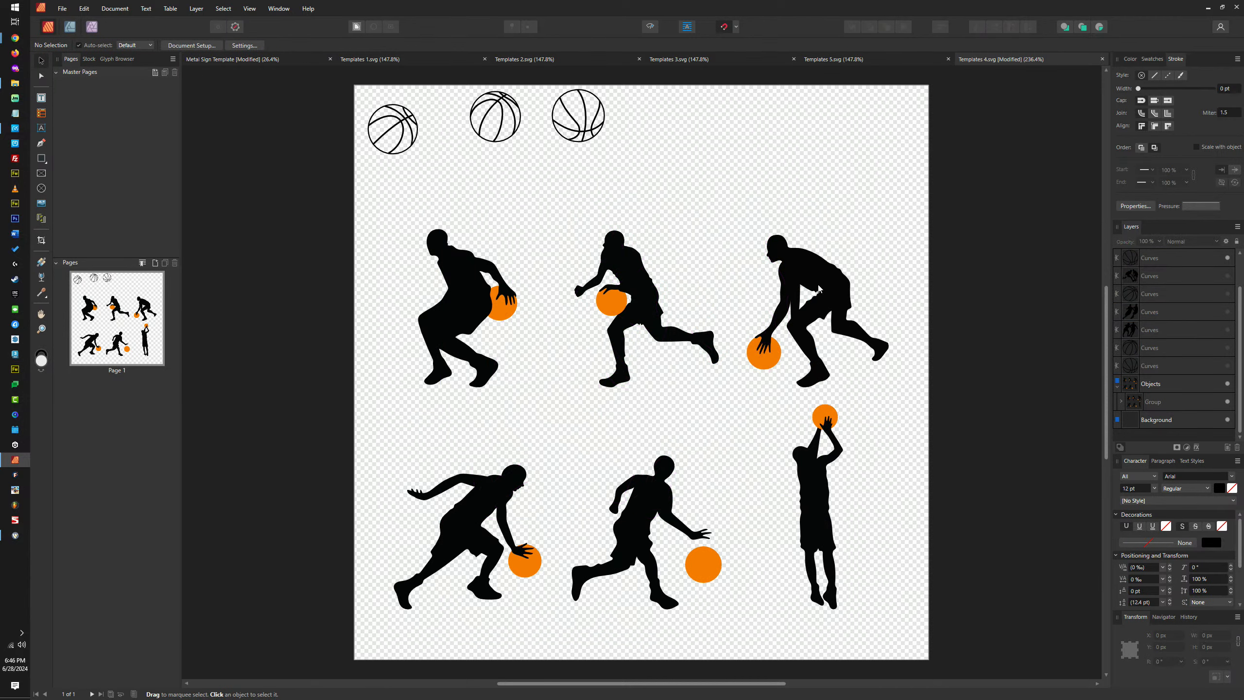
Ungroup the artwork of six players with orange balls, including the separate player groups nested inside it
scroll(526, 309, up, 5)
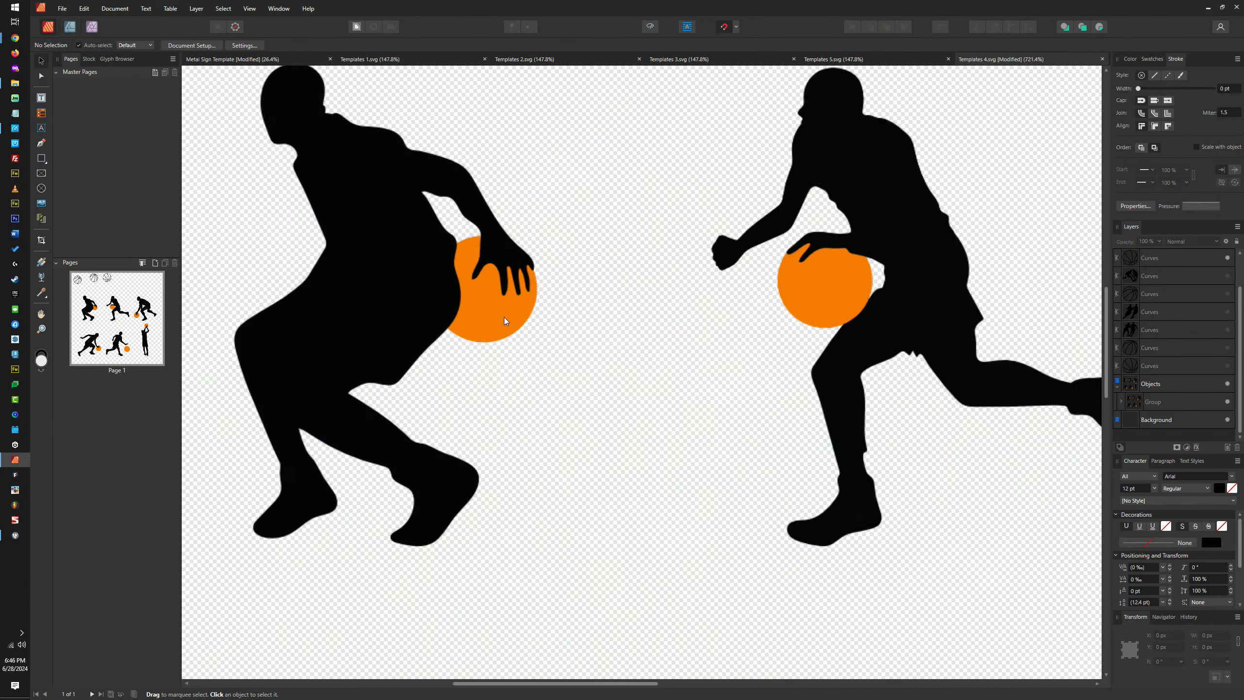
scroll(540, 300, up, 3)
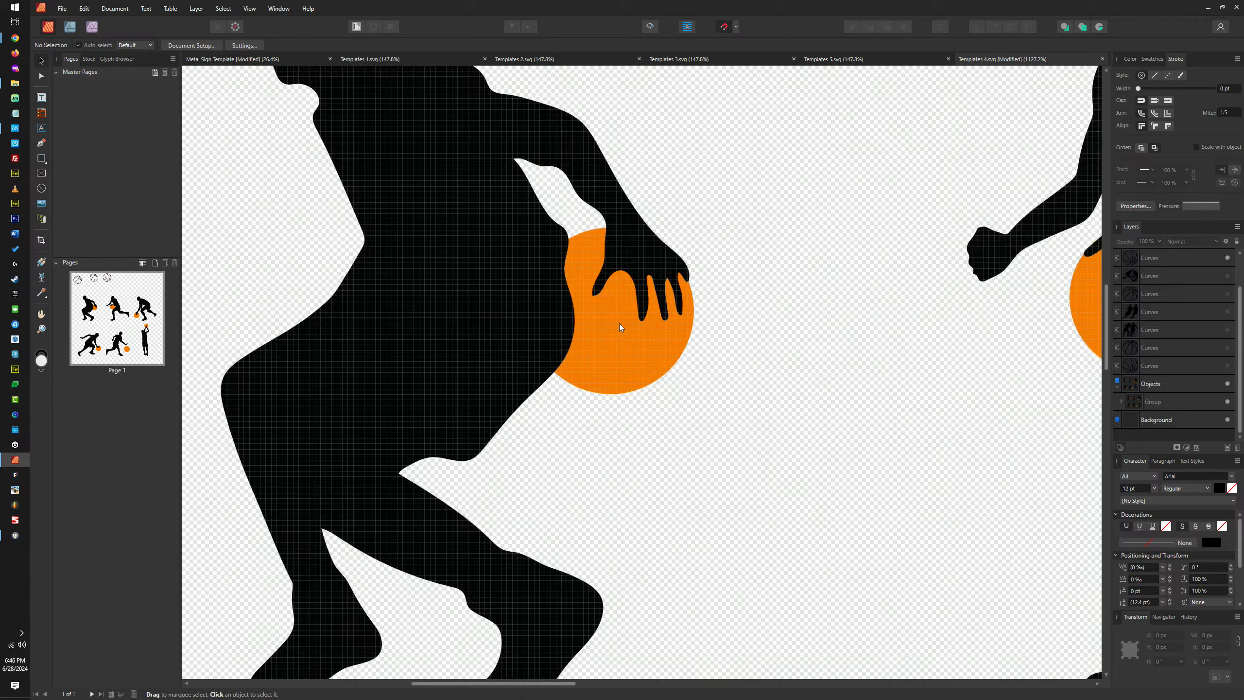
click(619, 323)
scroll(622, 325, down, 3)
double_click(613, 337)
click(369, 231)
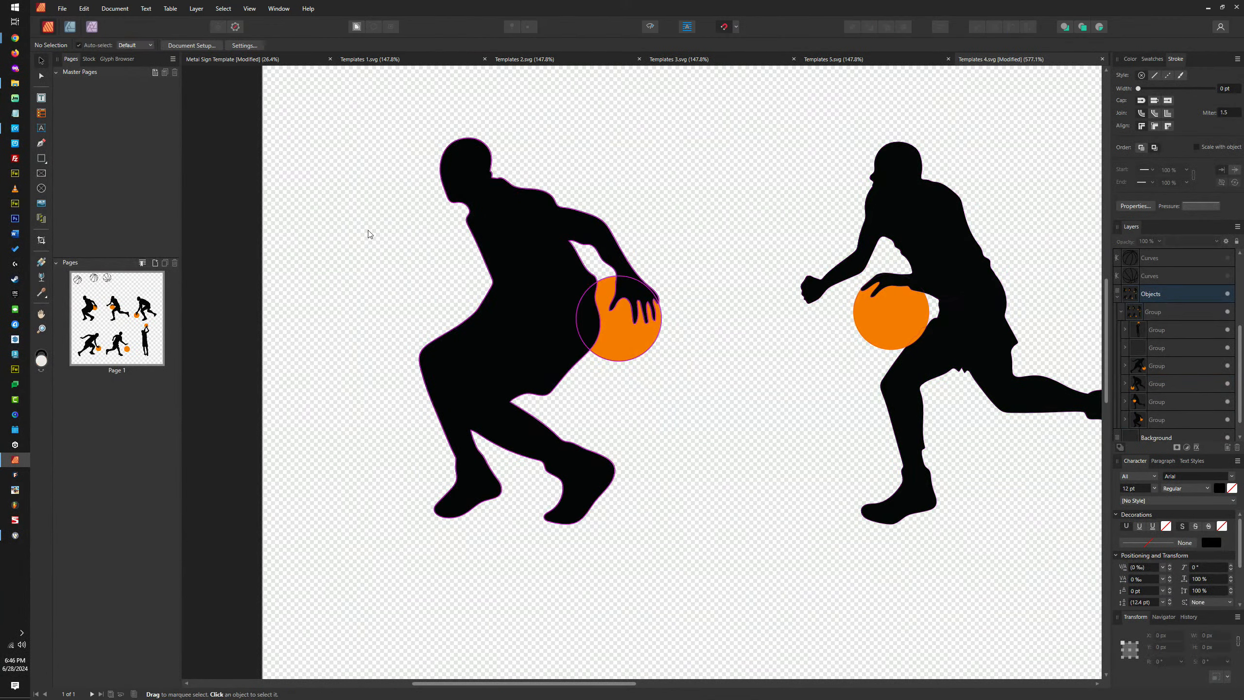
click(538, 238)
scroll(538, 239, down, 5)
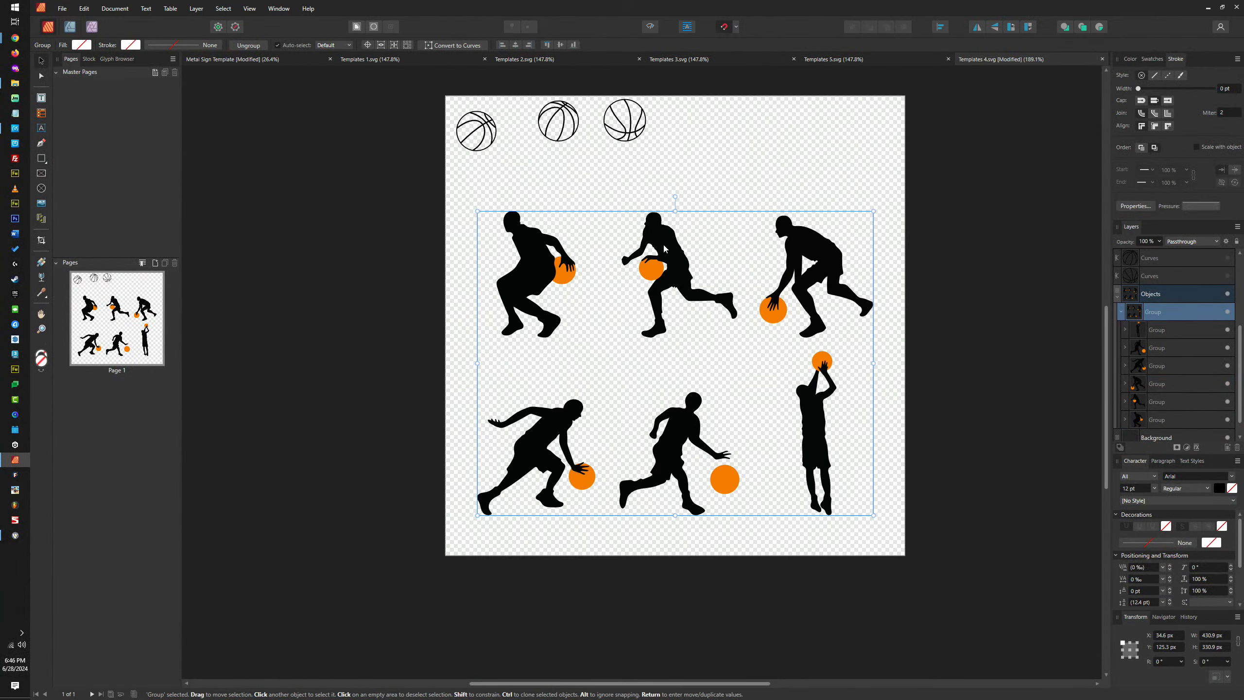
key(ctrl+shift+g)
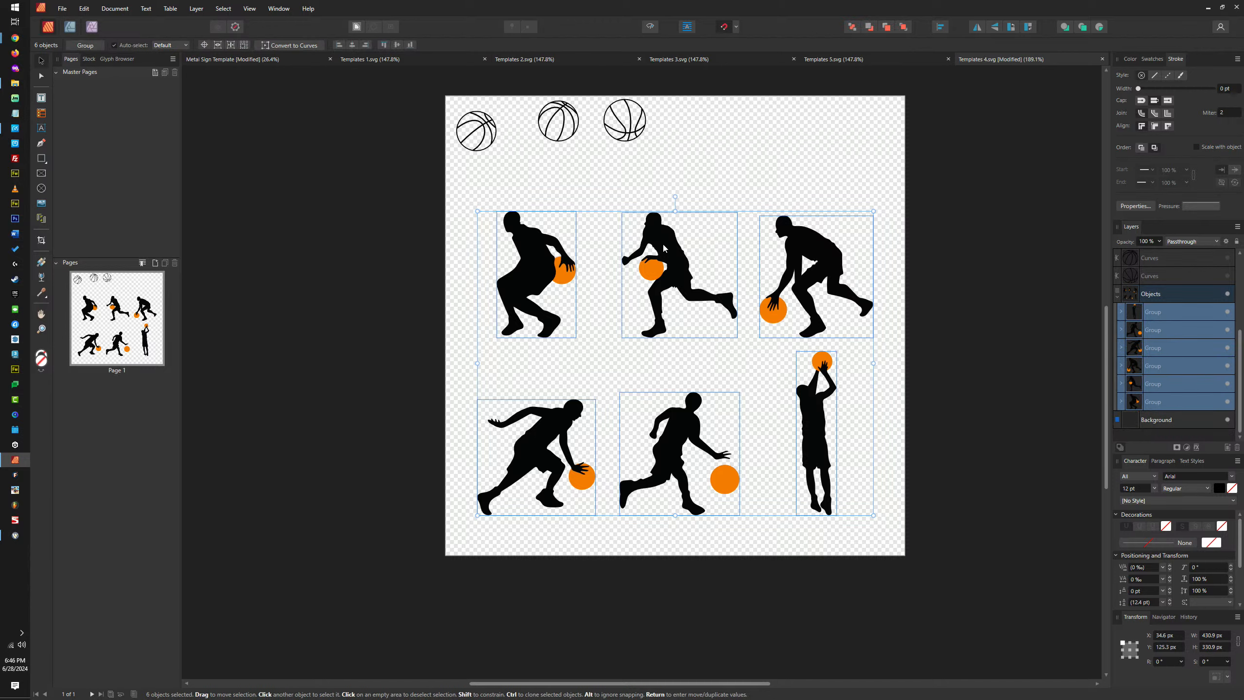
key(ctrl+shift+g)
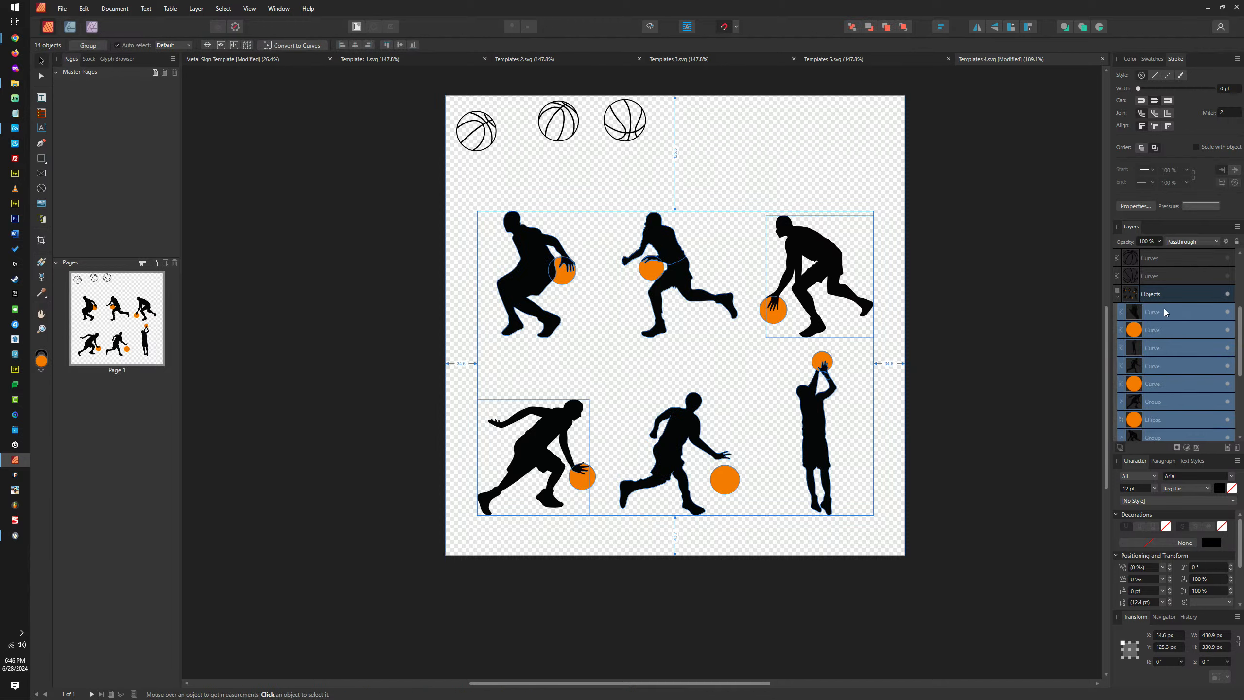
Move the ungrouped players and balls out of the Objects layer and delete the emptied Objects and Background layers
drag(1163, 294, 1150, 292)
scroll(1161, 341, down, 3)
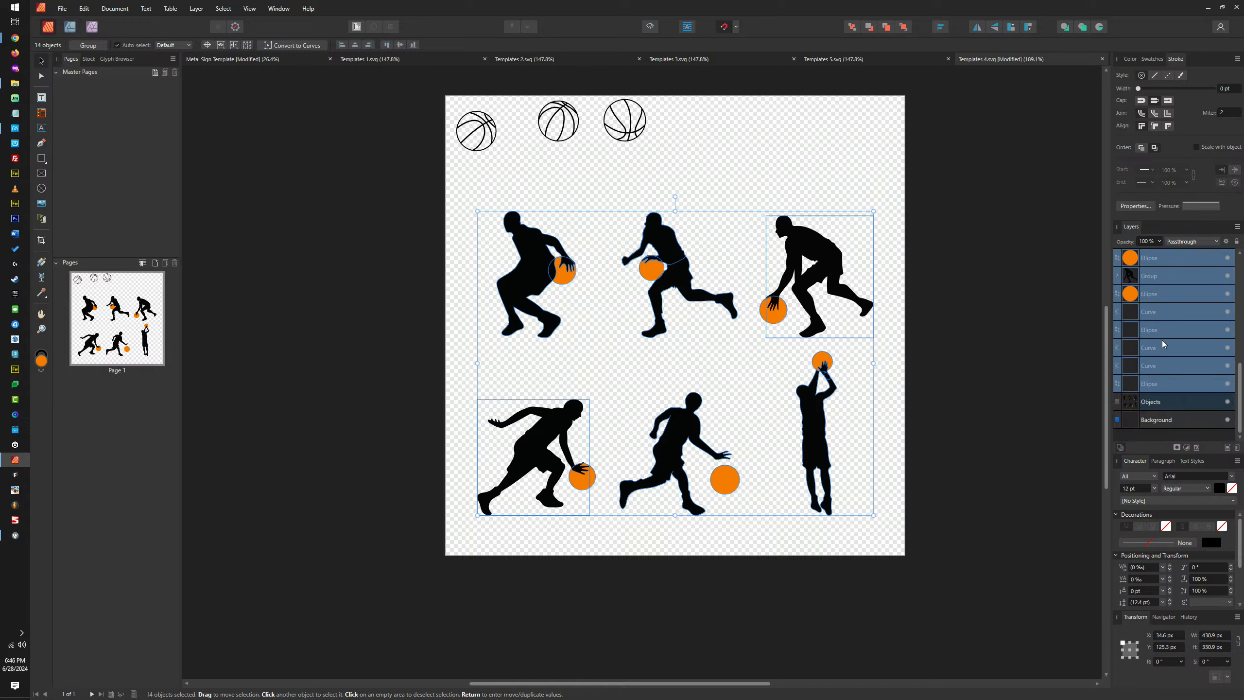
click(1151, 404)
shift+click(1165, 420)
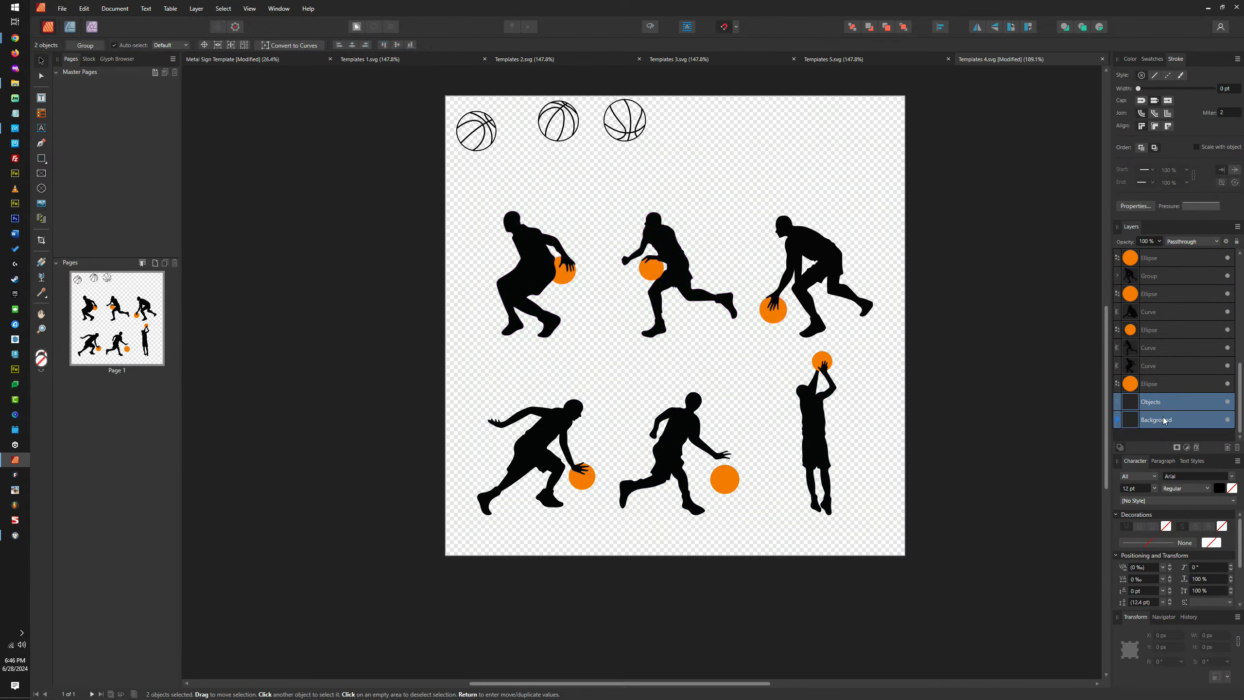
key(Delete)
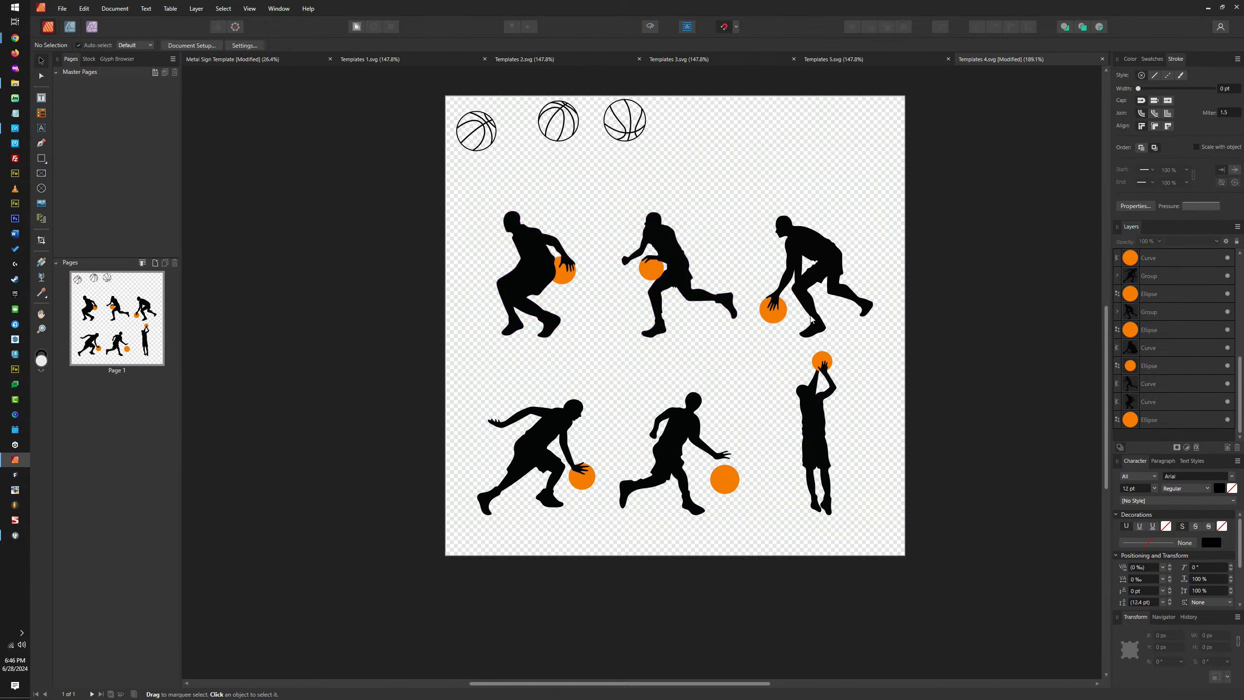
Shrink the crouching player's orange ball to about 25.5 px so it fits within the hand
scroll(539, 261, up, 5)
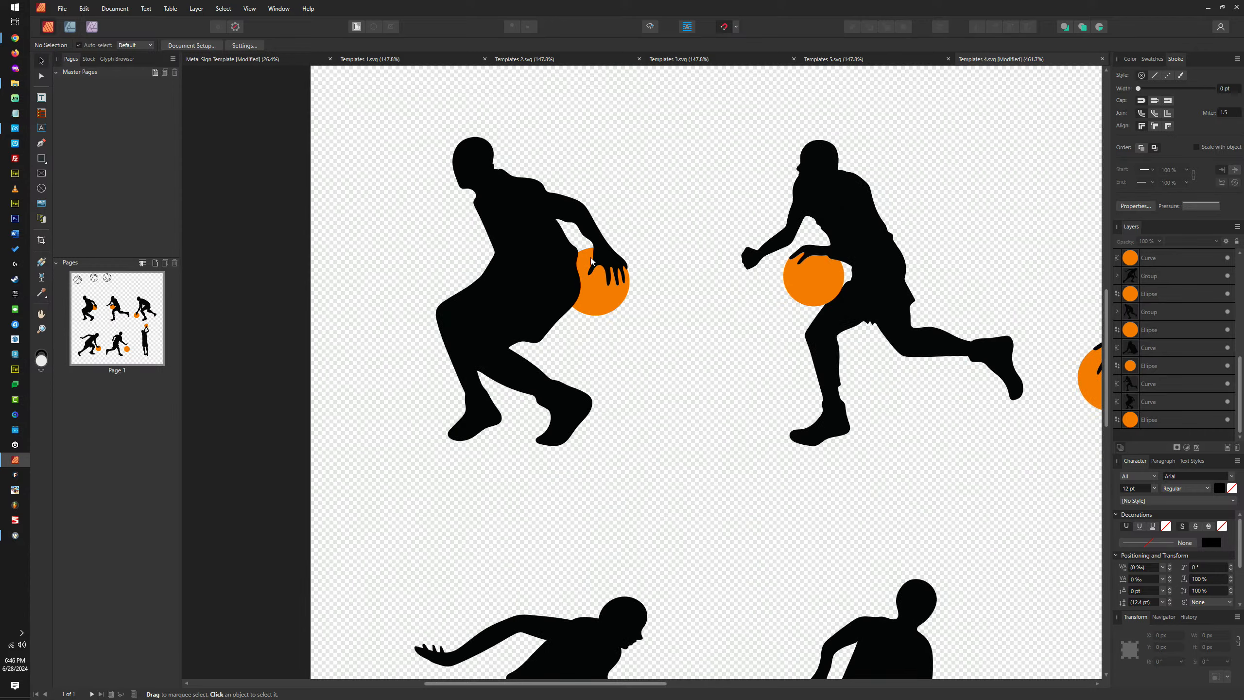
click(589, 262)
drag(561, 315, 570, 306)
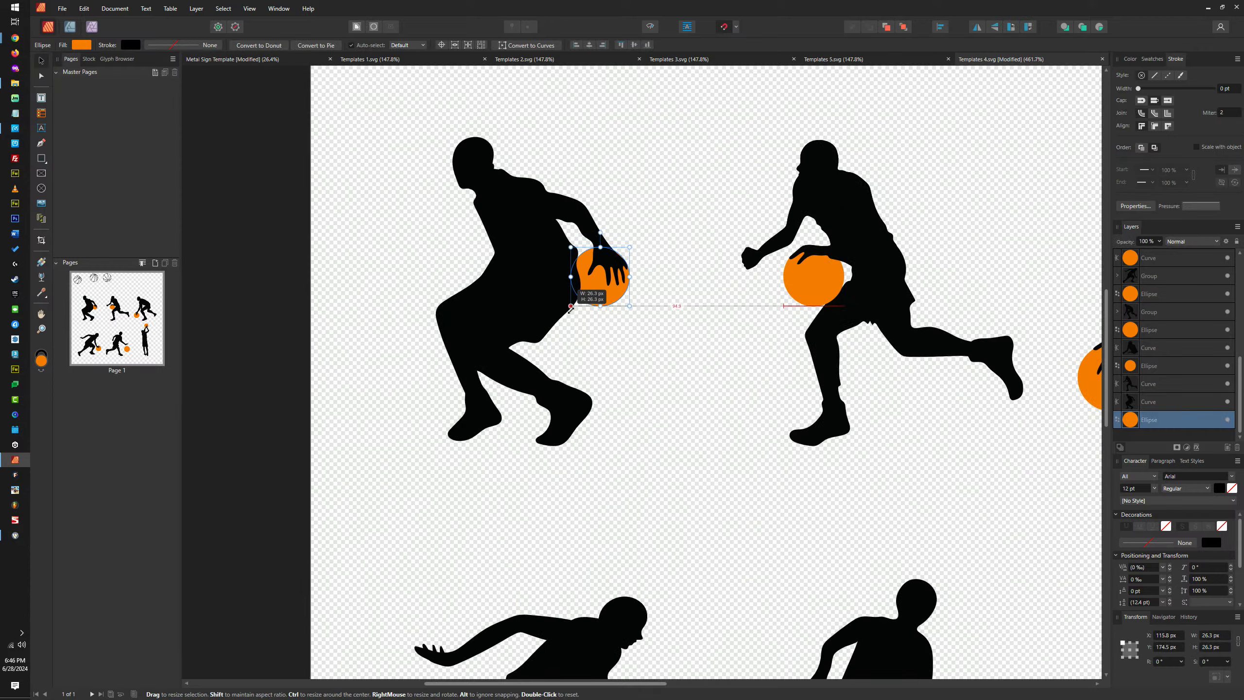
drag(627, 250, 625, 252)
scroll(616, 260, up, 5)
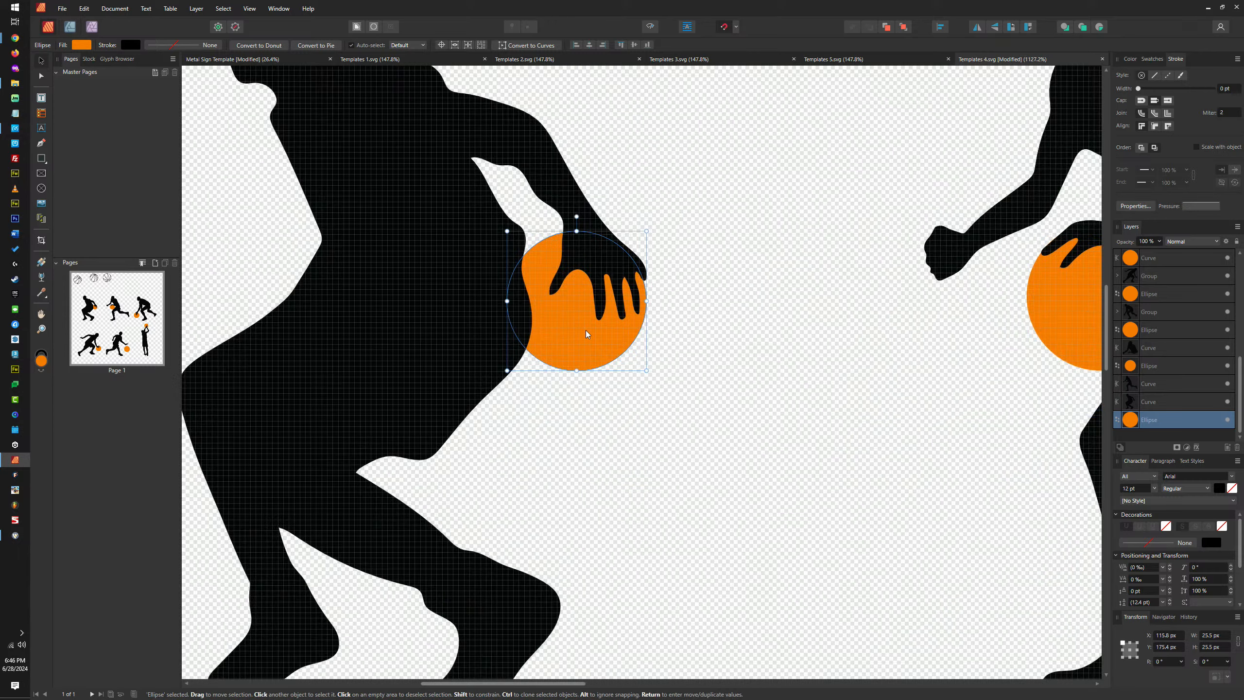
scroll(589, 332, down, 7)
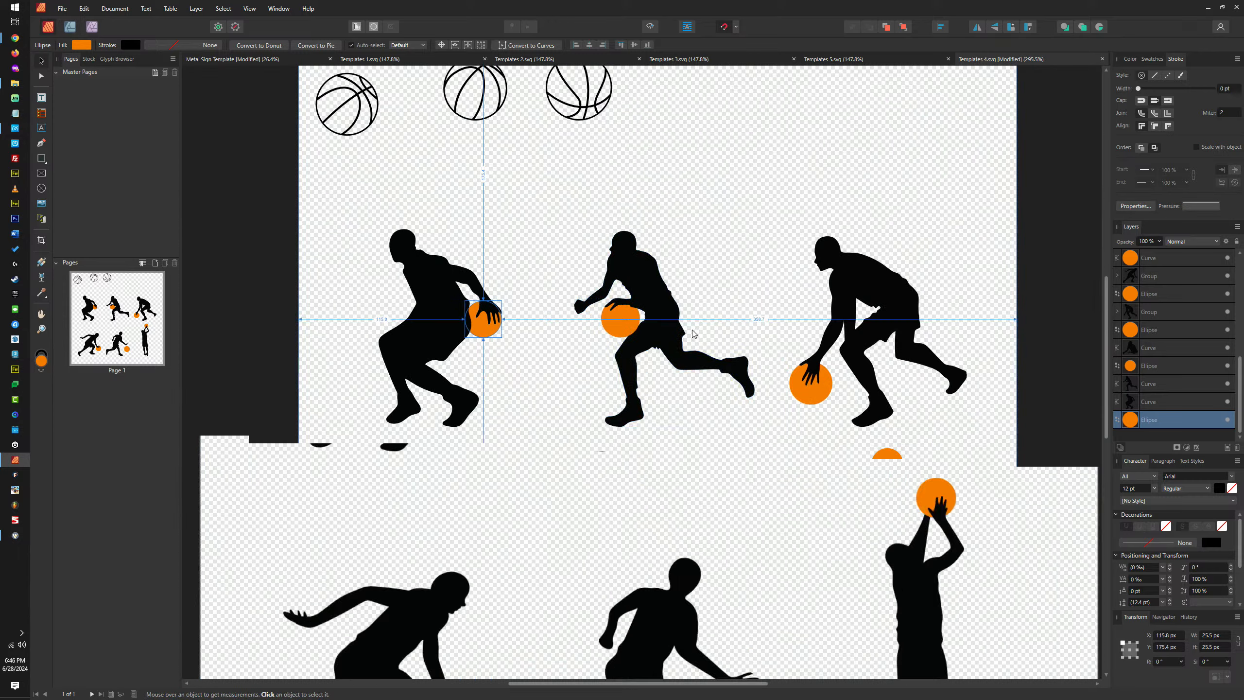
Shrink the running player's orange ball to about 21.7 px and position it just under the hand
scroll(694, 334, up, 7)
click(468, 286)
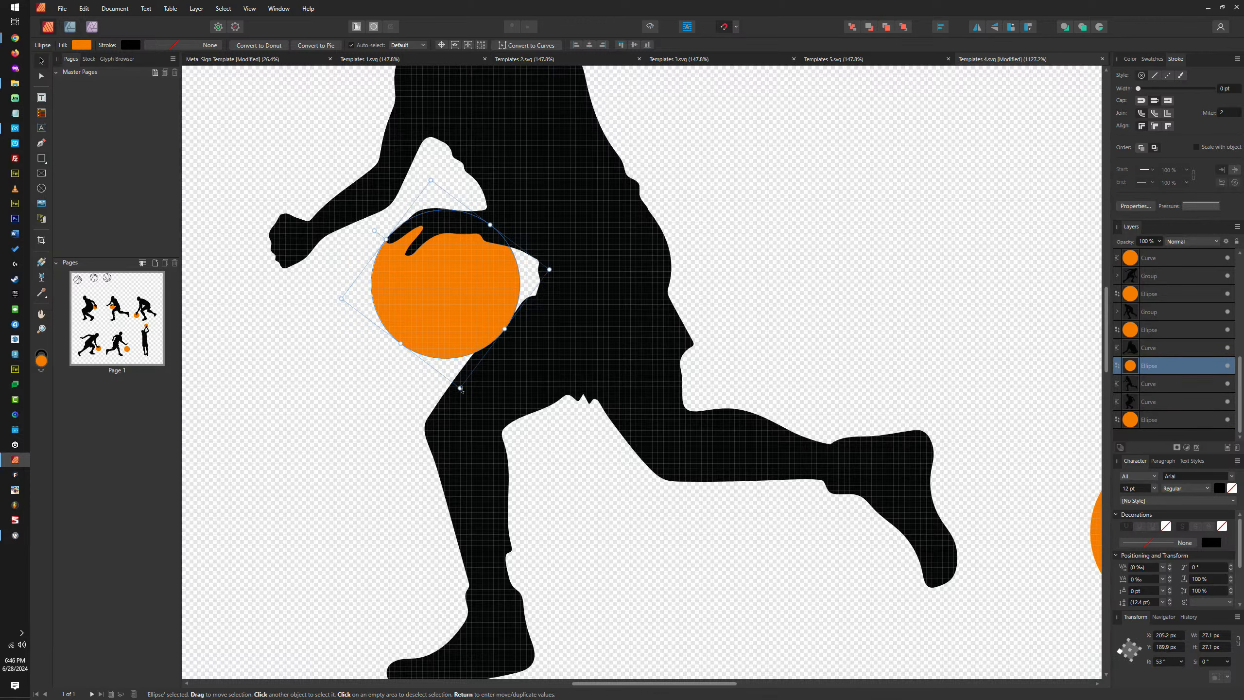
drag(459, 388, 452, 336)
drag(447, 281, 443, 294)
scroll(443, 308, down, 7)
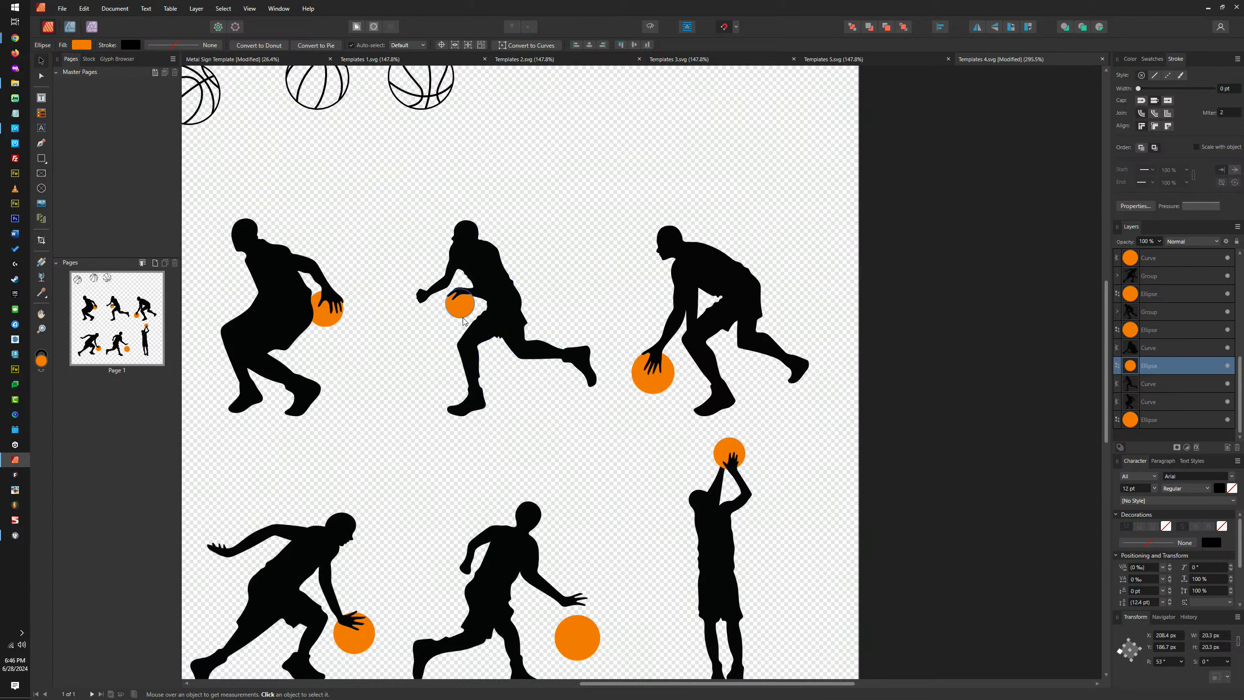
scroll(465, 322, up, 4)
drag(463, 330, 459, 335)
scroll(459, 334, down, 4)
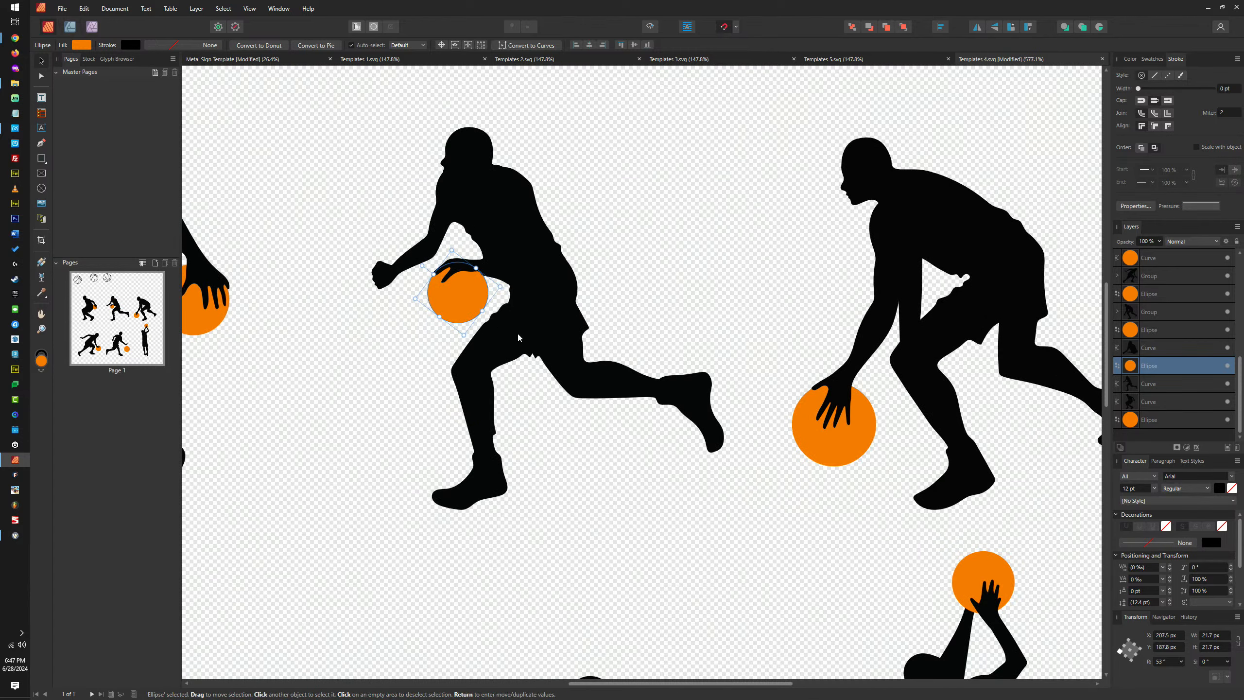
scroll(509, 237, up, 7)
scroll(509, 239, down, 3)
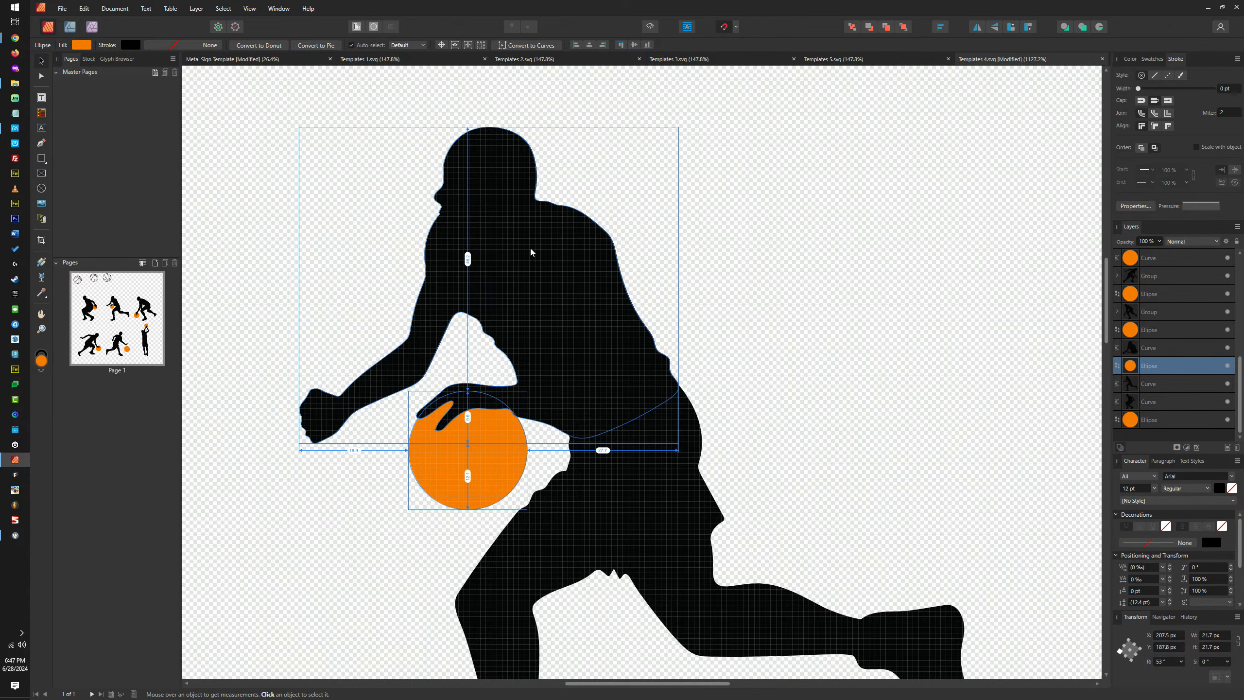
shift+click(538, 276)
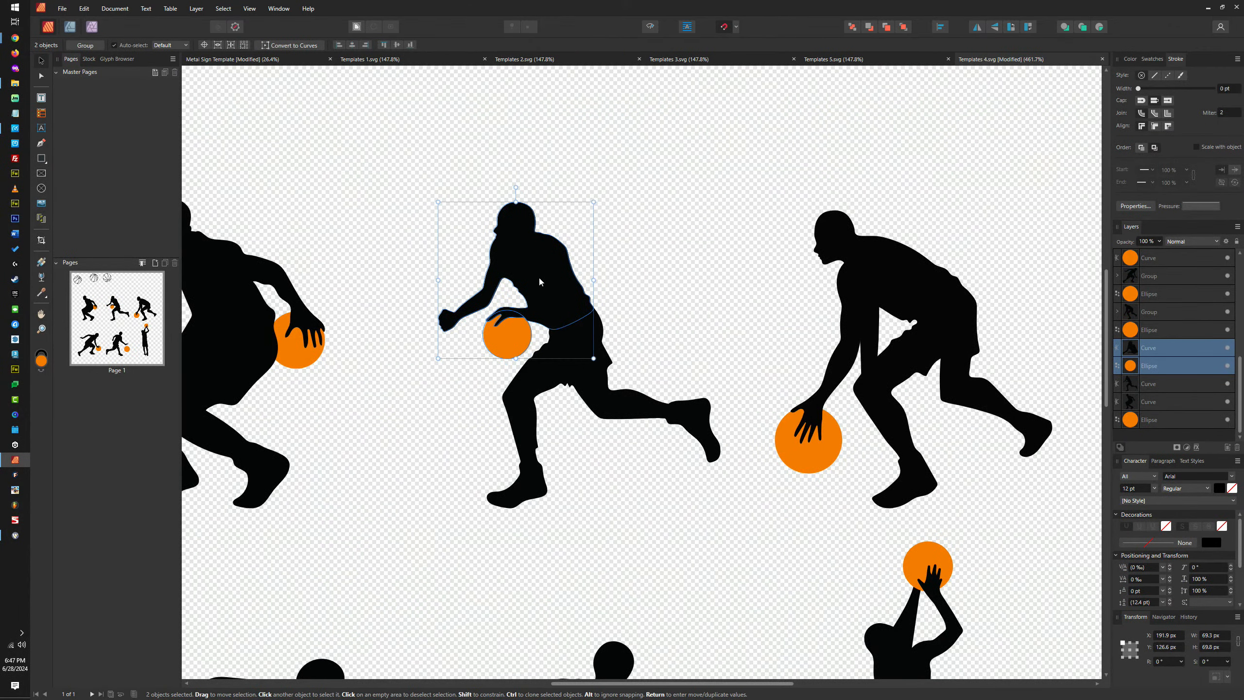
drag(539, 277, 547, 291)
key(ctrl+z)
key(ctrl+z)
key(ctrl+z)
key(ctrl+z)
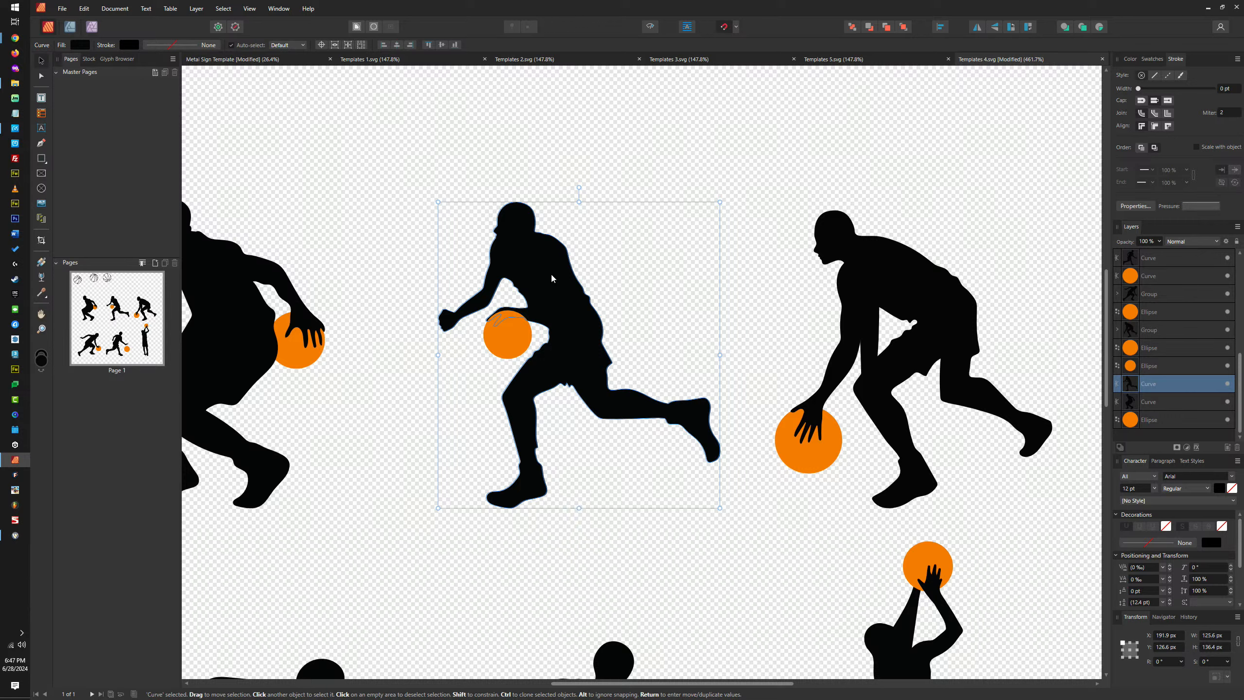
key(ctrl+shift+z)
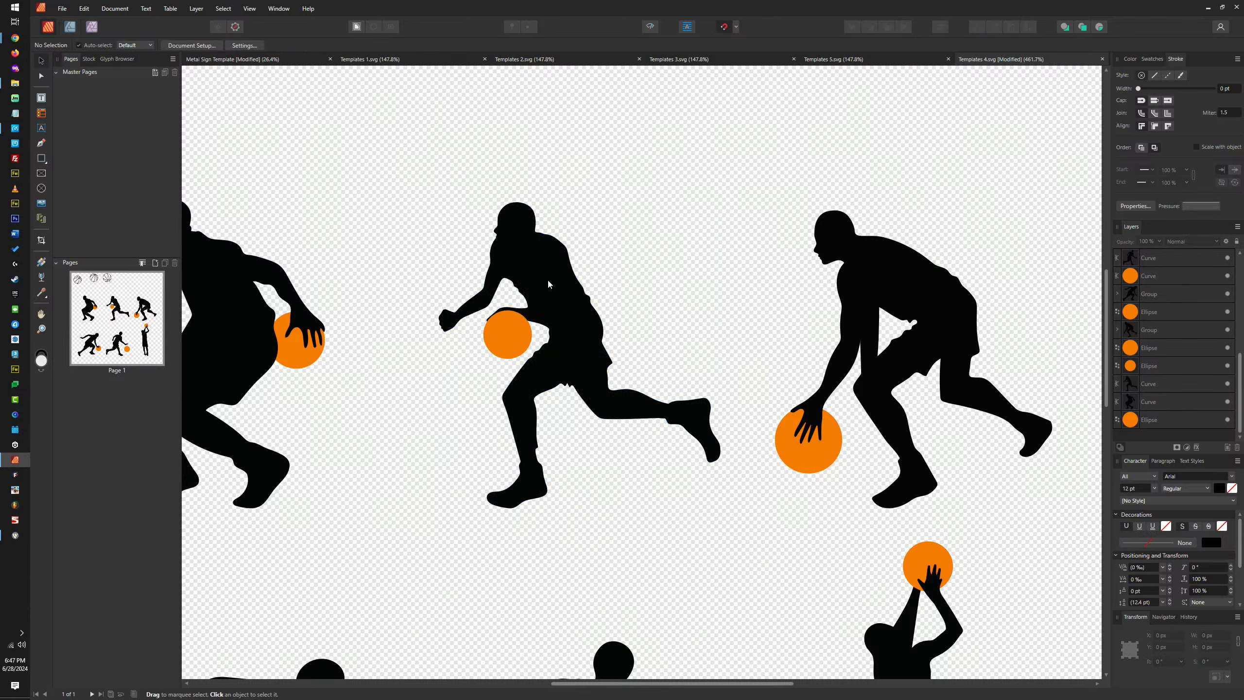
key(ctrl+shift+z)
Delete the upper-body nodes from the running player's full-figure curve so that only the shorts and legs remain
click(607, 295)
click(535, 296)
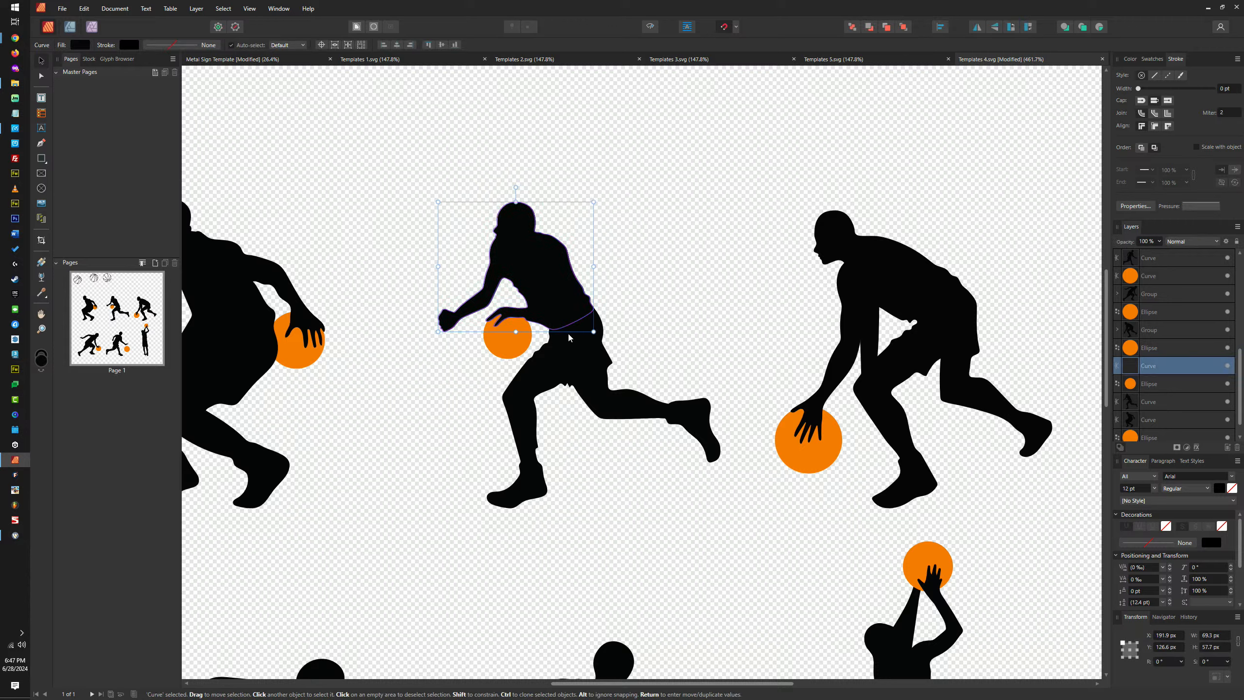
click(570, 338)
key(a)
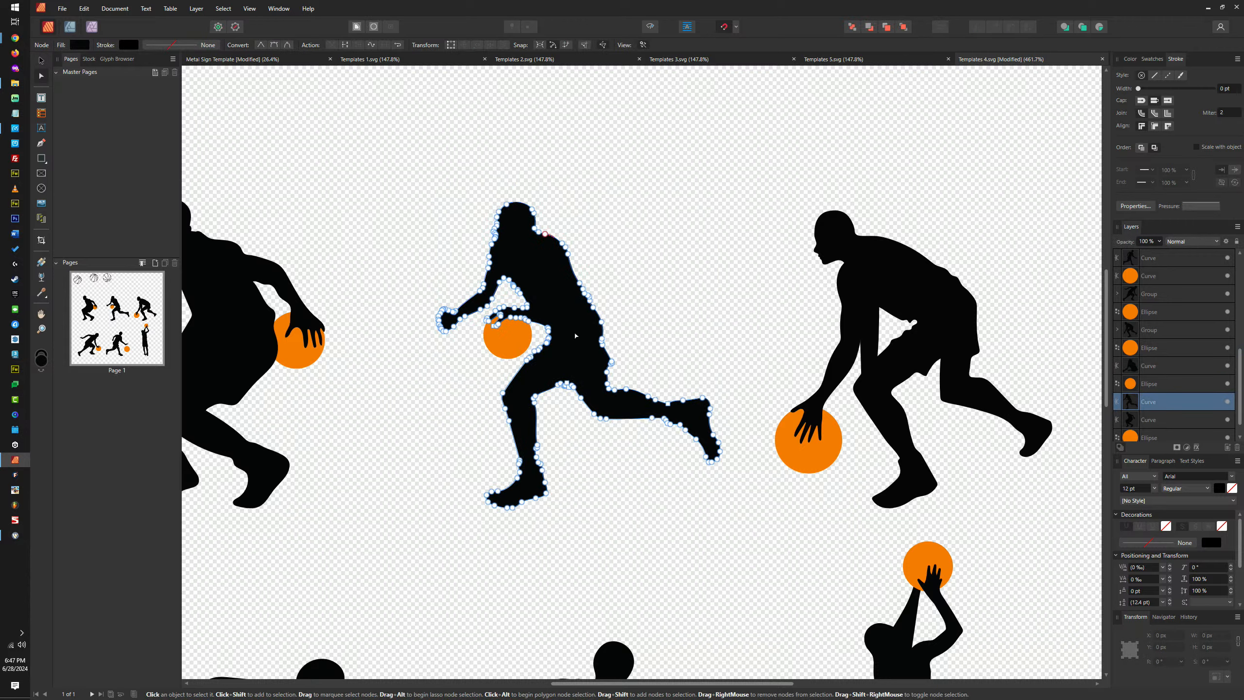
drag(643, 331, 569, 347)
key(Delete)
key(Delete)
key(Delete)
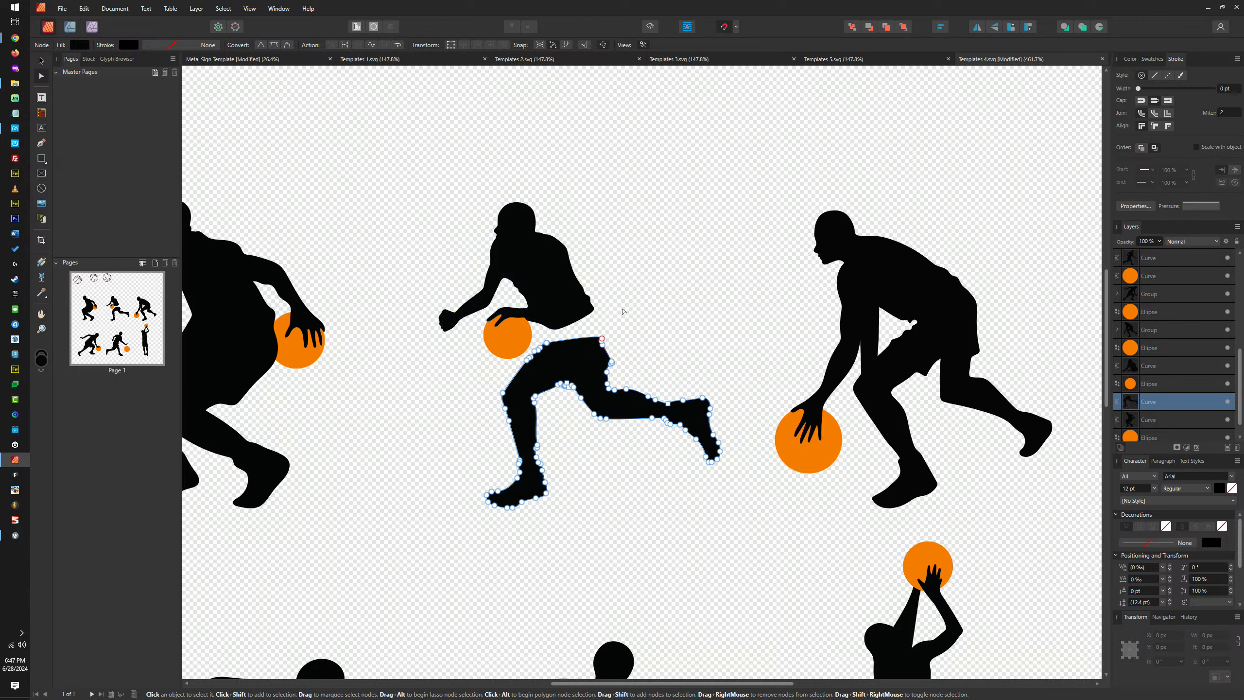
Move the running player's upper body and orange ball together down onto the legs, closing the gap between torso and shorts
click(42, 59)
click(511, 330)
shift+click(550, 286)
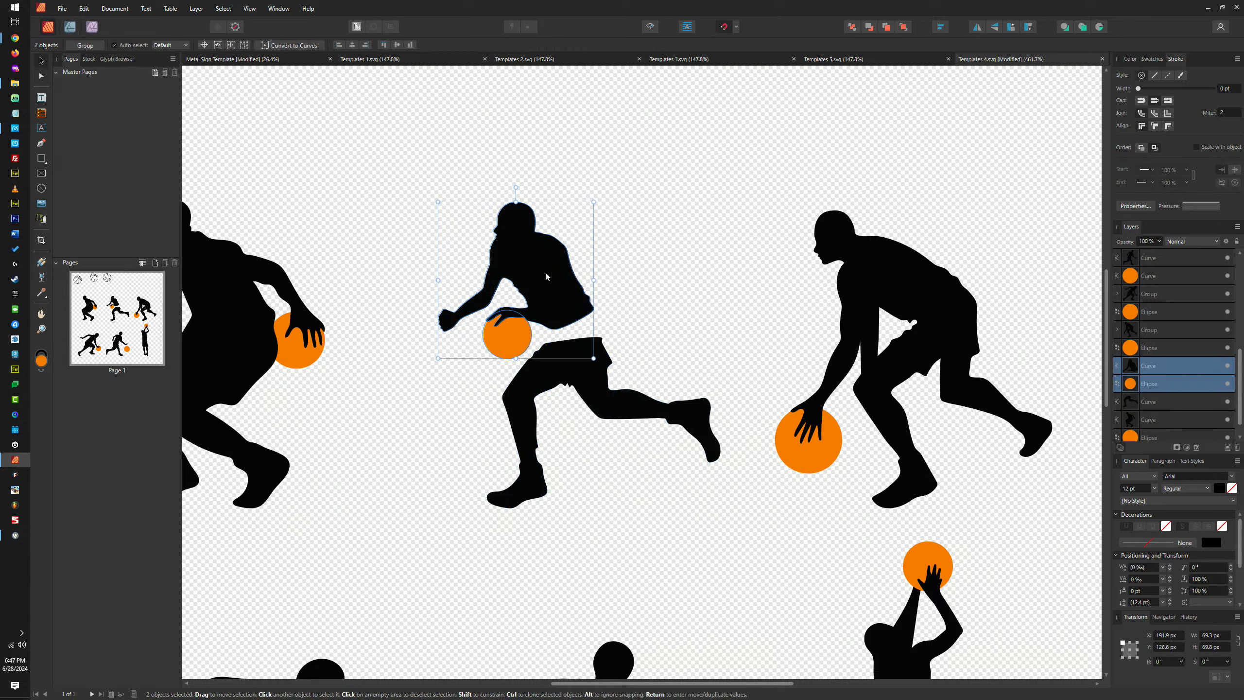
drag(547, 275, 552, 307)
scroll(562, 321, up, 4)
click(813, 336)
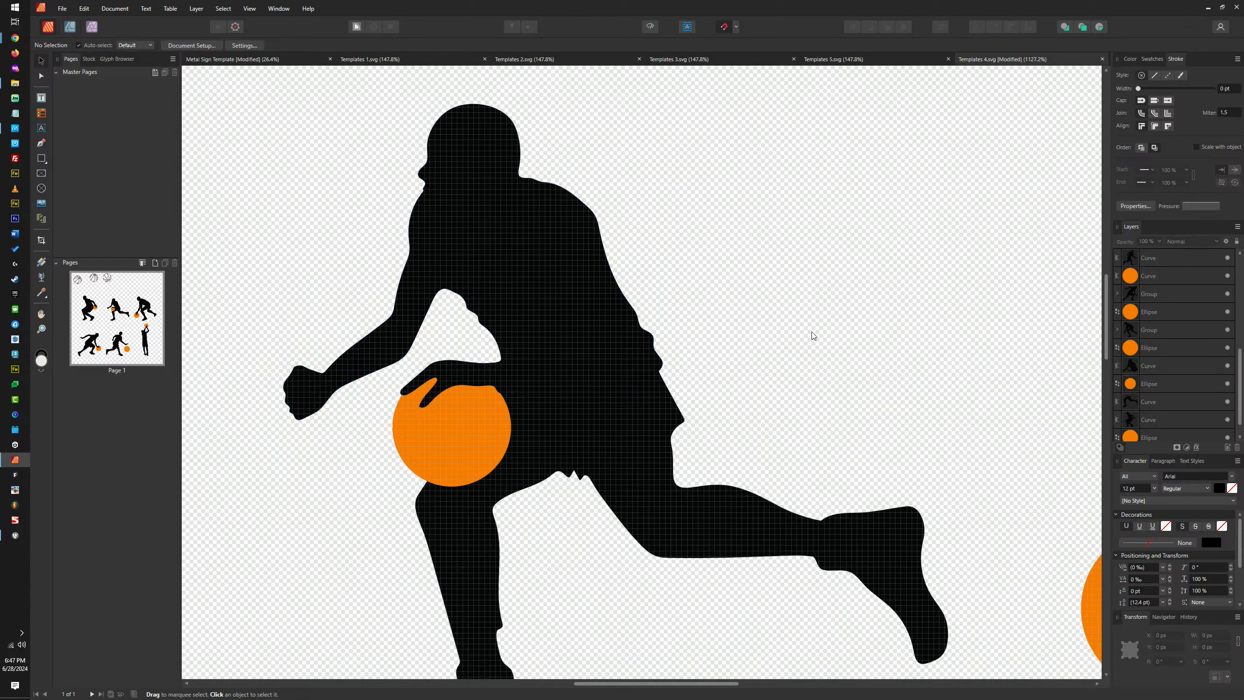
Examine the reassembled running player, the bent-over dribbler's group and the remaining player-and-ball silhouettes on the page
scroll(813, 336, down, 5)
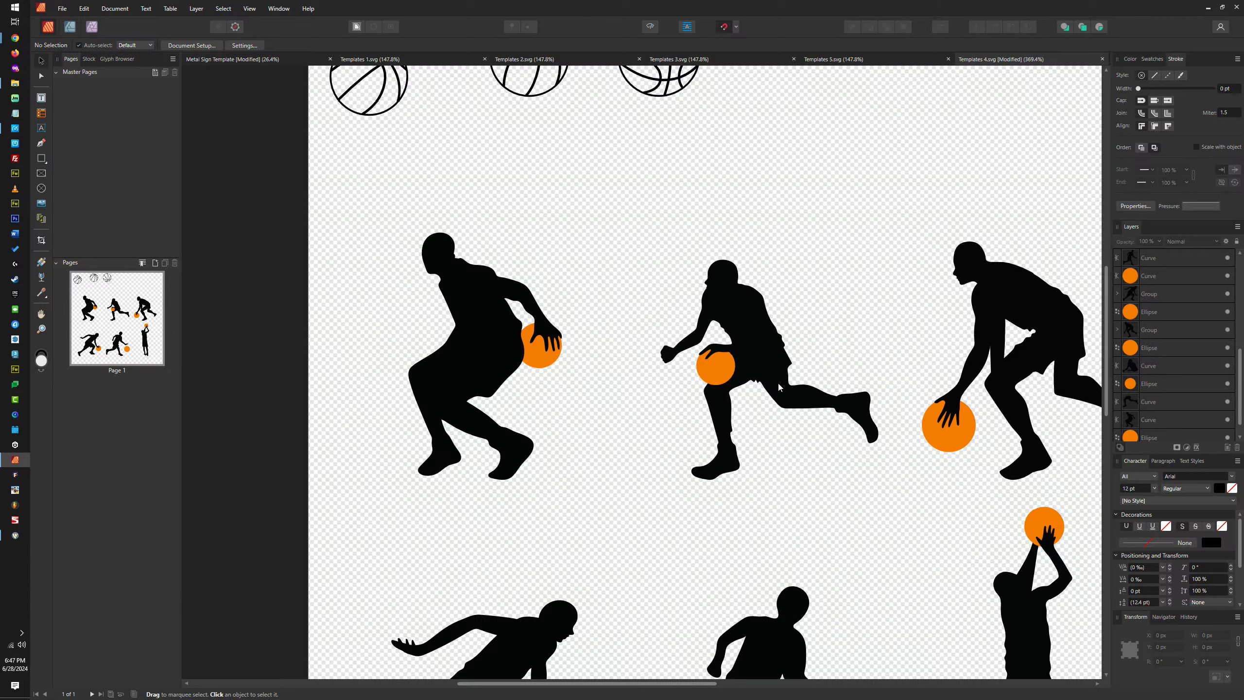
scroll(778, 385, up, 2)
scroll(726, 374, down, 2)
drag(812, 359, 657, 363)
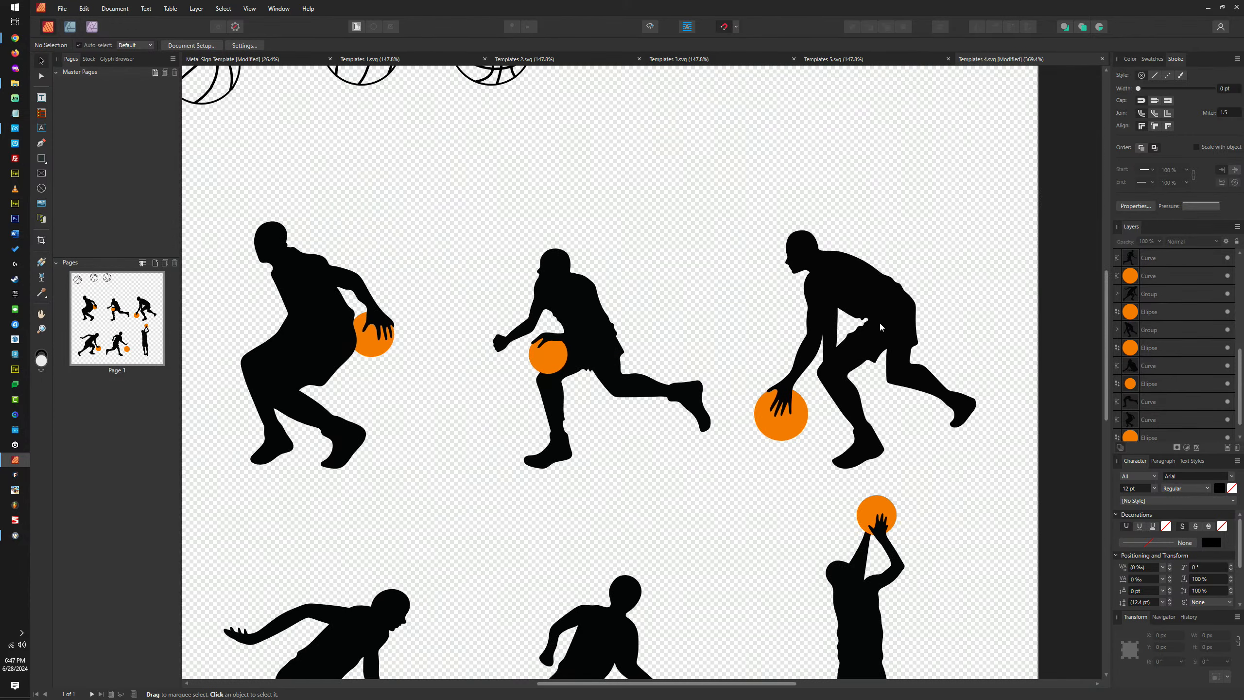
click(871, 293)
scroll(869, 299, up, 2)
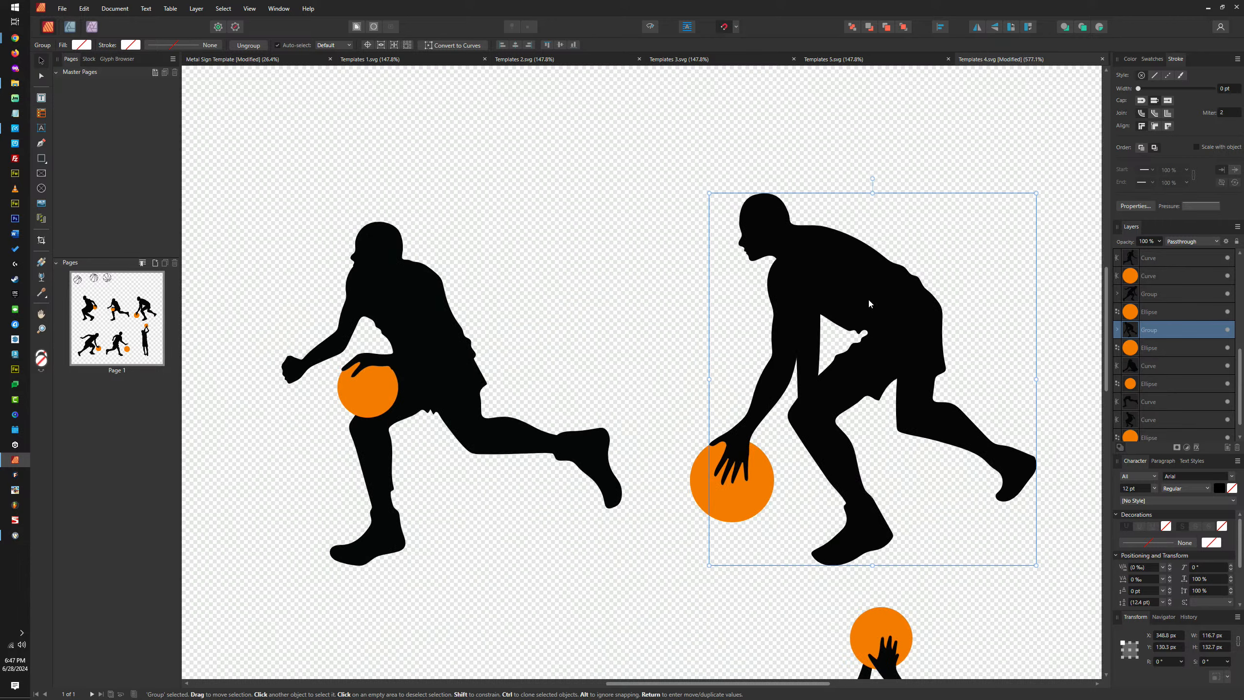
scroll(912, 290, down, 3)
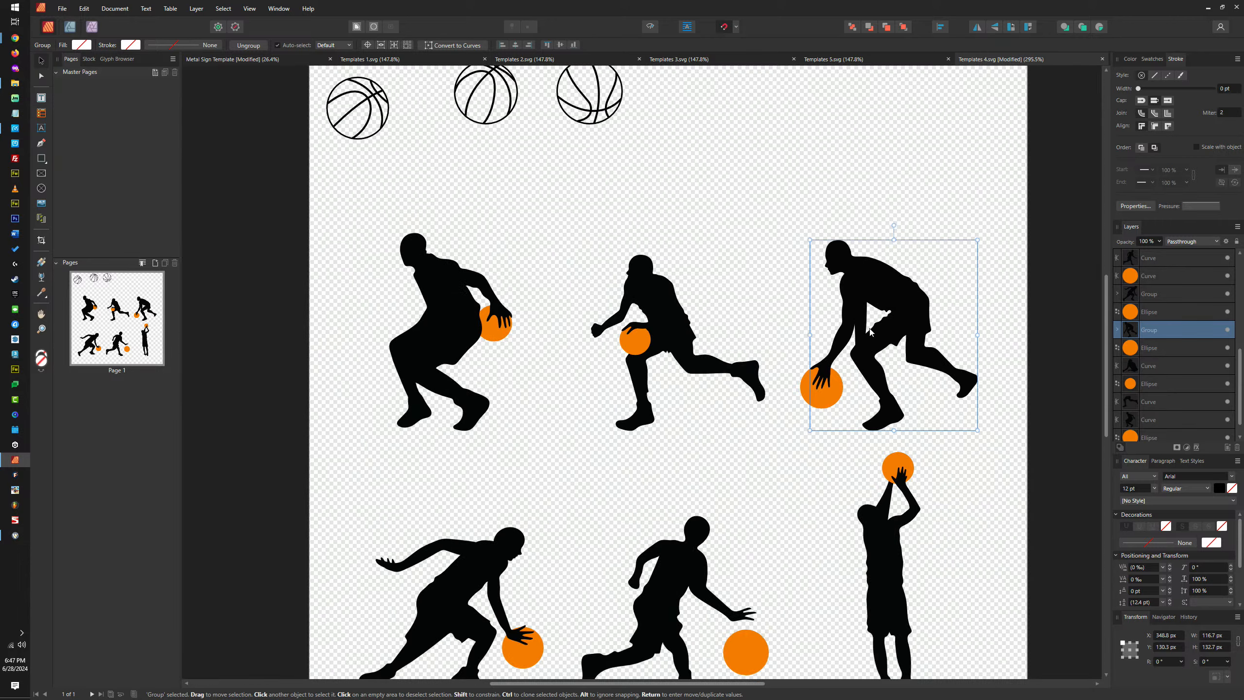
drag(831, 404, 917, 267)
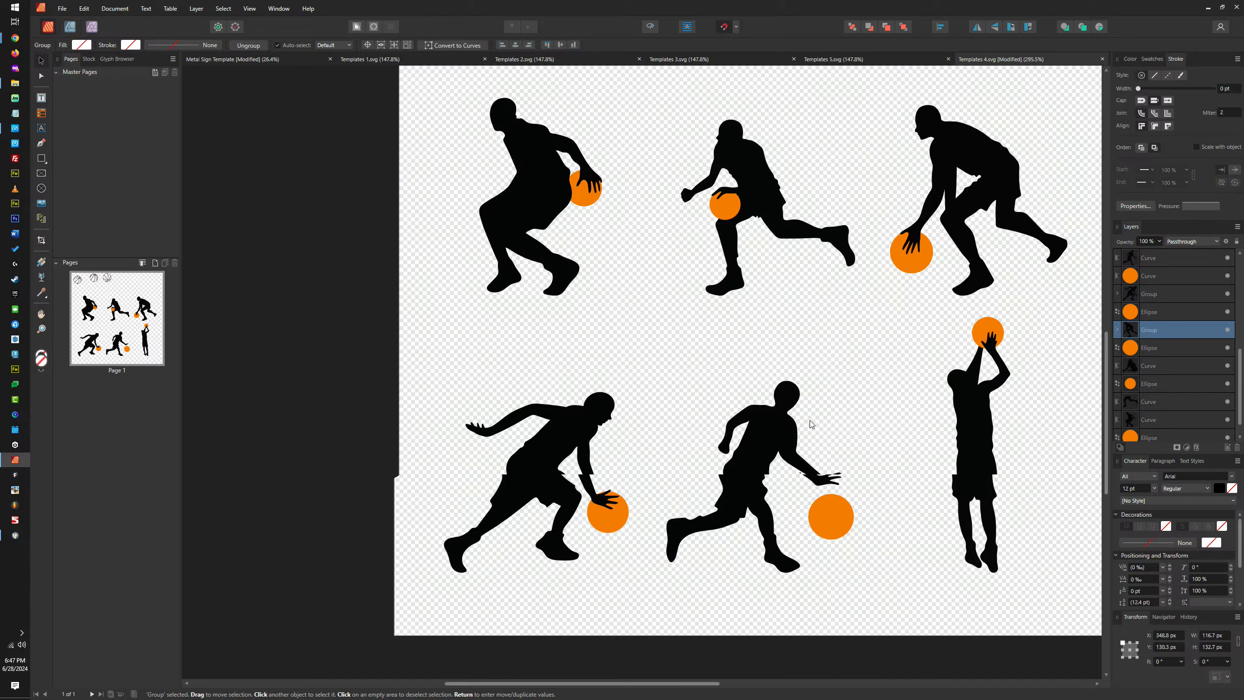
Delete the third player silhouette in the upper row together with its orange ball
scroll(803, 421, left, 3)
scroll(850, 400, up, 4)
scroll(849, 401, down, 4)
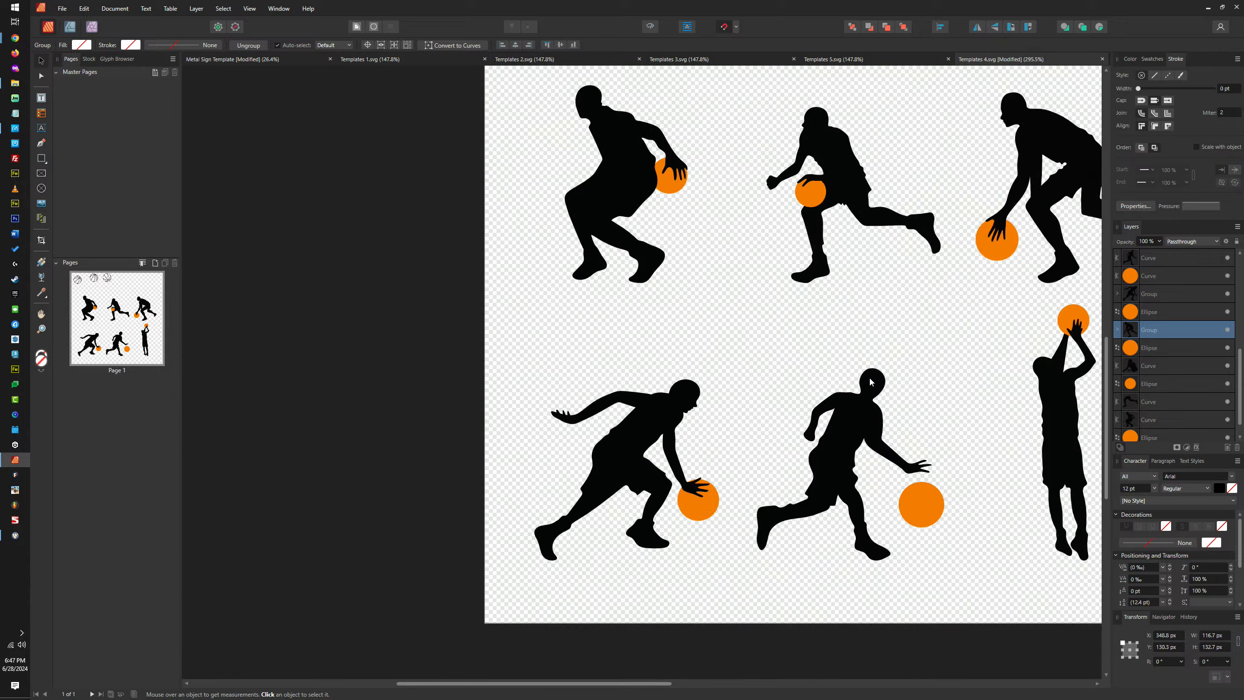
scroll(878, 395, up, 3)
scroll(879, 395, down, 4)
scroll(863, 445, up, 2)
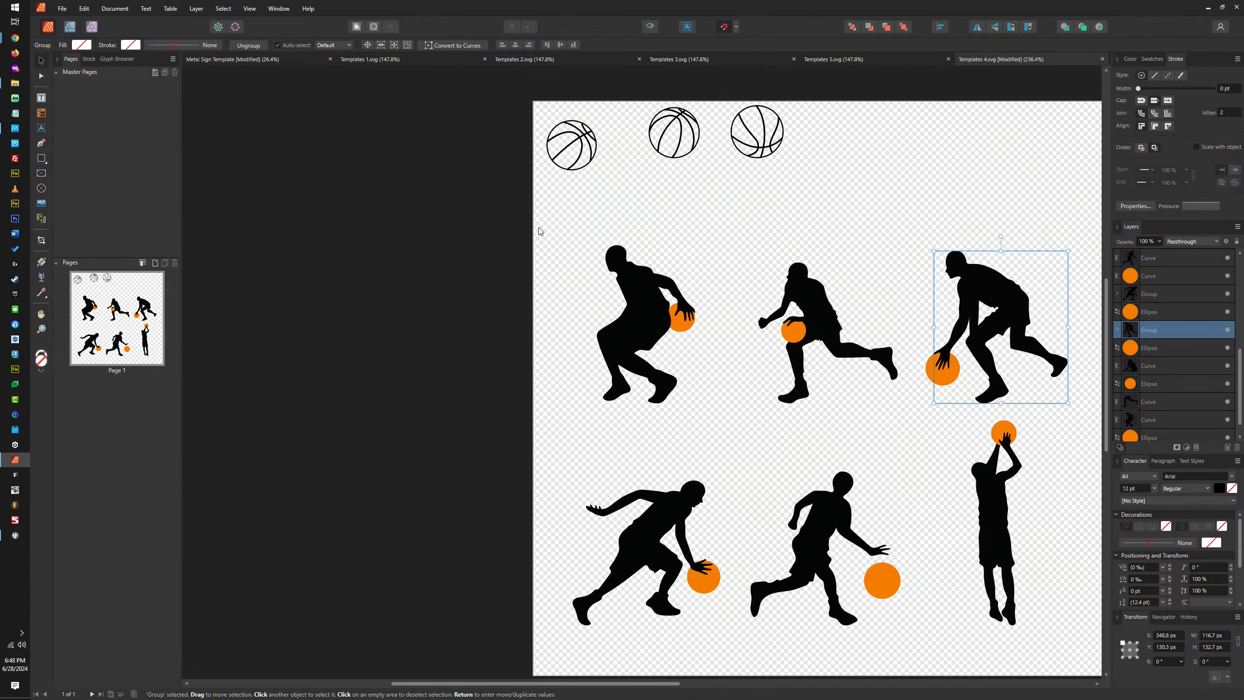
drag(555, 223, 915, 432)
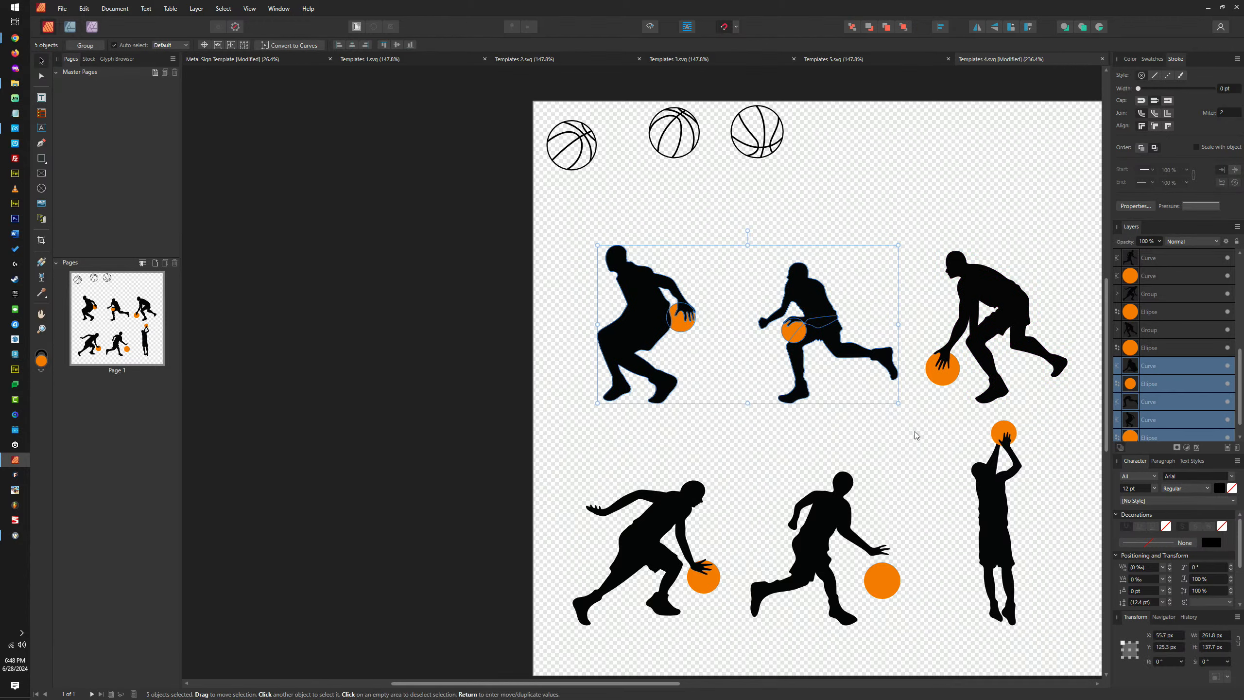
click(990, 333)
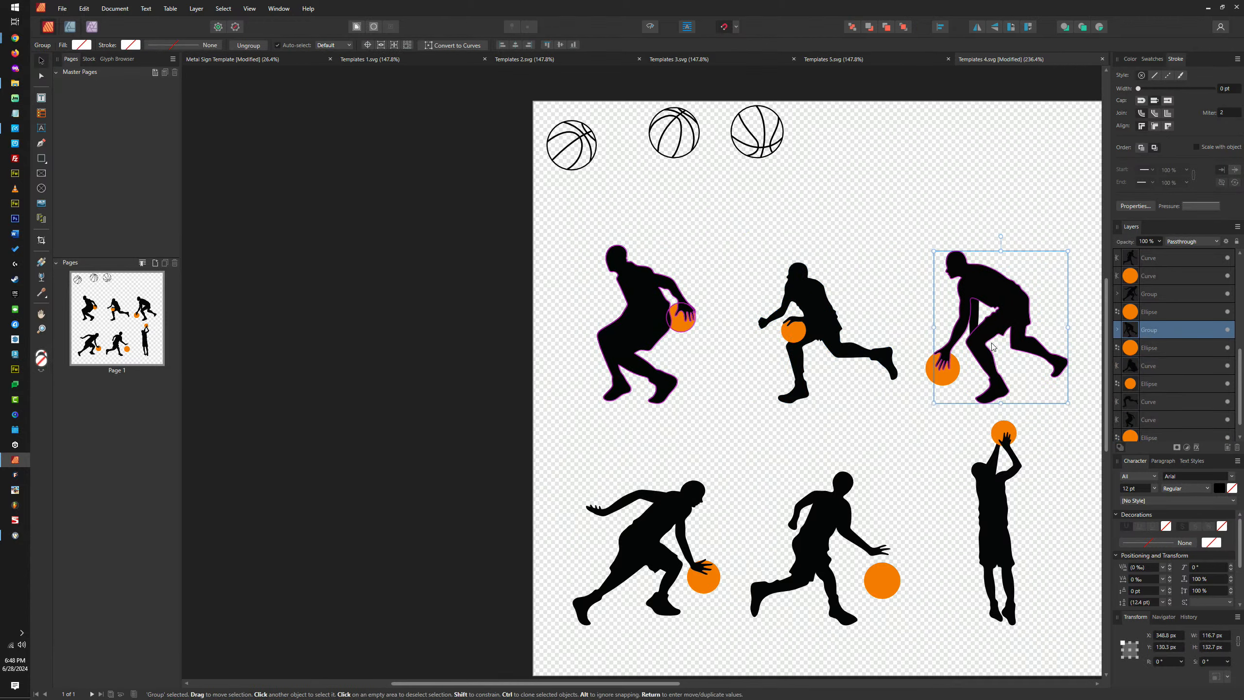
shift+click(949, 381)
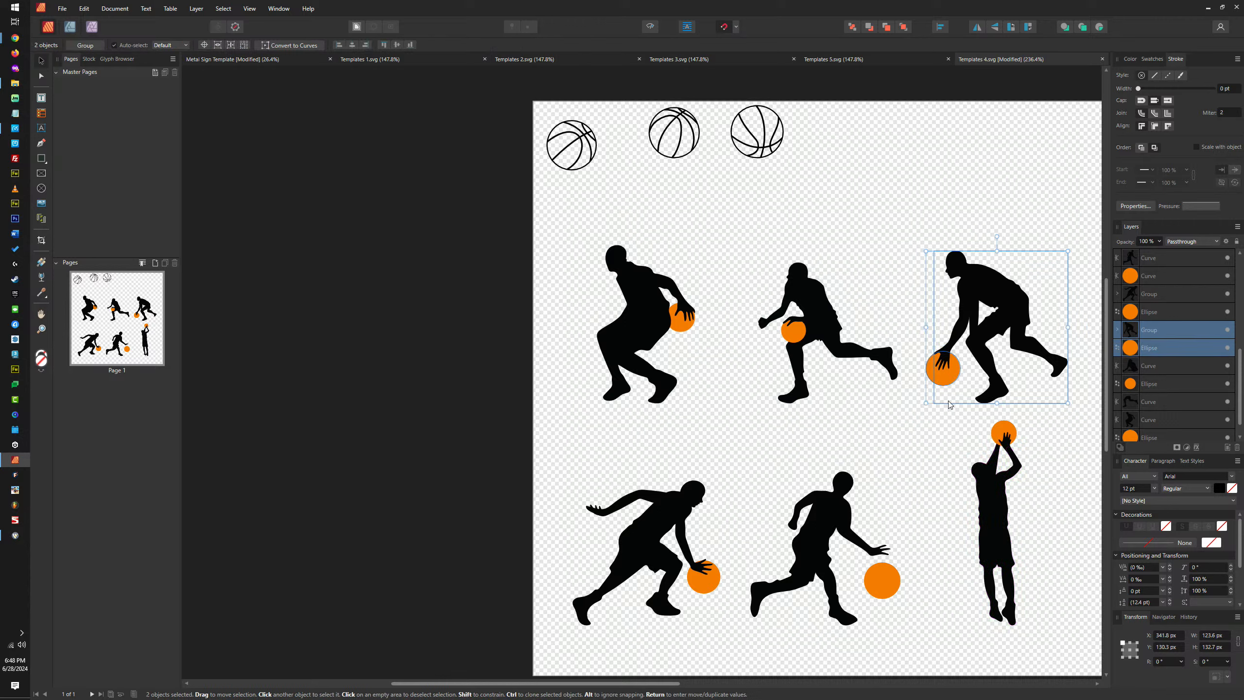
key(Delete)
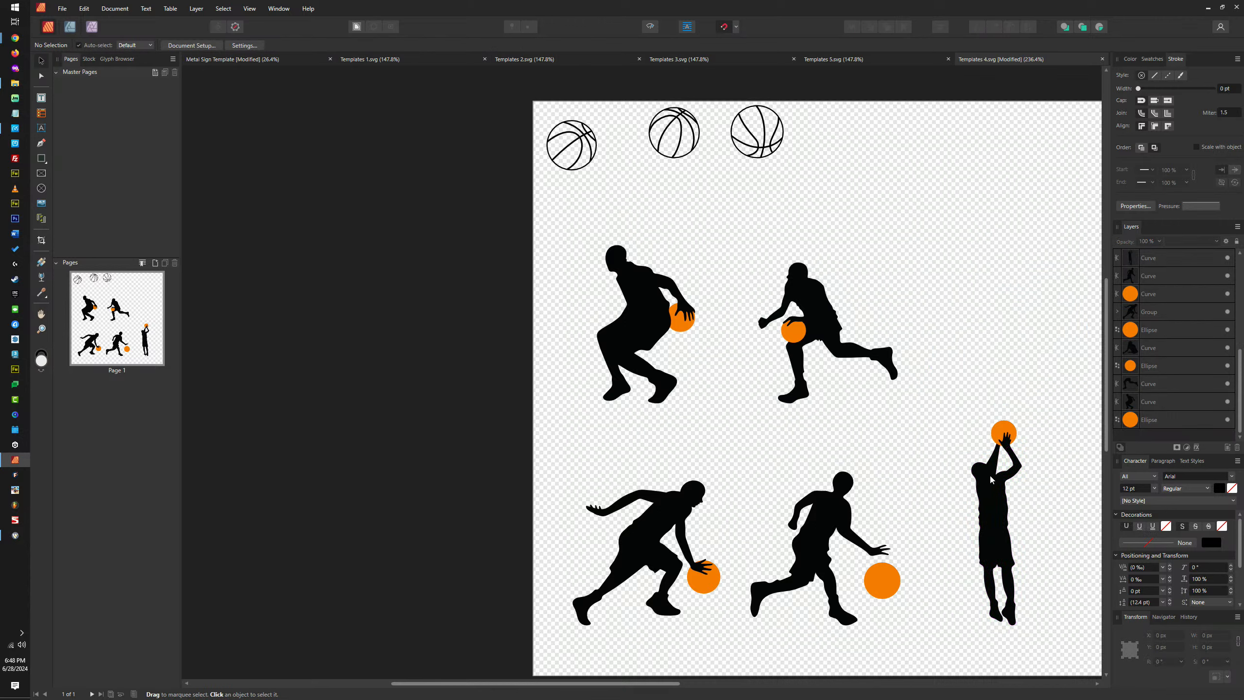
Delete the two dribbling player silhouettes in the lower row along with their orange balls
scroll(989, 473, up, 5)
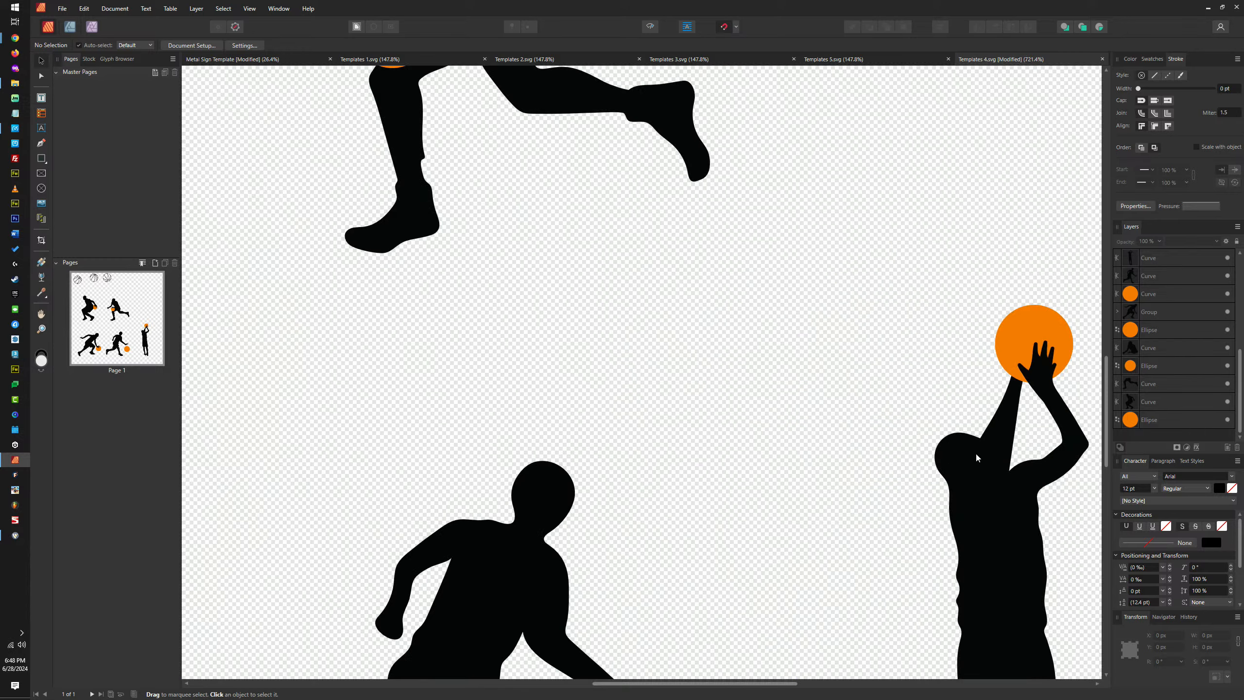
scroll(977, 455, down, 5)
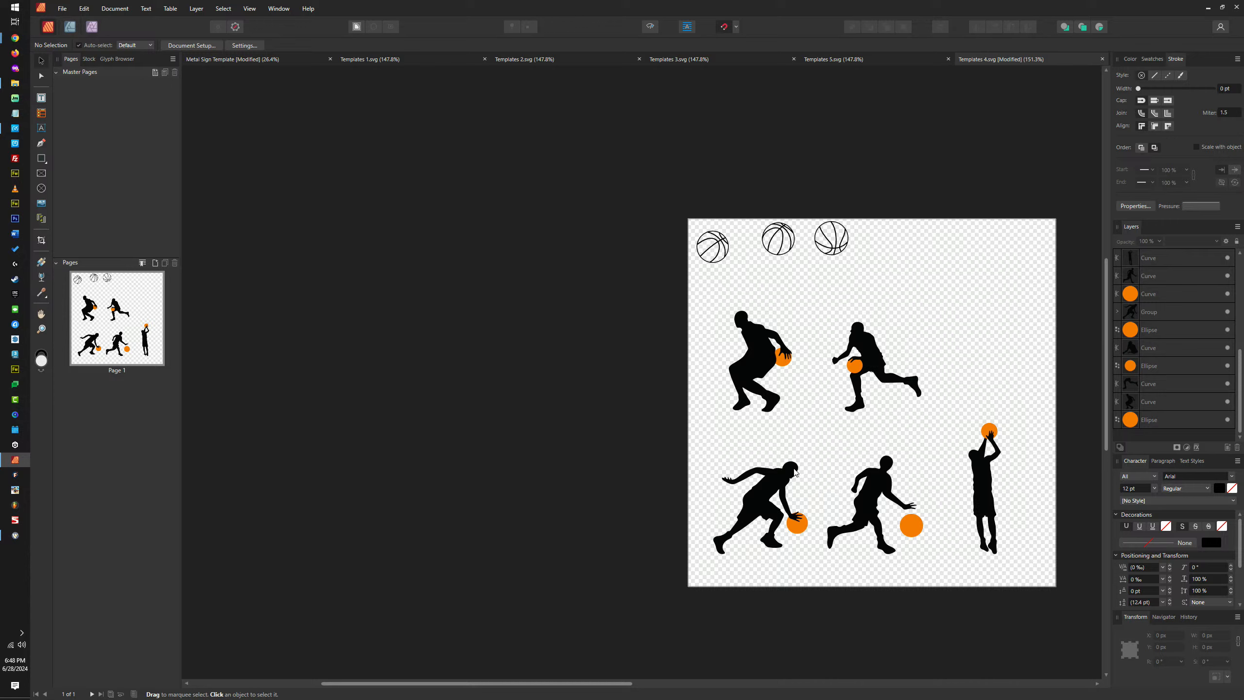
click(866, 484)
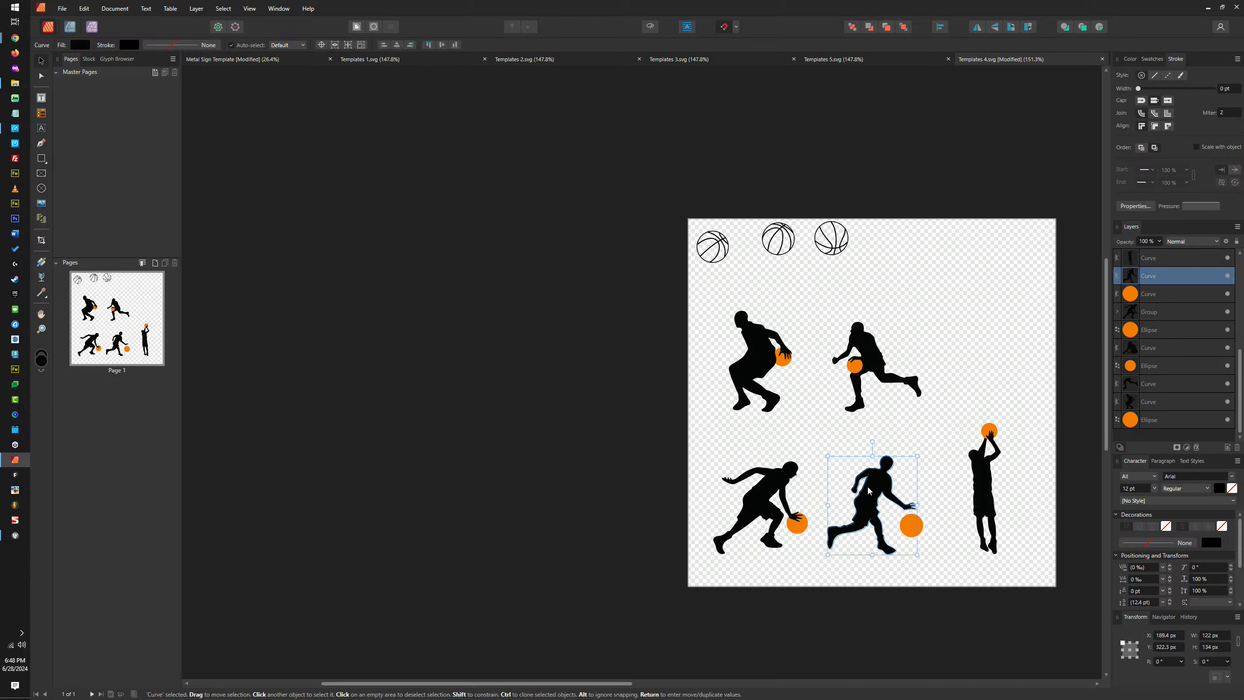
drag(702, 450, 950, 583)
scroll(925, 531, up, 6)
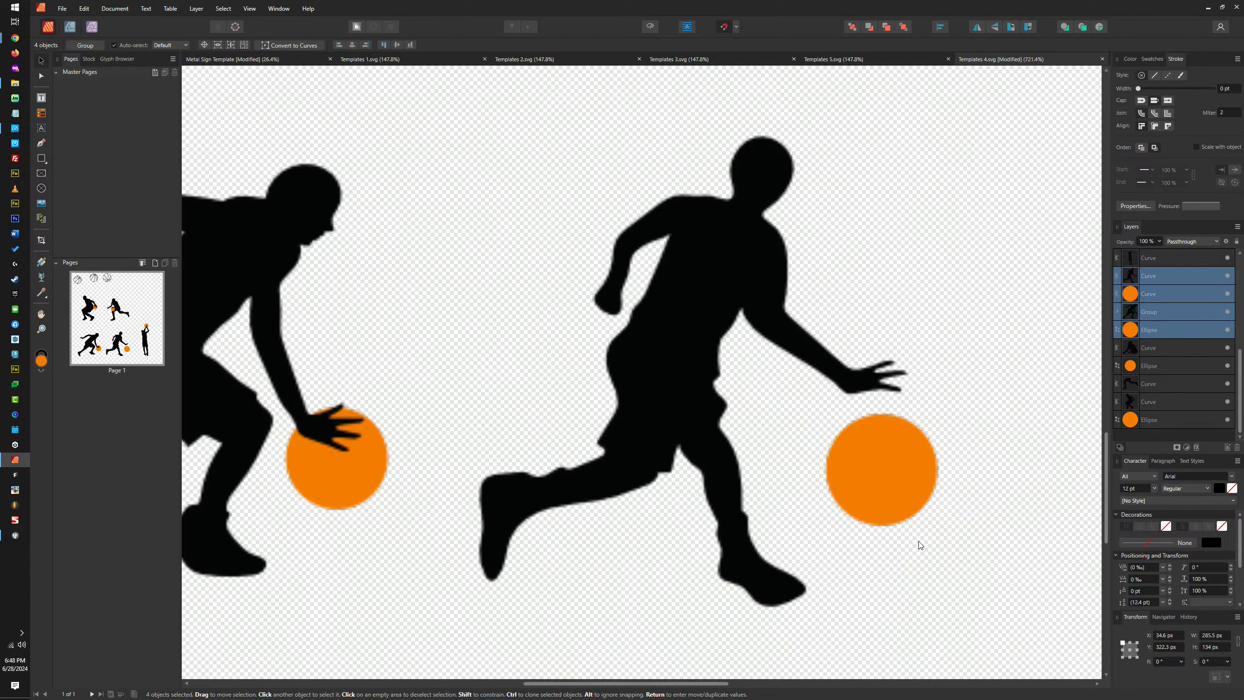
drag(932, 442, 1121, 443)
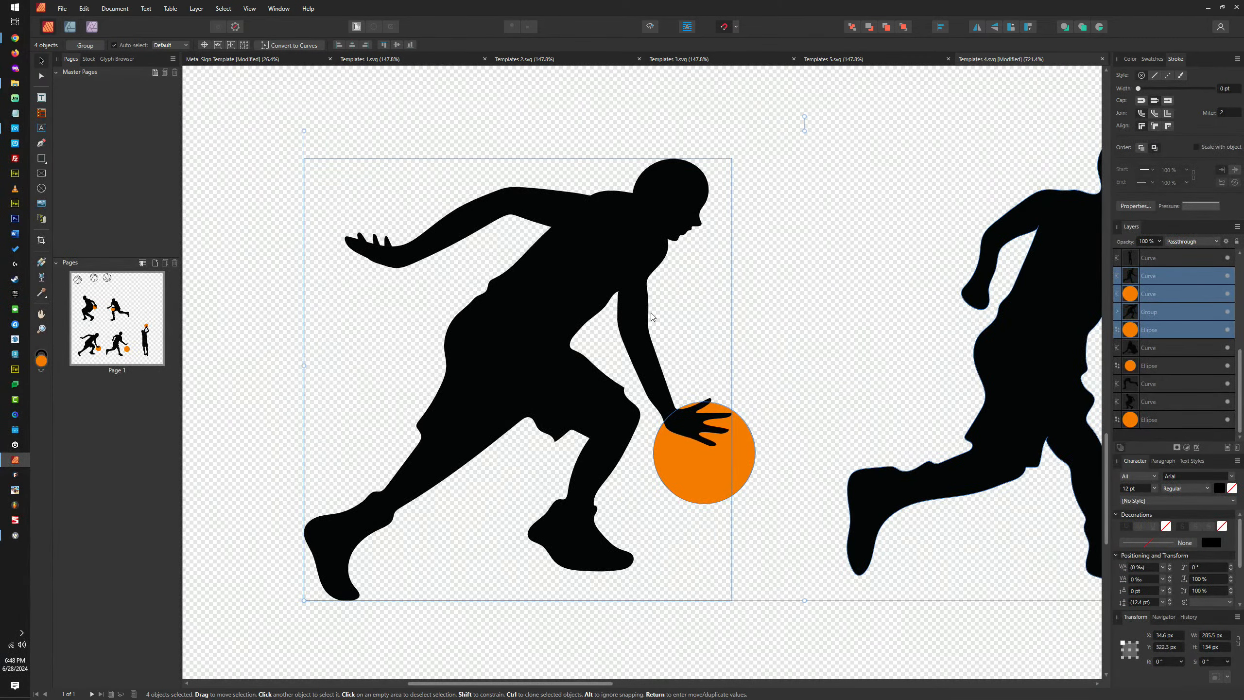
scroll(653, 558, down, 4)
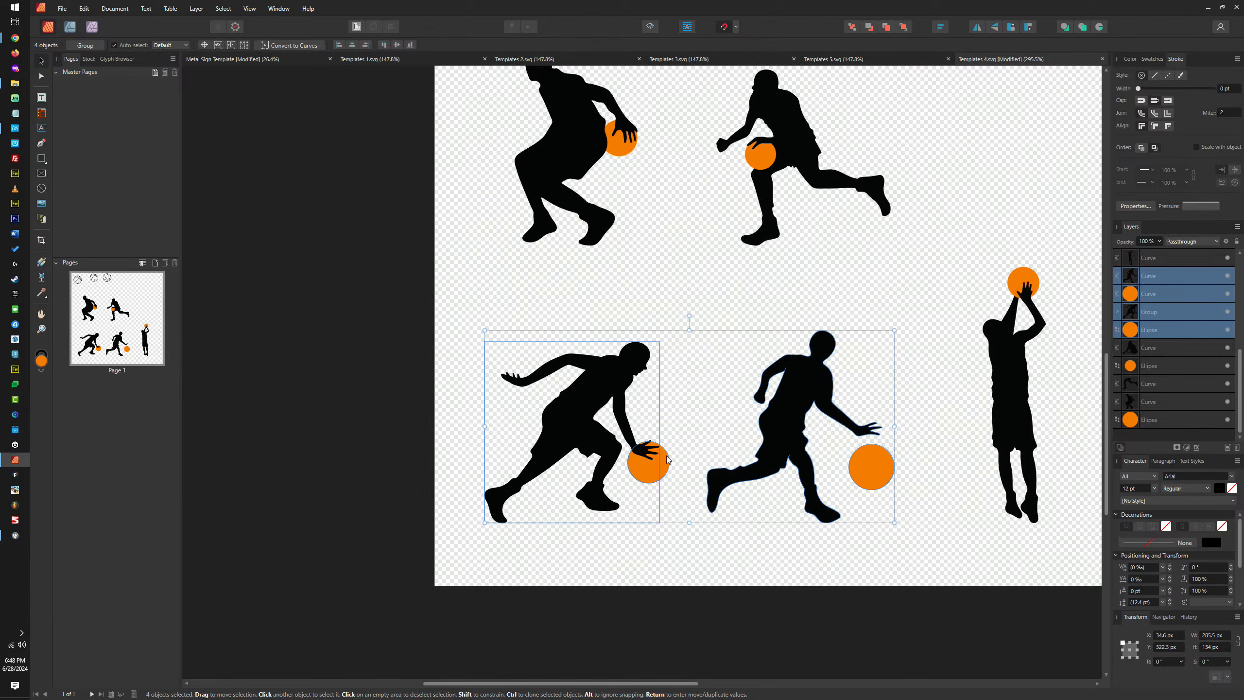
scroll(727, 442, down, 2)
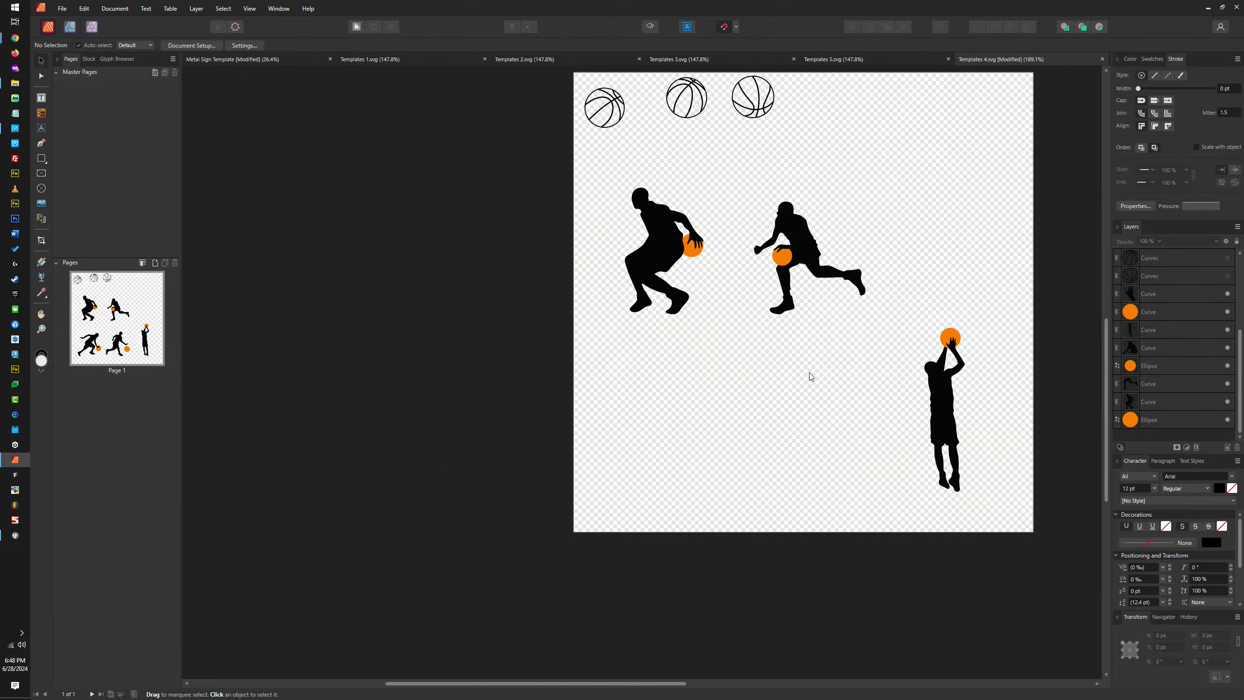
key(Delete)
Move the jump-shooting player with its ball straight up into line with the two remaining players
drag(984, 297, 885, 514)
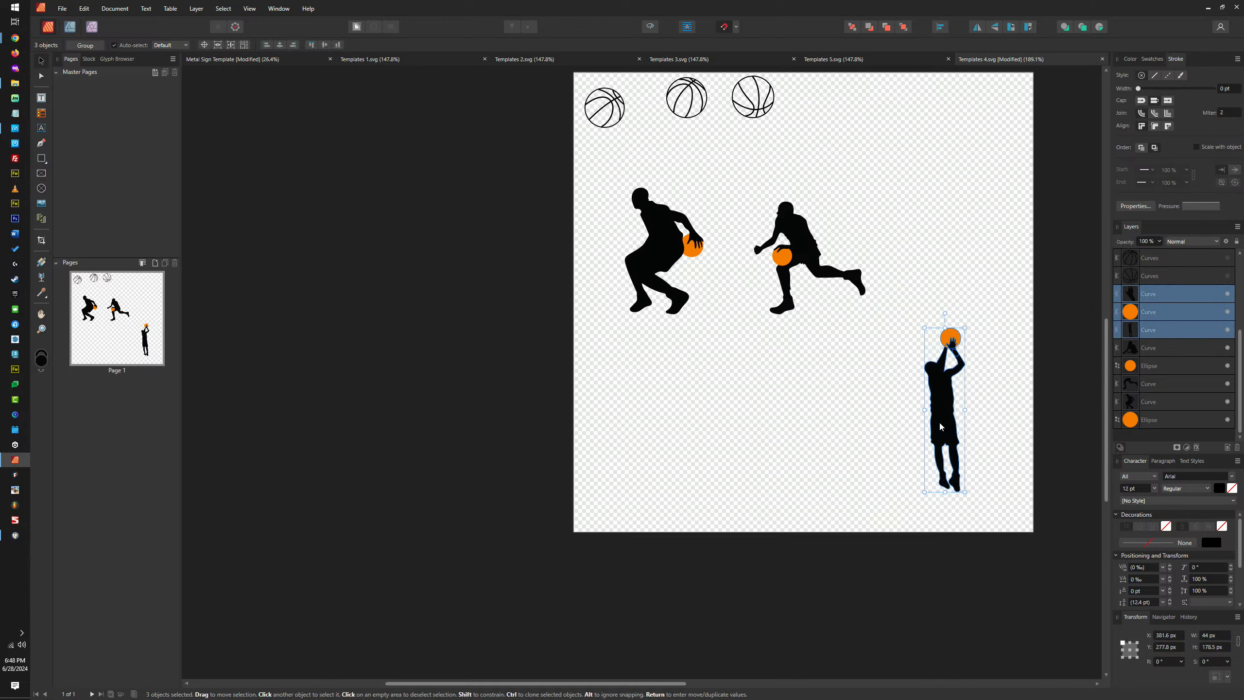
drag(938, 420, 948, 269)
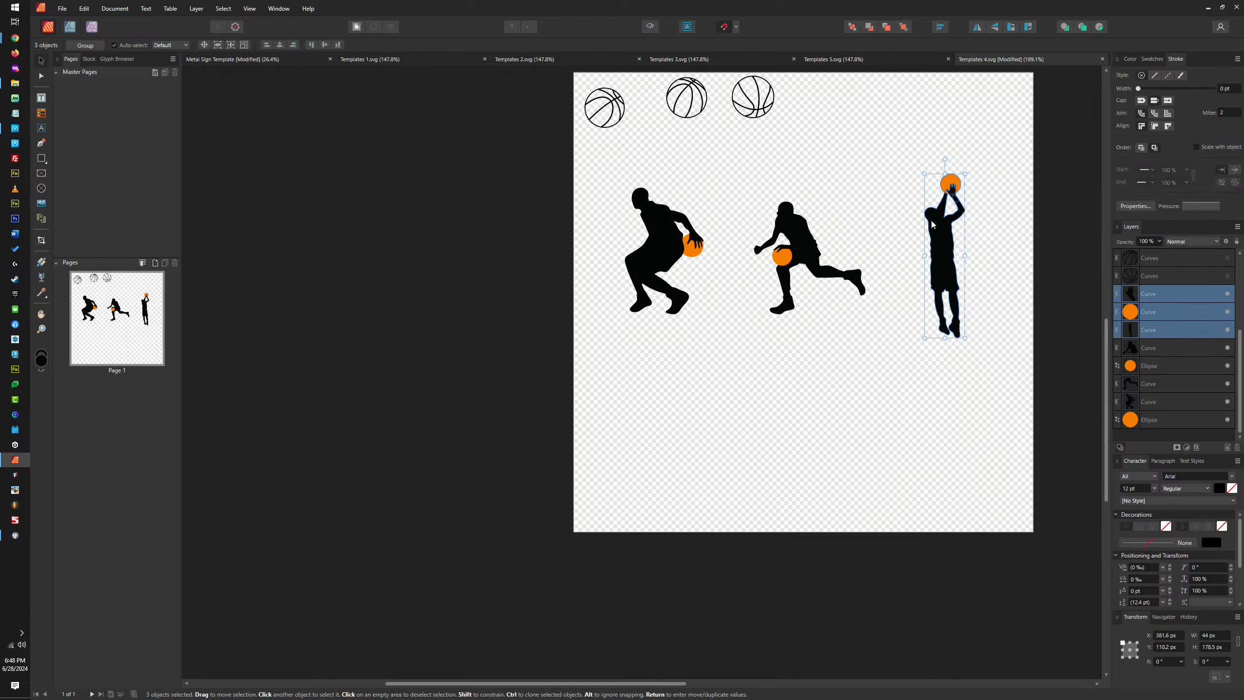
scroll(953, 187, up, 4)
click(982, 165)
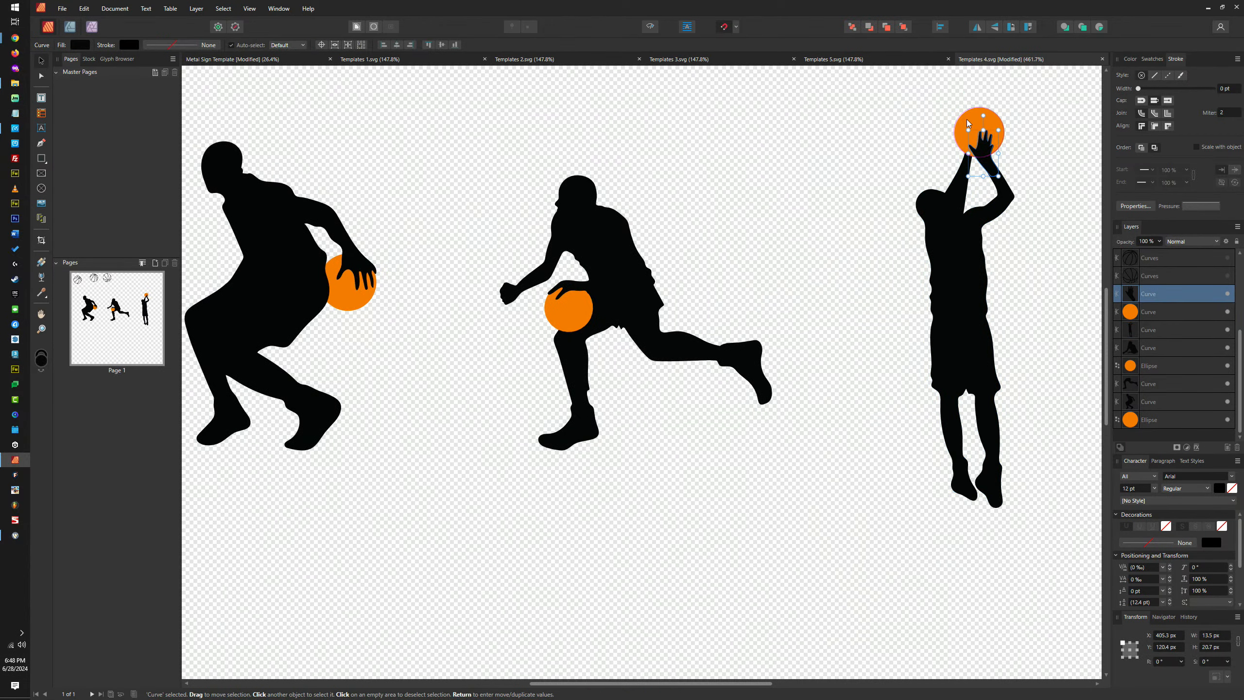
shift+click(946, 183)
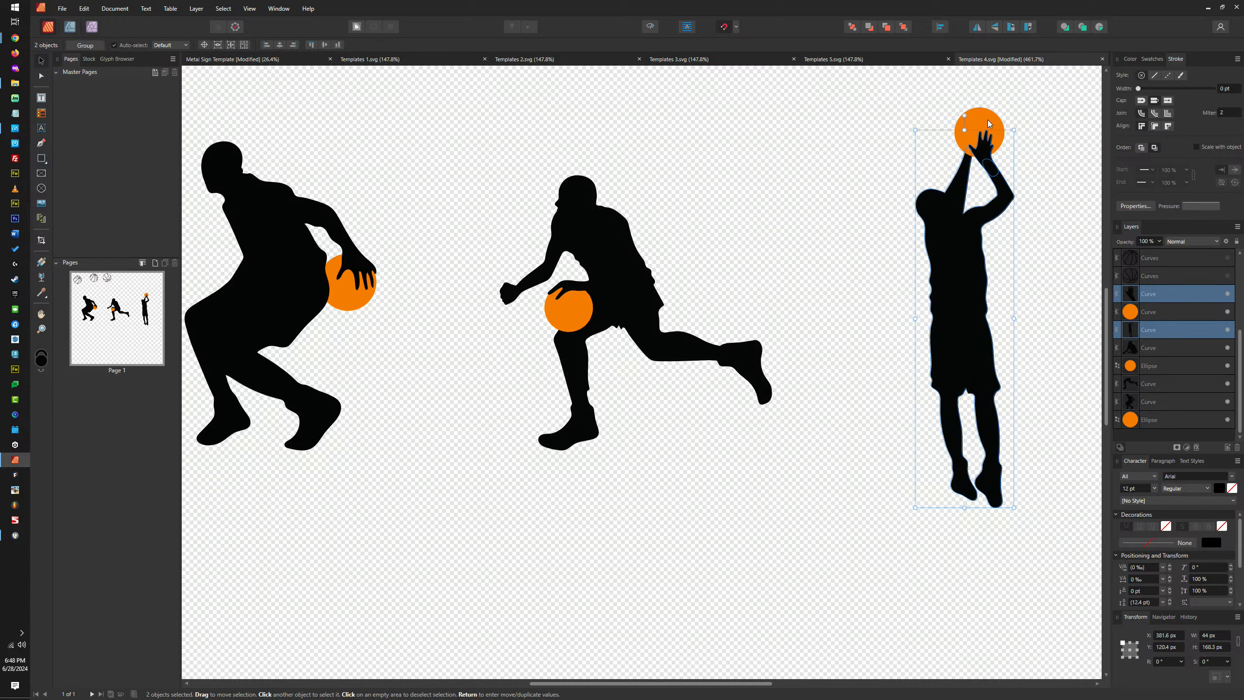
click(1023, 112)
scroll(1019, 195, down, 4)
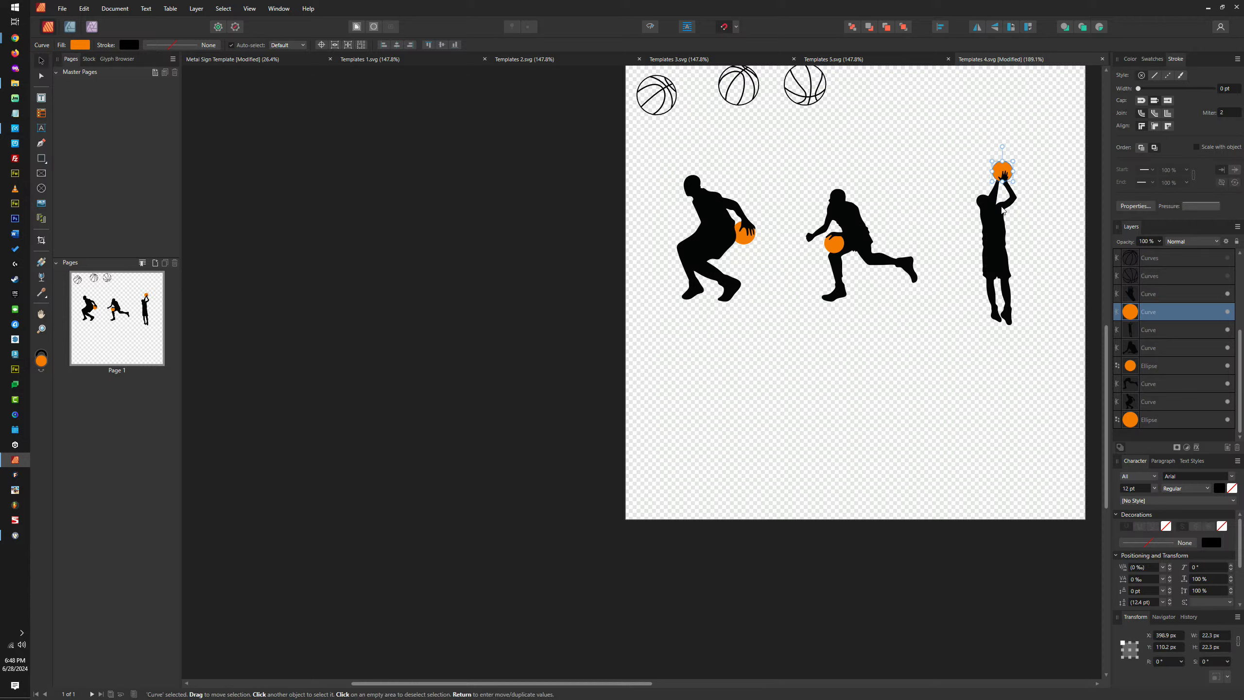
Move the third line-art basketball from the top of the page to beside the shooting player's orange ball
drag(1028, 161, 999, 225)
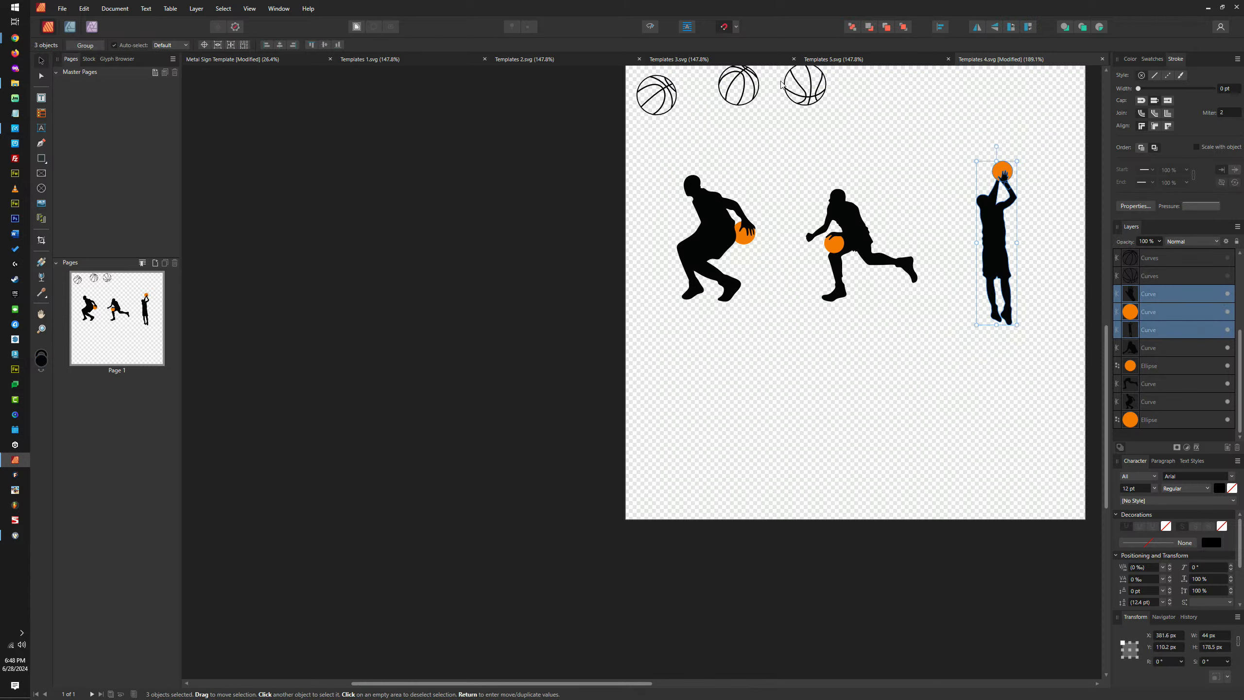
click(806, 98)
drag(807, 99, 956, 192)
Enlarge the shooter and orange ball together to about 90 × 366 px, with the ball fitted under the basketball outline
click(1002, 170)
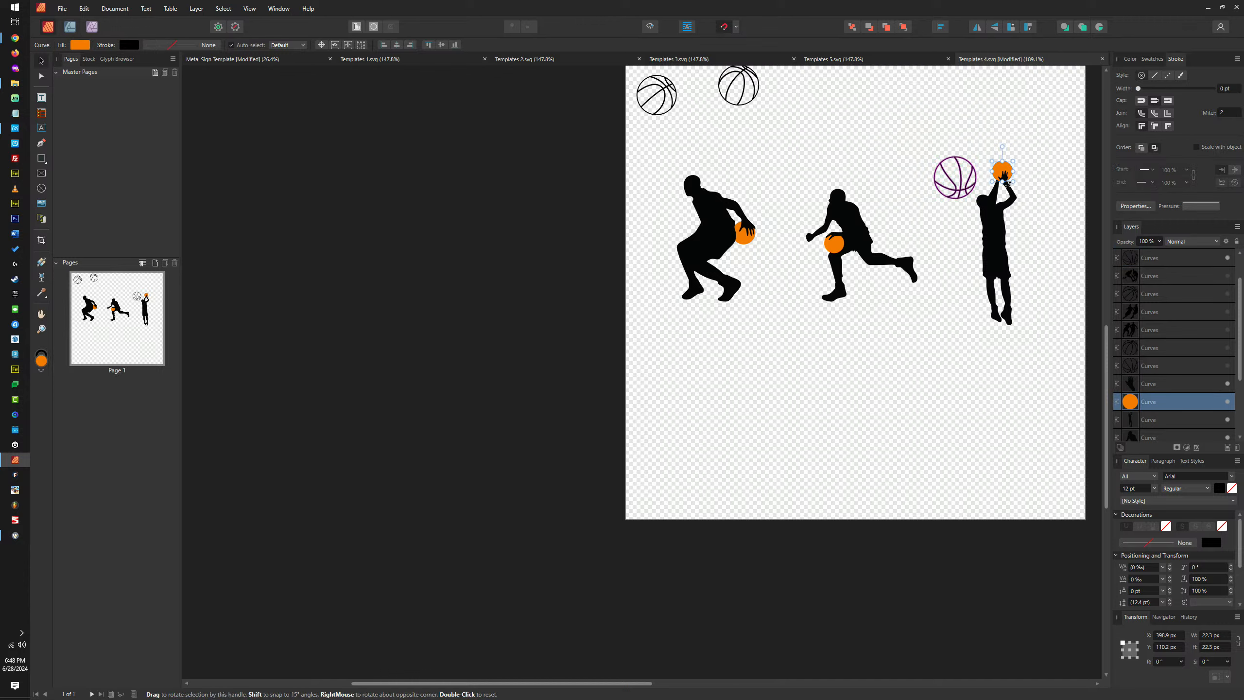
drag(1045, 172, 852, 521)
scroll(908, 251, up, 3)
drag(1033, 251, 967, 247)
scroll(939, 266, down, 4)
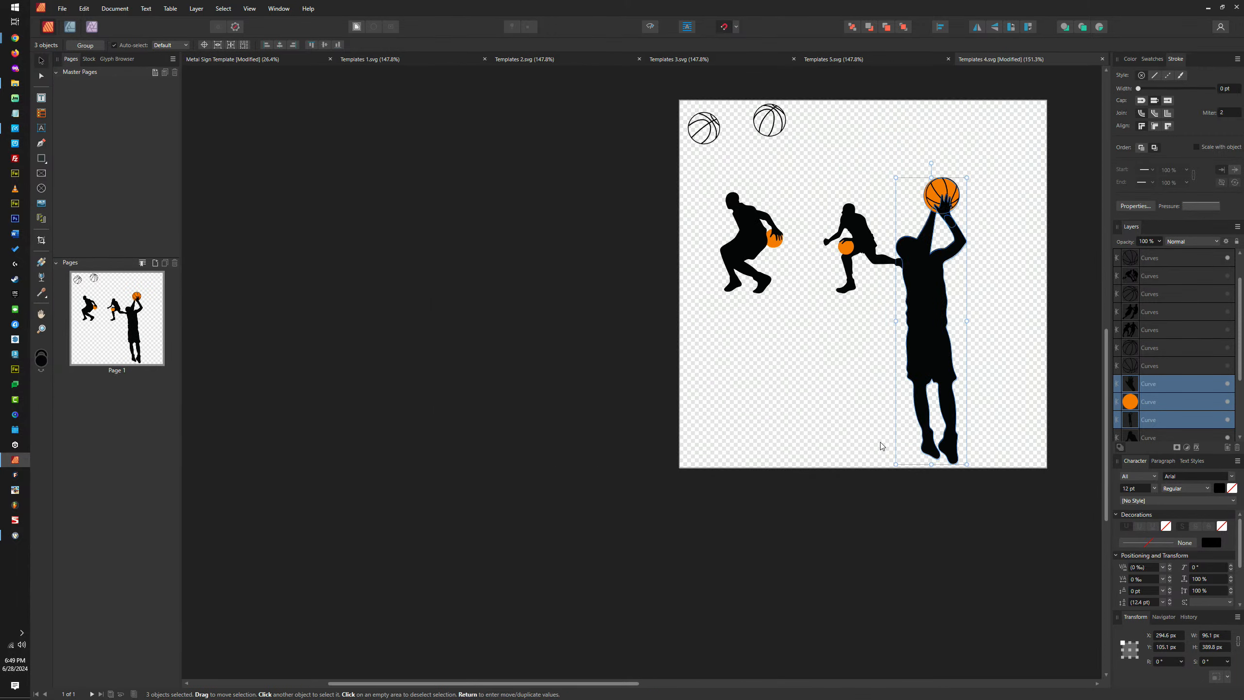
drag(896, 464, 904, 447)
scroll(948, 196, up, 5)
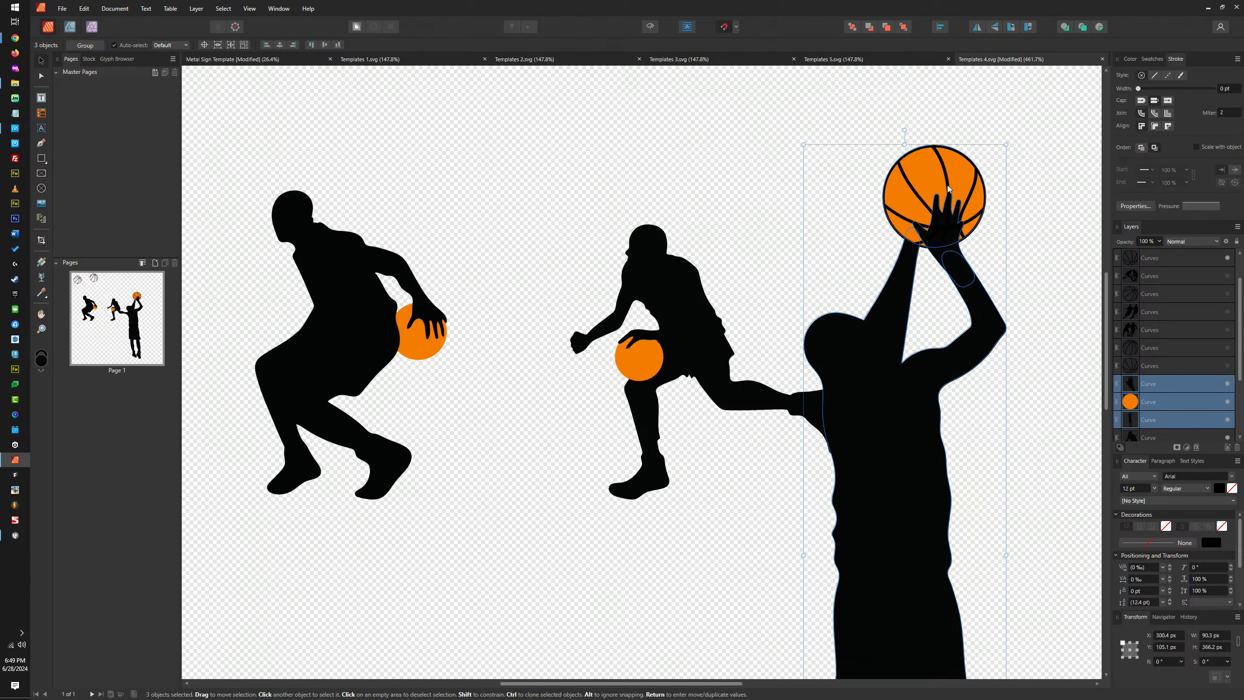
scroll(954, 170, down, 5)
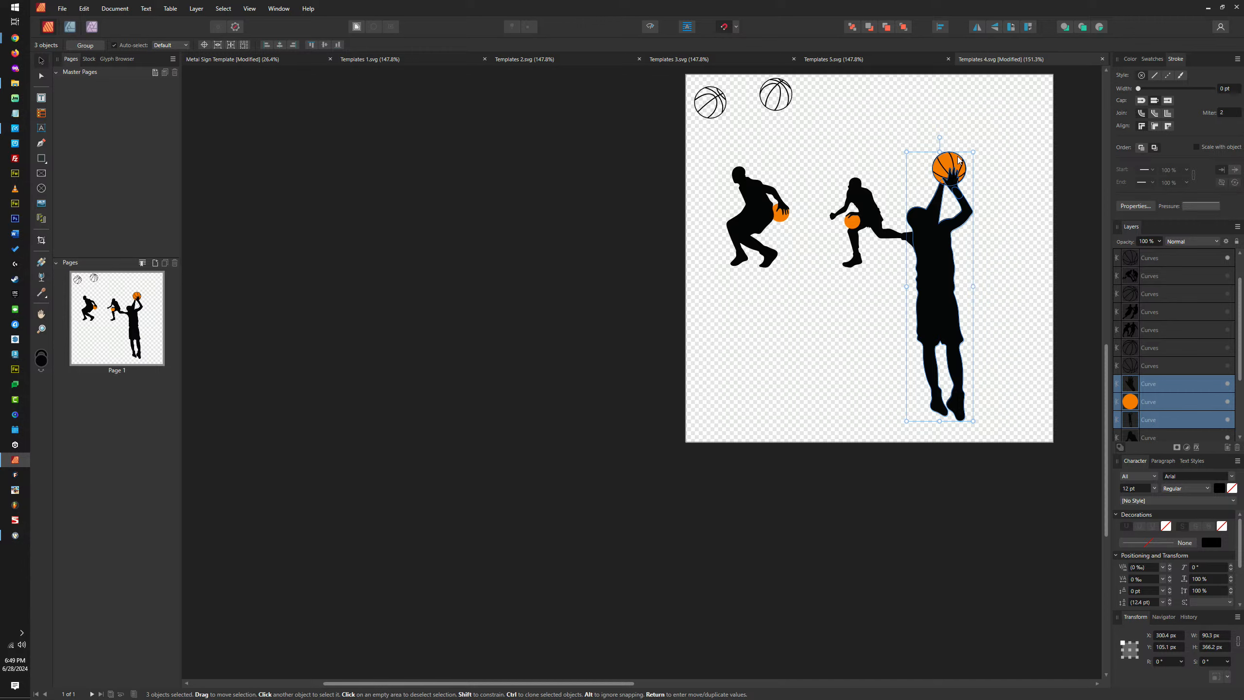
click(975, 140)
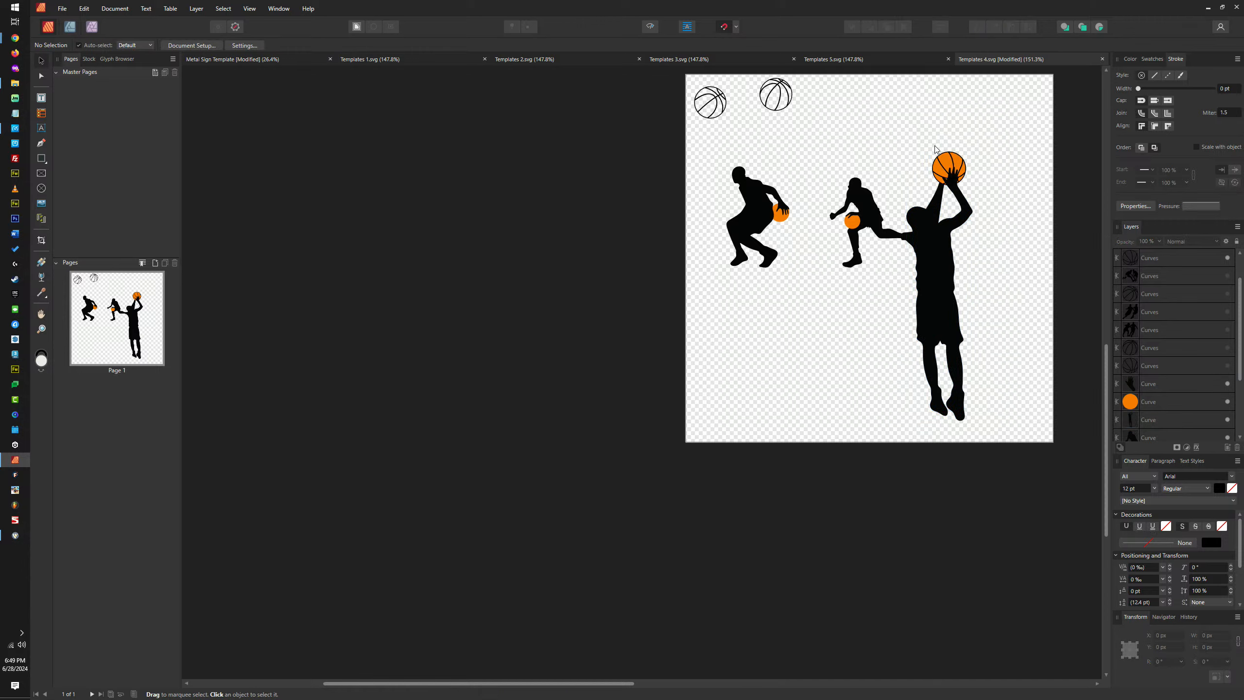
Shrink the shooter's orange ball and basketball outline together to about 37 px wide
scroll(975, 142, up, 5)
click(985, 171)
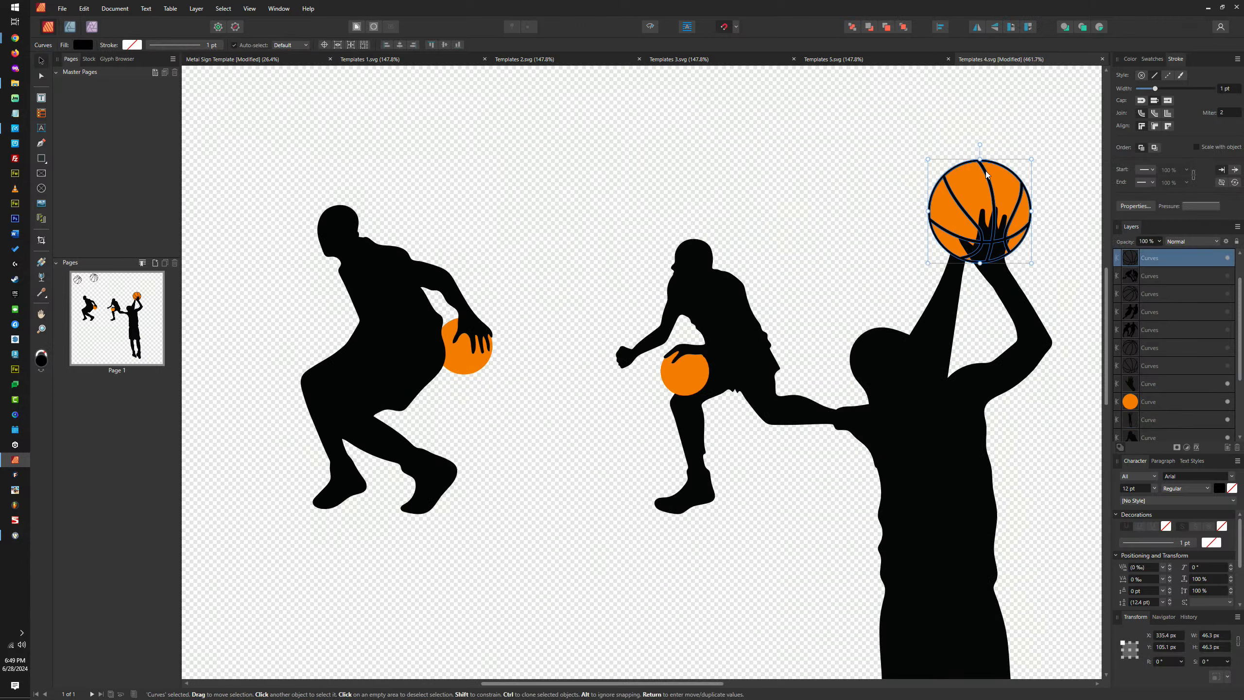
scroll(968, 184, up, 4)
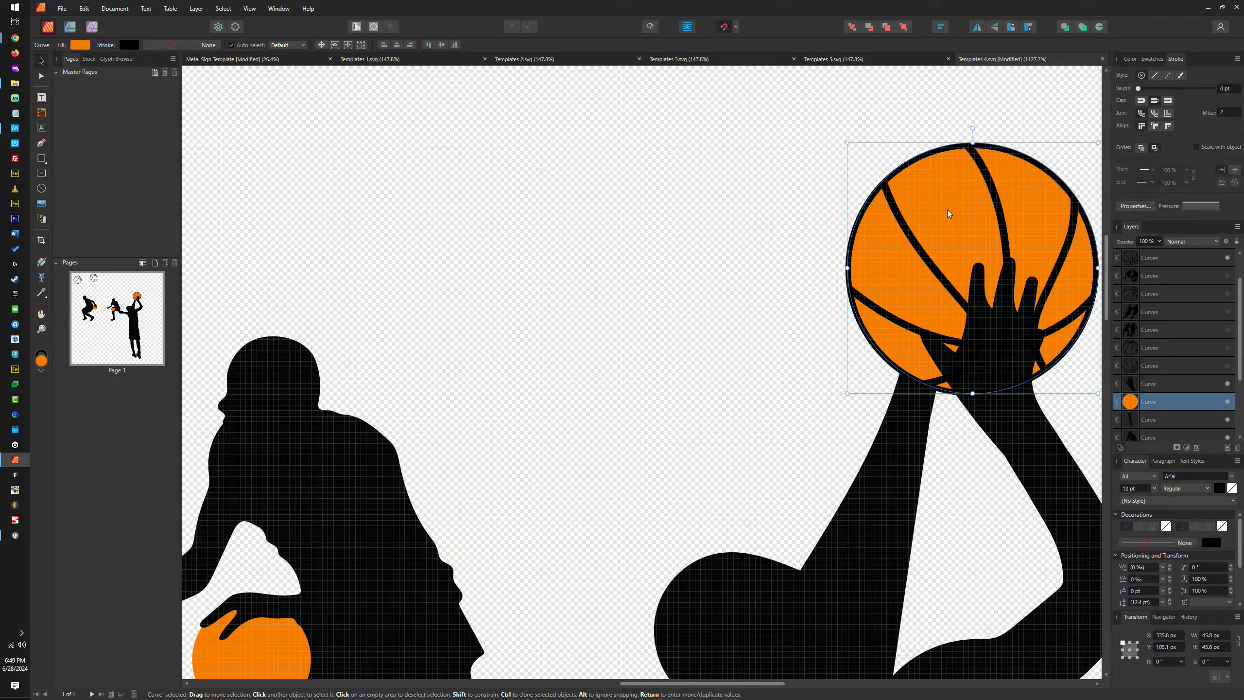
shift+click(995, 197)
drag(845, 143, 905, 181)
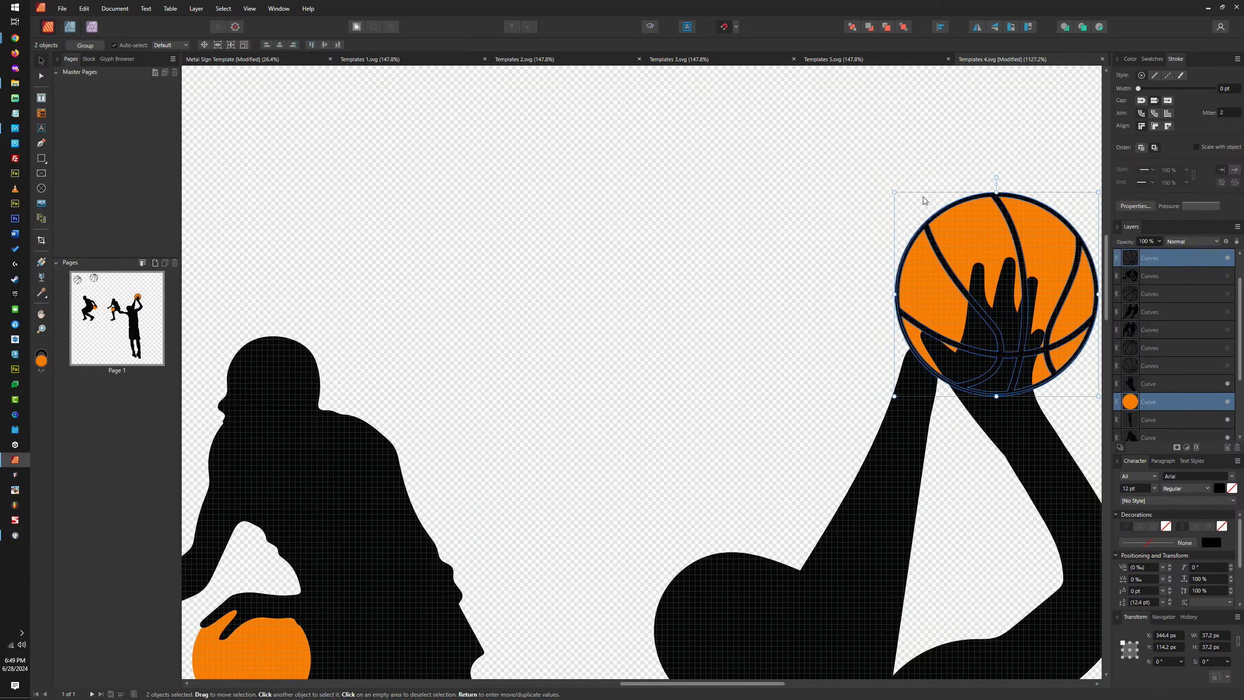
Nudge the combined basketball left and slightly up in the shooter's hands to about X 337.3, Y 112.4 px
key(Left)
key(Left)
key(Left)
key(Left)
key(Left)
key(Left)
key(Up)
scroll(926, 226, down, 10)
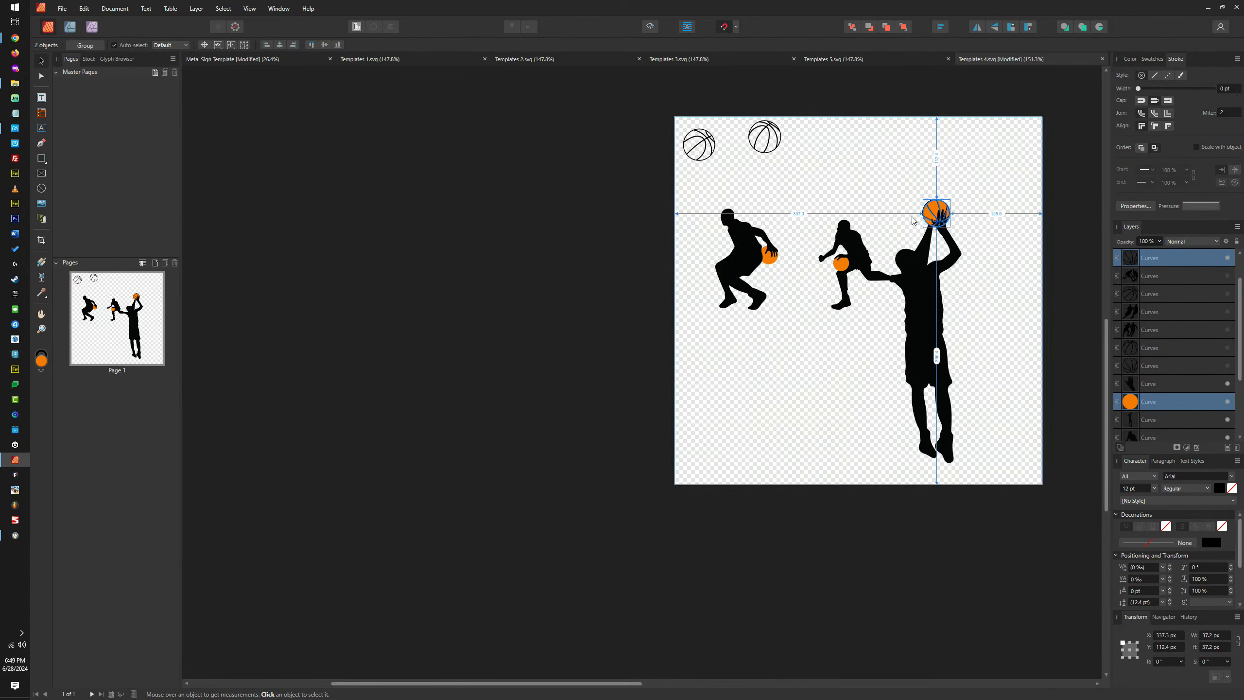
scroll(914, 221, up, 5)
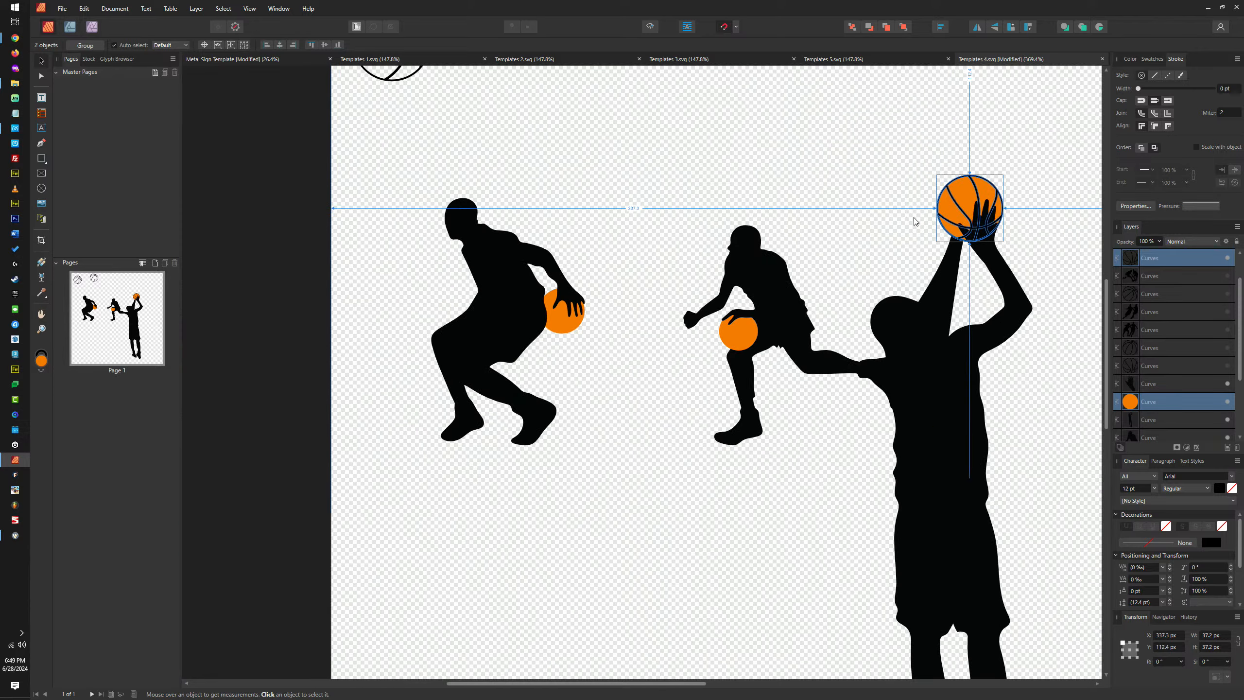
click(914, 180)
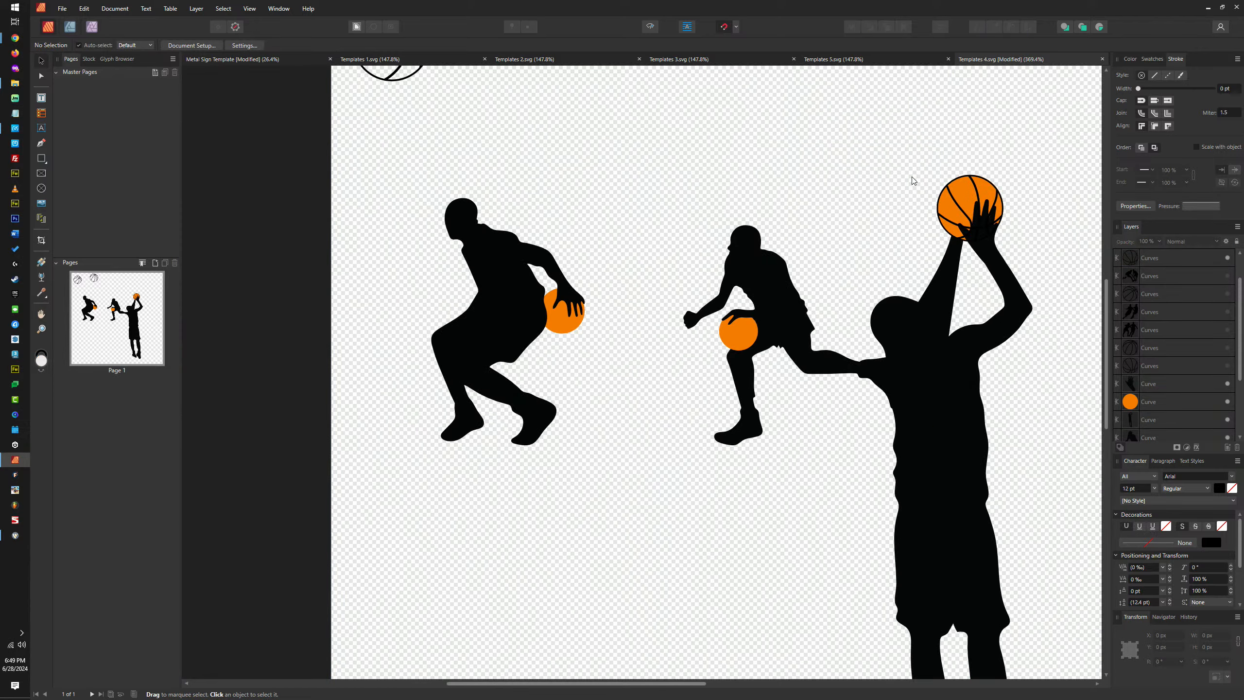
Reshape the shooter's raised arm by moving its inner wrist node up toward the basketball
click(958, 256)
scroll(958, 256, up, 6)
key(a)
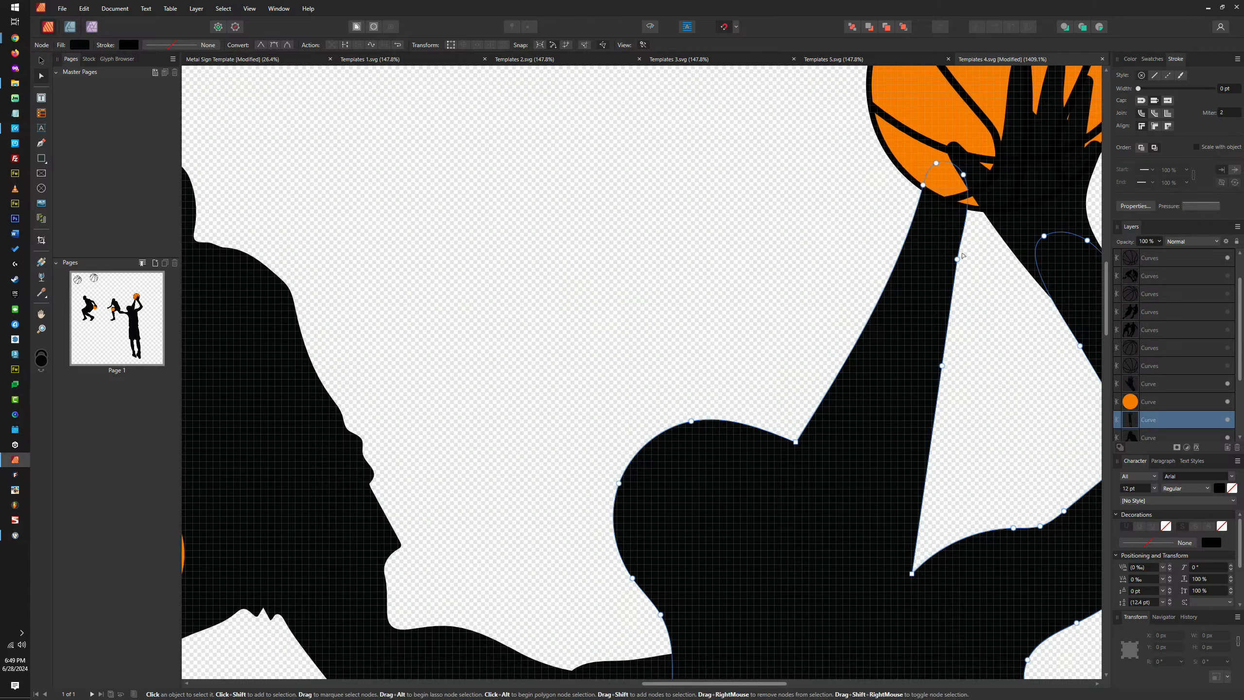
drag(957, 258, 970, 223)
scroll(979, 194, down, 6)
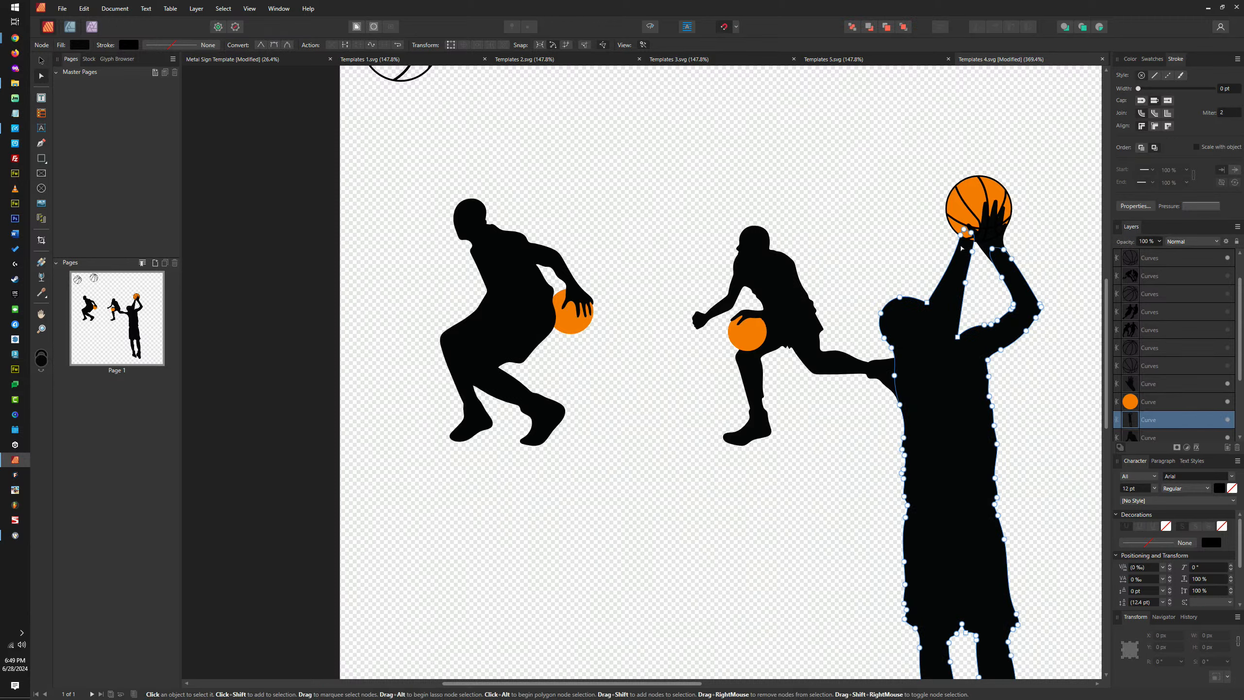
click(960, 233)
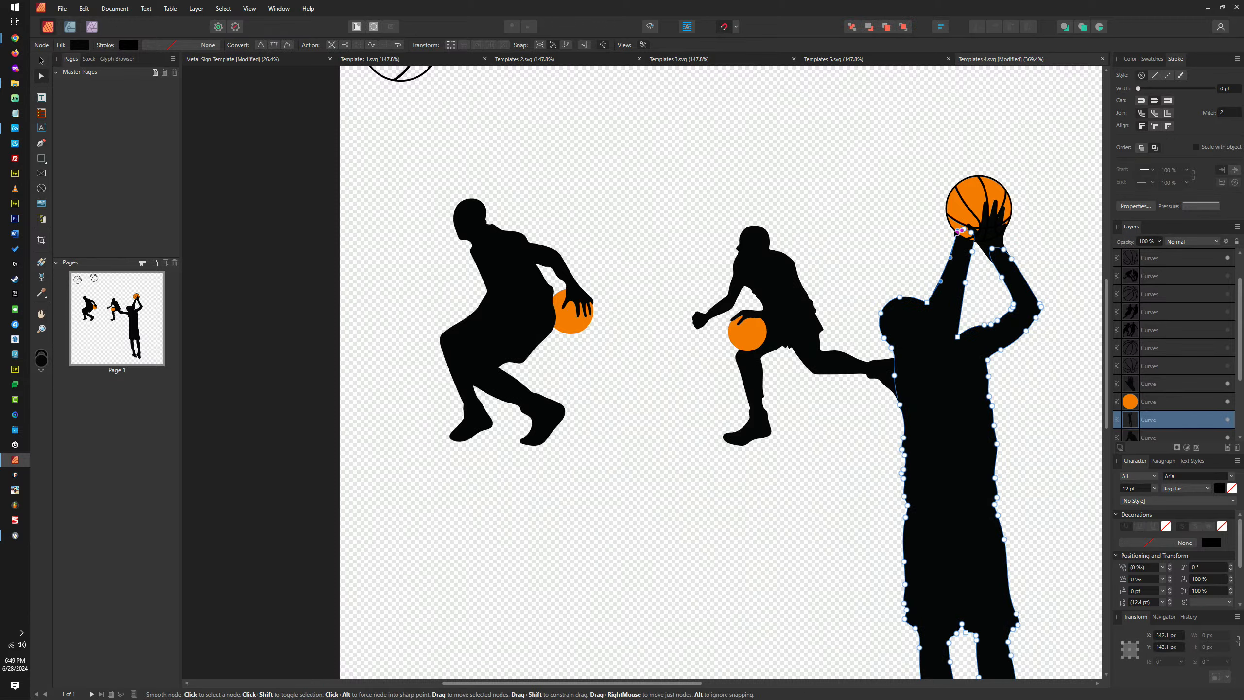
click(865, 210)
scroll(911, 211, down, 4)
scroll(909, 215, up, 4)
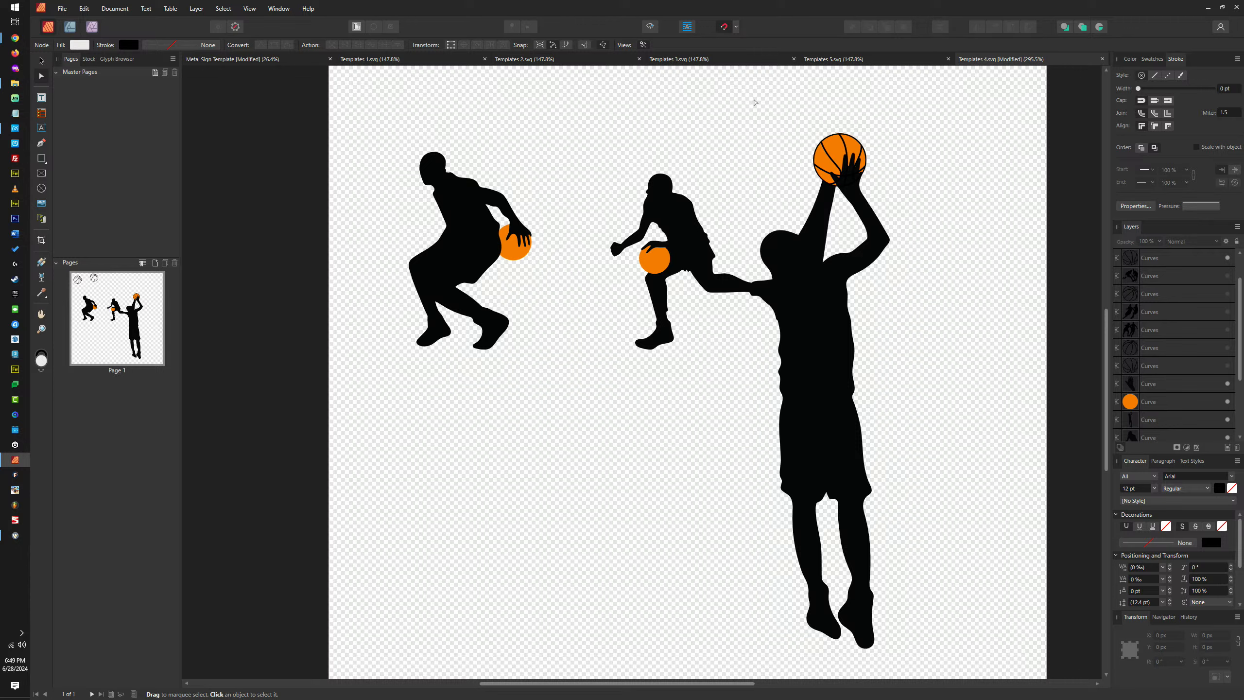
Move the jump-shooter silhouette together with its basketball right and slightly up to about X 357.6, Y 102.9 px
drag(739, 98, 982, 651)
key(v)
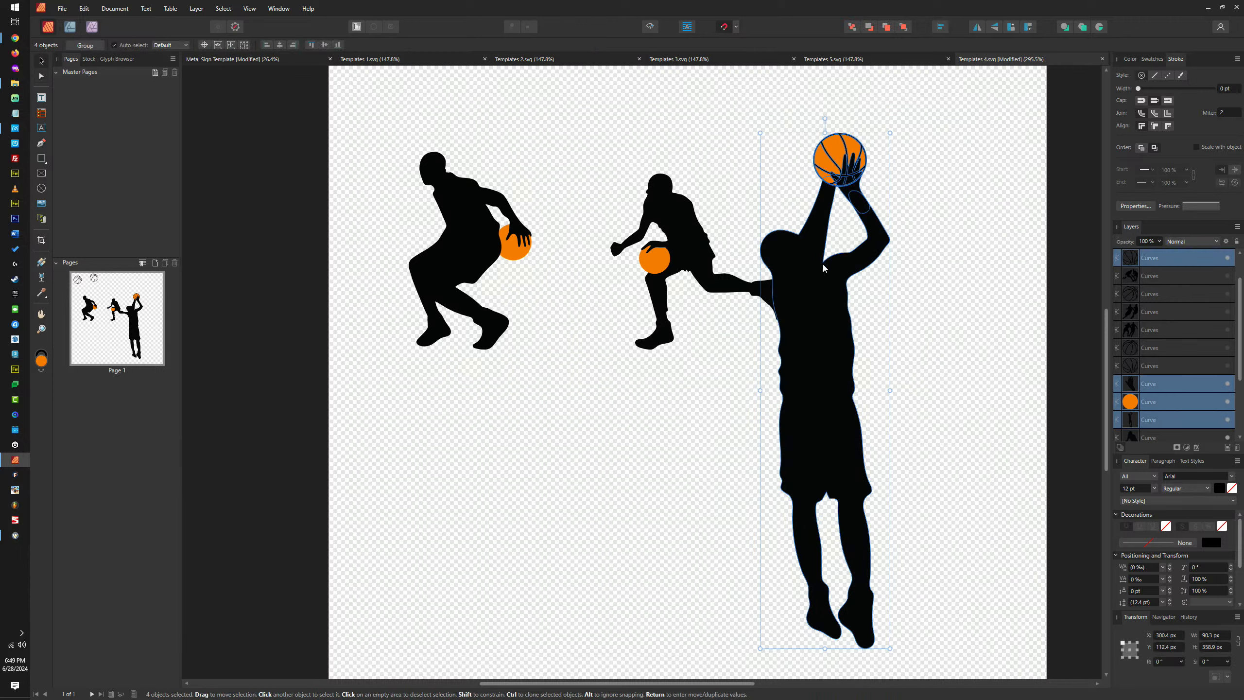
drag(822, 263, 906, 250)
Switch to Templates 5.svg and examine the four player silhouettes and their orange balls up close
click(897, 60)
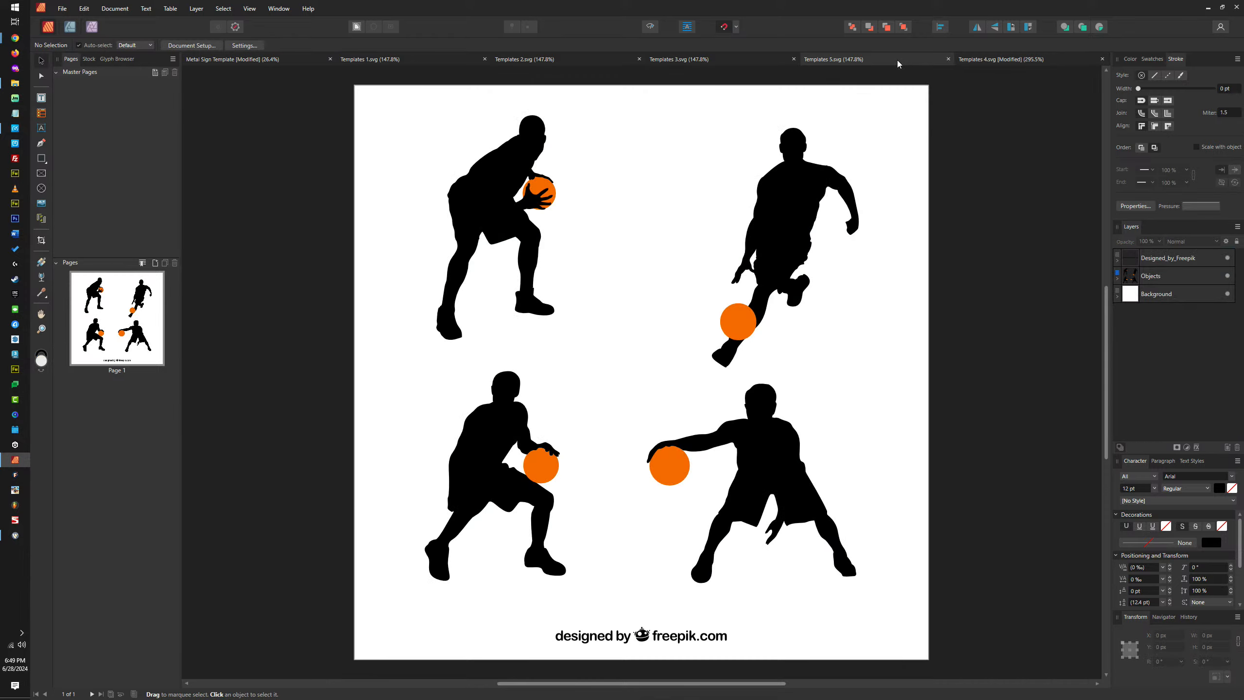
scroll(794, 134, up, 2)
scroll(794, 134, up, 5)
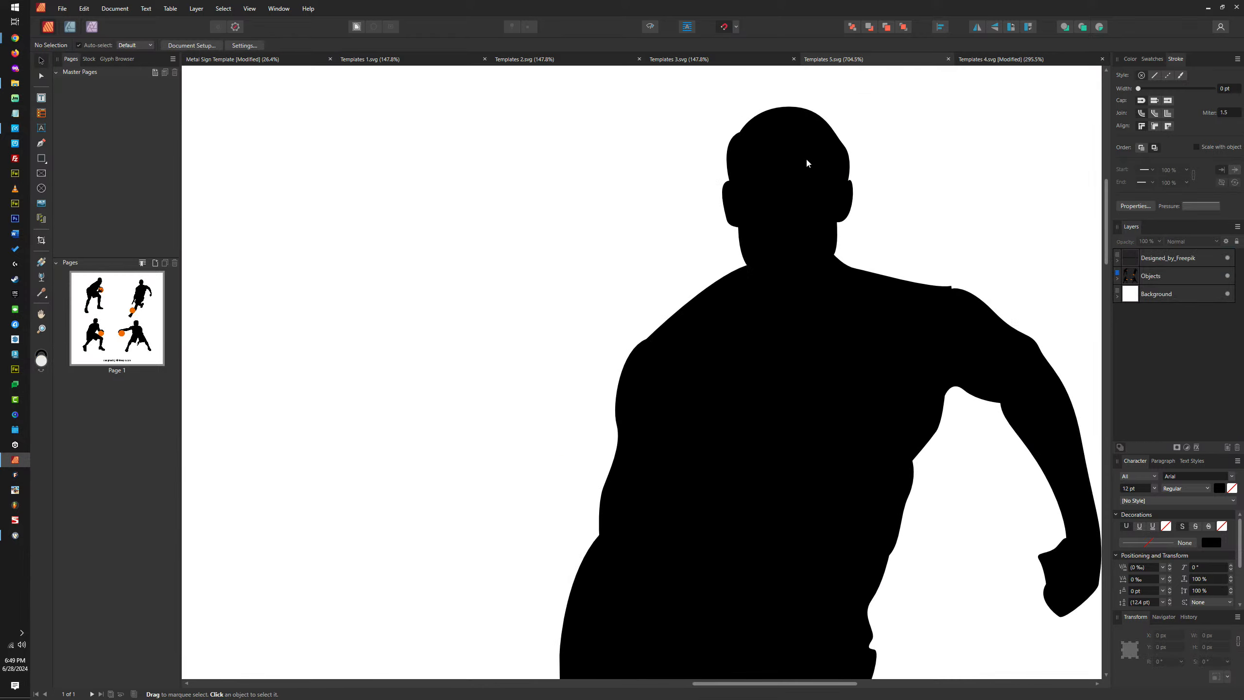
scroll(764, 299, down, 1)
scroll(764, 299, down, 6)
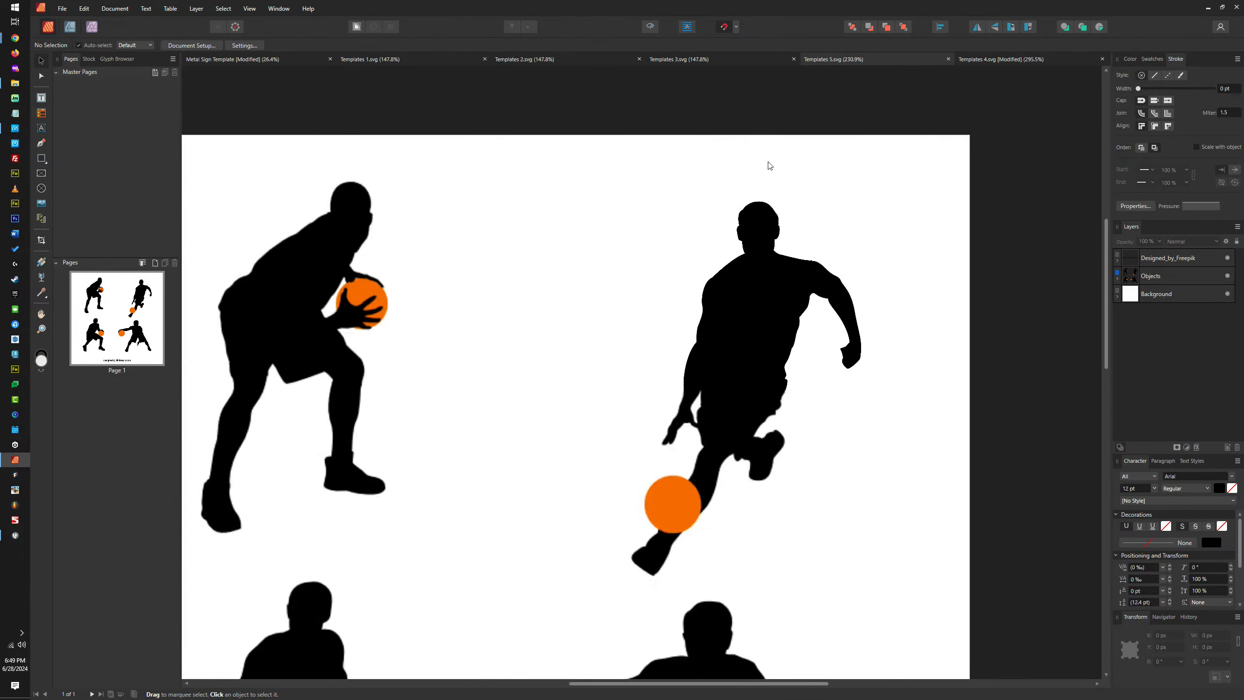
scroll(750, 236, up, 5)
scroll(816, 284, down, 4)
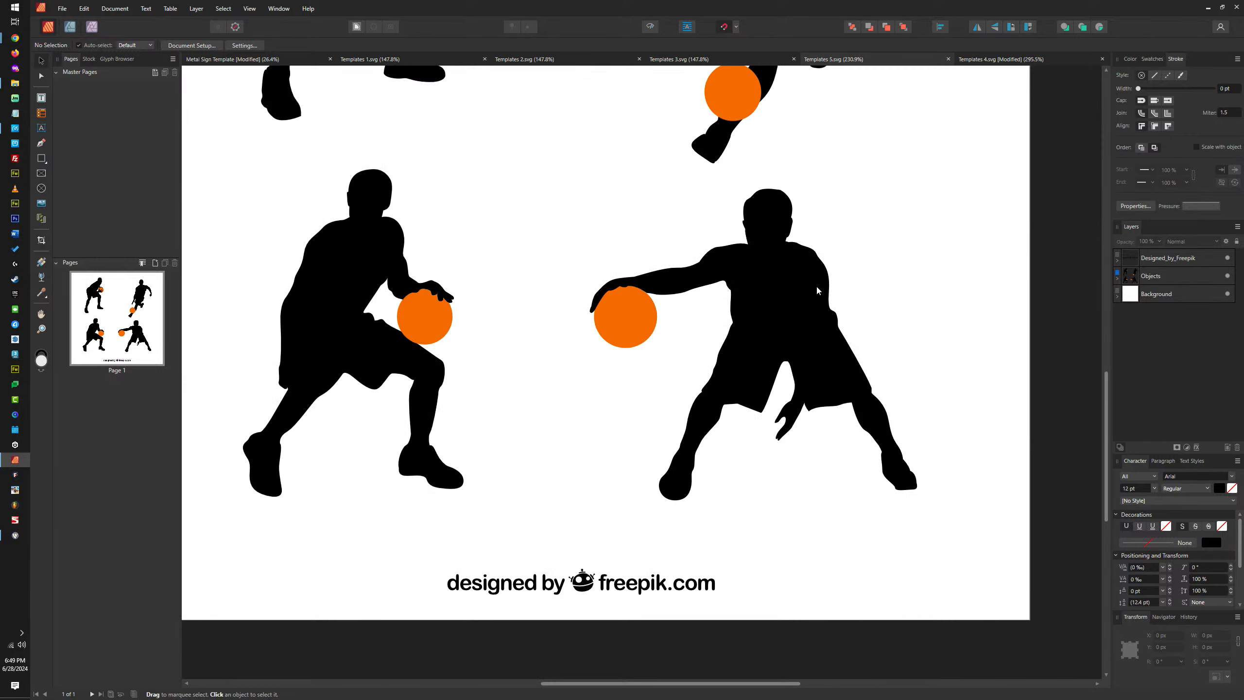
scroll(838, 345, up, 2)
scroll(837, 346, down, 4)
scroll(620, 305, up, 4)
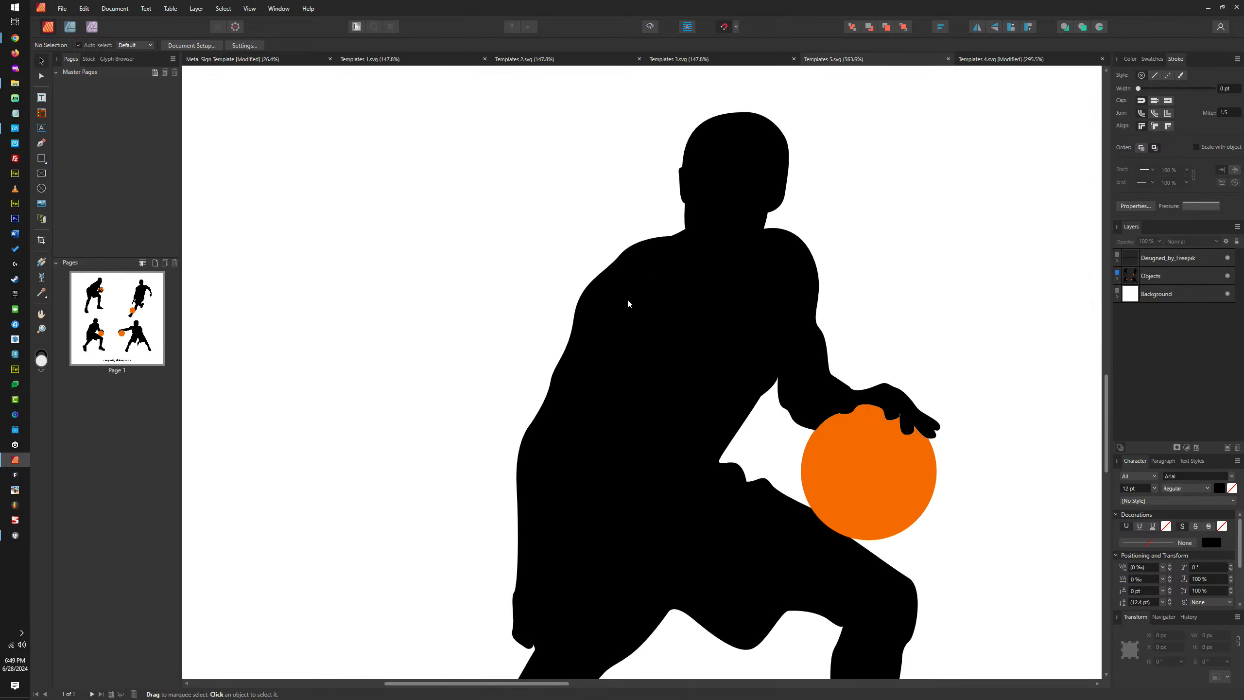
scroll(627, 298, down, 4)
scroll(665, 279, up, 4)
scroll(666, 280, down, 4)
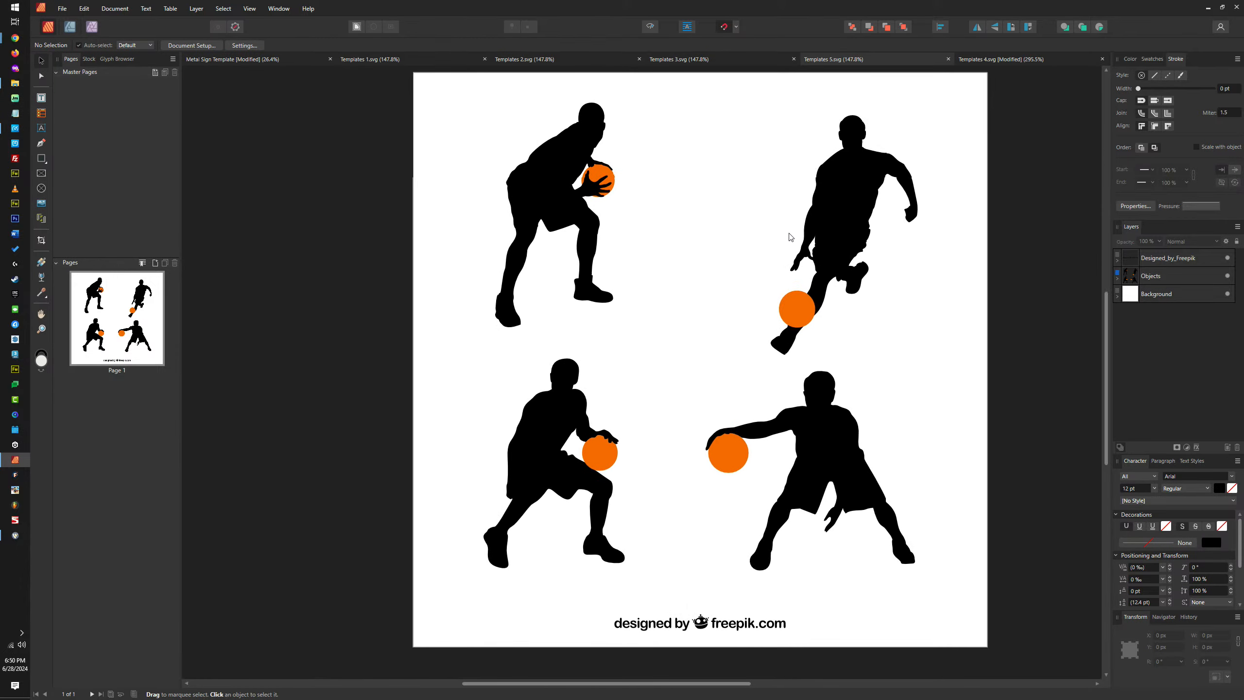
Delete the "designed by freepik.com" credit below the player silhouettes
drag(788, 237, 787, 259)
click(708, 647)
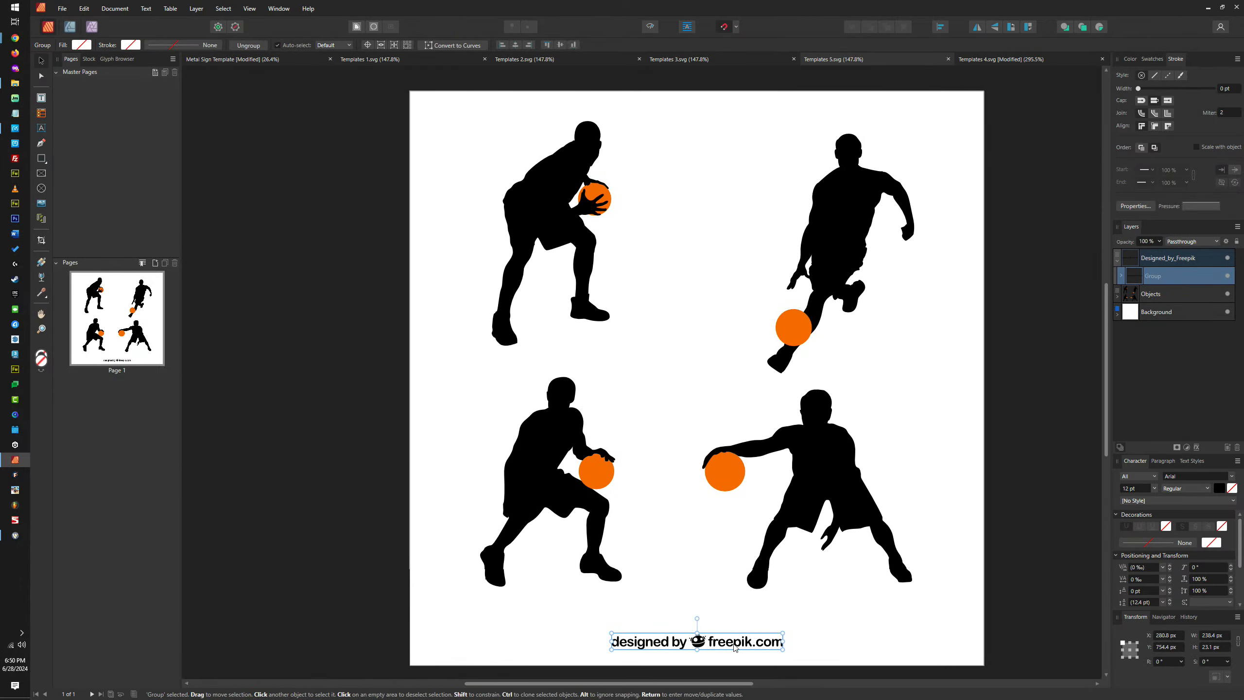
key(Delete)
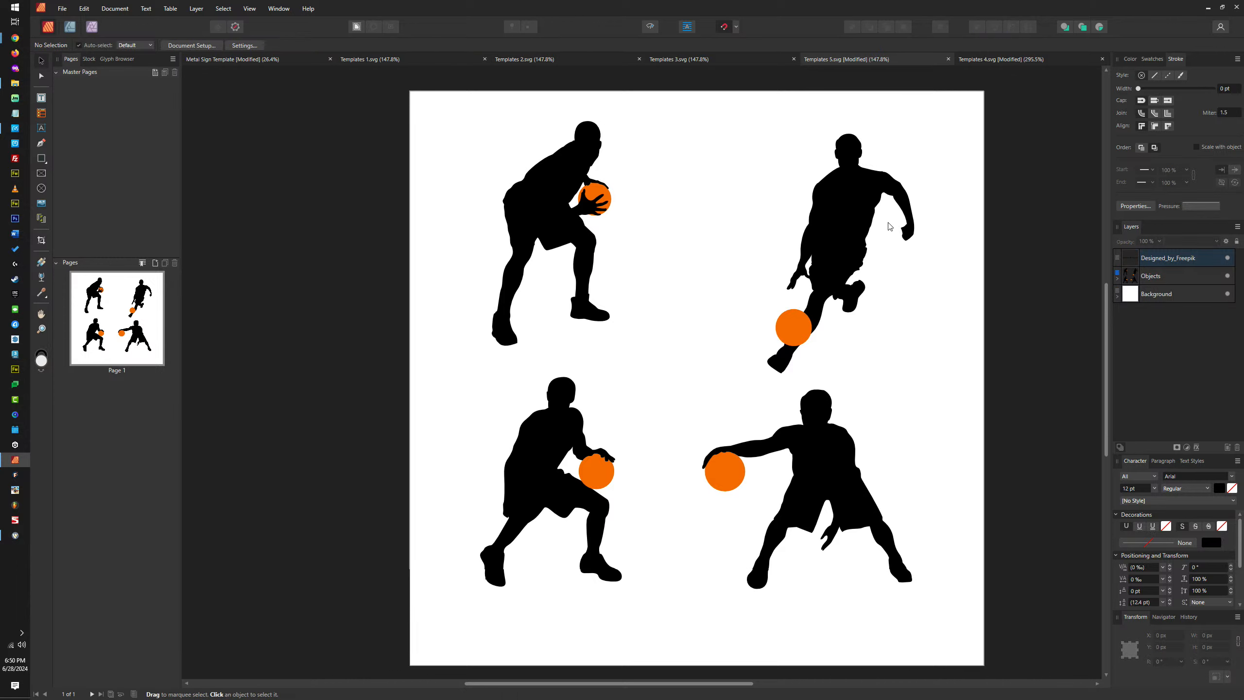
Return to Templates 4.svg and deselect the shooter, then check how the basketball sits in the raised hands
click(1012, 61)
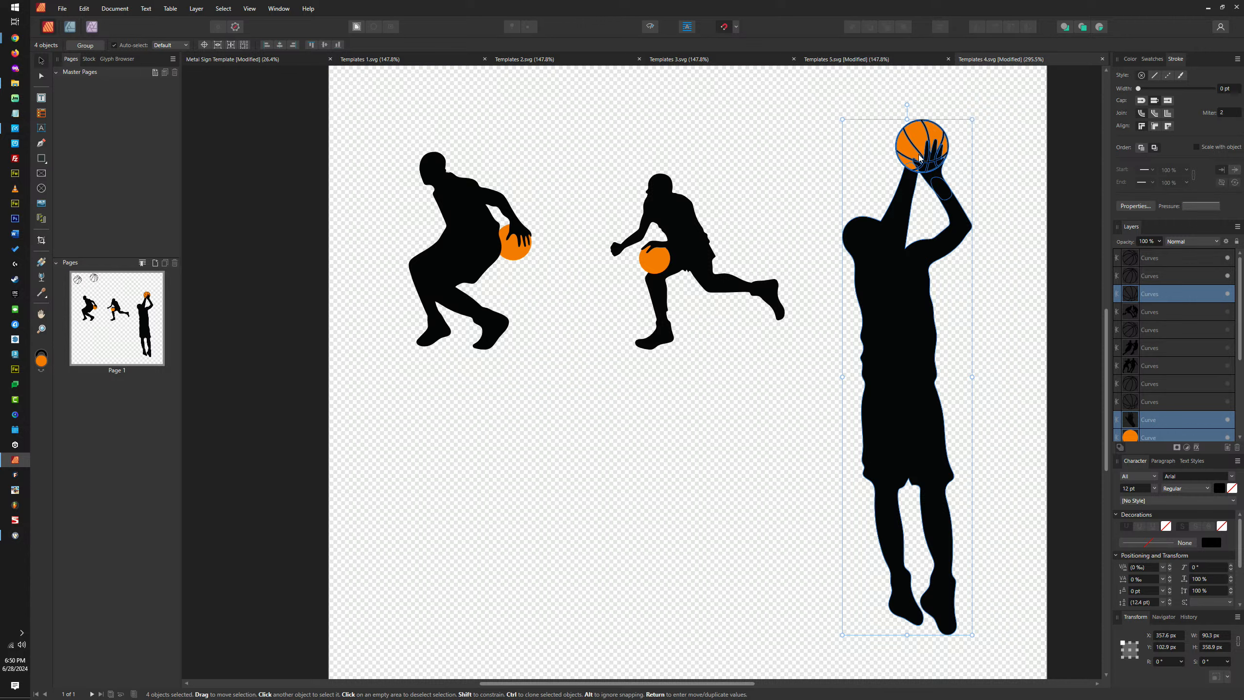
key(ctrl+d)
scroll(925, 130, up, 4)
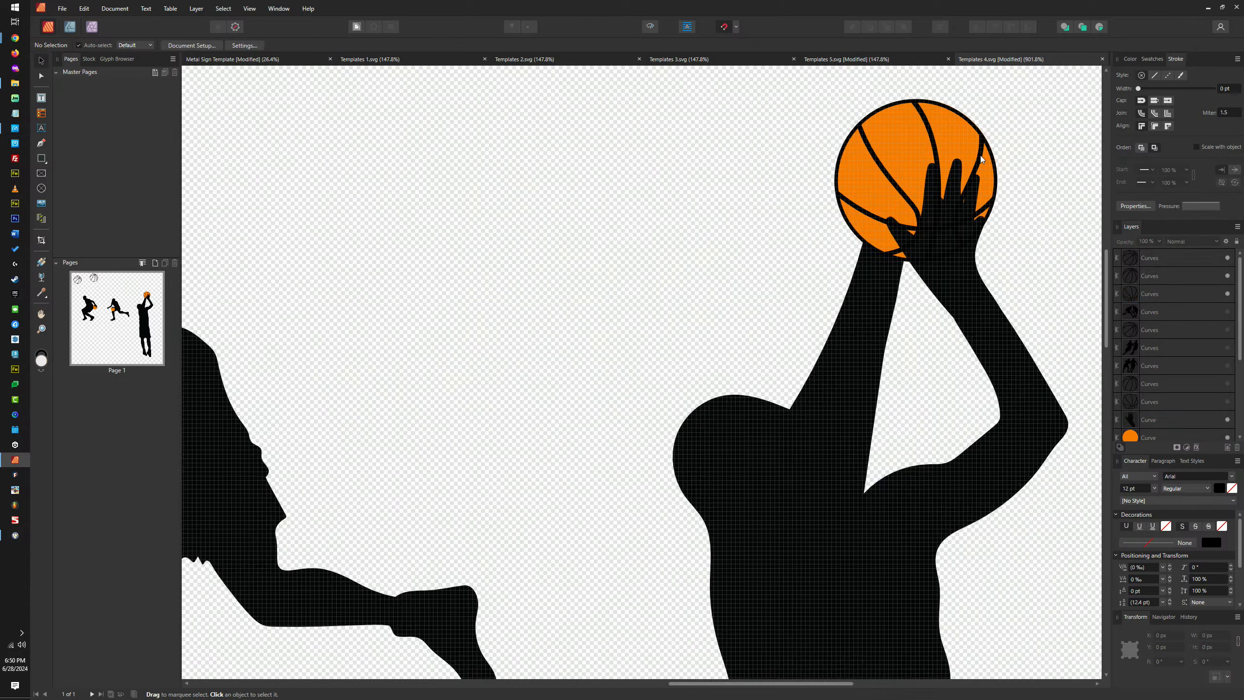
scroll(968, 147, down, 5)
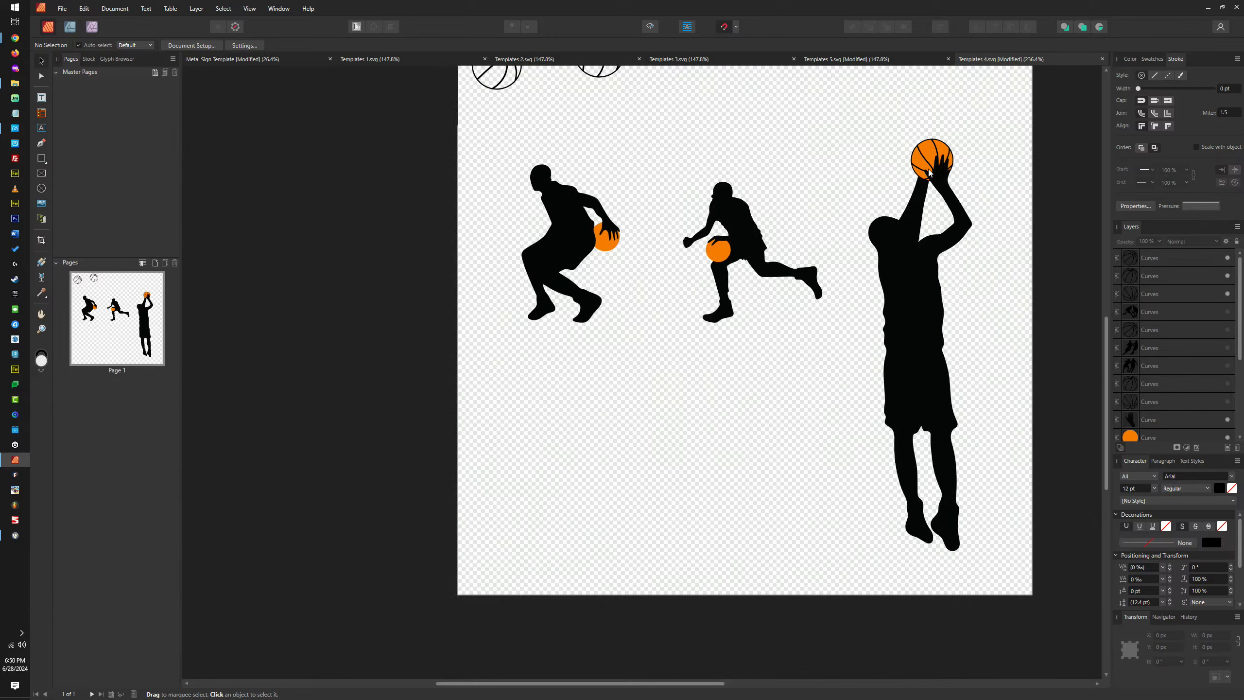
Reshape the shooter's raised arm by moving its inner wrist node to about X 410.8, Y 144.5 px
double_click(921, 194)
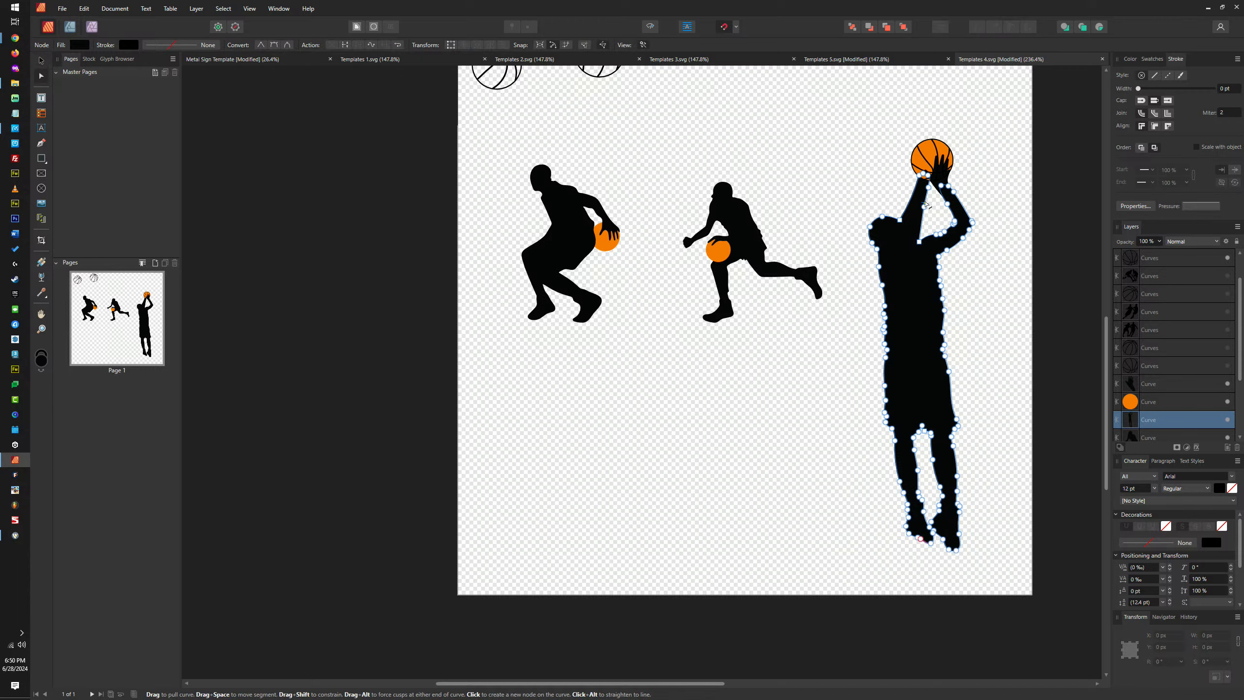
click(931, 188)
scroll(931, 187, up, 5)
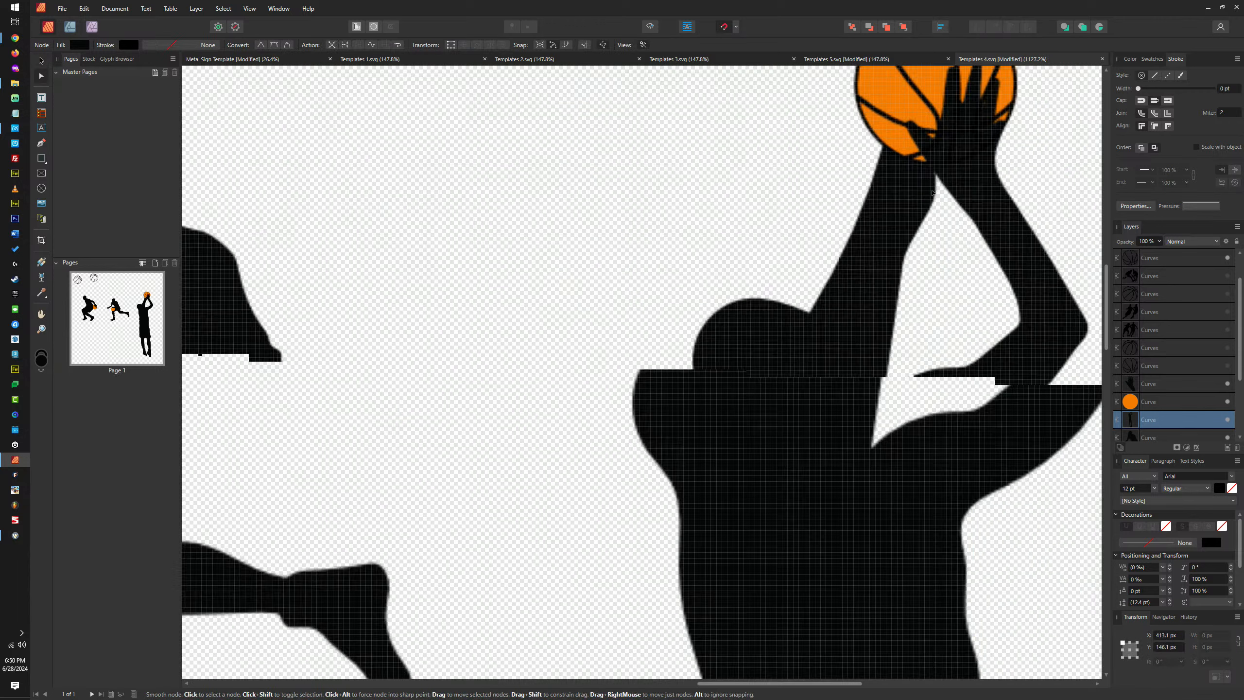
drag(936, 191, 923, 182)
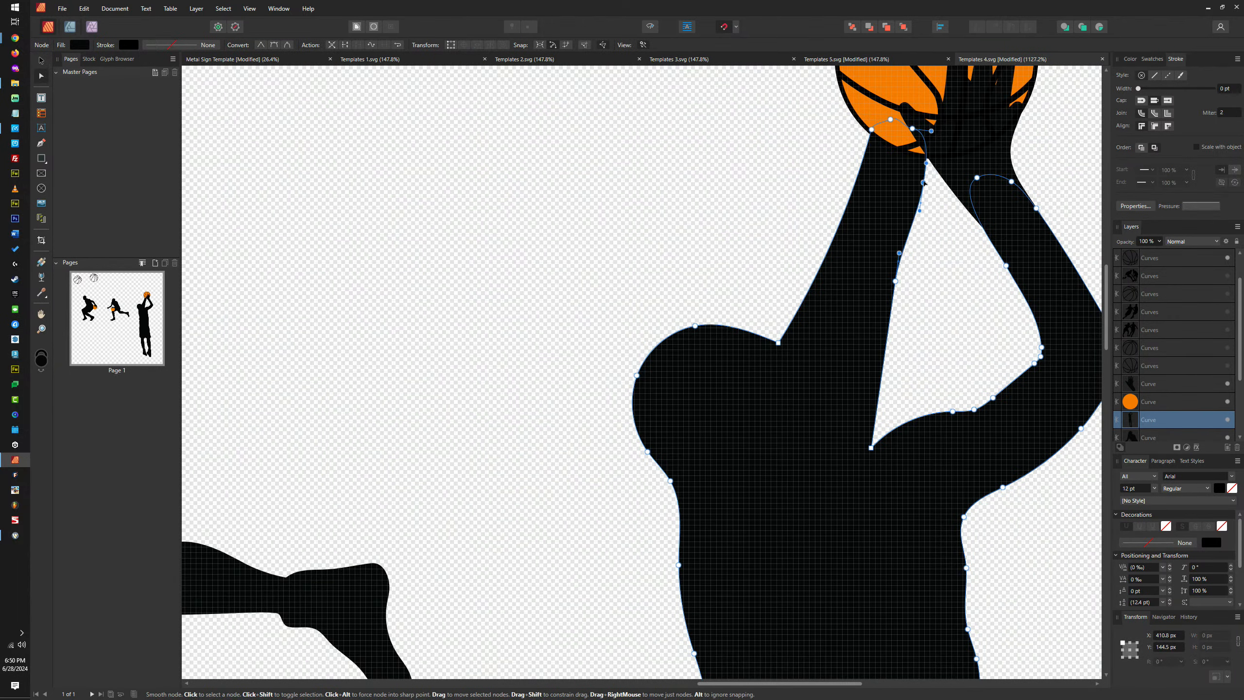
scroll(781, 314, down, 5)
scroll(780, 313, down, 1)
click(773, 252)
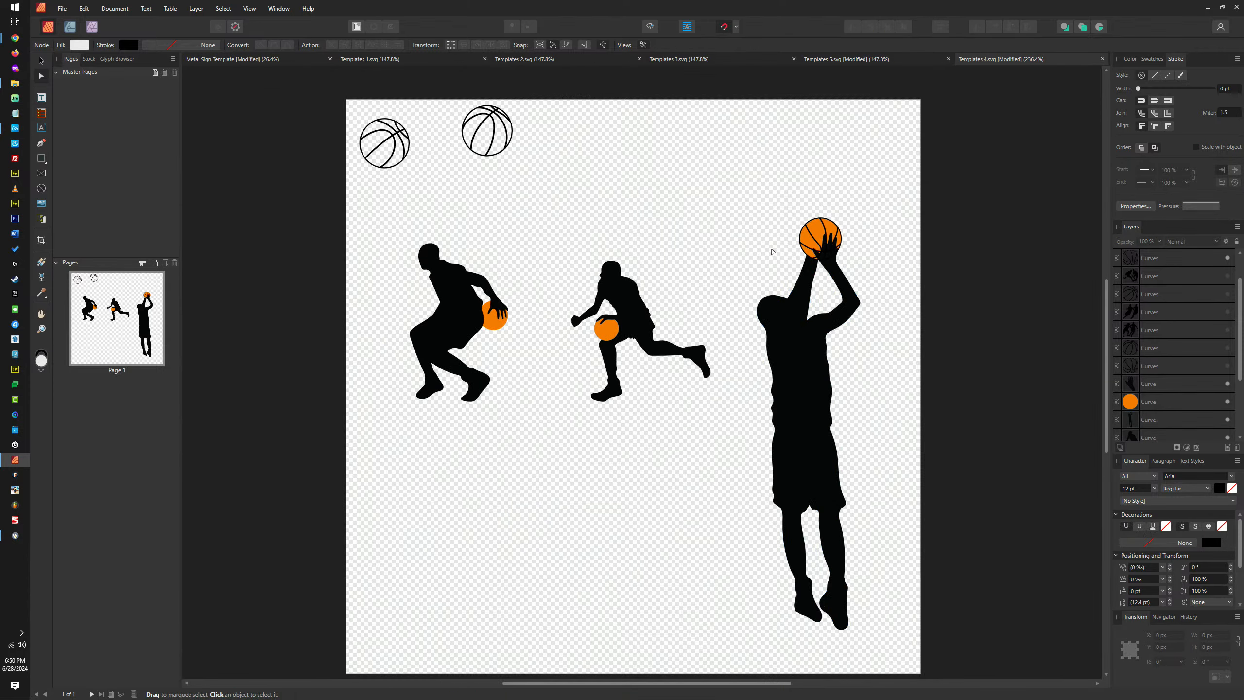
Delete the shooter's body, hand and orange ball, leaving only the basketball outline in place
scroll(776, 254, down, 2)
scroll(784, 268, up, 3)
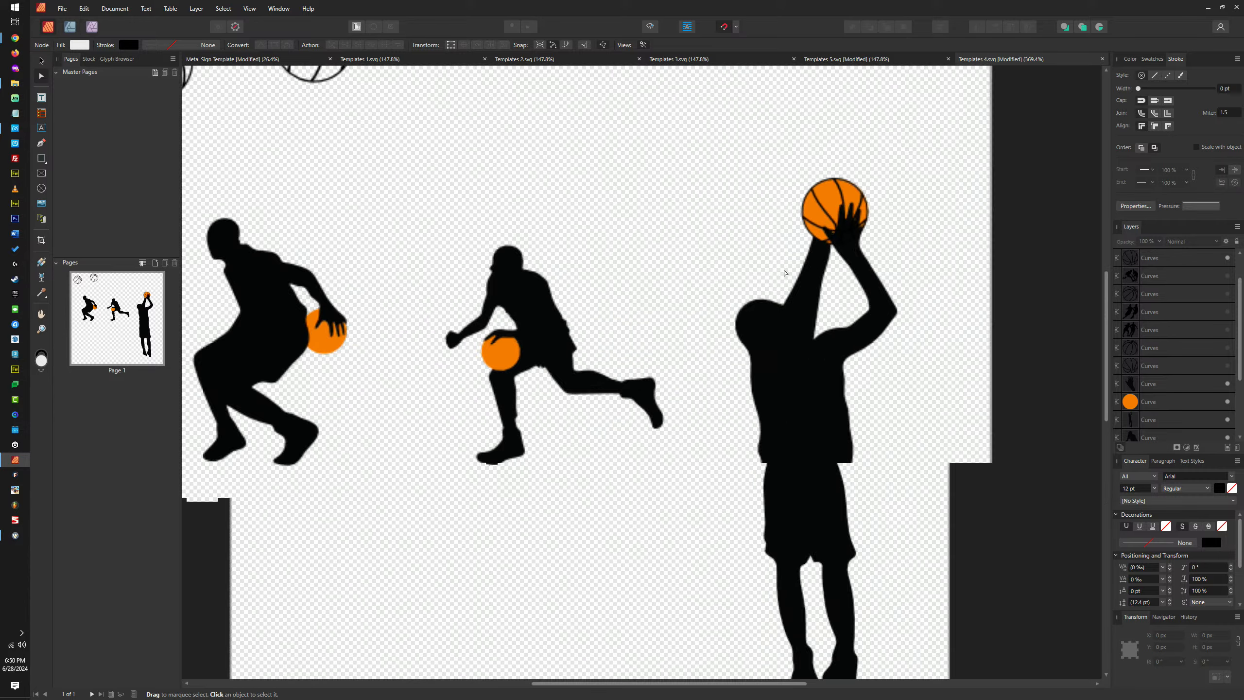
scroll(788, 273, down, 2)
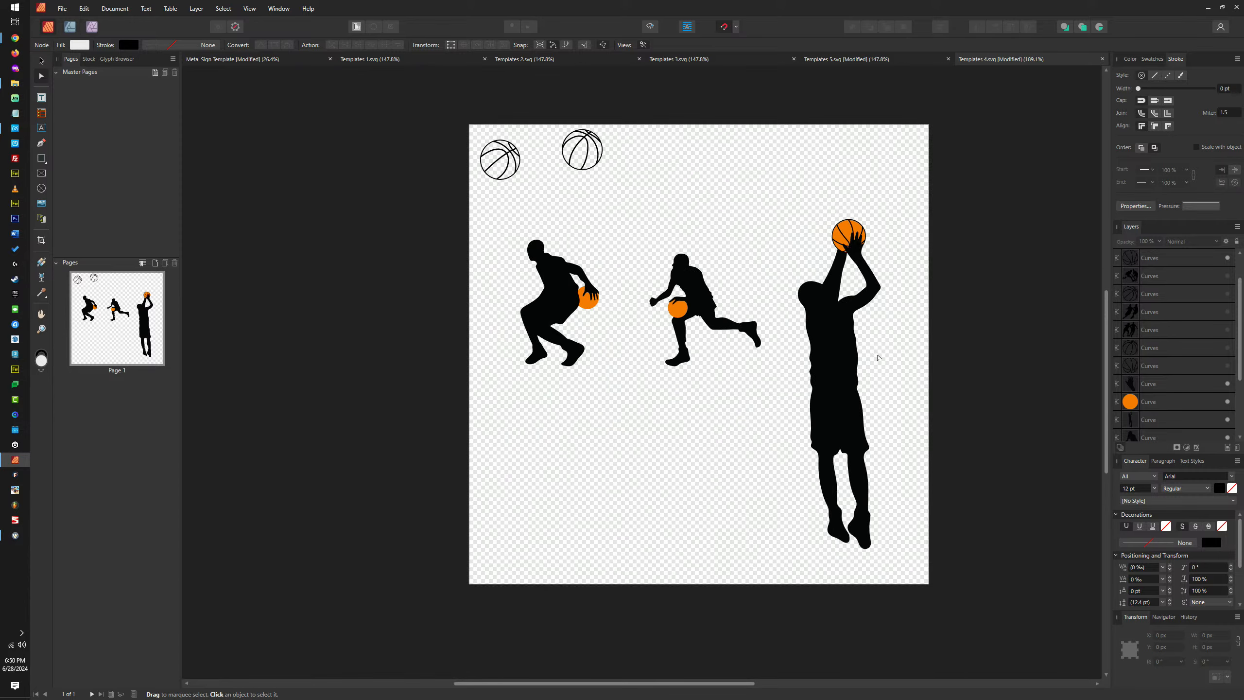
scroll(841, 275, up, 3)
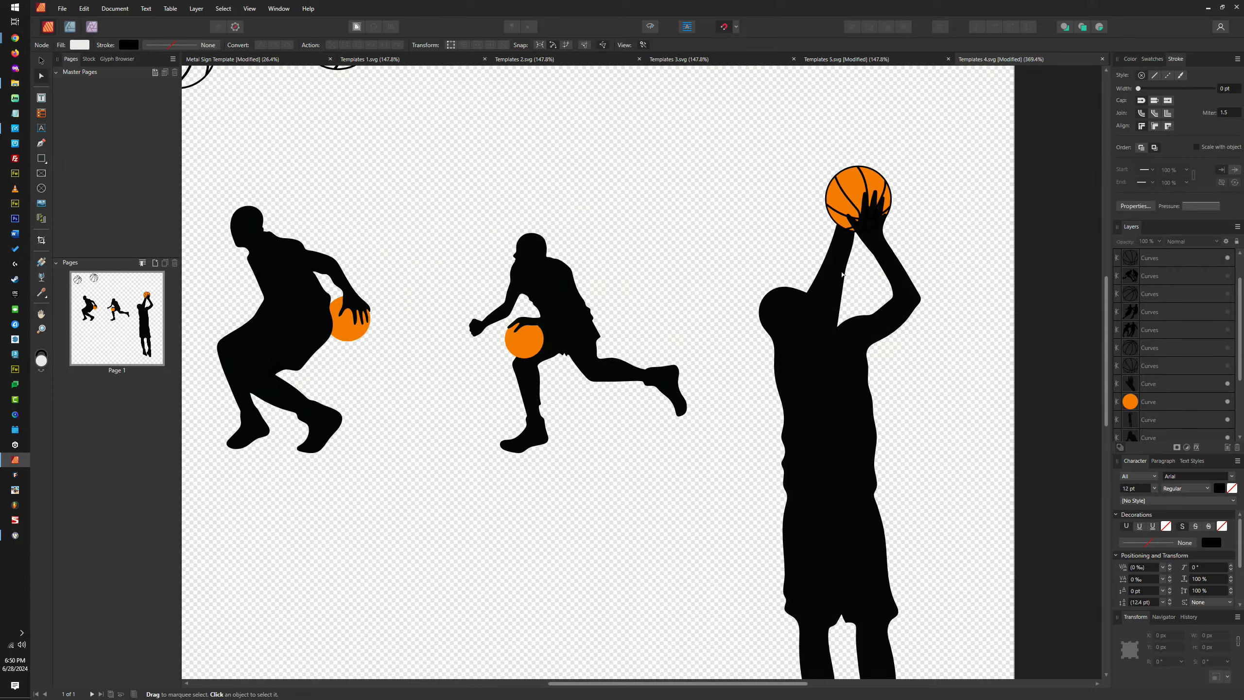
click(838, 296)
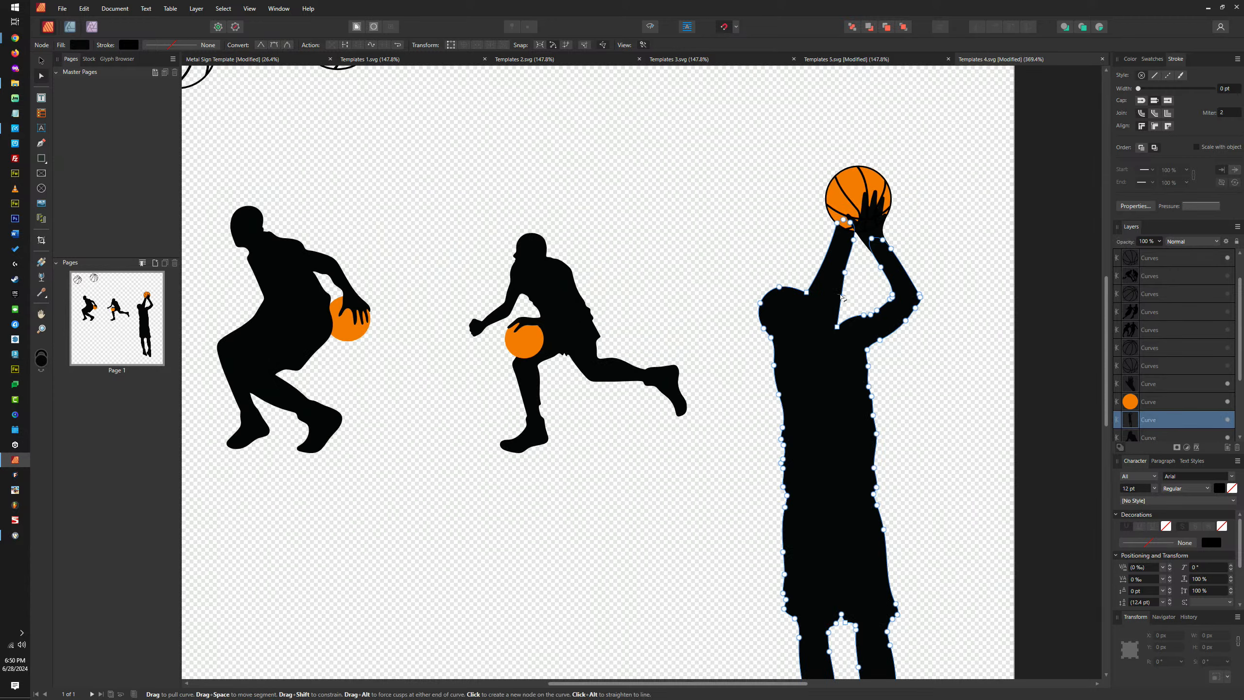
key(Delete)
click(884, 260)
key(Delete)
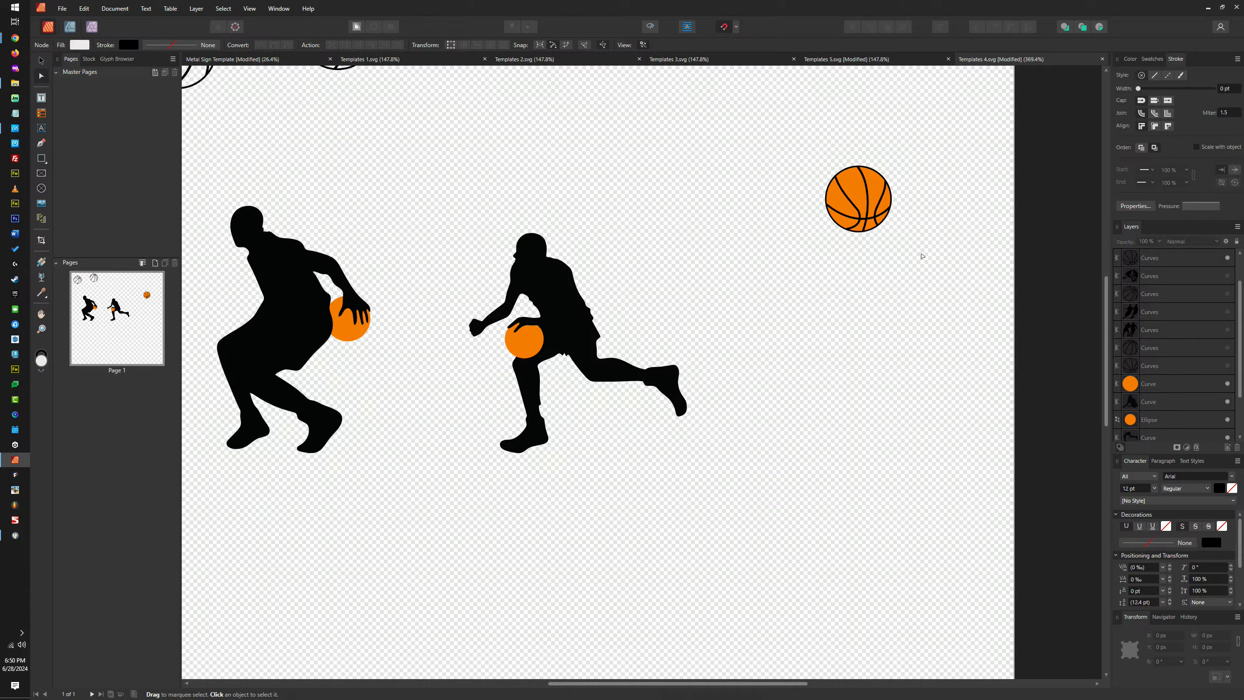
click(852, 195)
key(Delete)
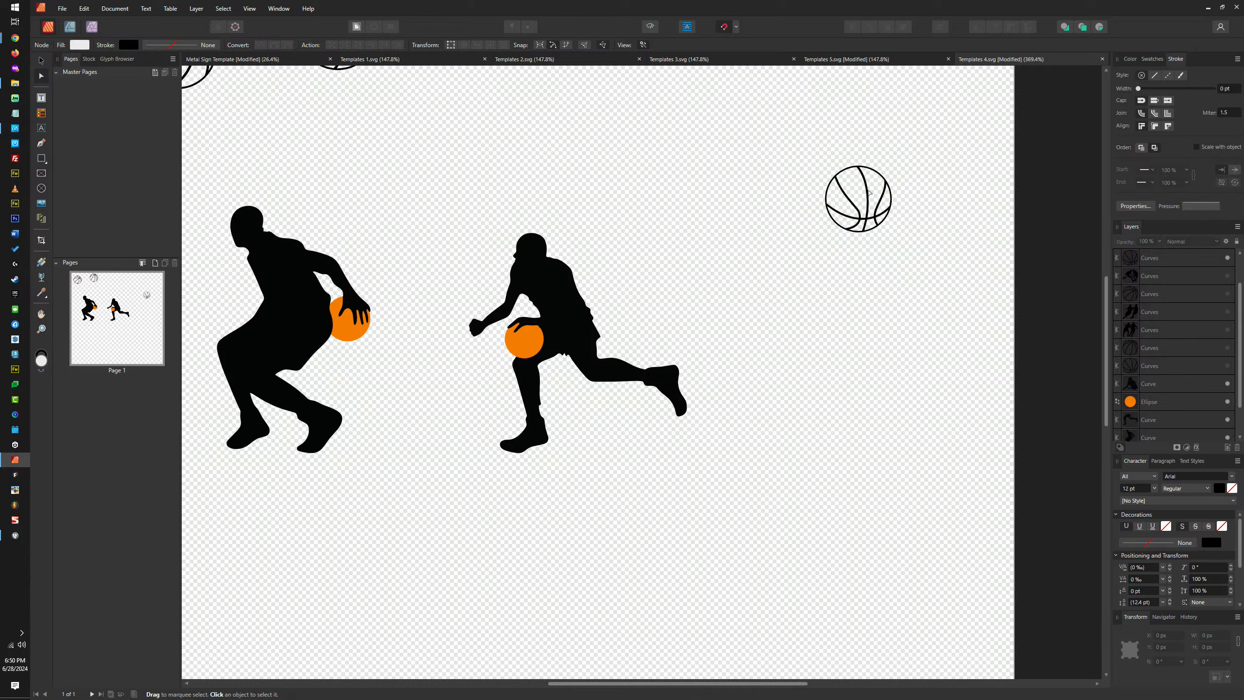
Move the leftover basketball outline onto the running dribbler, to about X 227, Y 164.6 px
click(866, 196)
key(v)
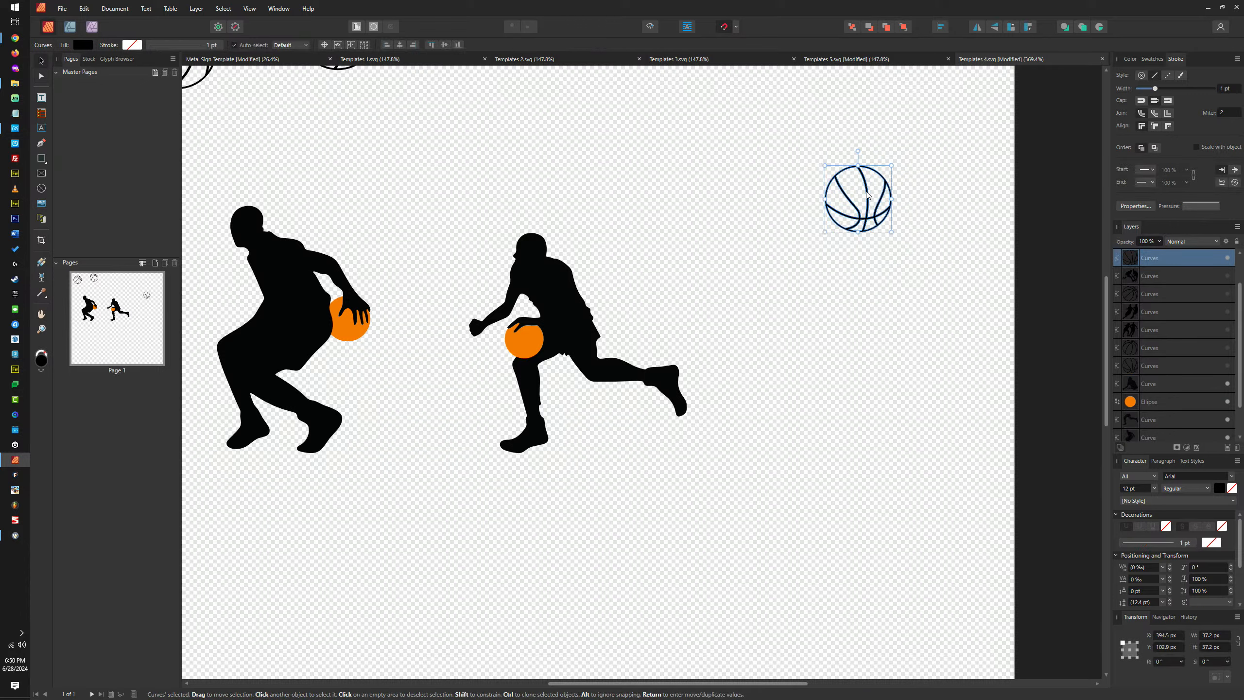
drag(867, 195, 647, 289)
scroll(484, 319, up, 4)
scroll(607, 308, down, 4)
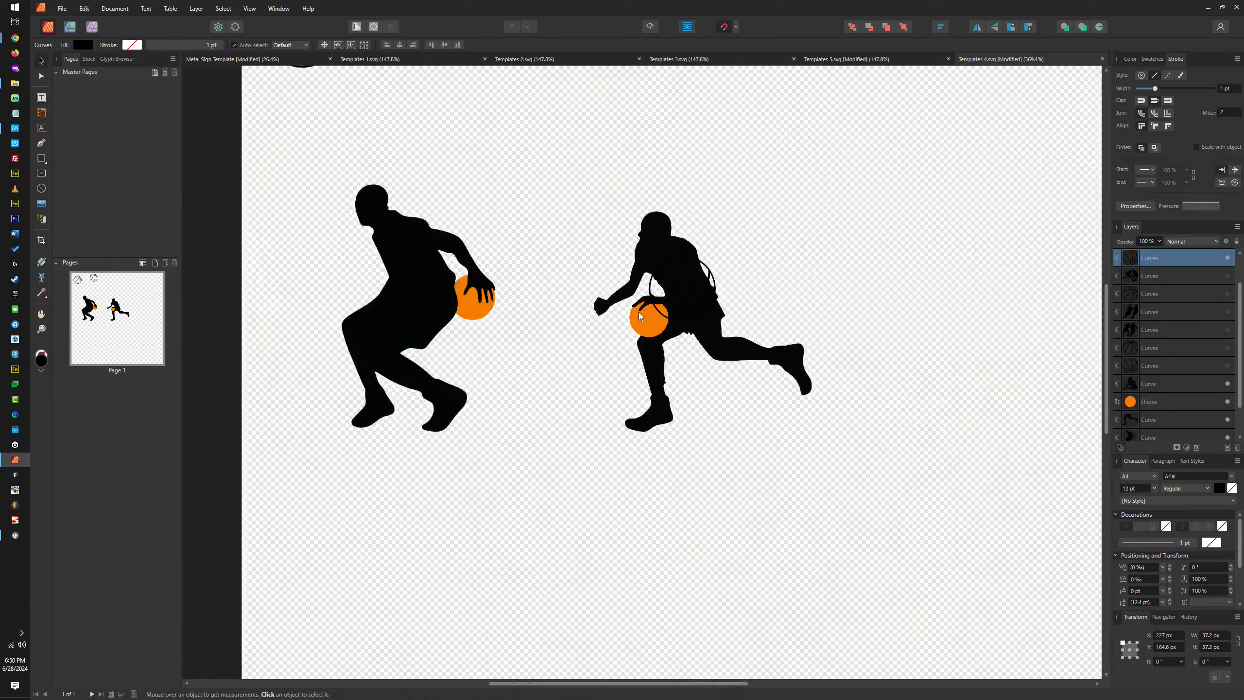
Enlarge the running dribbler and orange ball, without the outline, to about 183 × 185 px and align the ball with the basketball outline
drag(541, 140, 874, 534)
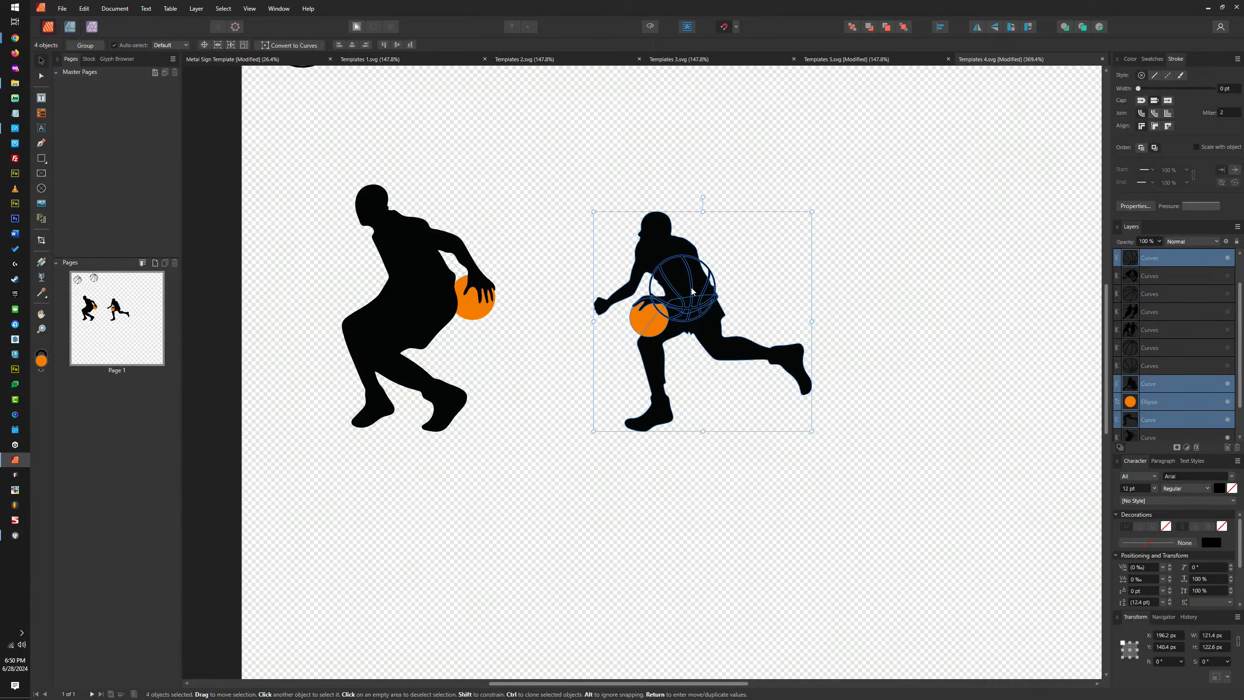
shift+click(692, 292)
drag(812, 212, 944, 125)
drag(853, 297, 853, 322)
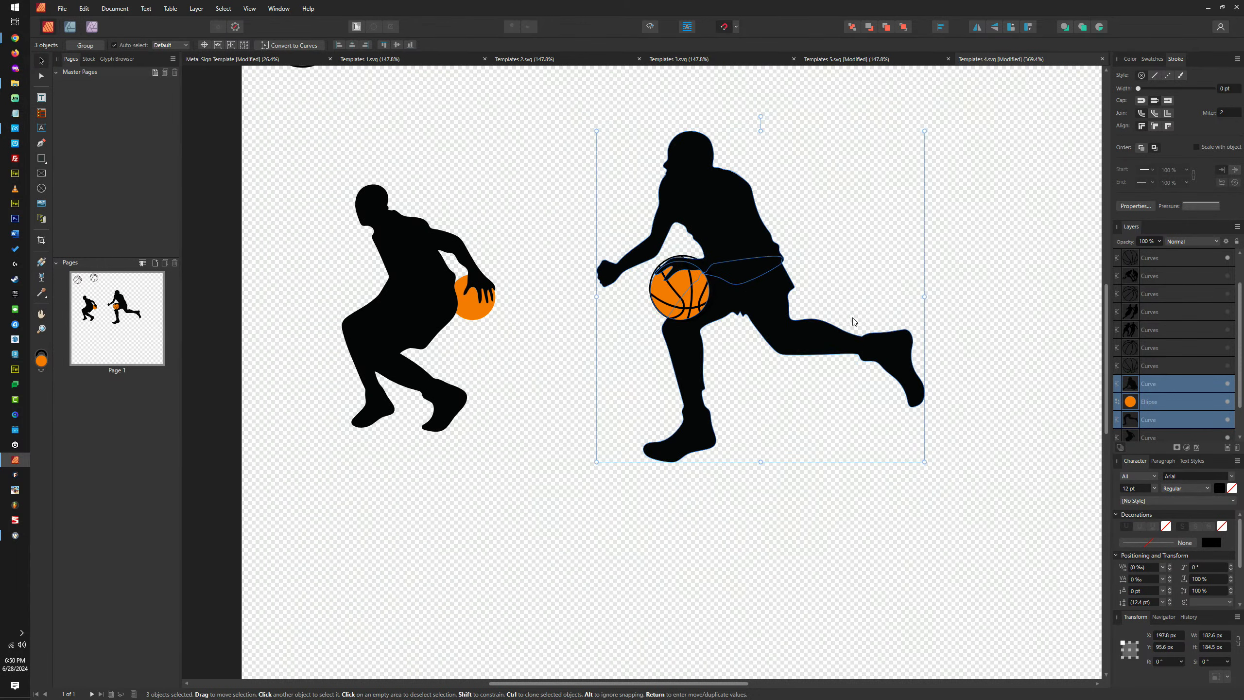
Enlarge the dribbler and orange ball further to about 202 × 204 px, keeping the ball under the basketball outline
drag(924, 130, 954, 111)
drag(870, 207, 869, 223)
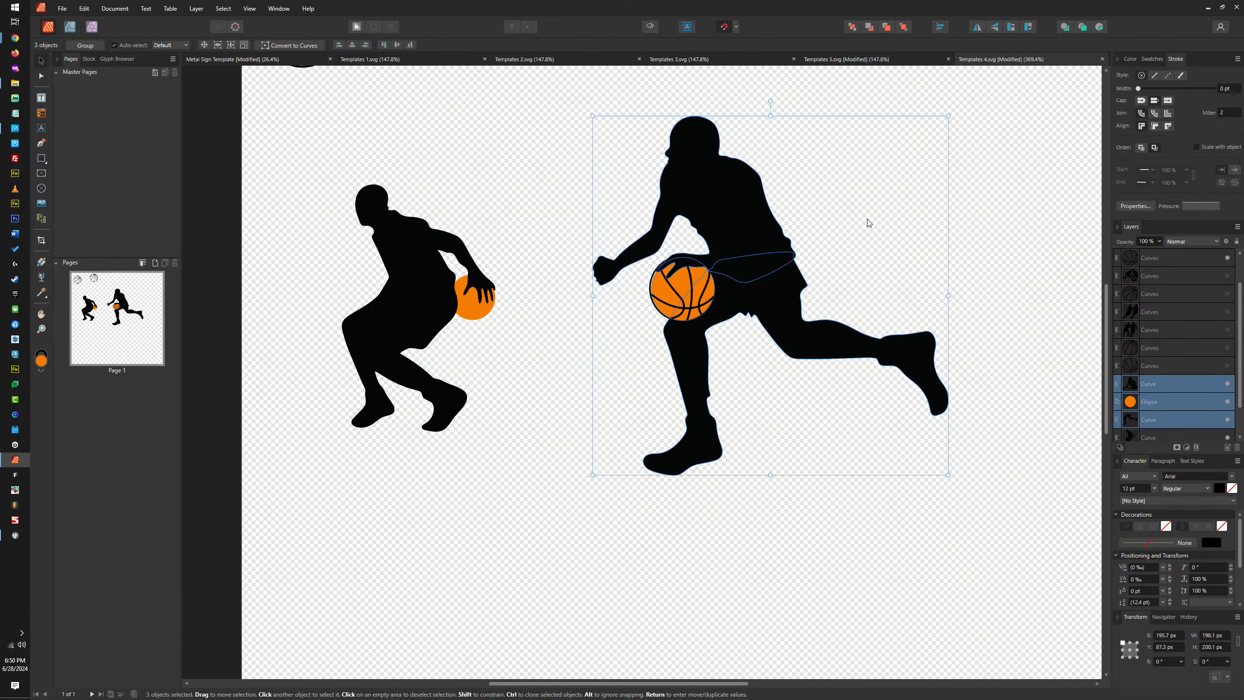
drag(593, 115, 588, 112)
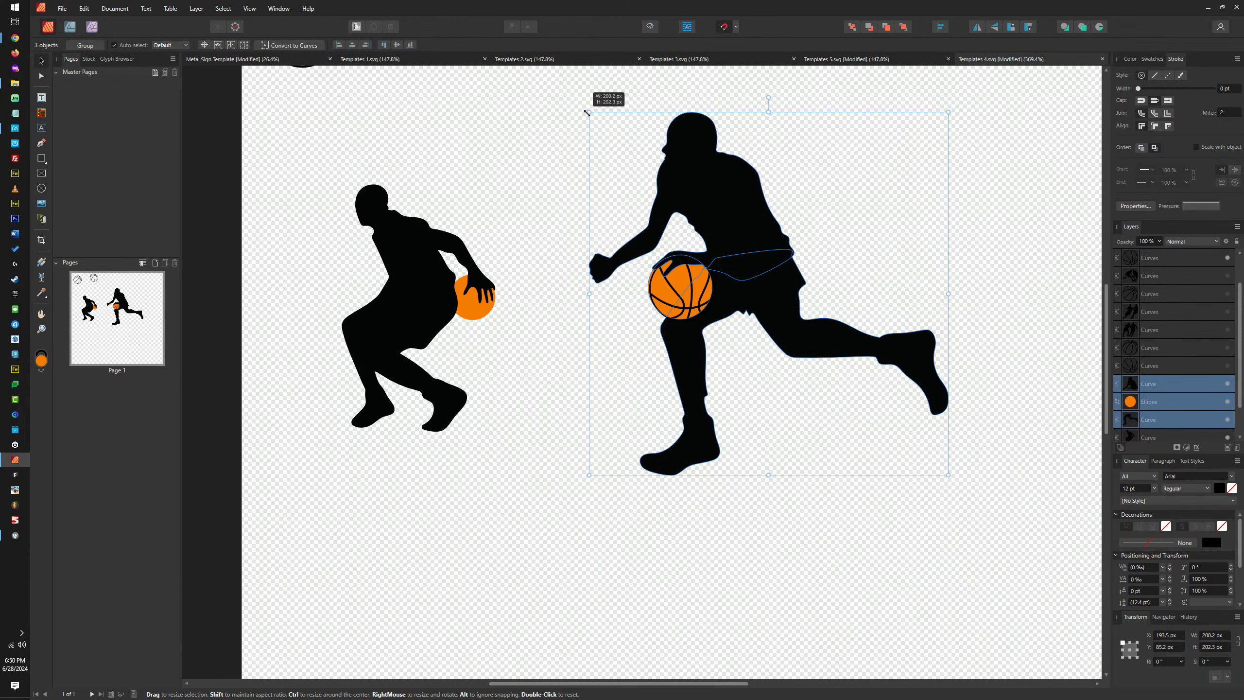
scroll(662, 239, up, 5)
scroll(738, 297, down, 4)
scroll(736, 298, down, 4)
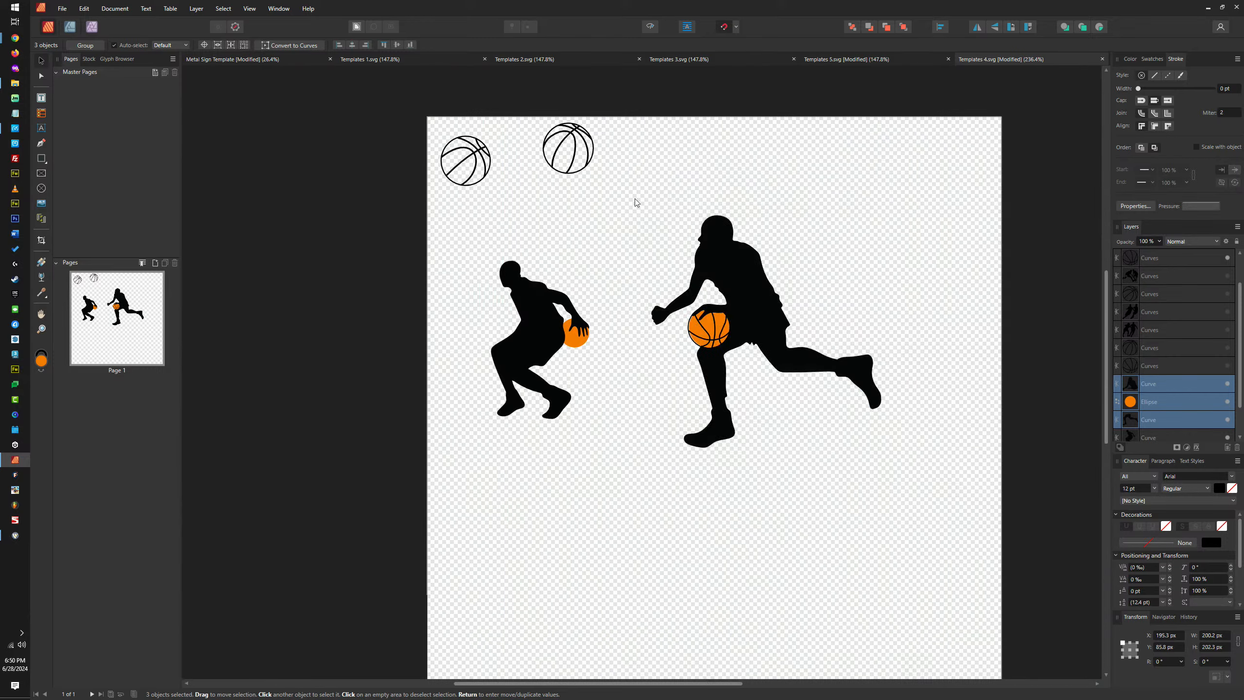
drag(652, 216, 549, 294)
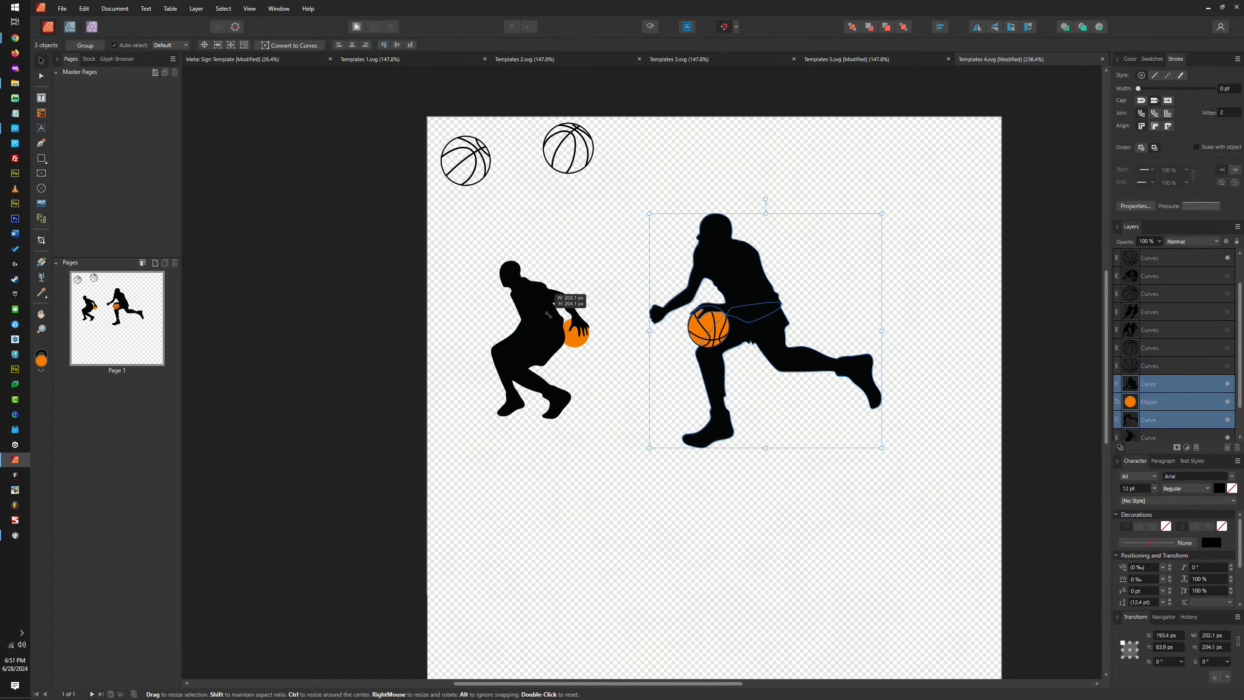
Fine-tune the dribbler and orange ball to about 206 × 208 px, nudge them up to Y 82.9 px, and deselect them
scroll(787, 392, up, 3)
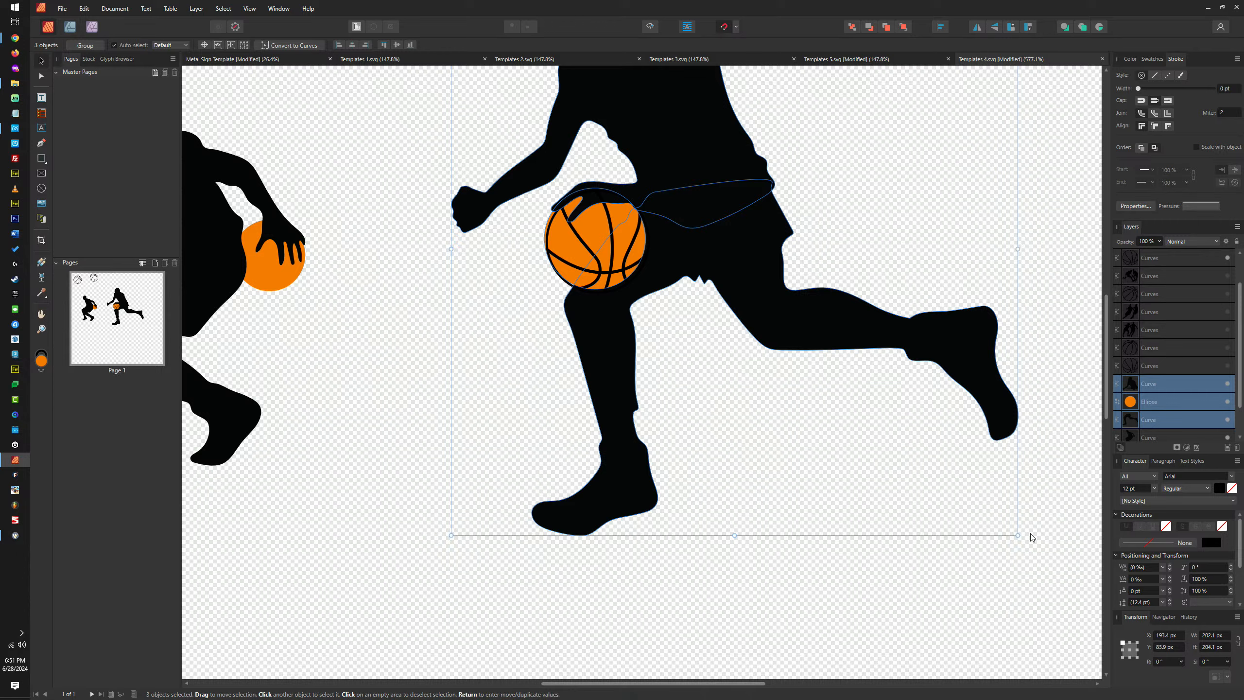
drag(1018, 535, 1033, 543)
scroll(675, 344, up, 3)
scroll(564, 268, up, 2)
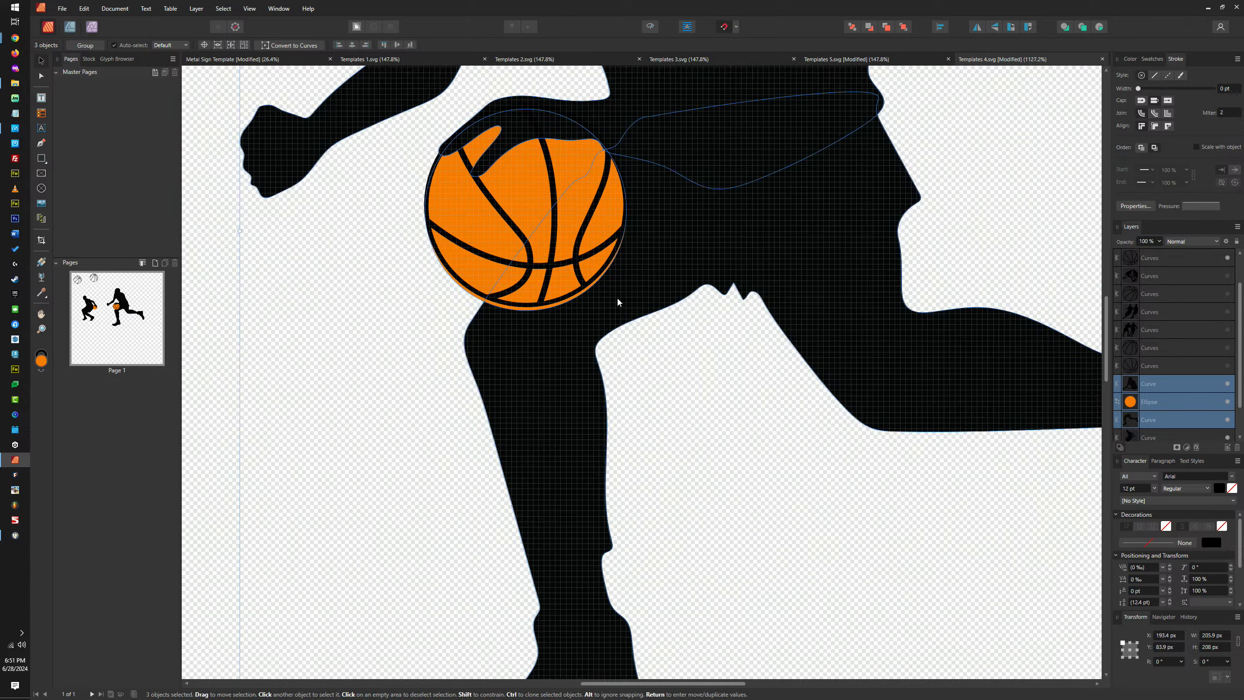
drag(626, 296, 627, 293)
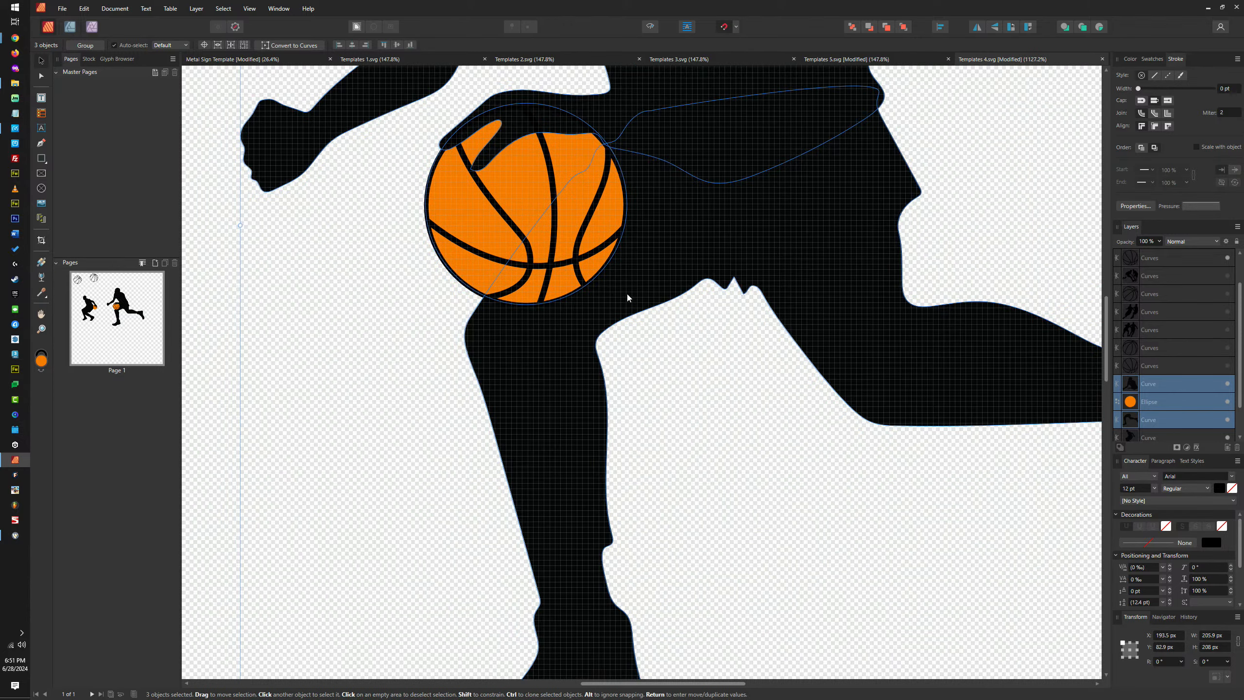
scroll(627, 293, down, 5)
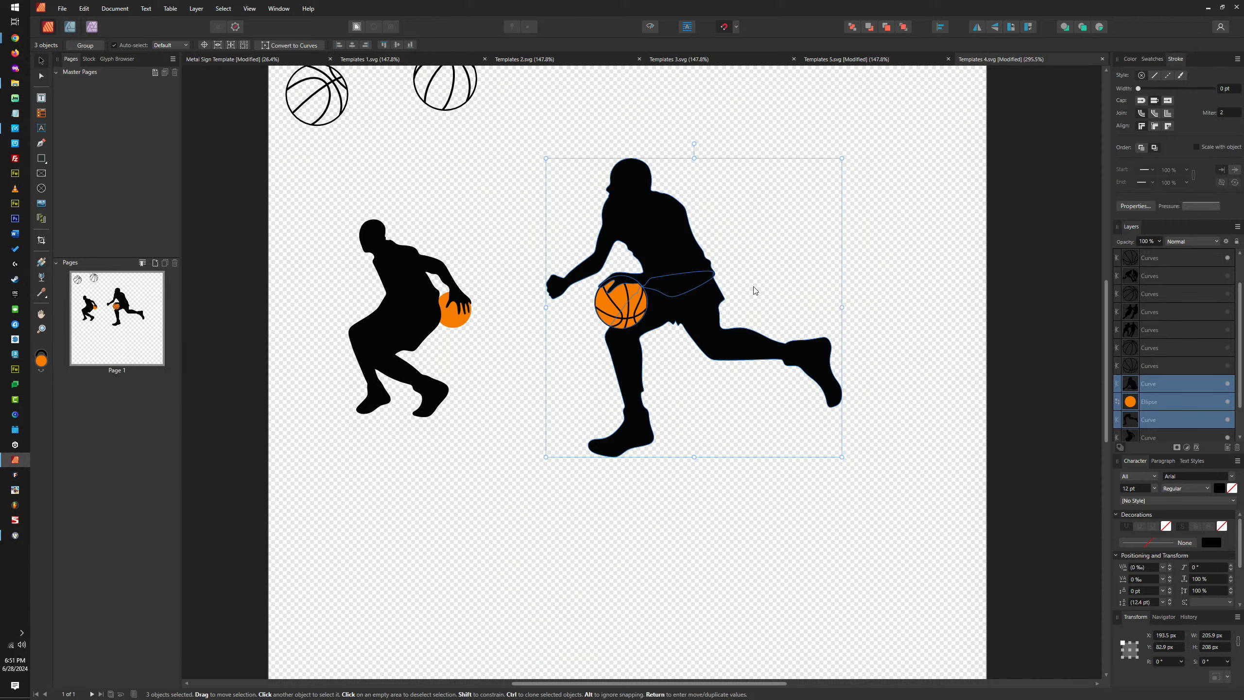
click(883, 305)
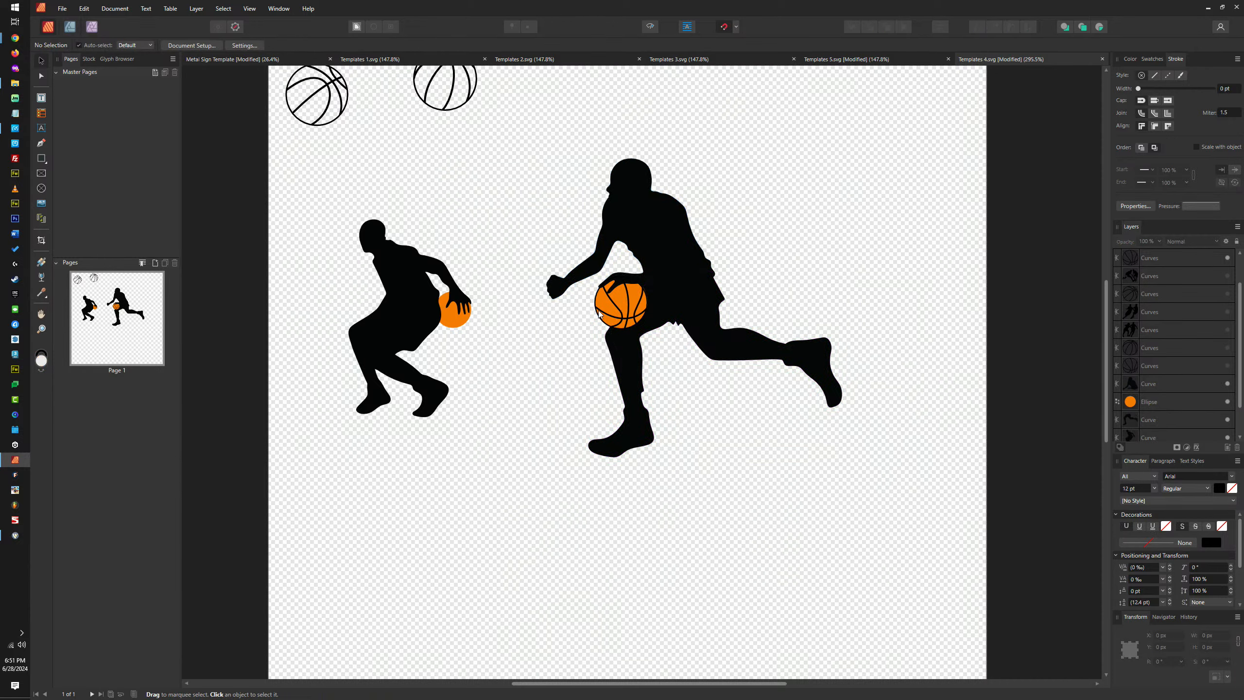
Resize the orange ellipse on the running dribbler's ball to 36.5 × 36.5 px so it sits inside the basketball outline
scroll(551, 226, up, 5)
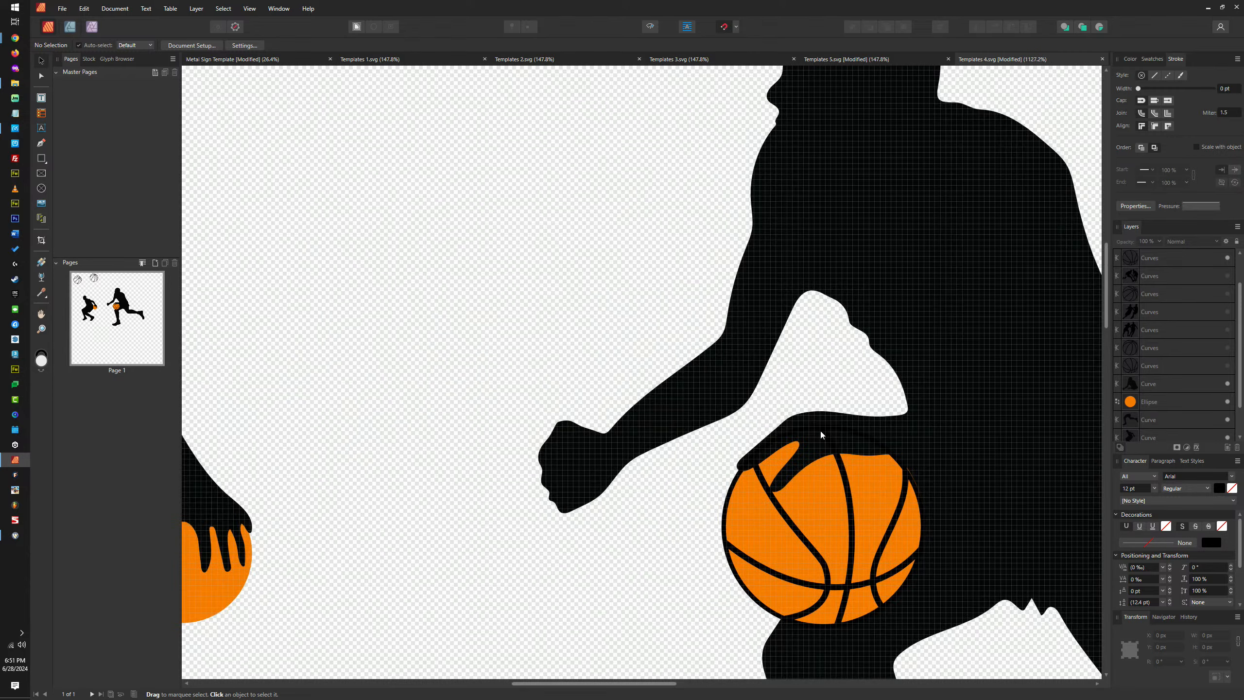
click(858, 496)
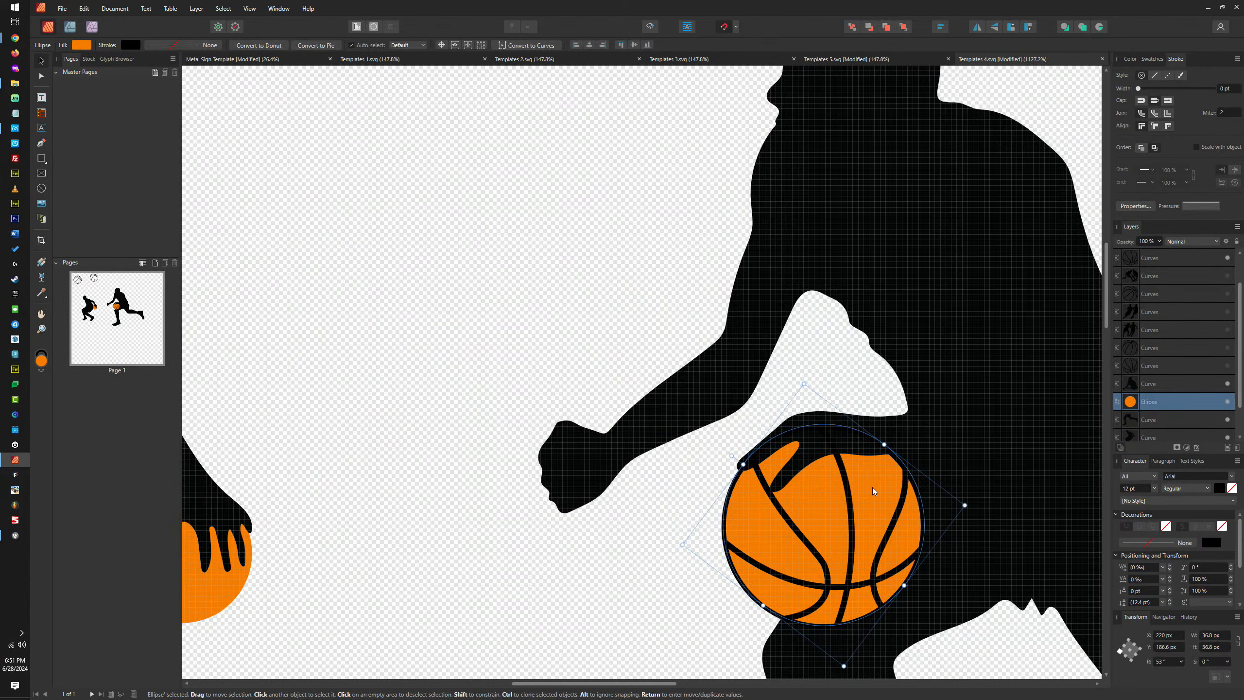
scroll(872, 487, up, 3)
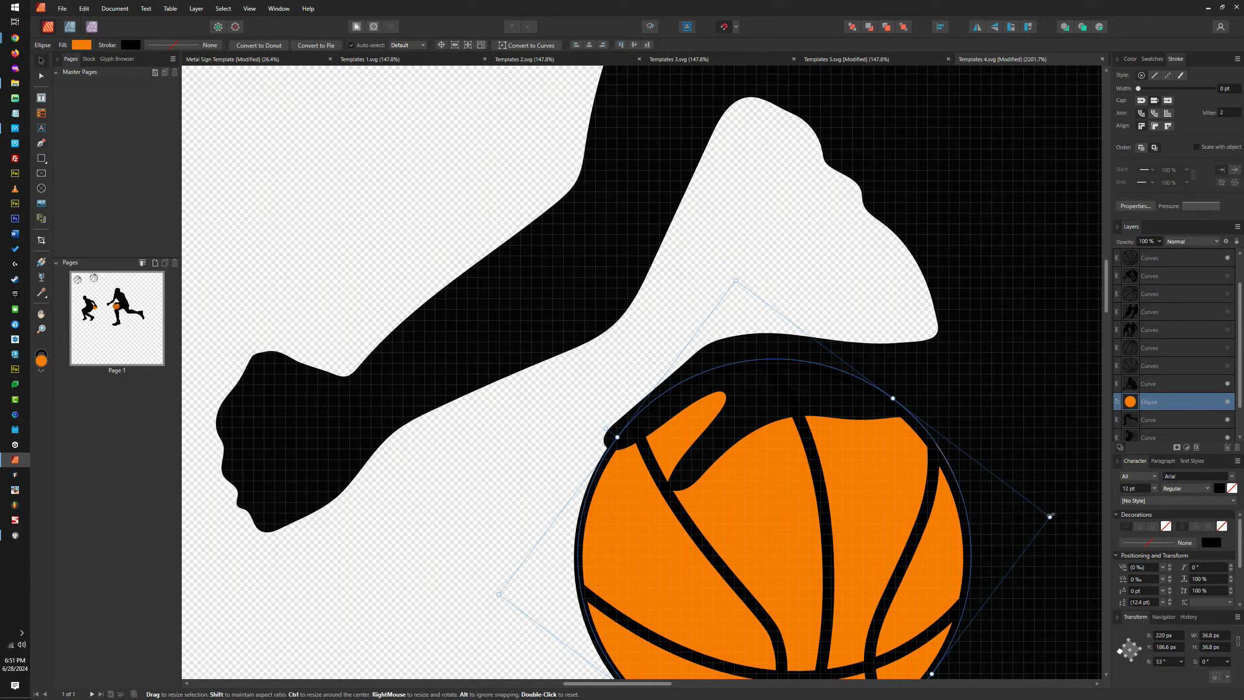
drag(1050, 516, 1046, 512)
scroll(934, 512, down, 3)
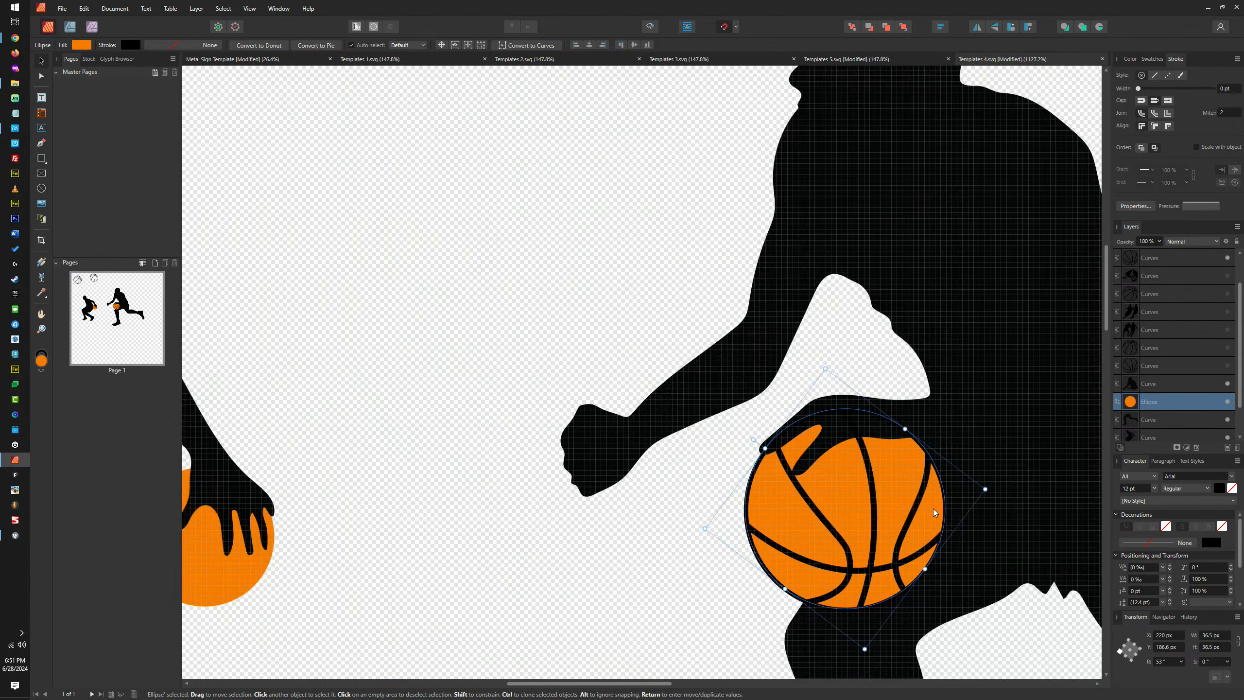
Duplicate the orange ball ellipse and subtract the copy from the running dribbler's lower-body curve
drag(934, 513, 768, 414)
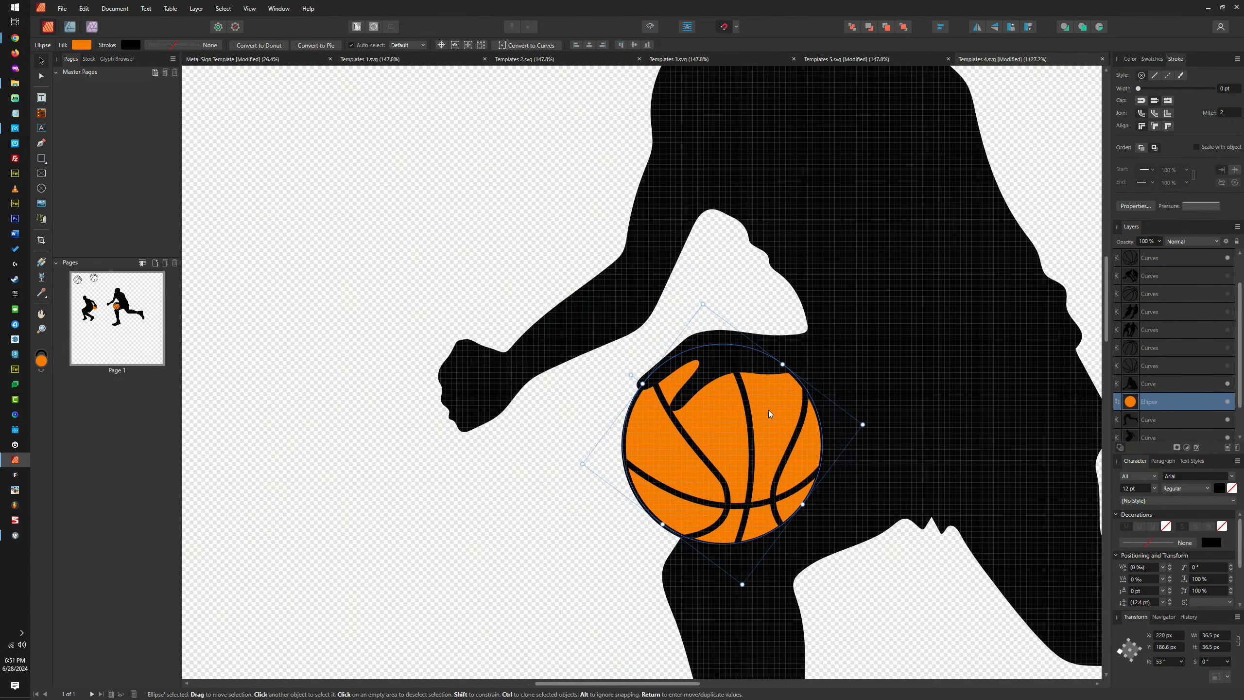
key(ctrl+j)
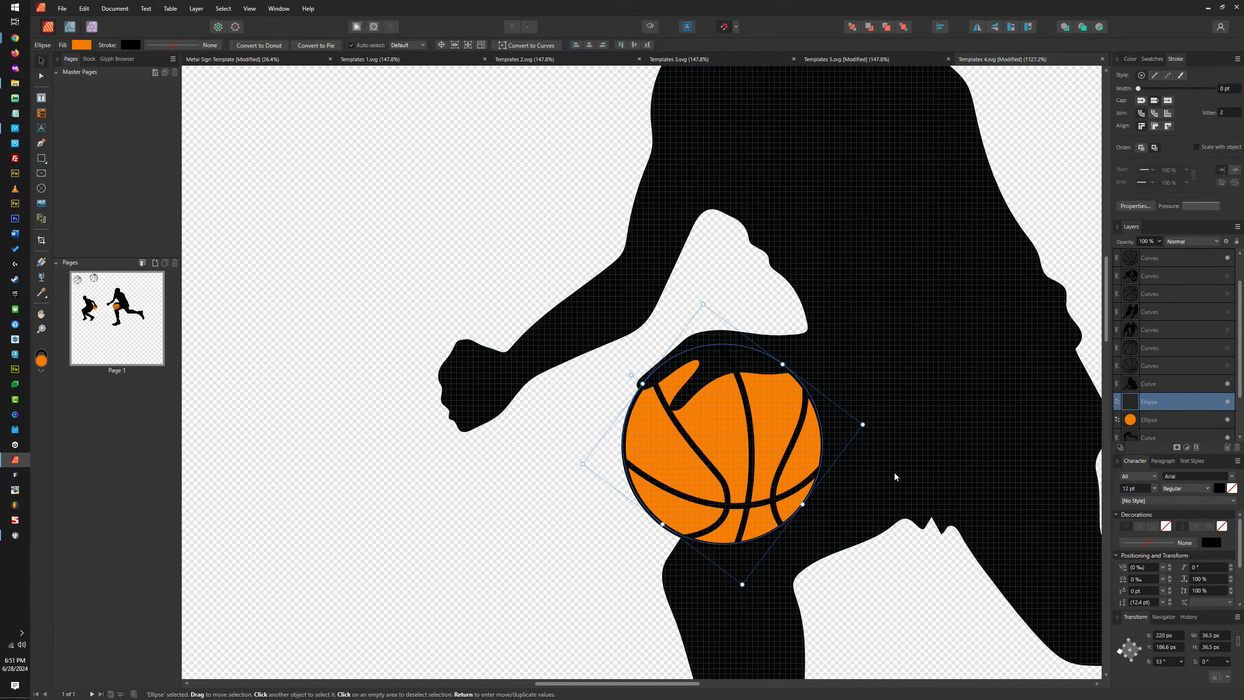
shift+click(895, 474)
key(ctrl+z)
key(ctrl+z)
key(ctrl+z)
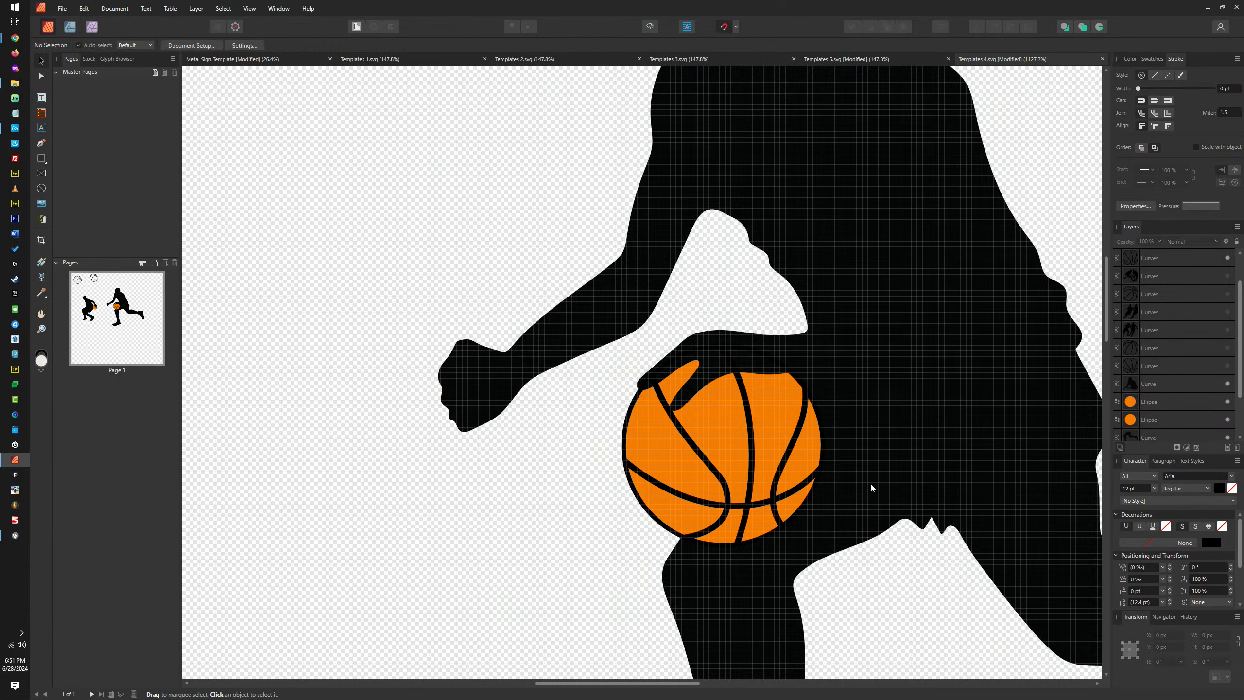
key(ctrl+shift+z)
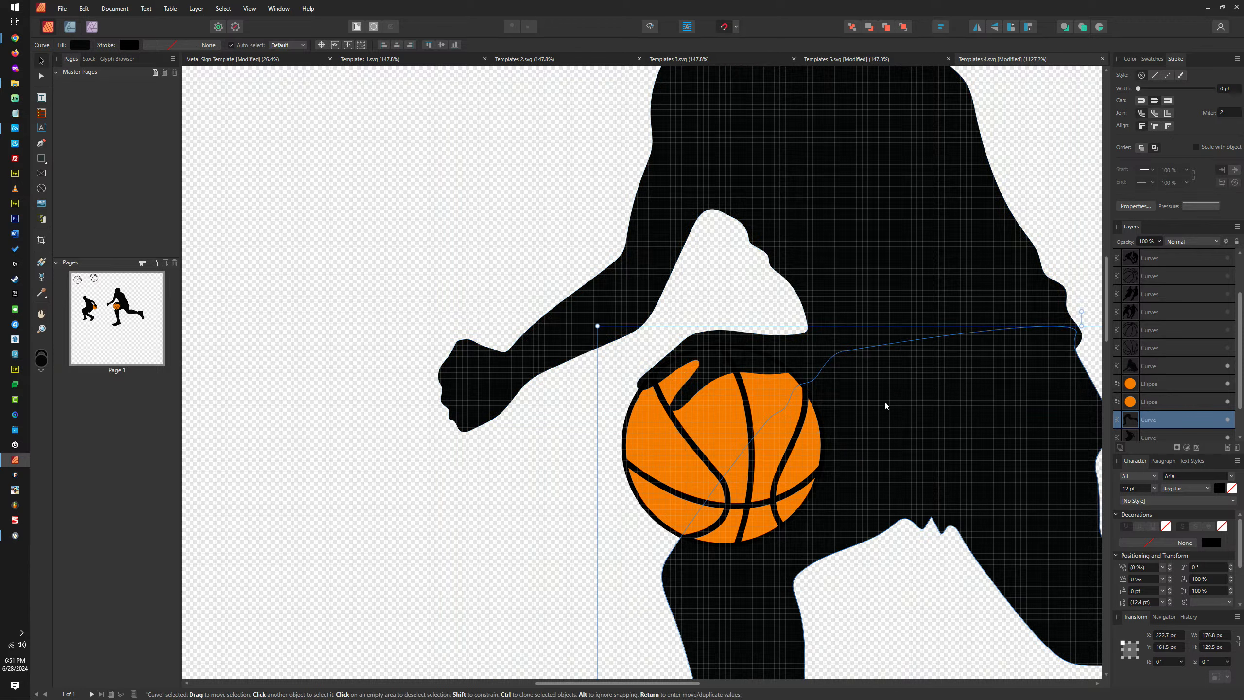
shift+click(771, 395)
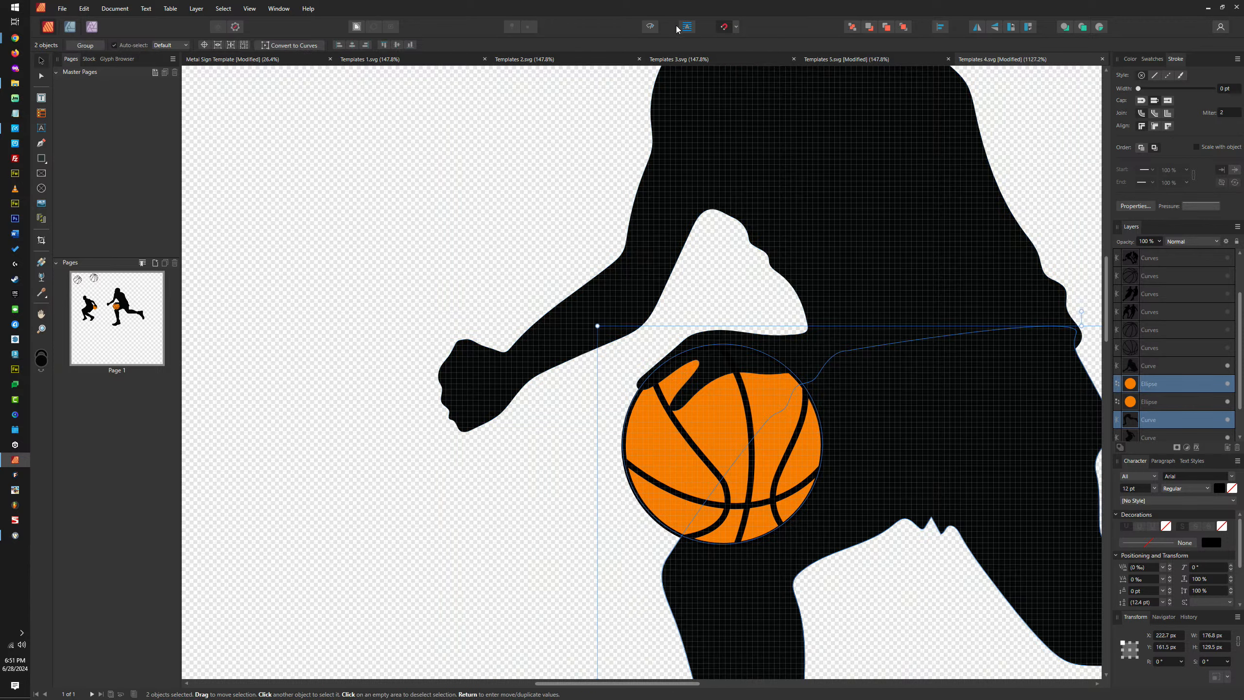
click(69, 27)
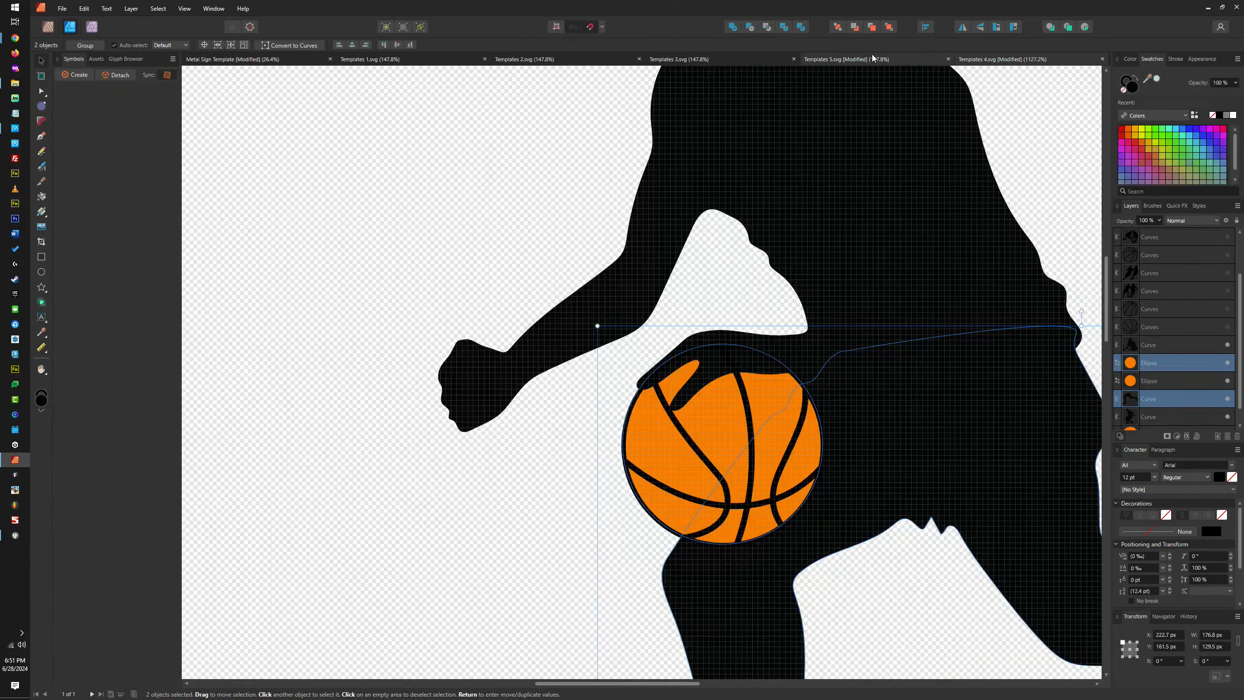
click(749, 28)
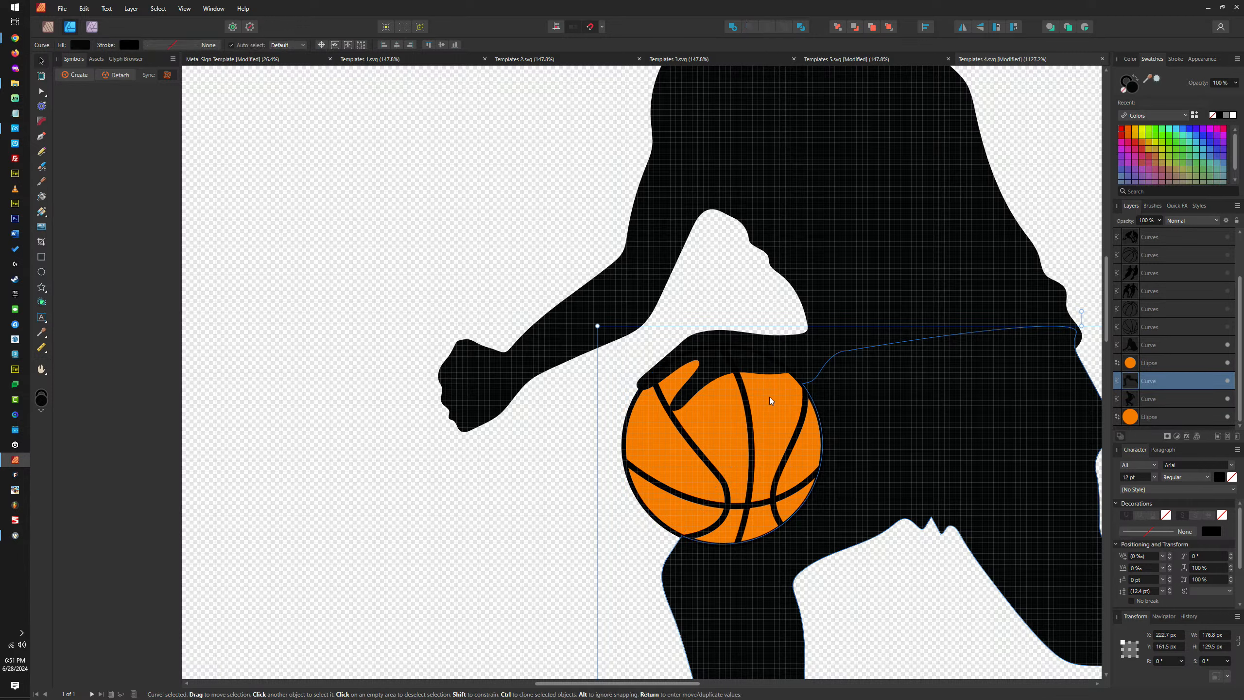
Hide the remaining orange ellipse and remove the stroke from the running dribbler's two body curves
click(1191, 362)
click(1228, 363)
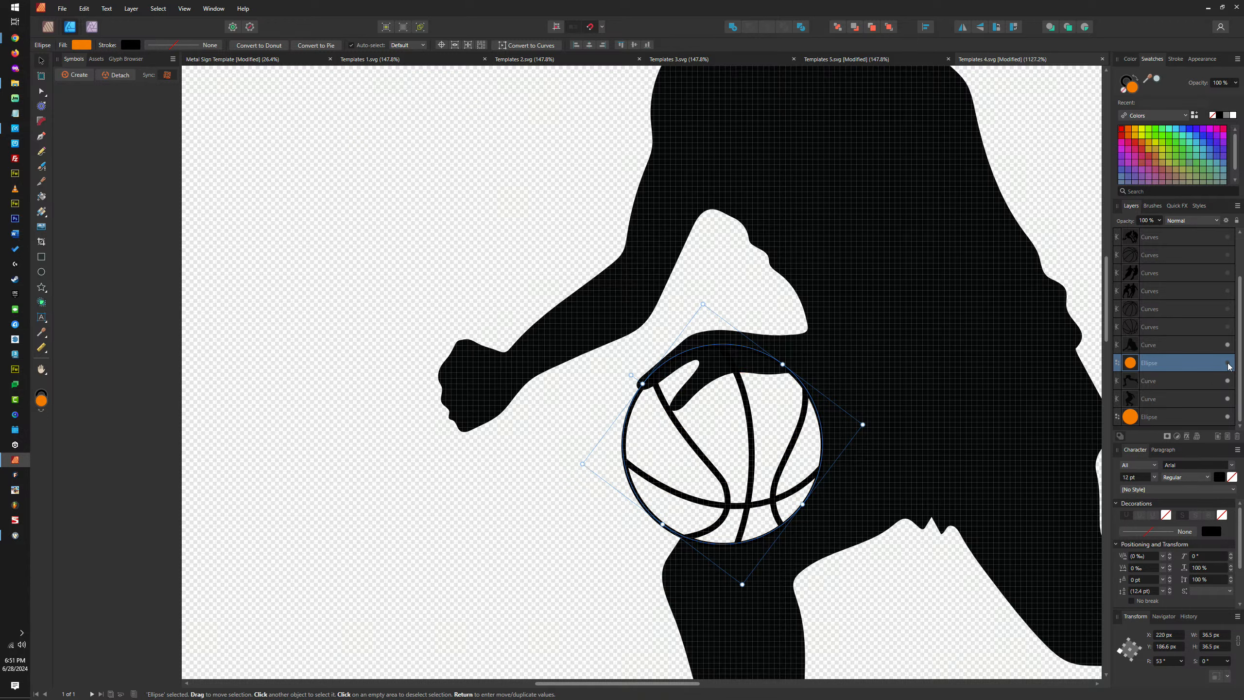
click(841, 338)
shift+click(935, 449)
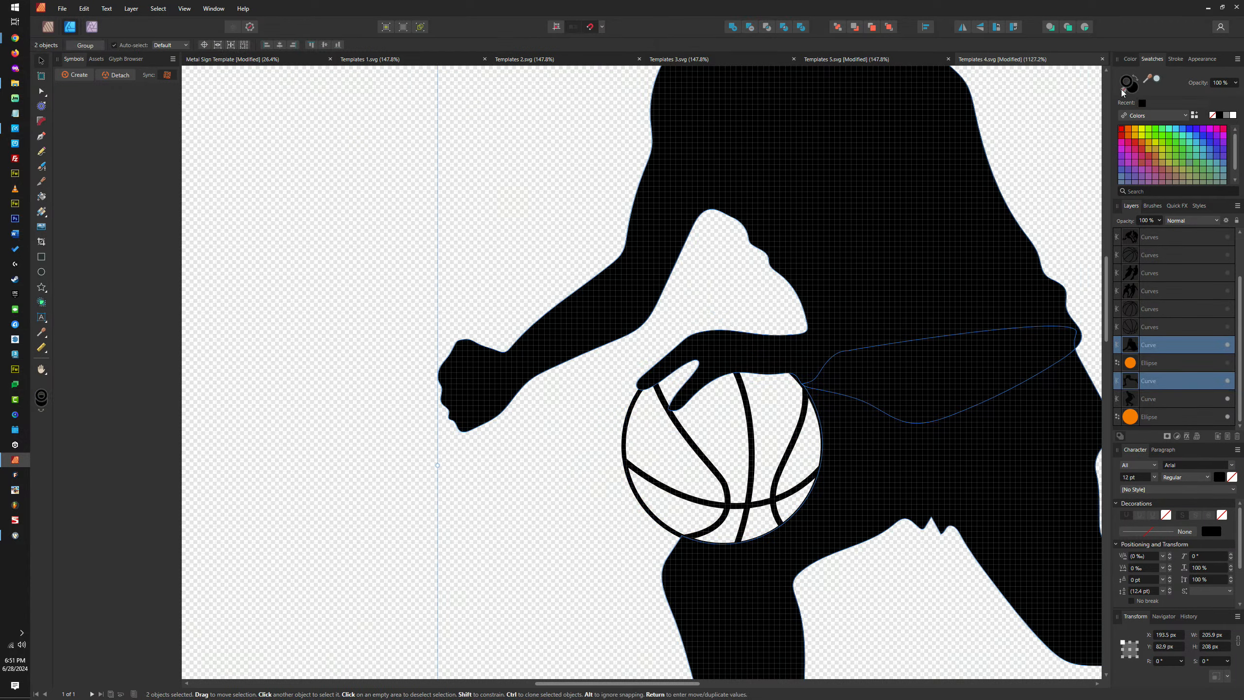
click(645, 322)
click(527, 228)
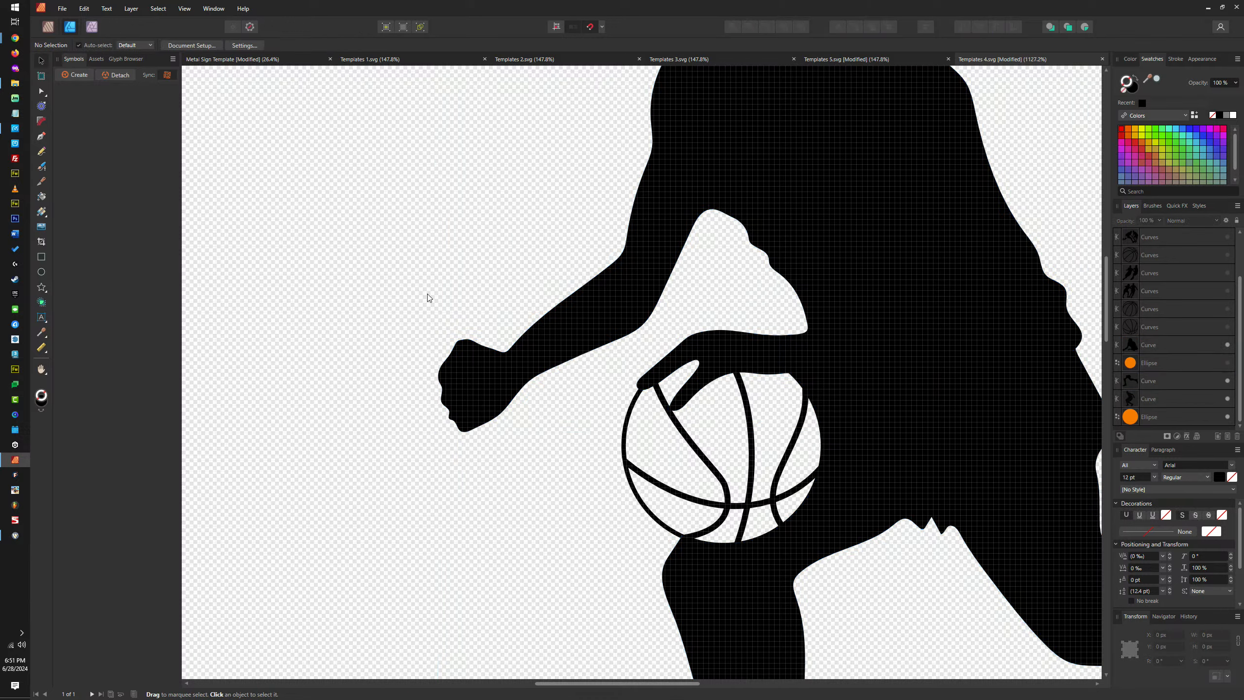
Group the running dribbler's two body curves with the basketball outline and move the group to X 250 px
scroll(428, 293, down, 6)
drag(455, 295, 822, 273)
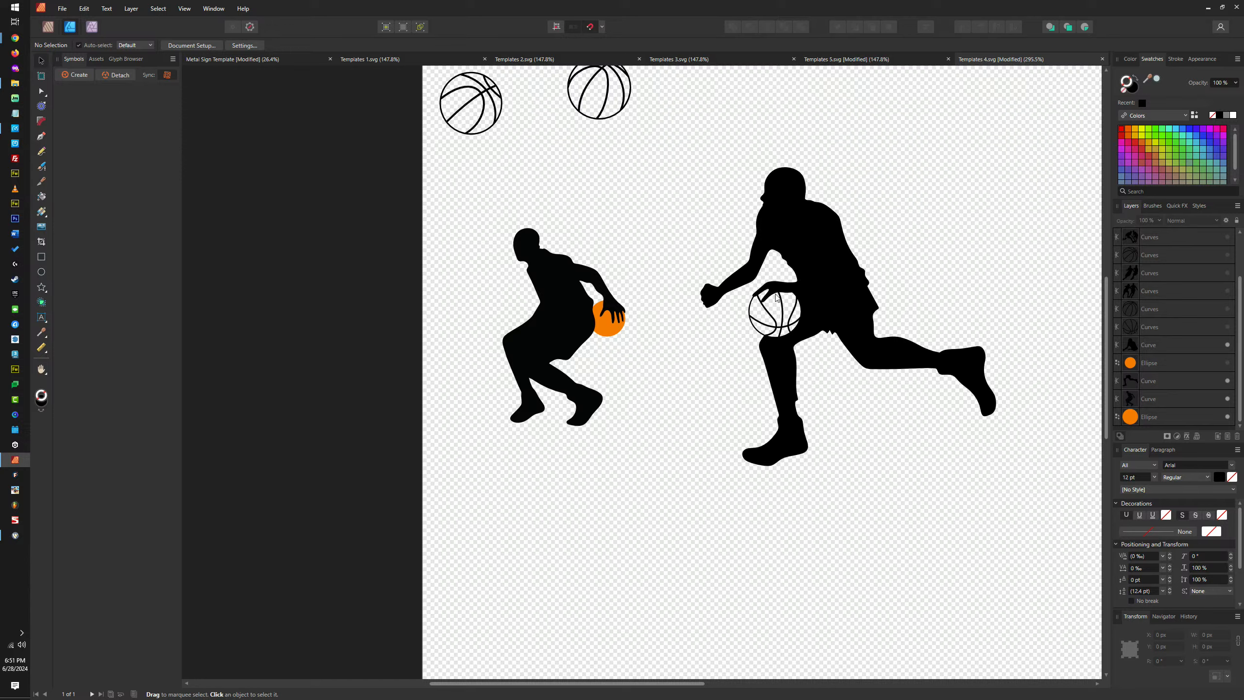
drag(673, 134, 958, 412)
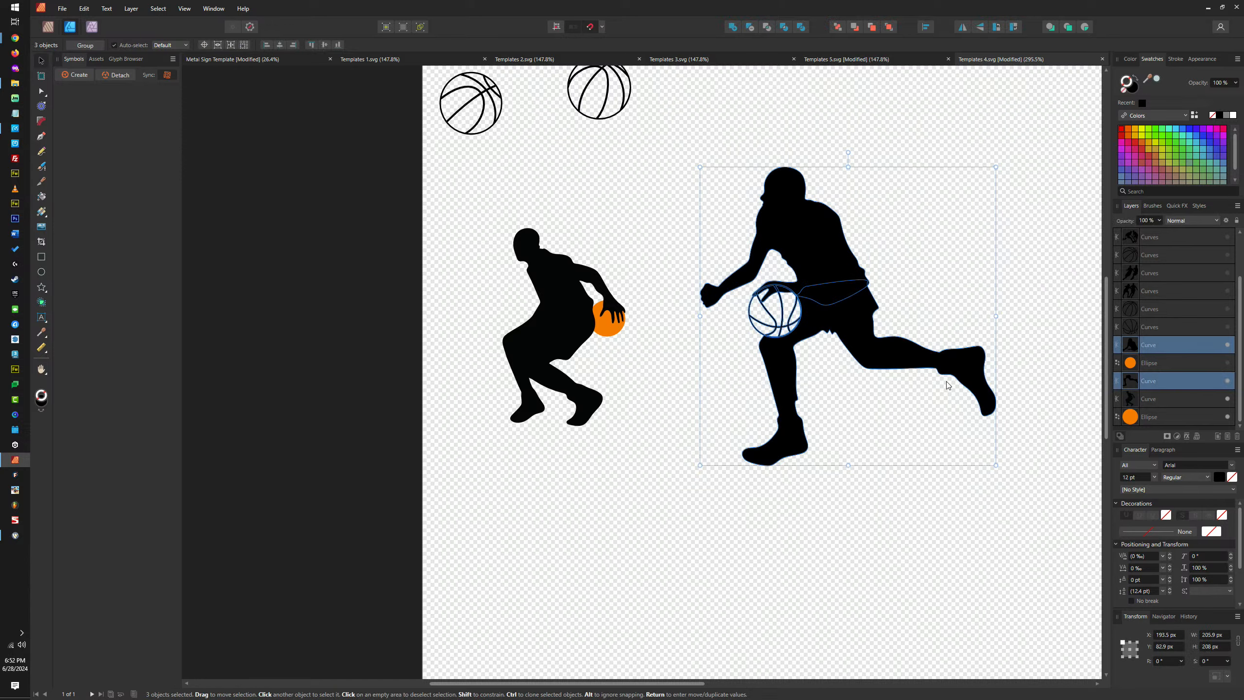
key(ctrl+g)
drag(898, 340, 979, 344)
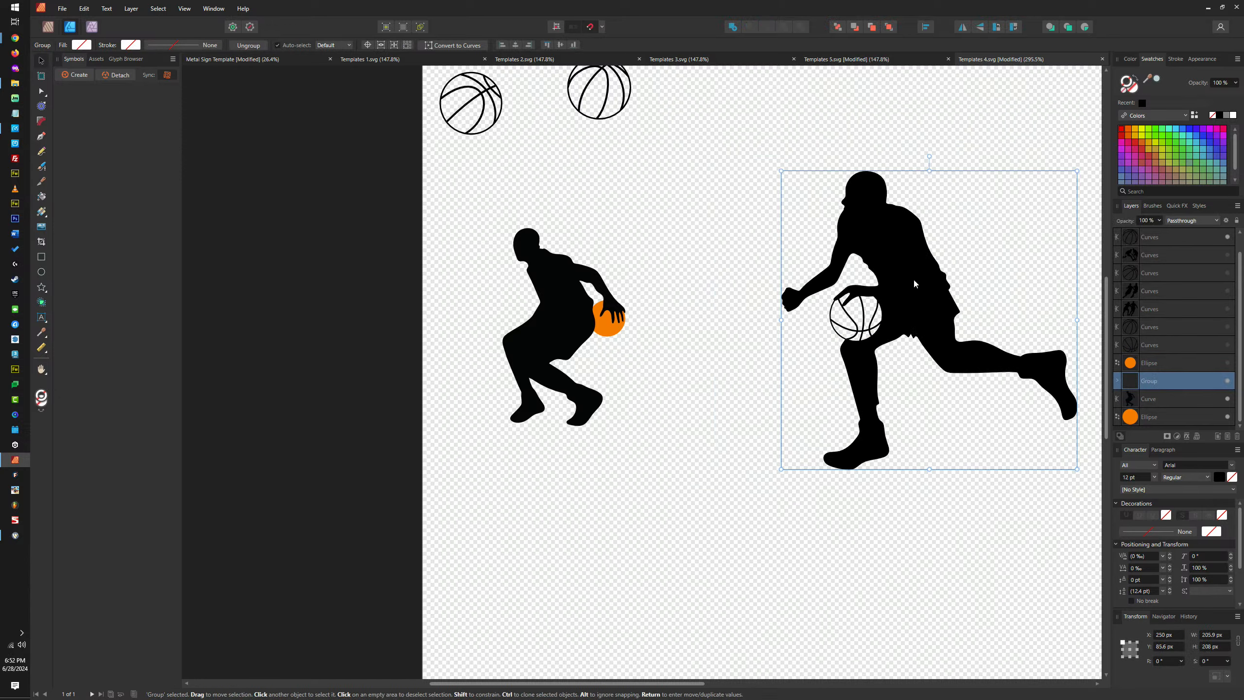
Hide the running dribbler group and delete the leftover orange ellipse beside it
click(1228, 382)
click(1192, 362)
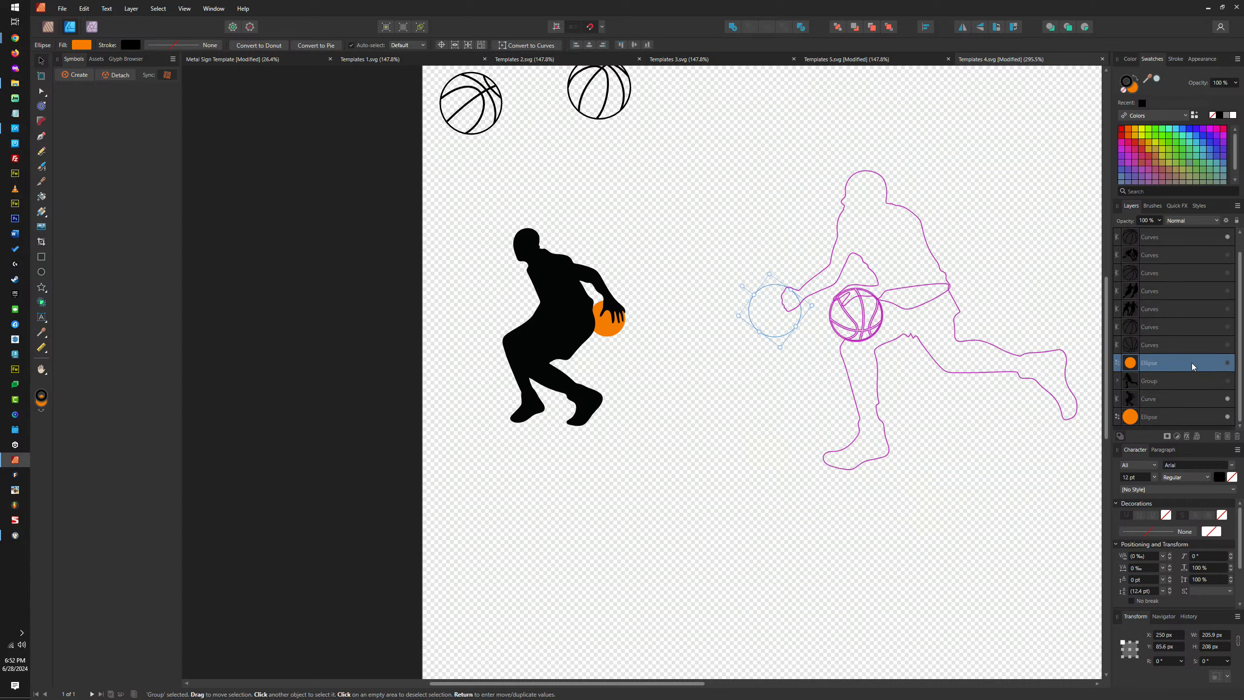
key(Delete)
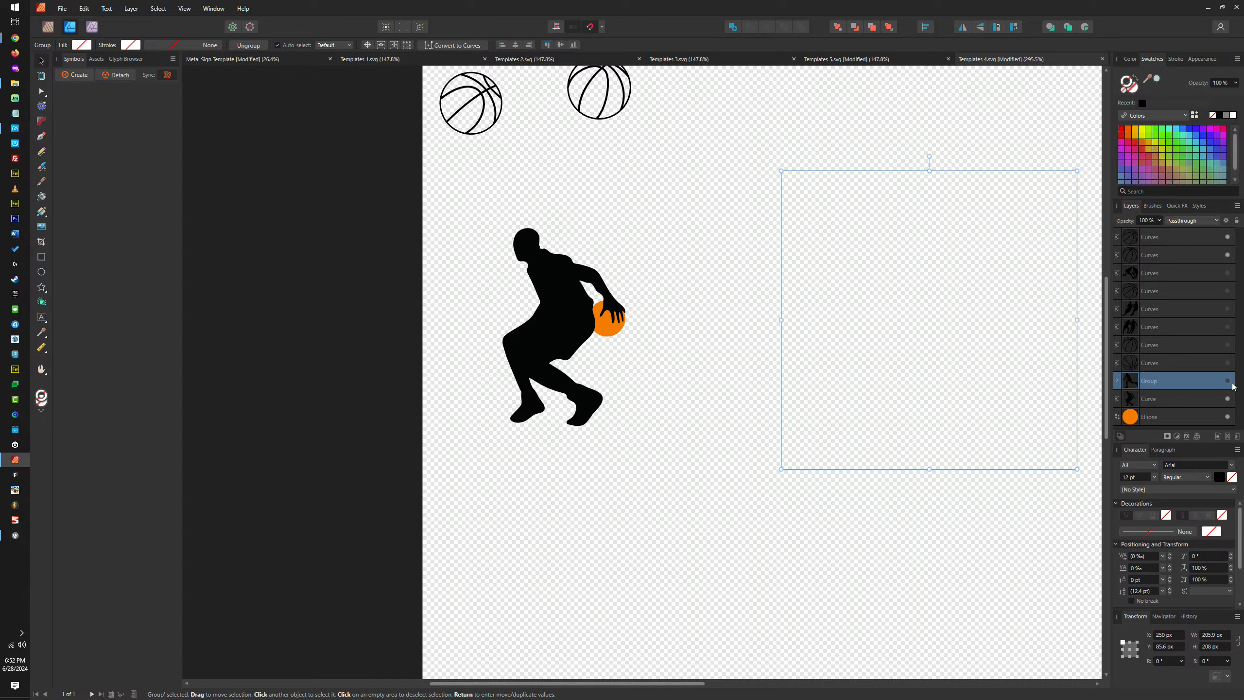
click(620, 319)
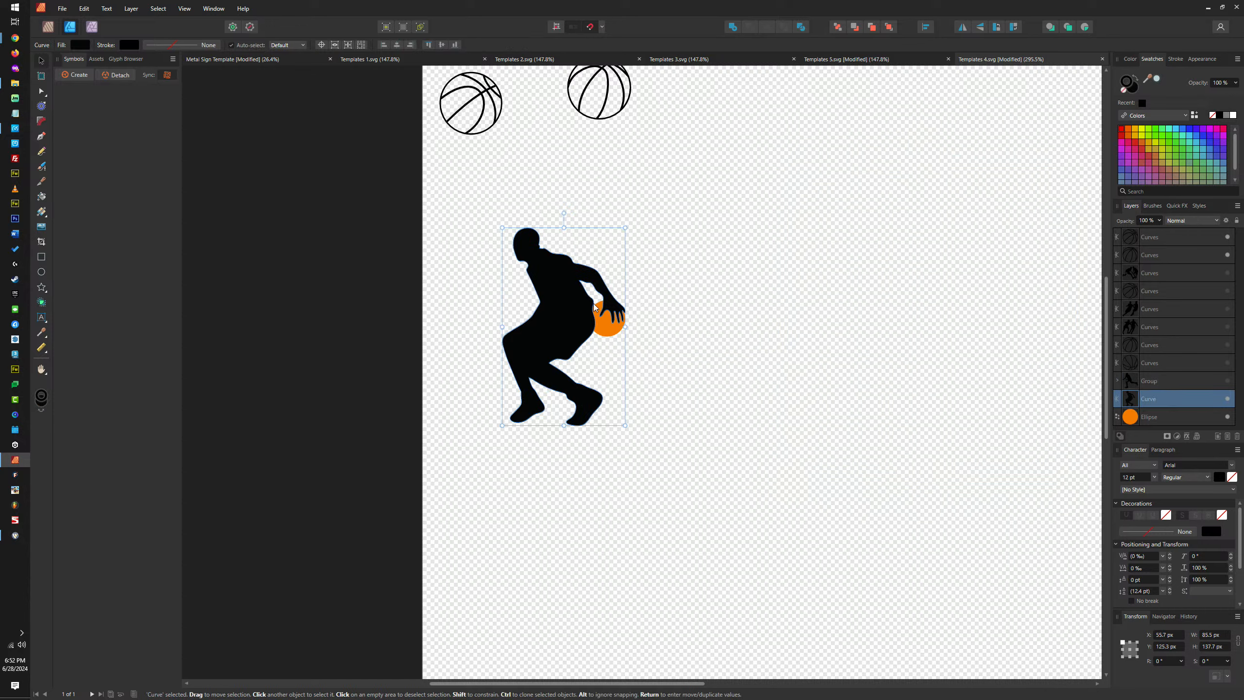
drag(593, 303, 641, 326)
key(ctrl+z)
drag(715, 202, 420, 512)
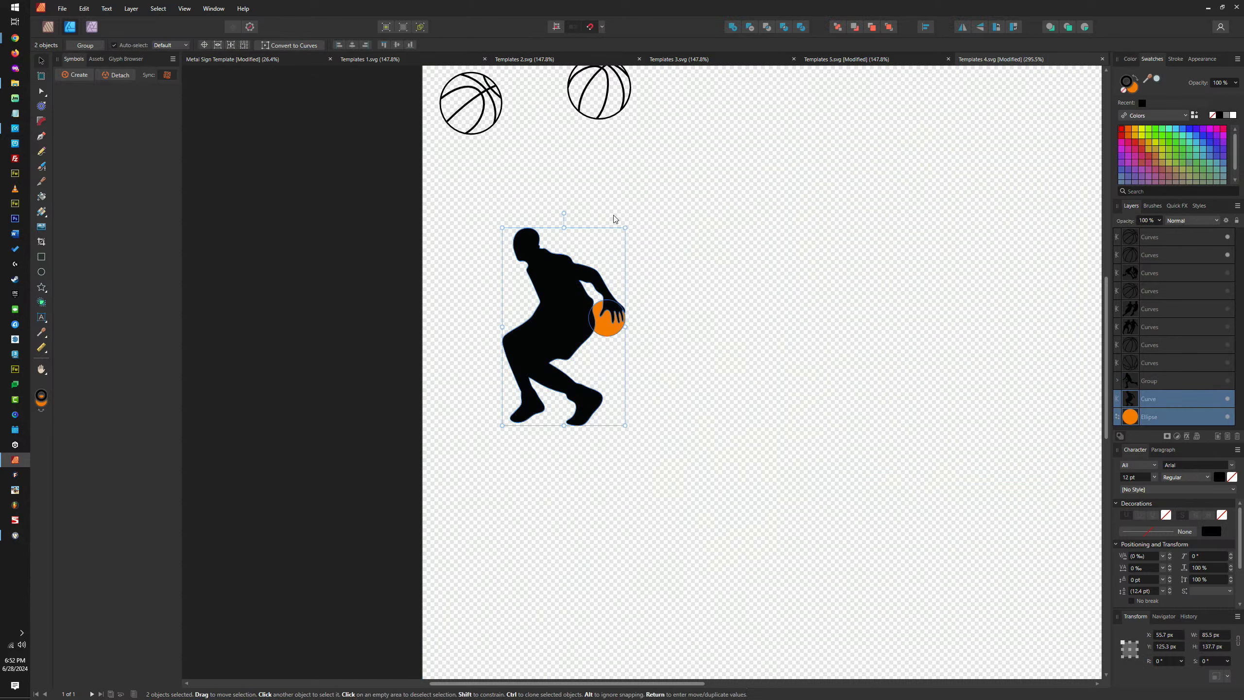
Move a spare basketball outline to X 250, Y 175.4 px and bring the crouching player with his orange ball onto it
click(605, 113)
drag(605, 113, 820, 352)
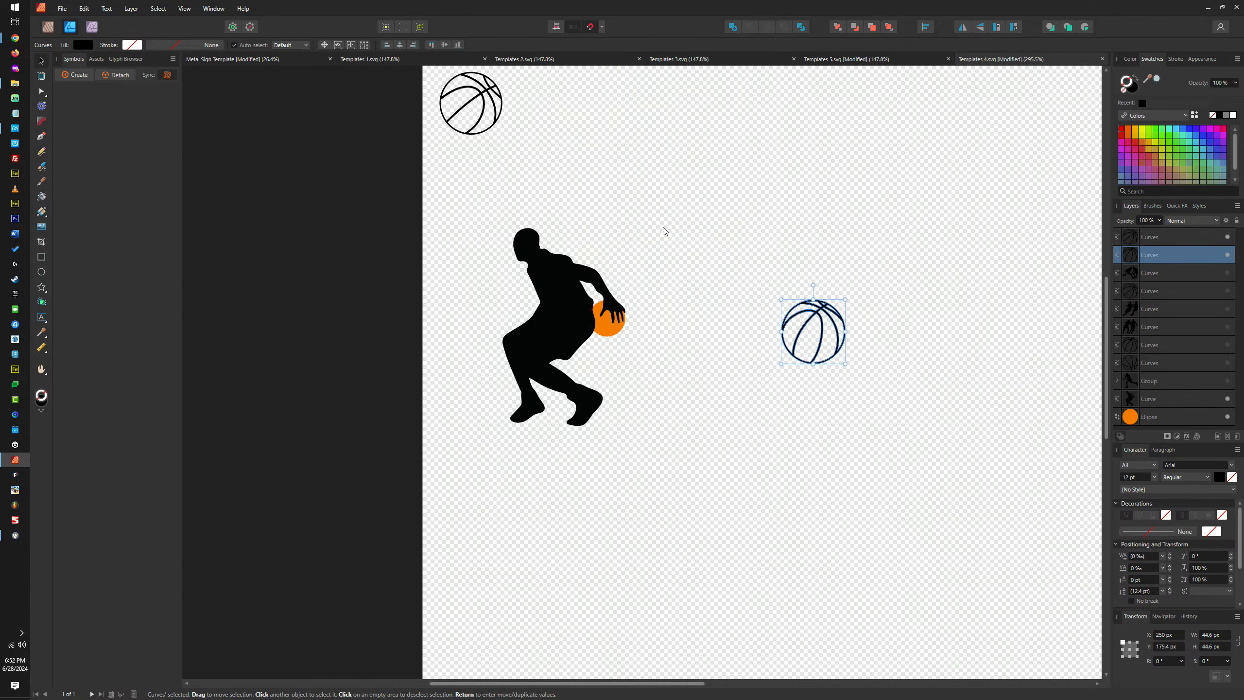
drag(693, 196, 453, 528)
drag(543, 333, 768, 337)
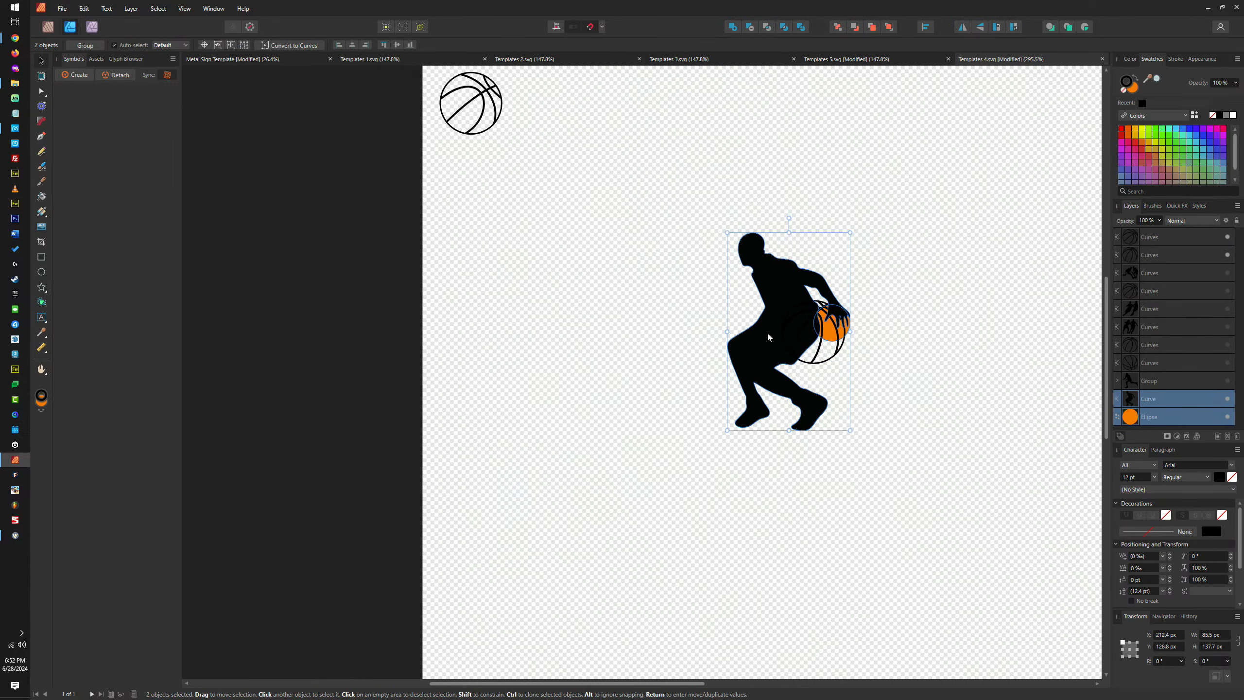
Enlarge the crouching player and orange ball to about 146.8 × 236.4 px, matching the ball to the basketball outline
drag(736, 429, 607, 546)
drag(736, 356, 731, 359)
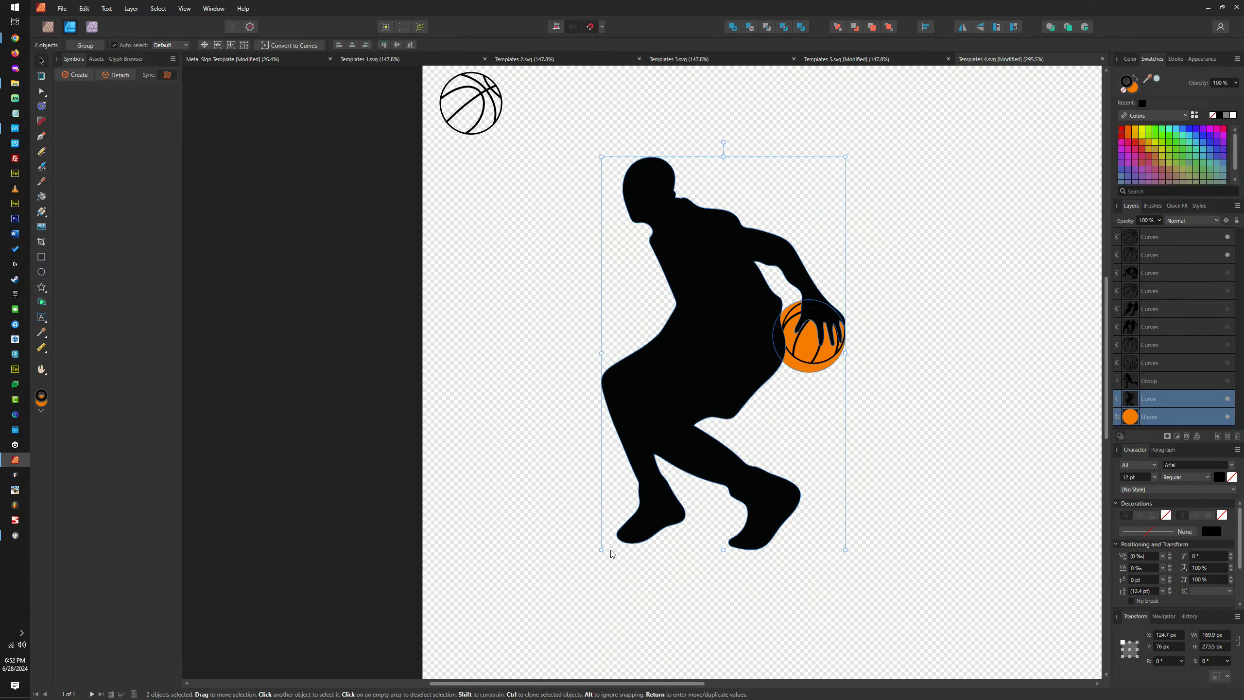
drag(603, 551, 654, 510)
Nudge the crouching player and orange ball to about X 147.3, Y 89.9 px and check the ball's fit under the outline
scroll(805, 344, up, 4)
drag(729, 198, 897, 269)
scroll(832, 255, up, 3)
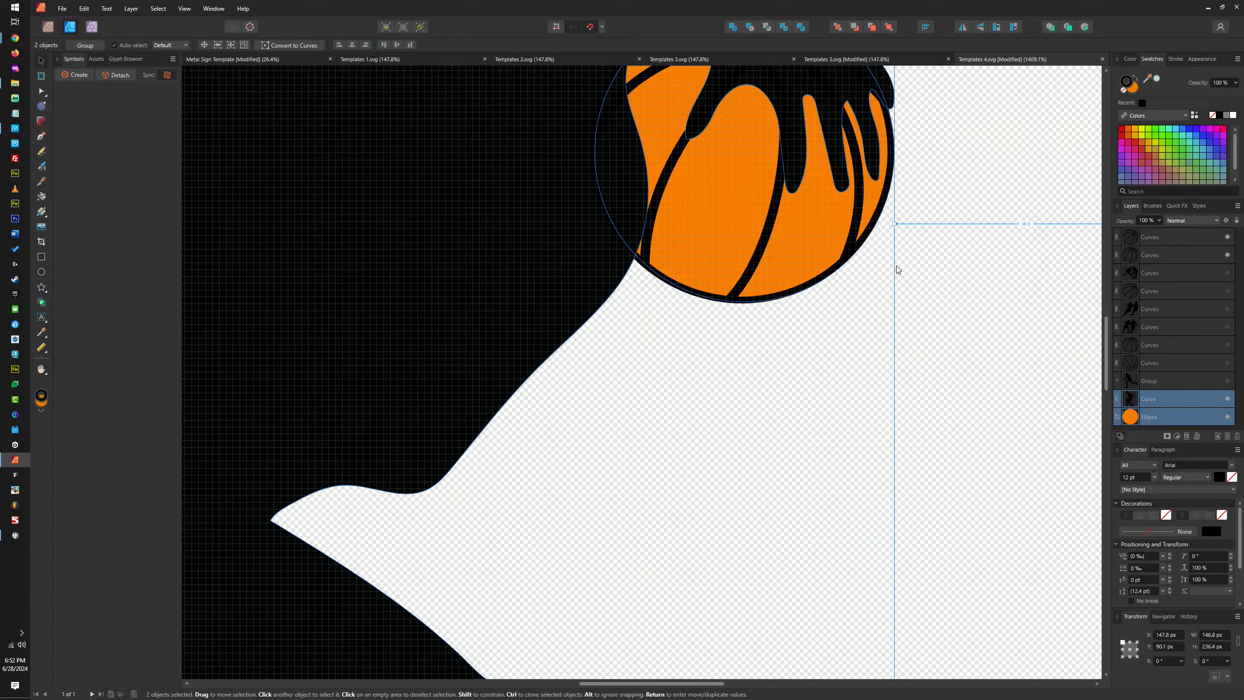
scroll(863, 178, up, 3)
drag(863, 179, 876, 209)
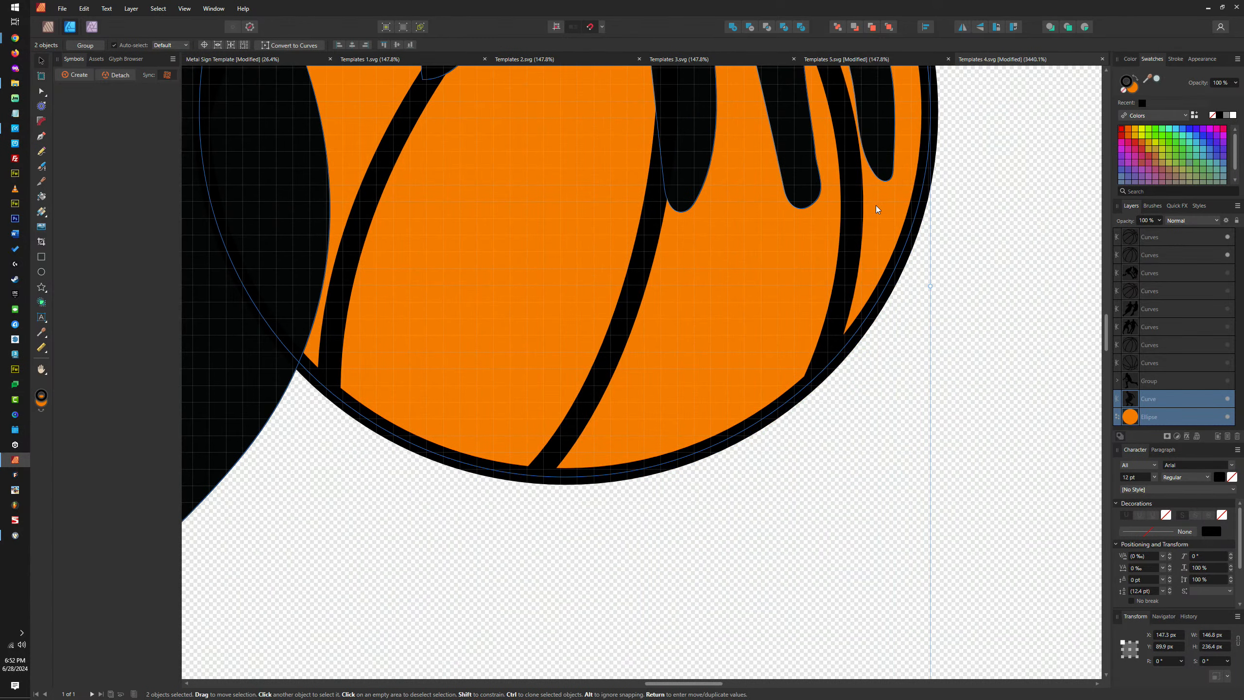
scroll(876, 209, down, 8)
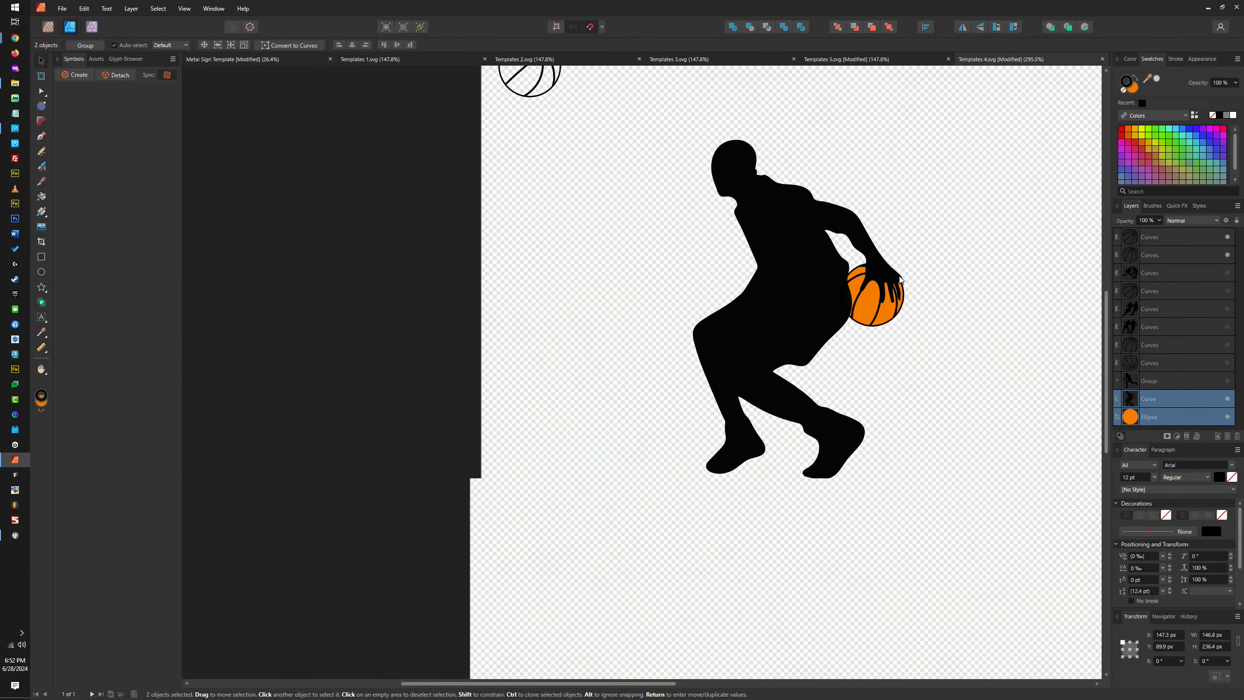
scroll(958, 350, up, 4)
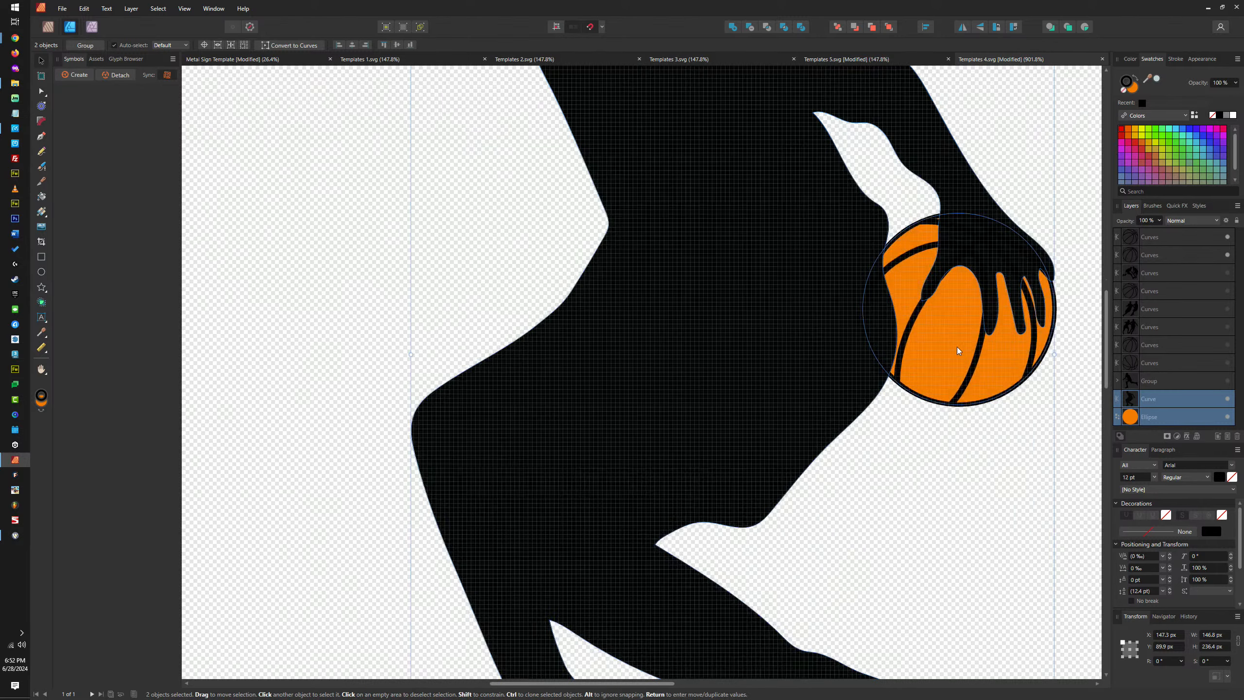
scroll(959, 350, down, 2)
click(961, 341)
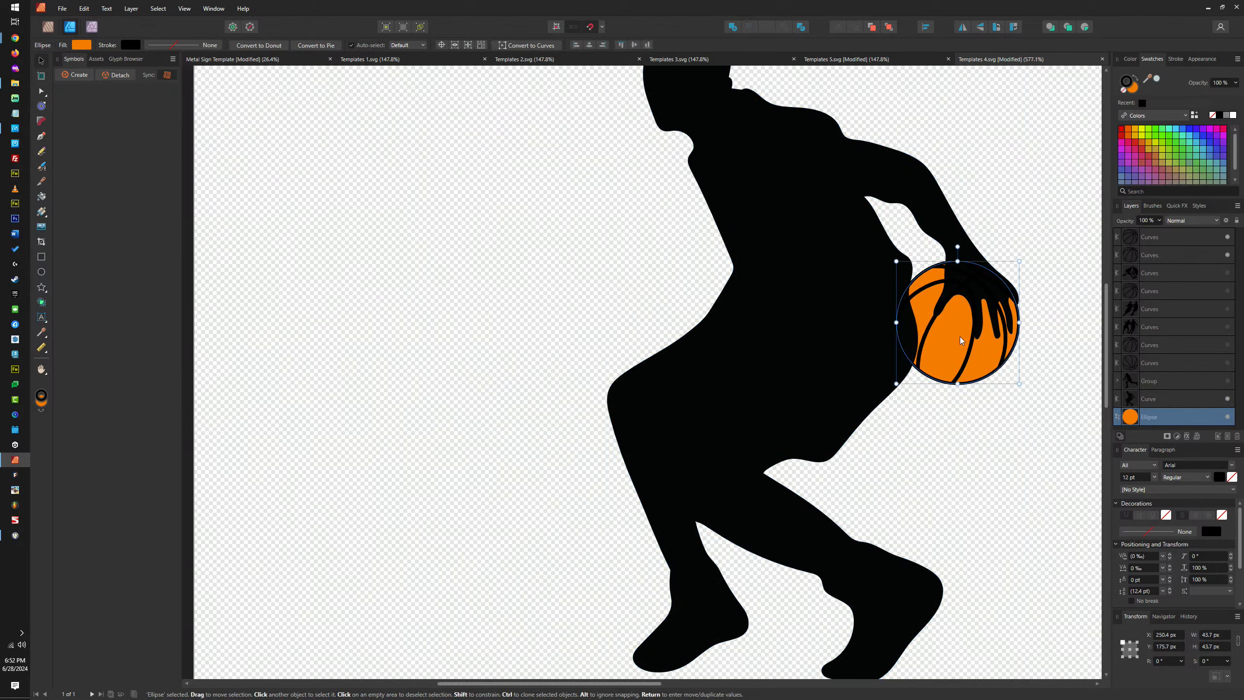
scroll(959, 339, up, 2)
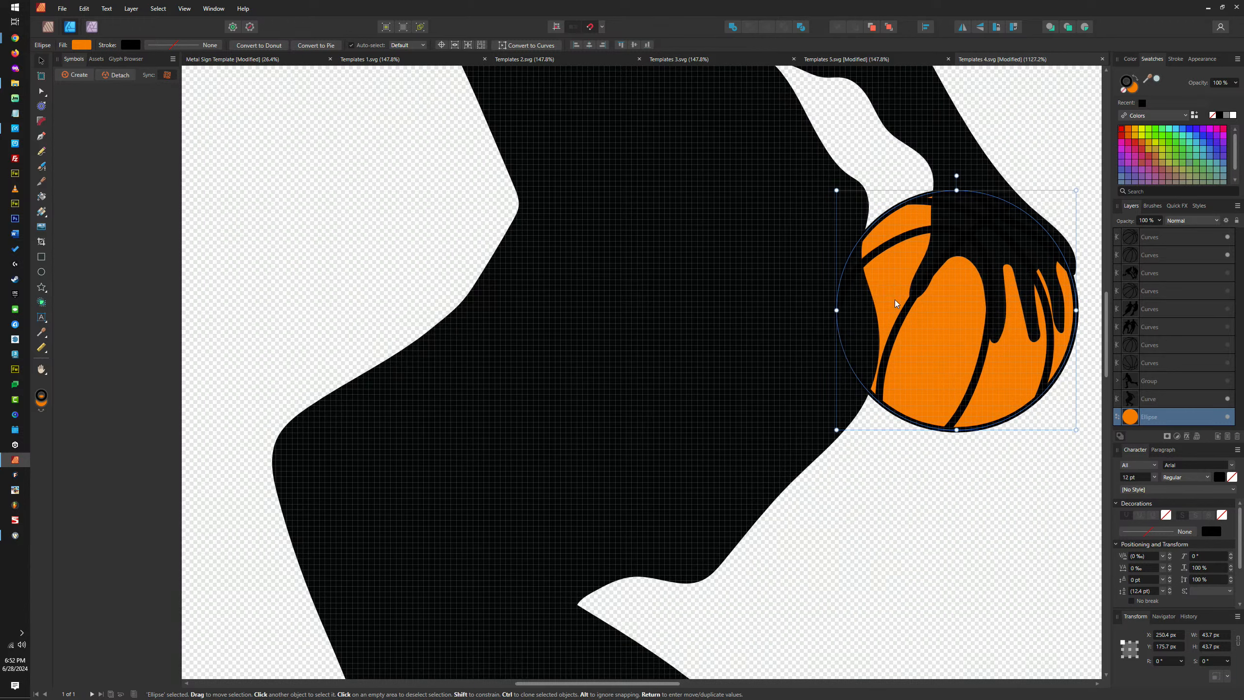
Duplicate the crouching player's curve and delete the copy's nodes except those of the forearm and hand over the ball
click(924, 214)
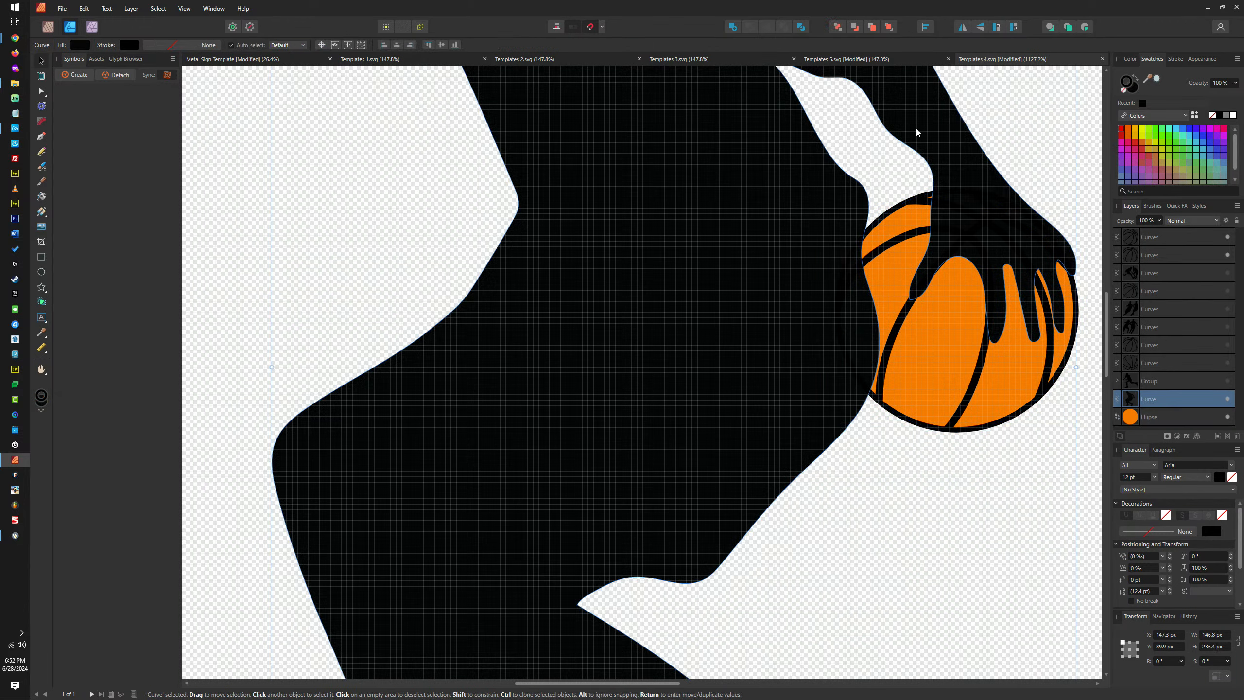
scroll(925, 212, down, 3)
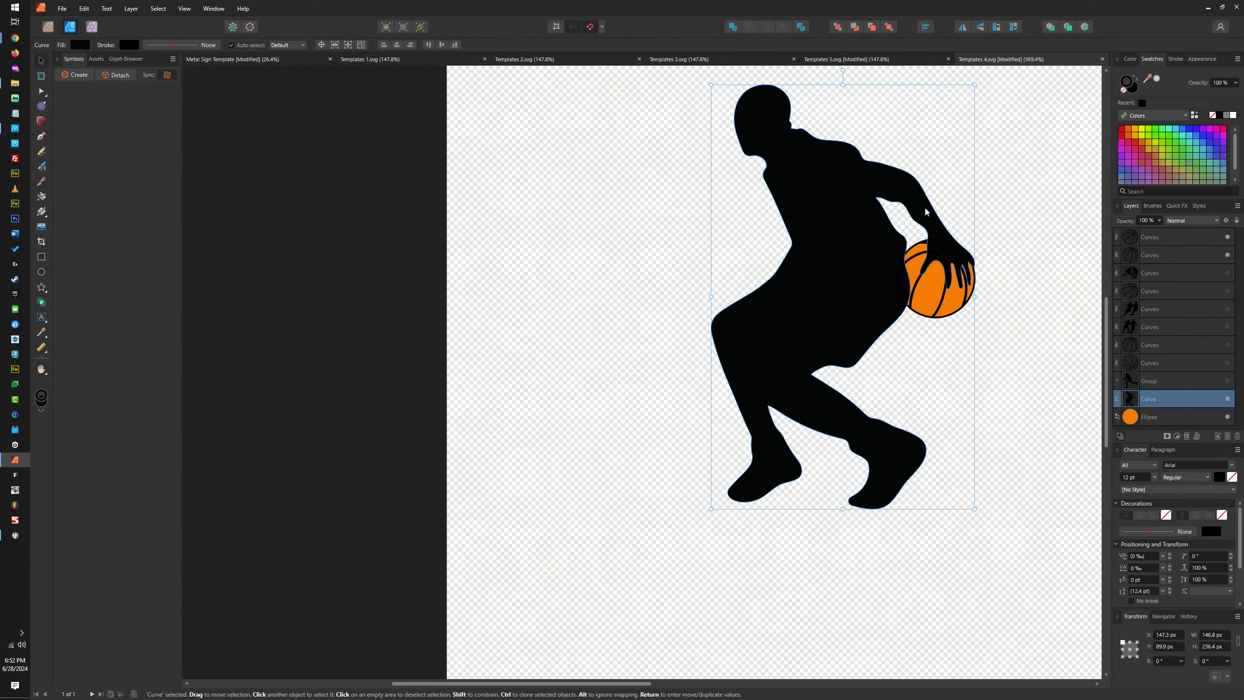
key(ctrl+j)
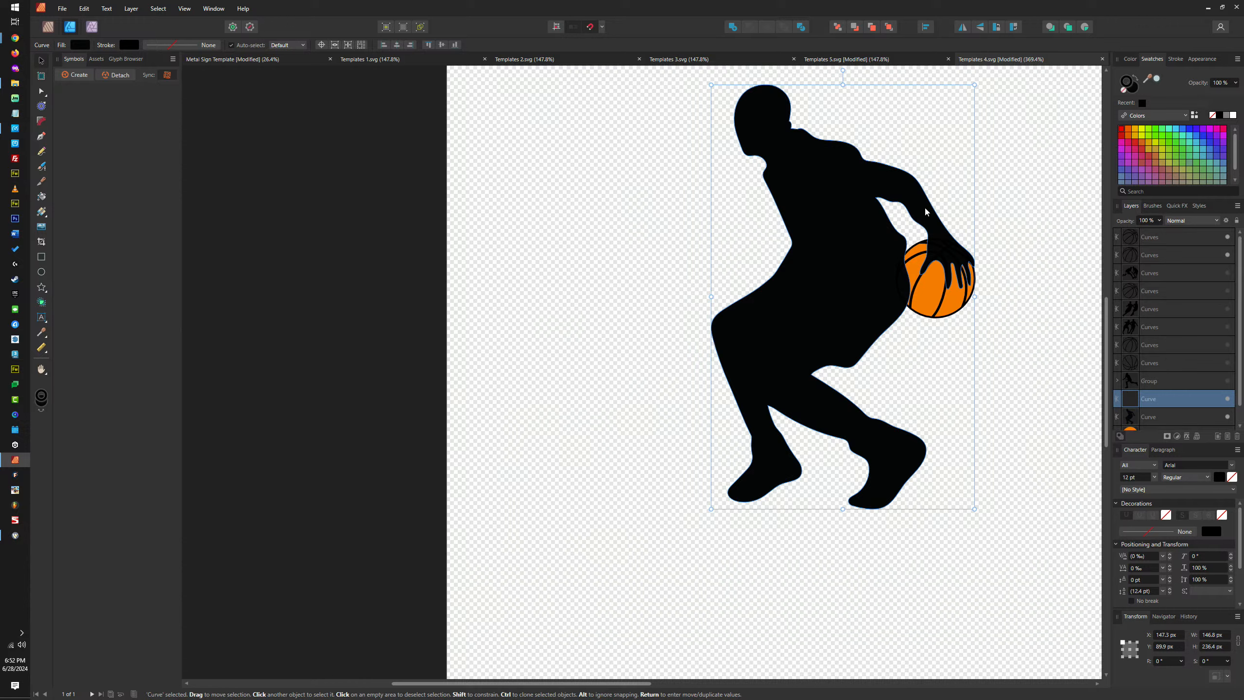
key(a)
drag(1038, 580, 612, 300)
key(Delete)
drag(664, 74, 915, 372)
key(Delete)
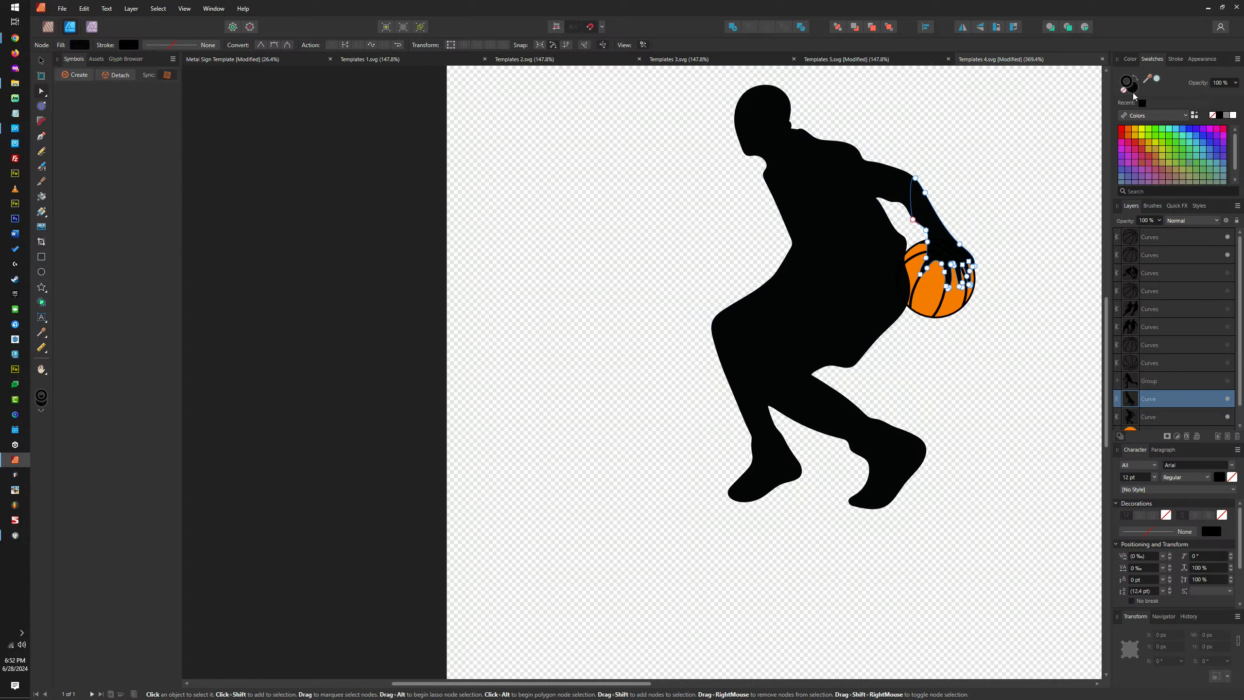
Fill the forearm-and-hand copy with green and give it no stroke
click(1191, 158)
scroll(942, 234, up, 6)
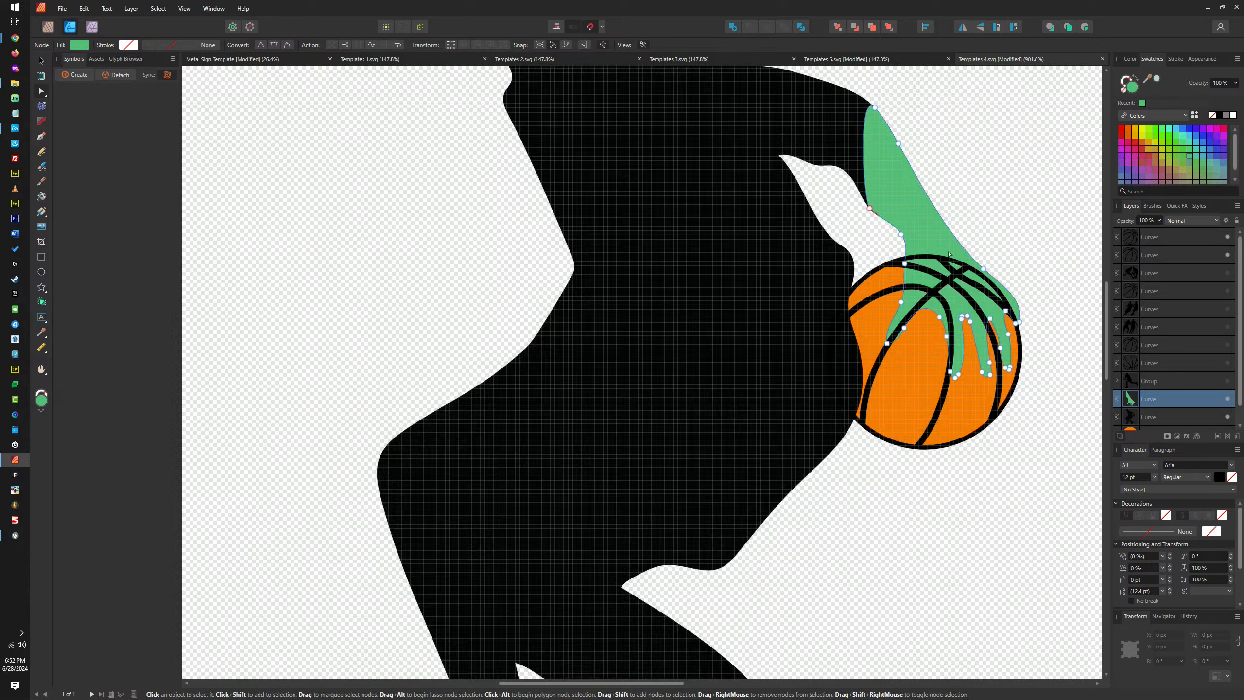
Move the crouching player's black silhouette one level back, behind the orange ball
scroll(884, 232, down, 6)
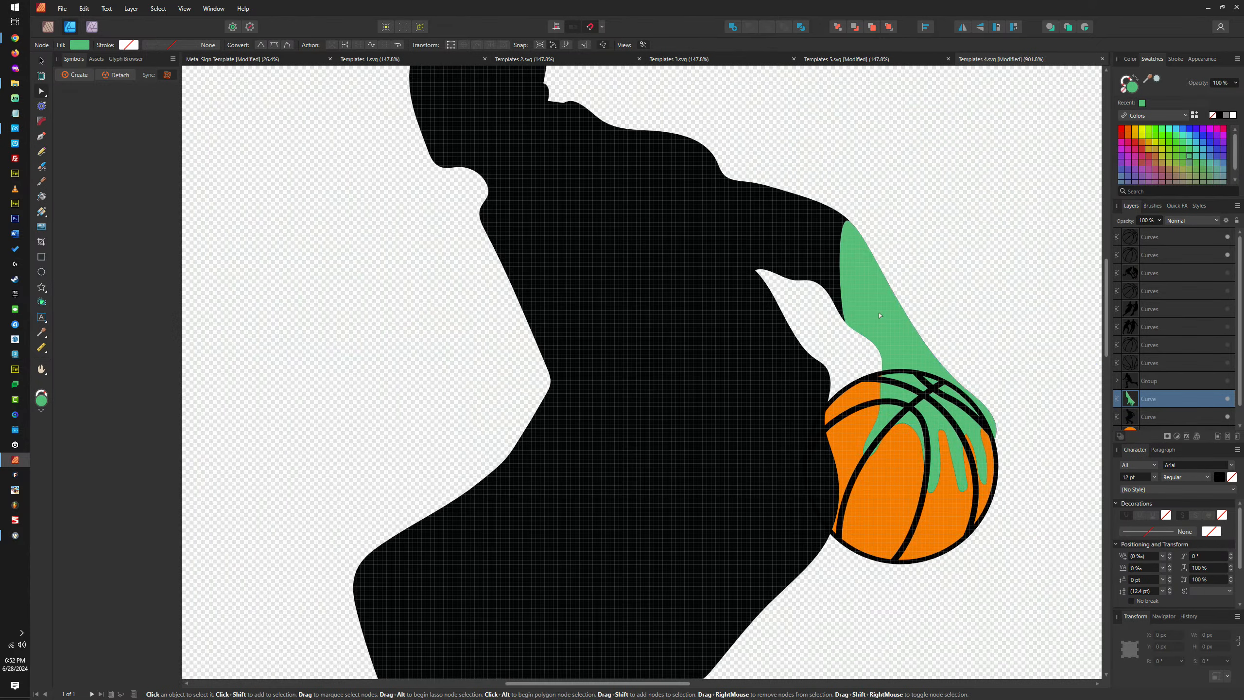
scroll(896, 316, up, 2)
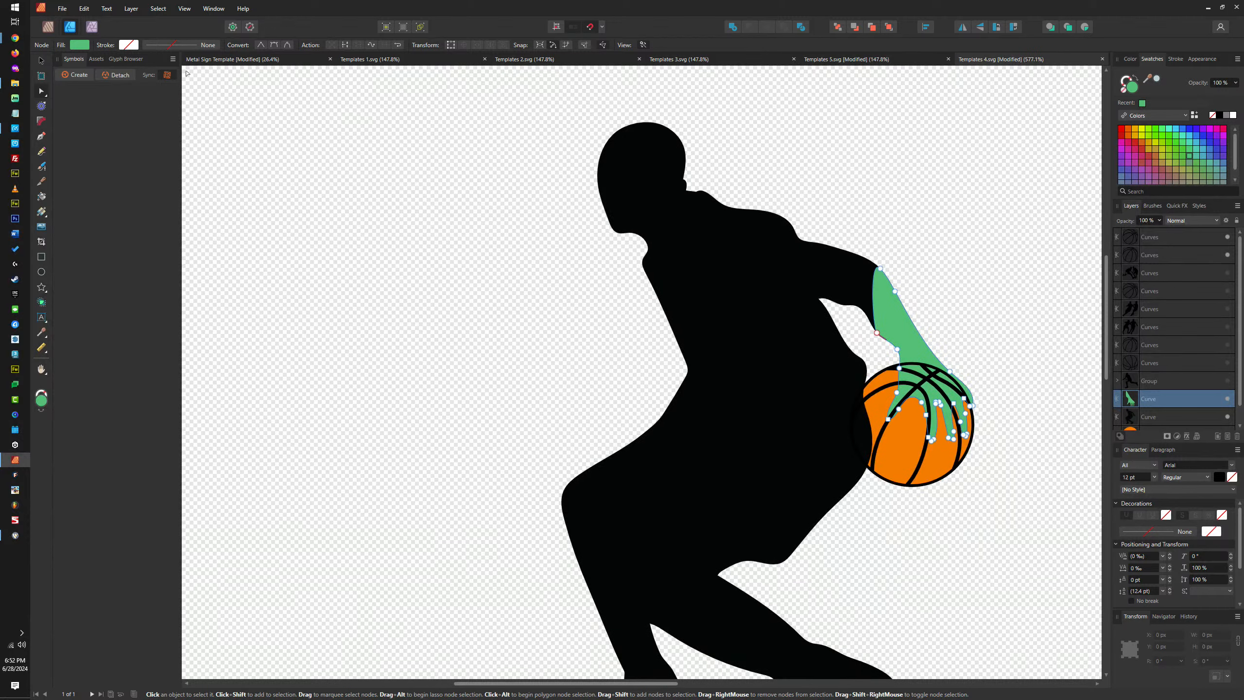
click(41, 60)
click(683, 195)
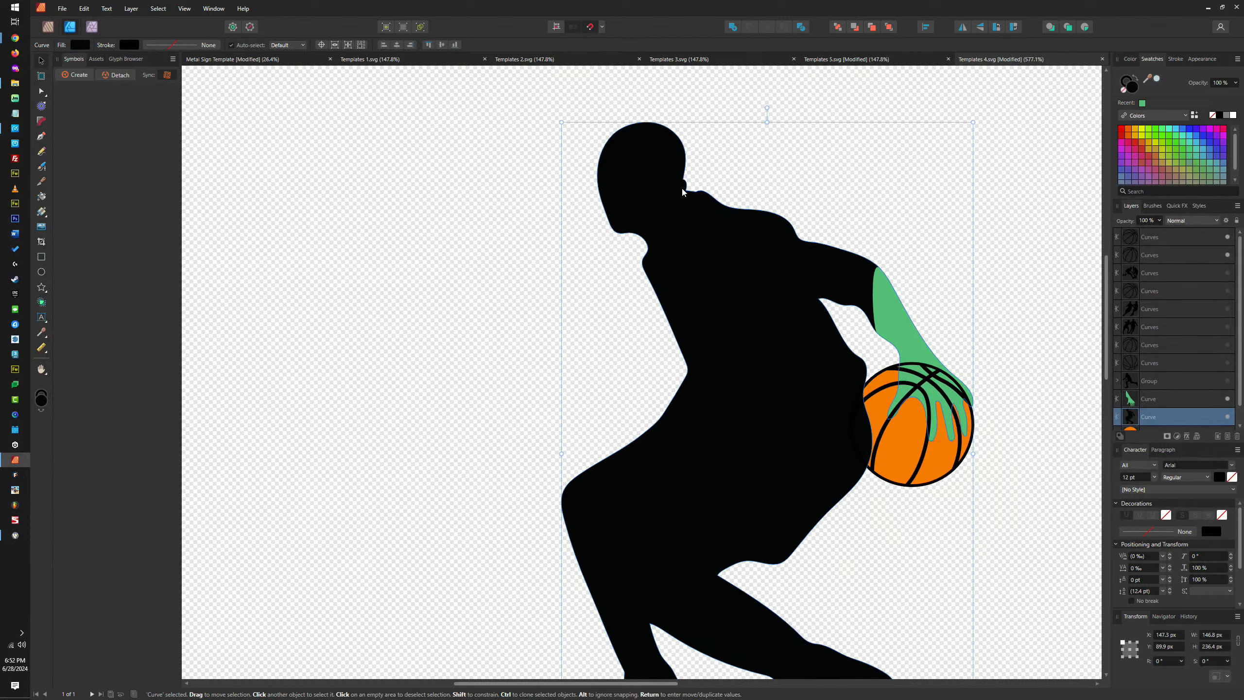
click(837, 27)
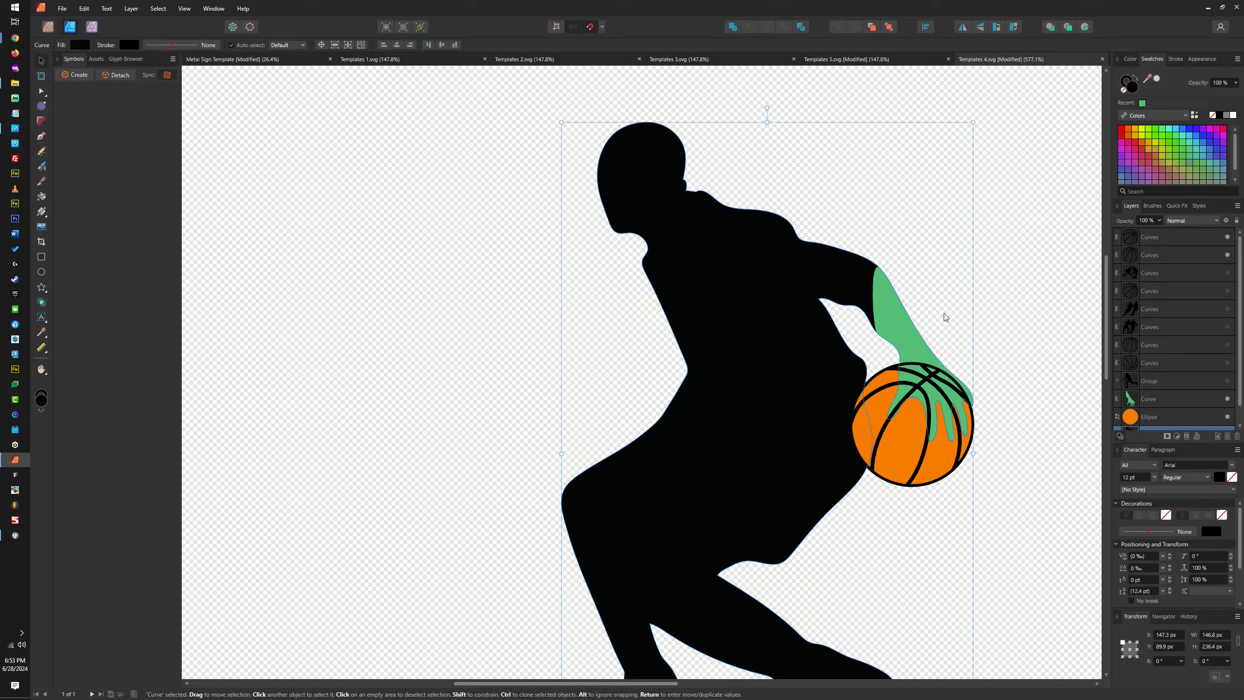
Subtract the orange ball from the crouching player's silhouette and check the cut edges around the basketball outline
click(907, 454)
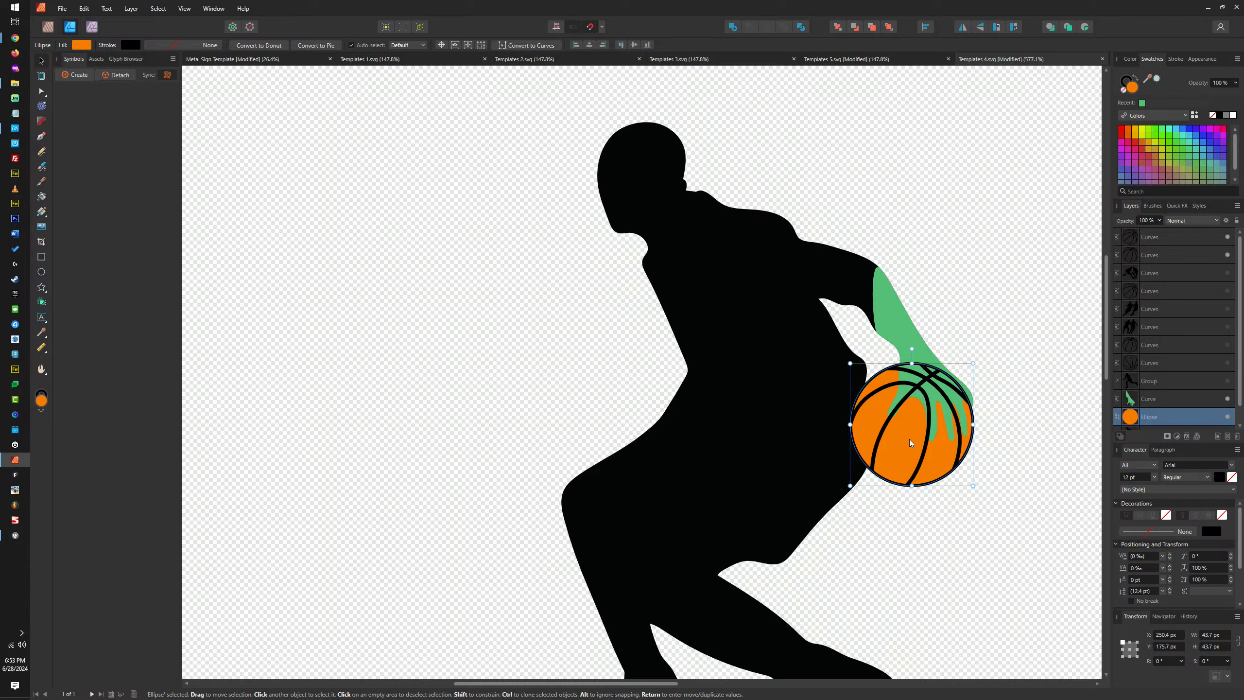
shift+click(796, 391)
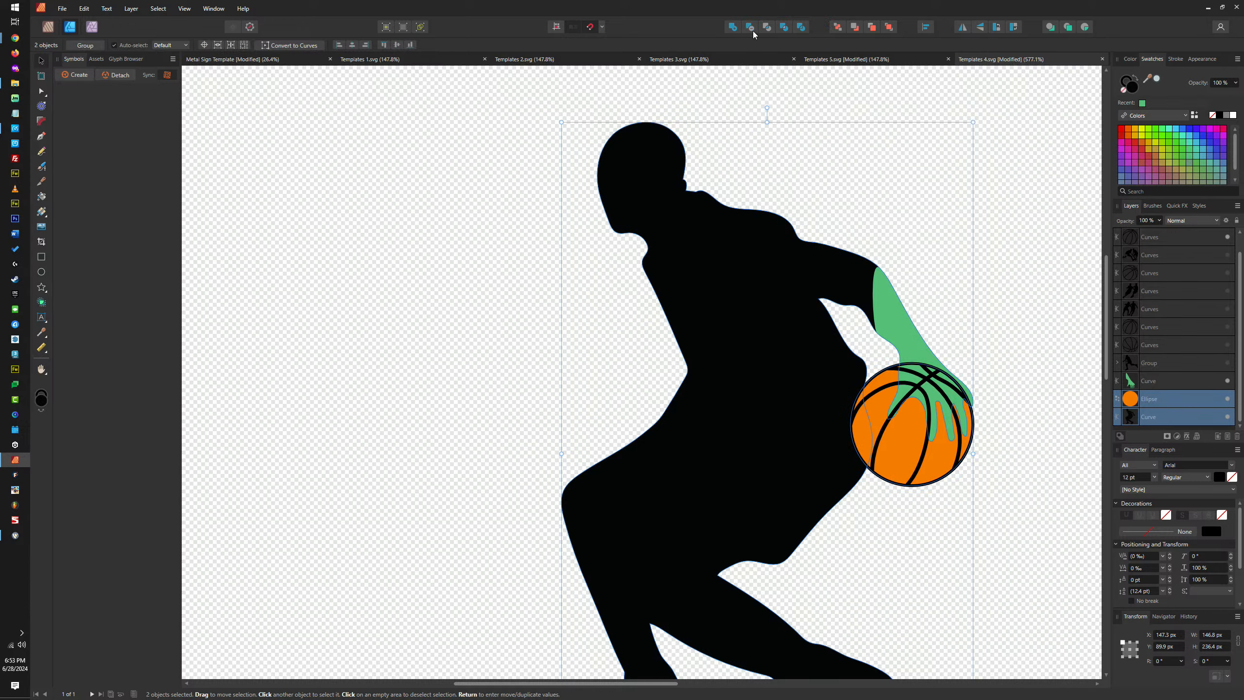
click(753, 28)
scroll(873, 433, up, 5)
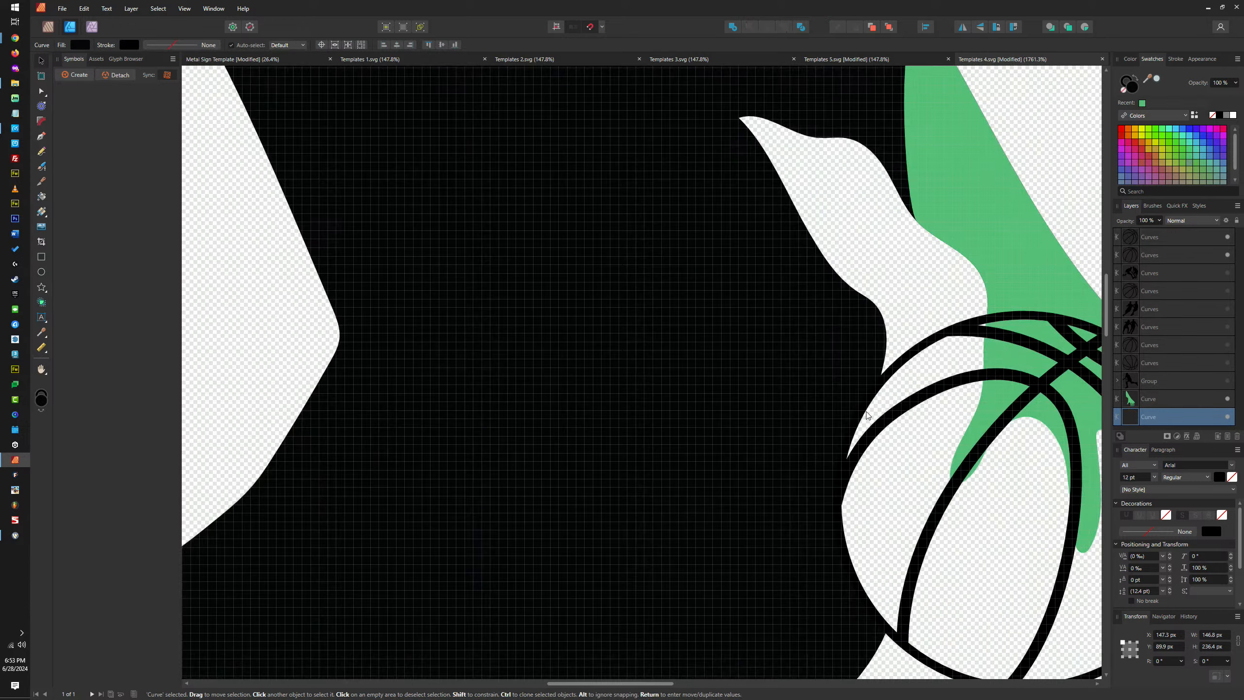
scroll(873, 433, down, 10)
scroll(828, 257, up, 6)
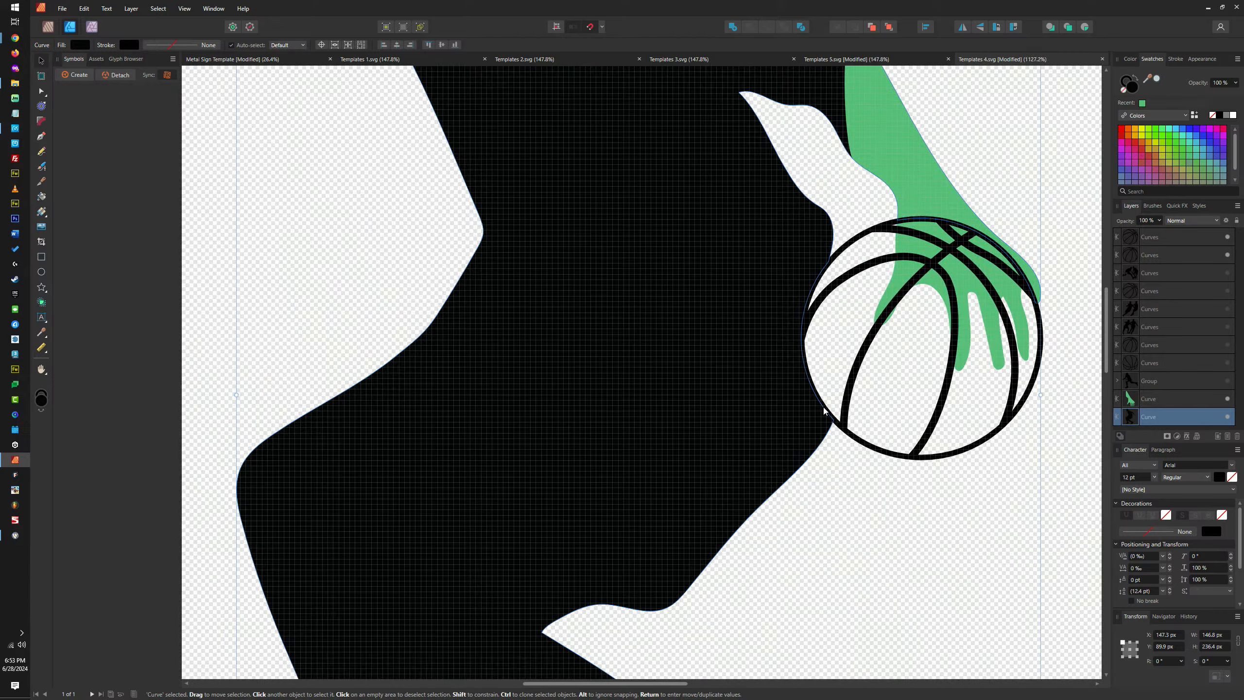
scroll(825, 410, down, 7)
scroll(927, 325, up, 5)
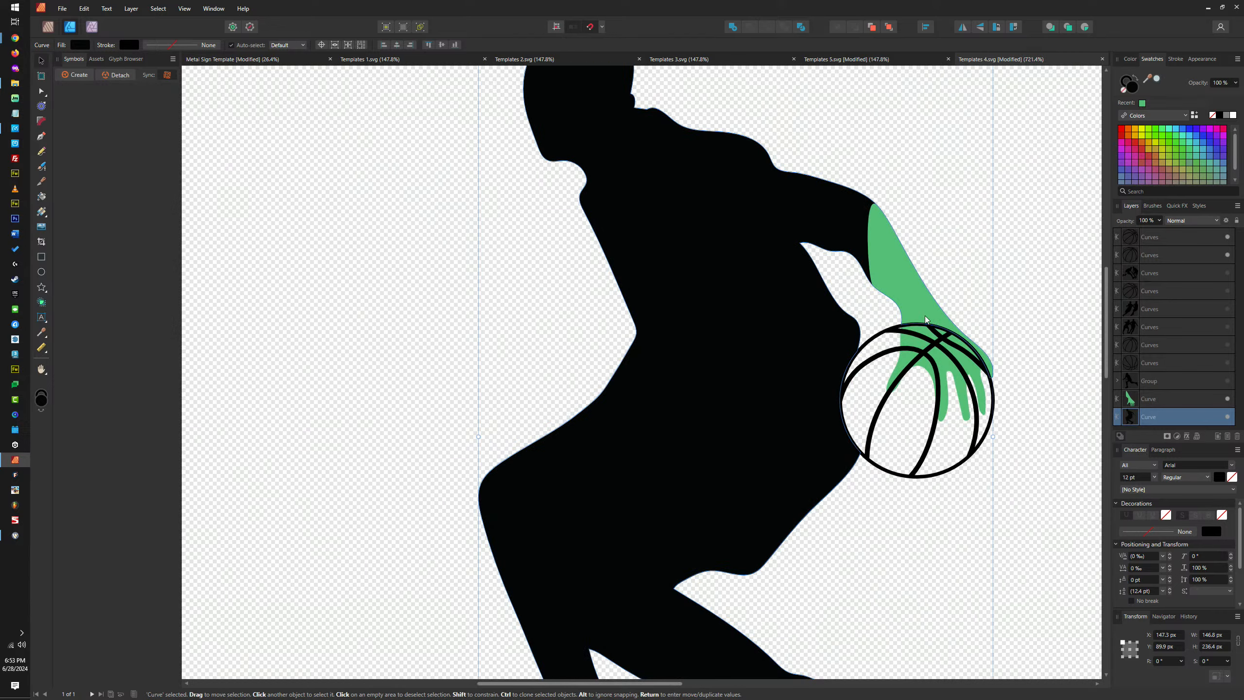
Fill the green forearm-and-hand piece with black to match the crouching player's body
click(900, 272)
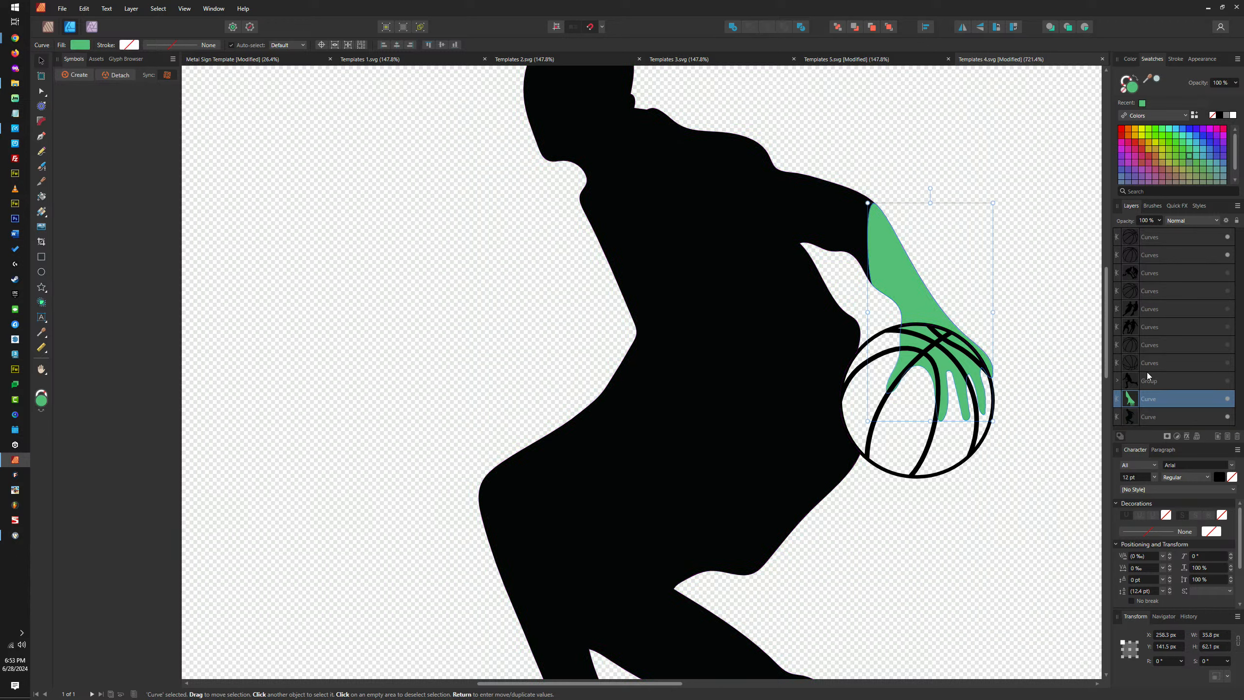
mouse_move(965, 296)
mouse_down()
mouse_move(1048, 296)
mouse_move(965, 296)
mouse_up()
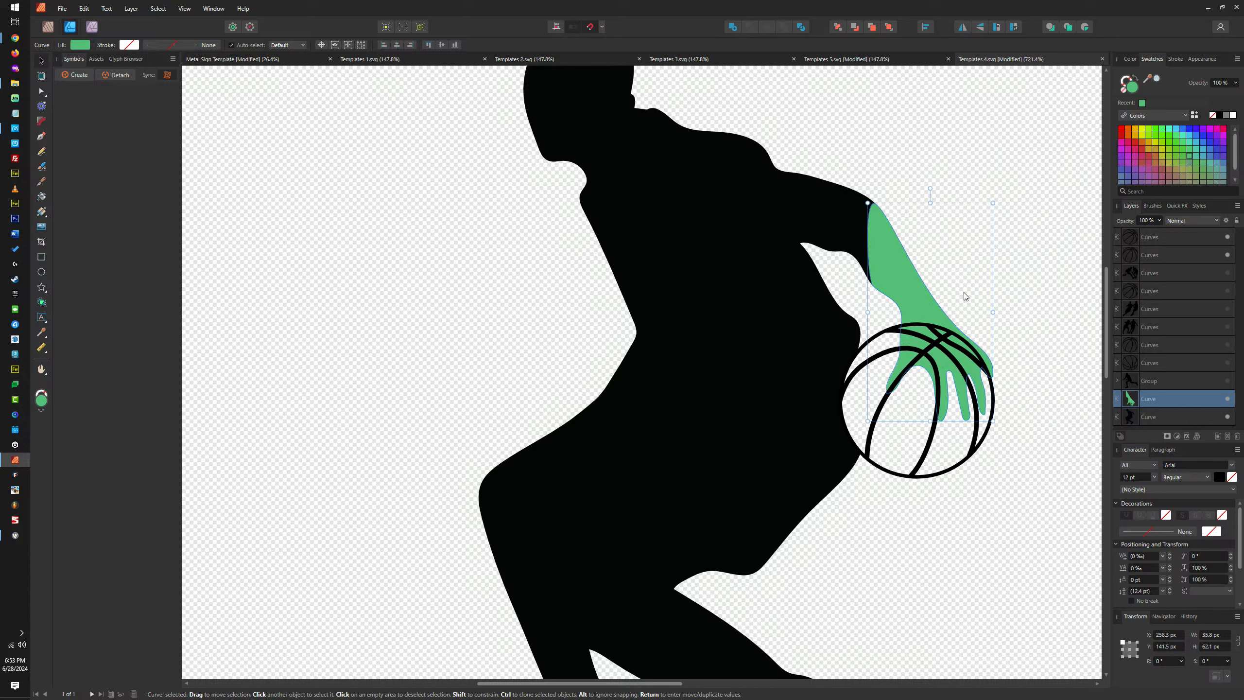
shift+click(849, 211)
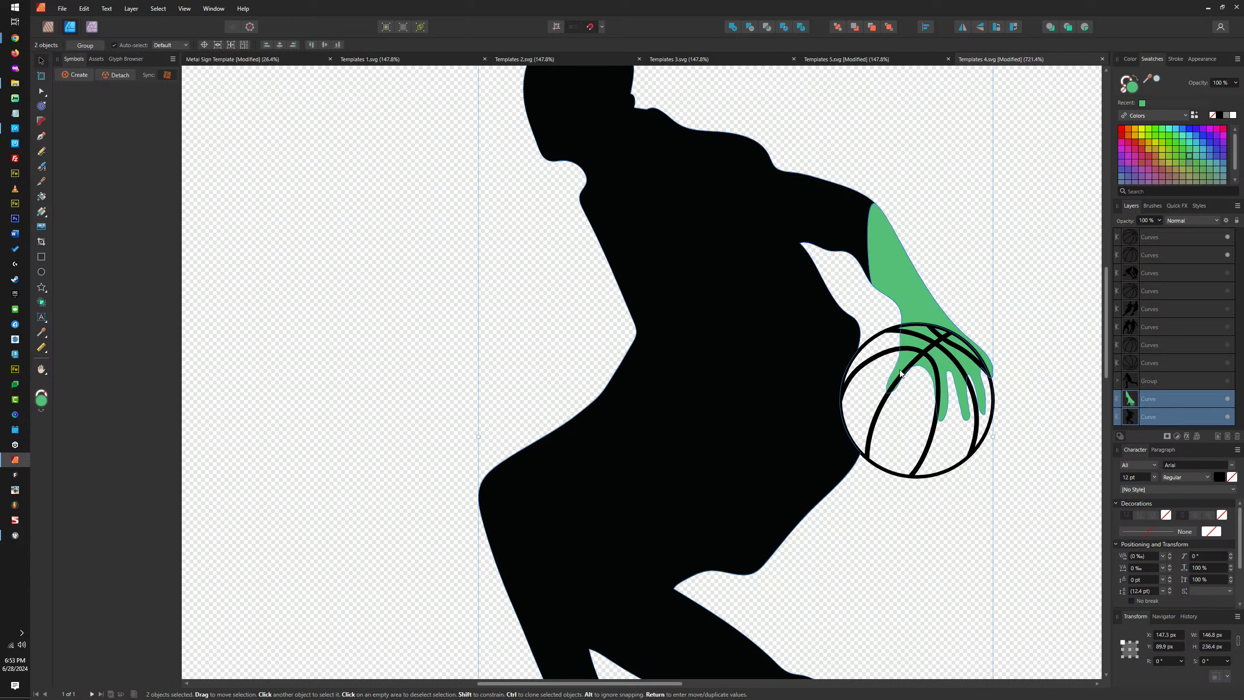
click(1218, 116)
click(1030, 359)
scroll(1023, 383, down, 5)
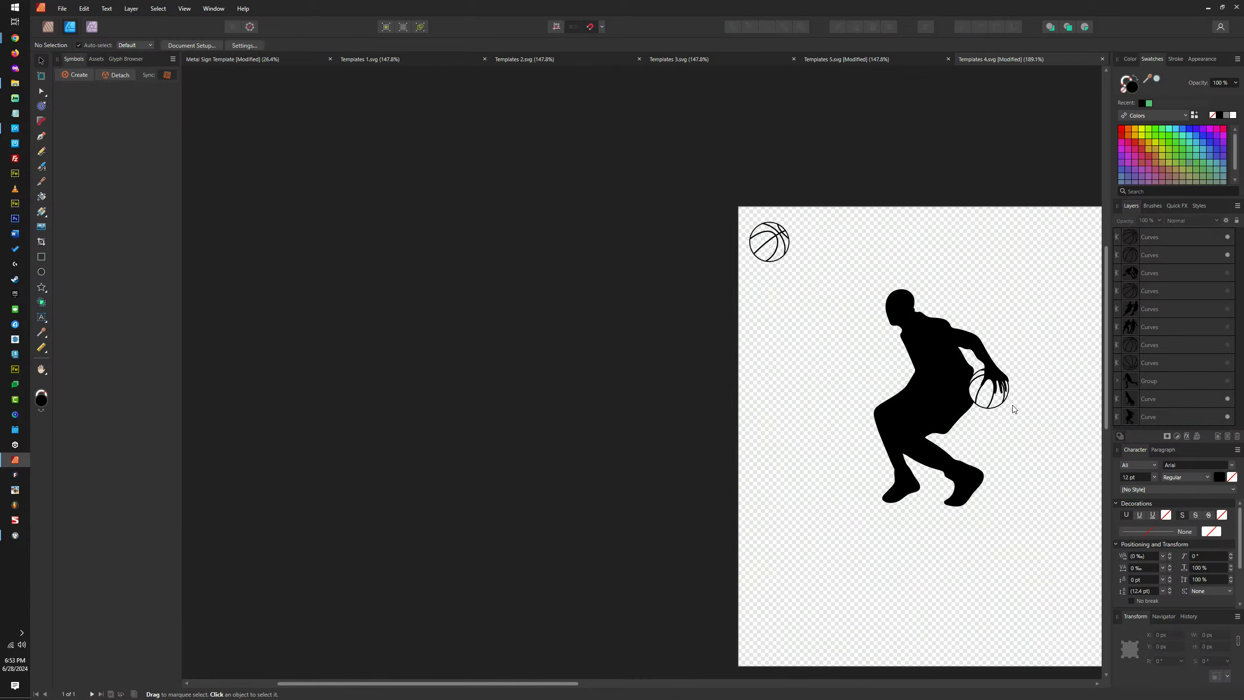
scroll(1013, 405, up, 2)
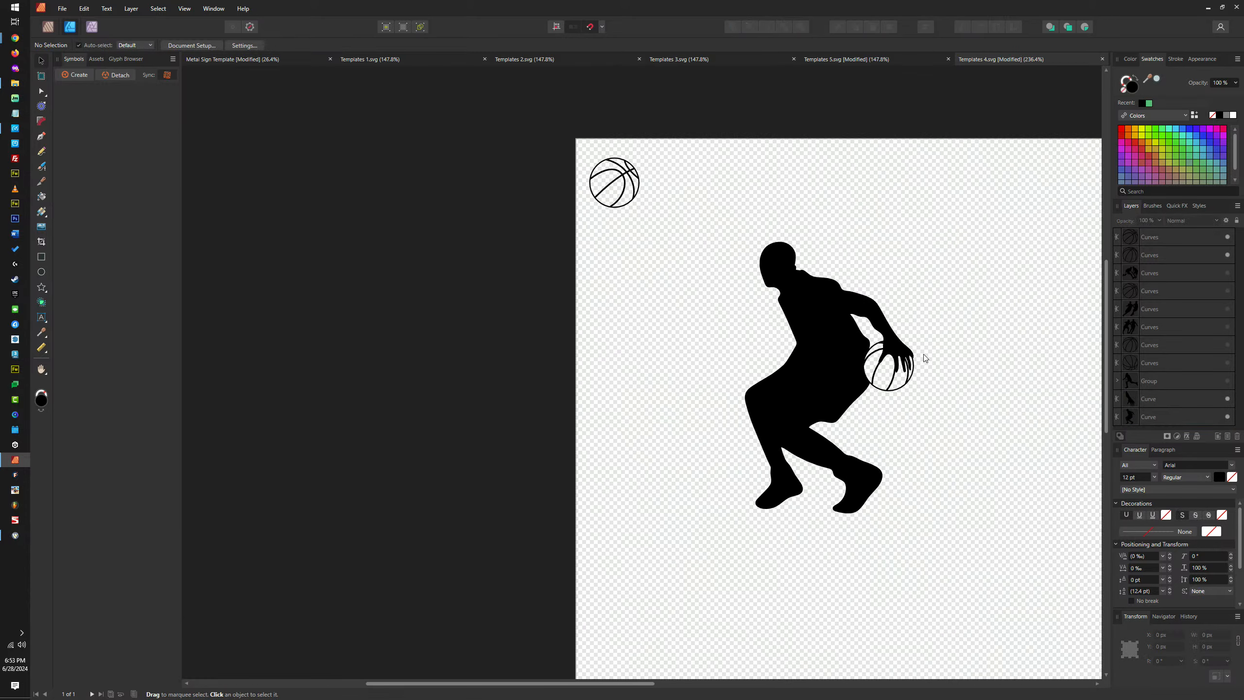
Group the crouching player's body, forearm-and-hand piece and basketball outline
drag(983, 198, 683, 562)
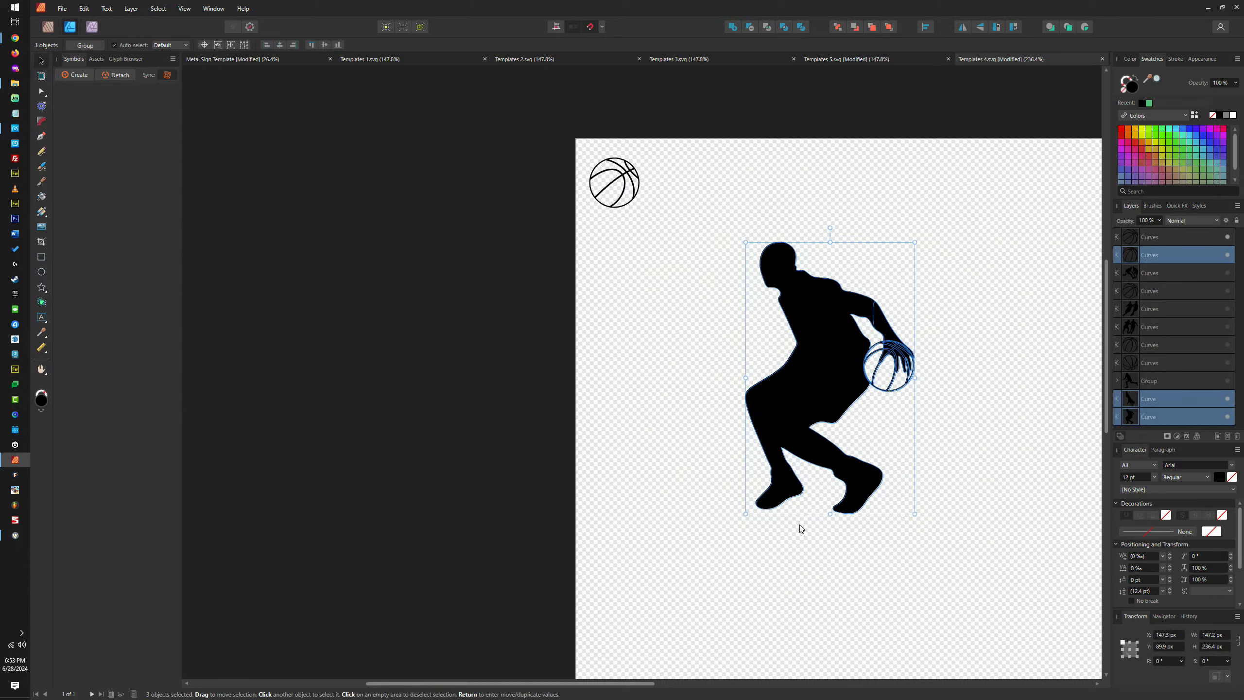
key(ctrl+g)
scroll(875, 355, up, 6)
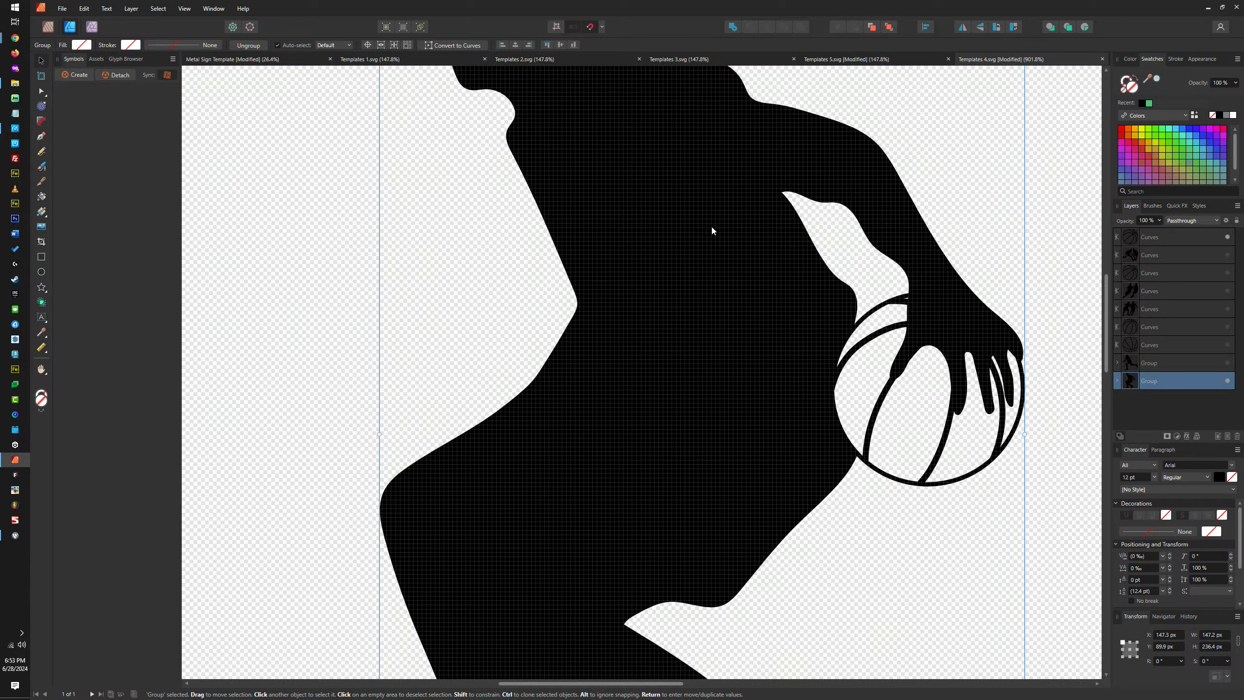
Move the forearm-and-hand piece off the basketball to check the lines beneath it, and return it to its place
double_click(935, 293)
drag(908, 240, 781, 305)
scroll(669, 331, up, 10)
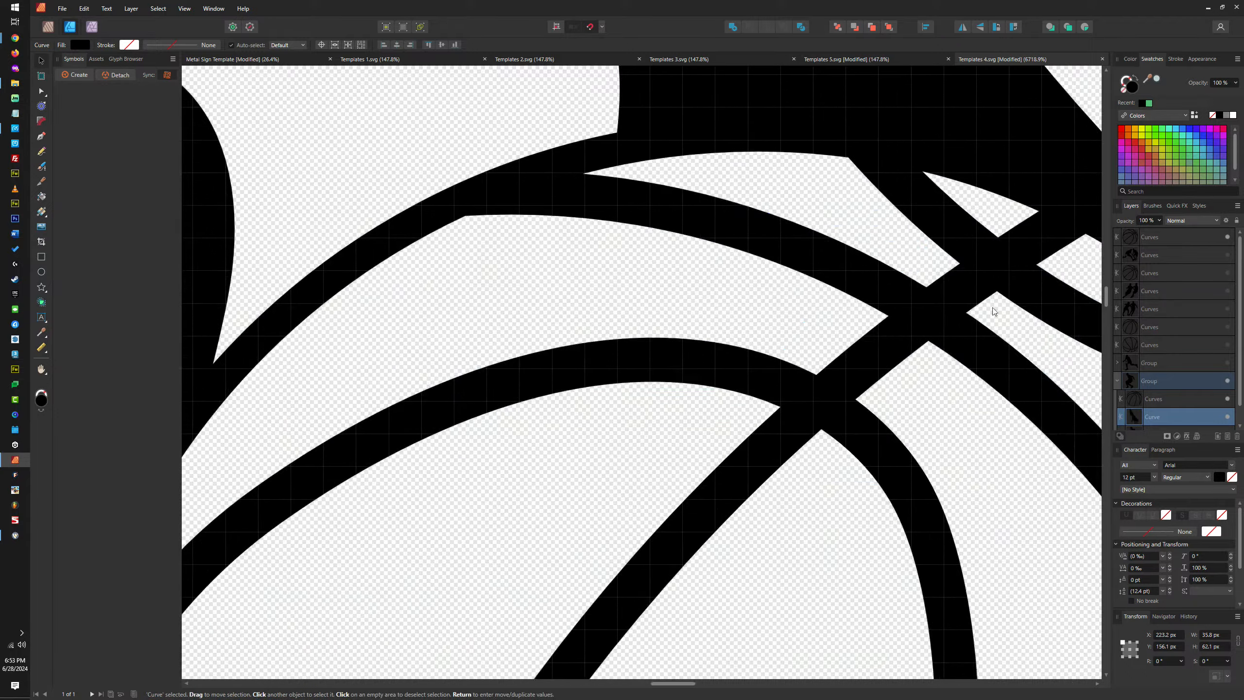
scroll(670, 331, down, 10)
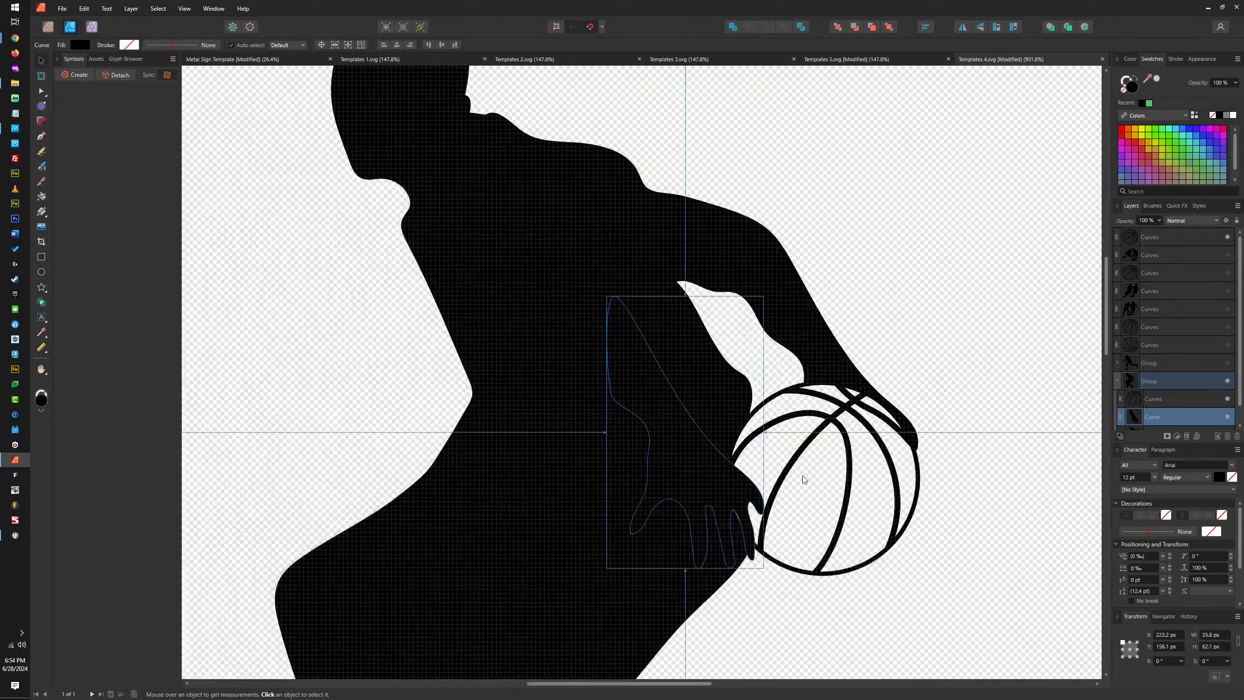
drag(676, 451, 863, 394)
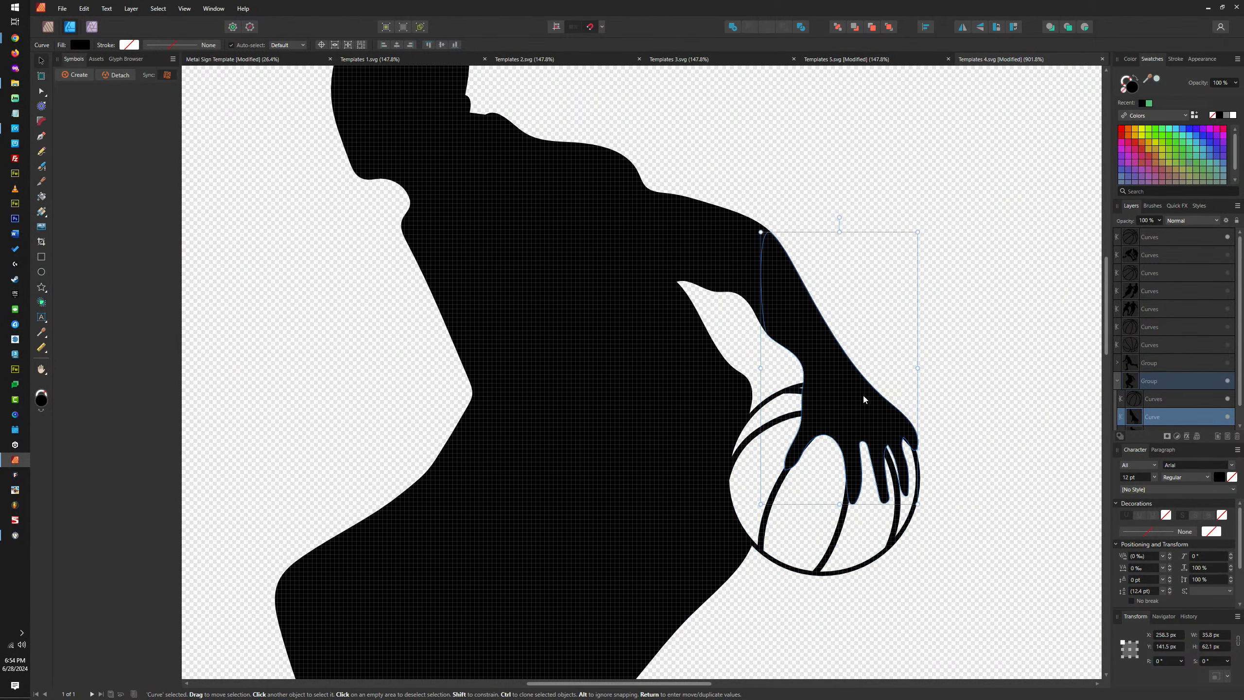
scroll(863, 394, up, 2)
scroll(862, 410, down, 3)
scroll(974, 386, up, 2)
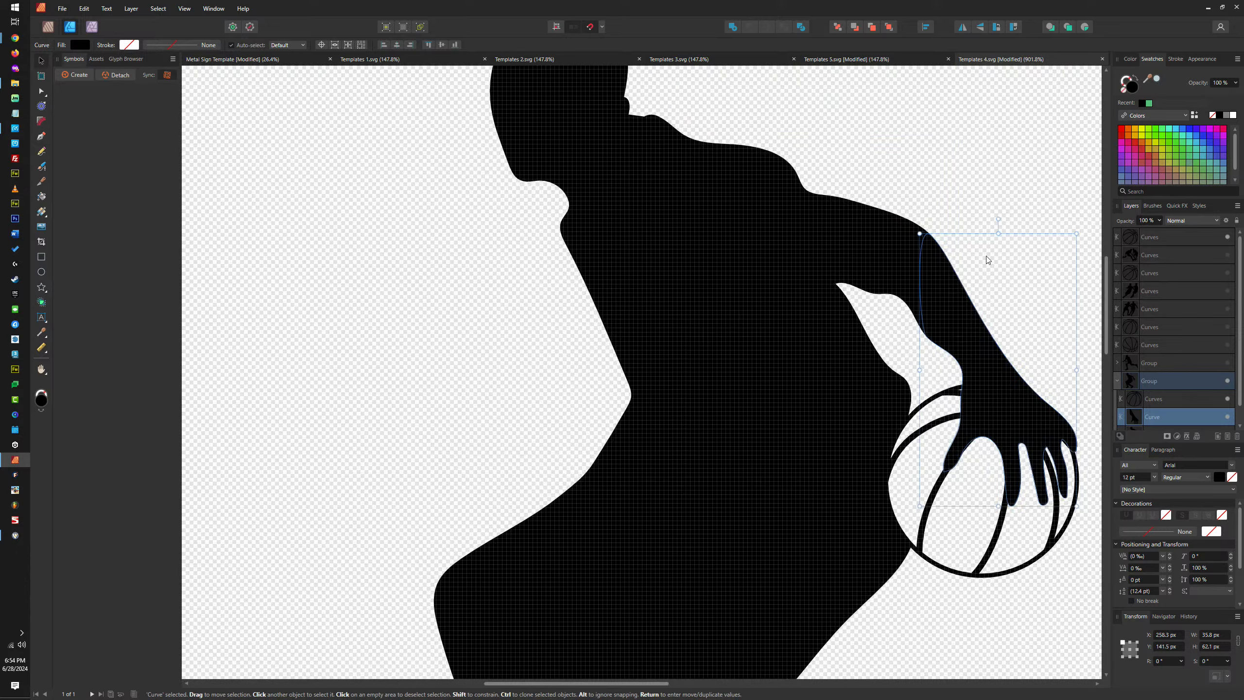
click(968, 243)
scroll(968, 243, down, 5)
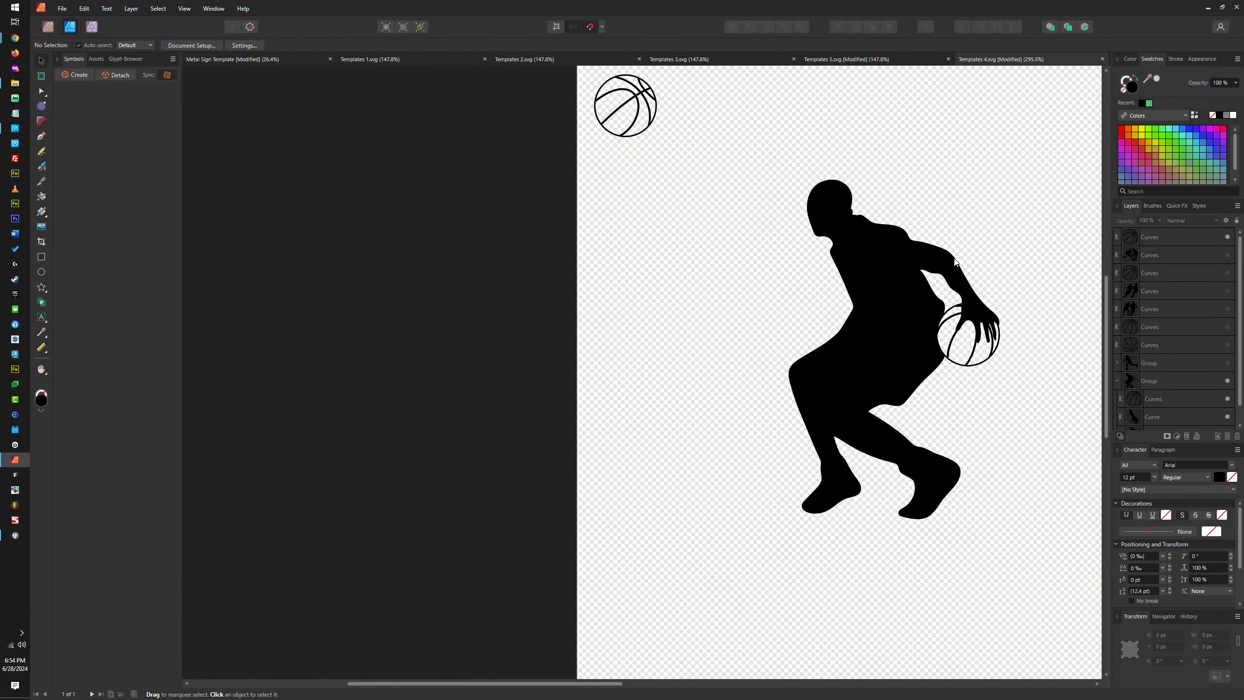
Move the crouching player group into the page's lower-left corner, at X 0, Y 263.6 px
click(856, 250)
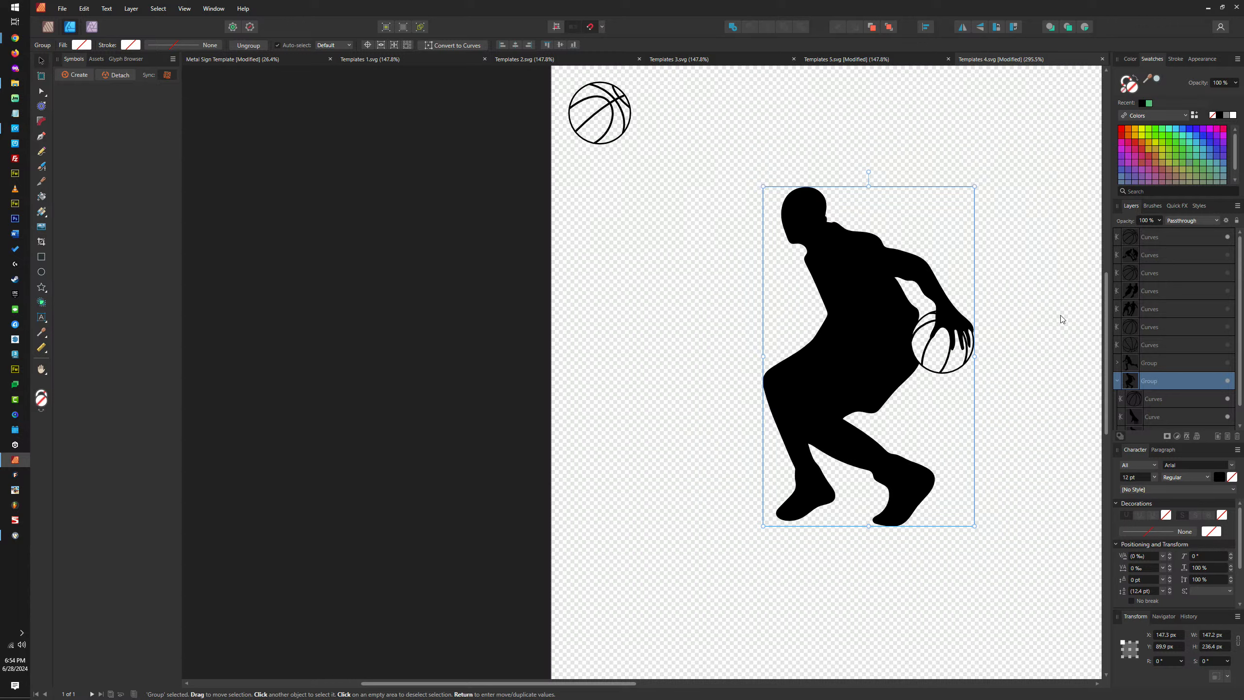
key(ctrl+0)
drag(915, 368, 827, 469)
scroll(827, 469, up, 3)
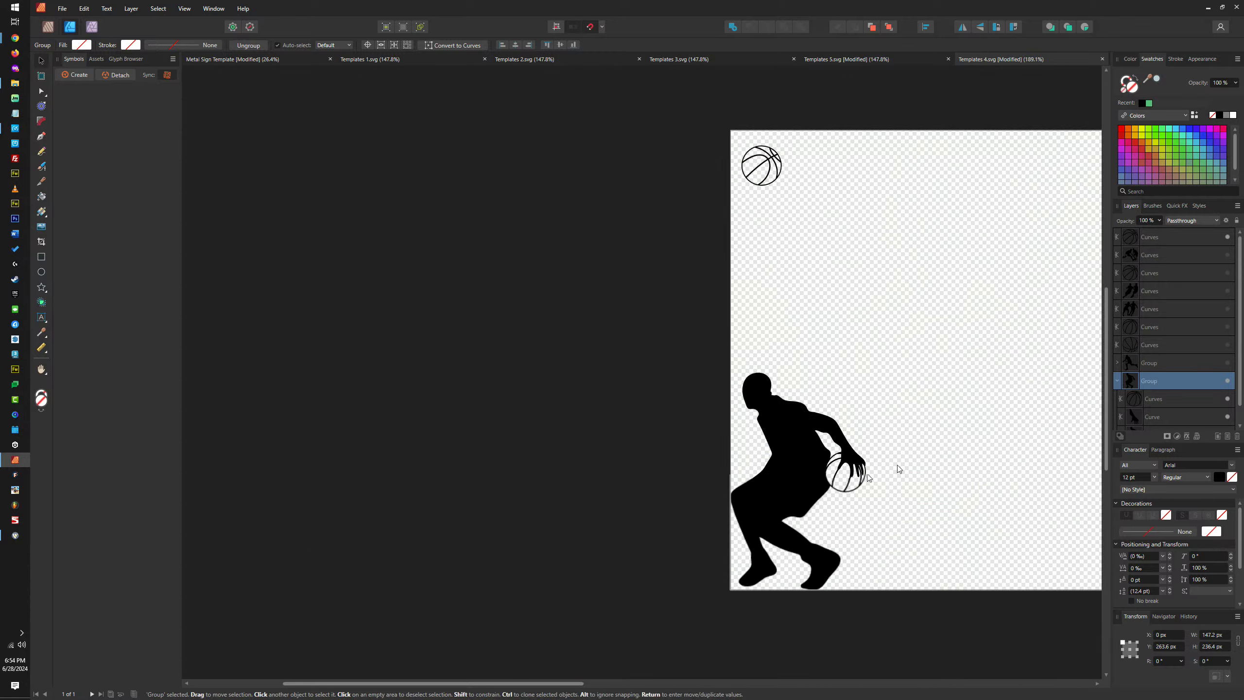
Show the running player group and place it beside the crouching player on the page's lower edge, at X 147.2, Y 263.6 px
click(1227, 363)
drag(1037, 291, 945, 474)
drag(1055, 398, 1081, 372)
scroll(994, 402, right, 5)
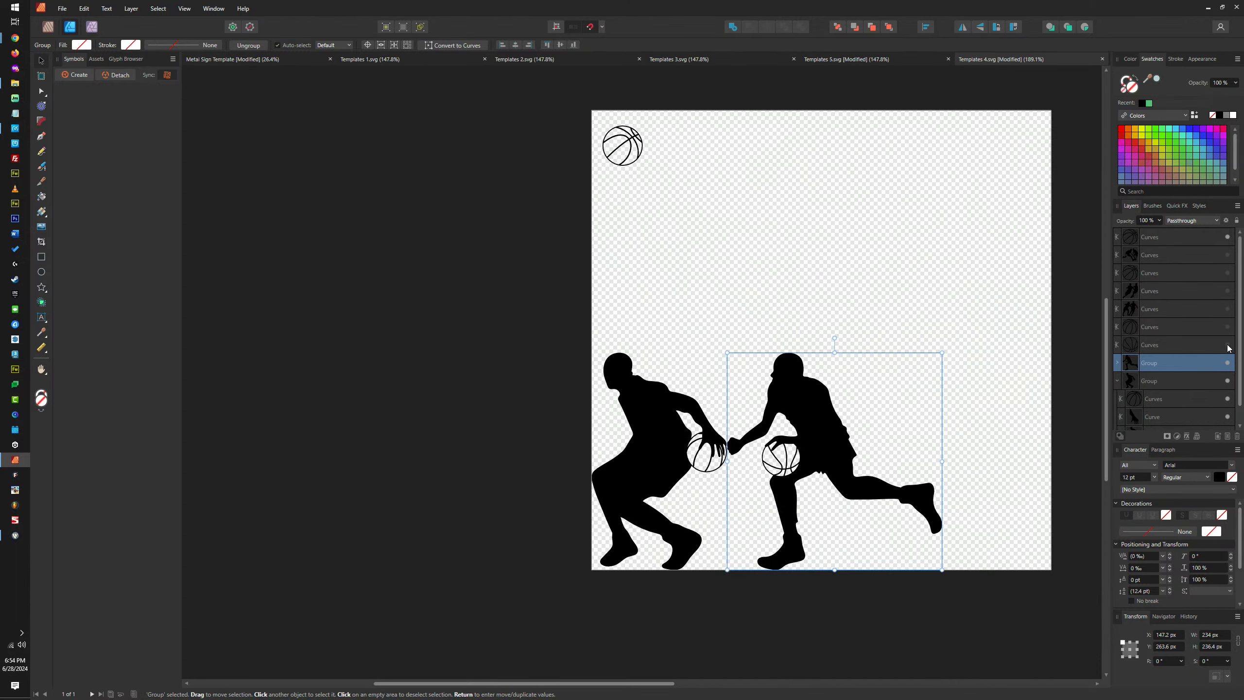
Show the upright two-player silhouettes and basketballs, group the pair with its ball, and move it to the page's upper-right corner, at X 223, Y 0 px
click(1227, 309)
click(918, 339)
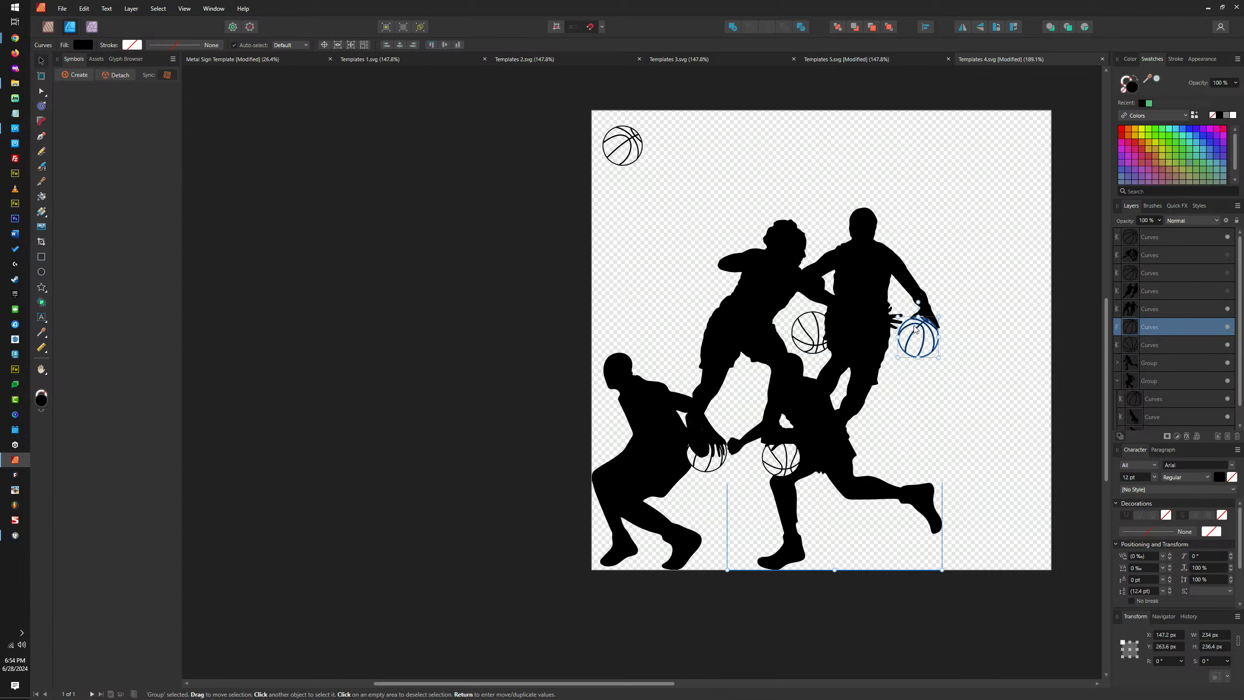
shift+click(867, 263)
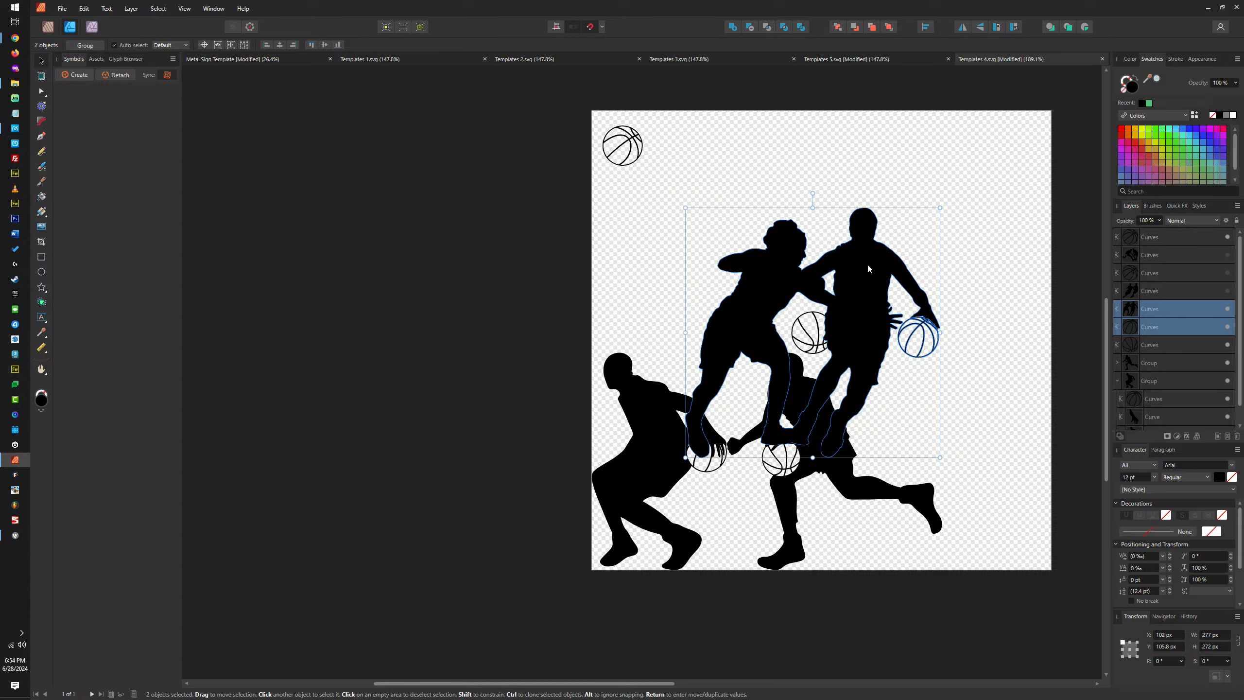
key(ctrl+g)
drag(857, 307, 970, 209)
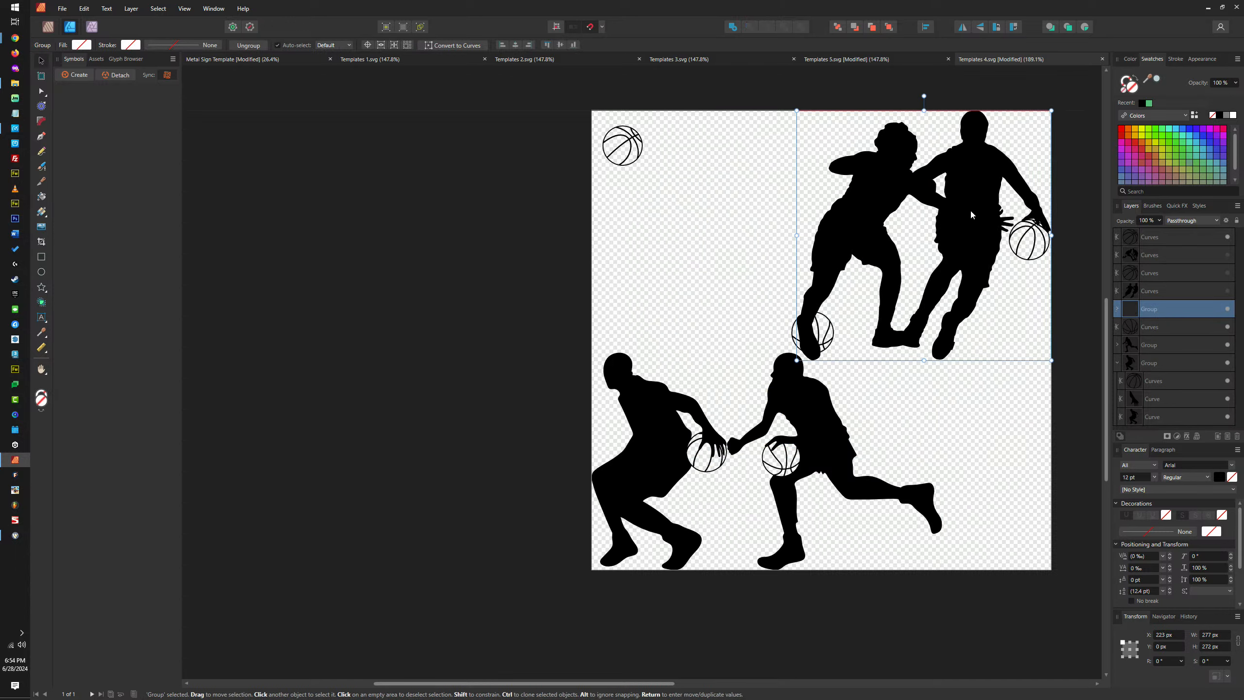
Show the leaning two-player silhouettes and their basketball, group them, and move them toward the page's upper-left corner, at X -24.9, Y 30.2 px
click(1209, 290)
click(1227, 291)
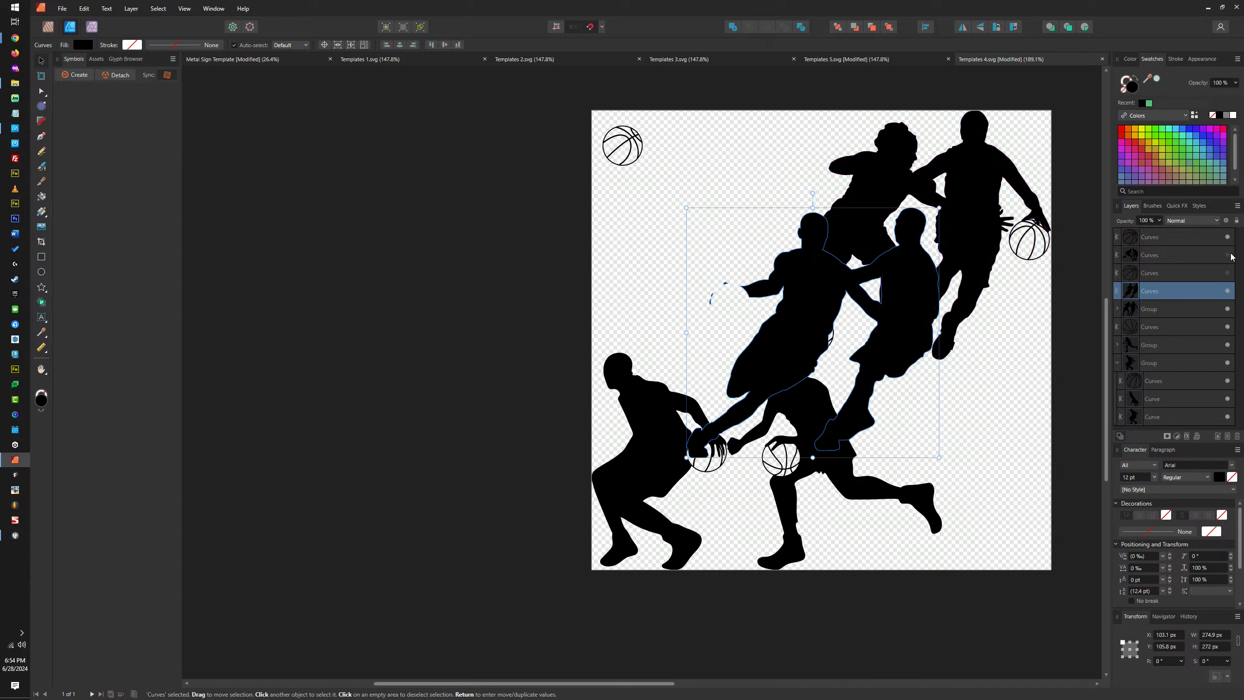
click(1227, 272)
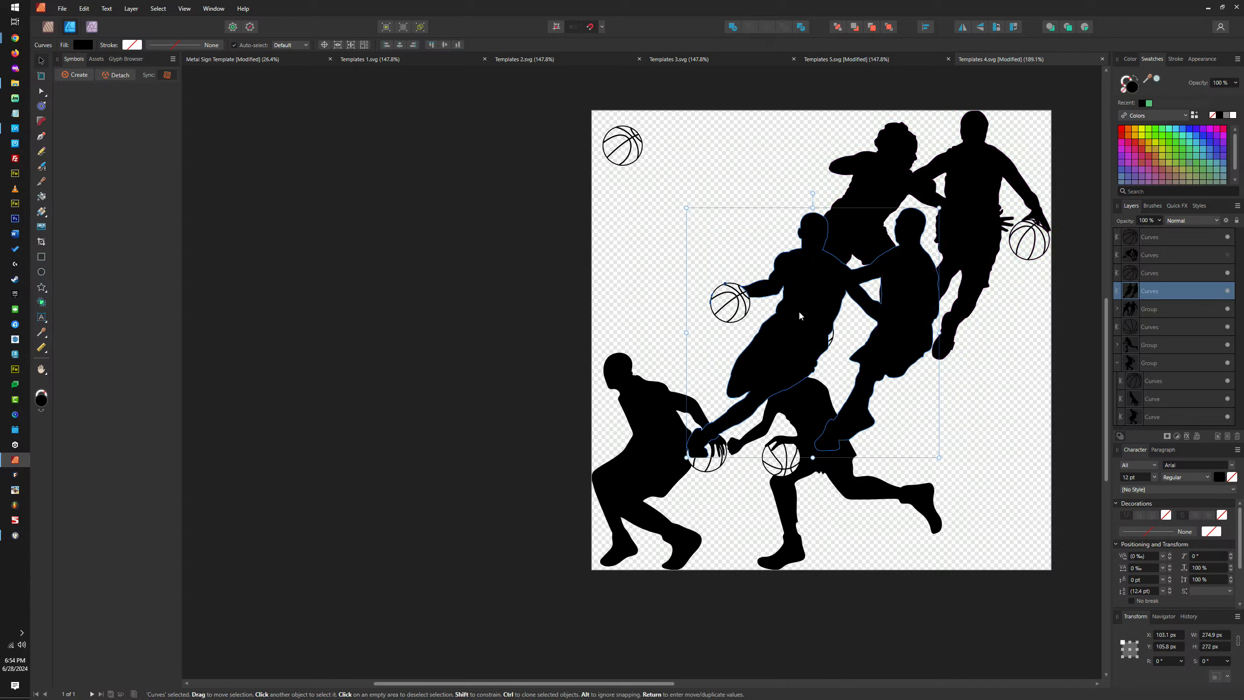
shift+click(722, 302)
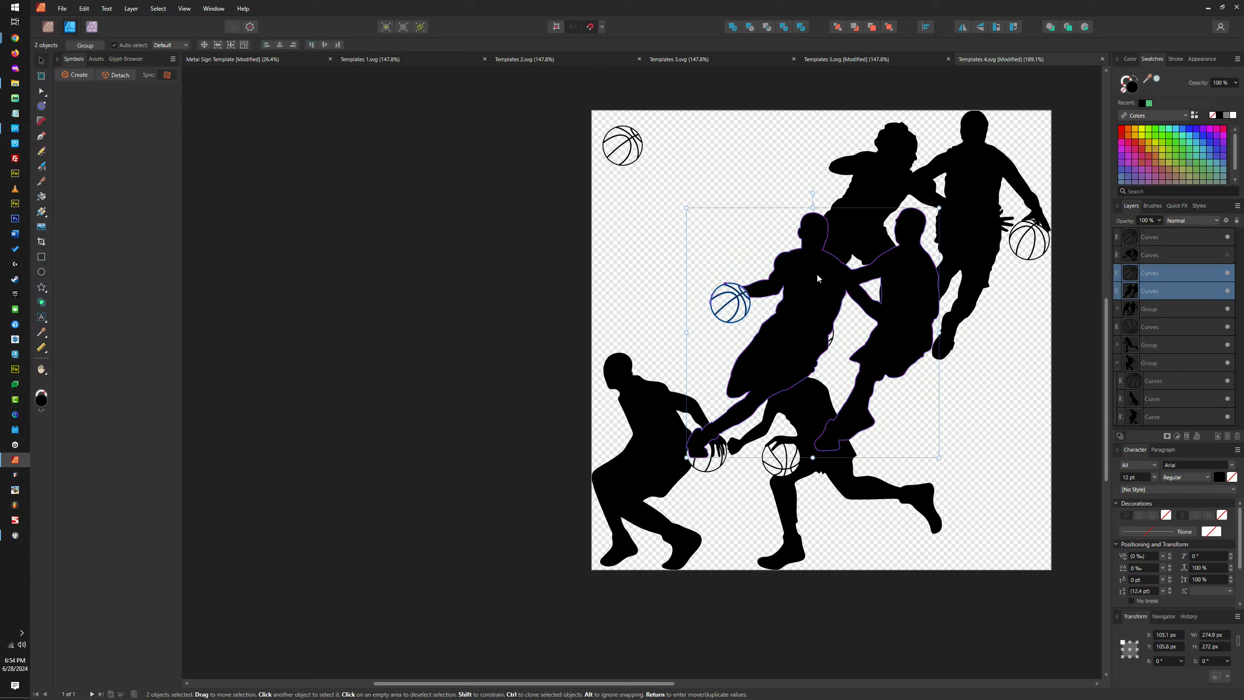
key(ctrl+g)
drag(805, 276, 687, 206)
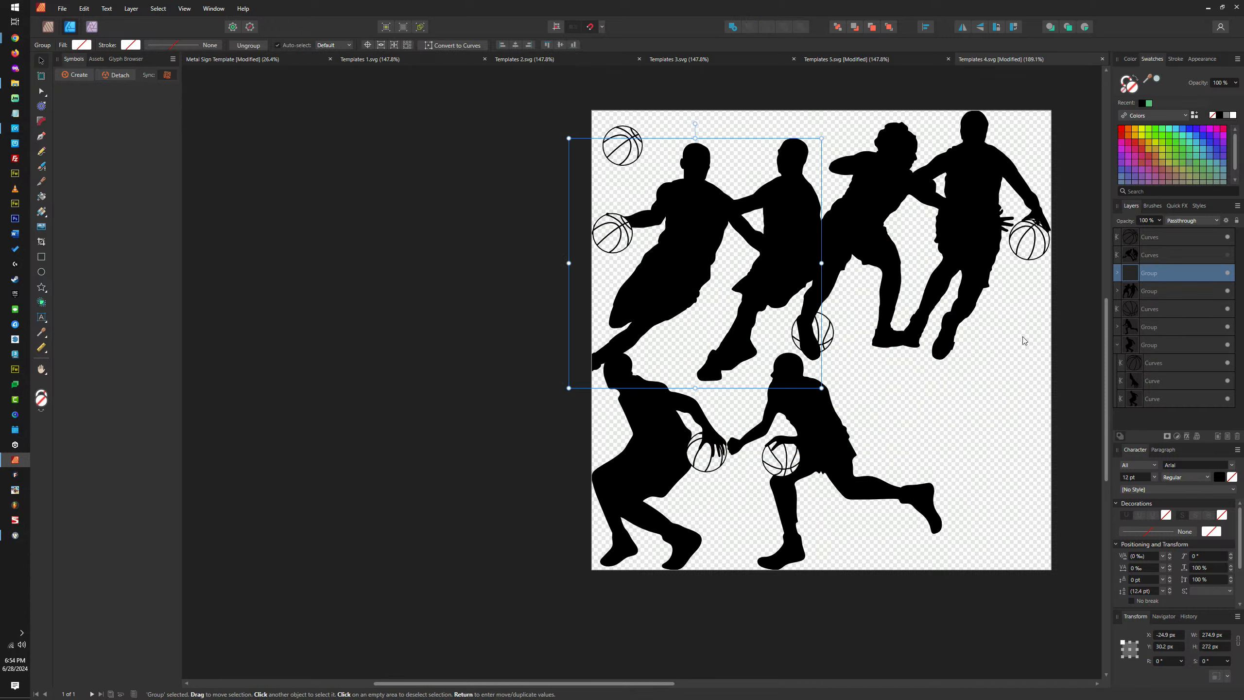
Show the remaining two-player curves and move them to the page's lower-right area, at about X 168.9, Y 202 px
click(1228, 255)
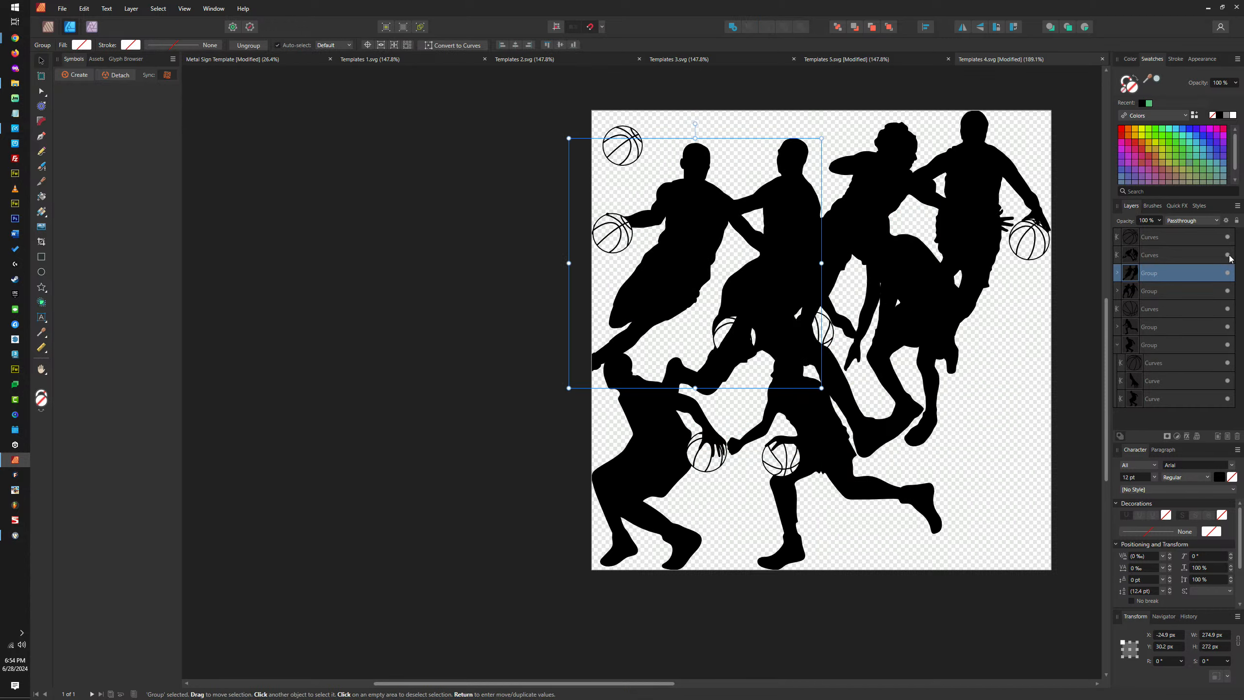
click(915, 287)
drag(915, 287, 1001, 376)
drag(747, 296, 855, 384)
key(ctrl+z)
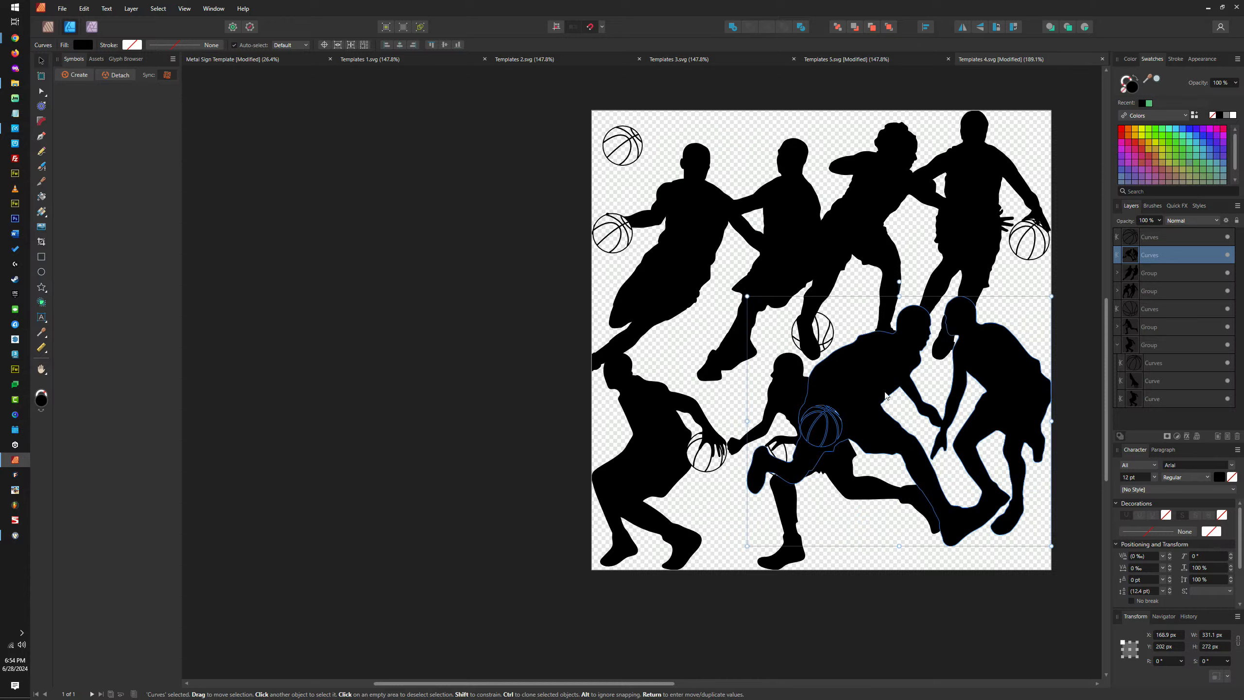
Select all five player figures and scale them down together toward the page's lower-right corner
click(952, 224)
shift+click(751, 220)
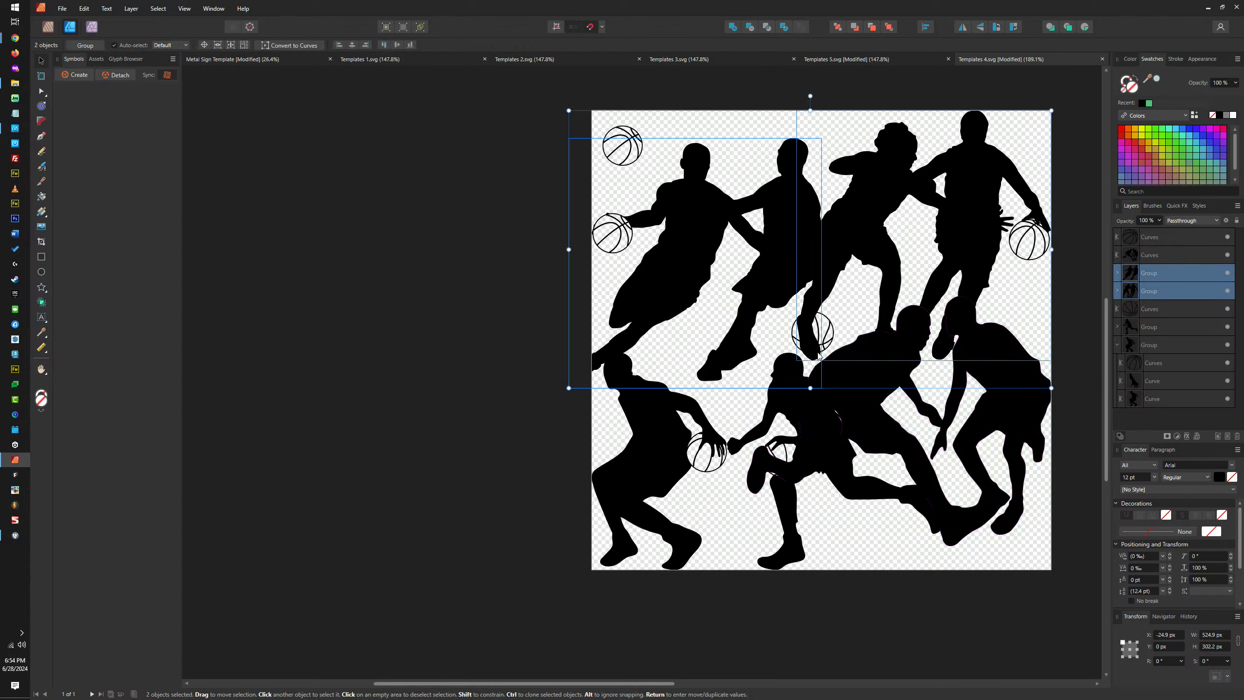
shift+click(852, 425)
shift+click(771, 412)
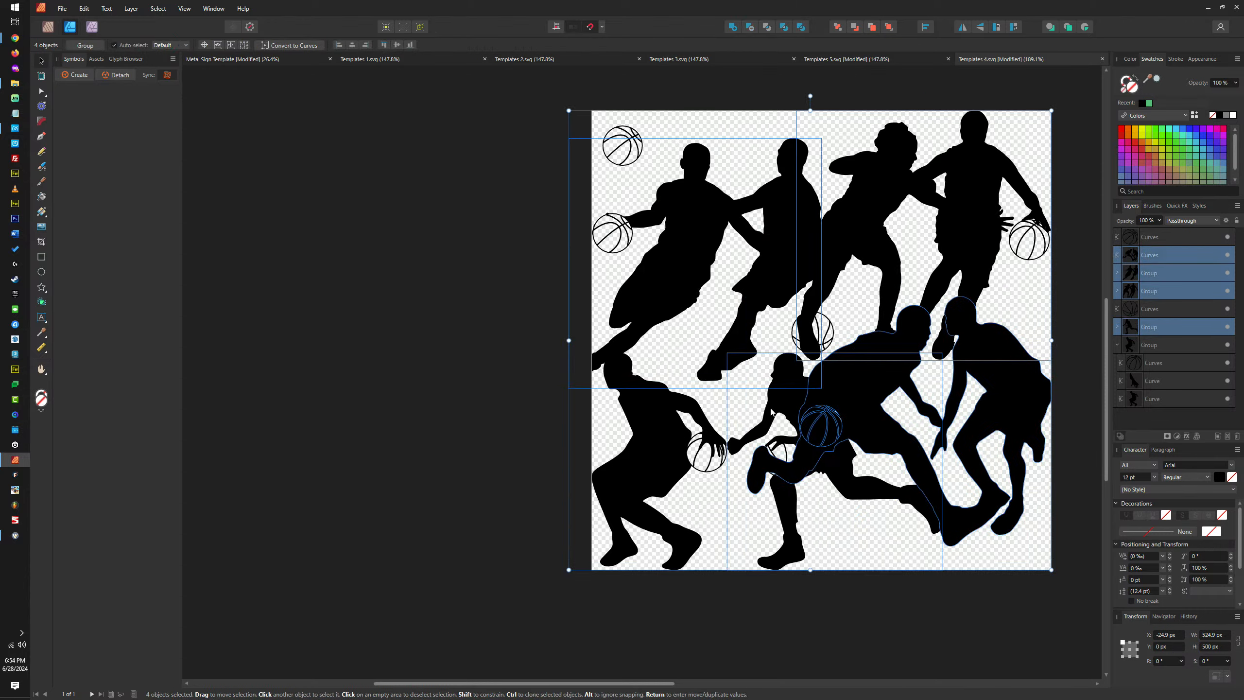
shift+click(666, 416)
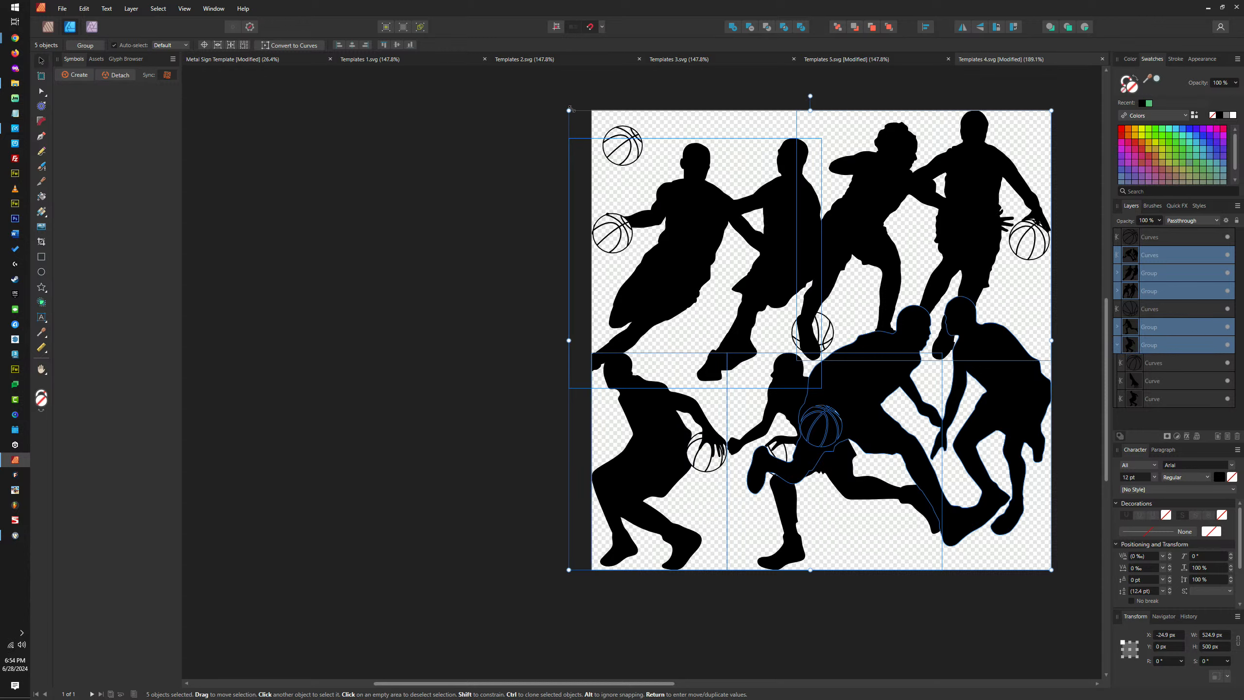
drag(569, 109, 867, 392)
click(910, 372)
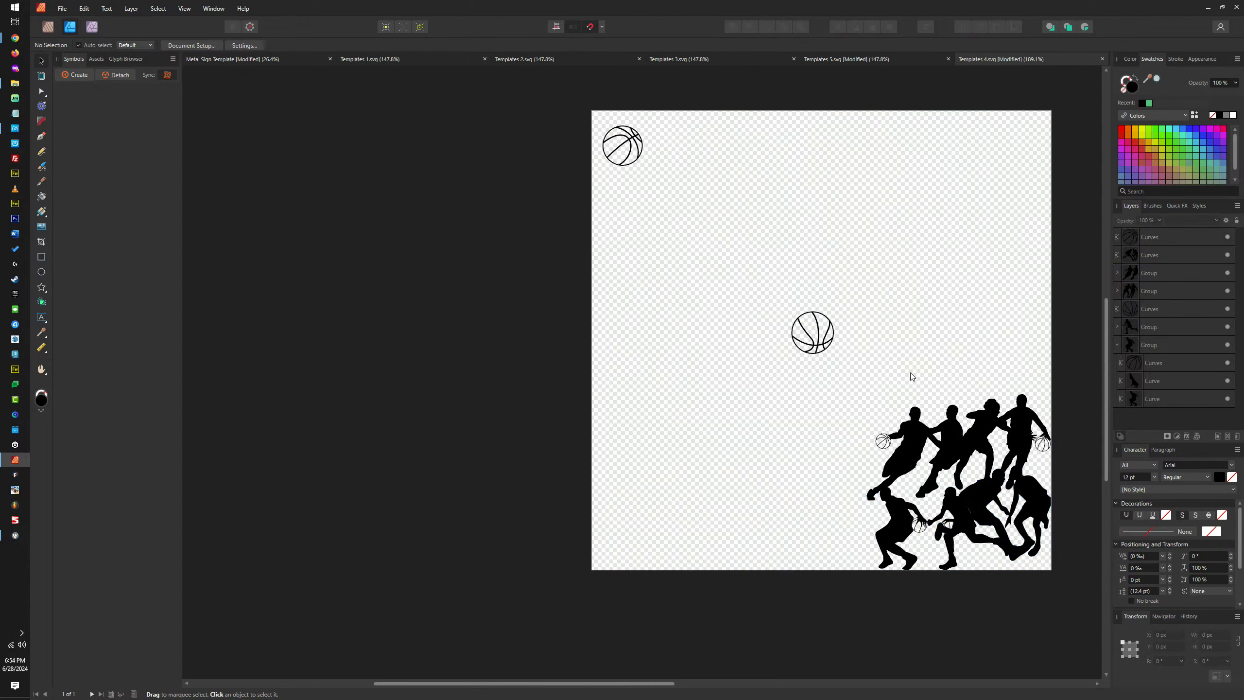
Line up the five figures along the page's lower edge: leaning pair, crouching player, facing pair, running player and upright pair
drag(925, 434, 647, 503)
drag(910, 527, 738, 521)
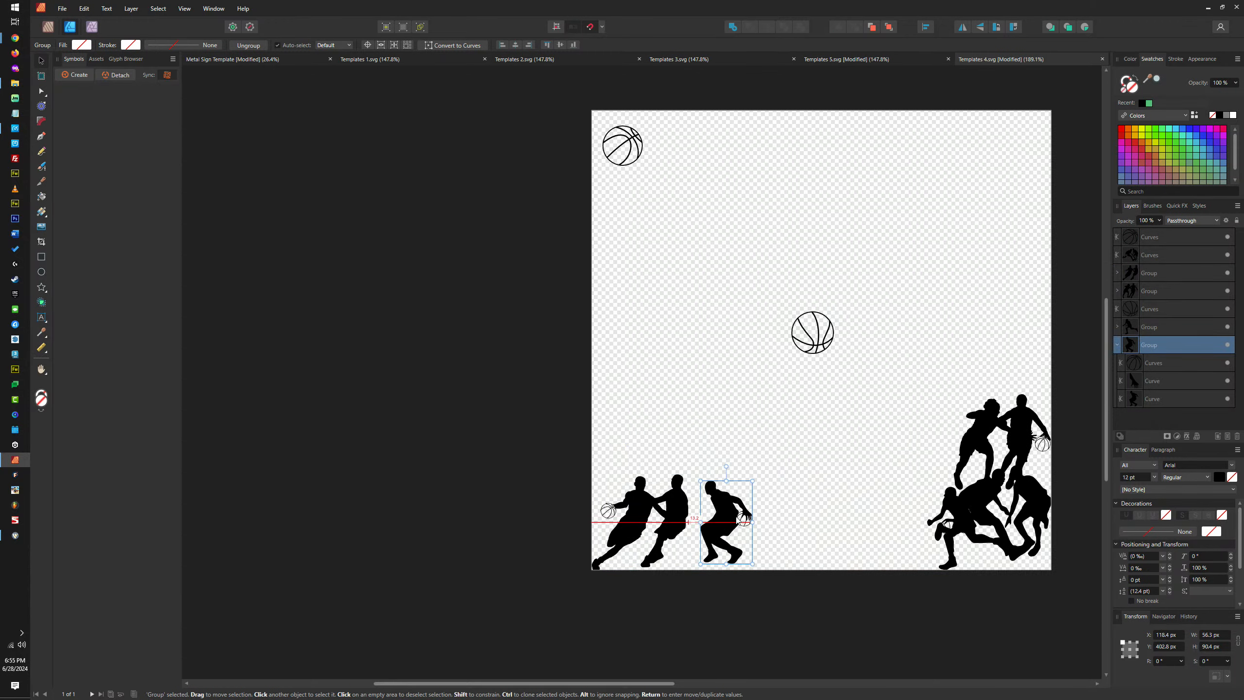
drag(980, 521, 809, 522)
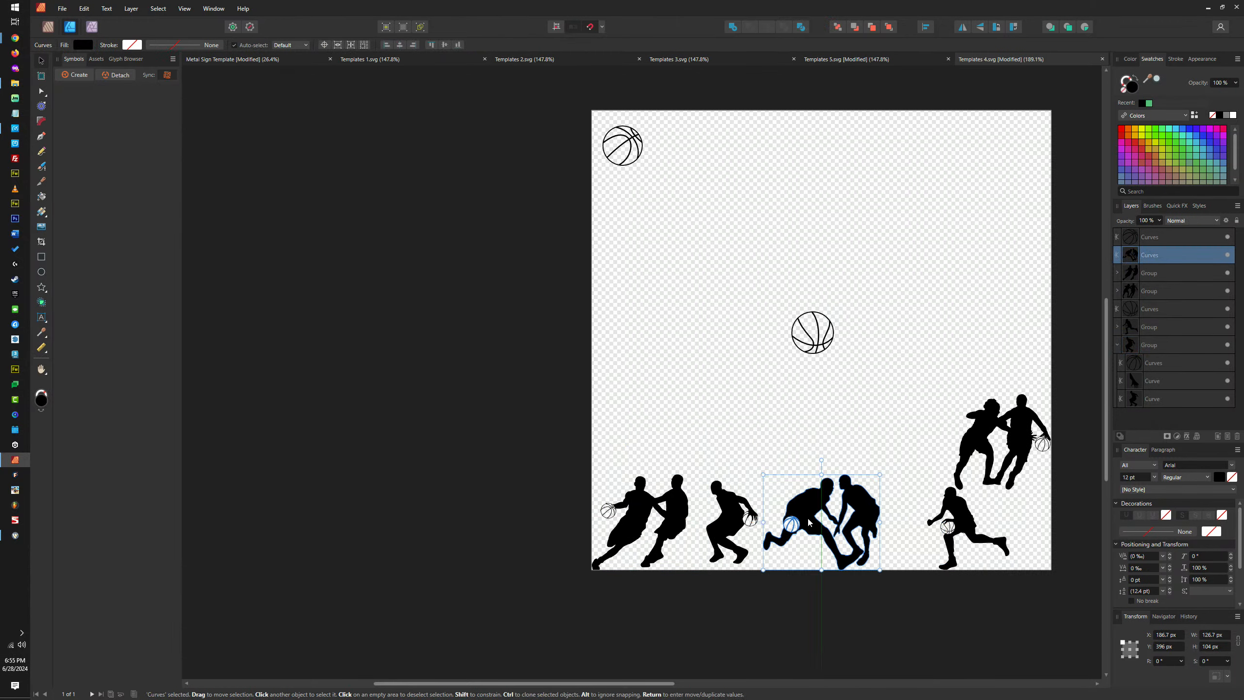
drag(948, 526, 906, 519)
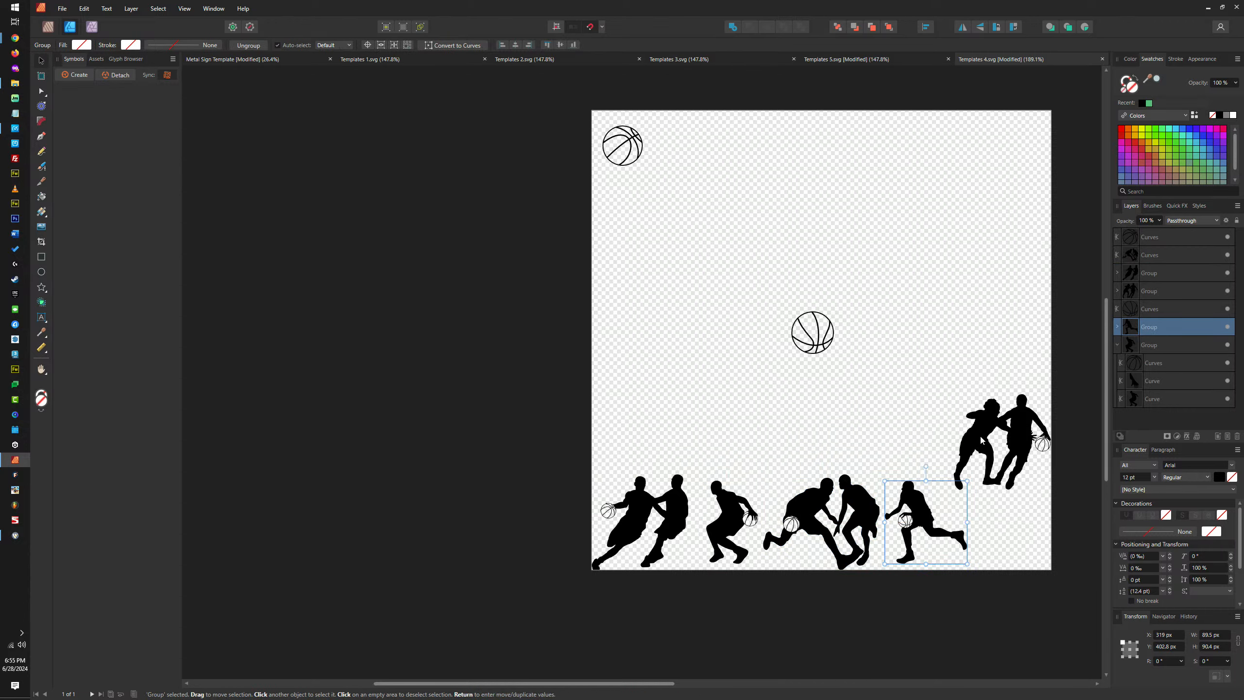
drag(982, 440, 998, 513)
Select all five figures in the row and scale them down proportionally so the row fits within the page width
shift+click(926, 520)
shift+click(810, 514)
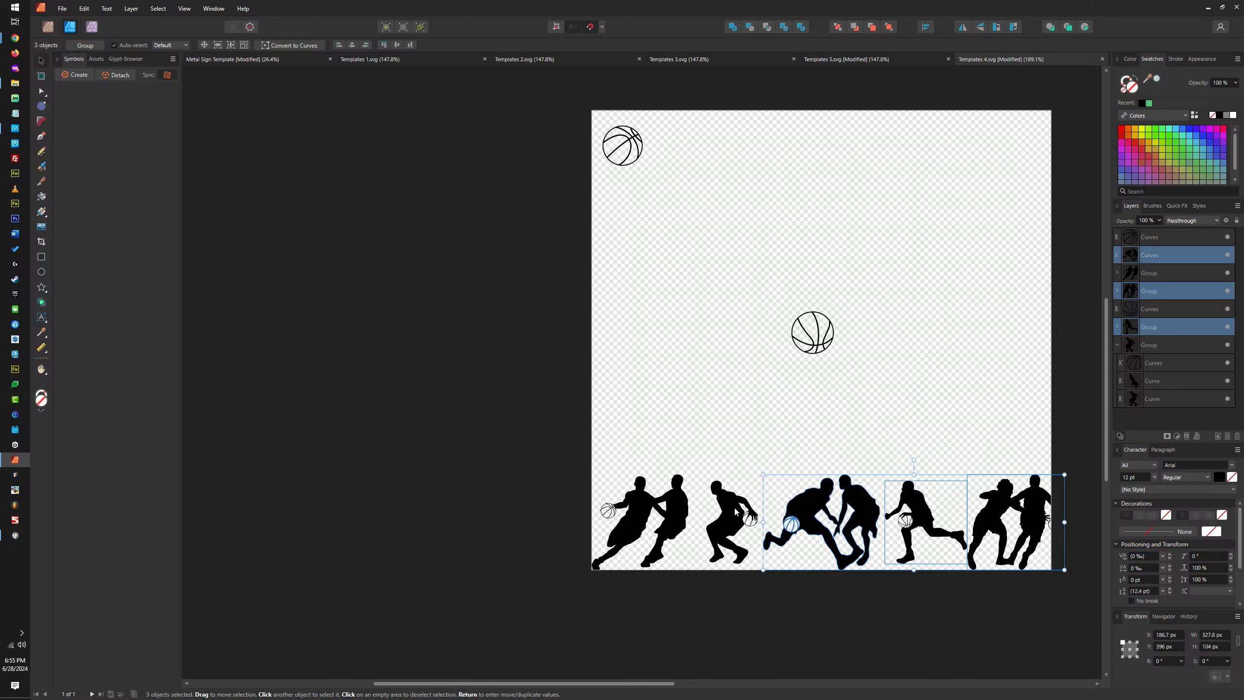
shift+click(736, 512)
shift+click(637, 524)
drag(1064, 474, 1051, 476)
click(977, 458)
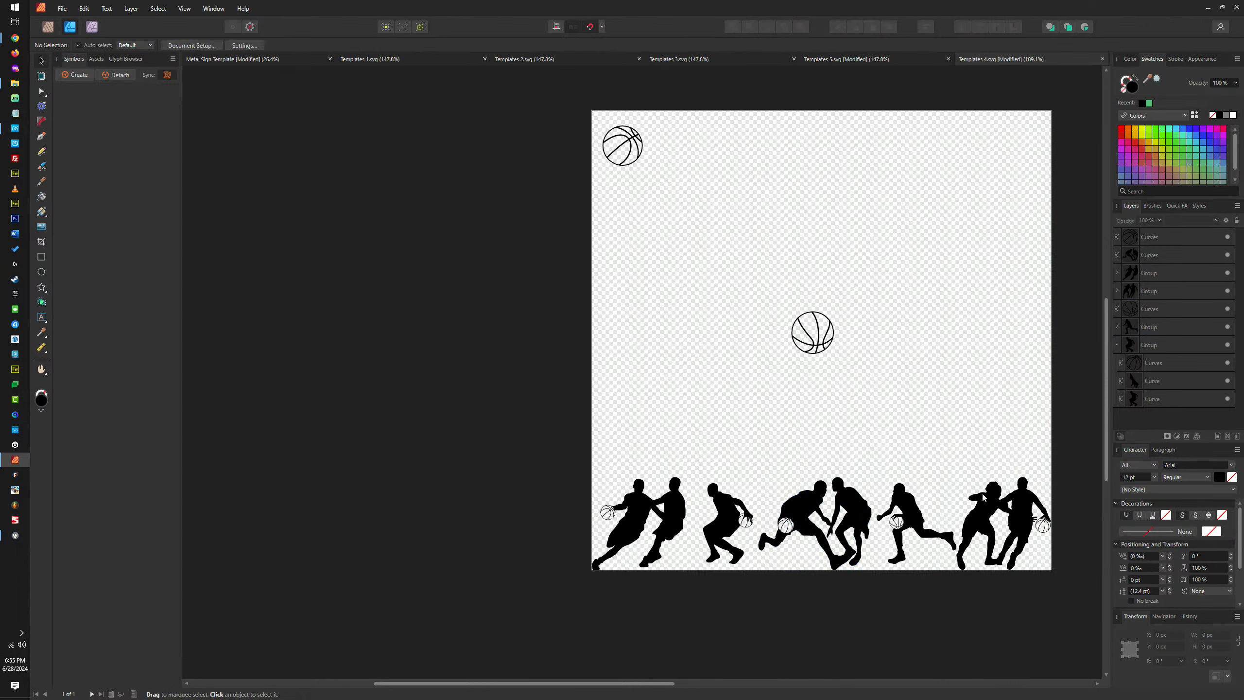
Shift the facing pair slightly left to X 176 px and enlarge the running player to about 100.1 × 101.1 px
drag(918, 511, 863, 514)
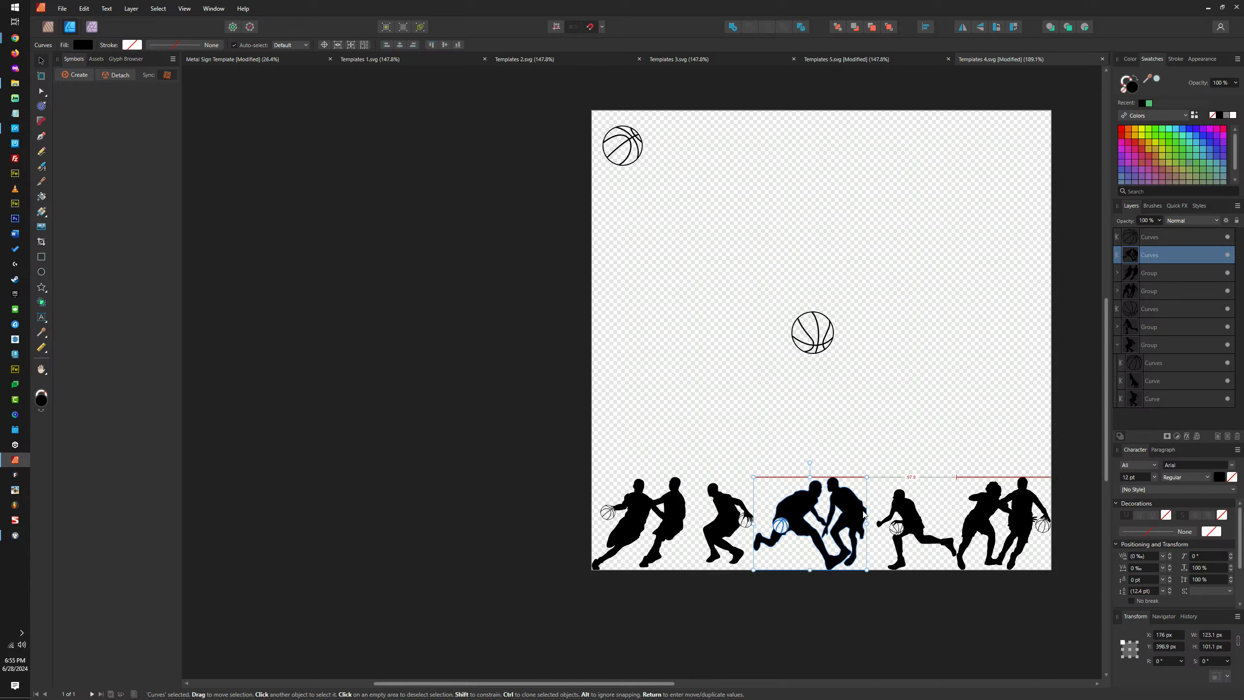
click(926, 522)
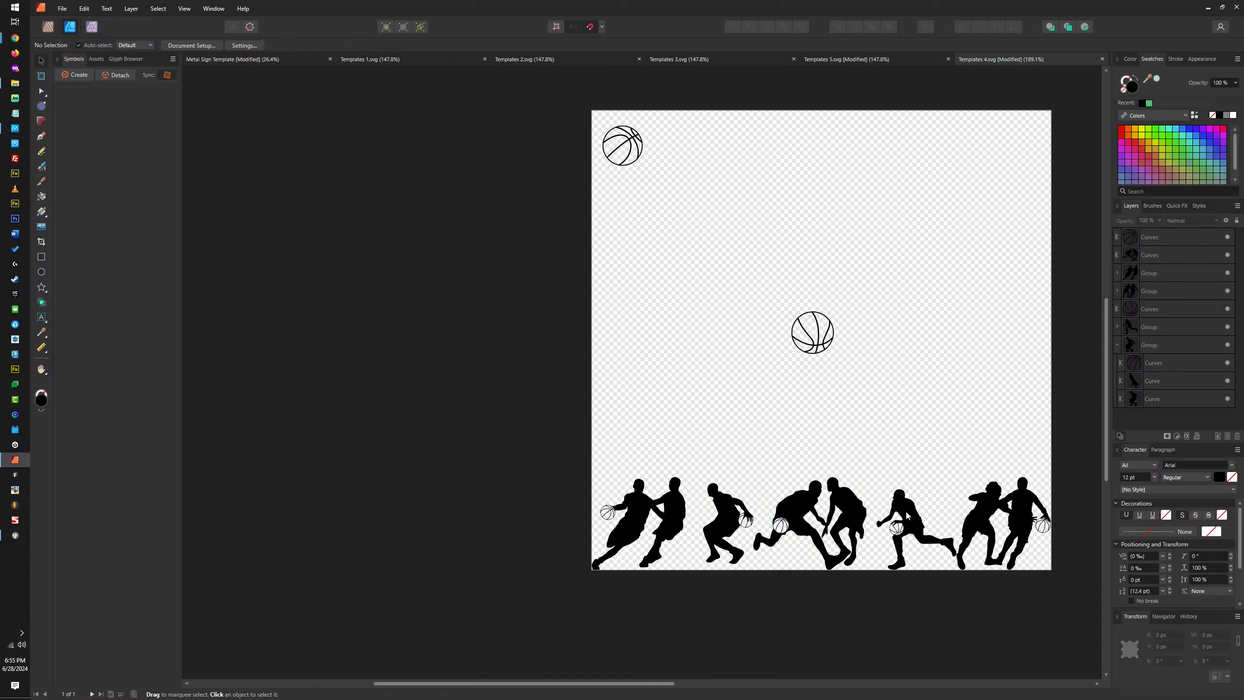
click(907, 516)
drag(955, 489, 985, 496)
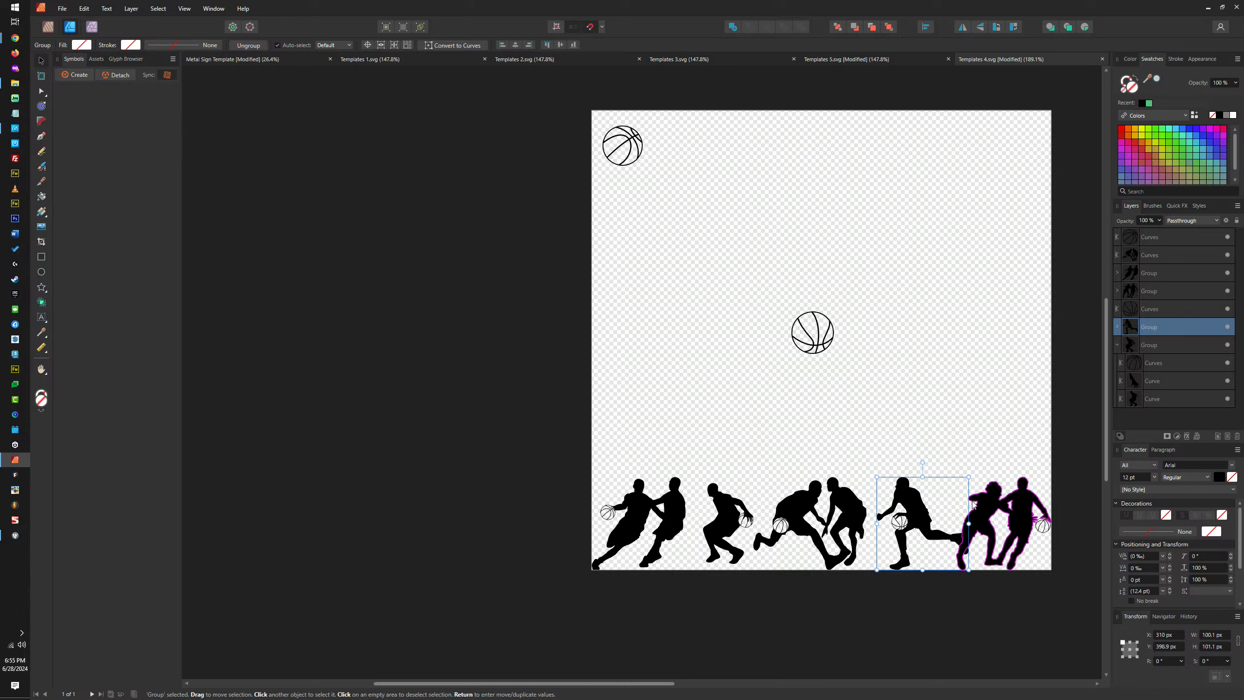
Enlarge the upright pair at the end of the row to about 106.1 × 104.2 px, keeping it against the page's right edge
click(1004, 490)
drag(986, 443, 935, 492)
shift+click(906, 527)
shift+click(853, 521)
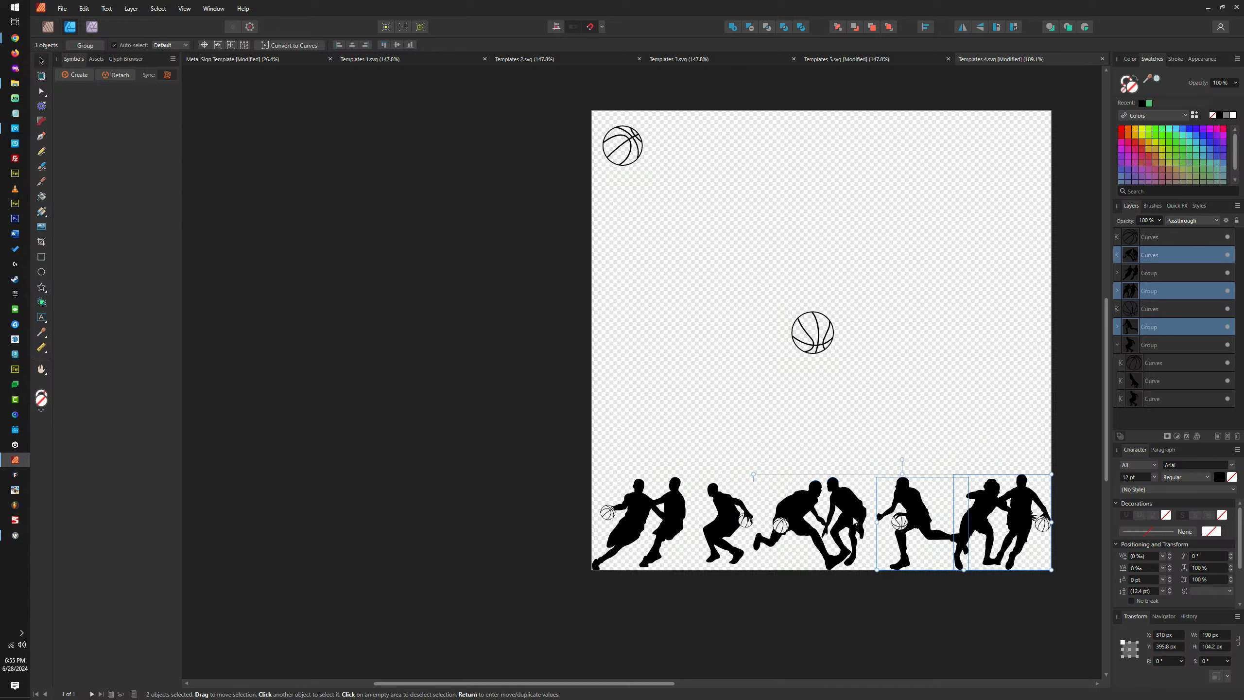
shift+click(722, 536)
shift+click(636, 527)
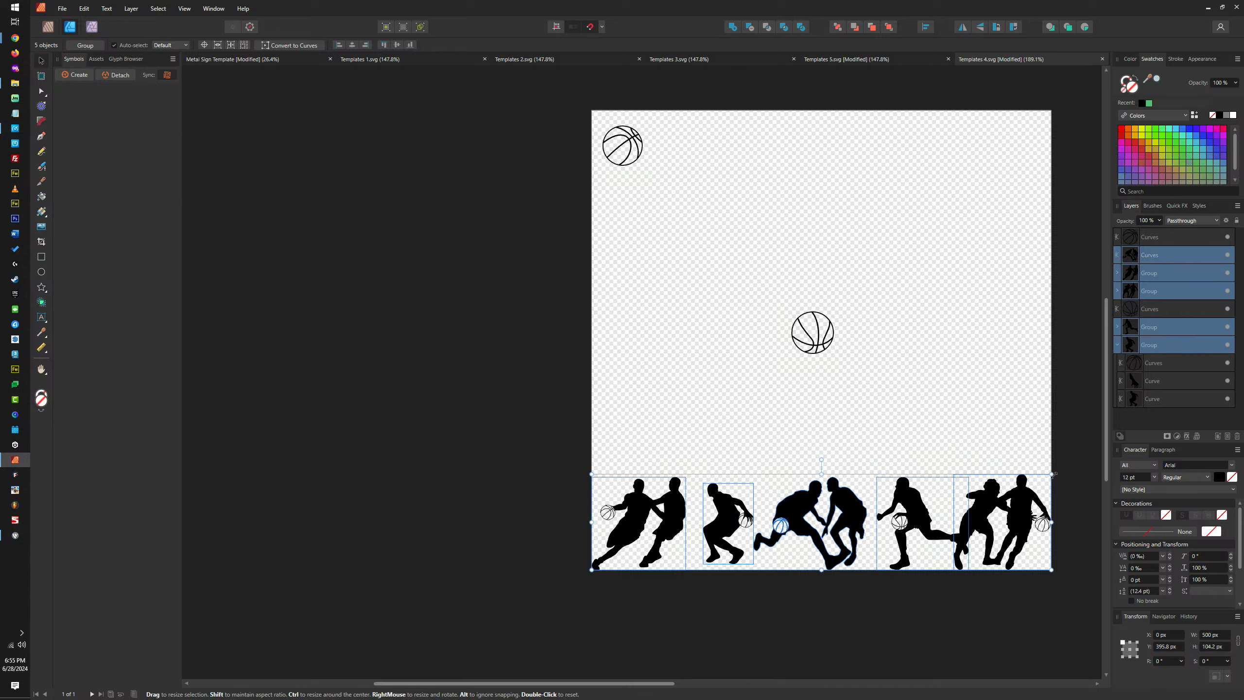
click(738, 453)
Shift the crouching player, facing pair, running player and upright pair left to tighten the row, placing the upright pair at X 380.2 px
click(732, 517)
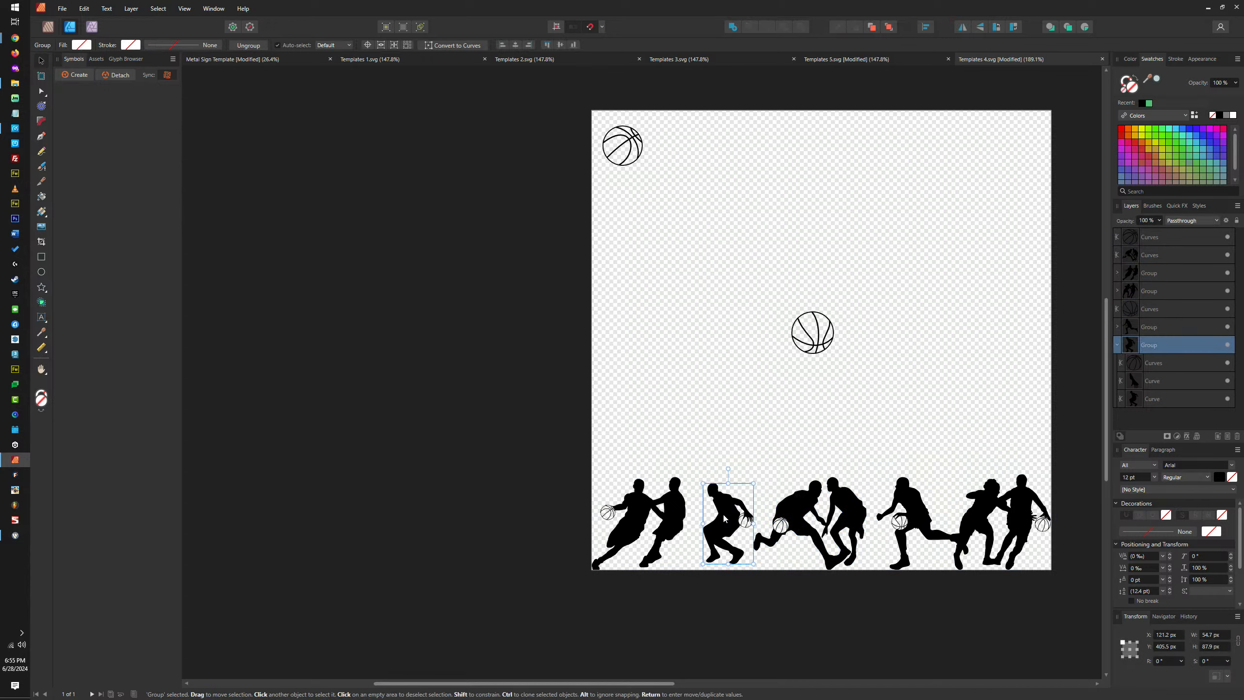
drag(725, 518, 707, 521)
click(744, 490)
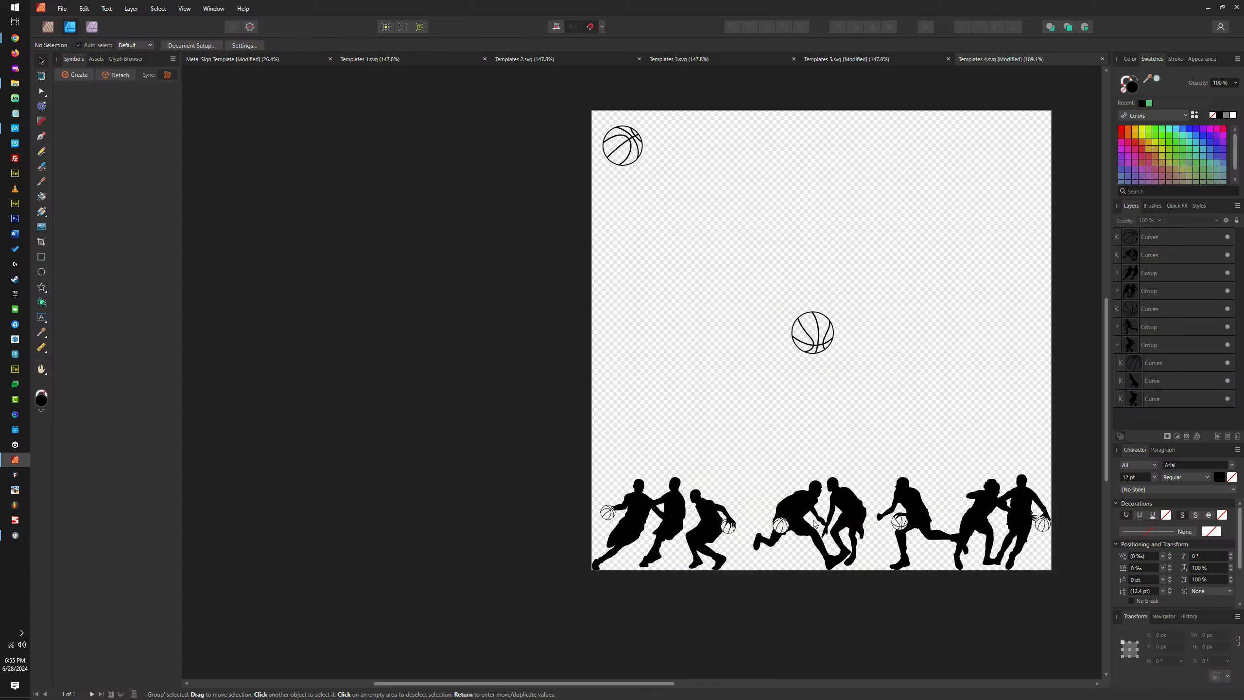
drag(813, 520, 795, 521)
drag(882, 520, 855, 520)
drag(986, 518, 968, 514)
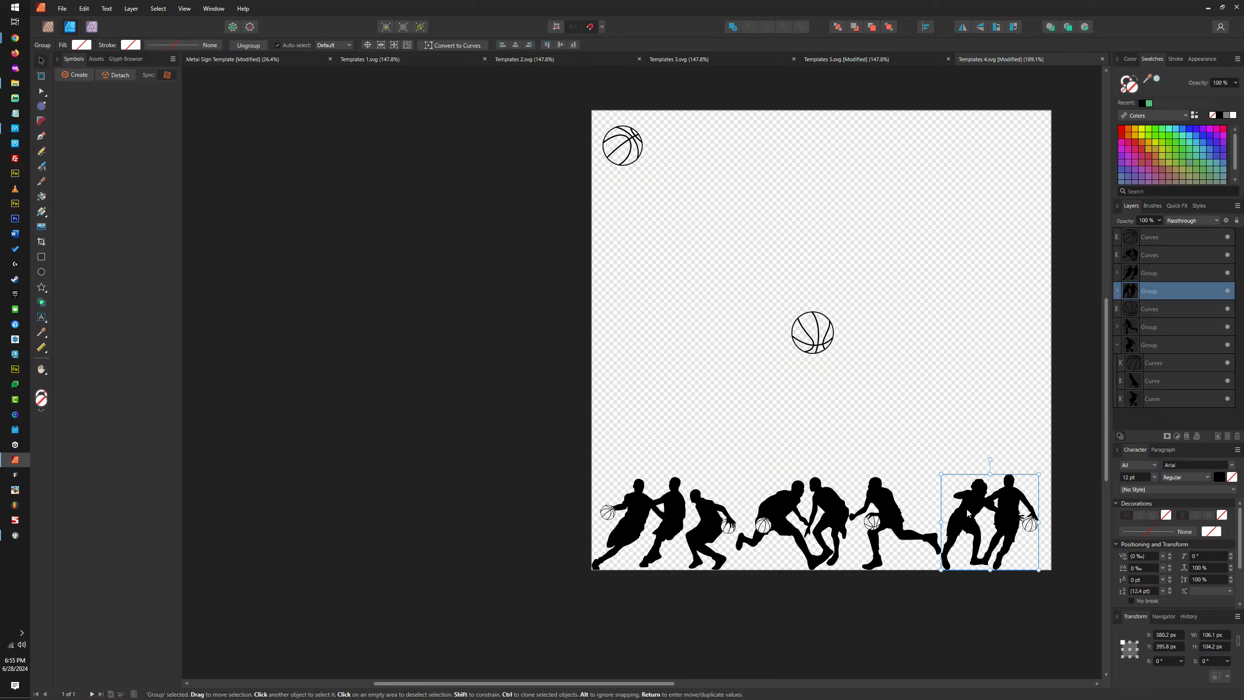
Place the loose basketball beside the page's upper-left one, and add an ungrouped, enlarged copy of the upright pair's ball as the third
drag(832, 343, 675, 152)
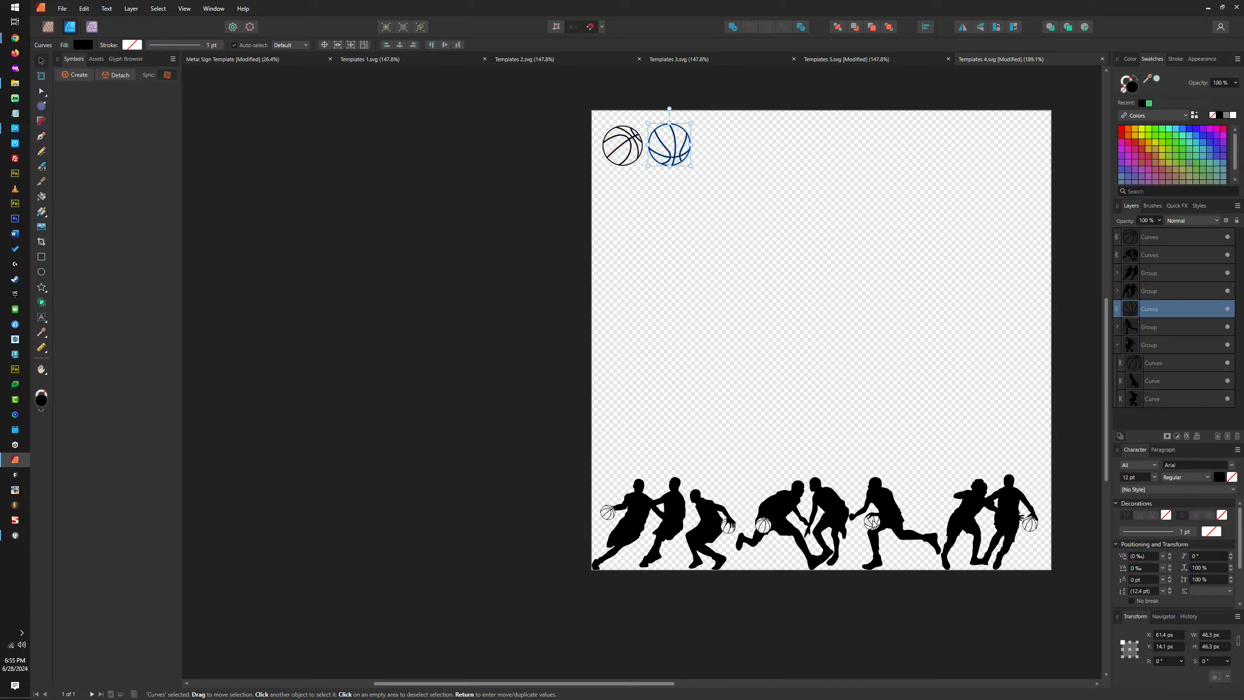
click(1030, 526)
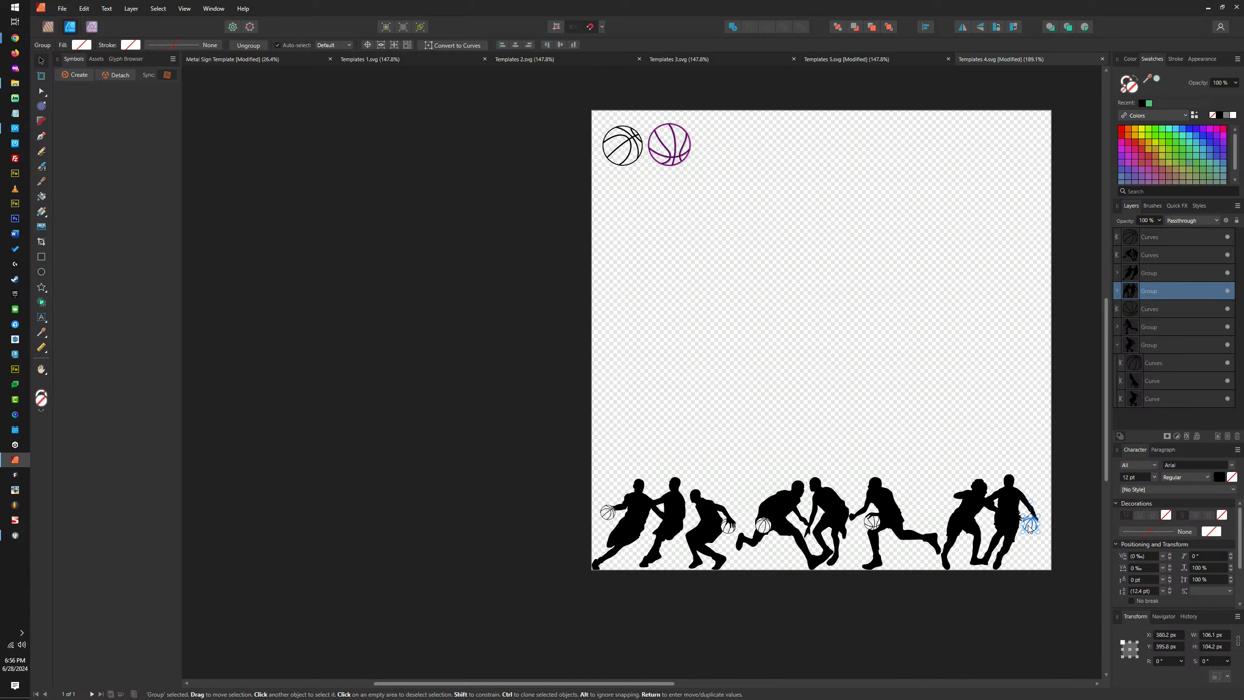
double_click(1031, 527)
drag(817, 290, 762, 236)
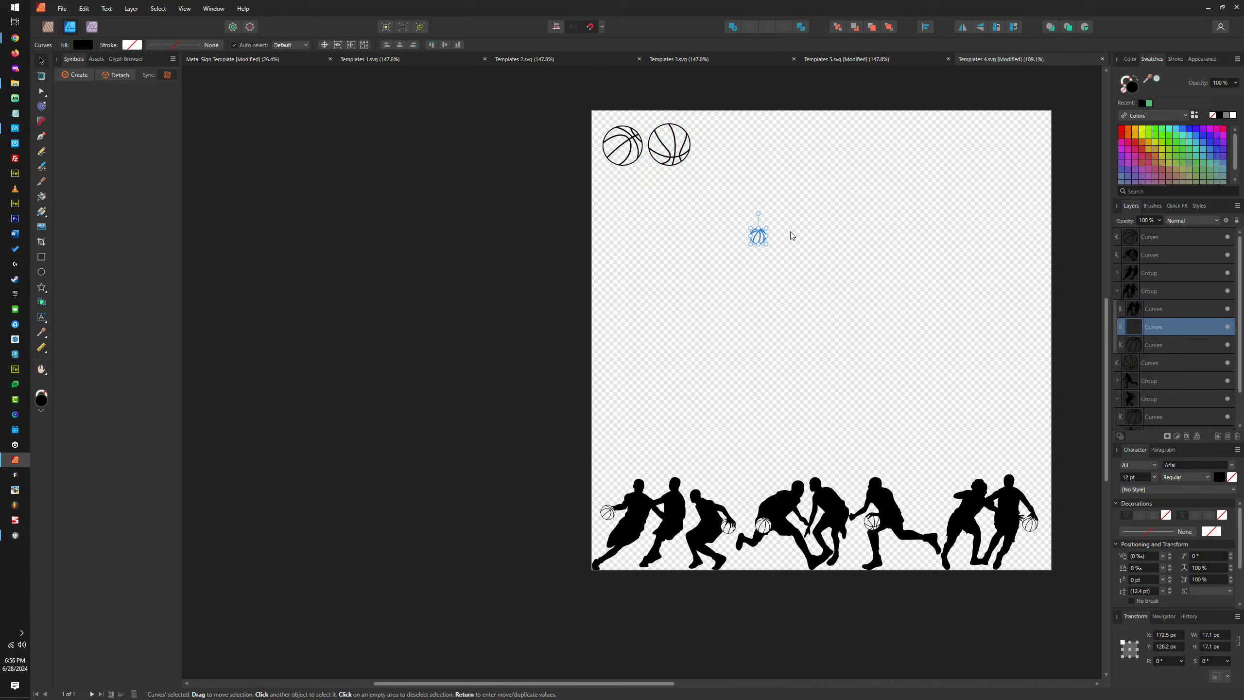
double_click(757, 238)
key(Delete)
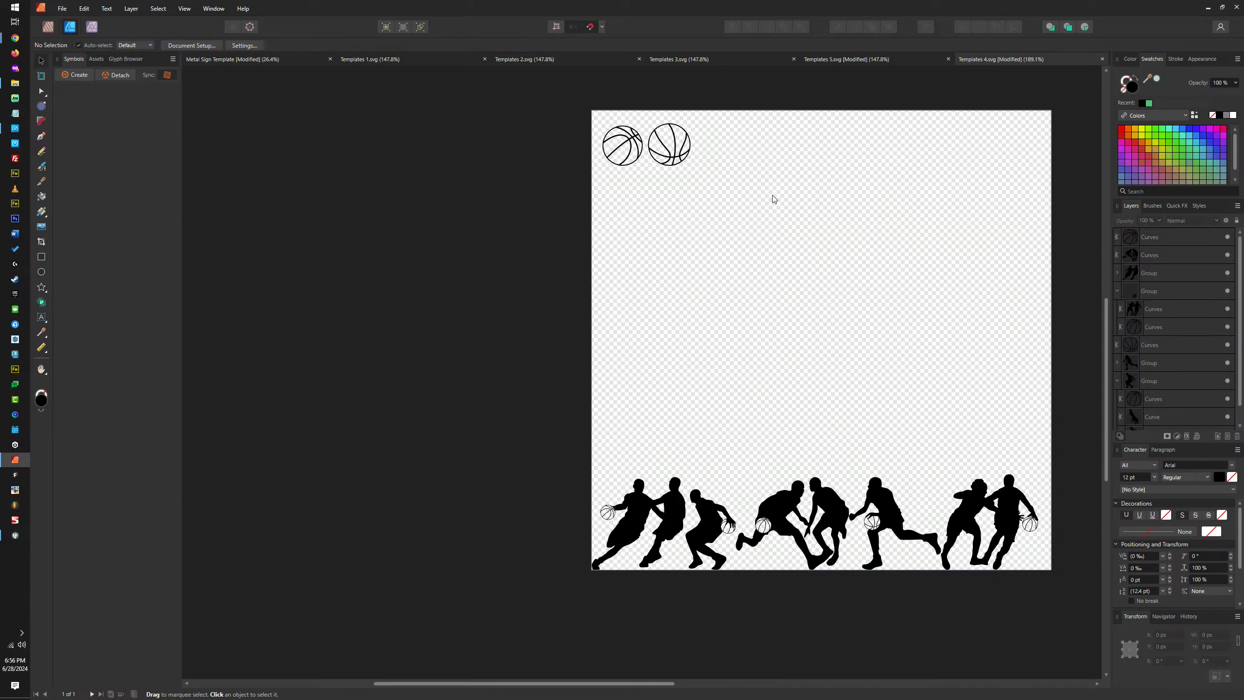
key(ctrl+v)
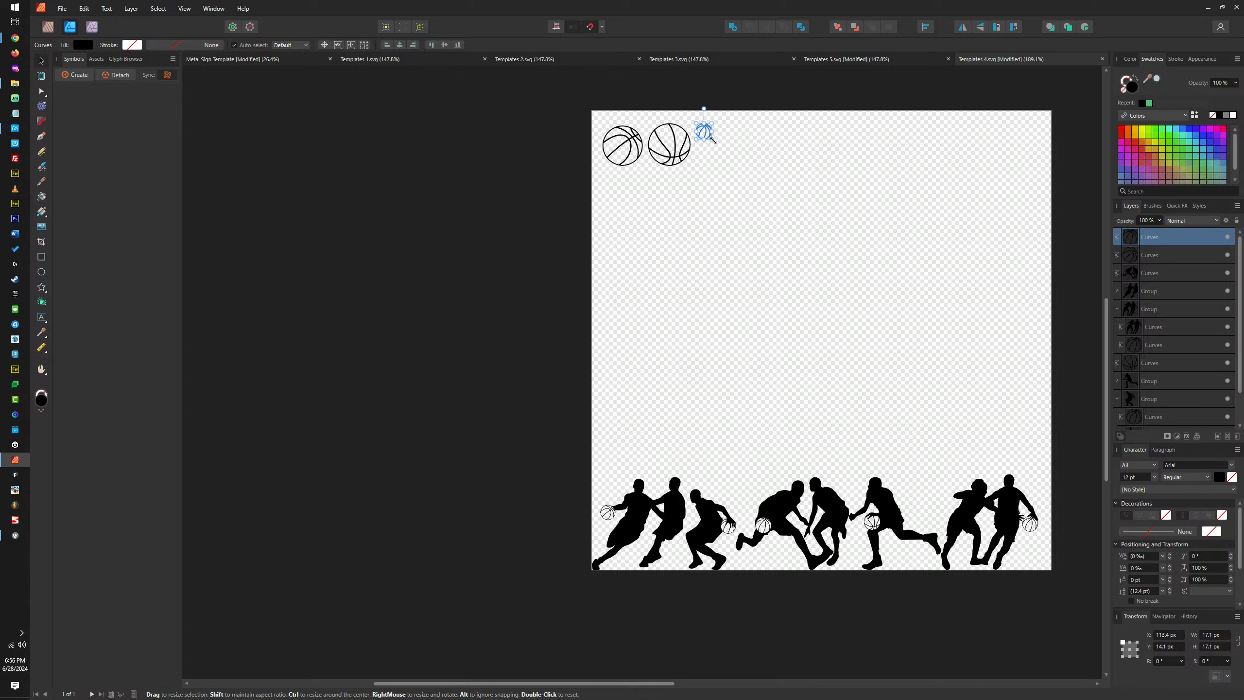
drag(713, 139, 742, 167)
click(675, 183)
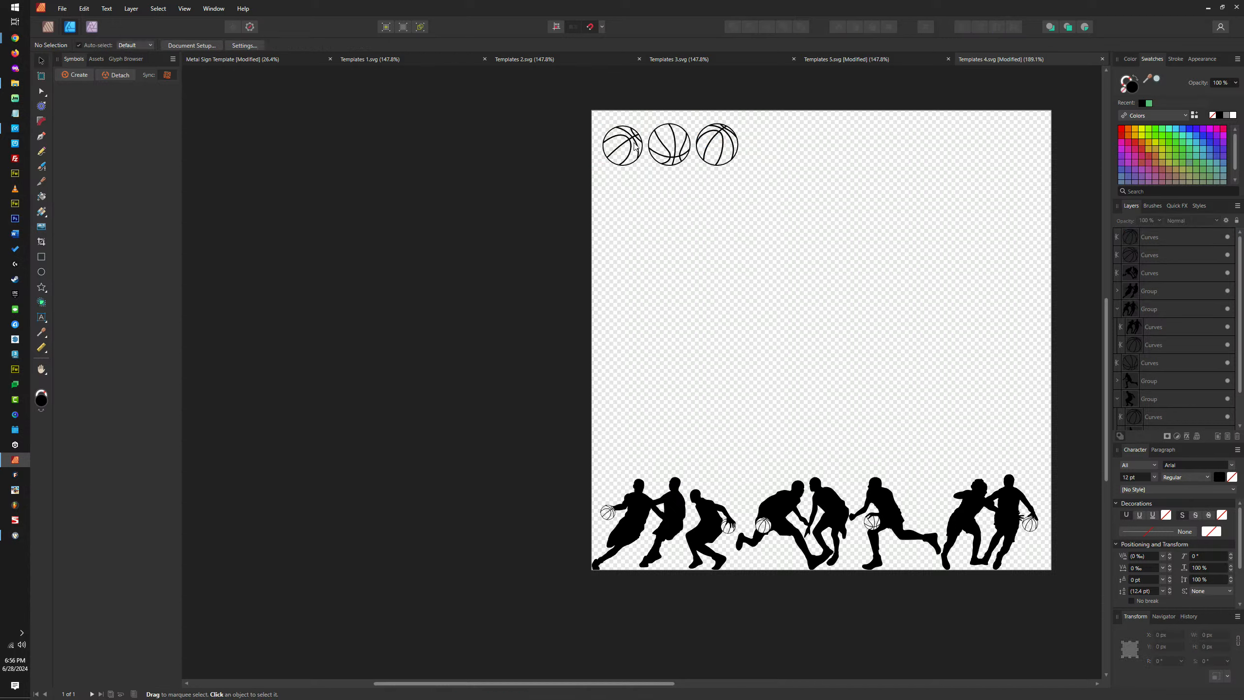
click(638, 160)
click(726, 189)
drag(779, 191, 615, 136)
click(742, 278)
click(886, 519)
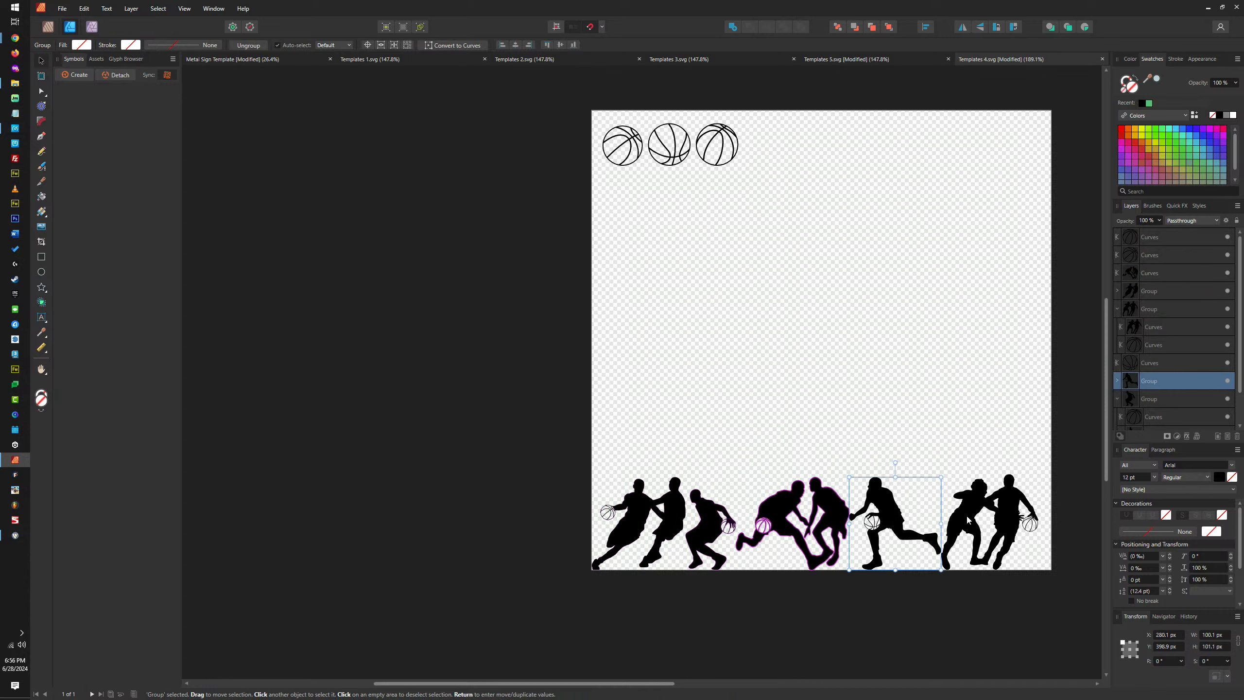
click(968, 519)
Switch to Templates 5.svg, select its four player-and-ball groups and ungroup them into separate curves
click(889, 59)
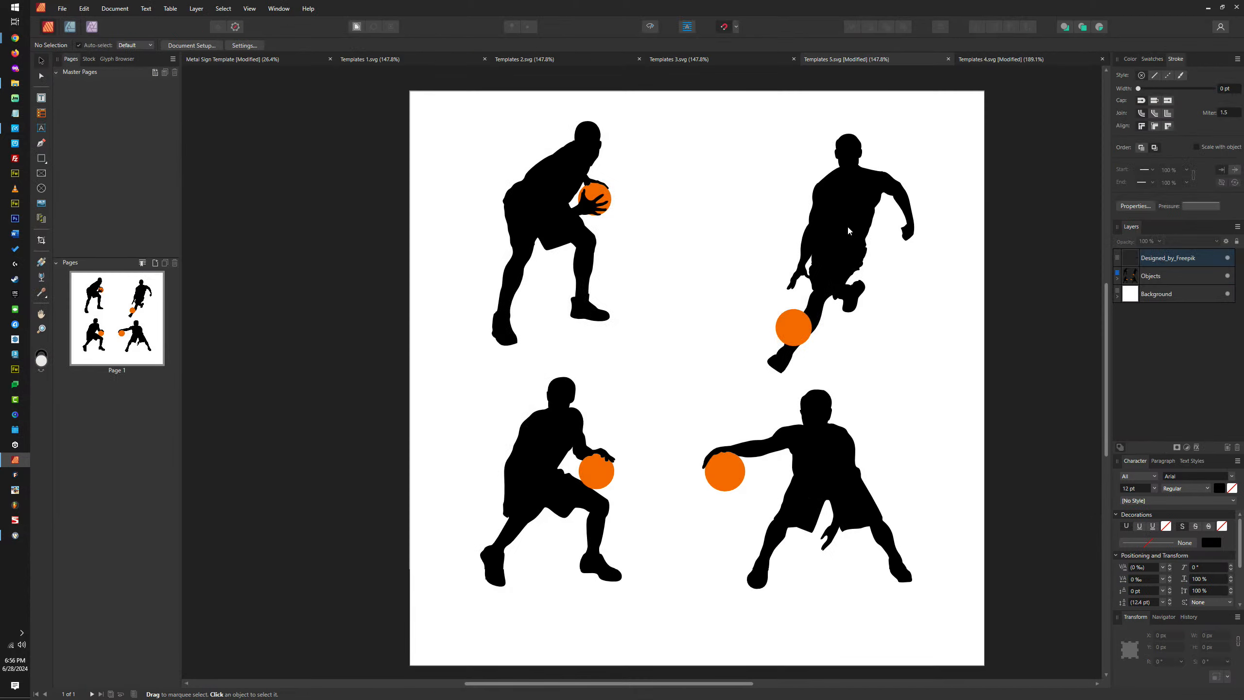
click(531, 199)
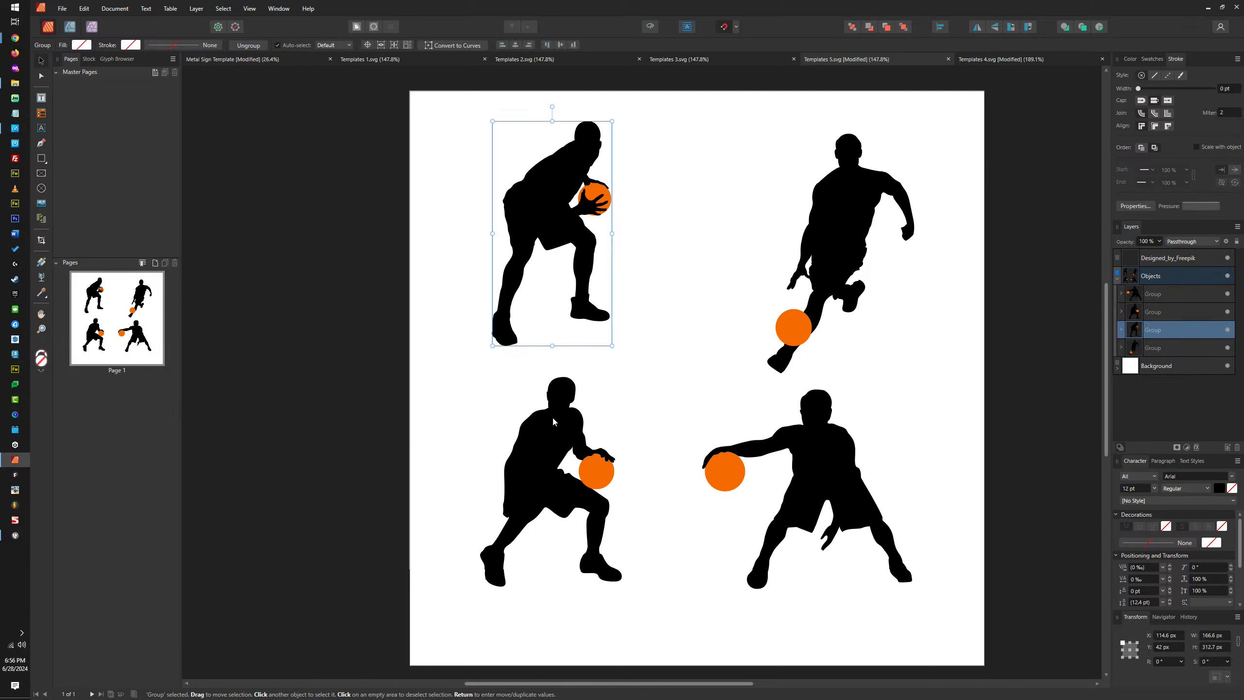
shift+click(544, 490)
shift+click(837, 220)
shift+click(812, 463)
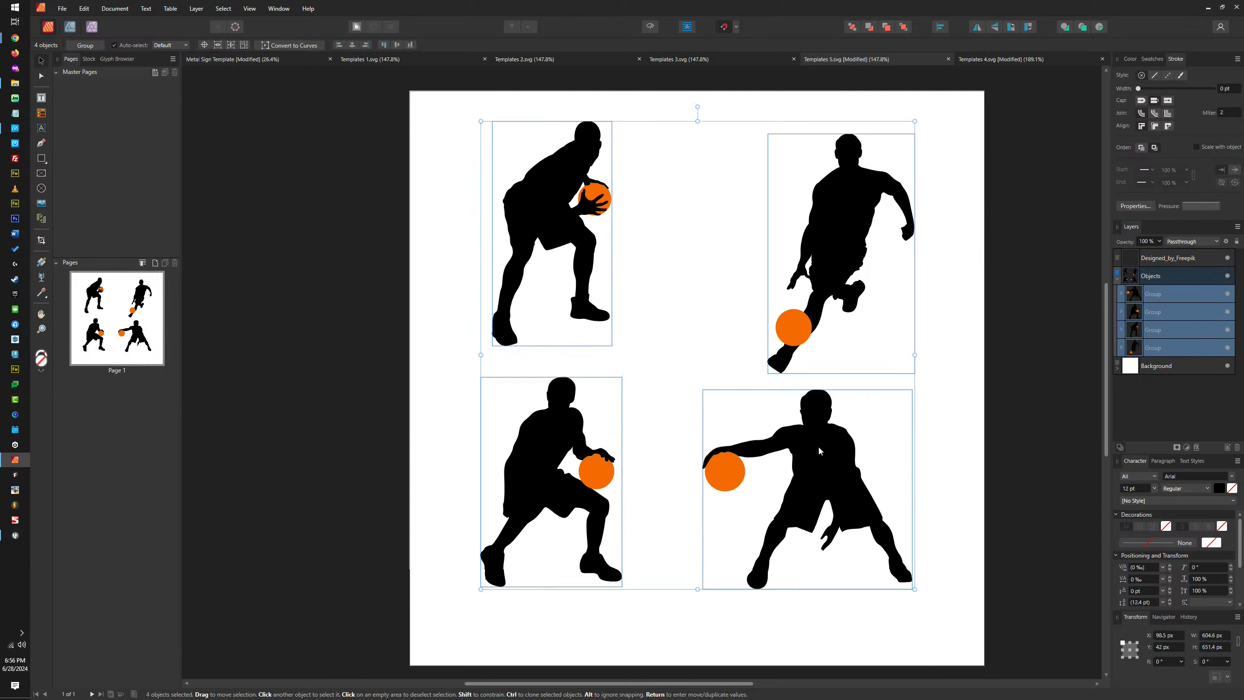
key(ctrl+shift+g)
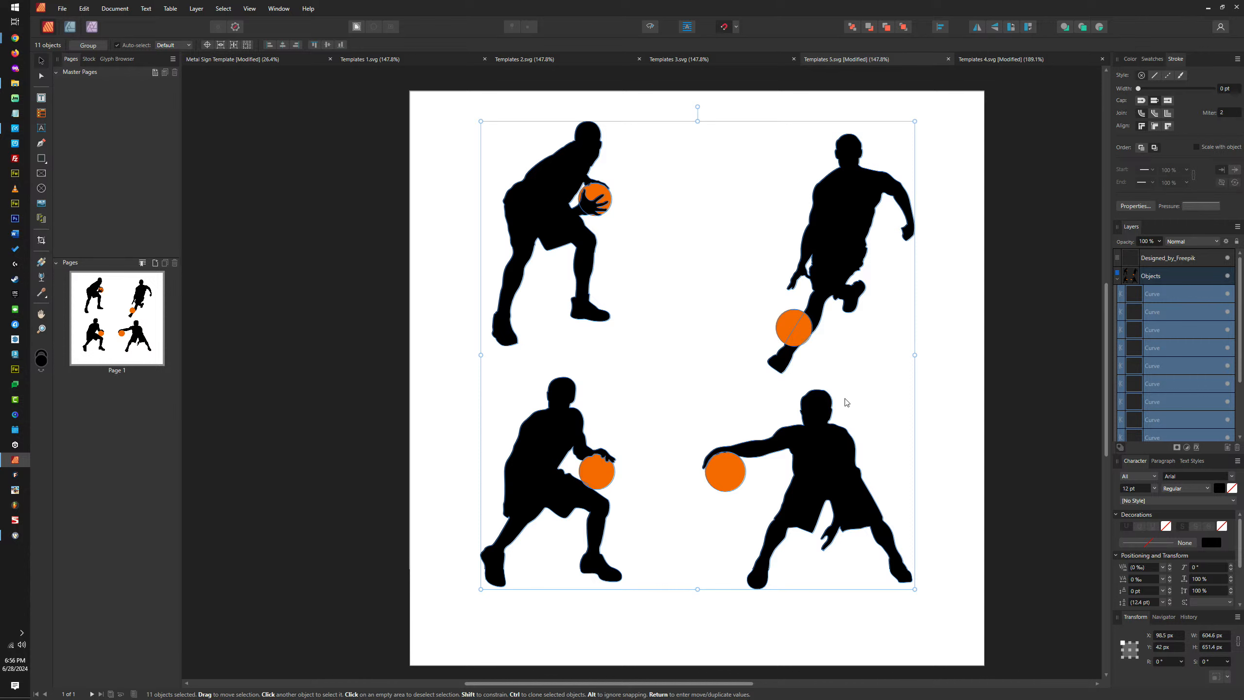
Paste the four players and orange balls into Templates 4.svg, scale them to 289.6 × 312 px and move them right above the row
click(994, 58)
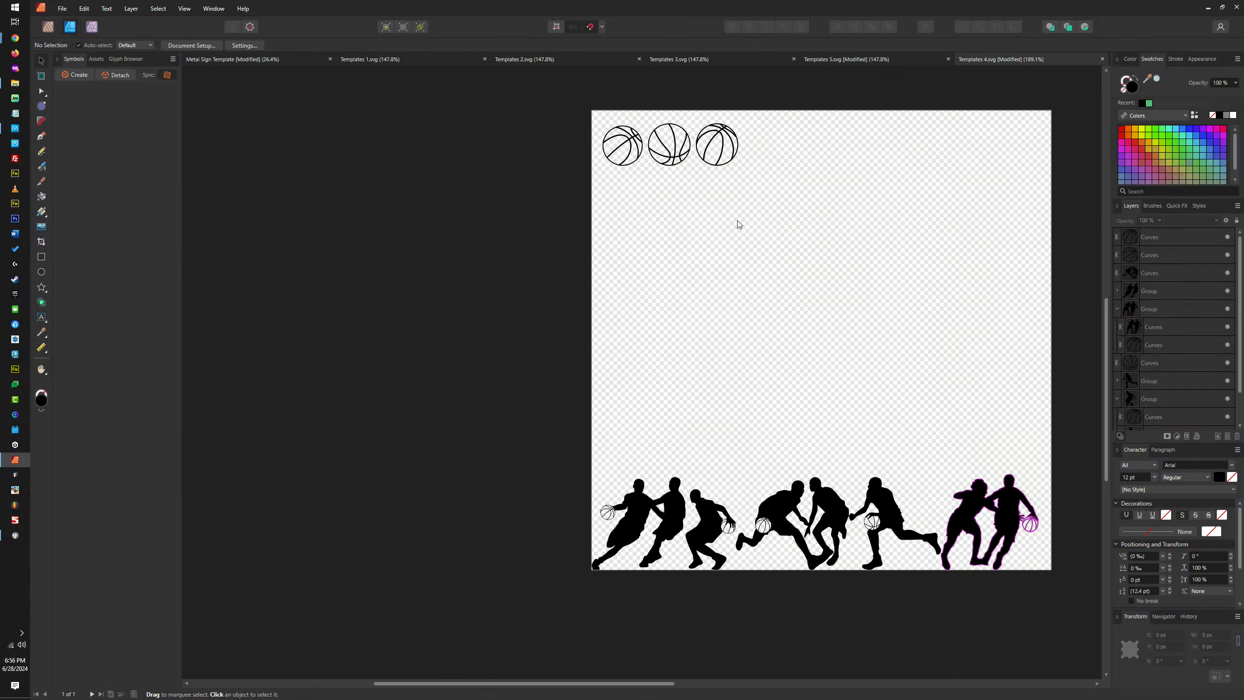
key(ctrl+v)
scroll(748, 291, down, 3)
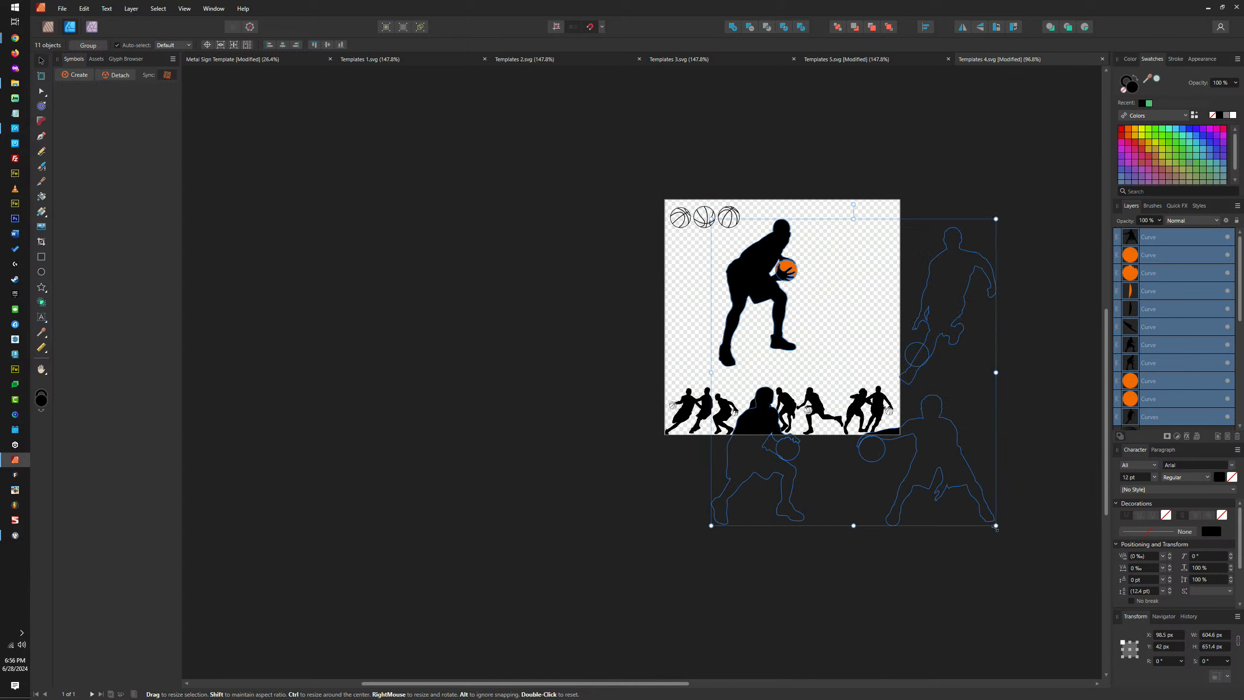
drag(996, 526, 860, 361)
scroll(794, 244, up, 3)
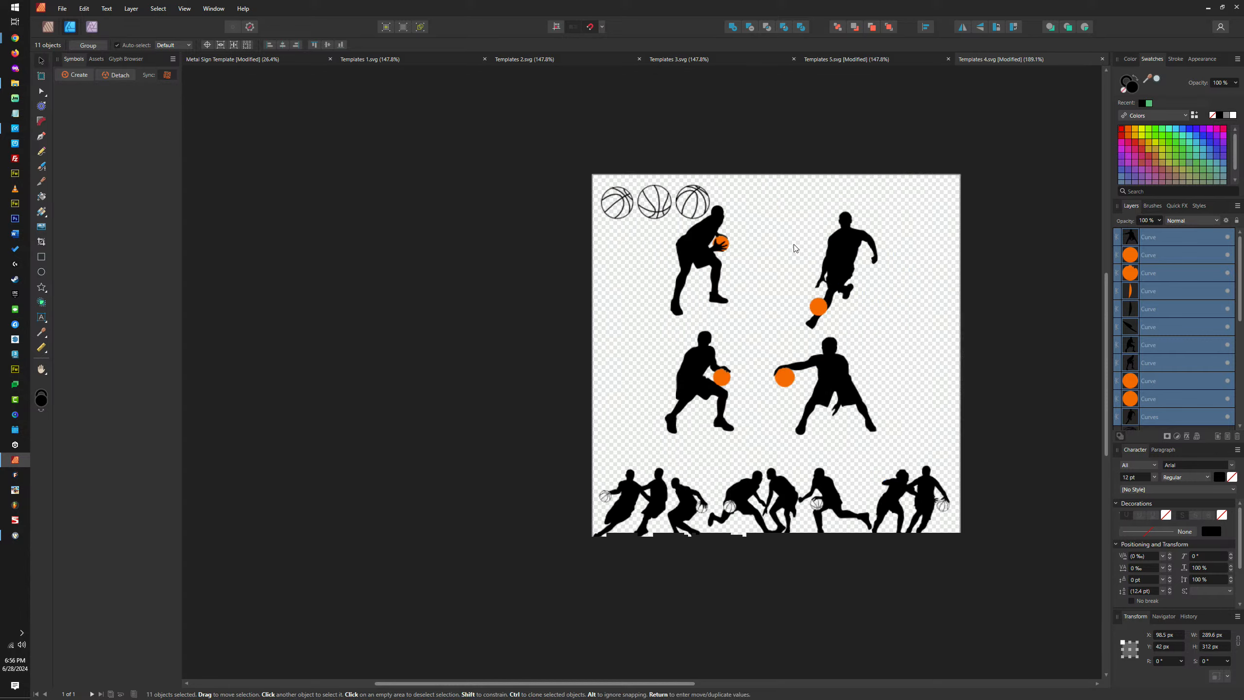
drag(859, 263, 917, 270)
click(844, 377)
Examine where the hands of the two lower players overlap their orange balls
scroll(850, 380, up, 10)
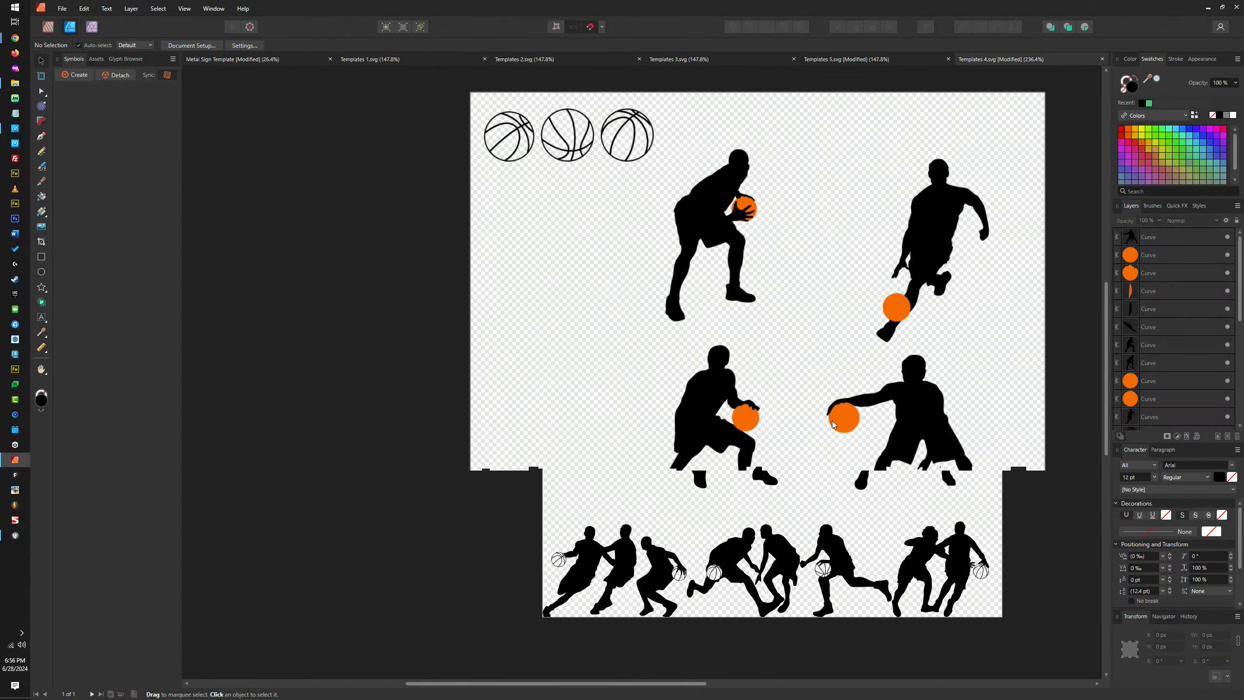
scroll(892, 340, up, 4)
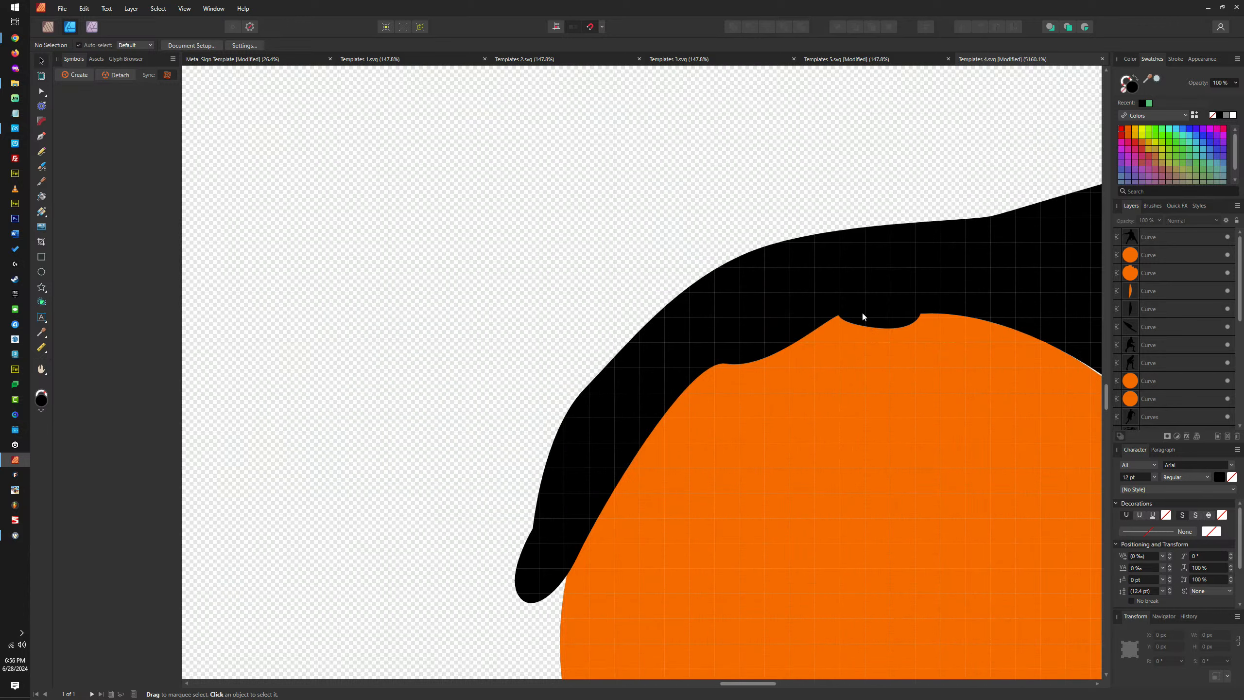
click(874, 311)
double_click(881, 326)
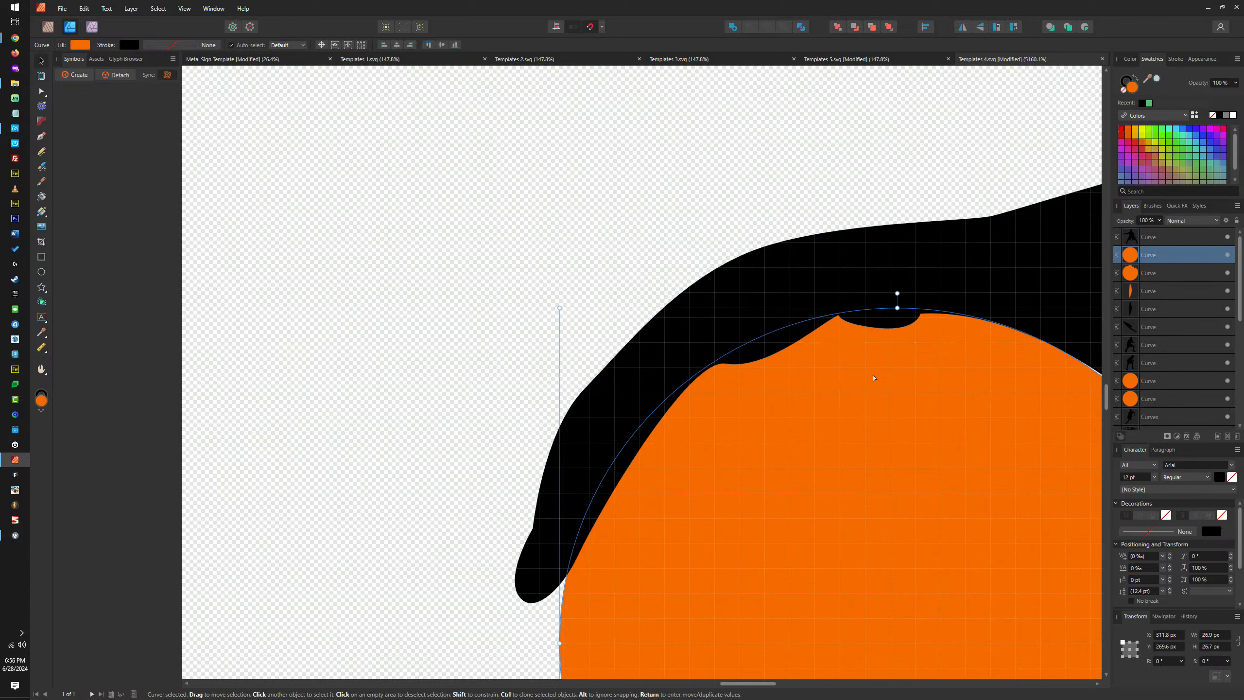
scroll(877, 323, down, 5)
drag(831, 319, 870, 426)
key(v)
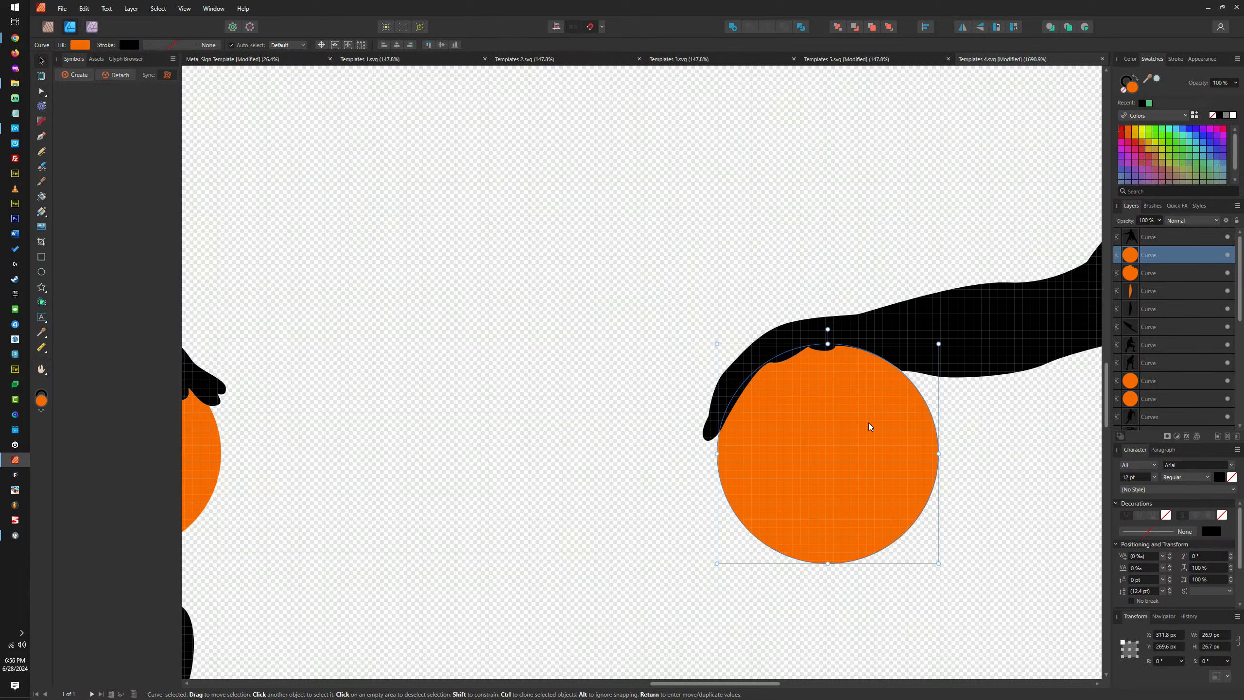
scroll(889, 400, down, 4)
click(619, 395)
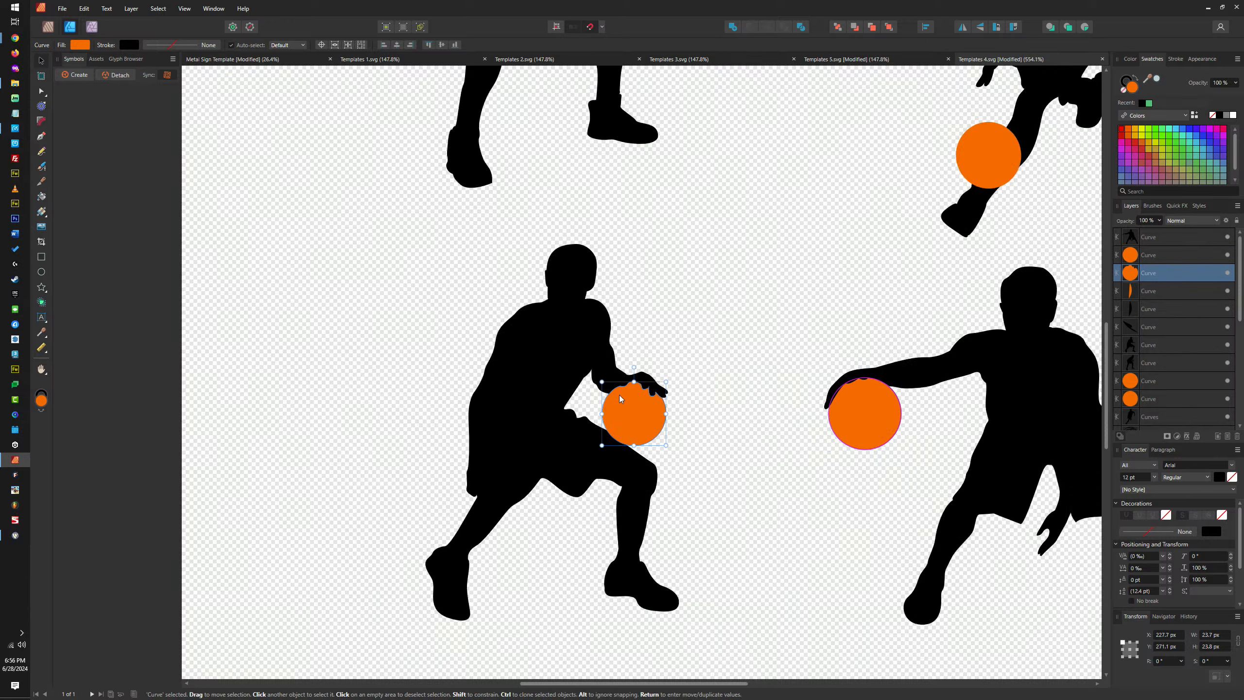
scroll(622, 395, up, 5)
drag(621, 395, 824, 283)
key(ctrl+z)
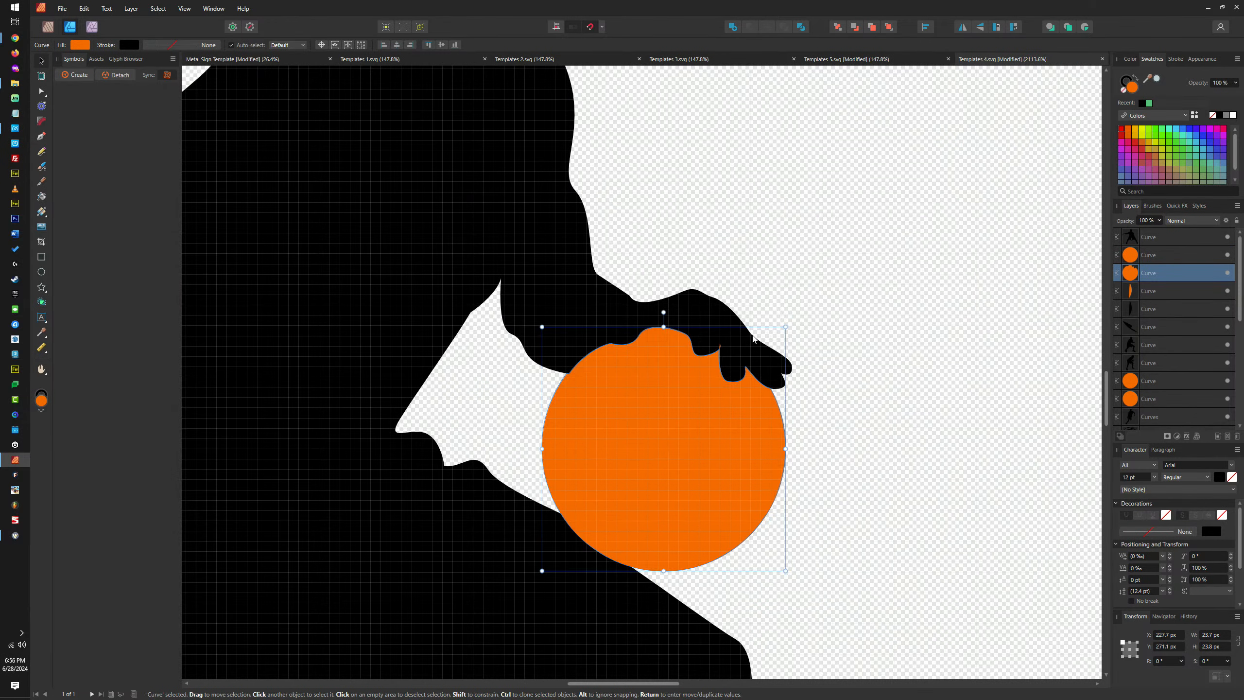
scroll(725, 337, up, 2)
Add a node where the lower ball-holding player's outline crosses itself between the fingers, and move the neighbouring node onto it
double_click(730, 361)
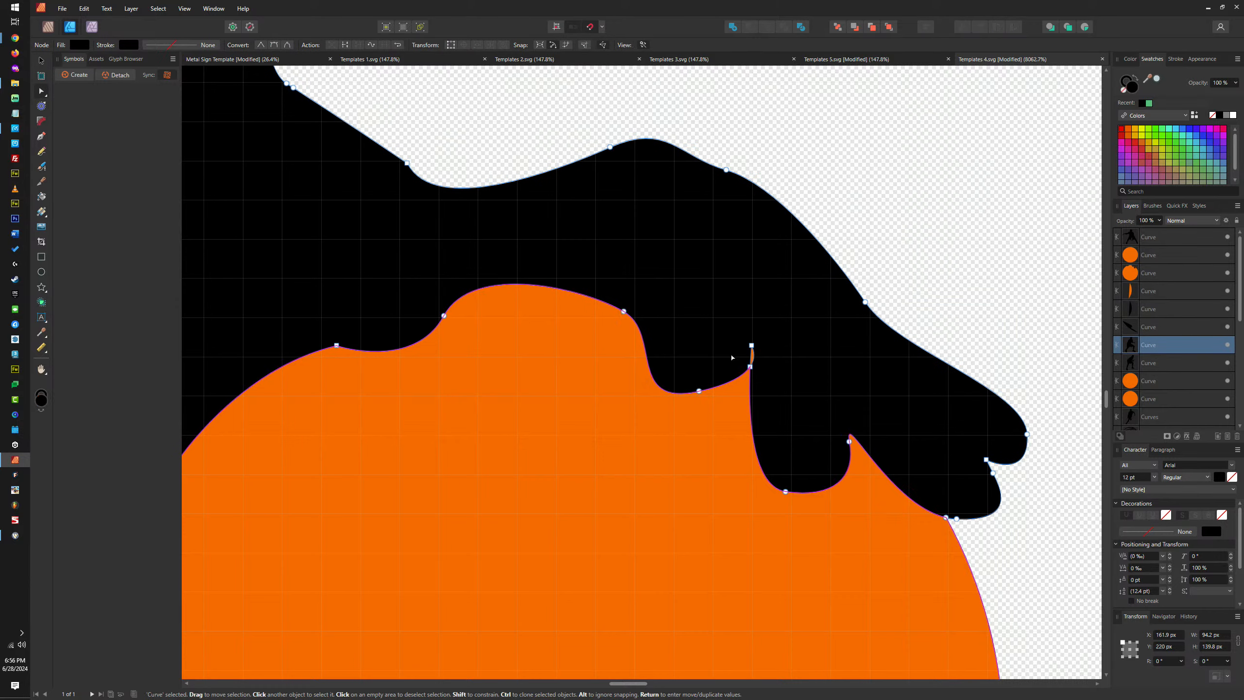
scroll(749, 363, up, 10)
click(758, 384)
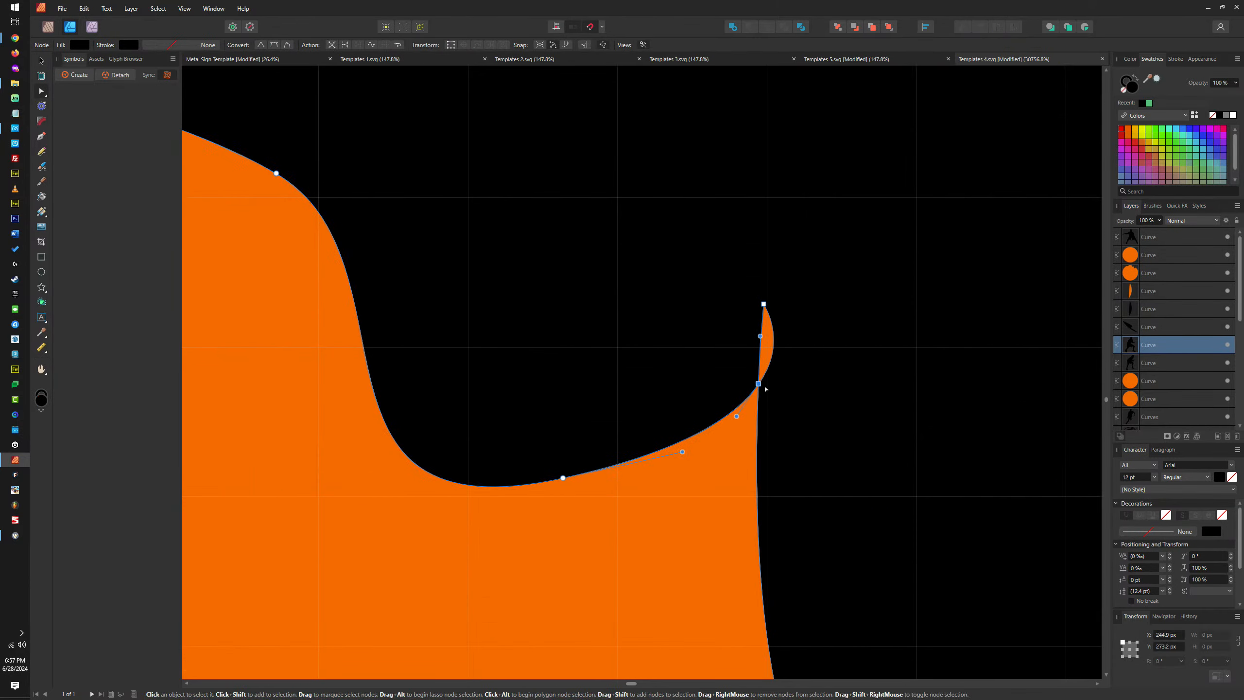
click(758, 391)
scroll(758, 390, up, 4)
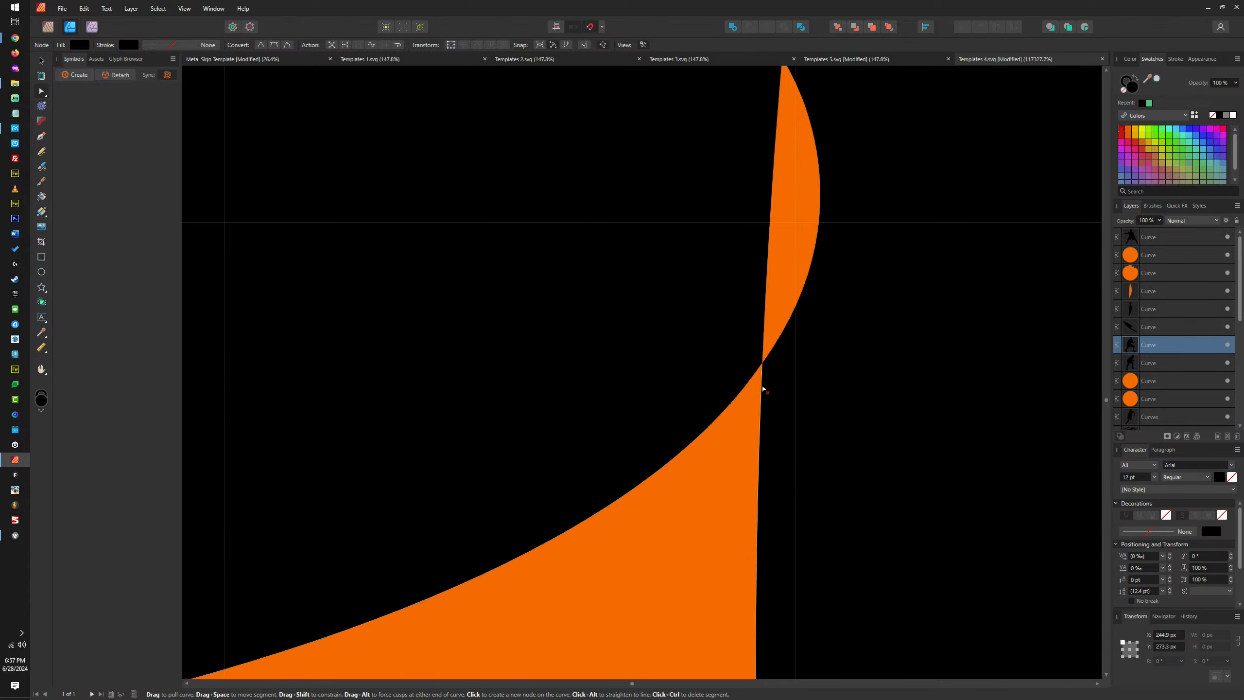
click(762, 362)
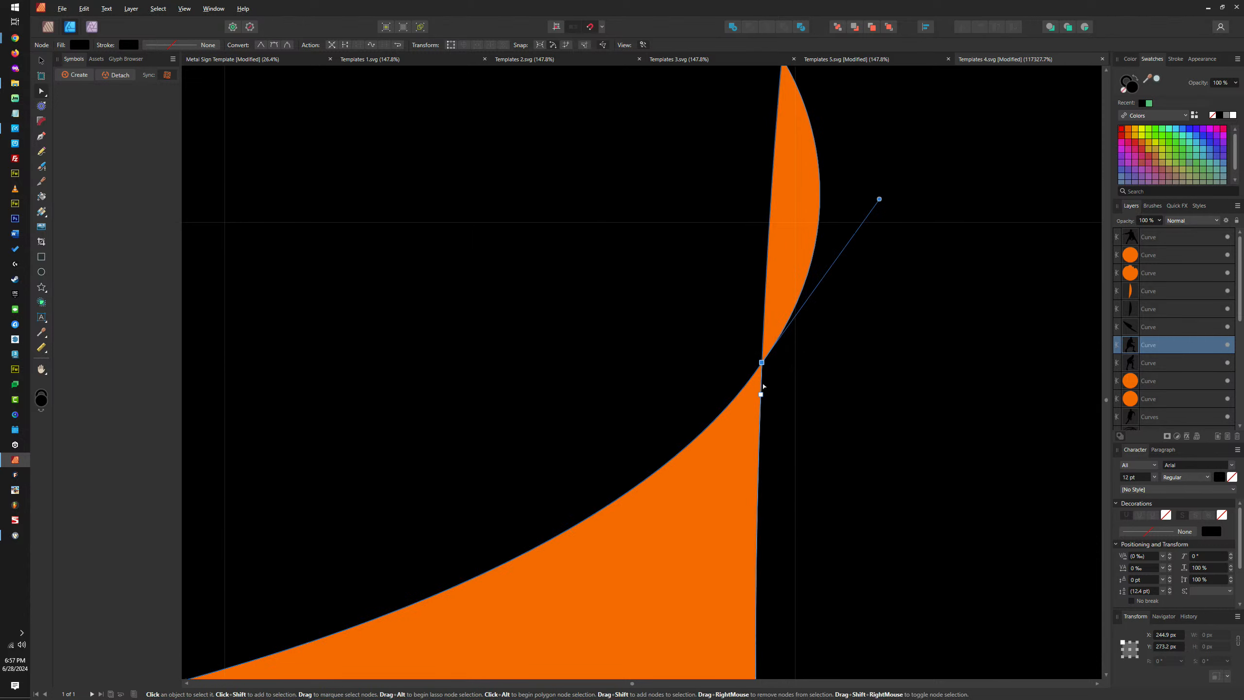
drag(760, 394, 761, 363)
click(761, 362)
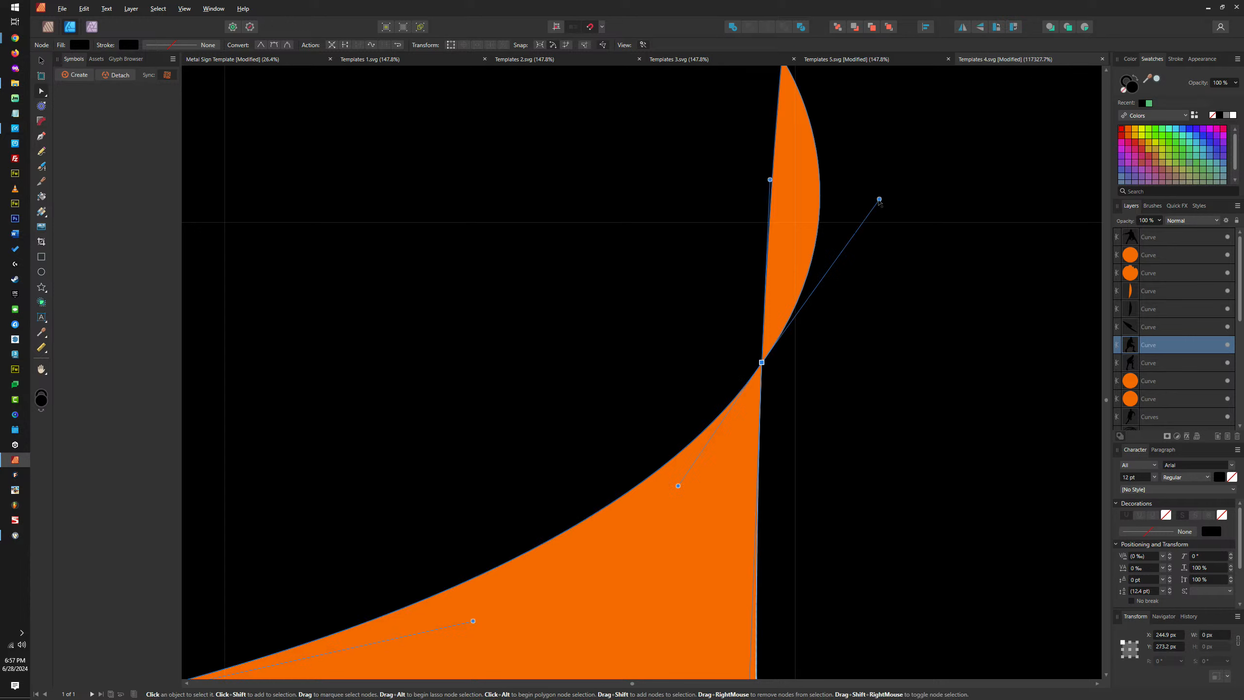
Delete the stray node at the tip of the finger-gap spike and the orange sliver curve beside it
scroll(815, 400, down, 2)
drag(852, 203, 757, 264)
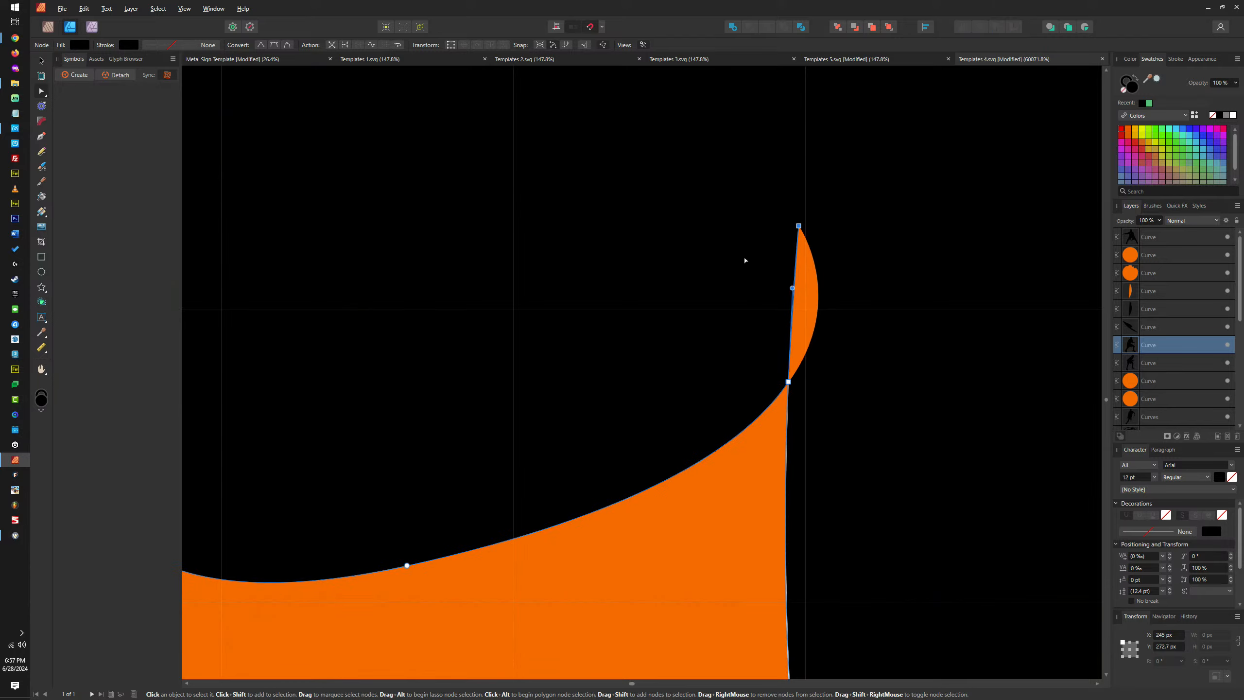
click(788, 275)
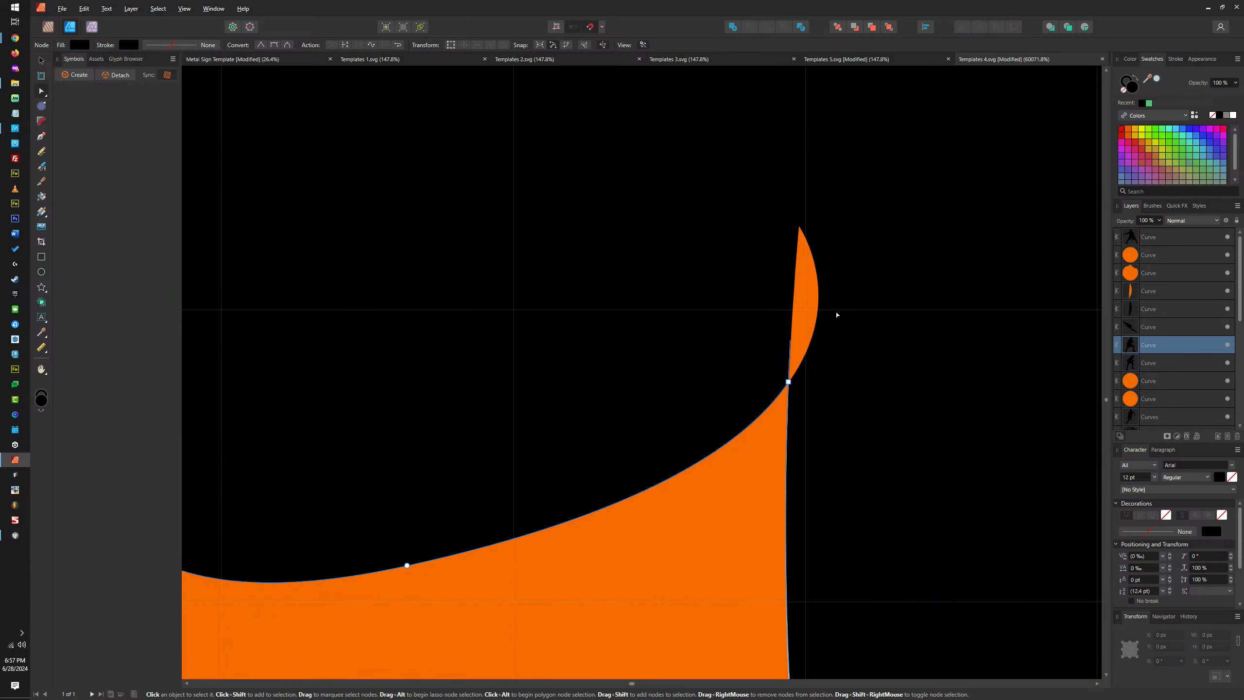
click(810, 316)
scroll(809, 317, down, 6)
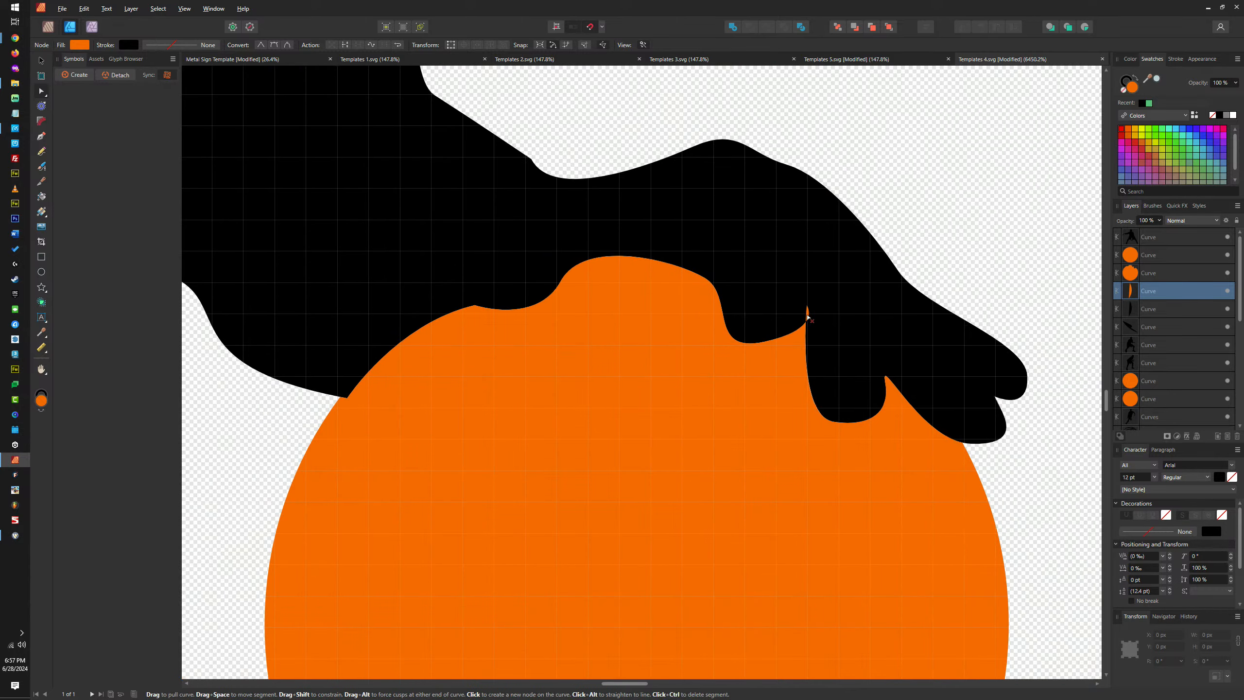
key(Delete)
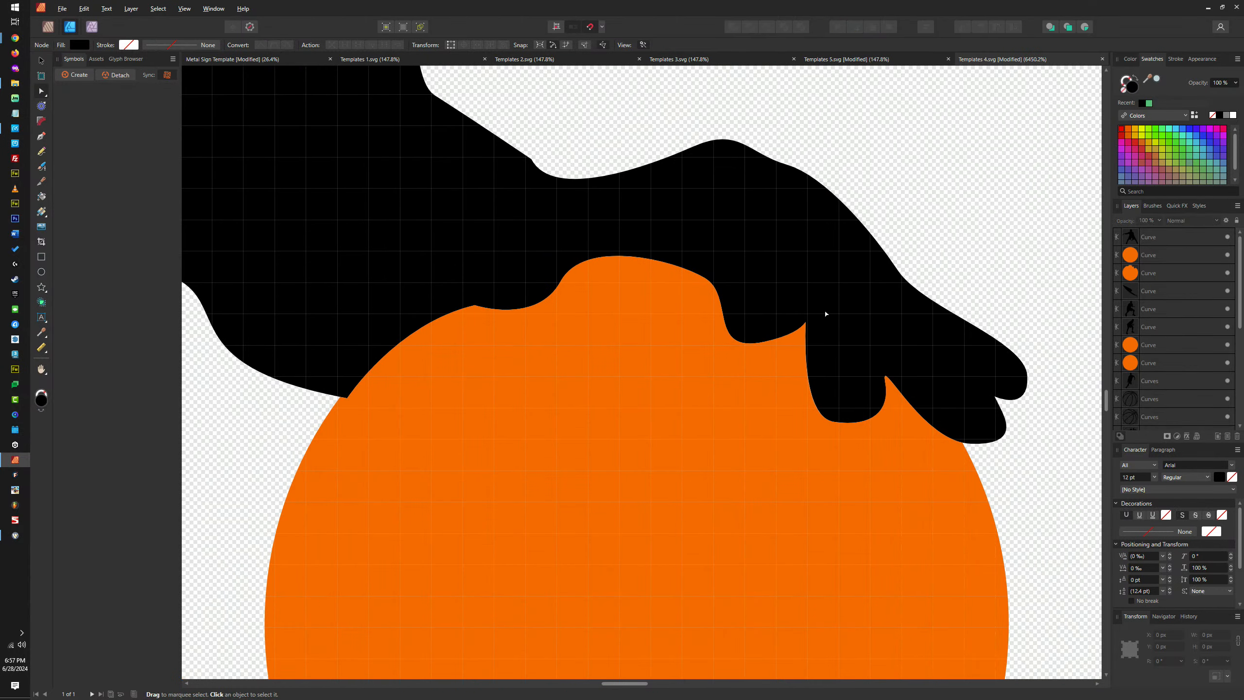
Check the cleaned finger gap and the rest of the player's outline around the hand, arm and ball
click(813, 318)
scroll(816, 324, up, 4)
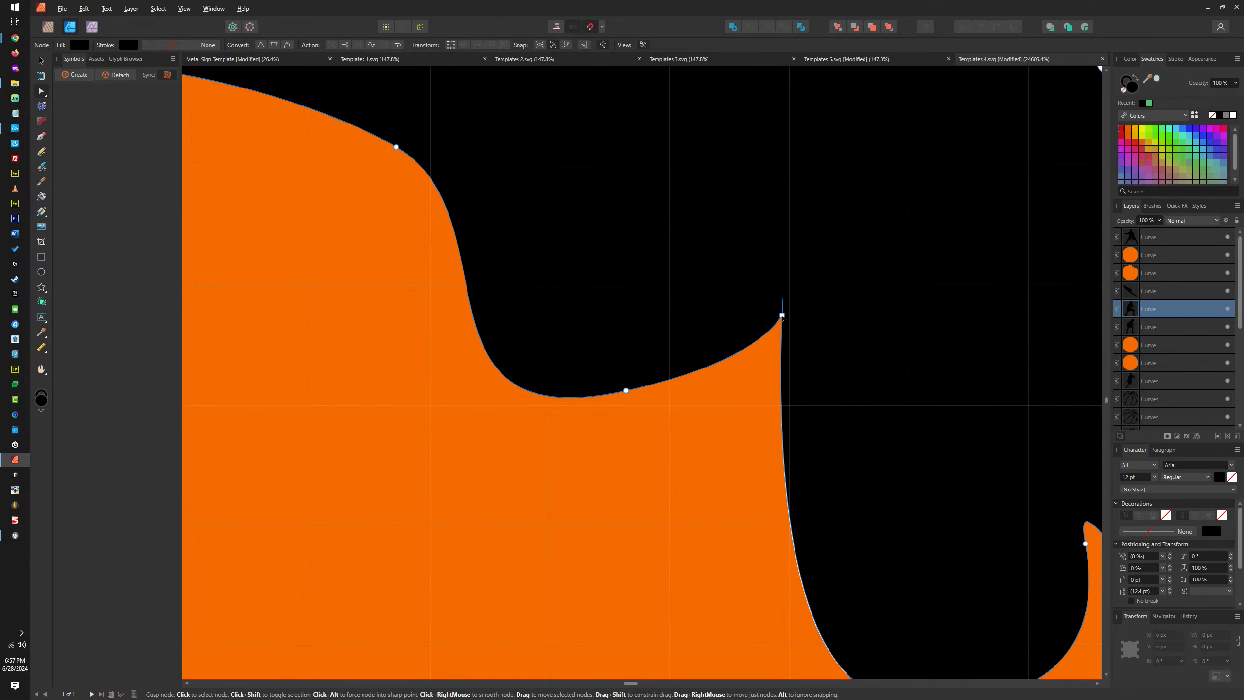
click(782, 314)
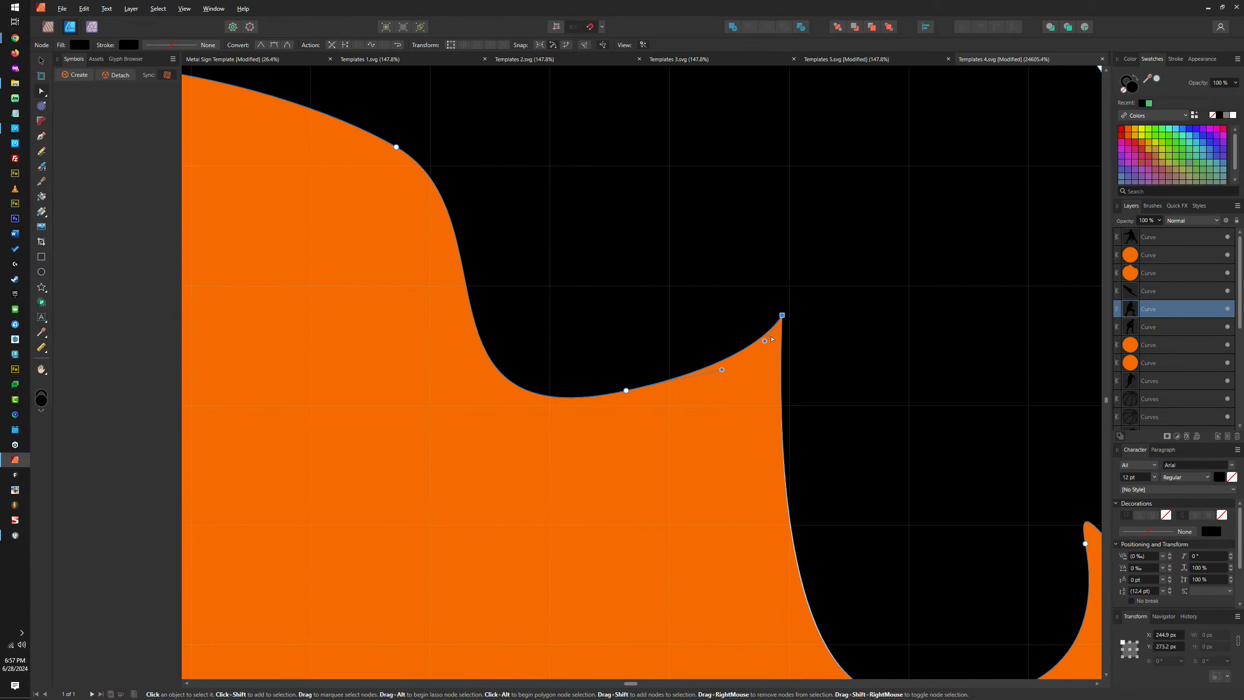
scroll(816, 354, down, 4)
drag(865, 316, 1013, 369)
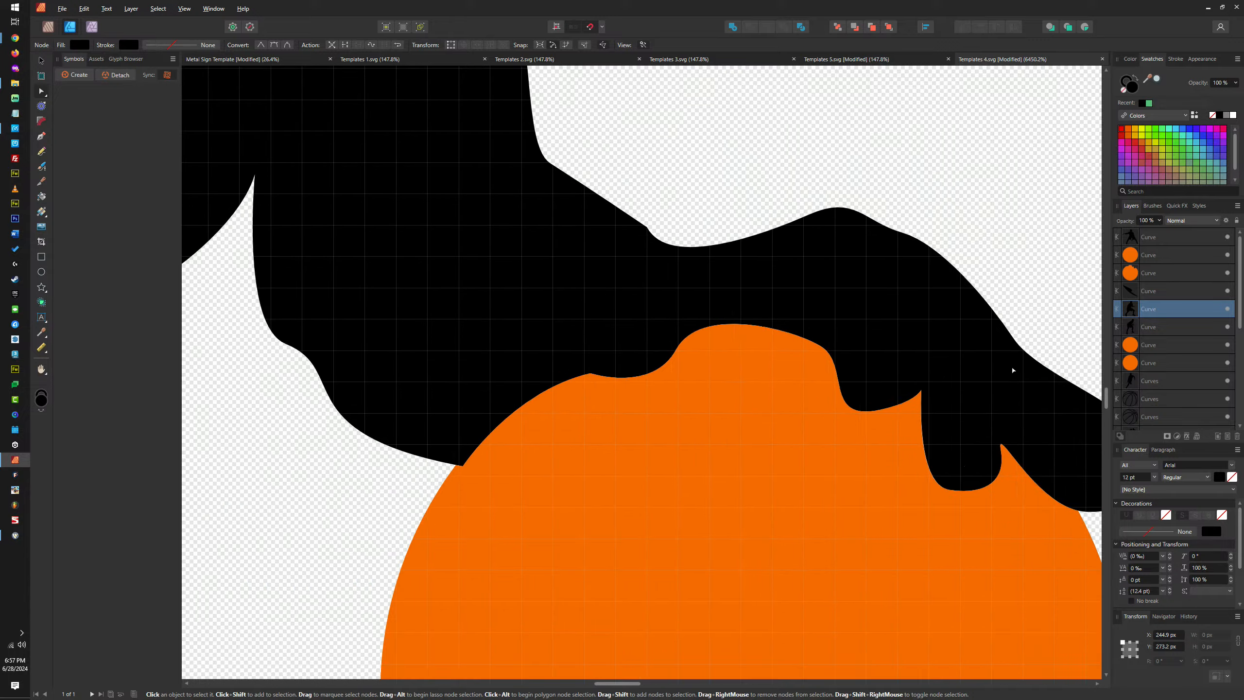
drag(662, 325, 851, 317)
scroll(894, 297, down, 5)
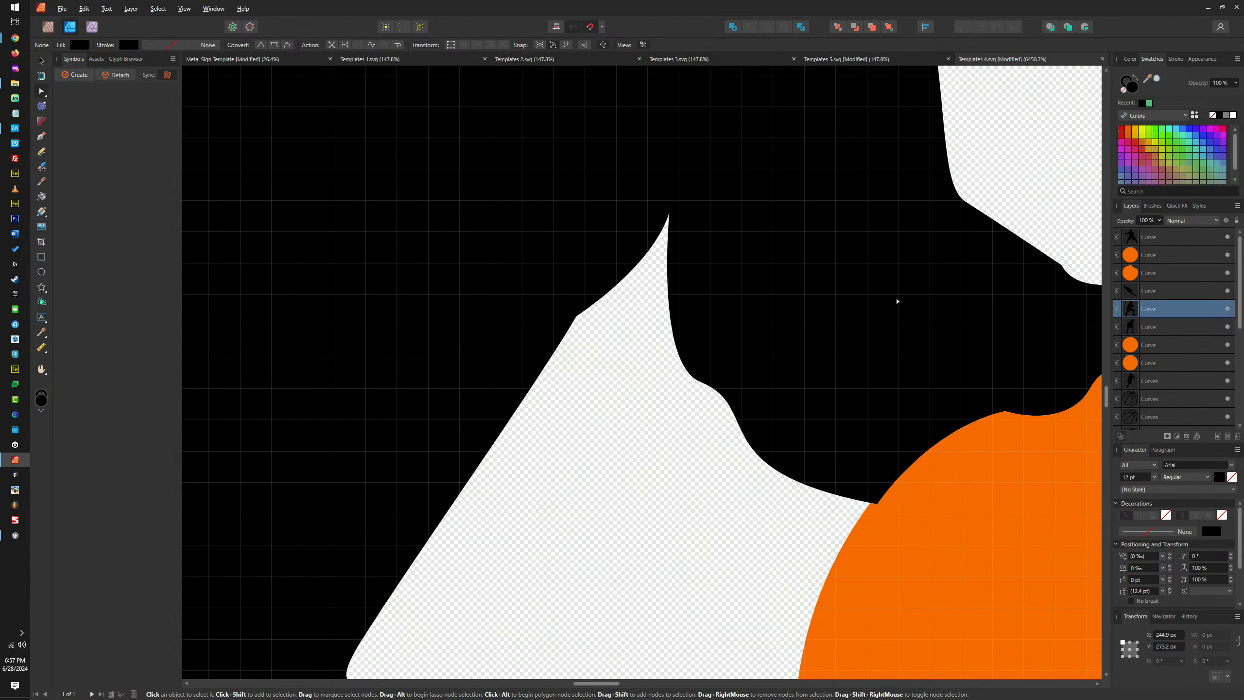
scroll(856, 334, down, 1)
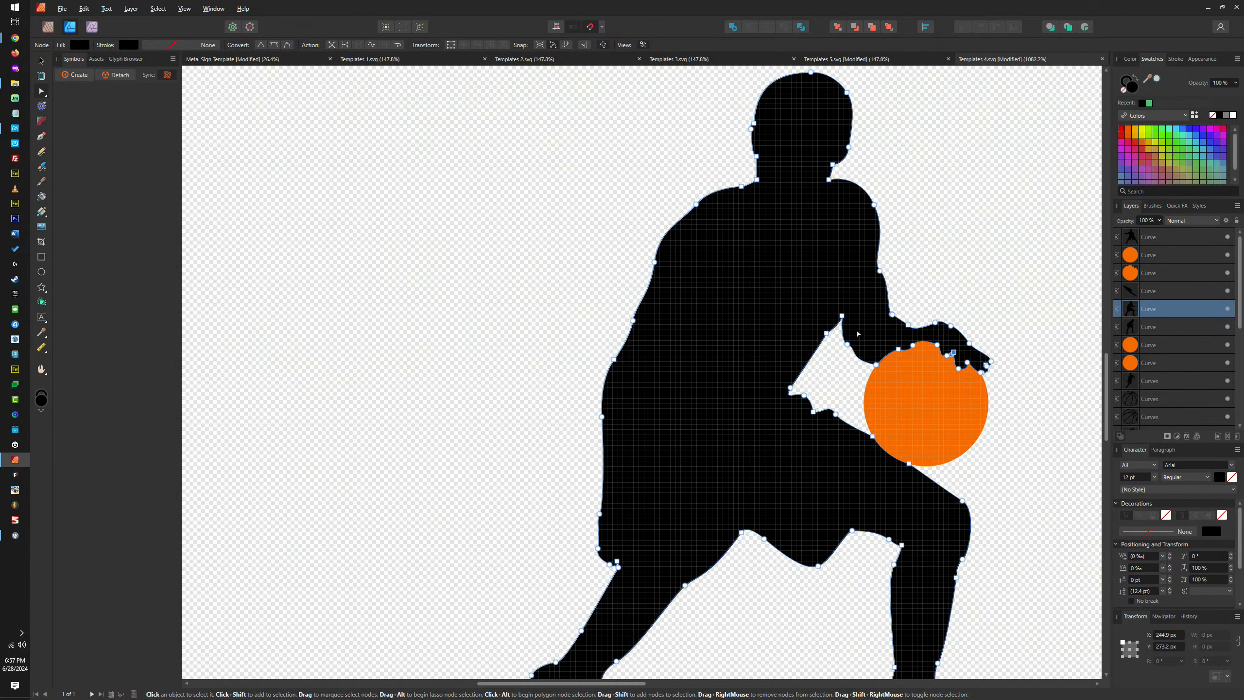
scroll(876, 326, down, 5)
scroll(876, 338, up, 10)
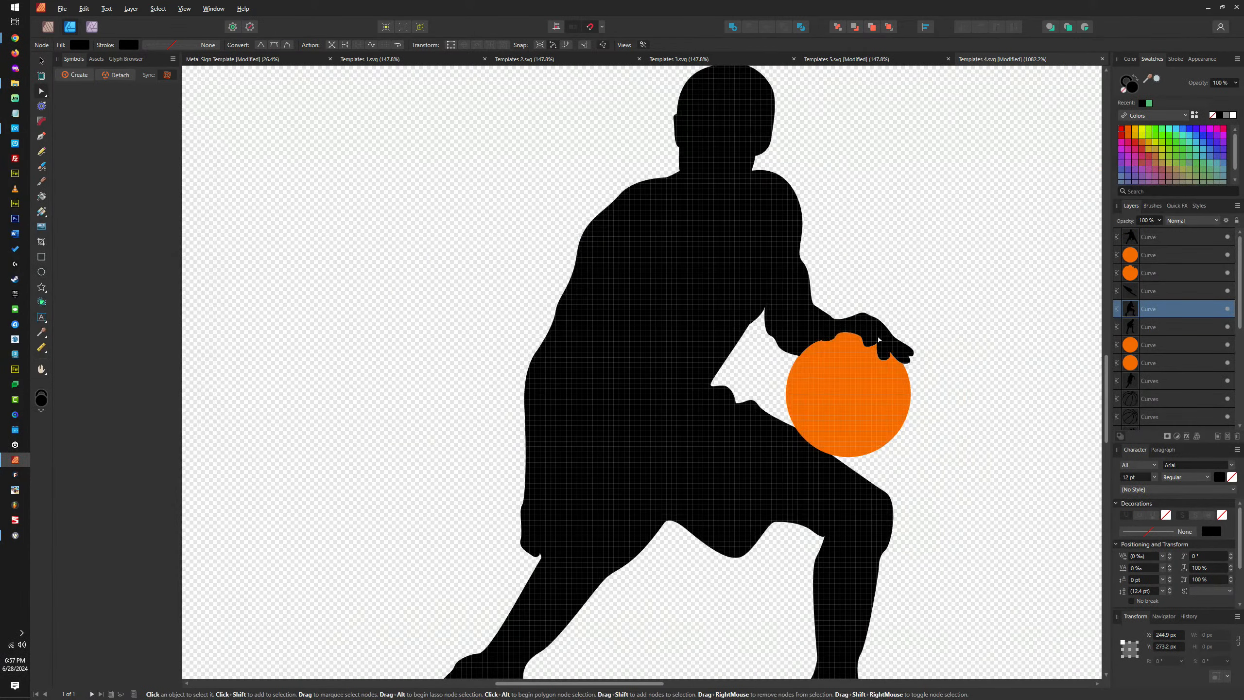
scroll(874, 342, down, 9)
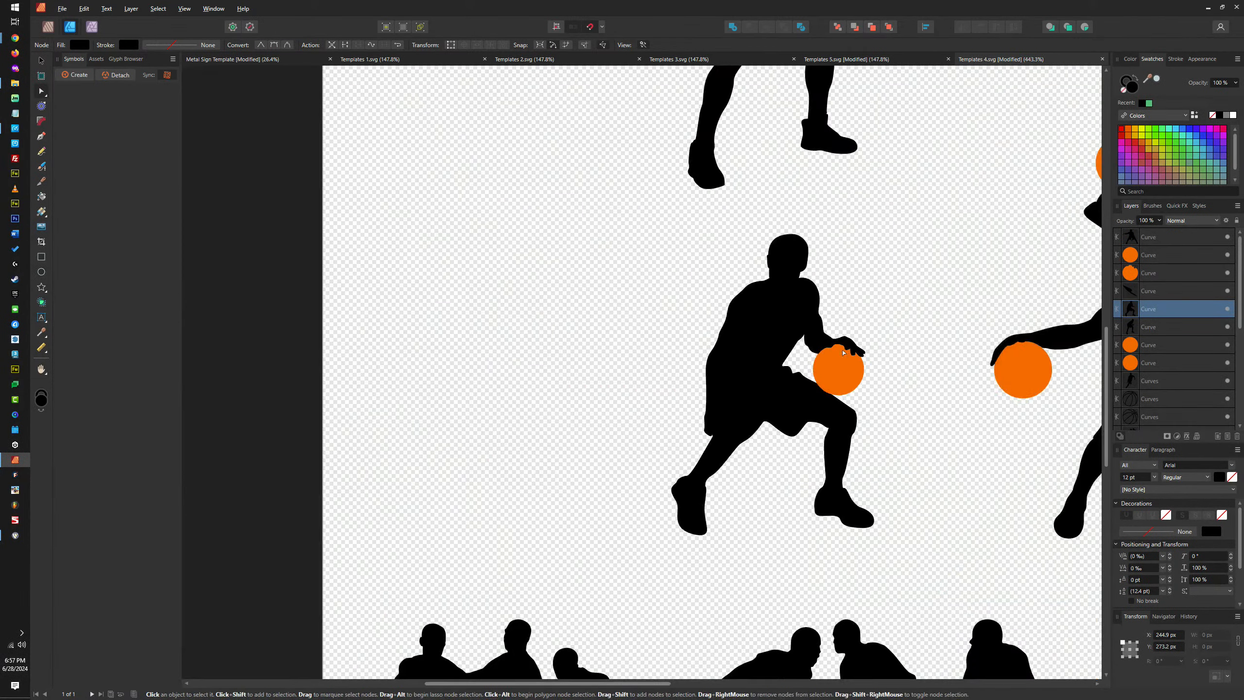
scroll(847, 356, up, 11)
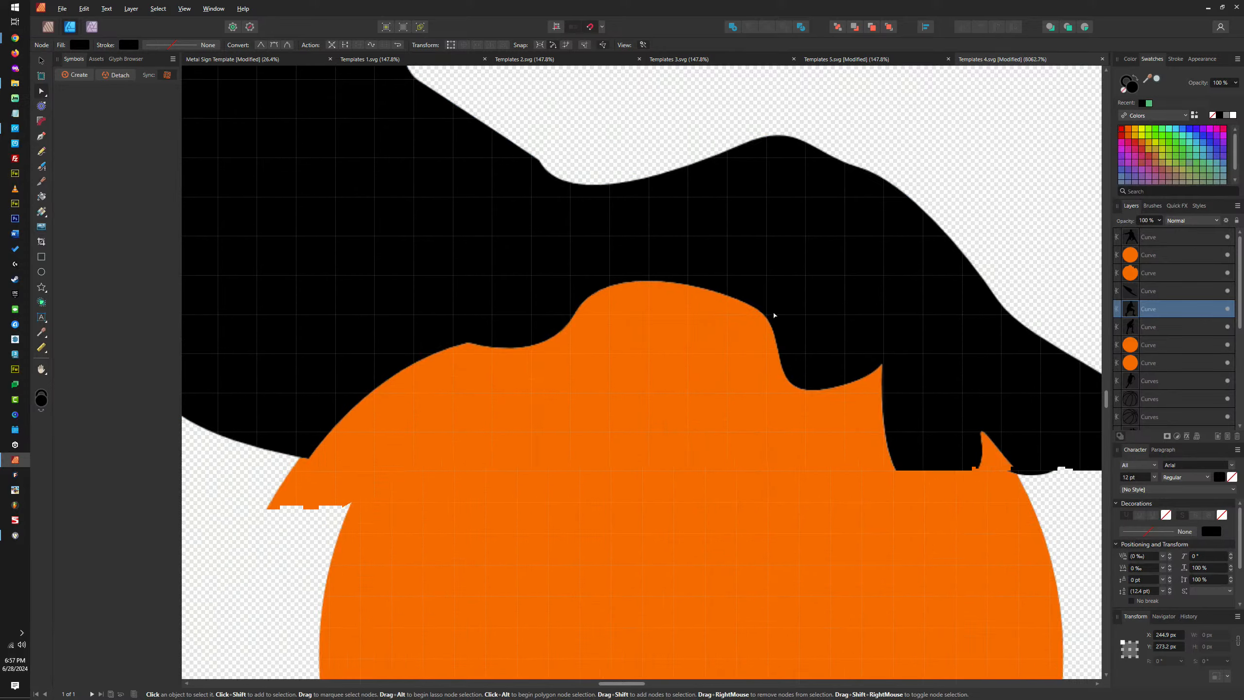
scroll(823, 310, down, 8)
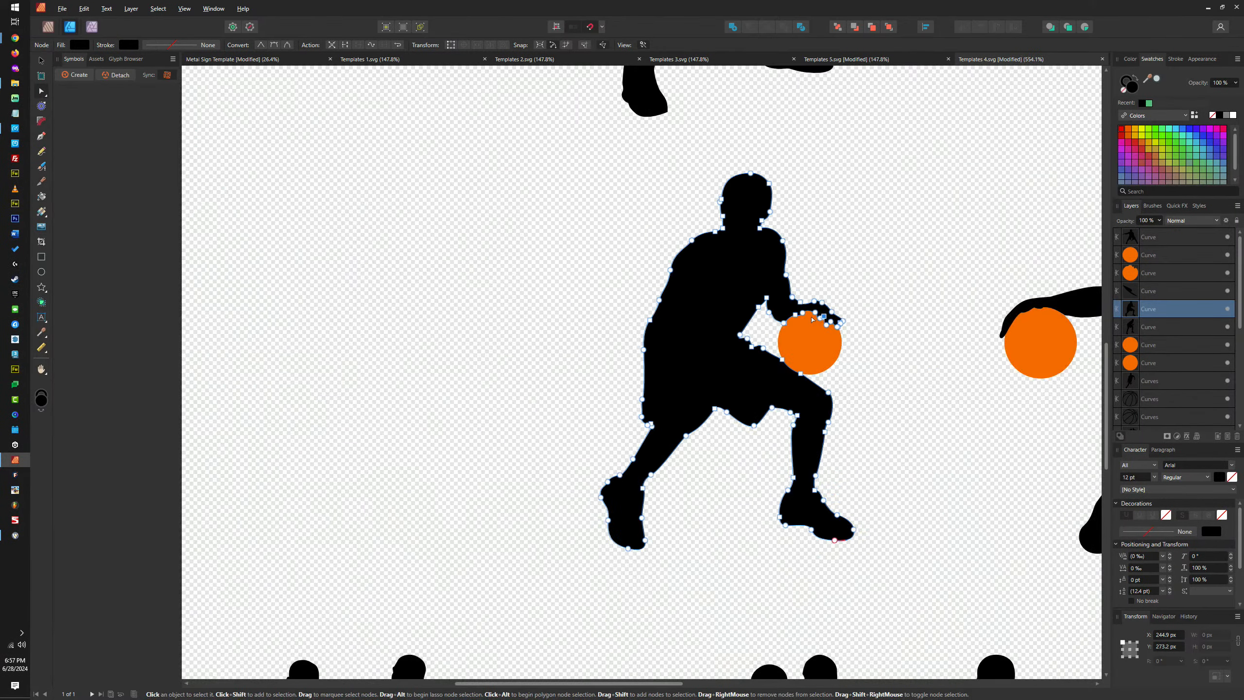
Draw a circle about 54.4 px across and move it over the lower ball-holding player's orange ball
click(41, 272)
drag(383, 223, 530, 371)
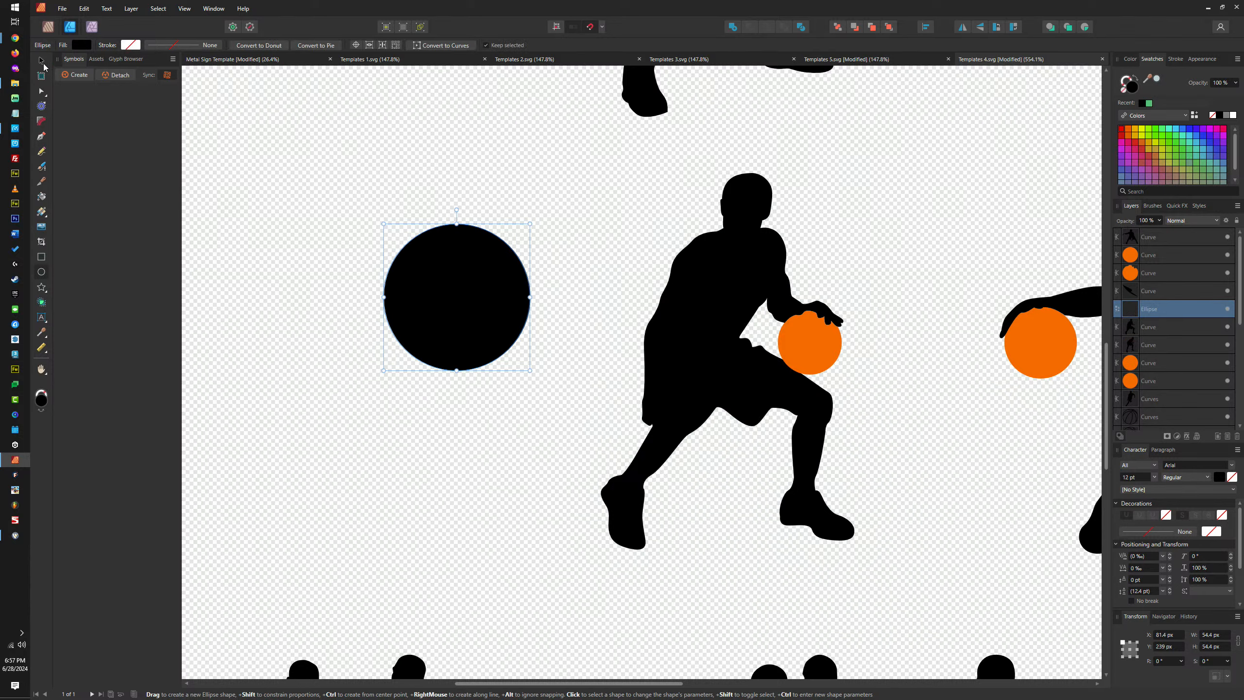
click(41, 60)
drag(431, 284, 774, 281)
scroll(801, 317, up, 5)
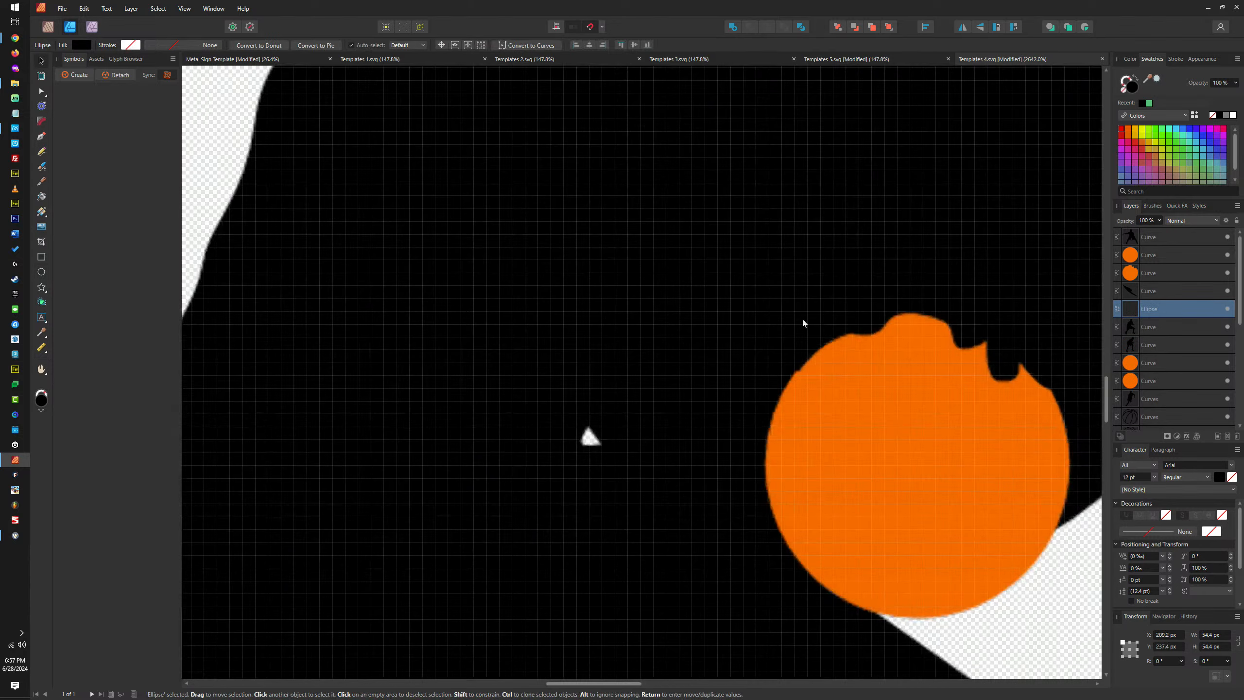
Fill the new circle with green so it stands out against the black silhouette
scroll(633, 342, down, 6)
click(1175, 162)
scroll(795, 332, up, 5)
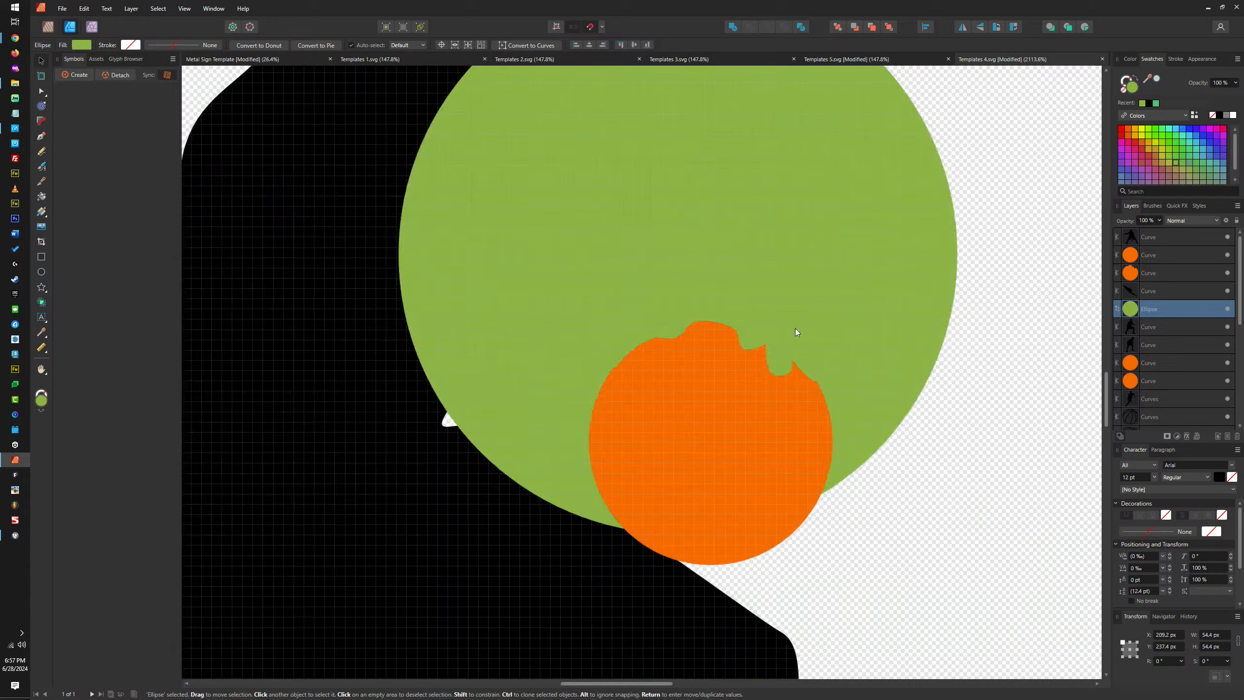
scroll(913, 230, down, 2)
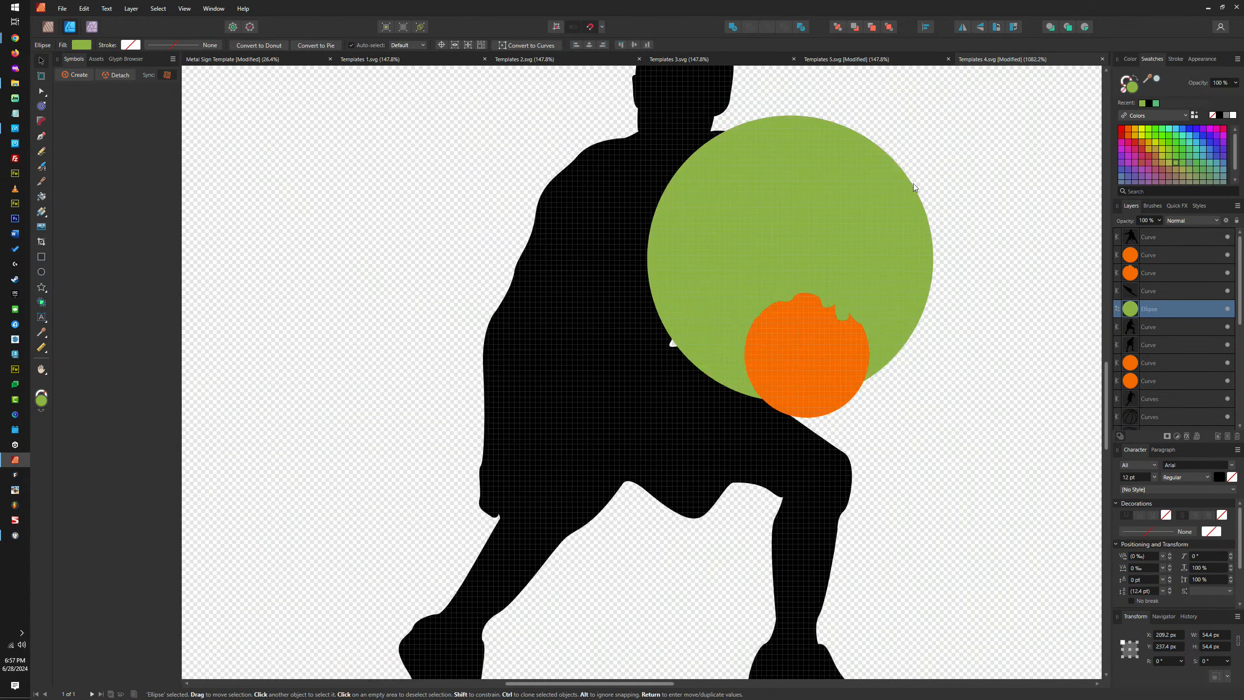
Scale the green circle to 23.8 × 23.8 px and align its edges with the orange ball
drag(932, 117, 895, 210)
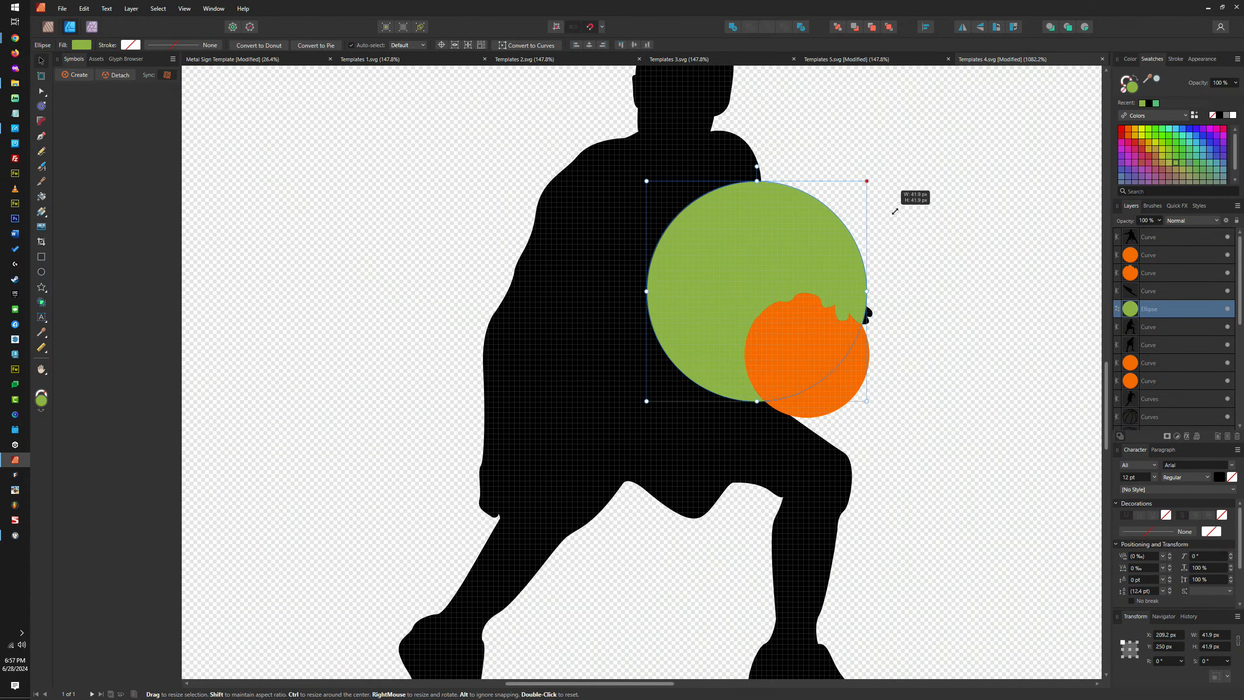
drag(646, 401, 633, 414)
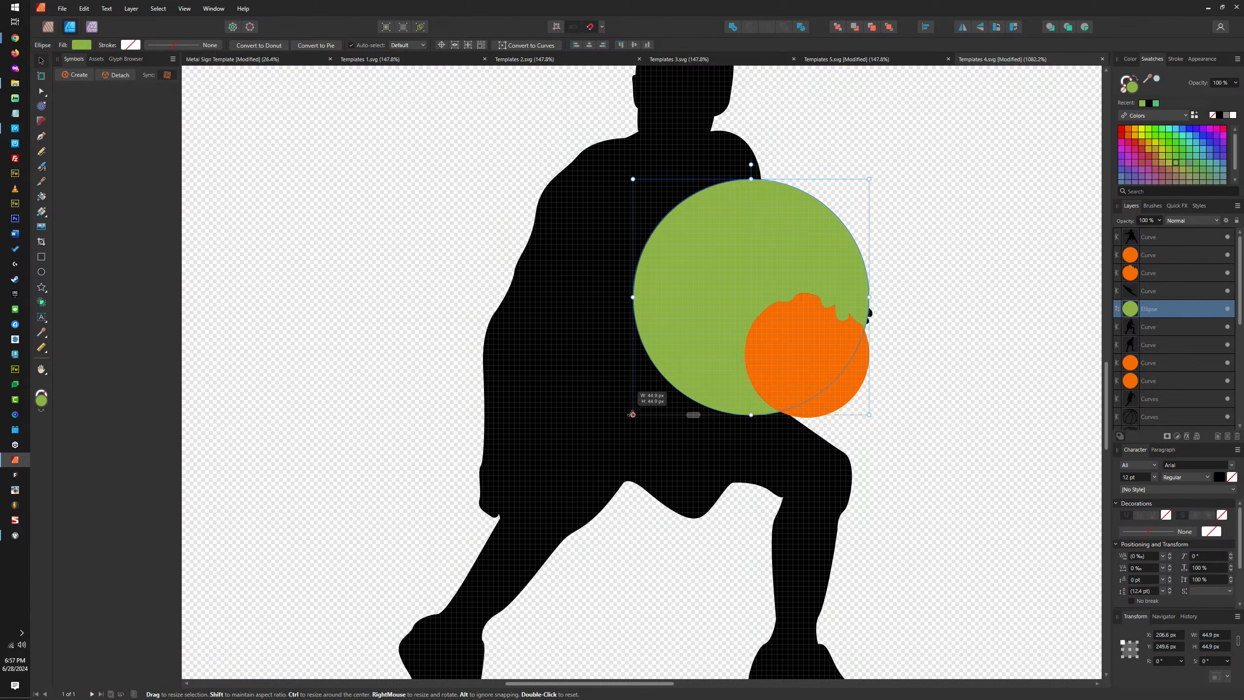
drag(633, 179, 763, 268)
scroll(789, 303, up, 4)
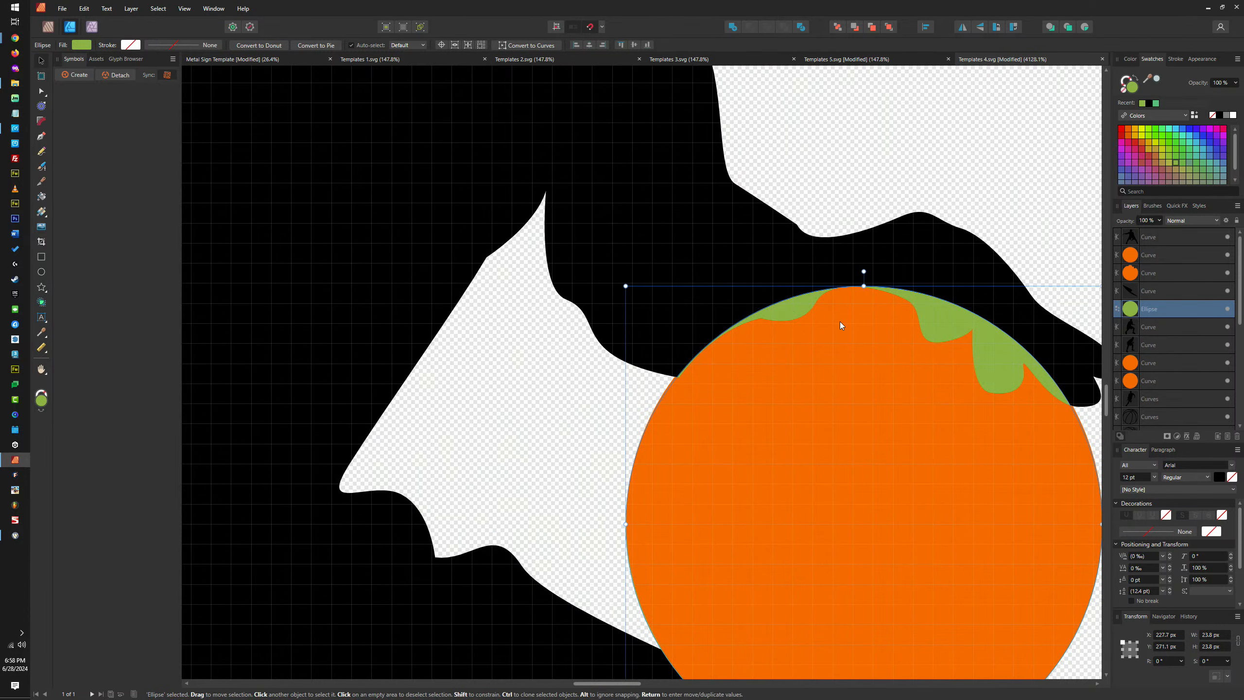
scroll(815, 342, down, 3)
scroll(873, 344, up, 2)
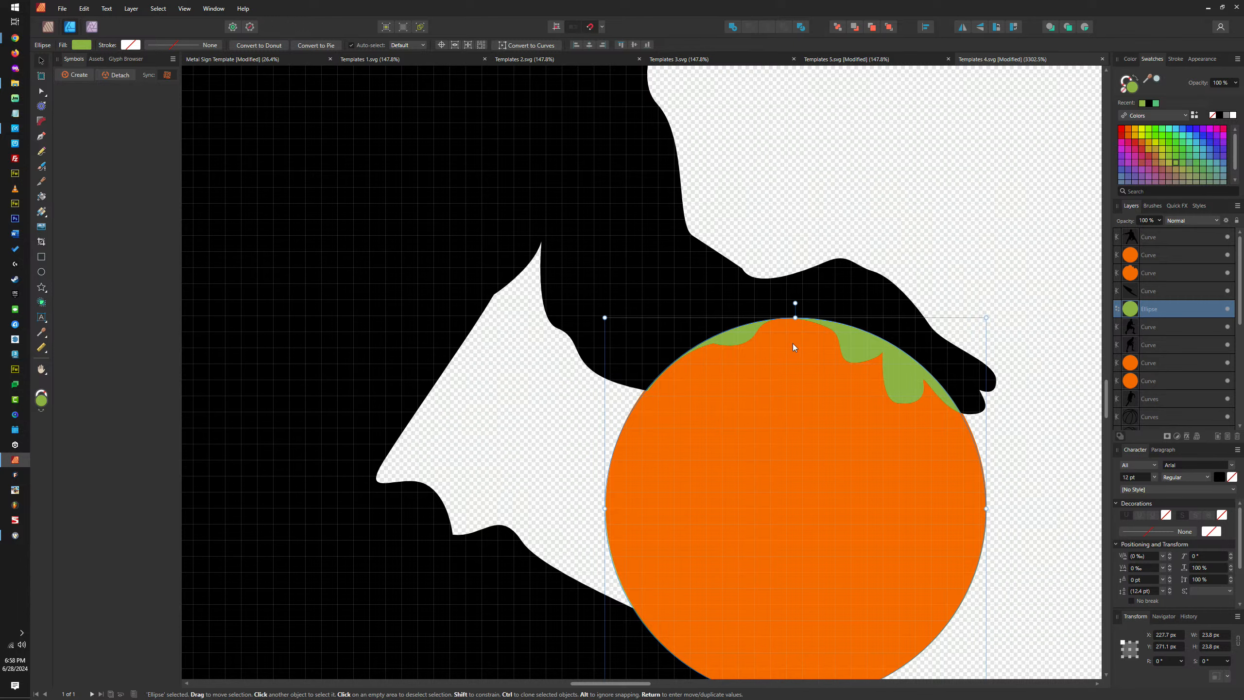
scroll(646, 305, down, 2)
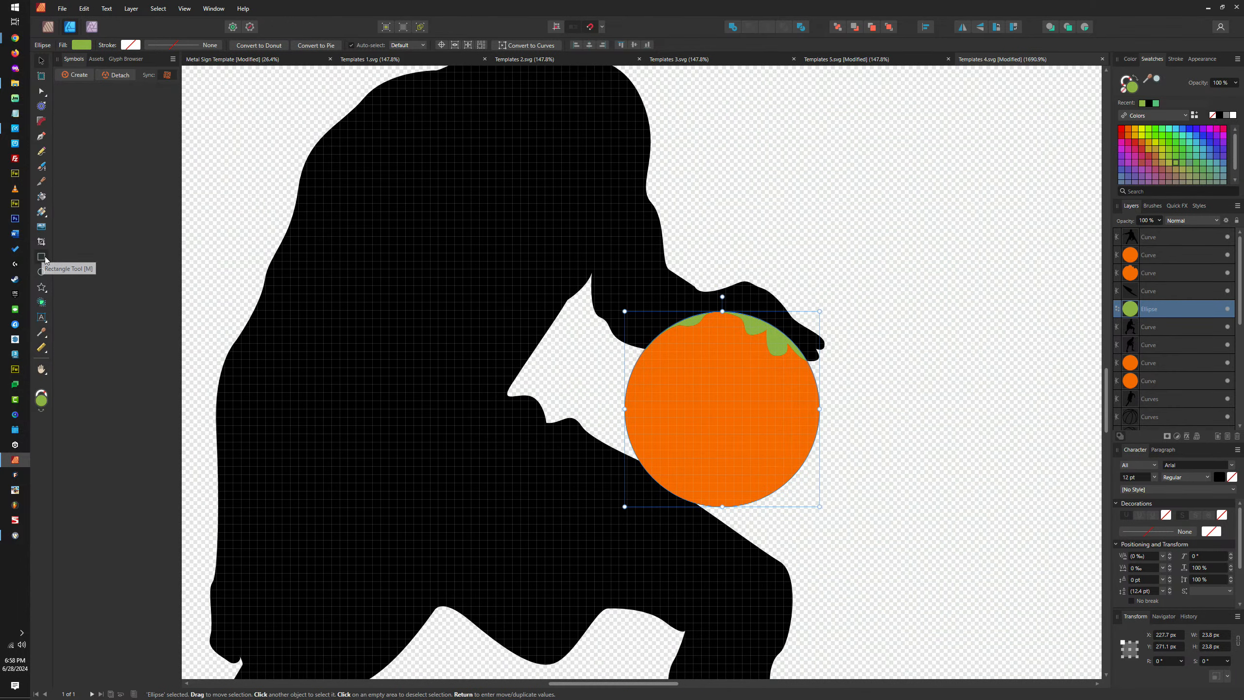
Draw a rectangle about 20.9 × 38.4 px over the right half of the green circle and subtract it from the circle
click(42, 256)
drag(888, 588, 715, 273)
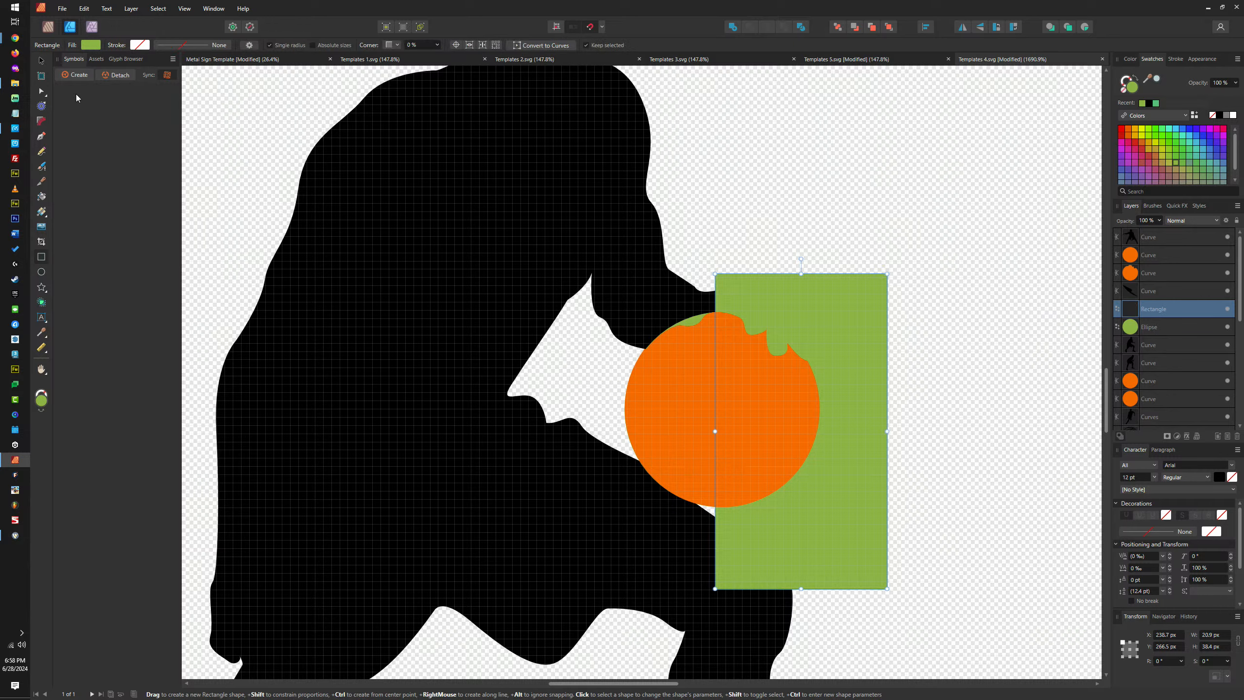
click(41, 60)
shift+click(694, 317)
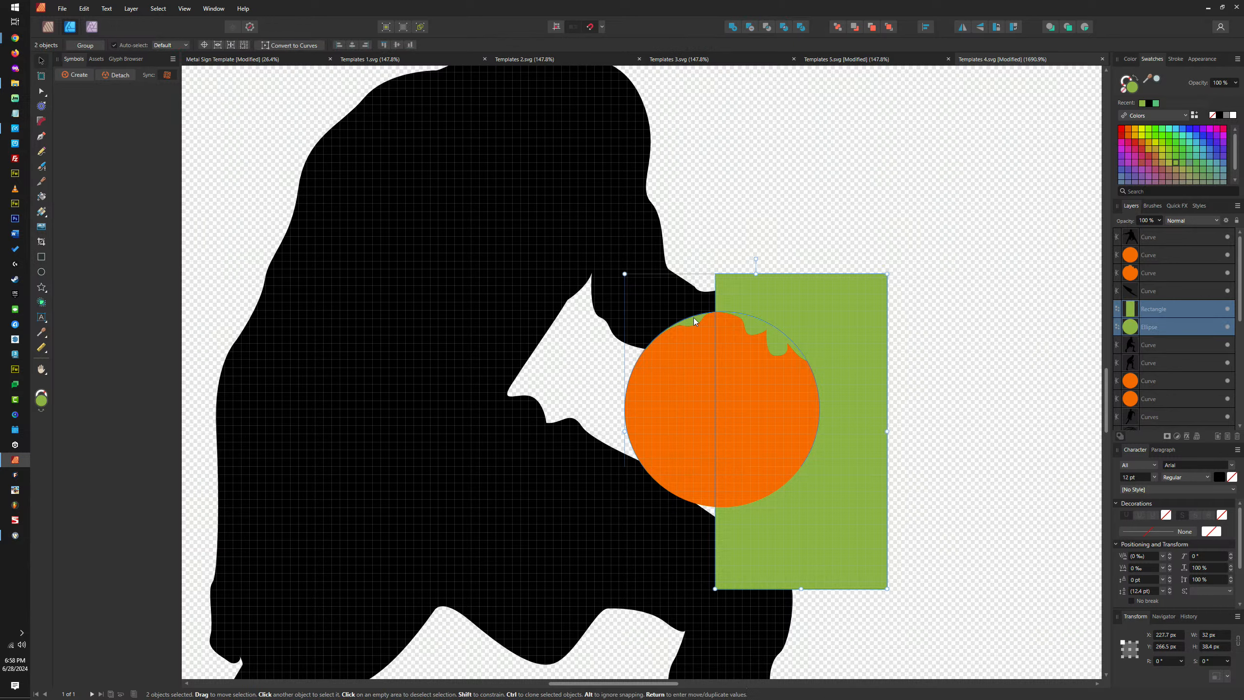
click(750, 28)
Bring the green half-circle to the front and subtract it from the lower ball-holding player's silhouette
scroll(709, 327, up, 5)
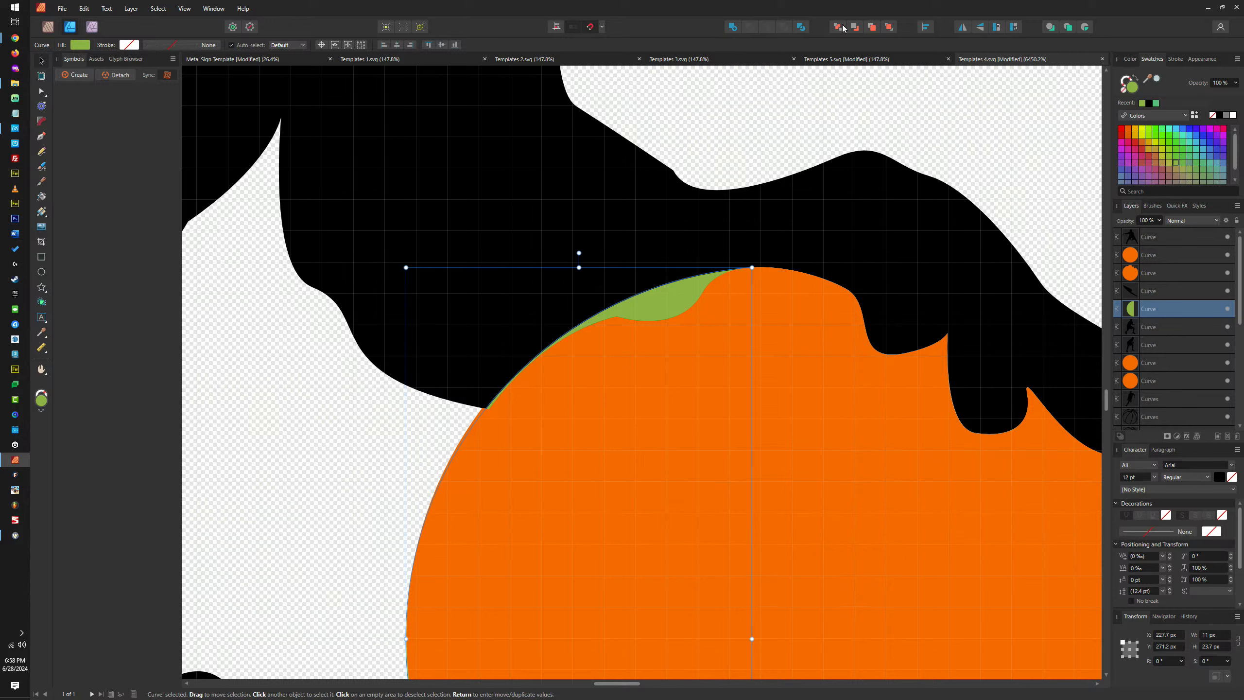
click(890, 26)
scroll(705, 270, down, 5)
scroll(689, 254, up, 4)
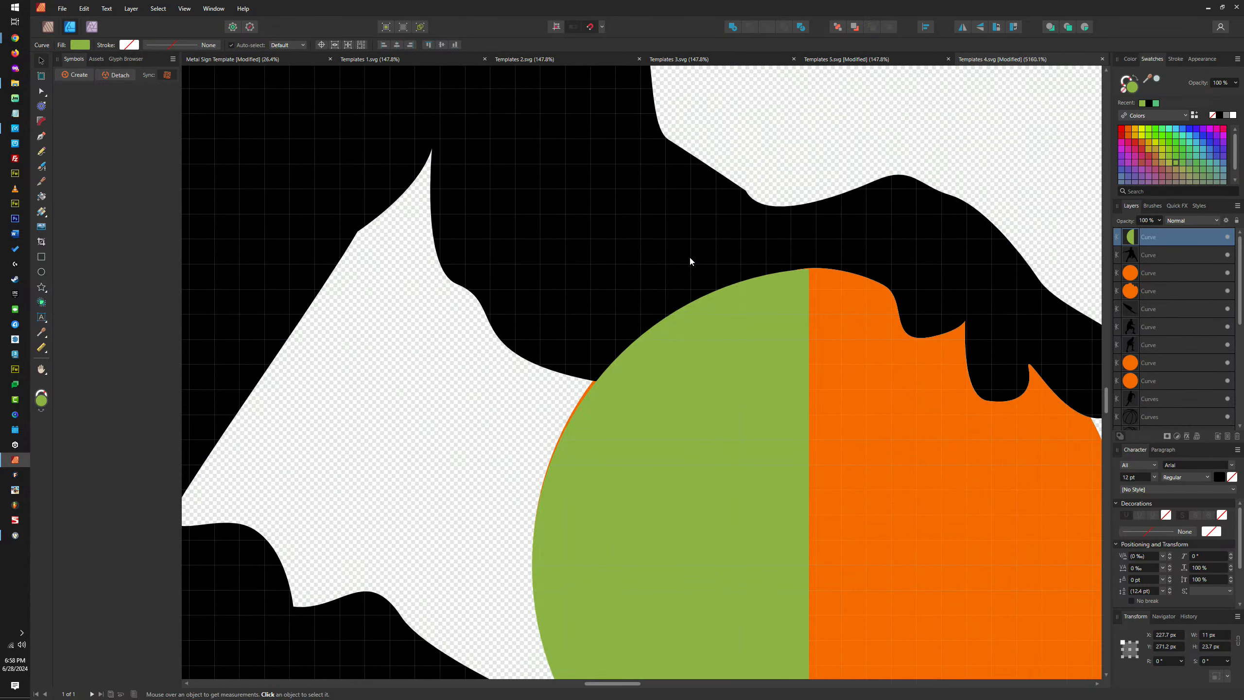
shift+click(685, 222)
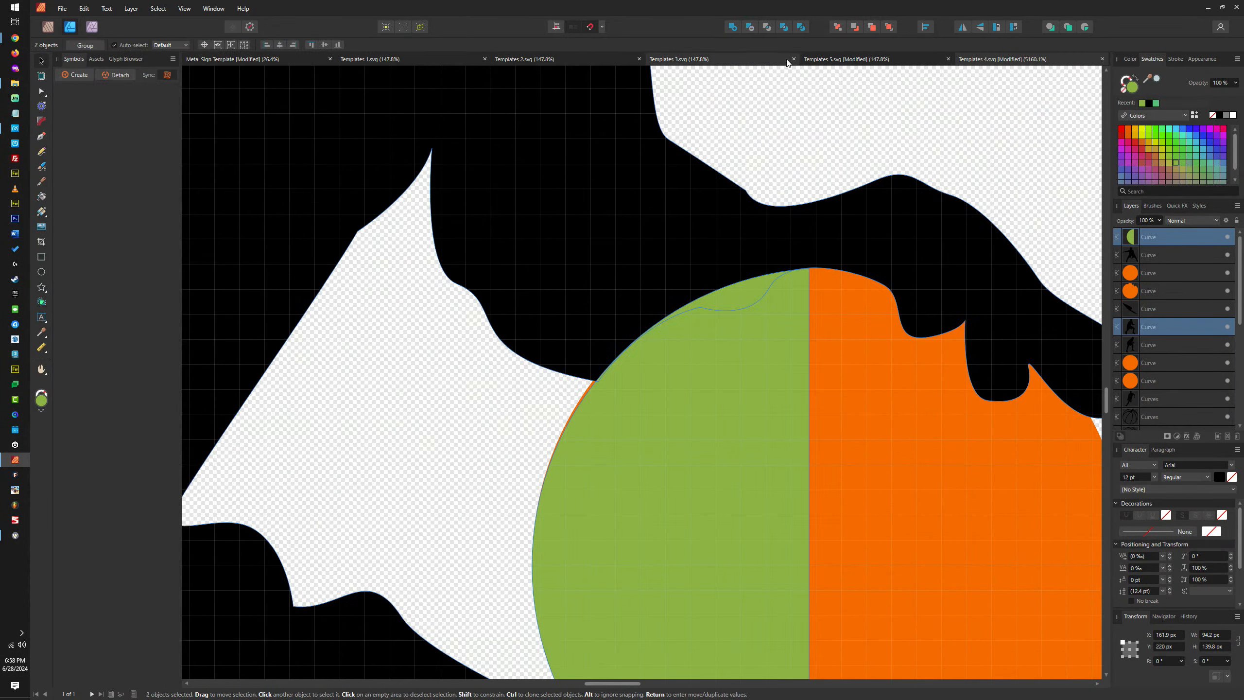
click(751, 27)
scroll(690, 289, down, 4)
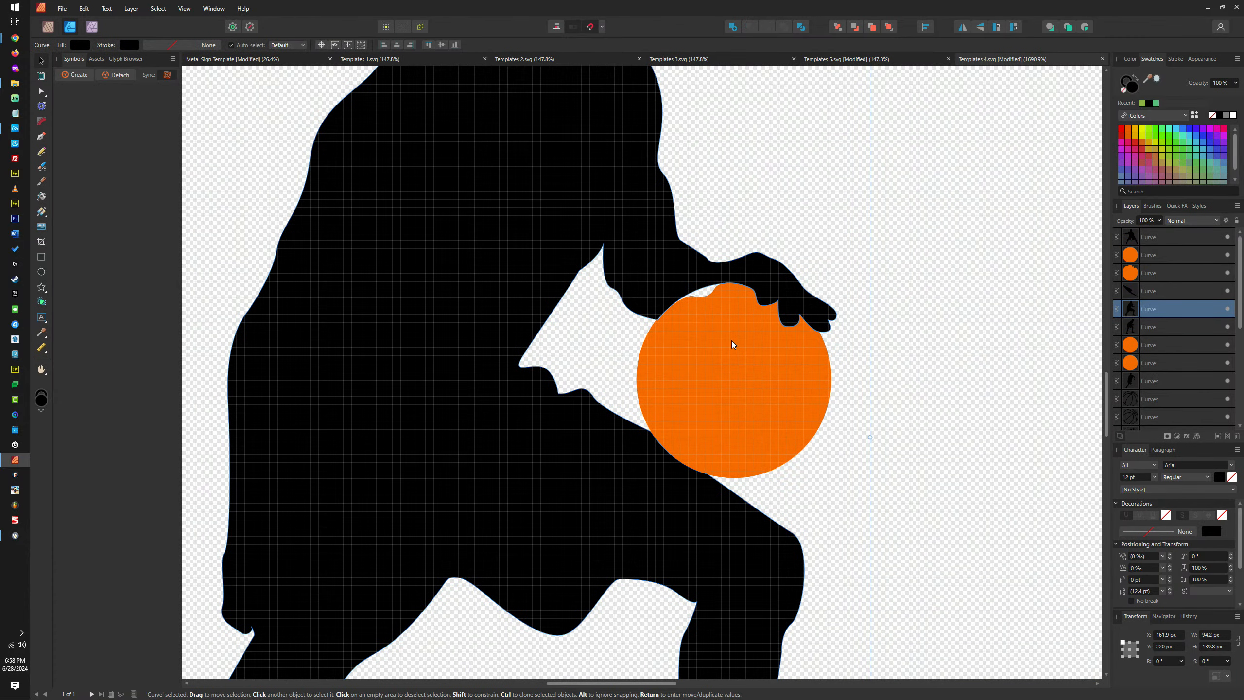
Inspect the trimmed hand edge against the lower player's orange ball
click(727, 370)
scroll(727, 371, down, 3)
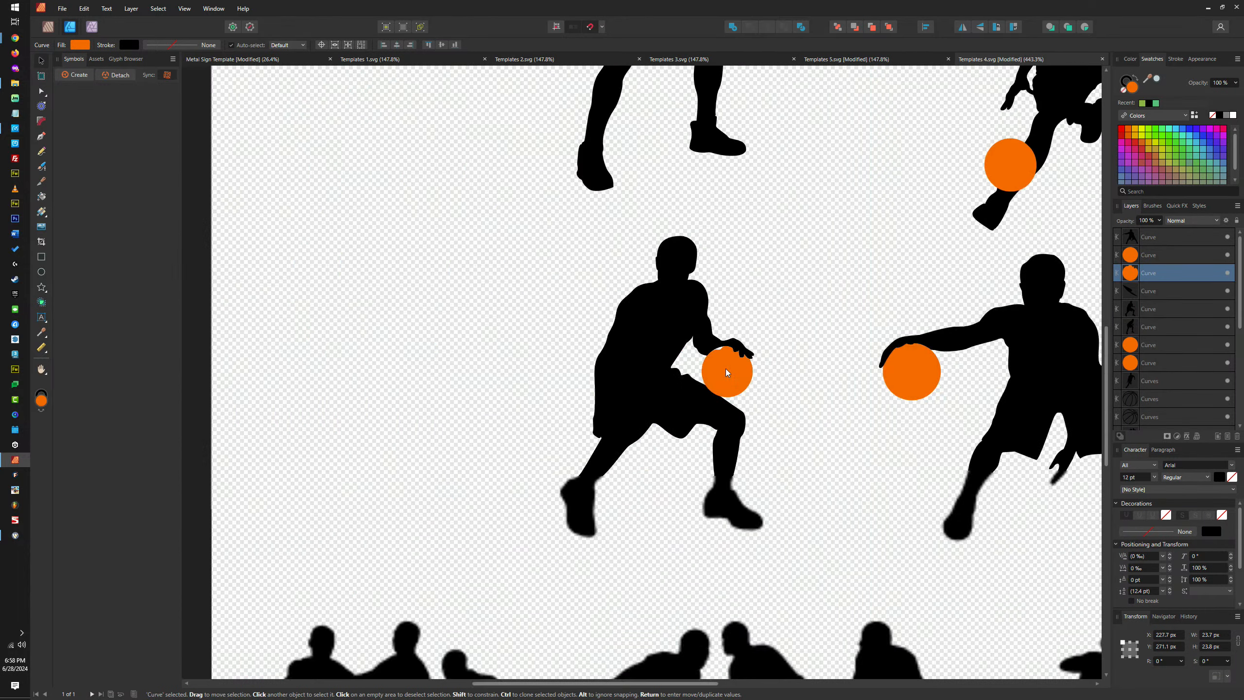
scroll(727, 371, up, 2)
drag(699, 397, 784, 353)
scroll(784, 354, down, 3)
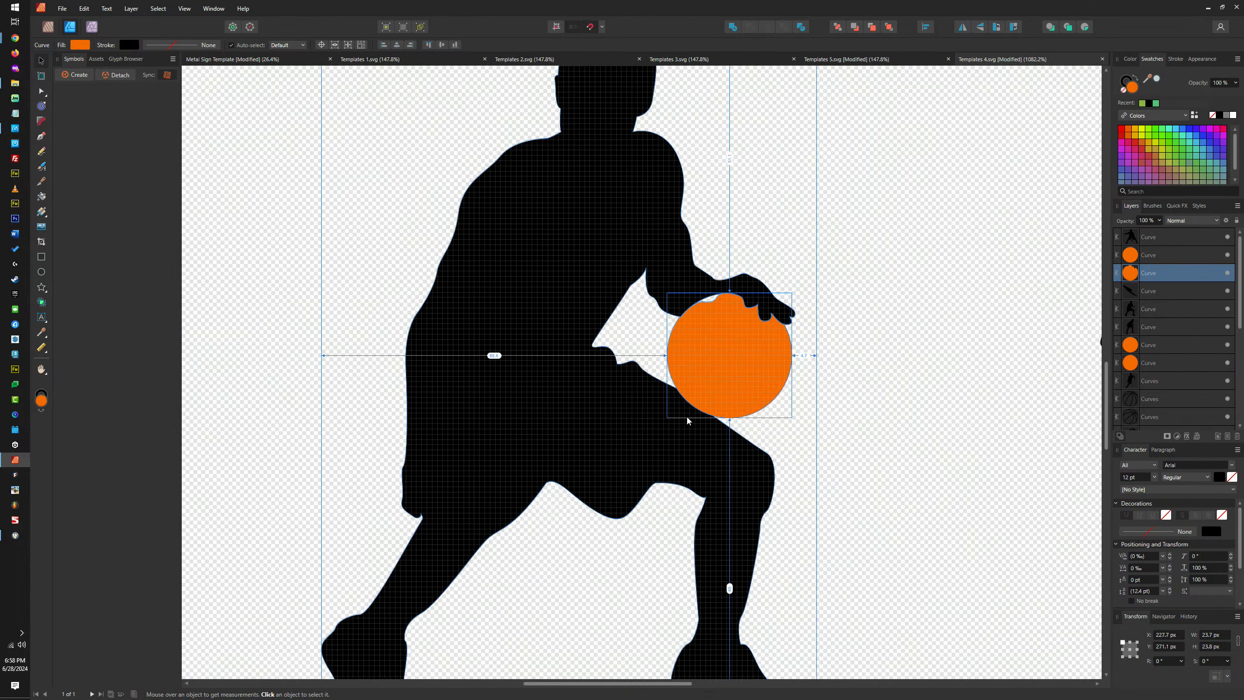
key(ctrl+z)
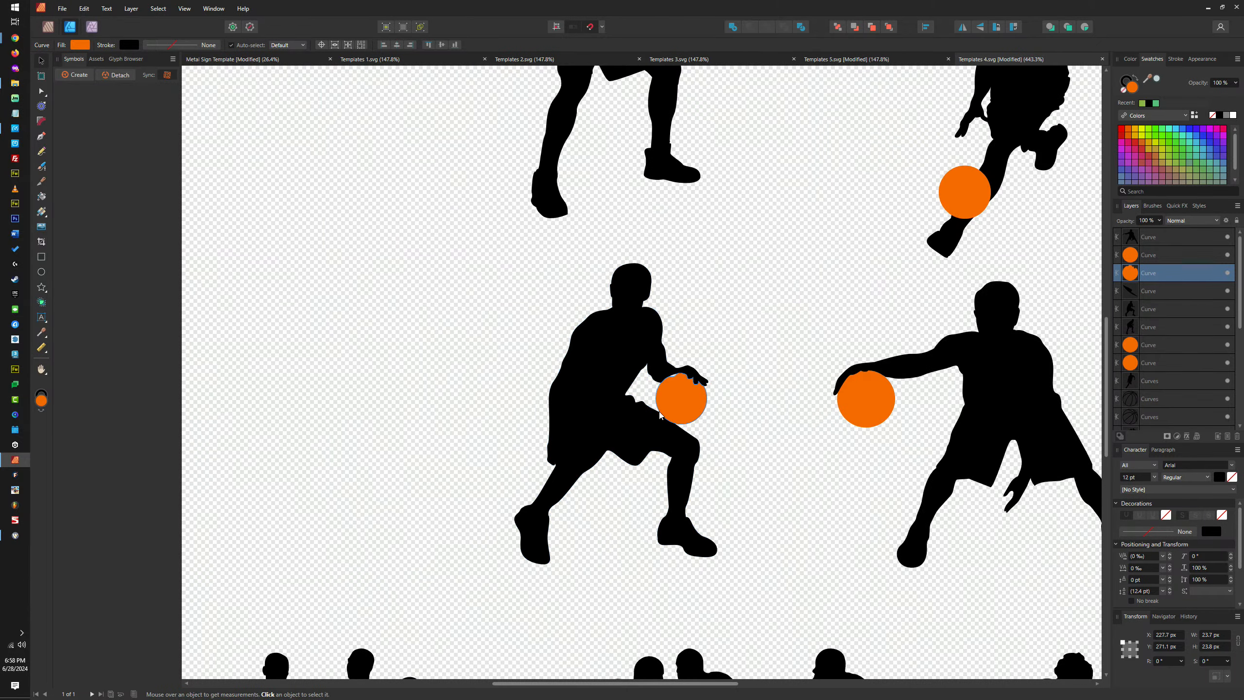
scroll(657, 423, up, 4)
click(685, 414)
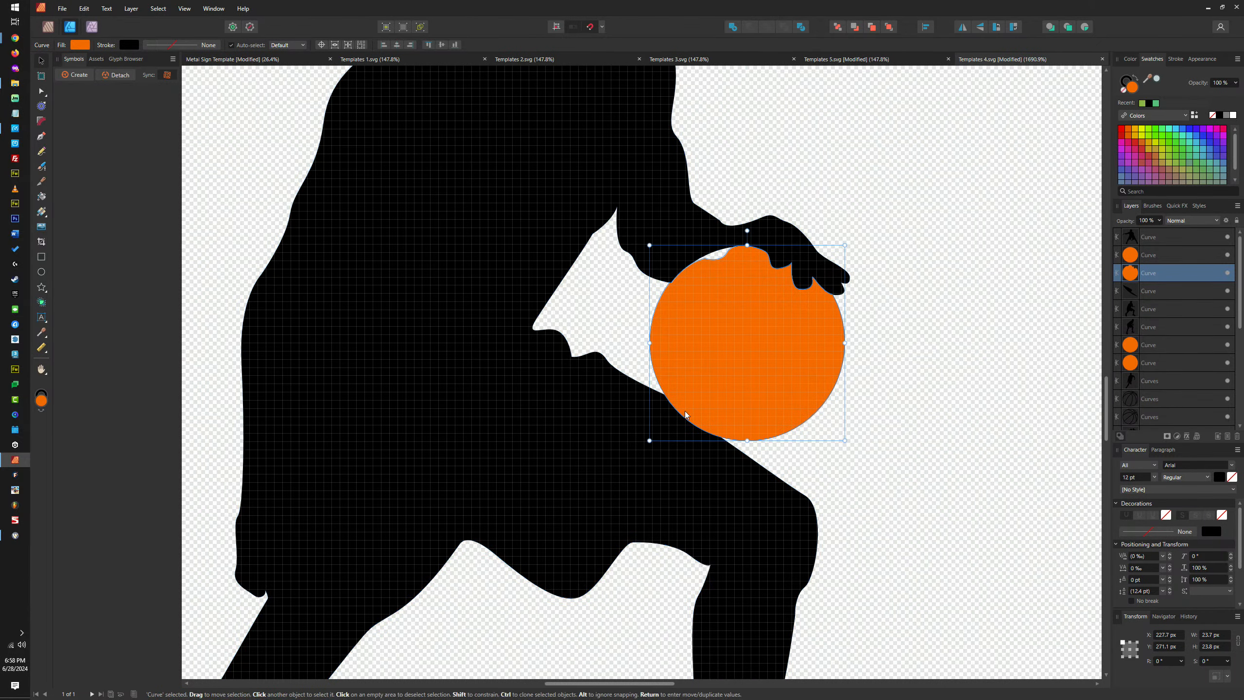
Place a copy of the third line-art basketball over the lower ball-holding player and bring it to the front
scroll(705, 396, down, 8)
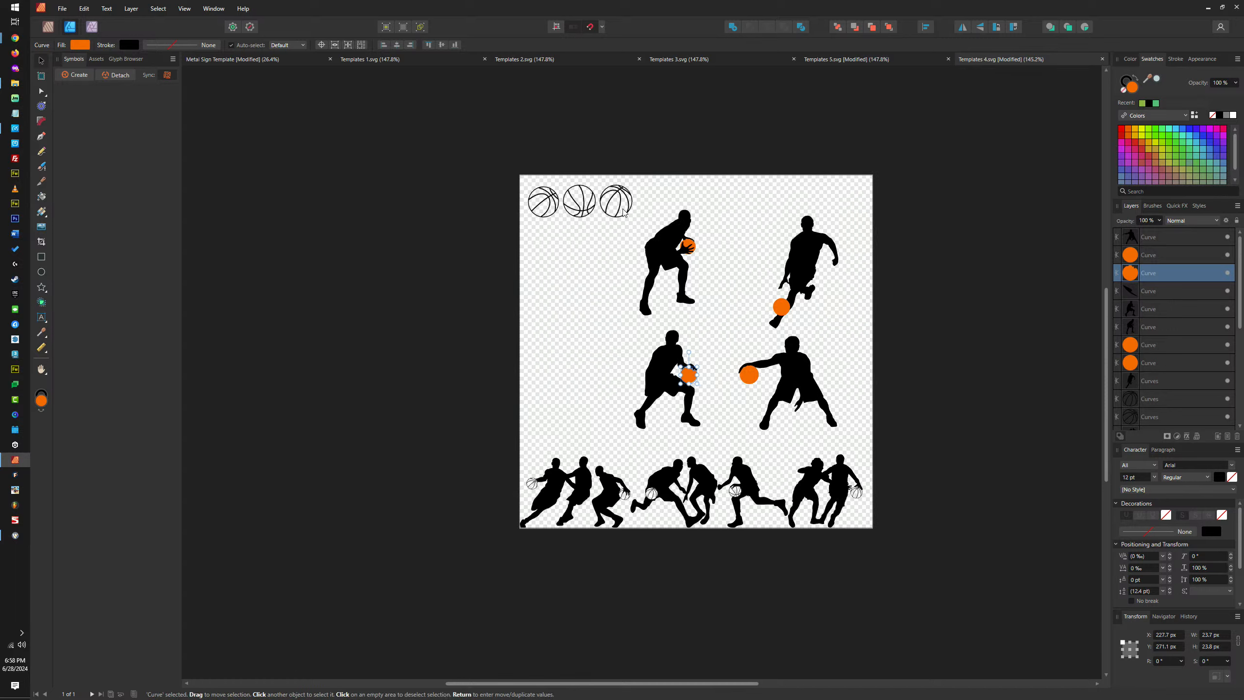
click(619, 196)
drag(619, 196, 691, 353)
scroll(685, 370, up, 6)
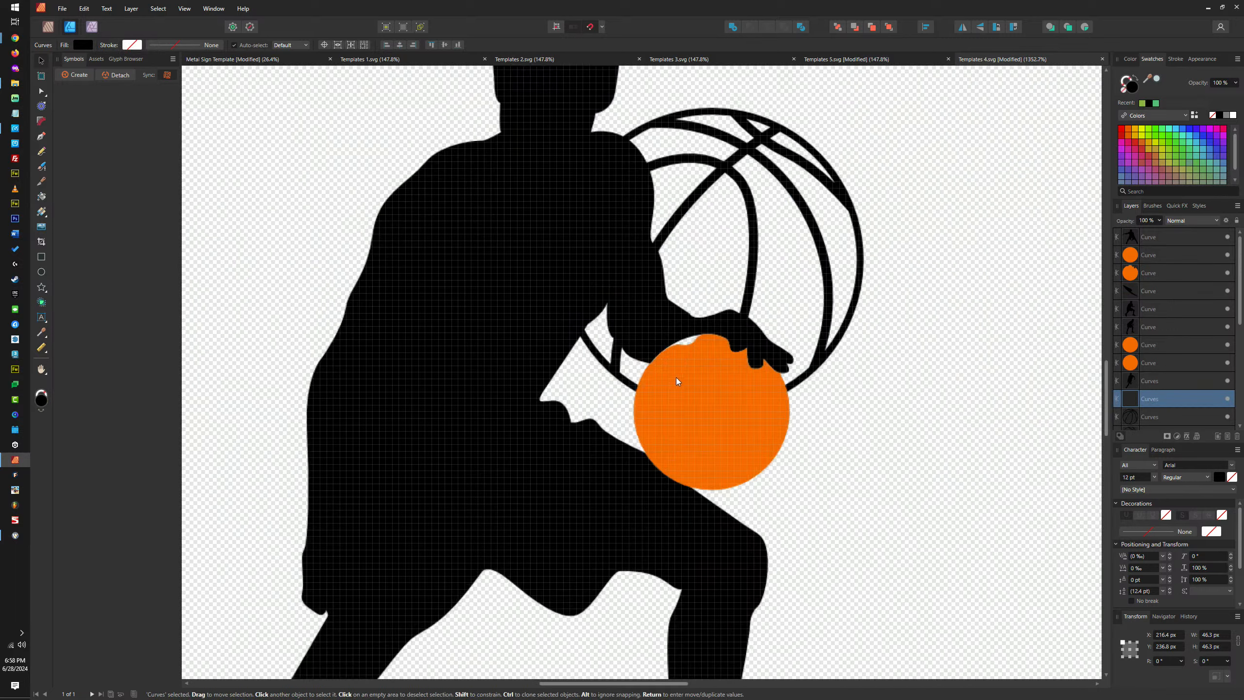
click(889, 28)
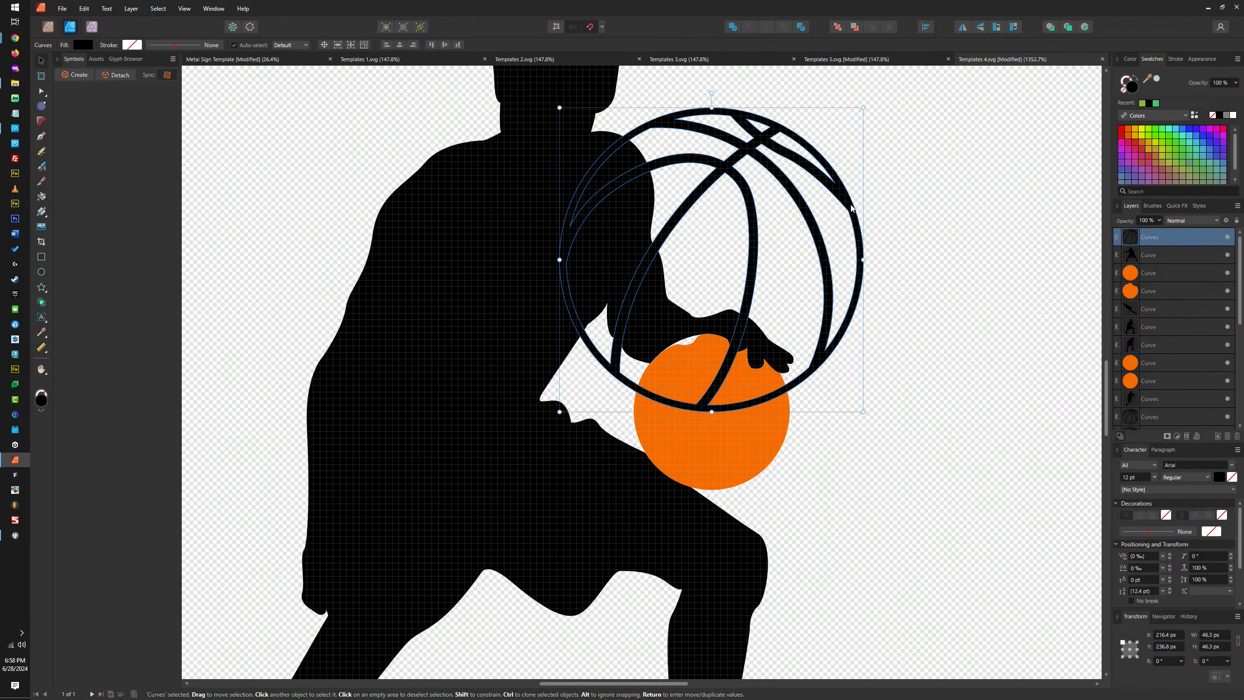
Scale the line-art basketball to about 24.6 × 24.6 px and fit it over the lower player's orange ball
drag(863, 107, 818, 203)
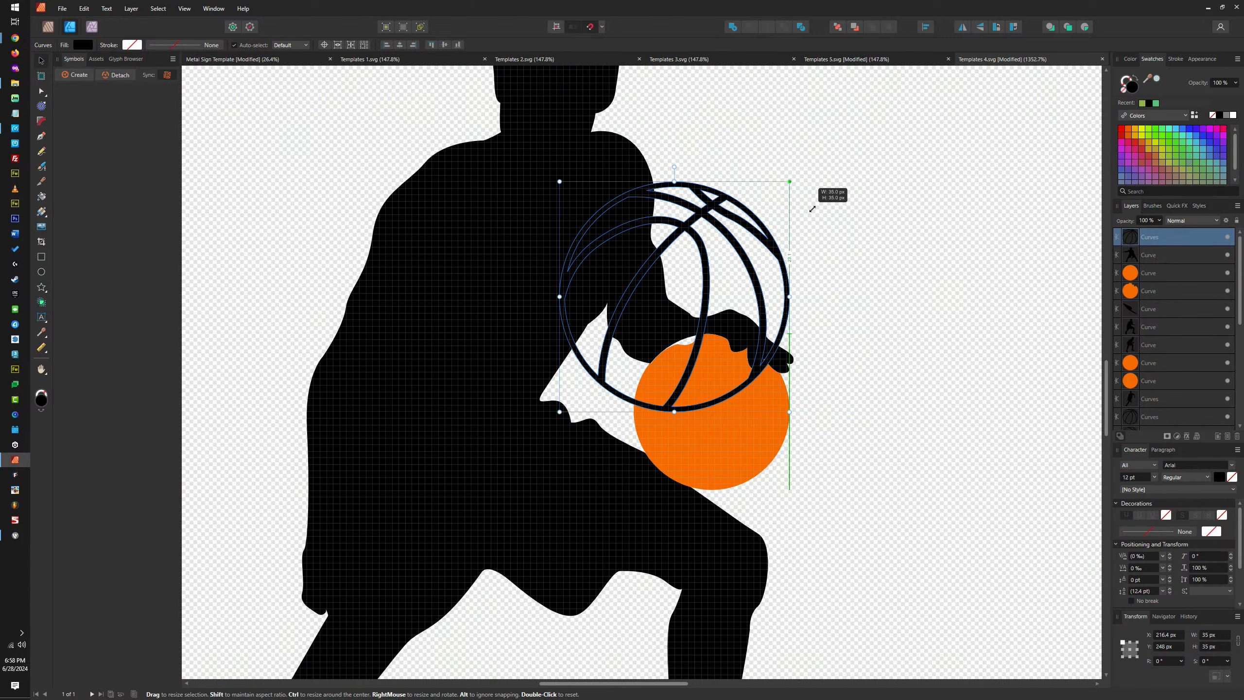
drag(560, 176, 644, 257)
drag(721, 292, 721, 371)
scroll(703, 350, up, 3)
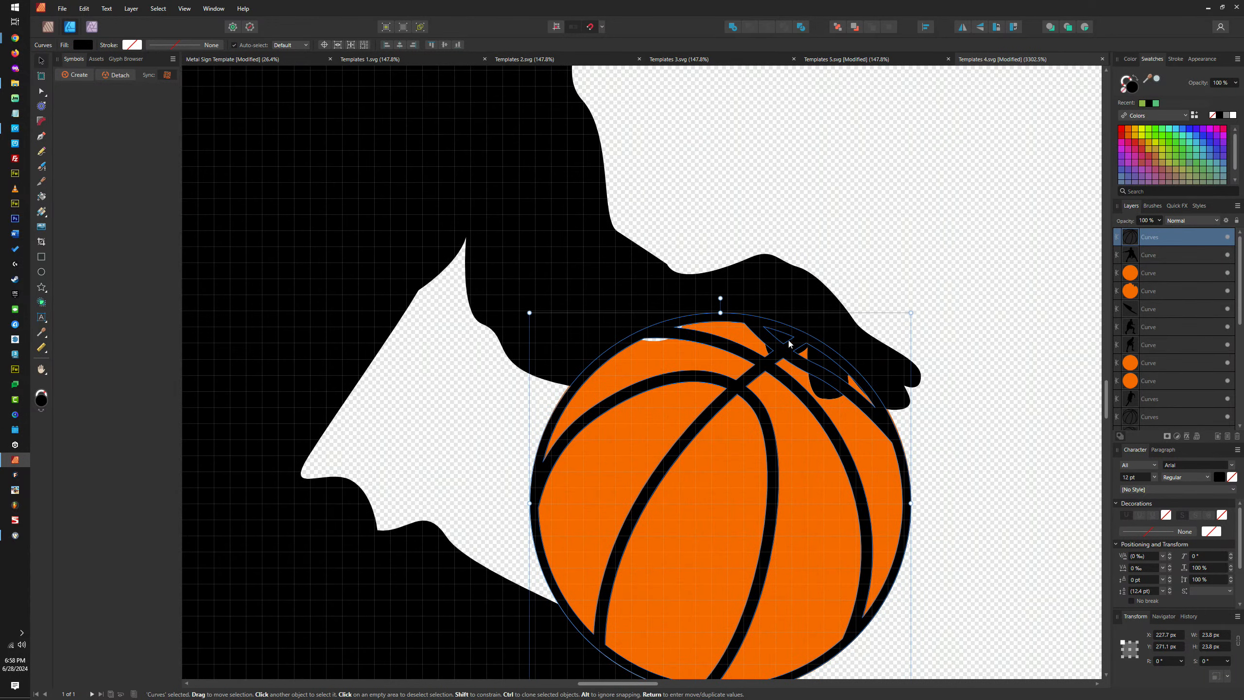
drag(911, 312, 920, 308)
scroll(896, 281, down, 3)
Delete the orange ball beneath the line-art basketball and the leftover black piece at the player's leg
click(772, 361)
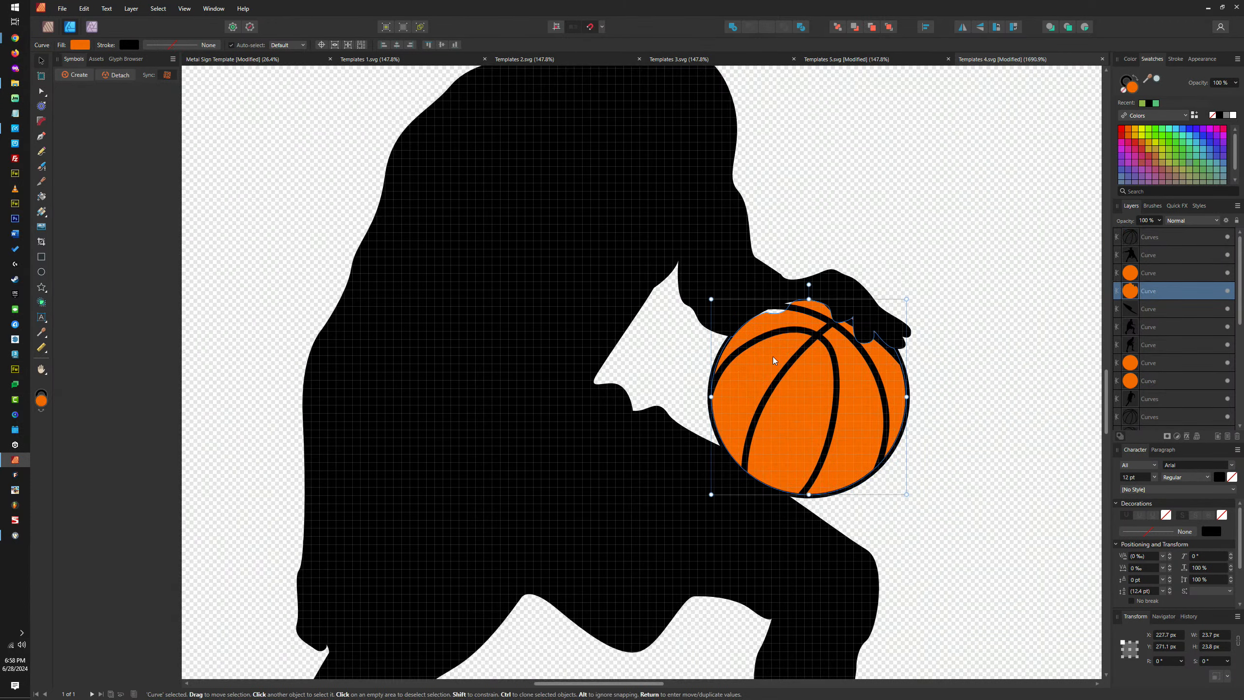
key(Delete)
scroll(760, 475, up, 6)
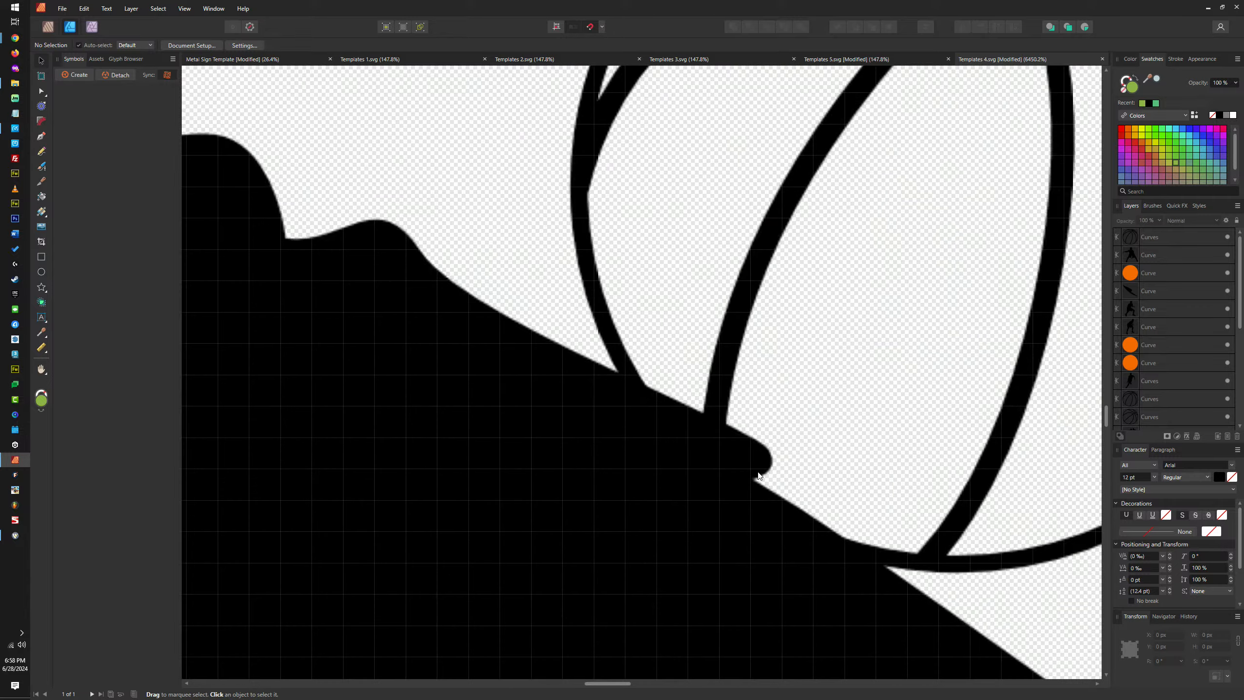
click(762, 449)
key(Delete)
scroll(762, 451, down, 10)
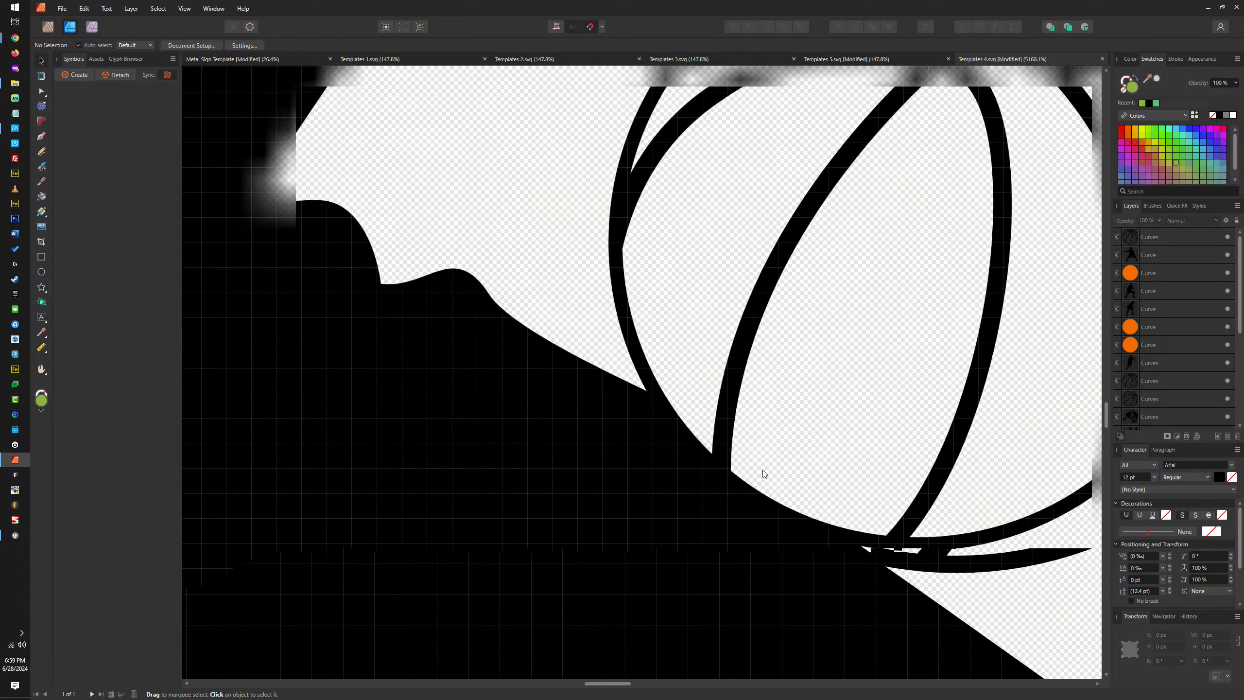
Slightly resize the lower player's basketball from its corner and clear the selection
scroll(766, 475, down, 5)
scroll(784, 473, up, 6)
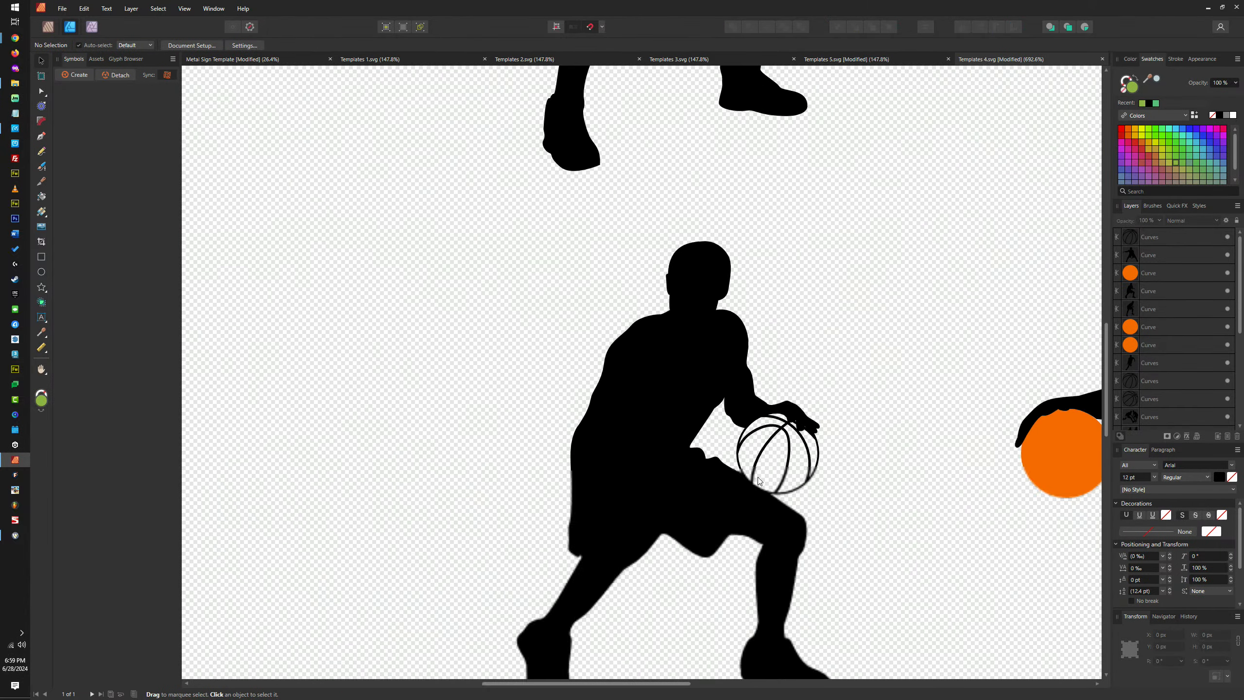
scroll(786, 471, up, 4)
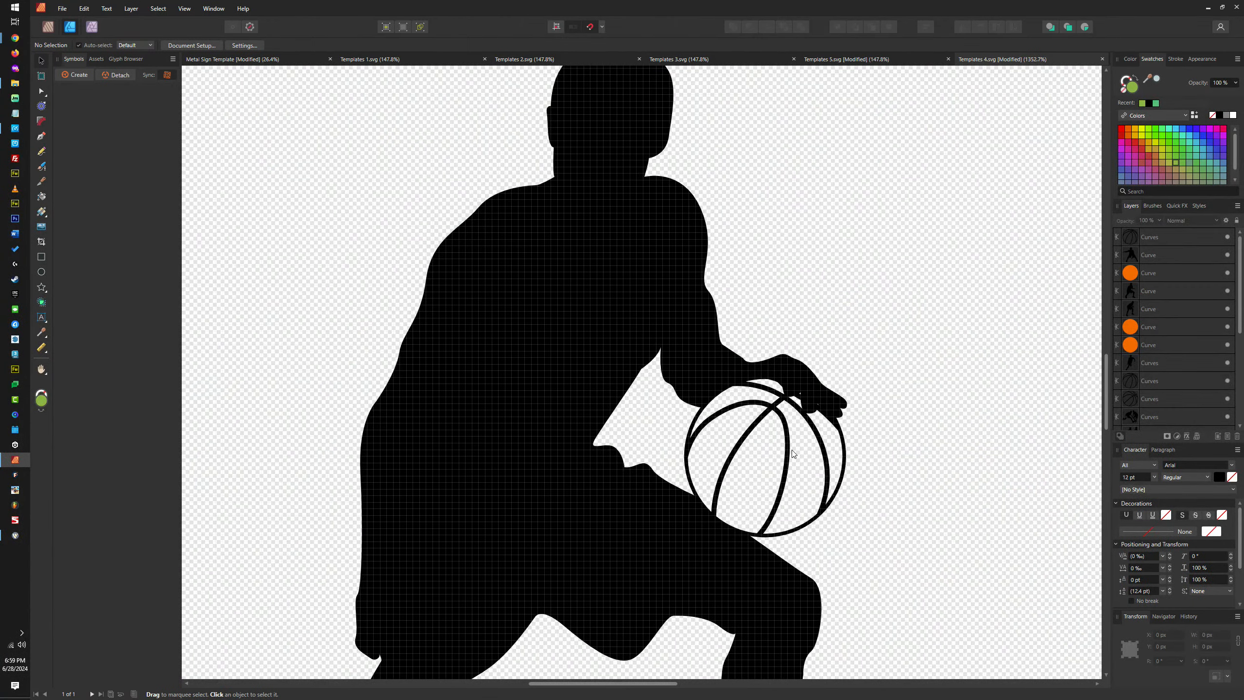
scroll(790, 453, down, 8)
scroll(783, 465, up, 5)
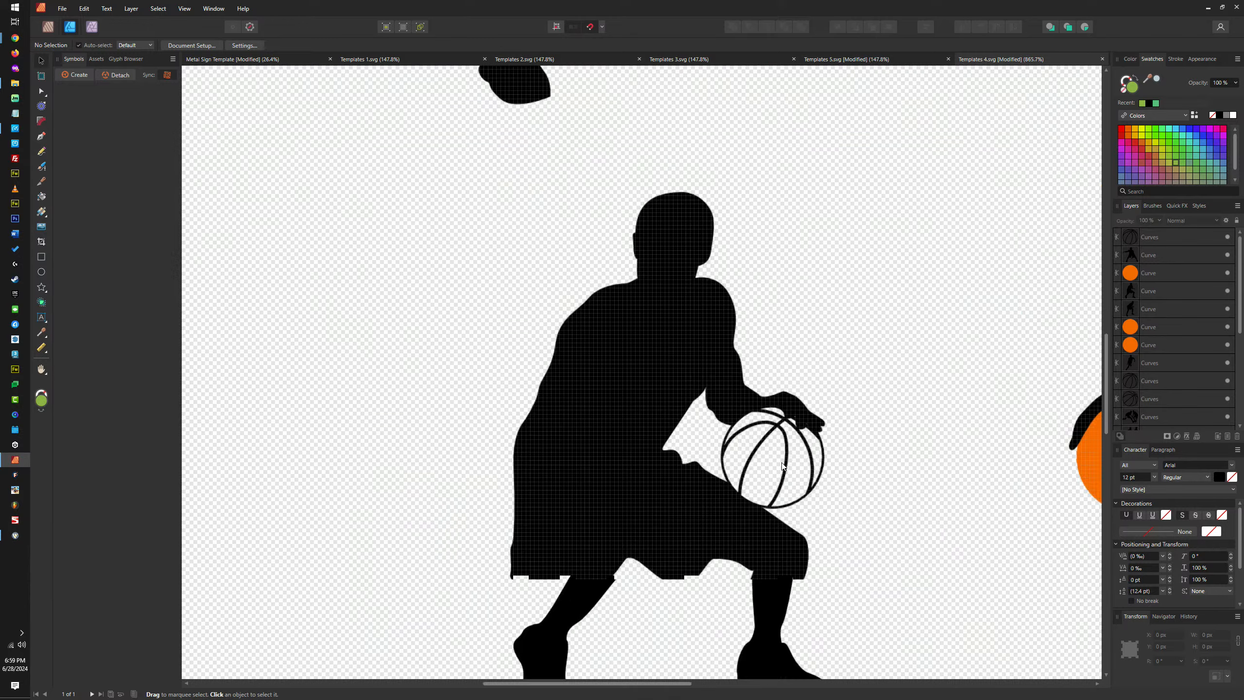
click(782, 466)
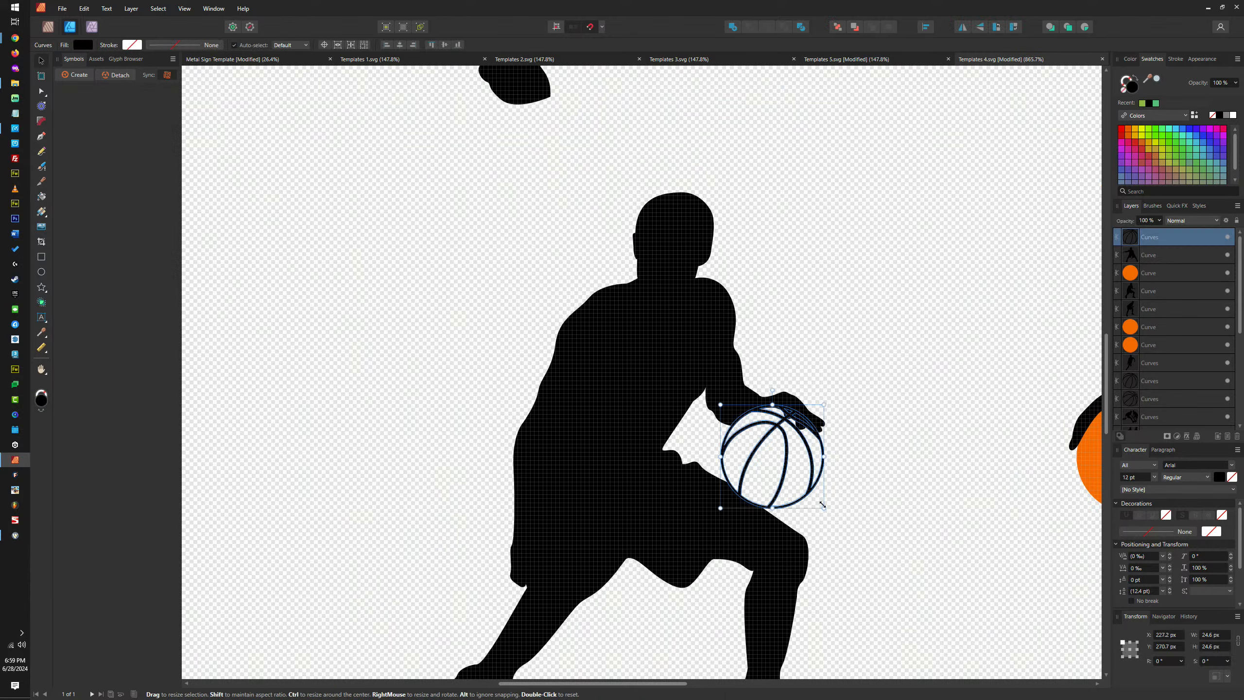
mouse_move(724, 505)
mouse_down()
mouse_move(743, 486)
mouse_move(723, 507)
mouse_up()
click(890, 433)
Examine the lower player's basketball up close and within the whole page of silhouettes
scroll(880, 435, down, 8)
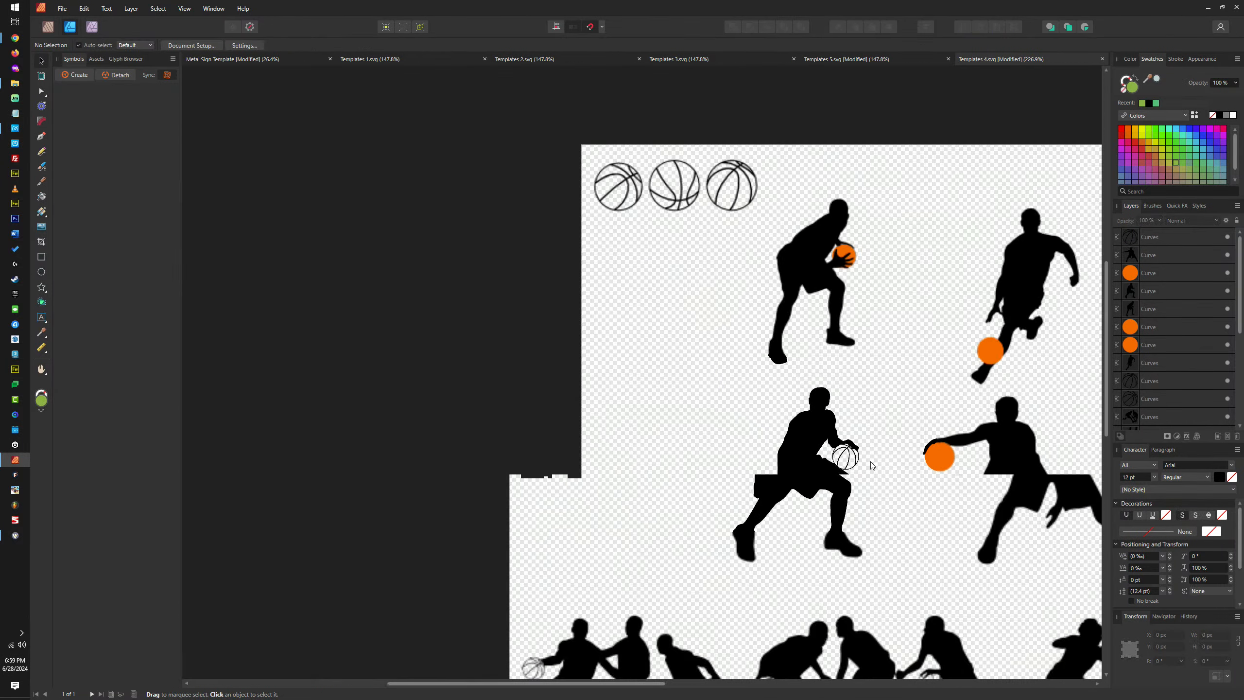
scroll(867, 468, up, 5)
click(864, 468)
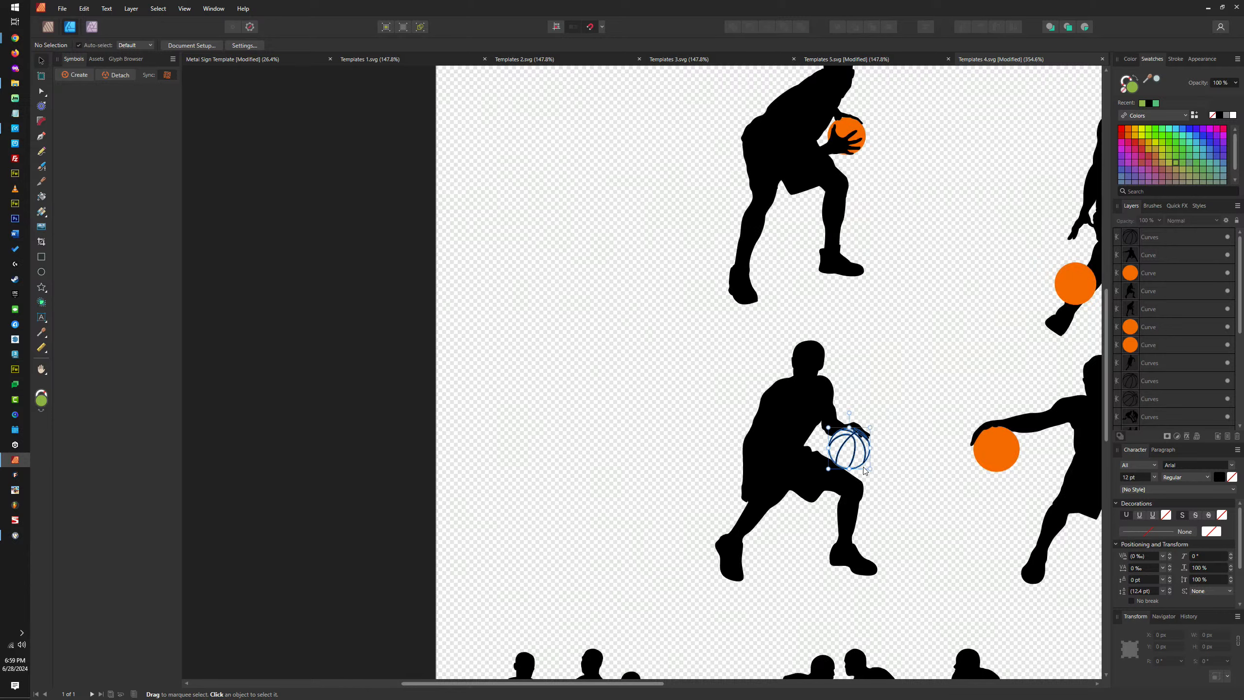
click(908, 439)
scroll(888, 444, down, 5)
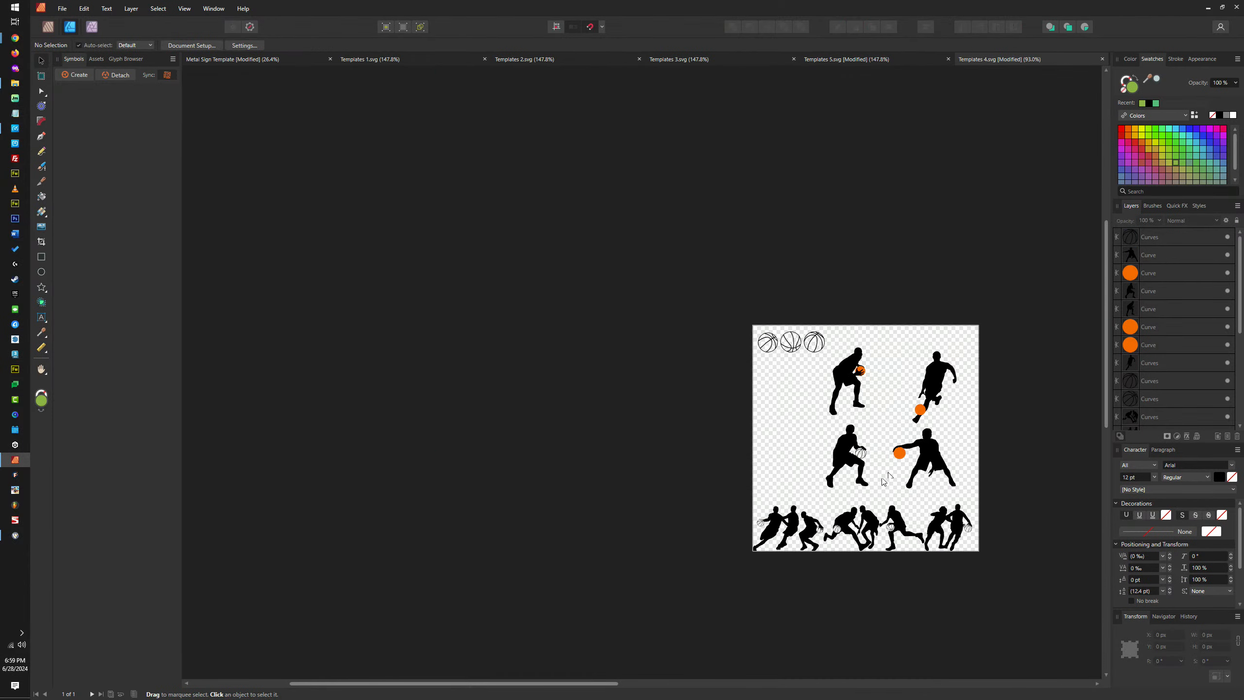
scroll(867, 472, up, 5)
scroll(867, 471, down, 5)
scroll(815, 392, up, 6)
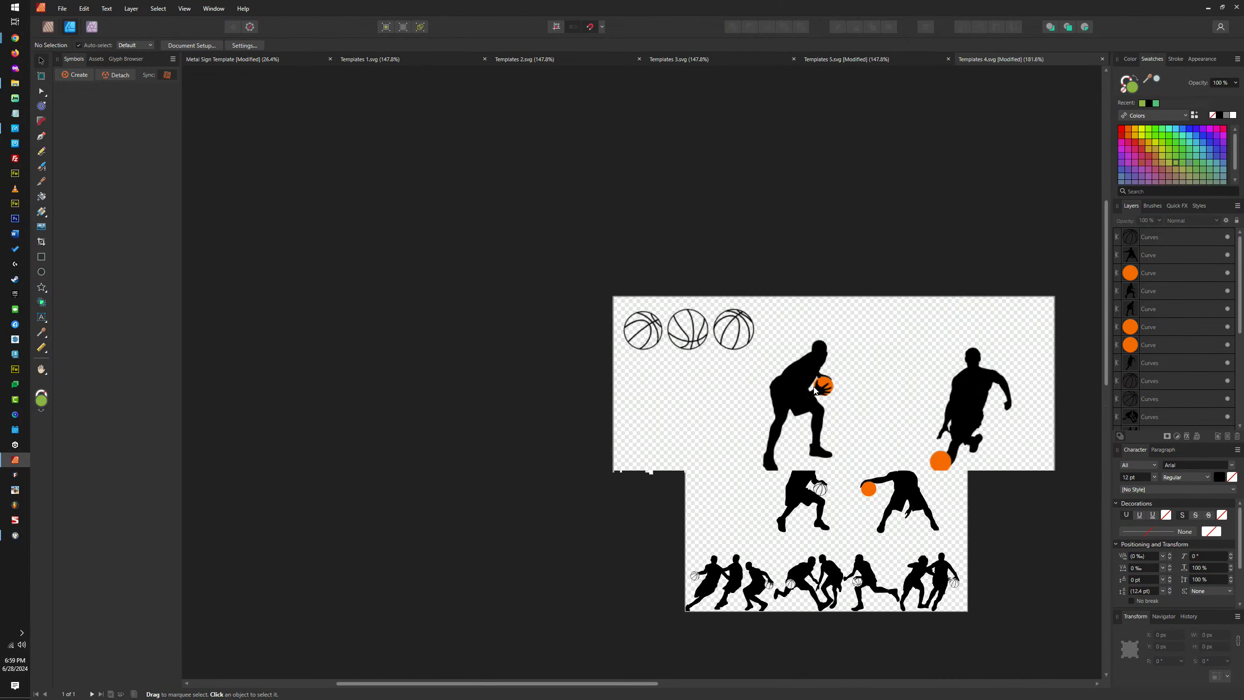
Try to enlarge the upper ball-holding player's orange ball from its corners to about 23.3 × 23.1 px
click(853, 373)
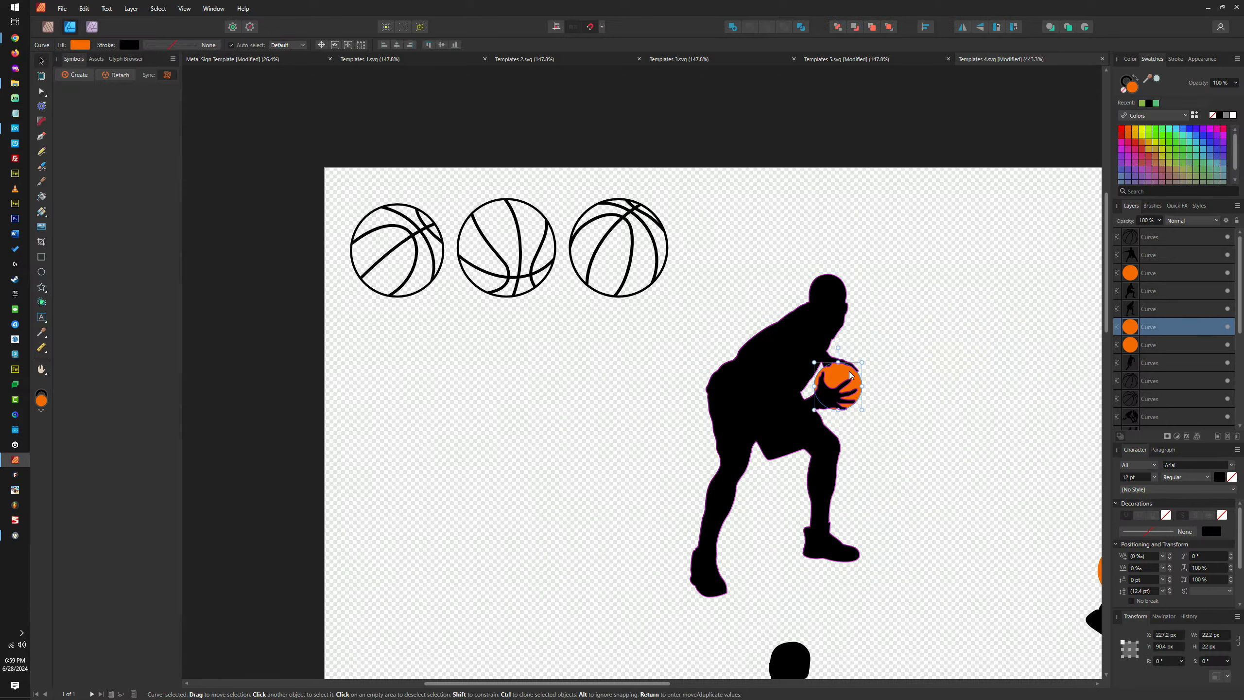
scroll(850, 380, up, 5)
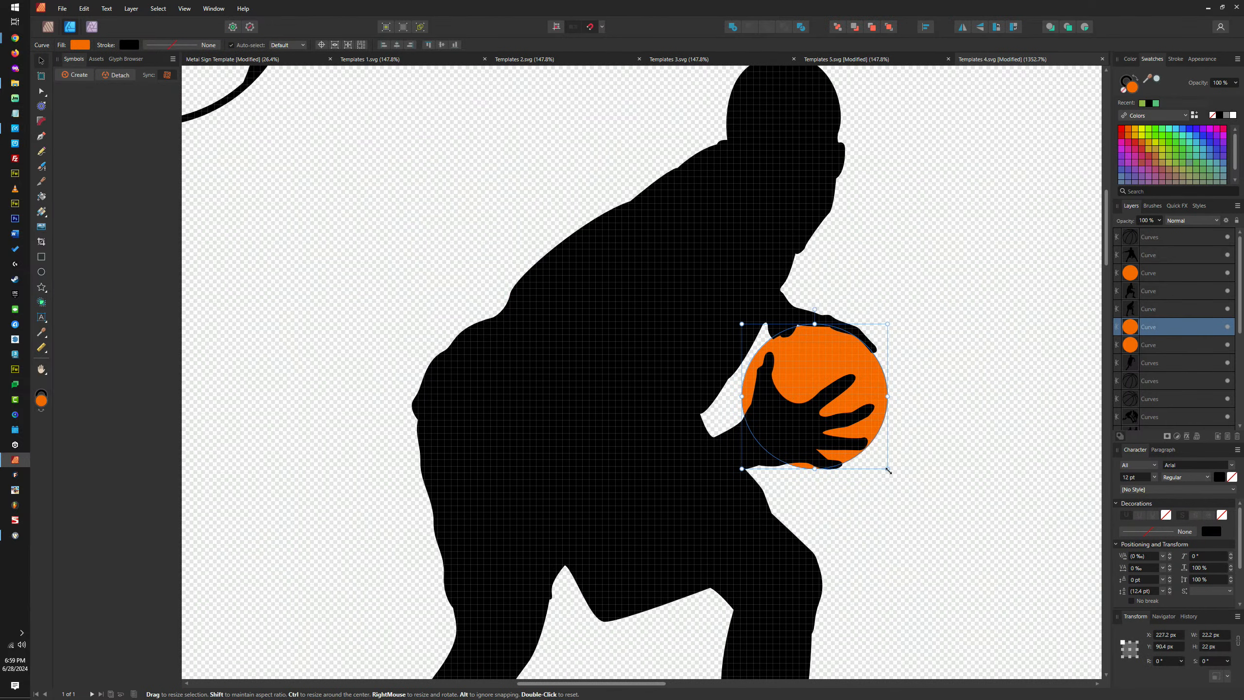
drag(887, 468, 903, 481)
key(ctrl+z)
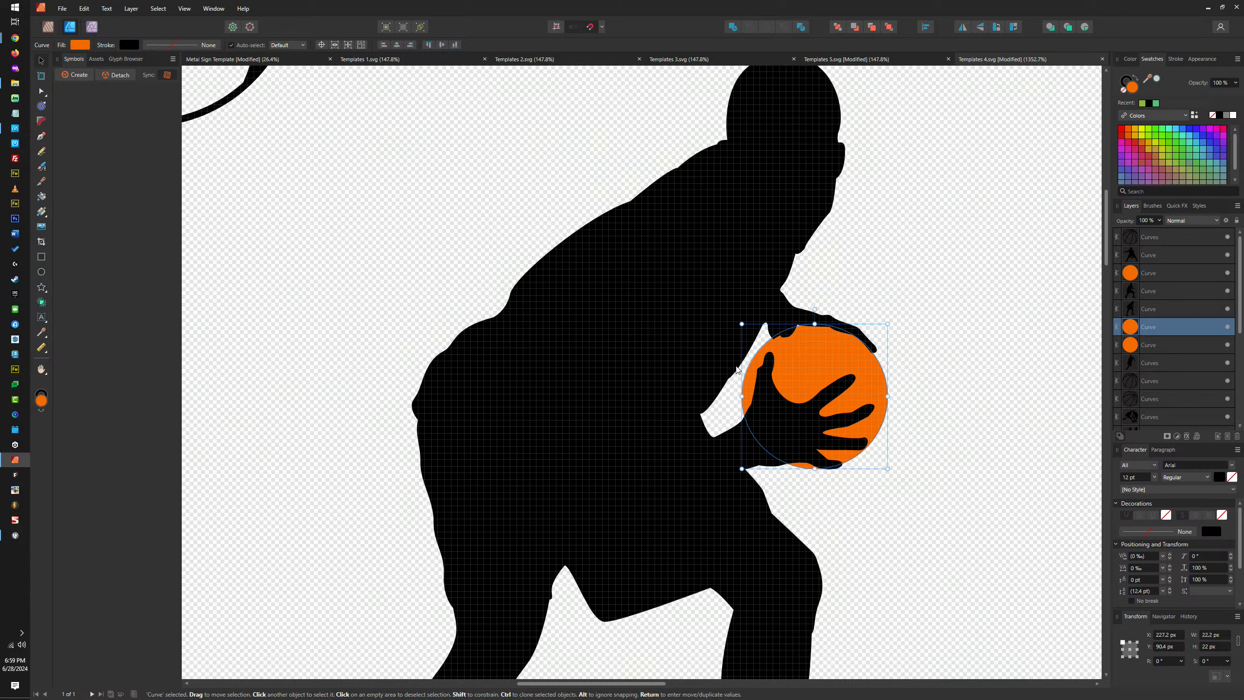
drag(742, 324, 730, 322)
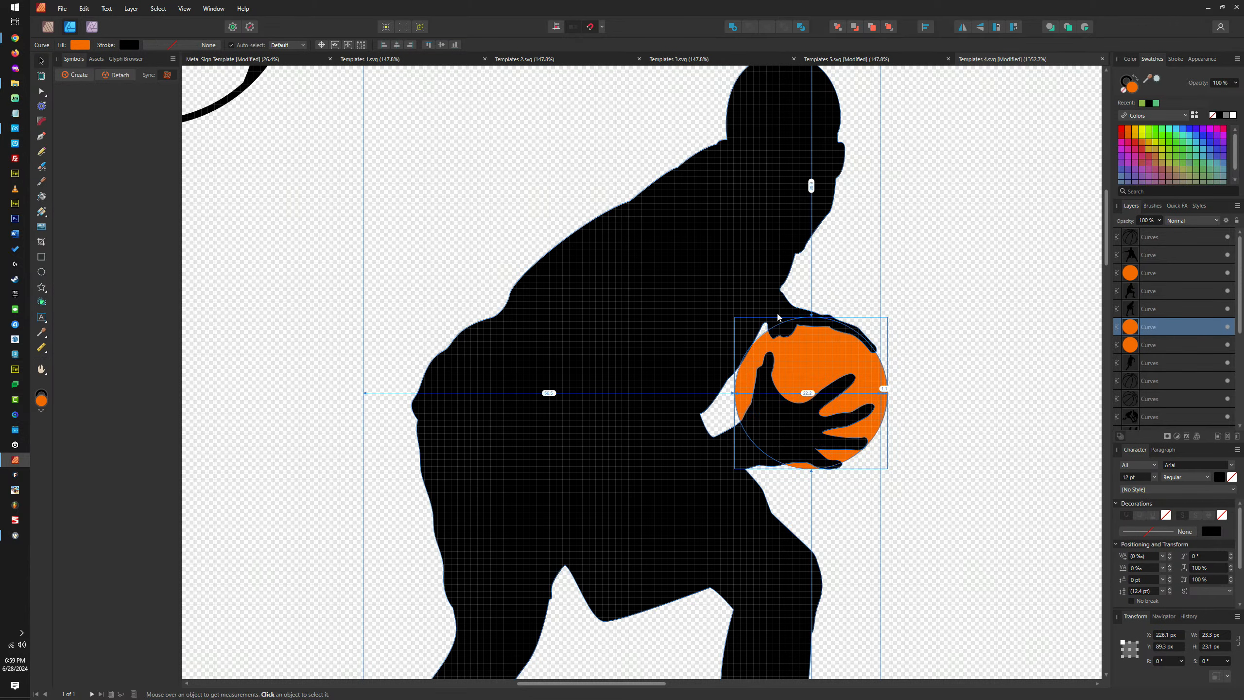
key(ctrl+z)
scroll(814, 376, down, 5)
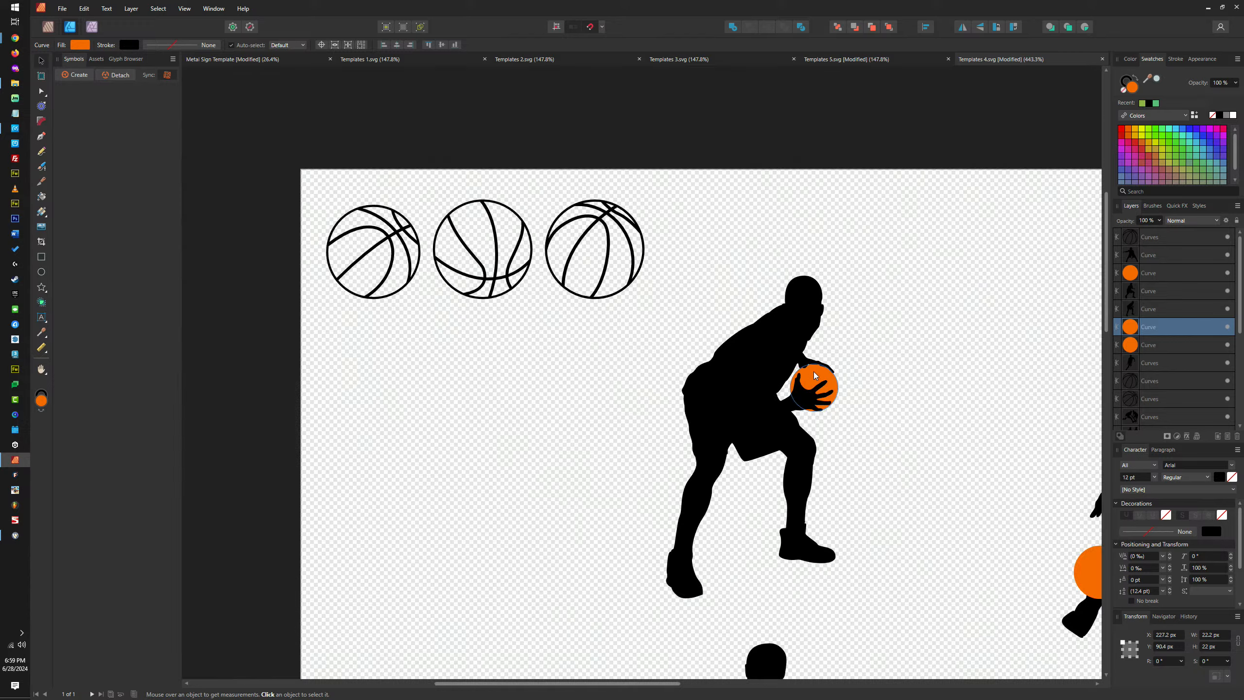
scroll(815, 376, up, 8)
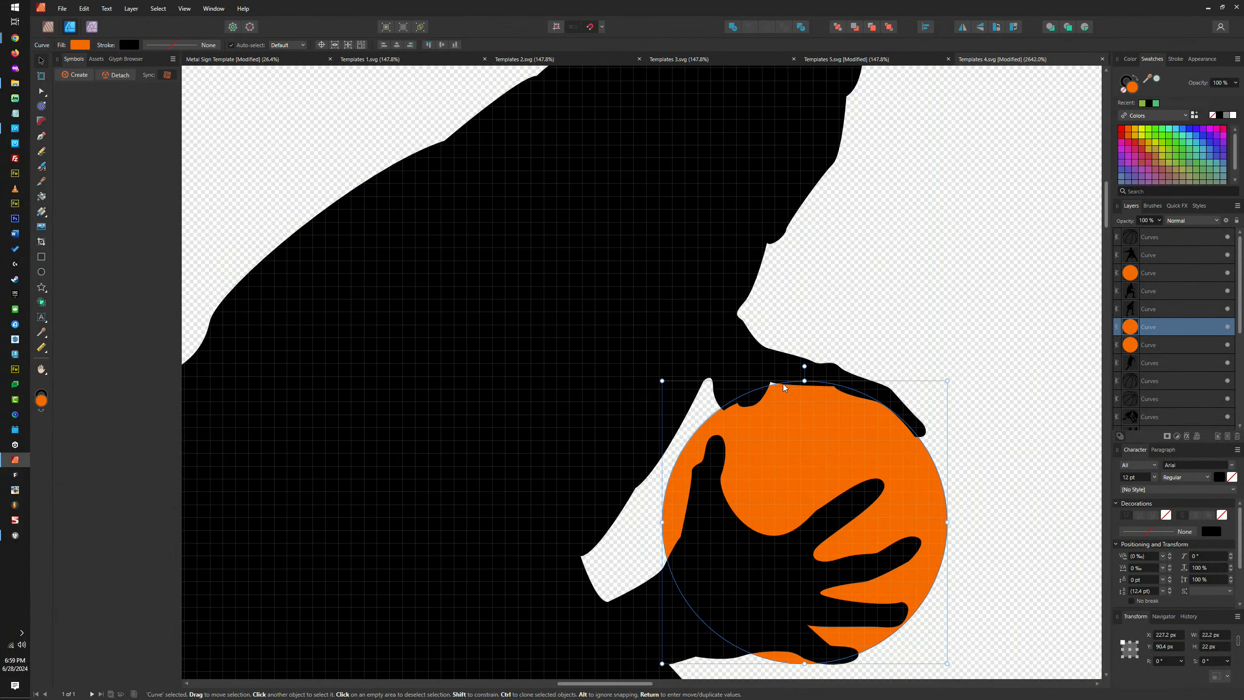
click(754, 374)
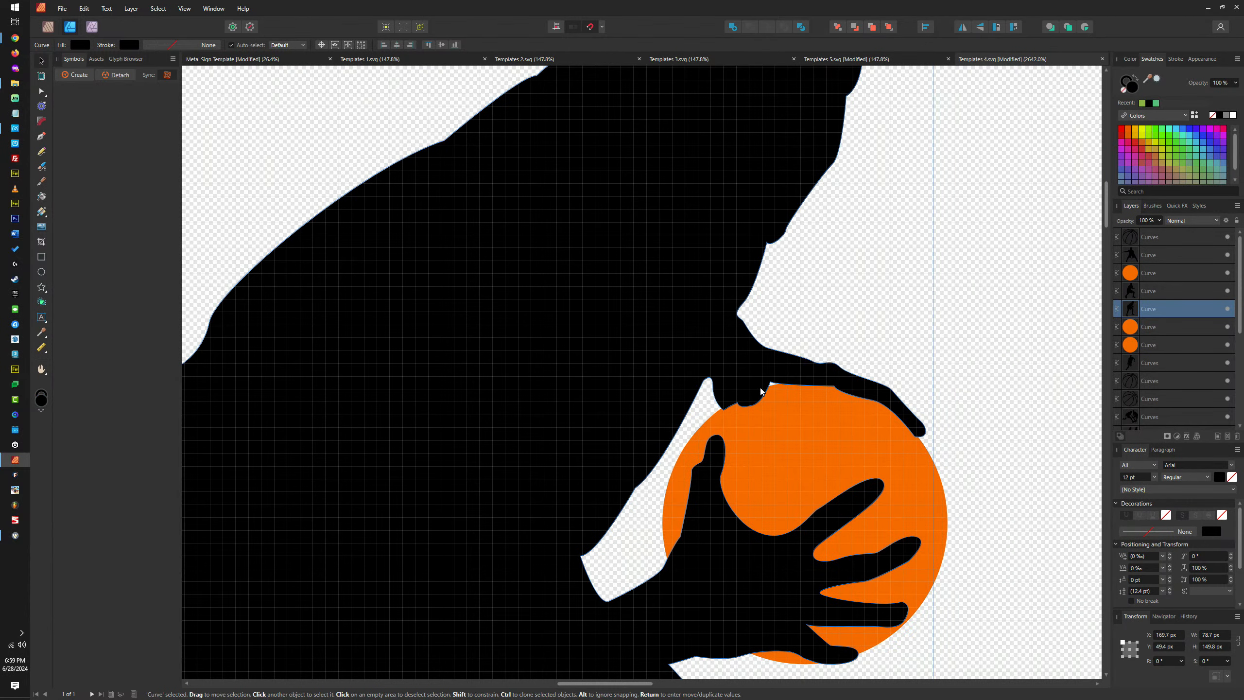
key(ctrl+d)
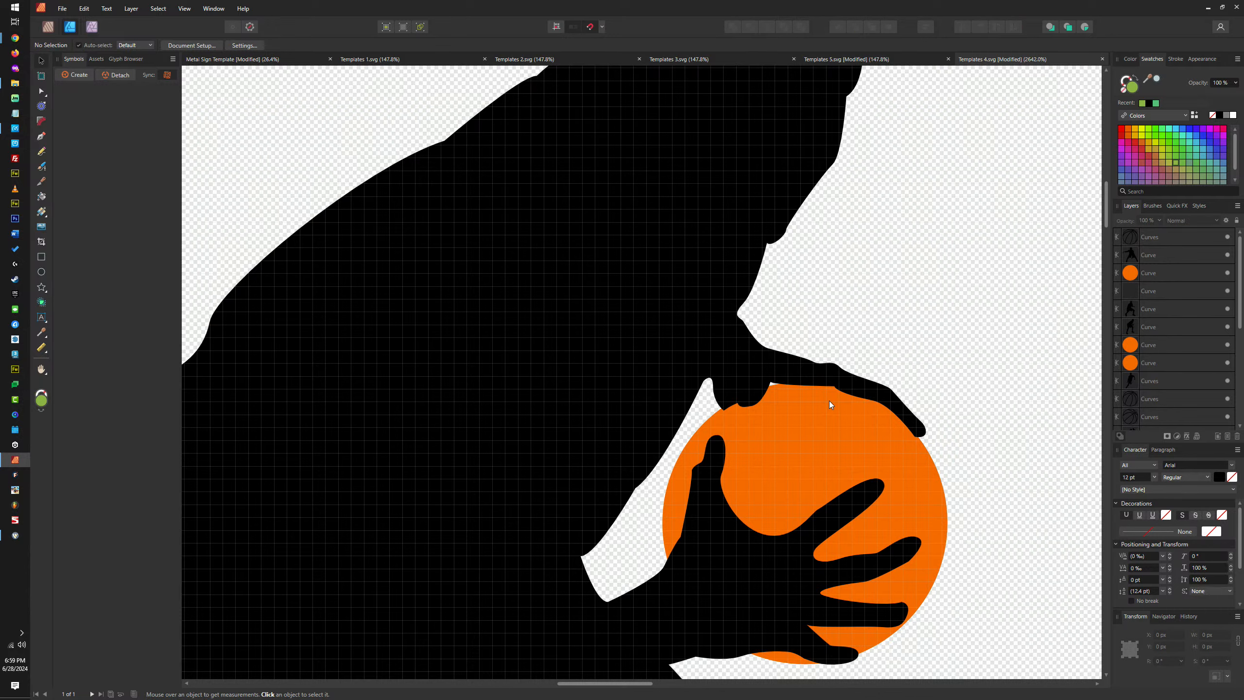
click(829, 404)
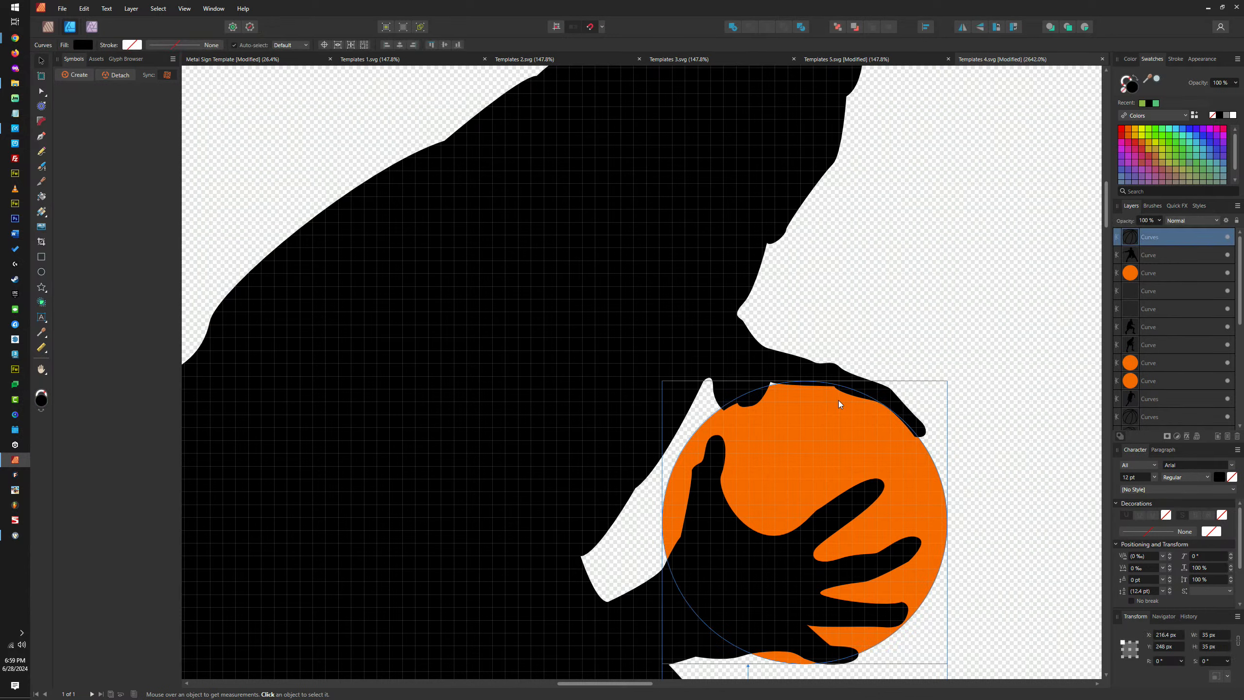
key(ctrl+shift+bracketleft)
key(ctrl+bracketright)
key(ctrl+shift+bracketright)
key(ctrl+shift+bracketleft)
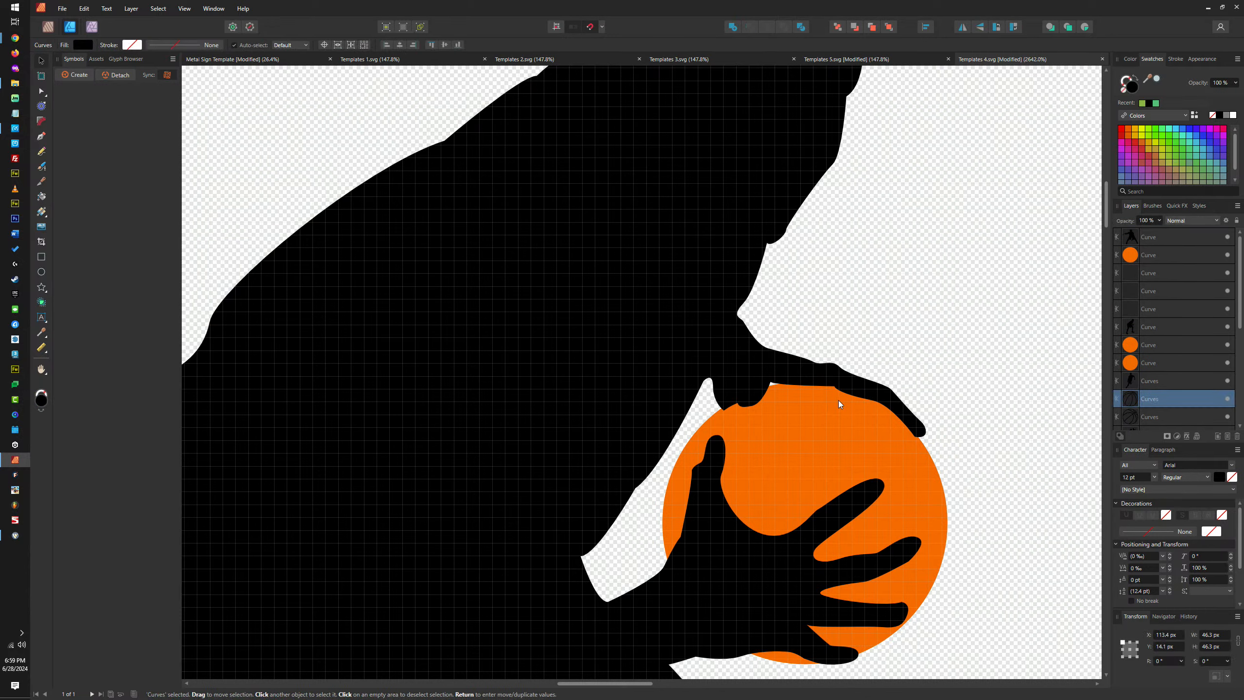
key(ctrl+shift+bracketright)
key(ctrl+bracketleft)
key(ctrl+d)
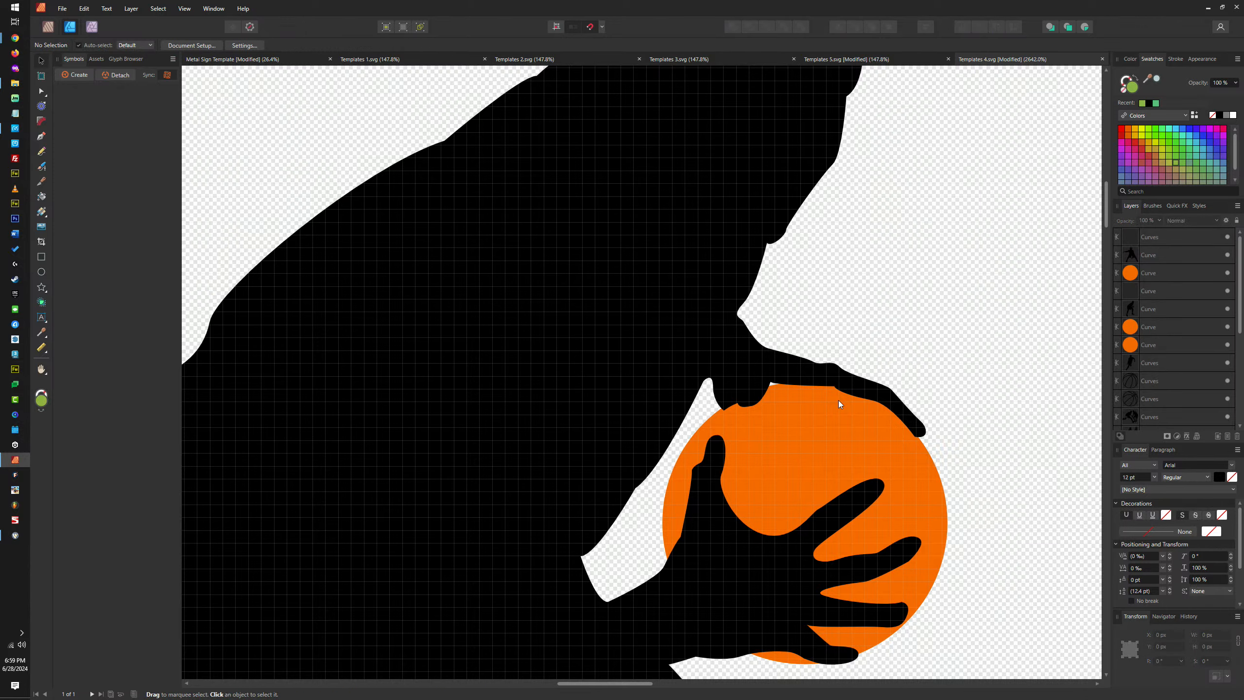
Try to resize the upper ball-holding player's orange ball slightly from its corner, and clear the selection
click(838, 404)
click(809, 411)
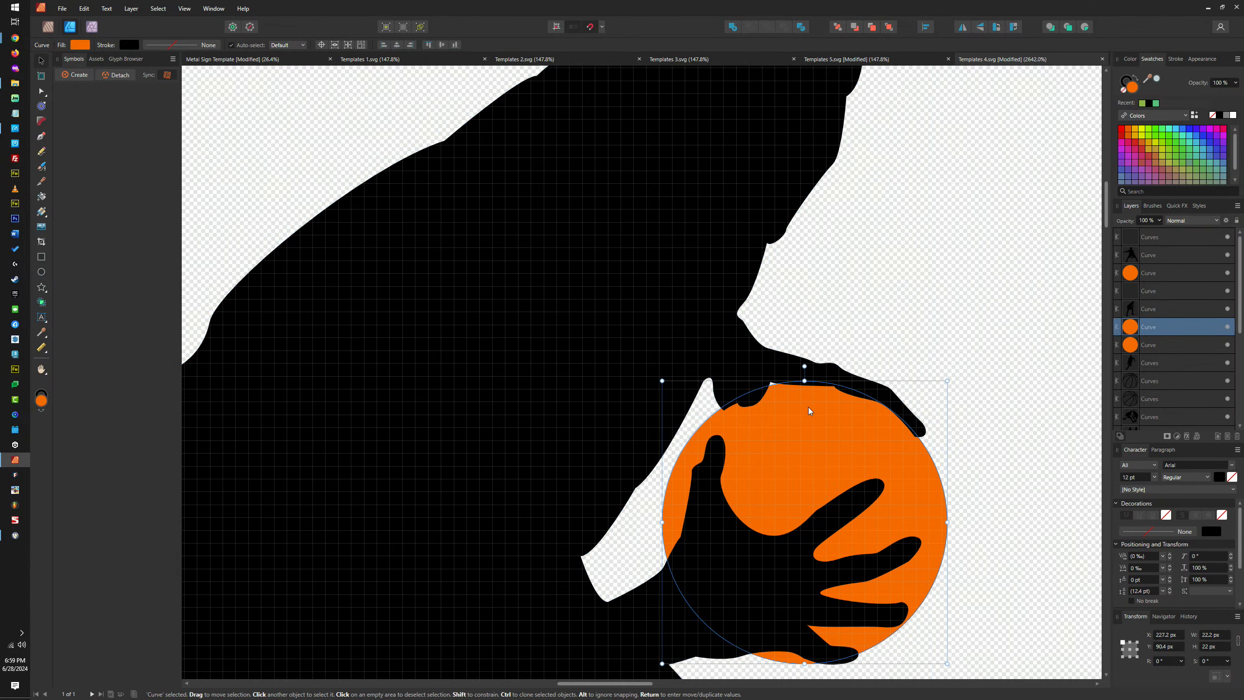
scroll(791, 404, up, 2)
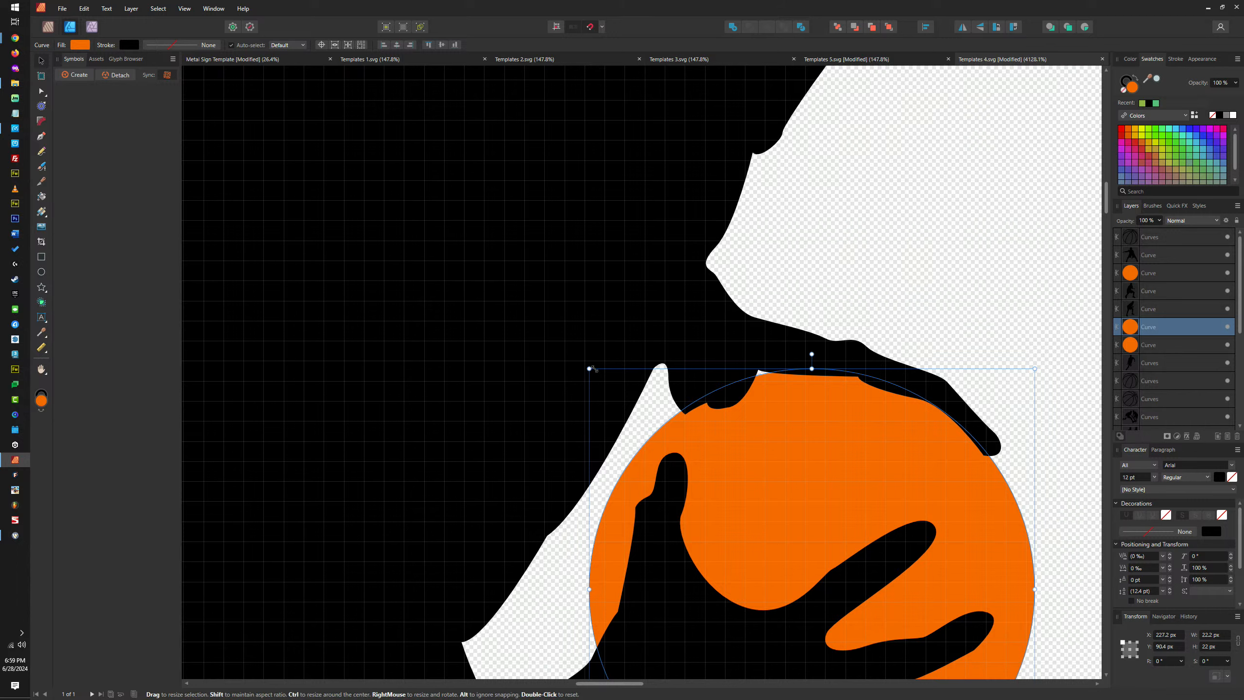
drag(589, 368, 597, 371)
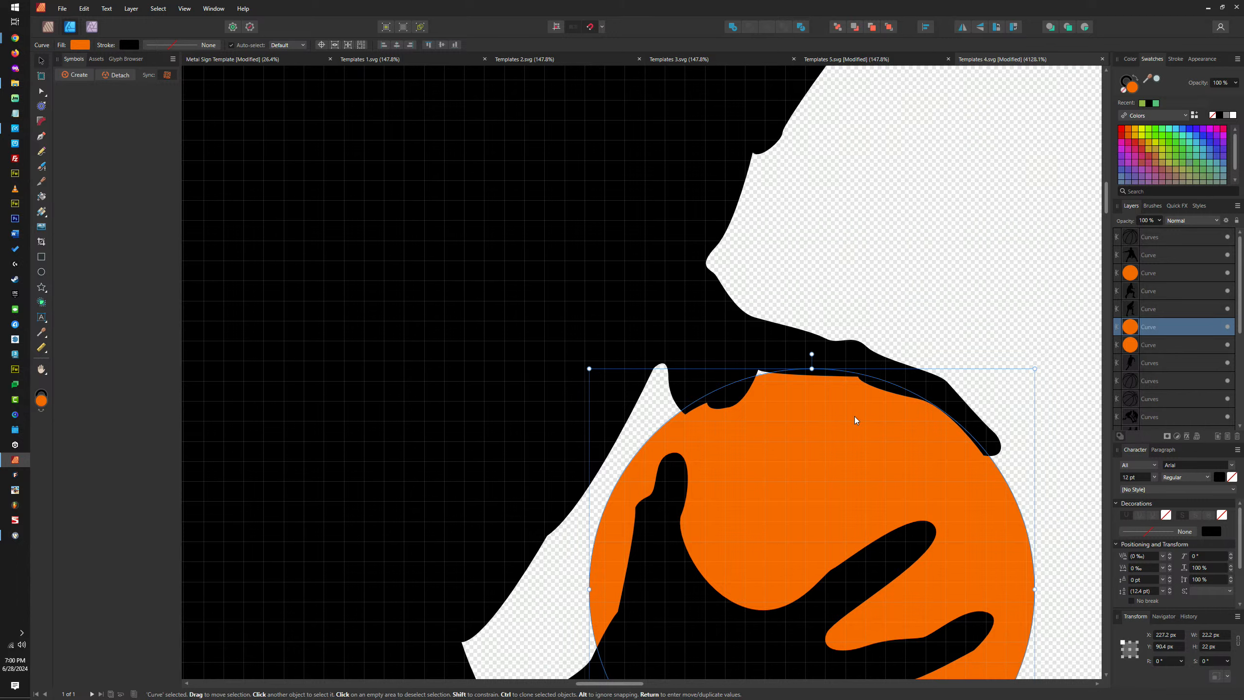
click(970, 364)
scroll(983, 359, down, 5)
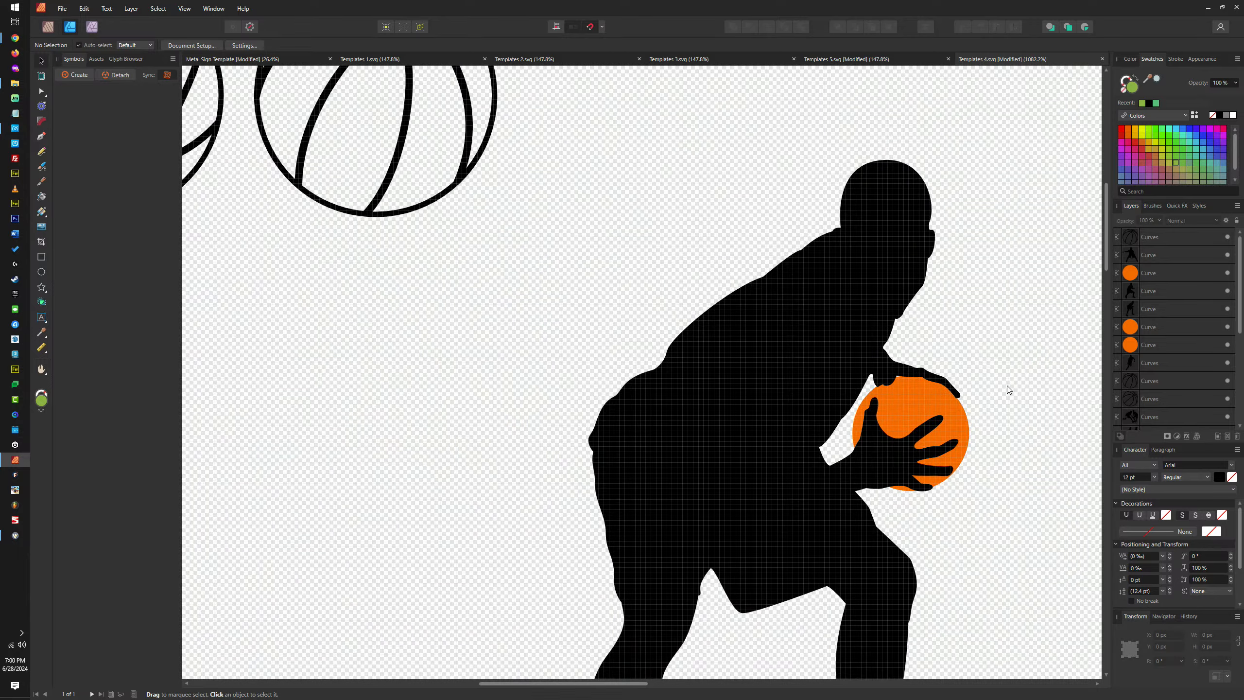
Reshape the upper hand's outline nodes to close the small gap between the palm and the top edge of the orange ball
scroll(877, 412, up, 4)
scroll(879, 394, down, 3)
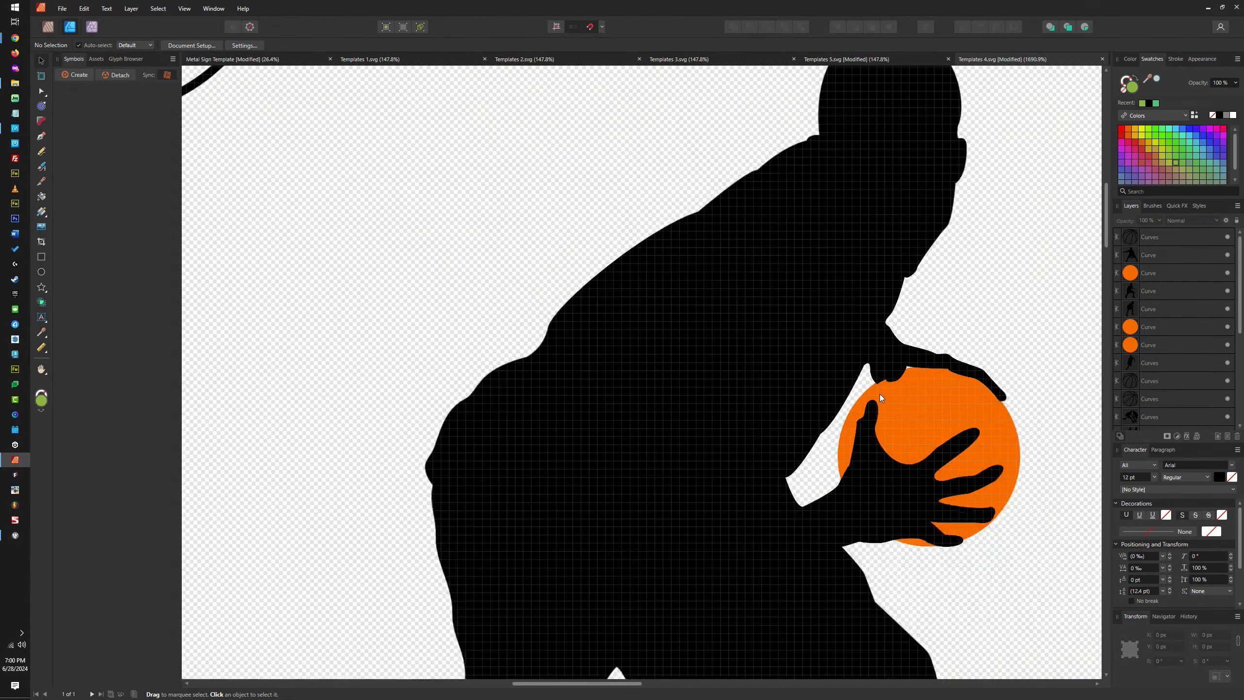
scroll(891, 377, up, 5)
double_click(910, 358)
scroll(918, 350, up, 3)
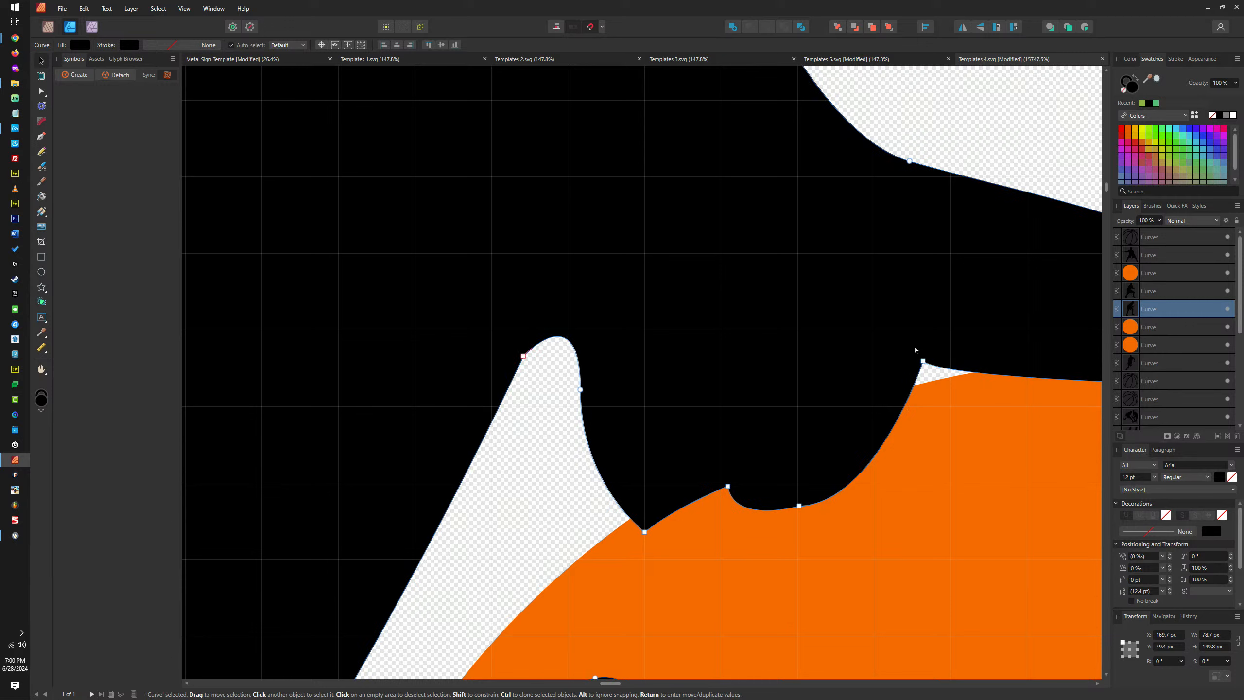
click(923, 361)
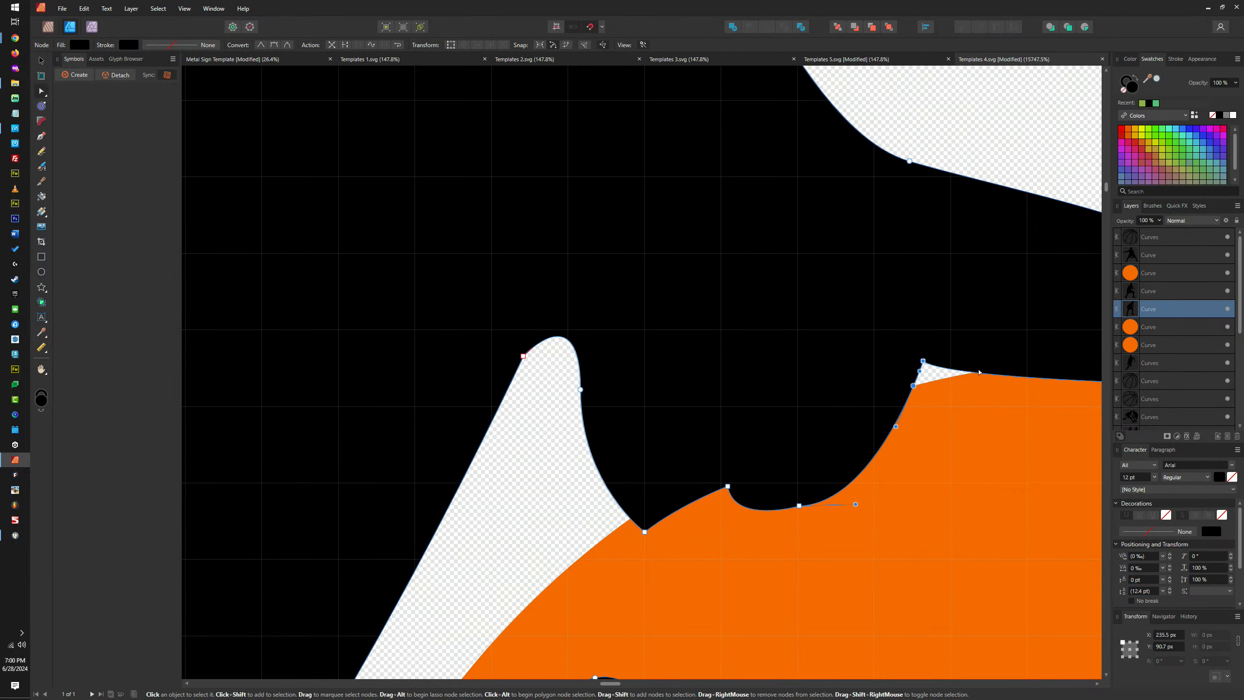
click(976, 374)
click(914, 385)
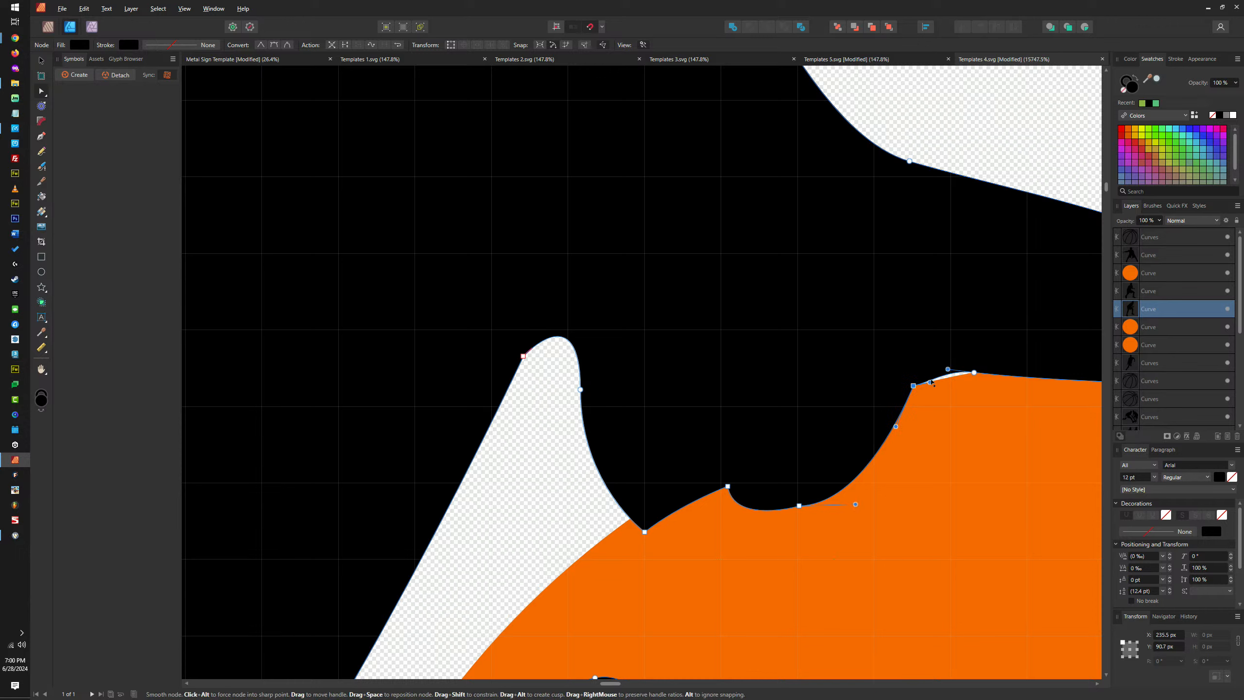
scroll(950, 378, down, 10)
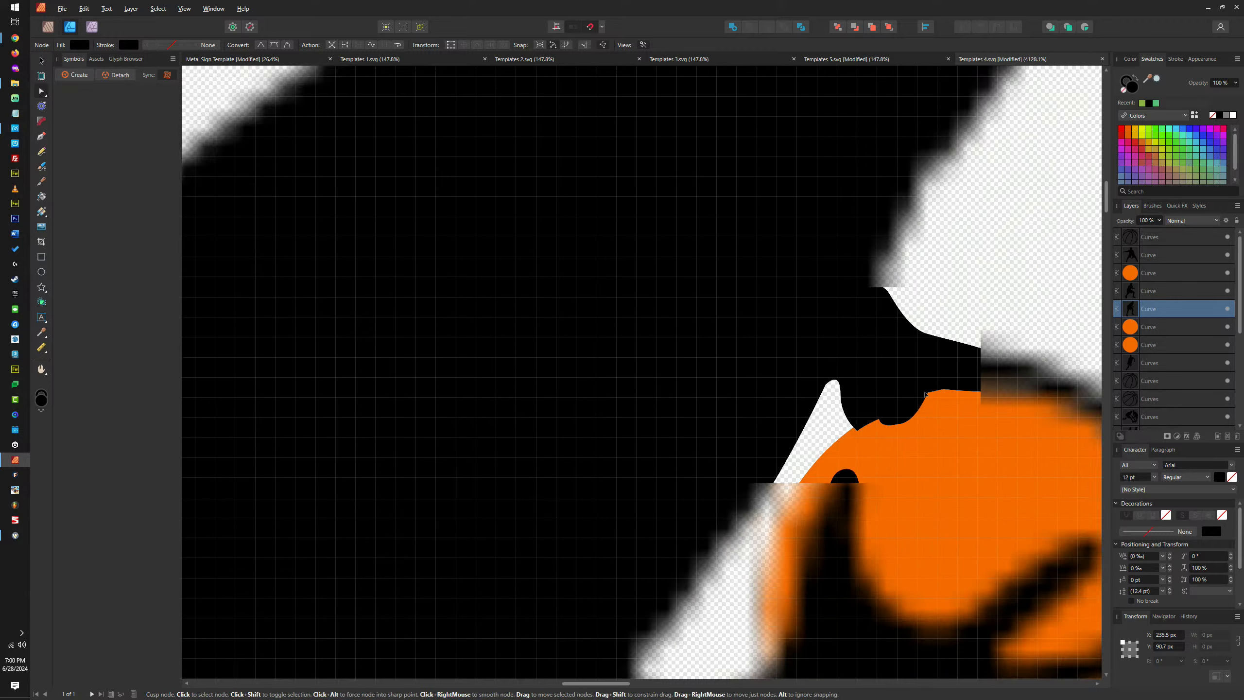
scroll(878, 409, up, 8)
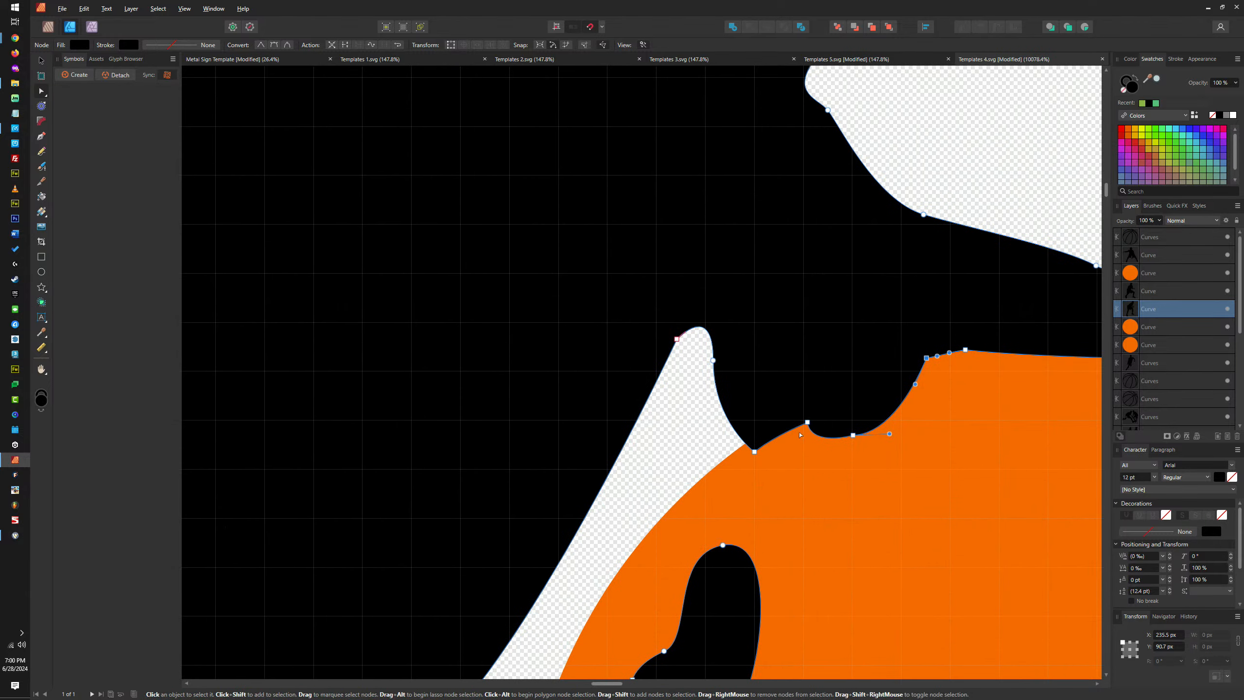
Reposition the fingertip nodes under the upper hand to follow the orange ball's edge, and deselect the silhouette
click(753, 451)
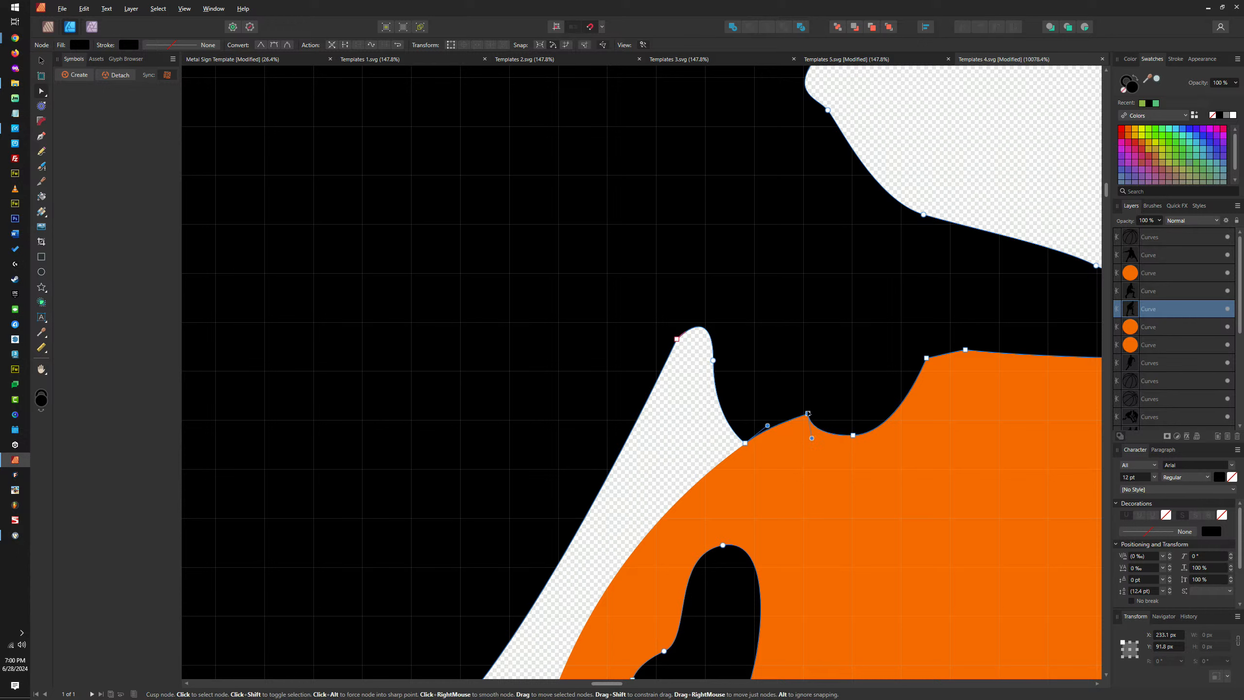
drag(808, 403, 810, 402)
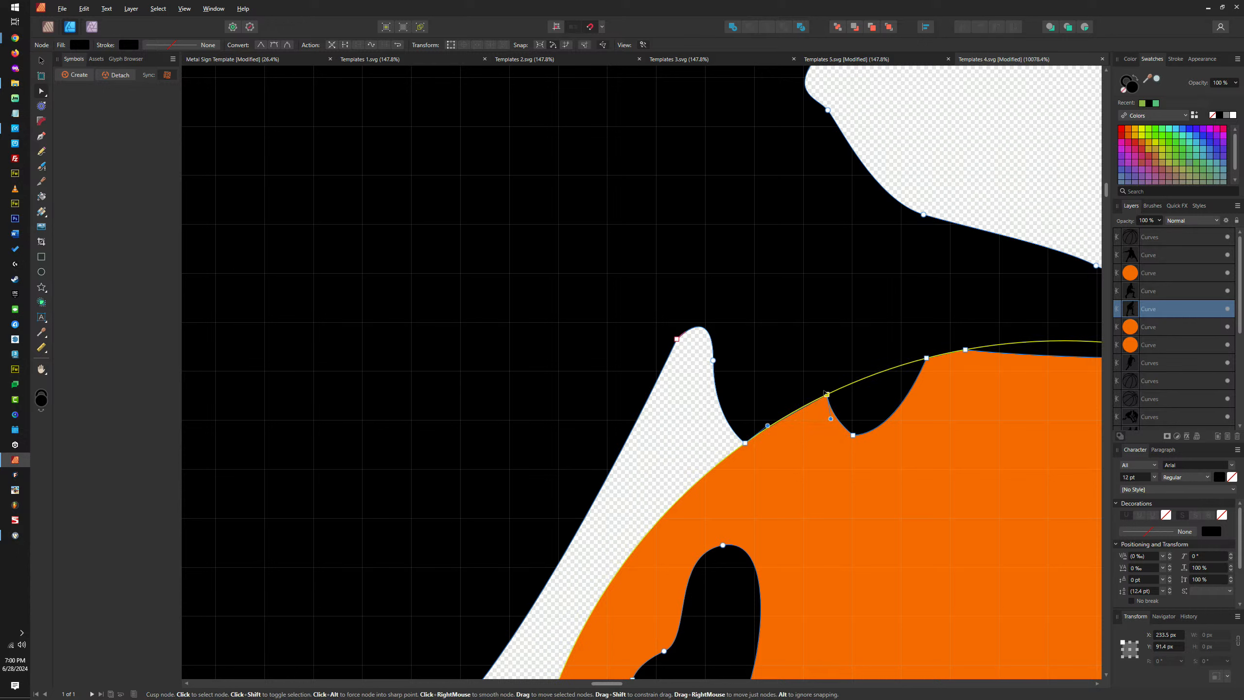
click(854, 435)
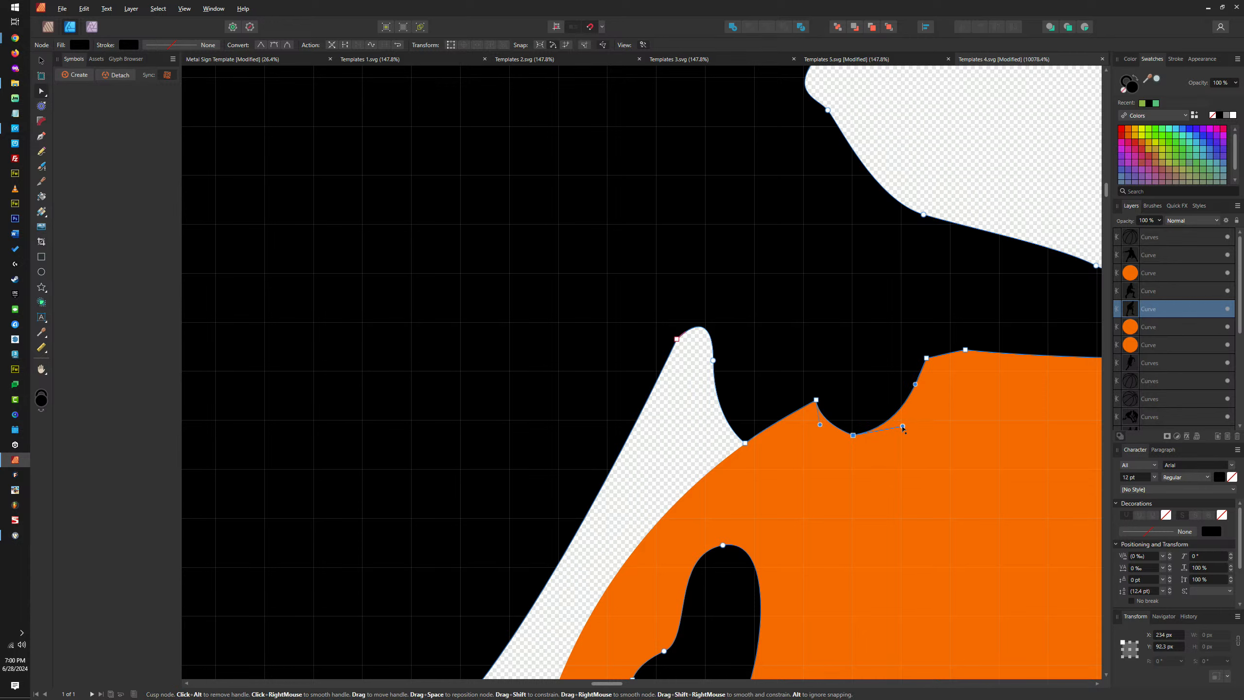
scroll(904, 429, down, 5)
scroll(946, 325, up, 4)
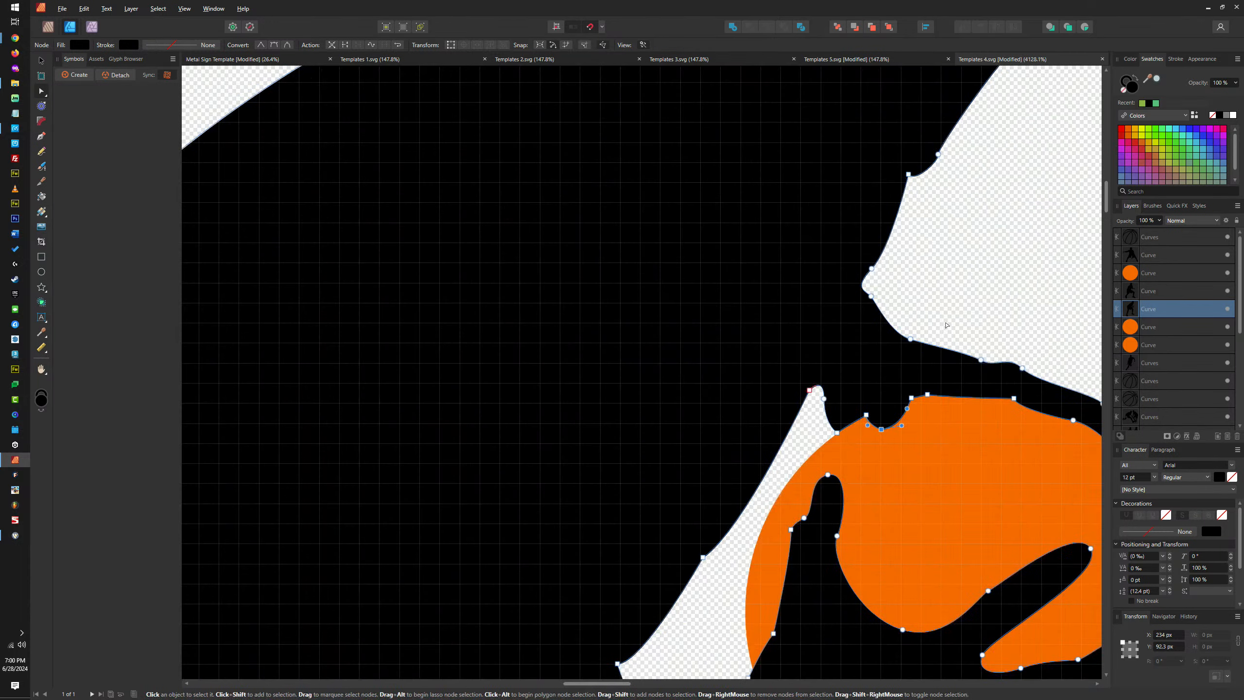
scroll(945, 324, down, 5)
click(934, 334)
scroll(808, 382, down, 6)
scroll(803, 388, up, 7)
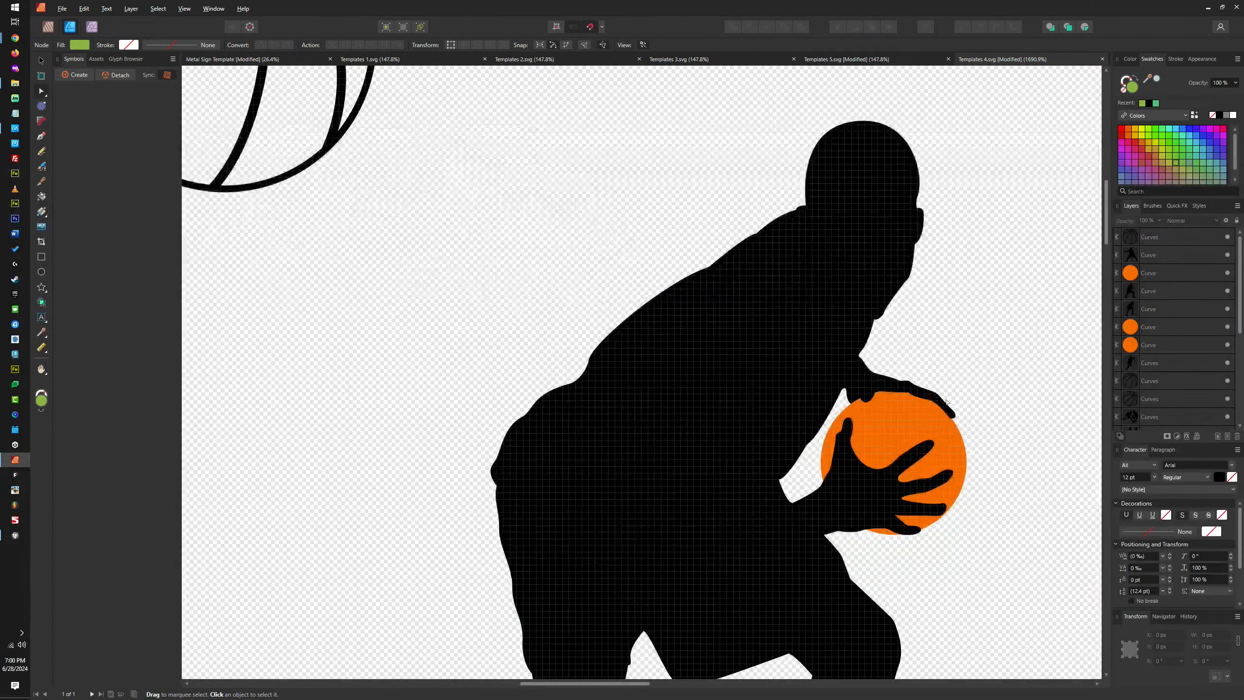
scroll(946, 402, down, 5)
scroll(841, 407, up, 3)
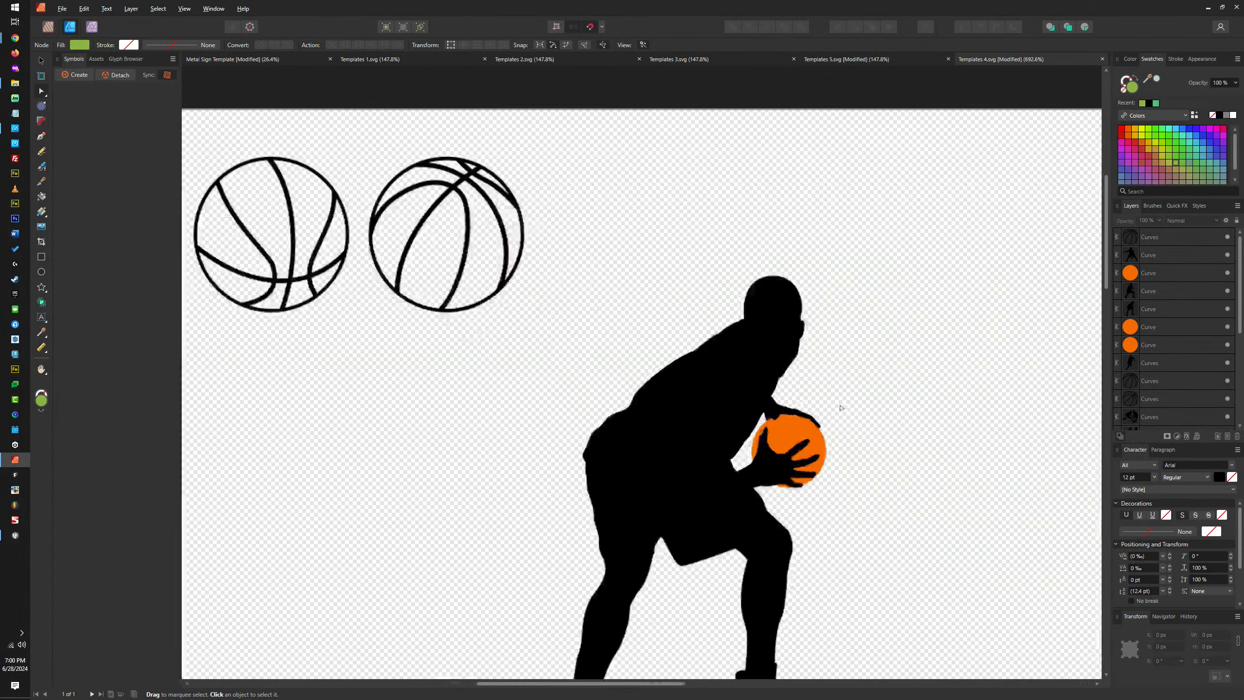
Place a copy of the middle line-art basketball on the upper ball-holding player's ball, scaled down to about 21.2 × 21.2 px
click(347, 253)
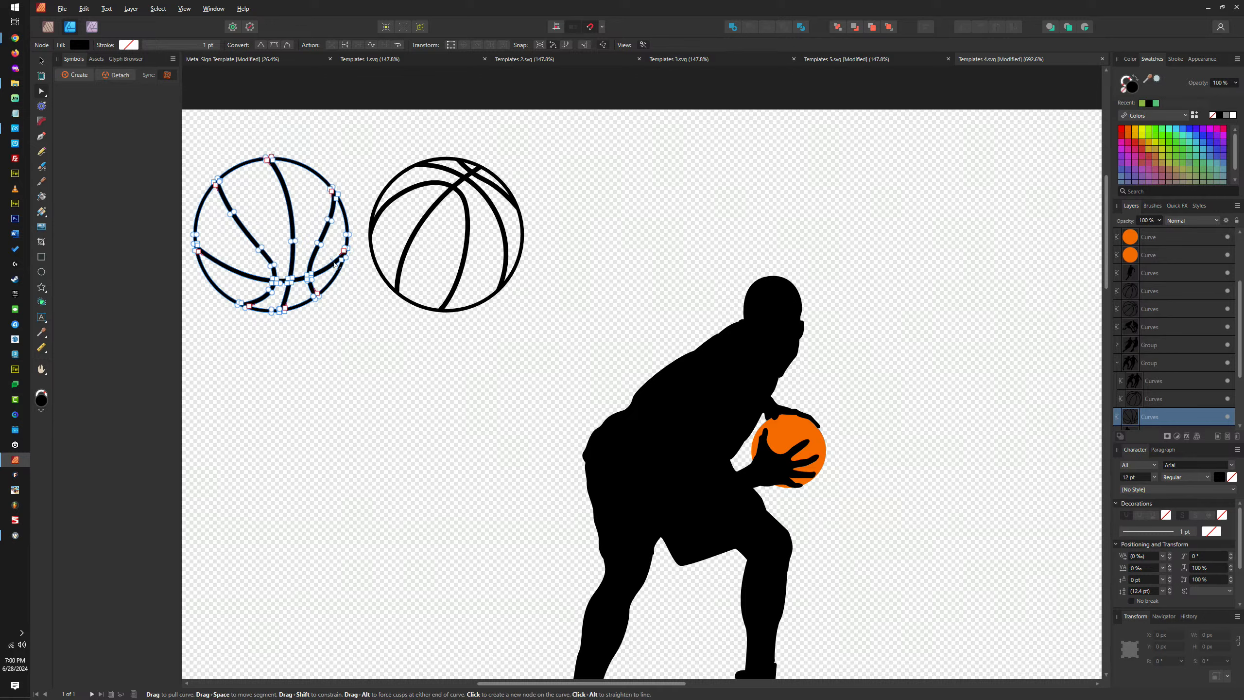
key(v)
drag(334, 264, 896, 426)
drag(911, 312, 839, 412)
scroll(797, 445, up, 5)
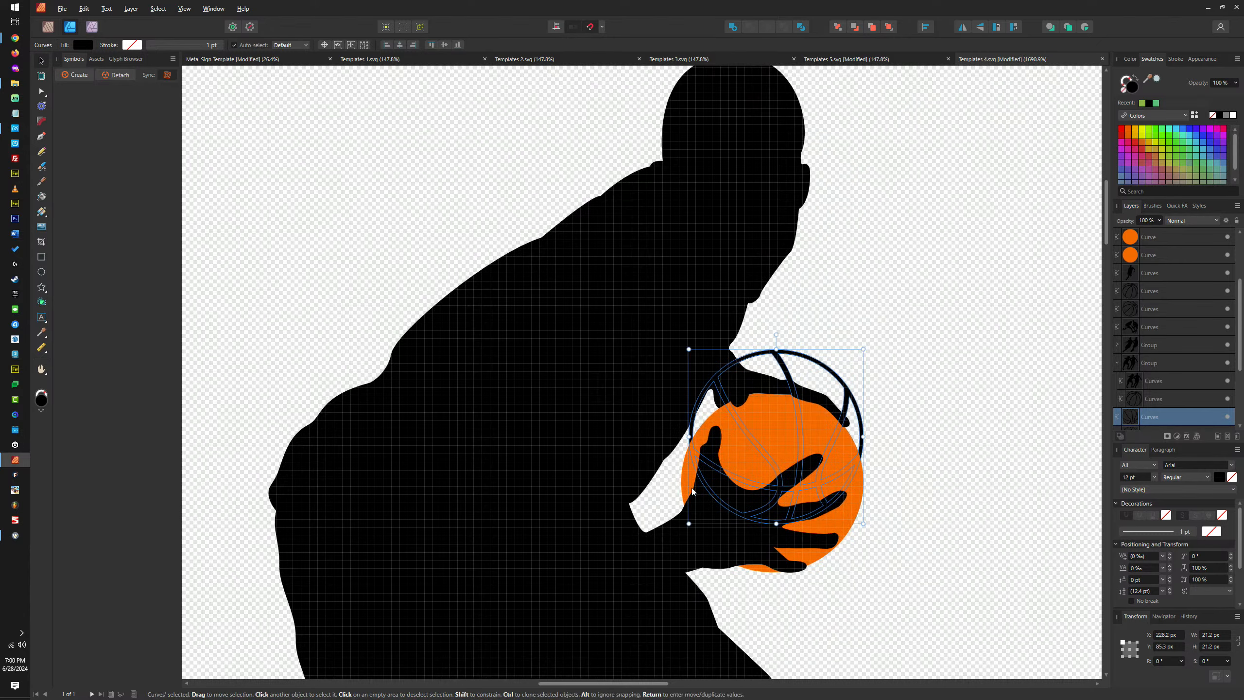
Enlarge the line-art basketball to 22.2 × 22.2 px, bring it to the front and align it over the orange ball
drag(689, 524, 681, 531)
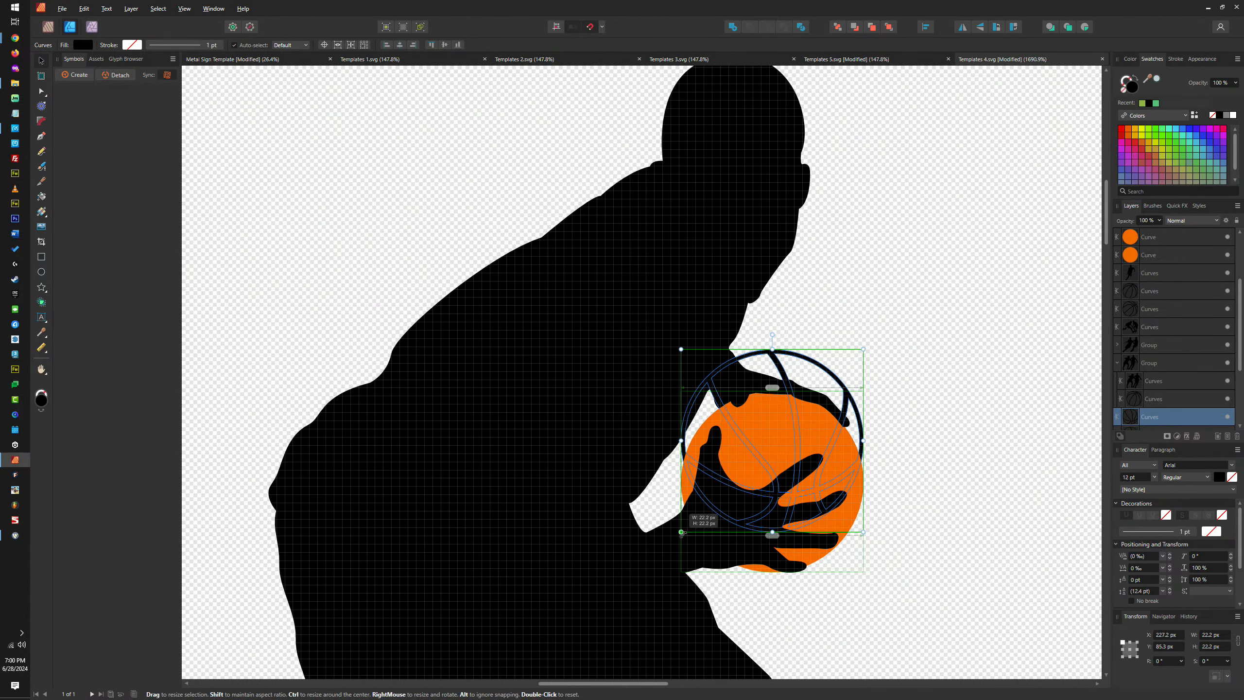
click(889, 27)
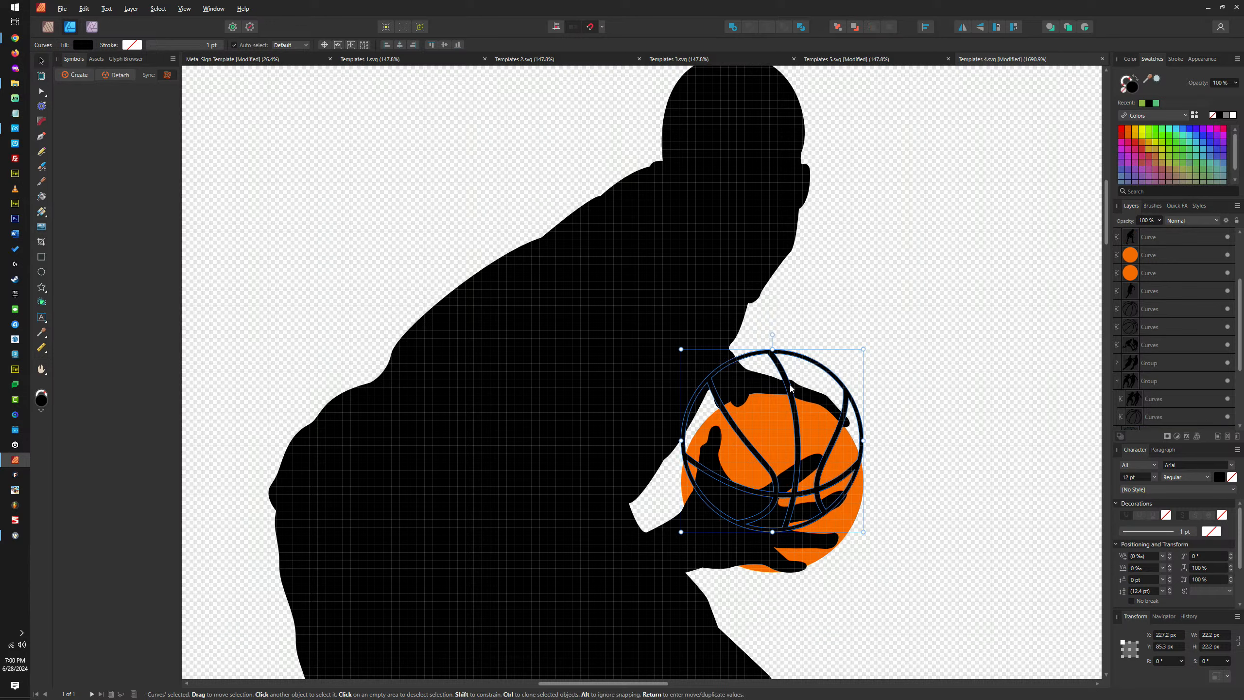
drag(788, 395, 791, 430)
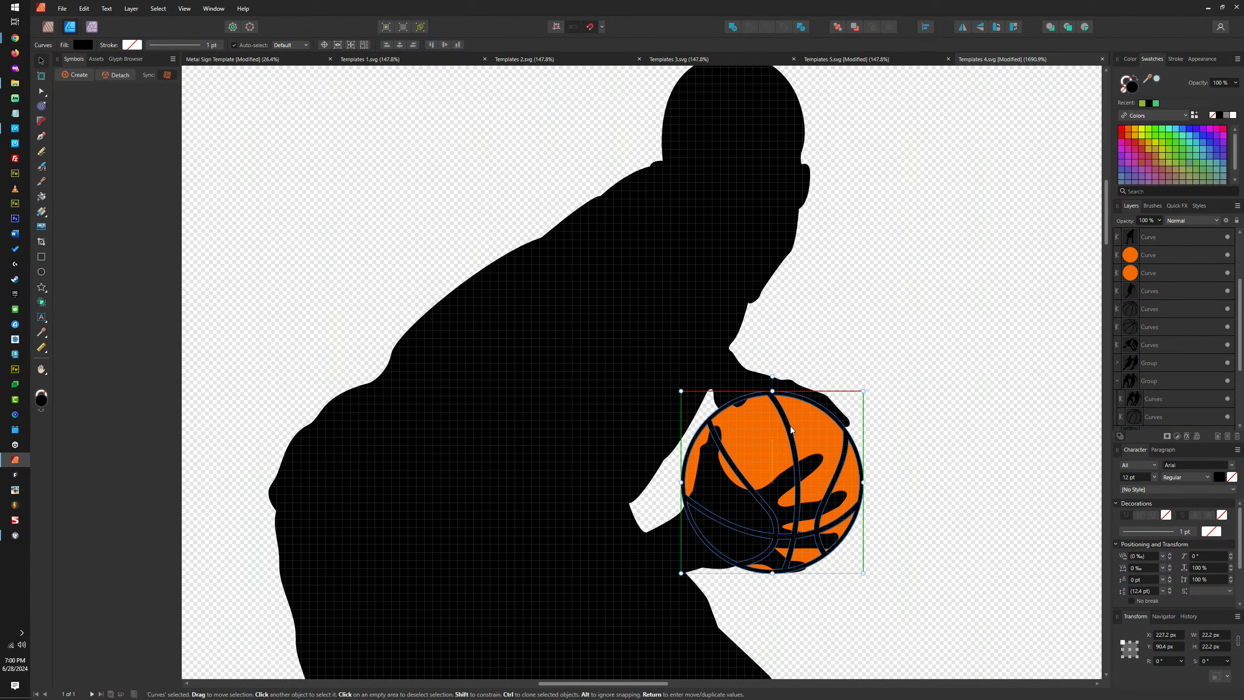
Delete the orange ball beneath the upper player's line-art basketball
scroll(793, 441, down, 5)
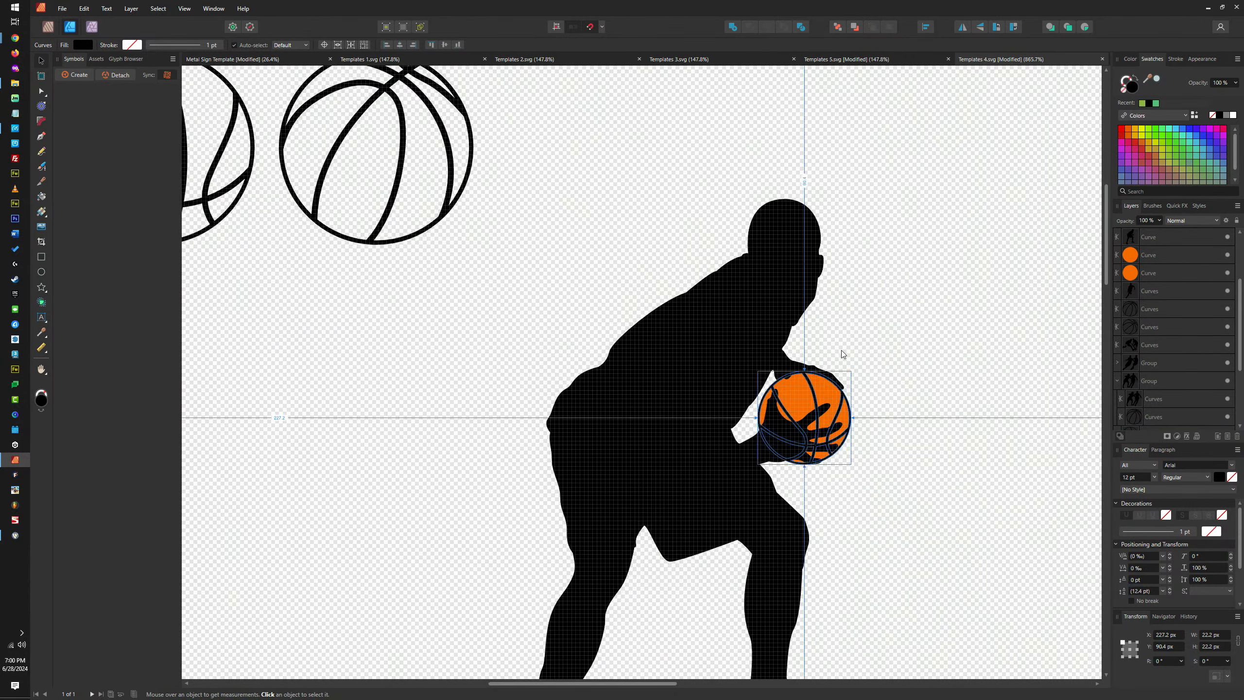
scroll(799, 428, down, 2)
scroll(863, 237, up, 6)
click(864, 241)
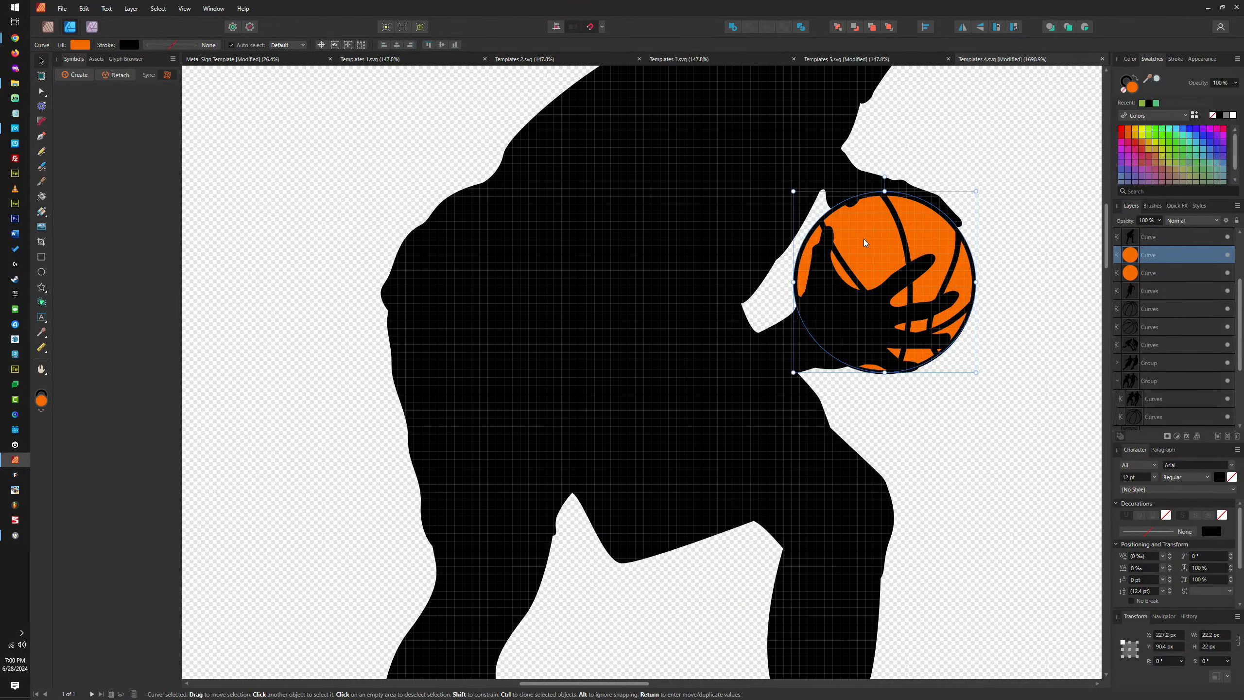
key(Delete)
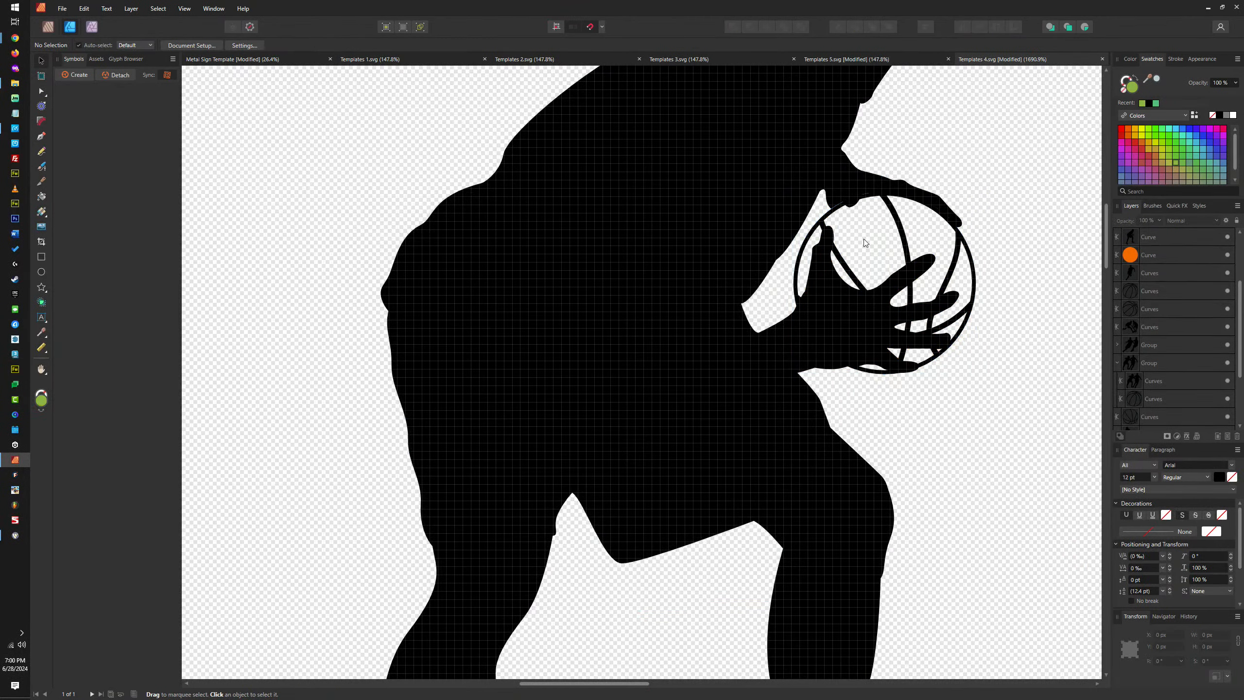
Enlarge the upper player's line-art basketball slightly to about 22.4 × 22.4 px and clear the selection
click(905, 237)
scroll(896, 232, up, 3)
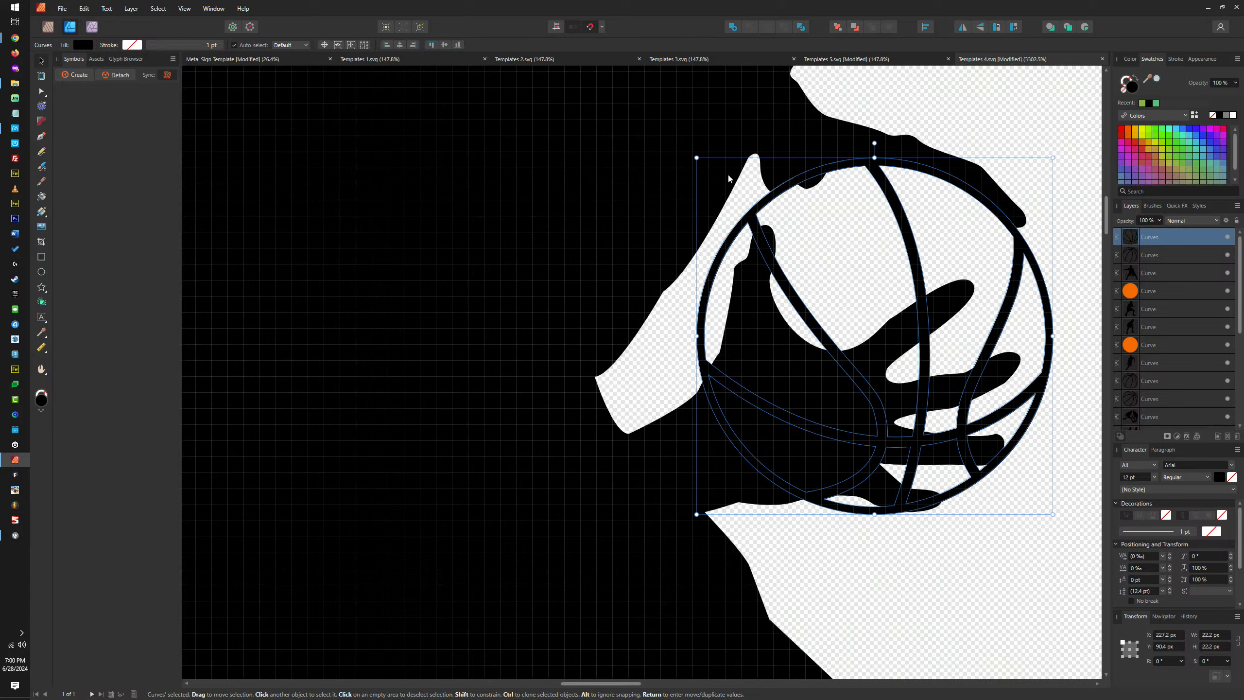
drag(697, 158, 694, 157)
scroll(835, 295, down, 10)
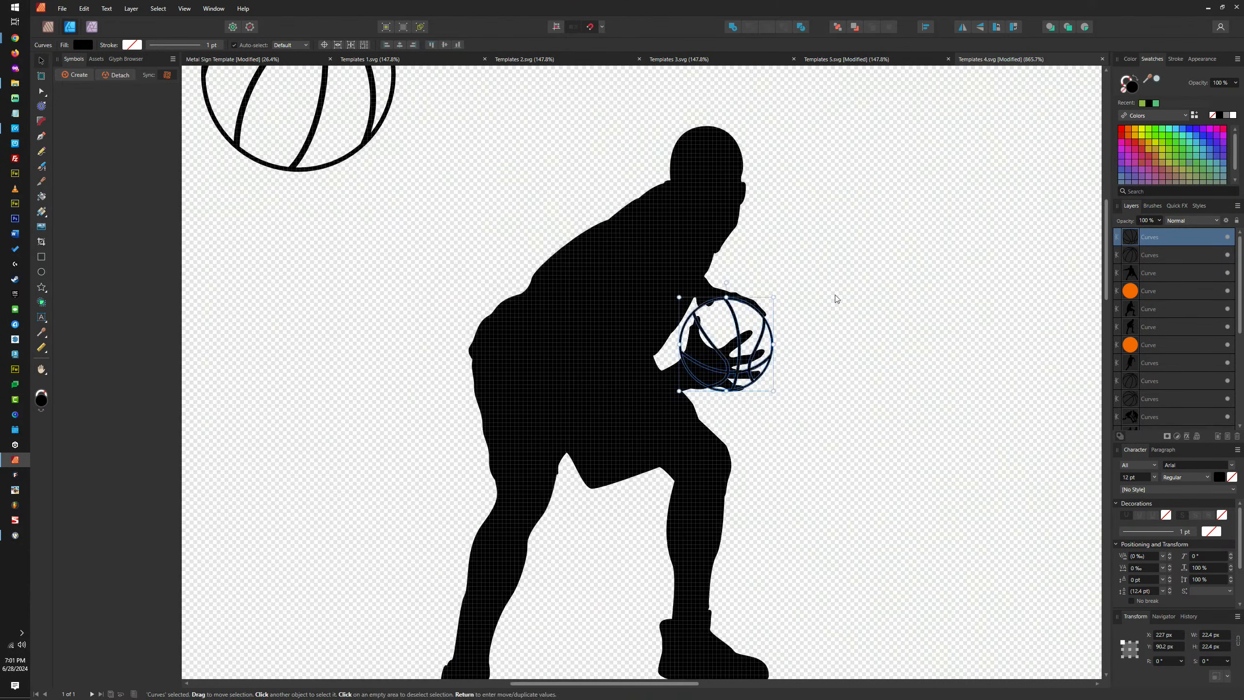
click(809, 310)
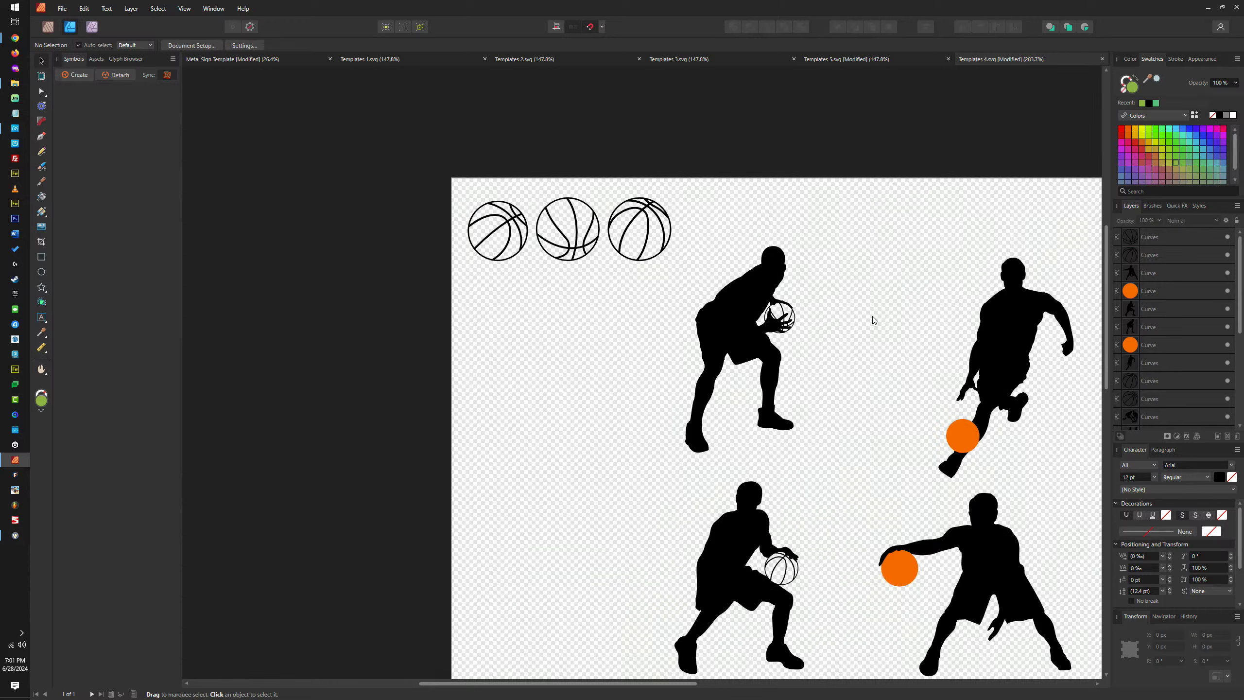
Enlarge the running player's orange ball from its corner to about 28 × 28.5 px
scroll(767, 342, right, 3)
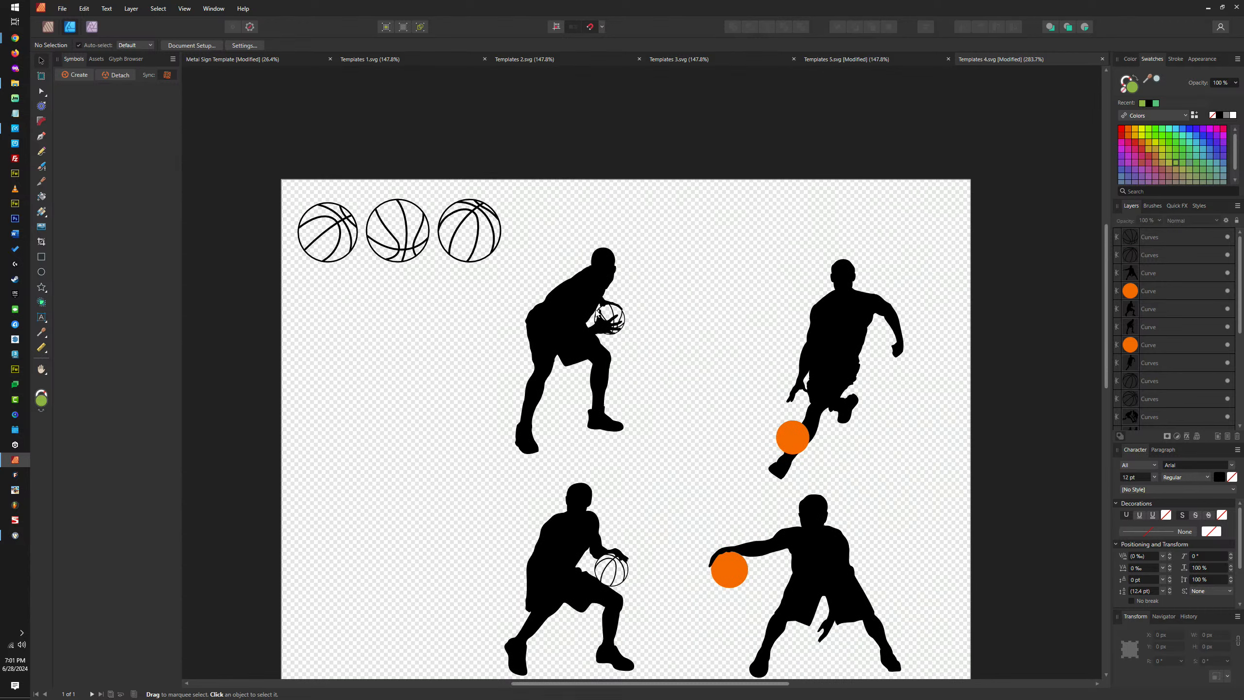
drag(787, 433, 849, 401)
scroll(786, 436, up, 3)
scroll(849, 402, down, 6)
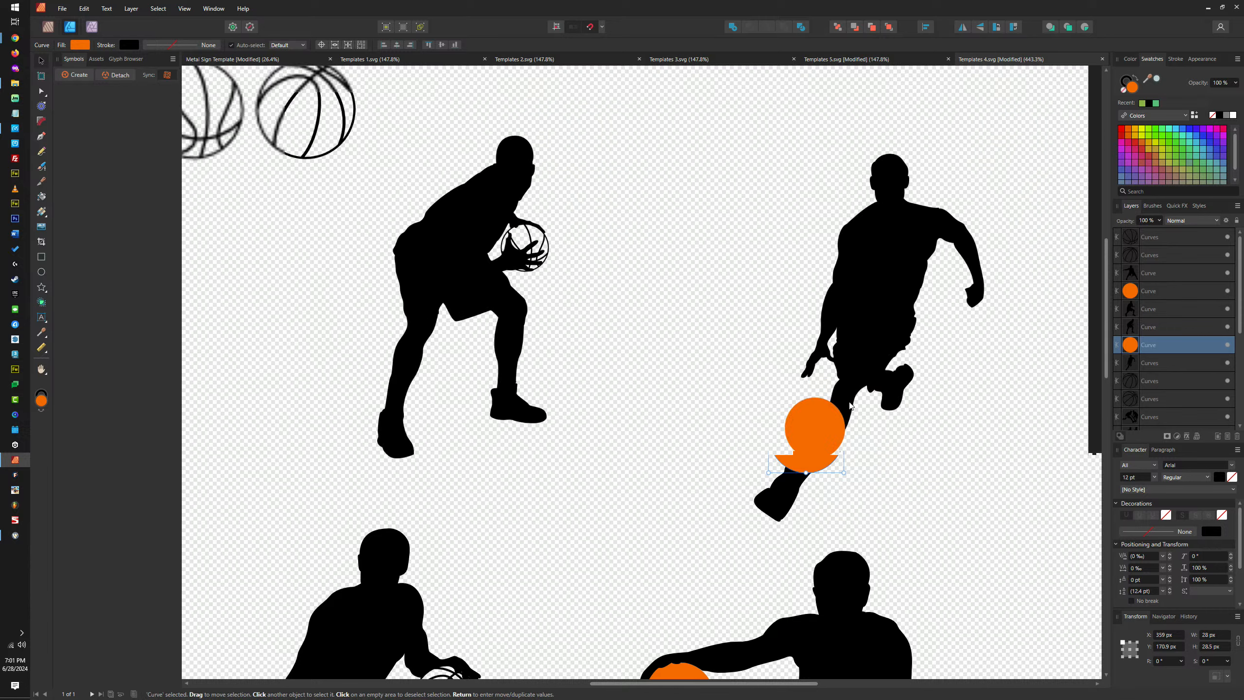
Shrink the line-art basketball behind the running player's orange ball to 28.5 × 28.5 px, aligned with the orange ball
scroll(862, 407, up, 5)
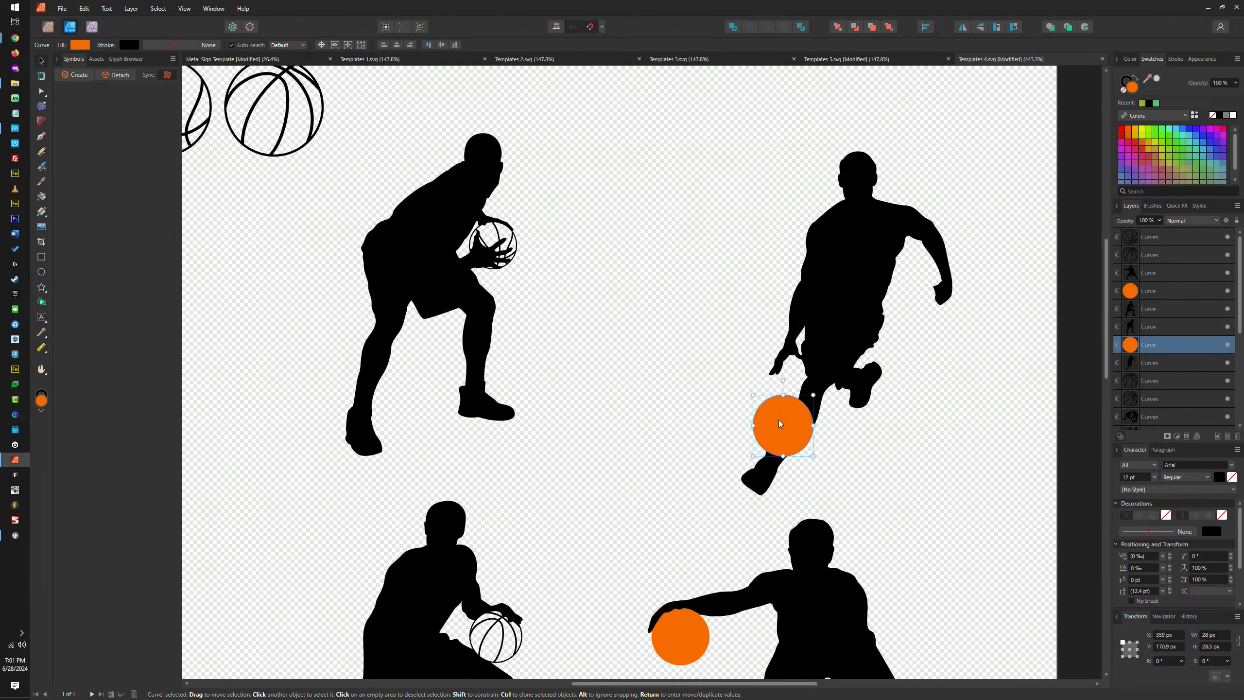
scroll(433, 186, down, 5)
click(547, 265)
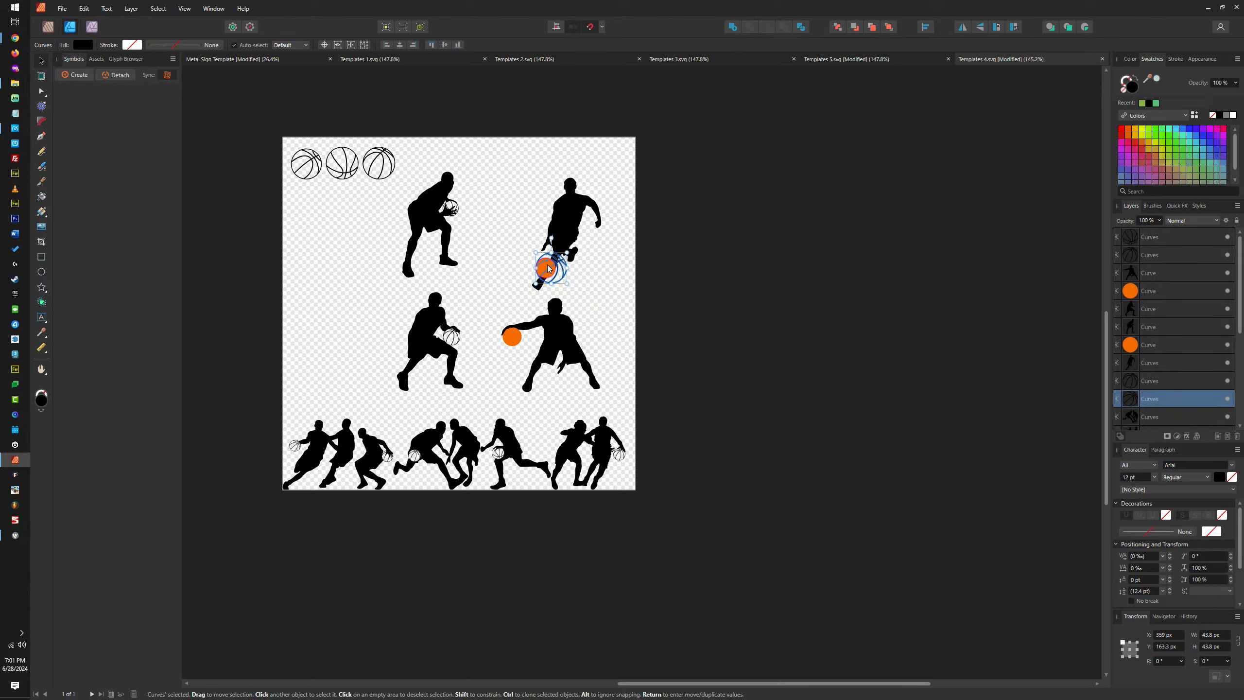
scroll(547, 264, up, 7)
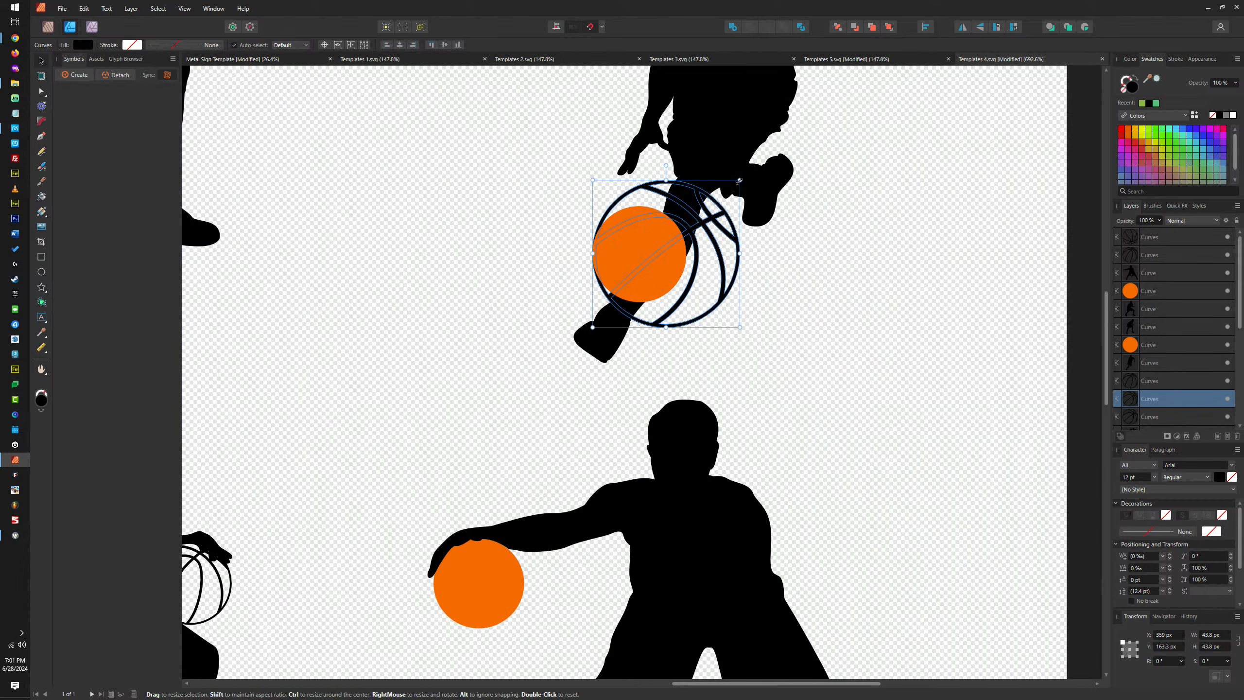
drag(739, 180, 713, 206)
drag(713, 327, 688, 298)
scroll(662, 276, up, 3)
scroll(695, 198, up, 3)
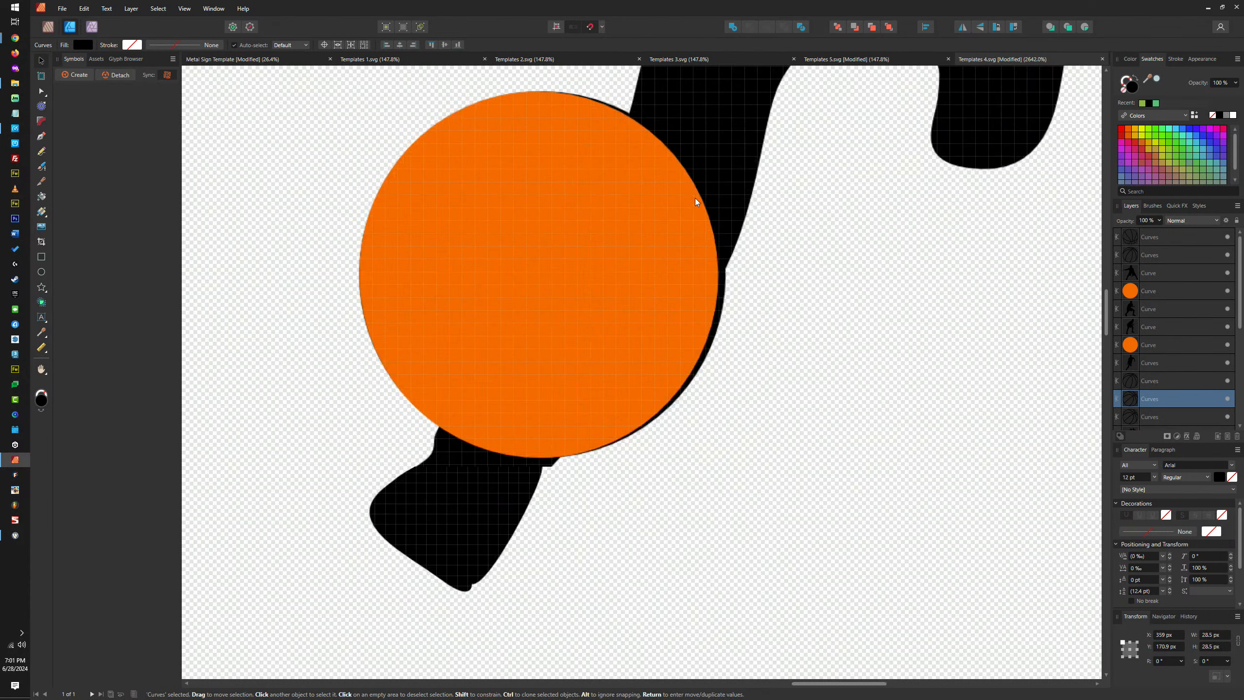
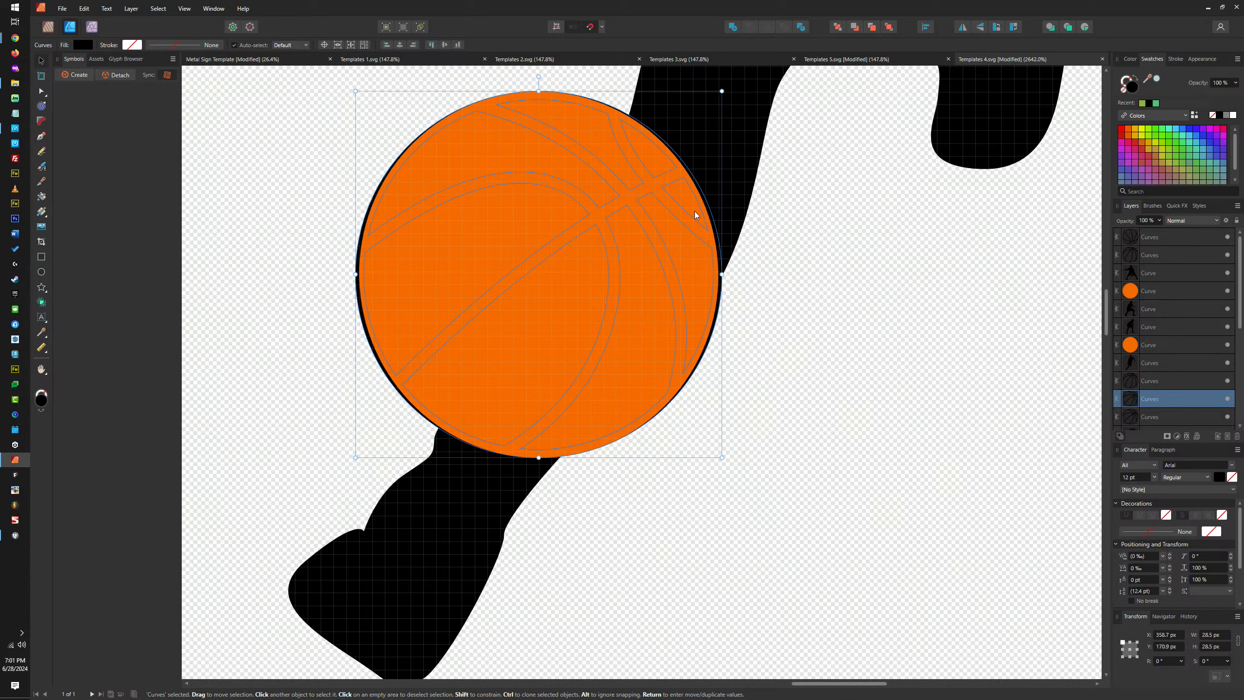
Subtract the orange ball from the running player's silhouette and clear the selection
click(678, 258)
shift+click(750, 123)
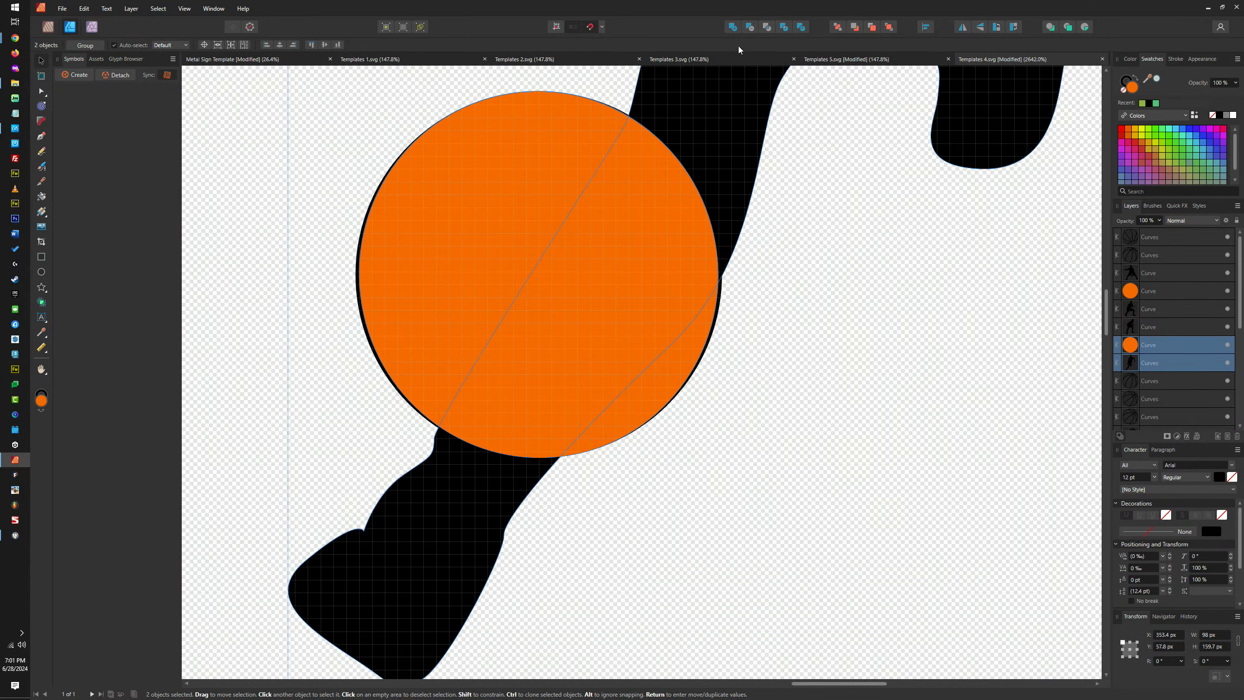
click(749, 26)
scroll(798, 353, down, 15)
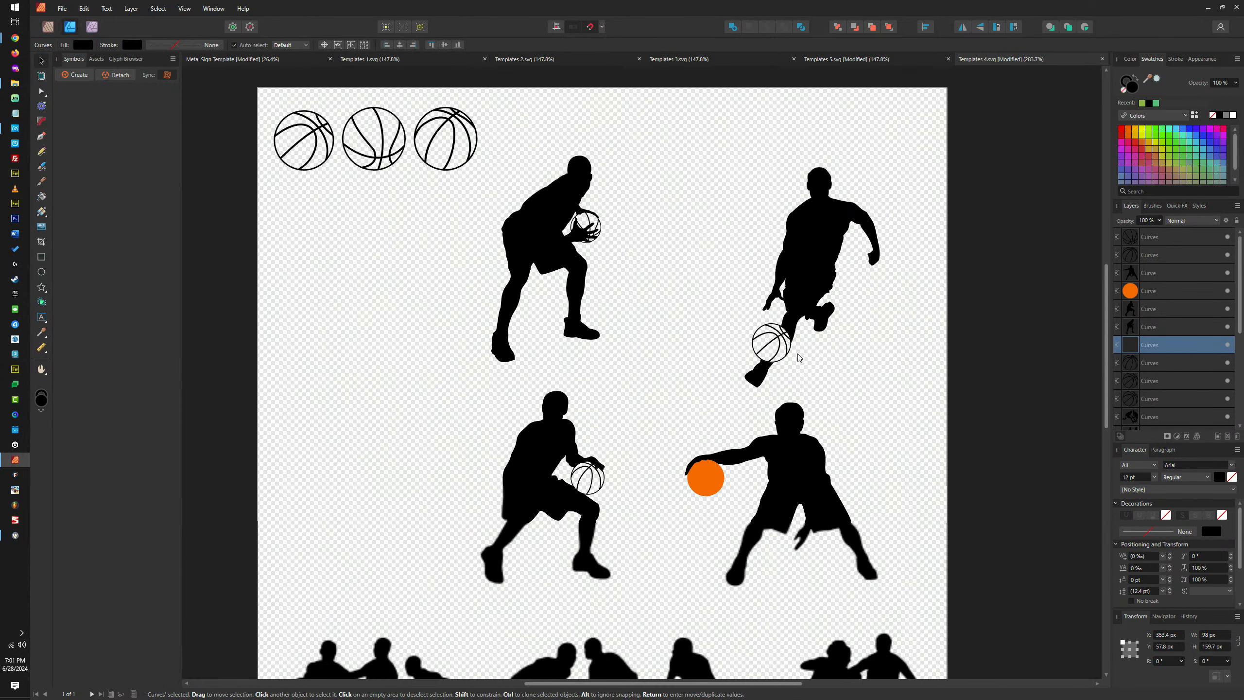
click(882, 326)
scroll(768, 354, up, 5)
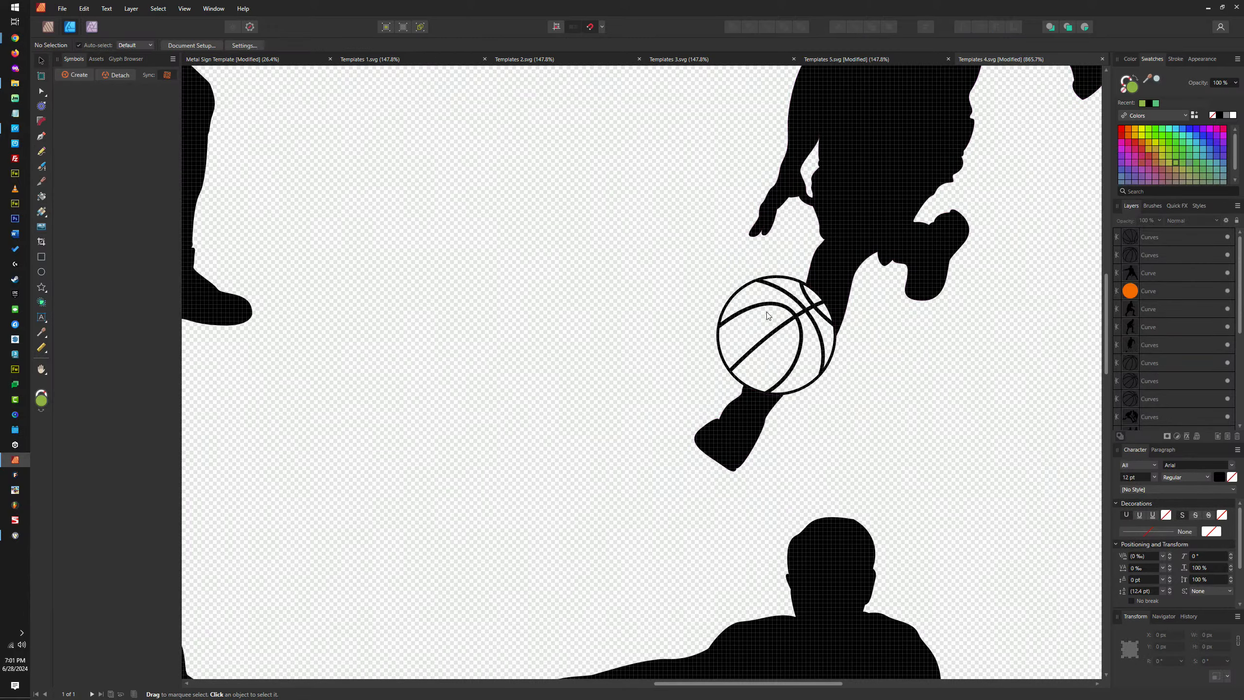
Resize the wide-stance player's orange ball from its corner to about 26.9 × 26.7 px
scroll(766, 311, down, 6)
click(715, 396)
scroll(717, 392, up, 4)
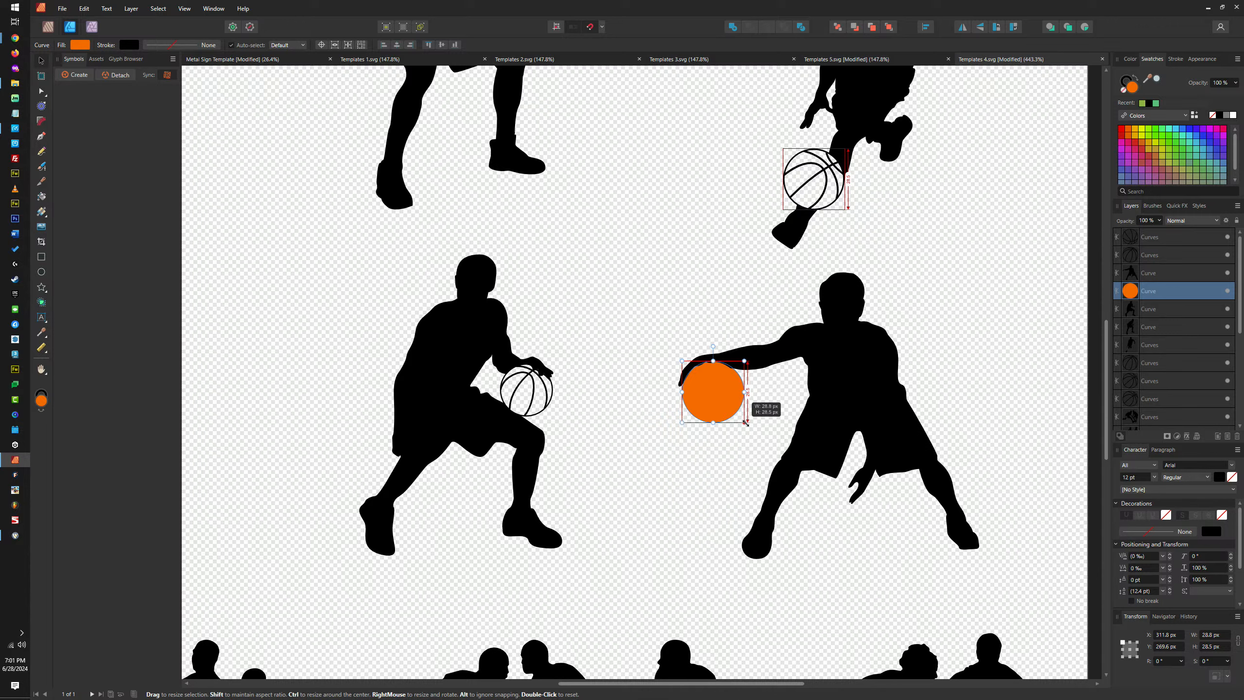
drag(746, 423, 741, 419)
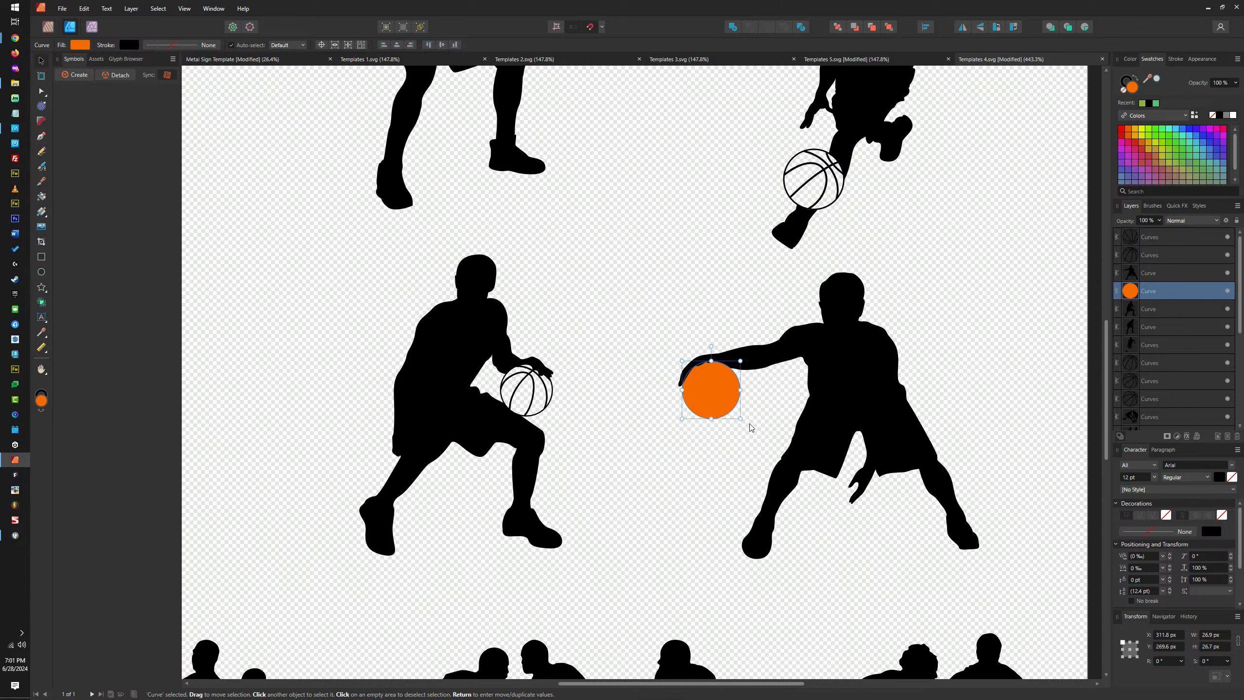
Place a copy of the middle line-art basketball over the wide-stance player's orange ball, rotated to about −48.9°
scroll(764, 431, down, 5)
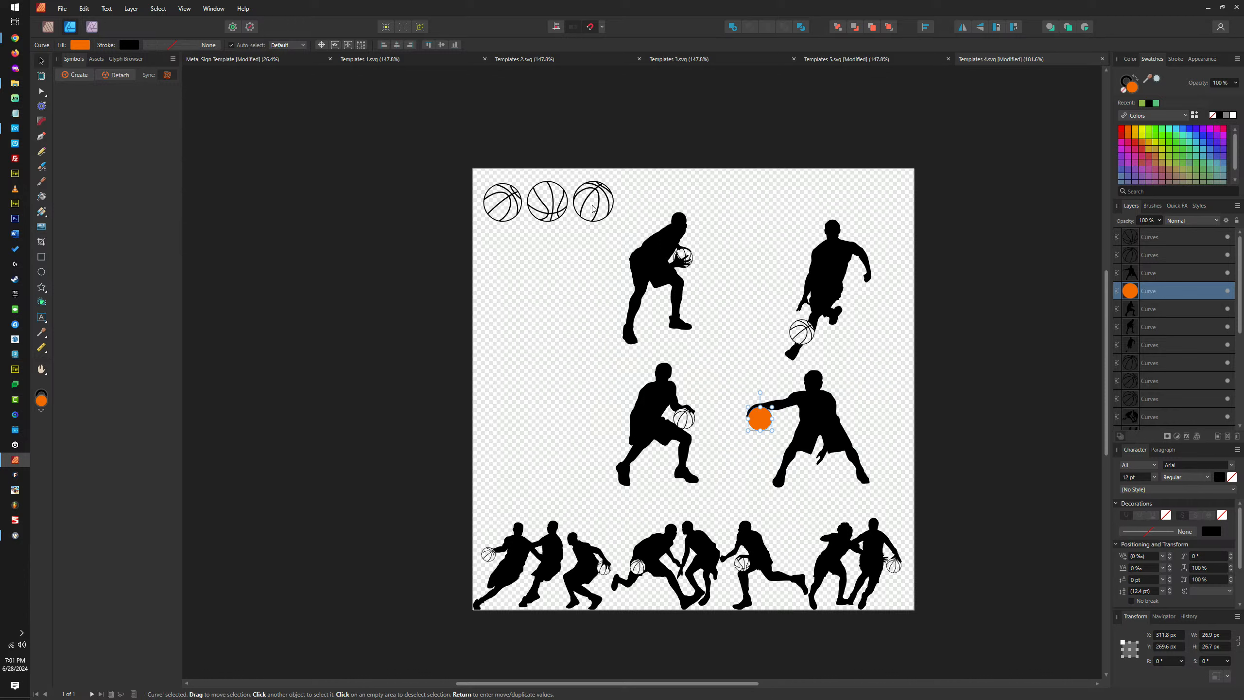
click(557, 206)
drag(565, 224, 768, 382)
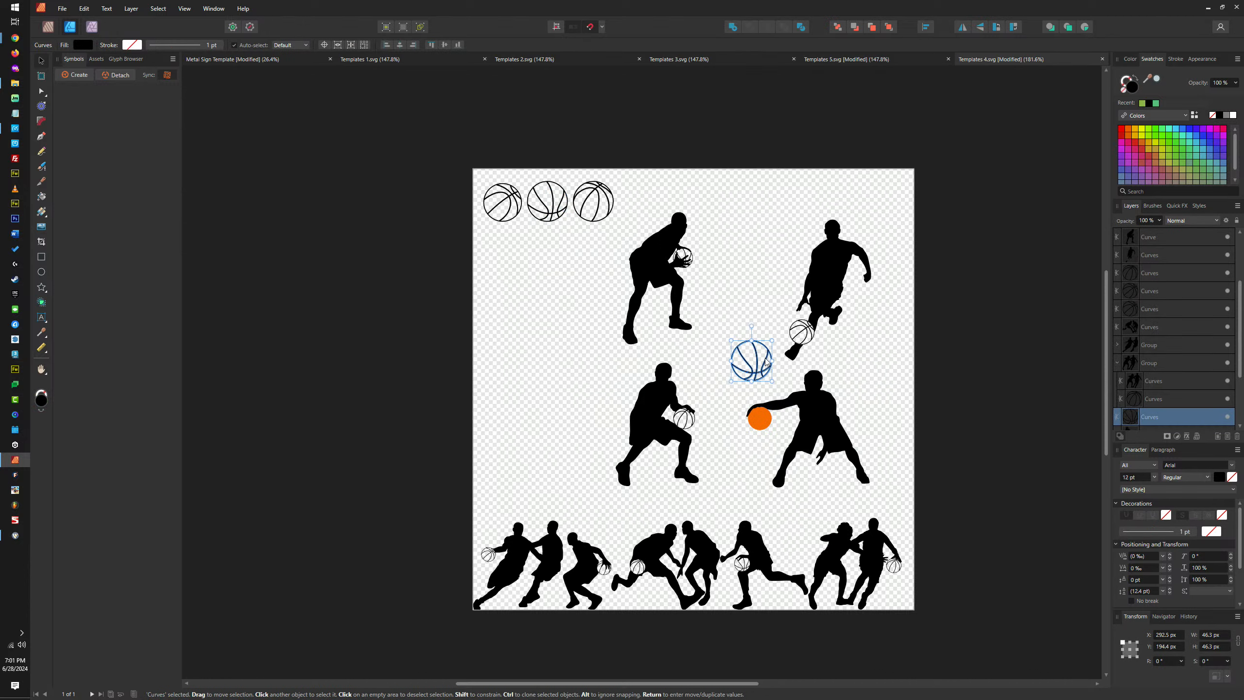
mouse_move(752, 325)
mouse_down()
mouse_move(782, 320)
mouse_move(797, 341)
mouse_move(762, 403)
mouse_move(774, 449)
mouse_up()
Reset the rotated basketball's selection box, shrink the basketball to about 26.7 × 26.7 px and align it with the orange ball
scroll(764, 387, up, 4)
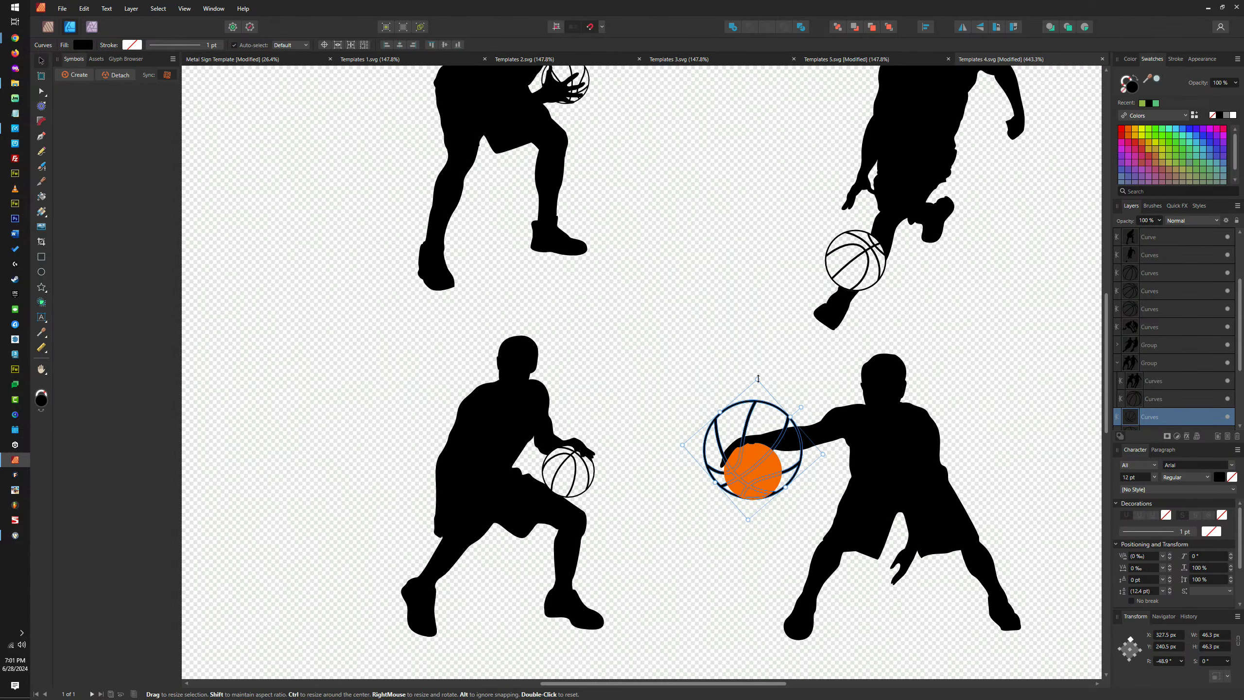
drag(757, 380, 761, 427)
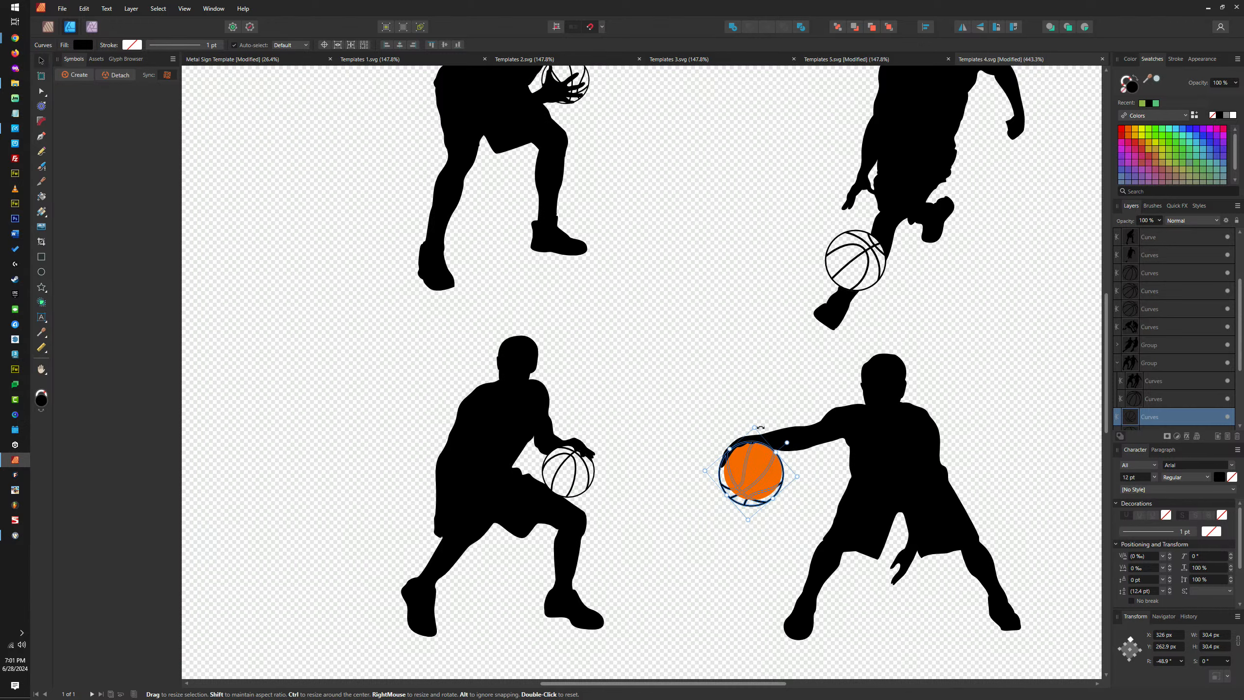
scroll(764, 468, up, 5)
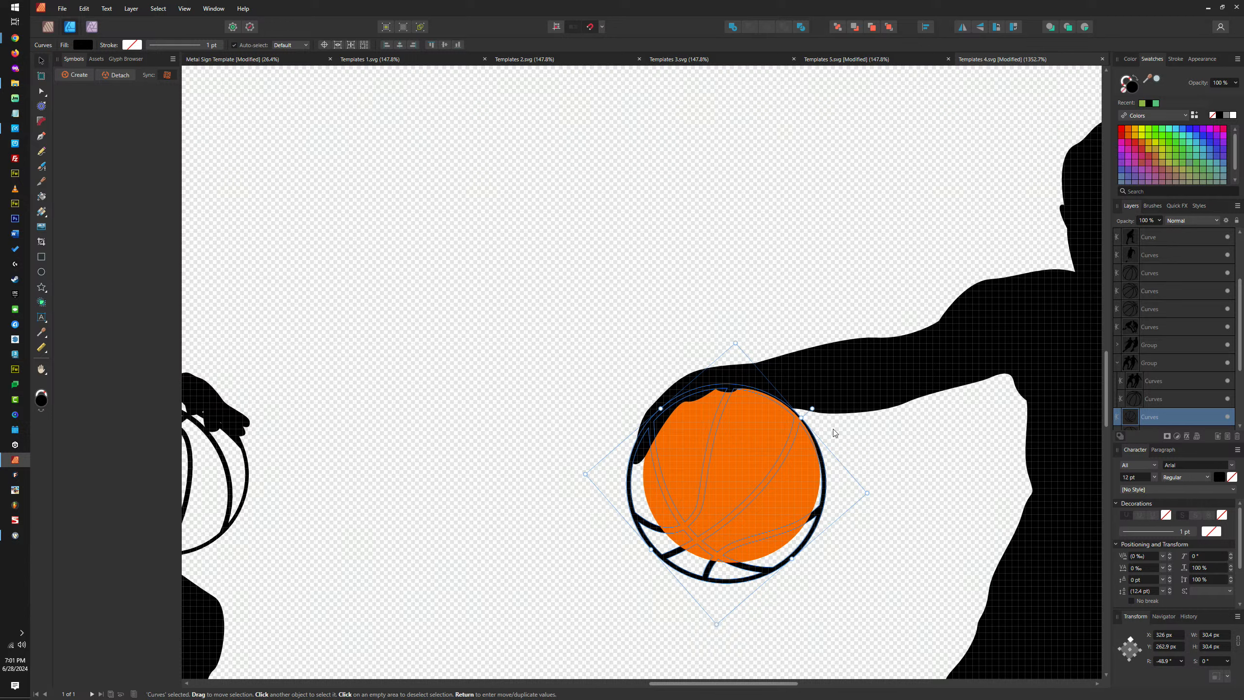
key(ctrl+shift+r)
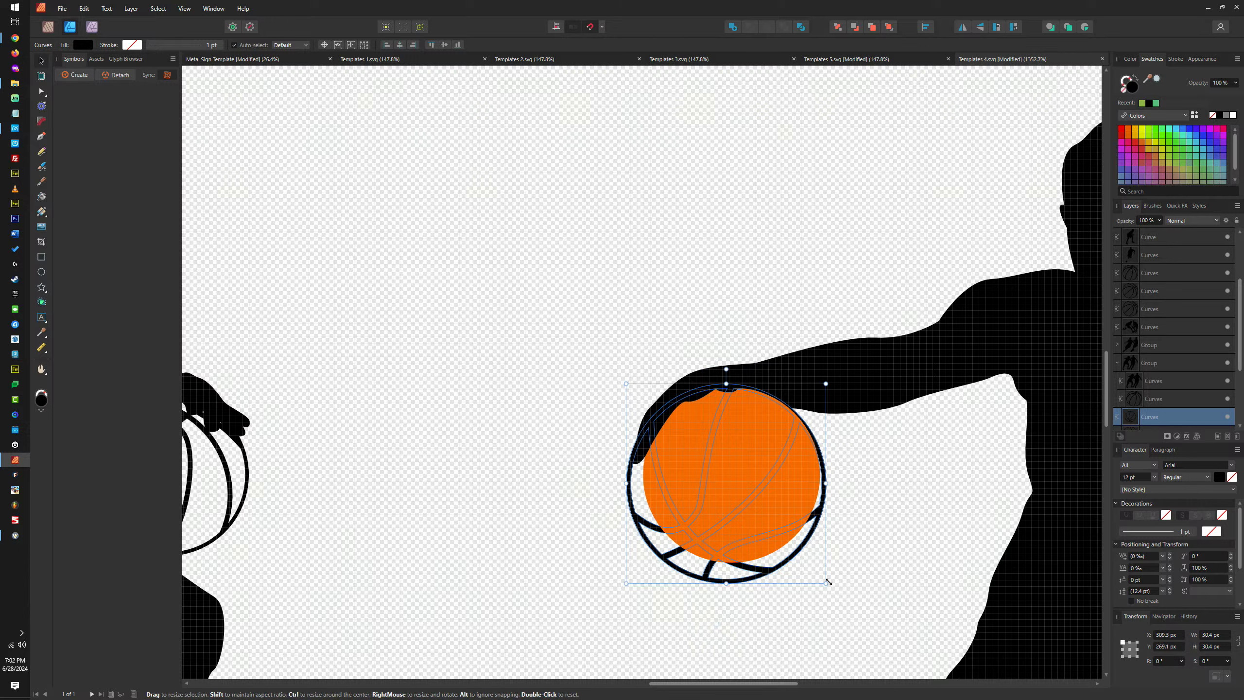
drag(826, 583, 819, 577)
drag(629, 577, 645, 558)
scroll(740, 504, up, 2)
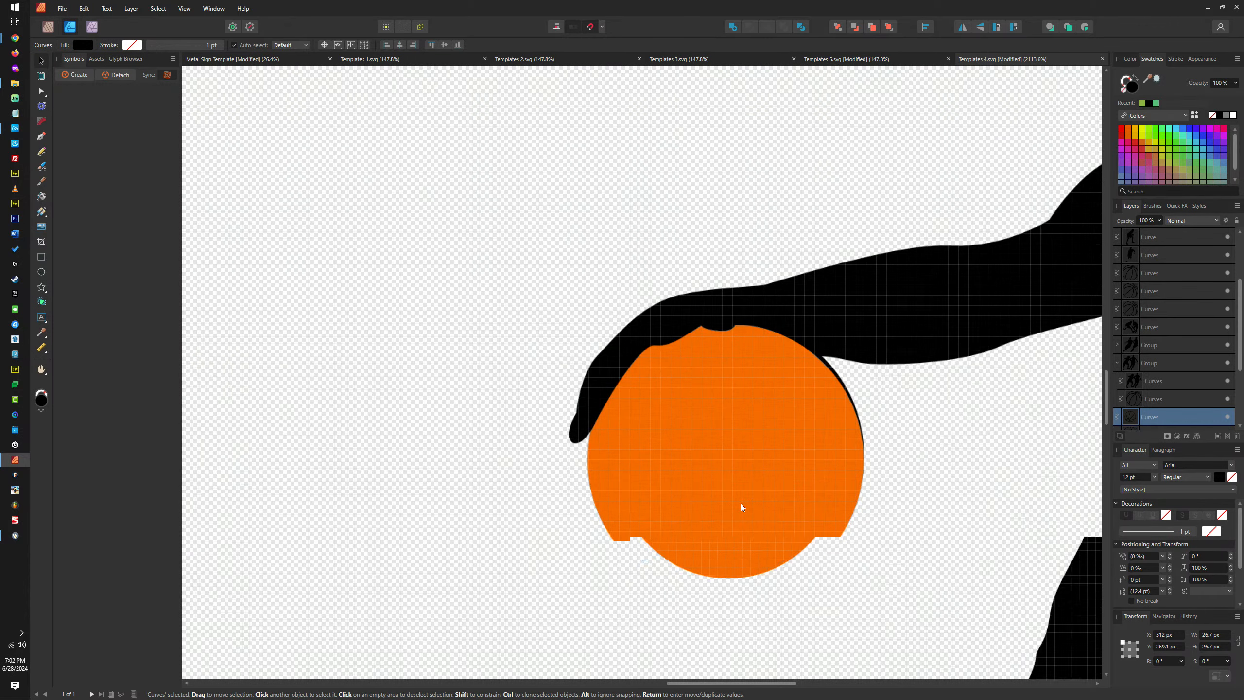
drag(741, 504, 739, 512)
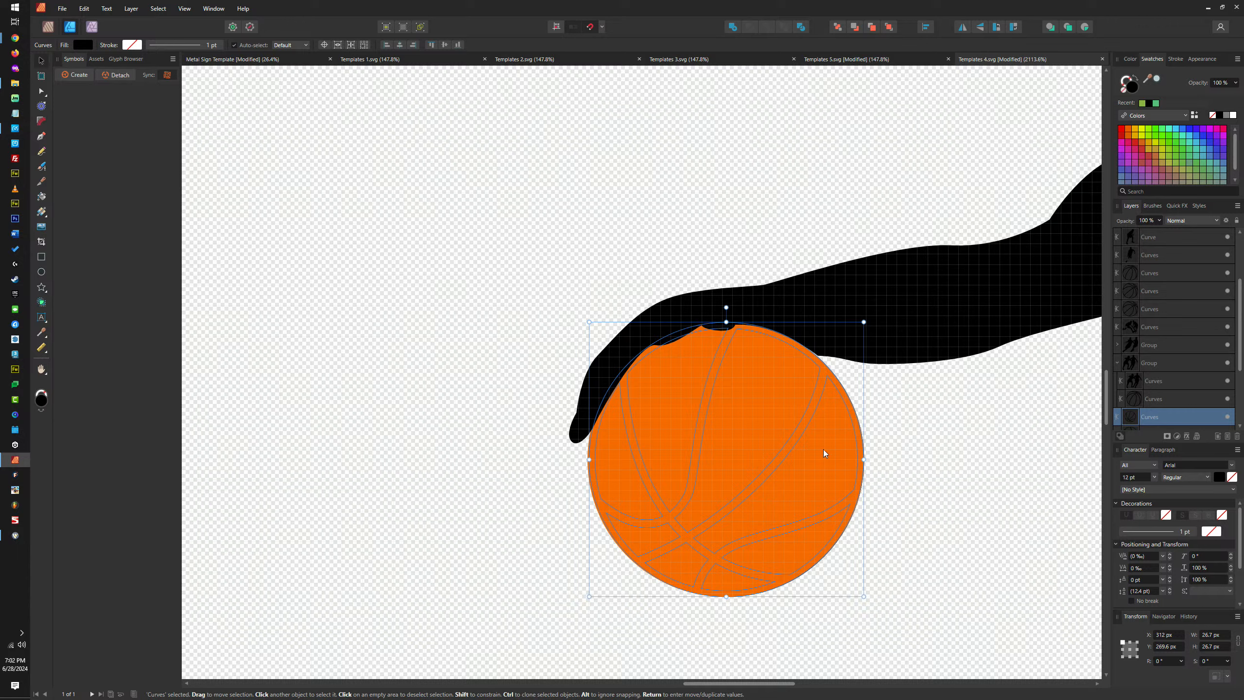
Adjust the node on the underside of the wide-stance player's forearm to meet the orange ball's edge
key(ctrl+z)
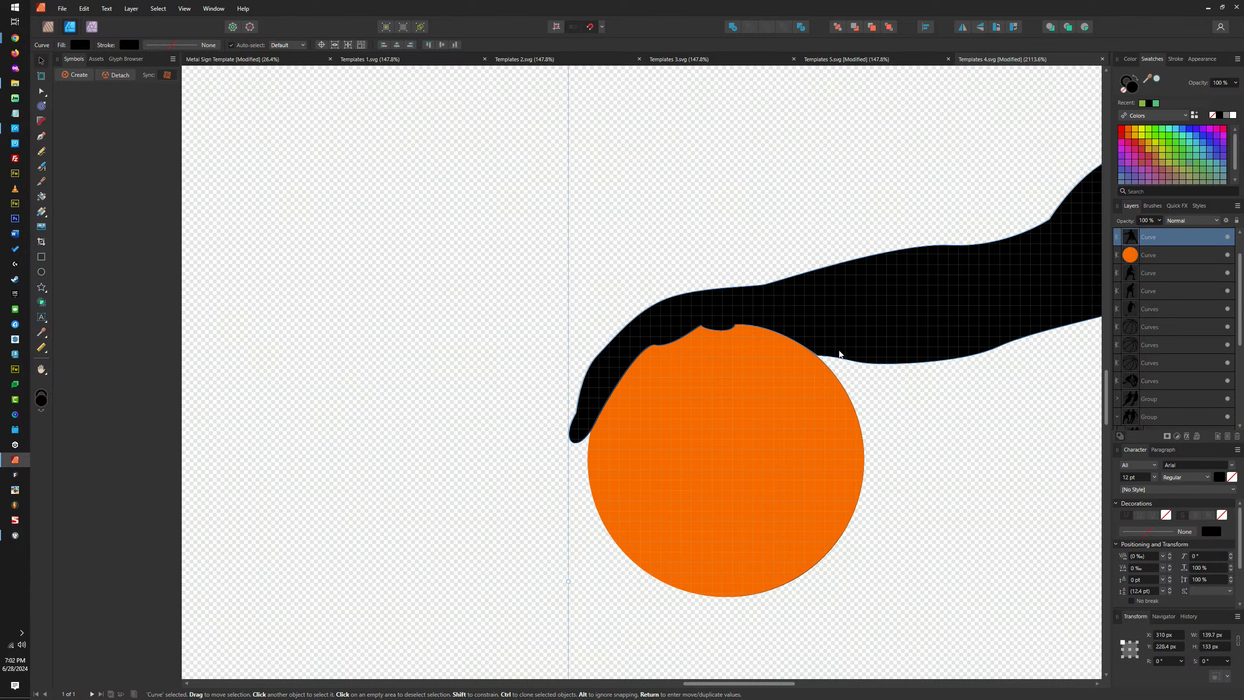
click(818, 390)
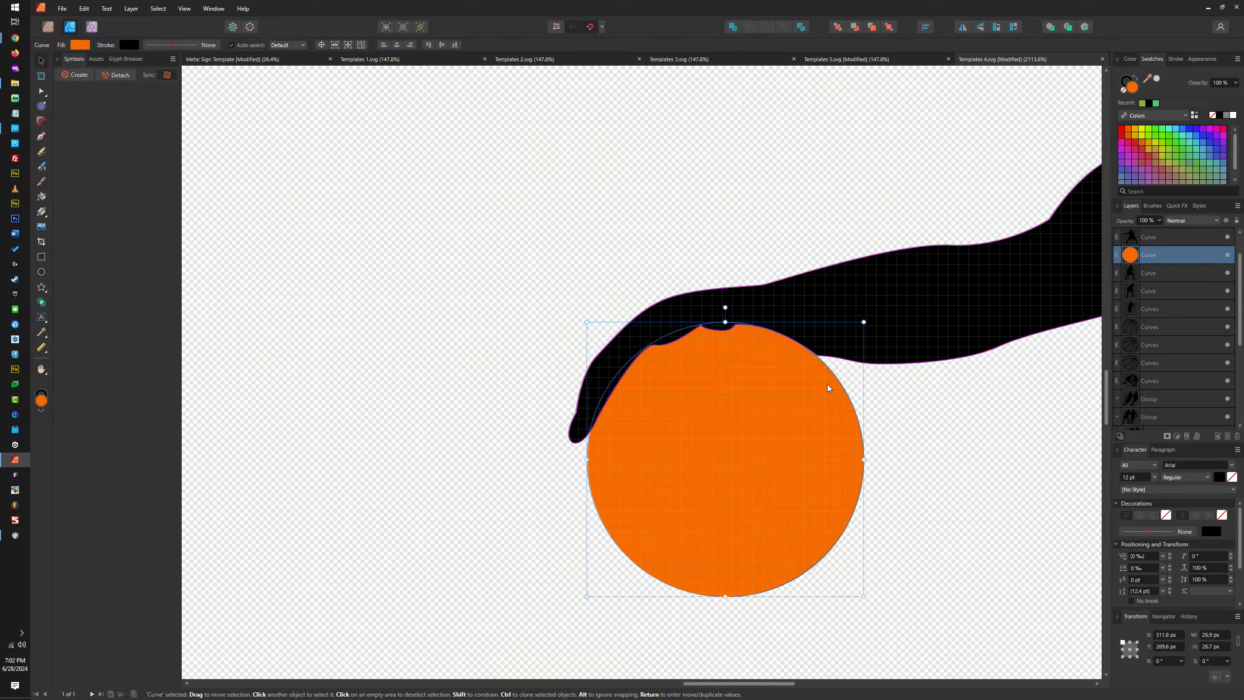
double_click(838, 339)
scroll(827, 343, up, 4)
click(822, 337)
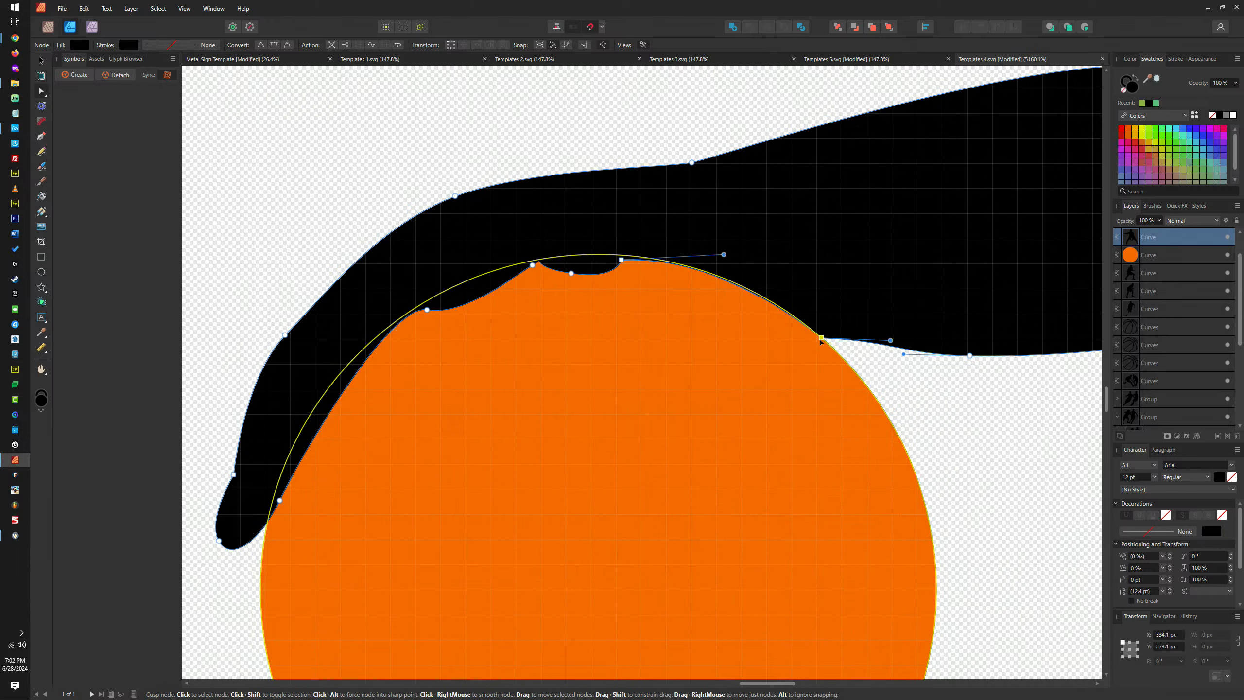
scroll(822, 341, down, 5)
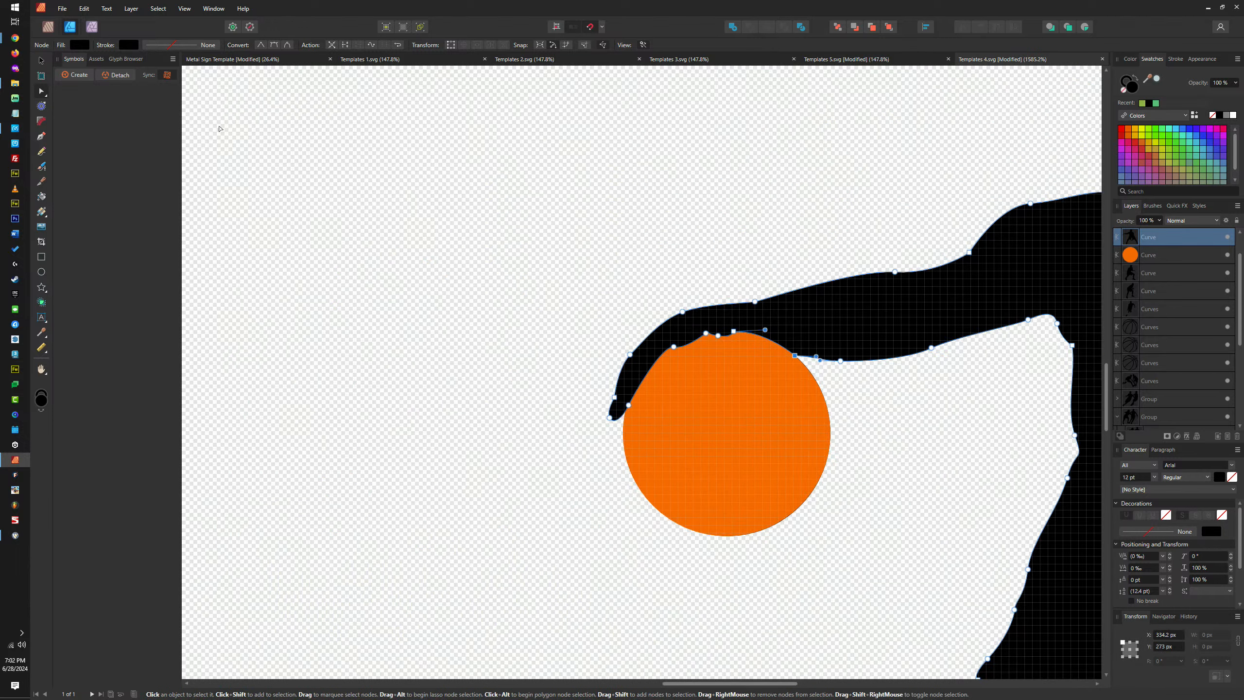
Delete the orange ball covering the wide-stance player's line-art basketball
key(v)
click(670, 375)
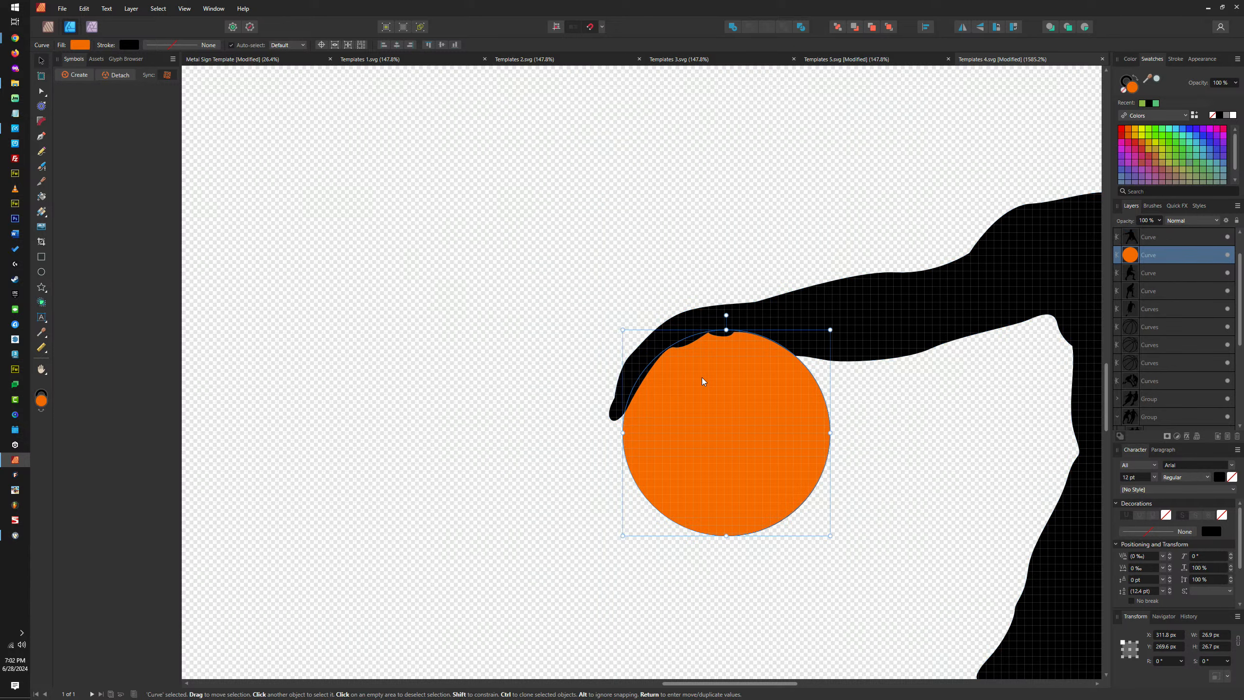
key(Delete)
scroll(720, 366, down, 6)
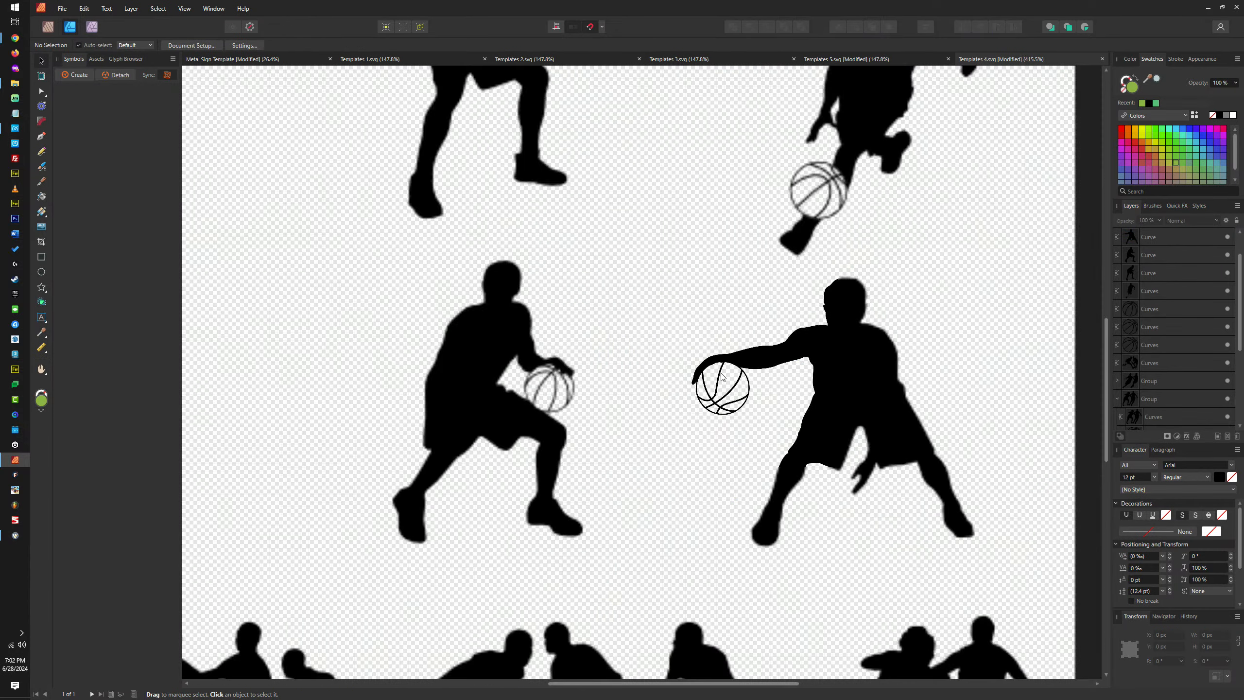
Group the ball-holding player with its basketball, and the running player with its basketball, as two separate groups
scroll(689, 355, up, 1)
scroll(774, 404, down, 2)
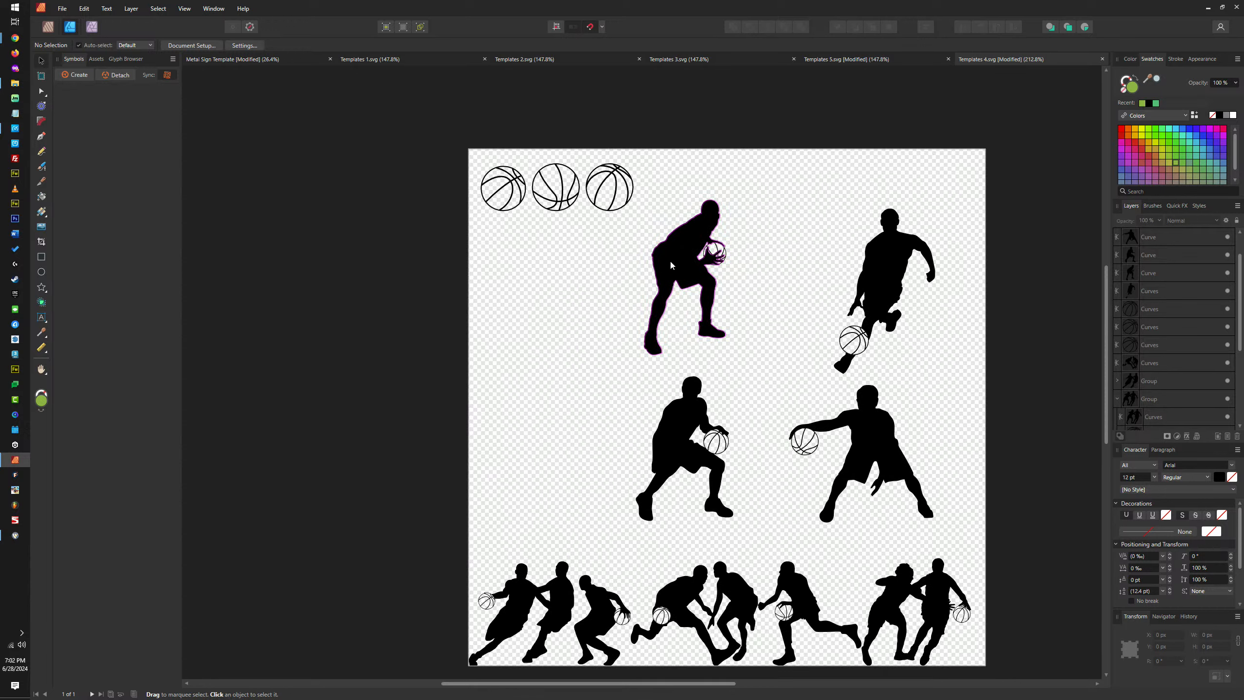
click(717, 248)
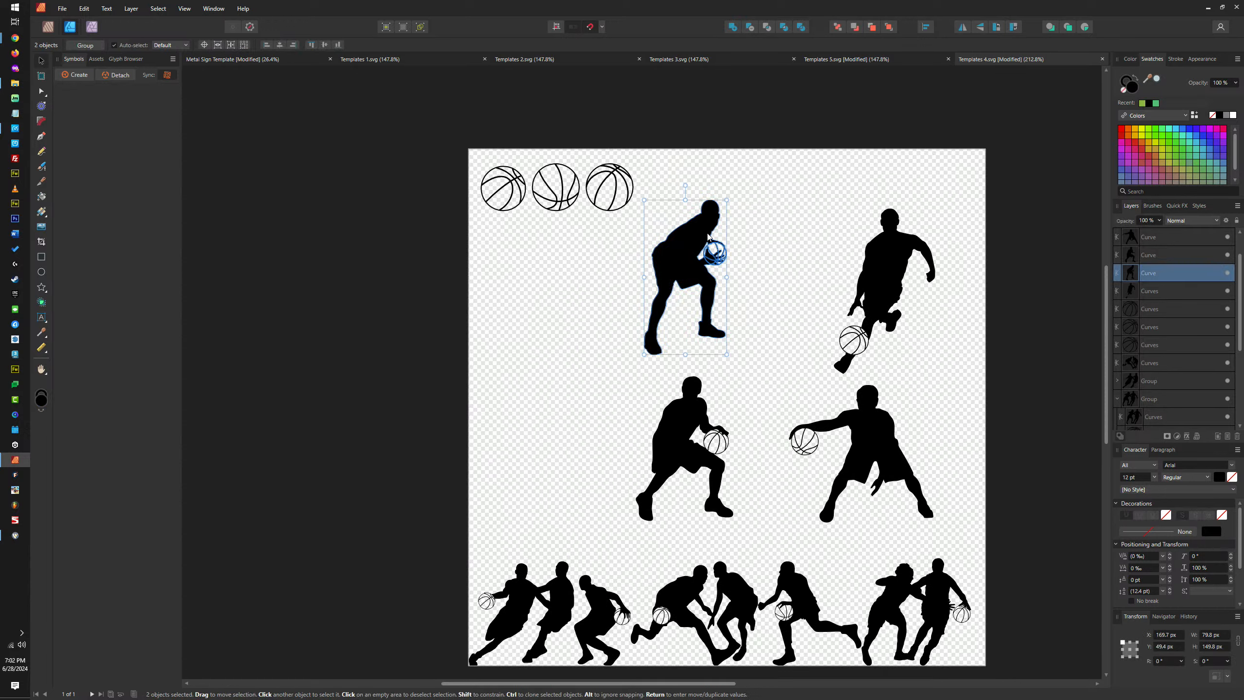
key(ctrl+g)
click(854, 331)
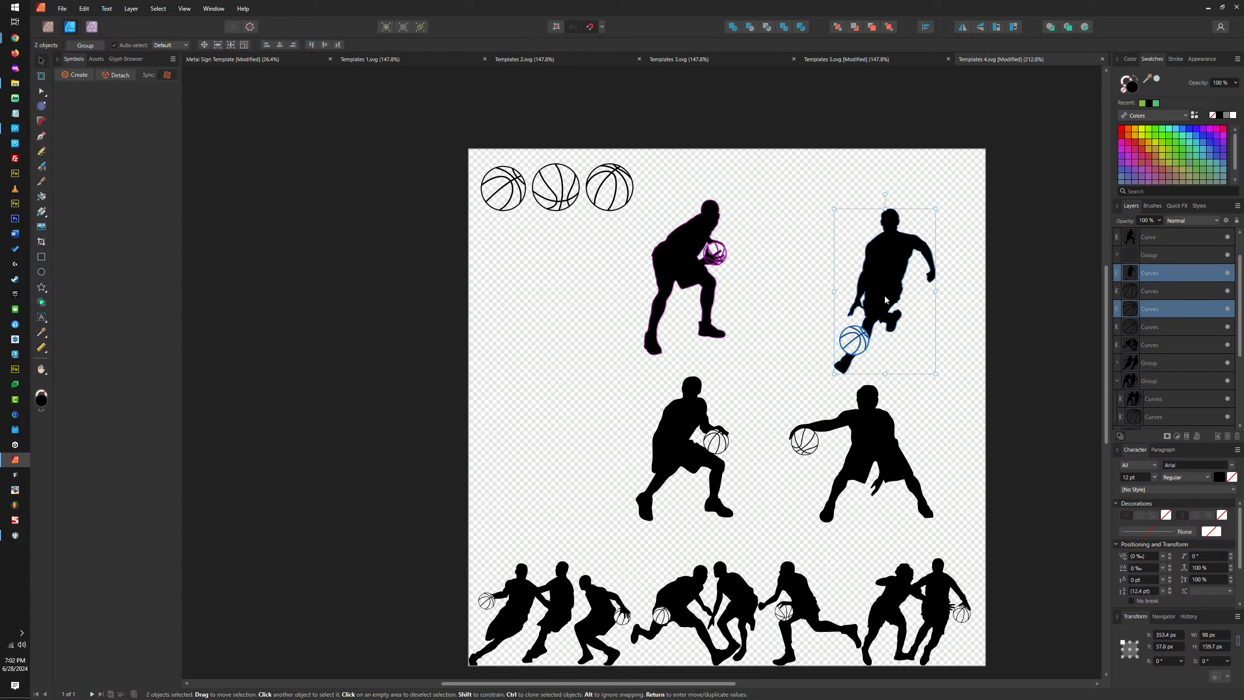
key(ctrl+g)
click(833, 438)
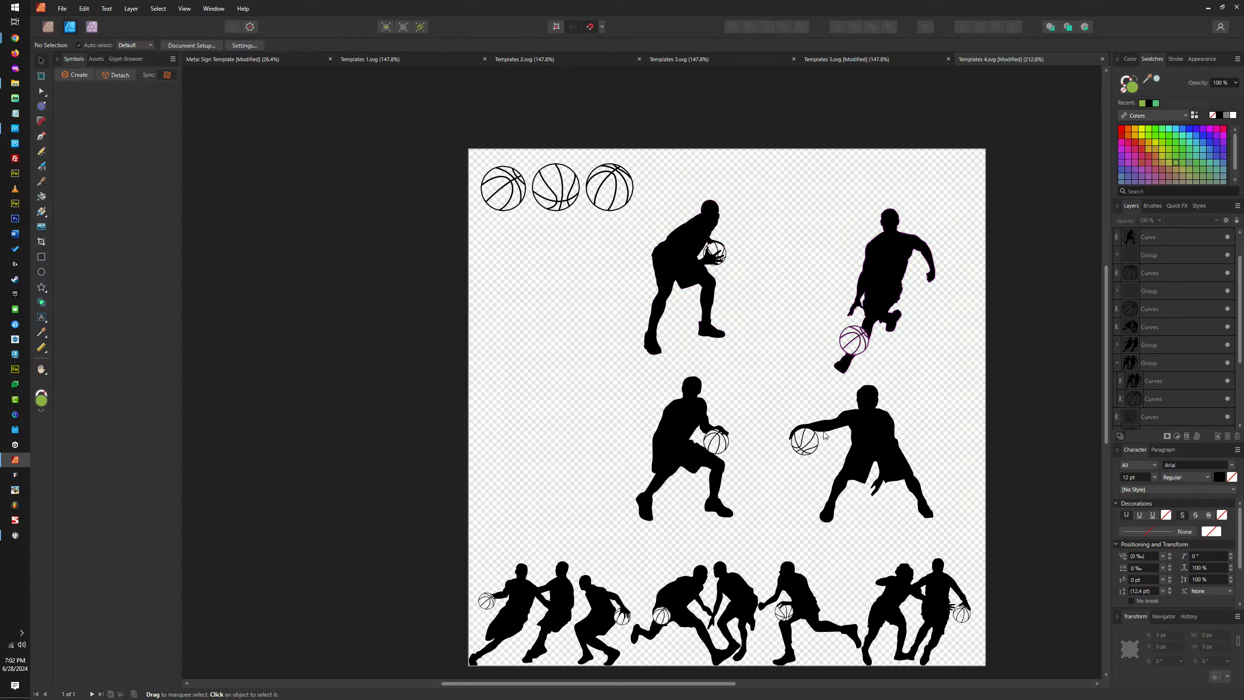
Group the wide-stance player with its basketball, and the crouching dribbler with its basketball, as two separate groups
click(815, 438)
shift+click(857, 431)
key(ctrl+g)
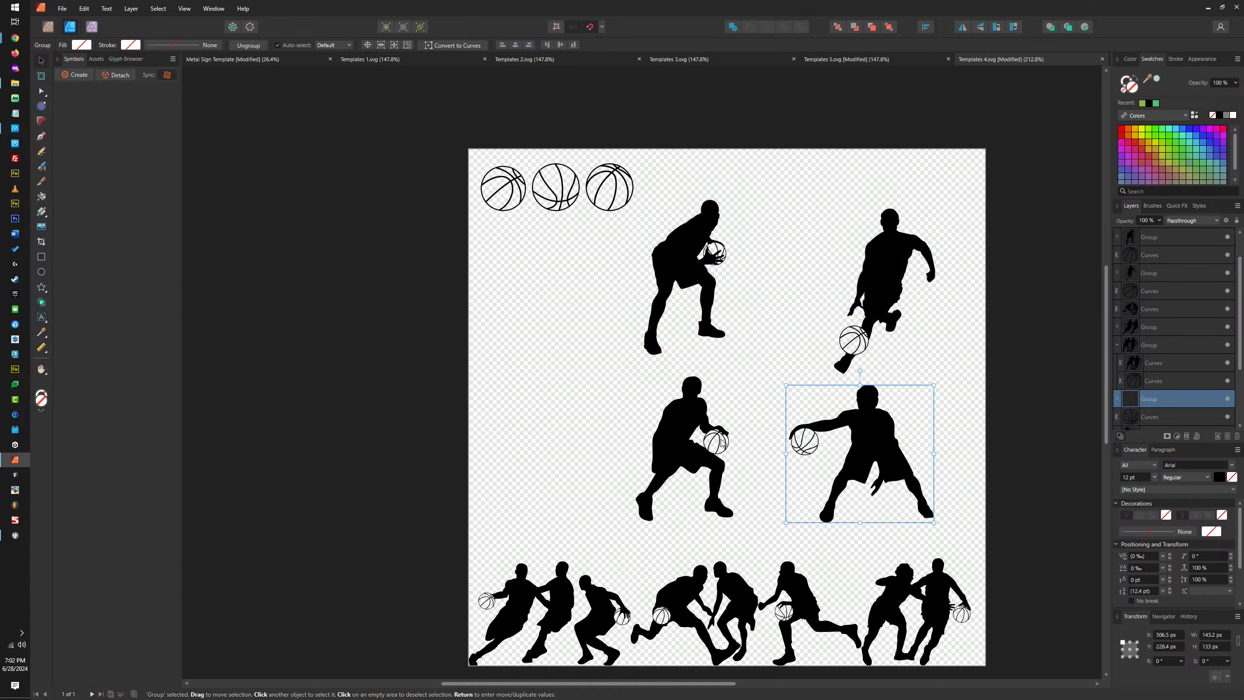
click(717, 442)
shift+click(679, 430)
key(ctrl+g)
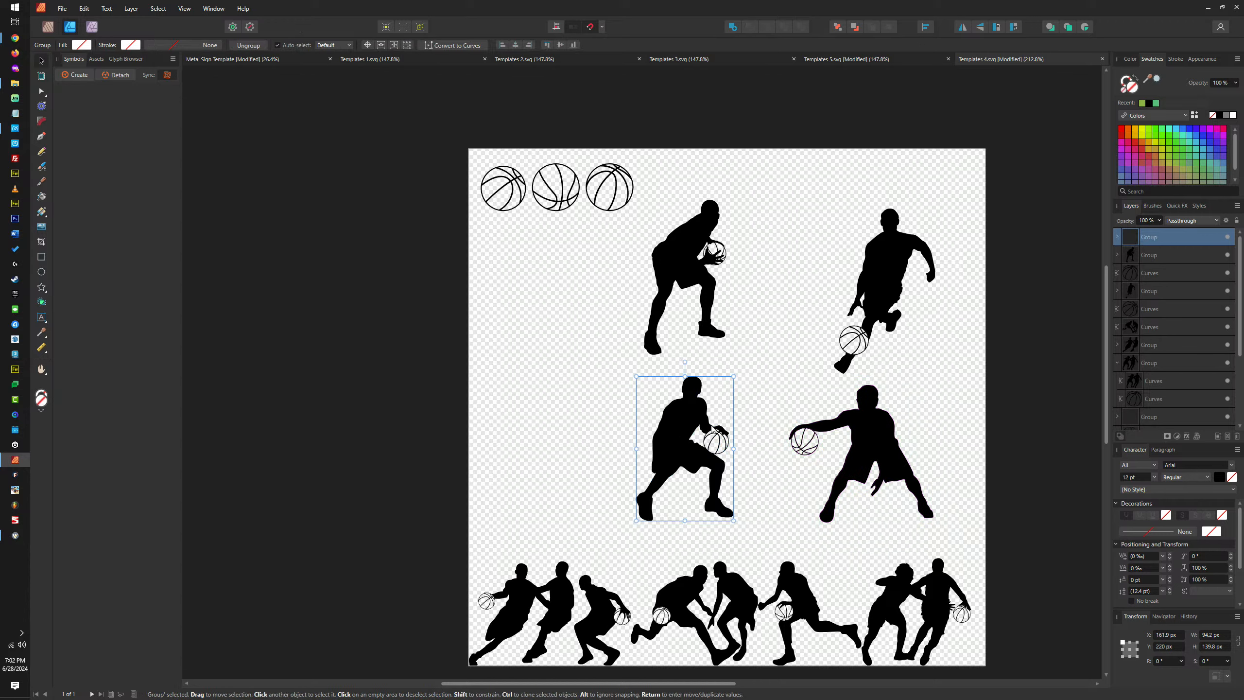
Move the crouching dribbler and the ball-holding player side by side above the left end of the bottom row, shrinking both
drag(695, 449, 527, 480)
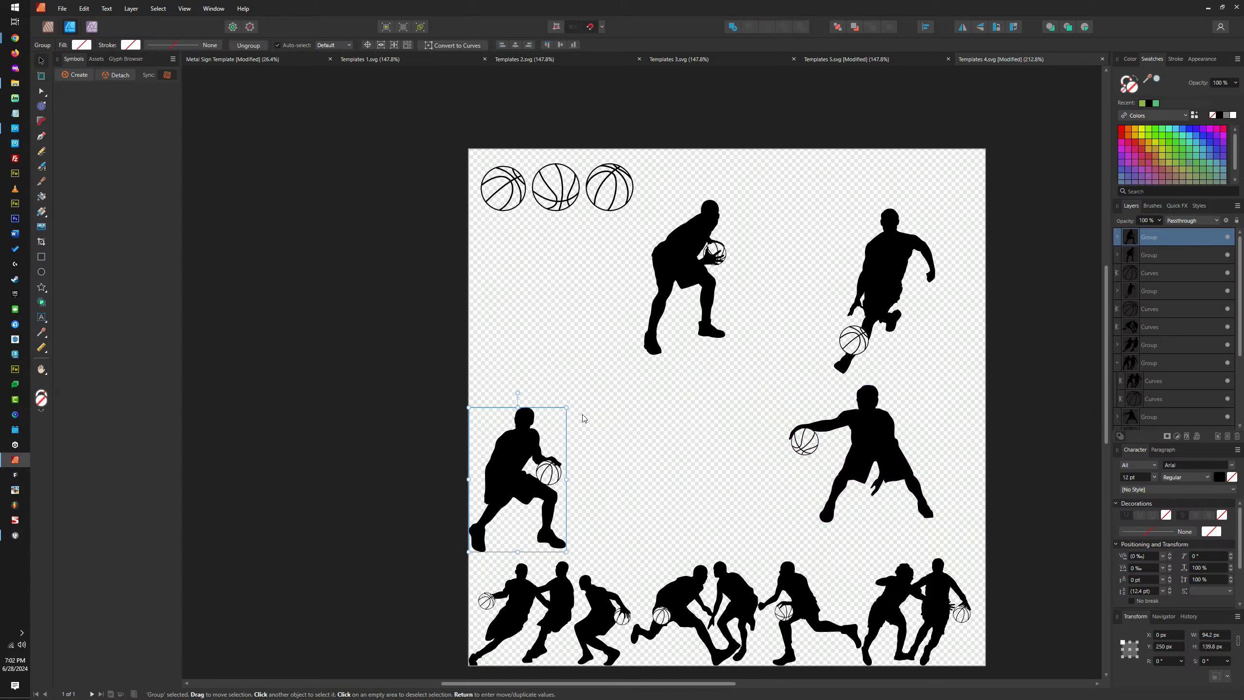
drag(567, 411, 535, 454)
click(632, 318)
drag(670, 248, 566, 446)
drag(621, 397, 596, 453)
Shrink the wide-stance player and the running player and continue the new row with them, the runner at about 58.3 × 94.9 px
drag(872, 434, 681, 458)
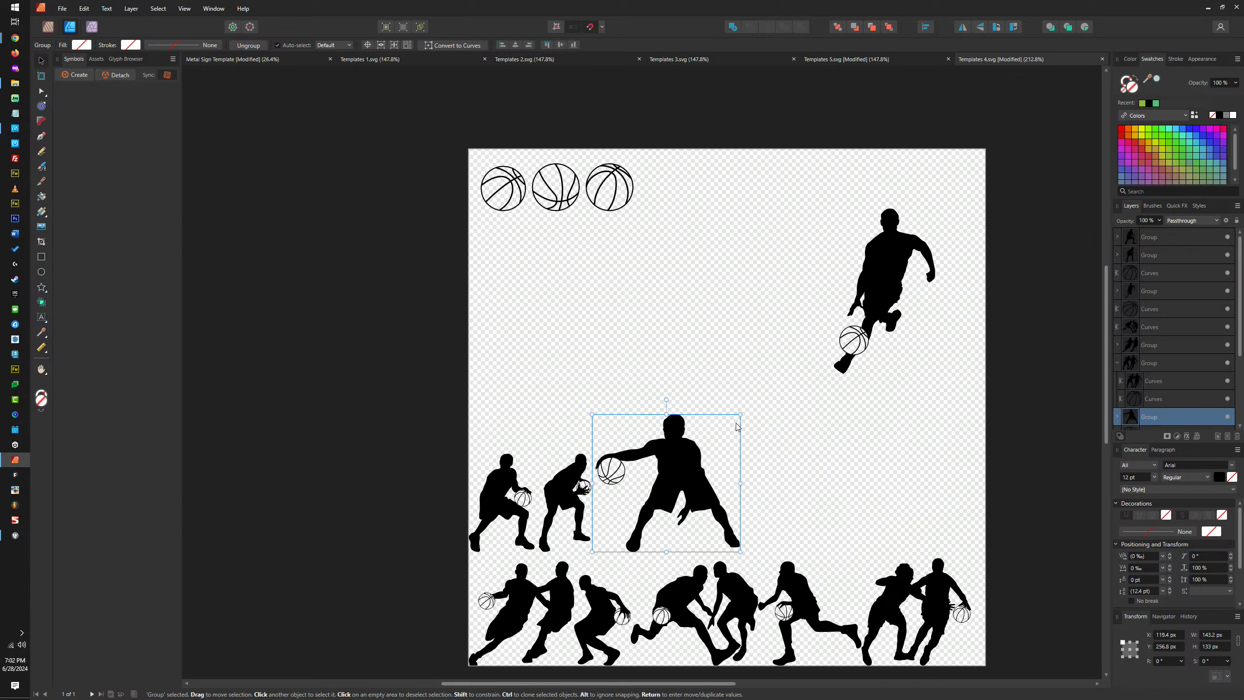
drag(738, 416, 743, 449)
drag(881, 255, 749, 432)
drag(802, 388, 739, 472)
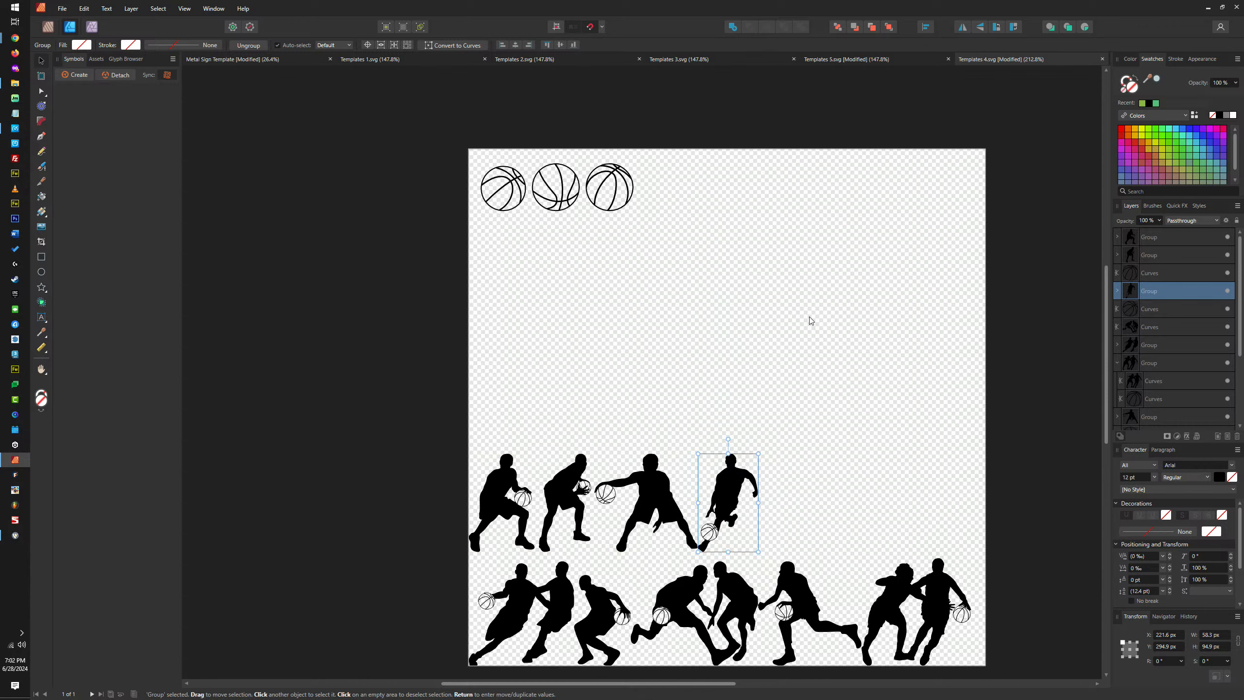
Close Templates 5.svg without saving its changes
click(877, 63)
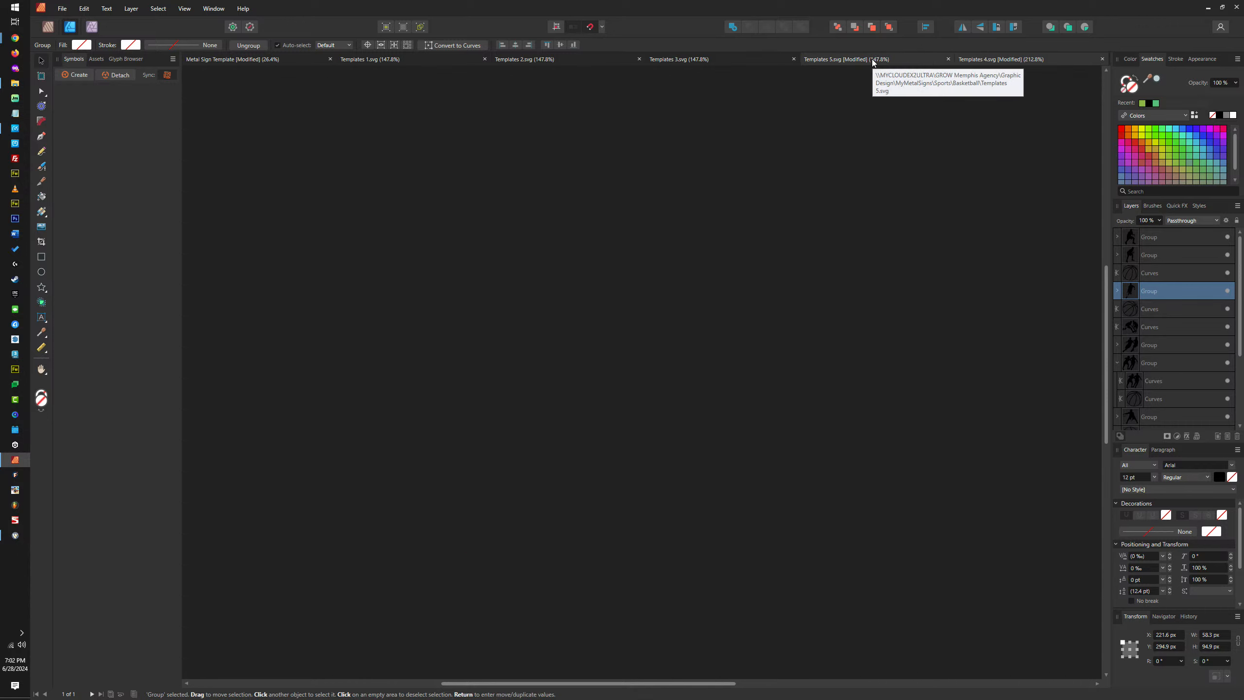
click(948, 59)
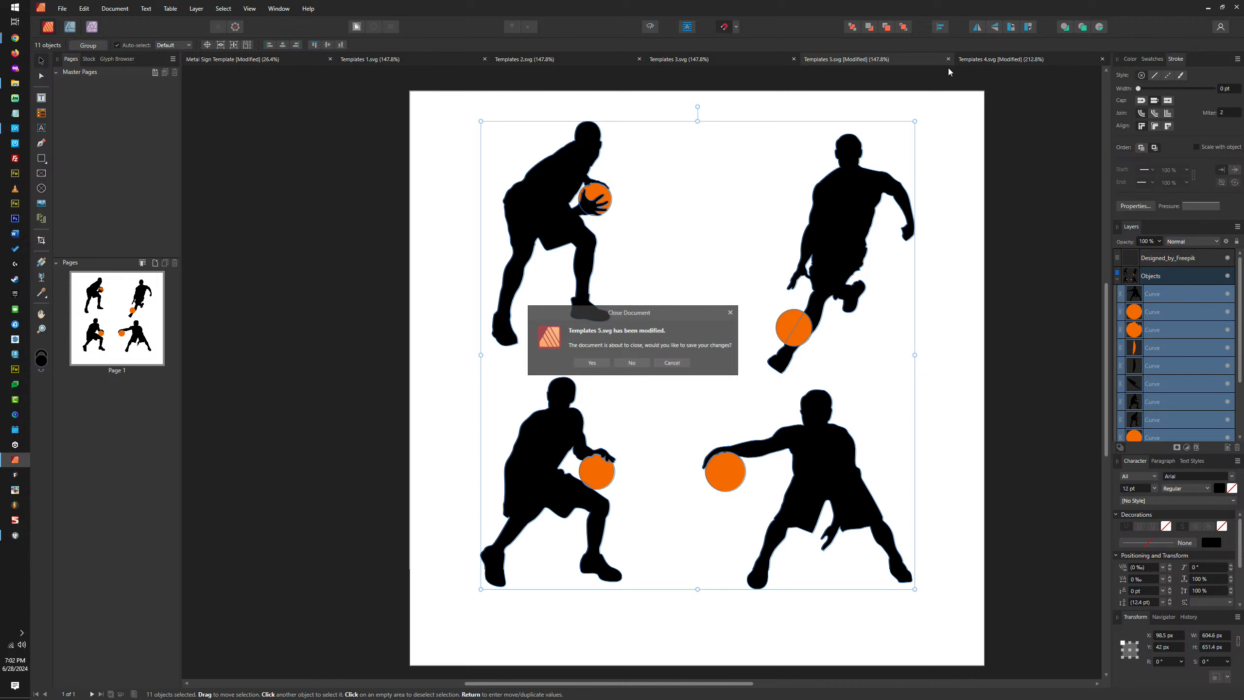
click(634, 367)
In Templates 3.svg, select all four player-and-ball groups and ungroup them
click(803, 61)
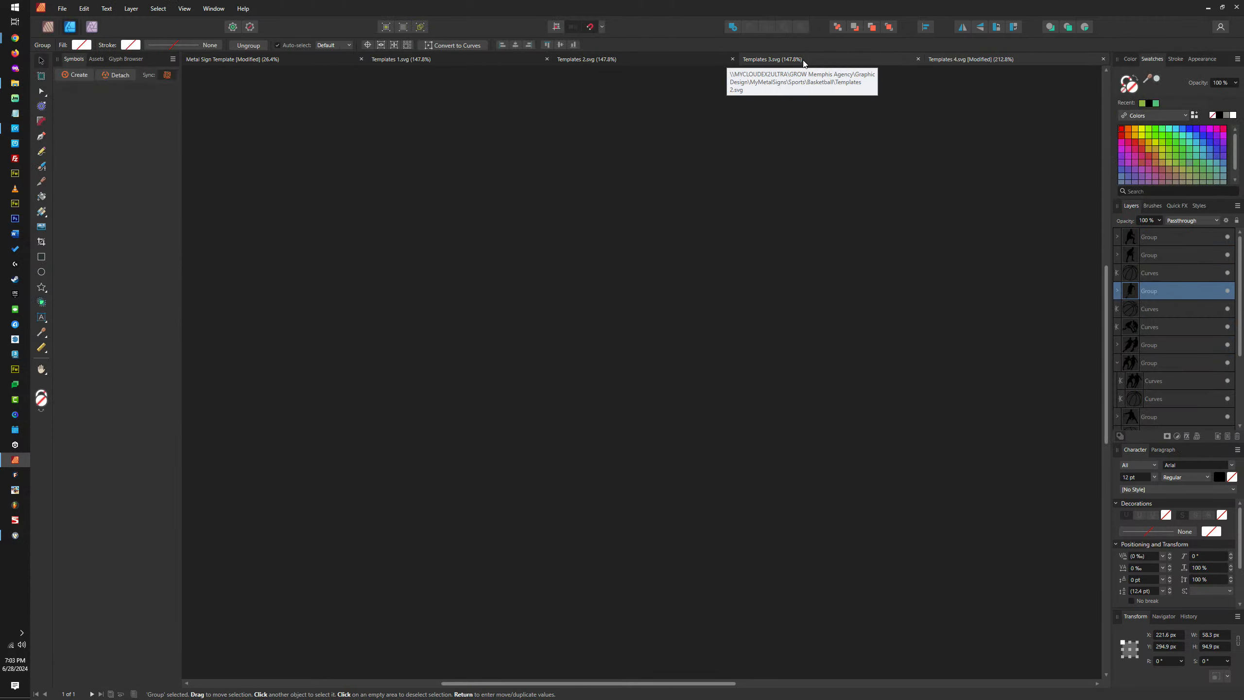
click(555, 192)
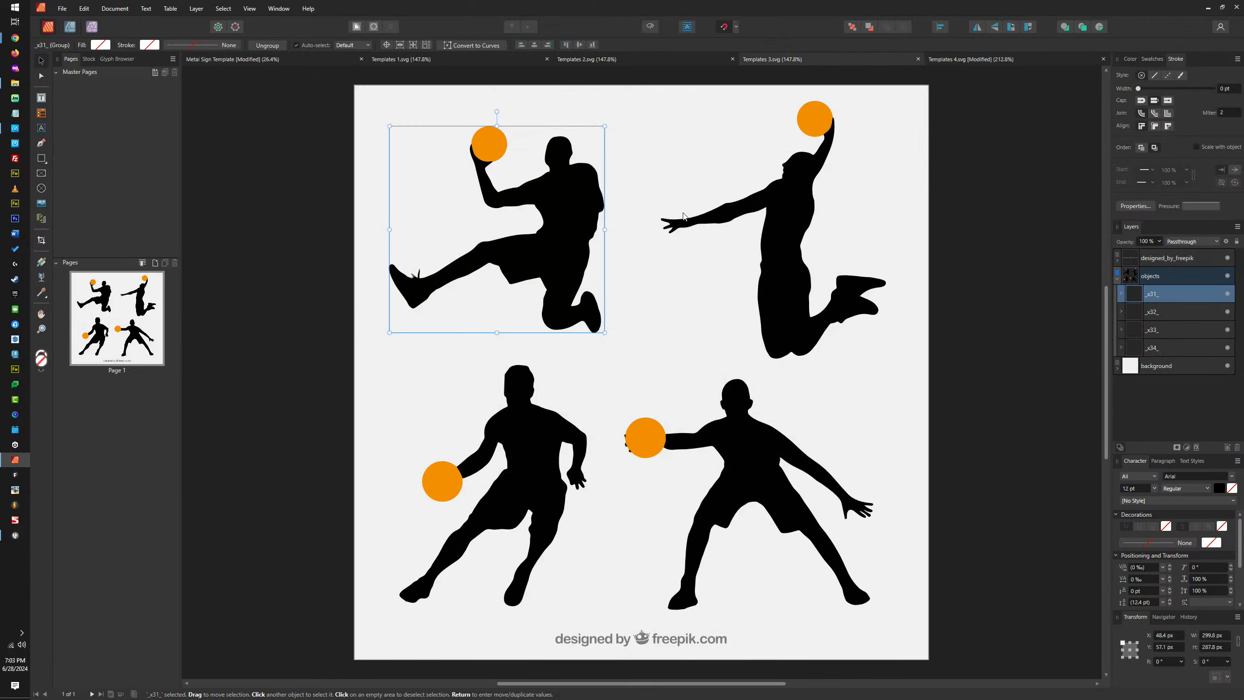
shift+click(750, 218)
shift+click(639, 454)
shift+click(545, 456)
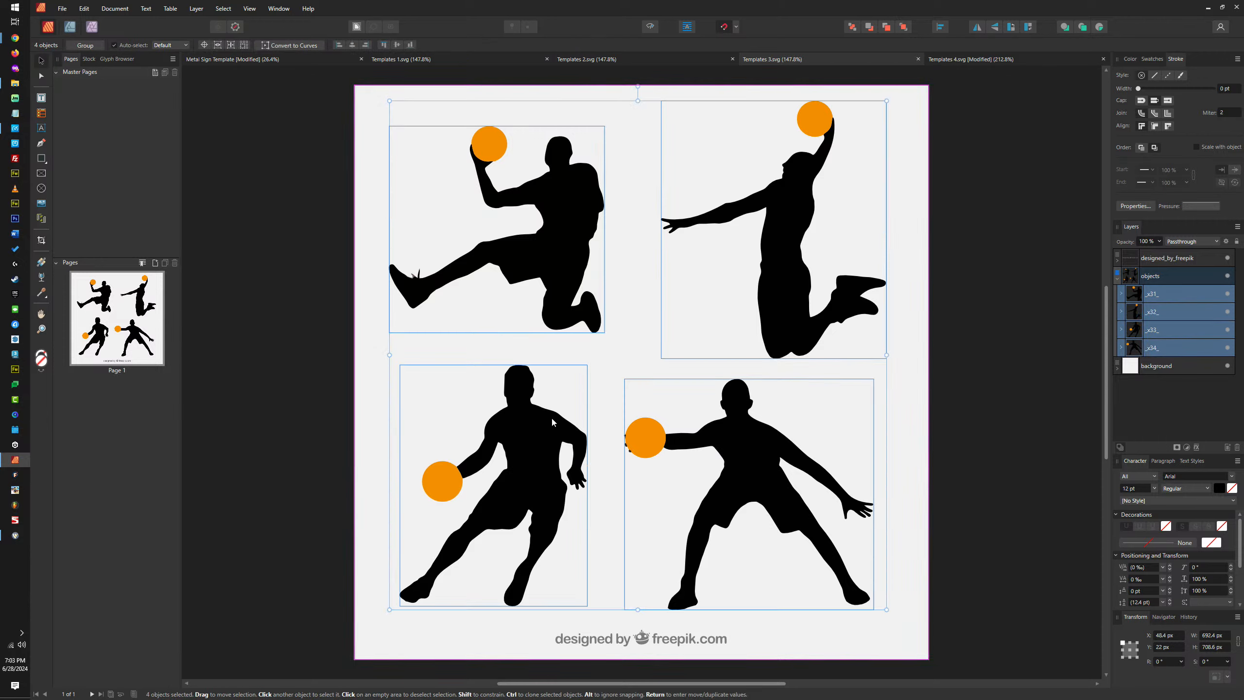
key(ctrl+shift+g)
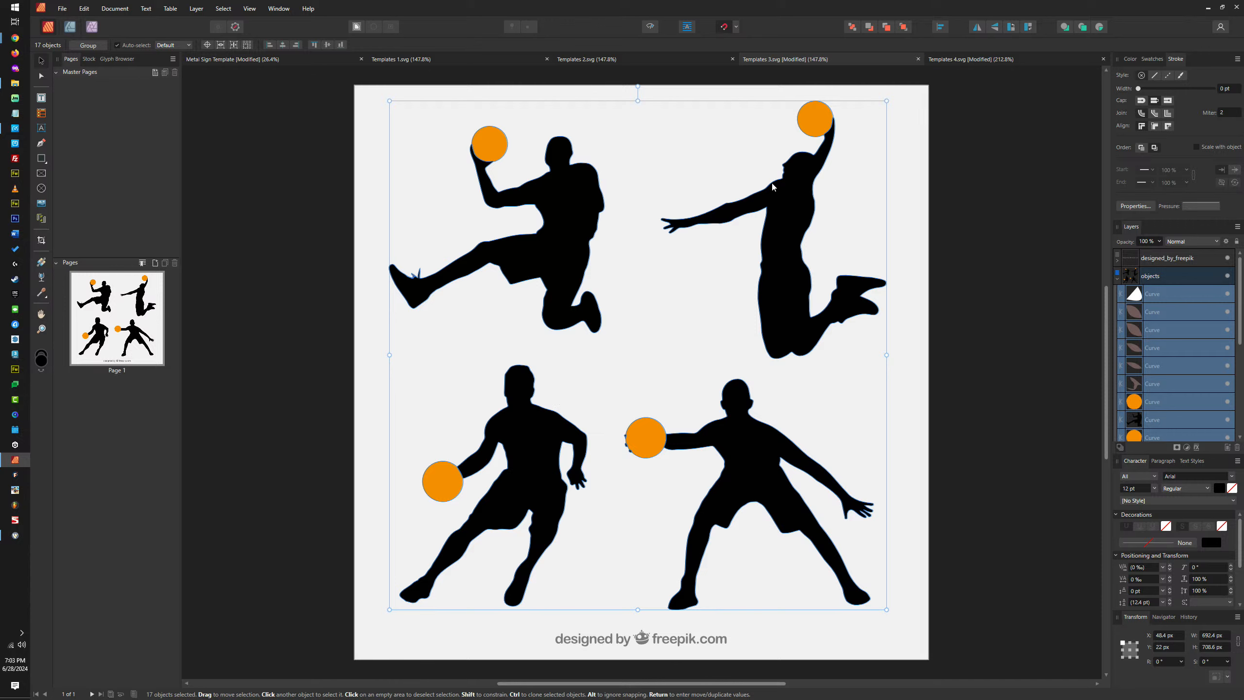
Paste the ungrouped players and balls into Templates 4.svg and shrink them to about 222.8 × 228 px in the empty area above the rows
click(980, 60)
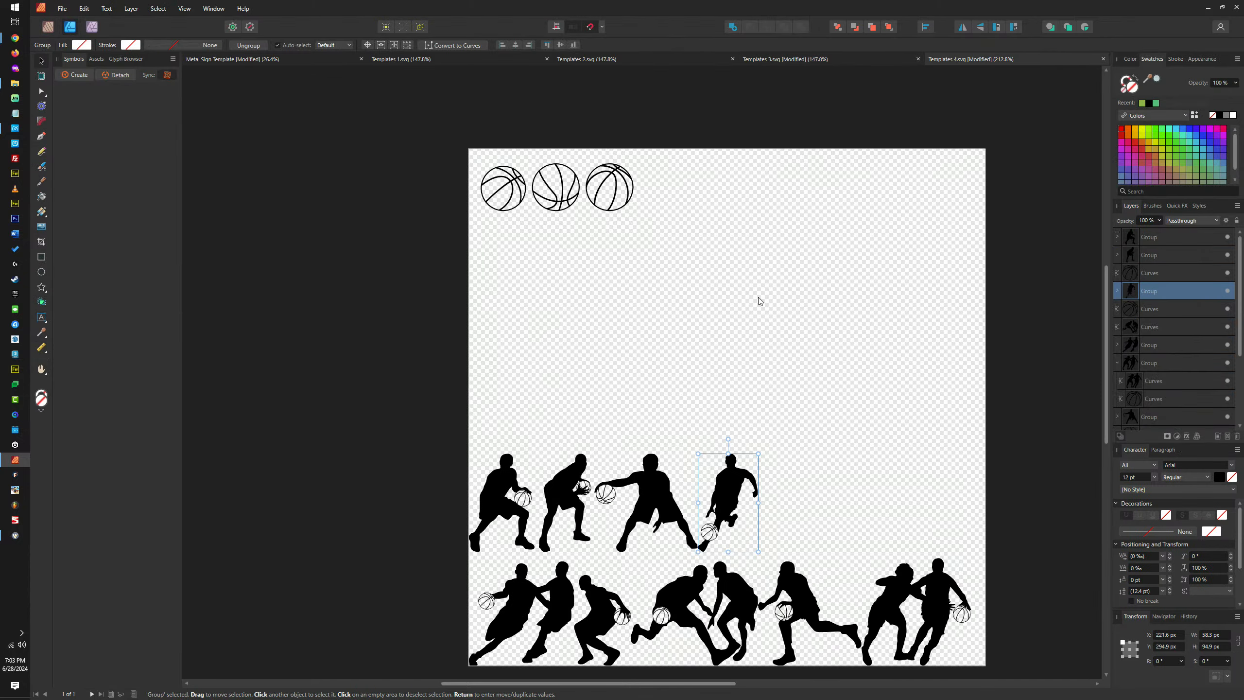
key(ctrl+v)
scroll(718, 336, down, 5)
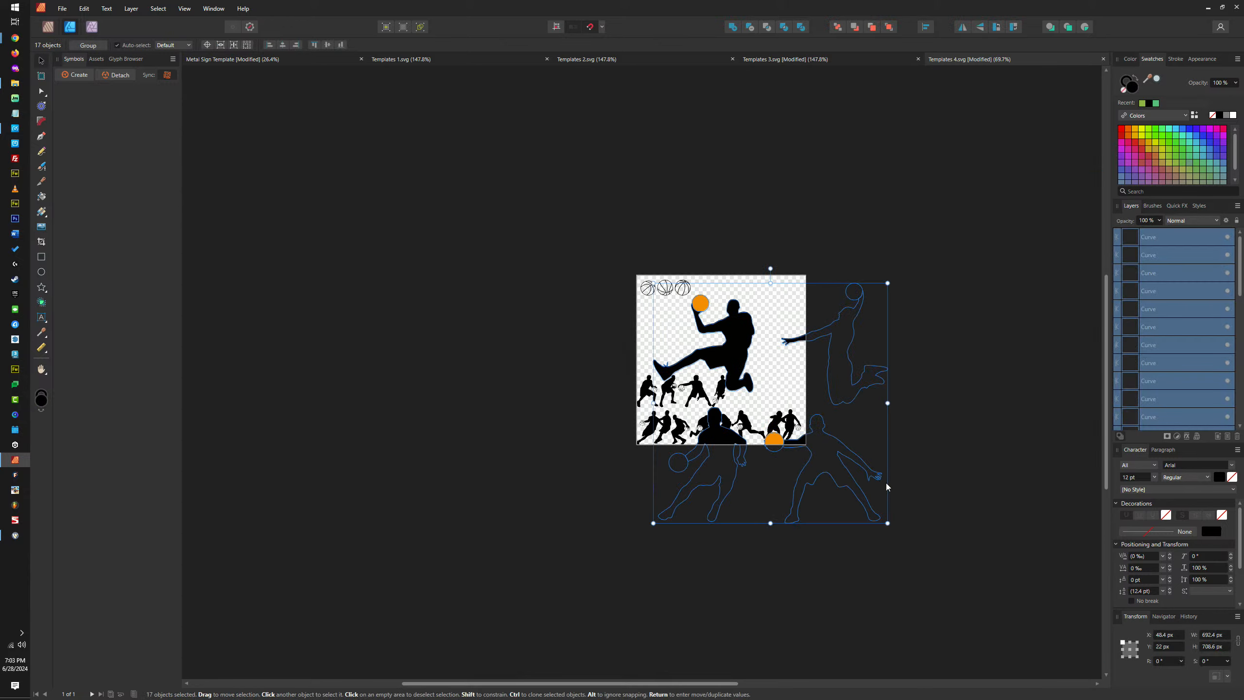
drag(887, 523, 873, 362)
scroll(716, 341, up, 5)
scroll(818, 353, up, 3)
scroll(818, 352, down, 3)
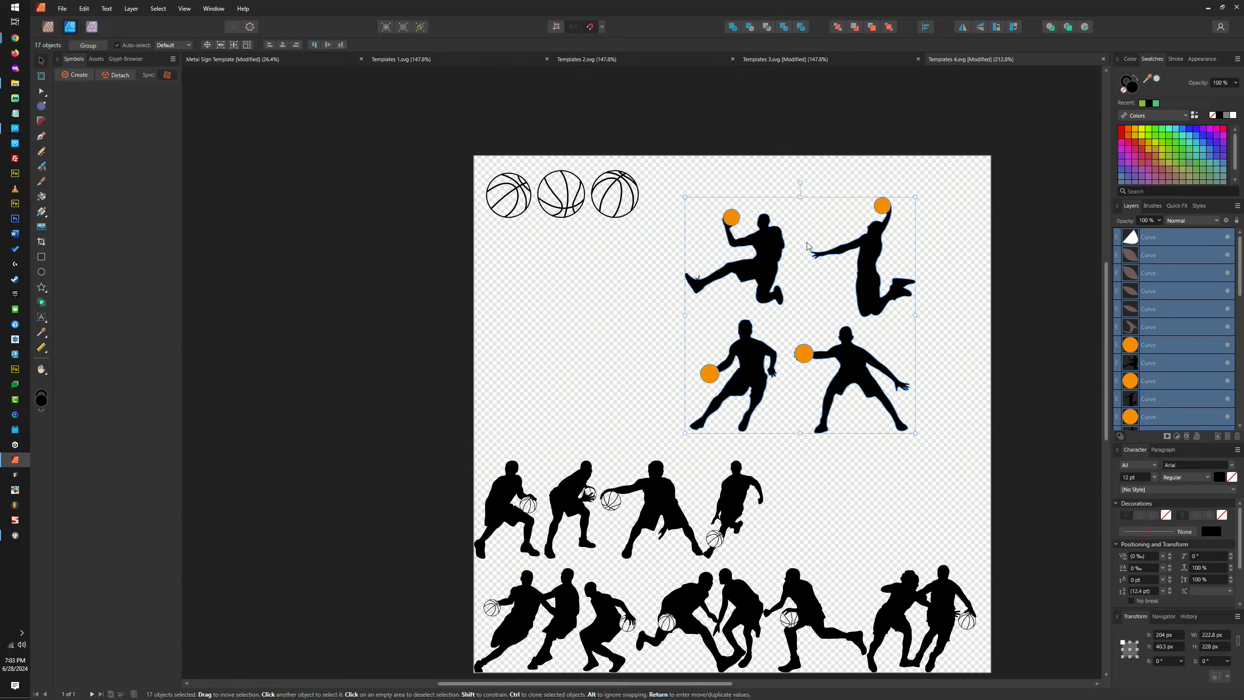
Inspect the four new players' orange balls by selecting each one individually
scroll(807, 246, up, 4)
click(685, 274)
mouse_move(684, 274)
mouse_down()
mouse_move(595, 227)
mouse_move(676, 271)
mouse_up()
click(1046, 243)
mouse_move(1046, 244)
mouse_down()
mouse_move(906, 228)
mouse_move(1045, 243)
mouse_up()
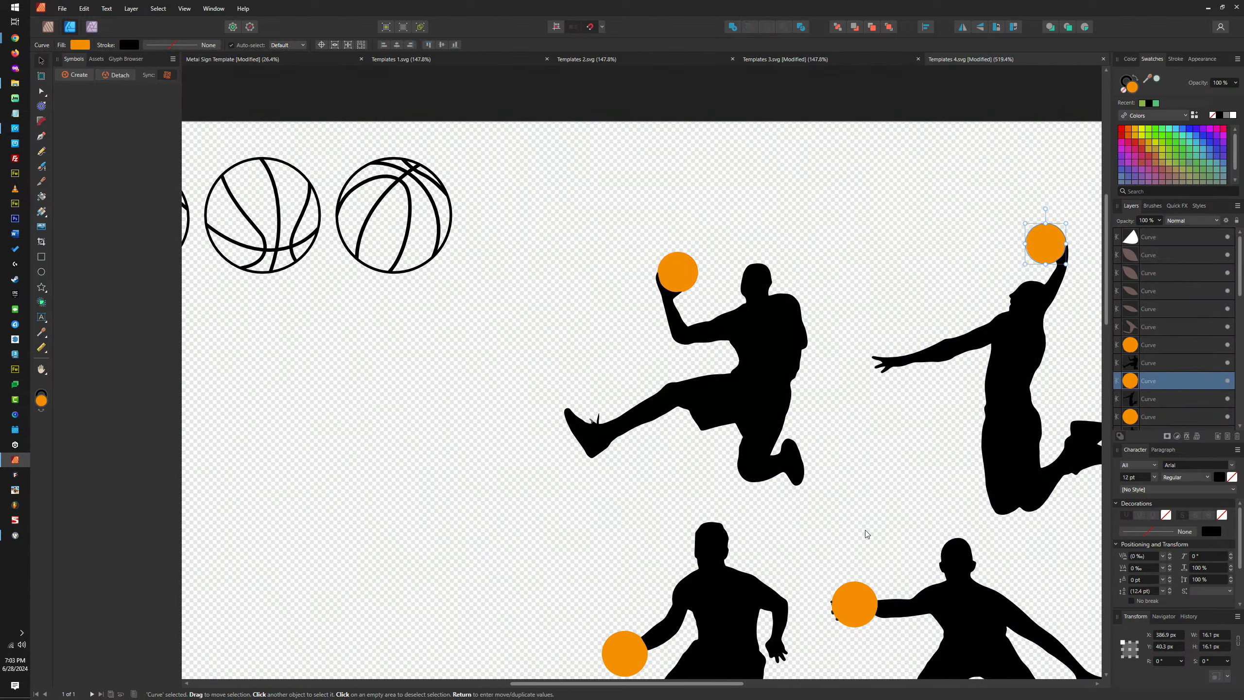
click(855, 604)
mouse_move(855, 603)
mouse_down()
mouse_move(872, 478)
mouse_move(855, 604)
mouse_up()
click(625, 656)
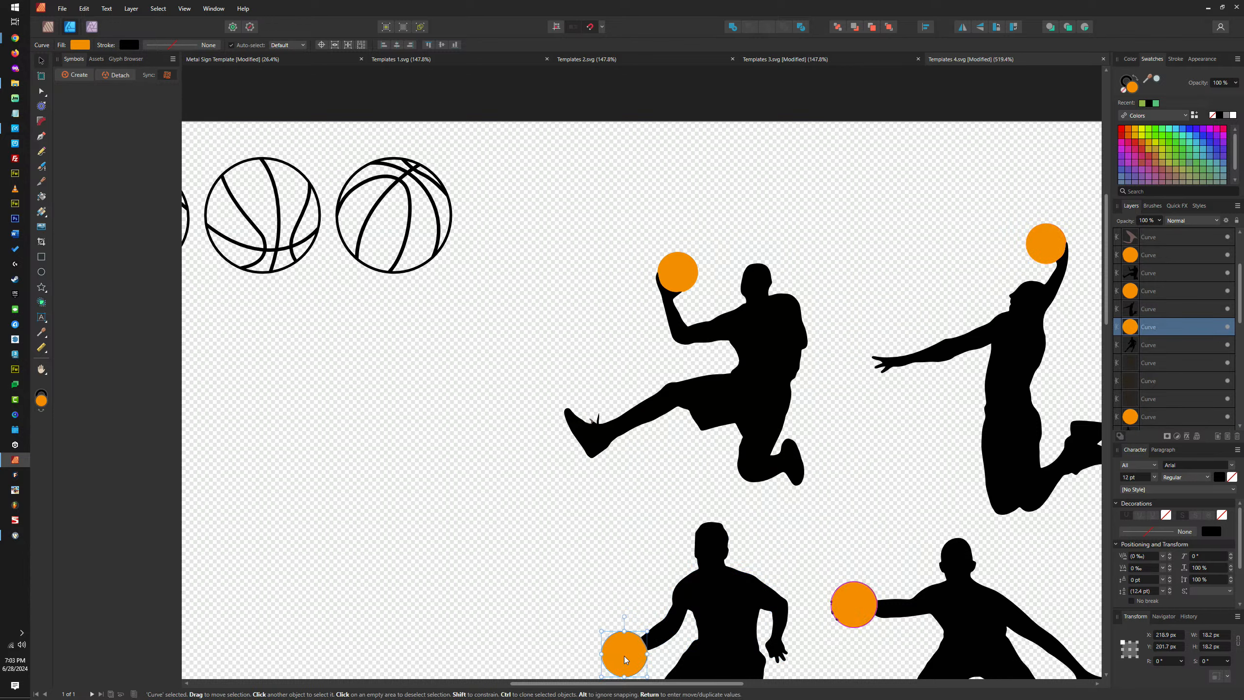
mouse_move(625, 659)
mouse_down()
mouse_move(598, 528)
mouse_move(625, 659)
mouse_up()
Place copies of the line-art basketballs beside the orange balls of the four new players, using the second design for both right-hand players
scroll(807, 447, down, 4)
scroll(807, 447, up, 4)
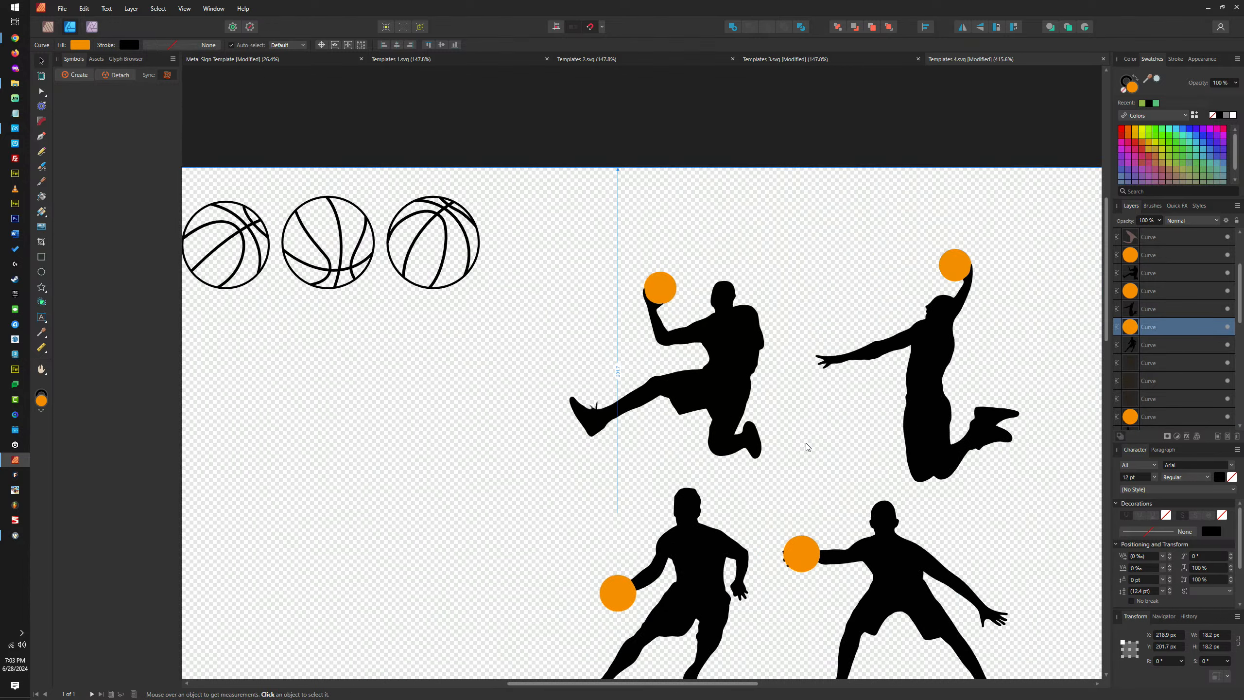
drag(800, 409, 742, 285)
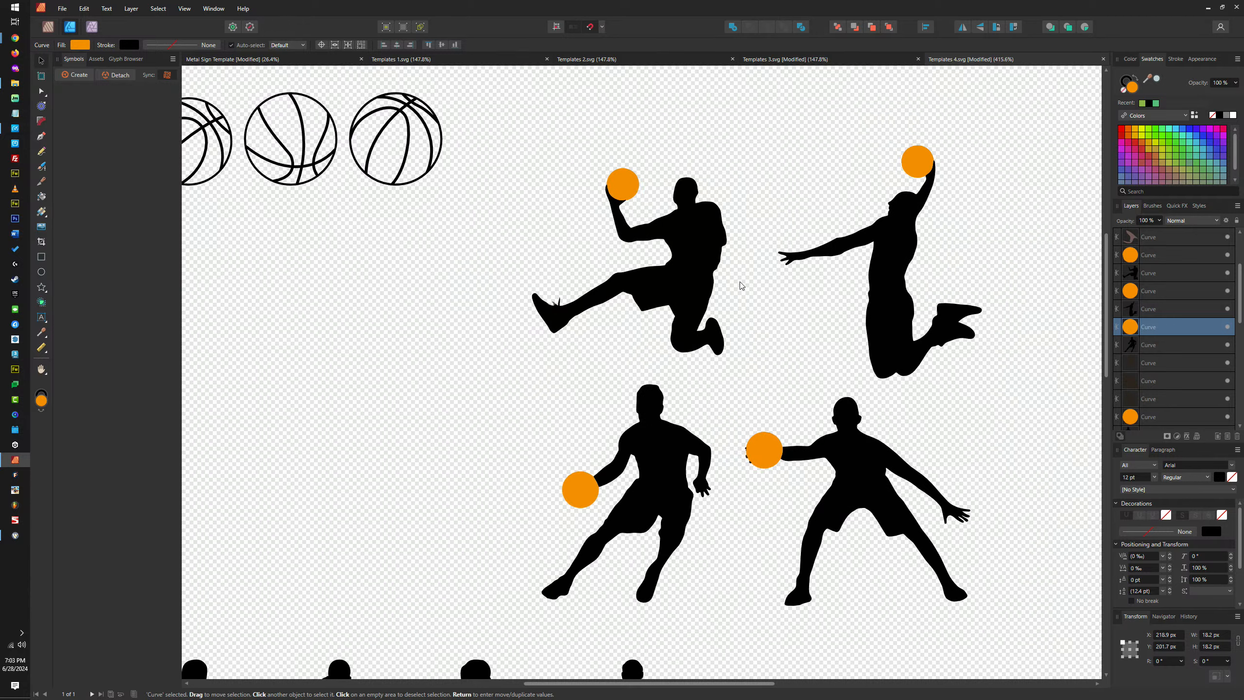
click(401, 135)
drag(401, 135, 605, 192)
drag(318, 153, 877, 164)
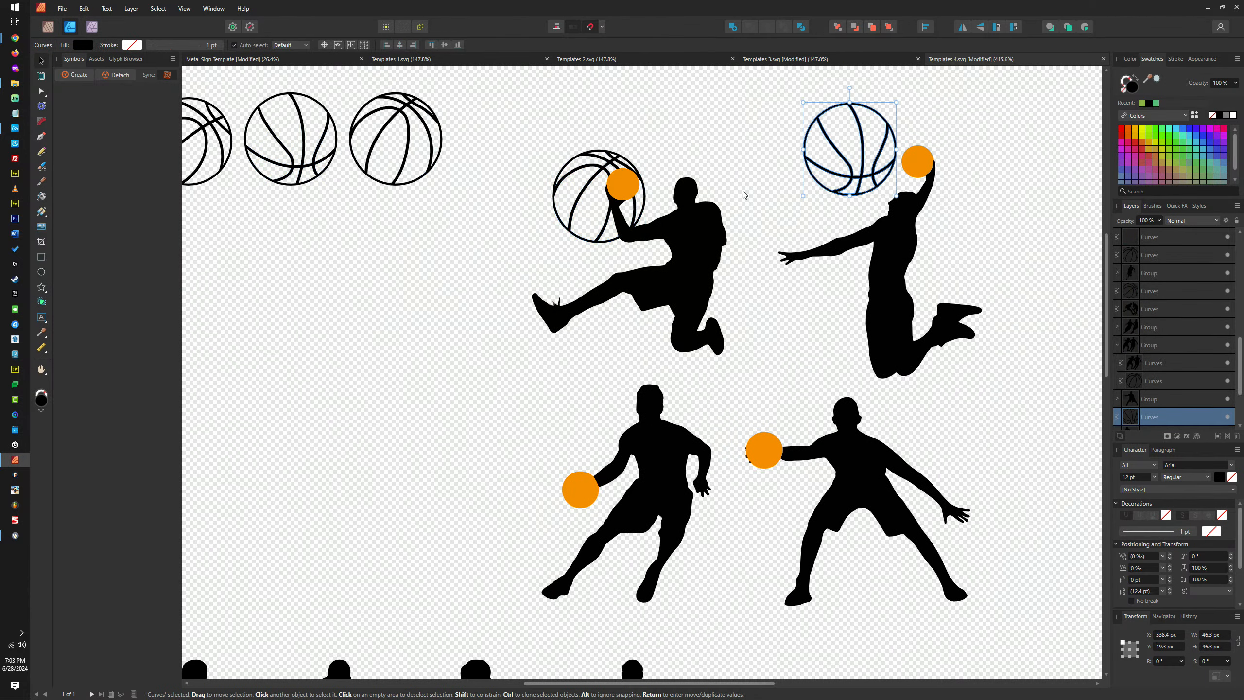
drag(223, 148, 597, 470)
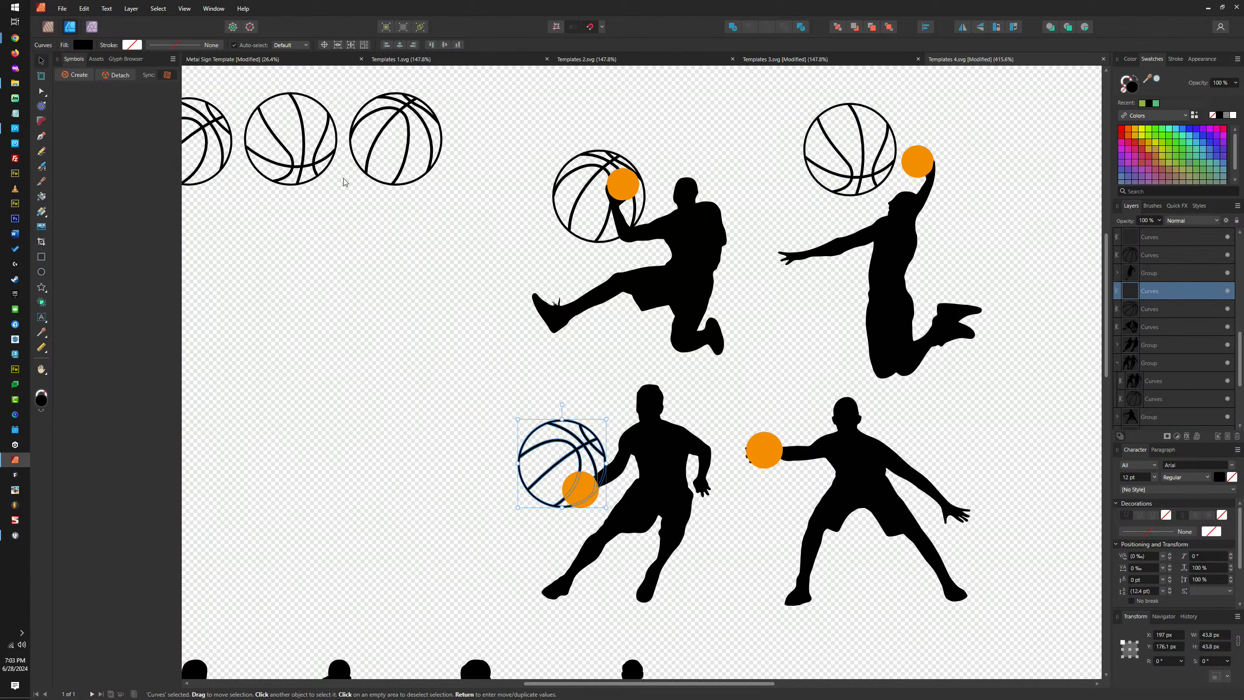
drag(325, 151, 503, 310)
drag(300, 153, 787, 417)
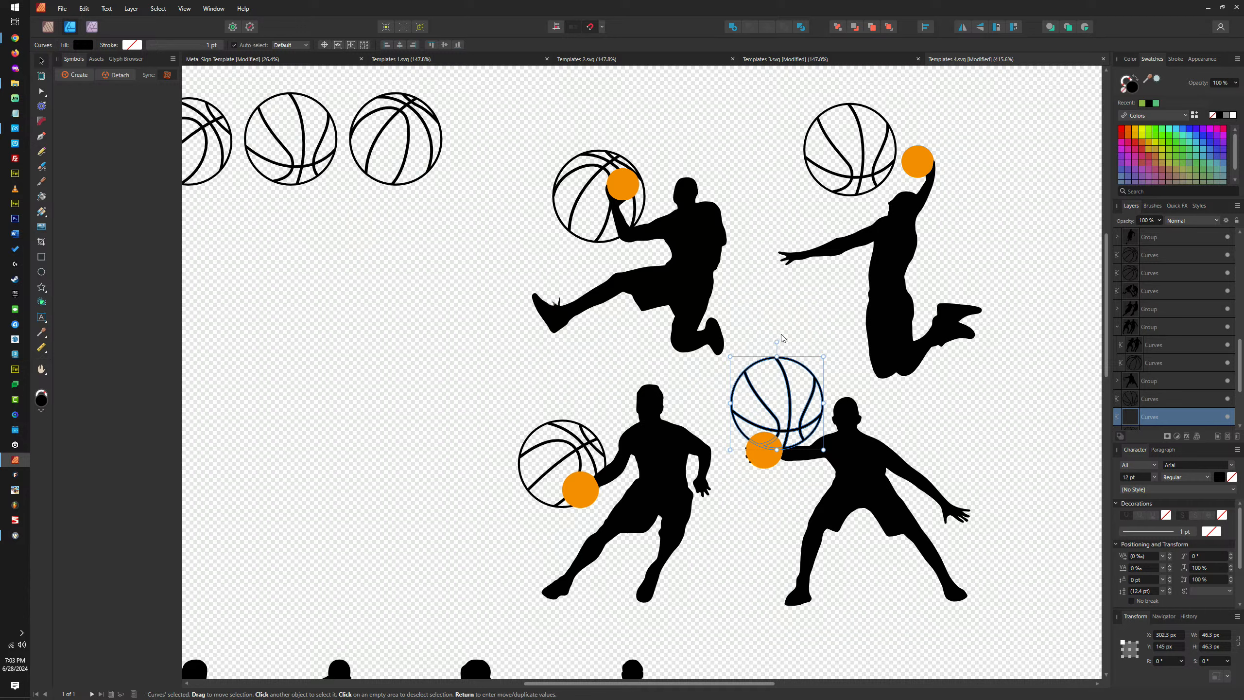
Rotate the basketball copies at the jumping dunker, the leg-extended leaper (about 164.3°) and the lower dribbler (about -67.5°)
click(862, 180)
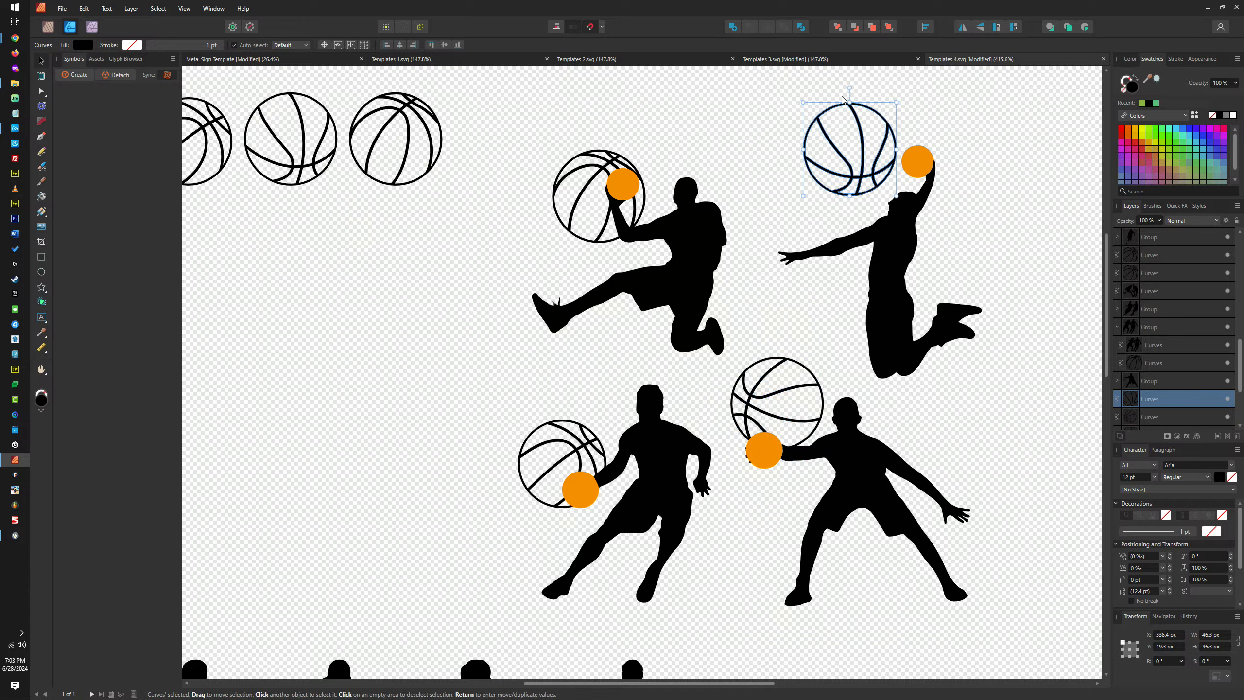
drag(850, 87, 866, 223)
click(586, 181)
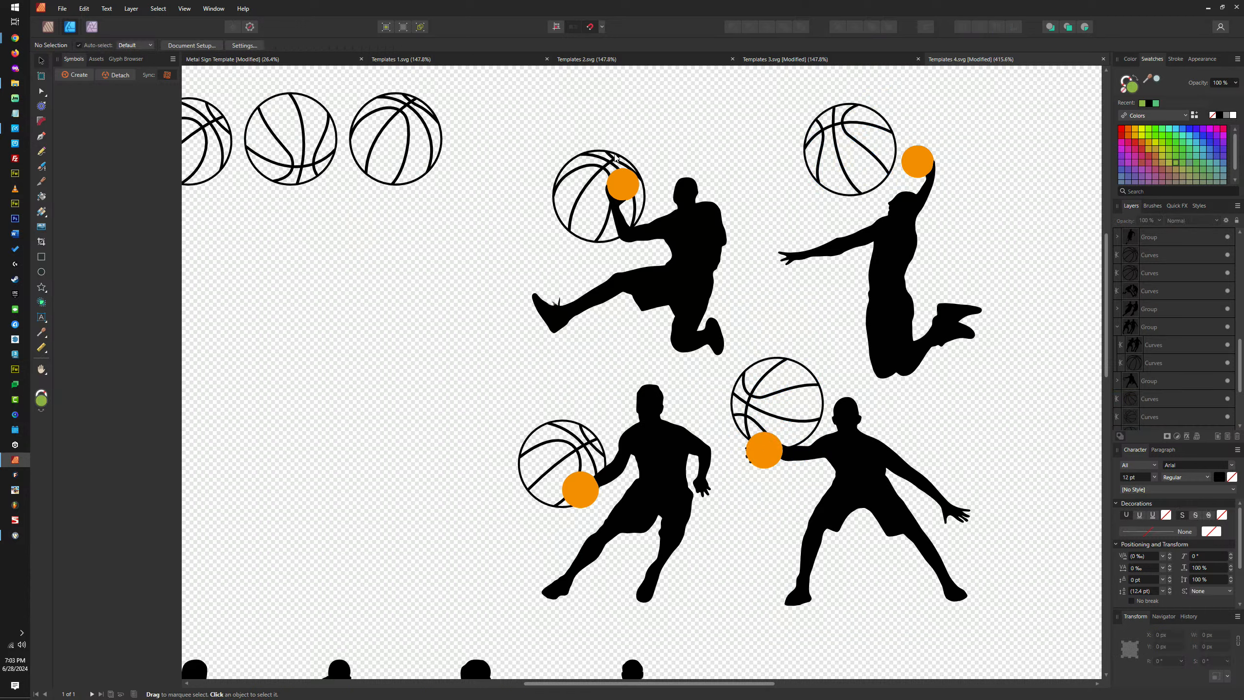
click(615, 154)
drag(599, 134, 582, 255)
click(574, 452)
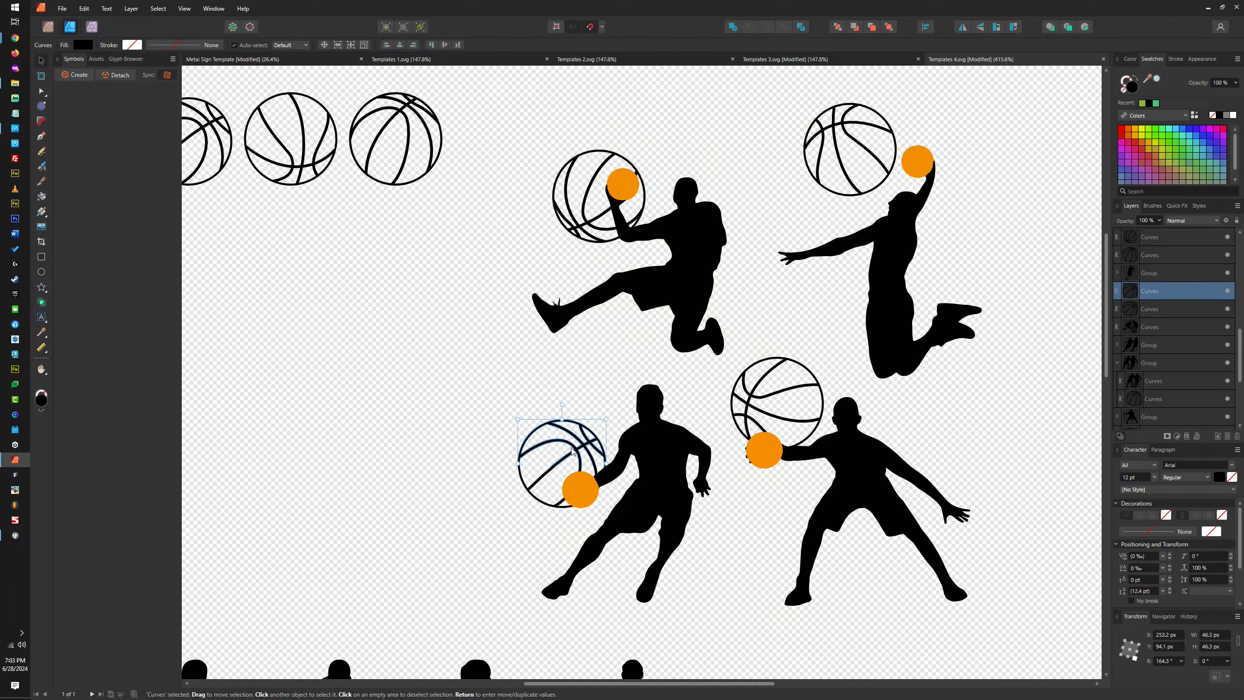
drag(564, 405, 591, 442)
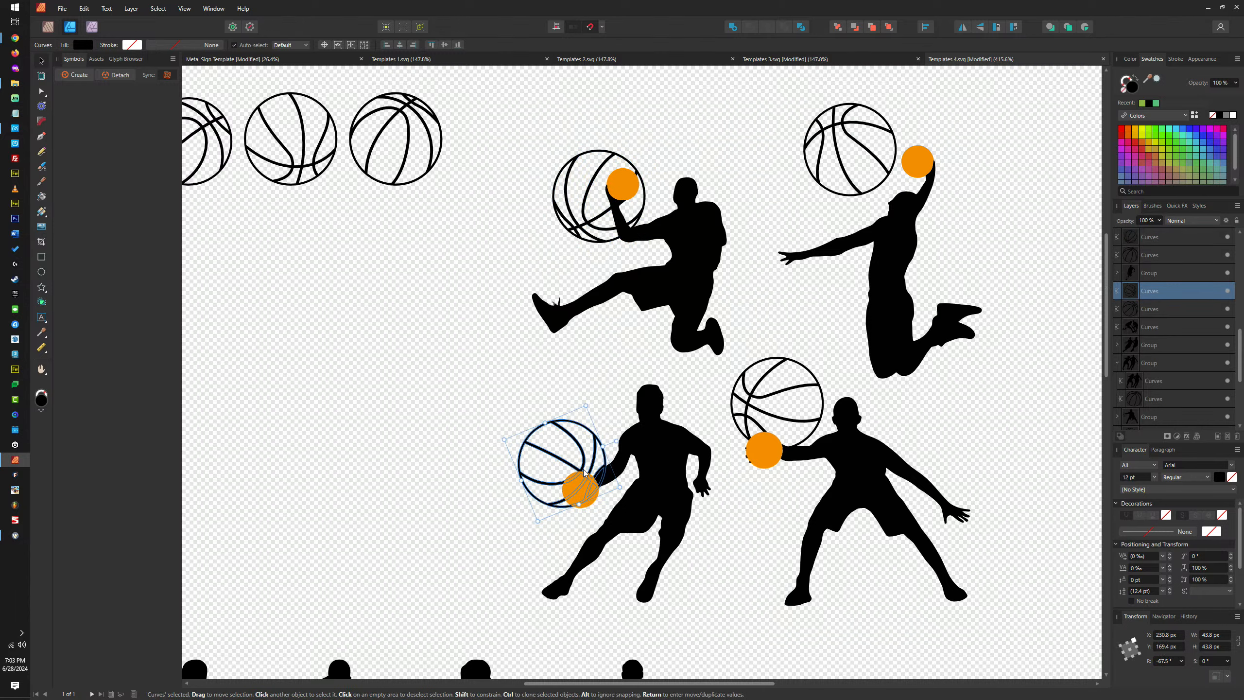
Switch the dribbler's basketball to regular bounds and shrink it to about 18.2 × 18.2 px over the orange ball
key(ctrl+period)
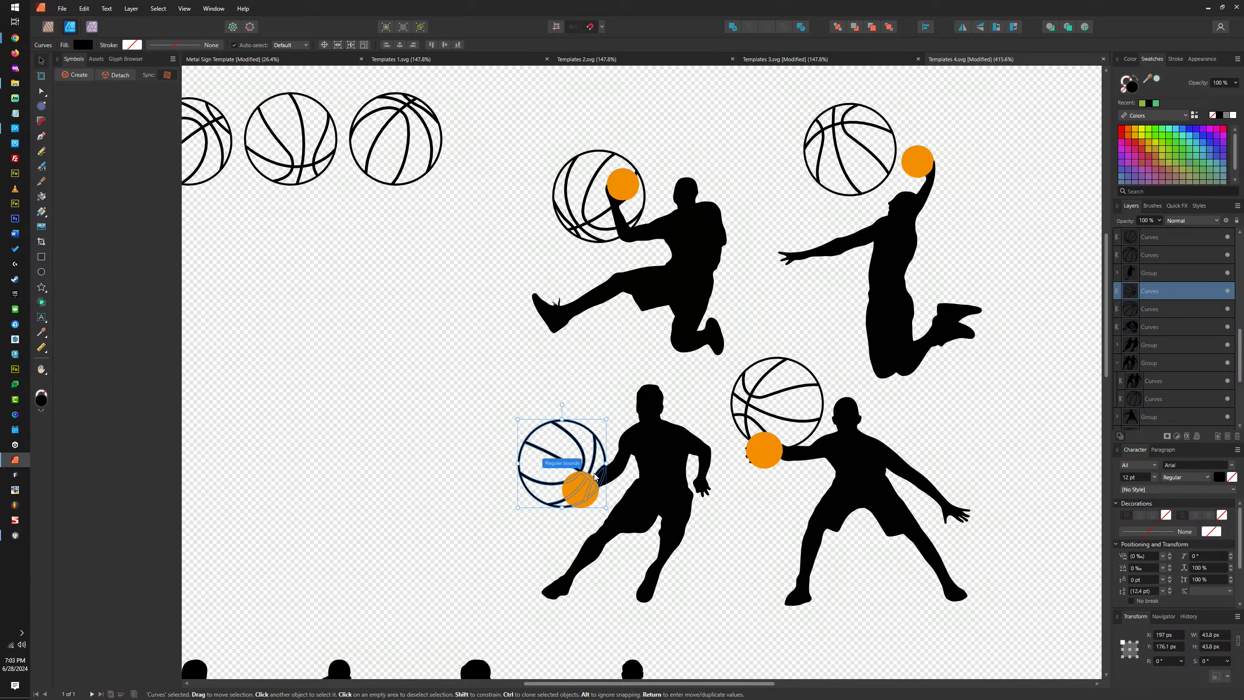
scroll(583, 478, up, 4)
scroll(636, 392, left, 2)
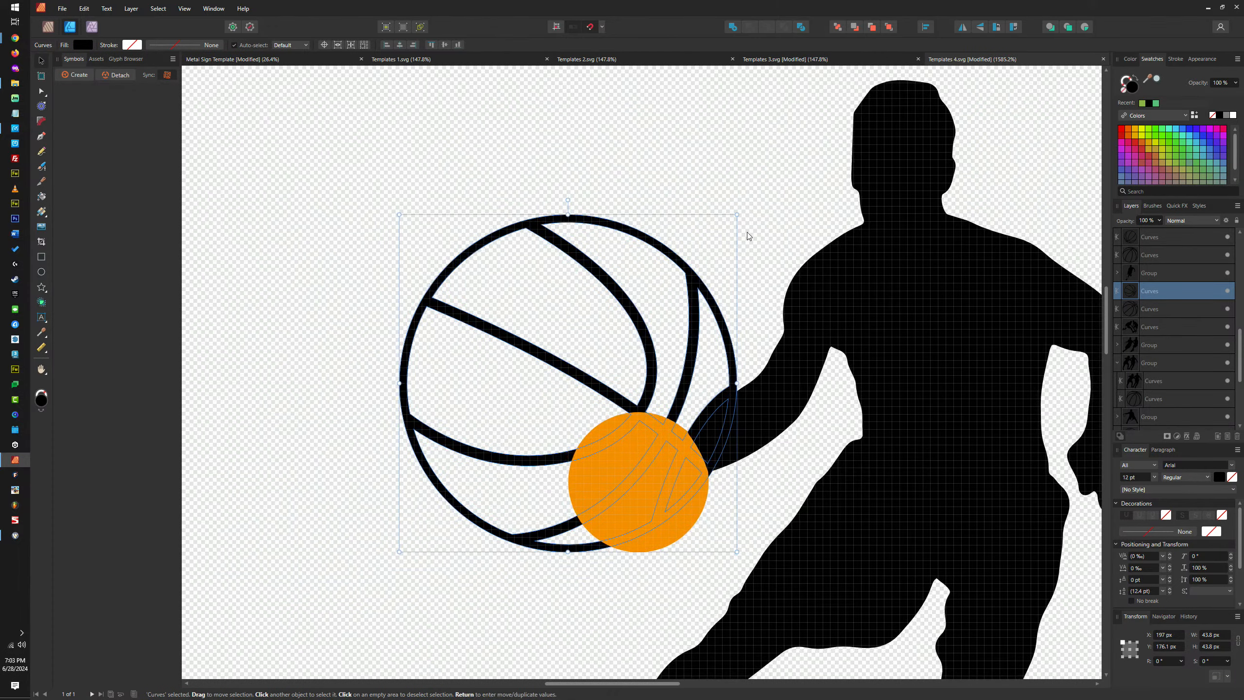
drag(737, 215, 735, 266)
drag(399, 242, 569, 411)
Bring the dribbler's line-art basketball to the front and enlarge it slightly to cover the orange ball's edge
scroll(660, 499, up, 2)
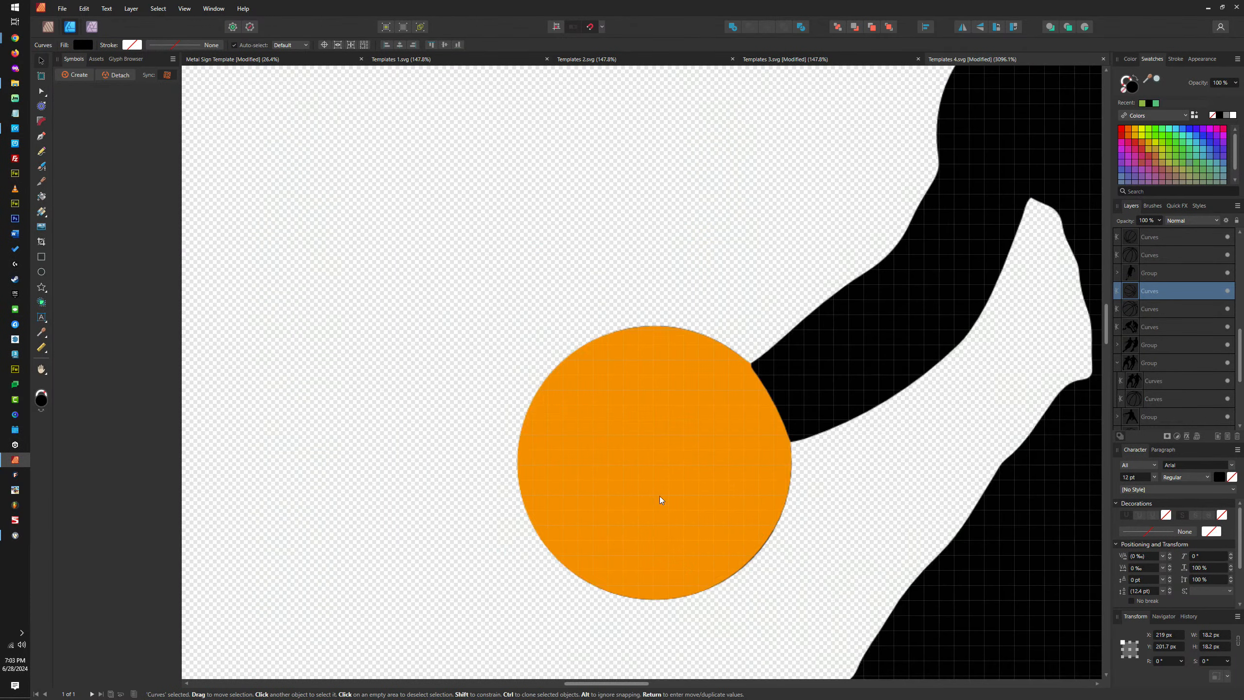
click(889, 28)
scroll(791, 325, up, 2)
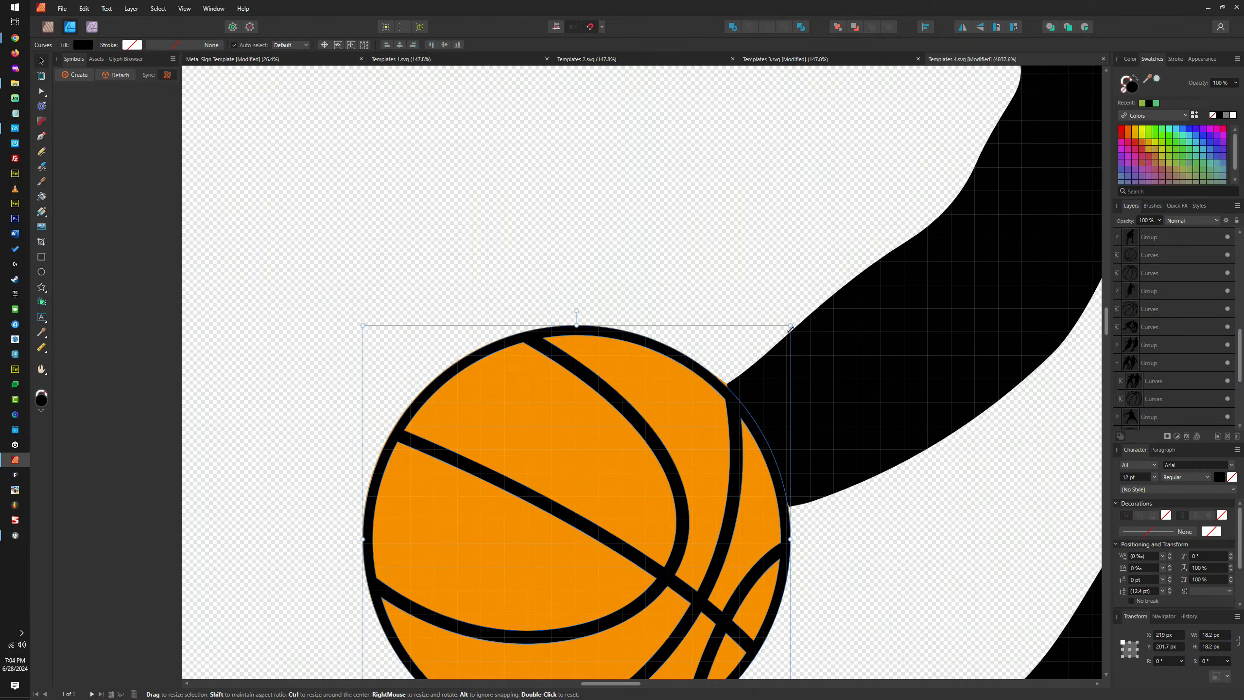
drag(792, 325, 795, 322)
Delete the dribbler's orange ball from behind the line-art basketball
scroll(794, 333, down, 3)
click(806, 375)
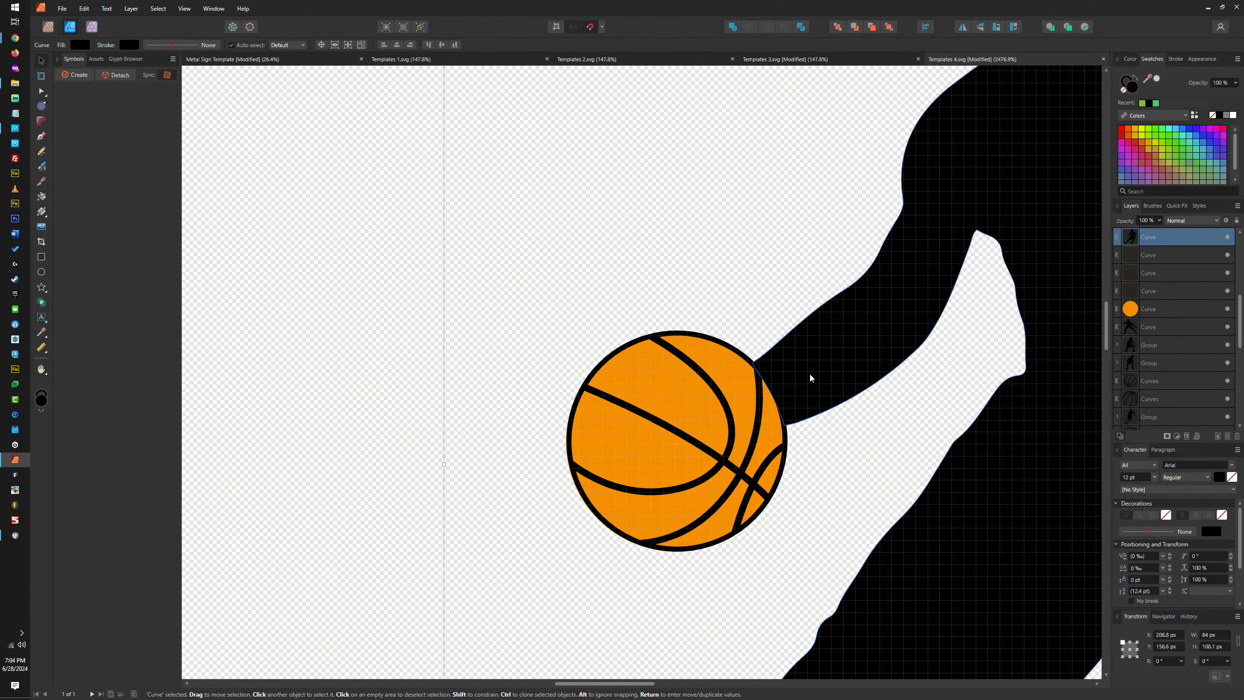
scroll(778, 411, up, 4)
click(755, 415)
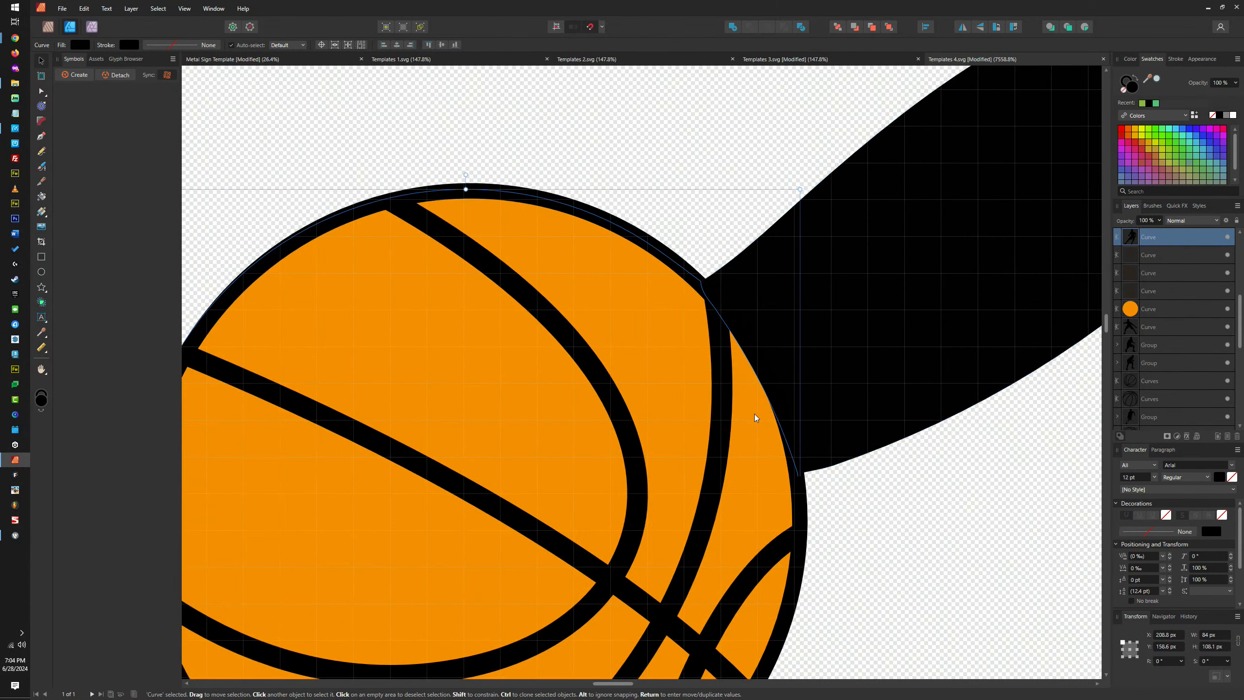
scroll(751, 420, down, 5)
key(Delete)
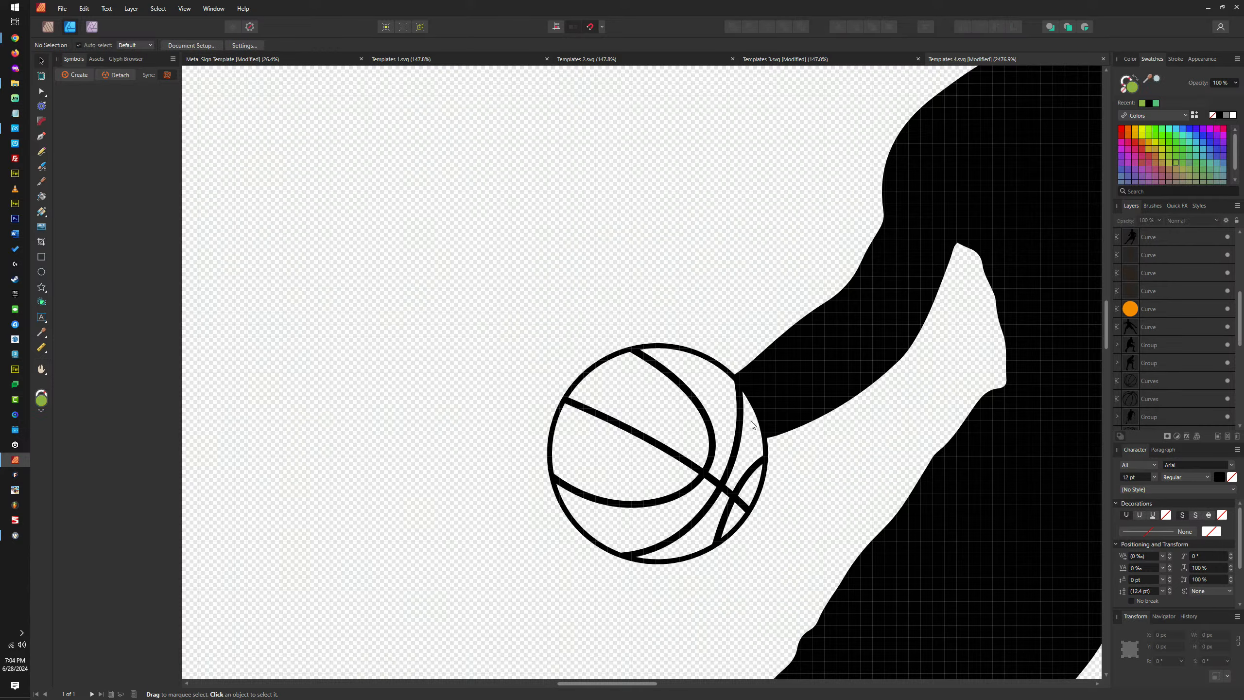
Bring the leg-extended leaper's line-art basketball to the front and switch it to regular bounds
scroll(752, 424, down, 8)
scroll(692, 258, up, 6)
scroll(692, 259, up, 3)
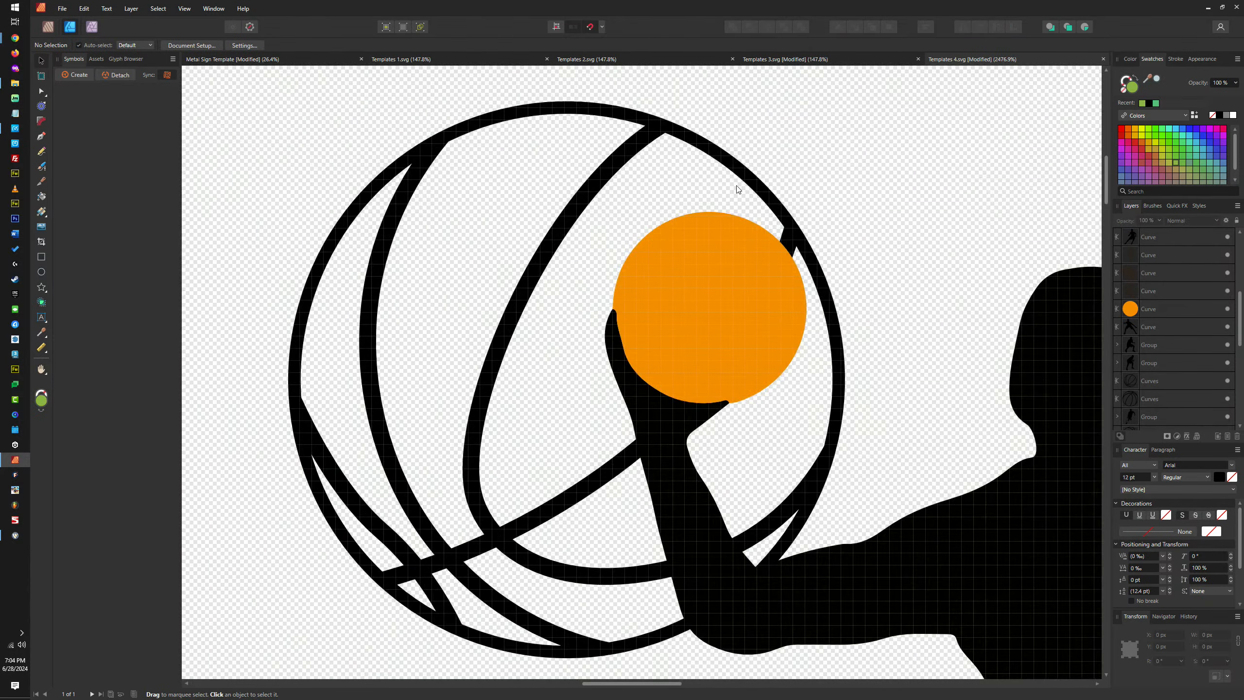
click(750, 177)
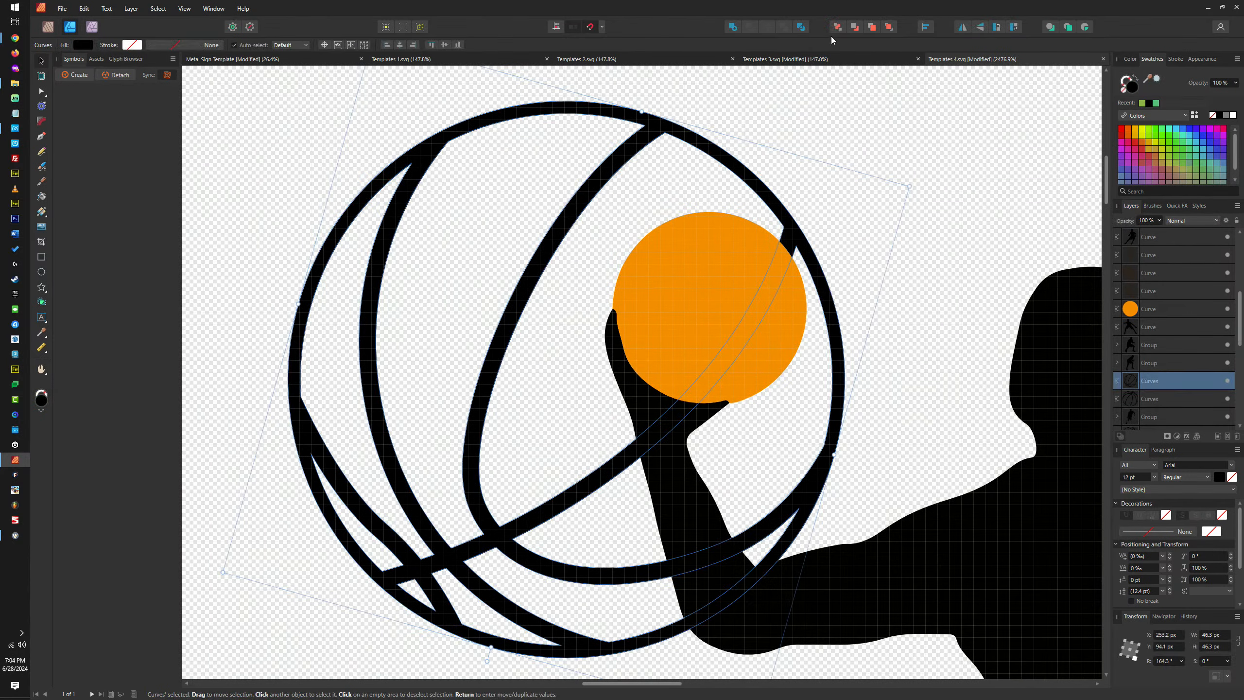
click(888, 28)
key(period)
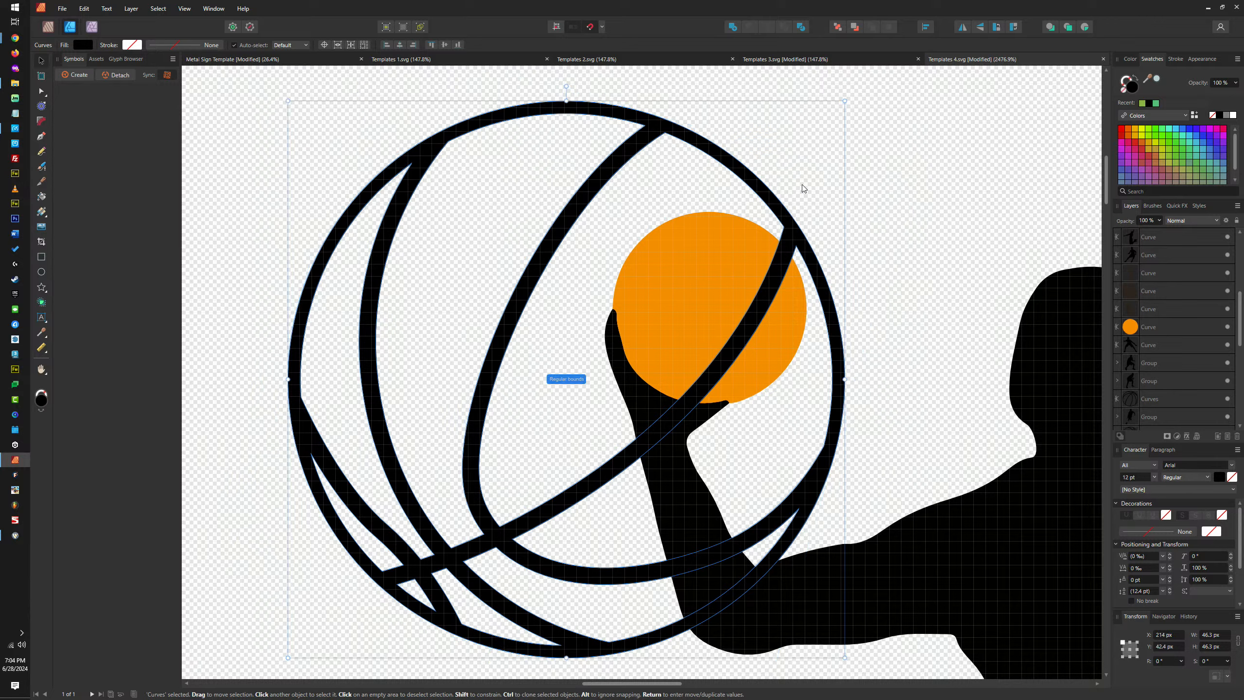
Shrink the leaper's line-art basketball to about 16.1 × 16.1 px, fitted exactly over the orange ball
drag(845, 101, 823, 149)
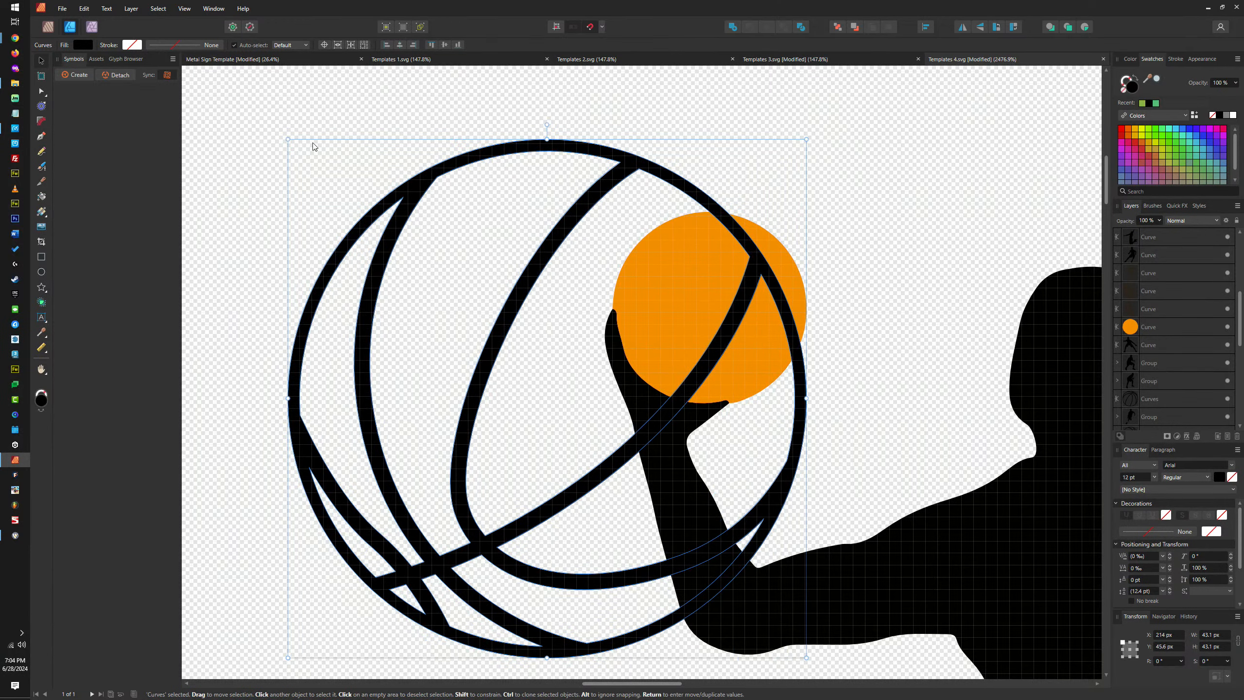
drag(288, 139, 379, 190)
scroll(437, 414, down, 2)
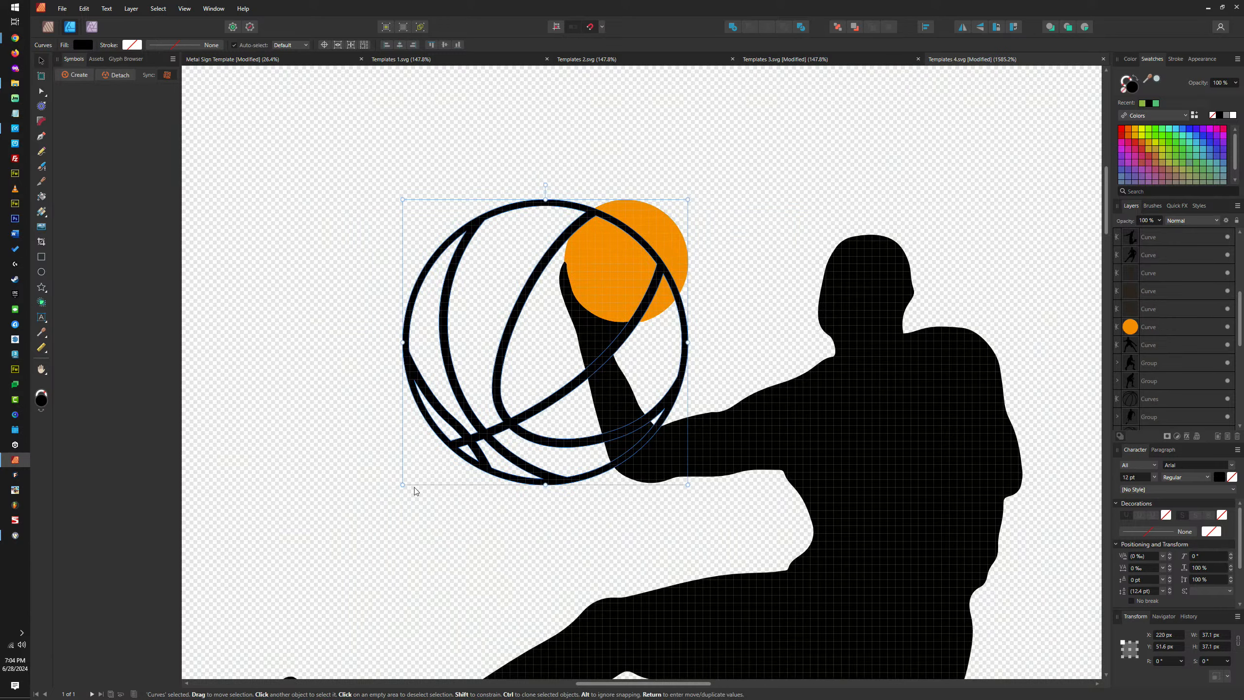
drag(405, 488, 582, 342)
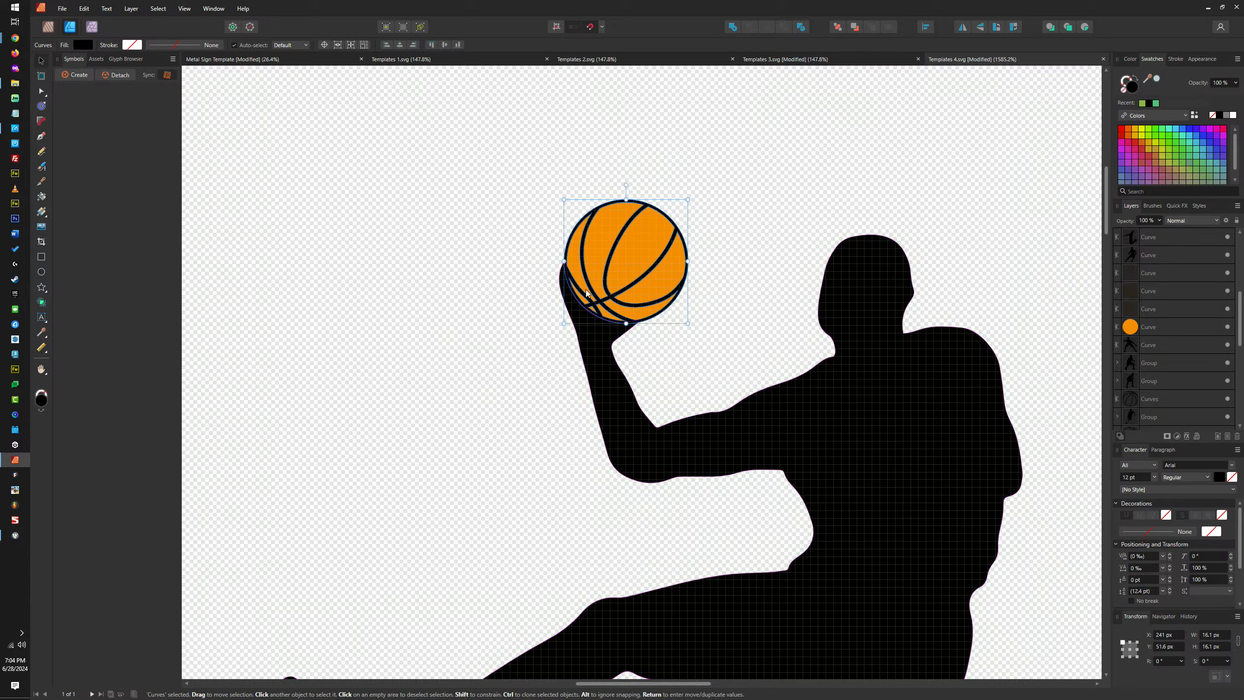
scroll(585, 290, up, 7)
scroll(587, 389, down, 3)
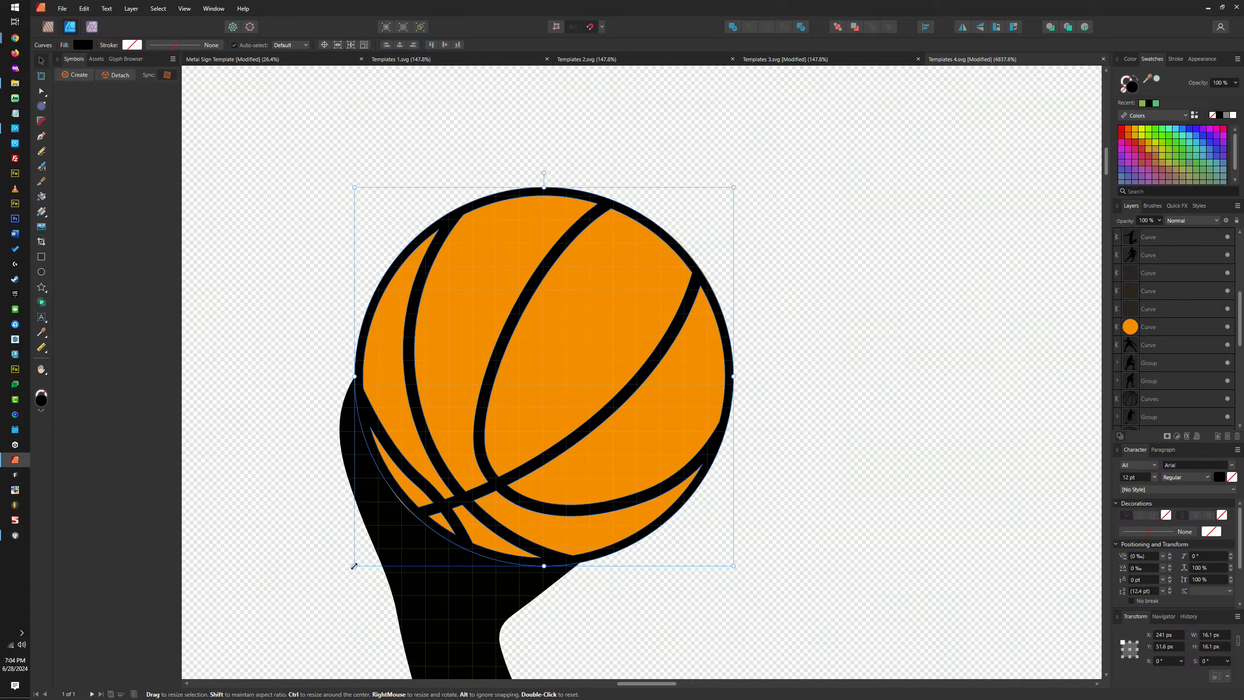
drag(354, 567, 354, 568)
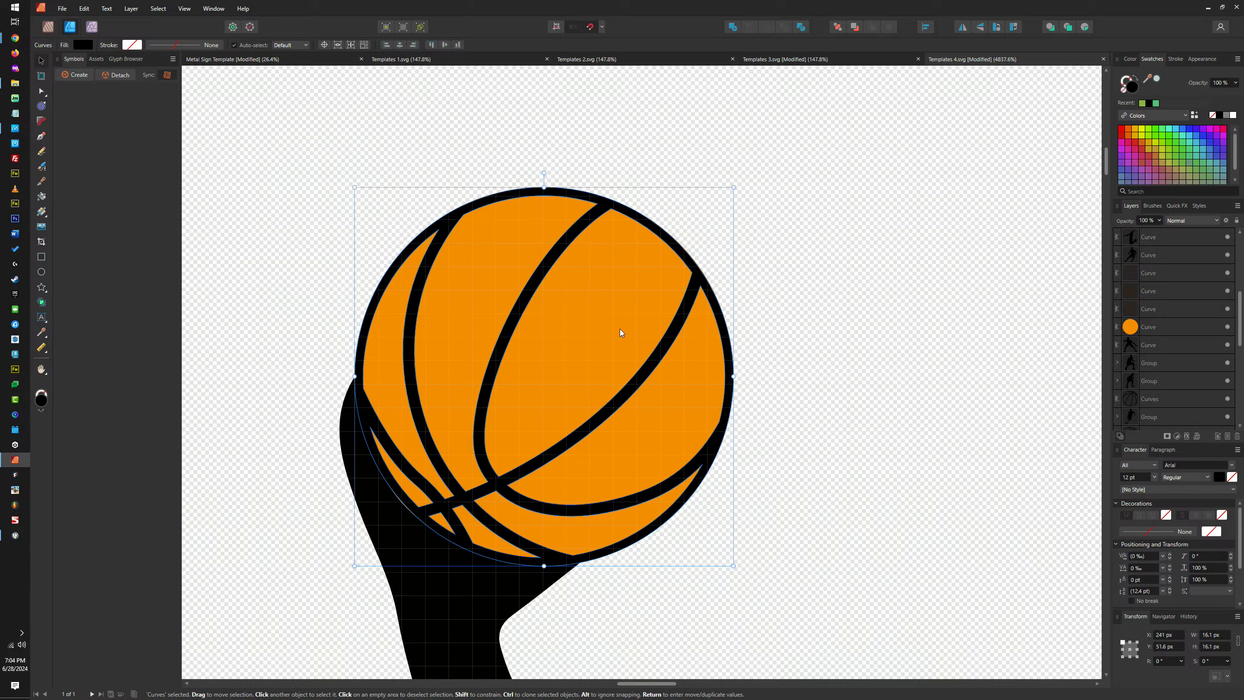
Adjust two nodes on the leg-extended leaper's hand outline so it follows the lower rim of the line-art basketball
click(447, 506)
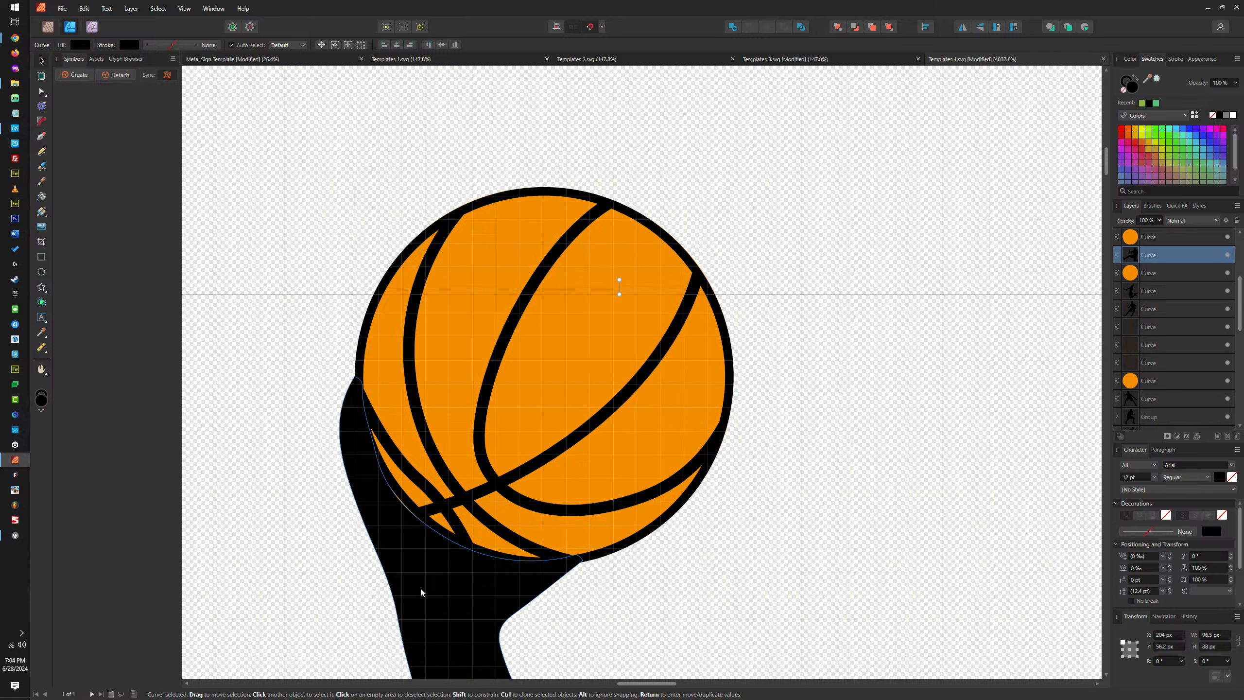
double_click(421, 592)
scroll(401, 514, up, 5)
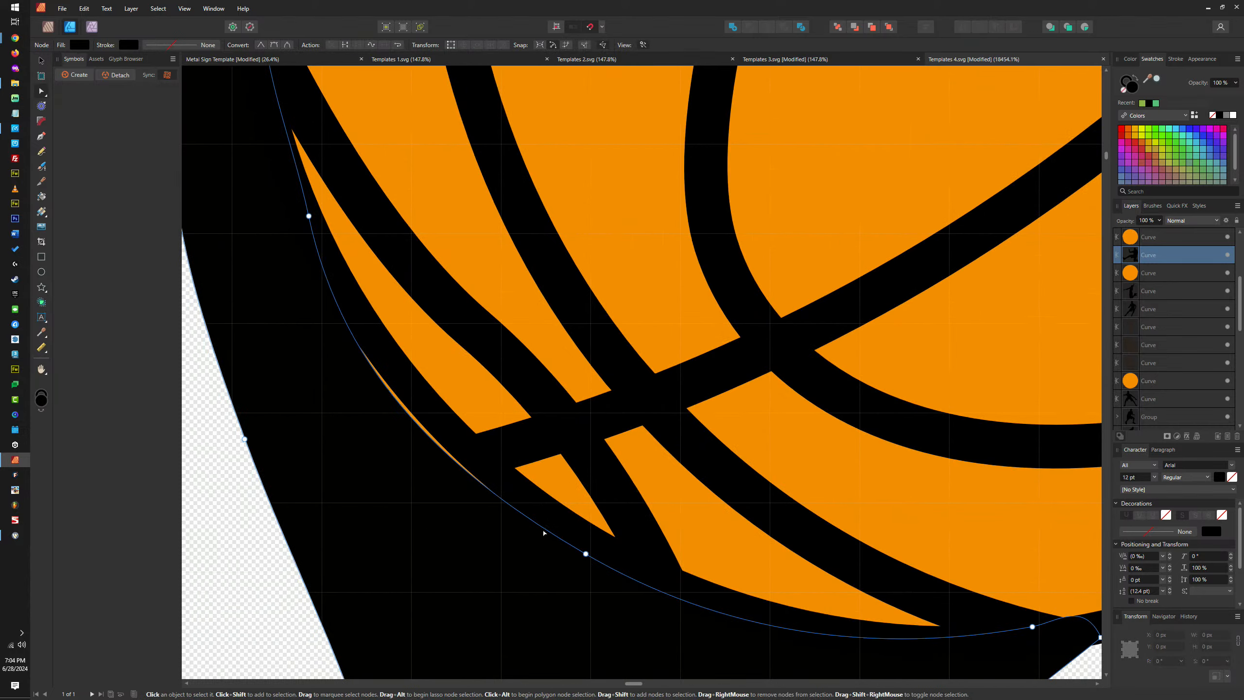
drag(586, 554, 599, 549)
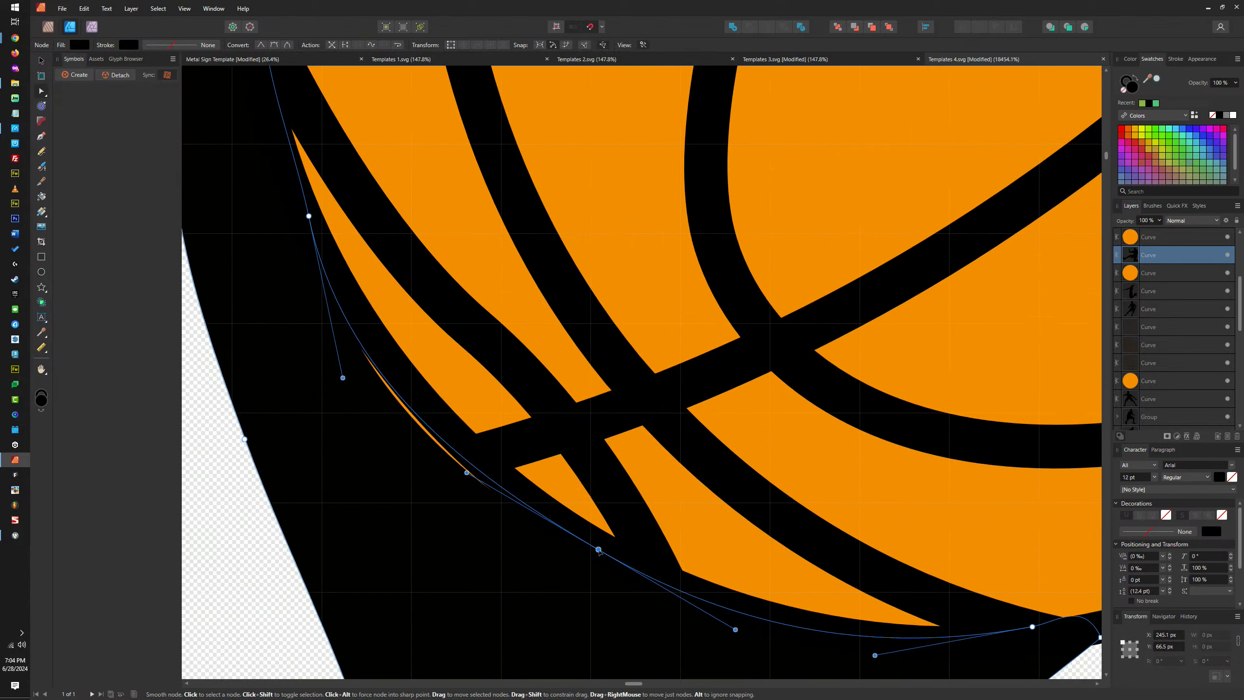
scroll(600, 550, down, 4)
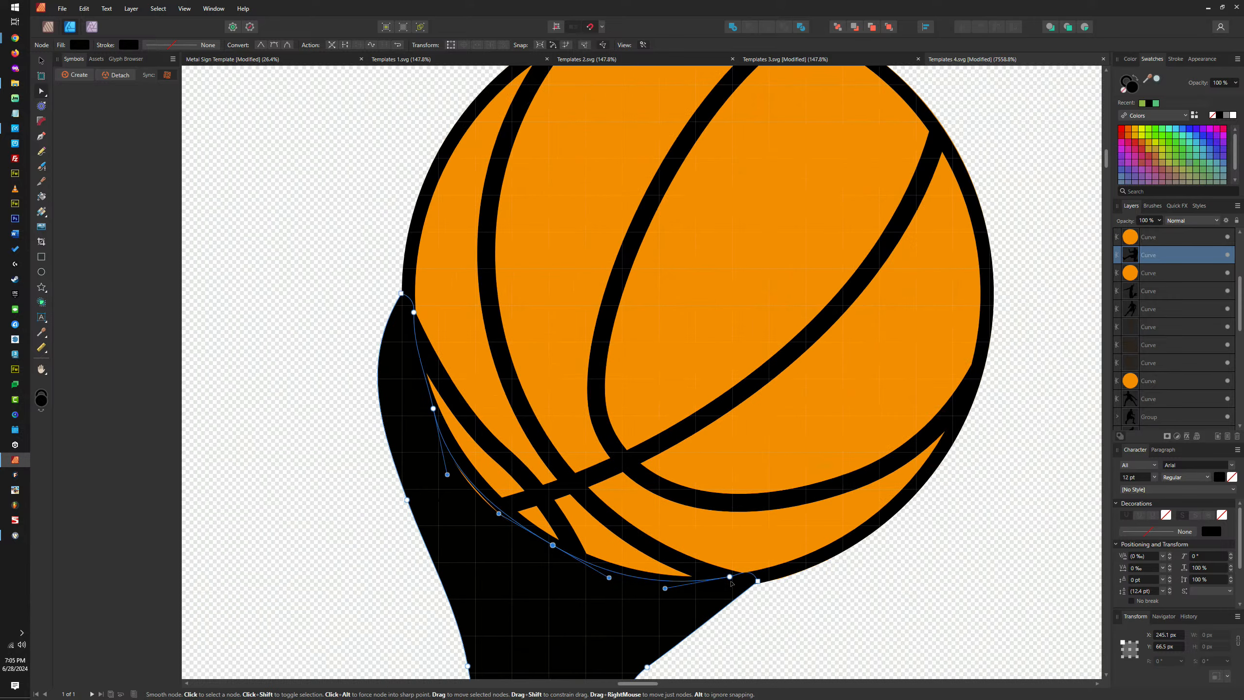
drag(732, 578, 733, 583)
key(v)
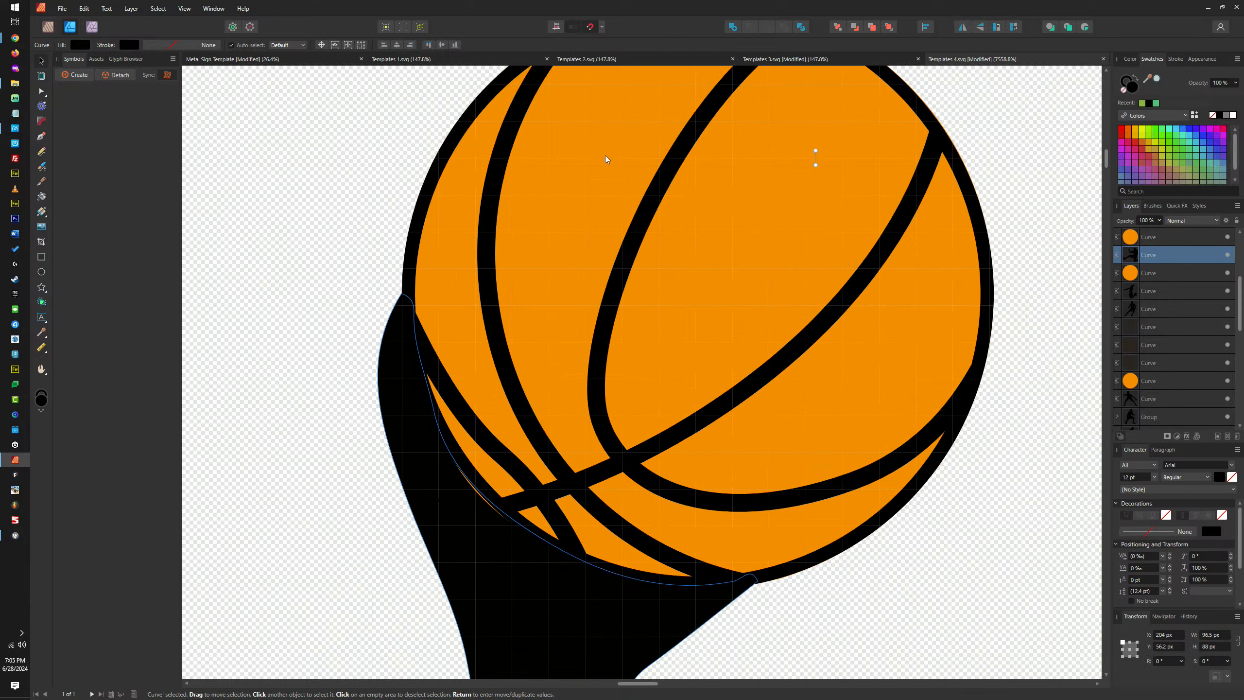
Delete the leg-extended leaper's orange ball from behind the line-art basketball
click(603, 160)
key(Delete)
scroll(605, 166, down, 8)
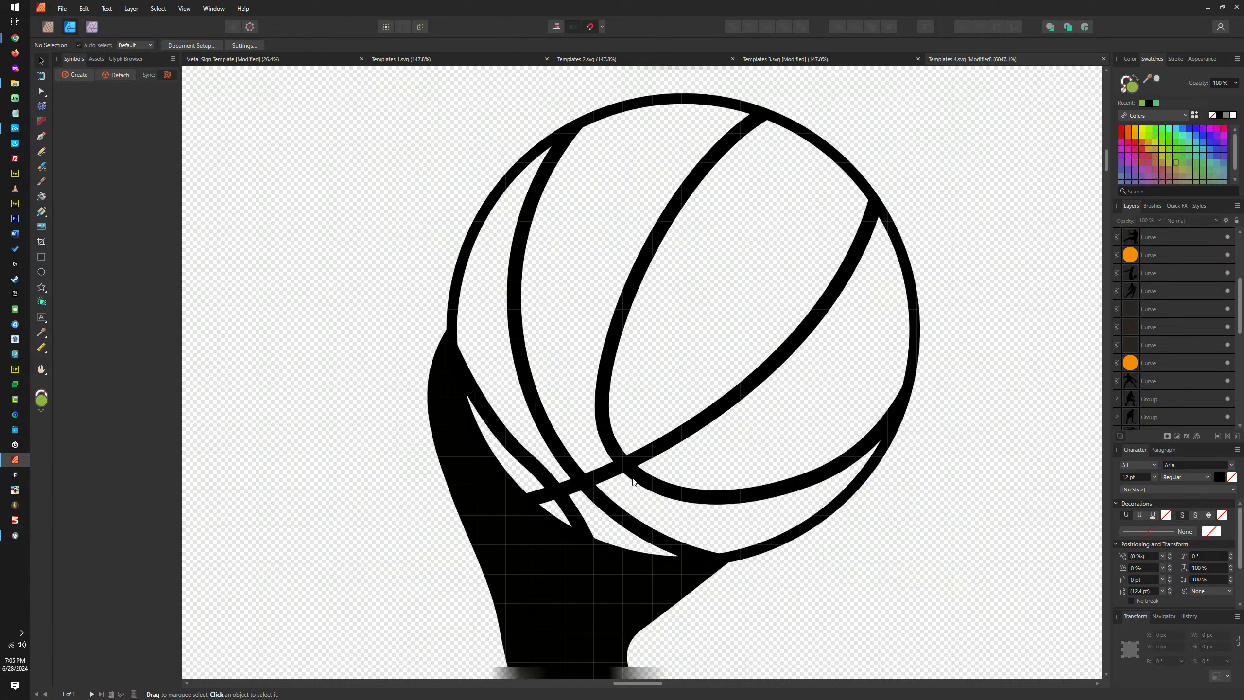
scroll(639, 503, down, 3)
Inspect up close how the leaper's hand meets the line-art basketball
scroll(636, 504, up, 15)
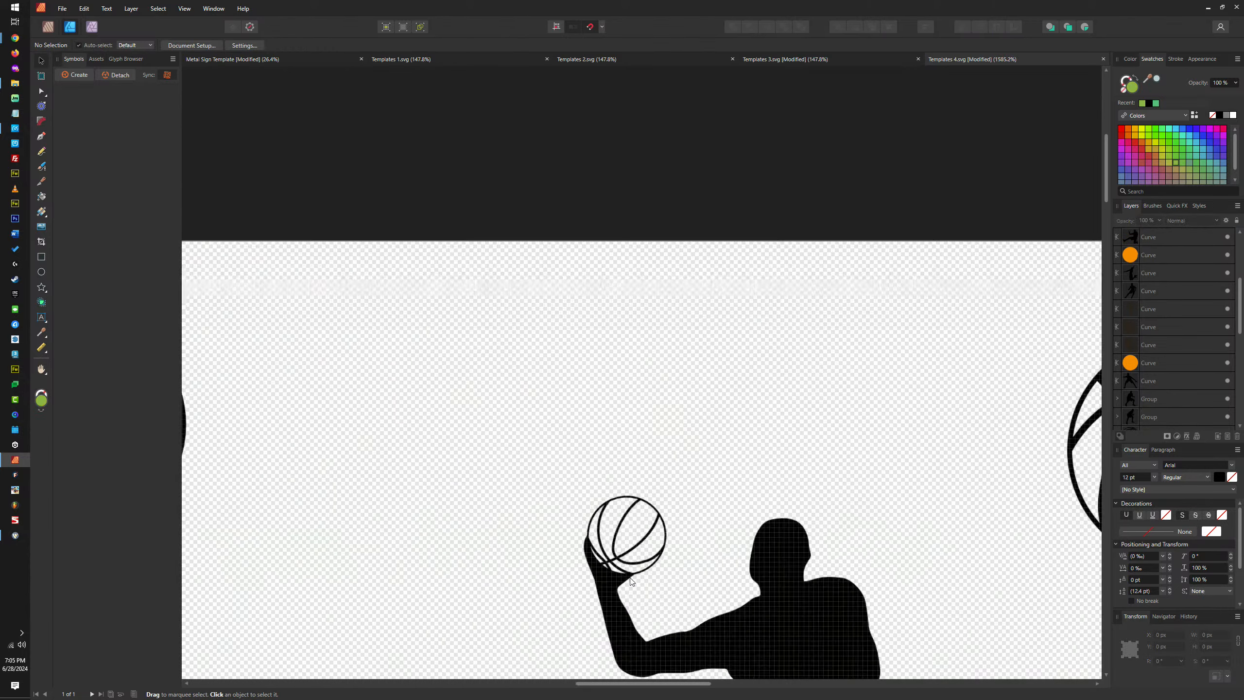
scroll(871, 443, down, 10)
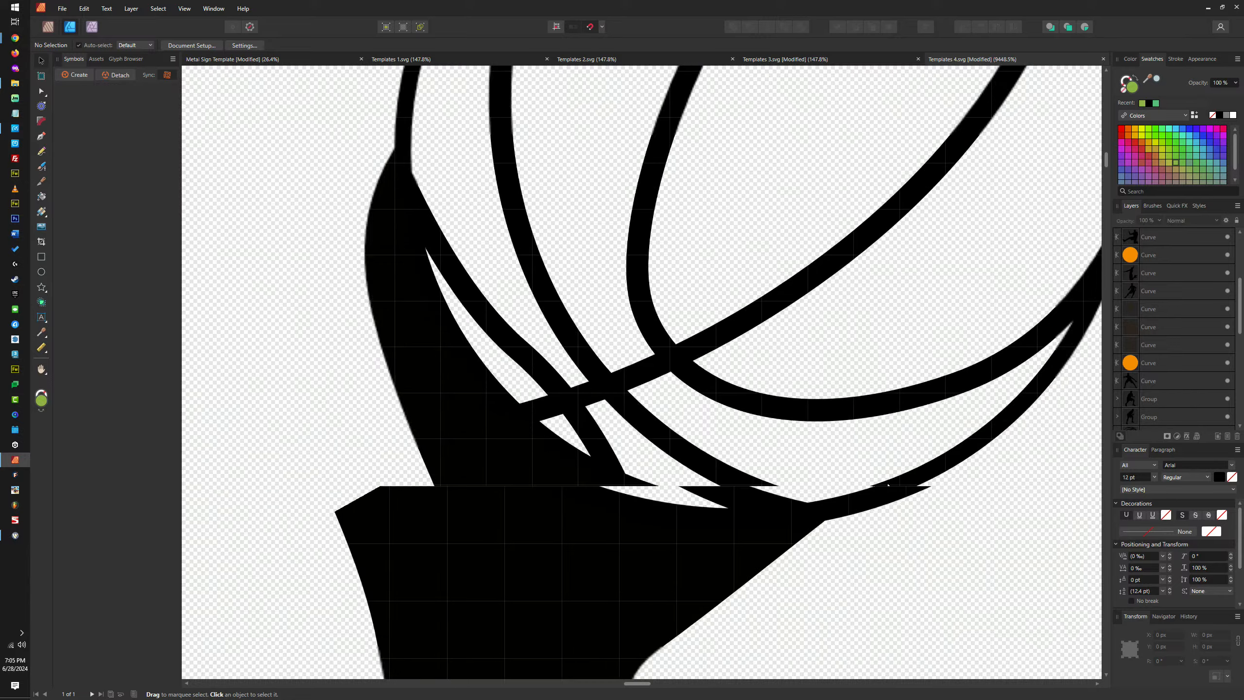
click(777, 544)
scroll(835, 421, up, 5)
mouse_move(834, 420)
mouse_down()
mouse_move(844, 379)
mouse_move(588, 235)
mouse_move(525, 219)
mouse_move(761, 422)
mouse_up()
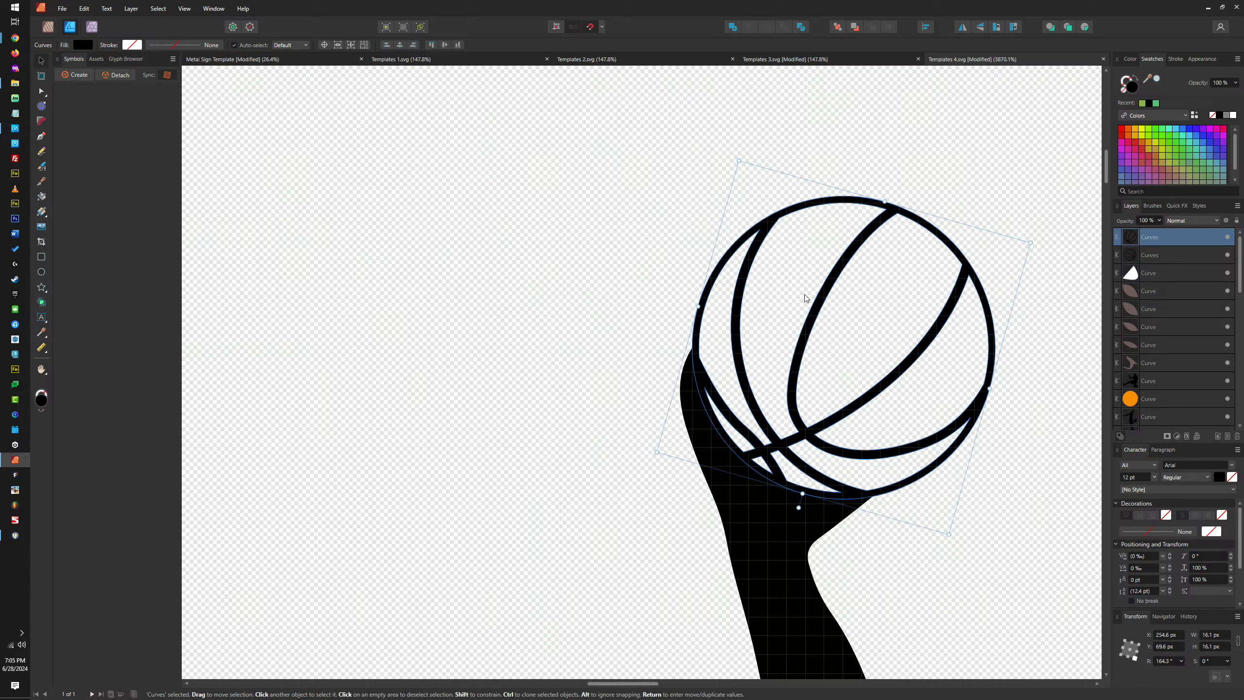
scroll(849, 416, down, 6)
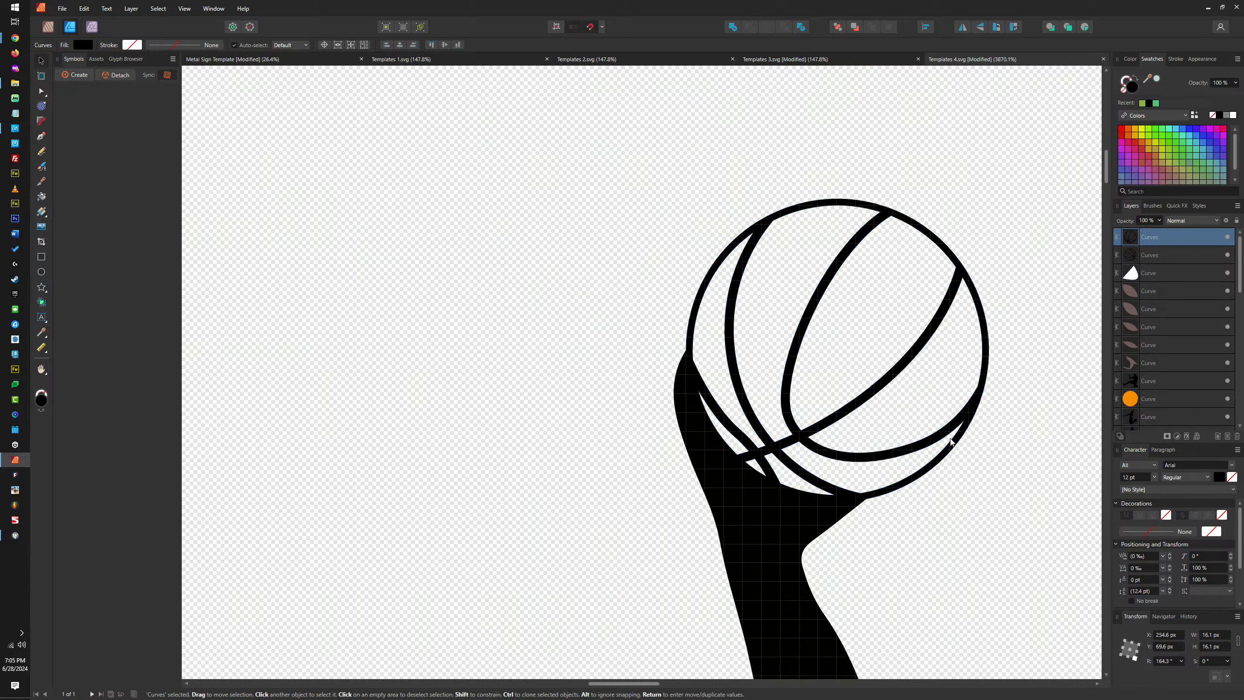
Move the one-armed dunker's large line-art basketball over so it overlaps the orange ball near the raised hand
scroll(624, 337, down, 2)
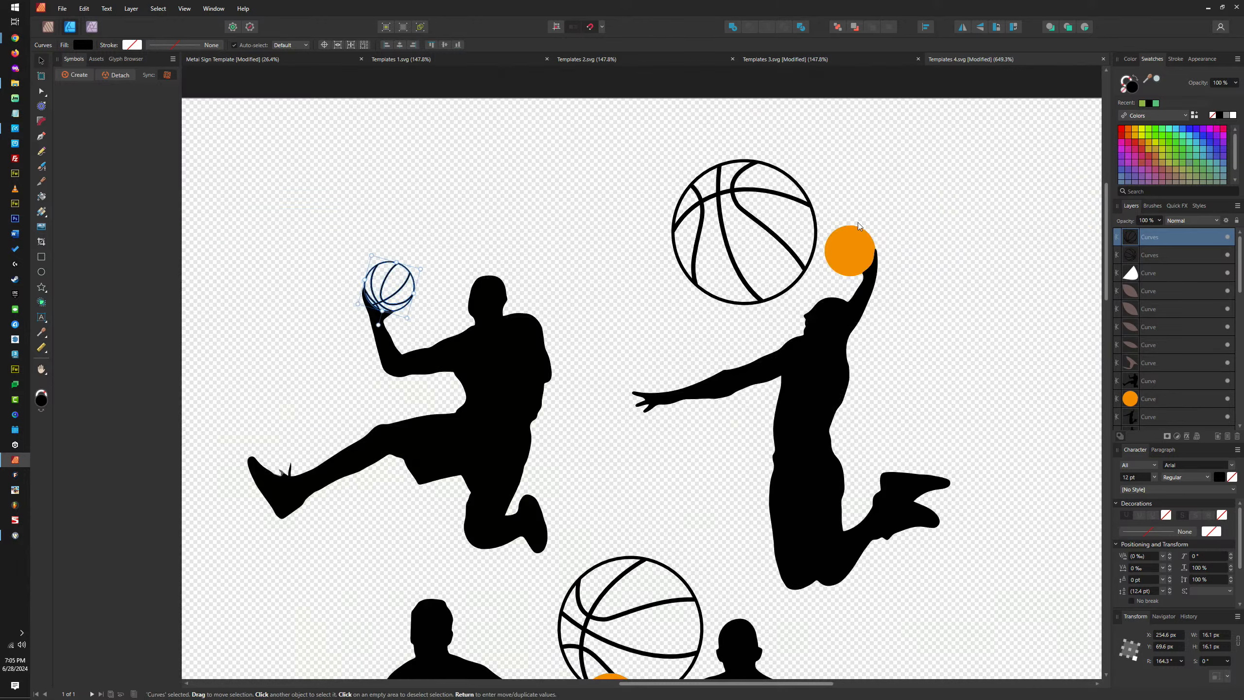
scroll(735, 274, up, 4)
click(771, 250)
click(776, 257)
drag(776, 257, 882, 276)
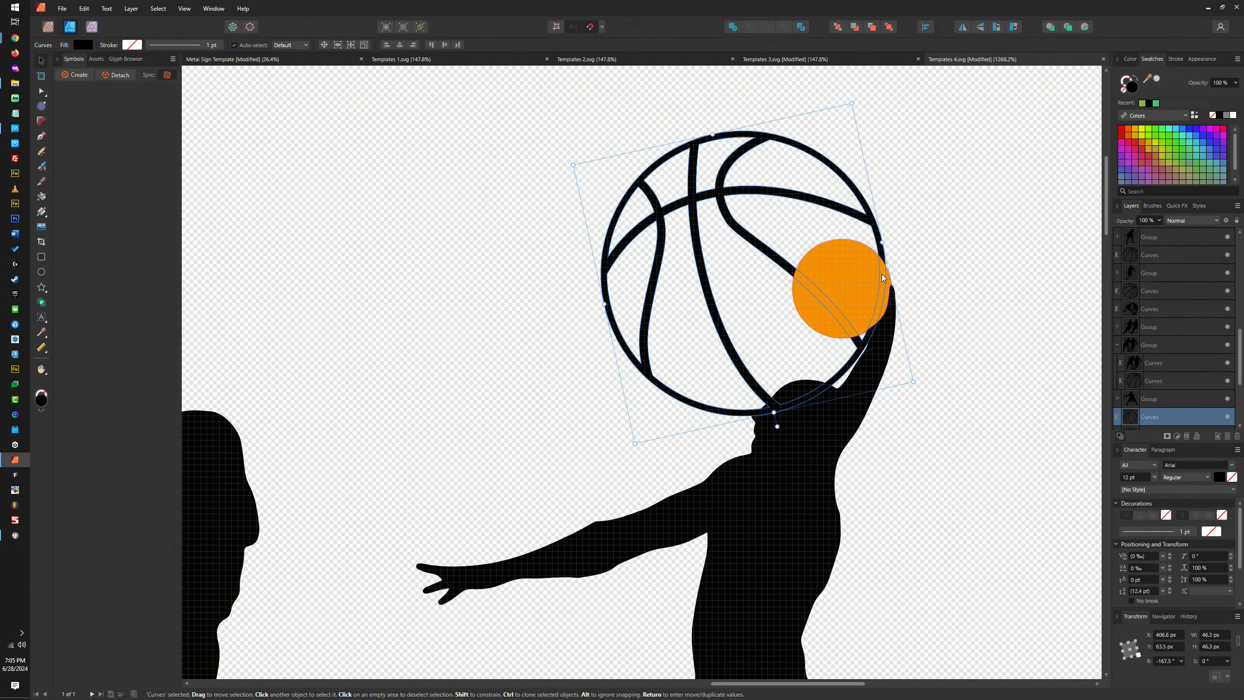
Switch the dunker's line-art basketball to regular bounds and enlarge it to about 47.2 px, reaching the orange ball's outer edge
double_click(882, 242)
drag(889, 133, 896, 127)
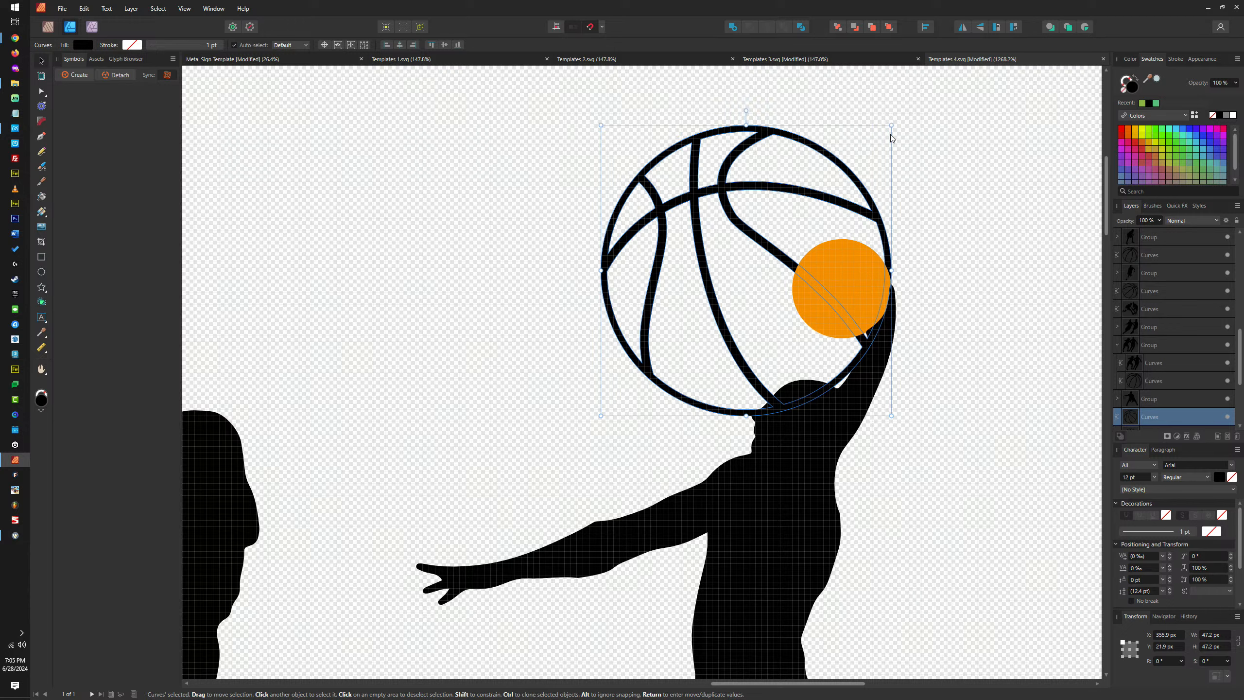
click(850, 267)
mouse_move(893, 144)
mouse_down()
mouse_move(863, 118)
mouse_move(894, 122)
mouse_up()
Shrink the dunker's line-art basketball to about 16.1 × 16.1 px, fitted over the orange ball
drag(602, 125, 738, 211)
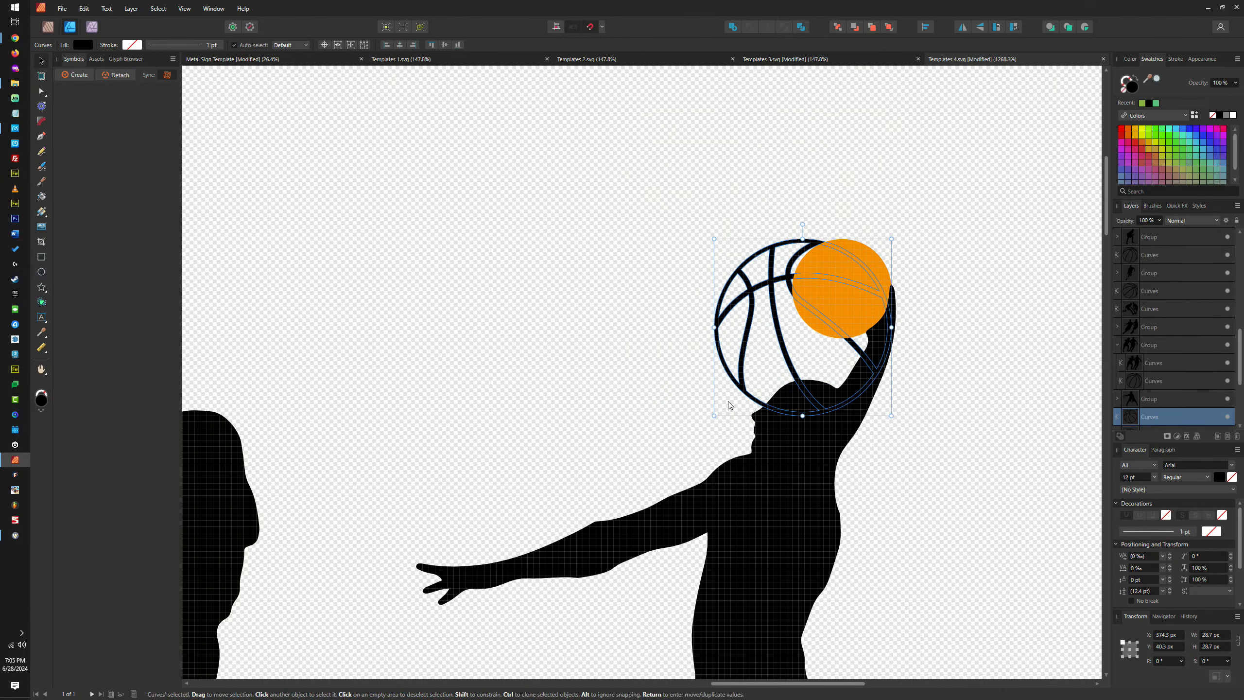
scroll(735, 417, up, 5)
scroll(822, 365, down, 5)
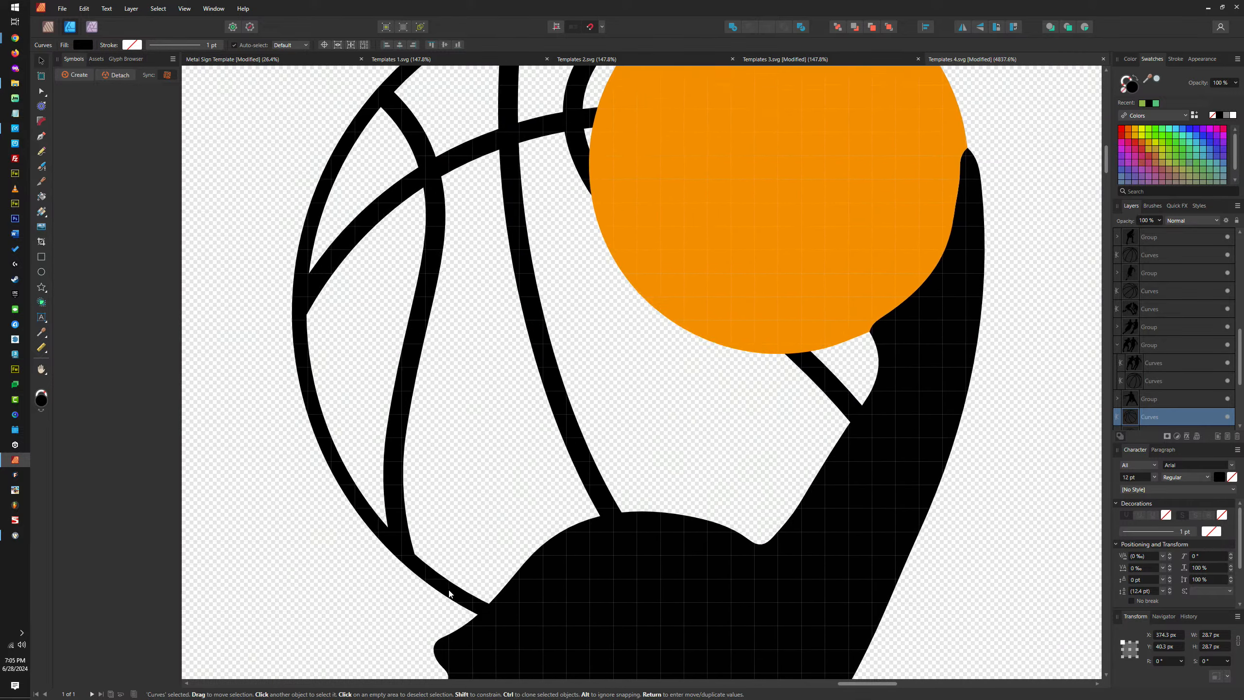
scroll(312, 606, up, 1)
drag(312, 605, 637, 366)
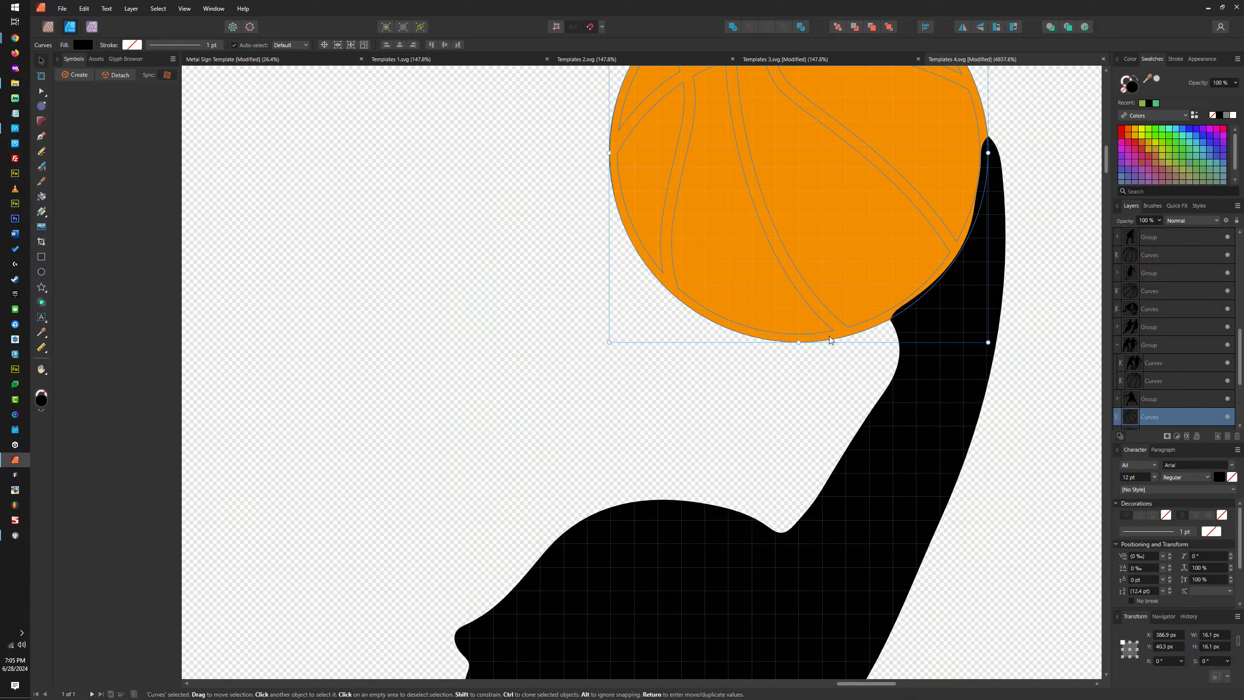
scroll(753, 387, down, 4)
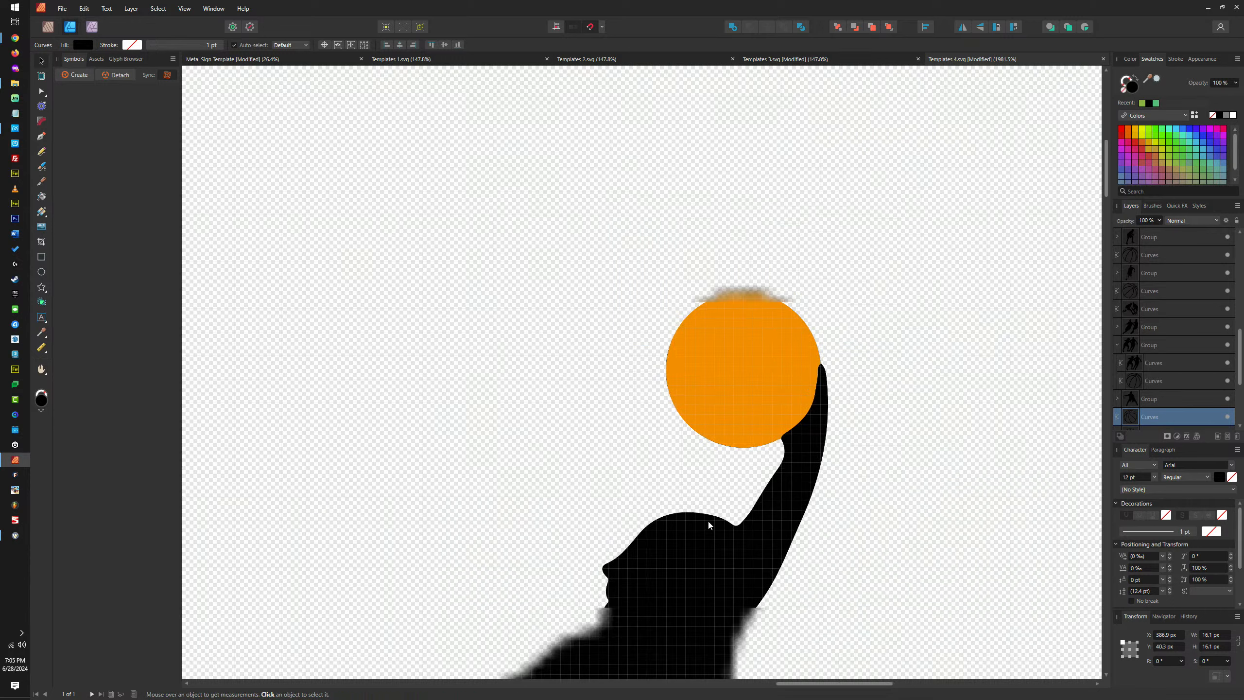
Delete the orange ball circle from the leaping player's raised hand
click(752, 396)
scroll(762, 391, up, 4)
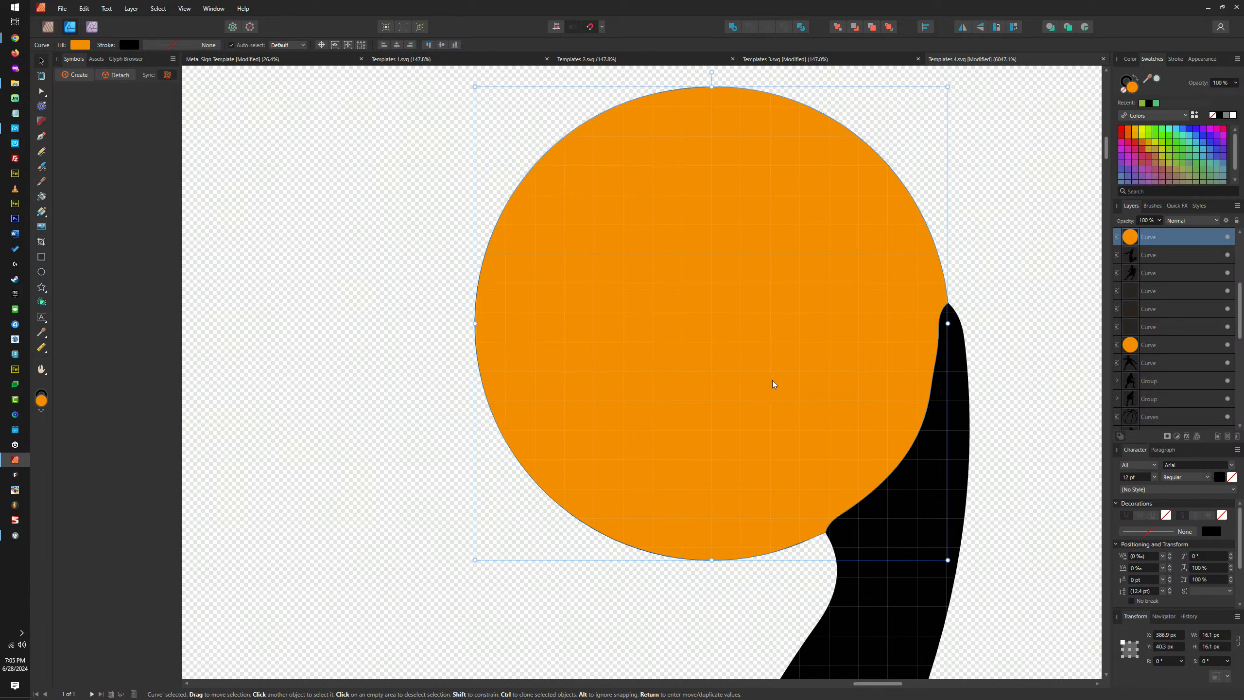
key(Delete)
scroll(779, 376, down, 10)
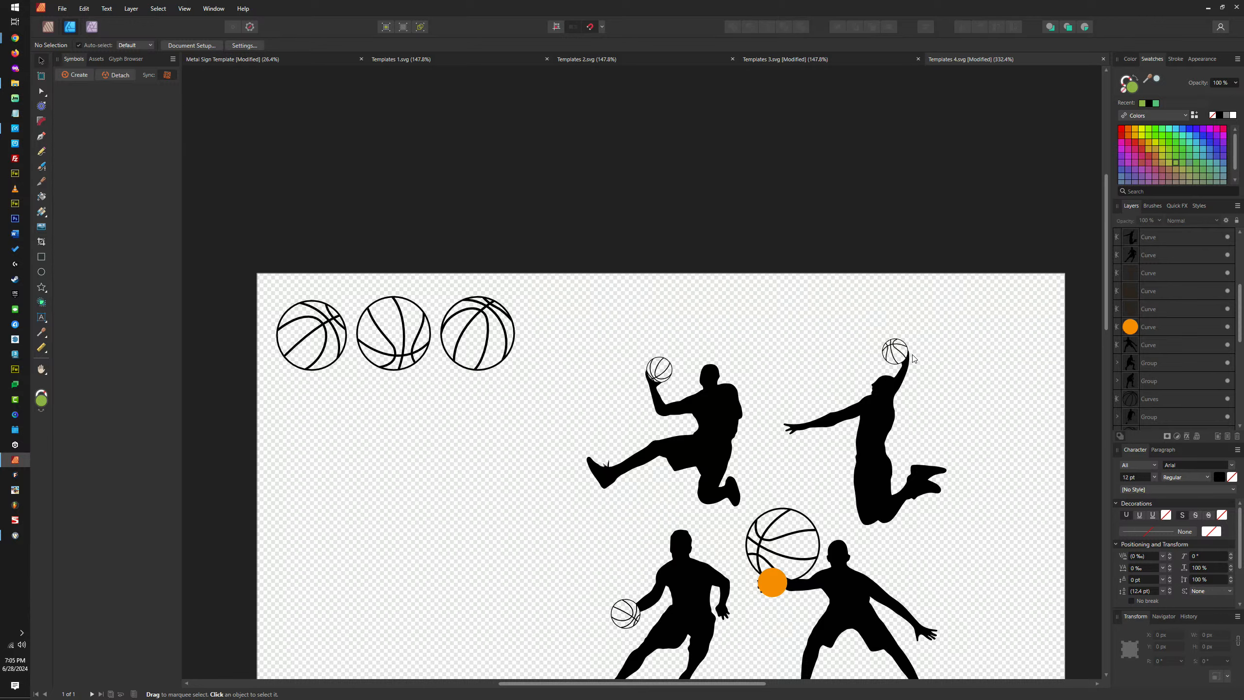
Try to move the three fingertip shapes away from the orange circle on the player with the outstretched arm
scroll(784, 583, up, 6)
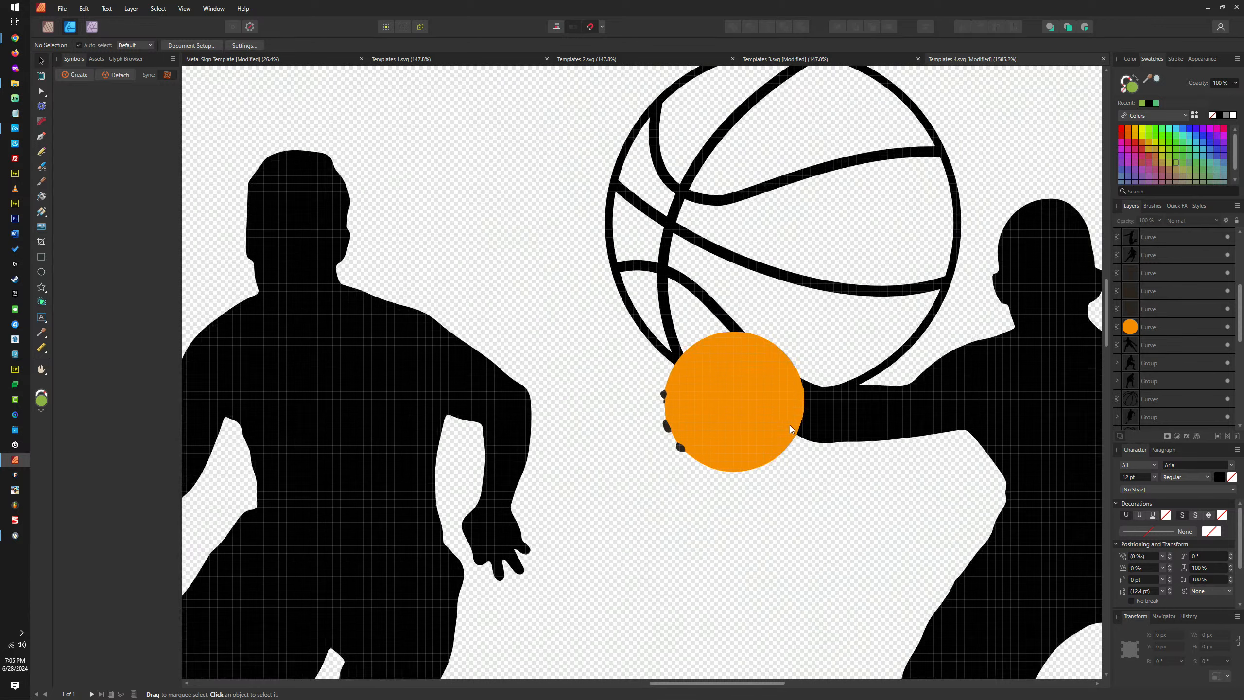
scroll(698, 374, up, 4)
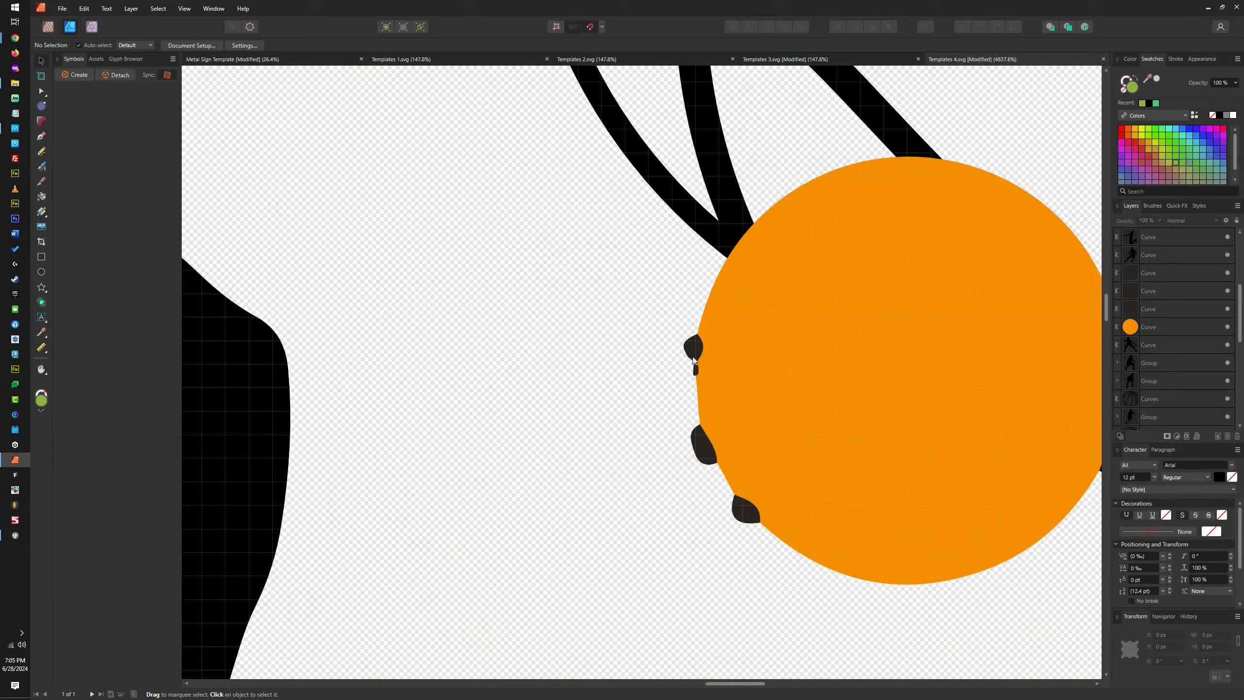
click(692, 356)
shift+click(707, 462)
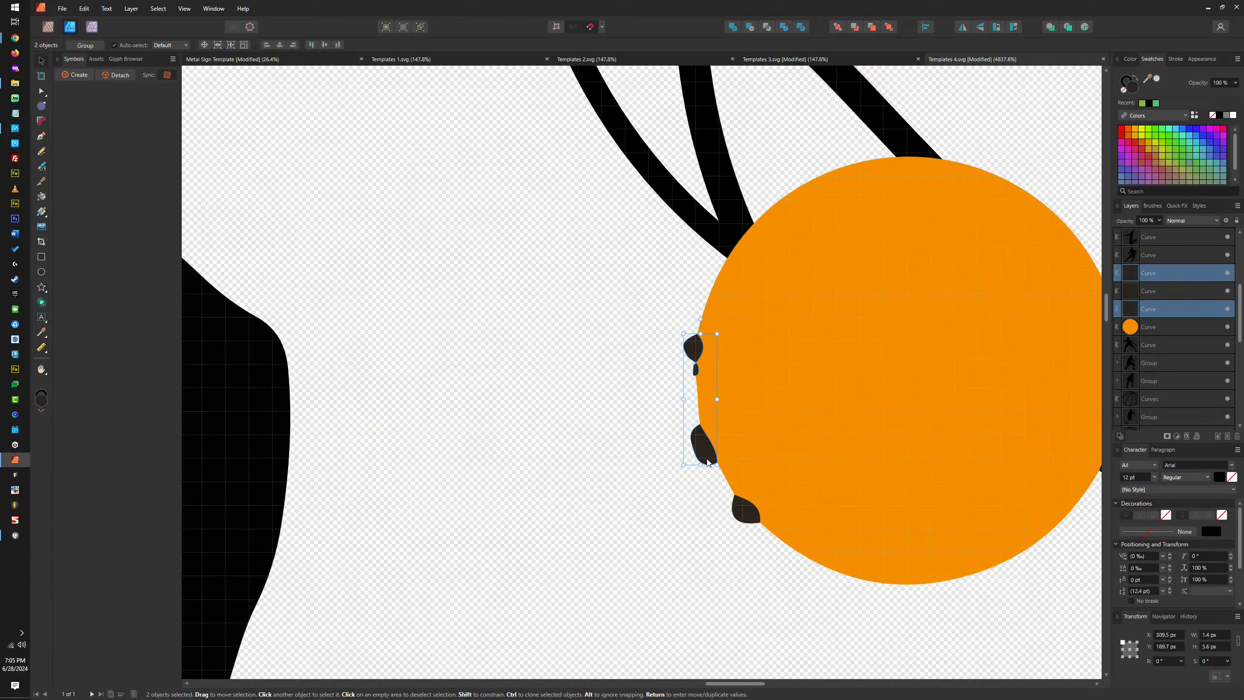
shift+click(747, 512)
drag(749, 515, 598, 576)
scroll(635, 580, down, 4)
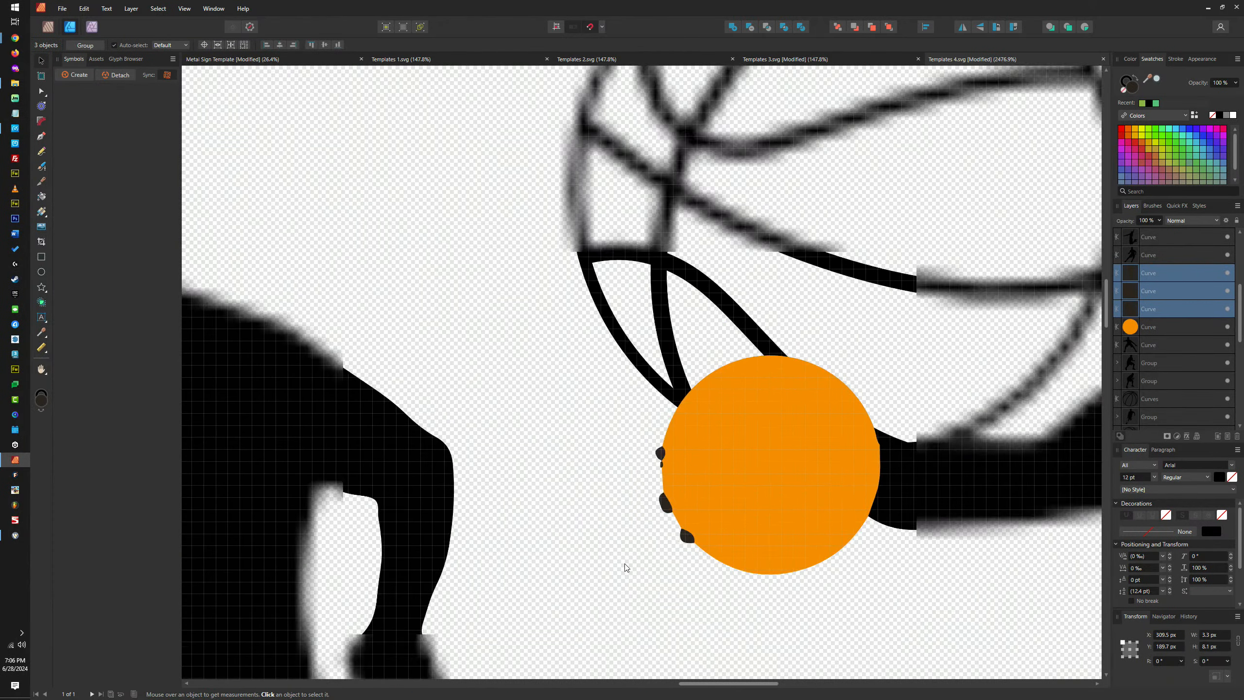
Try moving the orange circle off the outstretched hand, undo the move, and try raising the circle in the stacking order
click(659, 519)
scroll(762, 515, up, 2)
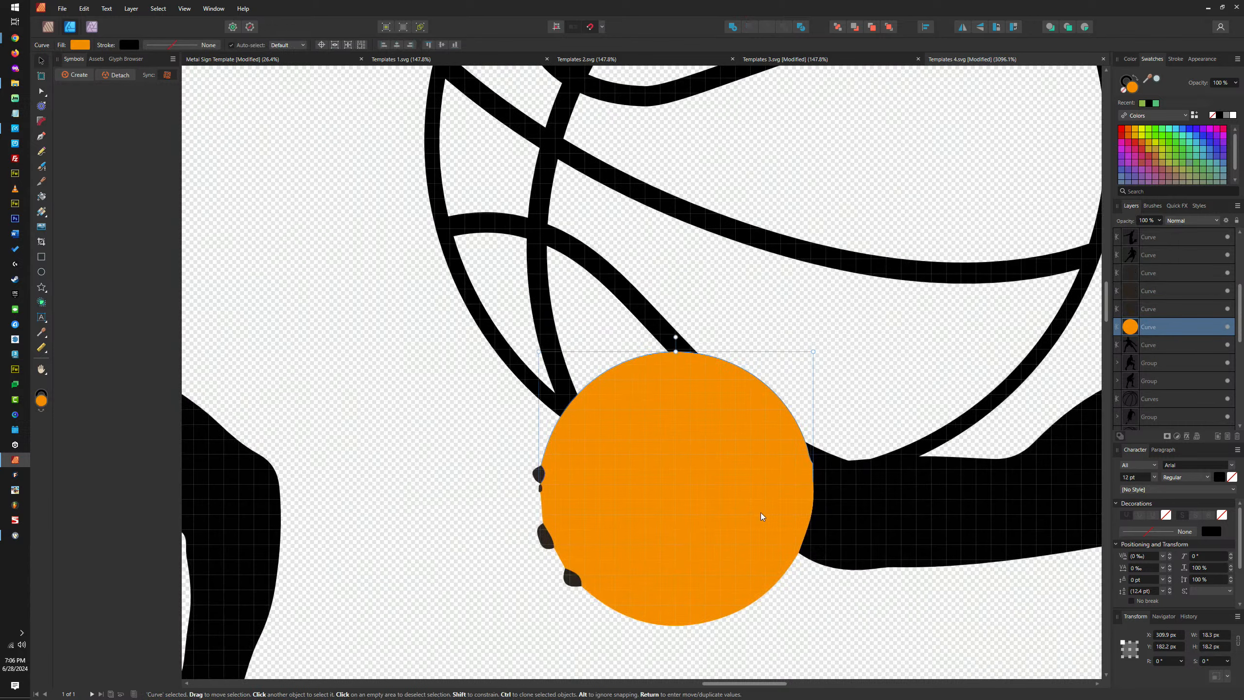
drag(783, 507, 550, 514)
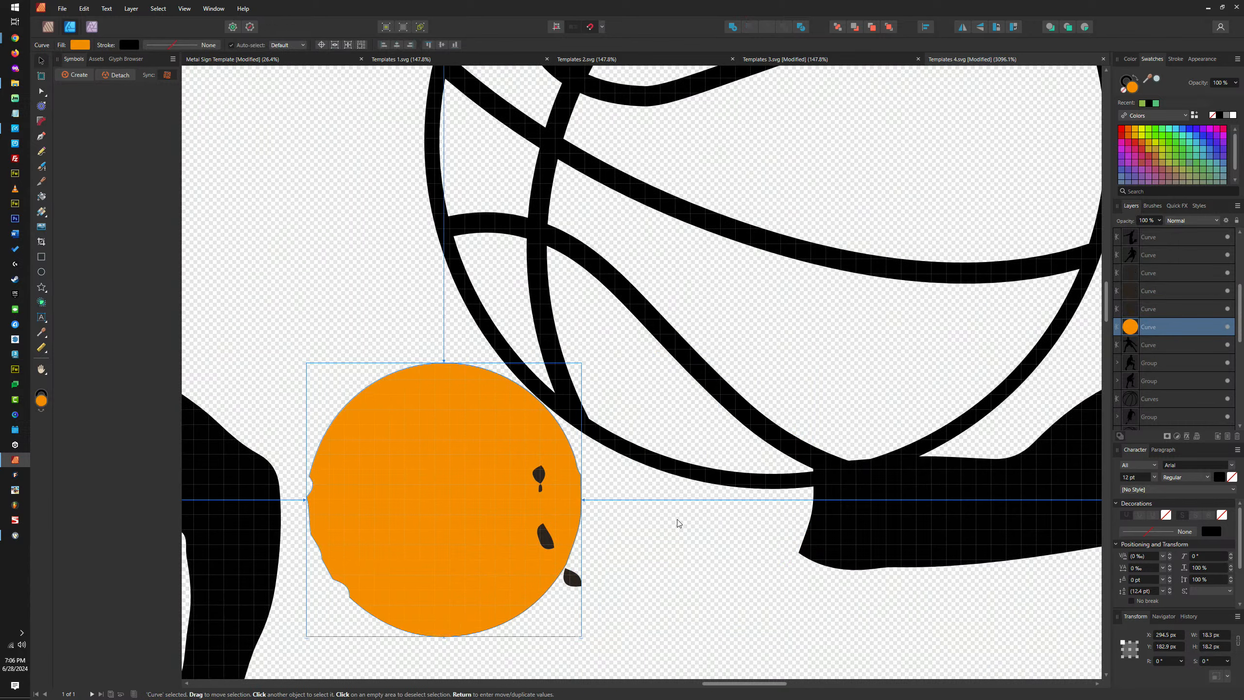
key(ctrl+z)
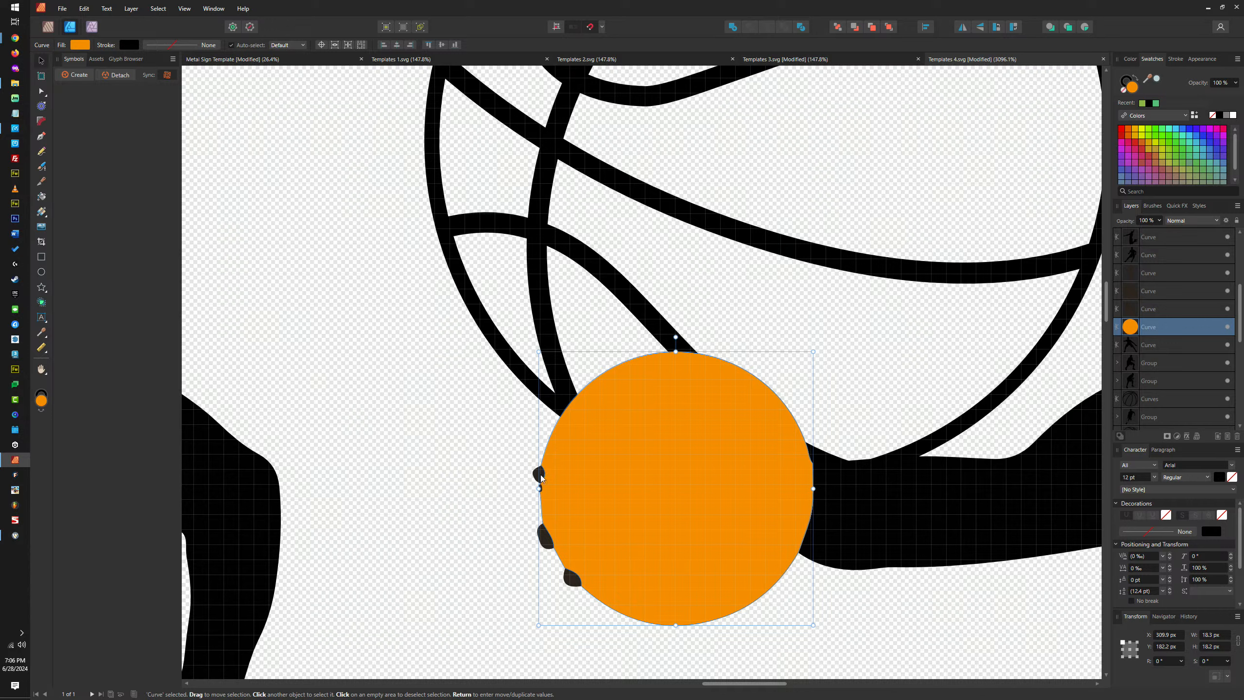
key(ctrl+shift+bracketright)
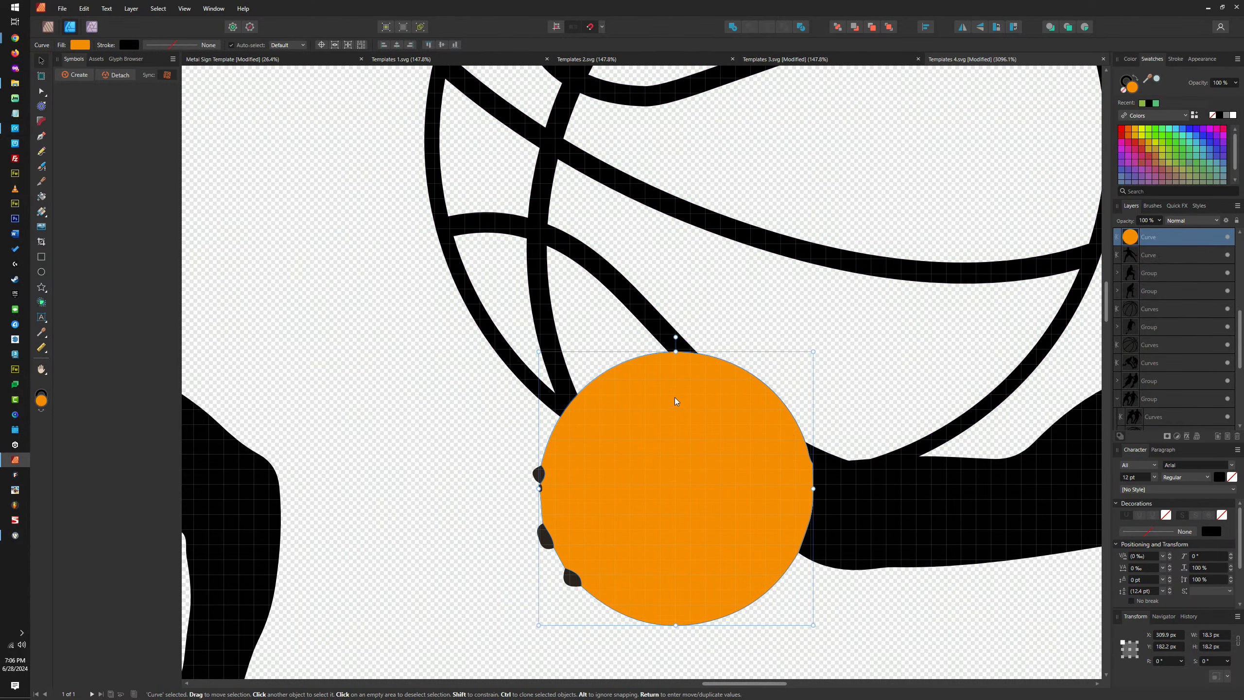
Scale the large line-art basketball to about 18.3 px and fit it over the orange circle in the outstretched hand
click(554, 251)
scroll(554, 252, down, 4)
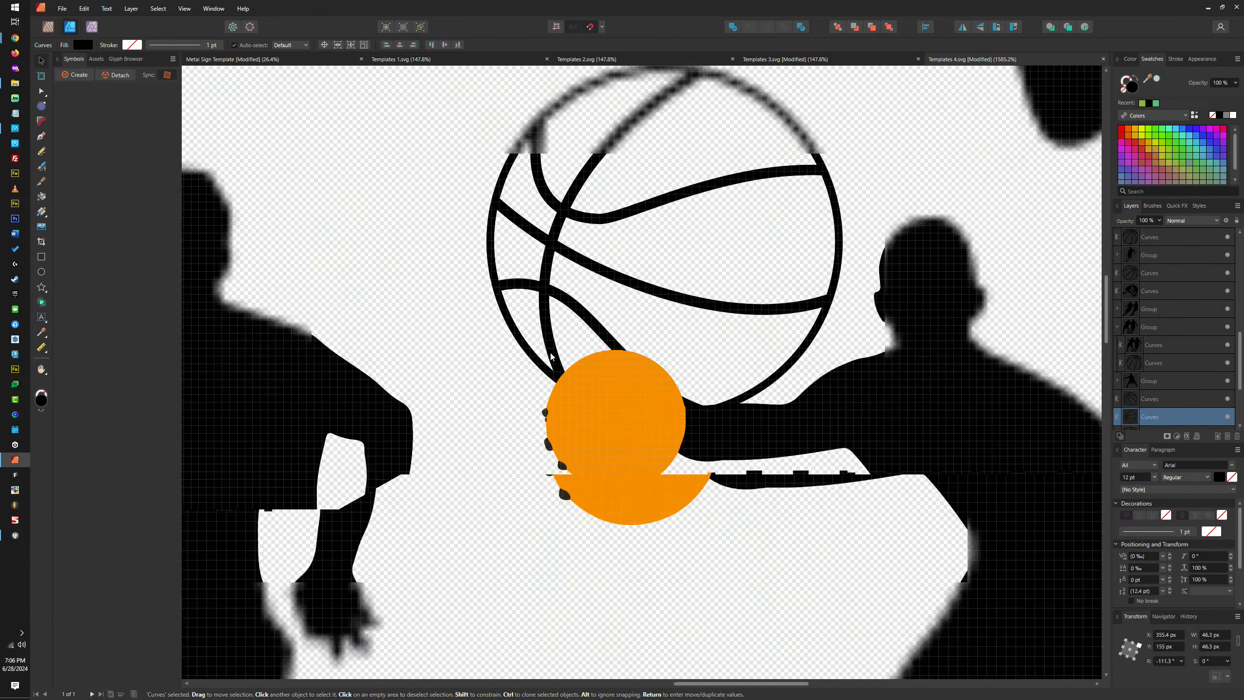
scroll(567, 297, up, 1)
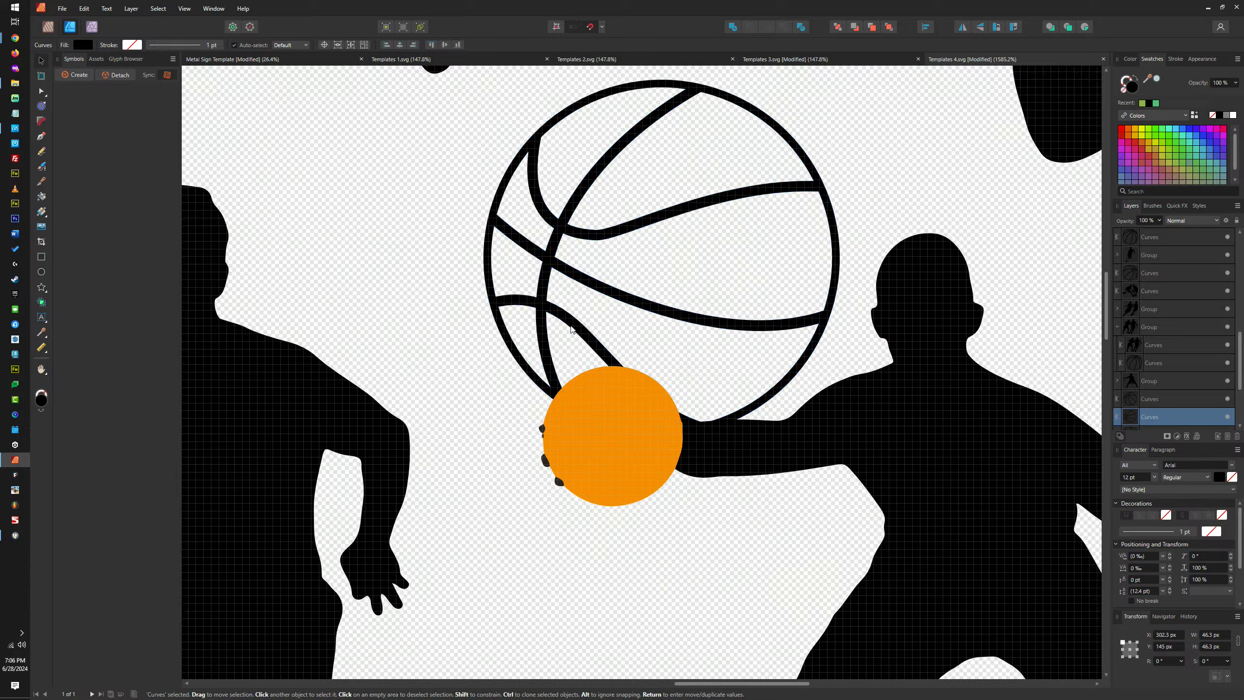
scroll(570, 292, up, 1)
drag(481, 131, 525, 203)
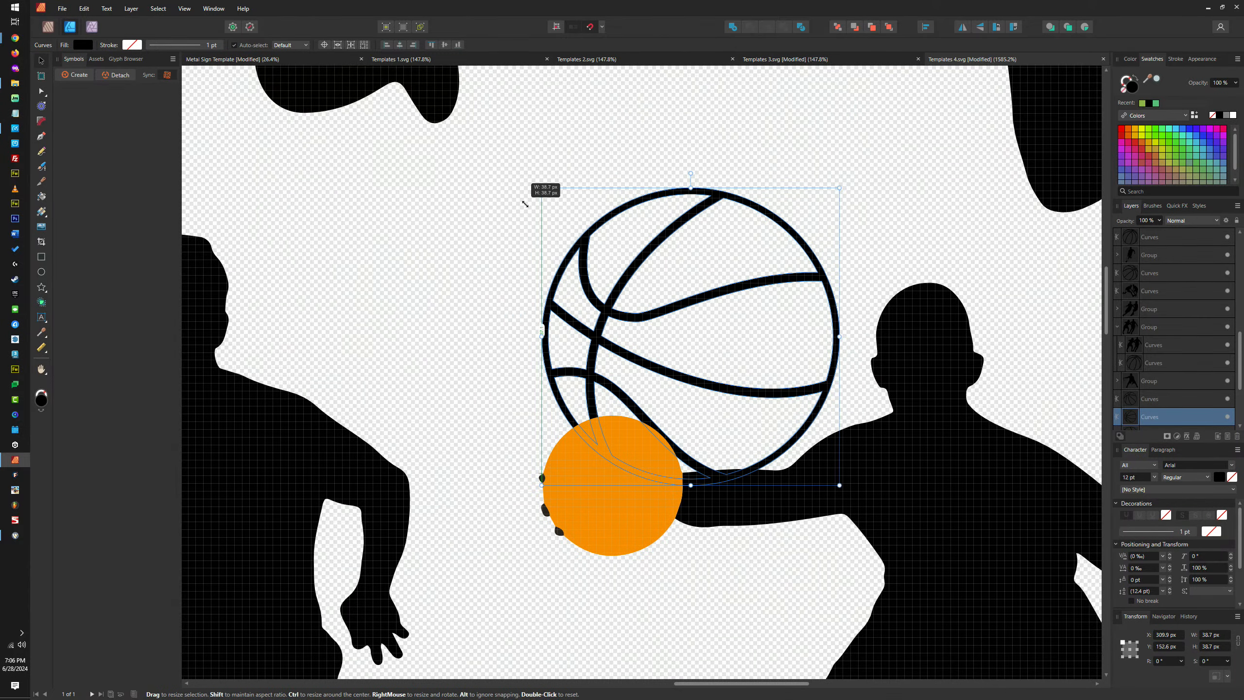
drag(839, 188, 677, 336)
drag(653, 381, 648, 461)
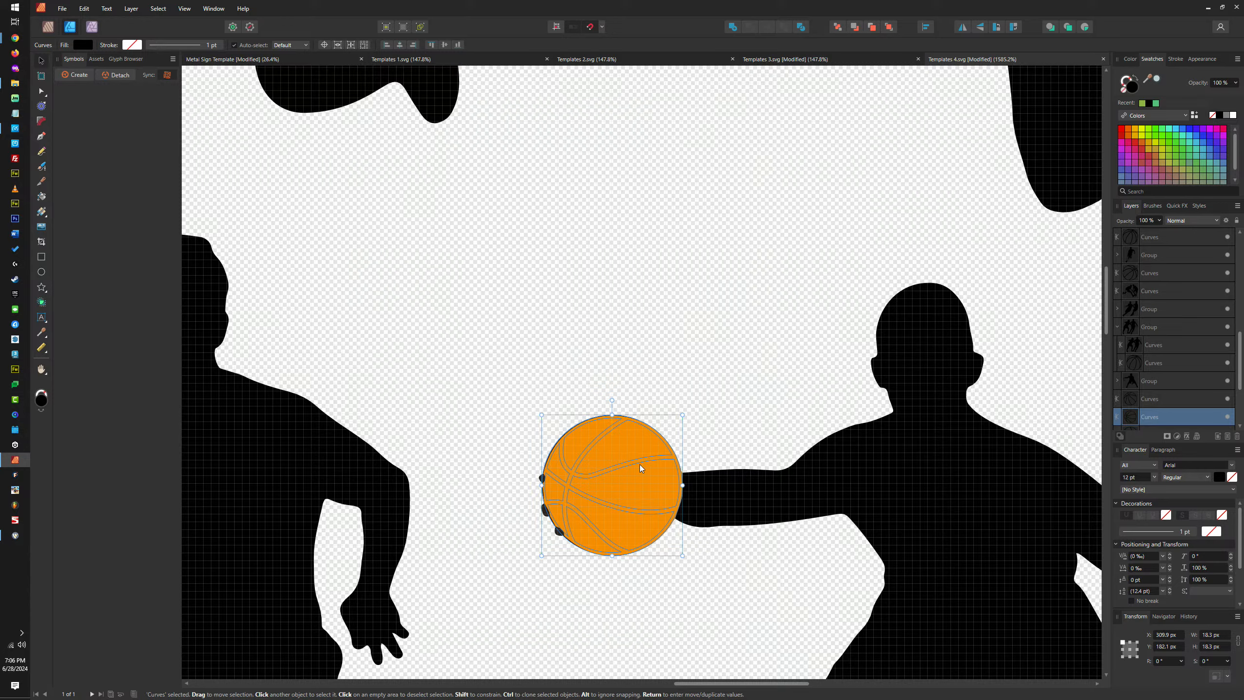
Delete the orange circle covering the line-art basketball at the outstretched hand
scroll(641, 468, up, 4)
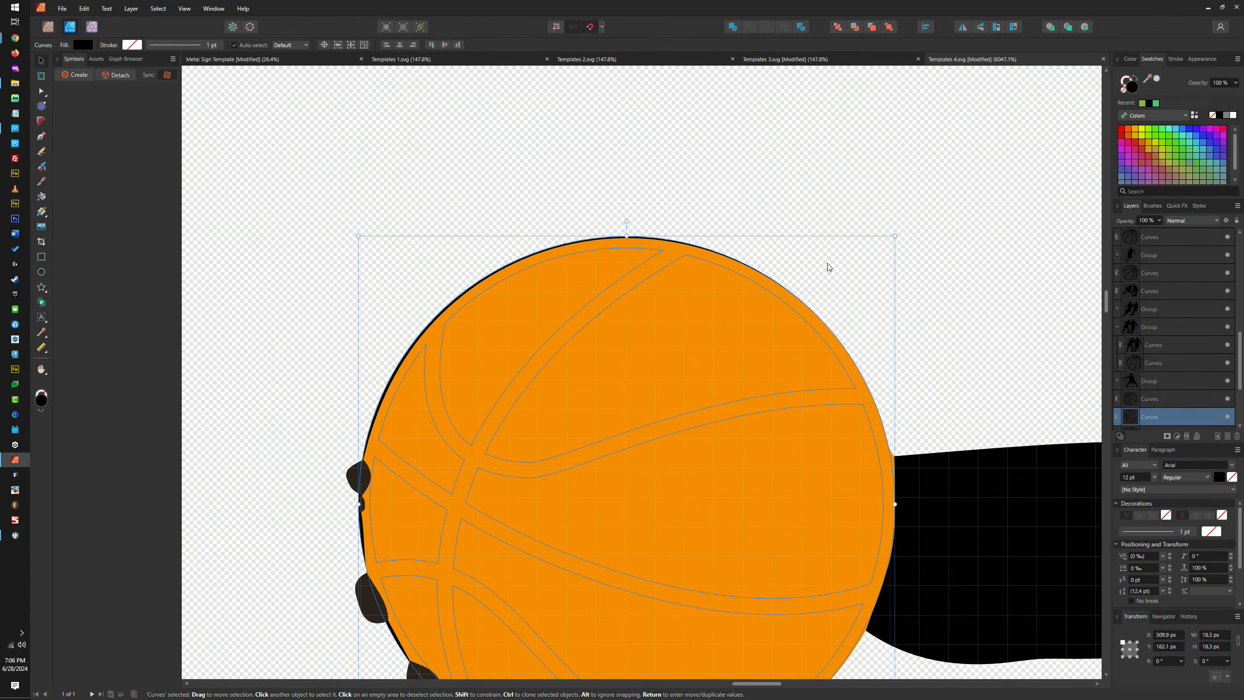
key(a)
click(921, 484)
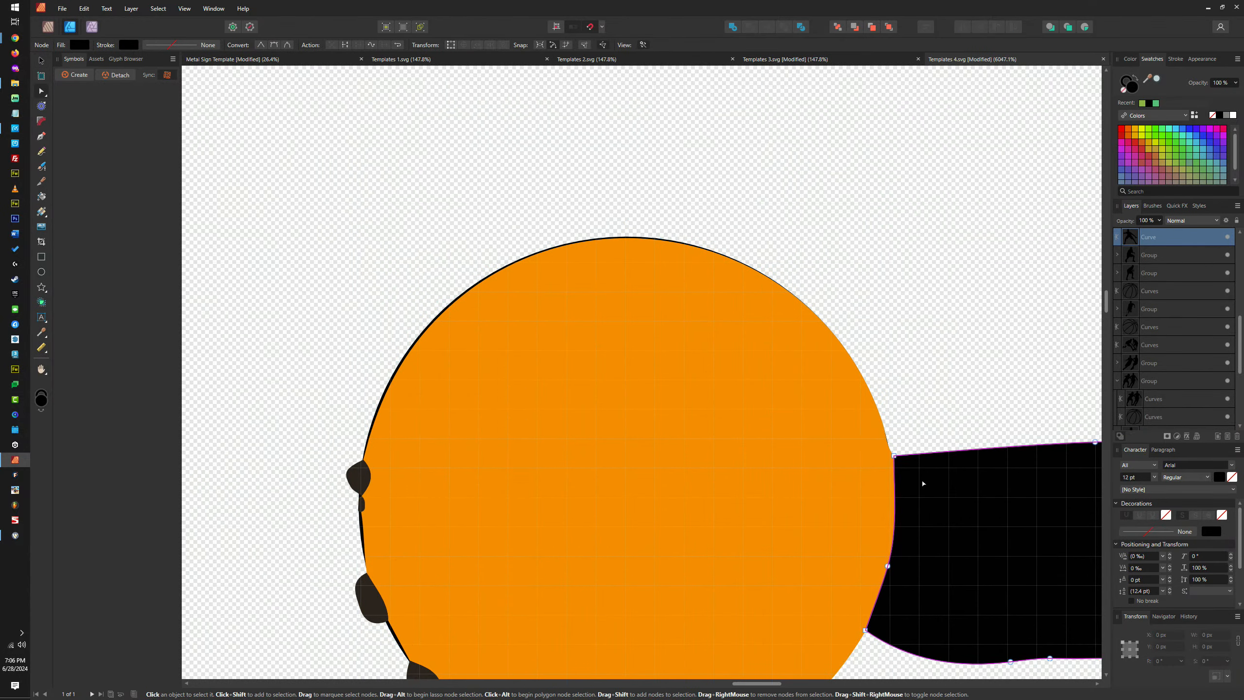
click(878, 455)
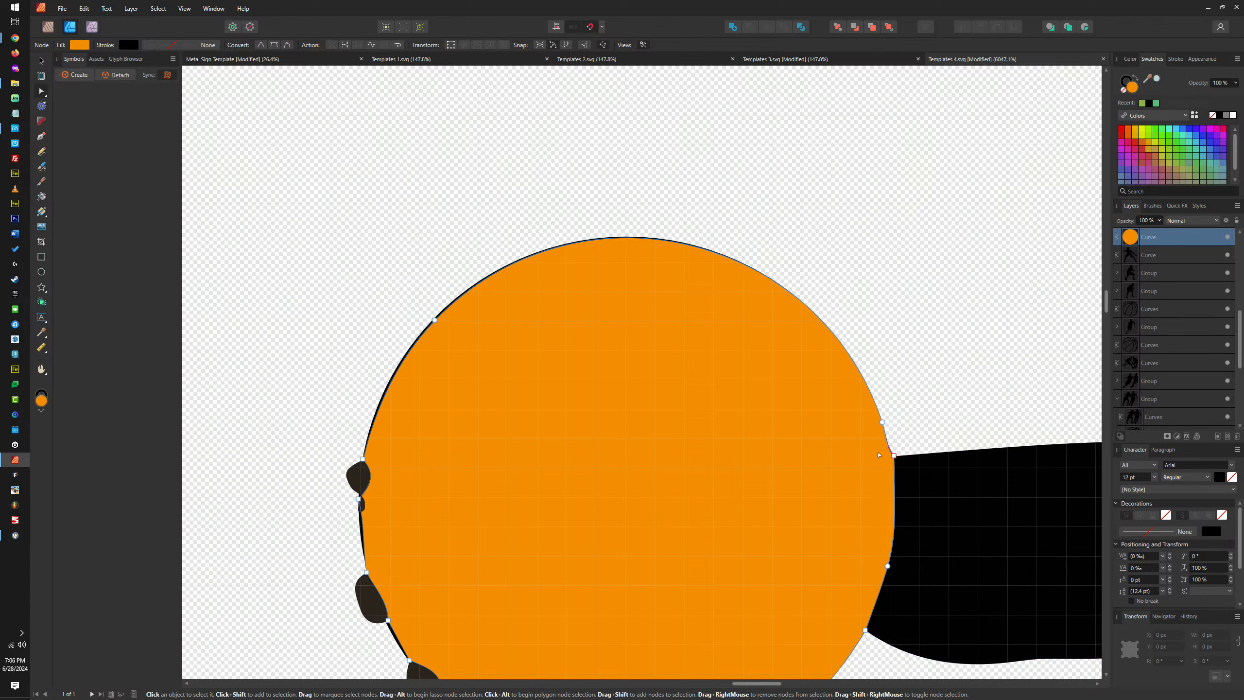
key(Delete)
Move the corner nodes at the end of the outstretched arm so the arm meets the basketball's outline
click(925, 480)
scroll(884, 450, up, 5)
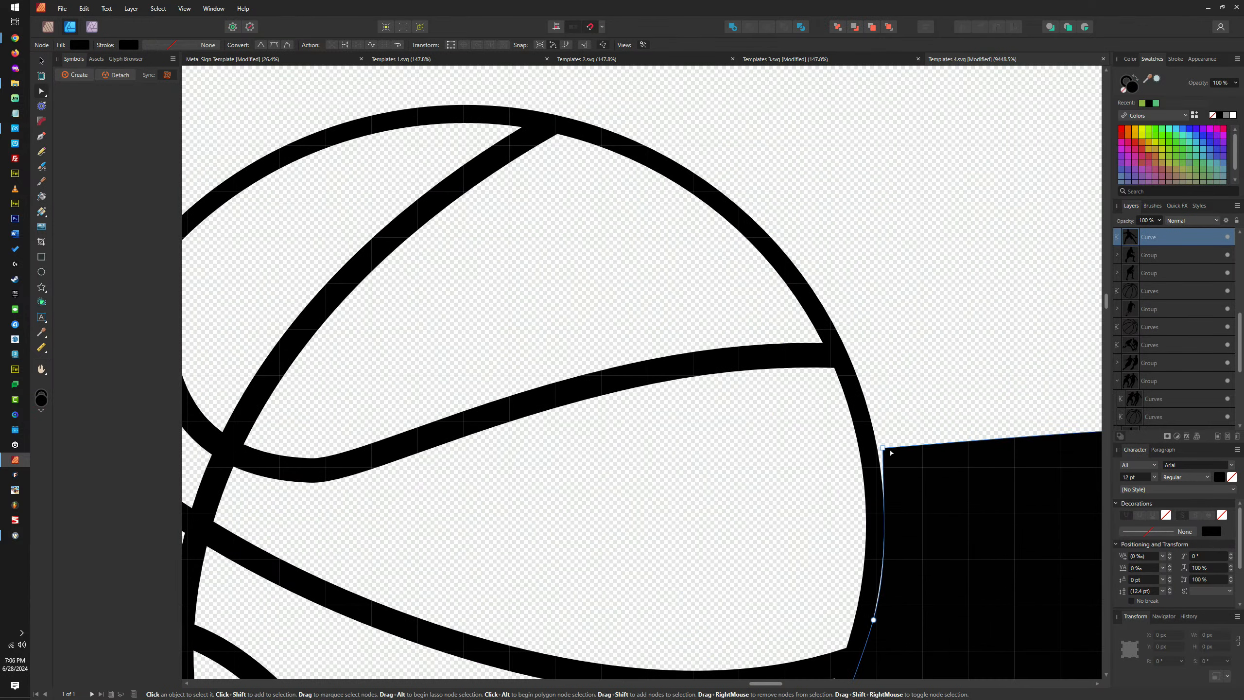
drag(885, 450, 847, 445)
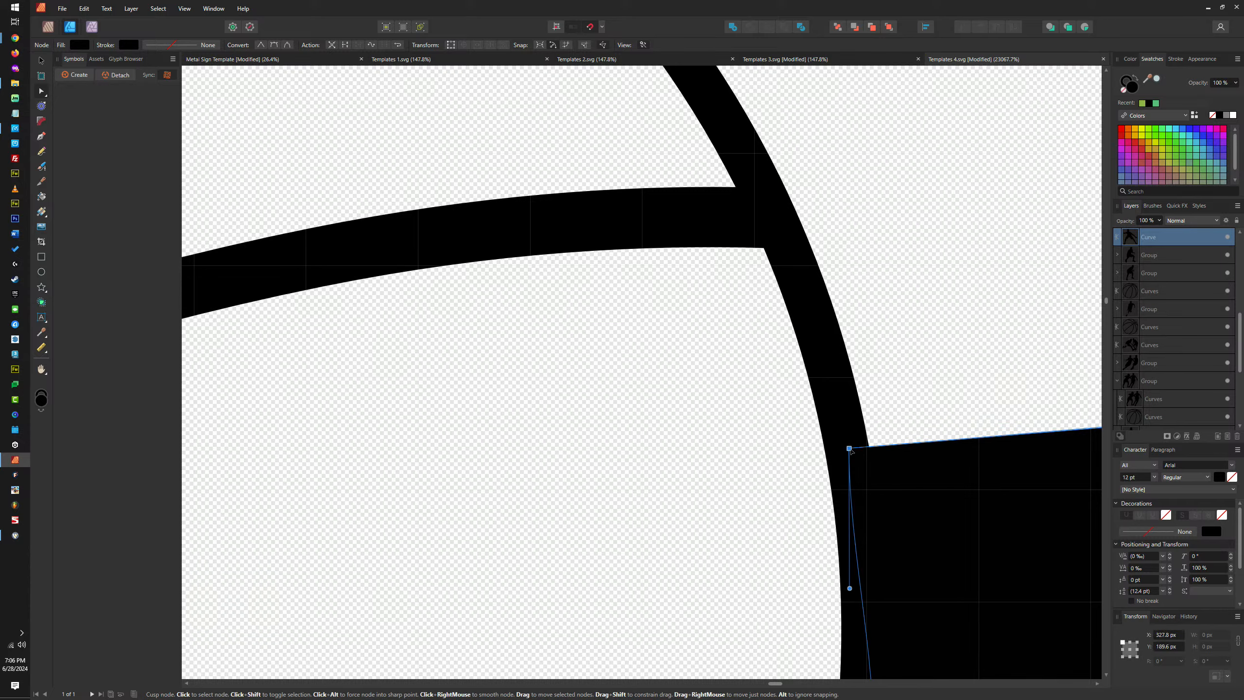
scroll(831, 582, down, 3)
scroll(831, 583, up, 1)
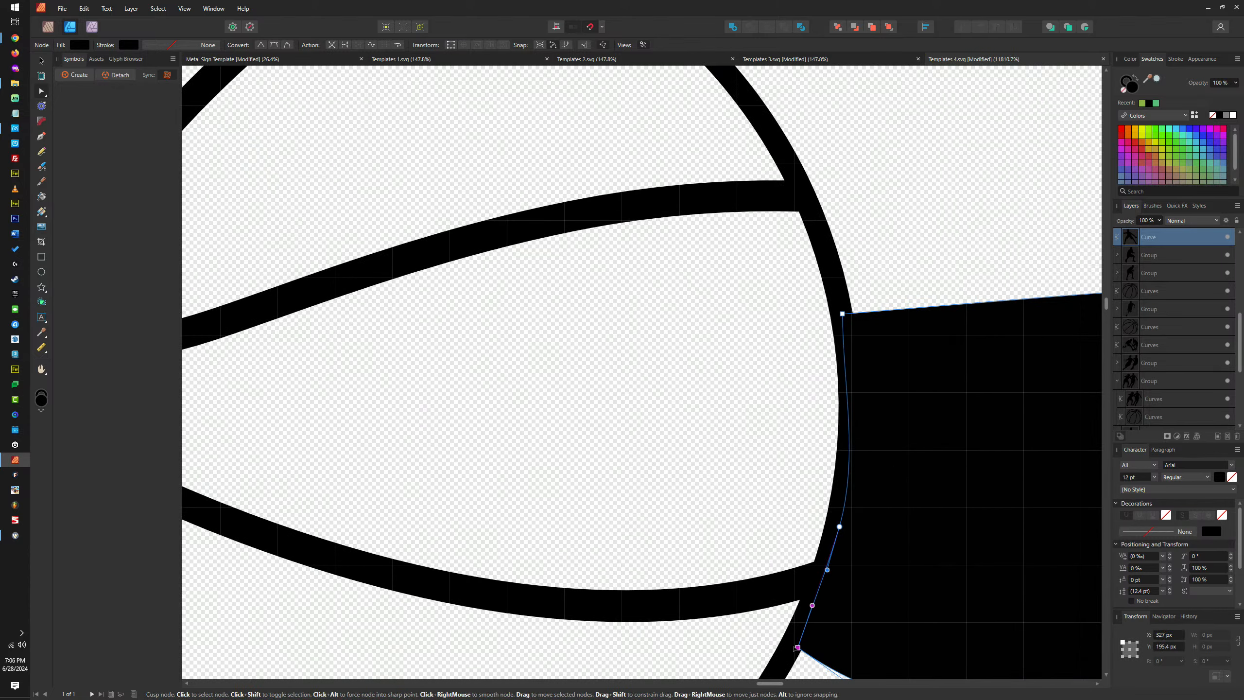
Adjust the upper corner node of the middle fingertip to meet the basketball's outline
scroll(796, 648, down, 9)
scroll(520, 461, up, 9)
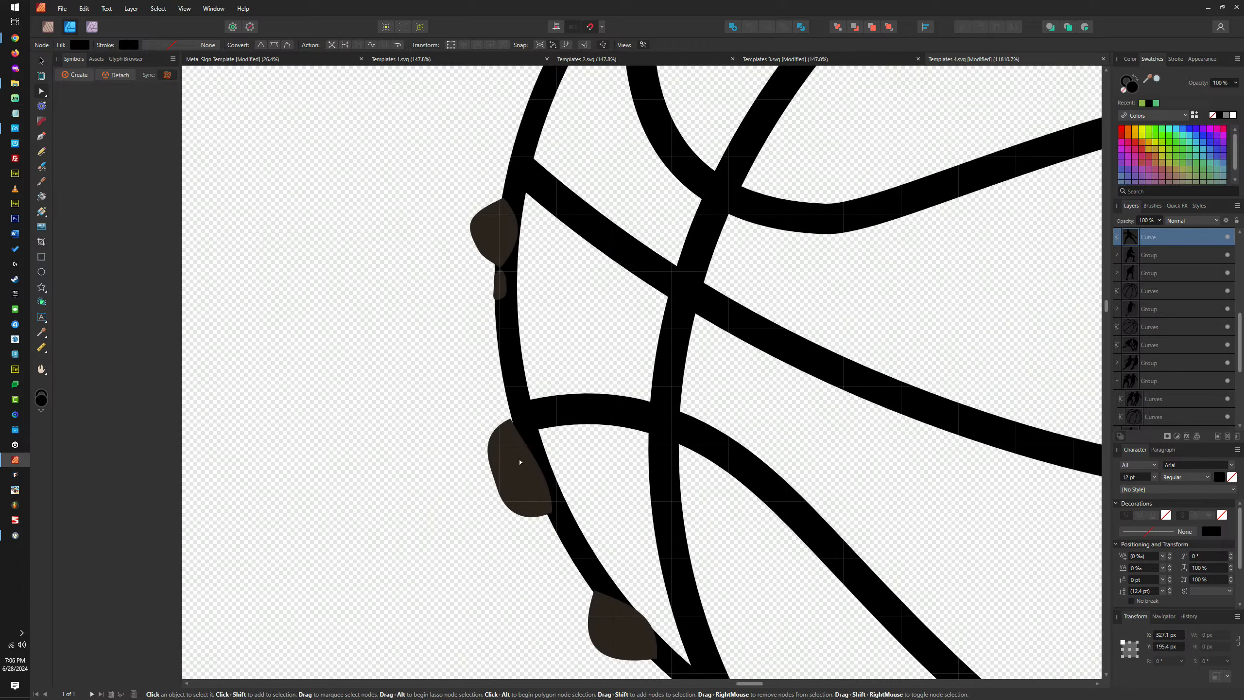
click(520, 462)
scroll(506, 431, up, 3)
click(517, 408)
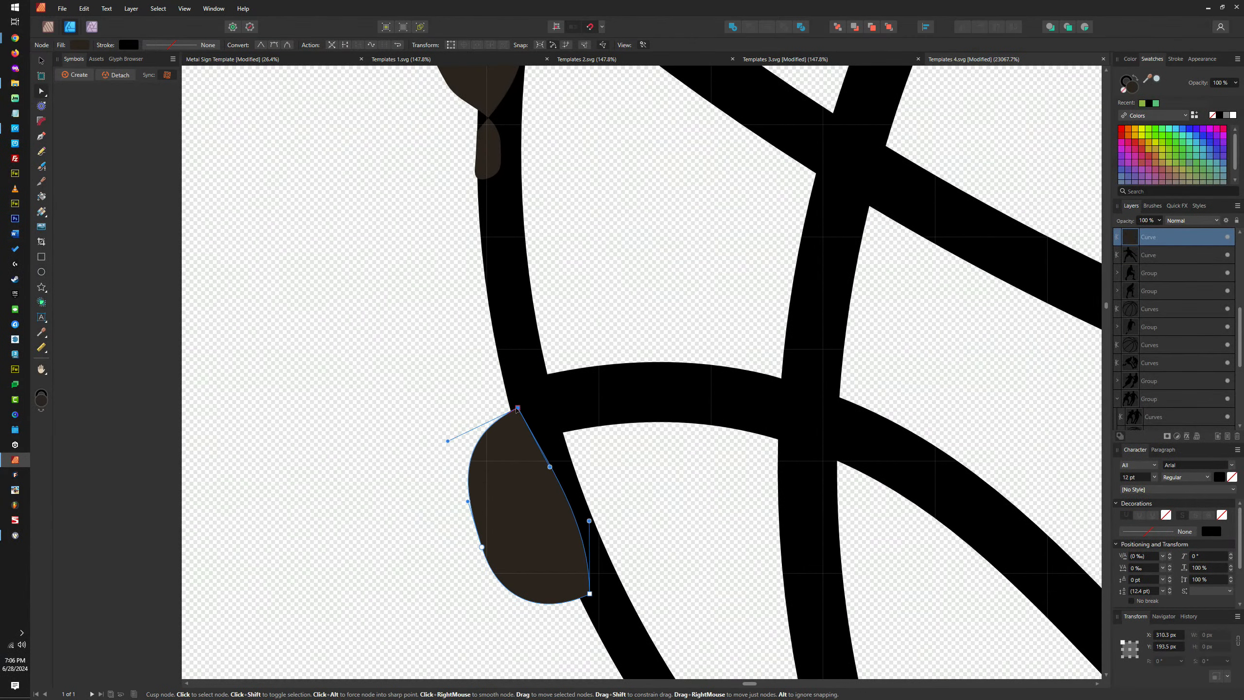
Move the uppermost fingertip slightly outward from the ball and rotate it to about -3.6°
scroll(517, 410, down, 4)
scroll(491, 366, up, 5)
click(490, 367)
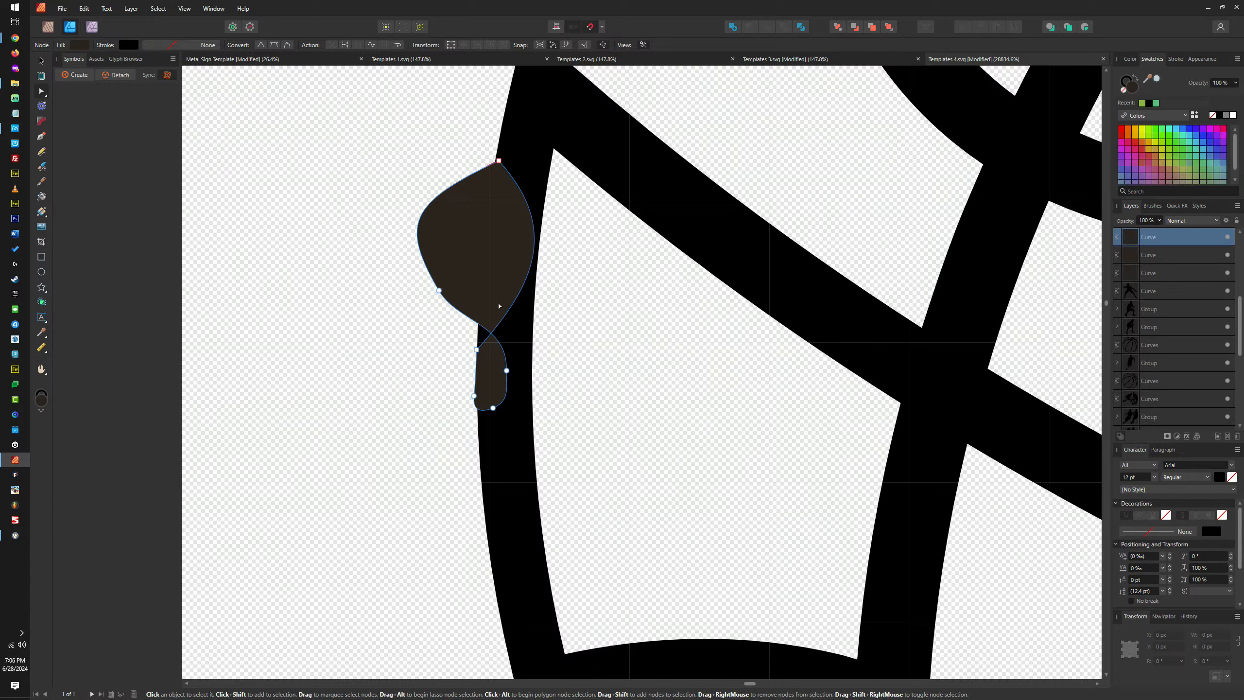
key(v)
drag(492, 307, 479, 307)
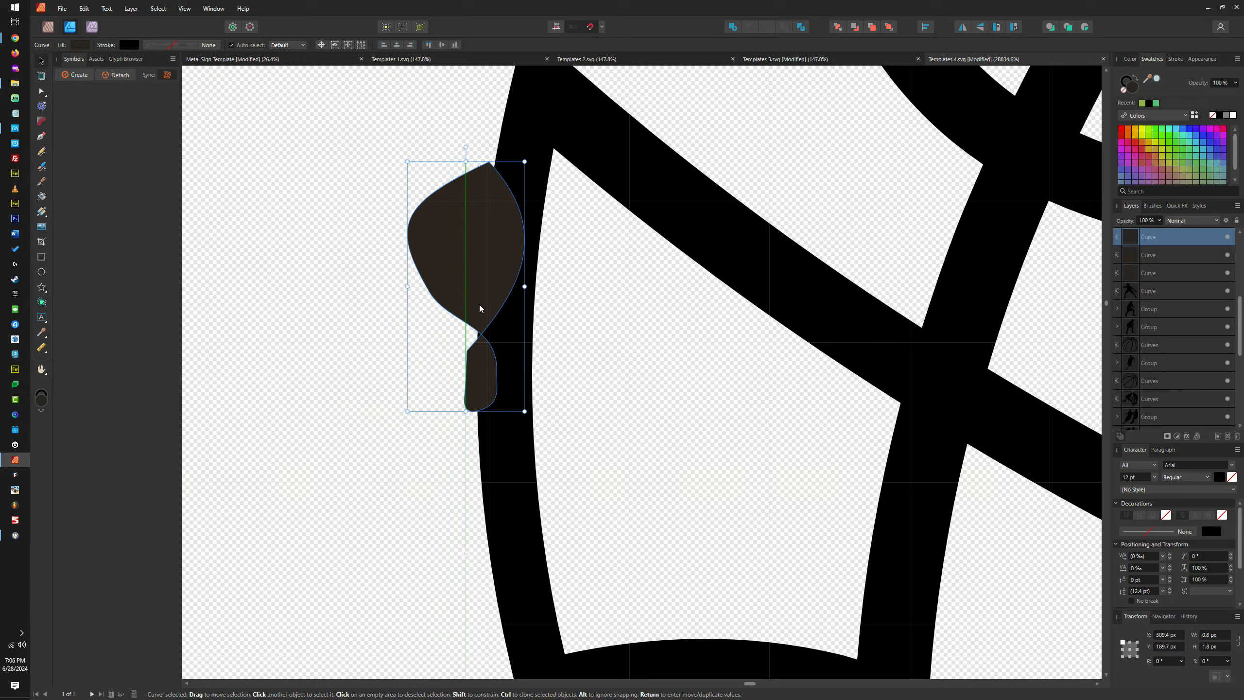
drag(466, 147, 474, 146)
scroll(530, 183, down, 3)
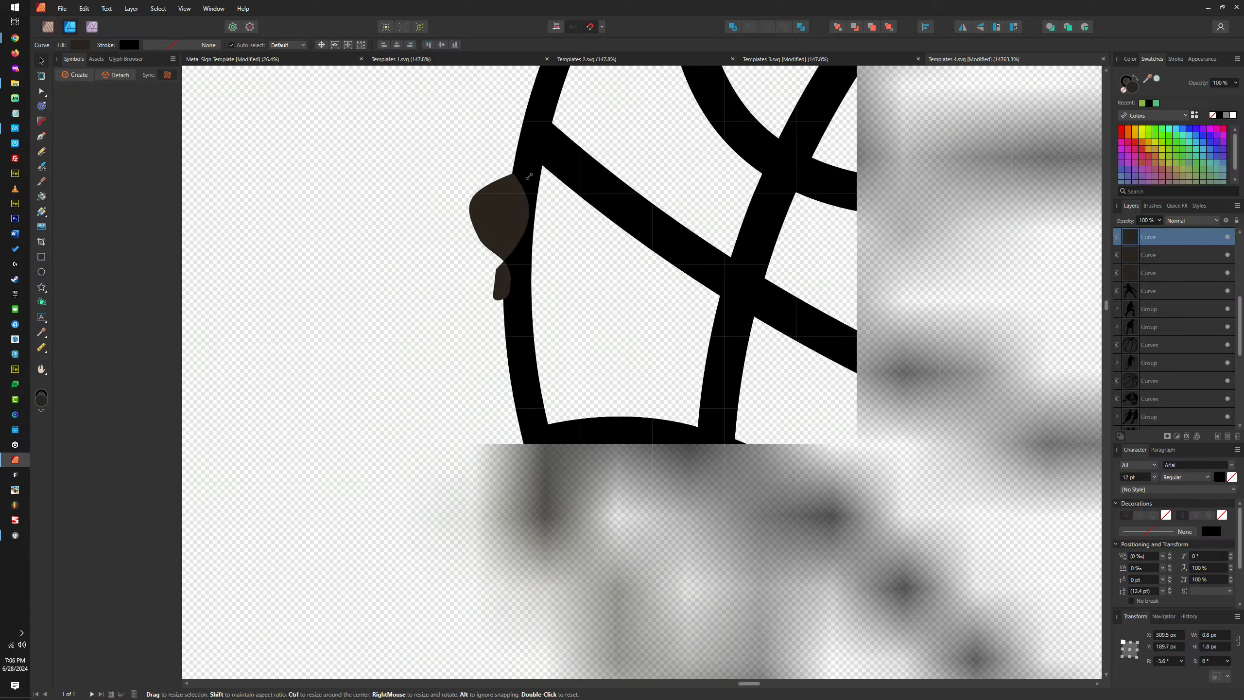
Nudge the lowest fingertip slightly inward against the basketball's outline
click(639, 613)
scroll(642, 615, up, 3)
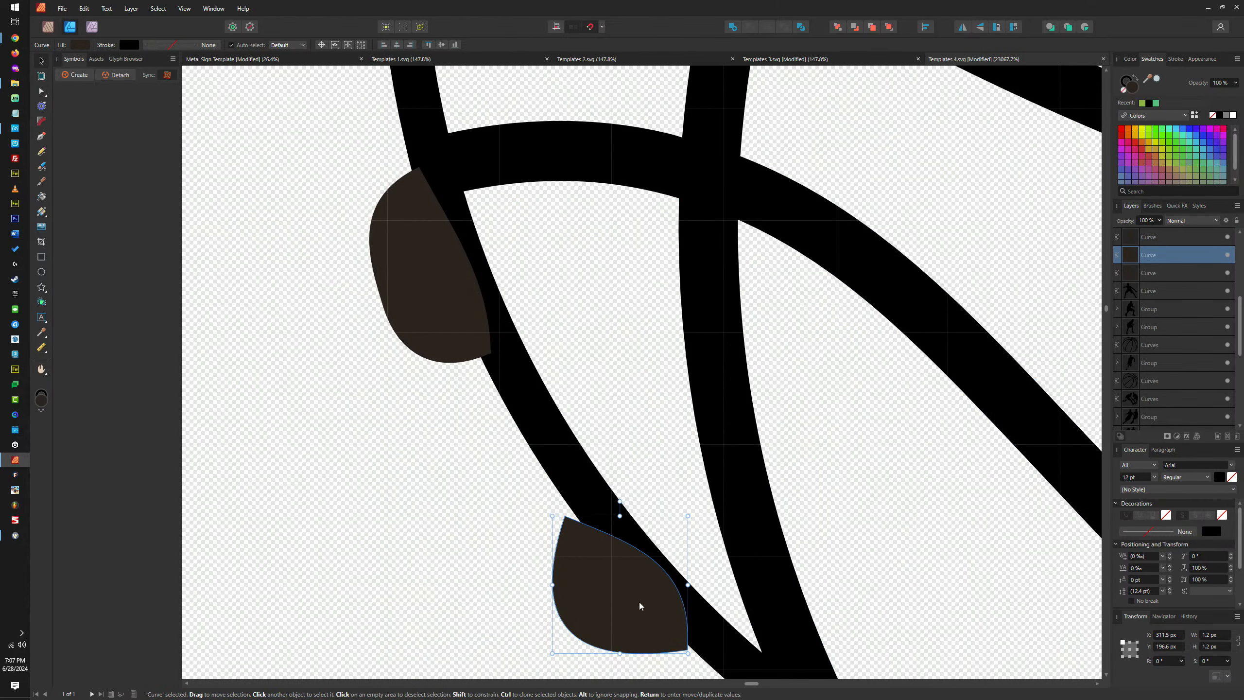
drag(651, 602, 651, 605)
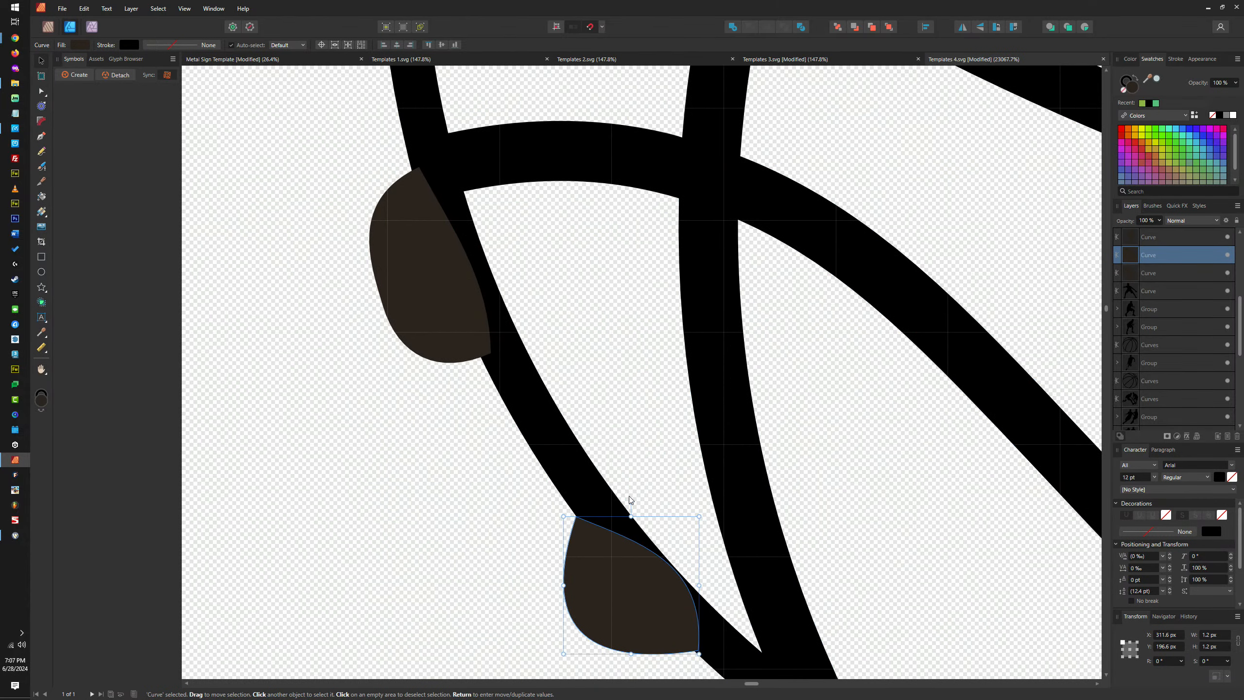
Try merging the three fingertips with the basketball outline using Add, and undo the merge
shift+click(477, 265)
scroll(465, 250, down, 3)
shift+click(444, 187)
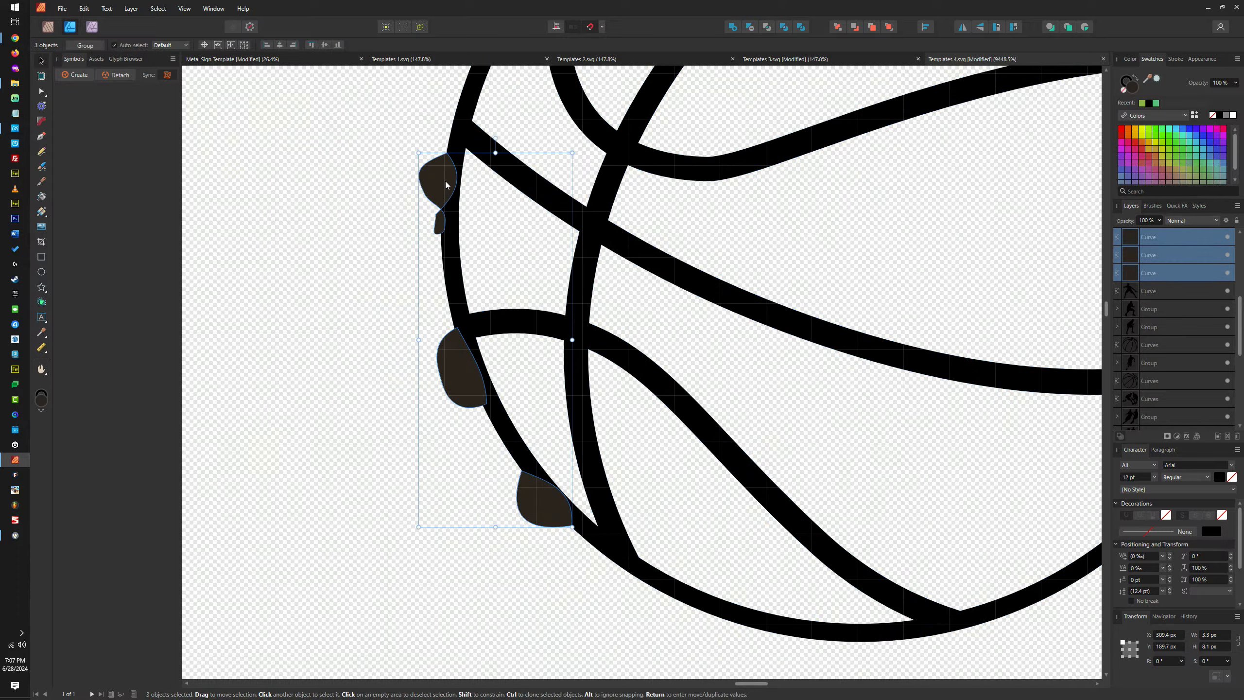
shift+click(462, 136)
click(733, 27)
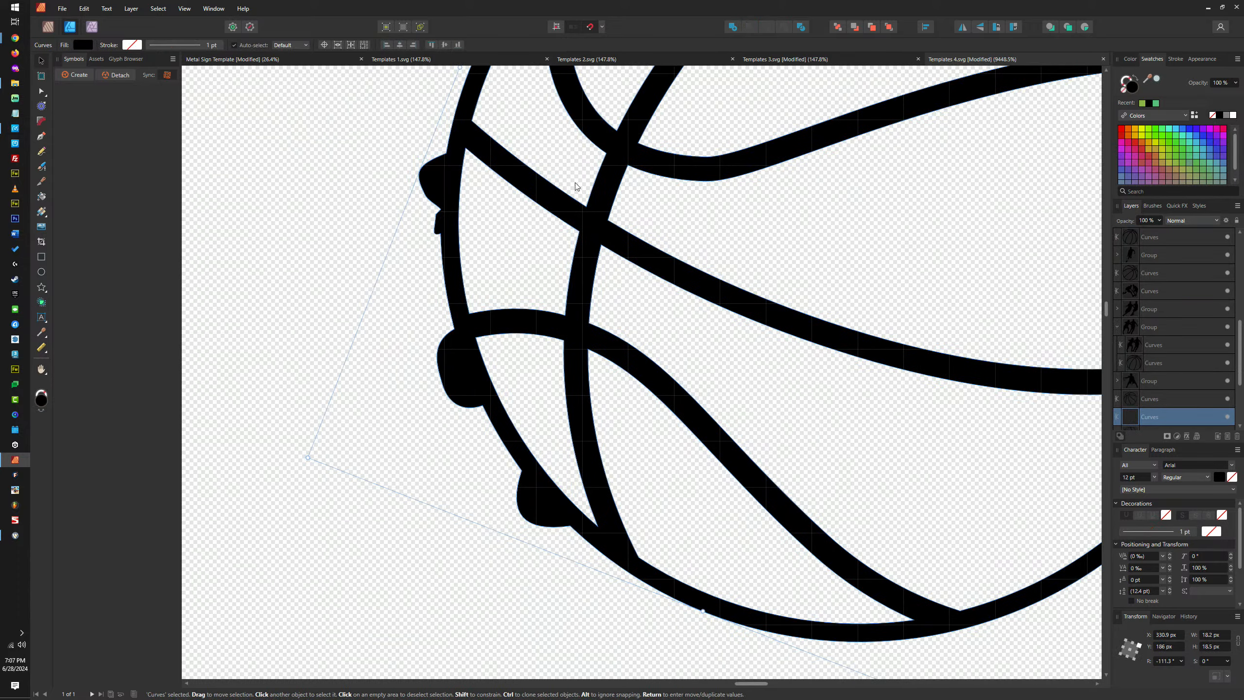
scroll(441, 265, up, 3)
scroll(450, 269, down, 3)
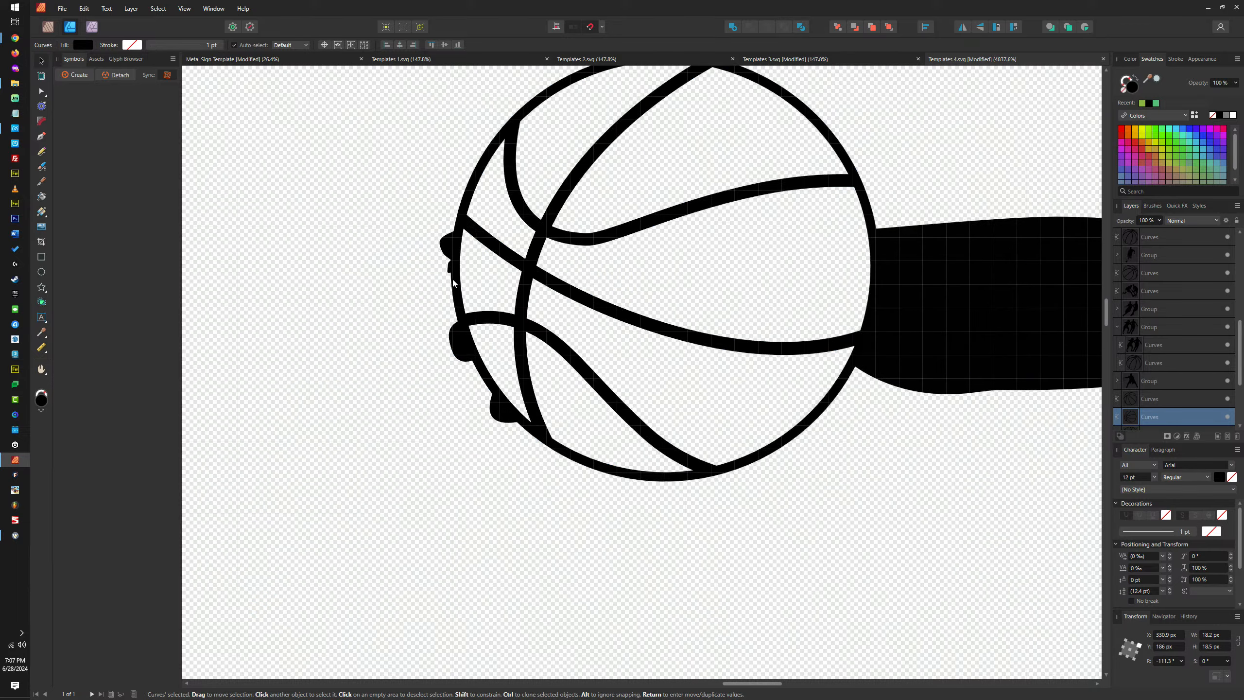
key(ctrl+z)
Add a node at the pinched crossing of the uppermost fingertip's outline and retract the node's lower control handle
scroll(460, 273, up, 6)
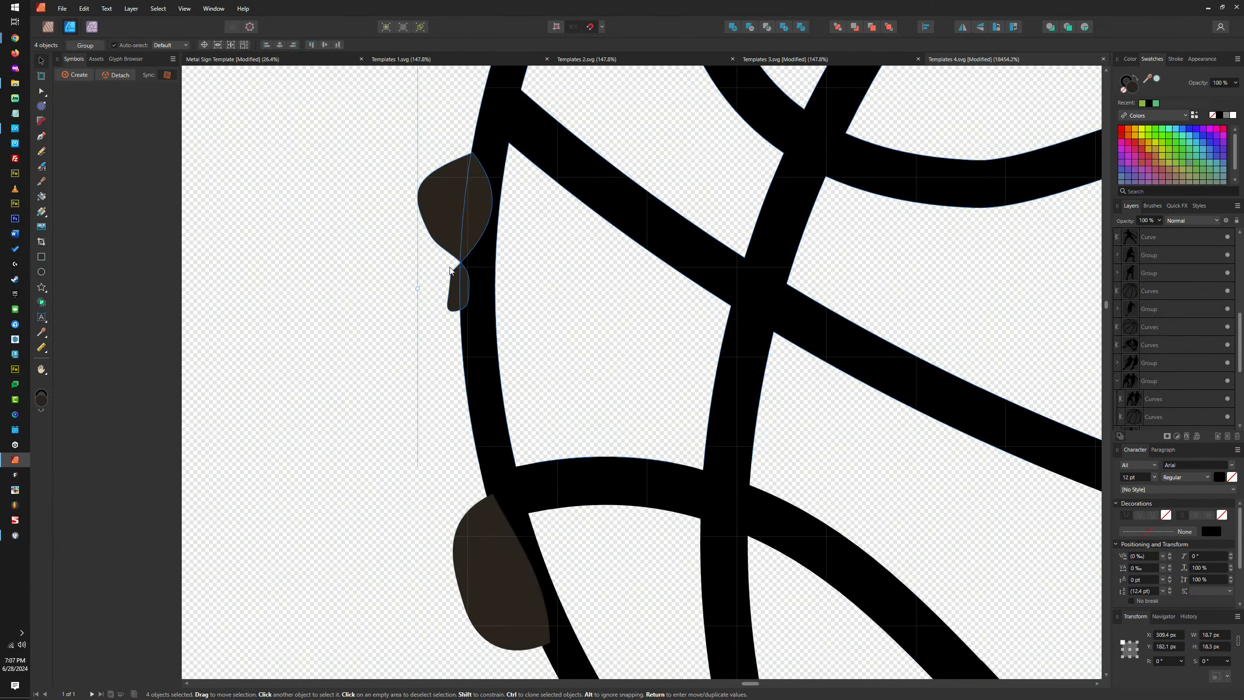
click(468, 280)
key(a)
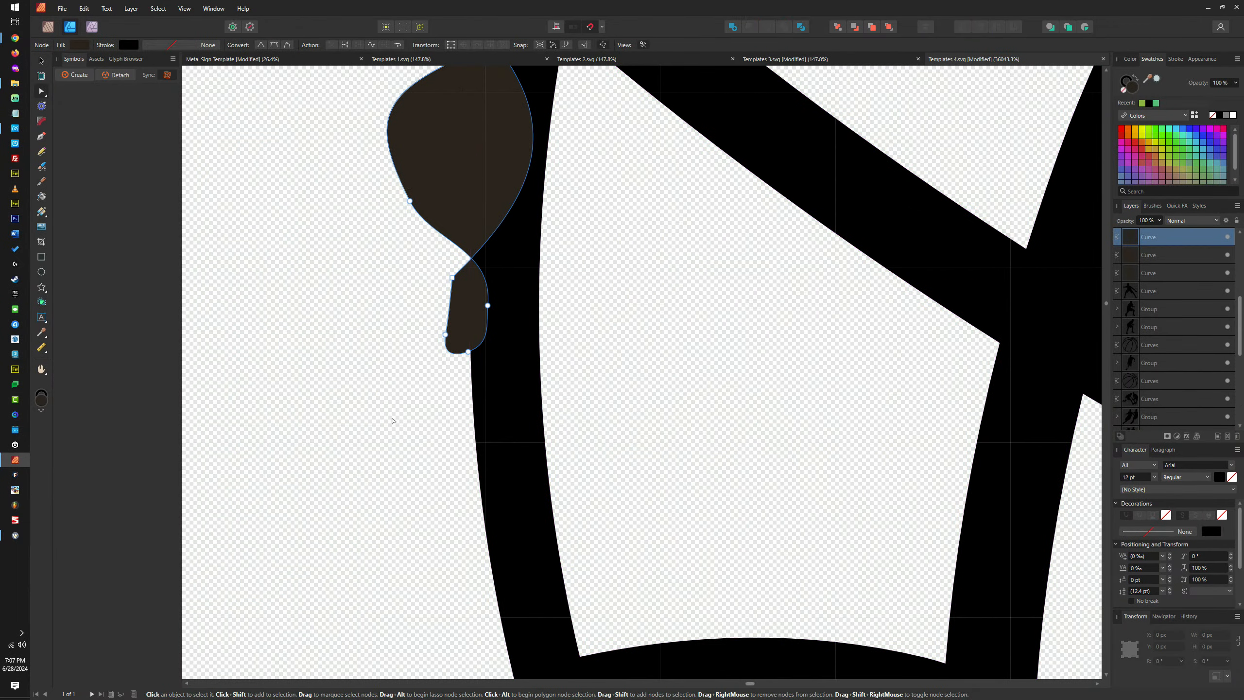
drag(392, 417, 567, 269)
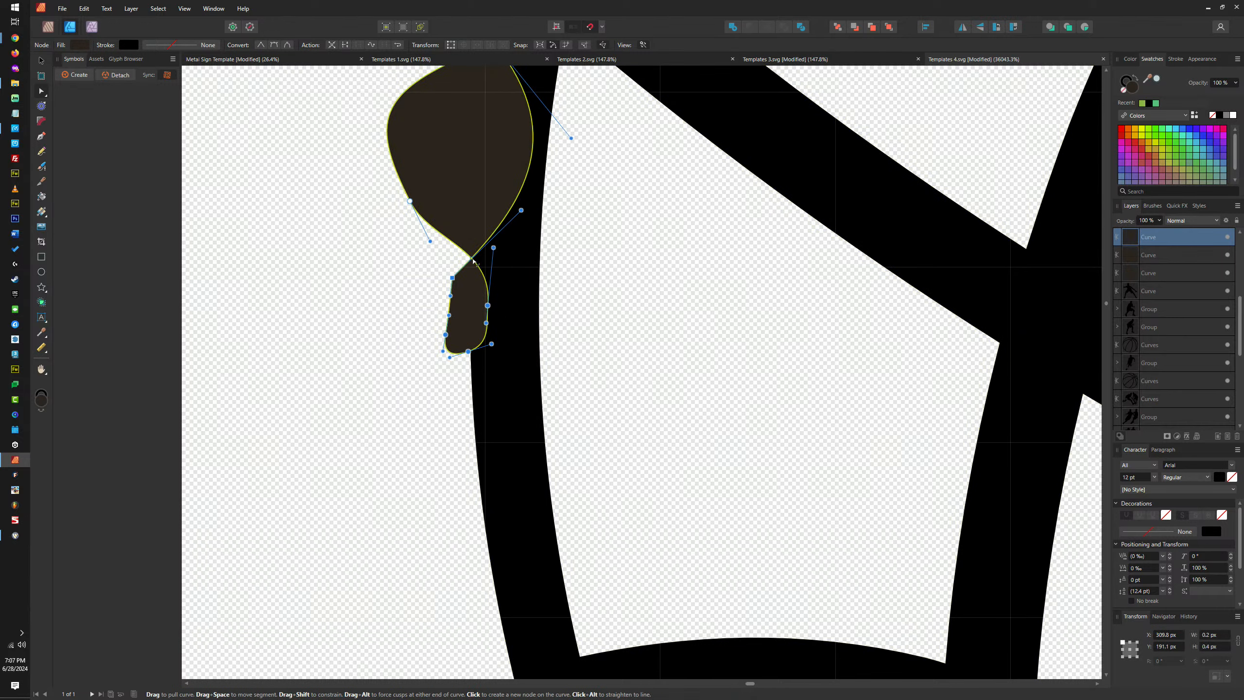
click(472, 258)
scroll(473, 262, up, 3)
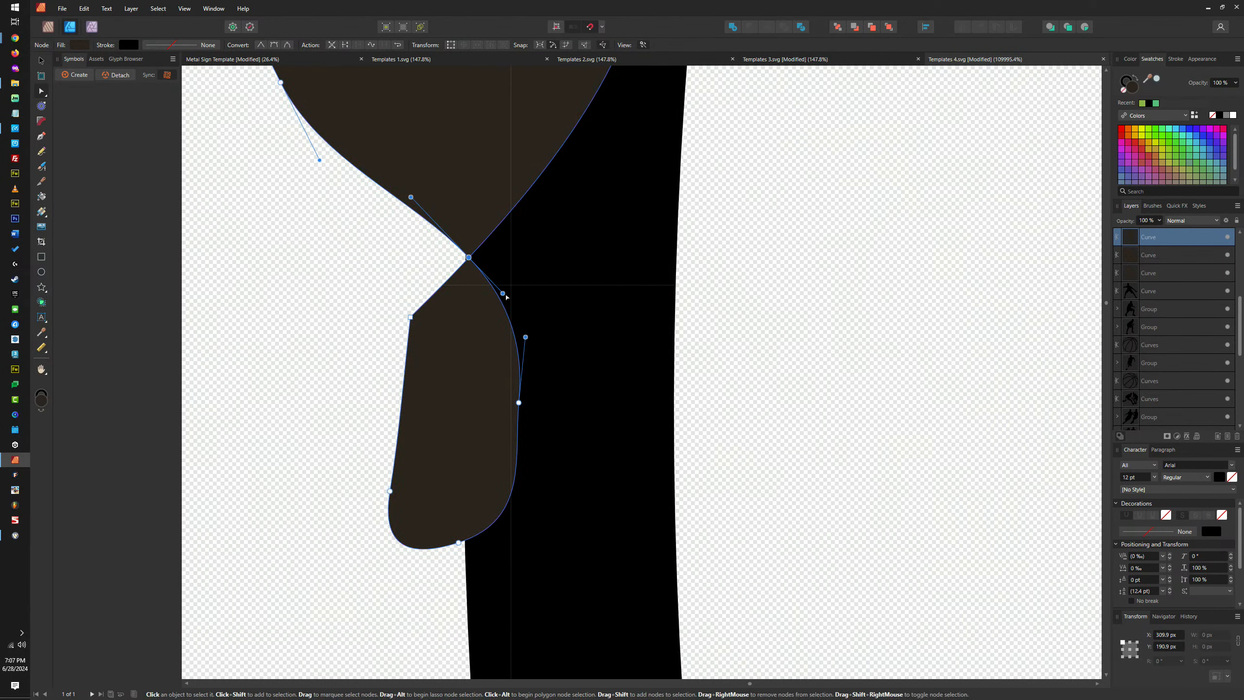
alt+click(502, 293)
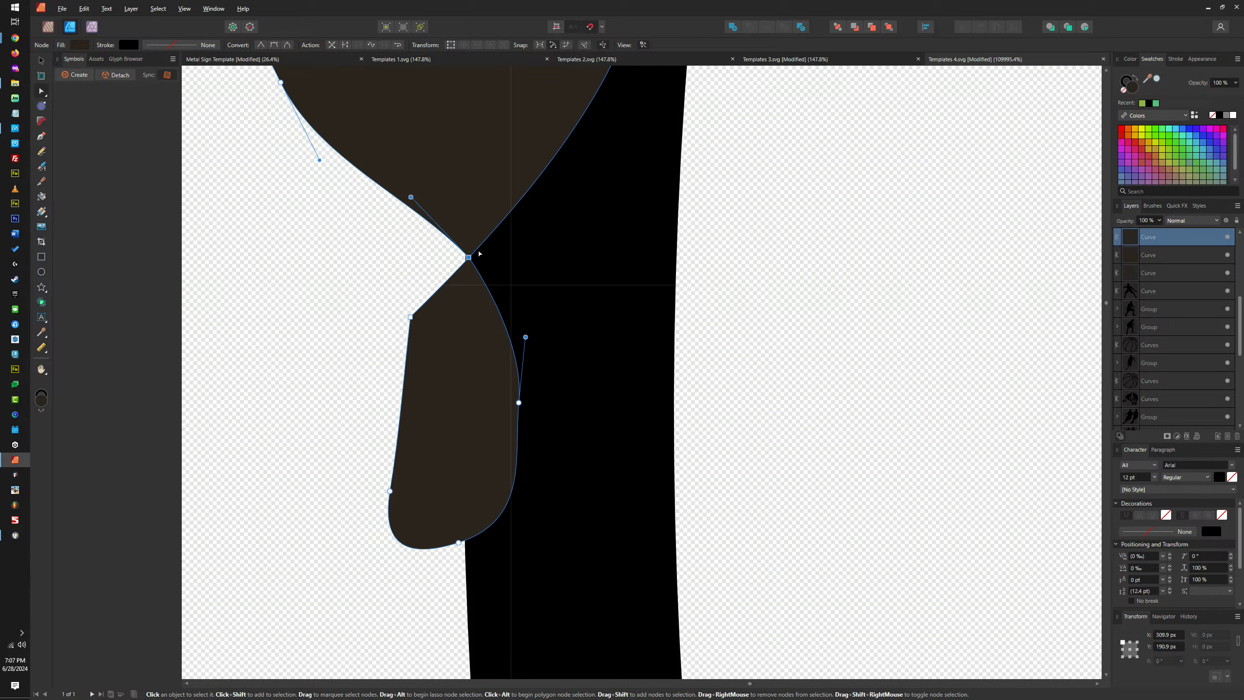
Delete the nodes forming the stray loop below the pinched crossing of the uppermost fingertip's outline
click(479, 252)
click(470, 258)
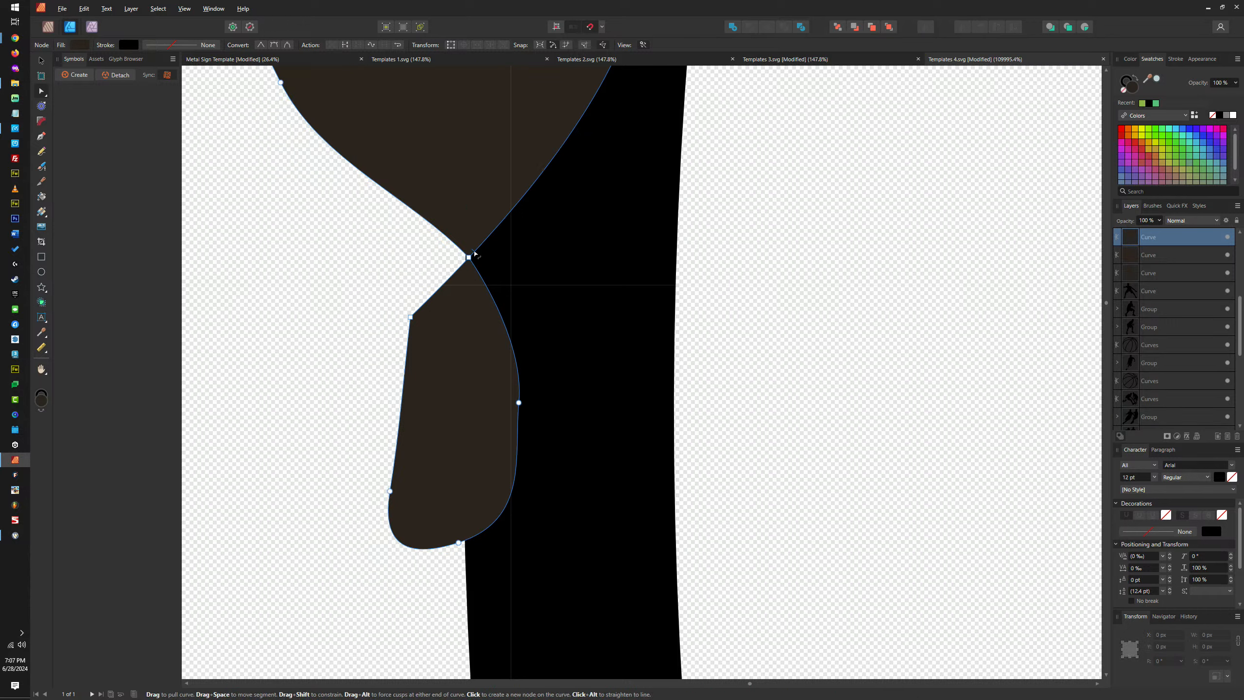
click(470, 258)
drag(469, 258, 469, 256)
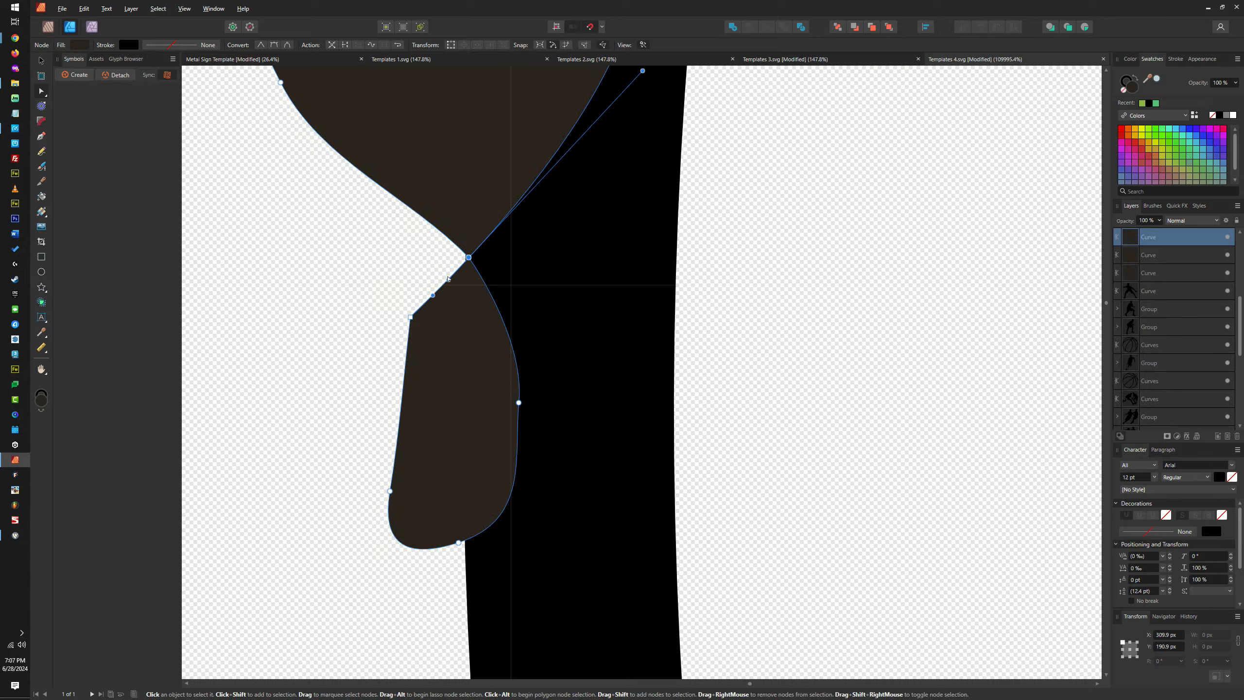
drag(377, 286, 632, 588)
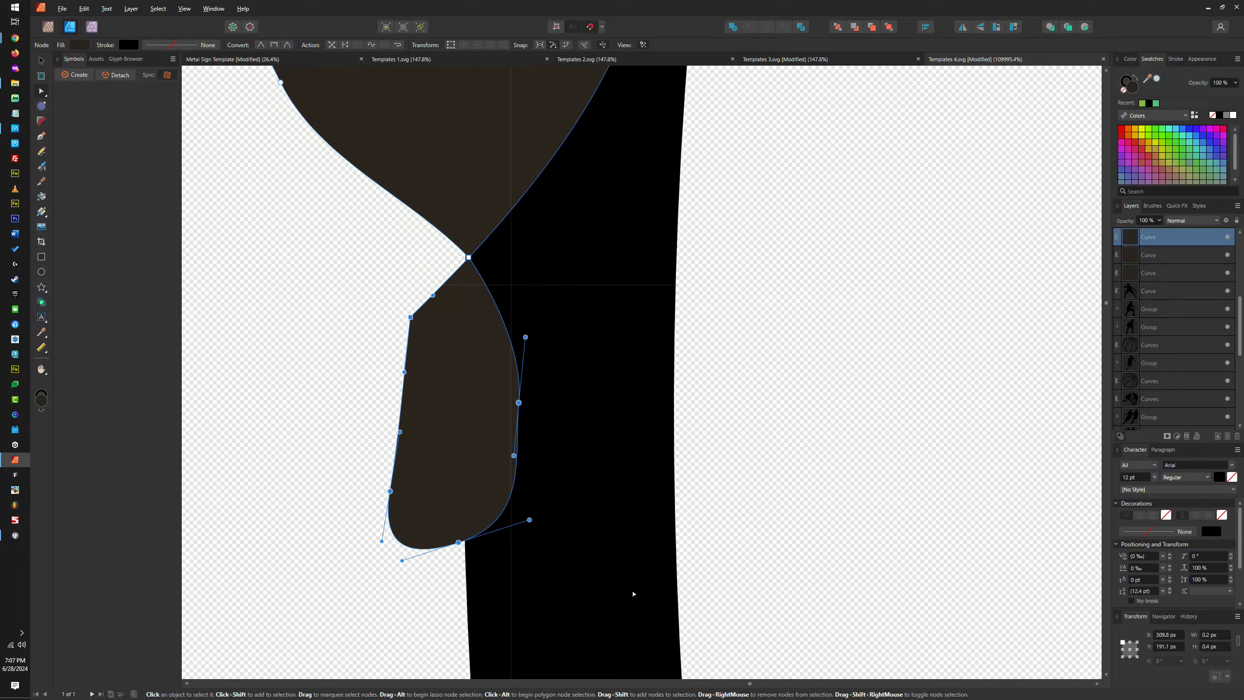
key(Delete)
scroll(626, 584, down, 3)
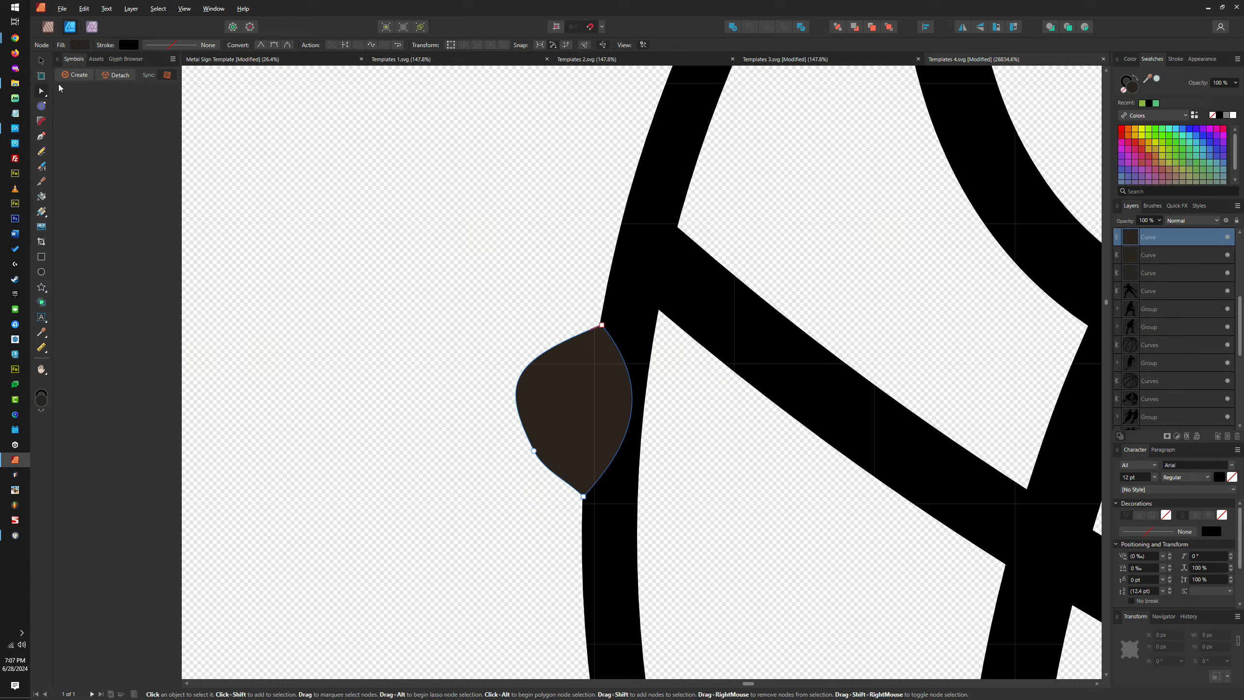
Merge the three fingertips with the basketball's line art using Add
key(v)
click(625, 291)
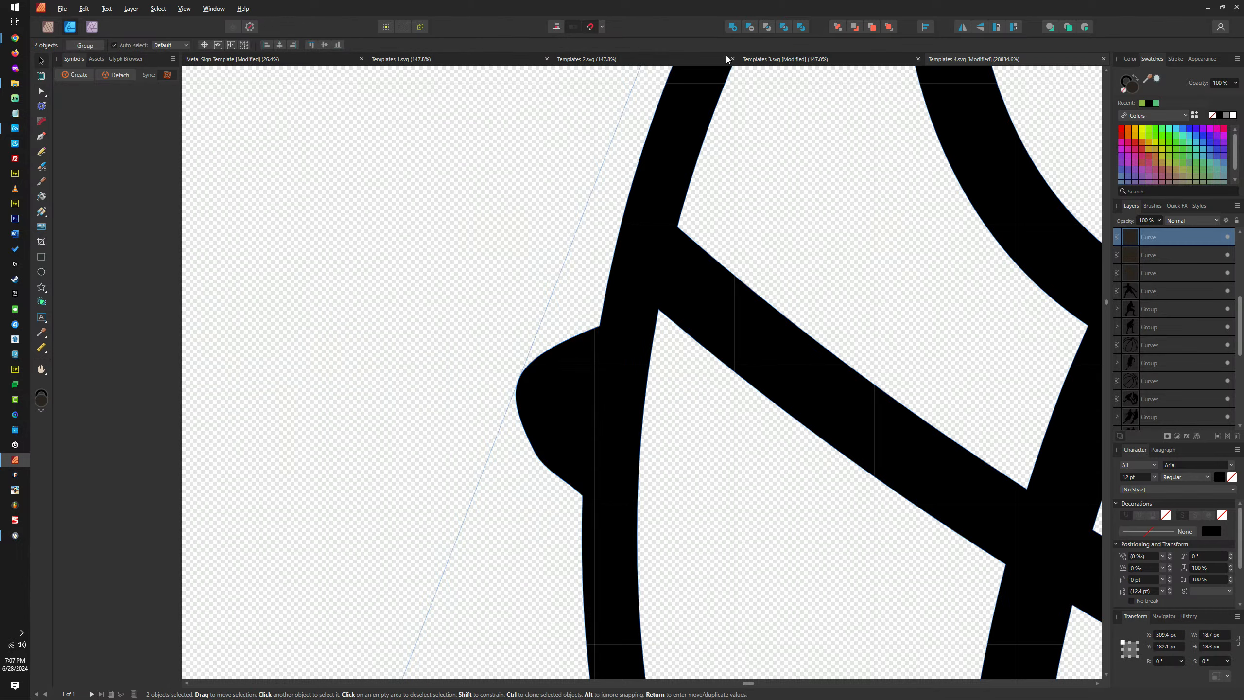
scroll(464, 319, down, 5)
shift+click(531, 424)
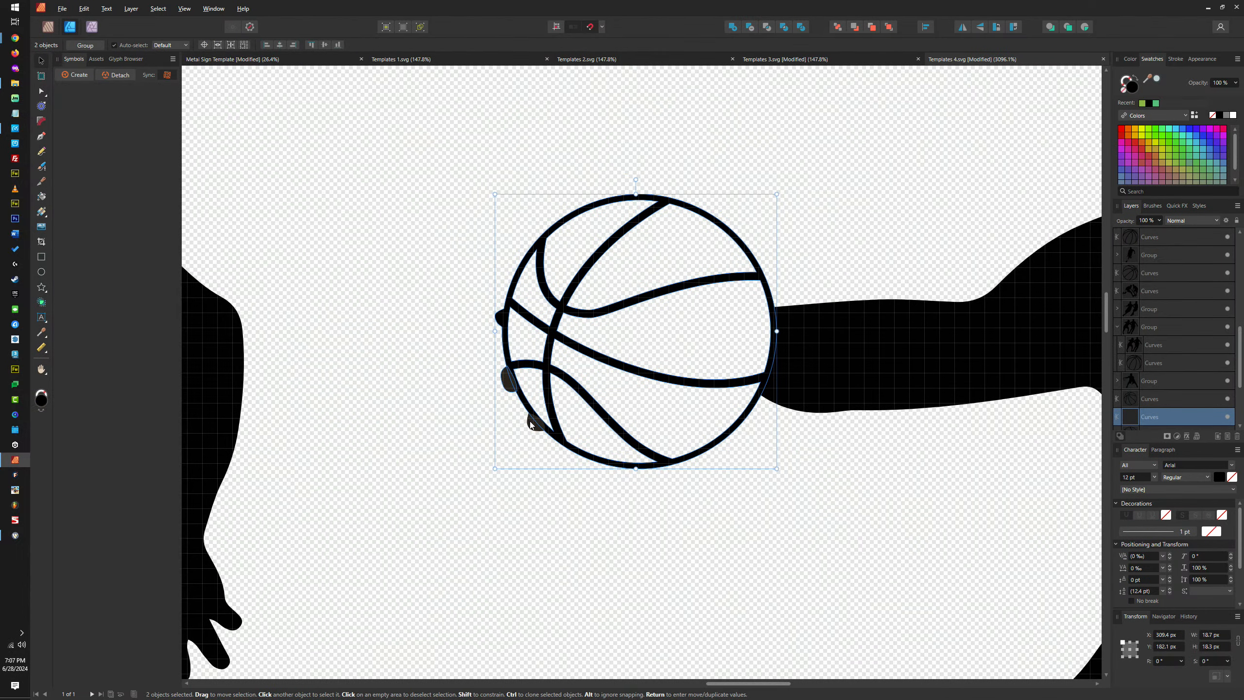
click(726, 26)
click(548, 135)
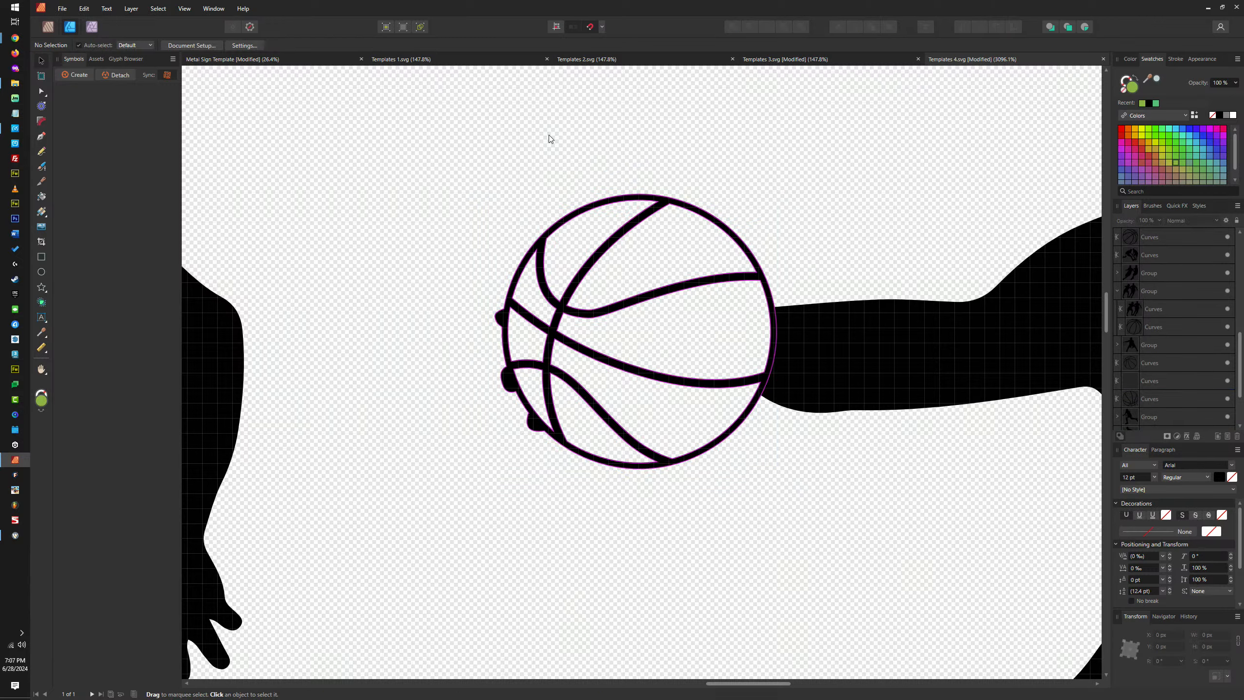
Merge the wide-stance player with the fingertip basketball at the end of his outstretched arm using Add
scroll(553, 365, down, 3)
scroll(564, 387, up, 3)
click(772, 317)
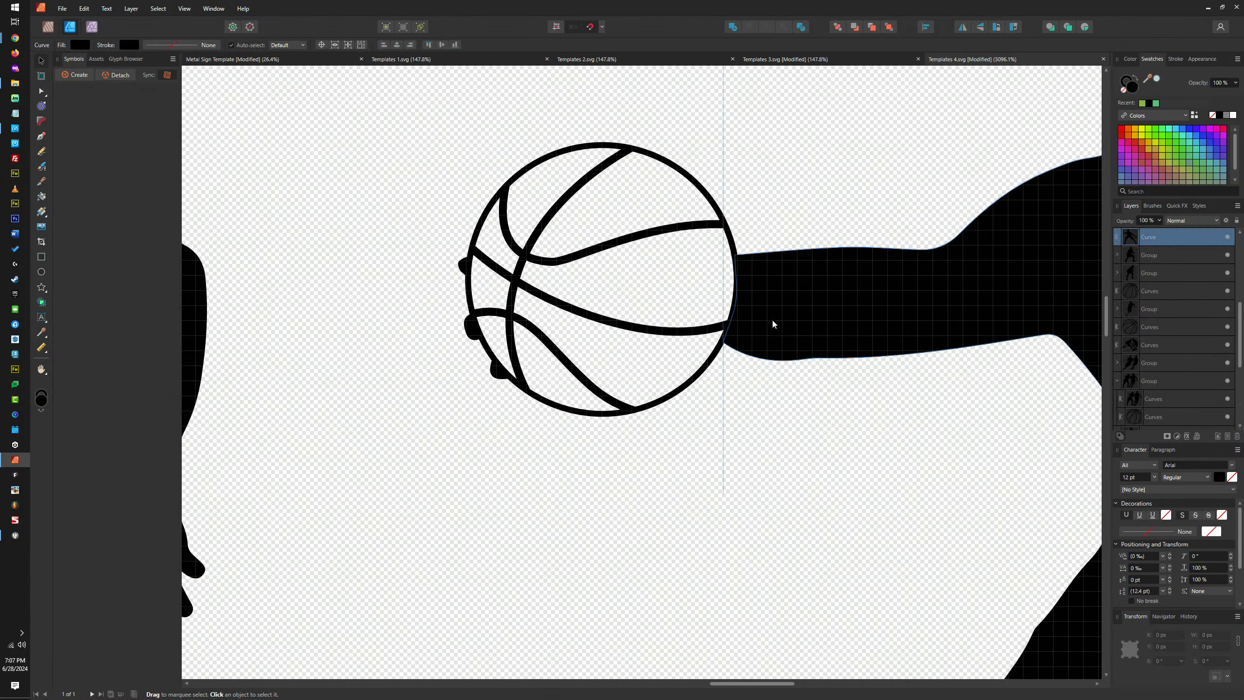
shift+click(718, 215)
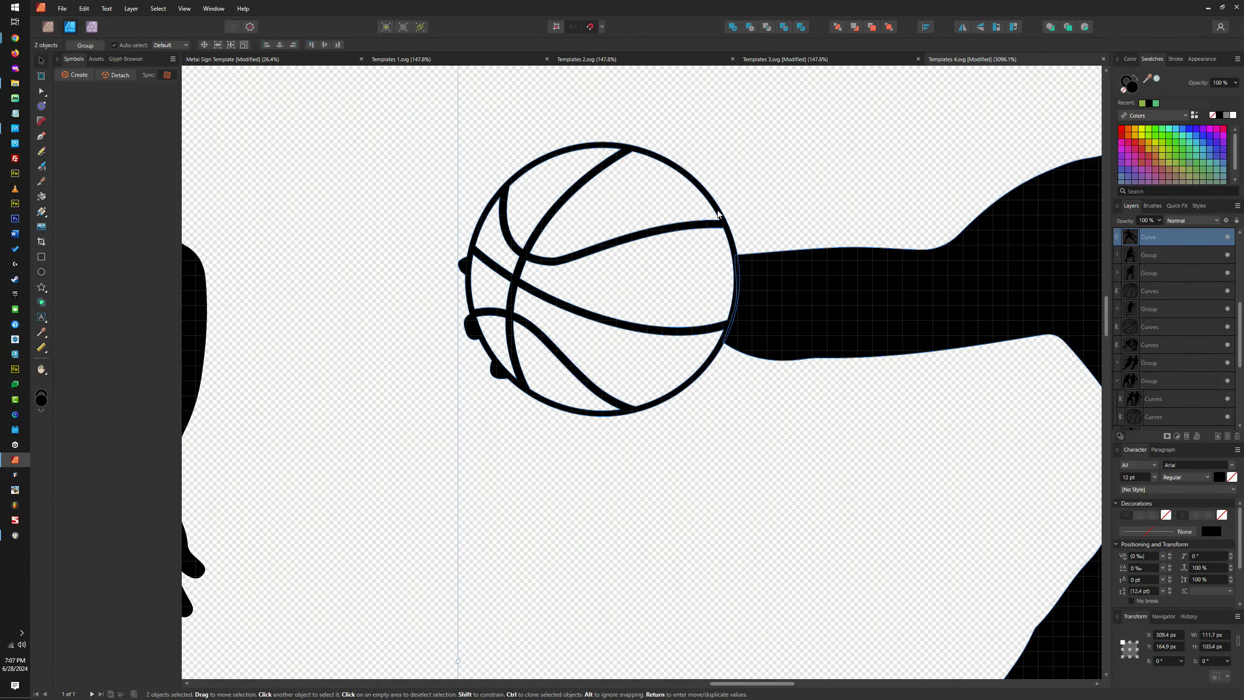
click(733, 27)
scroll(784, 235, down, 4)
Merge the running dribbler's silhouette with his basketball using Add
click(492, 301)
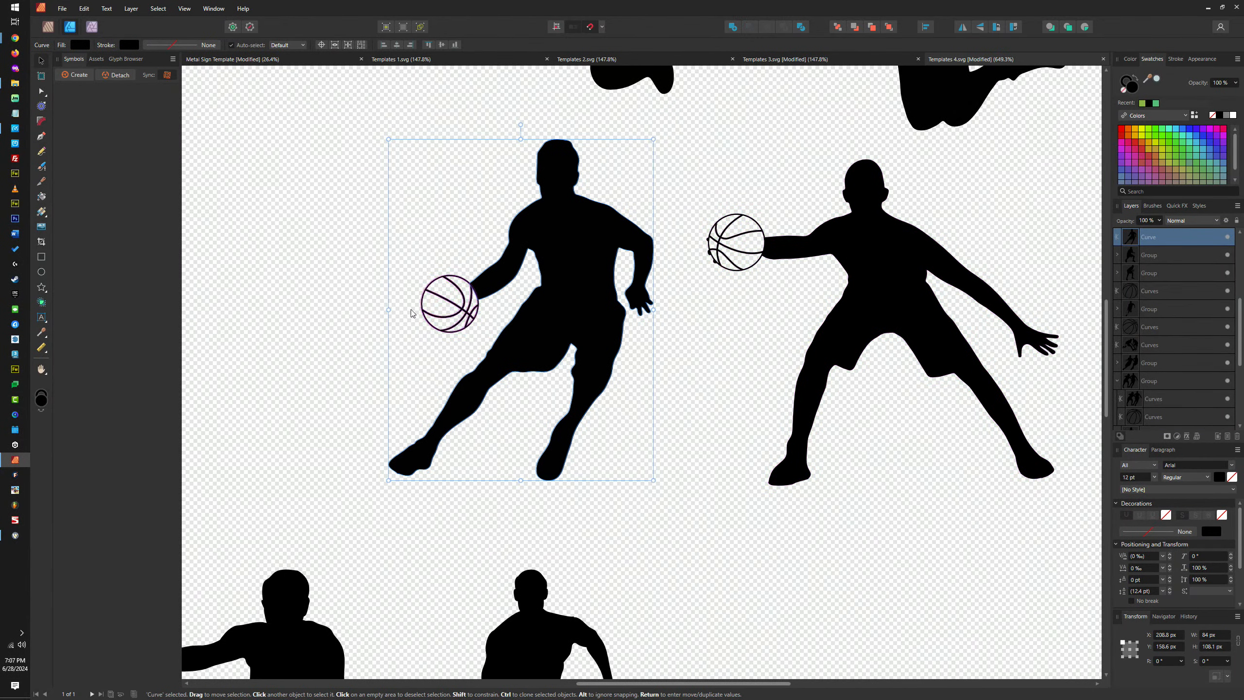
shift+click(457, 290)
click(733, 26)
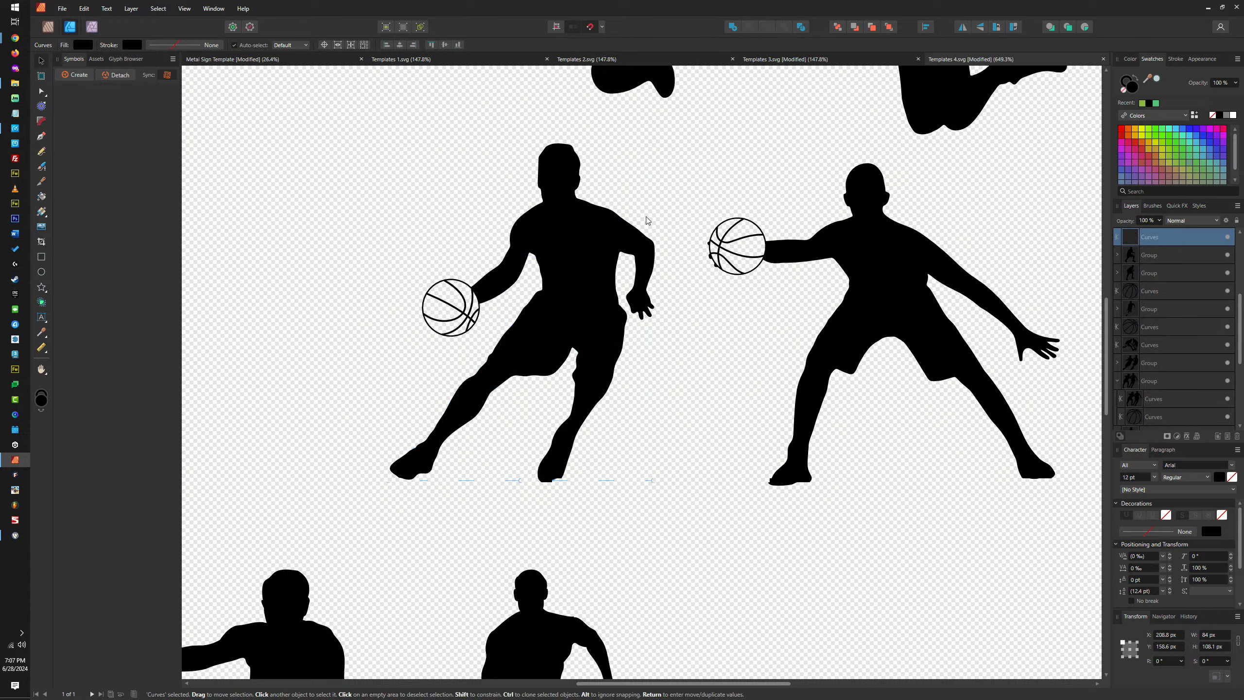
Merge the leaping player with the outstretched leg and his raised basketball using Add
drag(647, 219, 732, 471)
click(679, 210)
shift+click(601, 83)
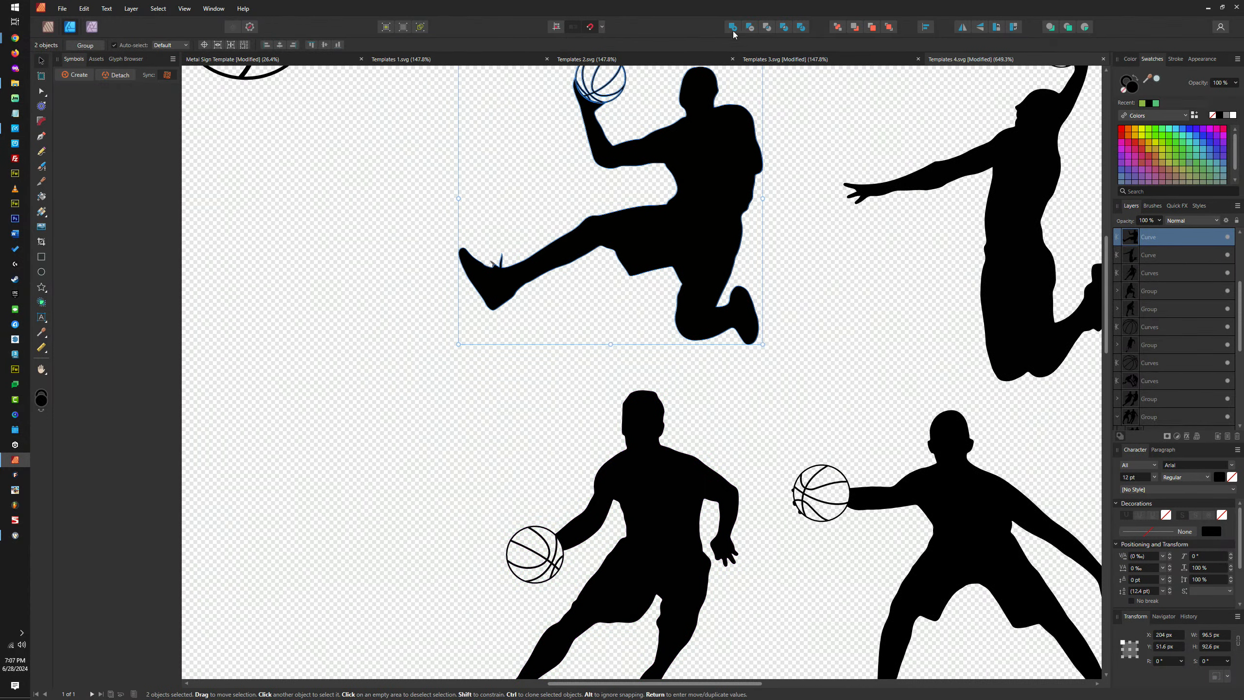
Merge the dunking player's silhouette with the basketball in his raised hand using Add
drag(849, 162, 630, 346)
click(828, 299)
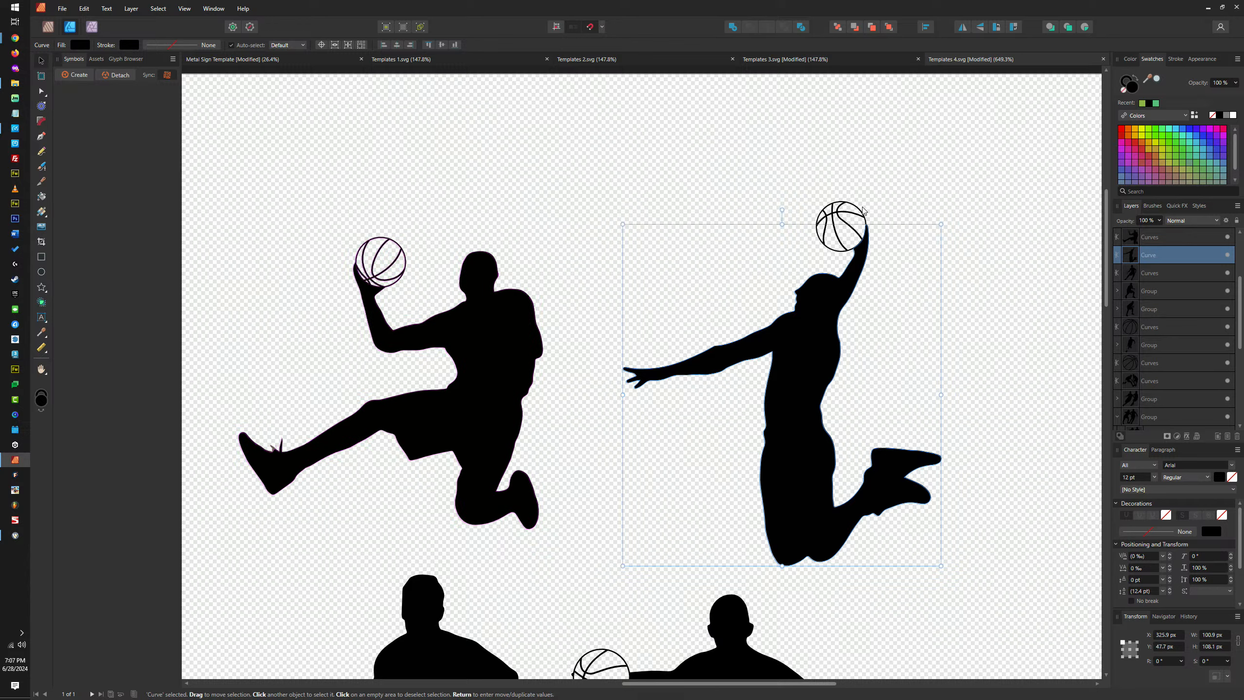
shift+click(838, 226)
click(732, 27)
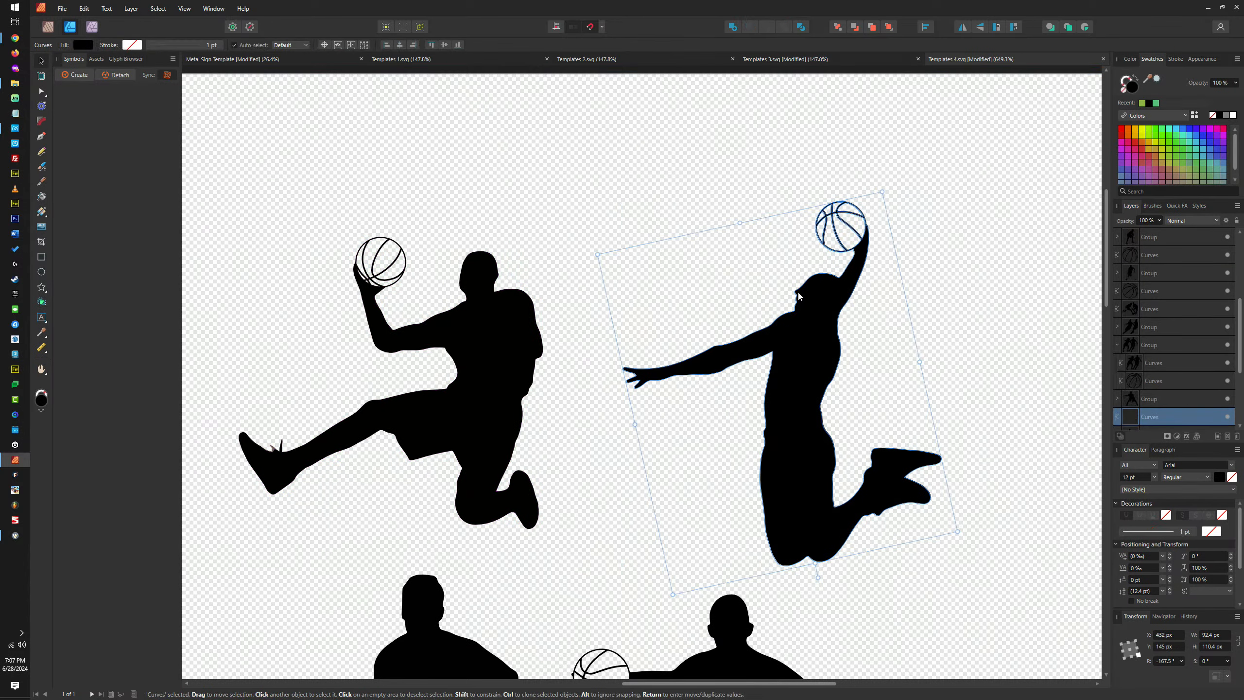
key(ctrl+0)
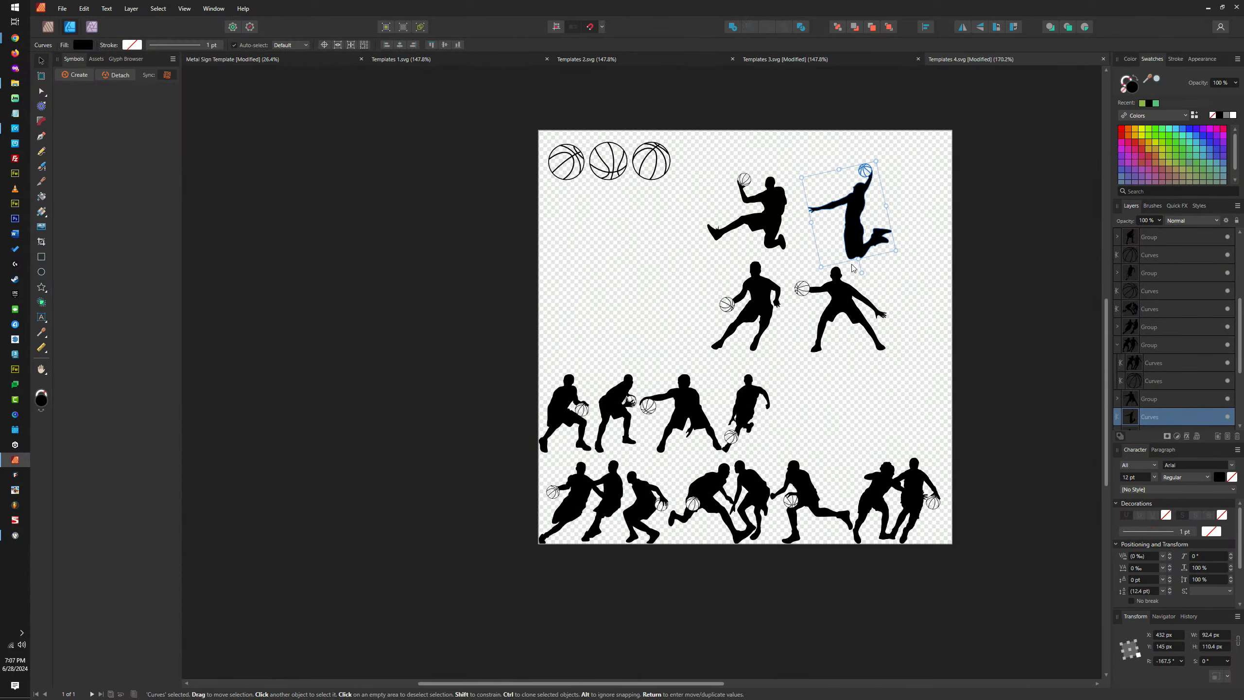
Draw a rectangle about 162 px square around the dunking player and send it behind the silhouettes
scroll(895, 186, up, 5)
scroll(789, 214, up, 3)
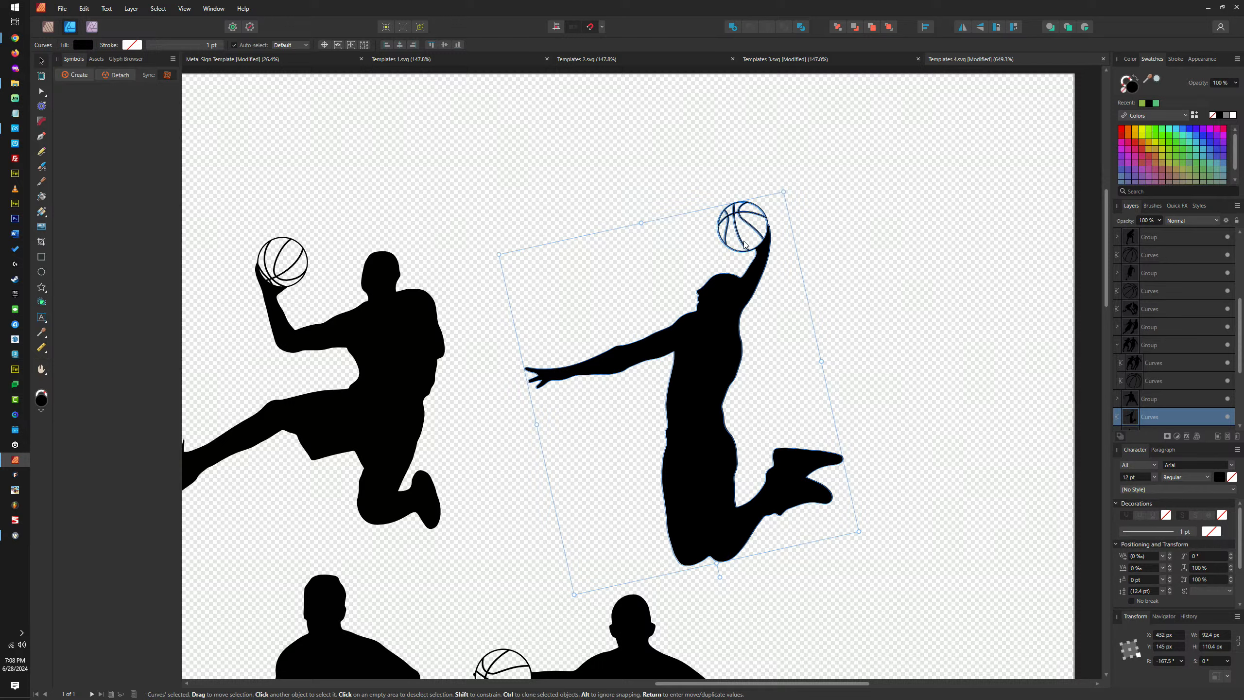
click(42, 258)
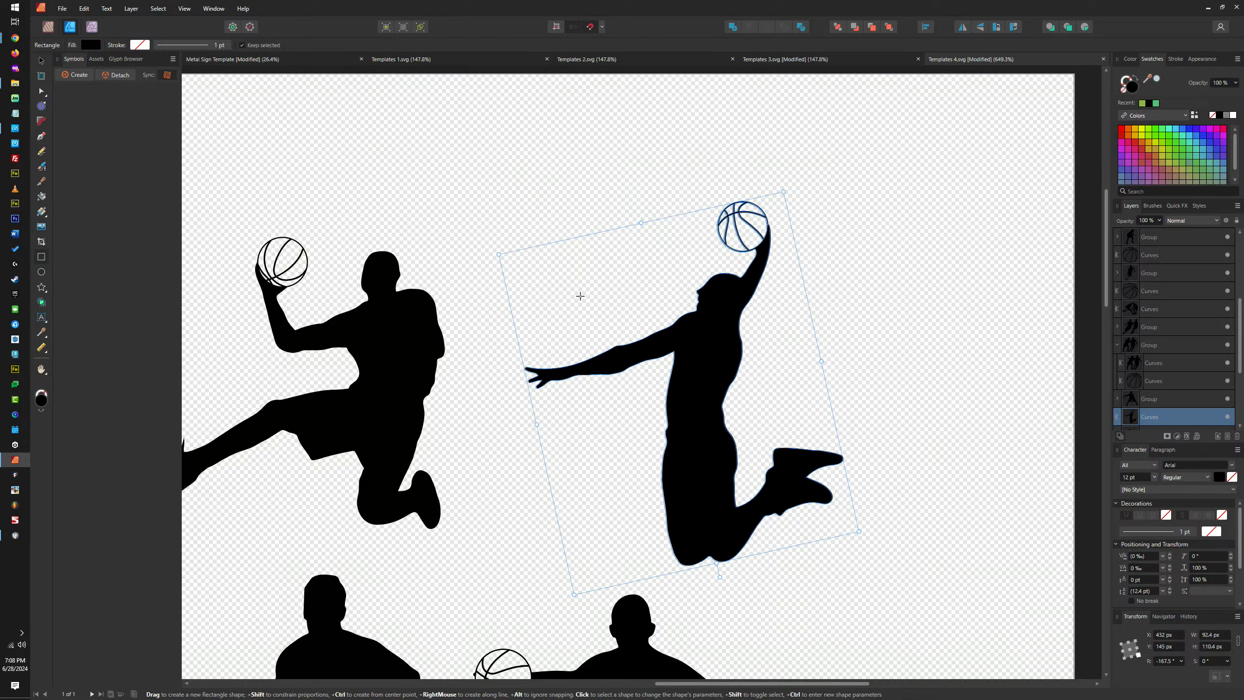
drag(472, 133, 974, 643)
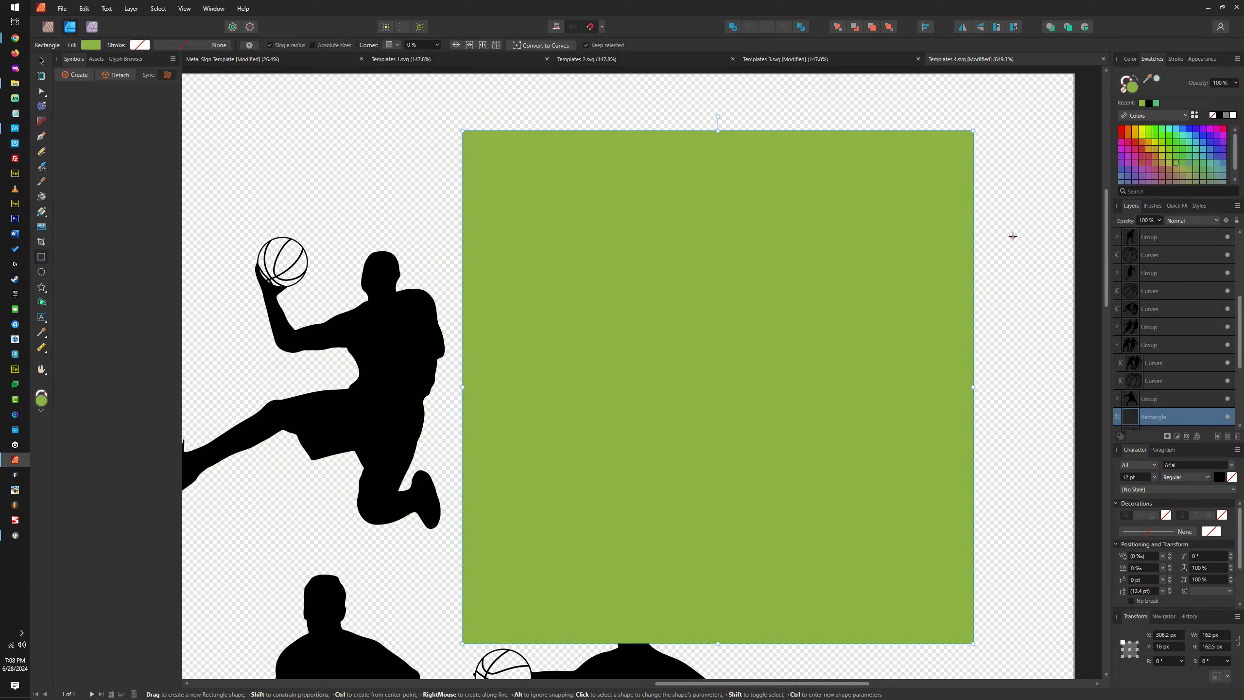
click(836, 27)
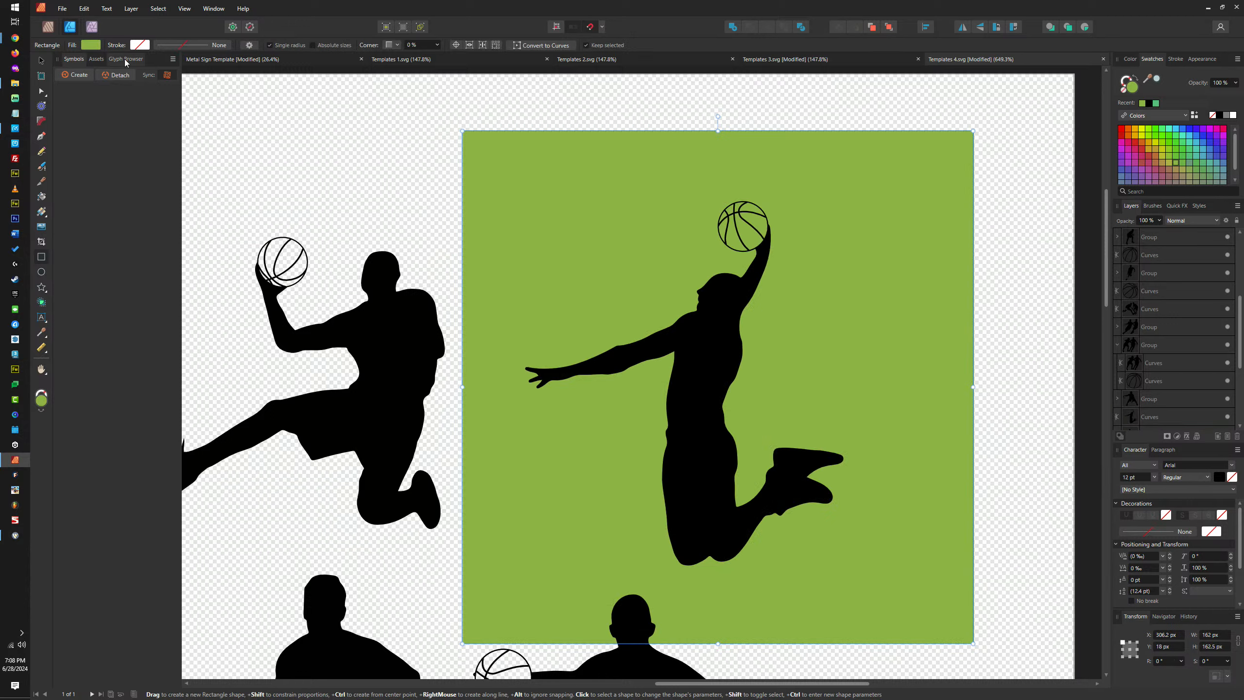
Subtract the dunking player from the green rectangle and shift the resulting cut-out slightly up and to the right
click(39, 57)
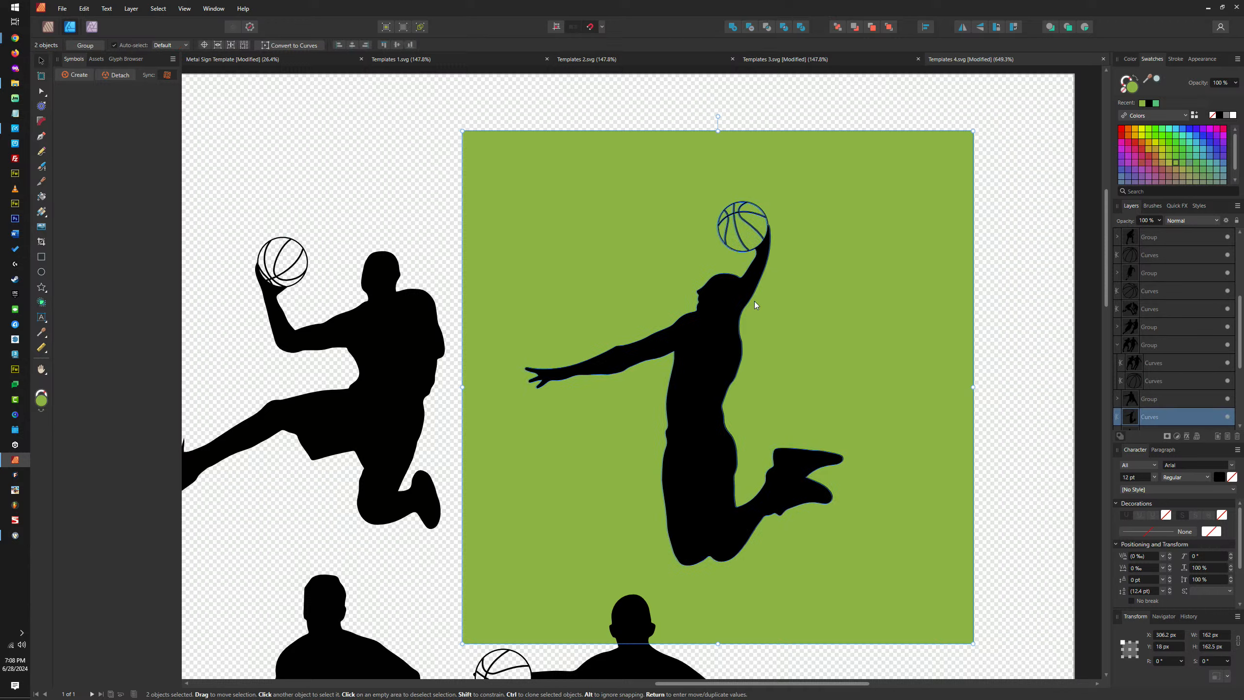
shift+click(704, 347)
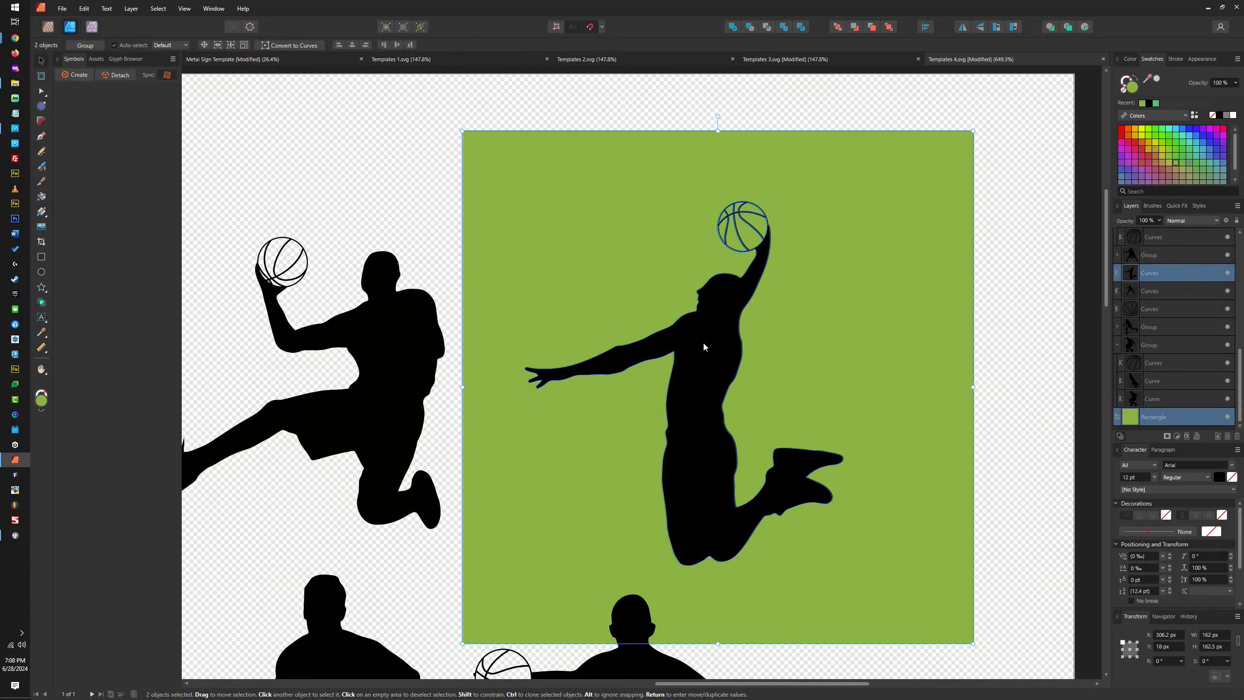
click(751, 27)
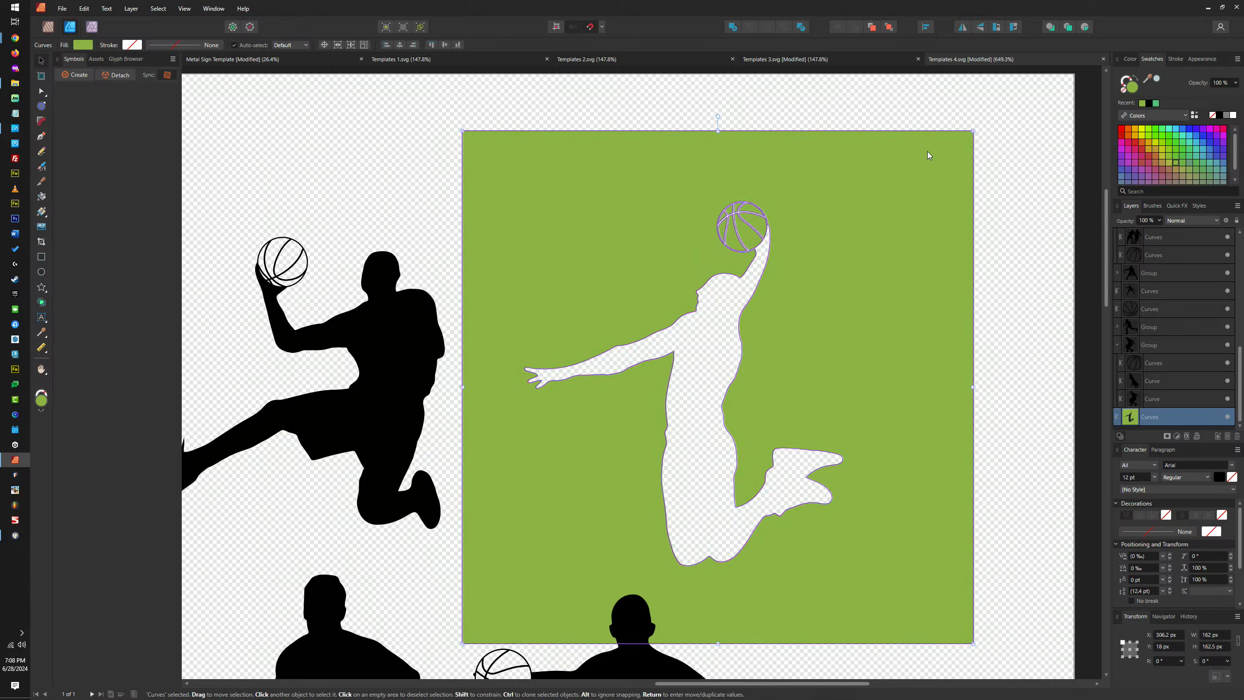
drag(850, 164, 886, 176)
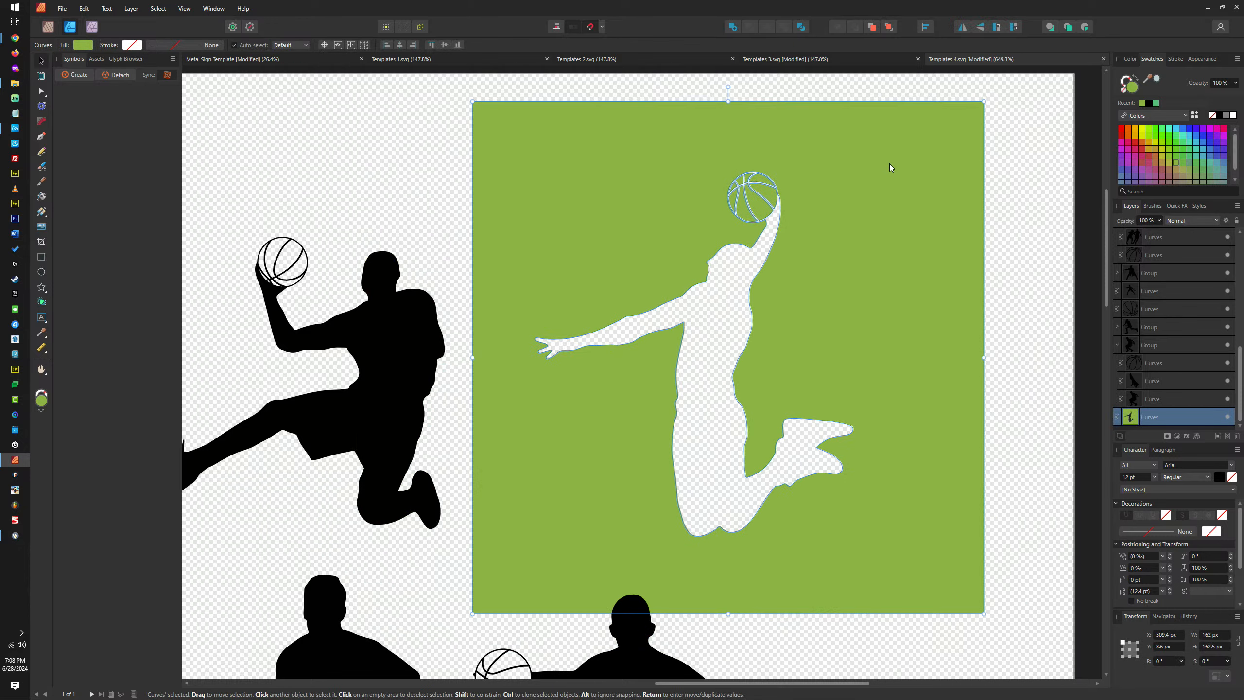
Divide the green cut-out into separate curves and delete the large outer square
click(802, 28)
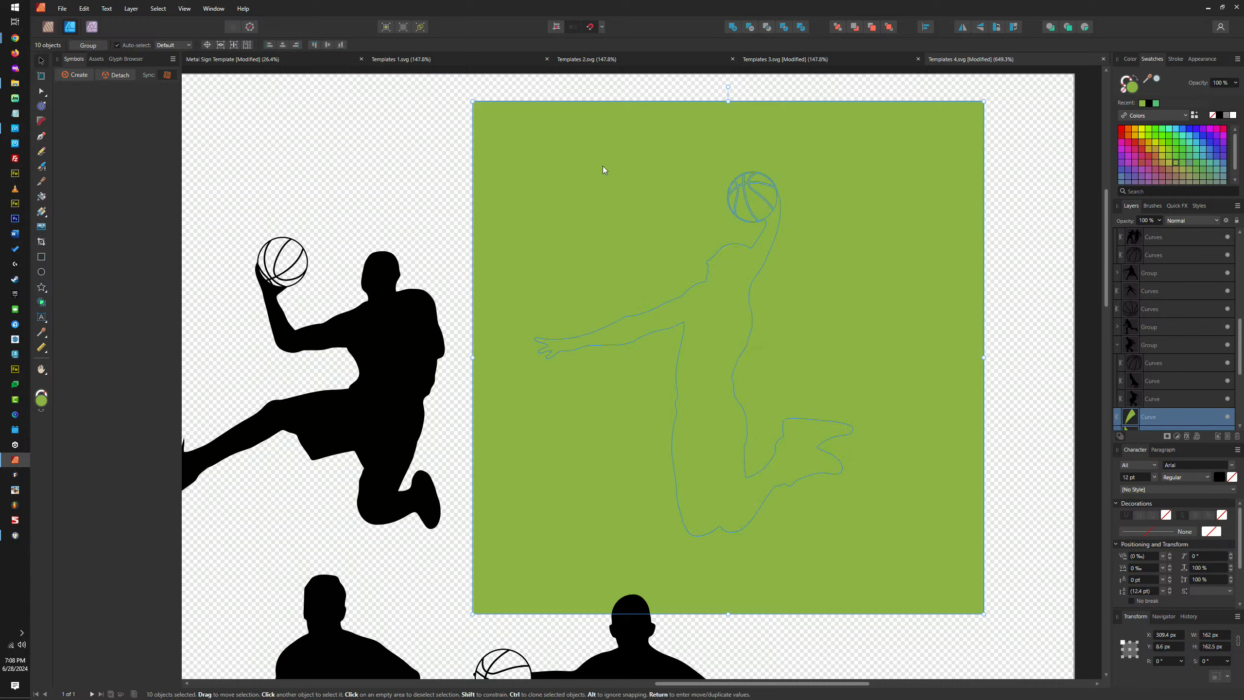
click(598, 145)
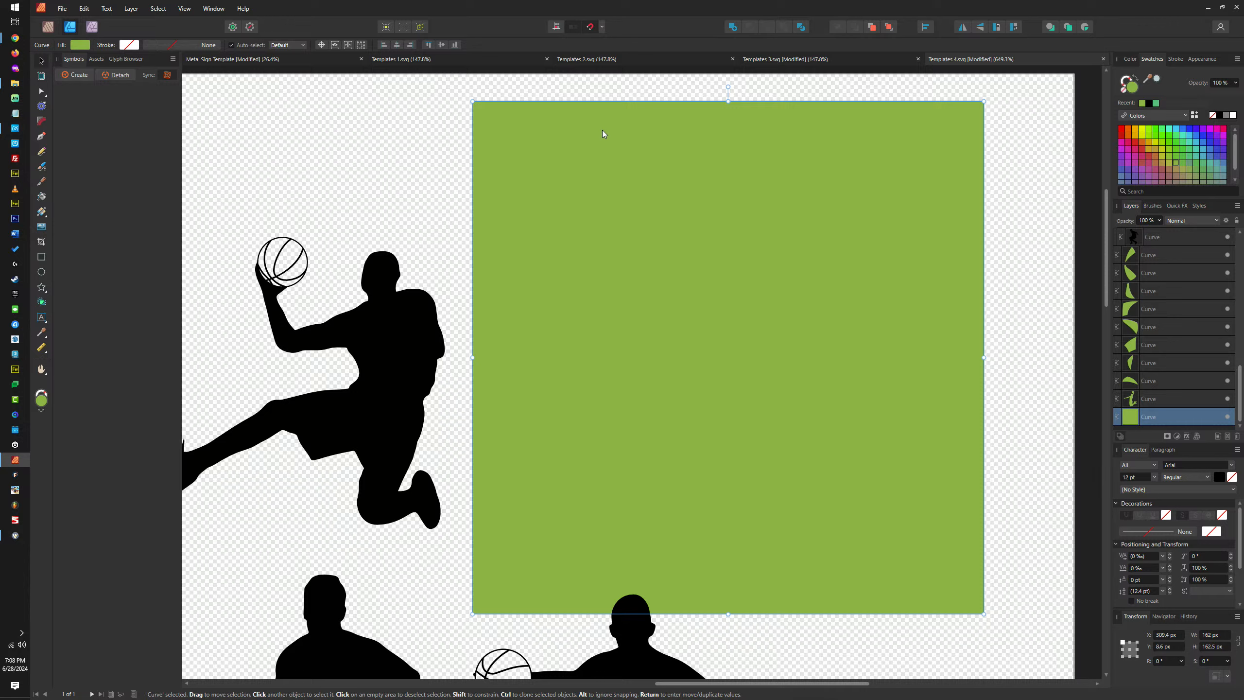
key(Delete)
Combine the basketball's inner panel pieces with Add and subtract them from the green dunking player's silhouette
drag(495, 118, 928, 536)
scroll(796, 202, left, 3)
scroll(869, 198, up, 5)
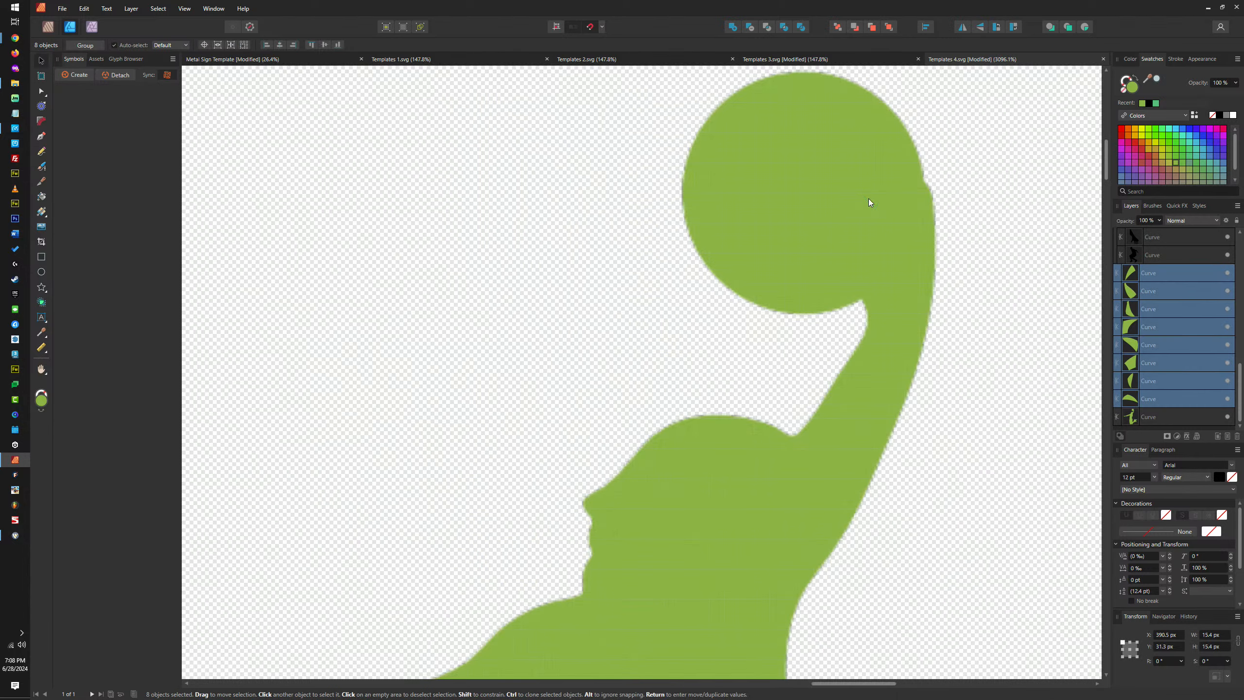
scroll(859, 144, up, 5)
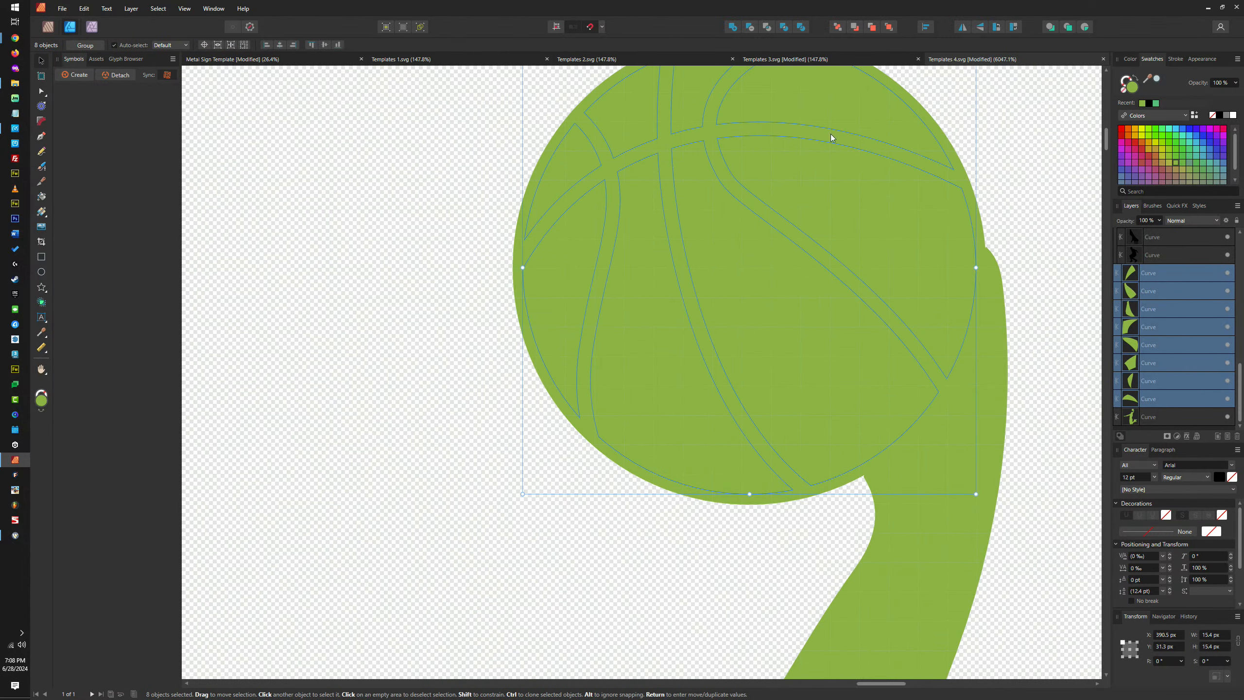
click(733, 28)
shift+click(996, 381)
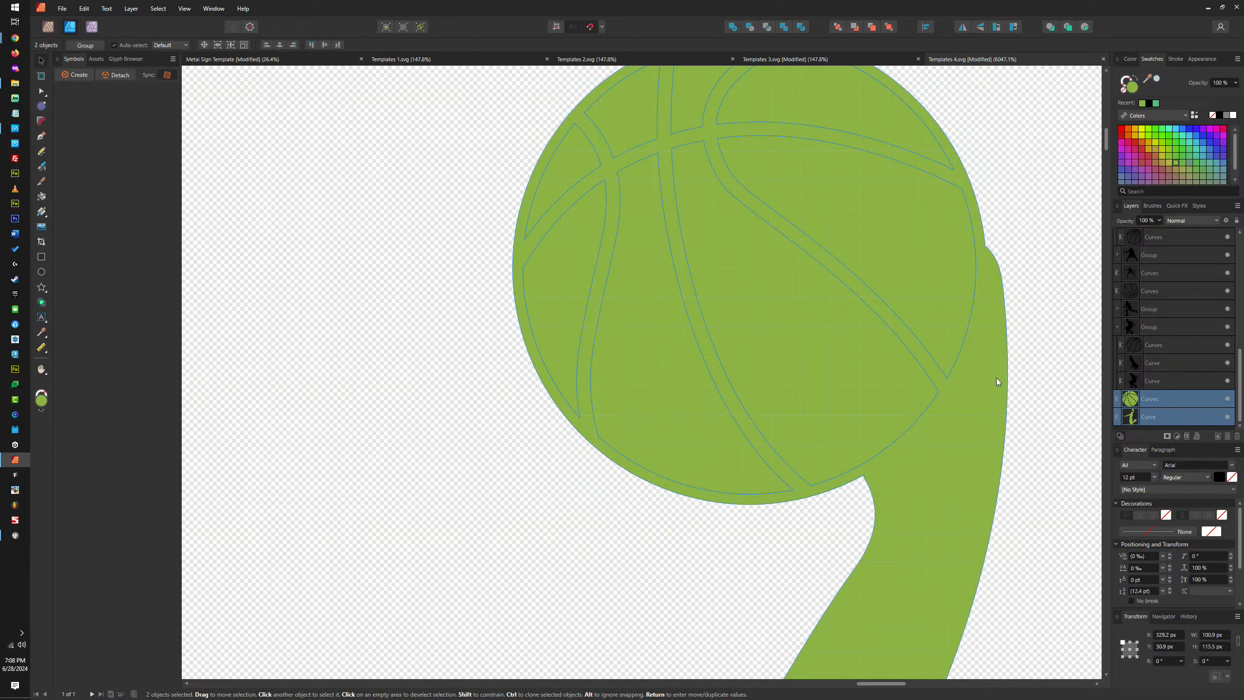
click(749, 26)
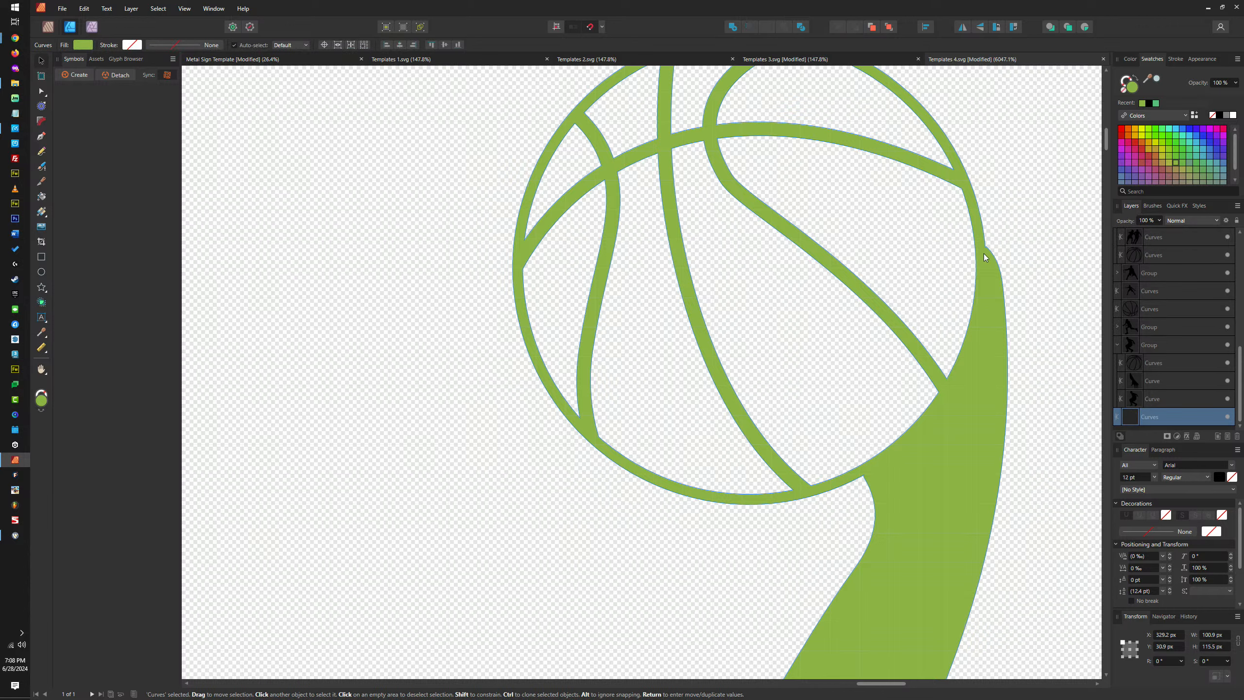
Move the node at the tip of the dunking player's hand down against the basketball's outer edge
key(a)
scroll(991, 259, up, 3)
scroll(992, 260, up, 3)
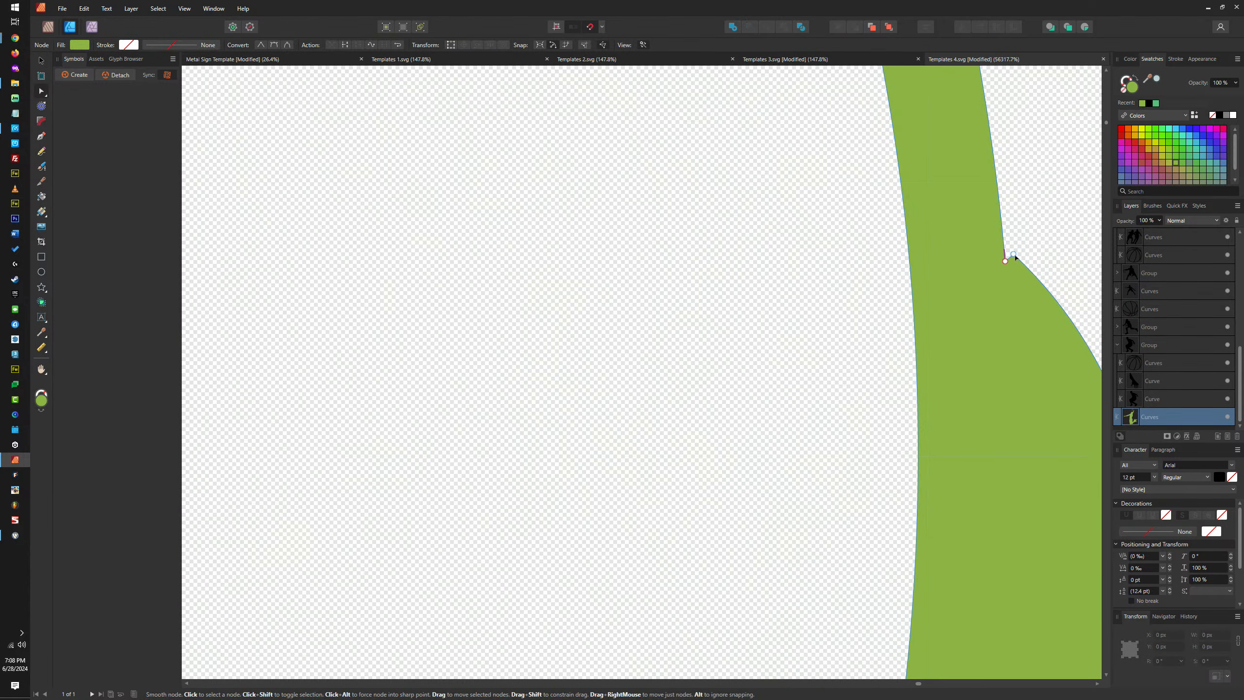
drag(1014, 255, 1007, 273)
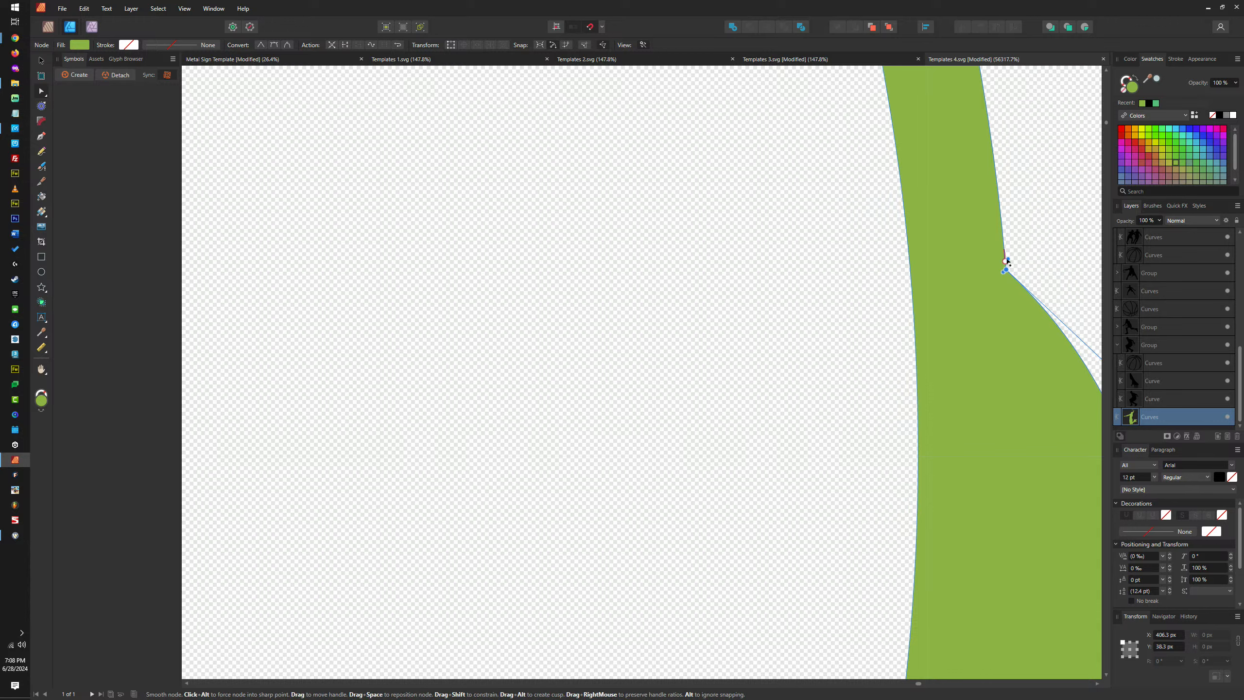
click(1009, 260)
scroll(1007, 268, up, 3)
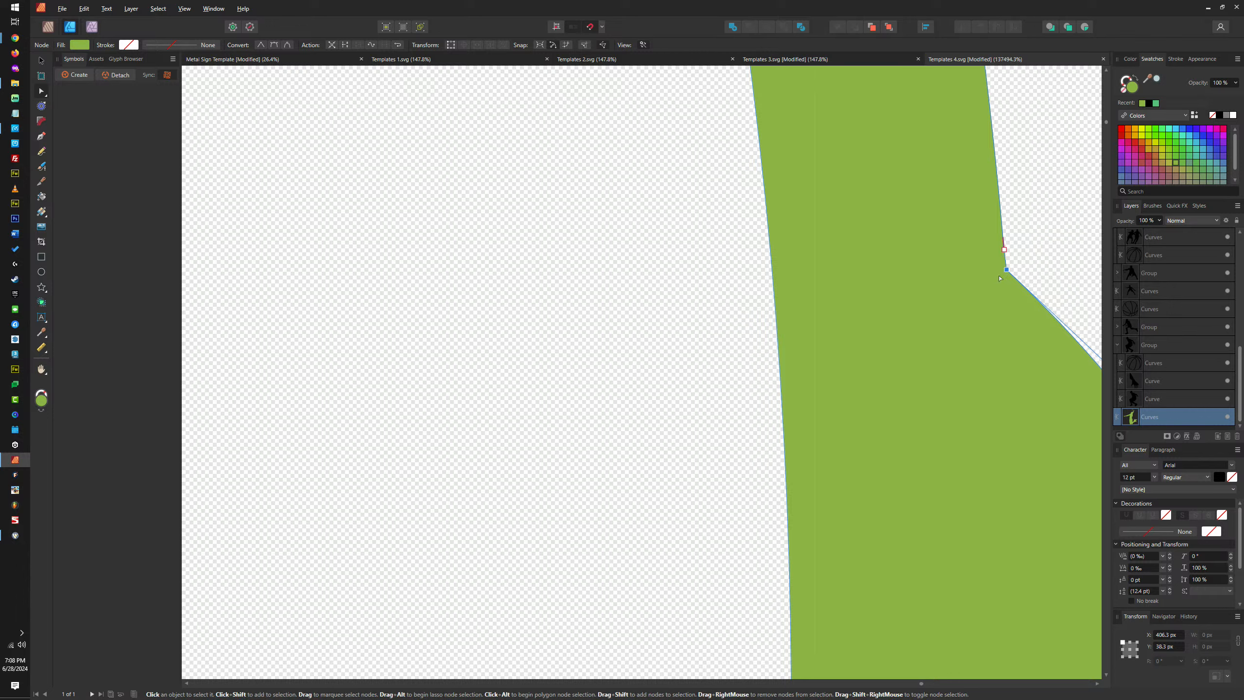
Examine the green dunking silhouette and the joint between his hand and the basketball
scroll(990, 239, down, 10)
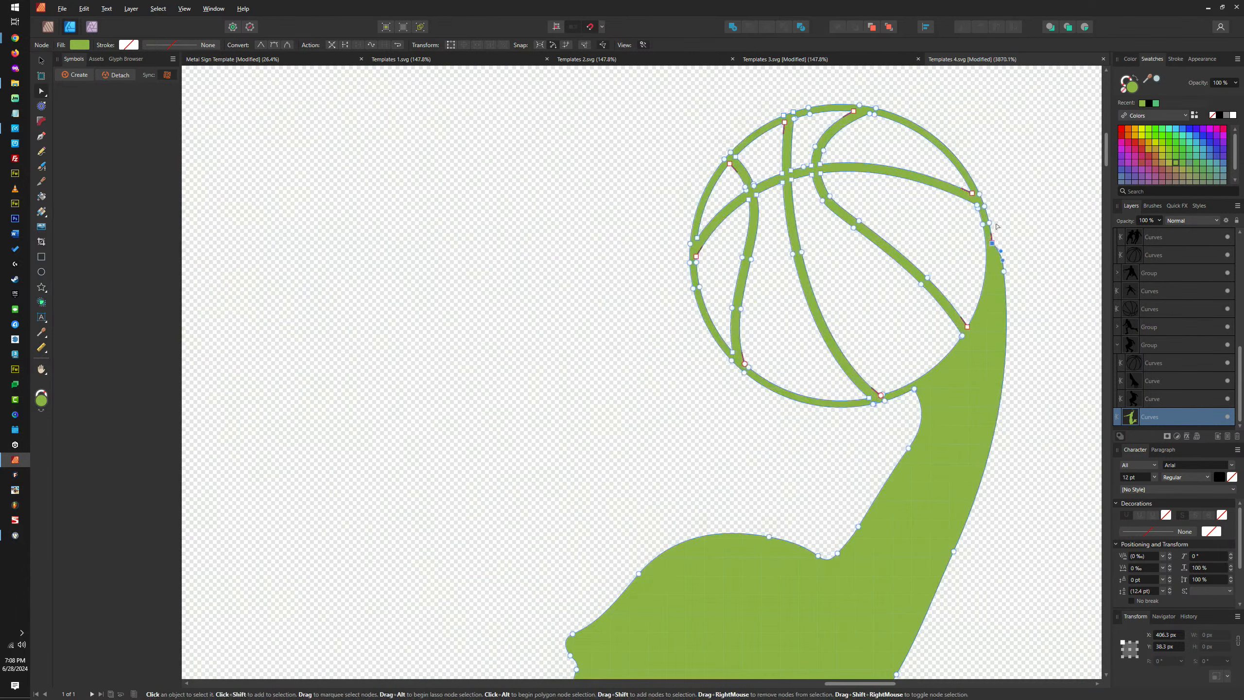
scroll(979, 245, down, 3)
scroll(958, 222, up, 2)
scroll(949, 261, down, 2)
scroll(949, 261, down, 3)
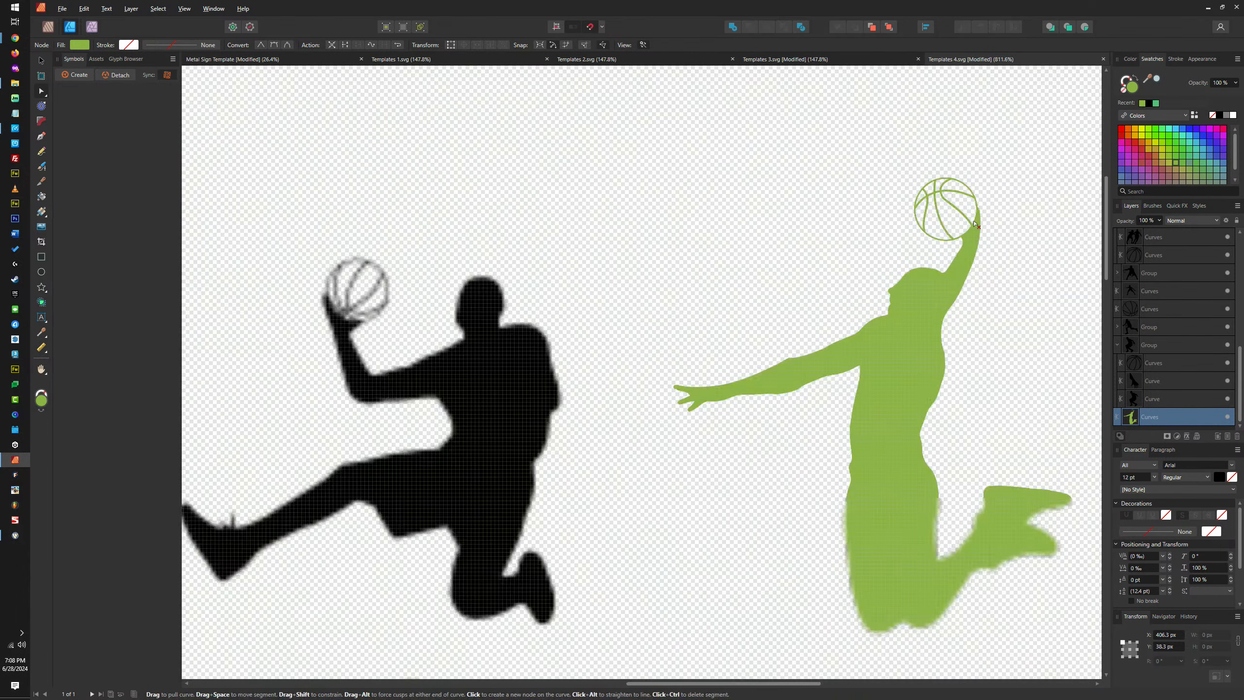
scroll(930, 233, up, 8)
scroll(781, 323, down, 6)
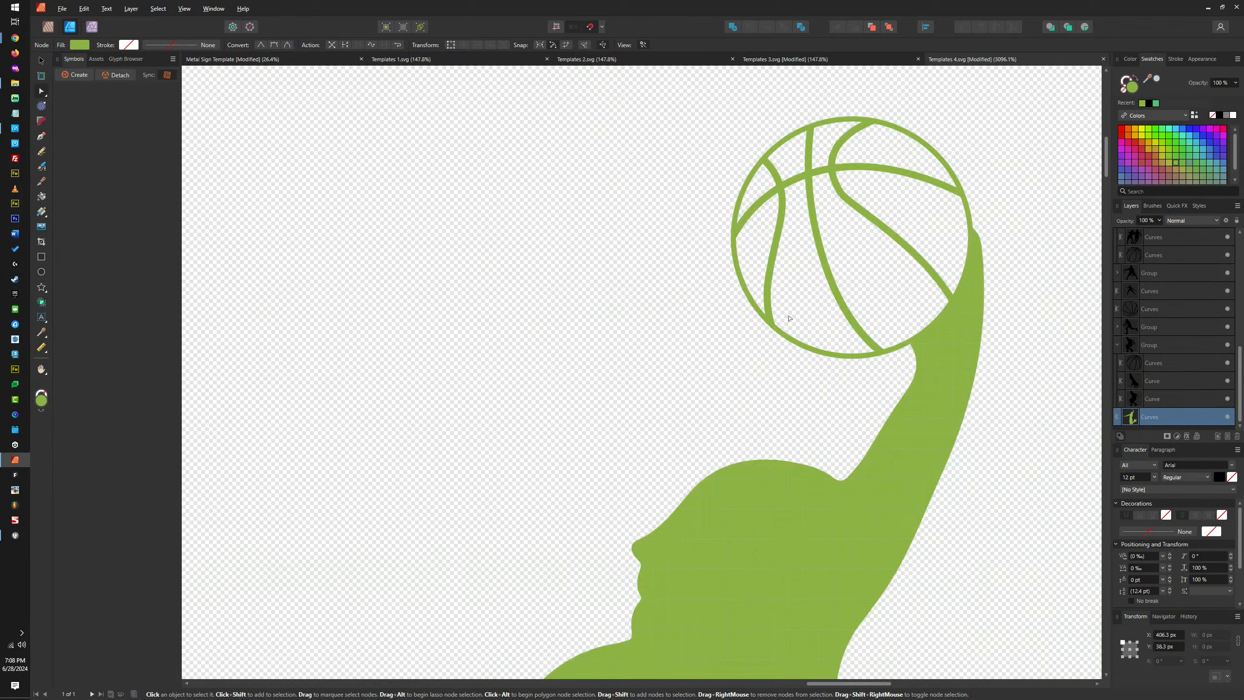
Examine the green dunking player and the neighbouring leaping and dribbling silhouettes for how well each player and basketball are joined
scroll(751, 492, down, 5)
scroll(827, 282, up, 2)
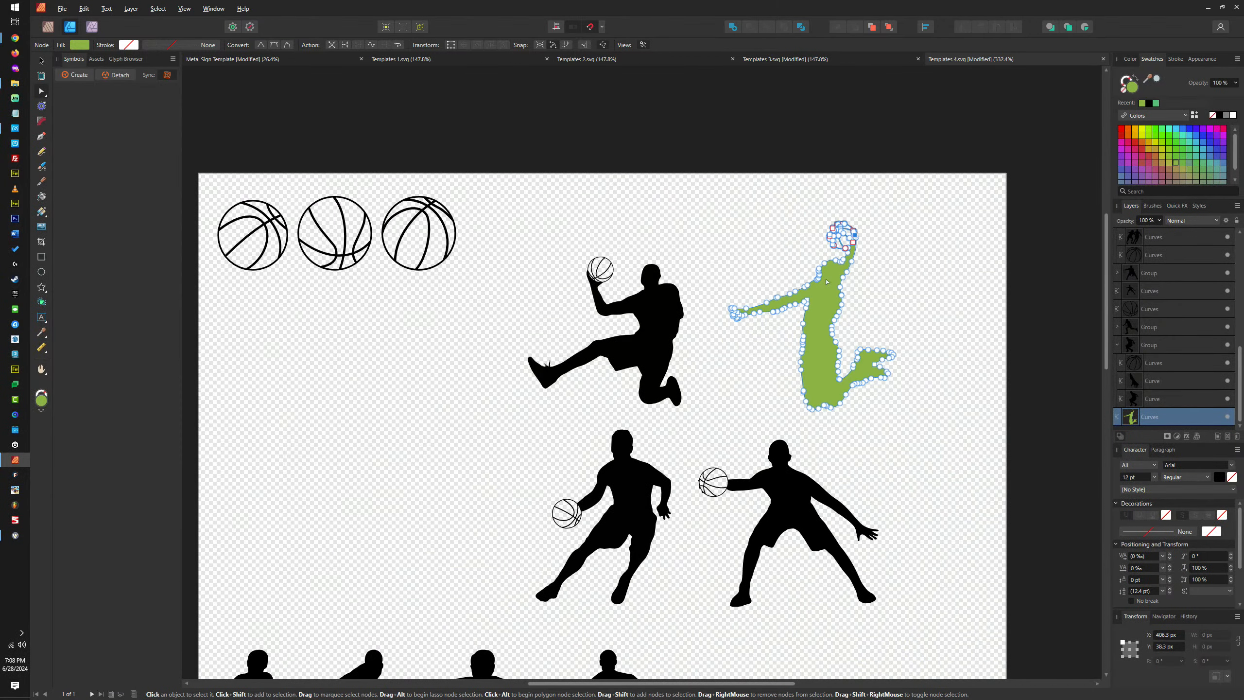
key(v)
scroll(853, 257, up, 5)
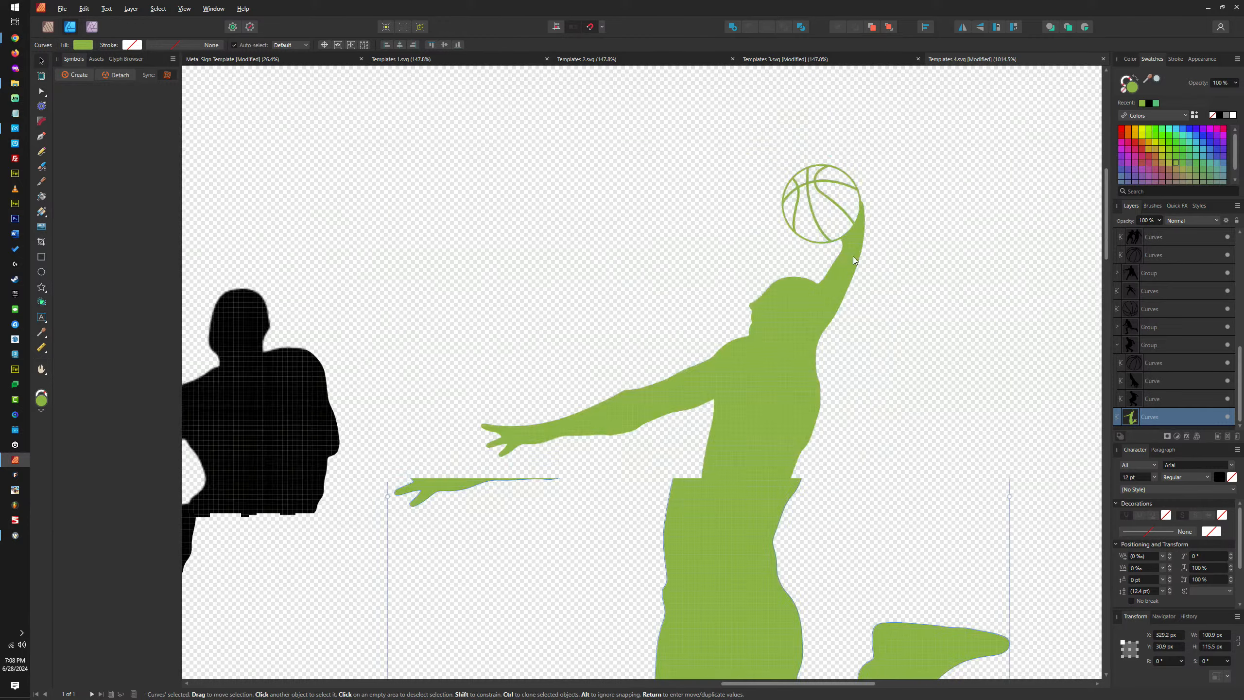
scroll(854, 257, down, 3)
scroll(877, 256, up, 1)
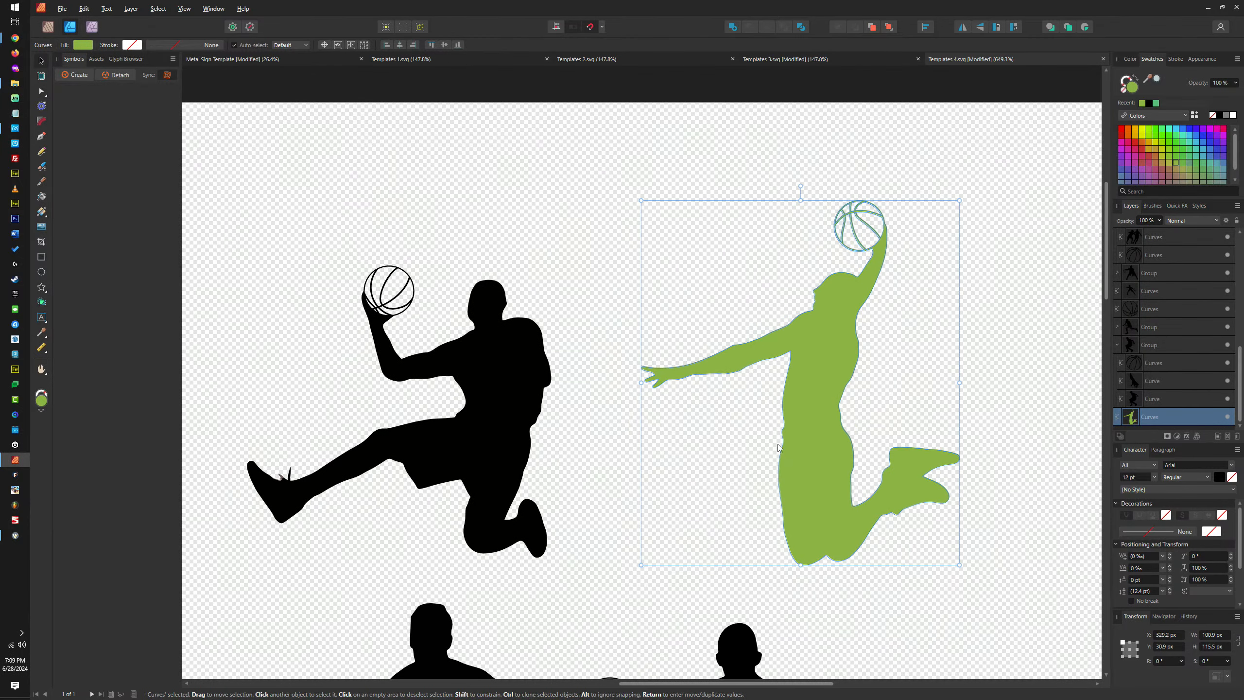
click(519, 393)
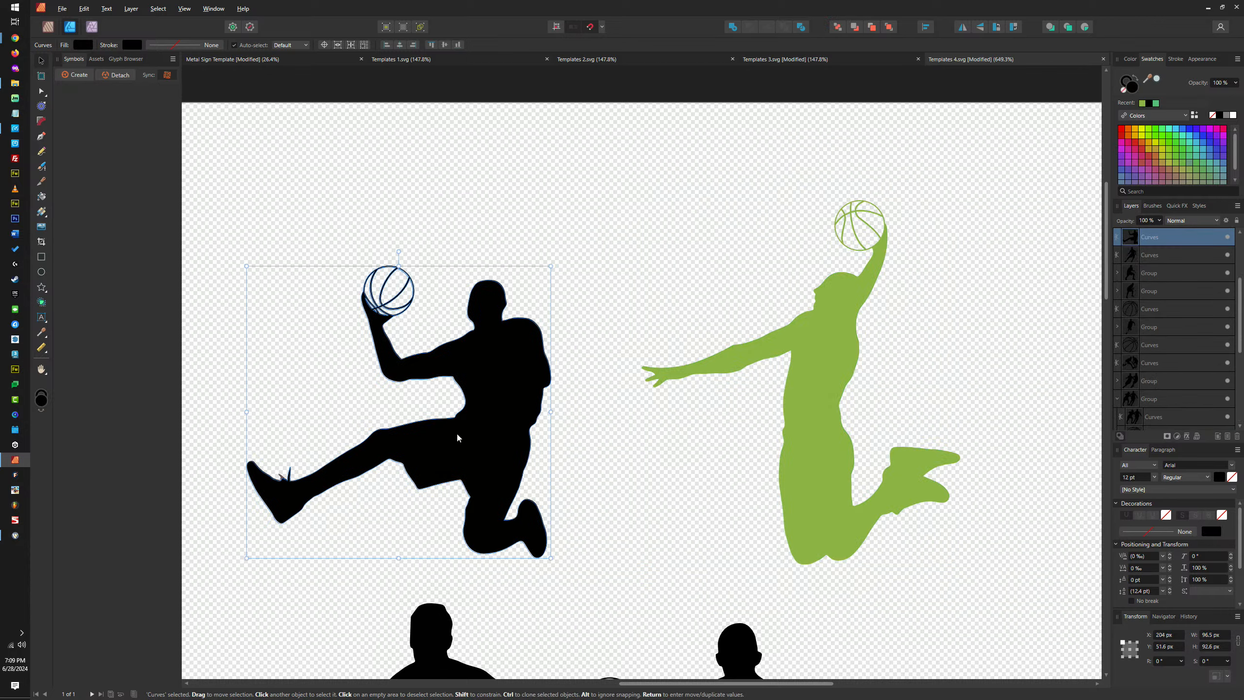
scroll(457, 432, down, 3)
click(686, 363)
Place a green rectangle of about 215 by 164 px behind the wide-stance player below the dunker and subtract his silhouette from it
click(863, 385)
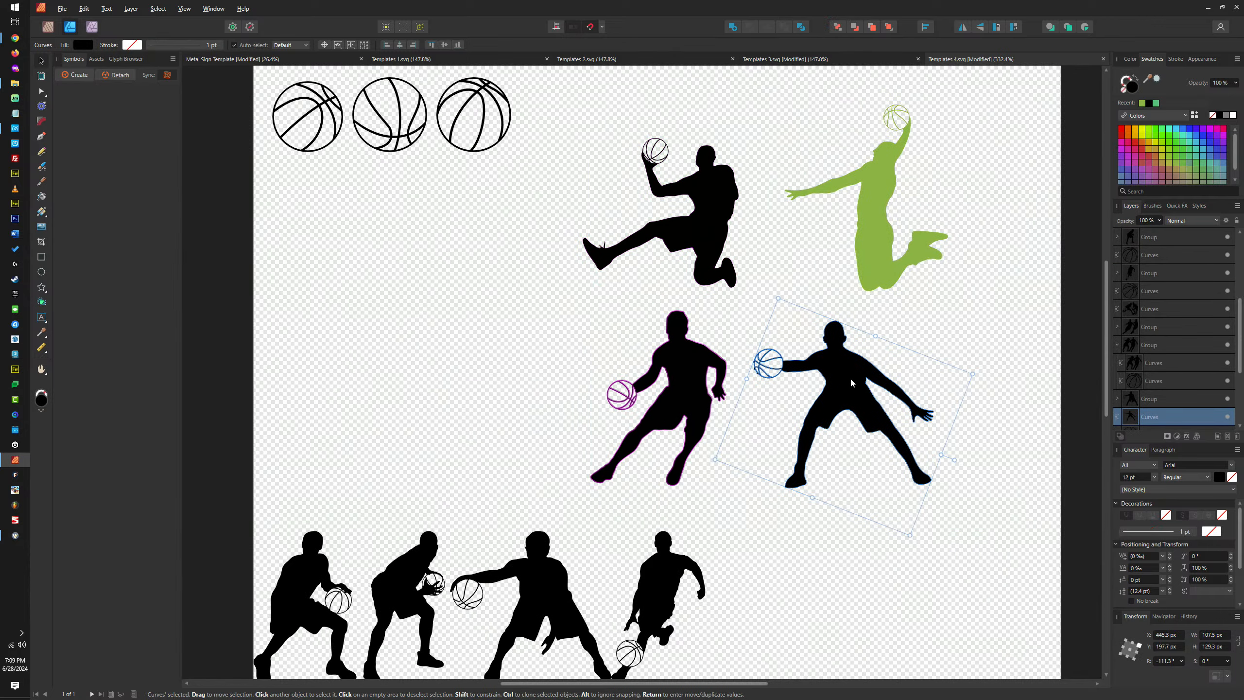
scroll(864, 384, up, 3)
drag(876, 385, 700, 292)
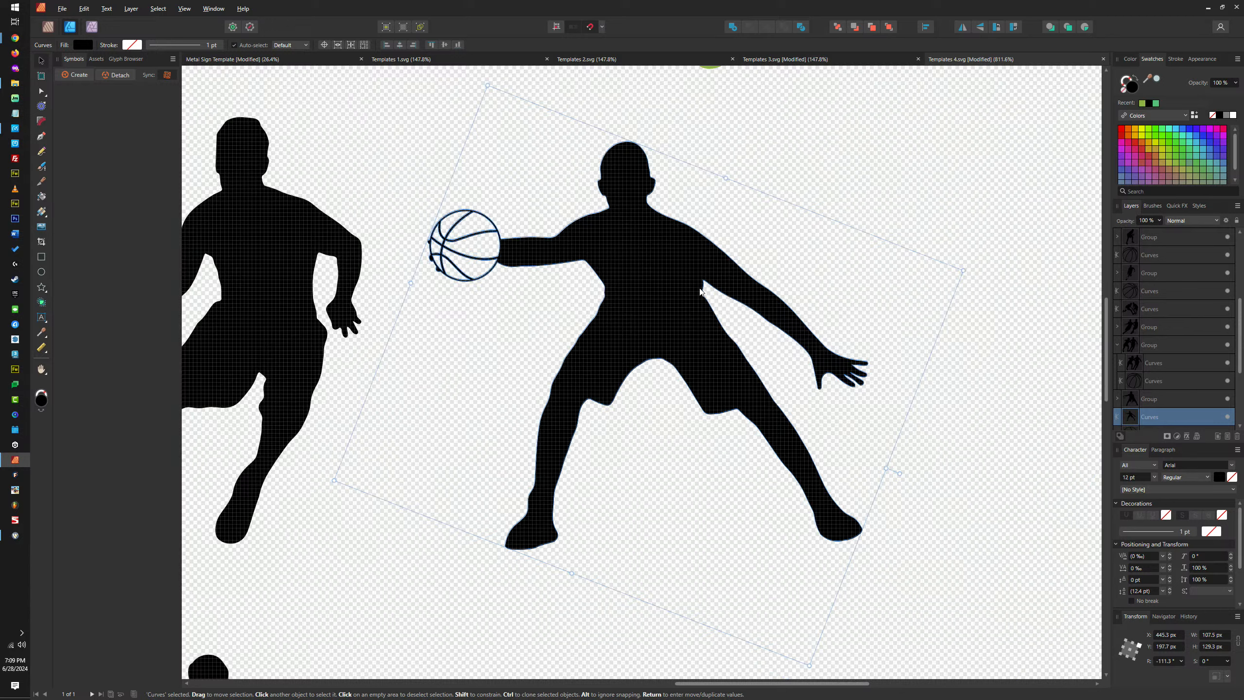
scroll(716, 293, down, 2)
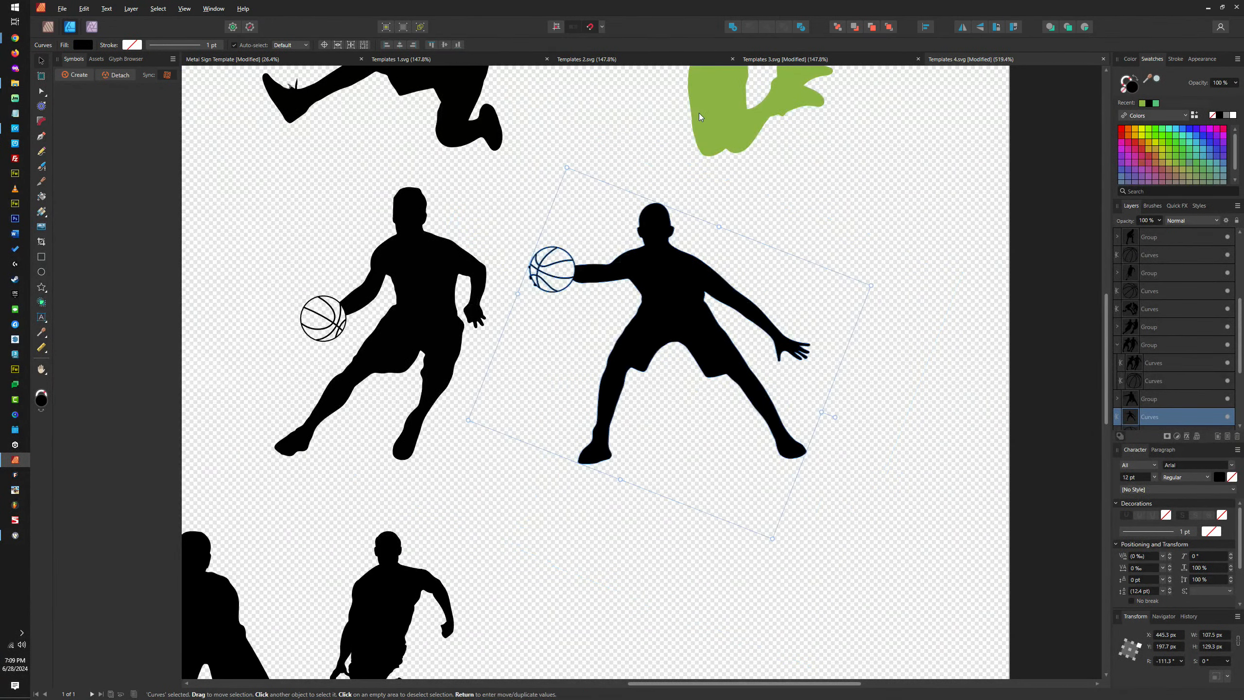
click(42, 256)
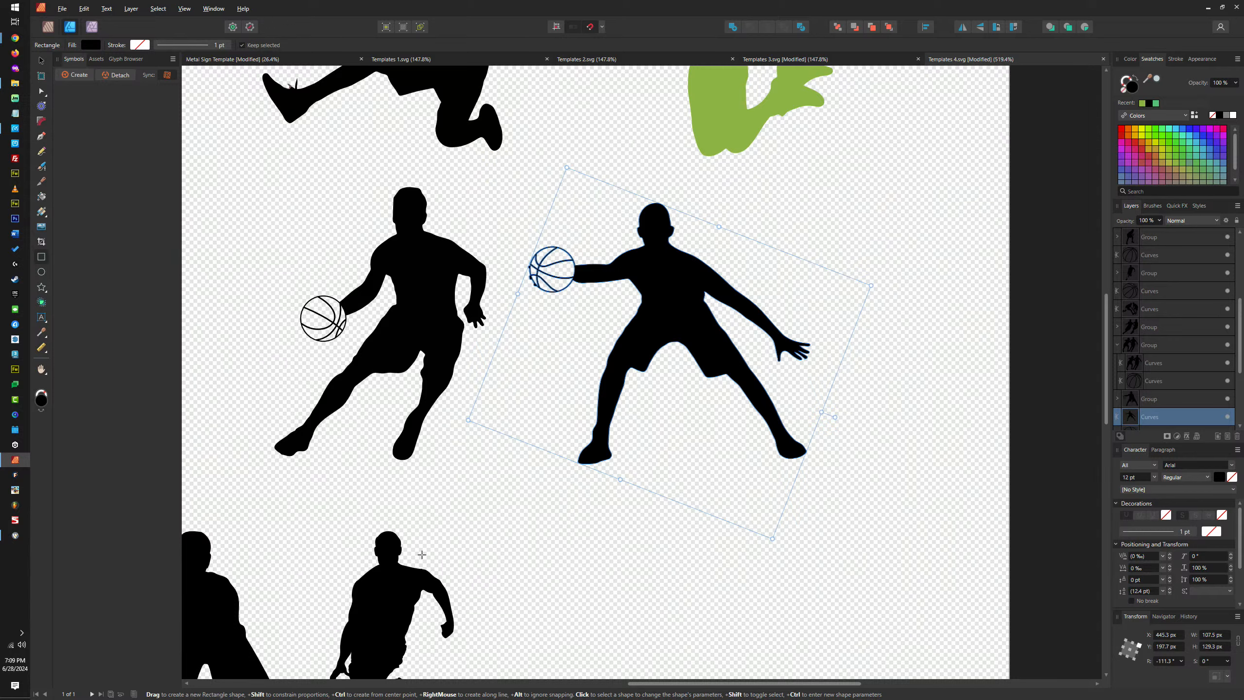
drag(422, 554, 965, 147)
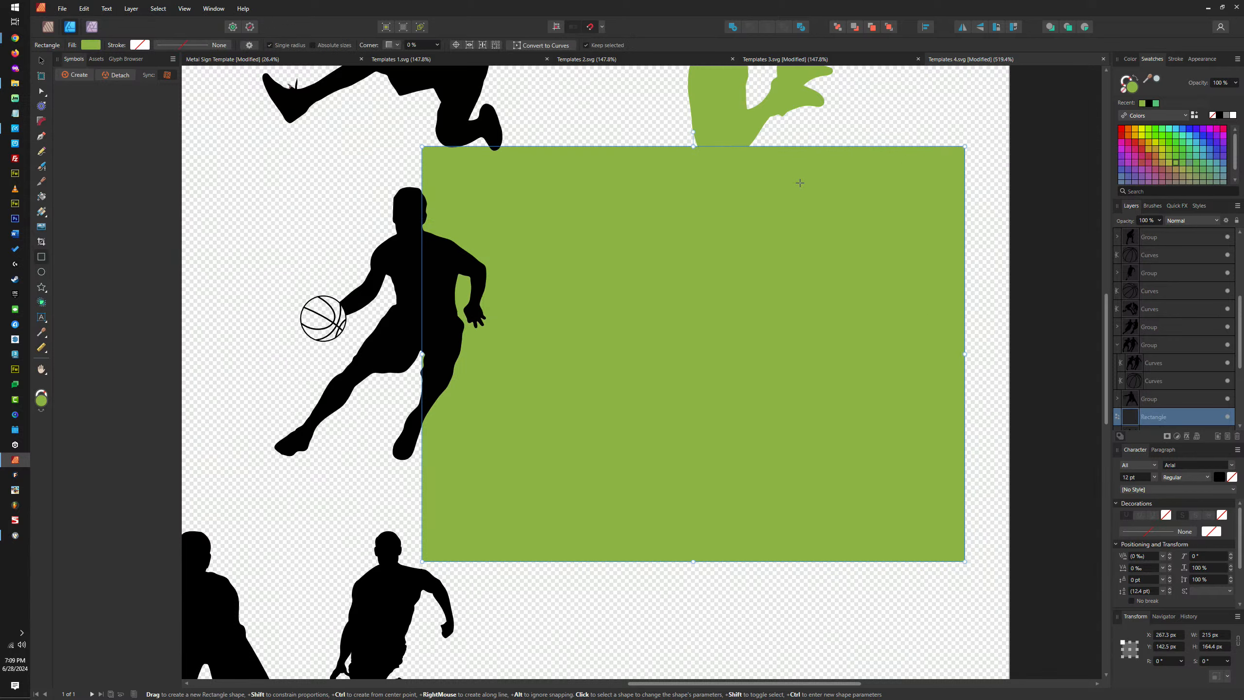
click(838, 27)
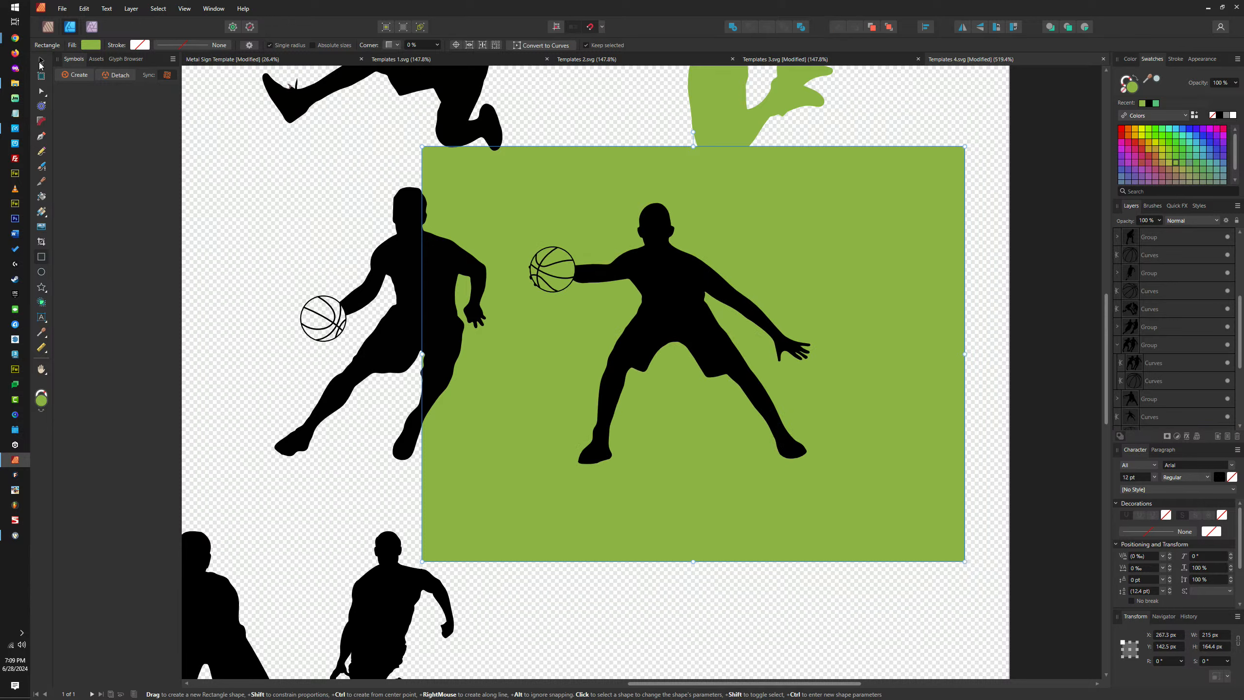
shift+click(676, 267)
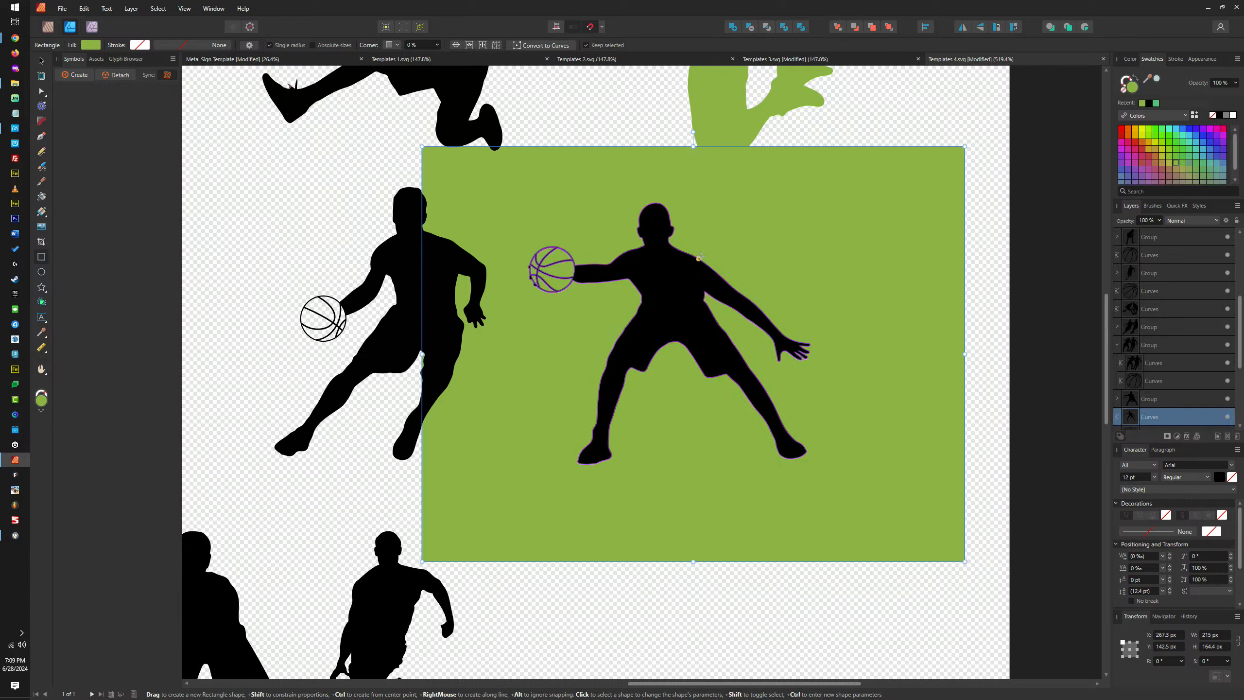
click(751, 28)
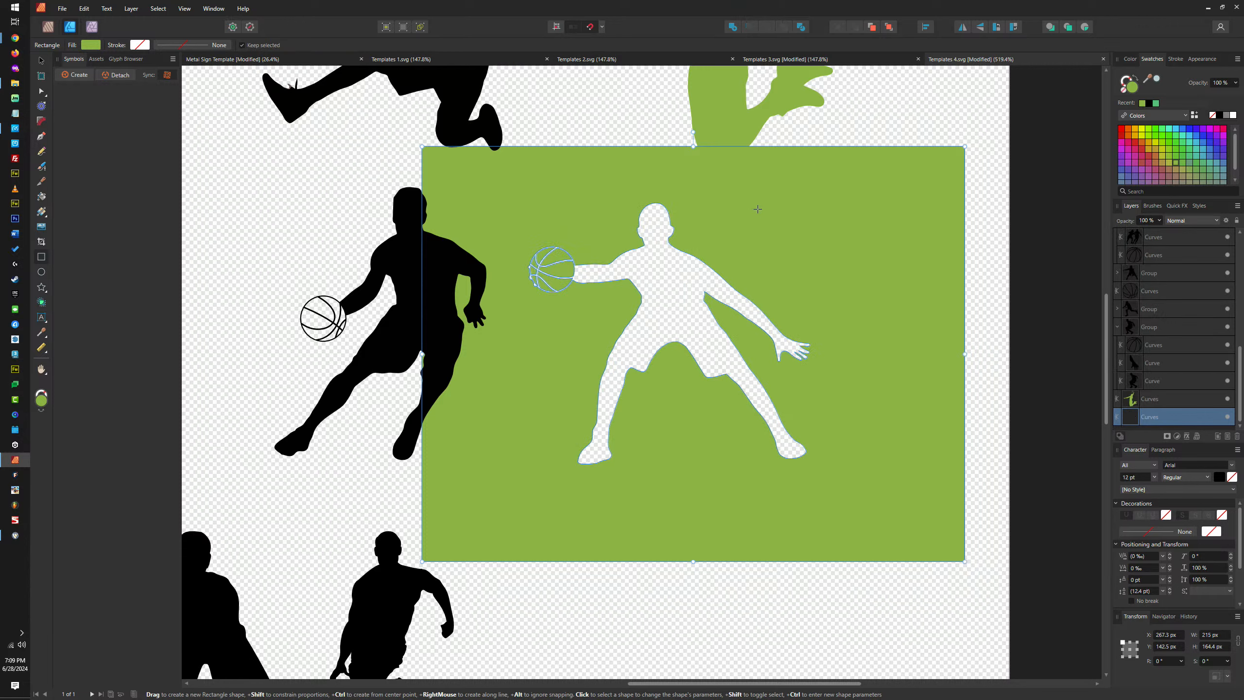
Divide the wide-stance player's cut-out into separate curves and delete the surrounding rectangle piece
click(803, 28)
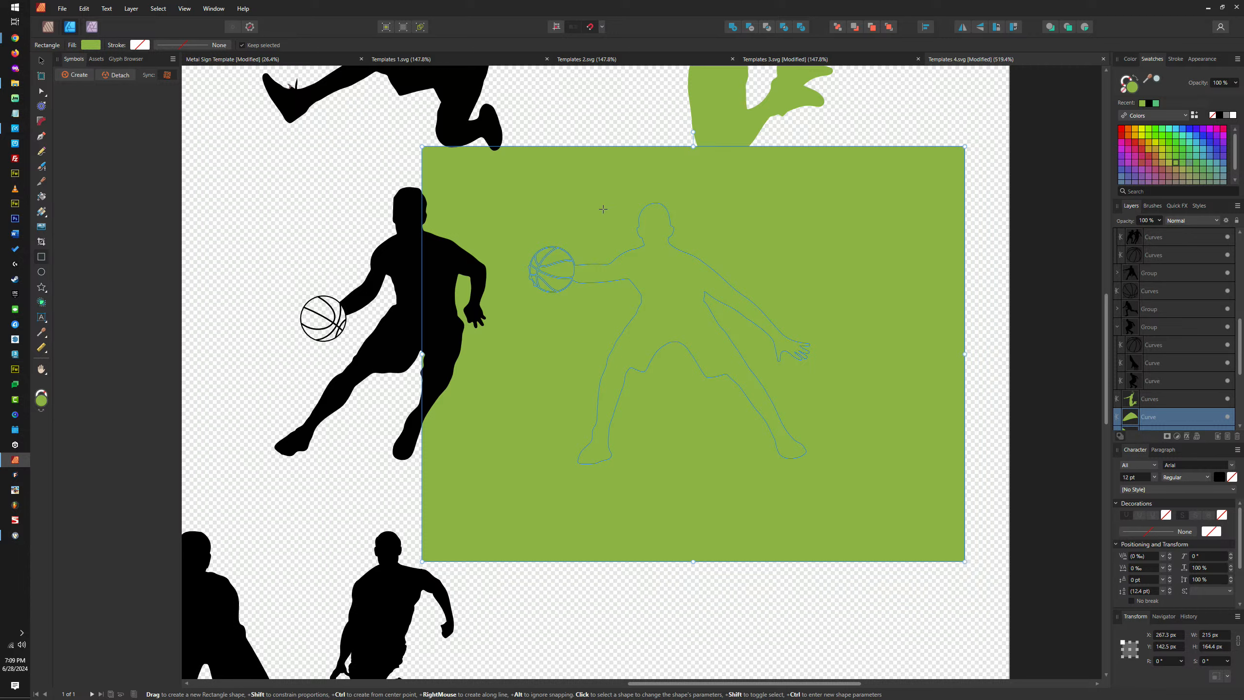
key(v)
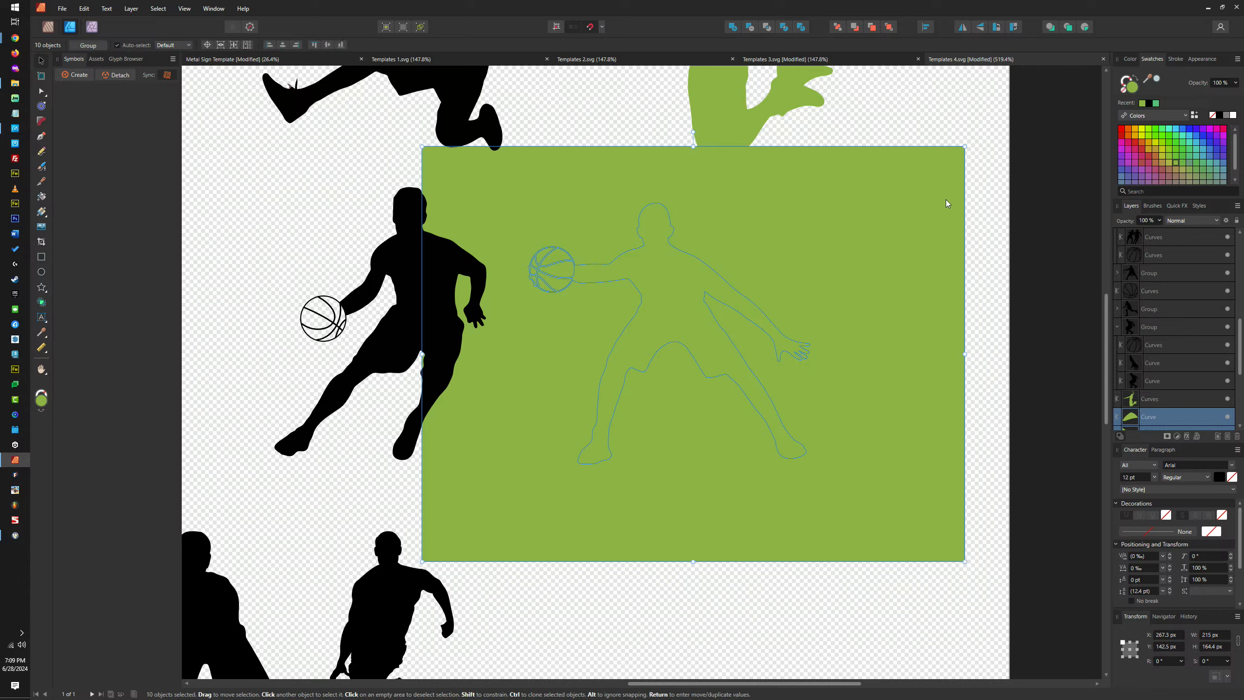
click(880, 186)
key(Delete)
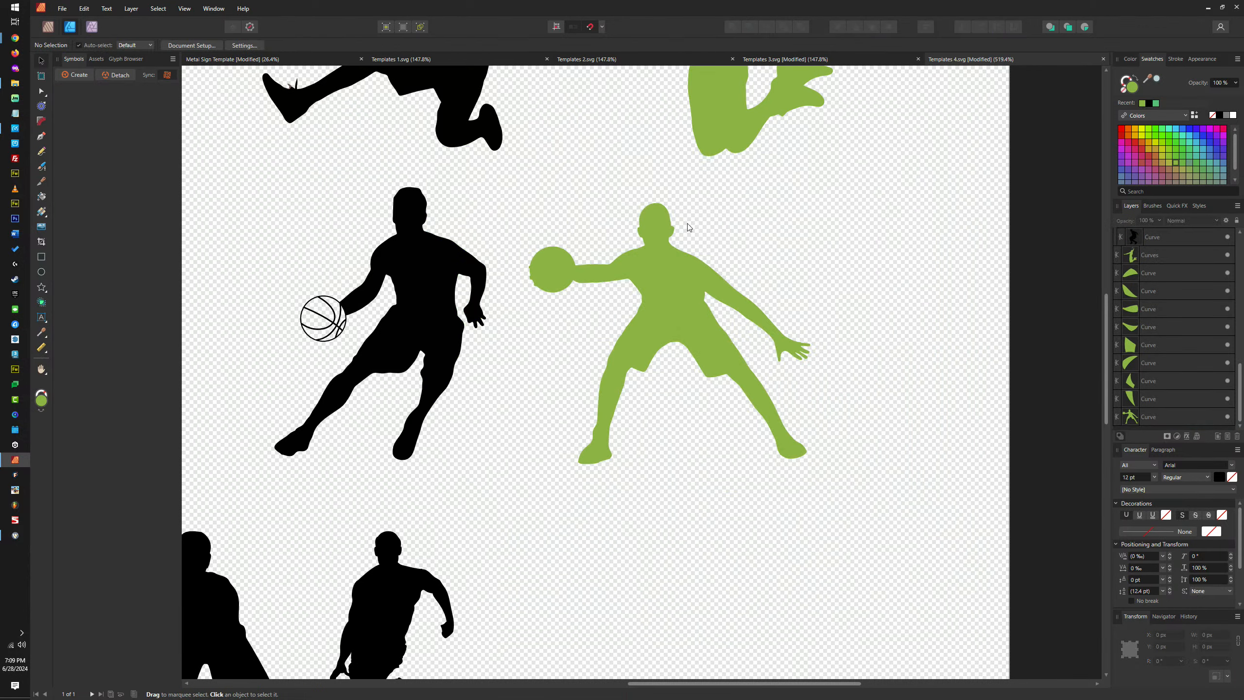
Combine the eight inner panel pieces of the wide-stance player's basketball with Add and subtract them from his green silhouette
drag(519, 214, 585, 308)
scroll(481, 240, up, 5)
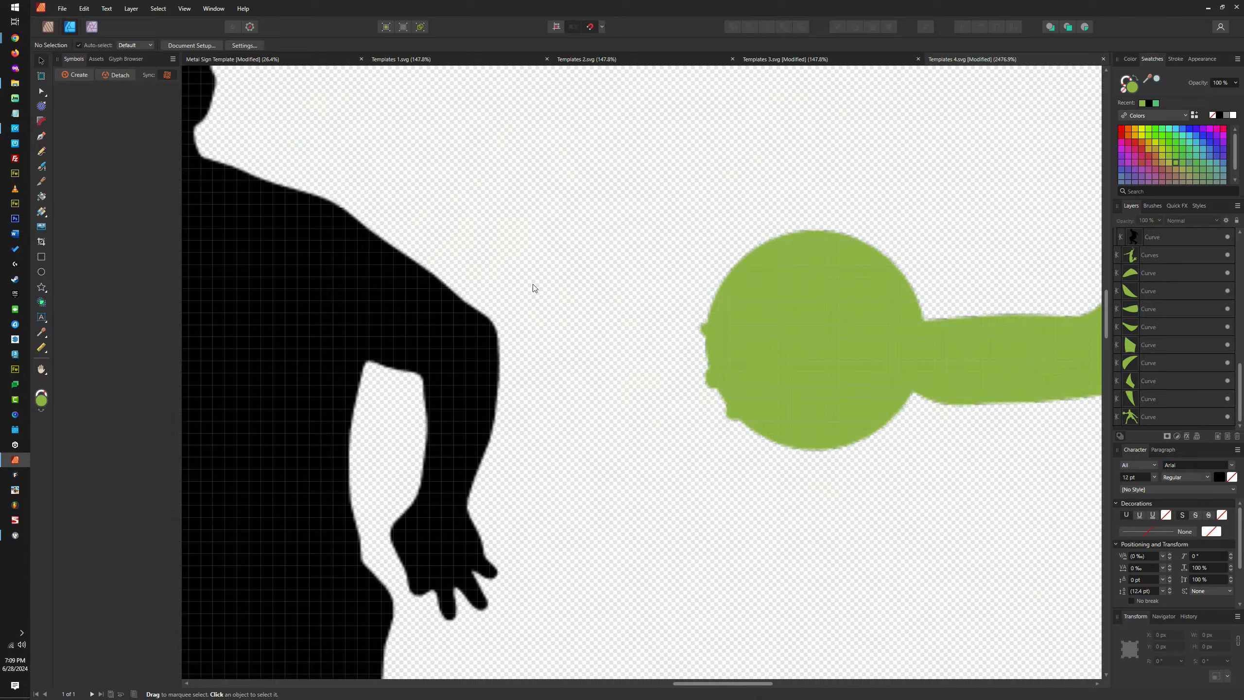
drag(594, 179, 962, 511)
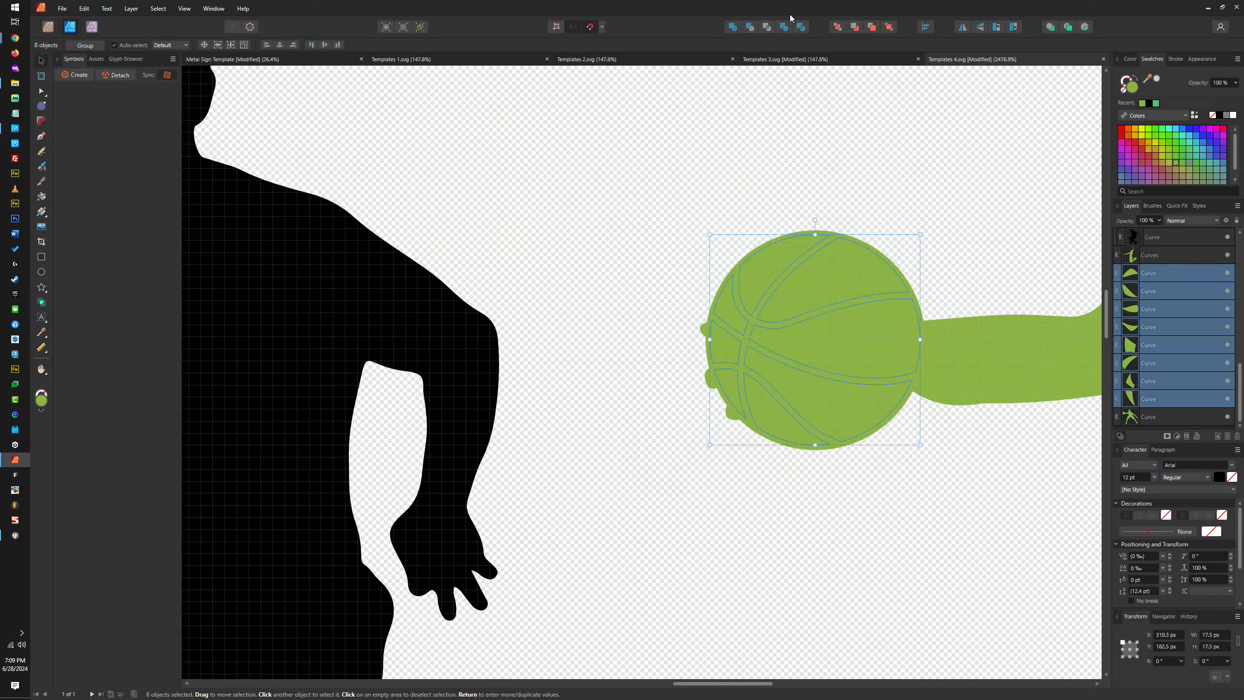
click(731, 27)
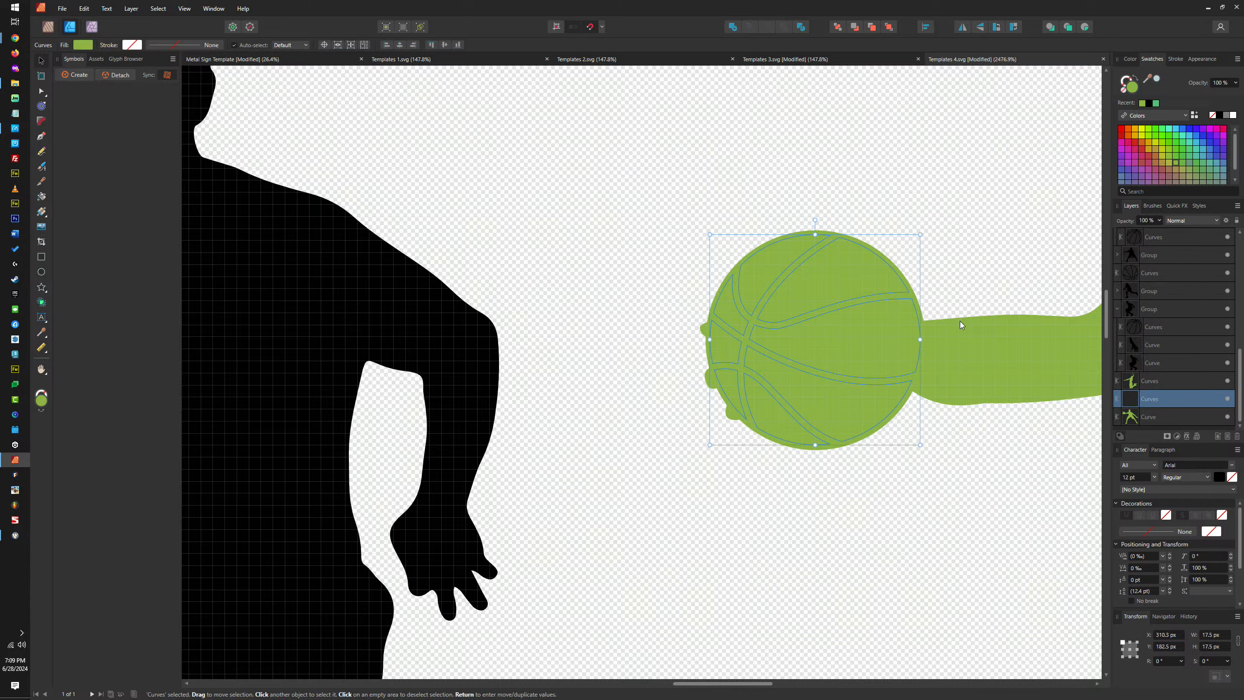
shift+click(962, 340)
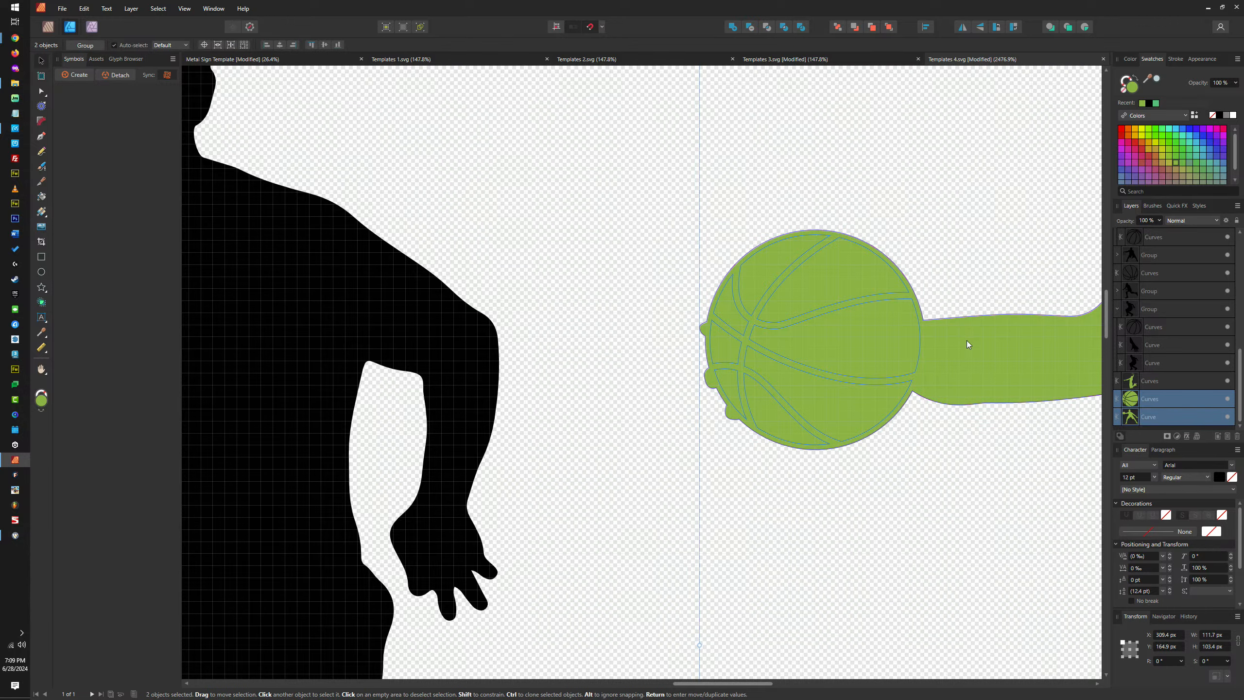
click(750, 27)
scroll(615, 223, down, 5)
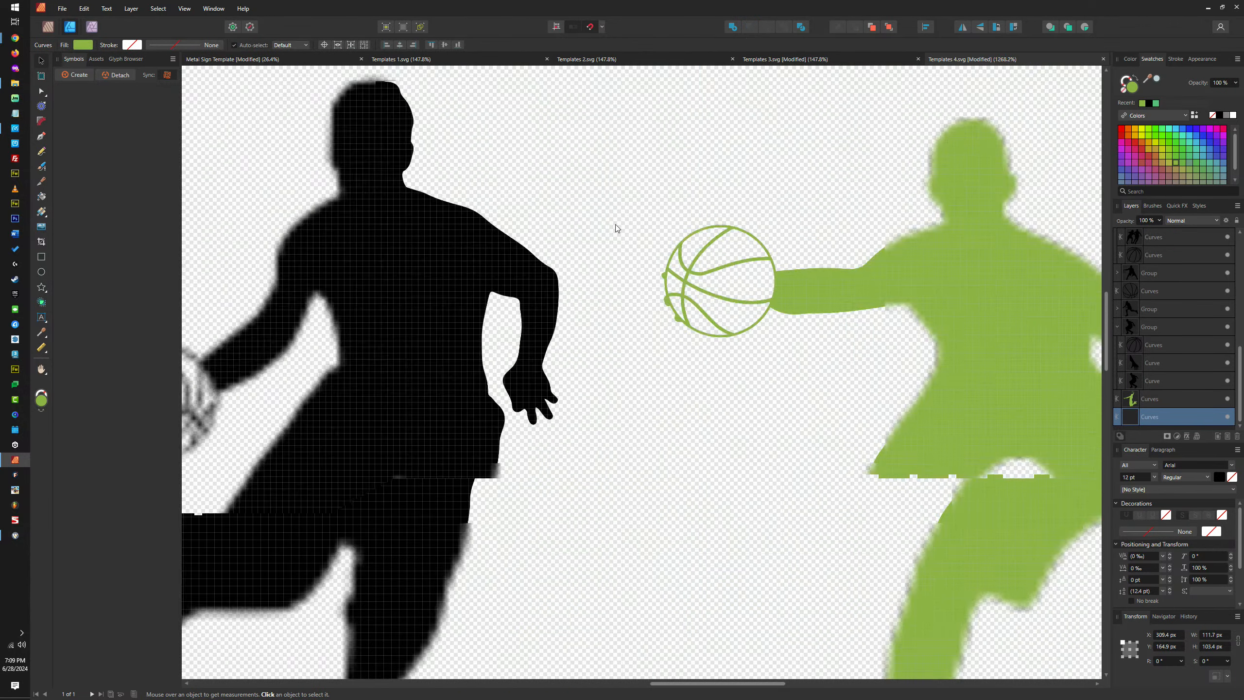
Fill the green wide-stance player and the green dunking player with black
drag(773, 269, 815, 273)
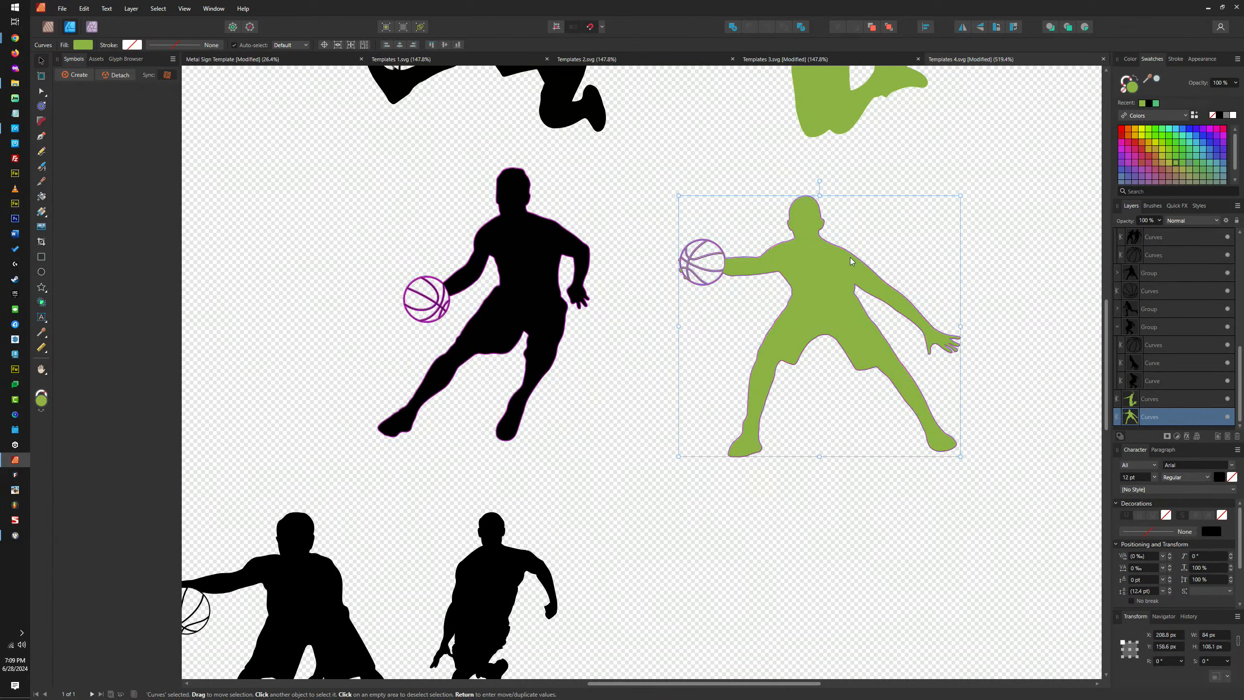
click(1219, 115)
key(alt+bracketright)
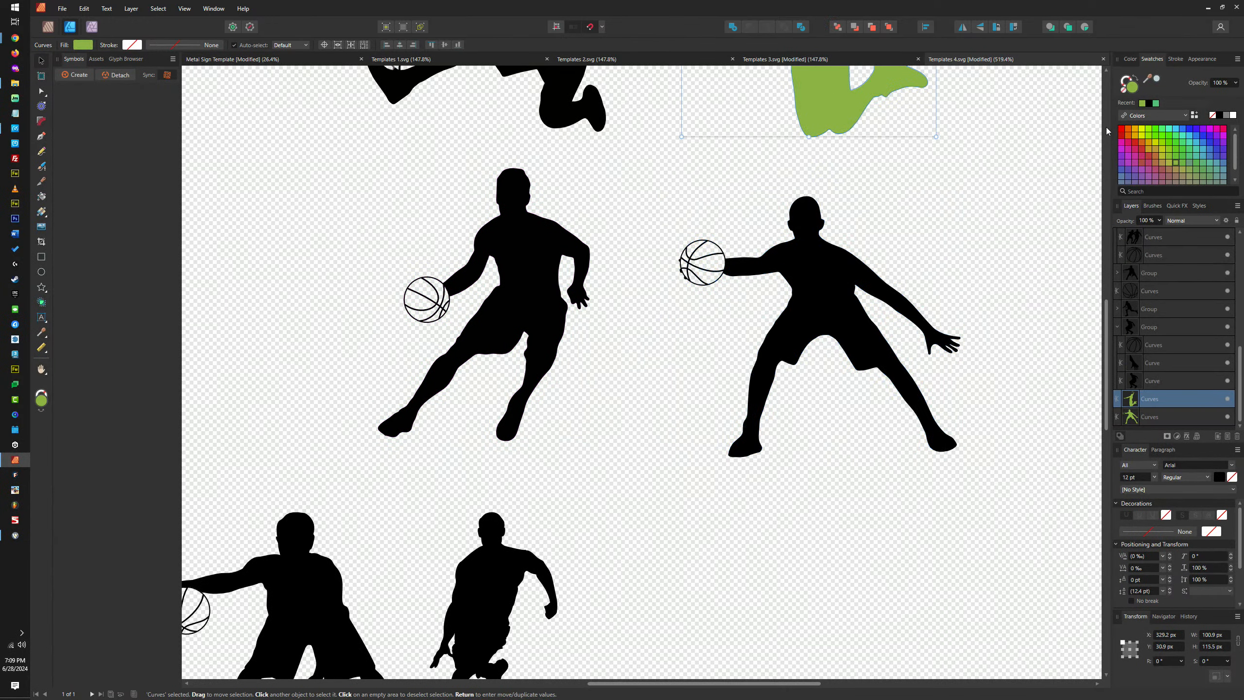
click(1218, 115)
scroll(1021, 236, down, 3)
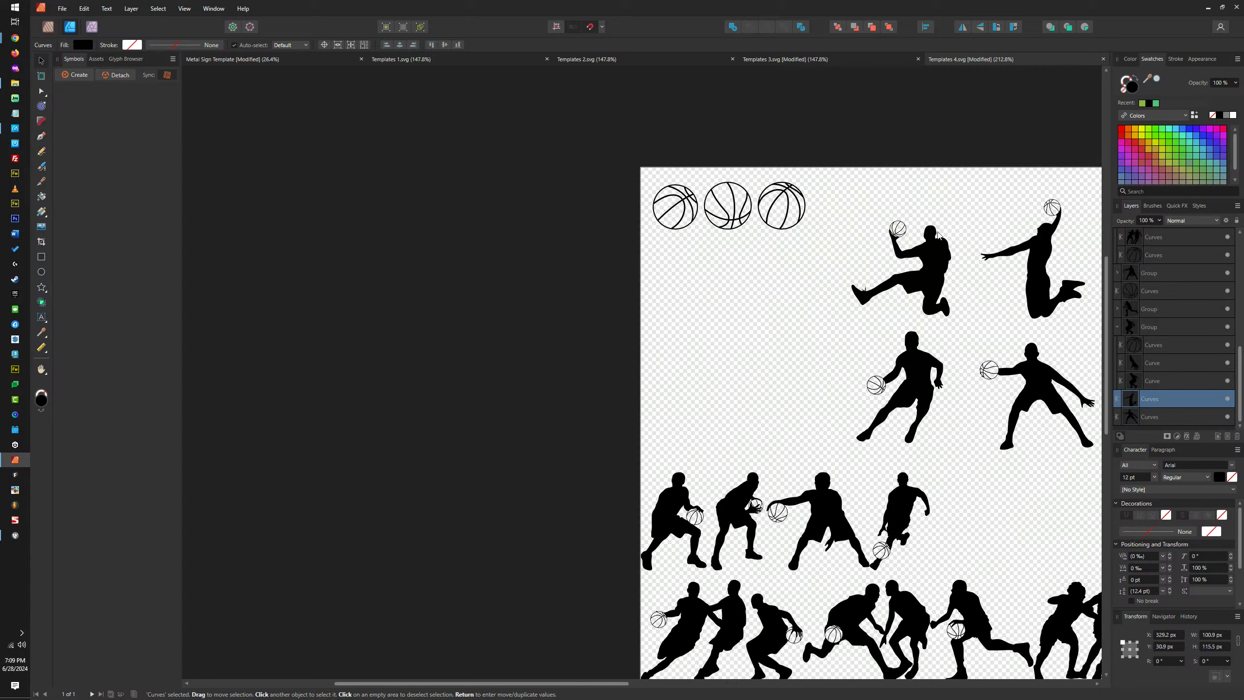
Ungroup the running player with the basketball at his lower leg and combine the player and ball into one shape with Add
click(932, 261)
scroll(835, 241, down, 3)
scroll(892, 320, up, 3)
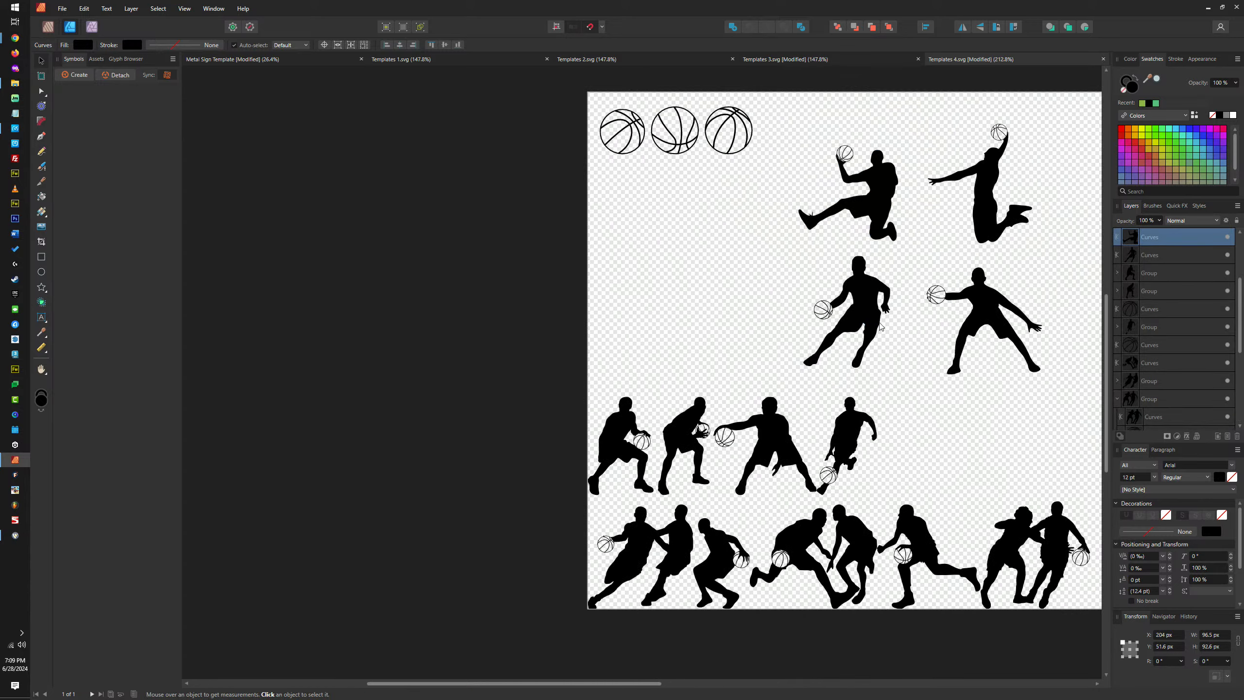
click(855, 420)
scroll(855, 421, up, 5)
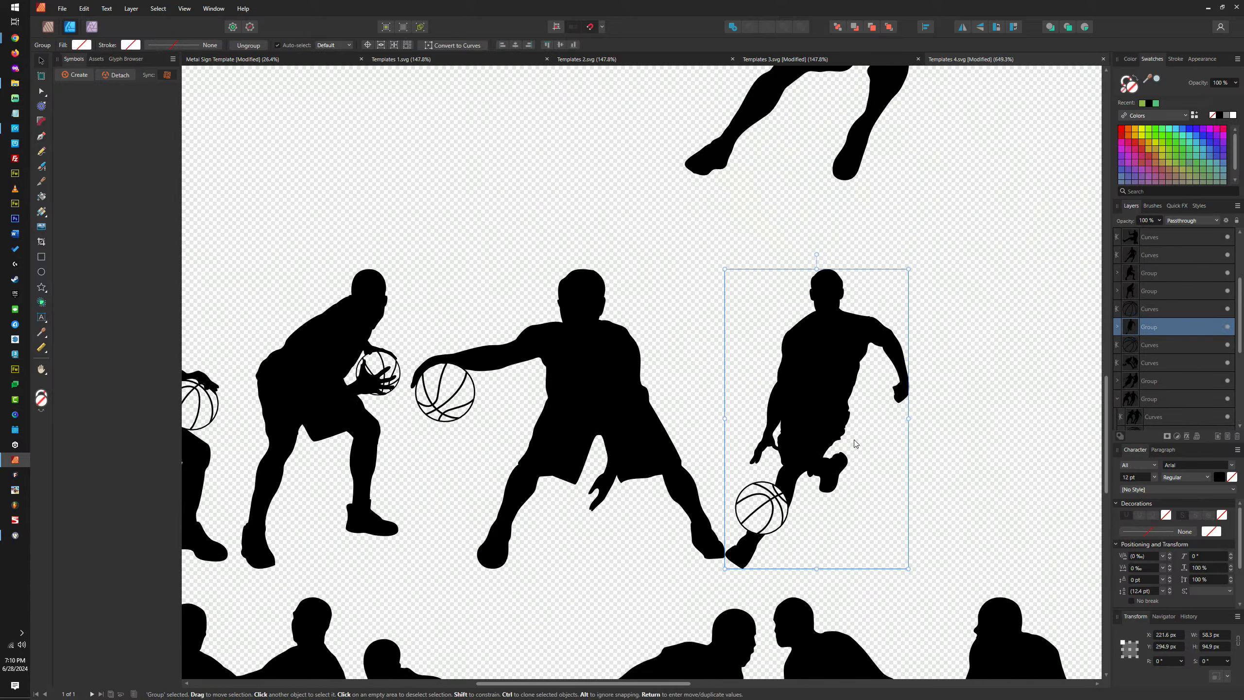
key(ctrl+shift+g)
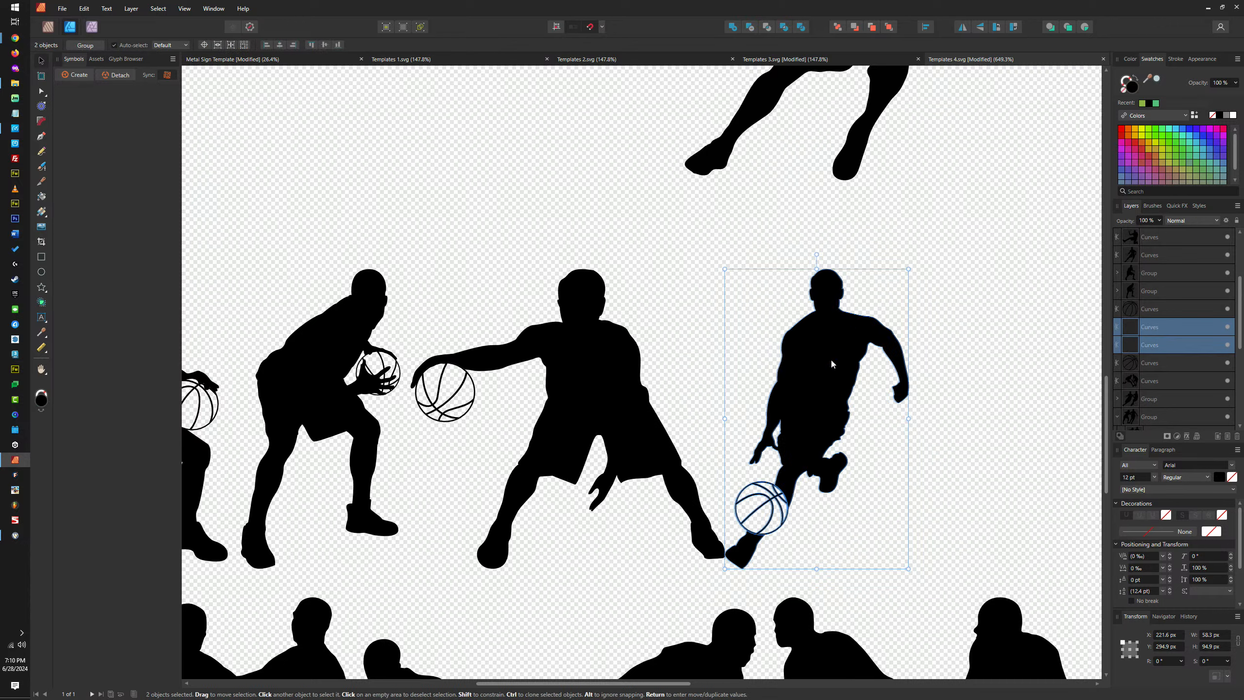
drag(831, 362, 871, 342)
key(ctrl+z)
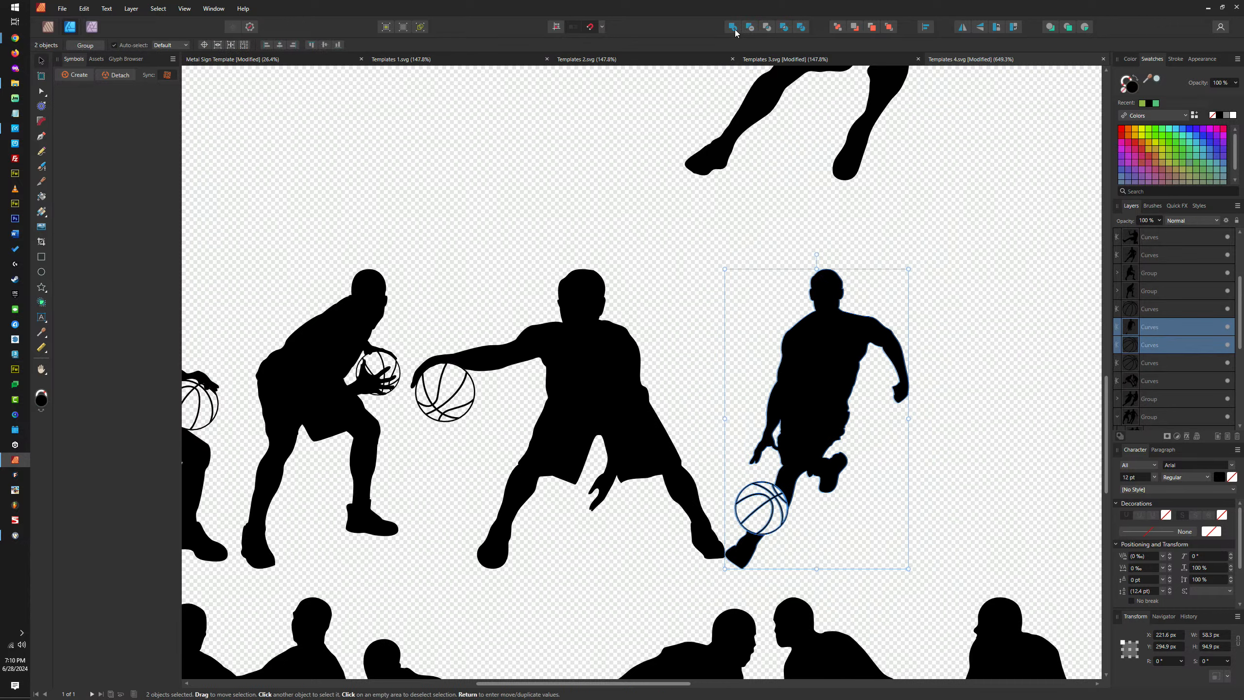
click(733, 28)
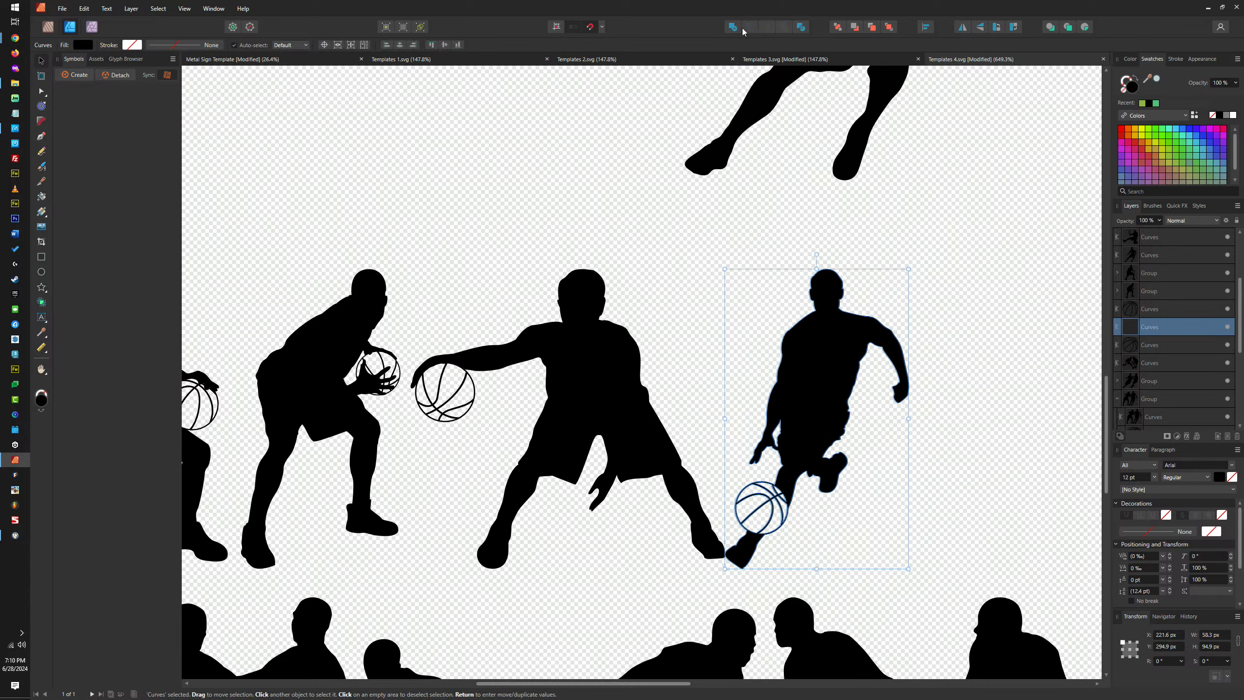
Merge the grouped player with the outstretched arm and the basketball under his hand into one shape with Add
click(613, 369)
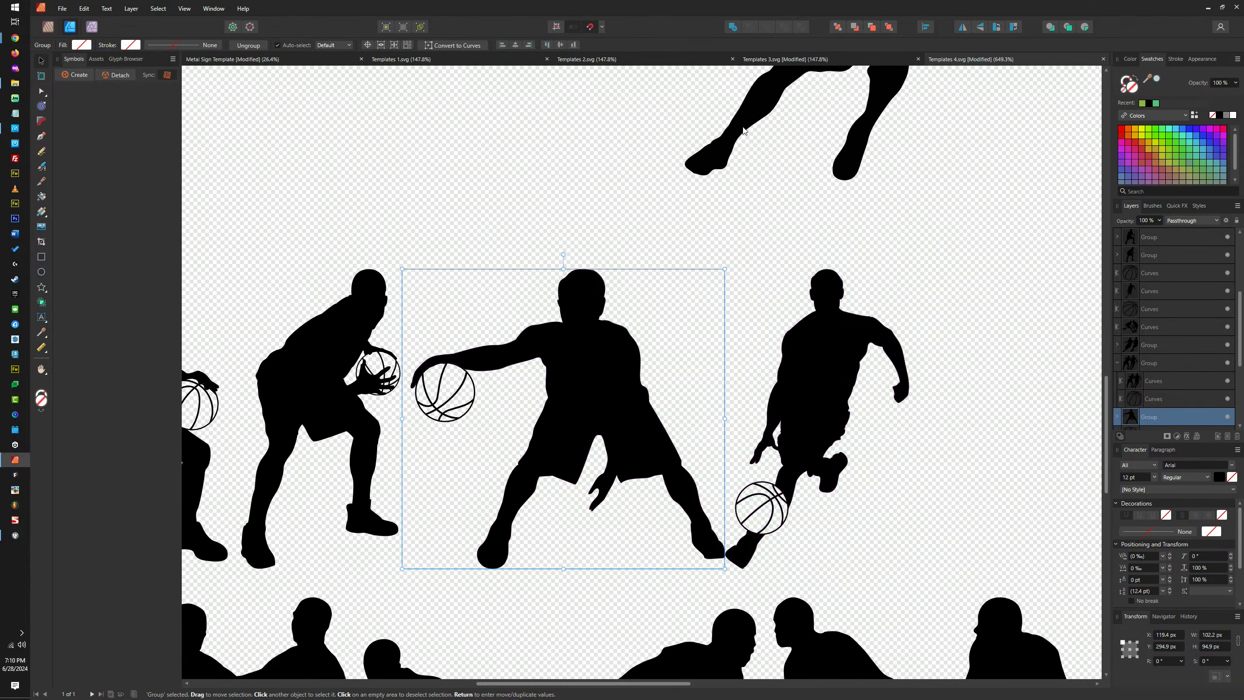
click(734, 27)
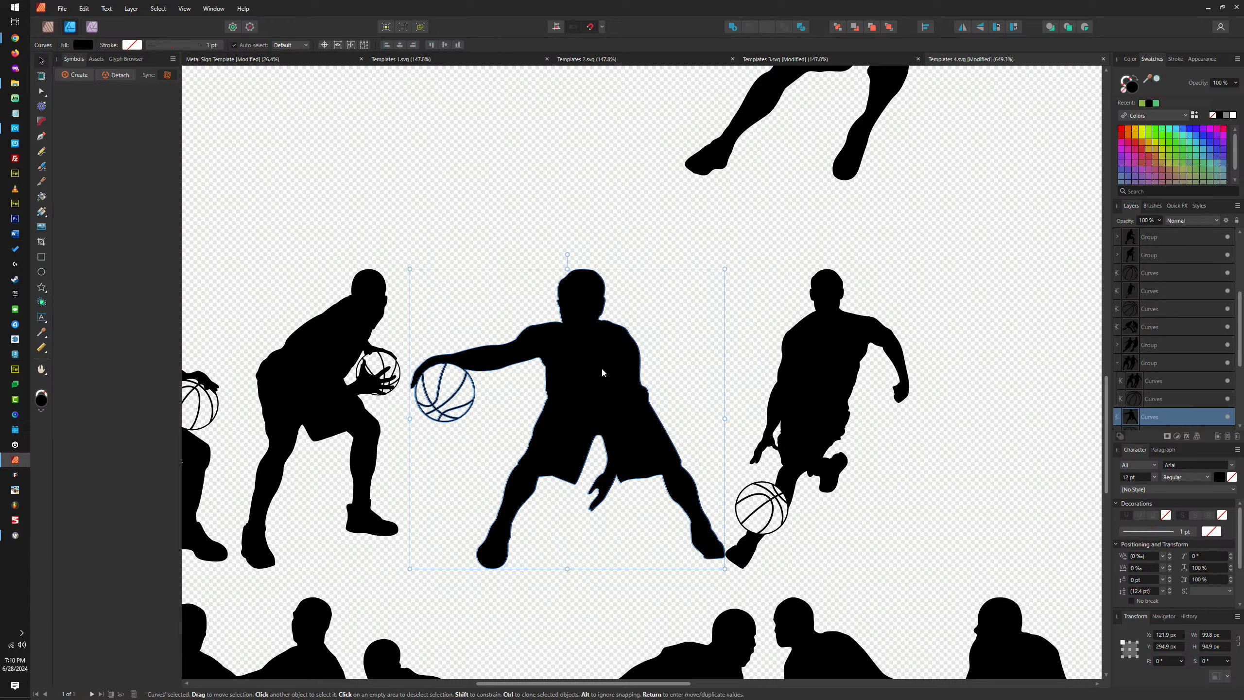
scroll(1158, 362, down, 2)
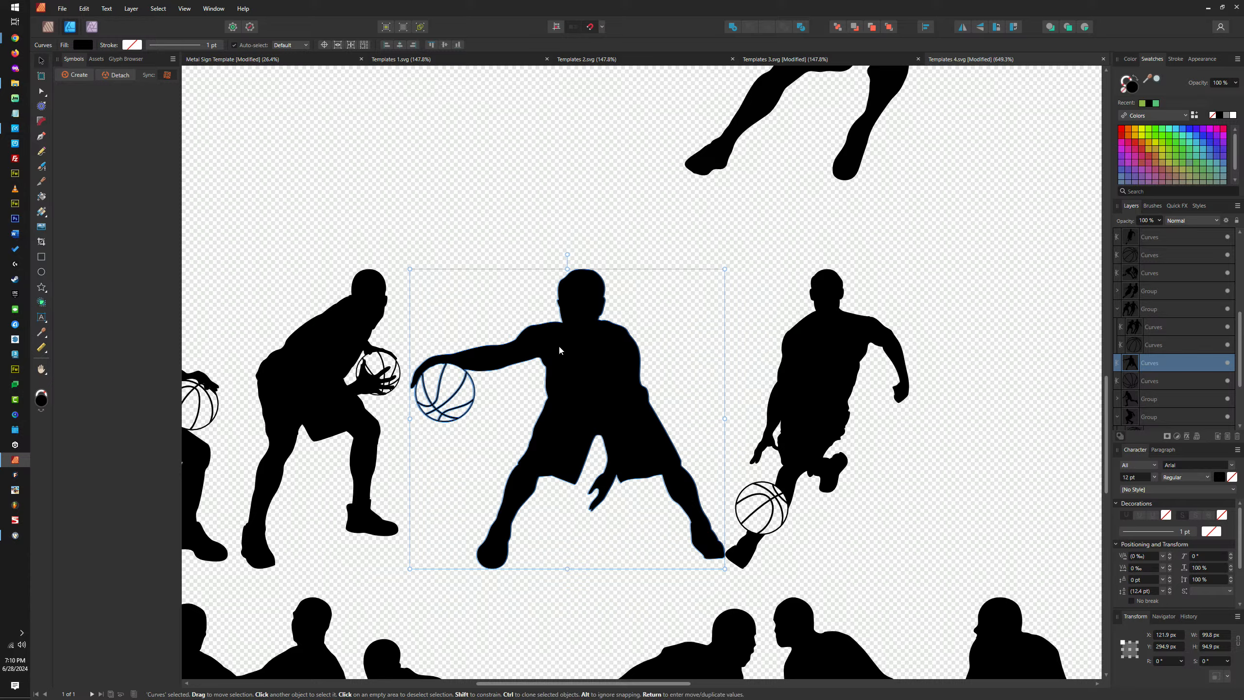
Merge the group of the crouching player gripping the basketball in both hands into one shape with Add
drag(558, 344, 960, 280)
click(960, 280)
click(753, 304)
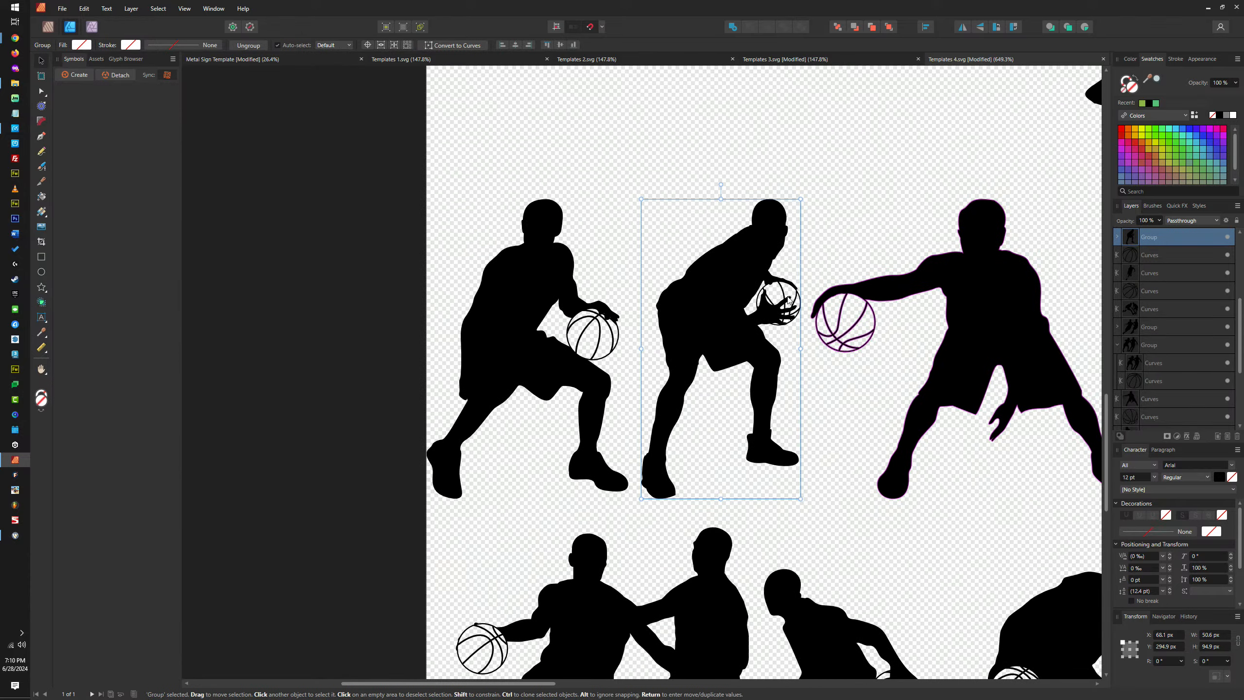
scroll(783, 291, up, 3)
double_click(776, 291)
drag(776, 291, 1022, 108)
key(ctrl+z)
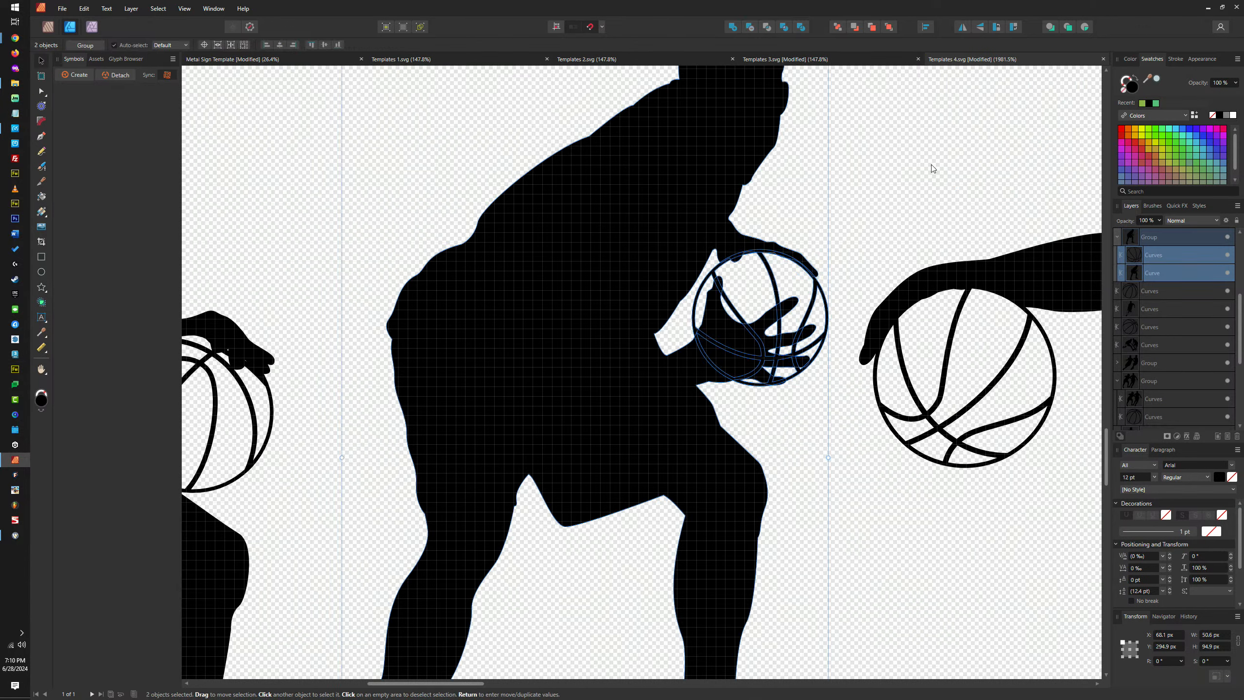
click(705, 180)
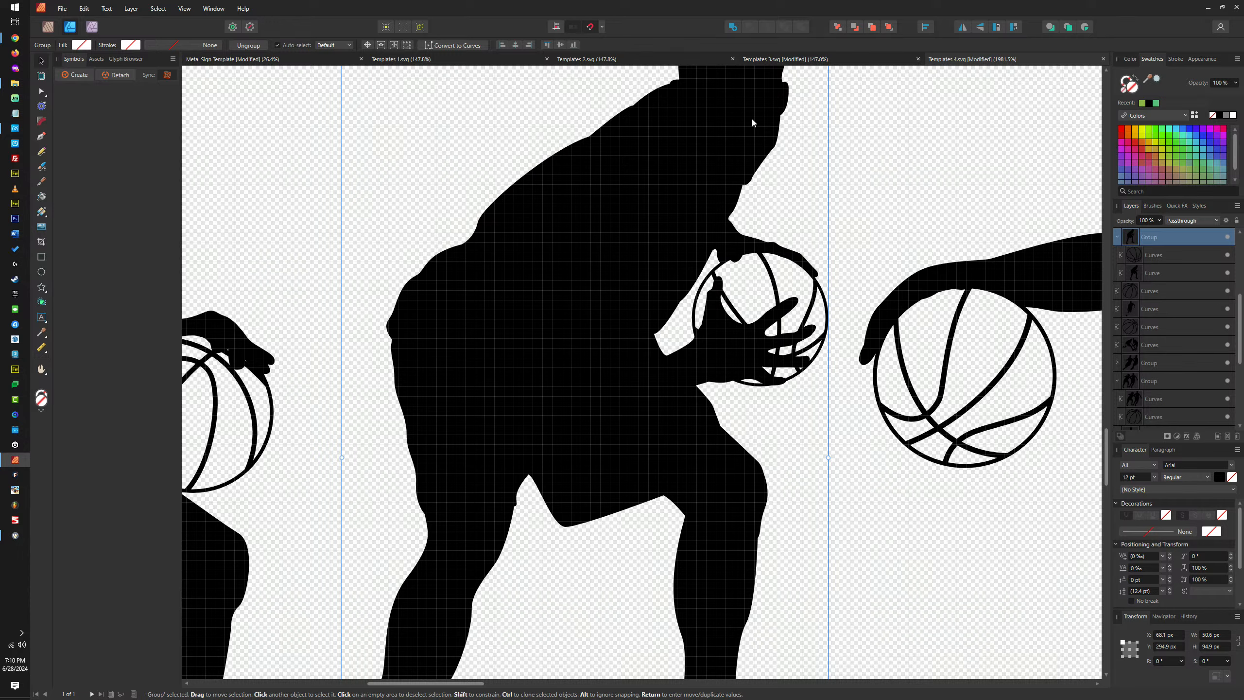
click(733, 26)
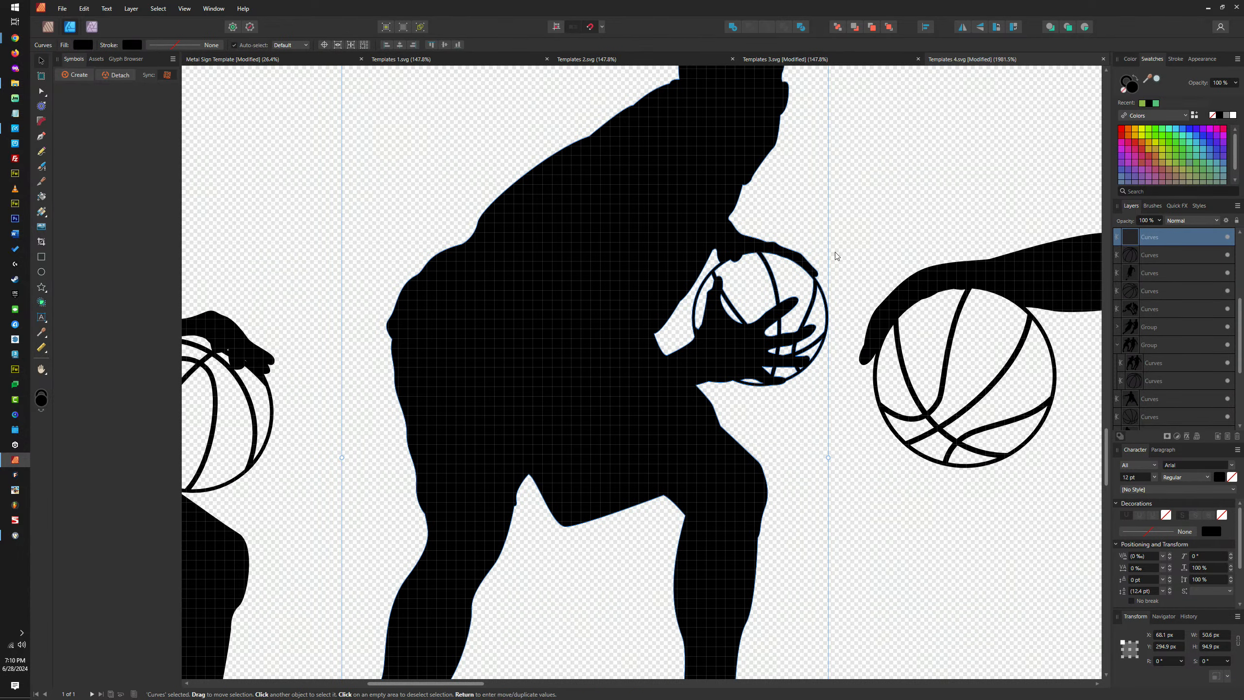
Merge the group of the leftmost lunging player and the basketball under his hand into one shape with Add
scroll(1039, 269, up, 2)
key(ctrl+z)
scroll(615, 288, left, 5)
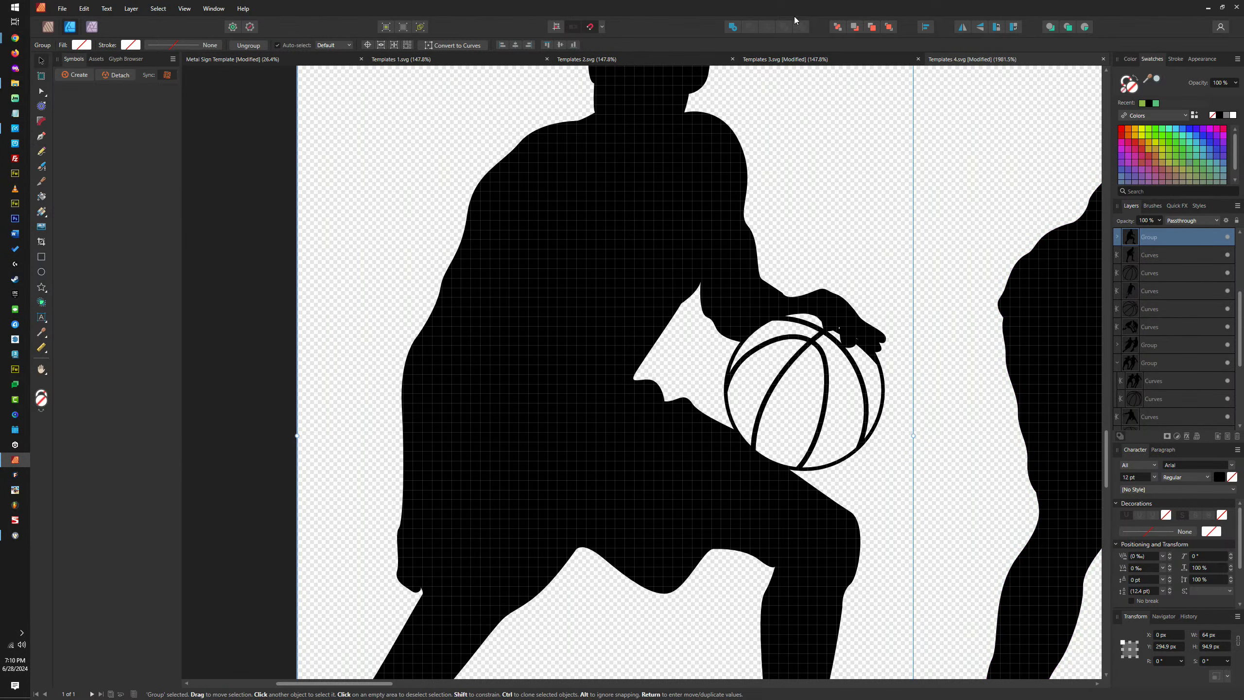
click(734, 27)
scroll(629, 242, down, 5)
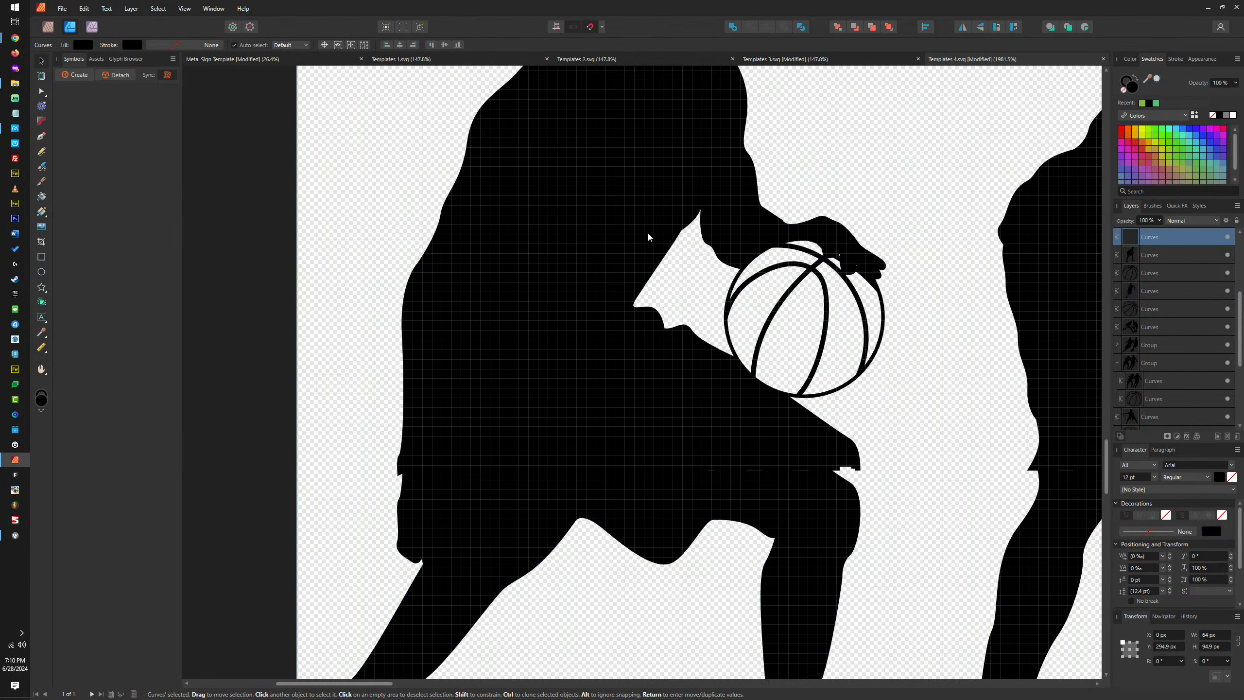
Merge the bottom-row group of two interlocked players and their basketball into one shape with Add
ctrl+scroll(629, 242, down, 8)
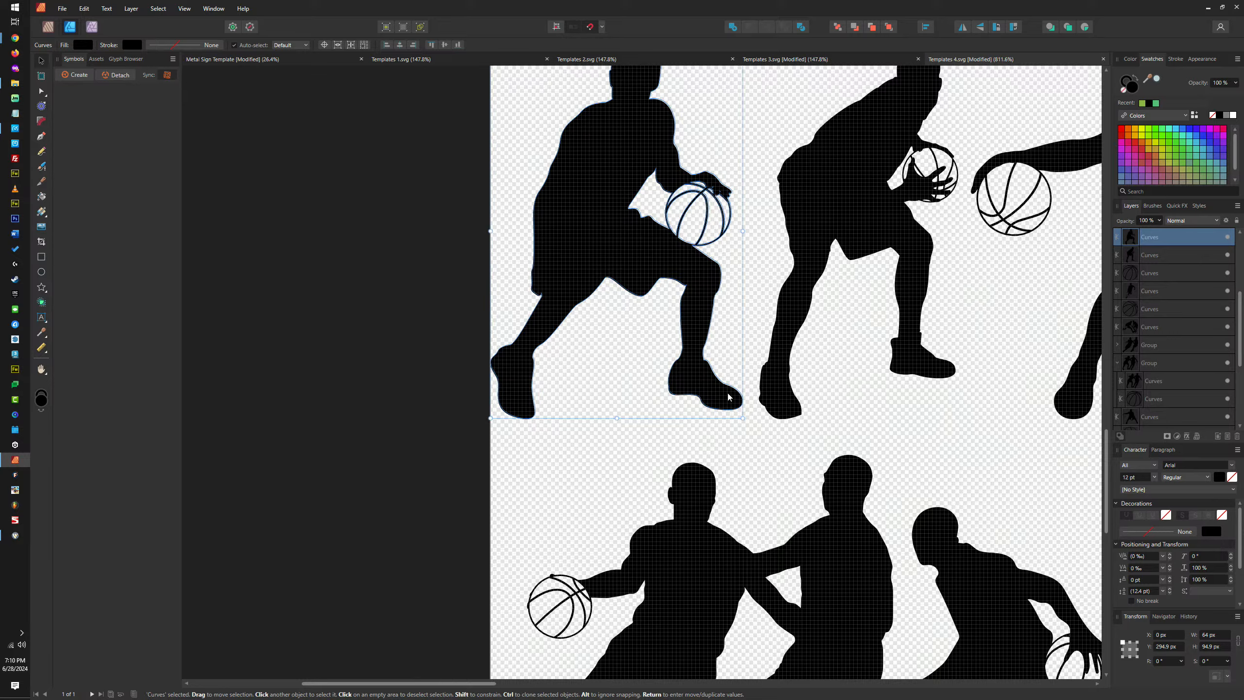
ctrl+scroll(600, 301, up, 5)
click(626, 292)
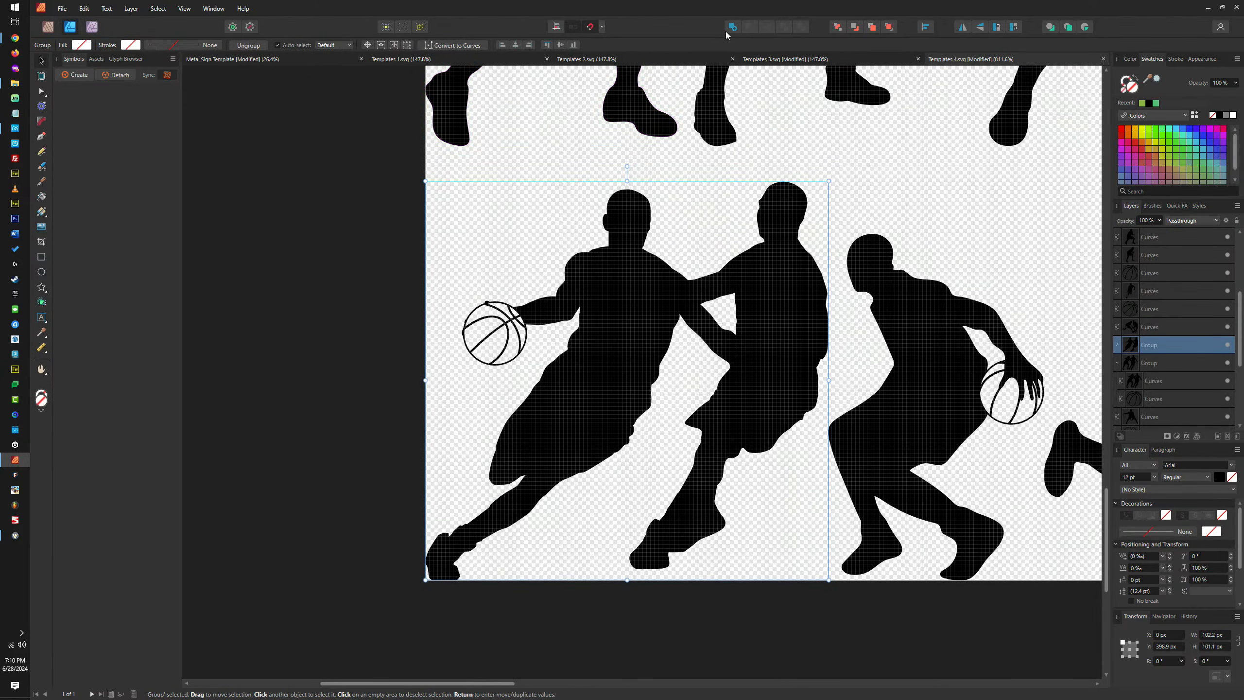
Merge the group of the bent-over bottom-row dribbler and his basketball into one shape with Add
click(931, 309)
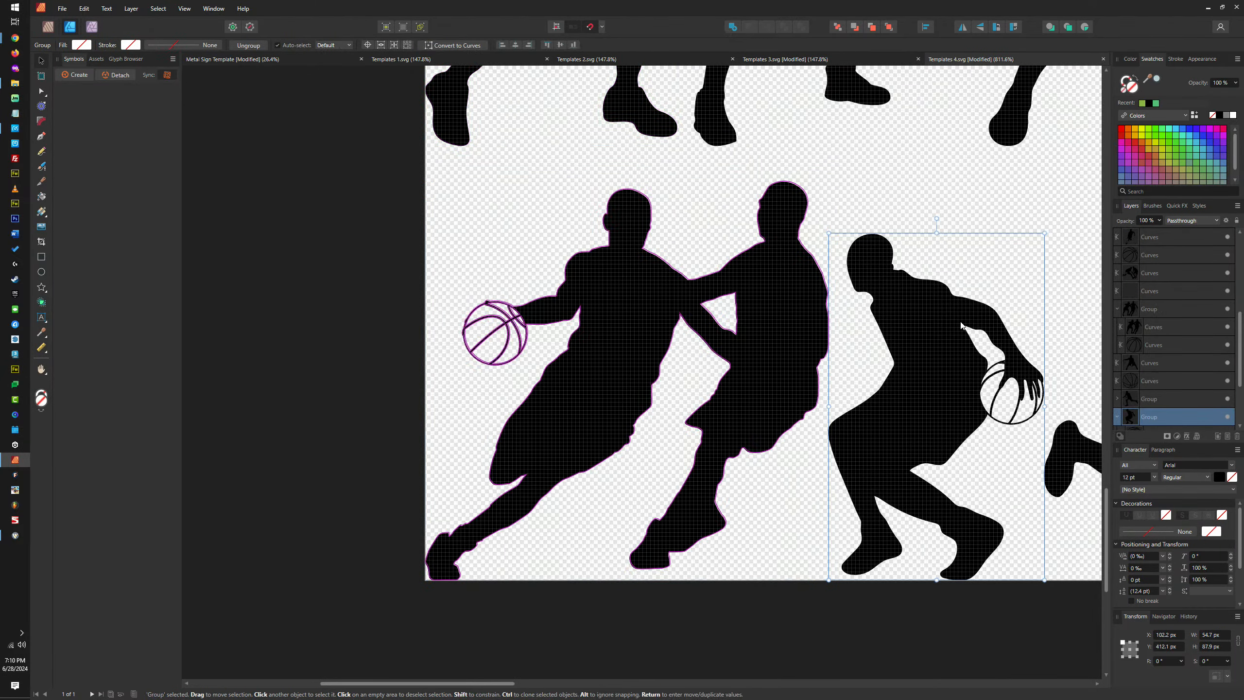
scroll(1169, 312, down, 2)
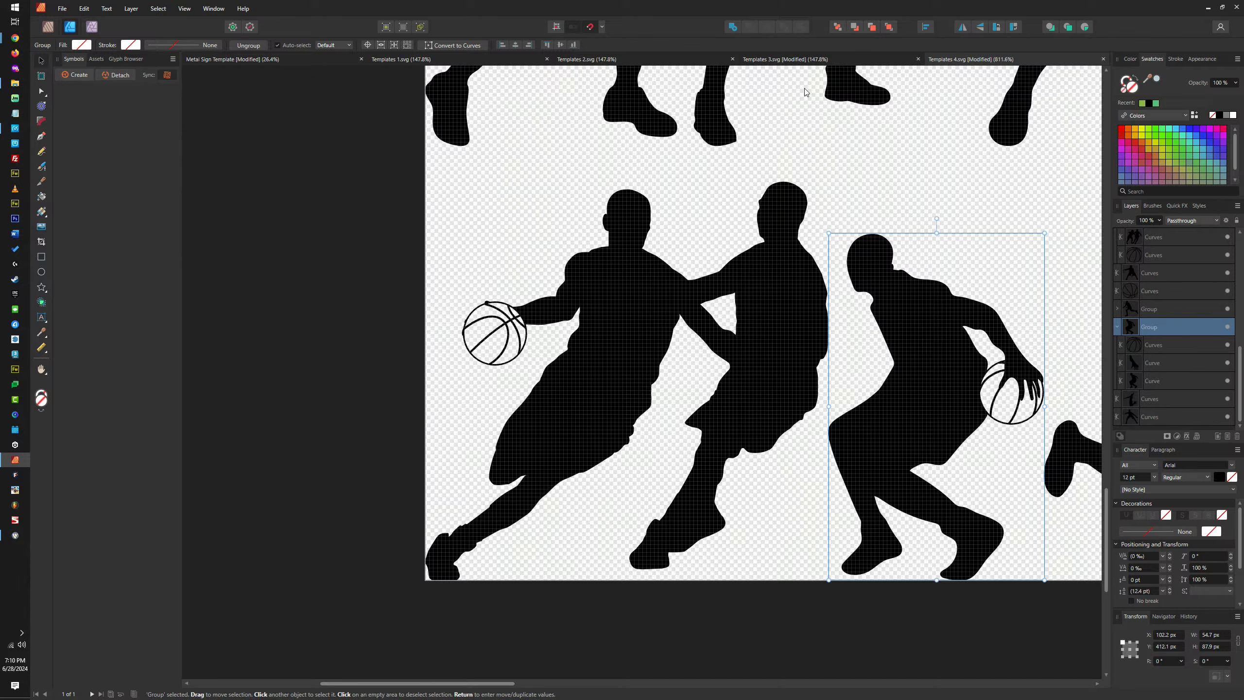
click(731, 30)
Merge the group of the long-striding bottom-row player and the basketball above his front knee into one shape with Add
drag(1038, 286, 788, 230)
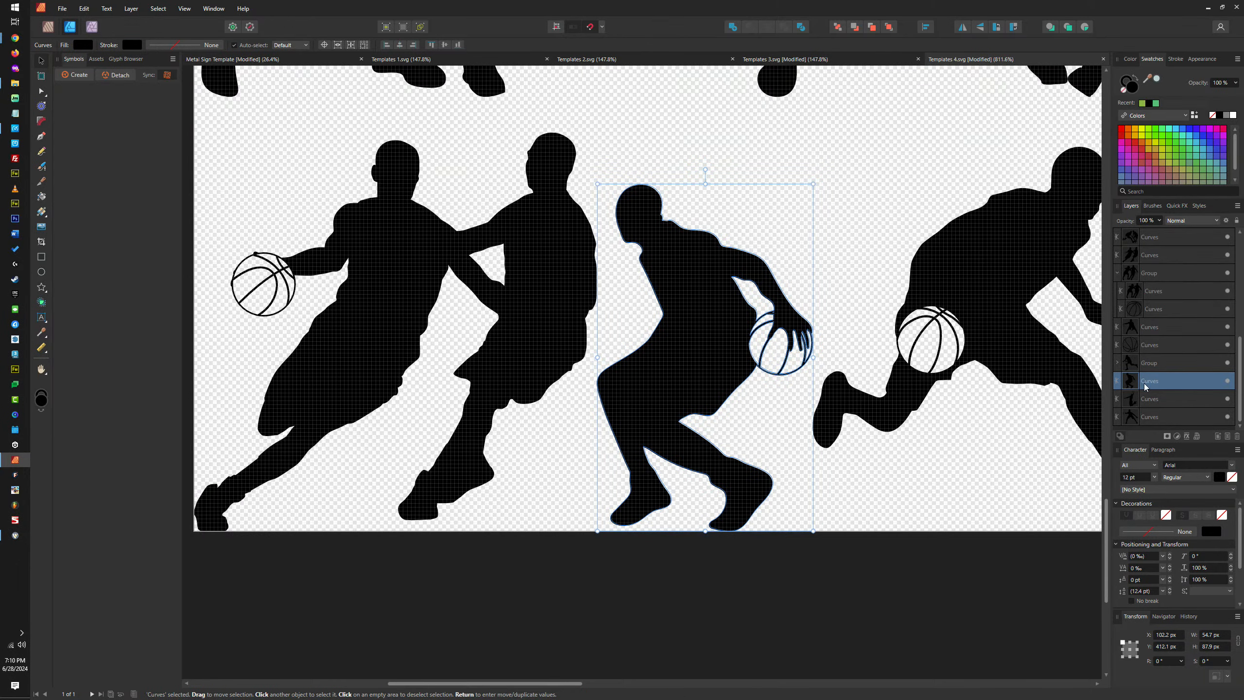
click(968, 286)
drag(1019, 267, 706, 268)
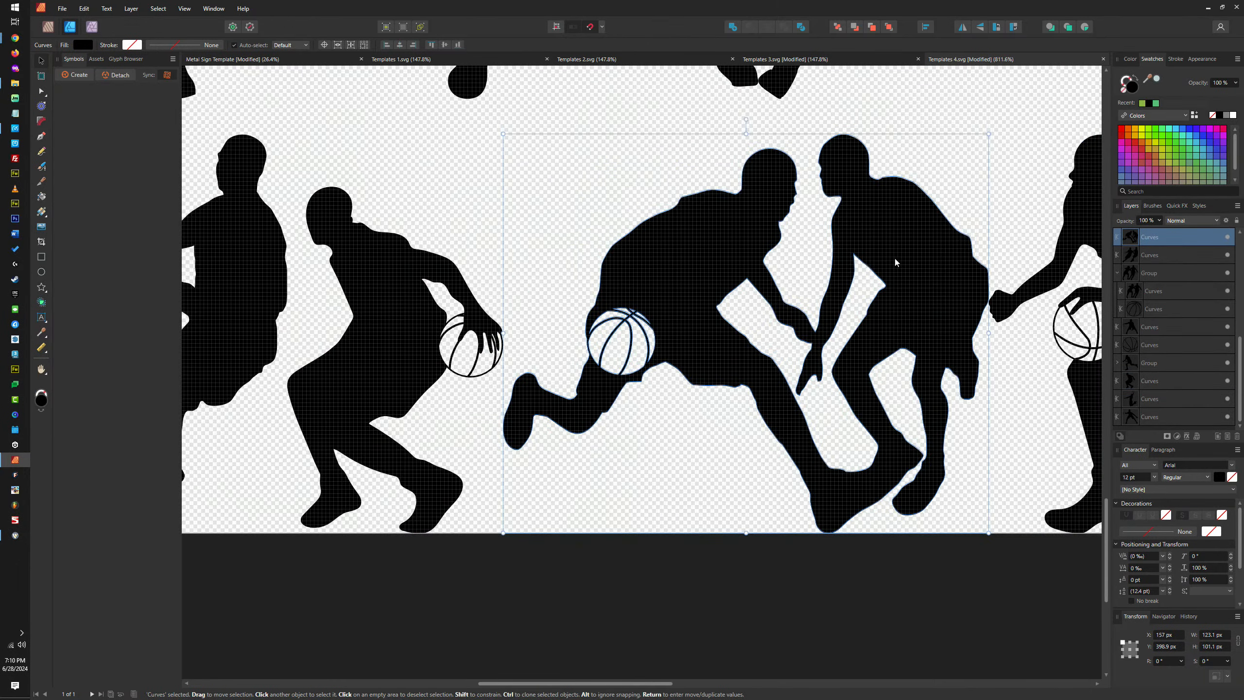
drag(906, 259, 654, 258)
click(931, 277)
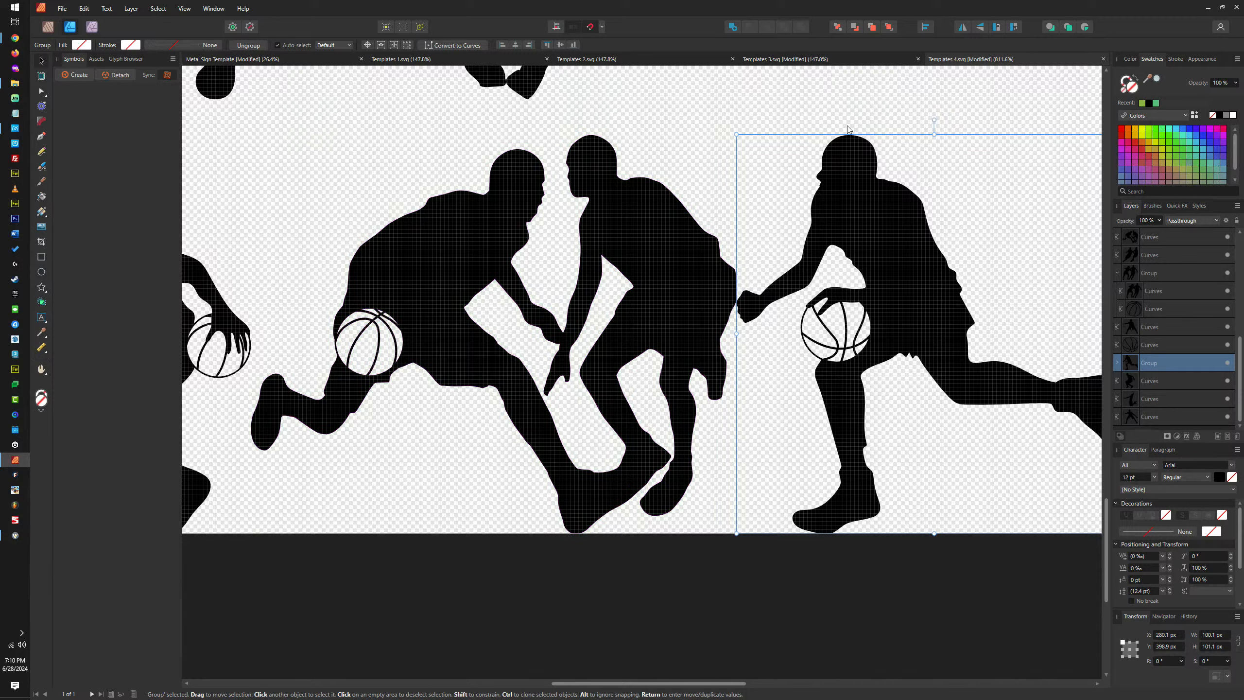
click(733, 28)
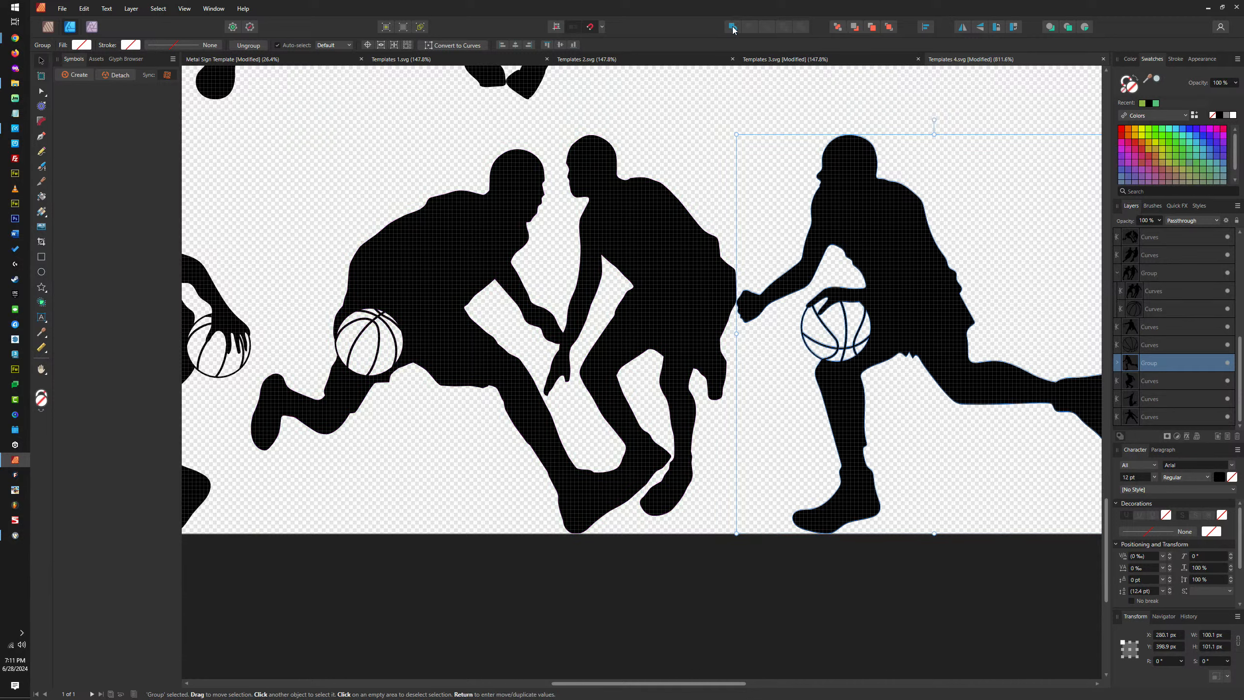
click(734, 28)
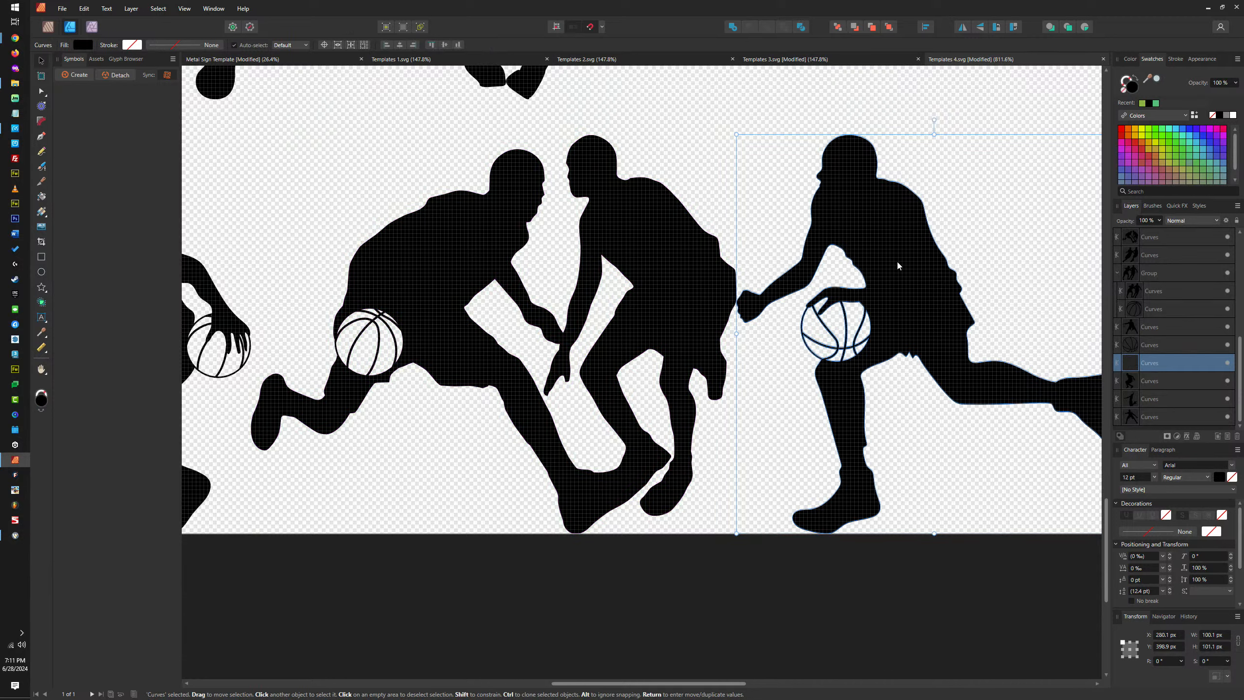
Find the last remaining group, the two players at the end of the bottom row, and merge it into one shape with Add
click(1162, 343)
scroll(917, 346, down, 5)
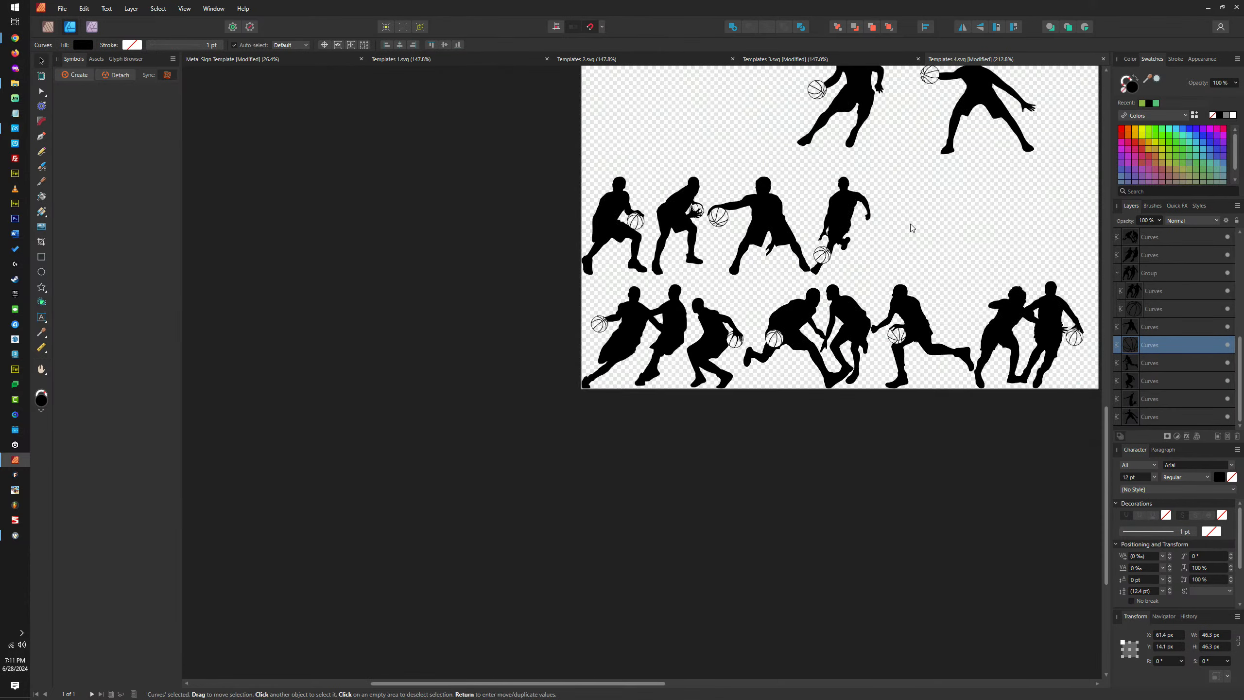
scroll(910, 236, up, 6)
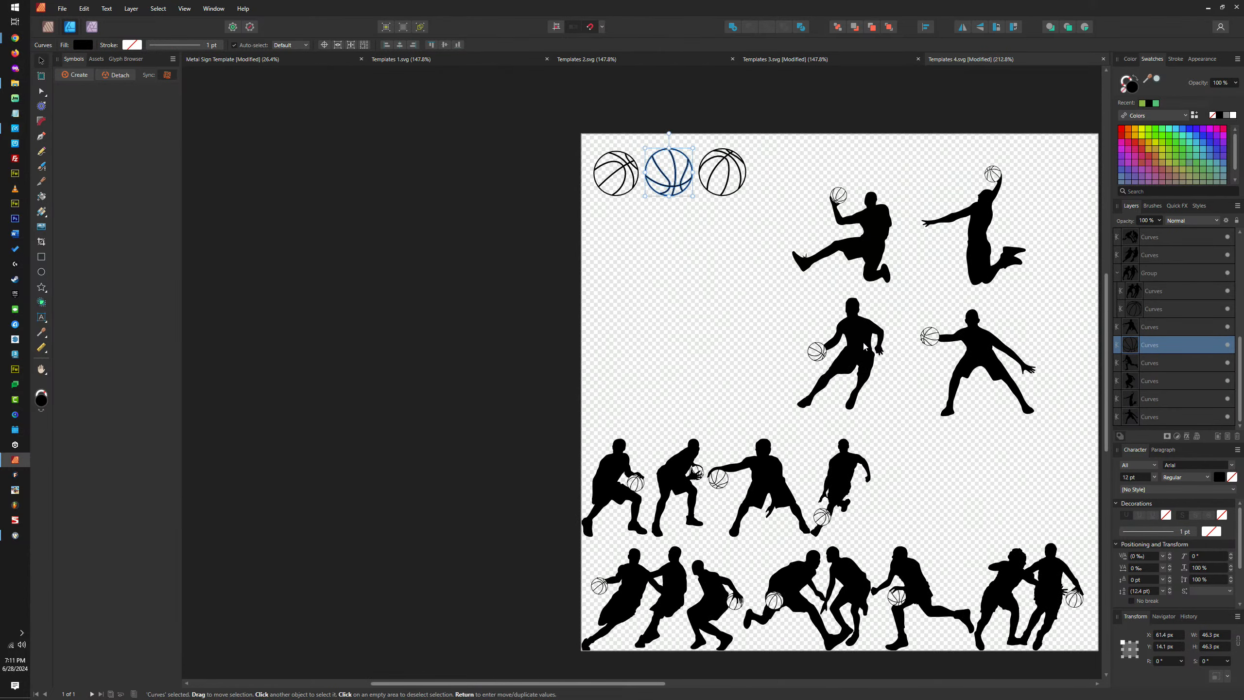
click(864, 346)
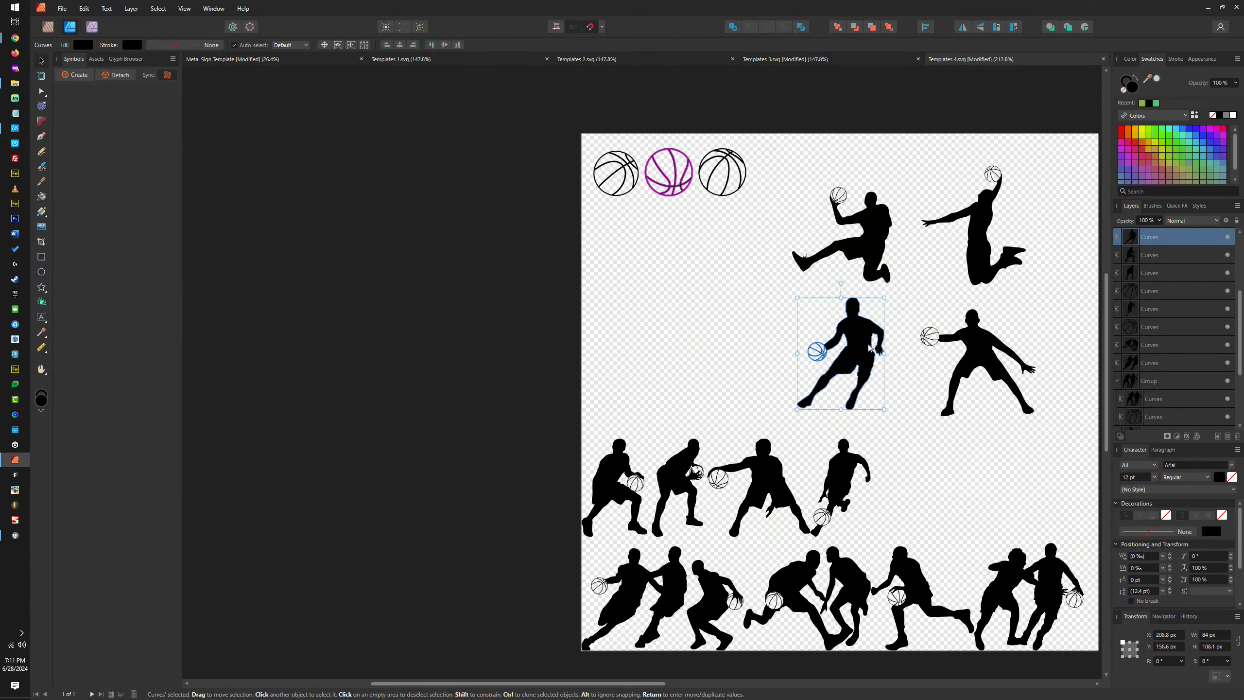
click(1165, 382)
scroll(930, 388, up, 4)
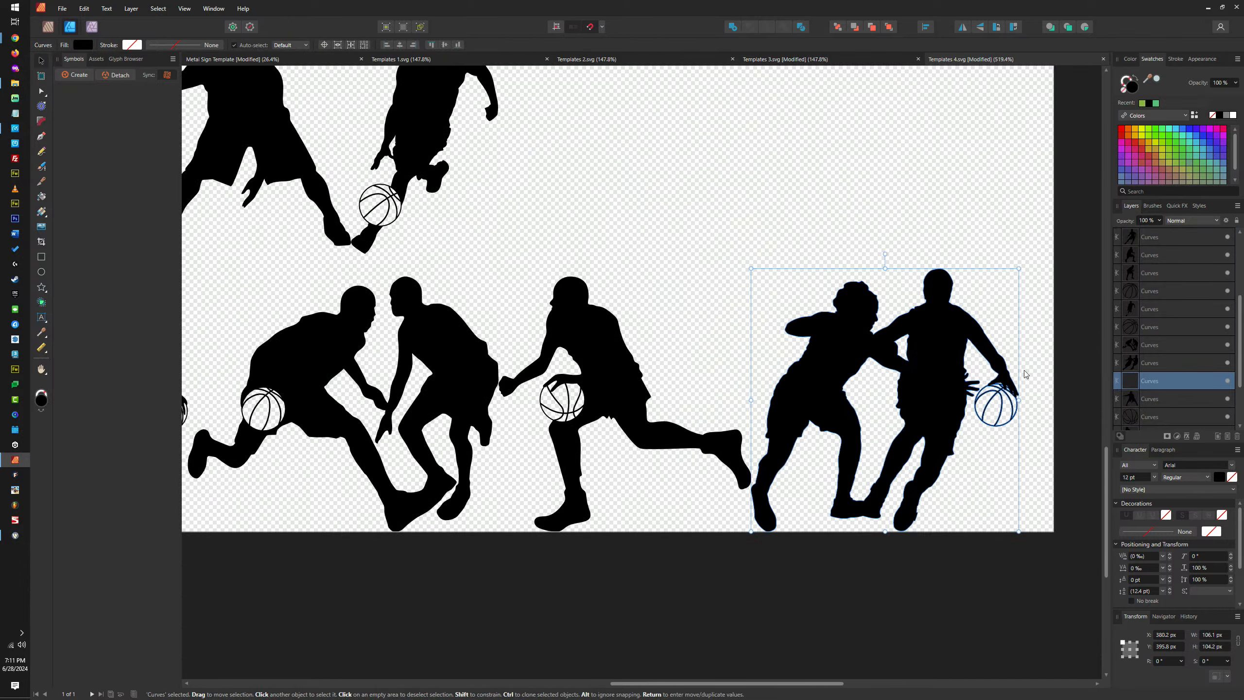
Try to merge the six loose slivers at the leg-kicking player's extended shoe with his silhouette using Add, and undo it
click(1167, 389)
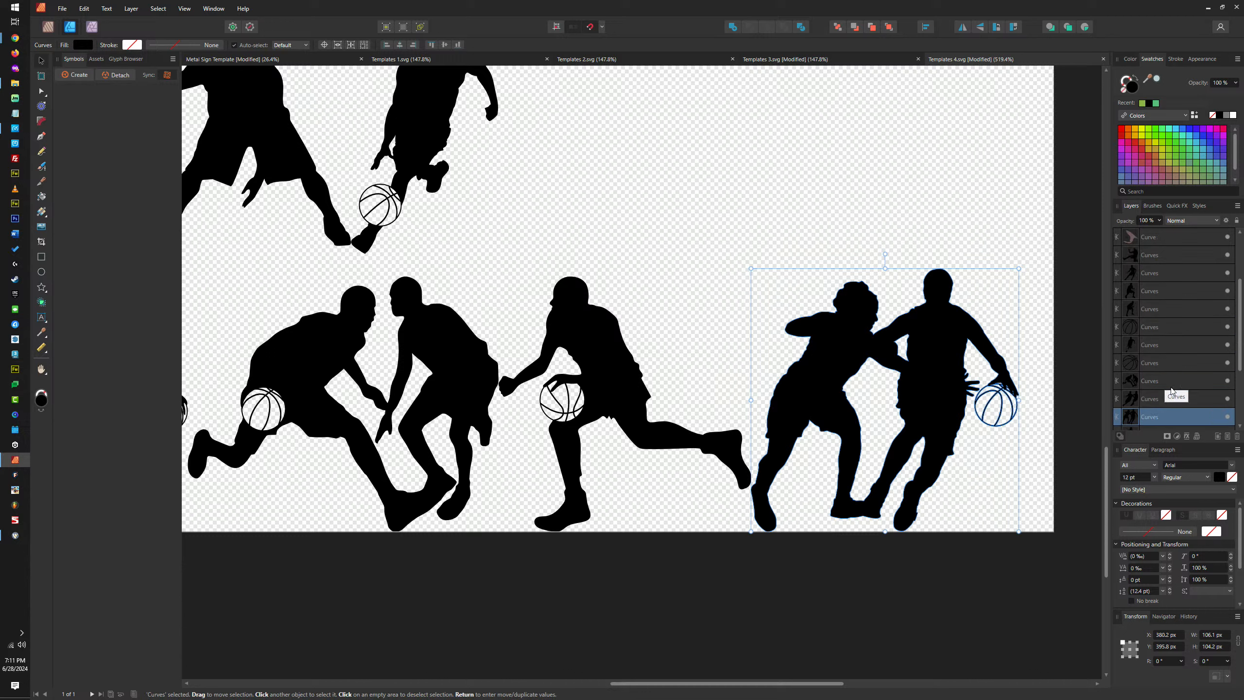
scroll(1171, 391, up, 2)
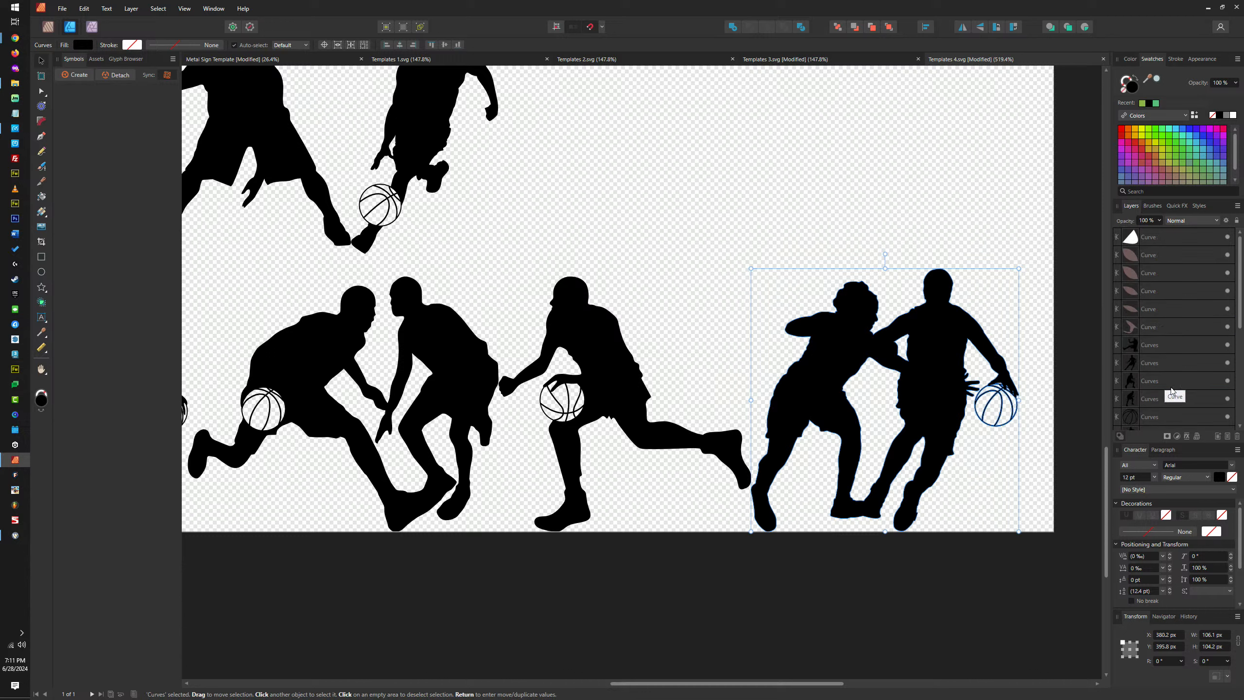
click(1173, 324)
shift+click(1161, 241)
scroll(923, 316, down, 4)
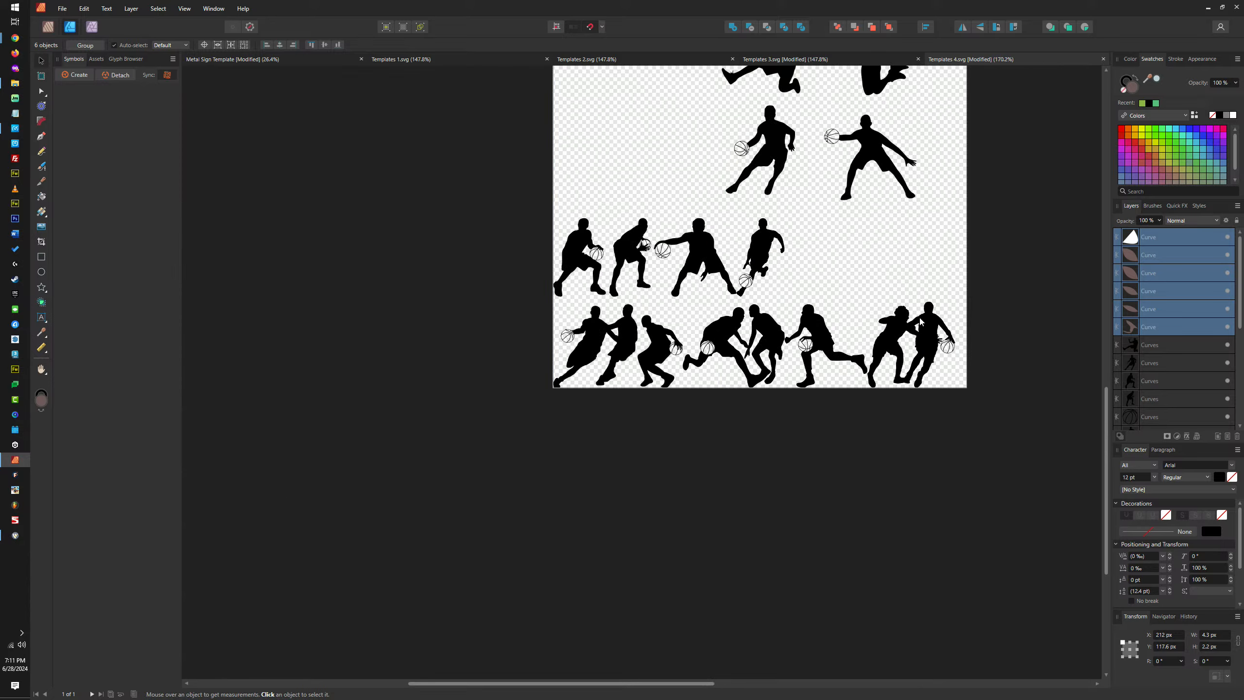
scroll(862, 260, up, 3)
scroll(740, 177, up, 18)
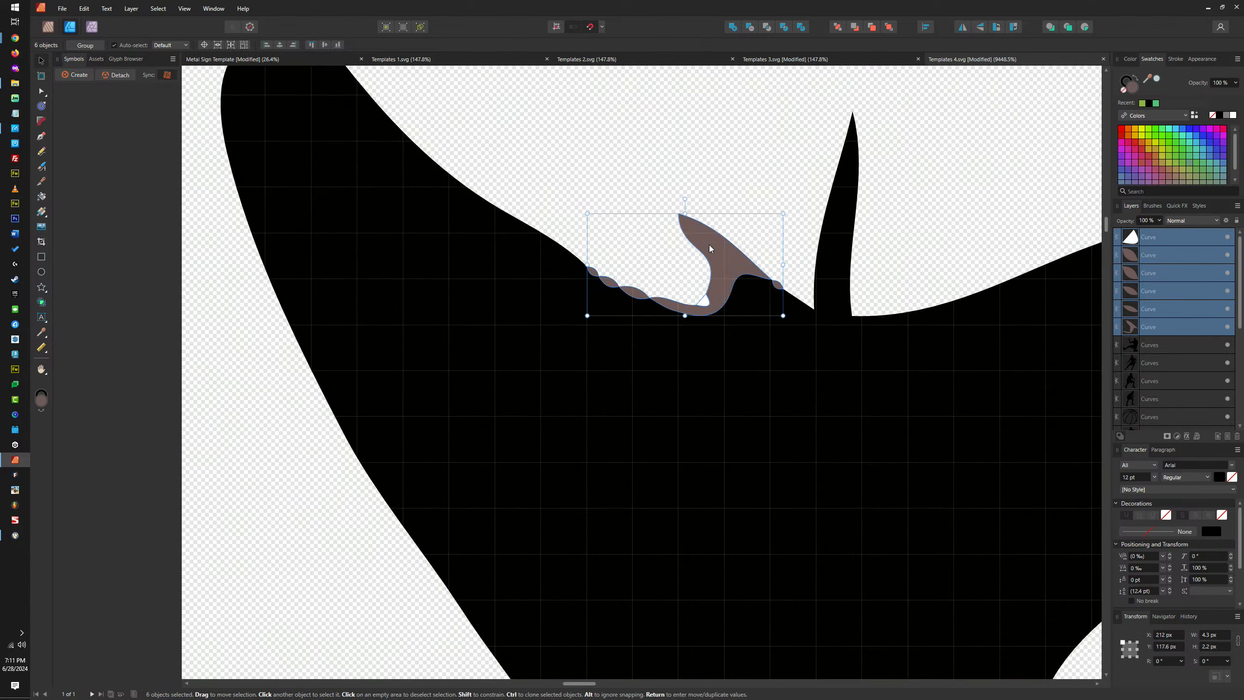
shift+click(824, 358)
click(733, 26)
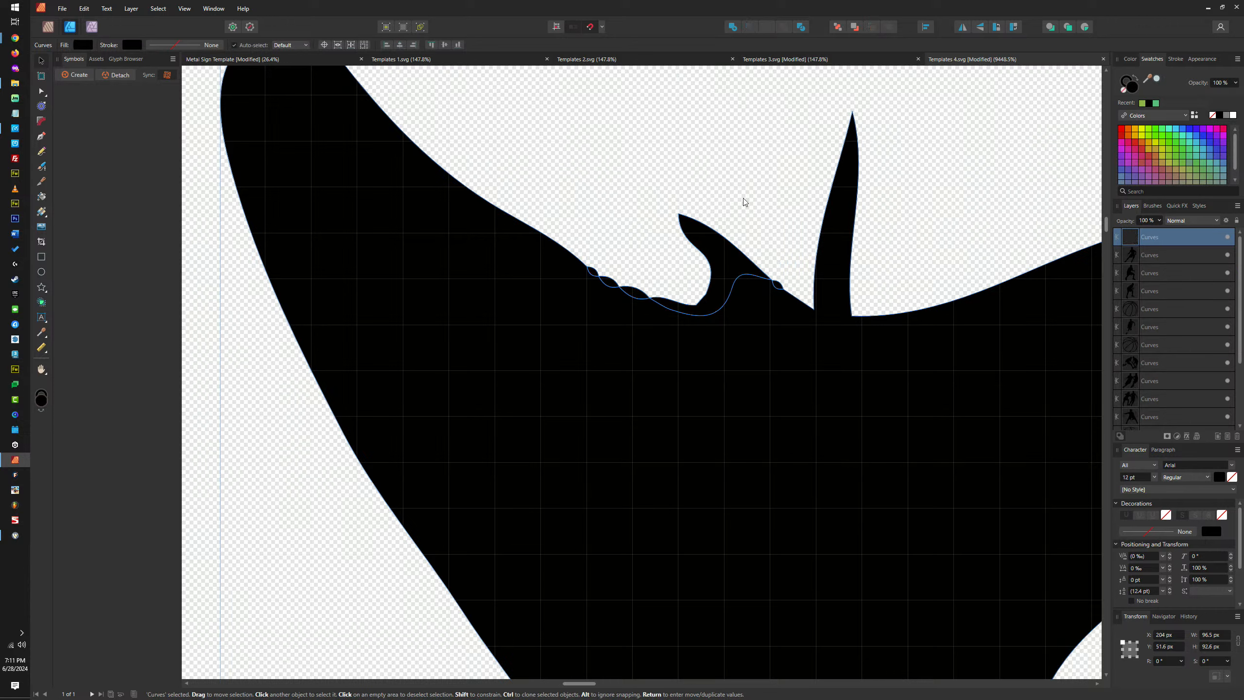
key(ctrl+z)
click(685, 230)
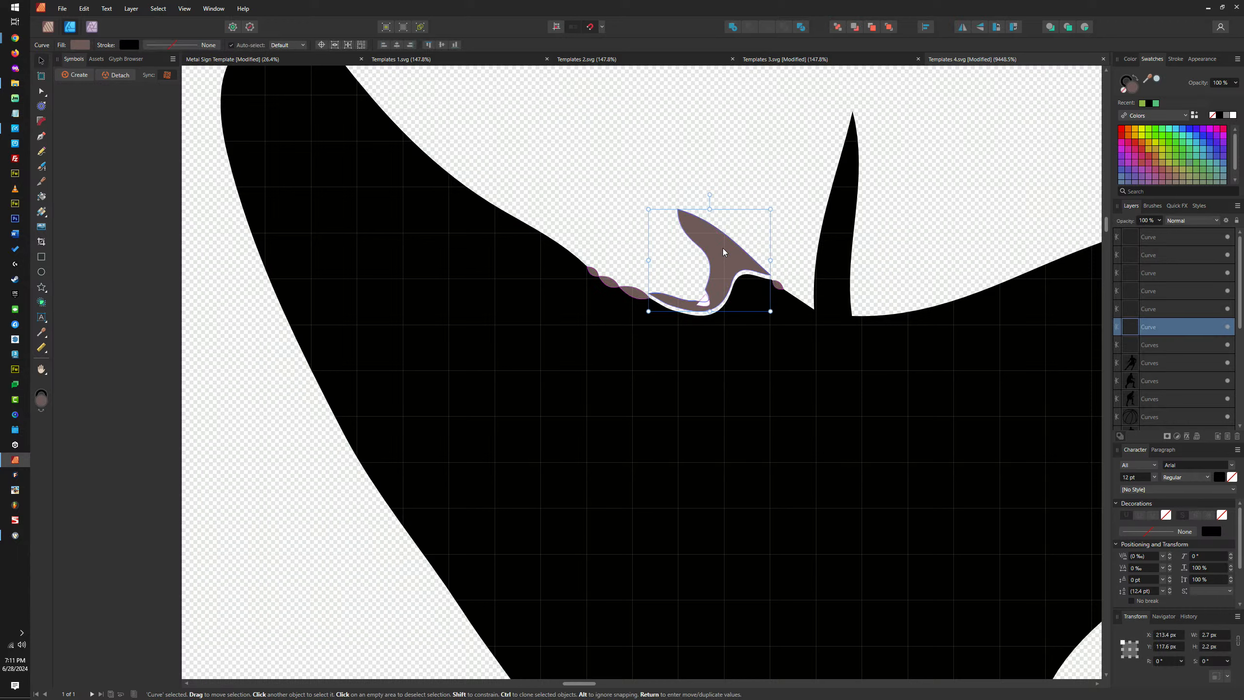
Select all six loose slivers along the extended shoe together, keeping them in their original position
click(776, 284)
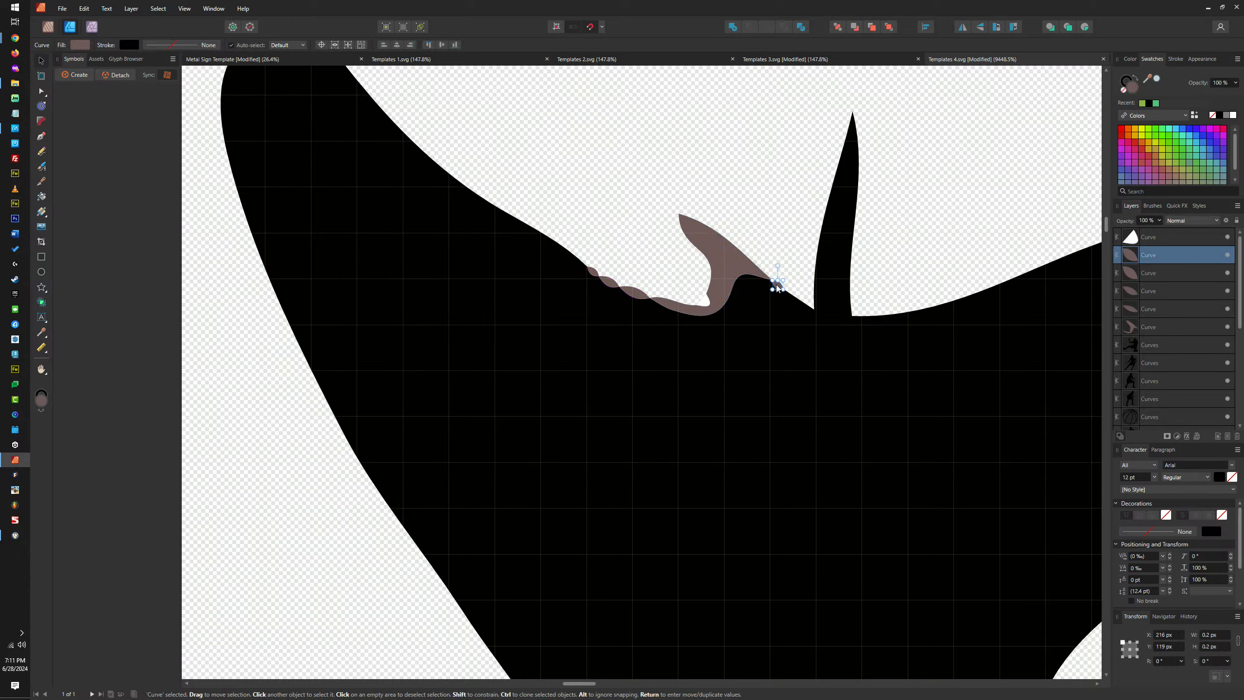
shift+click(736, 274)
shift+click(702, 304)
shift+click(637, 294)
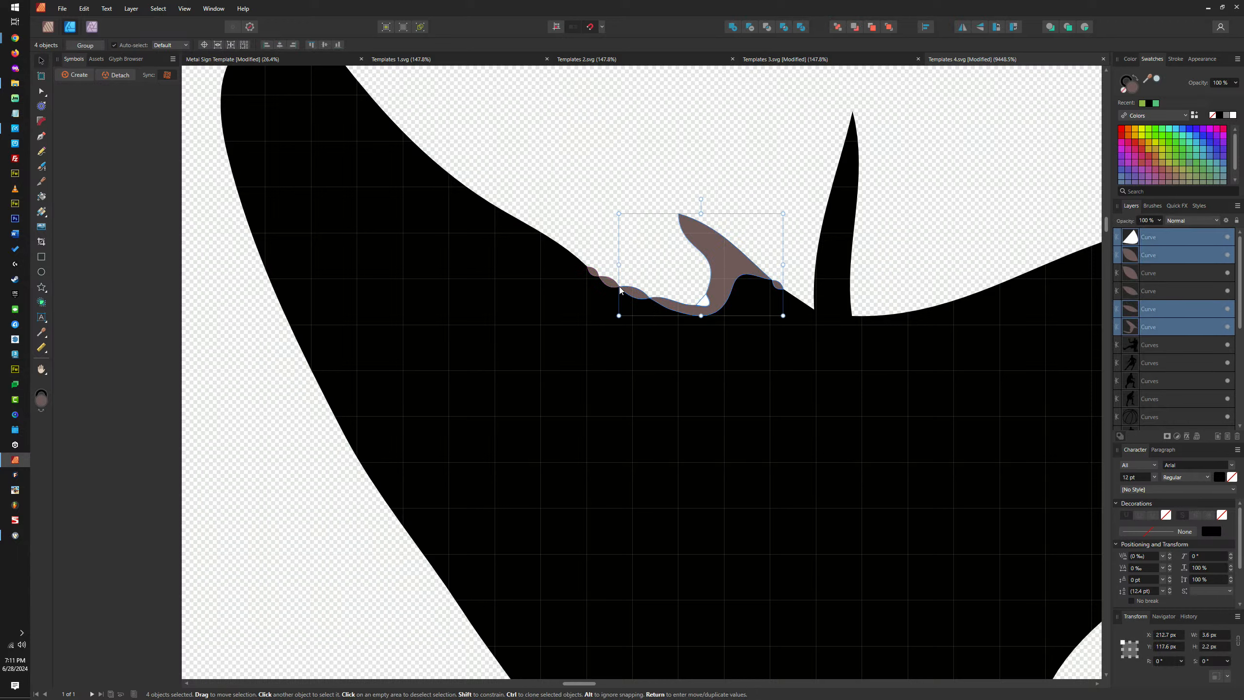
shift+click(612, 286)
shift+click(599, 270)
drag(600, 271, 742, 281)
scroll(743, 294, up, 4)
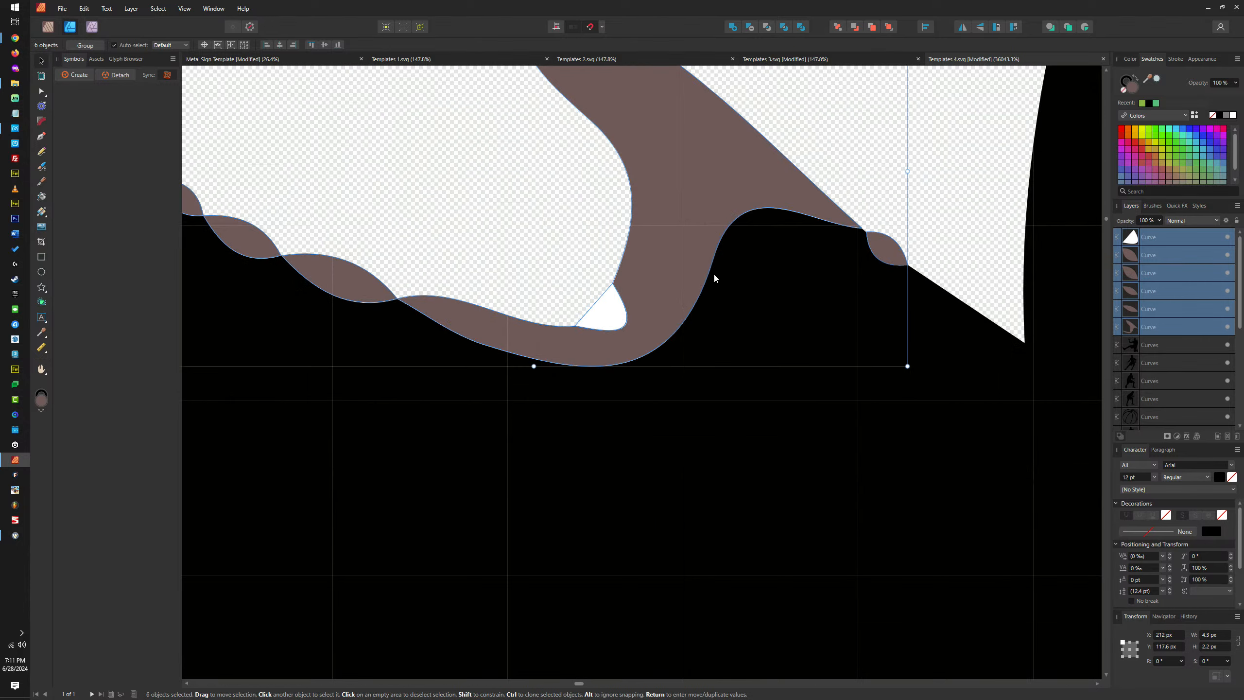
drag(716, 213, 717, 215)
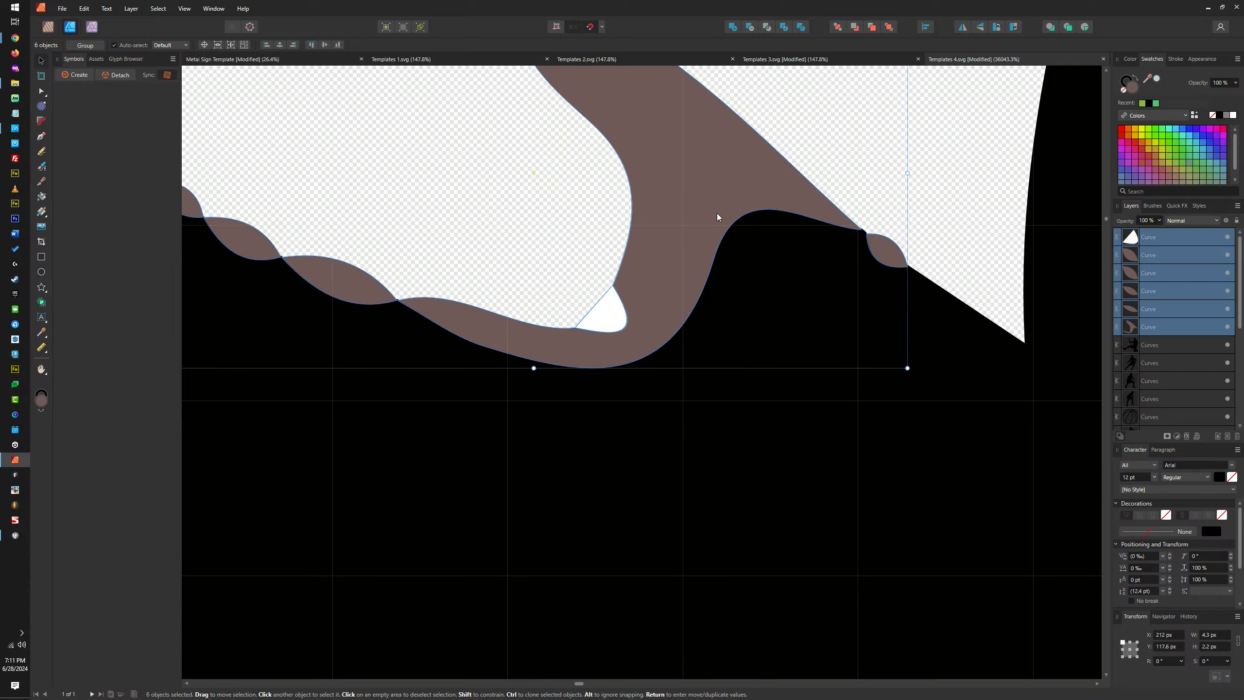
key(ctrl+z)
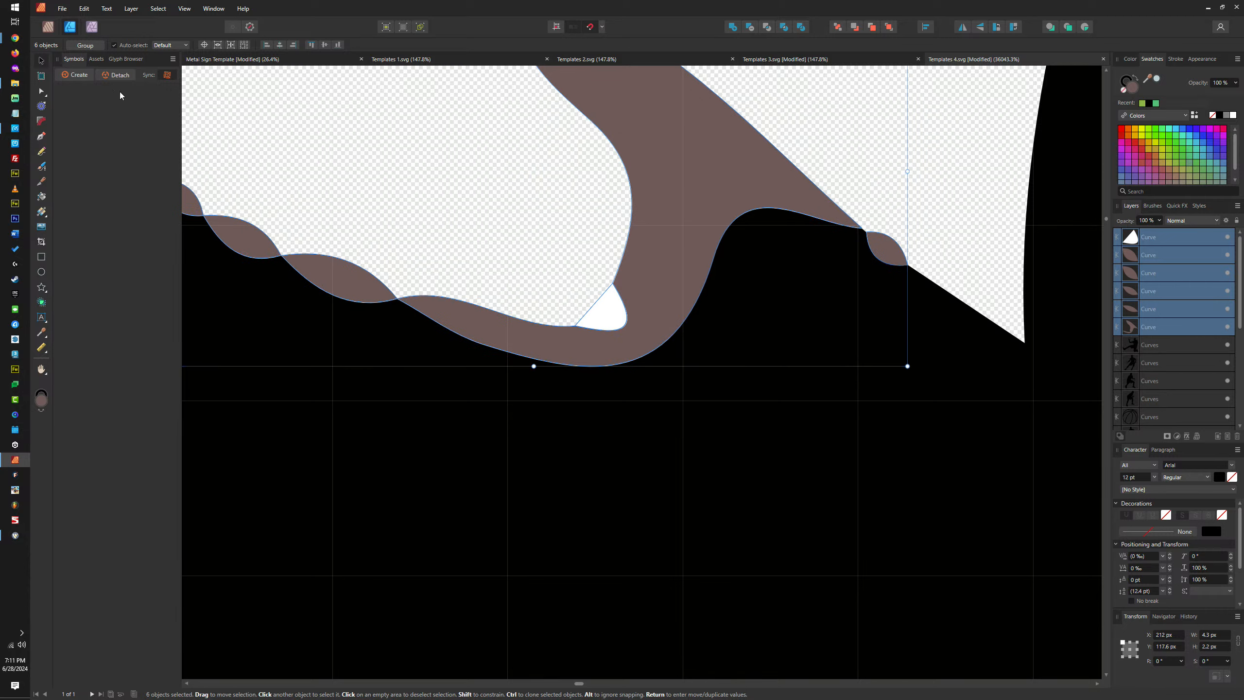
Apply a contour with a radius of 0.01 px to the six slivers and merge them with the player silhouette using Add
click(42, 106)
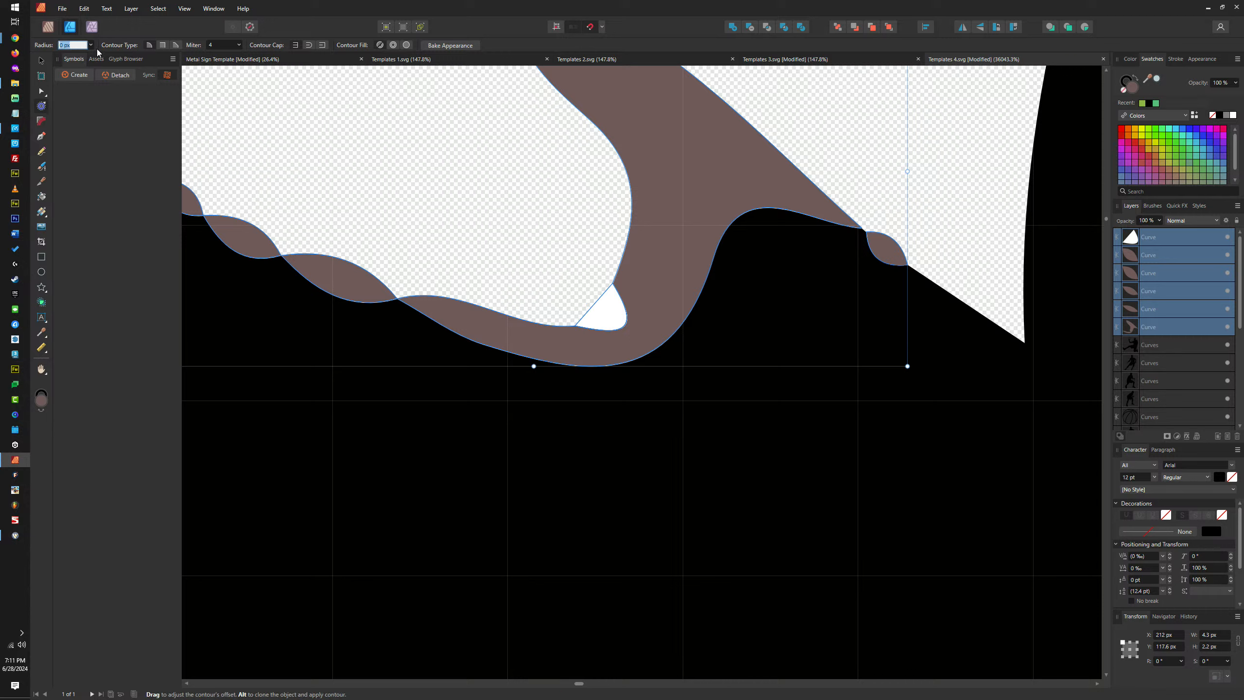
key(Up)
key(Down)
key(Down)
key(Up)
click(76, 43)
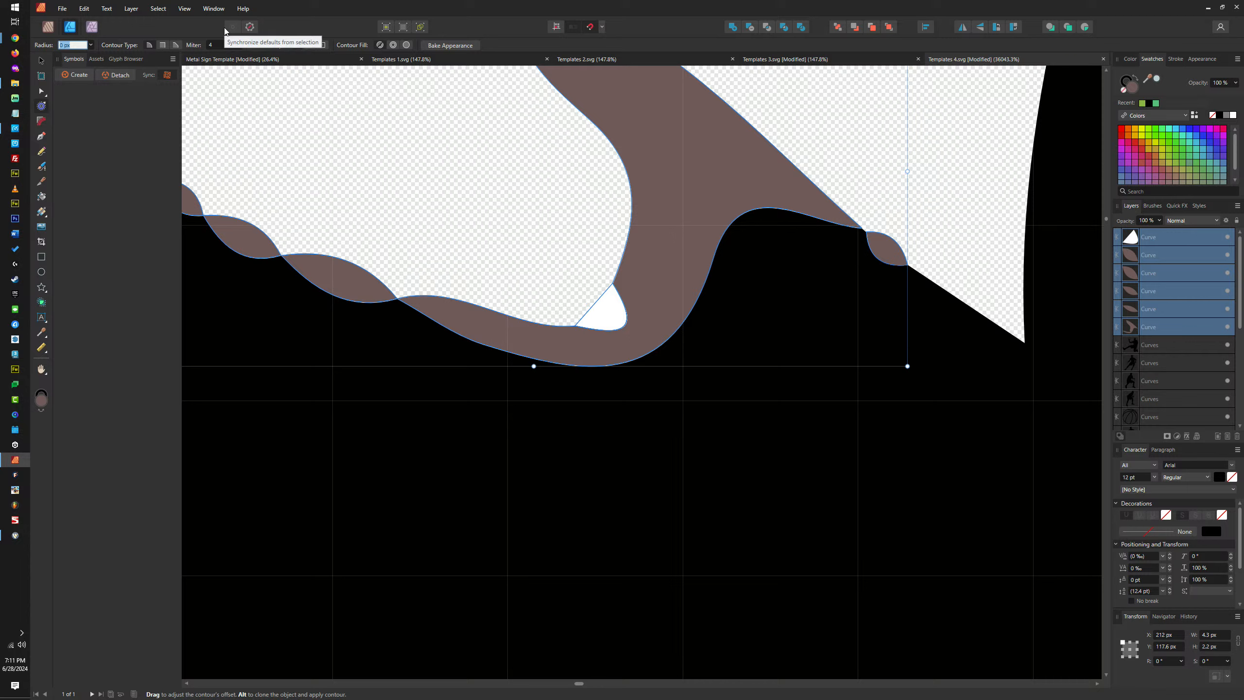
text(.01)
key(Return)
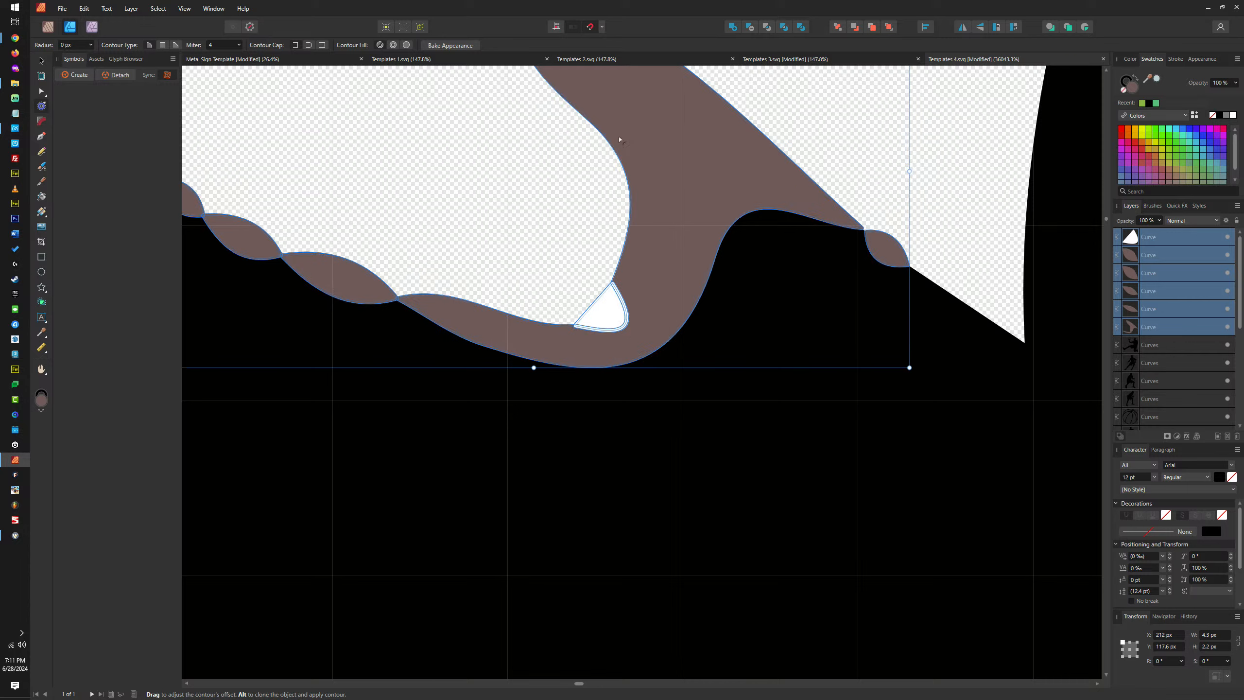
click(733, 27)
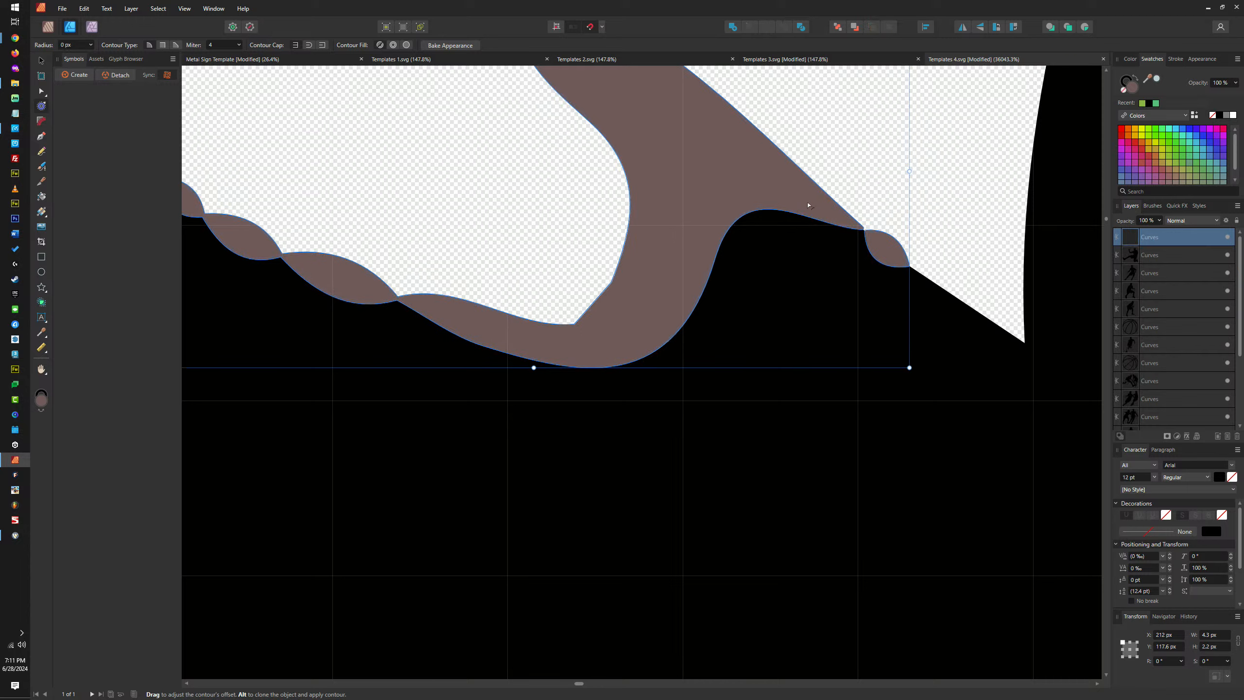
click(732, 27)
Delete the stray nodes forming the tiny notch where the merged slivers meet on the shoe outline
key(a)
scroll(860, 247, up, 8)
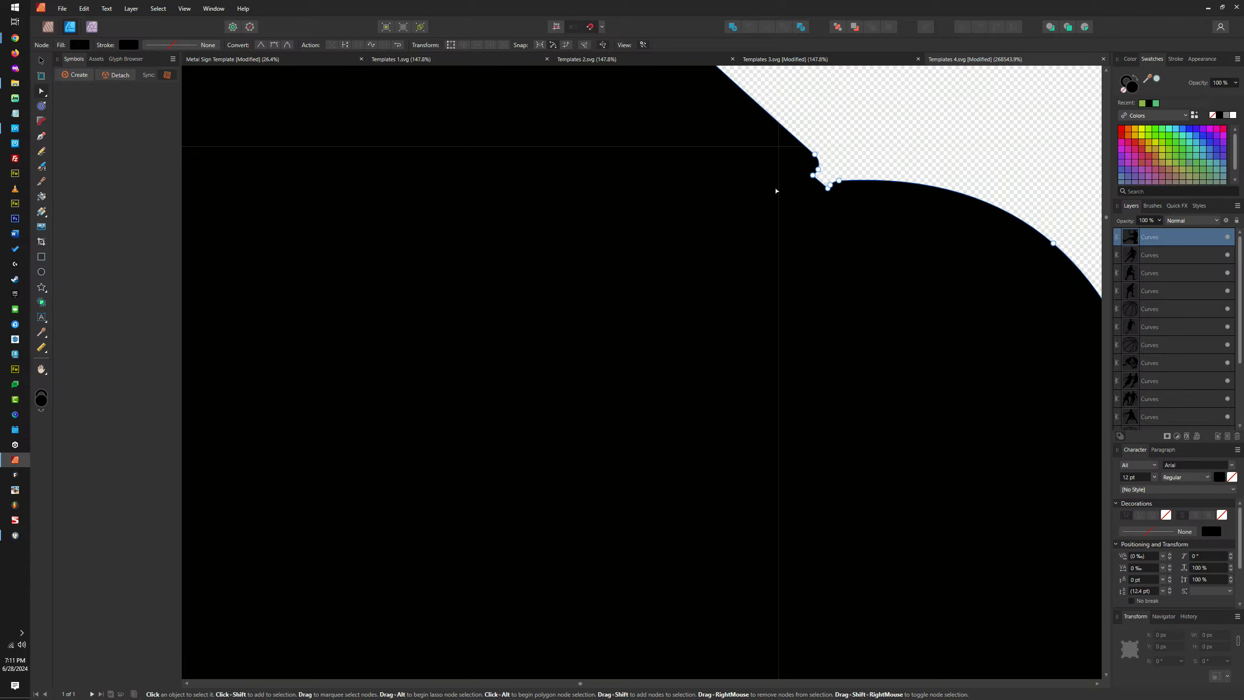
drag(775, 190, 838, 157)
key(Delete)
drag(824, 216, 389, 170)
drag(573, 344, 636, 323)
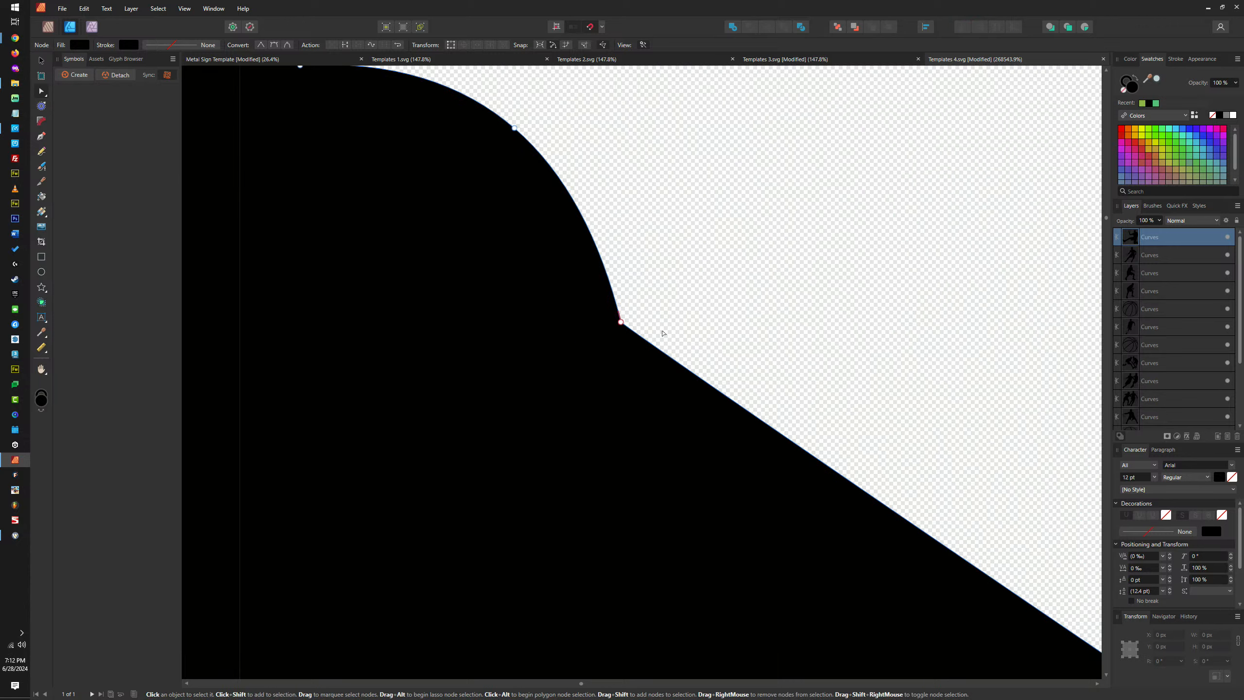
Round the pointed tip of the tall thin spike on the shoe with a 0.1 px corner radius
scroll(734, 308, down, 10)
scroll(847, 286, up, 5)
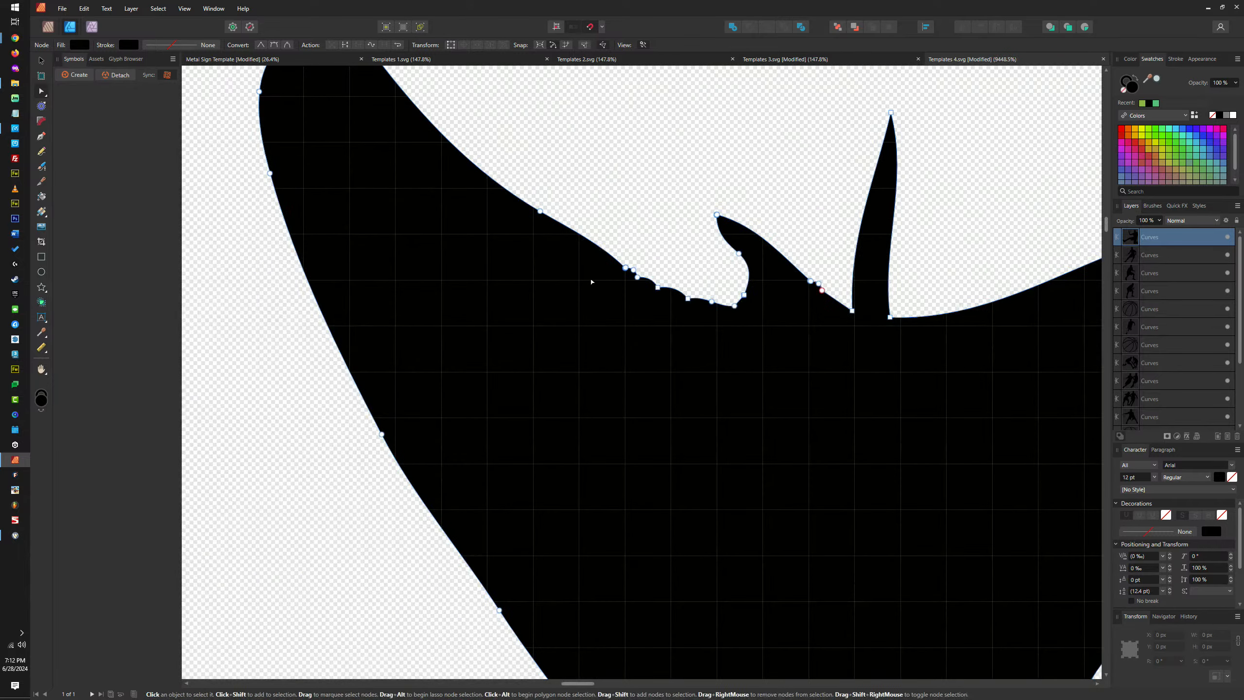
scroll(547, 250, down, 10)
scroll(607, 273, up, 8)
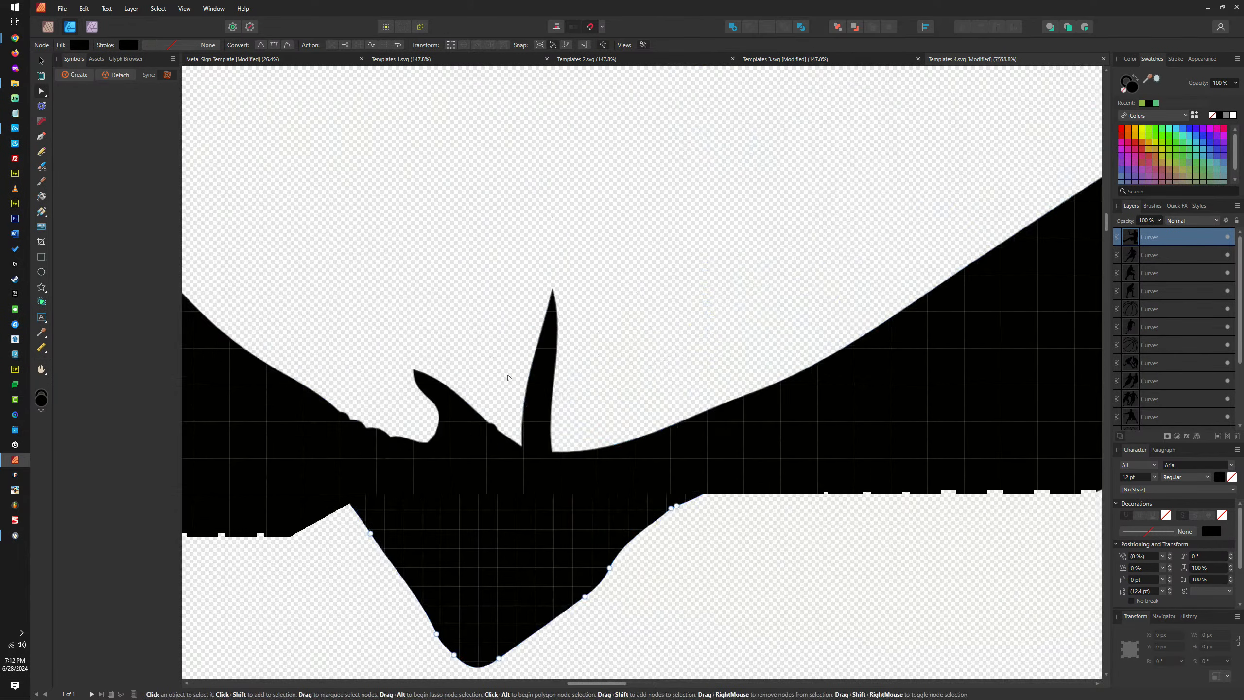
drag(596, 209, 594, 240)
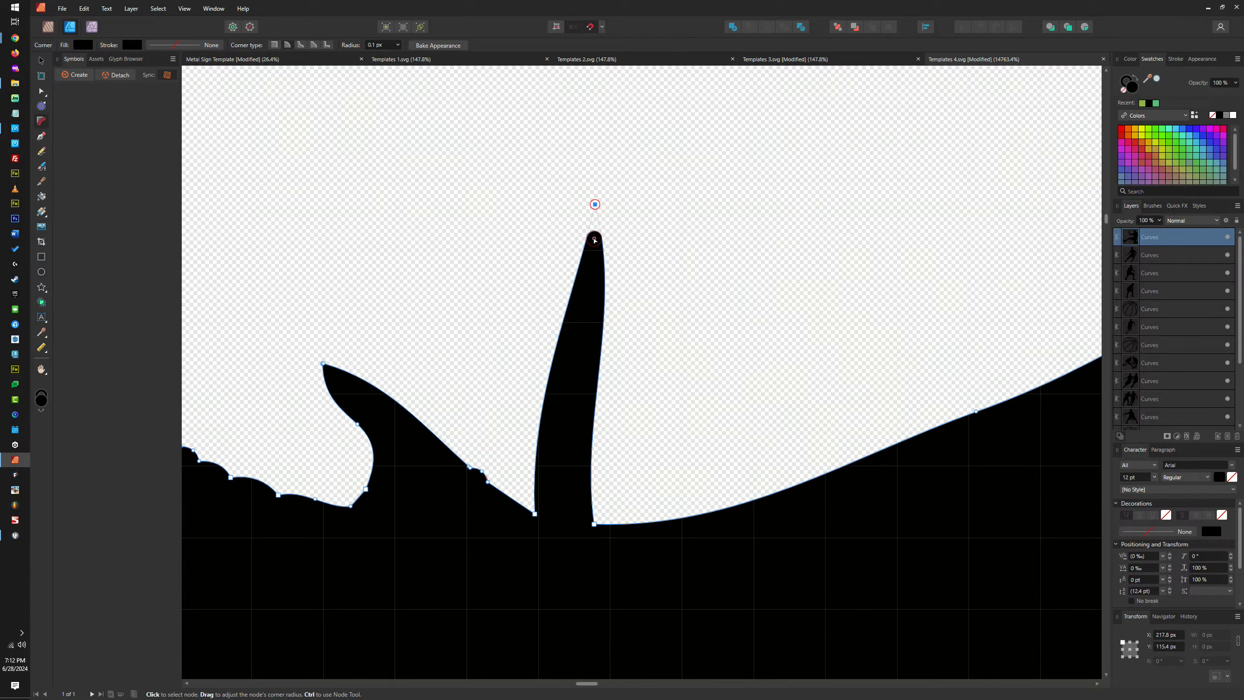
Inspect the jumping player's full outline and the lower rows of silhouettes for remaining flaws
scroll(671, 404, down, 10)
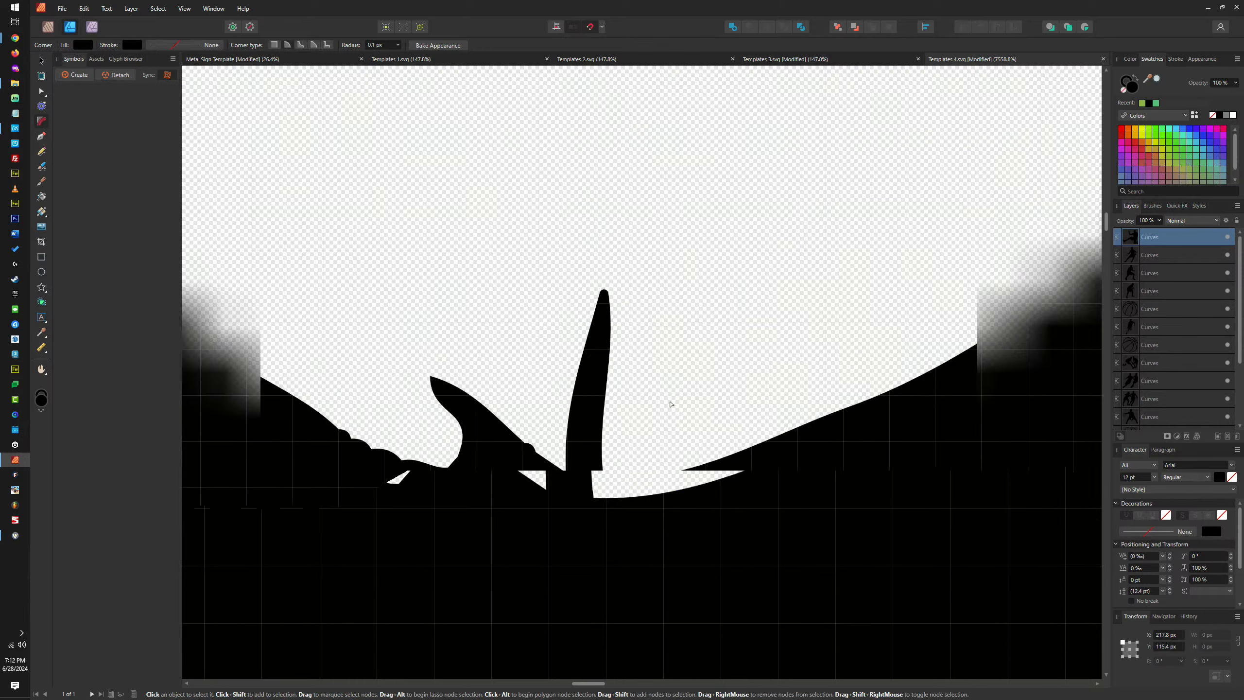
scroll(688, 374, down, 5)
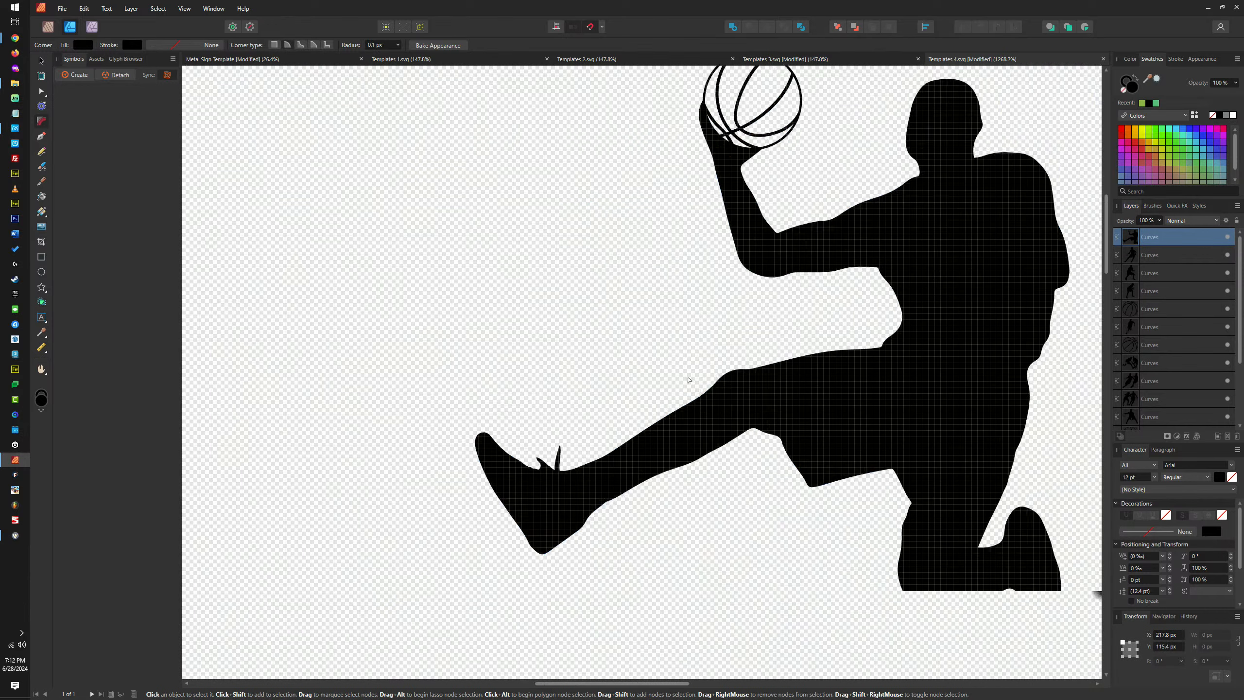
scroll(688, 375, up, 10)
scroll(553, 258, down, 4)
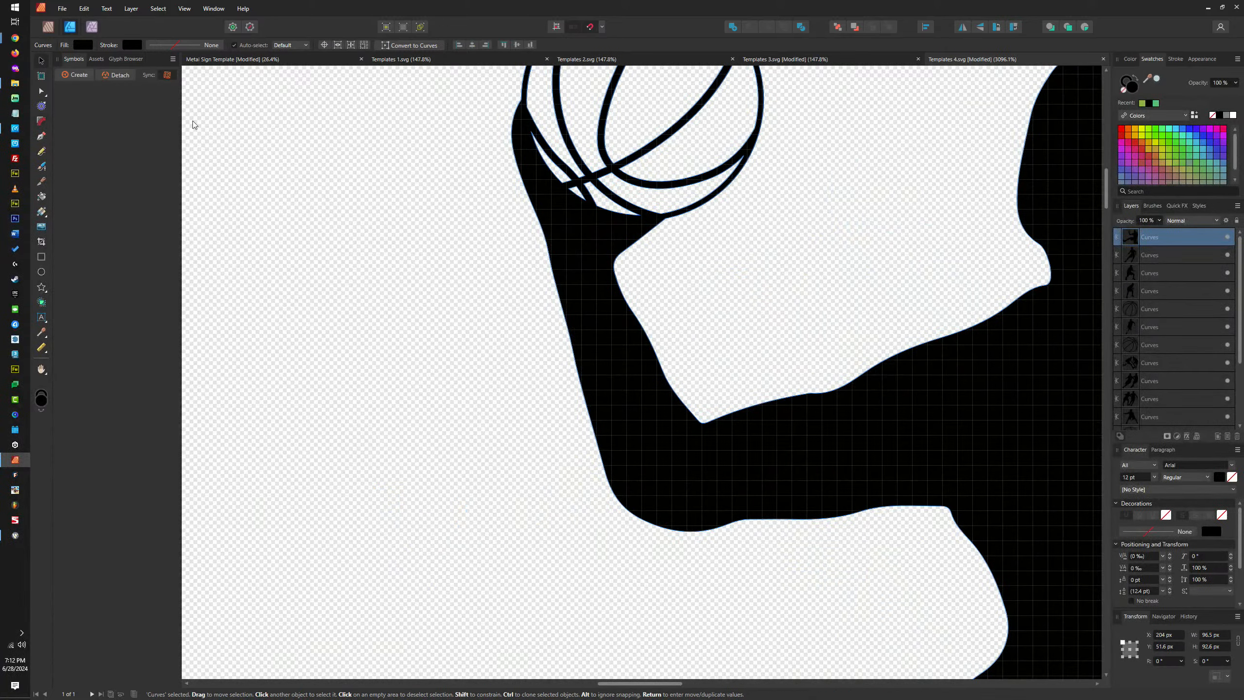
key(v)
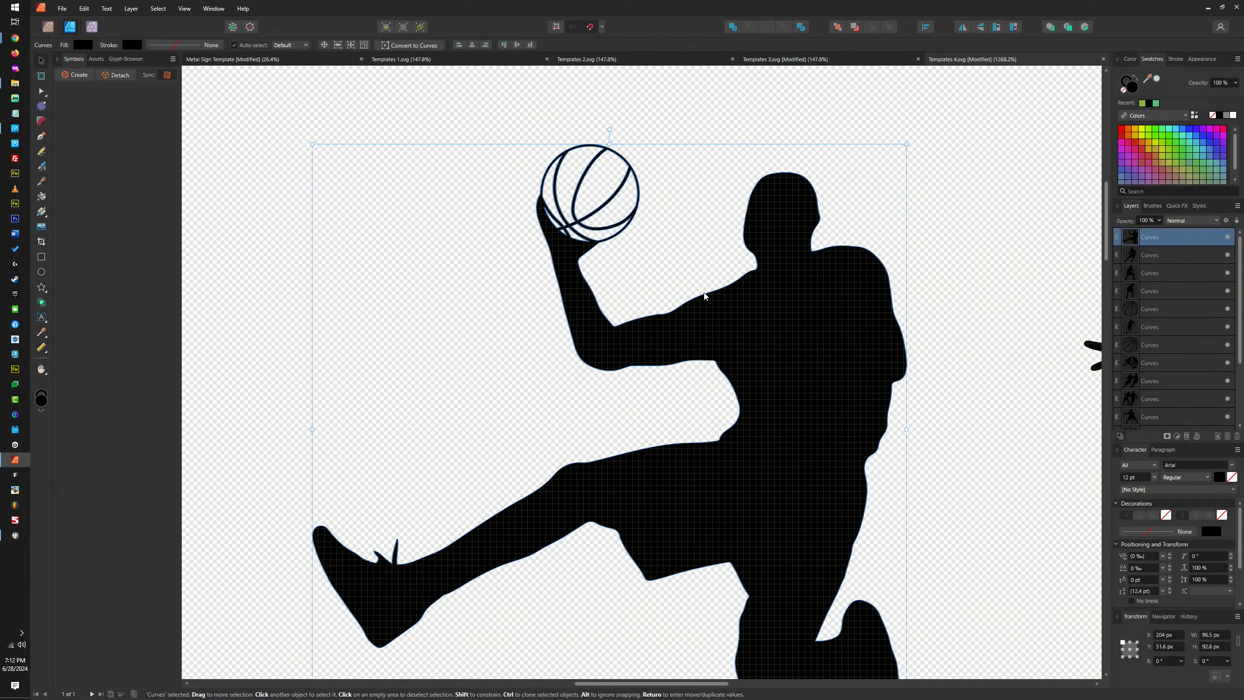
scroll(679, 282, down, 4)
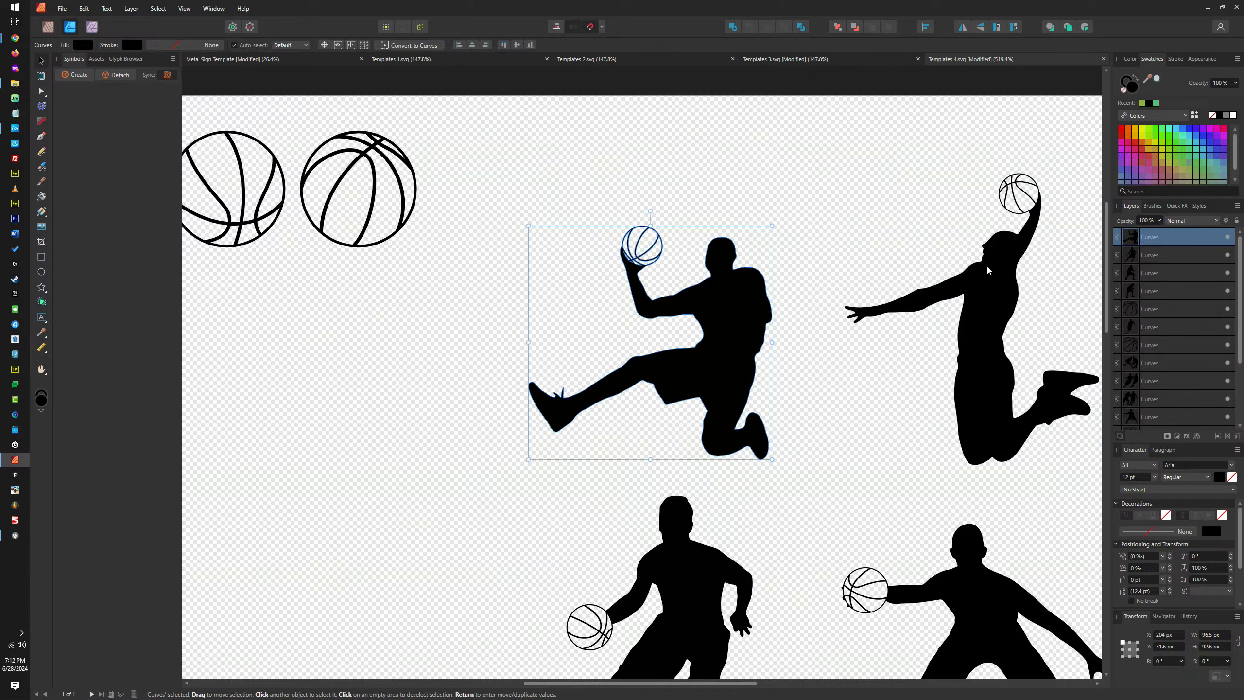
scroll(830, 297, down, 2)
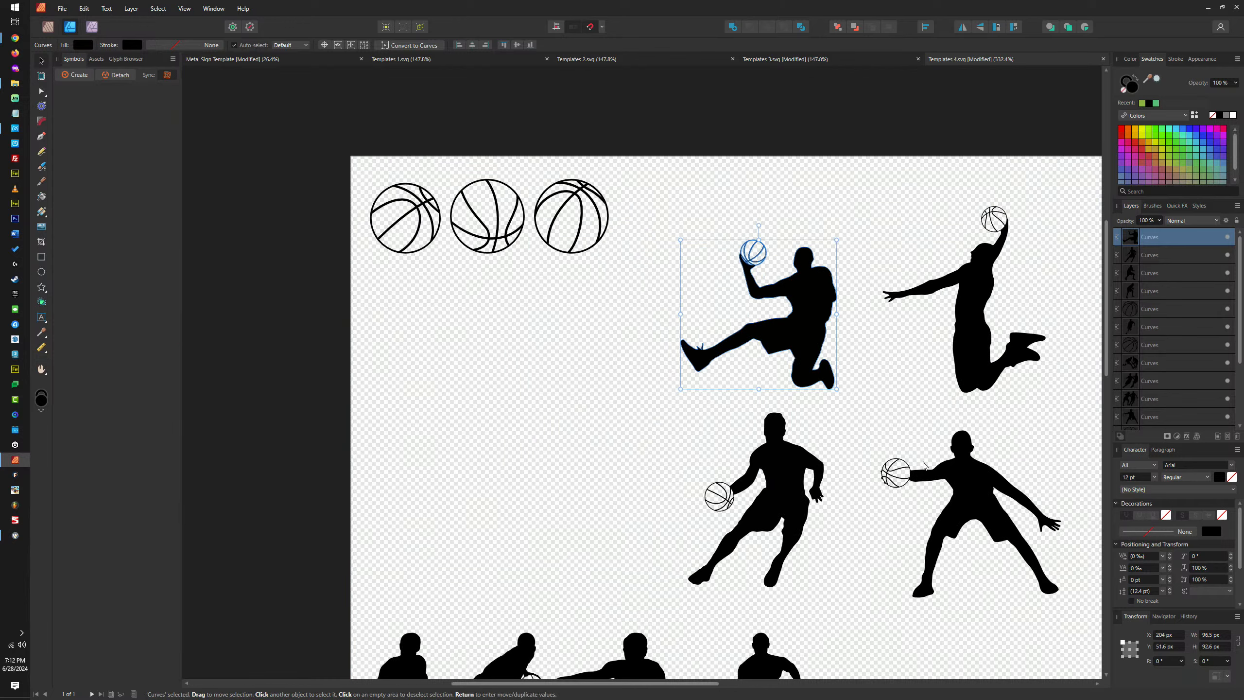
scroll(784, 303, down, 4)
scroll(768, 312, up, 1)
scroll(768, 312, down, 1)
scroll(629, 262, up, 6)
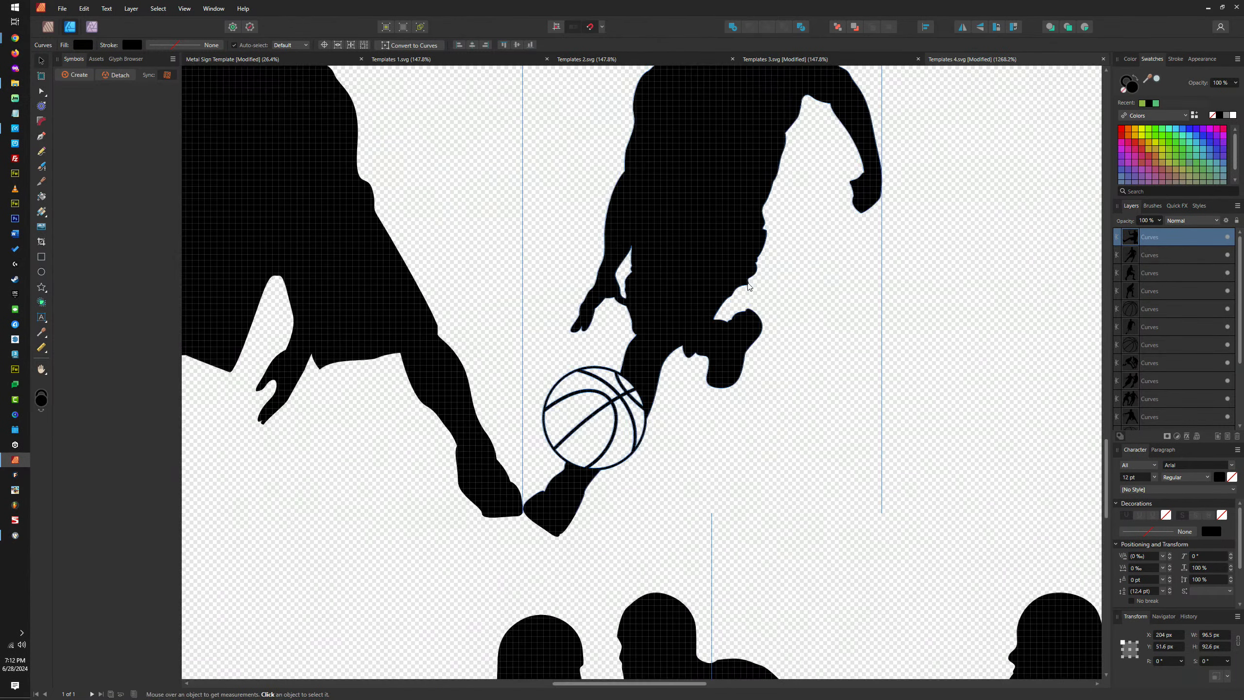
scroll(629, 262, down, 4)
scroll(909, 353, up, 4)
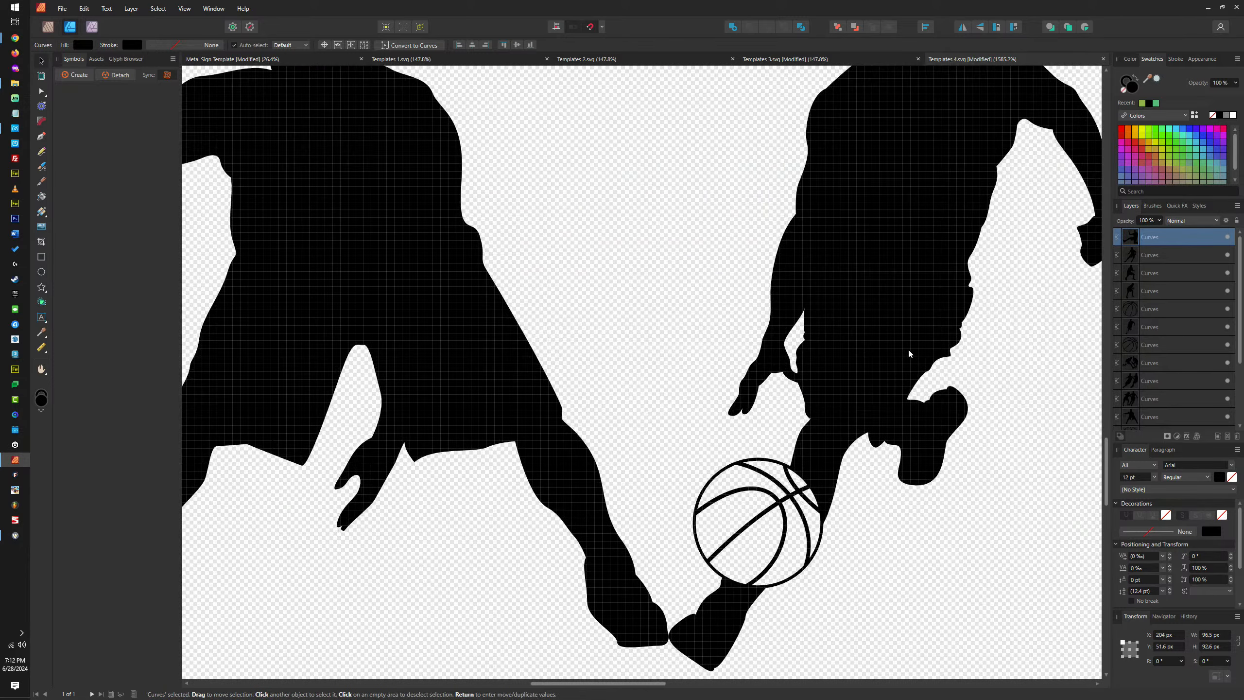
scroll(802, 332, up, 5)
drag(903, 325, 486, 458)
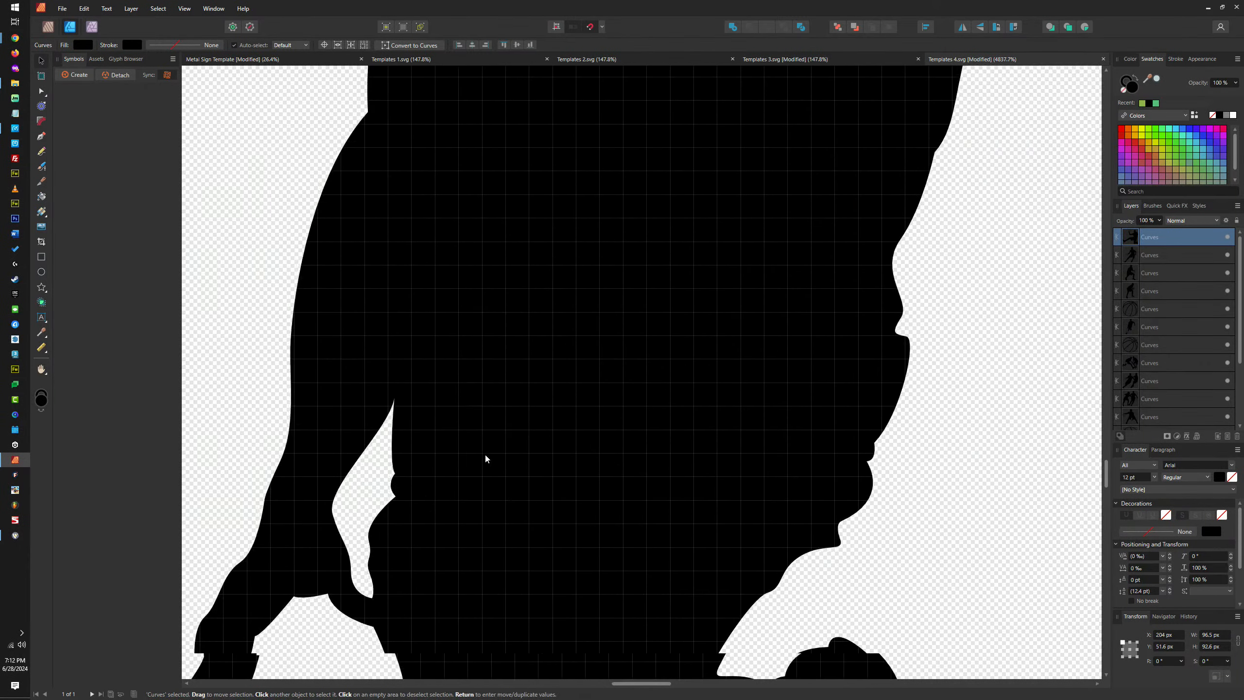
Smooth the small step on the running player's shoulder by repositioning the upper node of the jag
scroll(636, 430, down, 6)
drag(664, 283, 644, 428)
scroll(729, 388, up, 5)
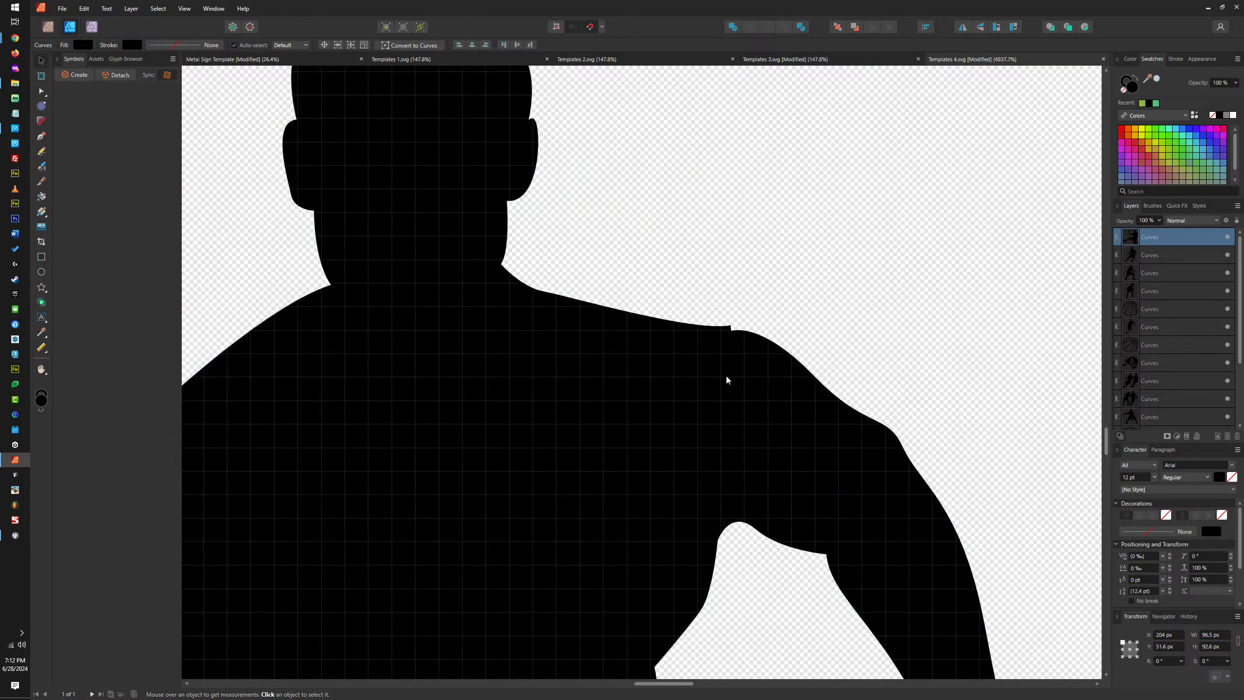
double_click(717, 333)
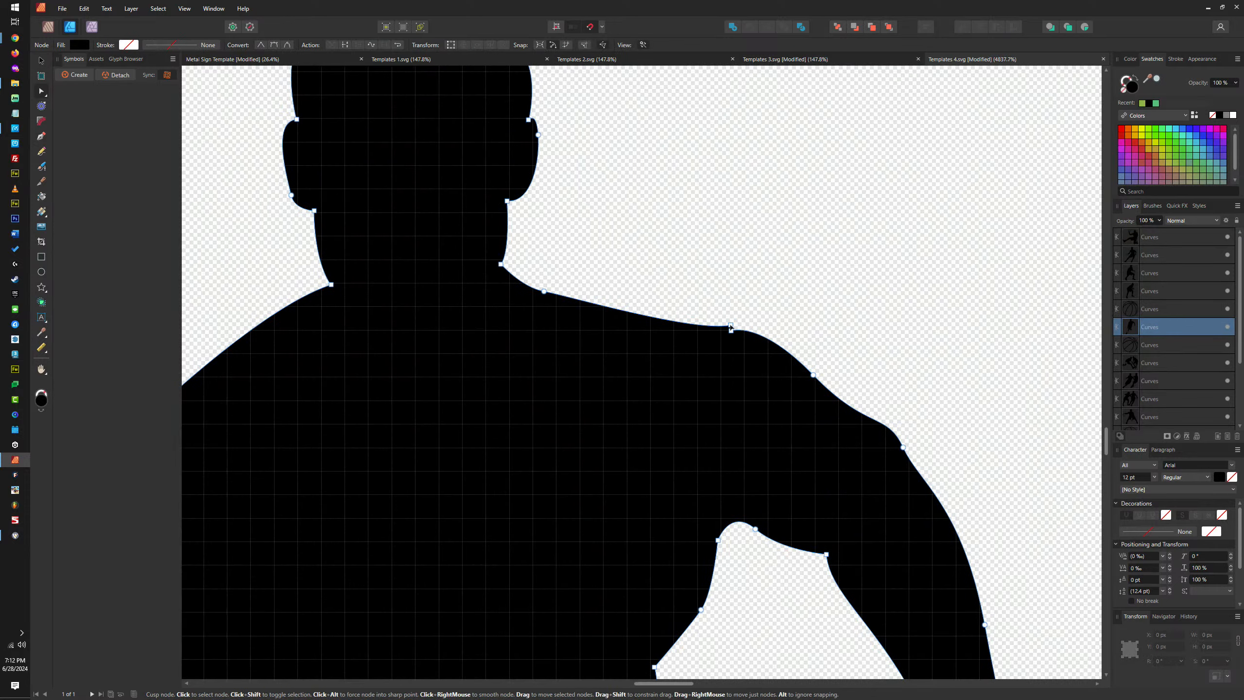
click(750, 328)
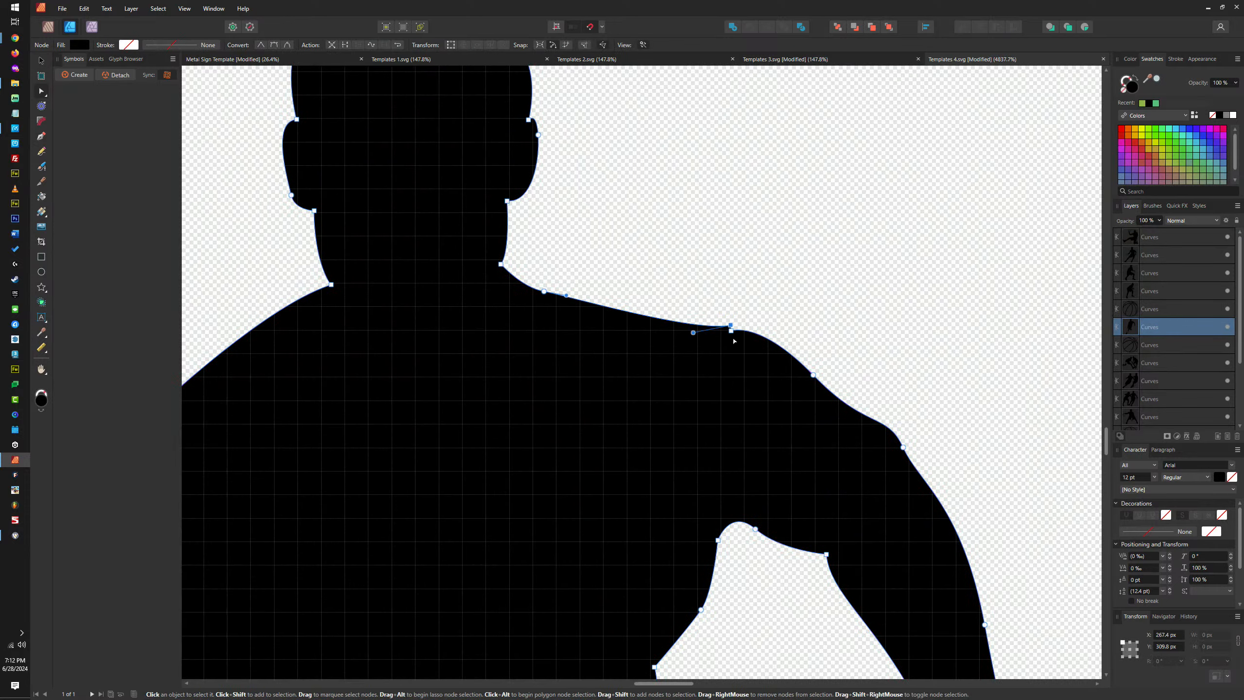
scroll(733, 340, up, 4)
drag(730, 331, 723, 343)
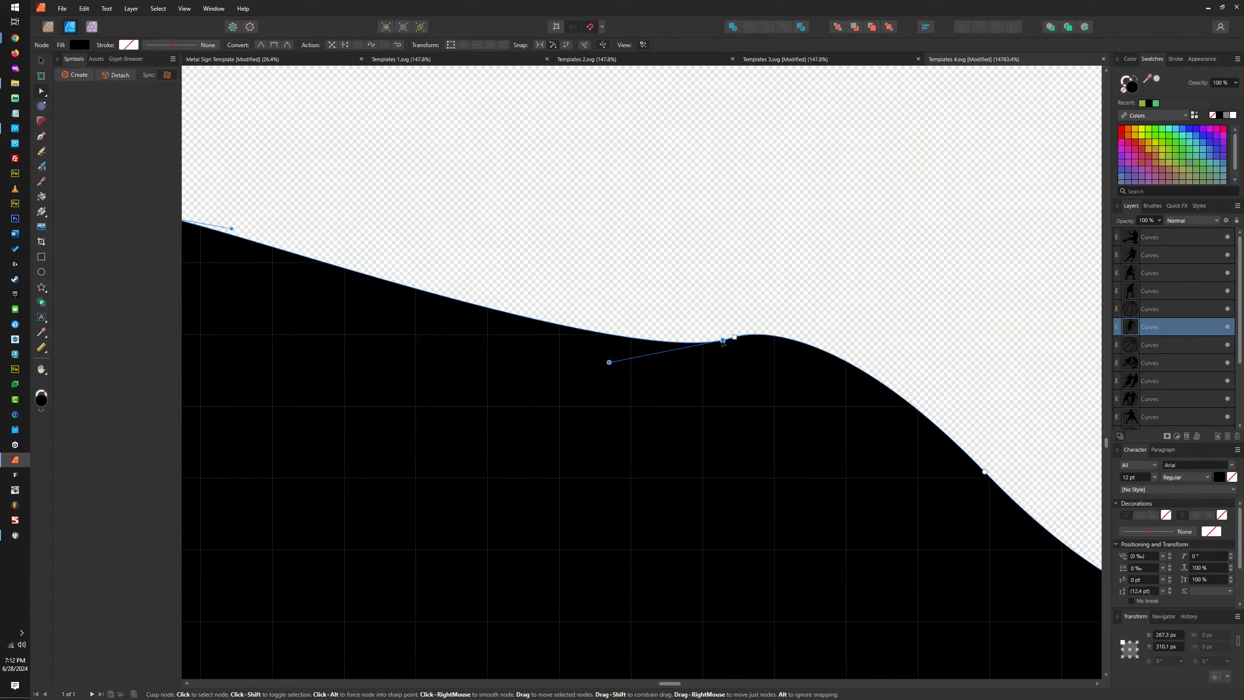
scroll(730, 341, down, 5)
scroll(776, 314, up, 4)
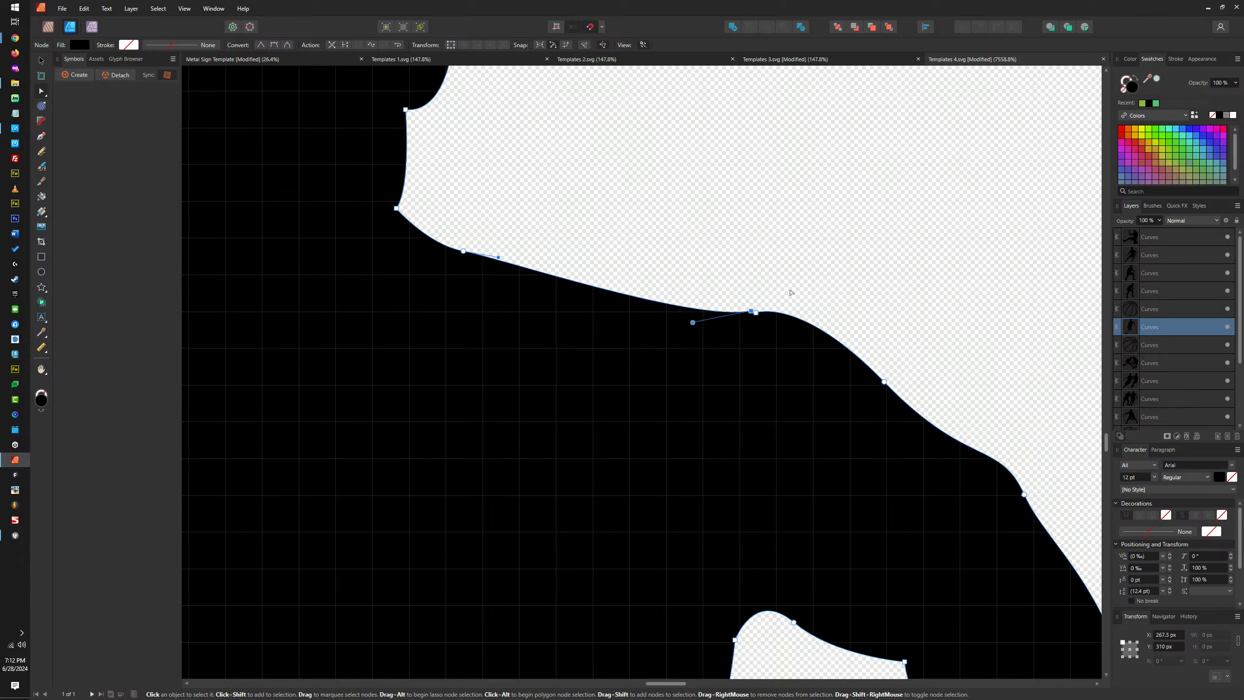
click(833, 283)
Review the remaining player outlines in the two lower rows and the overall layout of the sheet
scroll(867, 278, down, 4)
scroll(916, 258, down, 5)
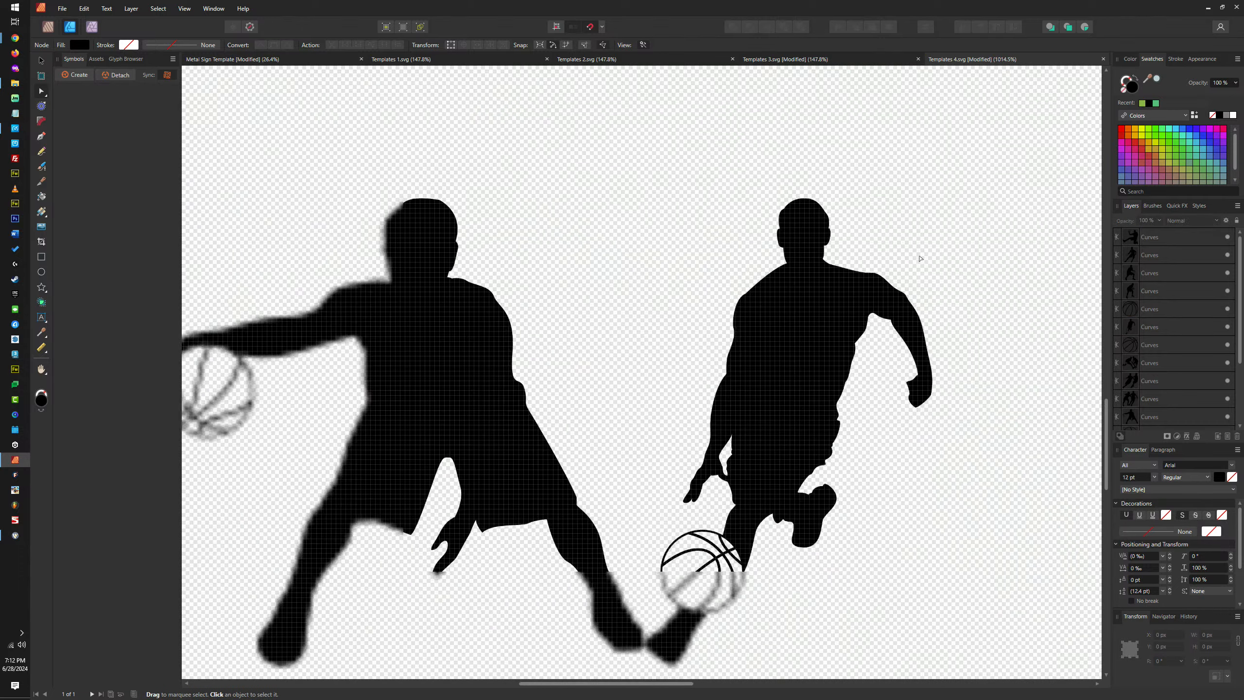
scroll(939, 383, up, 6)
scroll(959, 218, down, 4)
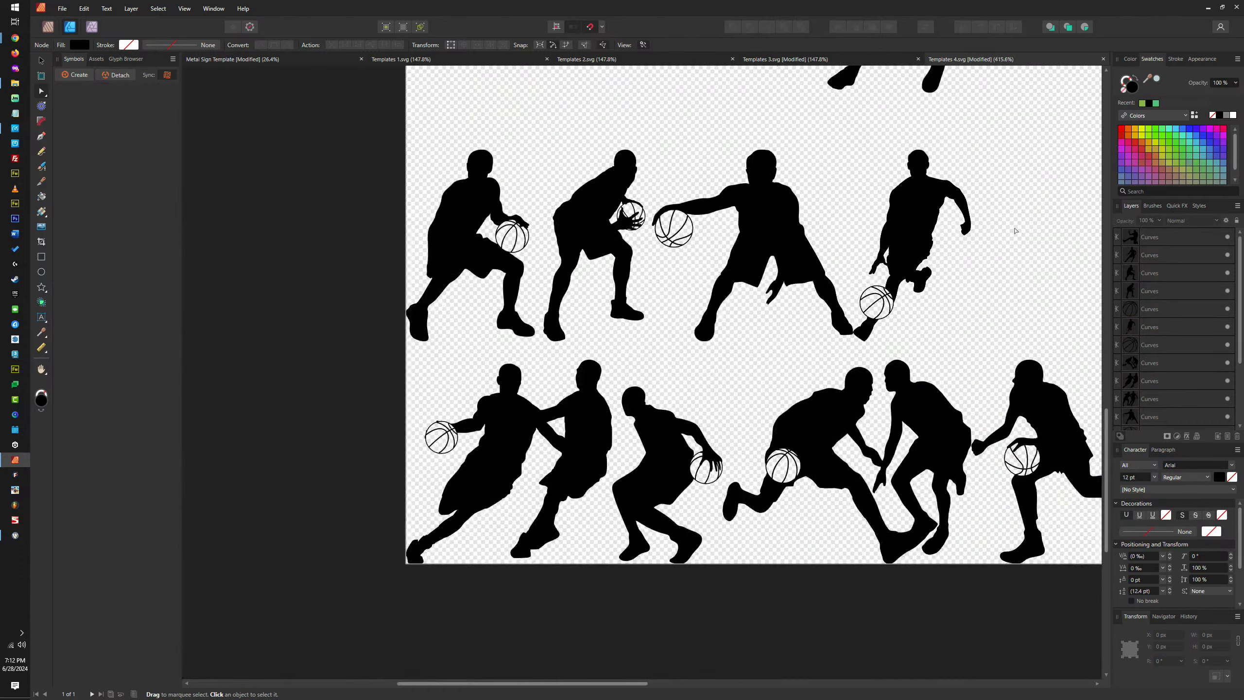
scroll(1051, 409, up, 3)
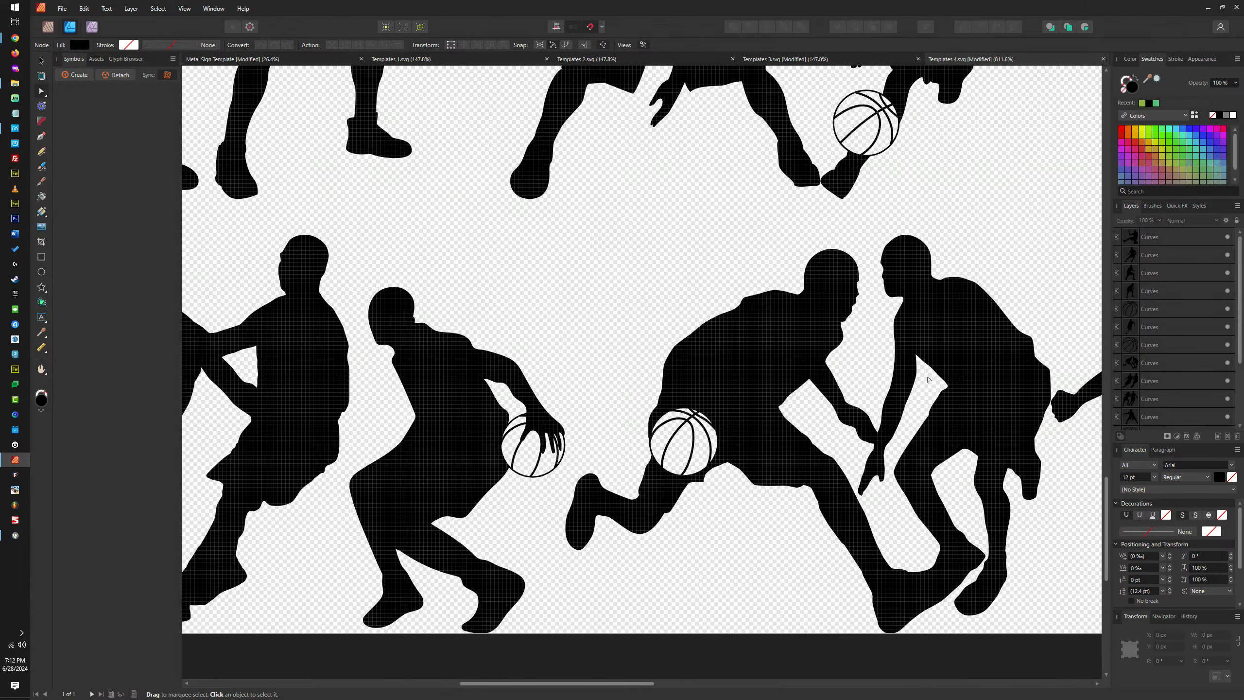
scroll(951, 393, left, 10)
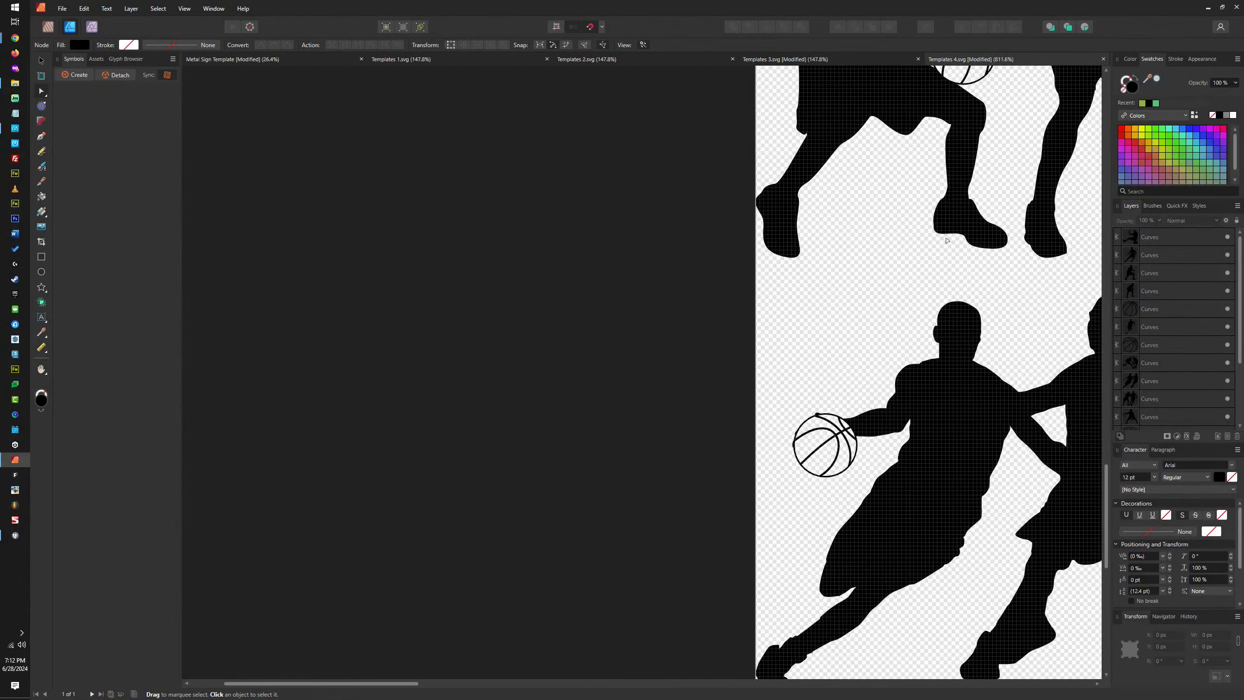
scroll(860, 426, down, 4)
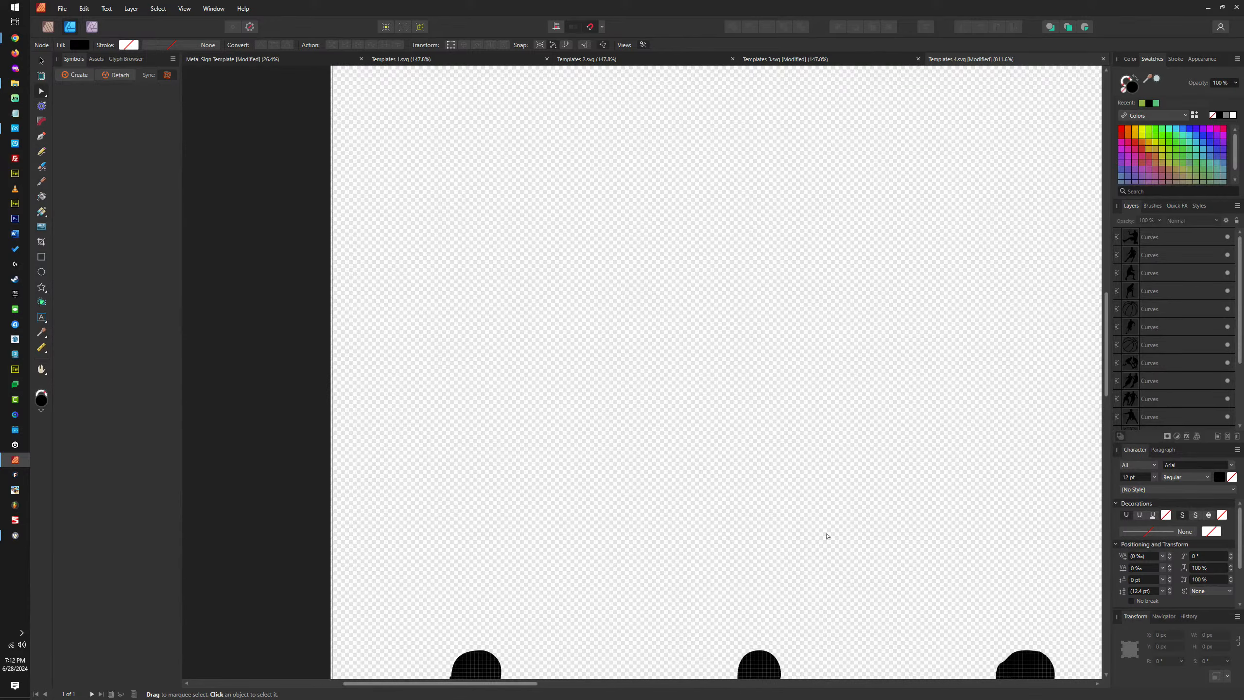
scroll(932, 319, right, 5)
scroll(715, 353, down, 3)
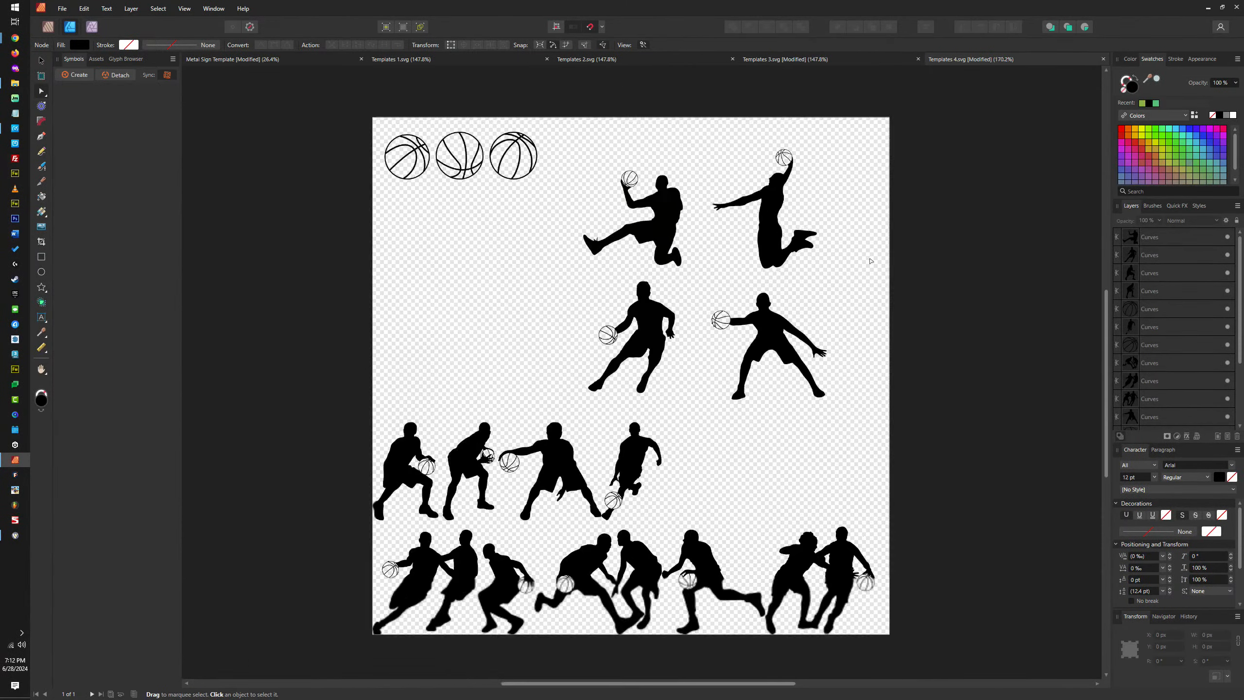
Move the dribbling player beside the running player in the second-lowest row and scale it down to match
scroll(715, 352, up, 2)
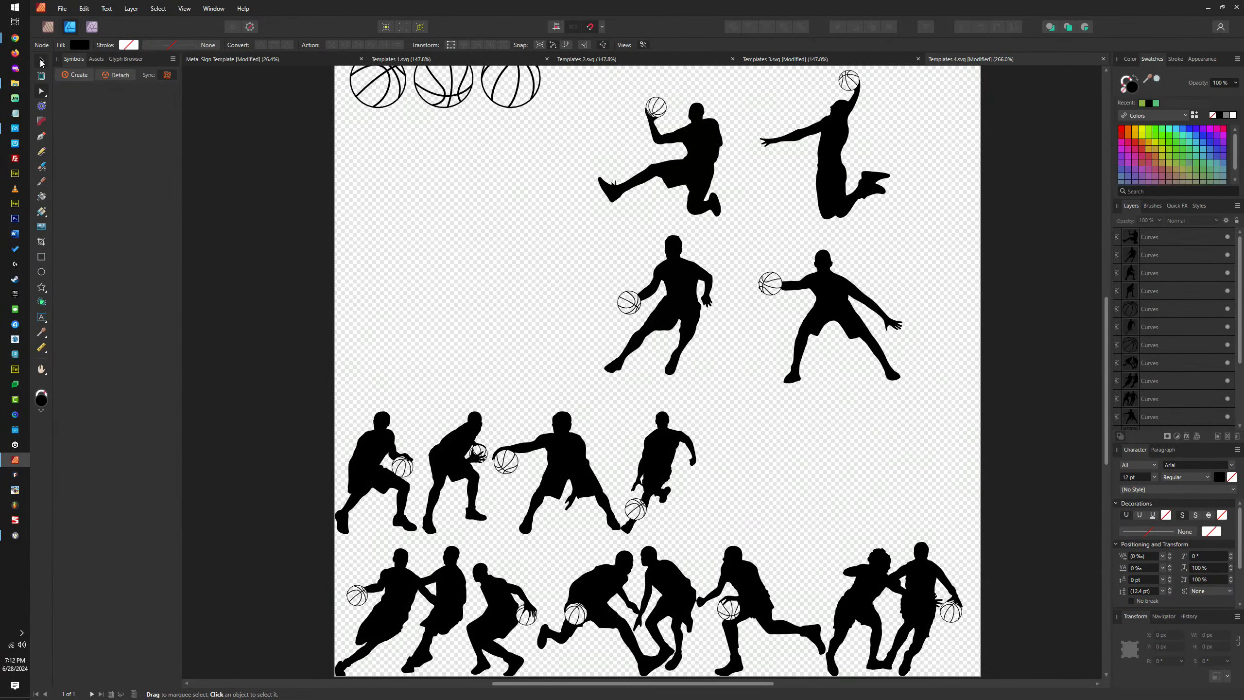
click(41, 61)
drag(676, 294, 756, 452)
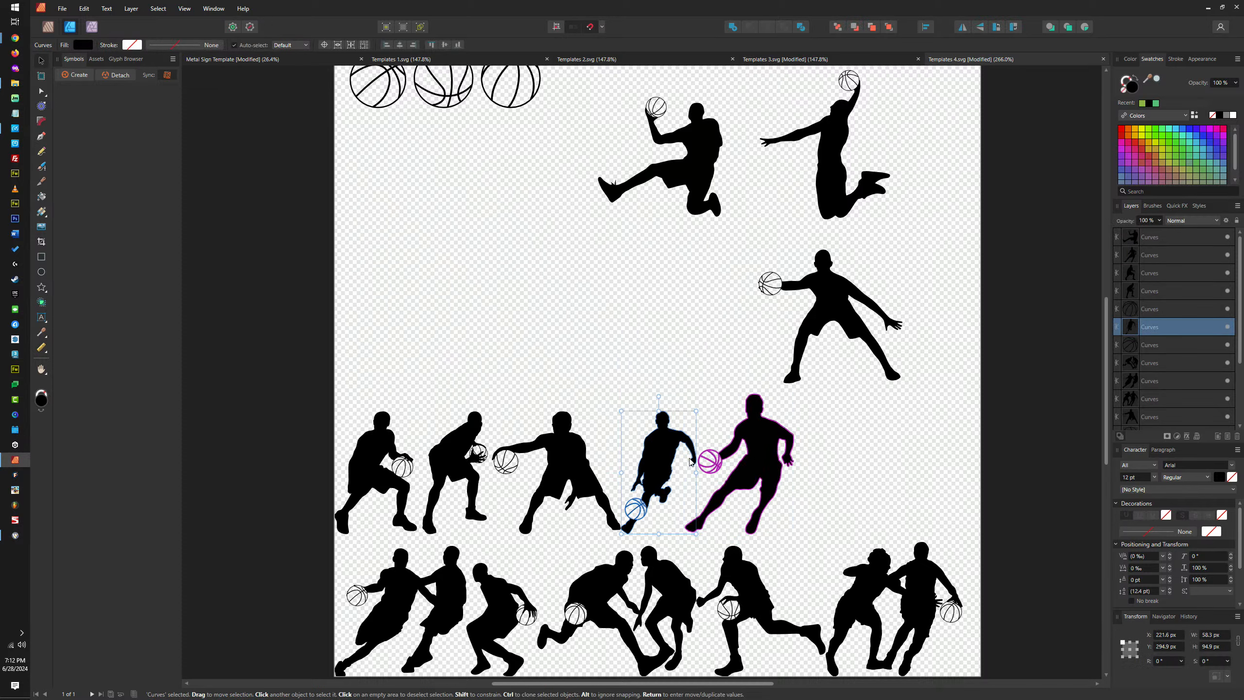
drag(794, 393, 780, 410)
click(809, 328)
key(ctrl+z)
Place the wide-stance player at the end of the same row, scaled down to match the row height
drag(824, 324, 833, 451)
mouse_move(918, 400)
mouse_down()
mouse_move(940, 444)
mouse_move(933, 413)
mouse_move(904, 411)
mouse_up()
drag(832, 453, 846, 454)
Move the two jumping players down to just above the right end of the row and deselect them
drag(827, 196, 910, 408)
drag(680, 185, 790, 387)
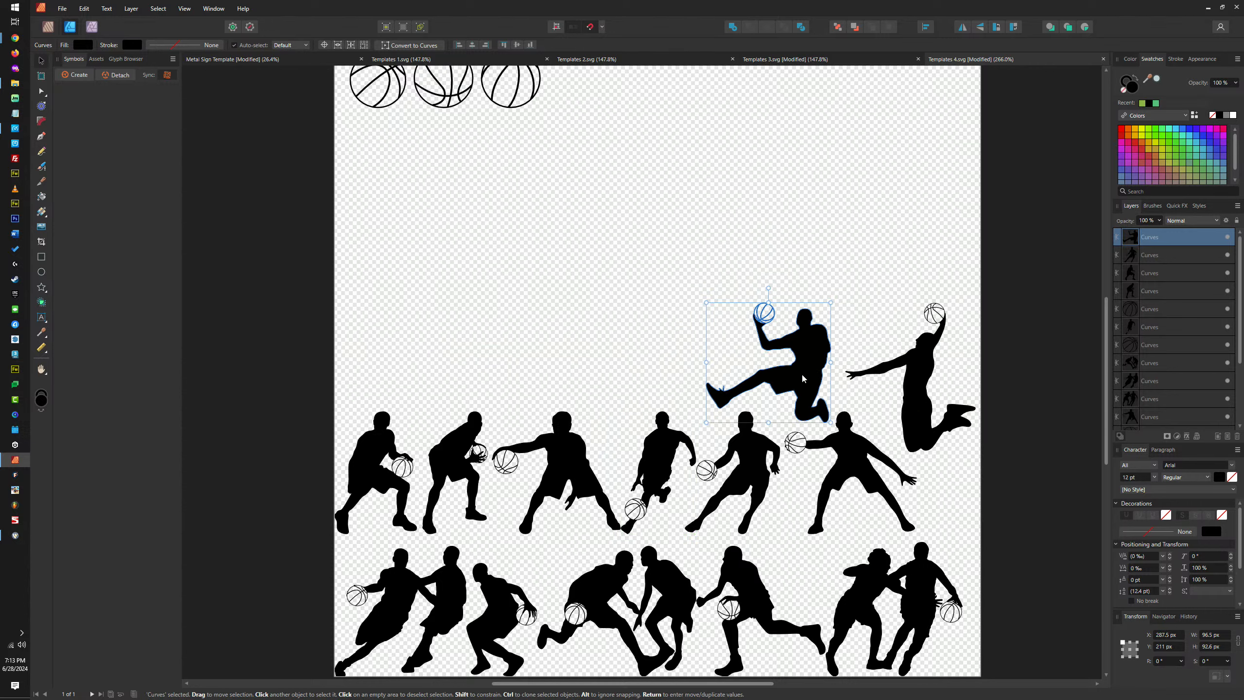
click(879, 351)
scroll(882, 350, down, 5)
scroll(883, 349, up, 6)
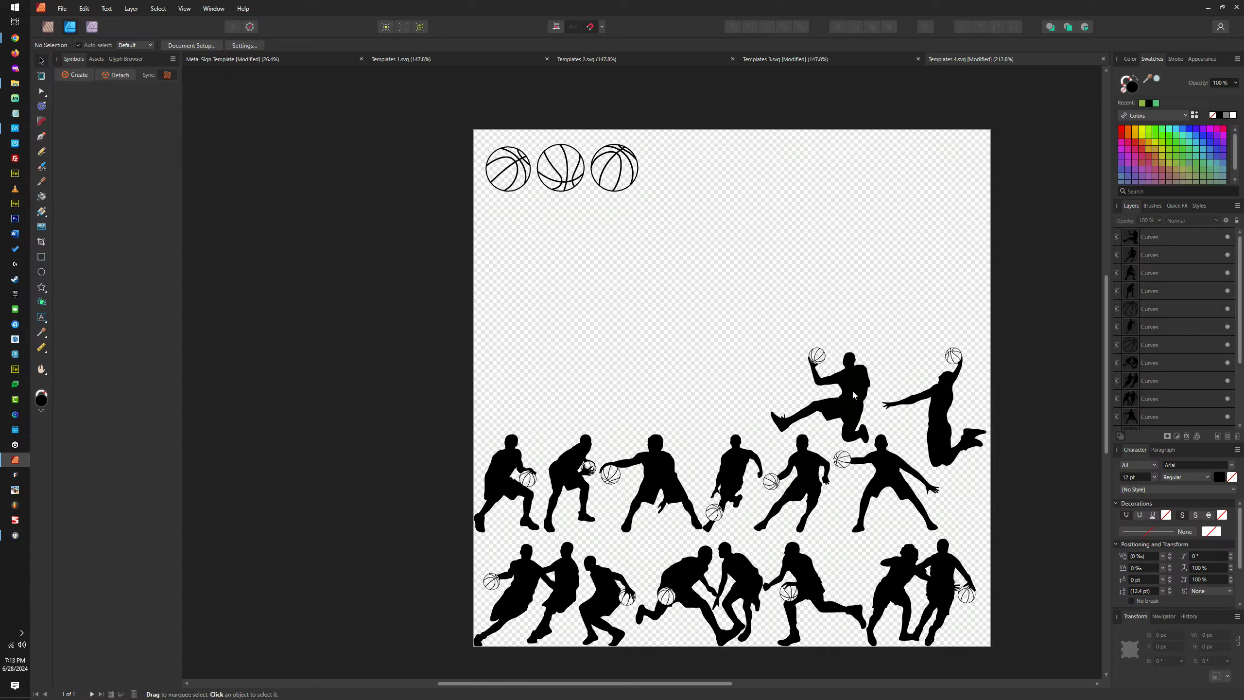
Close Templates 3.svg without saving its changes
click(828, 61)
click(917, 59)
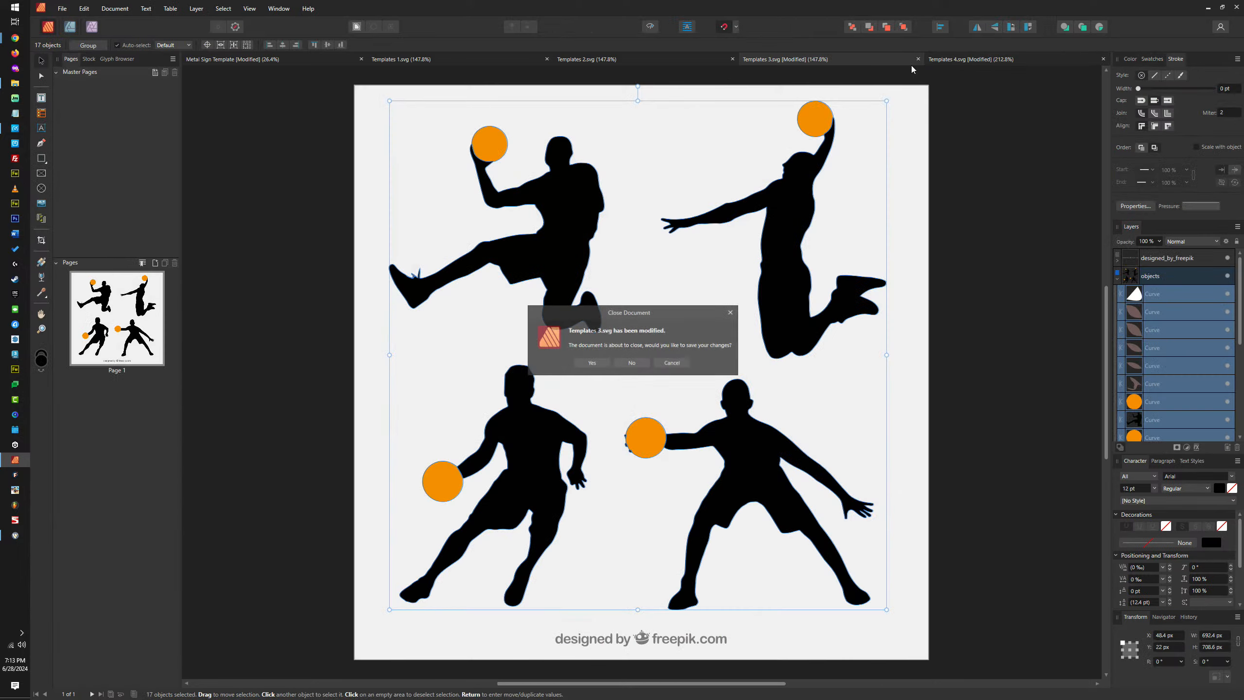
click(631, 362)
Copy all four player groups from Templates 2.svg and paste them into Templates 4.svg
click(700, 59)
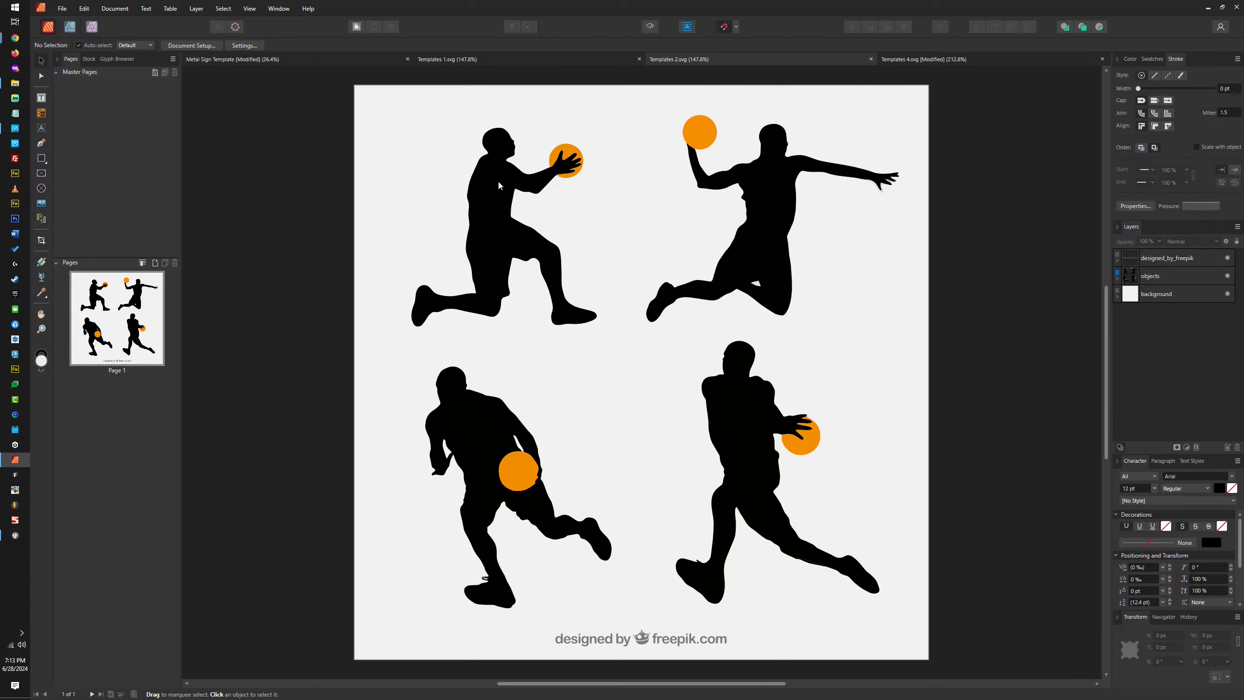
click(497, 179)
shift+click(764, 206)
shift+click(735, 402)
shift+click(484, 411)
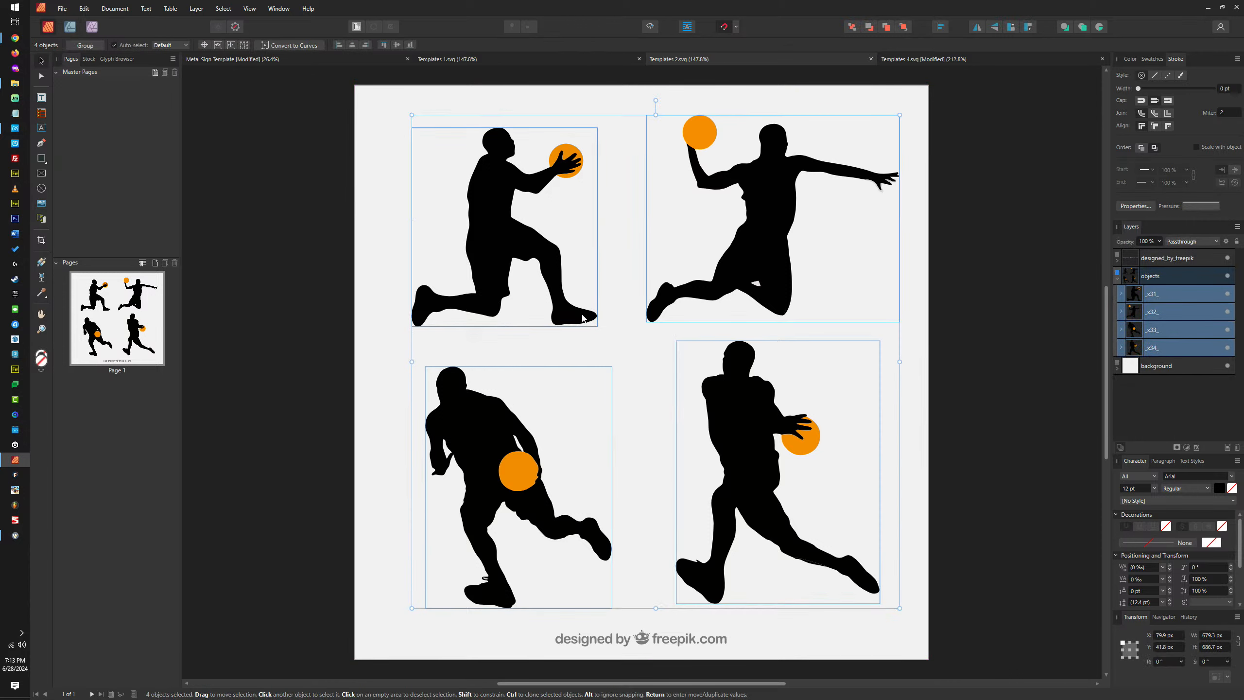
click(922, 60)
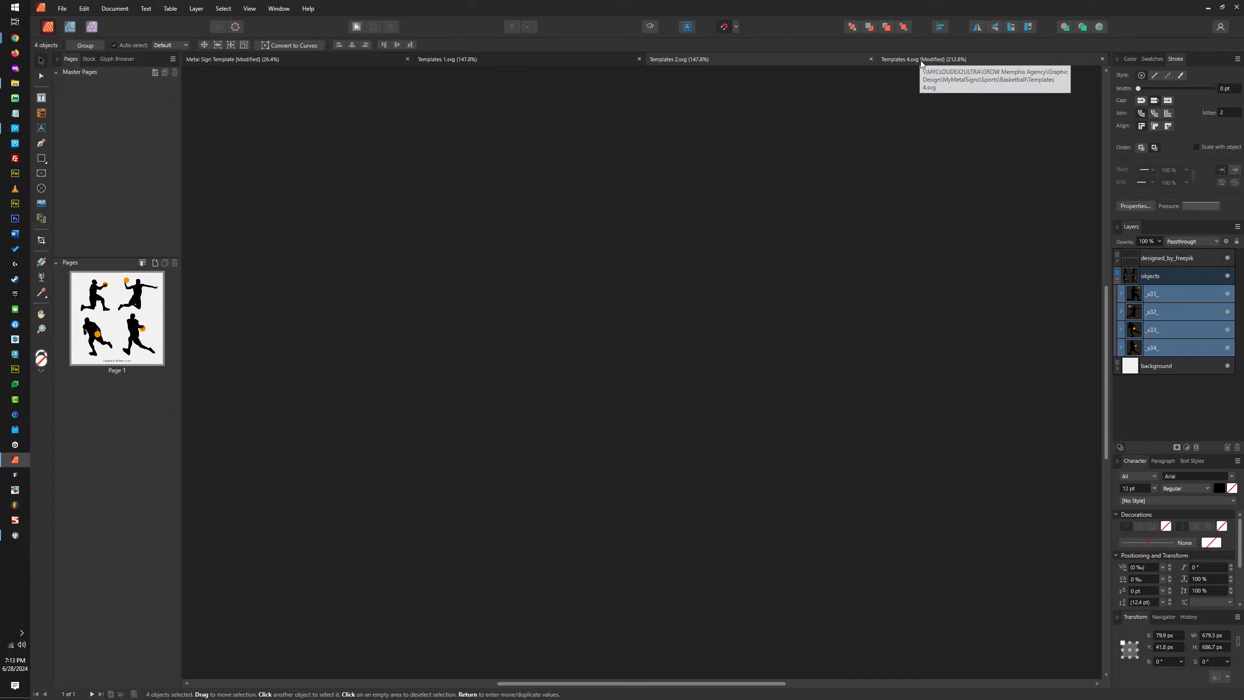
key(ctrl+v)
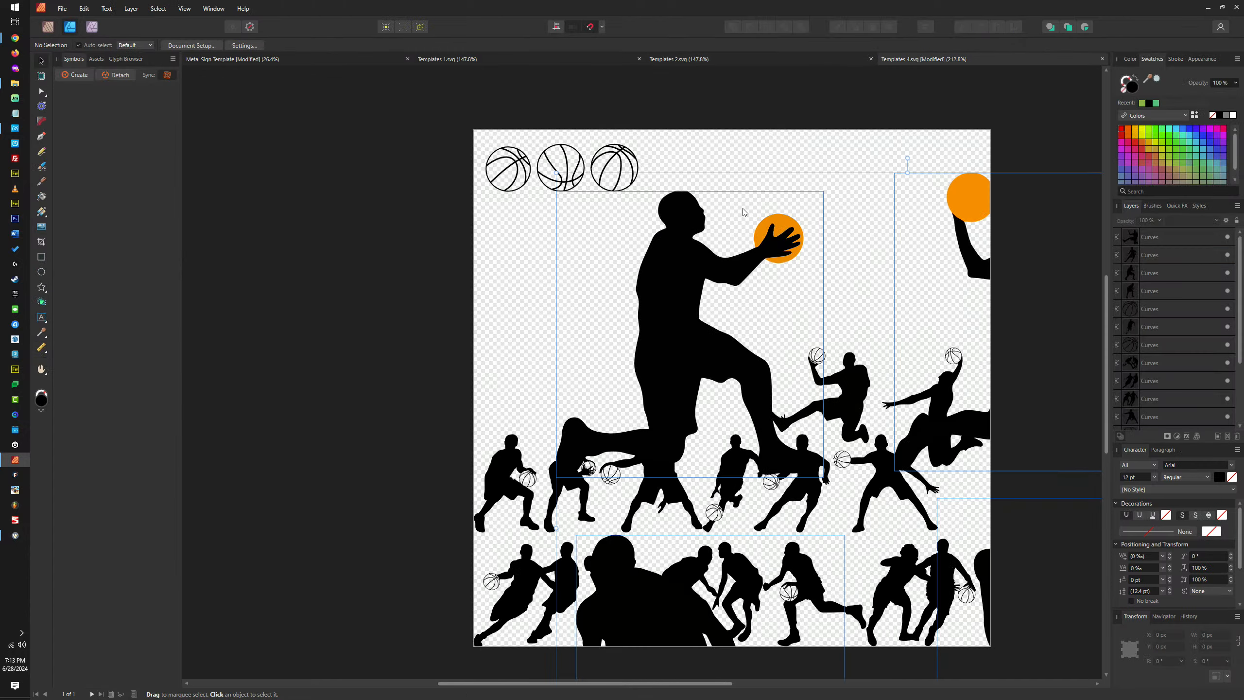
Scale the four pasted players down together to about 196 × 198 px and move them to the artboard's empty upper-right area
scroll(702, 259, down, 3)
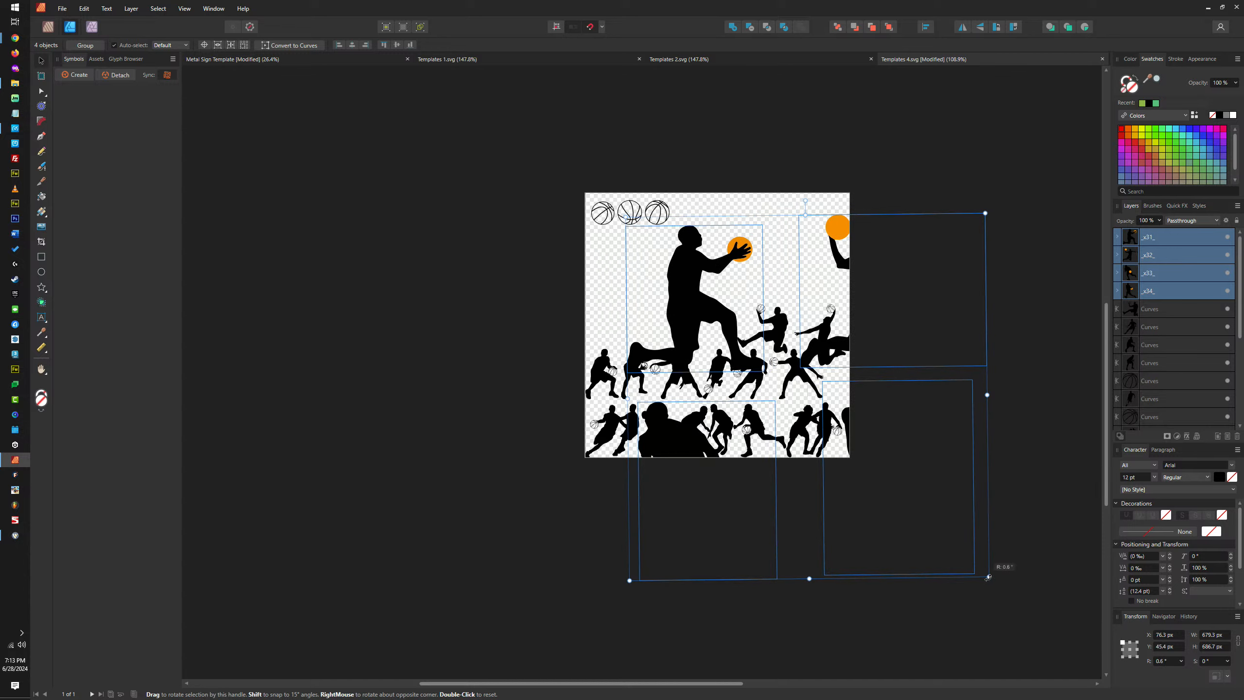
drag(988, 578, 721, 317)
scroll(693, 256, up, 5)
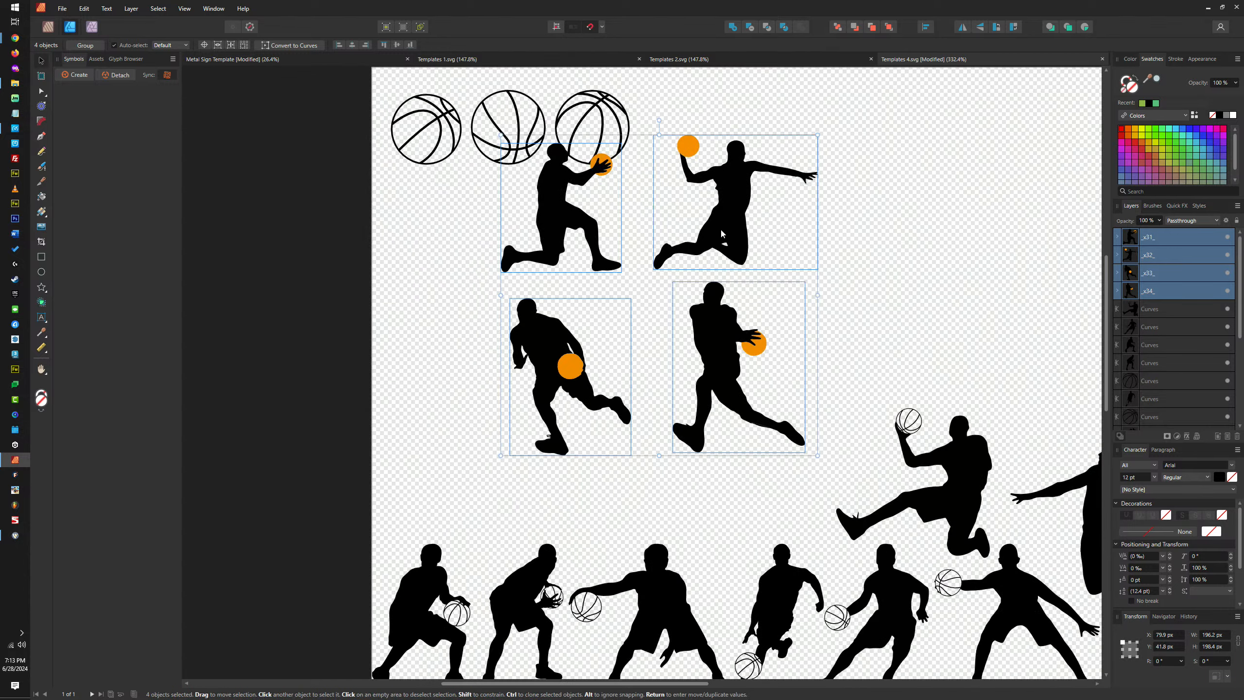
drag(729, 222, 936, 162)
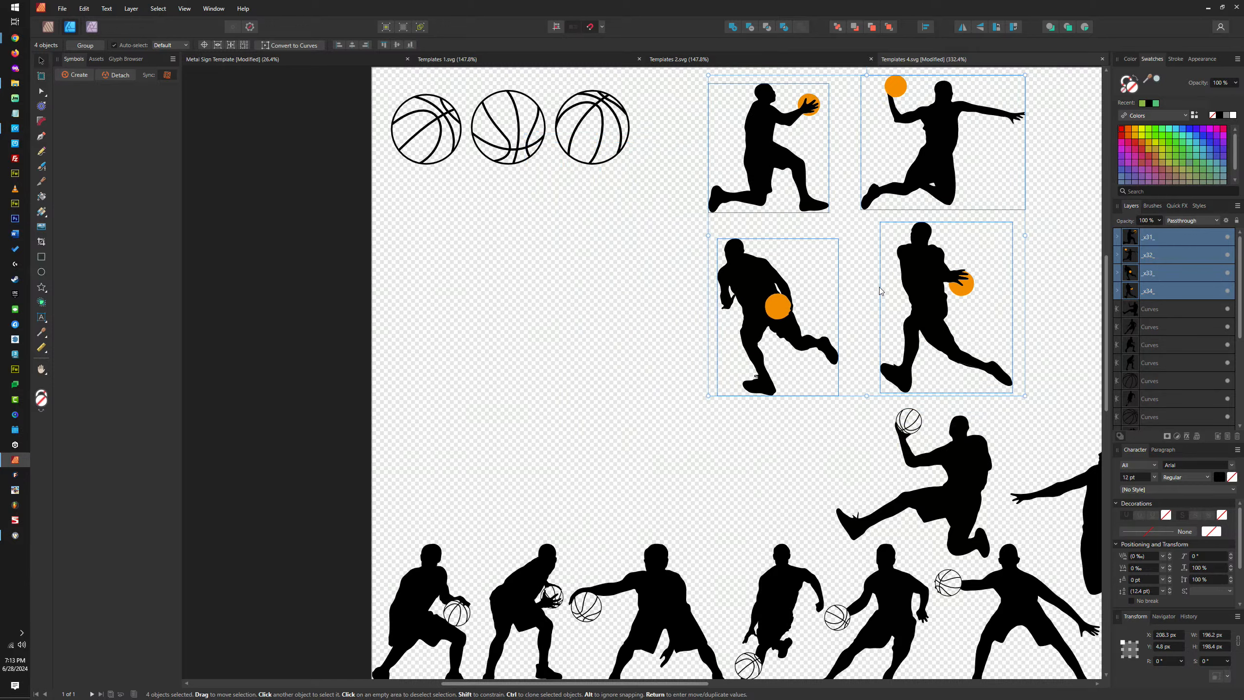
Ungroup the four pasted players and select only the orange ball held by the lower-right one
key(ctrl+shift+g)
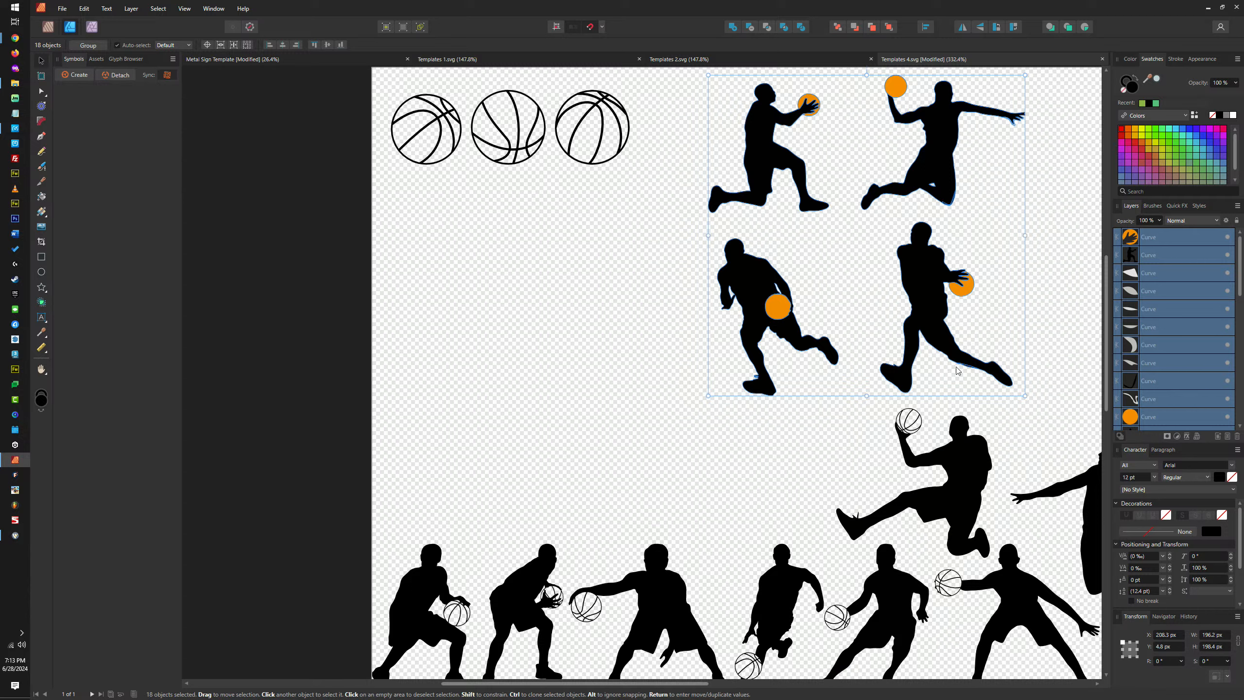
click(1004, 287)
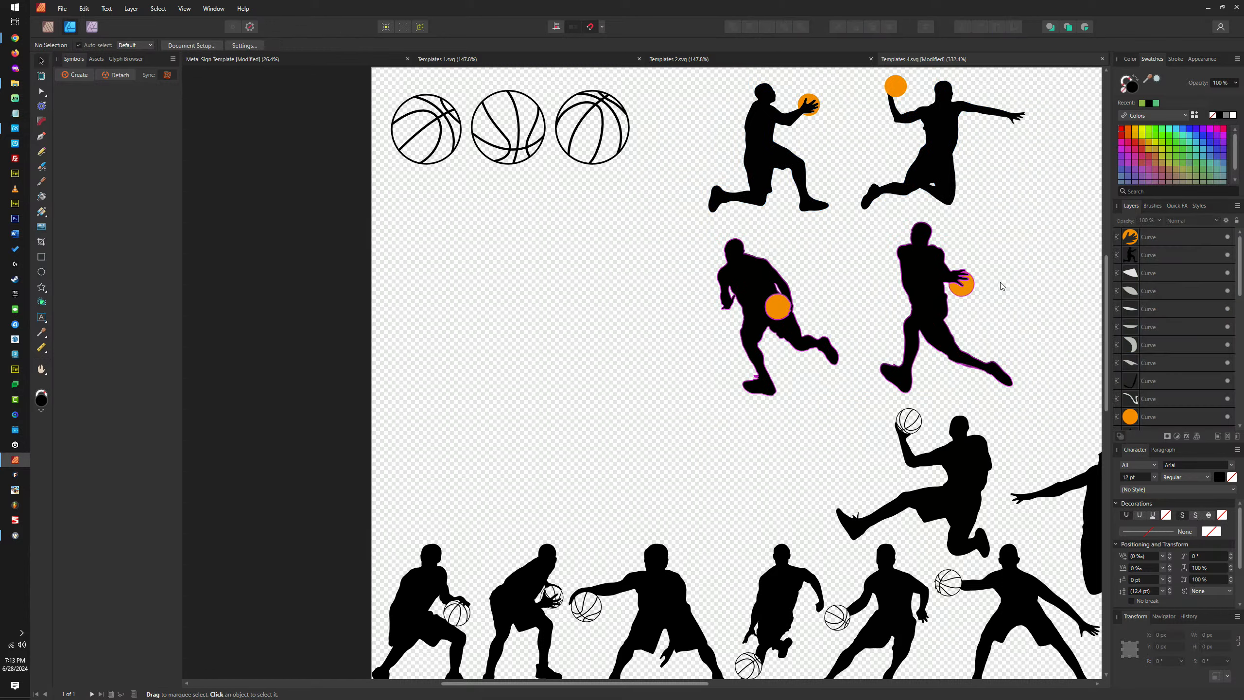
click(970, 287)
scroll(960, 294, up, 4)
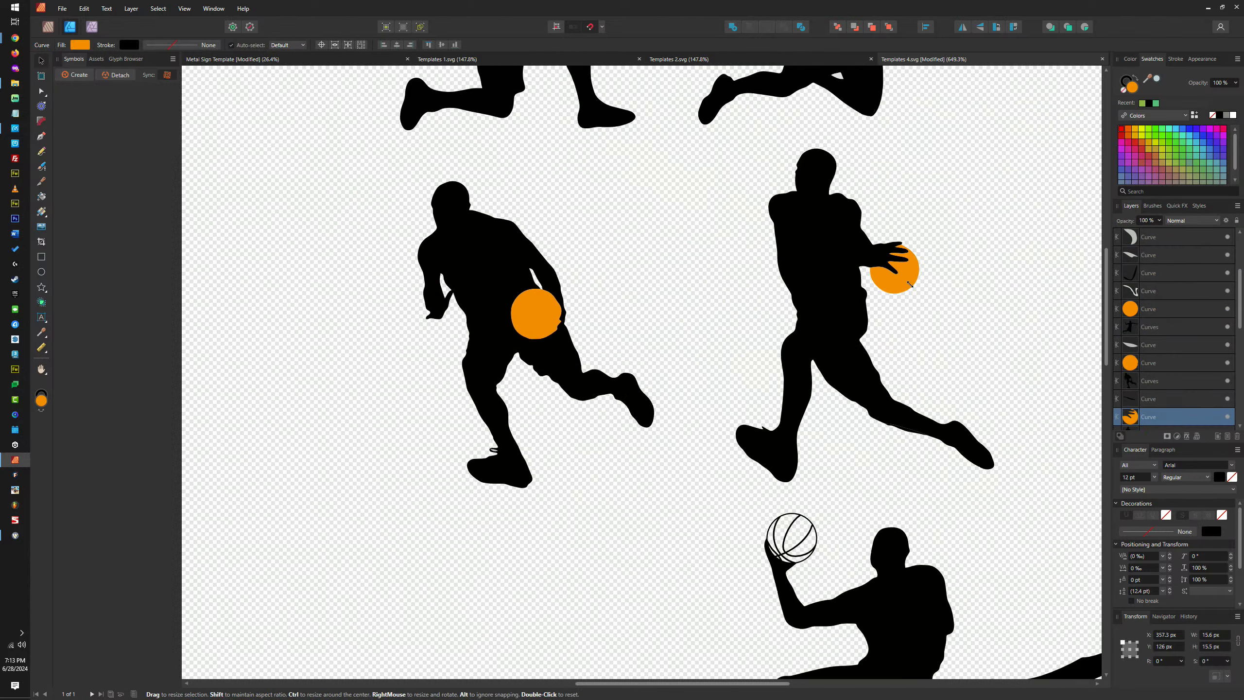
Inspect the lower-right player's outline up close, selecting the thin sliver curve under the extended calf
scroll(876, 413, up, 20)
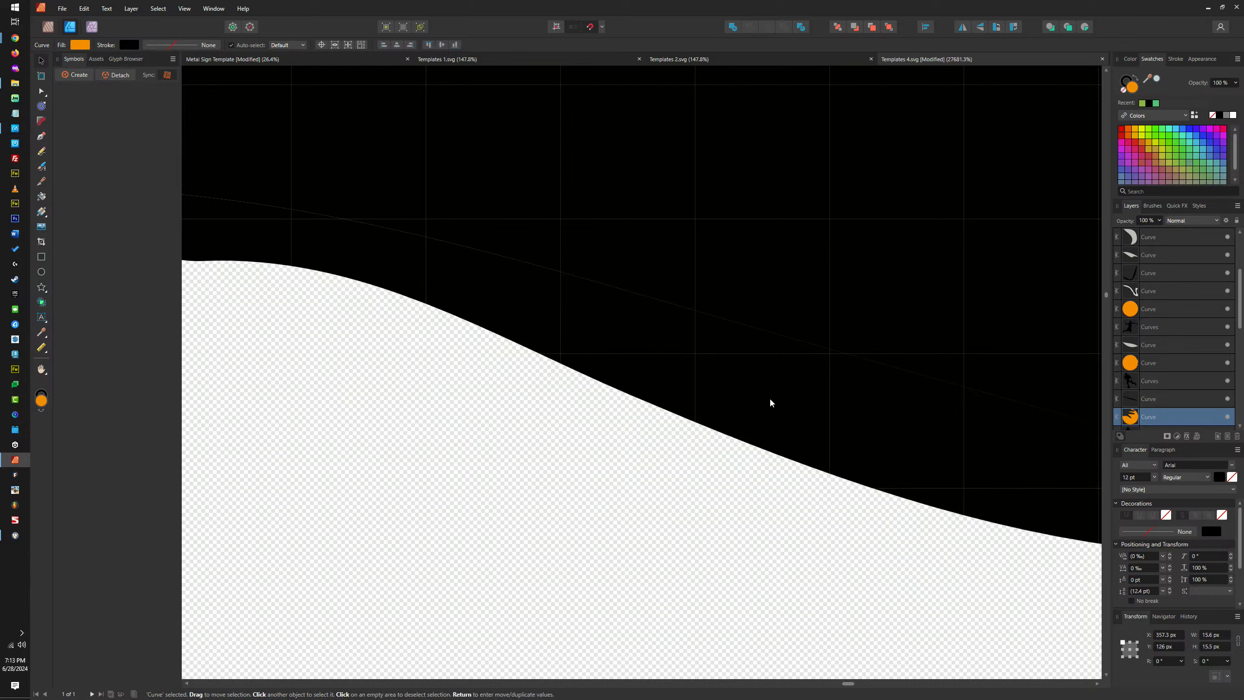
click(767, 370)
scroll(767, 370, down, 15)
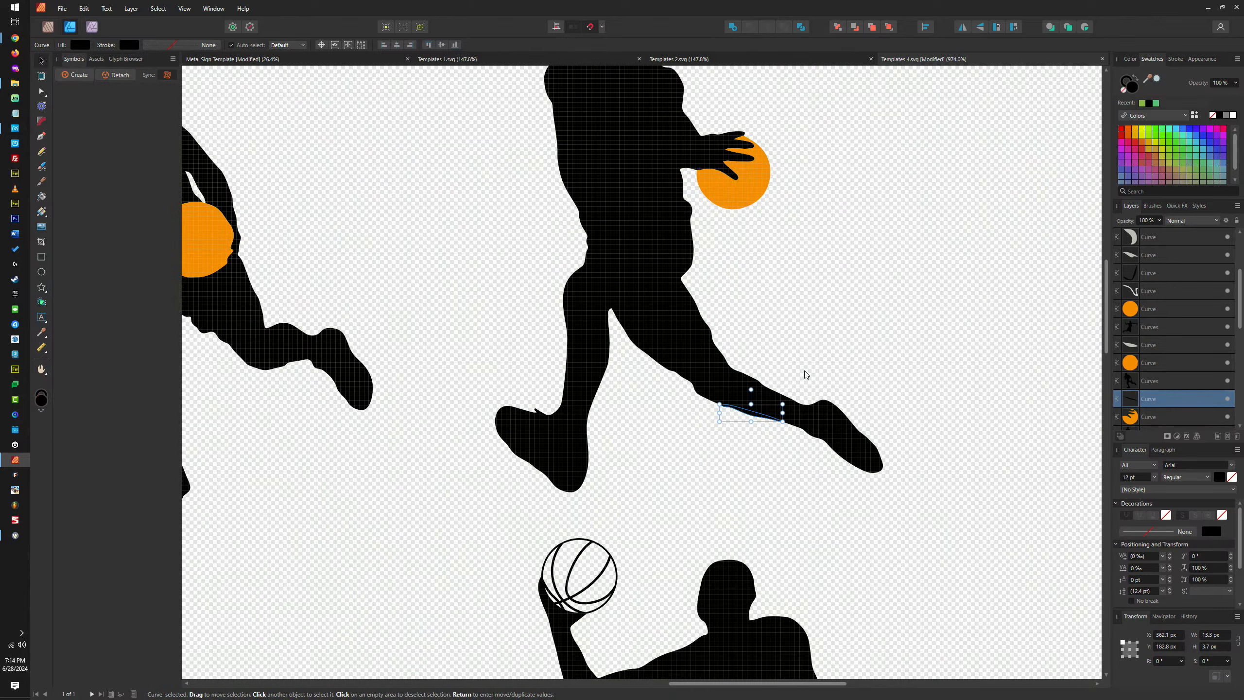
scroll(743, 371, up, 2)
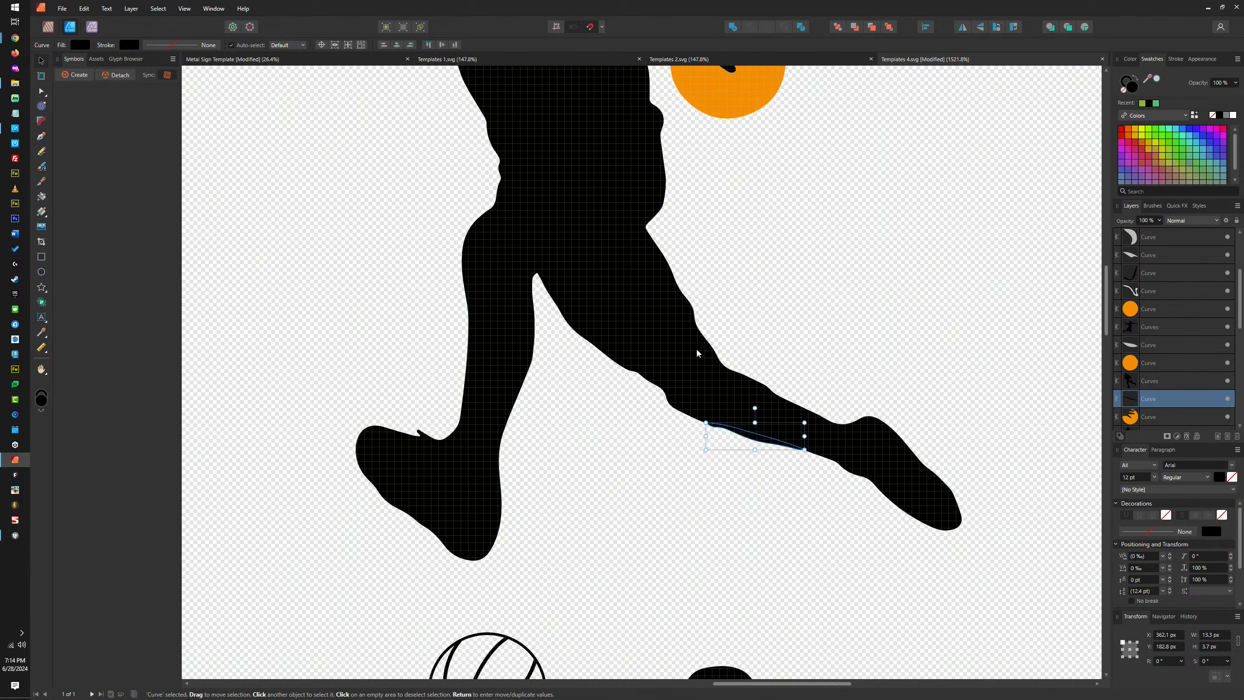
scroll(698, 353, down, 5)
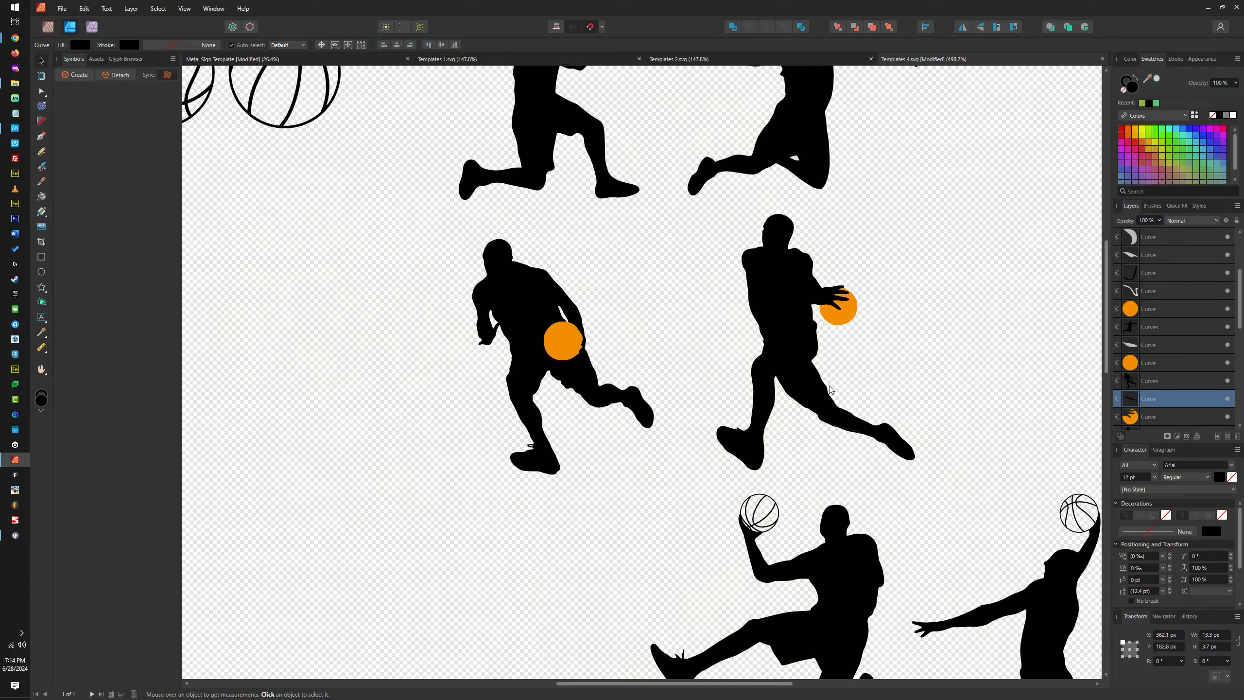
scroll(829, 389, up, 2)
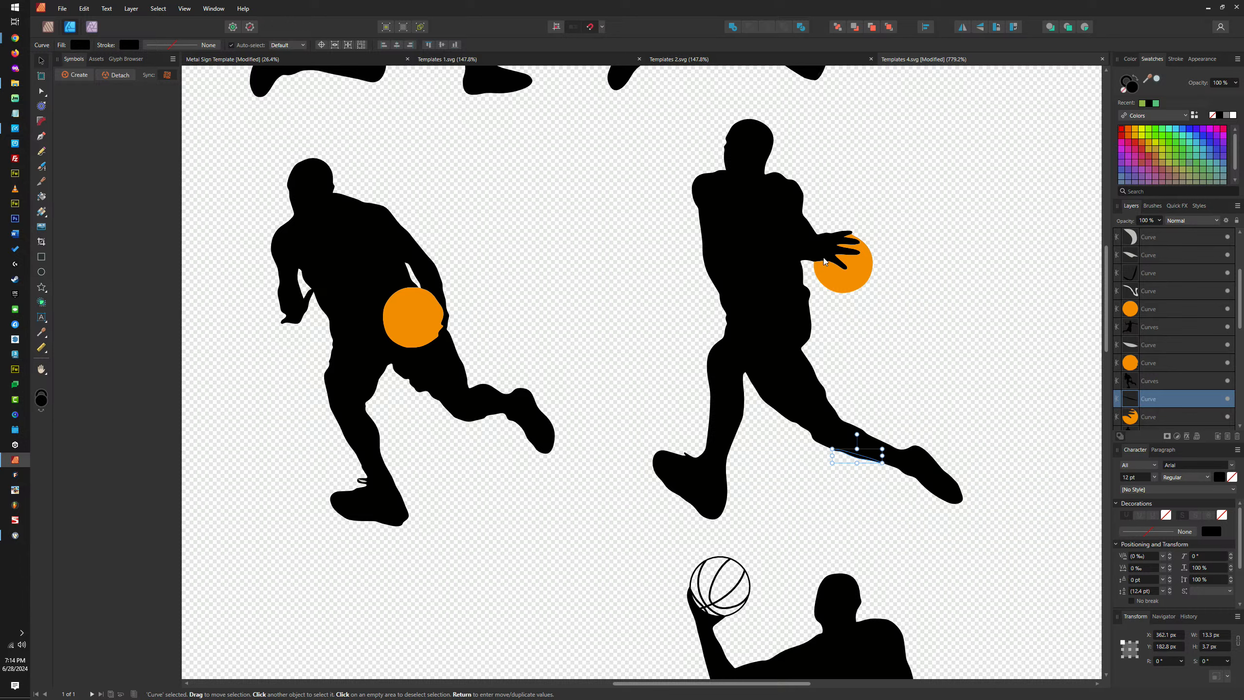
scroll(812, 264, down, 2)
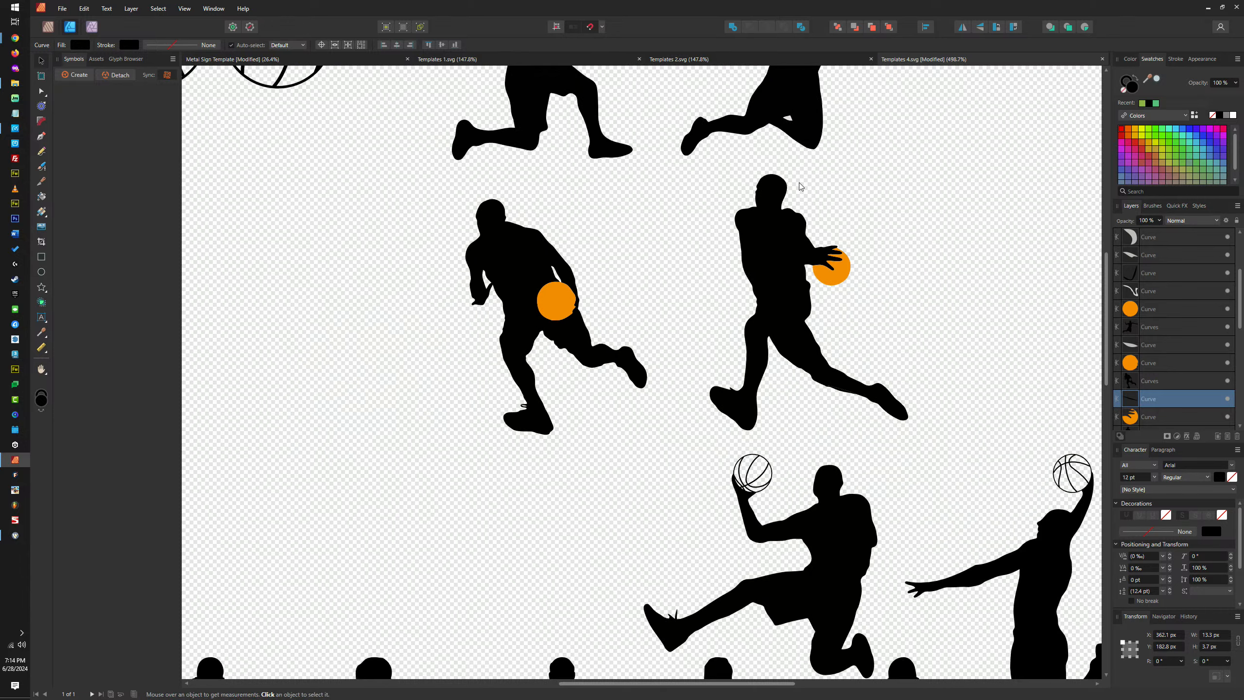
drag(800, 188, 754, 294)
scroll(765, 312, up, 2)
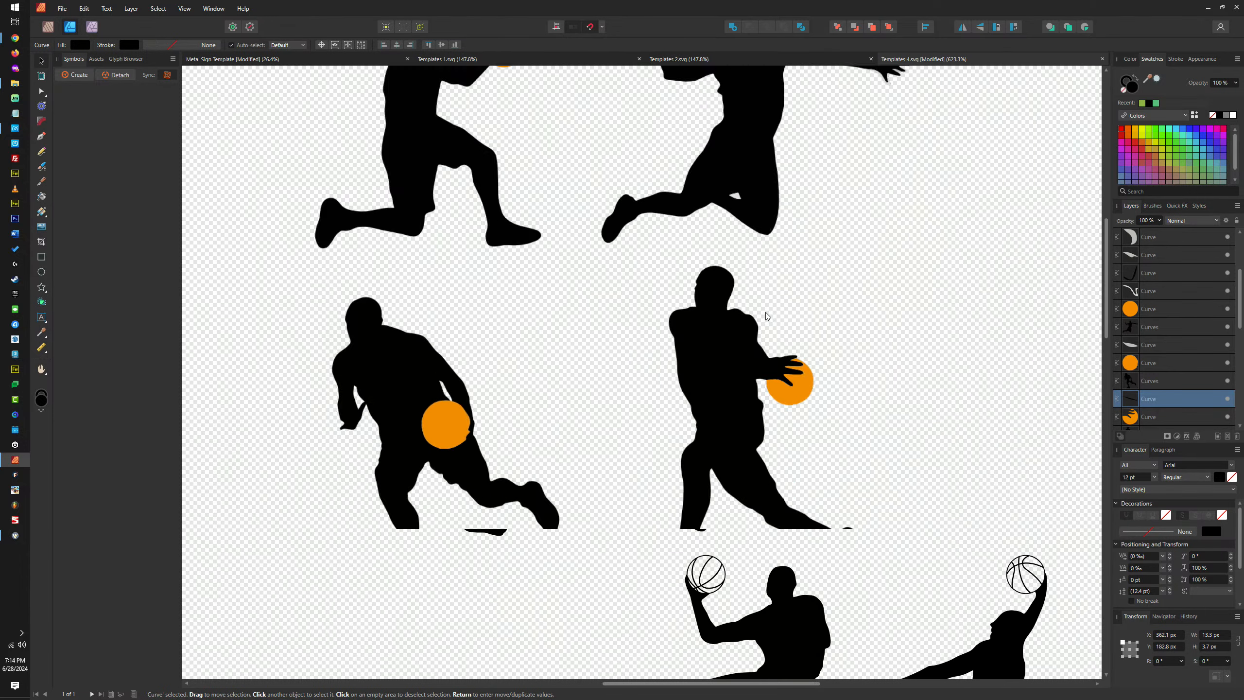
scroll(766, 319, down, 4)
scroll(767, 324, up, 3)
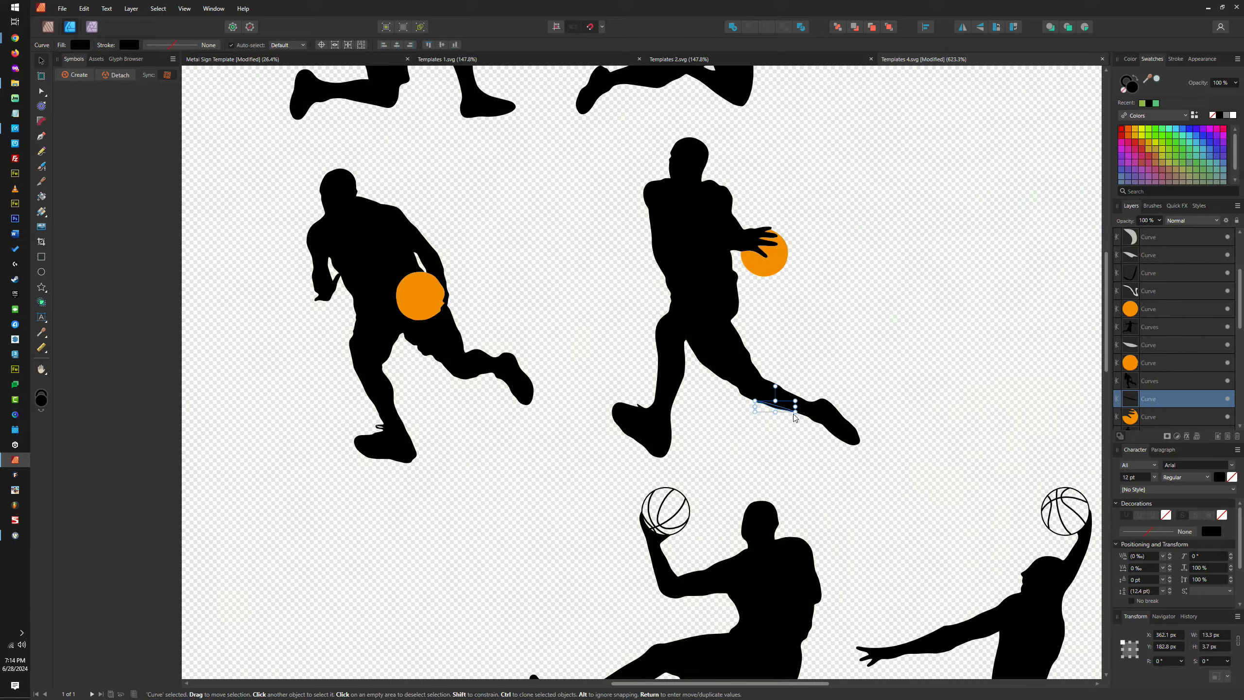
Select the lower-right player's body and calf sliver without the orange ball and merge them into one curve
drag(965, 121, 564, 484)
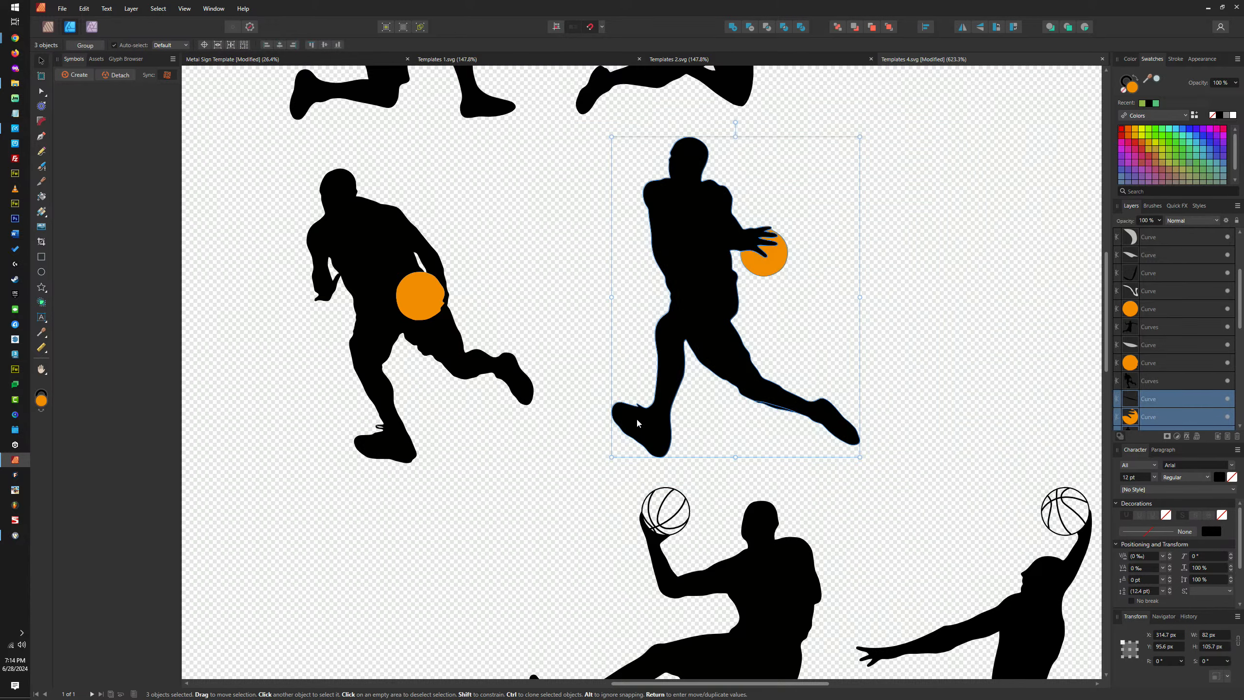
scroll(699, 353, up, 2)
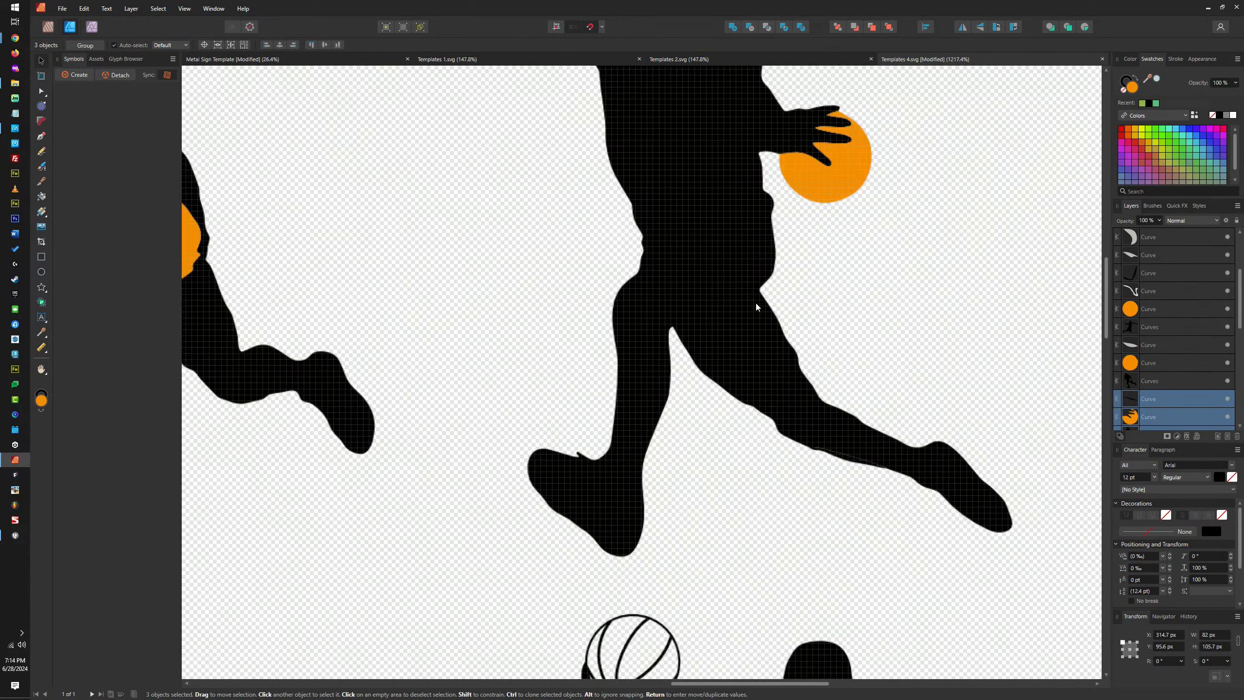
shift+click(857, 178)
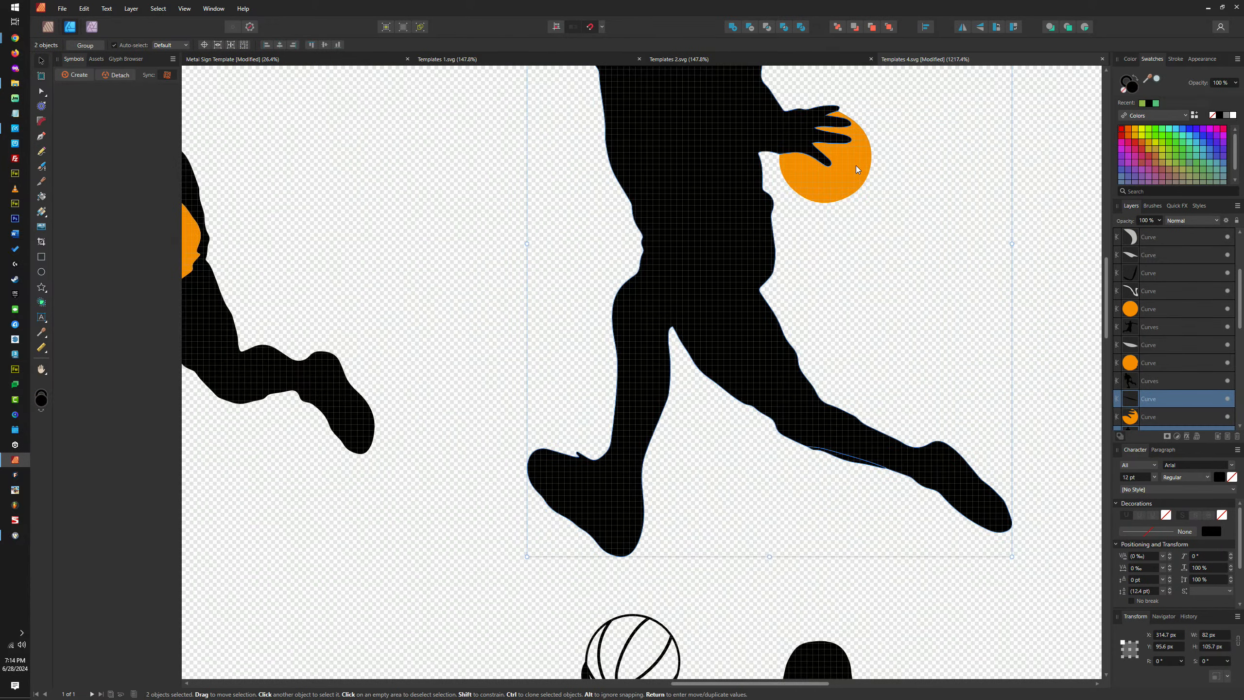
drag(852, 169, 861, 293)
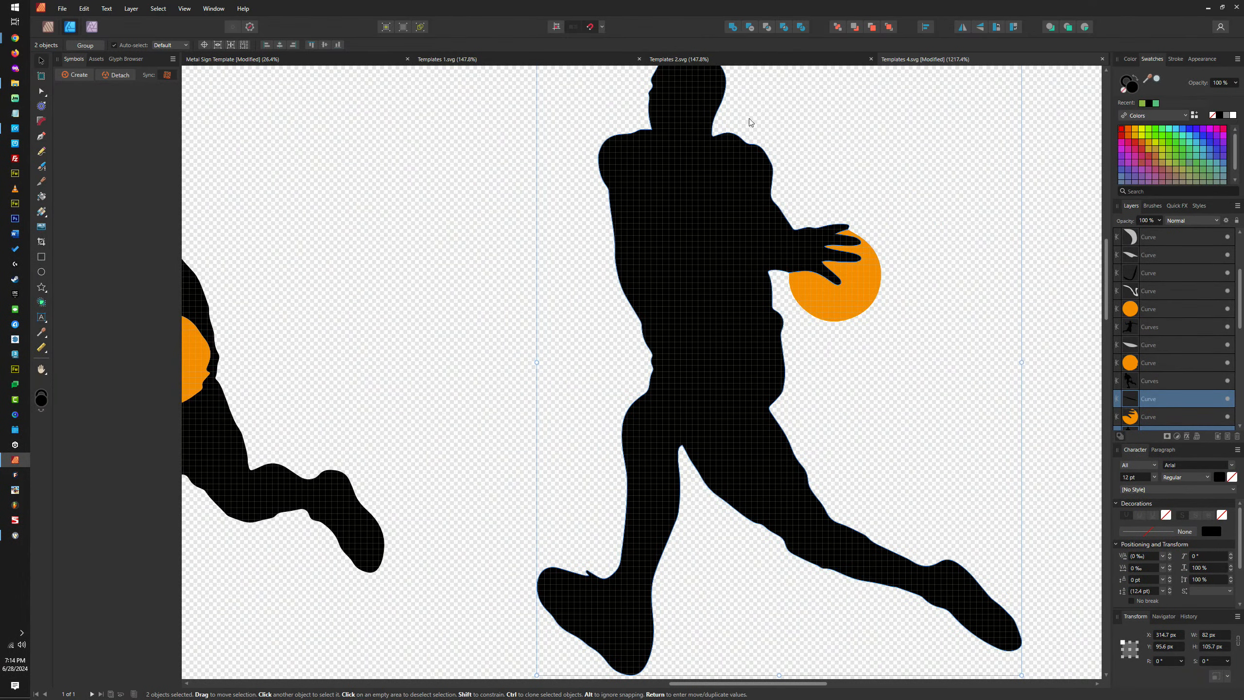
key(Delete)
scroll(738, 233, down, 4)
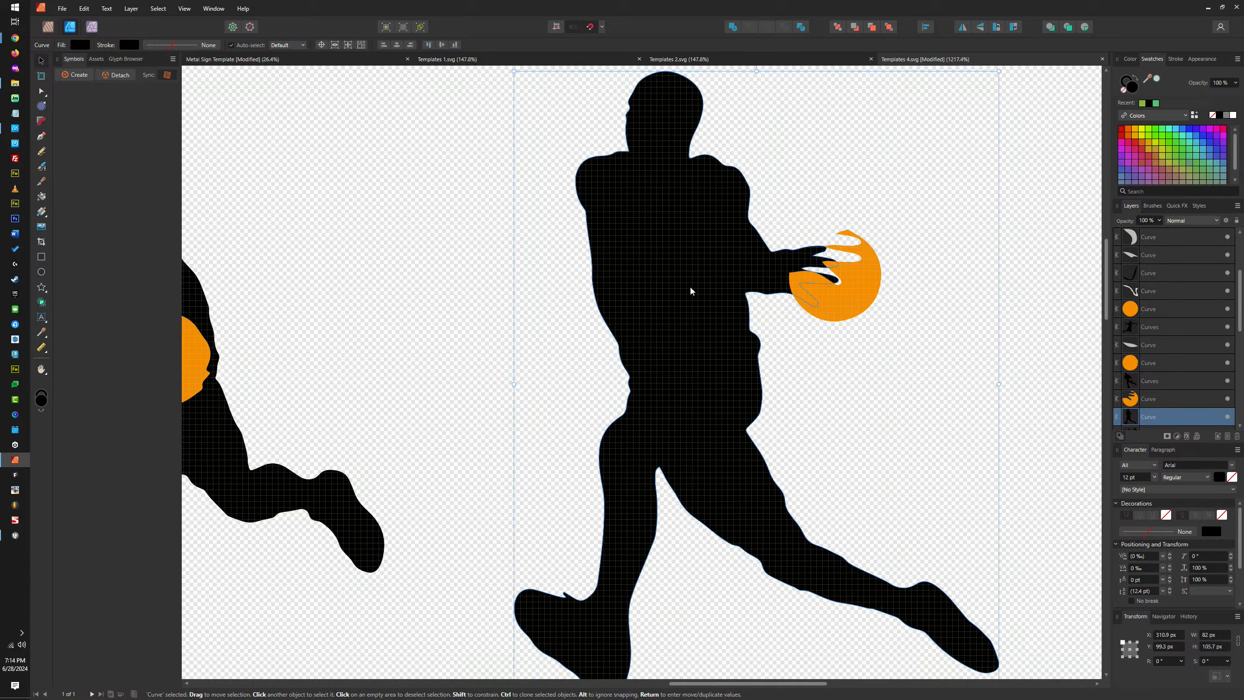
scroll(740, 255, up, 7)
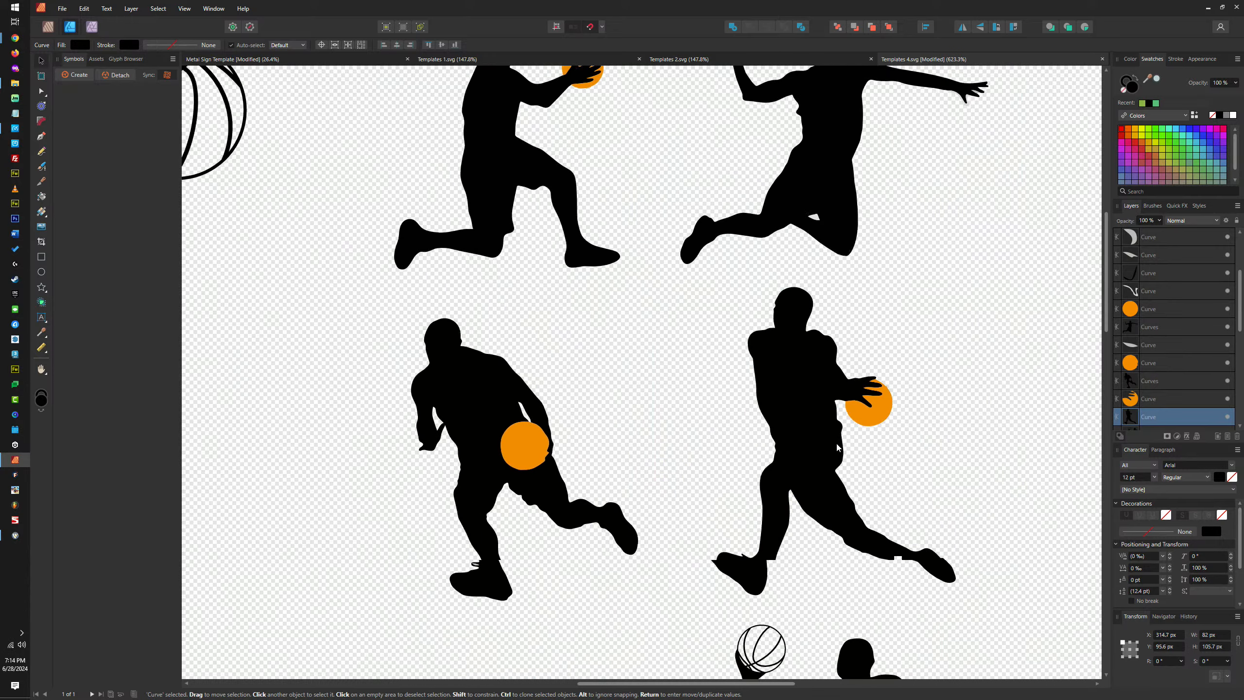
Select the upper-right player's small overlapping detail curves, excluding the ball and body, and fill them red
mouse_move(905, 364)
mouse_down()
mouse_move(742, 413)
mouse_move(965, 425)
mouse_move(772, 446)
mouse_move(899, 318)
mouse_move(904, 372)
mouse_up()
drag(701, 241, 1100, 482)
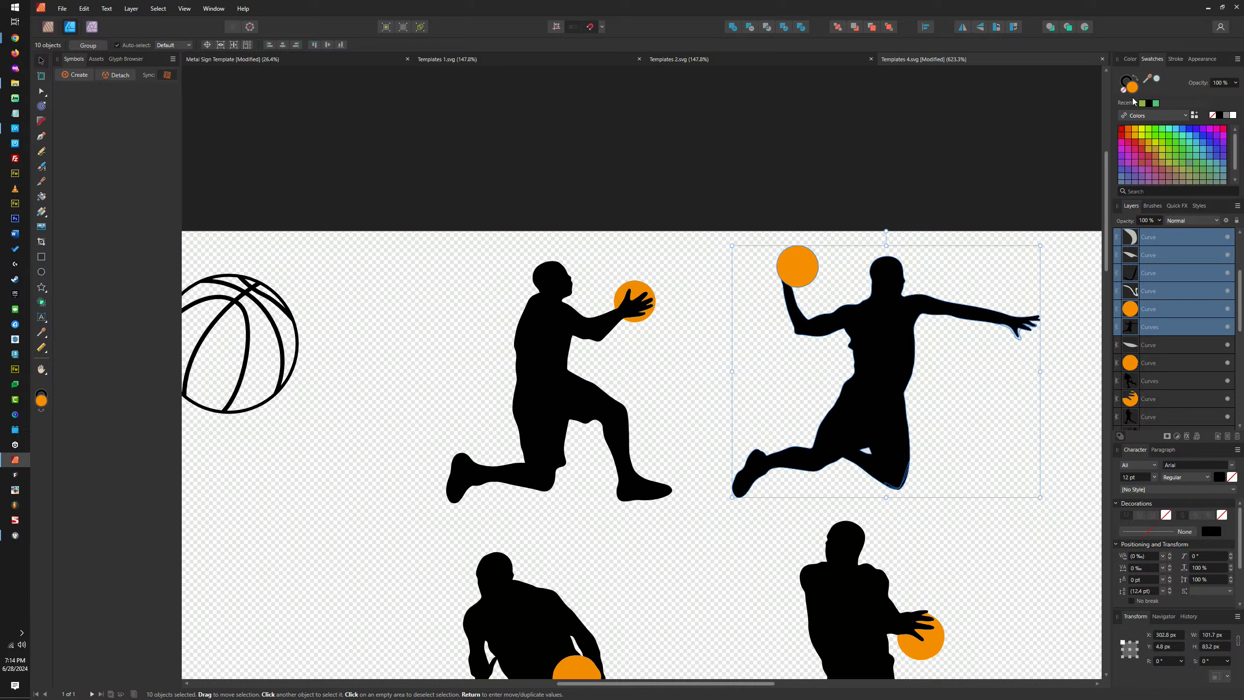
click(1219, 116)
key(ctrl+z)
shift+click(802, 264)
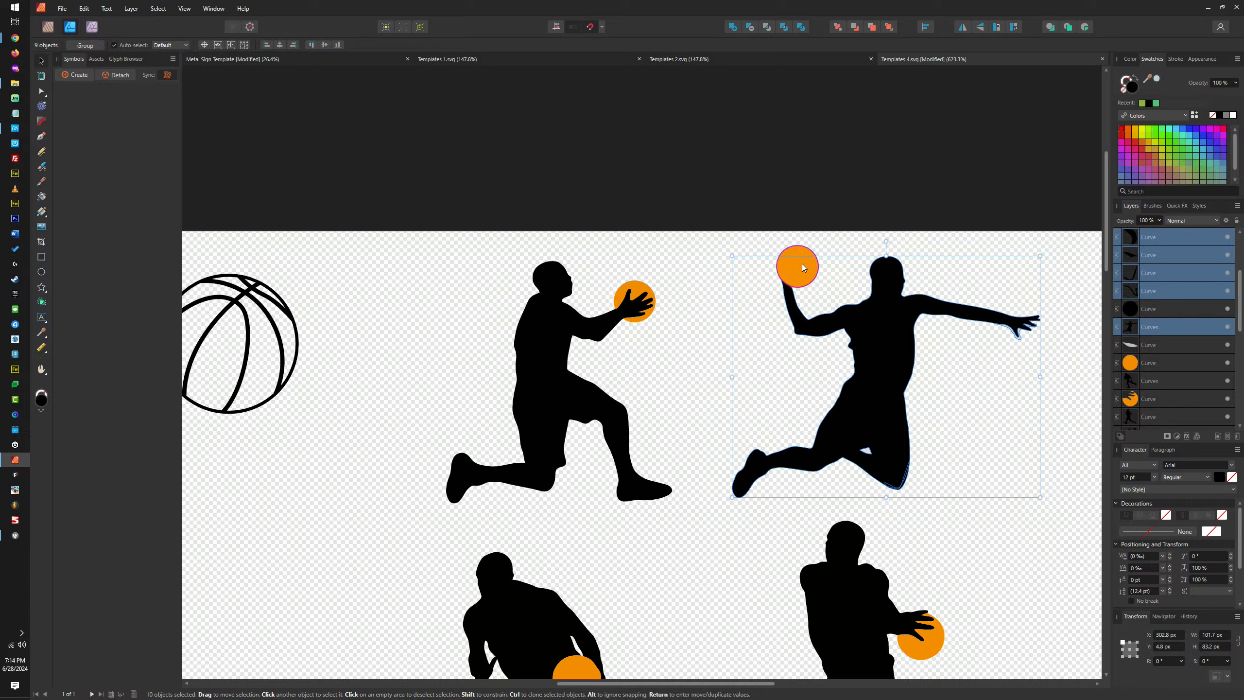
shift+click(882, 306)
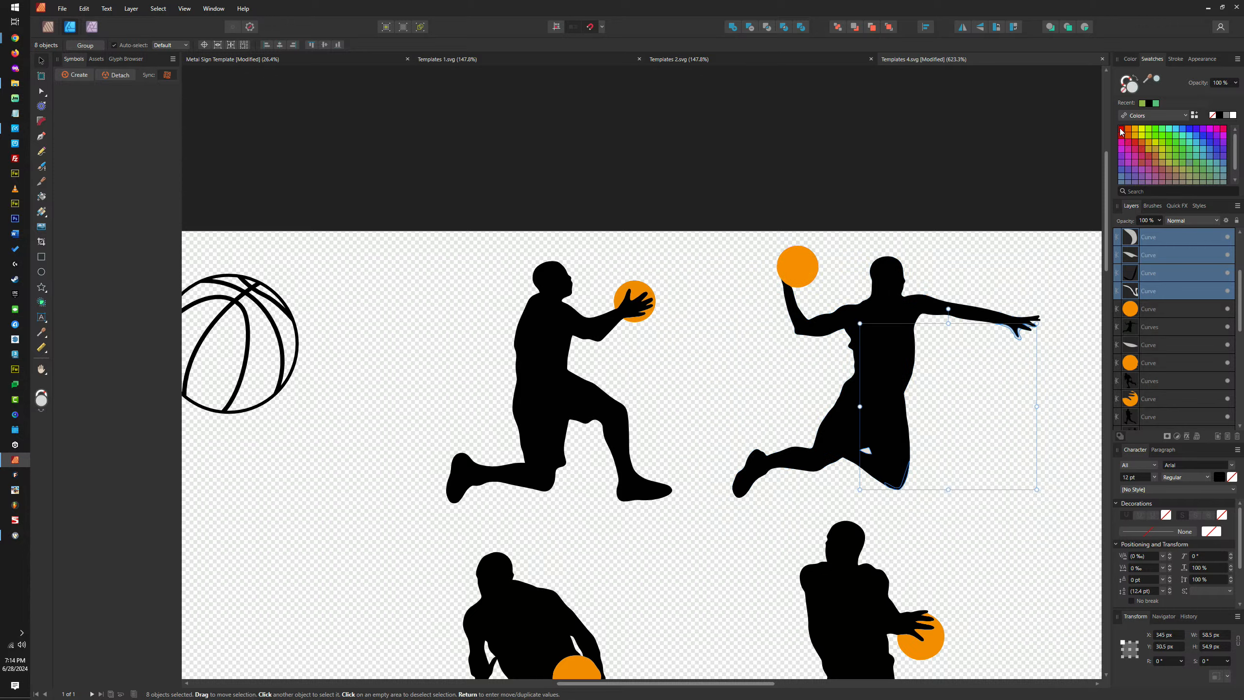
ctrl+scroll(906, 500, up, 10)
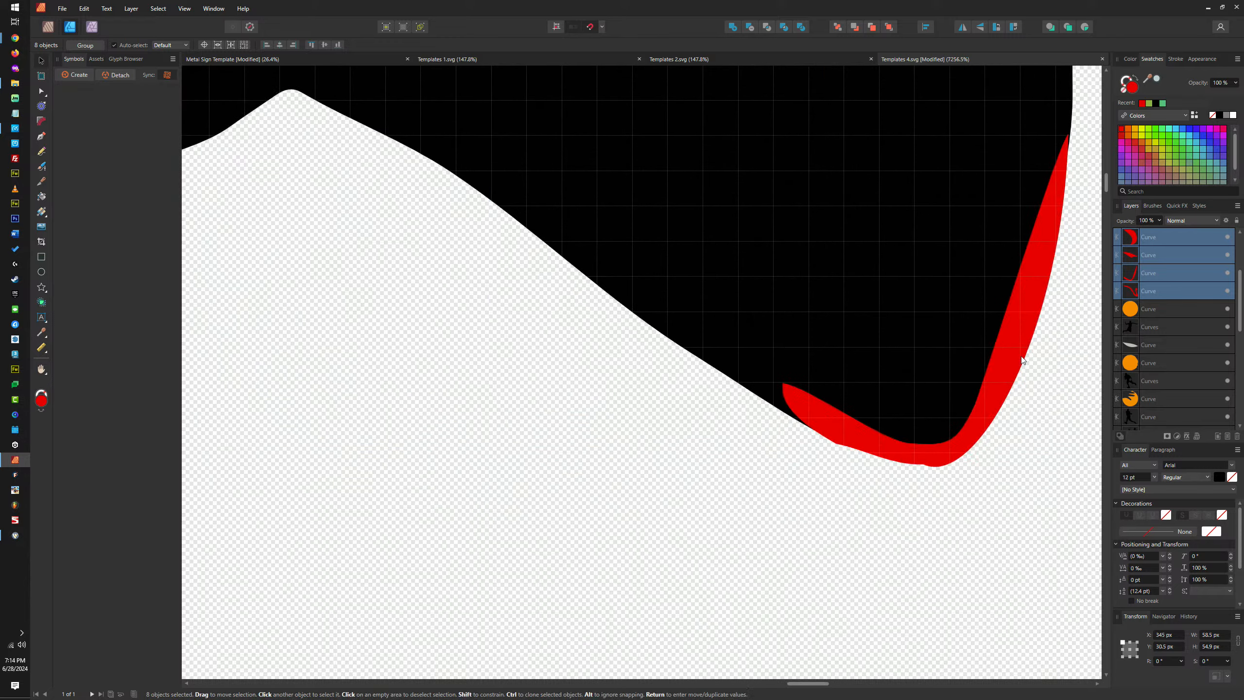
Examine the red detail curves around the upper-right player's outstretched hand, knee and legs
ctrl+scroll(875, 335, down, 8)
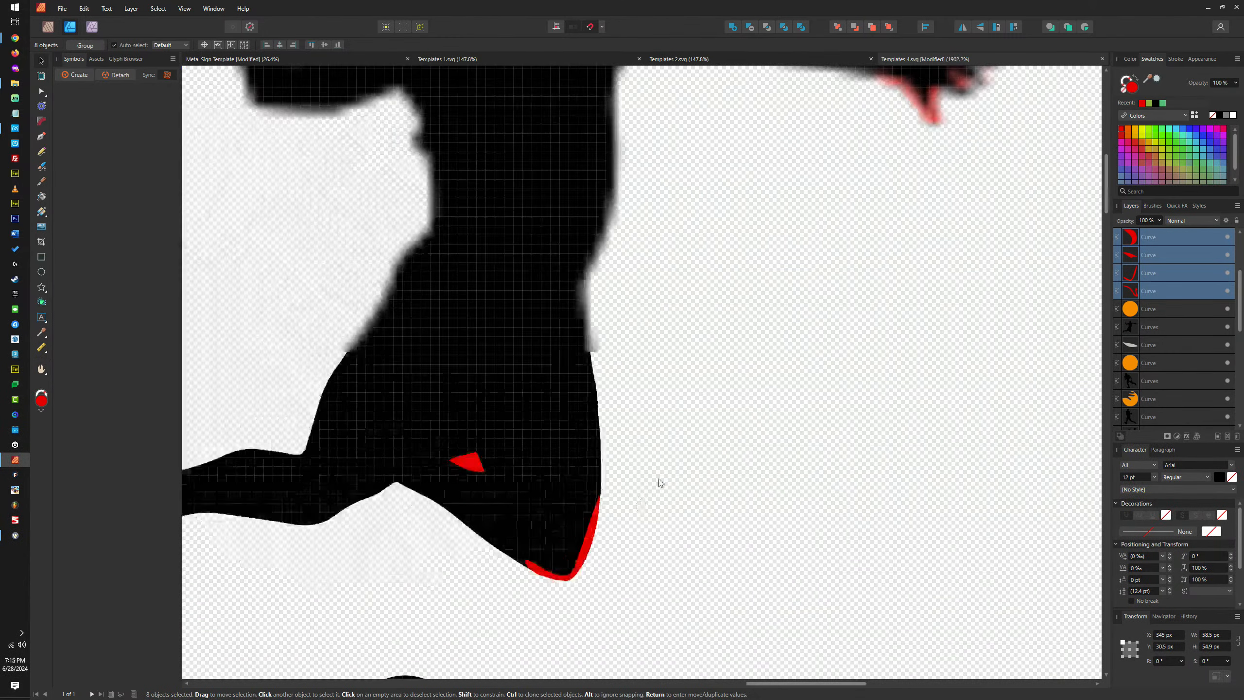
ctrl+scroll(868, 194, up, 8)
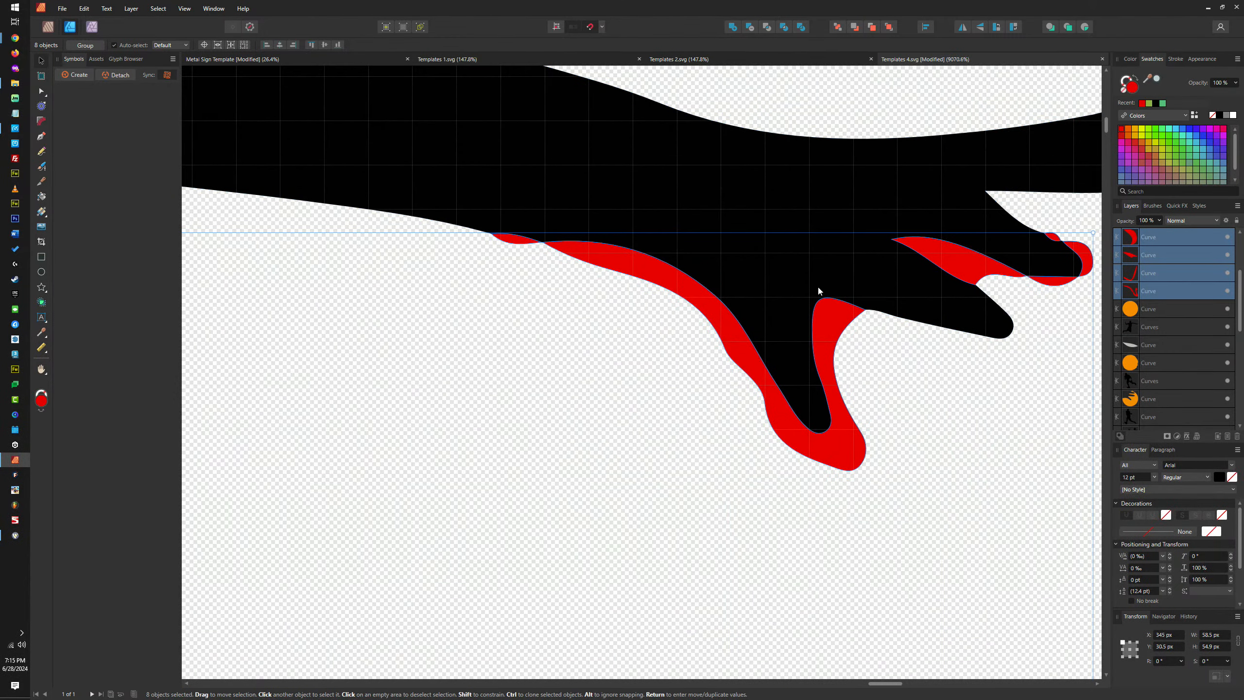
scroll(583, 350, down, 3)
scroll(700, 354, up, 3)
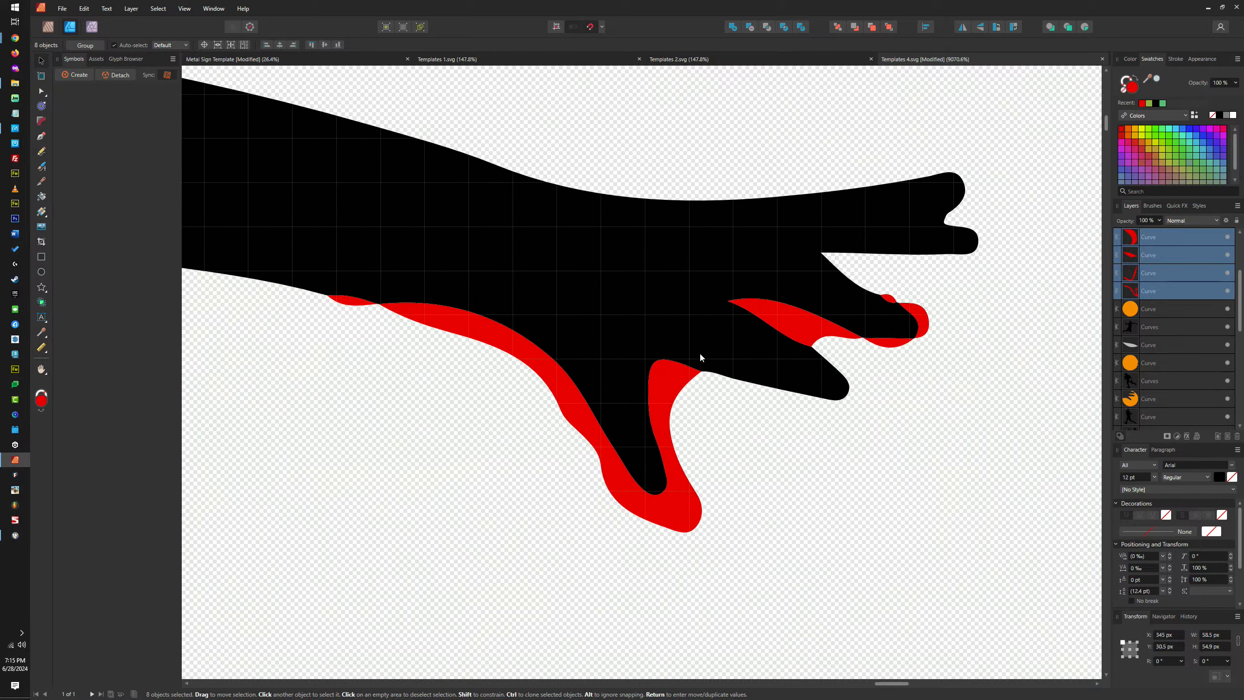
ctrl+scroll(801, 346, down, 7)
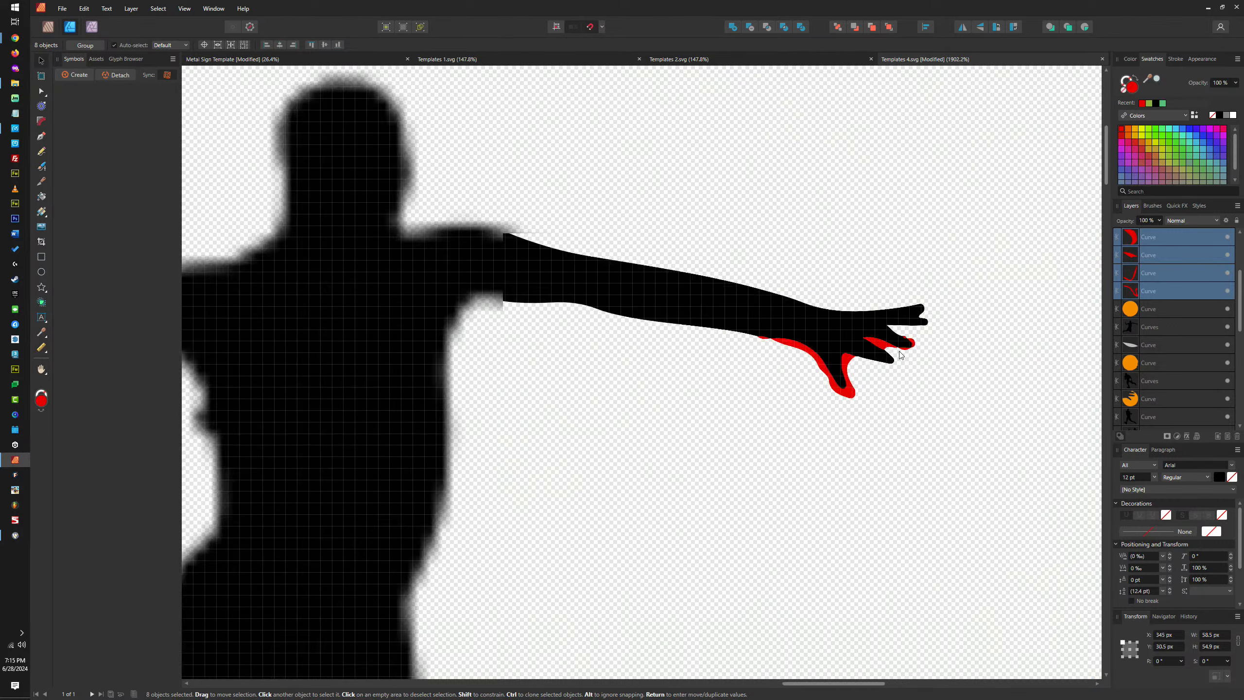
ctrl+scroll(863, 355, up, 3)
ctrl+scroll(895, 322, down, 3)
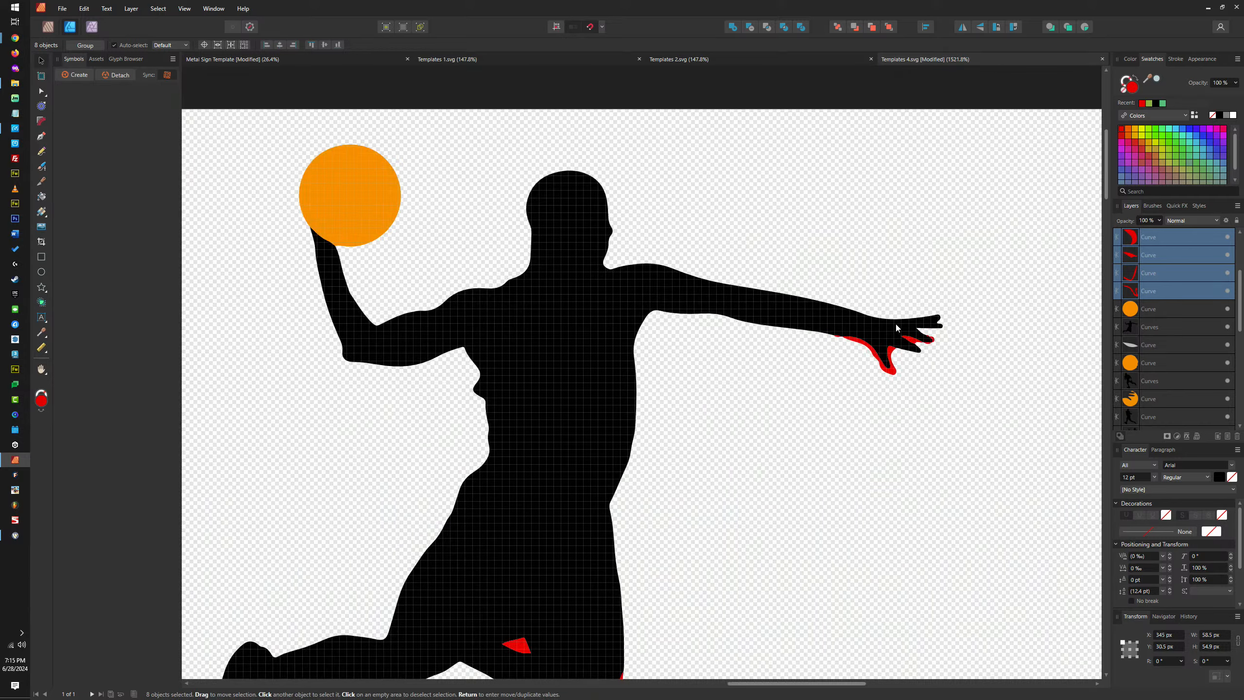
ctrl+scroll(916, 358, up, 3)
ctrl+scroll(916, 358, down, 3)
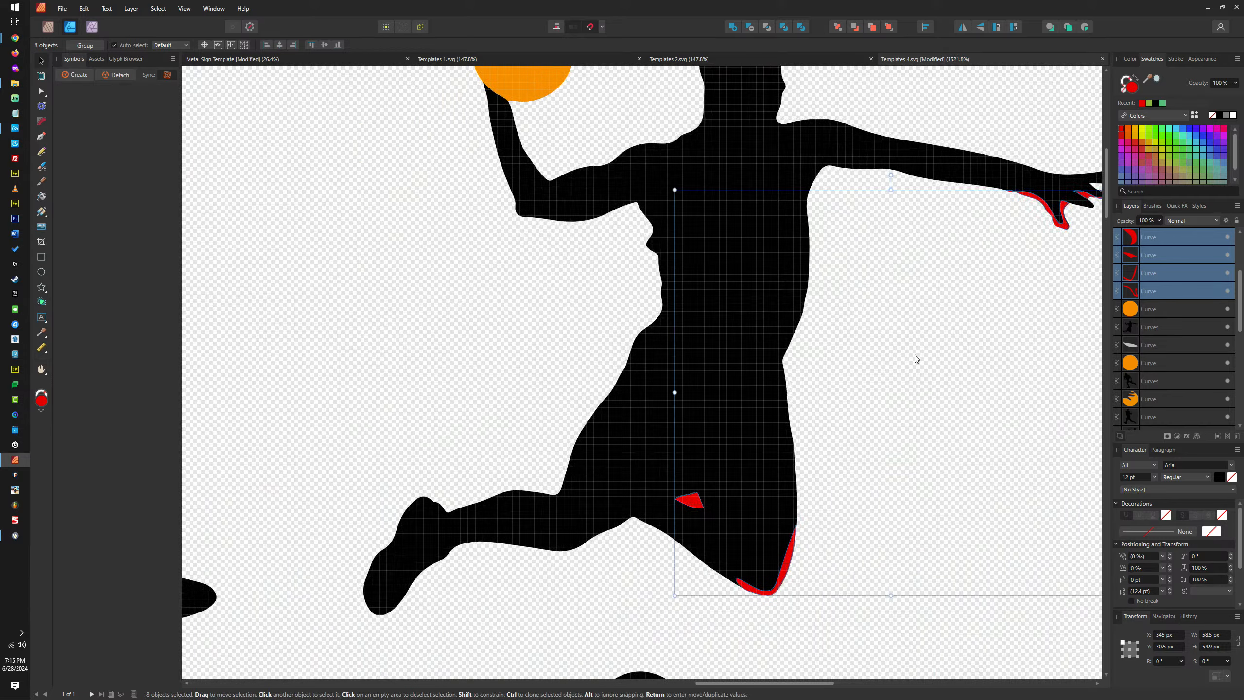
Fill the red detail curves black and delete the small triangular curve between the upper-right player's legs
click(1220, 115)
ctrl+scroll(740, 522, up, 4)
click(739, 449)
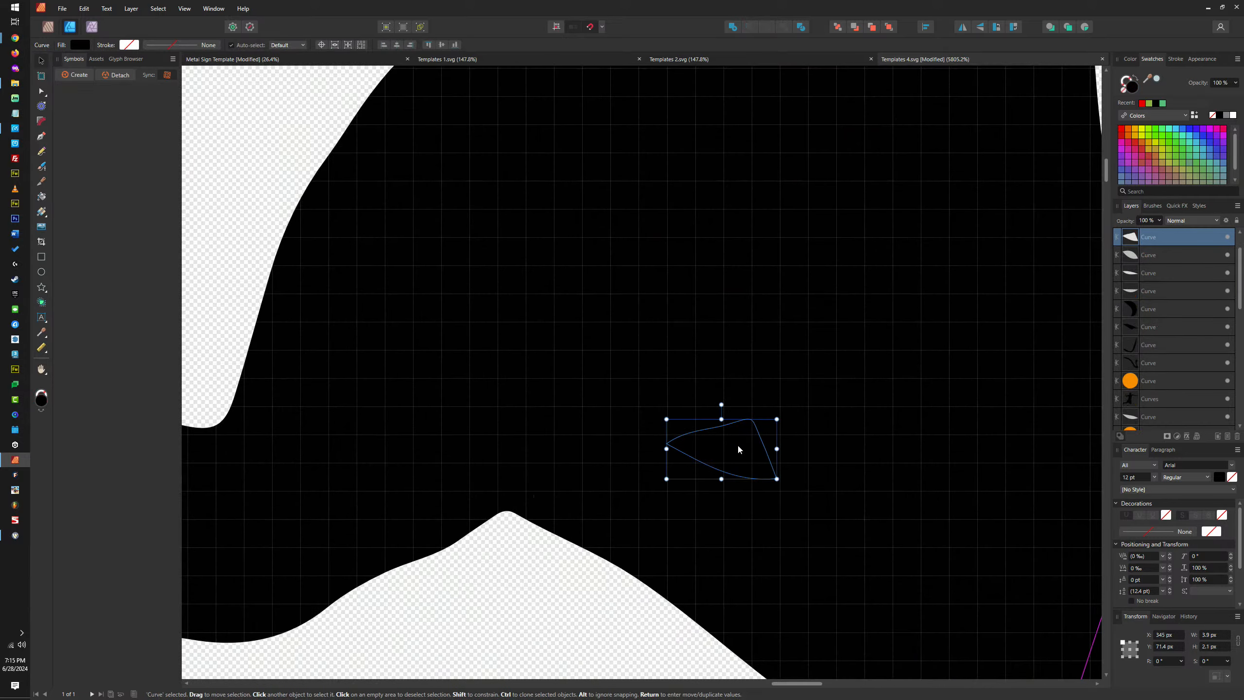
drag(736, 452, 634, 557)
key(ctrl+z)
key(Delete)
ctrl+scroll(725, 474, down, 6)
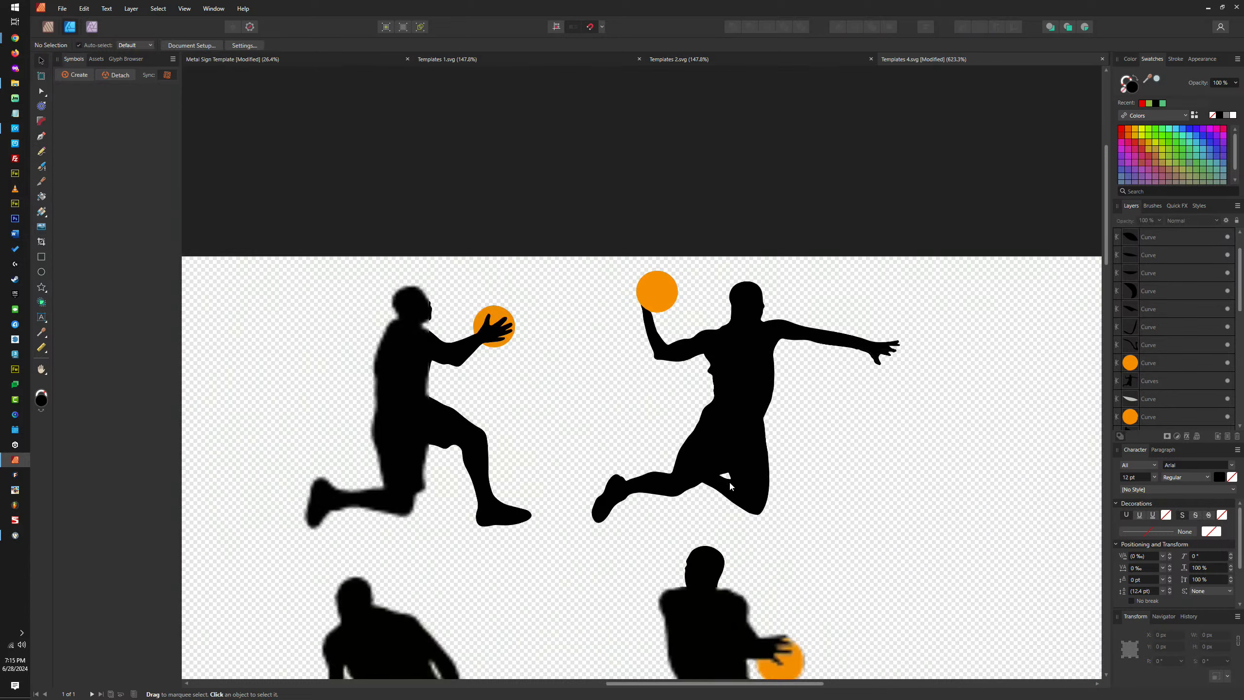
Move the small wrist sliver and the thumb-outline curve off the outstretched hand into the empty space below
ctrl+scroll(851, 384, up, 3)
ctrl+scroll(768, 393, down, 2)
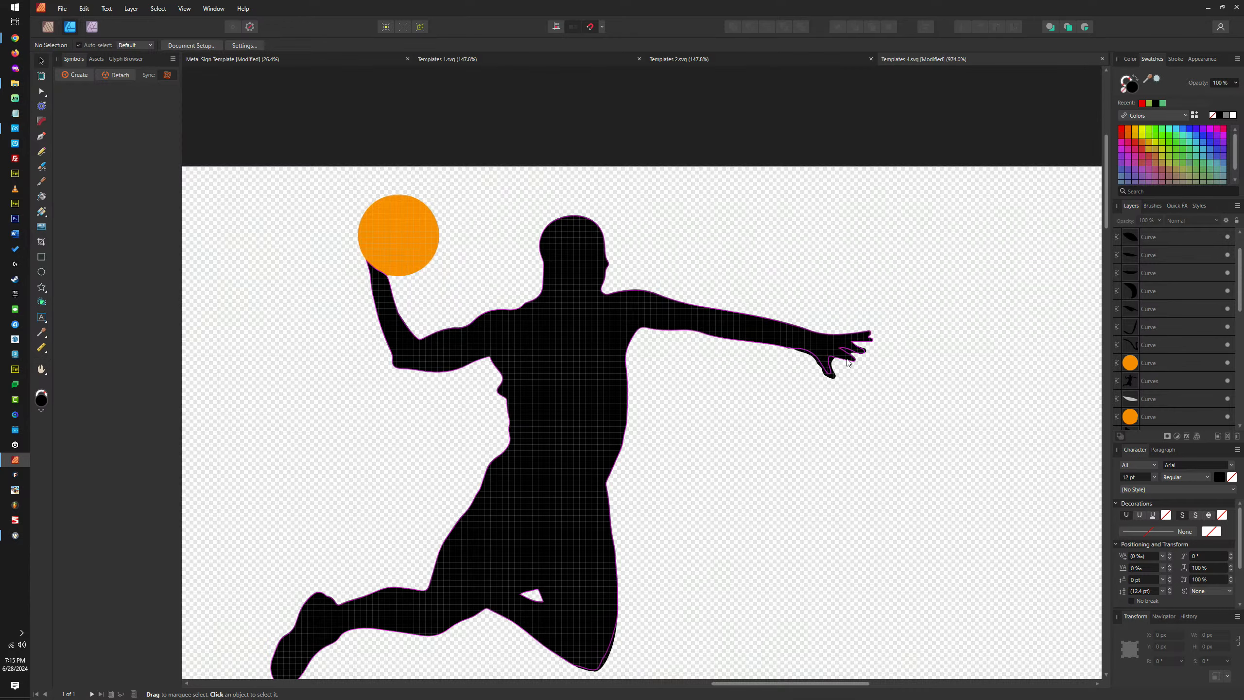
drag(768, 392, 876, 419)
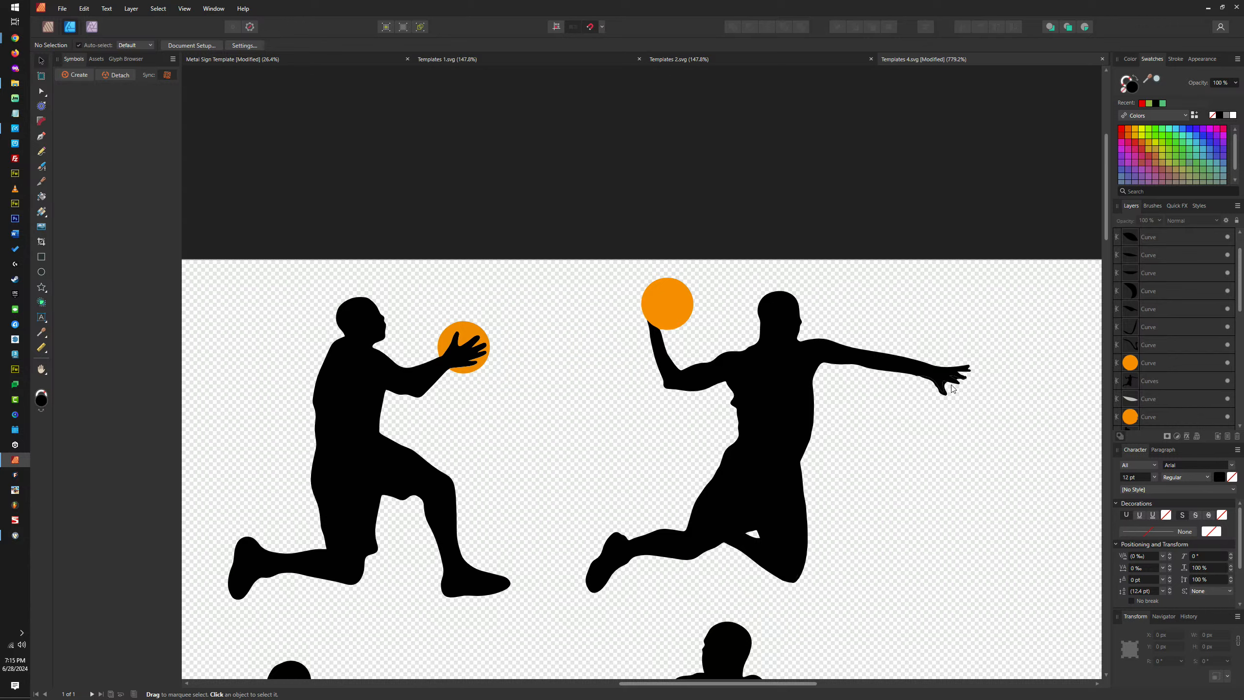
scroll(887, 363, up, 3)
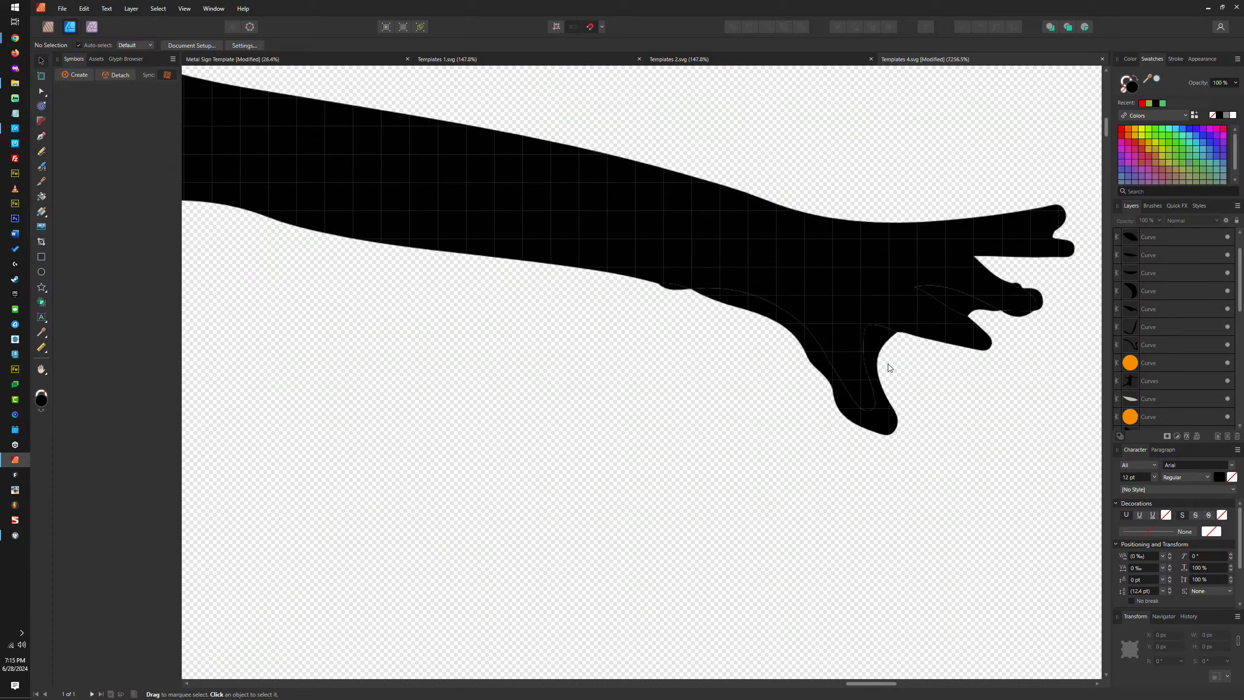
click(875, 347)
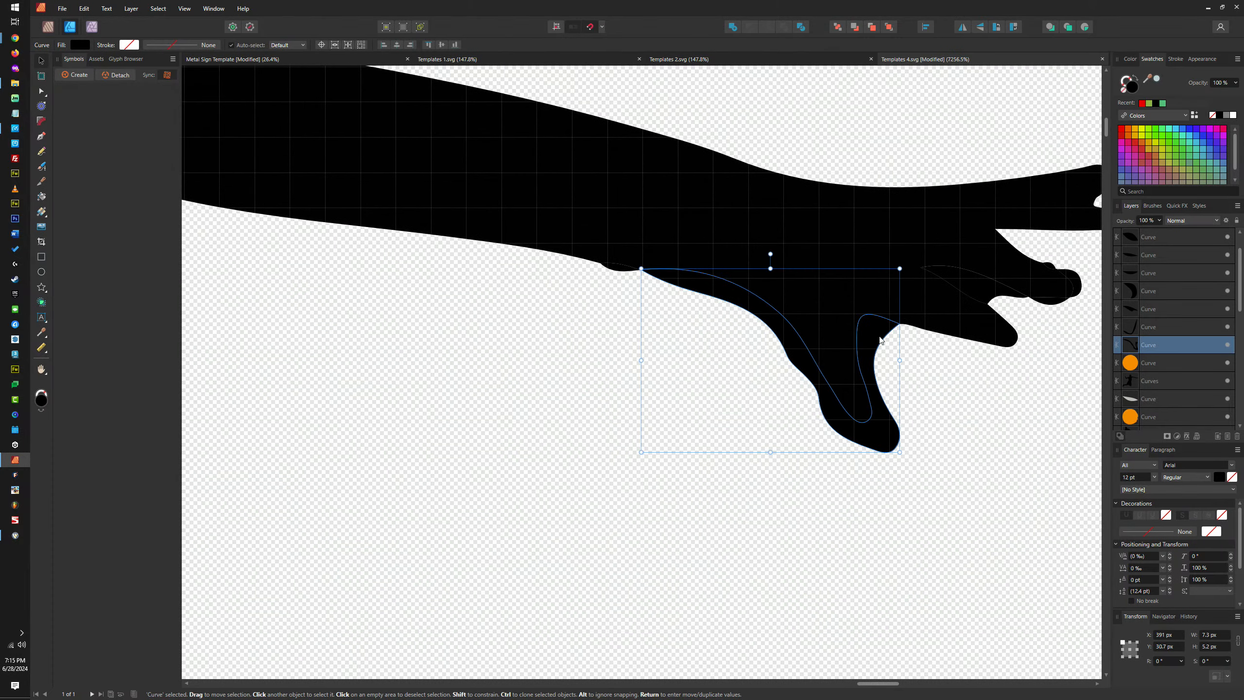
drag(880, 340, 650, 469)
key(ctrl+z)
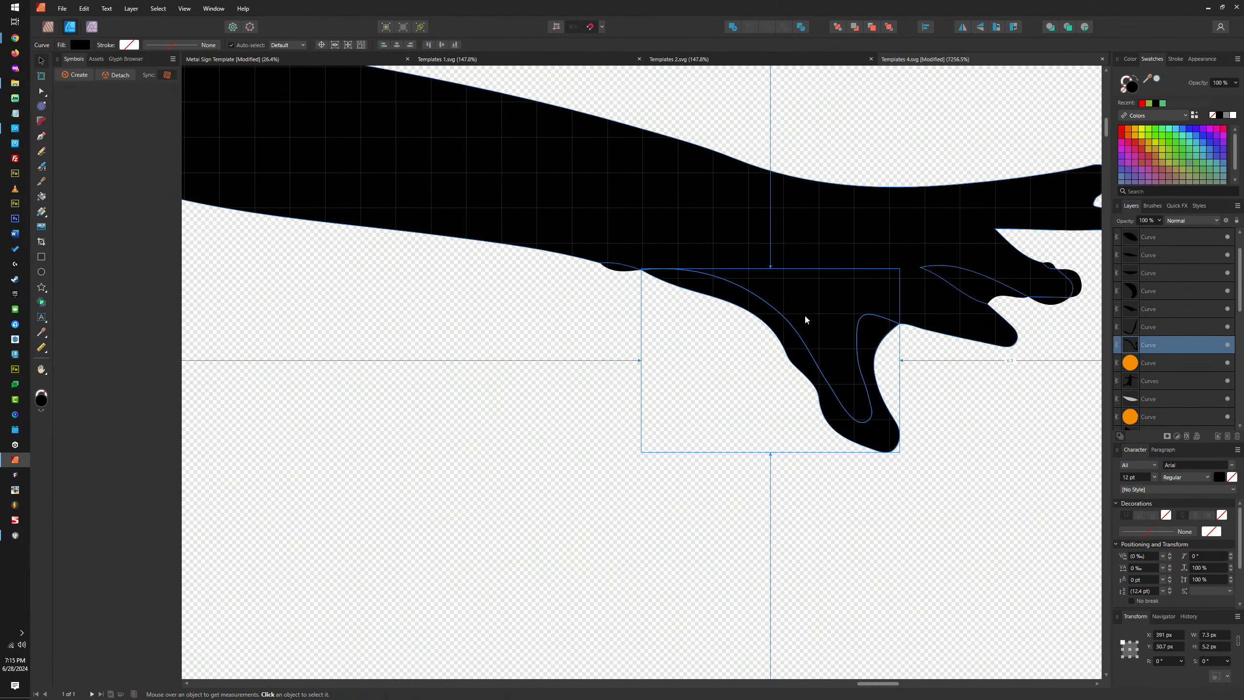
click(621, 268)
drag(621, 267, 527, 383)
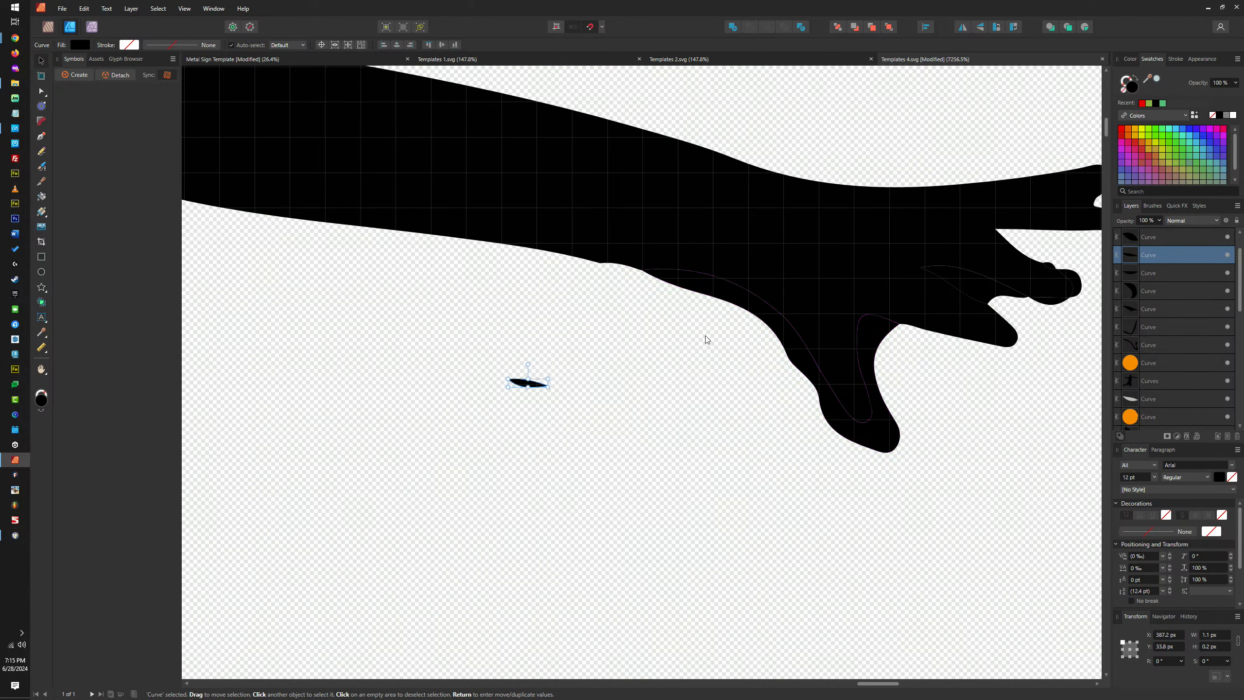
drag(706, 340, 574, 507)
Try to move the lower finger's detail curve off the outstretched hand into the empty space below
scroll(651, 425, down, 5)
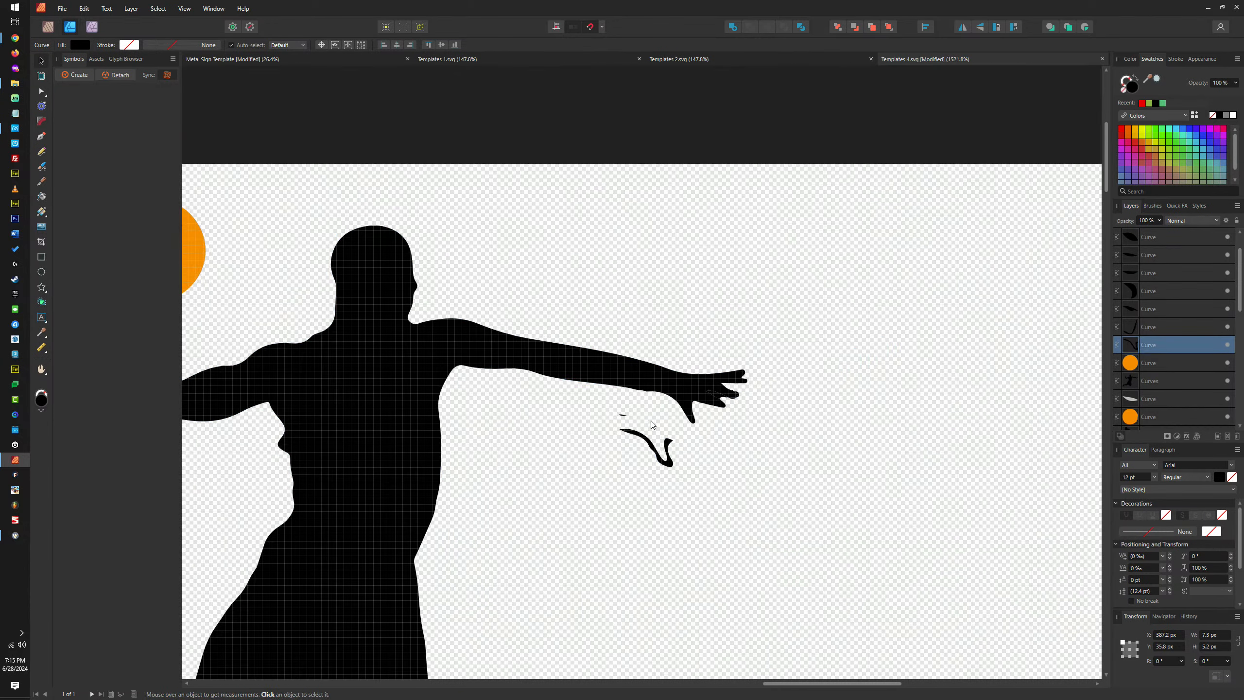
scroll(673, 390, up, 3)
click(782, 408)
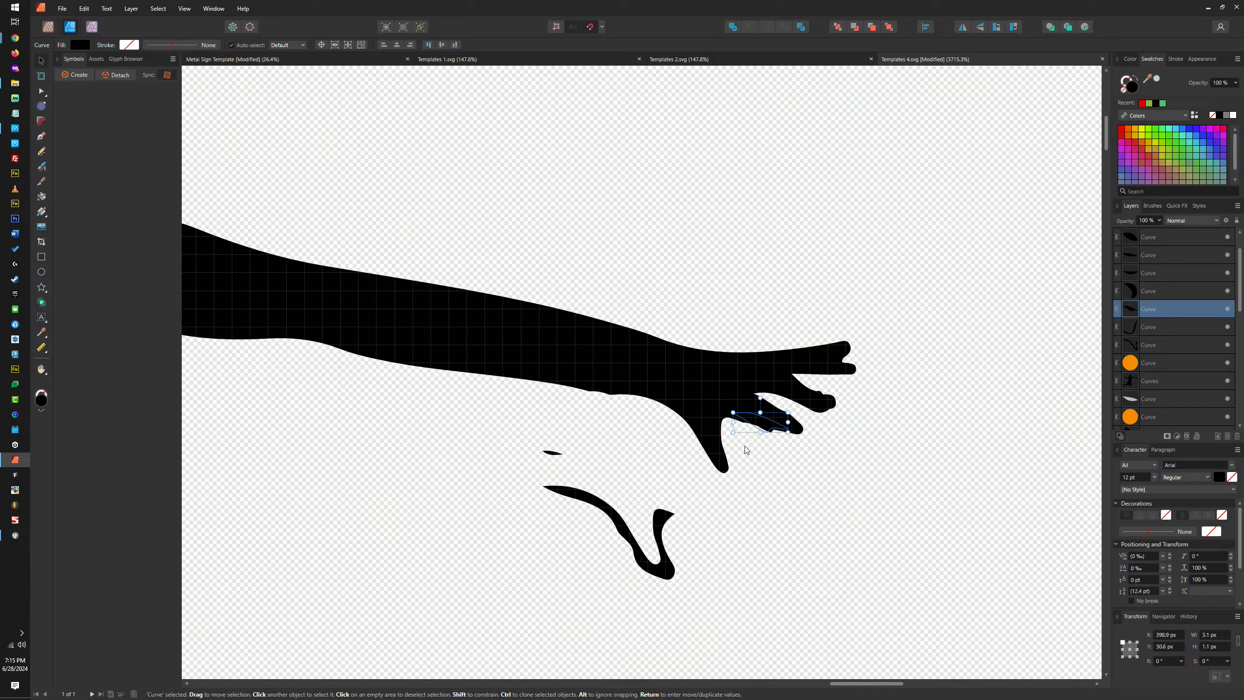
drag(764, 423, 720, 552)
click(834, 399)
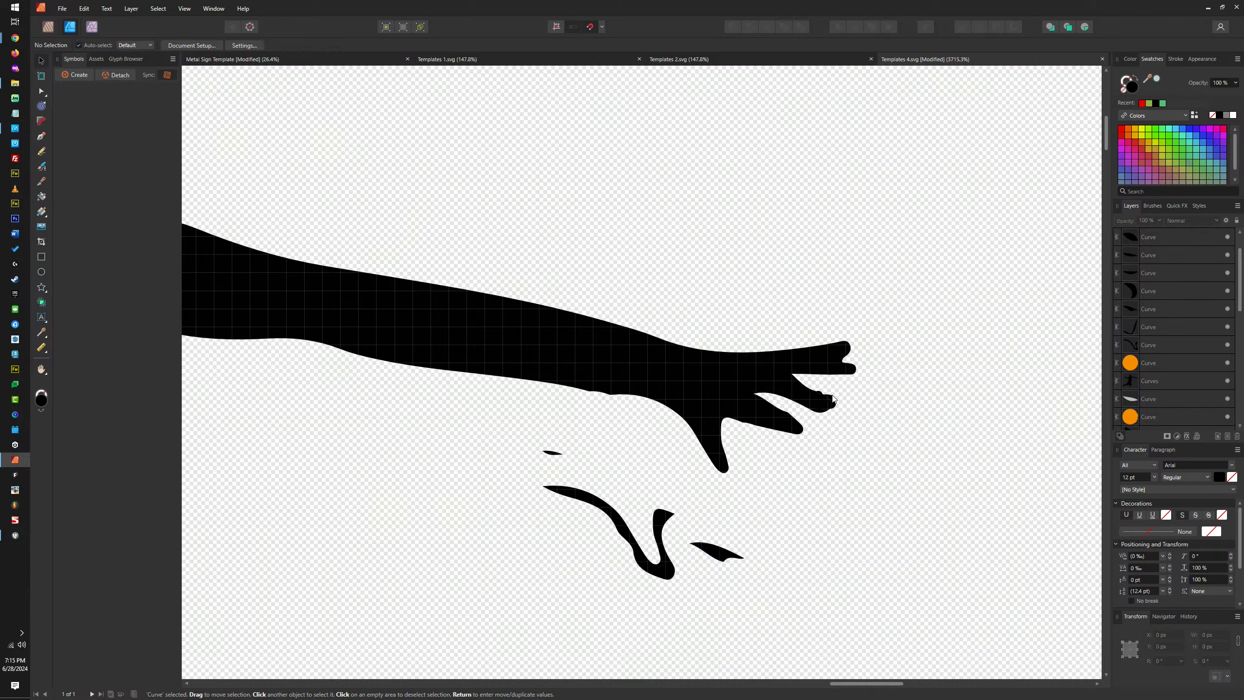
drag(592, 308, 908, 477)
Undo the recent moves of the detail curves around the upper-right player's outstretched hand
key(ctrl+z)
key(ctrl+z)
key(ctrl+z)
key(ctrl+z)
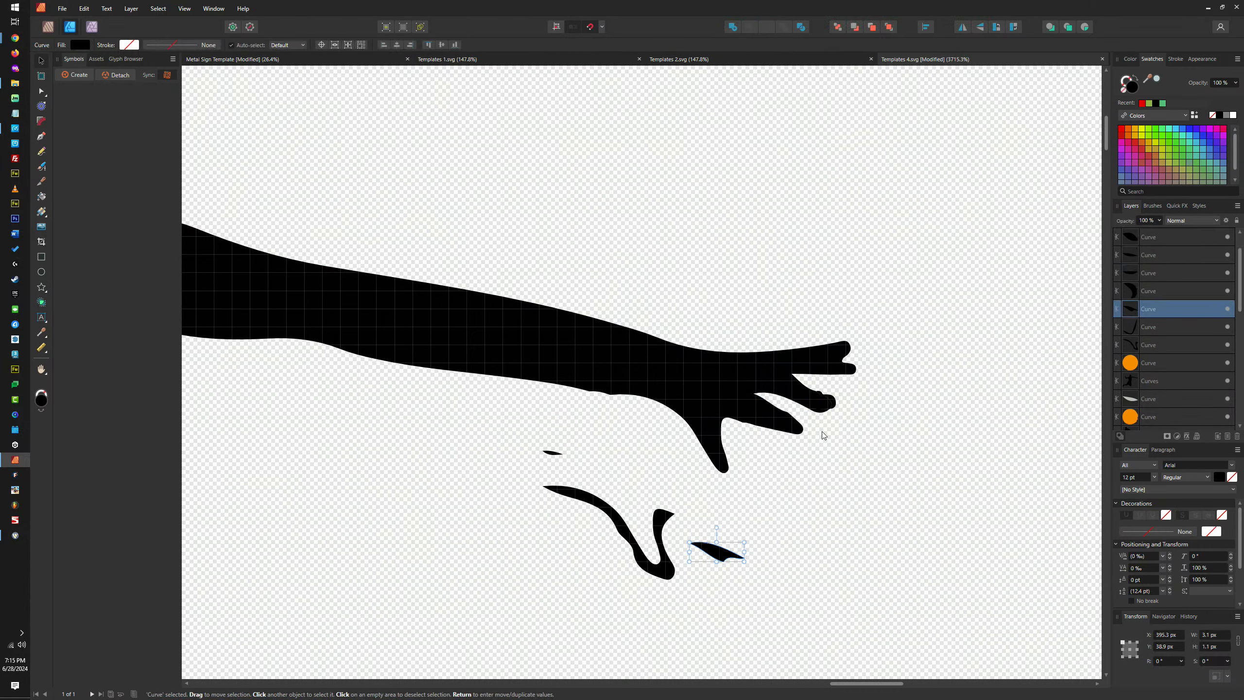
Try to move the six detail curves of the hand away together, undo the move and clear the selection
drag(929, 303, 466, 556)
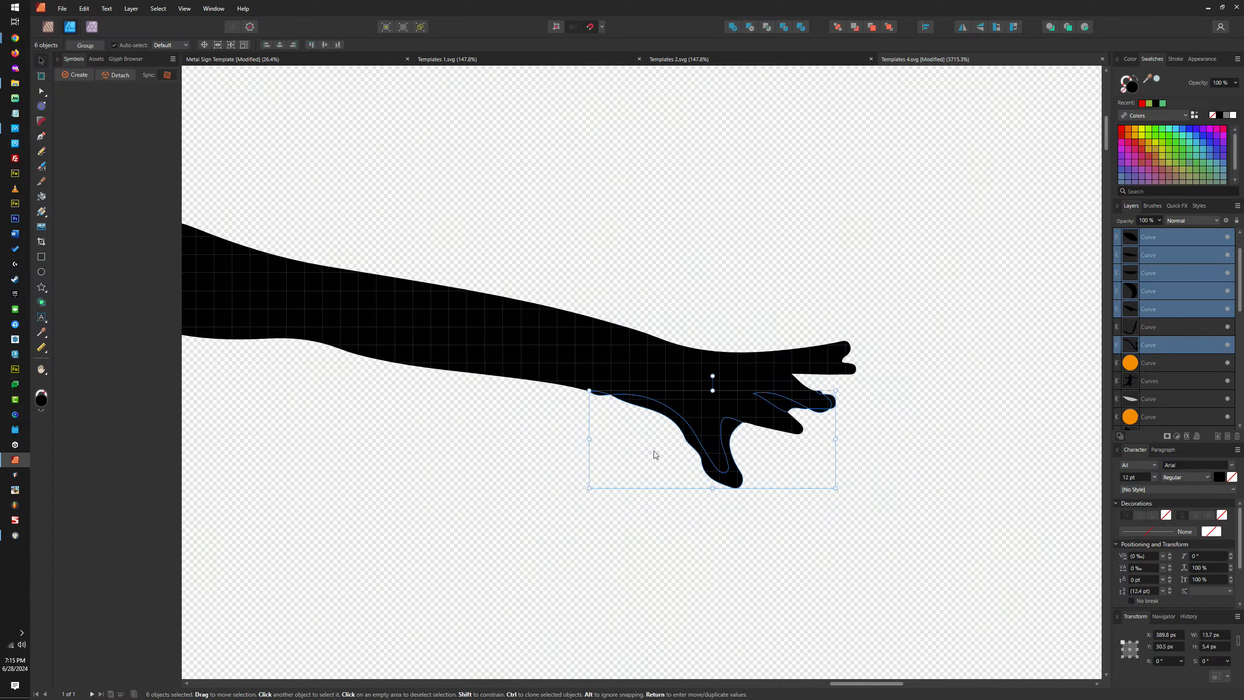
drag(667, 416, 884, 607)
key(ctrl+z)
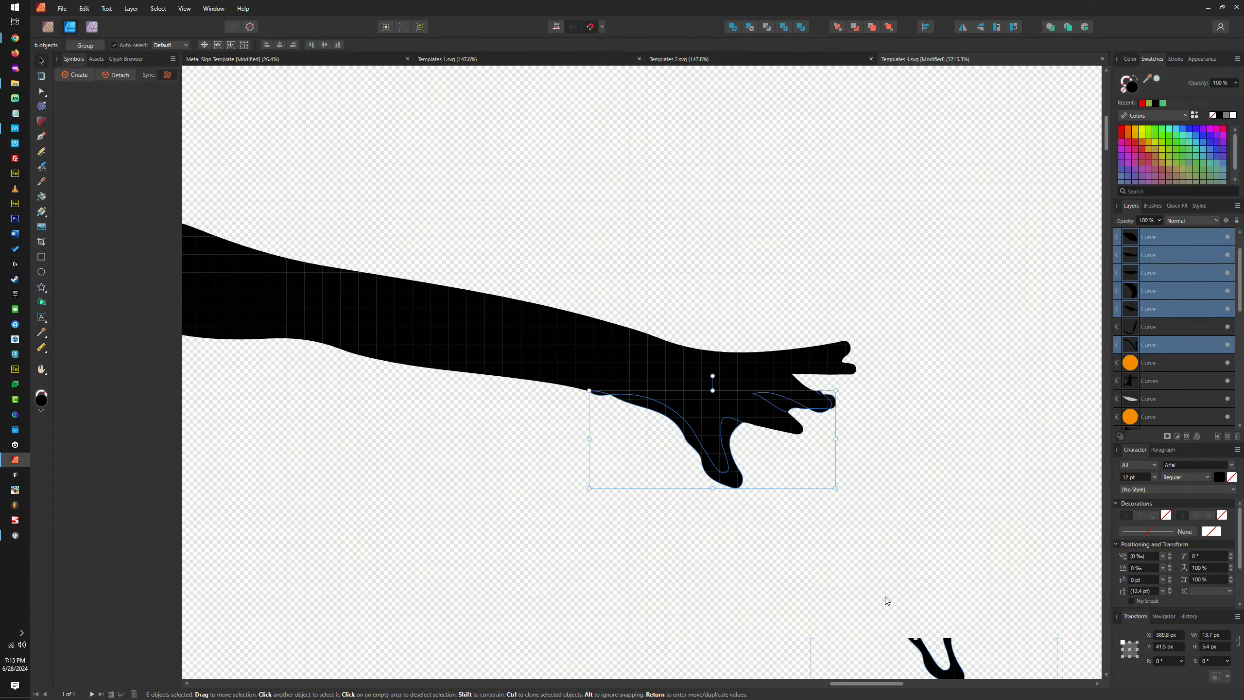
click(946, 527)
Smooth the nodes at the tip of the second-lowest finger on the wide-stance player's open hand
scroll(948, 529, down, 6)
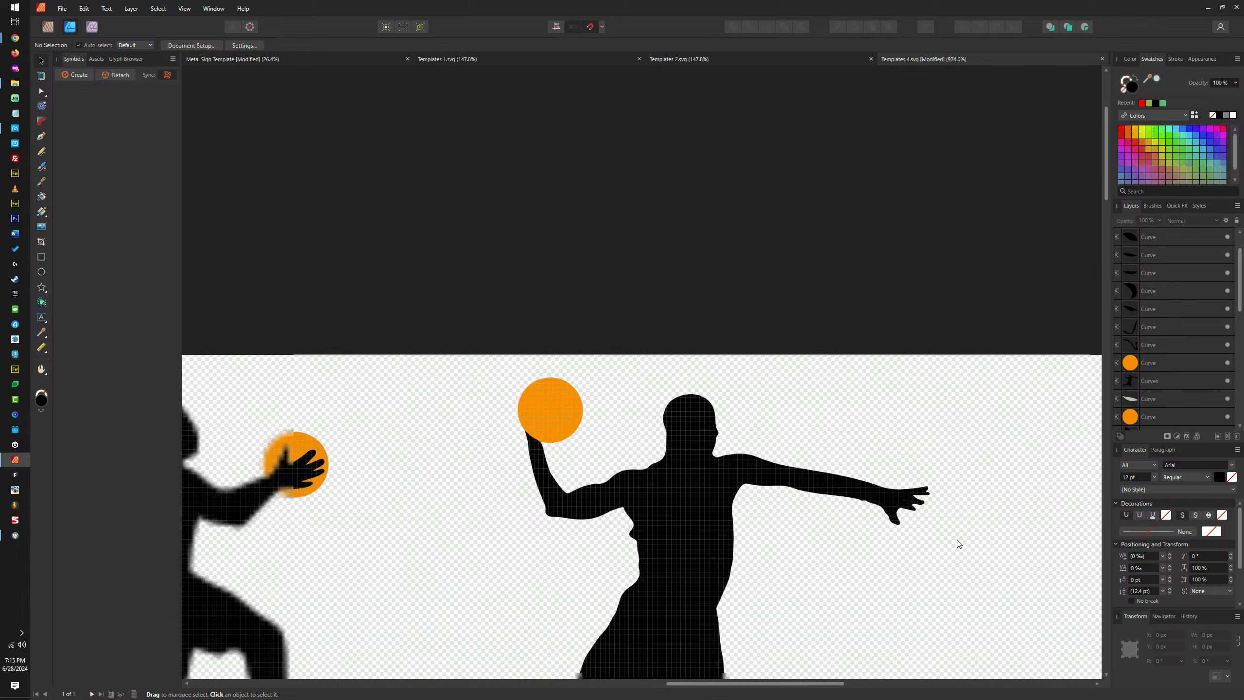
scroll(934, 540, down, 3)
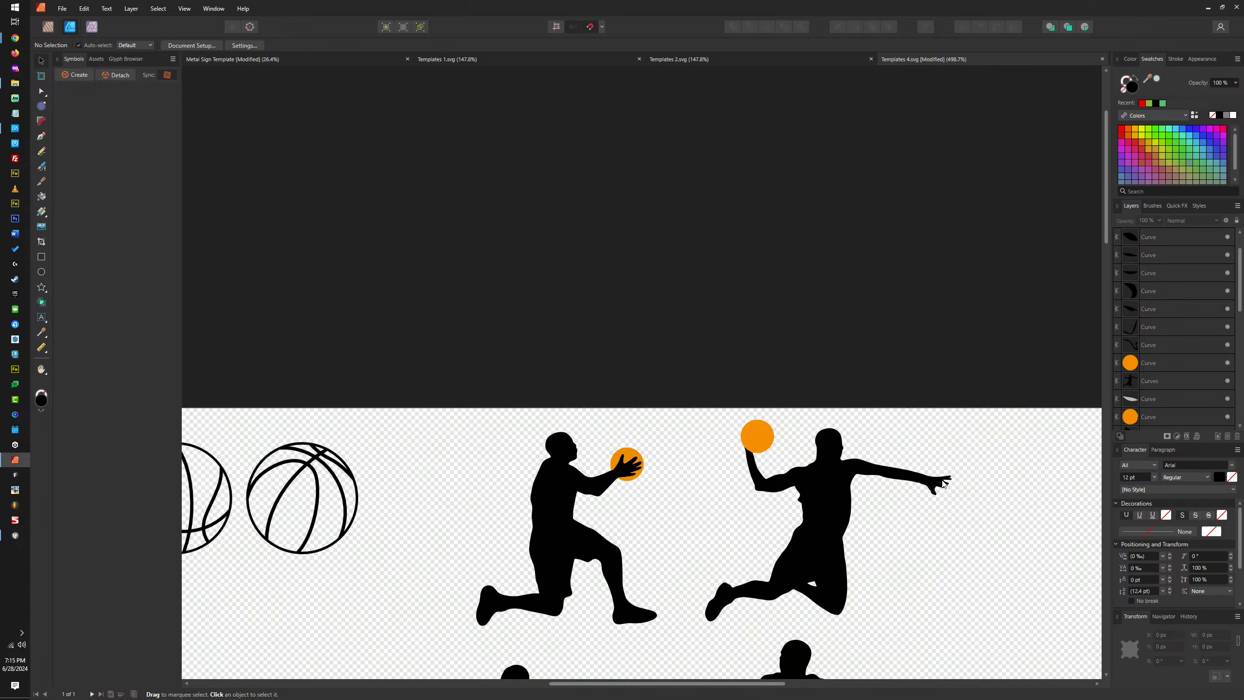
scroll(900, 542, down, 10)
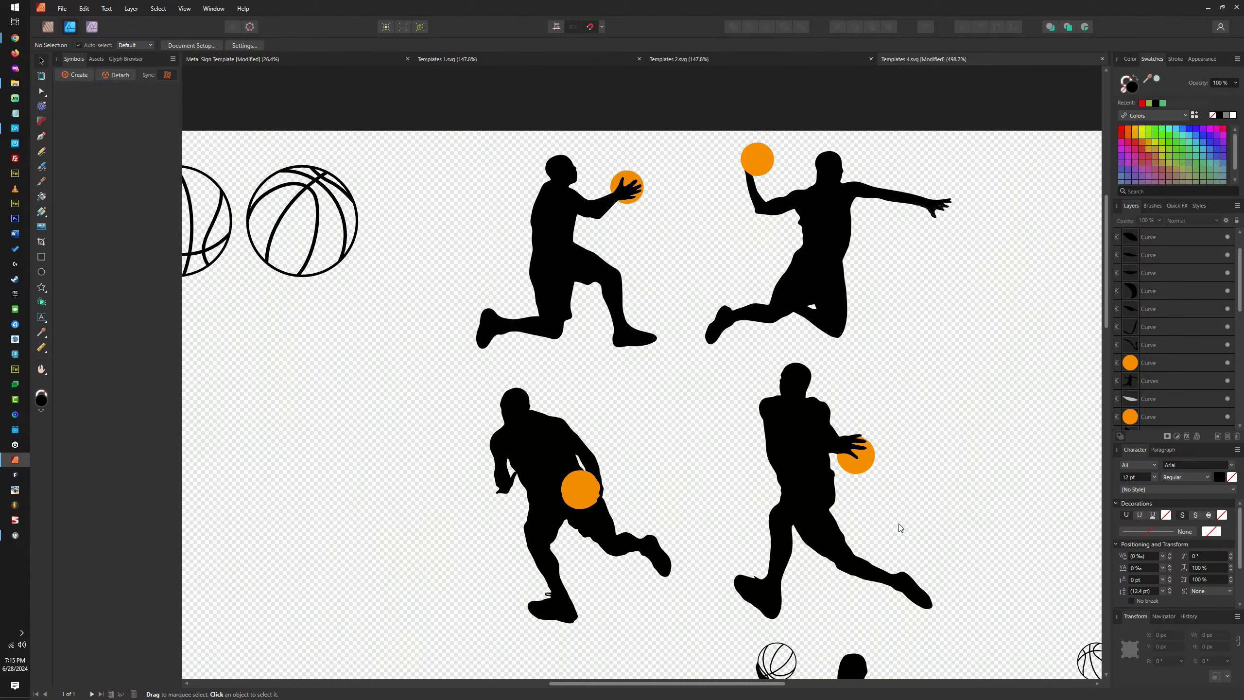
scroll(892, 527, down, 8)
scroll(954, 508, right, 4)
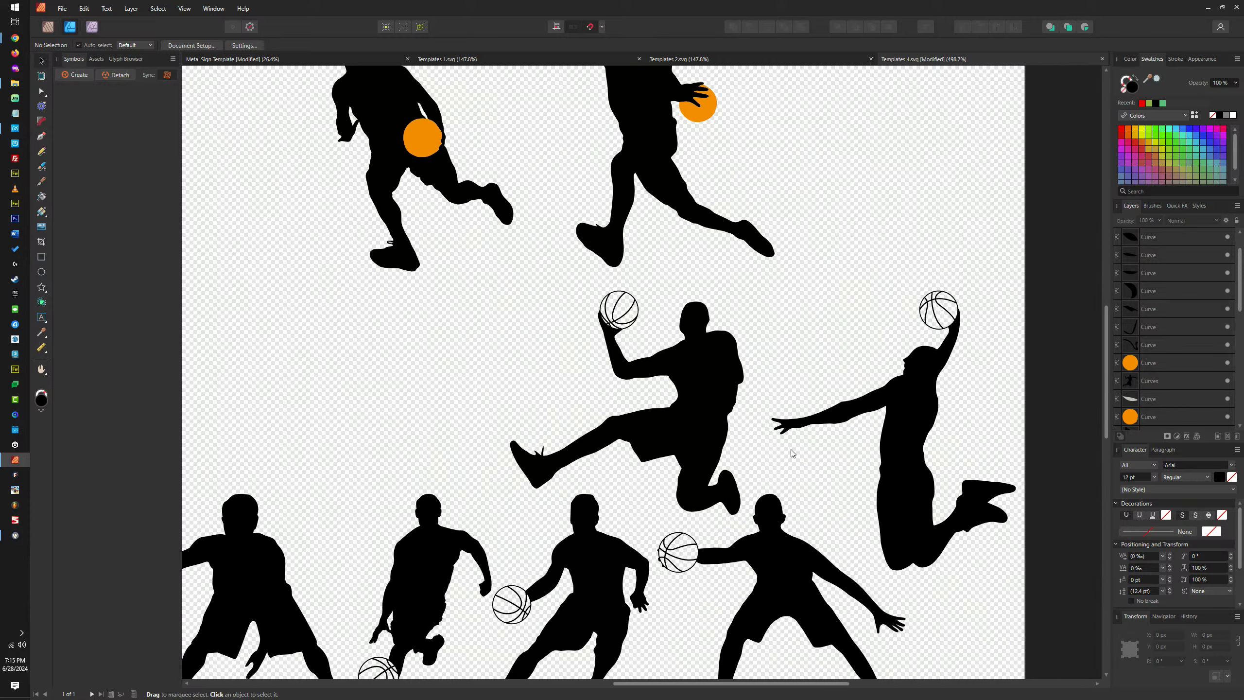
scroll(888, 568, up, 10)
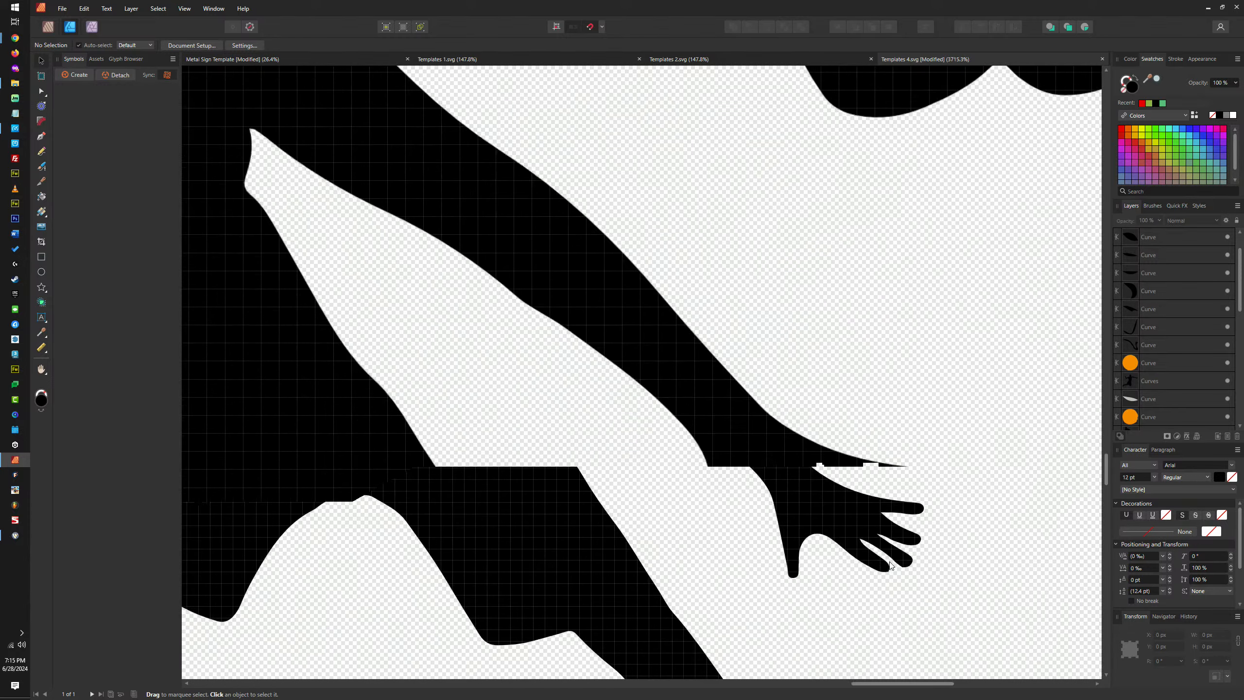
double_click(920, 575)
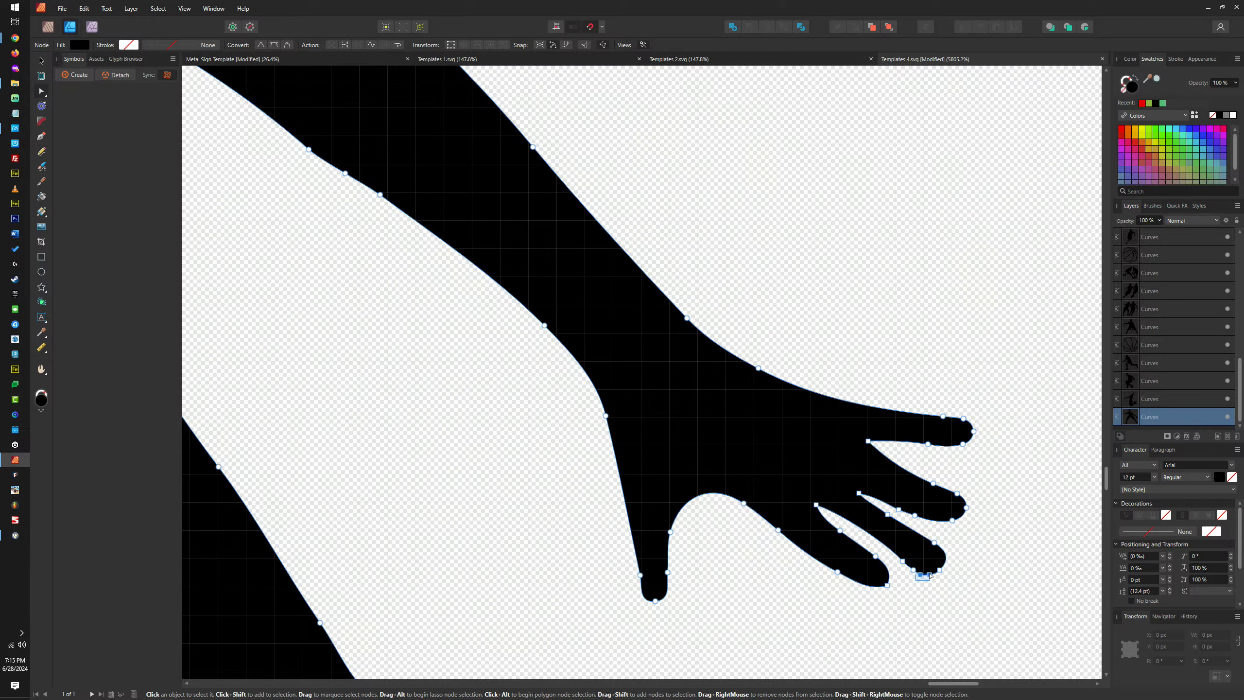
drag(930, 576, 939, 580)
click(936, 592)
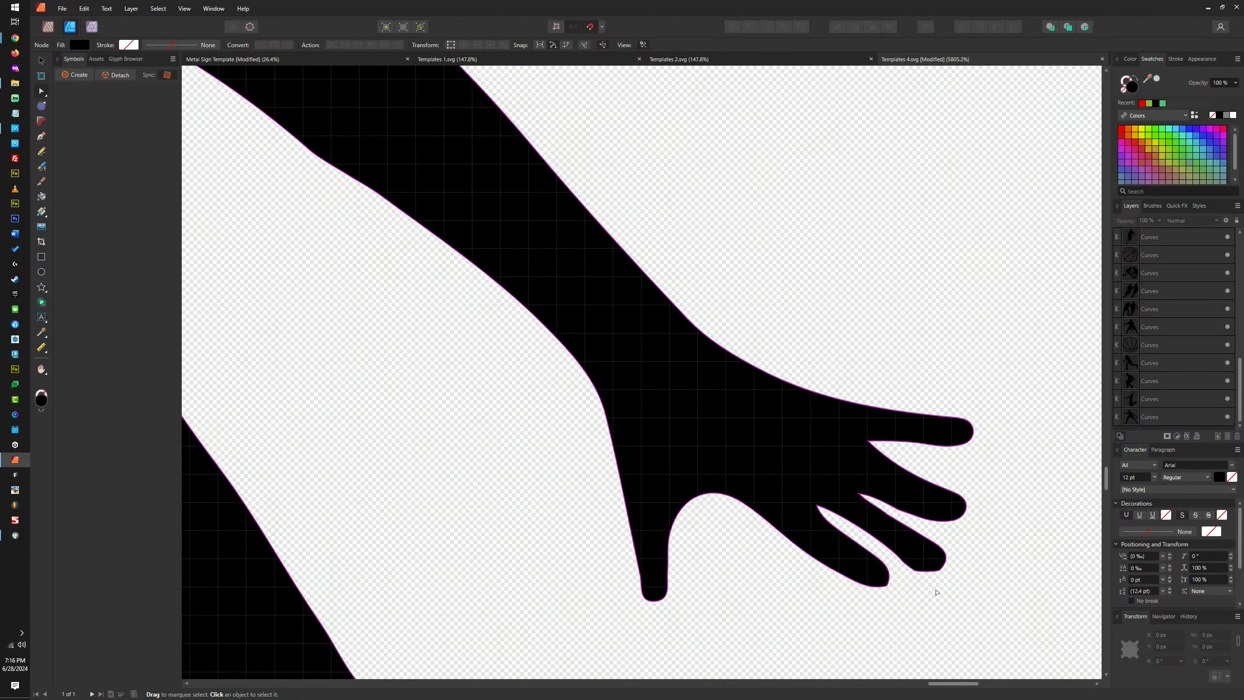
click(923, 564)
scroll(923, 563, up, 5)
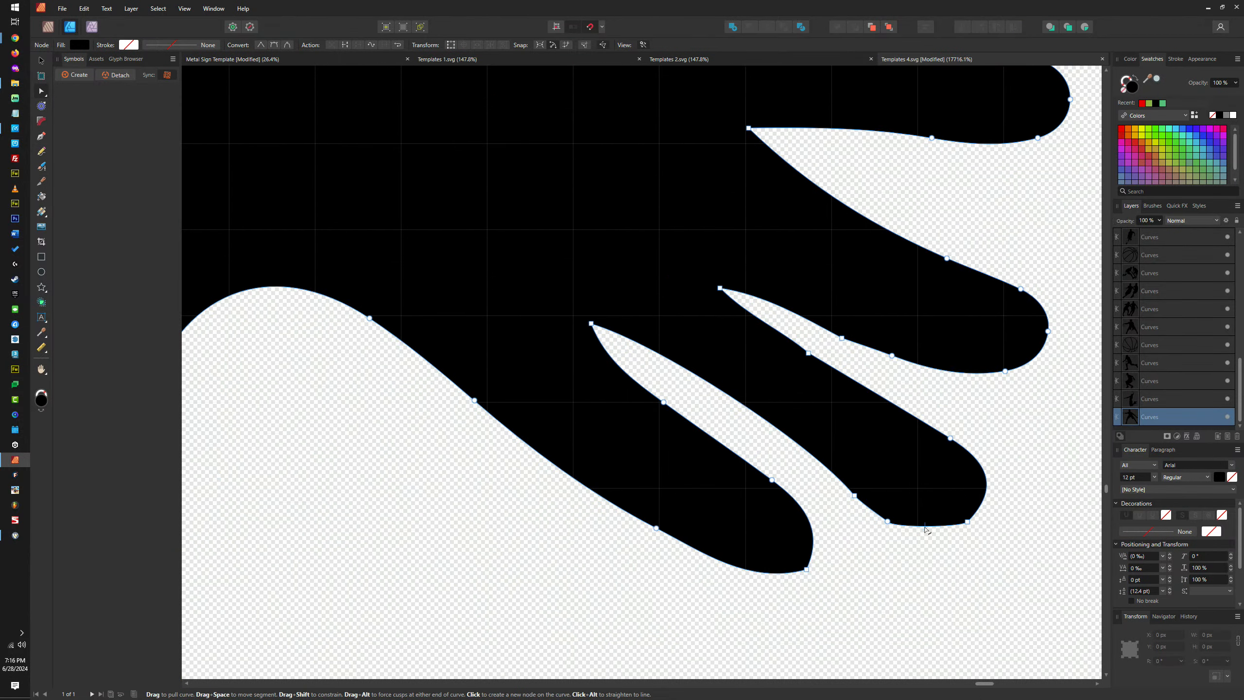
click(887, 521)
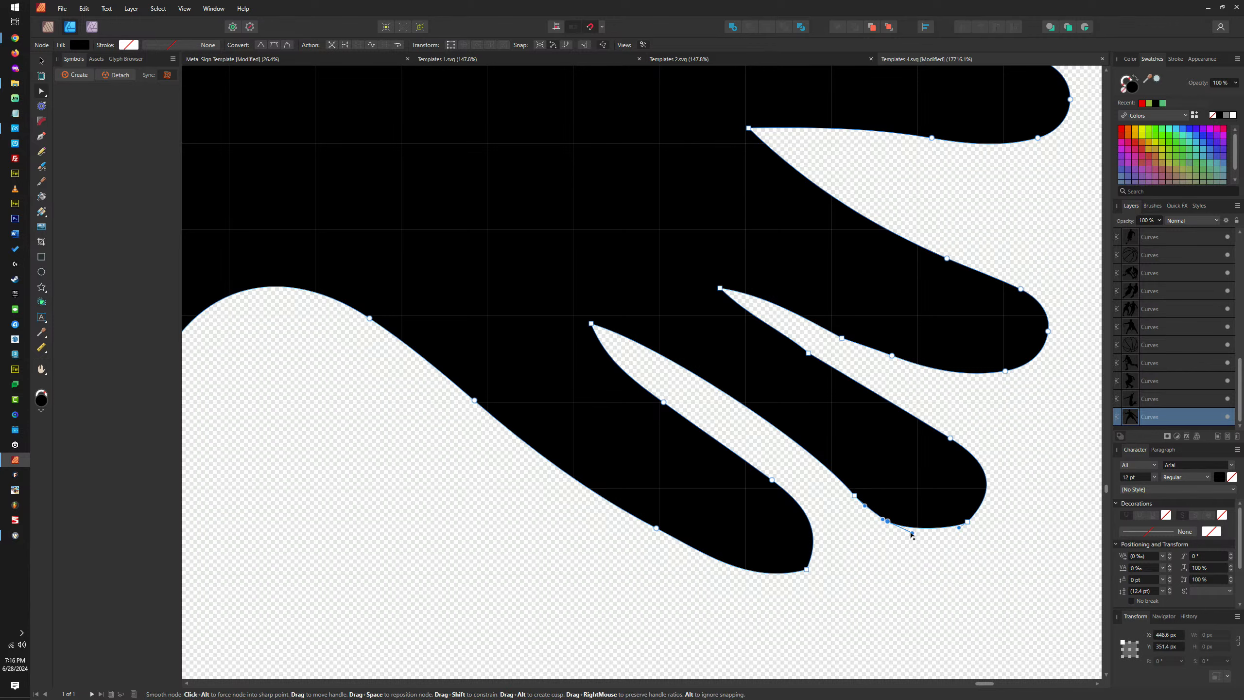
click(916, 540)
Examine the wide-stance player's open hand and compare it with the other silhouettes on the sheet
scroll(921, 544, down, 10)
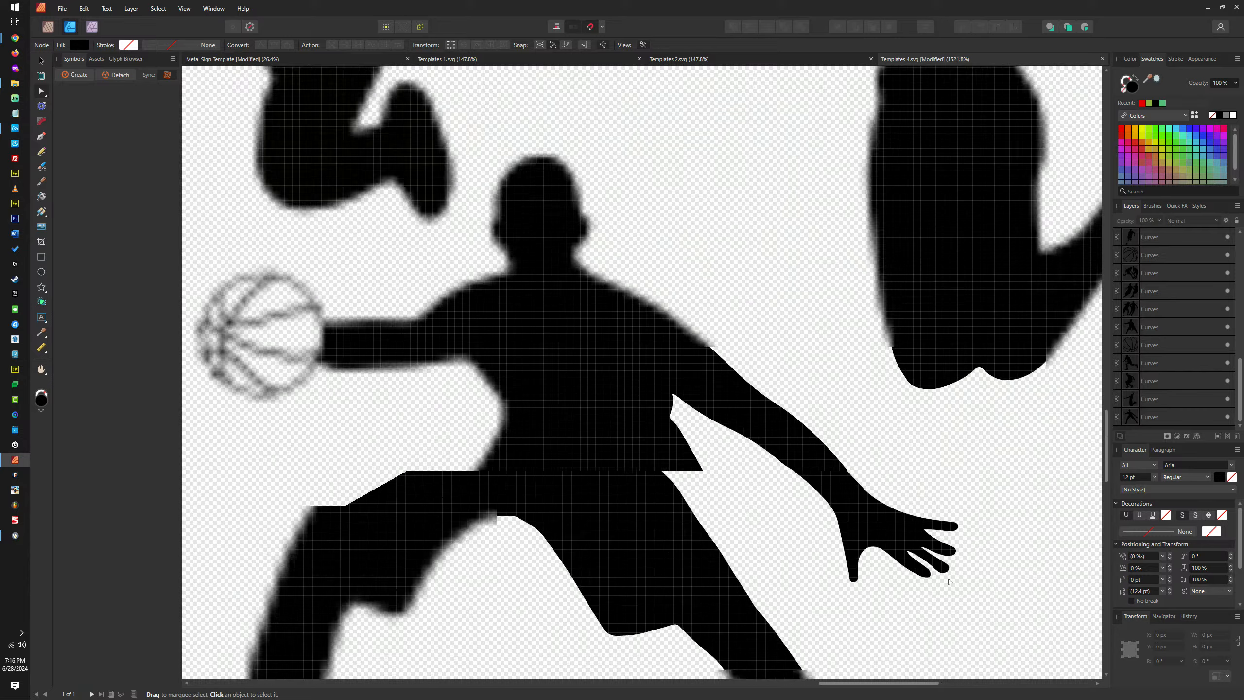
scroll(1006, 586, down, 8)
scroll(943, 567, up, 12)
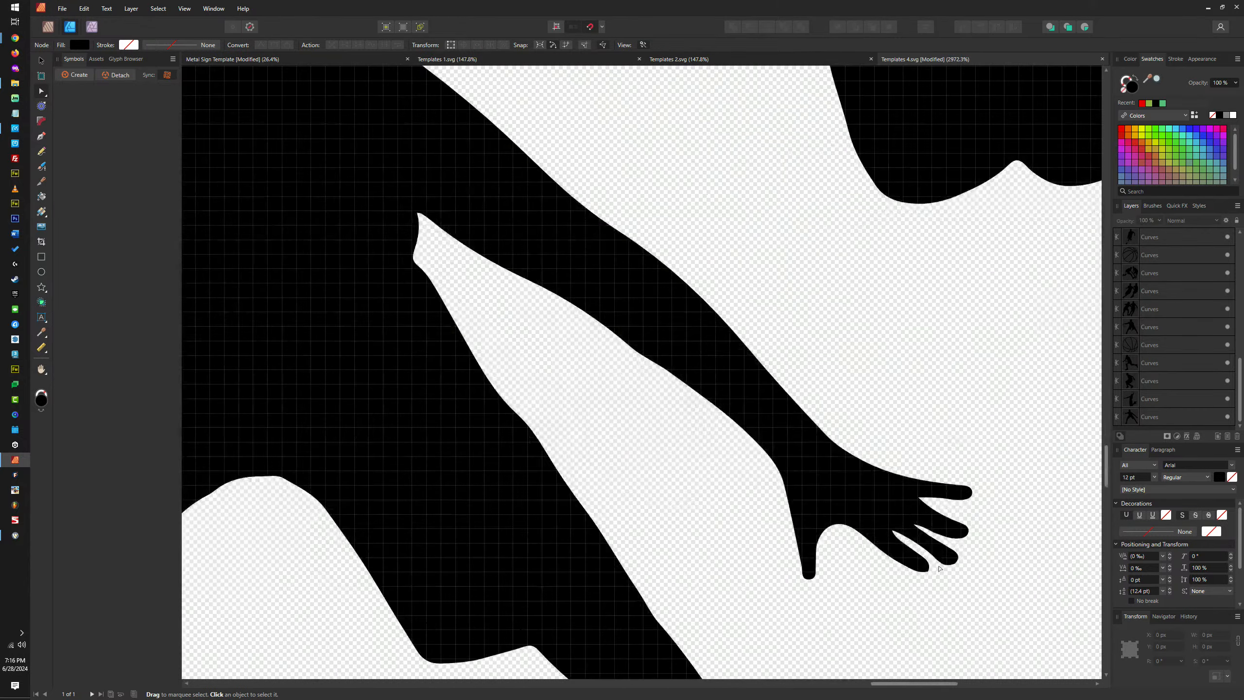
scroll(943, 567, down, 14)
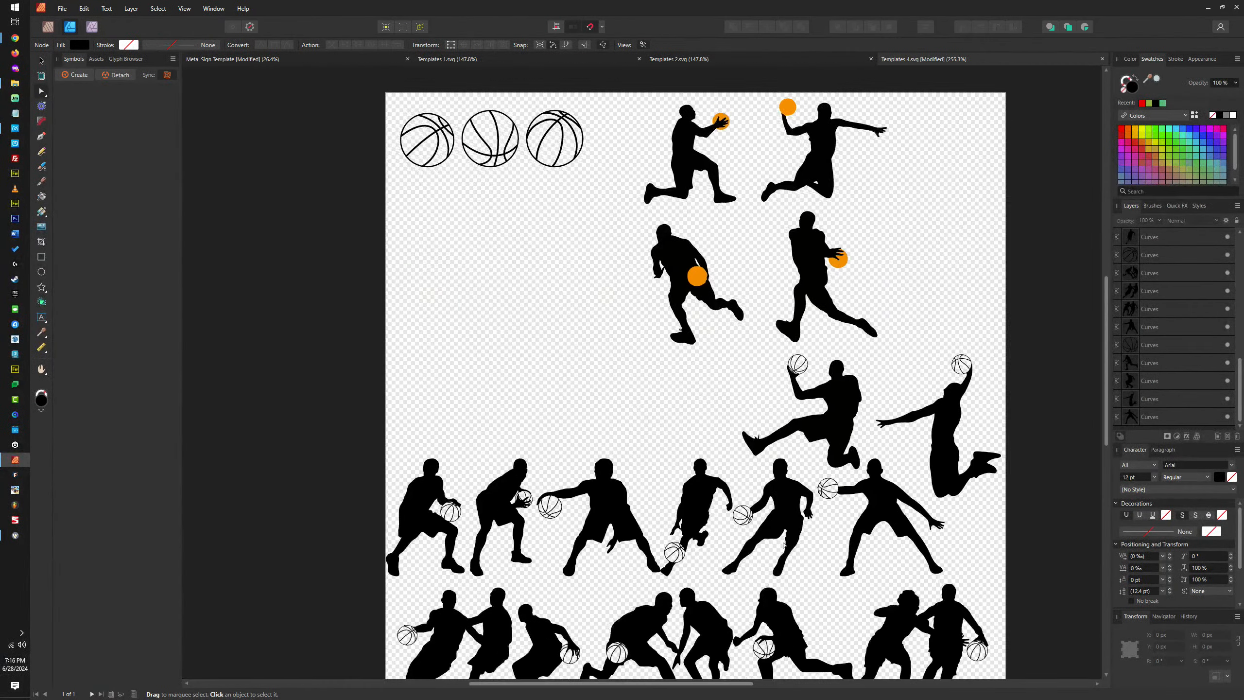
scroll(708, 426, up, 2)
drag(709, 425, 683, 452)
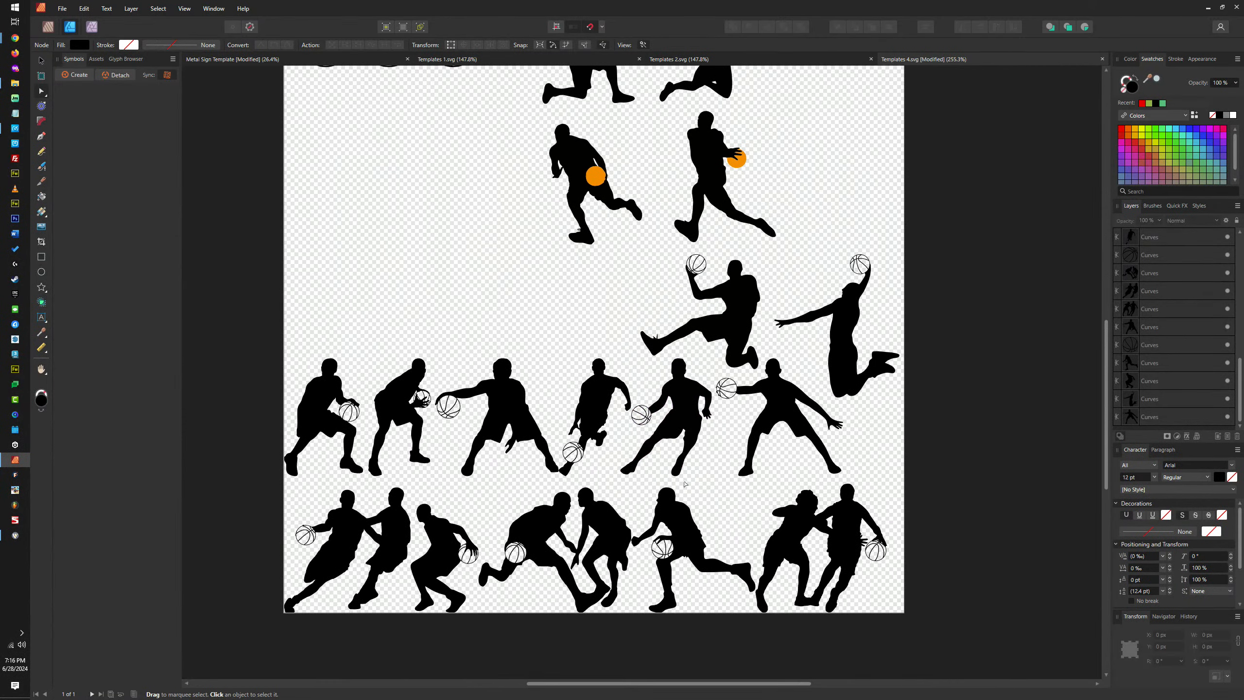
scroll(831, 442, up, 7)
Place the wide-stance player over the upper-right player, with its open hand just below the outstretched arm
click(822, 402)
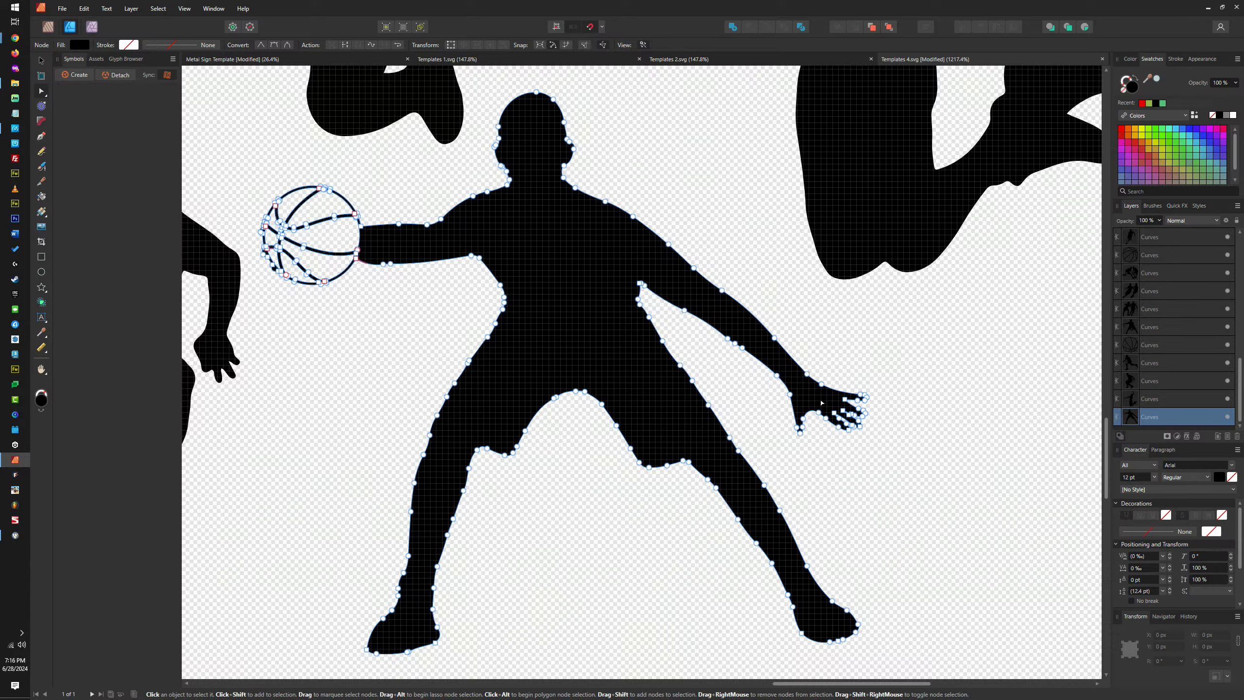
scroll(821, 402, down, 10)
scroll(794, 441, up, 3)
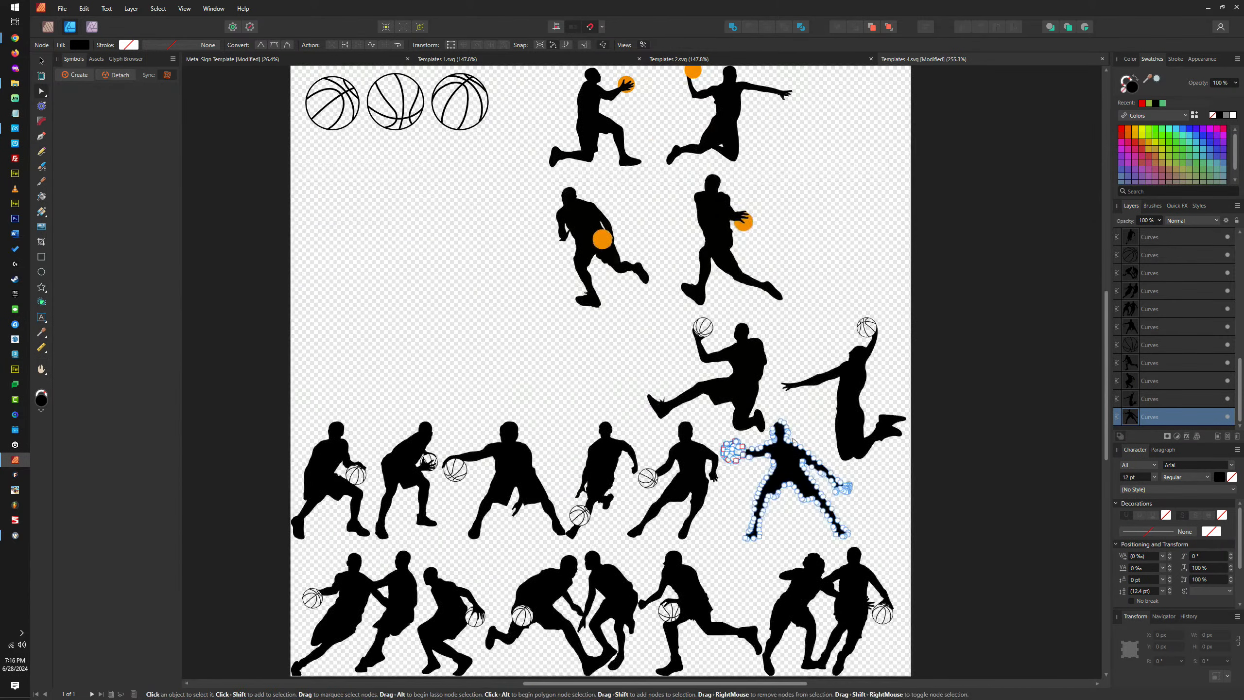
key(v)
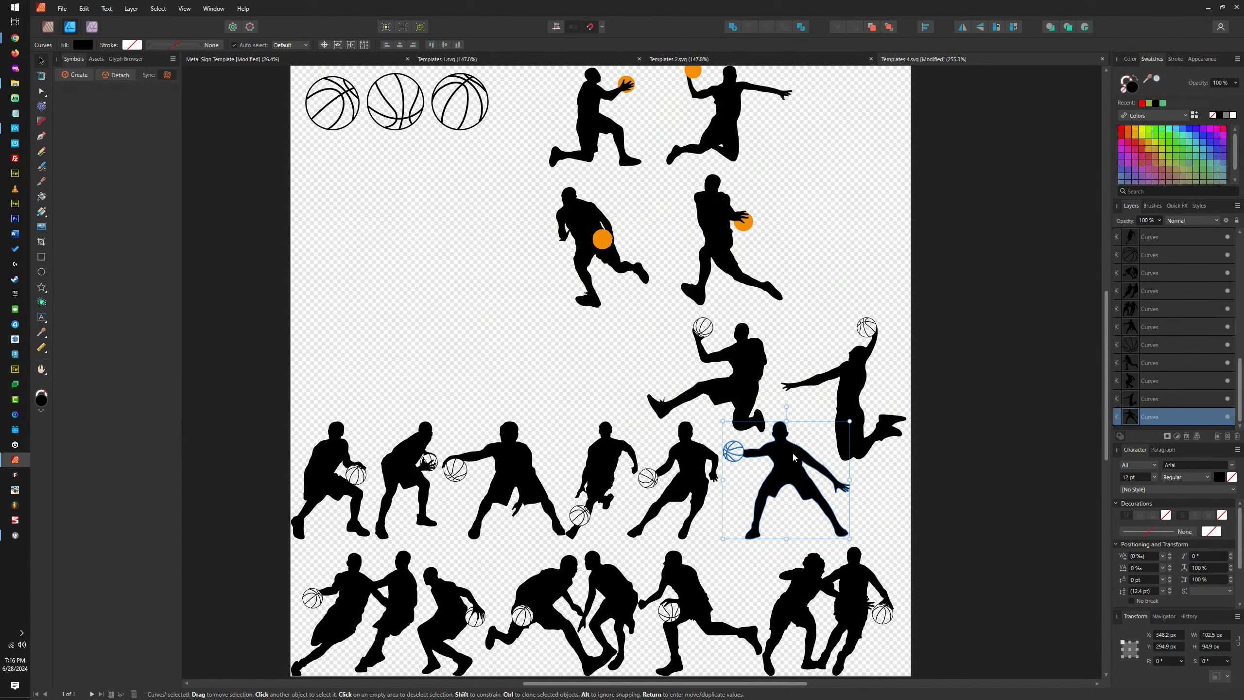
drag(793, 471, 816, 151)
scroll(812, 137, up, 4)
scroll(829, 415, up, 5)
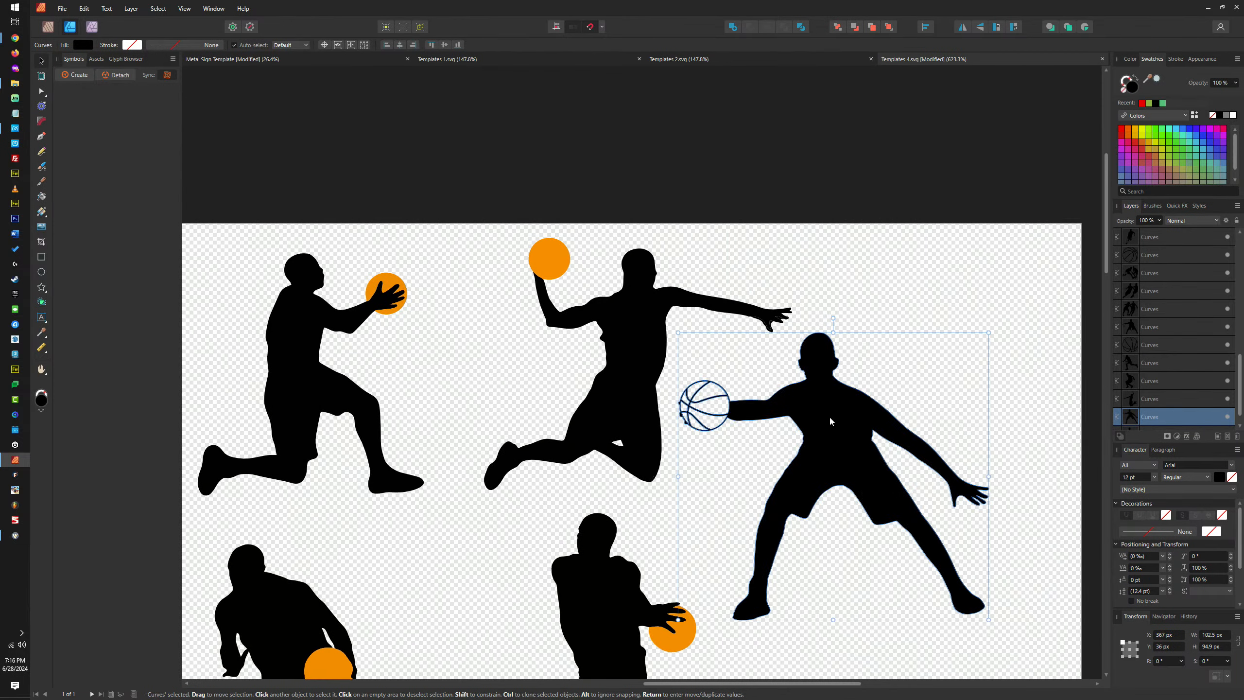
drag(829, 415, 695, 406)
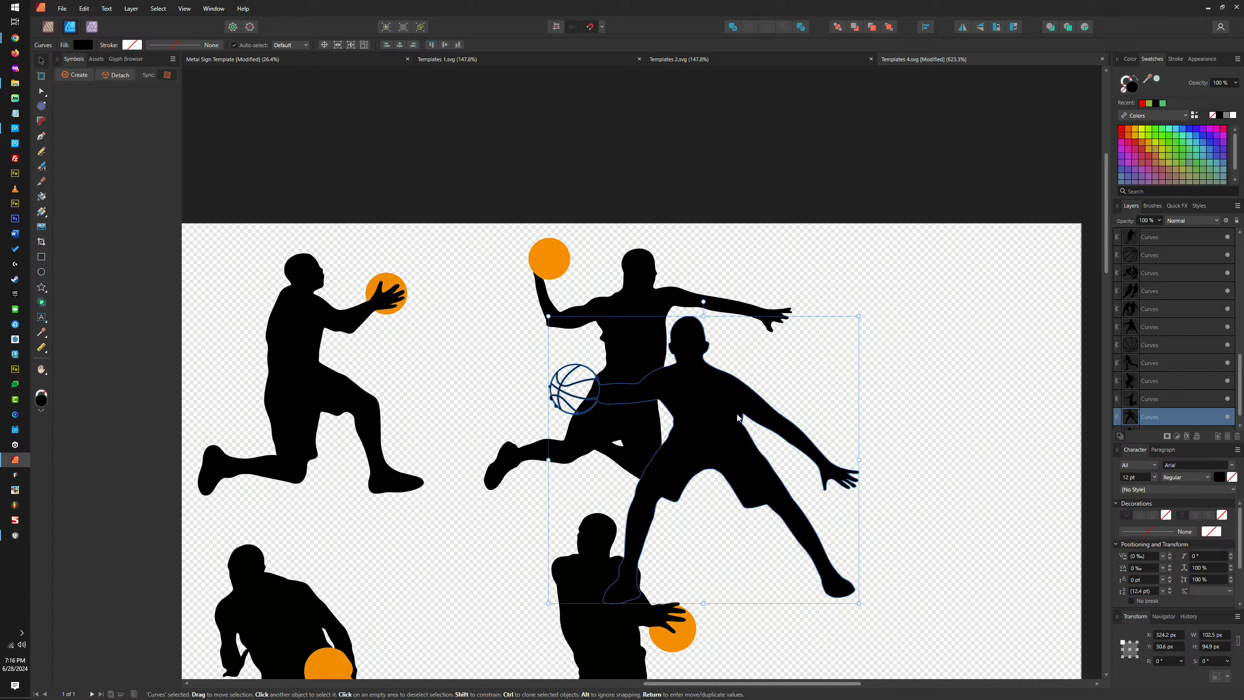
Delete the placed wide-stance player's ball, body and leg nodes, keeping only the forearm with the open hand
key(a)
drag(493, 274, 789, 641)
key(Delete)
drag(914, 659, 792, 489)
key(Delete)
key(Delete)
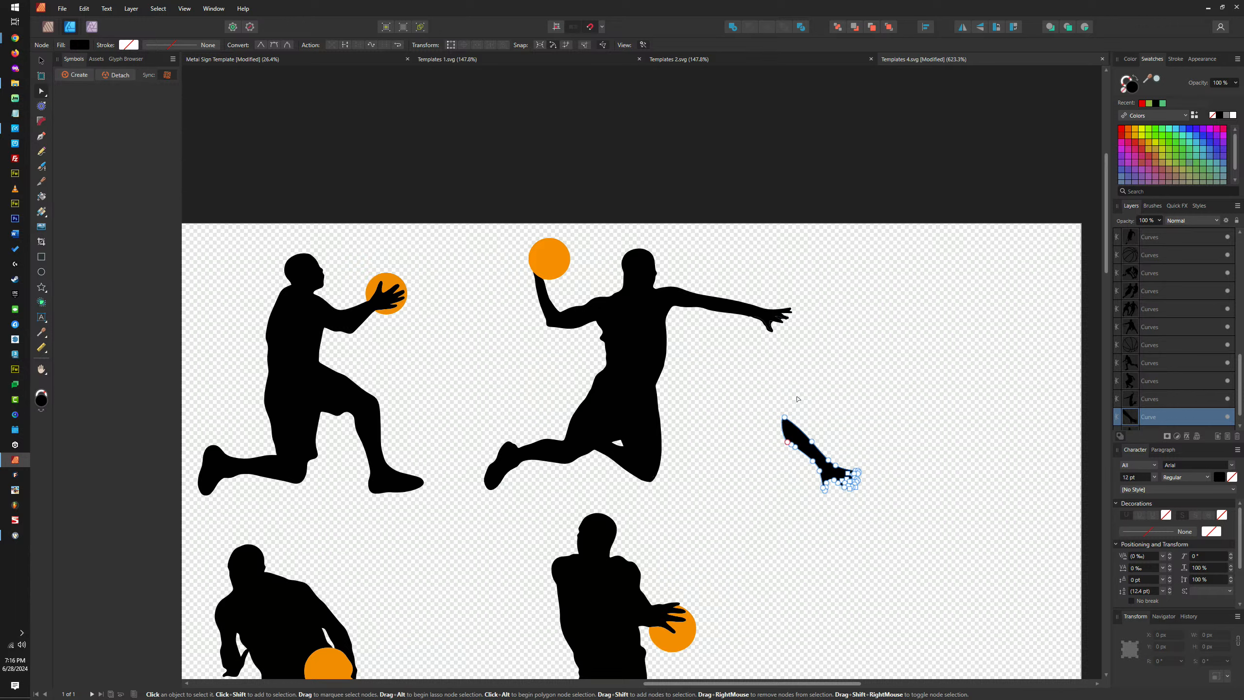
Move the isolated forearm onto the upper-right player's outstretched arm and rotate it to 28.6° to follow the arm
key(v)
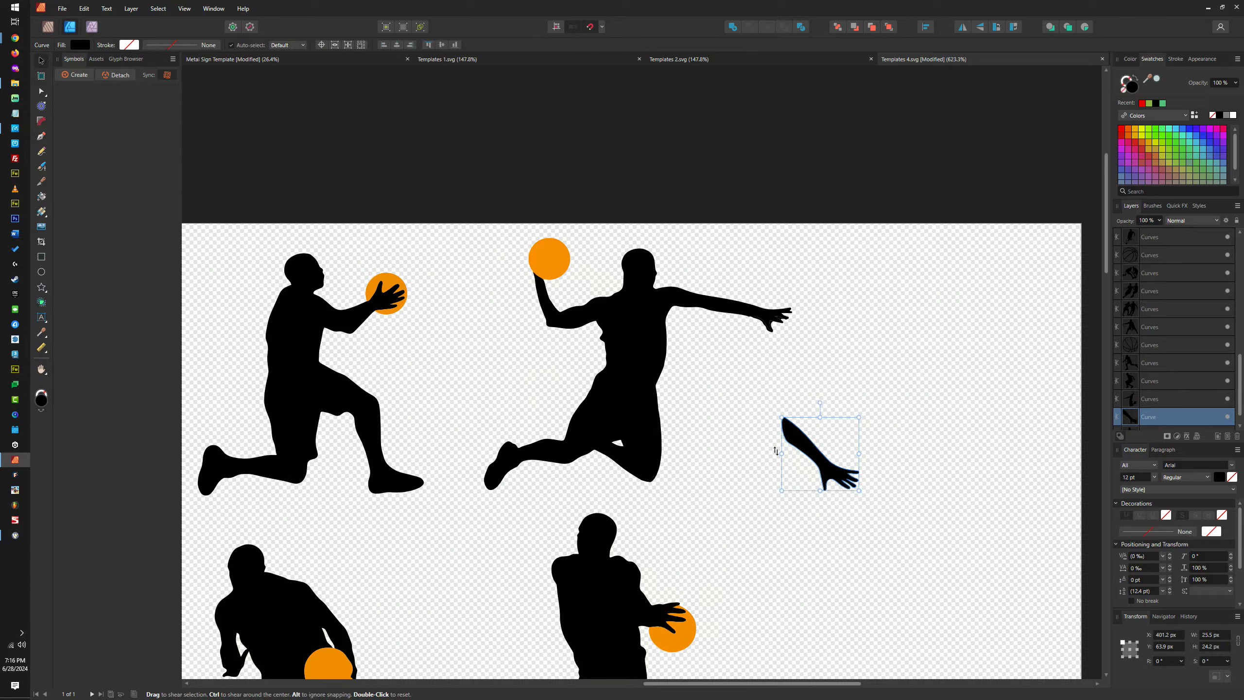
drag(813, 447, 754, 322)
scroll(743, 302, up, 3)
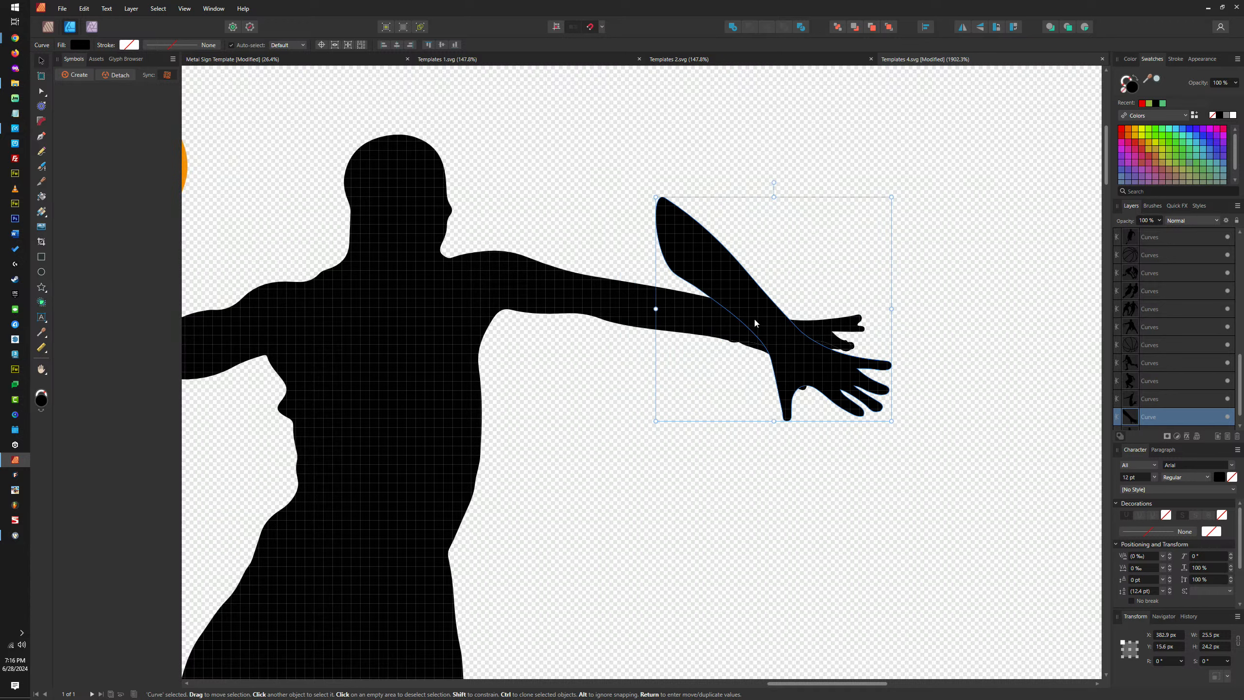
drag(774, 183, 713, 197)
drag(752, 312, 717, 309)
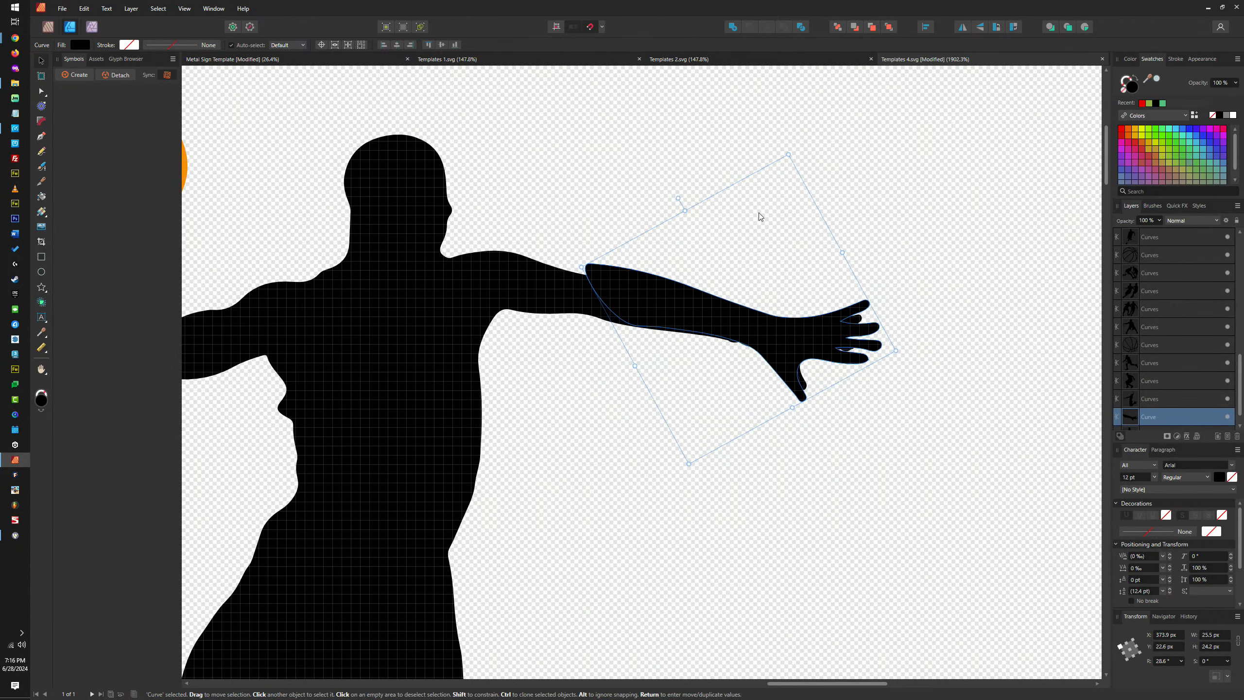
Shrink the forearm piece to about 23.1 × 21.2 px, rotate it to 32° and align it with the outstretched arm
drag(789, 155, 776, 177)
click(738, 333)
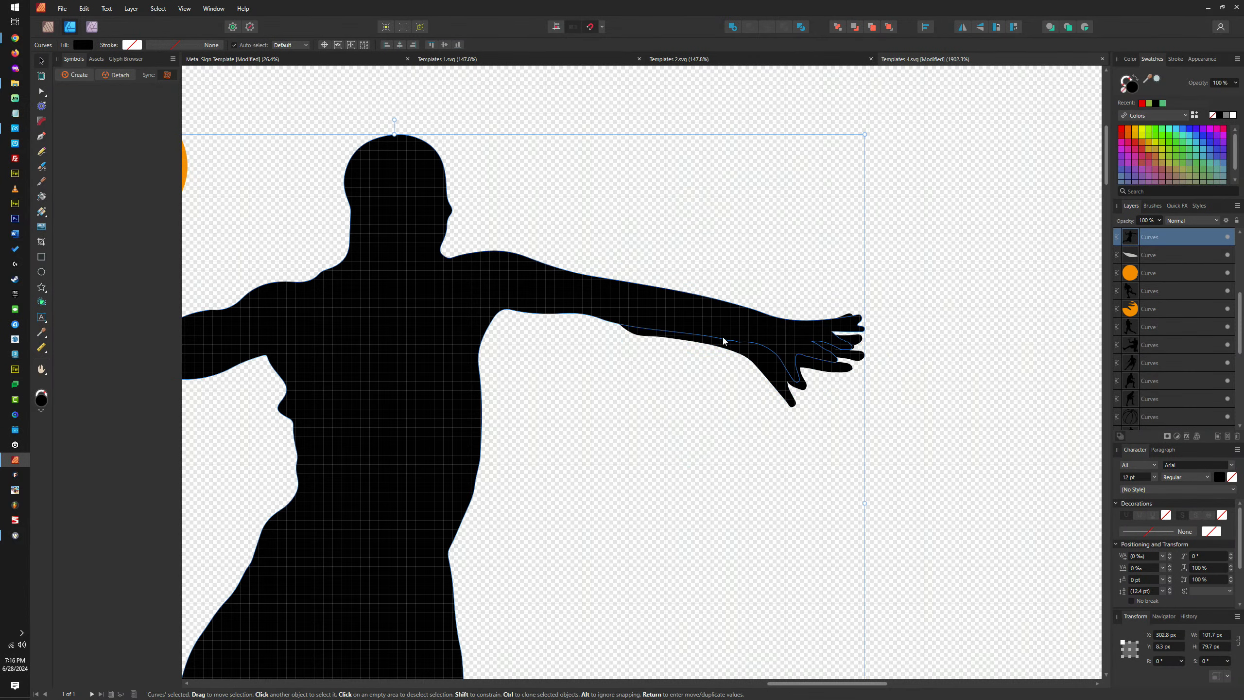
click(759, 360)
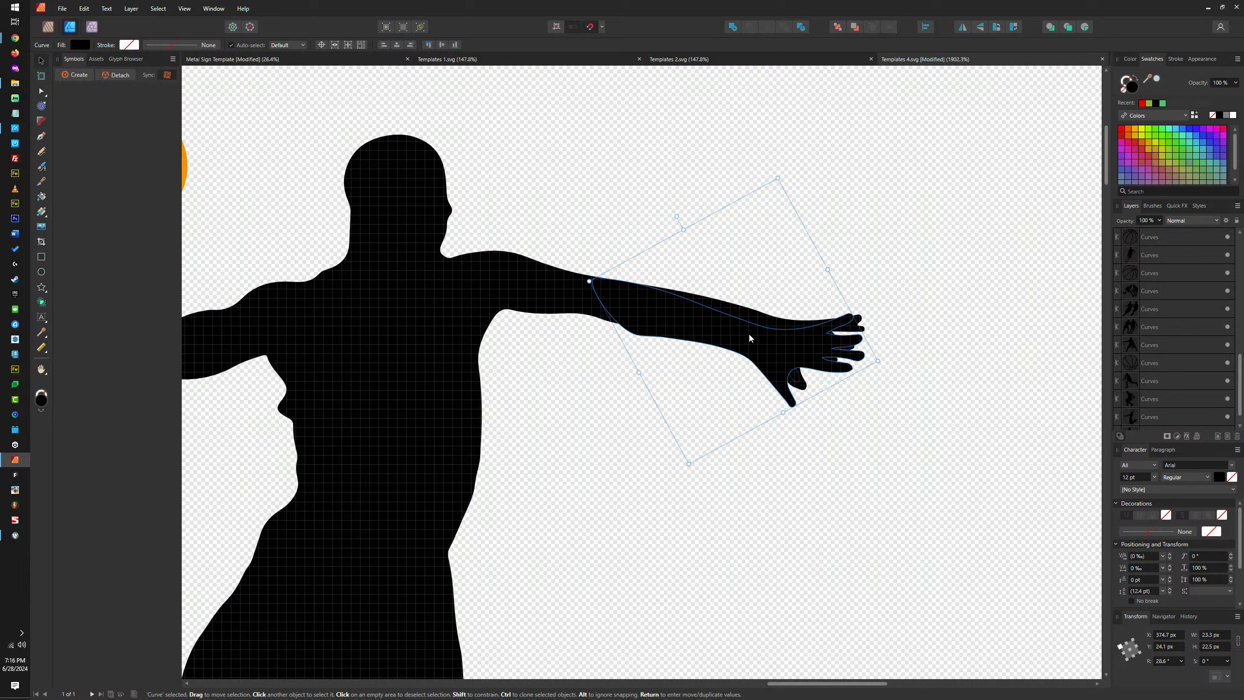
drag(764, 324, 759, 329)
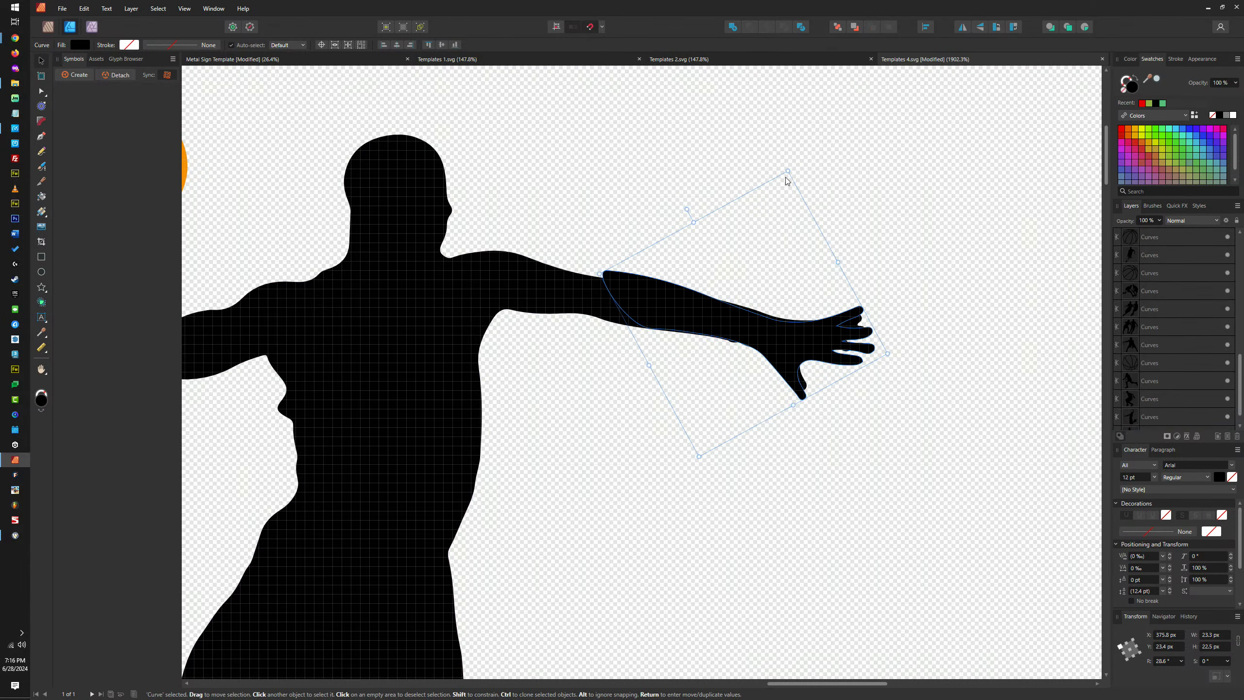
drag(688, 210, 681, 215)
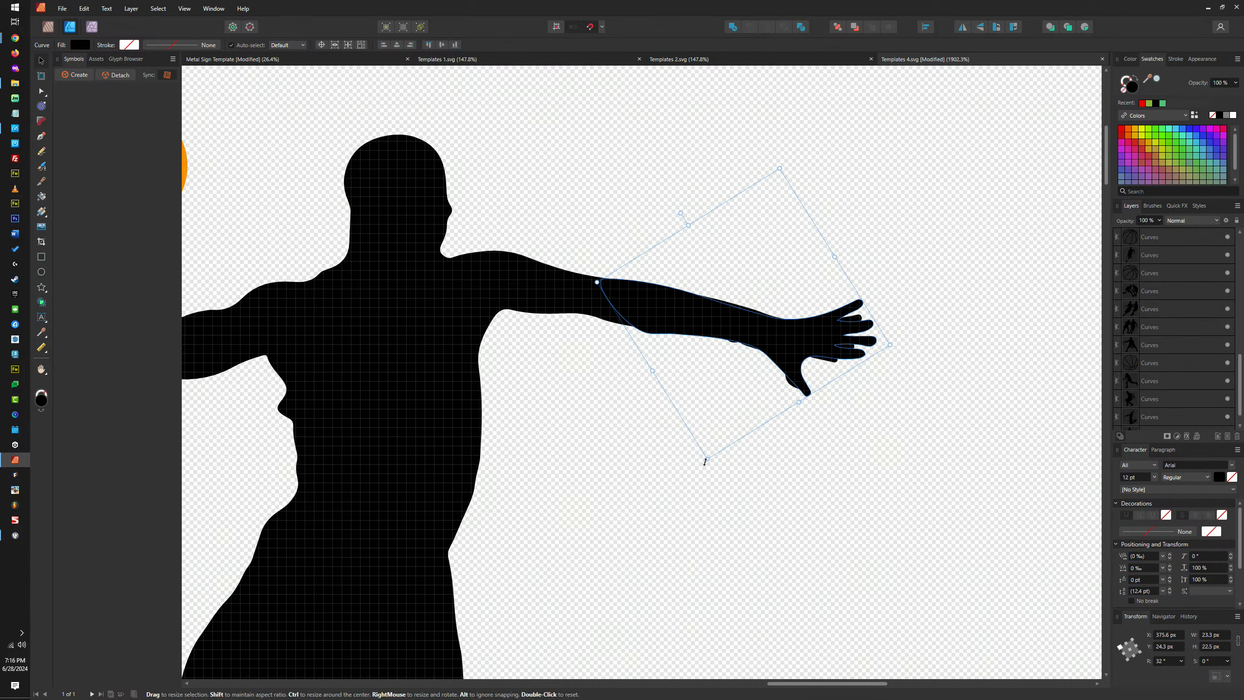
drag(707, 459, 703, 447)
drag(753, 335, 754, 343)
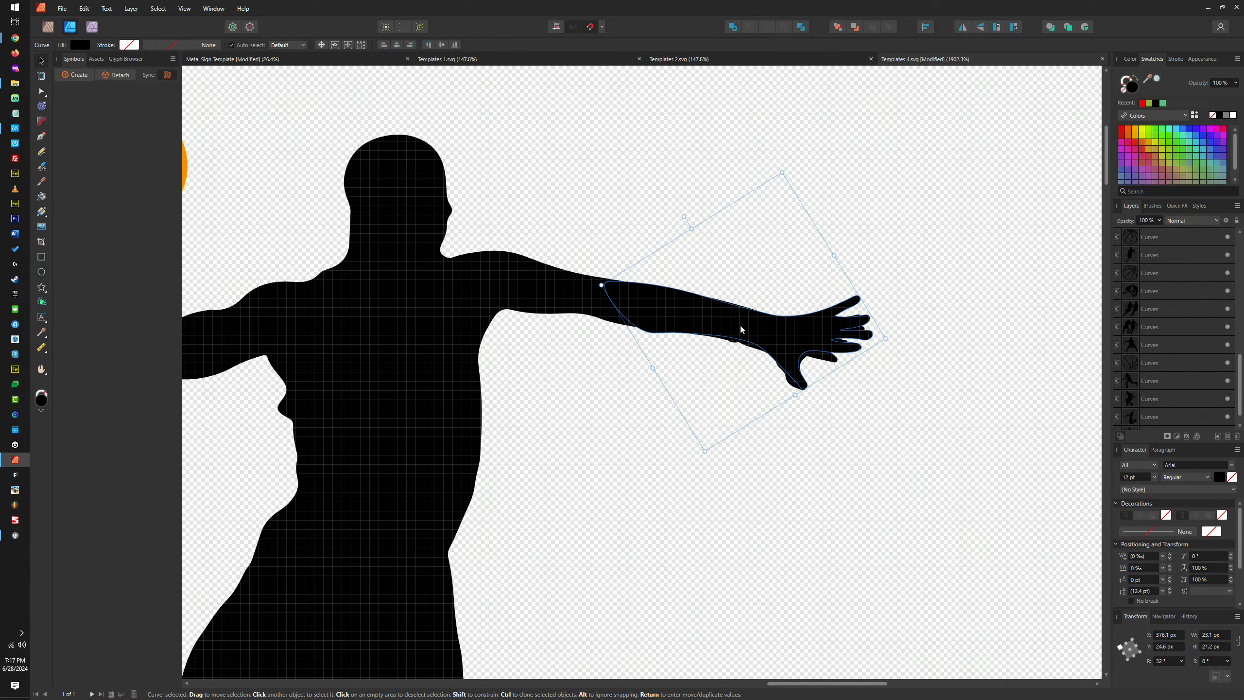
Delete the upper-right player's original hand and forearm nodes beneath the replacement forearm
double_click(550, 287)
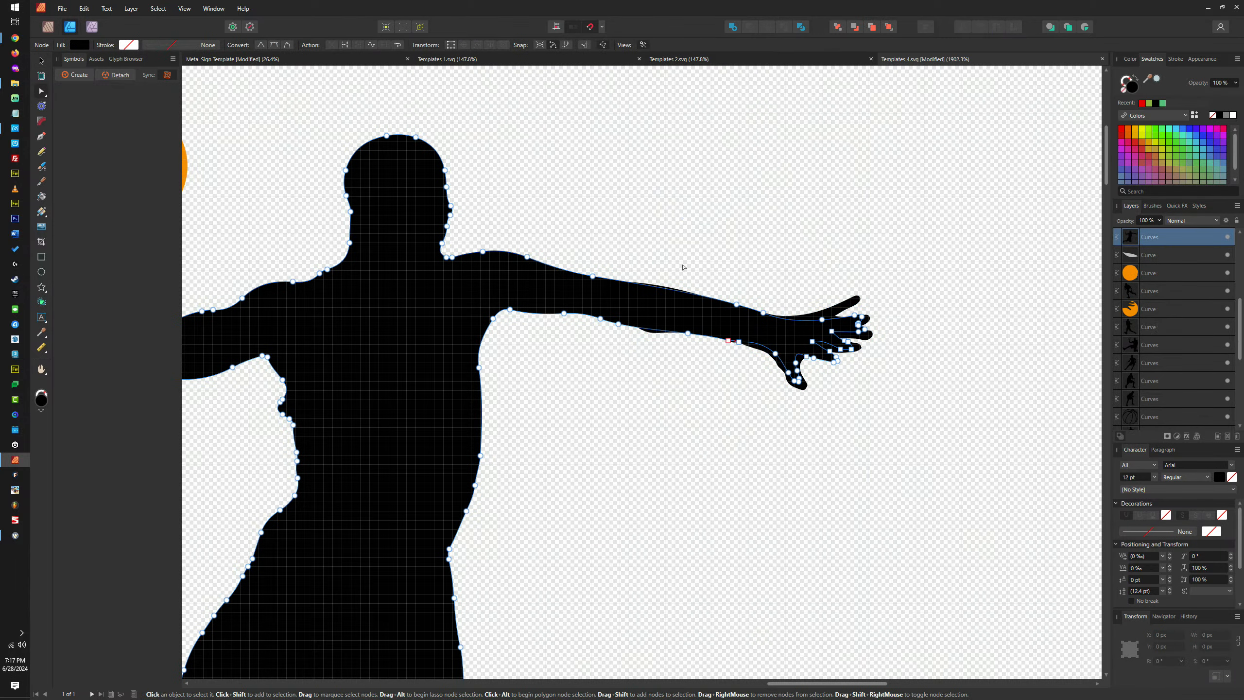
drag(665, 255, 925, 451)
key(Delete)
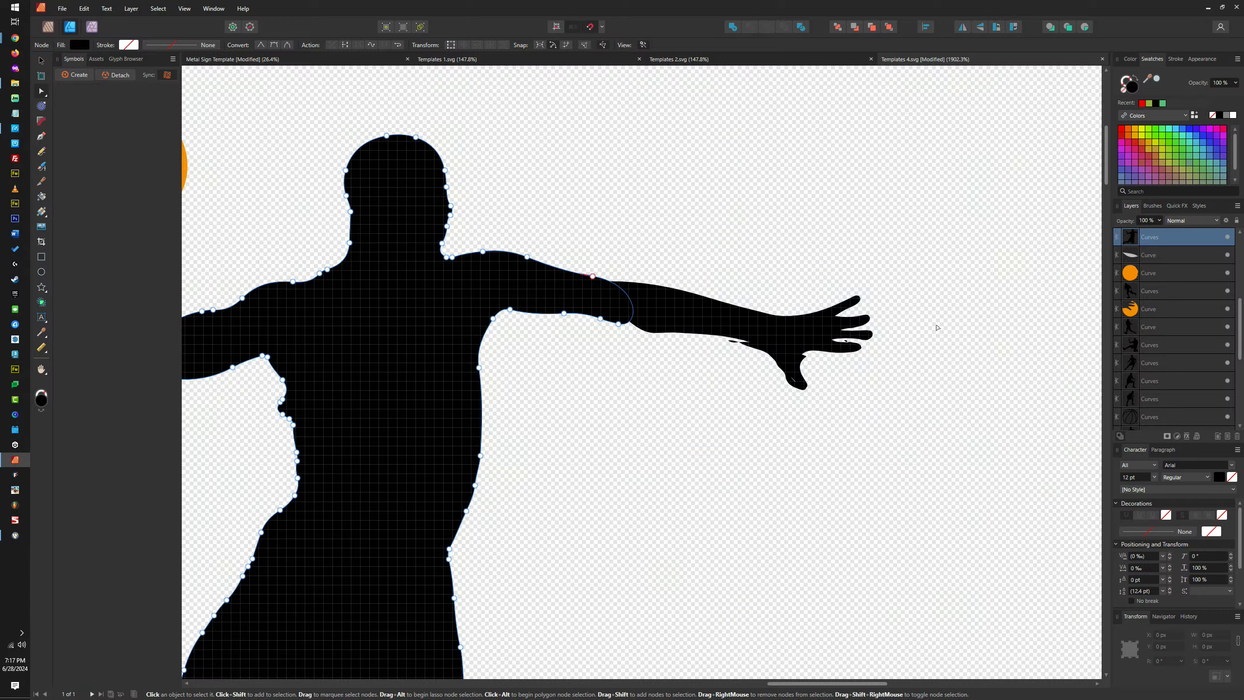
Delete the six leftover pieces of the old hand beneath the upper-right player's replacement hand
click(42, 61)
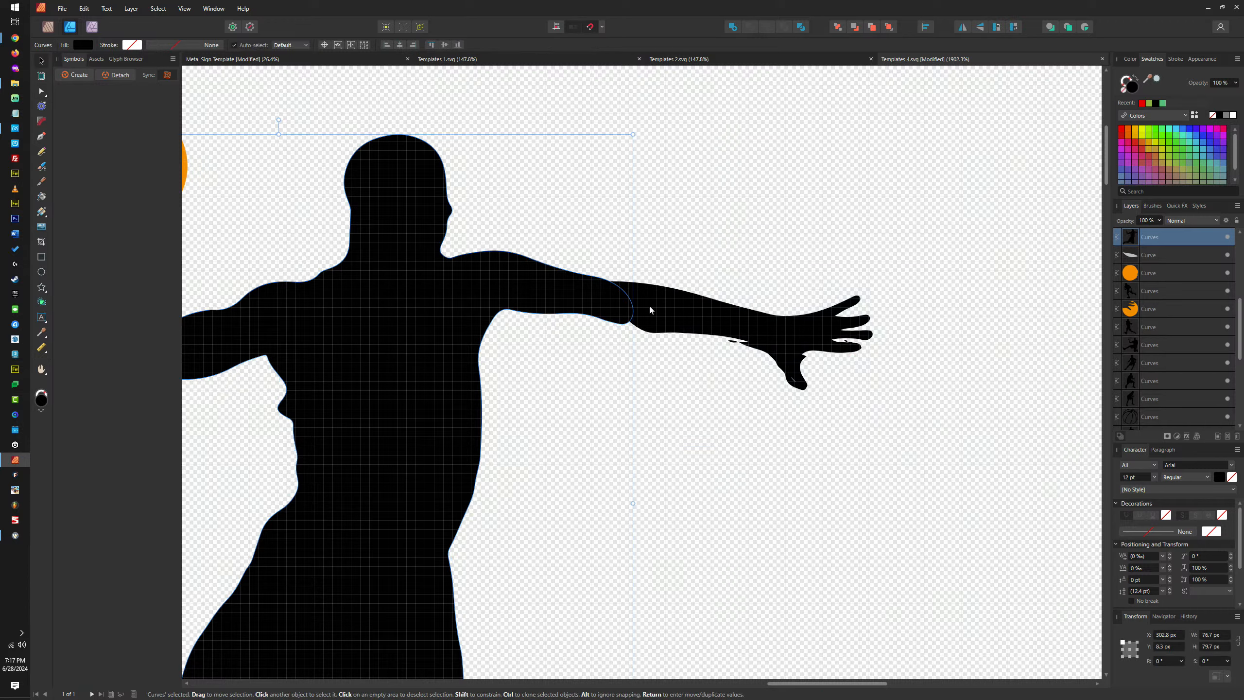
drag(952, 243, 677, 448)
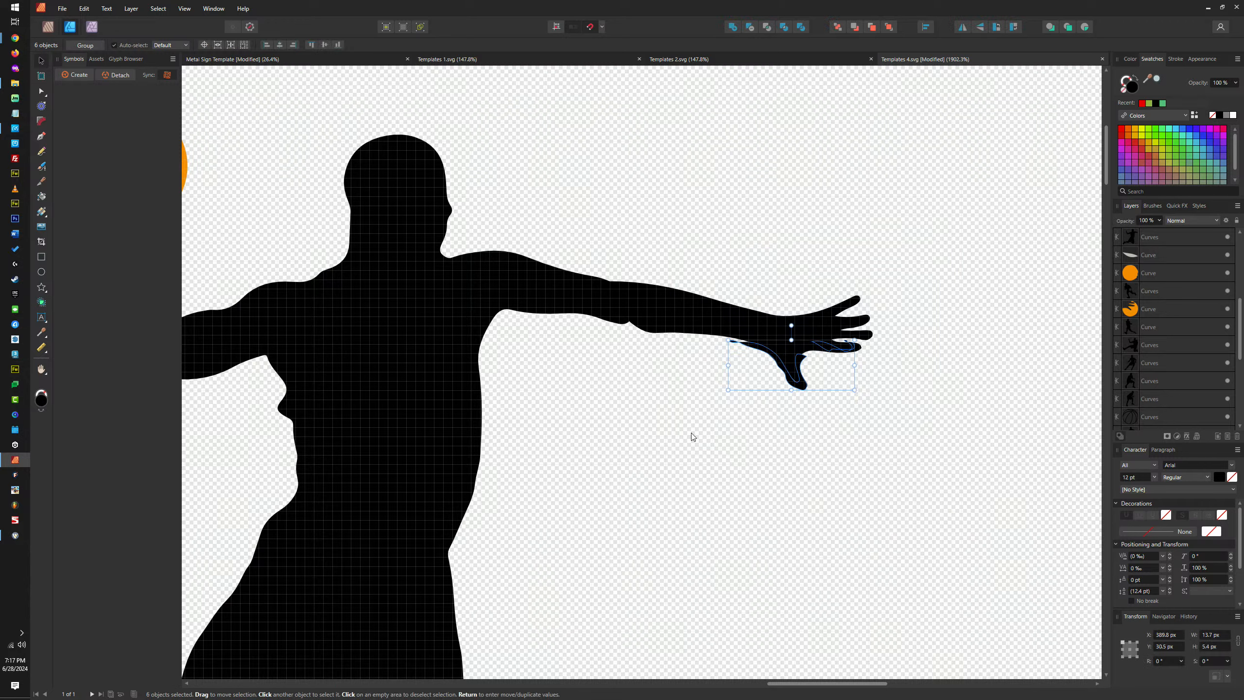
key(Delete)
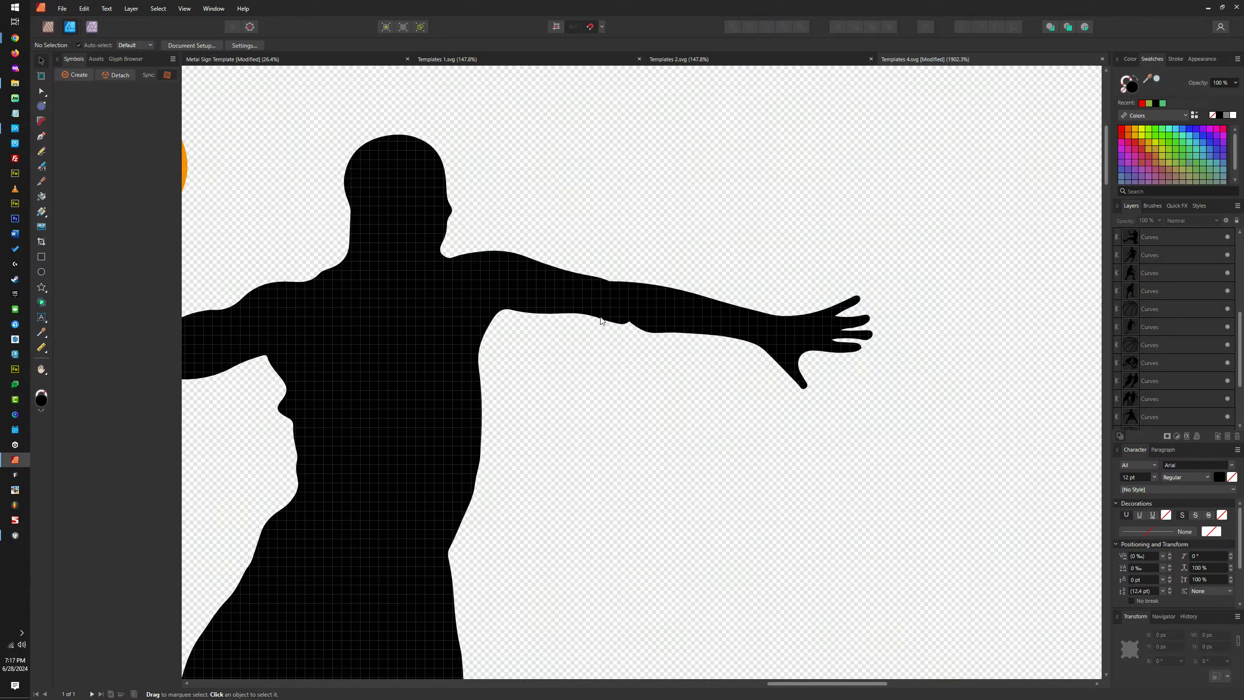
Extend the end of the player's upper arm into the replacement forearm and merge the two shapes into one
click(571, 286)
double_click(572, 286)
scroll(571, 286, up, 2)
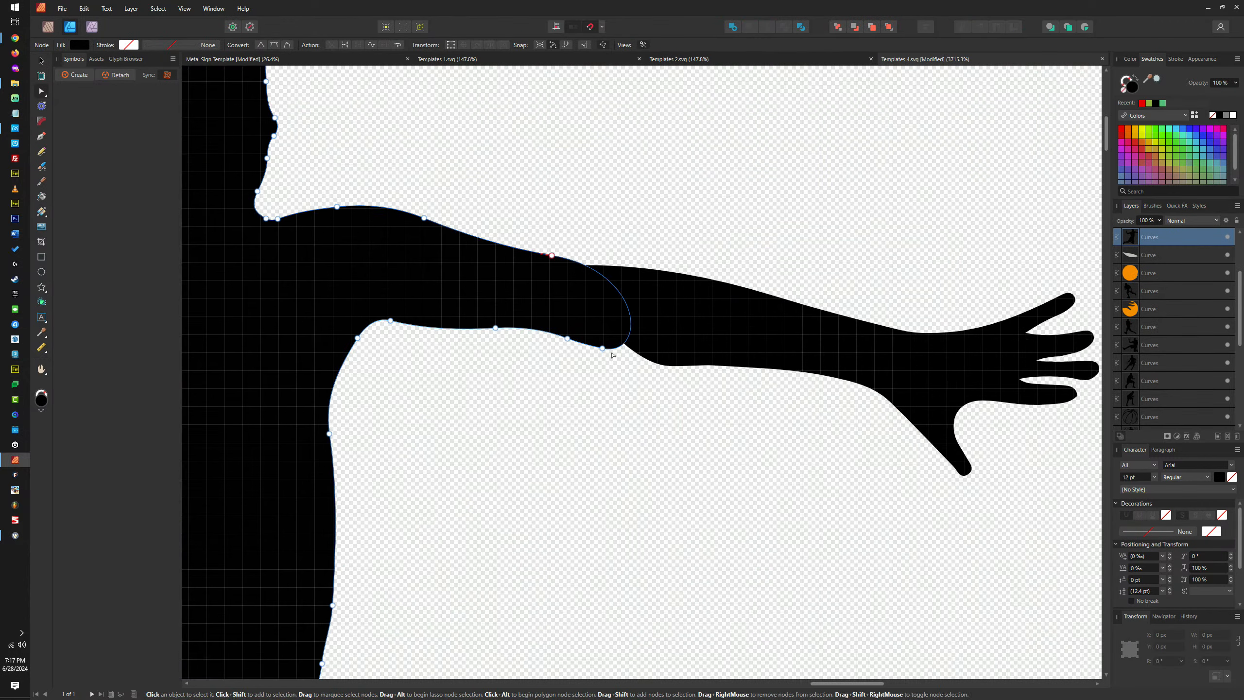
drag(603, 348, 661, 364)
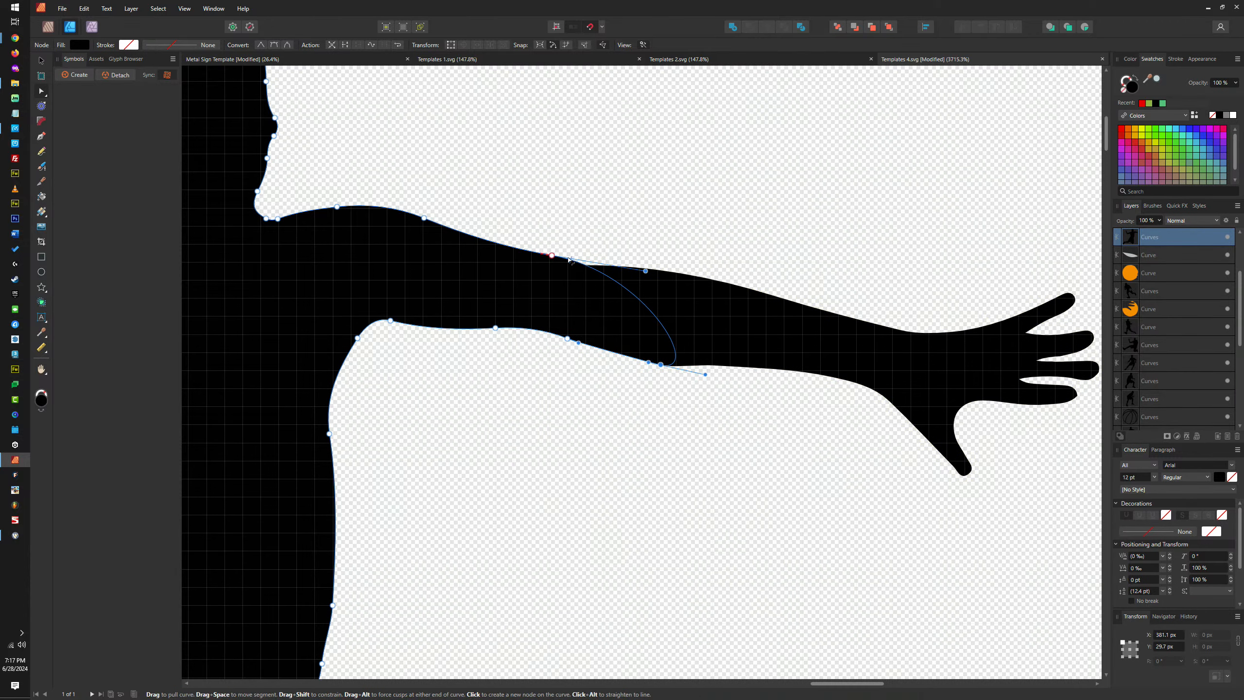
drag(645, 271, 884, 293)
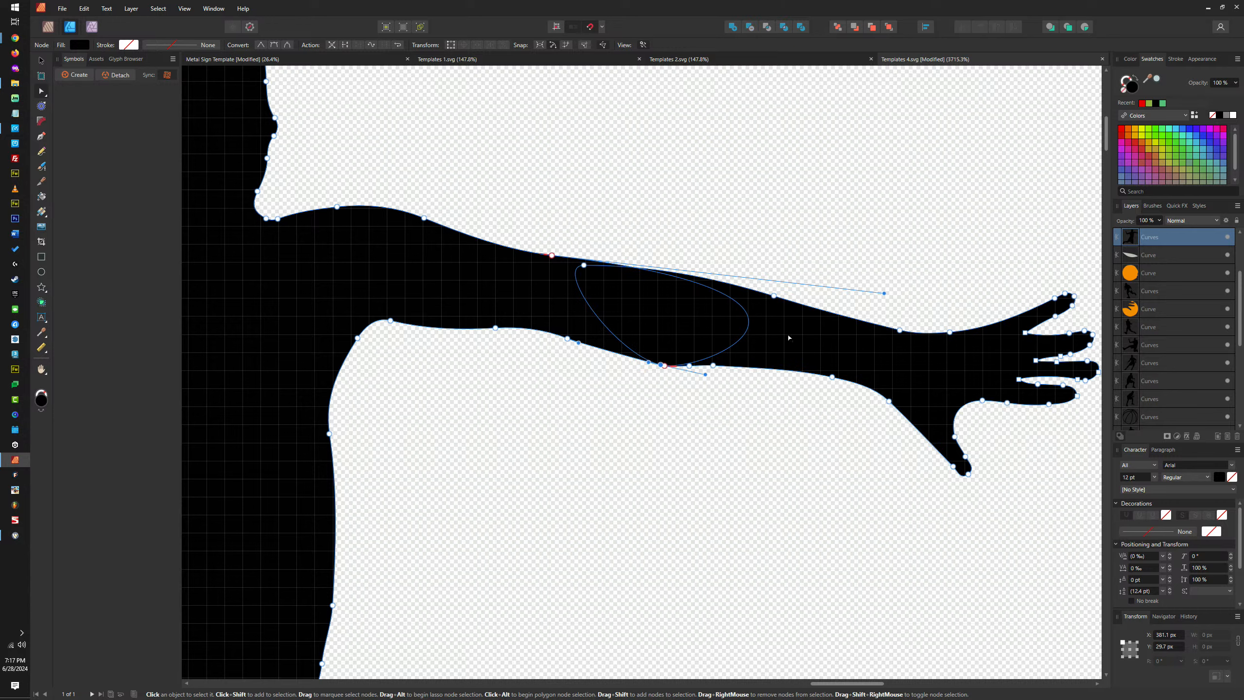
click(737, 30)
scroll(789, 415, down, 6)
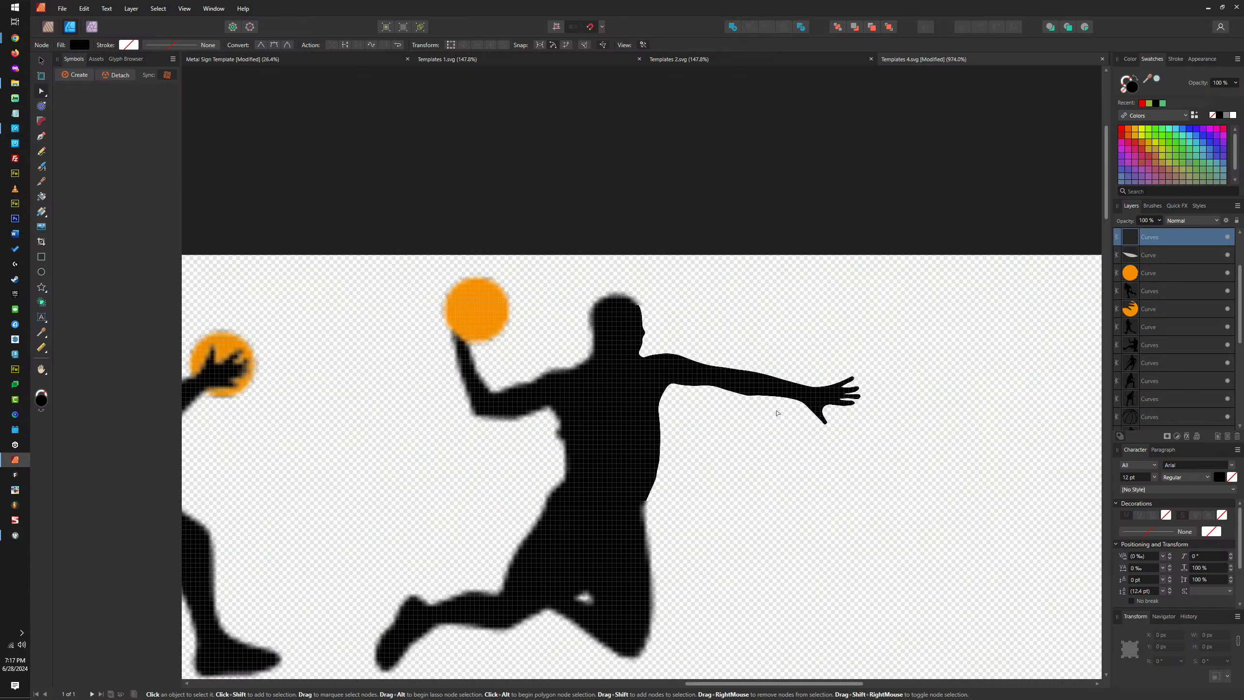
Shorten the outstretched arm slightly by scaling its forearm and hand nodes horizontally with the node transform box
scroll(789, 416, up, 3)
drag(958, 280, 709, 472)
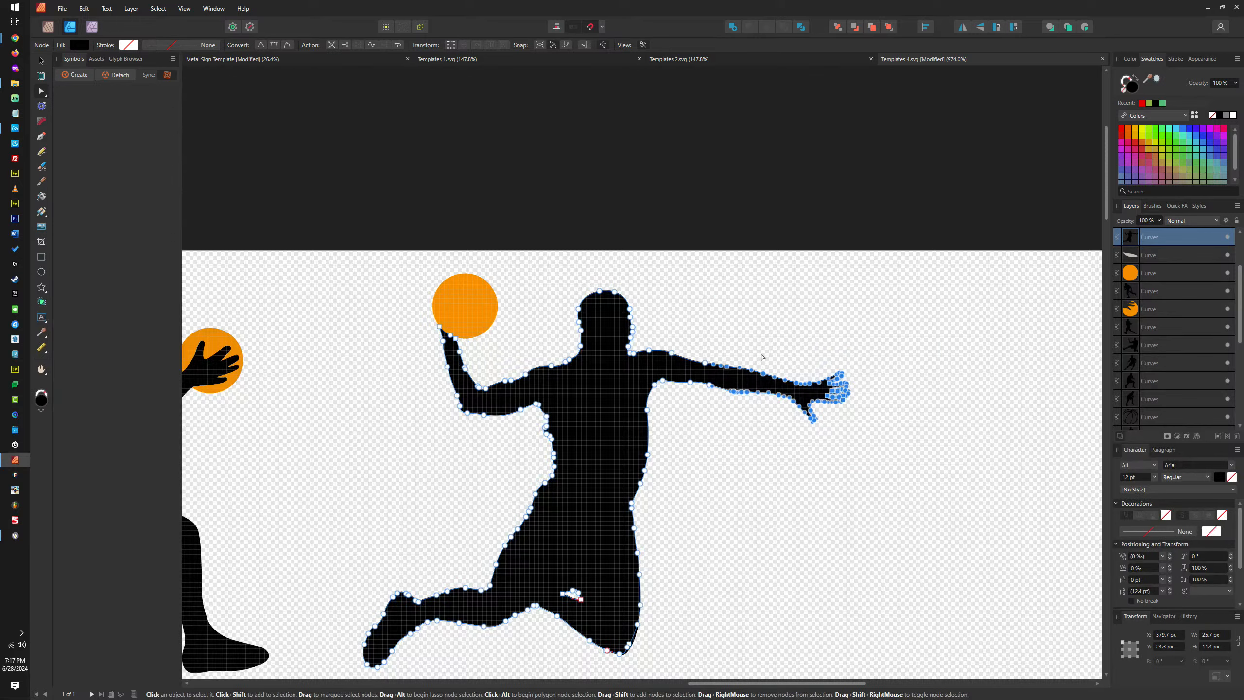
click(450, 45)
drag(849, 393, 827, 393)
click(861, 347)
scroll(945, 373, down, 4)
scroll(900, 406, up, 2)
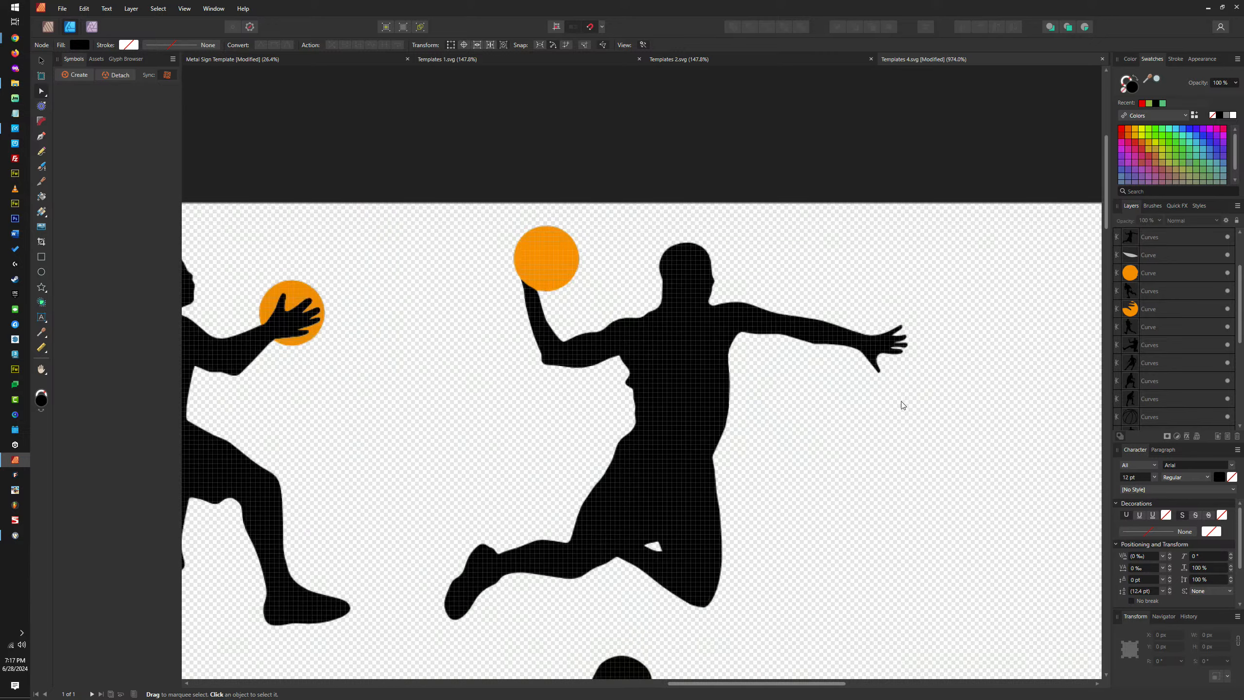
scroll(831, 406, down, 2)
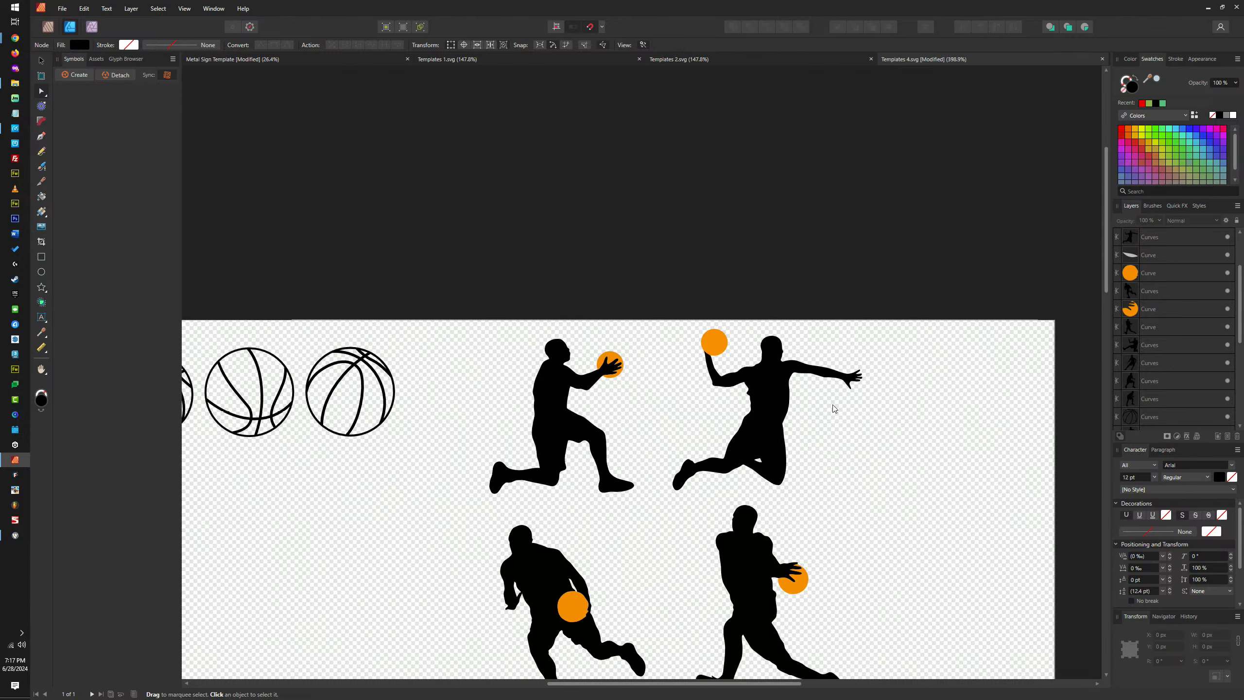
Delete the surplus nodes along the lower tip of the hand's third finger to smooth and lengthen the fingertip
scroll(853, 361, up, 5)
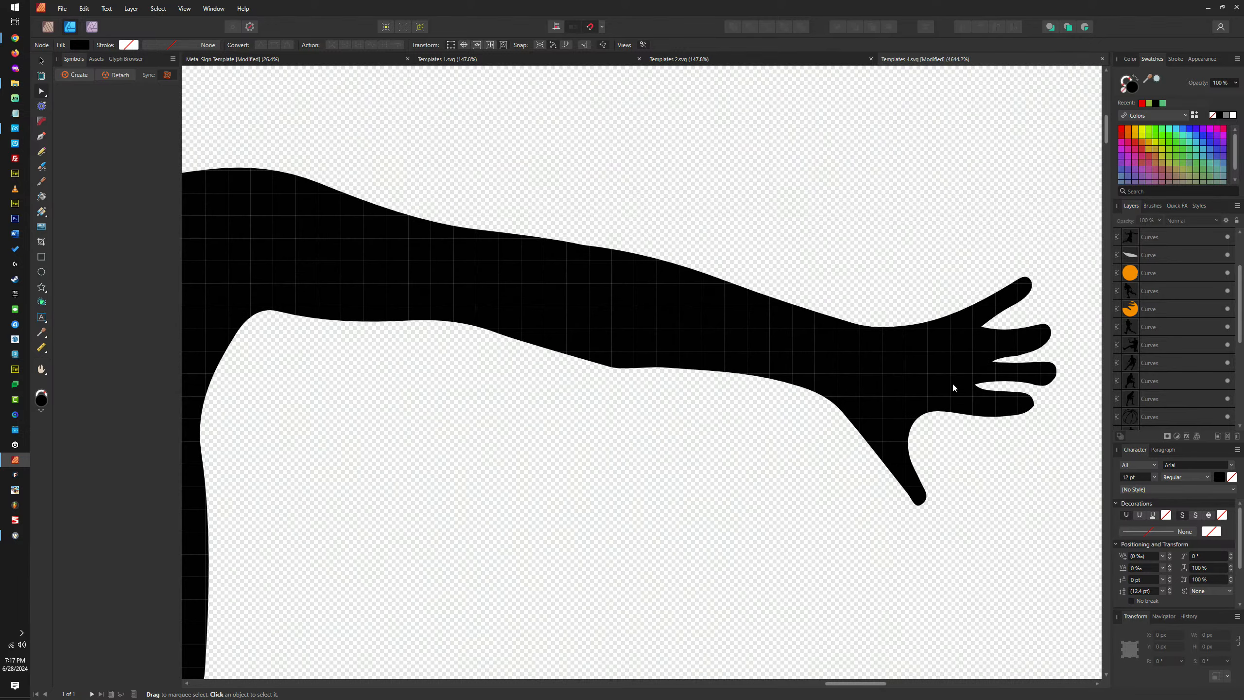
scroll(952, 381, down, 2)
scroll(903, 389, up, 5)
click(925, 408)
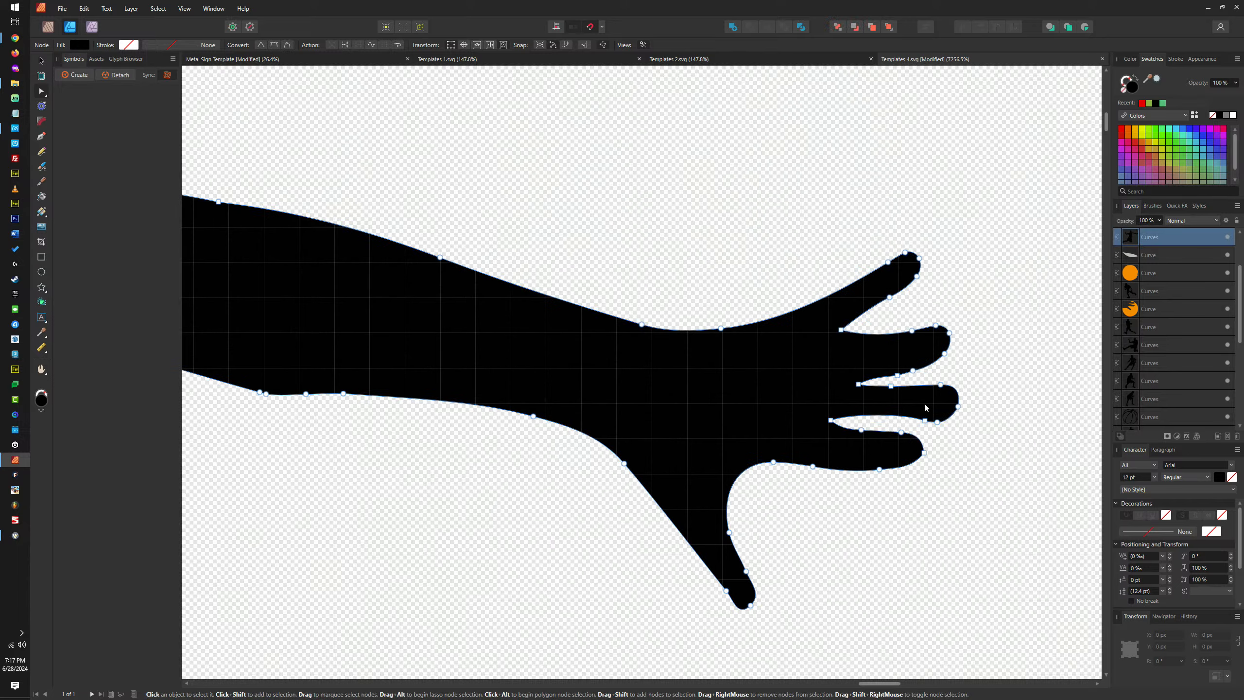
drag(928, 418, 929, 418)
key(Delete)
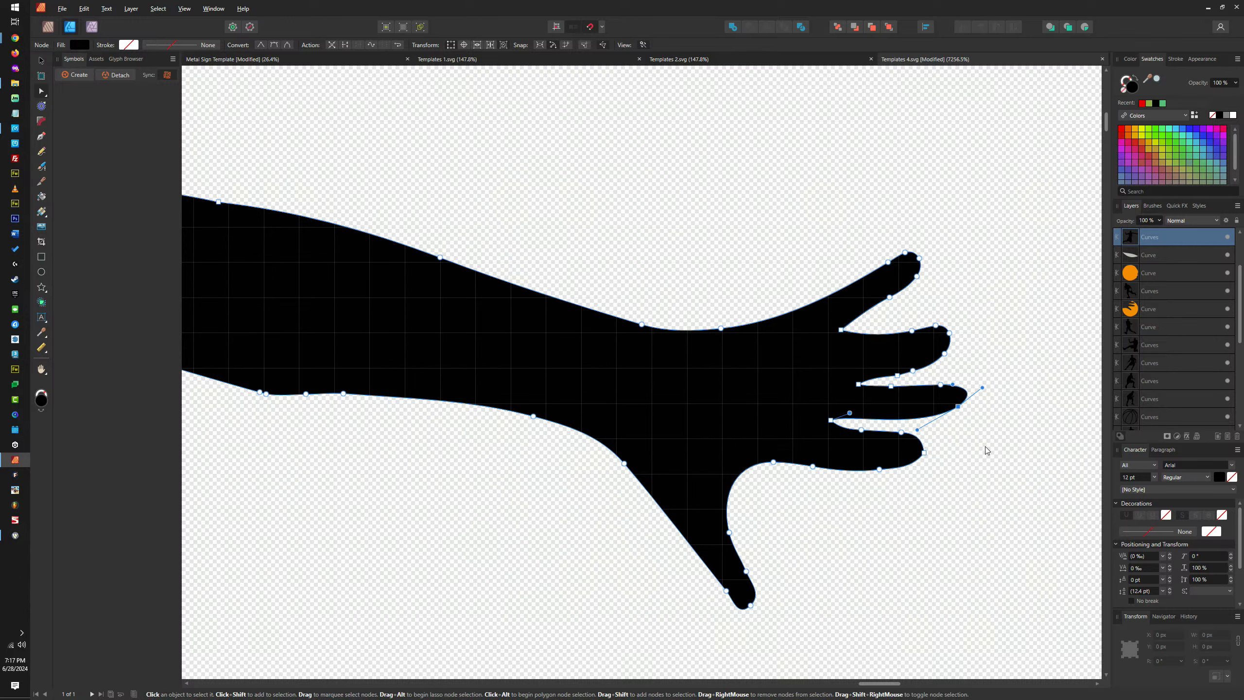
click(992, 435)
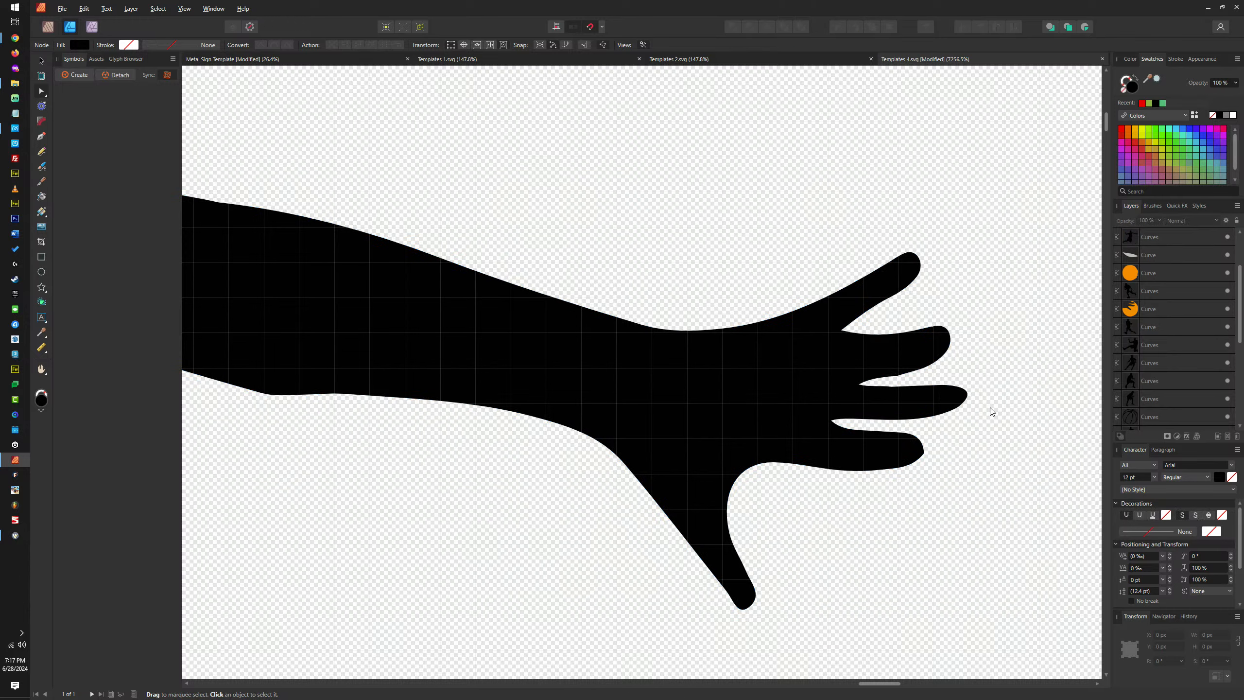
scroll(992, 410, down, 6)
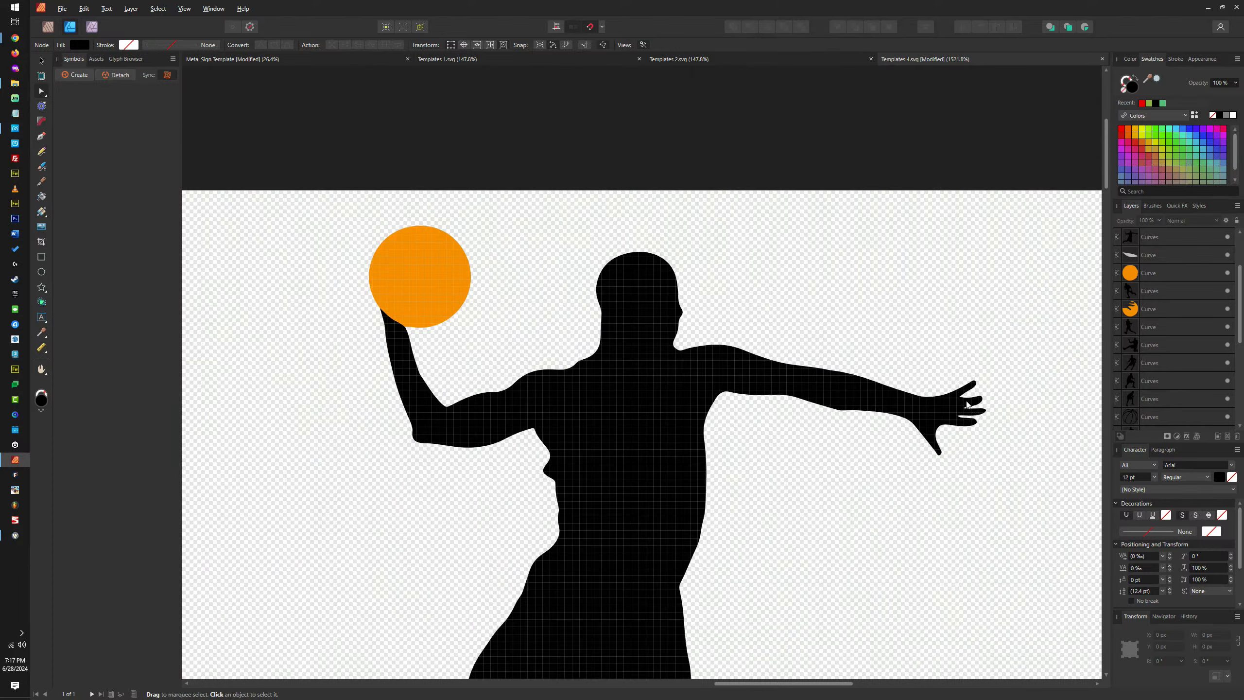
Widen and round the gap between the hand's second and third fingers, removing a surplus node on the second finger's lower edge
scroll(968, 405, up, 6)
click(983, 406)
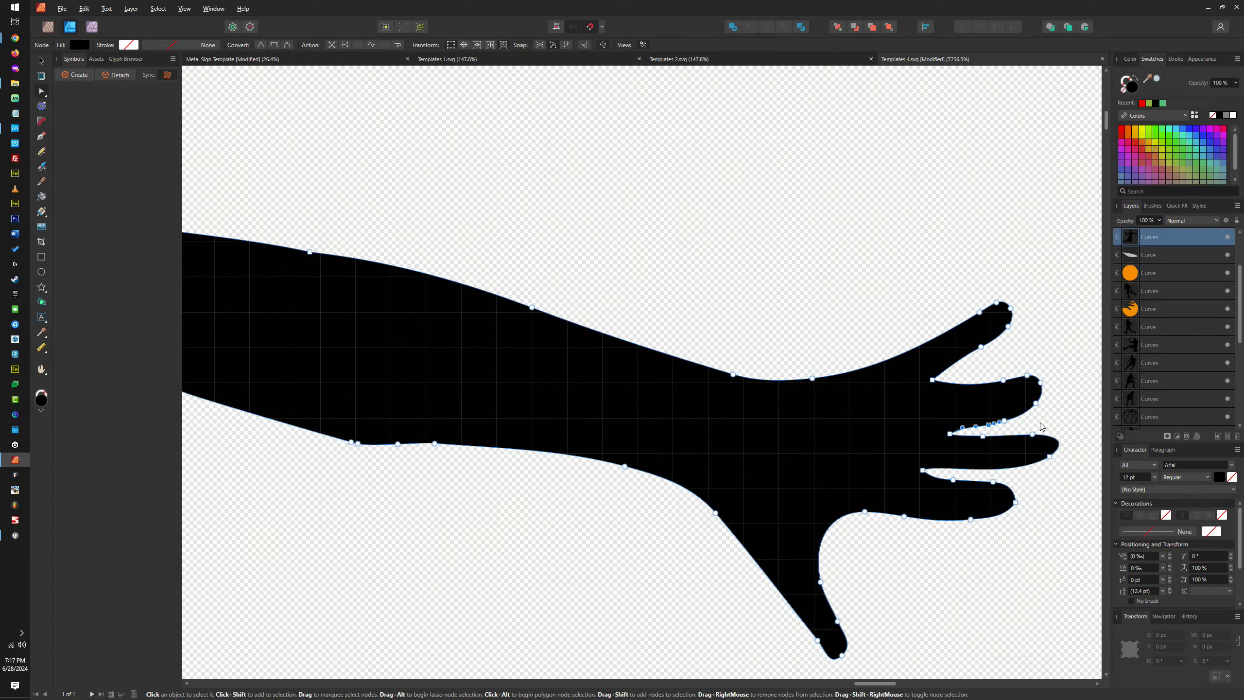
drag(1056, 417, 930, 446)
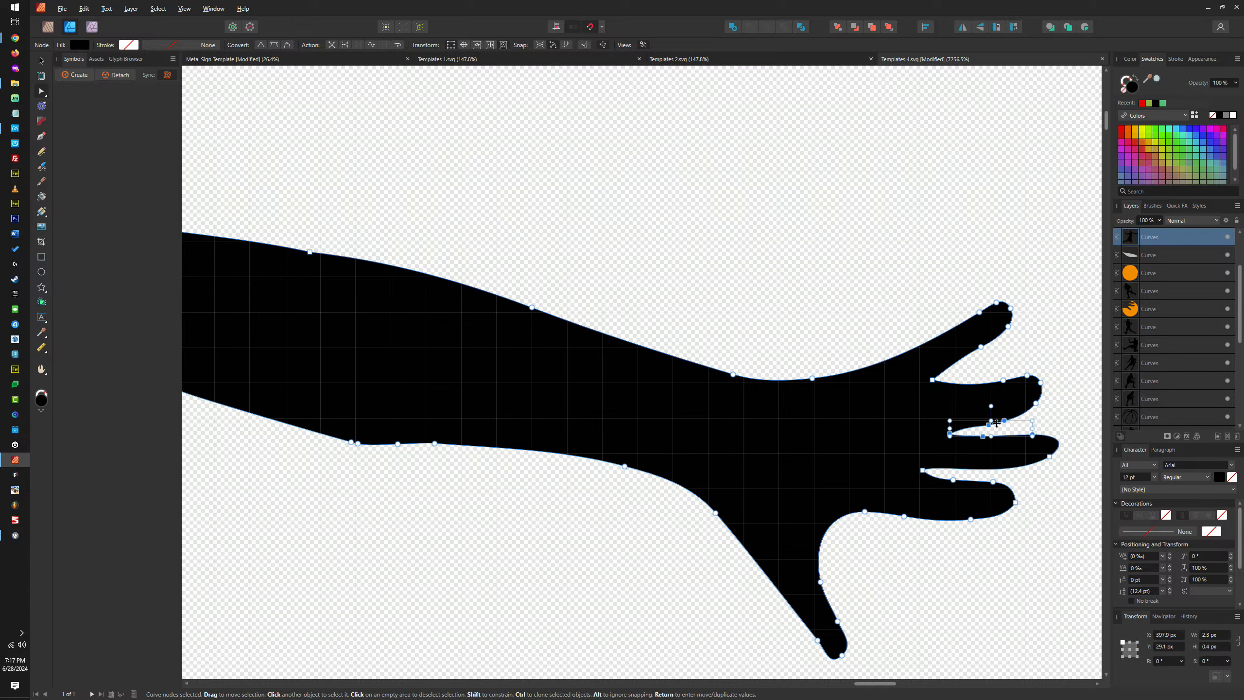
drag(995, 421, 993, 415)
click(1050, 364)
click(1004, 414)
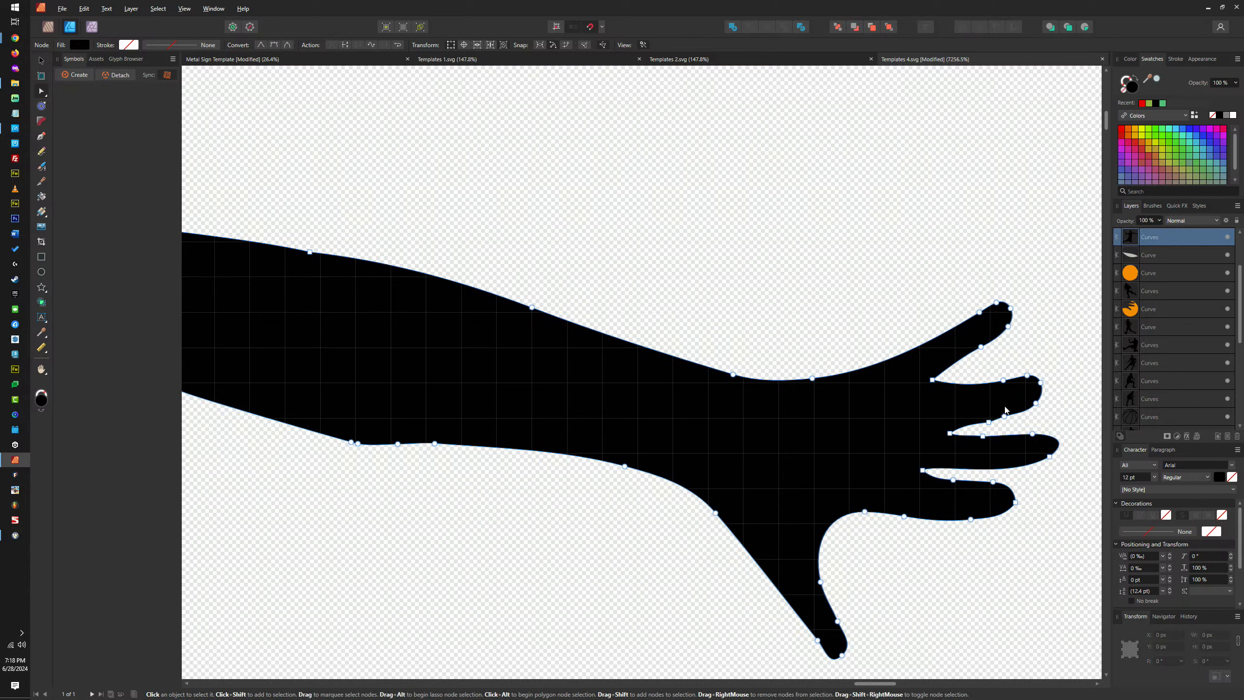
key(Delete)
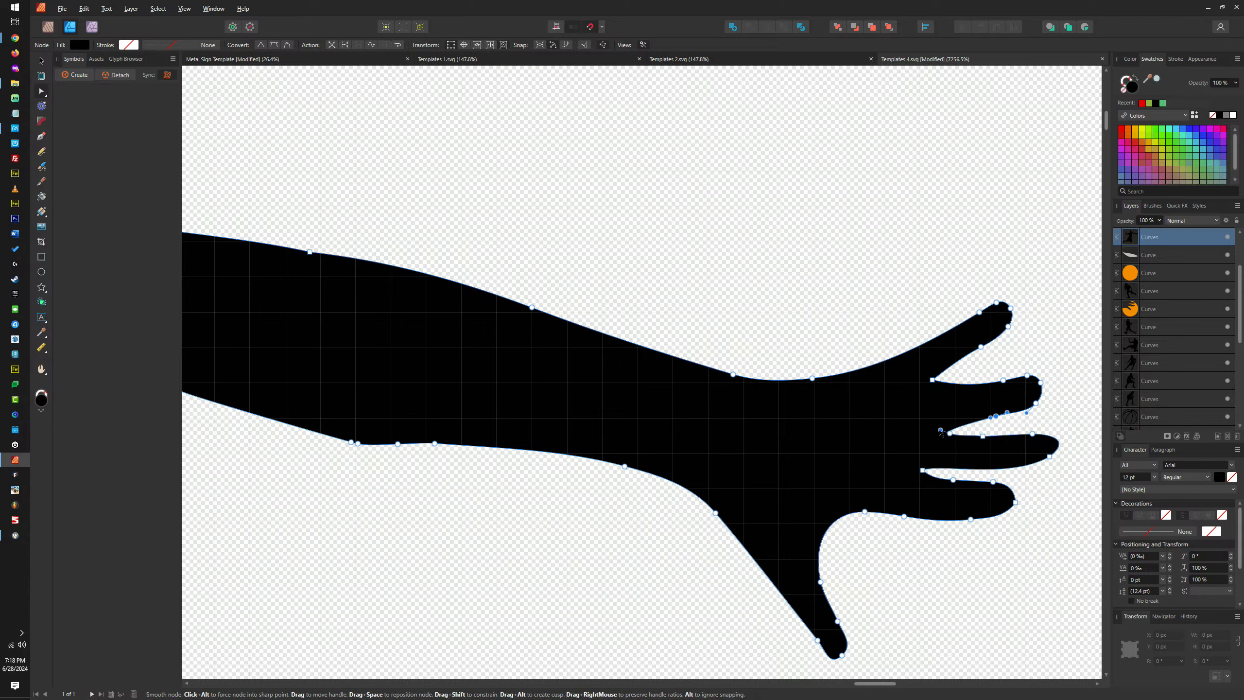
click(924, 306)
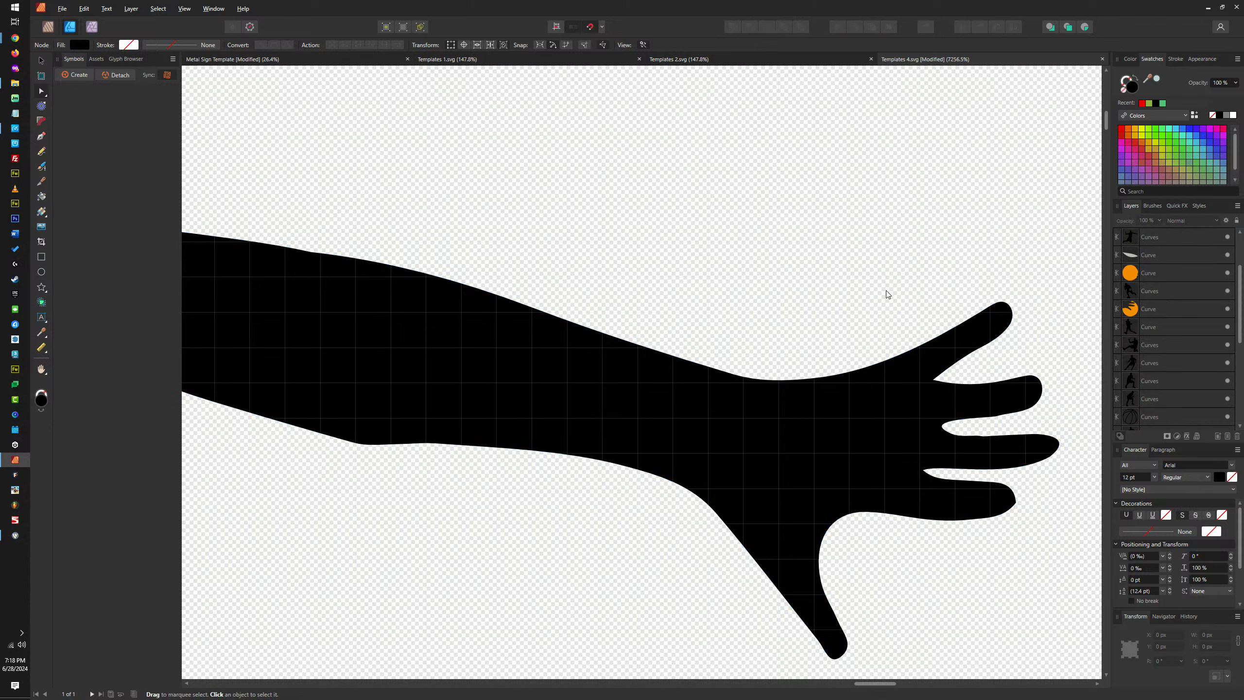
Shorten the thumb of the outstretched hand slightly by scaling its nodes vertically
click(989, 444)
scroll(932, 430, down, 3)
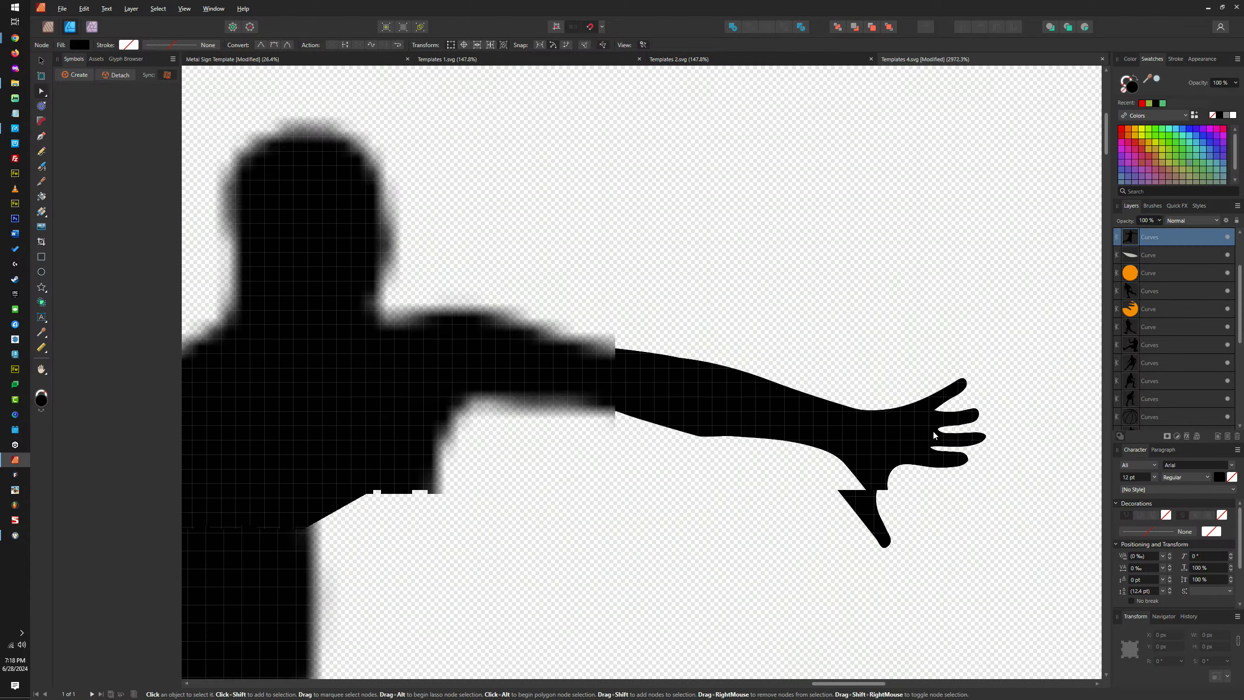
scroll(946, 459, up, 2)
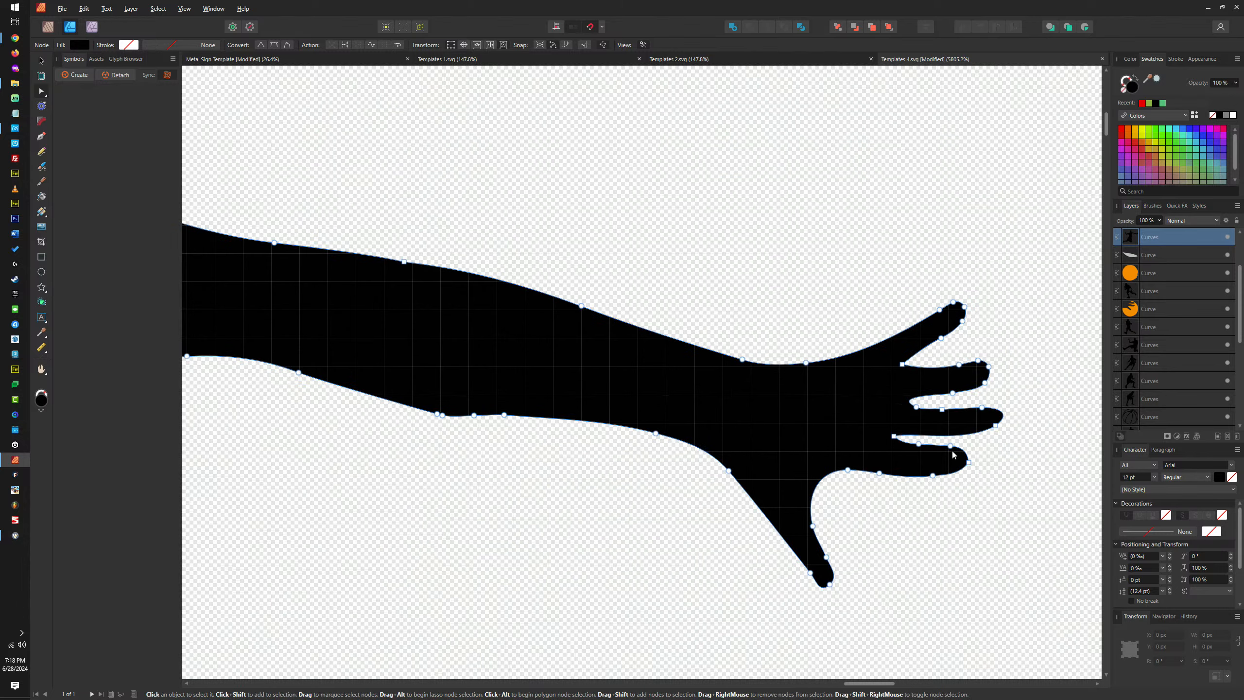
click(983, 484)
scroll(935, 550, down, 3)
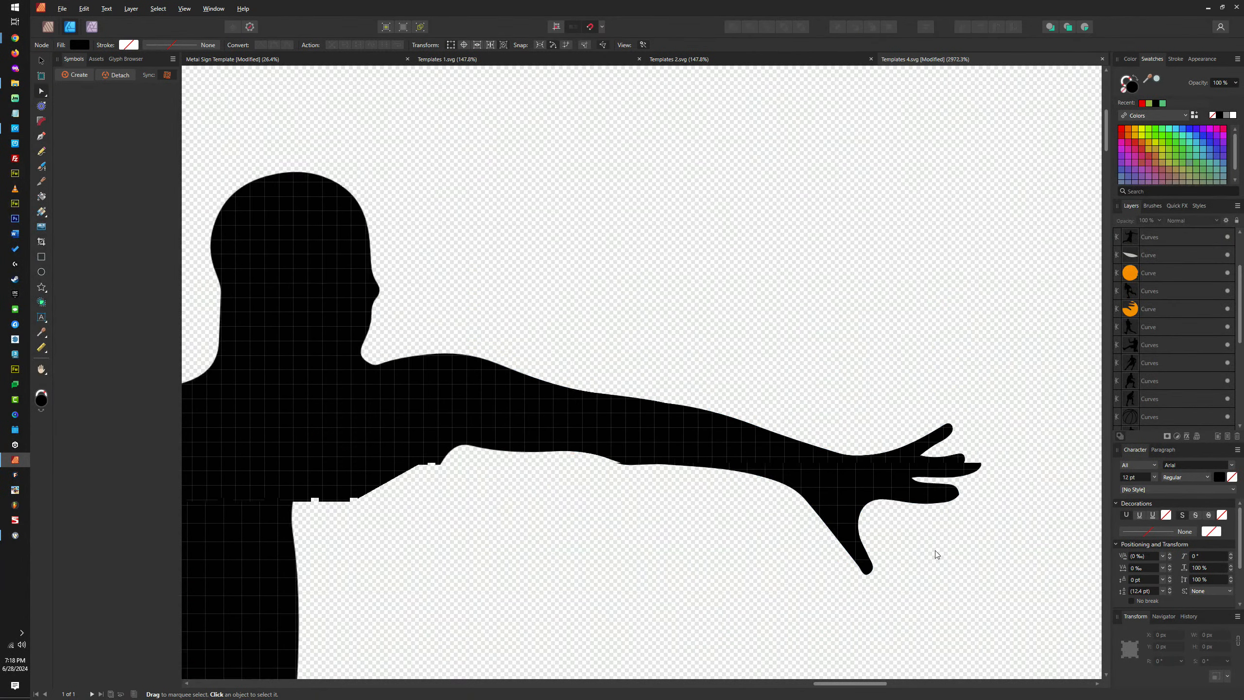
scroll(936, 563, down, 2)
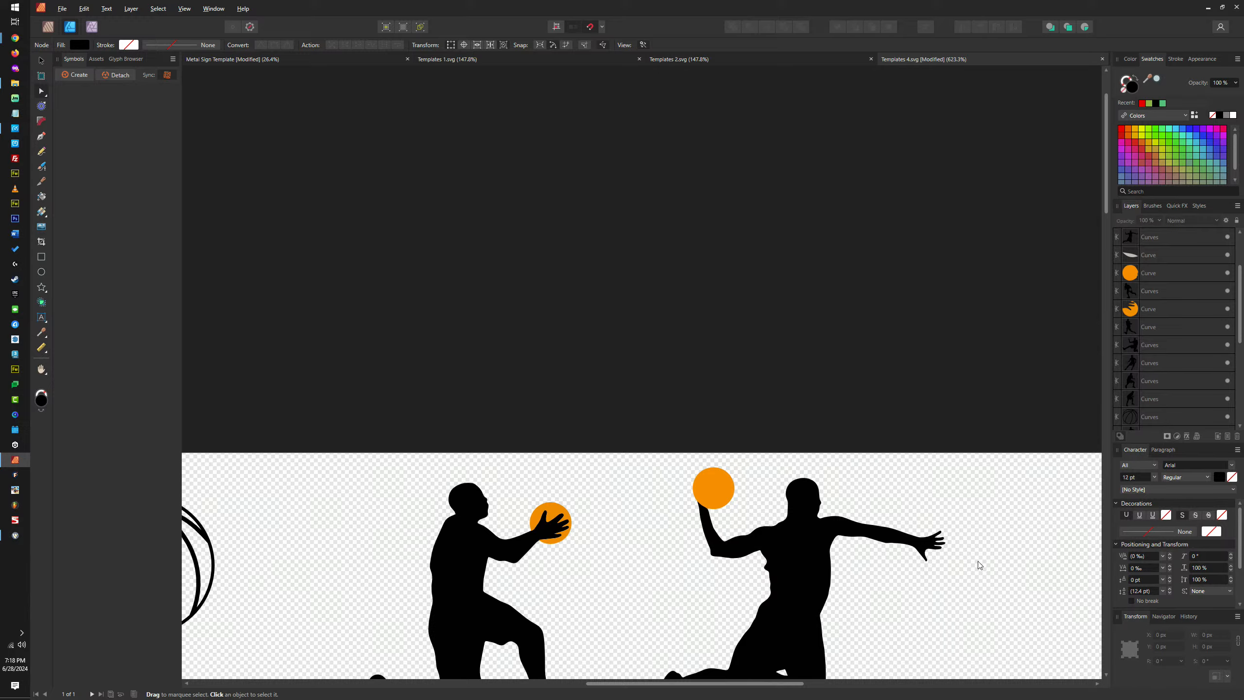
scroll(979, 565, up, 5)
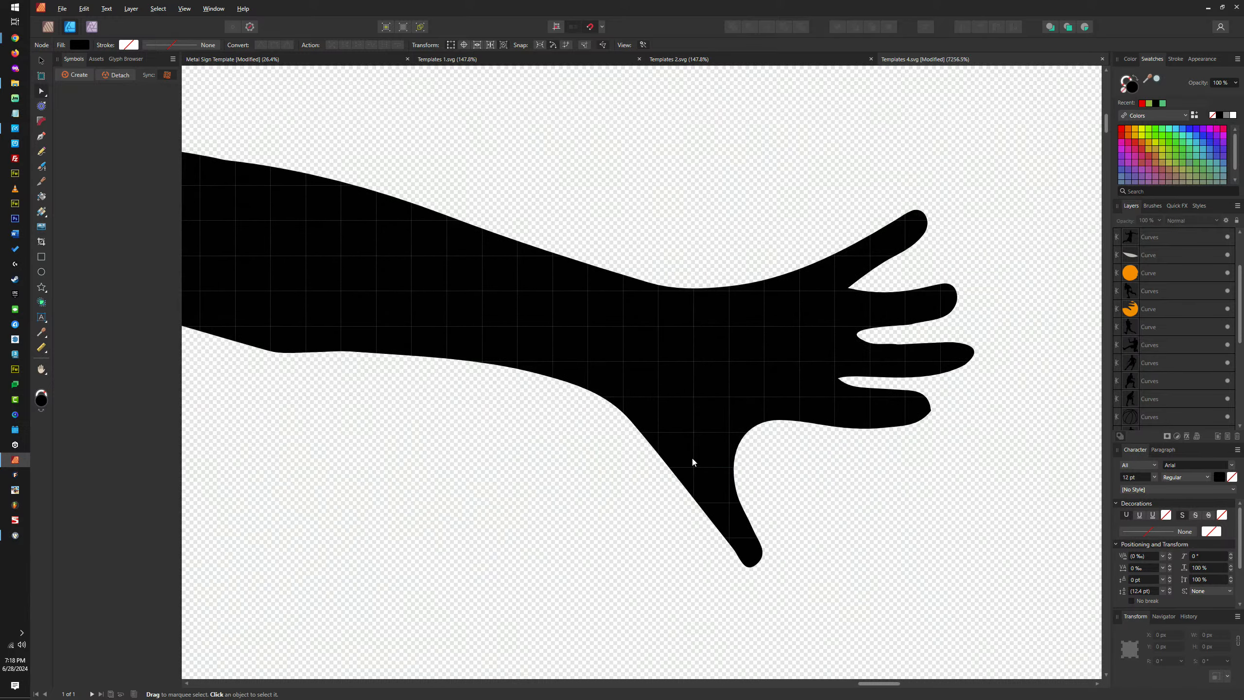
click(692, 461)
drag(877, 637, 620, 416)
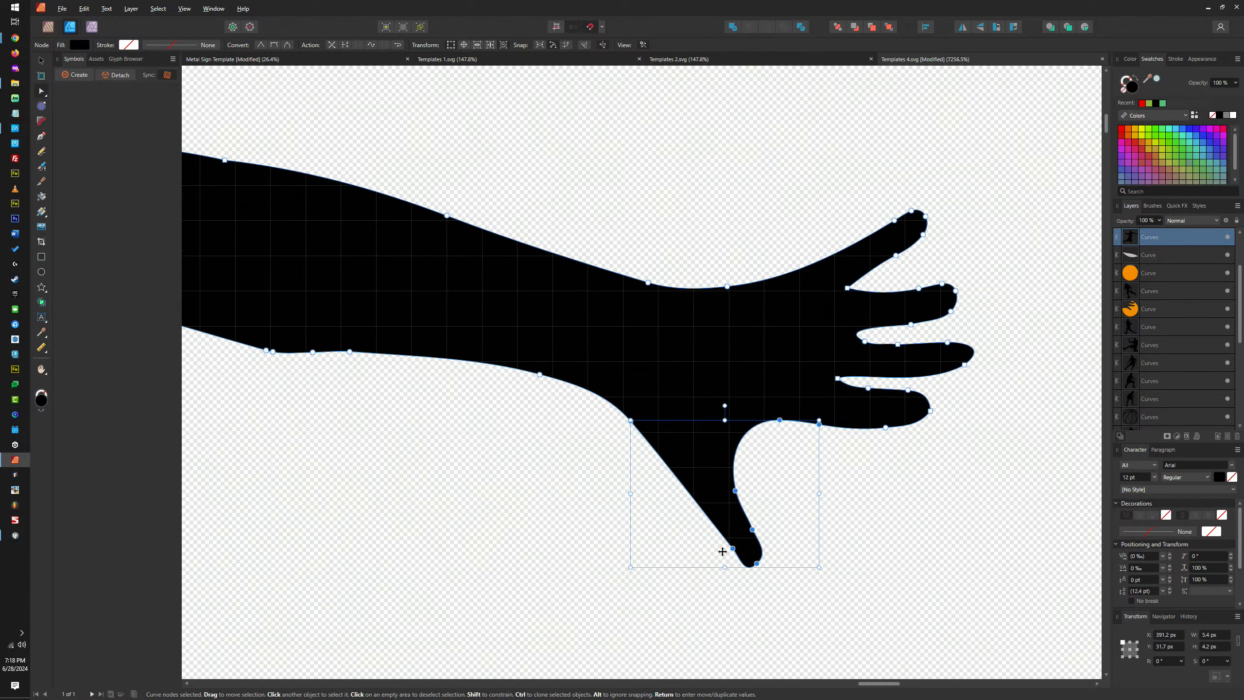
mouse_move(725, 567)
mouse_down()
mouse_move(728, 538)
mouse_move(728, 555)
mouse_up()
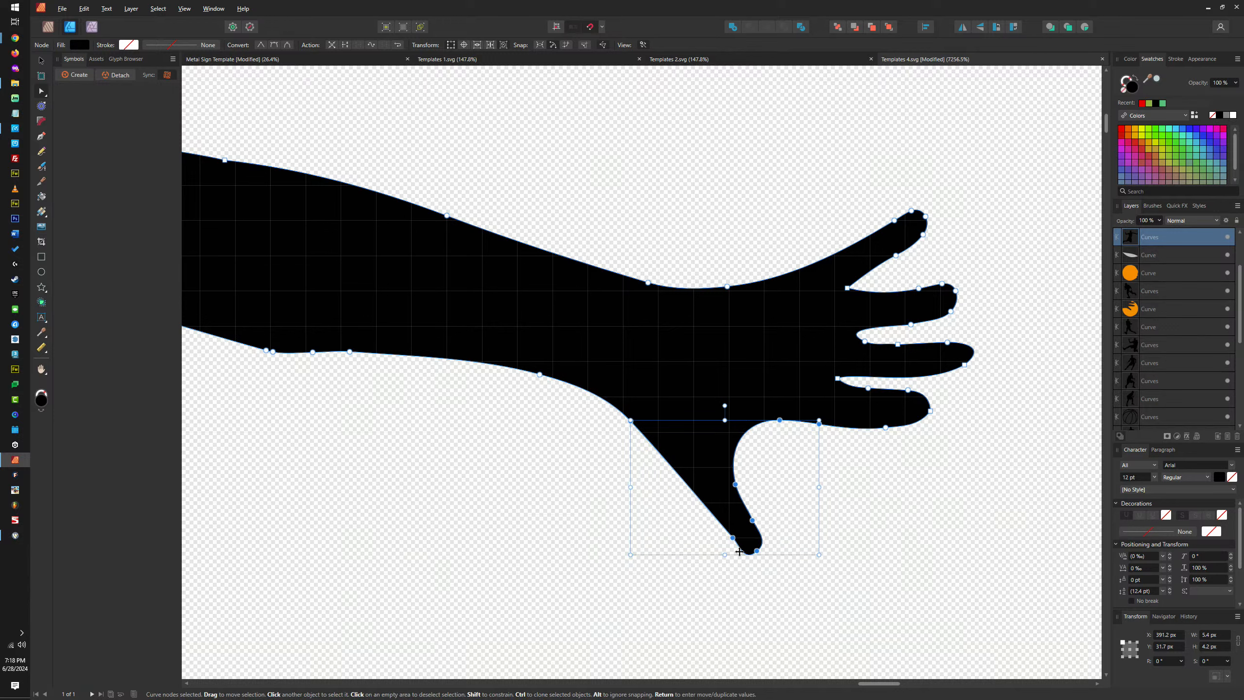
click(829, 496)
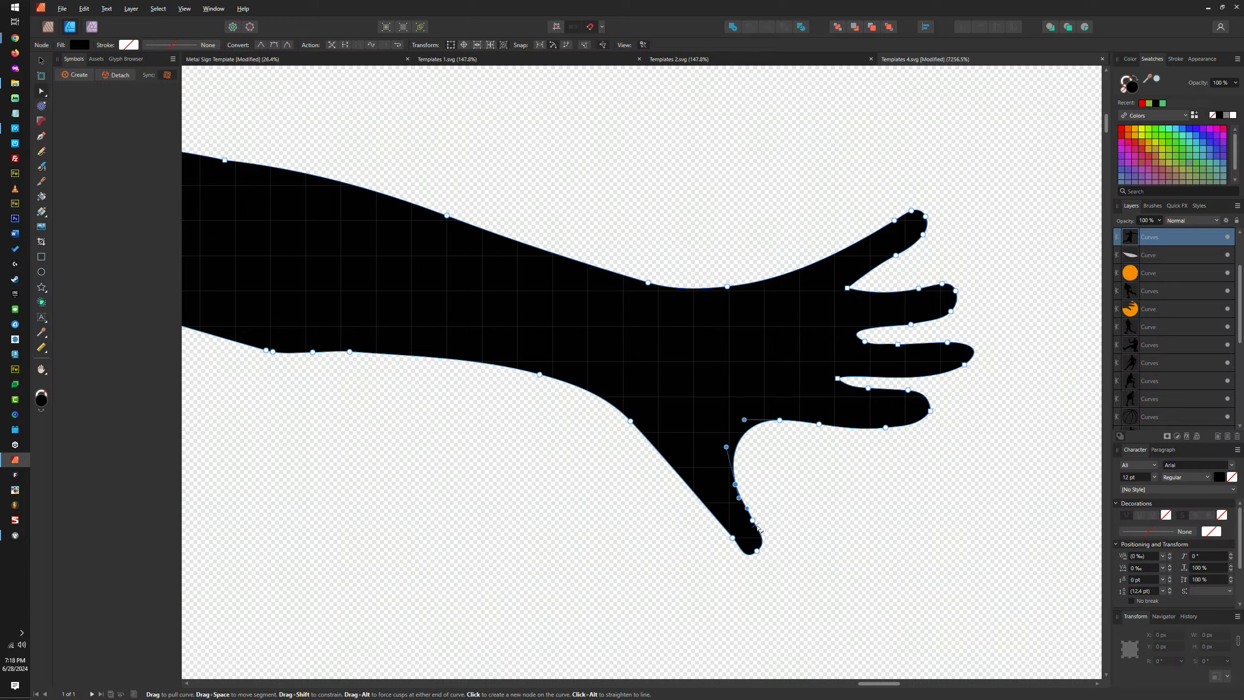
Thicken the thumb by shifting its inner-edge nodes outward and smoothing its outer edge
drag(758, 528, 734, 477)
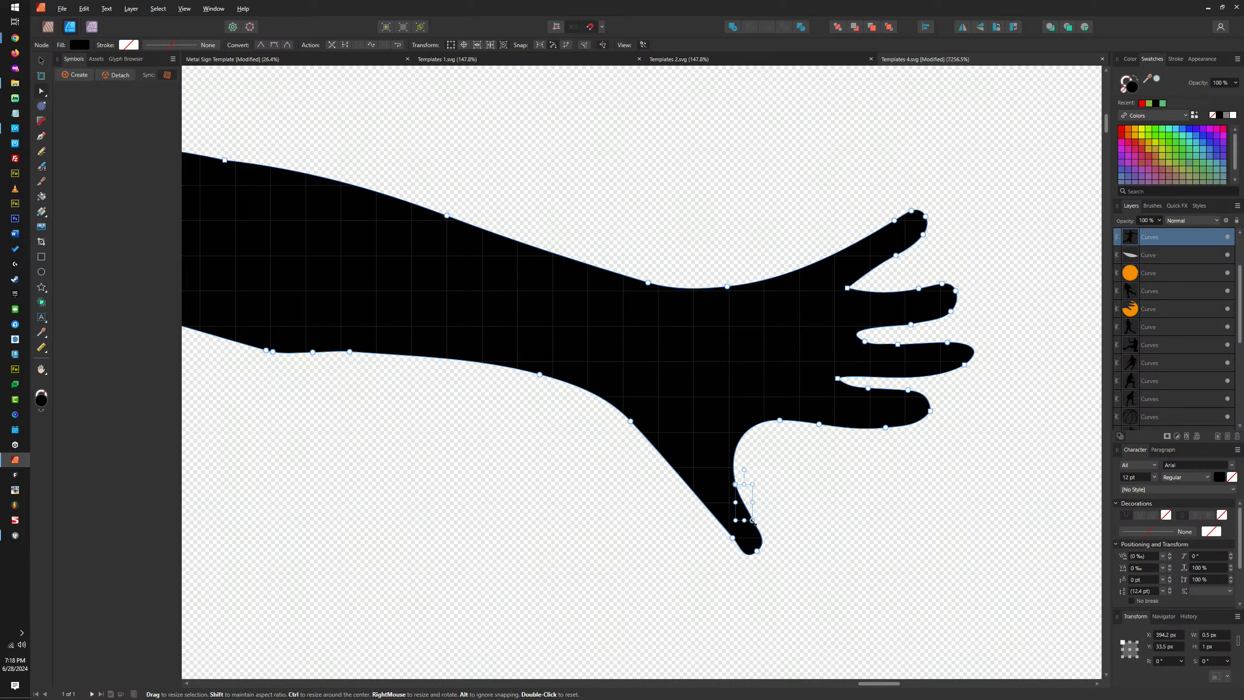
click(753, 521)
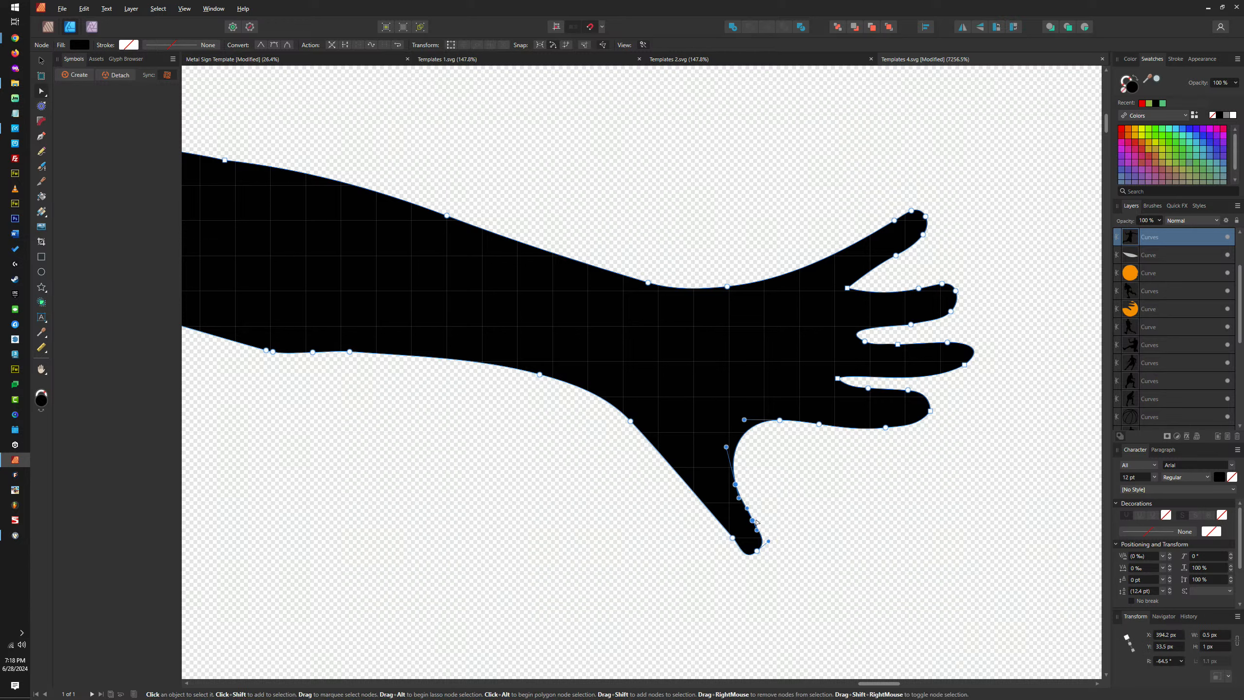
drag(756, 522, 765, 519)
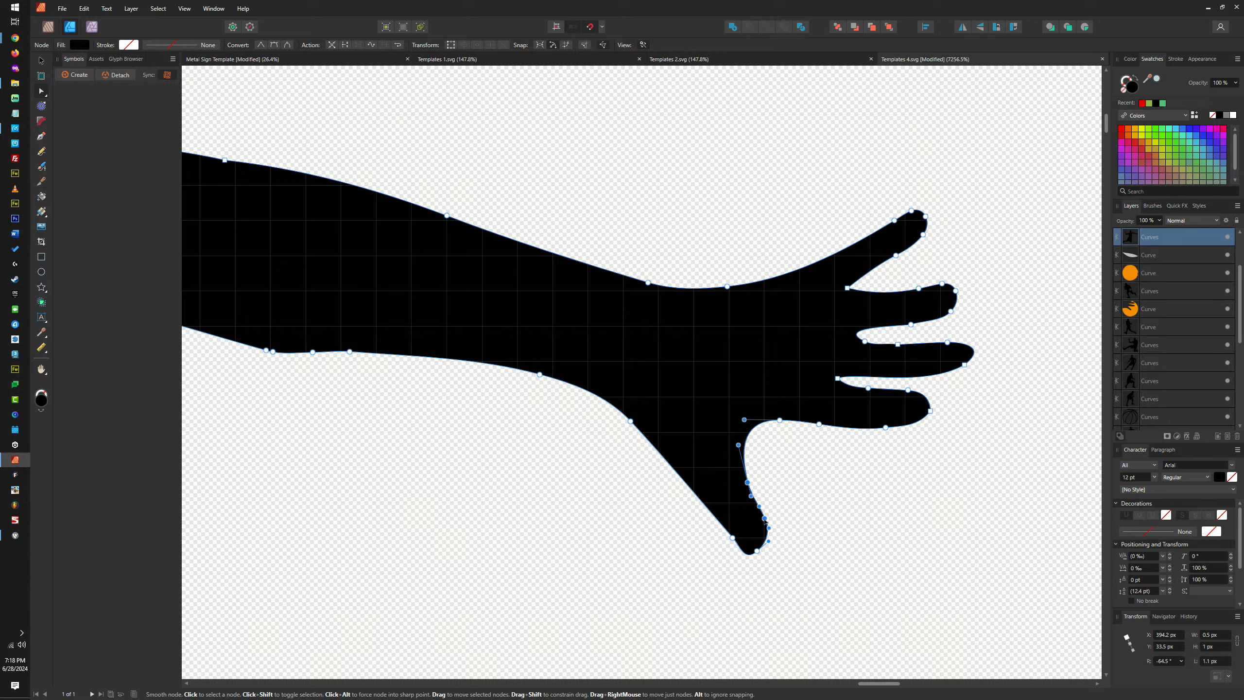
key(ctrl+z)
key(ctrl+z)
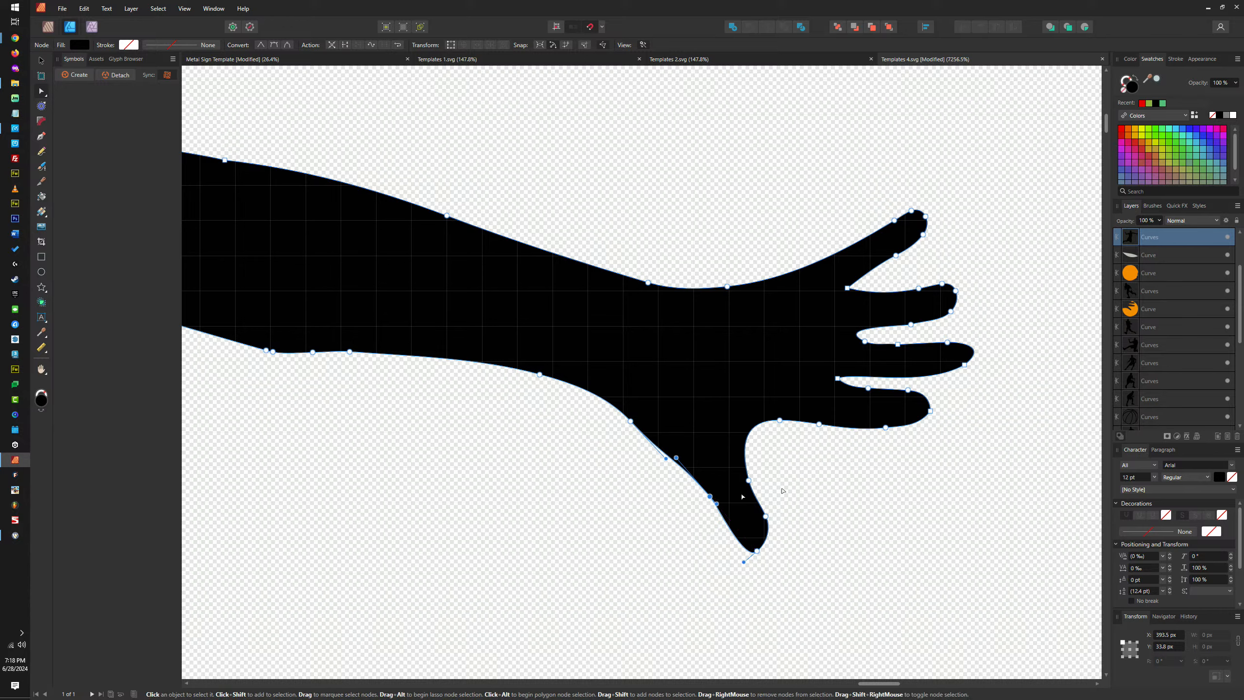
click(901, 553)
scroll(944, 550, down, 8)
scroll(992, 356, down, 2)
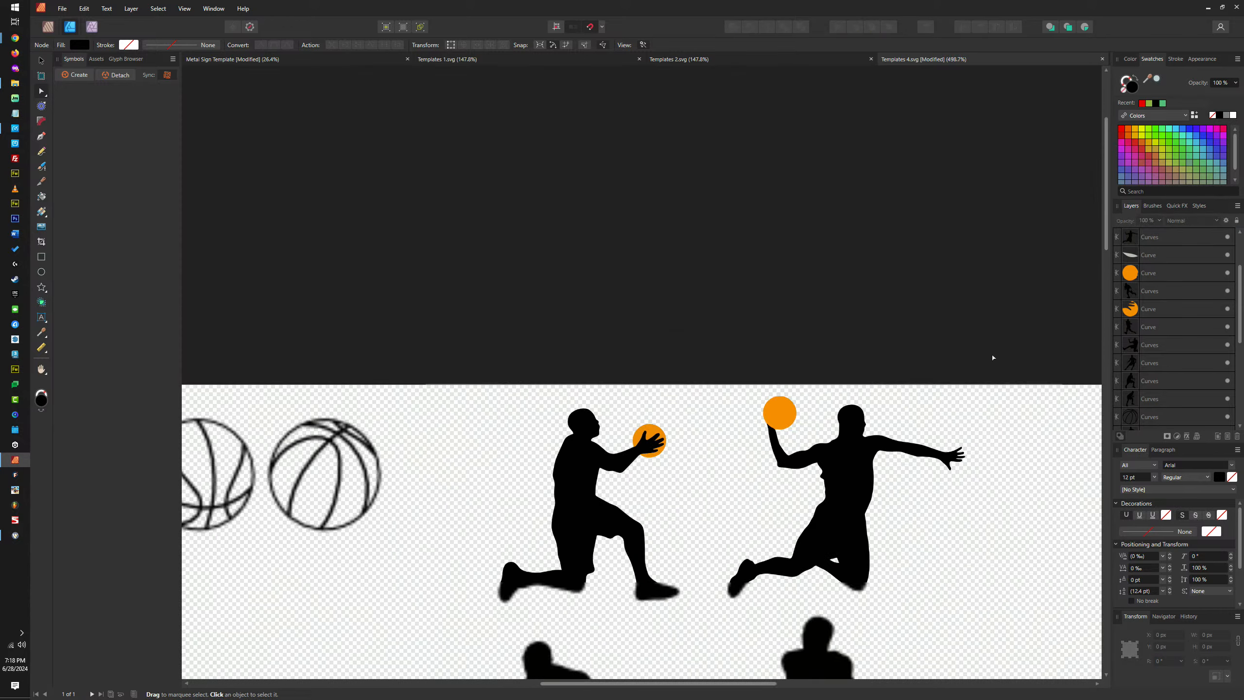
Move the orange ball off the upper-right player's raised hand to the empty space above the outstretched arm, about X 366.6, Y 1.4 px
scroll(858, 467, up, 4)
scroll(857, 467, down, 1)
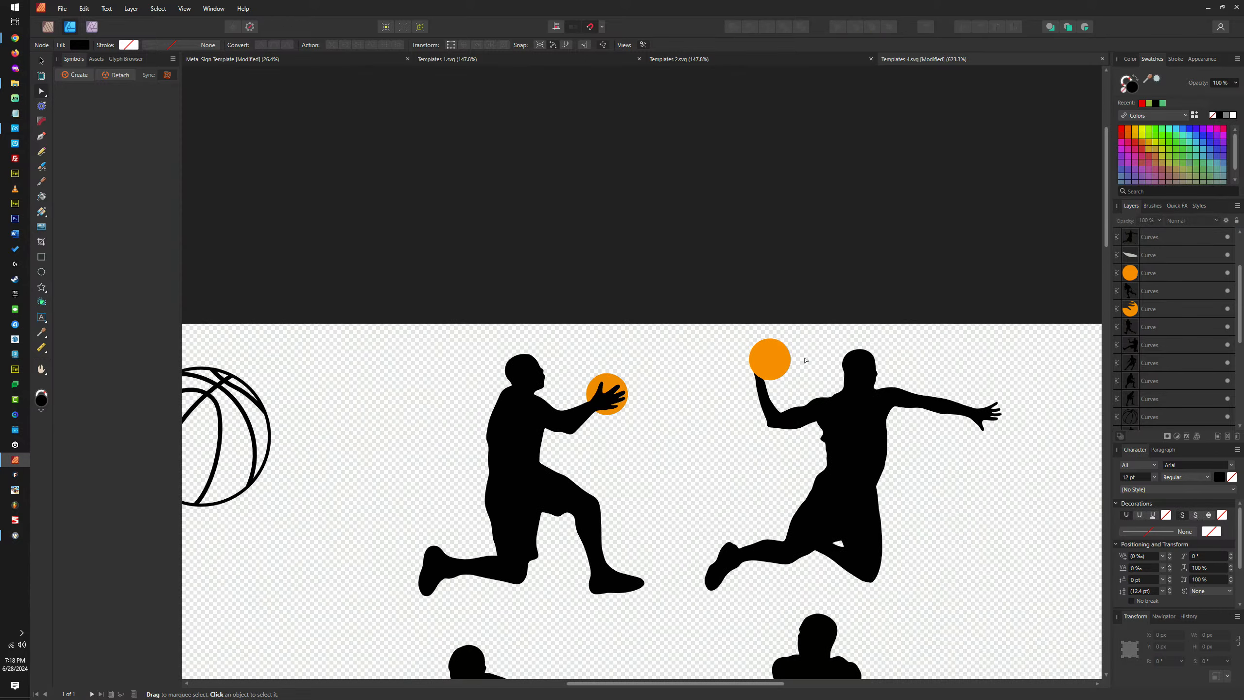
click(777, 369)
key(v)
drag(782, 365, 920, 353)
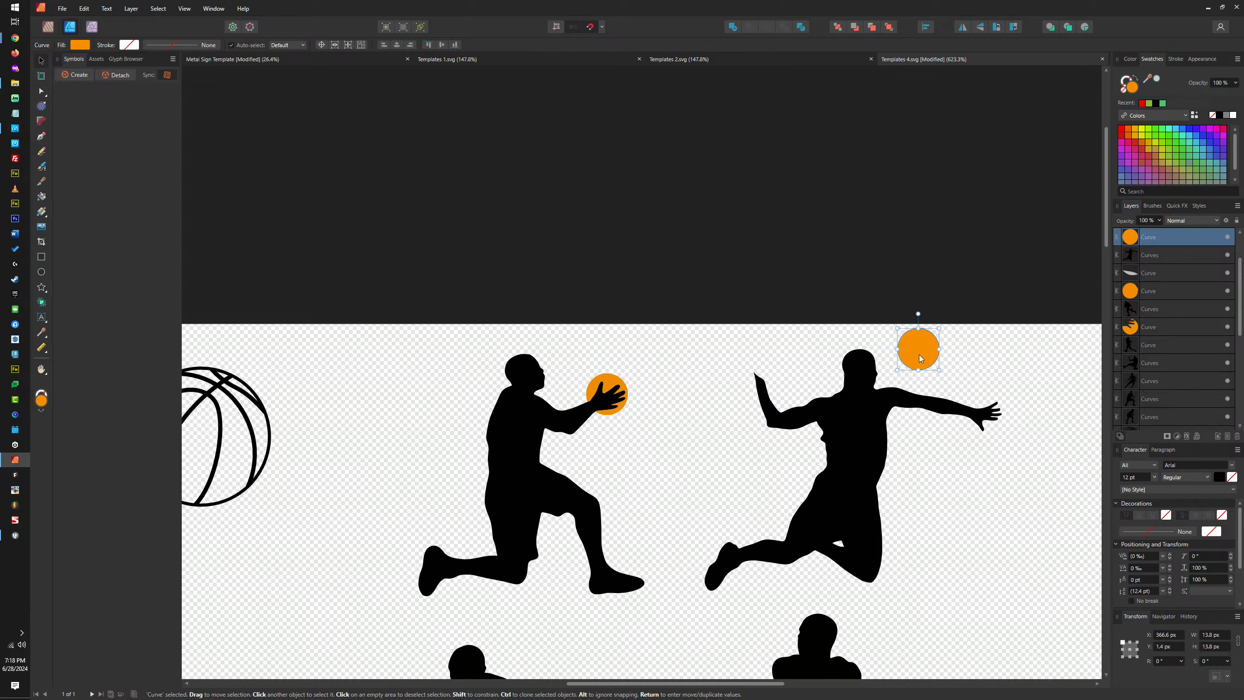
Undo the last move of the orange ball and select the ball held by the upper-left player
key(ctrl+z)
click(606, 377)
scroll(714, 375, down, 1)
scroll(730, 524, up, 2)
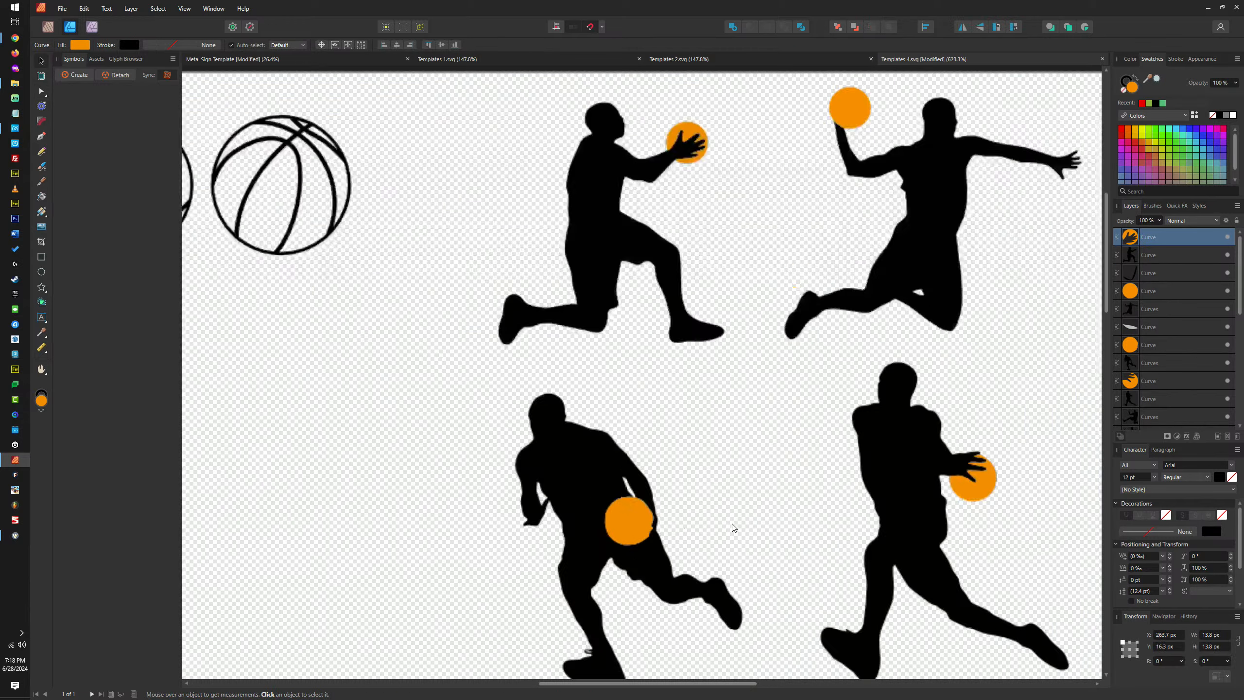
Examine the orange balls on the two lower players, including how the lower-right player's fingers overlap the ball
drag(606, 532, 516, 547)
drag(597, 560, 598, 520)
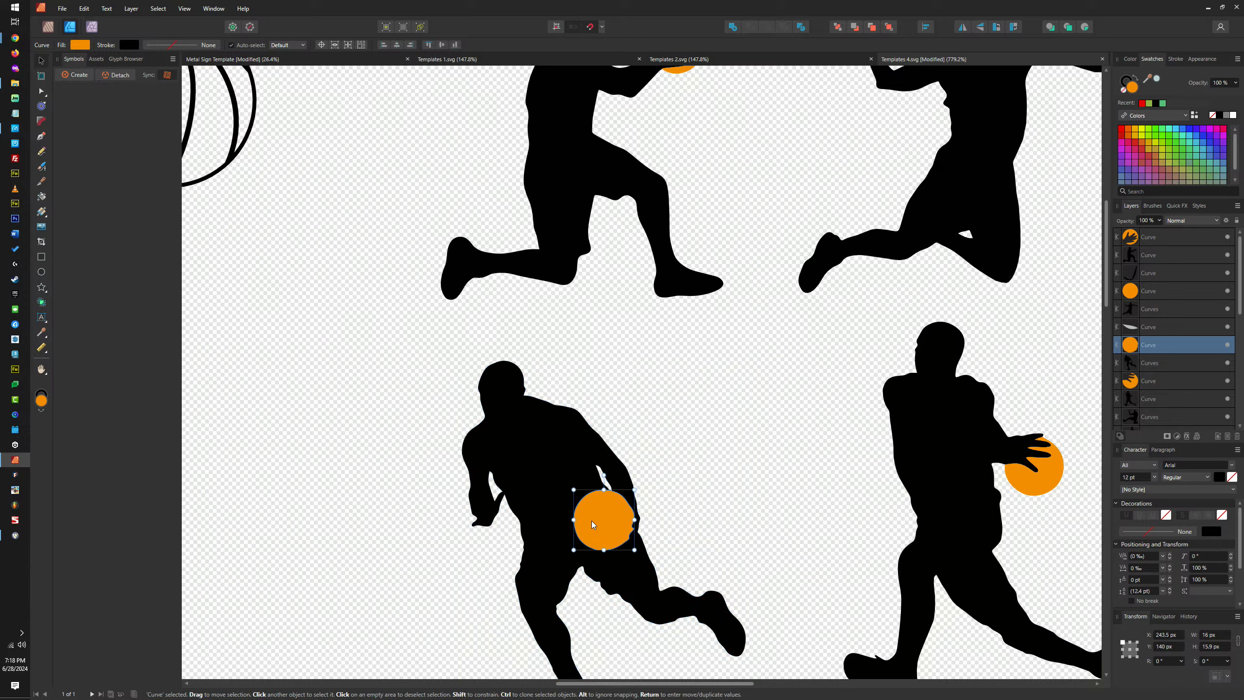
scroll(598, 521, up, 2)
scroll(598, 521, down, 4)
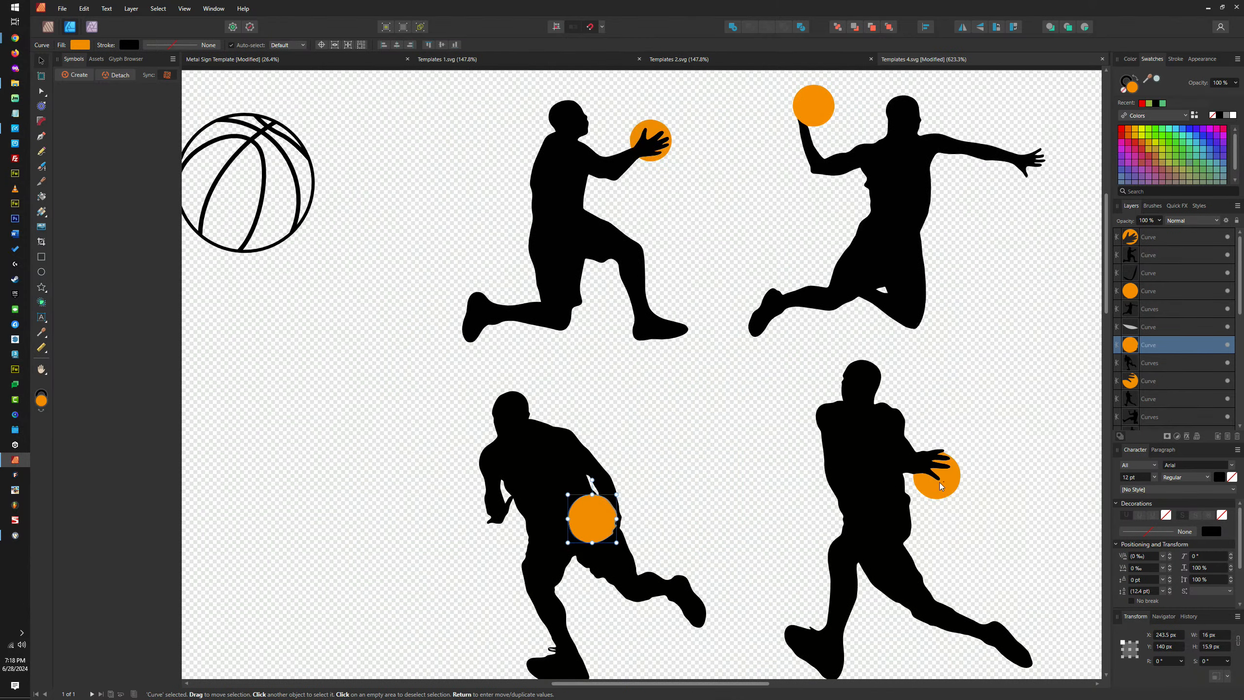
click(935, 474)
scroll(931, 477, down, 3)
scroll(954, 389, up, 4)
scroll(943, 326, up, 3)
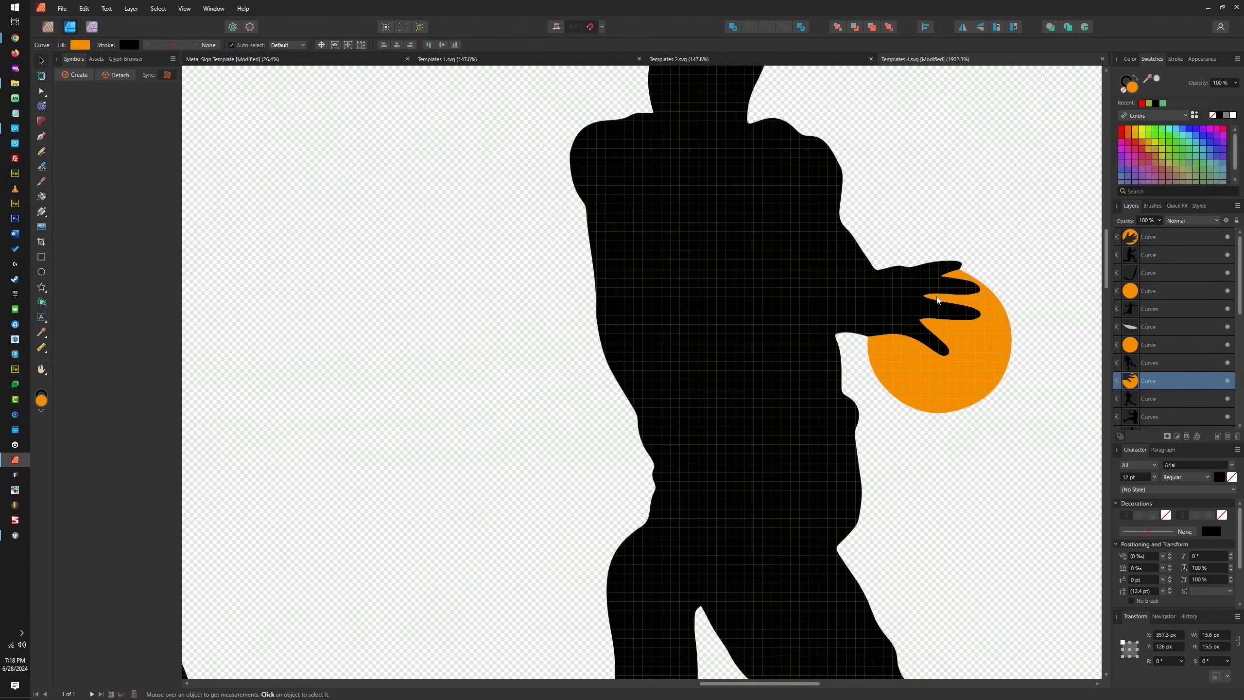
scroll(888, 311, down, 4)
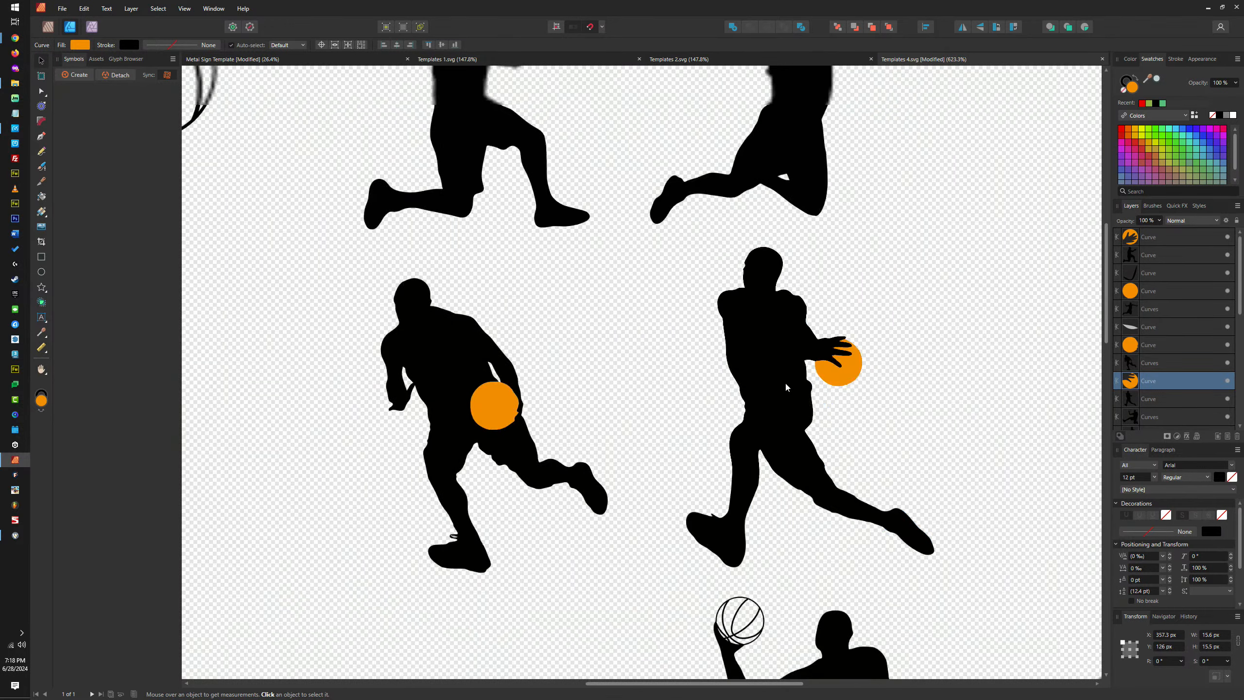
scroll(832, 321, up, 7)
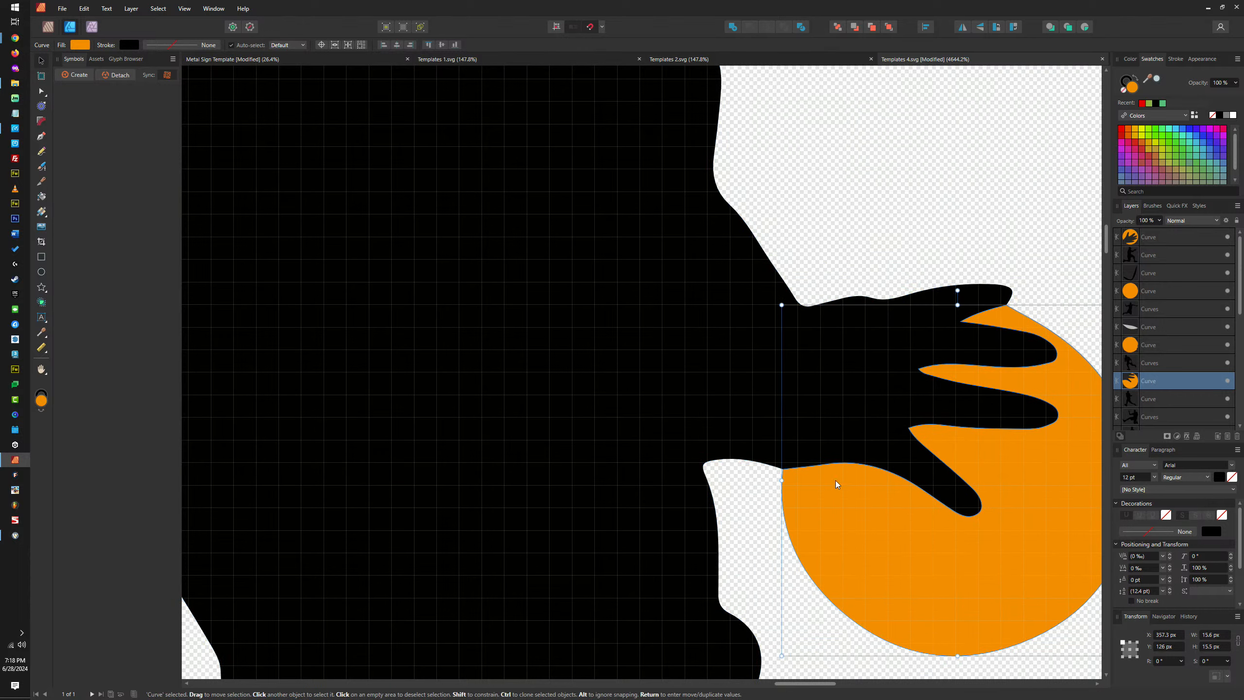
click(835, 485)
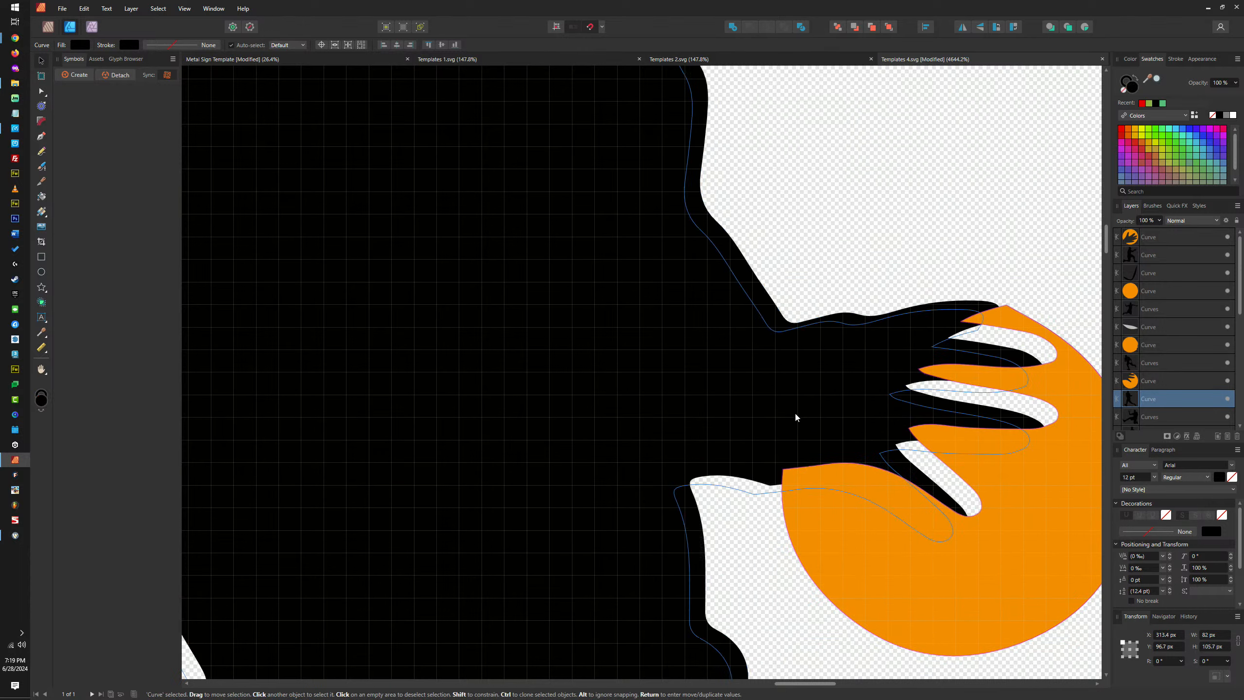
scroll(868, 451, down, 10)
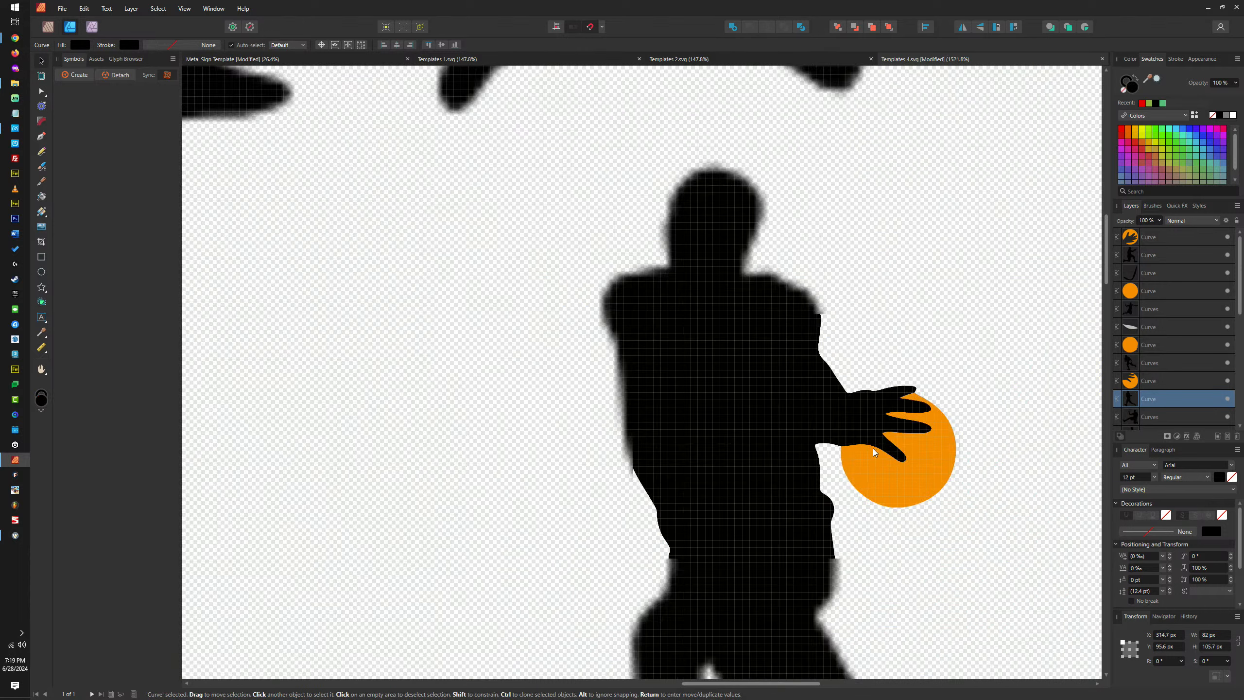
scroll(963, 479, up, 3)
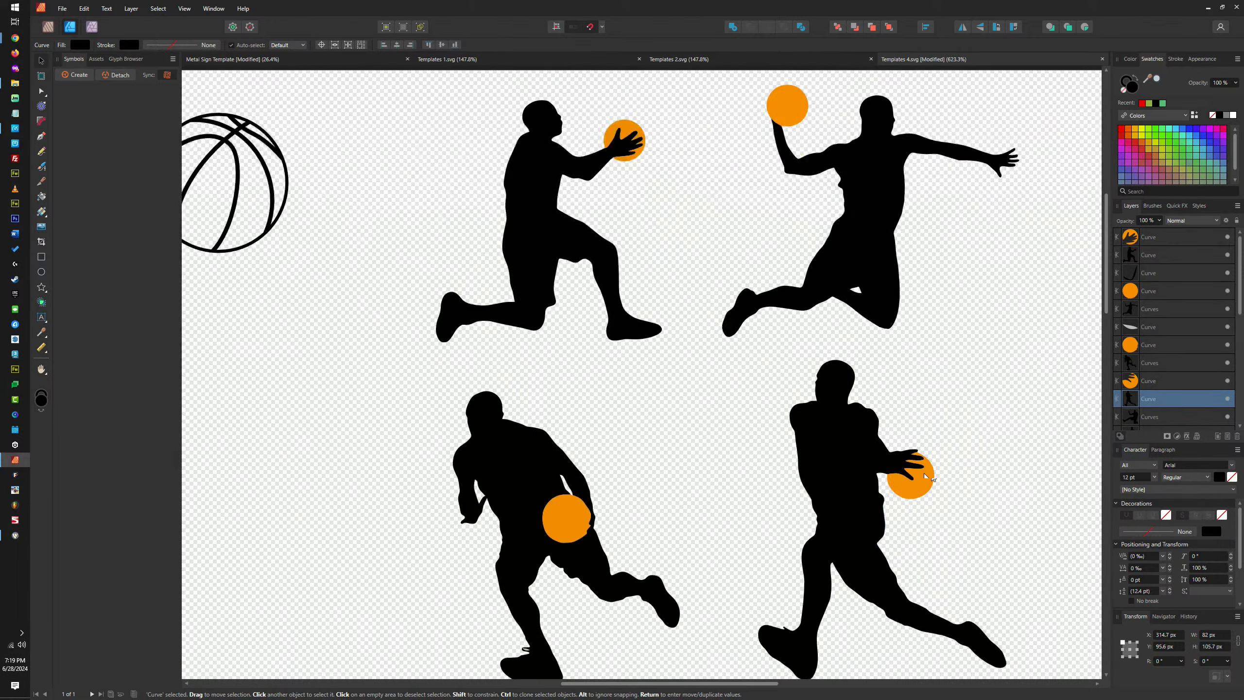
Duplicate the basketball line drawings onto the players' orange balls: third for the upper-left, second for the upper-right and lower-right, first for the lower-left player
scroll(933, 470, down, 3)
click(466, 267)
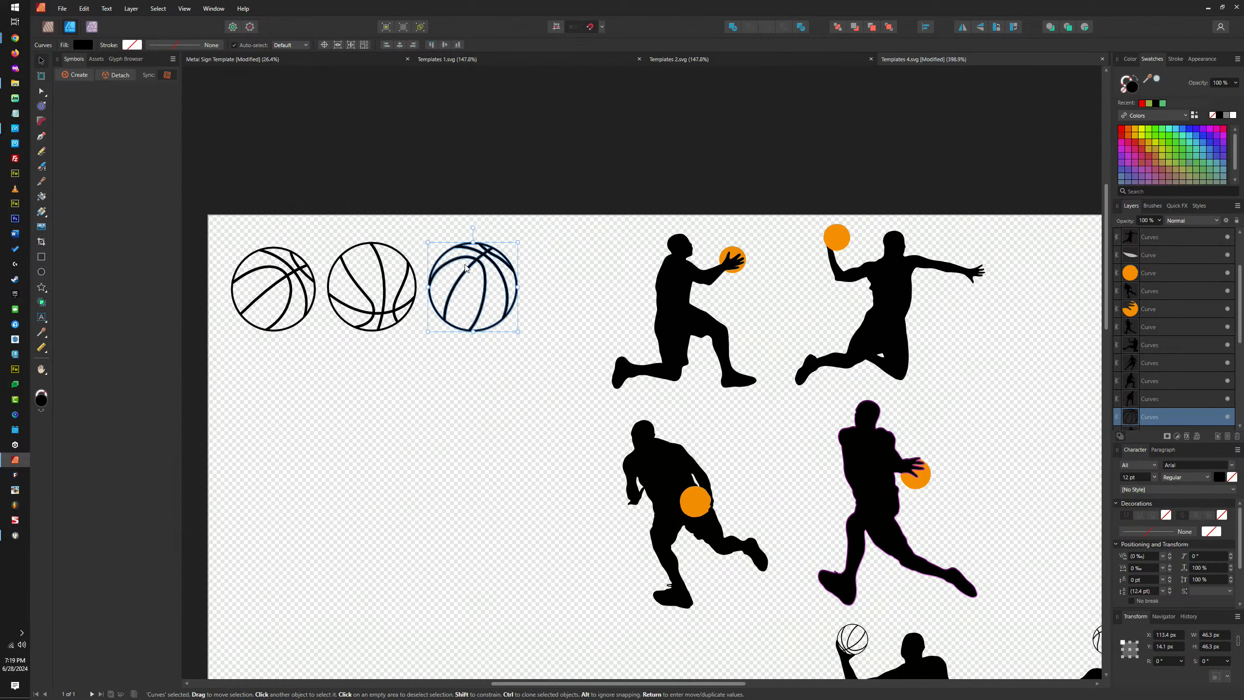
drag(471, 262, 737, 257)
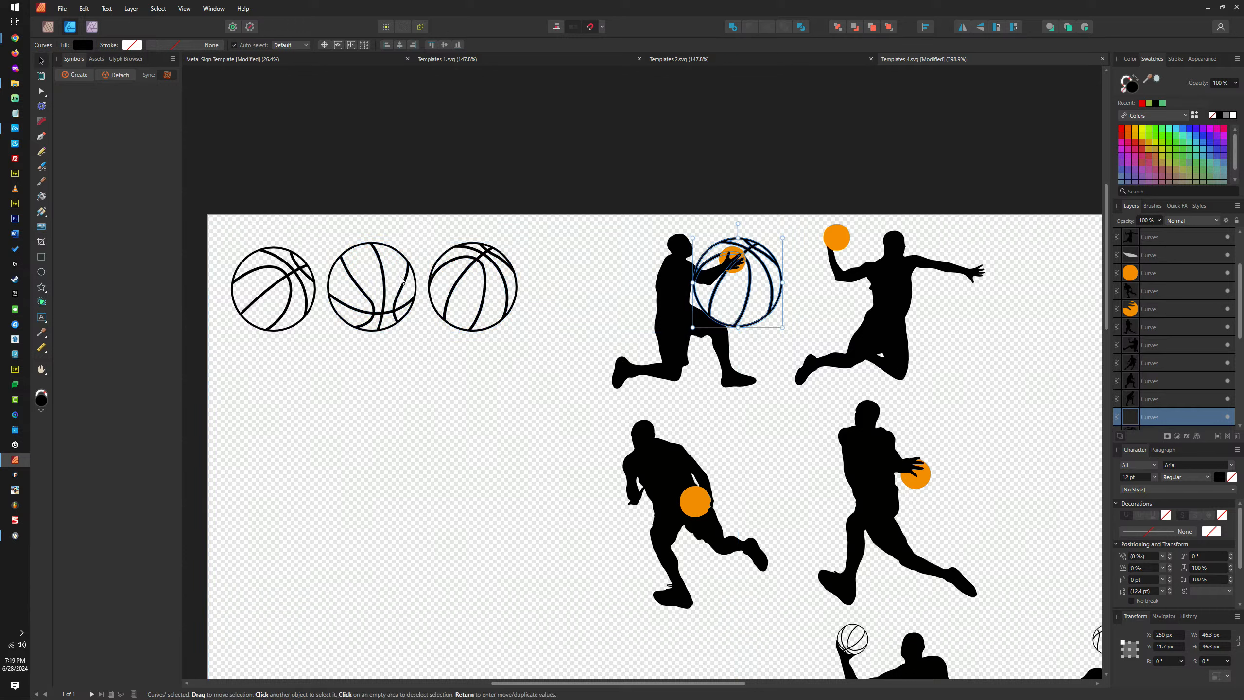
click(407, 282)
drag(407, 282, 906, 255)
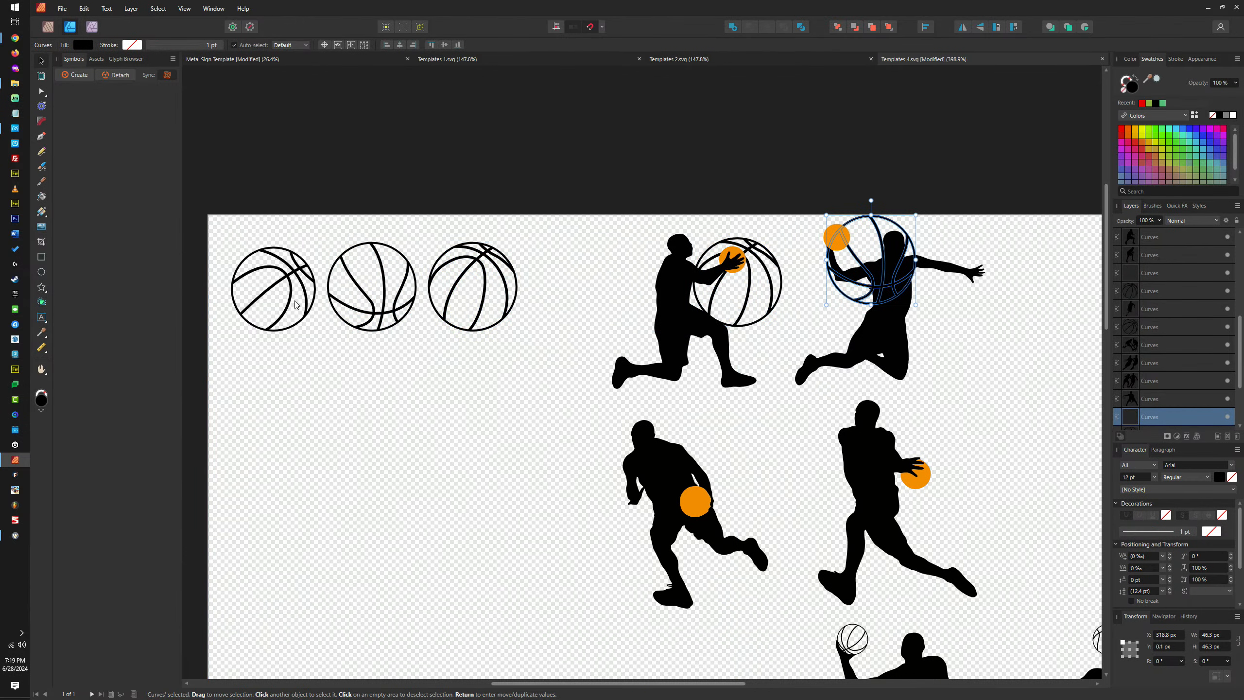
drag(296, 304, 718, 522)
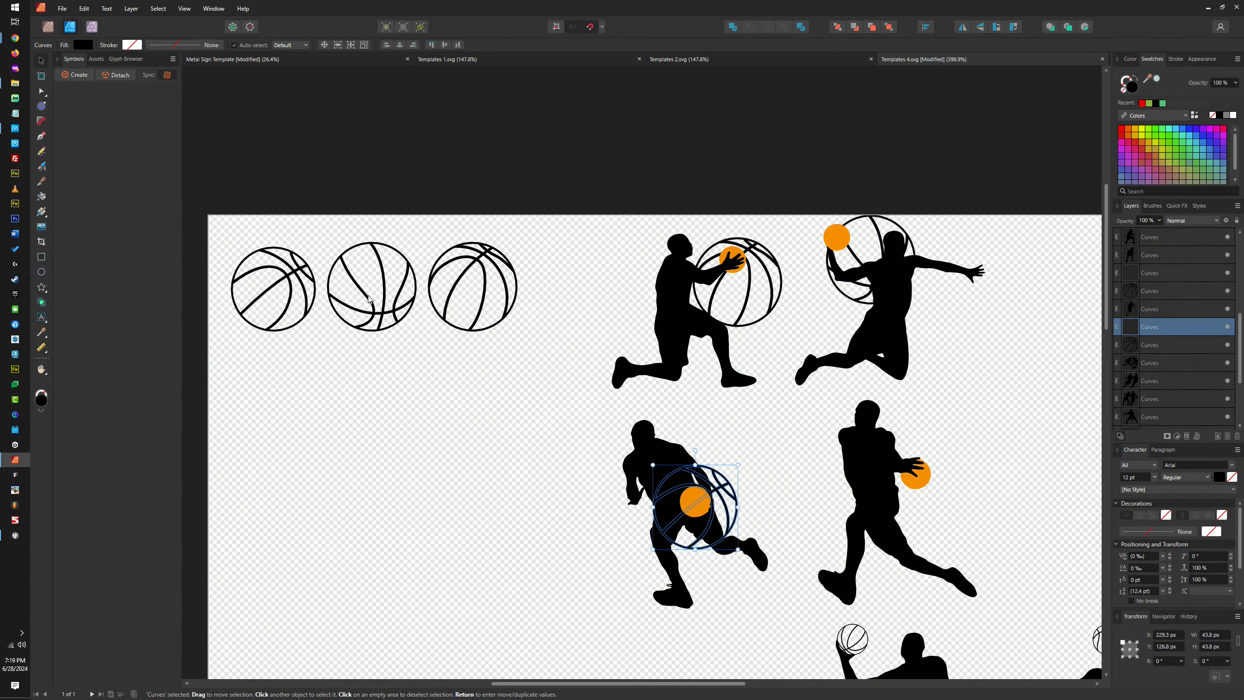
drag(368, 299, 926, 471)
Shrink the lower-right player's basketball outline to 15.6 px at X 357.3, Y 125.8 px over the orange ball, and delete the orange ball
scroll(926, 466, up, 5)
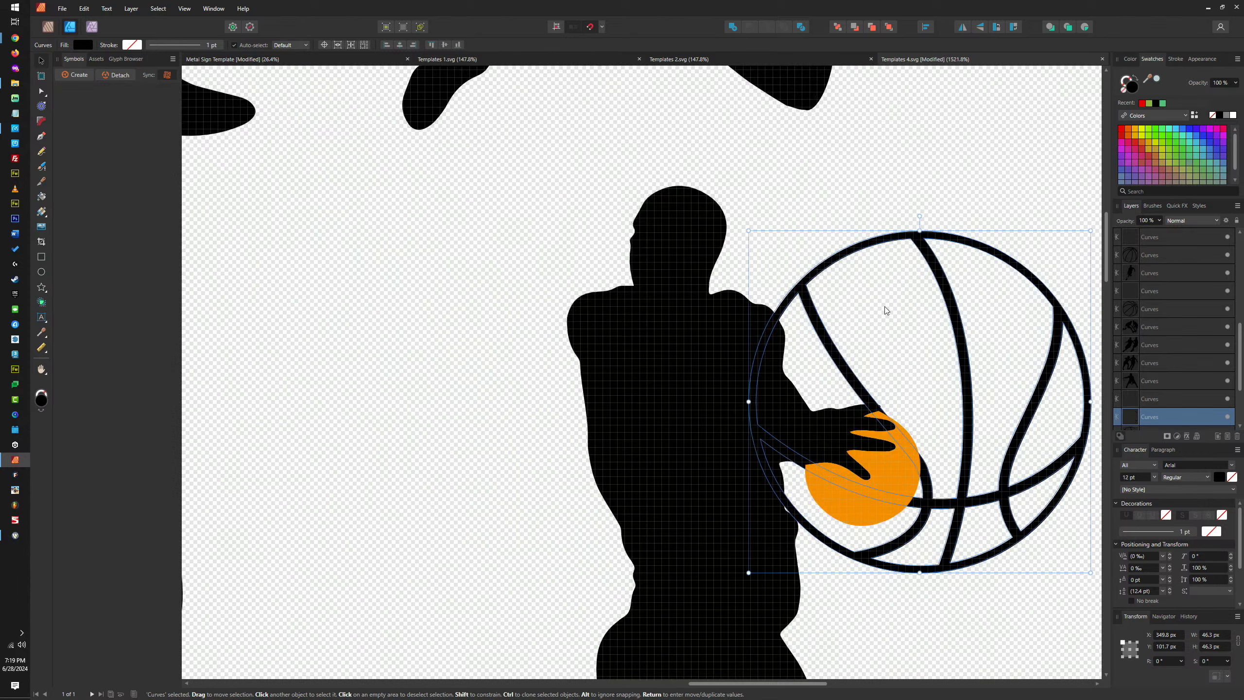
click(977, 456)
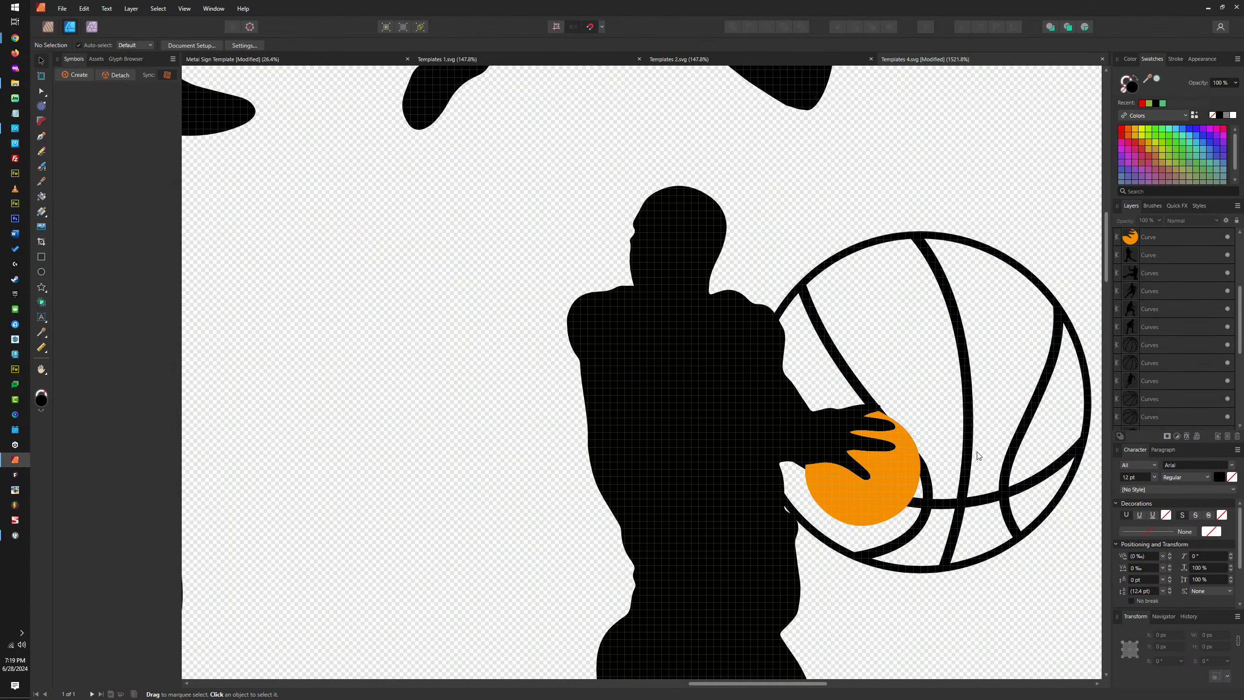
click(1058, 339)
drag(1093, 228, 936, 431)
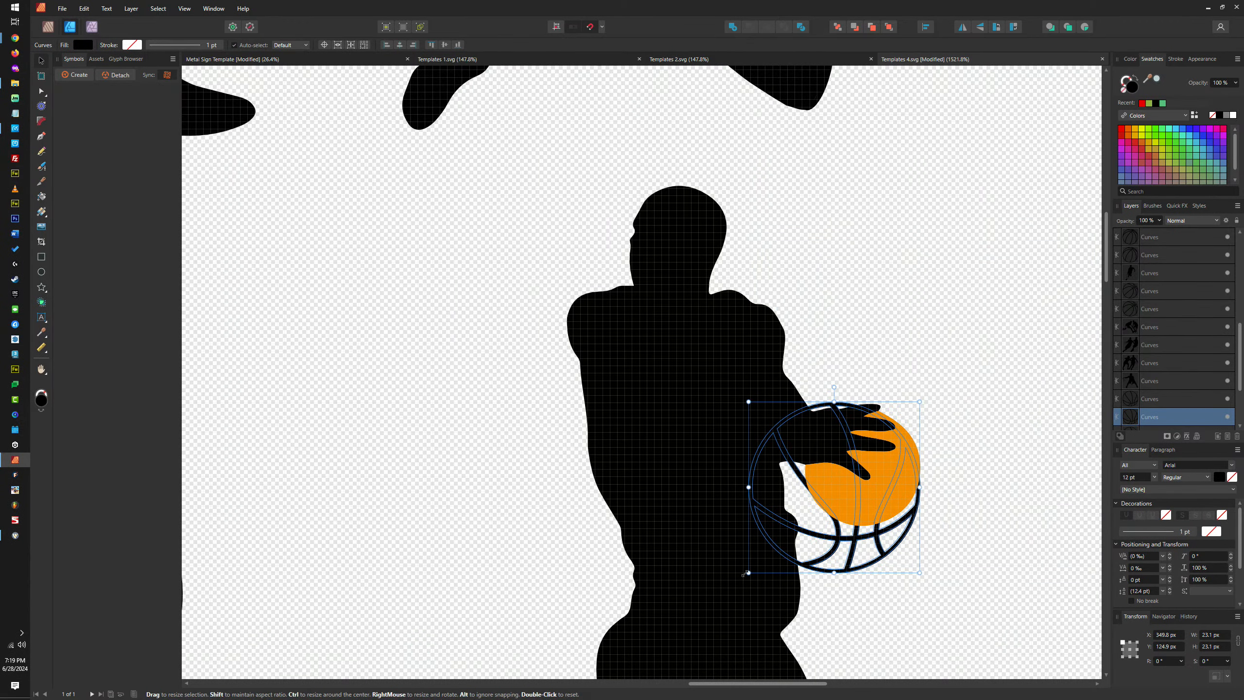
drag(746, 574, 797, 523)
scroll(885, 450, up, 3)
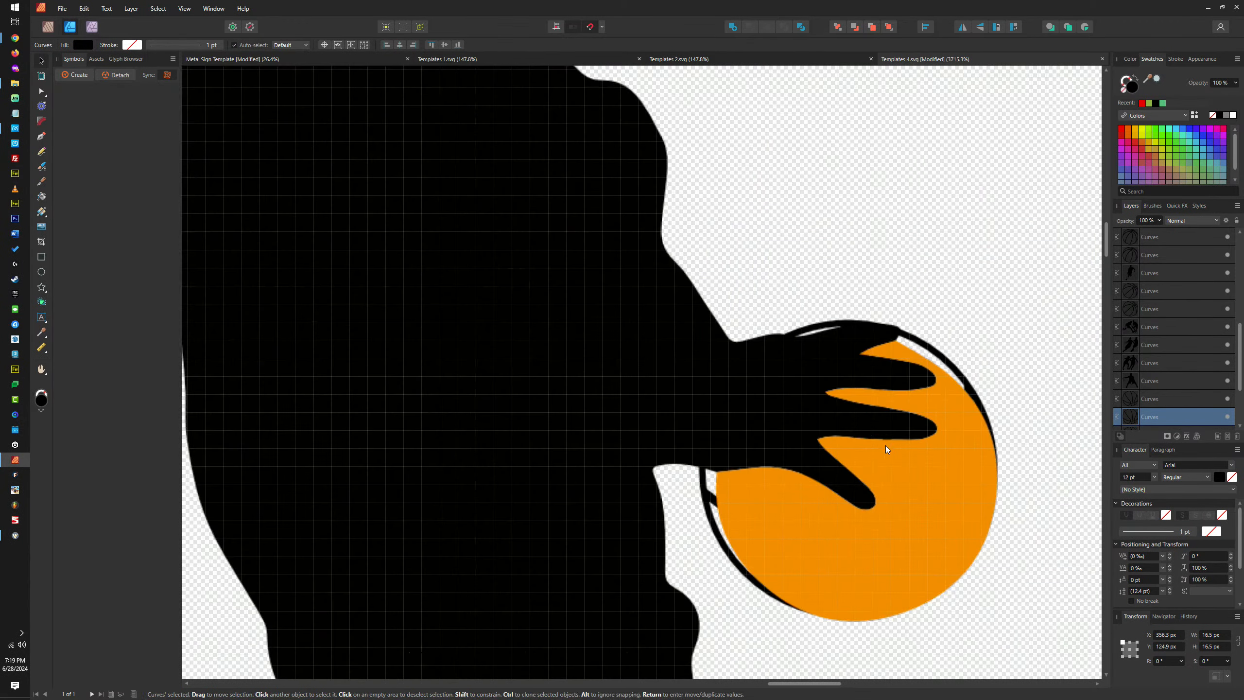
drag(699, 320, 716, 334)
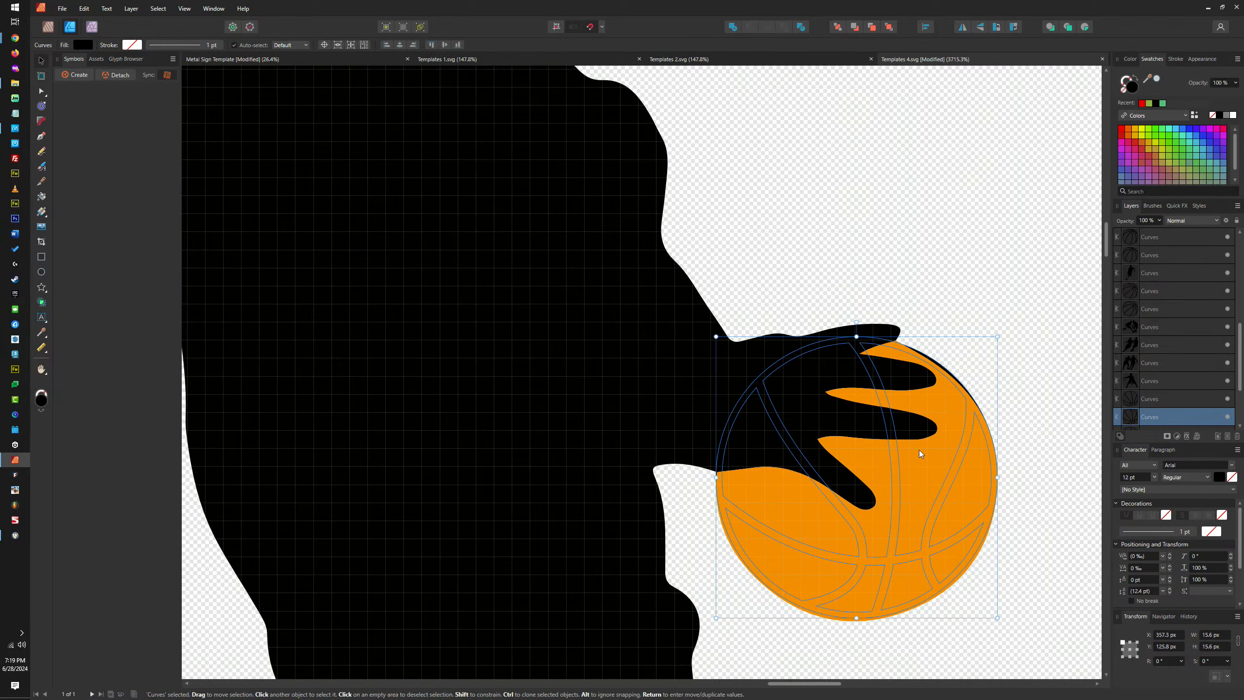
click(943, 414)
key(Delete)
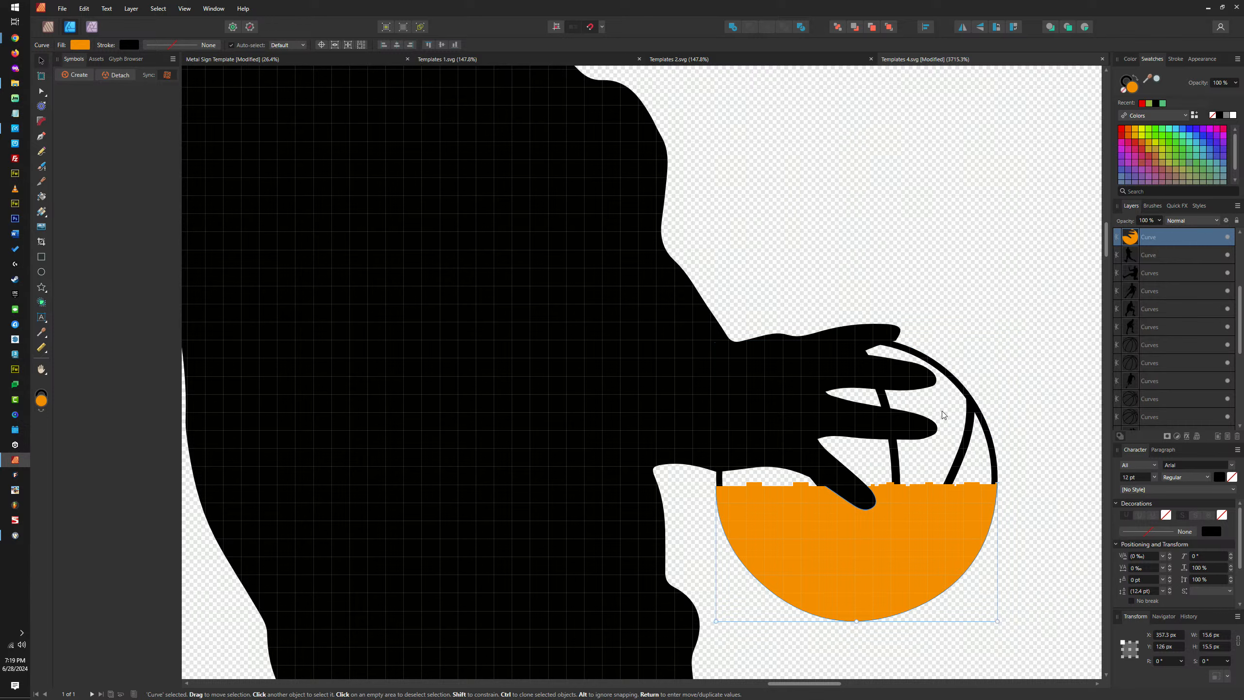
Reshape the underside of the lower-right player's top fingertip into a rounded curve clear of the basketball's outer edge
scroll(910, 368, up, 3)
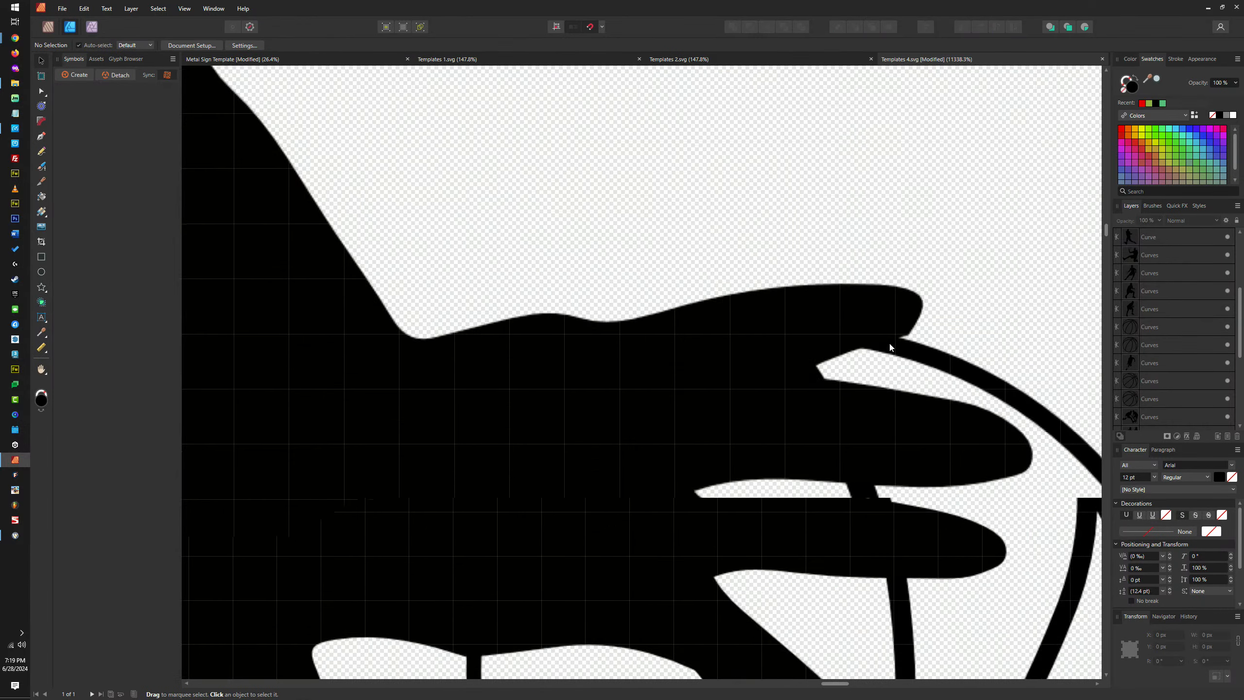
double_click(907, 338)
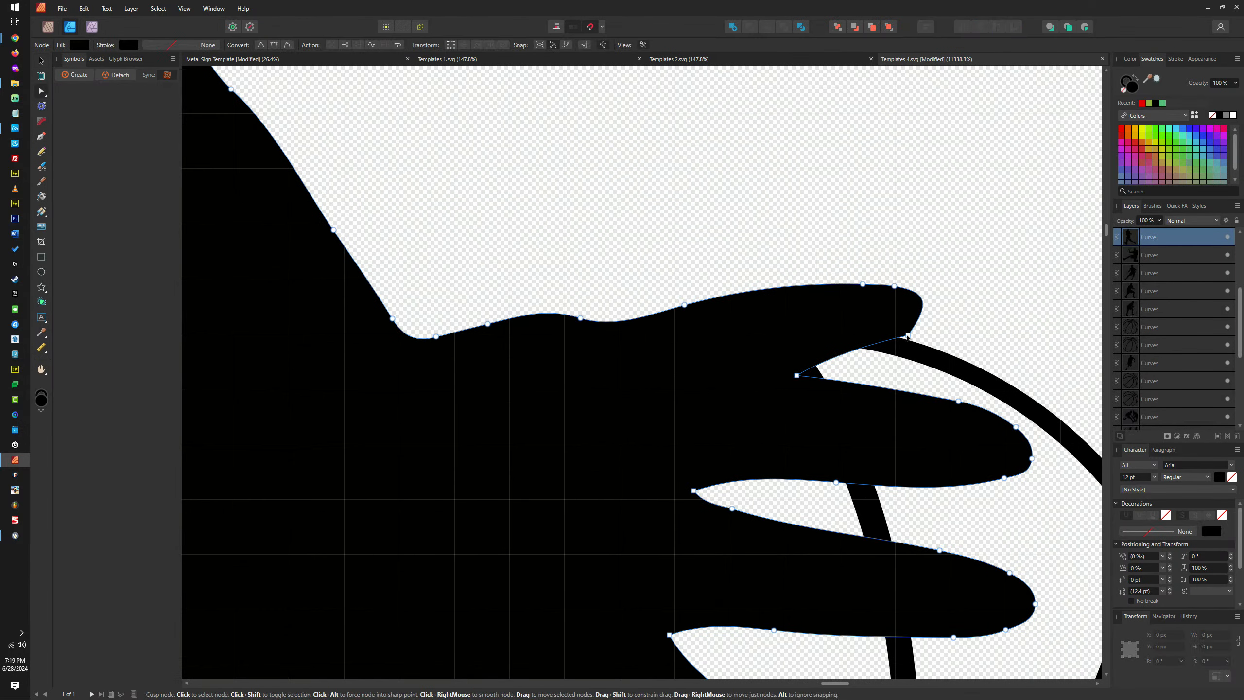
drag(908, 337, 910, 304)
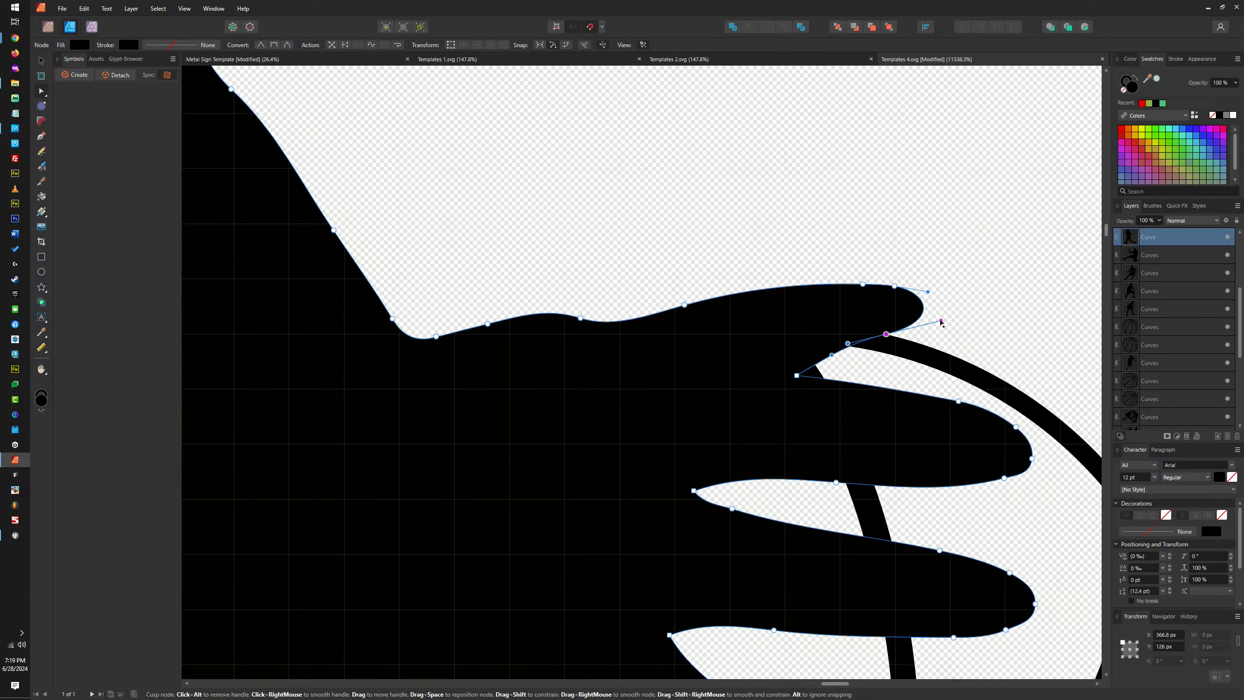
click(947, 322)
scroll(960, 316, down, 6)
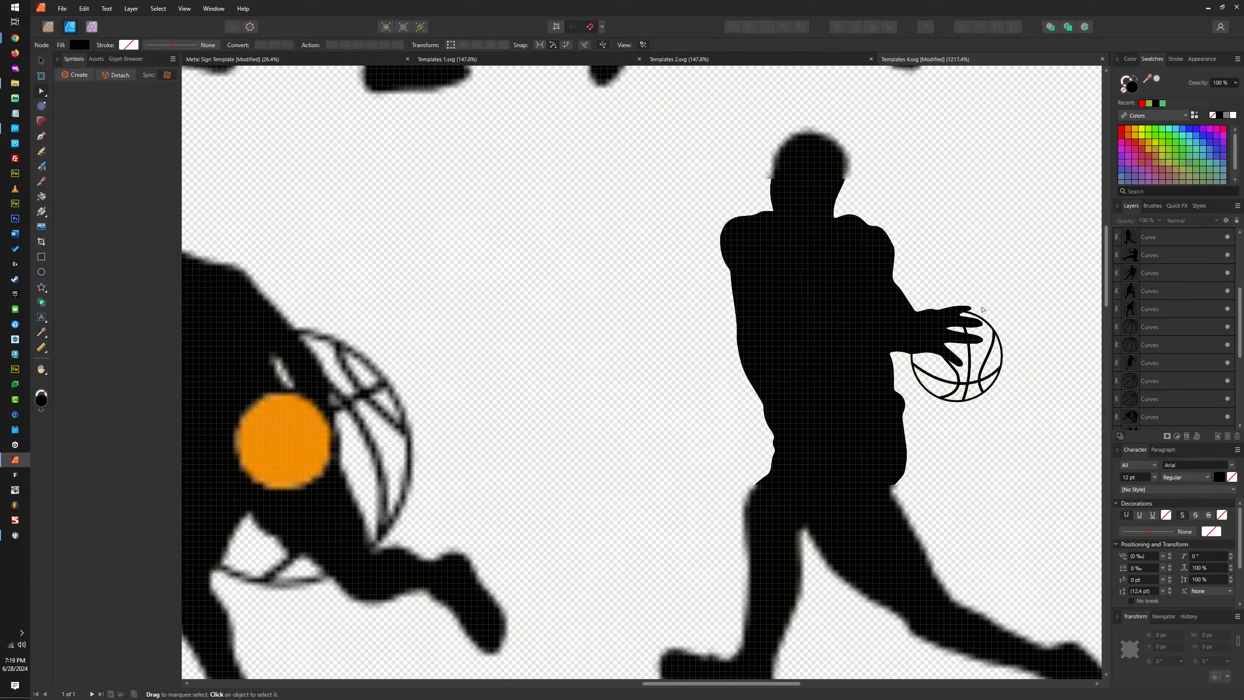
scroll(973, 310, up, 3)
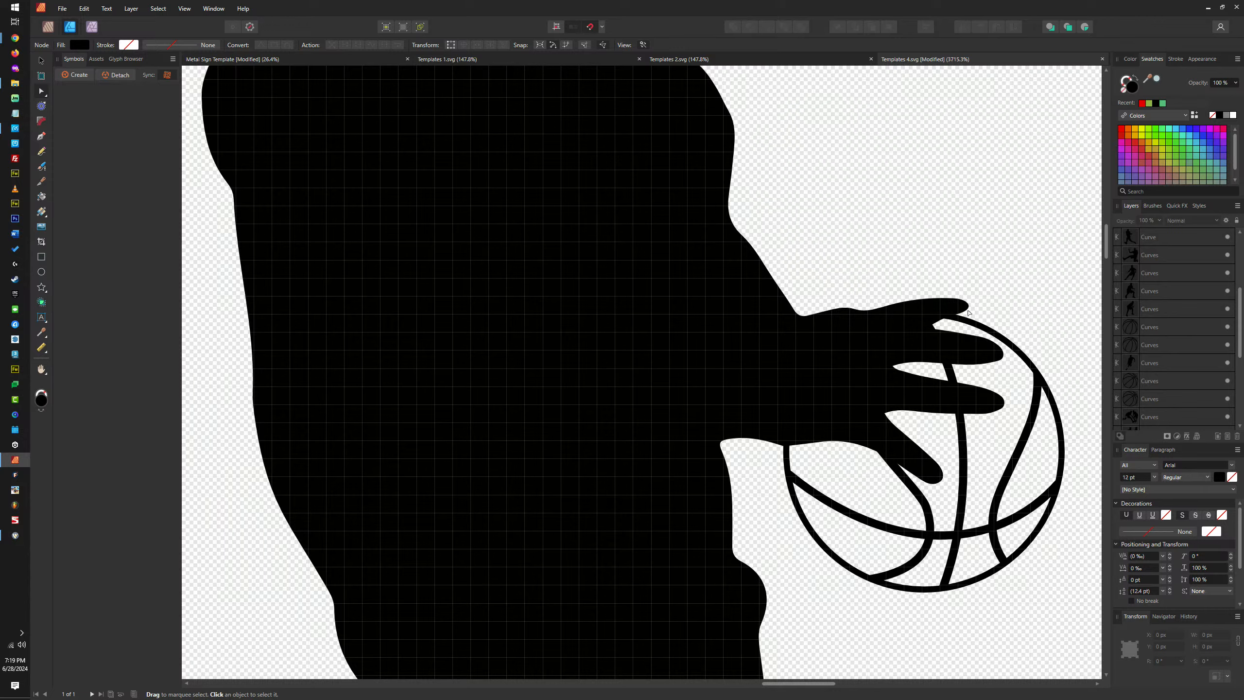
scroll(974, 321, down, 4)
scroll(945, 391, up, 5)
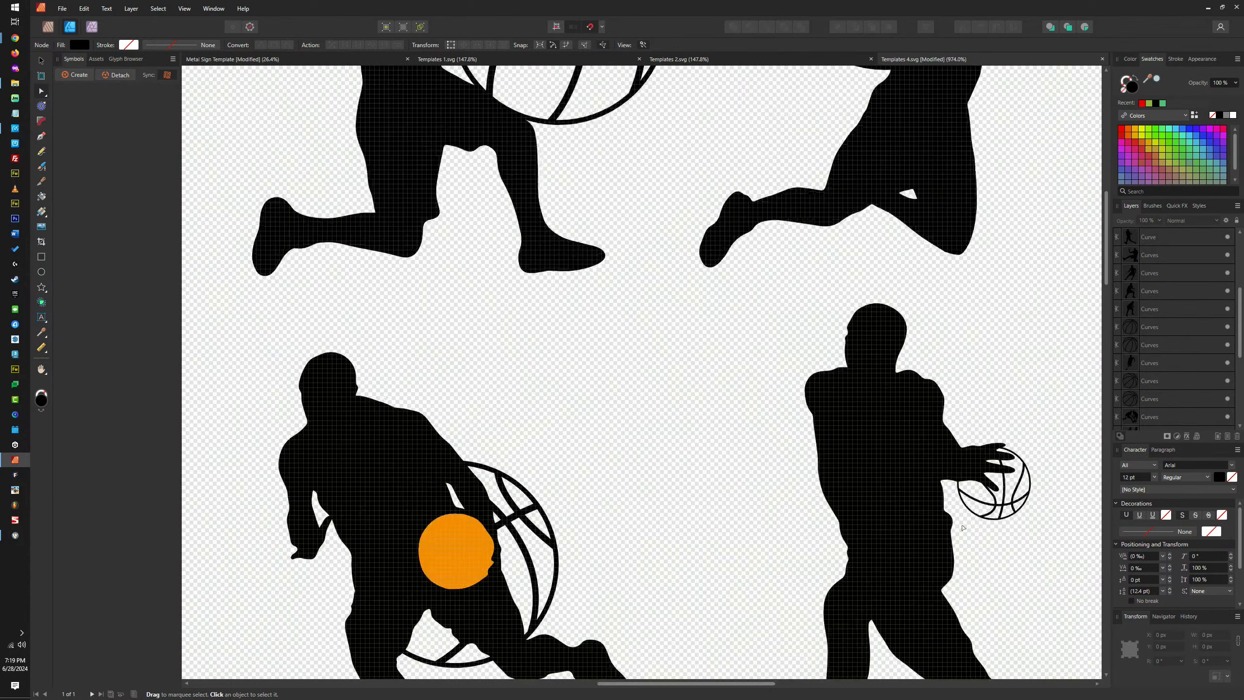
Scale the upper-right player's basketball outline down to 13.8 px at X 317.5, Y 4.8 px, matching the orange ball on the raised hand
scroll(886, 376, up, 5)
scroll(868, 382, up, 2)
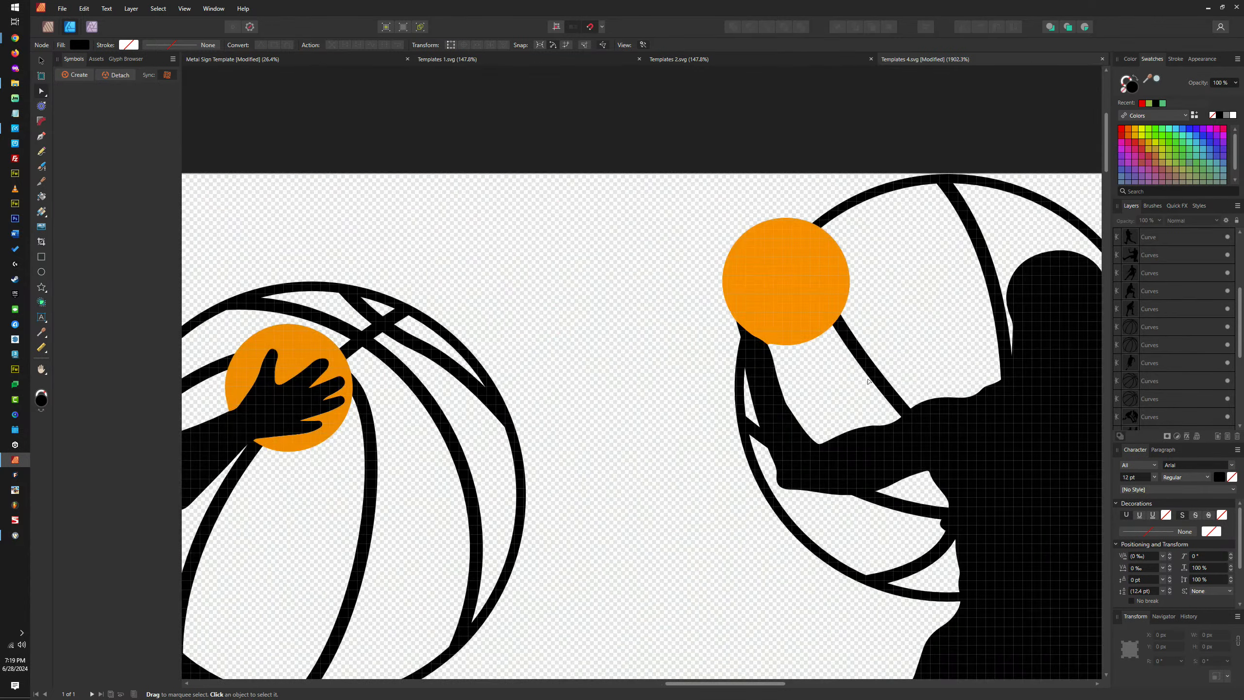
click(870, 358)
key(v)
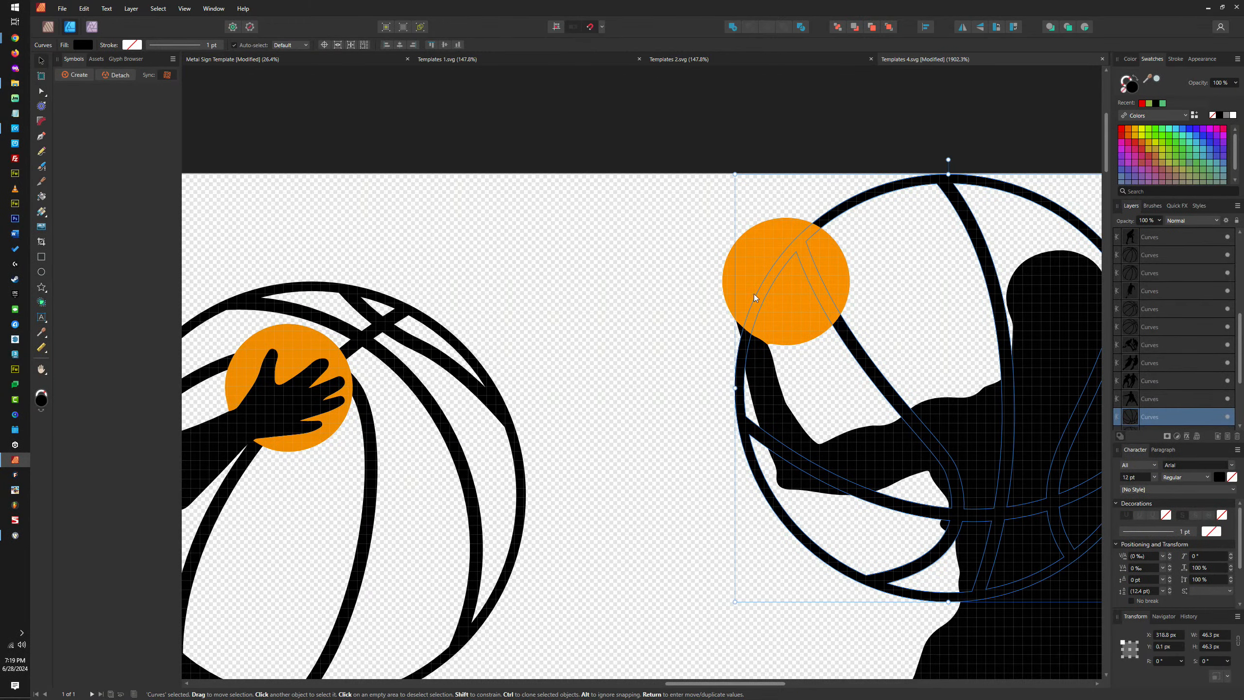
click(746, 259)
click(863, 204)
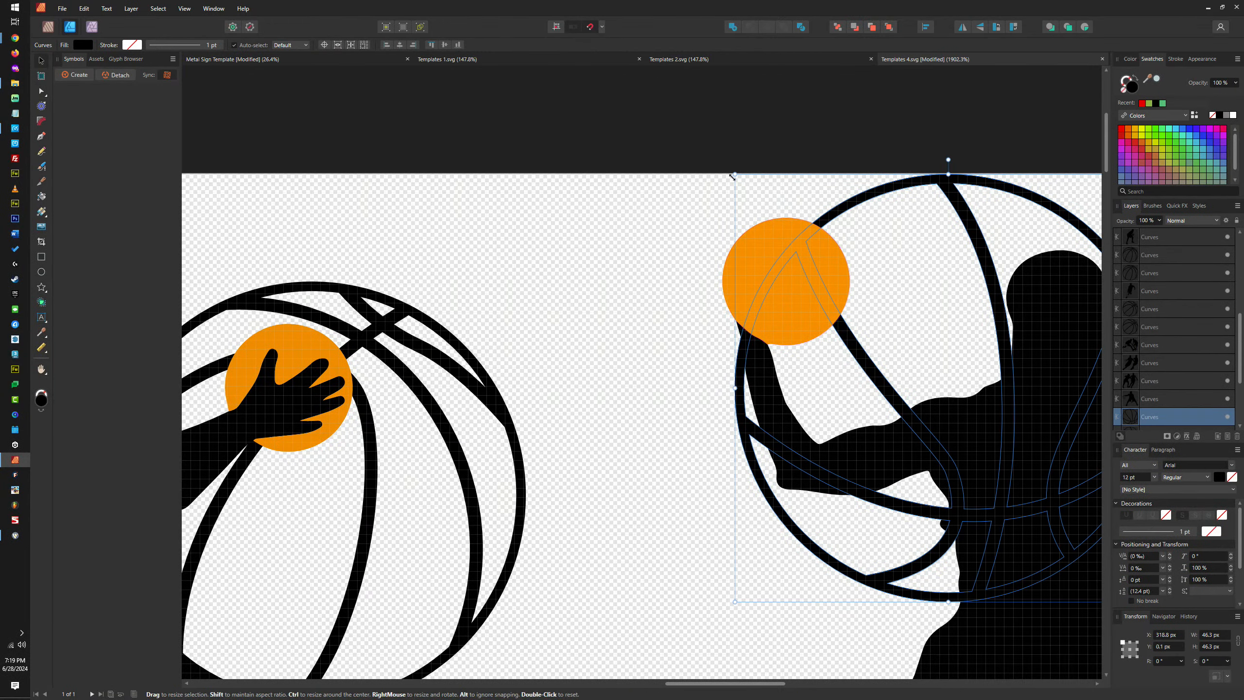
drag(732, 176, 720, 165)
scroll(656, 252, down, 2)
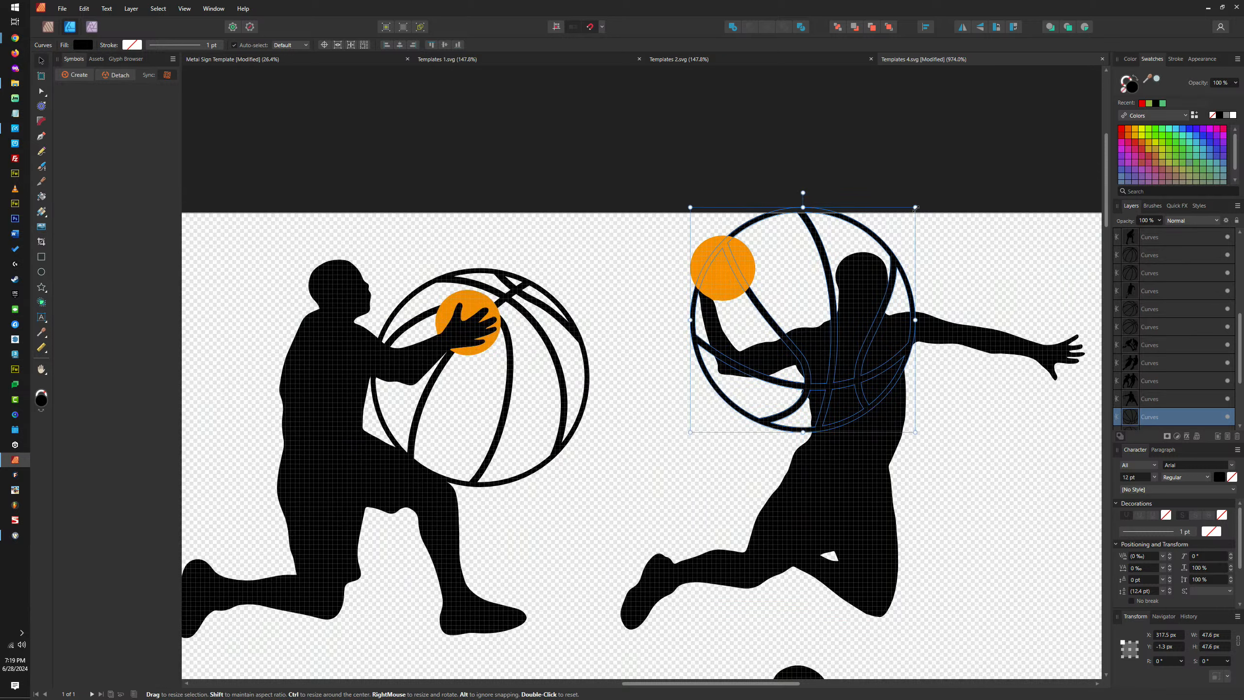
drag(915, 208, 883, 236)
drag(883, 432, 752, 296)
scroll(713, 269, up, 3)
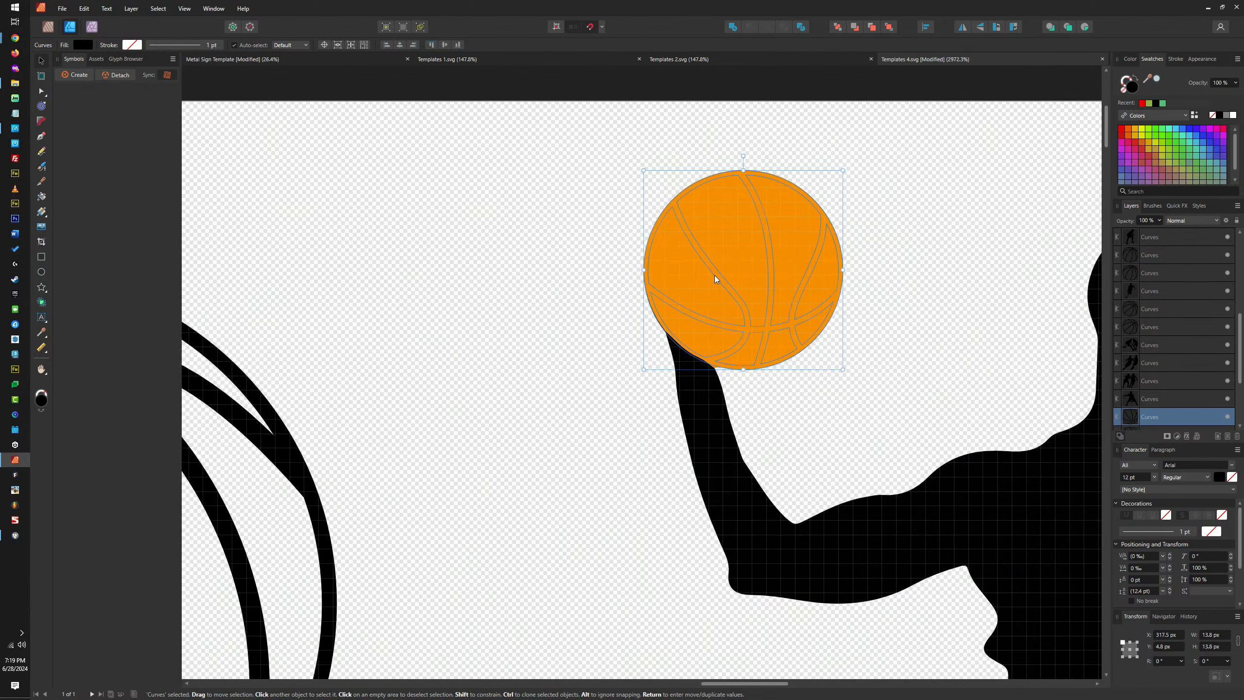
Delete the orange ball over the raised arm and lower the basketball outline slightly to Y 5.1 px
click(738, 255)
key(Delete)
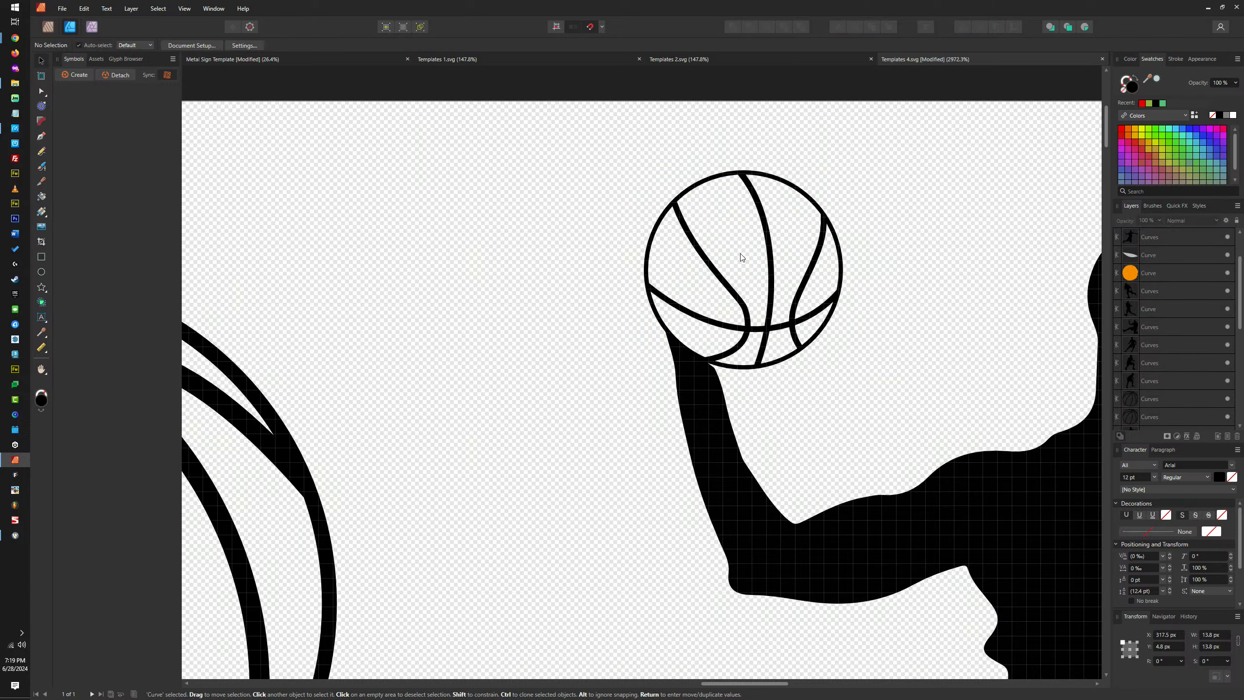
scroll(857, 333, down, 1)
scroll(858, 333, up, 3)
click(807, 338)
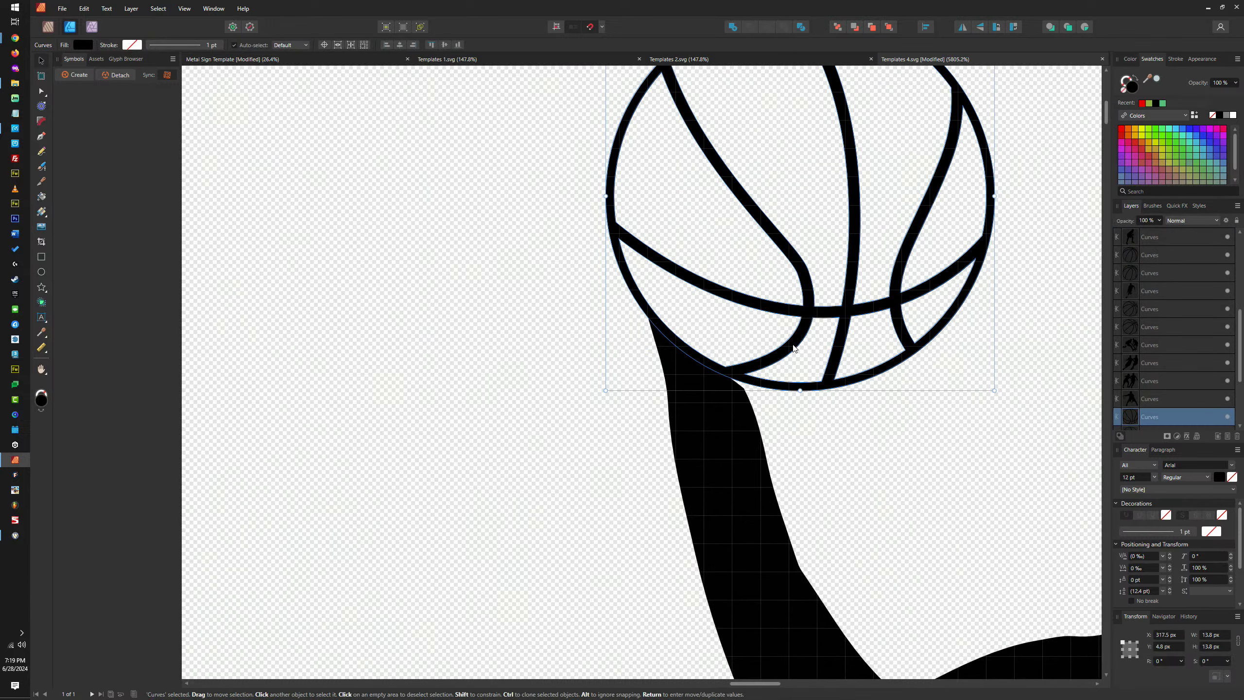
drag(794, 347, 794, 355)
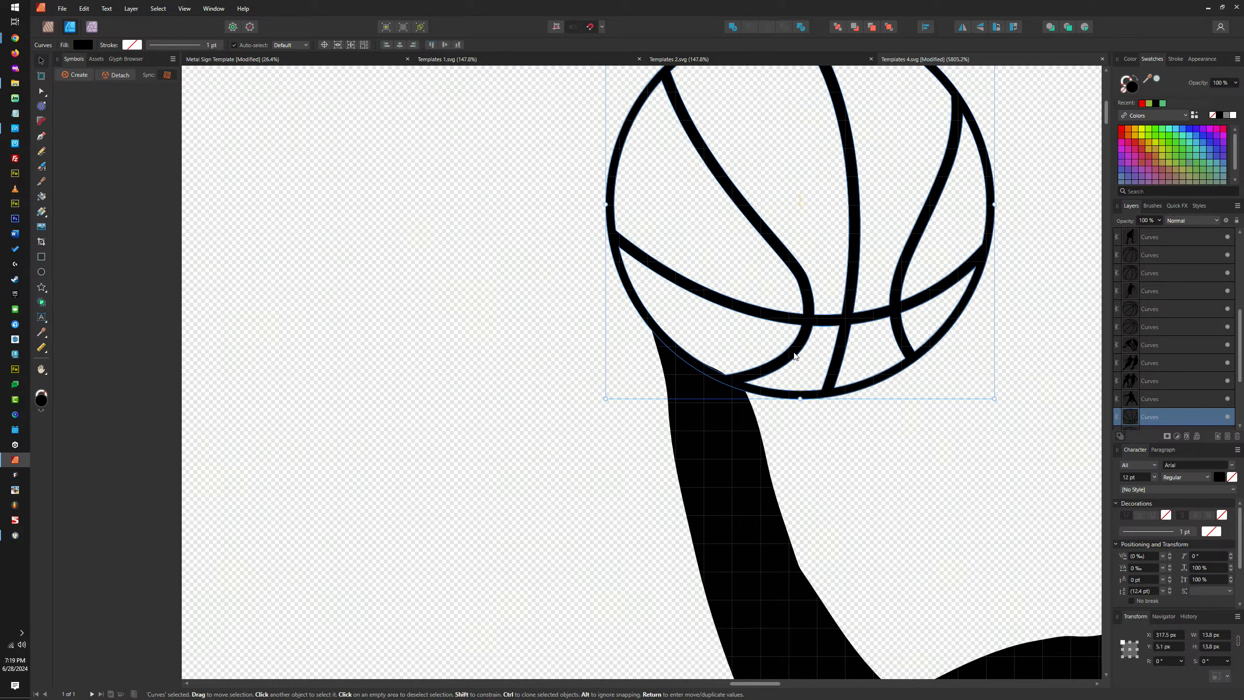
Fit the end of the upper-right player's raised arm to the basketball's outline using its middle edge node
click(739, 417)
key(a)
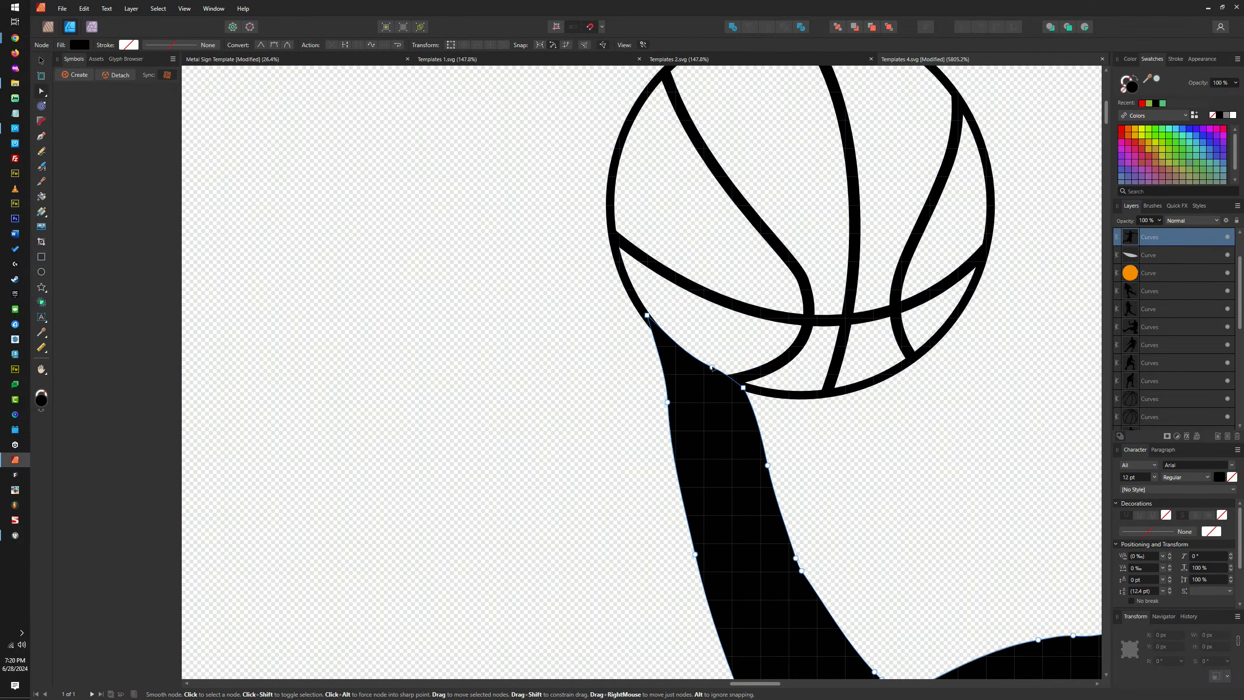
scroll(732, 363, down, 3)
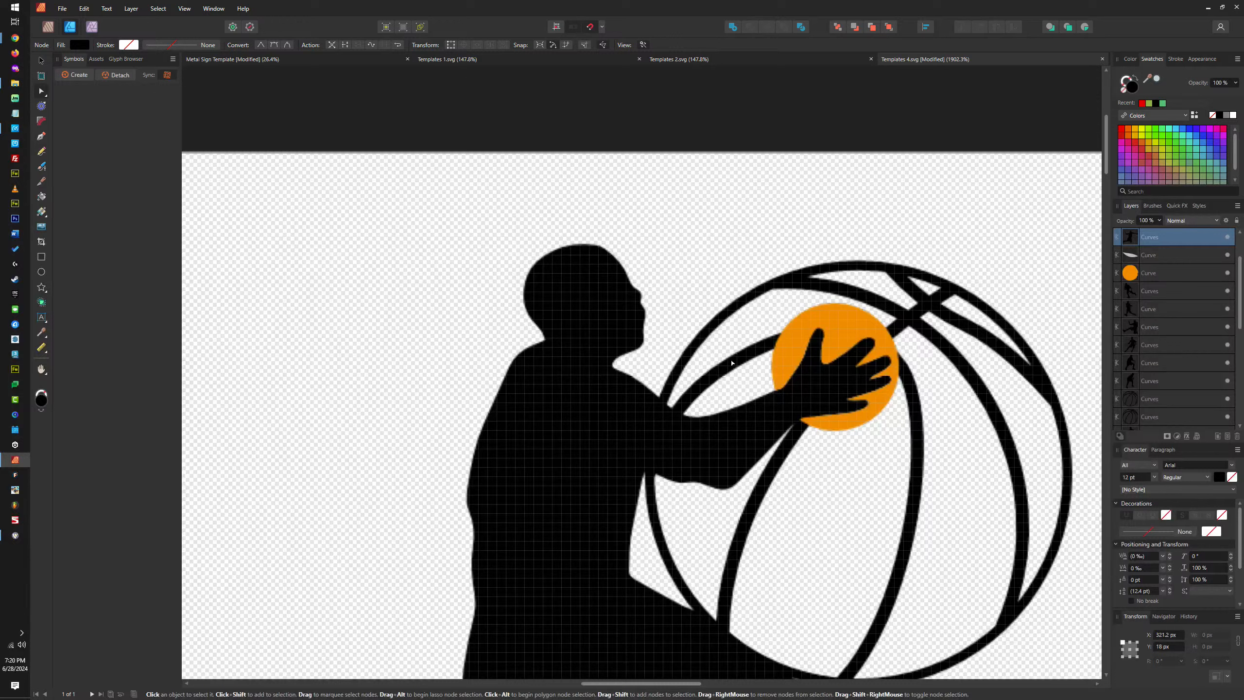
Scale the upper-left kneeling player's basketball outline down to 13.8 px at X 263.7 px, Y 16.3 px, matching the orange ball in the hand
key(v)
click(696, 338)
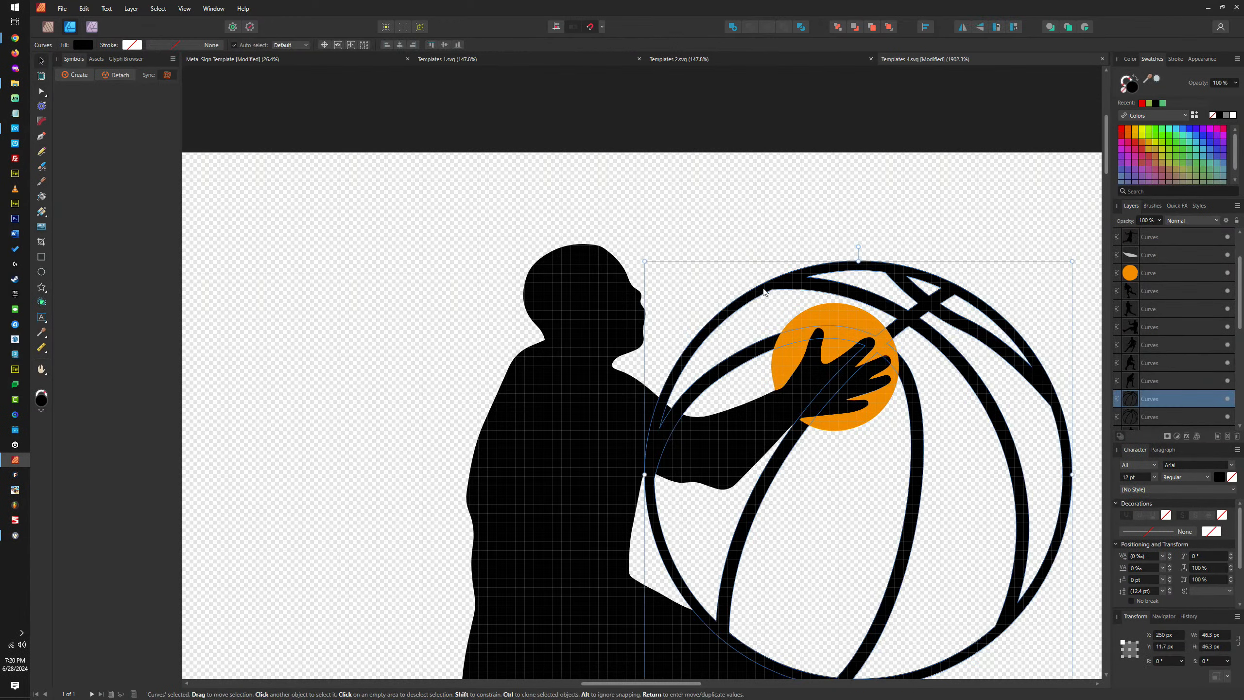
scroll(697, 338, down, 1)
drag(676, 276, 702, 302)
click(782, 322)
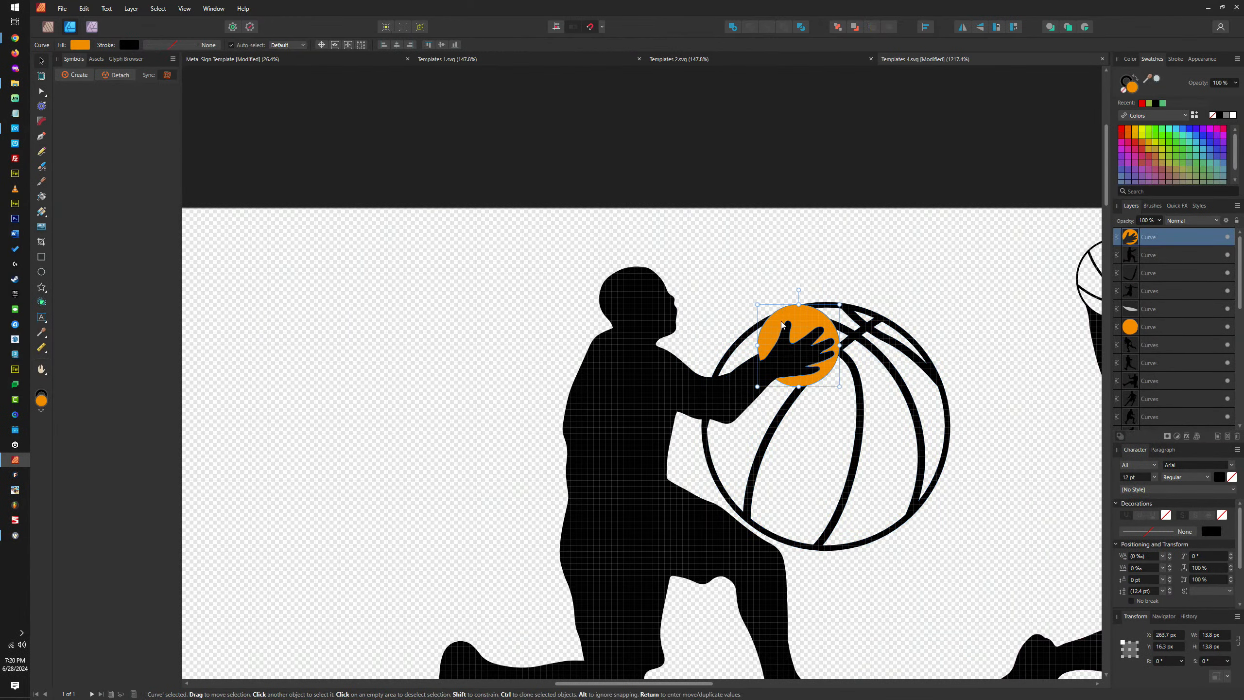
click(746, 338)
click(741, 335)
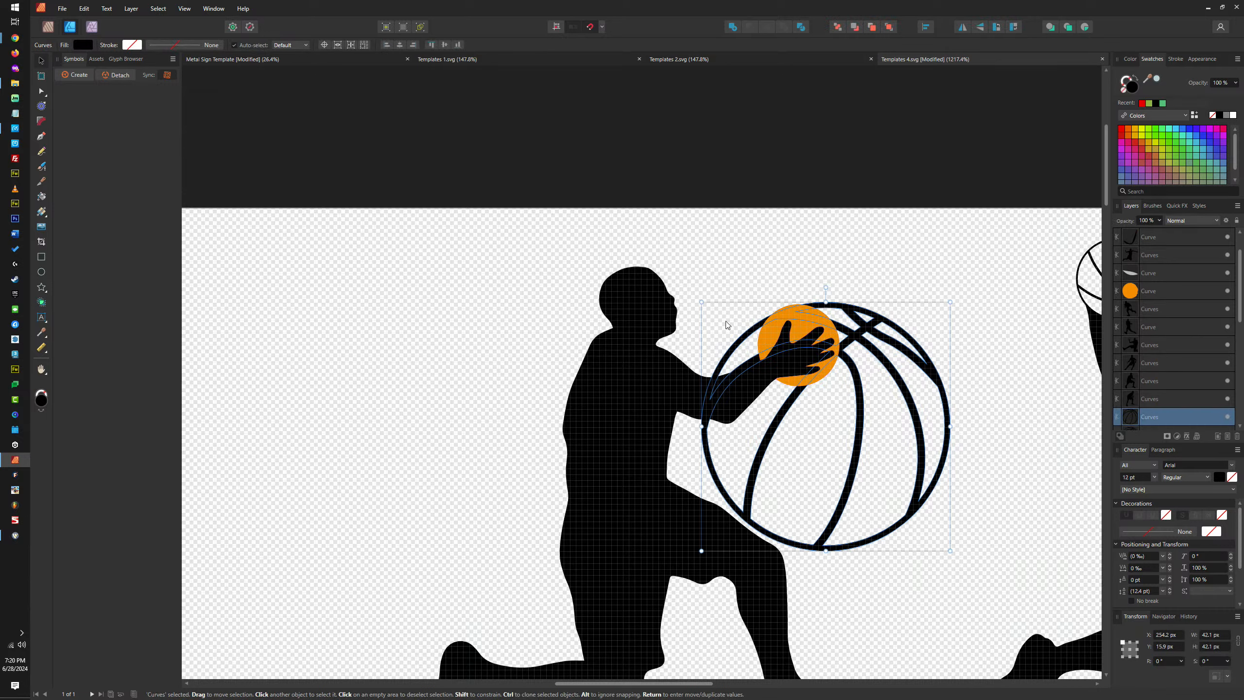
drag(701, 302, 703, 303)
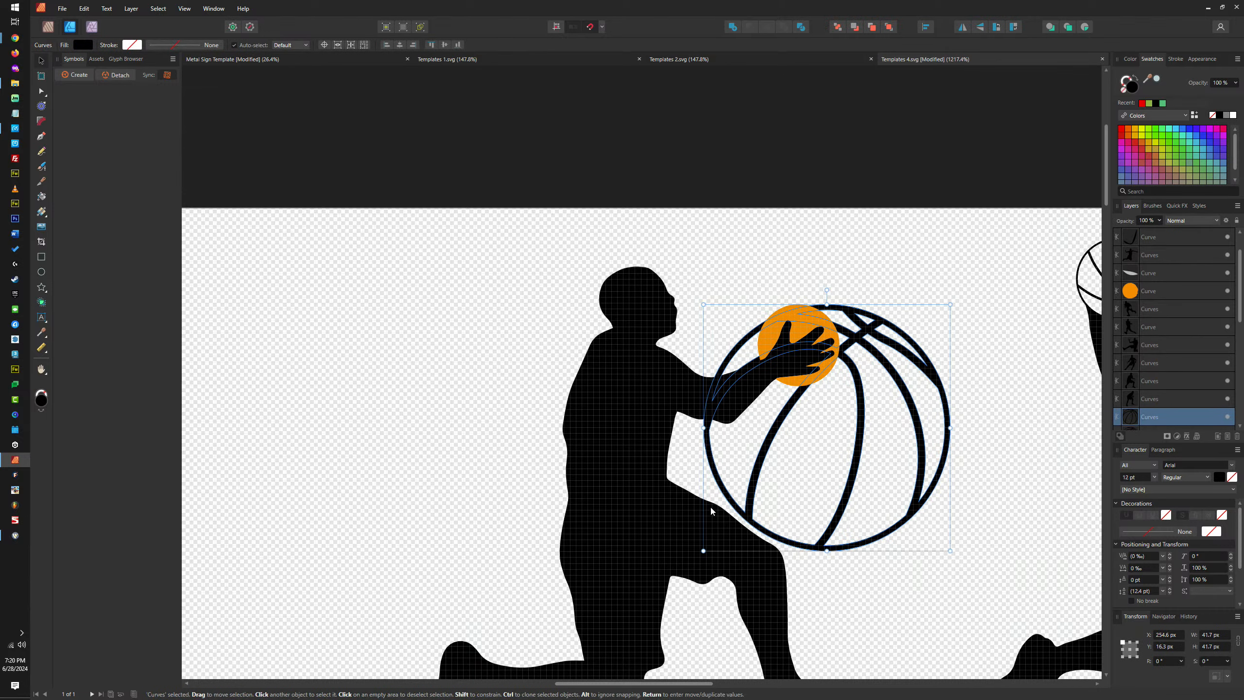
drag(700, 550, 752, 492)
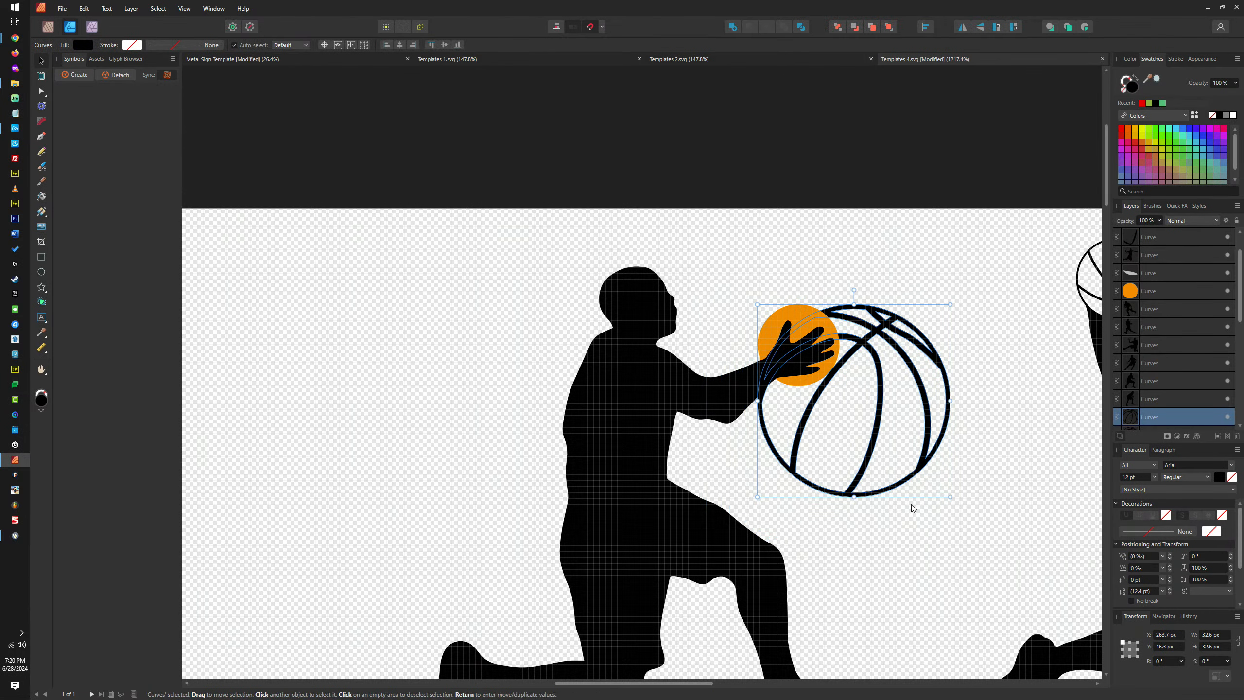
drag(950, 496, 837, 386)
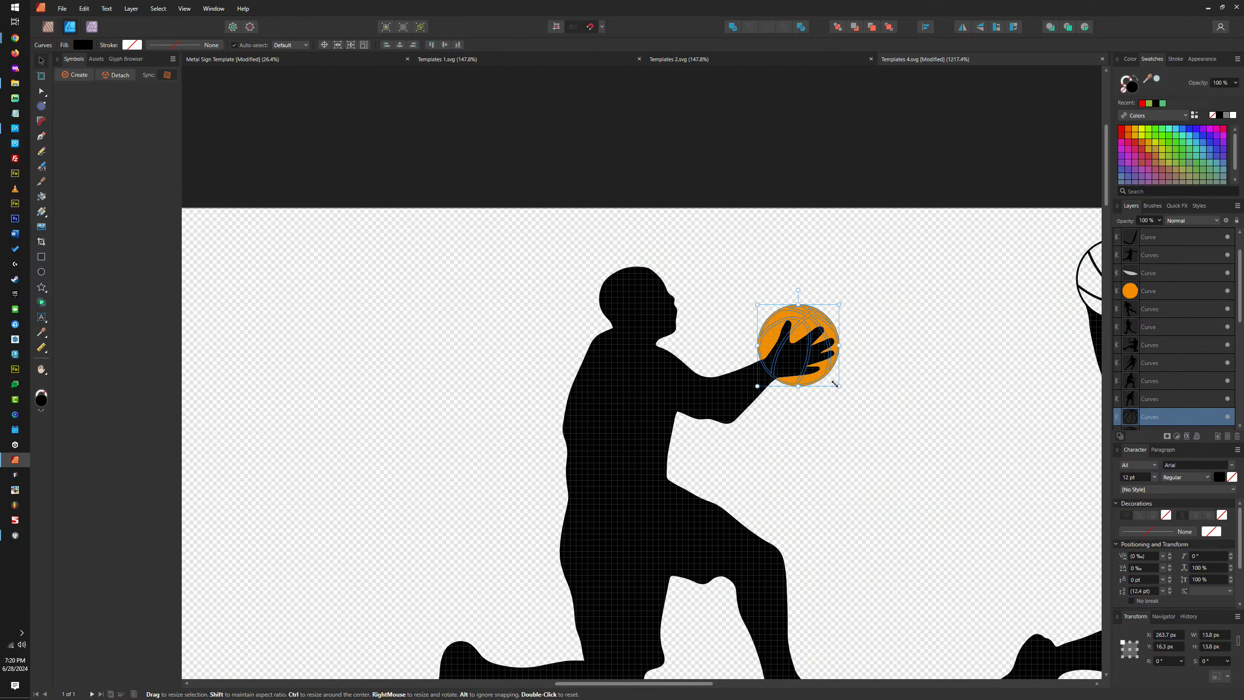
Delete the orange ball behind the kneeling player's hand and raise the basketball outline slightly so its lower edge meets the palm
scroll(818, 327, up, 4)
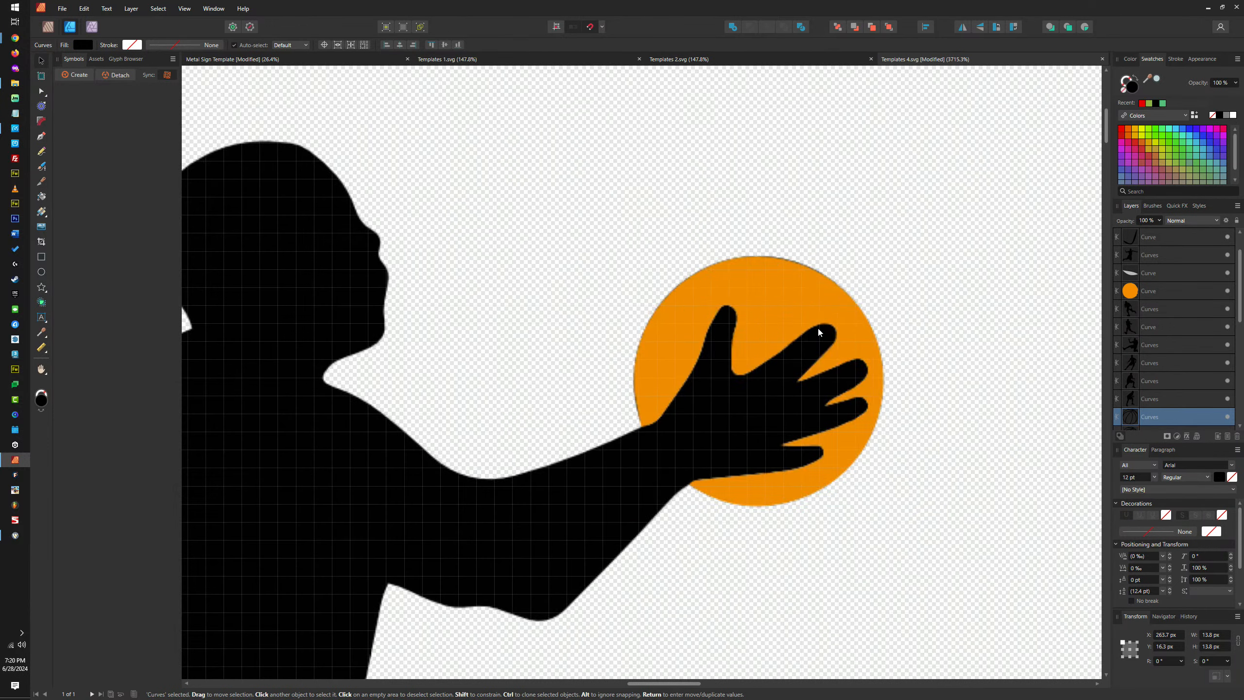
click(787, 297)
key(Delete)
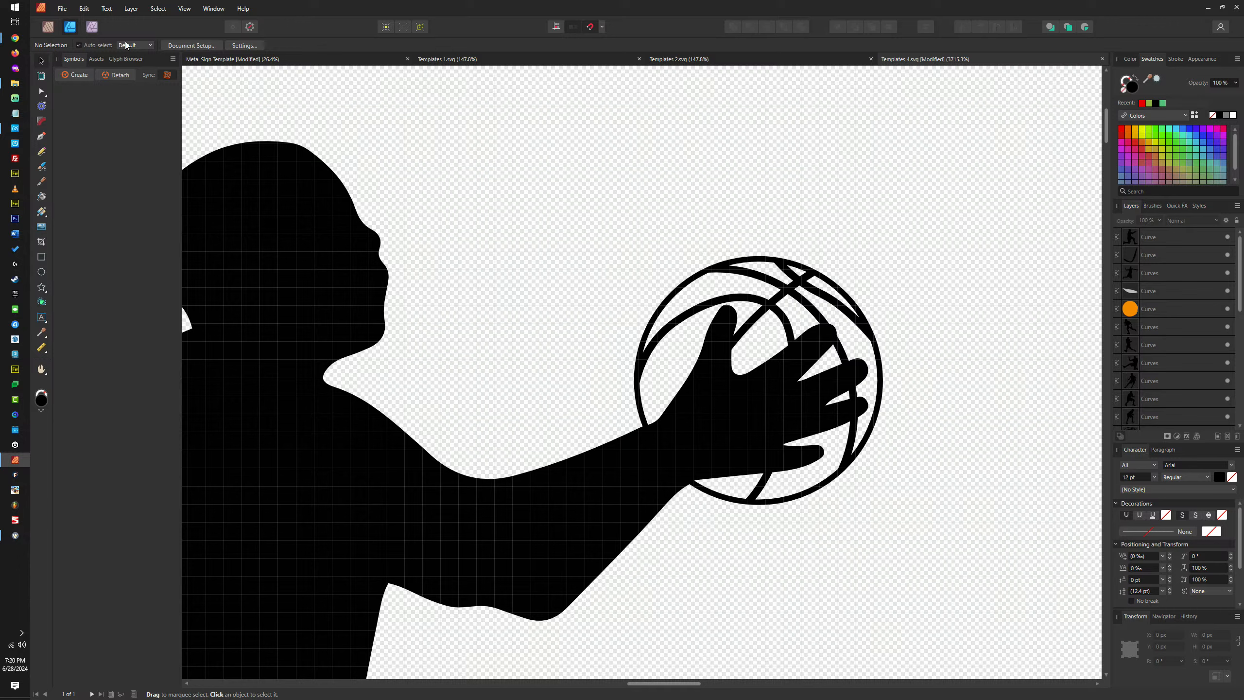
drag(768, 308, 767, 276)
click(937, 382)
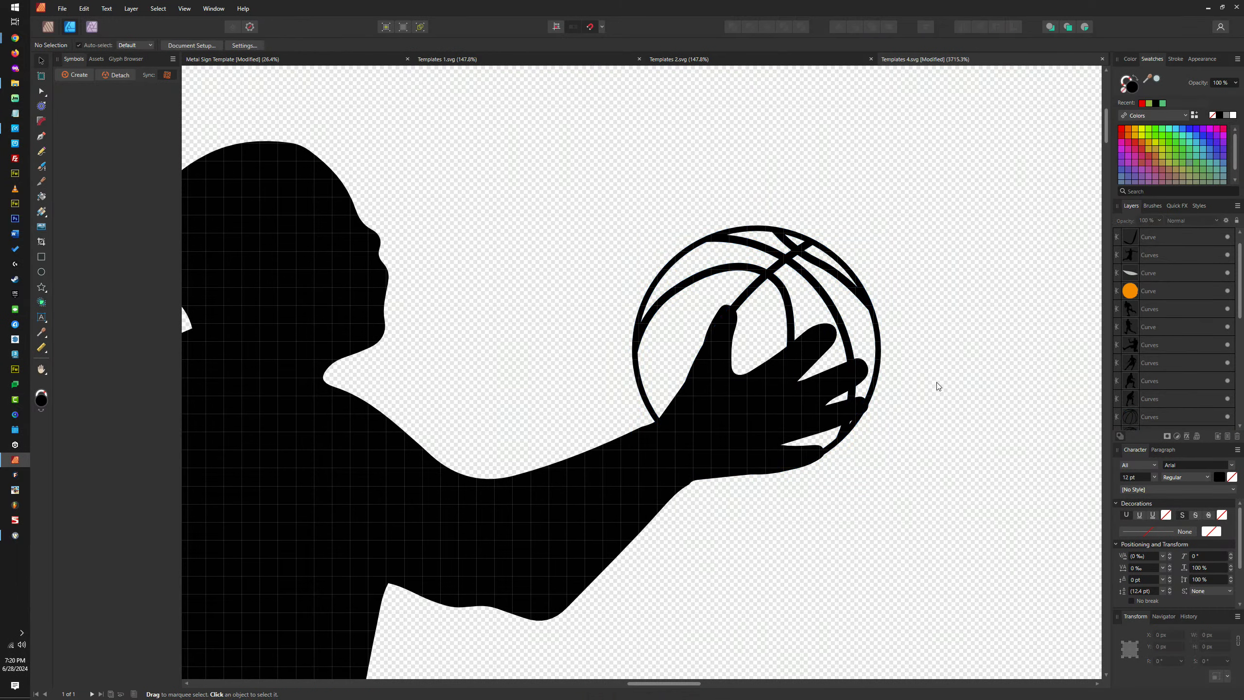
Scale the running player's basketball outline down to 16.4 px at X 243.3 px, Y 139.8 px, so it slightly overlaps the orange ball's edge
scroll(937, 406, down, 10)
scroll(958, 398, down, 3)
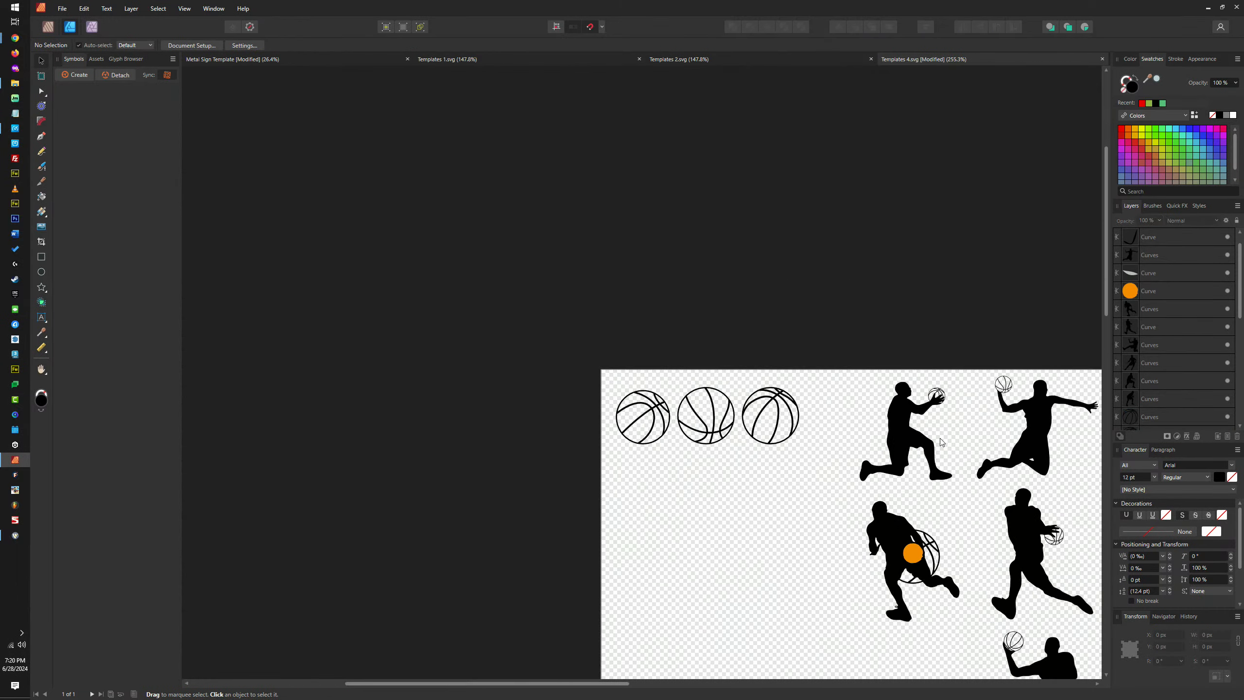
scroll(939, 446, up, 5)
scroll(912, 265, down, 4)
scroll(893, 527, up, 6)
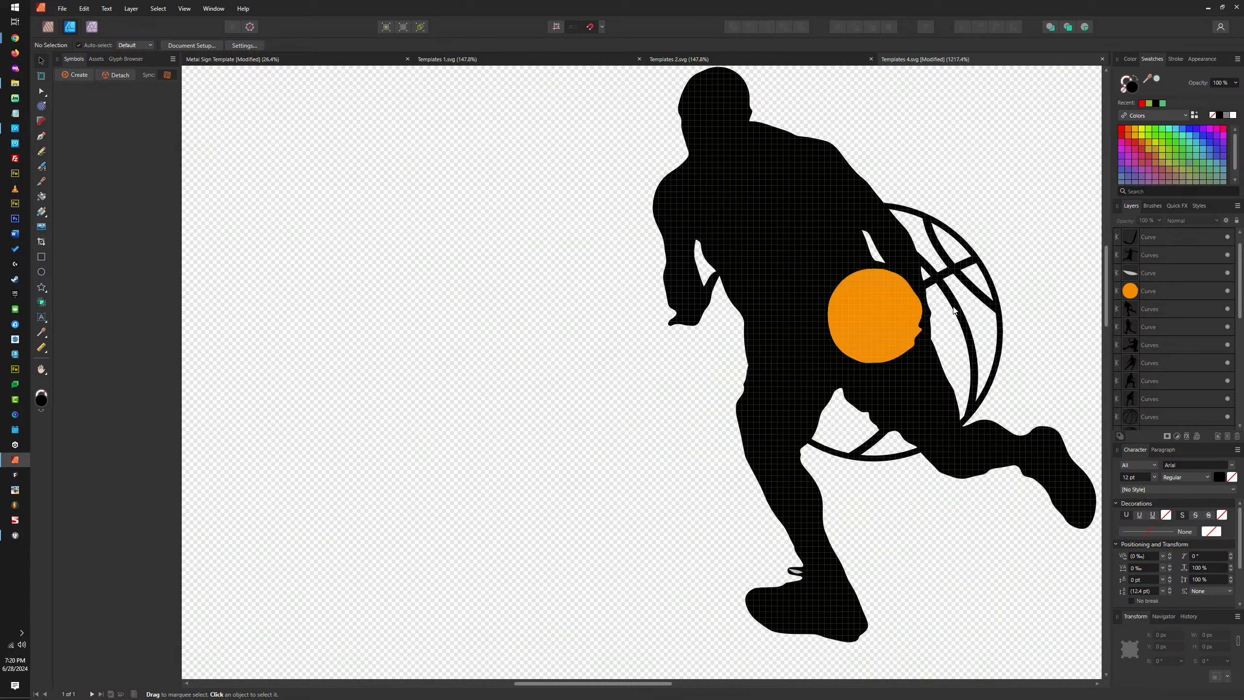
click(973, 311)
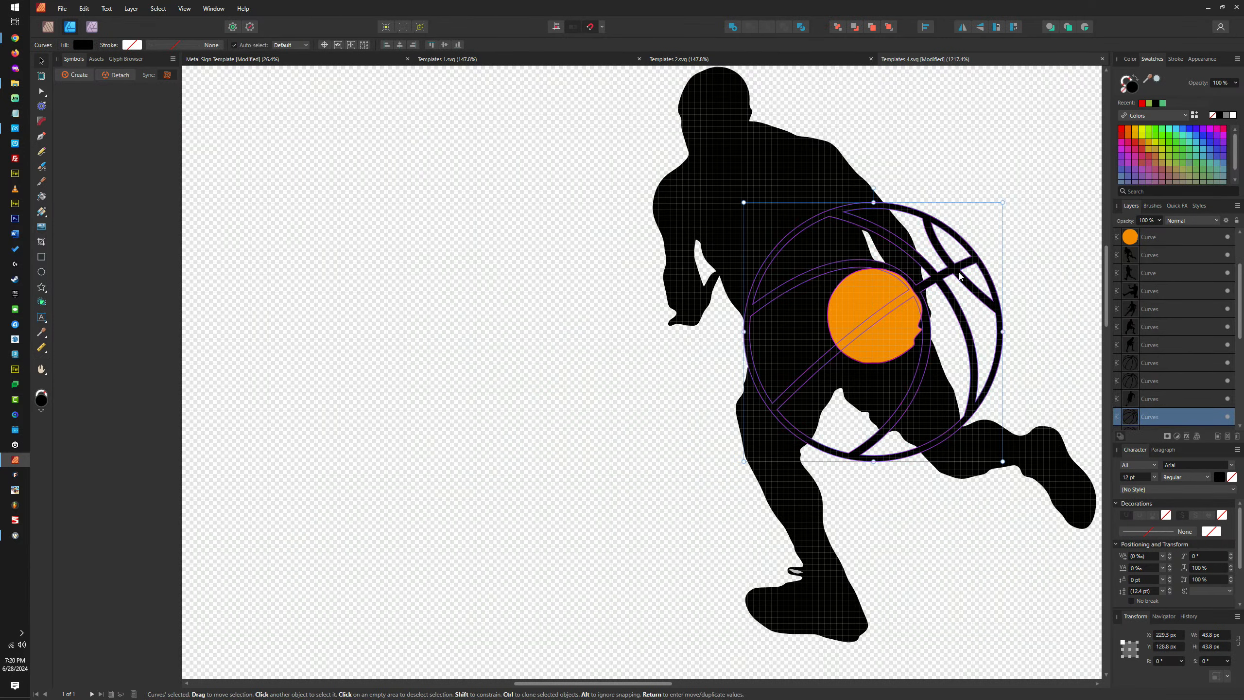
drag(740, 201, 805, 267)
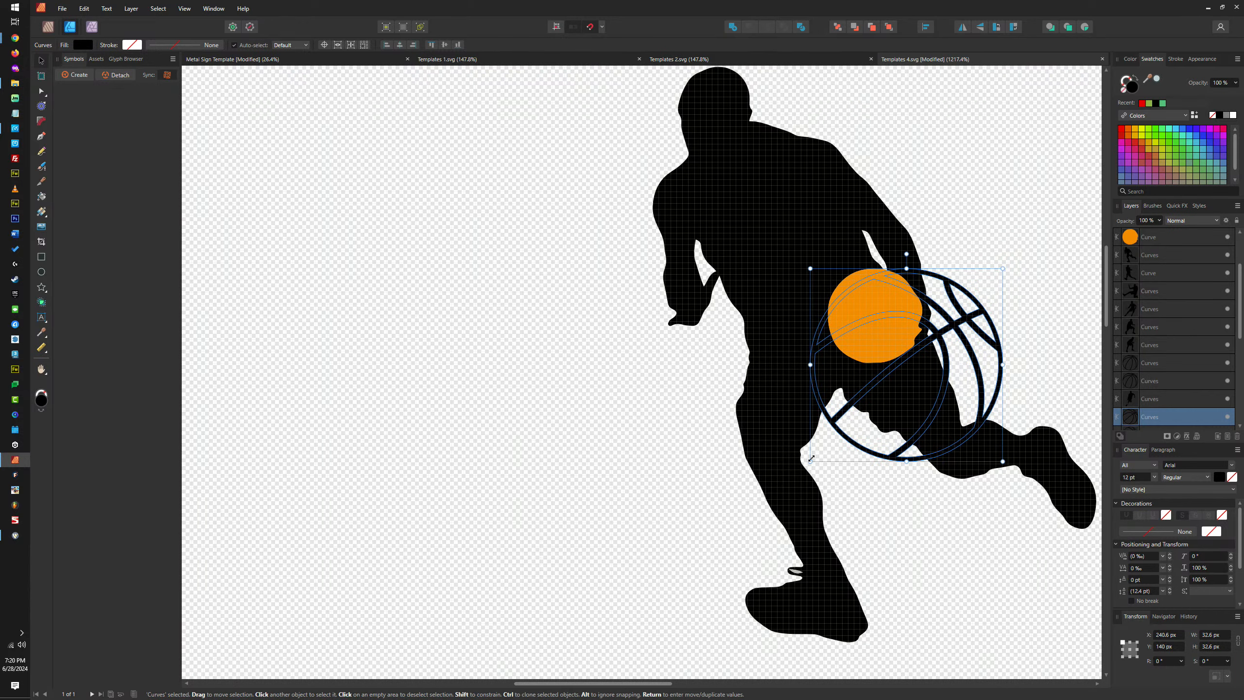
drag(810, 461, 828, 444)
drag(1003, 445, 923, 365)
scroll(891, 315, up, 5)
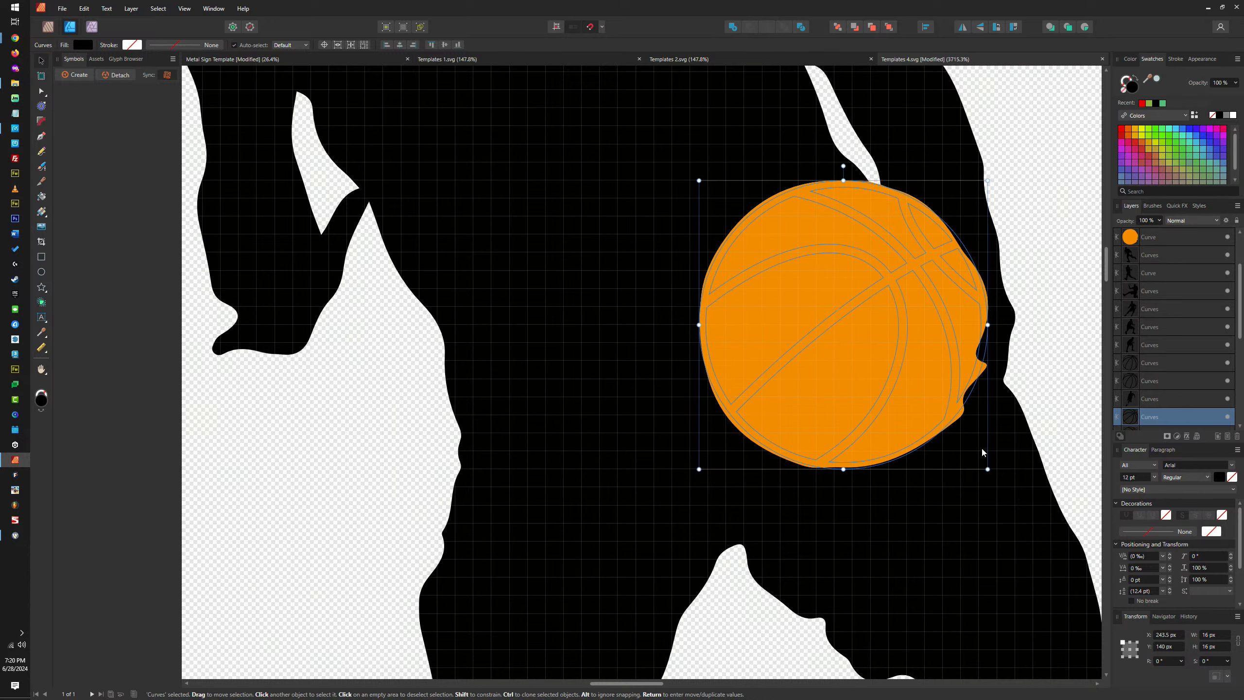
drag(988, 469, 990, 472)
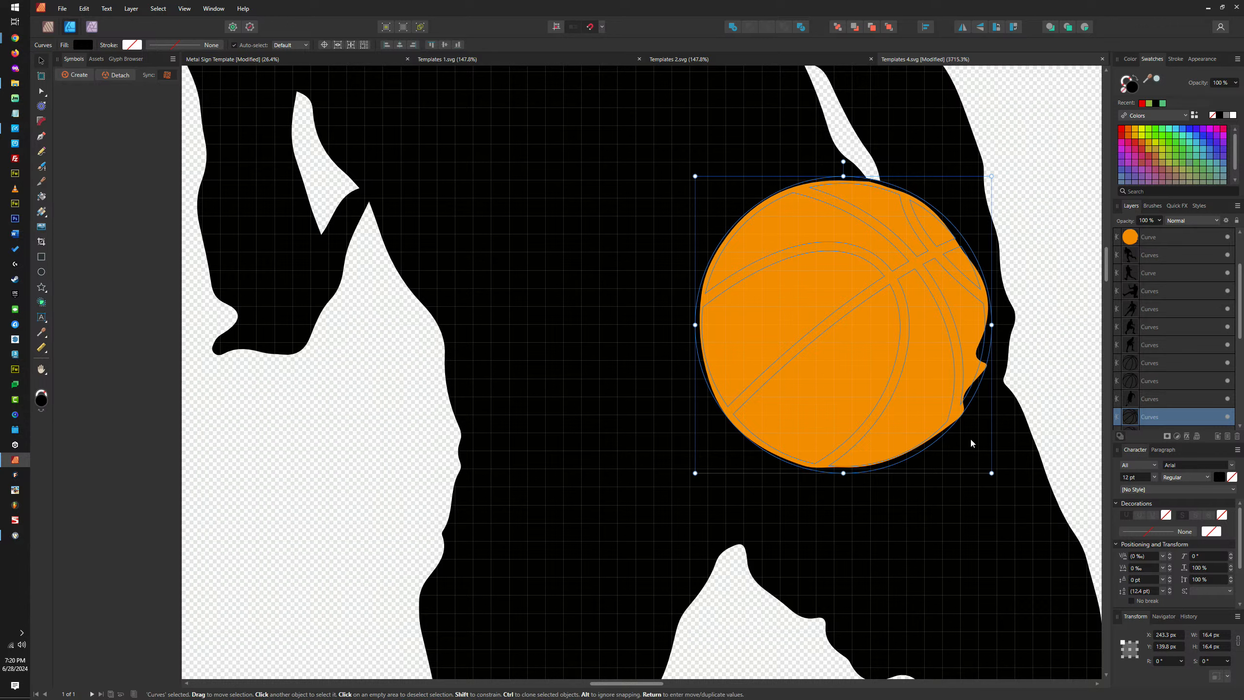
Delete the orange ball in front of the running player's hip, keeping the basketball outline over the circular cut-out
click(912, 351)
key(Delete)
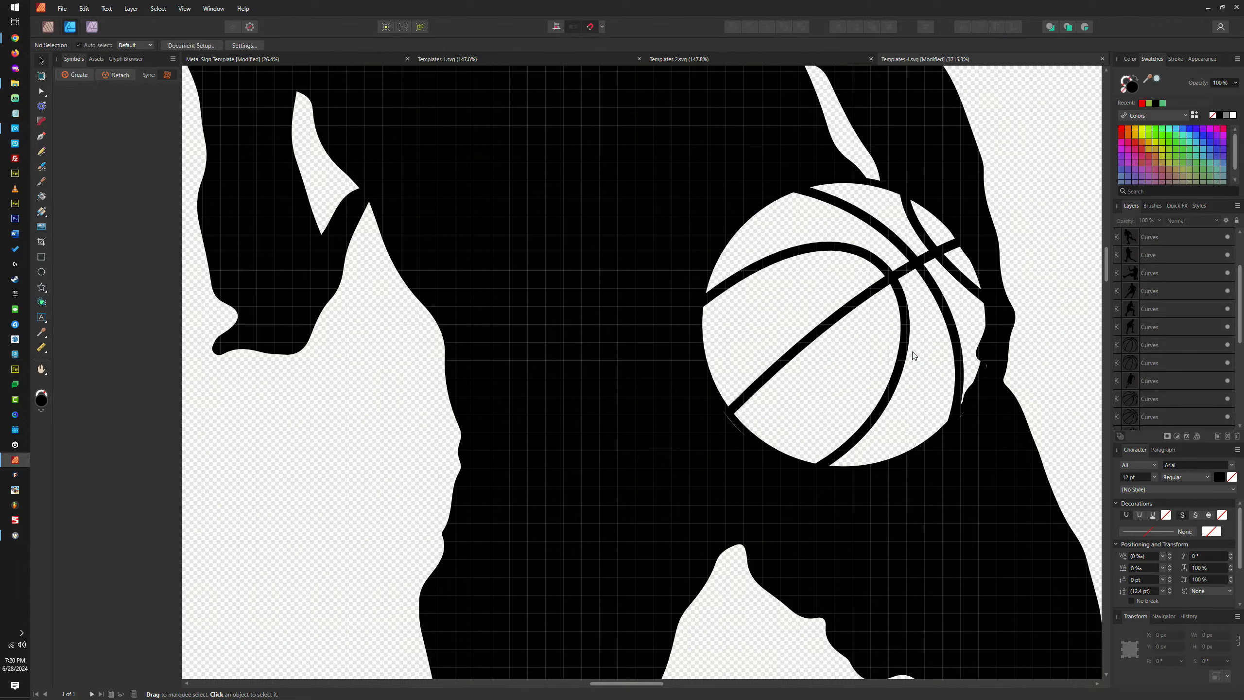
click(981, 370)
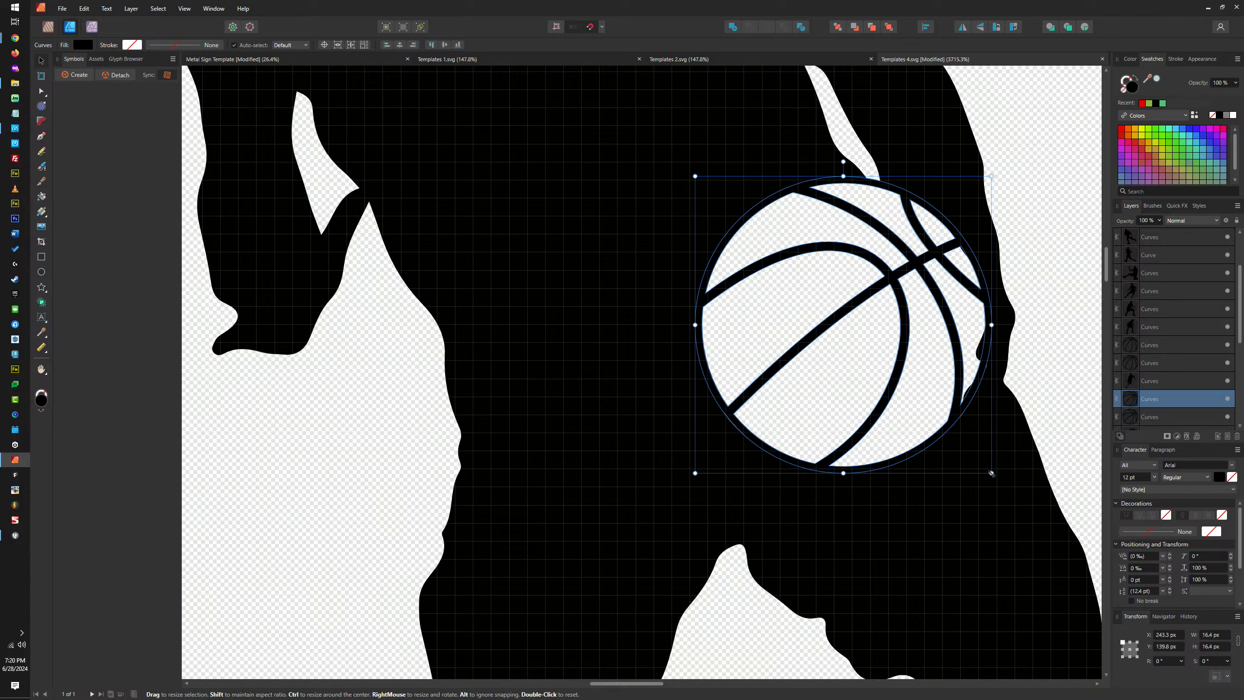
drag(991, 473, 991, 473)
click(1035, 391)
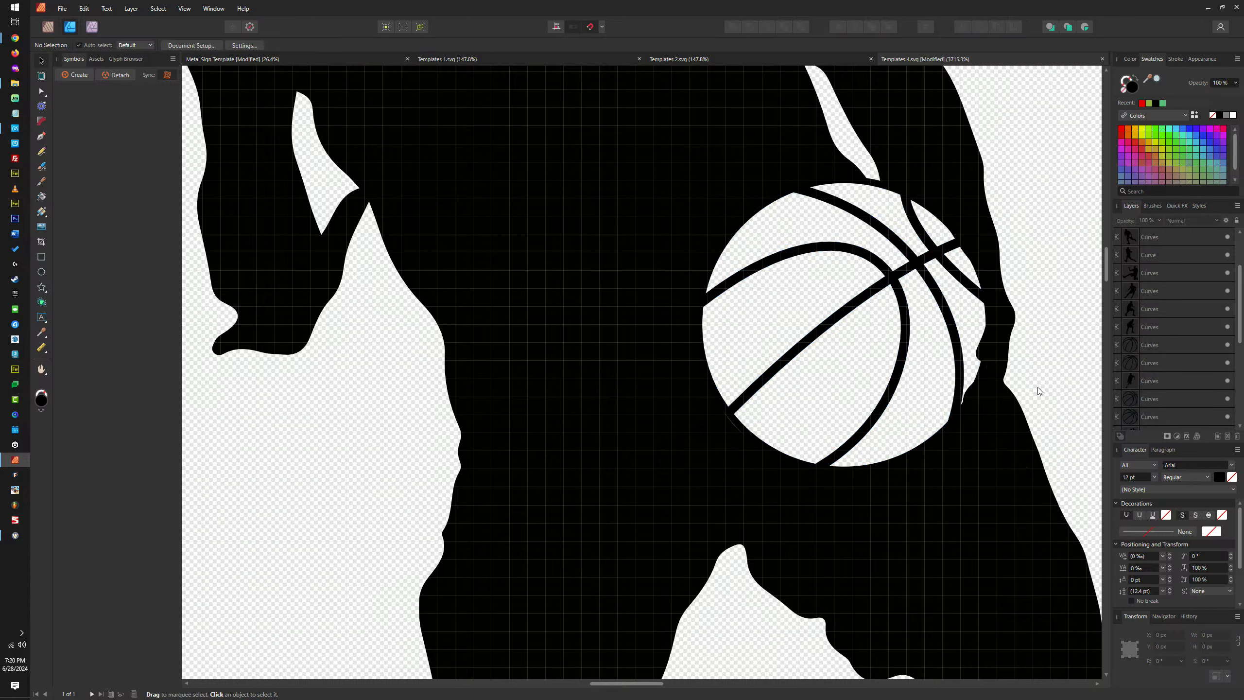
Adjust the edge of the running player's hand where it meets the basketball's outer ring using the silhouette's nodes
click(981, 375)
key(a)
scroll(986, 366, up, 5)
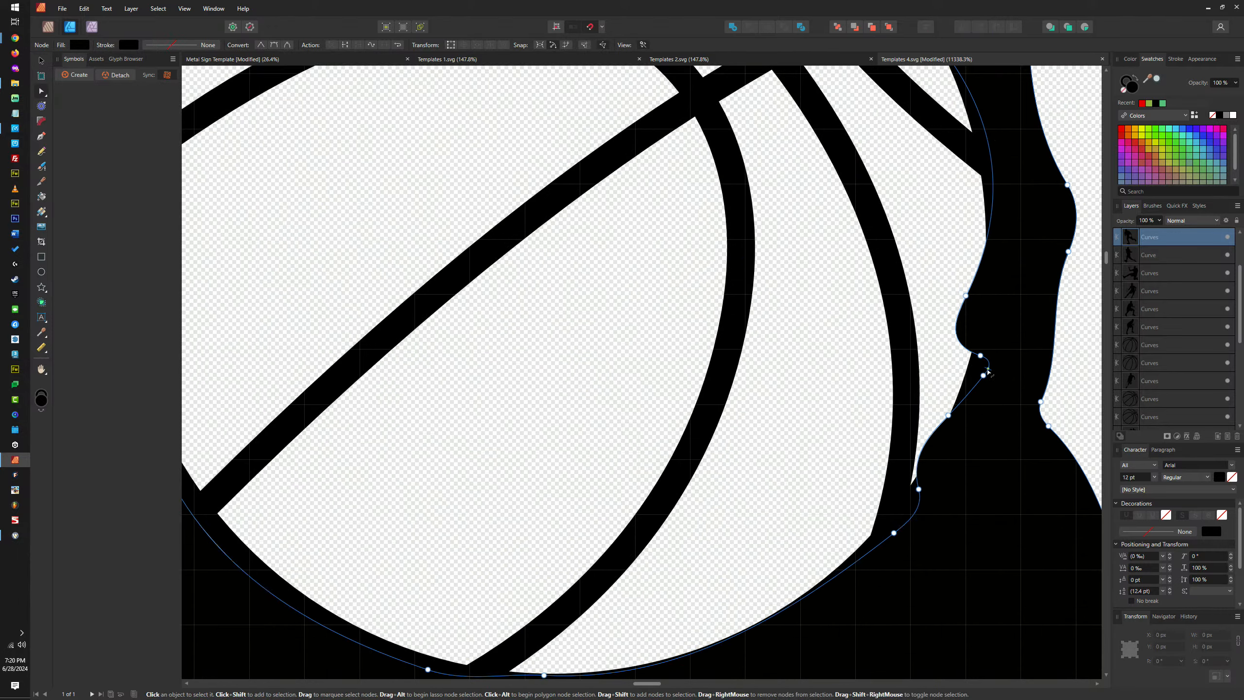
drag(978, 379, 973, 379)
scroll(963, 467, down, 5)
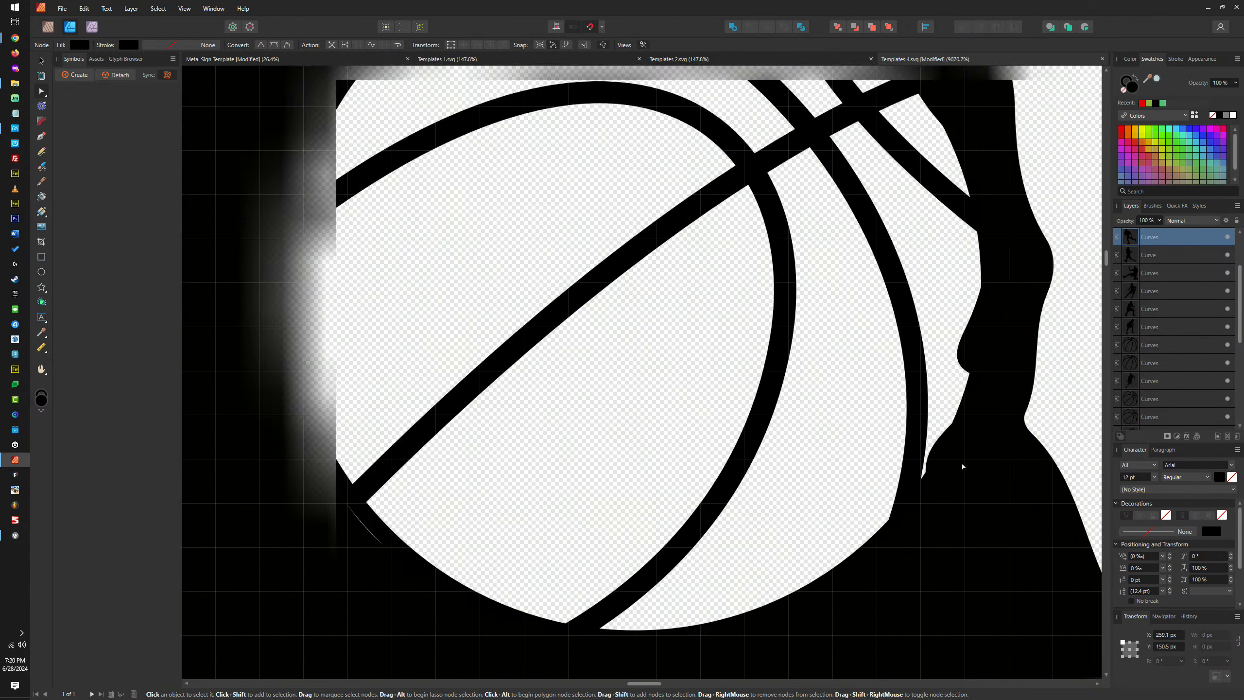
Examine how the basketball fits against the running player's hand, arm and body, up close and on the whole figure
scroll(923, 334, up, 5)
scroll(922, 334, down, 5)
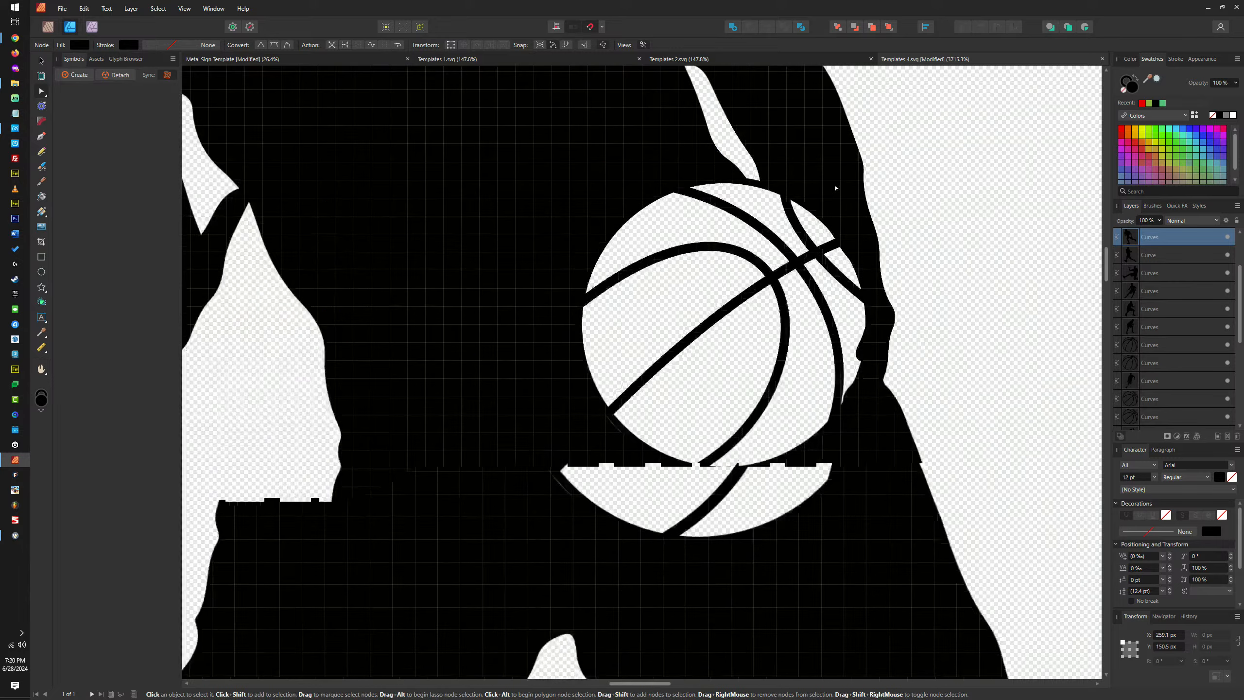
scroll(820, 548, up, 4)
scroll(819, 548, down, 4)
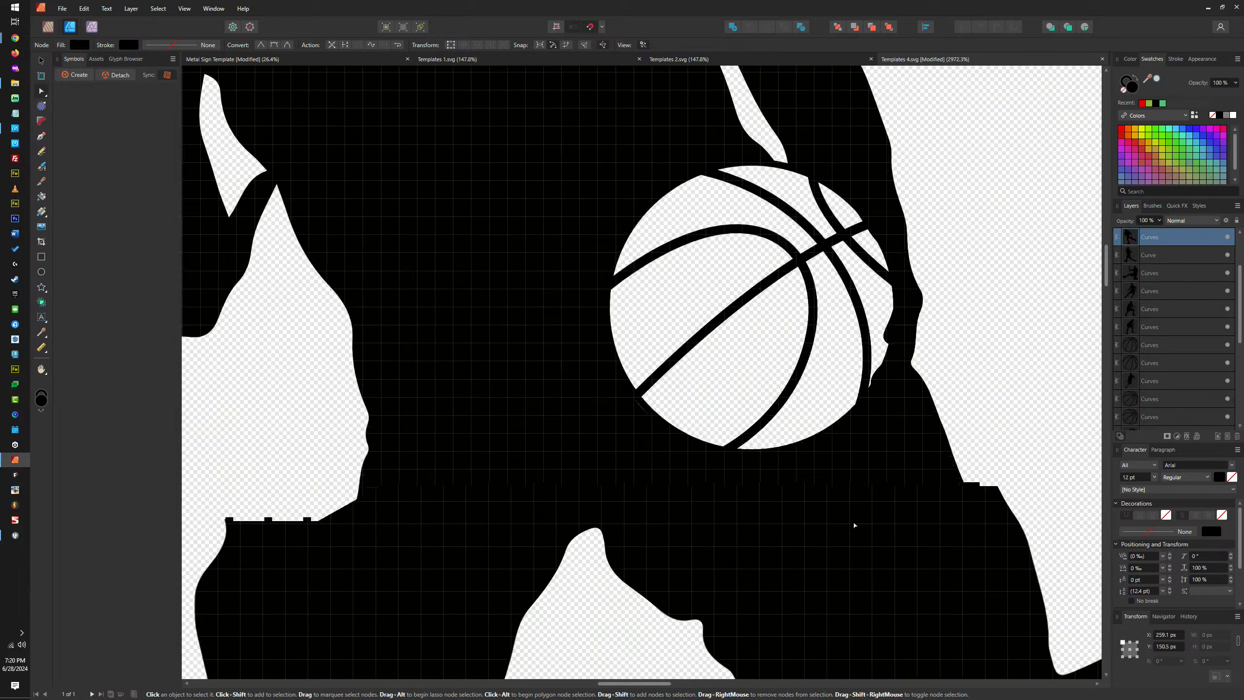
click(42, 61)
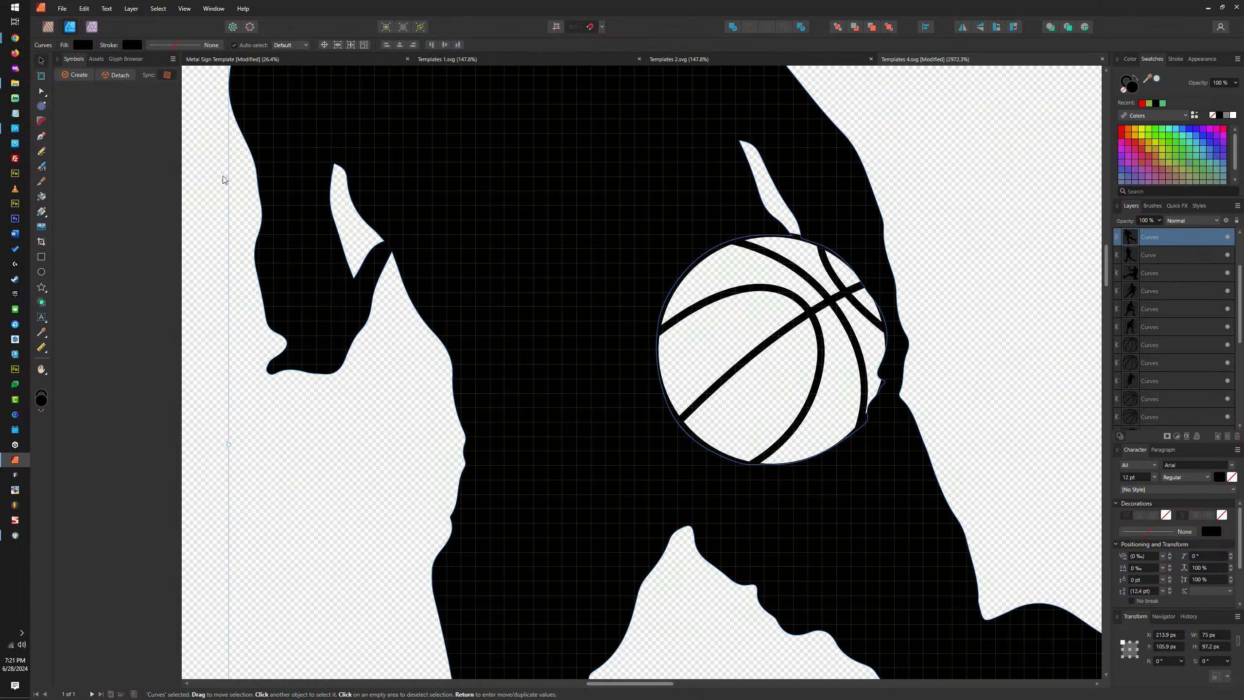
scroll(955, 398, down, 4)
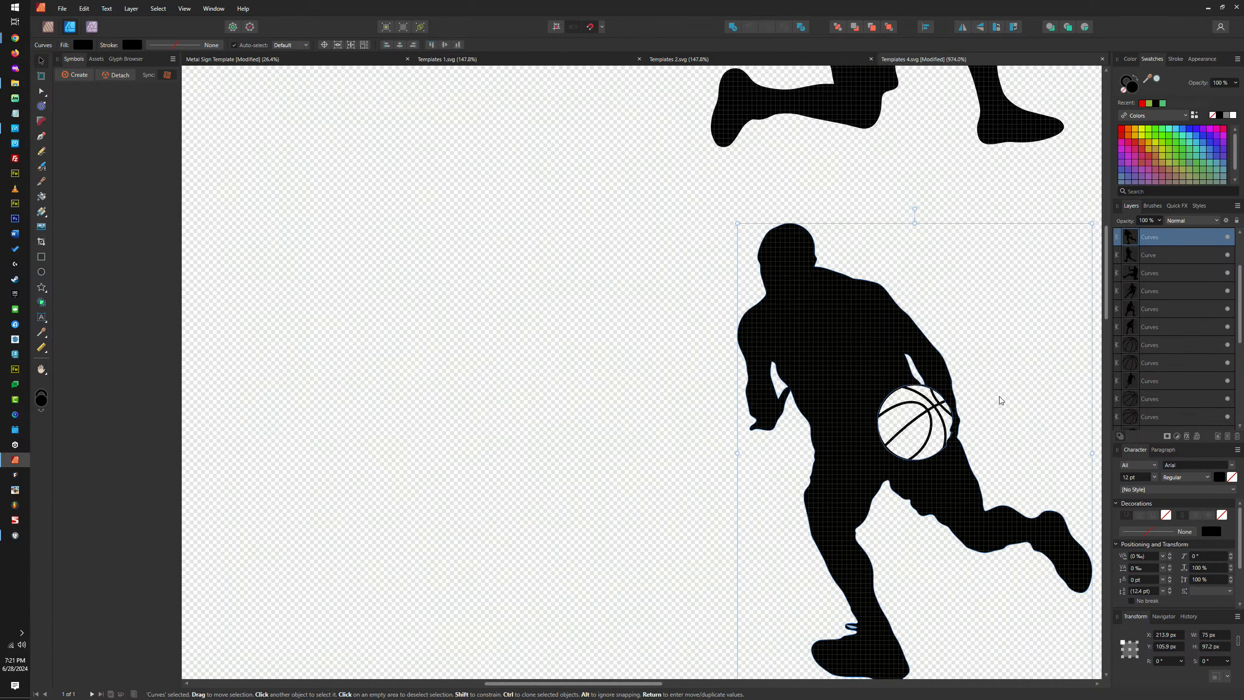
click(1001, 401)
scroll(1013, 403, down, 3)
scroll(979, 417, up, 4)
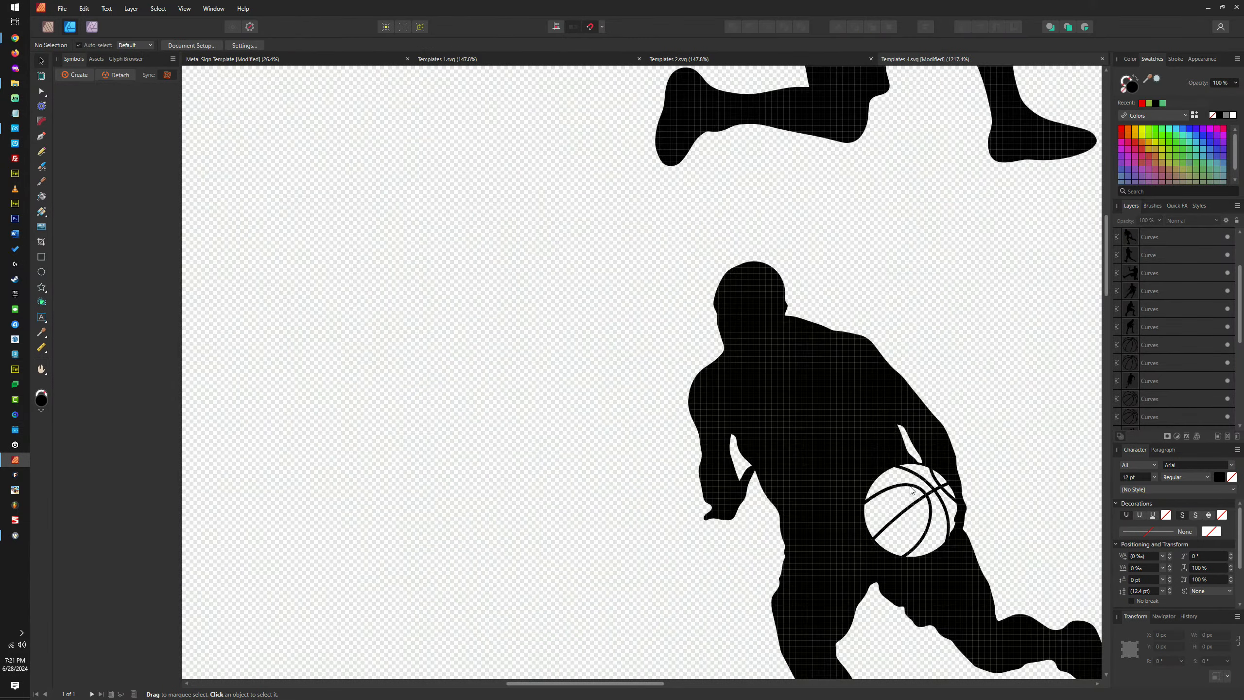
click(862, 462)
drag(861, 458, 505, 367)
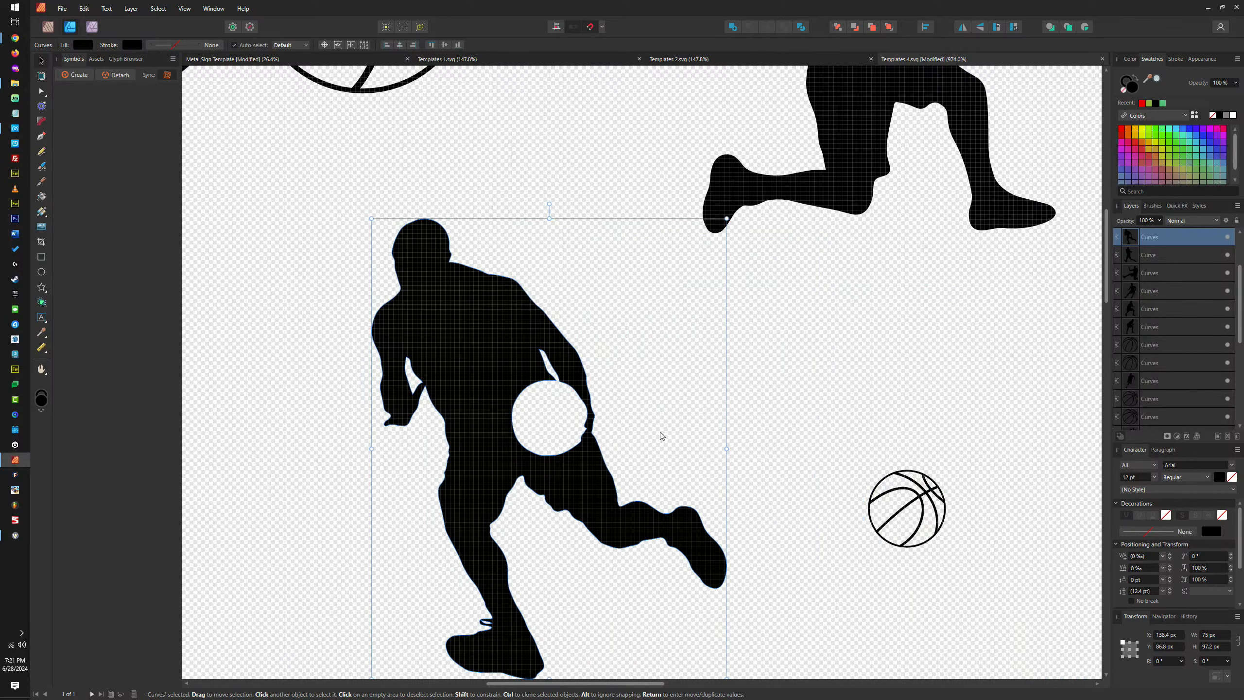
key(ctrl+z)
click(908, 489)
drag(909, 492, 535, 360)
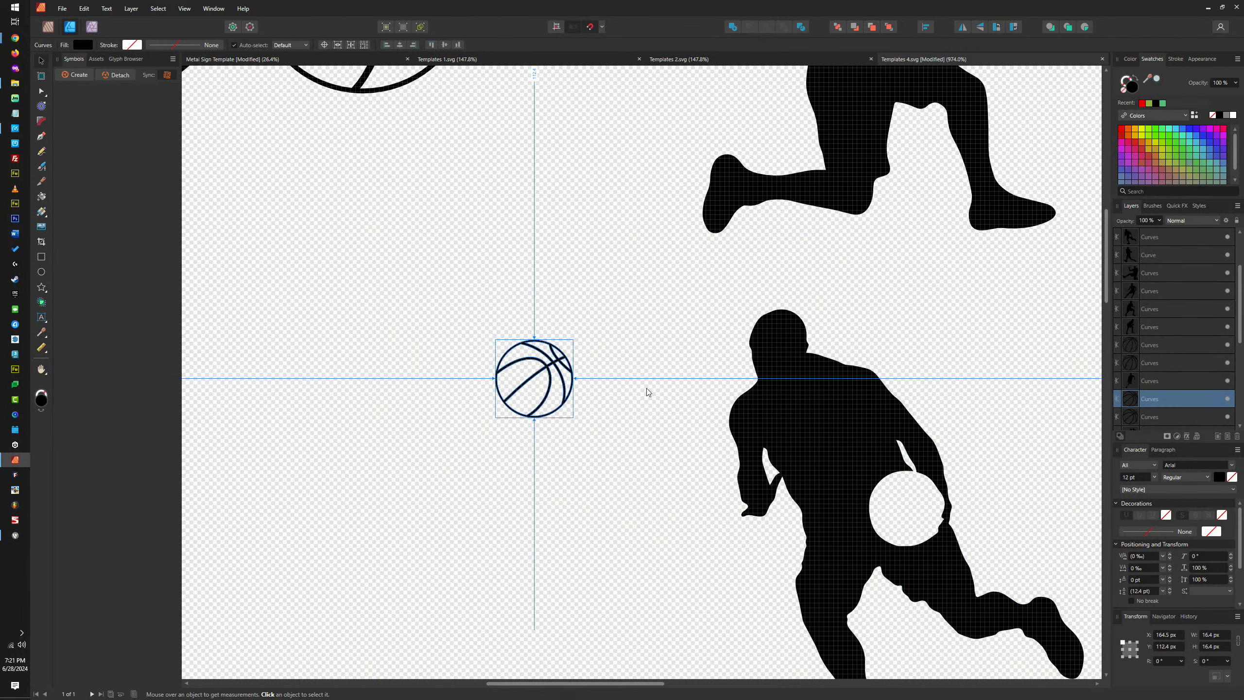
key(ctrl+z)
Merge the running player's silhouette and its basketball outline into one shape with the Add operation
shift+click(814, 410)
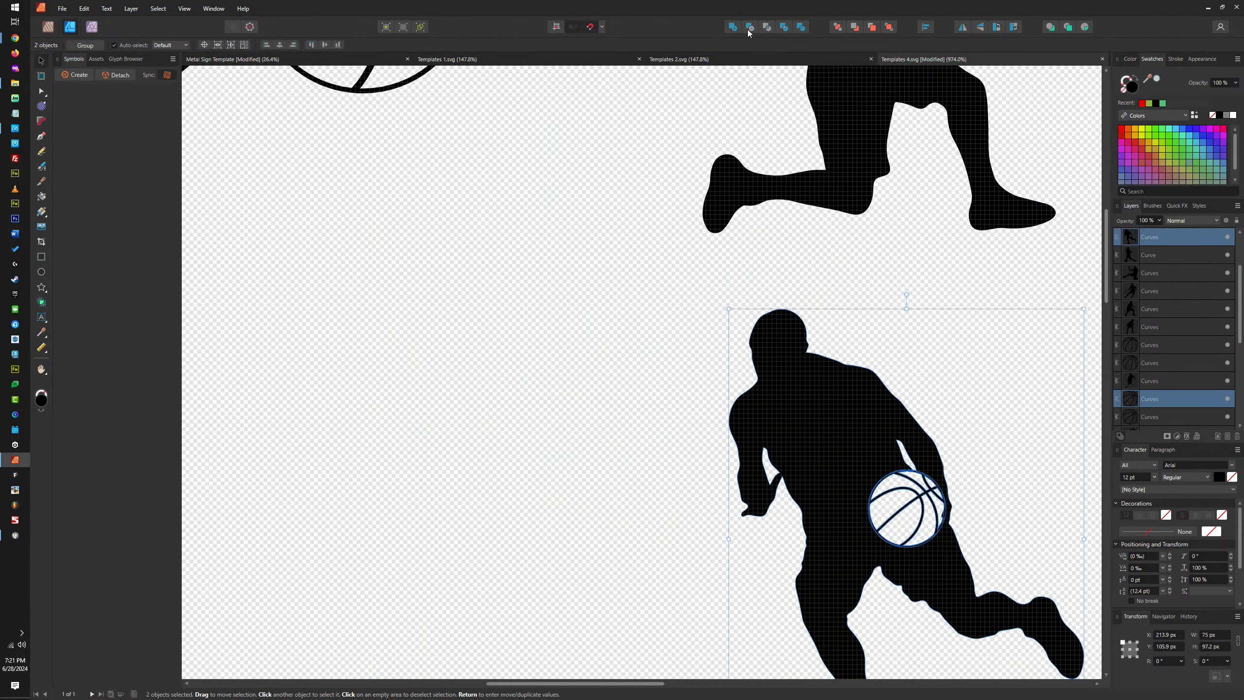
click(730, 28)
scroll(781, 466, down, 3)
scroll(779, 538, up, 5)
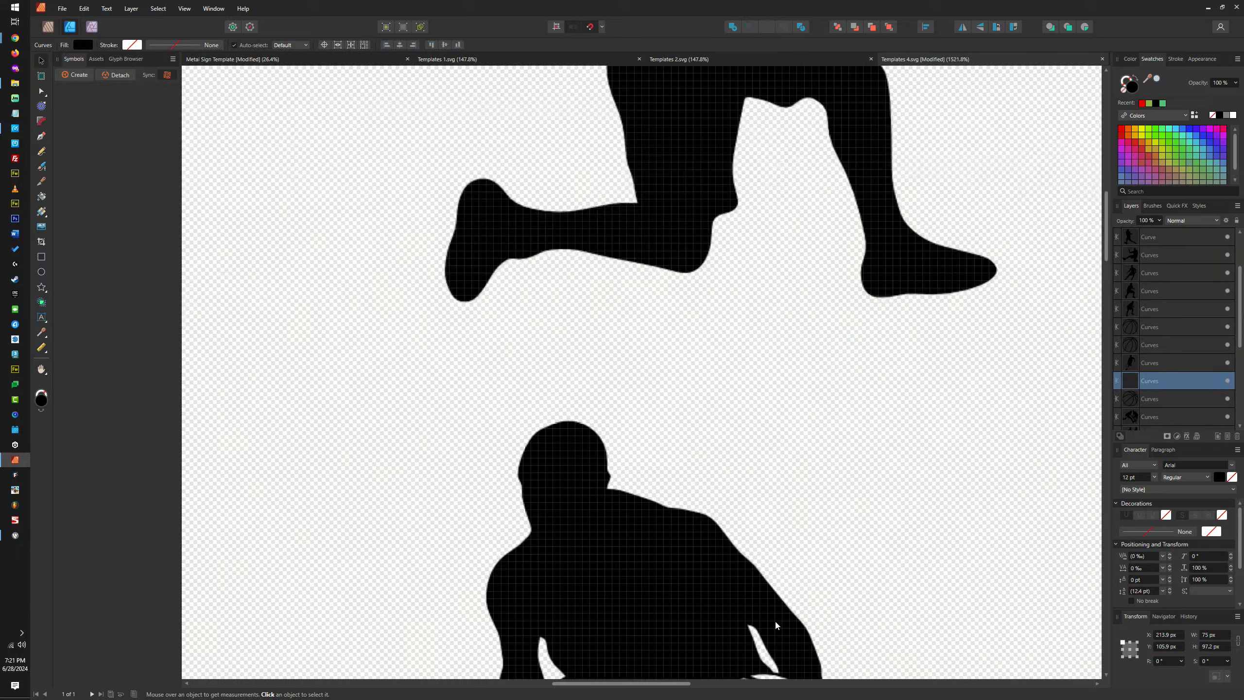
Delete the nodes of the thin leftover sliver beside the lower-left rim of the running player's basketball
scroll(776, 621, down, 5)
scroll(720, 402, up, 10)
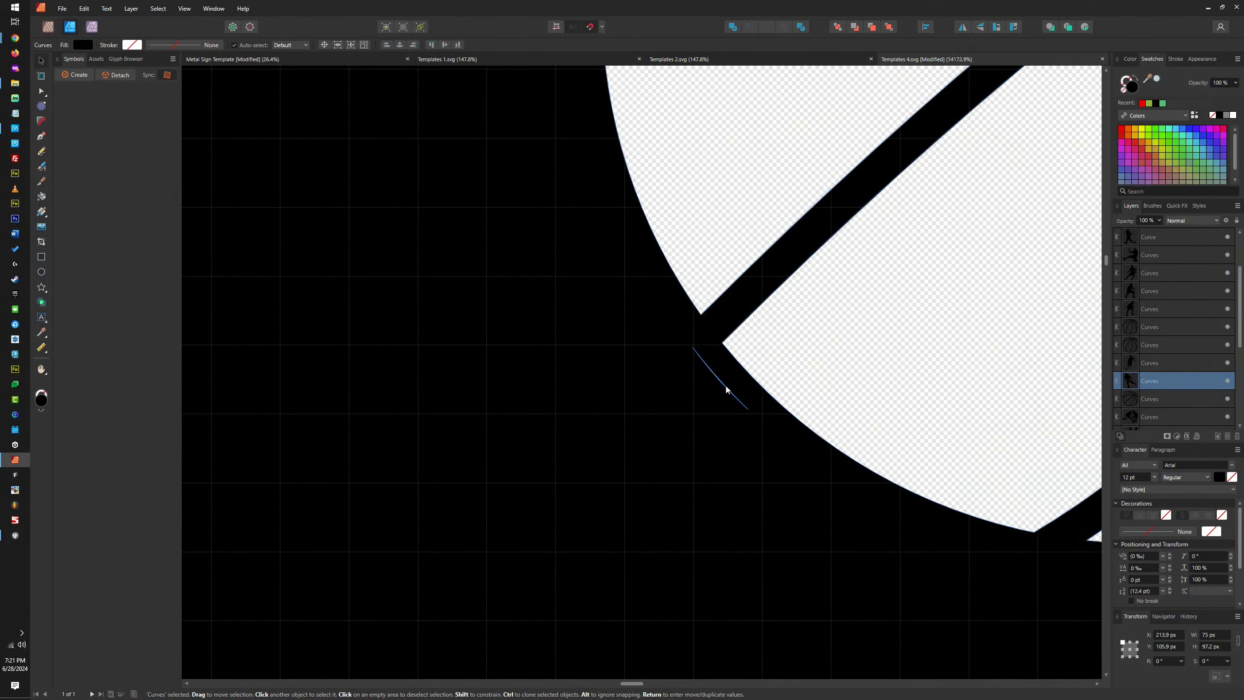
key(a)
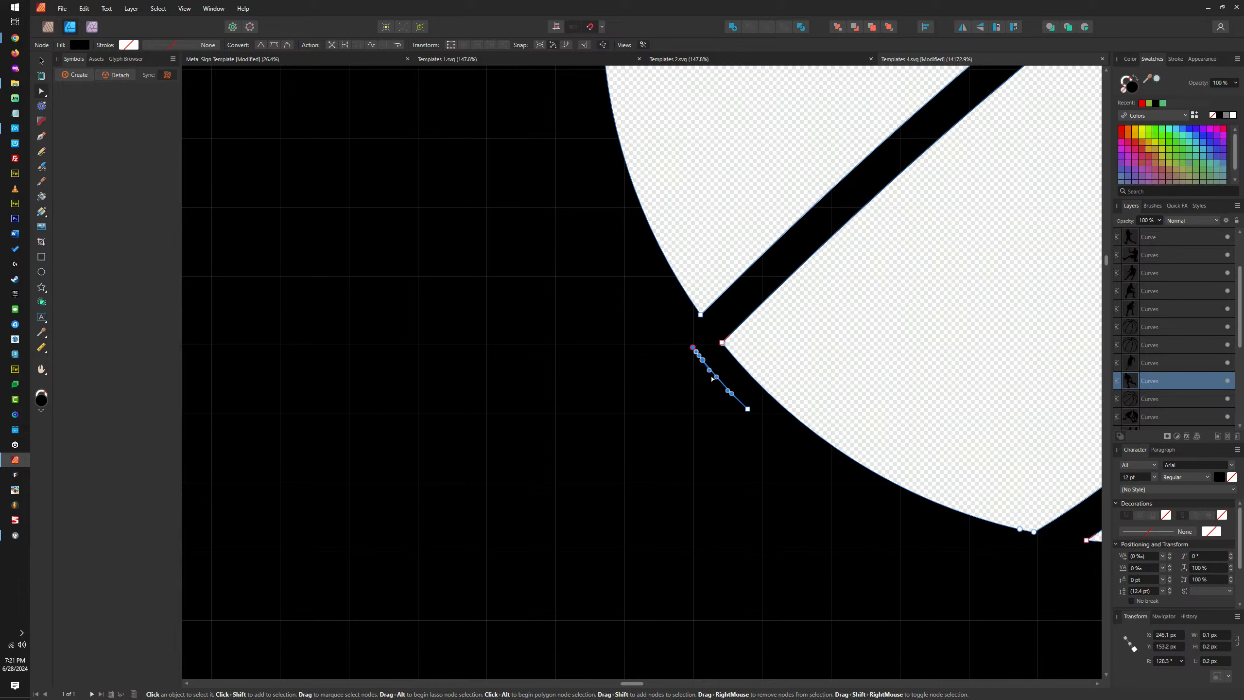
key(Delete)
scroll(636, 441, down, 6)
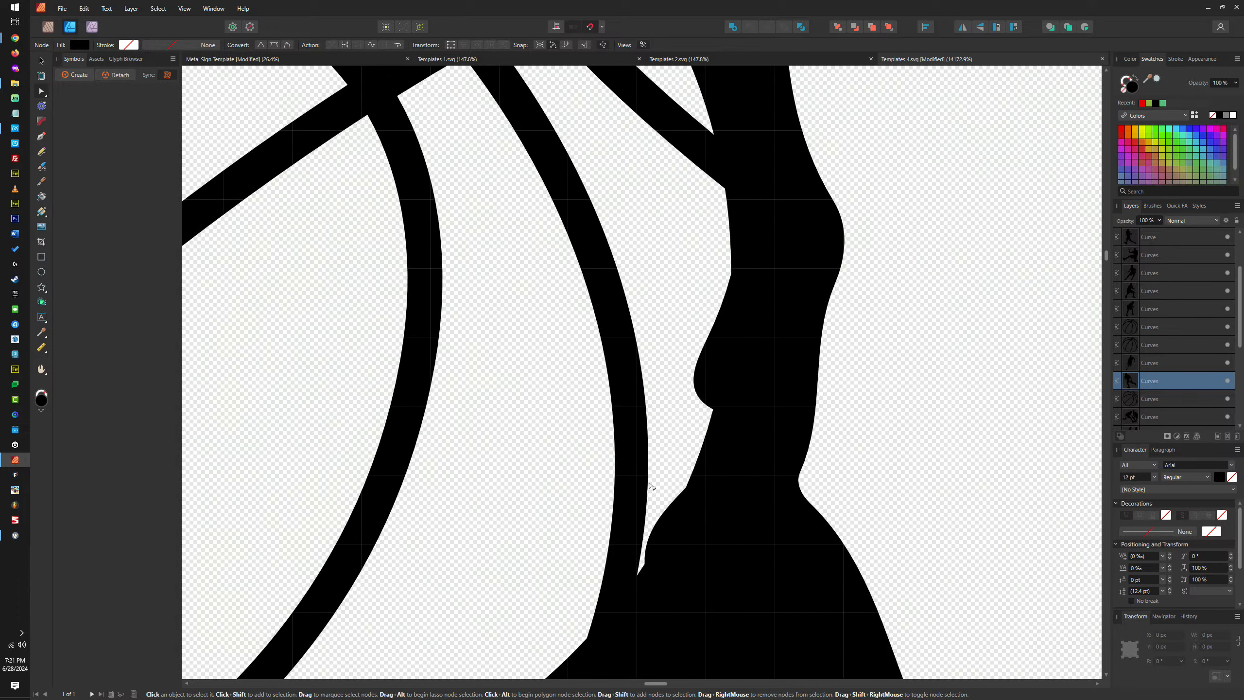
scroll(649, 485, down, 8)
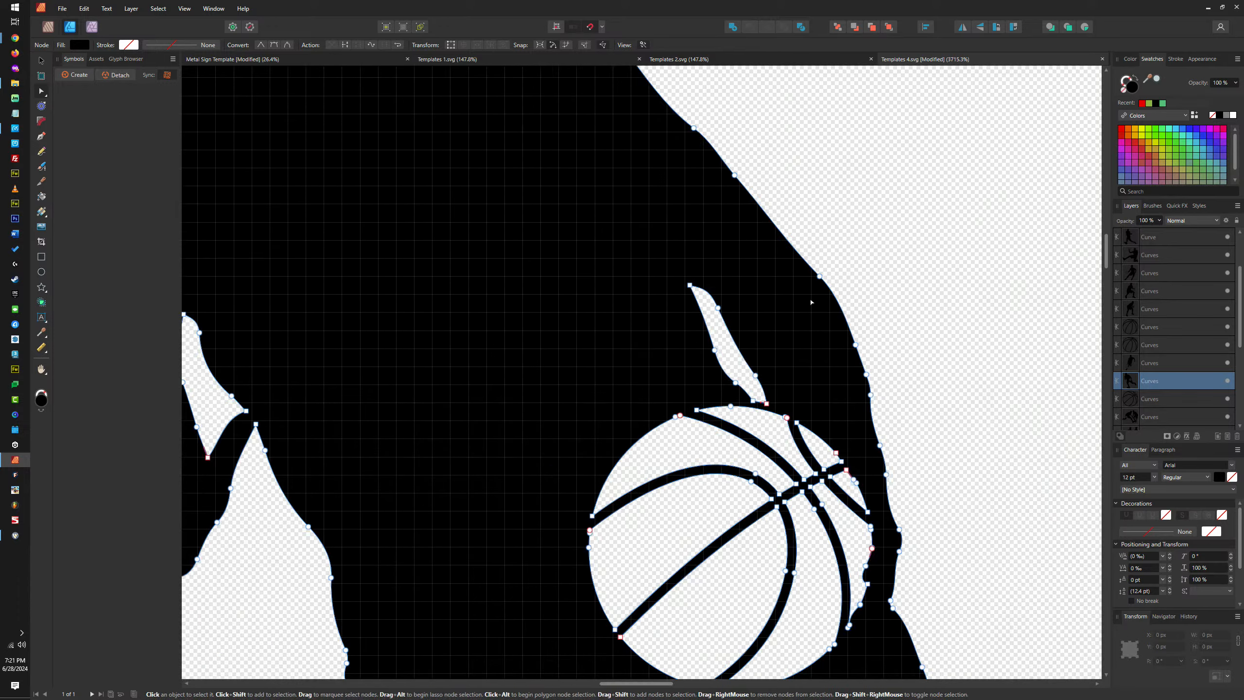
Merge the upper-left kneeling player and the basketball in the hands into one shape with the Add operation
scroll(811, 303, down, 10)
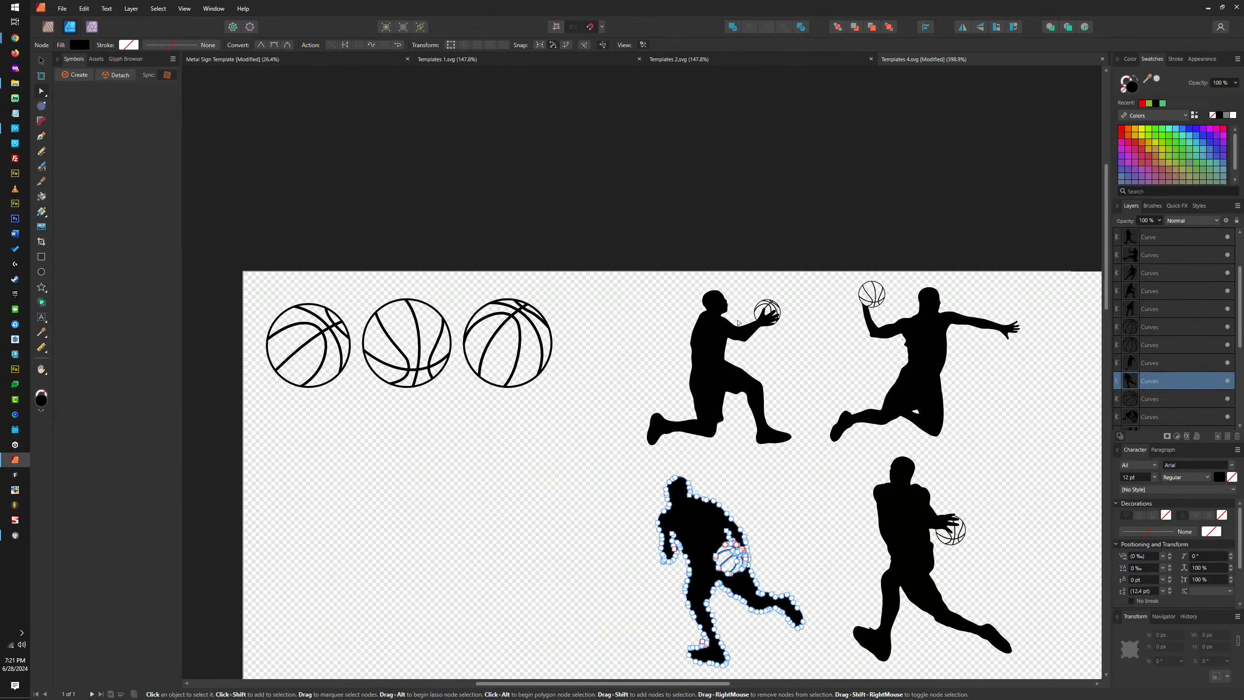
key(v)
drag(808, 277, 627, 463)
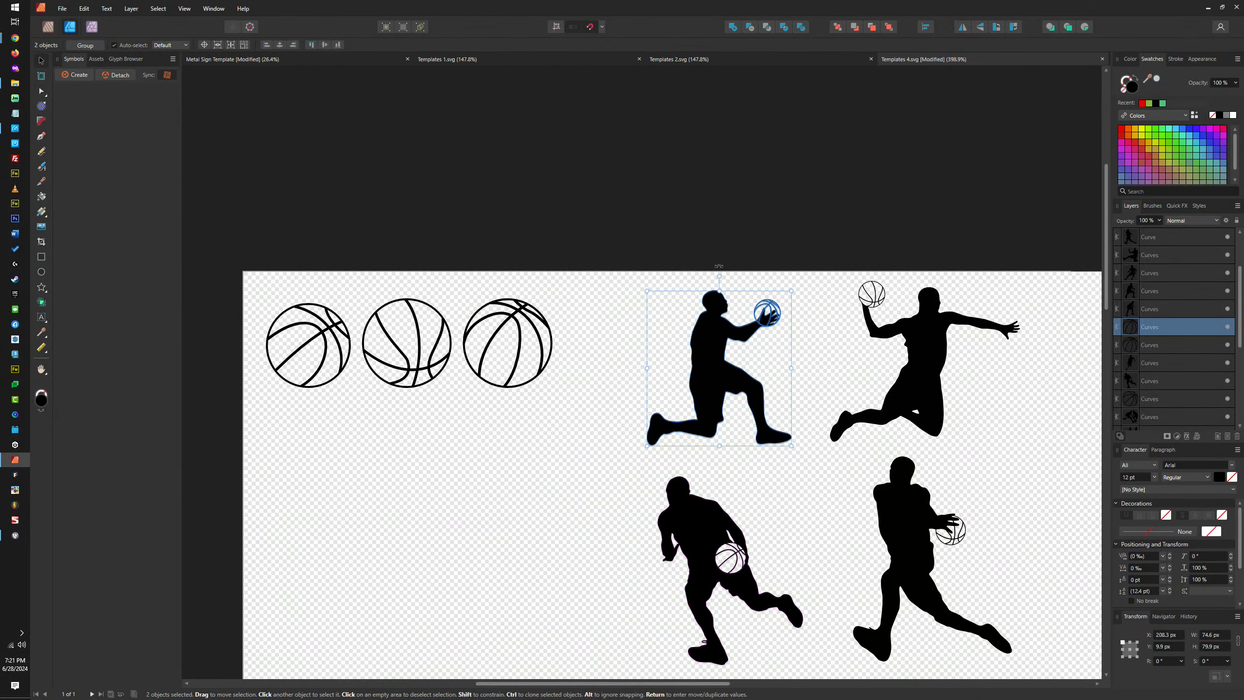
click(733, 27)
Merge the upper-right jumping player and the basketball on the raised arm into one shape
scroll(754, 303, up, 5)
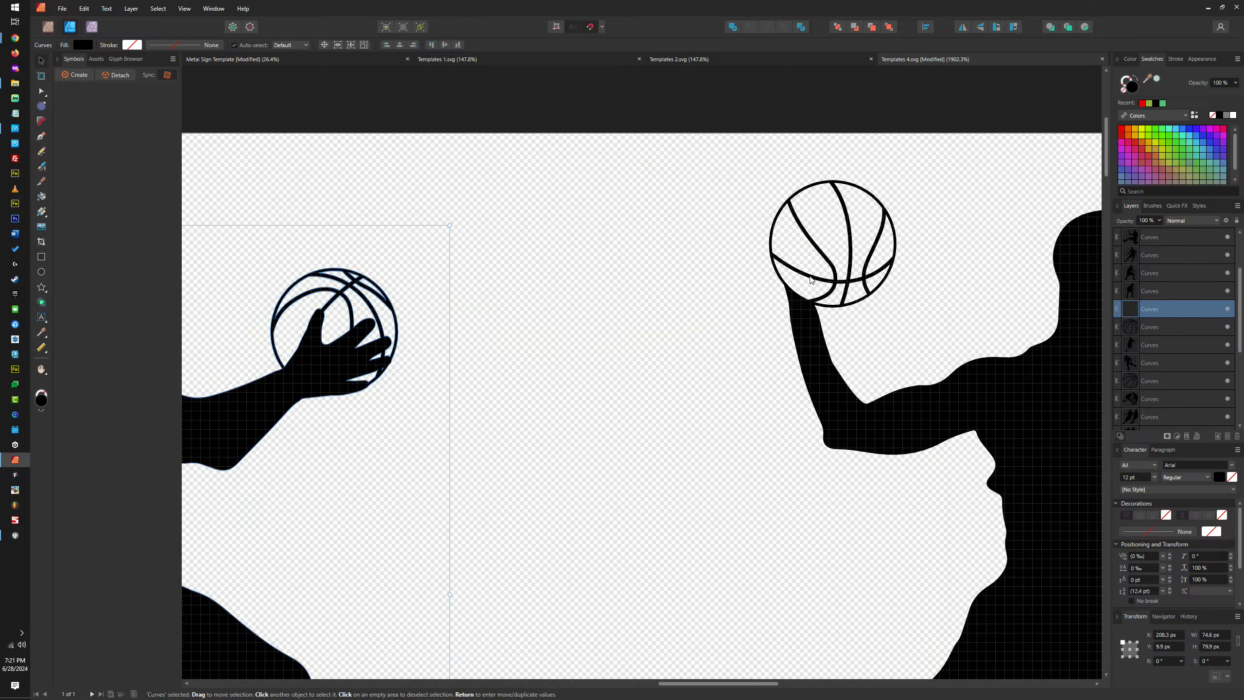
click(811, 279)
scroll(649, 163, down, 3)
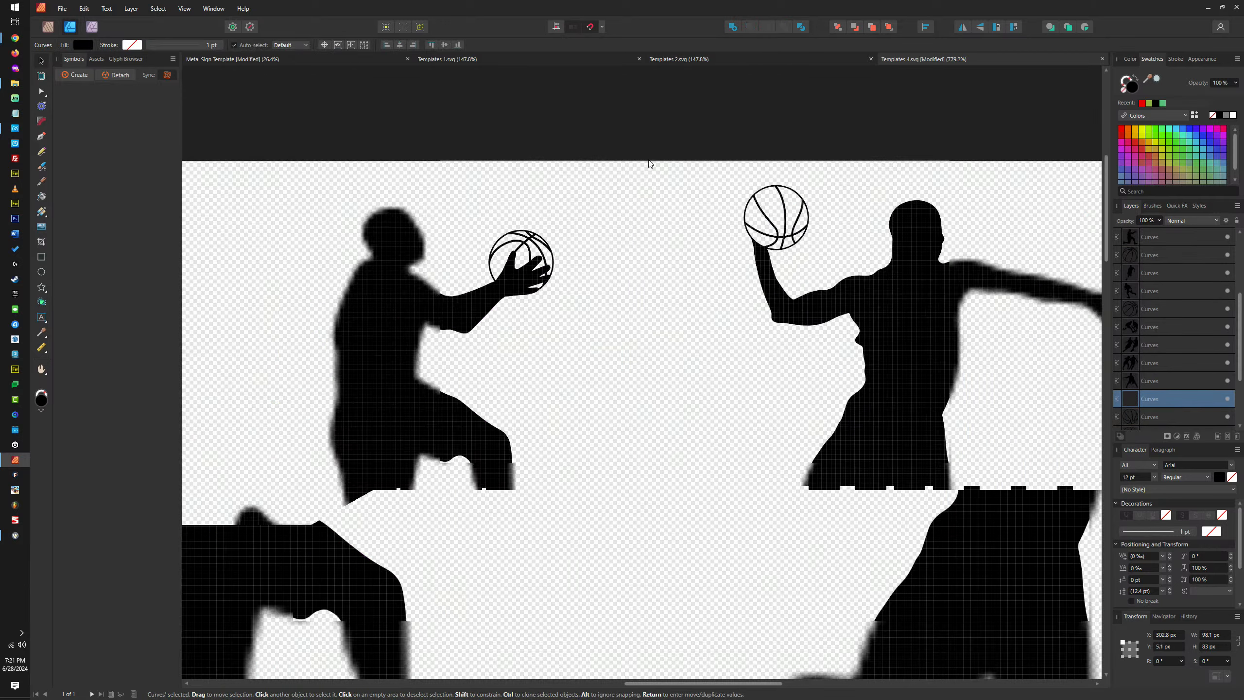
Merge the player beside the running figure with the basketball held at the waist into one shape, then deselect it
scroll(649, 164, down, 3)
scroll(778, 343, up, 4)
click(880, 322)
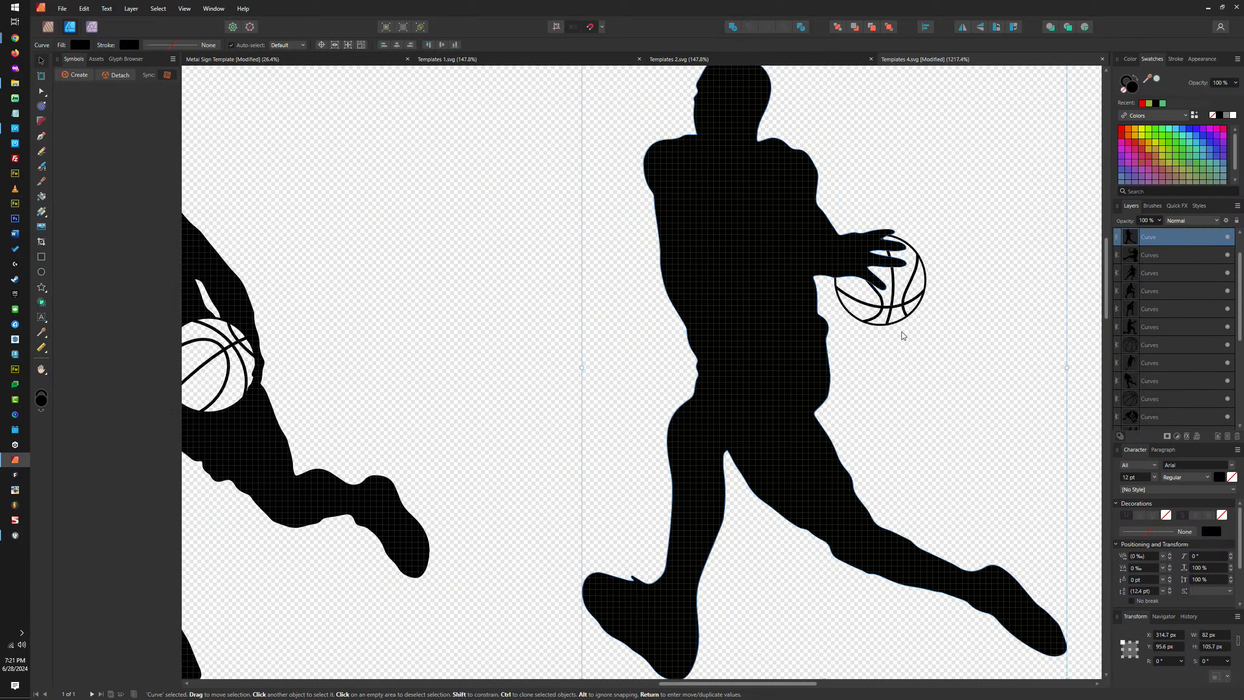
shift+click(894, 298)
scroll(722, 322, down, 3)
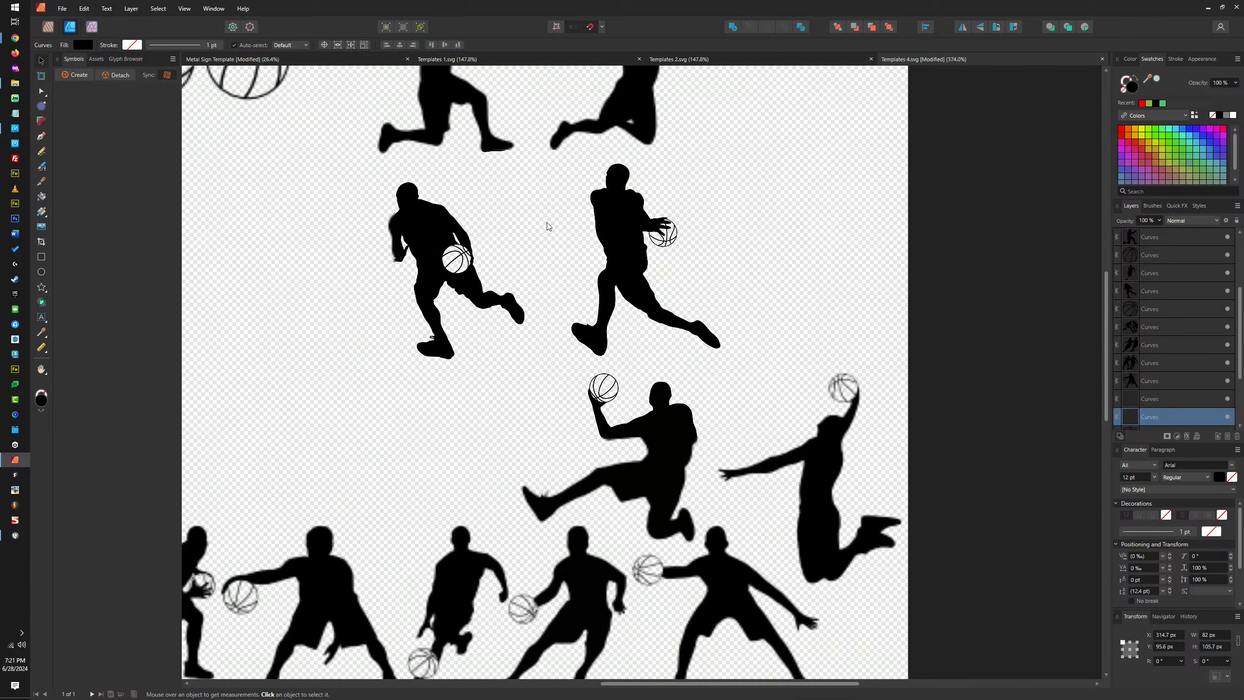
scroll(722, 321, up, 4)
click(722, 321)
scroll(723, 322, down, 5)
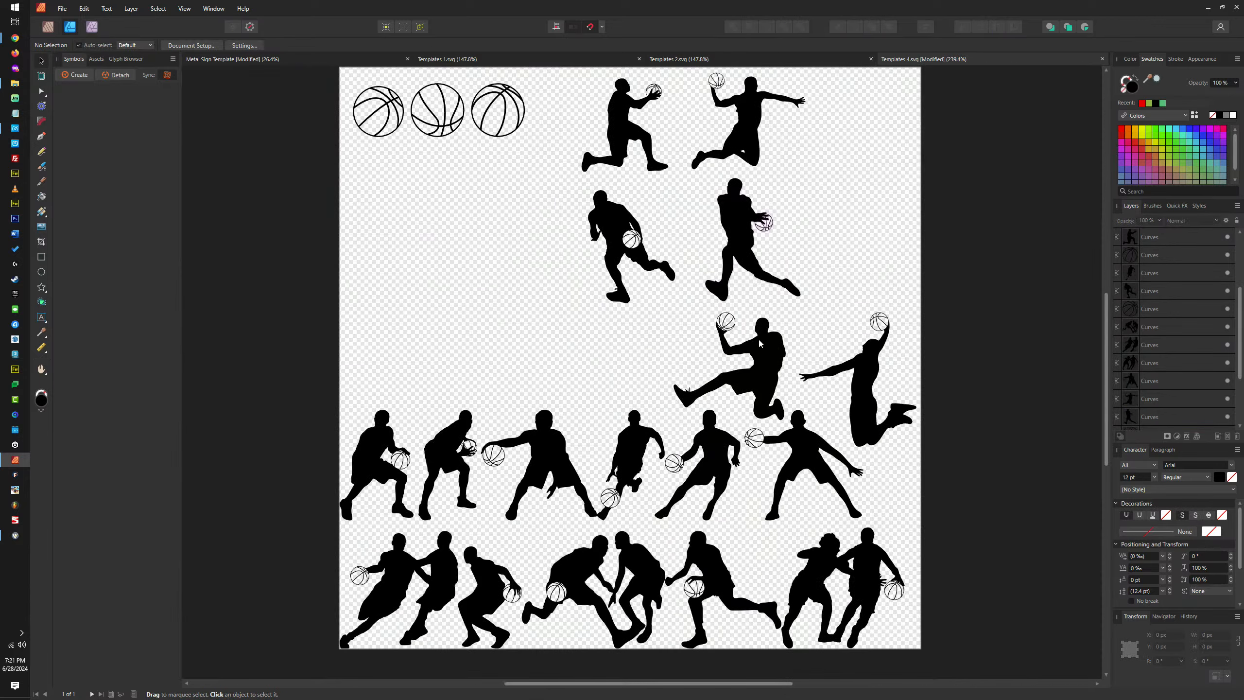
Move the running player holding the ball down into the row beside the kicking jumper, directly to his left
key(a)
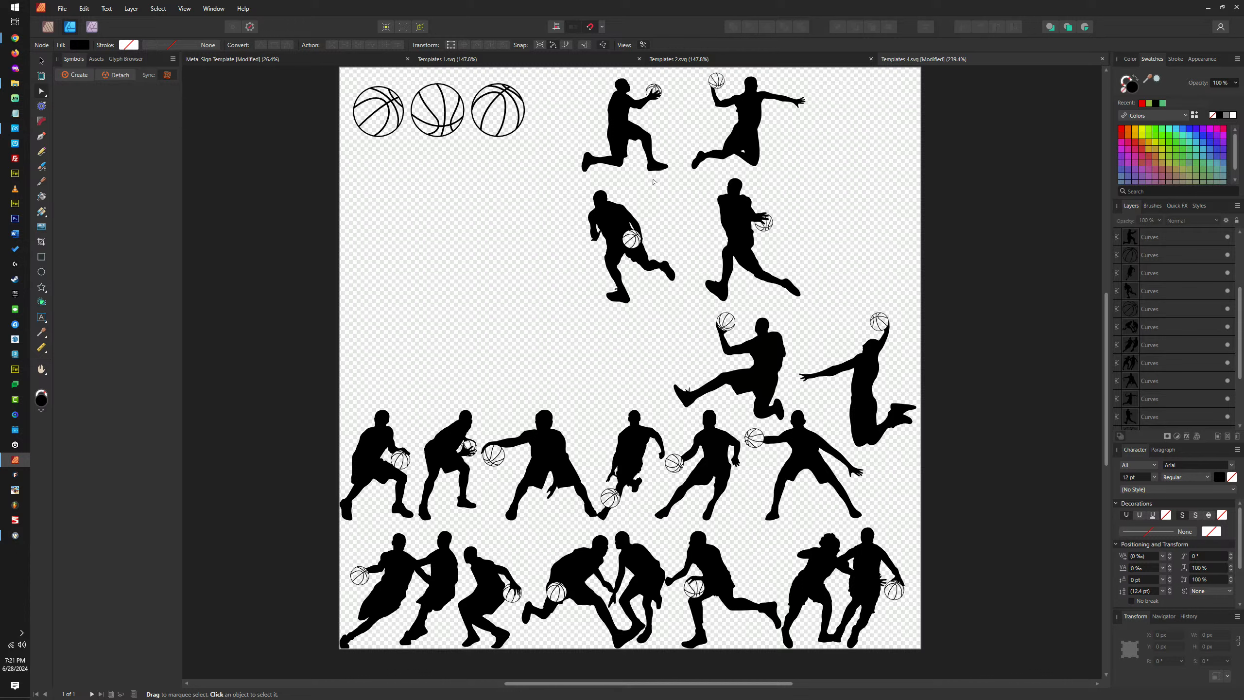
click(747, 219)
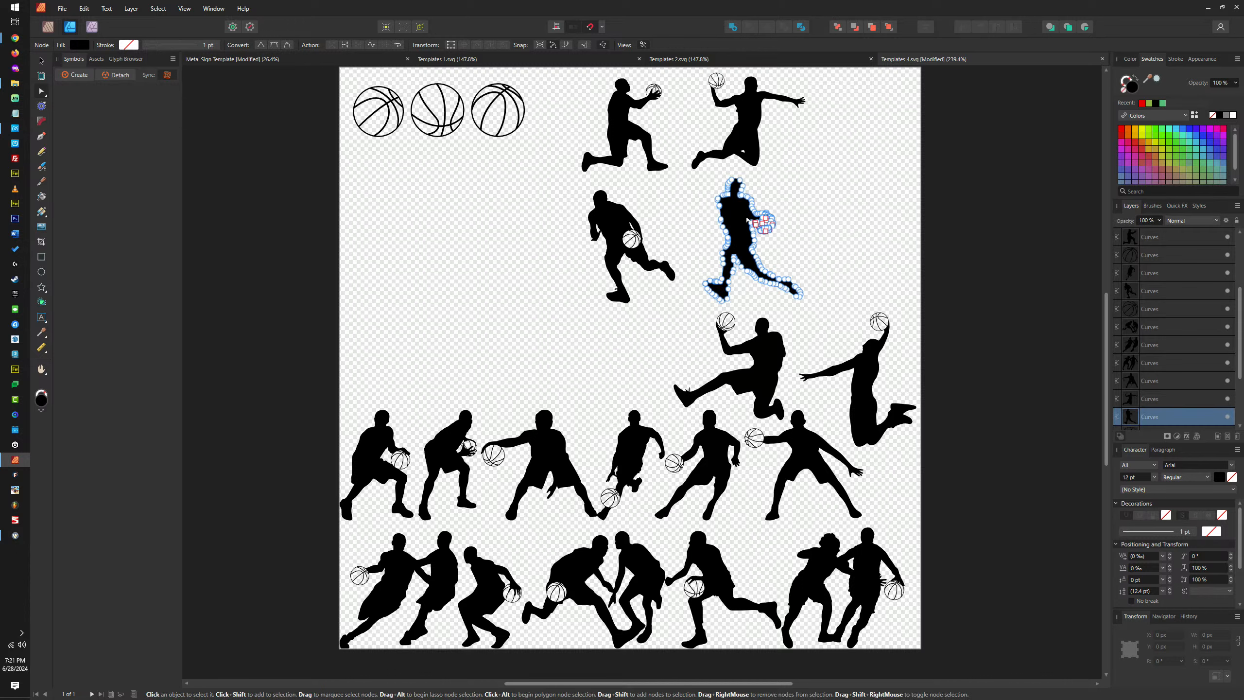
key(v)
drag(747, 219, 620, 367)
click(705, 347)
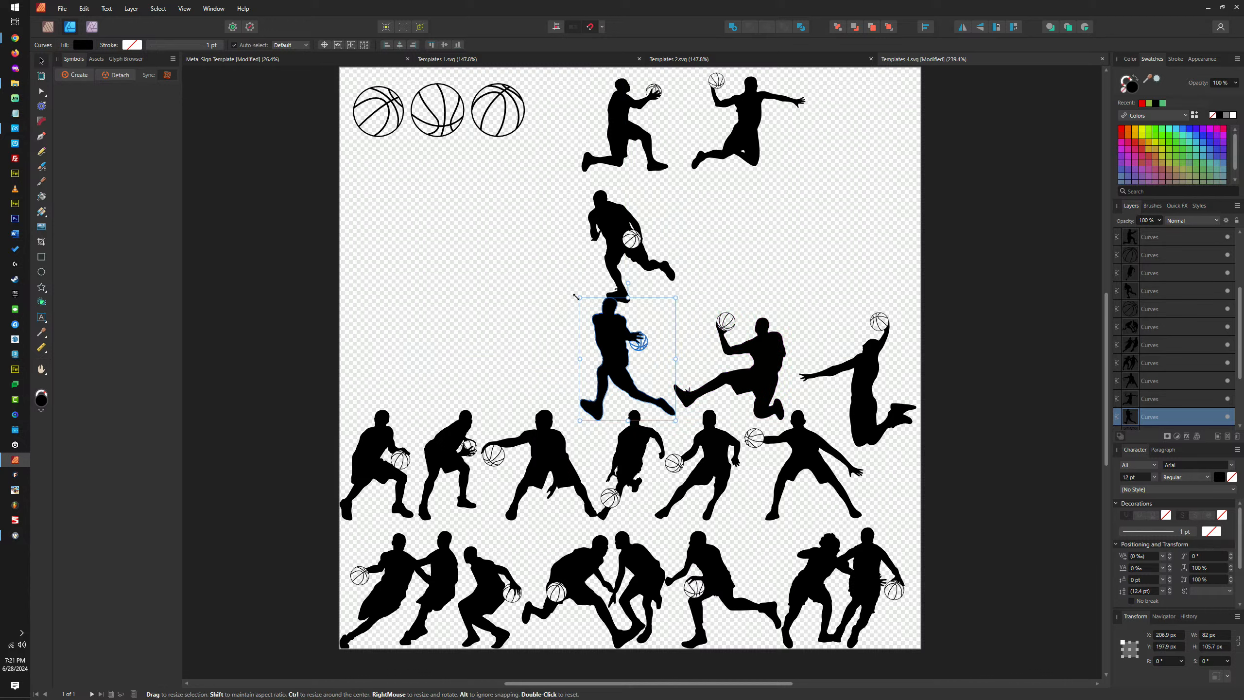
Move the leaning dribbler and the lunging player into the same row, filling the space to the left of the runner
click(624, 272)
click(610, 235)
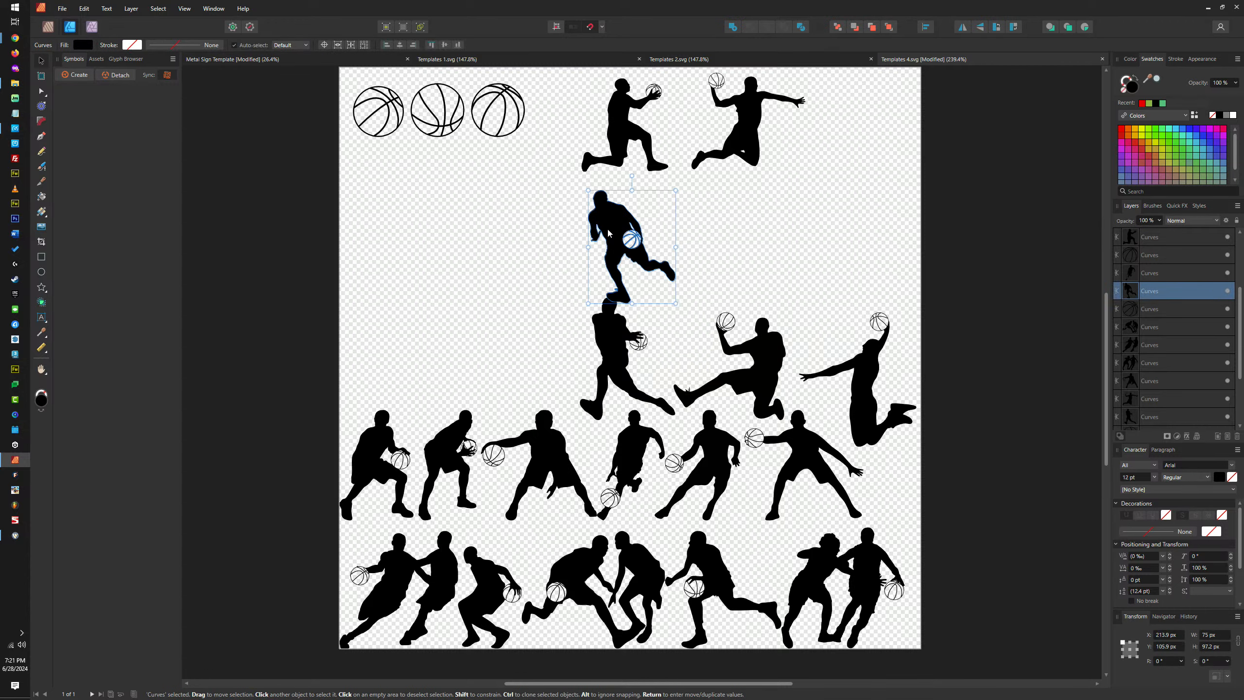
drag(612, 234, 499, 346)
click(609, 140)
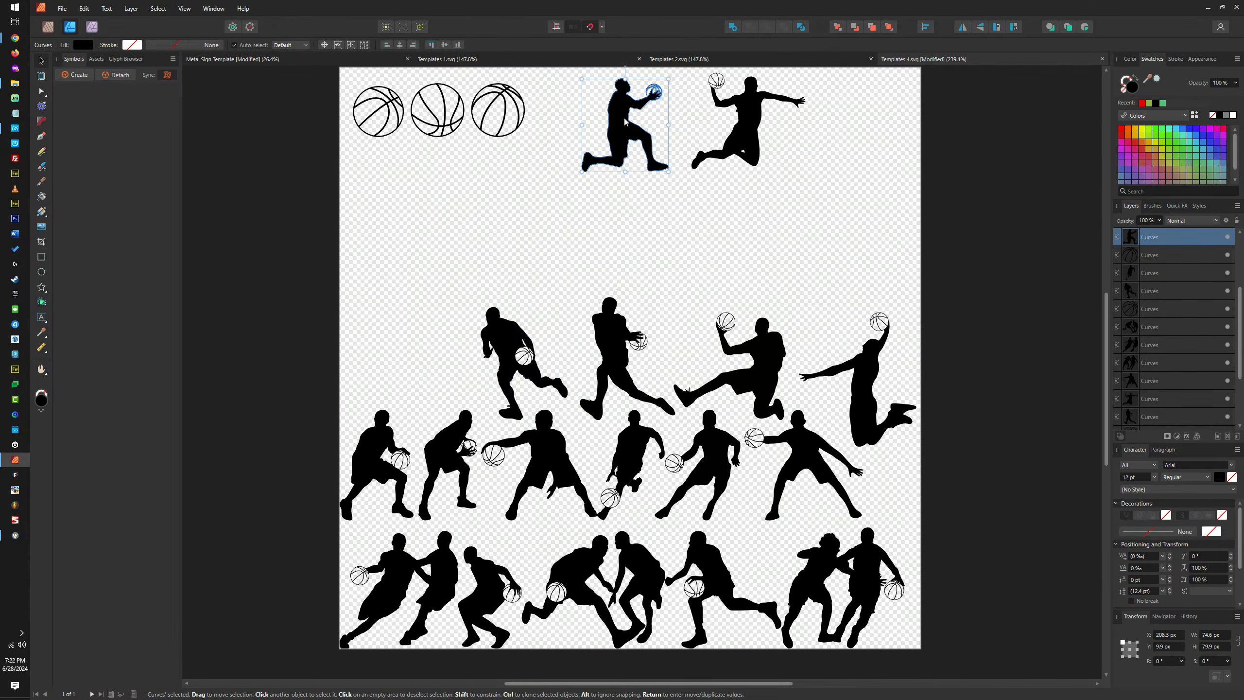
drag(609, 140, 390, 373)
click(736, 121)
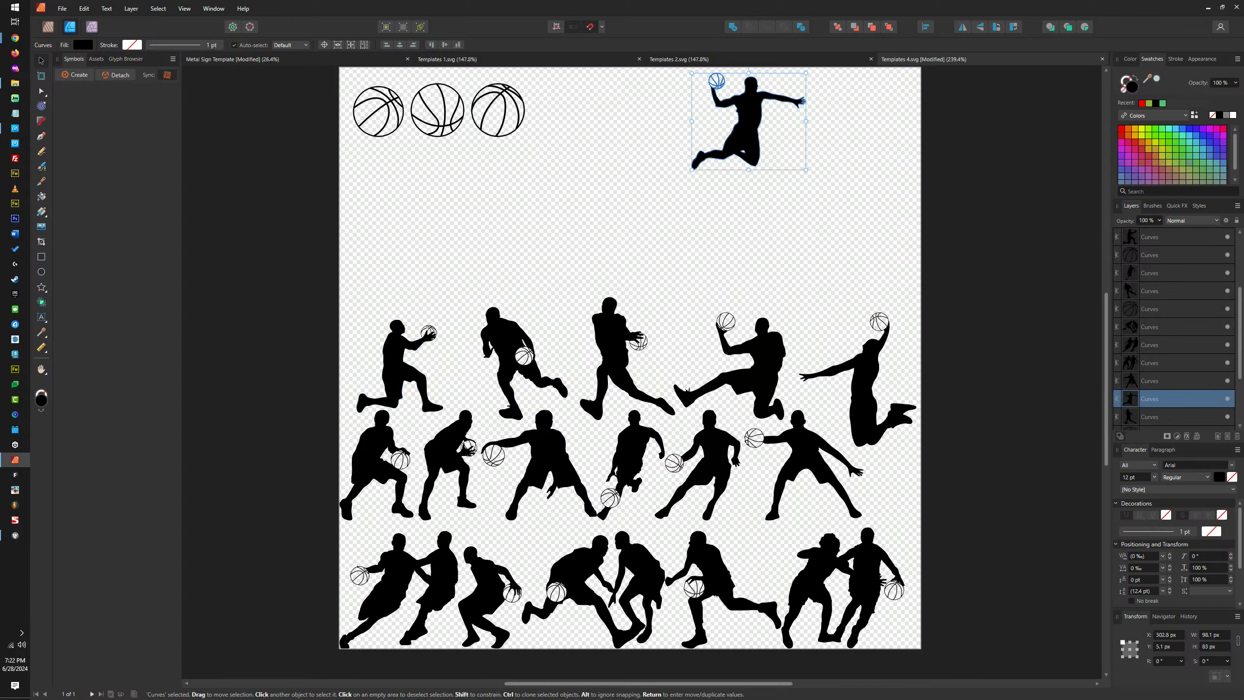
drag(758, 153, 858, 299)
key(ctrl+z)
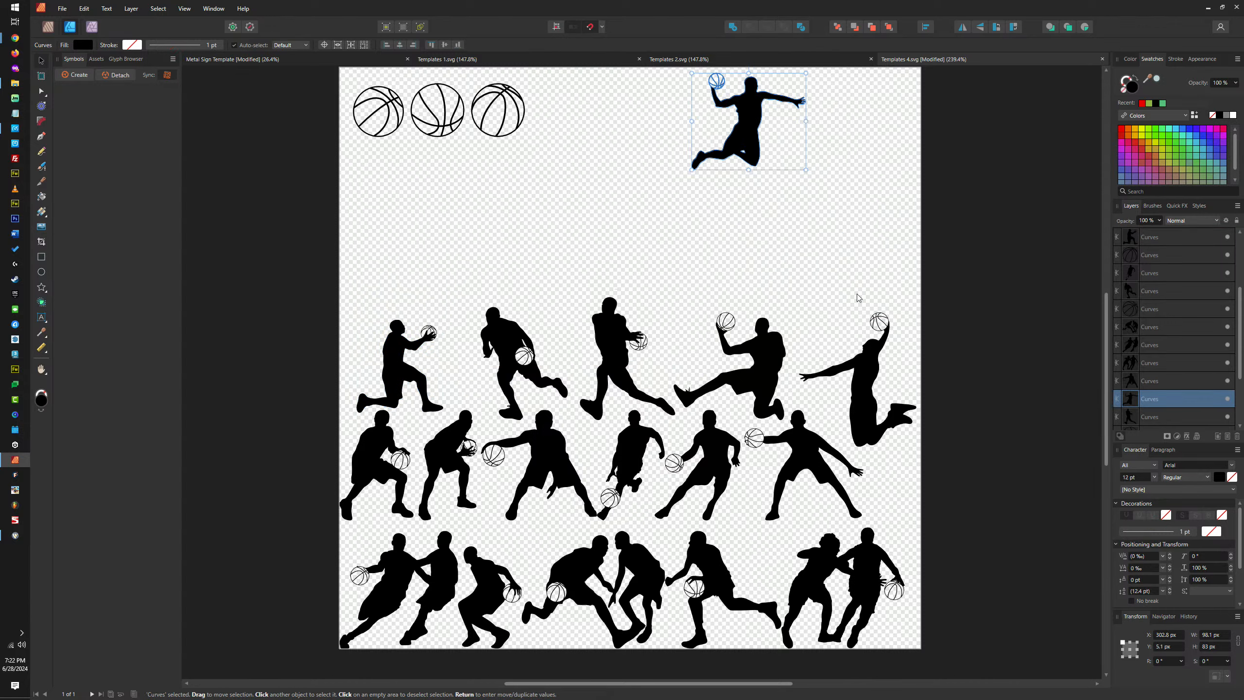
Delete the stray curve fragment overlapping the knee of the jumping player in the upper part of the page
scroll(762, 176, up, 8)
scroll(790, 209, up, 3)
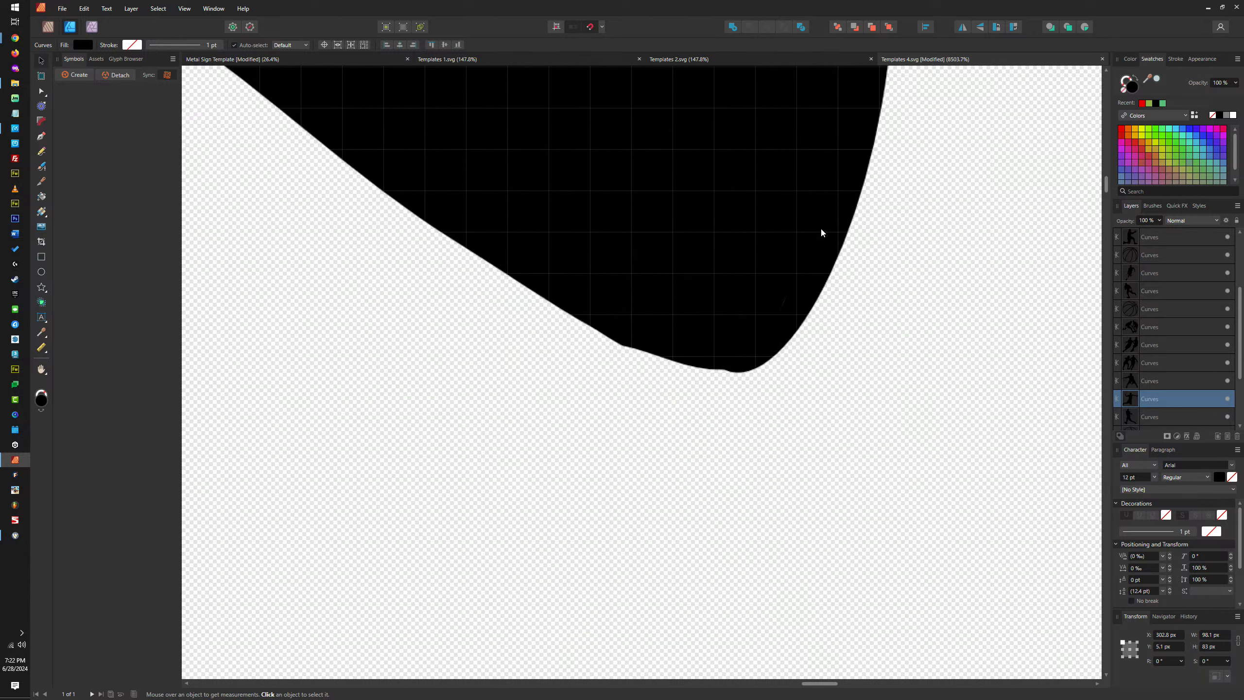
click(827, 267)
click(851, 347)
click(807, 309)
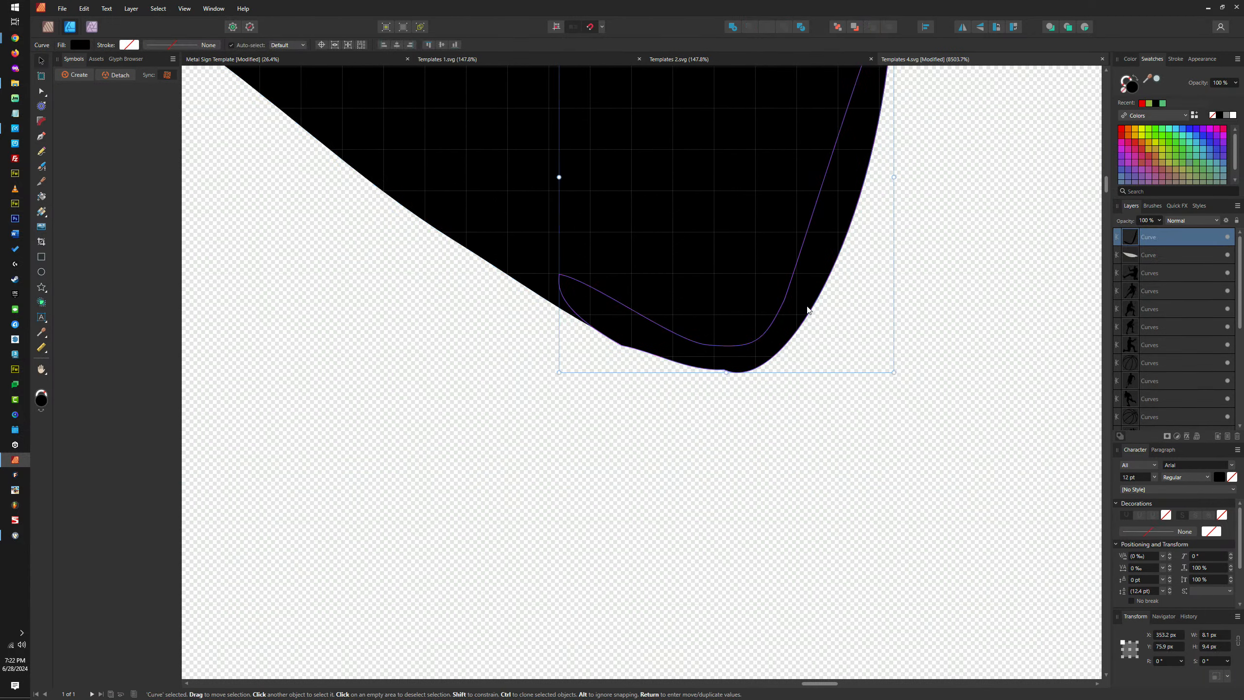
click(840, 260)
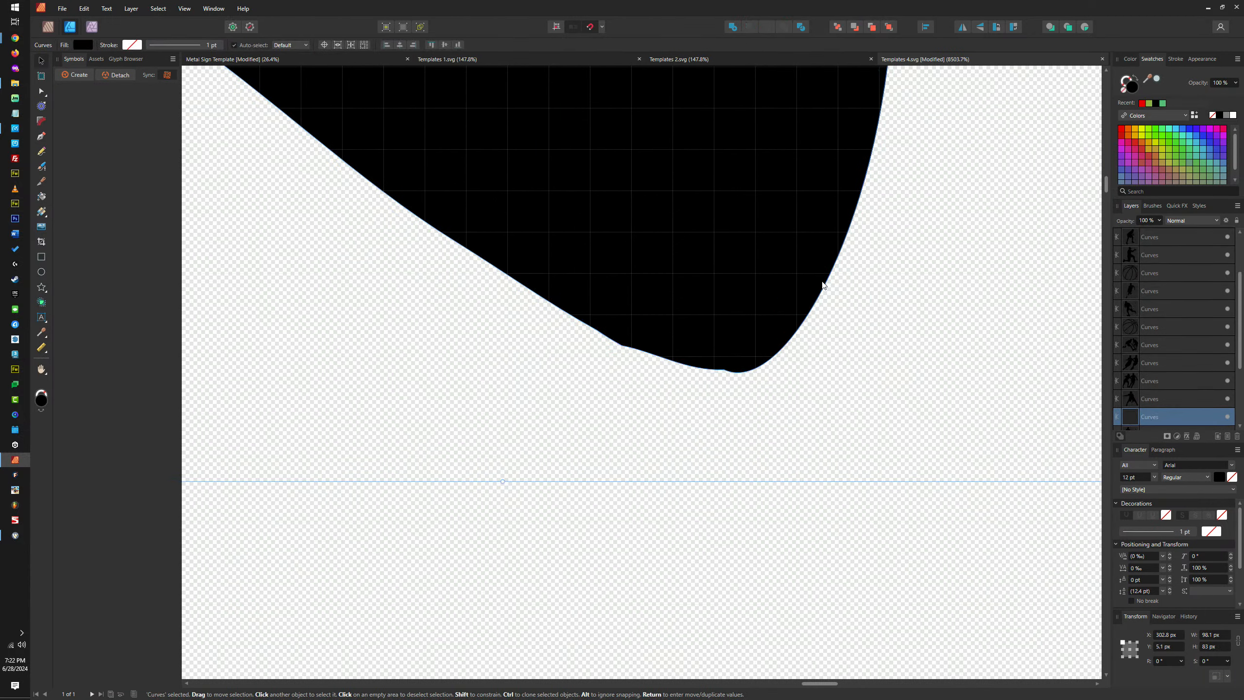
Move the remaining upper jumping player down to just above the dunking player at the row's right end
scroll(827, 285, down, 3)
scroll(864, 353, down, 5)
scroll(865, 354, up, 1)
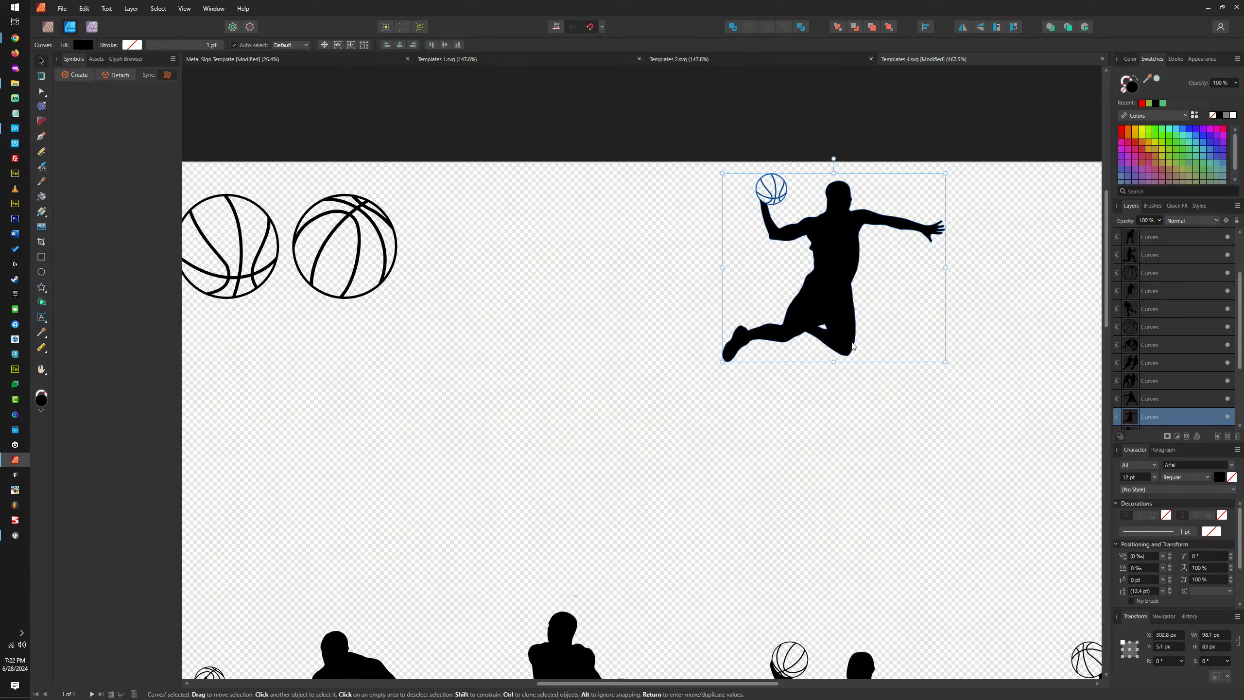
scroll(865, 353, down, 2)
drag(686, 398, 1061, 177)
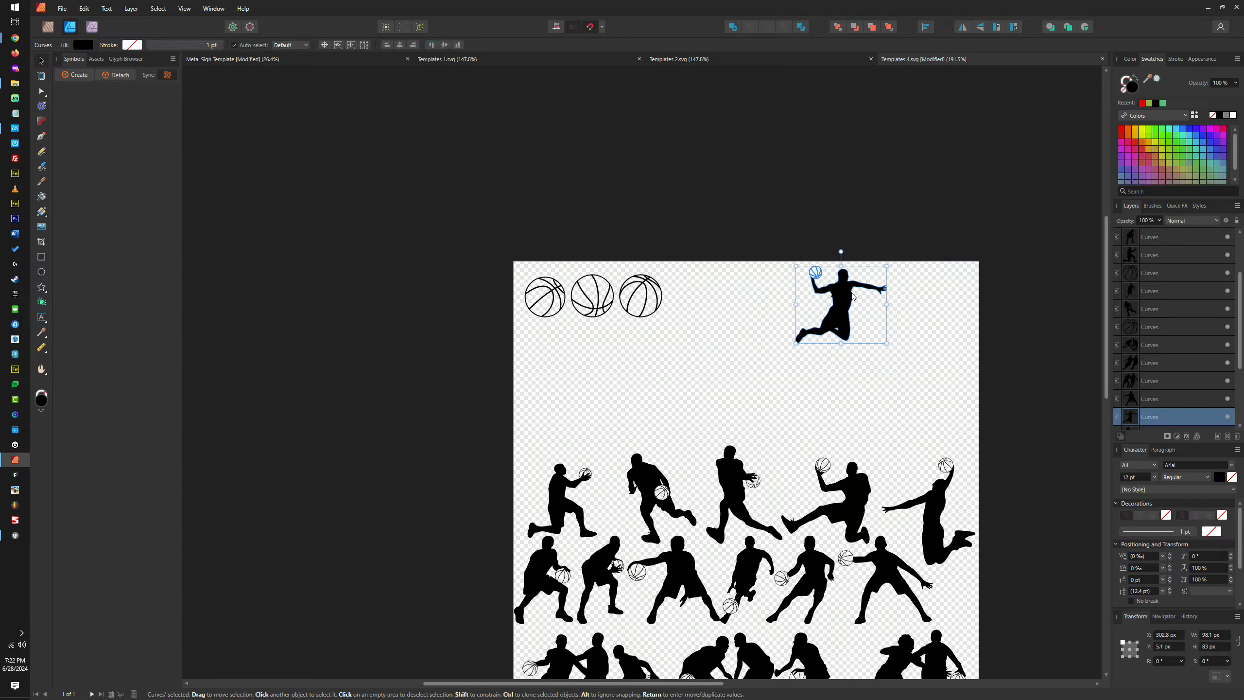
key(ctrl+d)
drag(845, 305, 921, 439)
click(926, 326)
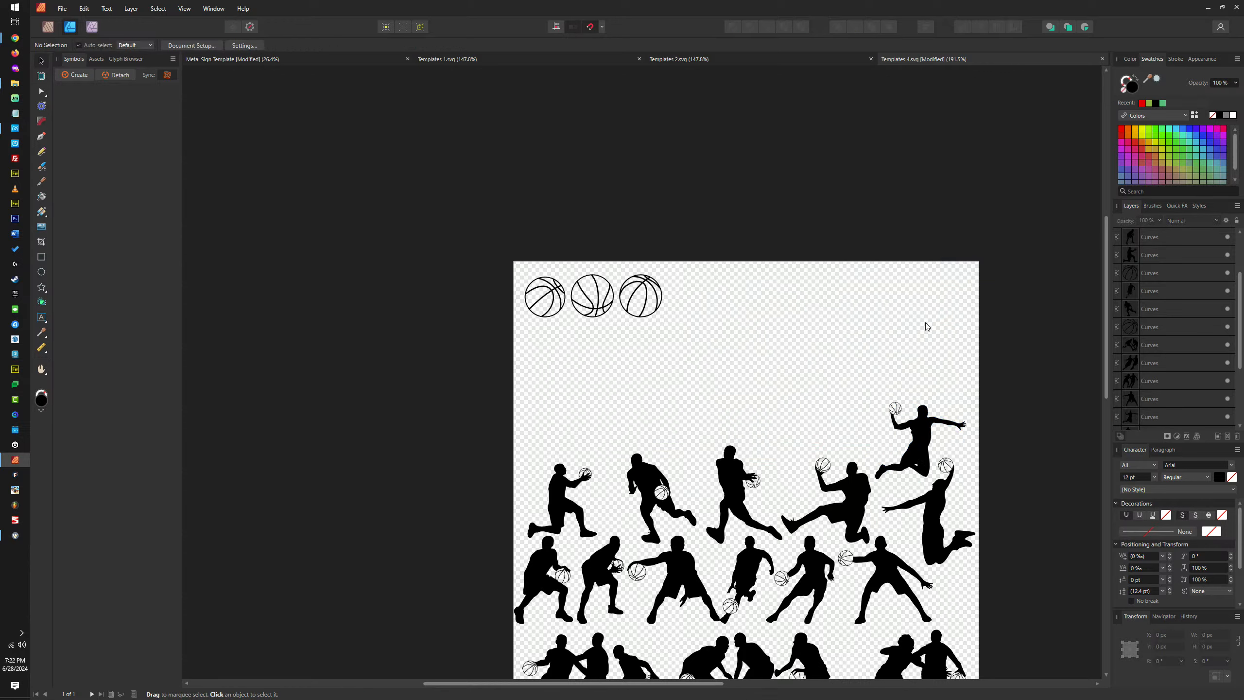
Save the document in the Basketball folder under the file name Basketball Player Silhouettes
scroll(855, 319, down, 2)
scroll(856, 319, up, 2)
scroll(857, 319, down, 2)
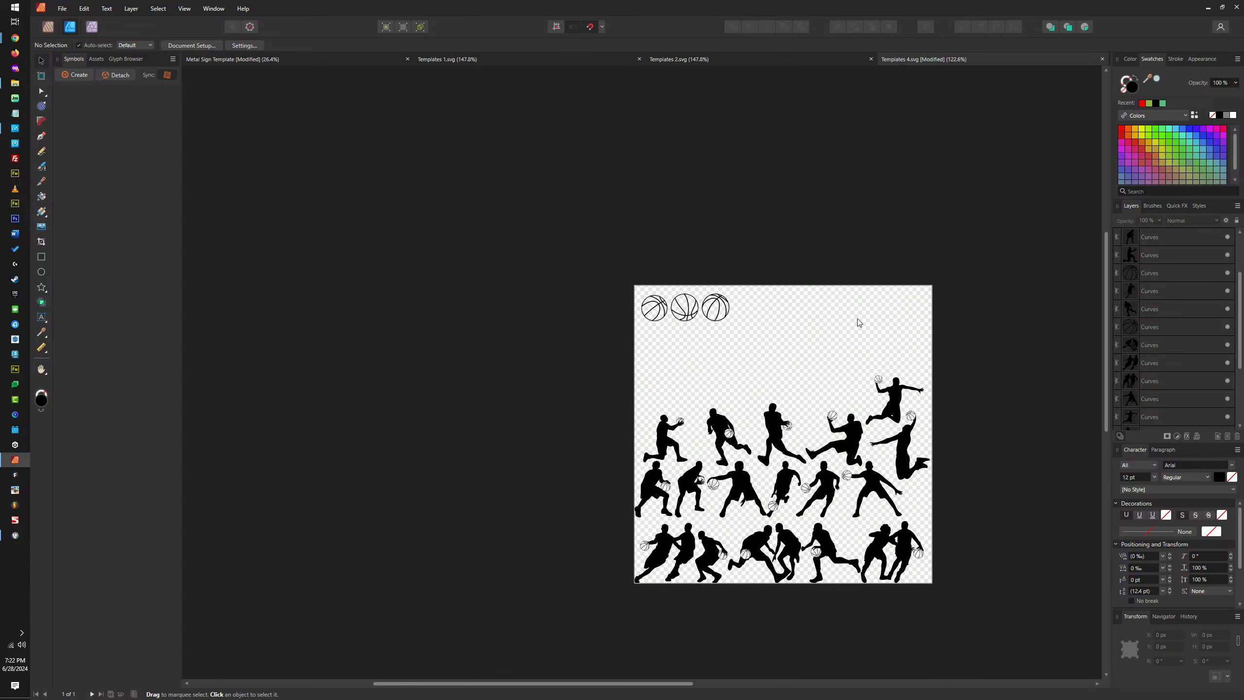
scroll(857, 294, down, 1)
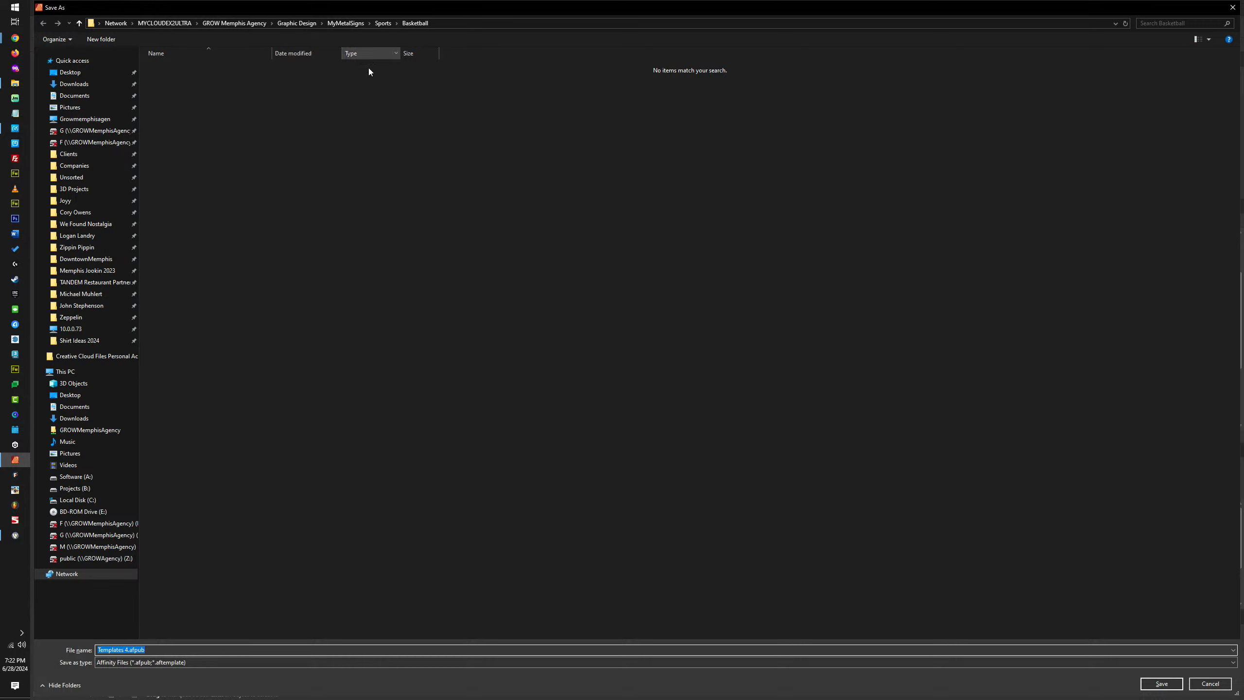
click(127, 651)
key(shift+Home)
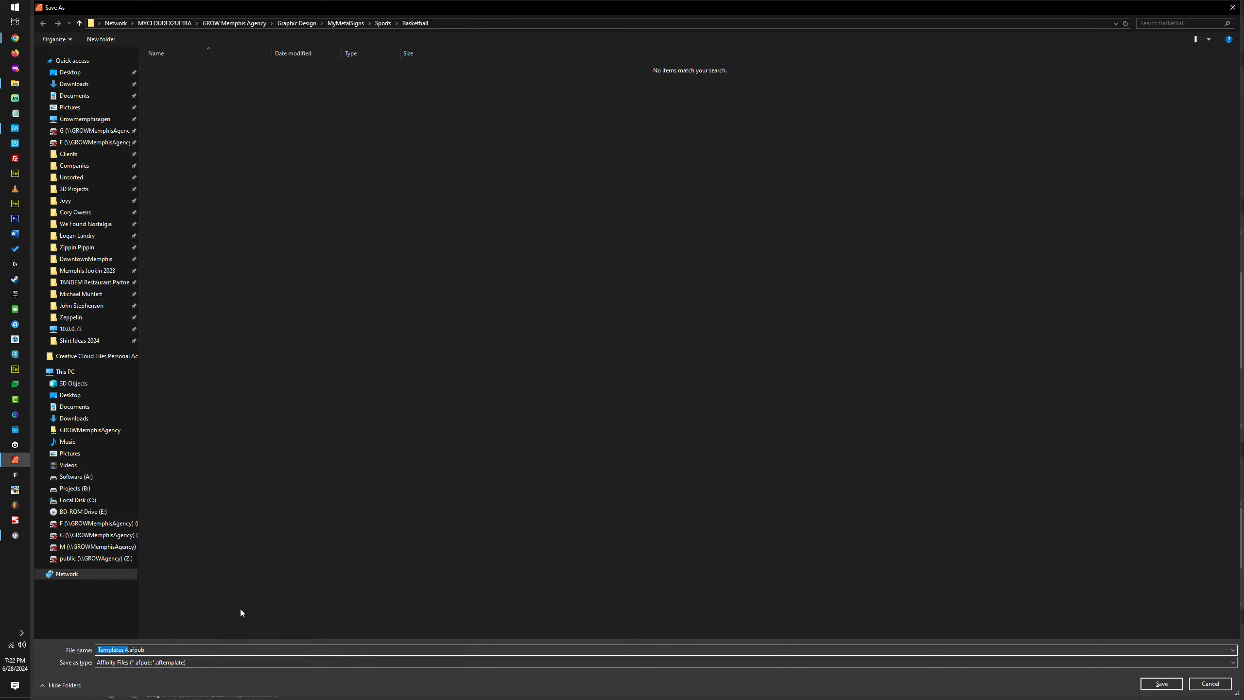
text(Baske)
text(tball Player Silhouettes)
key(Return)
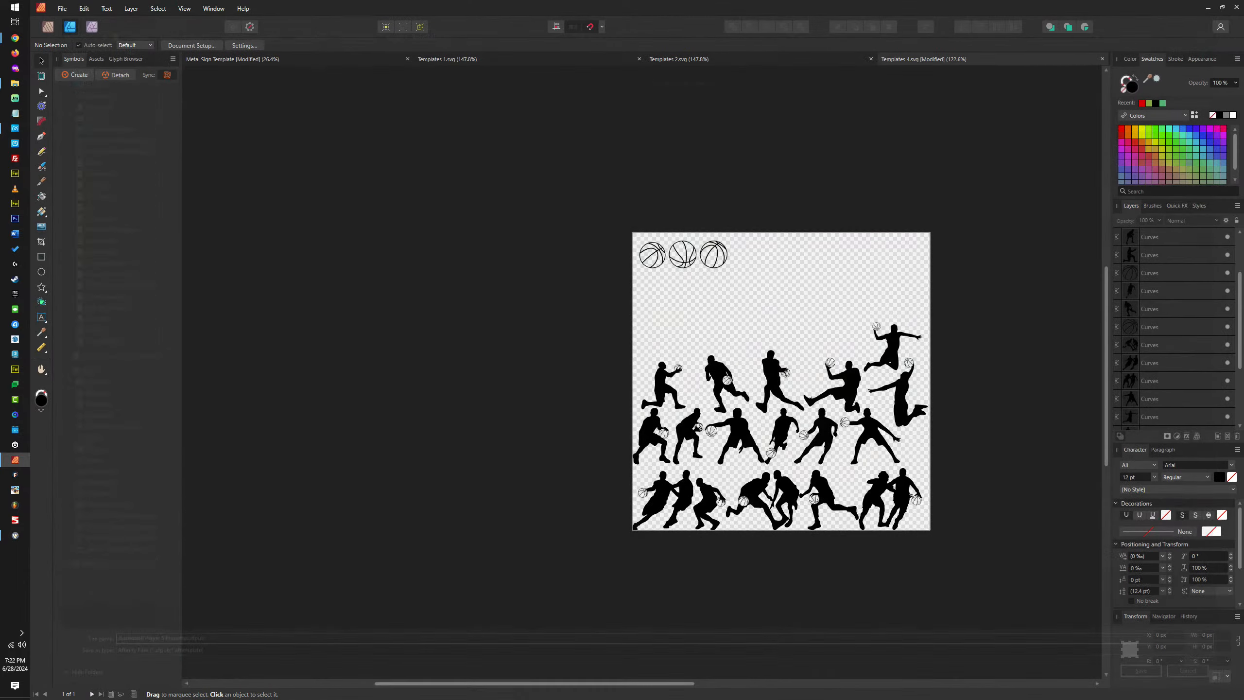
Close the Templates 2.svg document and switch to Templates 1.svg
click(840, 60)
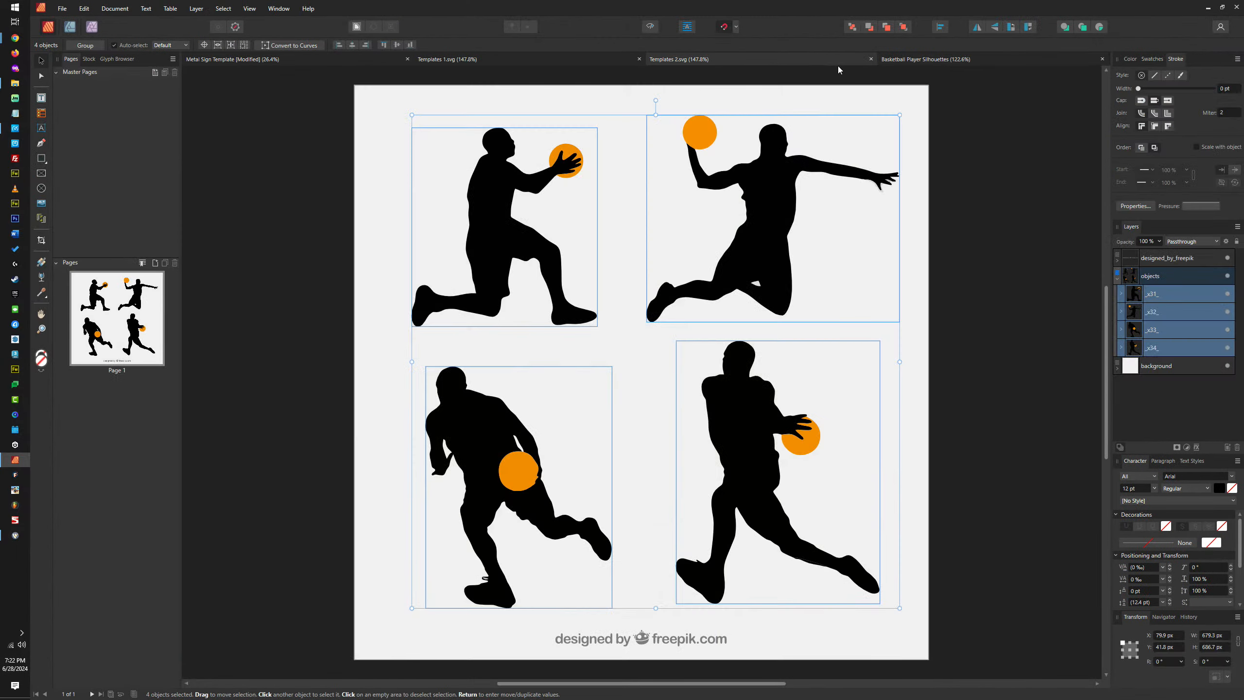
click(870, 59)
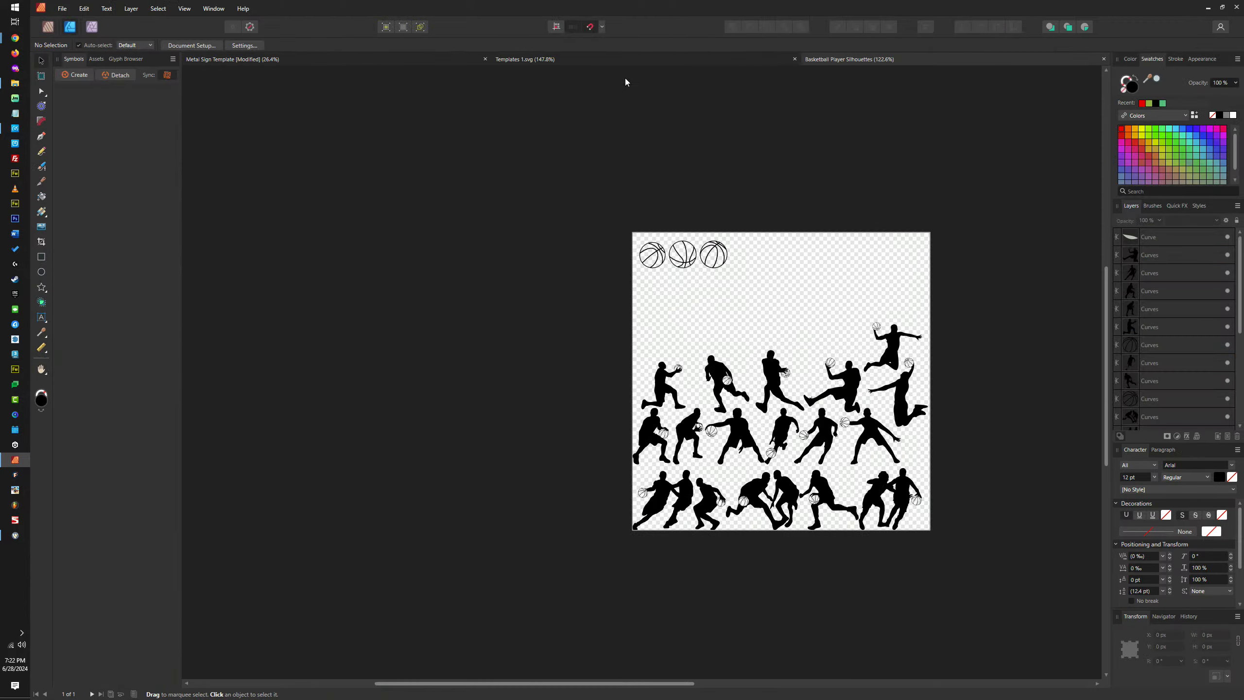
click(616, 59)
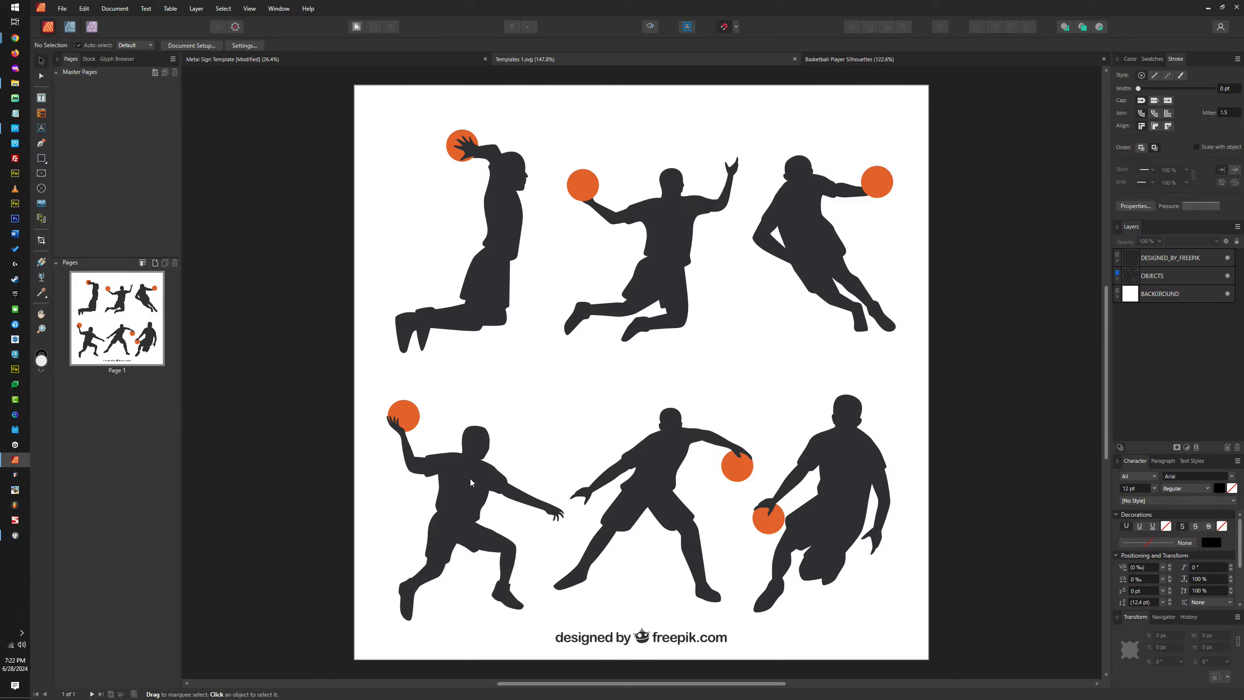
Examine the outlines and details of the six player silhouettes in Templates 1.svg at close range
scroll(475, 456, up, 15)
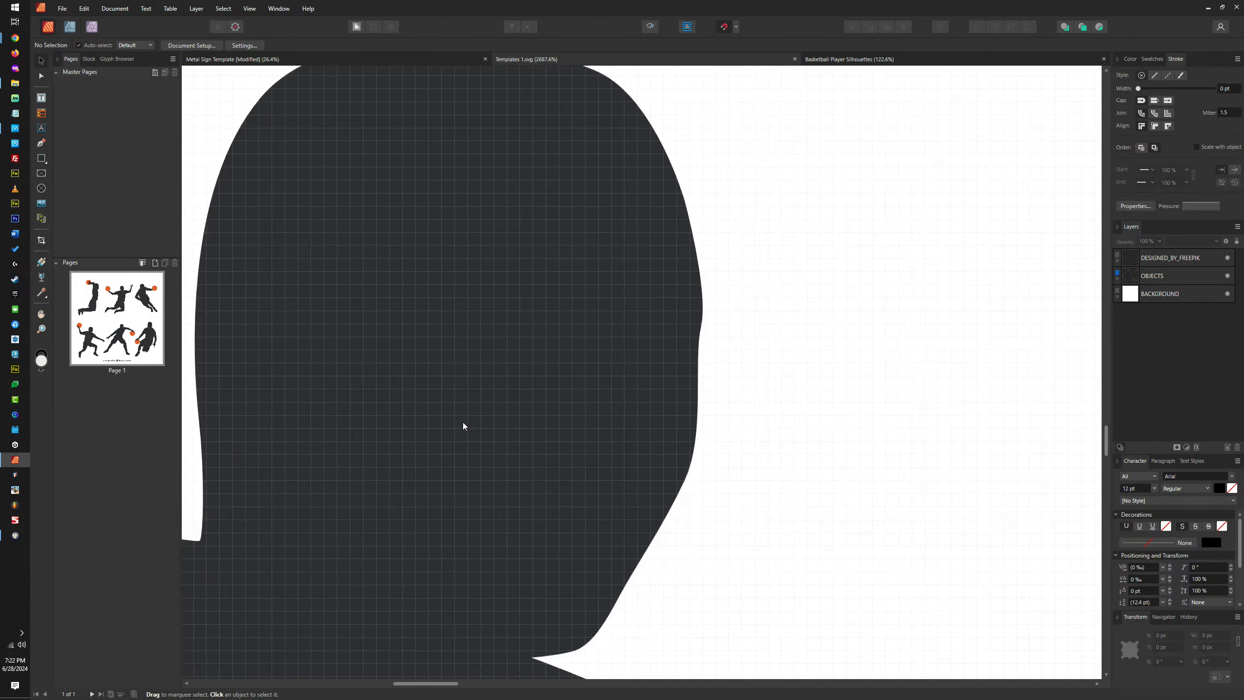
scroll(451, 392, down, 3)
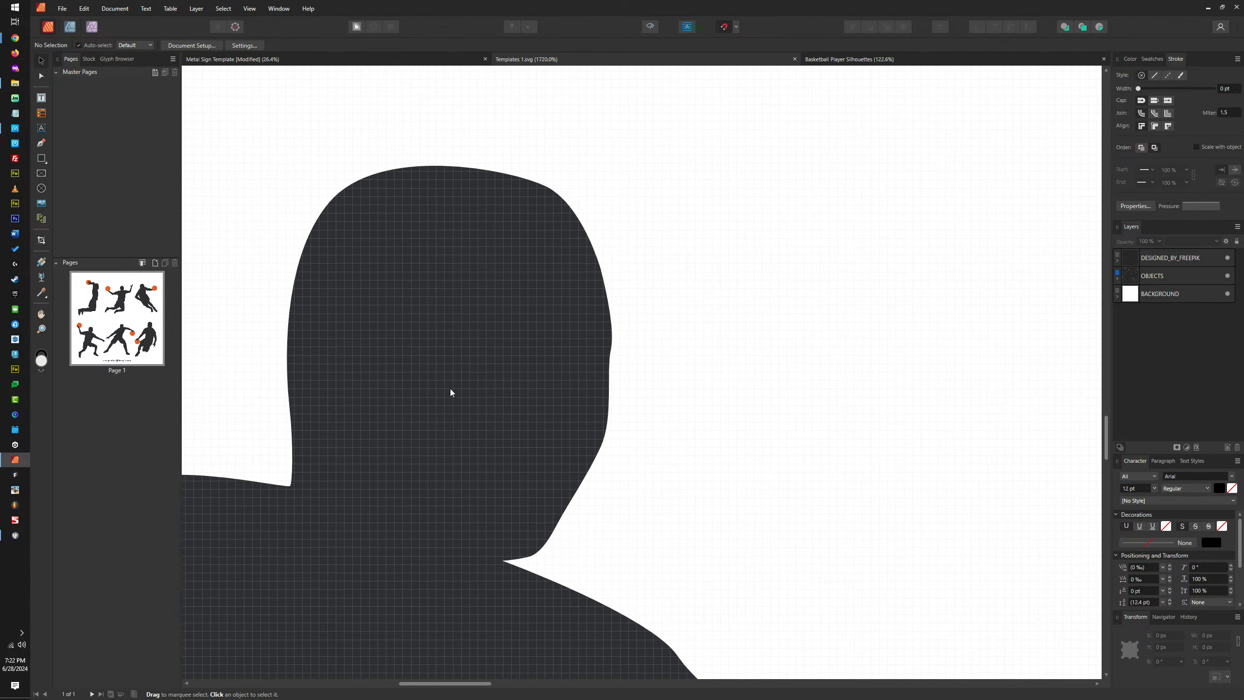
scroll(451, 393, down, 15)
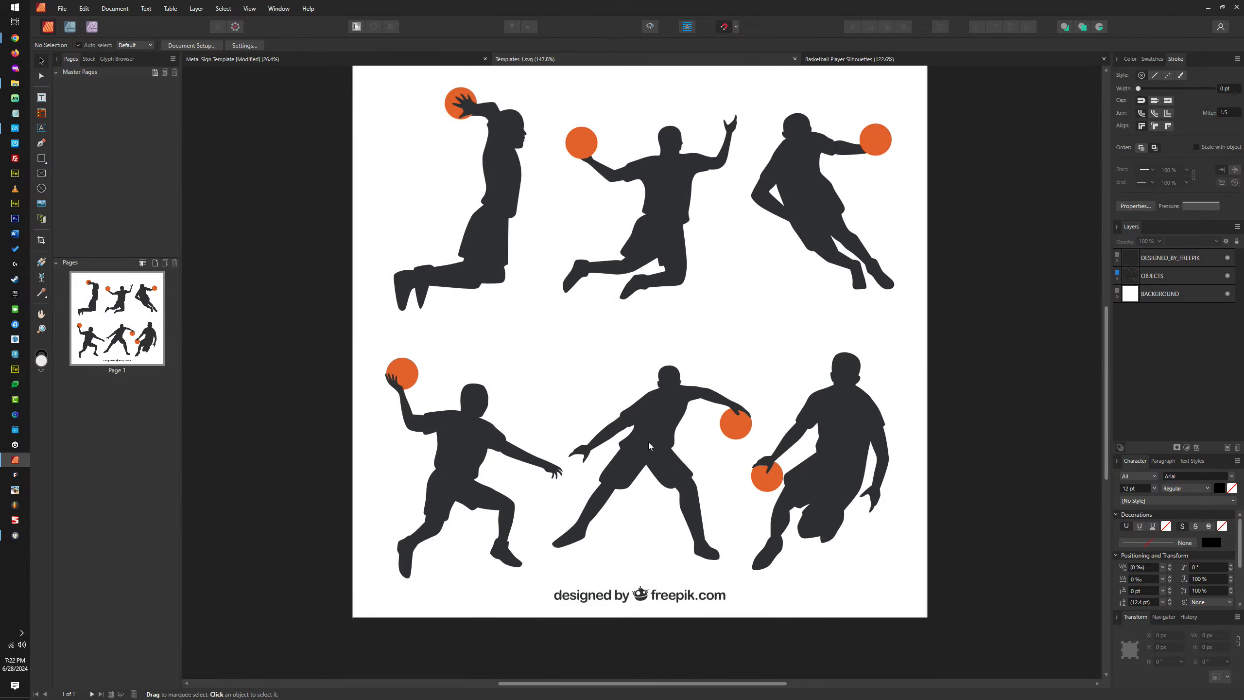
scroll(649, 447, up, 5)
scroll(728, 460, down, 7)
scroll(763, 440, up, 5)
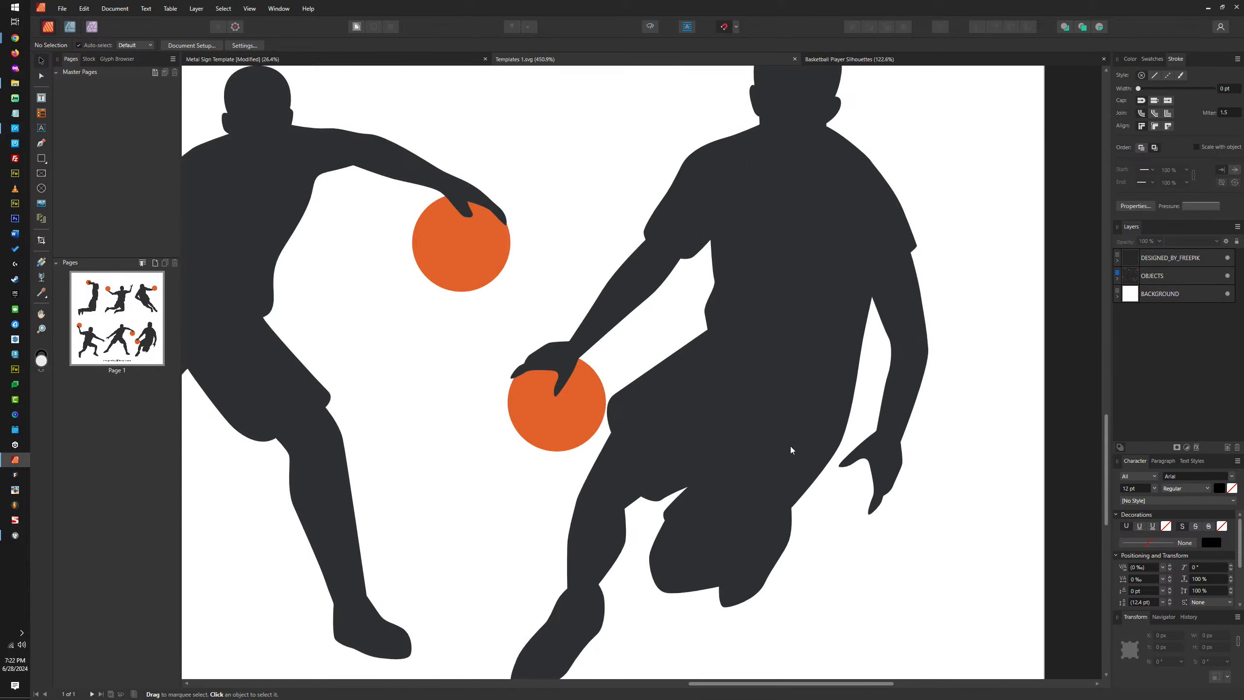
scroll(789, 444, down, 7)
scroll(766, 289, up, 5)
scroll(766, 289, down, 7)
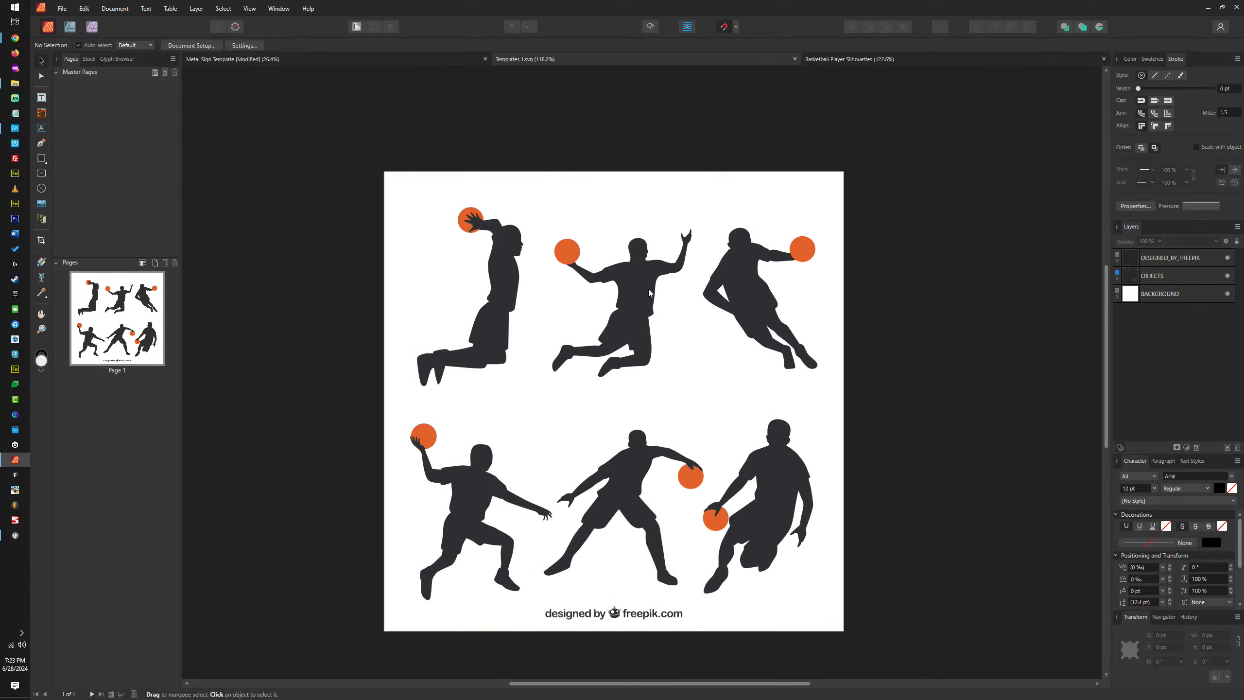
scroll(647, 297, up, 5)
scroll(533, 287, down, 5)
scroll(475, 282, up, 5)
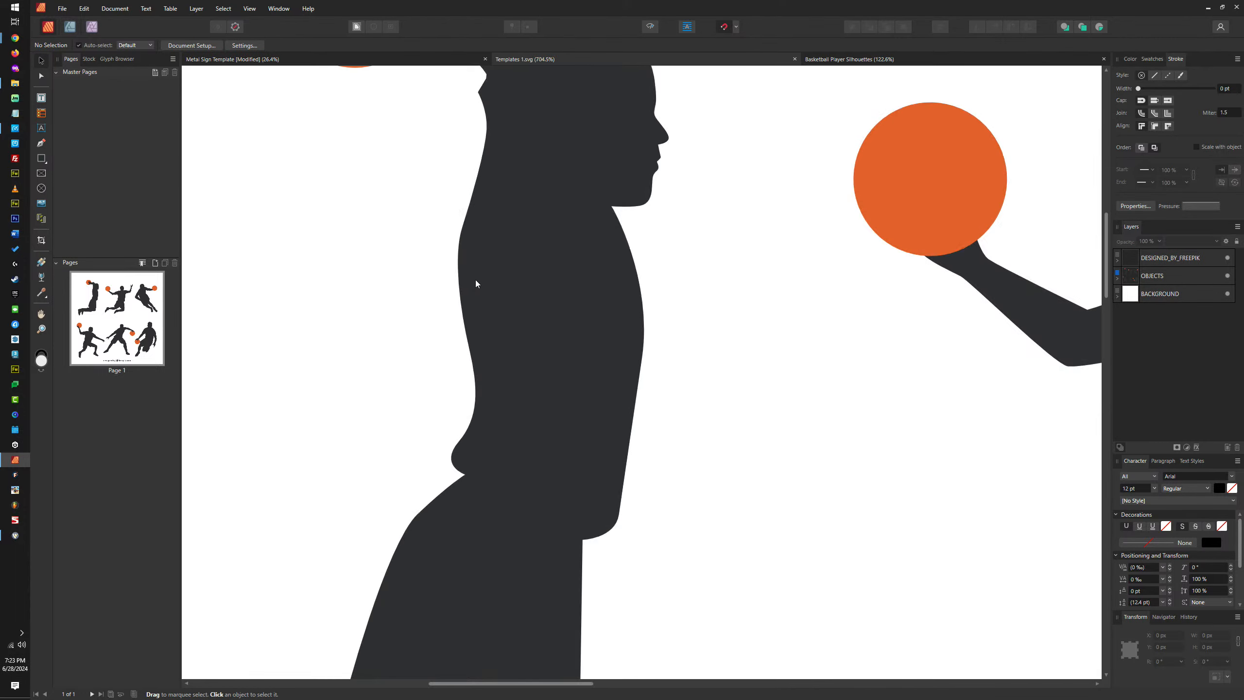
scroll(509, 299, down, 4)
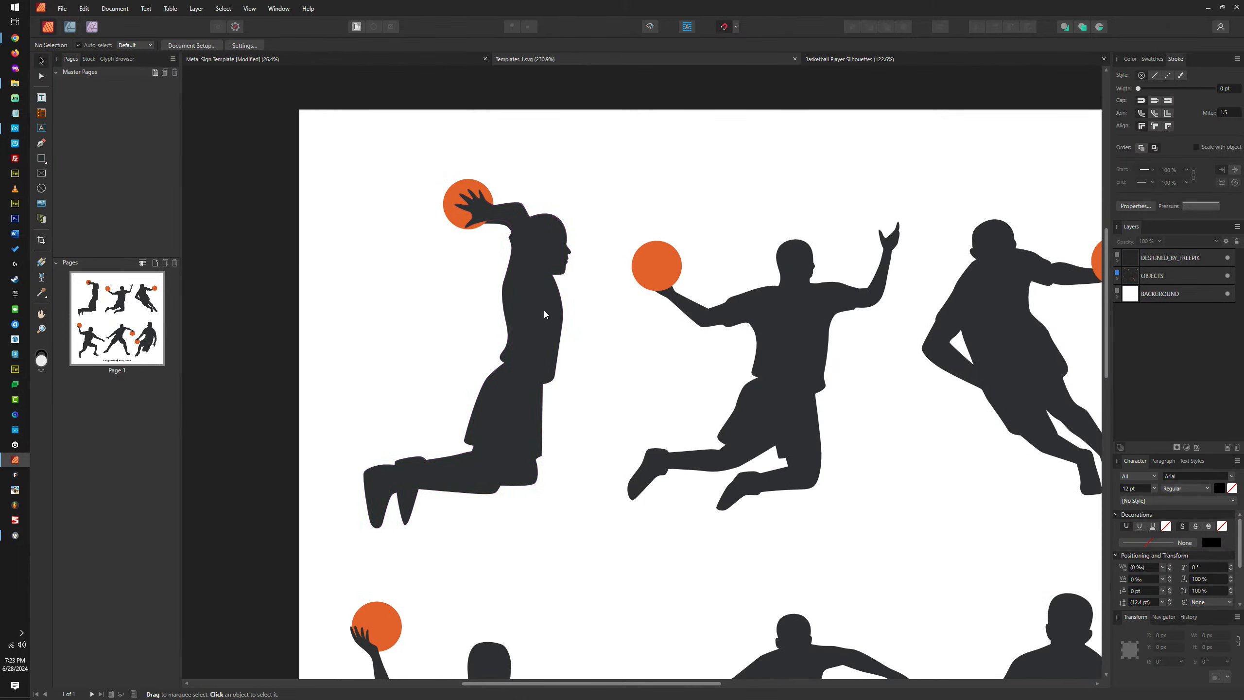
scroll(563, 315, down, 2)
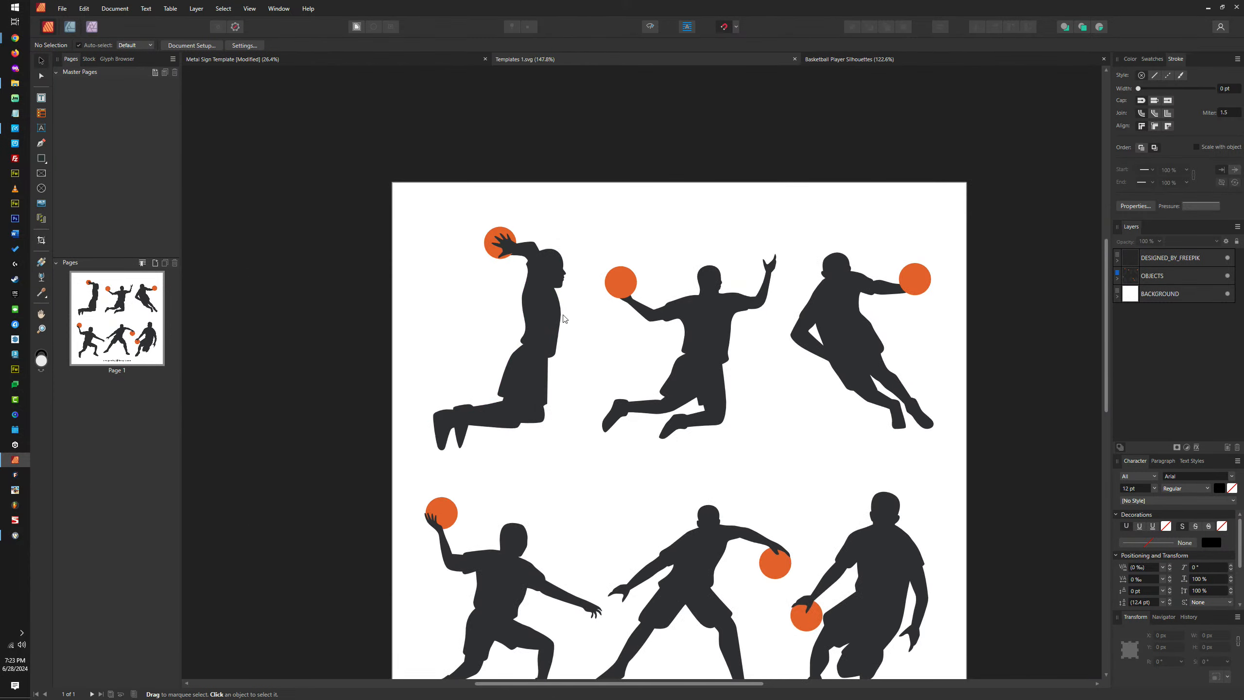
Copy the five player groups other than the lower-left one, and close Templates 1.svg
click(544, 319)
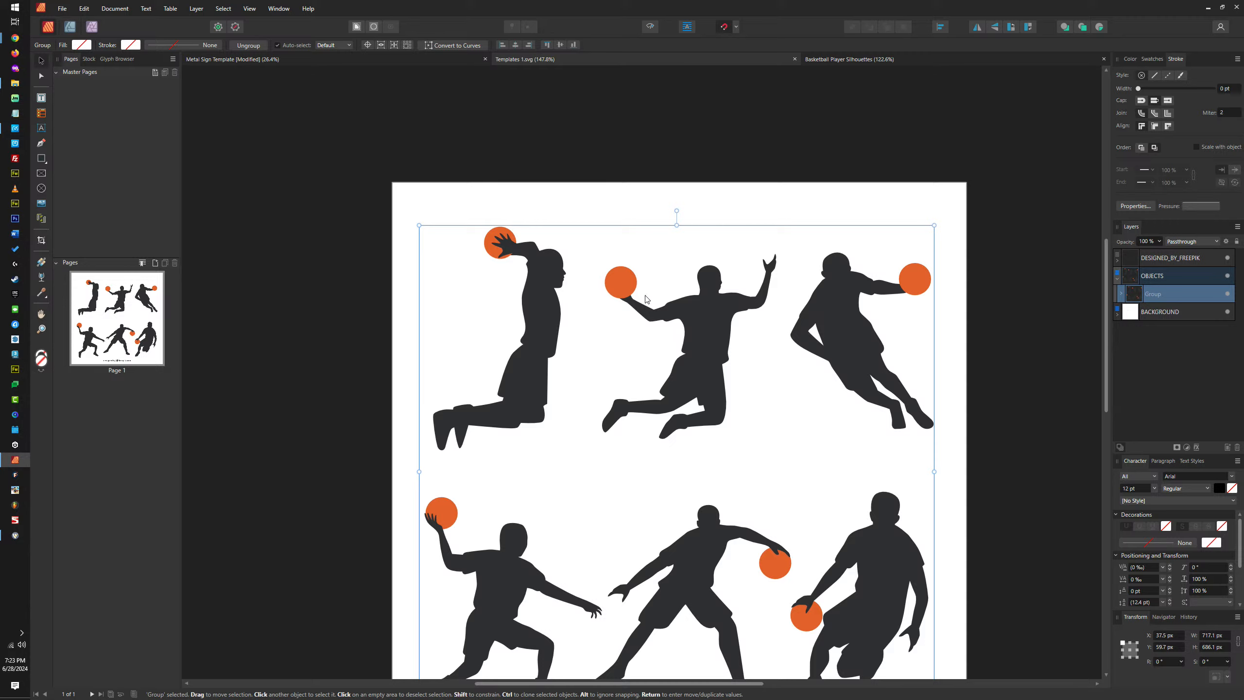
double_click(540, 299)
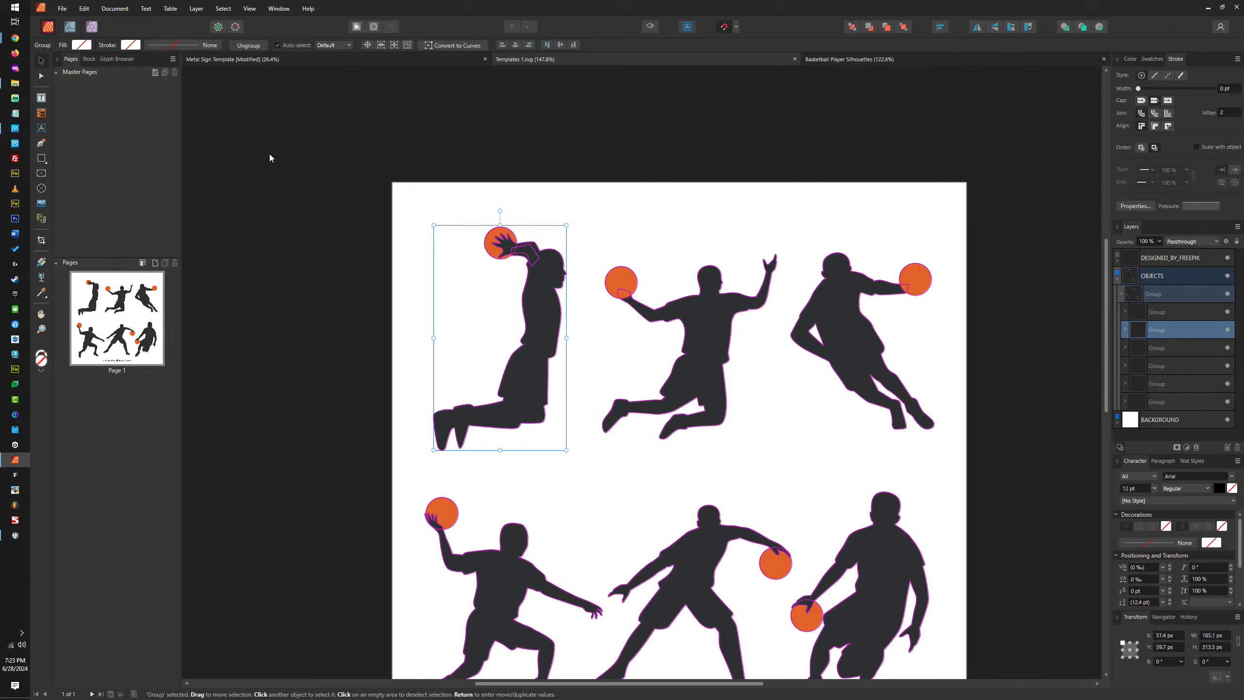
shift+click(704, 299)
shift+click(830, 295)
scroll(853, 434, down, 2)
shift+click(907, 510)
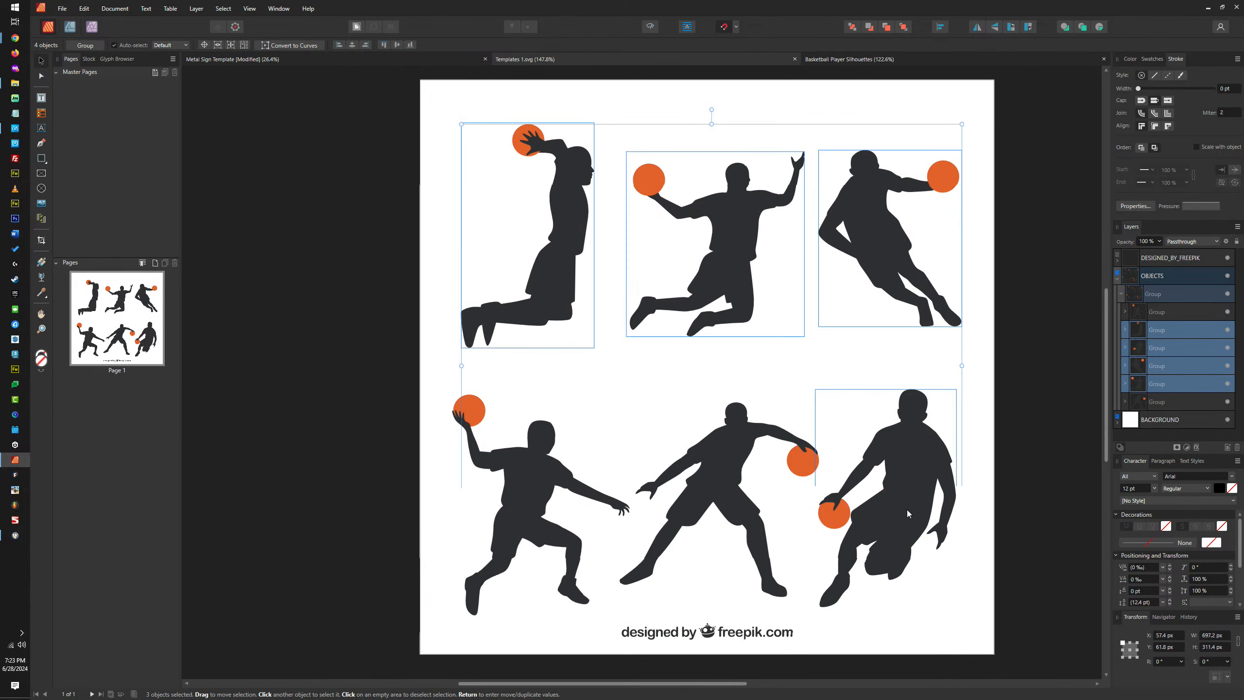
shift+click(716, 468)
drag(723, 471, 729, 438)
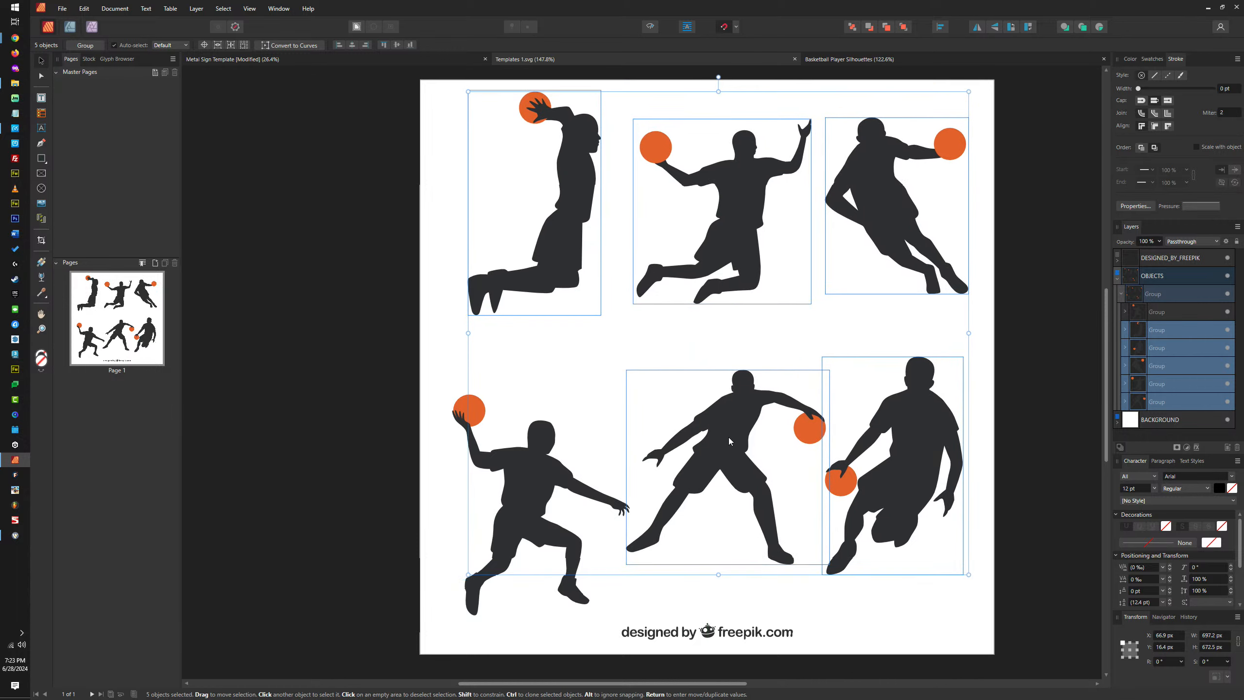
click(794, 59)
click(636, 363)
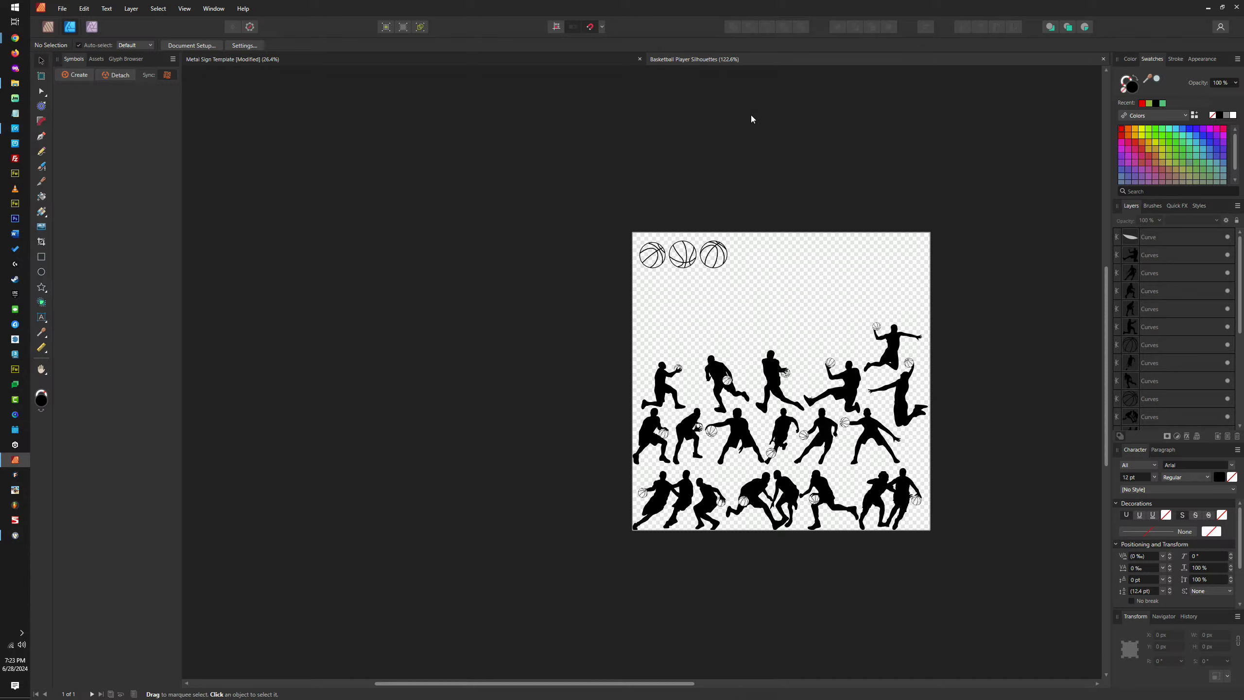
Paste the five players into Basketball Player Silhouettes and scale them together to about 167 by 162 px in the empty upper area
key(ctrl+v)
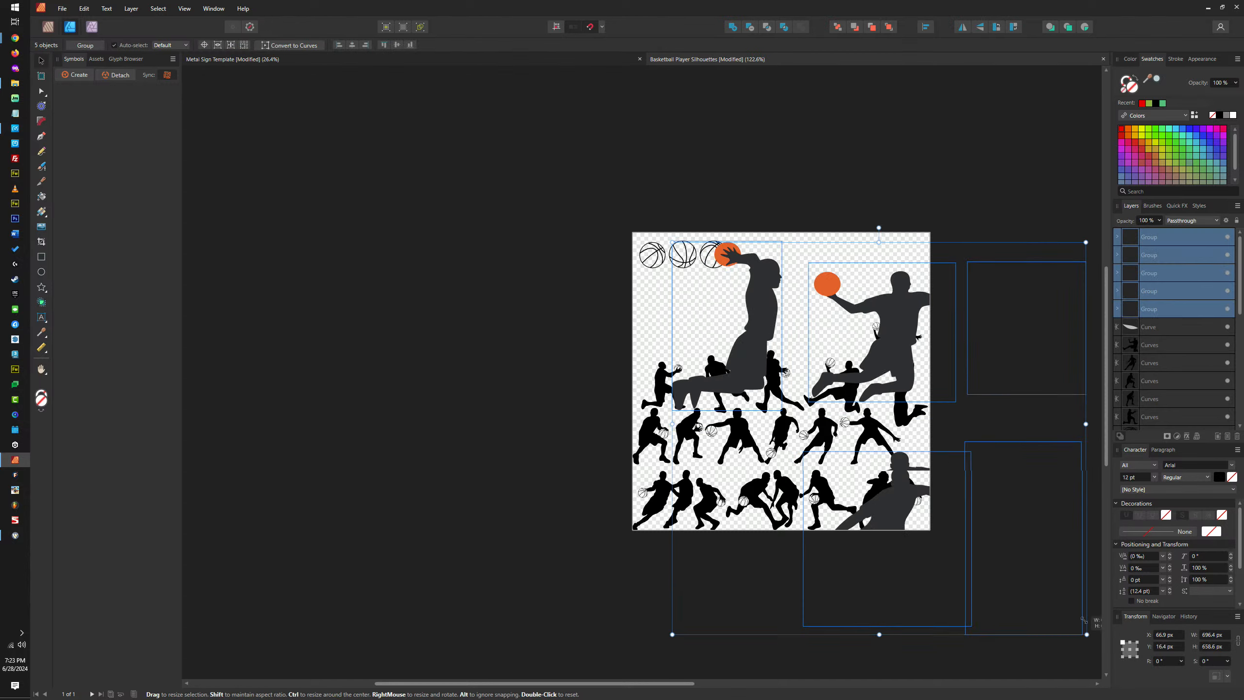
drag(1083, 620, 836, 309)
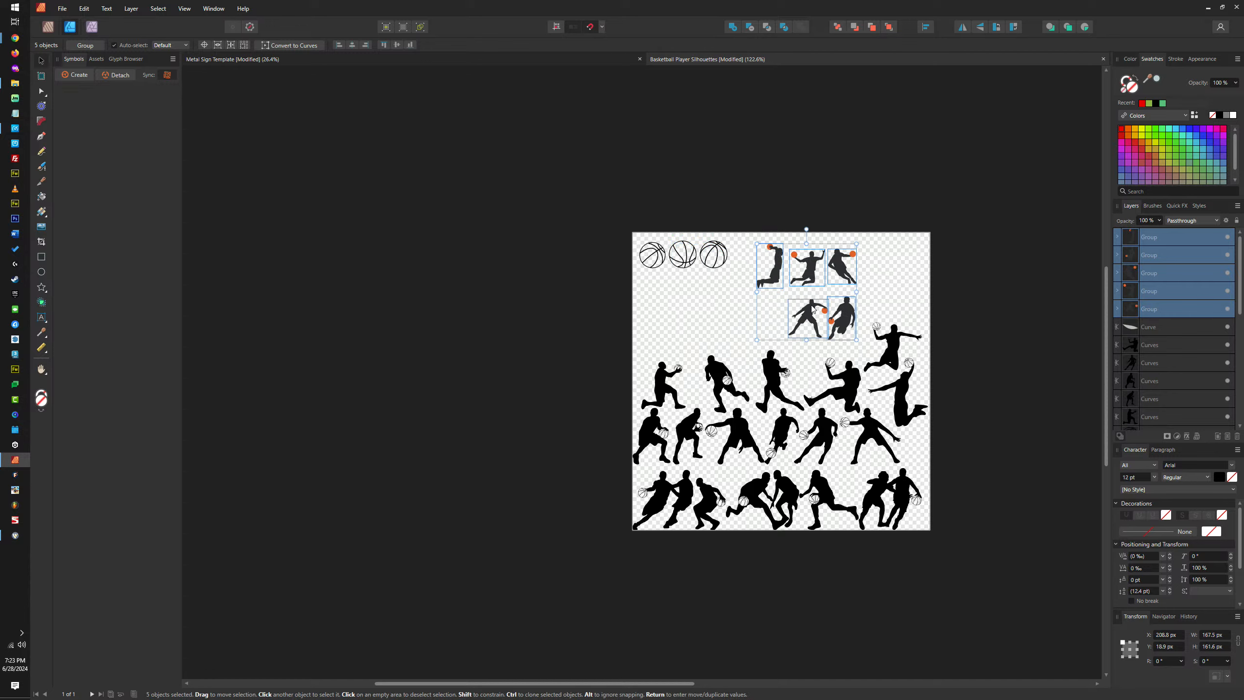
Ungroup all five pasted player groups into separate silhouette curves and orange ball ellipses
scroll(813, 309, up, 2)
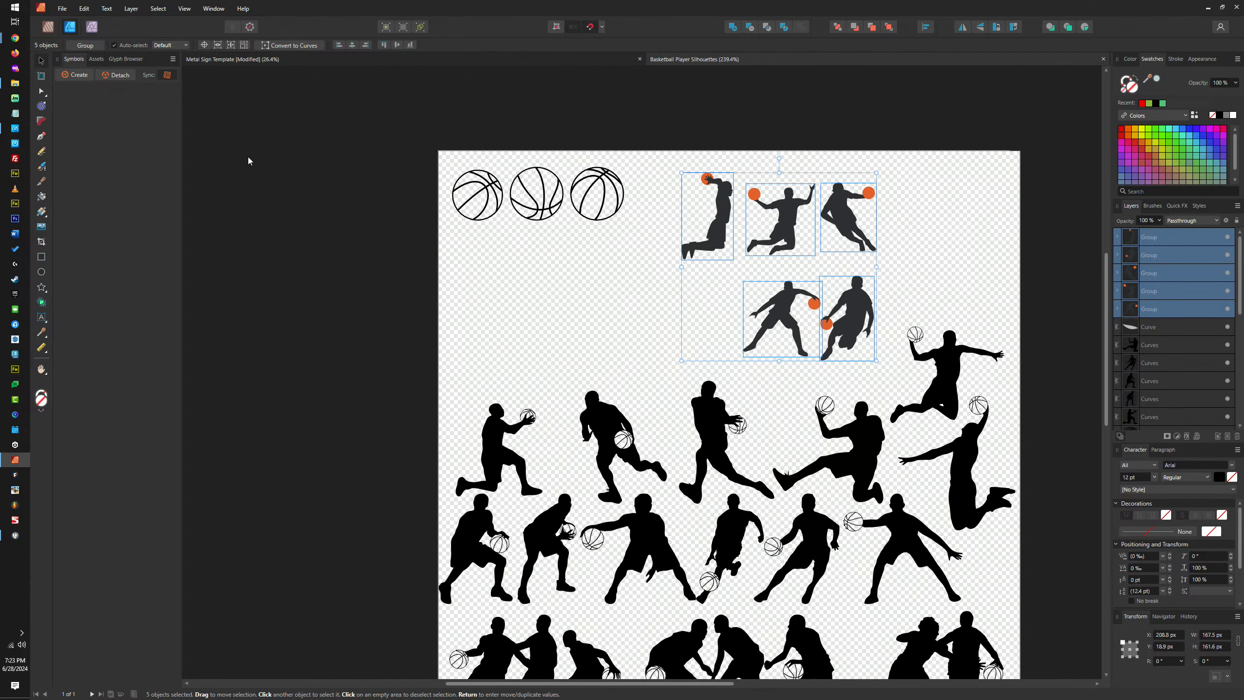
scroll(698, 227, up, 5)
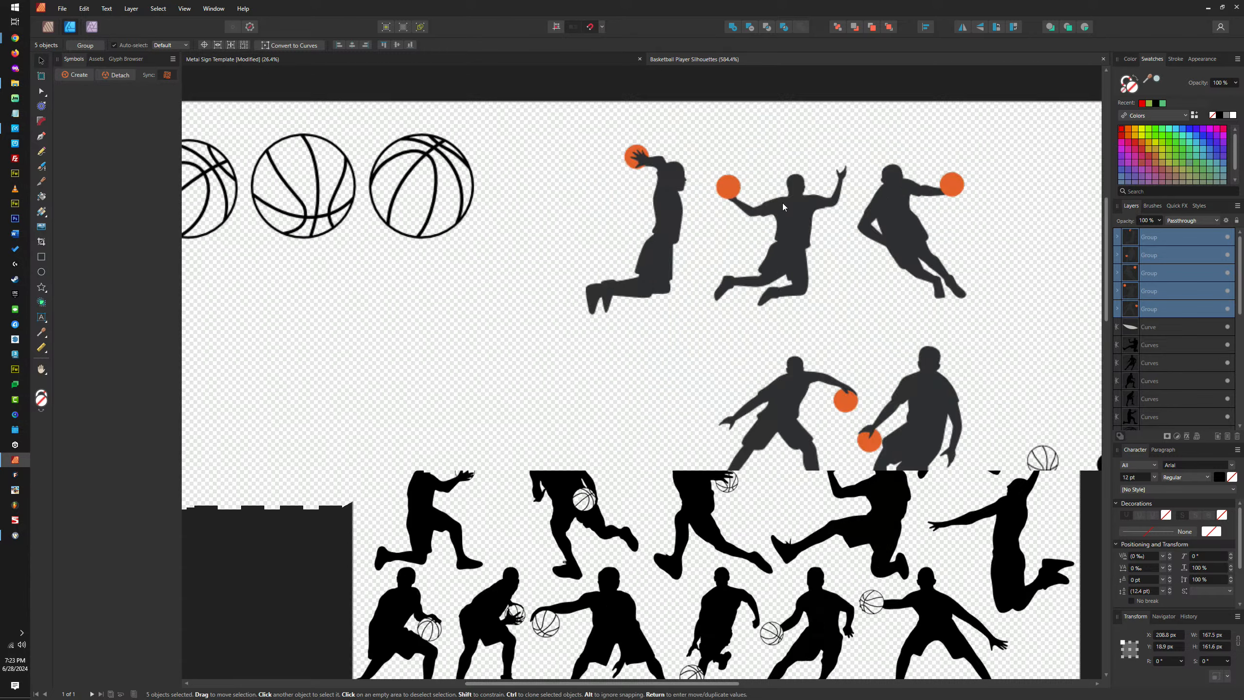
click(601, 236)
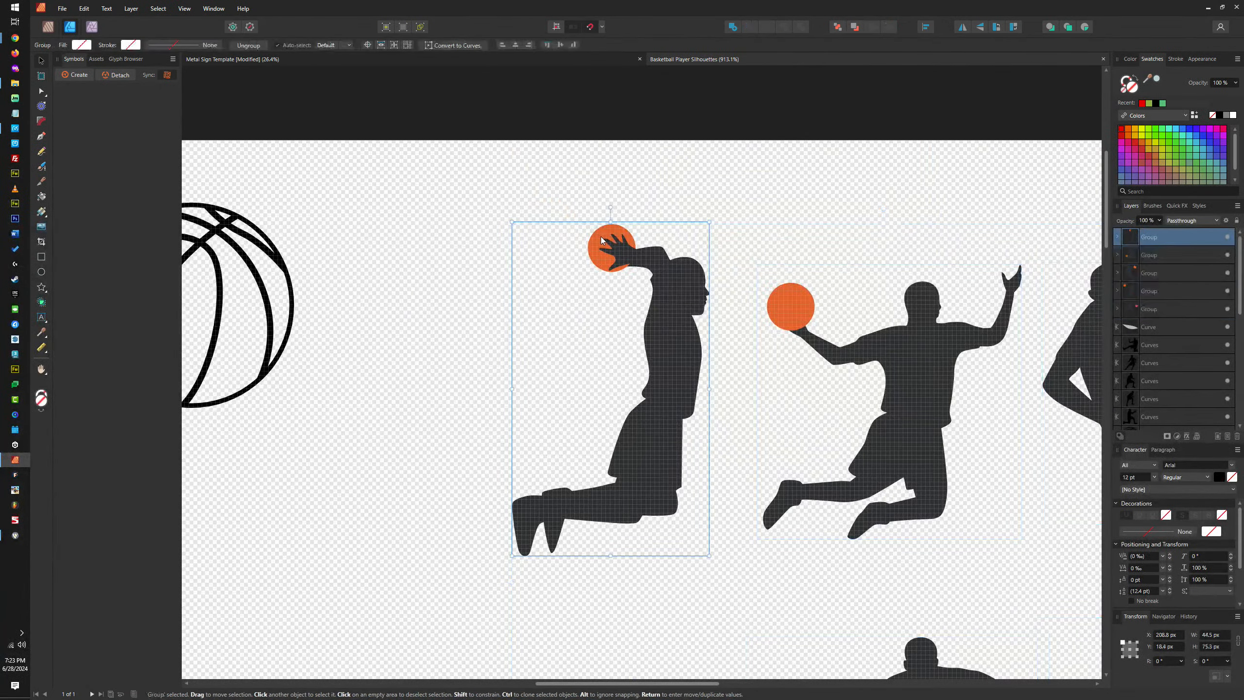
scroll(603, 237, up, 3)
scroll(598, 235, down, 5)
shift+click(803, 313)
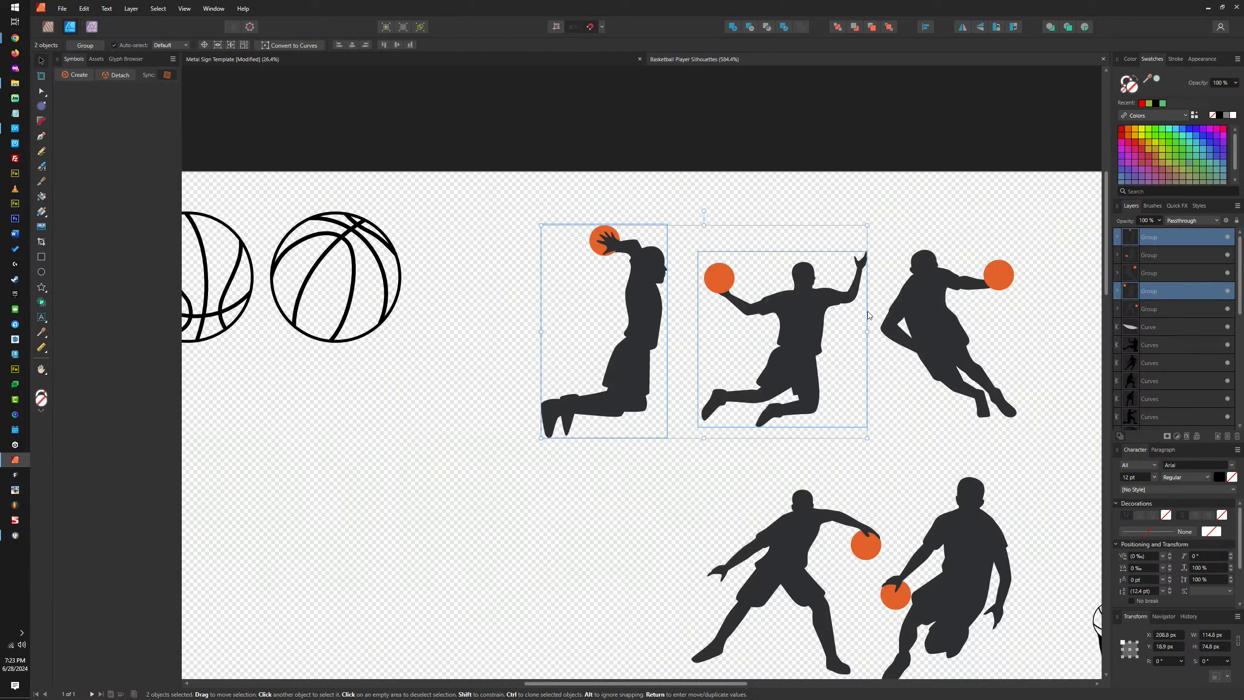
shift+click(947, 335)
scroll(946, 335, down, 2)
shift+click(943, 490)
drag(827, 465, 837, 465)
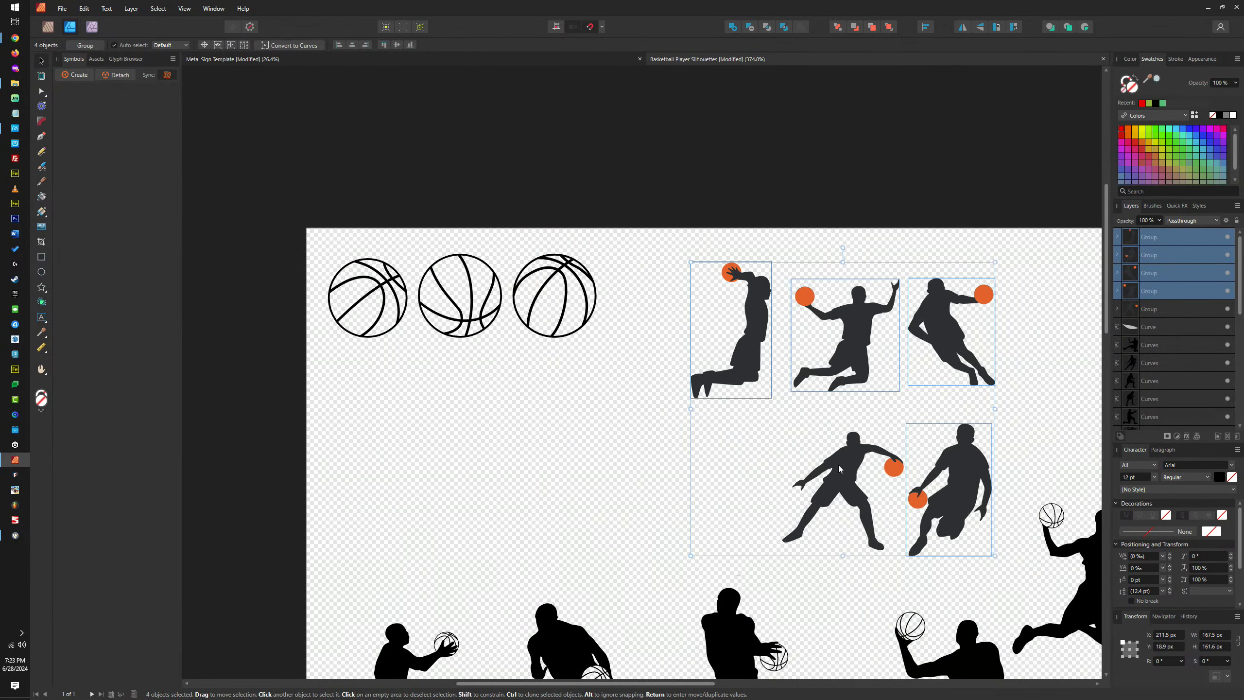
shift+click(846, 465)
key(ctrl+shift+g)
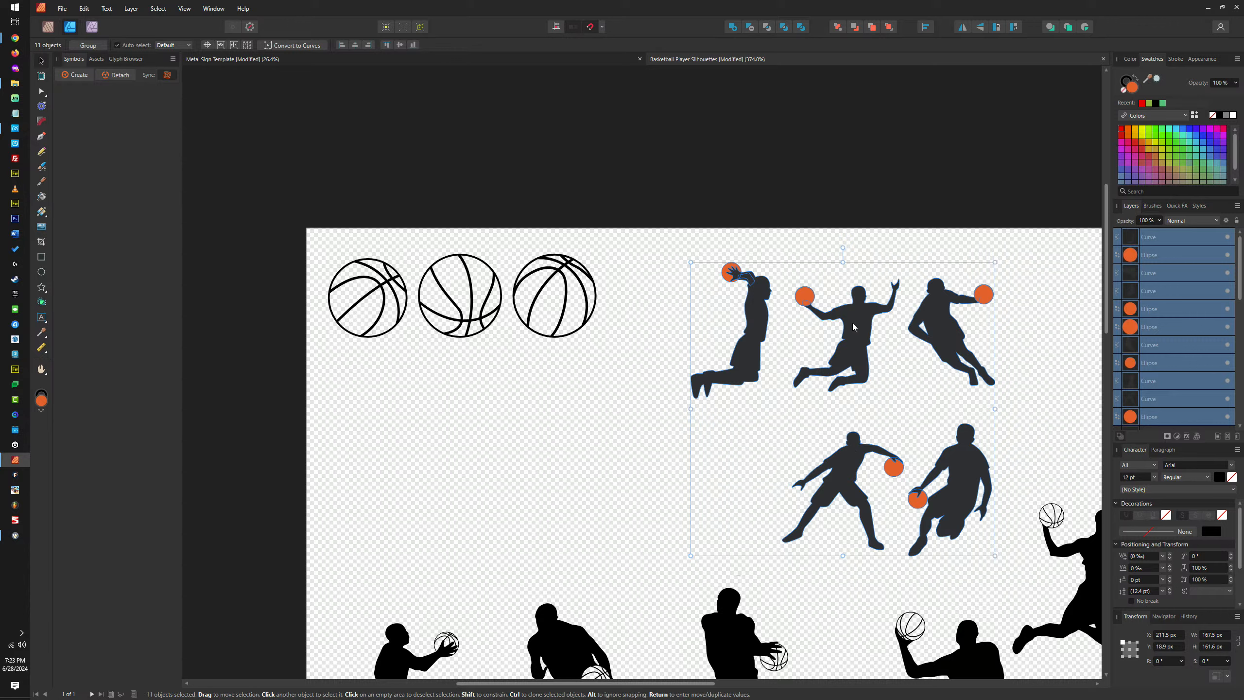
Test which parts of the dunking player are separate by shifting the body and arm piece aside, and undo the moves
click(761, 322)
scroll(759, 314, up, 2)
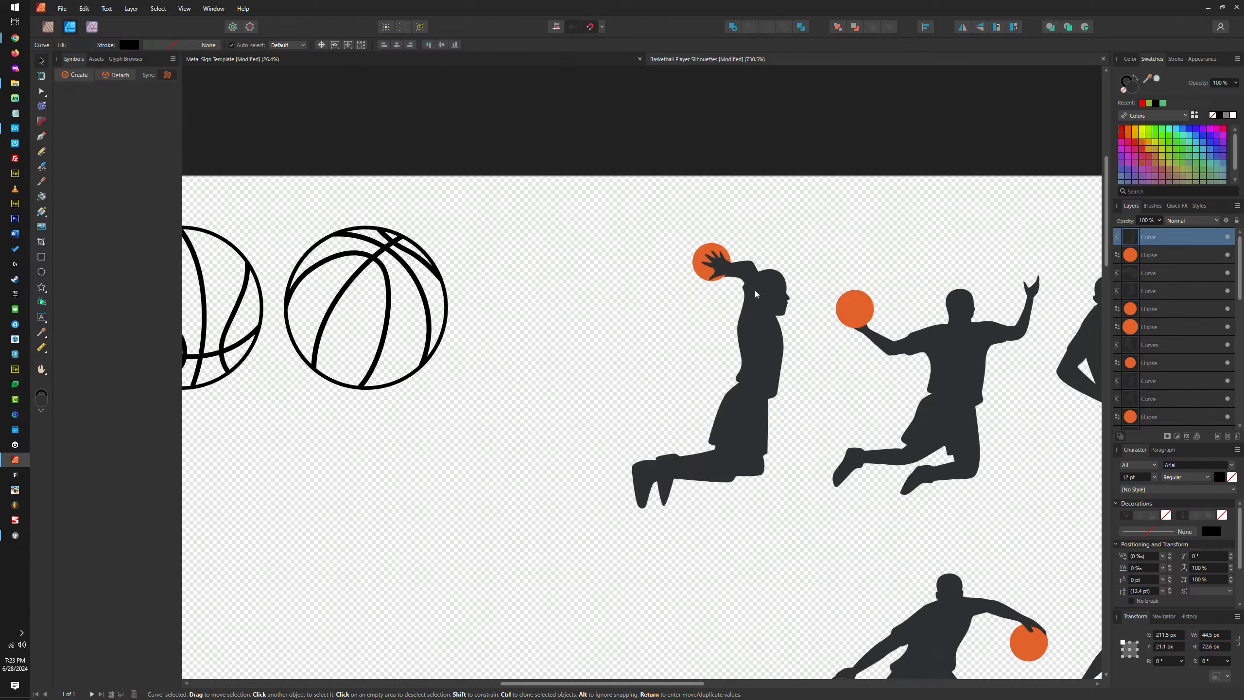
drag(755, 311, 628, 377)
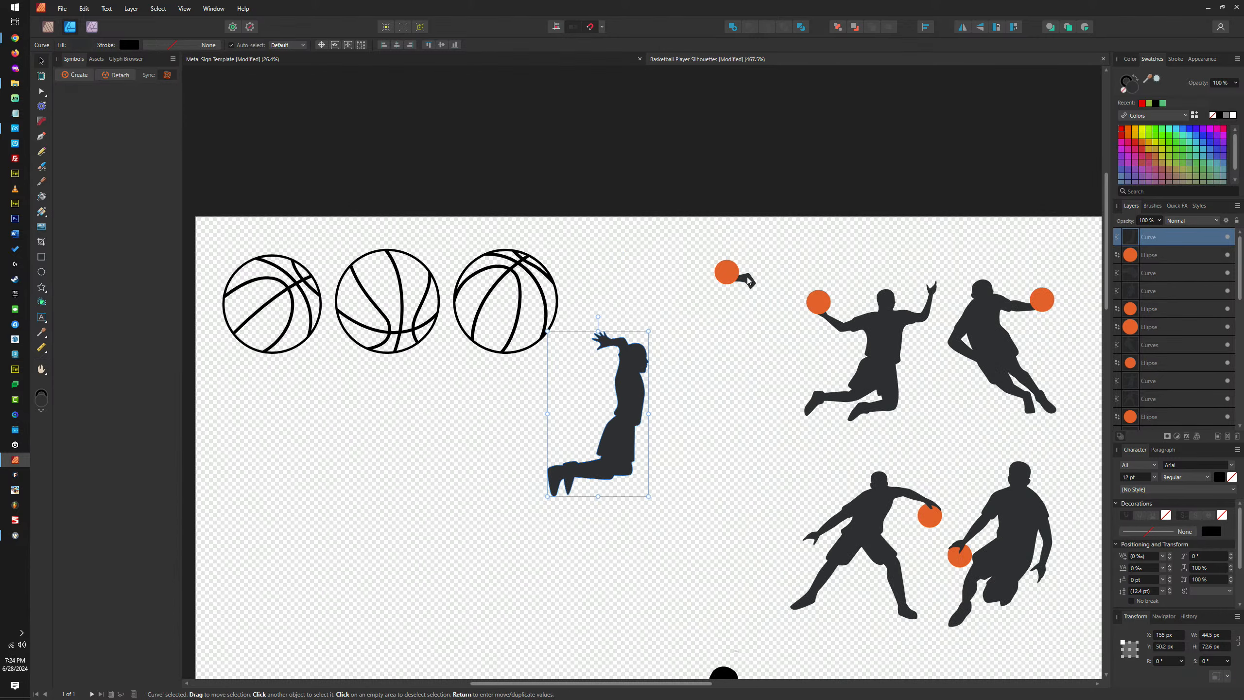
drag(749, 278, 664, 340)
key(ctrl+z)
key(ctrl+z)
key(ctrl+z)
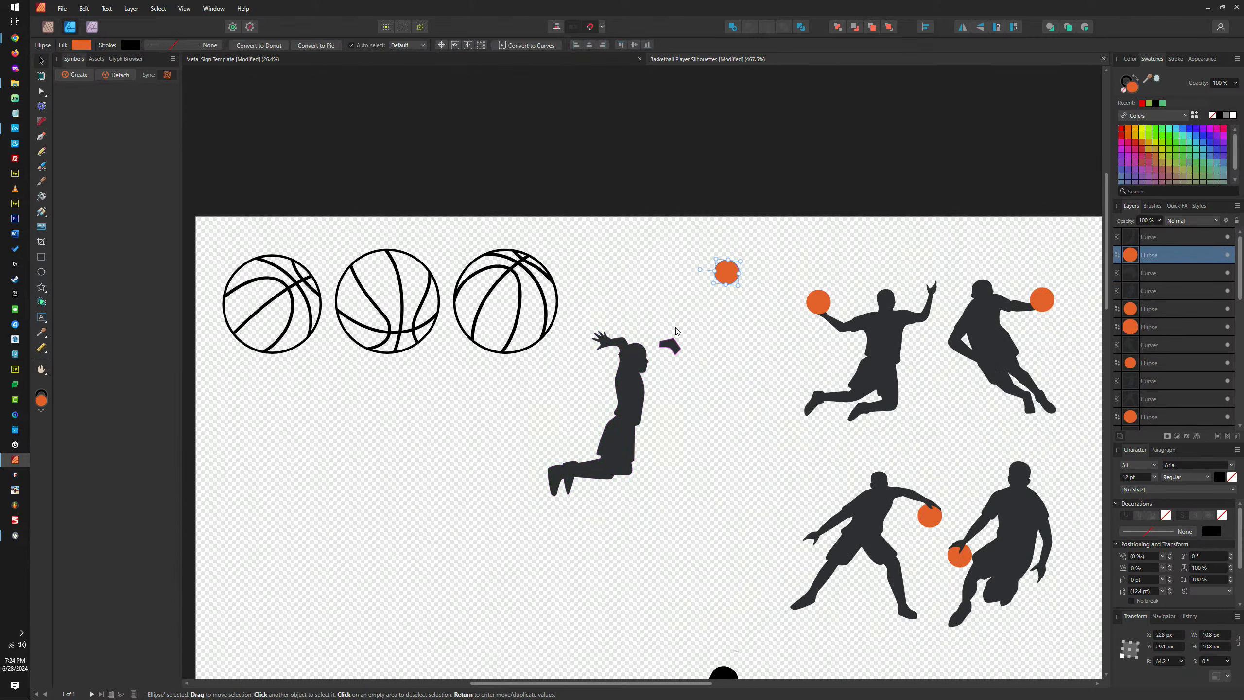
Test the other four players for loose parts by shifting each silhouette aside and undoing each move
click(884, 328)
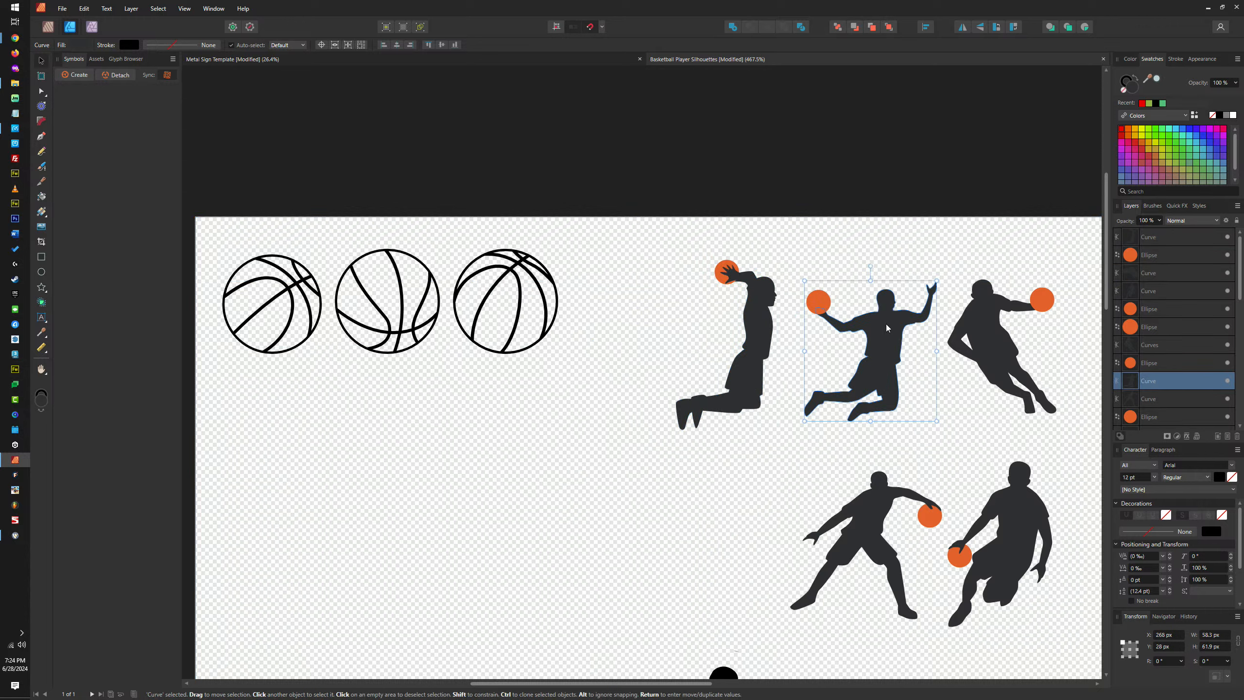
drag(884, 327, 759, 376)
key(ctrl+z)
click(990, 367)
drag(989, 367, 872, 423)
key(ctrl+z)
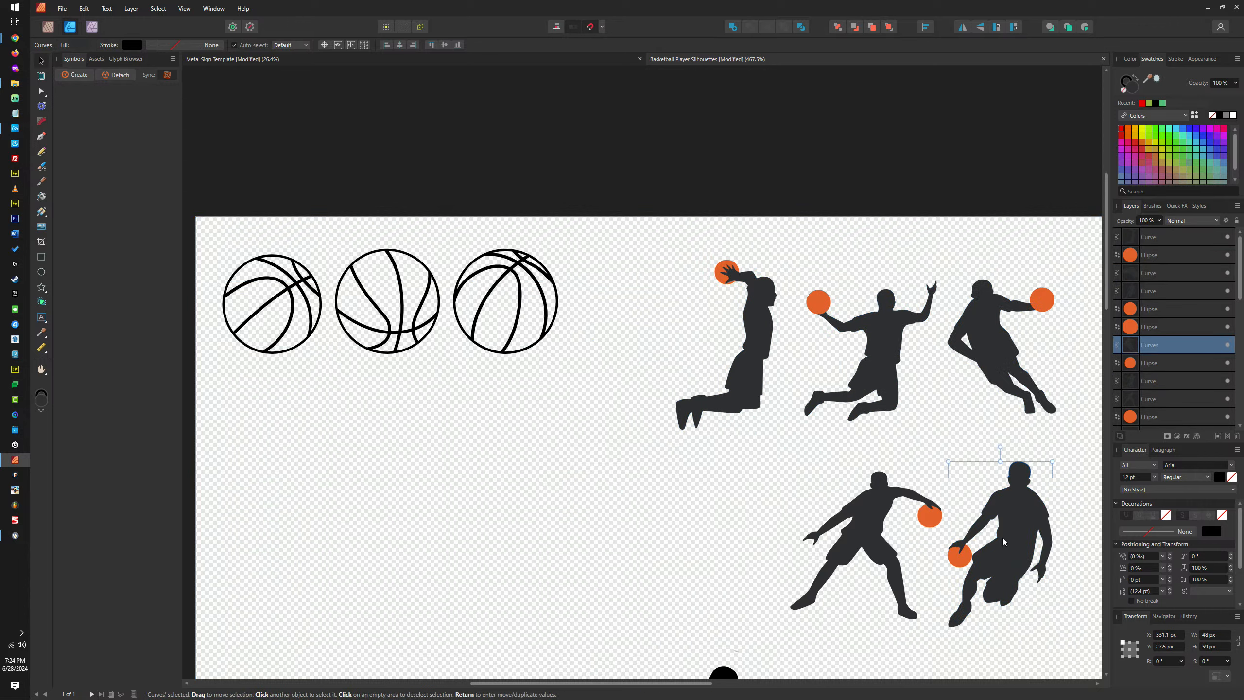
drag(1045, 534, 751, 536)
key(ctrl+z)
click(884, 534)
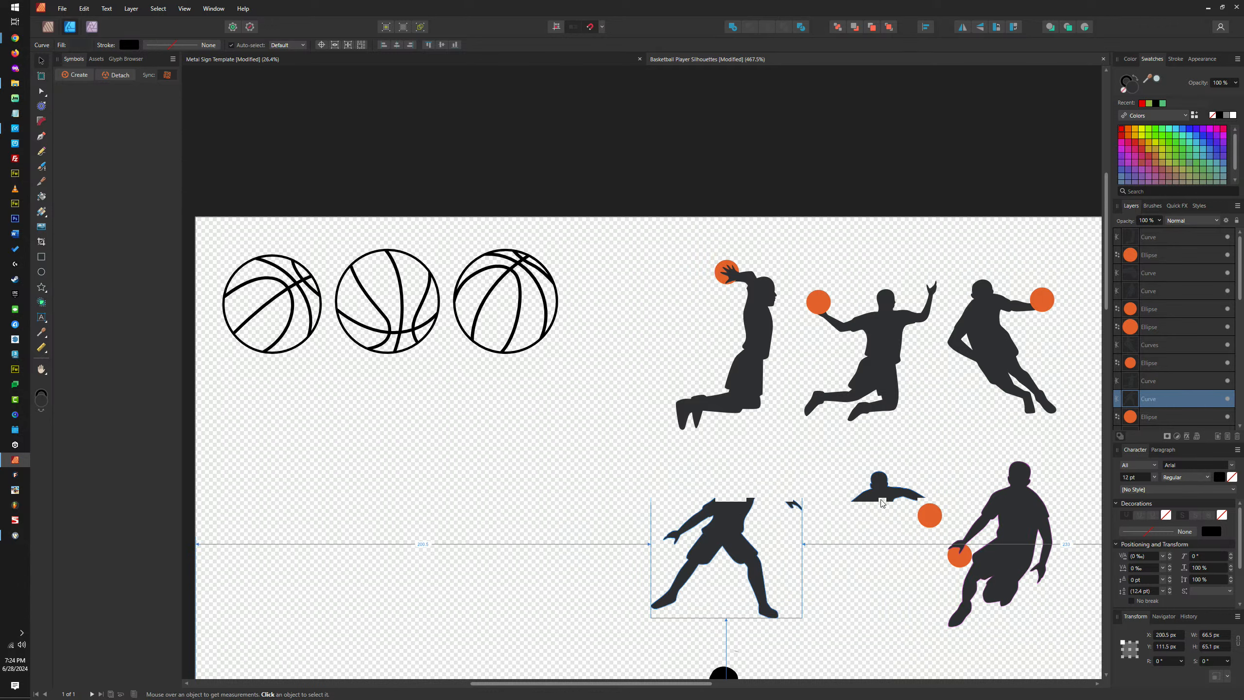
key(ctrl+z)
Try moving the ball away from the lower-right player's hand, and undo the move
scroll(957, 544, up, 3)
scroll(958, 544, up, 2)
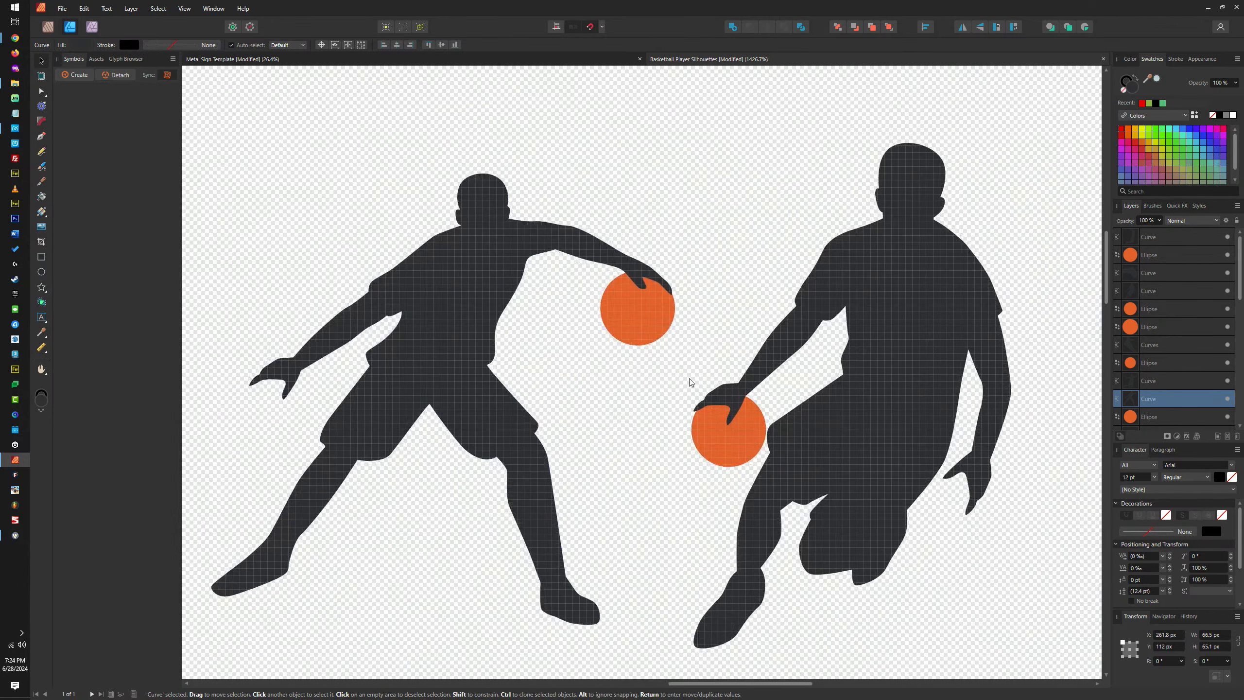
click(733, 393)
drag(733, 444, 630, 488)
key(ctrl+z)
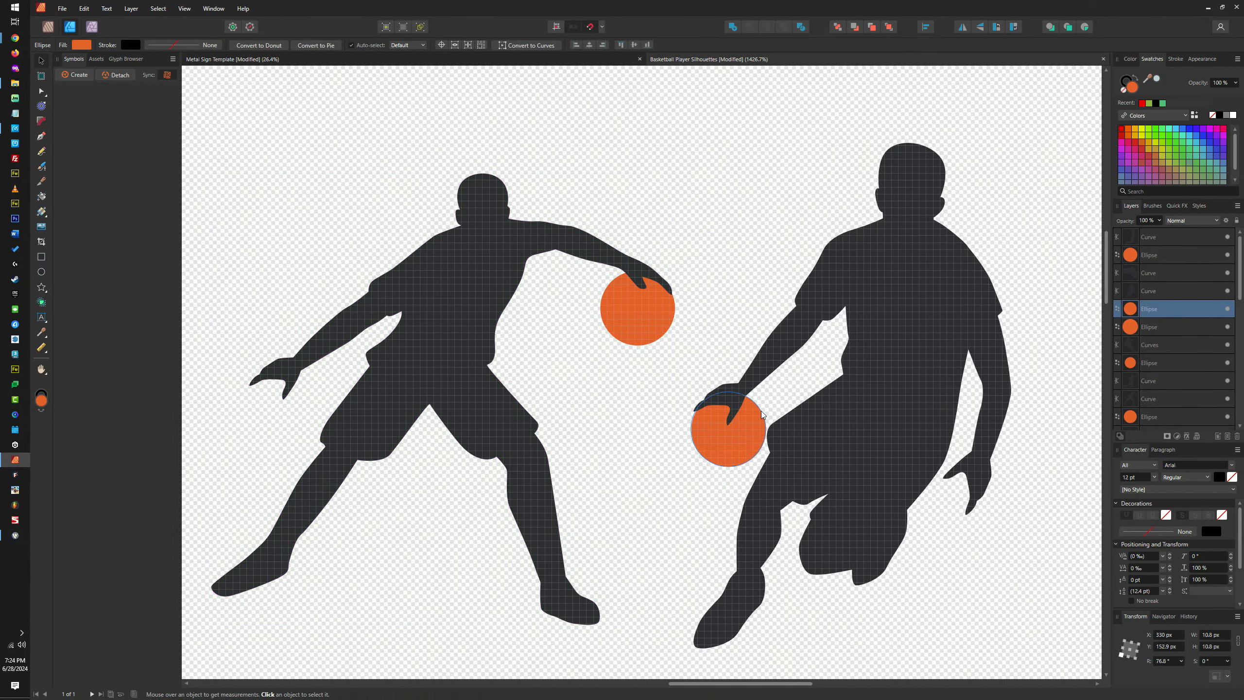
Subtract a duplicate of the ball from the upper-right player's silhouette, keeping the original orange ball
drag(827, 142, 813, 374)
scroll(814, 252, up, 5)
click(813, 336)
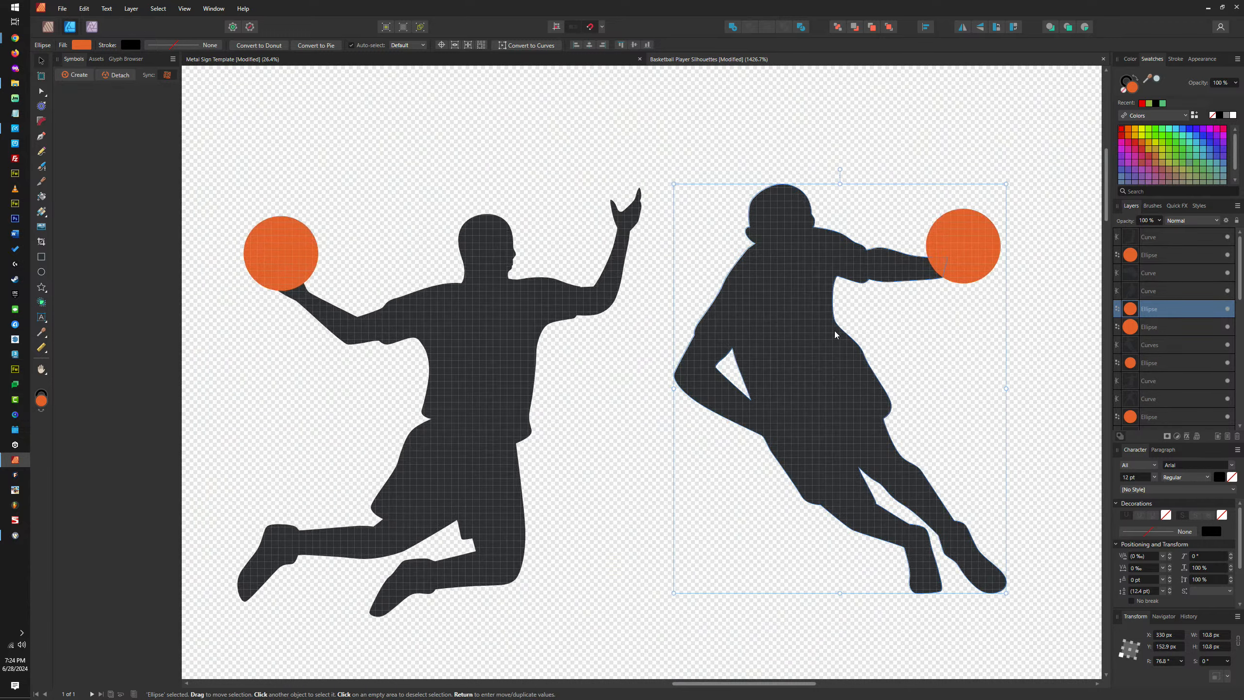
click(950, 260)
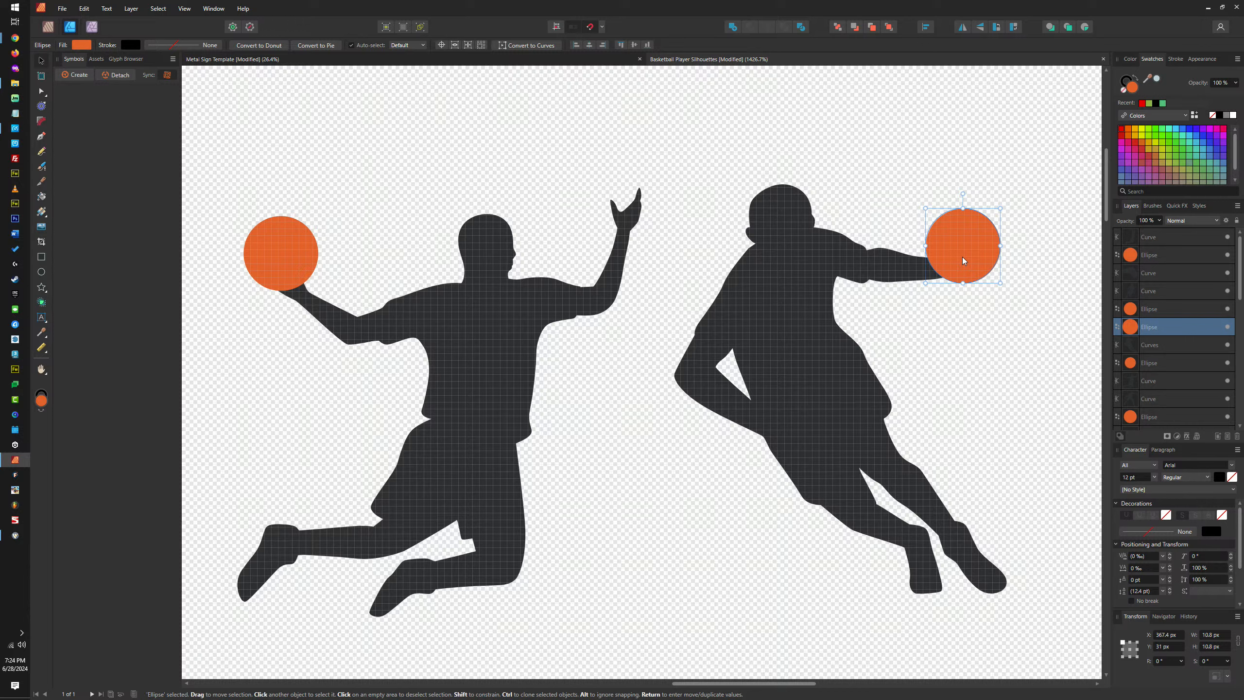
key(ctrl+j)
shift+click(869, 265)
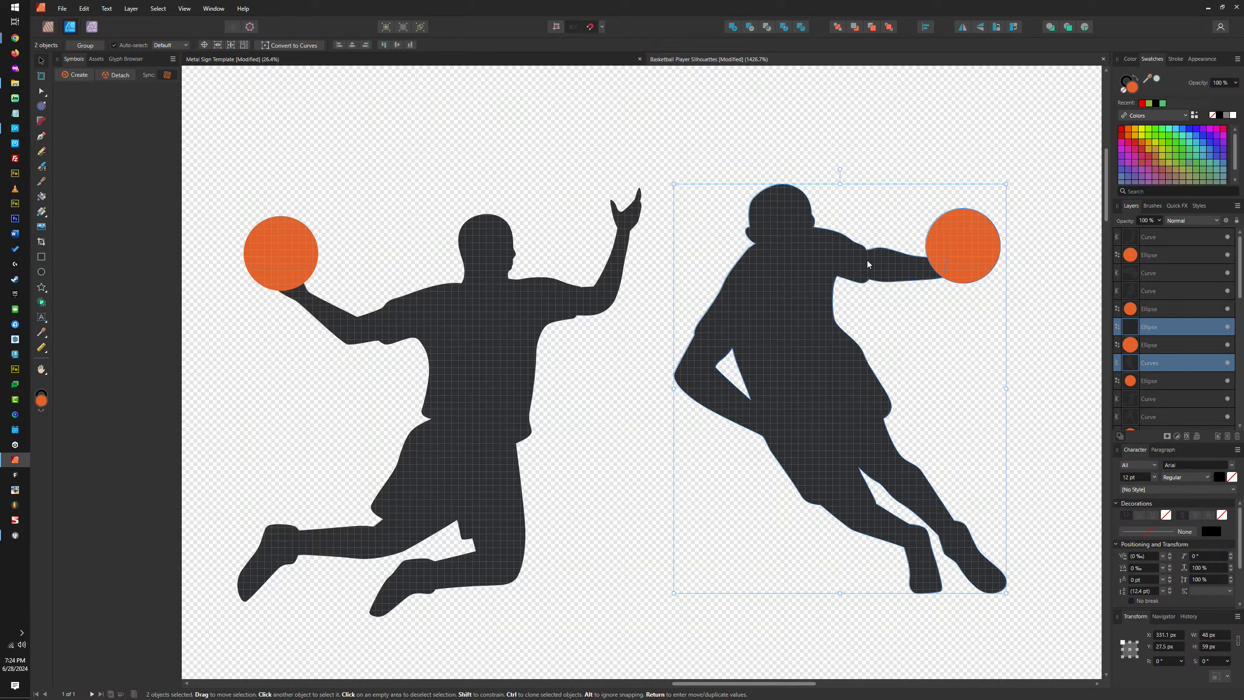
click(750, 27)
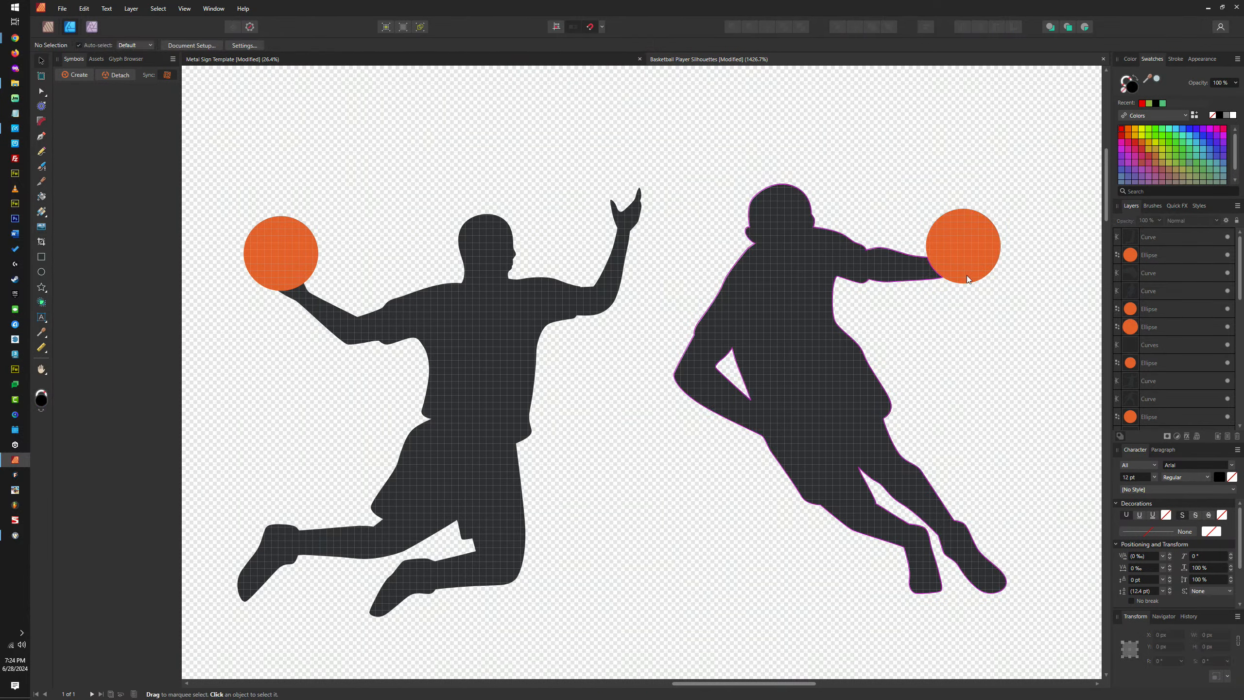
click(966, 258)
mouse_move(967, 258)
mouse_down()
mouse_move(1002, 245)
mouse_move(972, 257)
mouse_up()
Cut the ball's shape out of the upper-middle jumping player with a duplicate ellipse, keeping the original ball
scroll(746, 303, left, 1)
scroll(747, 303, left, 5)
scroll(746, 302, down, 2)
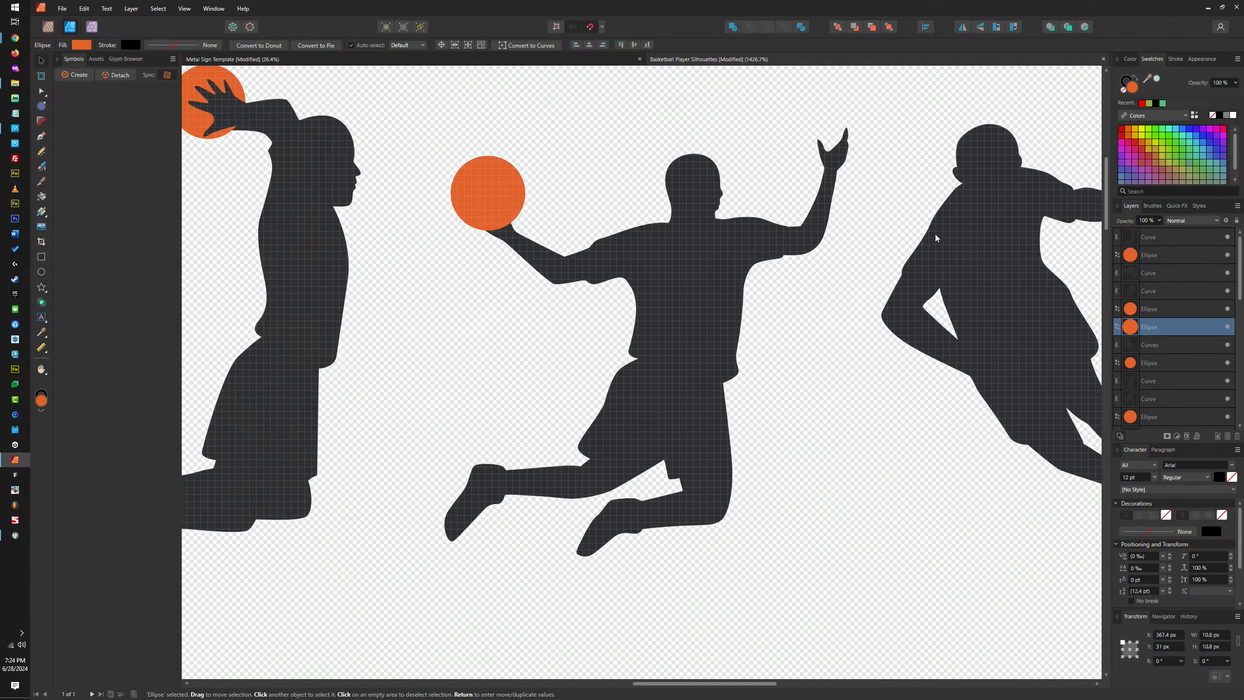
click(780, 259)
drag(780, 260, 710, 224)
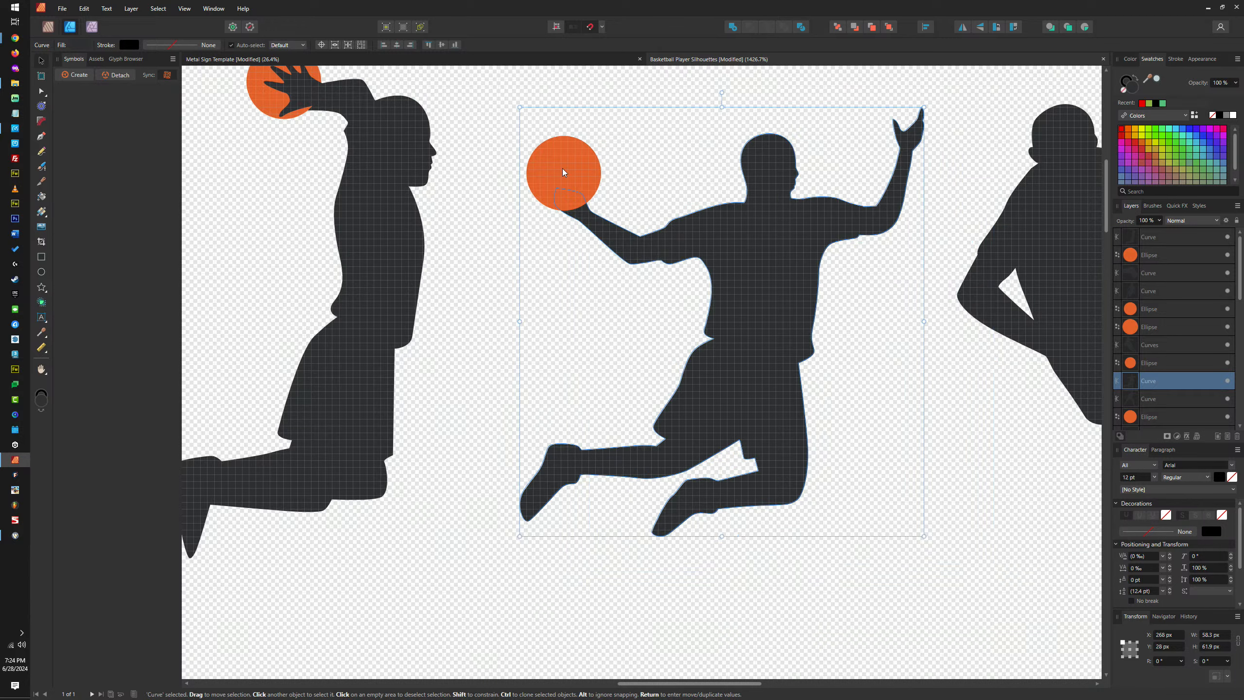
click(567, 178)
key(ctrl+j)
shift+click(636, 245)
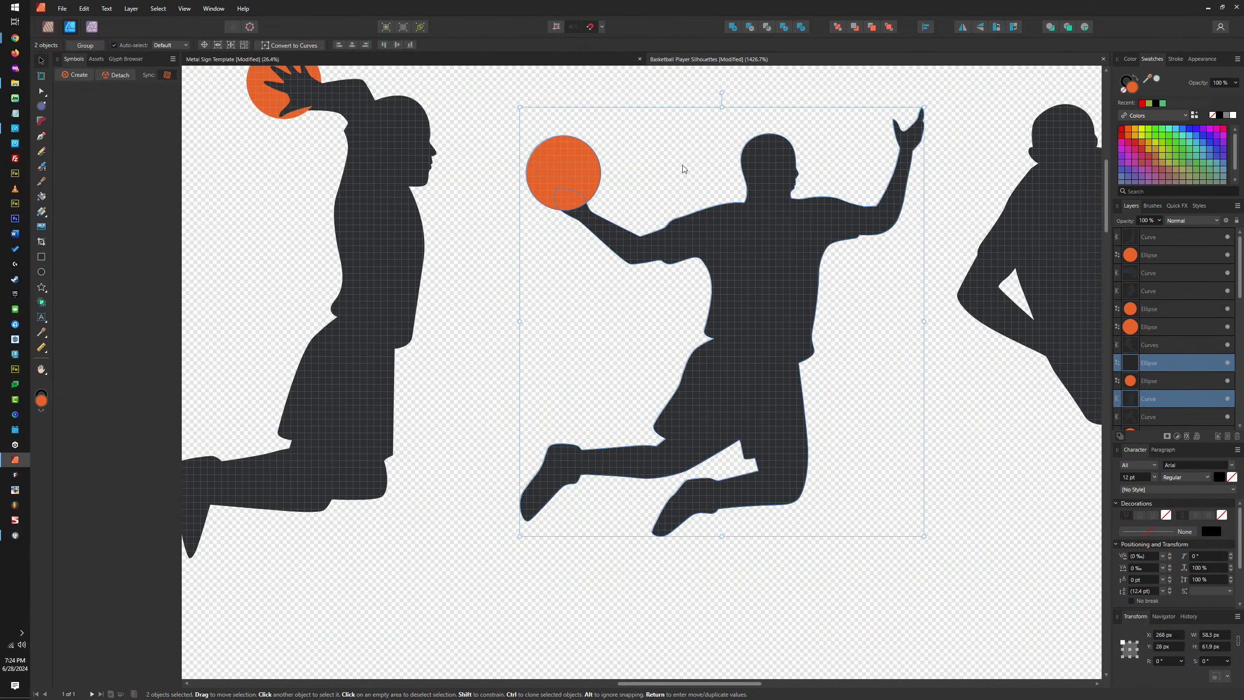
click(754, 29)
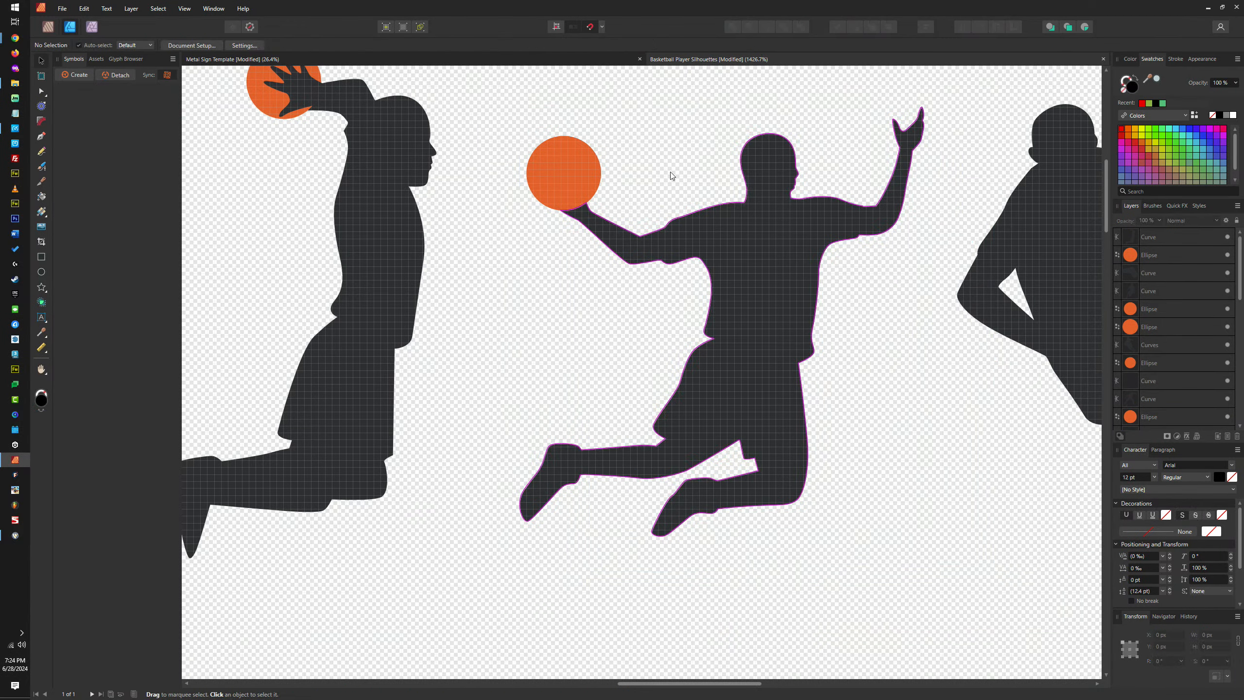
click(561, 162)
Duplicate the dunking player's orange ball in place
scroll(780, 233, left, 5)
scroll(780, 233, up, 1)
scroll(781, 234, left, 3)
scroll(781, 233, up, 1)
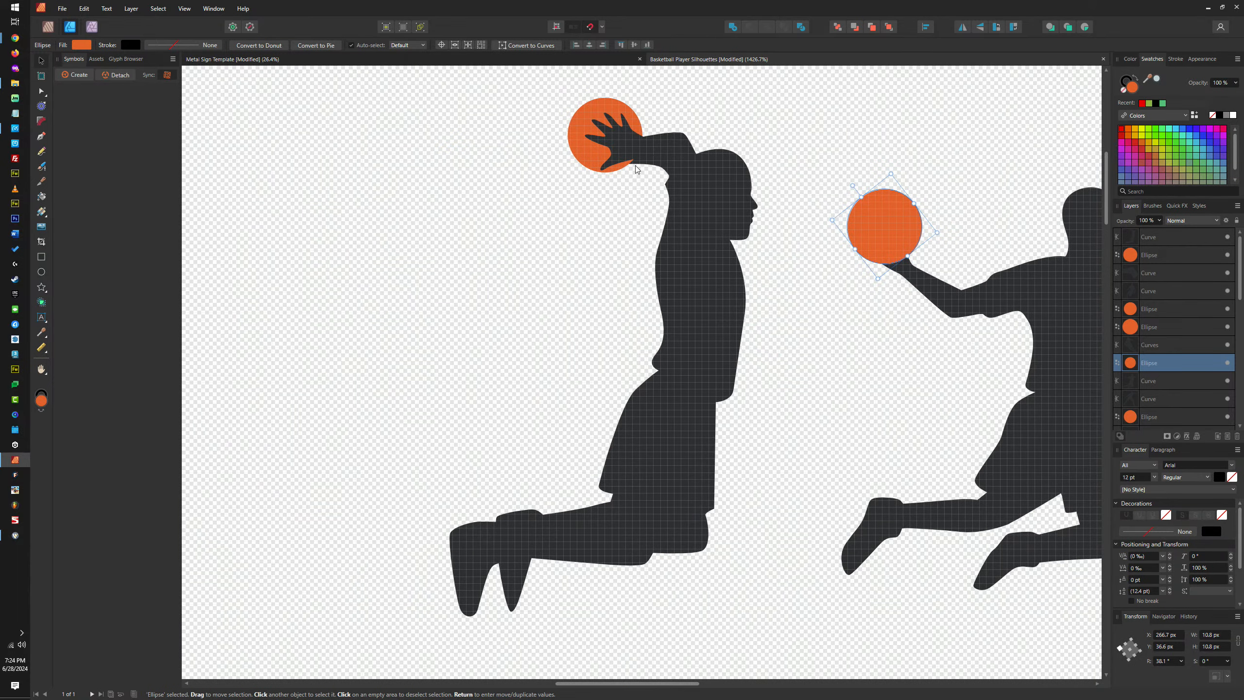
click(650, 168)
scroll(618, 164, up, 5)
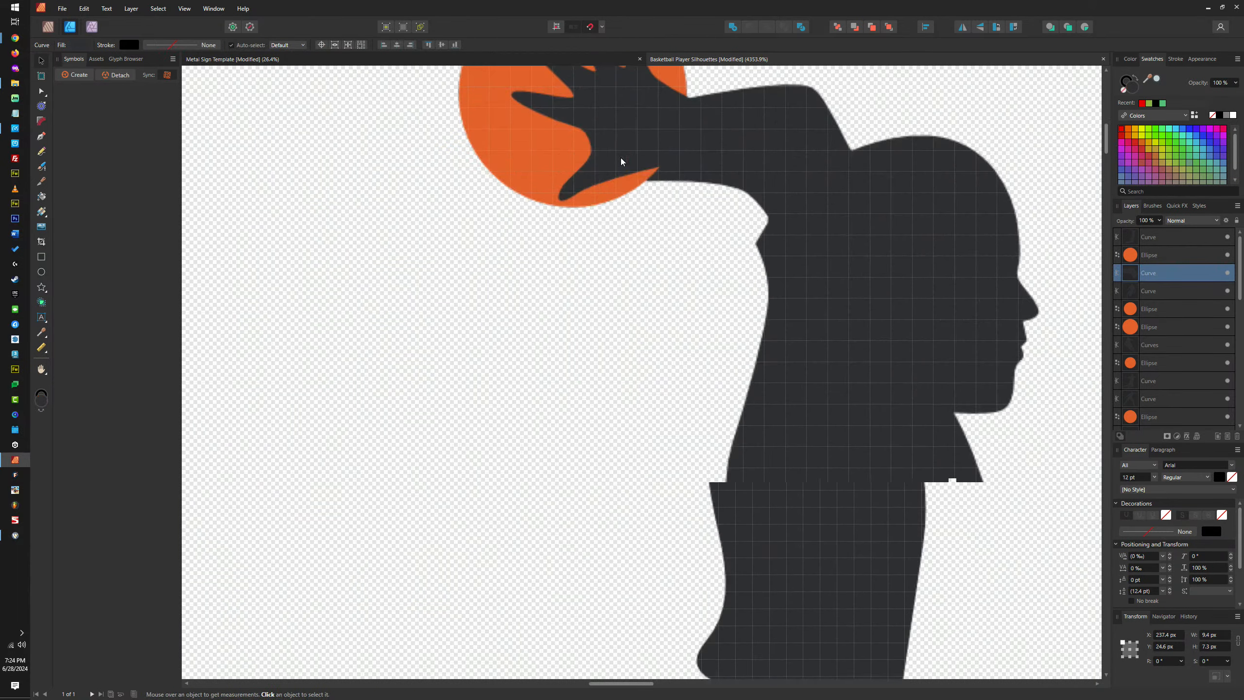
click(530, 137)
key(ctrl+j)
scroll(670, 170, up, 6)
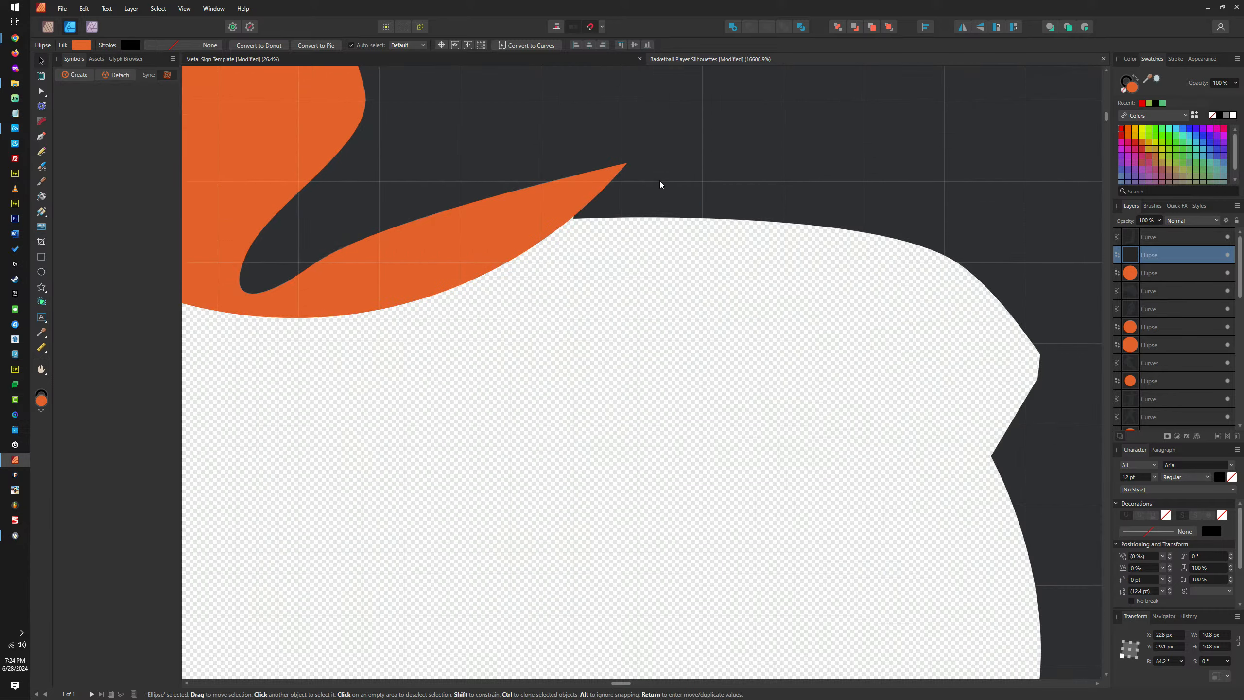
shift+click(644, 195)
scroll(655, 242, down, 6)
scroll(661, 254, down, 3)
Subtract the duplicated ball from the dunking player's separate arm piece
click(688, 246)
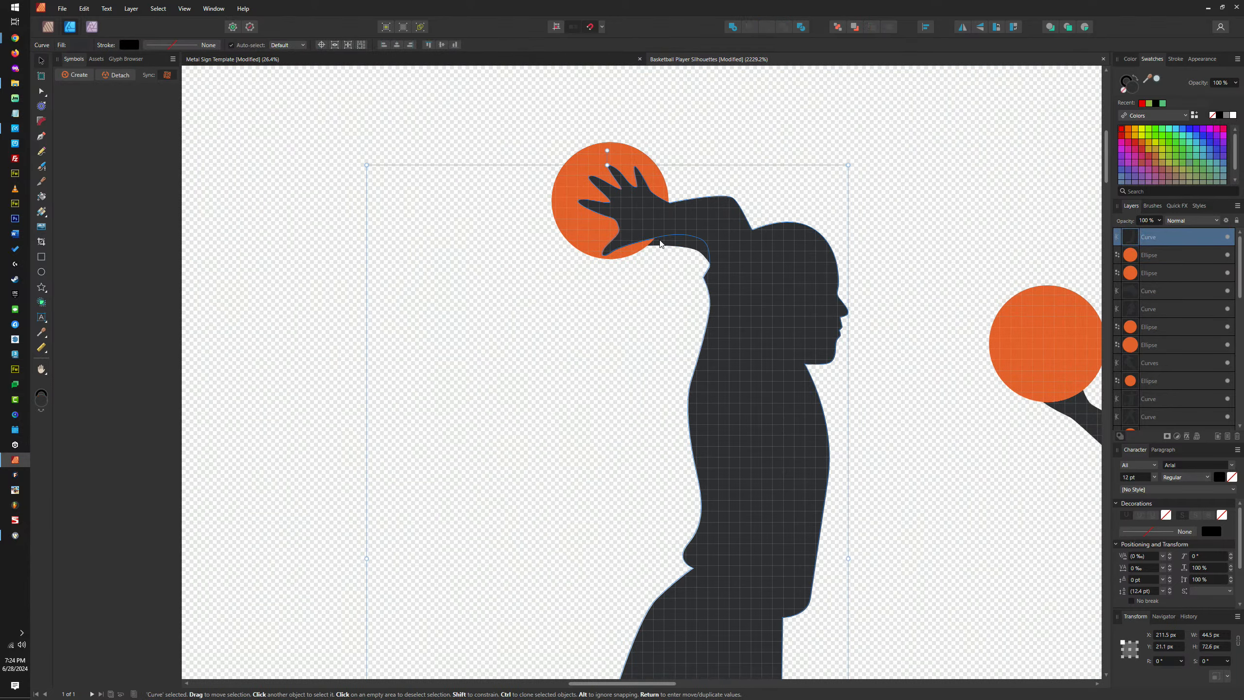
click(688, 247)
drag(687, 248, 577, 367)
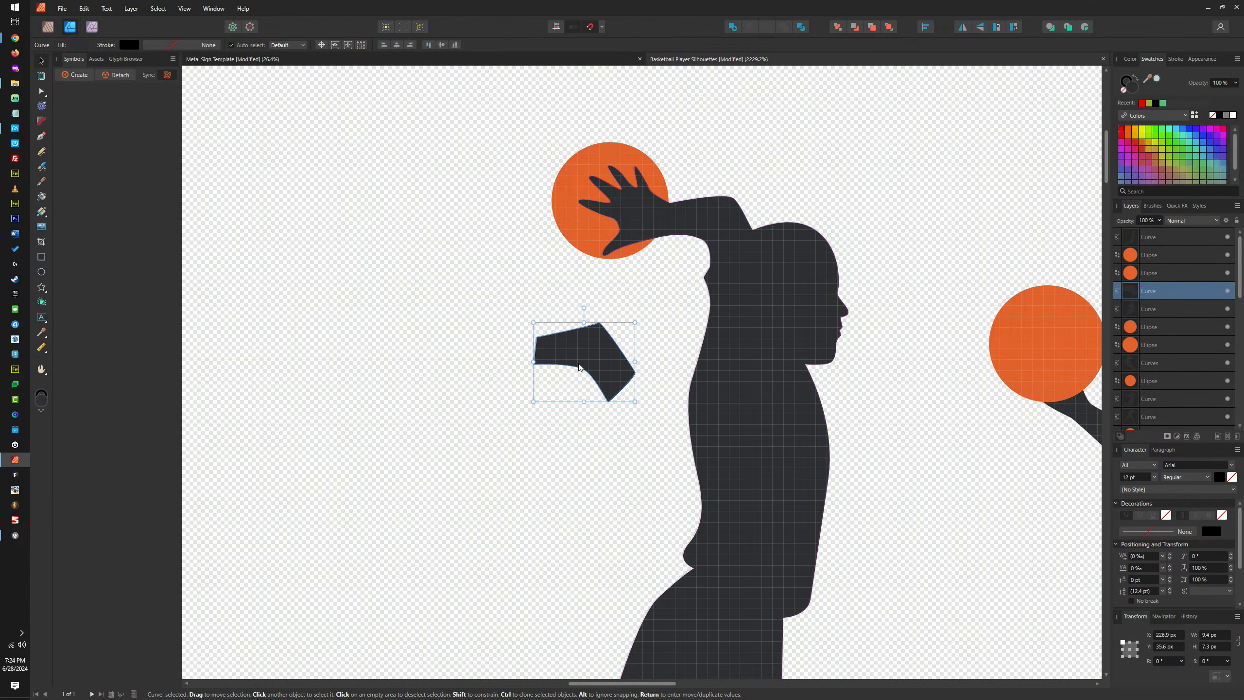
key(ctrl+z)
shift+click(574, 172)
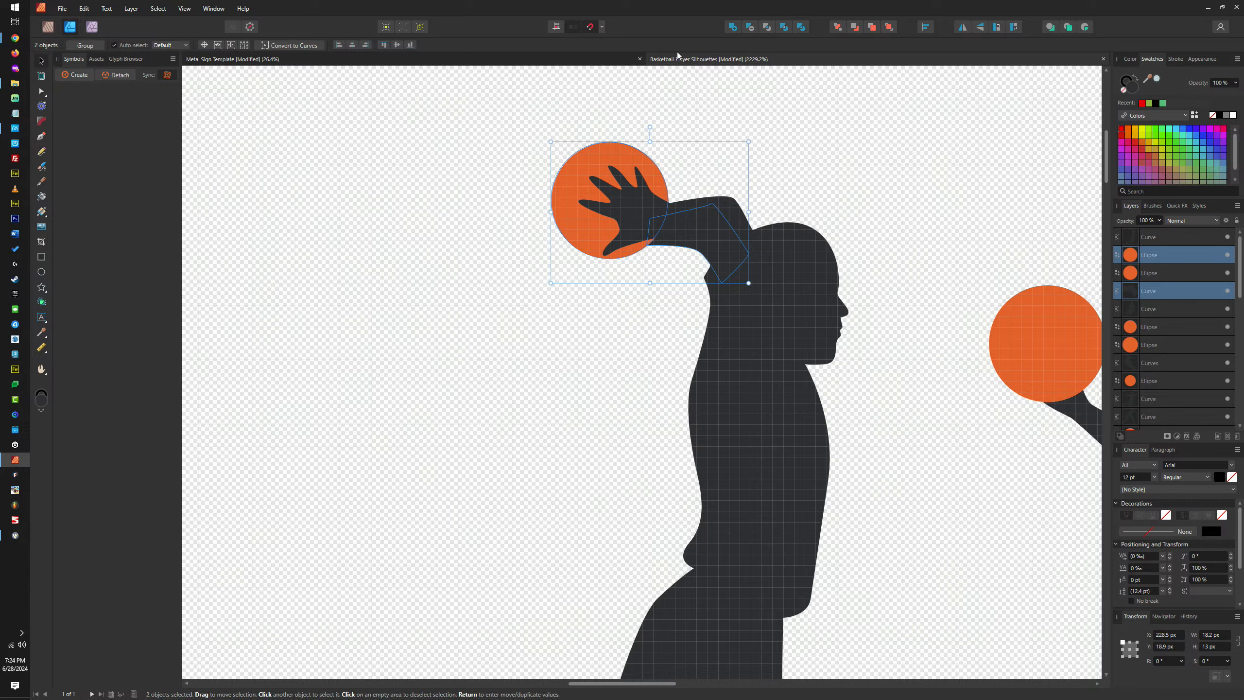
click(751, 28)
Merge the trimmed arm piece into the dunking player's body and bring the combined silhouette in front of the ball
shift+click(787, 265)
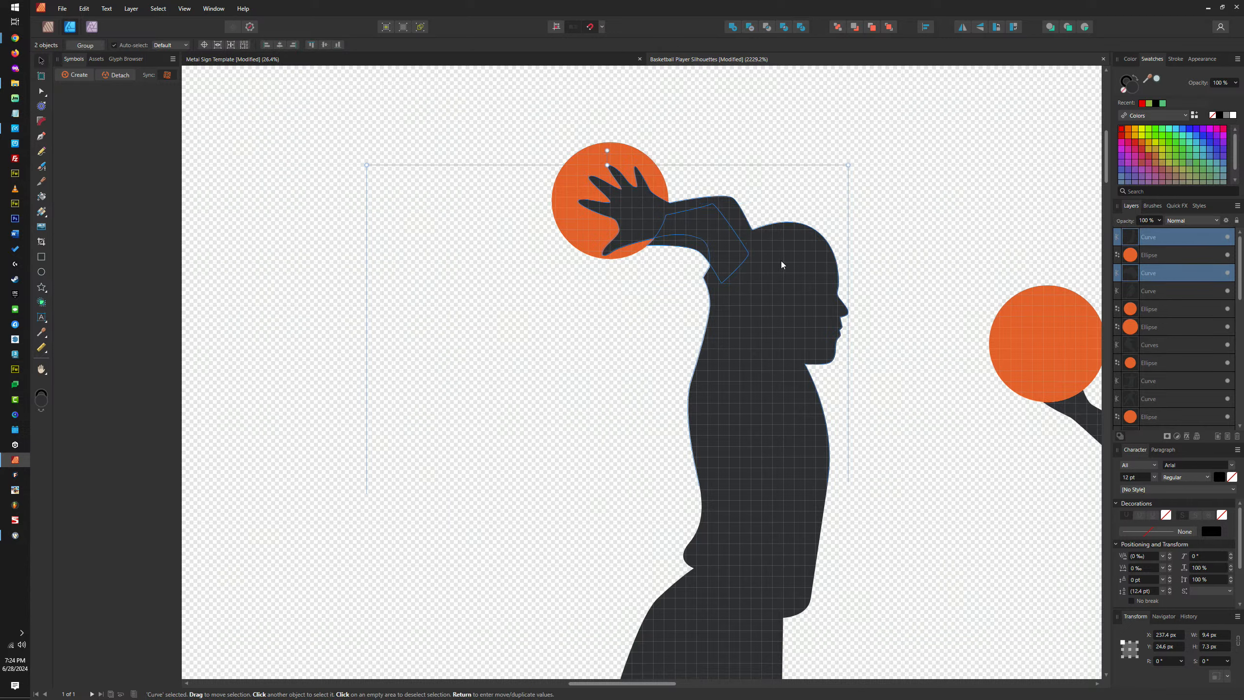
click(734, 27)
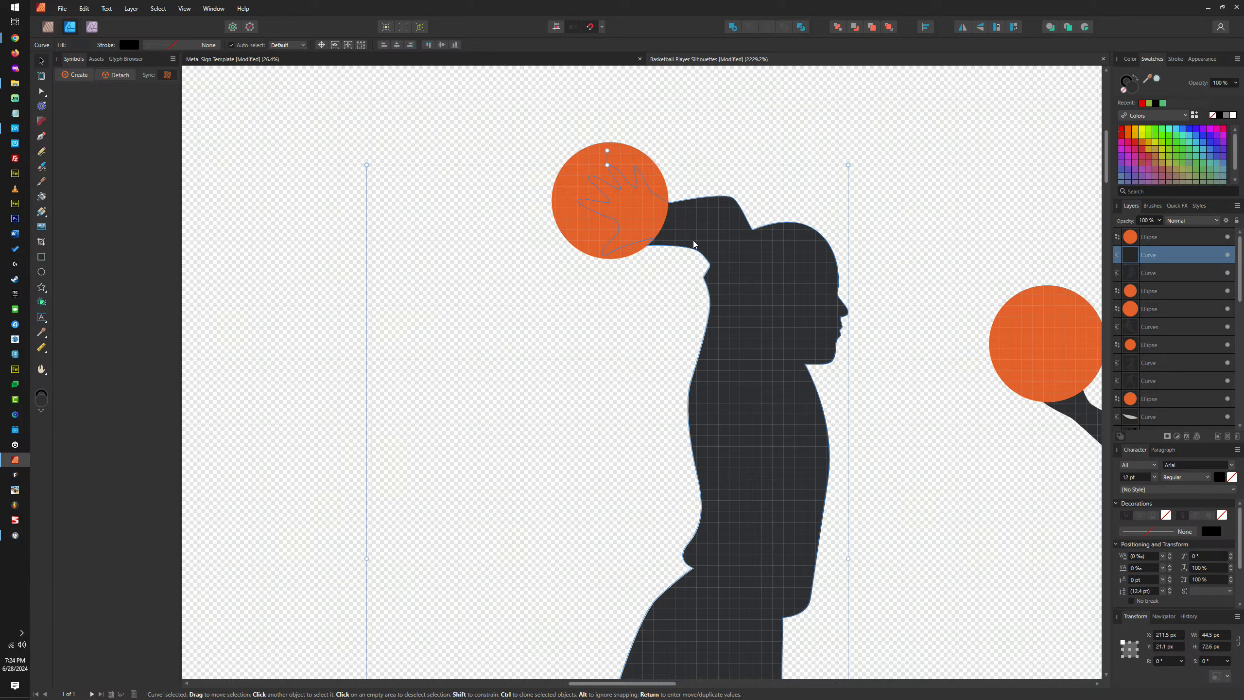
click(888, 28)
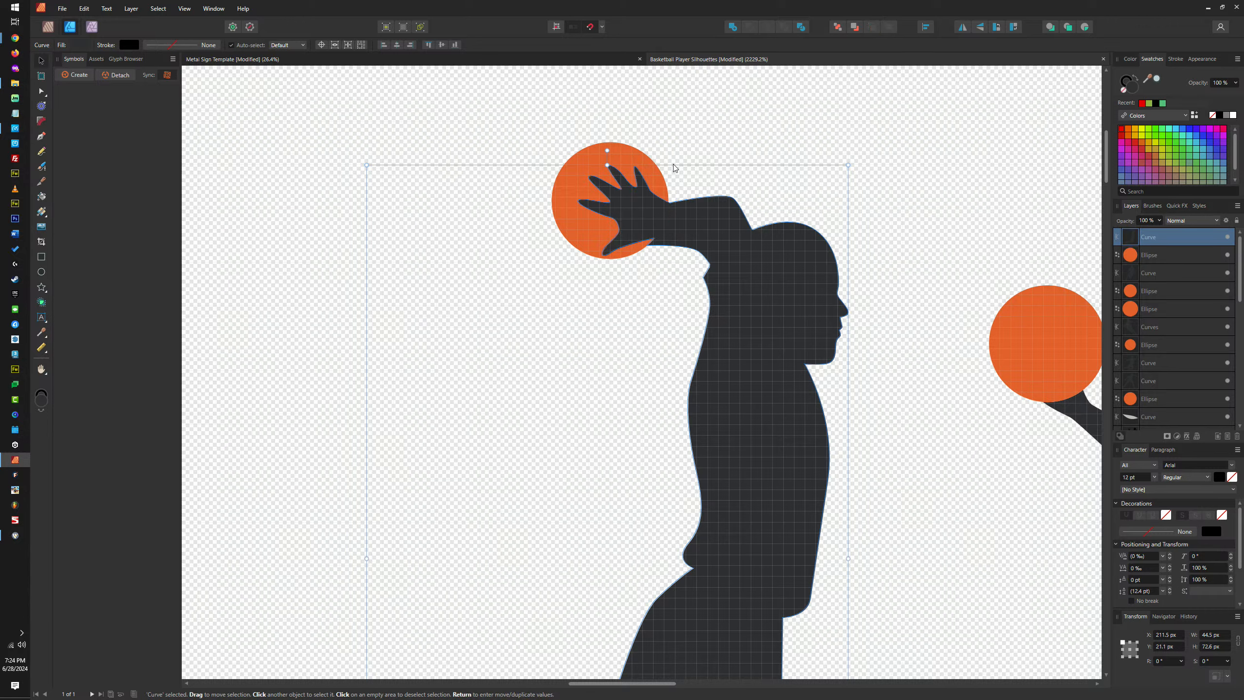
click(618, 162)
mouse_move(618, 162)
mouse_down()
mouse_move(407, 168)
mouse_move(629, 162)
mouse_up()
scroll(712, 348, down, 1)
scroll(712, 348, down, 3)
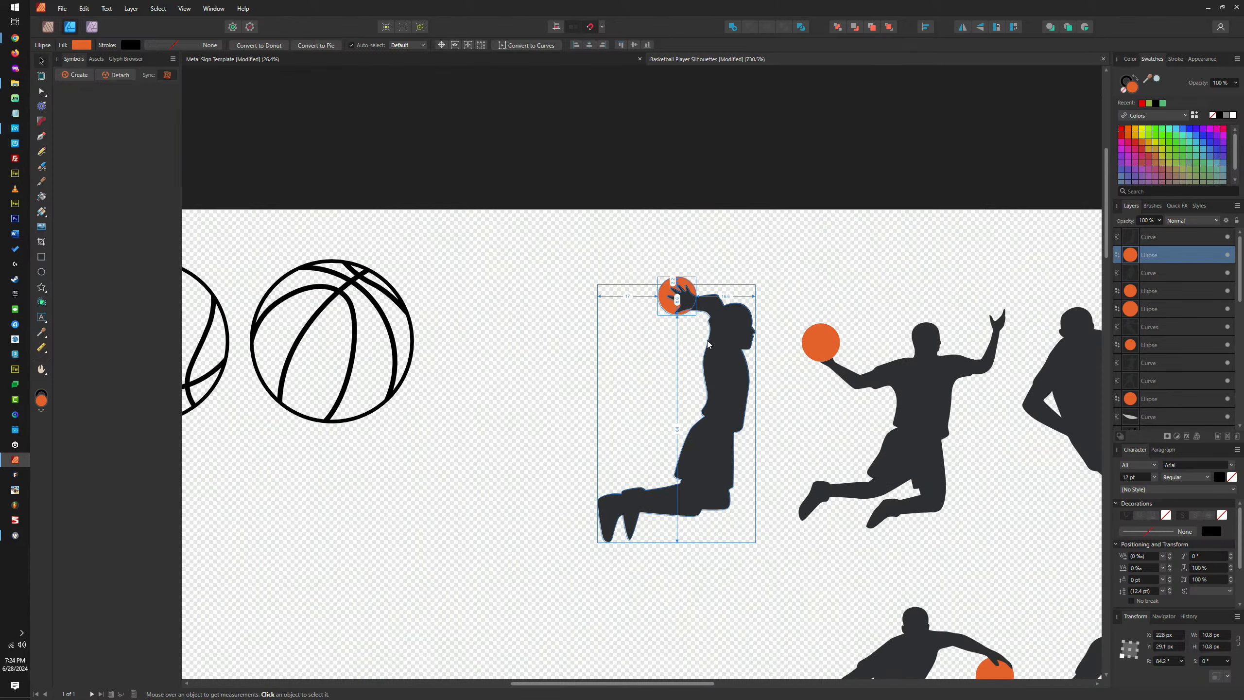
Try to move the dunking player's hand nodes together with the orange ball
scroll(722, 353, left, 2)
scroll(791, 364, right, 3)
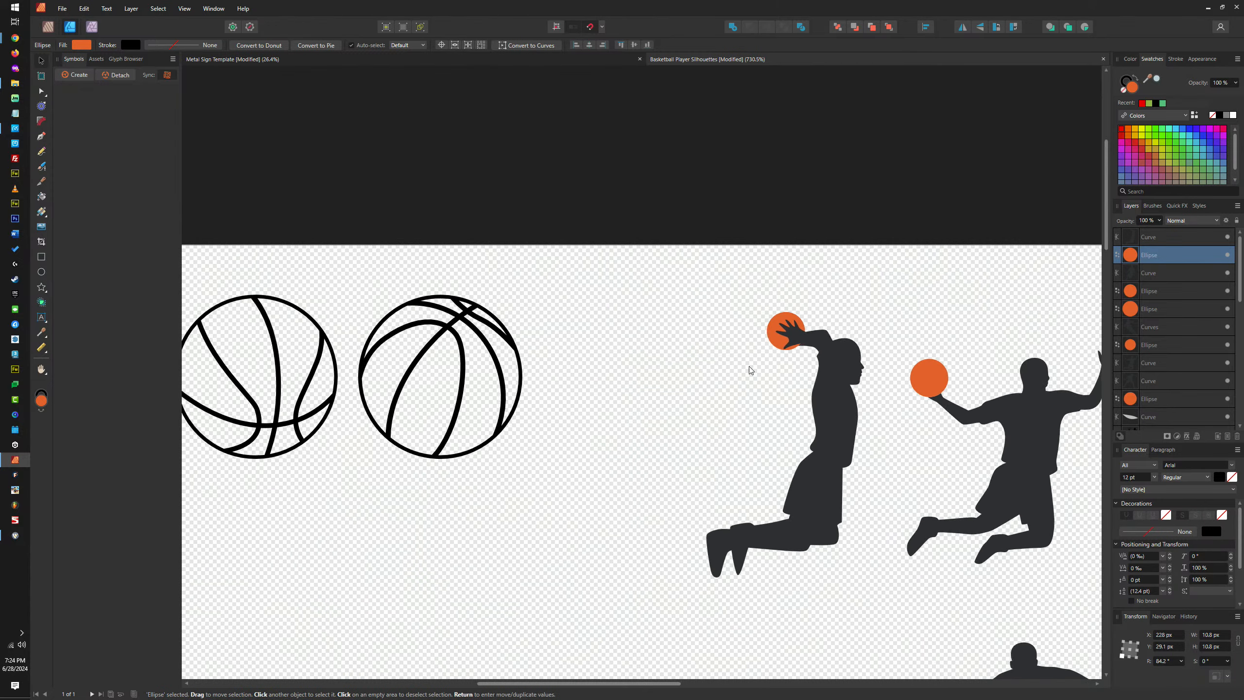
shift+click(803, 336)
key(a)
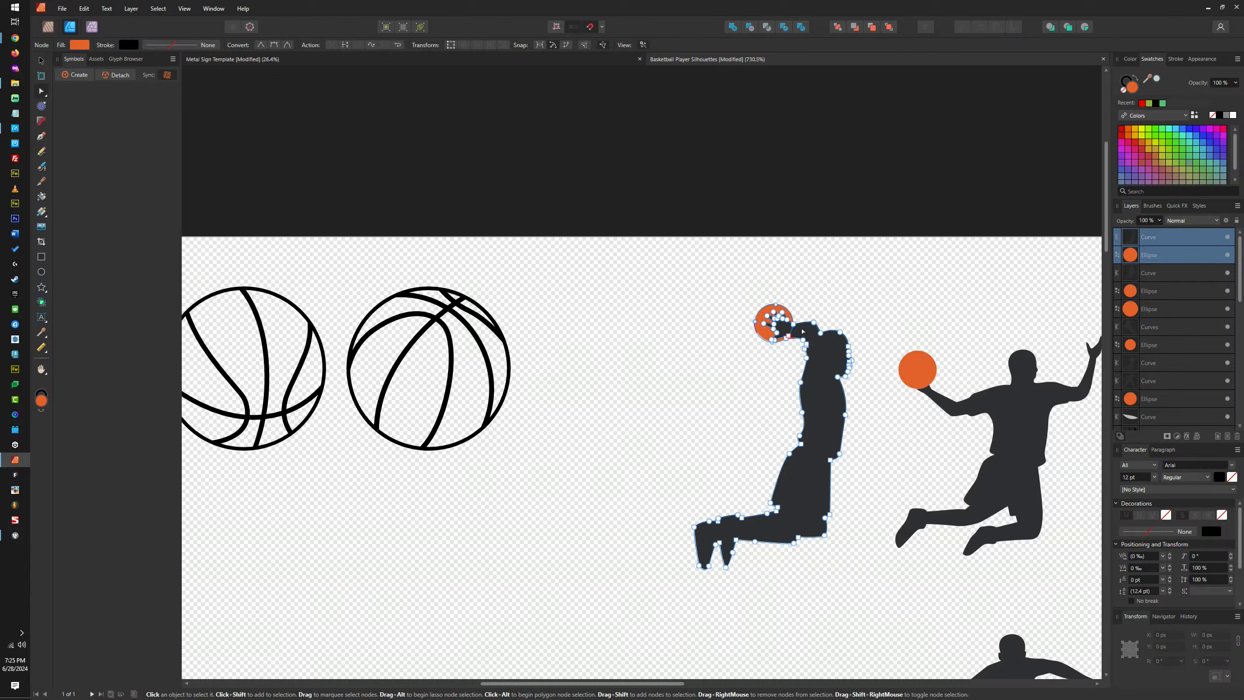
scroll(803, 336, up, 4)
drag(618, 211, 787, 394)
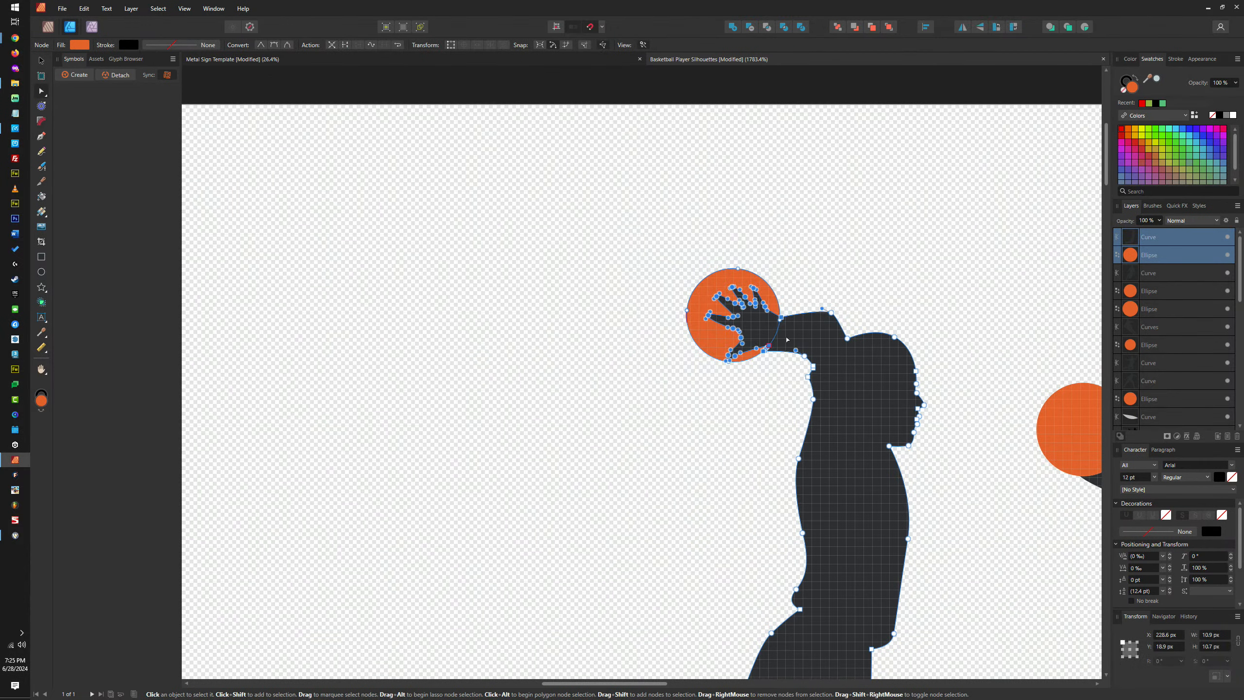
click(450, 45)
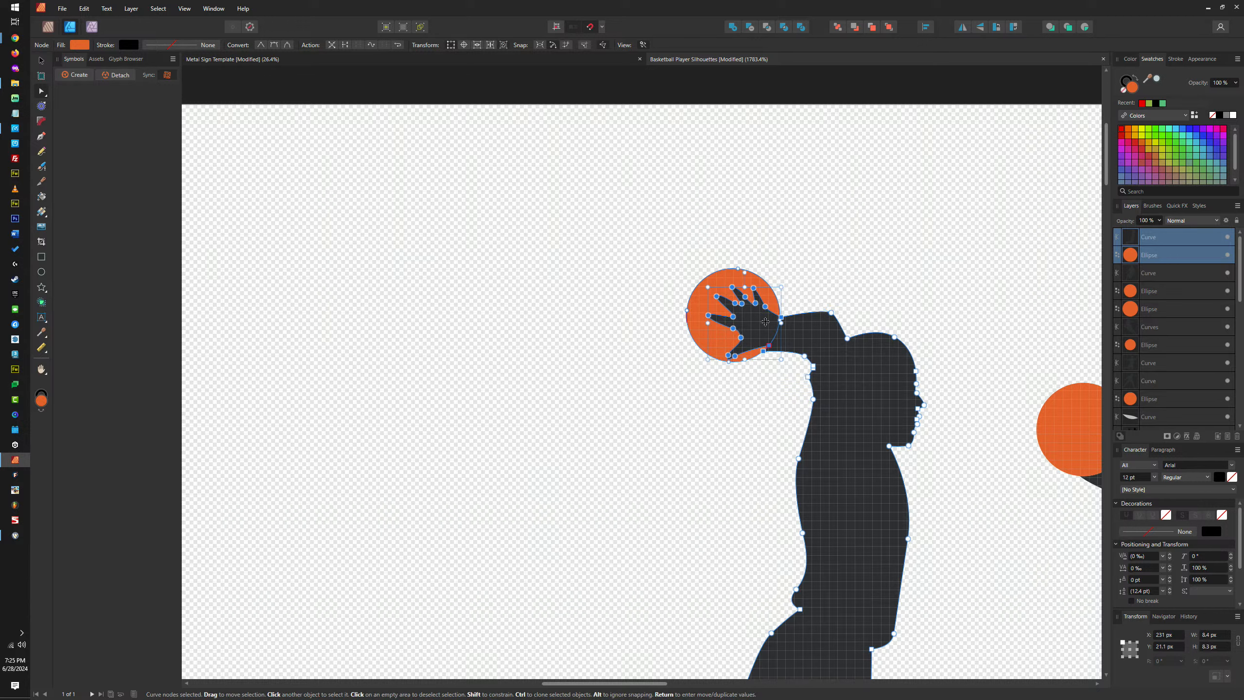
drag(776, 319, 766, 322)
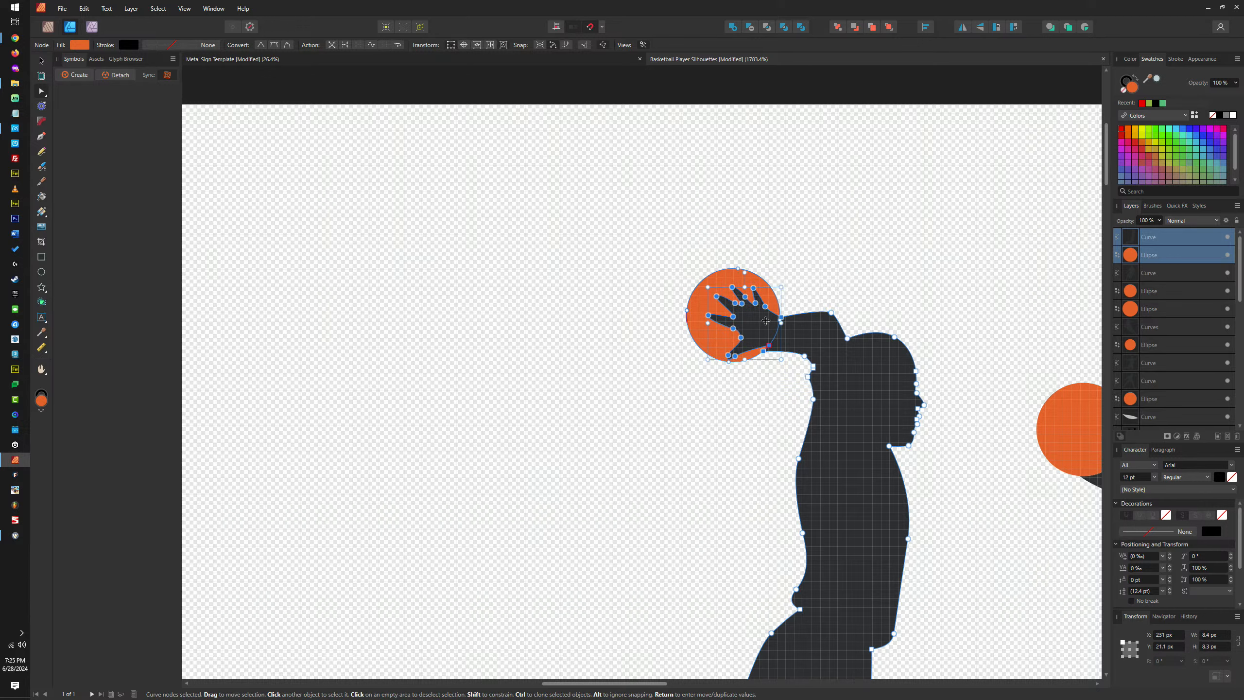
click(757, 282)
drag(587, 243, 786, 377)
key(v)
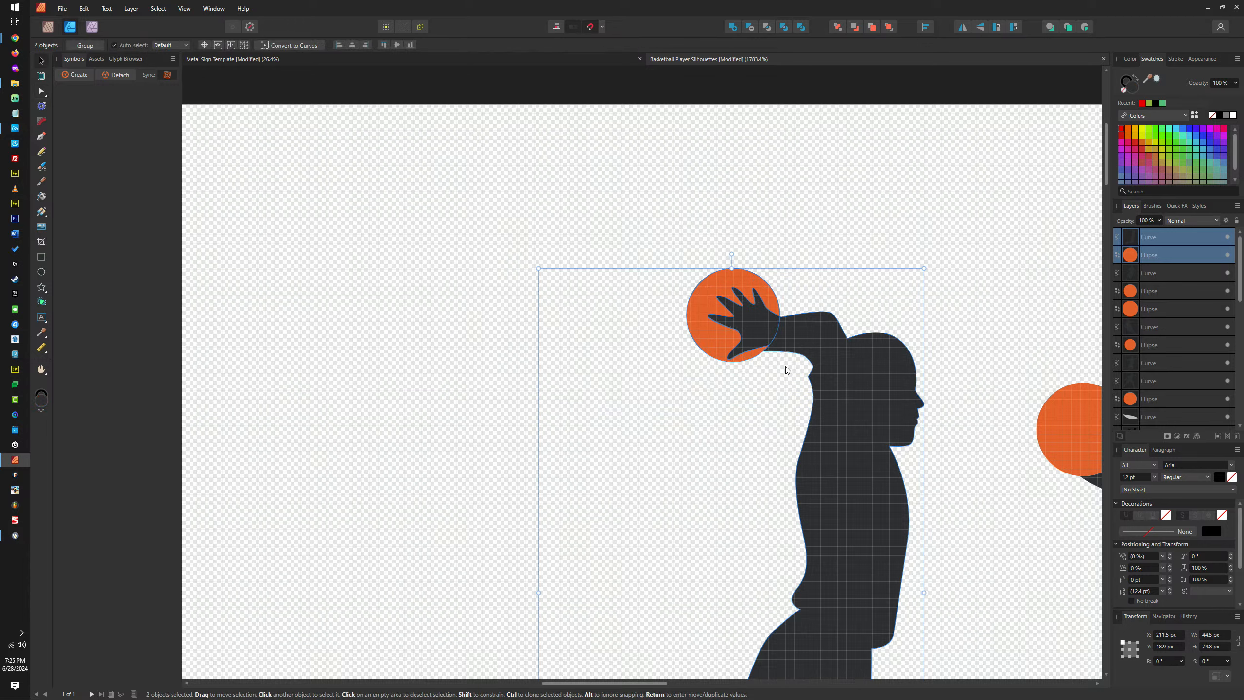
Convert the dunking player's ball to curves and move its nodes and the hand's nodes about 2.5 px away from the body
click(743, 281)
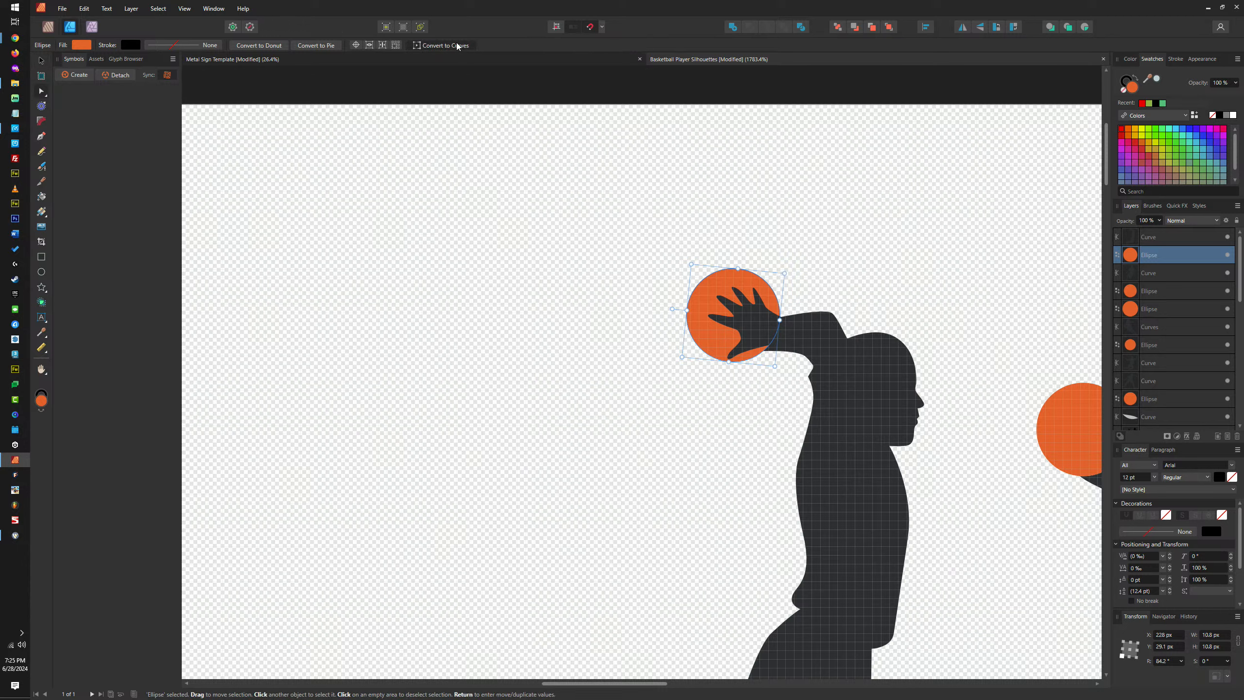
click(457, 45)
drag(593, 206, 794, 400)
drag(763, 352, 741, 351)
scroll(742, 350, down, 4)
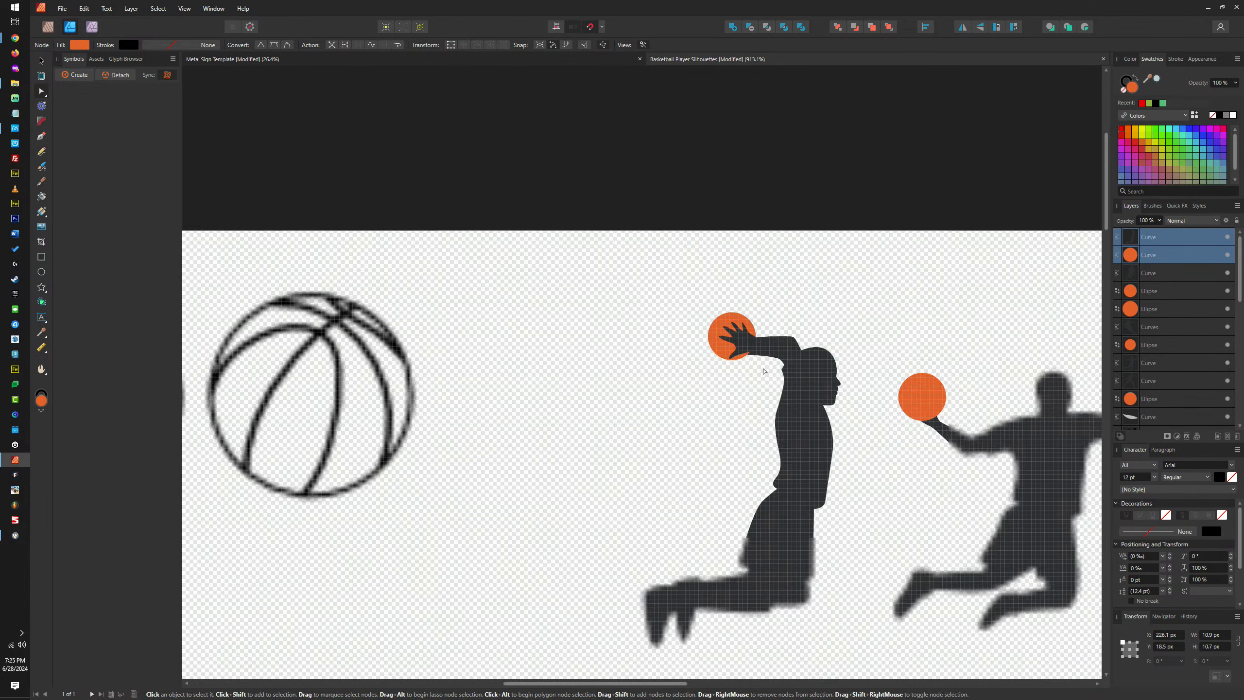
click(798, 298)
scroll(819, 328, up, 3)
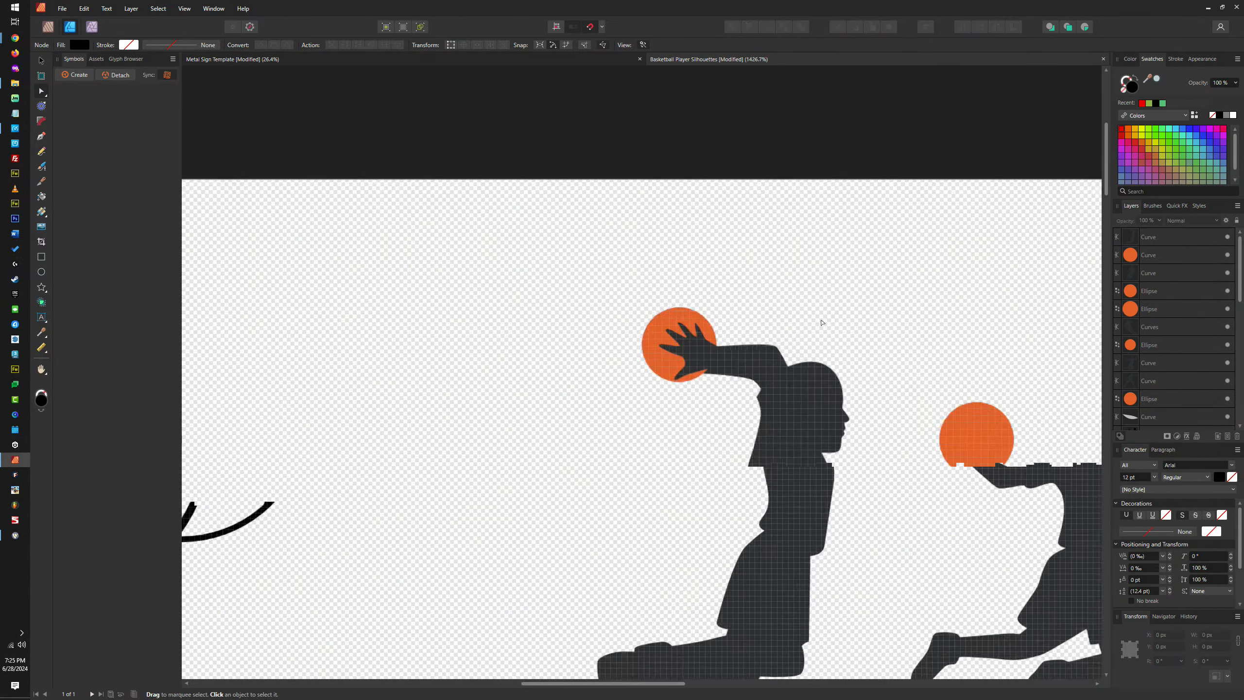
scroll(822, 326, down, 4)
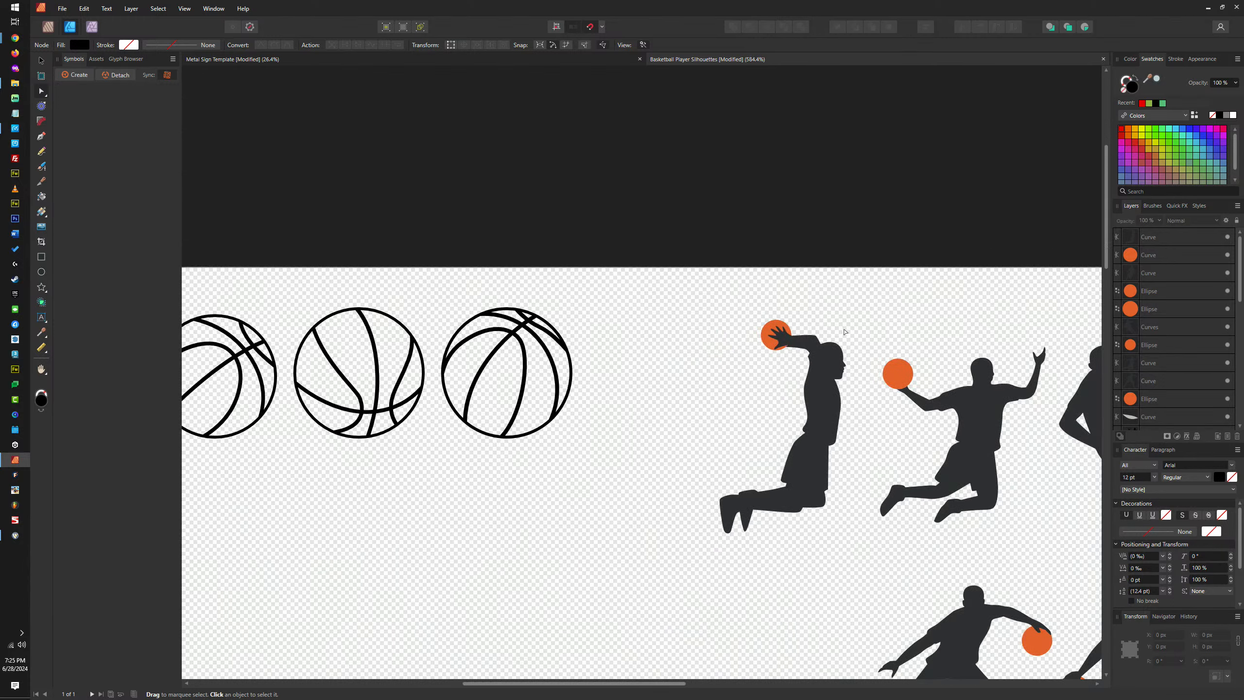
Try enlarging the dunking player's orange ball to 13 px, and shrink it again to 10.8 px
click(799, 343)
scroll(795, 342, up, 3)
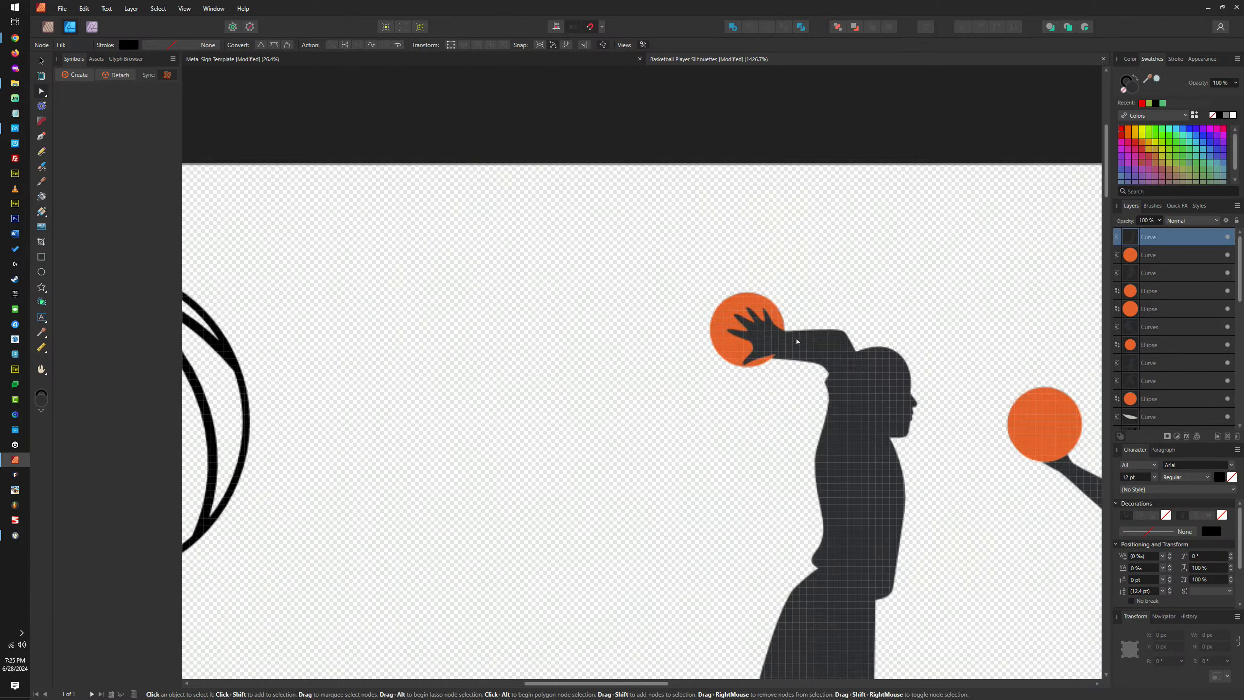
key(v)
mouse_move(729, 308)
mouse_down()
mouse_move(721, 299)
mouse_move(725, 312)
mouse_up()
scroll(720, 299, up, 4)
scroll(726, 312, down, 5)
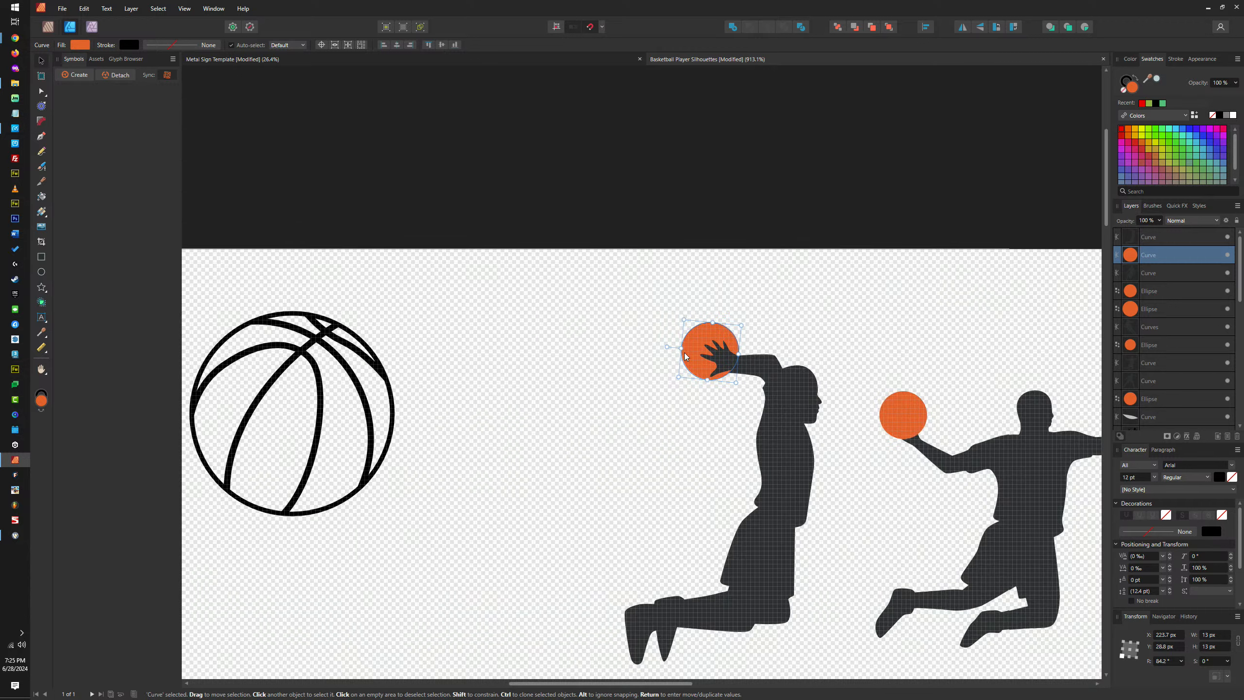
drag(681, 349, 691, 352)
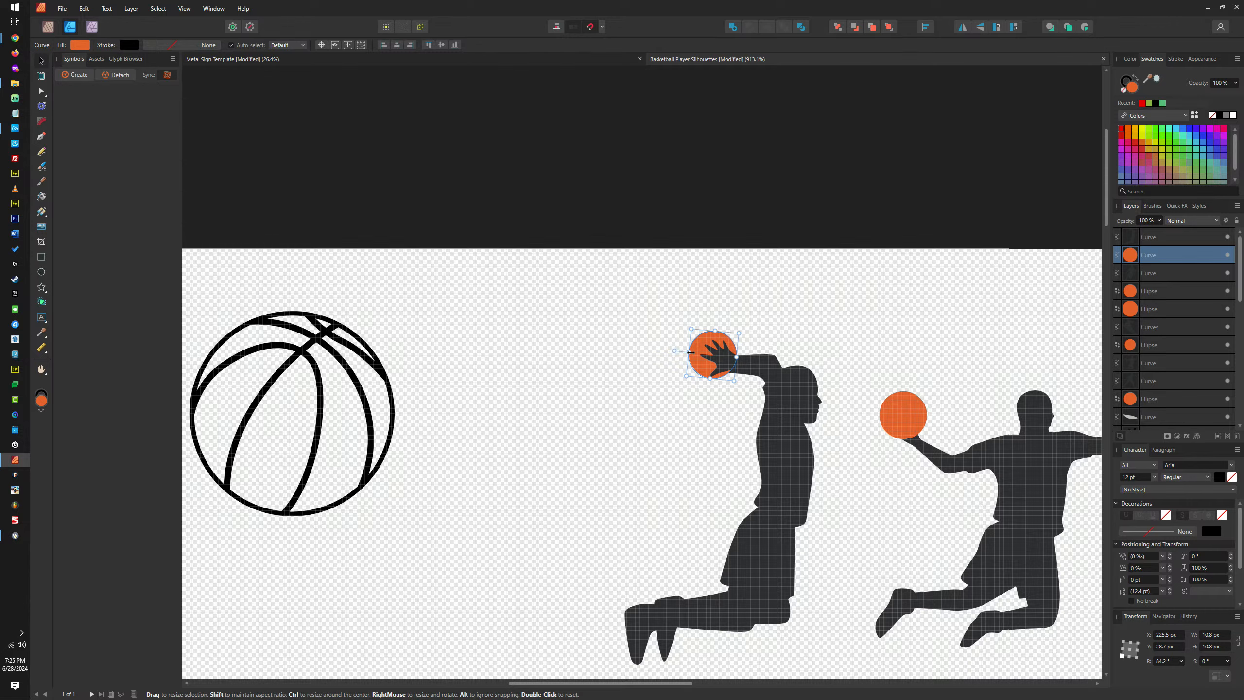
click(676, 393)
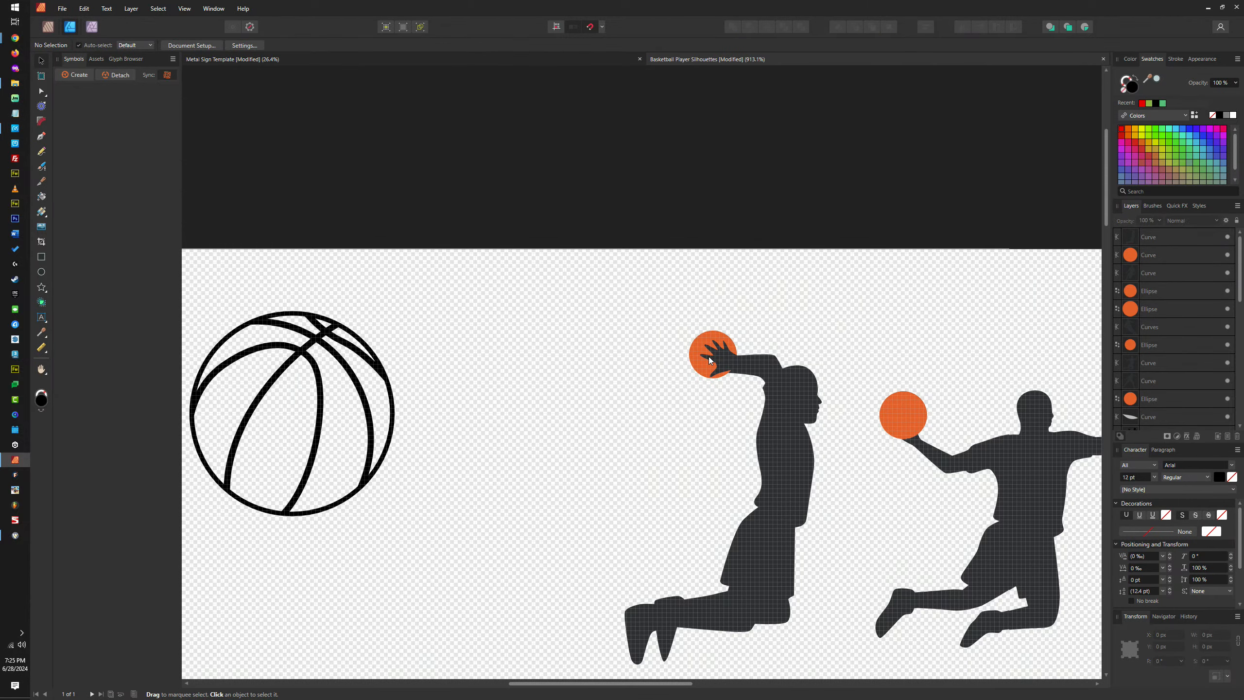
Enlarge the dunking player's orange ball proportionally to about 12.2 px
scroll(708, 356, up, 3)
click(671, 347)
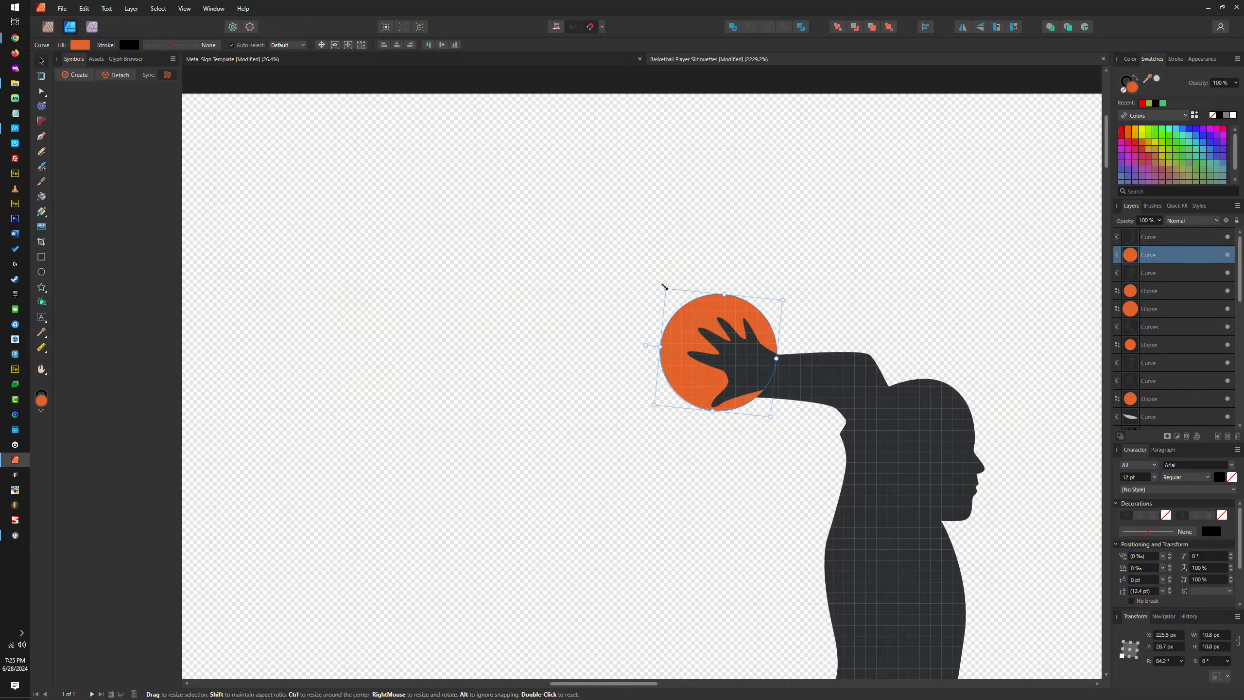
drag(661, 288, 665, 317)
scroll(723, 345, up, 2)
scroll(665, 316, down, 5)
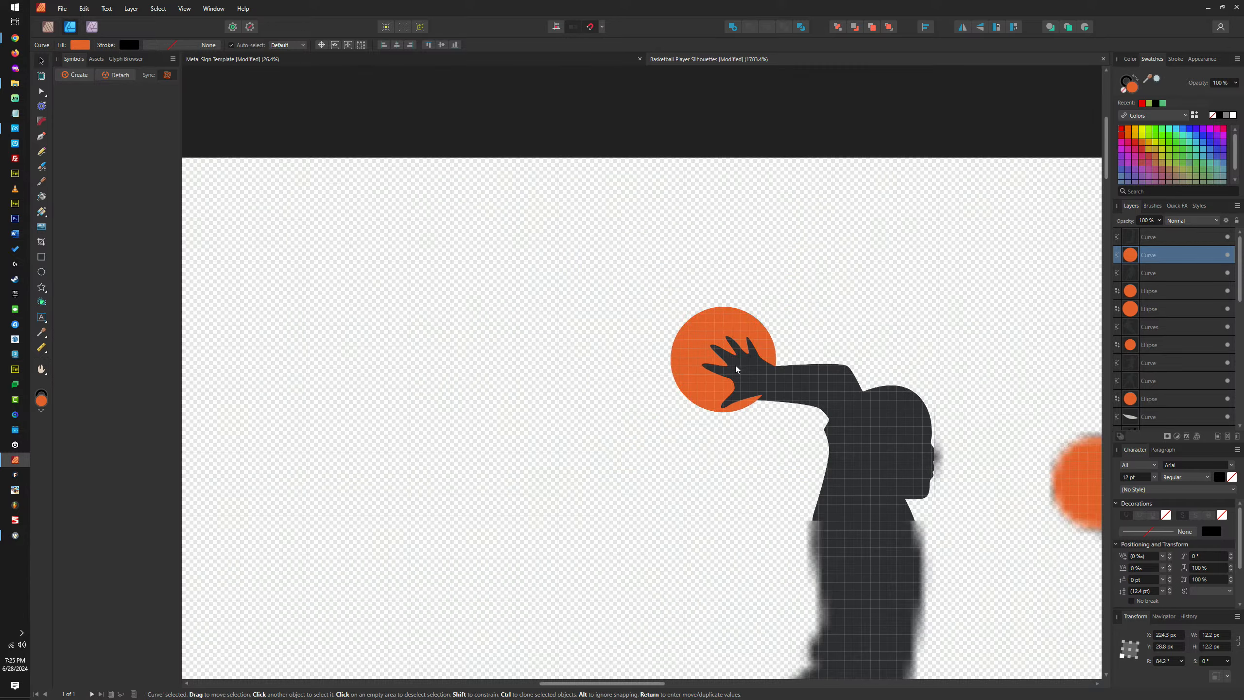
click(838, 336)
scroll(832, 352, down, 3)
scroll(824, 366, down, 1)
scroll(823, 368, up, 3)
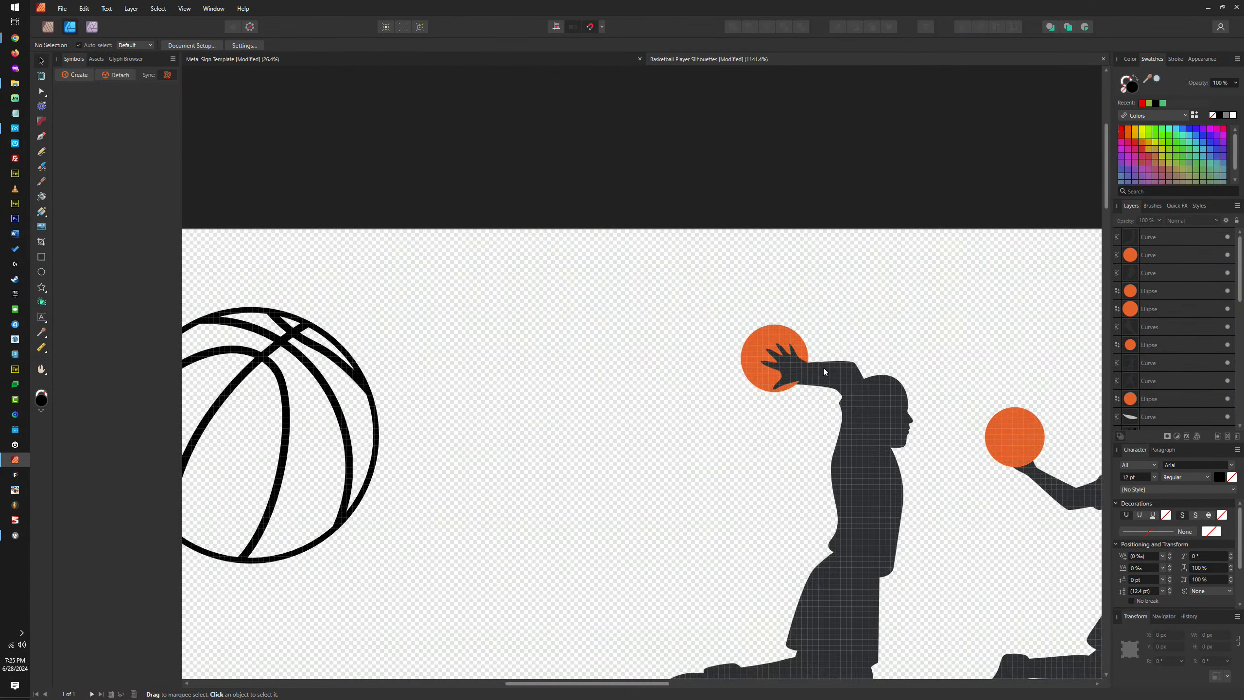
Move the dunking player's hand nodes and ball nodes slightly farther from the body to lengthen the arm
click(823, 368)
key(a)
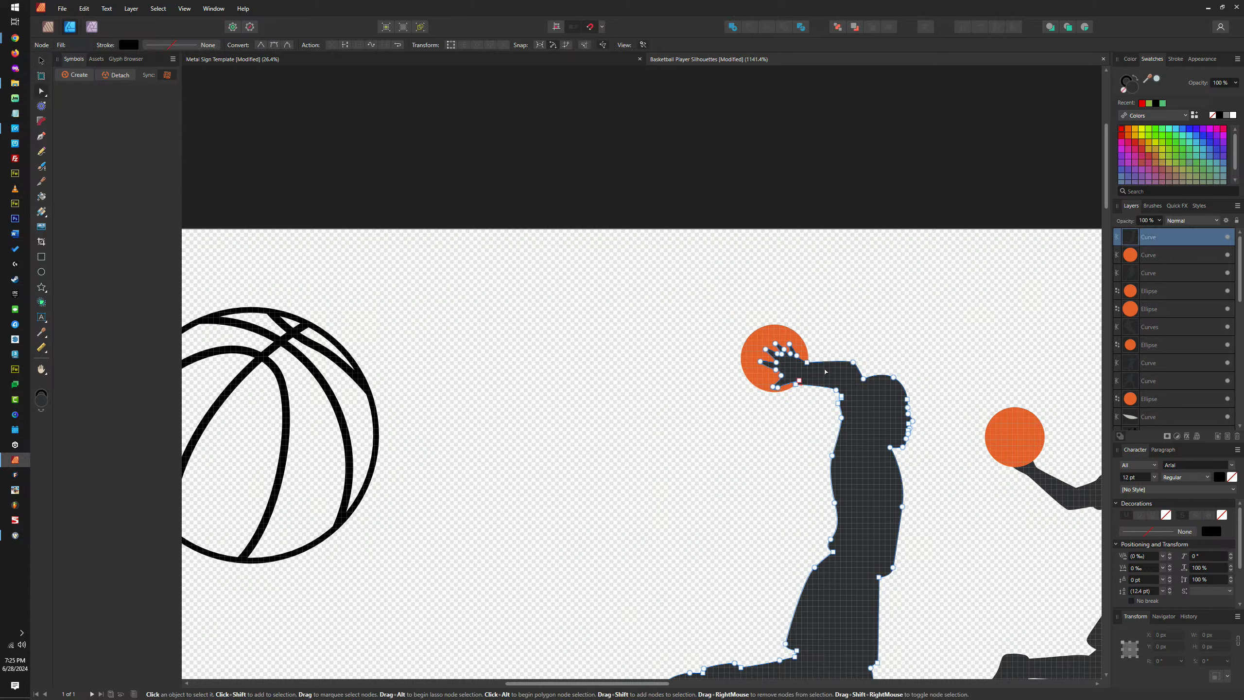
shift+click(760, 340)
drag(682, 305, 784, 386)
click(861, 333)
scroll(861, 334, down, 4)
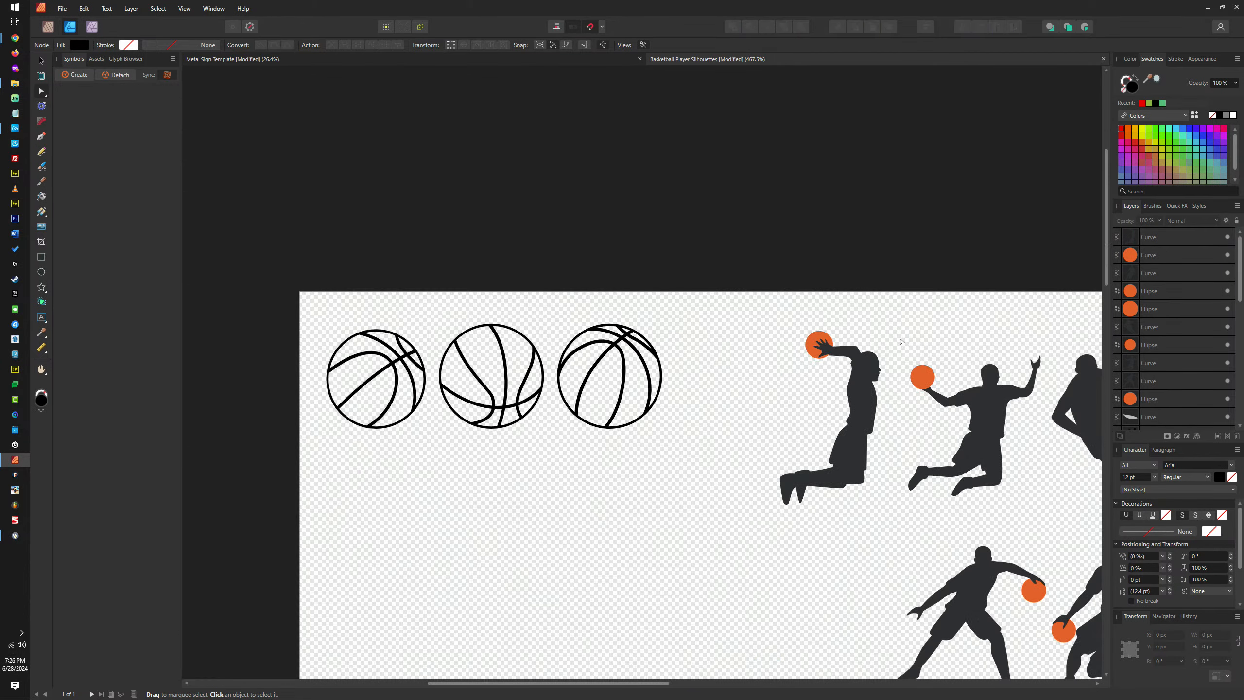
Place a copy of the third line-art basketball over the dunking player's ball and a copy of the second over the neighbouring jumping player's ball
scroll(901, 342, up, 2)
scroll(884, 354, up, 3)
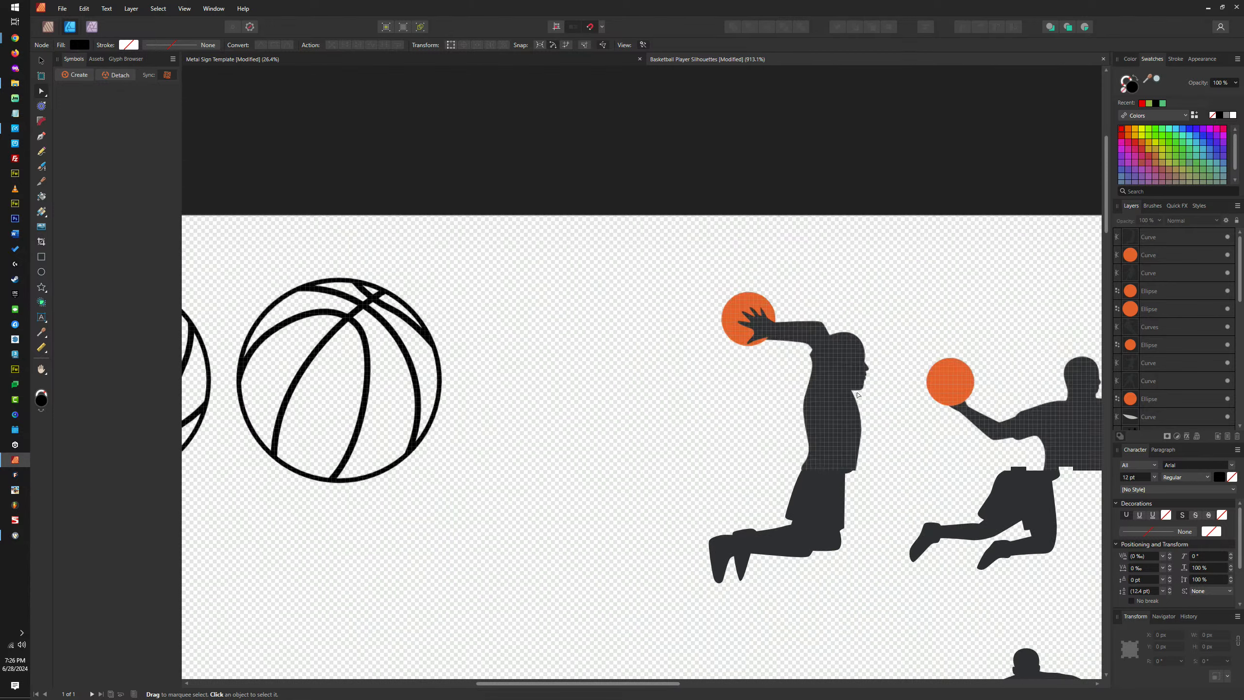
scroll(637, 489, down, 3)
scroll(470, 361, up, 1)
scroll(589, 343, left, 3)
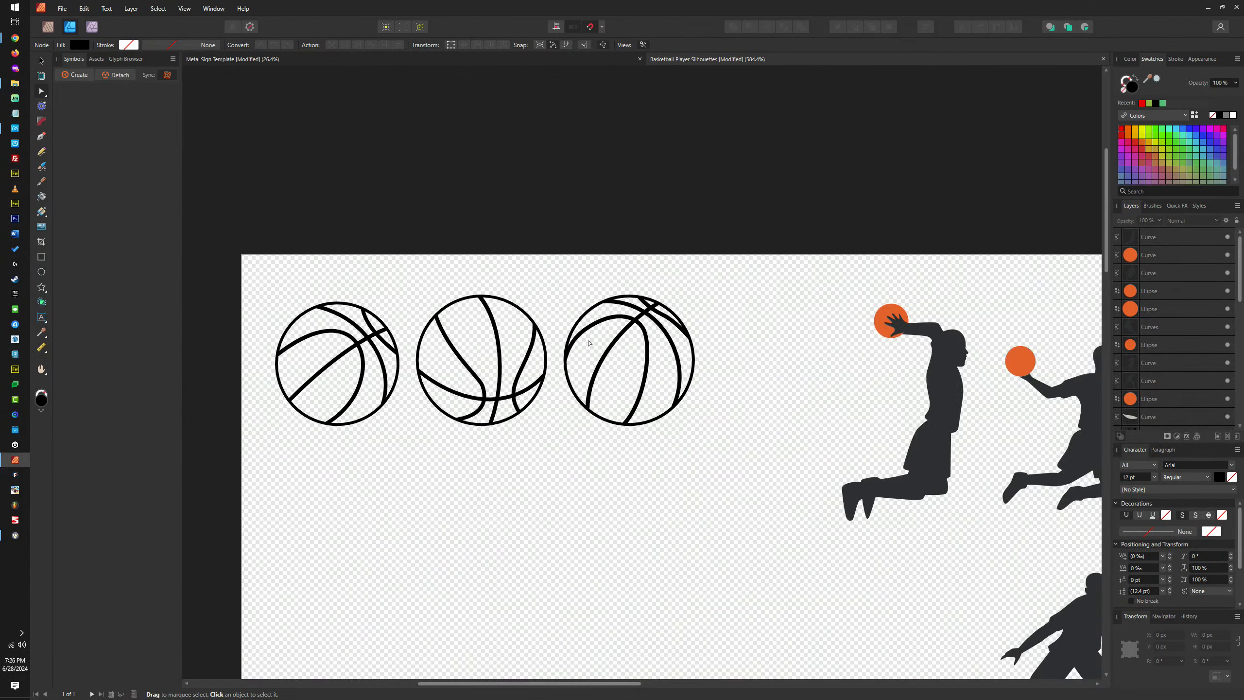
key(v)
key(ctrl+v)
drag(808, 365, 862, 345)
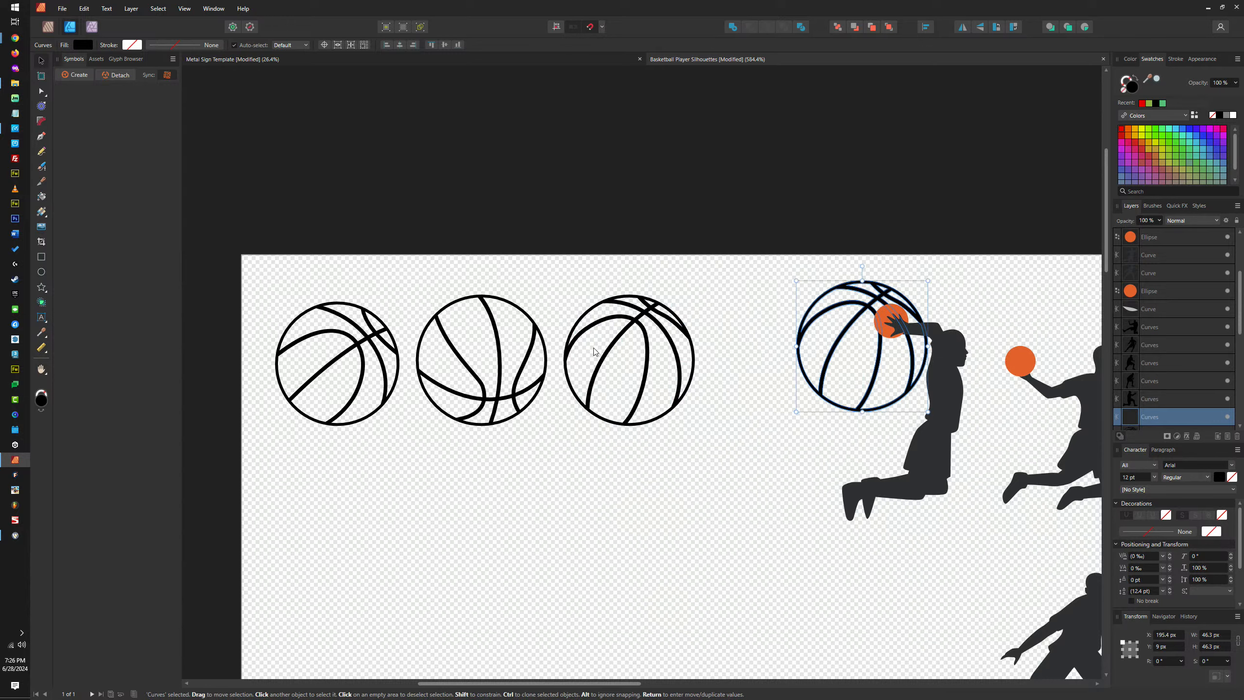
key(ctrl+v)
drag(542, 349, 1097, 387)
Place a copy of the first line-art basketball at the upper-right player's ball, and copies of the second and third at the two lower players
scroll(734, 392, down, 5)
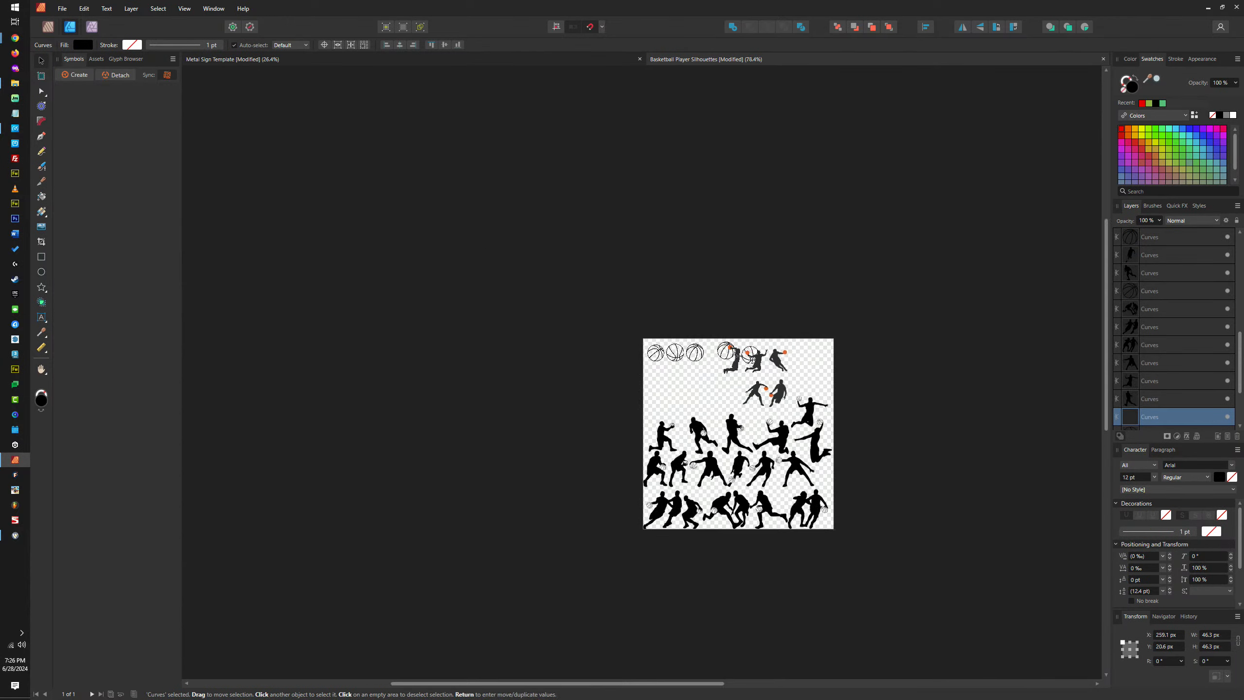
scroll(735, 392, up, 3)
scroll(734, 391, up, 3)
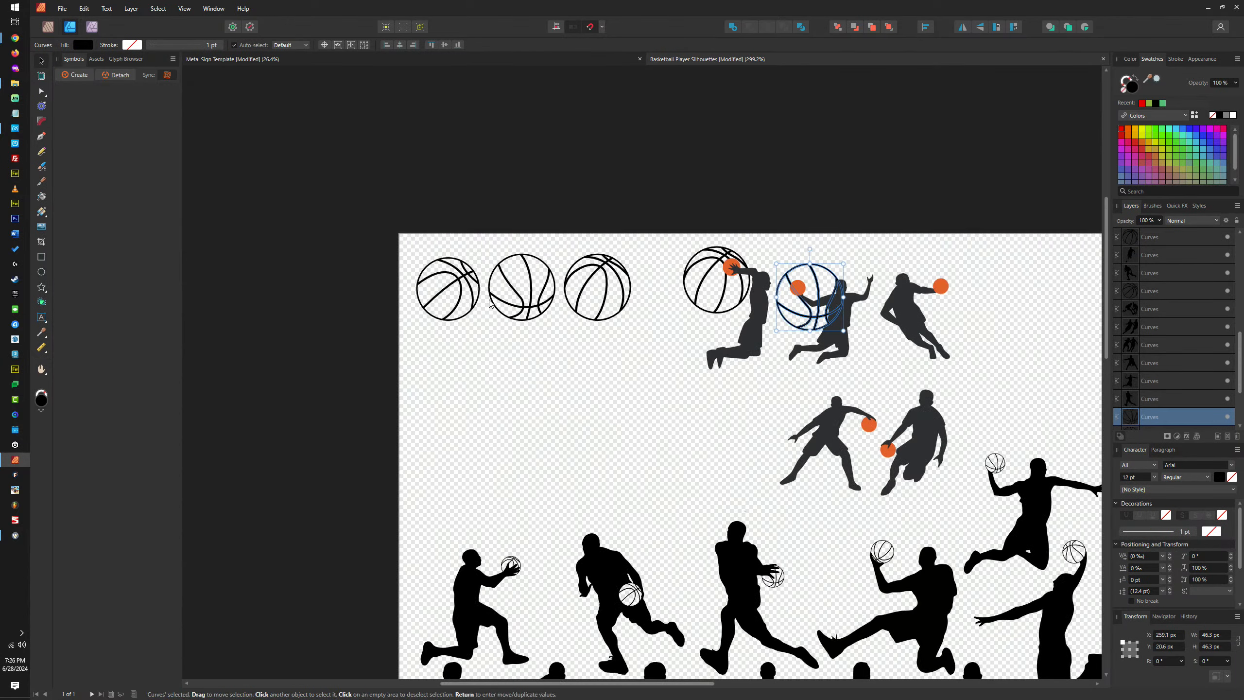
key(ctrl+v)
drag(490, 313, 986, 301)
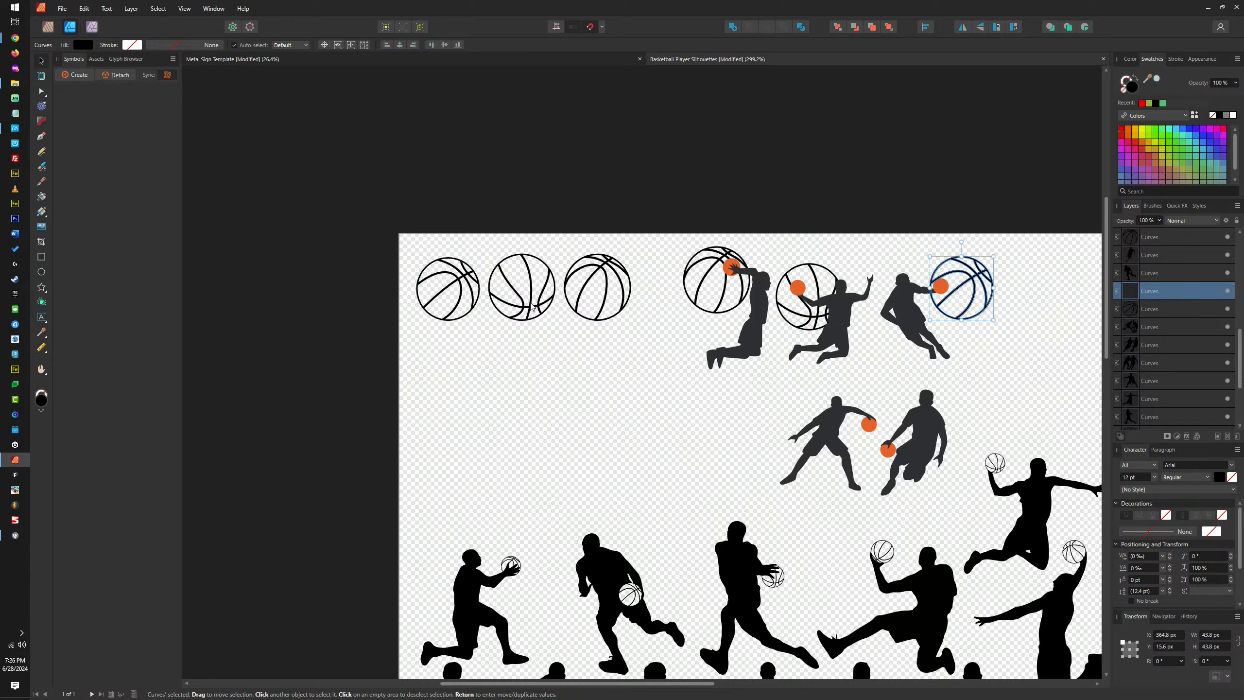
key(ctrl+v)
drag(582, 340, 891, 462)
key(ctrl+j)
Shrink the line-art basketball at the wide-stance dribbling player to match the orange ball, and delete that orange ball
scroll(891, 461, up, 3)
scroll(847, 379, up, 4)
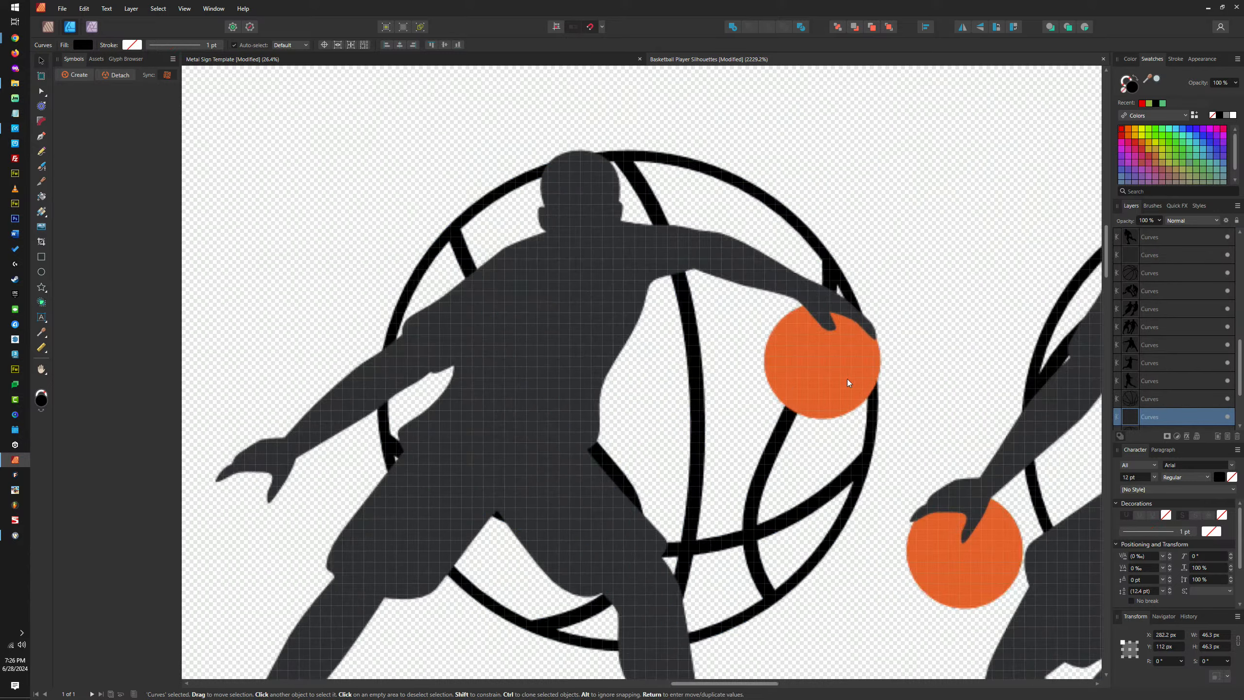
click(844, 336)
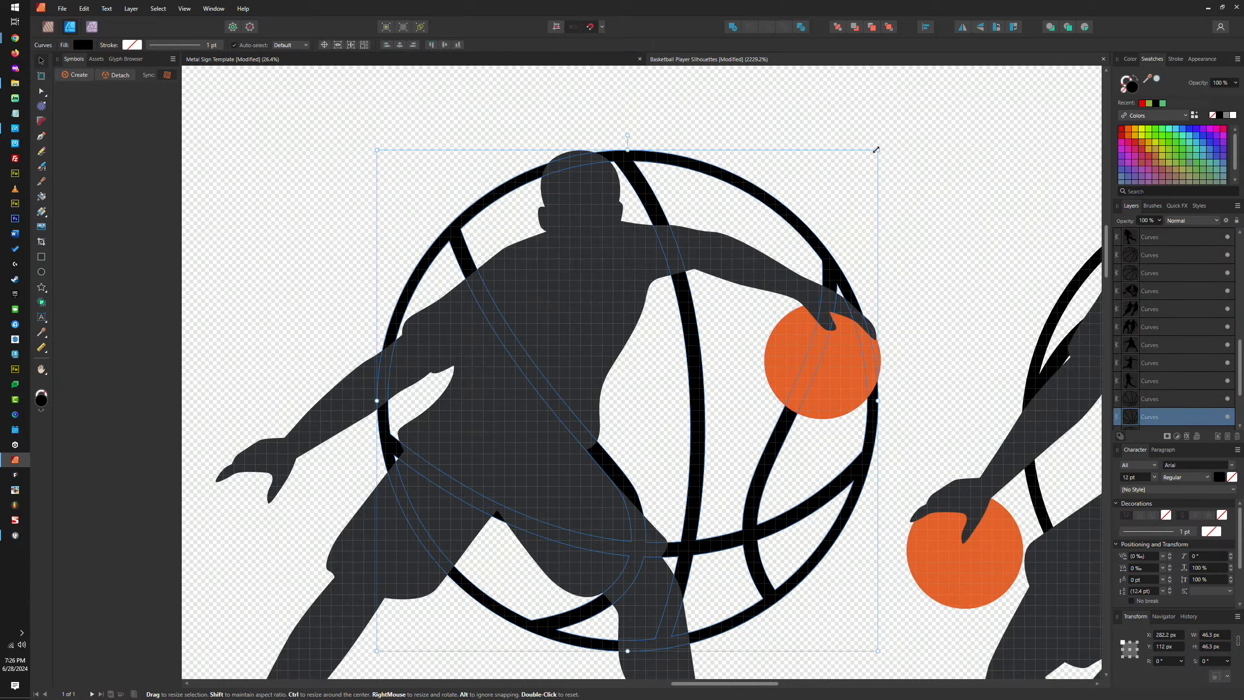
drag(877, 150, 880, 146)
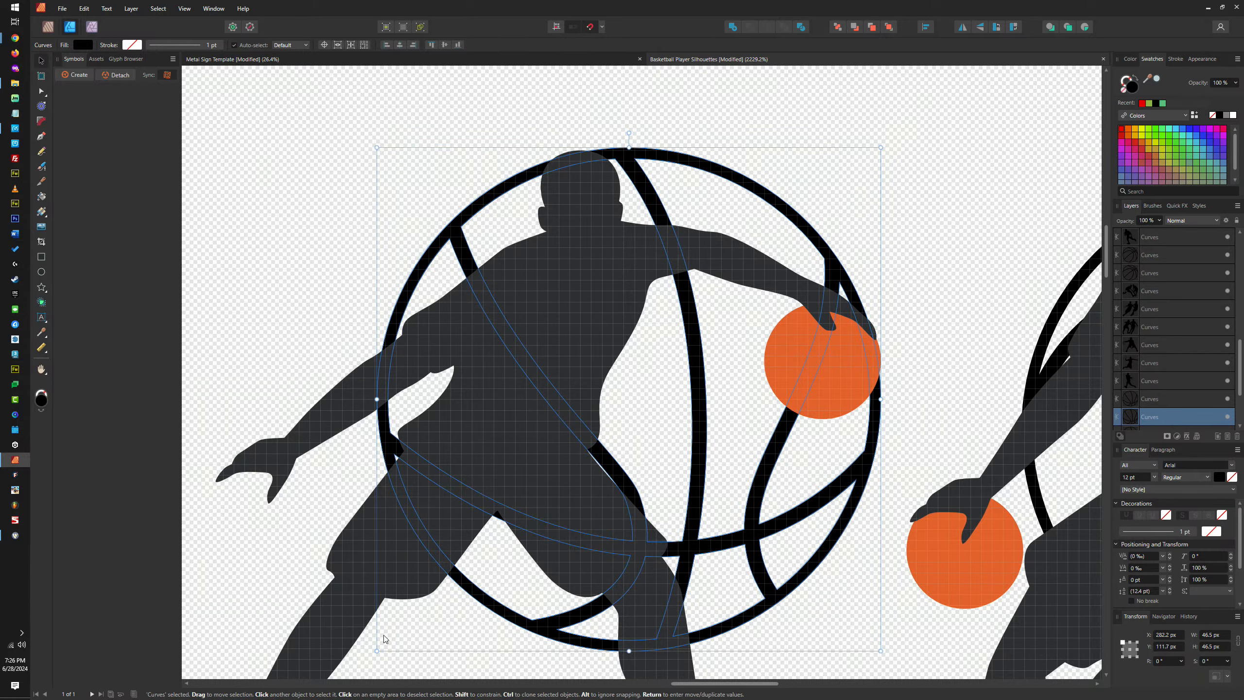
drag(376, 650, 704, 515)
drag(609, 148, 762, 284)
click(815, 355)
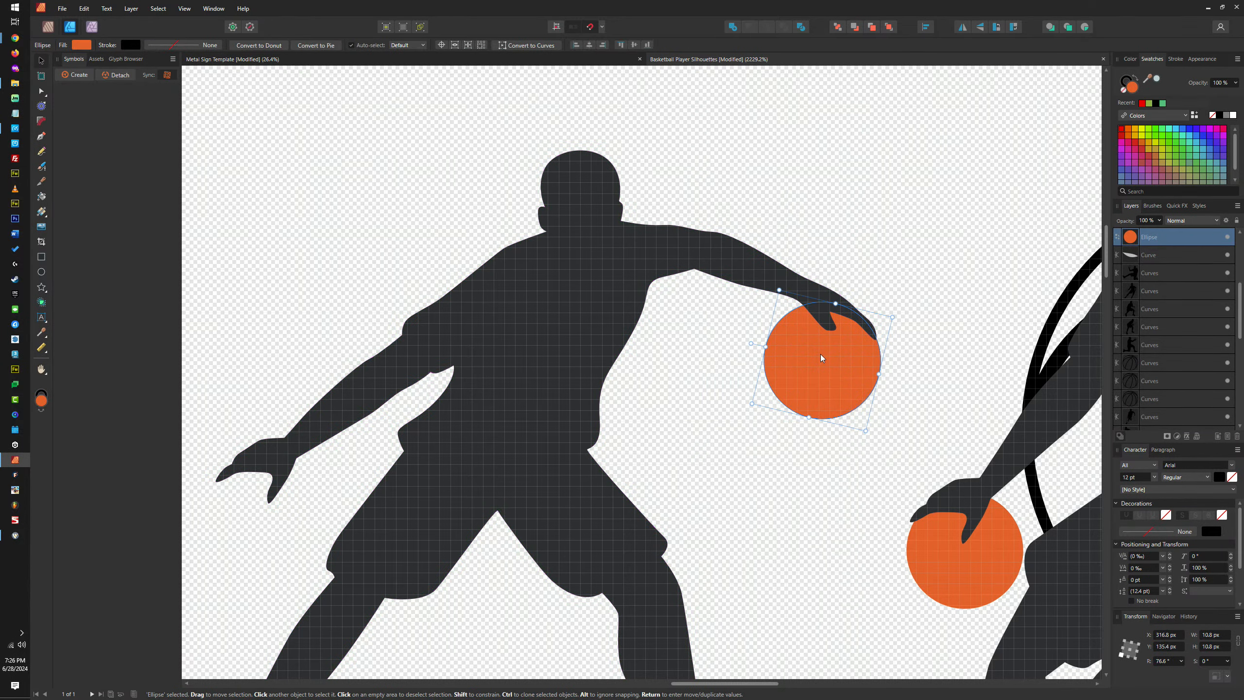
key(Delete)
Shrink the line-art basketball at the lower-right dribbling player to 10.8 px over the orange ball, and delete that orange ball
drag(981, 418, 660, 317)
click(641, 461)
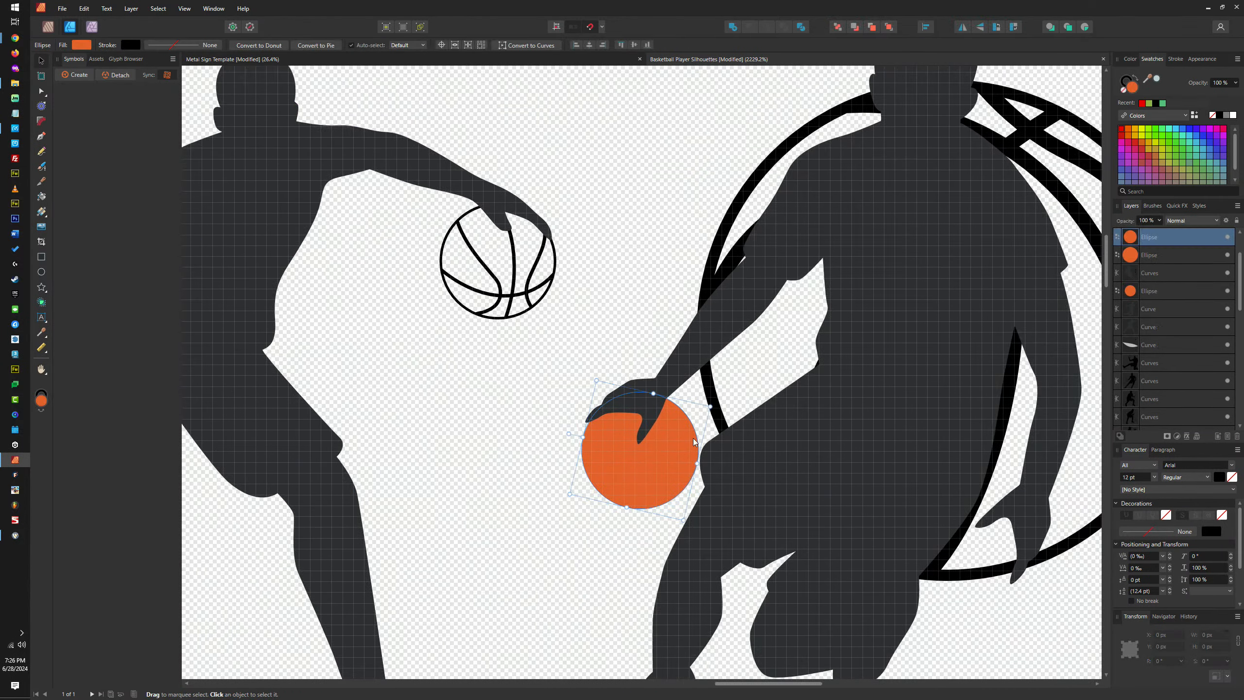
click(717, 411)
scroll(705, 411, down, 5)
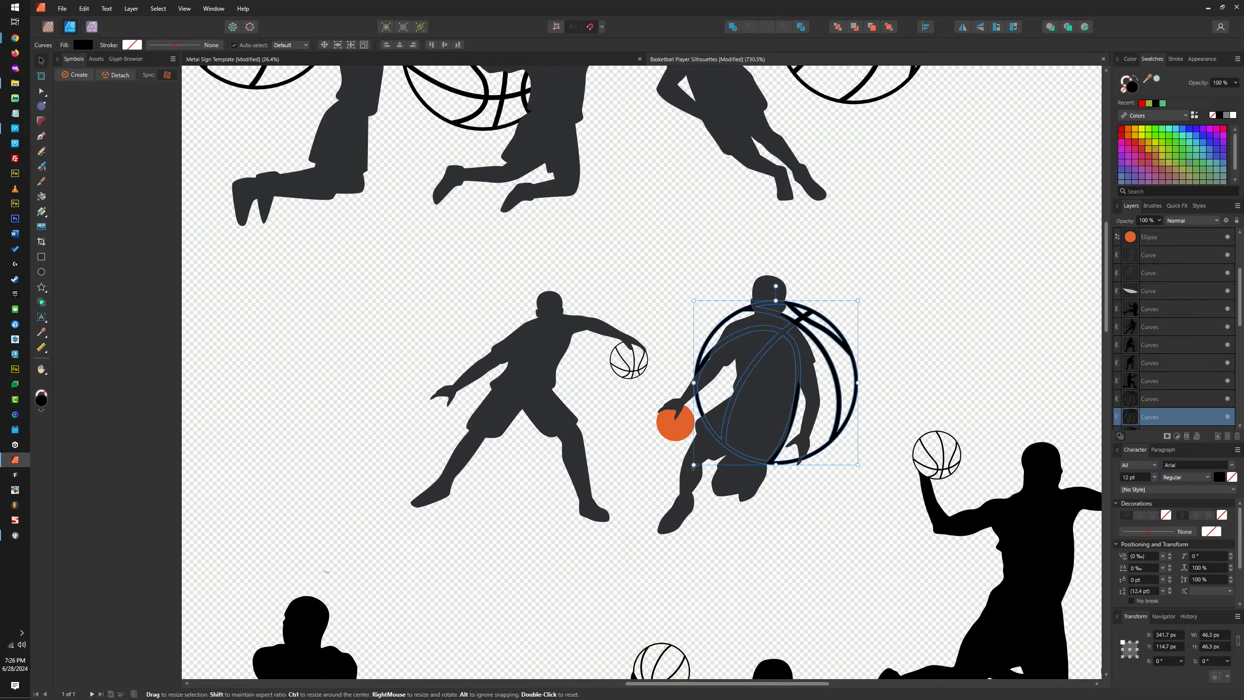
drag(694, 465, 796, 441)
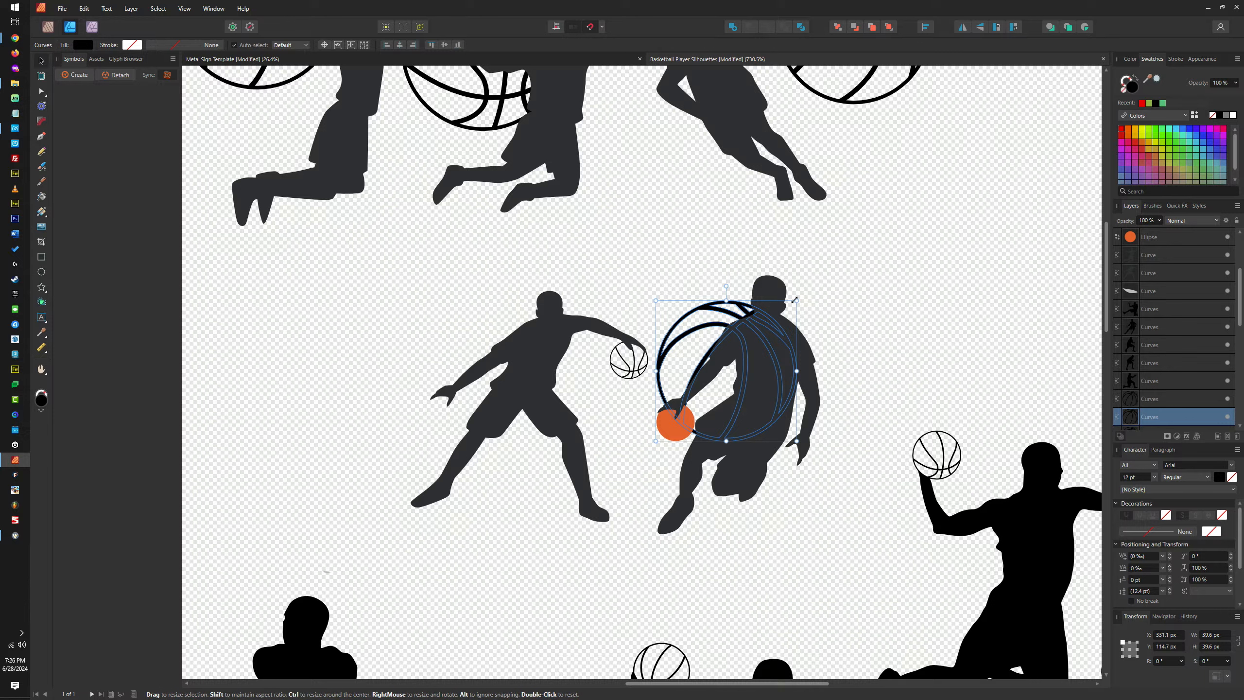
drag(795, 300, 695, 400)
scroll(662, 419, up, 7)
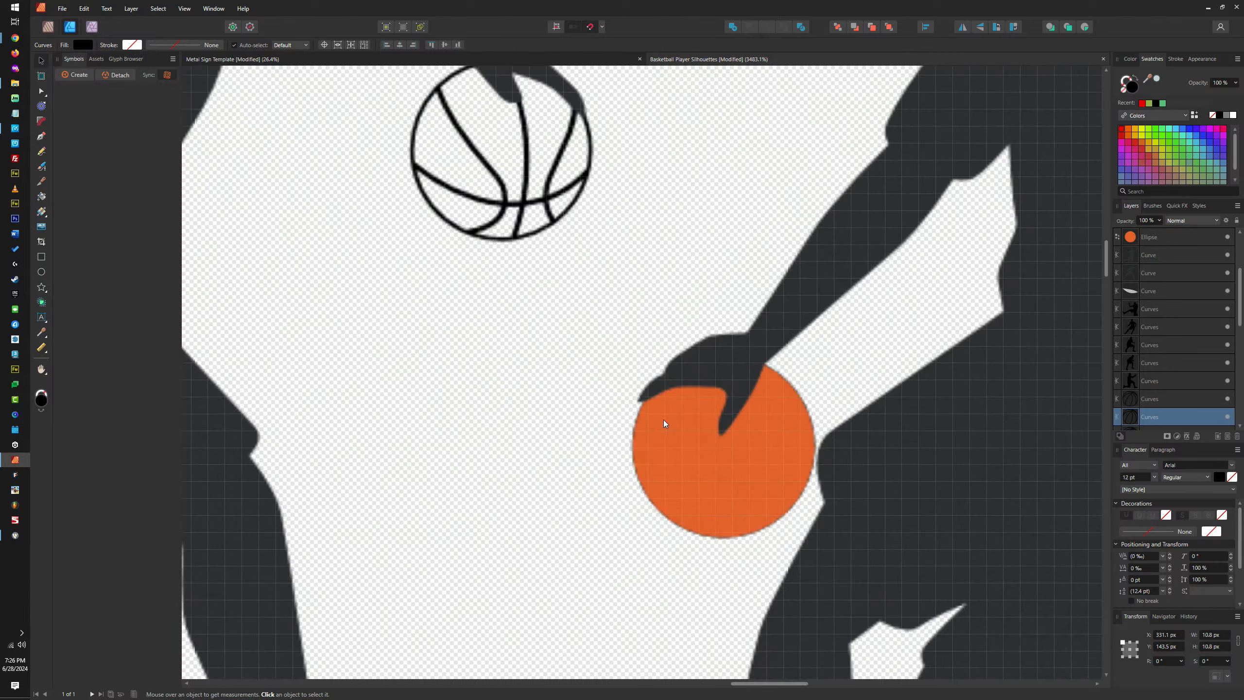
scroll(754, 427, down, 5)
click(749, 448)
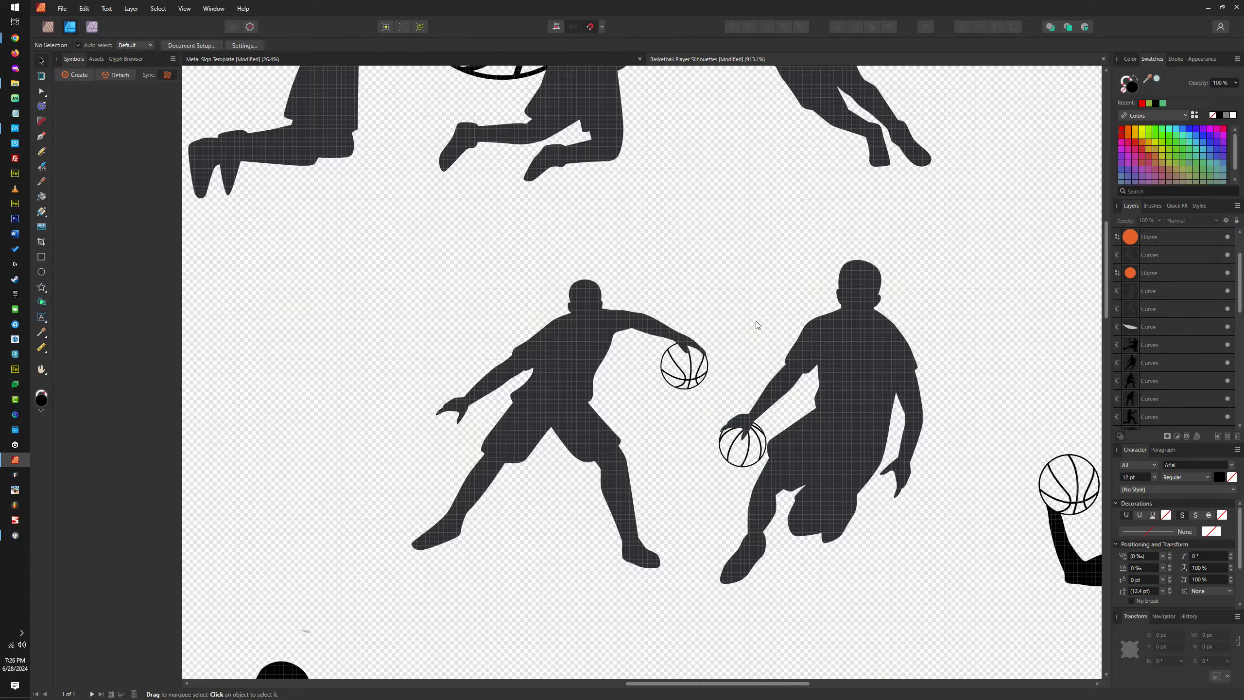
Shrink the line-art basketball at the upper jumping player's outstretched hand to 10.8 px over the orange ball, and delete that orange ball
scroll(755, 325, up, 3)
click(705, 326)
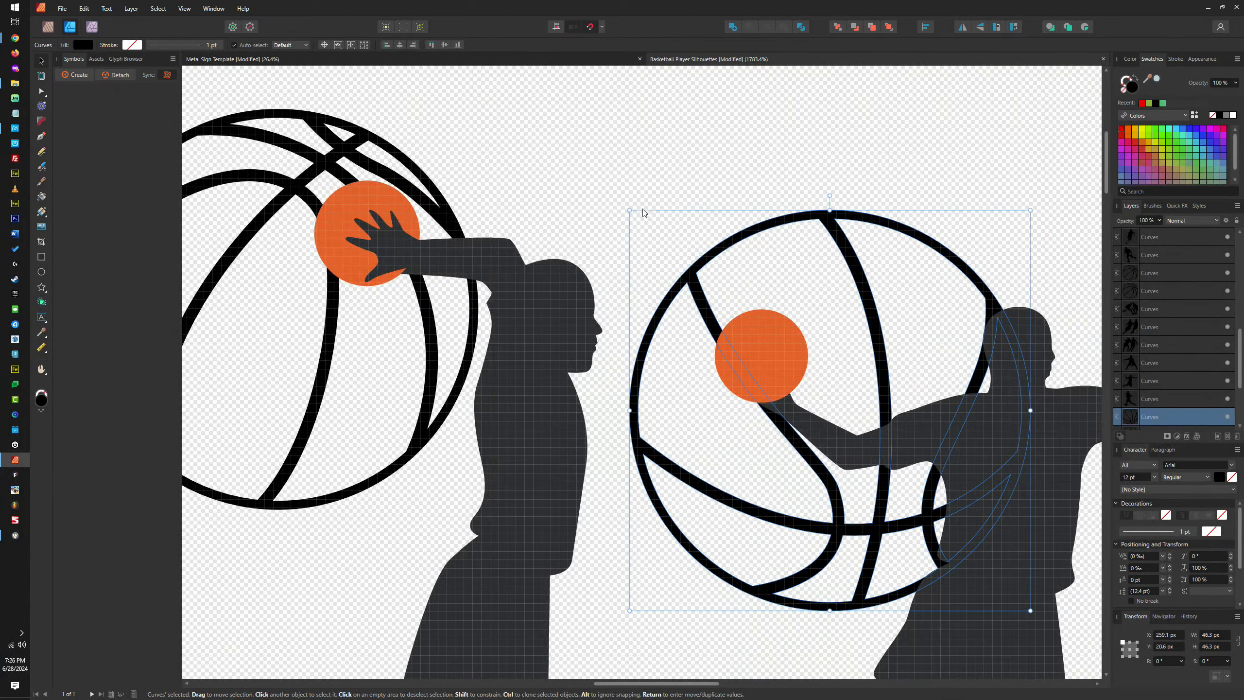
drag(636, 208, 646, 589)
key(ctrl+z)
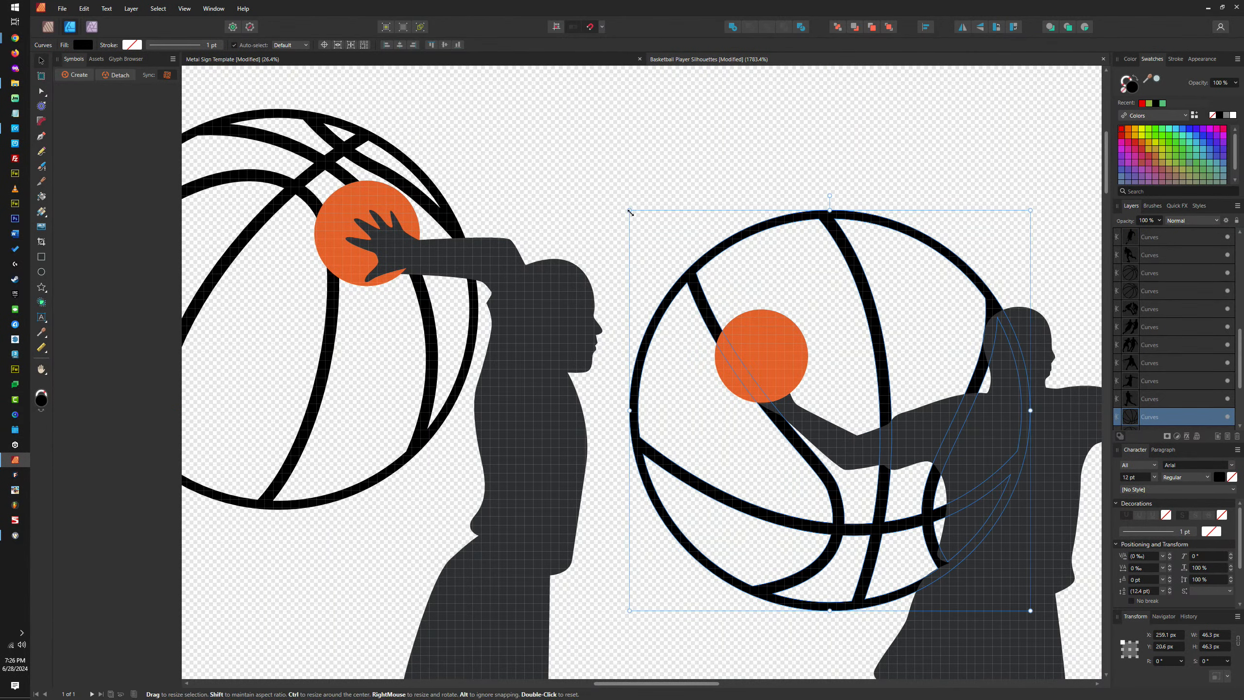
drag(630, 211, 710, 303)
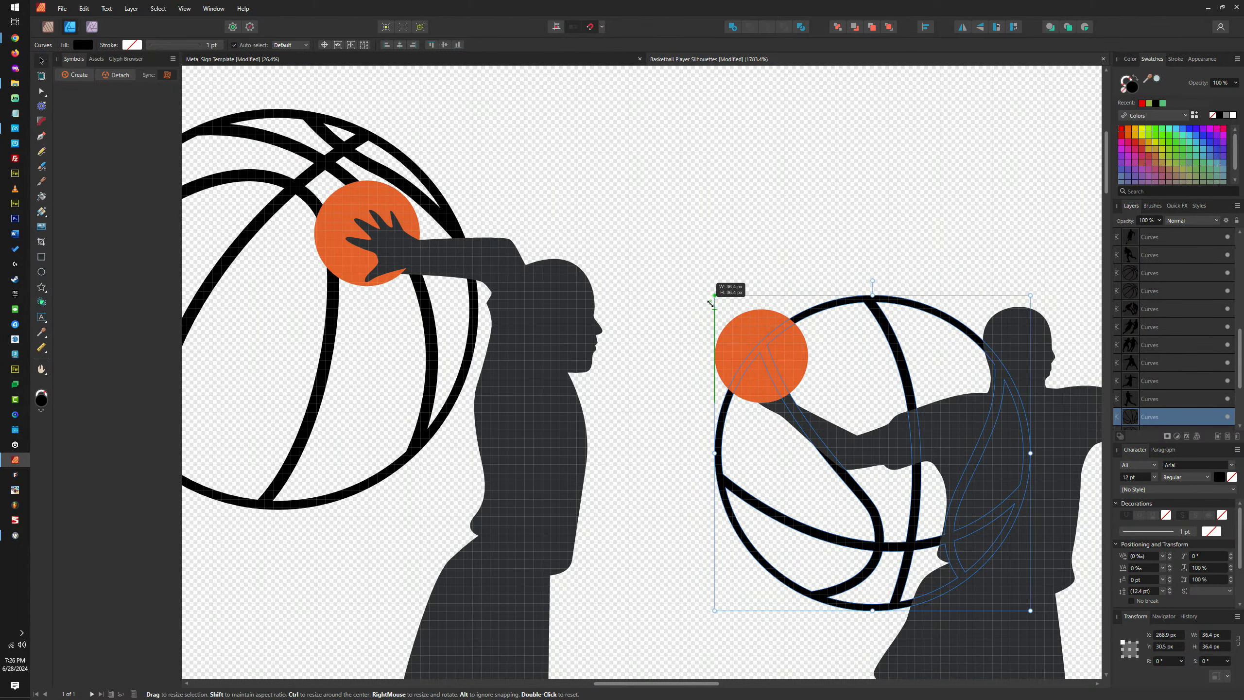
drag(1030, 611, 800, 419)
drag(818, 296, 810, 309)
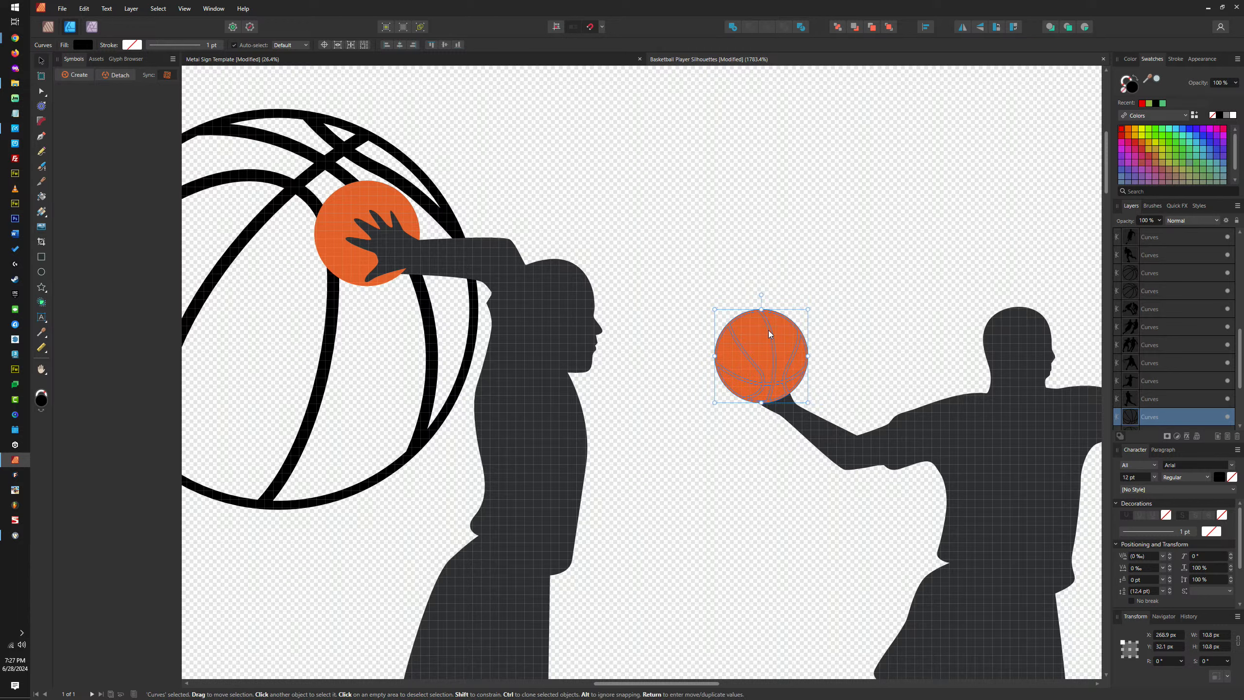
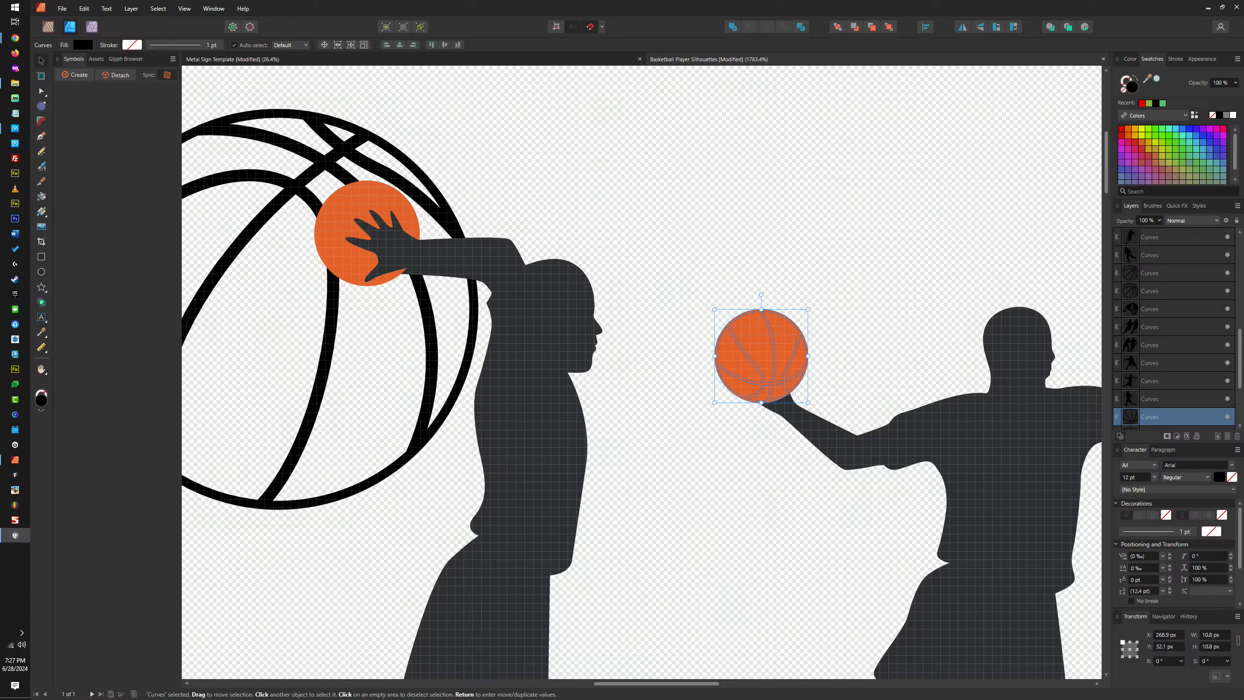
click(758, 346)
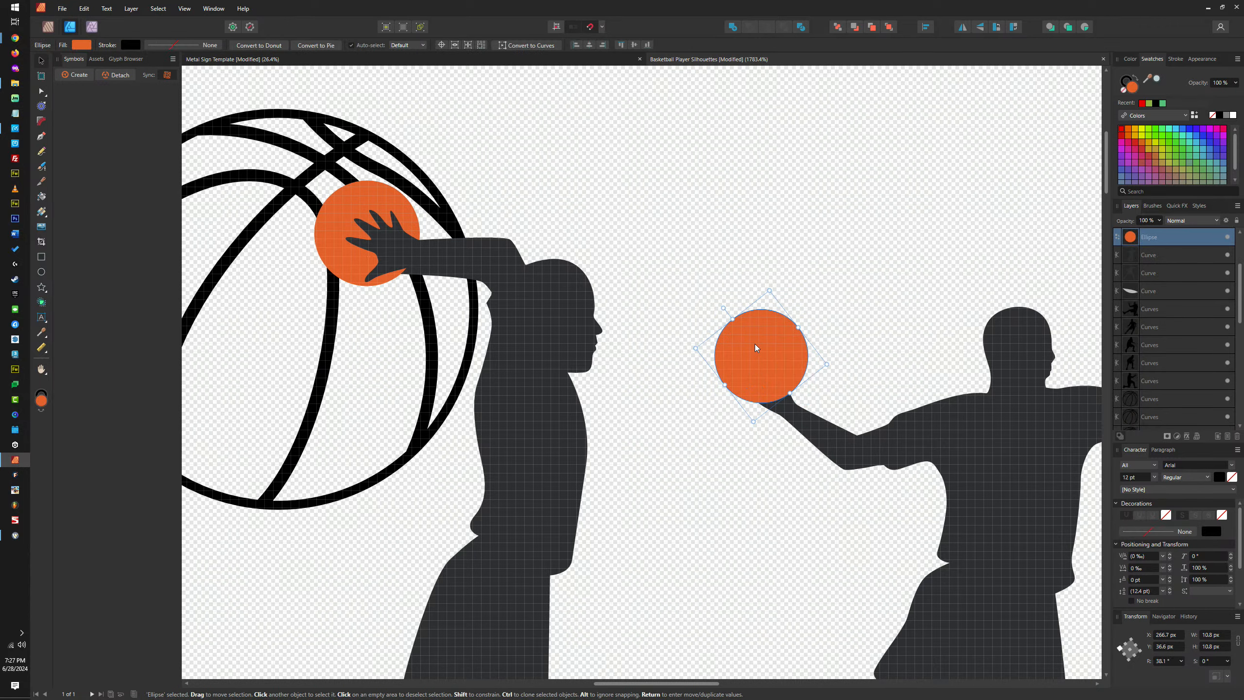
key(Delete)
Nudge the jumping player's line-art basketball slightly down onto the hand, to Y 32.2 px
scroll(780, 390, up, 5)
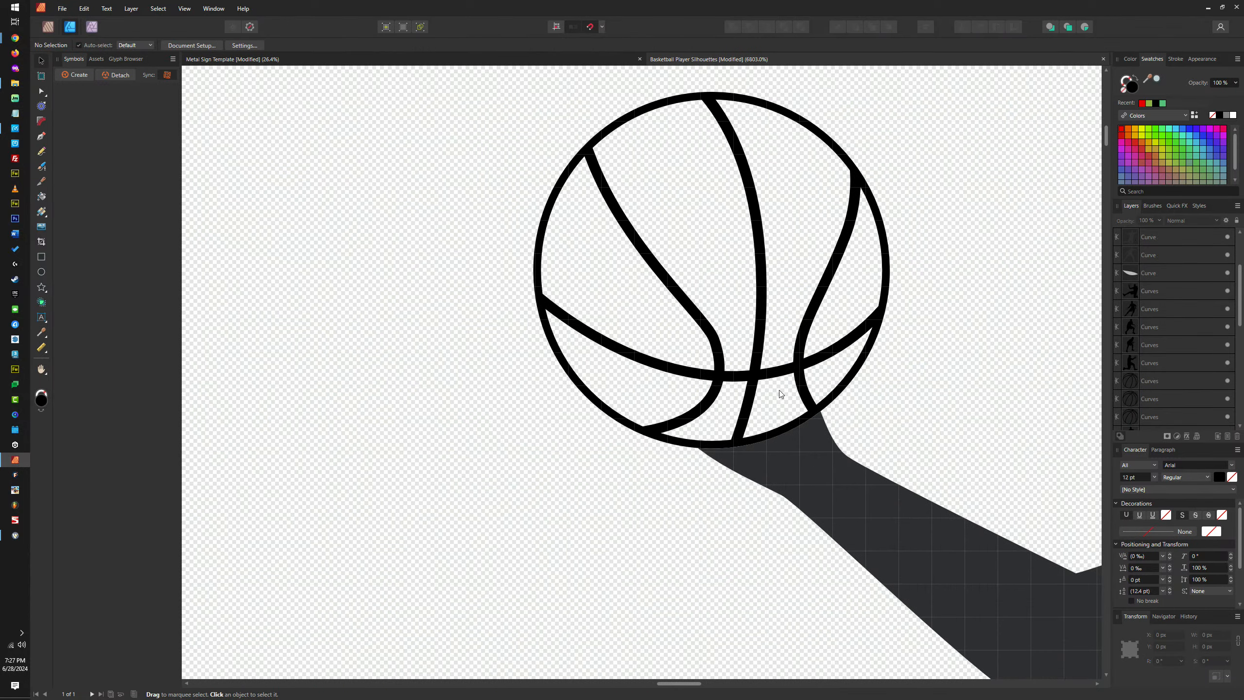
key(a)
click(760, 372)
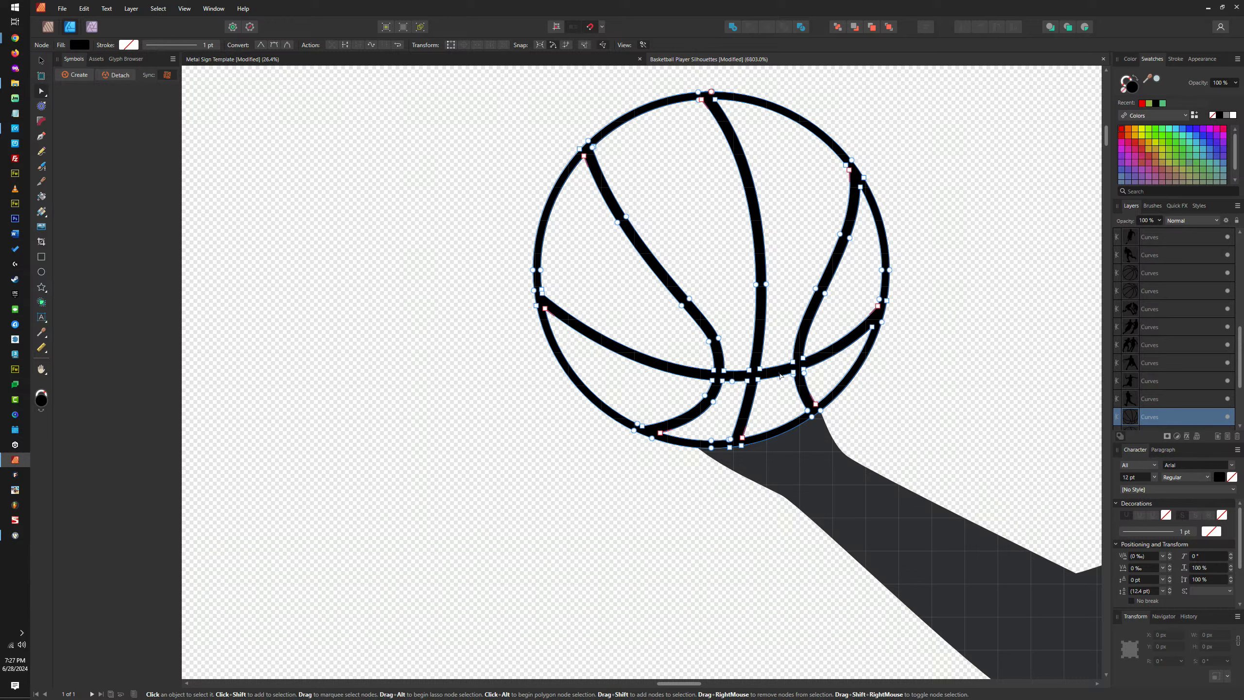
key(v)
key(Down)
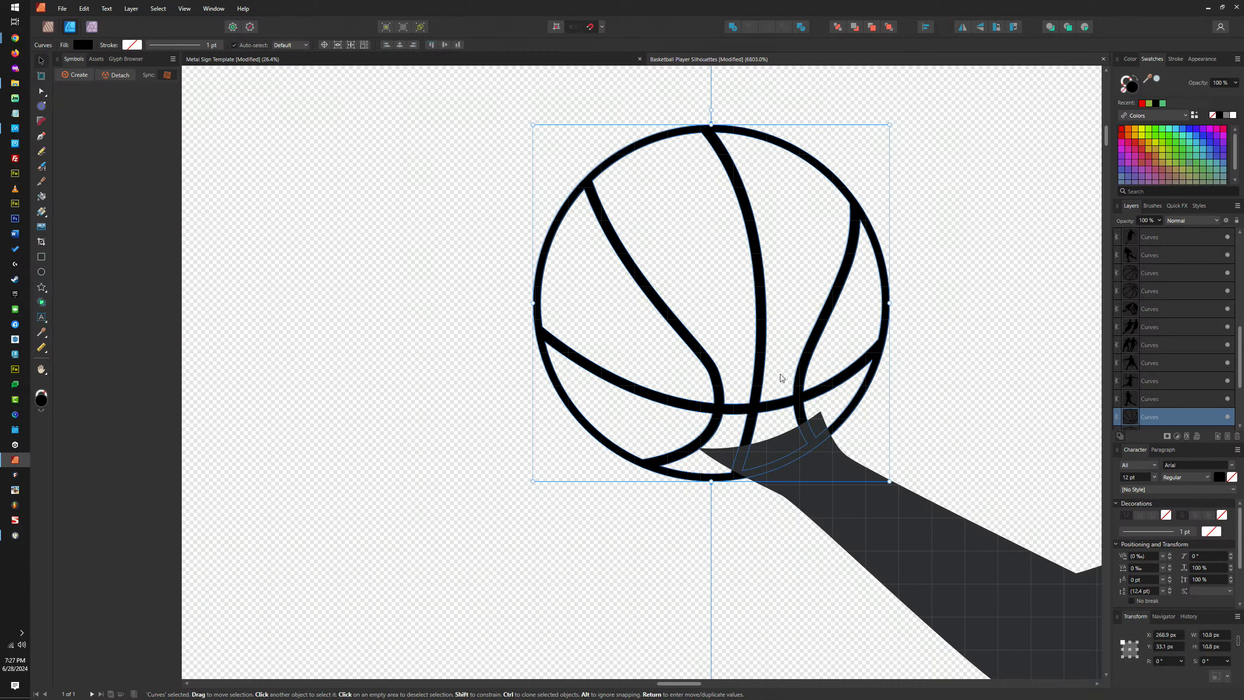
key(Up)
drag(762, 355, 762, 359)
Shrink the line-art basketball at the dunking player's hand to 12.2 px over the orange ball, and delete that orange ball
scroll(957, 444, down, 6)
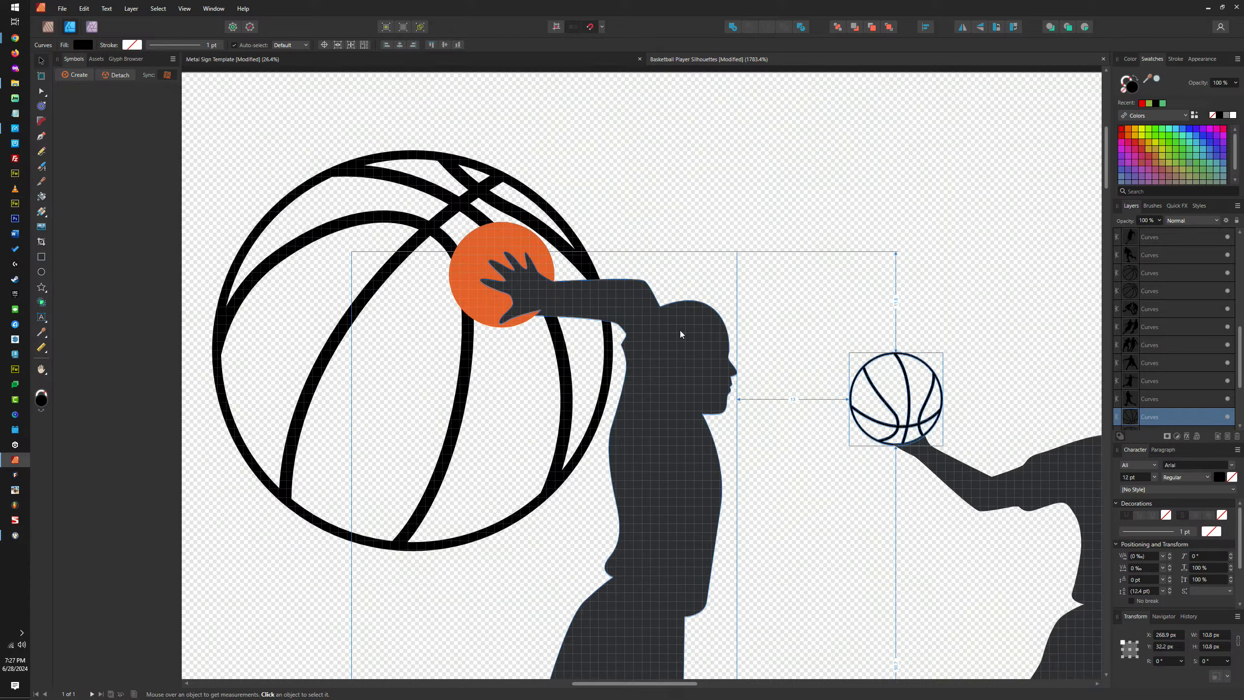
click(458, 247)
drag(617, 151, 555, 210)
click(215, 212)
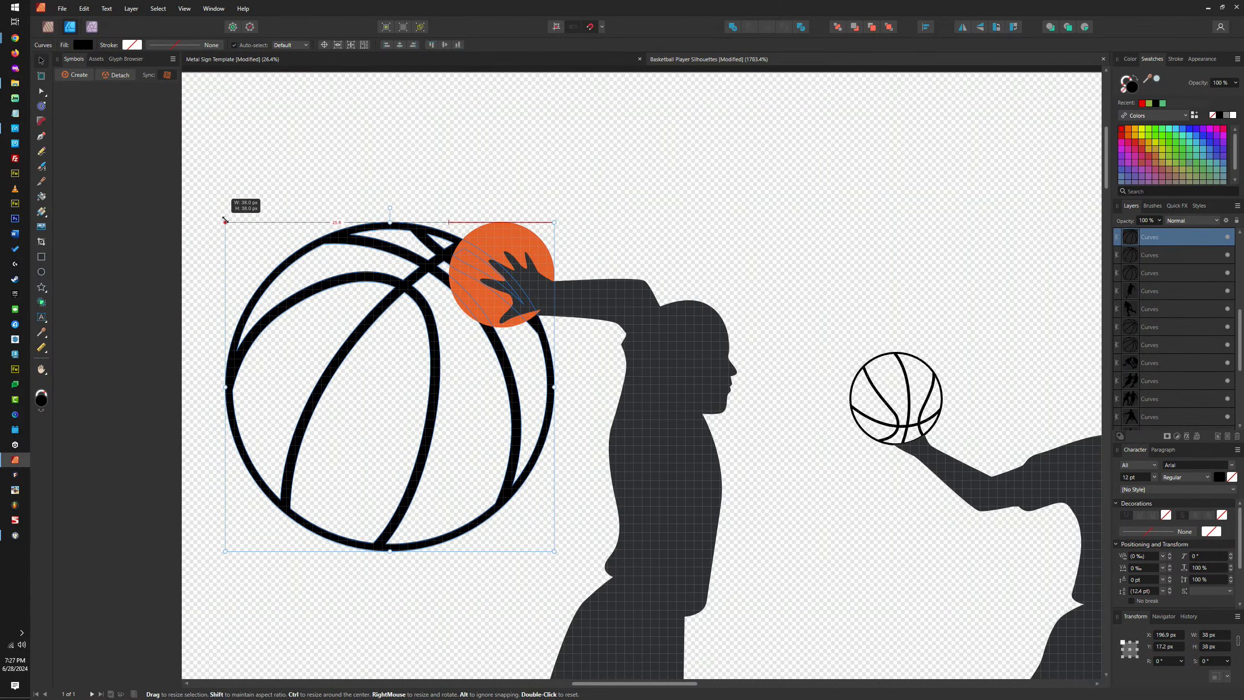
drag(216, 549, 452, 335)
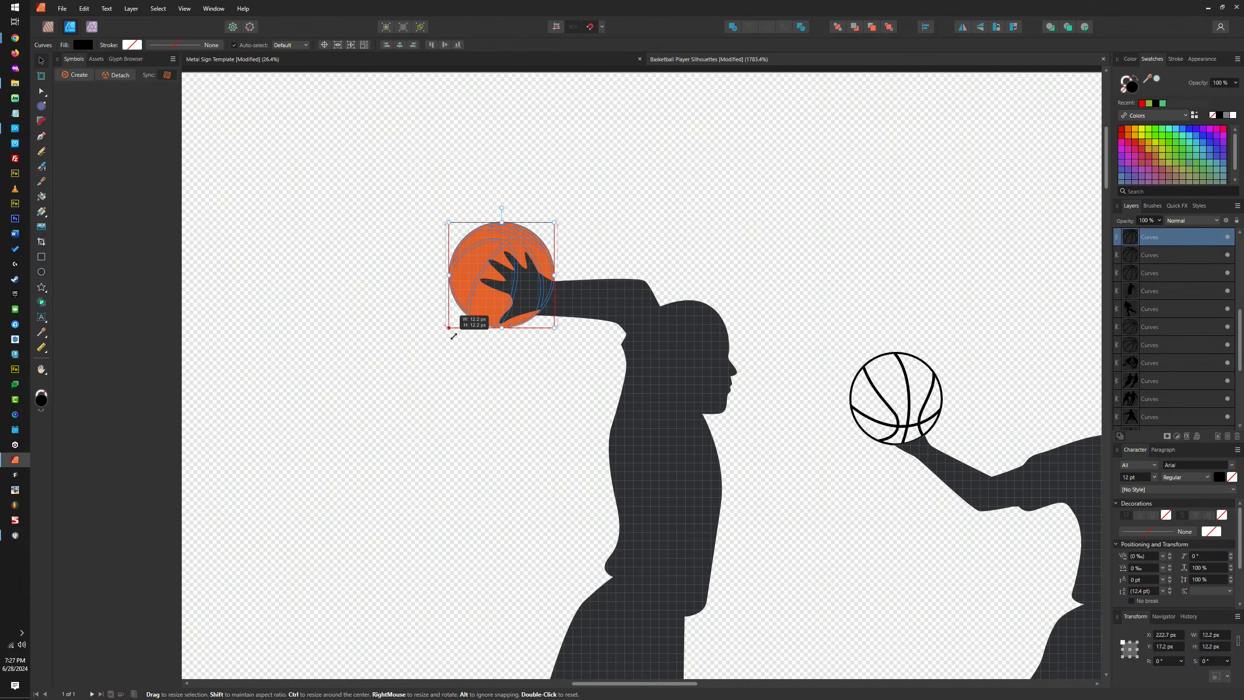
click(460, 267)
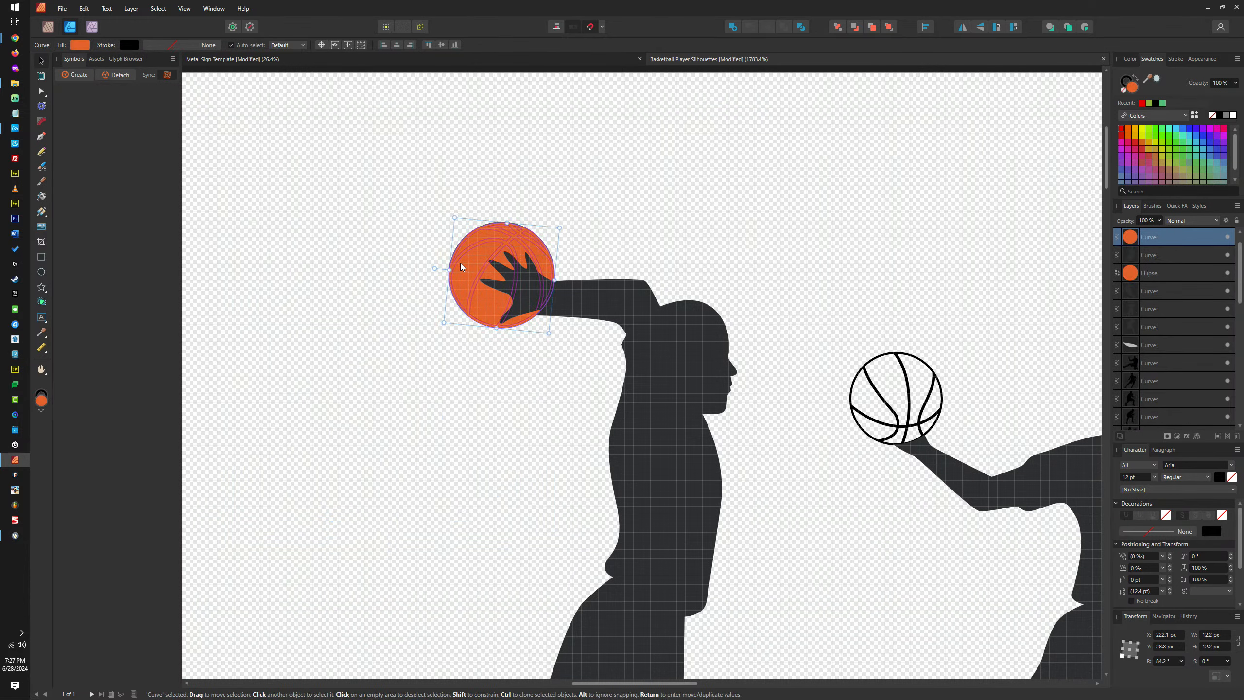
key(Delete)
Fill the dunking player's silhouette with solid black, and do the same for the neighbouring jumping player together with its basketball
scroll(530, 301, up, 2)
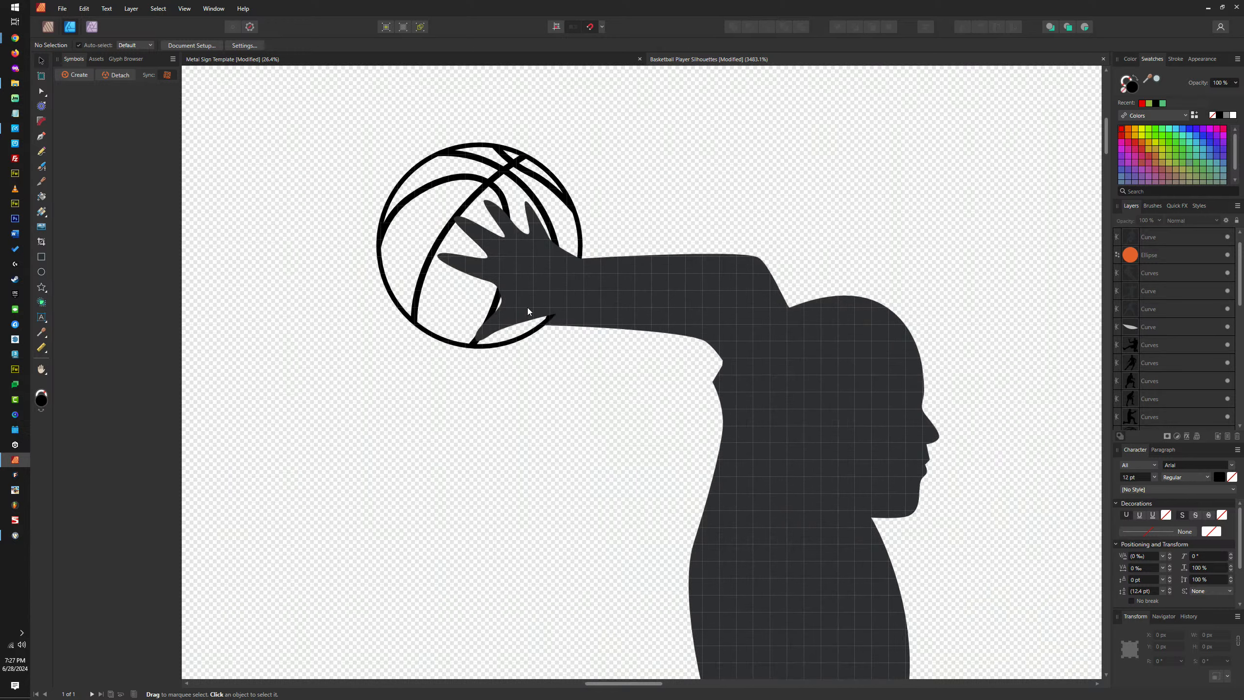
click(592, 297)
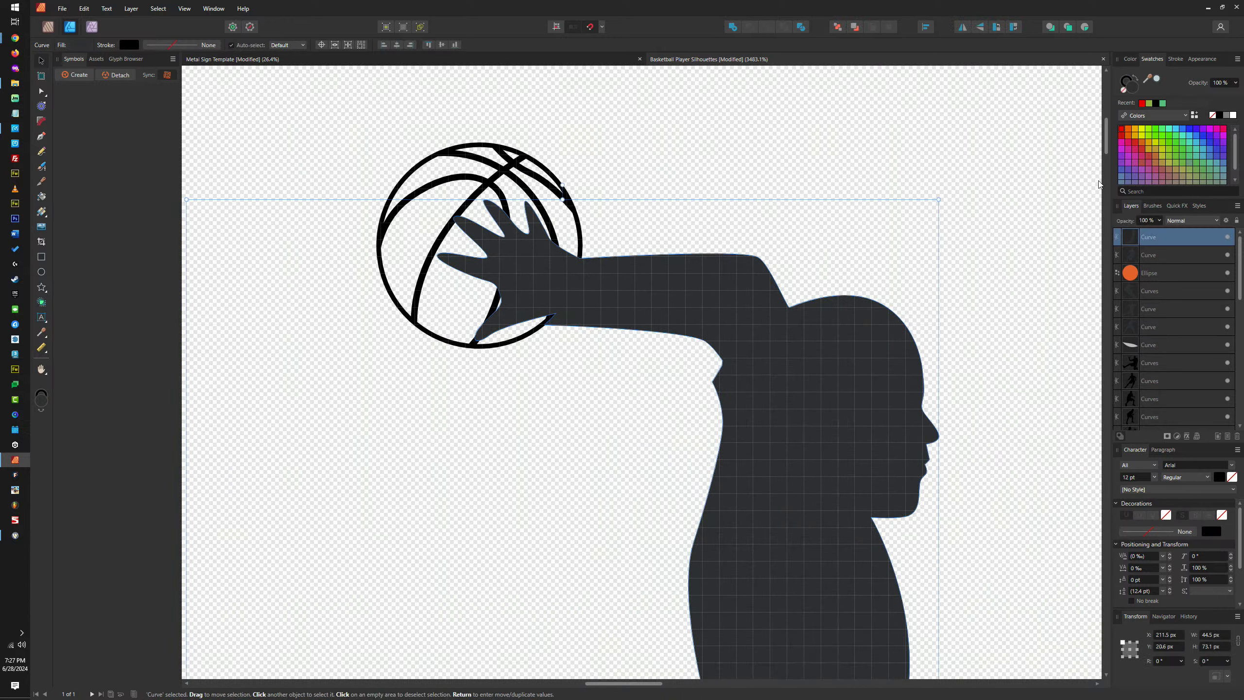
click(1128, 90)
key(ctrl+shift+v)
scroll(581, 283, down, 6)
scroll(783, 338, up, 4)
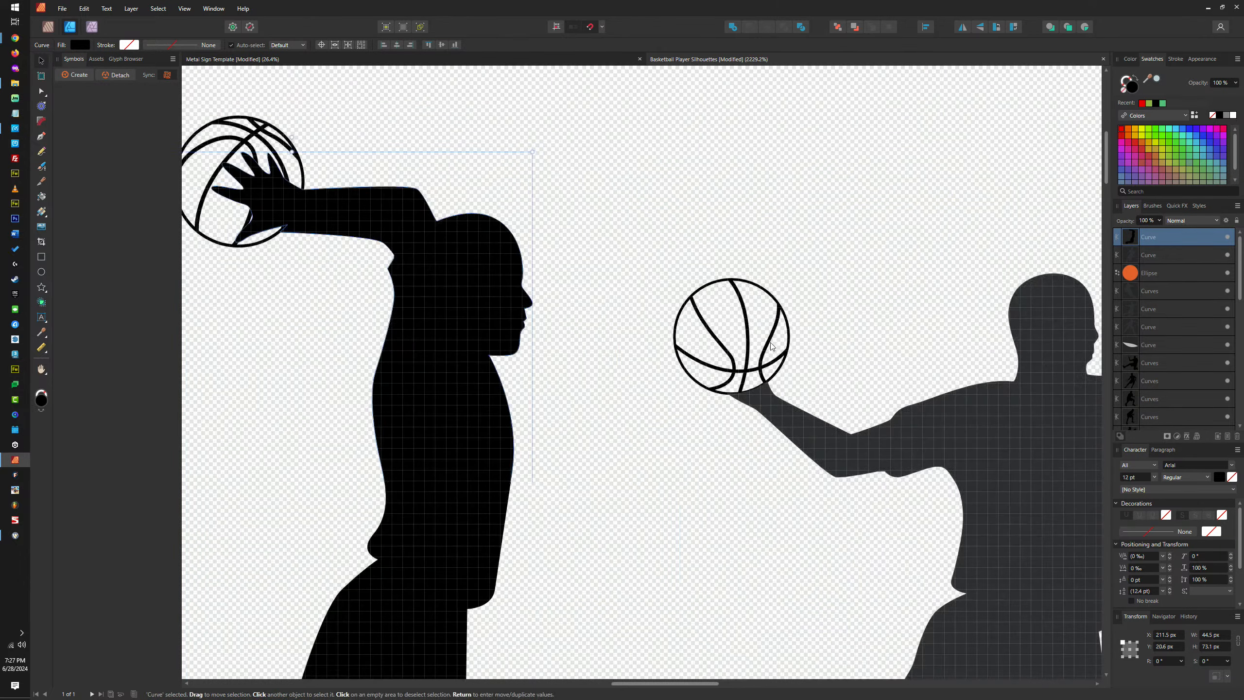
click(784, 338)
shift+click(886, 449)
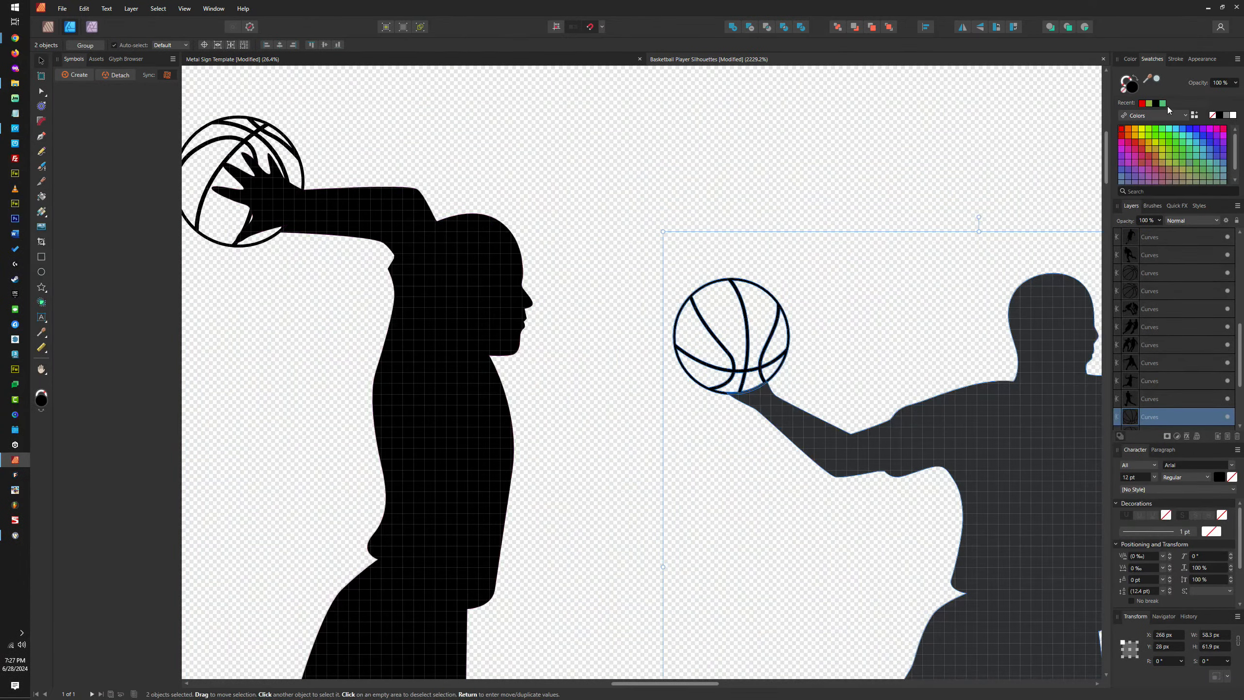
click(1223, 118)
Align the line-art basketball with the upper-right player's orange ball and shrink it to 10.8 px
scroll(978, 217, down, 5)
scroll(868, 302, up, 5)
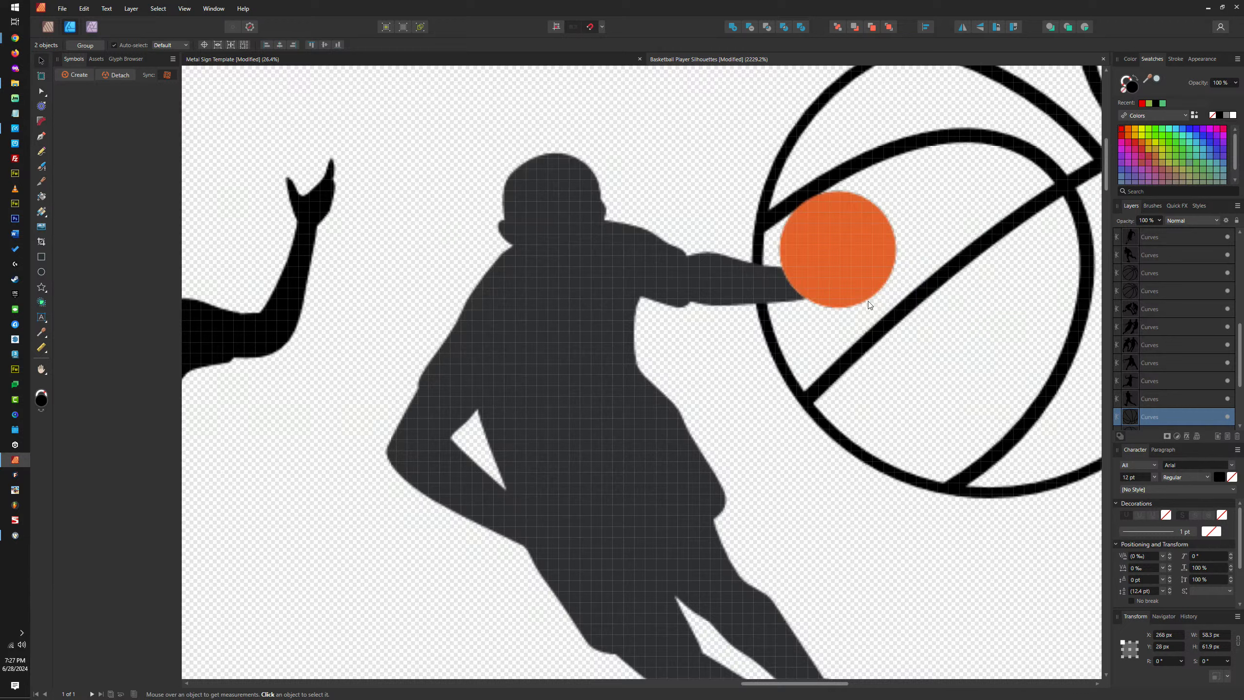
click(858, 344)
drag(750, 500, 779, 467)
click(828, 273)
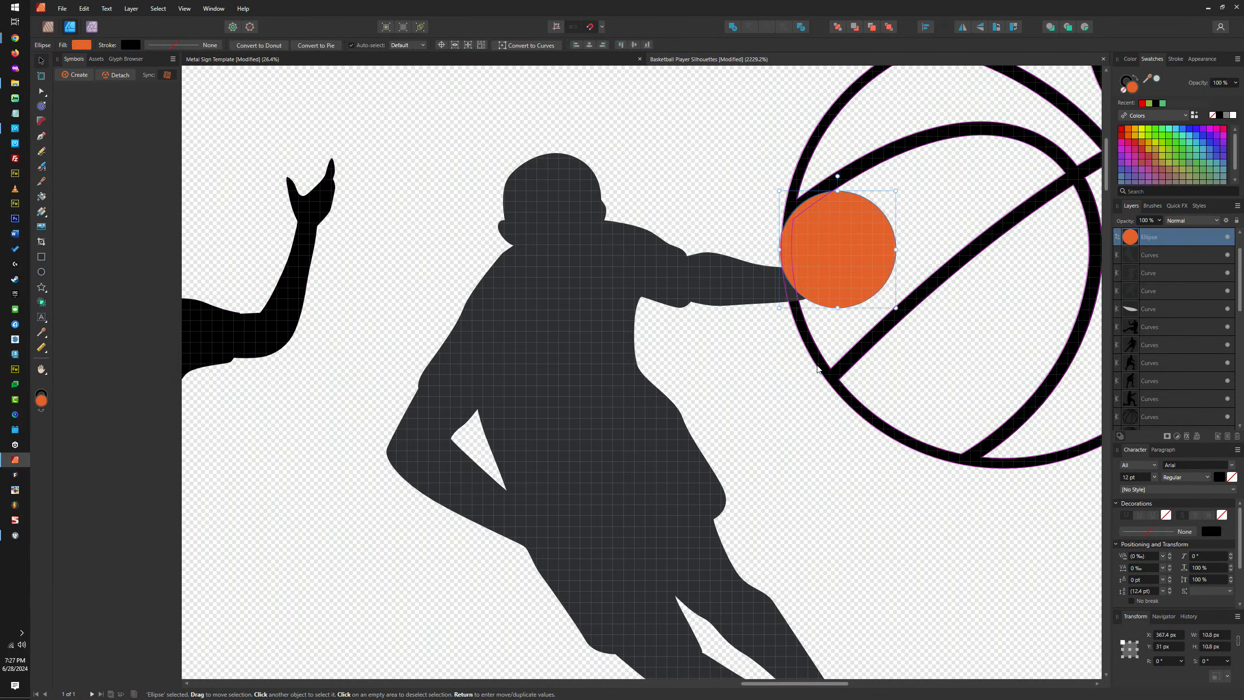
click(816, 370)
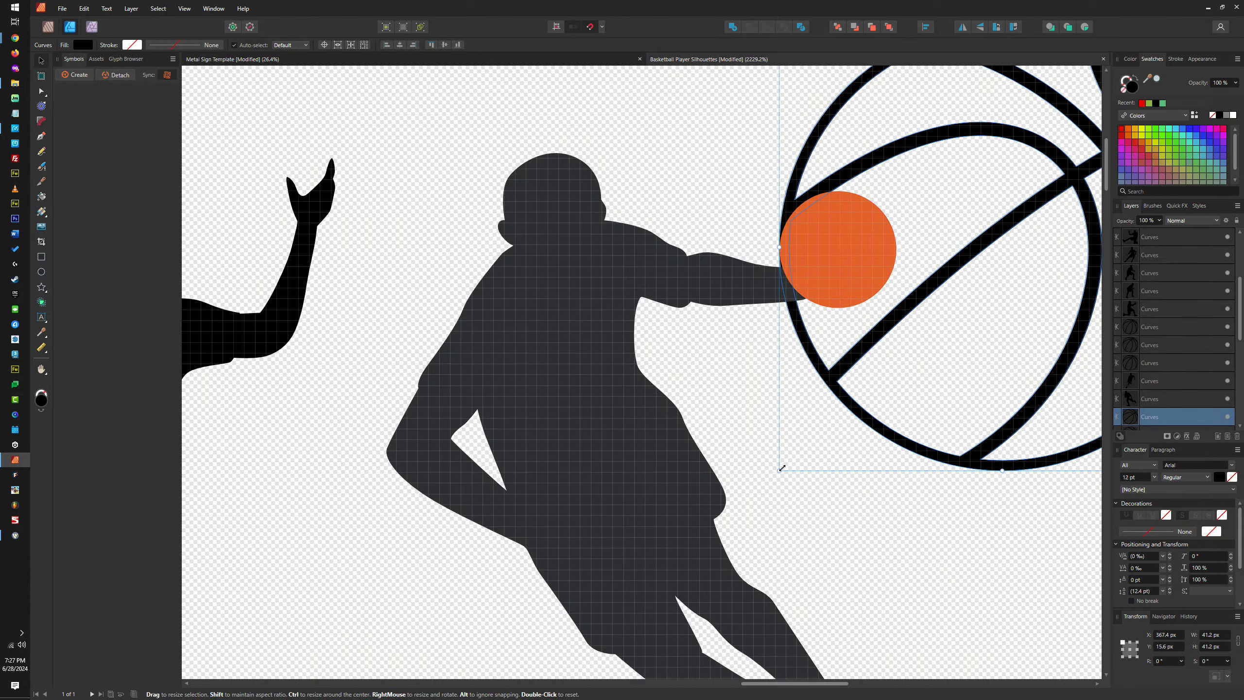
scroll(782, 468, down, 3)
drag(932, 305, 912, 355)
scroll(824, 385, up, 3)
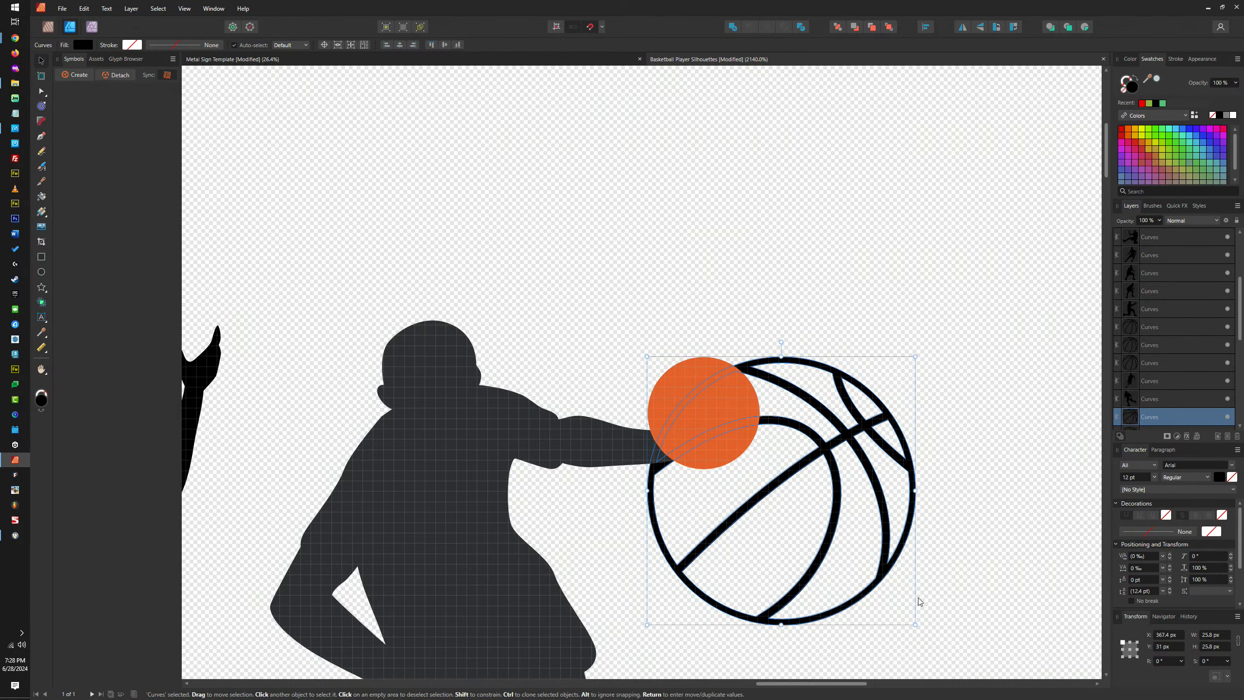
drag(915, 625, 759, 467)
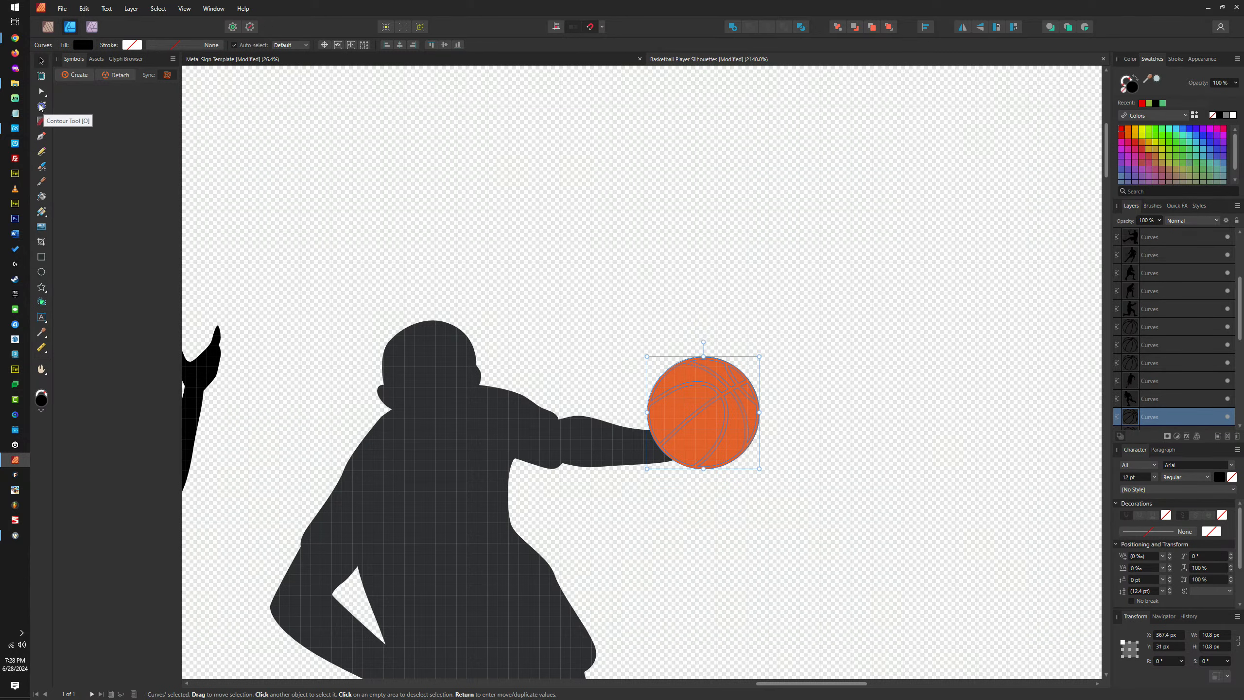
mouse_move(15, 38)
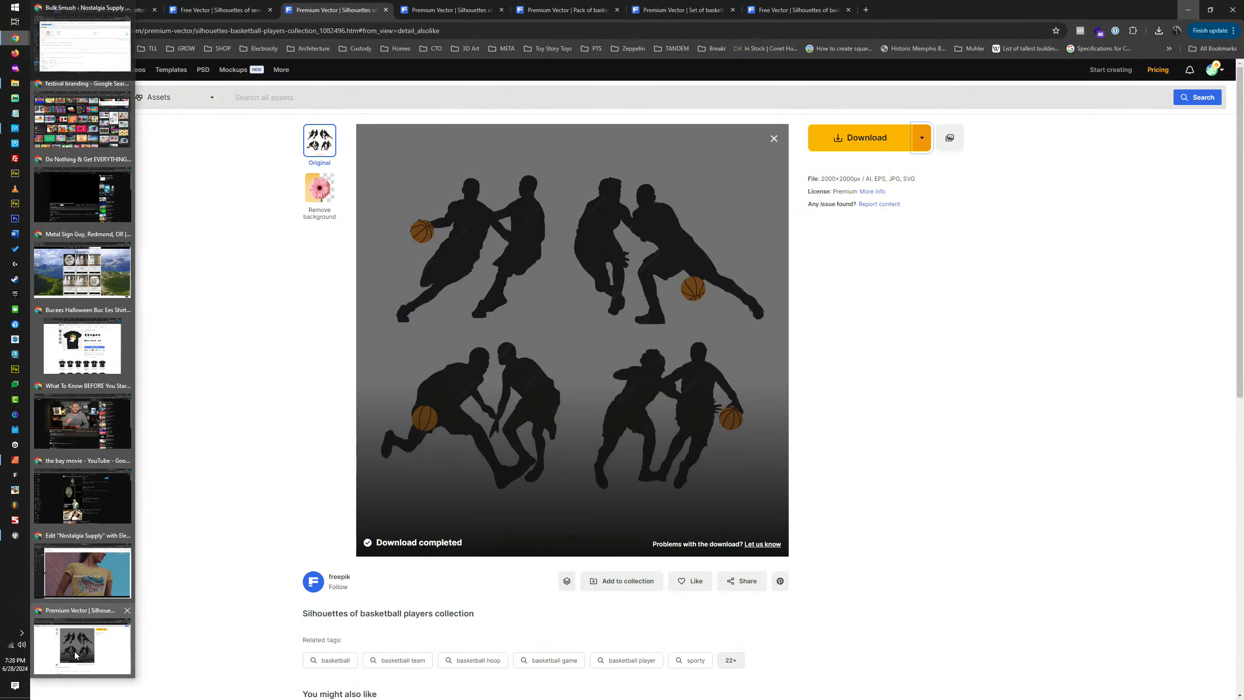
click(75, 655)
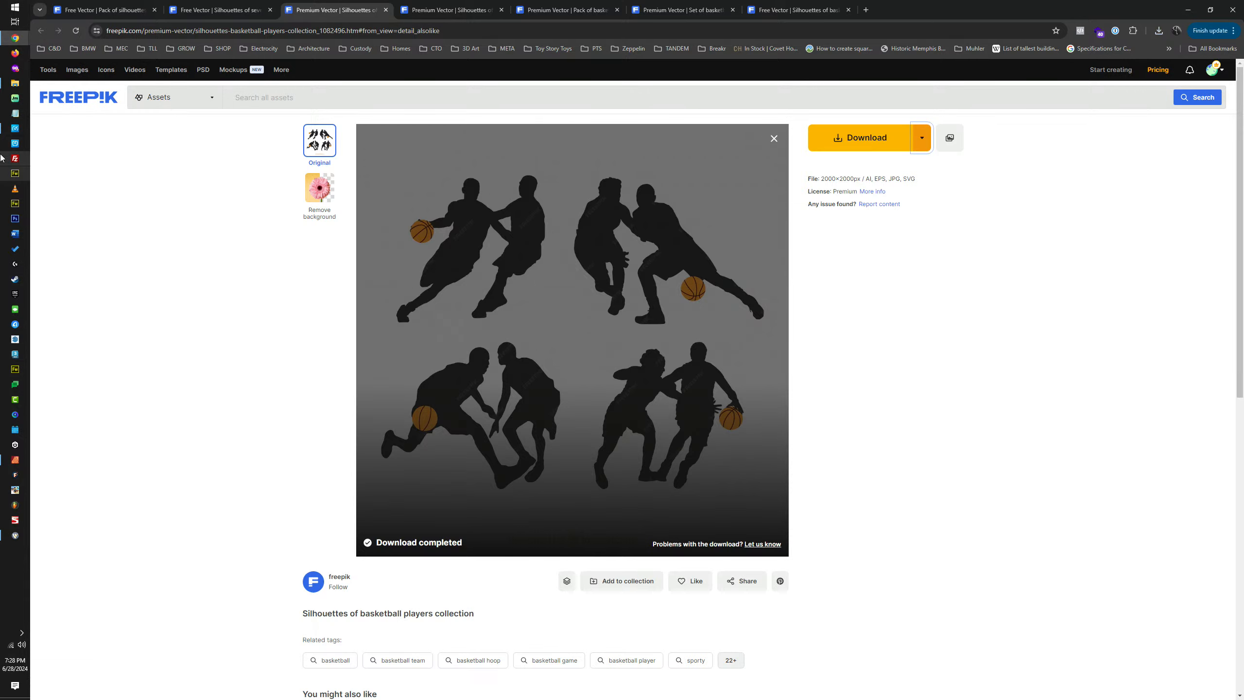
mouse_move(15, 38)
key(alt+Tab)
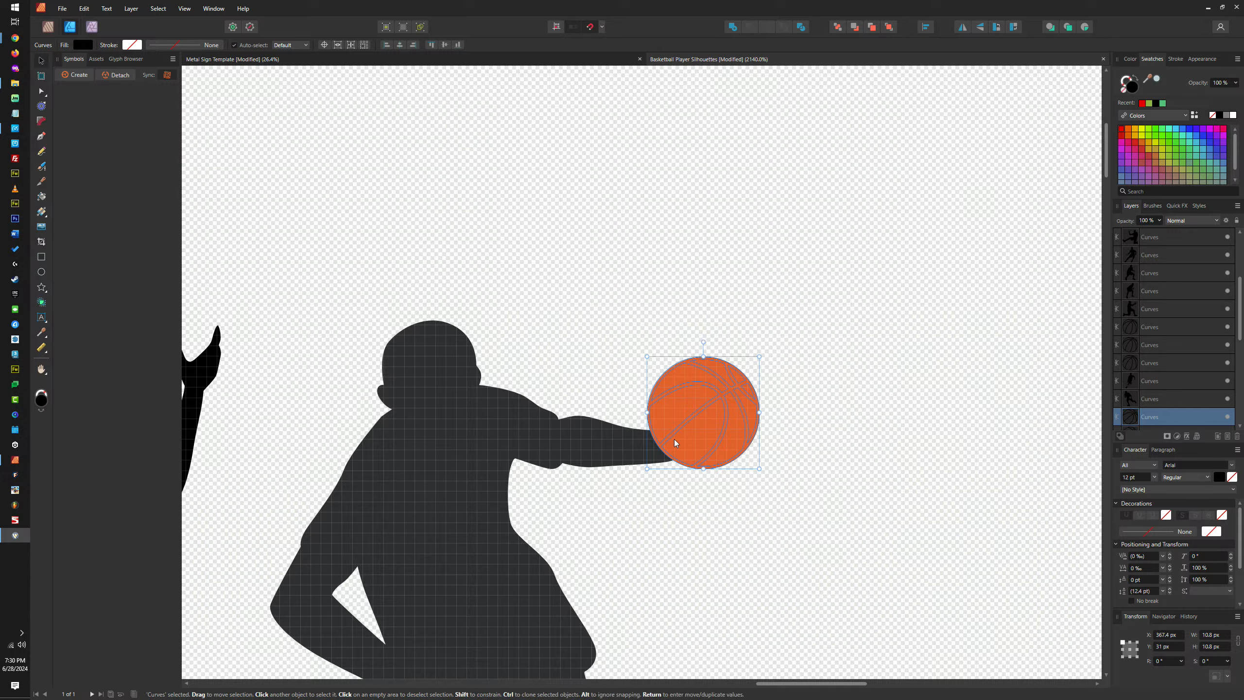
Hide the upper-right player's orange ball and merge the line-art basketball with the player's silhouette into one black shape
click(700, 433)
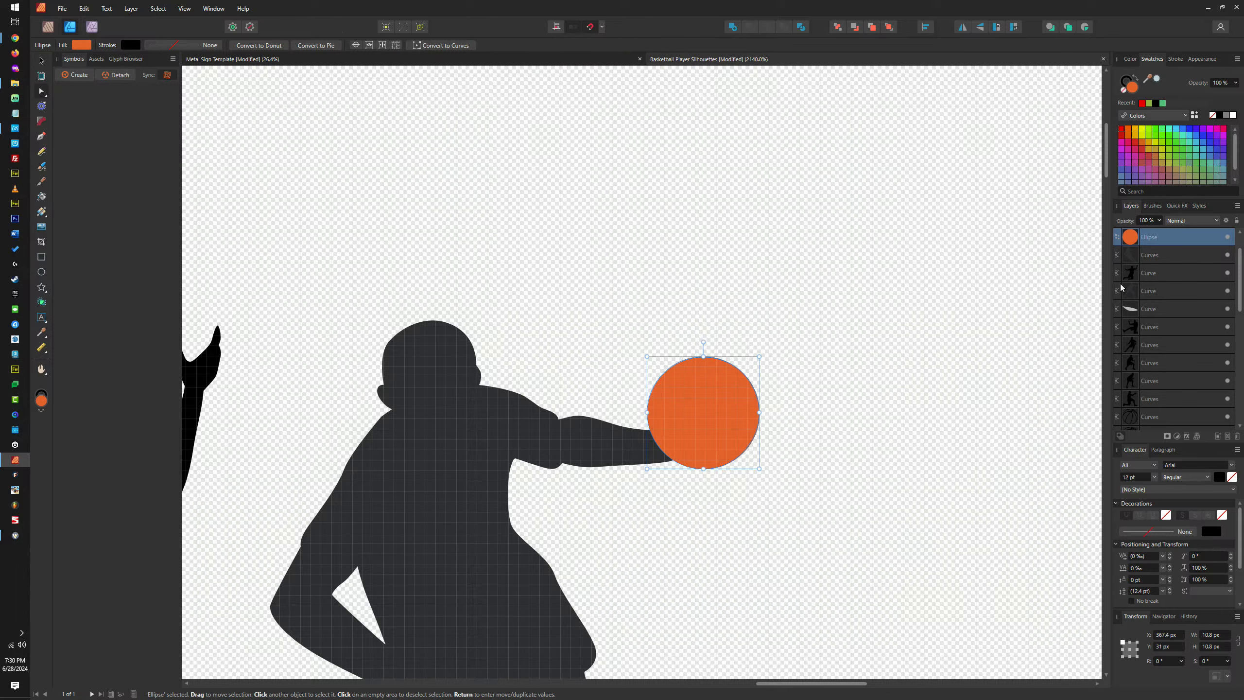
click(1227, 236)
click(880, 378)
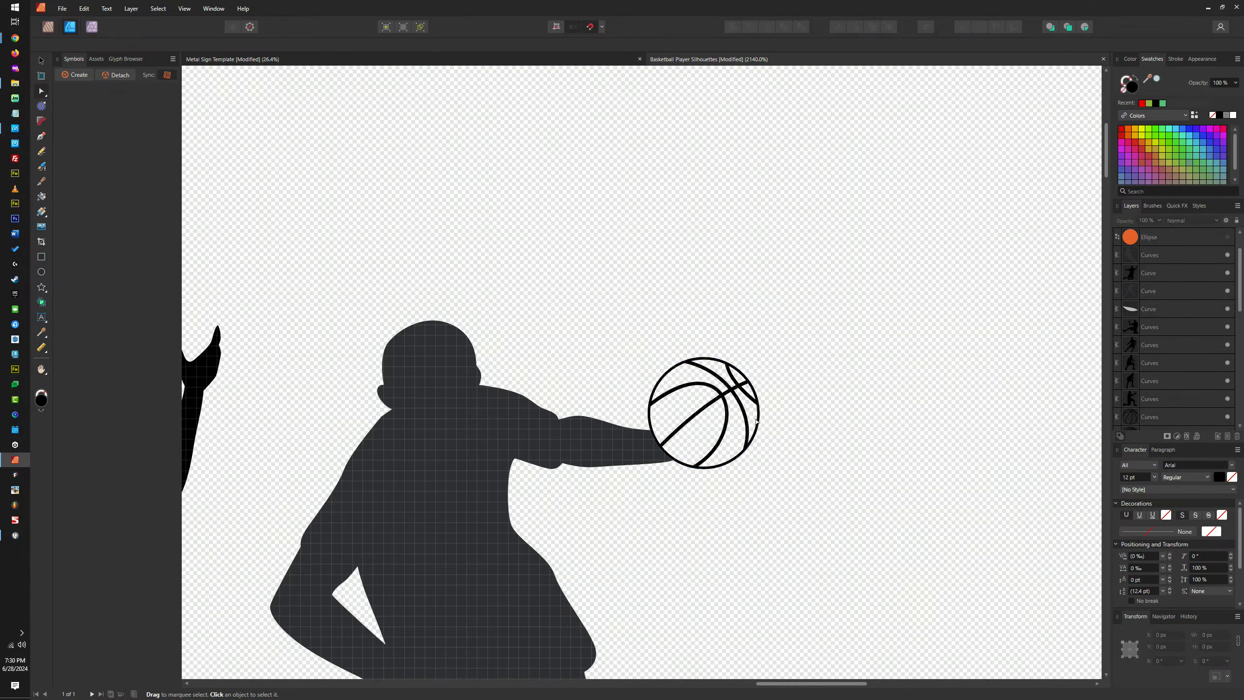
scroll(641, 463, up, 8)
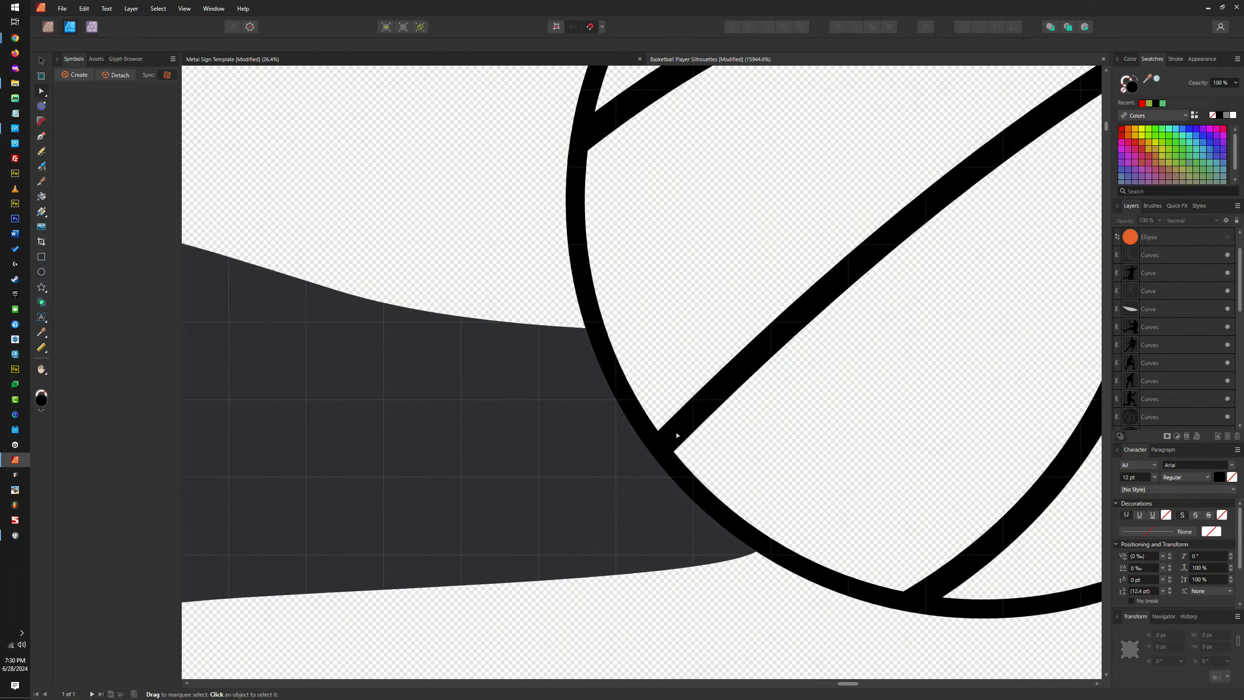
click(621, 458)
click(621, 458)
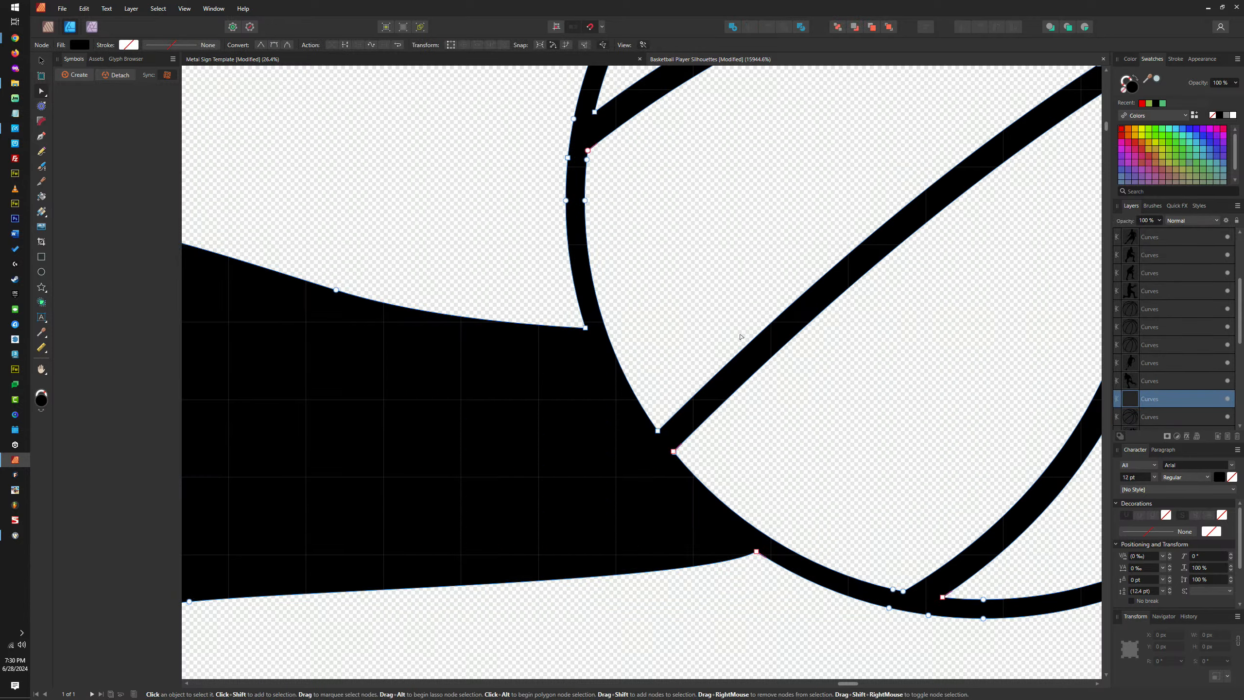
Merge the jumping player's silhouette and the line-art basketball on the outstretched hand into one shape with Add
scroll(849, 463, down, 8)
scroll(848, 463, down, 6)
scroll(490, 427, up, 8)
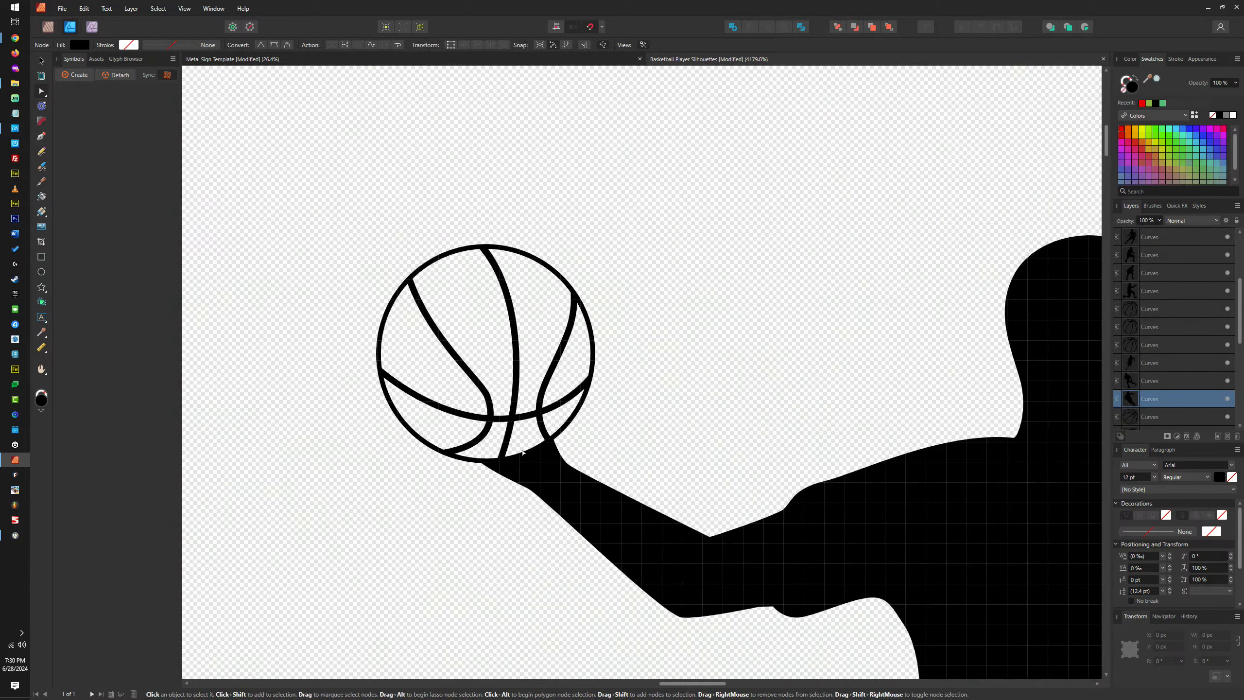
key(v)
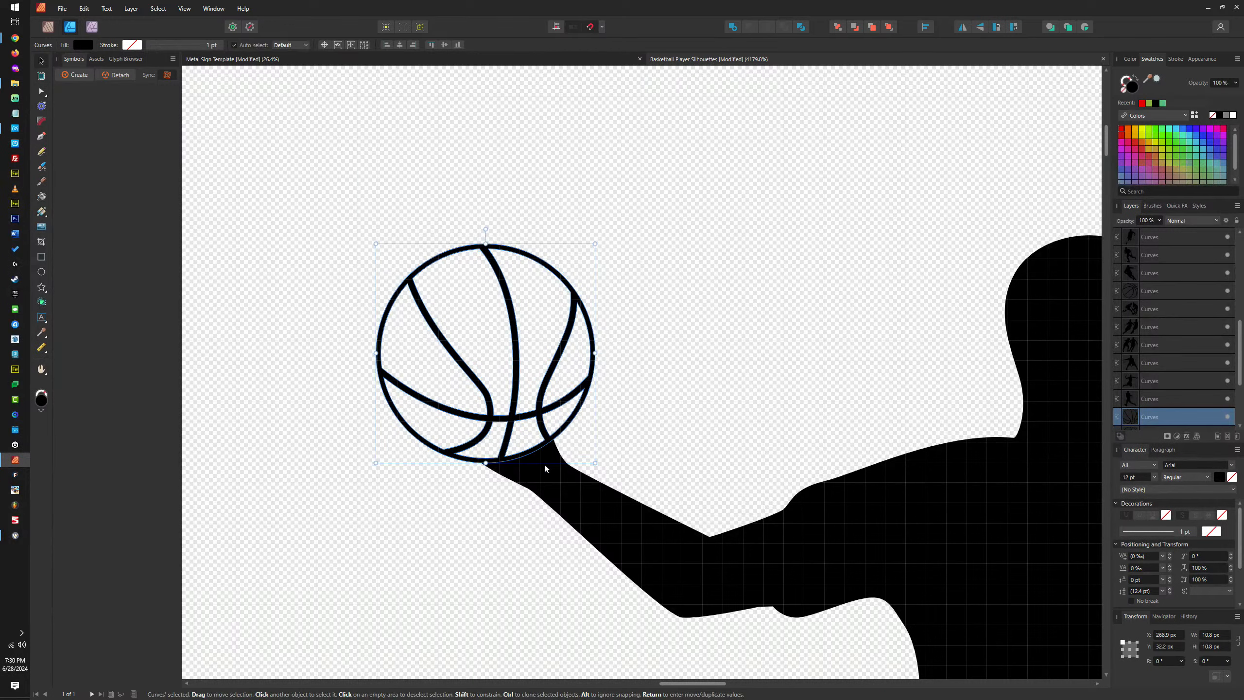
shift+click(546, 470)
click(733, 27)
Merge the dunking player's silhouette and line-art basketball into one shape with Add, and check the fingers against the ball's lines
scroll(667, 311, left, 5)
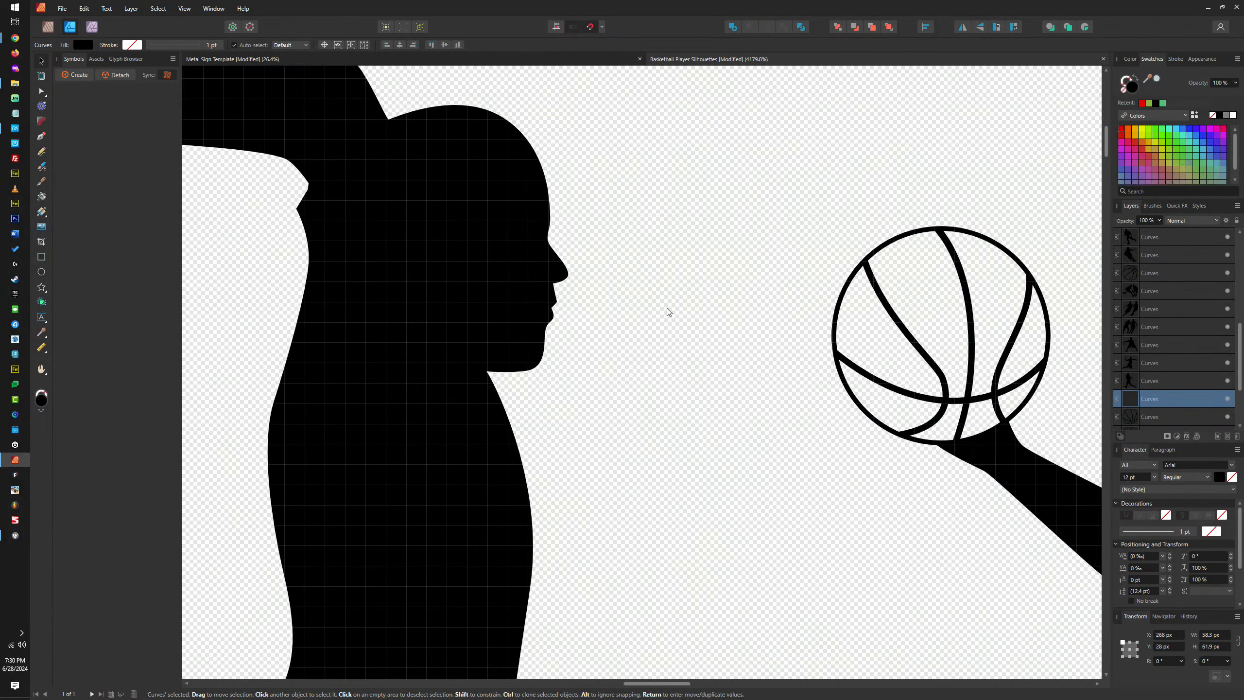
scroll(667, 311, down, 3)
scroll(487, 310, left, 5)
click(527, 274)
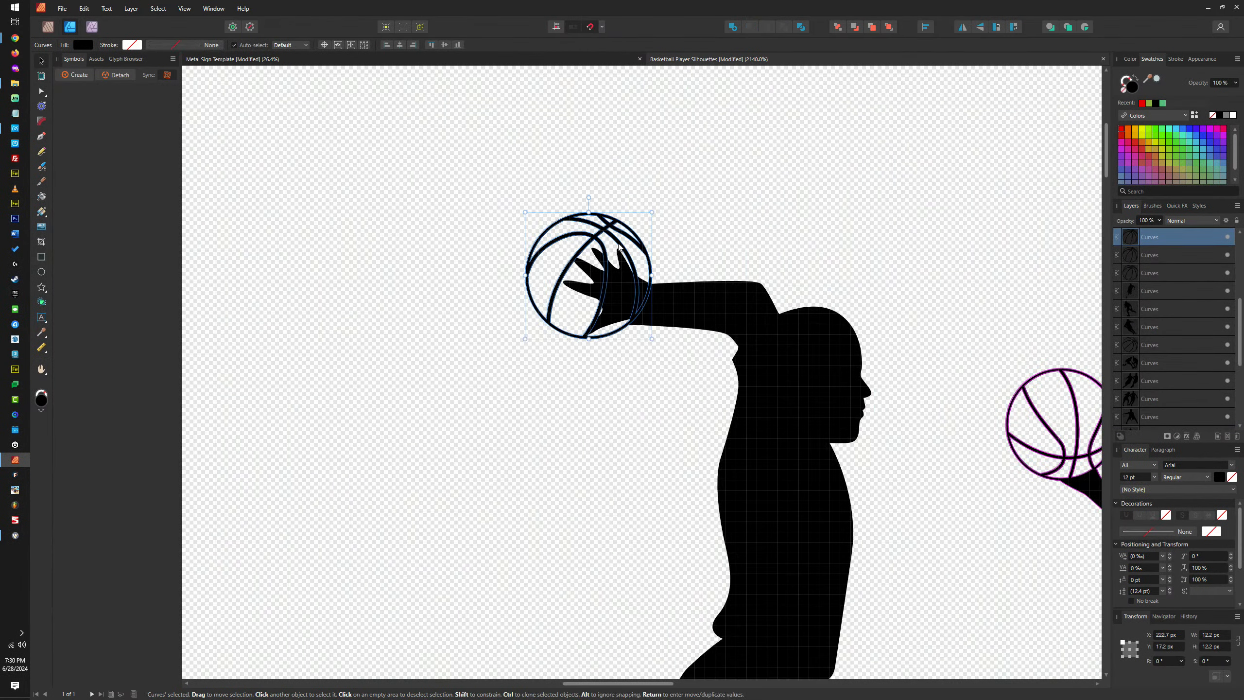
shift+click(680, 304)
click(740, 29)
scroll(912, 281, down, 5)
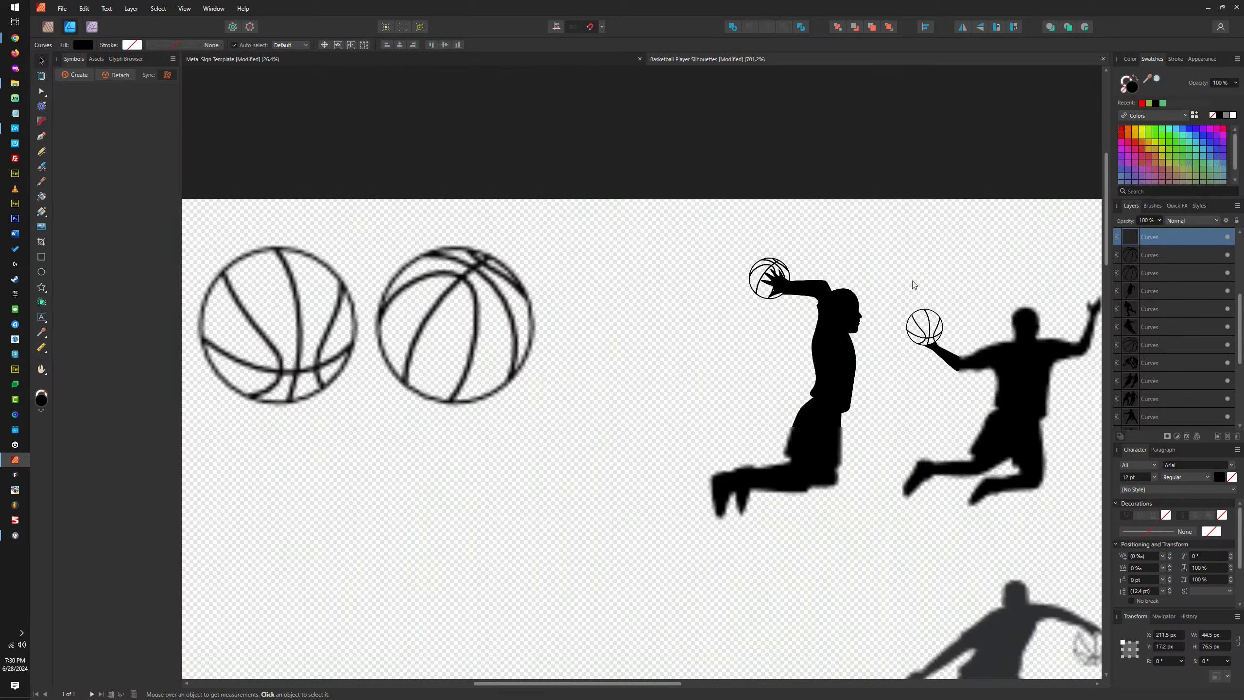
scroll(748, 266, up, 6)
scroll(830, 390, up, 4)
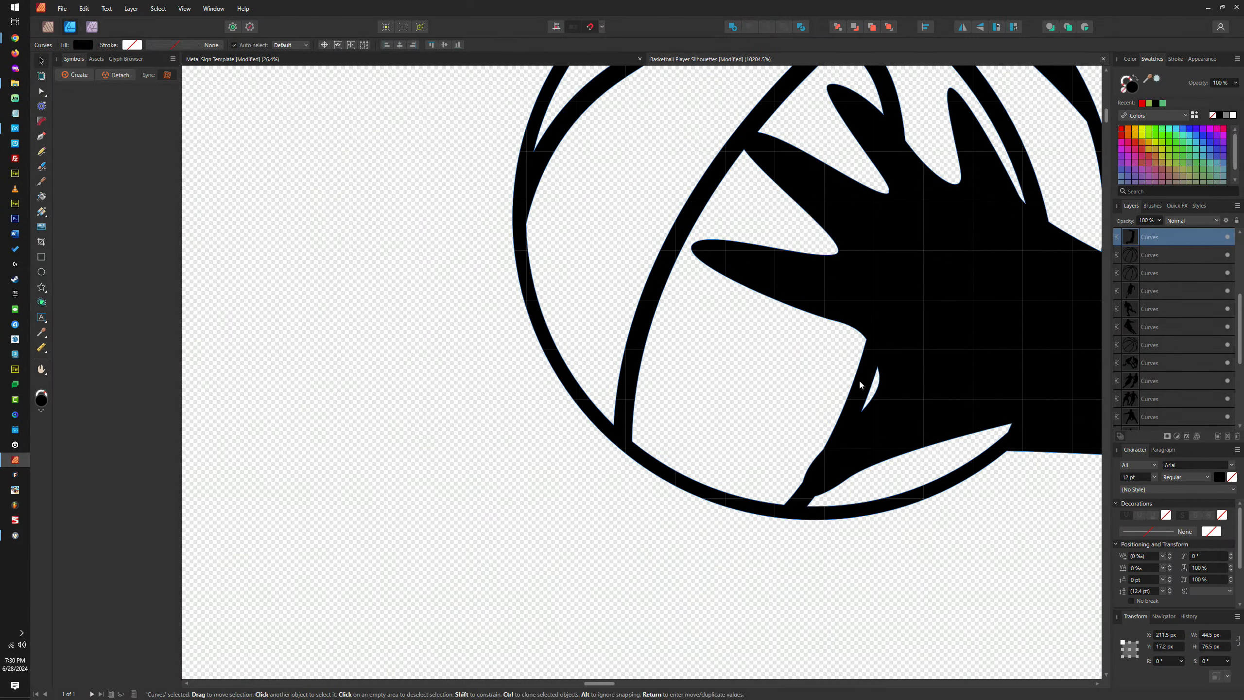
Merge the wide-stance dribbling player's grey silhouette and its line-art basketball into one black shape with Add
scroll(953, 388, down, 6)
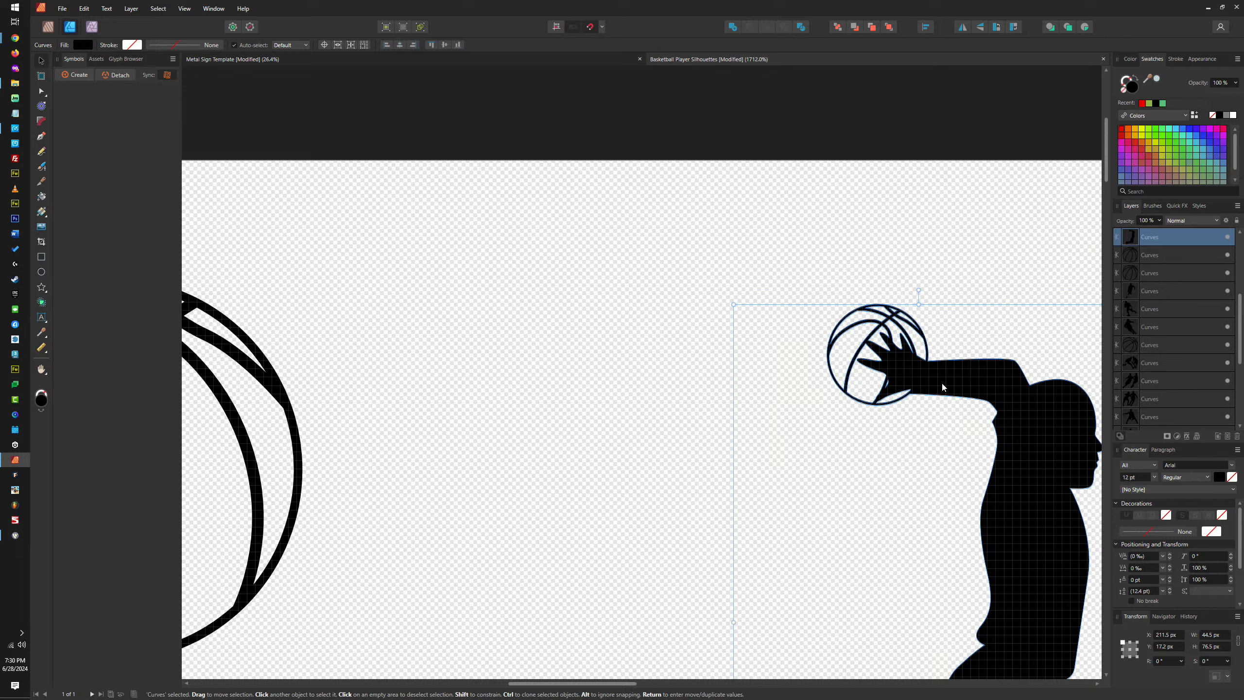
scroll(773, 346, up, 4)
scroll(774, 347, down, 6)
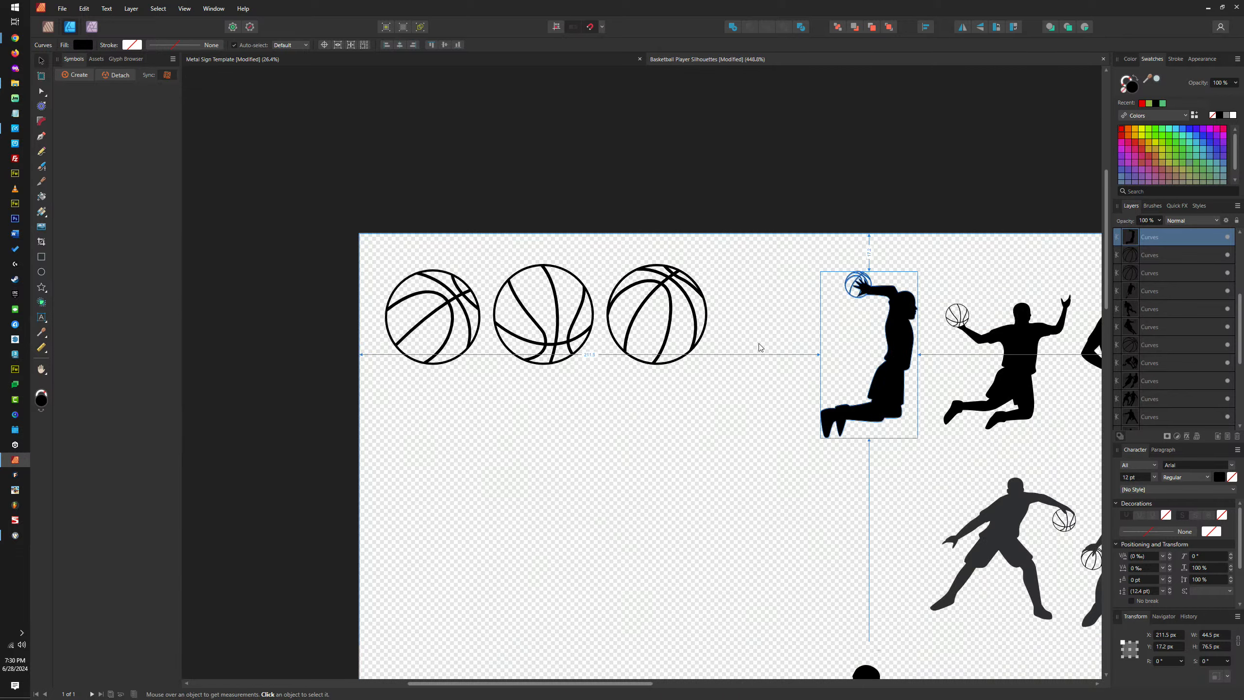
scroll(779, 392, up, 5)
drag(782, 406, 573, 345)
click(651, 373)
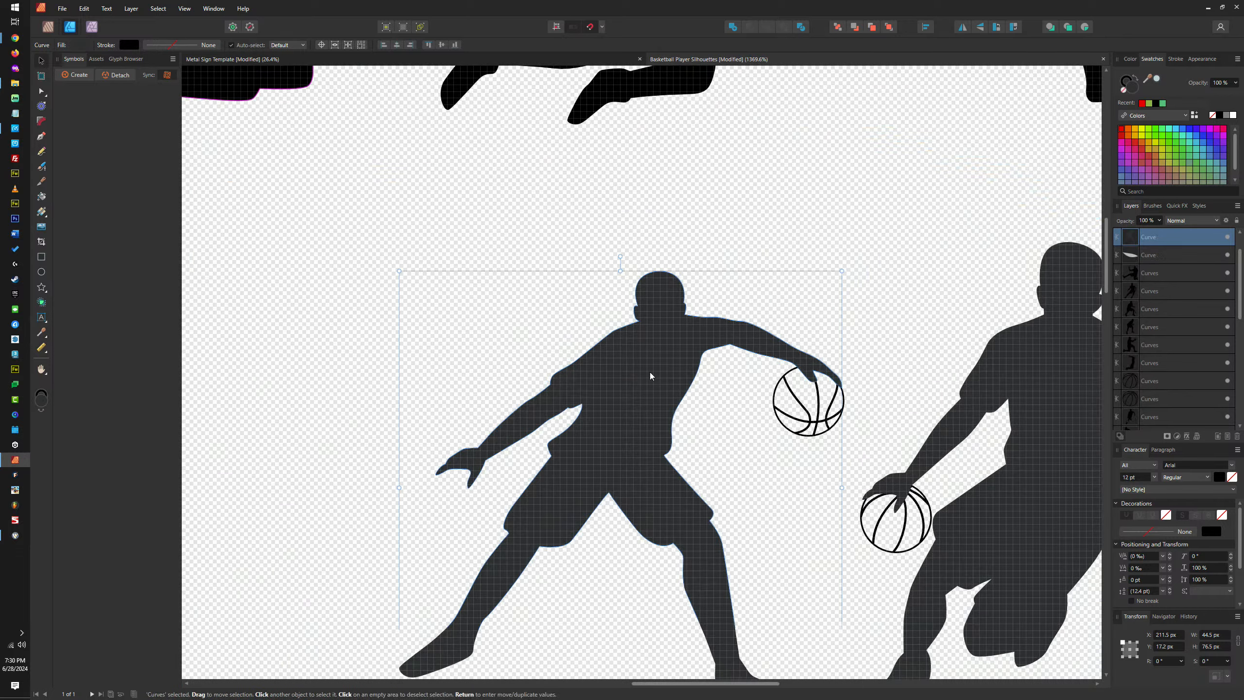
shift+click(806, 406)
click(733, 28)
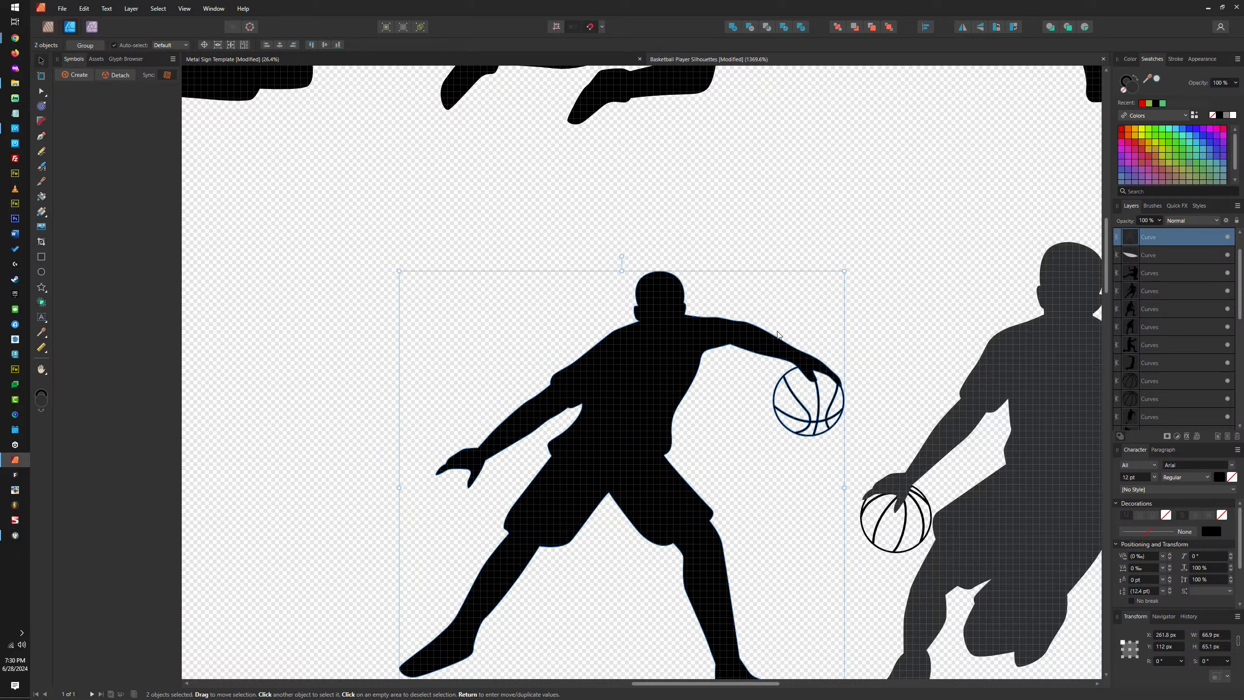
Merge the adjacent grey dribbling player's silhouette and its line-art basketball into one black shape with Add
click(952, 448)
shift+click(919, 513)
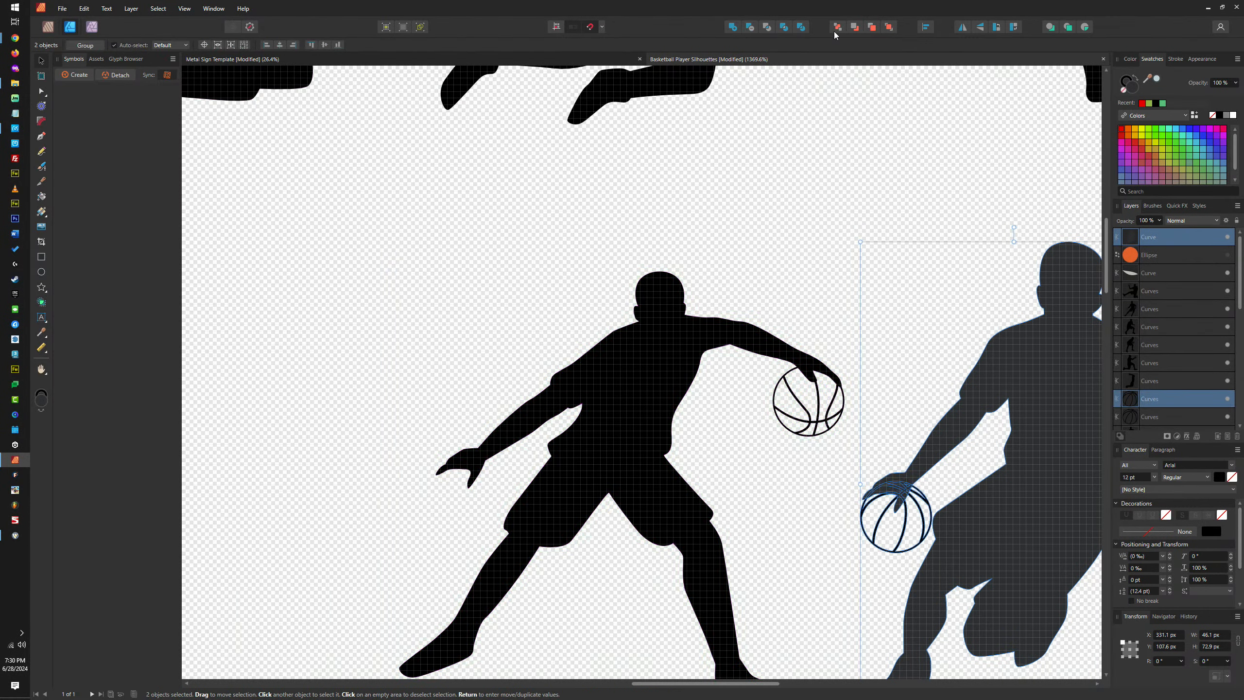
click(733, 28)
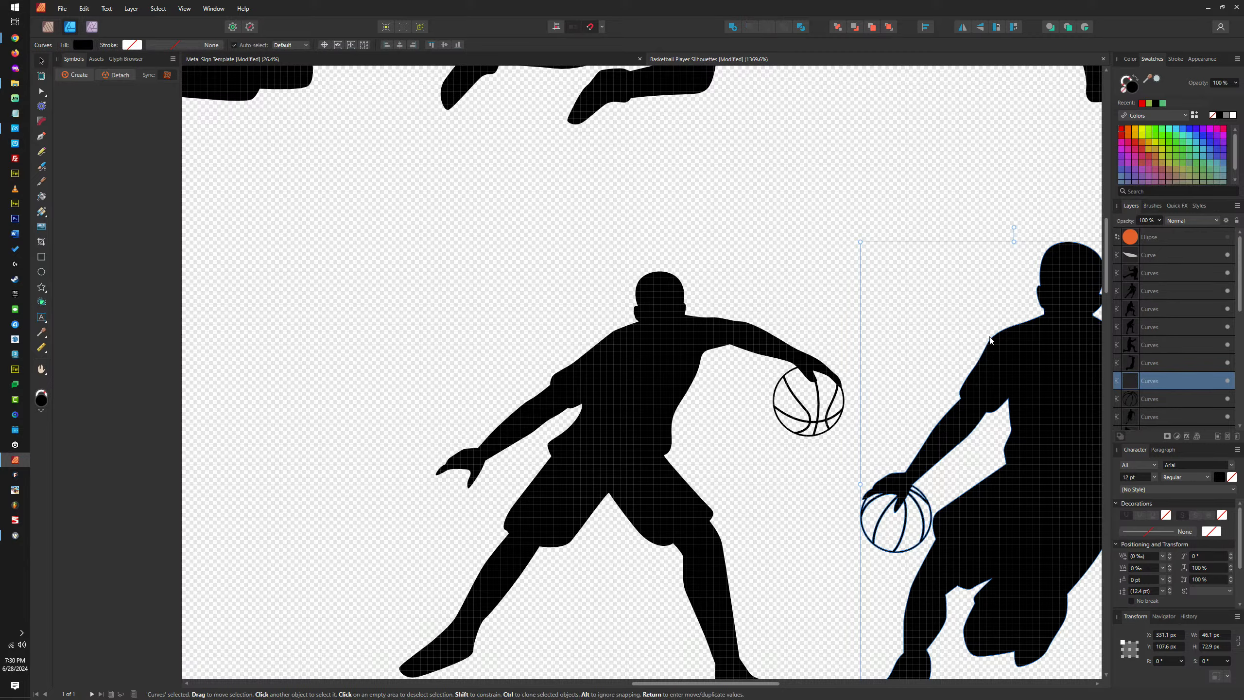
drag(959, 344, 631, 229)
scroll(631, 229, down, 10)
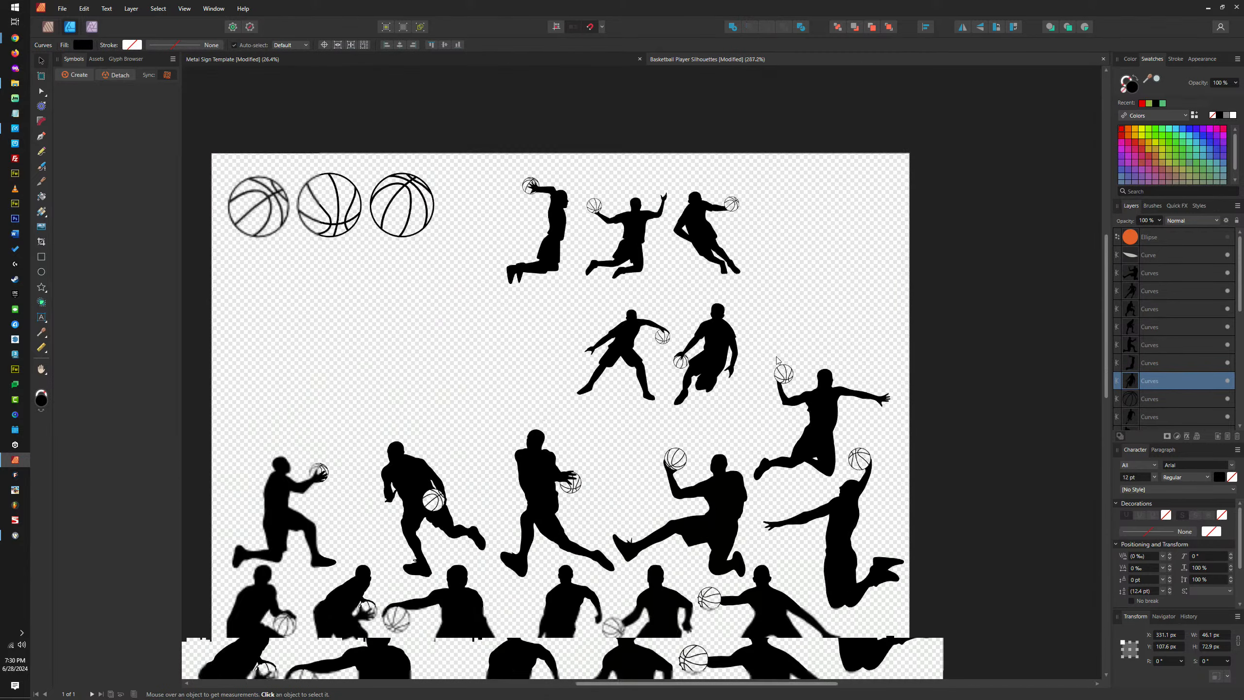
Move the three top-row players together down into the row of the two dribbling players, left of them
click(798, 386)
scroll(718, 362, up, 6)
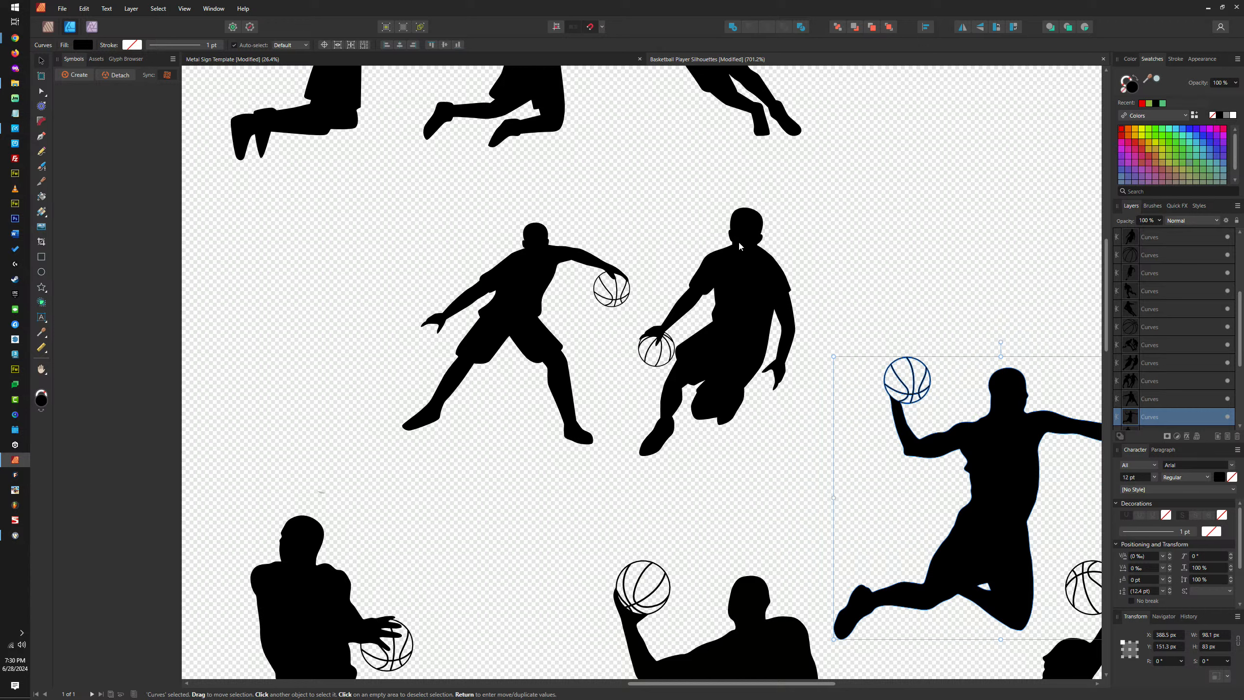
click(776, 279)
scroll(776, 278, down, 3)
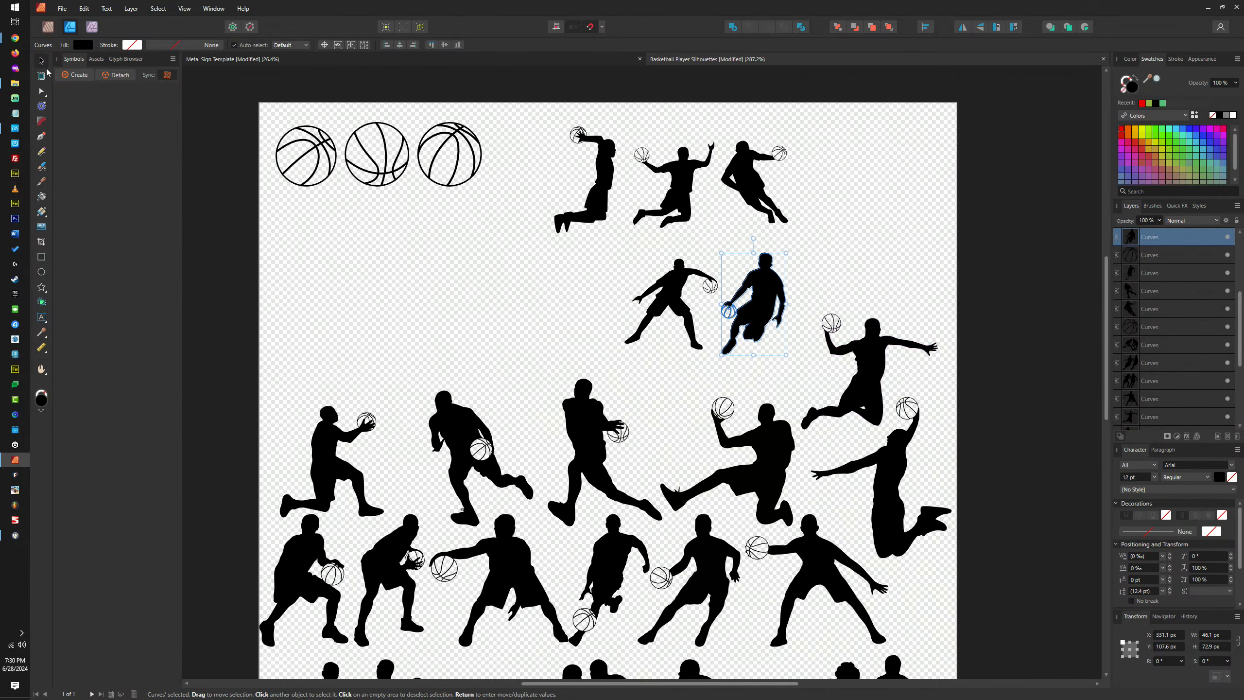
click(747, 181)
shift+click(675, 184)
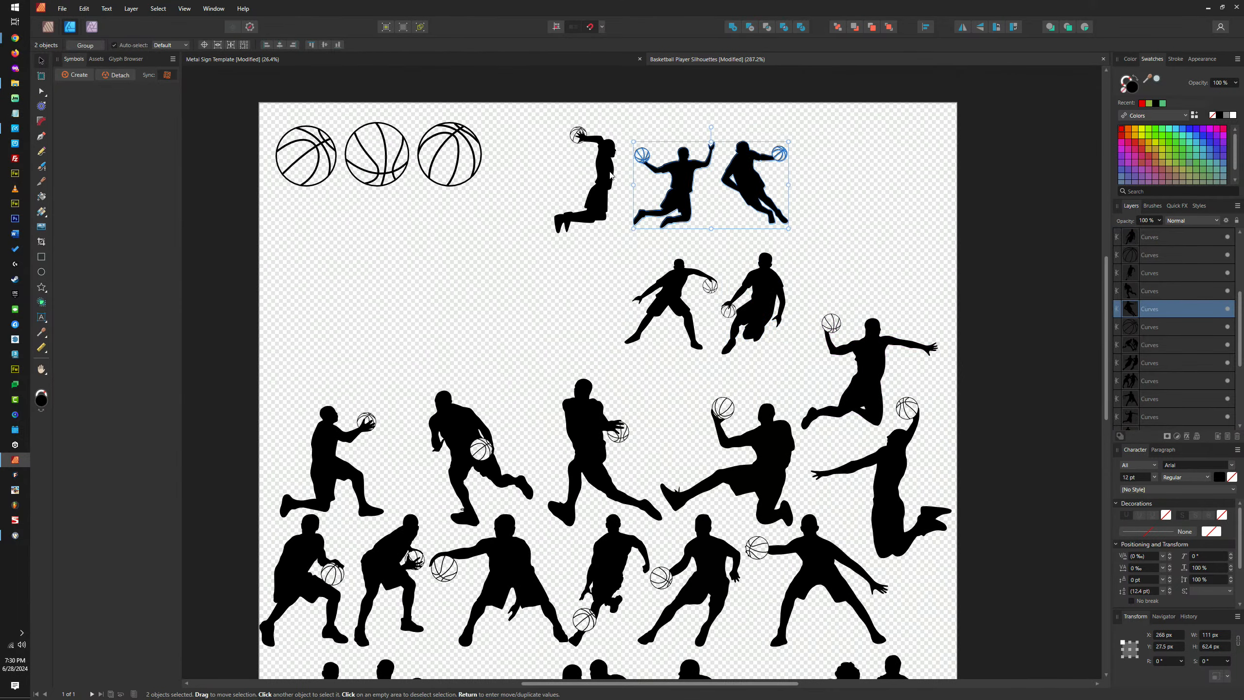
shift+click(584, 185)
drag(584, 184, 444, 290)
Tighten the row by moving the jumping and dunking players right and the rightmost dribbling player left
click(482, 305)
drag(517, 305, 537, 306)
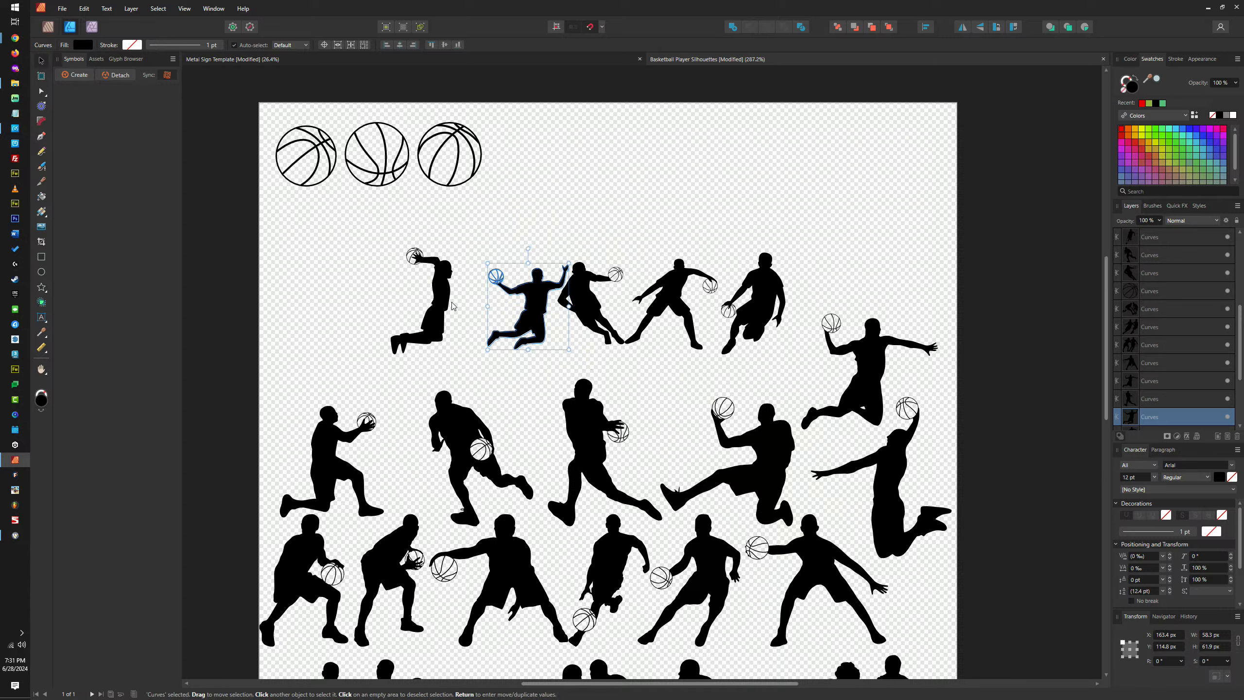
drag(439, 304, 473, 307)
drag(767, 300, 750, 300)
Select all five players in the row, move them together to the page's left edge, and deselect them
shift+click(673, 299)
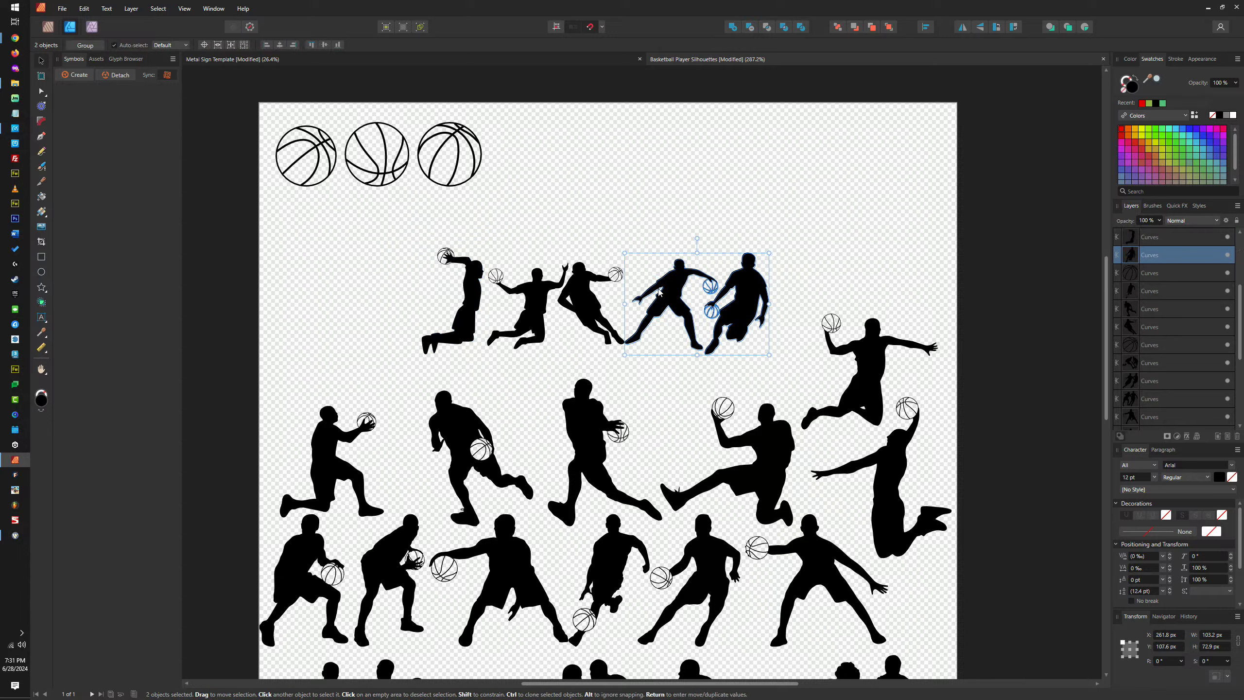
shift+click(571, 290)
shift+click(520, 297)
shift+click(468, 291)
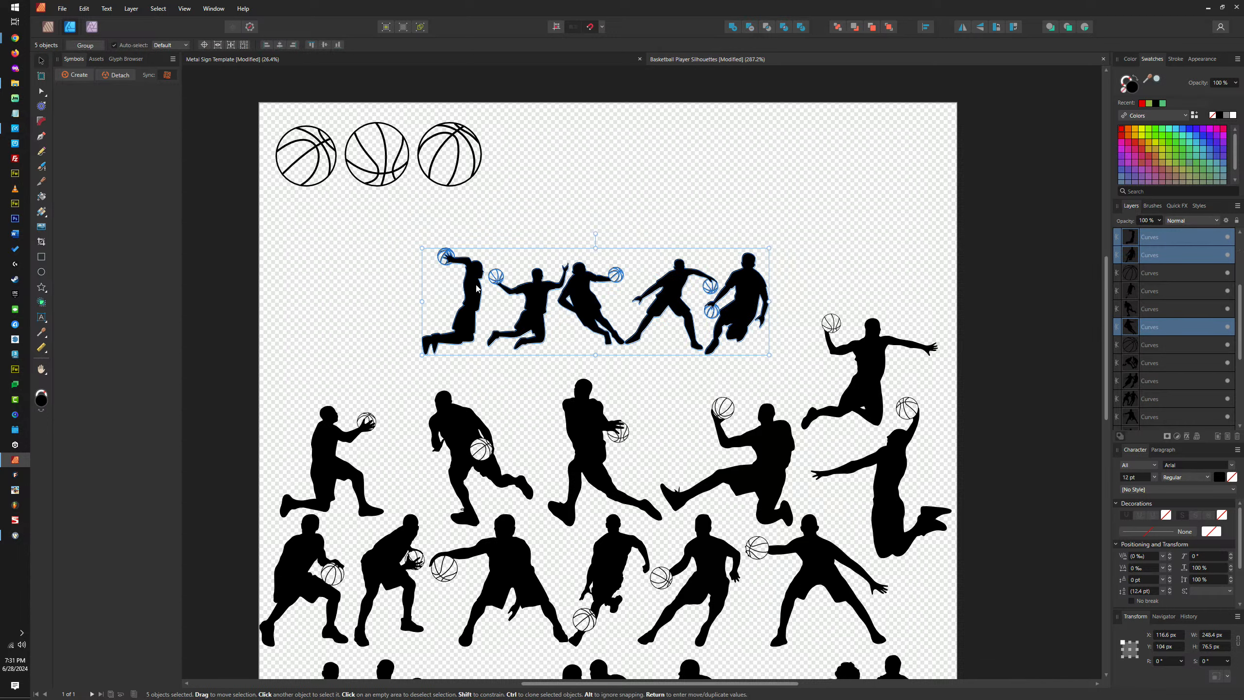
drag(471, 287, 313, 318)
drag(606, 277, 734, 258)
key(ctrl+d)
scroll(670, 354, up, 5)
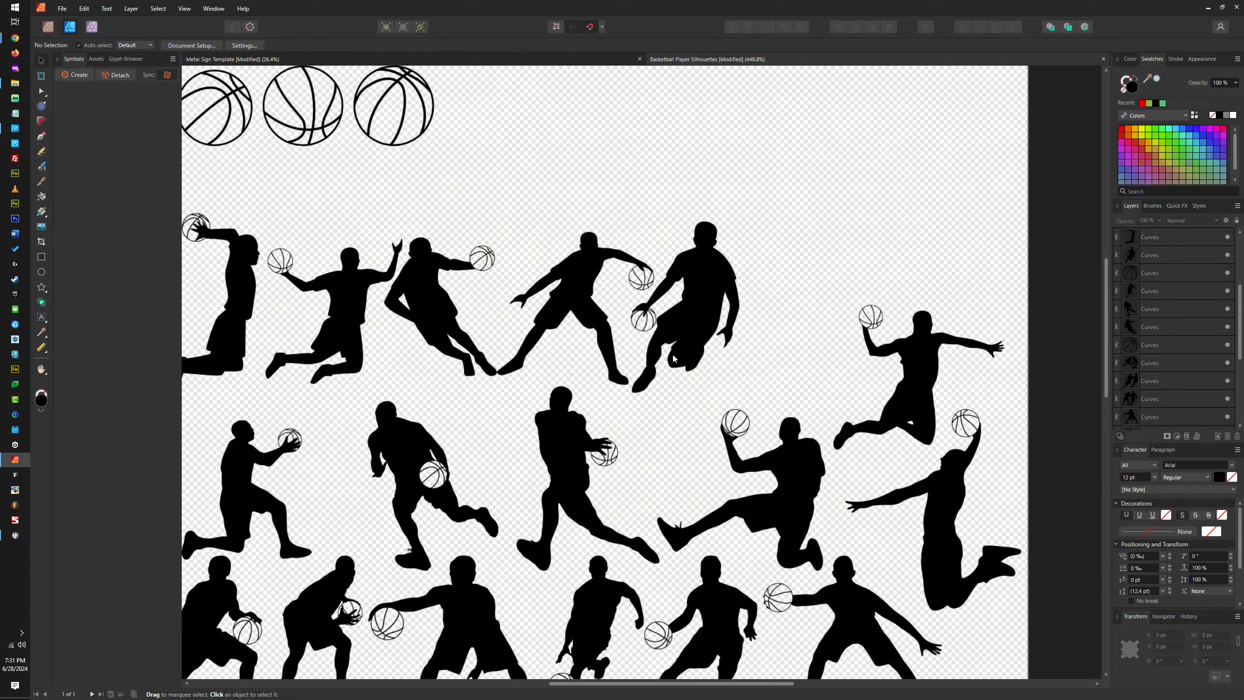
scroll(671, 358, down, 5)
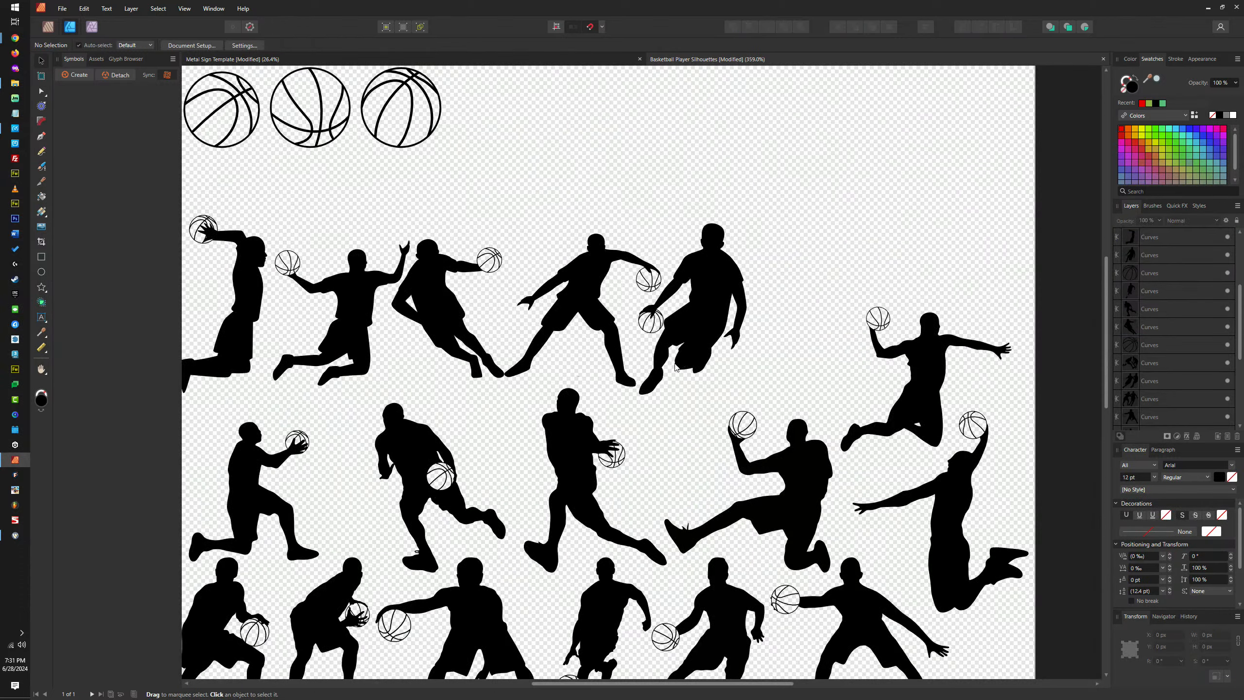
scroll(703, 360, down, 3)
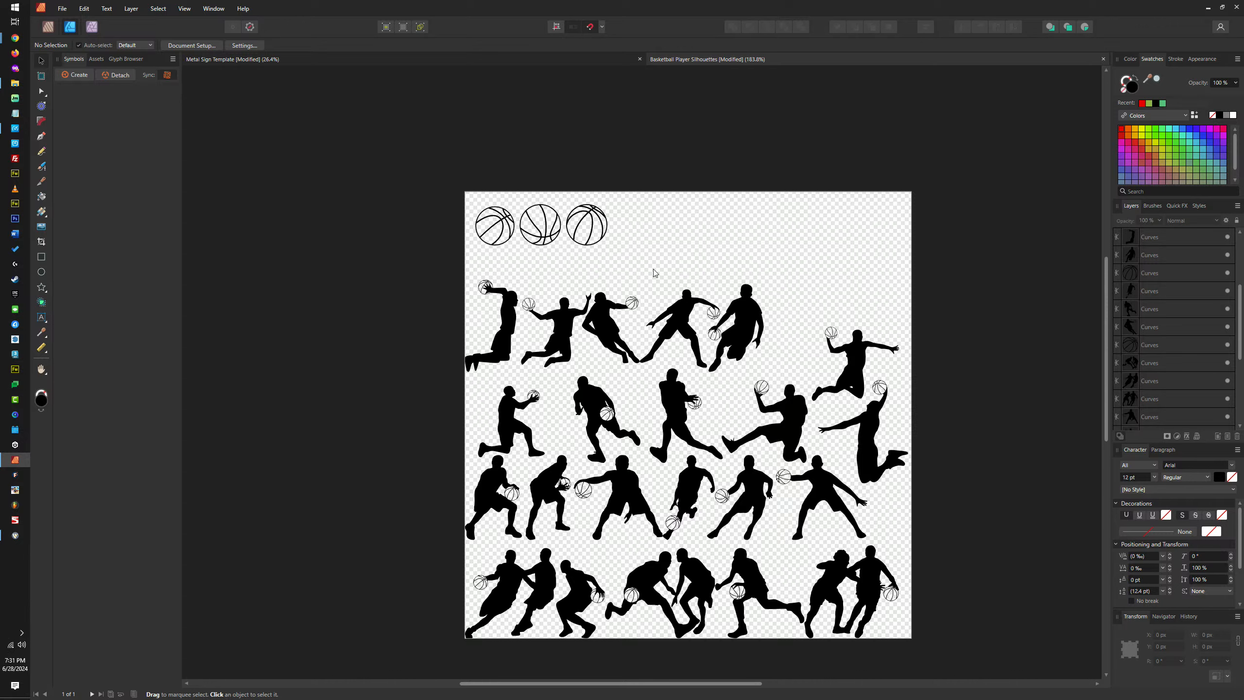
Look at the Metal Sign Template document and return to Basketball Player Silhouettes
click(554, 61)
click(712, 61)
click(545, 62)
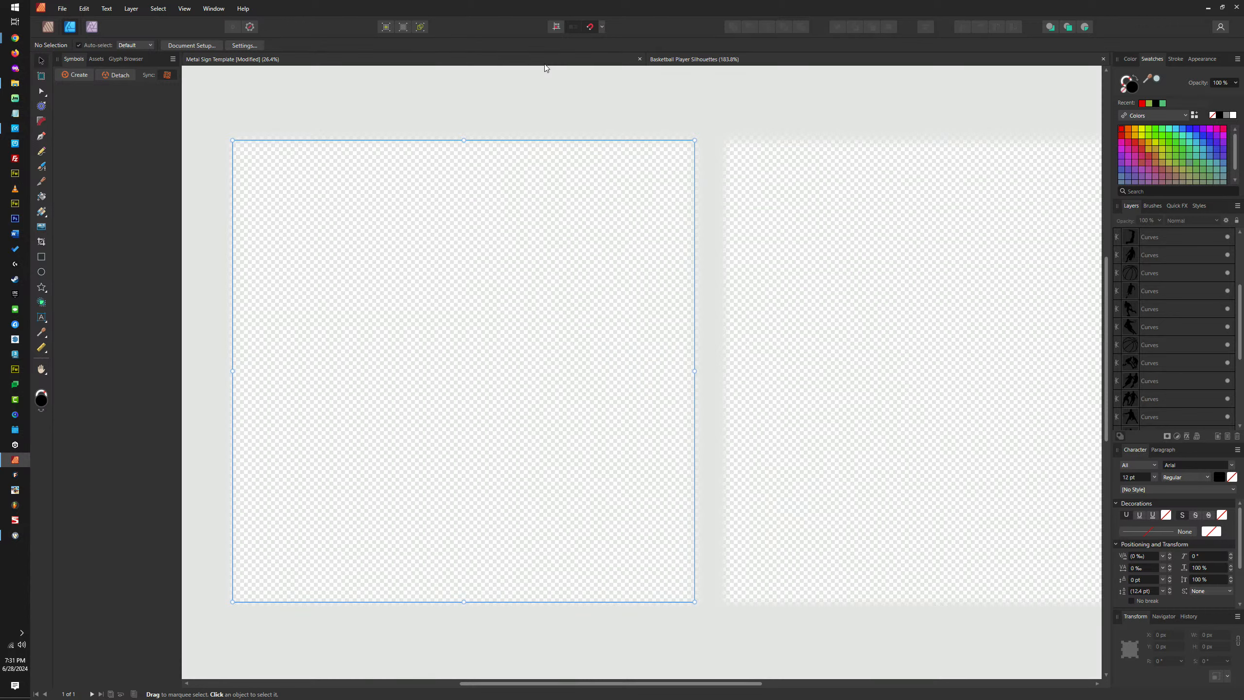
click(711, 68)
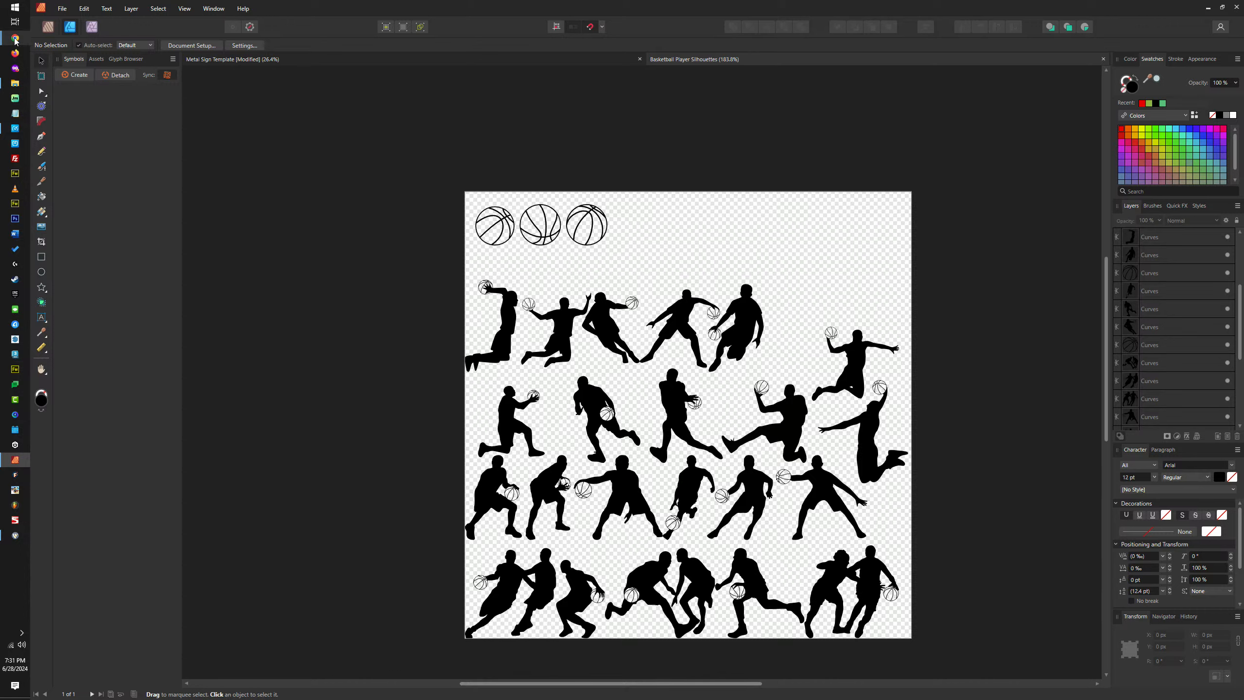
Switch to Chrome to view the Freepik basketball player vector pages, and return to Affinity Publisher
mouse_move(15, 40)
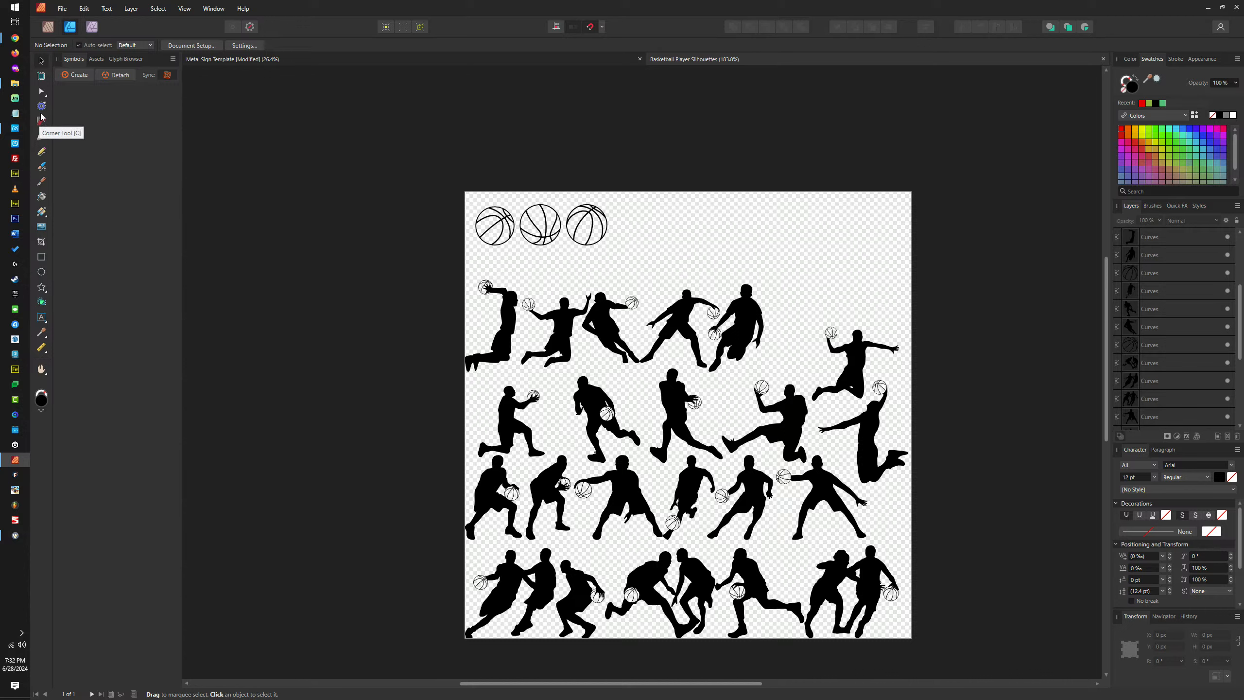
click(14, 39)
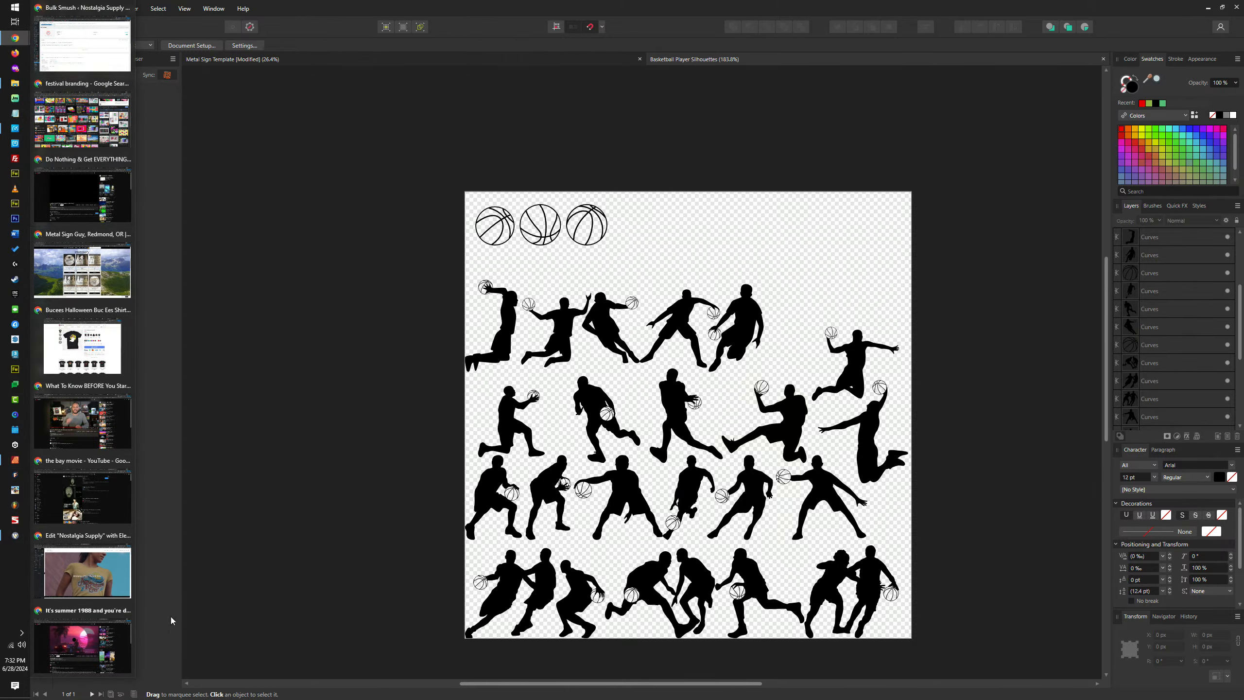
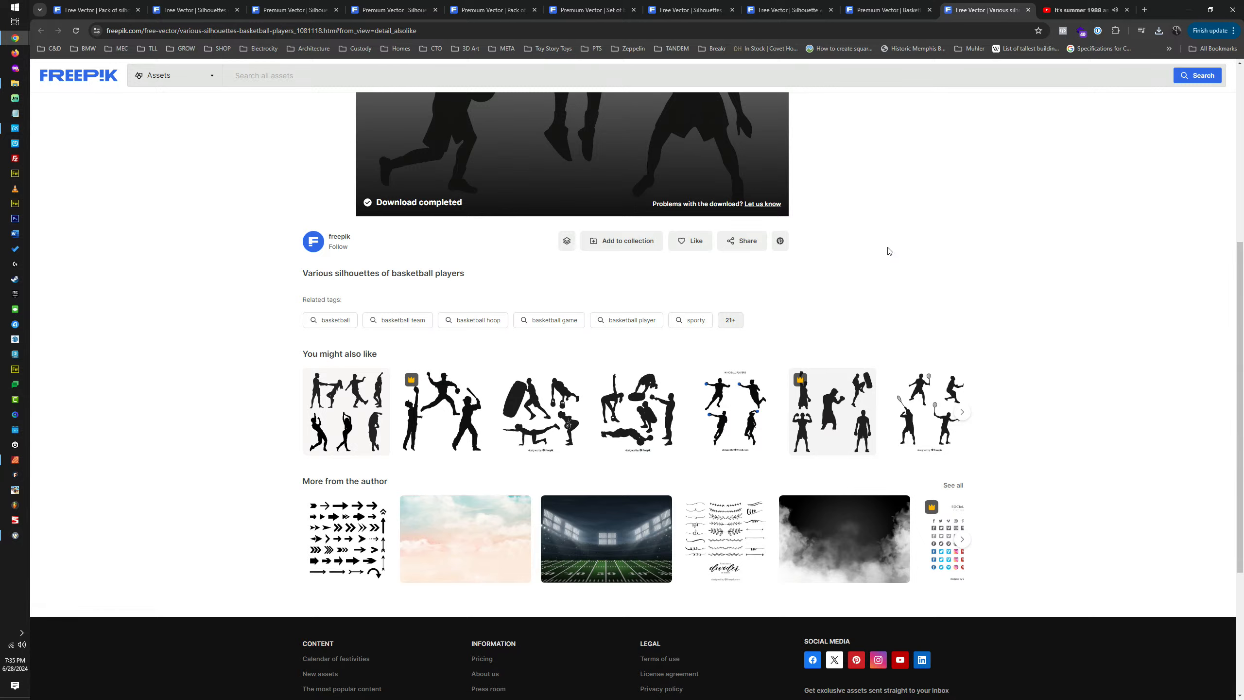
click(921, 8)
key(alt+Tab)
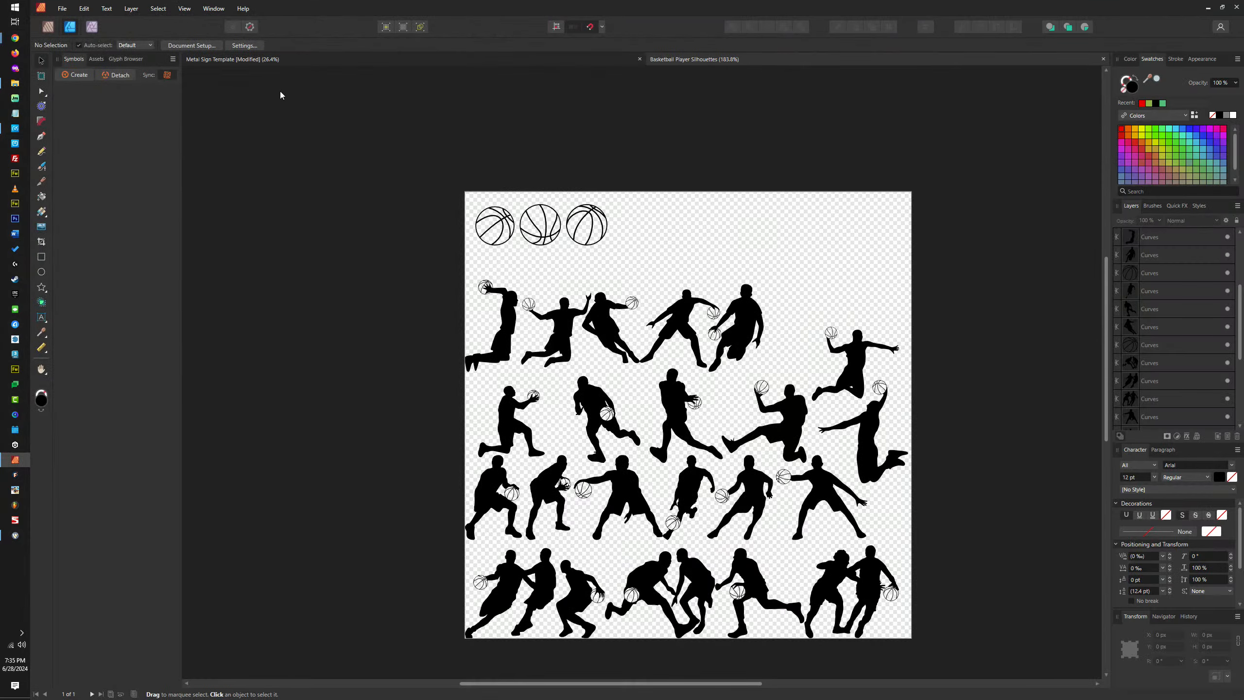
Open Templates 7.svg and Templates 8.svg from the Basketball folder
click(62, 8)
click(79, 67)
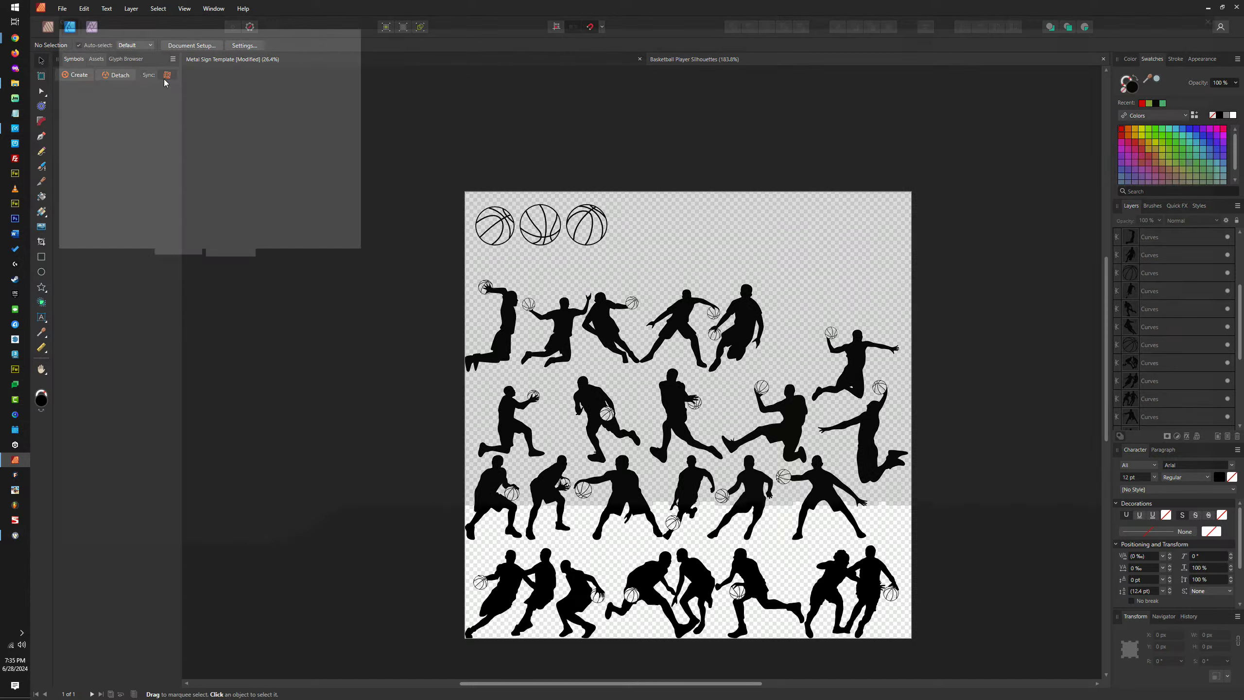
click(218, 142)
shift+click(219, 148)
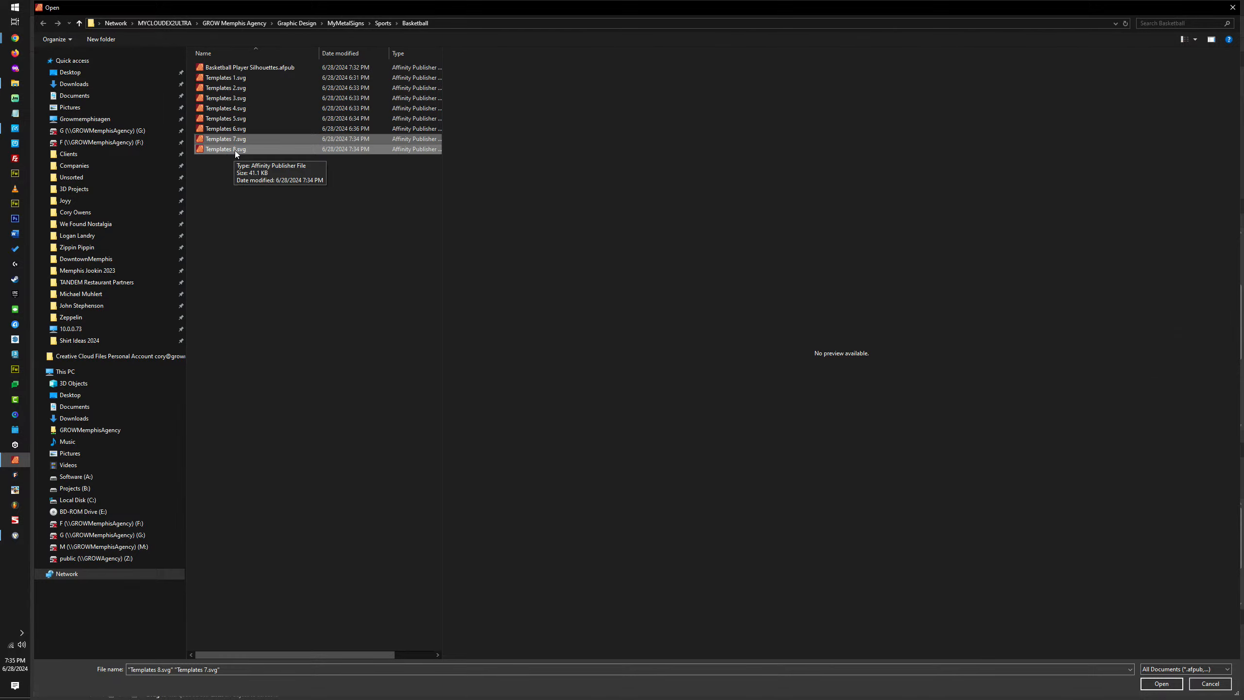
key(Return)
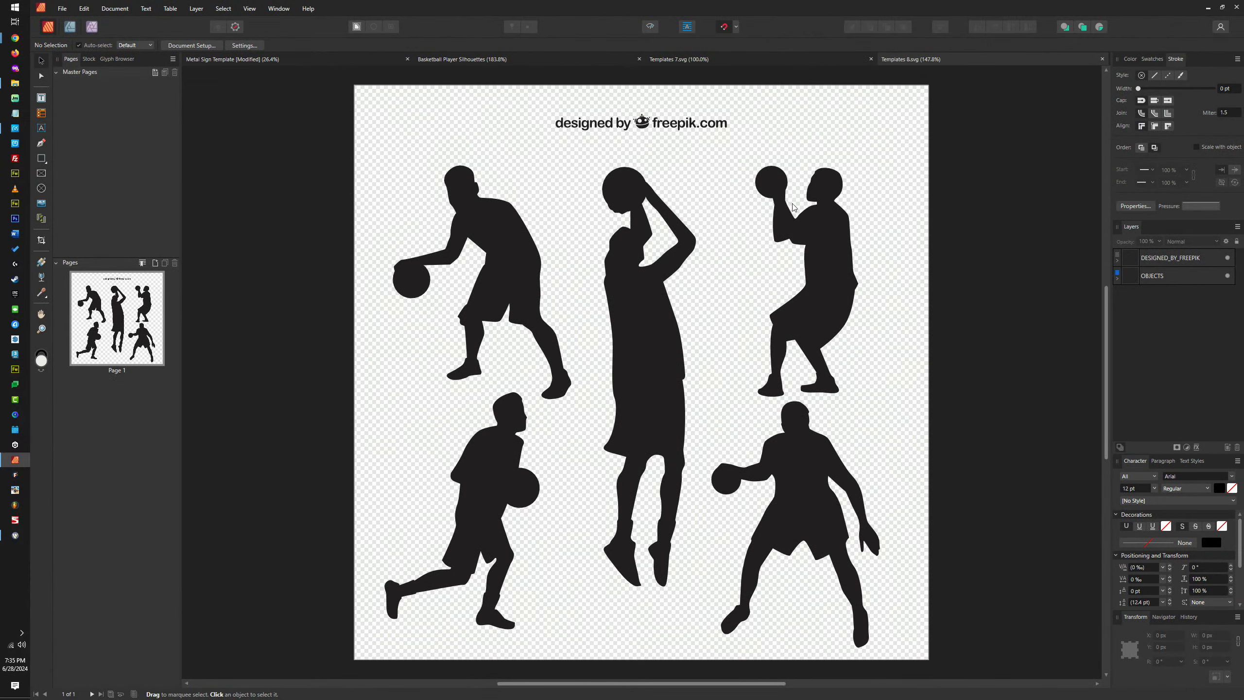
Ungroup the five basketball player silhouettes in Templates 8.svg into separate curves and deselect them
click(821, 229)
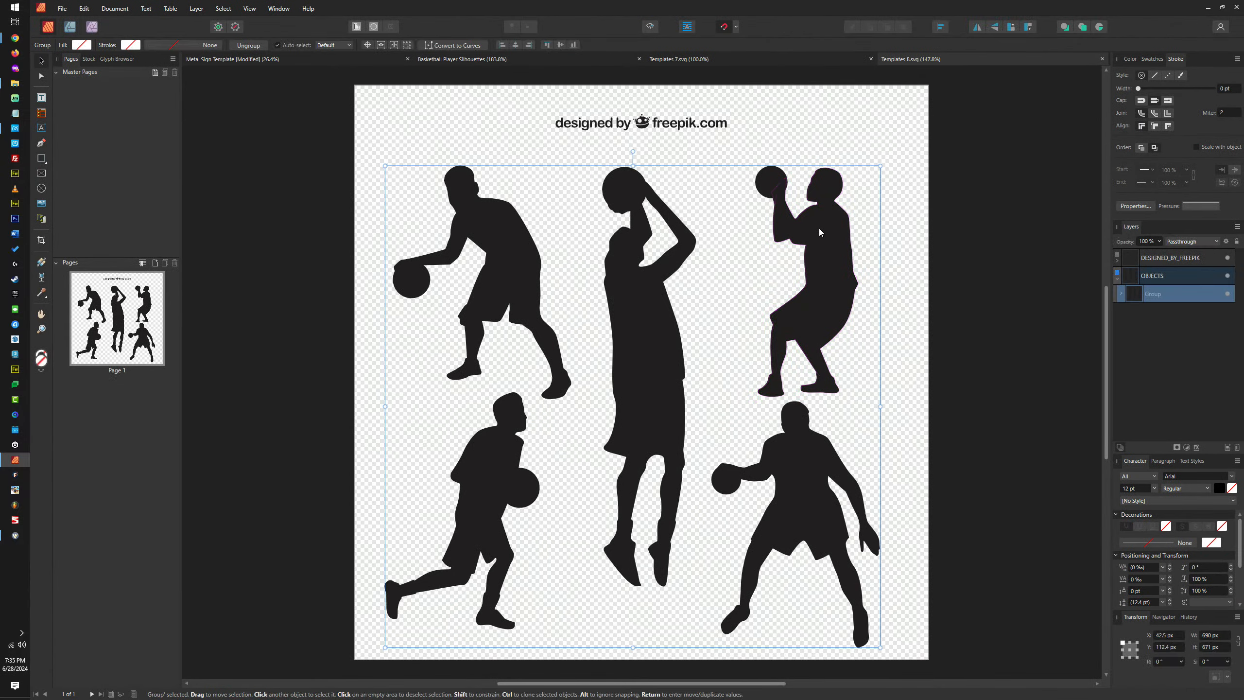
click(282, 308)
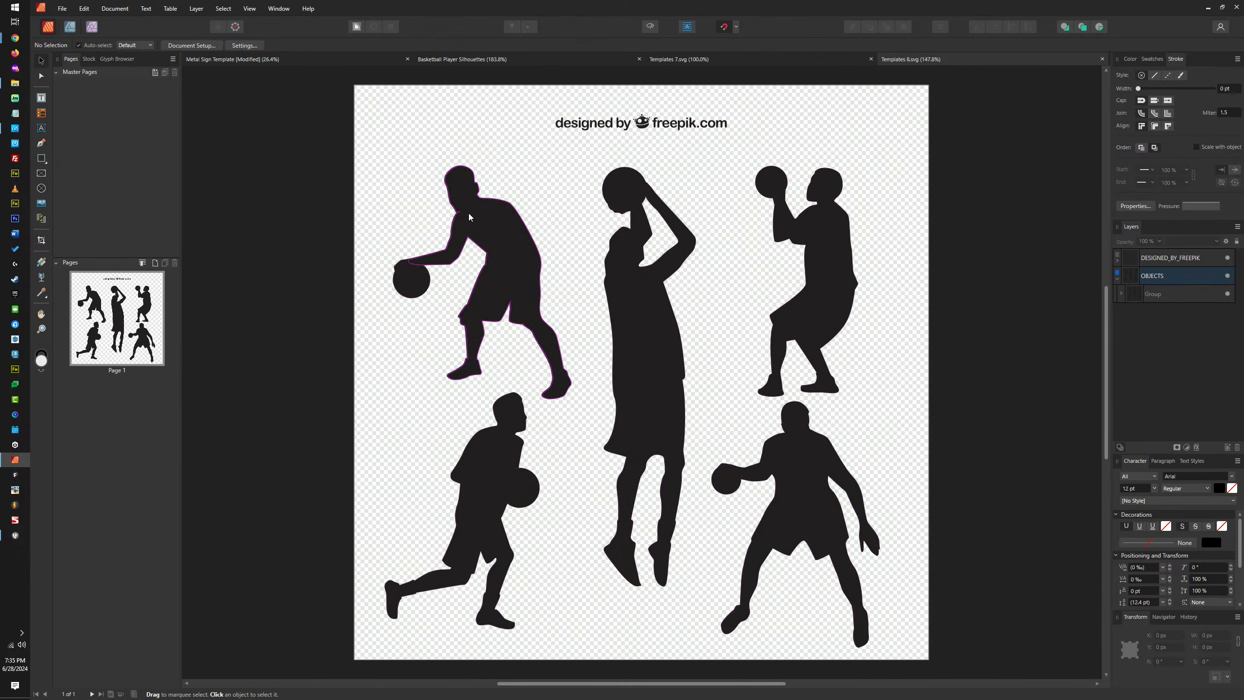
drag(358, 150, 582, 399)
click(528, 287)
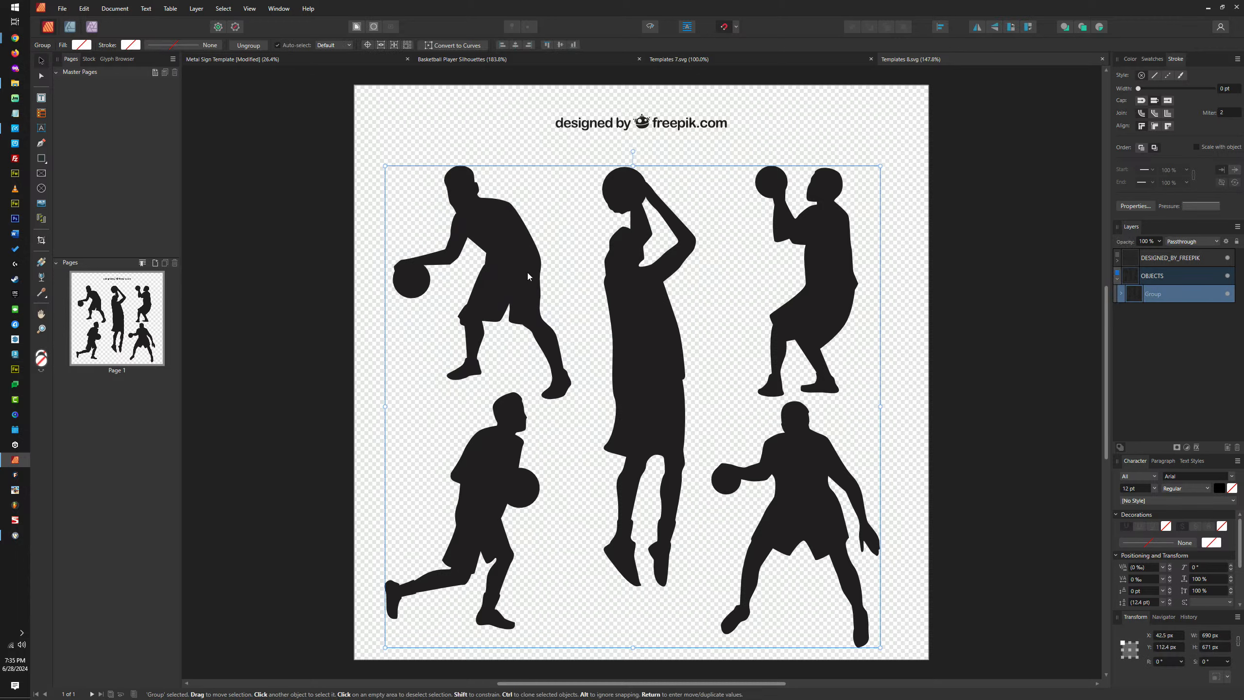
key(ctrl+shift+g)
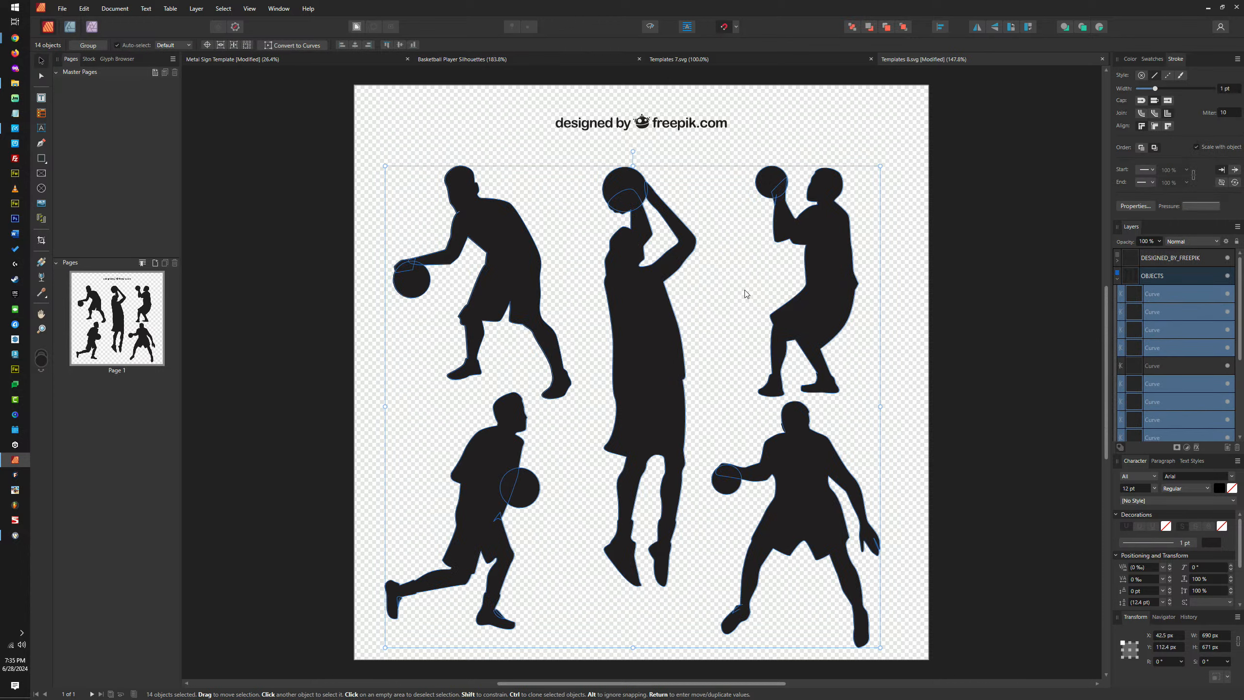
click(557, 472)
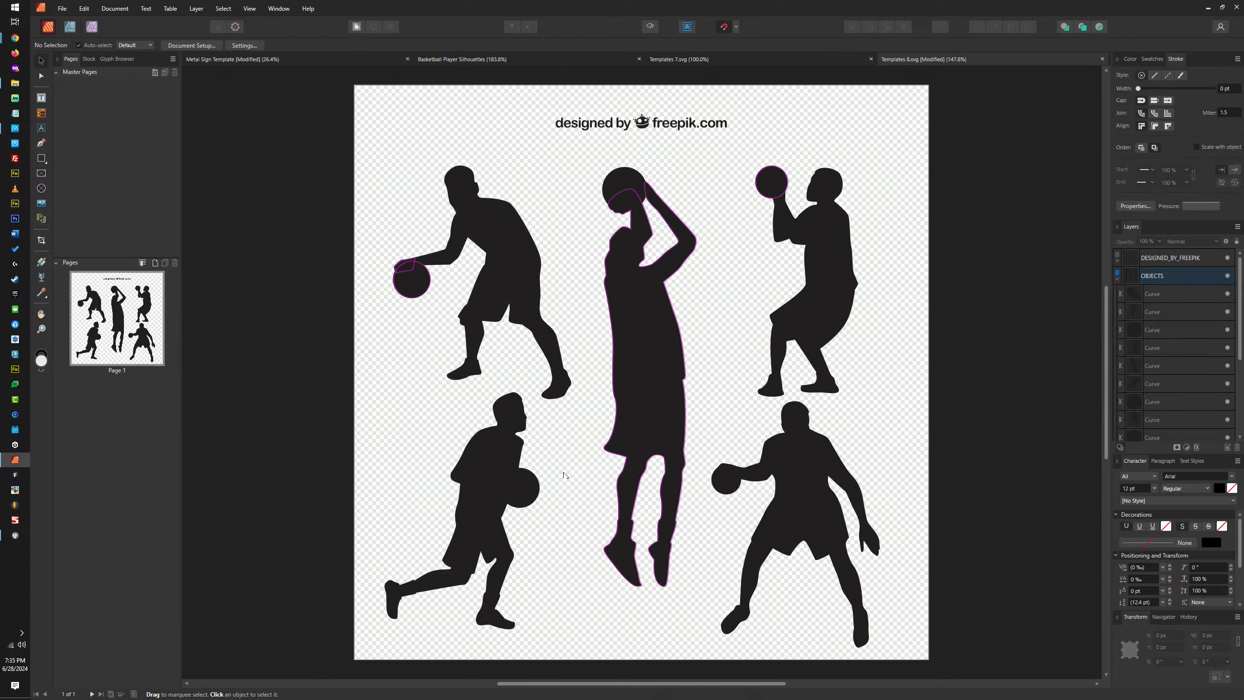
Examine how the player bodies and basketballs in Templates 8.svg are split into separate curves, including the two shooting players' balls
click(502, 521)
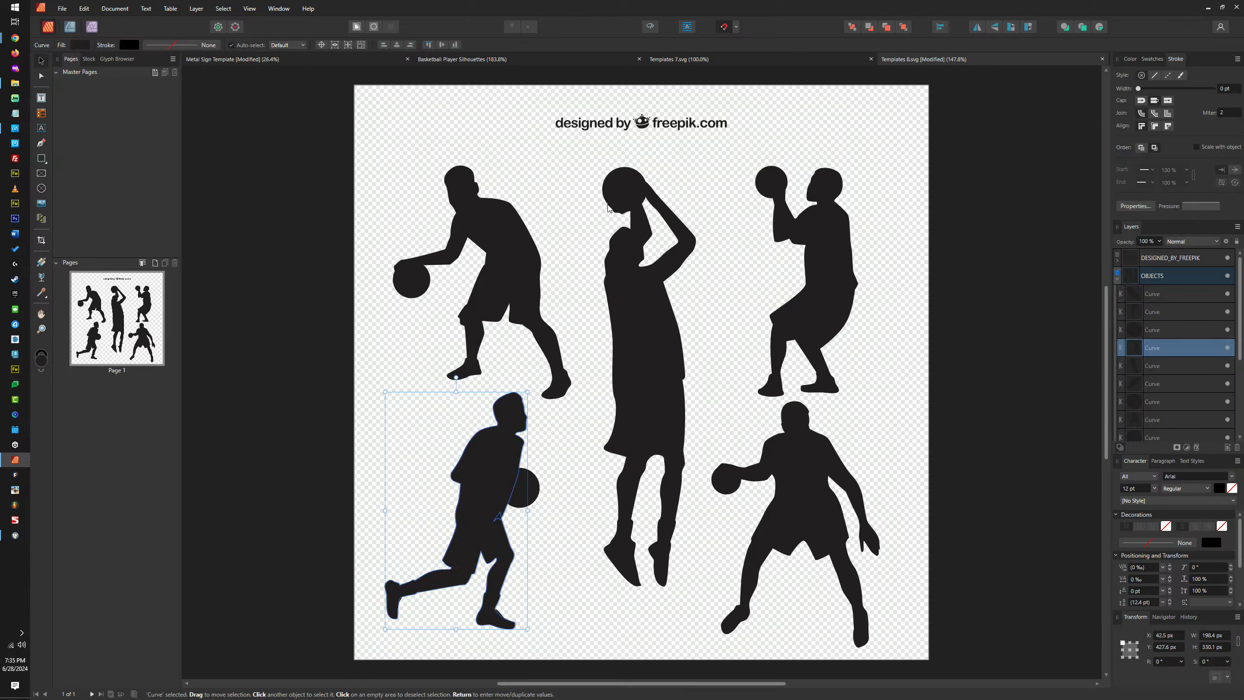
click(507, 233)
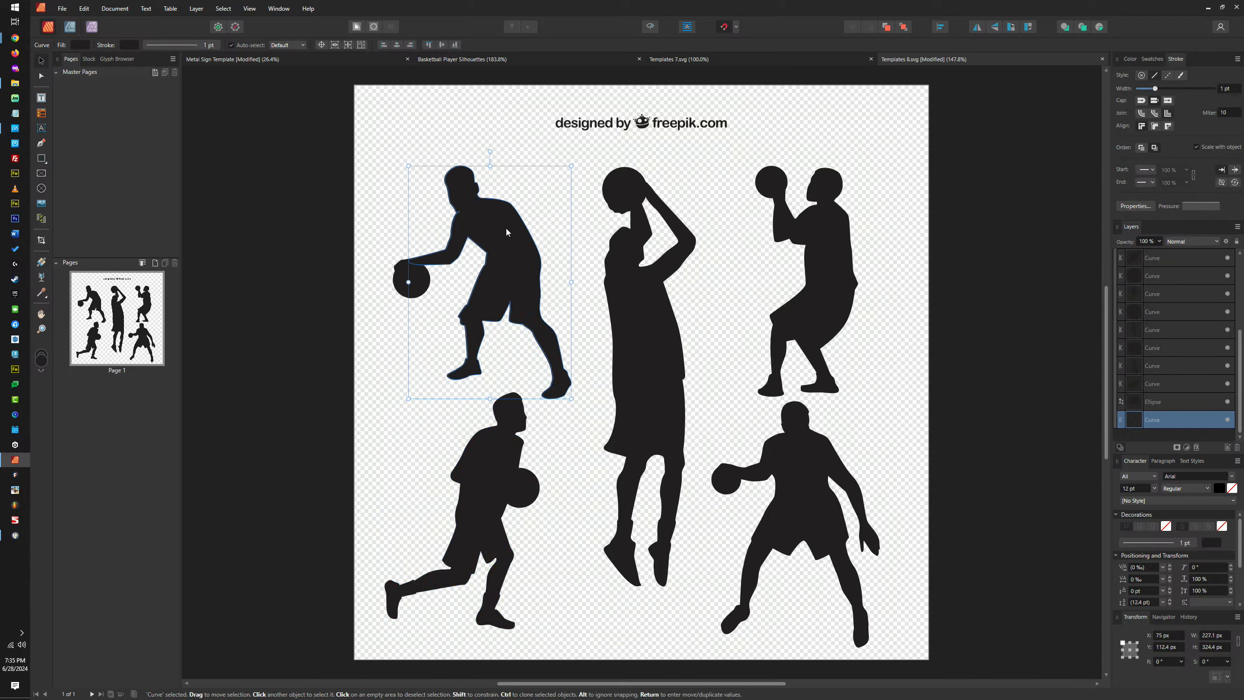
click(623, 189)
shift+click(637, 250)
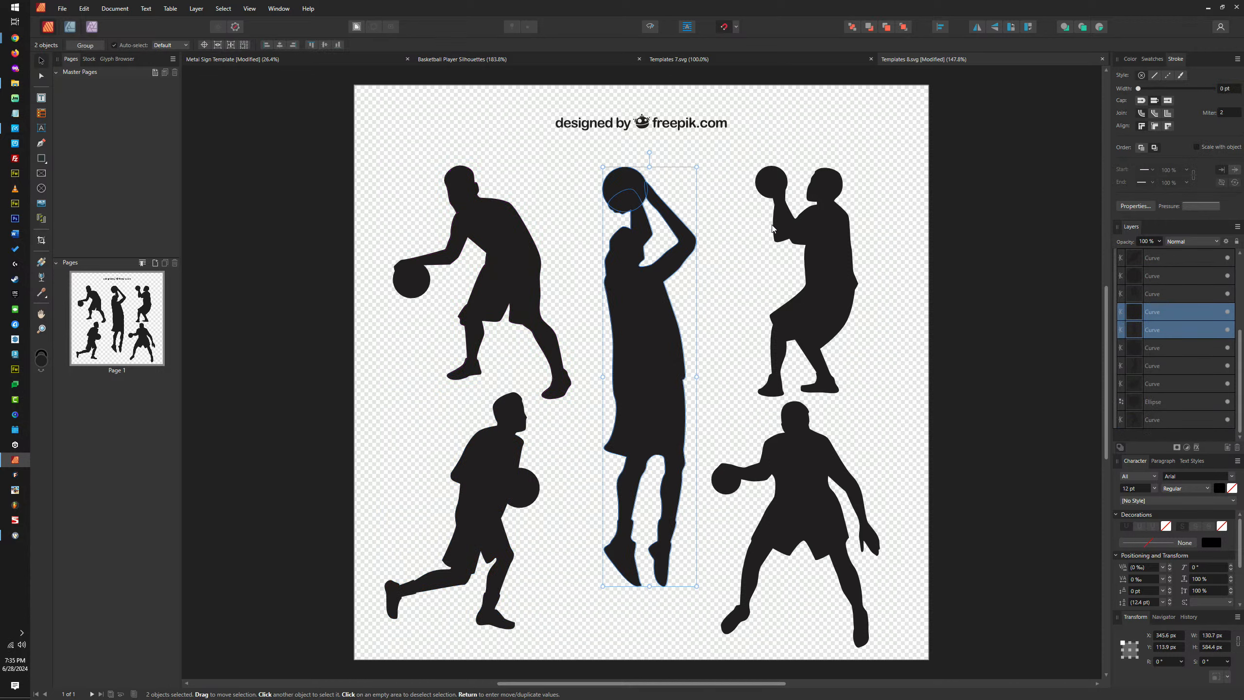
click(632, 189)
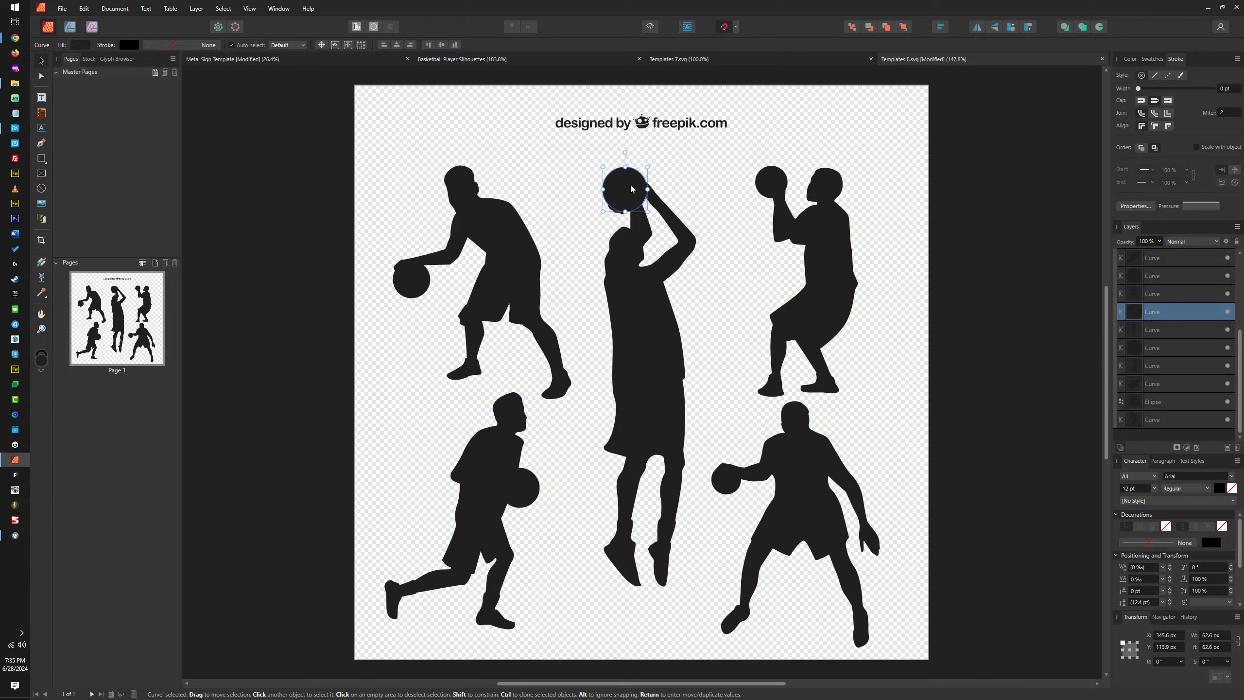
scroll(631, 190, up, 5)
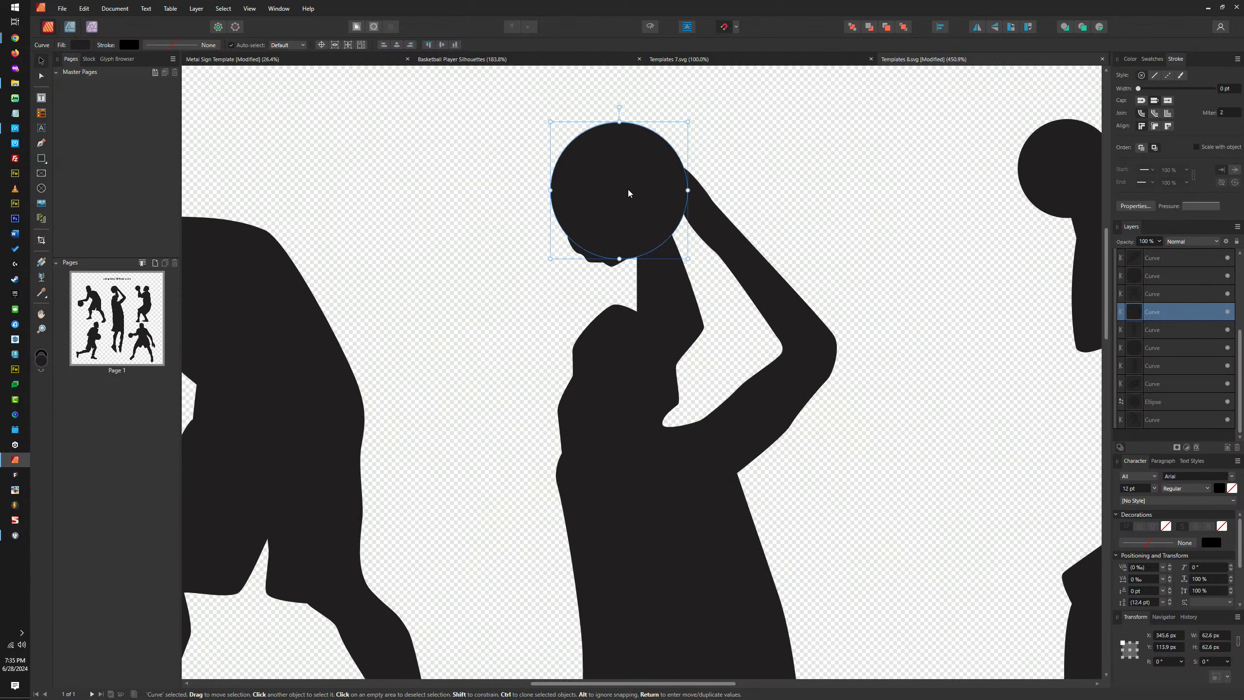
mouse_move(629, 193)
mouse_down()
mouse_move(478, 133)
mouse_move(609, 188)
mouse_up()
scroll(617, 190, down, 5)
click(781, 206)
scroll(781, 205, up, 5)
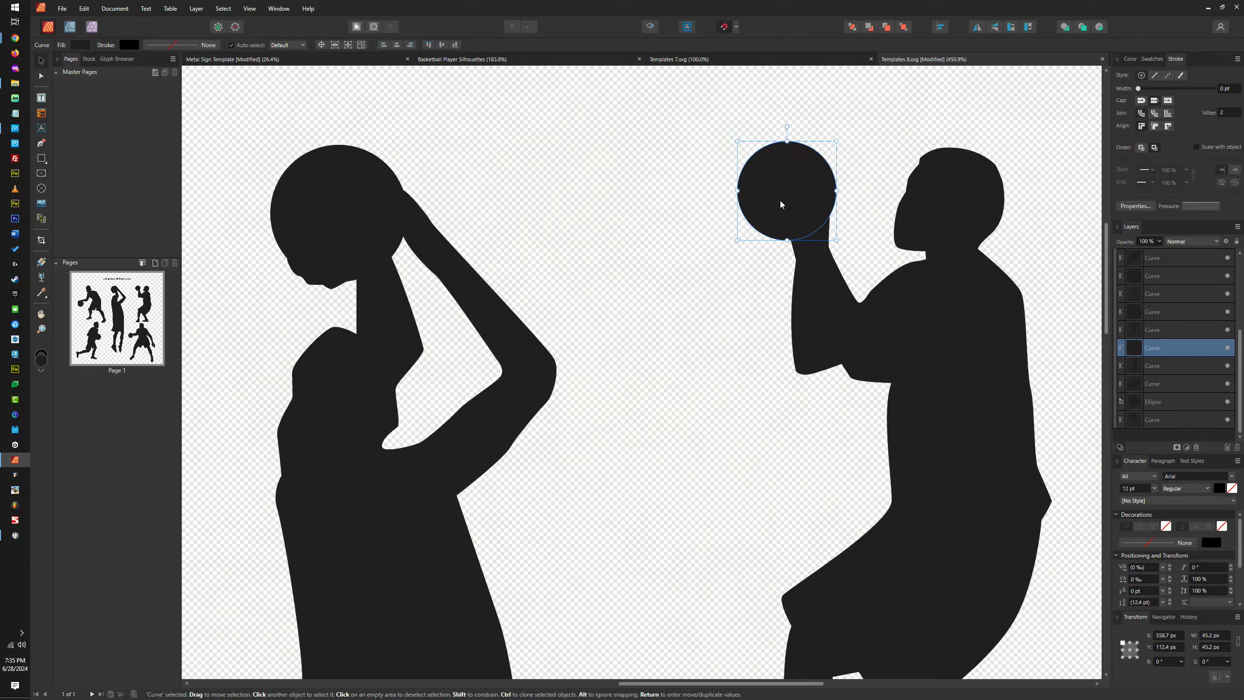
scroll(781, 205, down, 5)
Compare with Templates 7.svg, return to Templates 8.svg, and inspect the upper-right shooter together with his ball
click(822, 61)
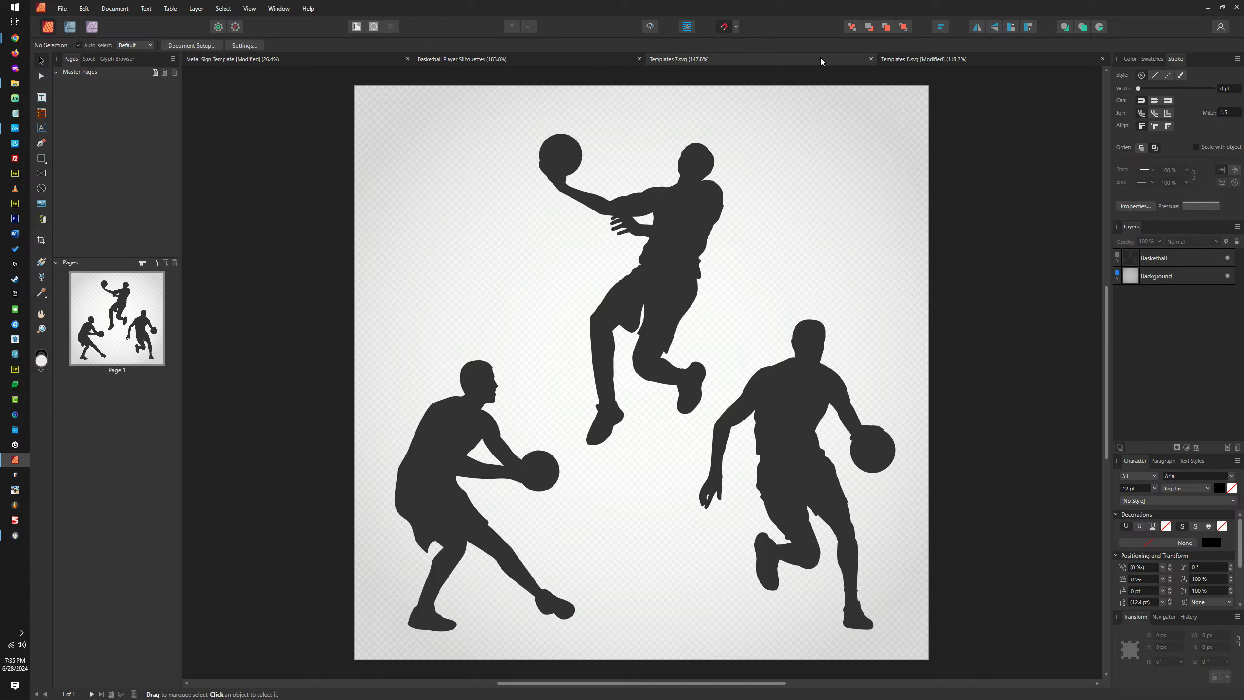
click(926, 59)
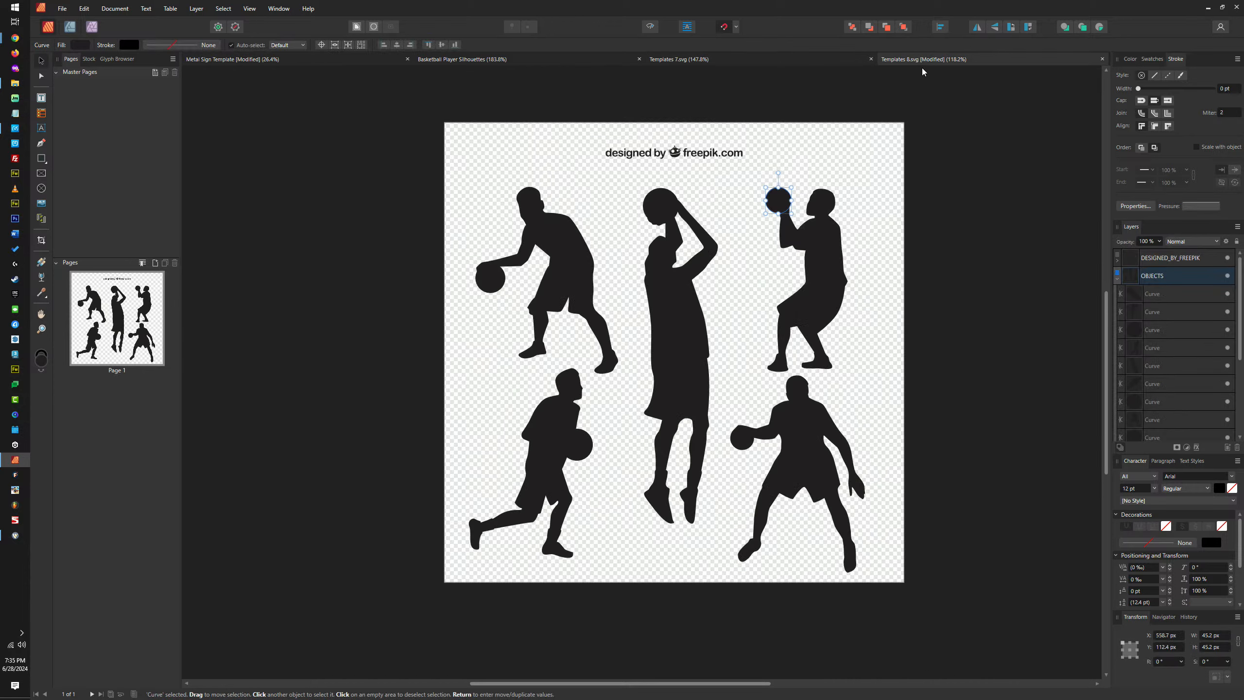
shift+click(825, 259)
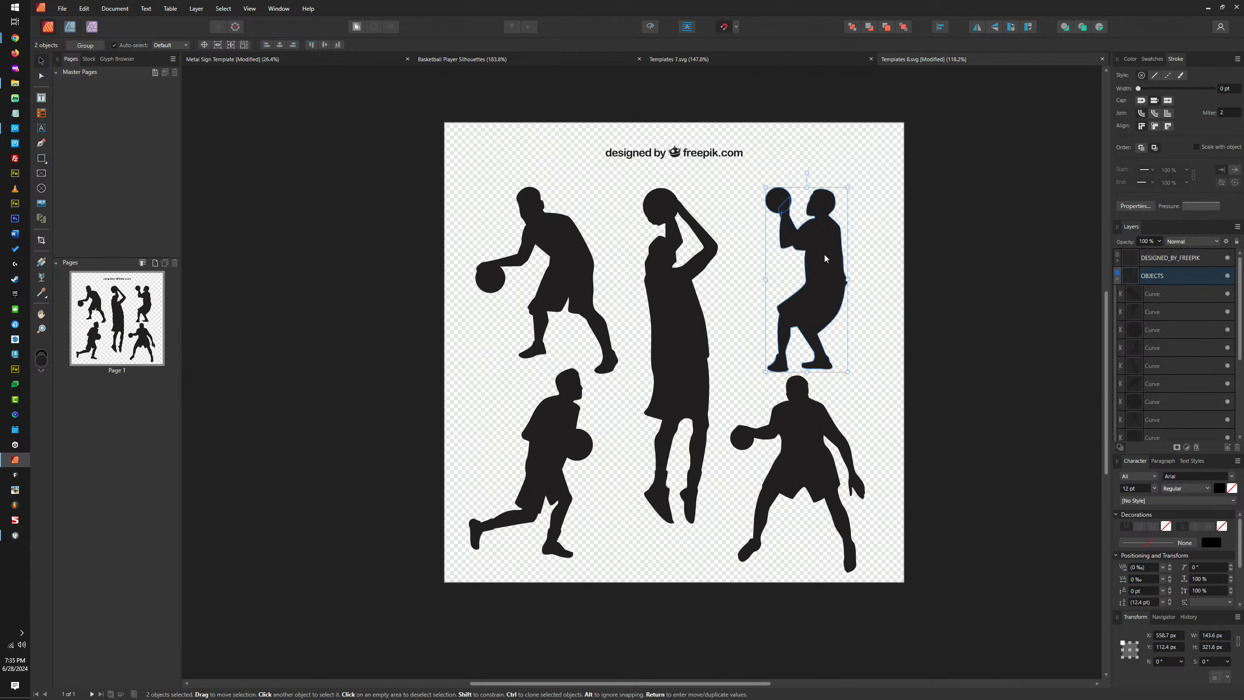
scroll(796, 214, up, 4)
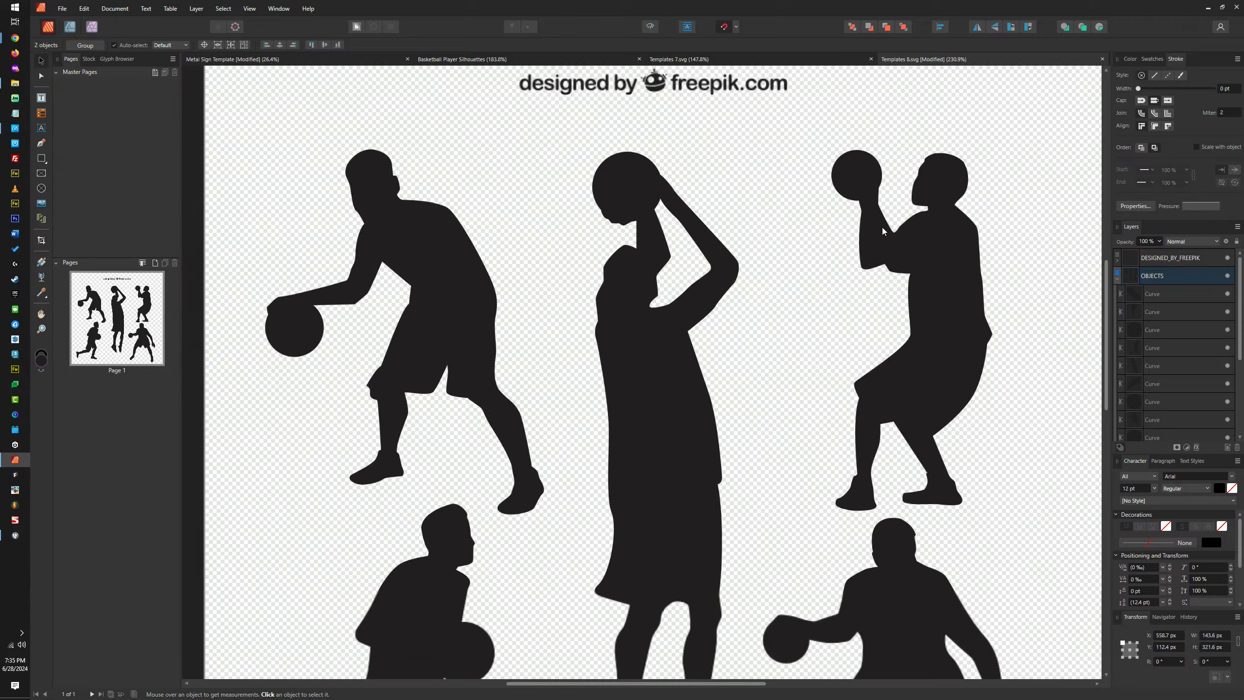
scroll(883, 231, down, 3)
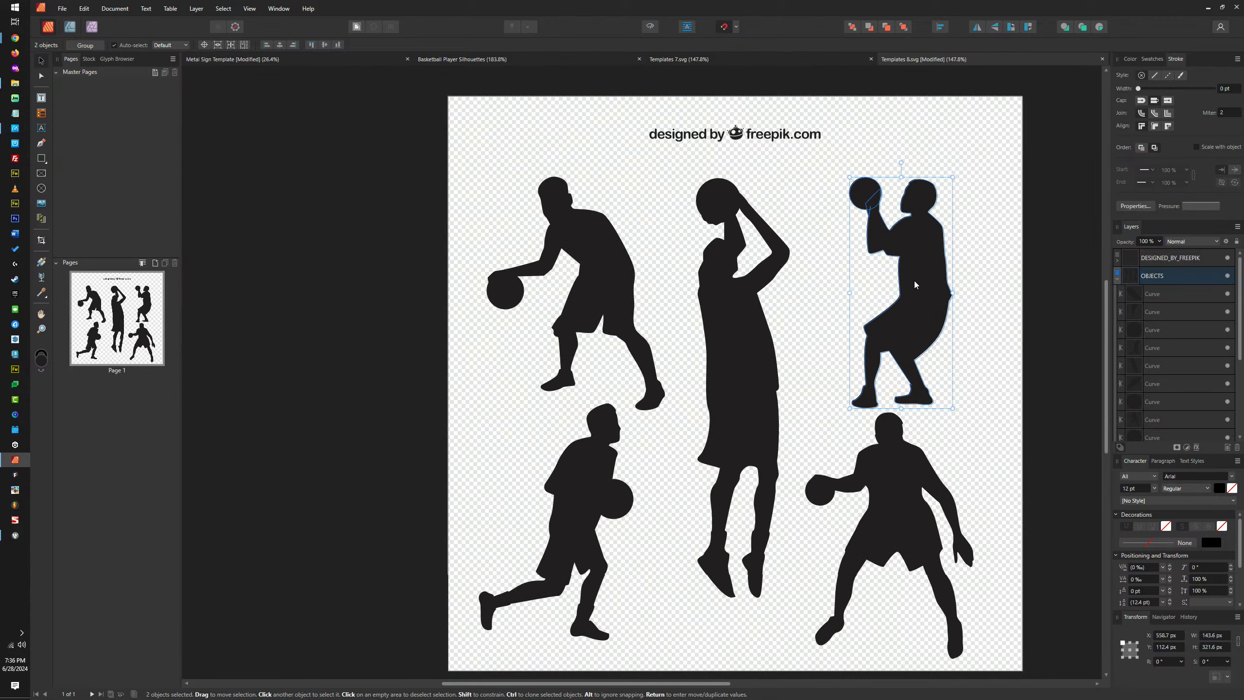
click(969, 205)
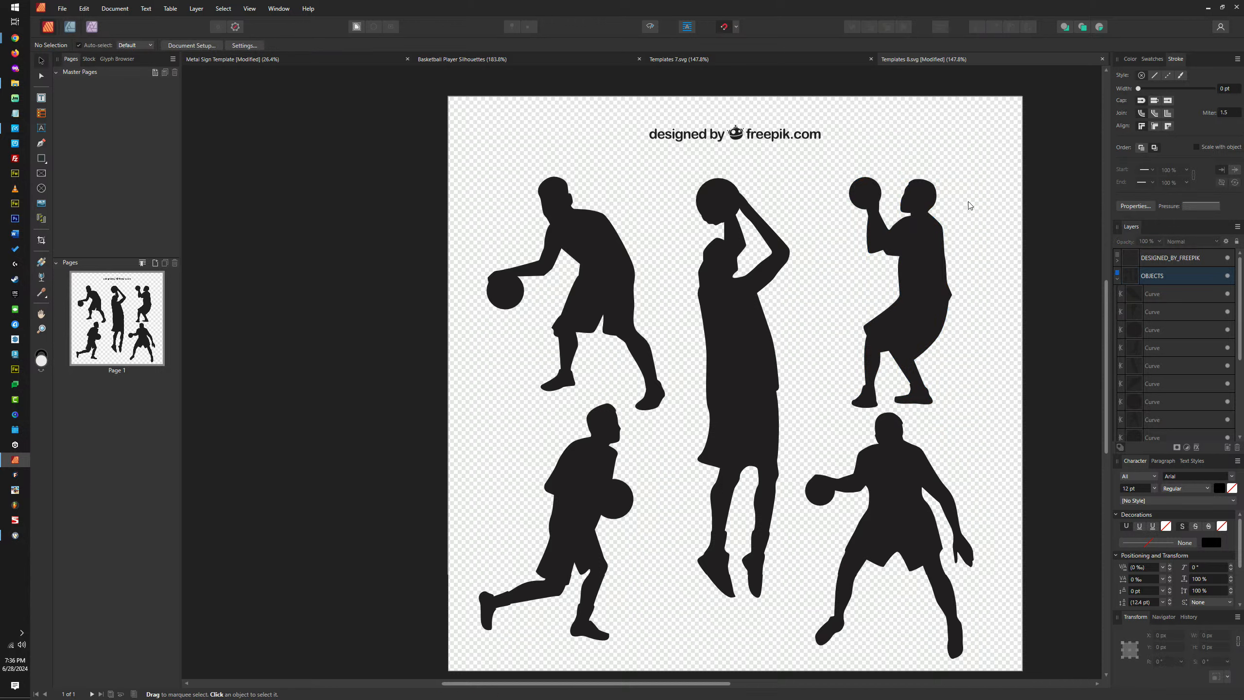
Enlarge the upper-right shooter's basketball proportionally to about 59.9 px across and deselect it
click(849, 187)
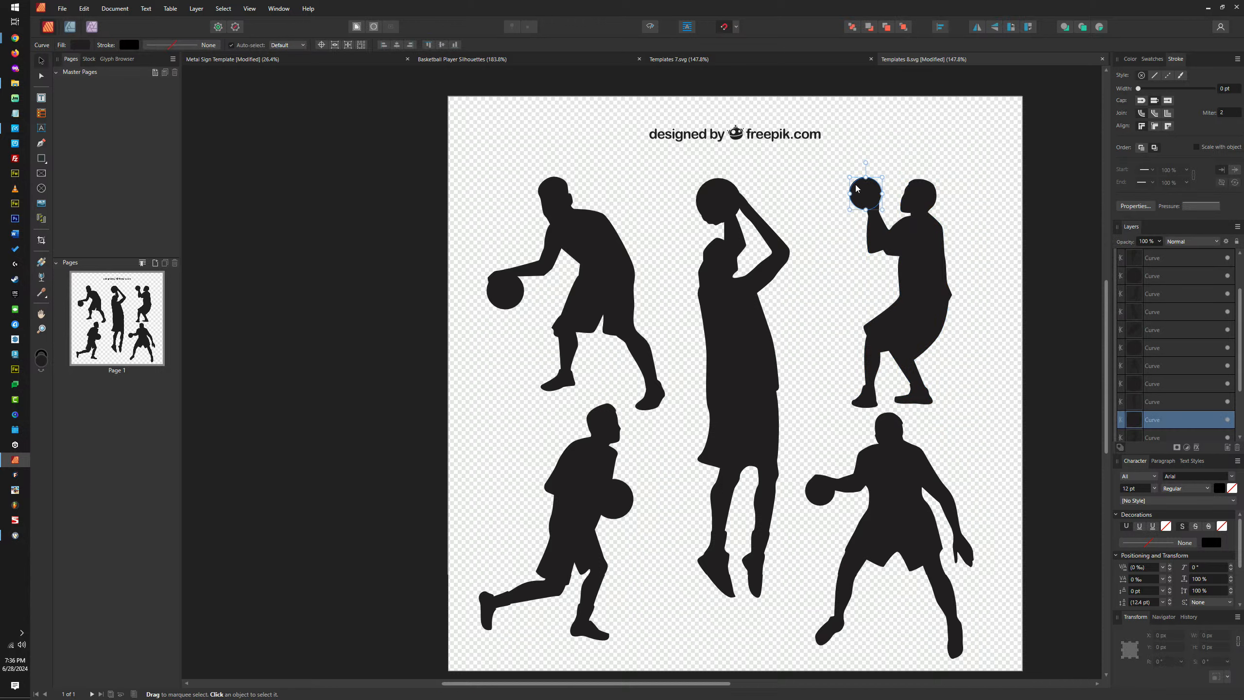
scroll(853, 182, up, 2)
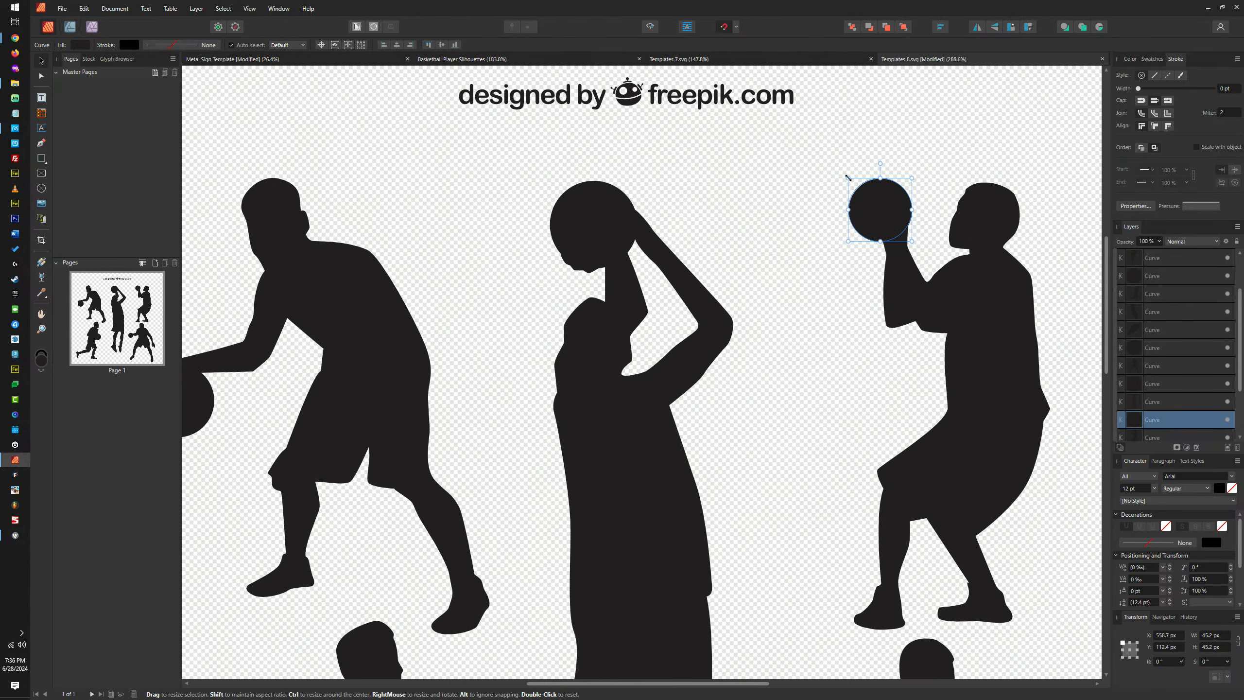
drag(849, 179, 829, 156)
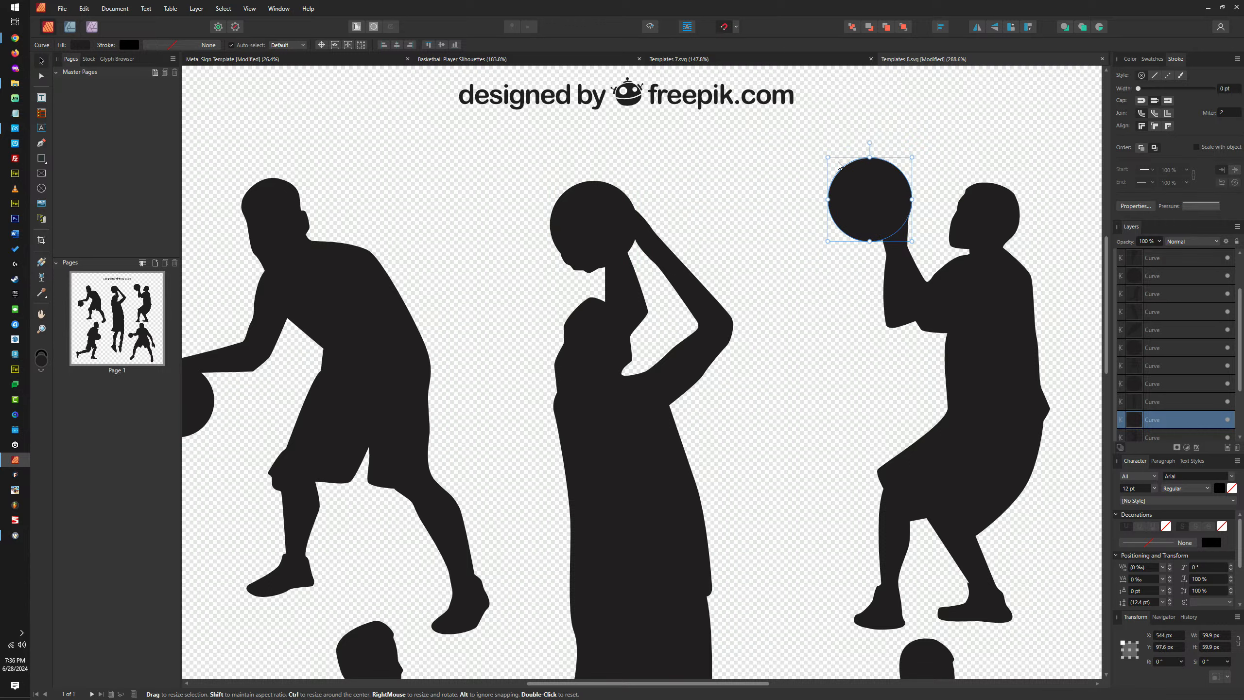
click(961, 170)
scroll(974, 187, down, 2)
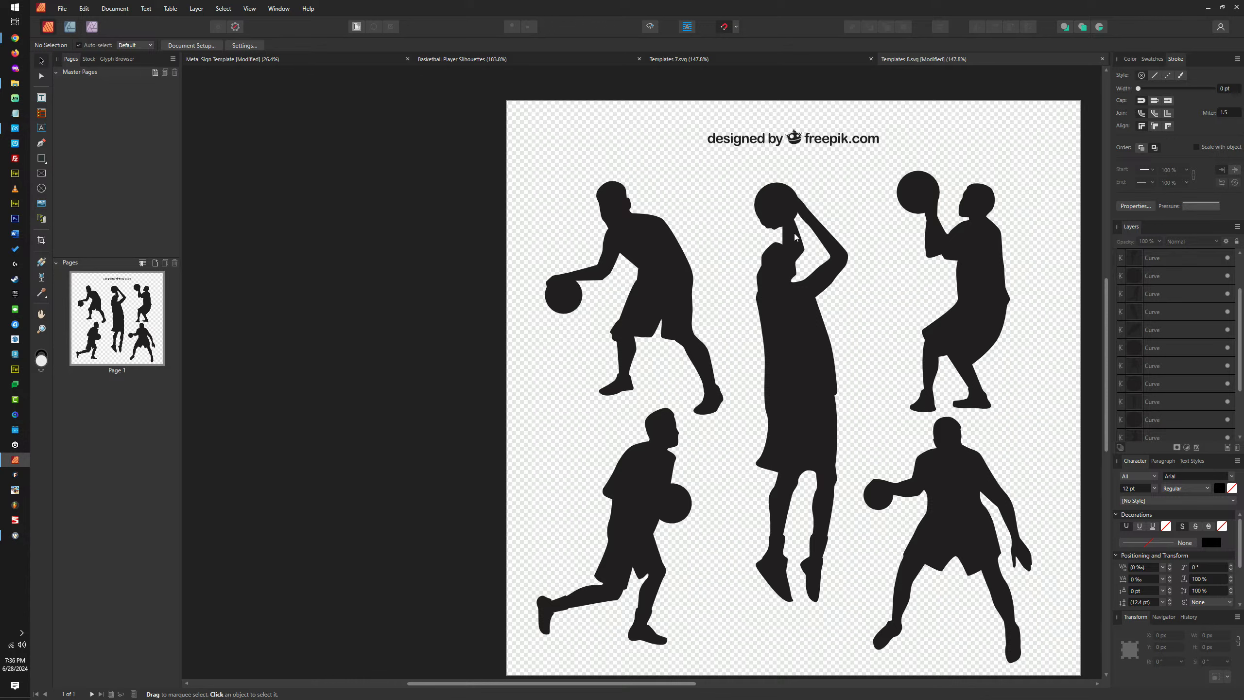
Enlarge the central jump shooter's basketball proportionally to about 67.1 px across and deselect it
click(782, 199)
scroll(776, 198, up, 2)
drag(740, 171, 766, 221)
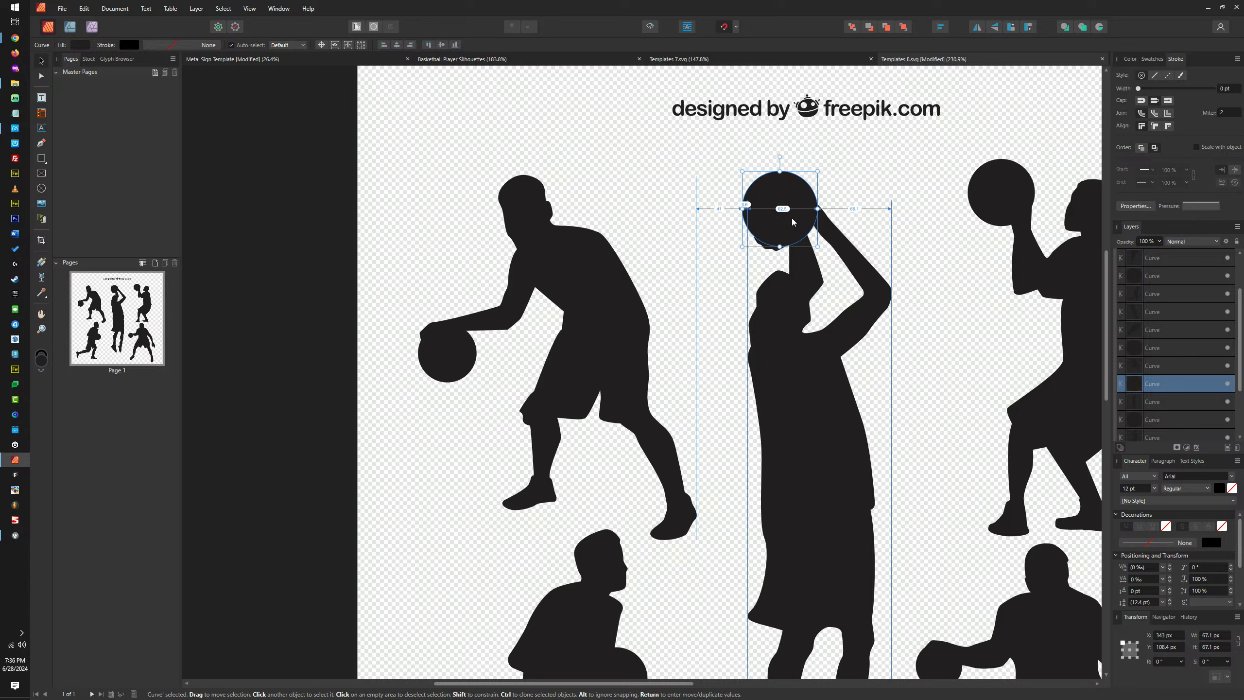
click(670, 235)
Enlarge the upper-left dribbler's basketball ellipse proportionally to about 56.1 px across and deselect it
click(465, 363)
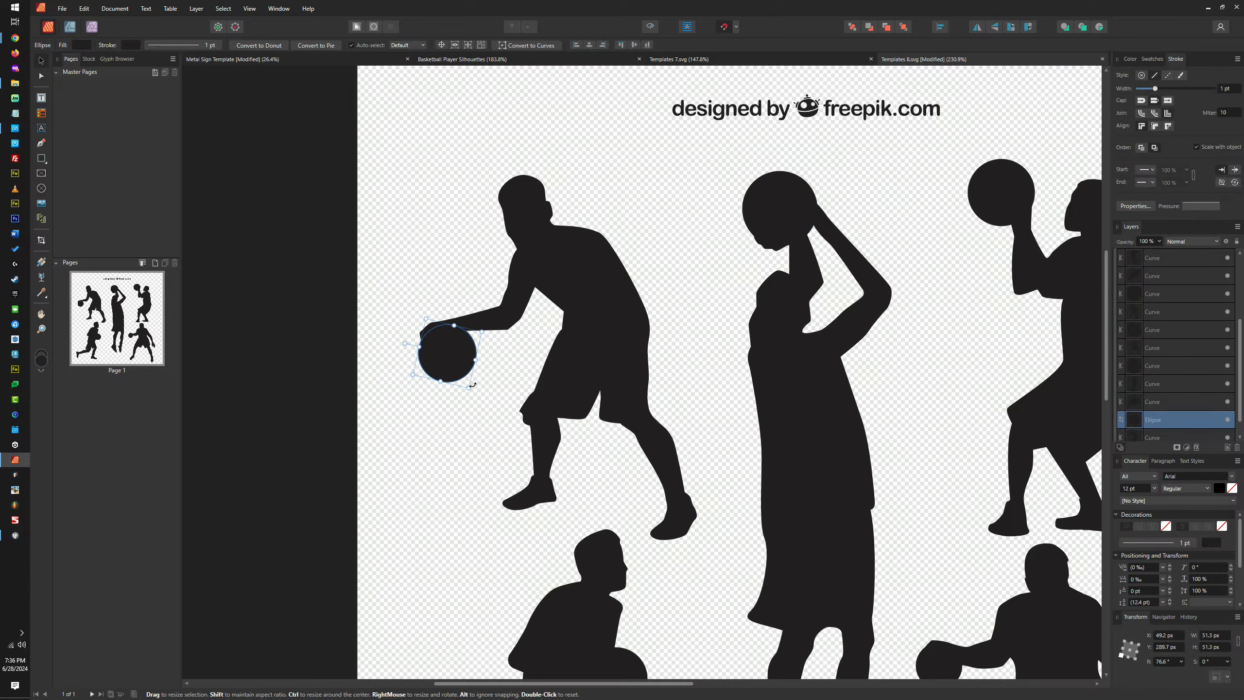
drag(470, 389, 482, 393)
click(652, 194)
scroll(652, 196, down, 5)
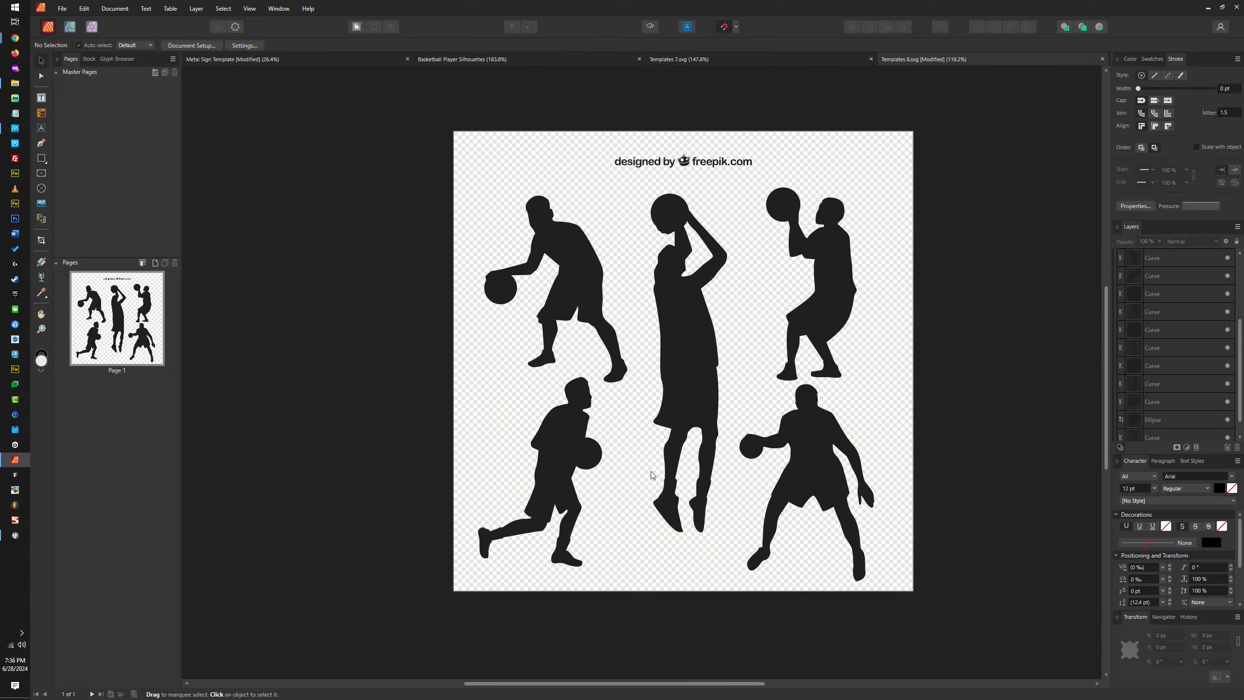
Enlarge the lower-right player's basketball proportionally to about 50 px across and deselect it
scroll(759, 451, up, 6)
click(751, 445)
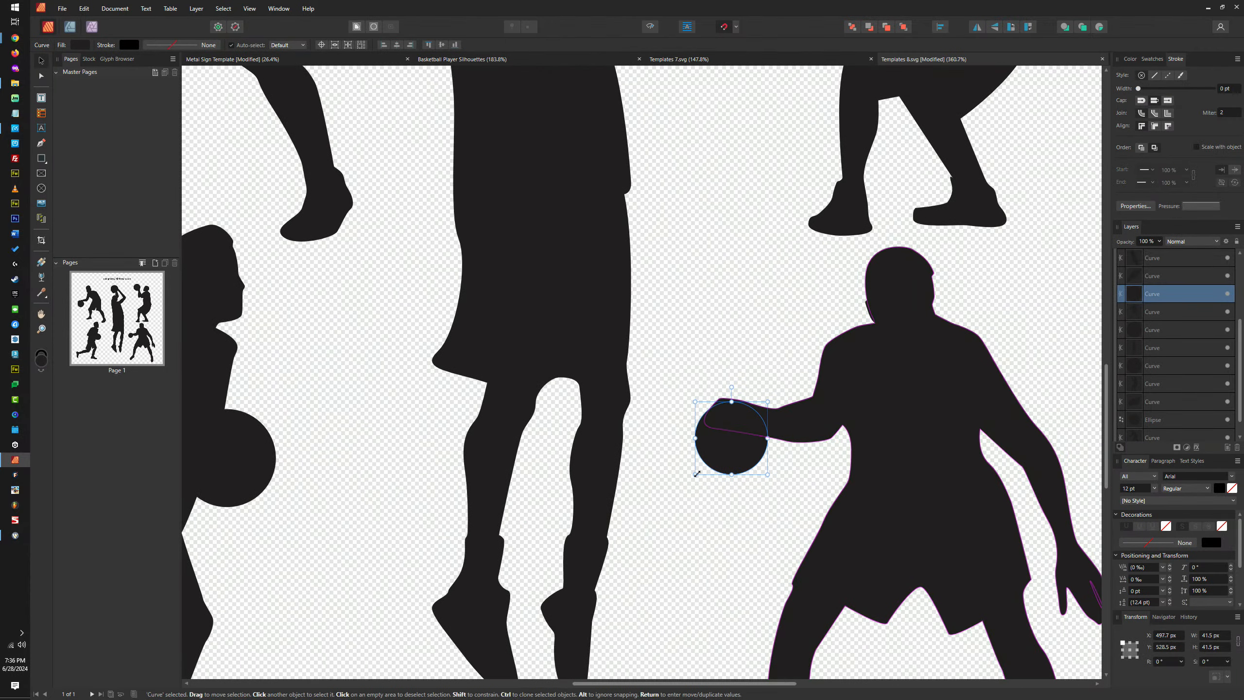
drag(688, 485, 683, 485)
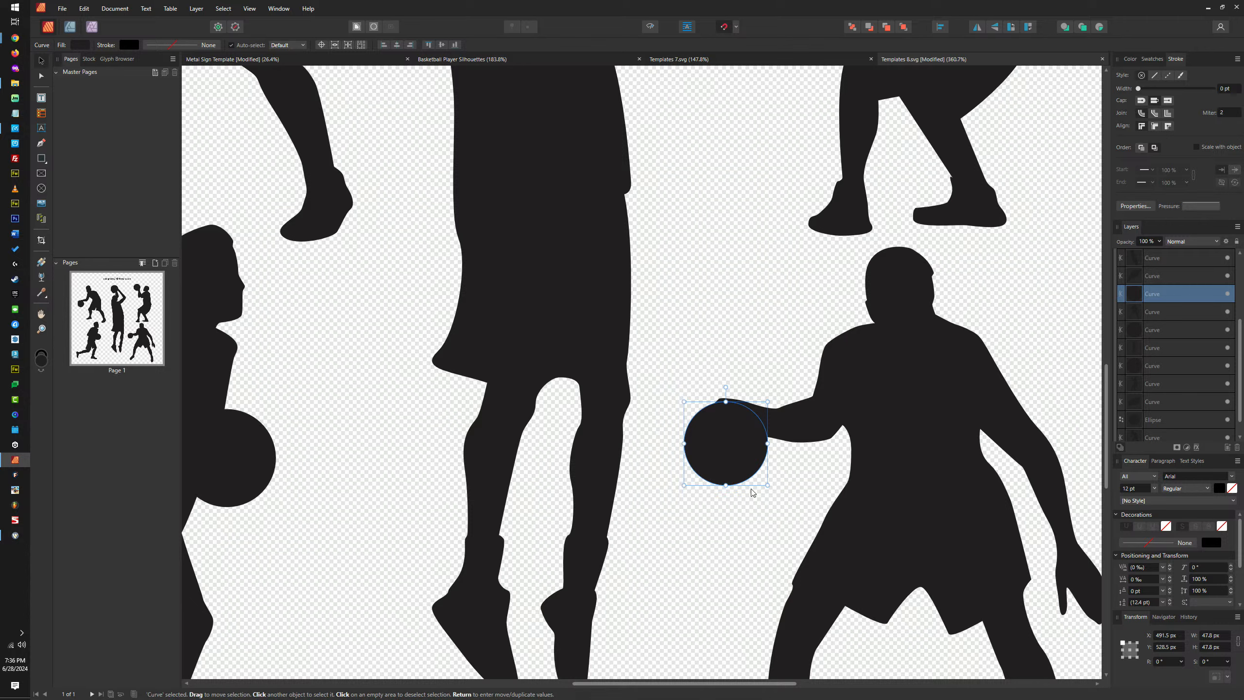
drag(771, 487, 772, 489)
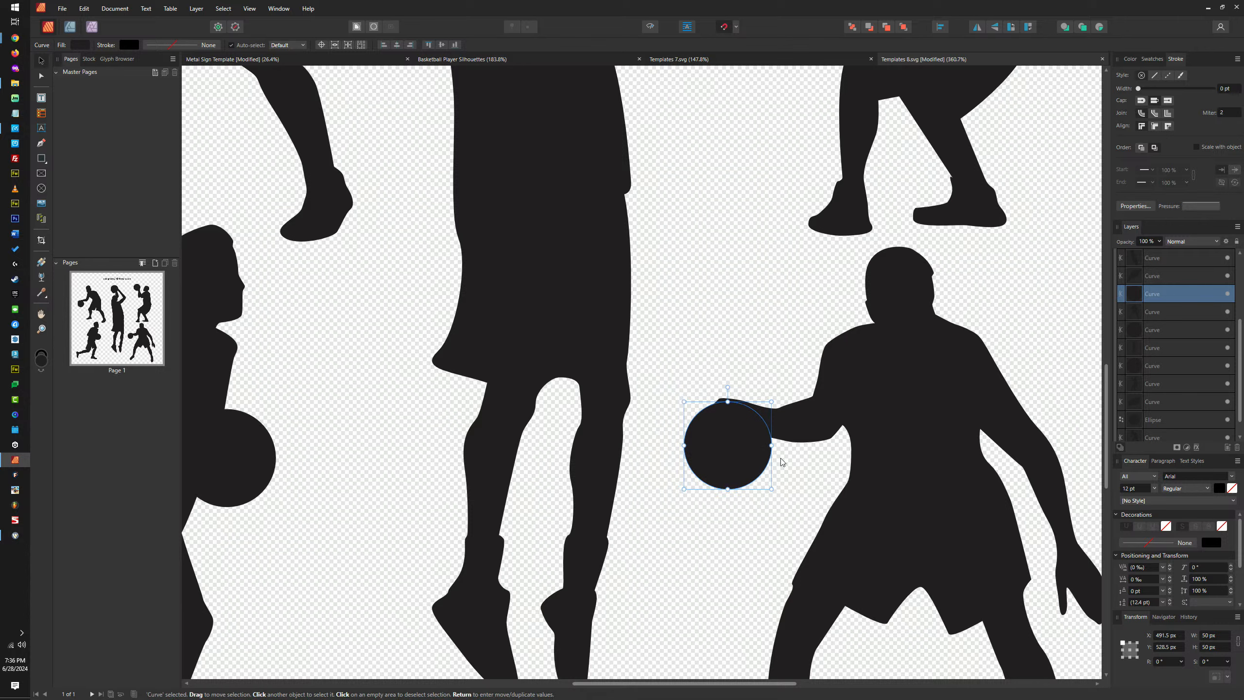
click(766, 345)
scroll(726, 486, down, 3)
scroll(750, 355, up, 3)
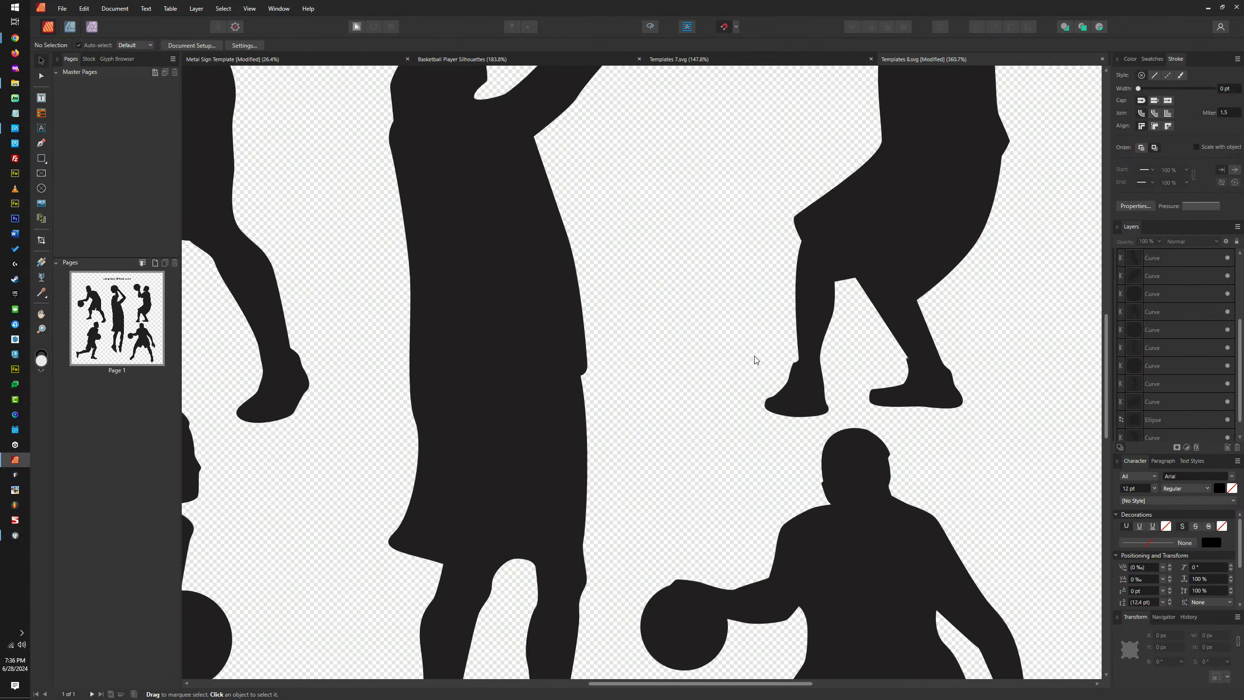
scroll(745, 364, down, 5)
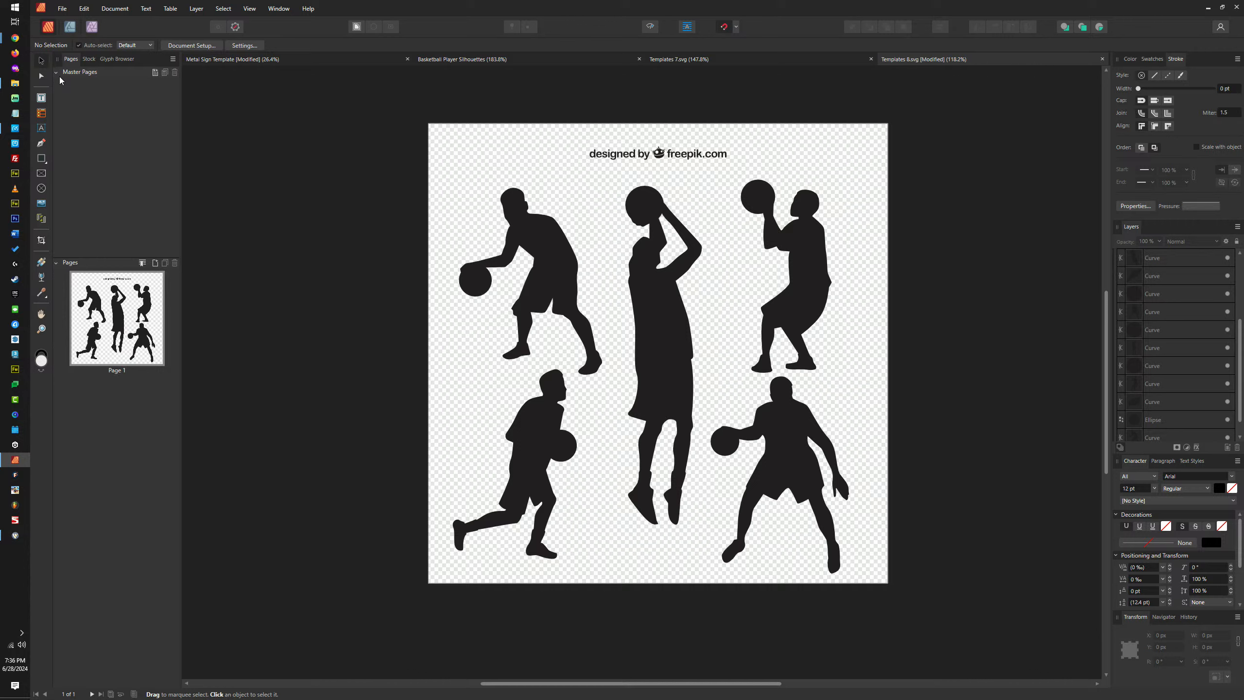
Select the upper-left dribbler's body, hand and ball pieces and inspect how their outlines overlap at the neck and arm
click(507, 268)
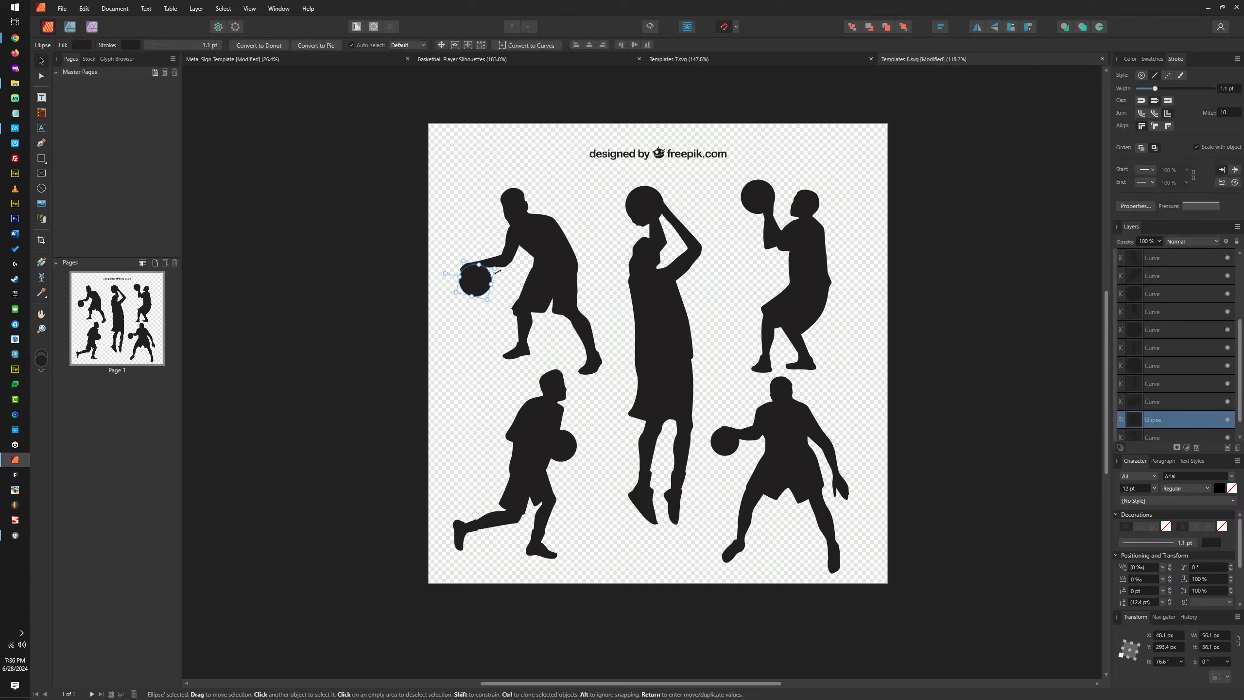
drag(436, 162, 615, 399)
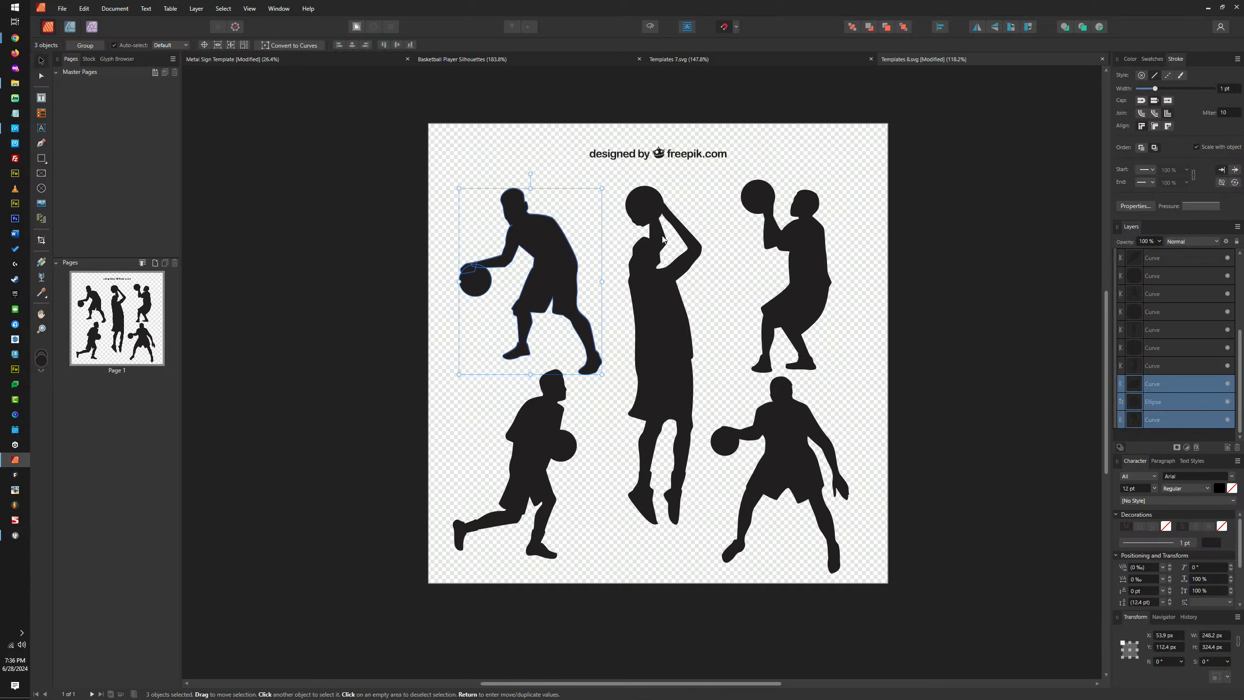
scroll(529, 253, up, 10)
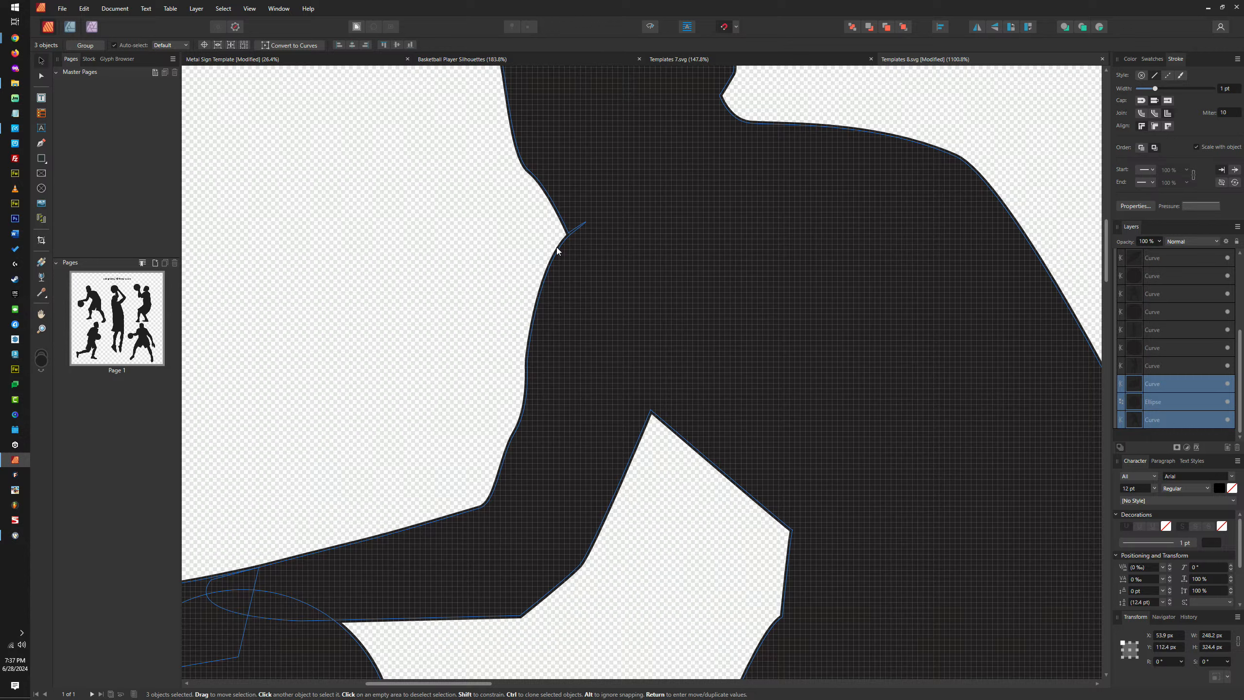
click(557, 250)
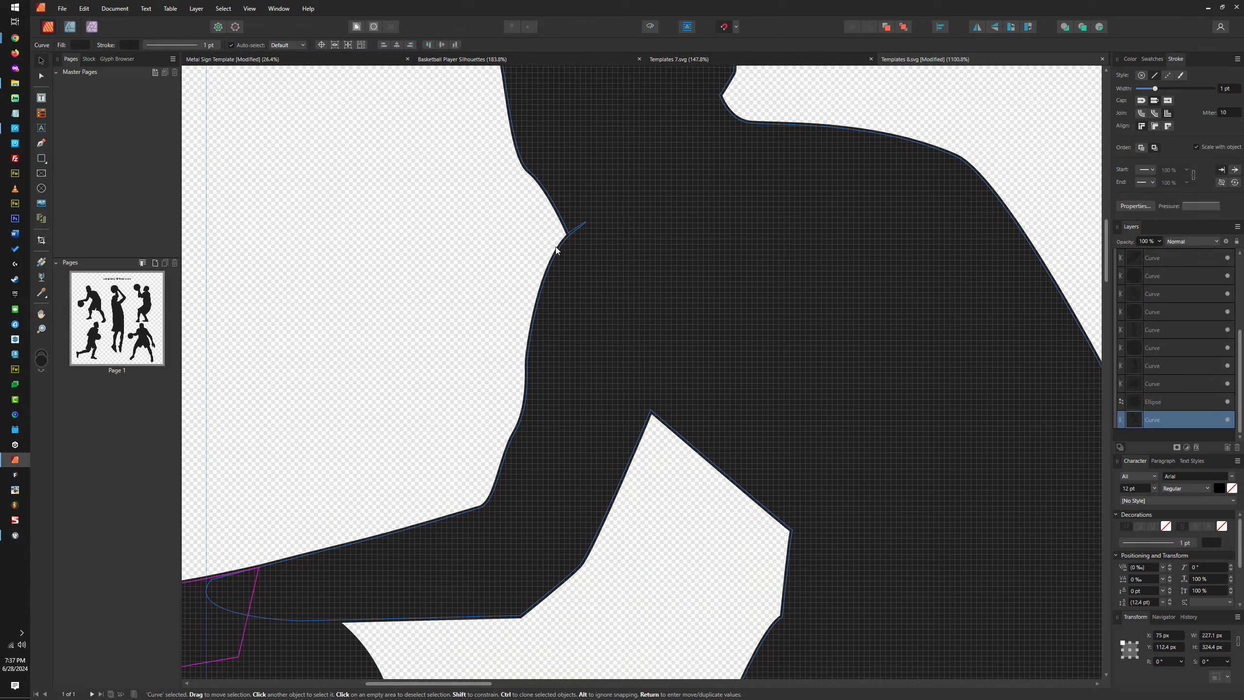
scroll(701, 288, down, 4)
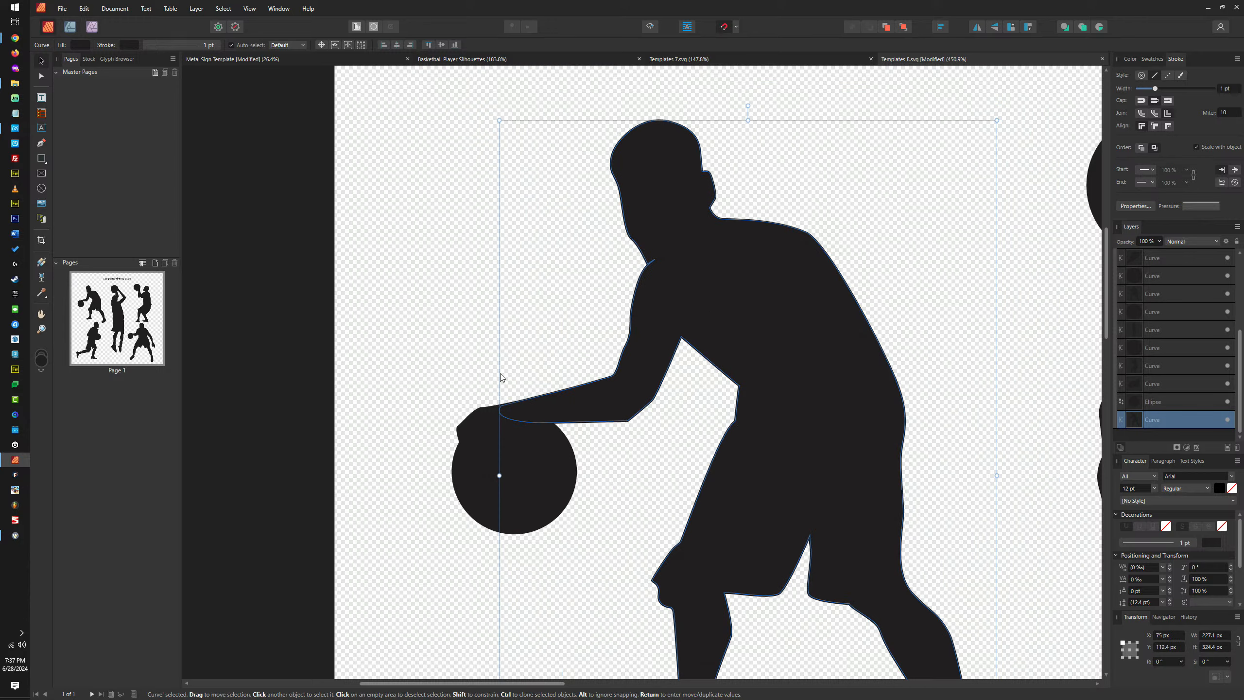
key(ctrl+0)
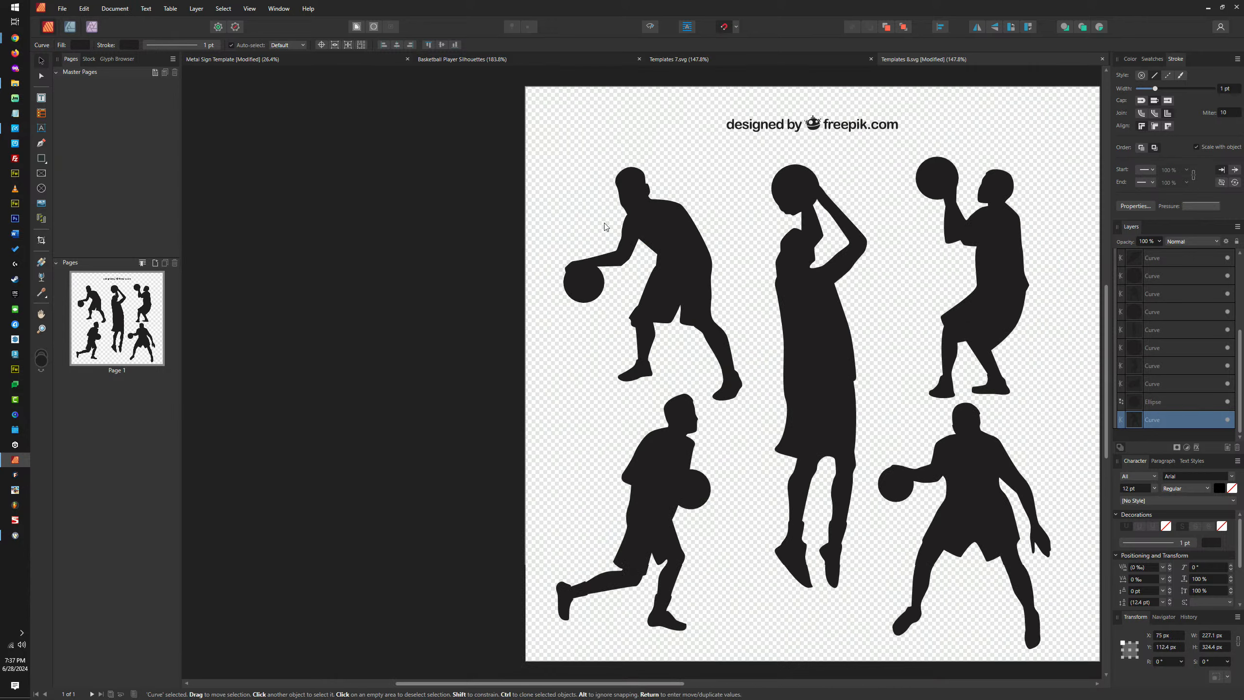
Select the upper-left dribbler, central jump shooter and upper-right shooter in turn to inspect their overlapping pieces
click(255, 138)
drag(551, 153, 784, 437)
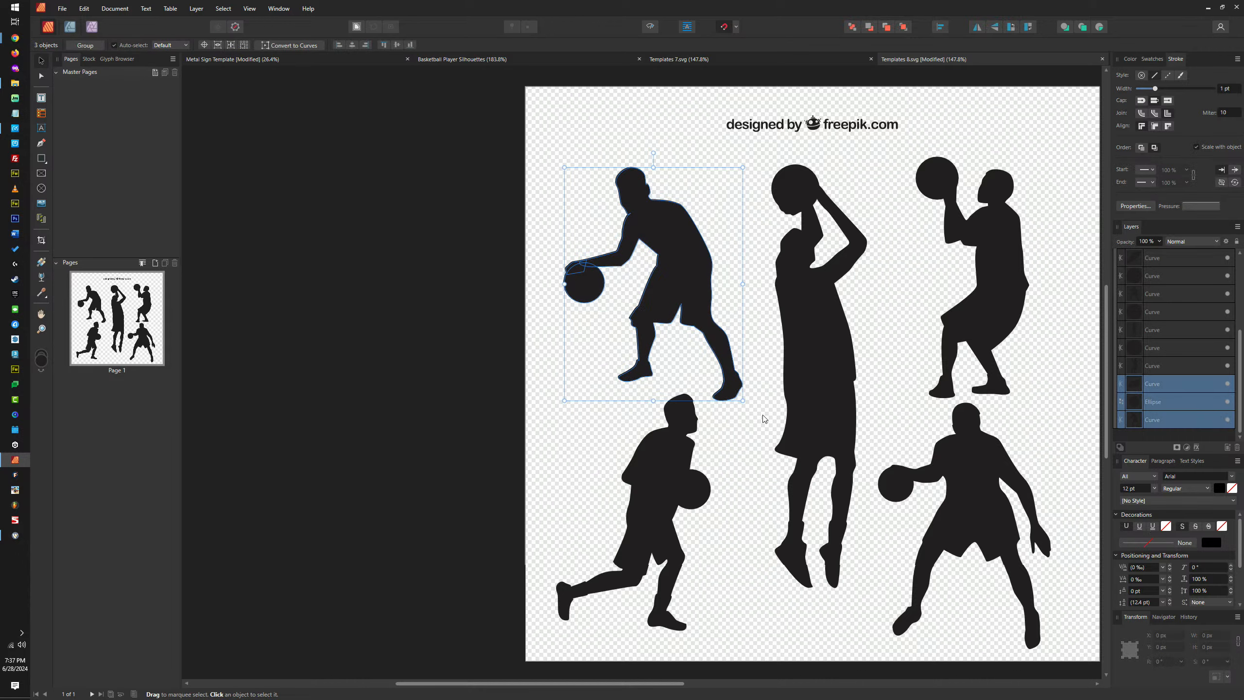
click(797, 205)
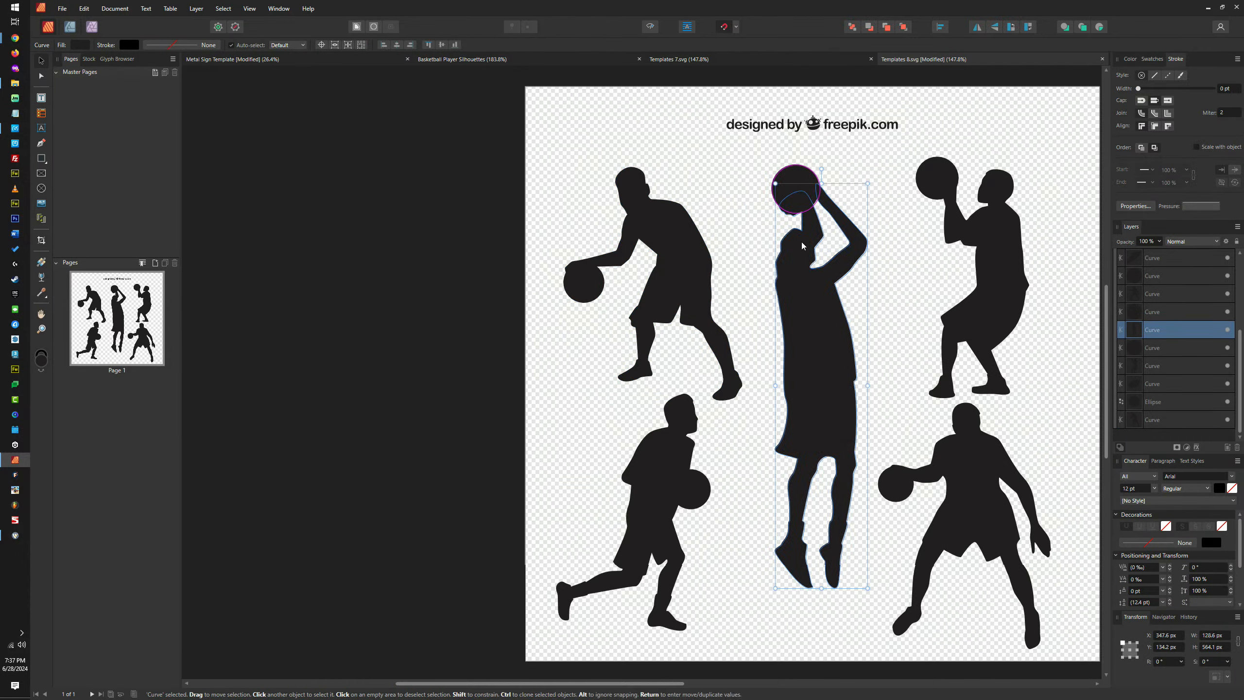
drag(746, 147, 886, 624)
click(1006, 239)
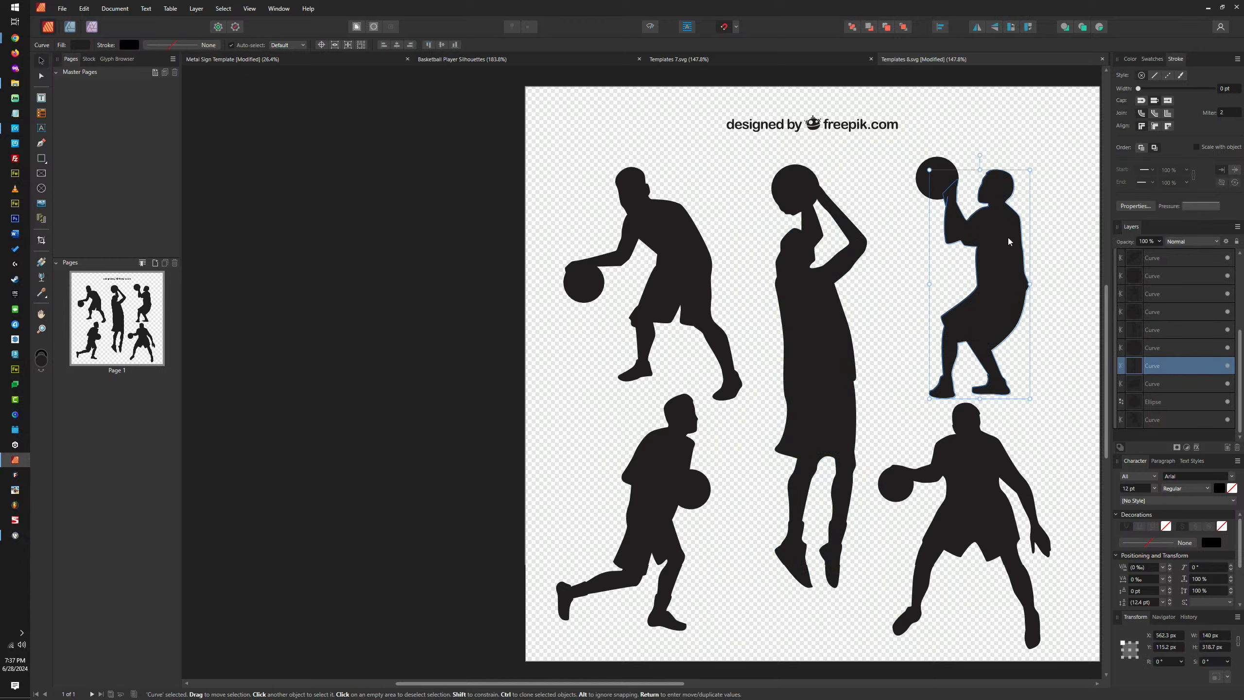
Select all pieces of every player except the lower-left runner, copy them and switch to the Basketball Player Silhouettes document
drag(1057, 134, 898, 414)
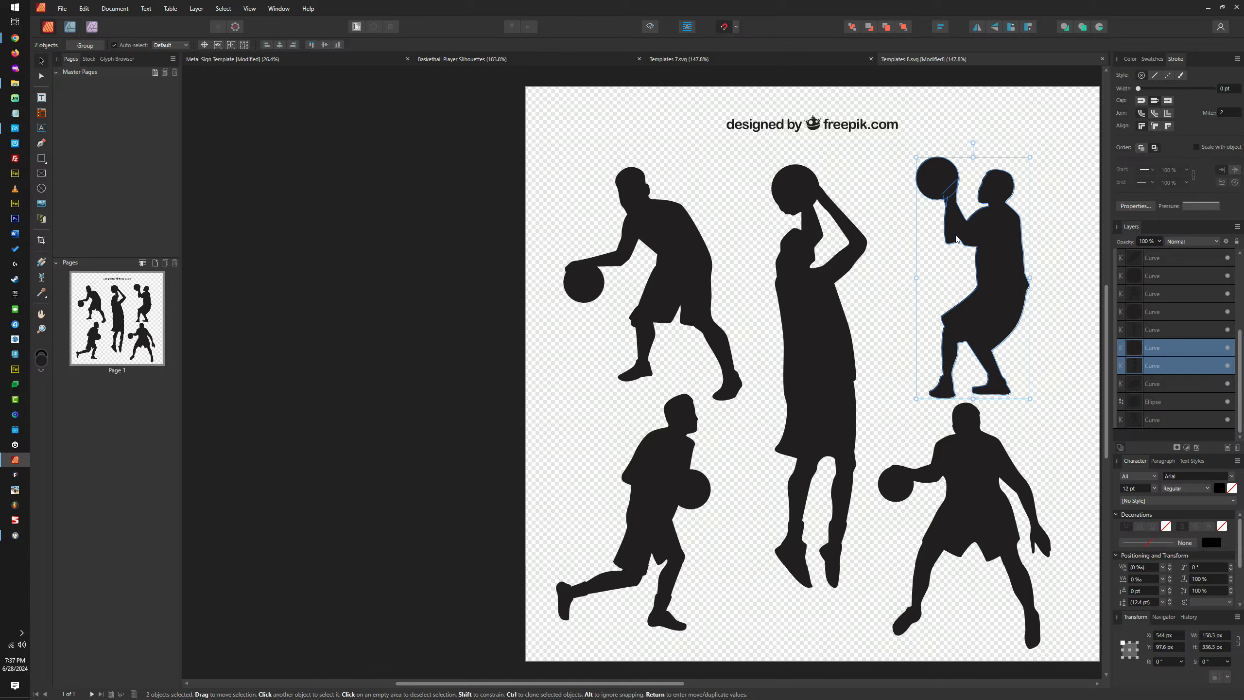
drag(533, 149, 771, 456)
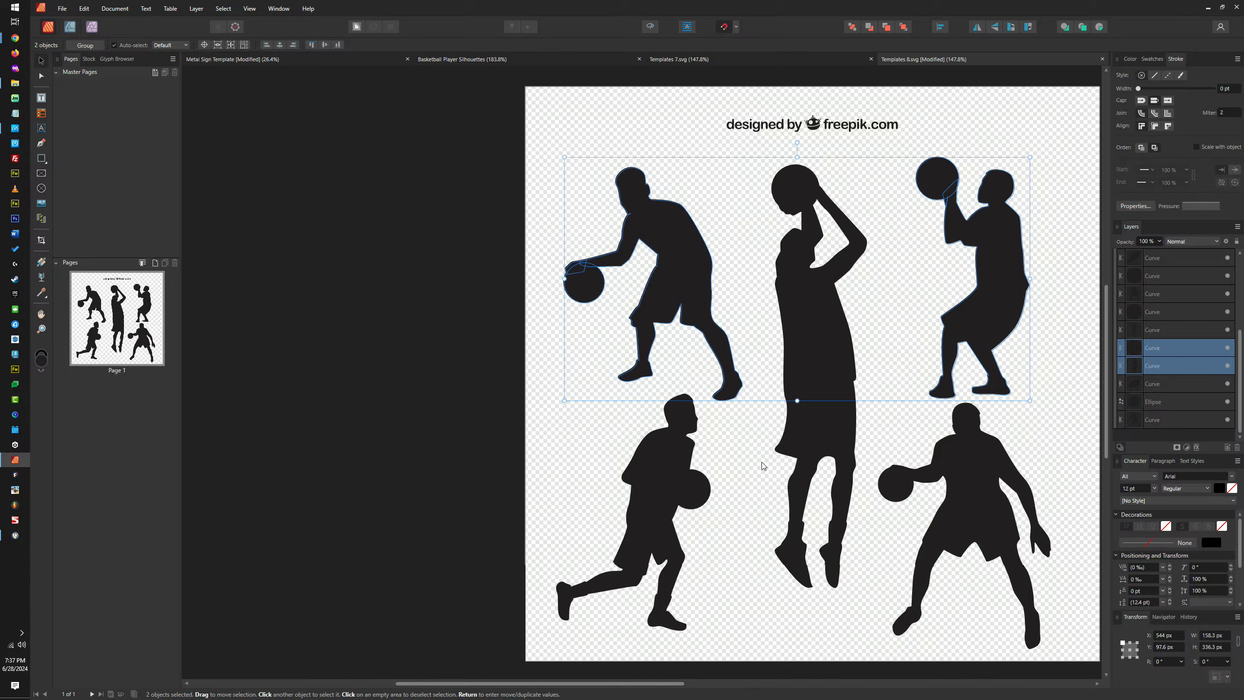
drag(714, 644, 910, 142)
drag(1081, 655, 843, 393)
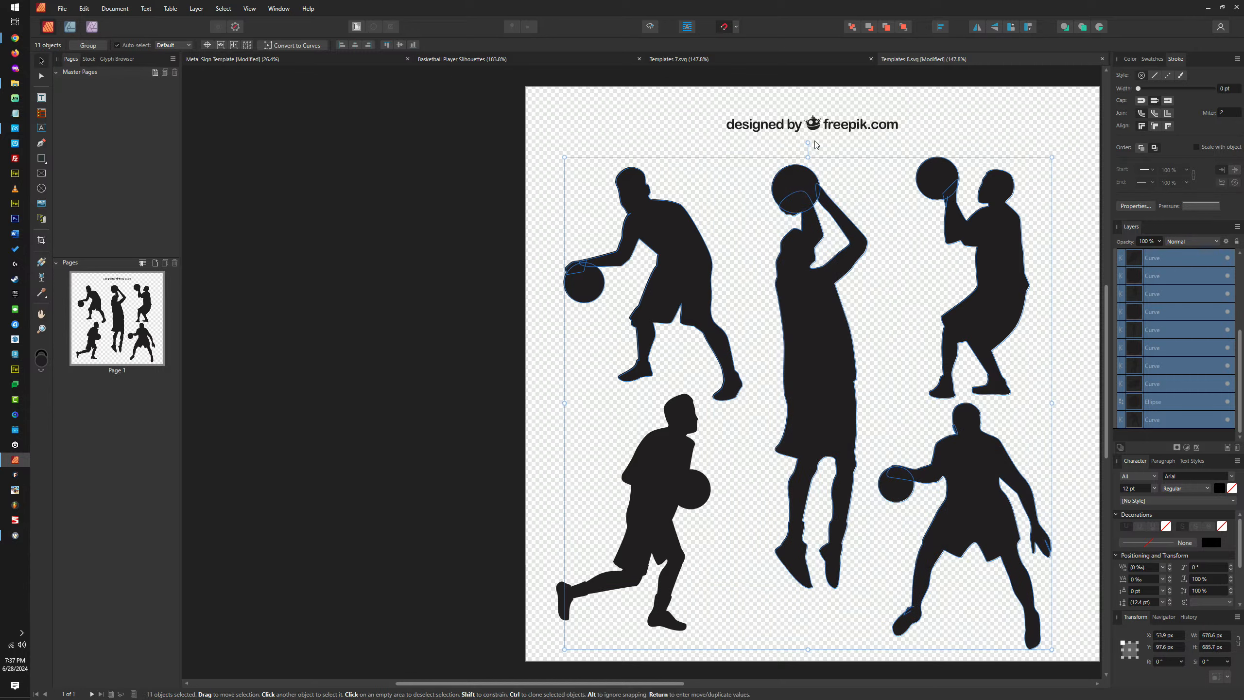
click(724, 59)
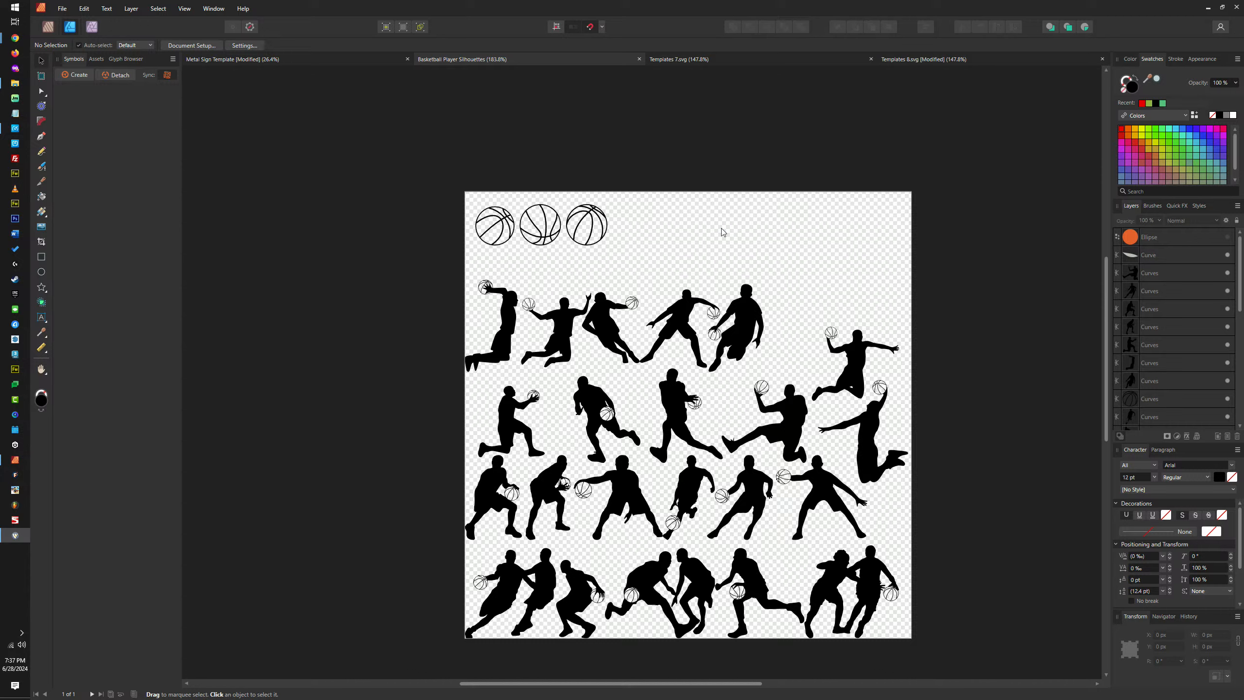
Check the Basketball Player Silhouette vector page on Freepik in Chrome and return to the silhouettes document
mouse_move(15, 38)
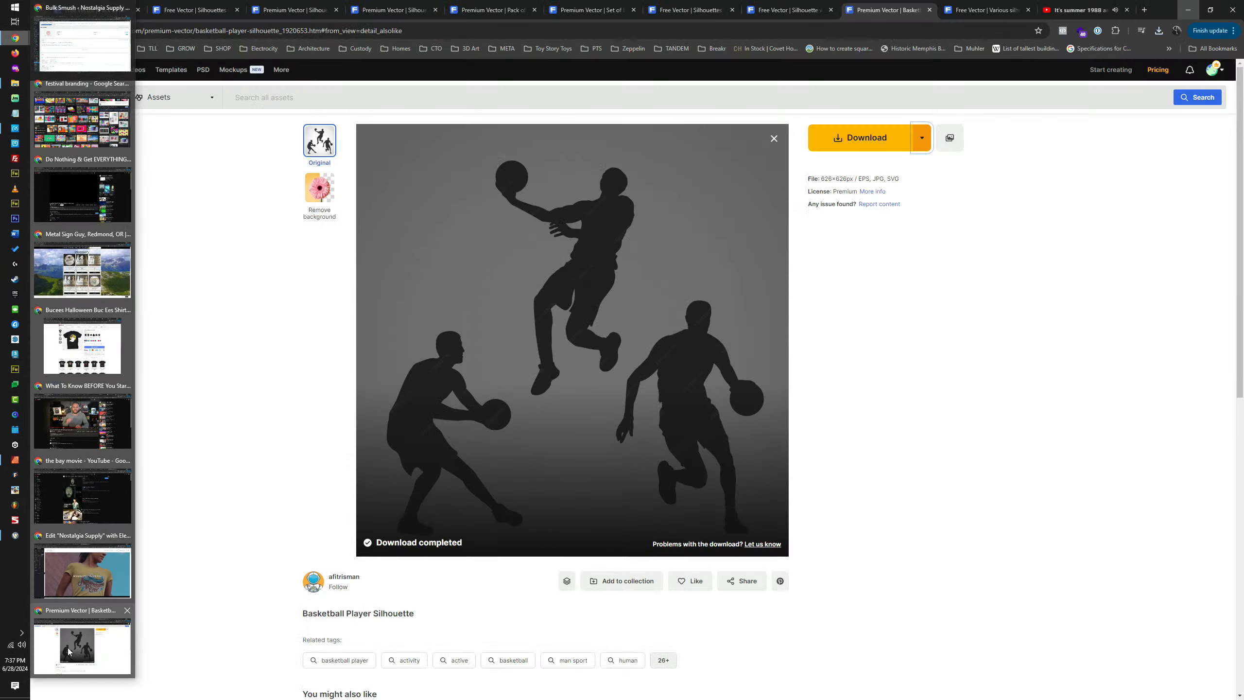
click(68, 650)
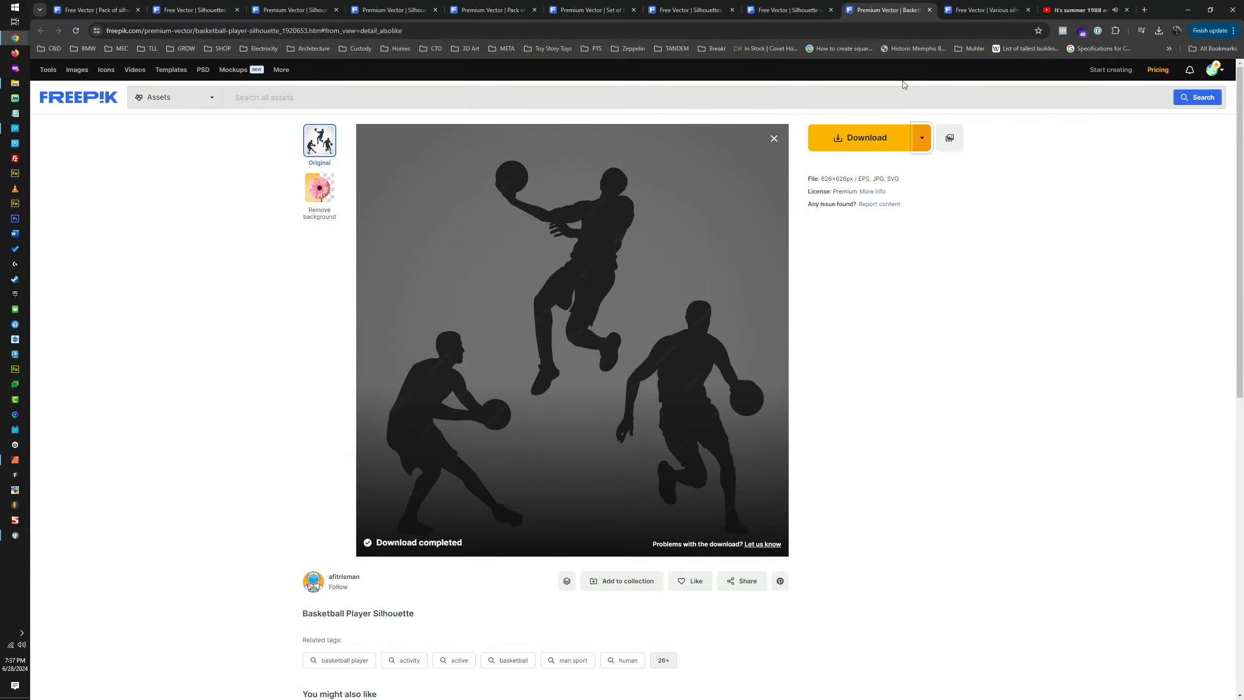
drag(1170, 10, 1221, 33)
key(super+Down)
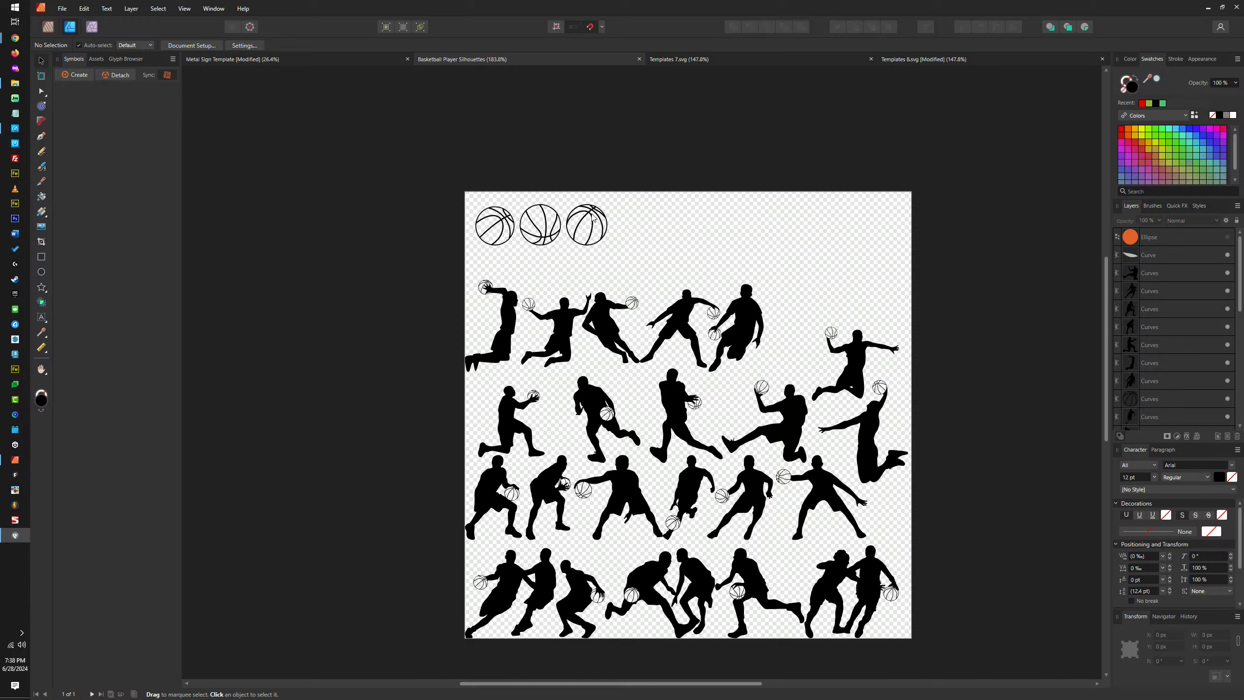
Paste the copied players and scale them proportionally to about 153.8 × 155.4 px near the page's upper-right area
key(ctrl+v)
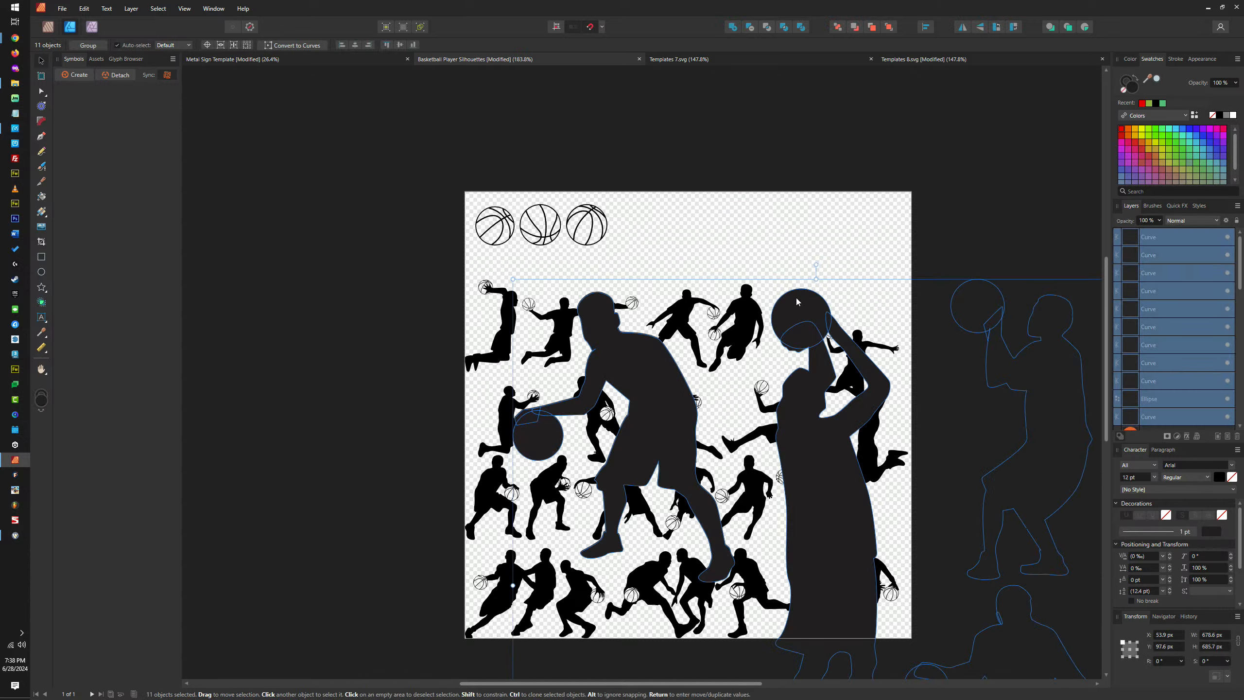
scroll(812, 377, down, 4)
drag(813, 376, 835, 341)
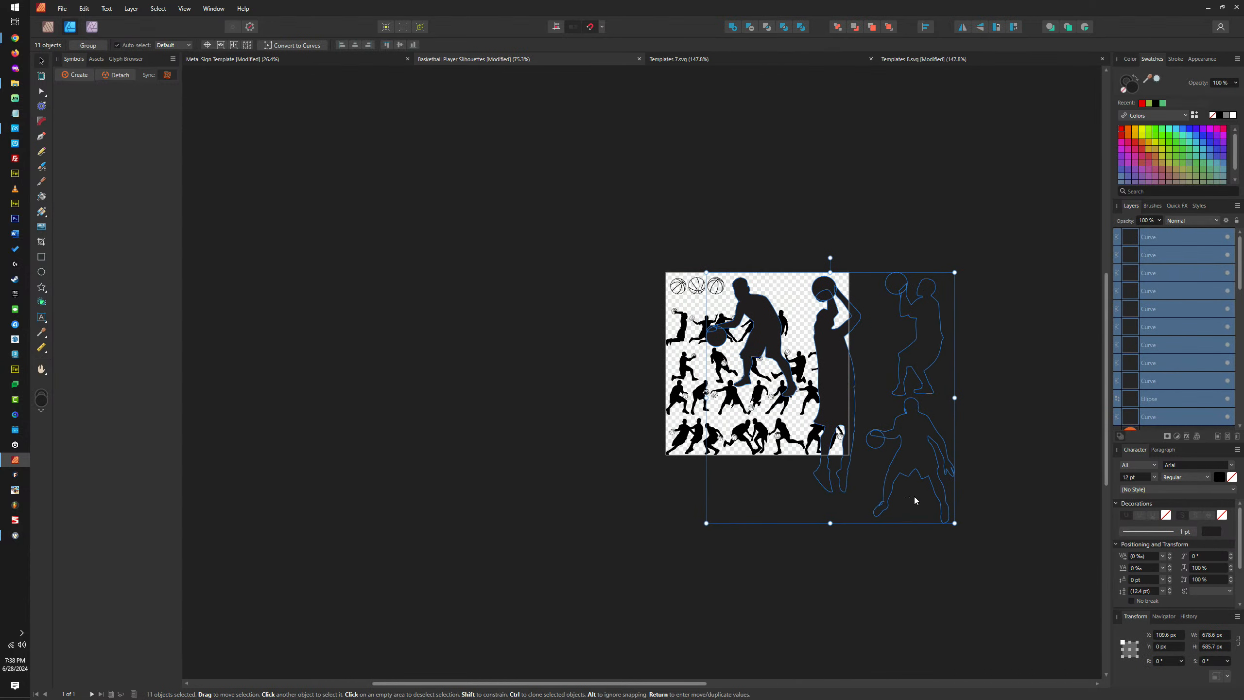
drag(958, 527, 955, 346)
Examine the pasted players' size and ball outlines against the existing silhouettes
scroll(743, 305, up, 5)
scroll(955, 346, up, 4)
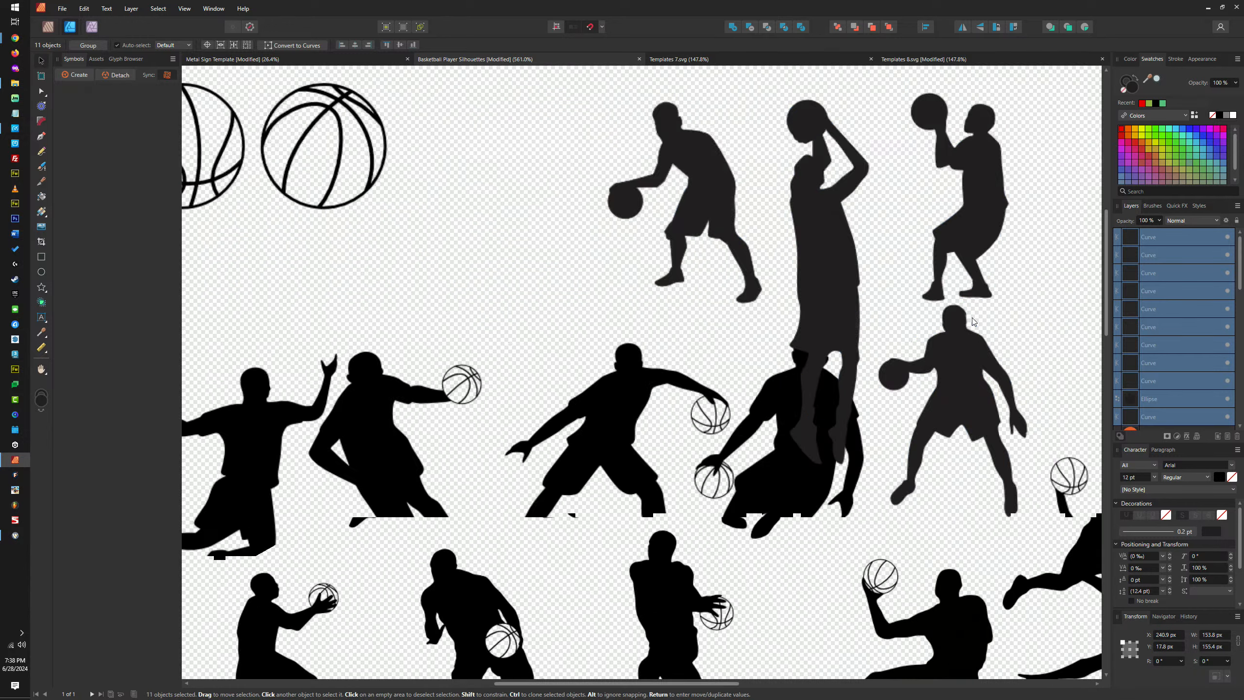
scroll(846, 406, down, 4)
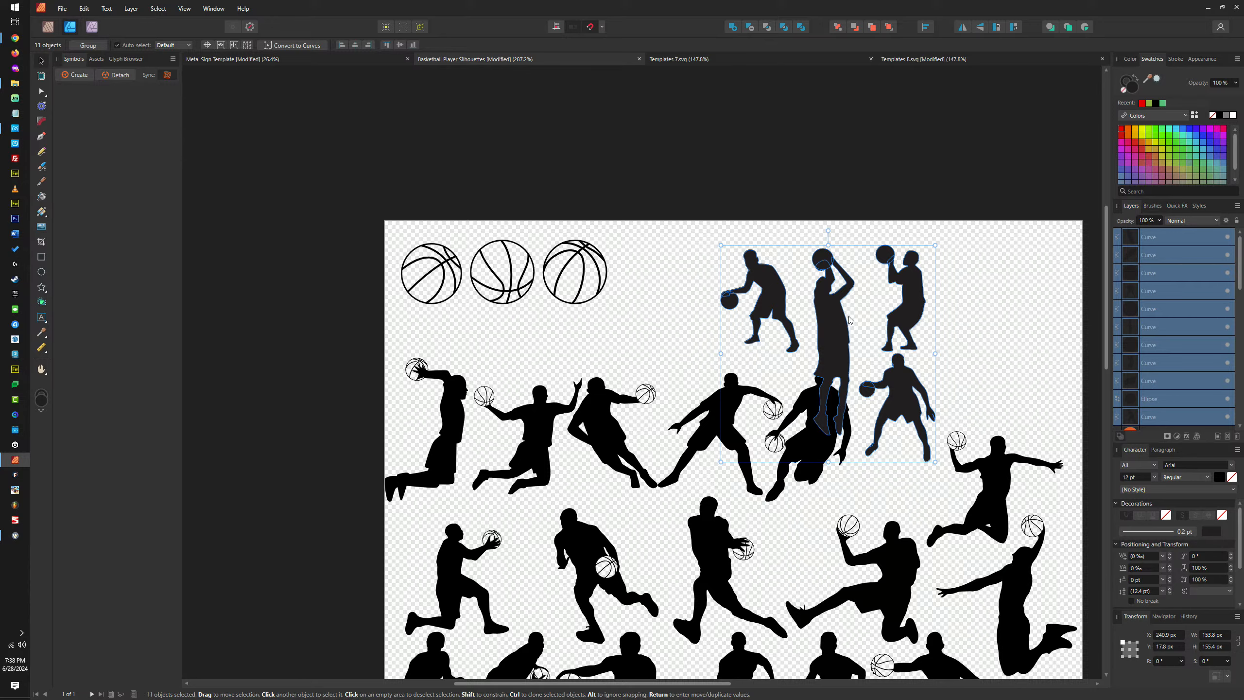
scroll(817, 257, up, 4)
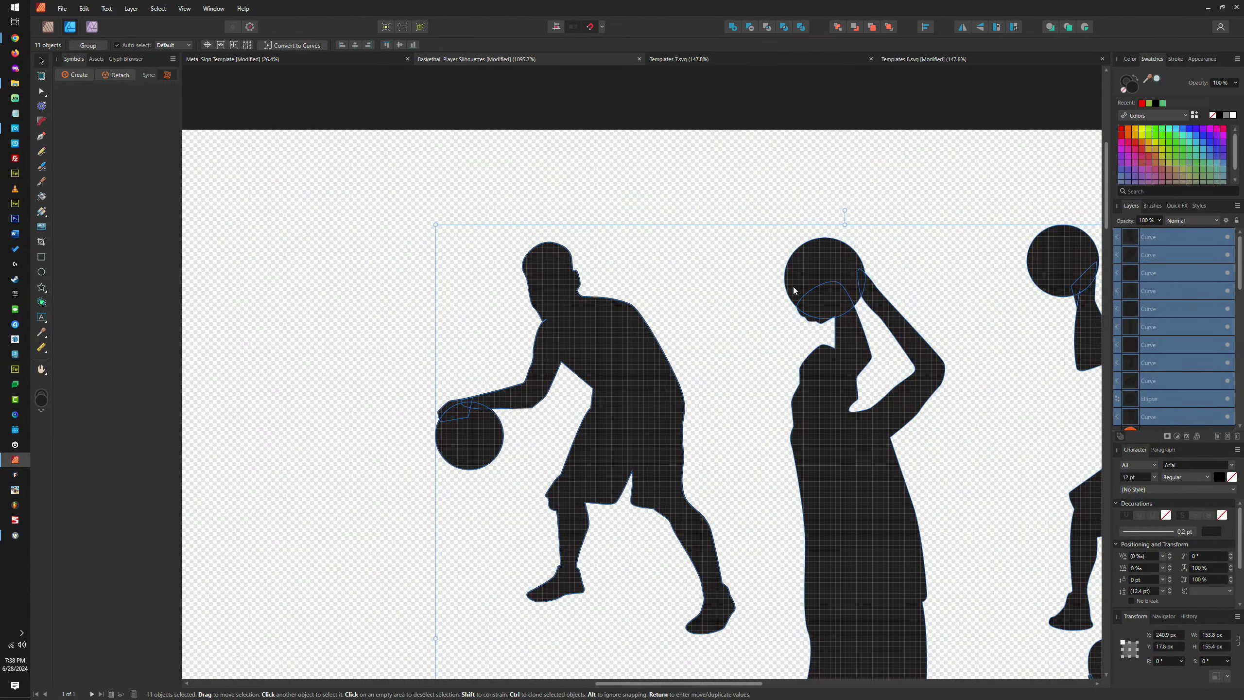
scroll(774, 290, down, 2)
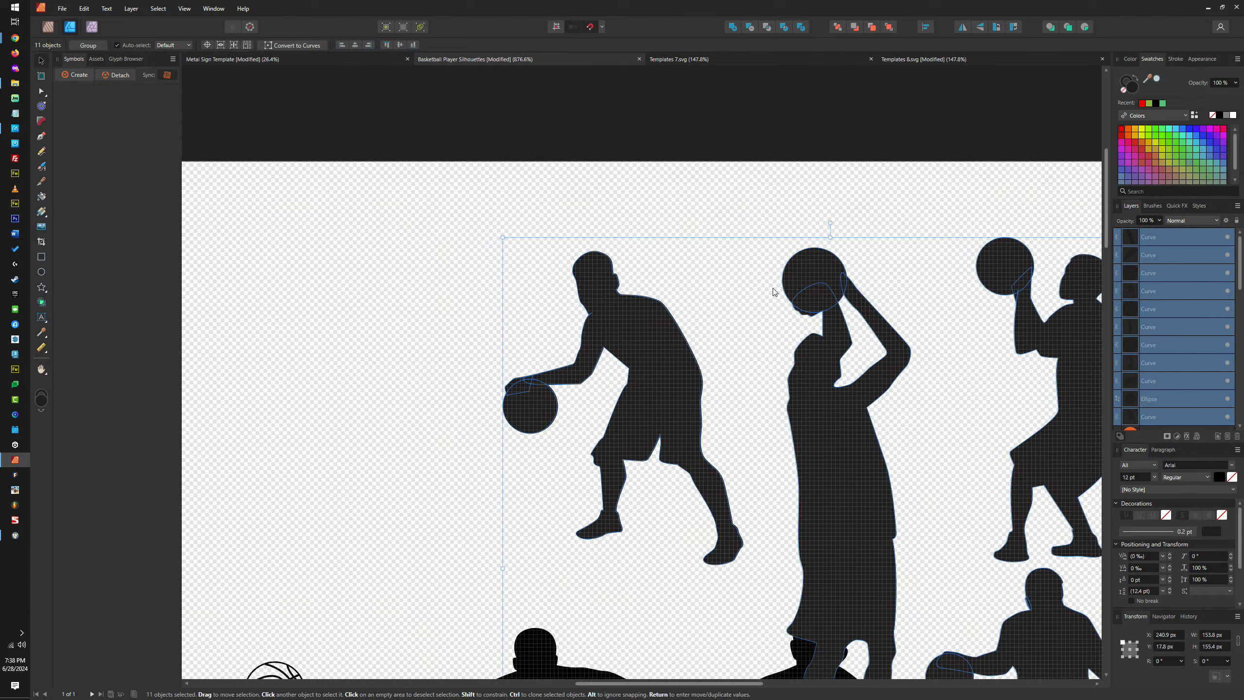
scroll(774, 290, down, 2)
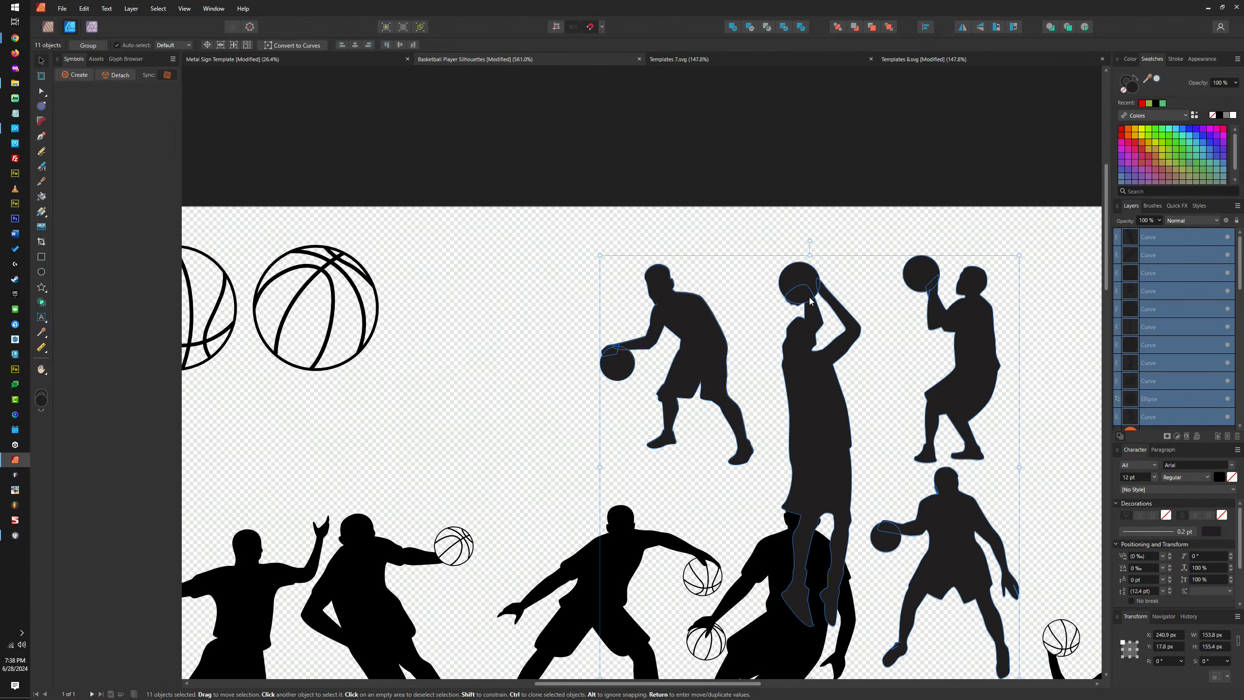
scroll(803, 301, right, 3)
scroll(803, 301, down, 1)
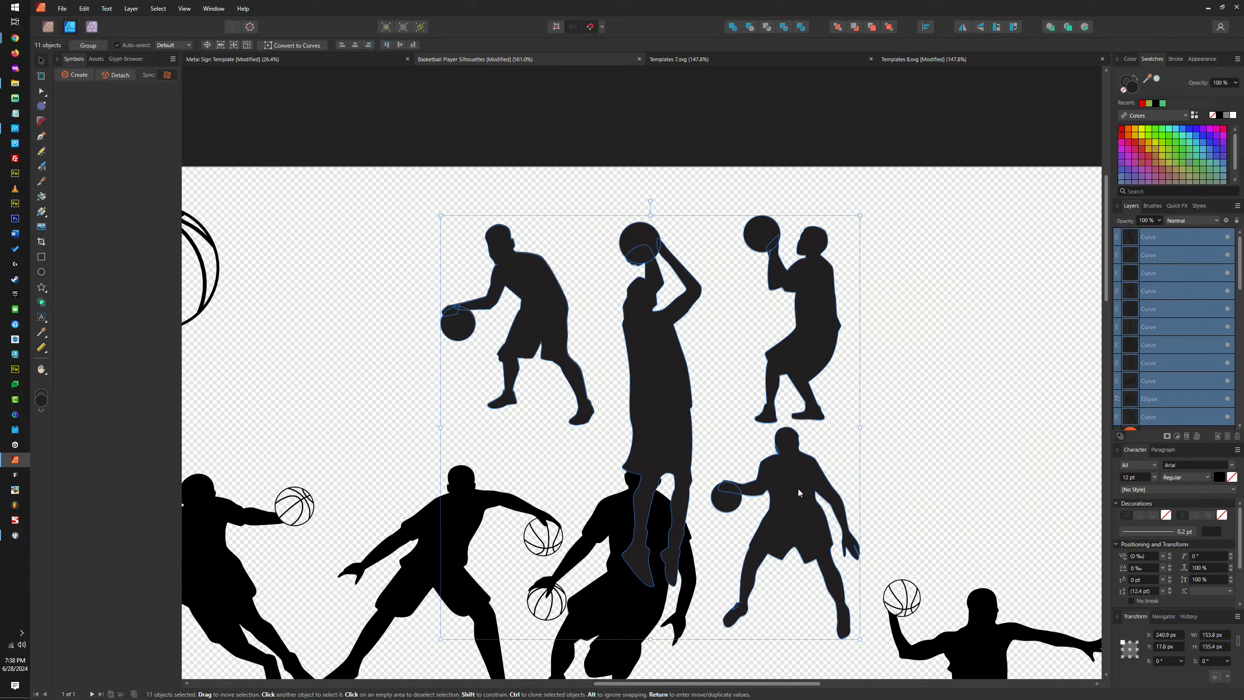
Move the lower-right pasted player's basketball out to the fingertips of the extended hand and enlarge it slightly
scroll(717, 486, up, 5)
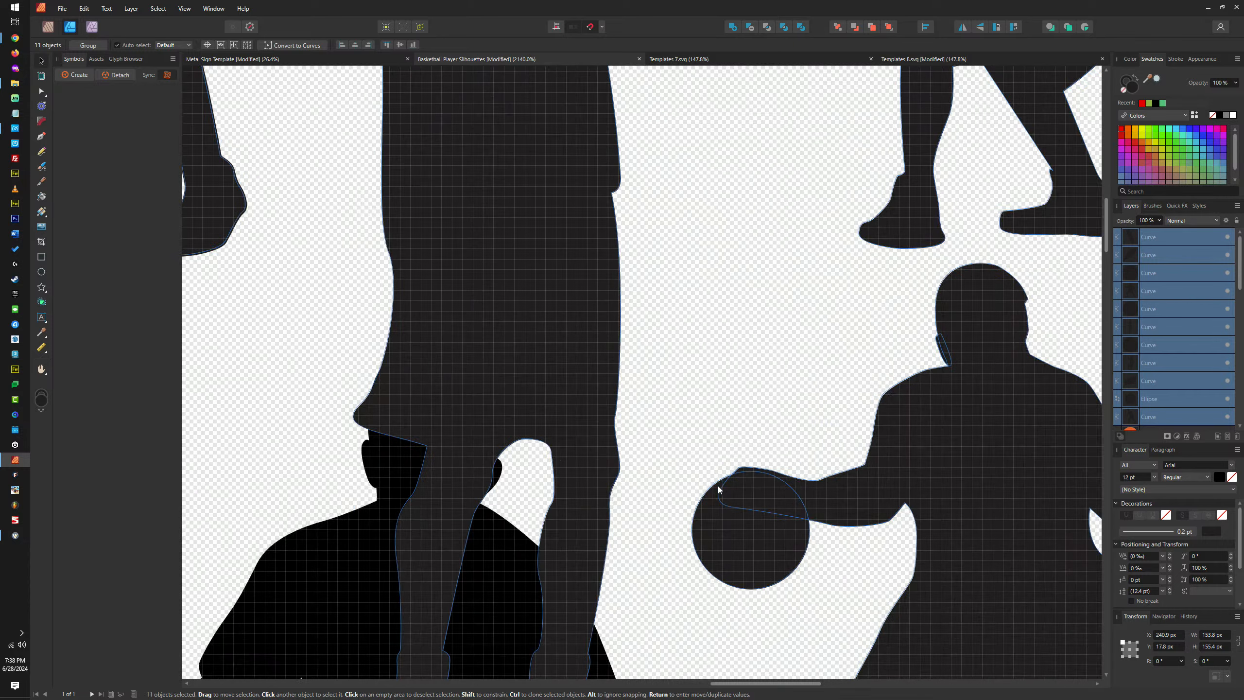
click(725, 486)
drag(748, 534, 716, 512)
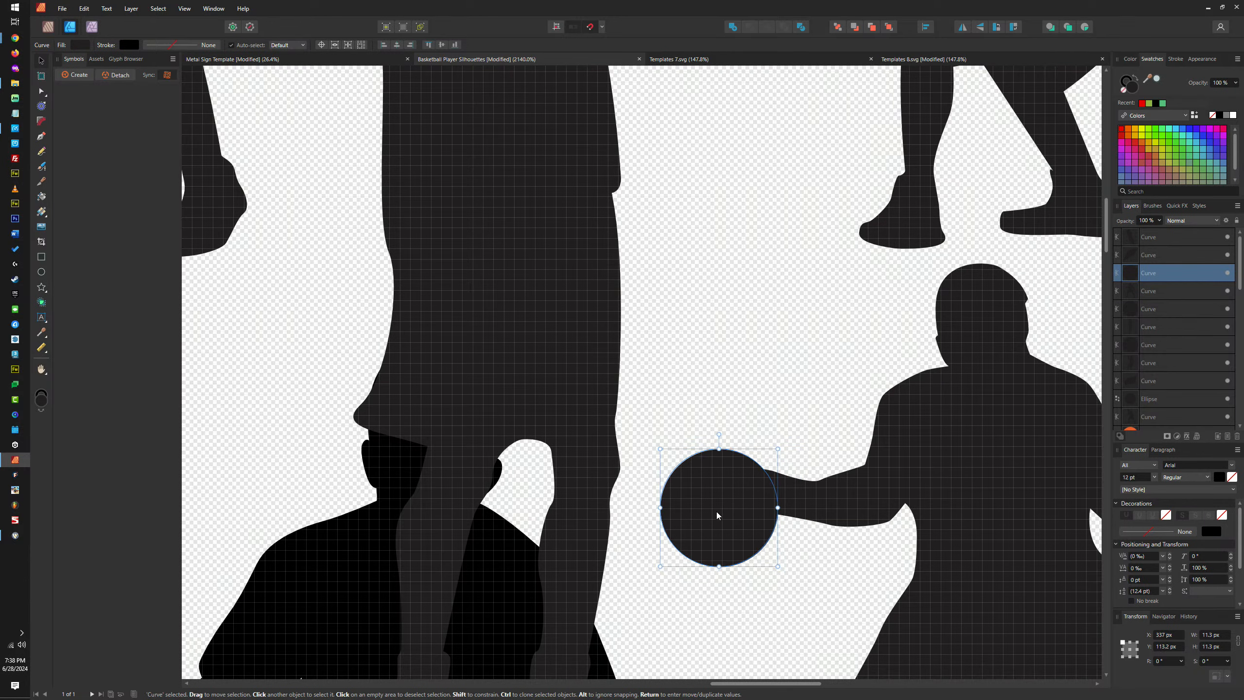
scroll(857, 474, down, 4)
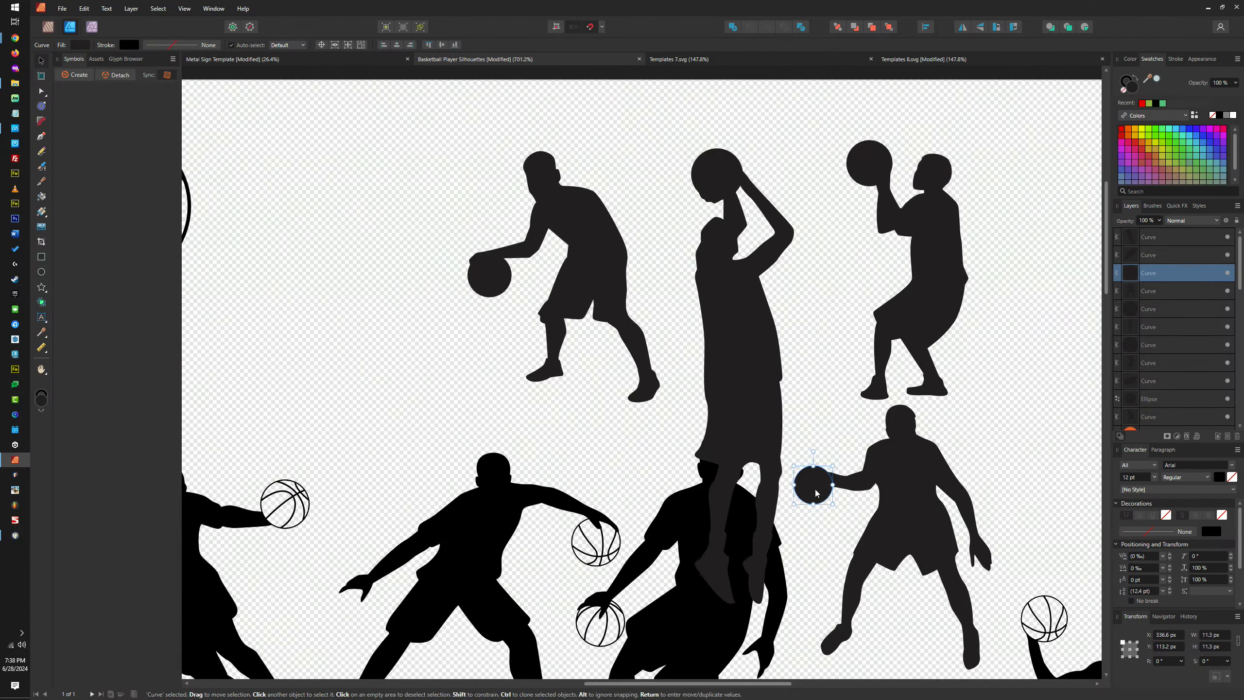
drag(816, 488, 824, 481)
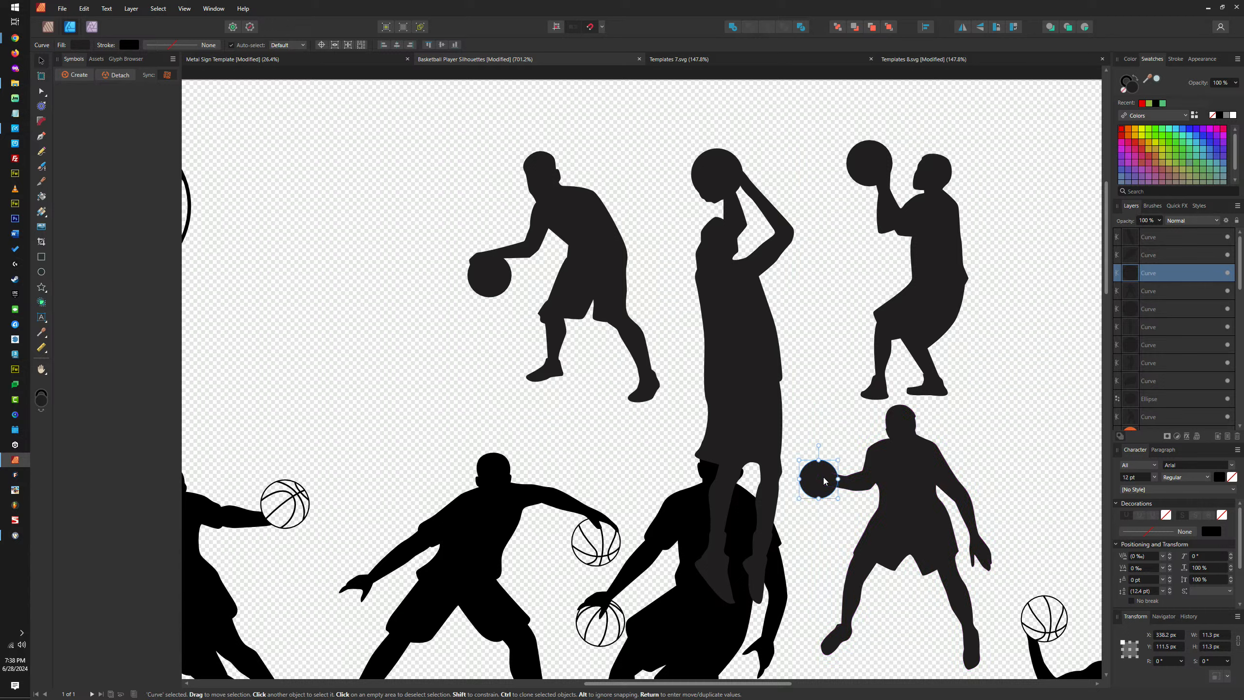
click(839, 390)
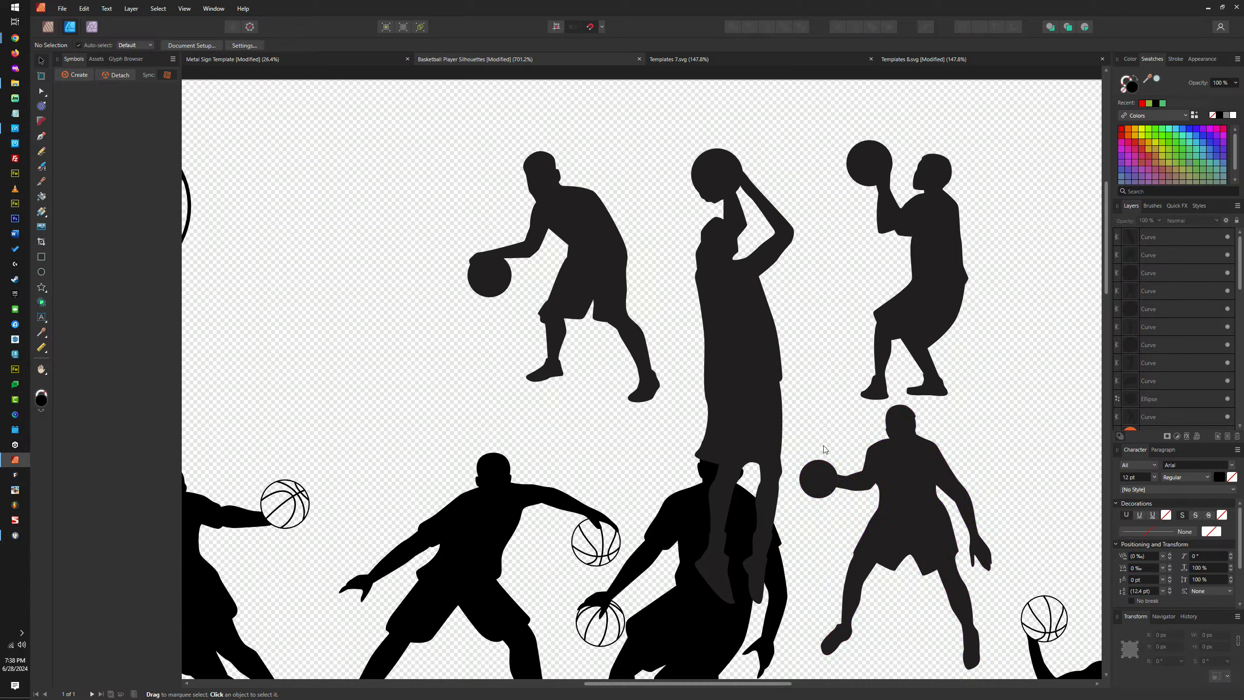
click(819, 480)
drag(839, 460, 843, 457)
click(837, 392)
Delete the pasted upper-right shooter together with the basketball
drag(945, 239, 979, 384)
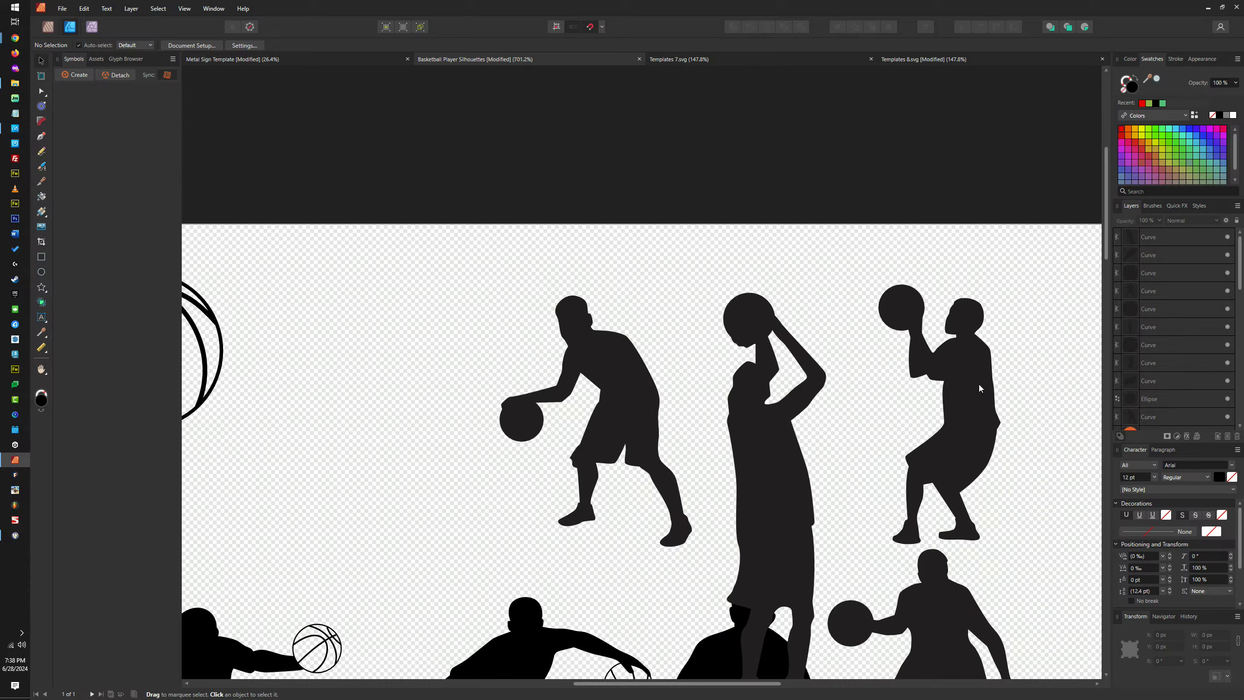
click(904, 296)
scroll(902, 296, up, 3)
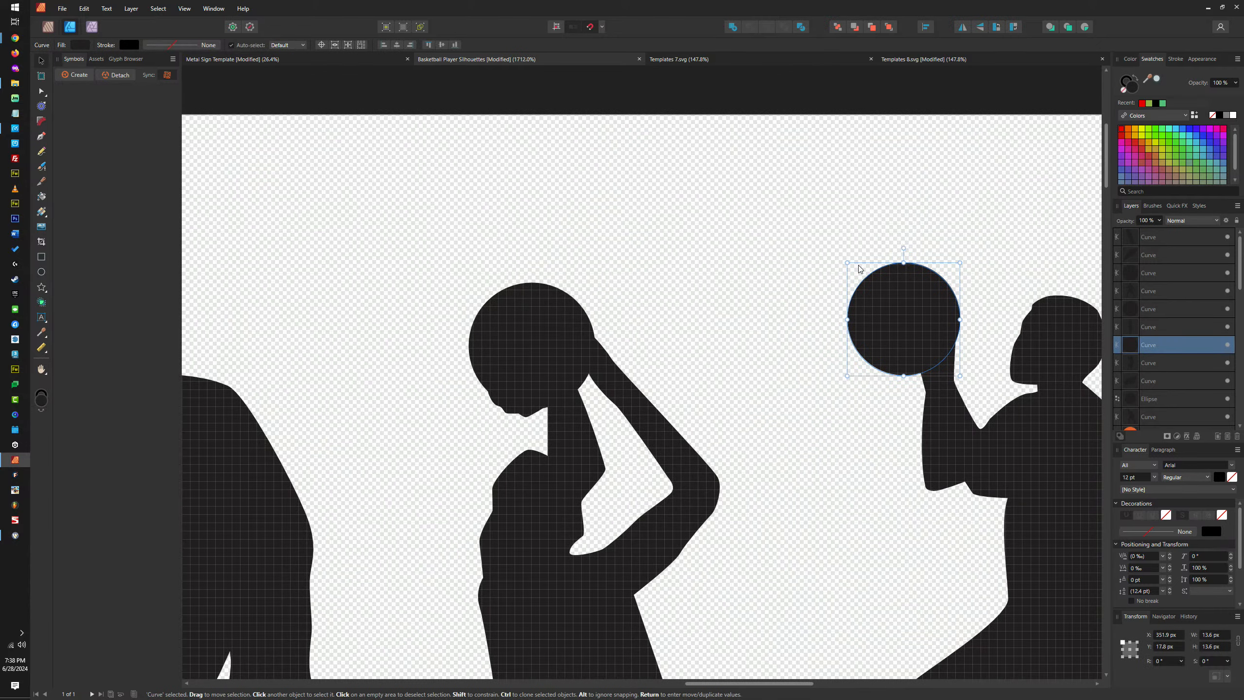
scroll(858, 264, down, 3)
shift+click(918, 327)
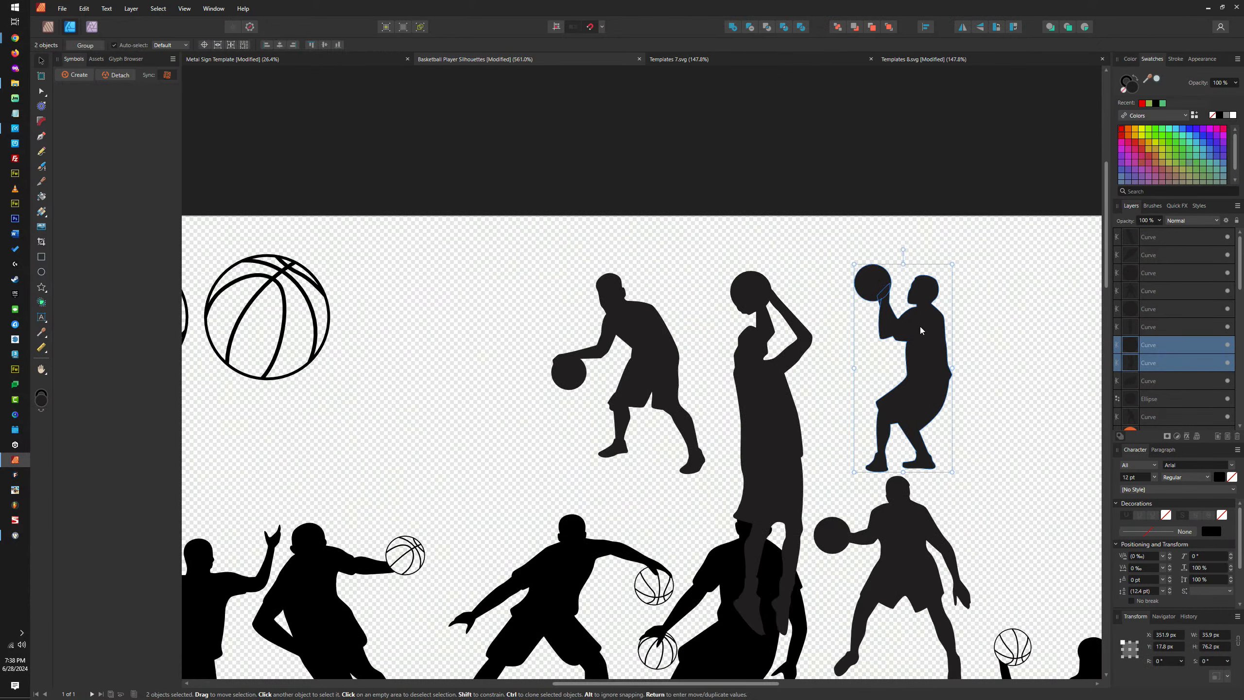
key(Delete)
Delete all pieces of the pasted upper-left dribbler, including the ball
scroll(712, 343, left, 3)
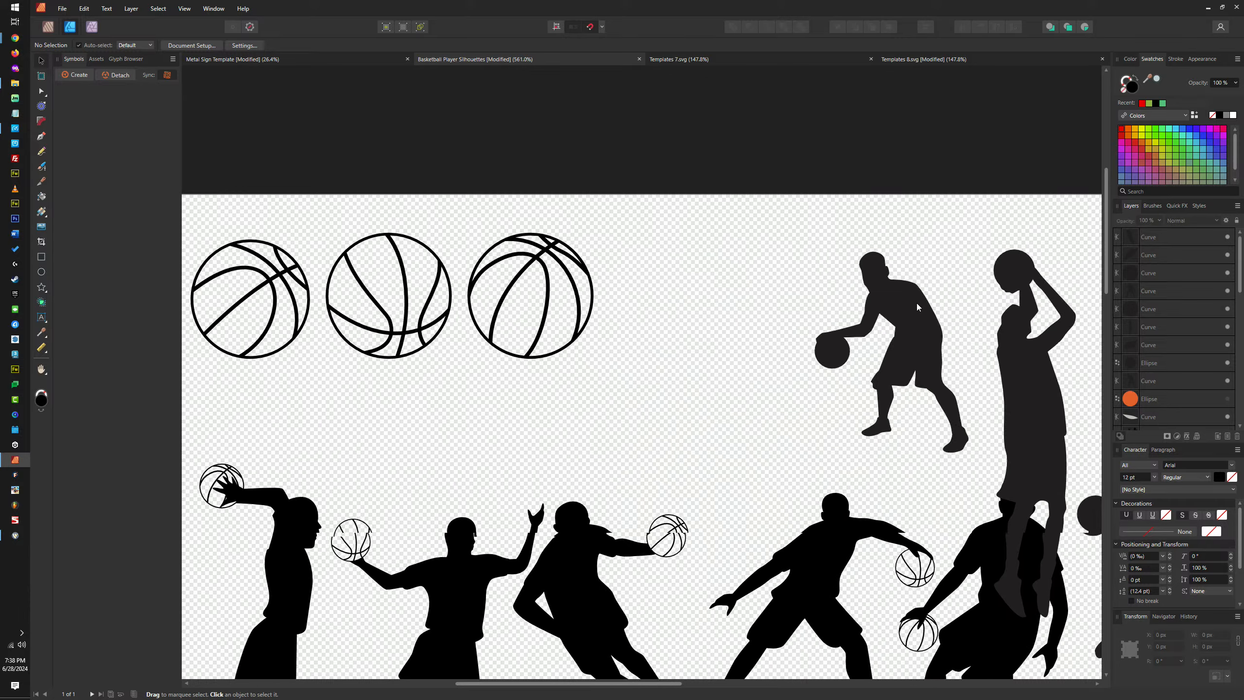
click(888, 307)
scroll(827, 326, down, 5)
scroll(826, 327, up, 5)
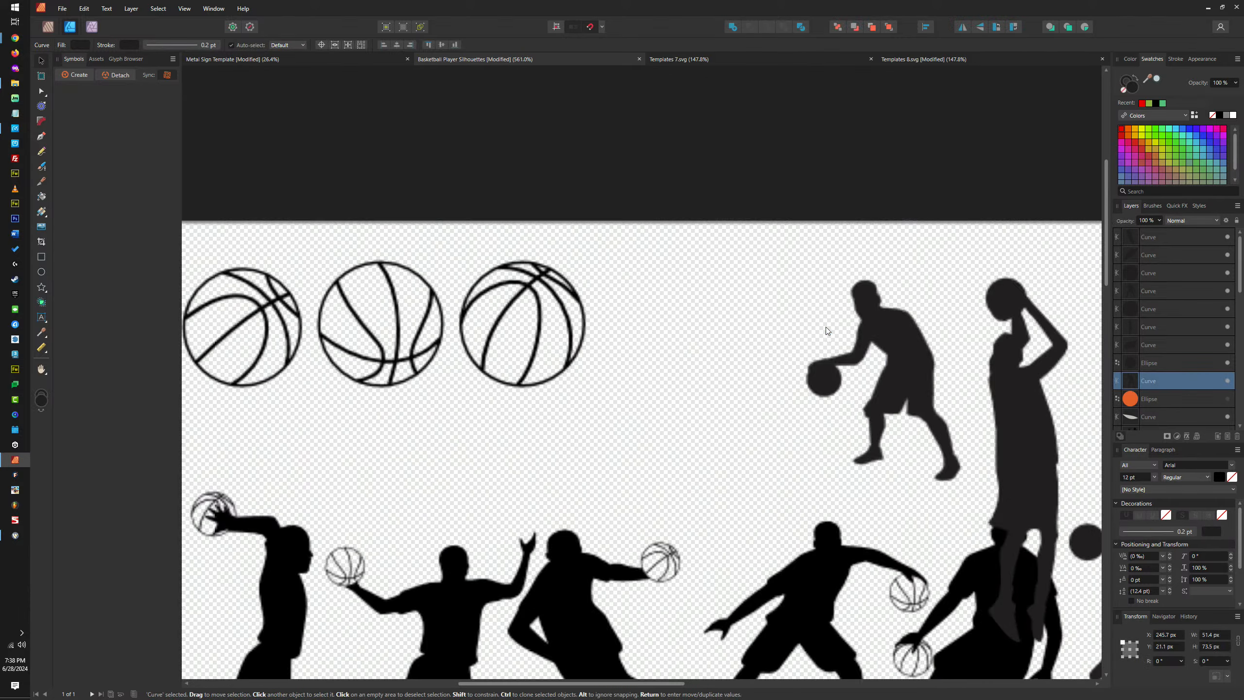
shift+click(837, 390)
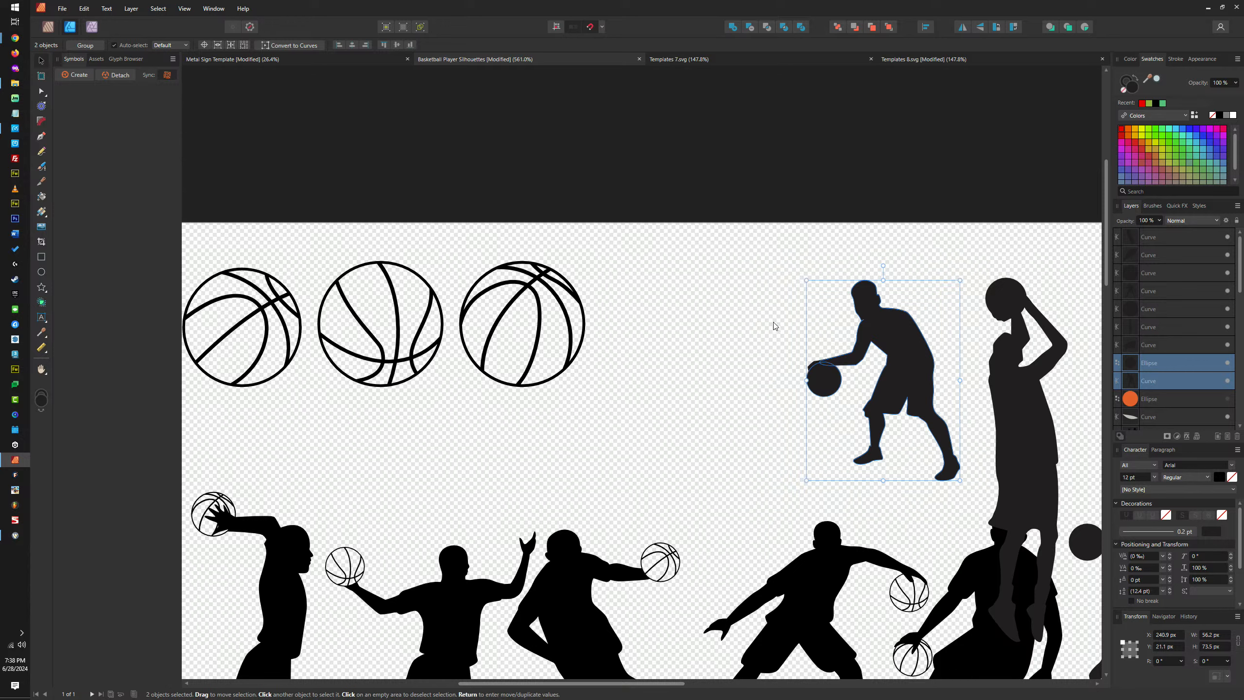
drag(764, 280, 979, 512)
key(Delete)
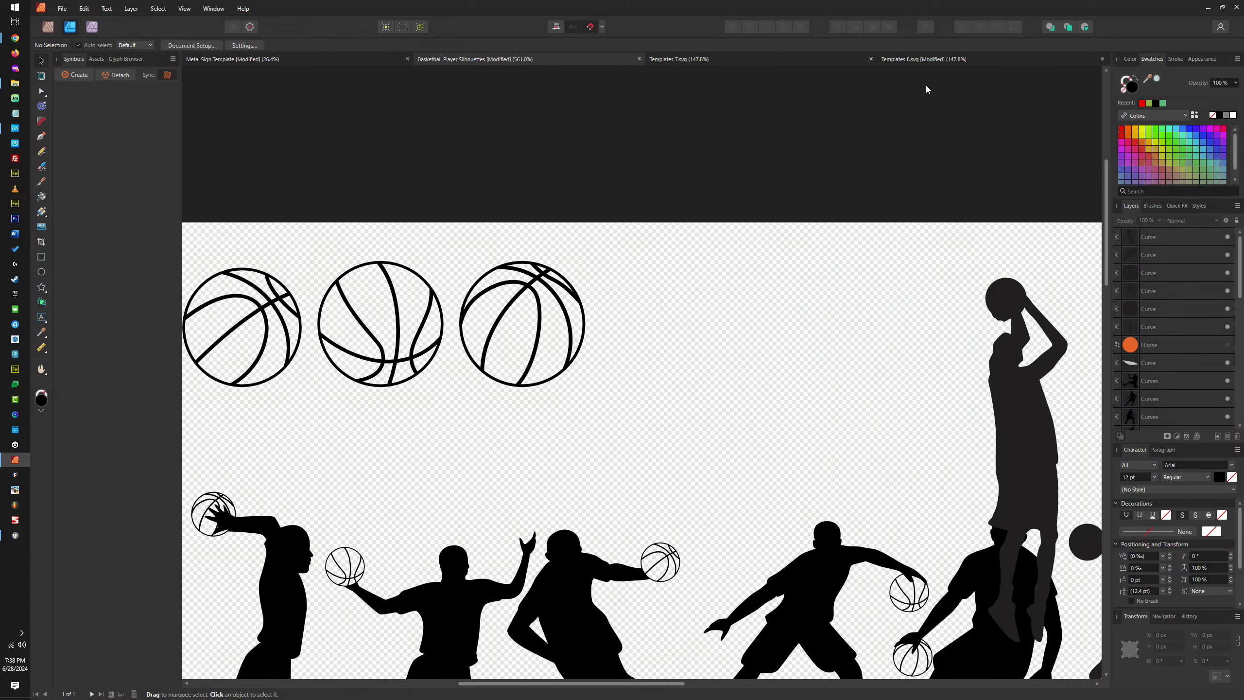
Return to the Templates 8.svg document and close it
click(920, 61)
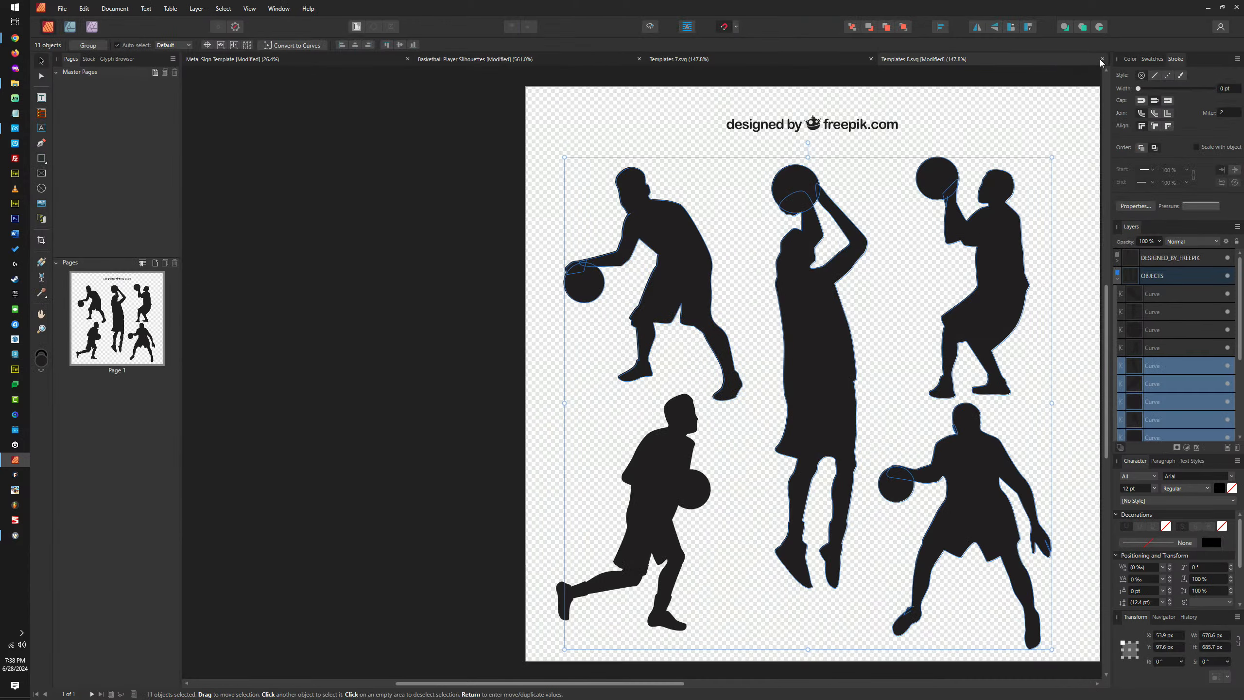
click(1102, 59)
click(638, 364)
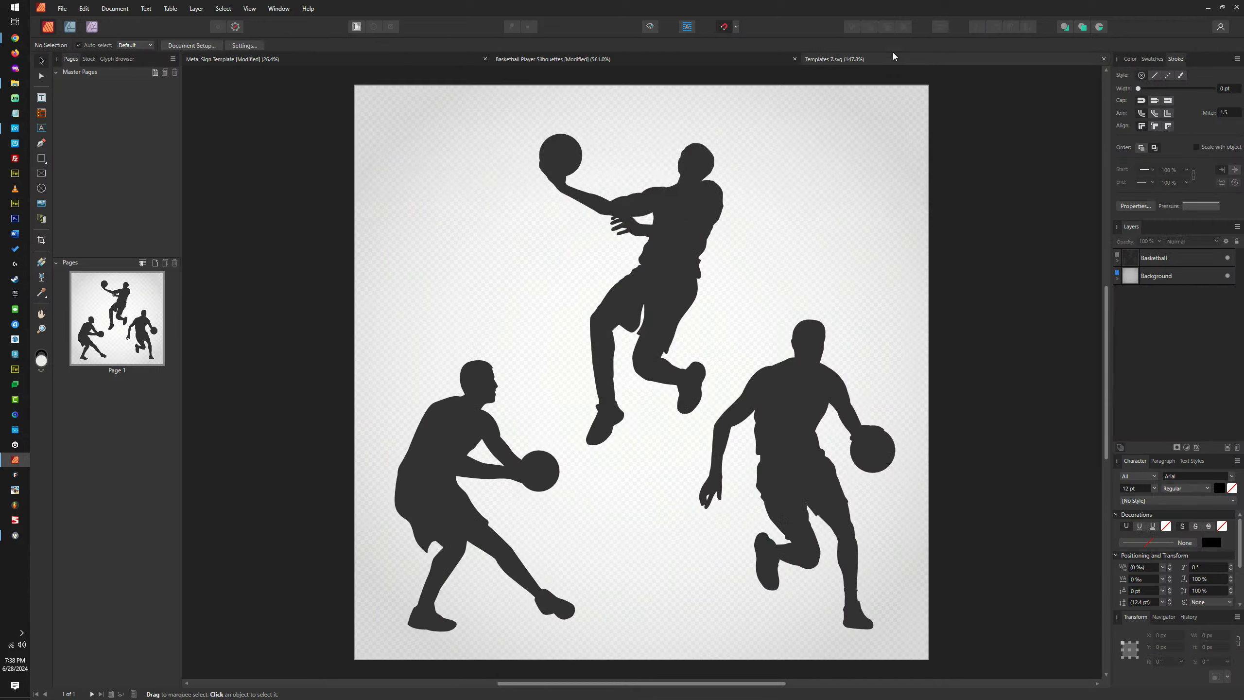
Delete the lower-left player from the grouped silhouettes in Templates 7.svg
click(682, 199)
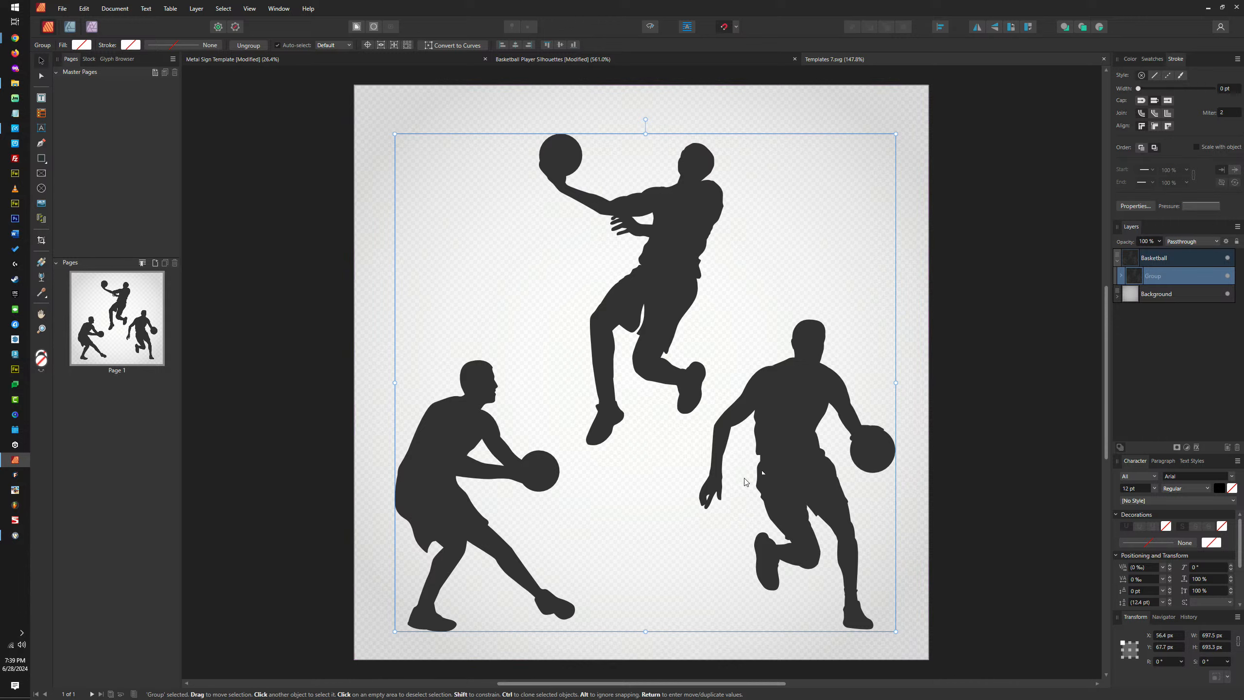
double_click(439, 420)
key(Delete)
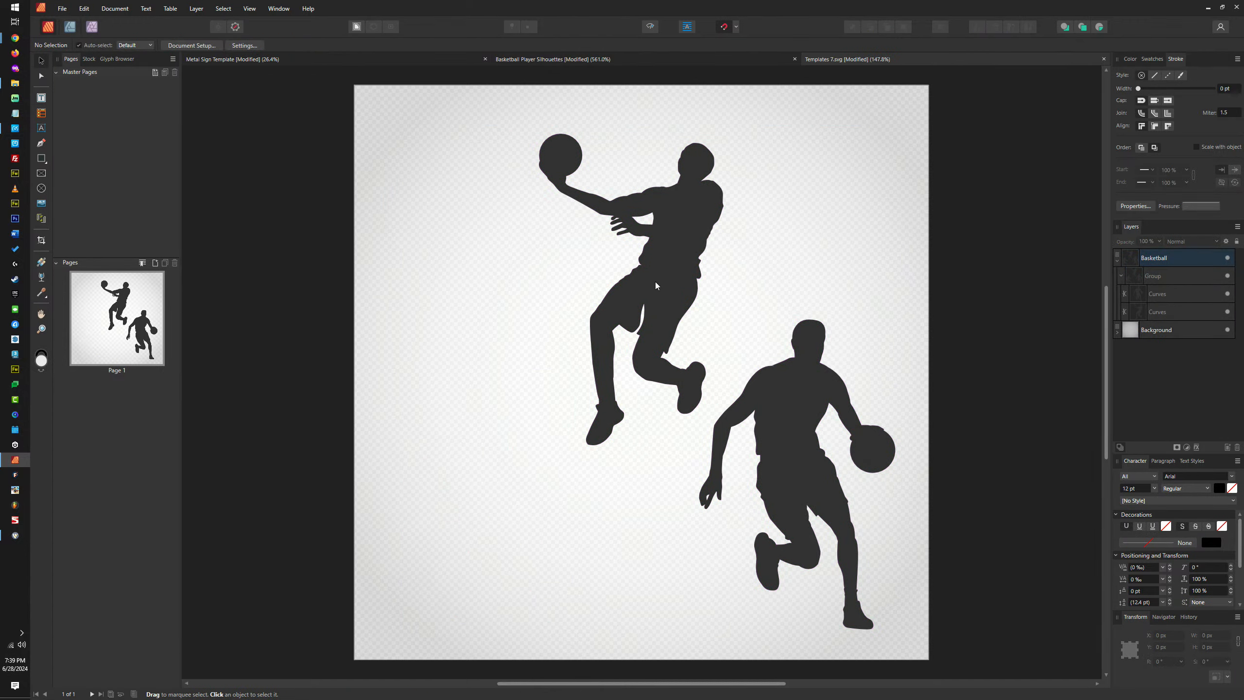
Try moving the upper jumping player to the left within the group, and undo the move
click(656, 282)
double_click(665, 266)
drag(665, 266, 553, 267)
key(ctrl+z)
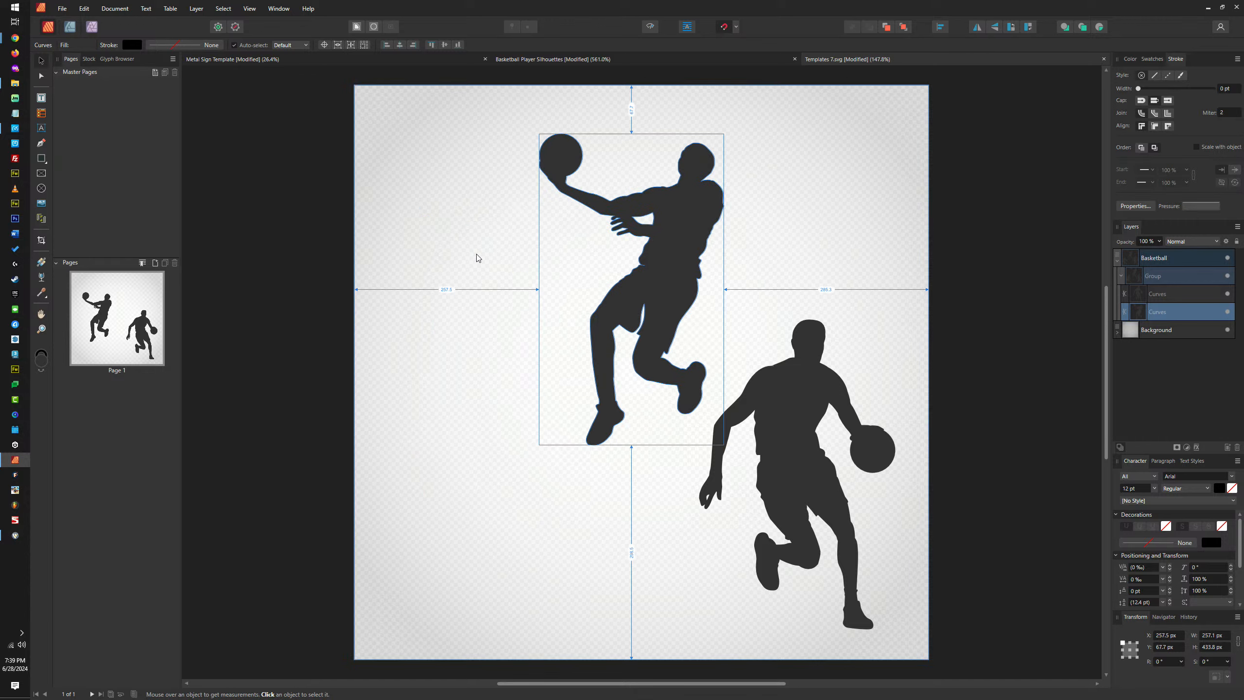
Copy both remaining players from Templates 7.svg and paste them into the Basketball Player Silhouettes document
click(879, 457)
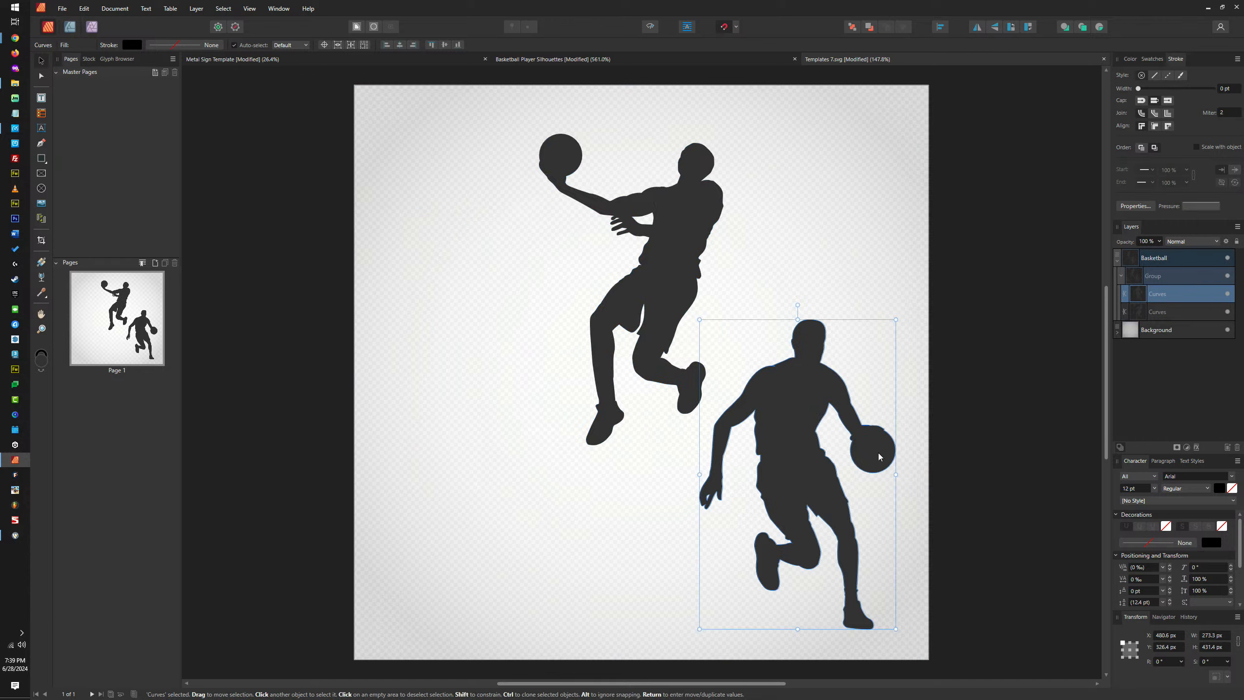
shift+click(688, 258)
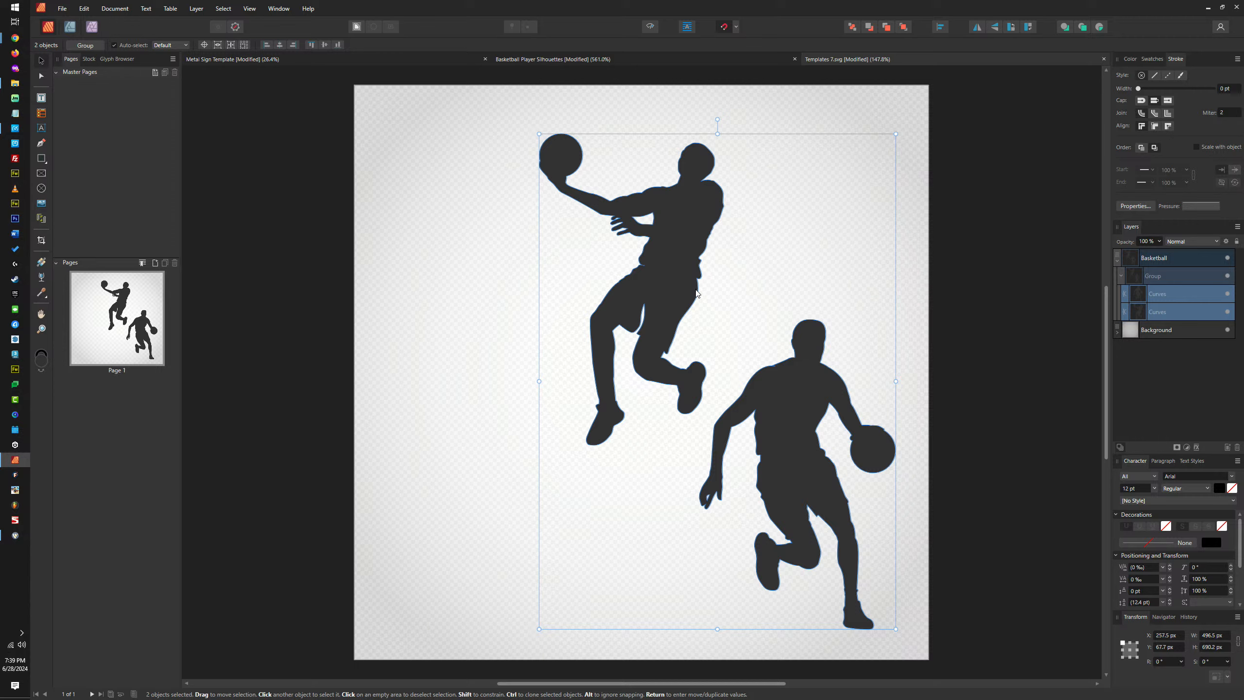
click(738, 61)
scroll(805, 237, down, 10)
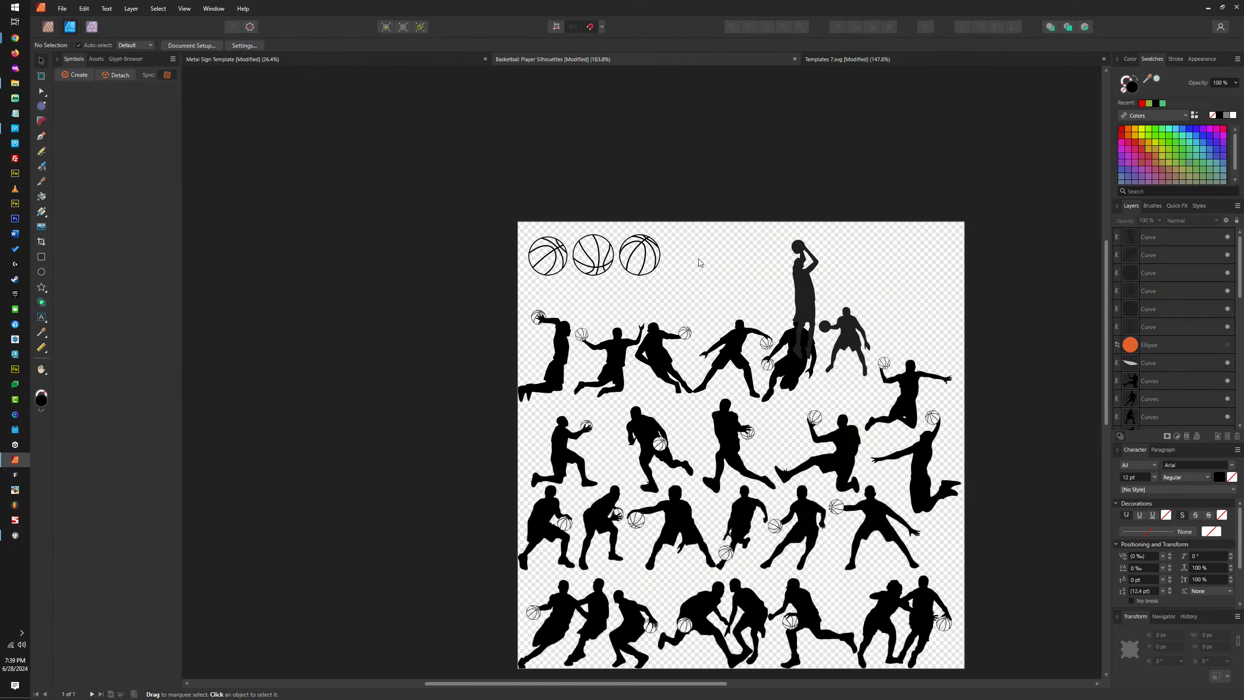
scroll(750, 282, up, 6)
key(ctrl+v)
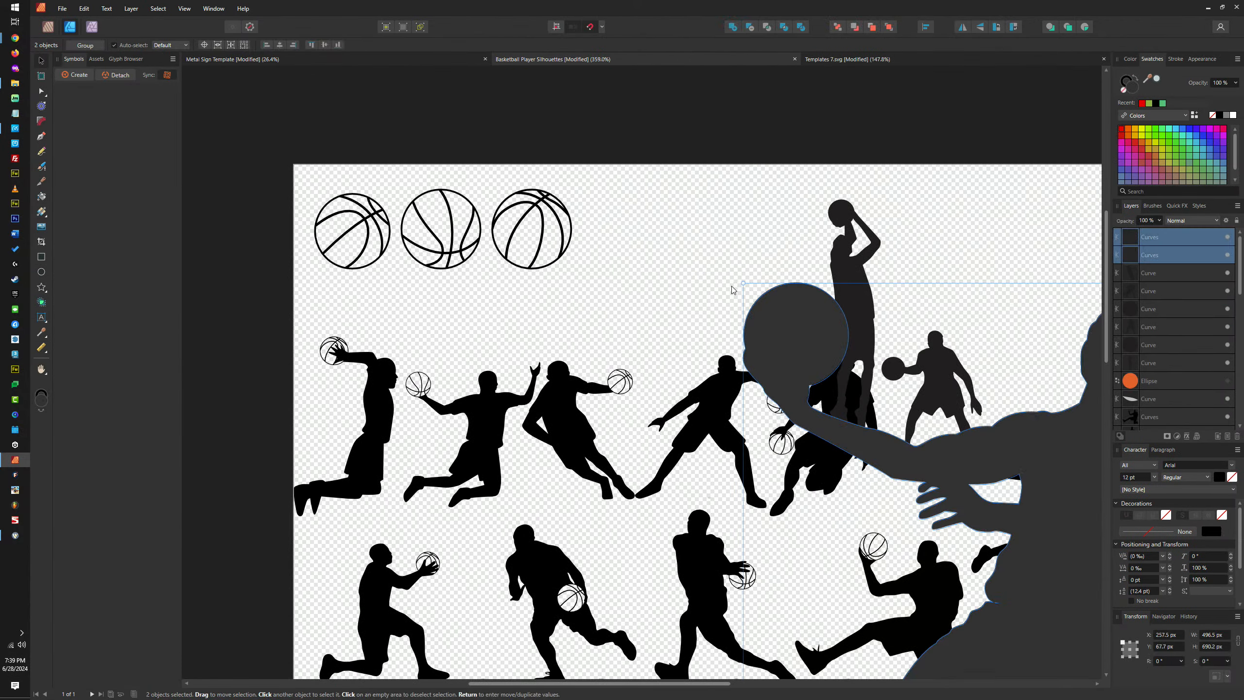
Scale the pasted pair down to about 85 × 118 px and place it in the empty area beside the line-art basketballs
scroll(738, 283, down, 6)
drag(958, 556, 831, 390)
scroll(815, 374, up, 4)
scroll(814, 374, up, 4)
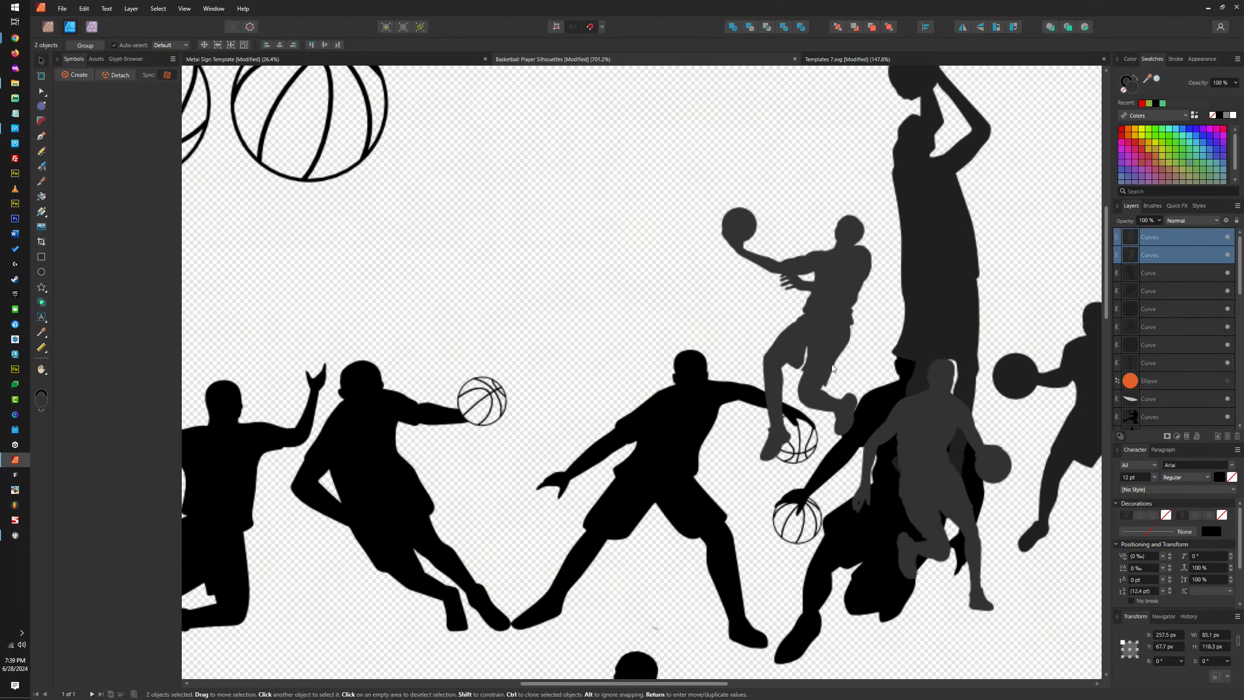
scroll(815, 374, down, 3)
scroll(813, 337, up, 3)
drag(813, 337, 694, 172)
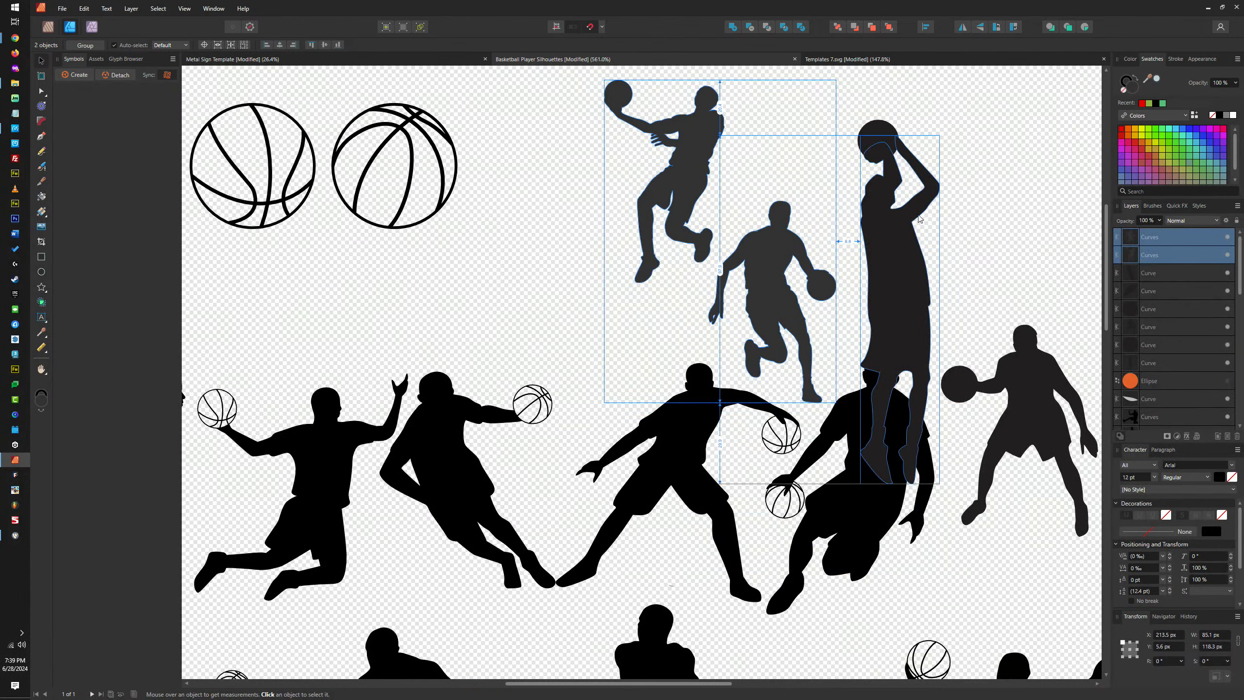
Move the tall jump shooter and its ball to the empty upper-right area of the page, at X 405.3 px, Y 5.6 px
click(880, 202)
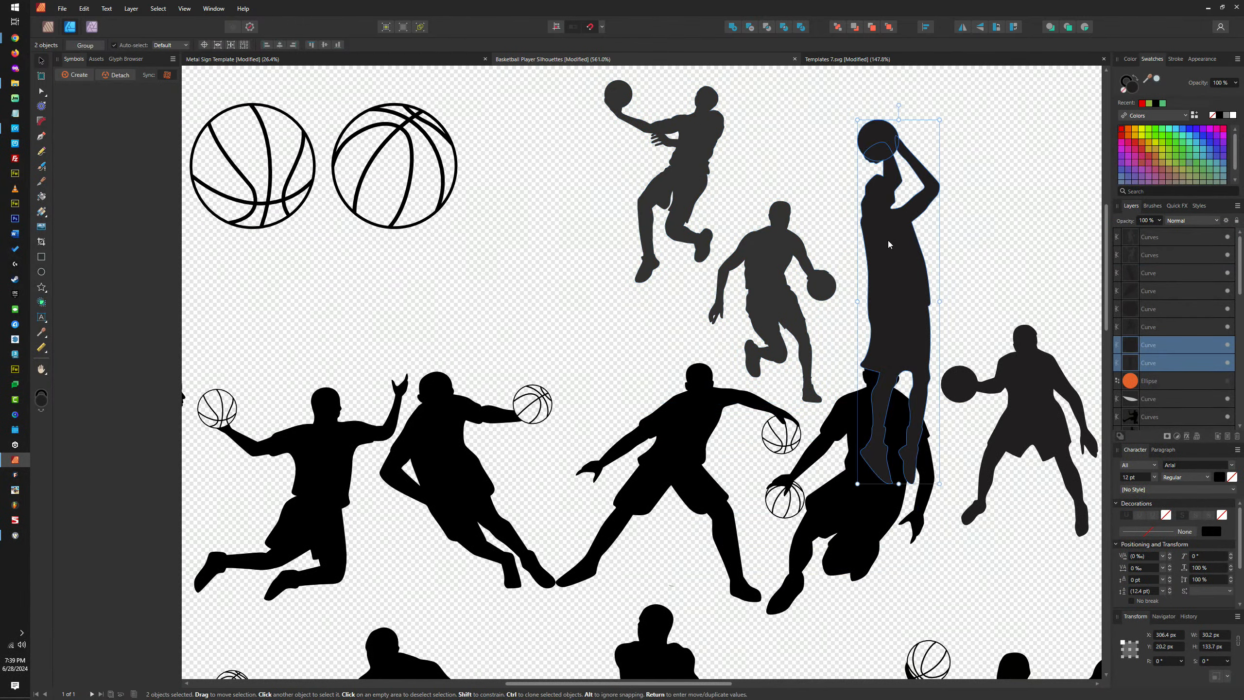
scroll(889, 240, down, 3)
drag(884, 248, 1022, 237)
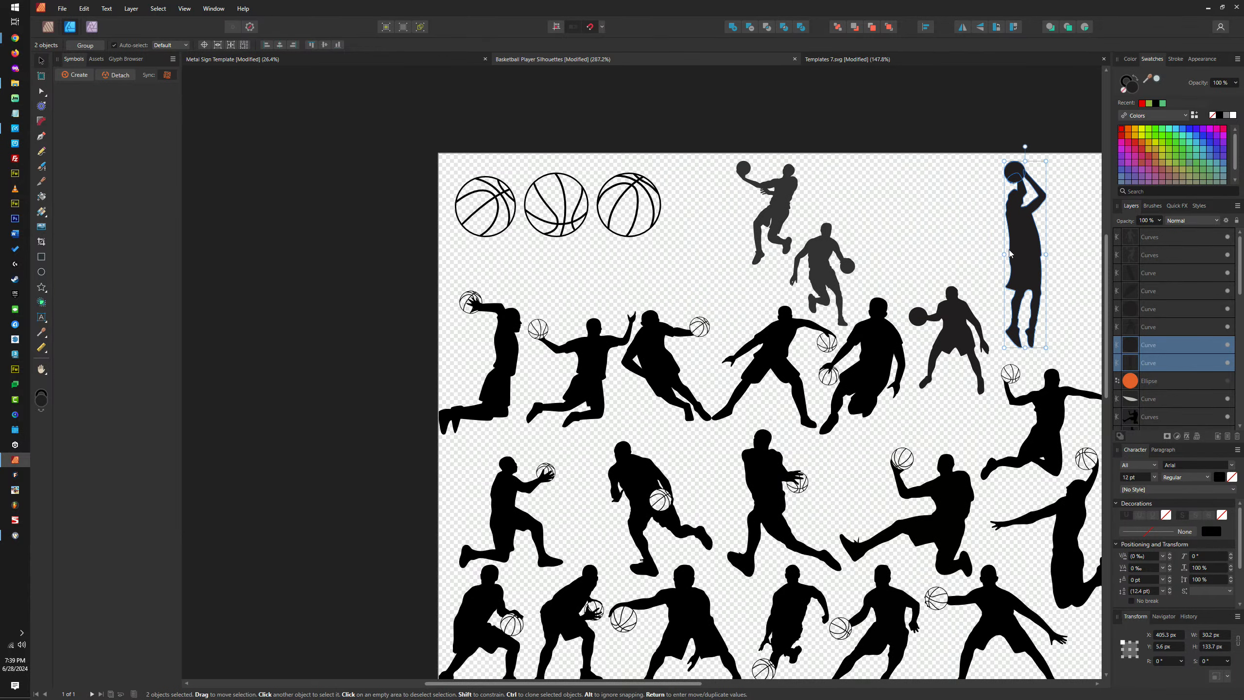
Try moving the wide-stance dribbler's body and ball upward, and undo the move
click(915, 317)
shift+click(914, 318)
scroll(925, 316, up, 3)
key(shift+Up)
key(shift+Up)
key(shift+Up)
key(shift+Up)
key(shift+Up)
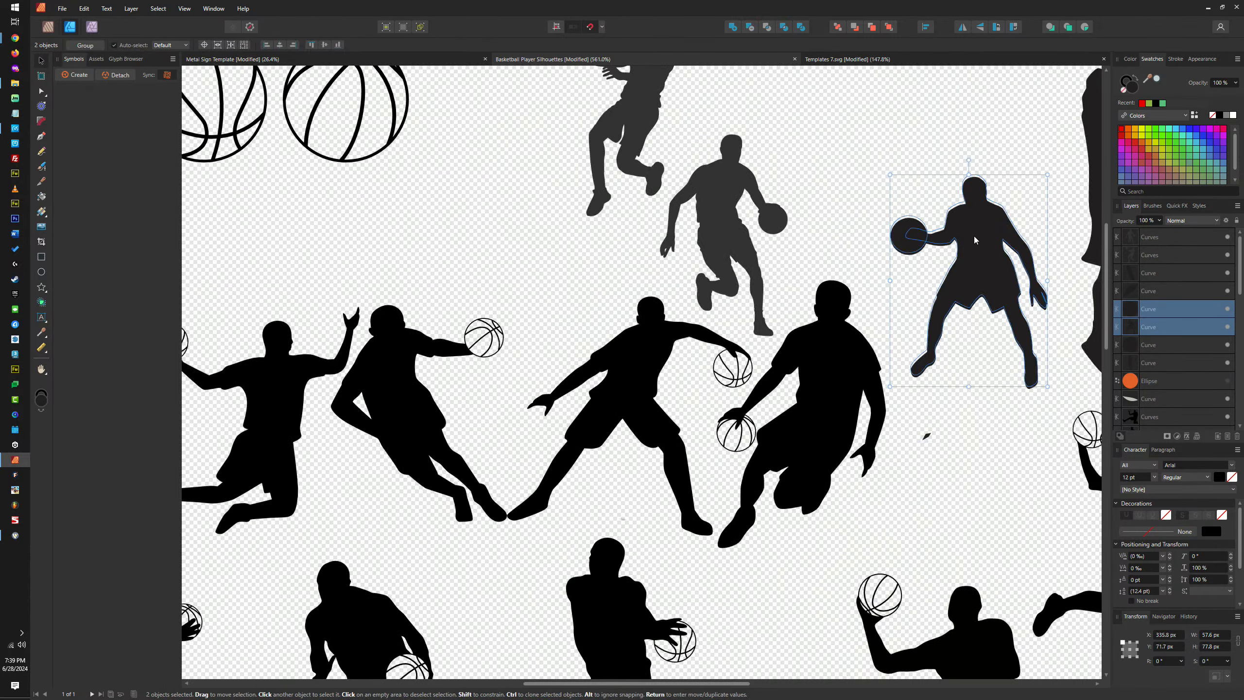
drag(918, 295, 914, 429)
Merge the wide-stance dribbler's three body pieces into one curve, leaving the ball separate
drag(858, 508, 1080, 237)
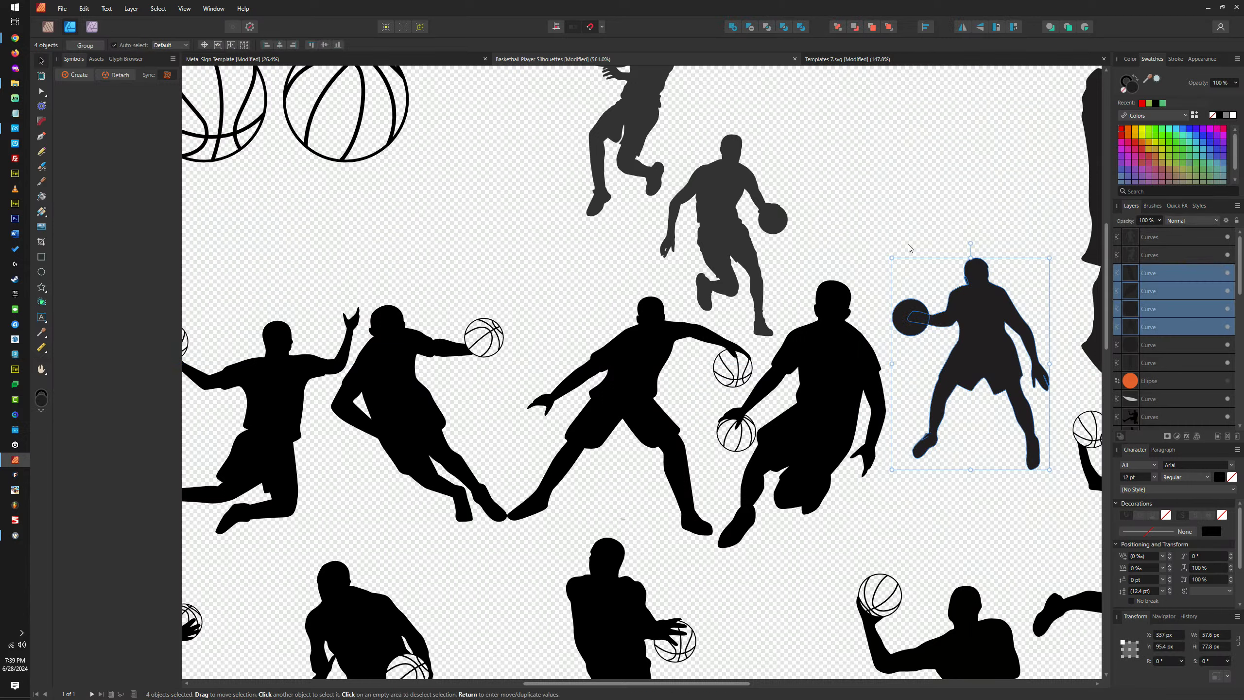
shift+click(938, 302)
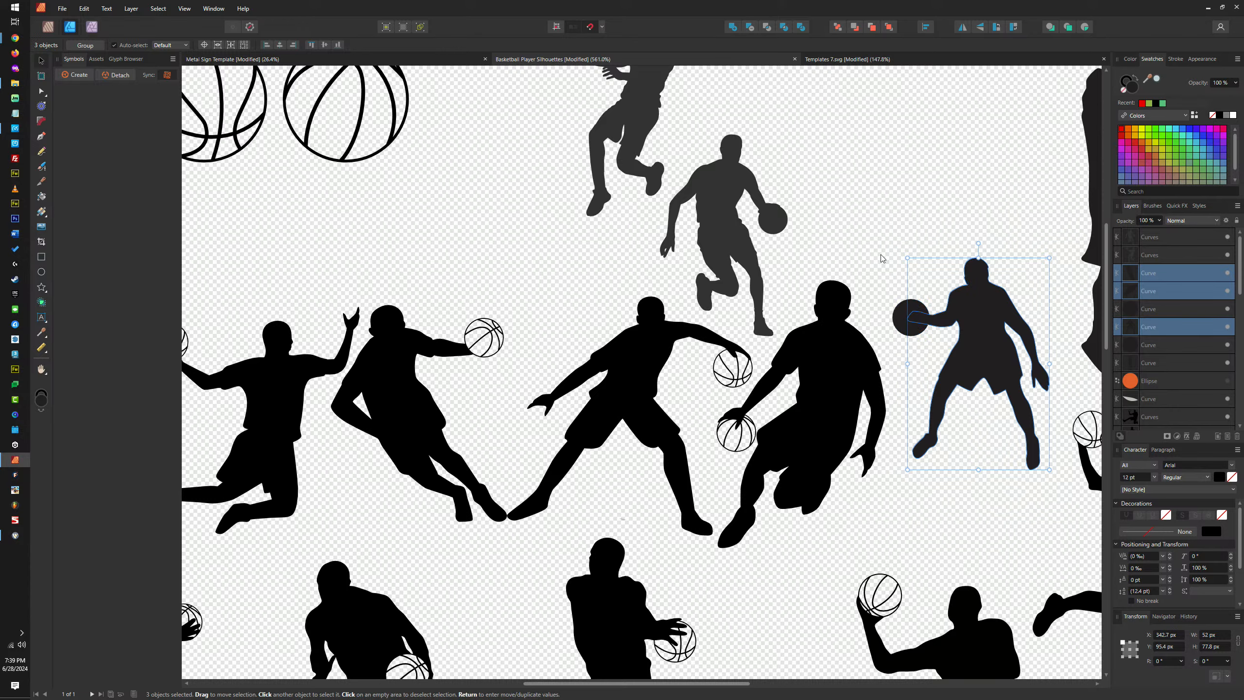
scroll(1030, 388, up, 6)
drag(896, 316, 806, 272)
scroll(806, 271, down, 4)
drag(809, 181, 1005, 436)
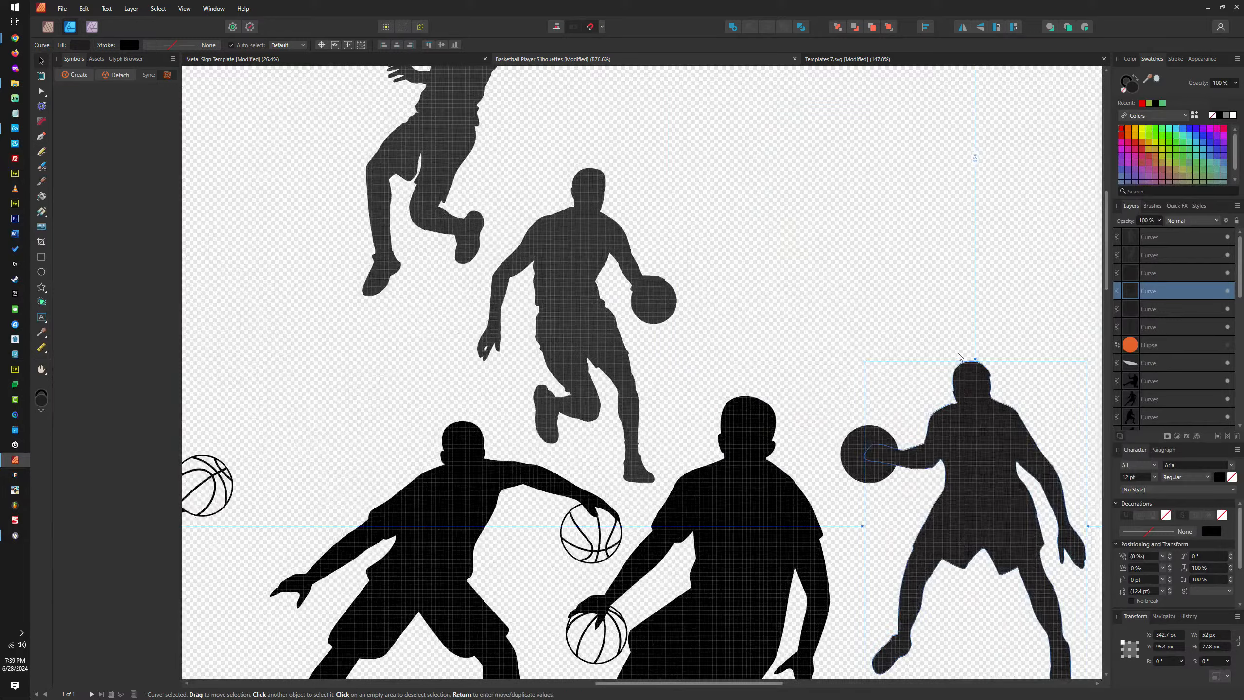
Duplicate the wide-stance dribbler's ball in front of all layers and subtract the duplicate from the body
scroll(958, 356, down, 6)
click(880, 377)
scroll(880, 376, up, 6)
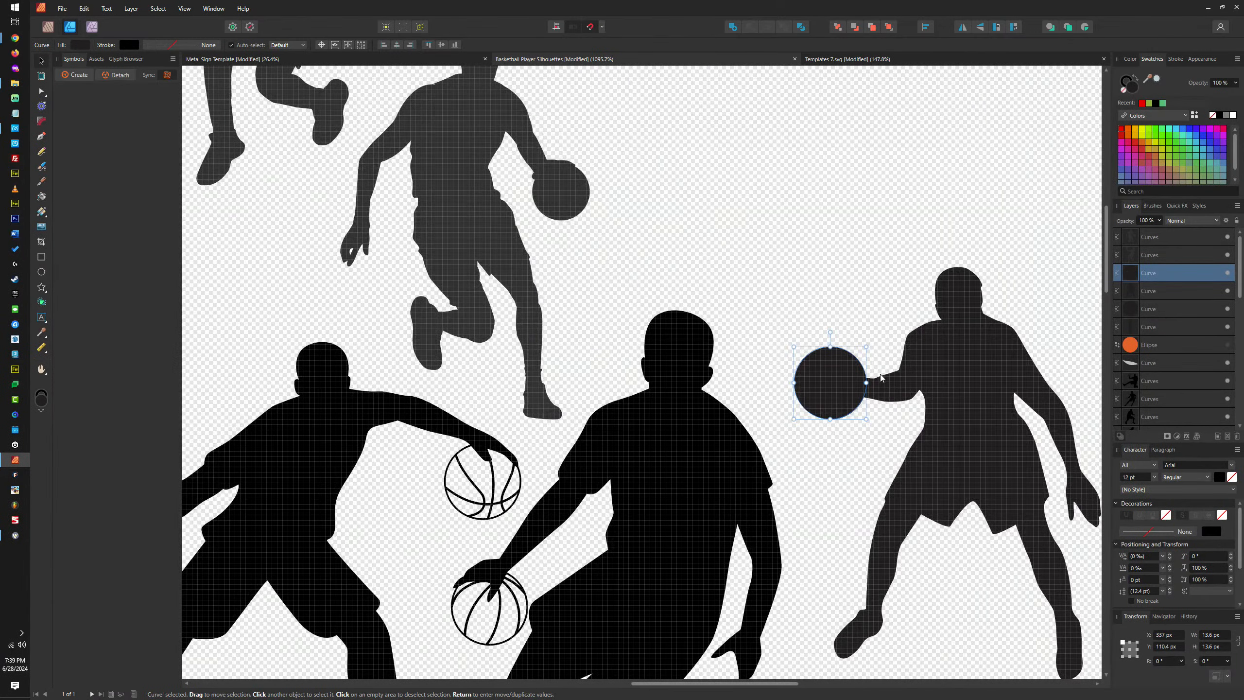
click(890, 27)
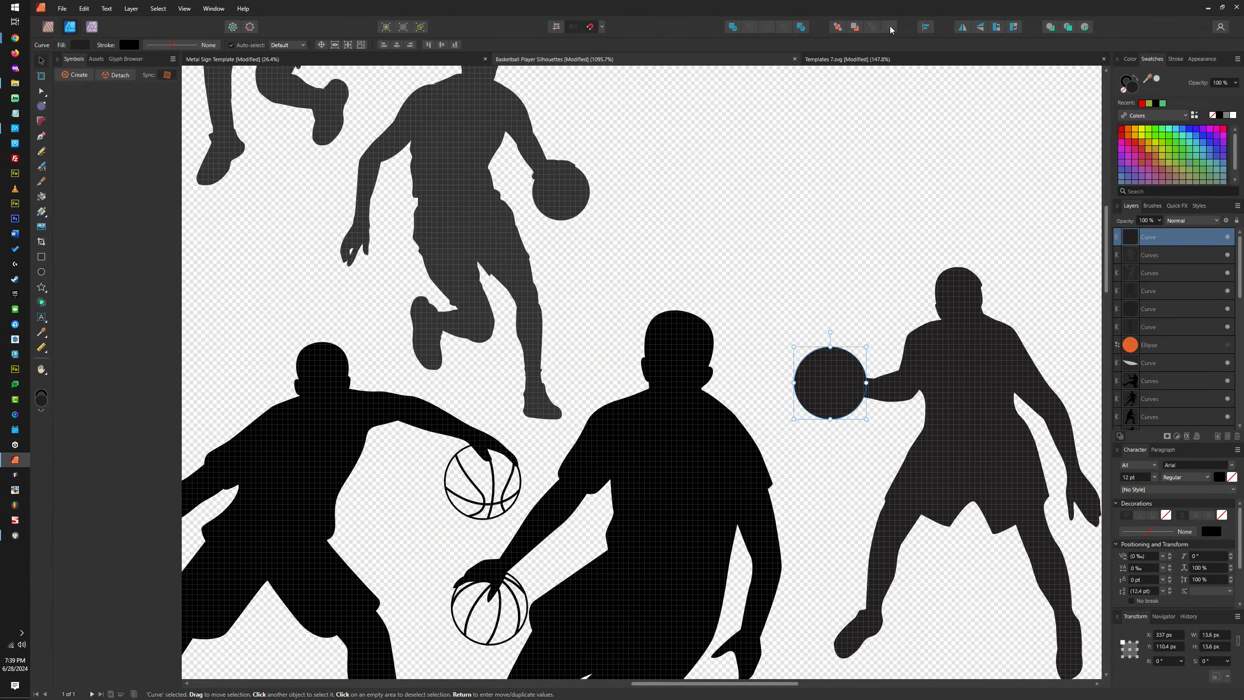
key(ctrl+j)
shift+click(960, 342)
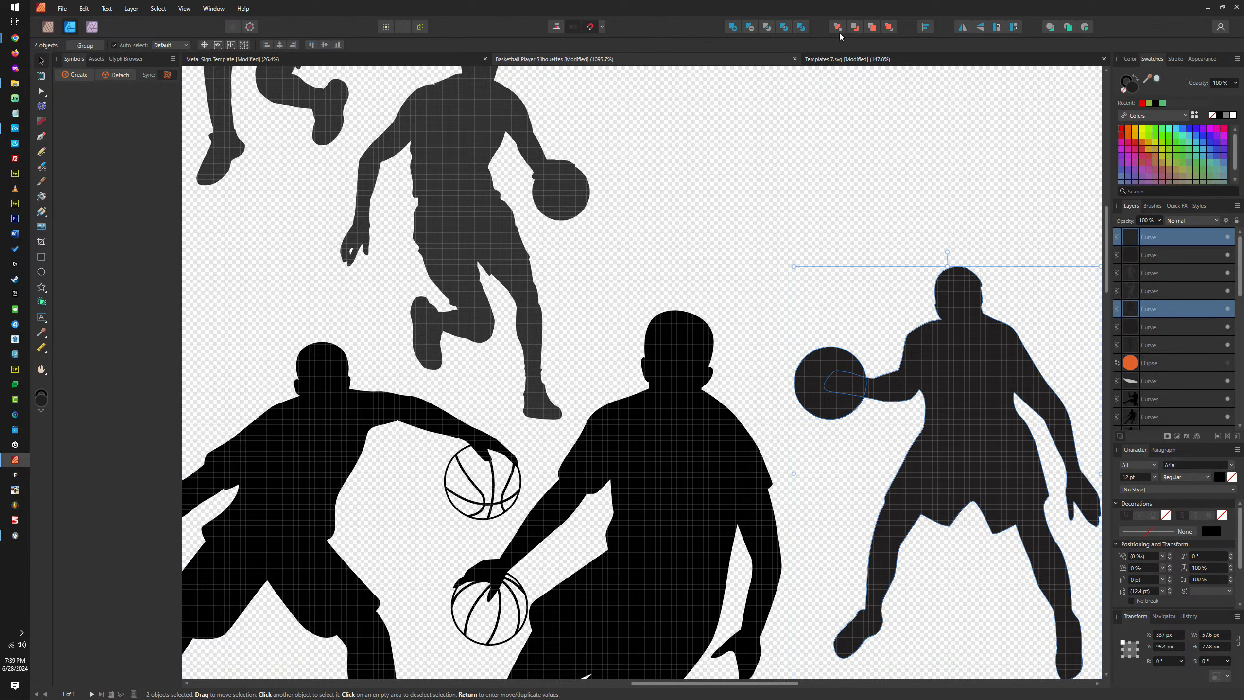
click(763, 30)
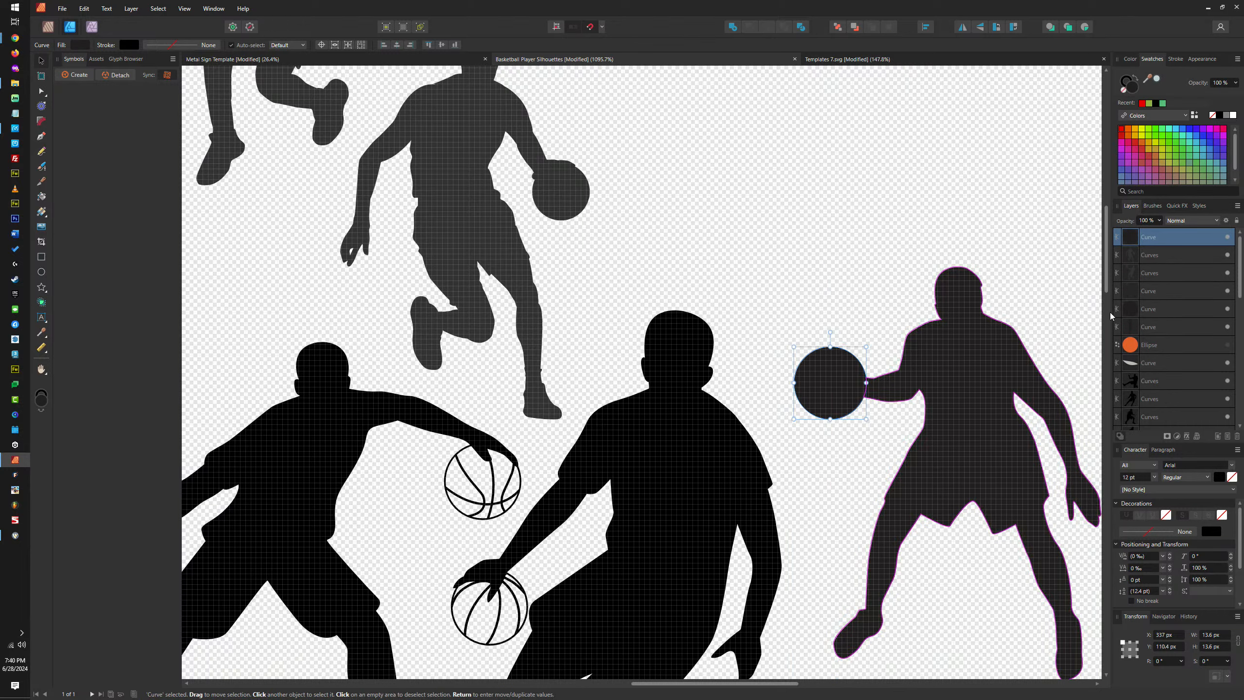
Fill the wide-stance dribbler's ball green and place a copy of the third line-art basketball over it
click(1172, 152)
scroll(770, 348, down, 5)
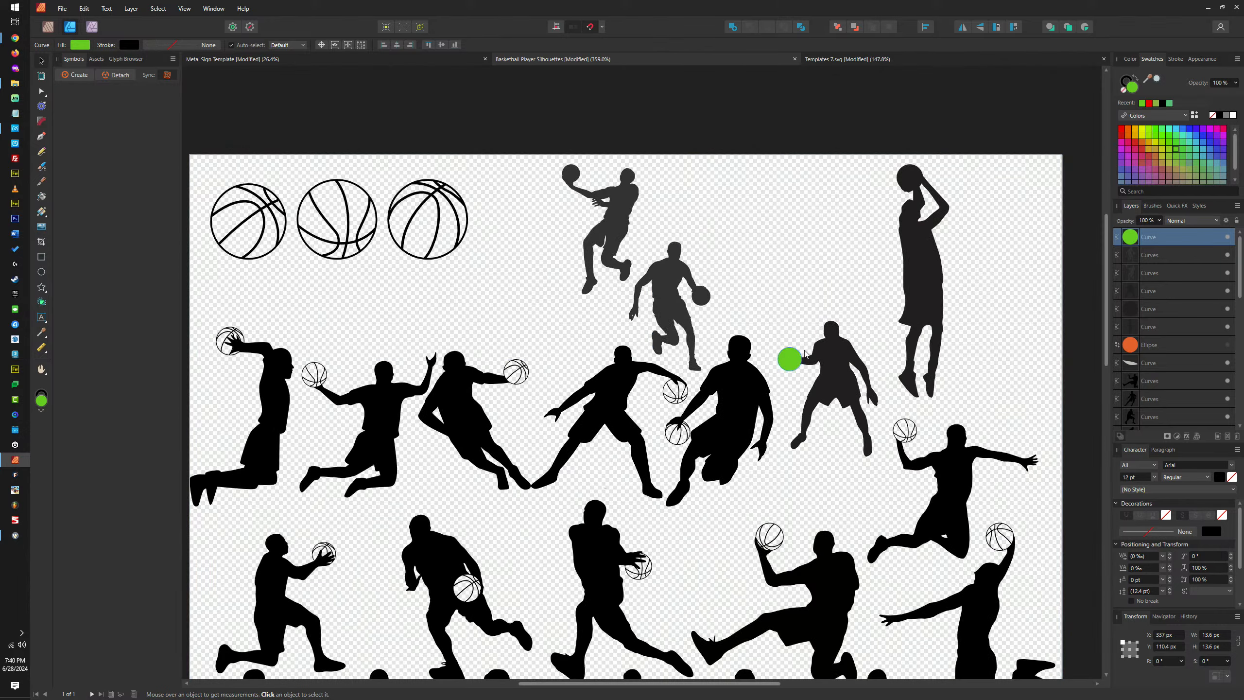
click(438, 226)
drag(436, 226, 795, 372)
Scale the copied line-art basketball to 13.6 × 13.6 px so it fits exactly over the green ball
scroll(790, 370, up, 5)
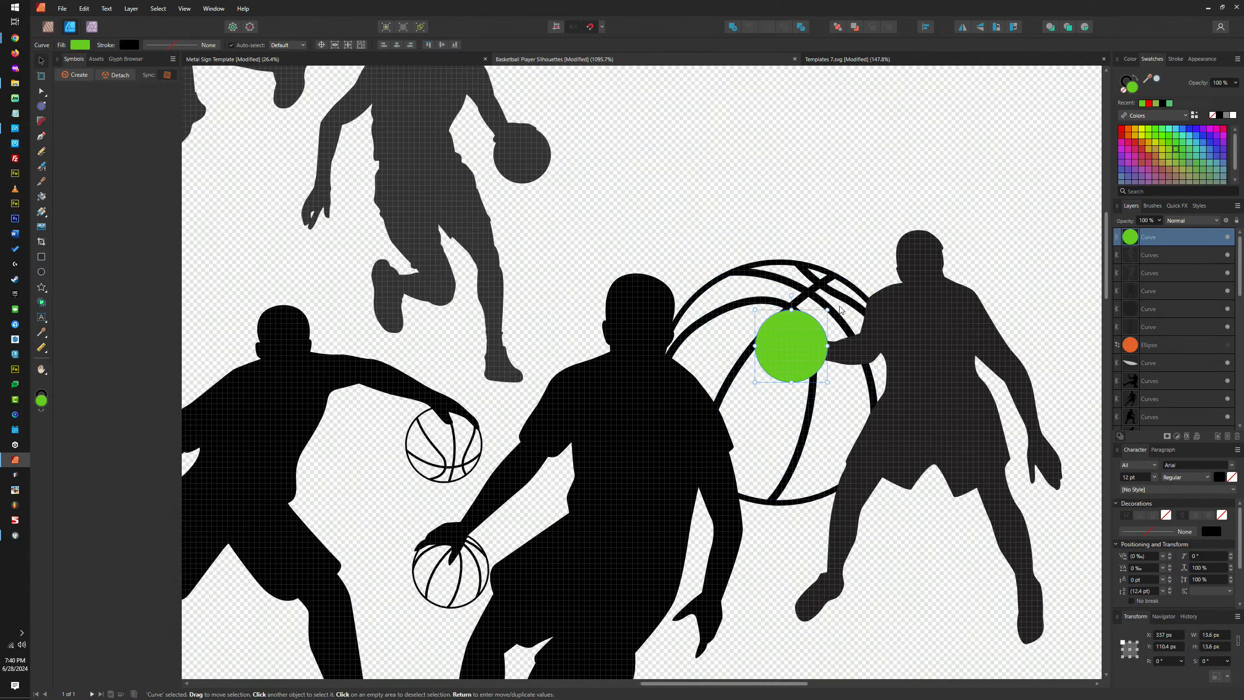
drag(901, 259, 852, 310)
drag(656, 504, 755, 406)
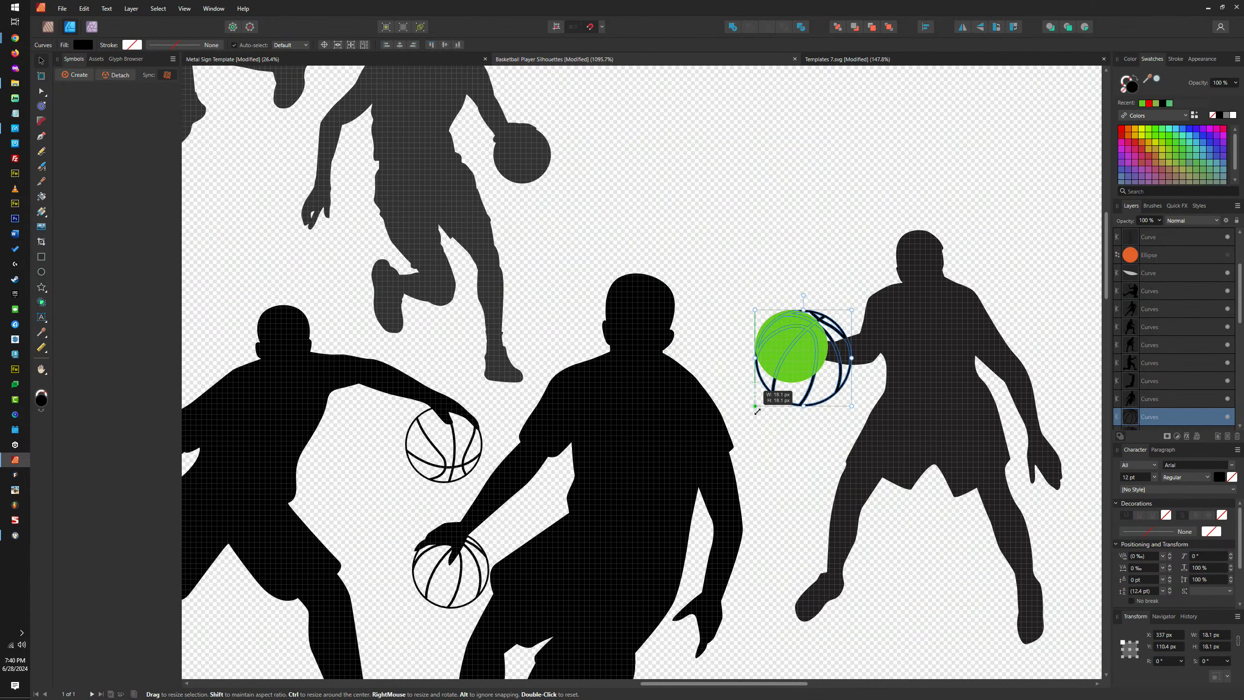
drag(851, 403, 827, 383)
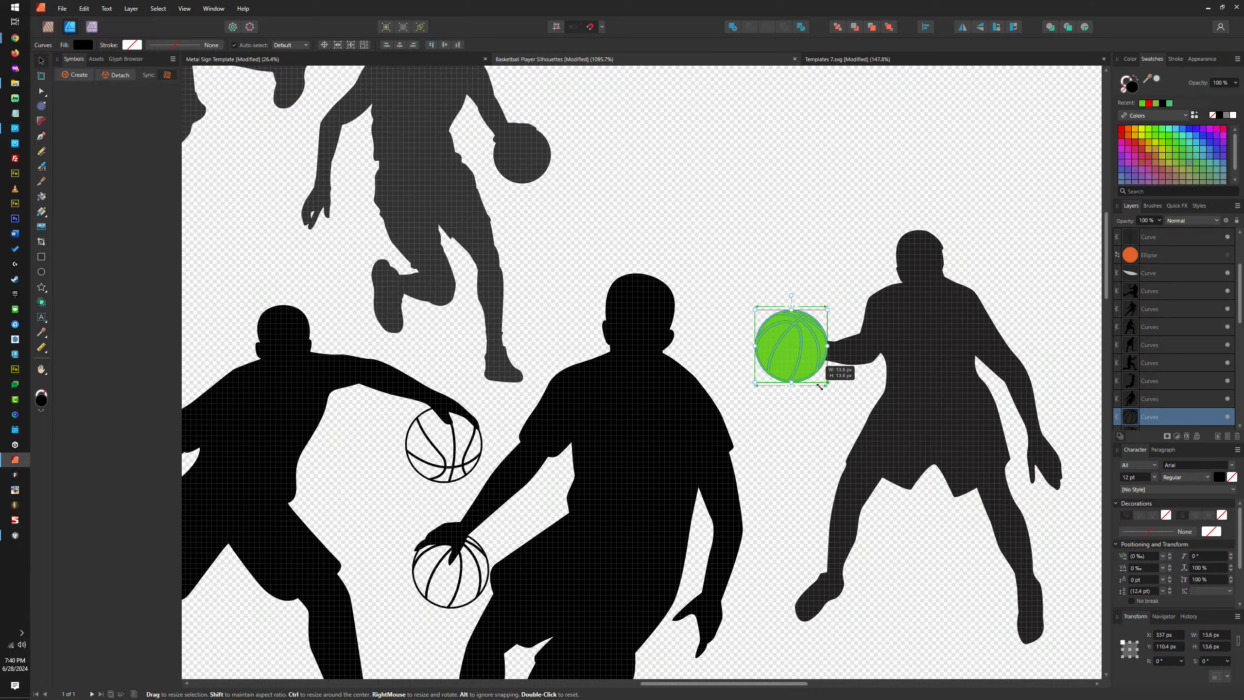
Delete the green ball and merge the line-art basketball with the wide-stance dribbler's body into one black shape
scroll(805, 346, up, 5)
click(802, 338)
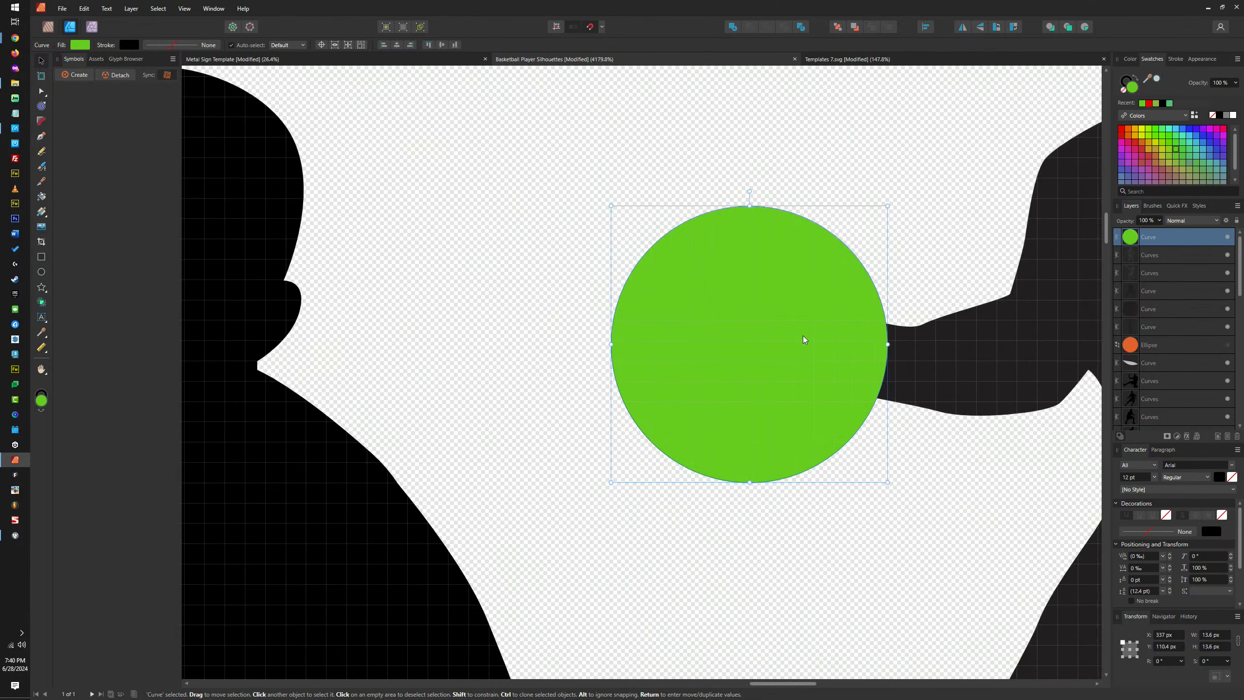
key(Delete)
click(921, 358)
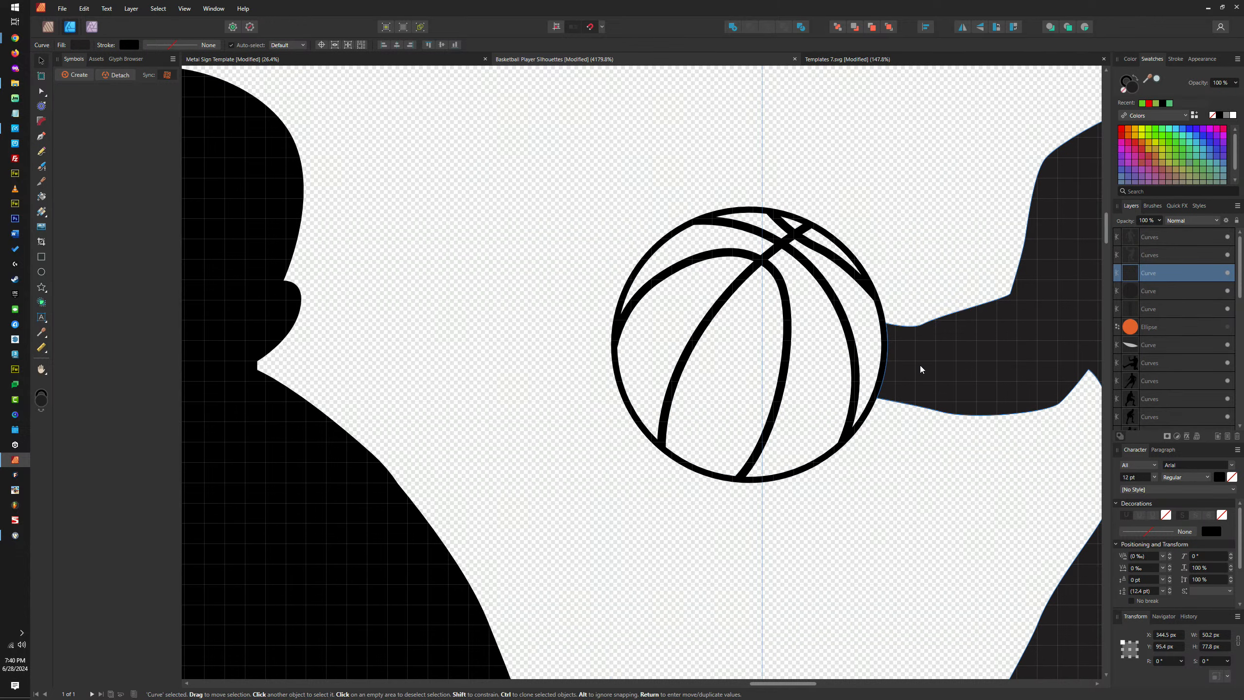
shift+click(864, 268)
click(736, 28)
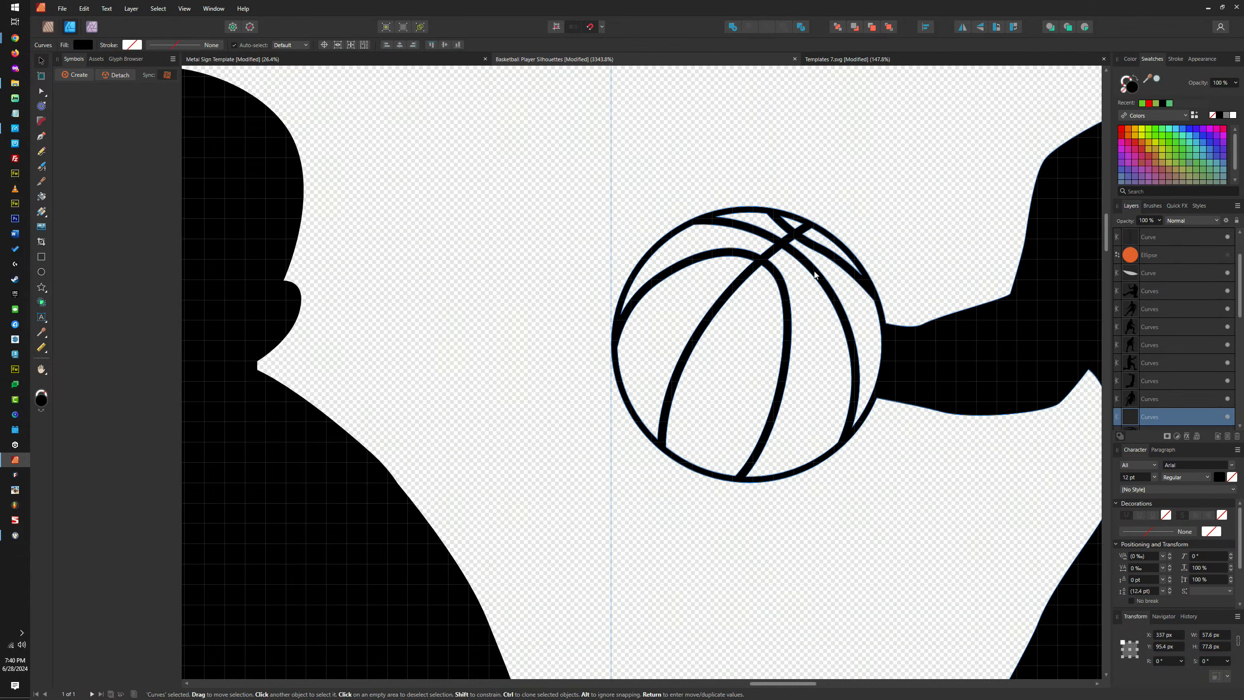
Fill the jump shooter's ball lime green and duplicate it in place
scroll(808, 306, down, 7)
scroll(815, 324, down, 2)
scroll(930, 284, up, 5)
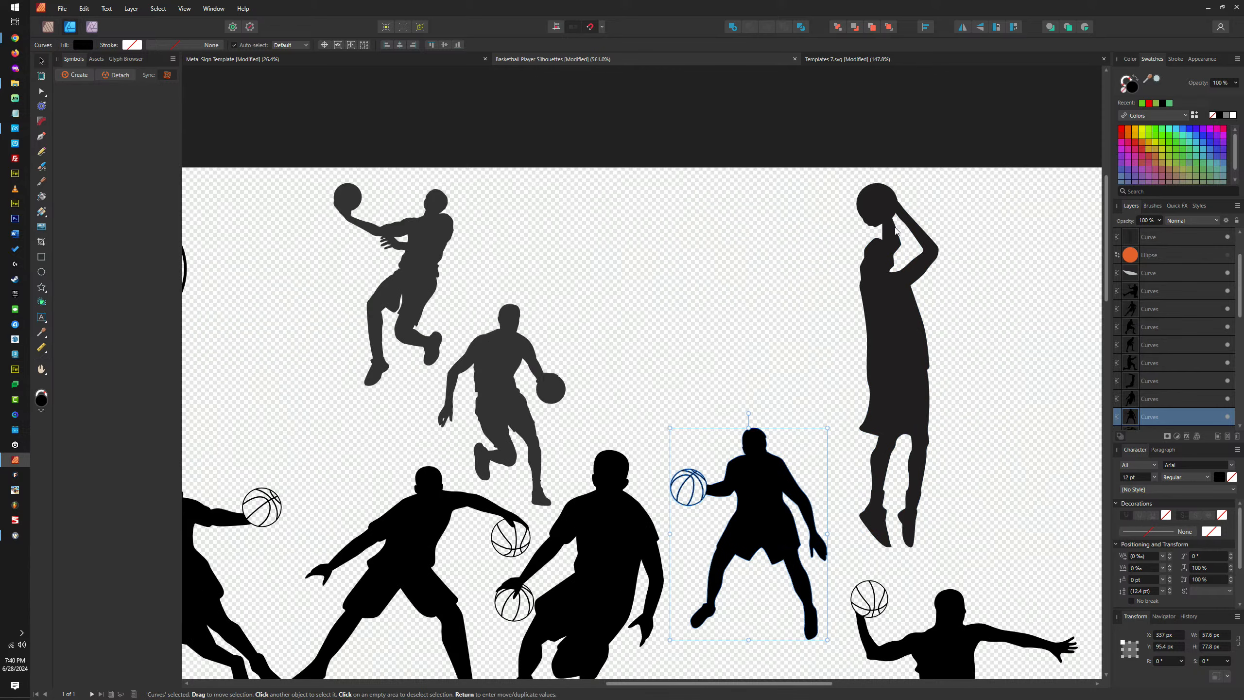
drag(950, 273, 960, 290)
click(944, 243)
scroll(968, 248, up, 6)
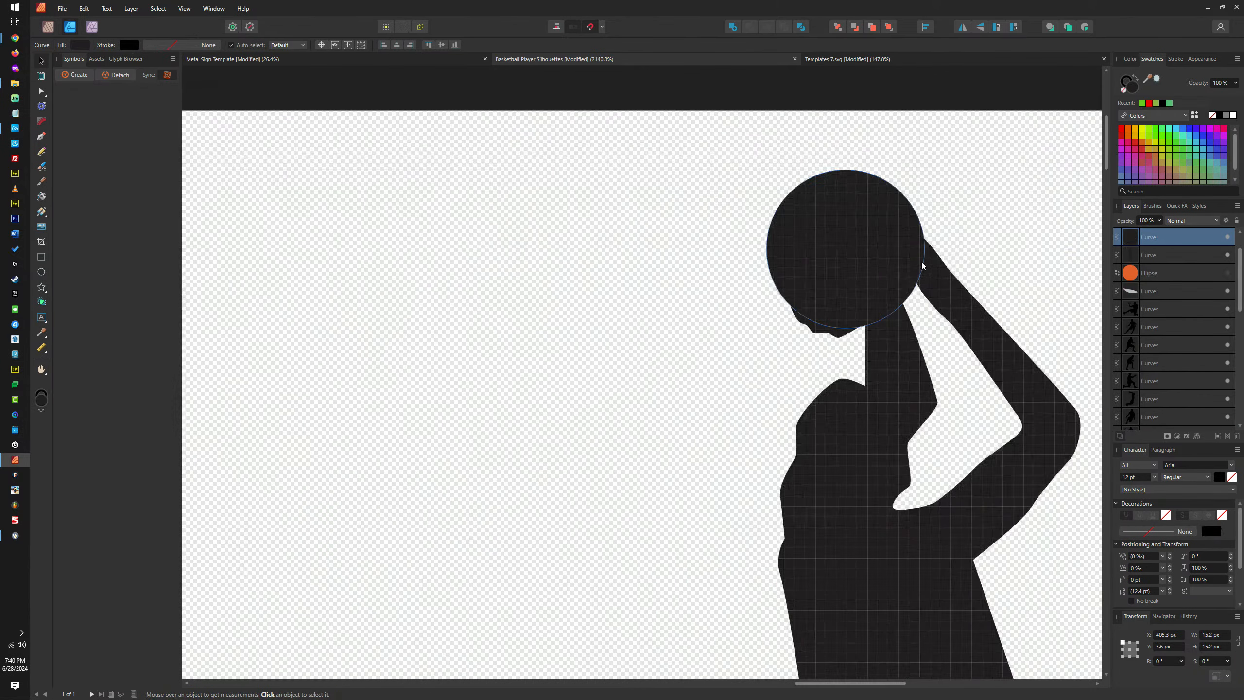
click(934, 282)
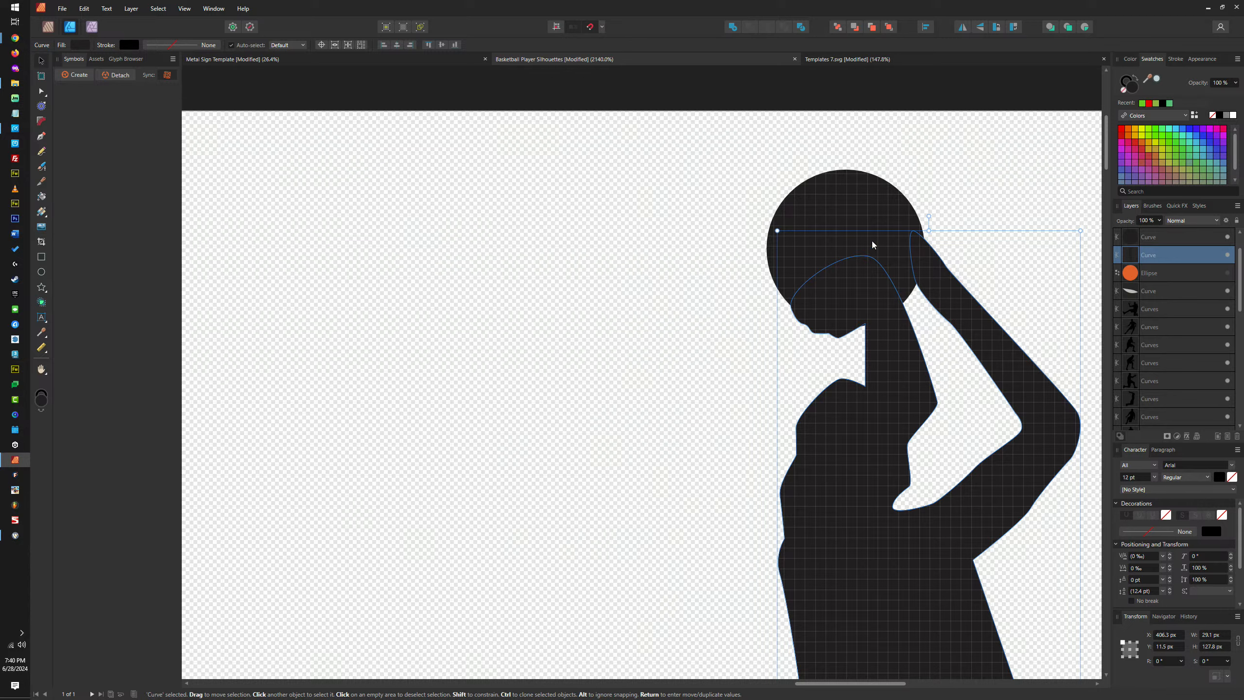
click(881, 222)
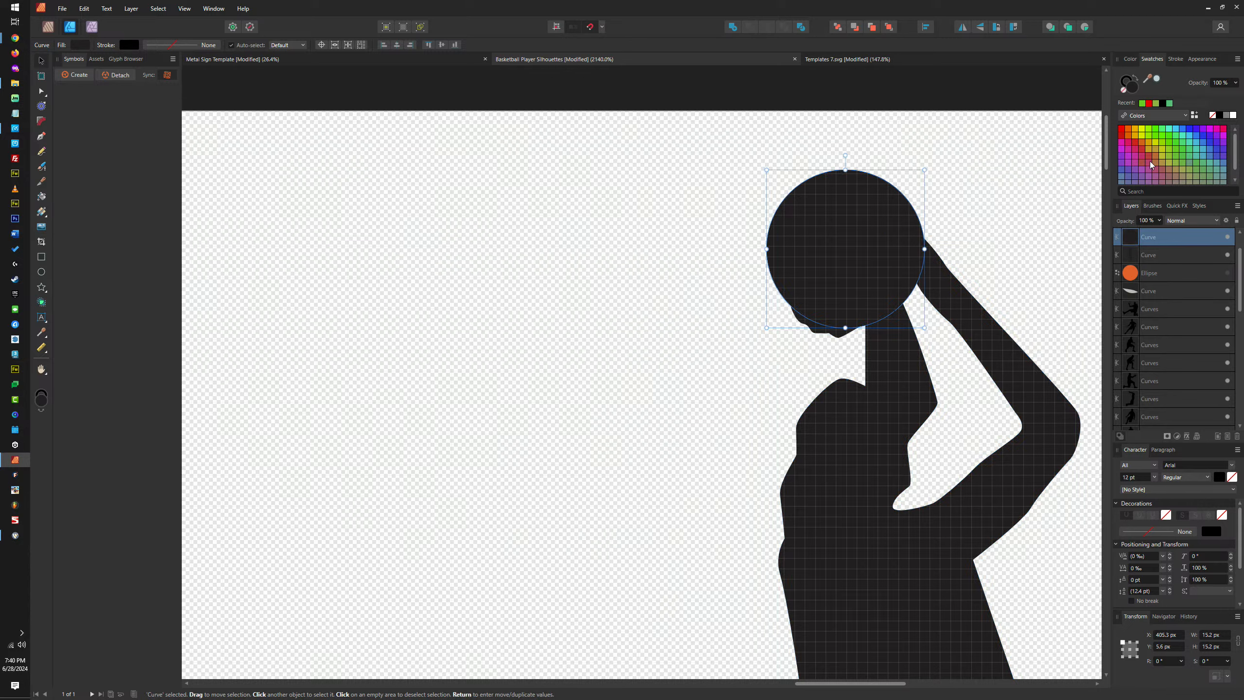
click(1162, 143)
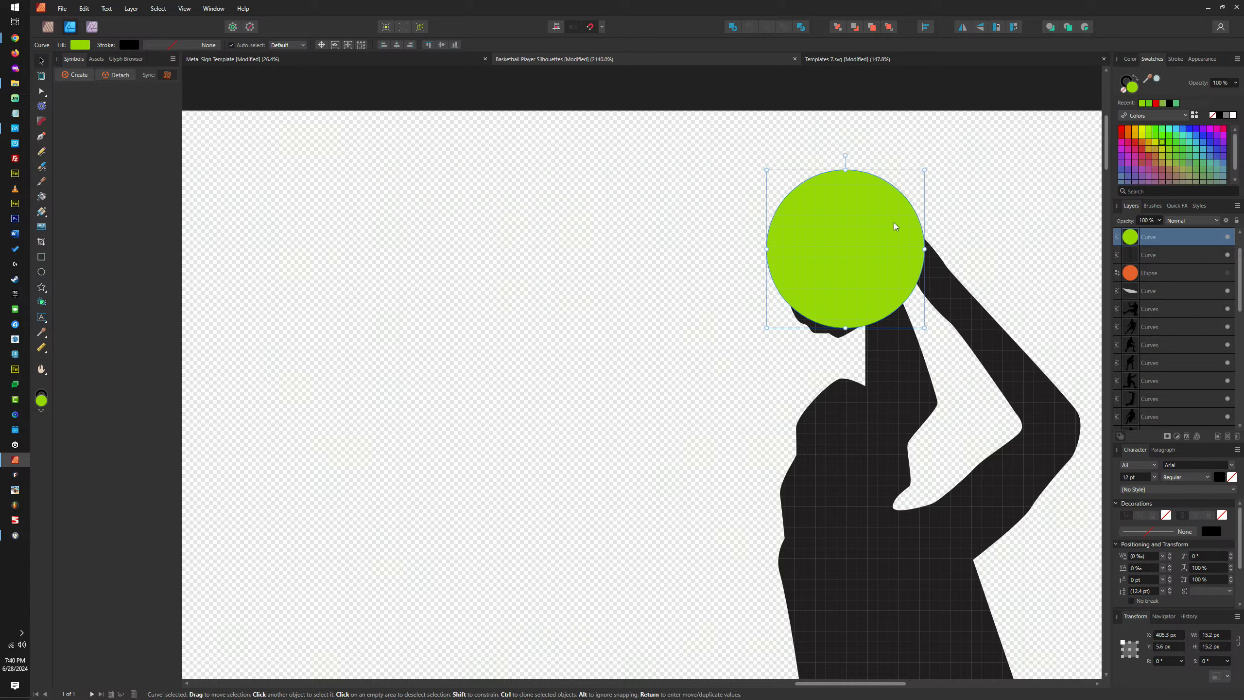
key(ctrl+j)
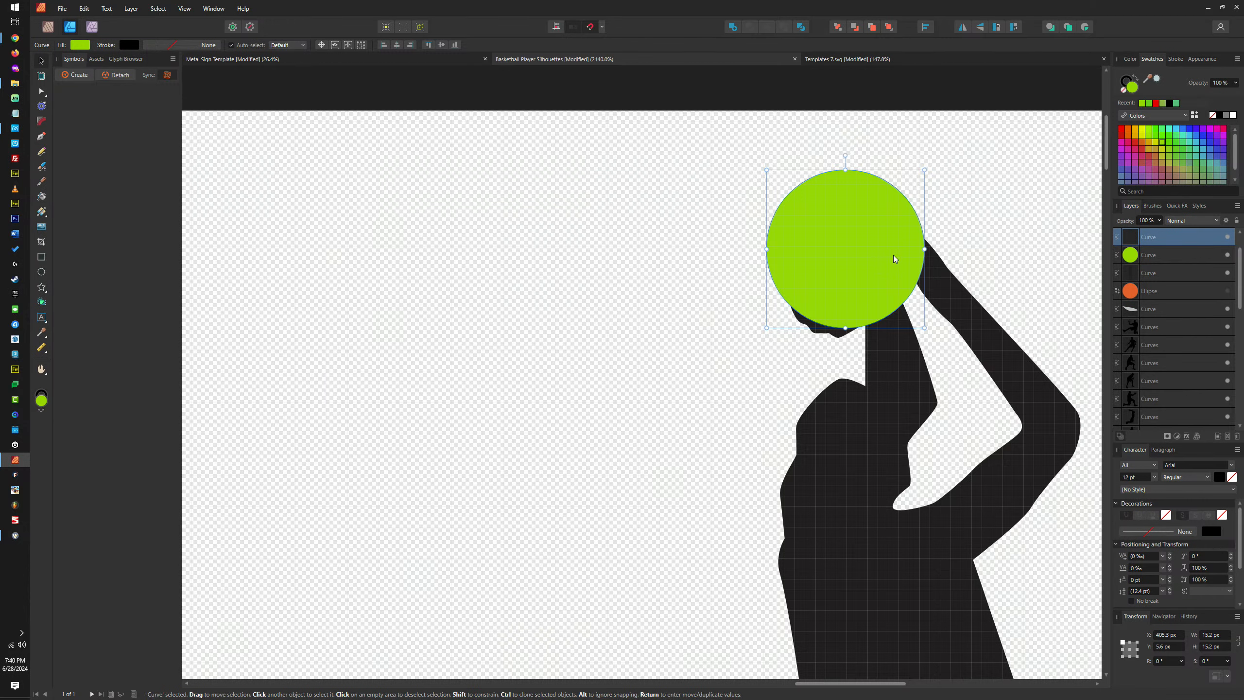
Reduce the duplicate ball to its upper-right part by adding two nodes on its outline and deleting the left and bottom nodes
scroll(894, 258, up, 2)
key(a)
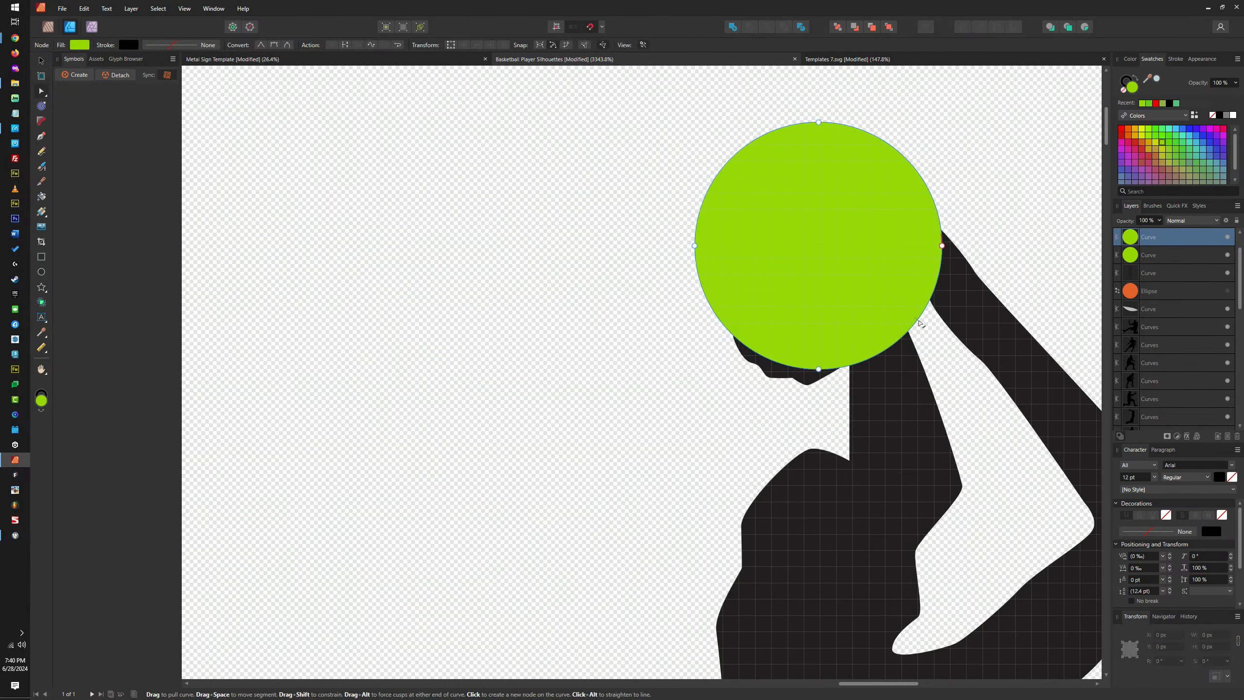
click(918, 321)
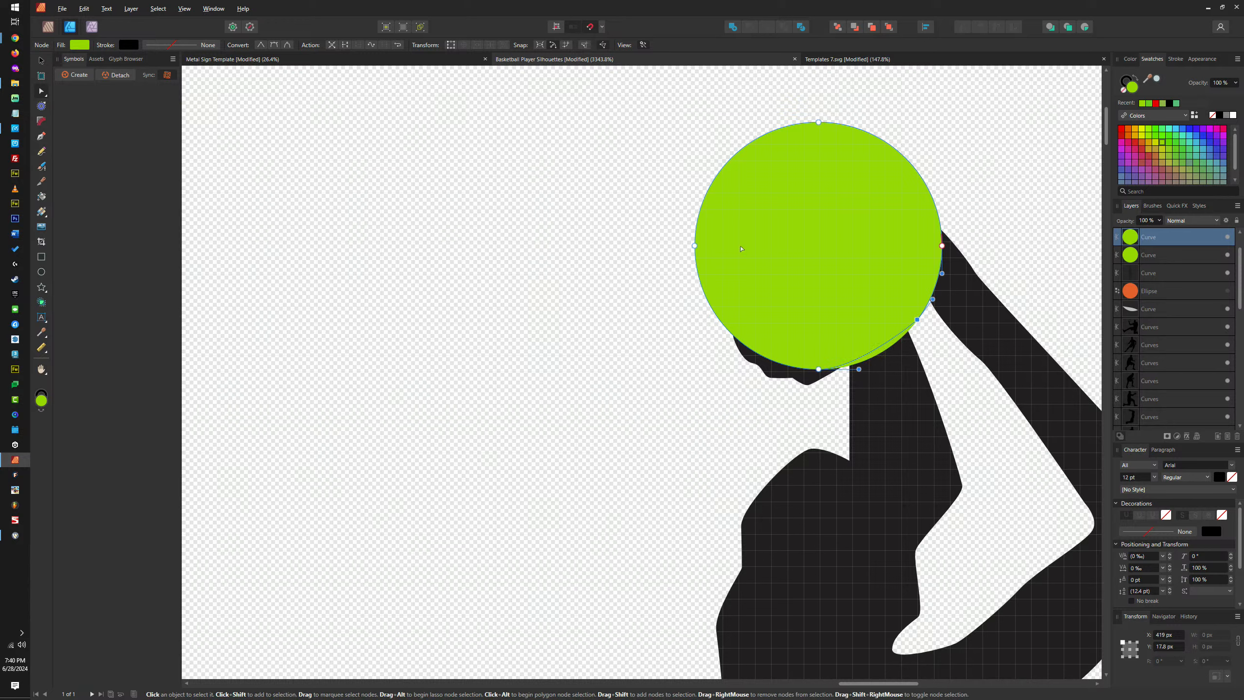
click(756, 138)
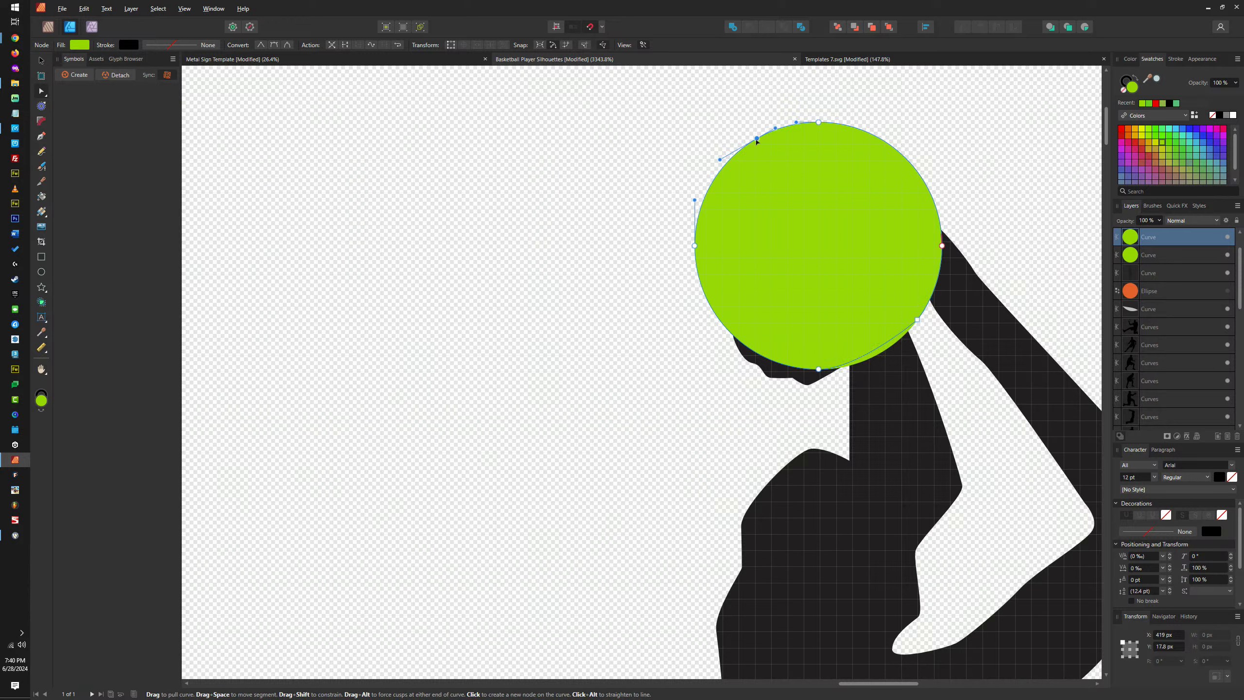
drag(634, 169, 851, 379)
key(Delete)
key(Delete)
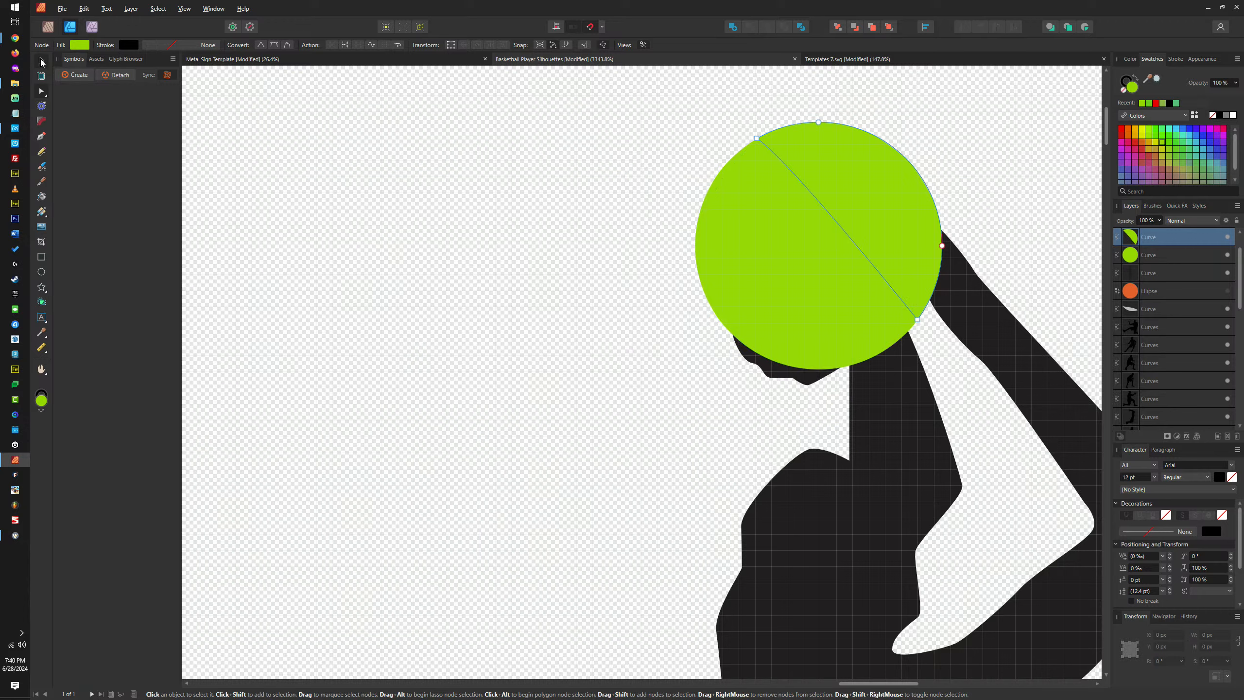
Hide the jump shooter's full green ball and select only the cut-down upper-right ball piece
click(41, 61)
shift+click(935, 293)
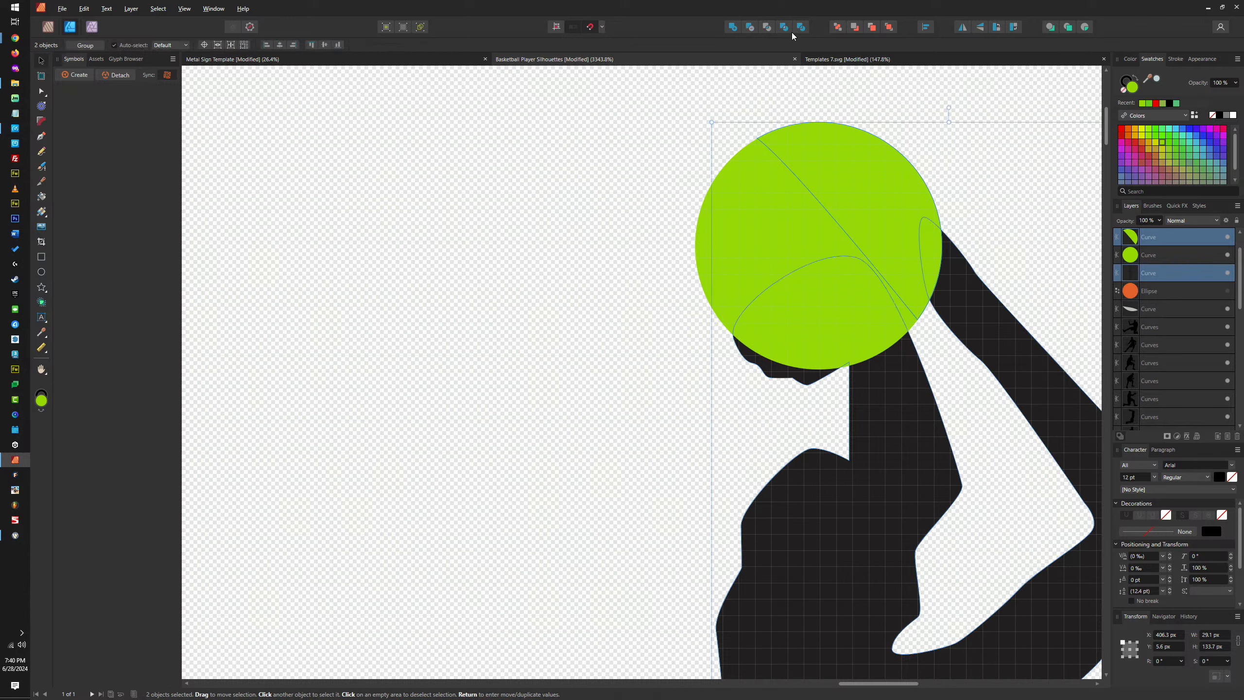
click(766, 224)
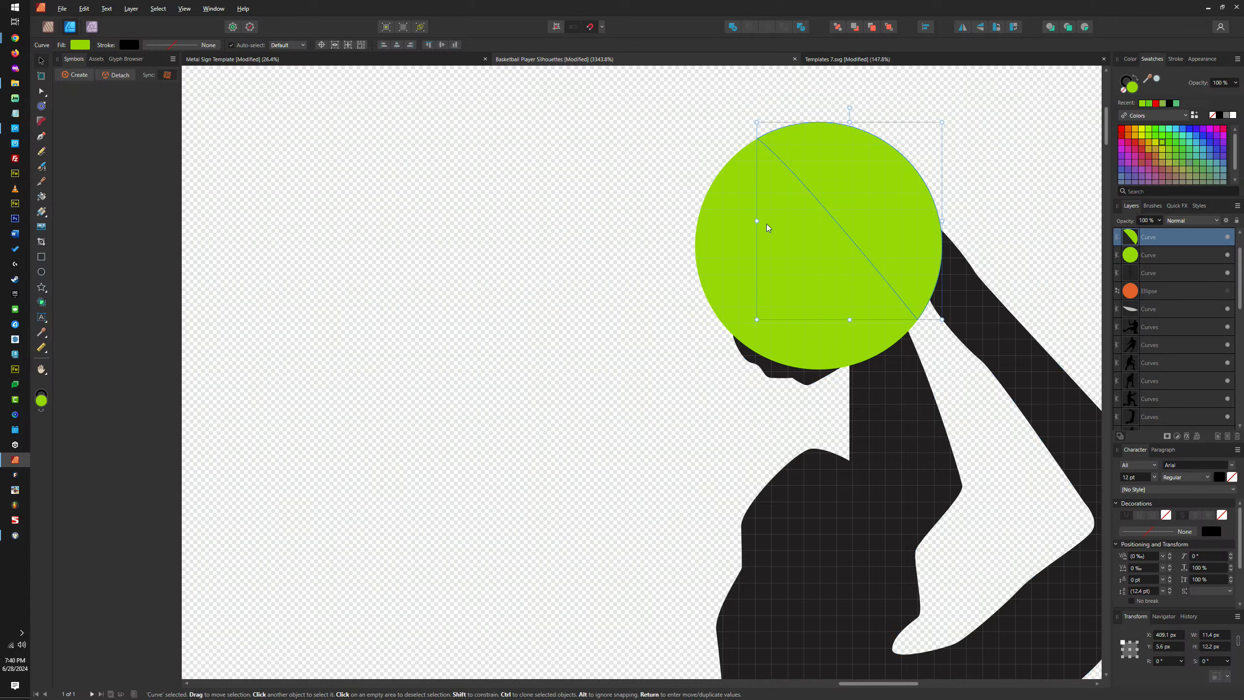
click(1149, 256)
click(1227, 255)
click(825, 166)
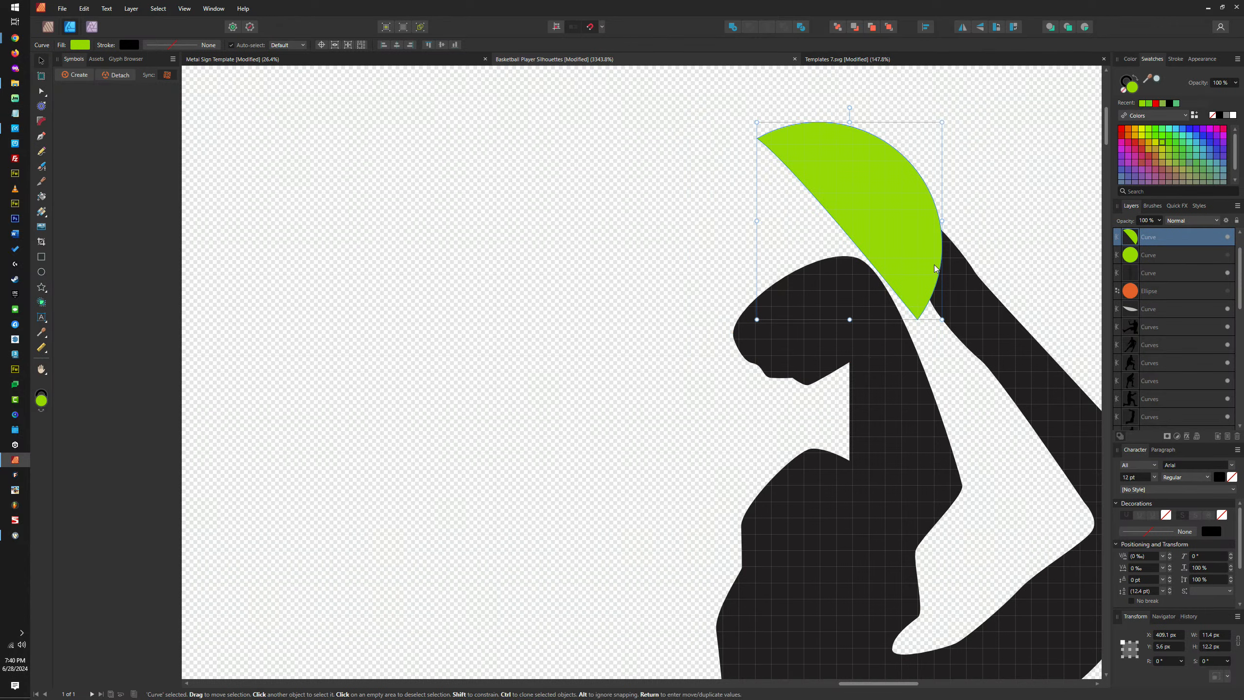
Subtract the green upper-right ball piece from the jump shooter's body so the raised hand follows the ball's edge
scroll(926, 271, up, 3)
scroll(925, 270, down, 2)
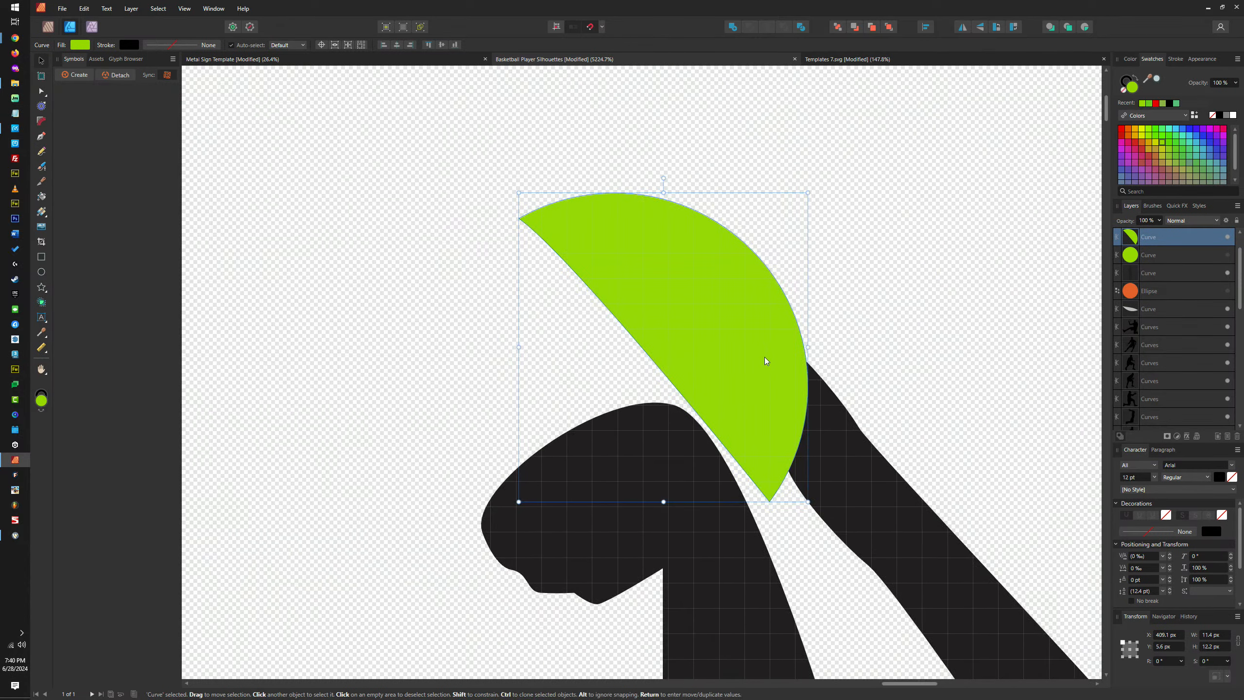
scroll(764, 357, down, 1)
scroll(764, 357, right, 2)
scroll(550, 289, right, 2)
scroll(839, 434, left, 4)
click(833, 497)
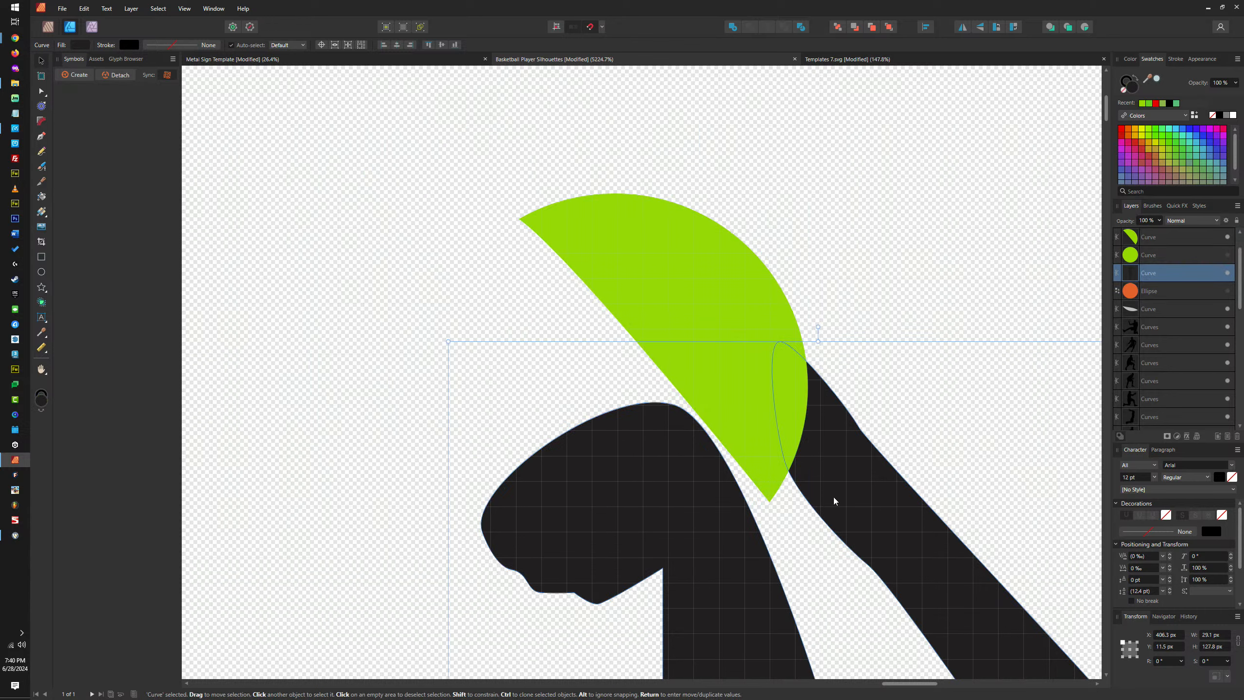
drag(887, 457, 830, 482)
shift+click(725, 276)
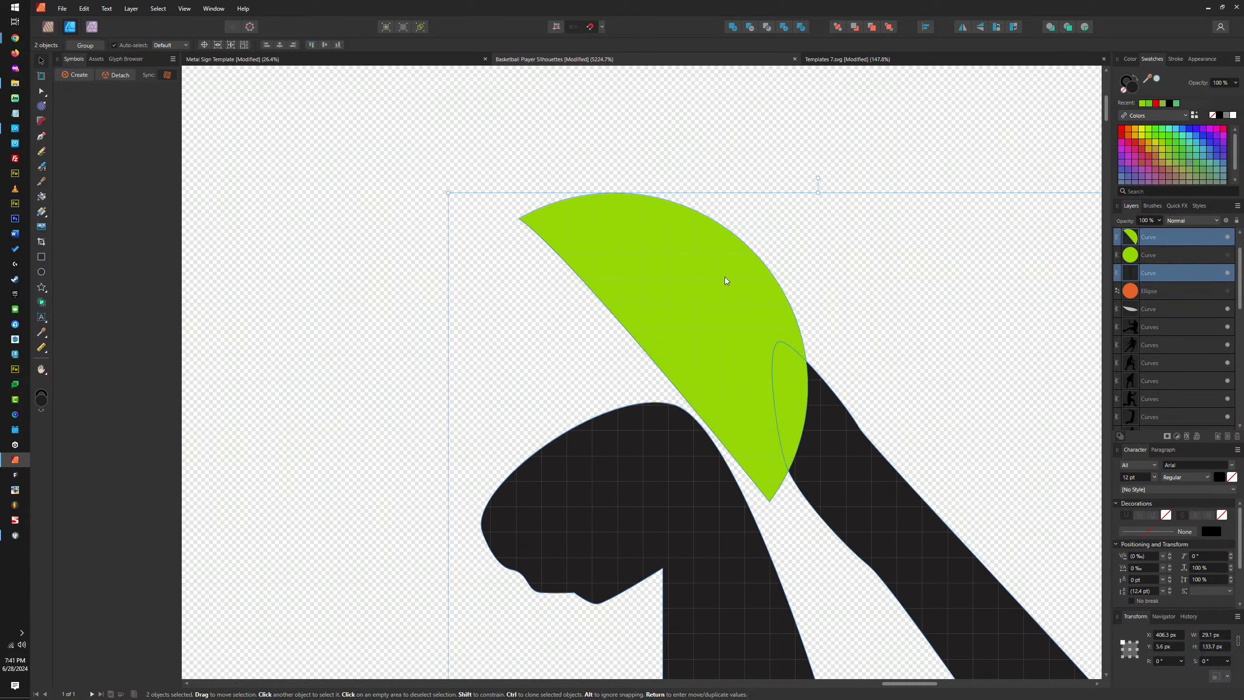
click(631, 435)
drag(599, 457, 616, 476)
key(ctrl+z)
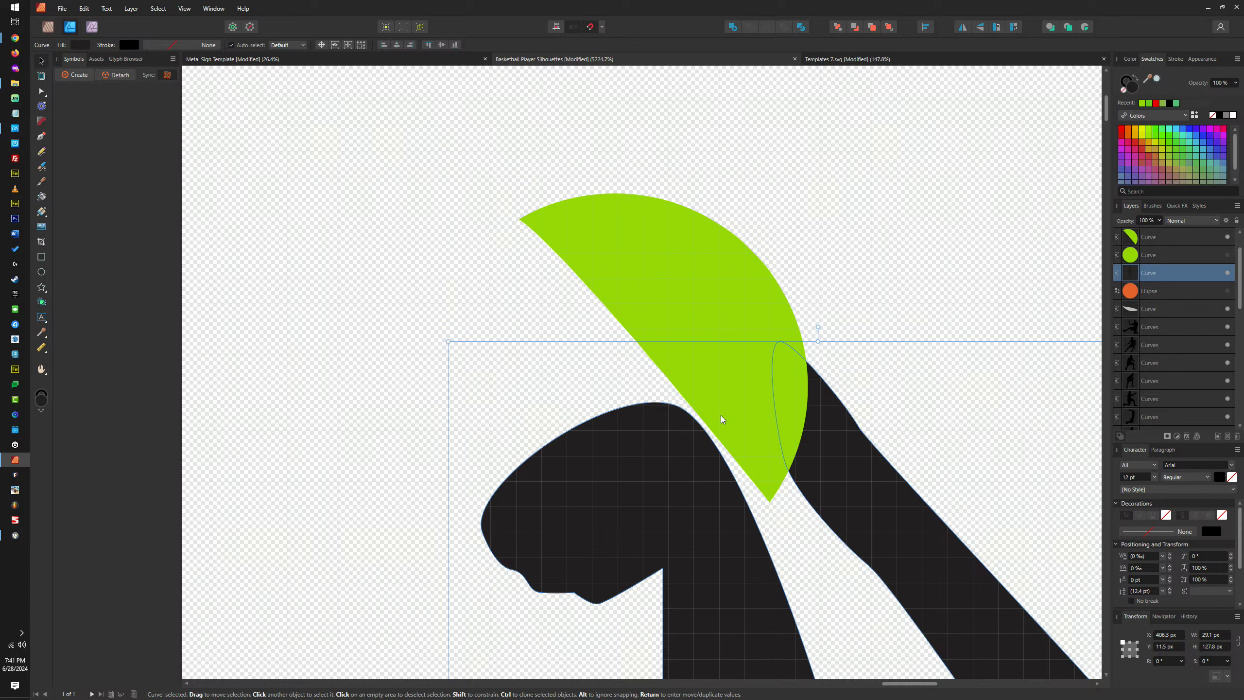
shift+click(742, 326)
click(749, 27)
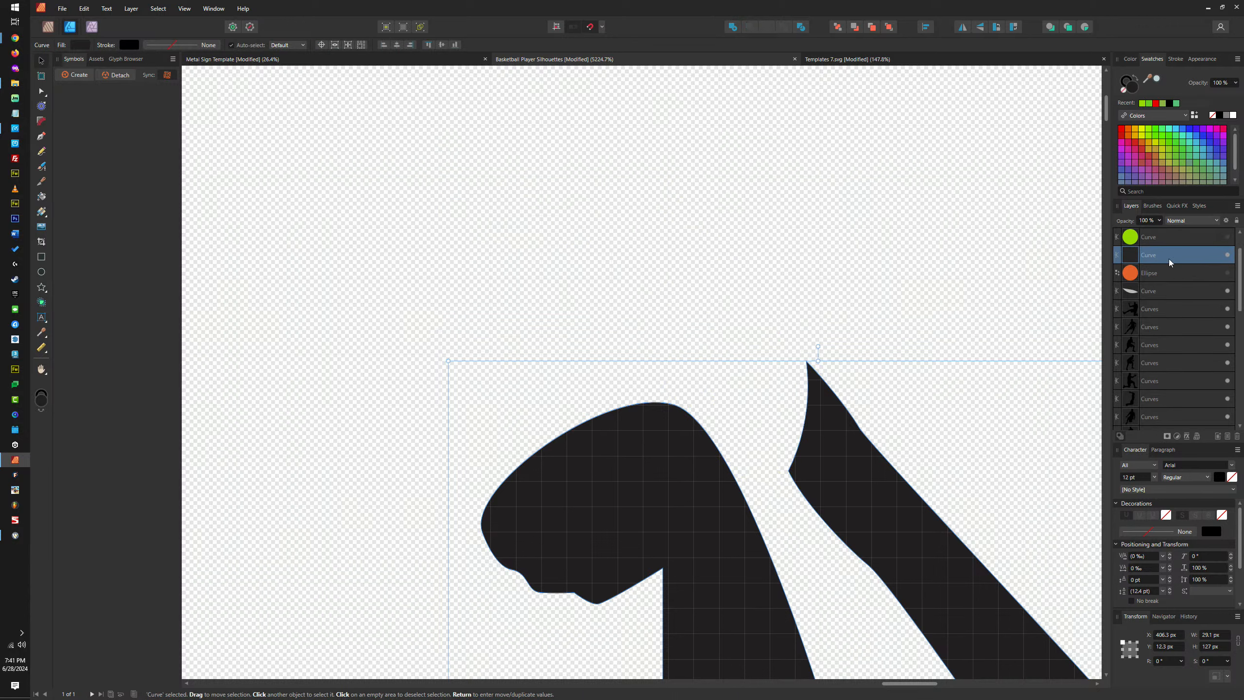
Show the jump shooter's full green ball again and send it to the back, behind his head
click(1230, 238)
scroll(936, 353, down, 5)
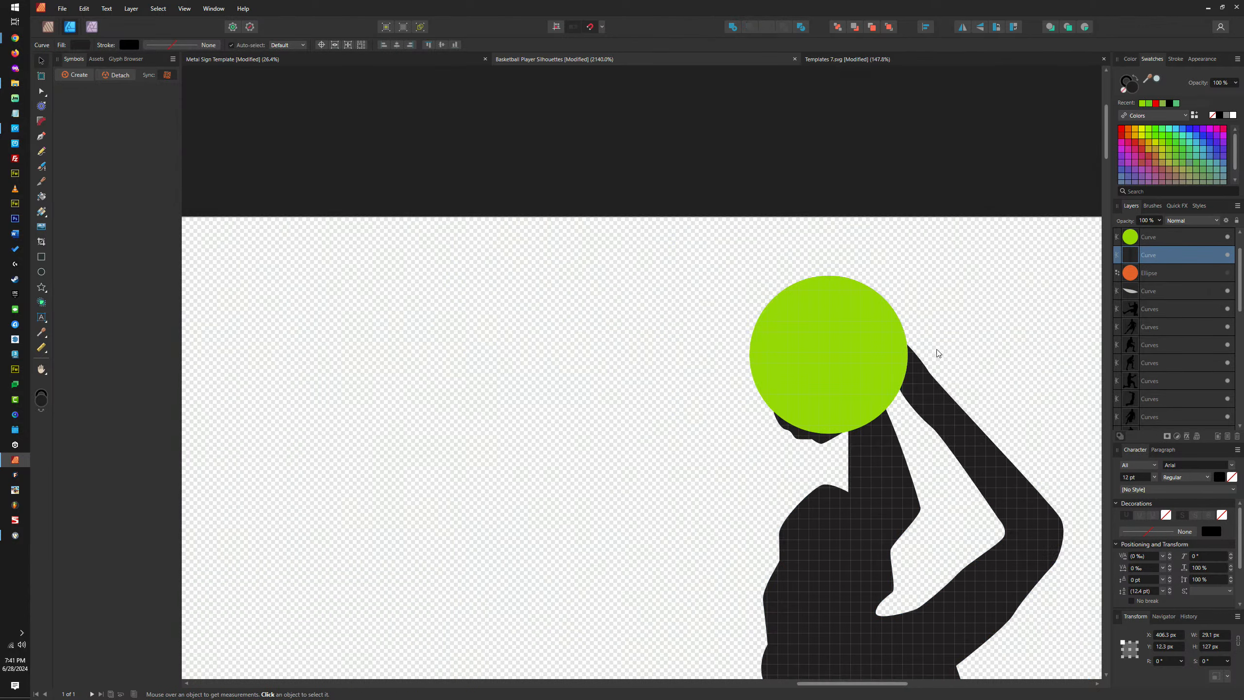
scroll(875, 373, up, 4)
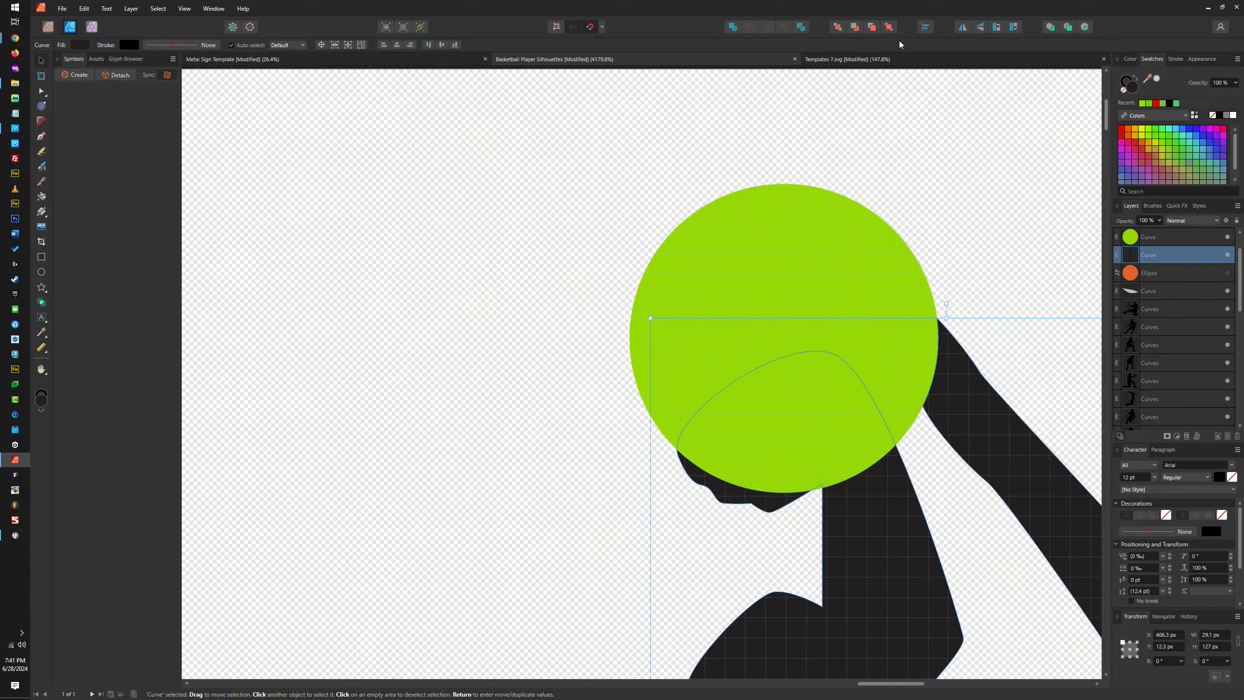
click(892, 238)
click(837, 26)
click(898, 205)
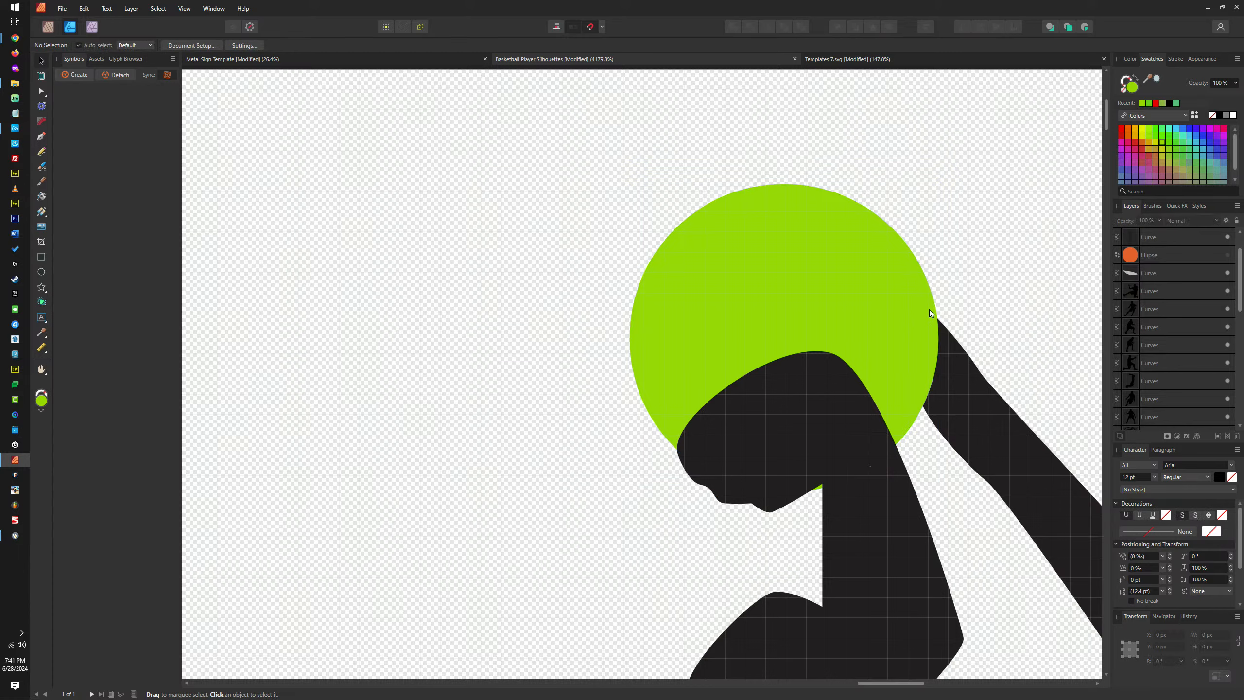
scroll(929, 309, down, 8)
scroll(920, 365, up, 4)
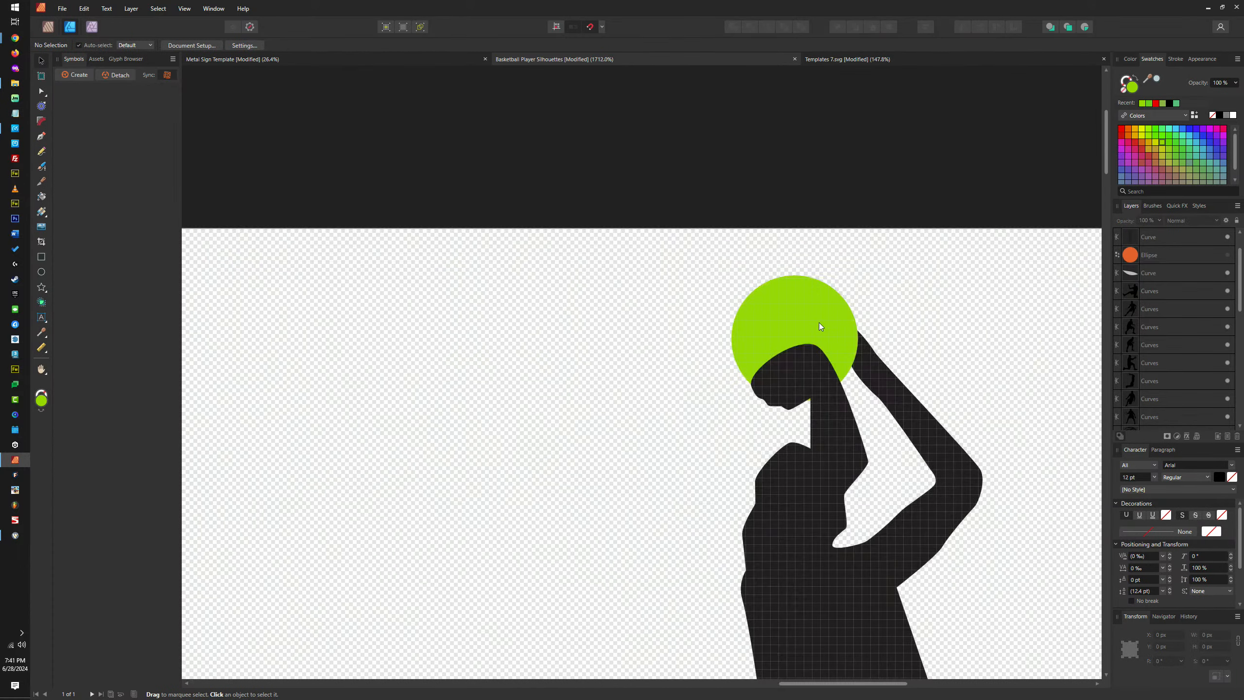
Thicken the jump shooter's raised arm by moving the inner elbow and inner forearm nodes of his outline toward the head
click(750, 294)
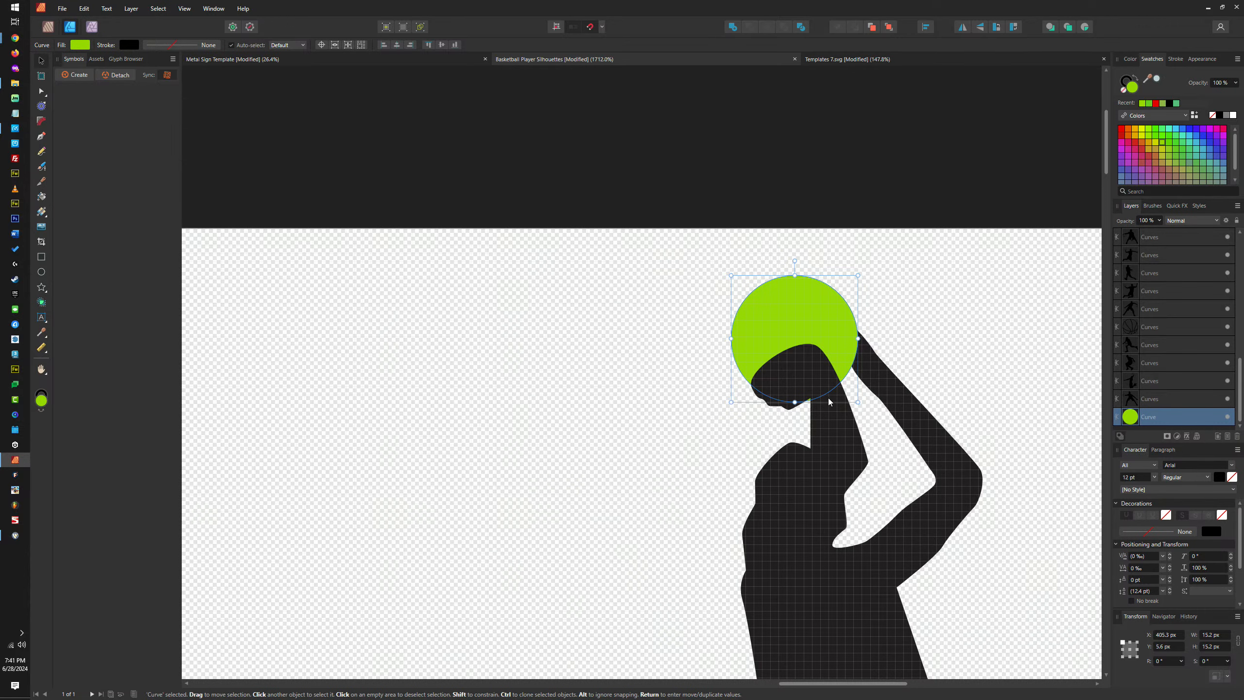
double_click(871, 369)
scroll(867, 370, up, 3)
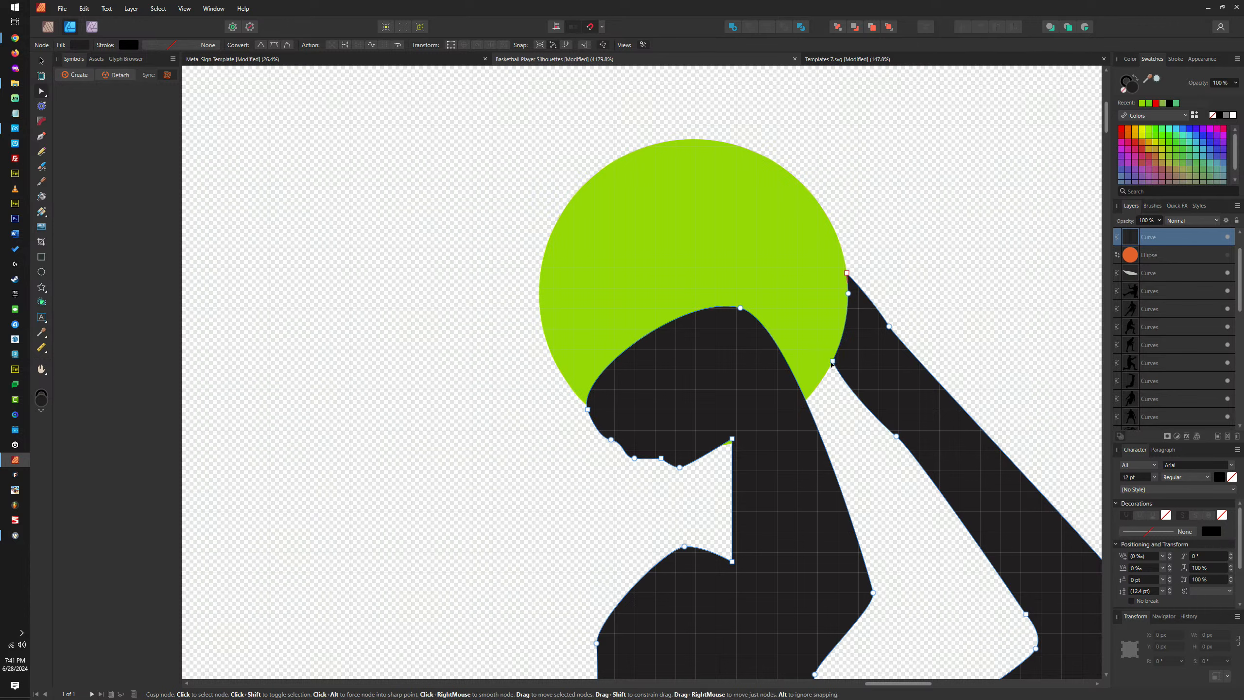
click(814, 364)
scroll(821, 366, down, 5)
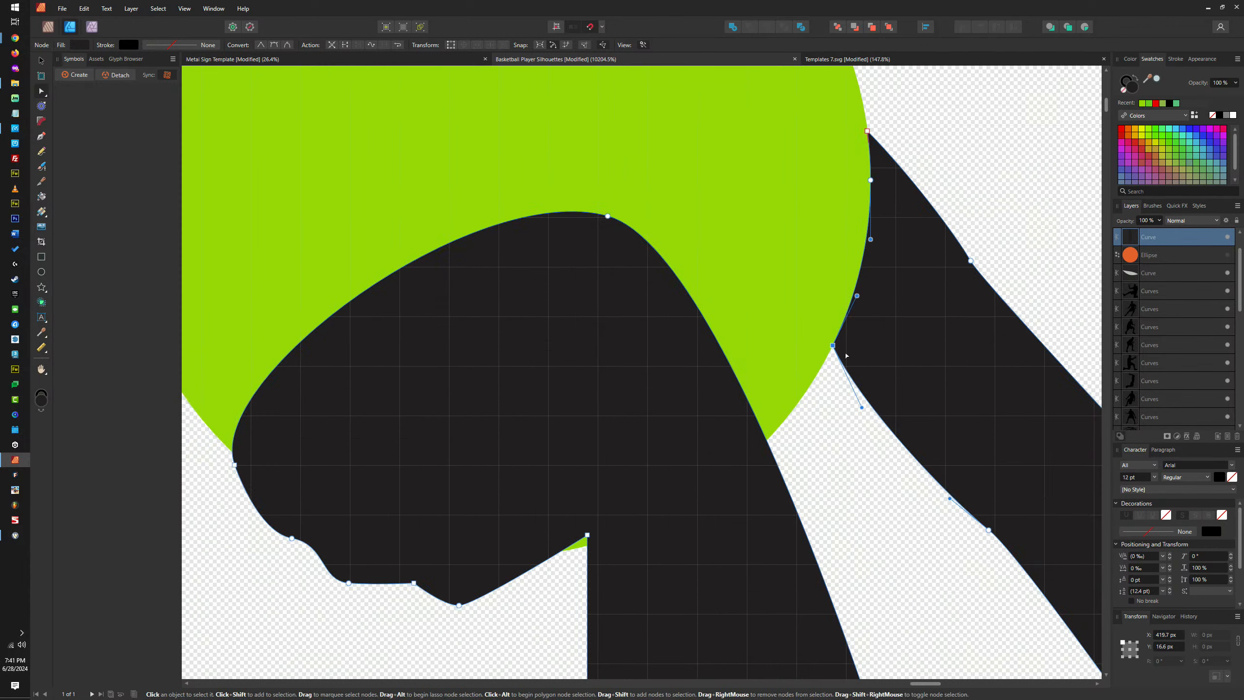
scroll(832, 375, down, 2)
scroll(842, 376, up, 4)
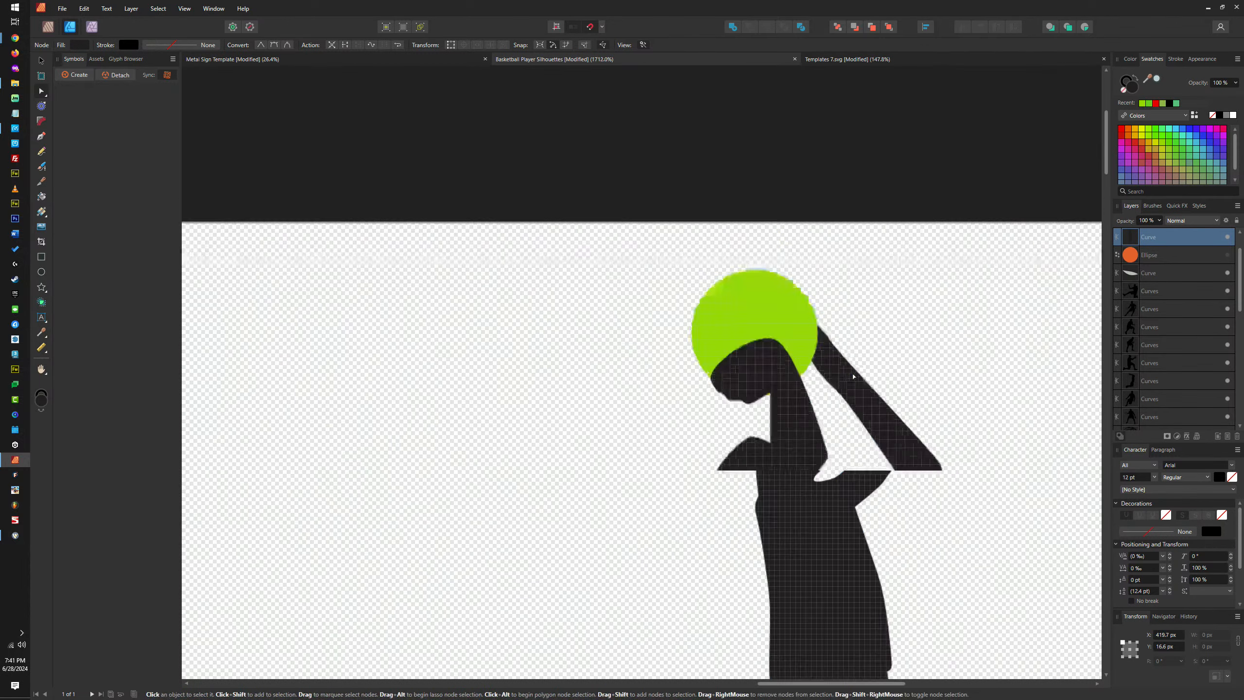
scroll(849, 366, down, 5)
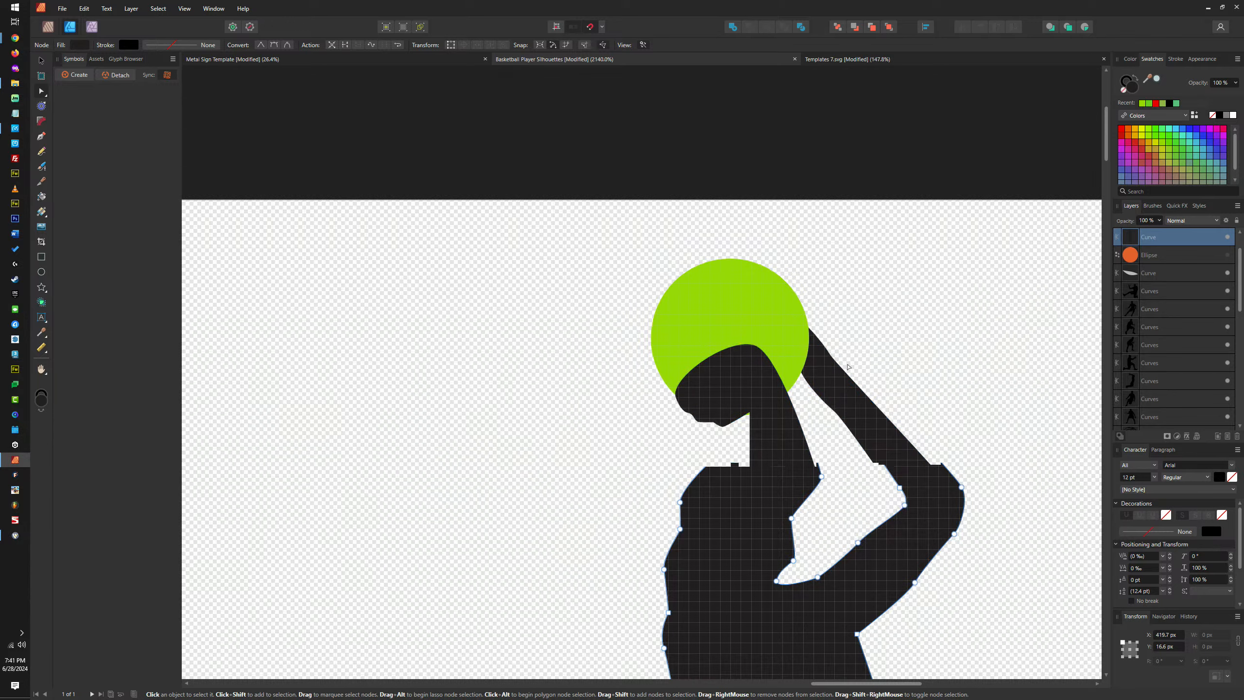
scroll(877, 456, up, 5)
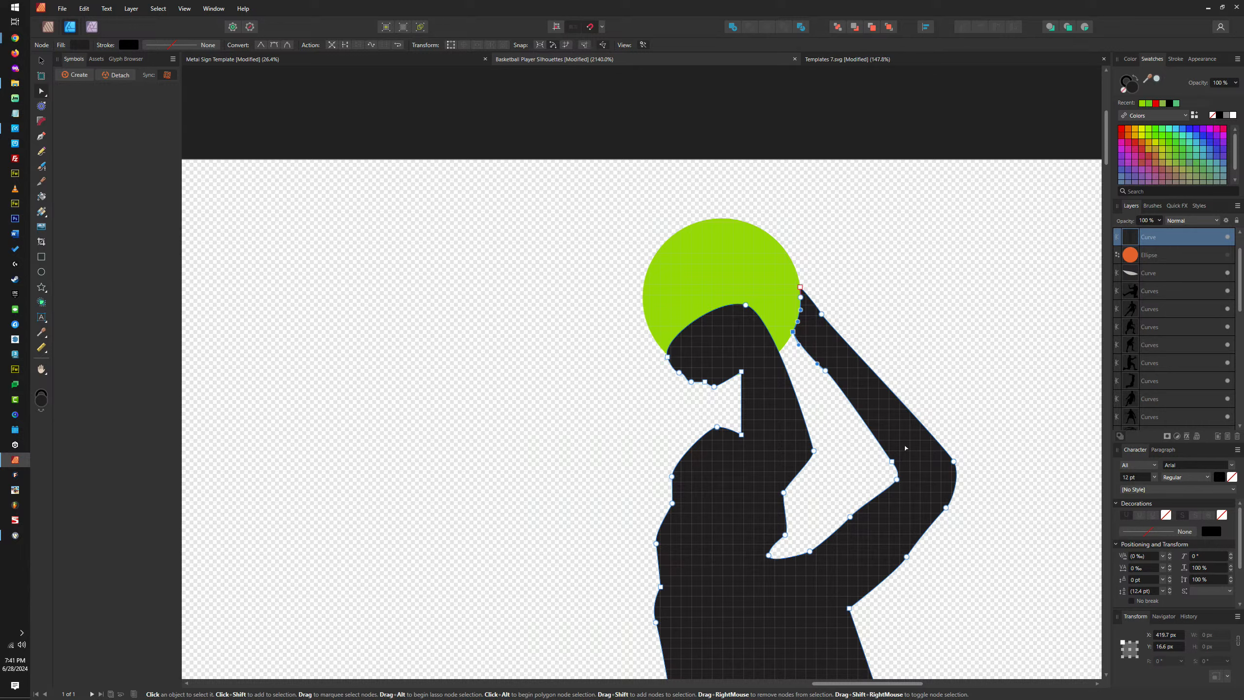
drag(887, 473, 879, 451)
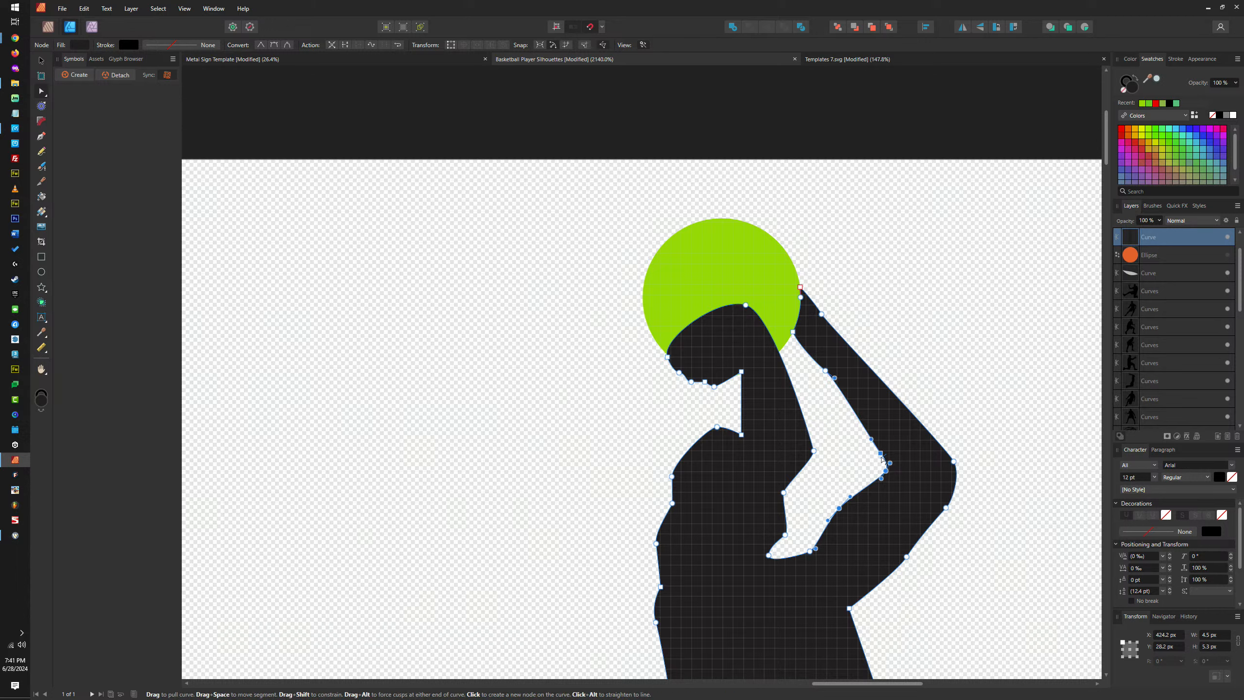
drag(881, 454, 874, 462)
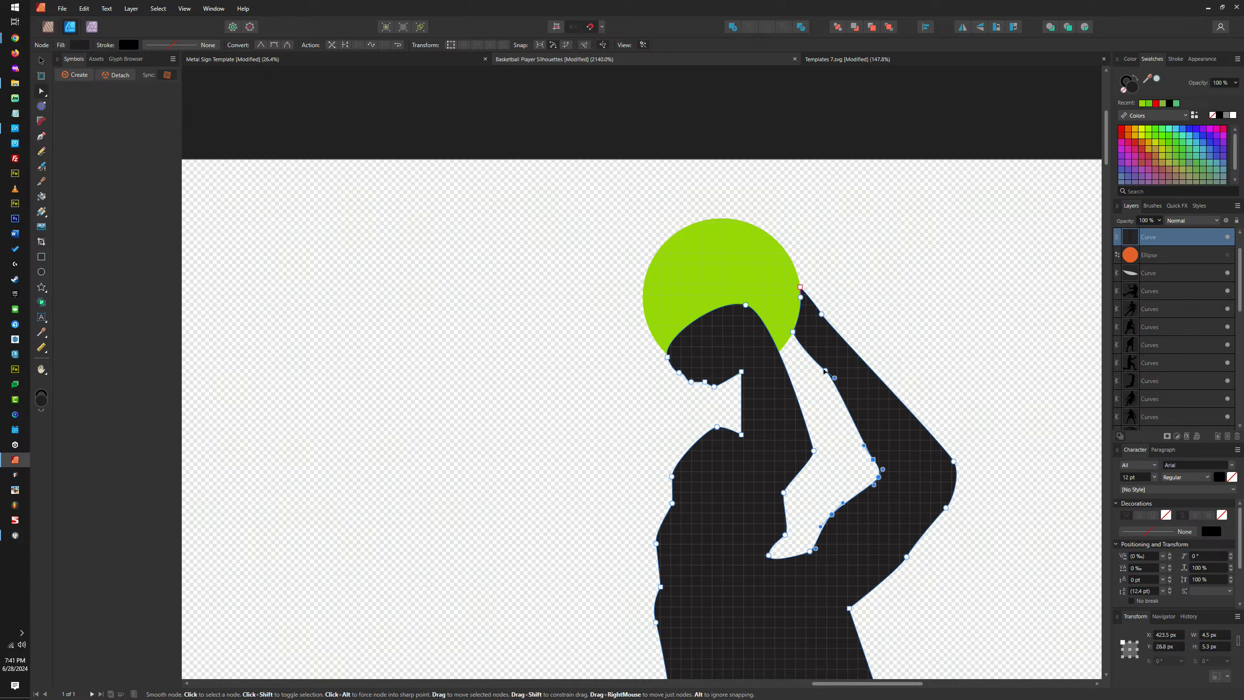
drag(832, 381, 799, 347)
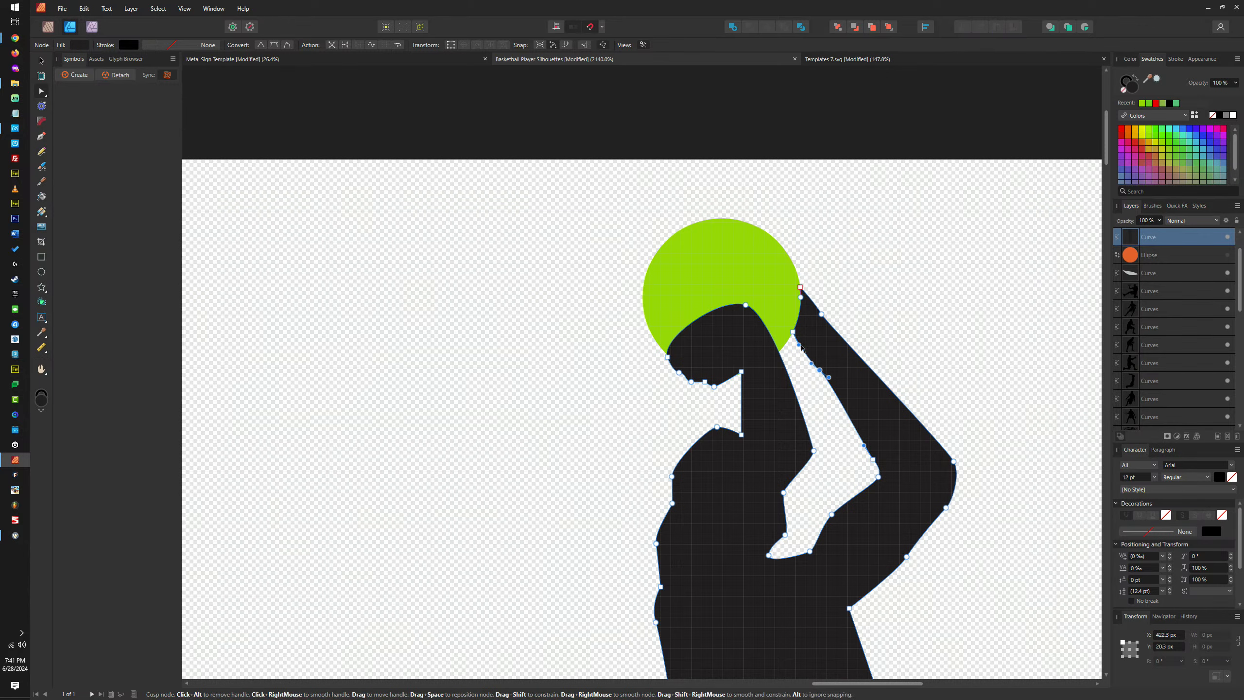
Compare the jump shooter's reshaped arm and overall proportions with the other player silhouettes on the page
scroll(802, 348, up, 3)
scroll(844, 406, down, 8)
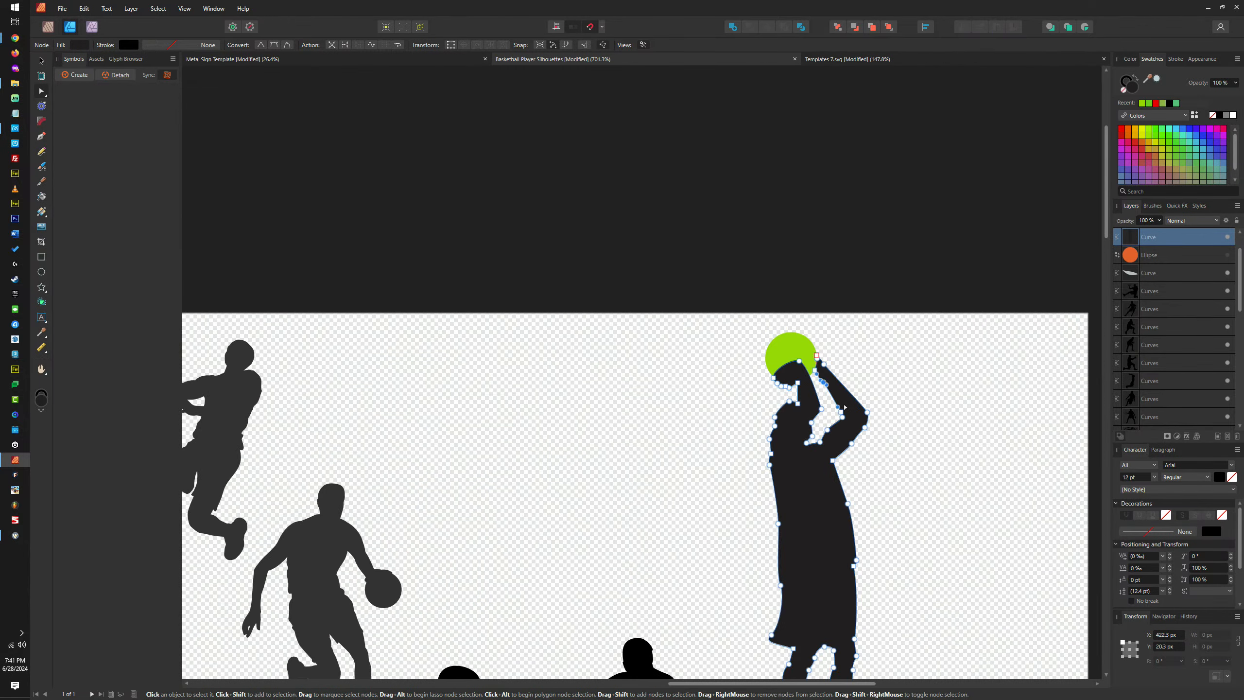
scroll(845, 407, down, 1)
scroll(847, 400, up, 5)
scroll(851, 392, down, 4)
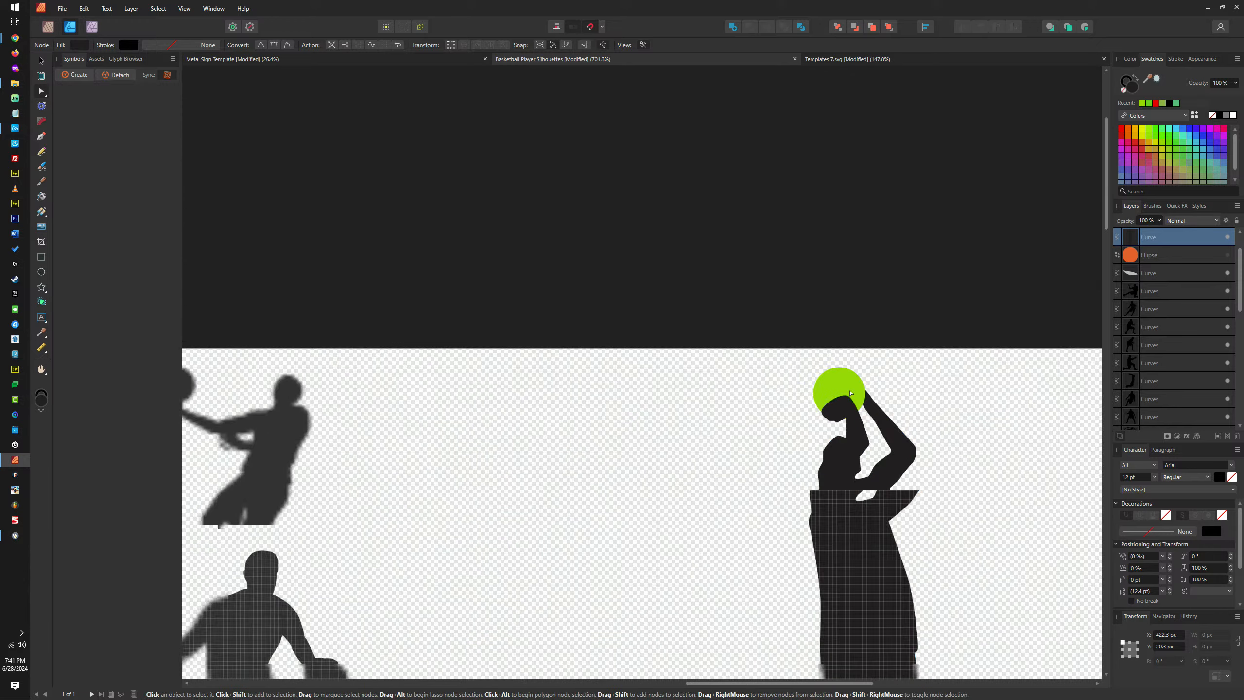
scroll(901, 463, down, 4)
scroll(911, 480, up, 4)
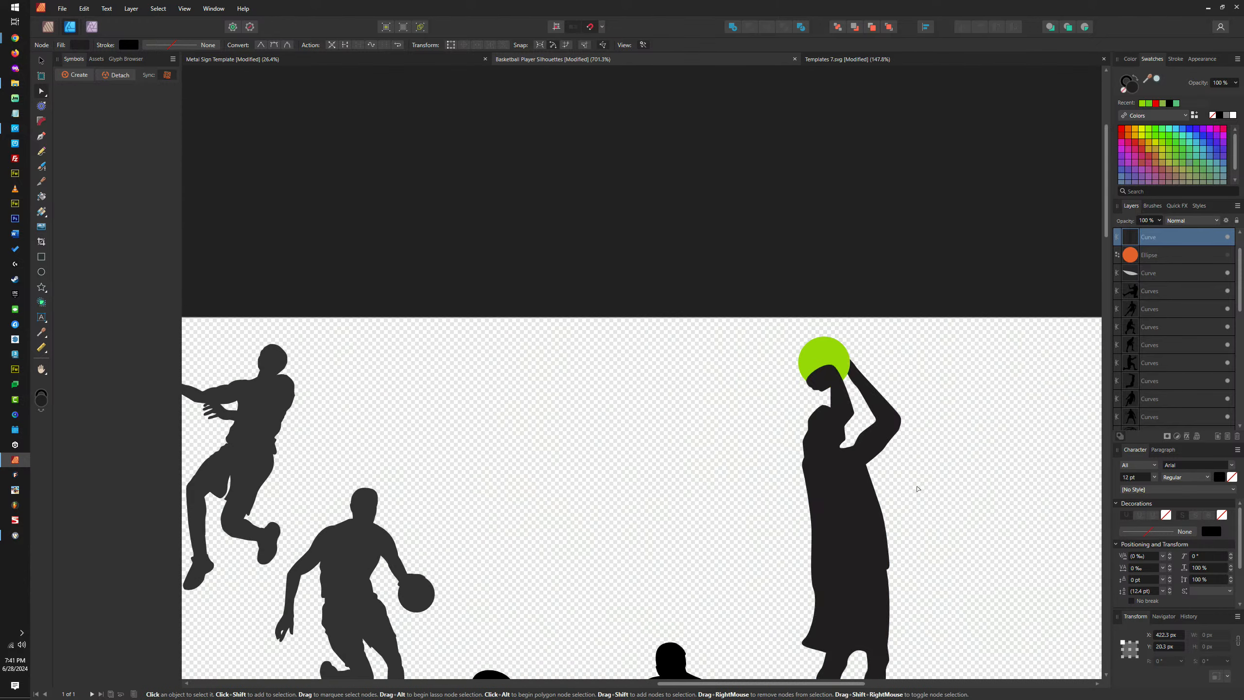
click(916, 478)
scroll(954, 461, down, 3)
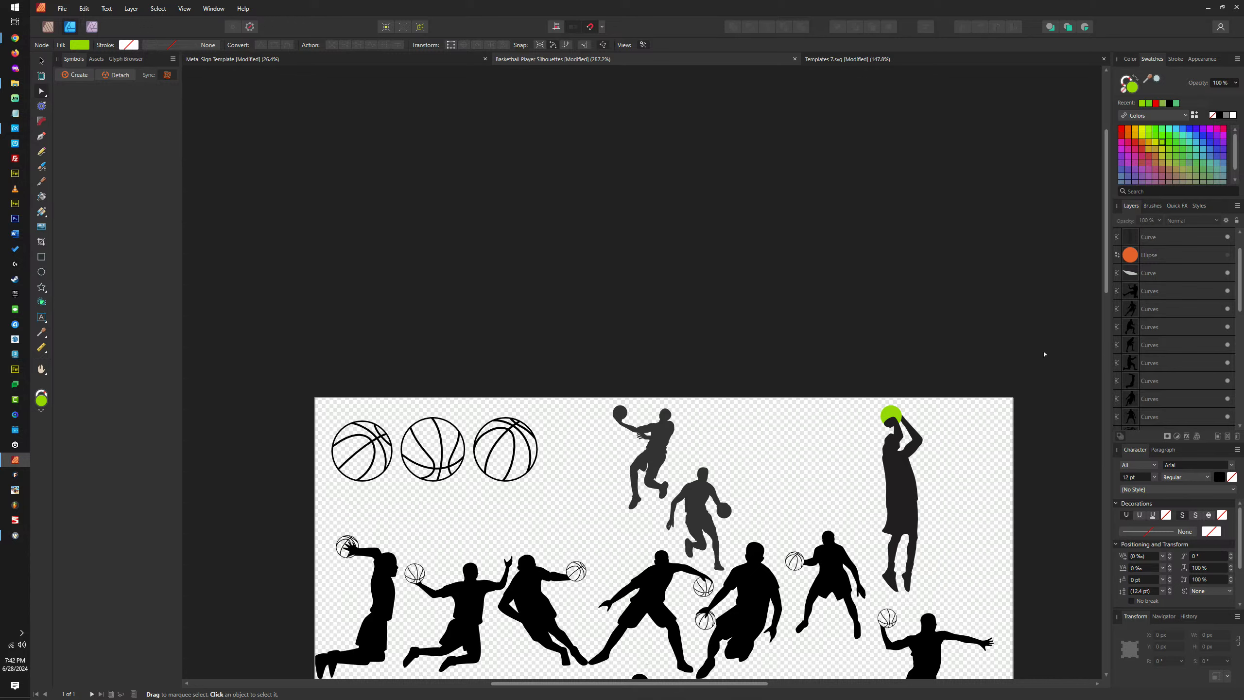
scroll(1044, 354, down, 5)
scroll(883, 516, up, 4)
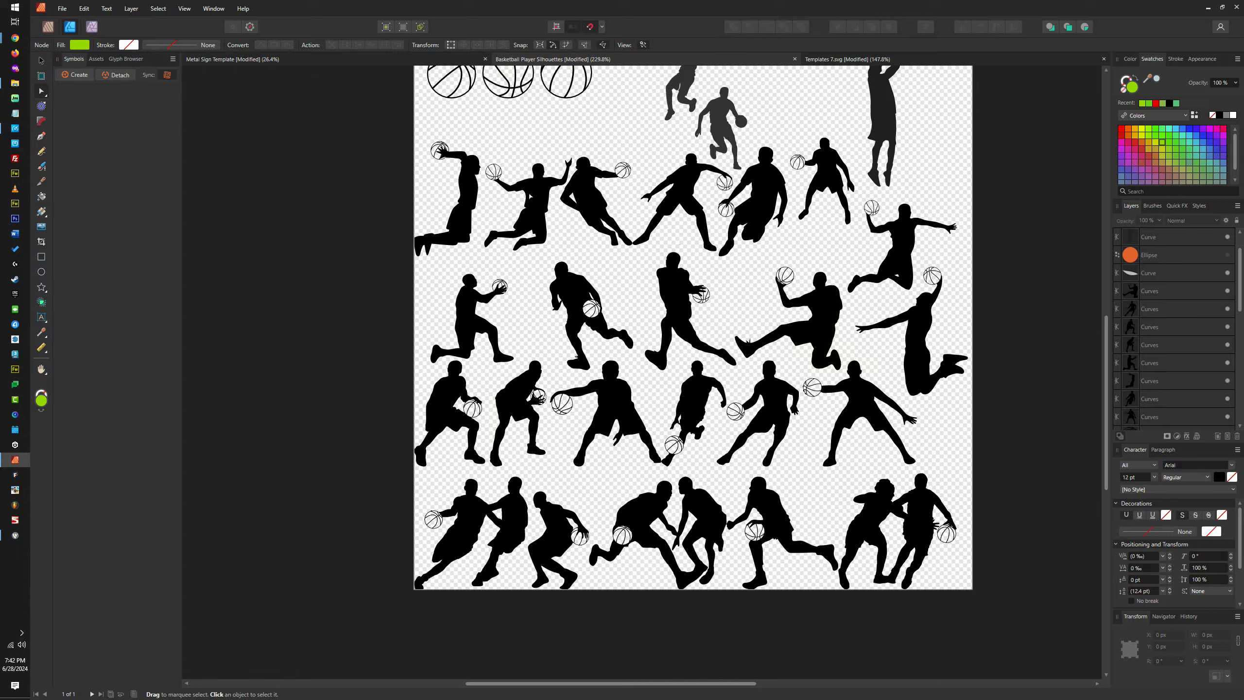
scroll(612, 154, up, 5)
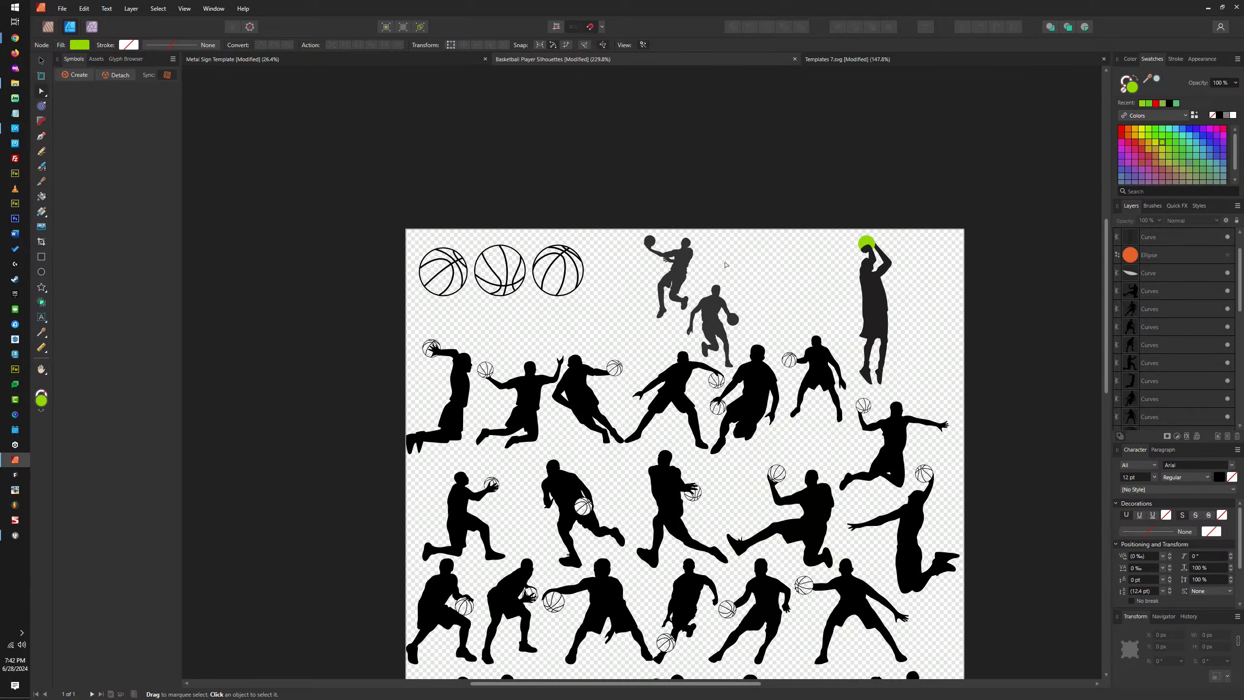
Shift all the inner and outer elbow nodes of the jump shooter's raised arm about 3 px toward his head
ctrl+scroll(843, 255, up, 8)
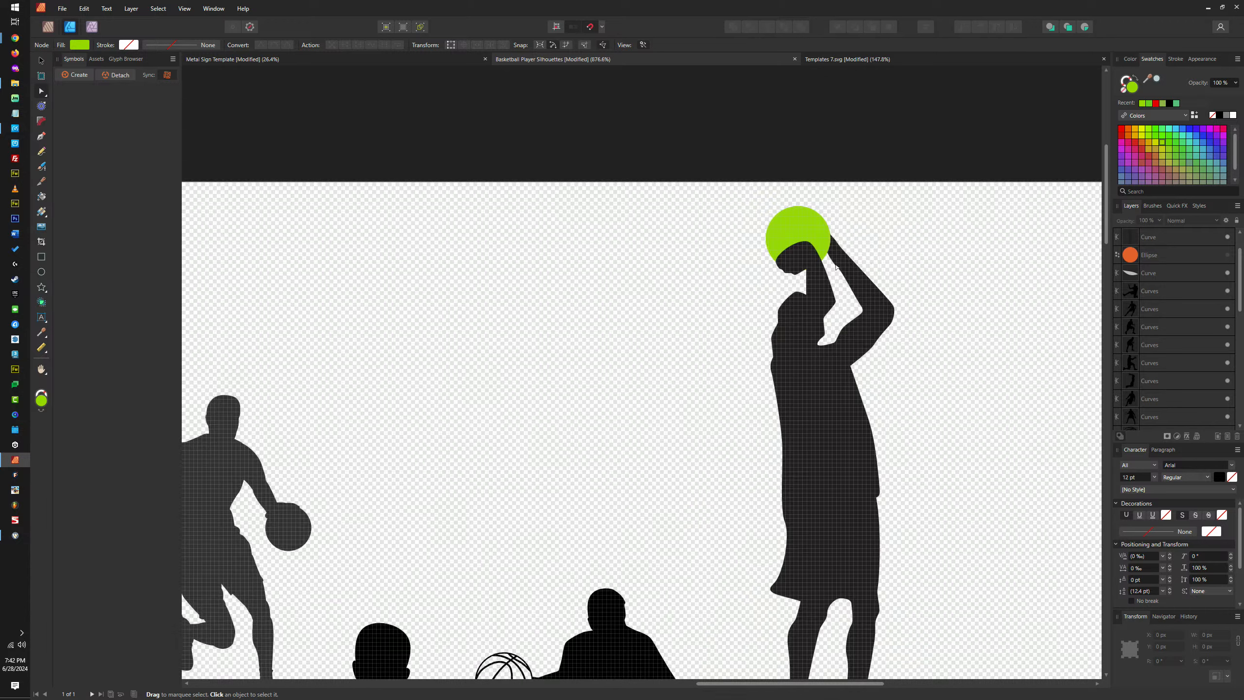
ctrl+scroll(843, 255, up, 1)
click(877, 287)
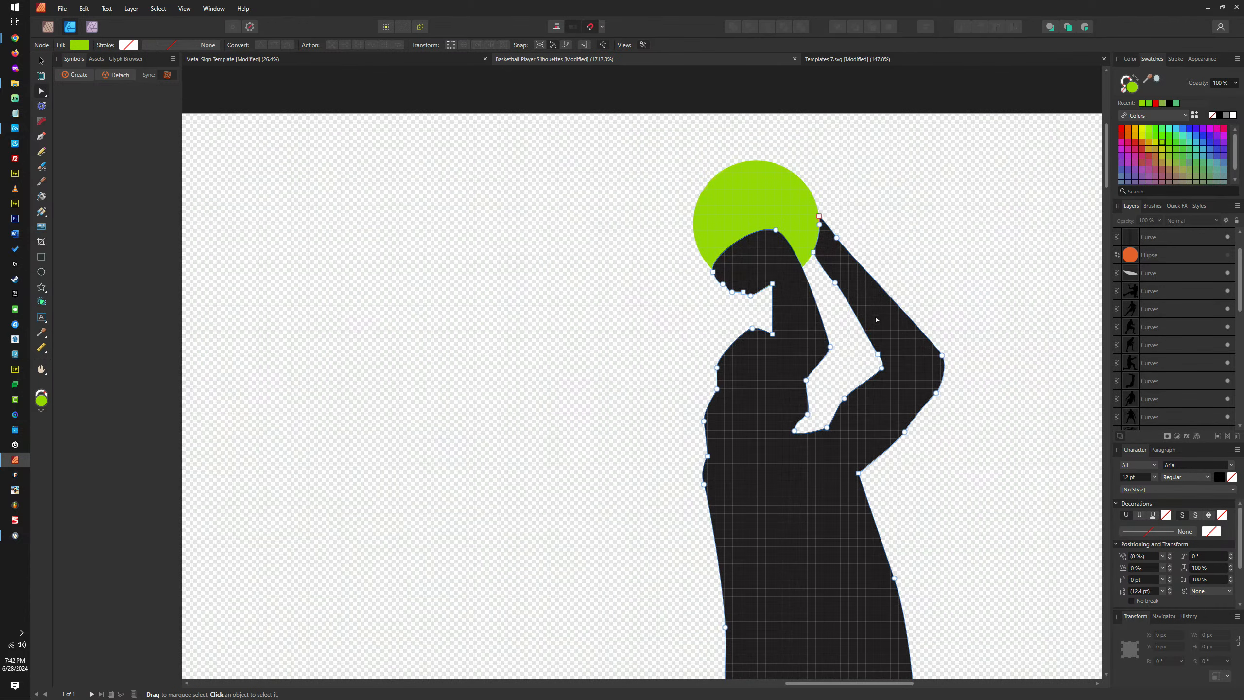
drag(976, 302, 844, 451)
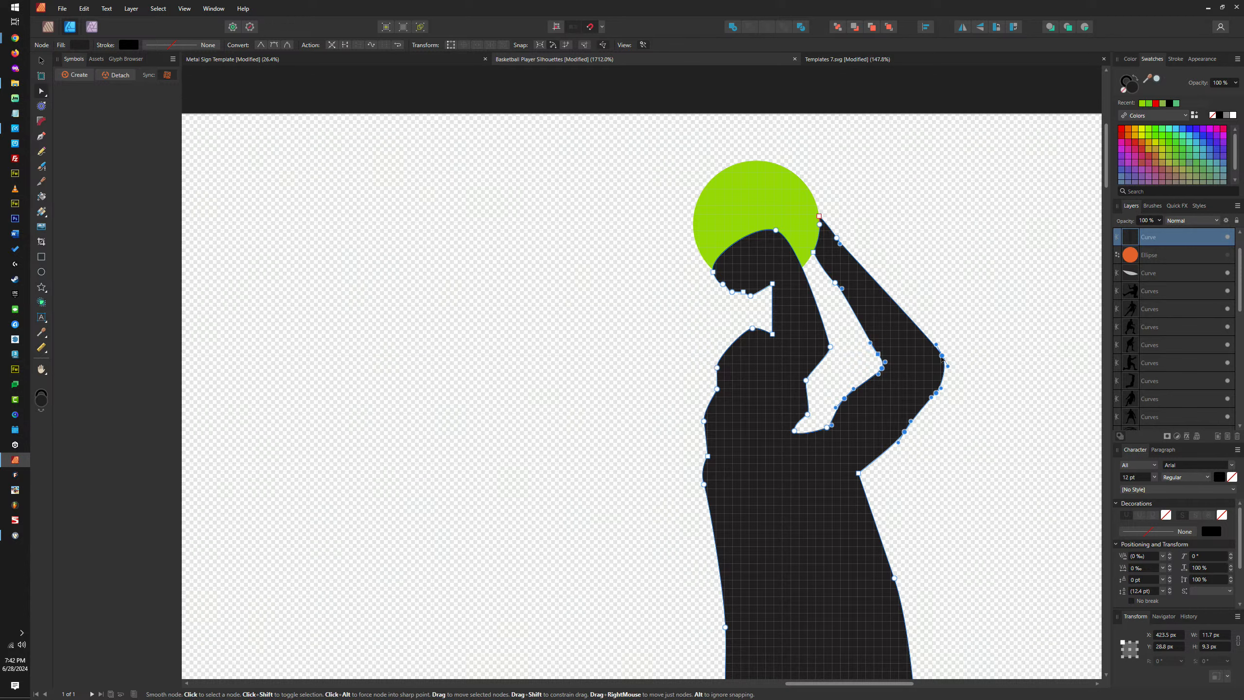
drag(942, 359, 916, 354)
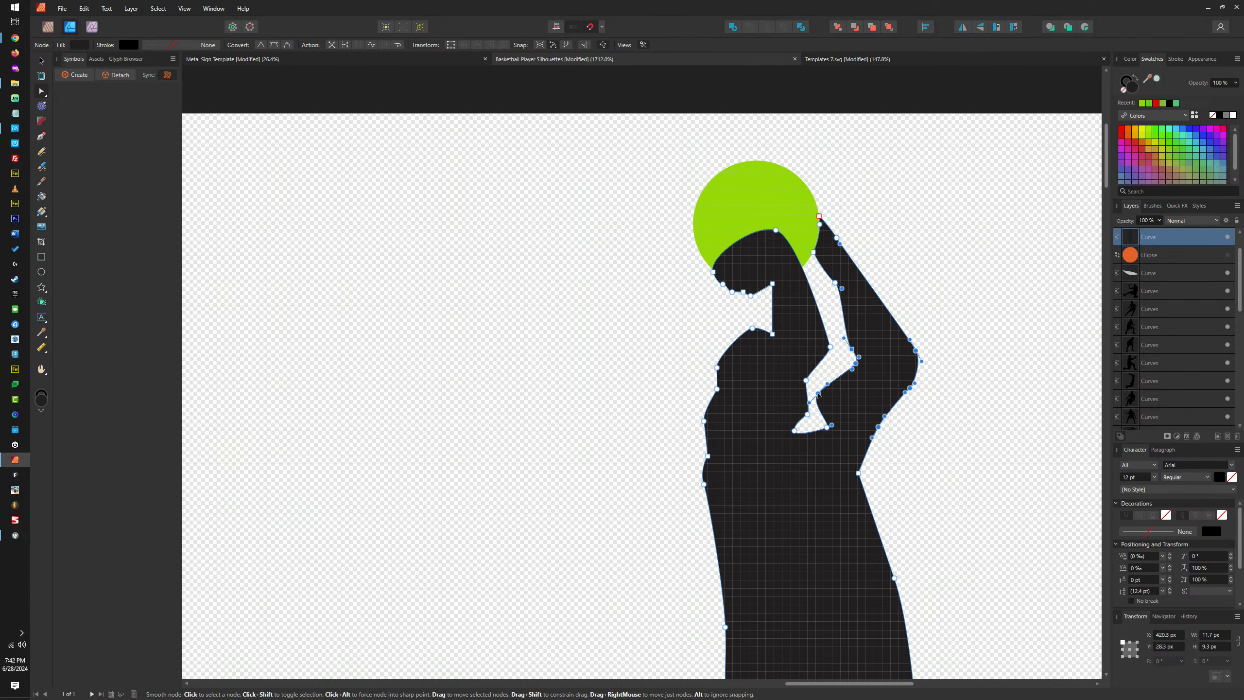
Refine the inner upper-arm curve just below the jump shooter's elbow by adjusting its node and handles
click(836, 399)
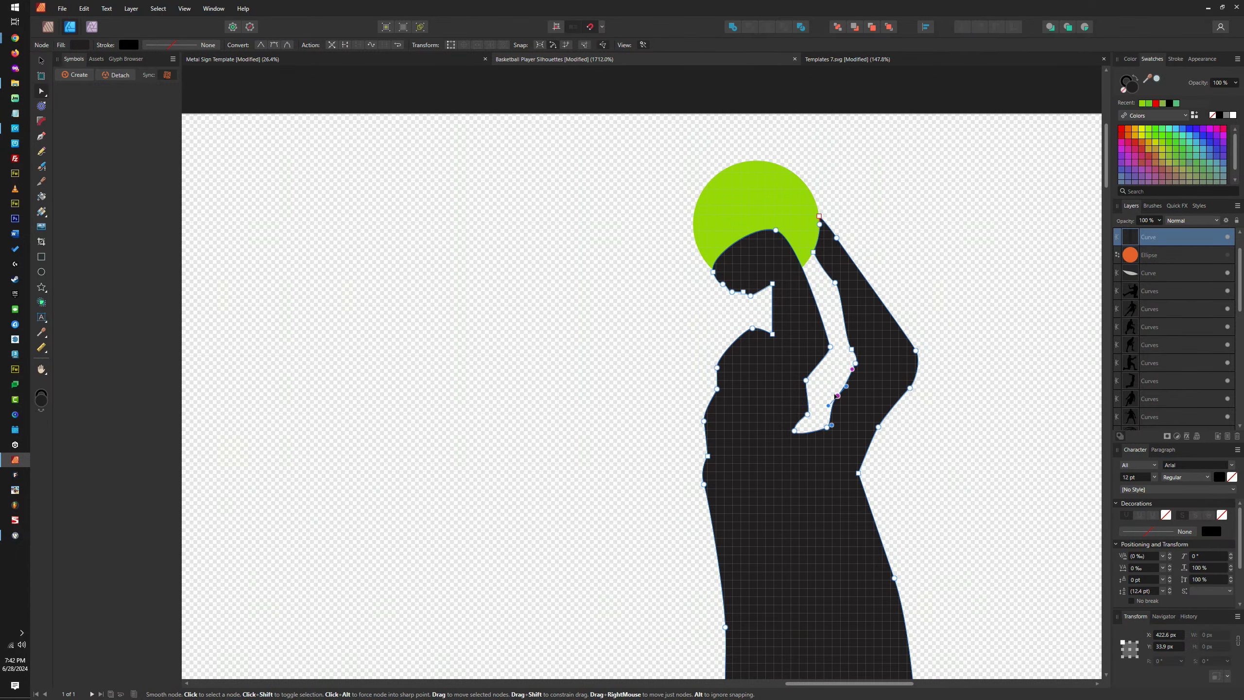
scroll(841, 400, up, 3)
drag(851, 371, 860, 382)
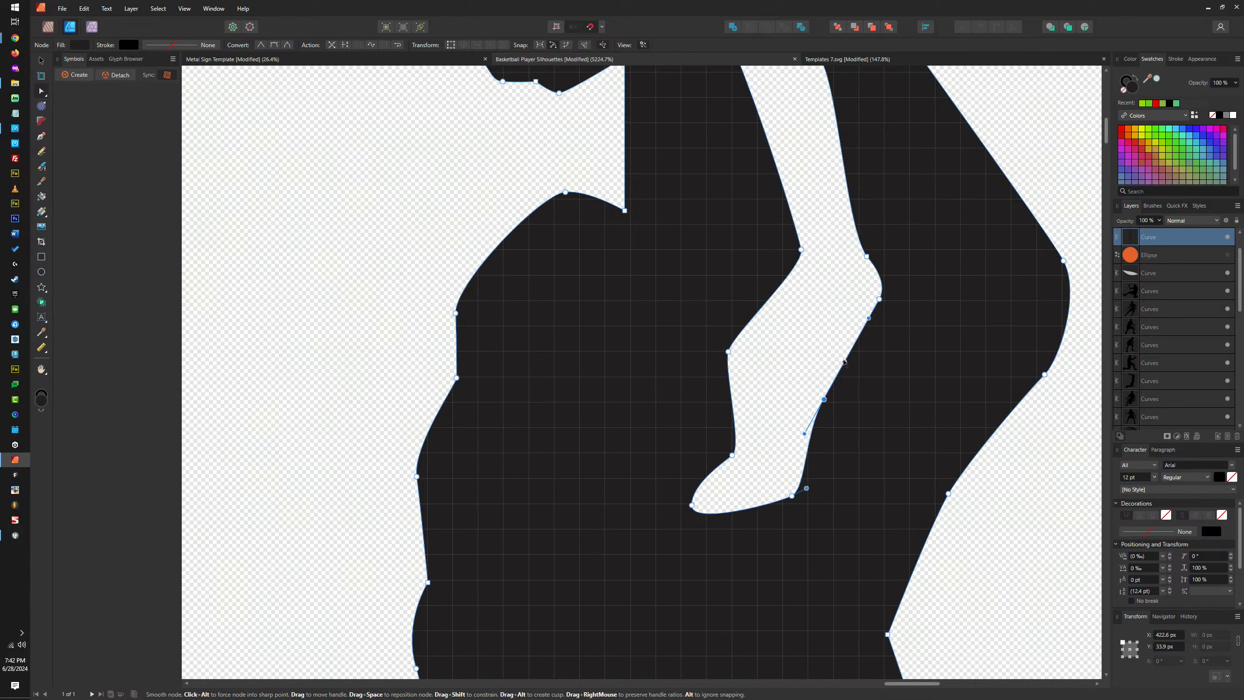
scroll(876, 395, down, 3)
scroll(875, 395, down, 3)
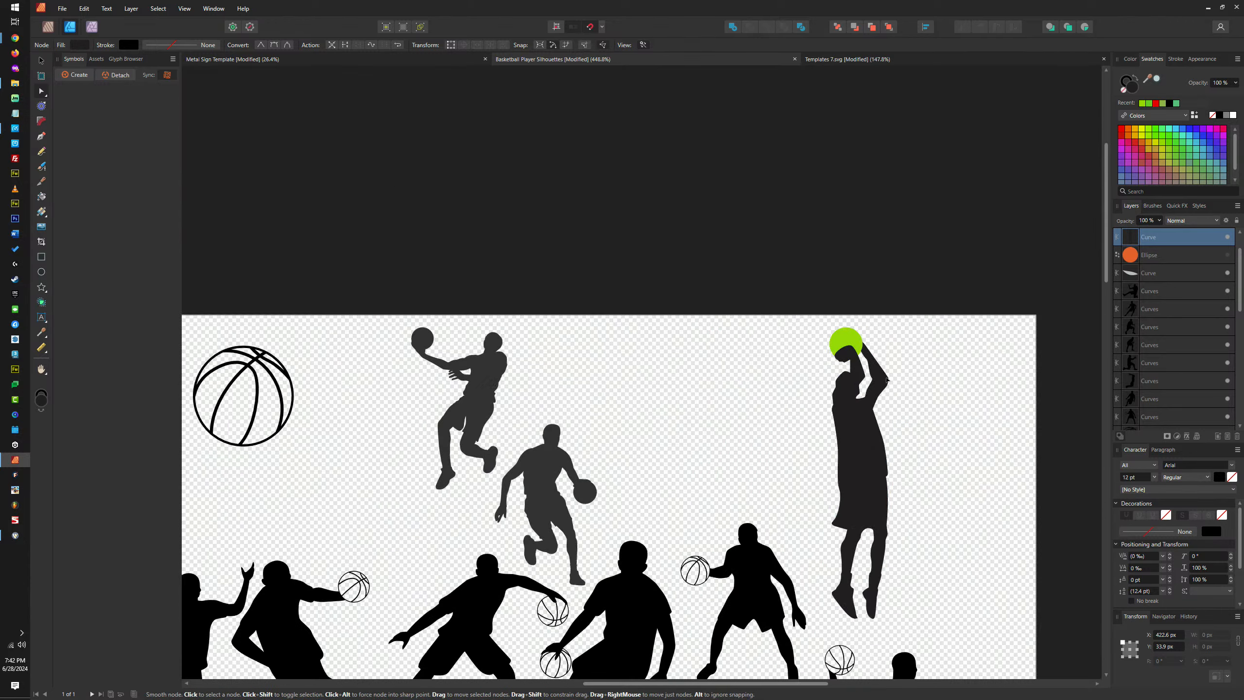
scroll(881, 362, up, 3)
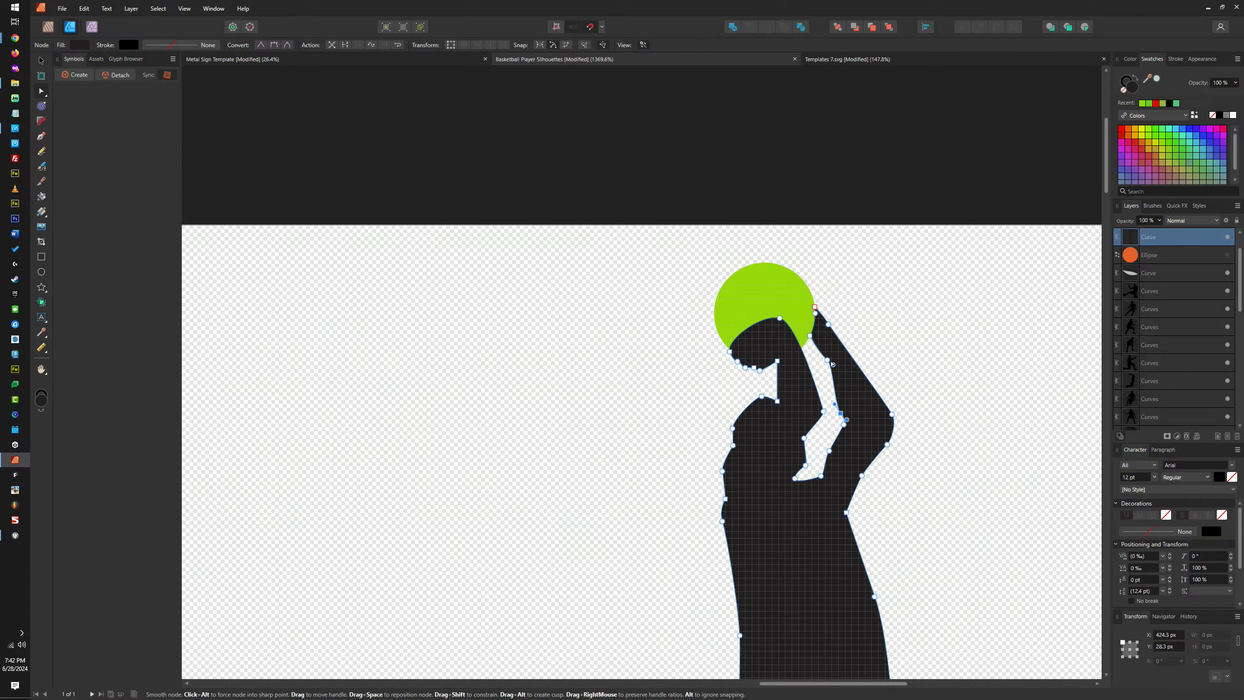
Smooth the inner forearm edge of the jump shooter's raised arm by shifting its middle node slightly
click(823, 365)
drag(829, 368, 827, 374)
scroll(829, 375, up, 2)
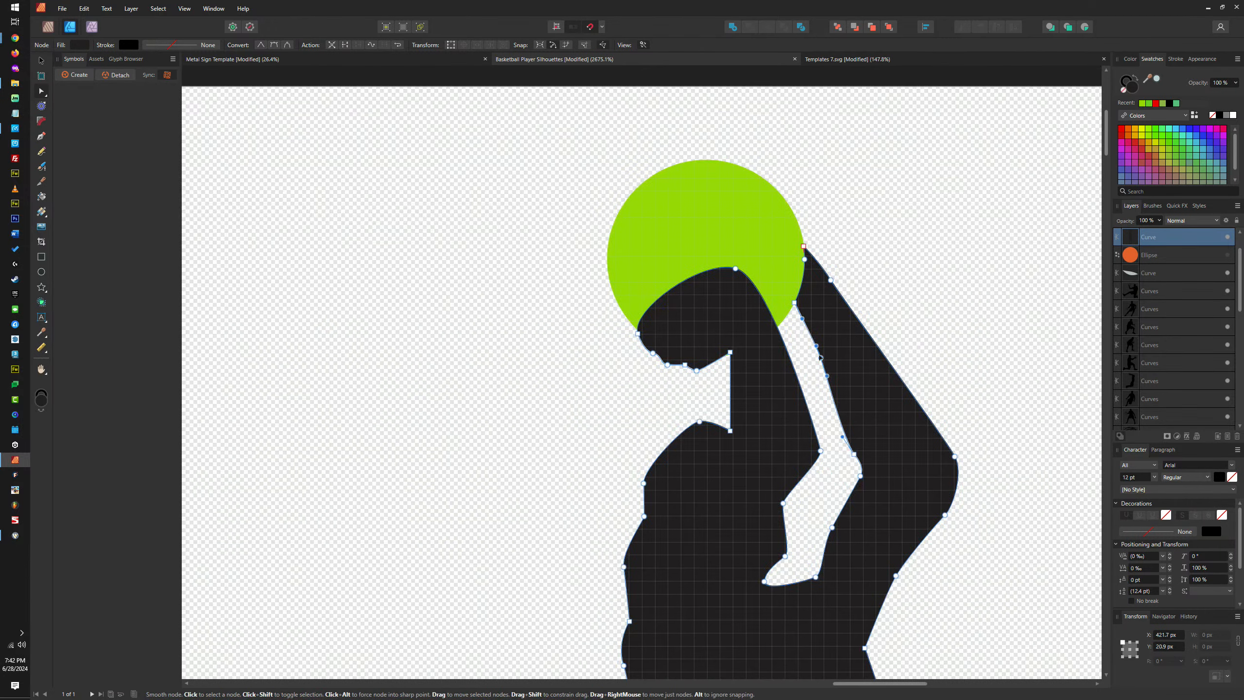
drag(816, 351, 817, 353)
scroll(955, 319, down, 8)
click(952, 272)
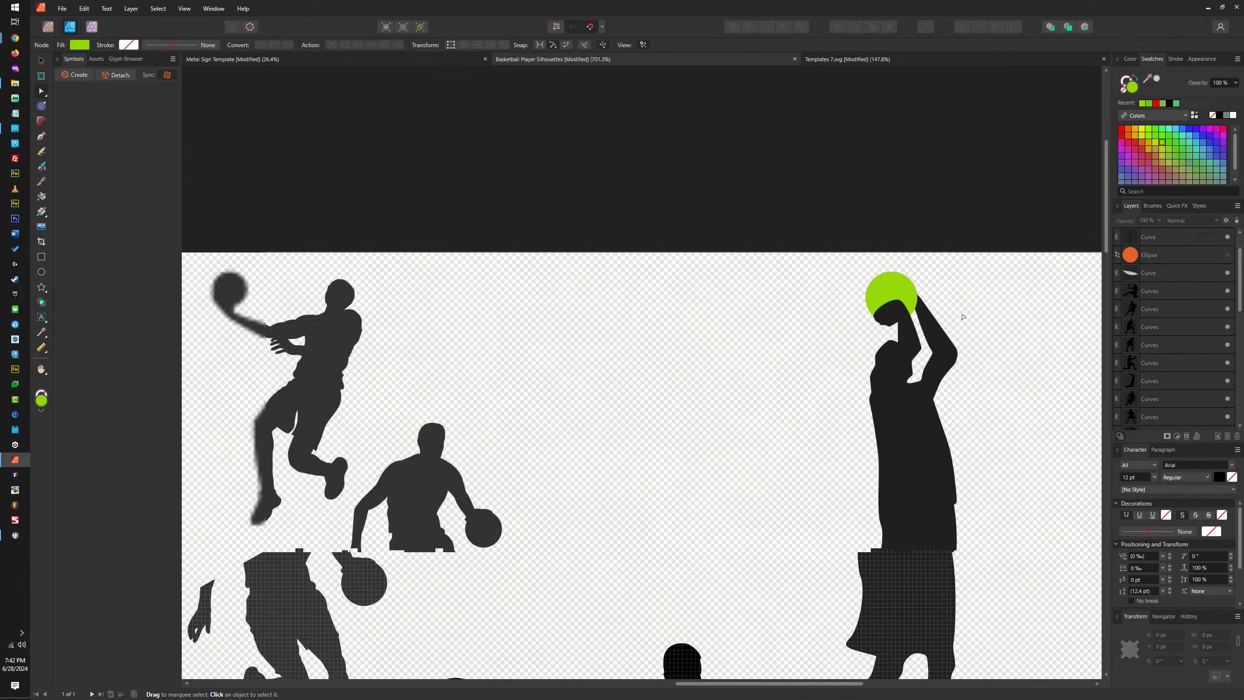
Straighten the outer underside of the jump shooter's upper arm by adjusting the node between elbow and armpit
scroll(940, 355, up, 4)
click(939, 326)
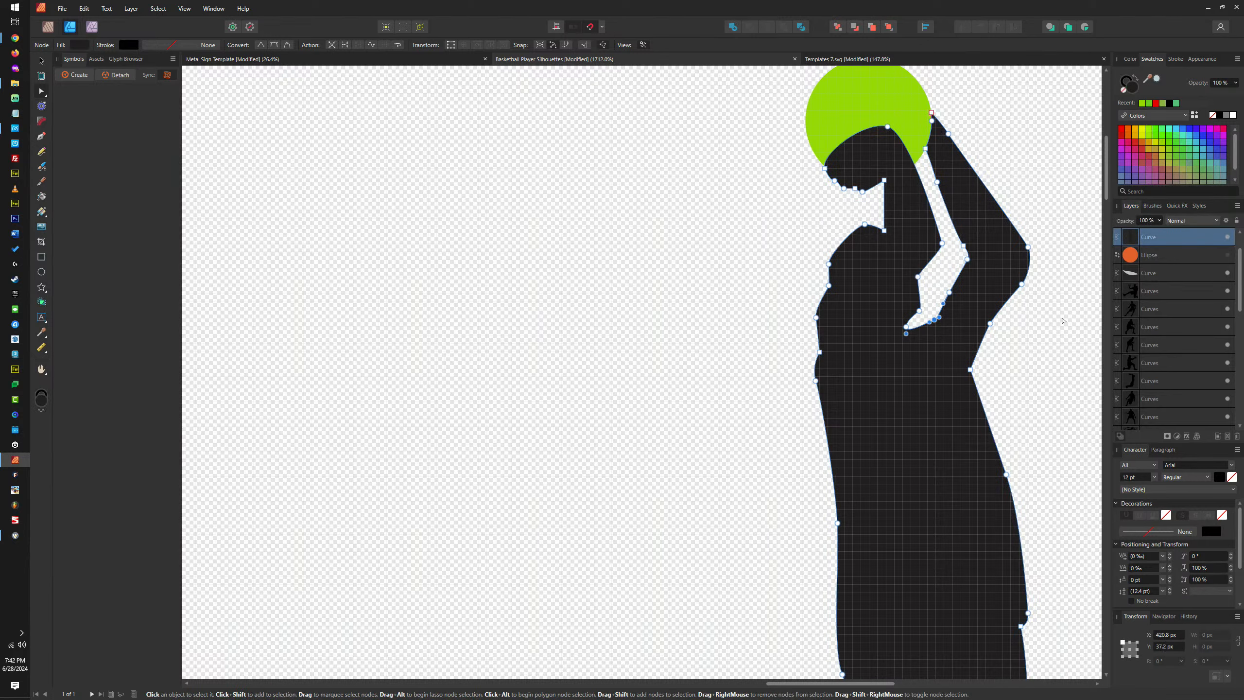
click(1048, 311)
scroll(1042, 264, down, 4)
scroll(838, 401, up, 4)
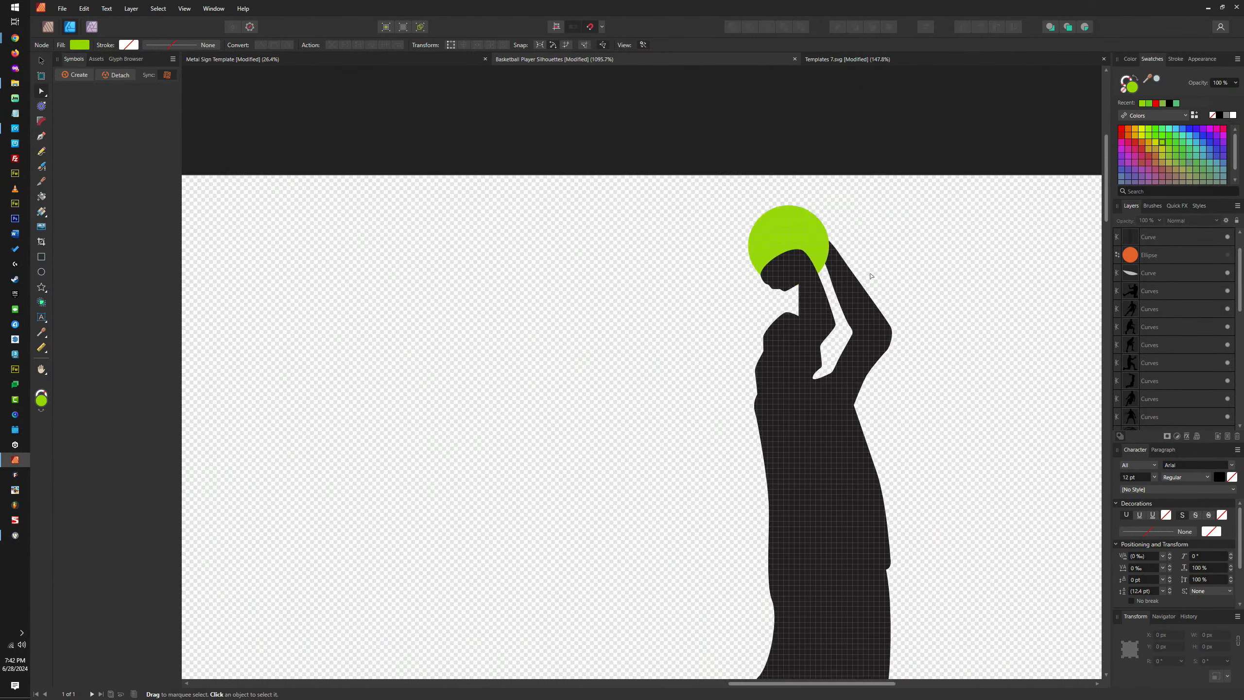
click(838, 401)
click(853, 382)
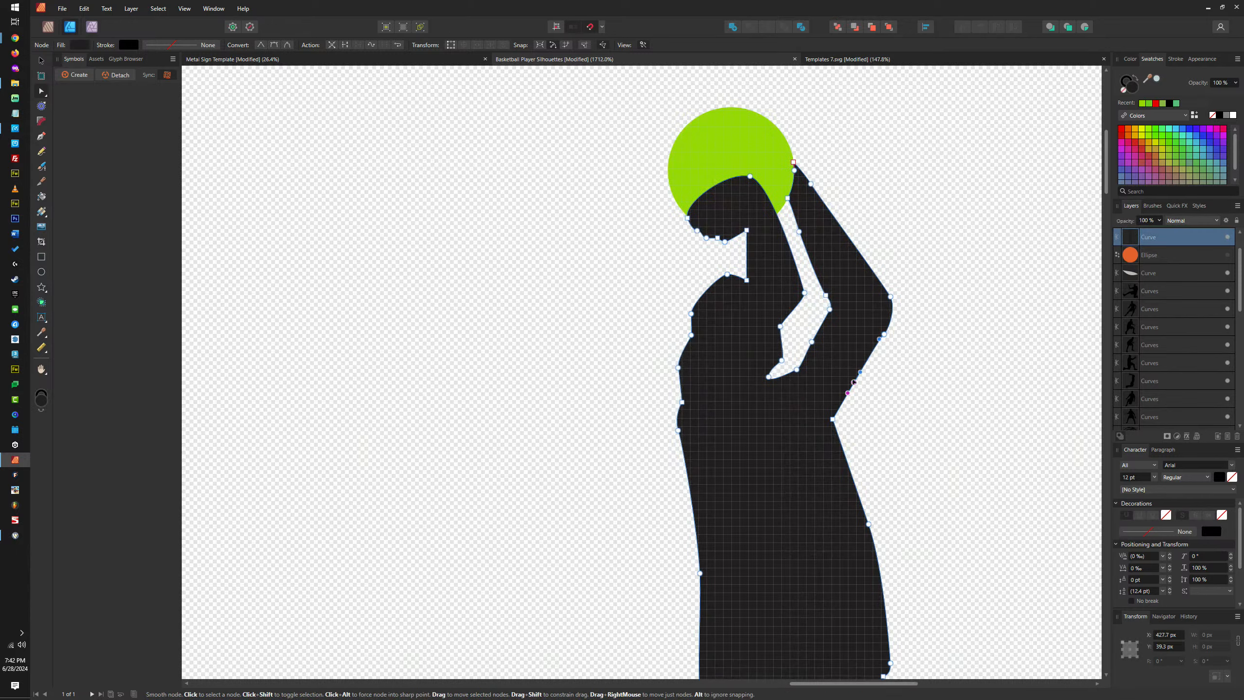
click(994, 333)
scroll(994, 333, down, 6)
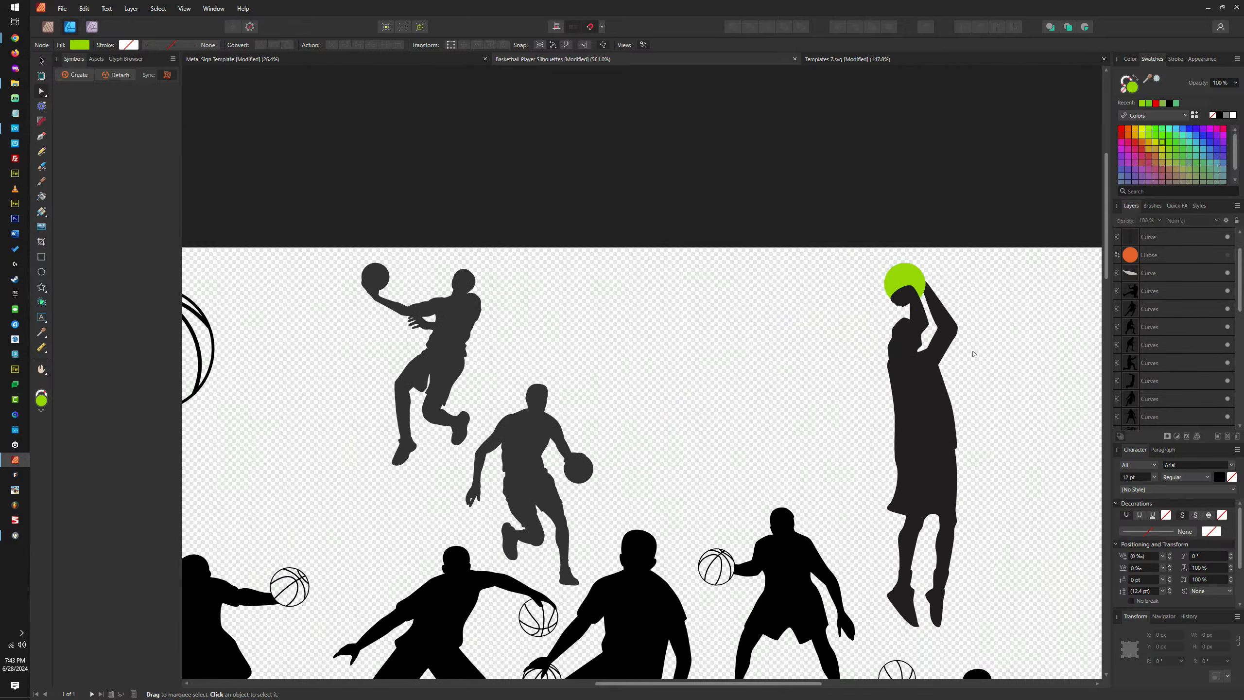
Round the lower corner of the gap between the jump shooter's arm and torso by moving its node up toward the elbow
scroll(958, 351, up, 5)
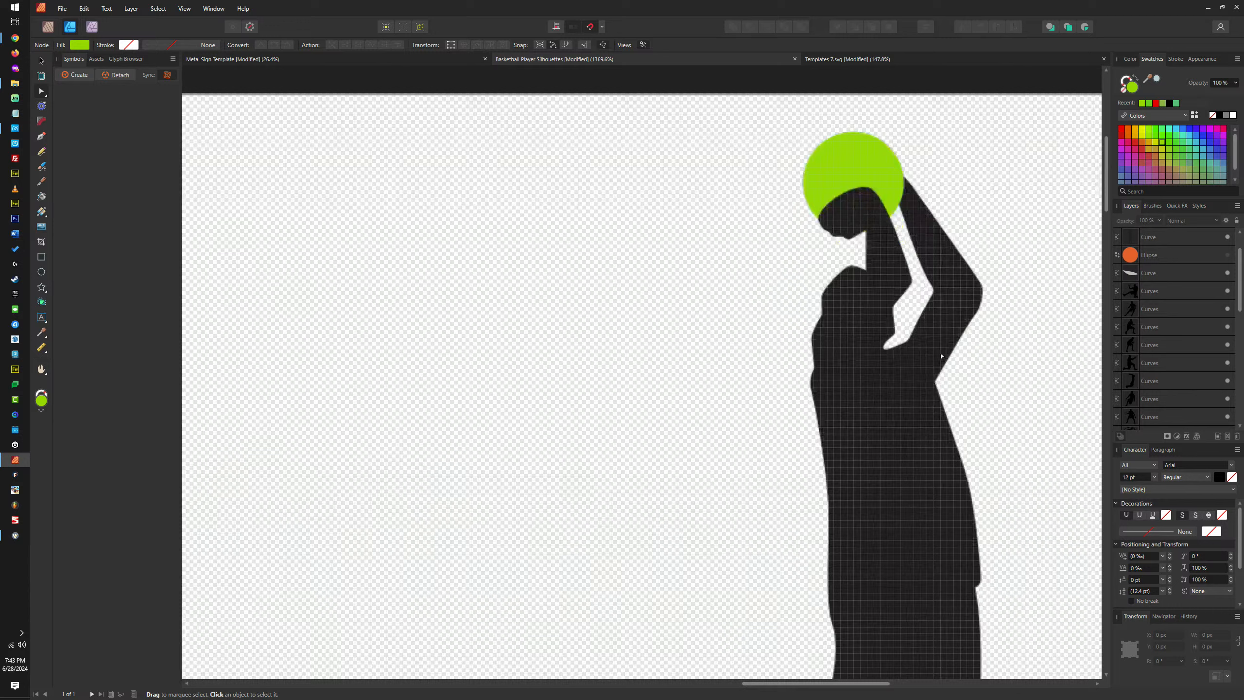
click(907, 343)
click(908, 343)
scroll(907, 343, up, 4)
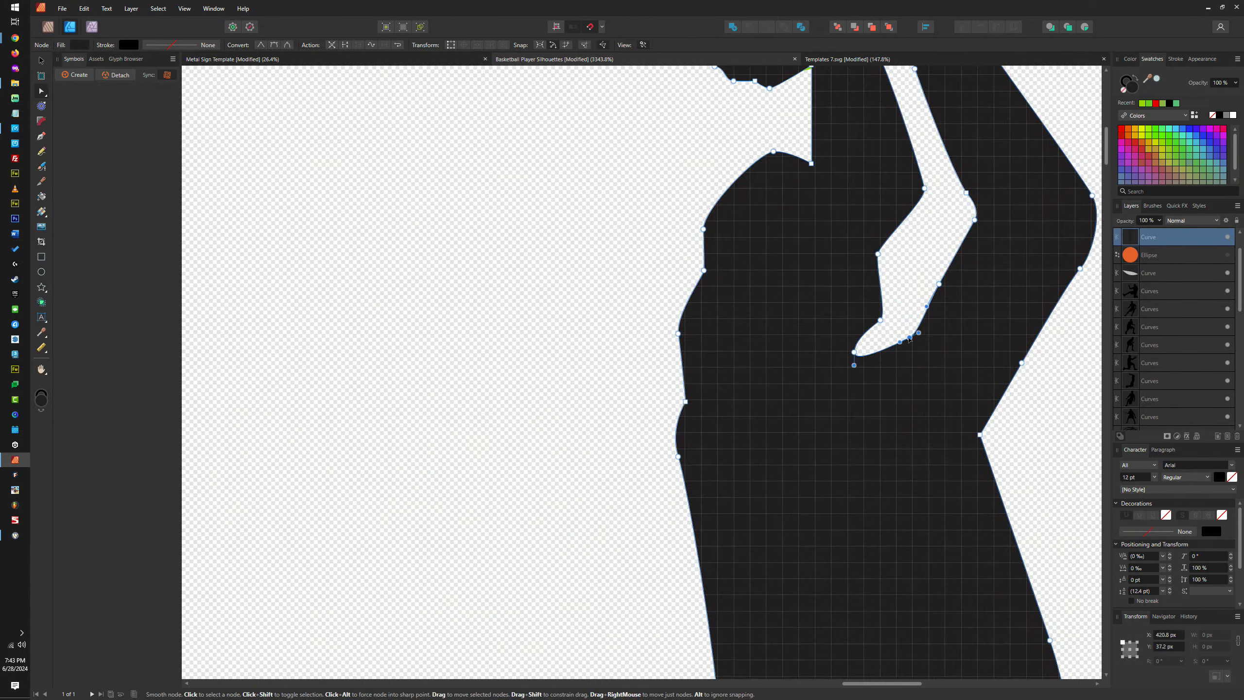
drag(910, 338, 924, 326)
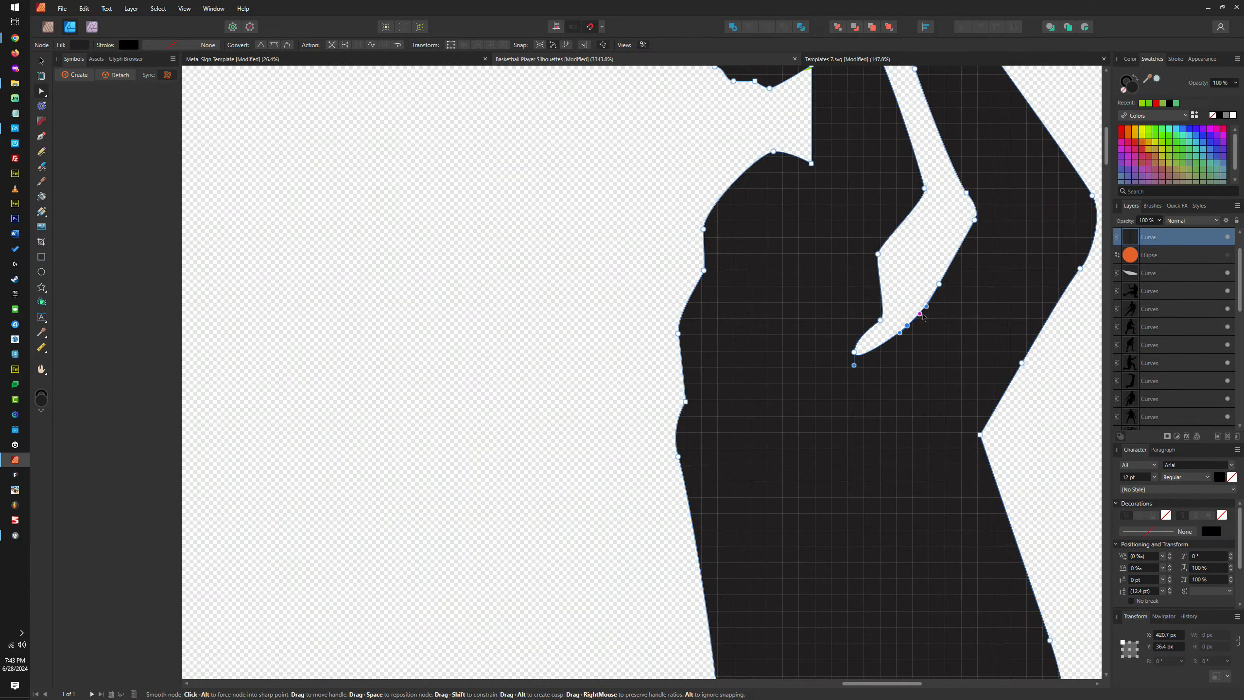
scroll(924, 317, down, 6)
click(990, 308)
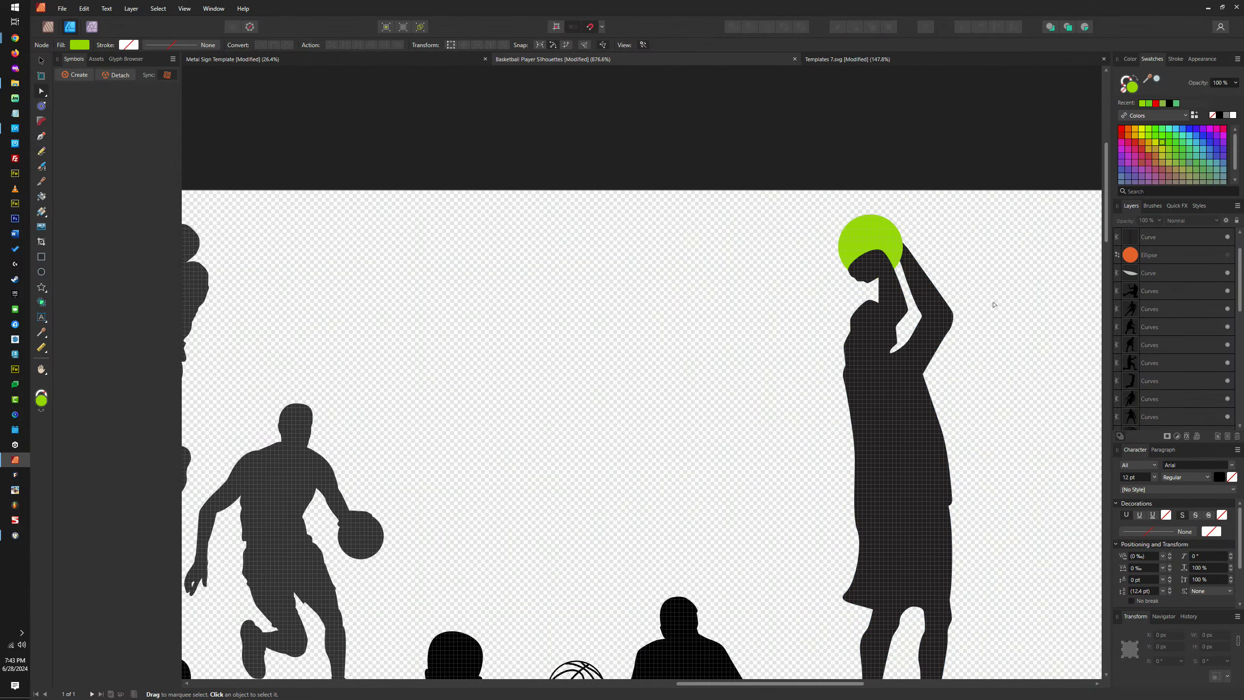
Fine-tune the jump shooter's inner forearm curve by repositioning the node midway between the wrist and the elbow
scroll(922, 275, up, 4)
click(884, 290)
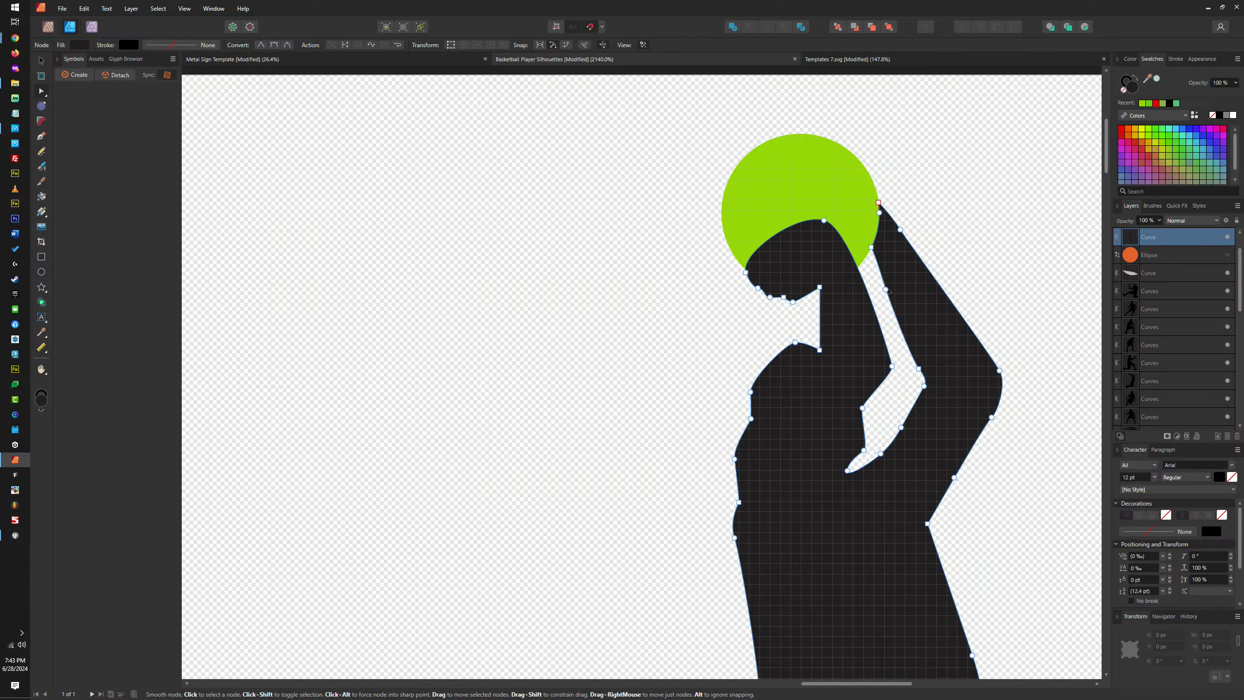
click(886, 290)
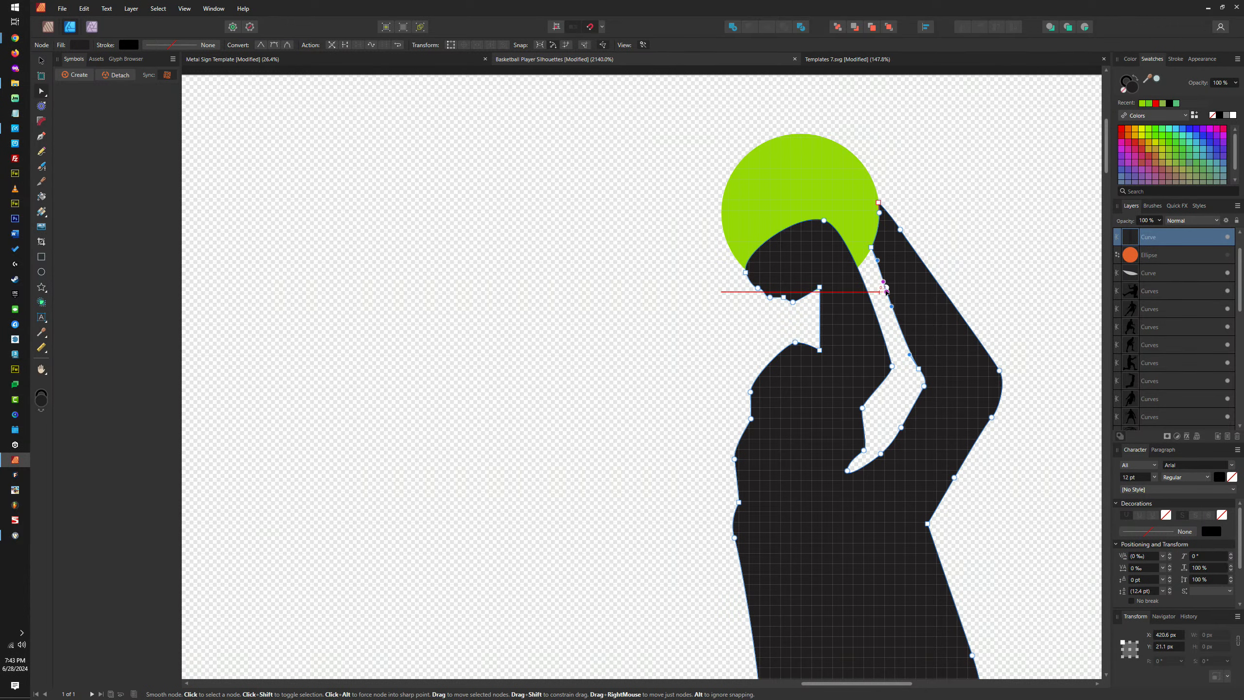
drag(886, 289, 893, 288)
Draw a closed black hand shape with the Pen tool from the wrist over the ball's edge and send it to the back
scroll(869, 252, up, 5)
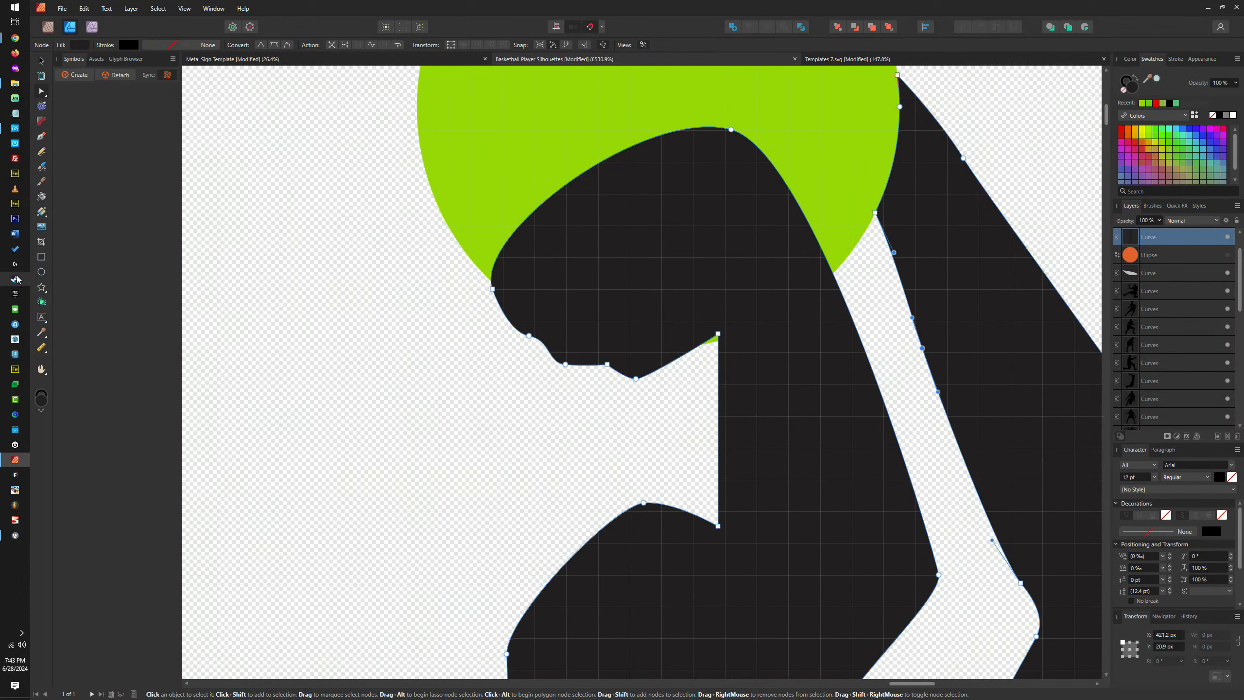
click(41, 139)
click(912, 275)
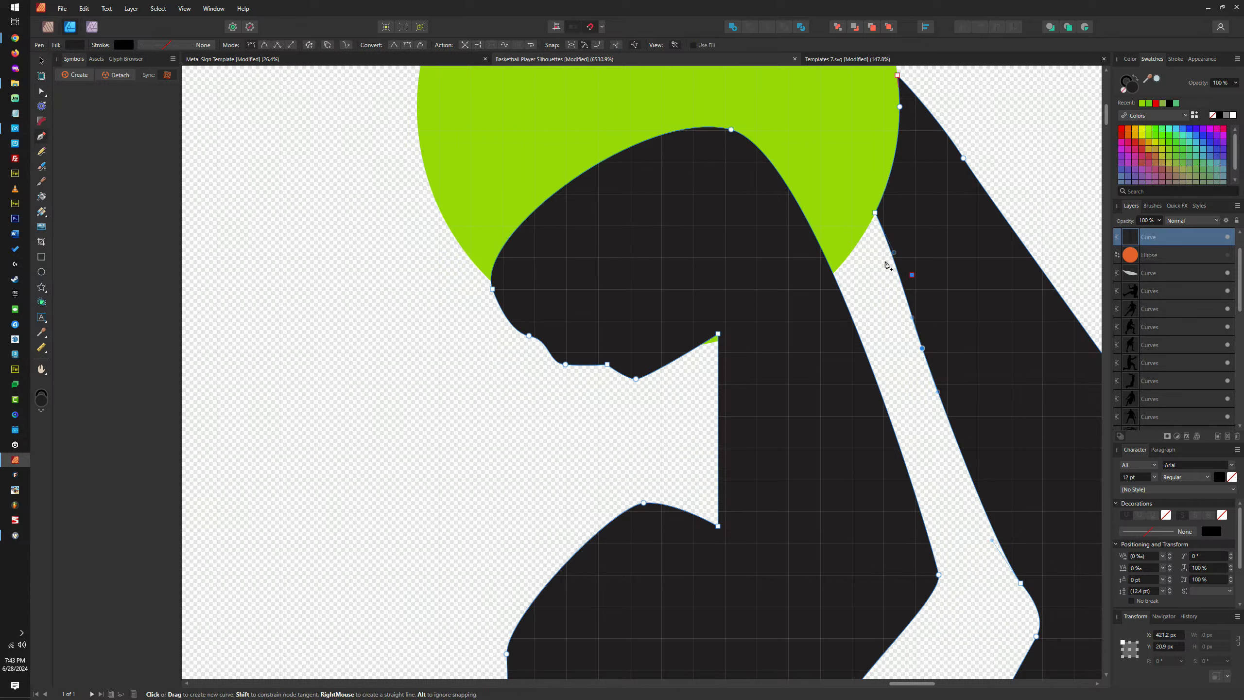
drag(867, 263, 868, 264)
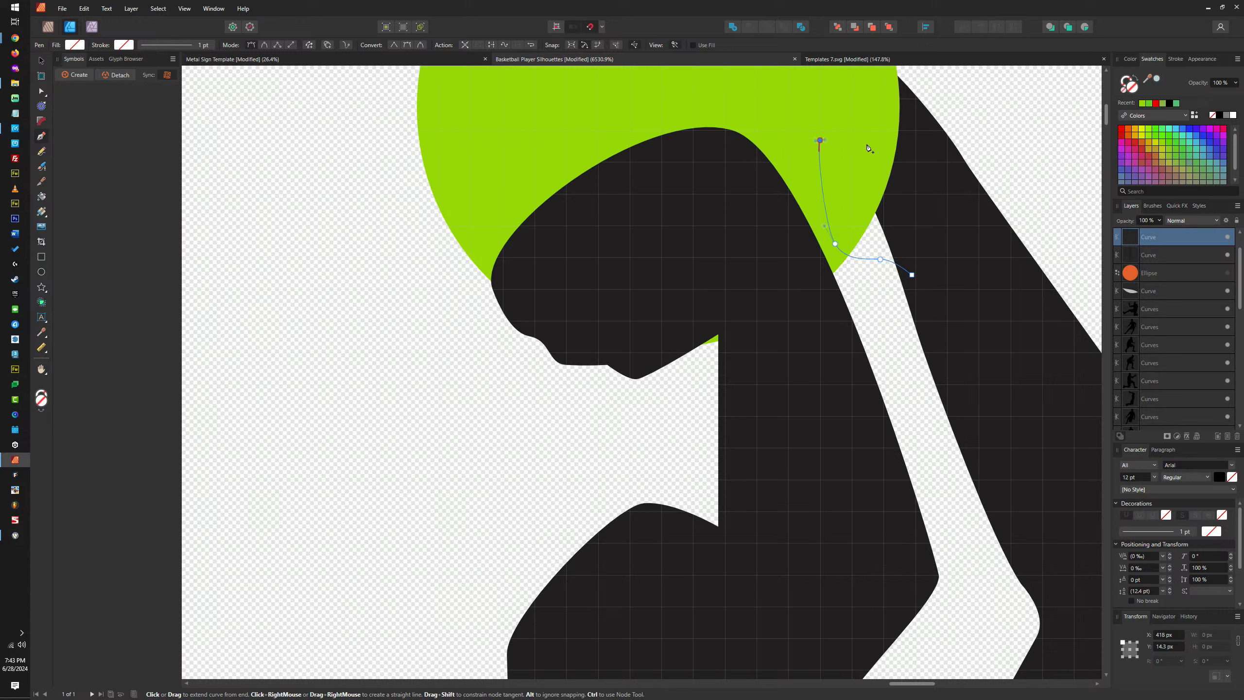
click(912, 275)
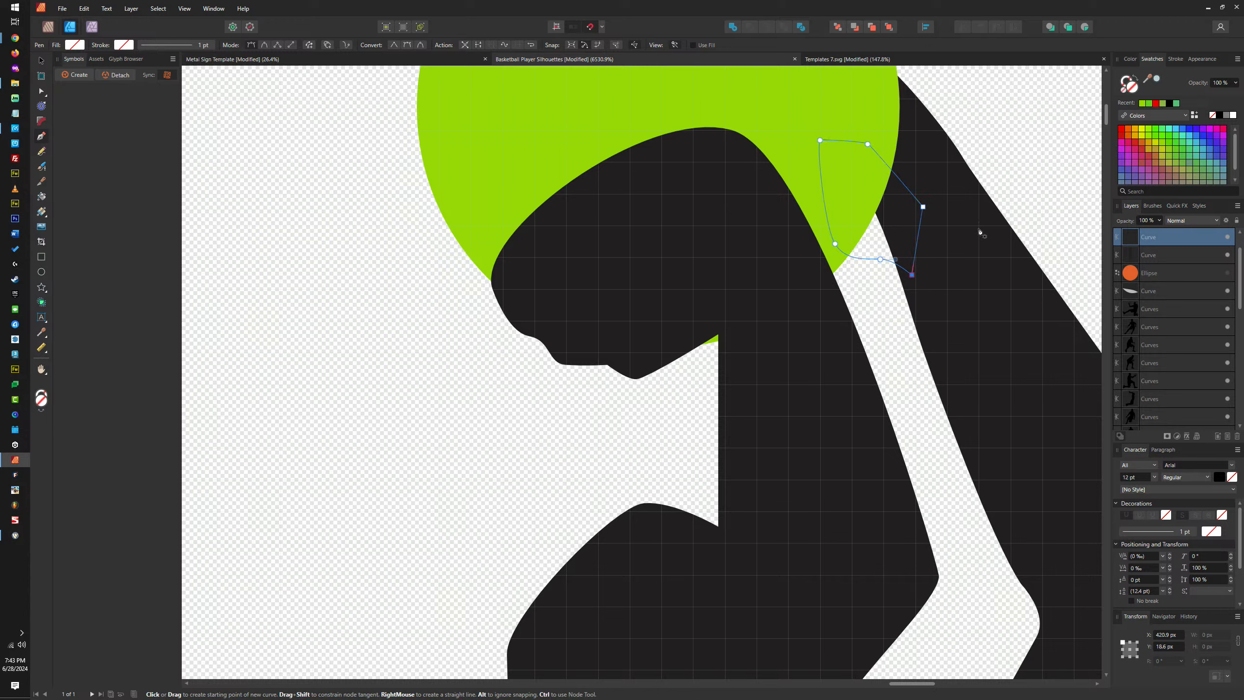
click(1219, 116)
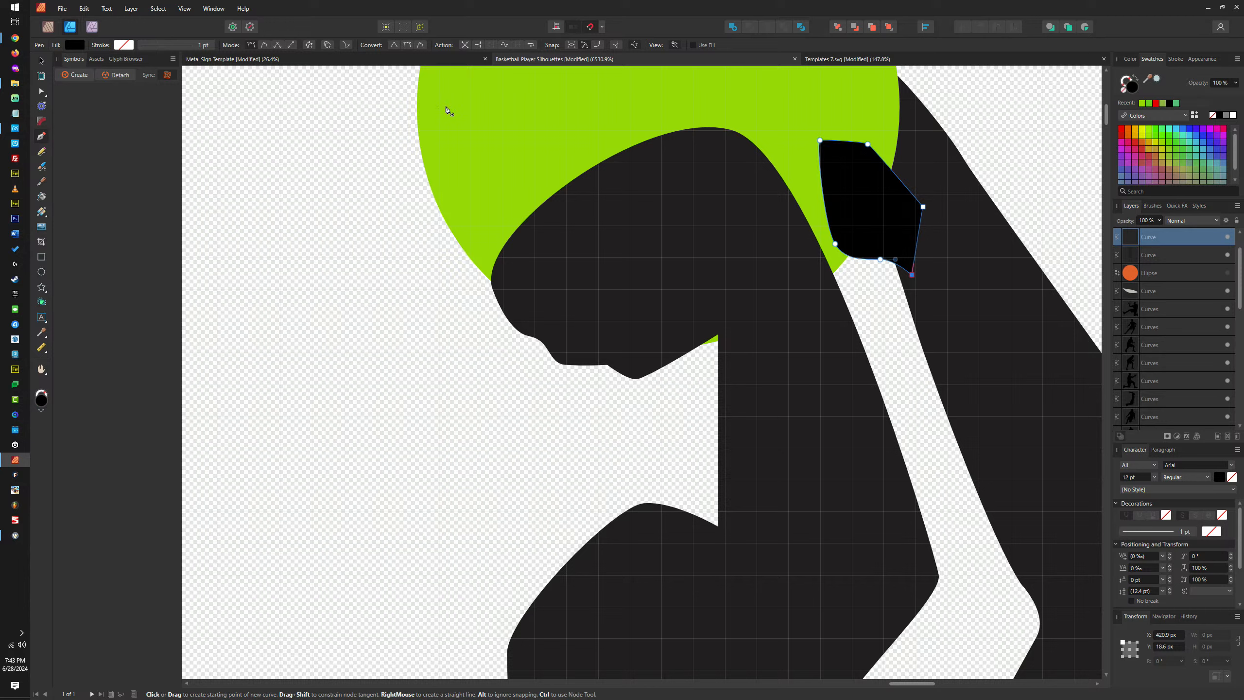
click(41, 61)
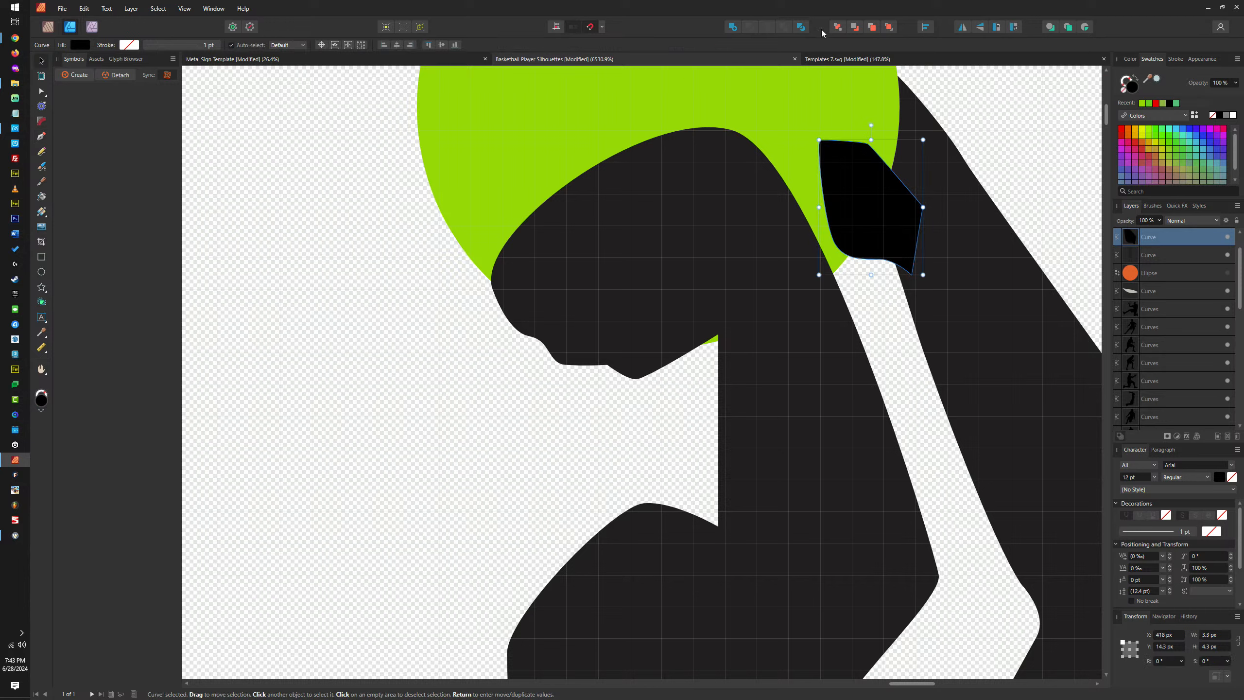
click(888, 27)
Trim the hand shape with the green ball's outline and merge the remainder into the jump shooter's silhouette
click(827, 116)
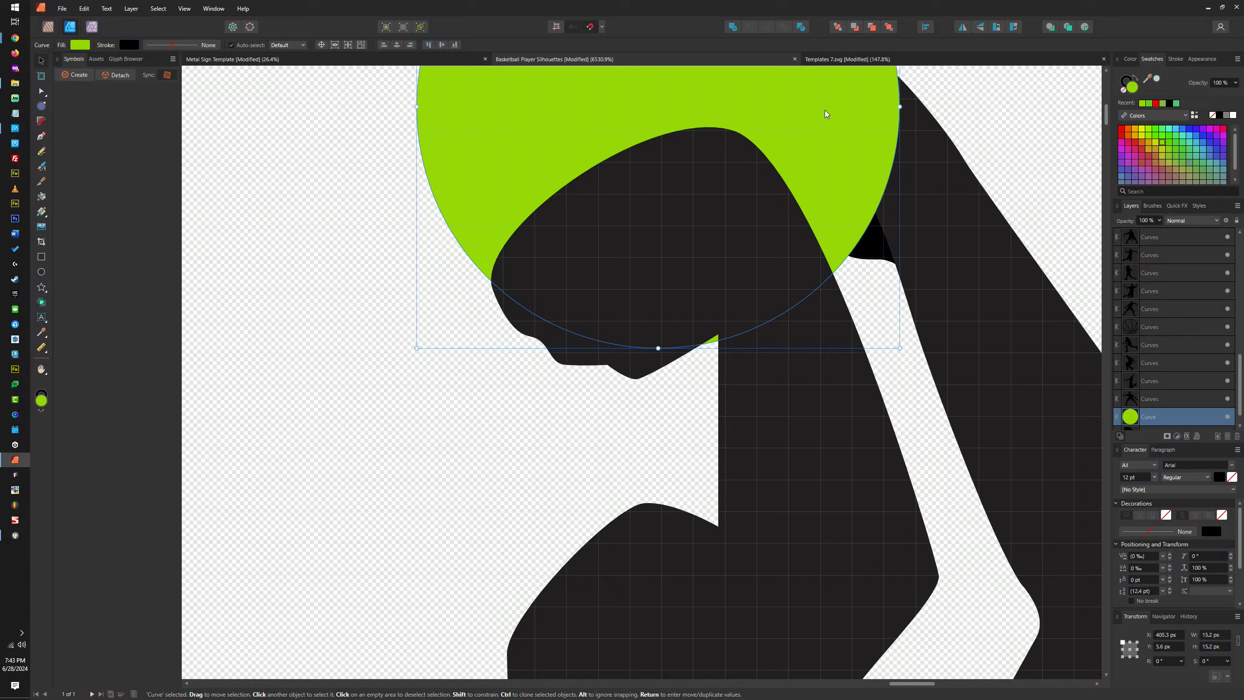
shift+click(867, 241)
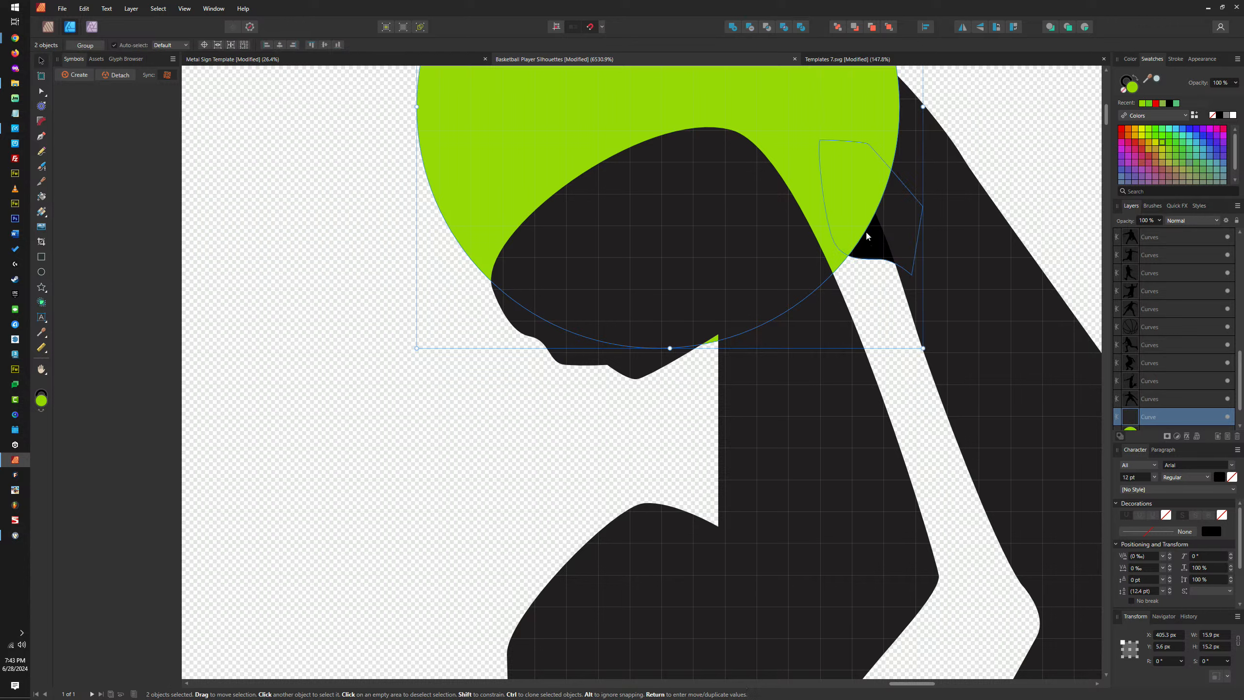
click(750, 31)
shift+click(957, 185)
click(733, 28)
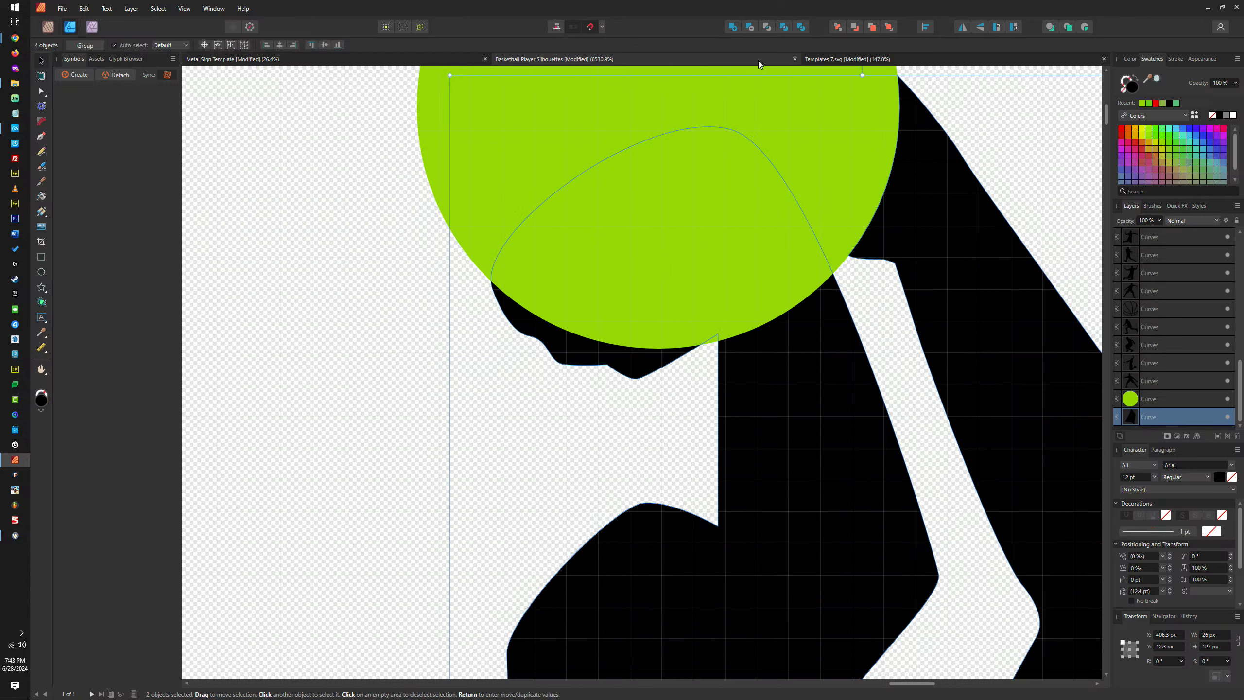
Send the green ball behind the jump shooter's silhouette
scroll(897, 359, down, 5)
click(885, 296)
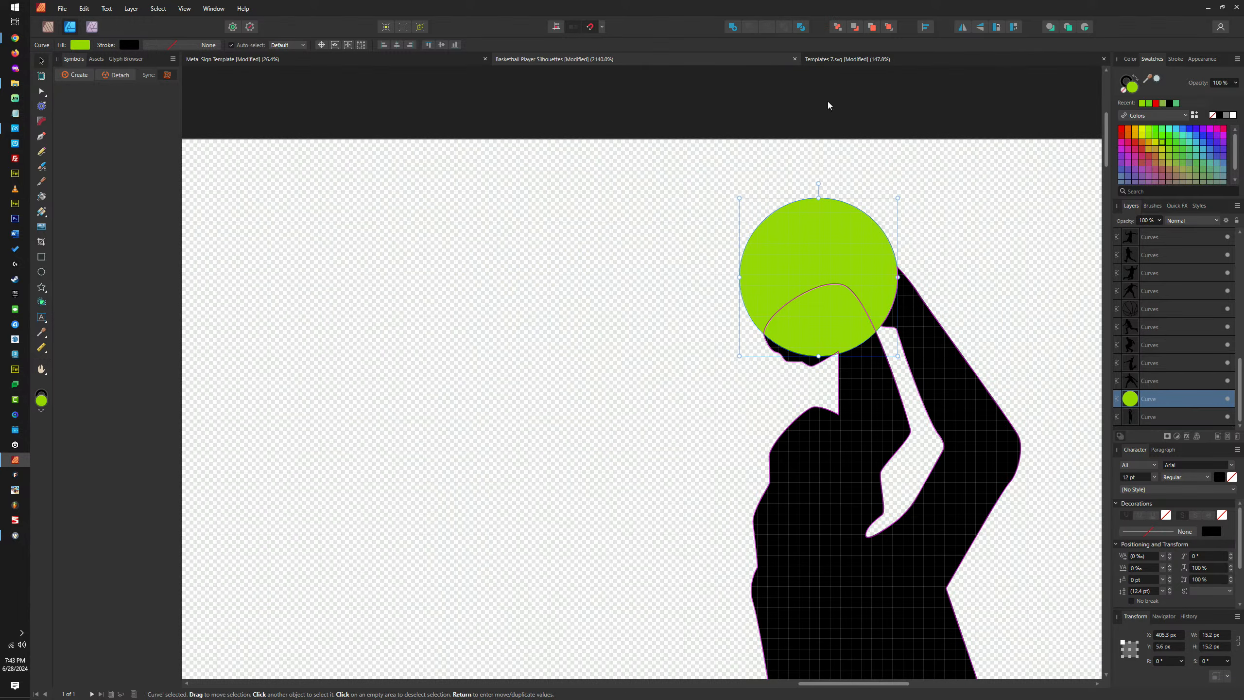
click(837, 27)
scroll(931, 295, down, 5)
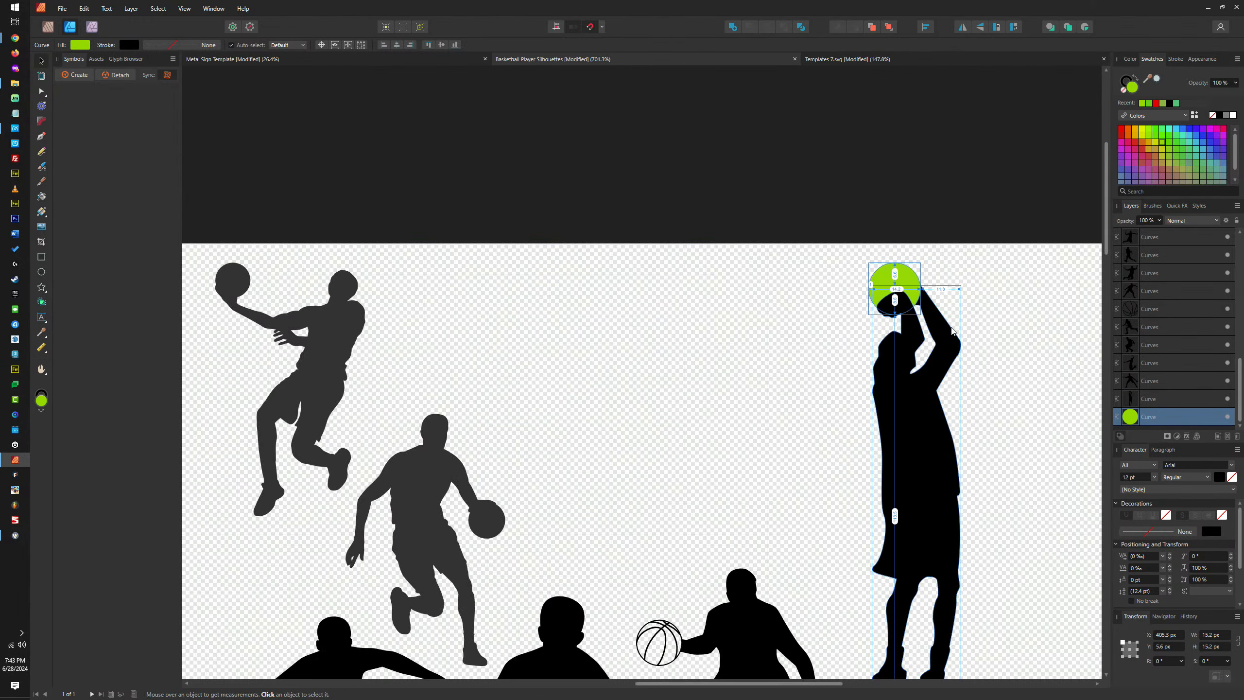
scroll(952, 331, down, 3)
scroll(933, 319, up, 10)
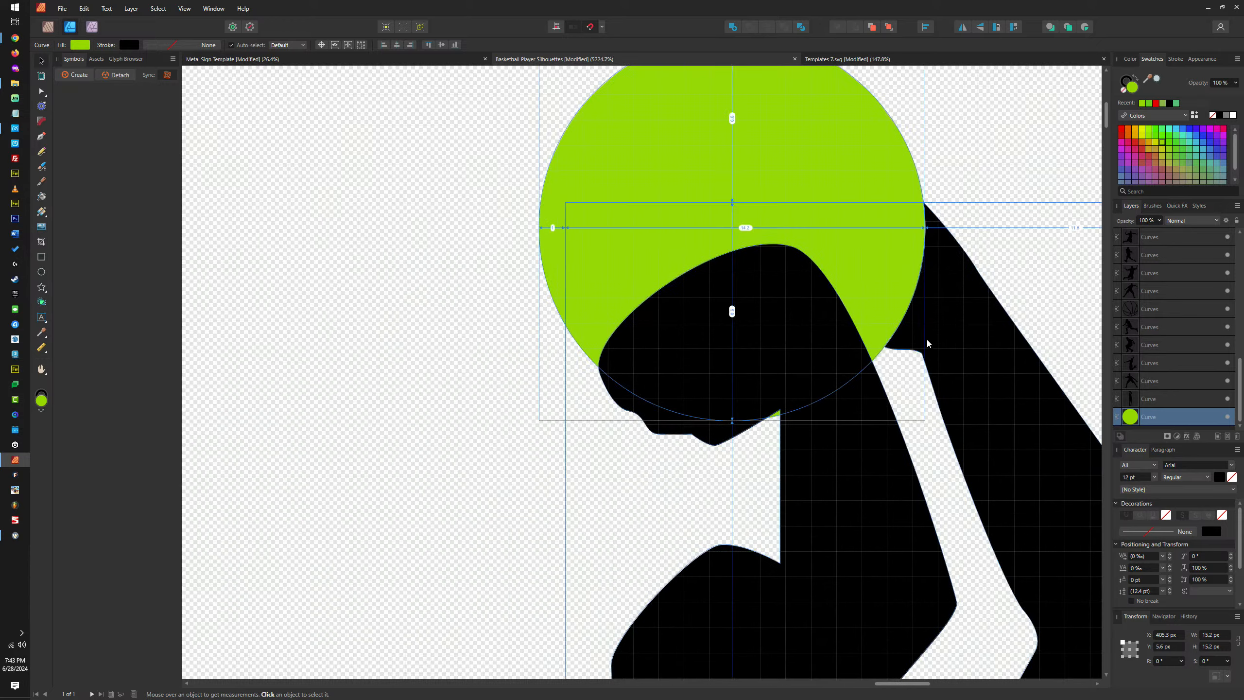
scroll(927, 343, down, 2)
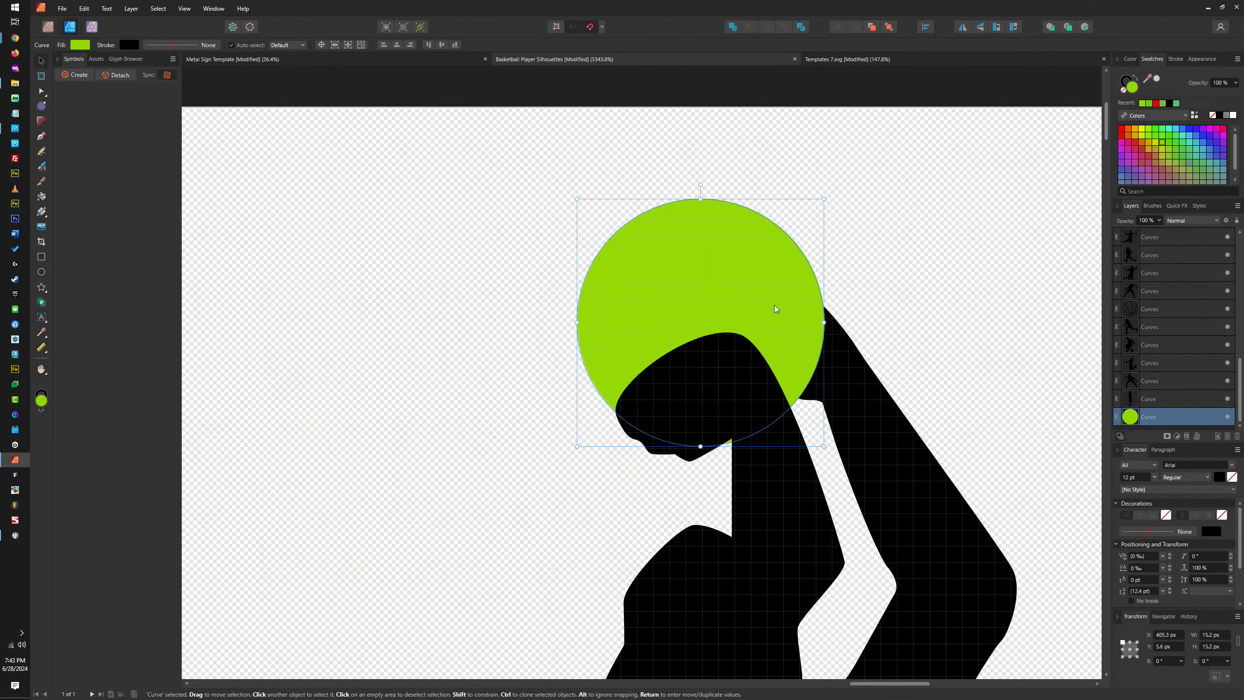
Place a copy of the middle line-art basketball over the green ball and scale it to match at 15.2 px
scroll(775, 309, down, 8)
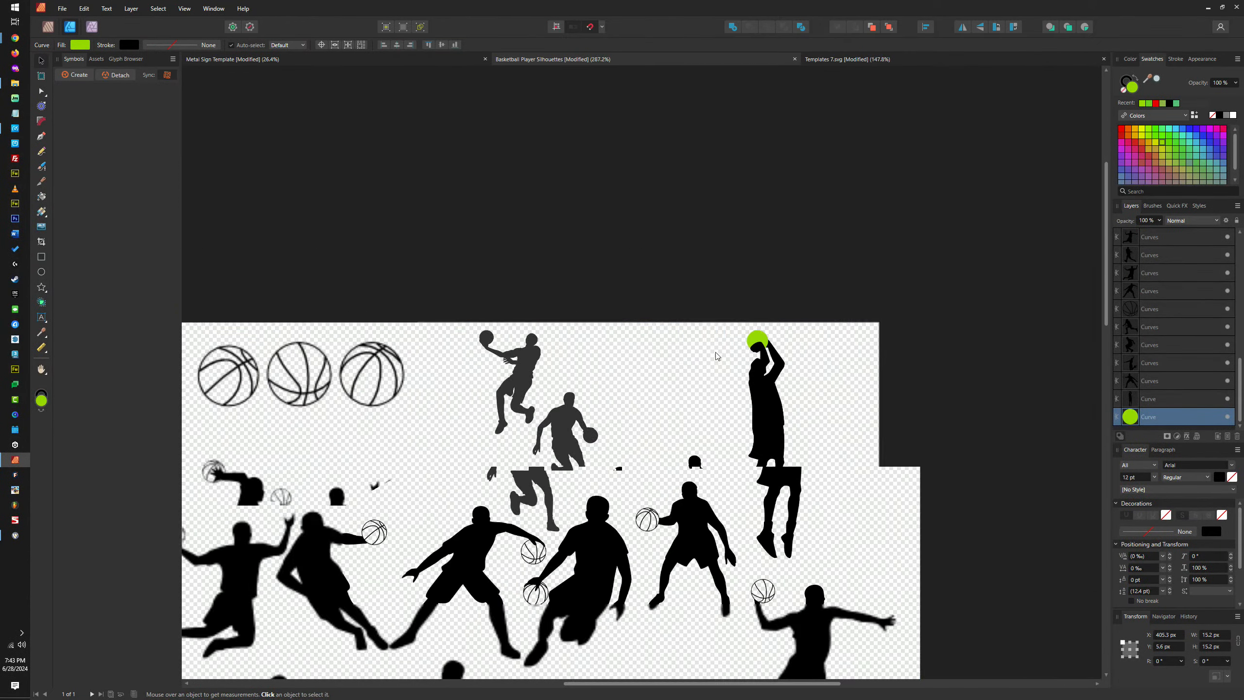
click(326, 366)
drag(326, 366, 739, 436)
scroll(739, 313, up, 5)
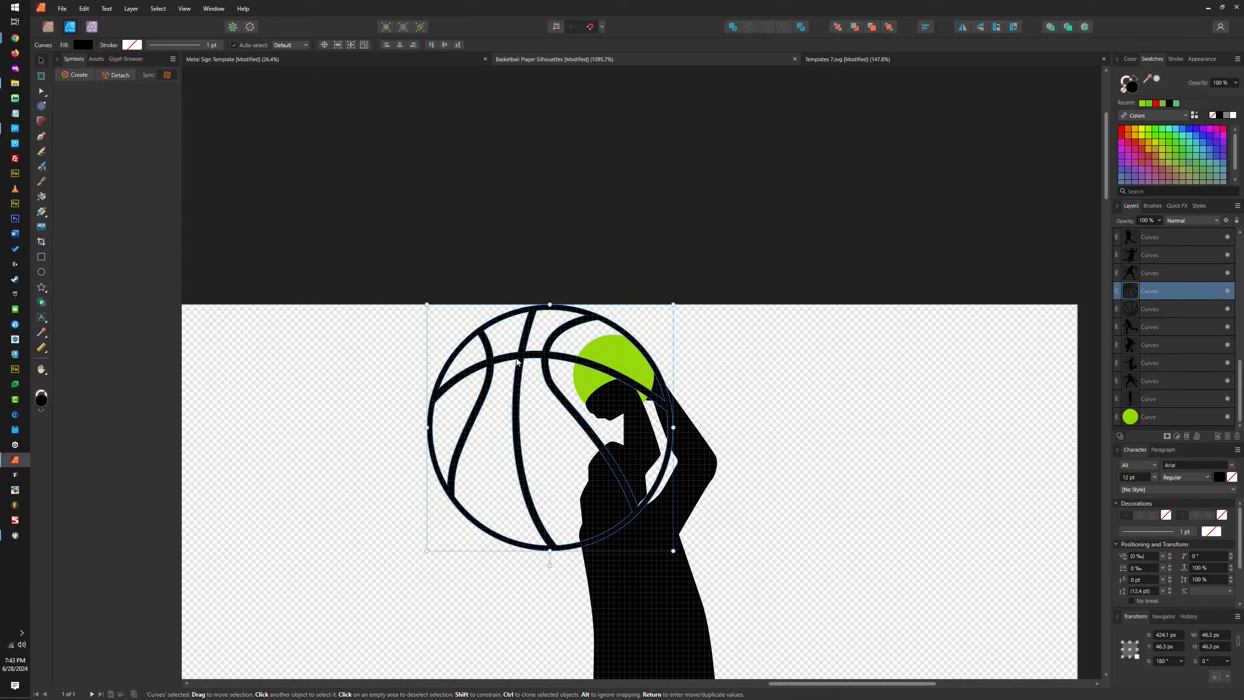
drag(674, 304, 654, 324)
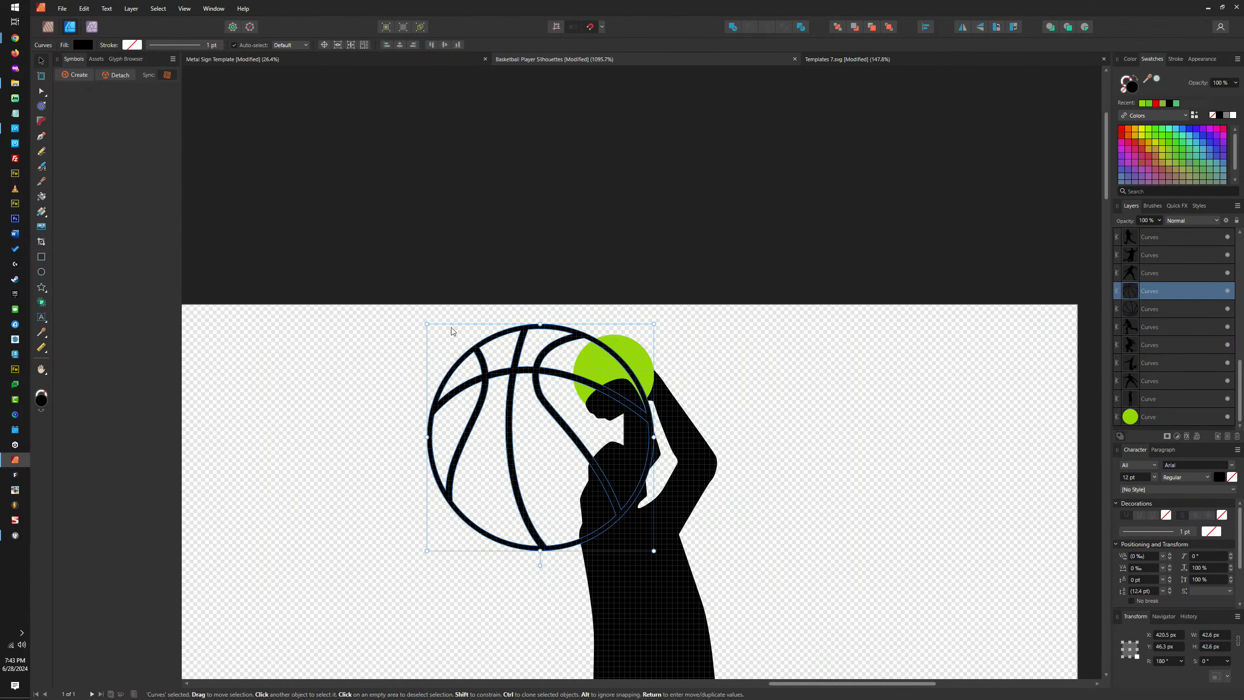
mouse_move(427, 324)
mouse_down()
mouse_move(449, 339)
mouse_move(437, 334)
mouse_up()
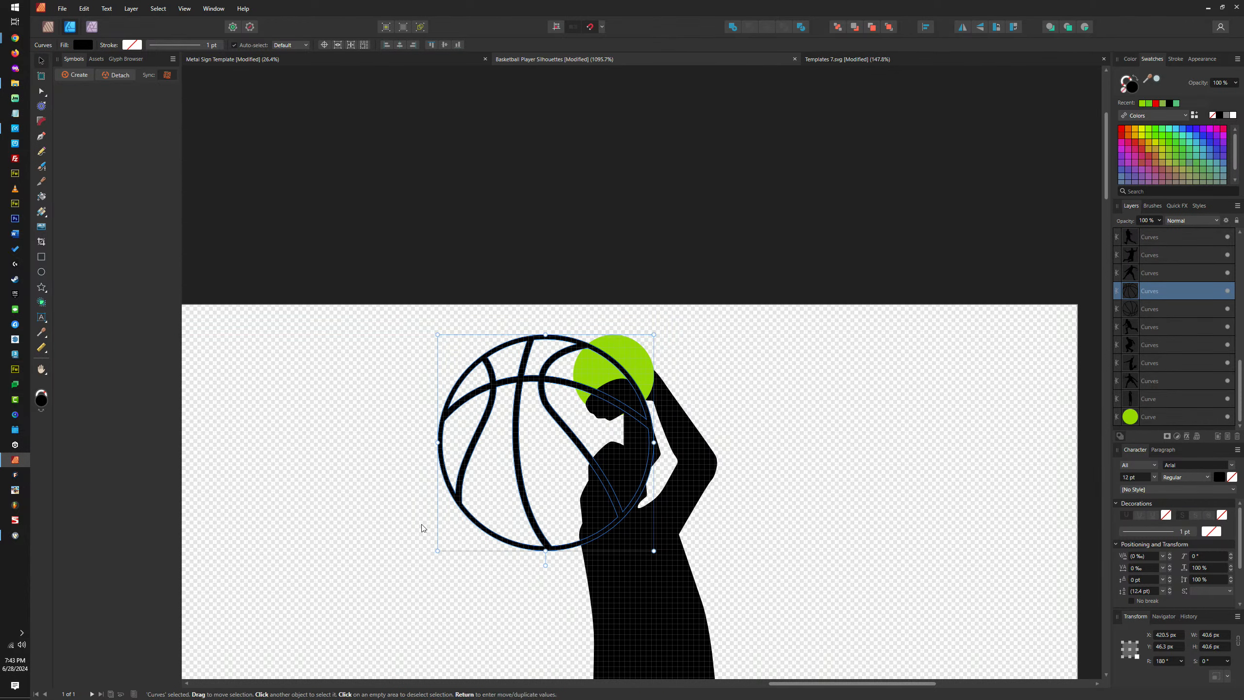
drag(438, 550, 576, 396)
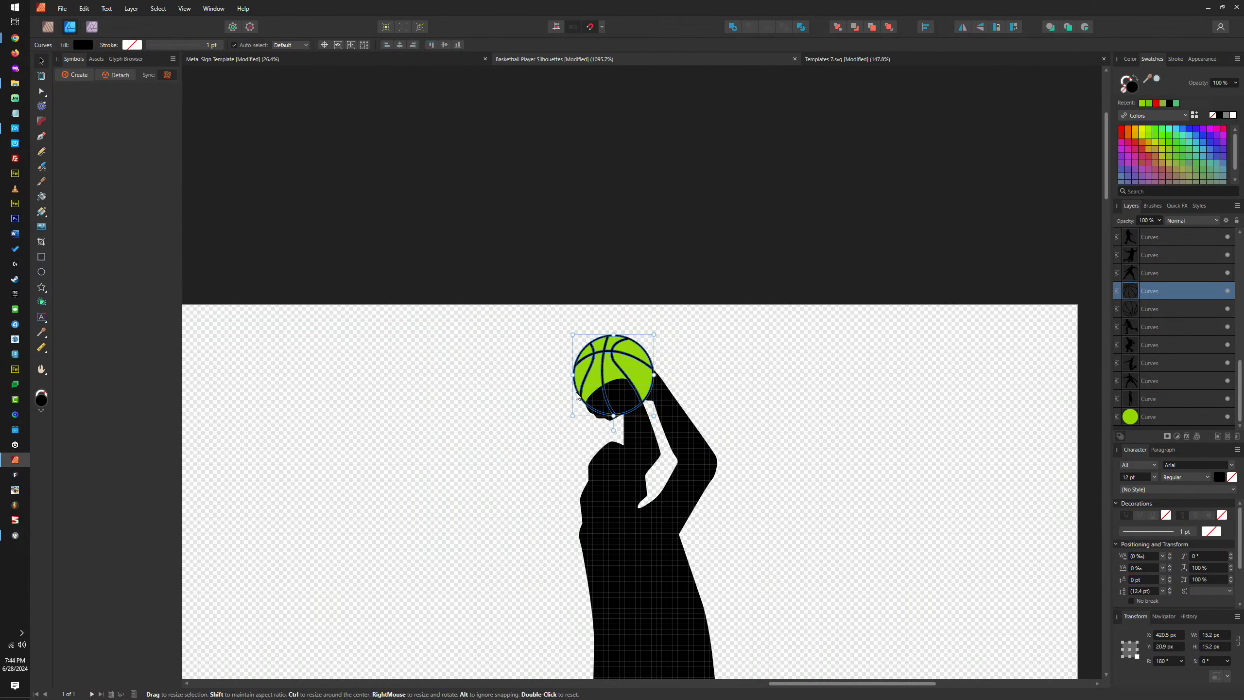
Send the line-art basketball behind the jump shooter's silhouette and delete the green placeholder ball
scroll(628, 359, up, 5)
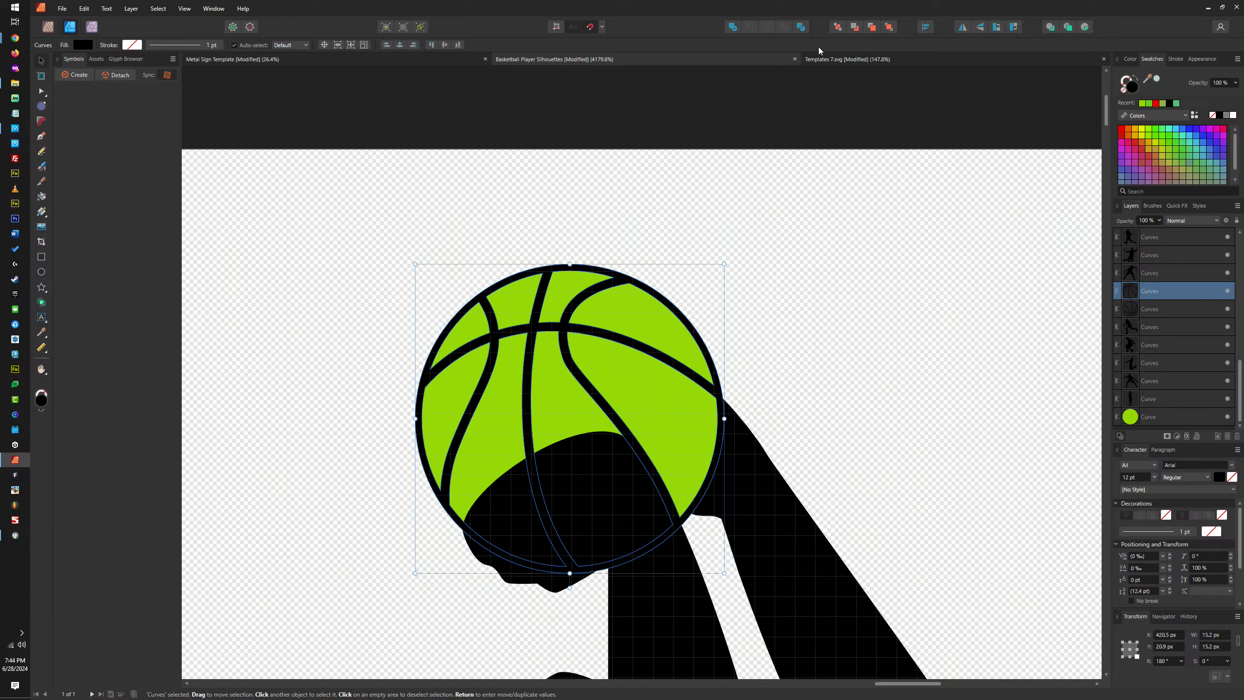
click(645, 369)
key(Delete)
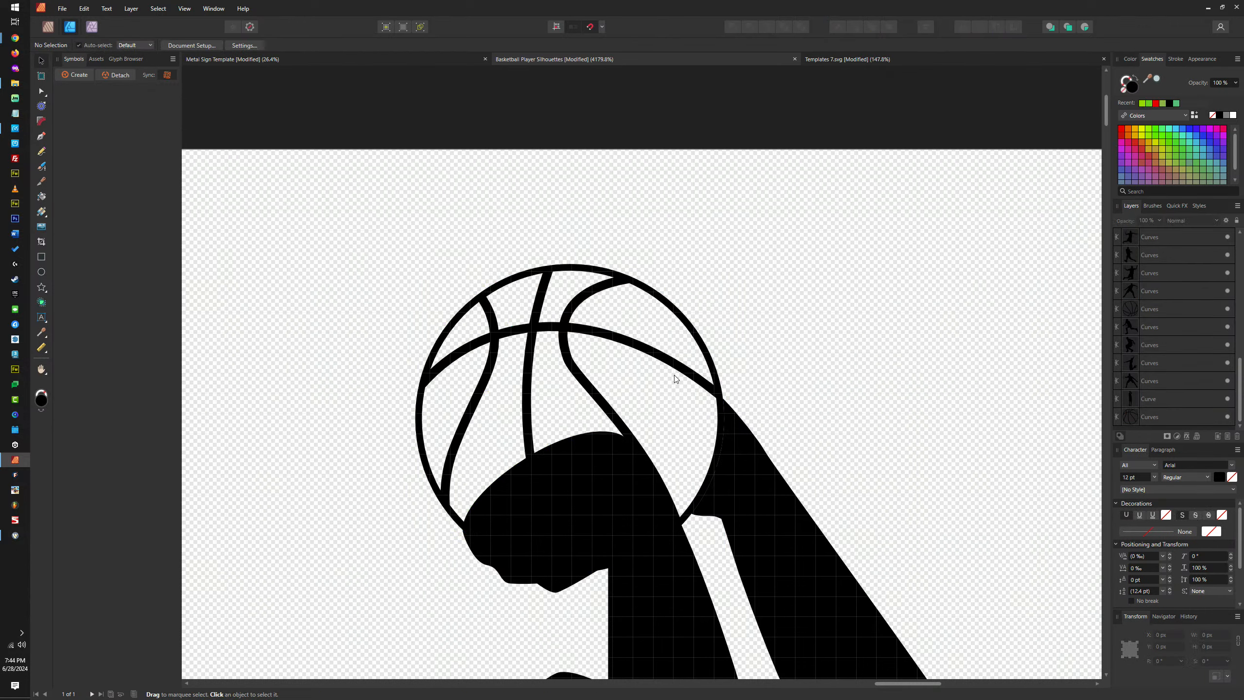
Merge the line-art basketball and the jump shooter's silhouette into one shape with a Boolean Add
click(735, 463)
shift+click(702, 341)
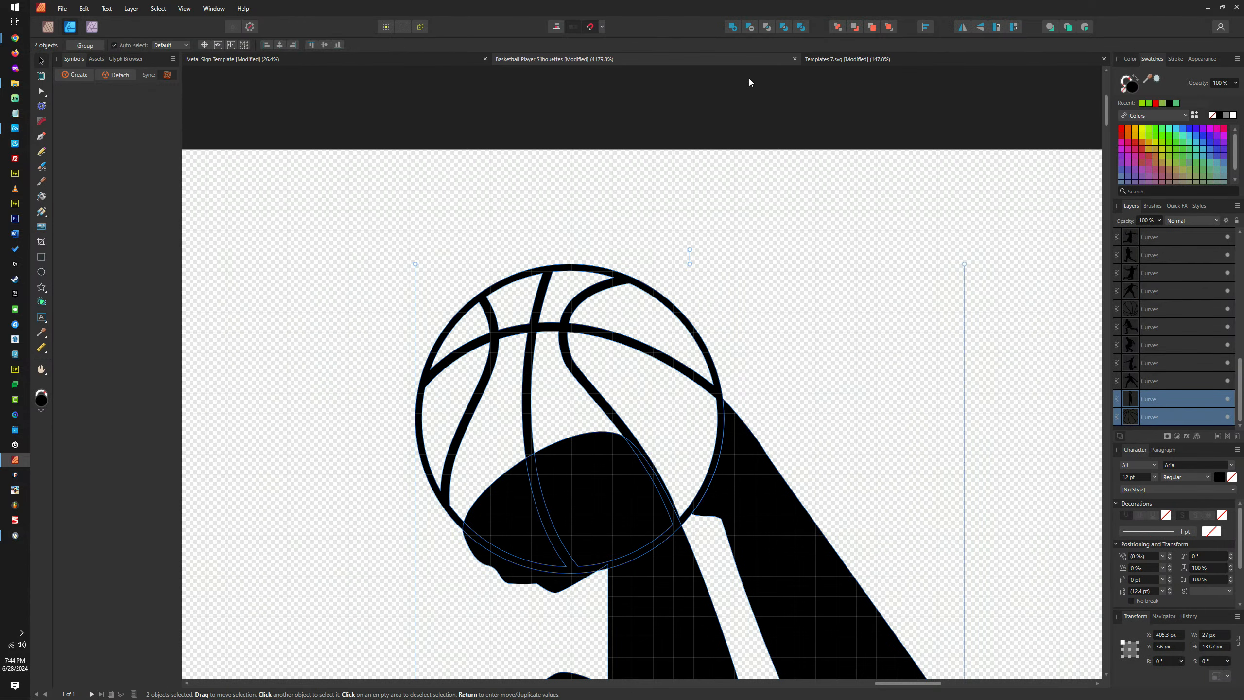
click(734, 26)
scroll(852, 361, down, 10)
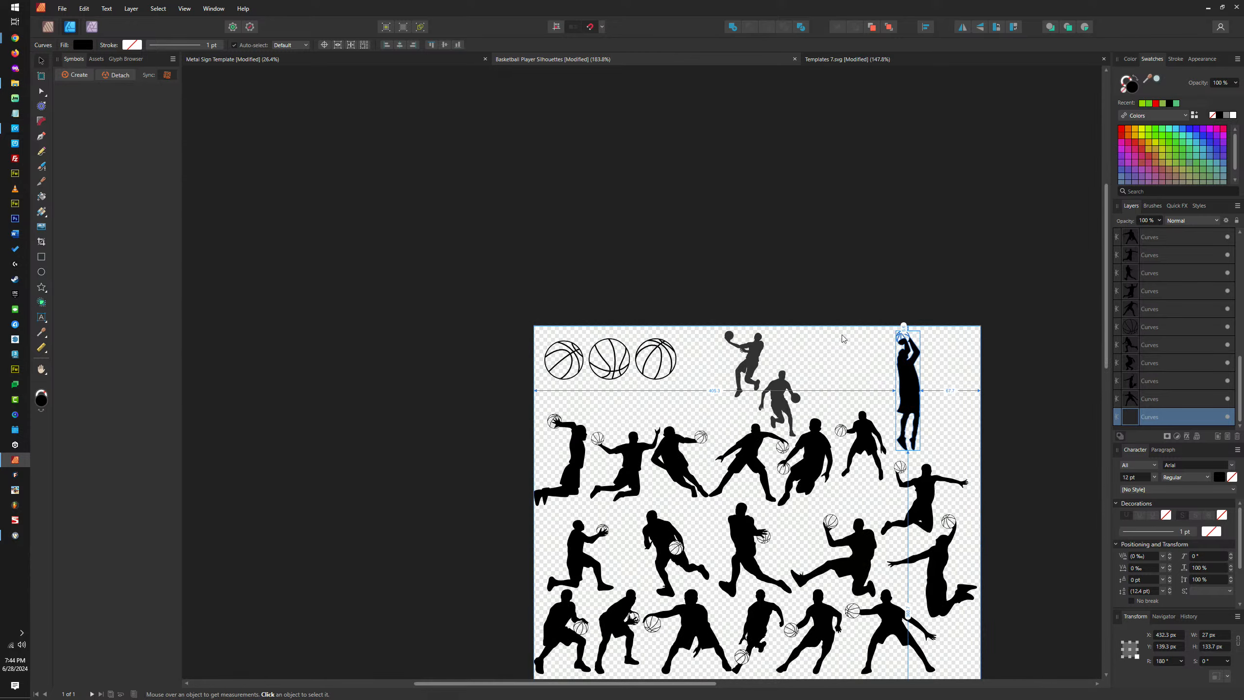
Move the gray dribbling player up and away from the gray leaping player
scroll(745, 352, up, 6)
click(683, 272)
scroll(672, 274, up, 4)
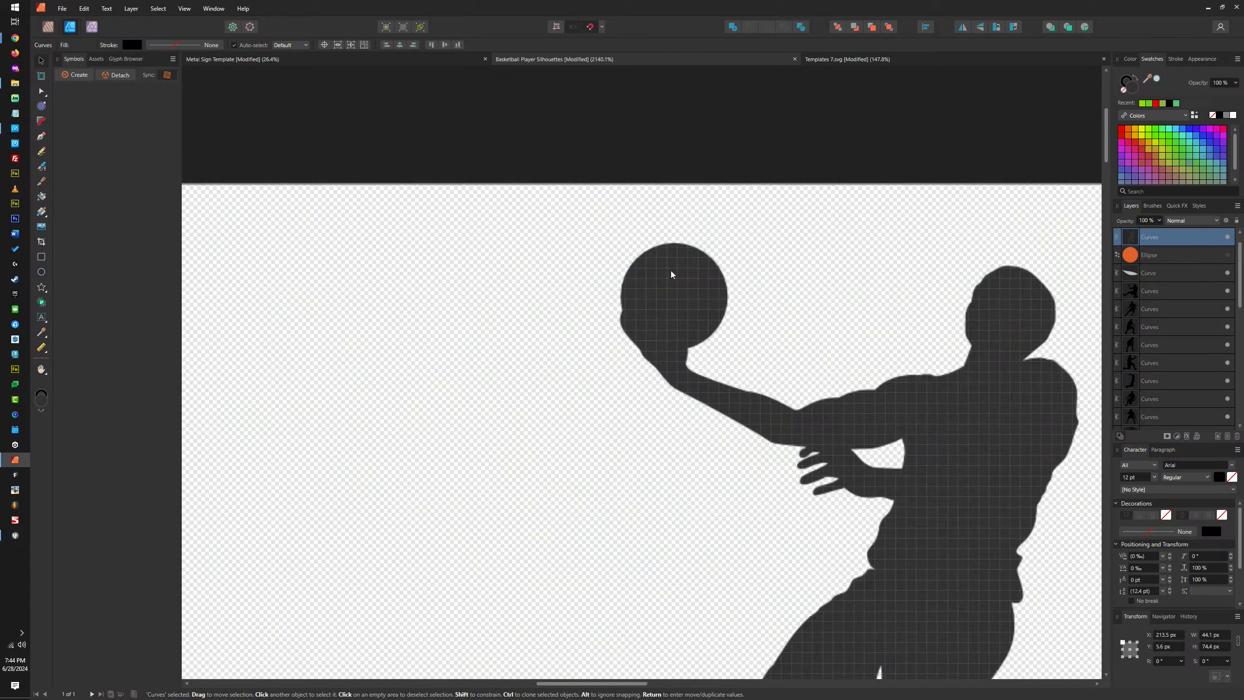
scroll(673, 277, down, 5)
key(a)
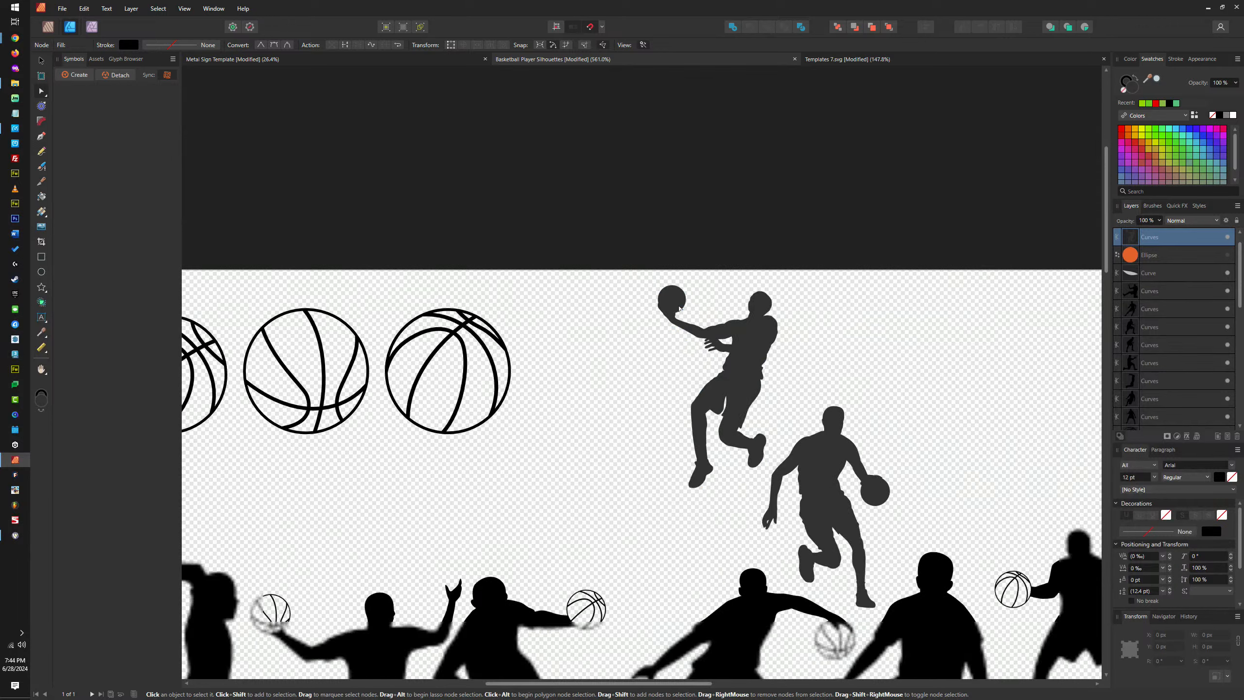
click(844, 479)
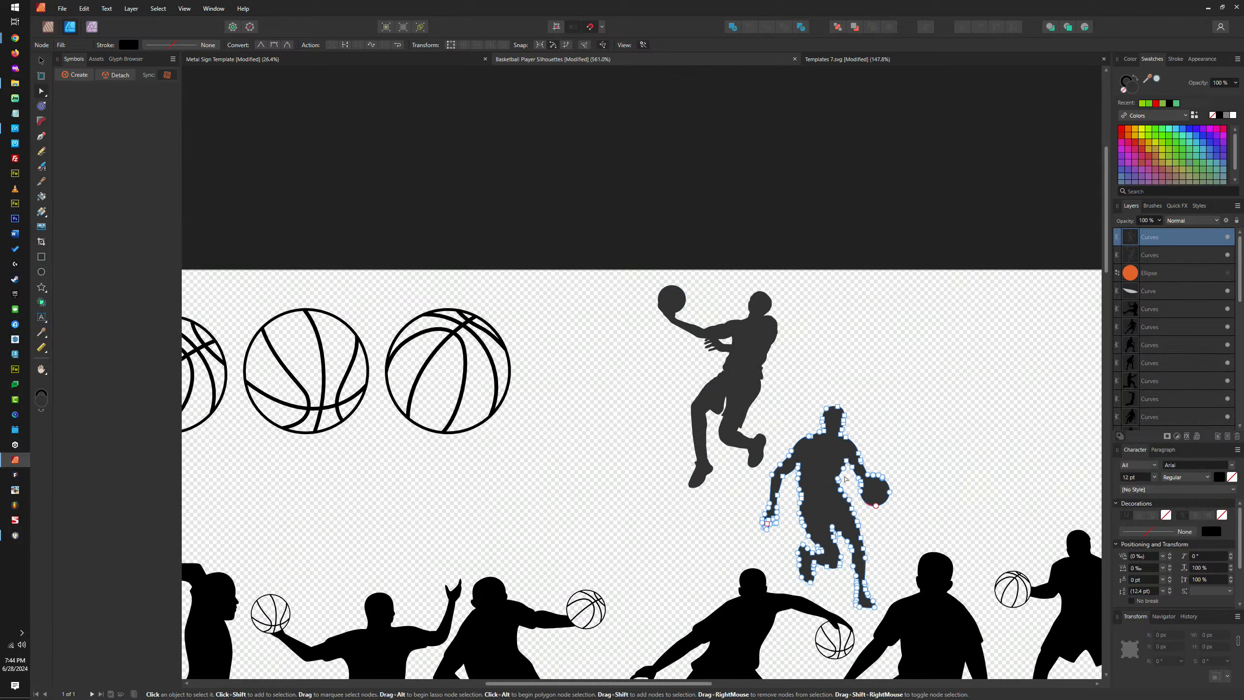
key(v)
drag(851, 479, 911, 401)
Remove the stray extra nodes at the waist notch in the gray leaping player's outline
click(748, 367)
drag(774, 485, 827, 553)
scroll(689, 401, up, 7)
scroll(689, 401, up, 3)
key(a)
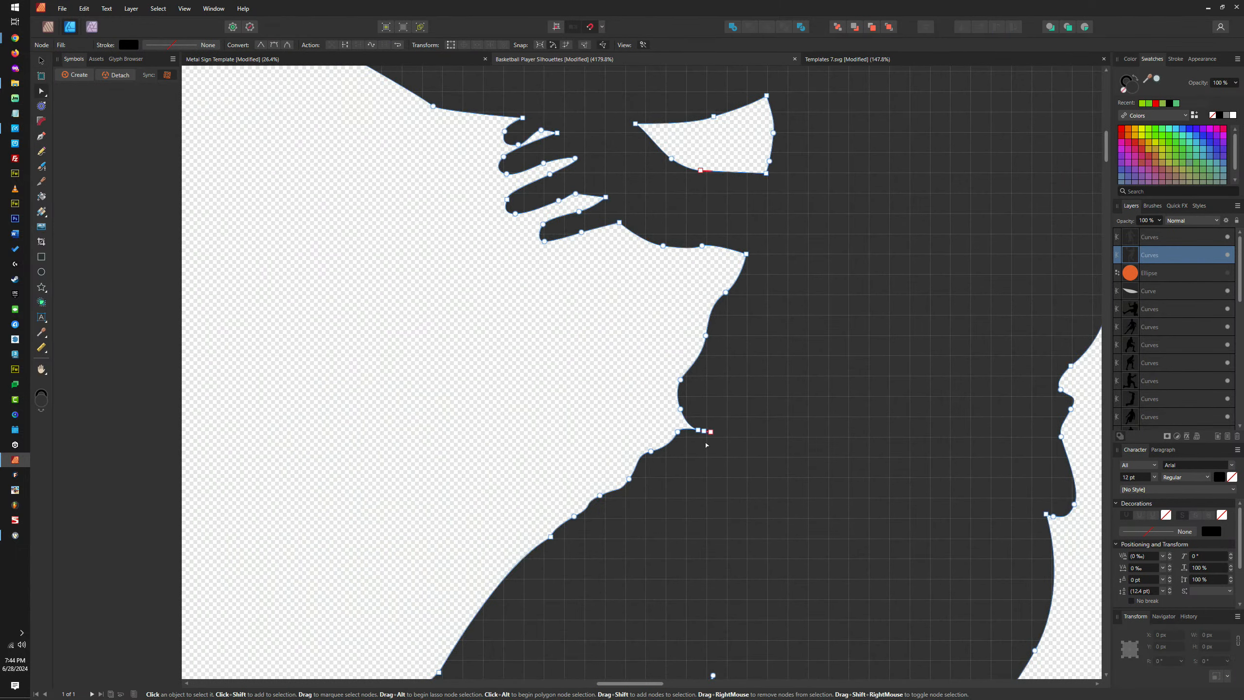
scroll(689, 407, up, 3)
click(705, 446)
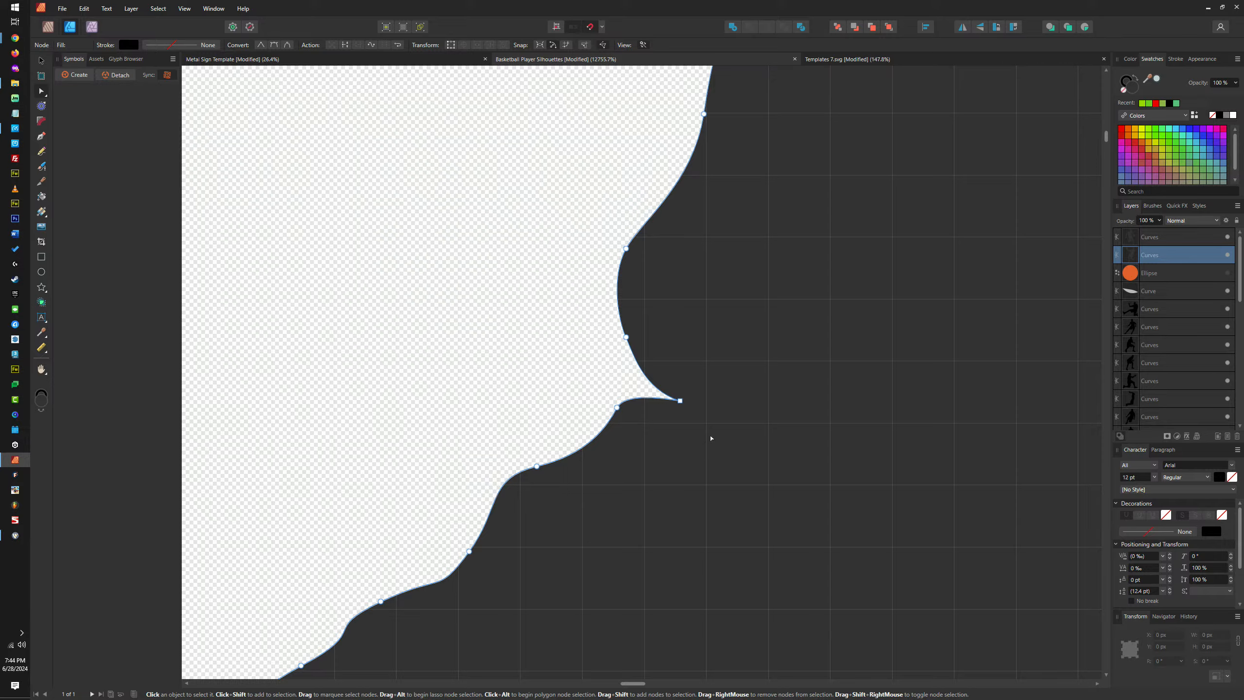
Examine the gray dribbling player's outline nodes for stray points, especially around the hand and legs
scroll(710, 438, down, 5)
scroll(845, 370, up, 2)
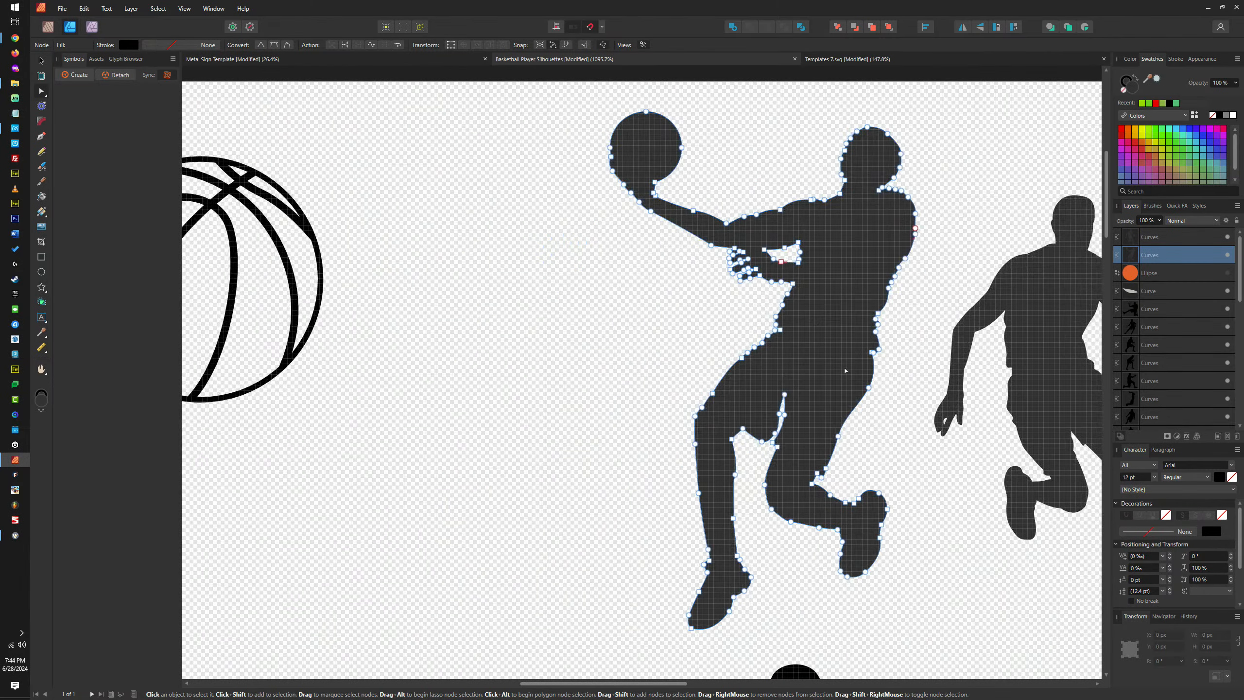
click(1010, 340)
scroll(832, 372, down, 2)
scroll(664, 370, up, 5)
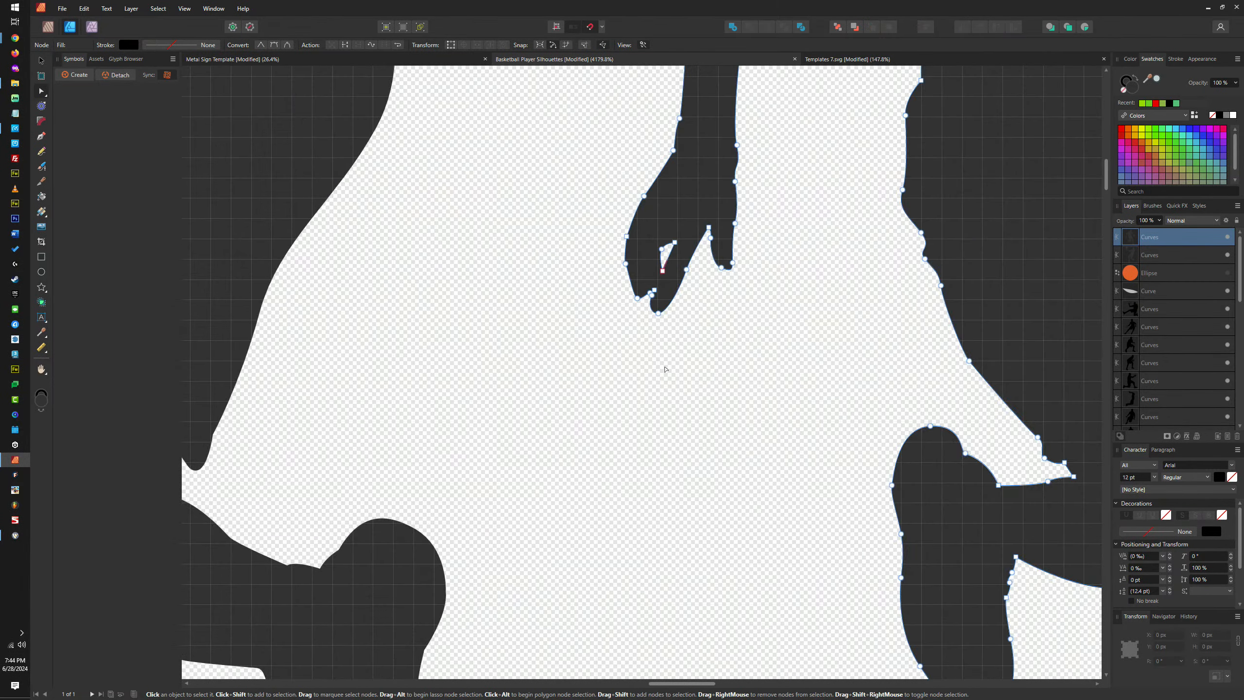
scroll(642, 437, down, 3)
scroll(642, 437, down, 3)
scroll(740, 253, up, 3)
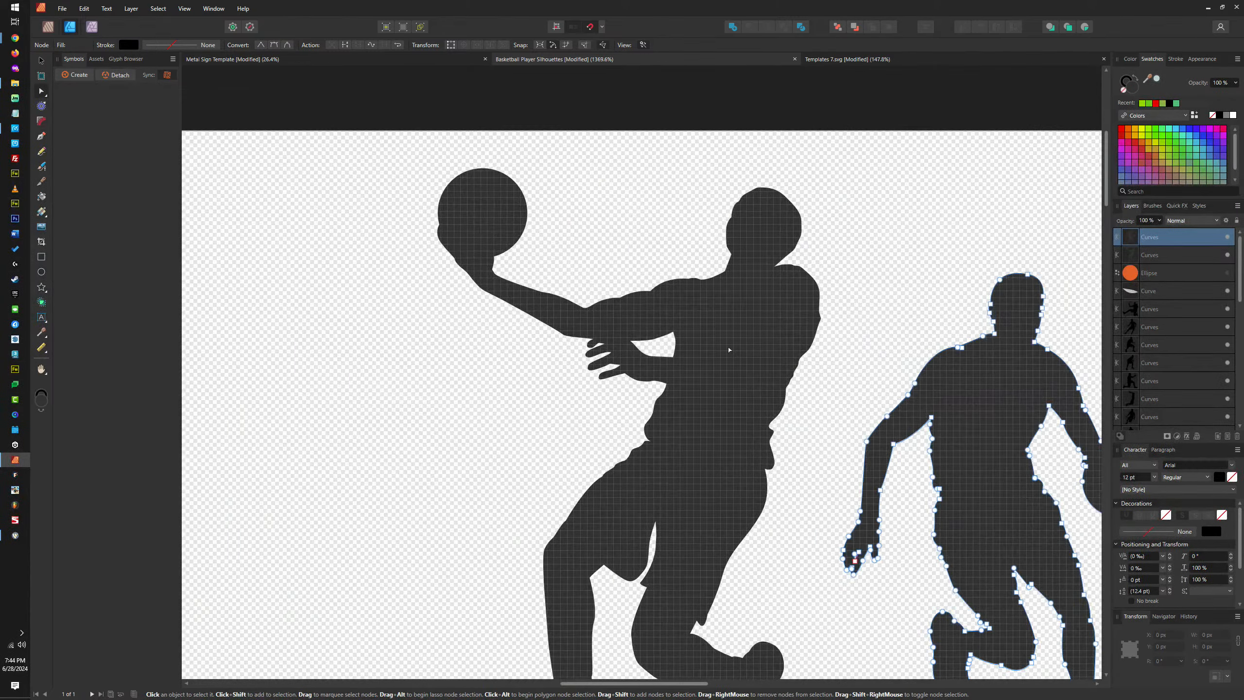
scroll(740, 254, down, 3)
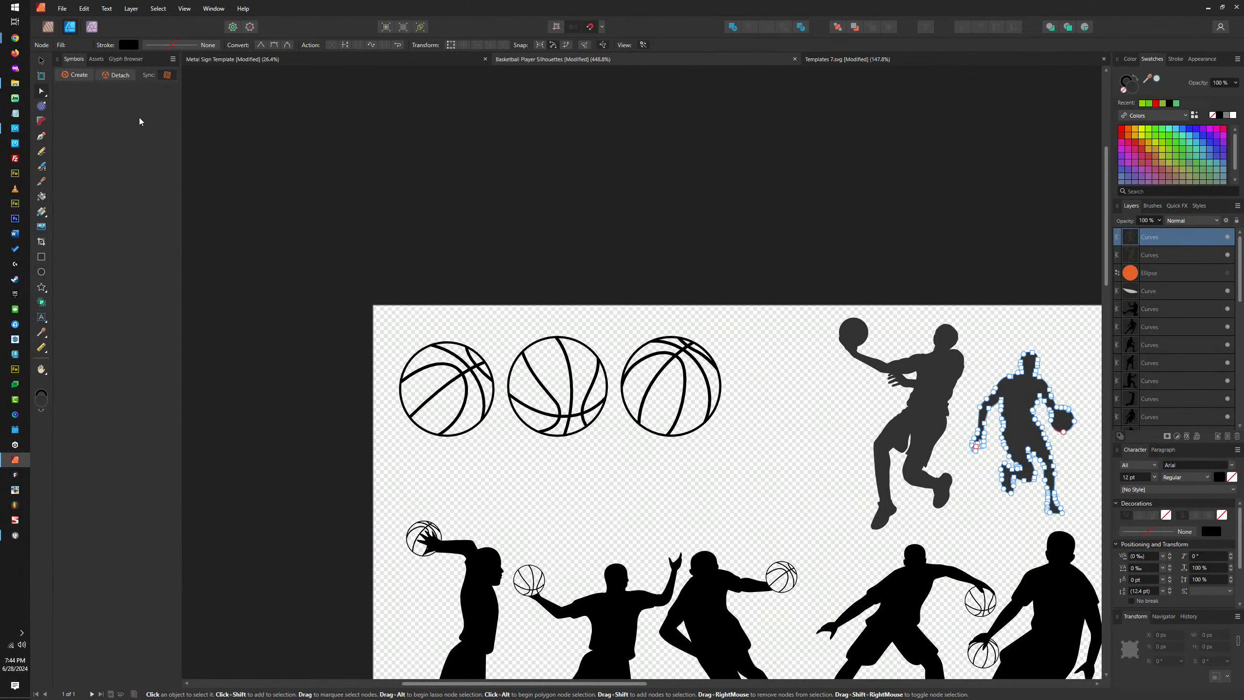
Rotate the third line-art basketball to 90° and place a copy of it over the gray leaping player's ball
click(43, 60)
click(636, 356)
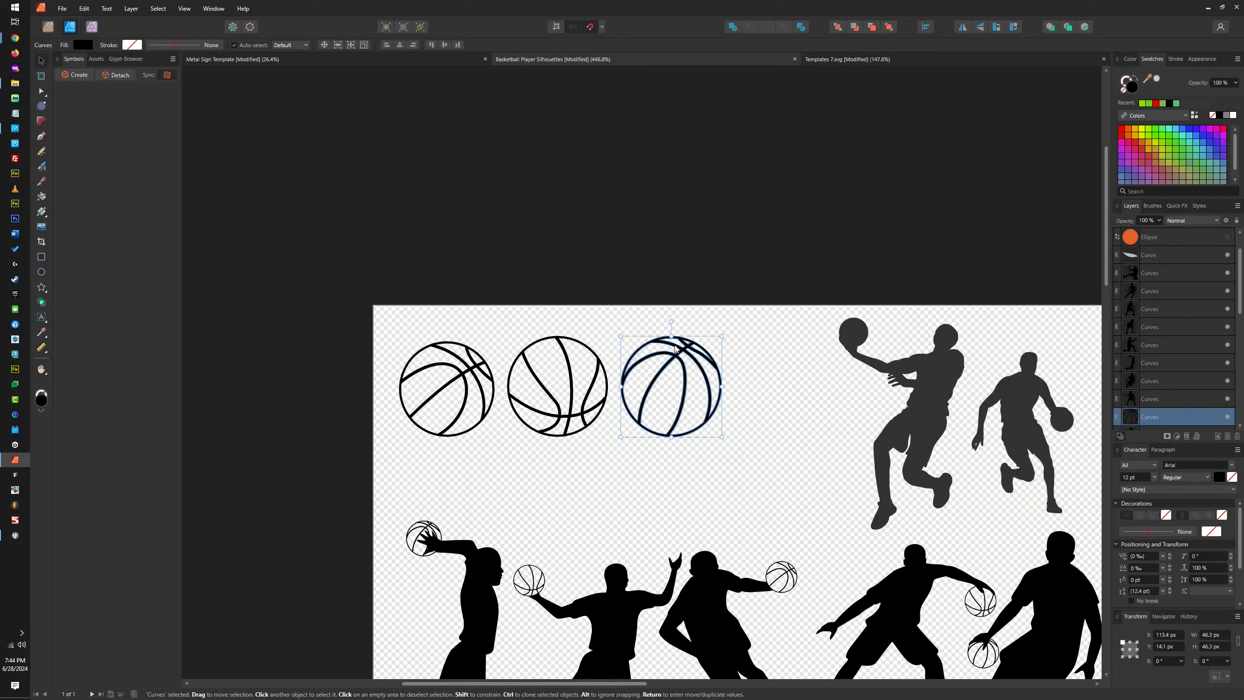
drag(671, 323, 797, 333)
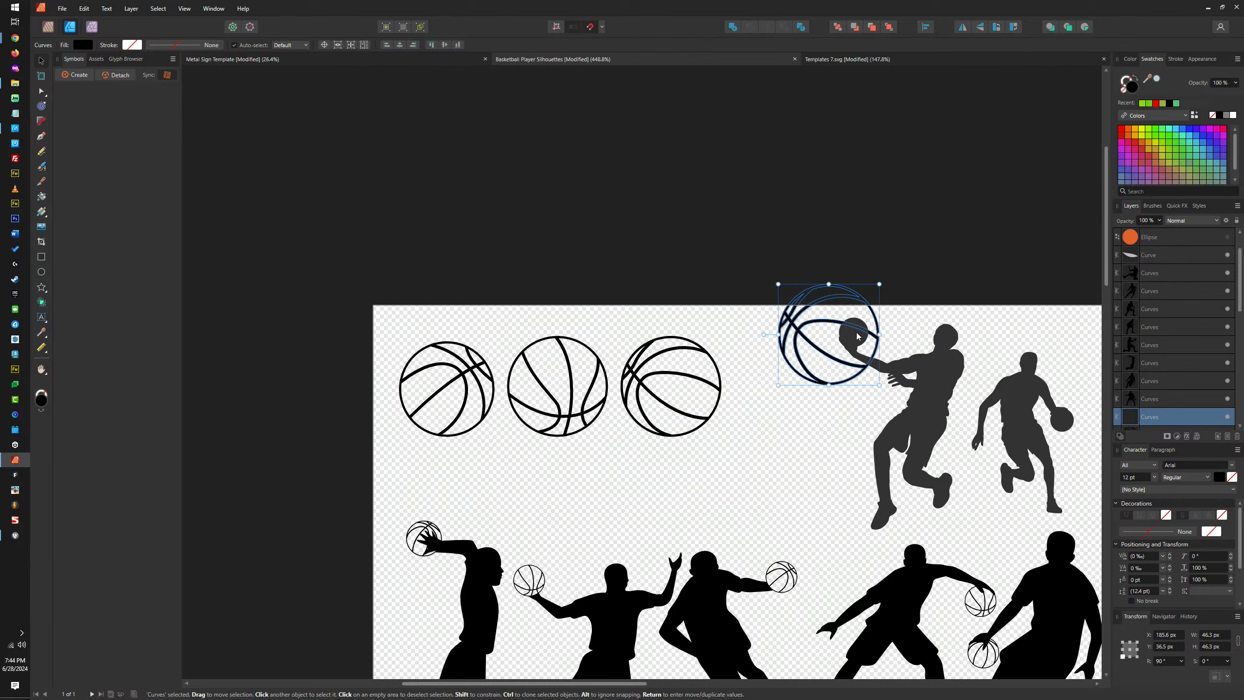
scroll(857, 336, up, 5)
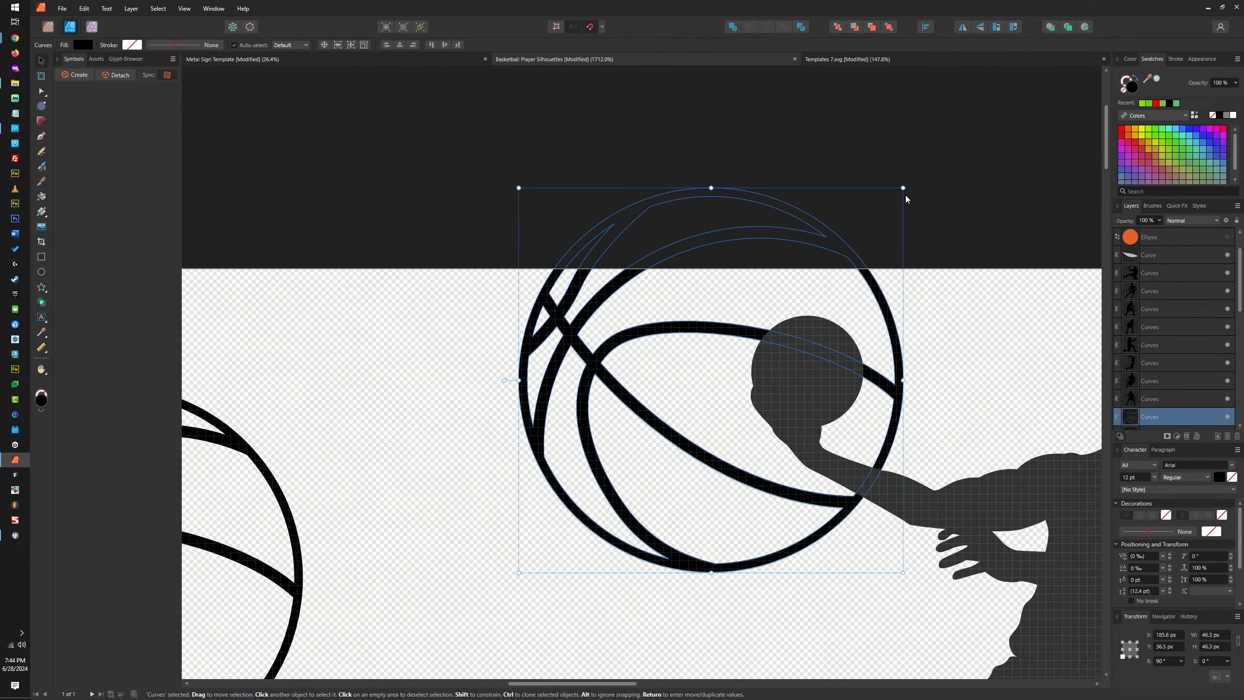
Scale the line-art basketball copy to 13.5 px to match the leaping player's ball and bring it to the front
drag(906, 197, 894, 258)
drag(519, 228, 626, 293)
drag(607, 574, 757, 433)
scroll(752, 372, up, 5)
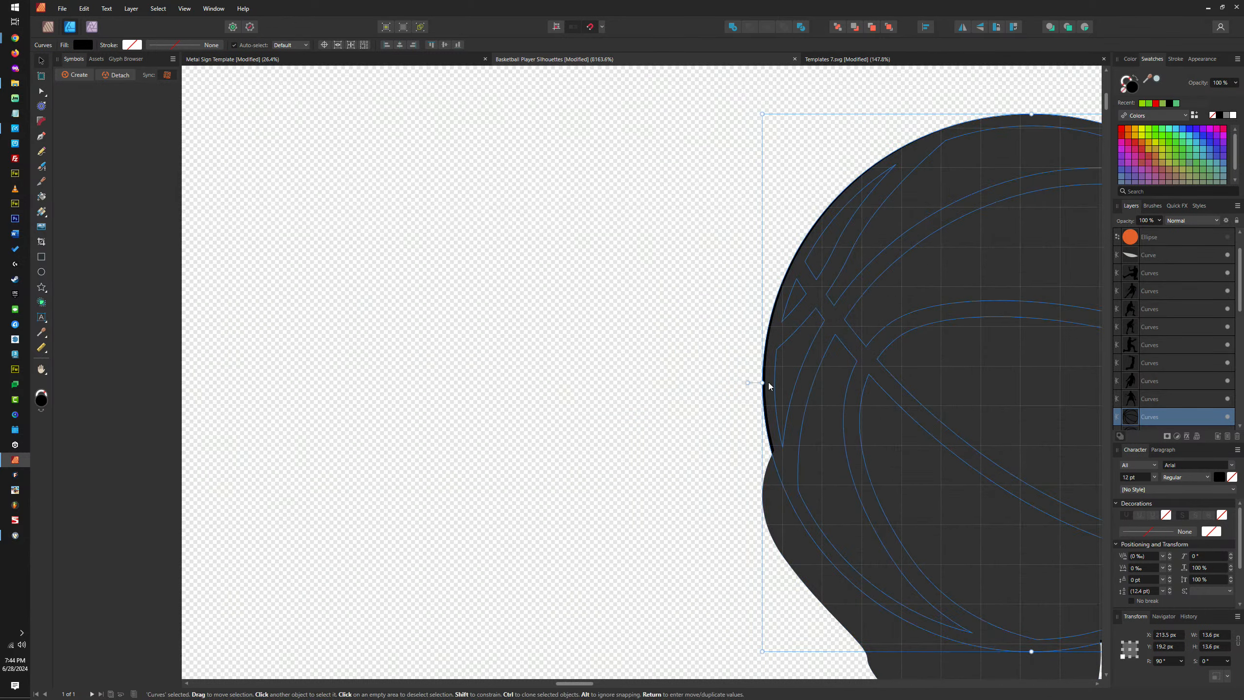
drag(762, 651, 763, 650)
scroll(912, 245, right, 5)
scroll(913, 245, up, 2)
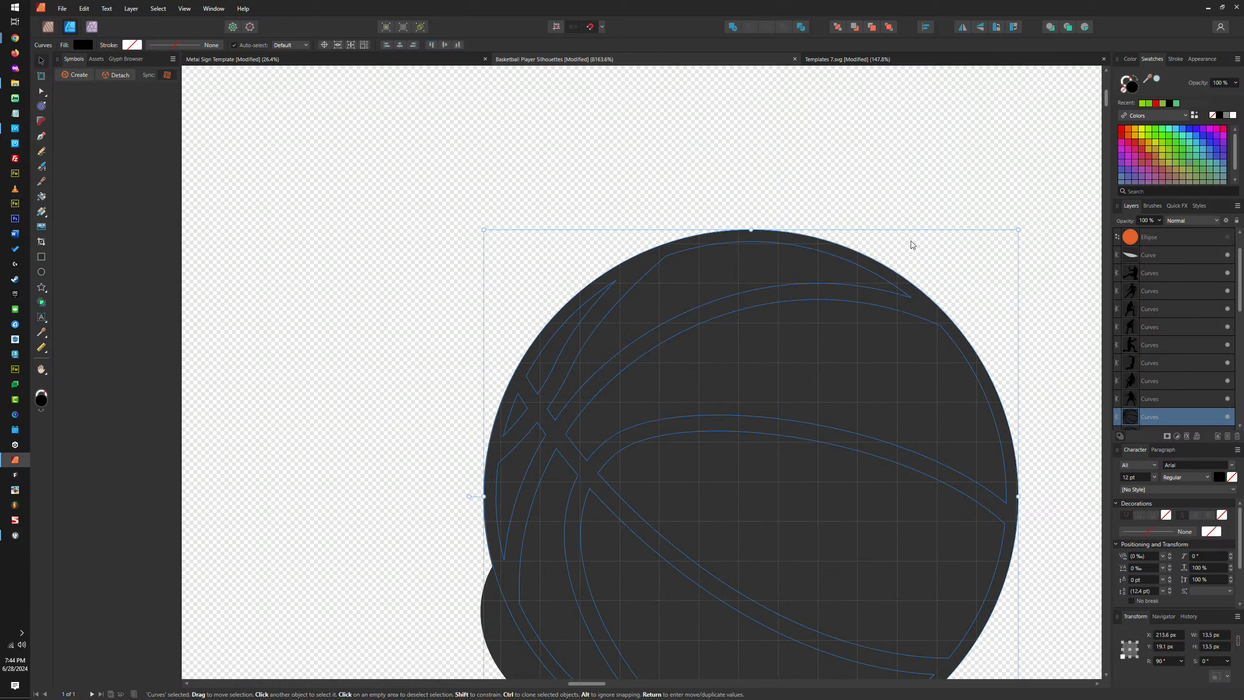
scroll(944, 408, down, 3)
scroll(948, 571, right, 1)
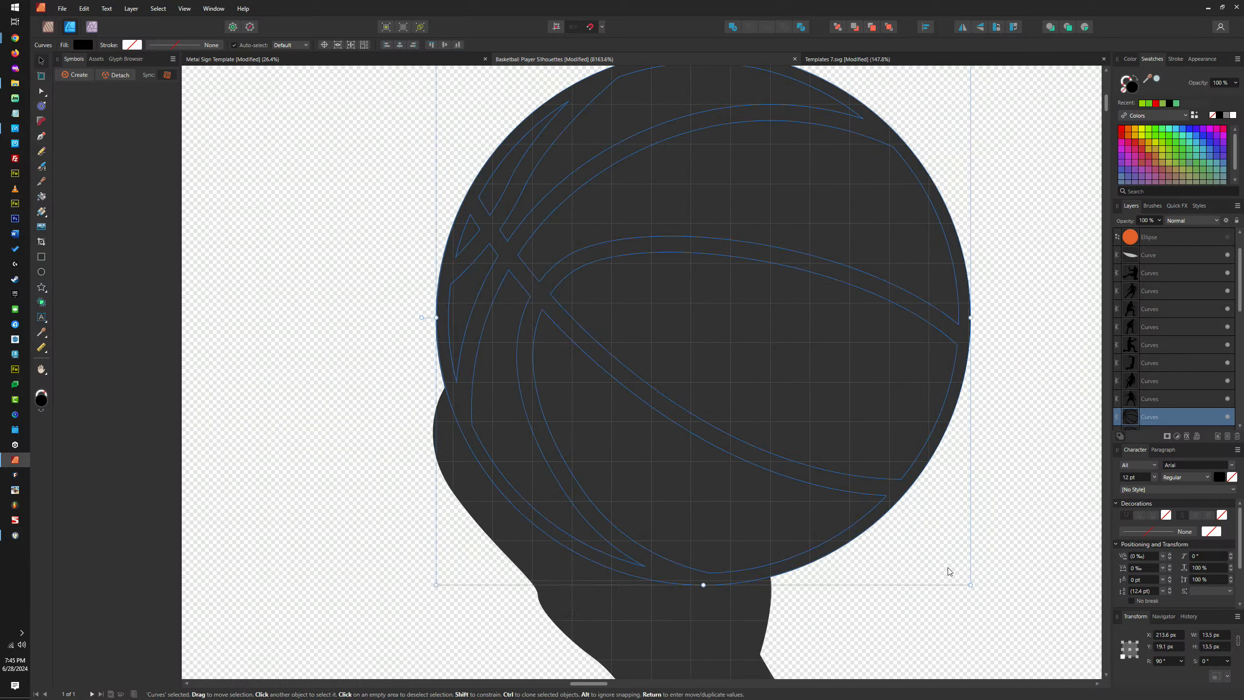
scroll(937, 525, down, 3)
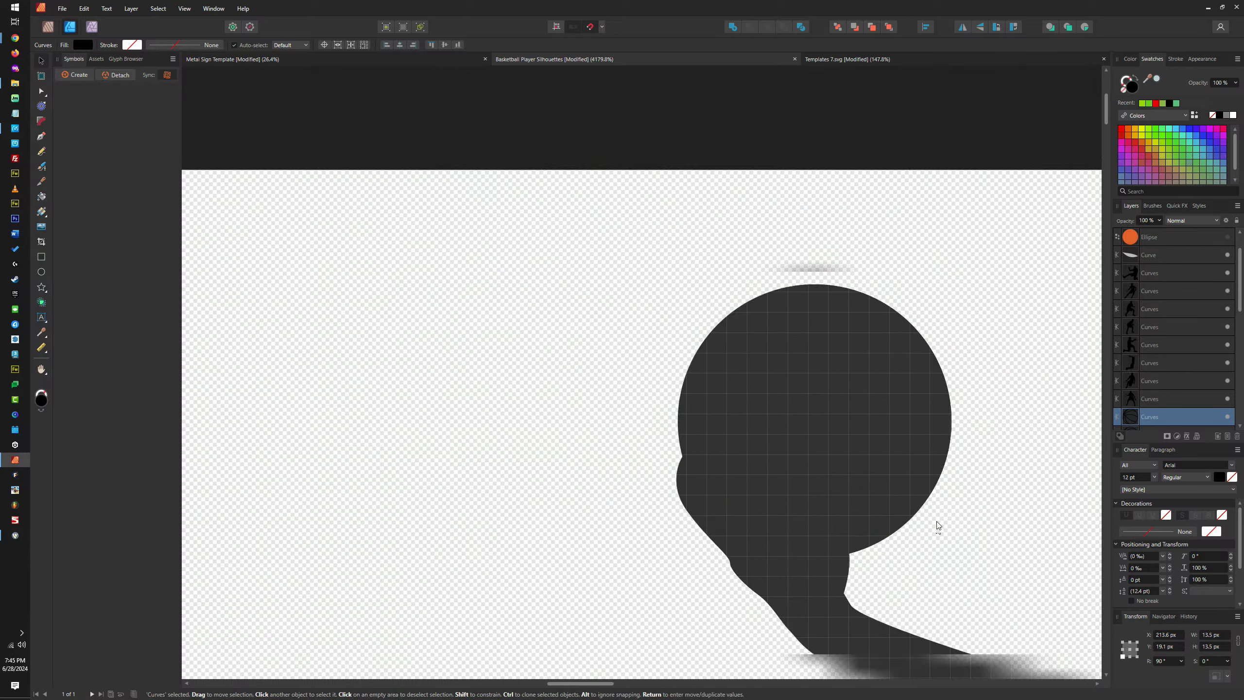
click(888, 28)
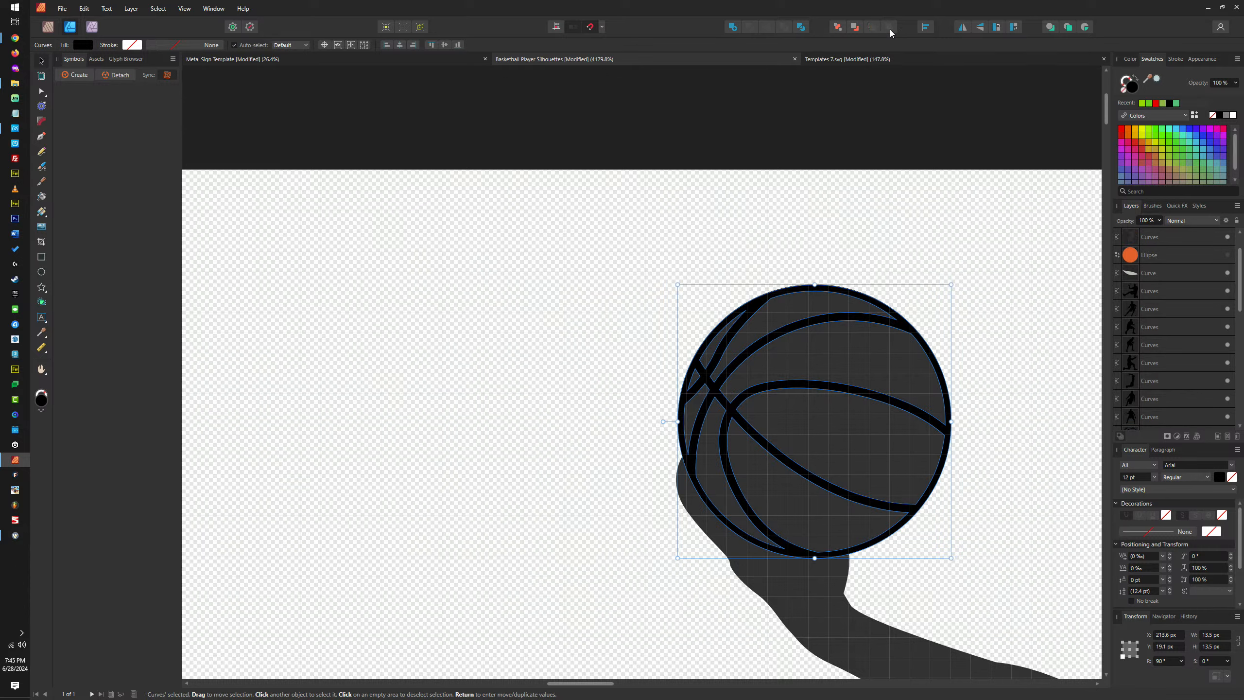
Divide the line-art basketball into separate curves and exclude the outer disc from the selection, keeping only the inner panels selected
click(802, 28)
scroll(900, 315, up, 5)
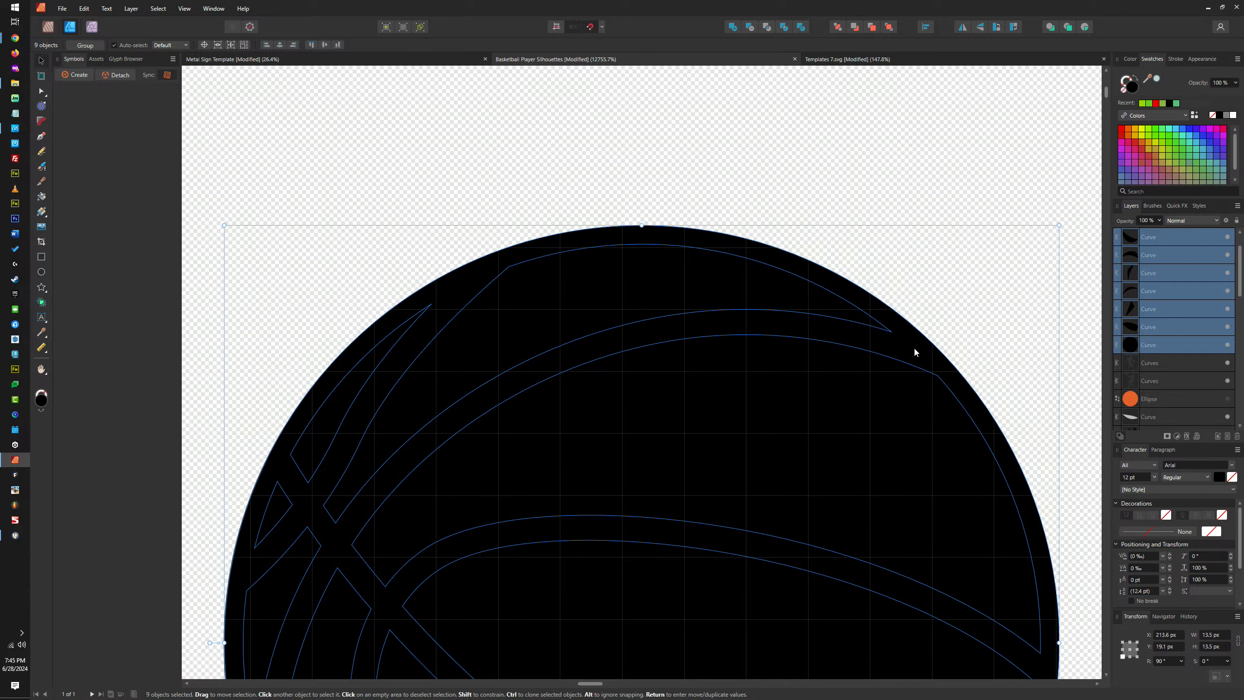
shift+click(915, 350)
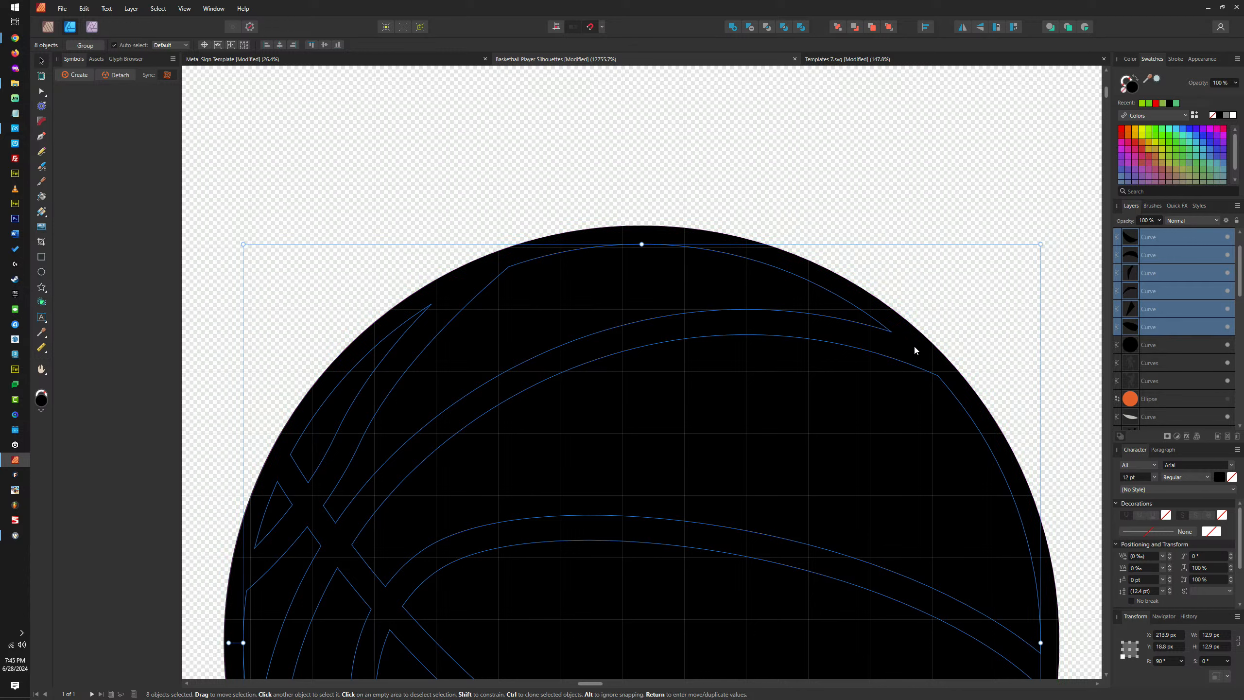
Merge the eight selected ball panel curves into one shape and delete the solid black circle behind them
click(732, 27)
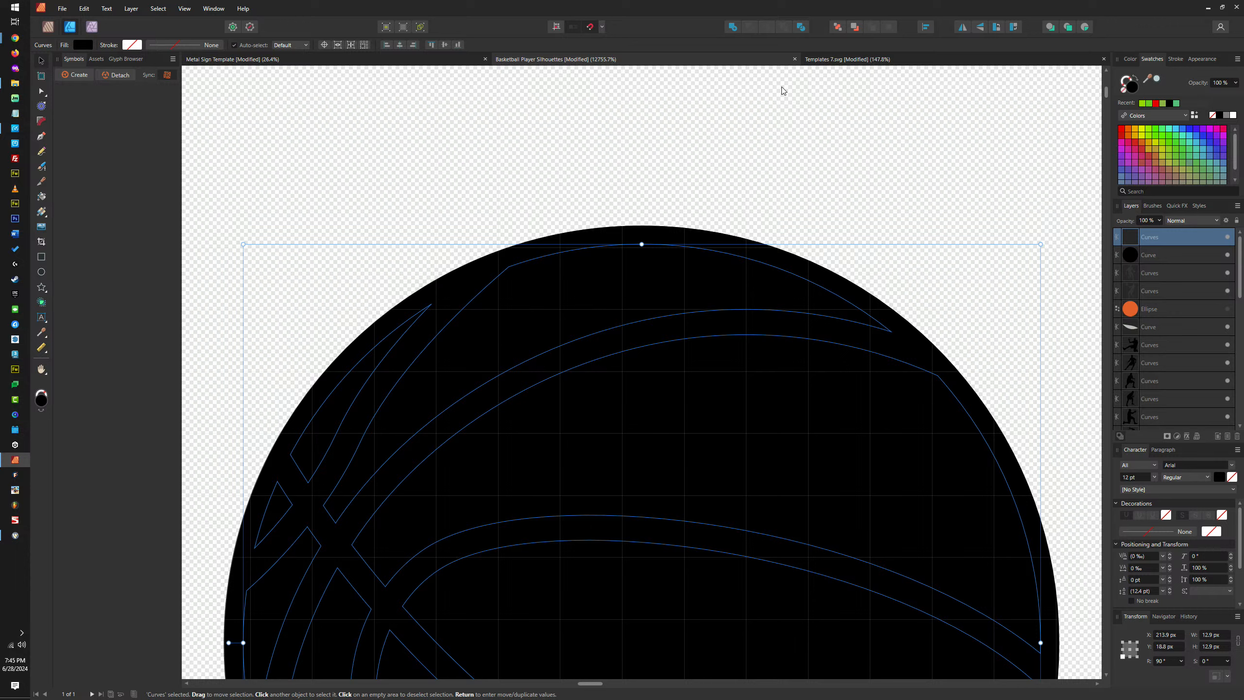
click(913, 341)
key(Delete)
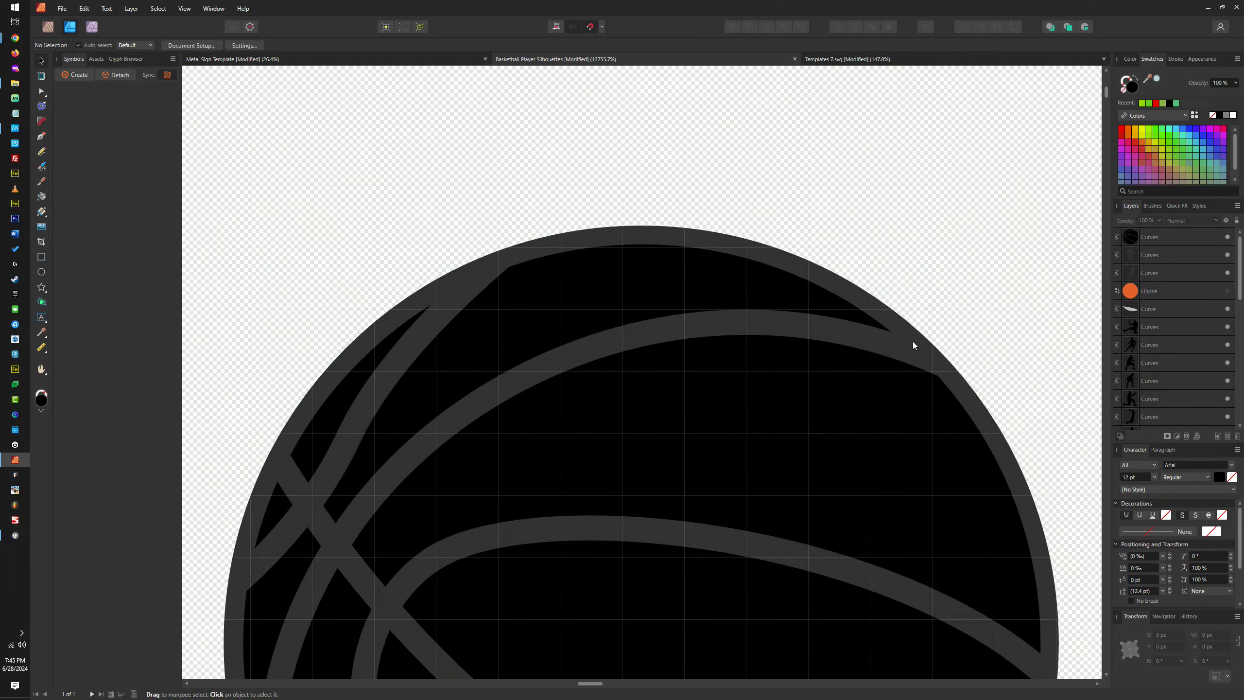
Subtract the merged ball panels from the leaping player's silhouette so the basketball seams are cut into it
scroll(912, 338, down, 3)
mouse_move(907, 343)
mouse_down()
mouse_move(771, 264)
mouse_move(839, 281)
mouse_move(920, 356)
mouse_move(960, 298)
mouse_move(930, 333)
mouse_up()
scroll(930, 333, down, 2)
scroll(930, 334, right, 2)
scroll(731, 370, up, 3)
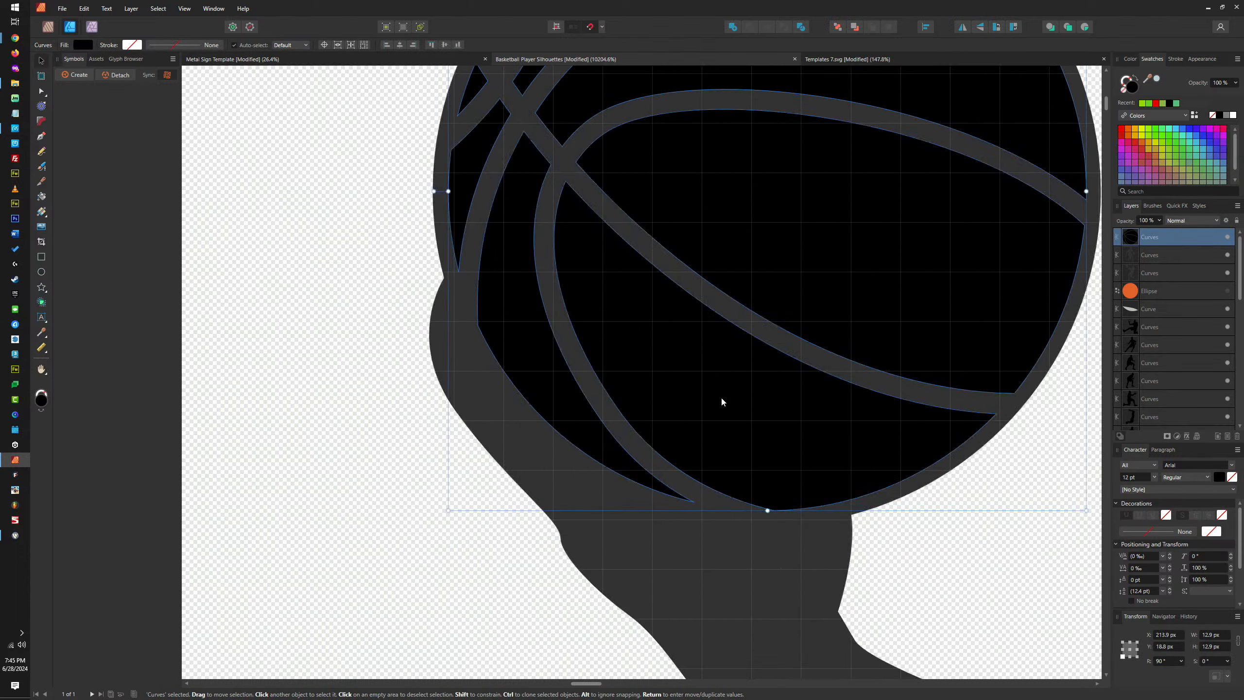
shift+click(714, 558)
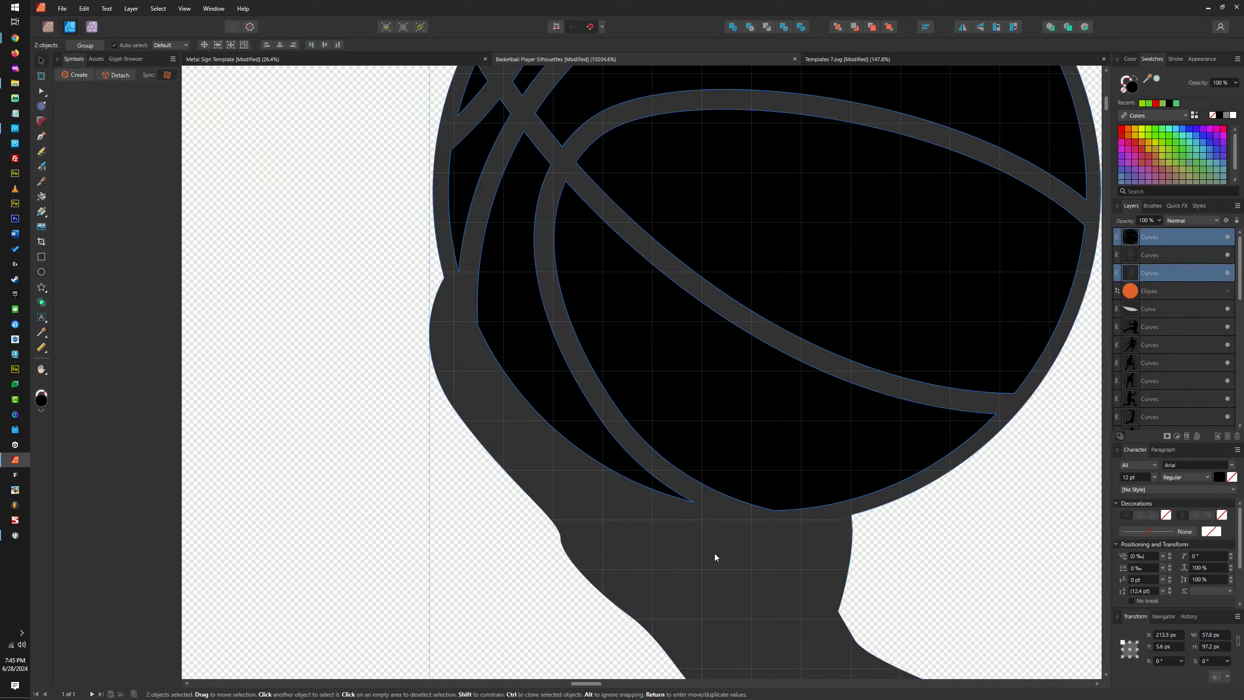
click(746, 31)
scroll(658, 289, down, 8)
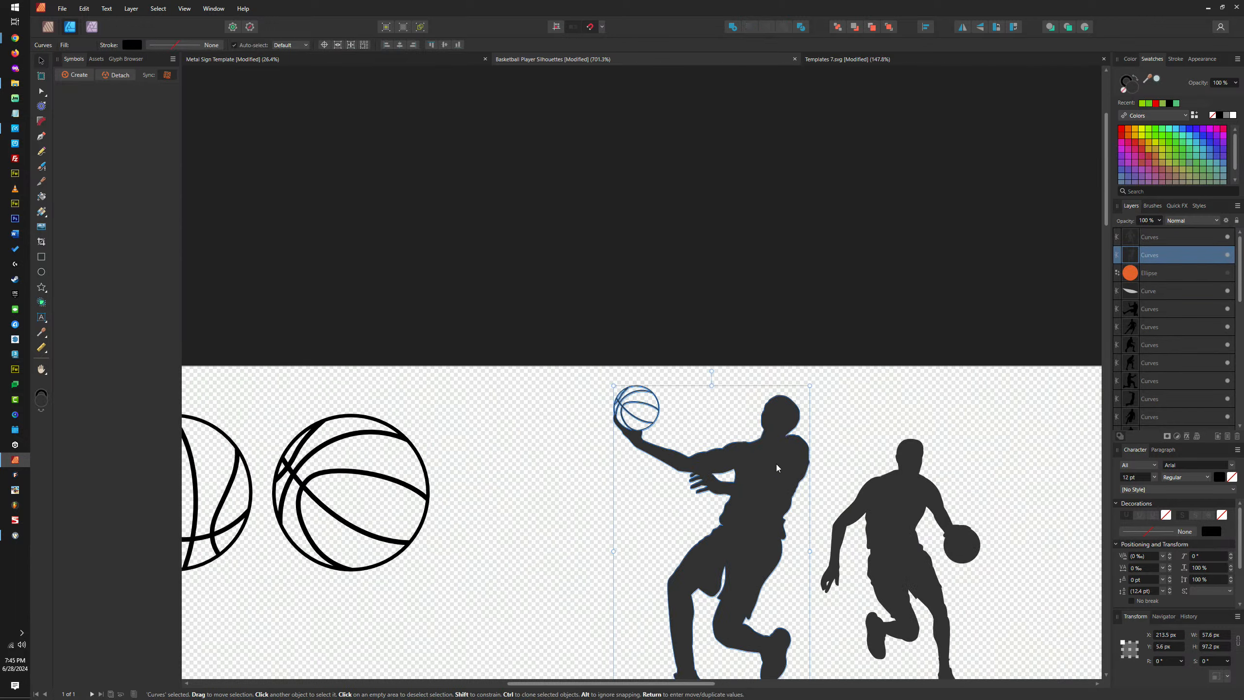
Duplicate the first of the three line-art basketballs and place the copy over the dribbling player
scroll(776, 468, down, 4)
scroll(455, 303, left, 5)
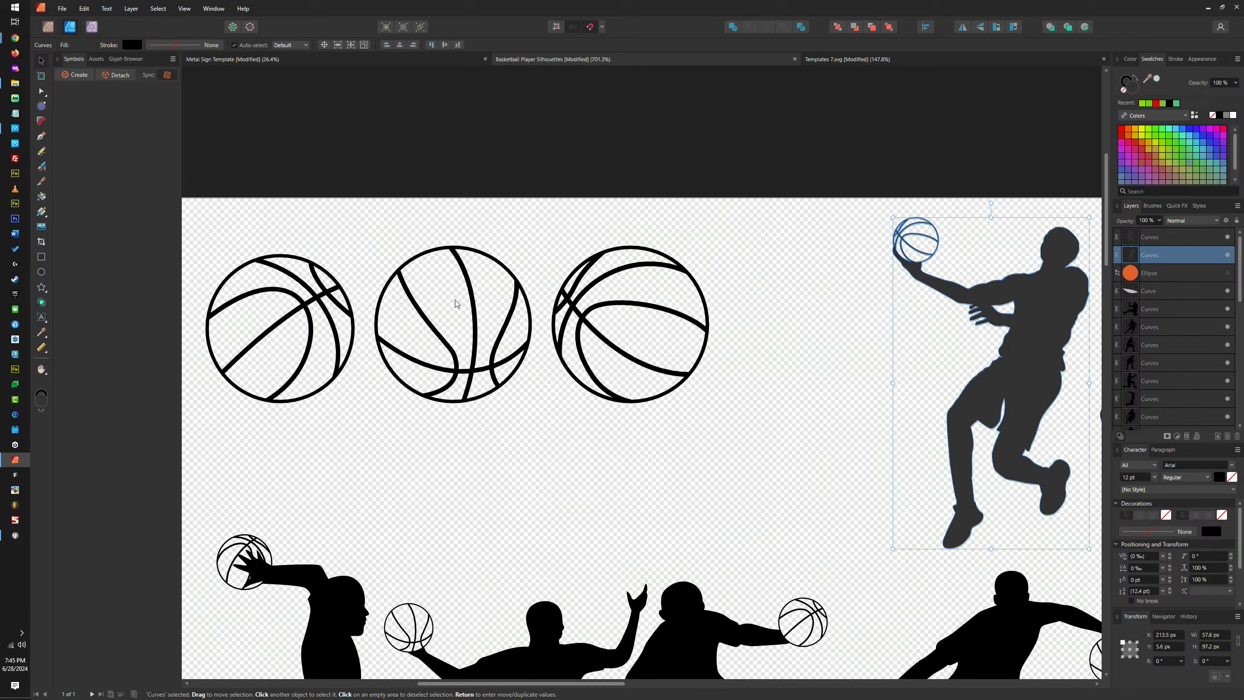
click(455, 303)
drag(320, 297, 1006, 388)
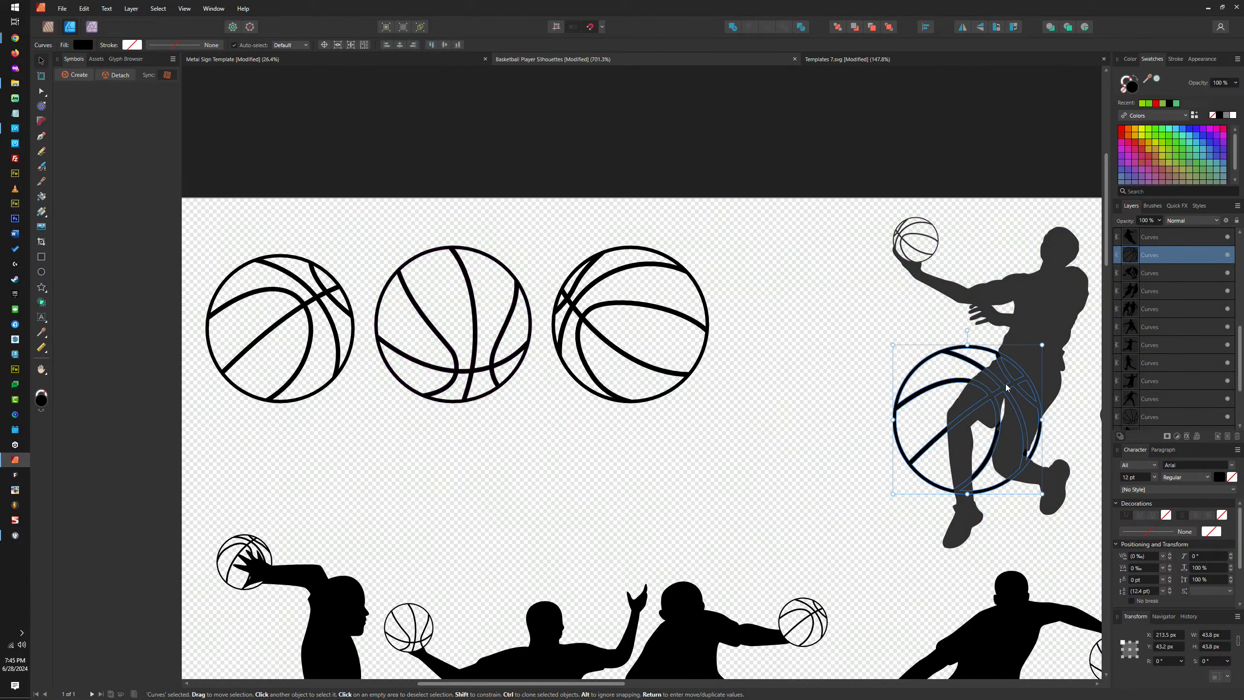
scroll(274, 284, down, 5)
drag(496, 322, 615, 321)
scroll(621, 328, up, 4)
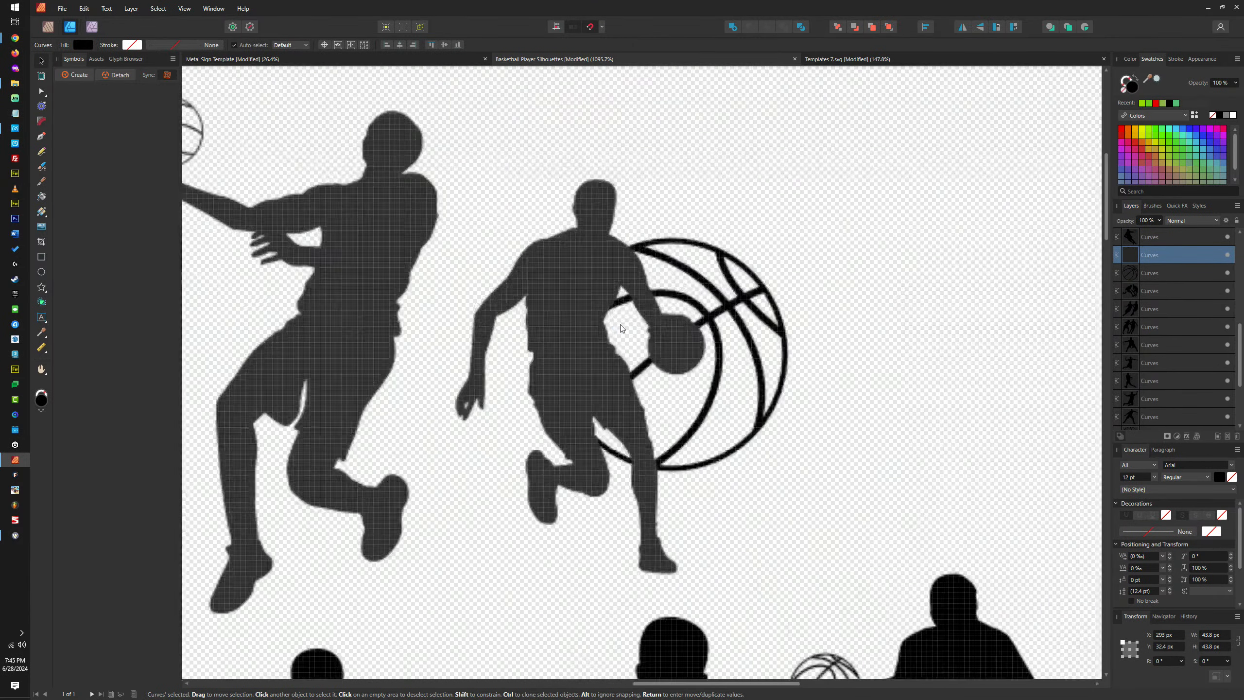
scroll(621, 329, up, 3)
Scale the basketball copy to about 10.8 px and fit it over the solid ball under the dribbling player's hand
drag(909, 132, 778, 328)
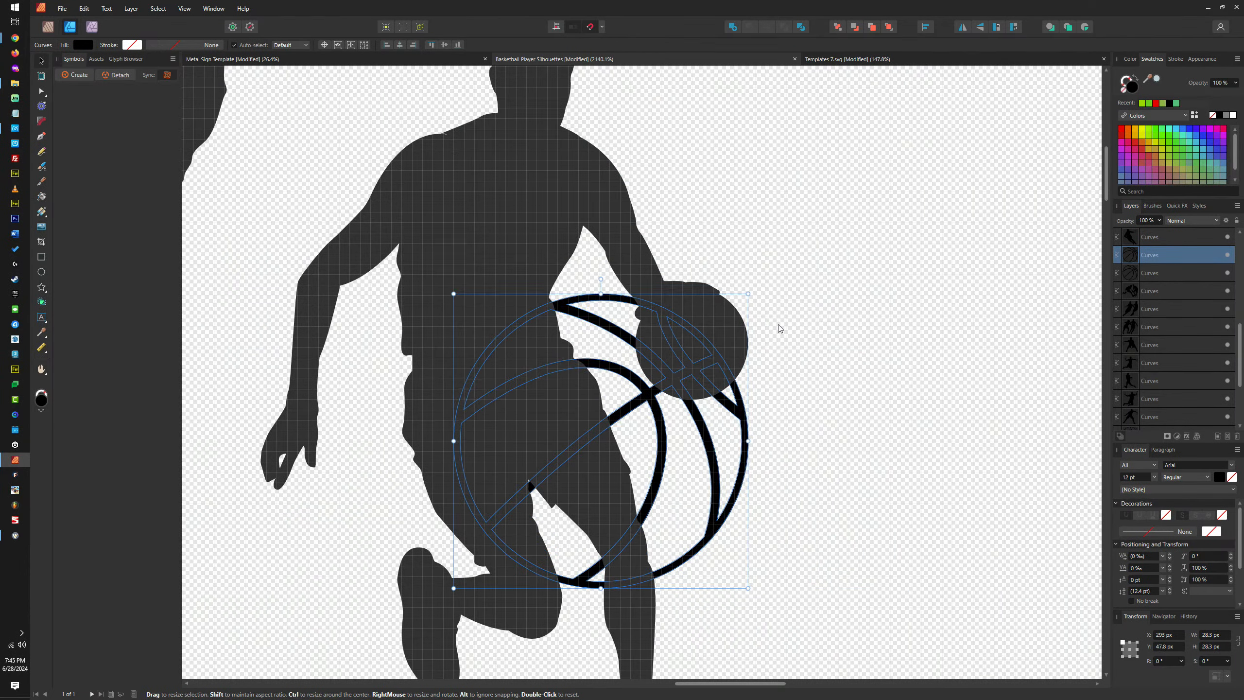
drag(454, 588, 672, 377)
scroll(623, 386, up, 4)
scroll(750, 480, up, 5)
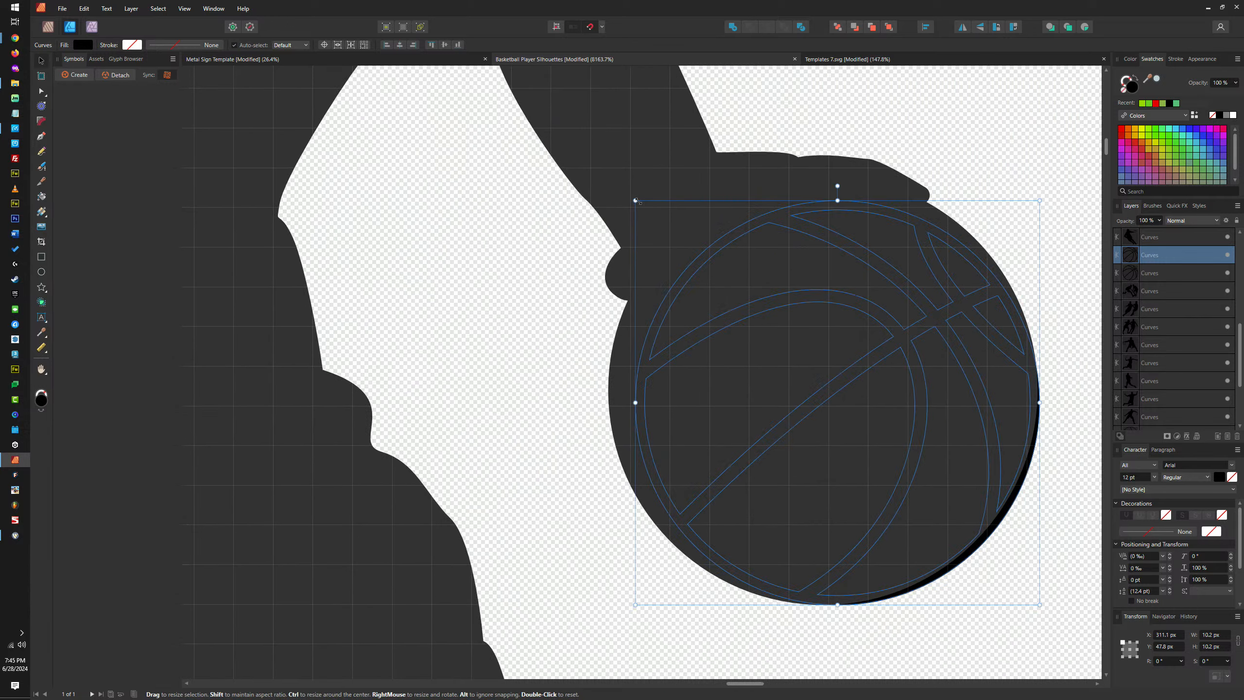
drag(633, 199, 600, 184)
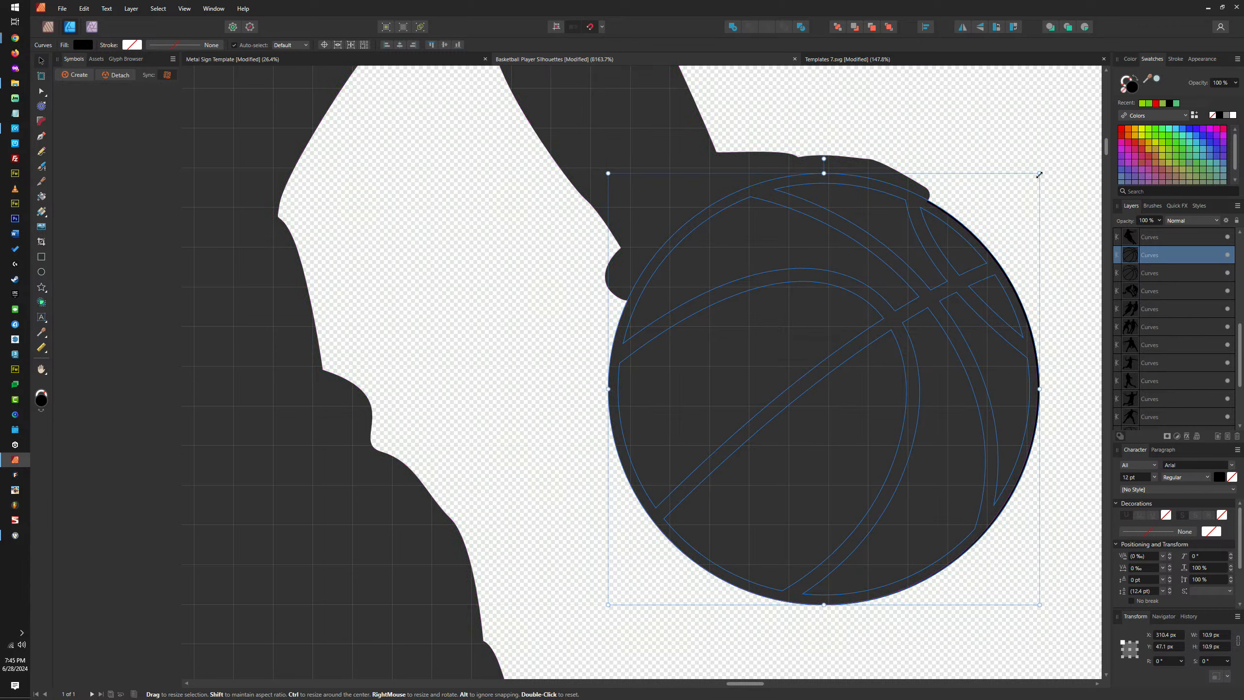
drag(1042, 173, 1038, 175)
Bring the fitted basketball to the front and divide it into separate curves
click(888, 32)
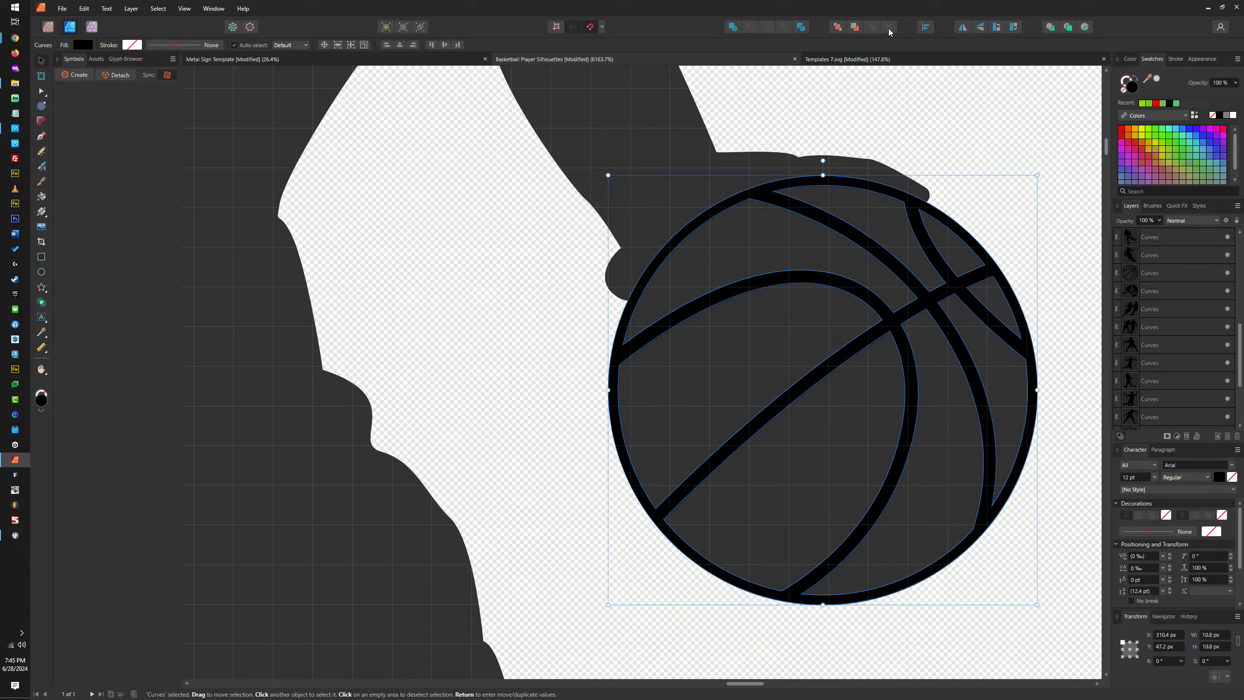
click(801, 28)
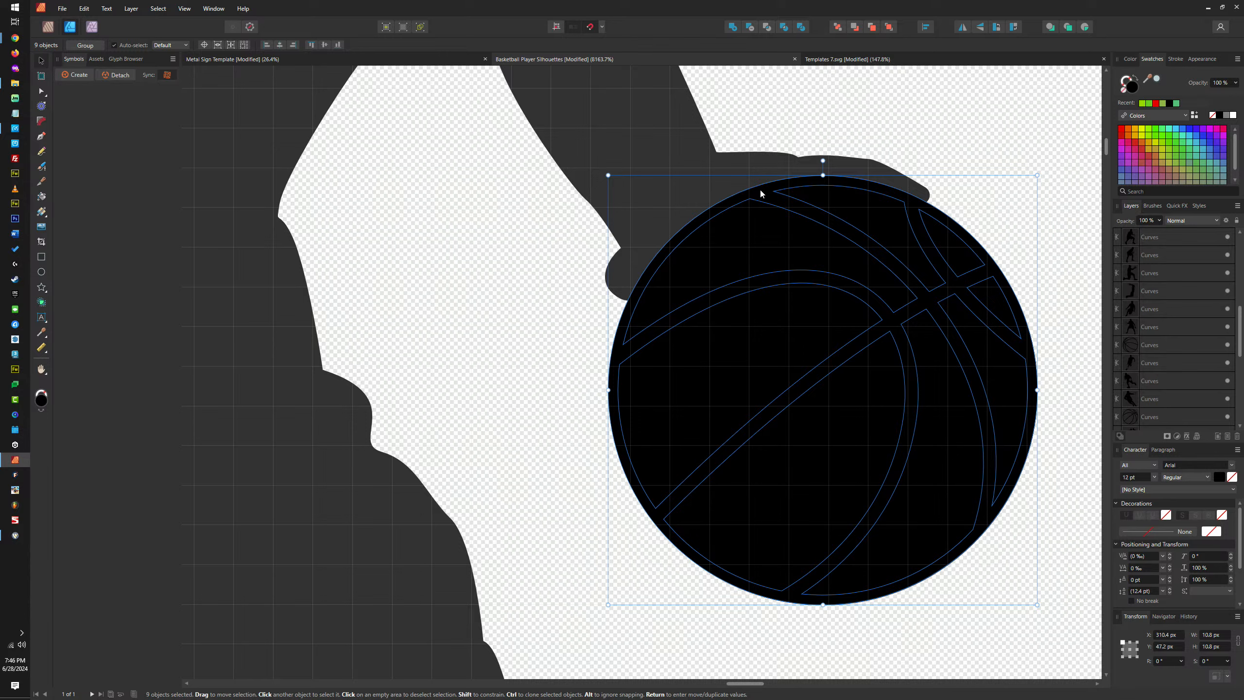
scroll(762, 192, up, 3)
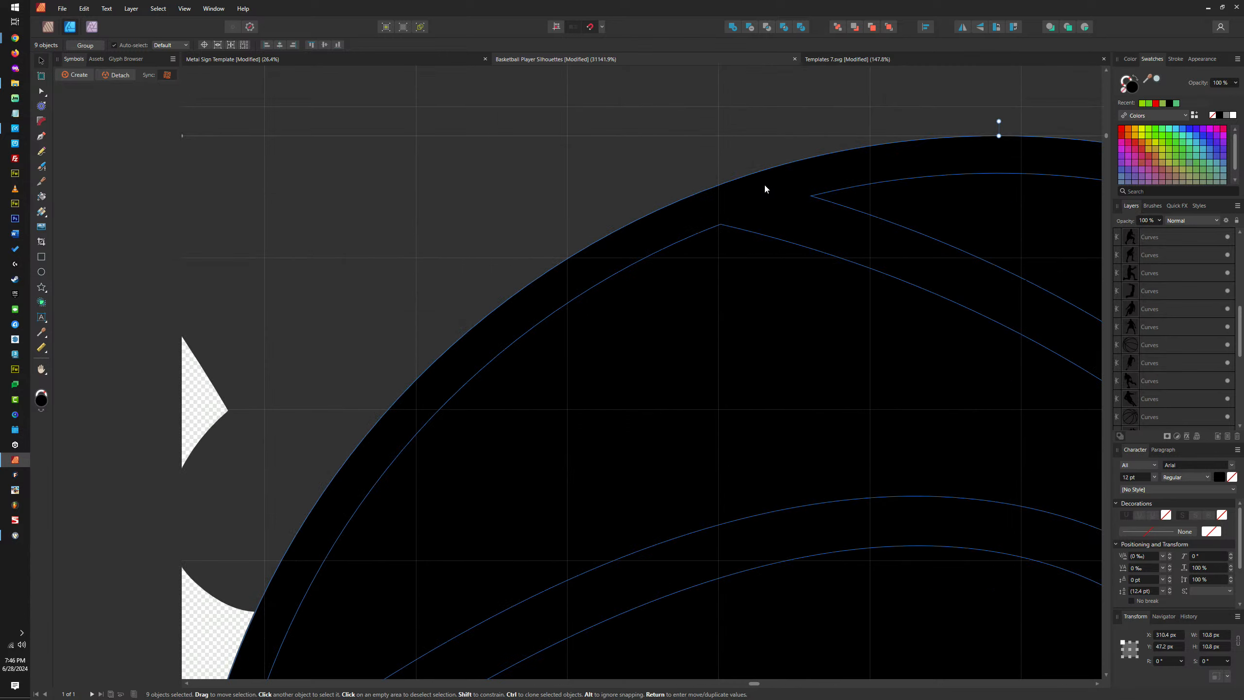
scroll(766, 188, down, 4)
Exclude the outer circle from the selection and merge the eight remaining ball panels into one shape
shift+click(748, 191)
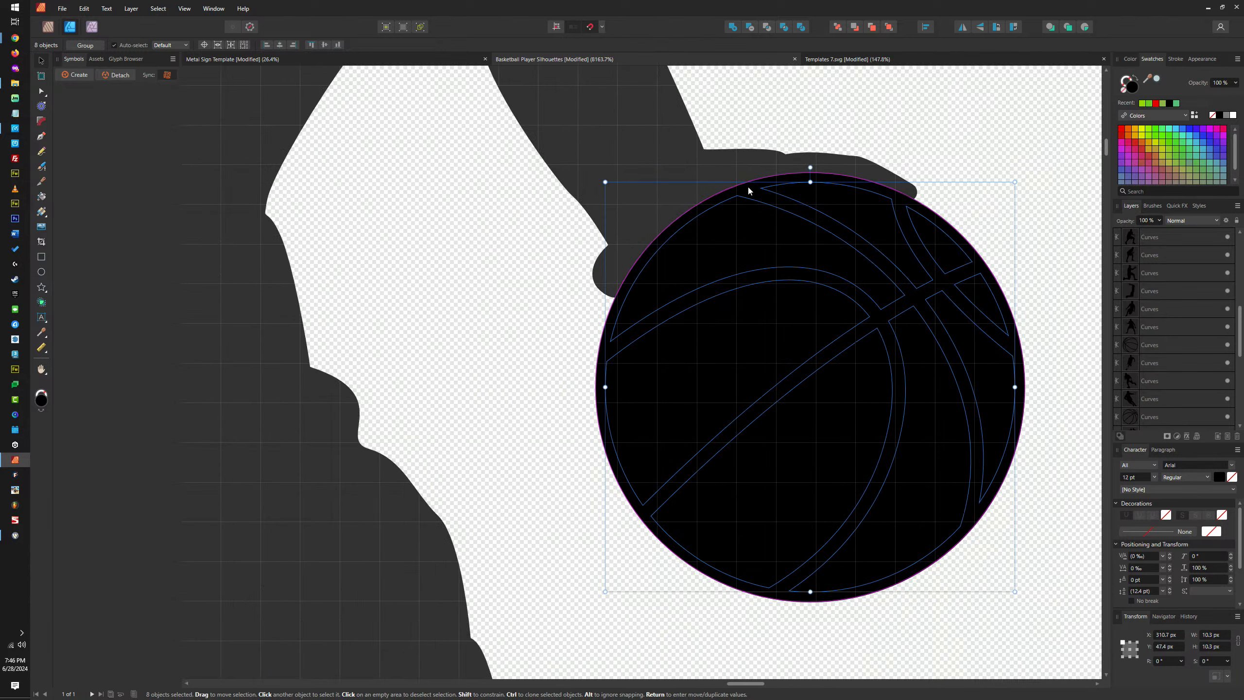
drag(748, 191, 566, 268)
key(ctrl+z)
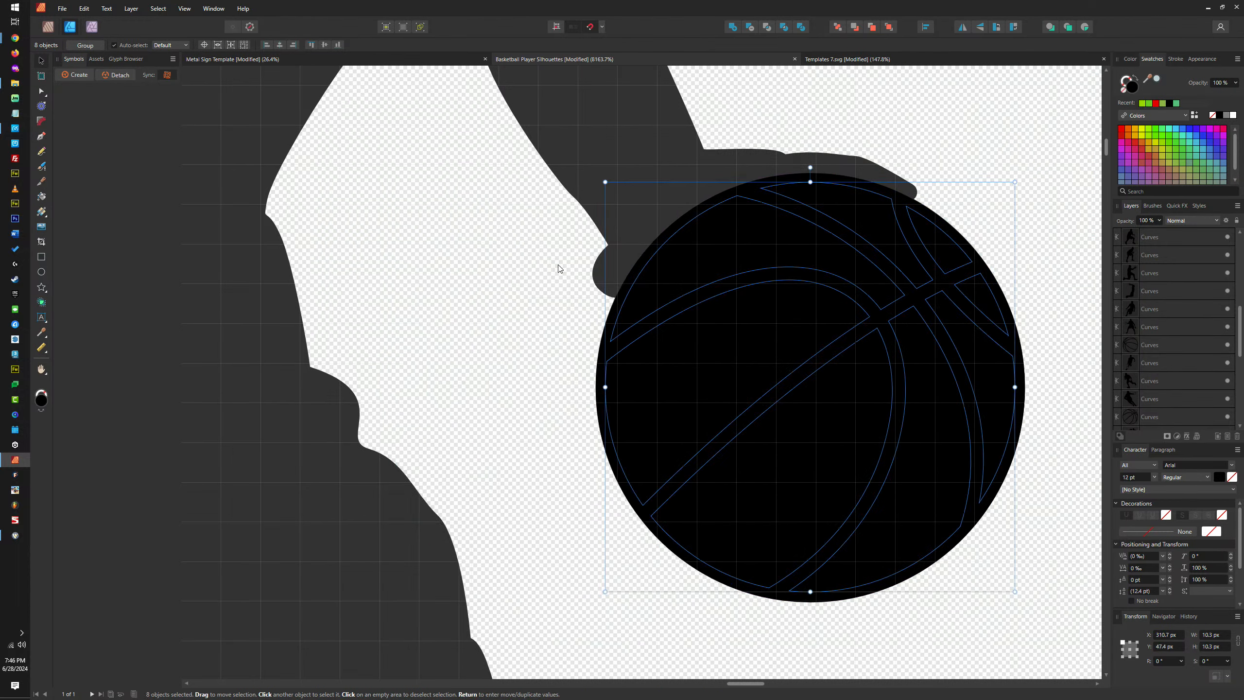
click(733, 28)
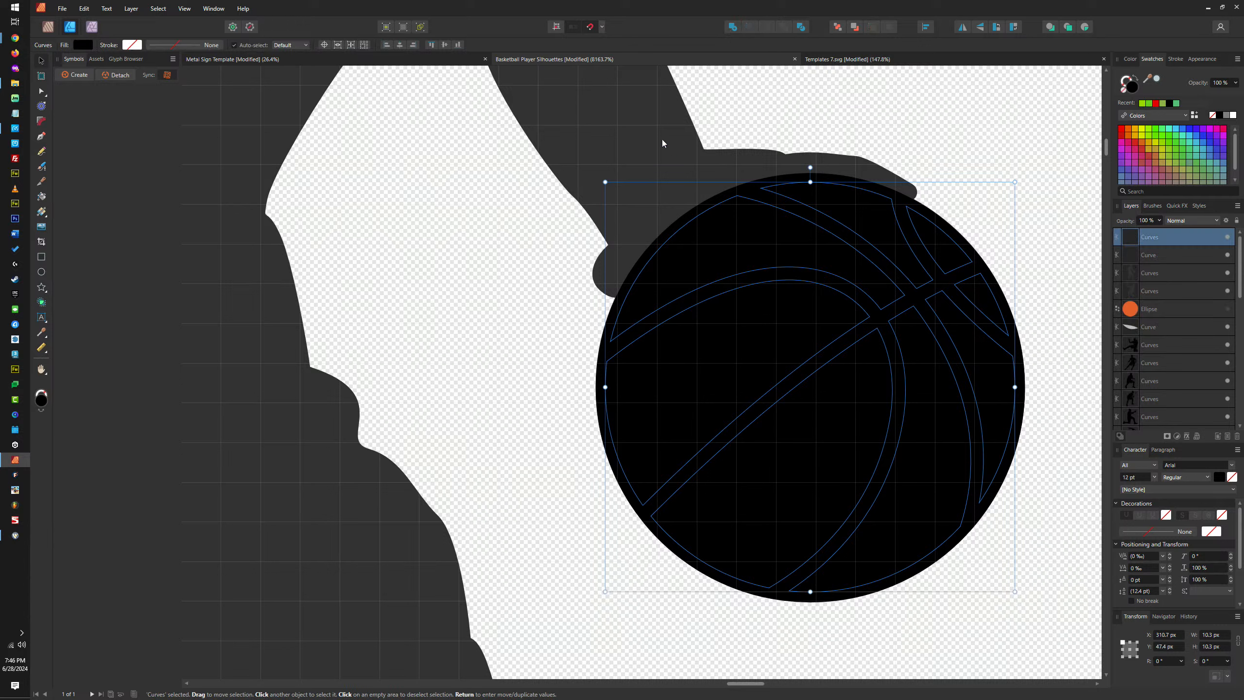
Subtract the merged panels from the dribbling player's silhouette and delete the leftover solid circle over the ball
shift+click(618, 116)
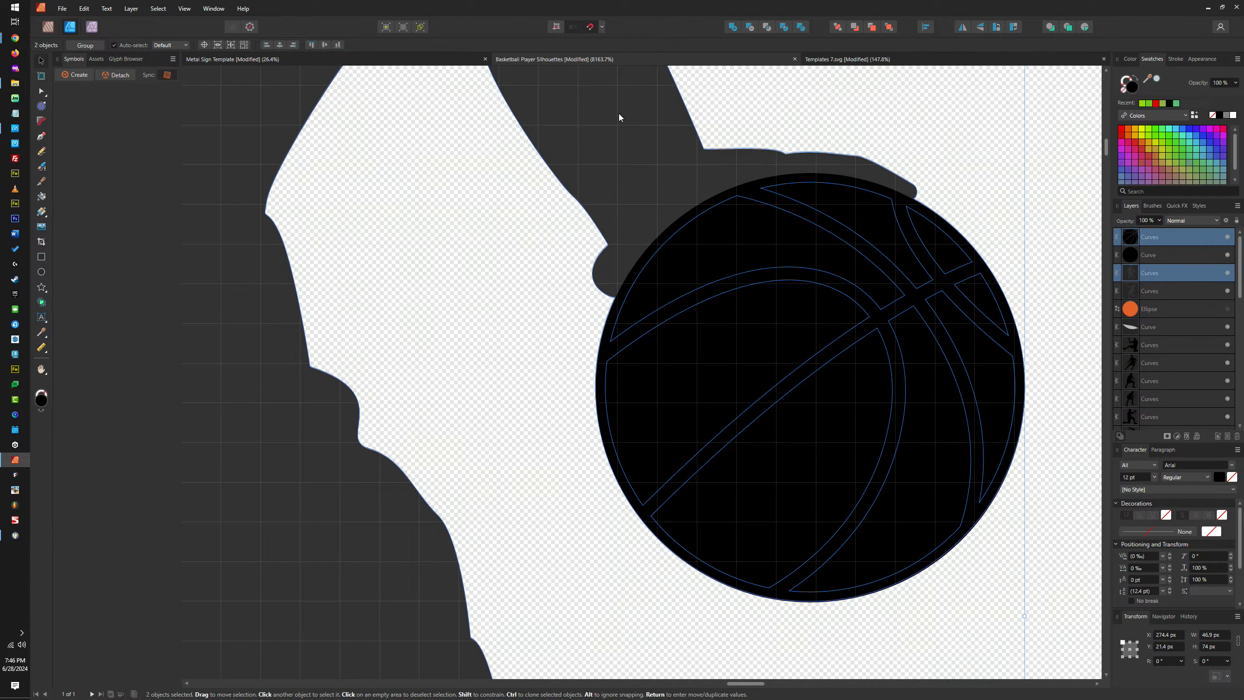
click(750, 28)
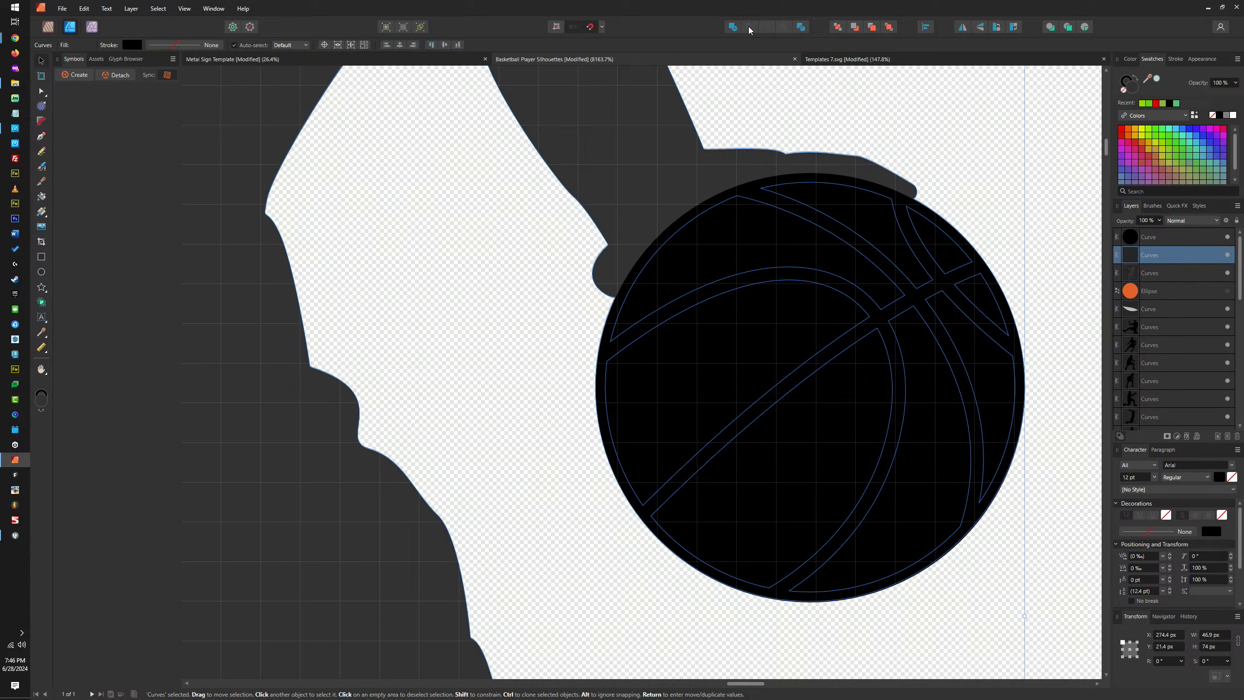
click(920, 145)
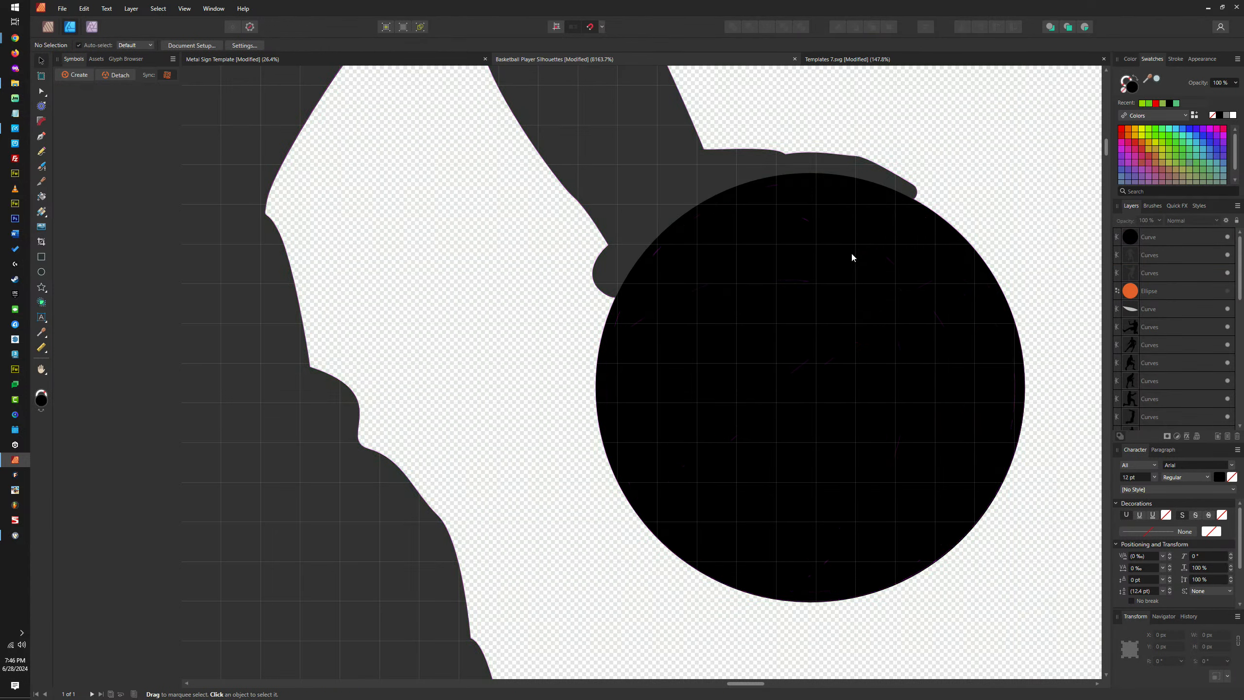
scroll(852, 250, down, 3)
click(828, 268)
drag(824, 256, 963, 390)
key(Delete)
scroll(950, 382, down, 10)
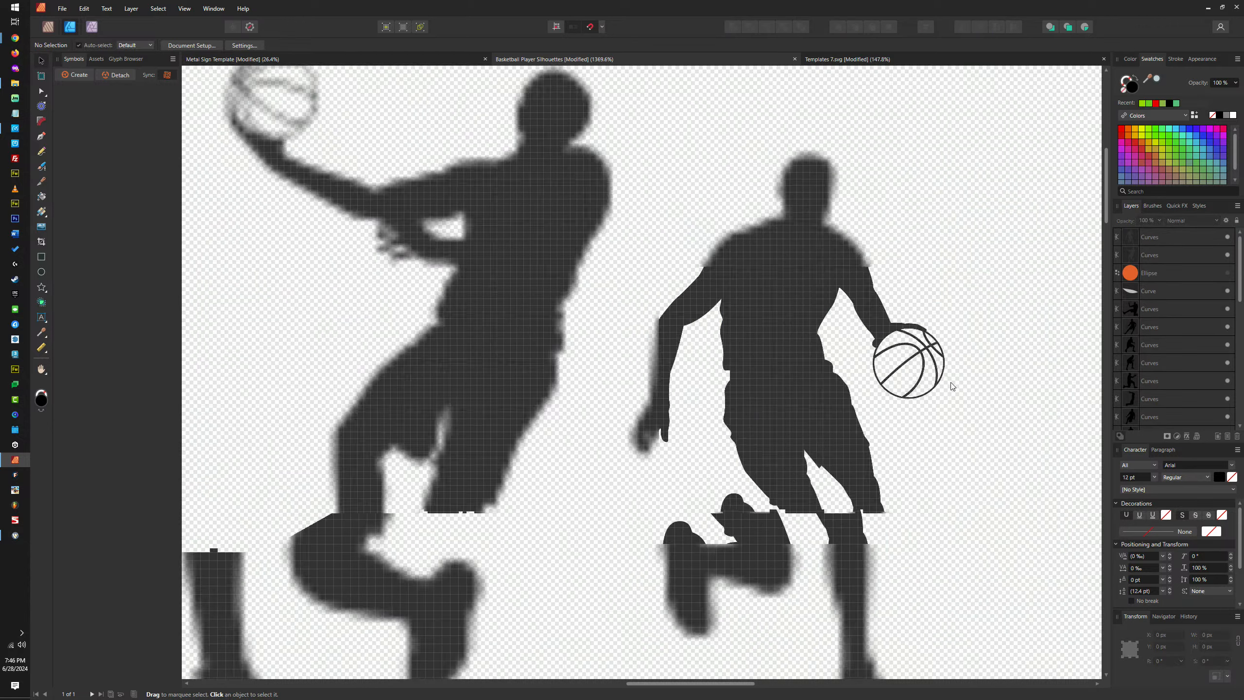
Examine the player silhouettes across the sheet one by one, checking that each is a single shape with its basketball
scroll(977, 384, down, 4)
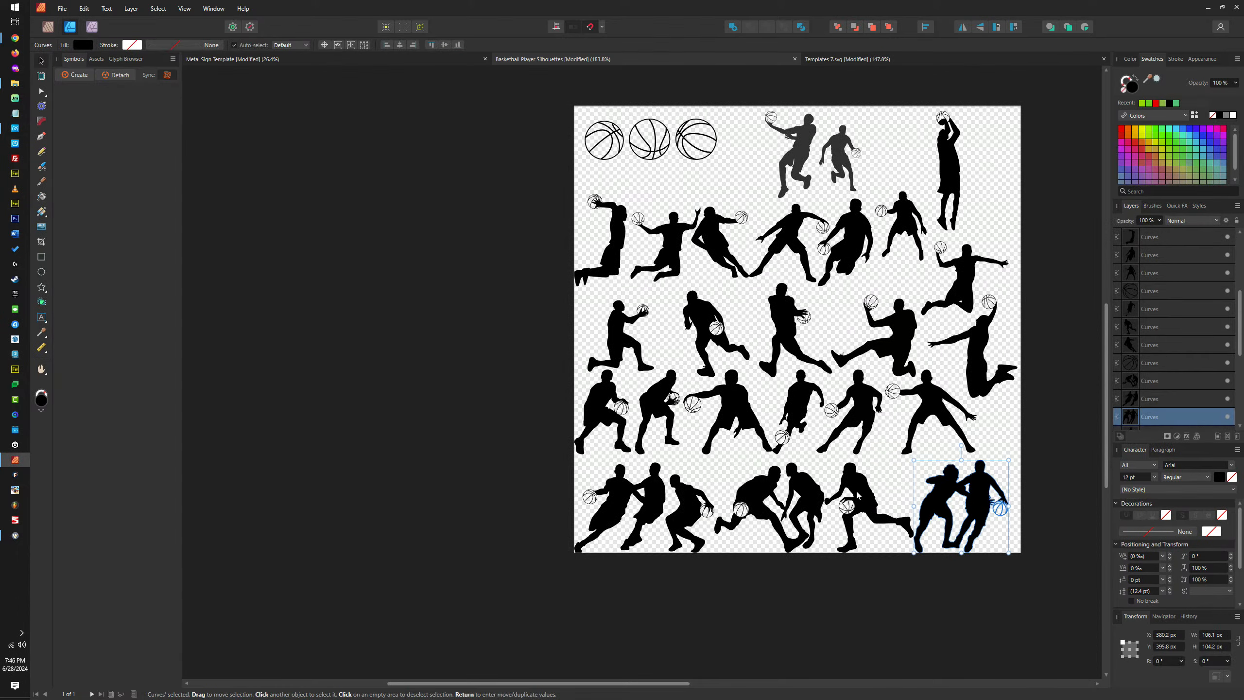
click(683, 505)
click(649, 498)
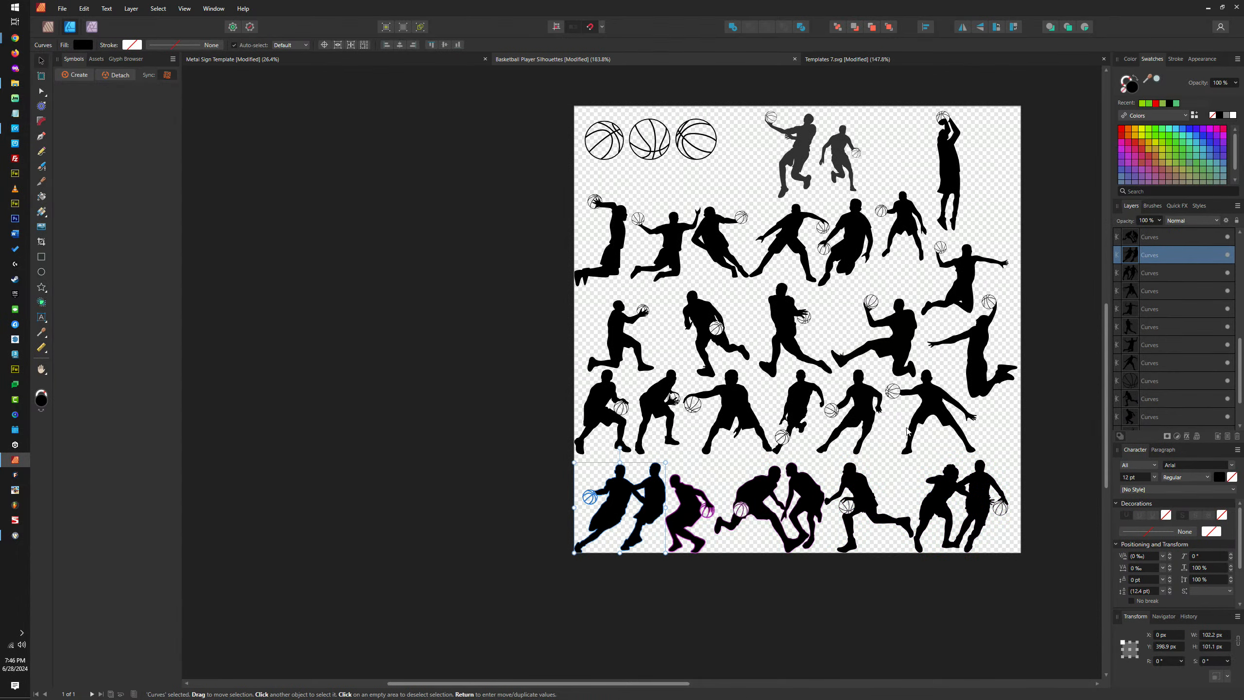
click(928, 406)
click(857, 405)
click(794, 406)
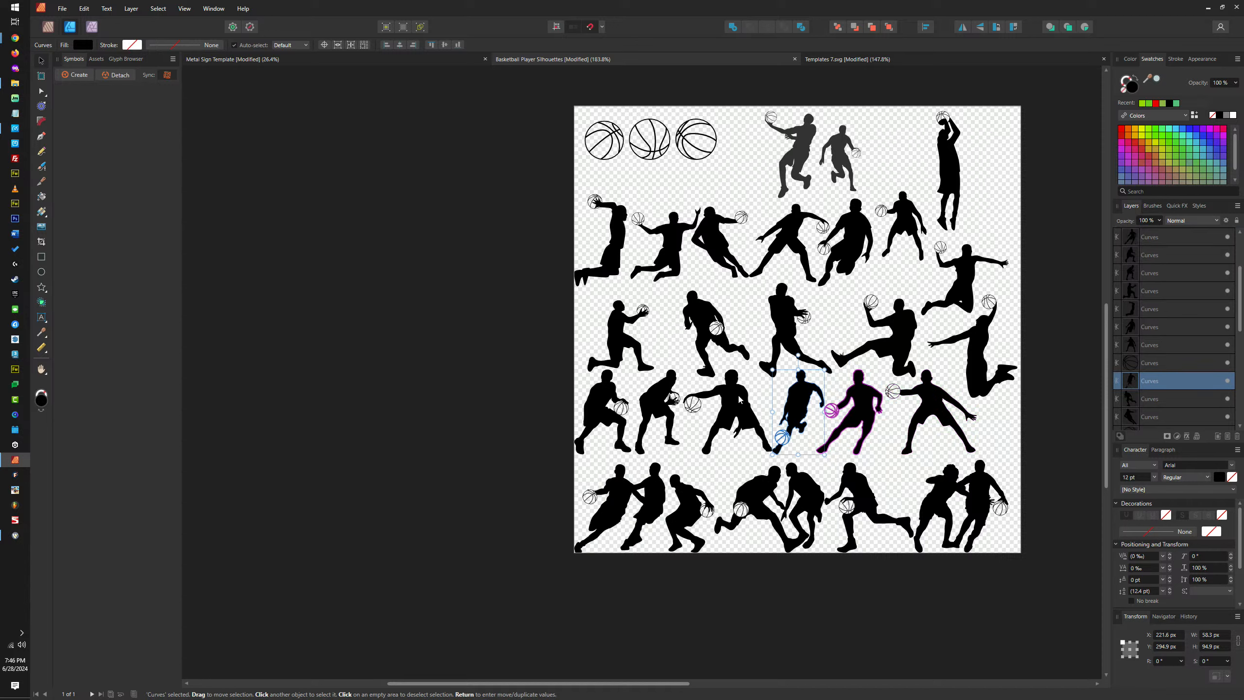
click(730, 406)
click(659, 406)
click(602, 406)
click(977, 343)
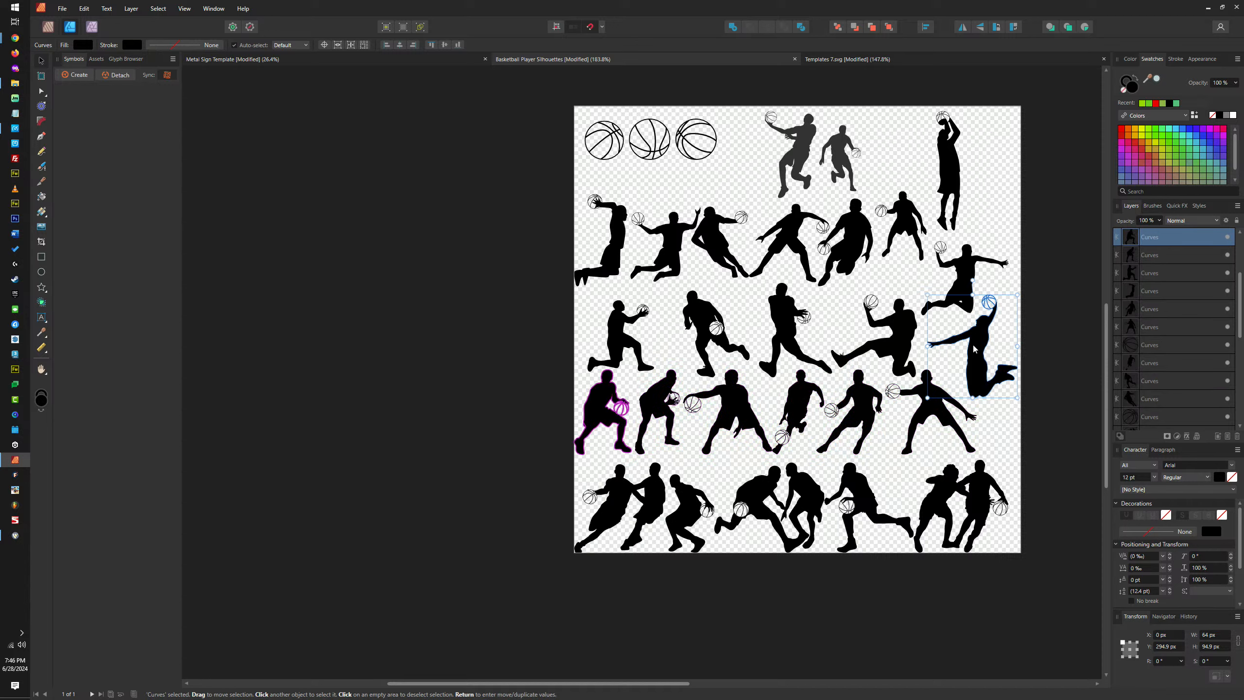
click(896, 333)
click(786, 329)
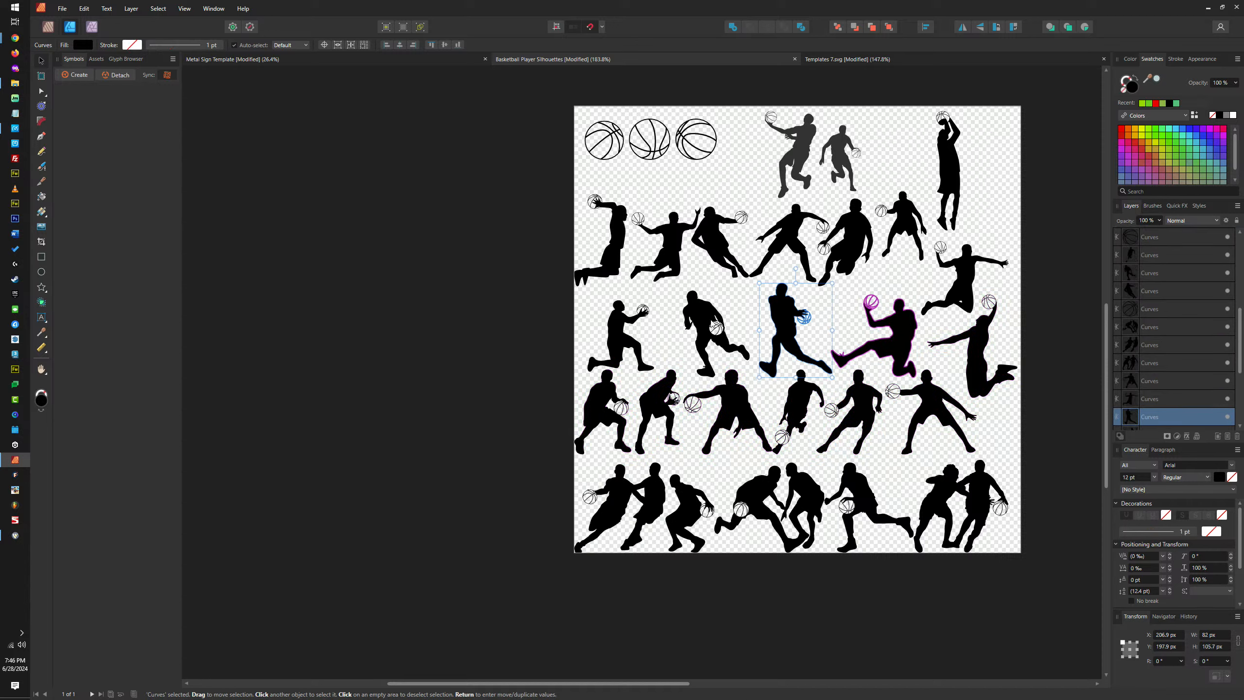
click(705, 330)
click(621, 329)
click(956, 262)
click(901, 226)
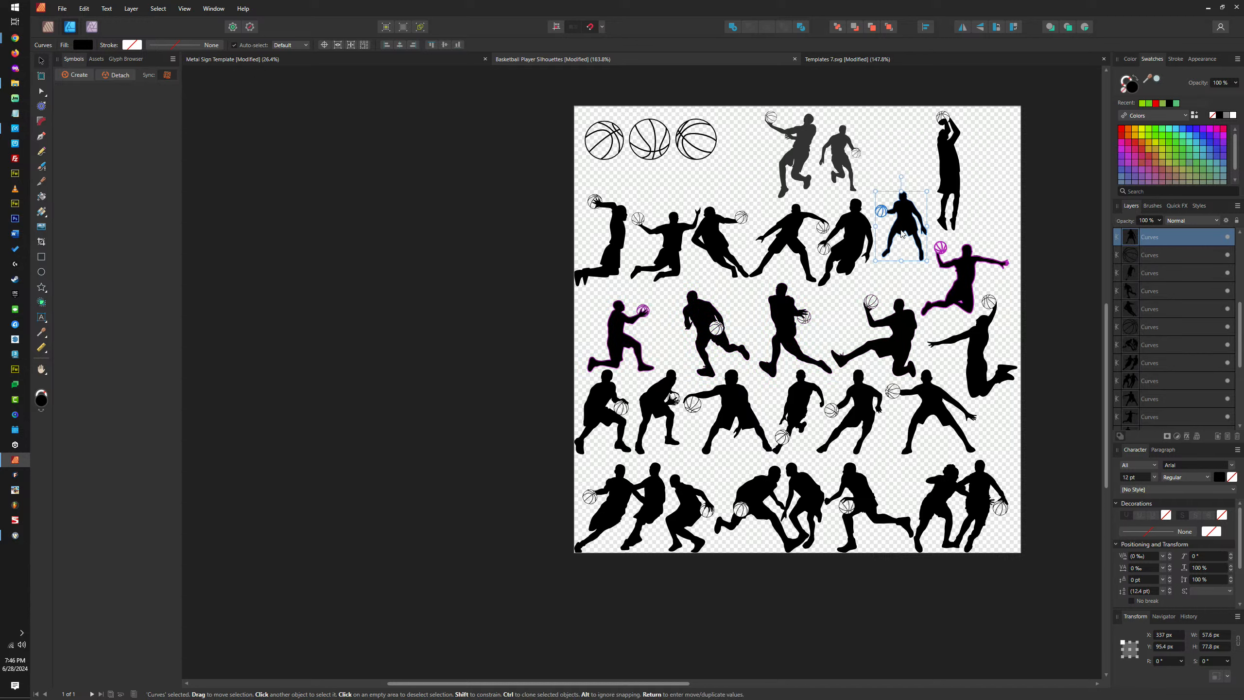
click(847, 234)
click(786, 234)
click(700, 238)
click(657, 240)
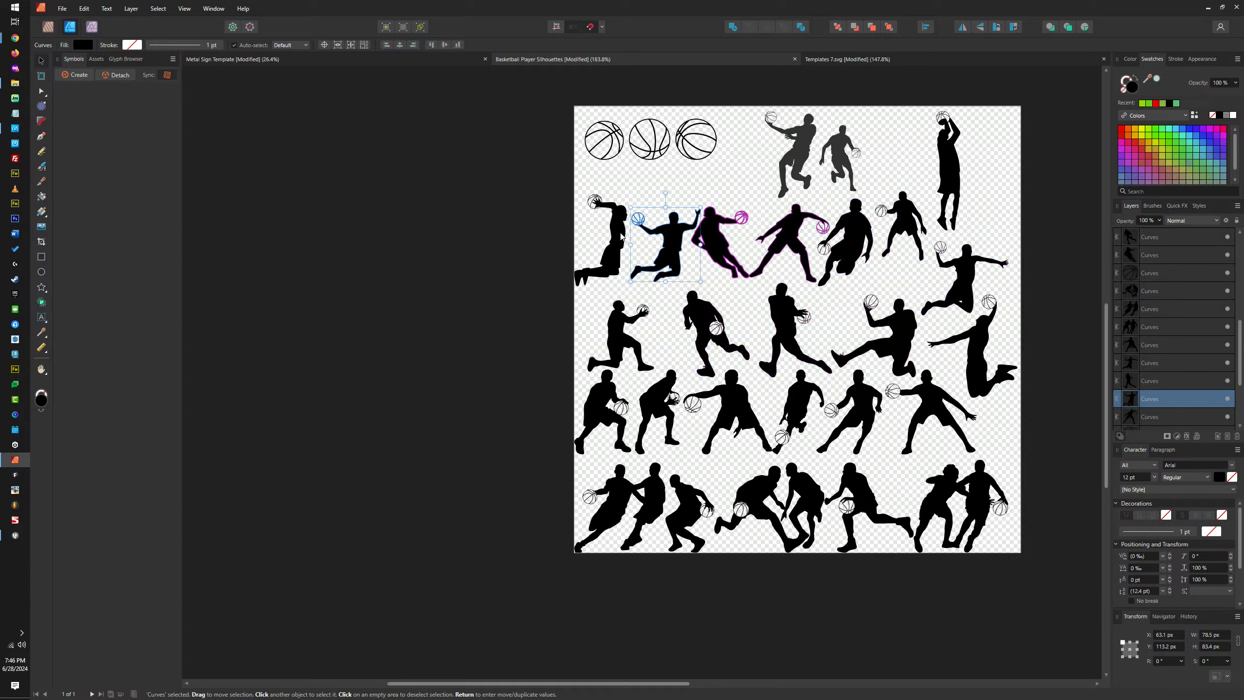
click(603, 236)
click(948, 171)
Fill the two dark grey player silhouettes, the leaping one and the dribbling one, with black
click(833, 154)
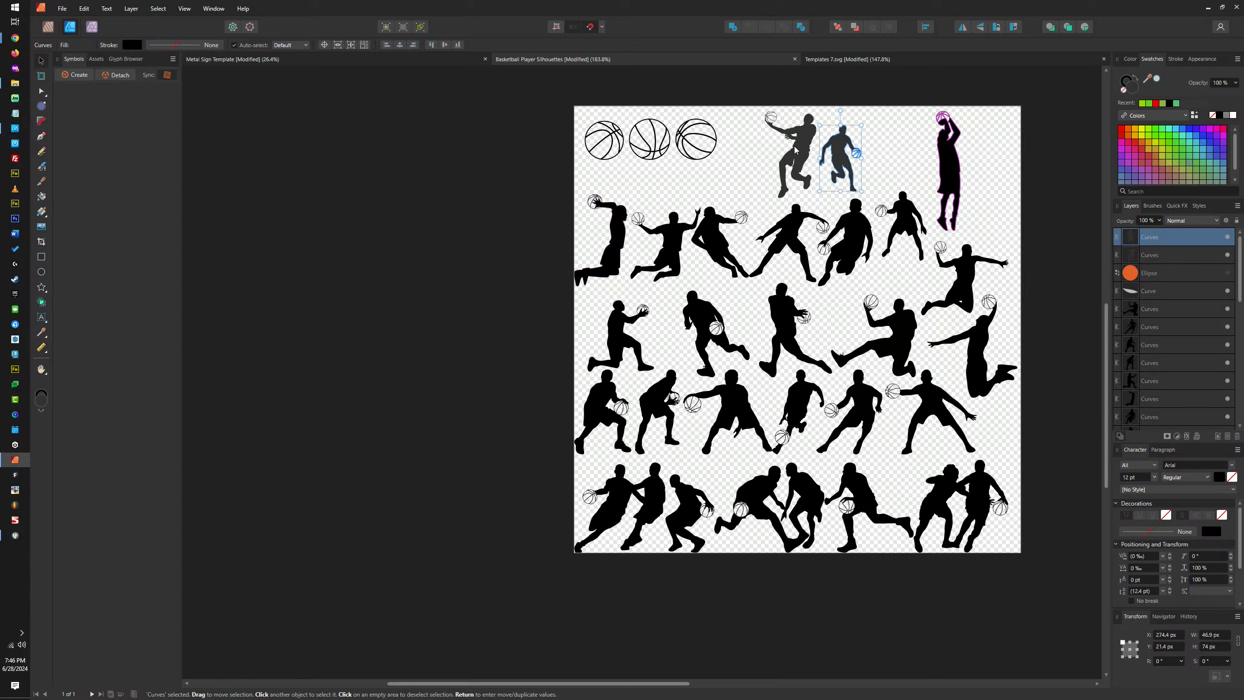
shift+click(800, 147)
click(1220, 116)
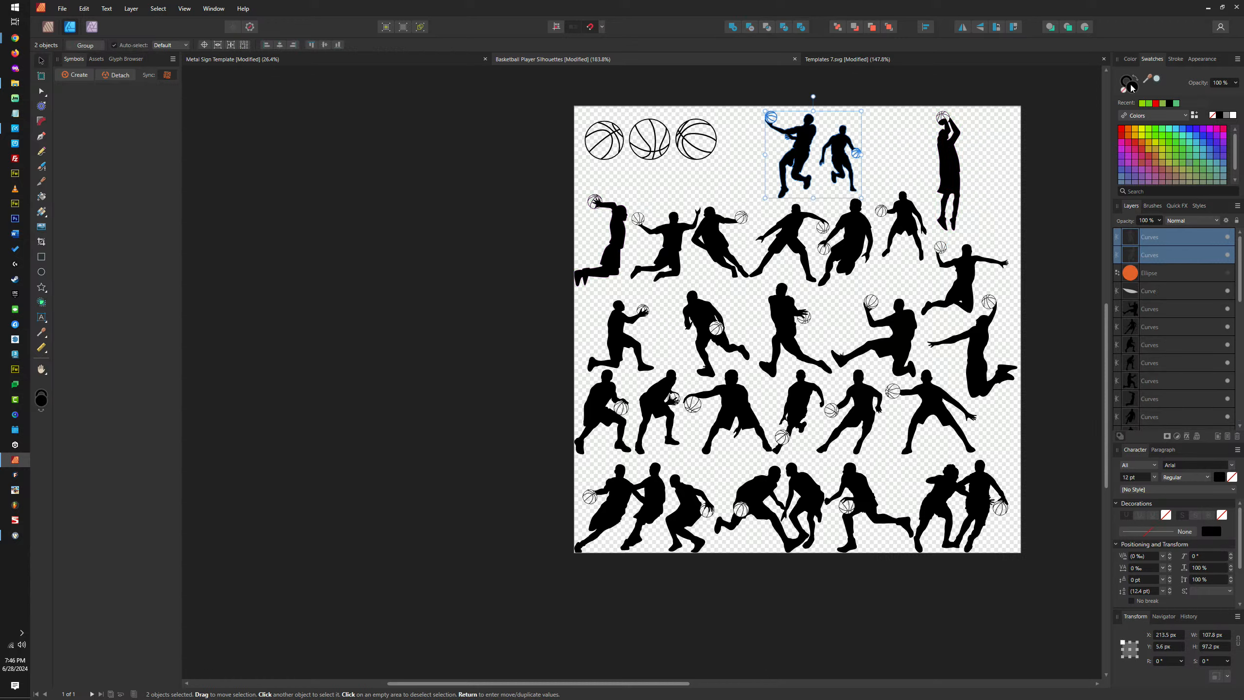
Remove the stroke from all basketballs and player silhouettes on the page
key(ctrl+a)
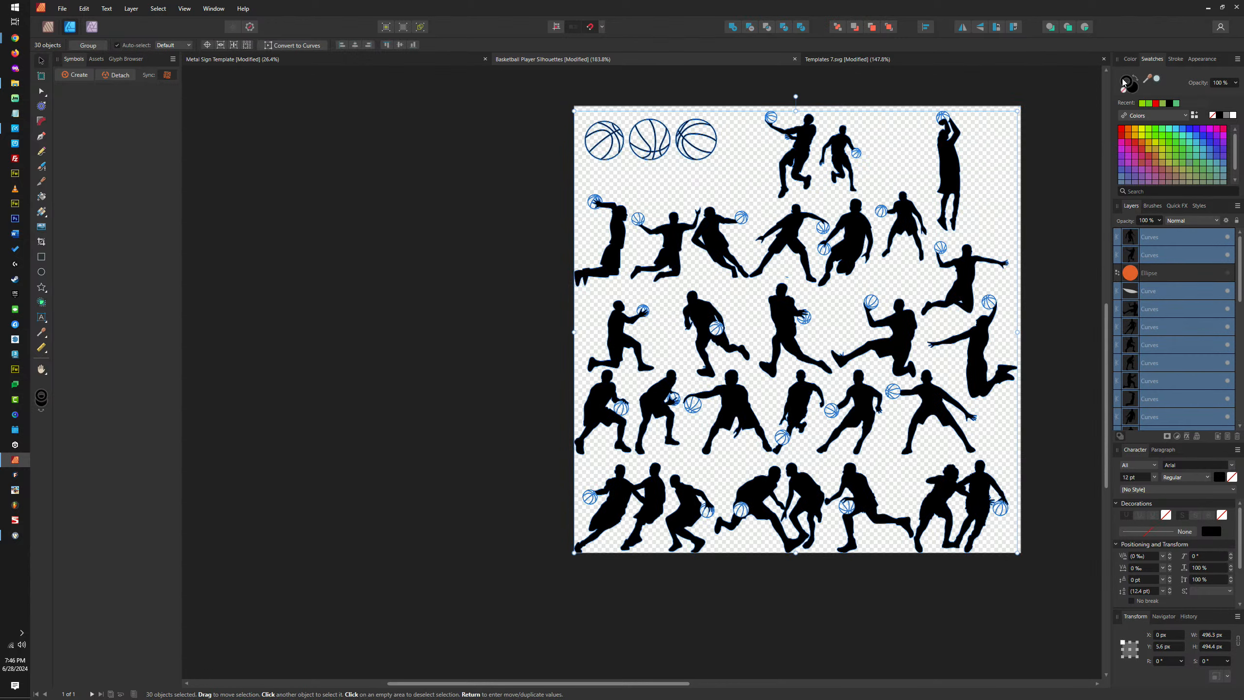
click(1164, 104)
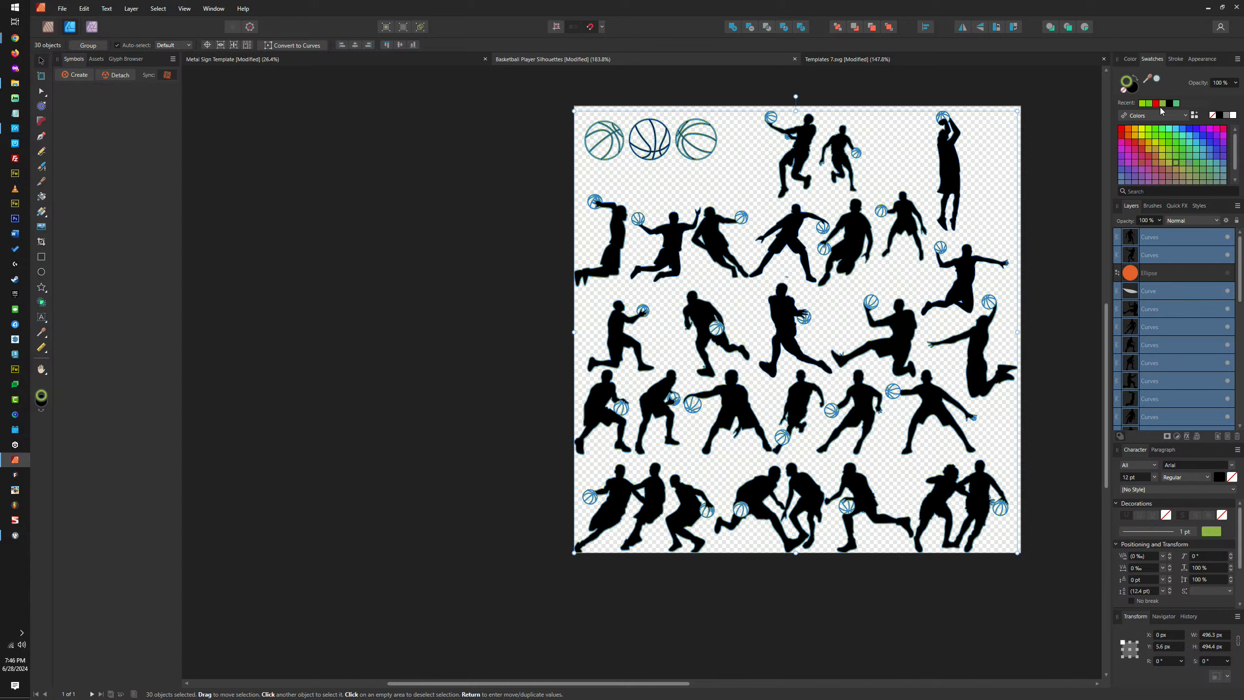
click(1124, 92)
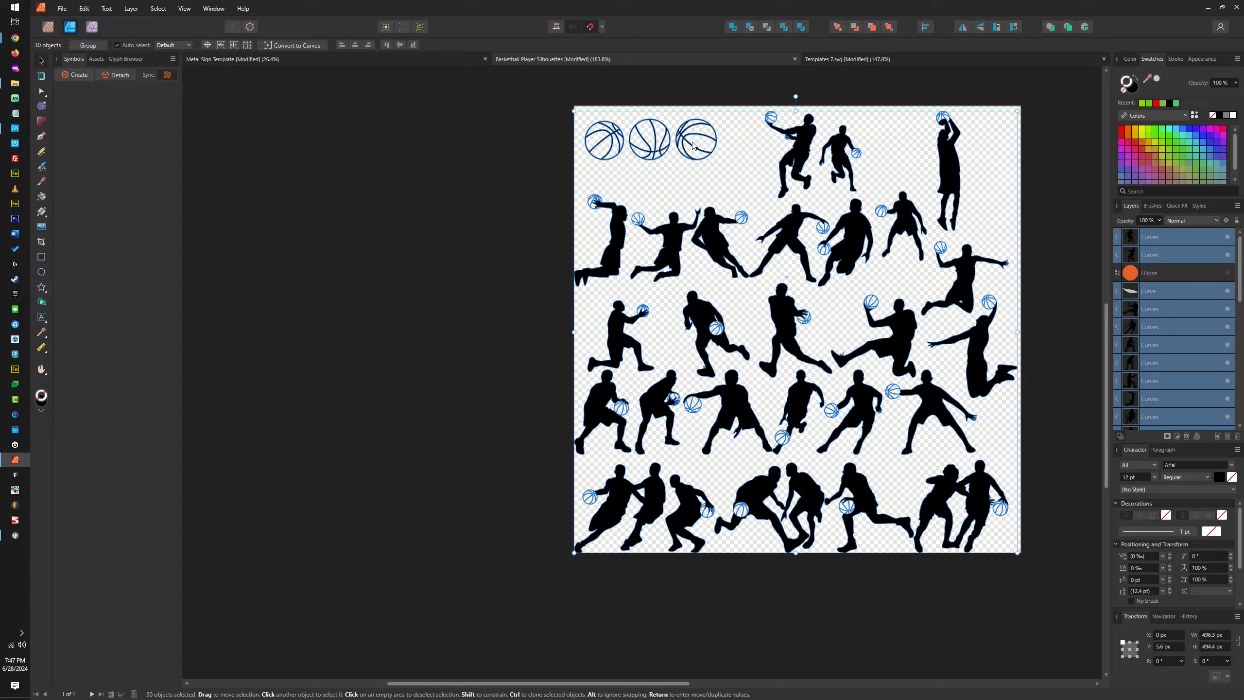
Close the Templates 7.svg document without saving its changes
click(931, 60)
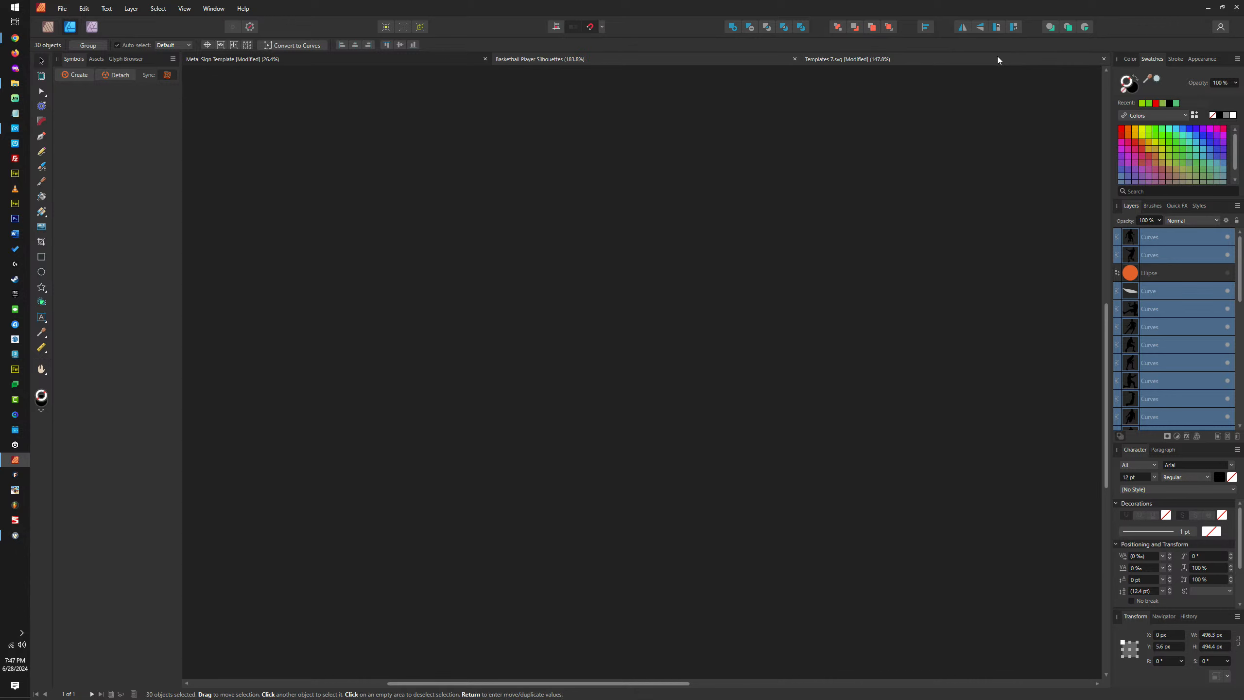
click(1104, 59)
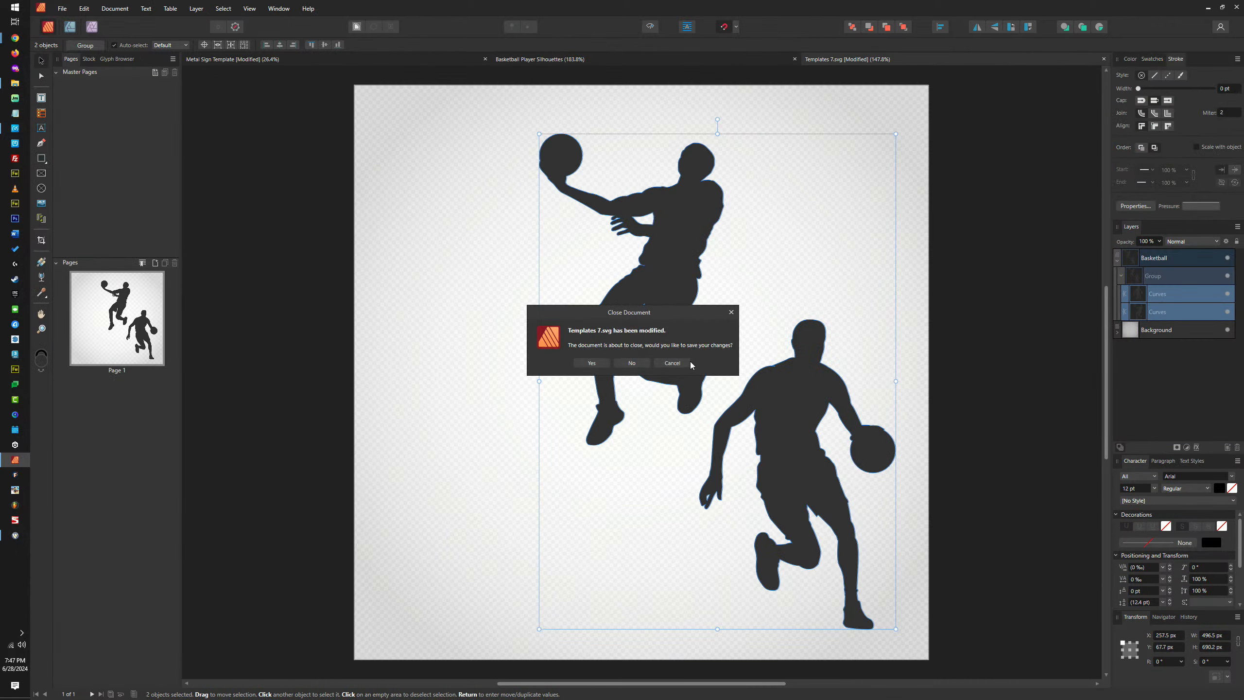
click(632, 363)
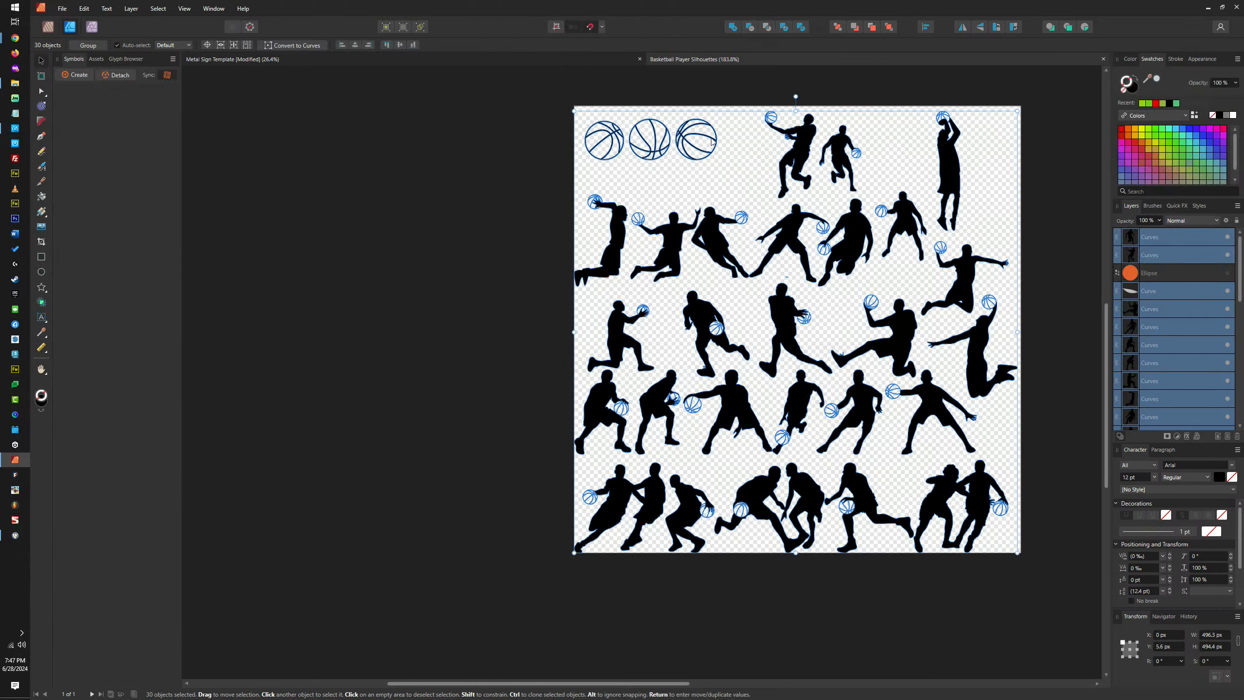
Delete the stray curve fragment and the hidden orange ellipse from the basketball silhouette sheet
click(1204, 273)
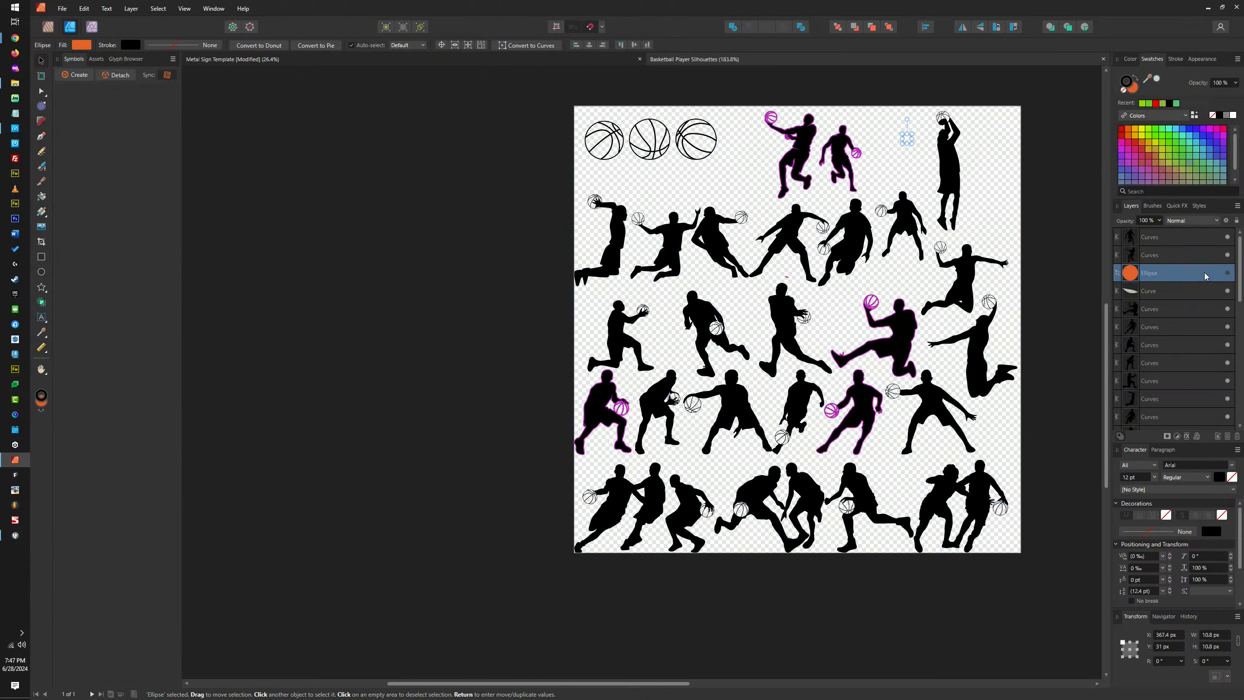
click(1189, 292)
scroll(809, 263, up, 5)
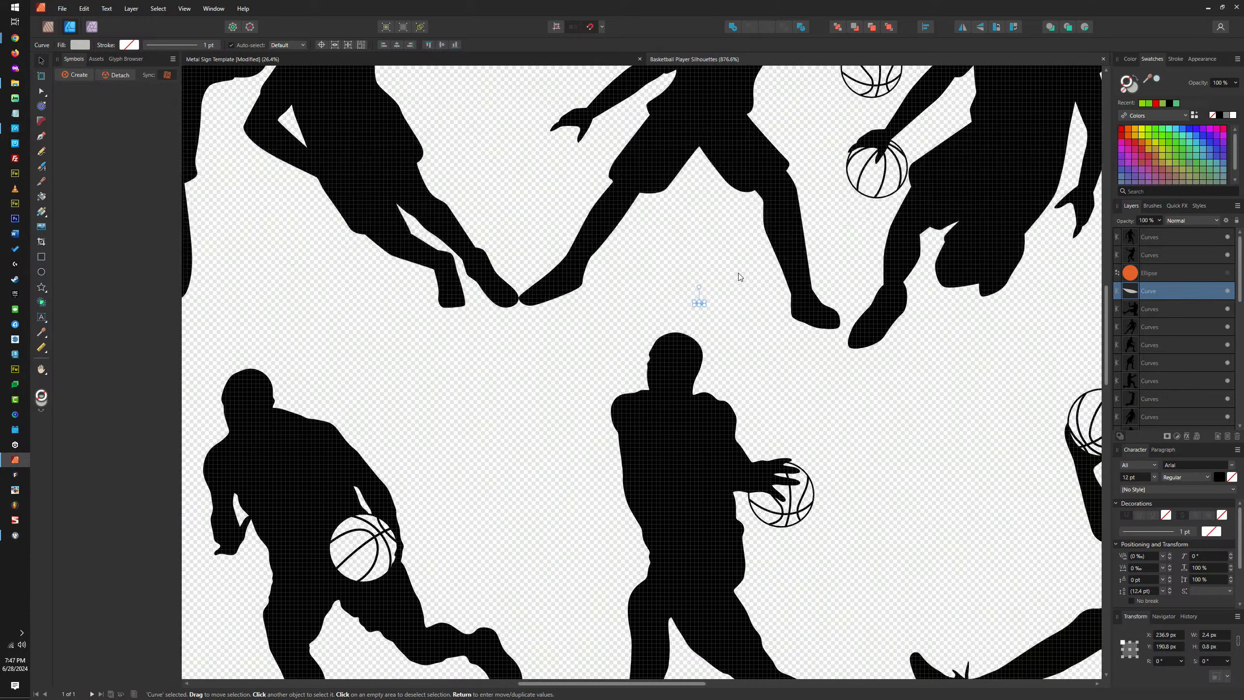
key(Delete)
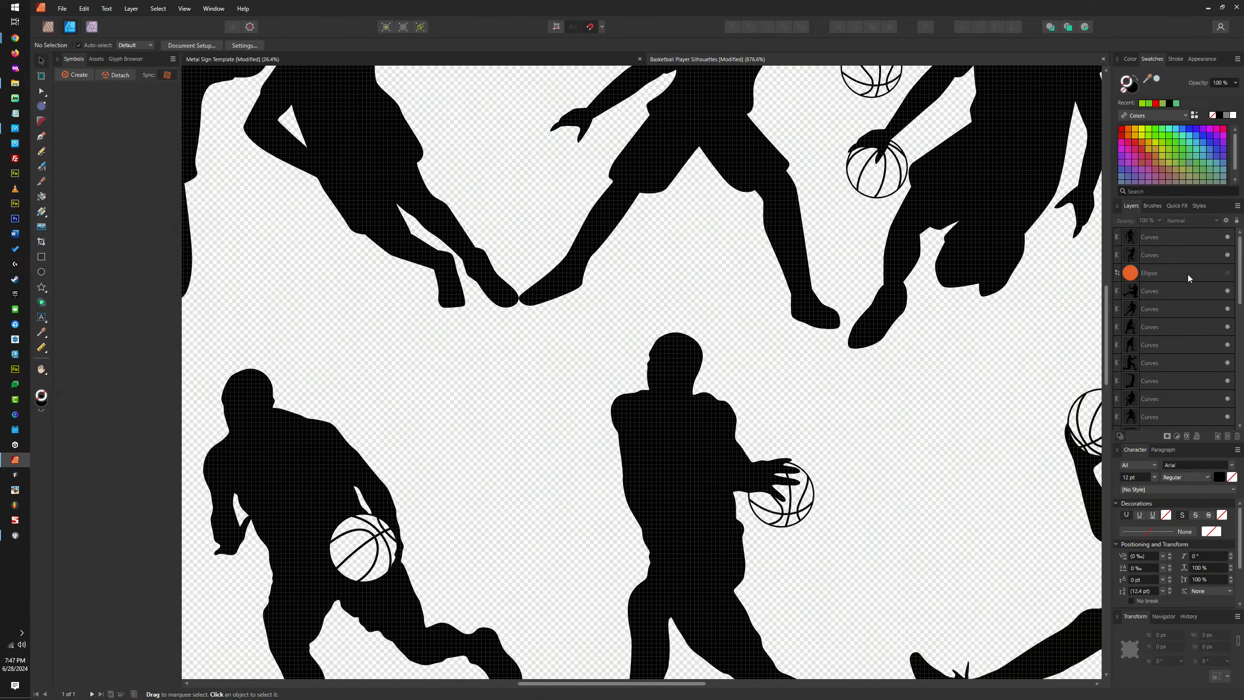
click(1188, 274)
key(Delete)
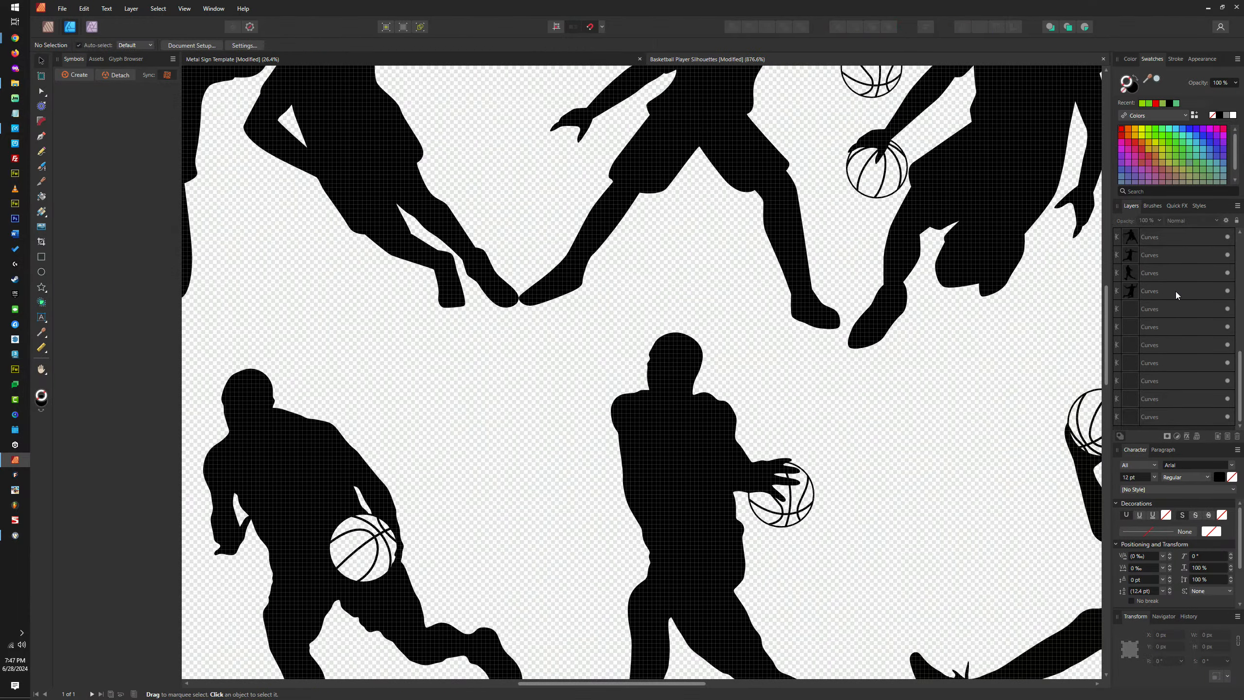
Check the layer list for leftover shapes, select all the basketballs and player silhouettes, and save the document
scroll(1190, 316, down, 2)
scroll(1169, 330, down, 1)
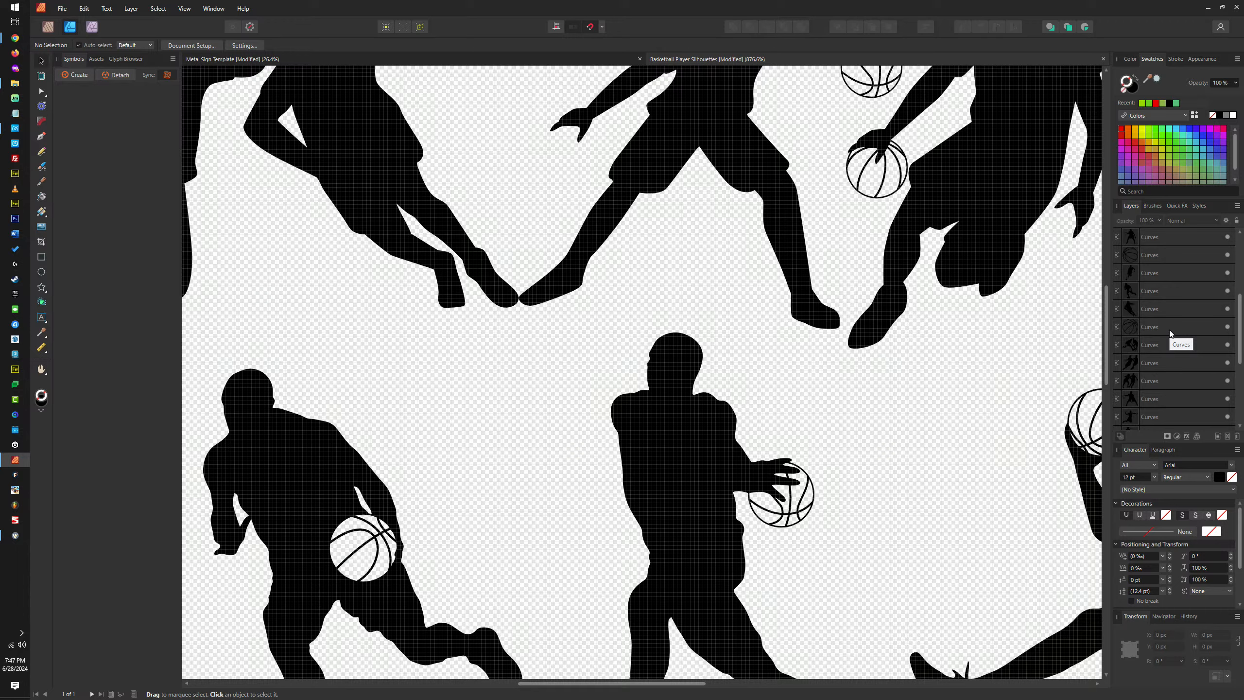
scroll(1167, 321, up, 1)
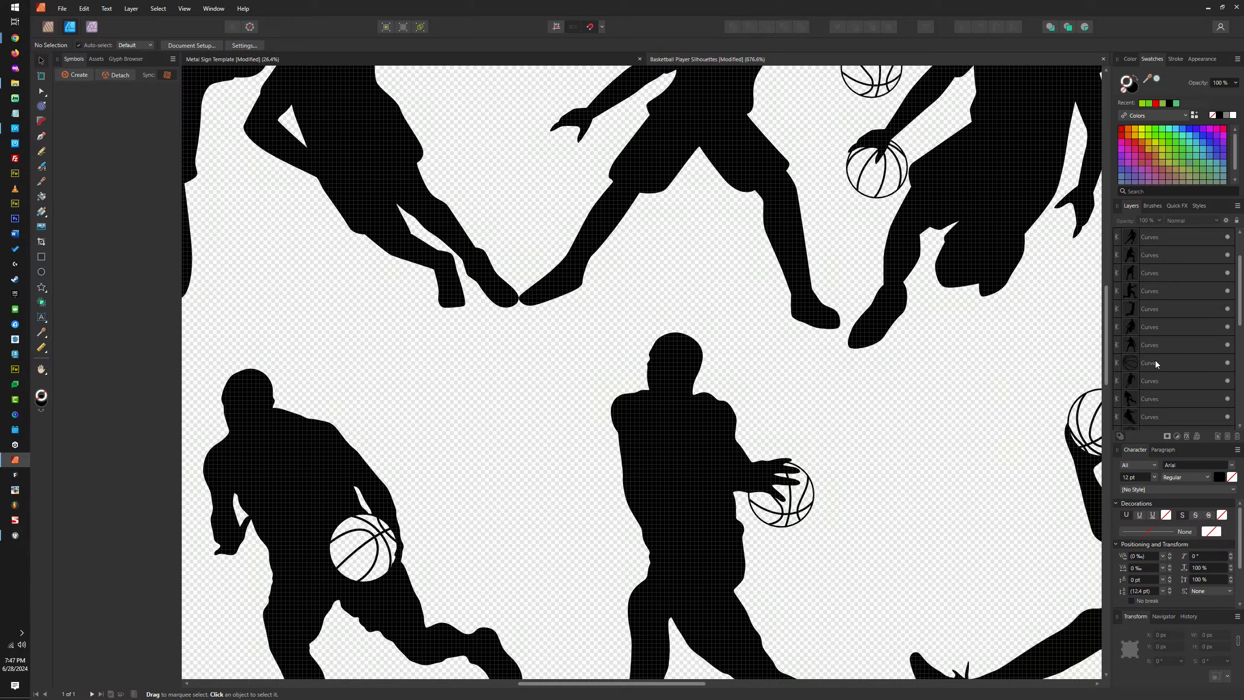
scroll(1164, 372, up, 1)
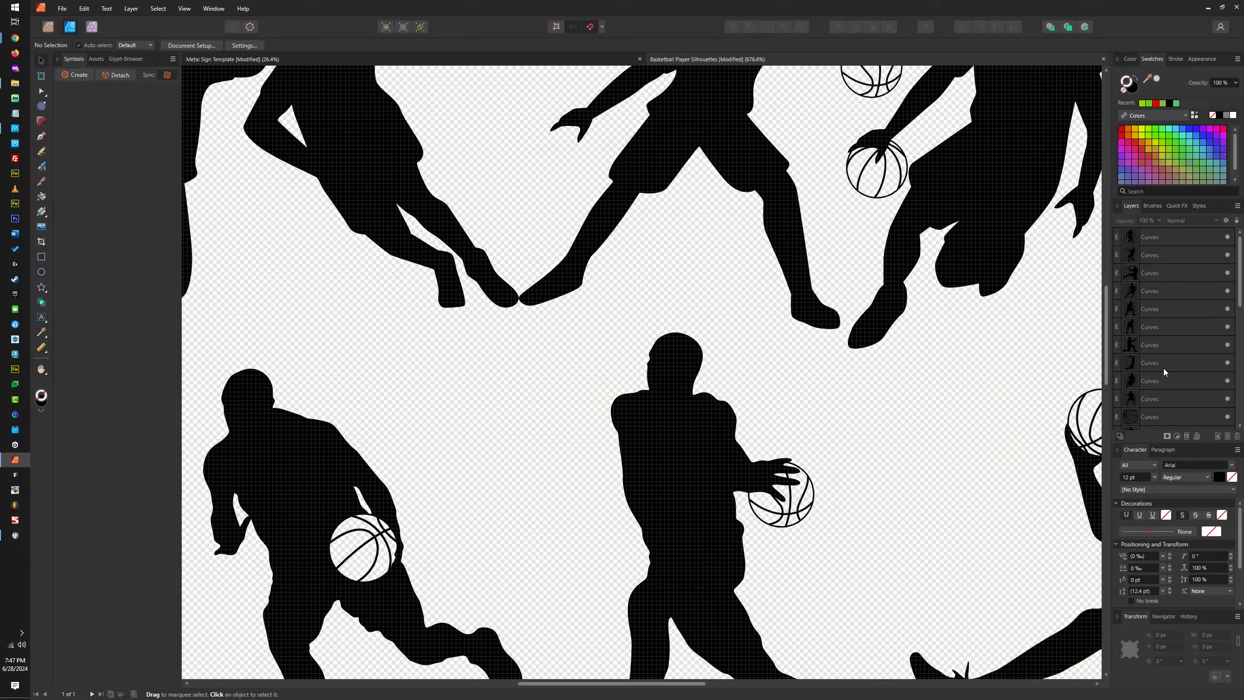
scroll(960, 355, down, 10)
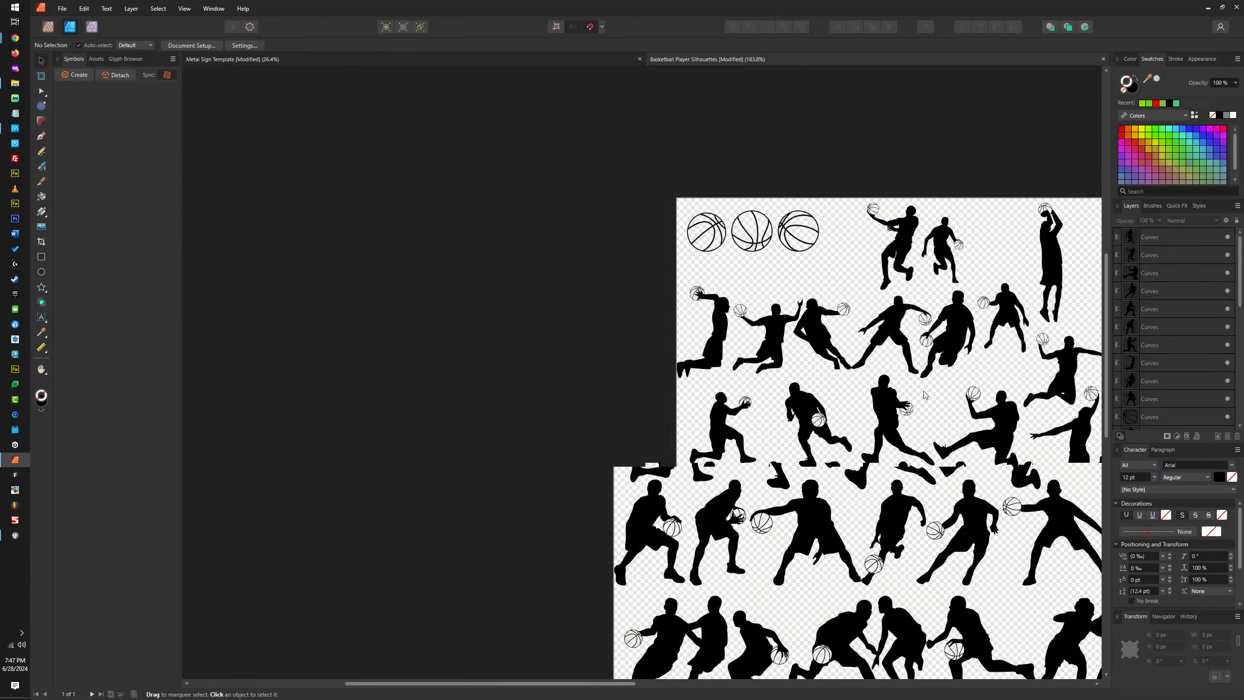
key(ctrl+a)
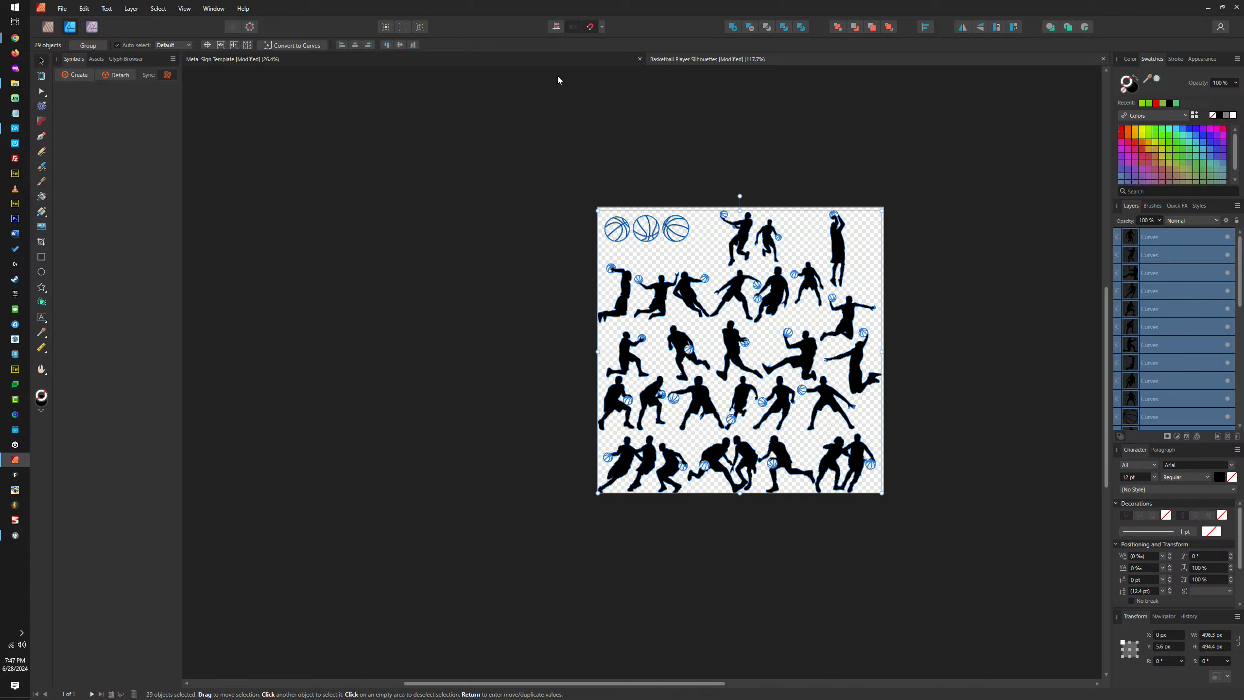
key(ctrl+s)
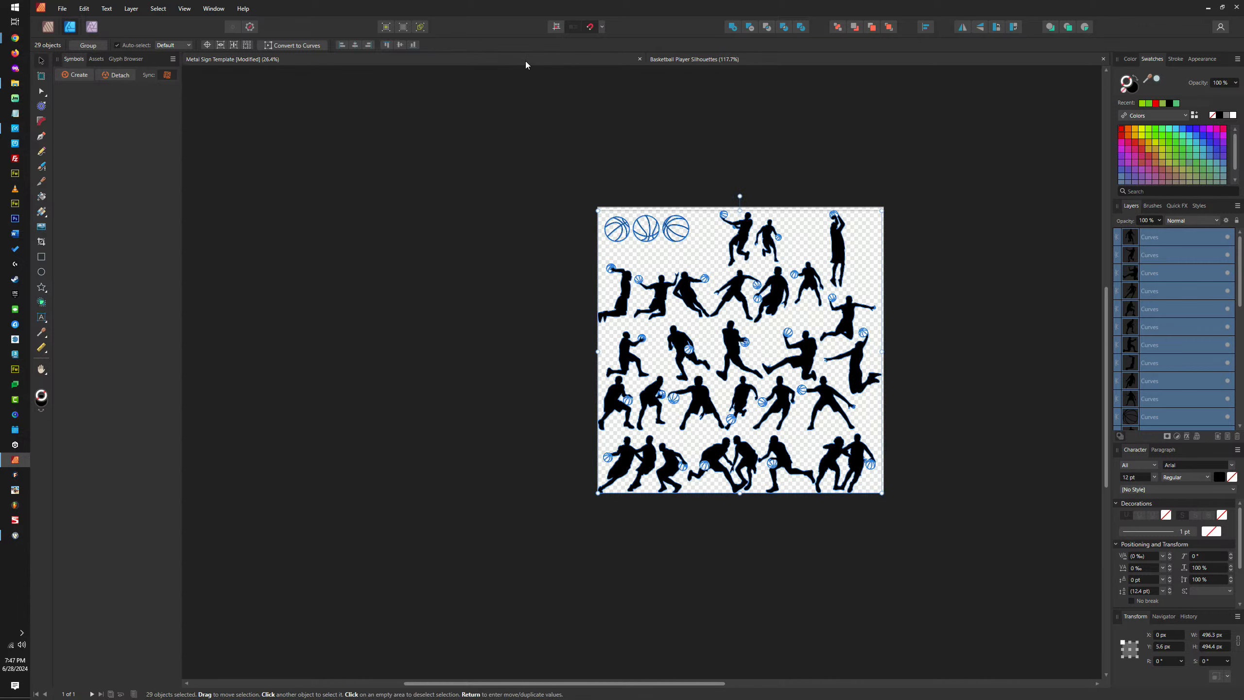
In the Metal Sign Template document, delete the last four blank artboards of the untitled row
click(539, 60)
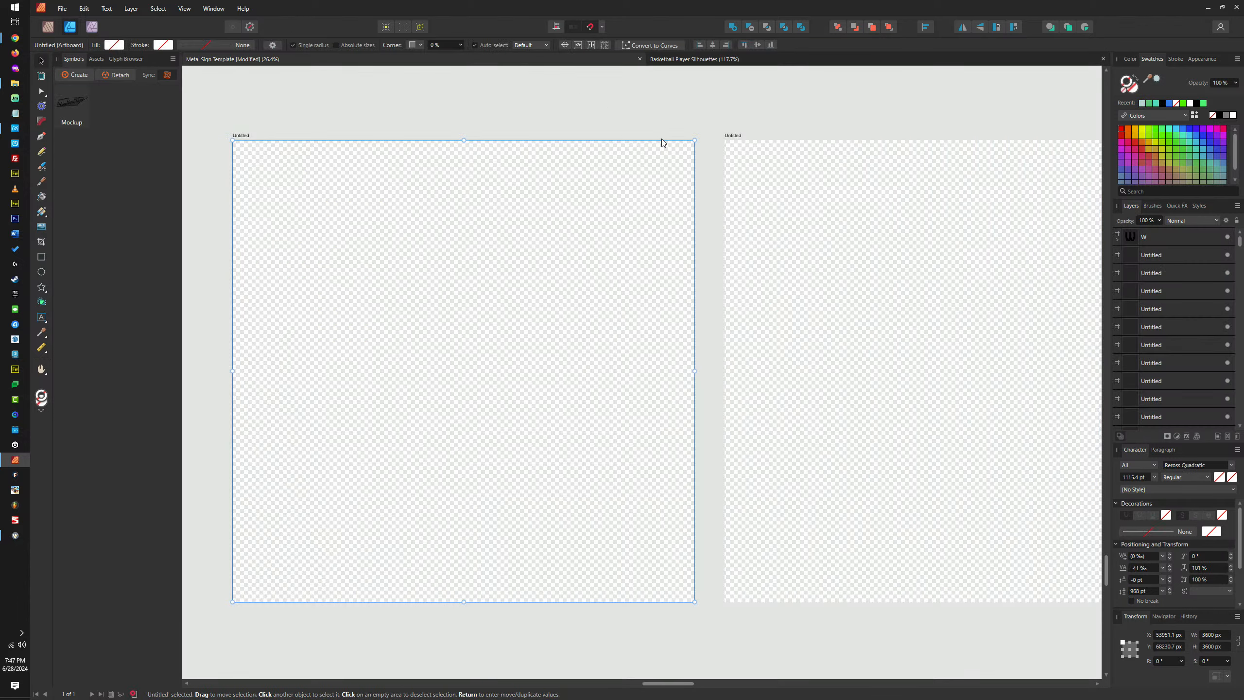
scroll(686, 157, down, 10)
scroll(556, 251, up, 5)
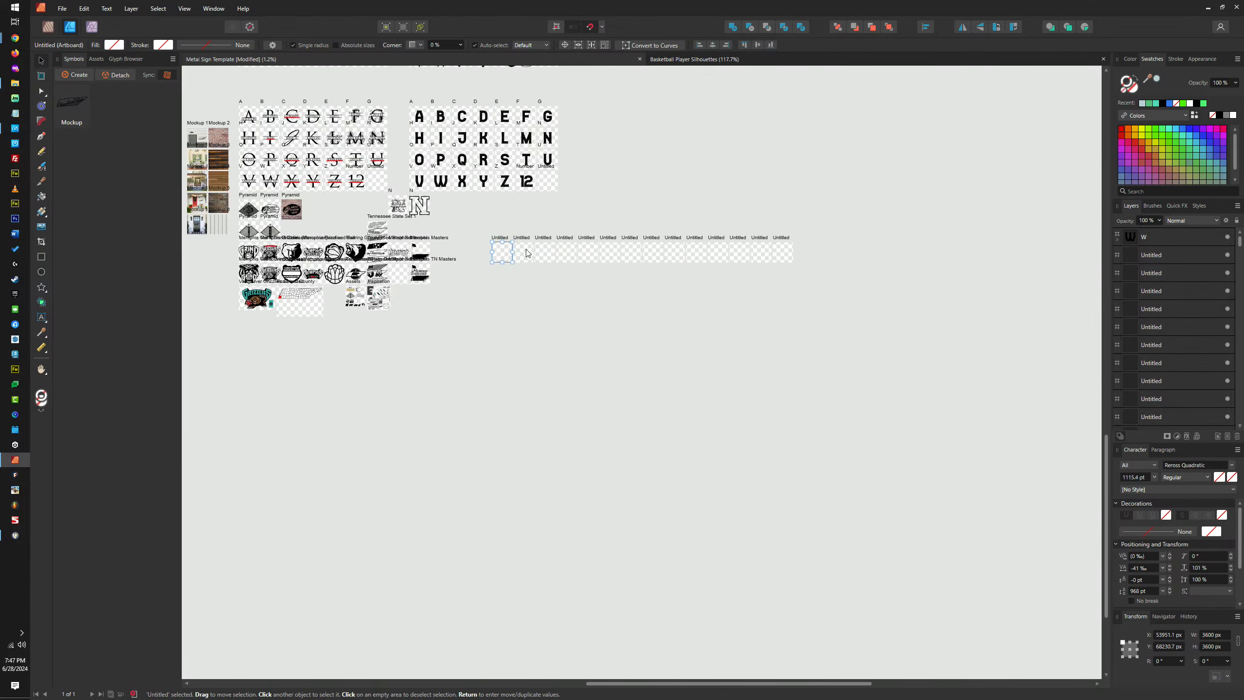
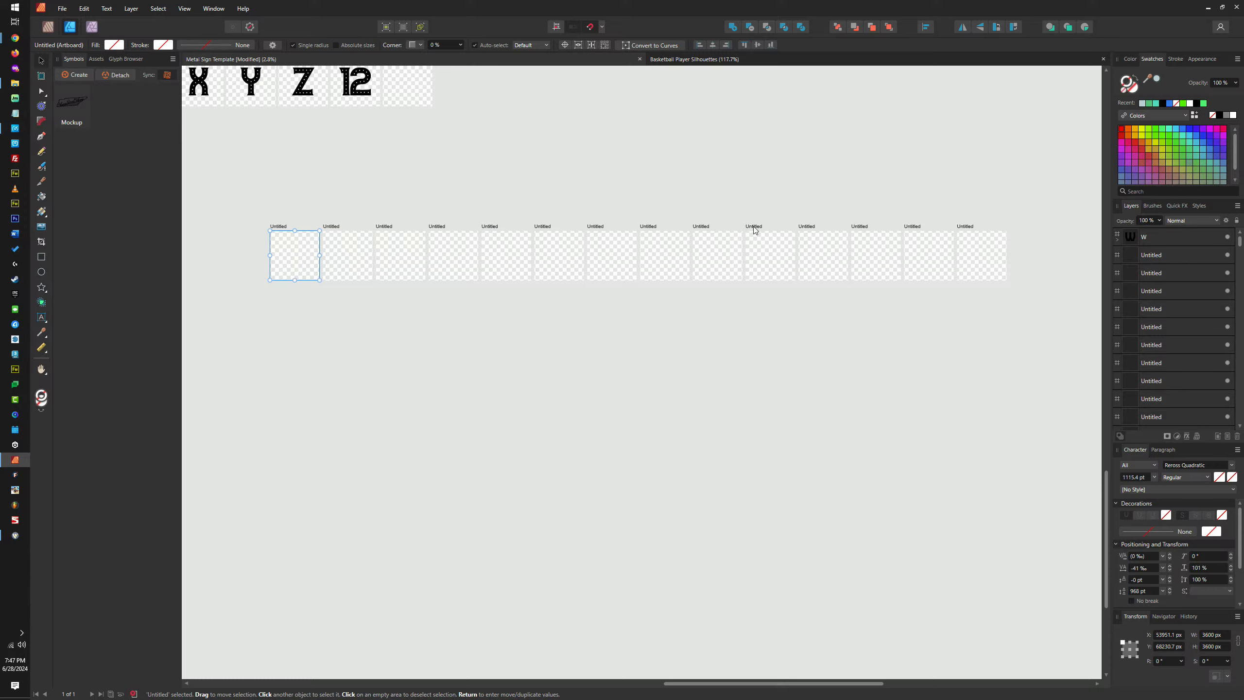
click(807, 227)
shift+click(861, 227)
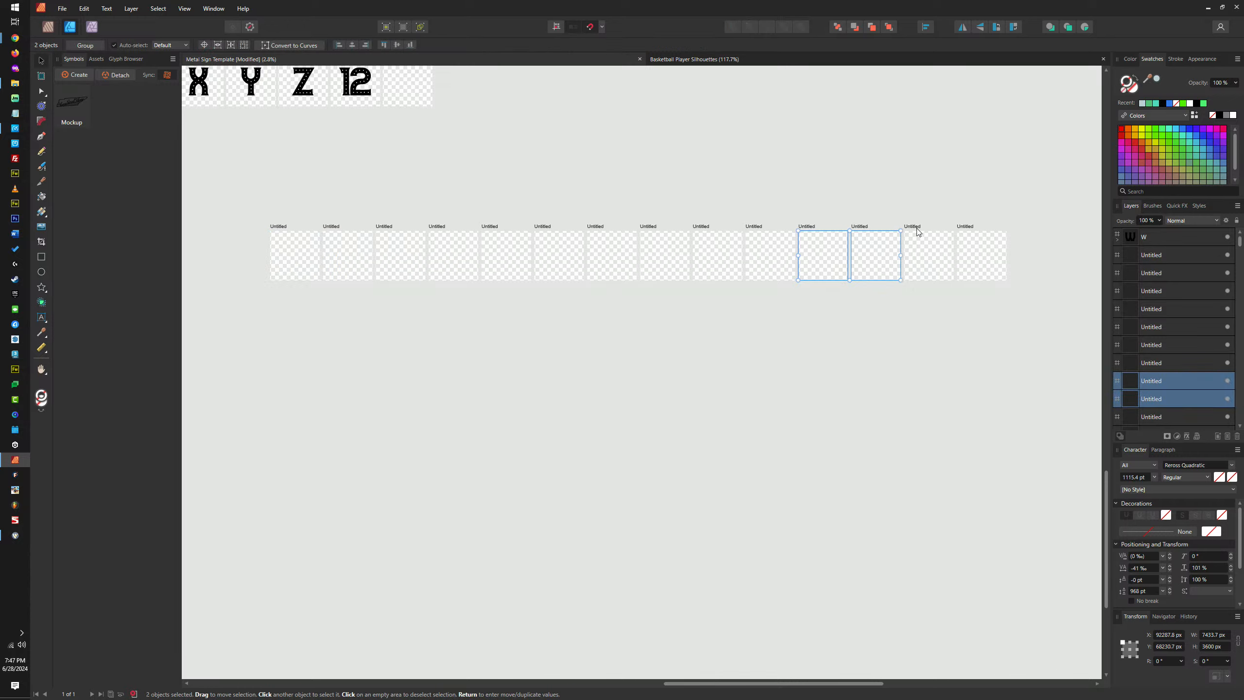
shift+click(913, 227)
shift+click(965, 227)
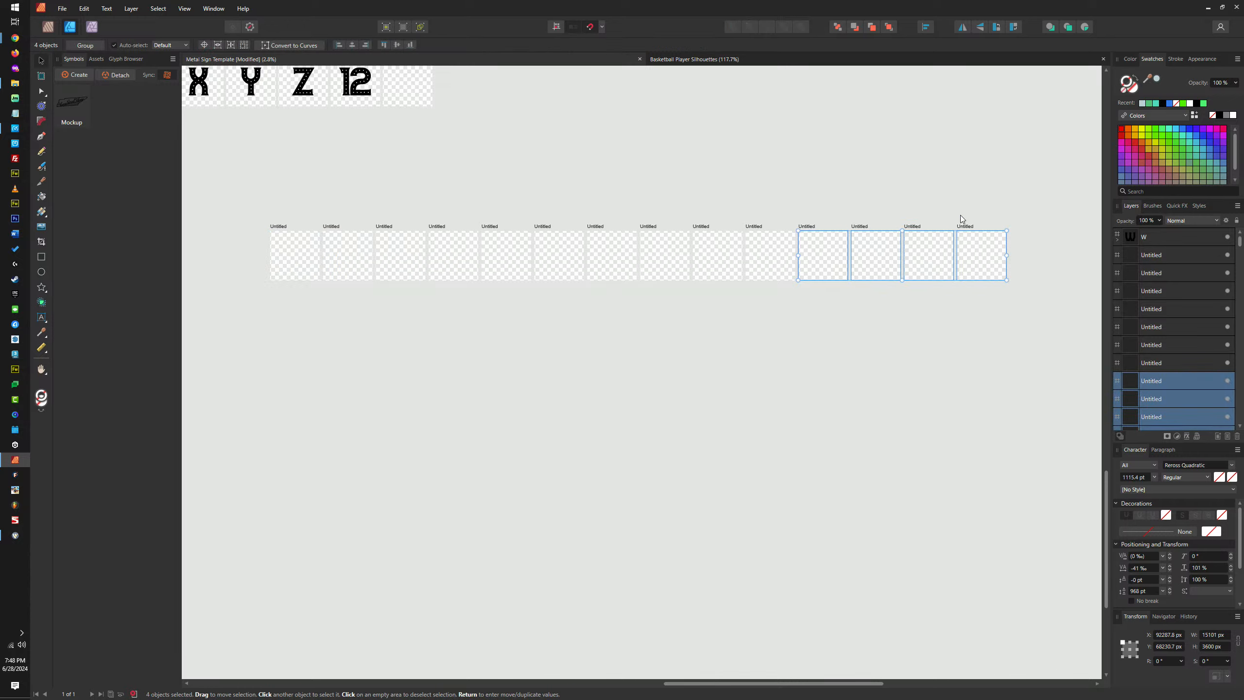
key(Delete)
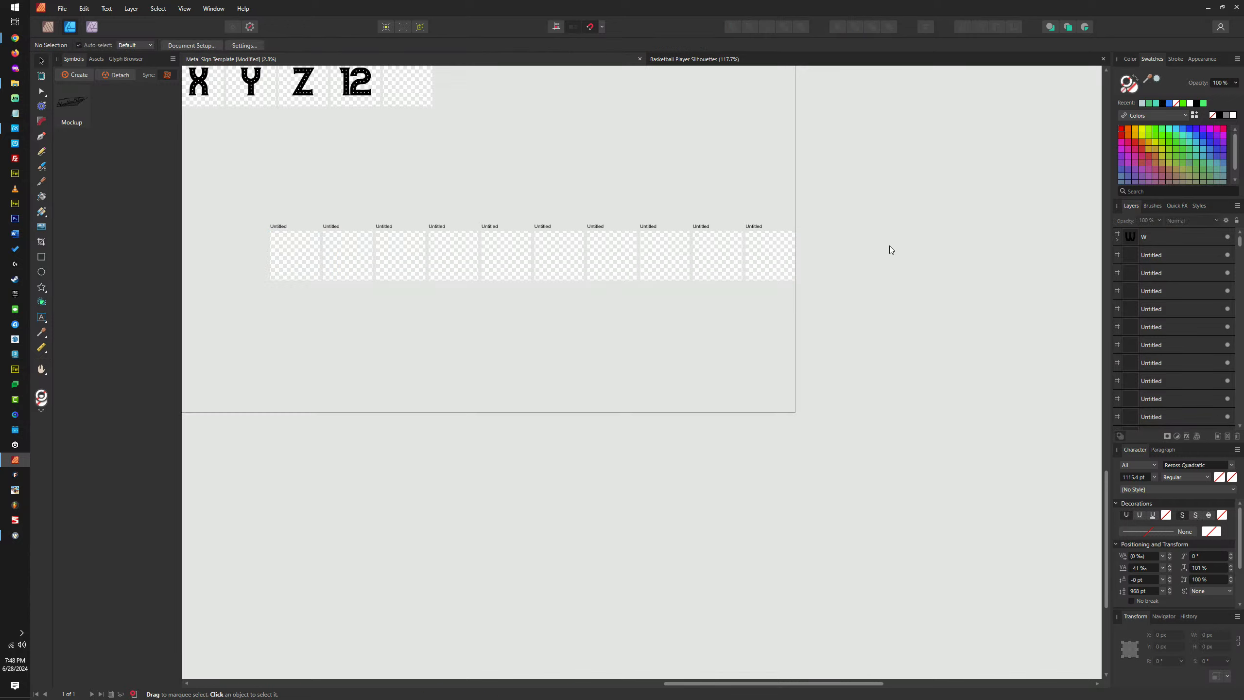
Duplicate the row of ten blank untitled artboards and shift the copies straight down over the lower part of the originals
click(283, 228)
shift+click(338, 228)
shift+click(390, 228)
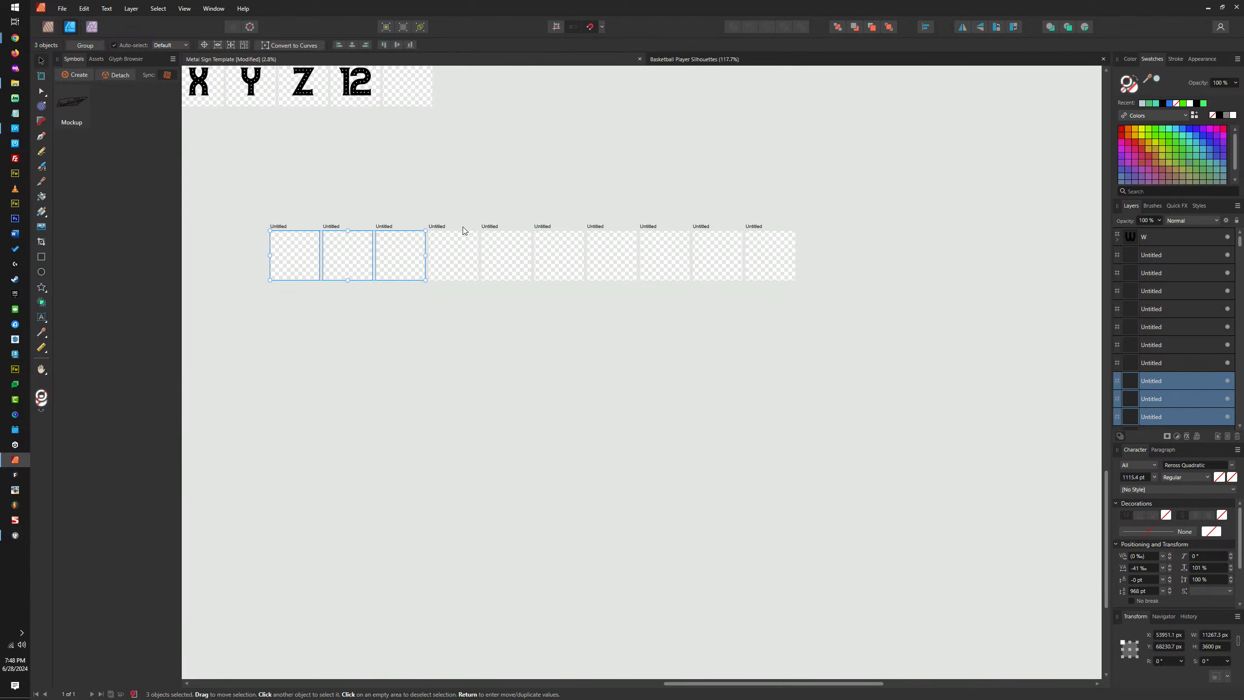
shift+click(462, 228)
shift+click(490, 226)
shift+click(544, 227)
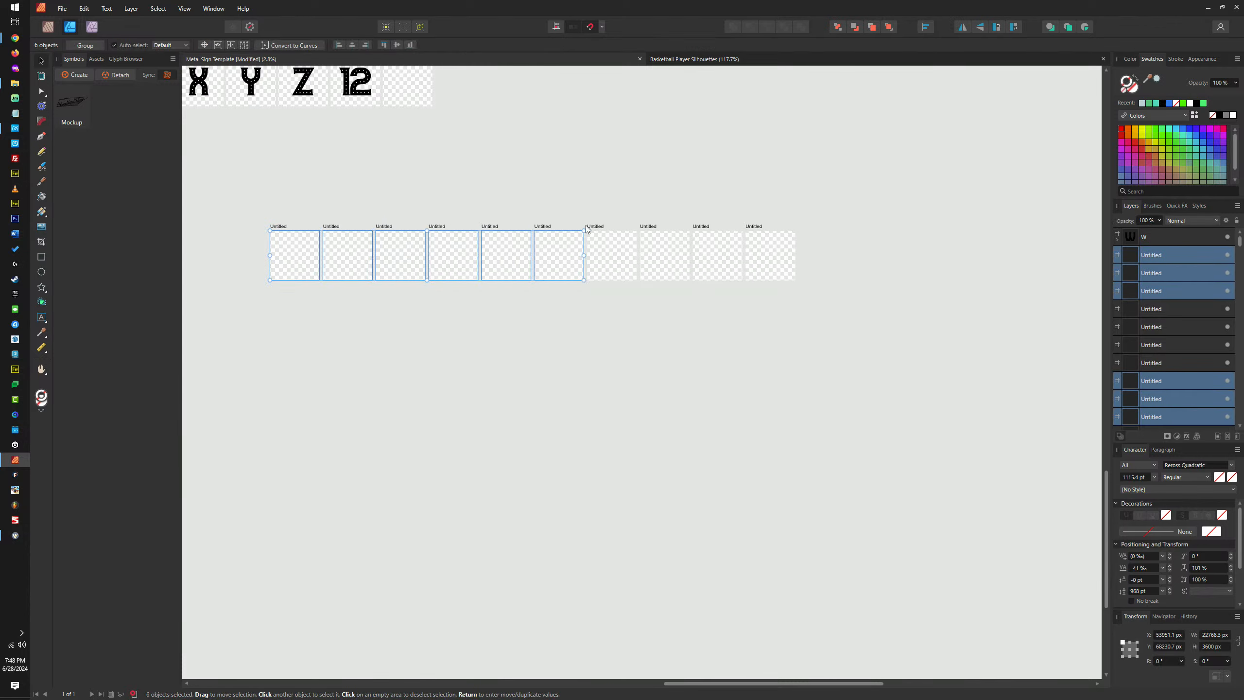
shift+click(588, 227)
shift+click(648, 226)
shift+click(705, 227)
shift+click(754, 228)
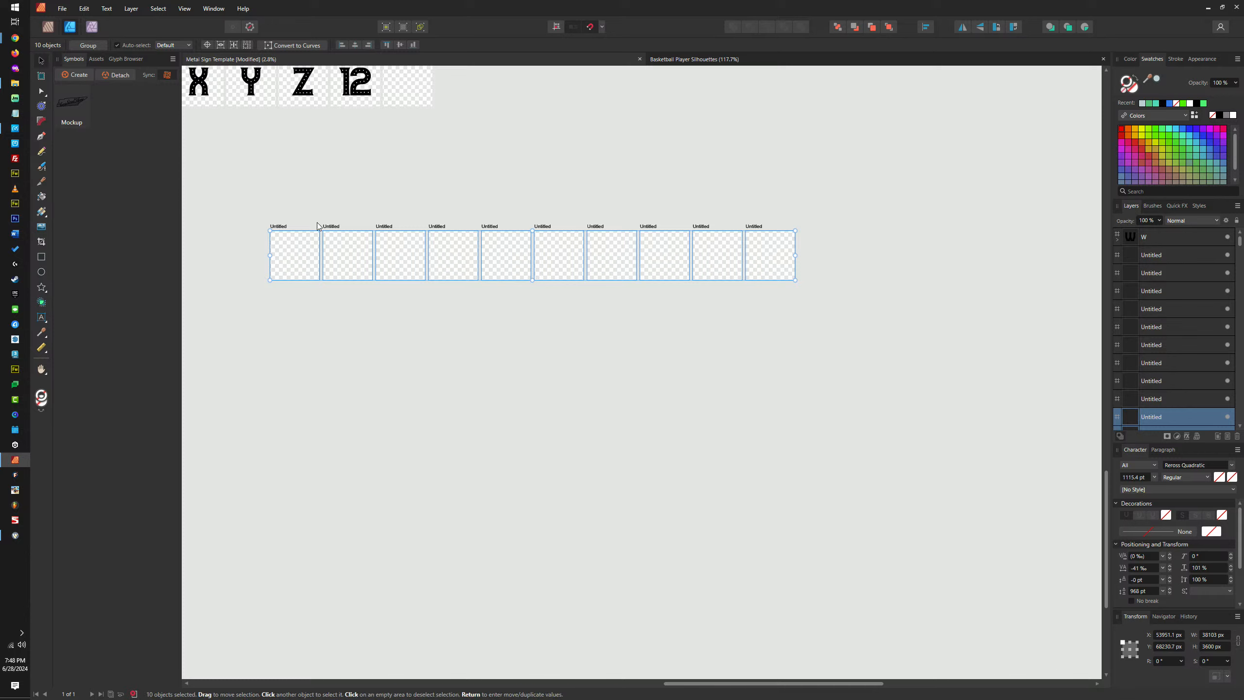
key(Down)
key(Down)
key(Down)
key(Down)
key(Down)
key(Down)
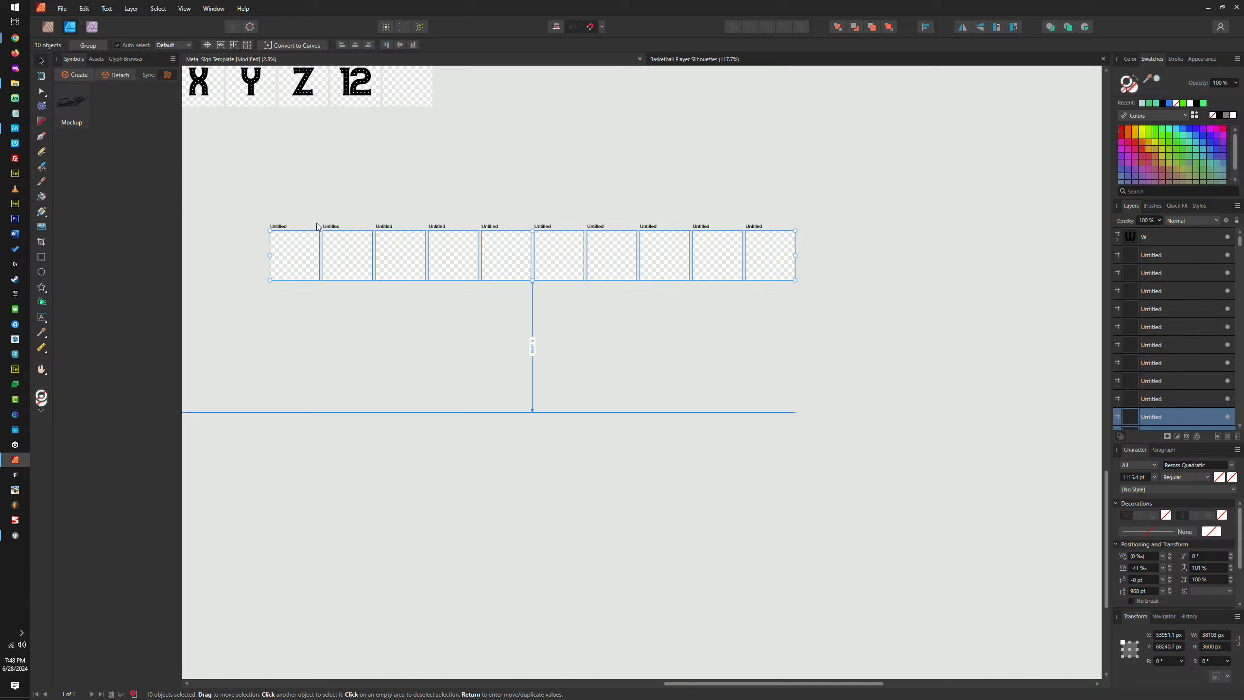
key(Down)
key(Down)
key(Down)
key(Down)
key(Down)
key(Down)
key(Down)
key(Down)
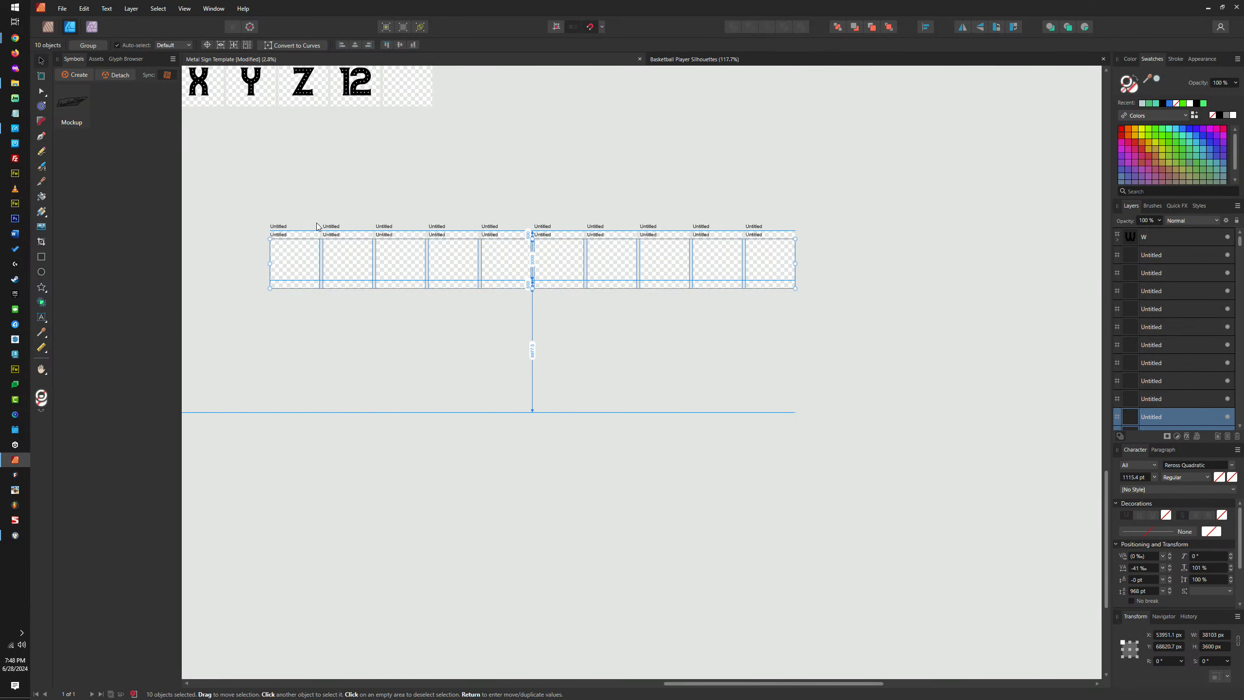
key(Down)
key(Down)
key(Down)
key(Down)
key(Down)
key(Down)
key(Down)
key(Down)
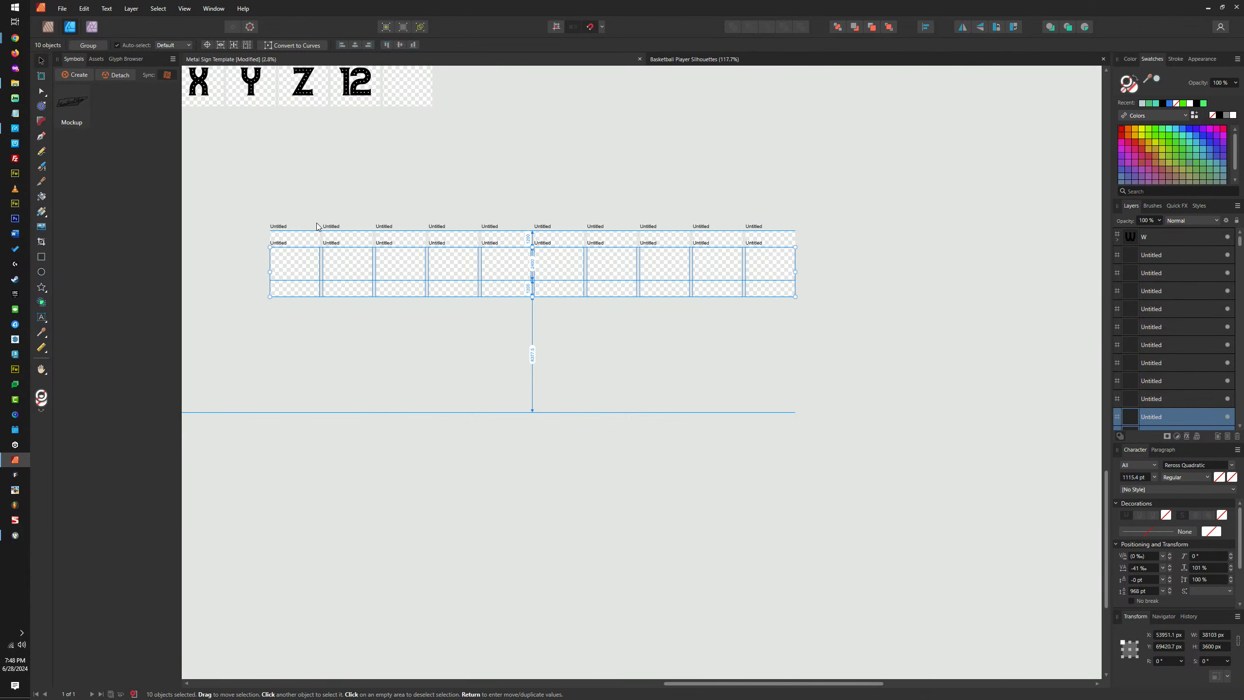
key(Down)
key(Down)
key(Down)
key(Down)
key(Down)
key(Down)
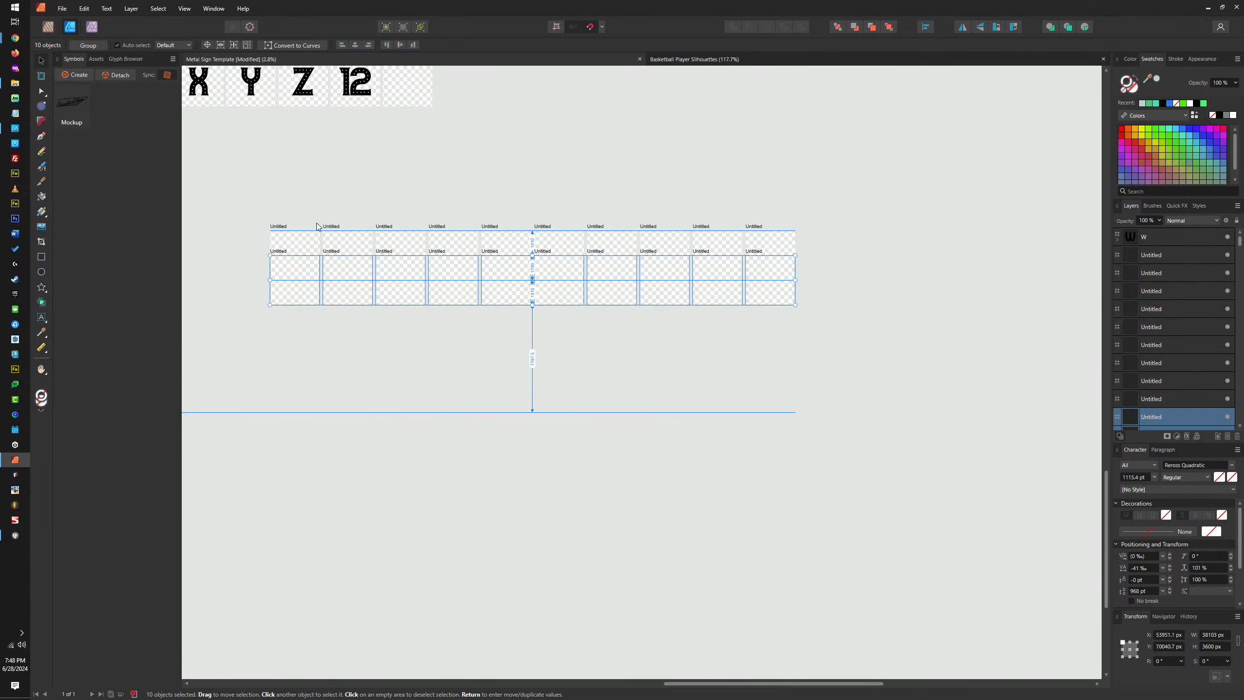
key(Down)
key(Down)
key(Down)
key(Down)
key(Down)
key(Down)
key(Down)
key(Down)
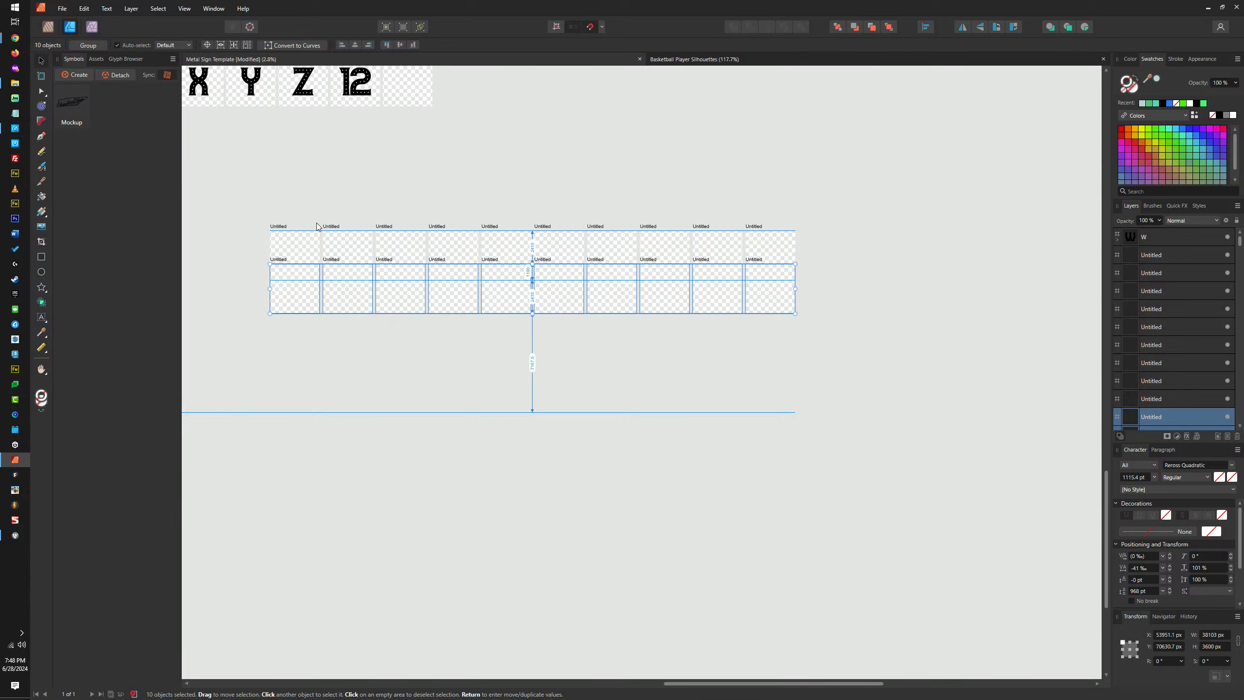
key(Down)
key(Down)
key(Down)
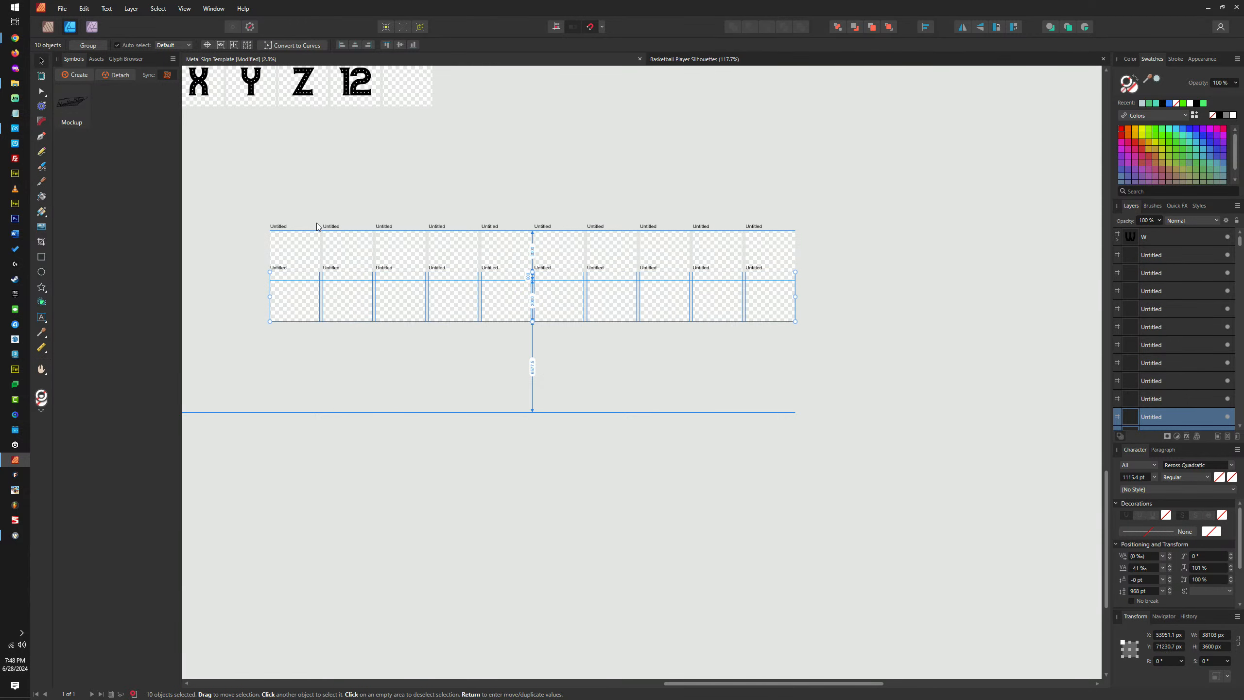
Nudge the duplicated artboard row down to a Y position of about 72090 px, leaving a narrow gap beneath the first row
scroll(245, 247, up, 2)
scroll(247, 250, up, 3)
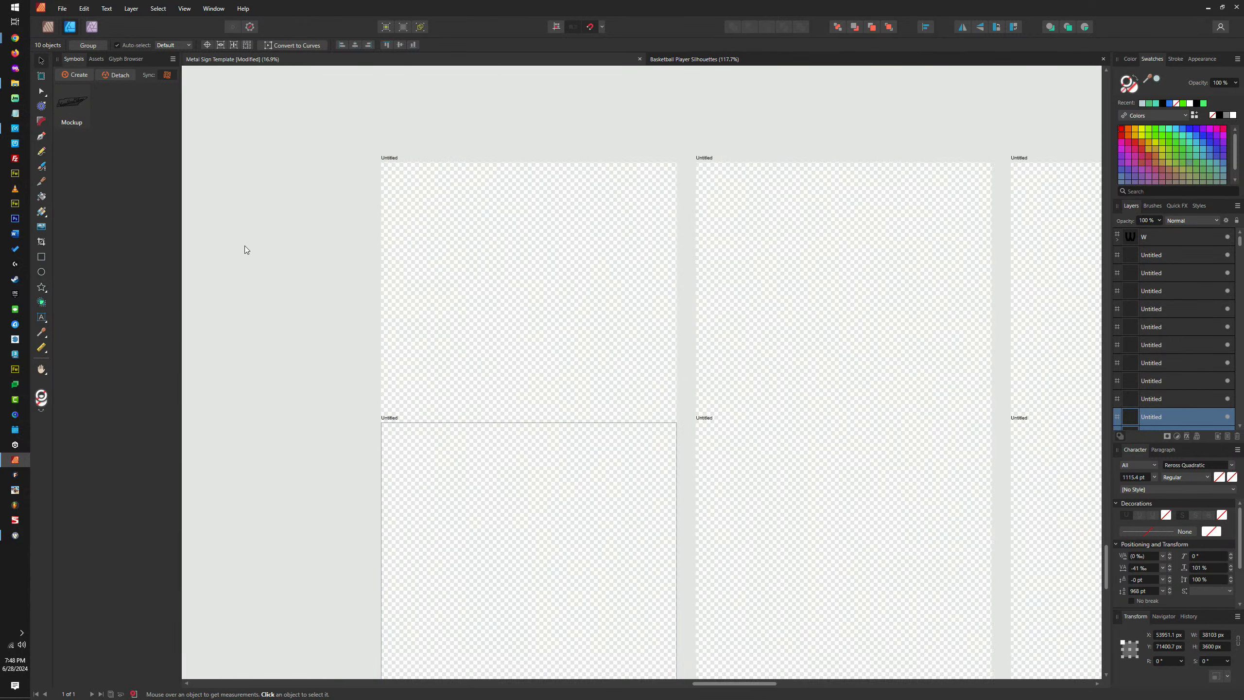
key(Down)
key(Down)
key(Down)
key(Down)
key(Down)
key(Down)
key(Down)
key(Down)
key(Down)
key(Down)
key(Down)
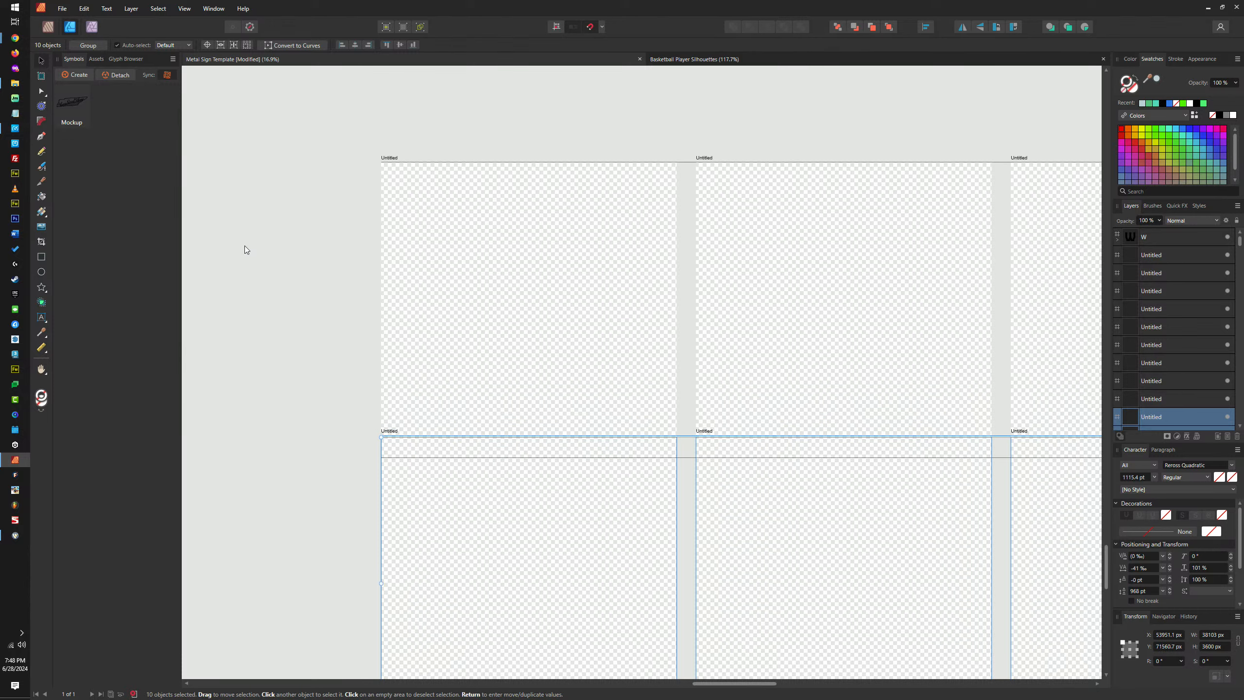
key(Down)
key(Down)
key(Down)
key(Down)
key(Down)
key(Down)
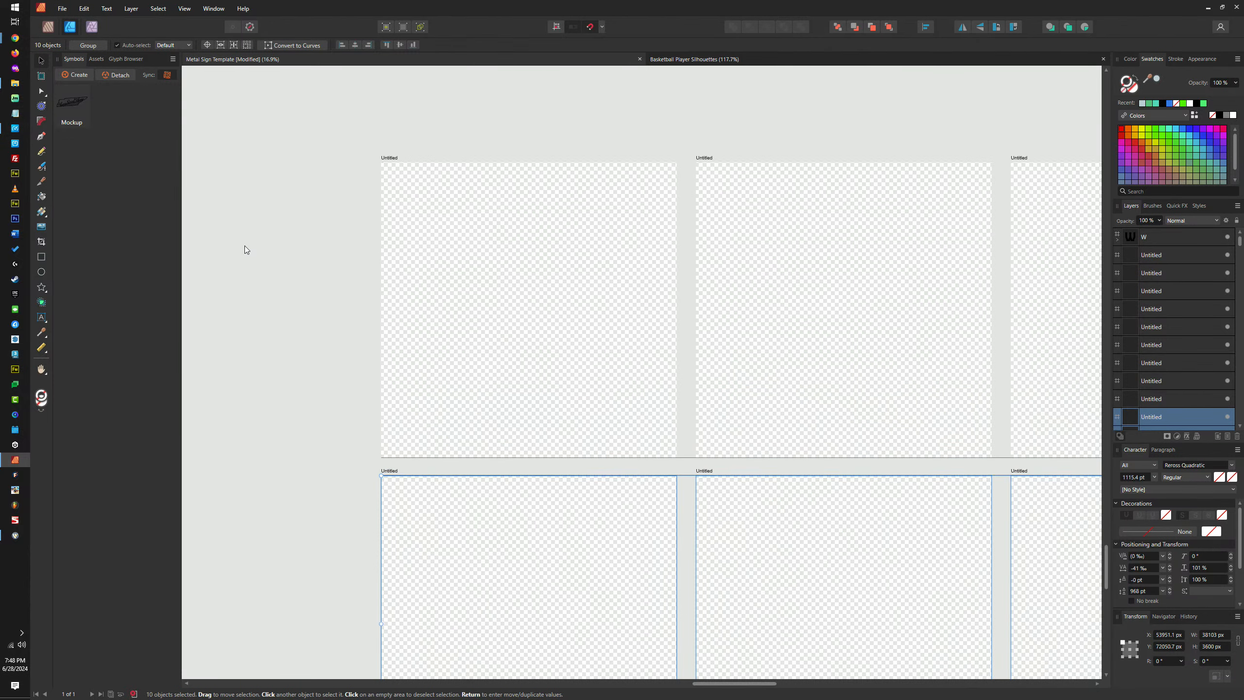
key(Up)
key(Up)
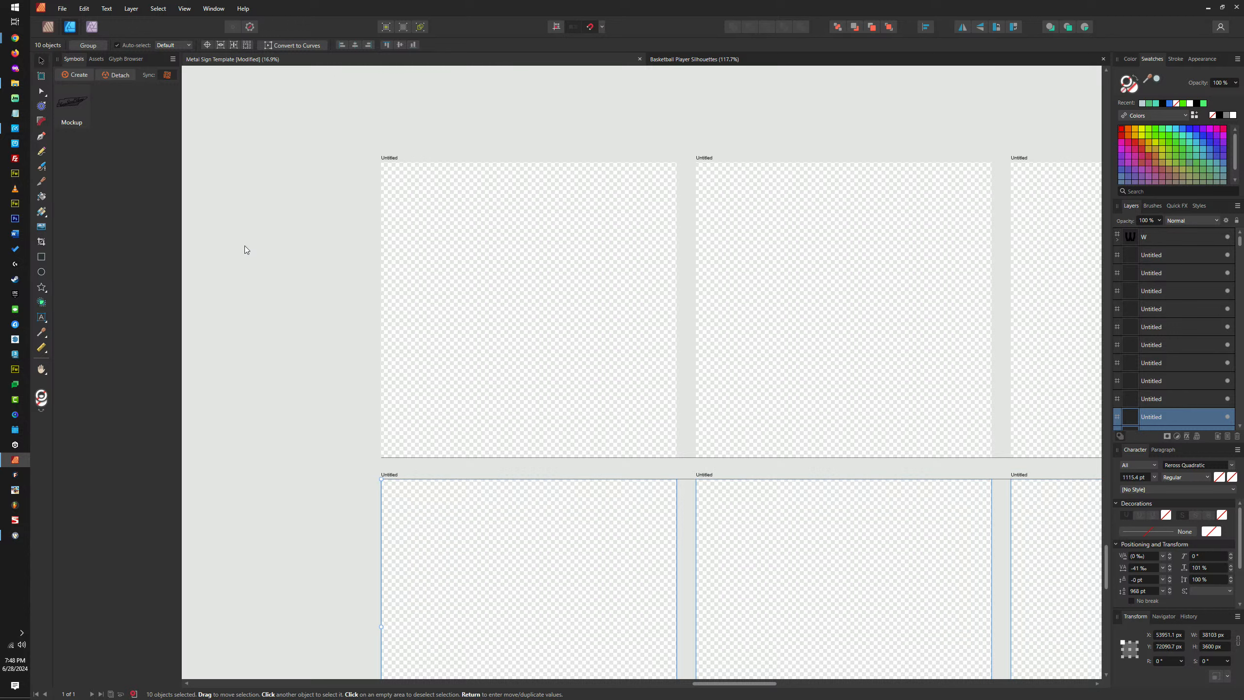
Duplicate the first artboard of the second row straight down to start a third row, at about Y 76097 px
scroll(337, 171, down, 3)
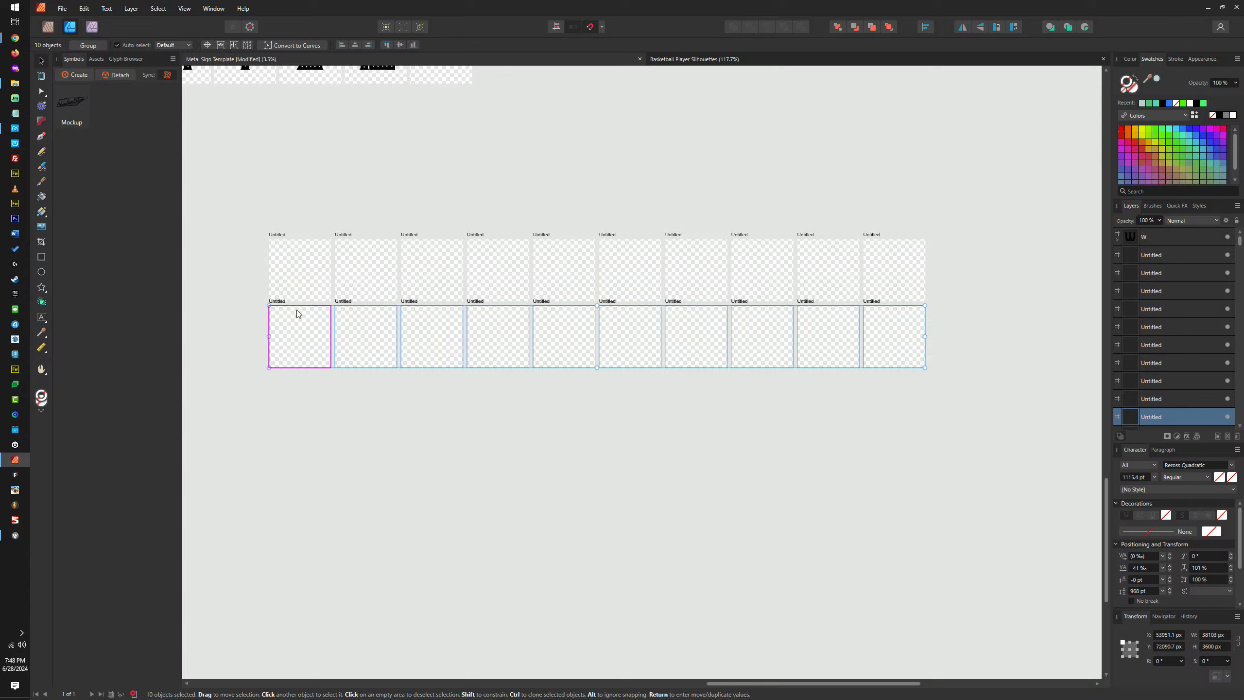
click(279, 303)
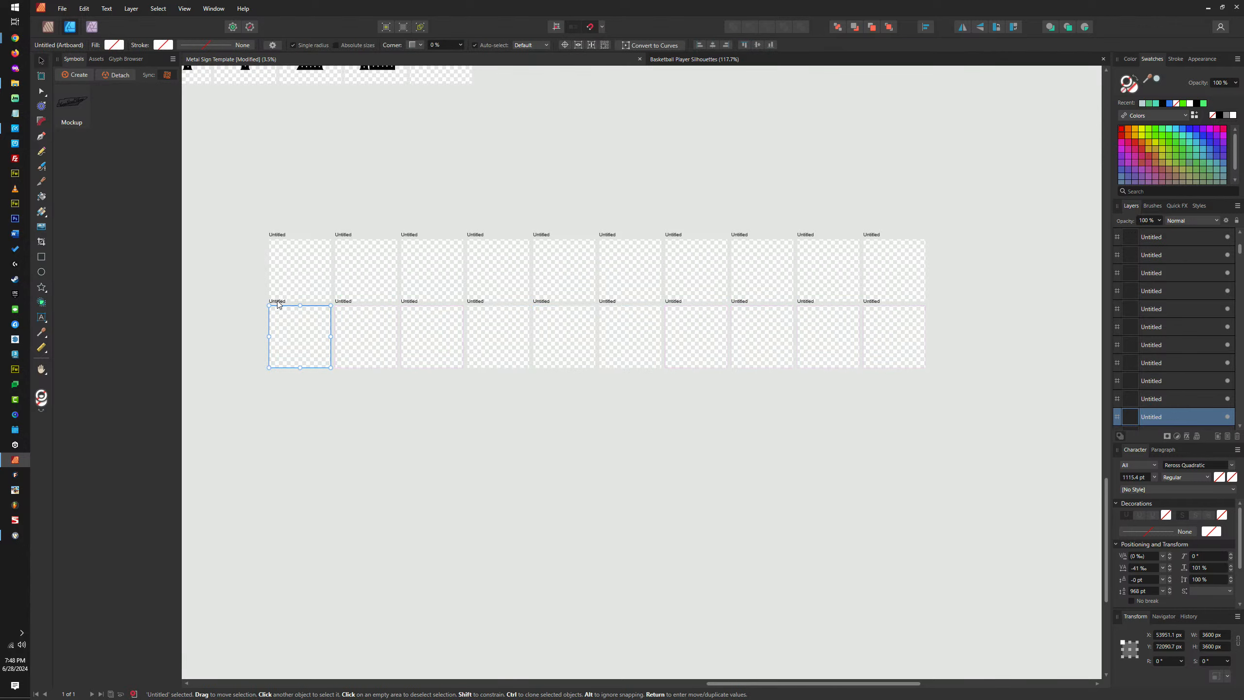
drag(281, 302, 282, 372)
click(285, 243)
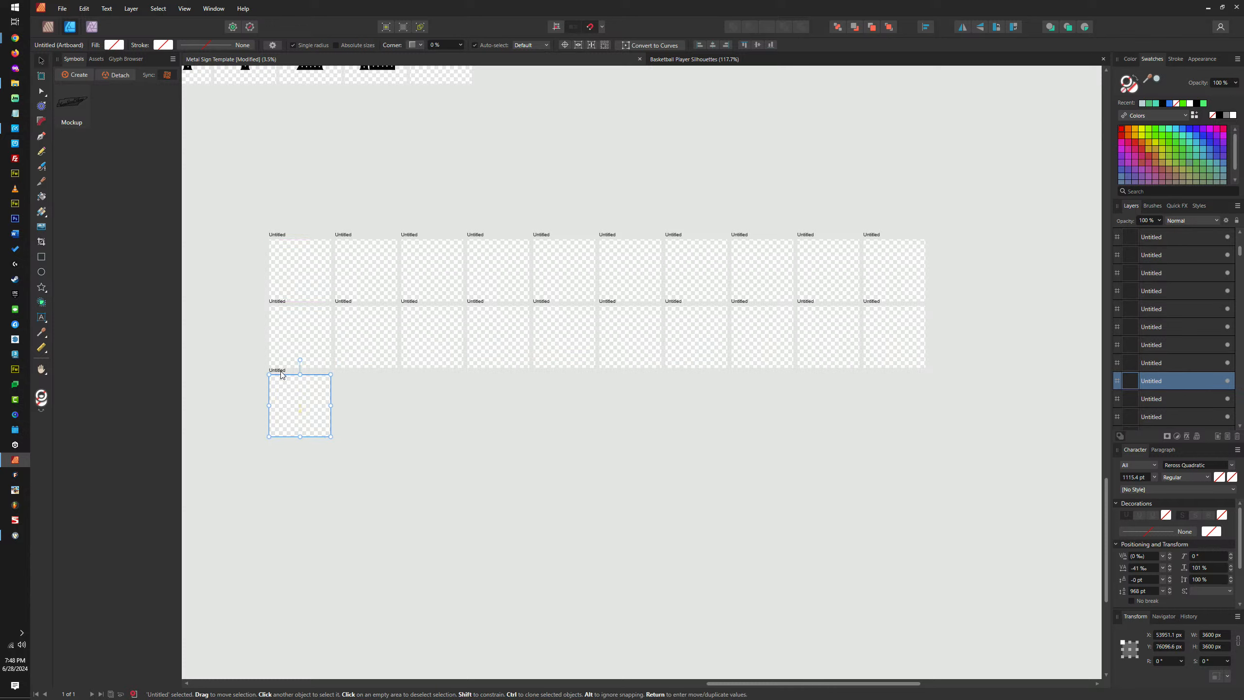
Move the third row's single artboard up to Y 75950.7 px so its gap matches the spacing between the upper rows
click(283, 321)
click(283, 243)
scroll(272, 375, up, 3)
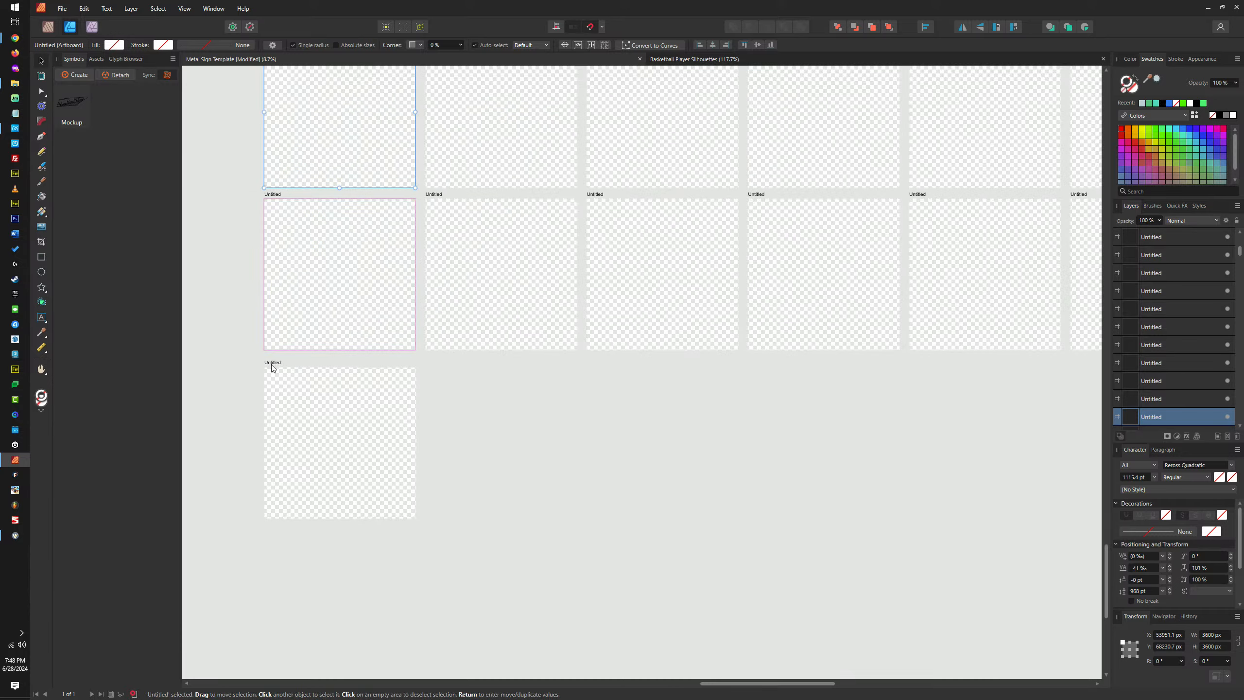
drag(272, 366, 273, 365)
scroll(282, 406, down, 3)
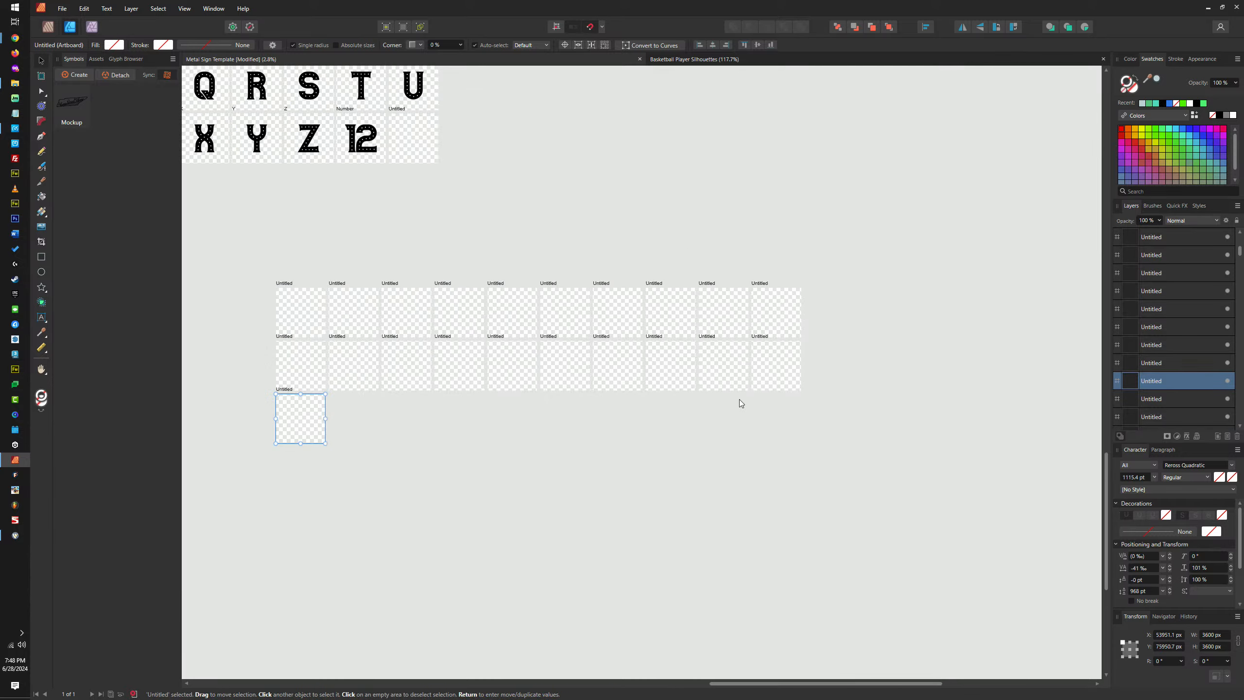
drag(891, 416, 327, 338)
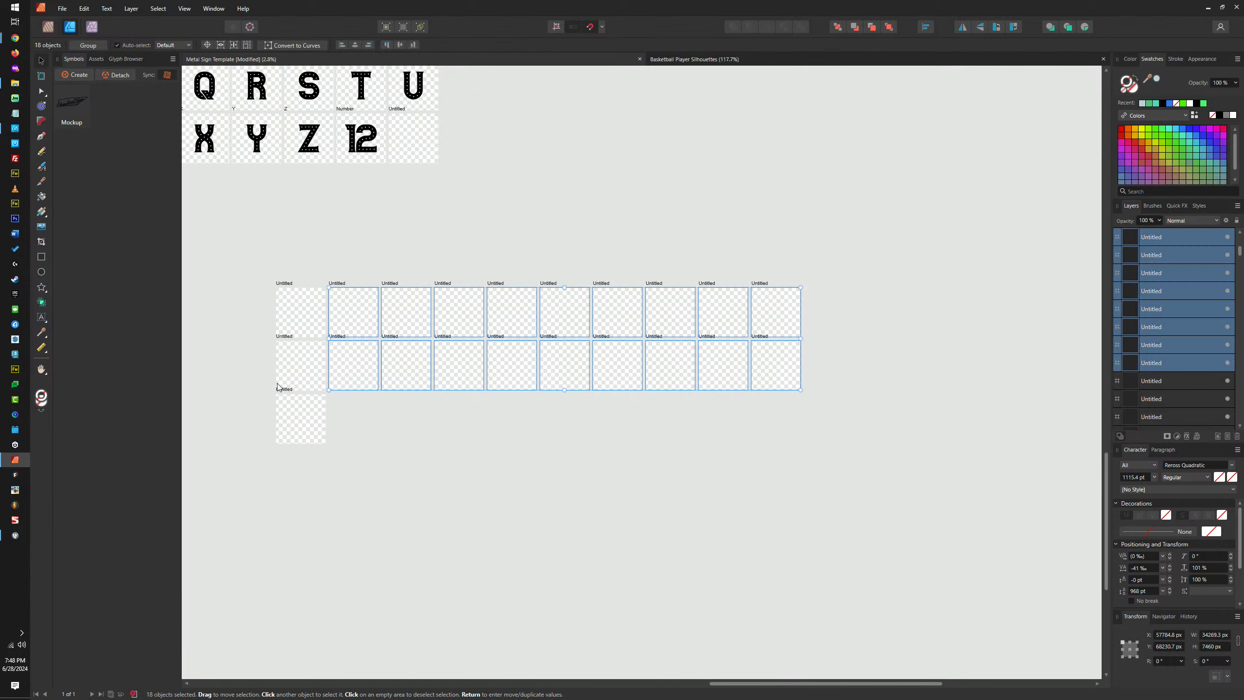
drag(284, 388, 287, 391)
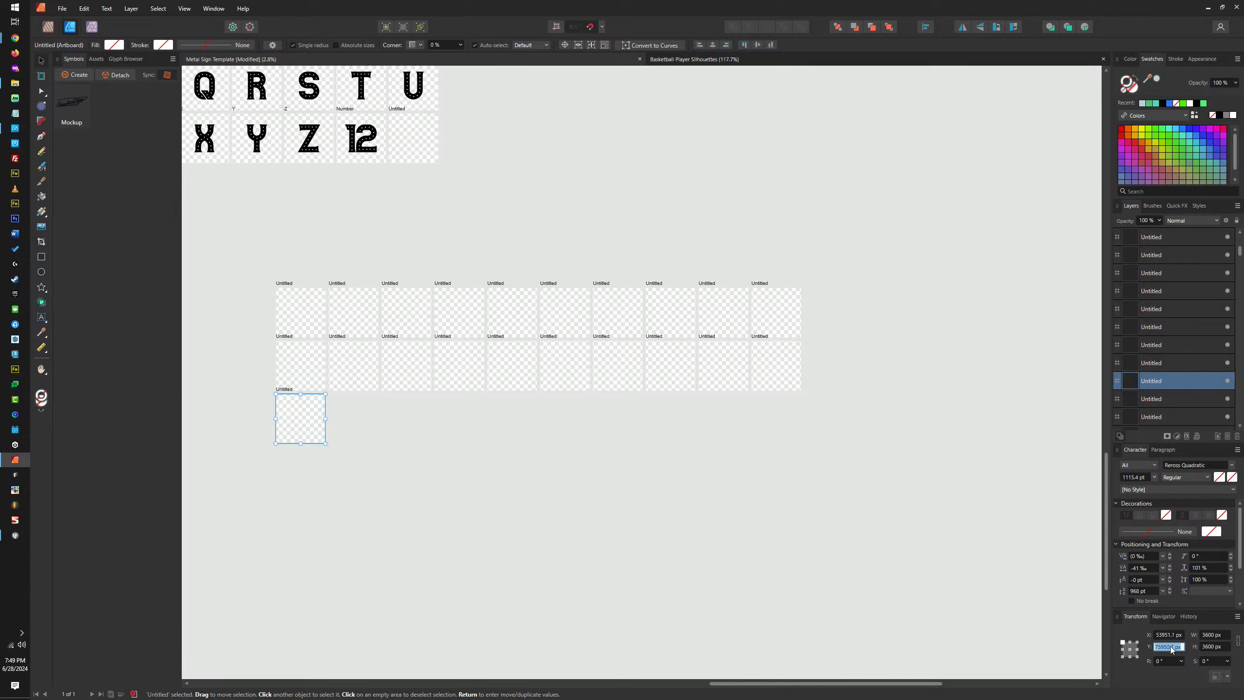
scroll(250, 421, up, 3)
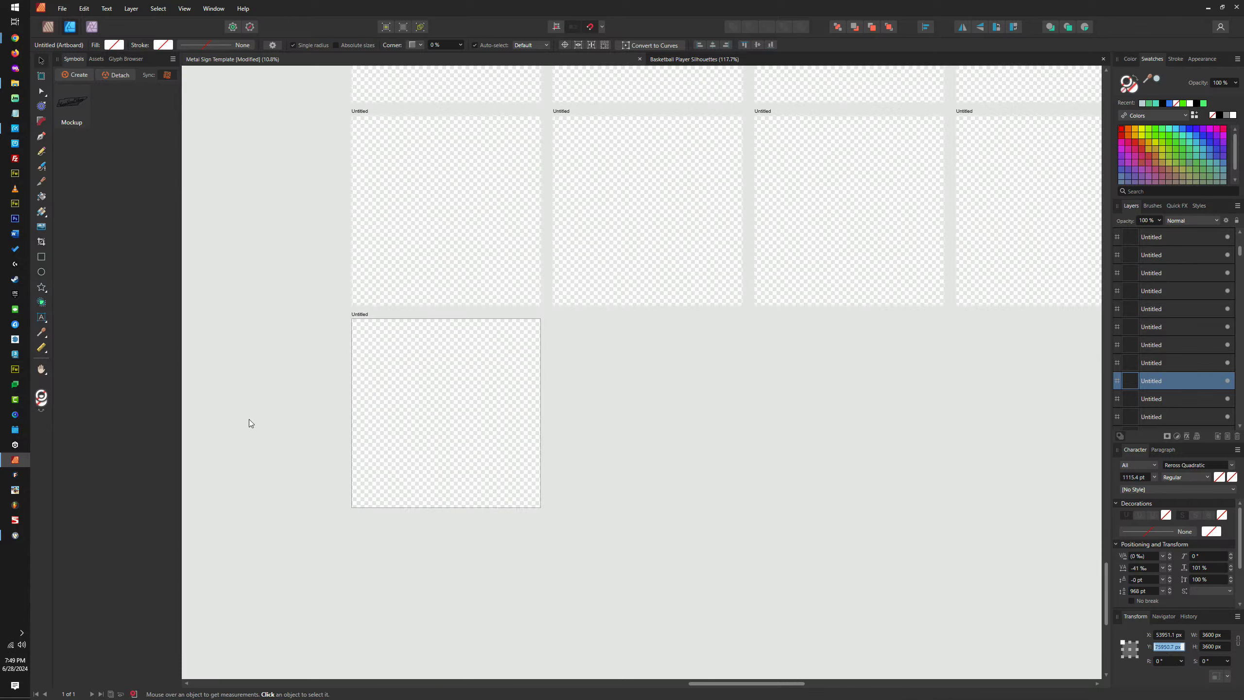
scroll(356, 322, down, 3)
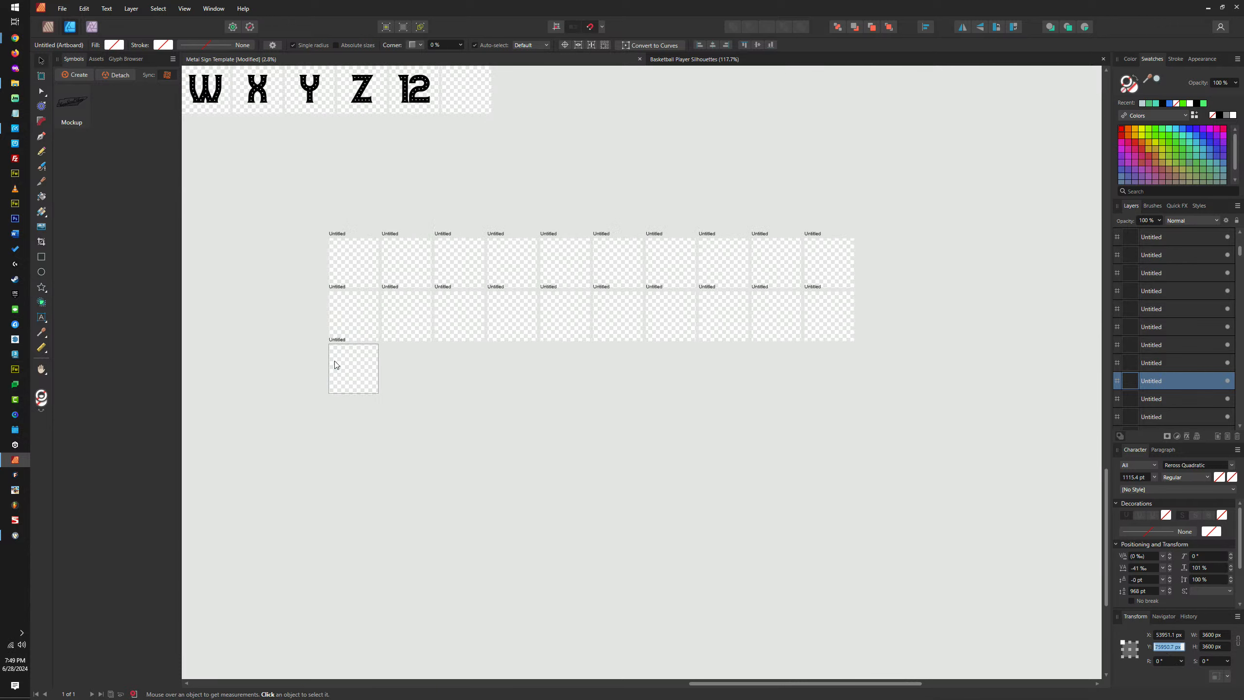
Duplicate the other nine artboards of the second row and move the second-column copy down into the third row at Y 75950.7 px
click(955, 381)
drag(927, 361, 382, 291)
scroll(382, 291, up, 3)
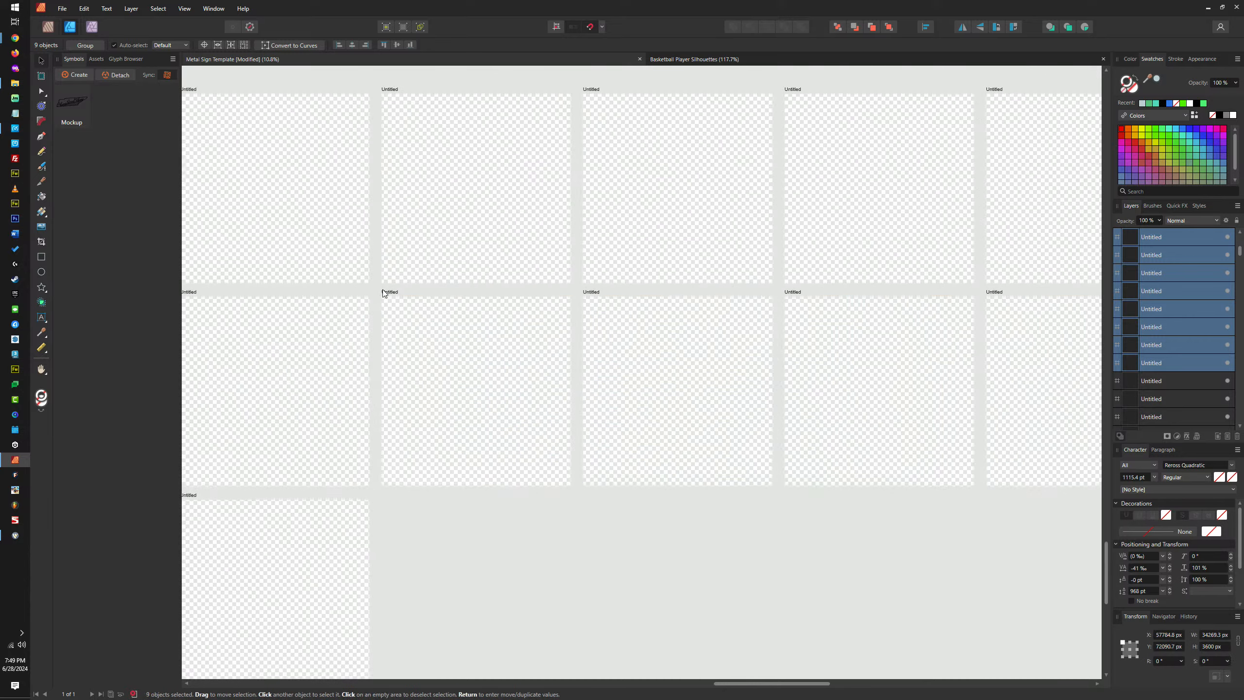
scroll(388, 289, down, 2)
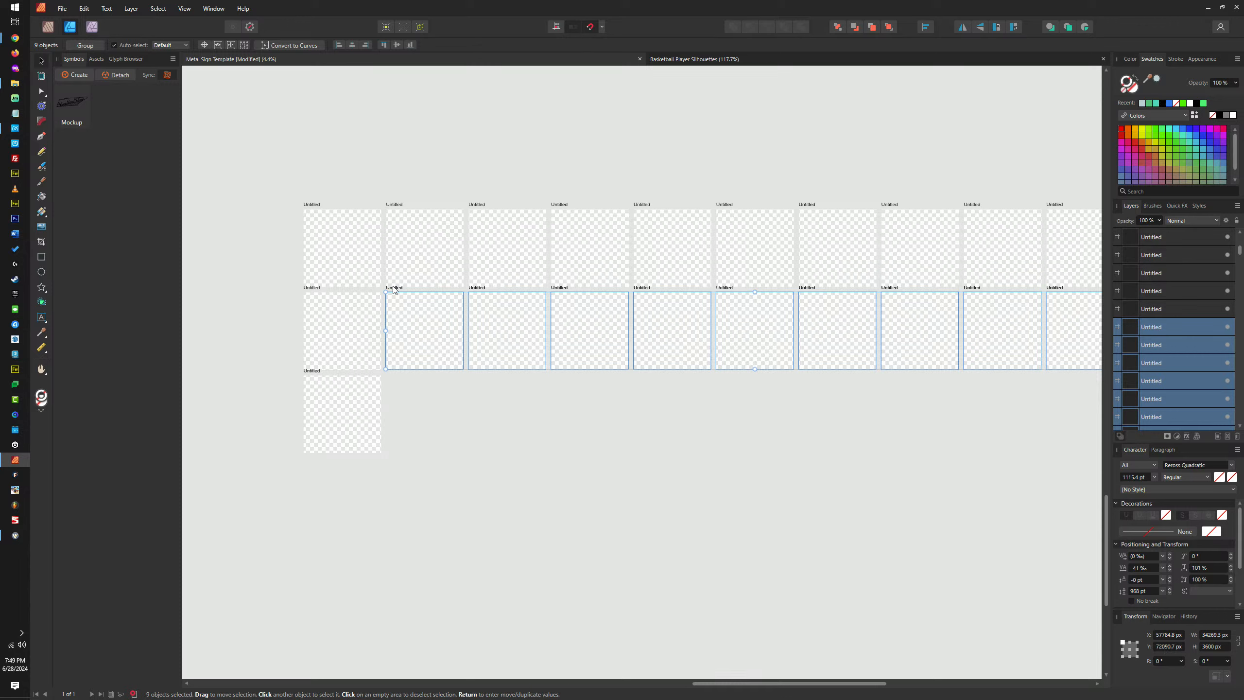
drag(394, 290, 394, 369)
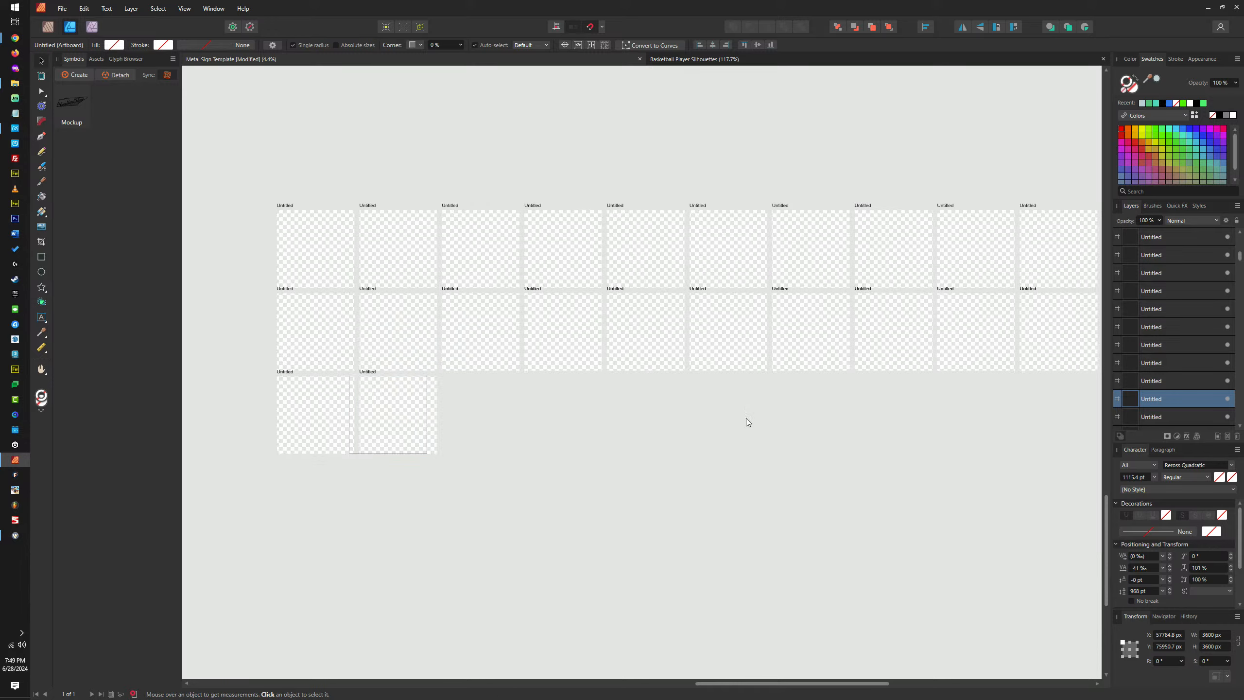
Select the eight remaining duplicates on the second row, from the third to the tenth column, and set their Y position to 75950.7 px
scroll(744, 423, right, 3)
click(382, 308)
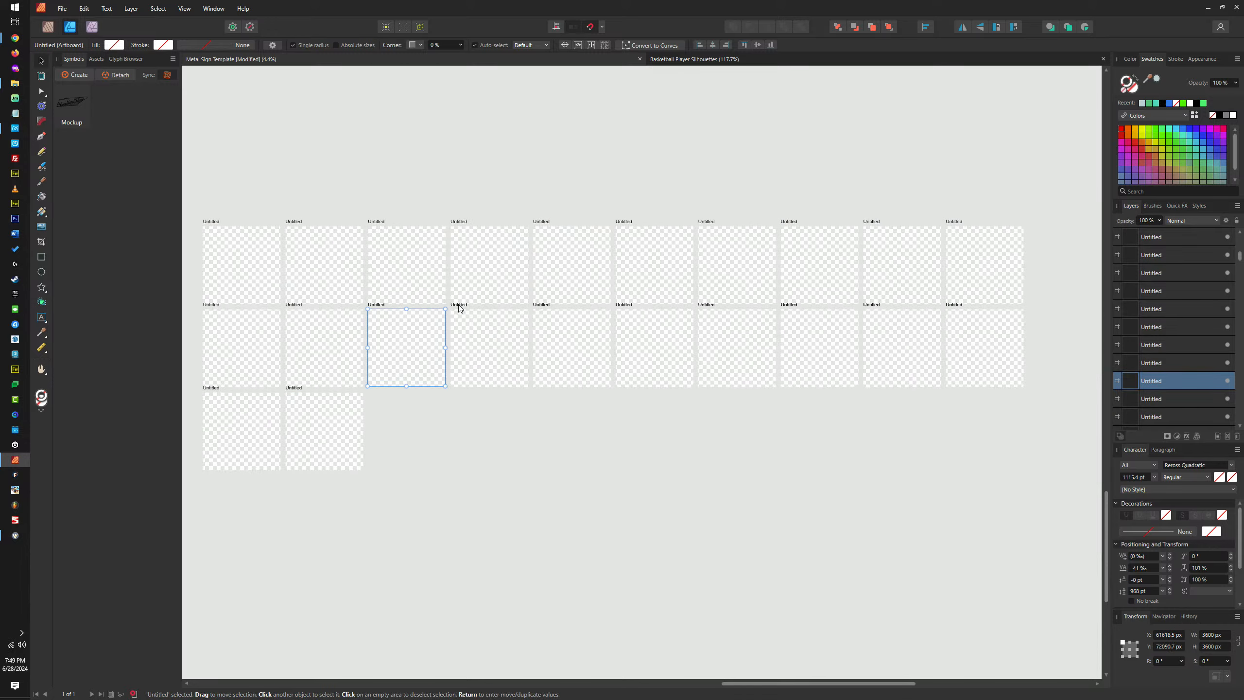
shift+click(459, 306)
shift+click(536, 307)
shift+click(629, 307)
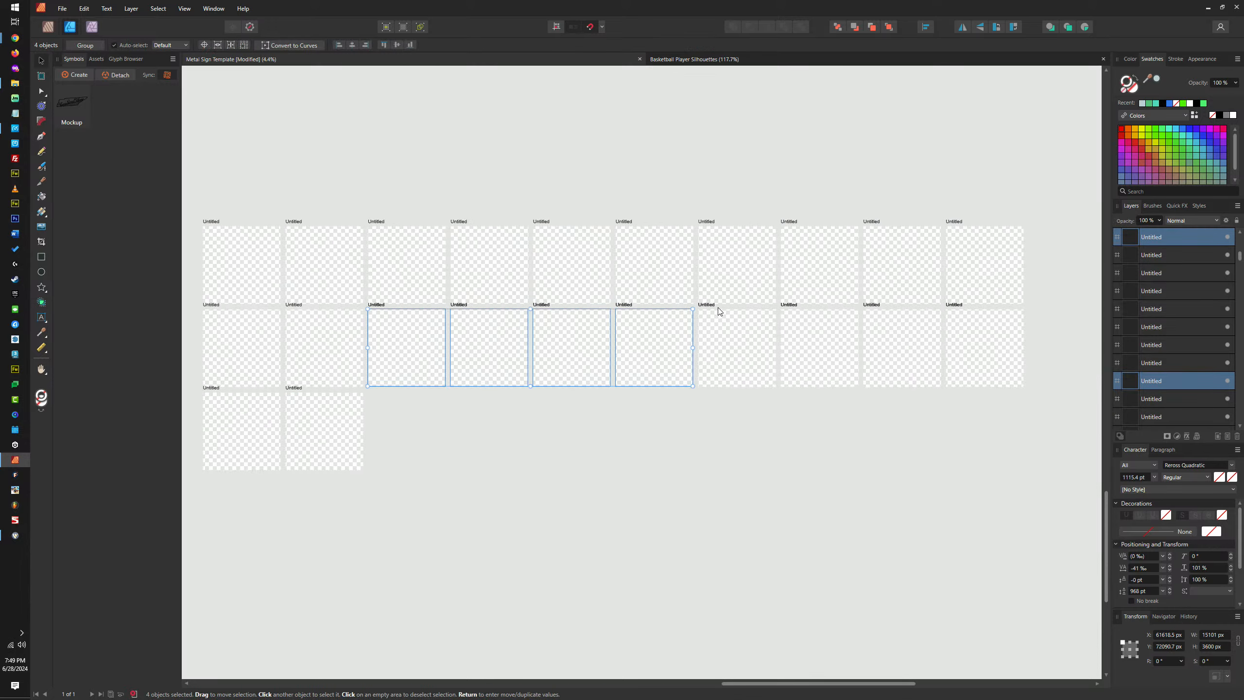
shift+click(718, 309)
shift+click(793, 308)
shift+click(875, 306)
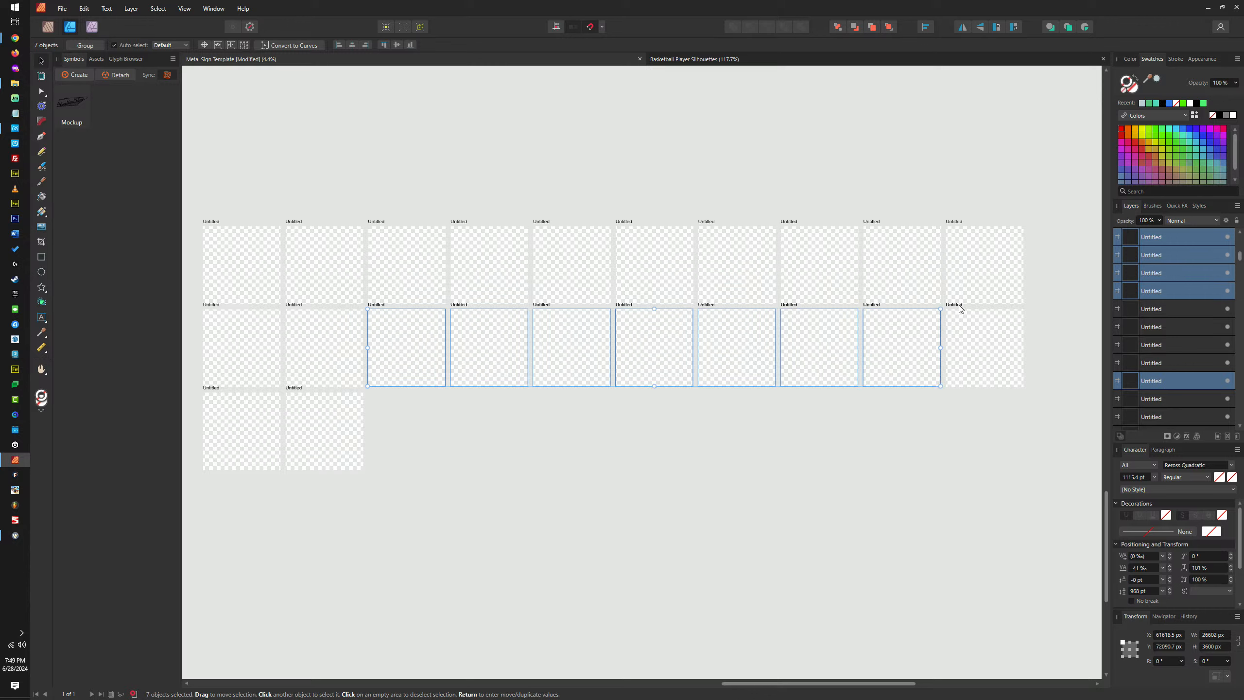
shift+click(960, 308)
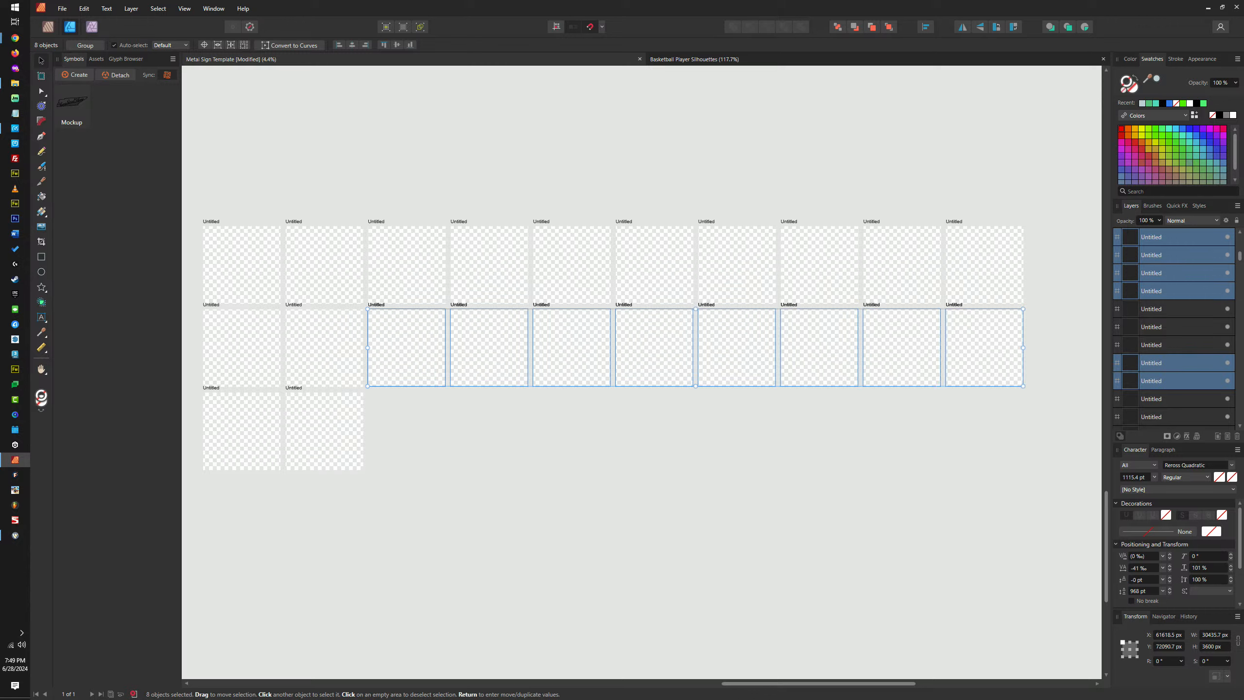
click(1170, 647)
text(75950.7)
key(Return)
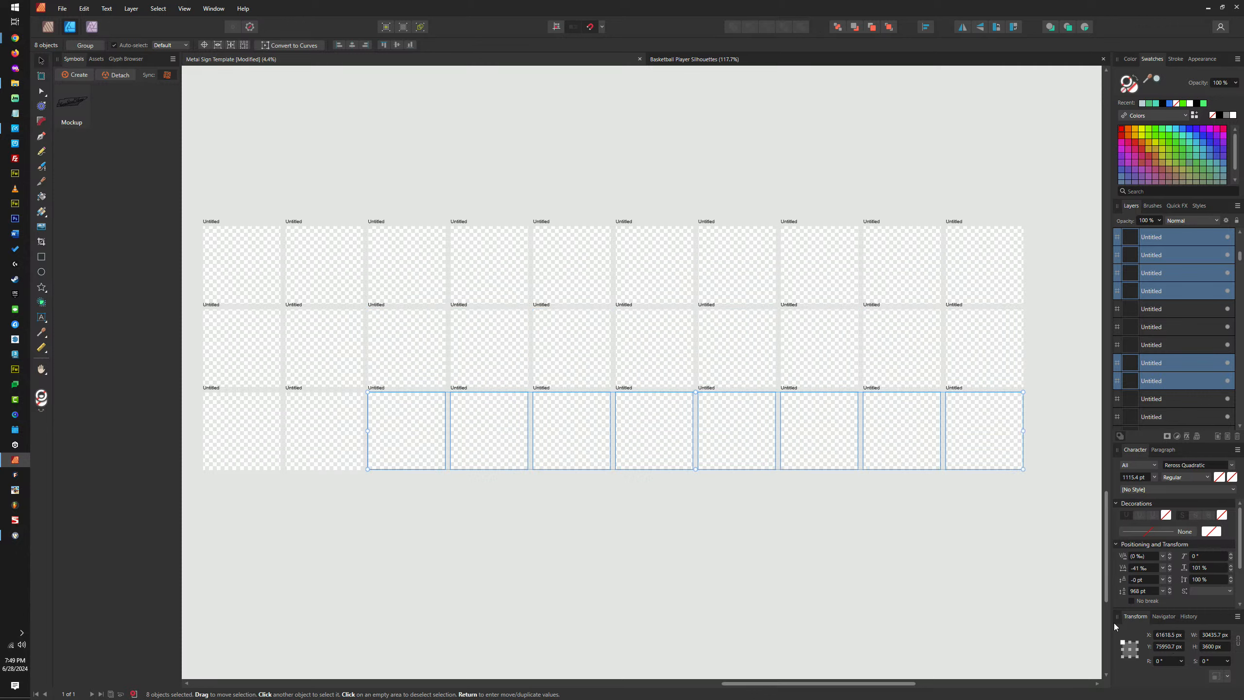
Duplicate the first artboard of the third row straight down to start a fourth row at Y 79810.7 px
scroll(688, 382, down, 5)
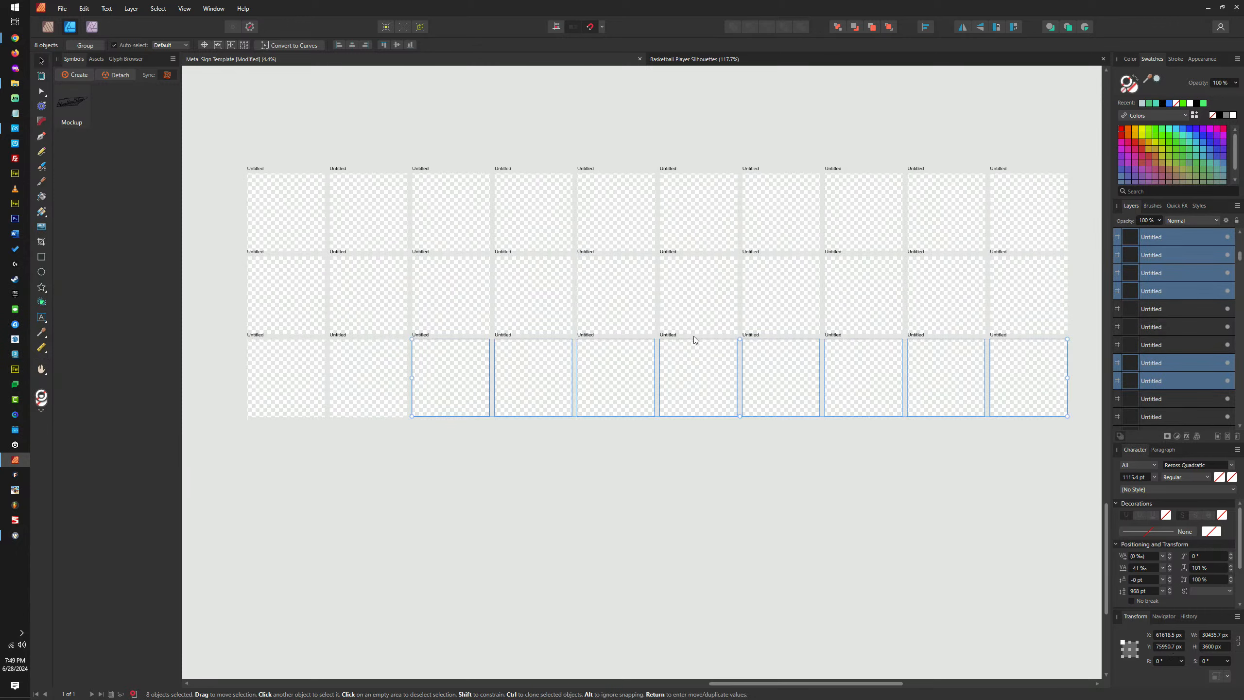
drag(622, 202, 658, 212)
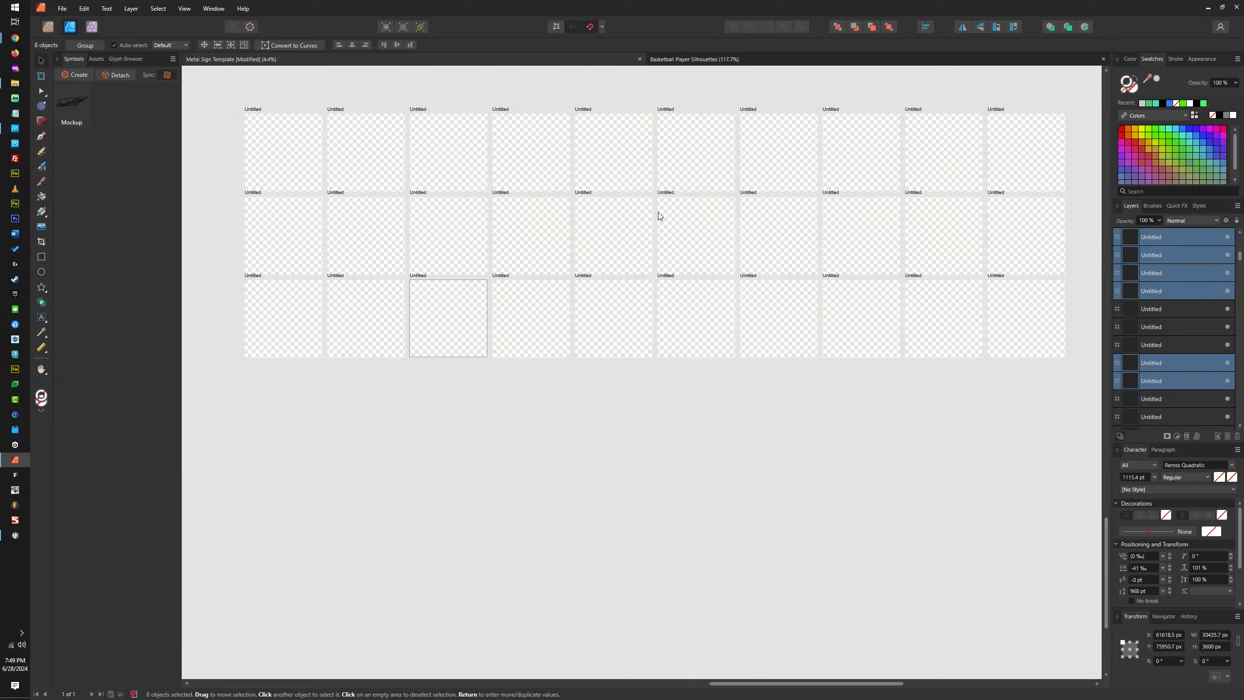
click(259, 278)
scroll(249, 278, up, 3)
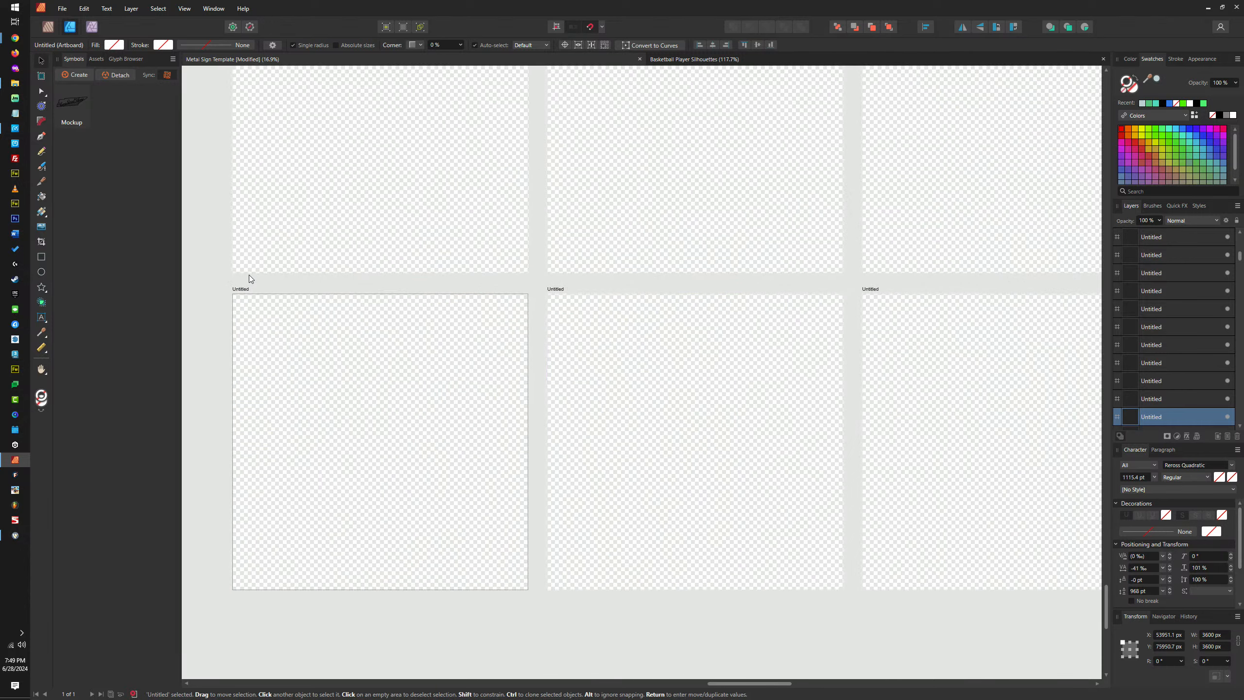
drag(249, 279, 296, 450)
click(282, 136)
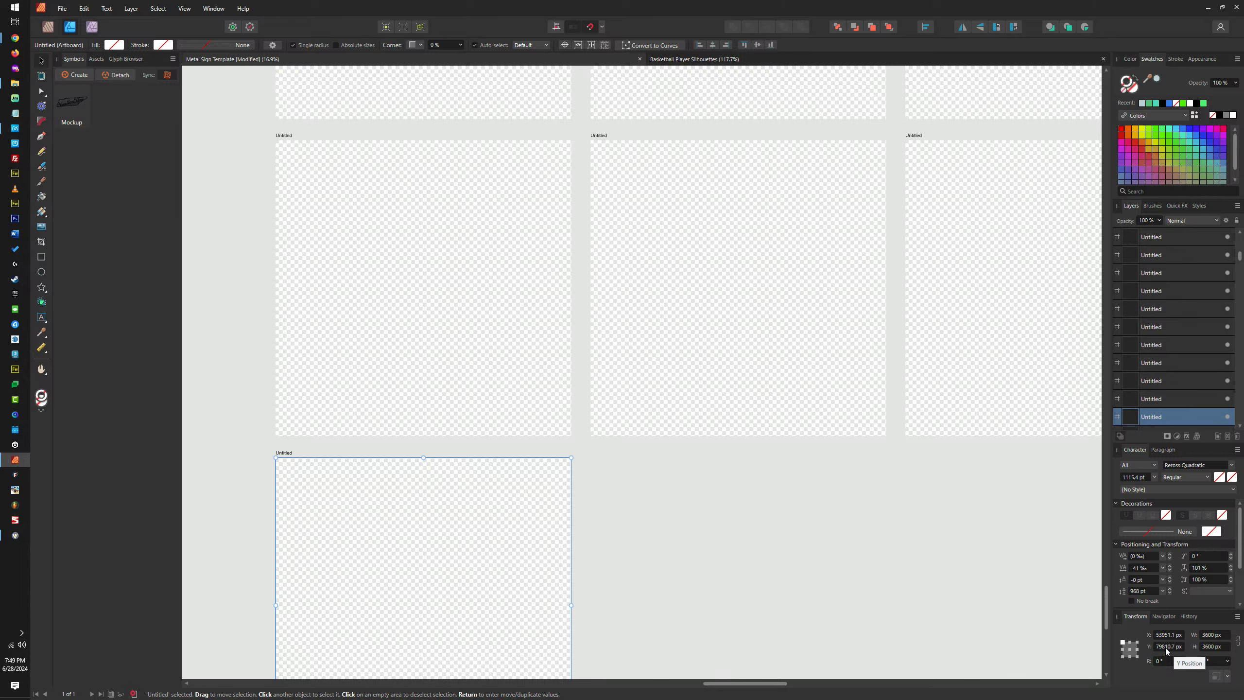
Duplicate the other nine artboards of the third row and set the copies' Y position to 79810.7 px
scroll(751, 578, down, 5)
drag(812, 572, 426, 384)
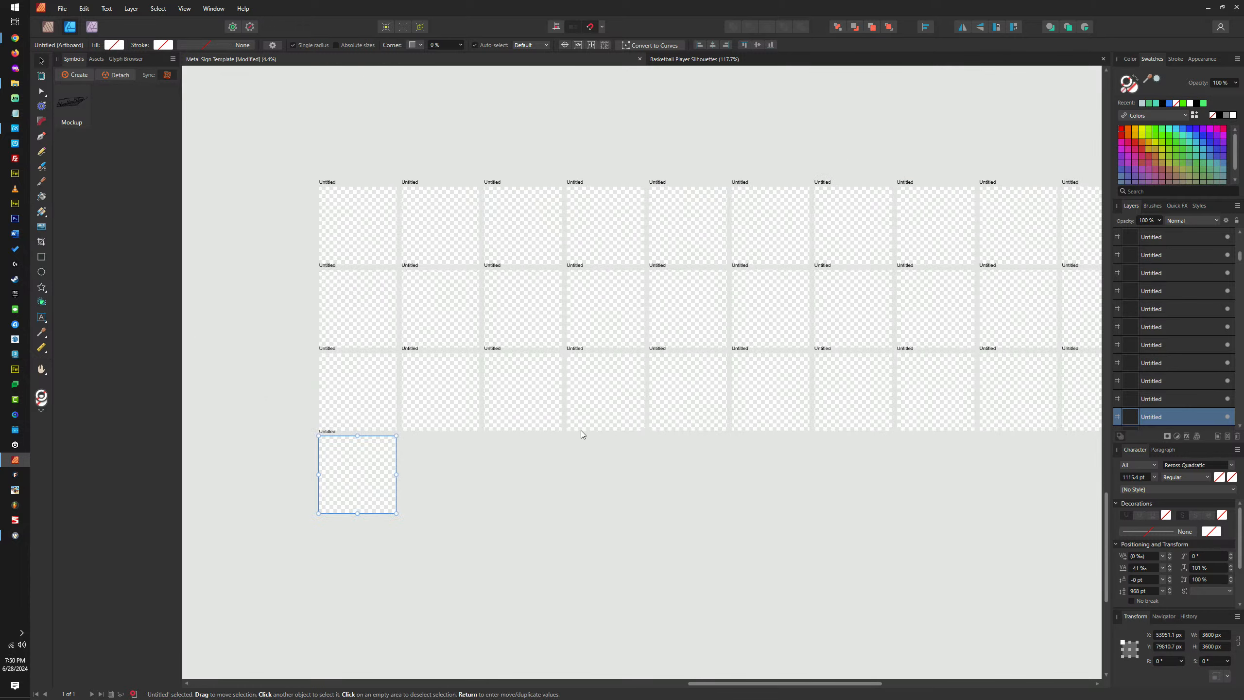
drag(1087, 441, 323, 323)
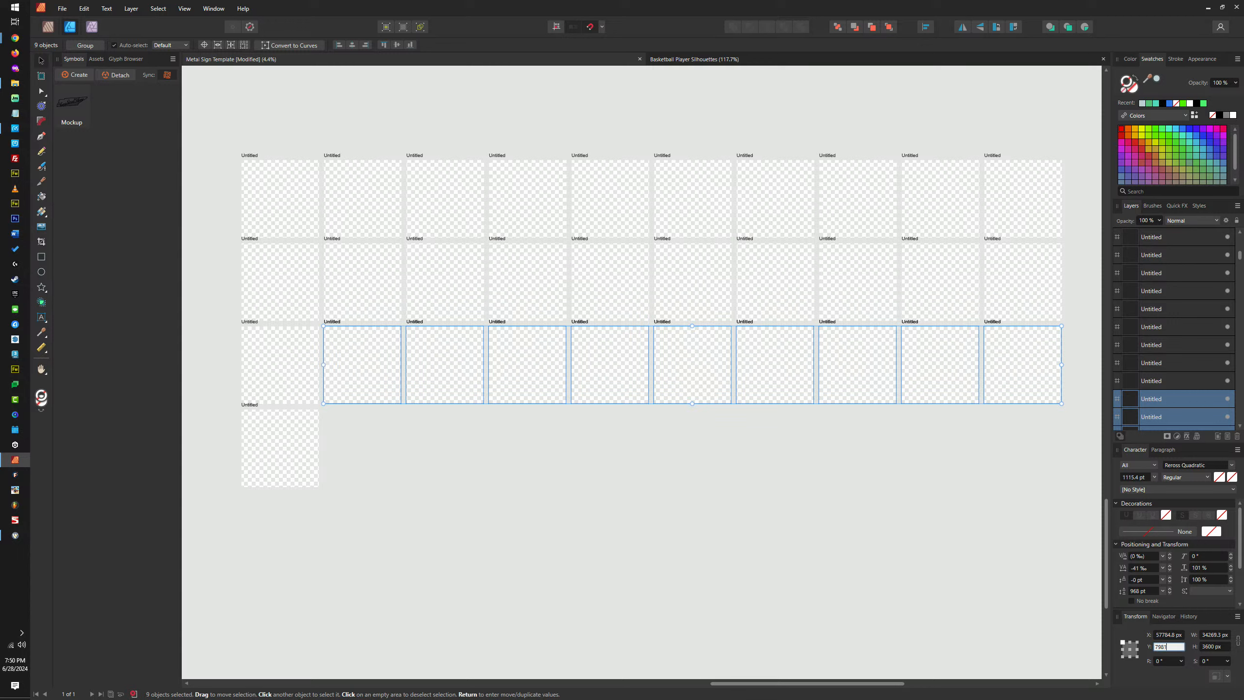
key(Return)
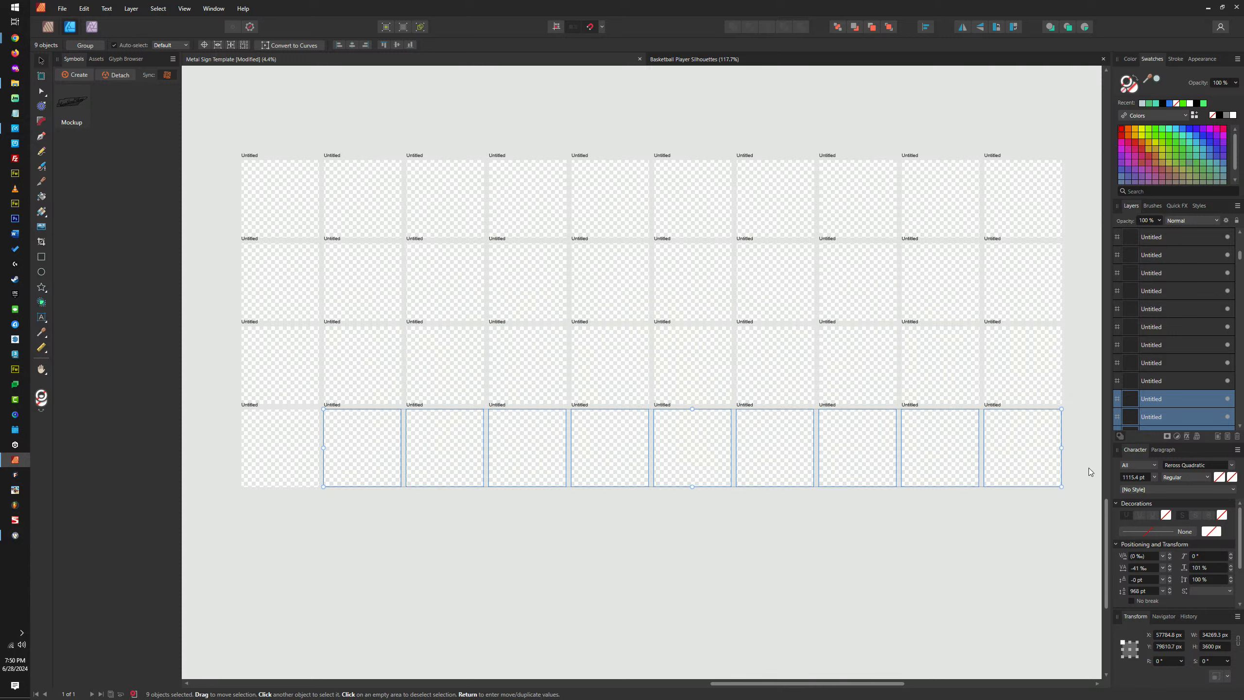
Duplicate all ten artboards of the fourth row and set the copies' Y position to 79910.7 px
shift+click(252, 408)
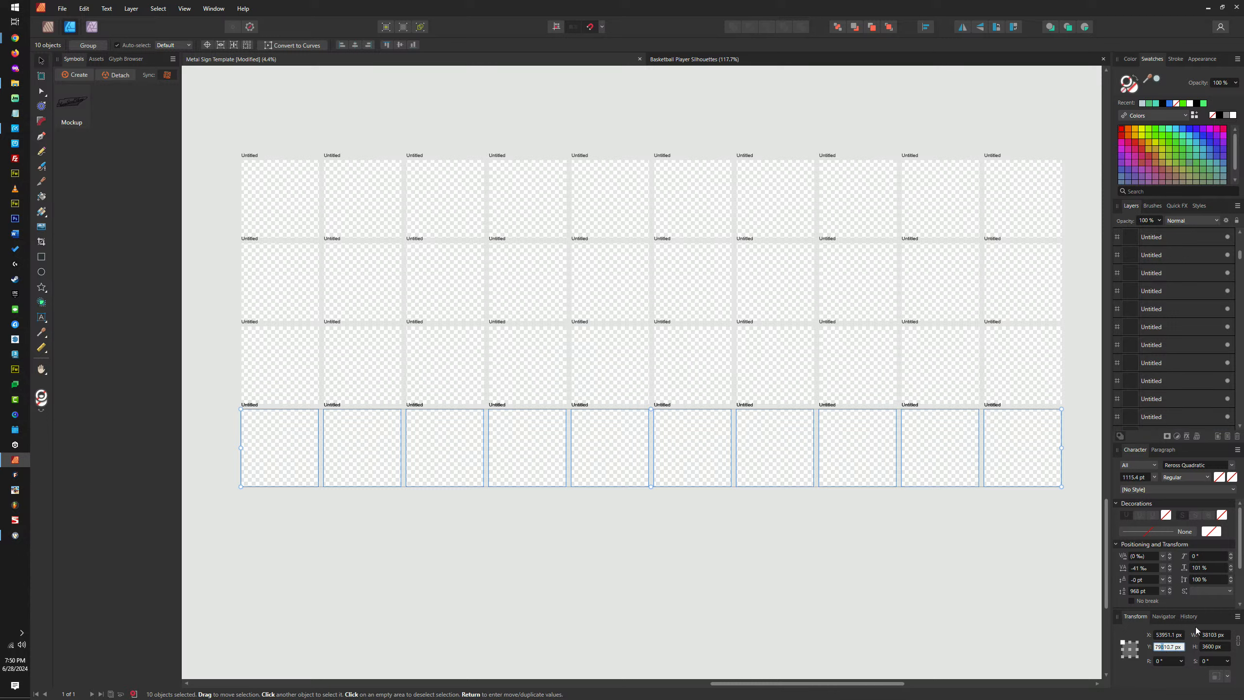
text(79910.7)
key(Return)
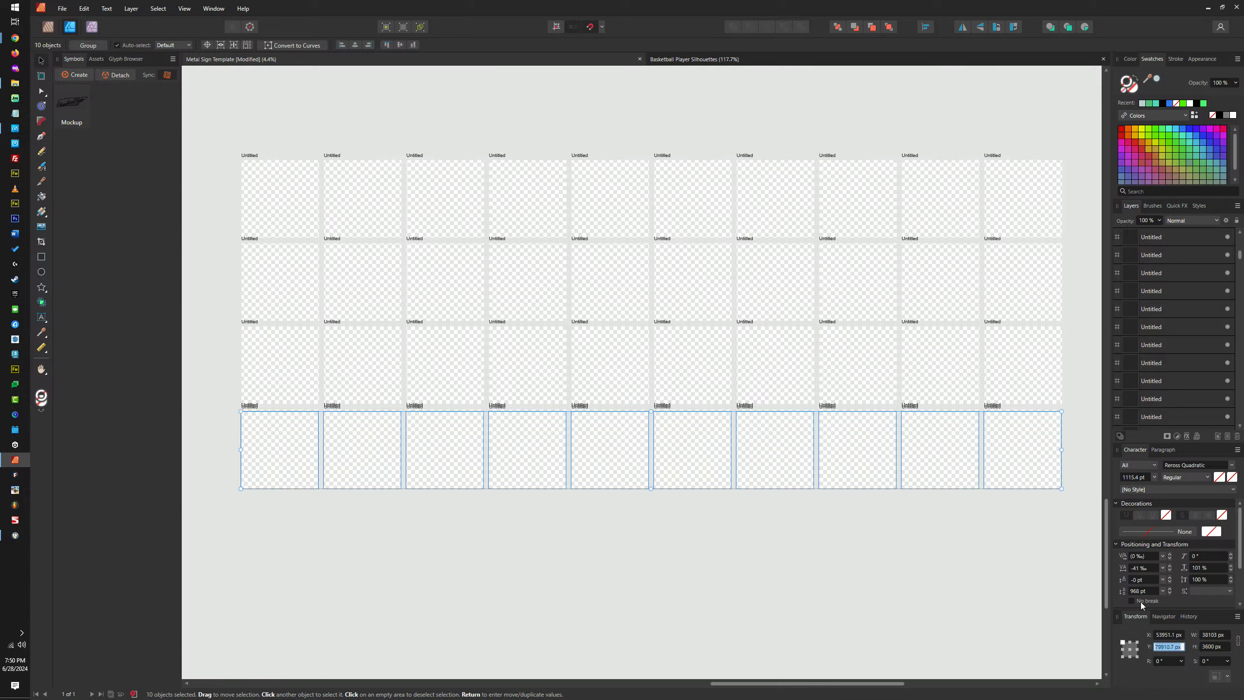
Move the first-column duplicate on the fourth row straight down to start a fifth row at Y 83670.7 px
click(254, 411)
drag(254, 411, 261, 603)
scroll(245, 411, up, 3)
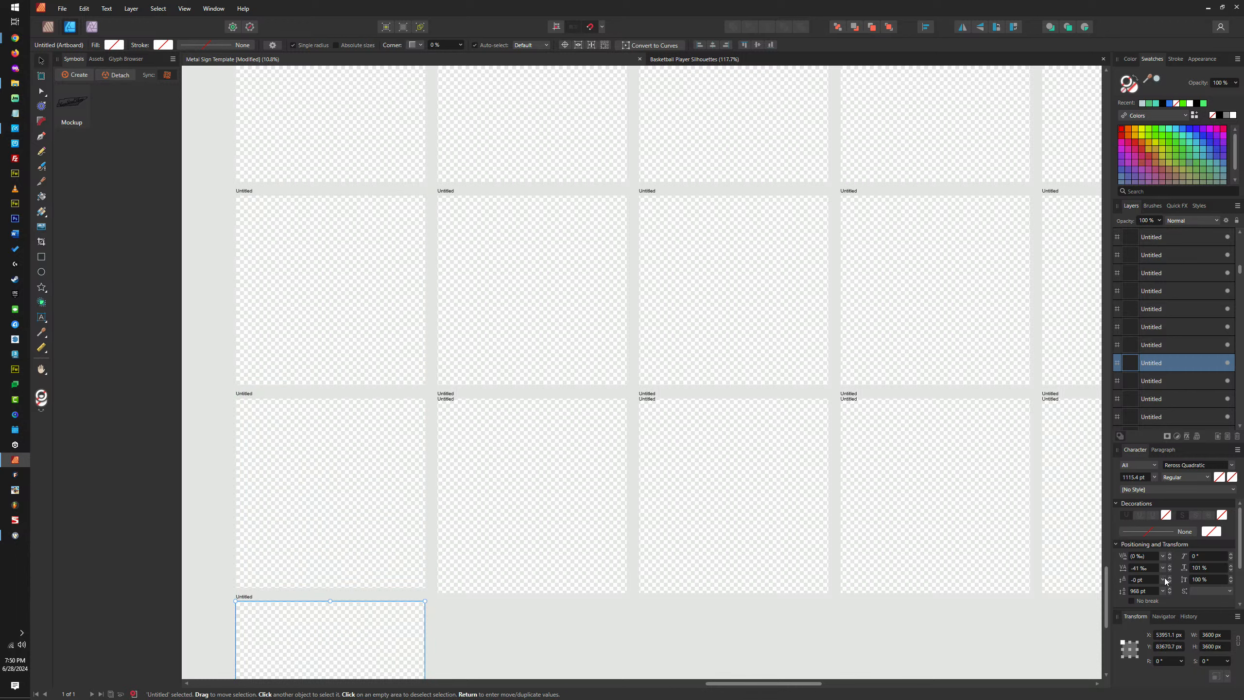
click(1168, 646)
scroll(664, 478, down, 5)
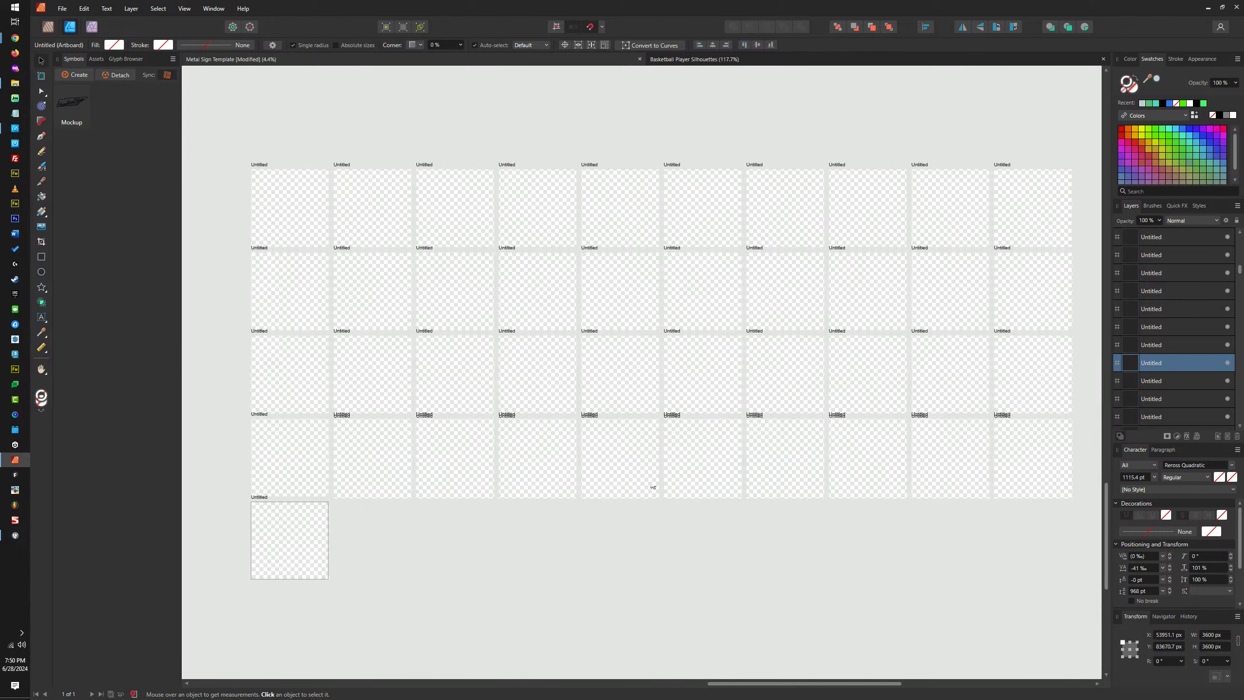
Select the slightly lower duplicates overlapping the fourth row's artboards, working from the second column to the ninth
click(1091, 510)
drag(1087, 523, 349, 421)
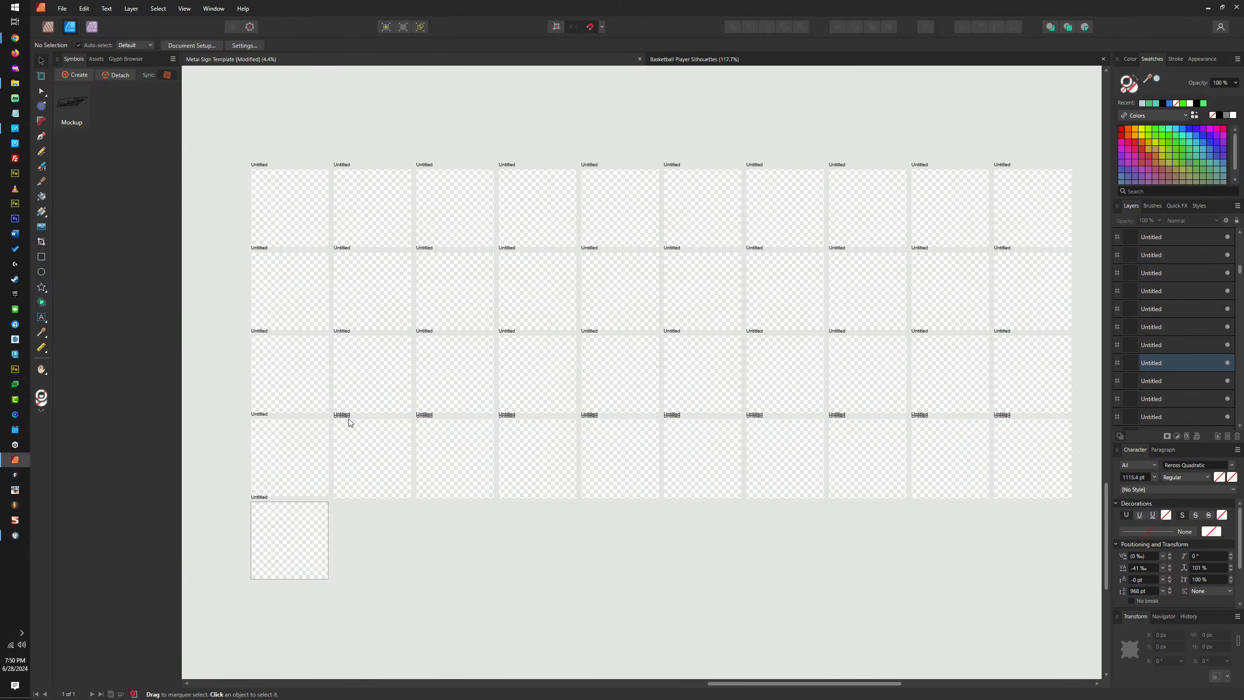
click(349, 422)
ctrl+scroll(350, 422, up, 3)
shift+click(751, 429)
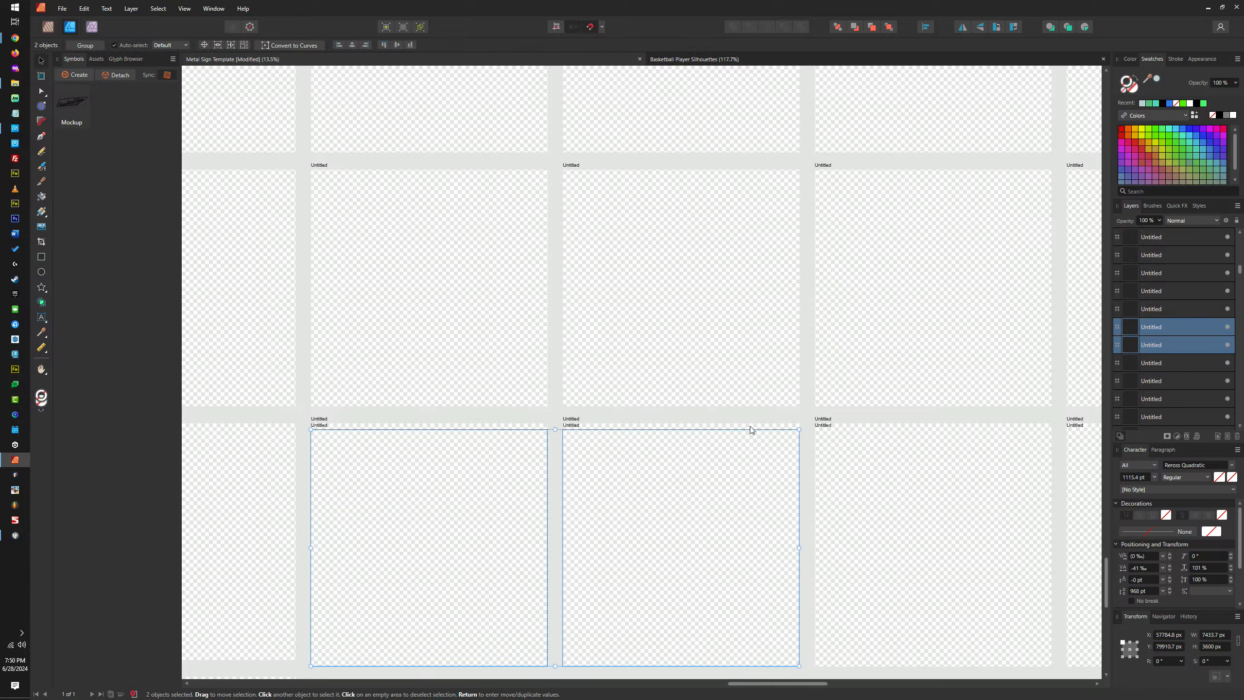
shift+click(830, 425)
shift+click(1075, 427)
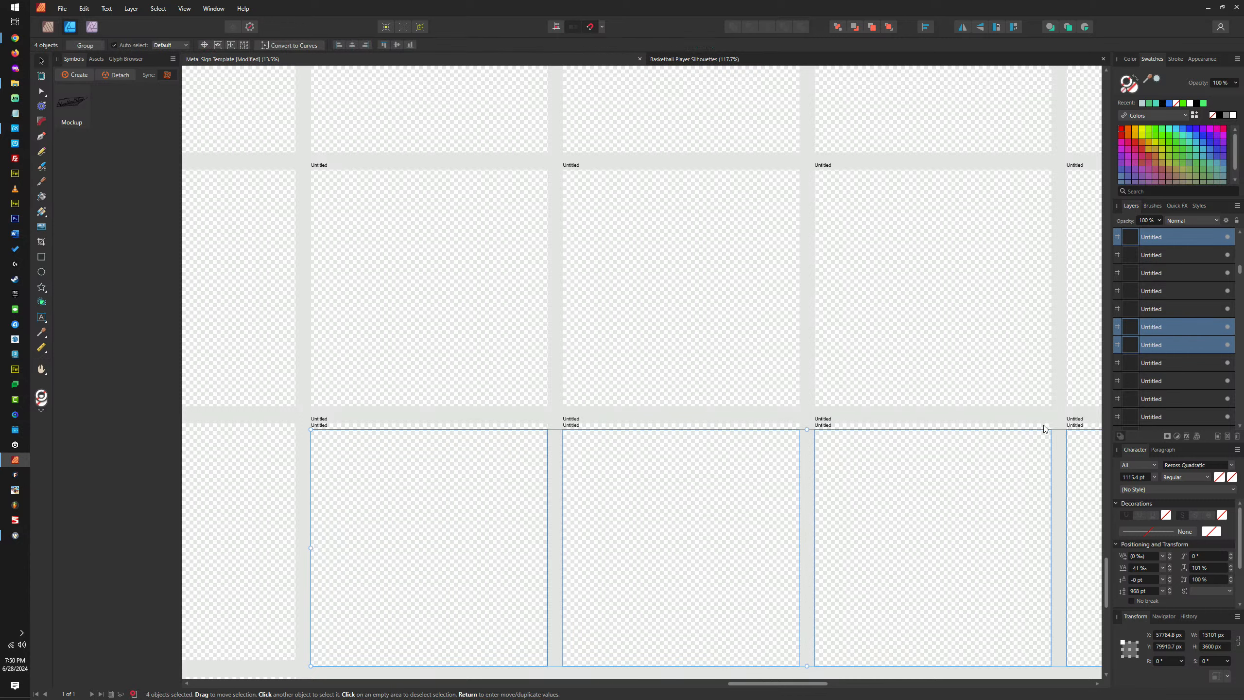
drag(1042, 424, 374, 428)
shift+click(583, 431)
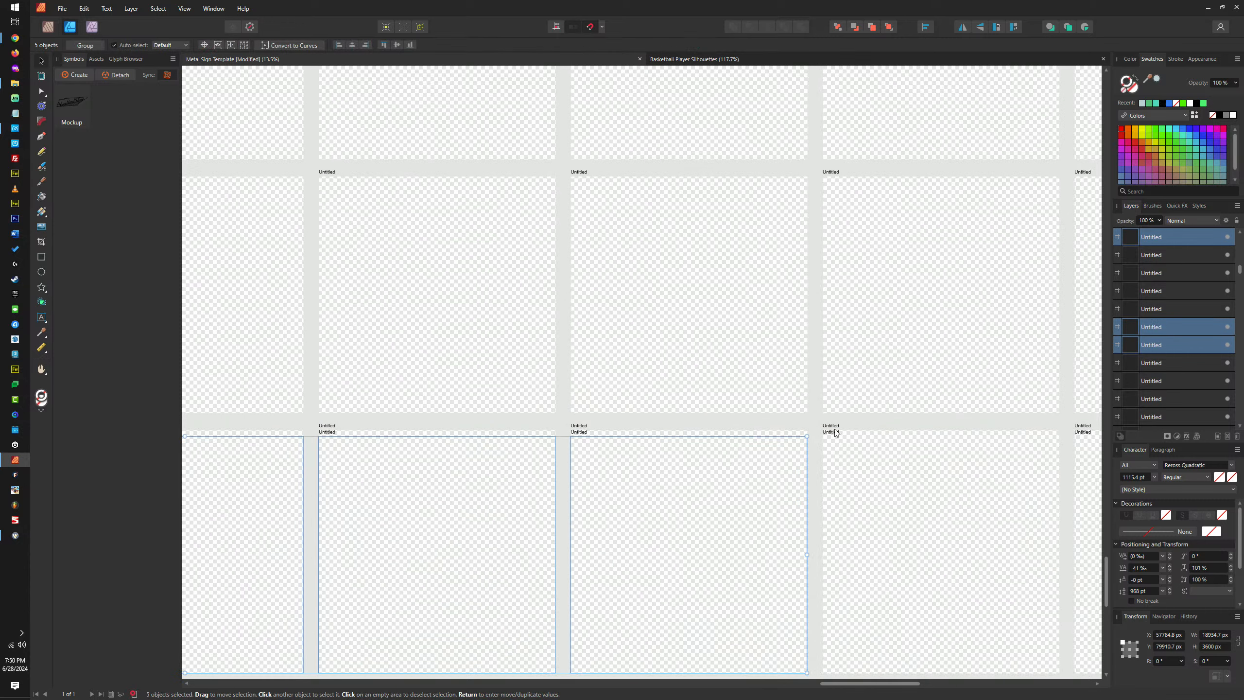
shift+click(836, 431)
scroll(516, 425, left, 3)
shift+click(643, 426)
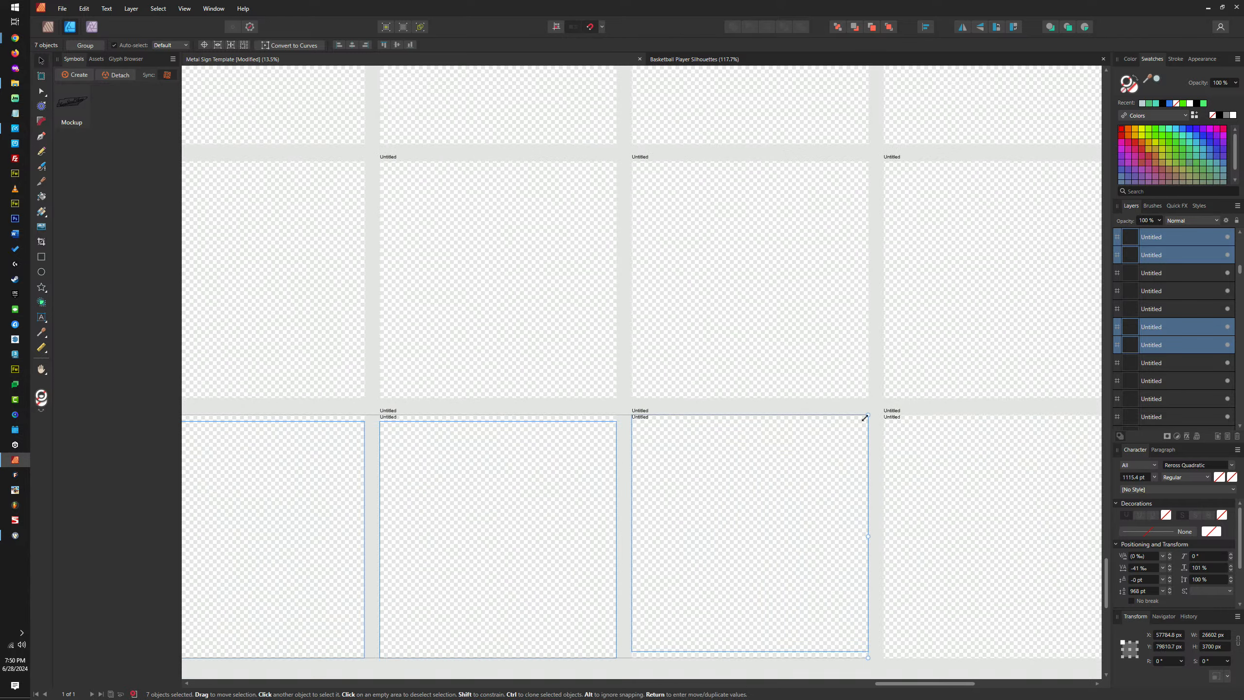
shift+click(896, 417)
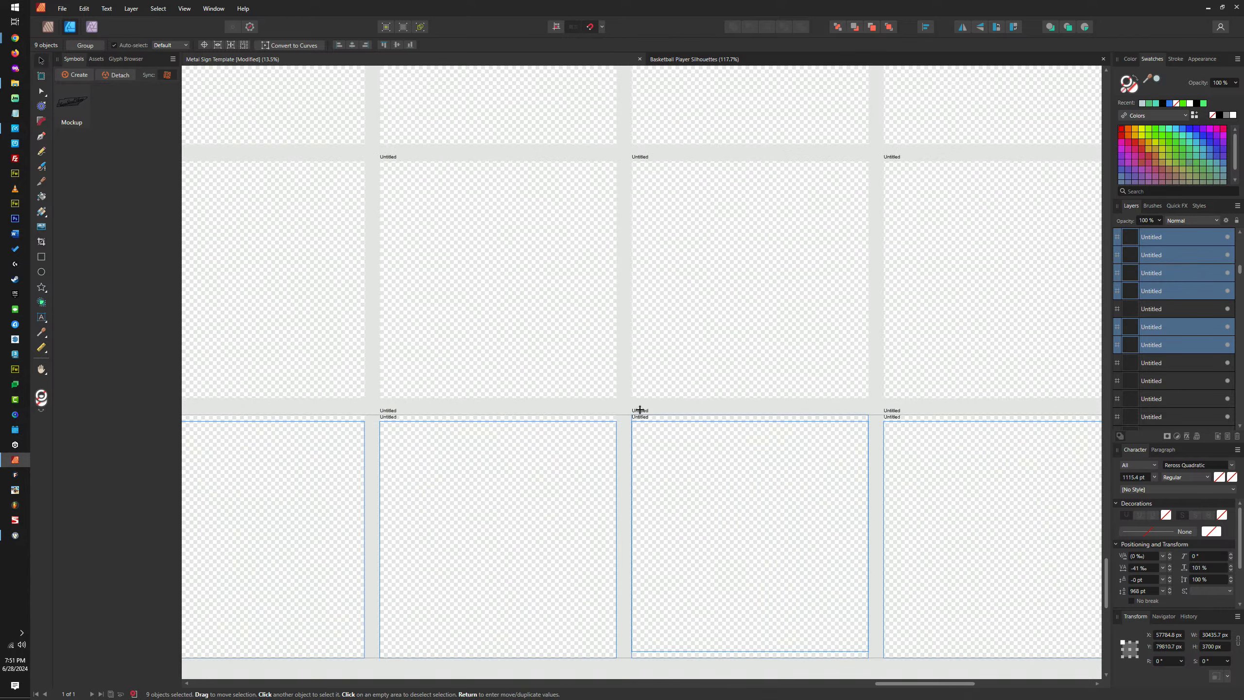
Add the missing lower duplicates through the tenth column to the selection and set the copies' Y position to 83670.7 px
scroll(955, 438, right, 3)
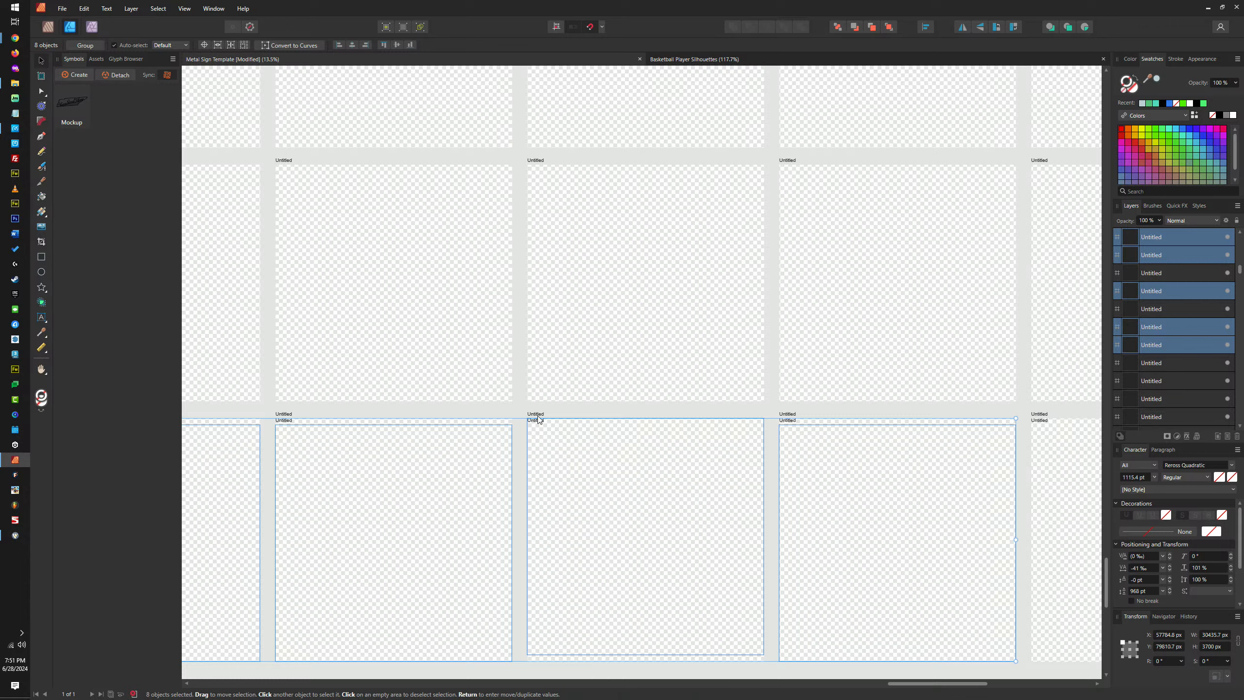
shift+click(537, 428)
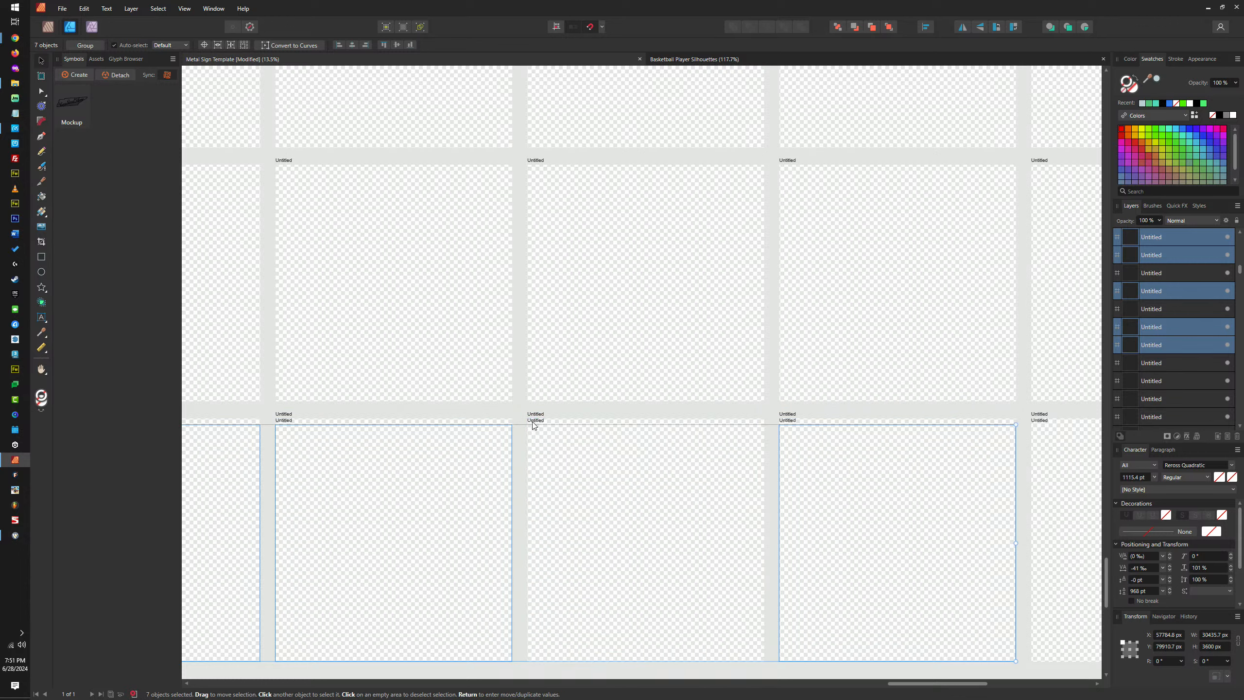
scroll(534, 424, up, 5)
shift+click(534, 430)
scroll(534, 429, down, 5)
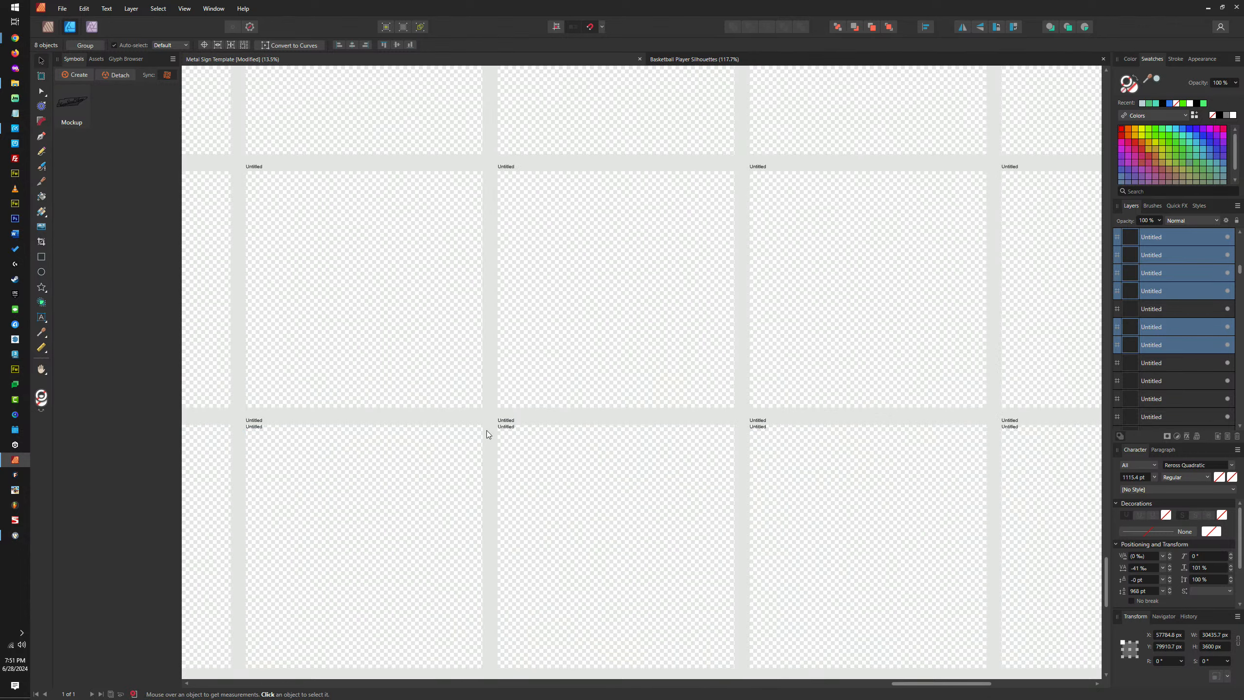
scroll(813, 436, up, 5)
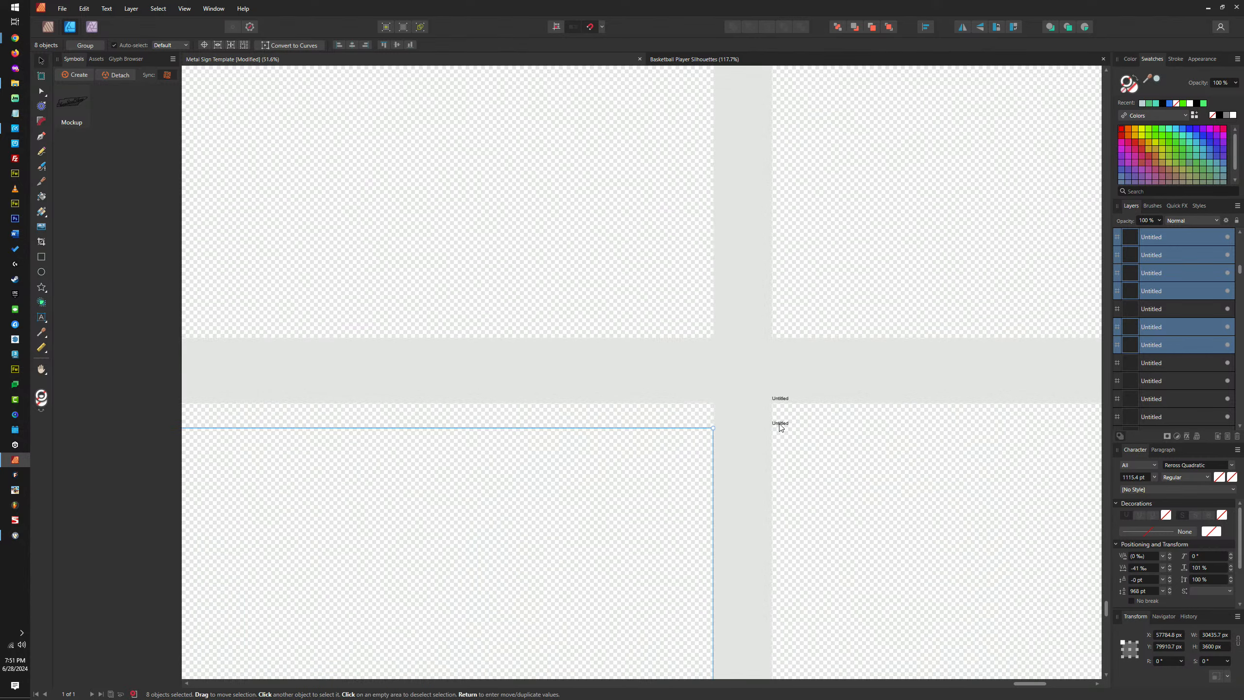
shift+click(906, 484)
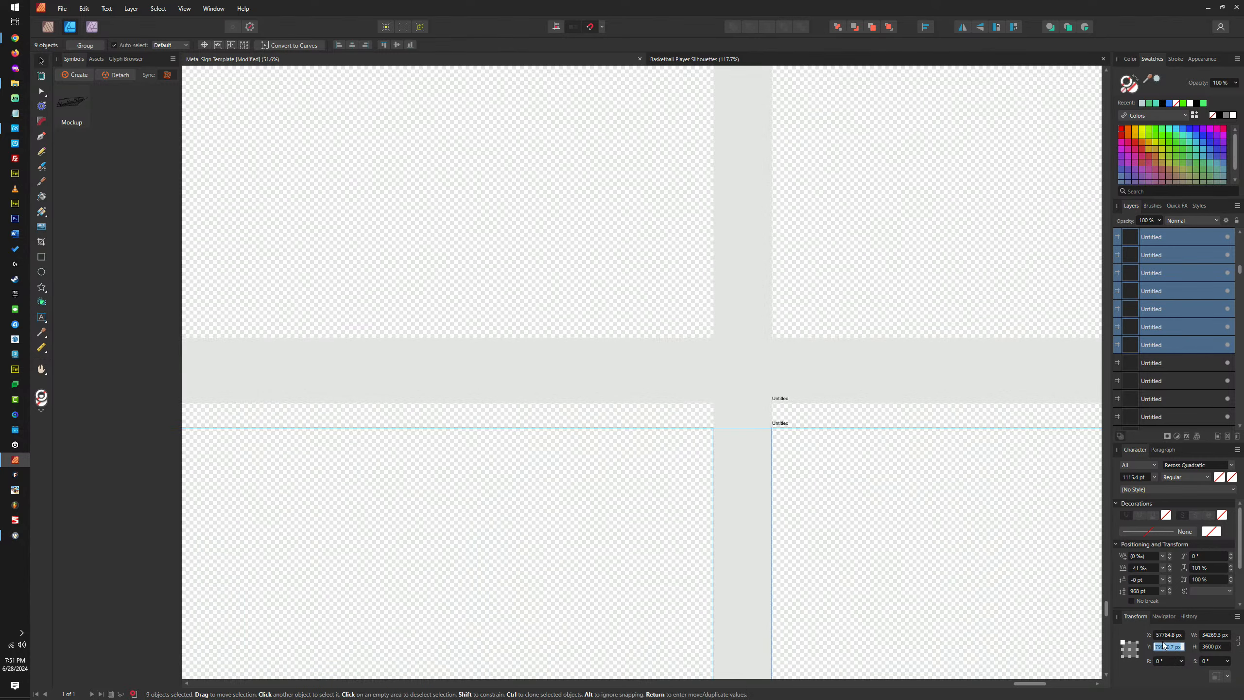
scroll(944, 354, down, 11)
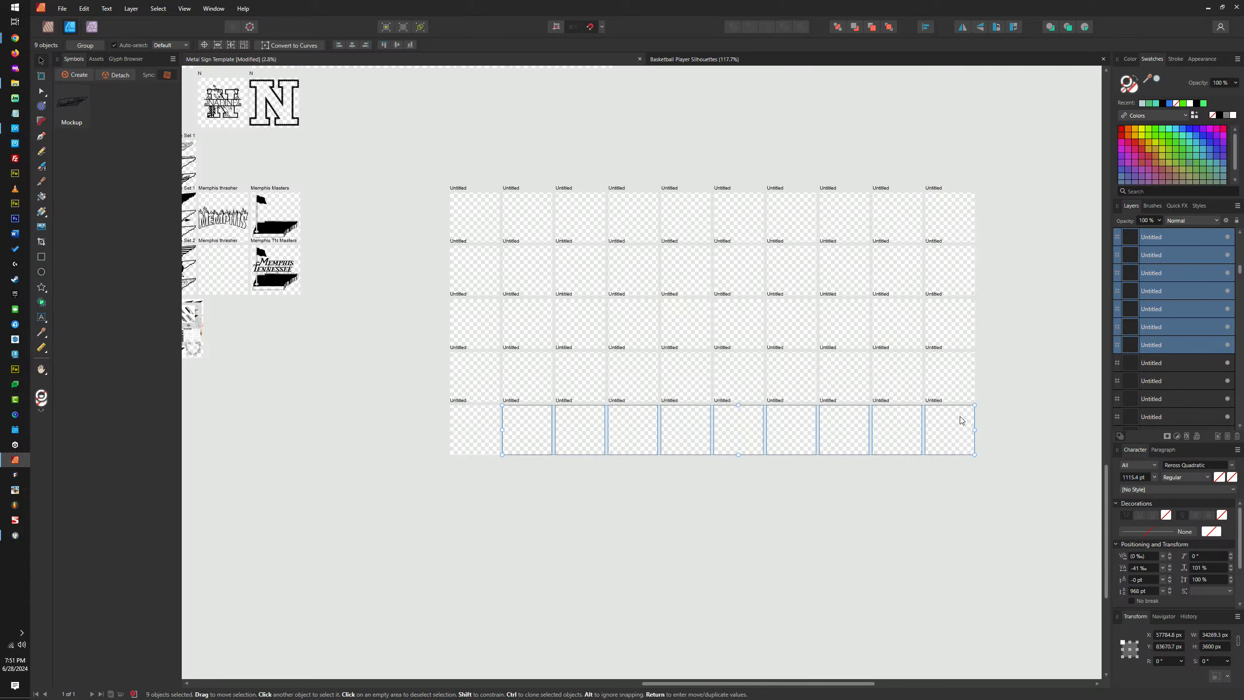
scroll(953, 422, up, 2)
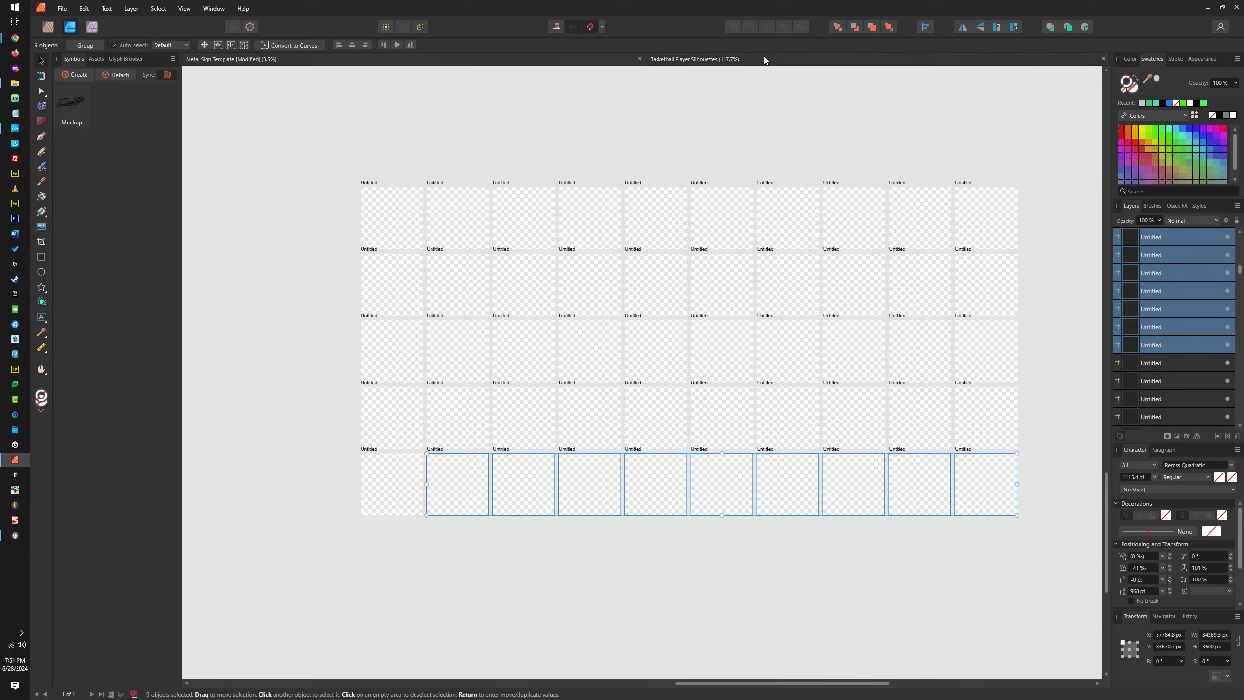
In the Basketball Player Silhouettes document, align all silhouettes to one another's middle vertically and centre horizontally, stacking them together
click(749, 59)
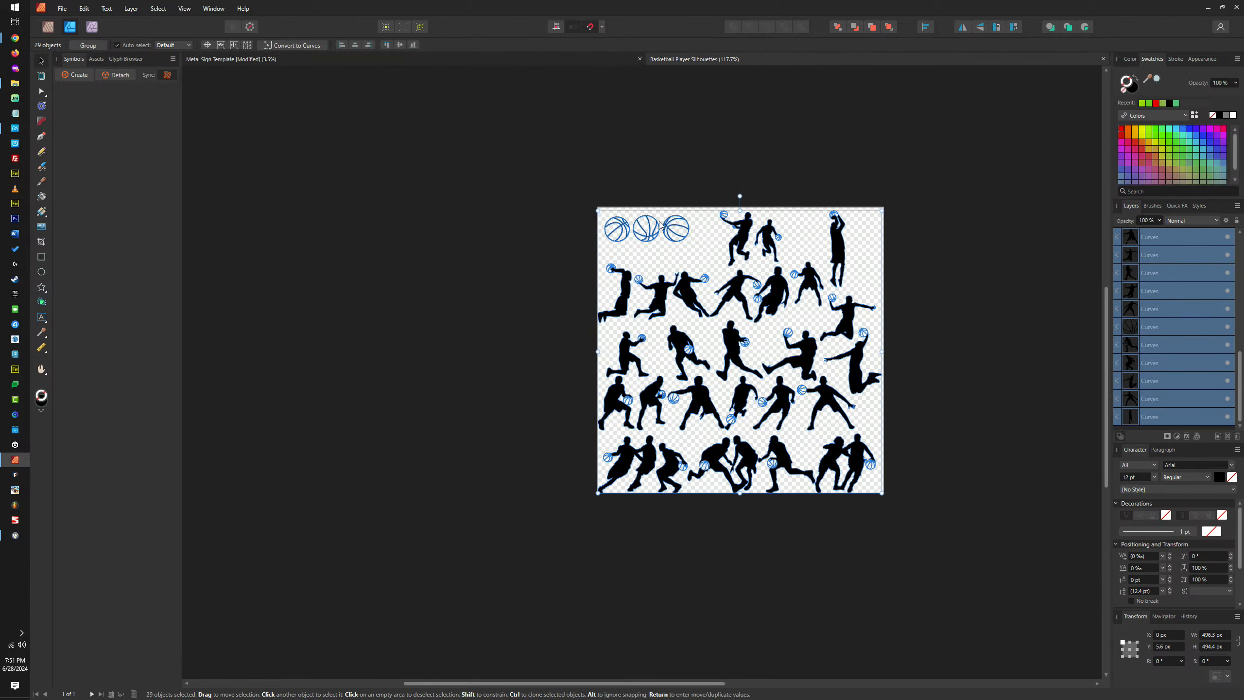
click(523, 63)
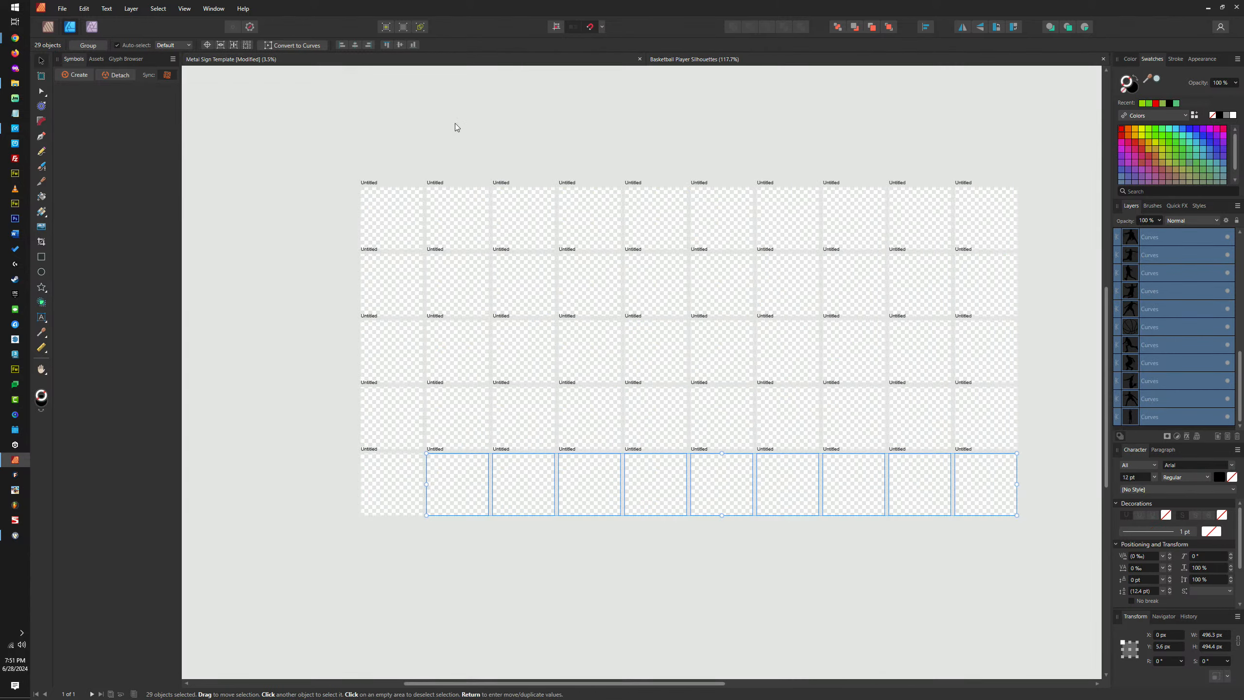
click(369, 189)
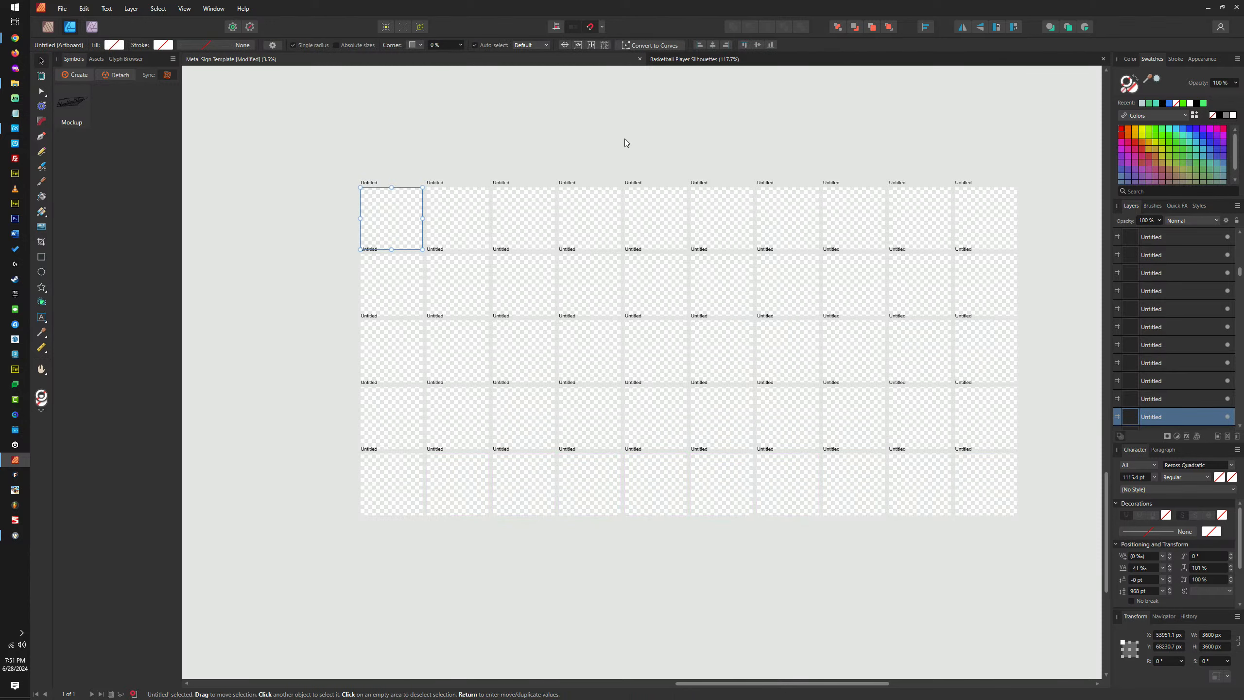
key(ctrl+Tab)
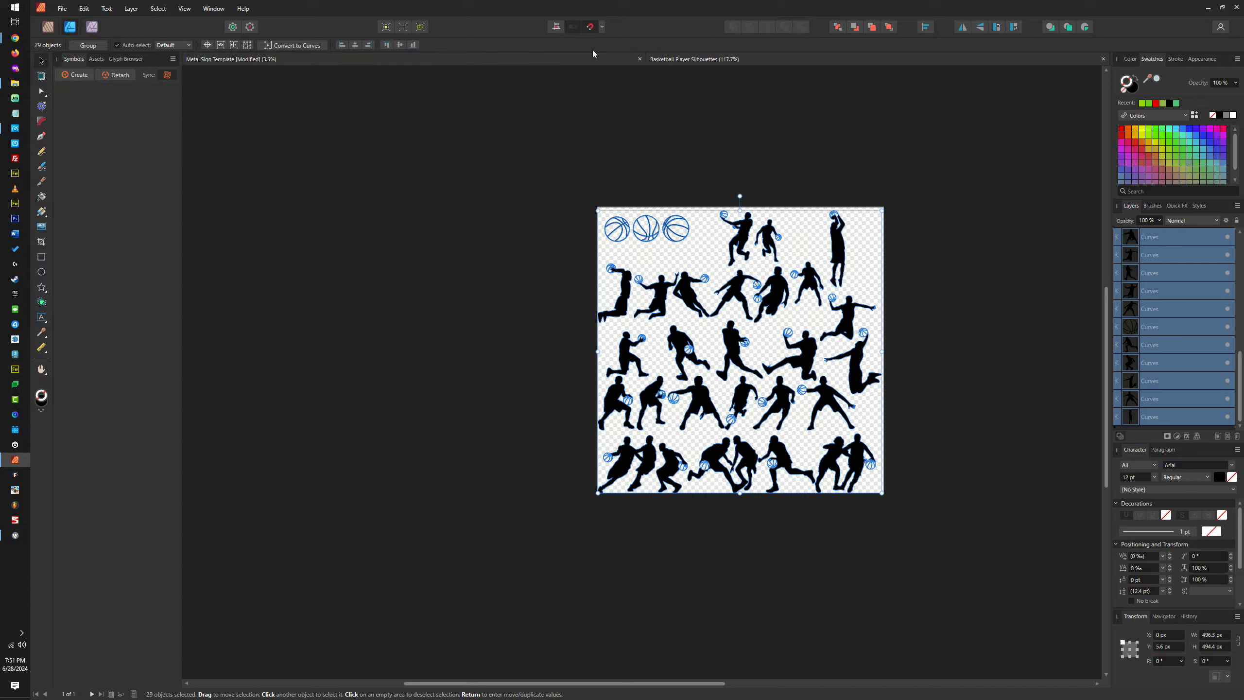
click(400, 45)
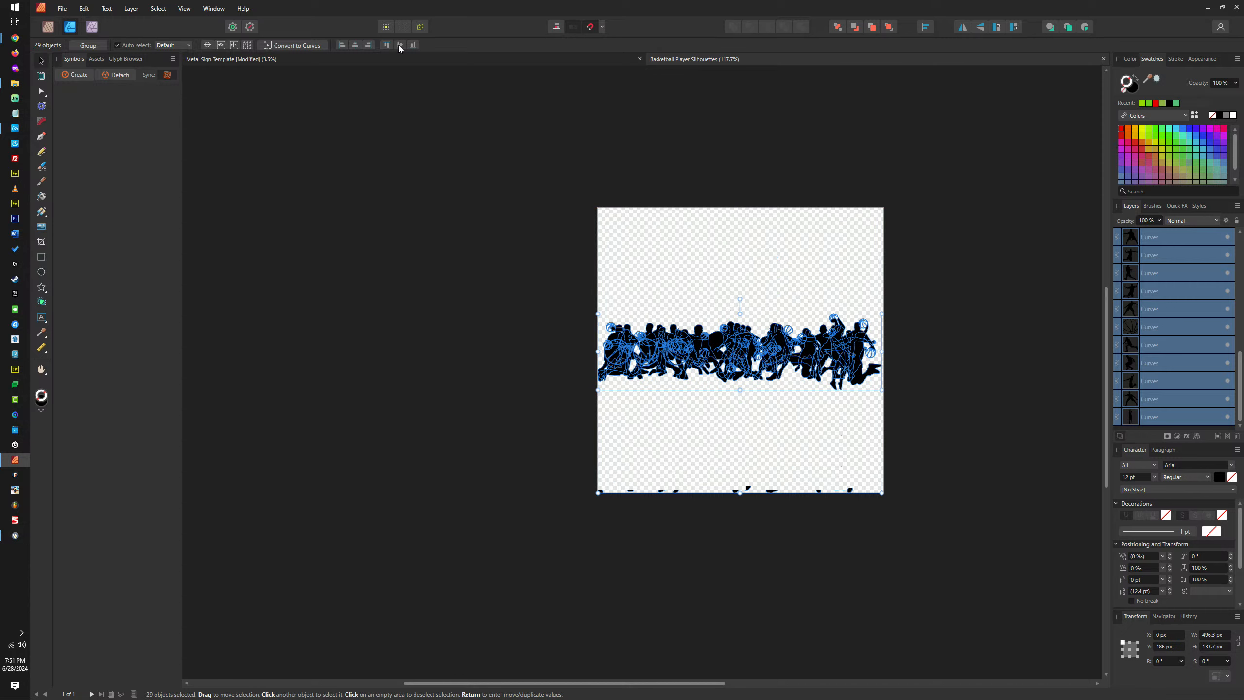
click(354, 45)
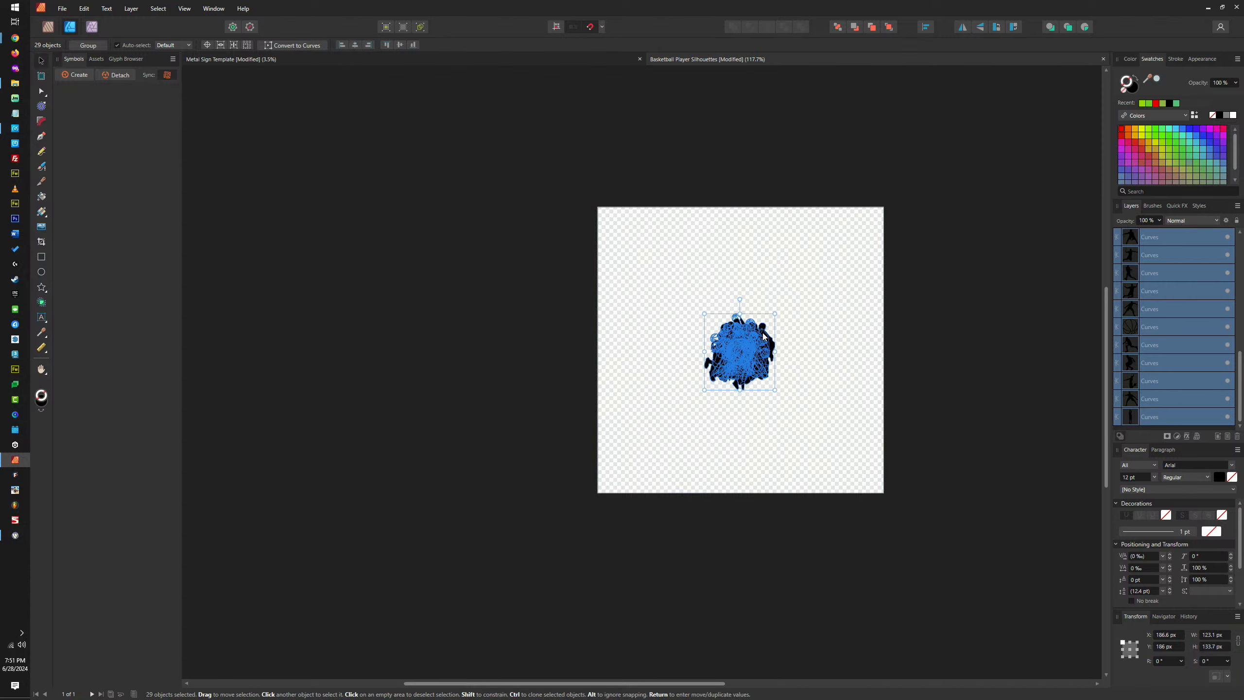
Paste the silhouette stack into the first artboard of the Metal Sign Template, enlarge it to about 2978 × 3234 px and centre it
click(571, 63)
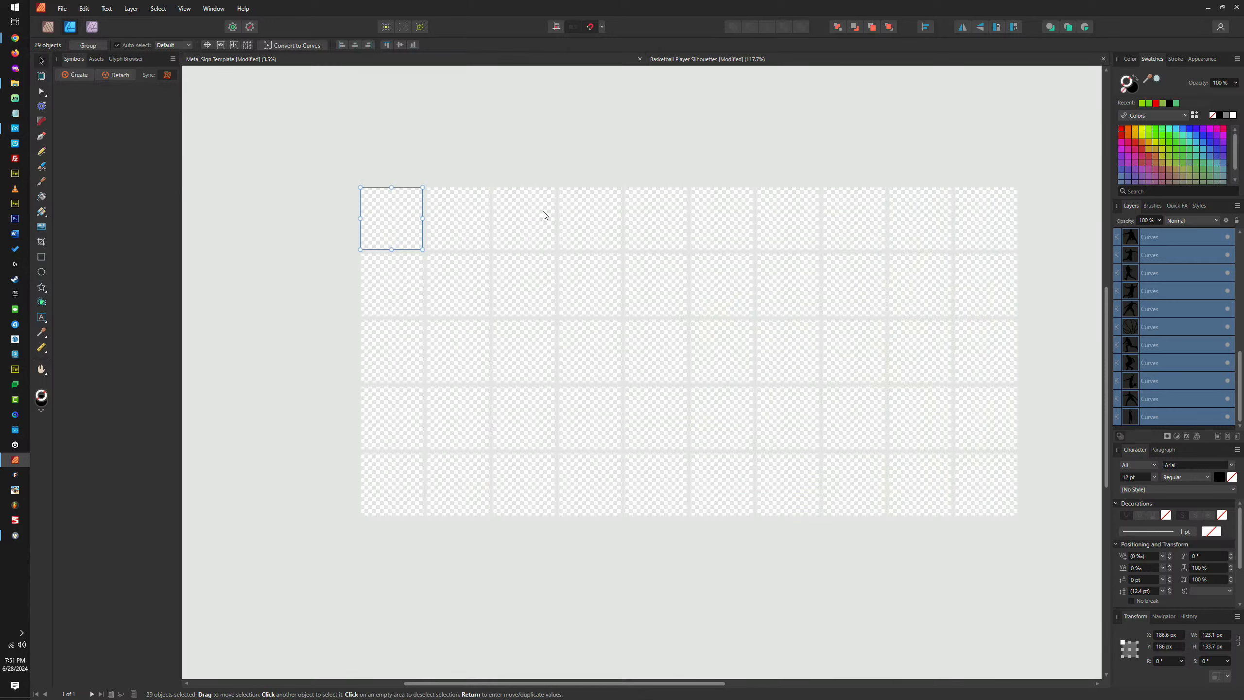
scroll(375, 192, up, 5)
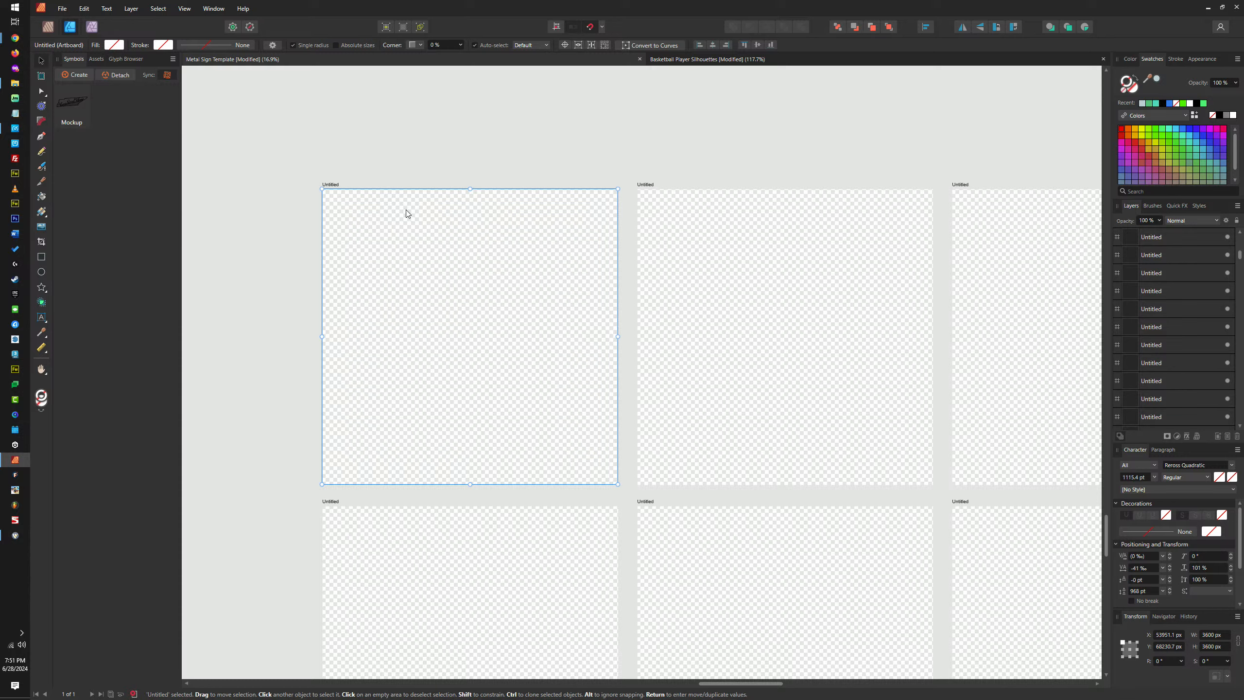
key(ctrl+v)
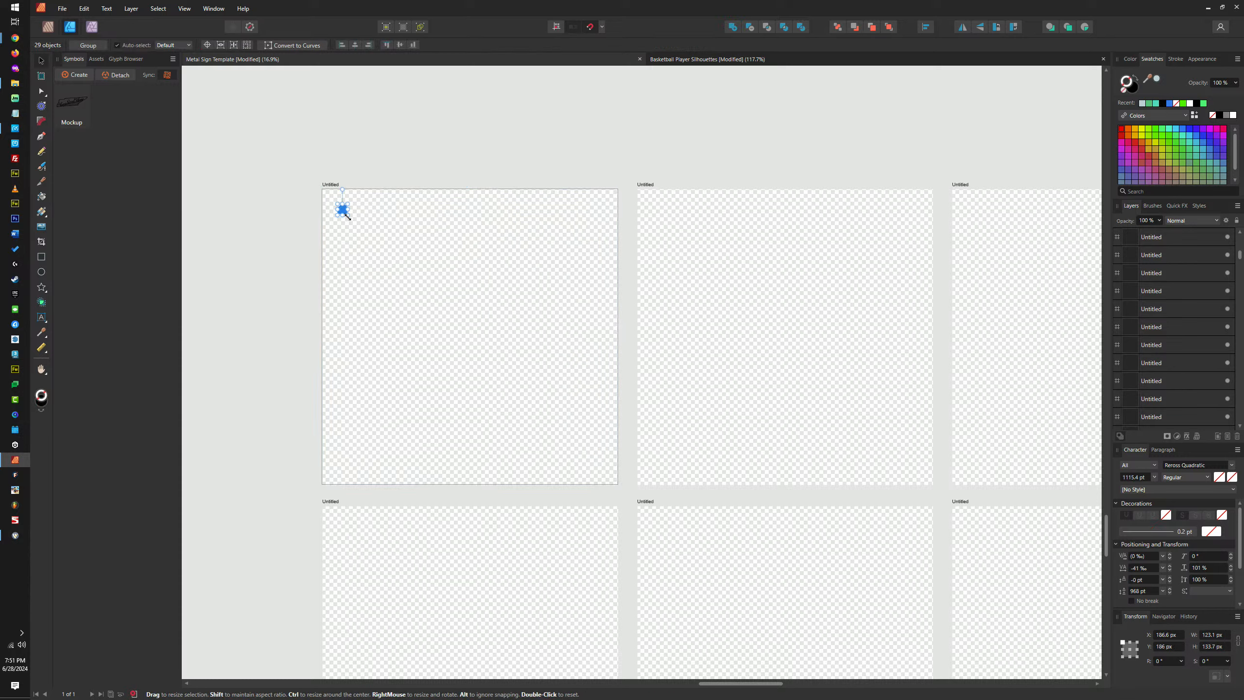
drag(348, 217, 602, 450)
drag(522, 358, 533, 362)
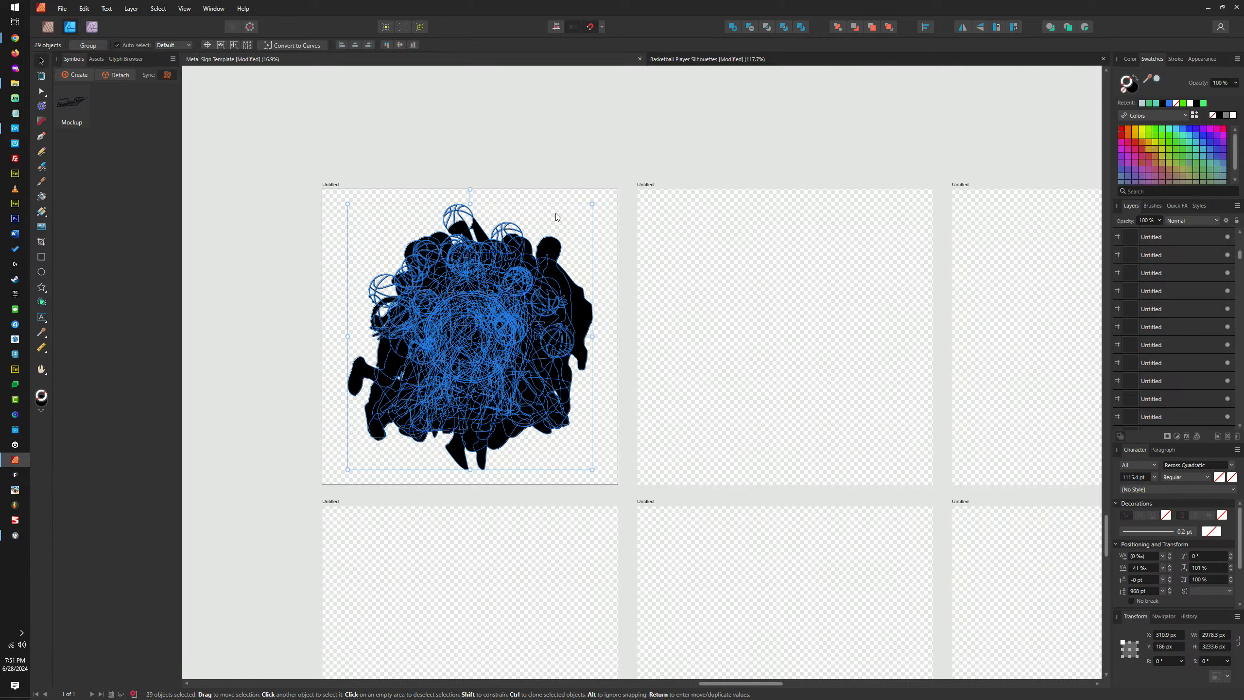
Keep only the dribbler with the defender behind him on the first artboard and move the remaining silhouettes to the second artboard
shift+click(547, 239)
key(Delete)
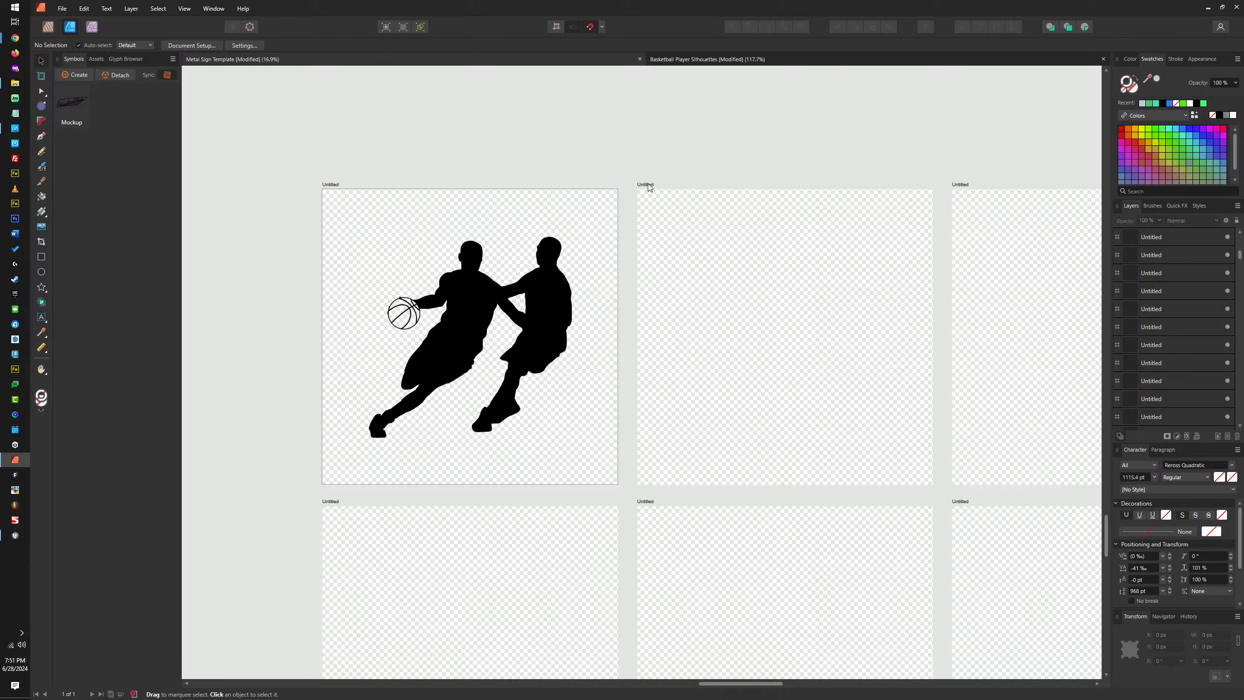
click(647, 186)
key(ctrl+v)
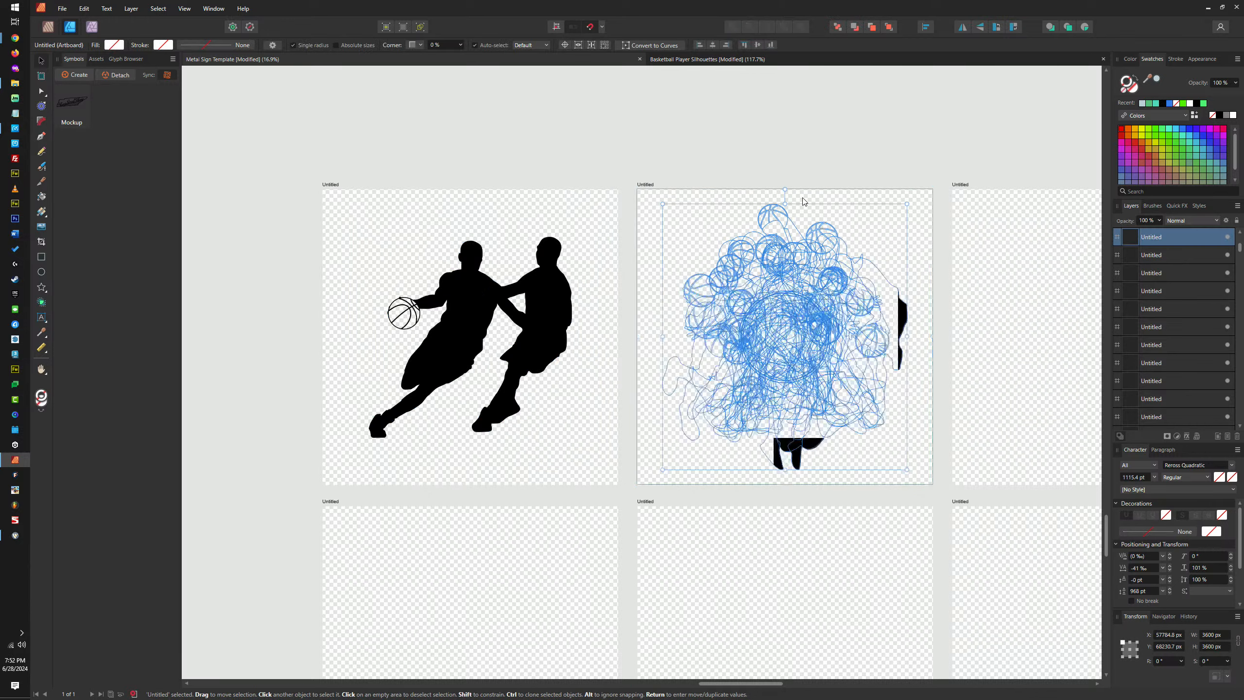
Keep only the two players facing each other on the second artboard and move the remaining silhouettes to the third artboard
shift+click(886, 284)
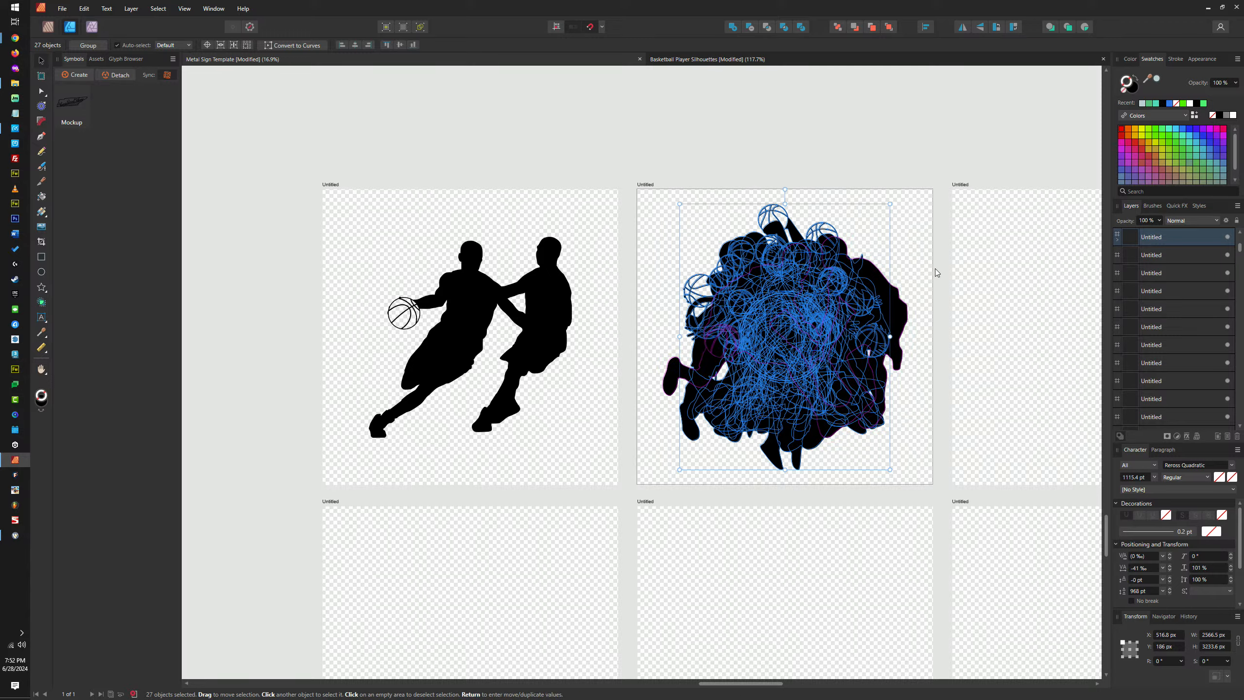
drag(935, 269, 540, 267)
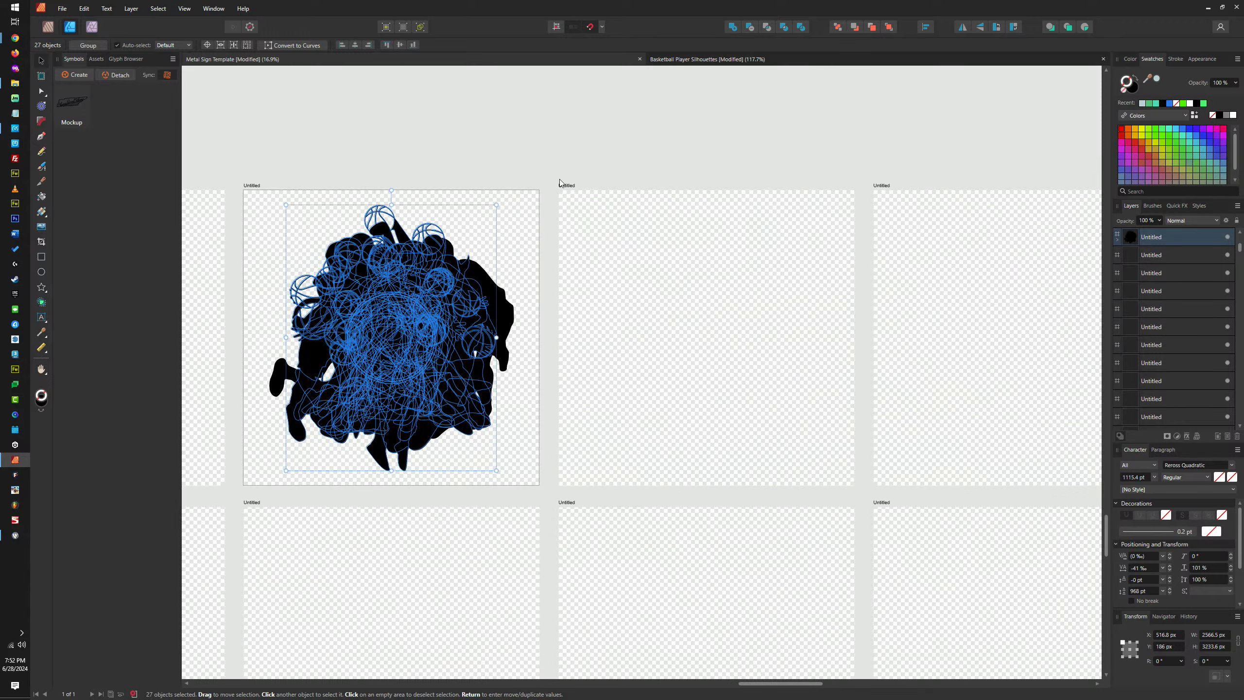
click(572, 185)
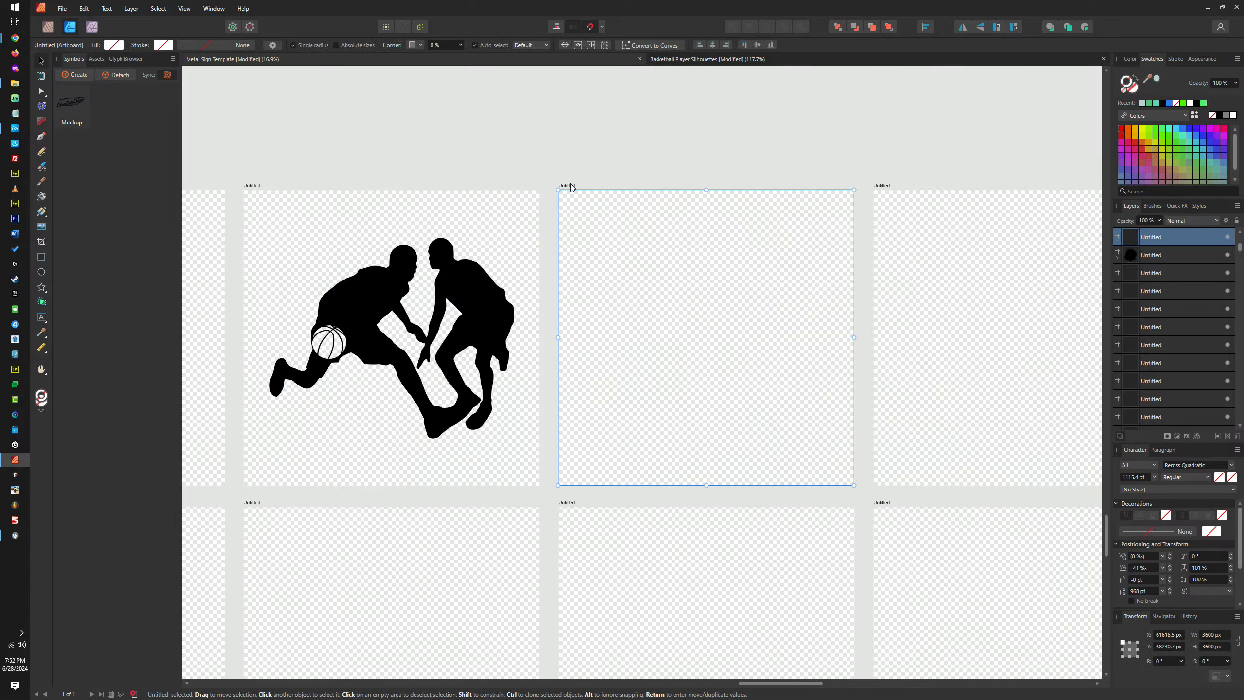
key(ctrl+v)
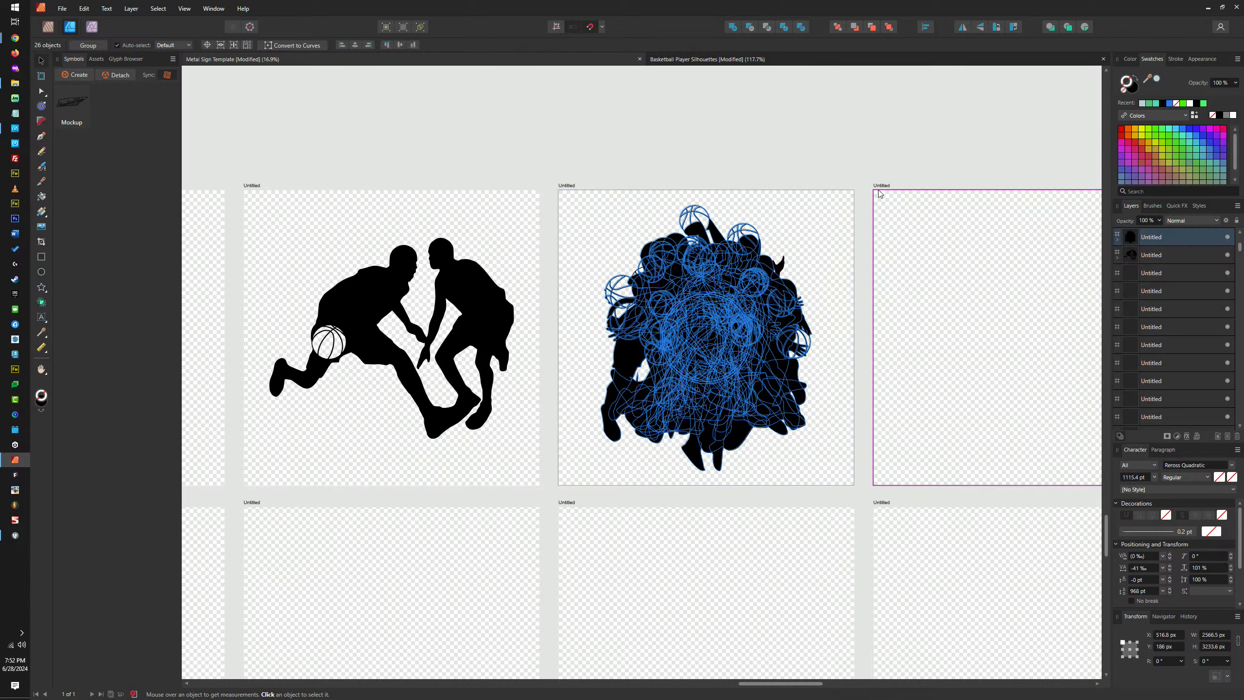
Keep only the leaping player with both arms raised on the third artboard and move the remaining silhouettes to the fourth artboard
key(ctrl+d)
click(880, 191)
drag(880, 191, 450, 214)
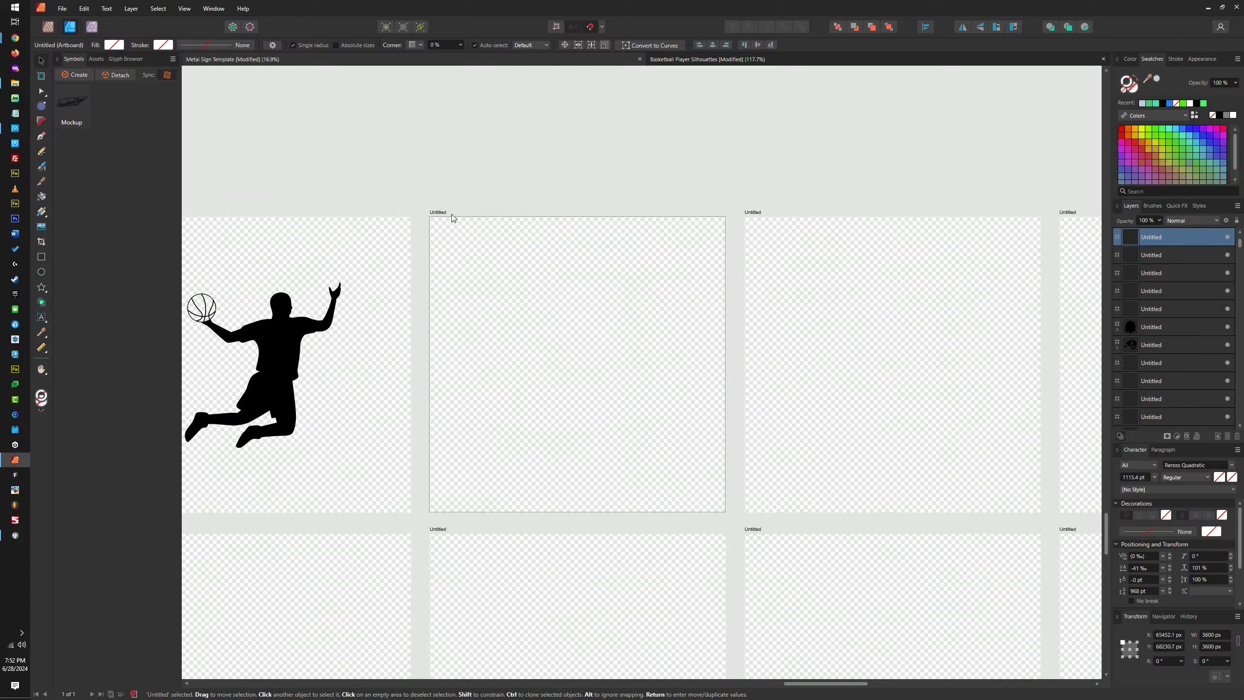
key(ctrl+v)
Keep only the jumping player with one leg stretched out on the fourth artboard and move the remaining silhouettes to the fifth artboard
shift+click(659, 309)
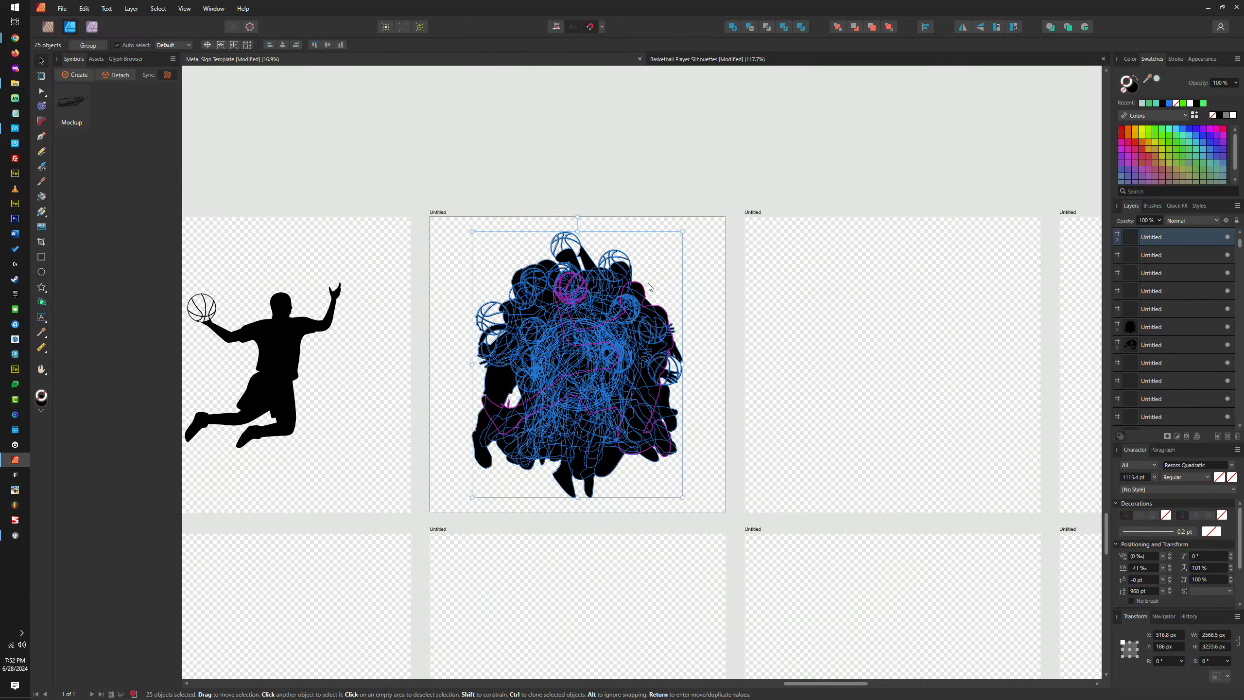
key(Delete)
click(745, 215)
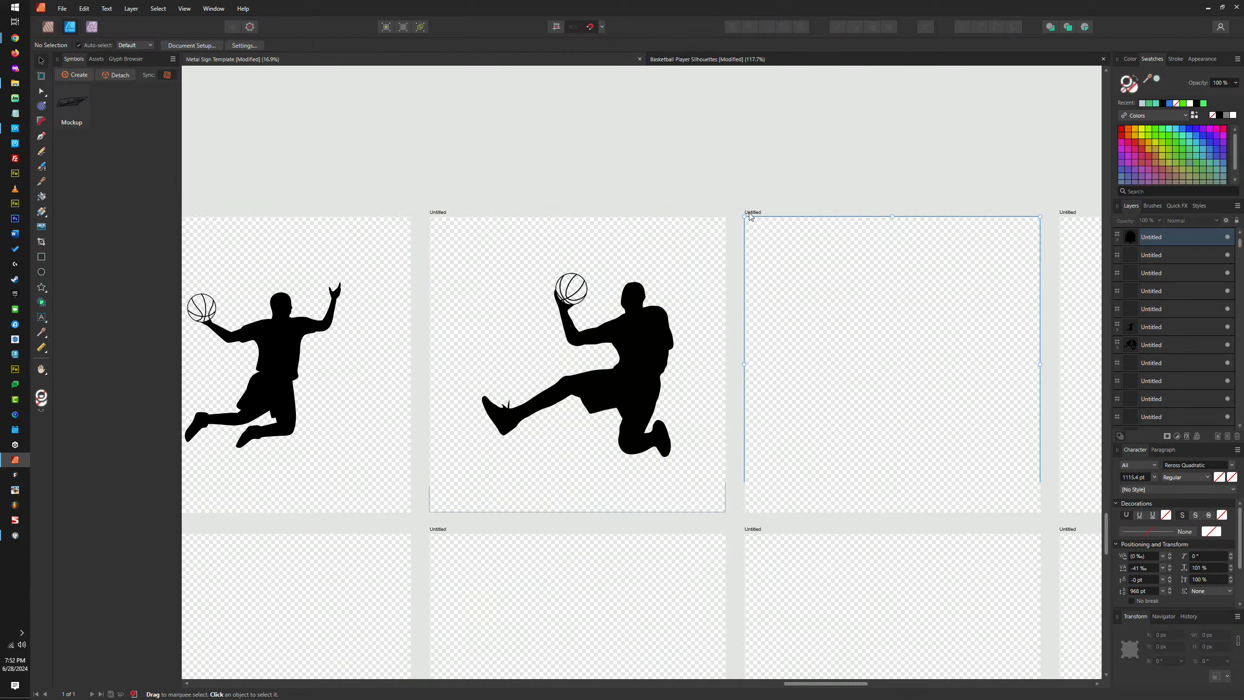
drag(746, 215, 548, 229)
key(ctrl+v)
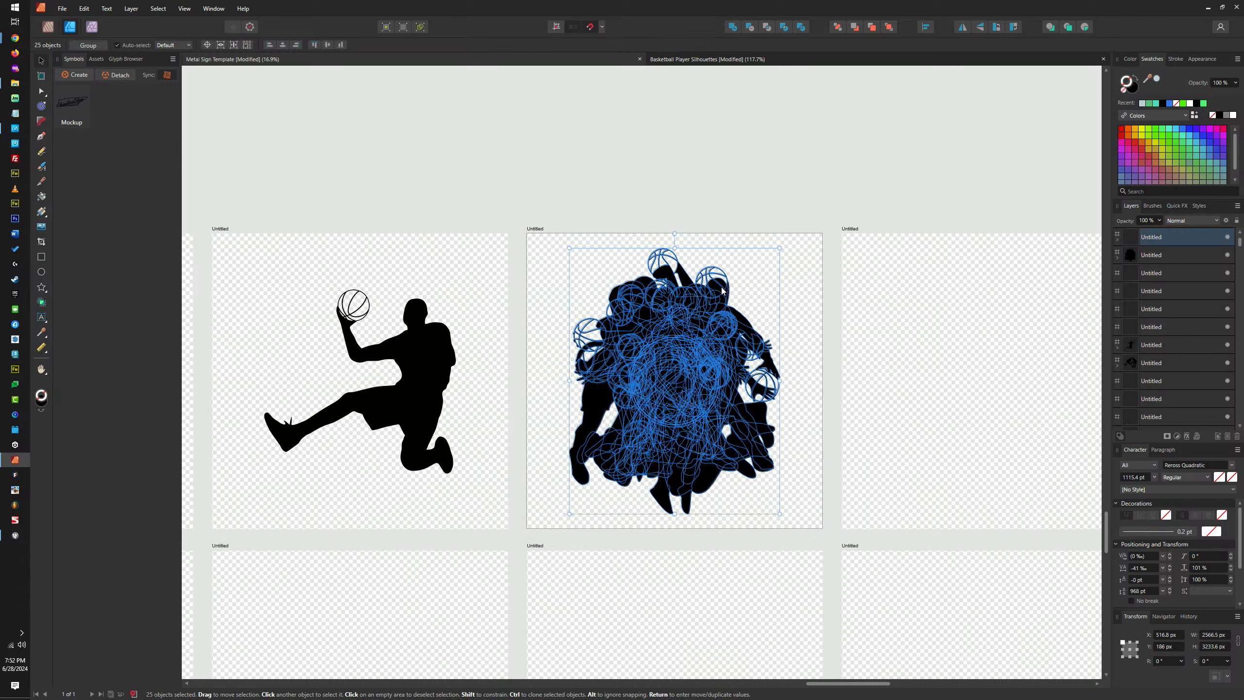
Keep only the defender leaning against the dribbler on the fifth artboard and move the remaining silhouettes to the sixth artboard
key(ctrl+z)
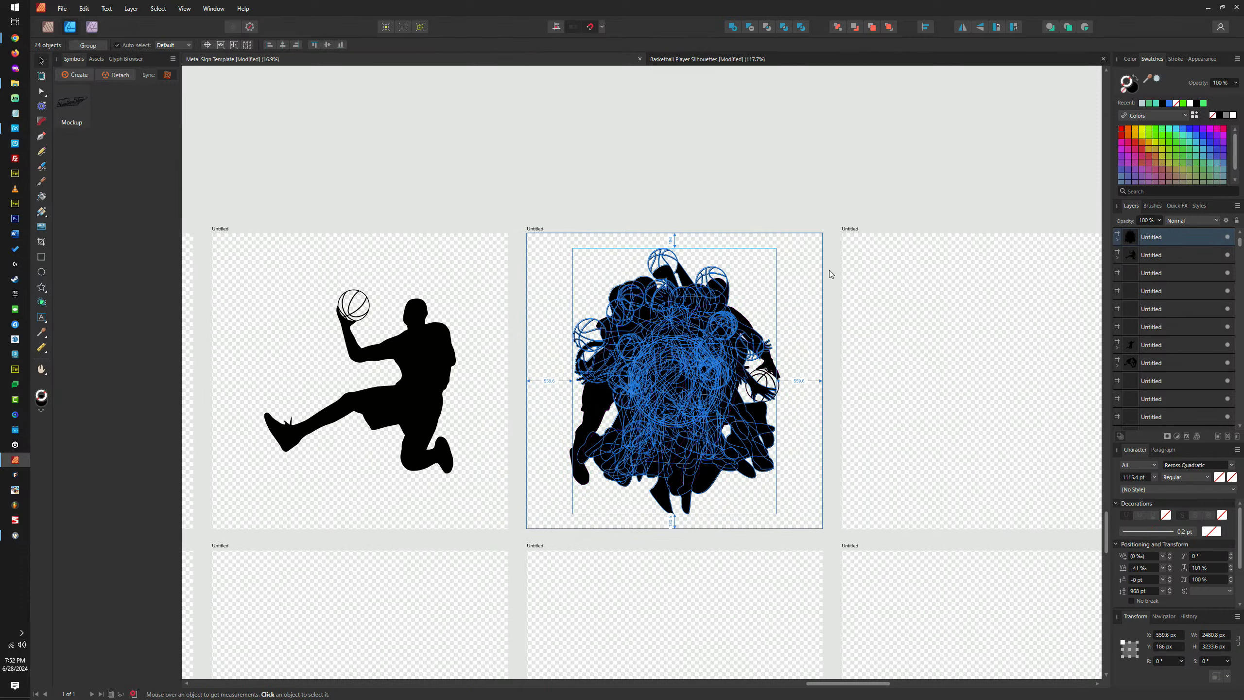
click(861, 231)
drag(898, 225, 605, 211)
click(681, 234)
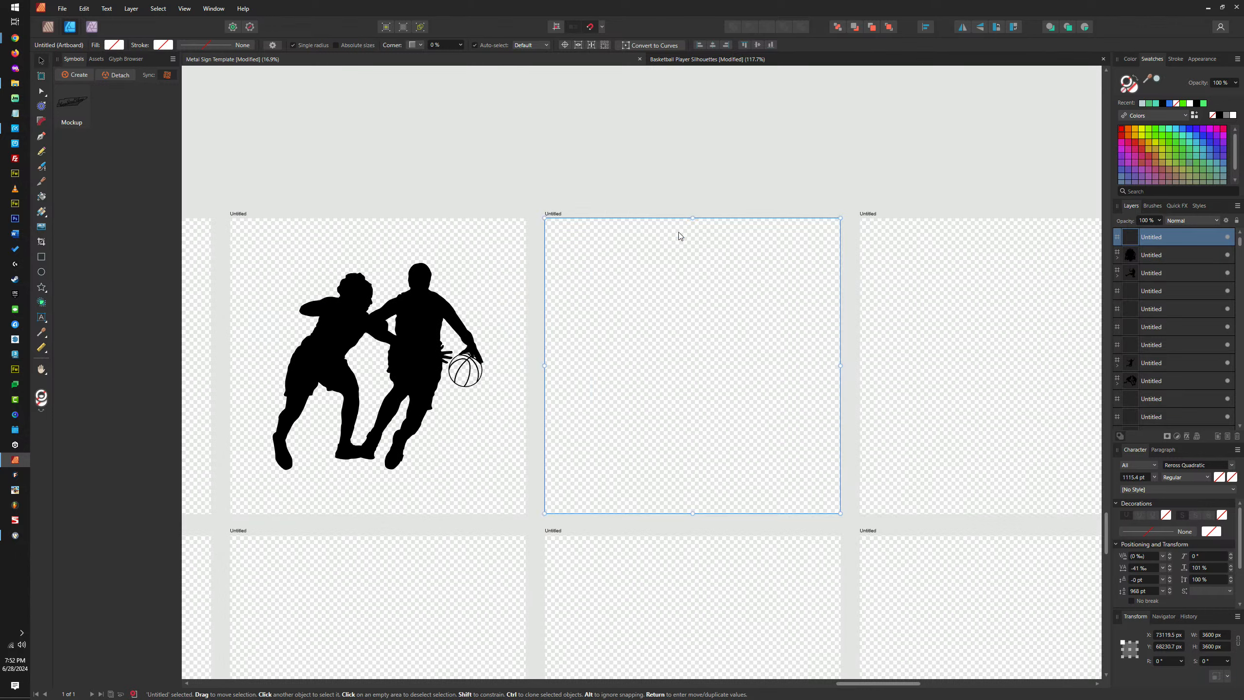
key(ctrl+v)
Keep only the wide-legged player holding the ball out sideways on the sixth artboard and move the remaining silhouettes to the seventh artboard
shift+click(773, 374)
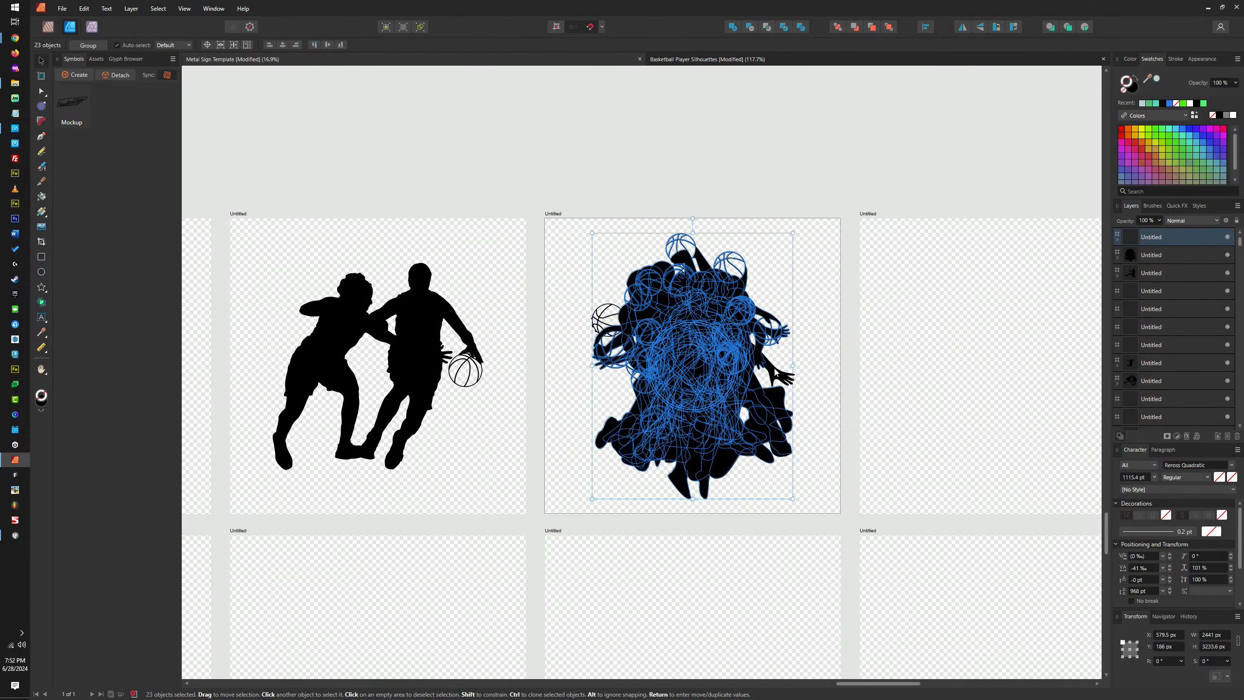
key(Delete)
click(924, 216)
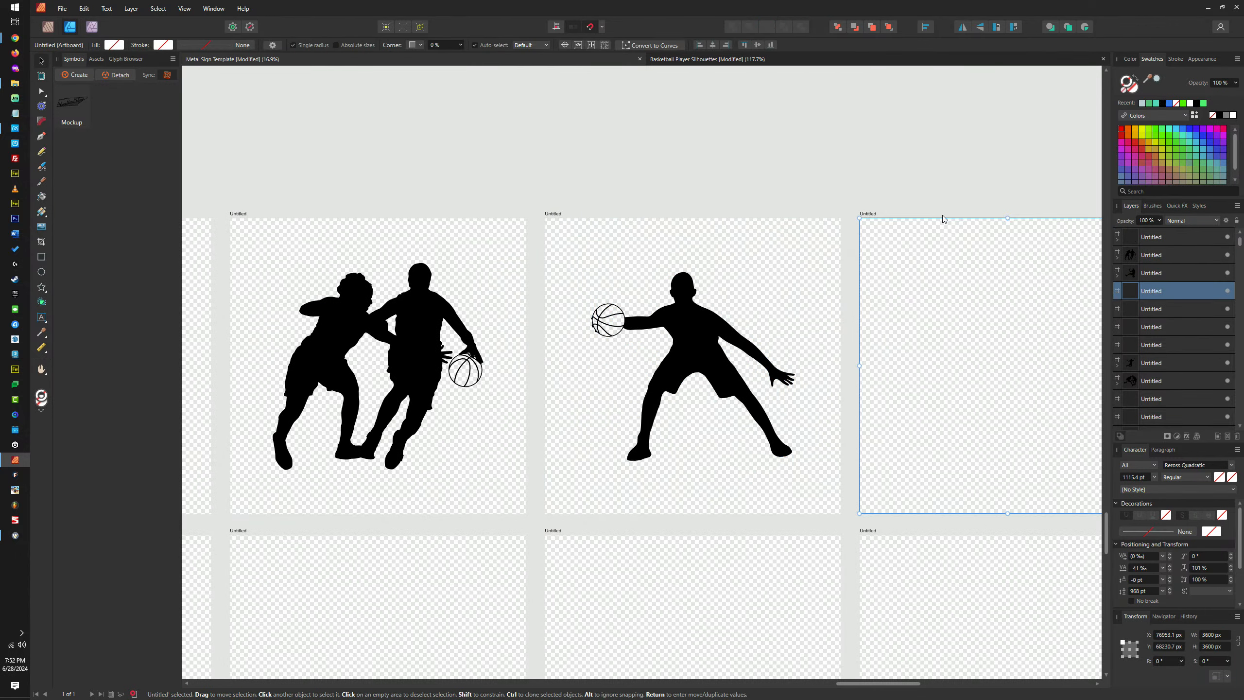
key(ctrl+v)
scroll(799, 306, right, 5)
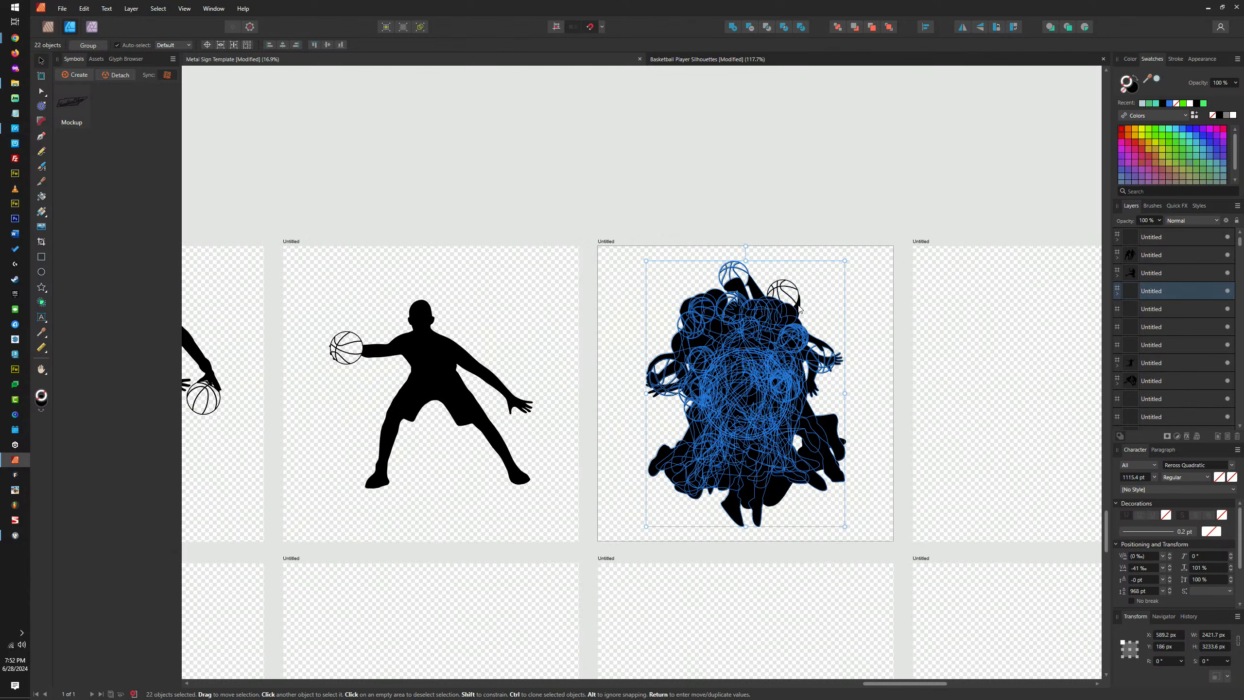
Keep only the one-handed dunking player on the seventh artboard and move the remaining silhouettes to the eighth artboard
key(Delete)
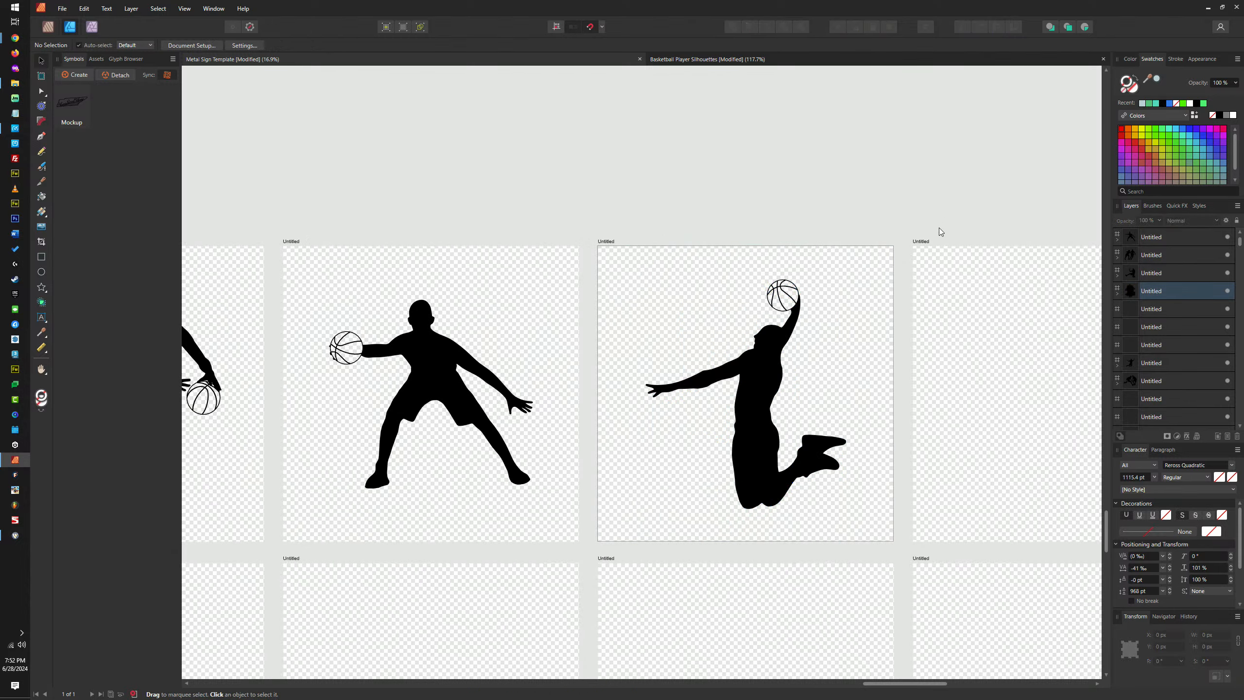
click(923, 241)
scroll(930, 243, right, 5)
key(ctrl+v)
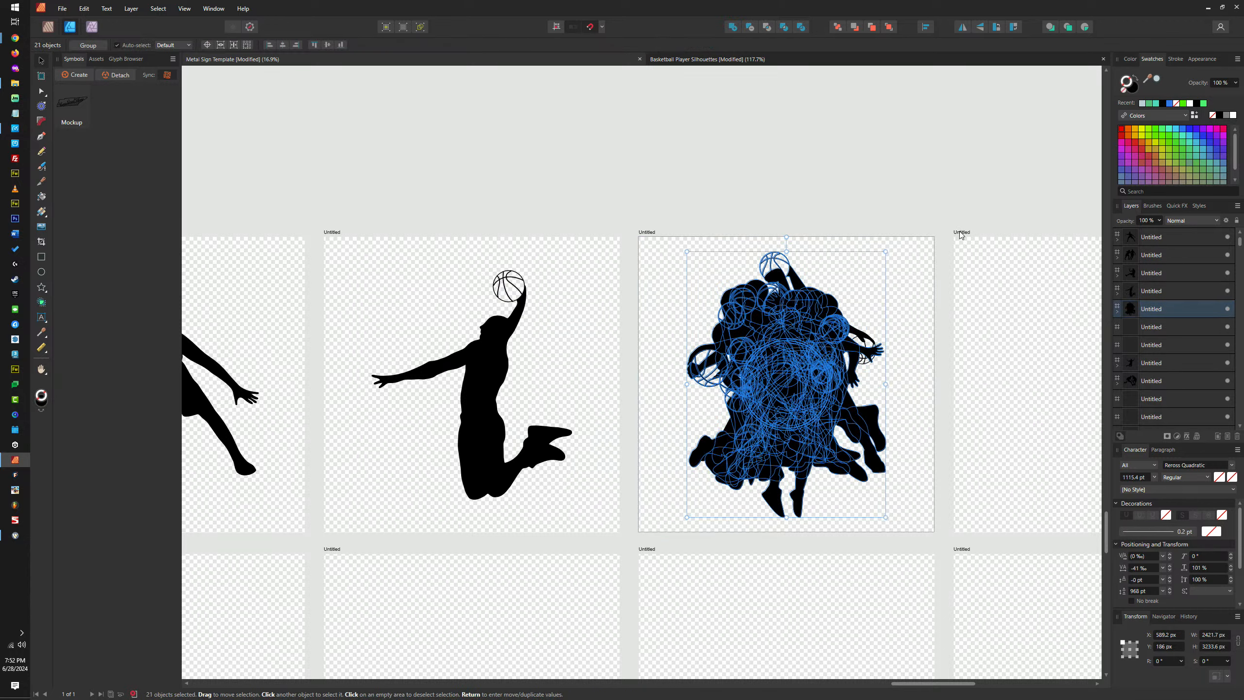
Keep only the wide-stance dribbler on the eighth artboard and move the remaining silhouettes to the ninth artboard
key(ctrl+shift+h)
click(963, 232)
key(ctrl+v)
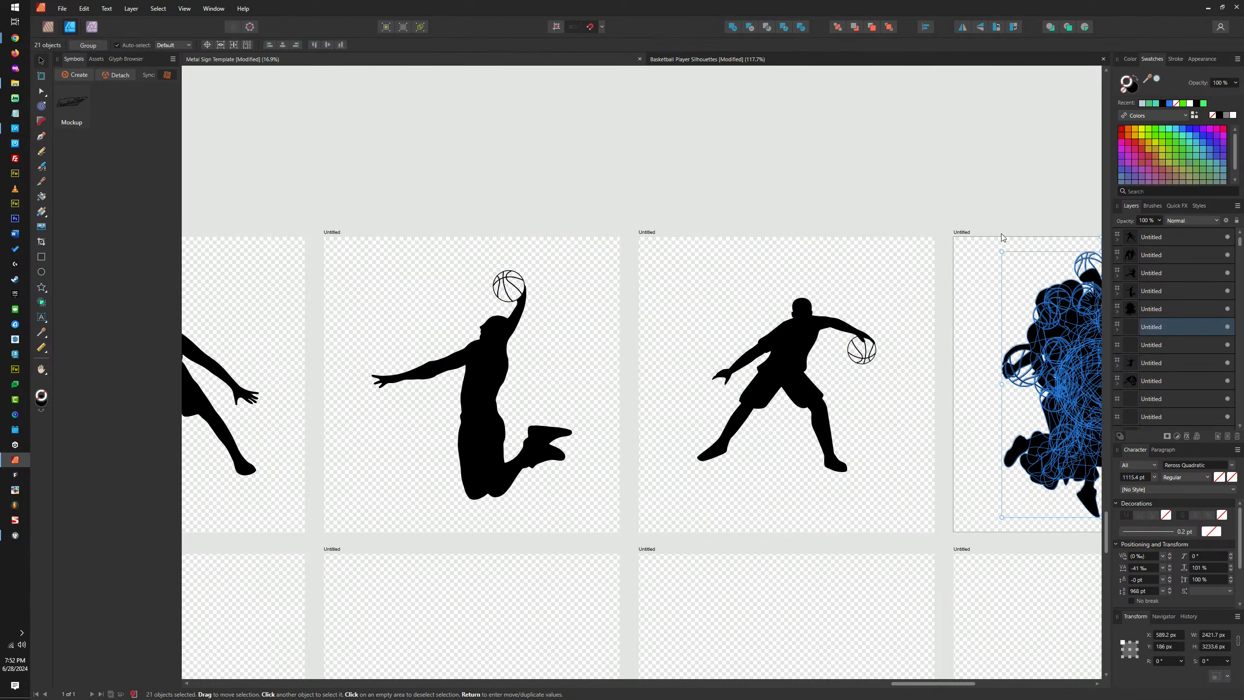
Keep only the player raising the ball in an outstretched hand on the ninth artboard and move the remaining silhouettes to the tenth artboard
scroll(763, 327, right, 6)
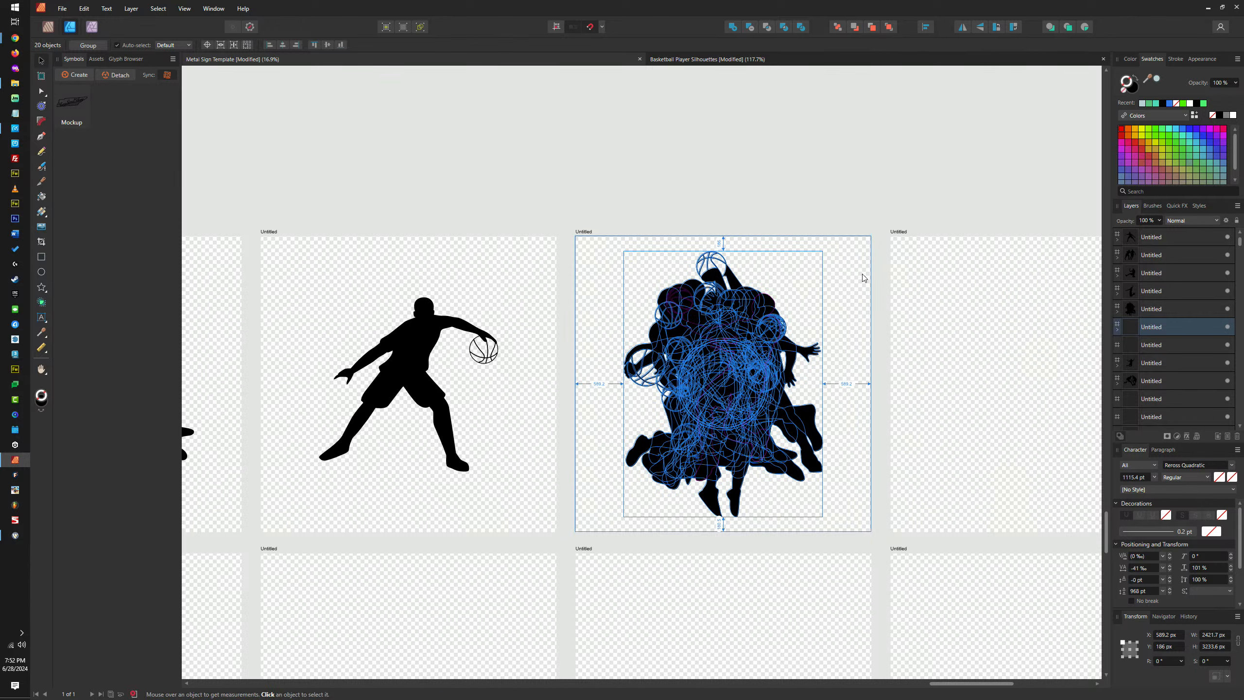
key(ctrl+shift+h)
click(899, 231)
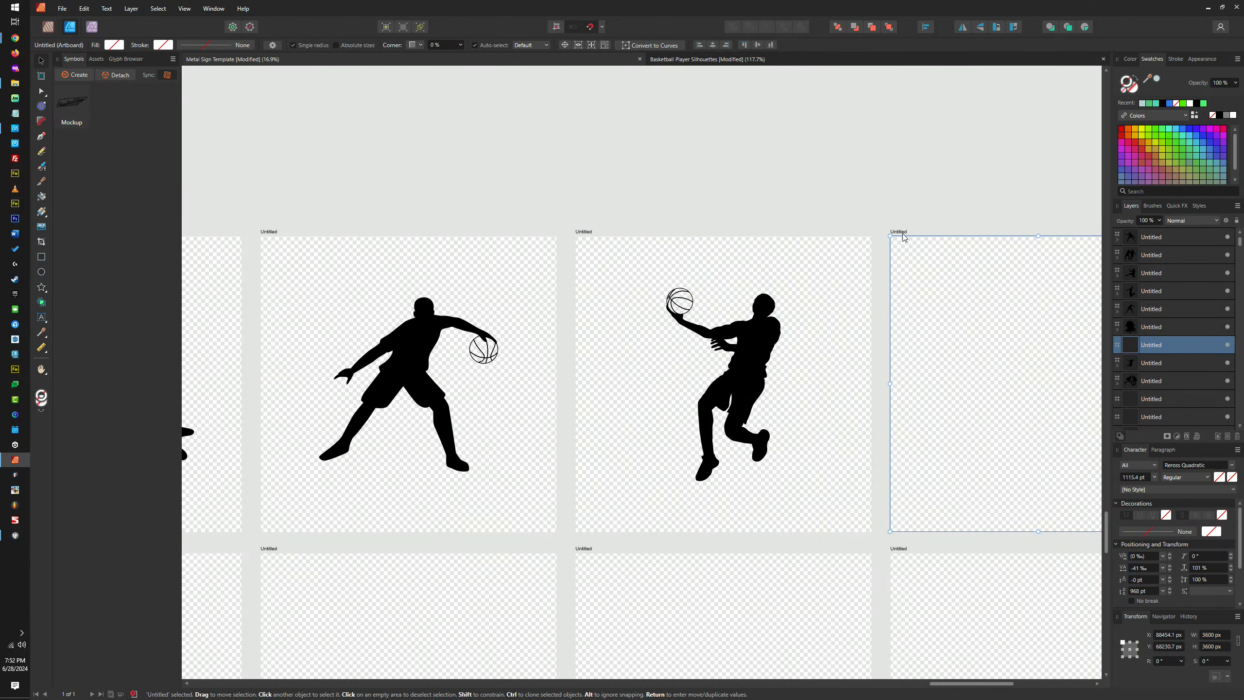
key(ctrl+v)
Keep only the two-armed jump shooter on the tenth artboard and move the remaining silhouettes to the last artboard of the second row
scroll(900, 240, right, 6)
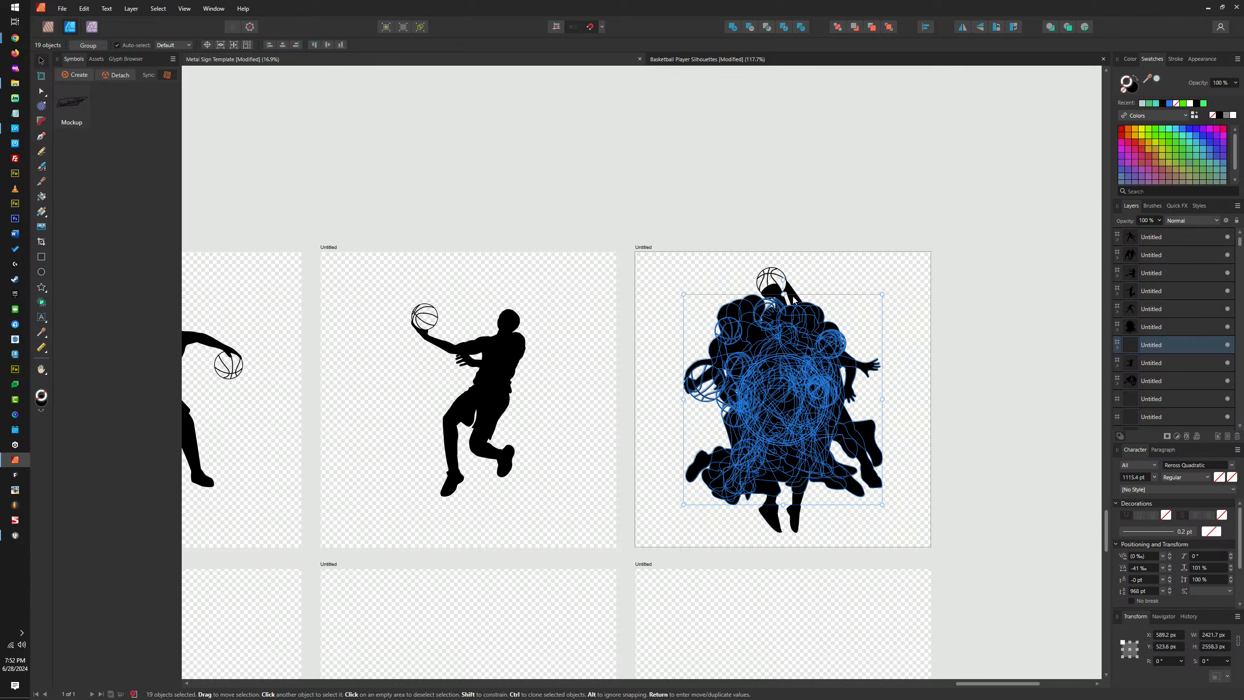
key(ctrl+shift+h)
scroll(728, 296, down, 2)
scroll(728, 296, down, 3)
scroll(694, 337, left, 1)
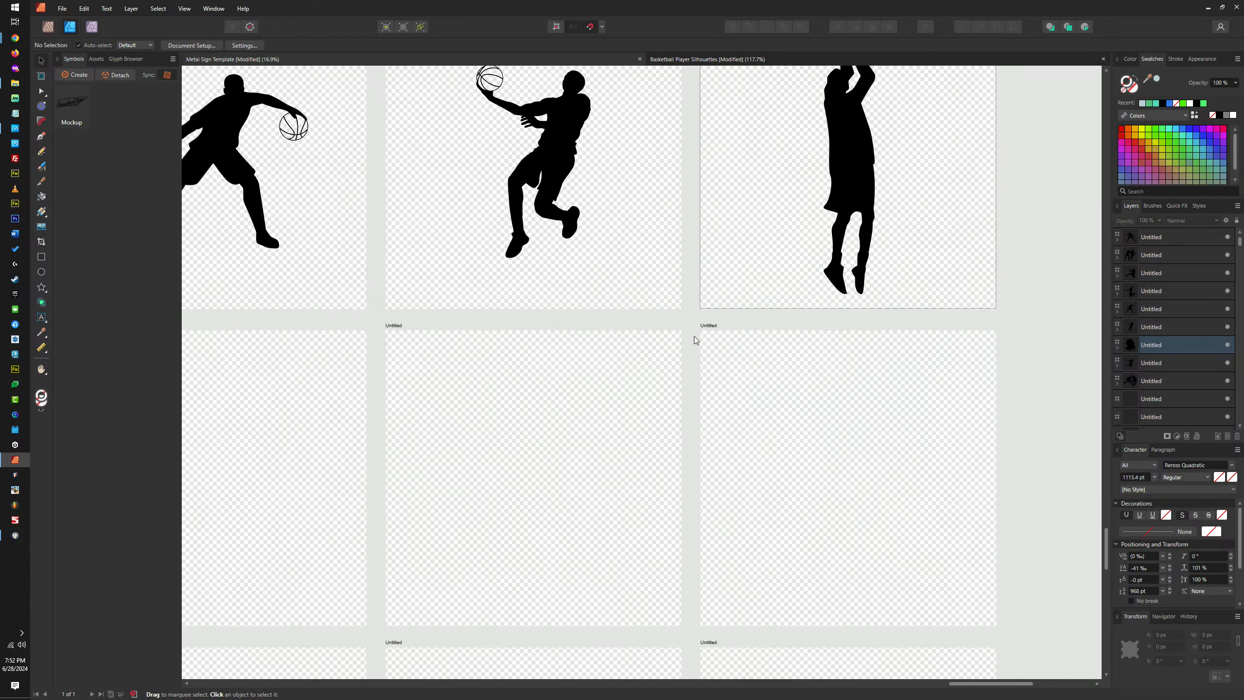
click(759, 366)
key(ctrl+v)
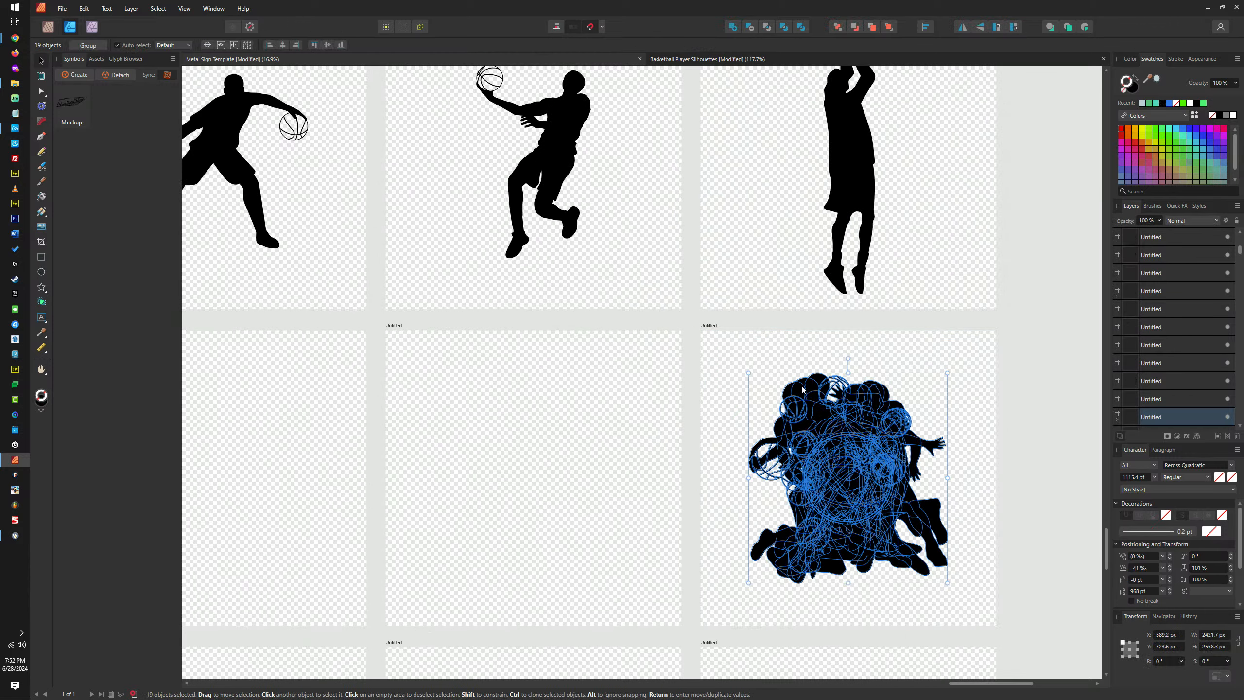
Keep only the running player on the second row's last artboard and move the remaining silhouettes to the row's ninth artboard
click(420, 335)
scroll(653, 318, left, 3)
key(ctrl+v)
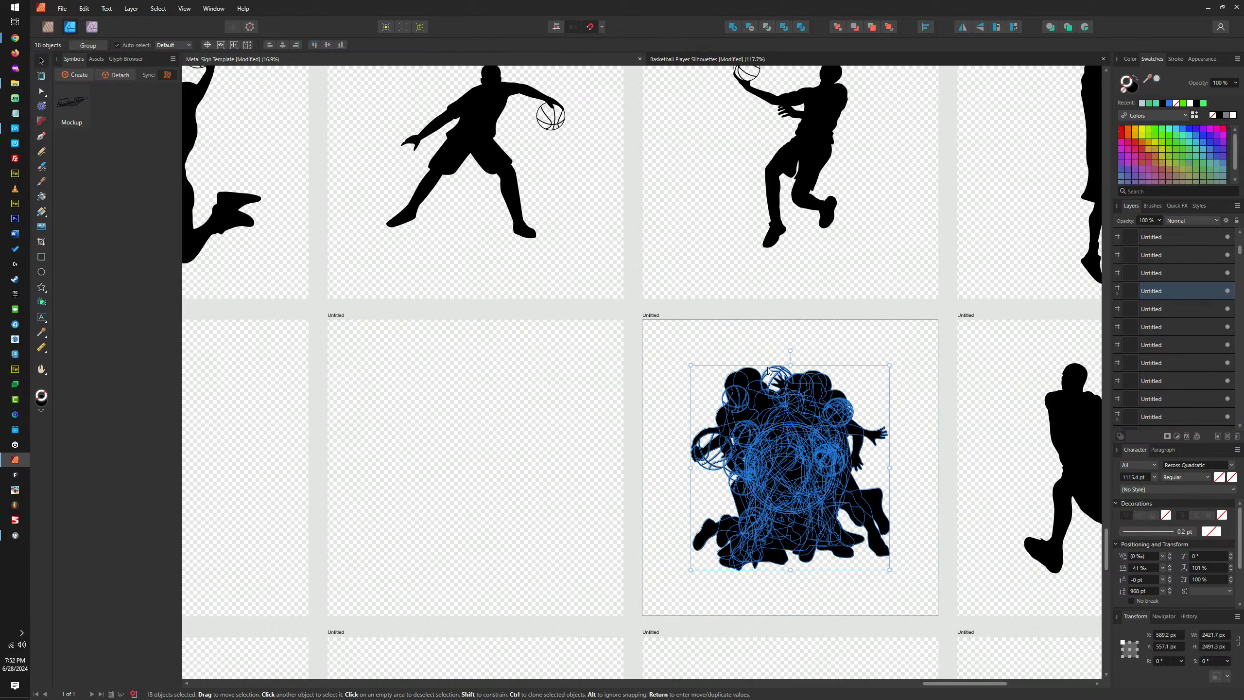
Keep only the dunking player with bent knees on the second row's ninth artboard and move the remaining silhouettes to its eighth artboard
shift+click(808, 390)
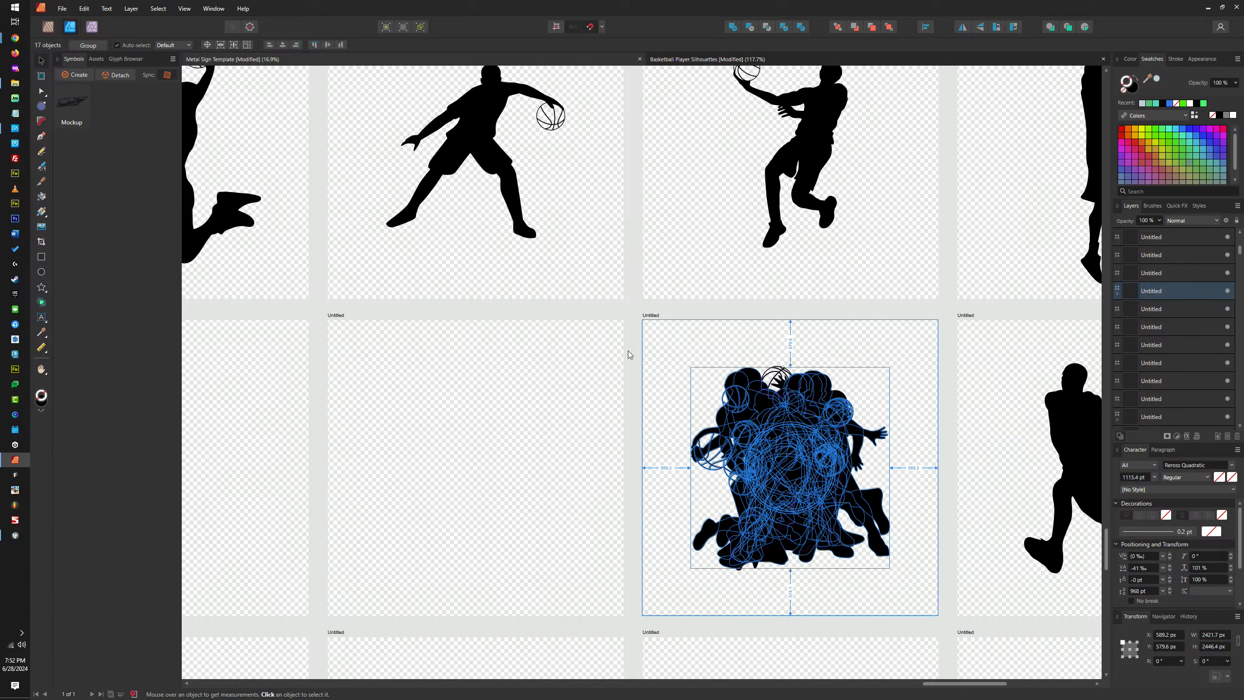
key(ctrl+x)
click(337, 318)
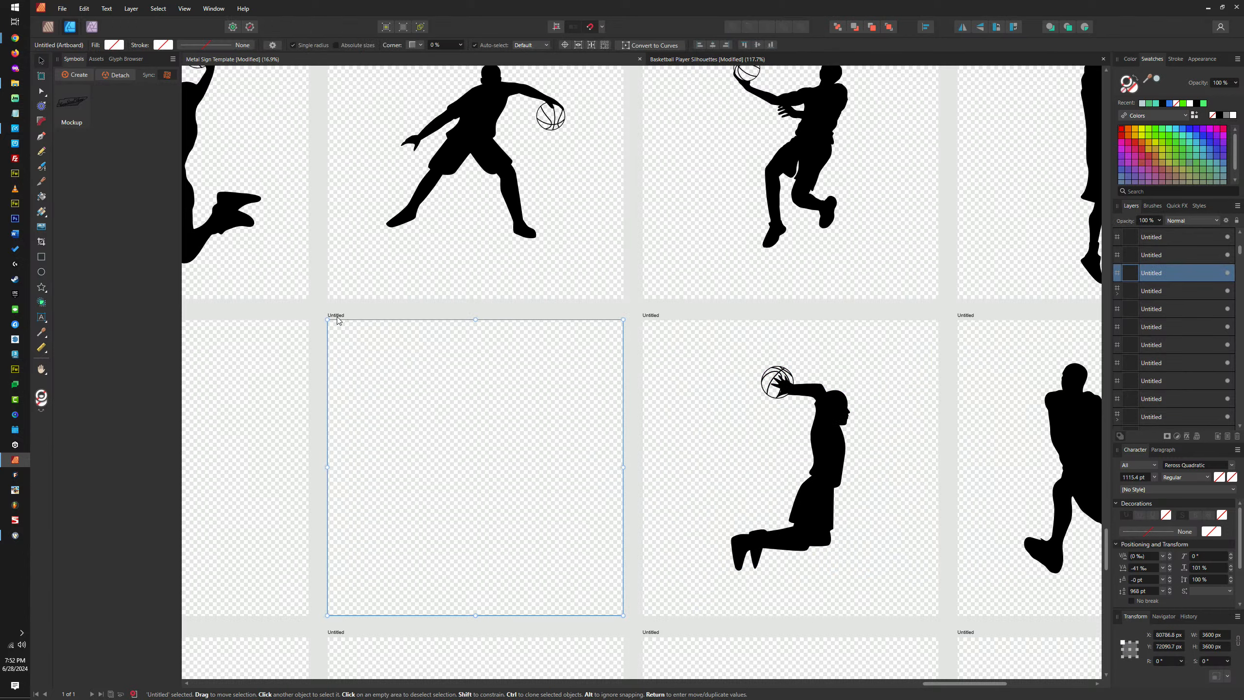
key(ctrl+v)
Keep only the long-striding low dribbler on the second row's eighth artboard and move the remaining silhouettes to its seventh artboard
scroll(744, 361, left, 5)
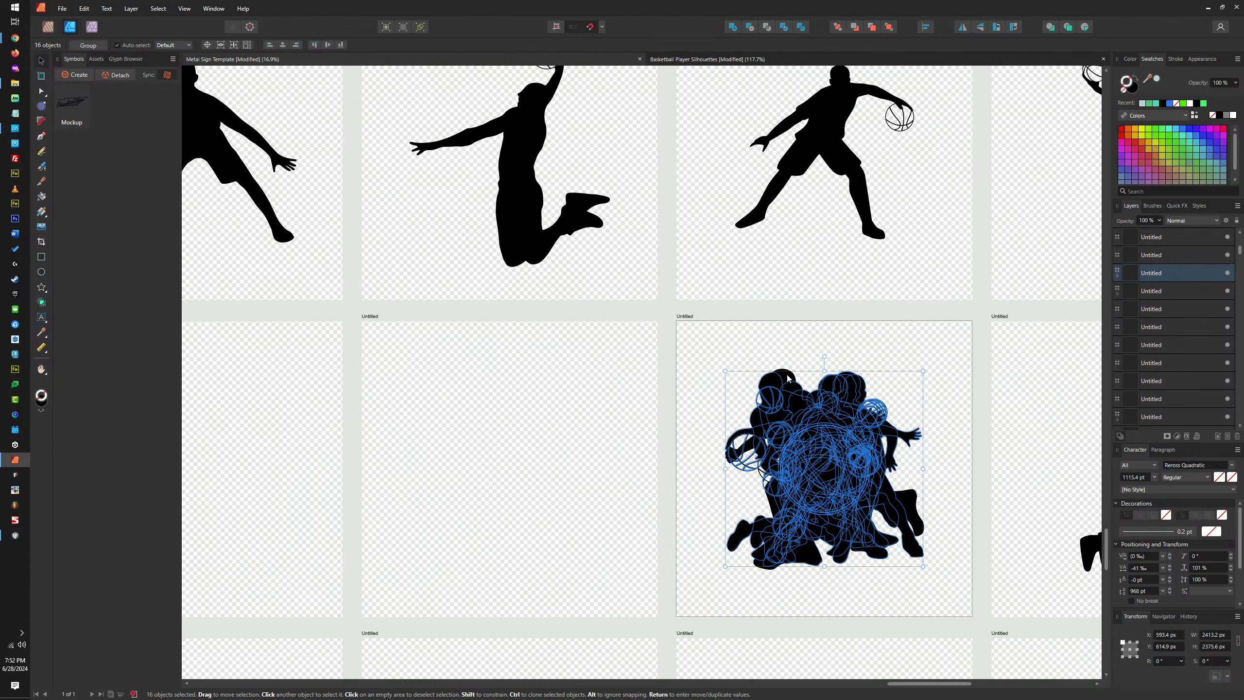
click(491, 318)
click(369, 319)
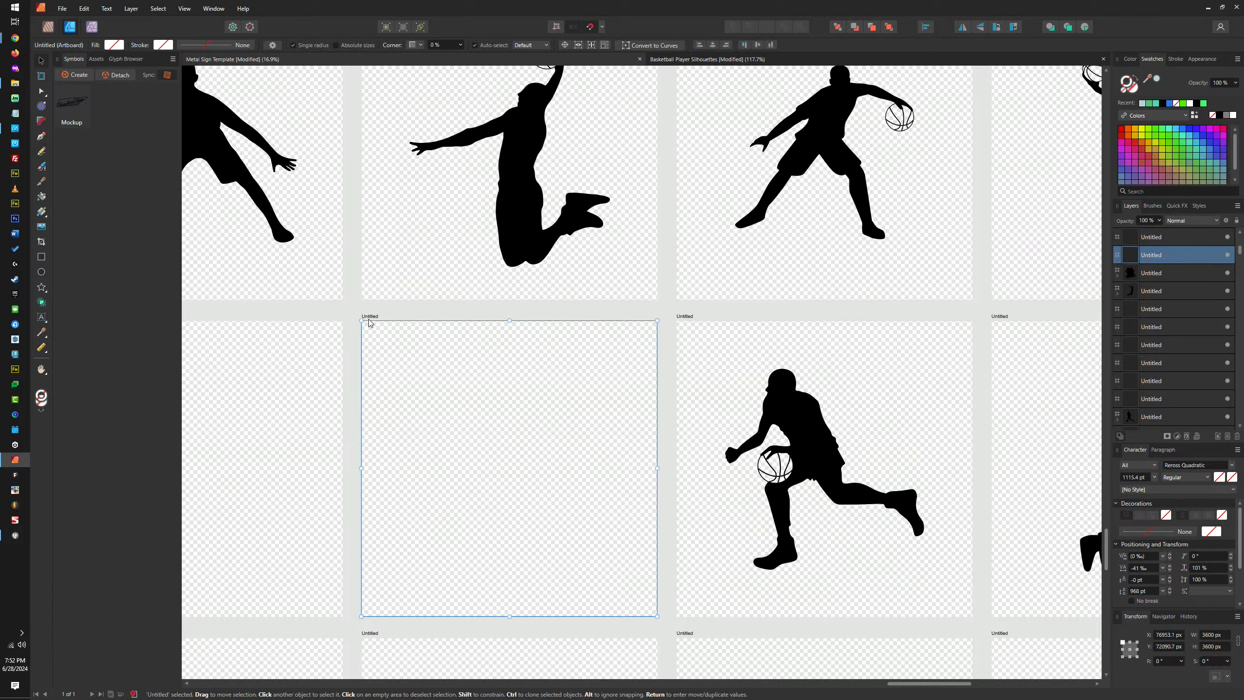
key(ctrl+v)
Keep only the running player with the ball at his waist on the second row's seventh artboard and move the remaining silhouettes to its sixth artboard
scroll(606, 327, left, 3)
drag(605, 328, 801, 297)
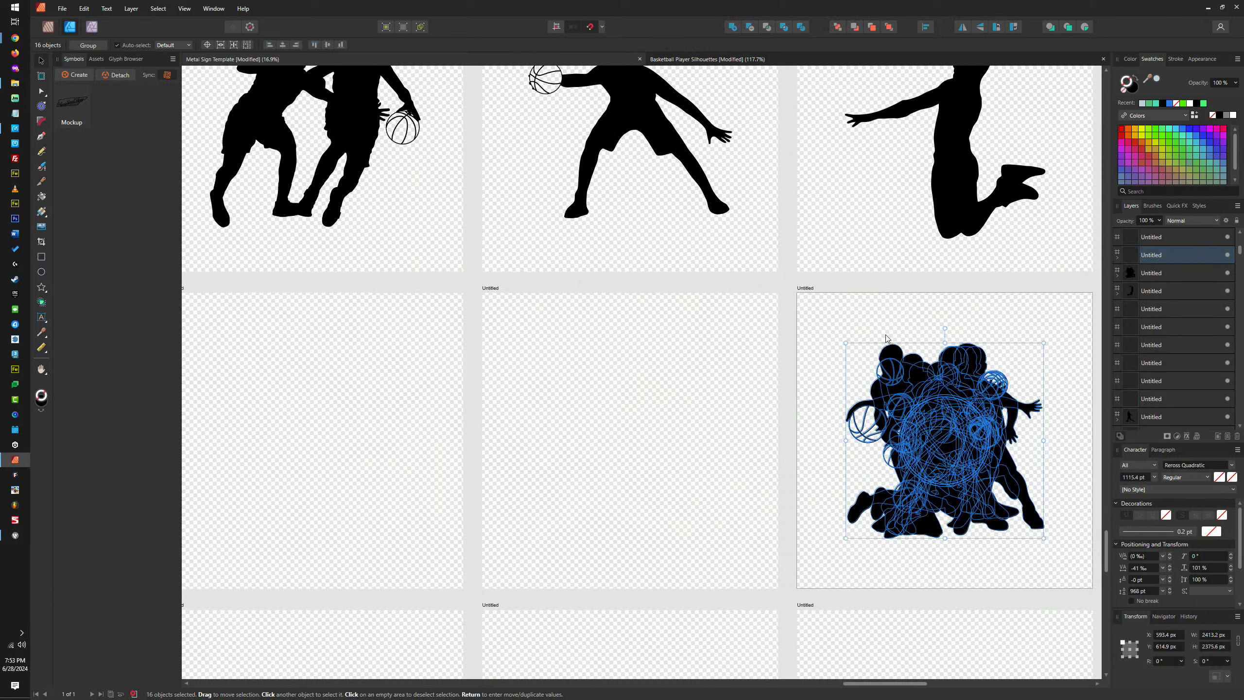
shift+click(891, 352)
key(Delete)
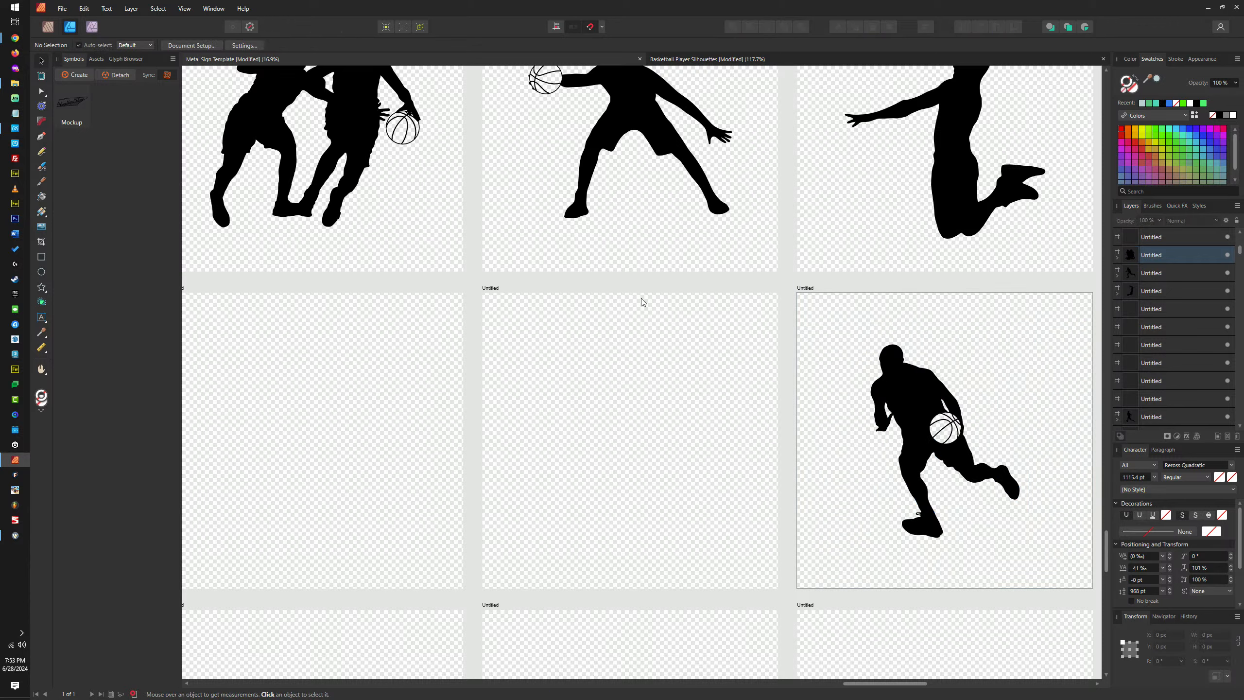
click(491, 288)
key(ctrl+v)
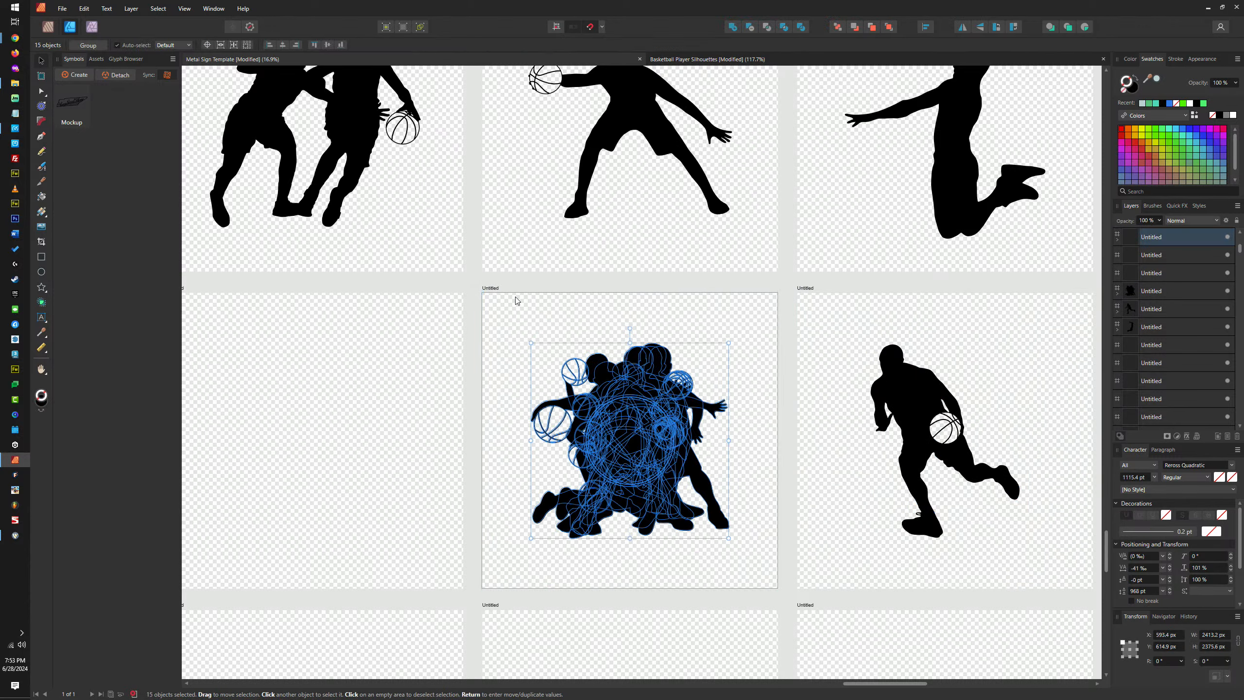
Keep only the deeply crouching dribbler on the second row's sixth artboard and move the remaining silhouettes to its fifth artboard
scroll(733, 364, left, 3)
scroll(733, 364, left, 3)
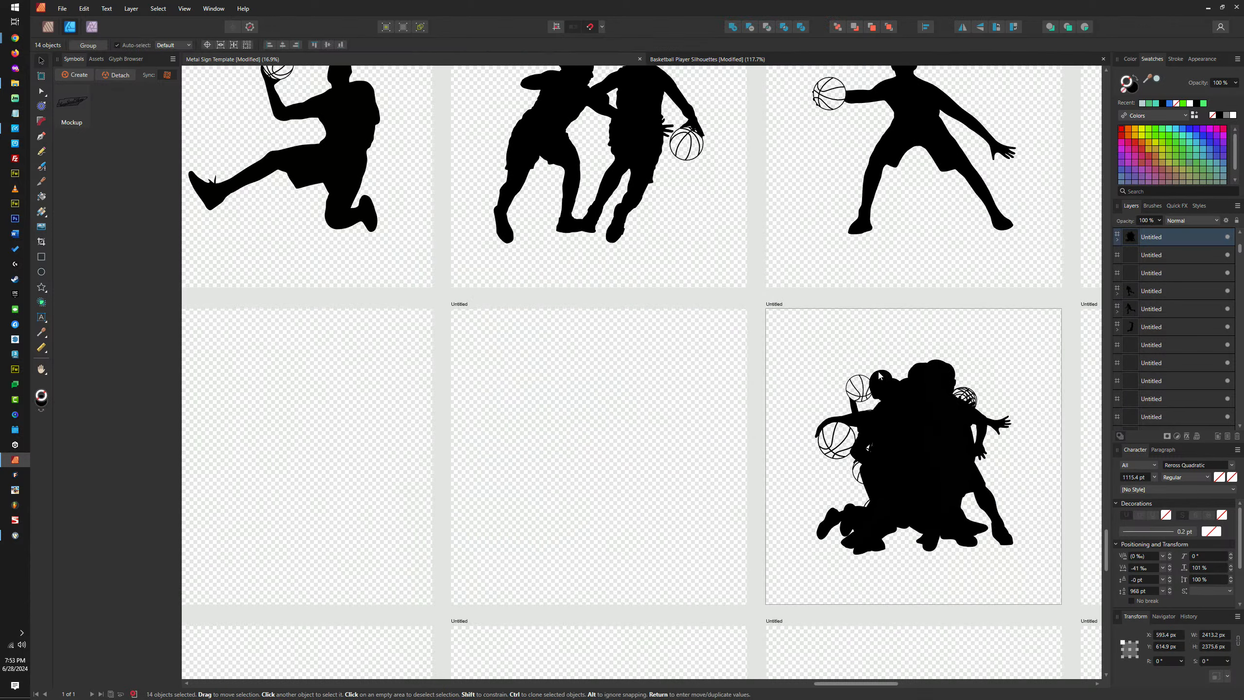
key(Delete)
click(461, 303)
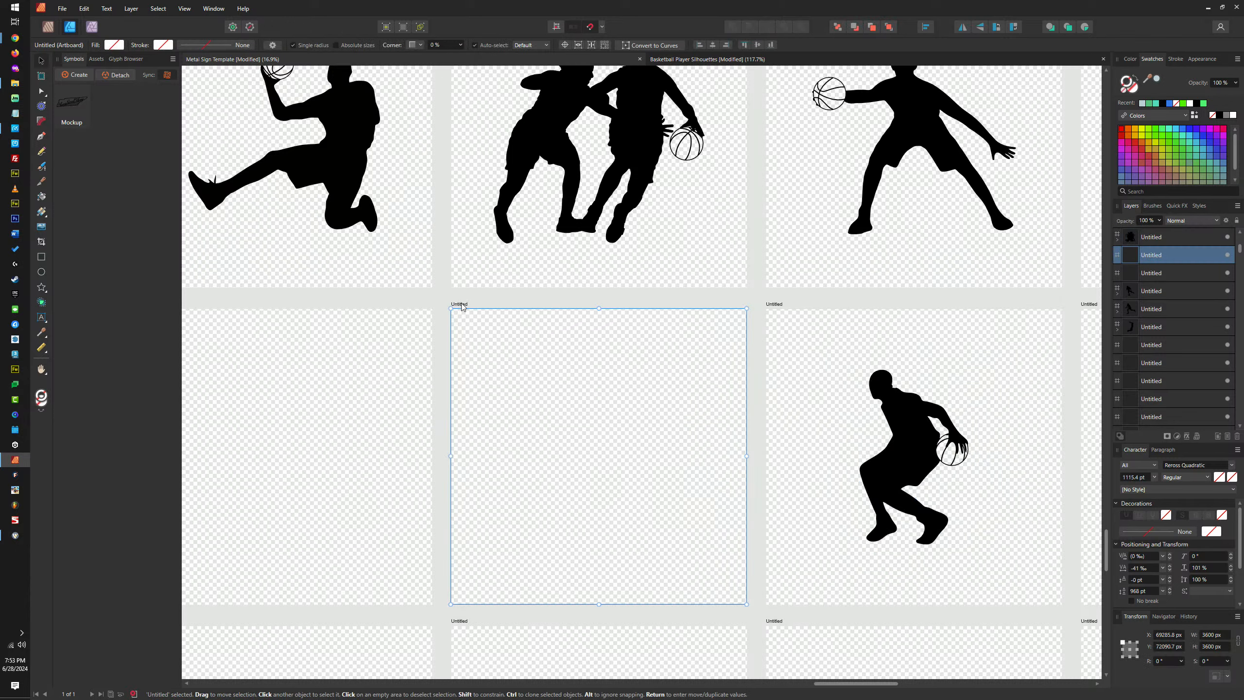
key(ctrl+v)
Keep only the bent-elbow player on the second row's fifth artboard and move the remaining silhouettes to its fourth artboard
scroll(676, 349, left, 3)
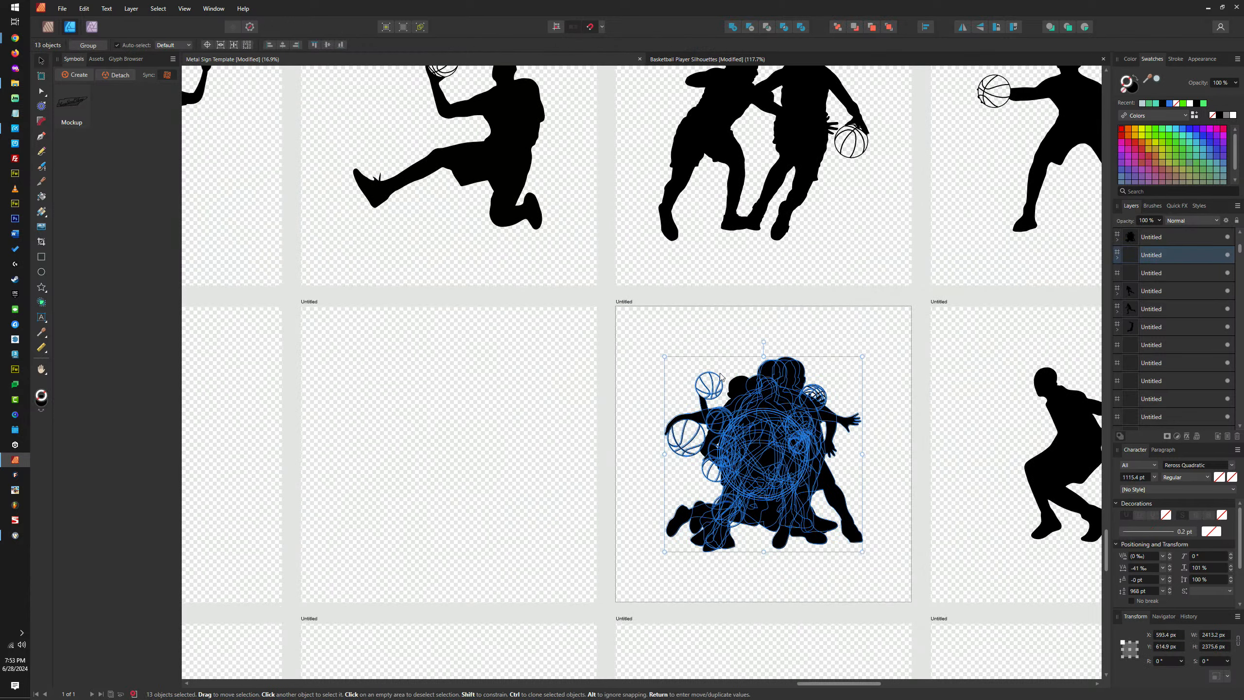
key(Delete)
scroll(696, 346, left, 3)
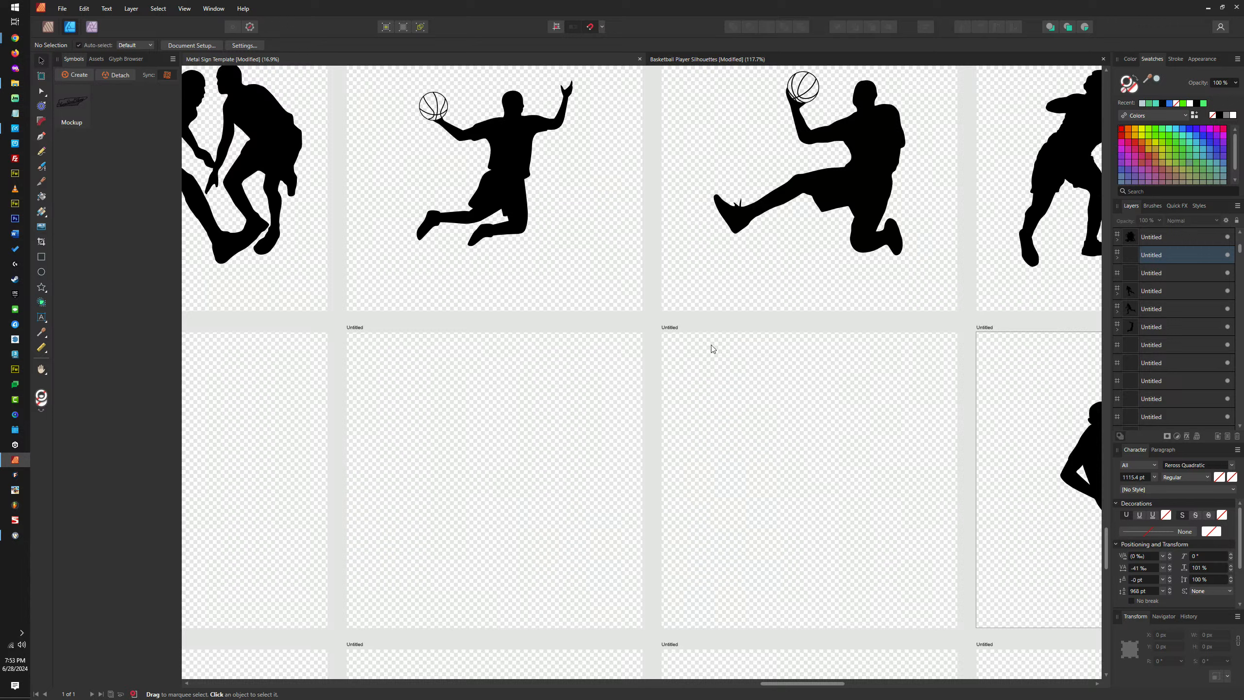
click(671, 328)
key(ctrl+v)
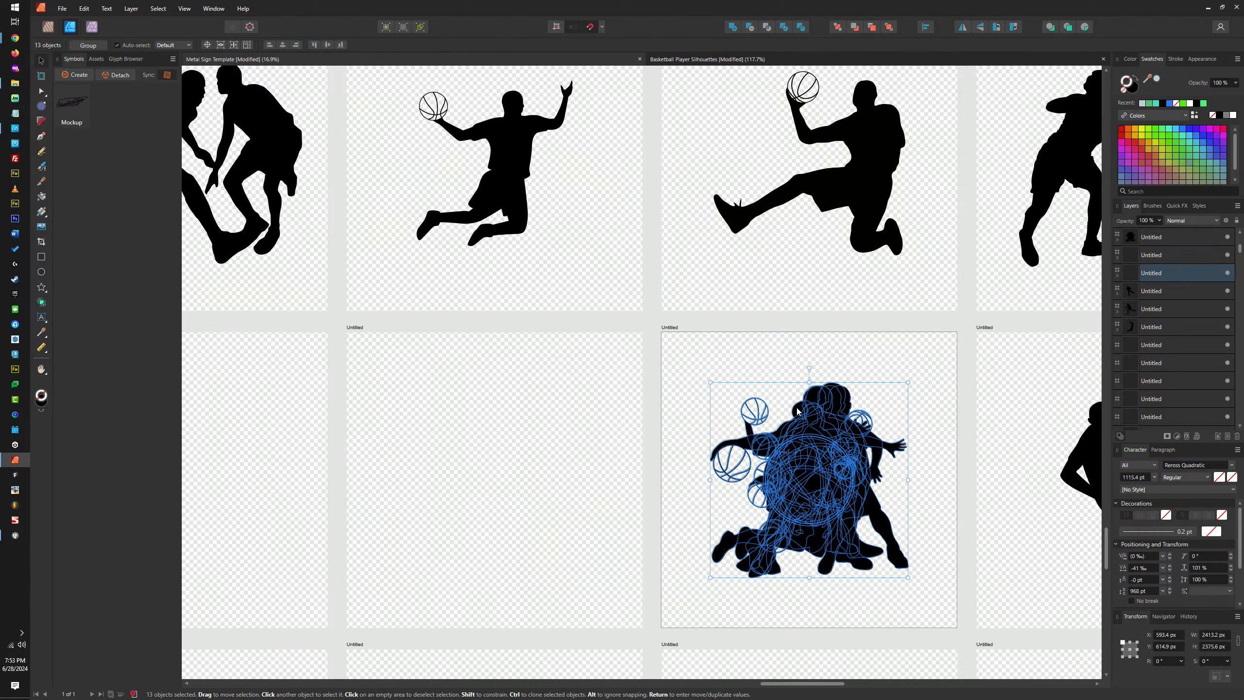
Keep only the kneeling player holding the ball forward on the second row's fourth artboard and move the remaining silhouettes to its third artboard
key(Delete)
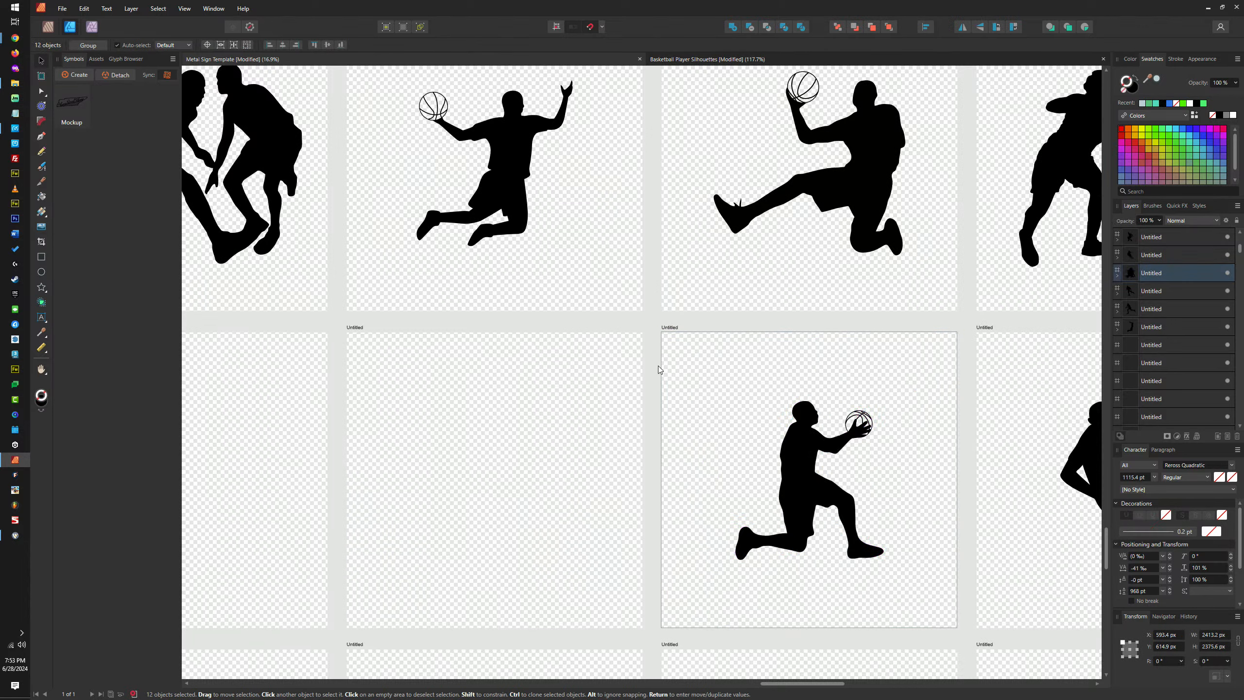
click(363, 326)
scroll(363, 326, left, 3)
key(ctrl+v)
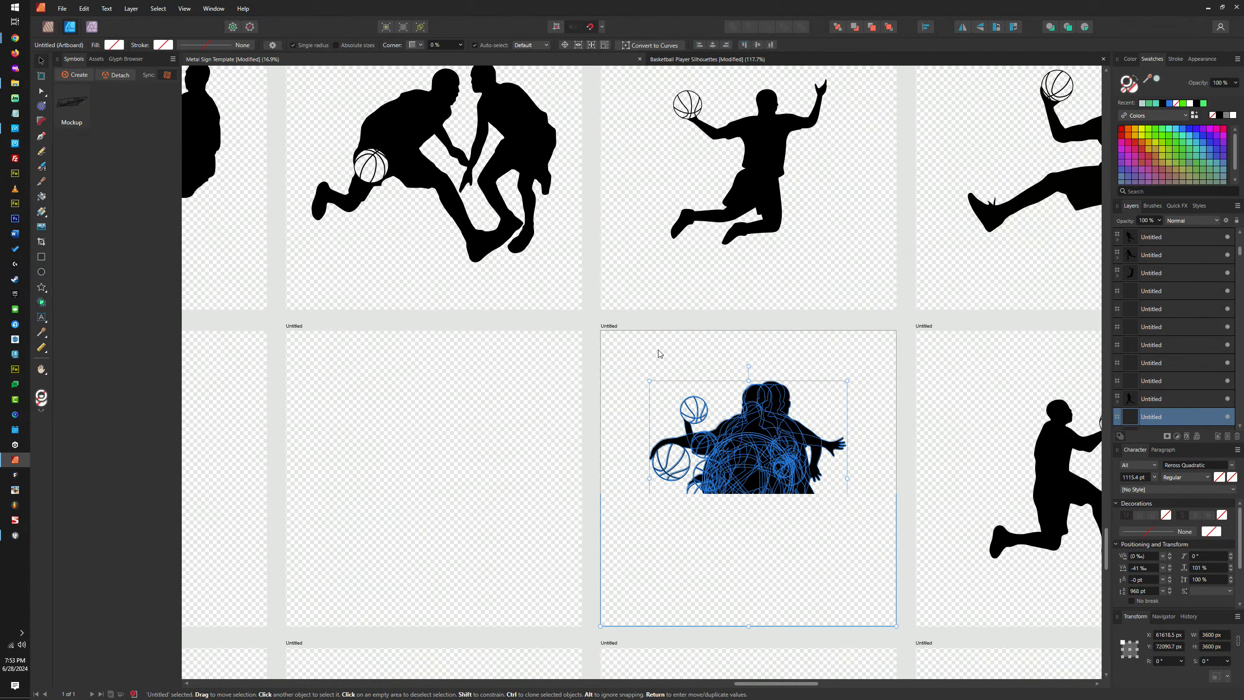
Keep only the leaping player with the ball raised on the second row's third artboard and move the remaining silhouettes to its second artboard
shift+click(701, 413)
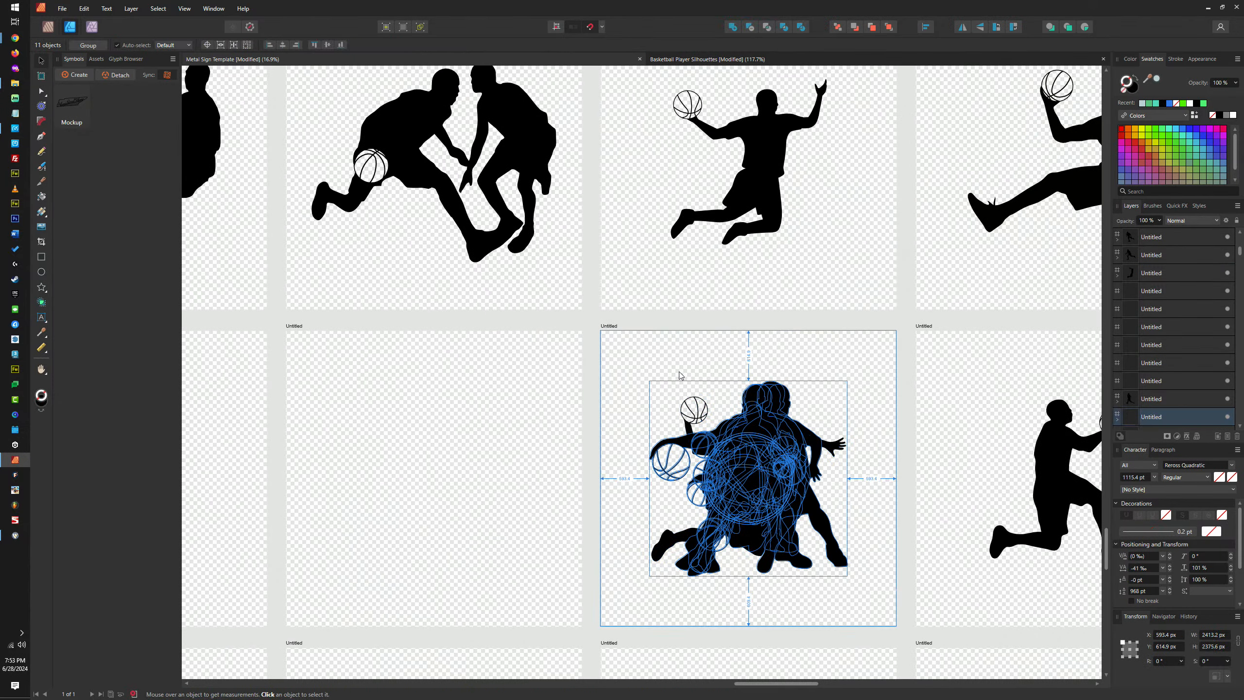
key(Delete)
scroll(657, 338, left, 3)
click(638, 337)
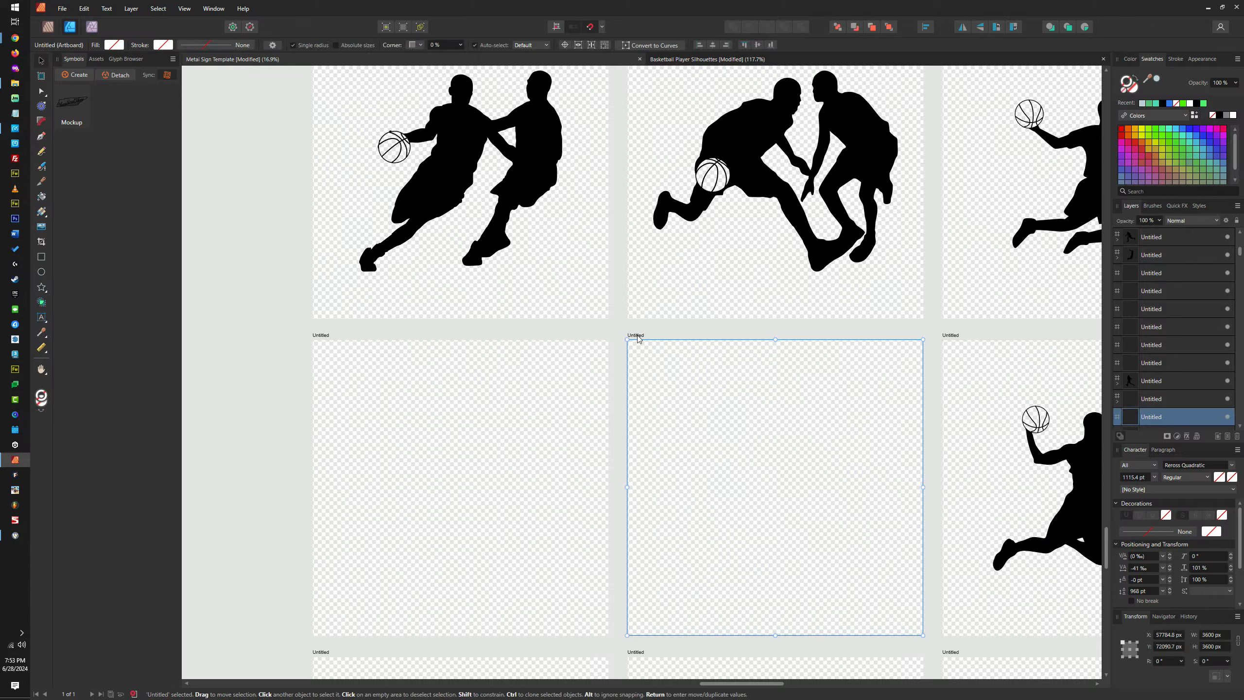
key(ctrl+v)
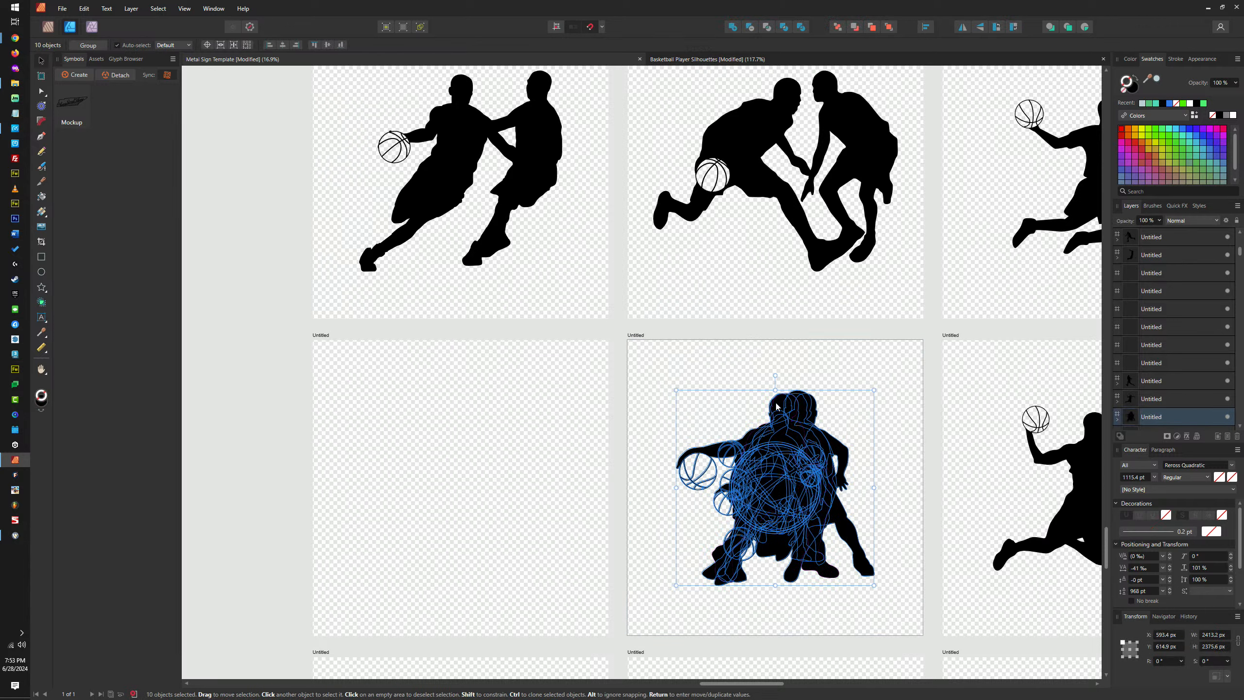
Keep only the stepping player with the ball beside his knee on the second row's second artboard and move the remaining silhouettes to its first artboard
key(ctrl+z)
scroll(741, 352, left, 3)
click(581, 332)
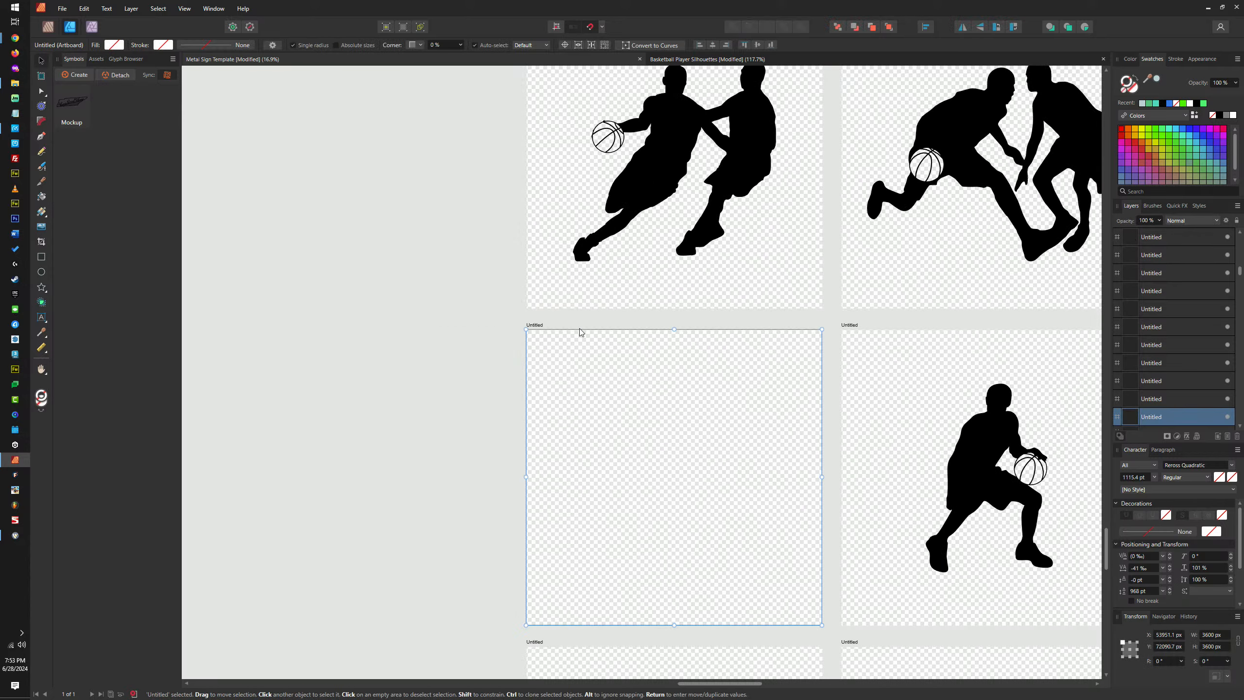
key(ctrl+v)
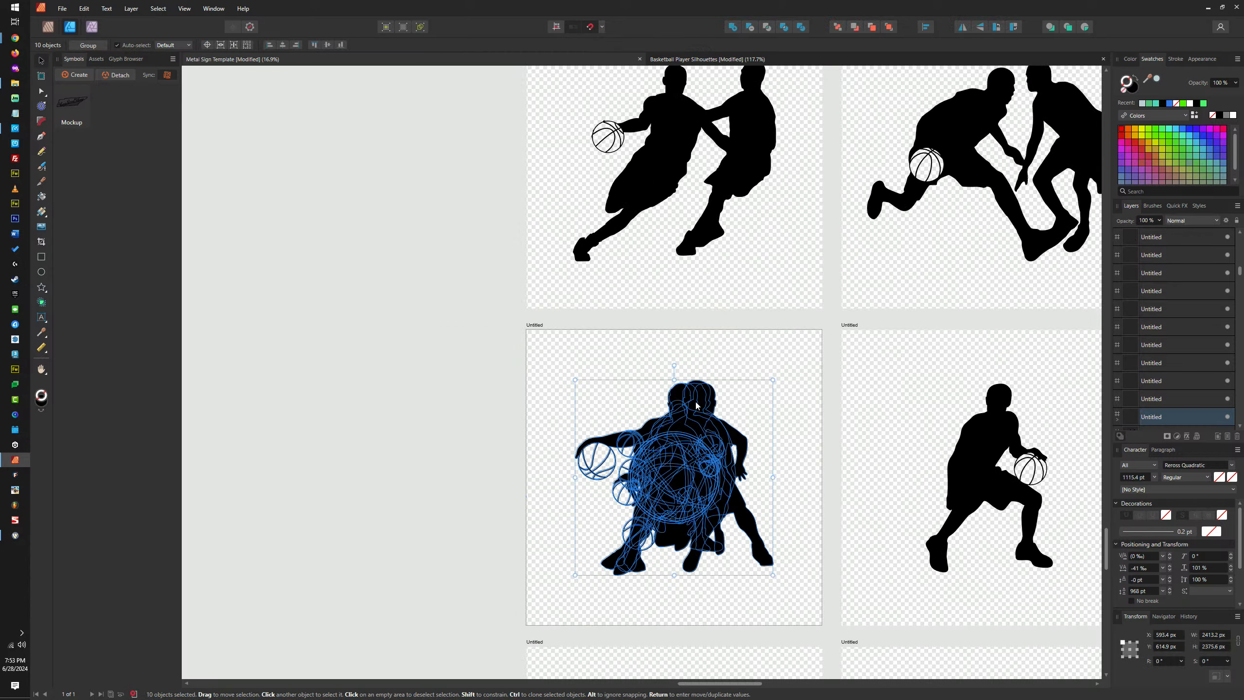
Keep only the sprinting dribbler with the ball near his foot on the second row's first artboard and move the remaining silhouettes to the third row's first artboard
scroll(666, 396, down, 1)
scroll(666, 396, down, 5)
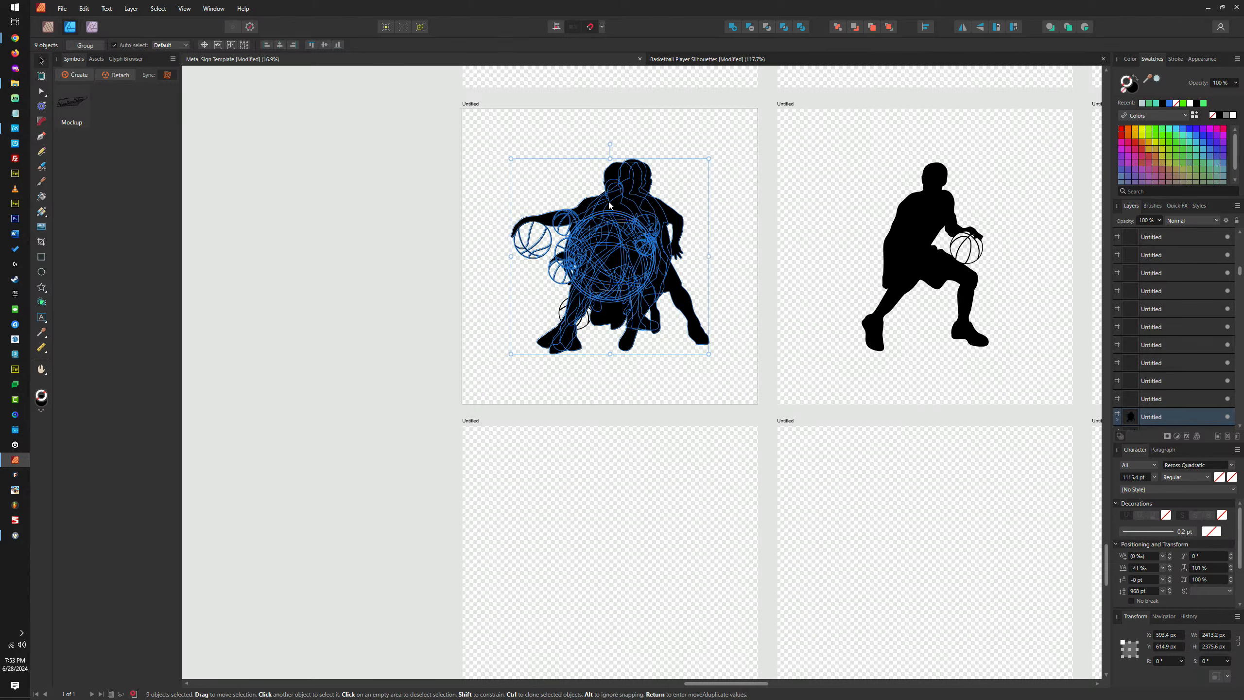
key(ctrl+z)
click(469, 421)
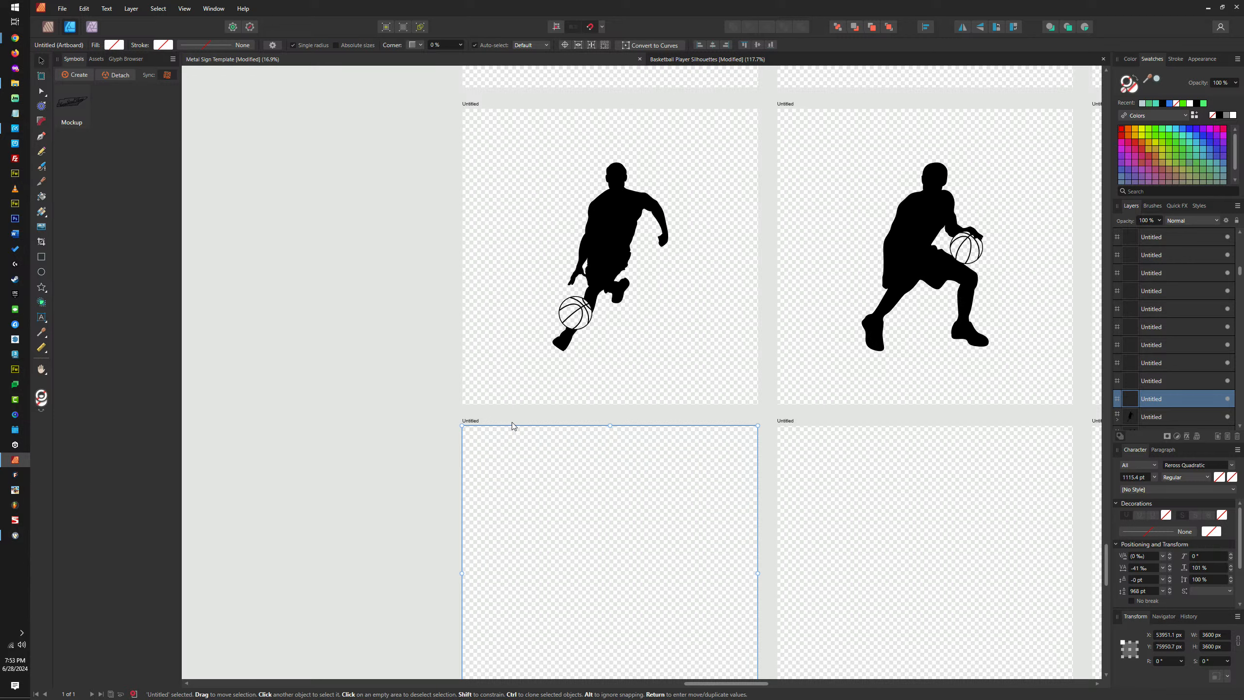
key(ctrl+v)
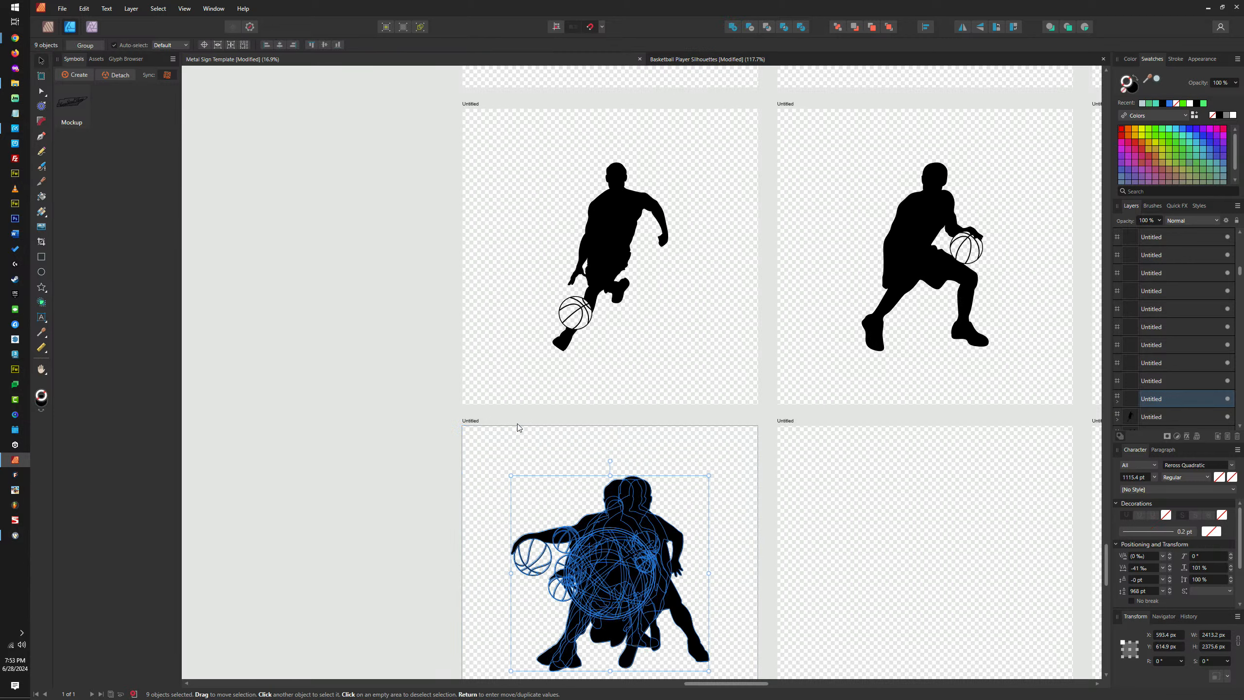
Keep only the wide-stance dribbler with his arm outstretched on the third row's first artboard and move the remaining silhouettes to its second artboard
drag(589, 475, 483, 412)
shift+click(504, 427)
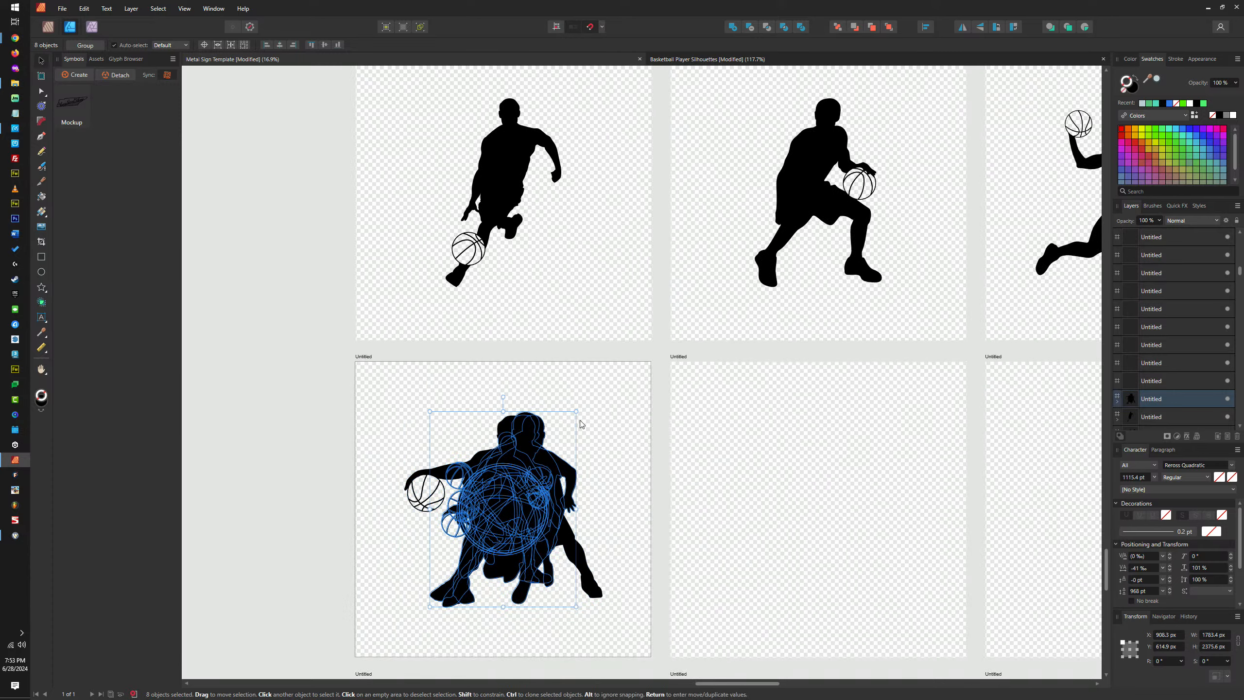
key(Delete)
click(681, 357)
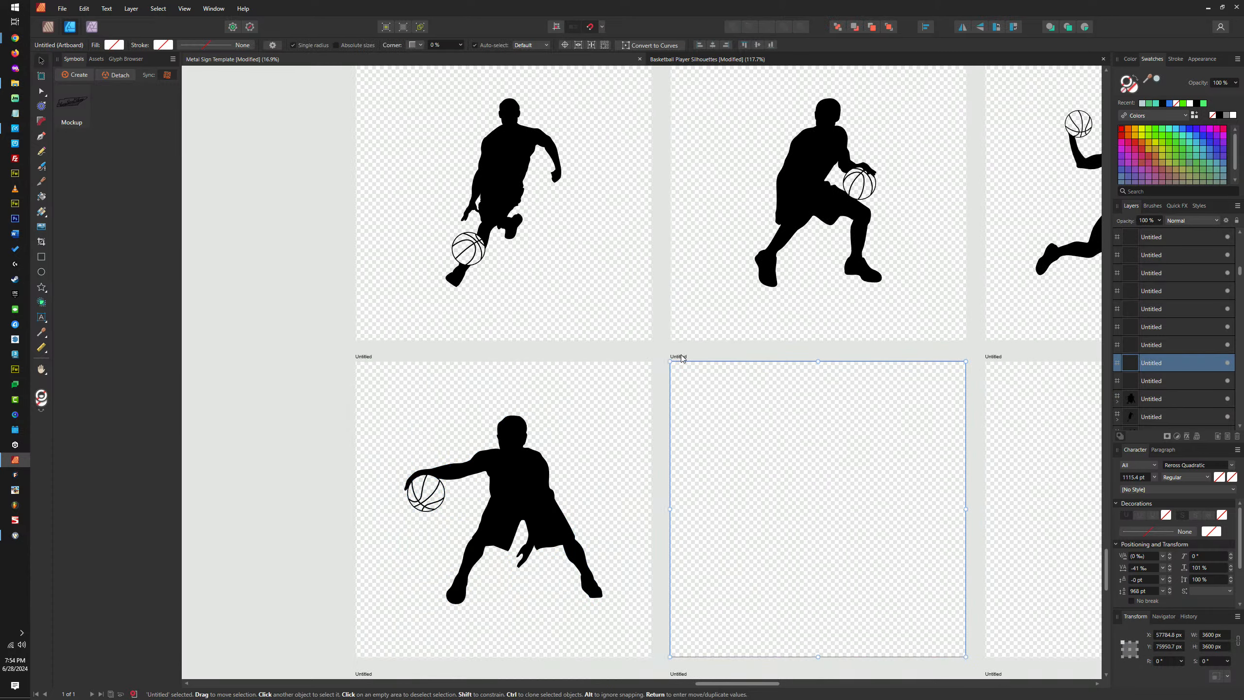
key(ctrl+v)
Keep only the hunched player holding the ball in both hands on the third row's second artboard and move the remaining silhouettes to its third artboard
scroll(742, 364, right, 5)
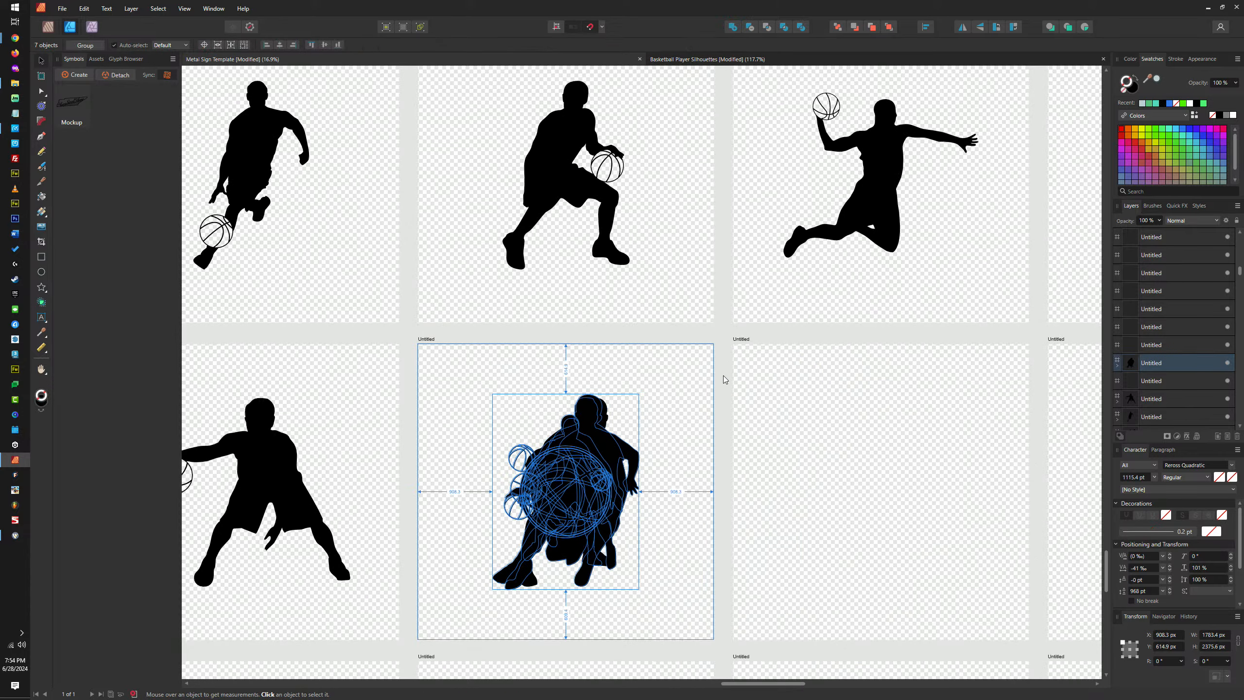
key(Delete)
click(741, 340)
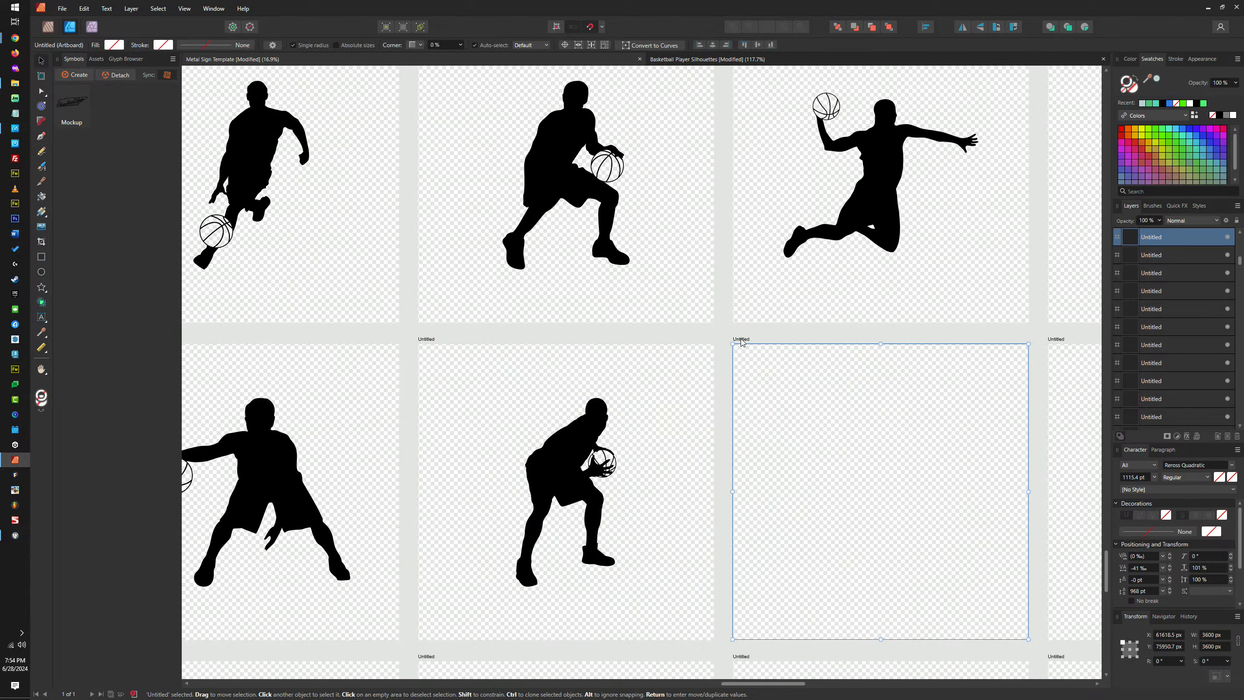
key(ctrl+v)
Keep only the sideways-leaning dribbler on the third row's third artboard and move the remaining silhouettes to its fourth artboard
scroll(824, 409, right, 5)
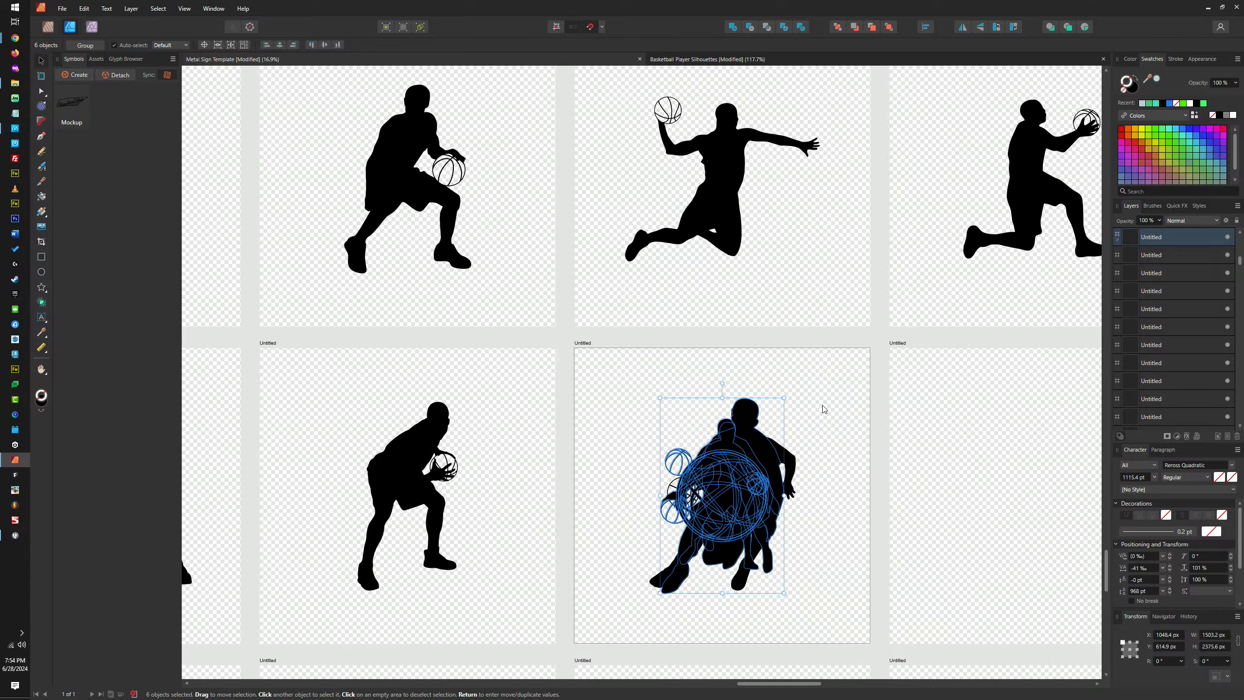
key(Delete)
scroll(783, 377, right, 5)
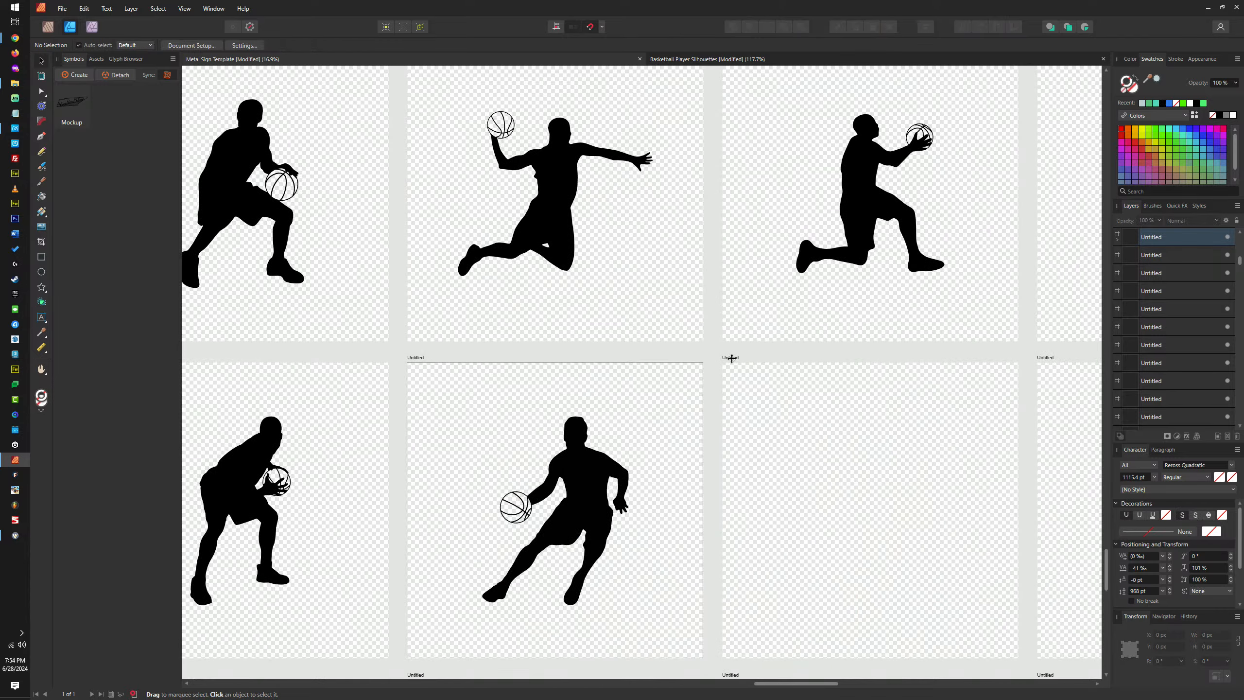
click(731, 358)
key(ctrl+v)
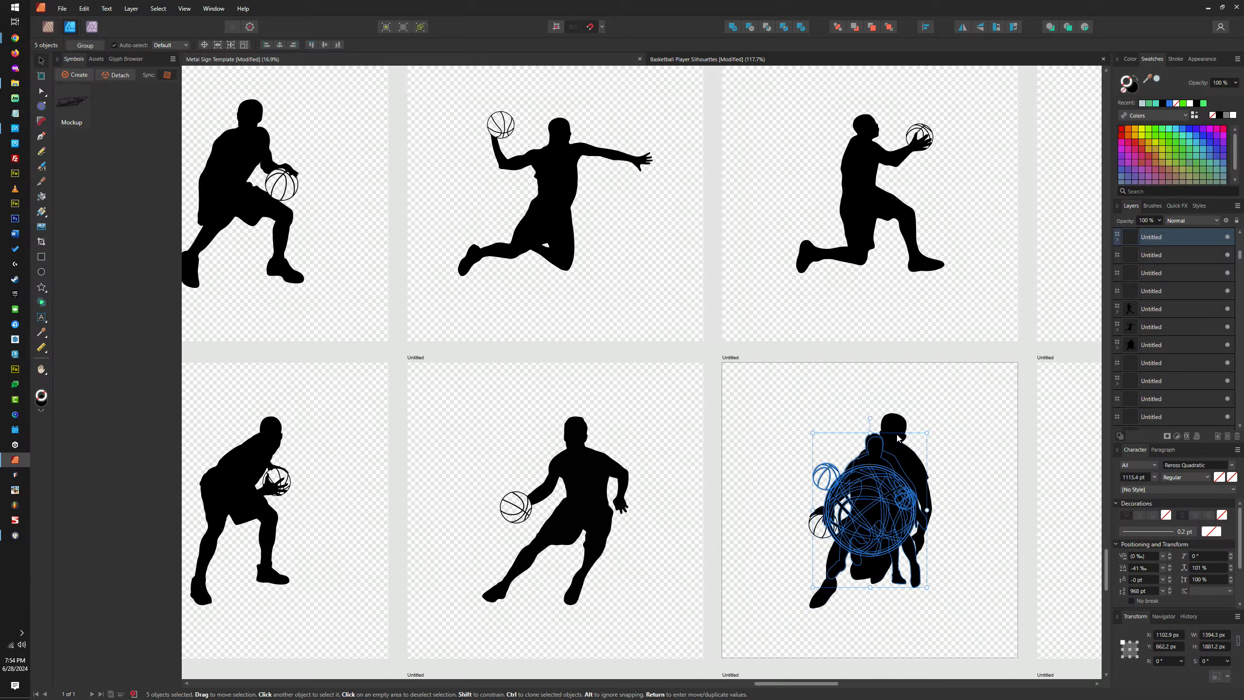
Keep only the low-driving dribbler on the third row's fourth artboard and move the remaining silhouettes to its fifth artboard
scroll(898, 438, right, 5)
key(Delete)
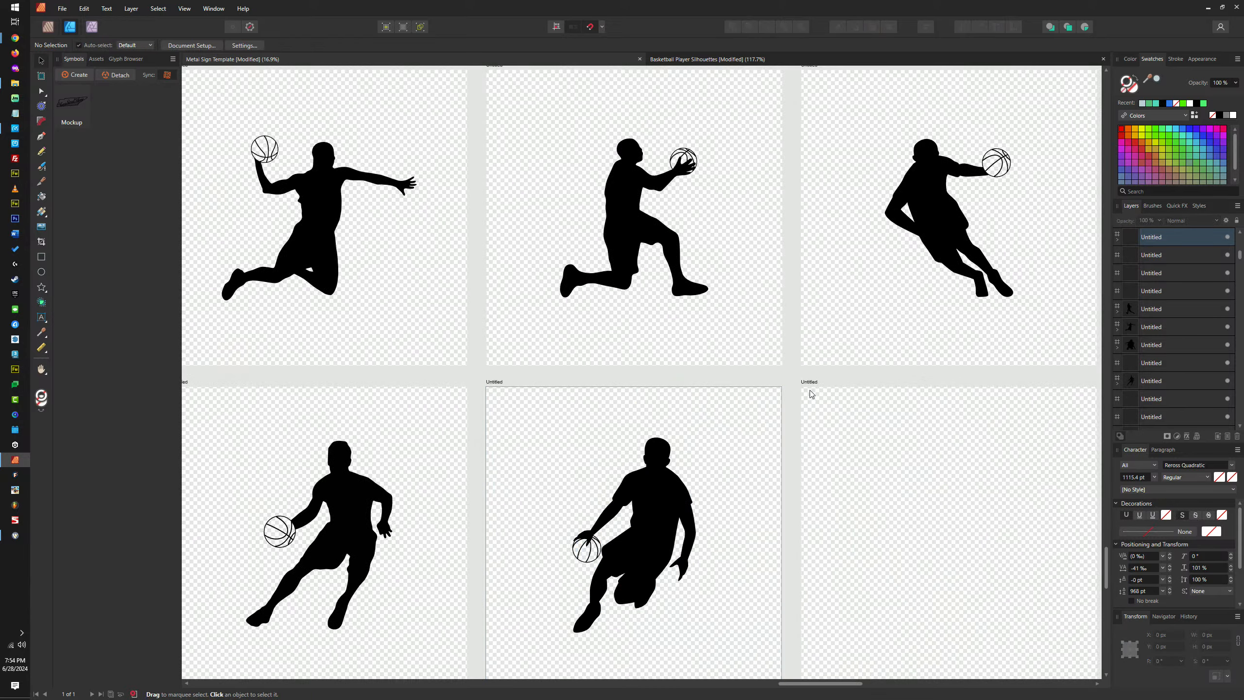
click(809, 382)
key(ctrl+v)
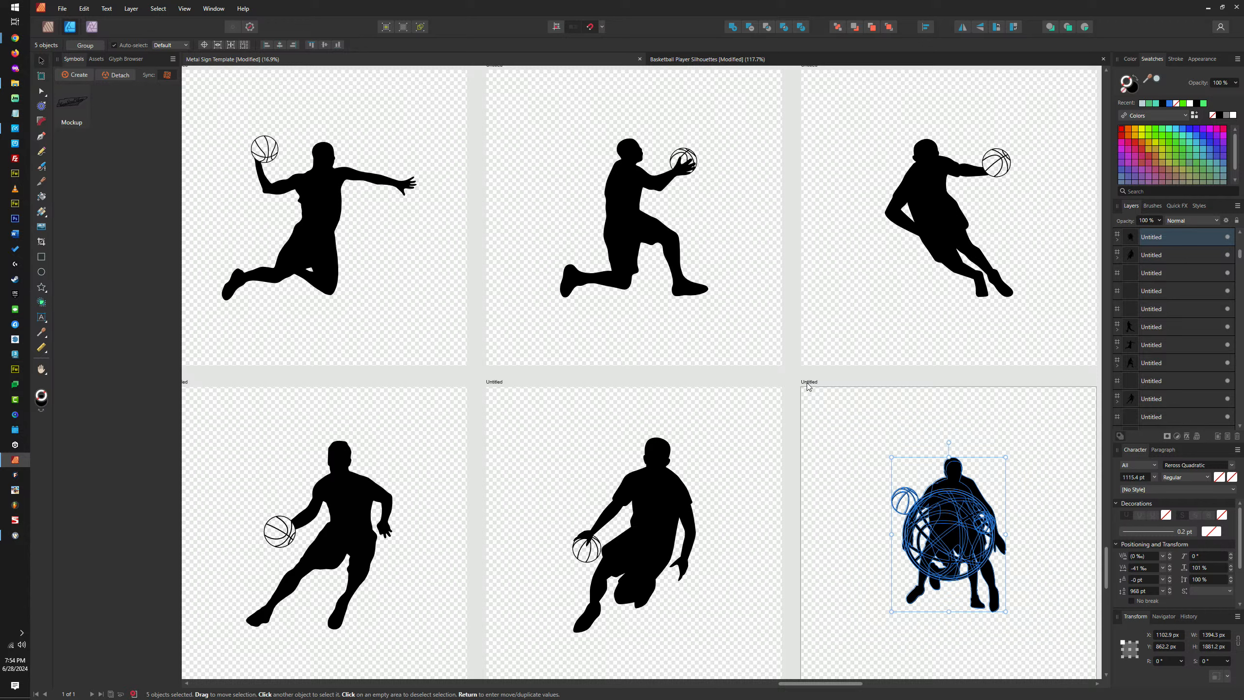
Keep only the upright, wide-legged player holding the ball out sideways on the third row's fifth artboard and move the remaining shapes to its sixth artboard
click(974, 487)
drag(975, 487, 700, 444)
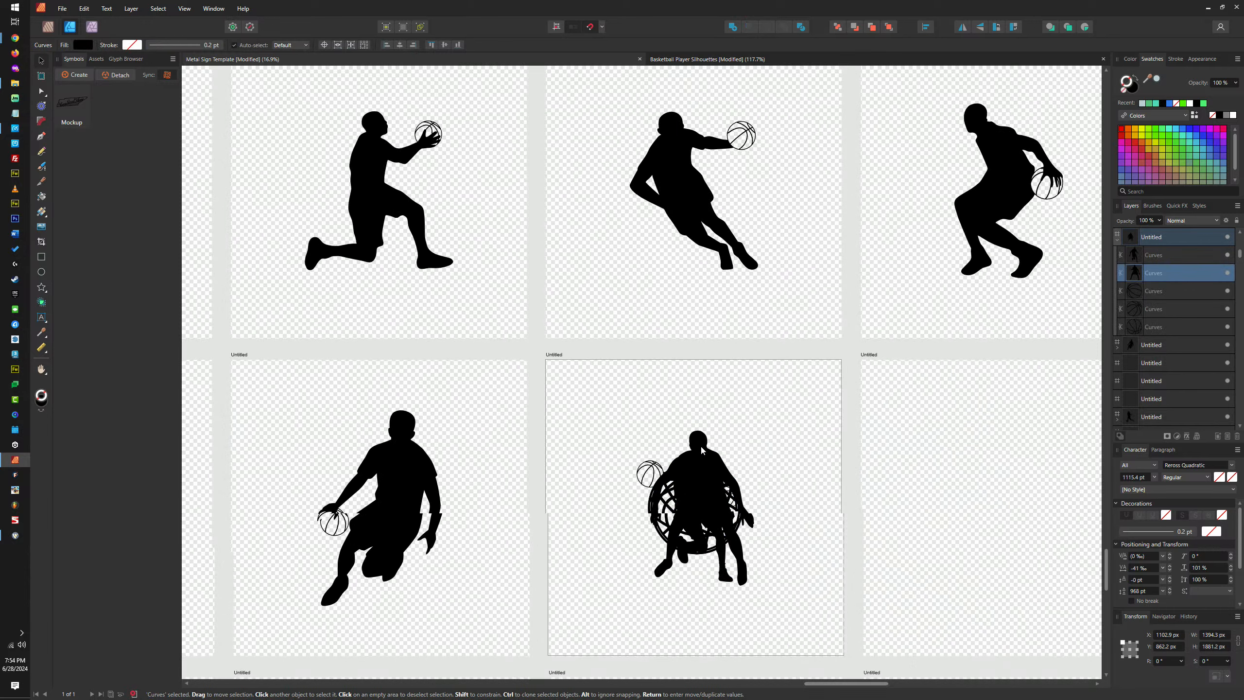
click(620, 405)
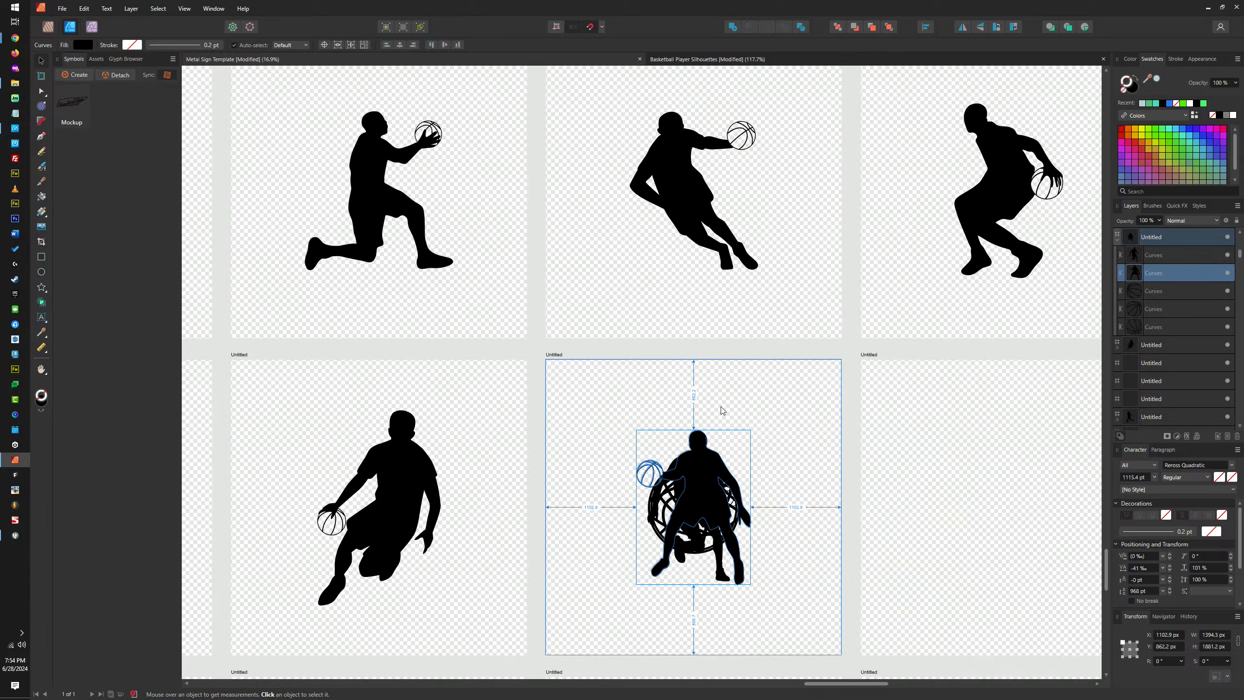
click(871, 361)
click(711, 502)
key(ctrl+a)
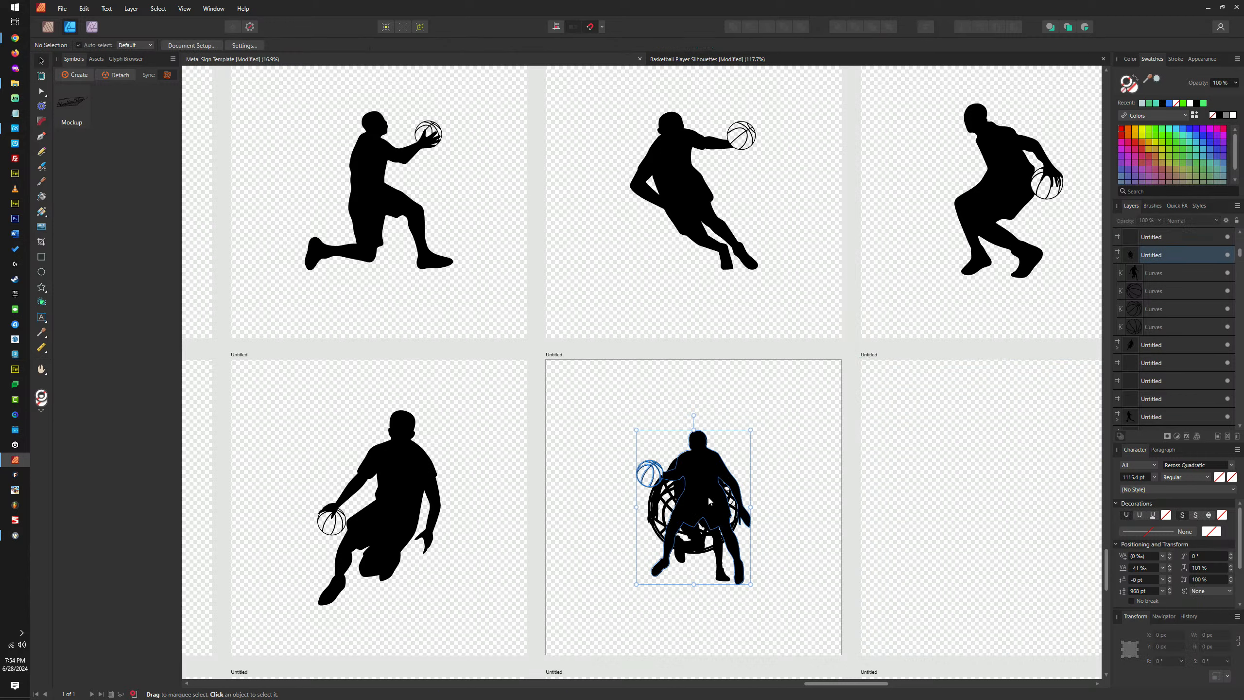
key(ctrl+k)
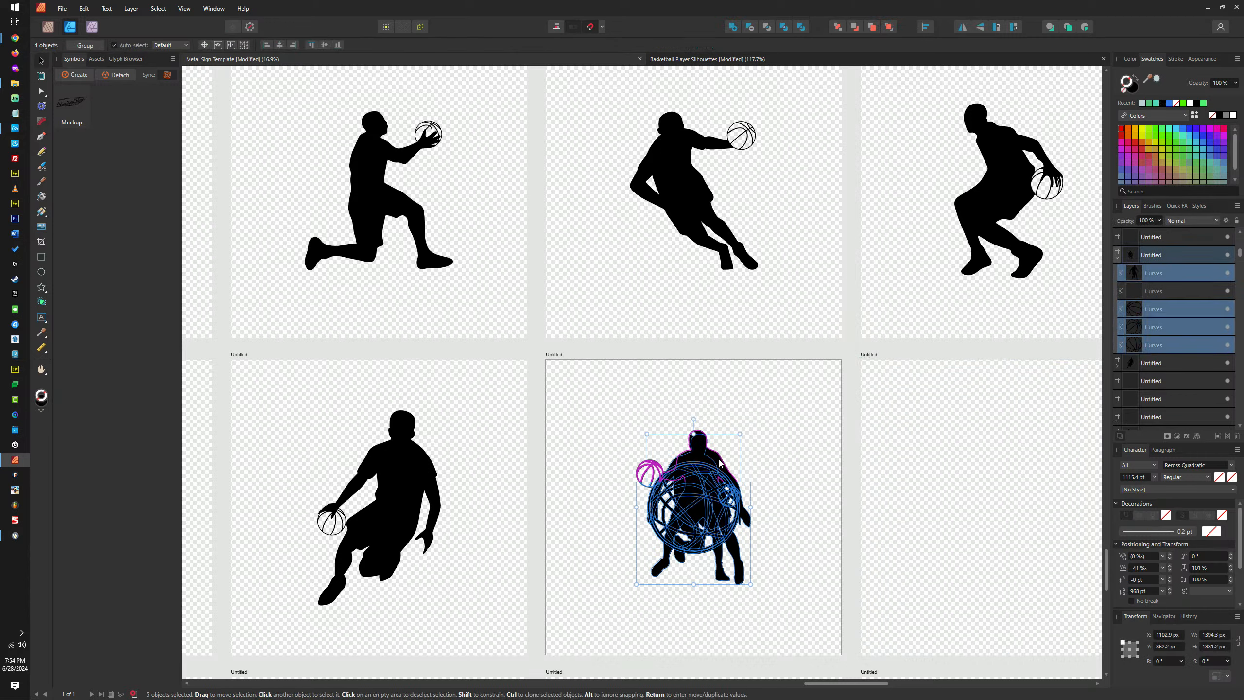
key(ctrl+d)
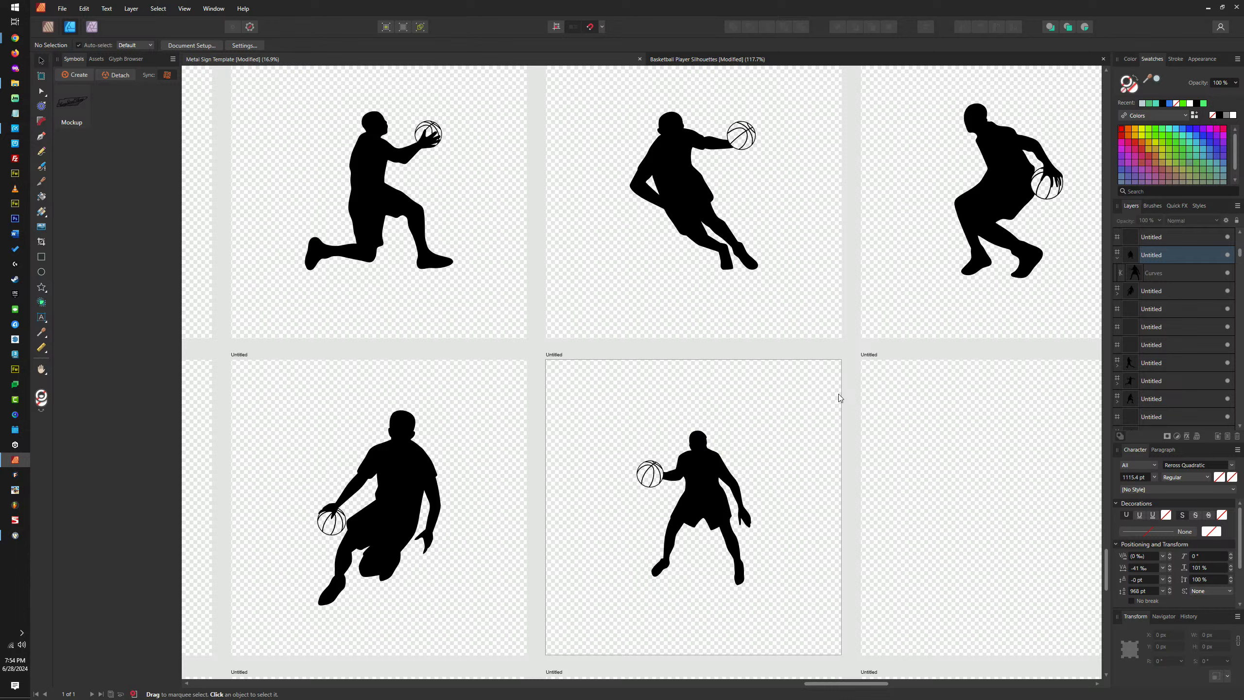
click(869, 355)
key(ctrl+v)
Keep only the running dribbler on the third row's sixth artboard and move the three stacked basketballs to its seventh artboard
scroll(1007, 399, right, 5)
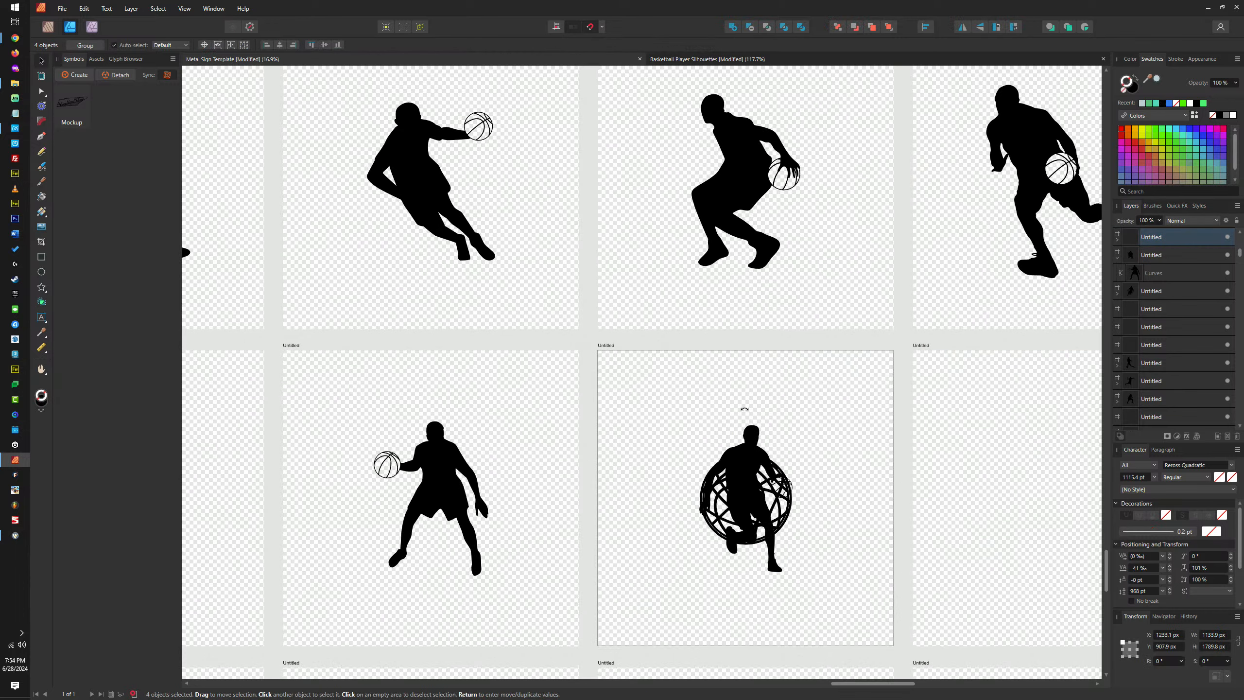
shift+click(754, 434)
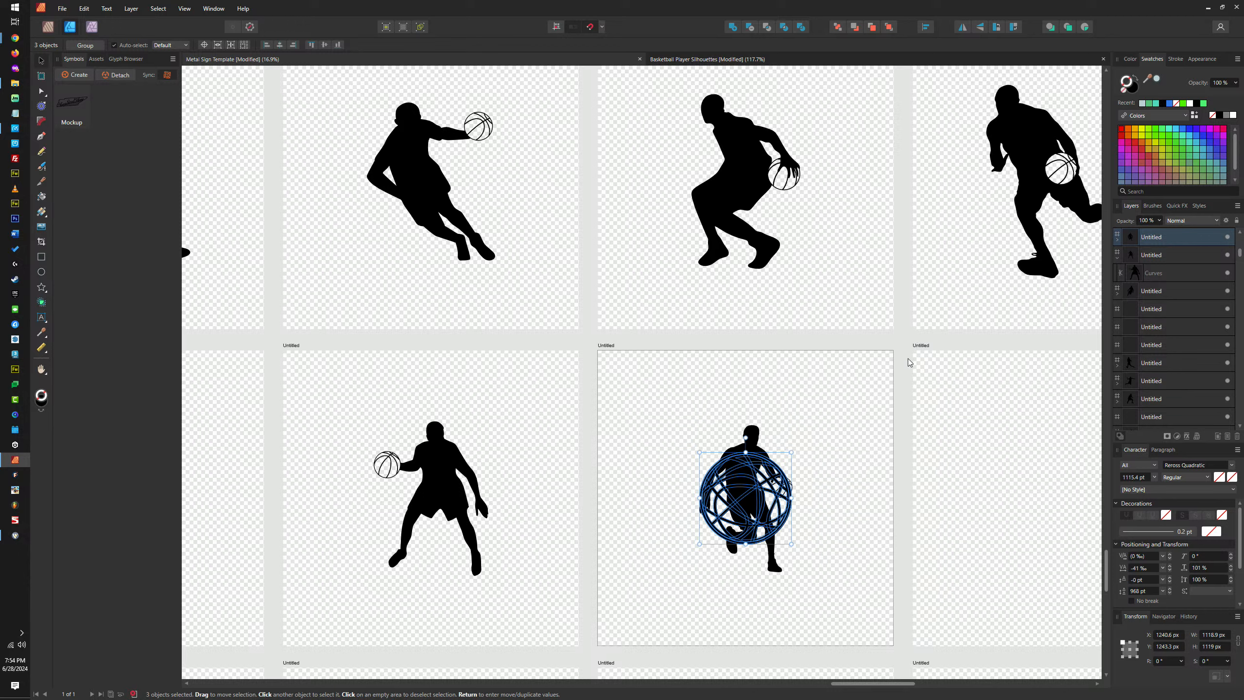
key(Delete)
click(921, 348)
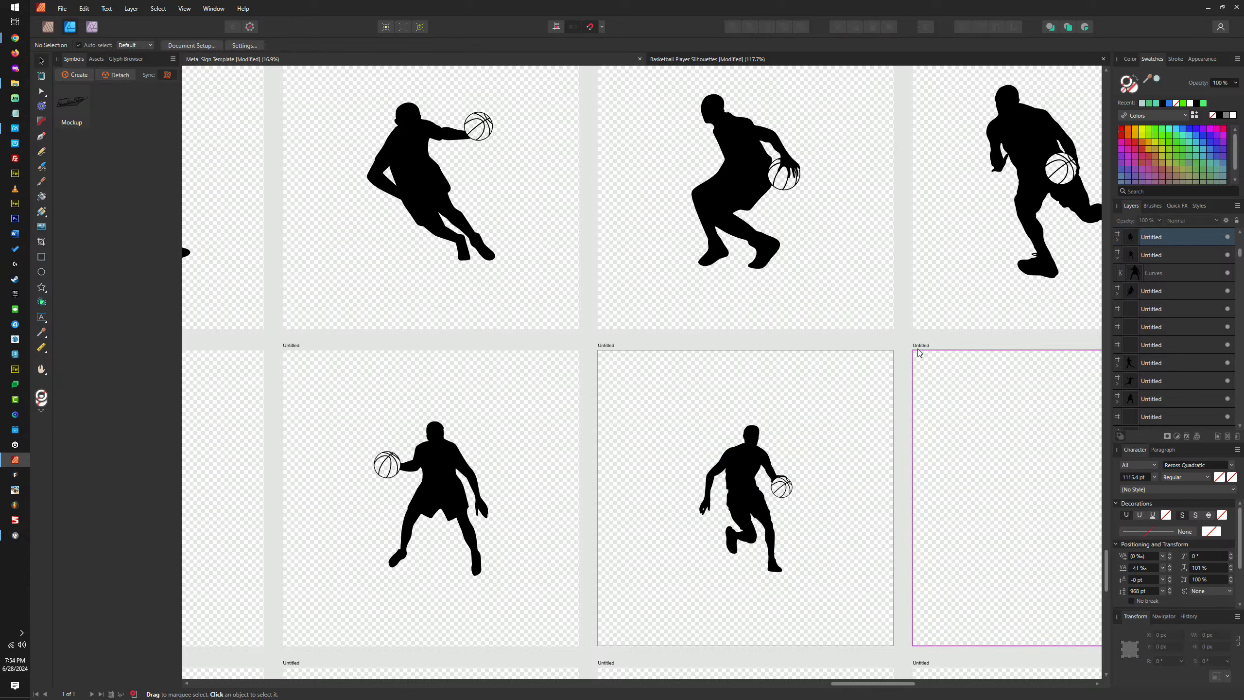
key(ctrl+v)
scroll(947, 361, right, 5)
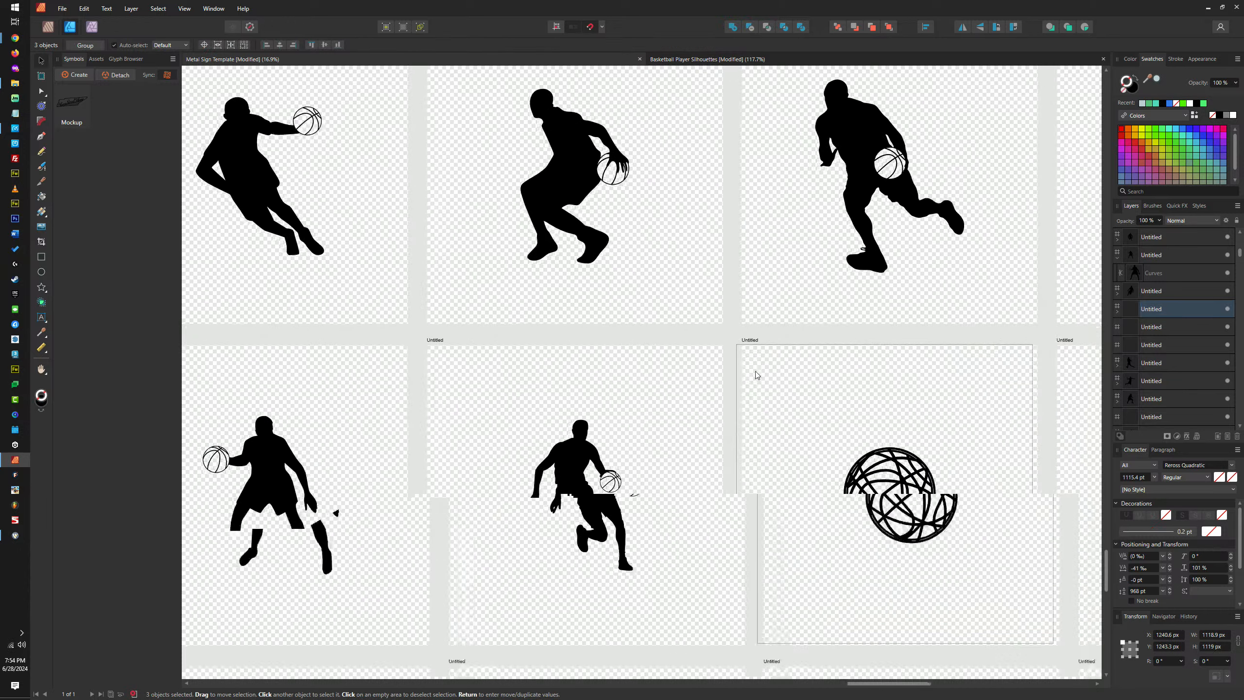
Spread the three stacked basketballs apart into a triangle on the third row's seventh artboard, two above and one below
drag(862, 474, 794, 388)
click(866, 480)
click(855, 463)
drag(855, 463, 863, 505)
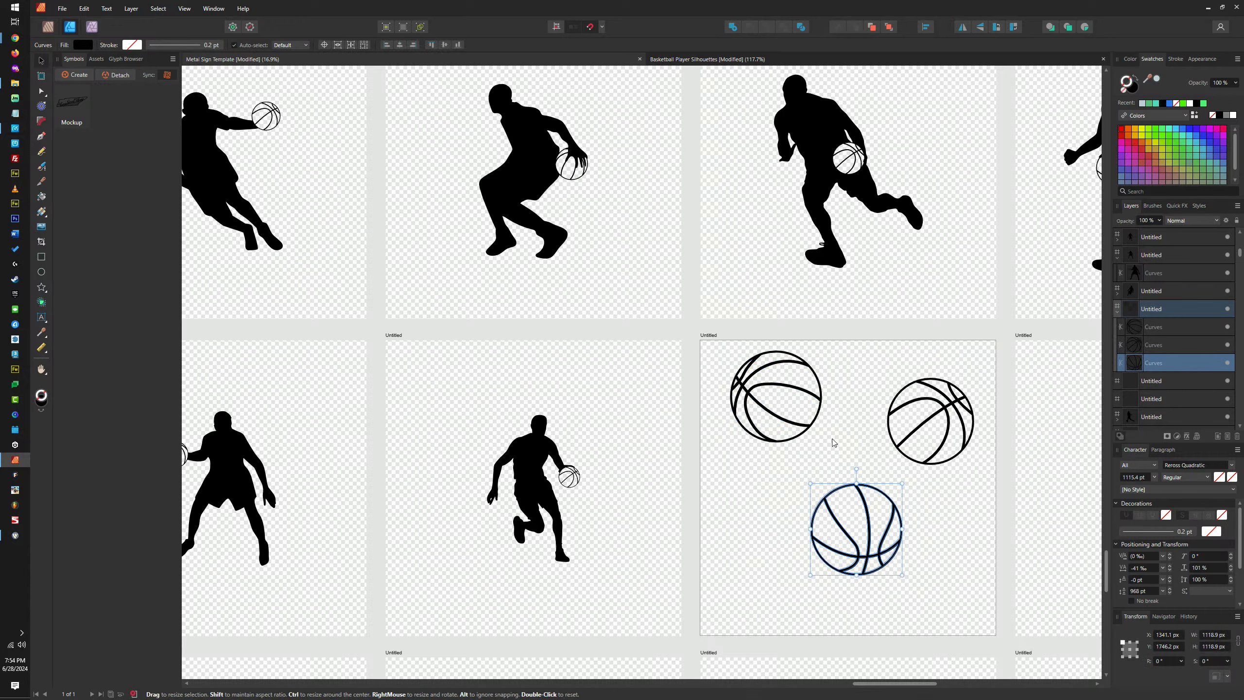
click(808, 401)
drag(808, 402, 817, 417)
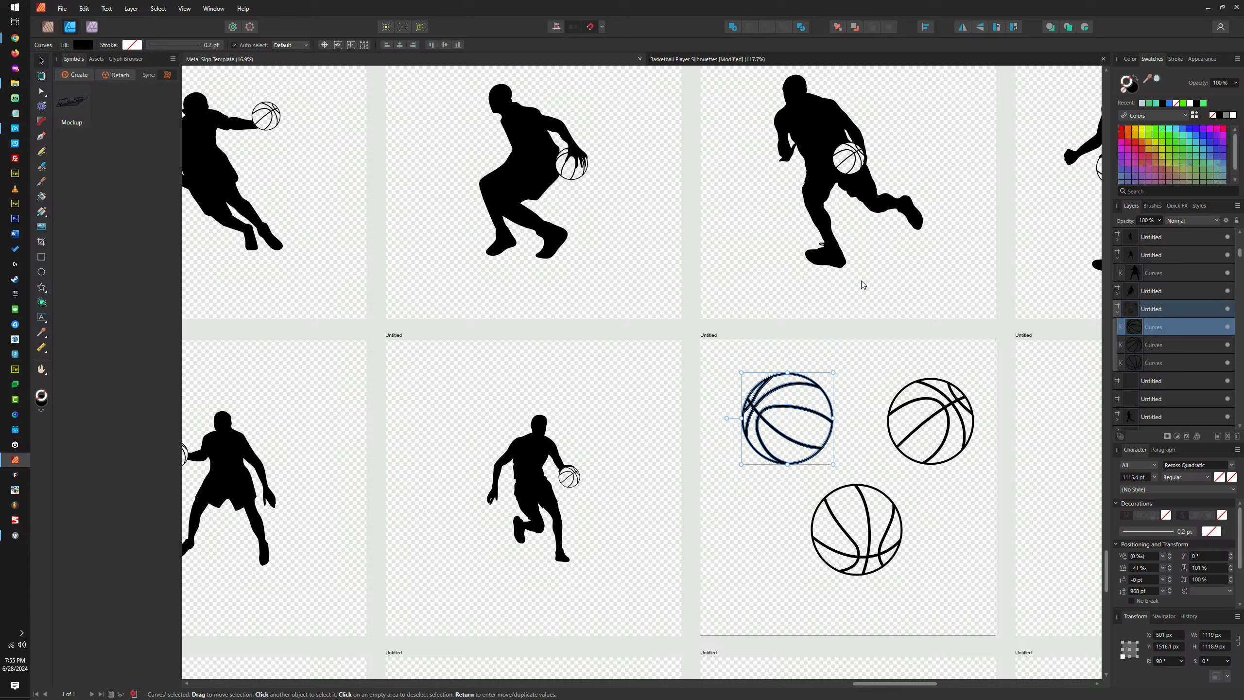
Examine the filled artboards, checking the outlines of the two-player silhouettes in the first row up close and the layout of the whole grid
drag(958, 426, 647, 327)
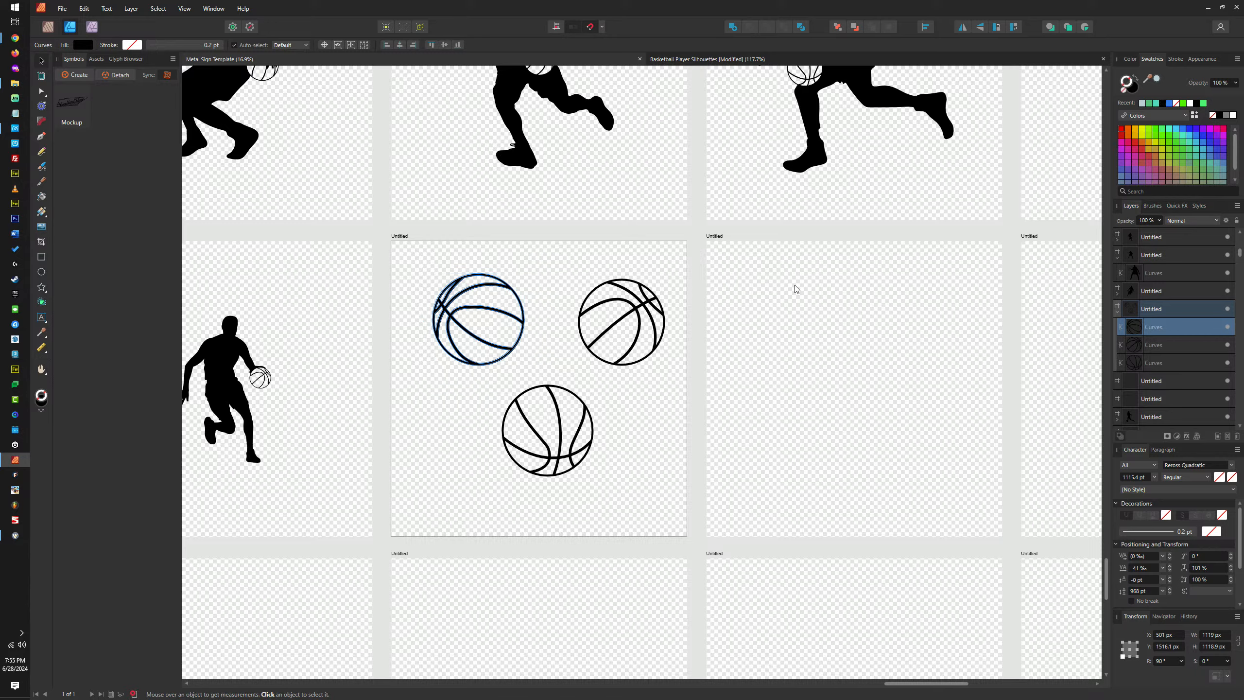
scroll(819, 296, down, 2)
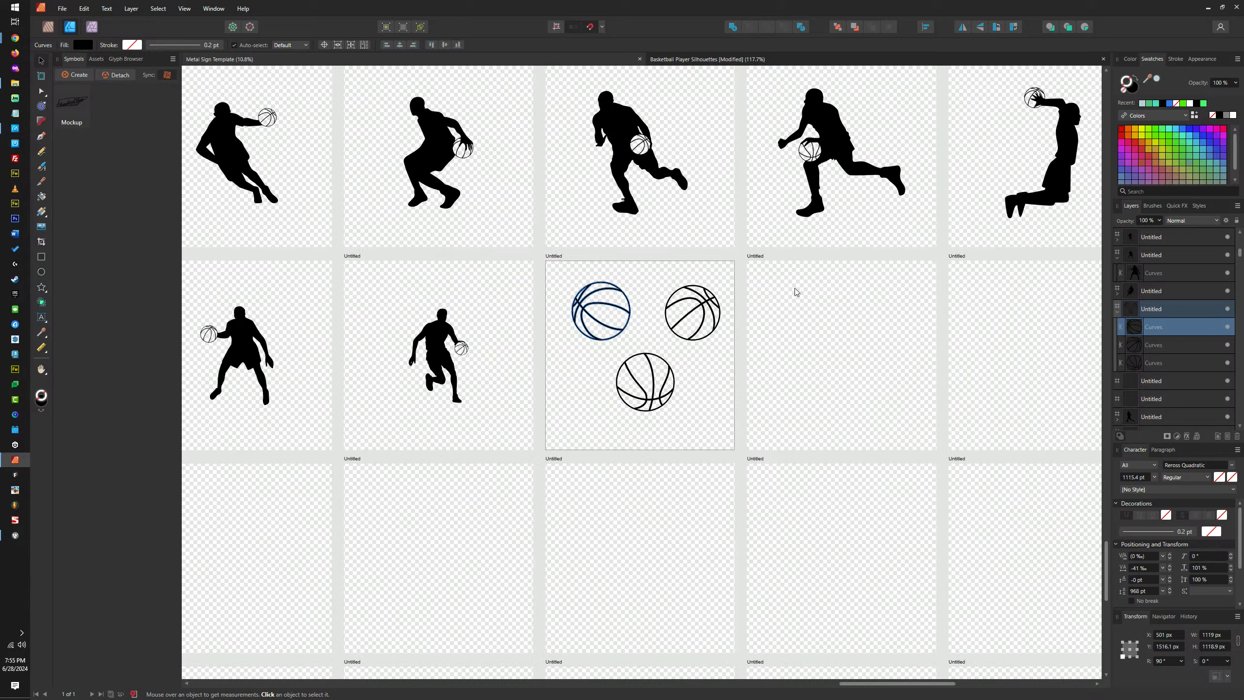
drag(795, 287, 1216, 410)
scroll(811, 209, left, 10)
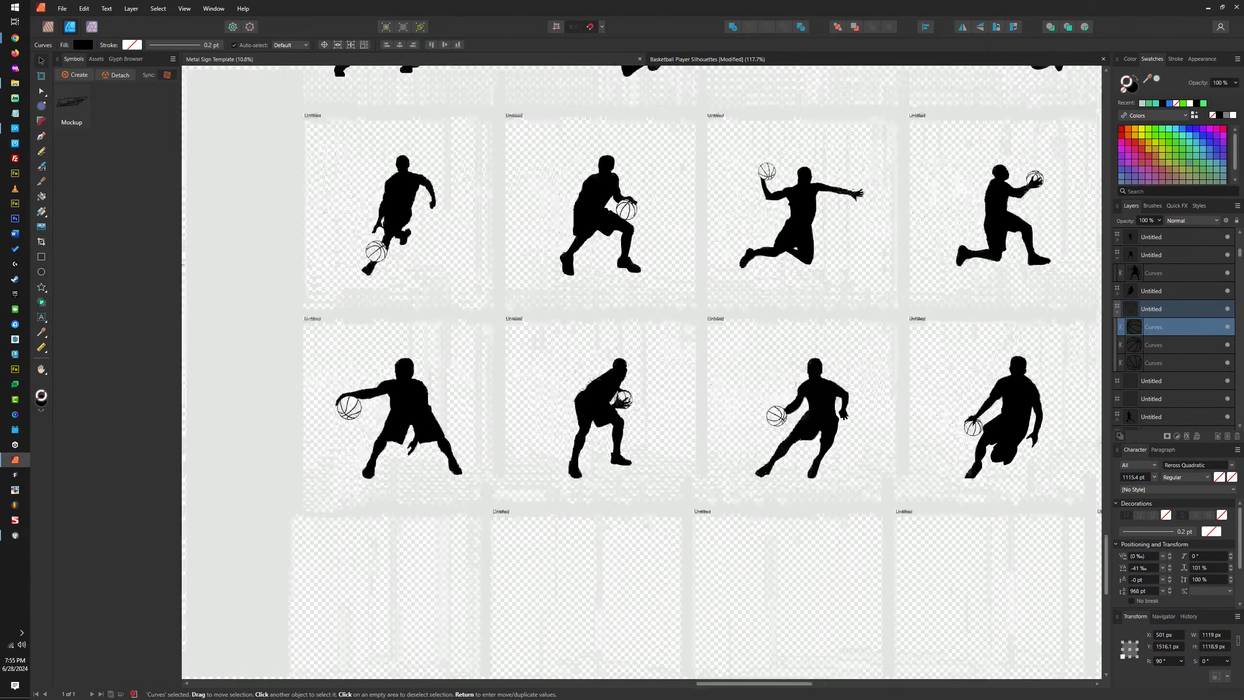
drag(812, 208, 912, 400)
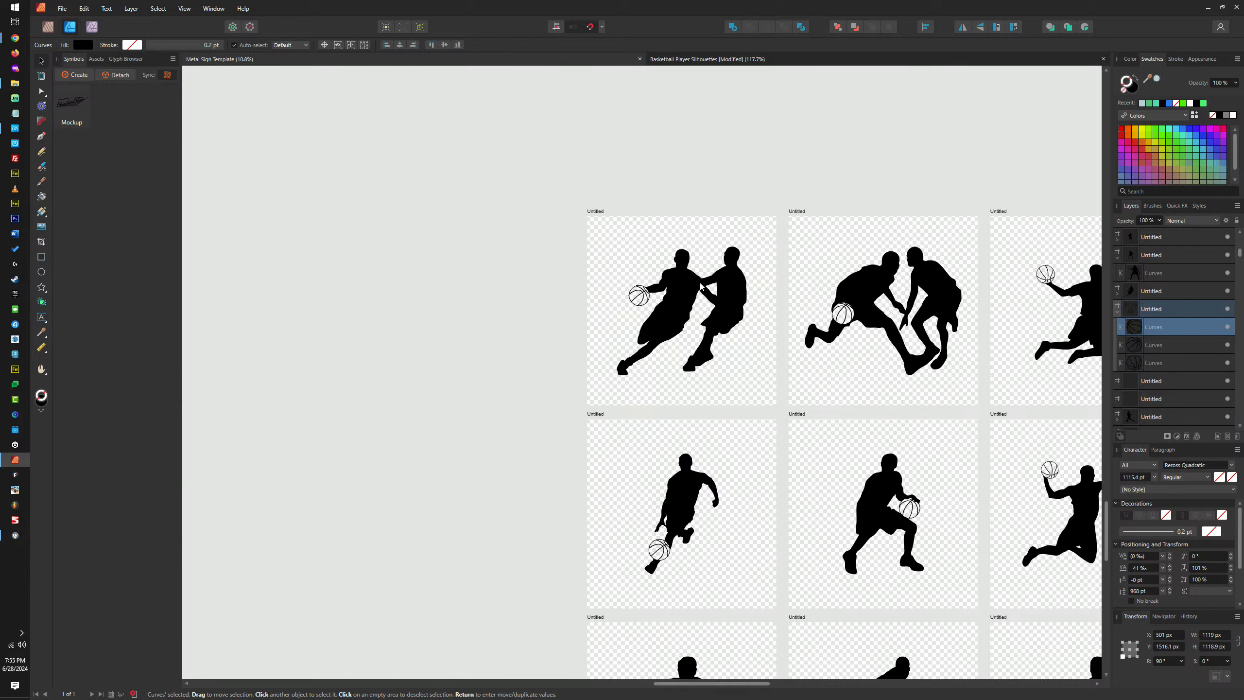
scroll(683, 281, up, 8)
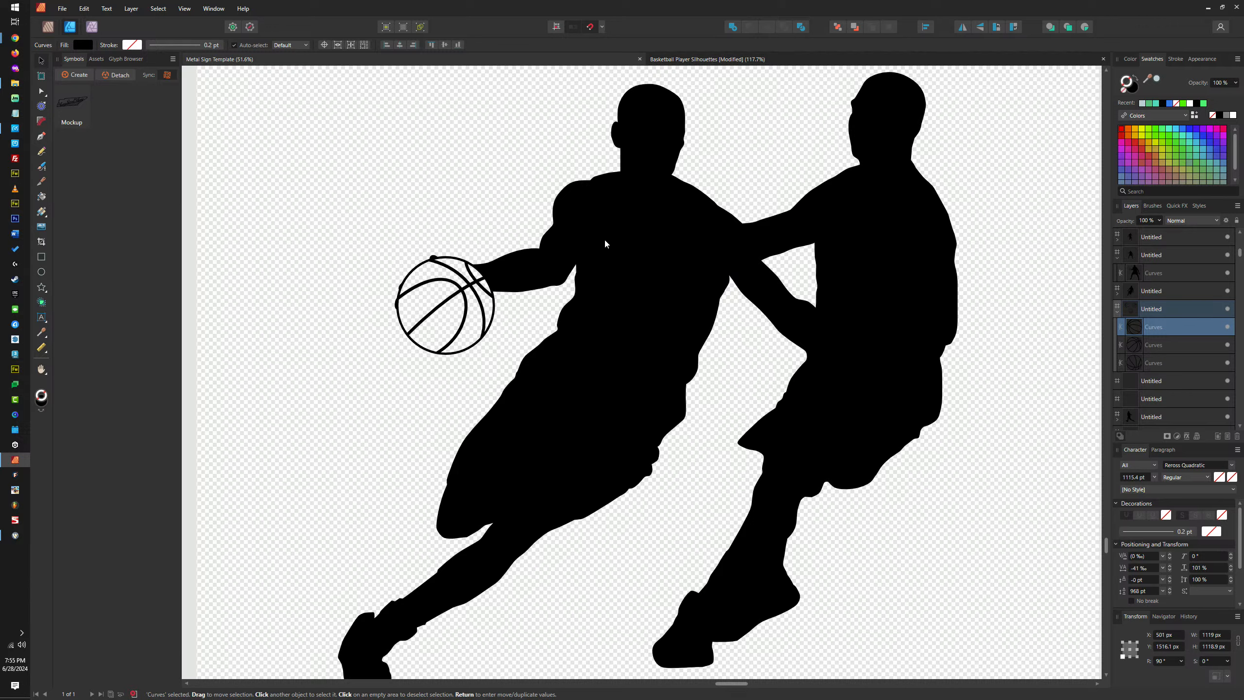
scroll(632, 230, down, 5)
scroll(636, 250, up, 2)
scroll(638, 252, down, 3)
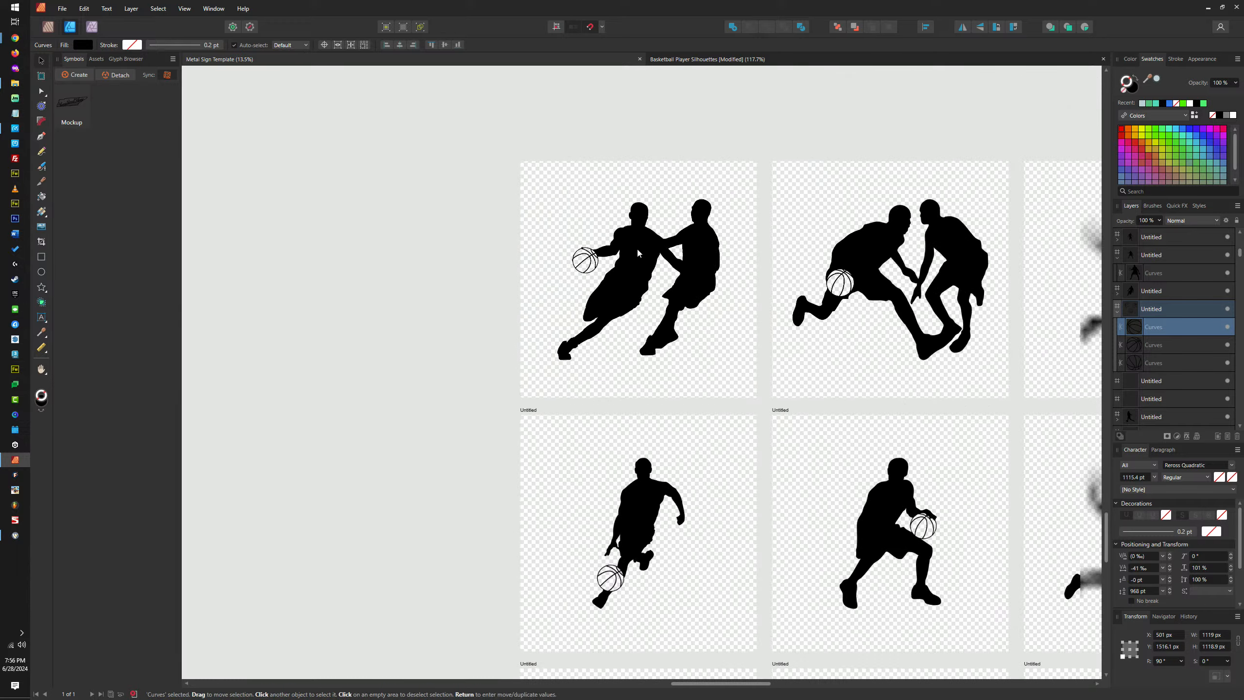
scroll(641, 251, up, 4)
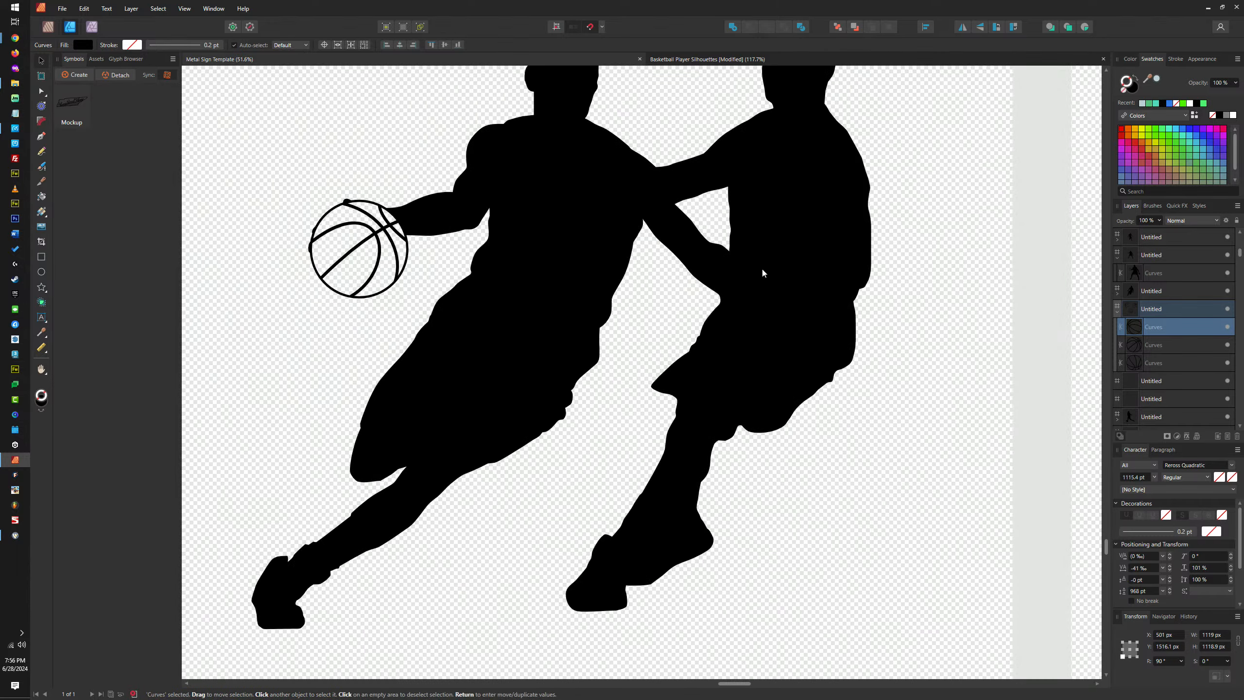
scroll(707, 395, down, 4)
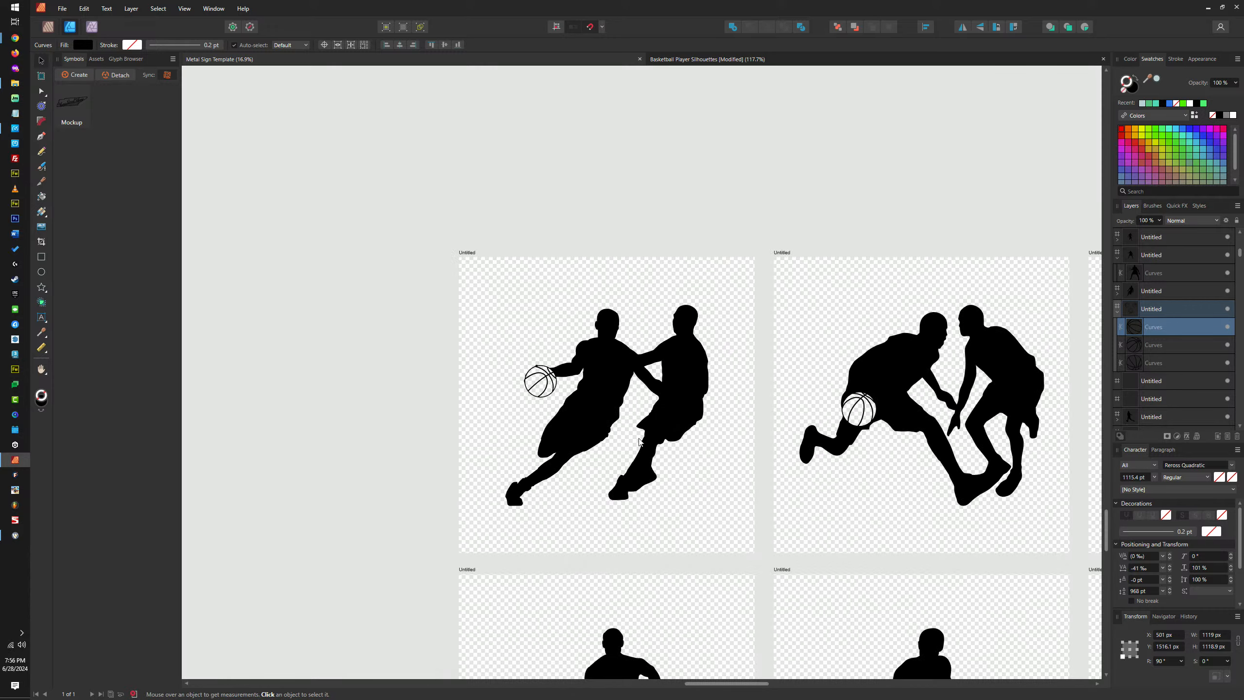
scroll(996, 506, up, 2)
scroll(855, 398, down, 5)
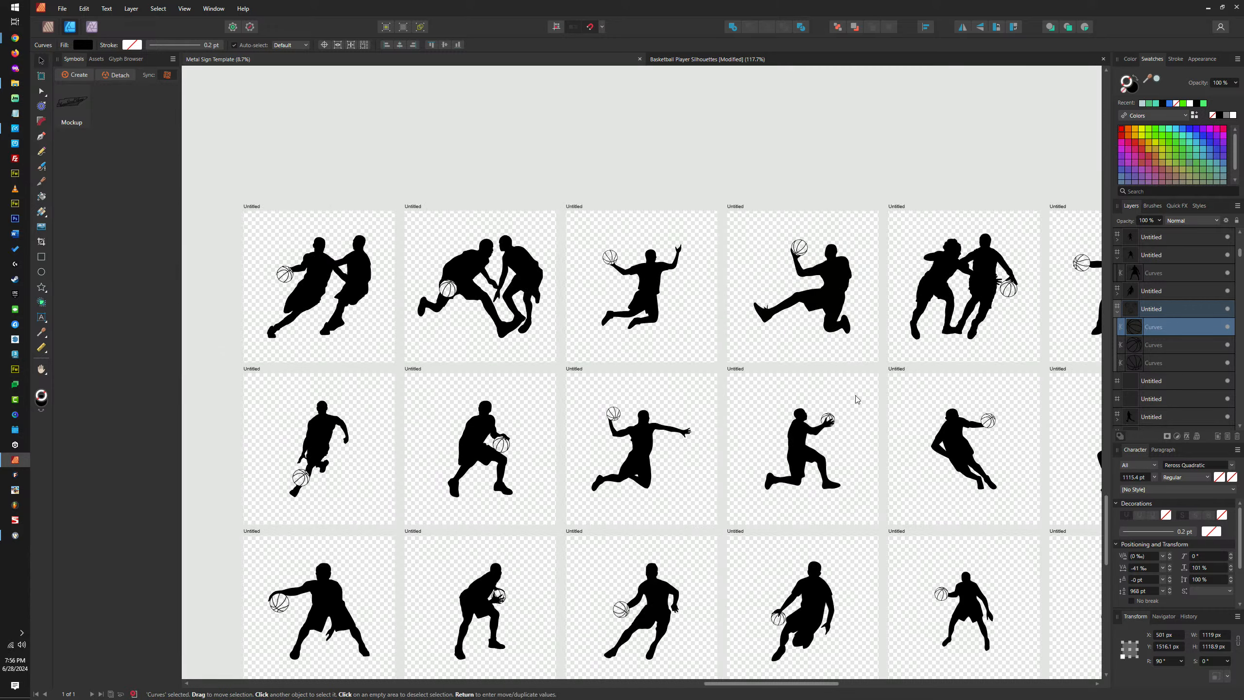
scroll(789, 318, up, 2)
scroll(791, 294, left, 3)
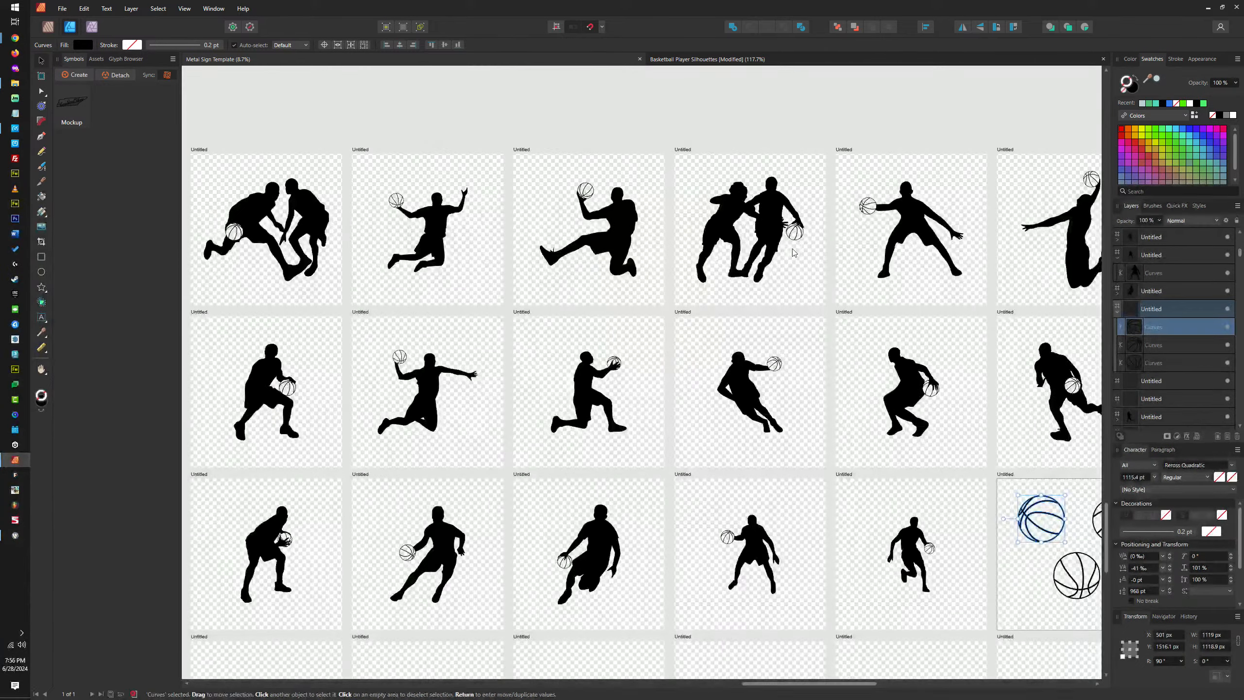
scroll(796, 274, down, 5)
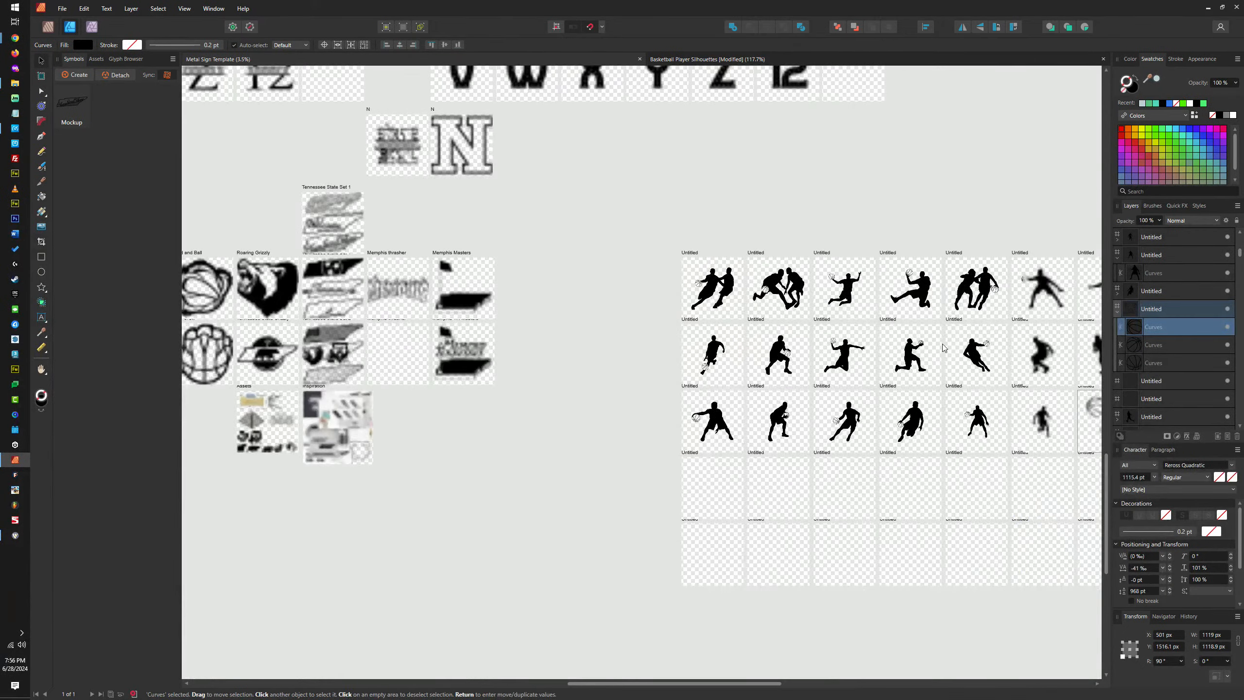
scroll(714, 297, up, 2)
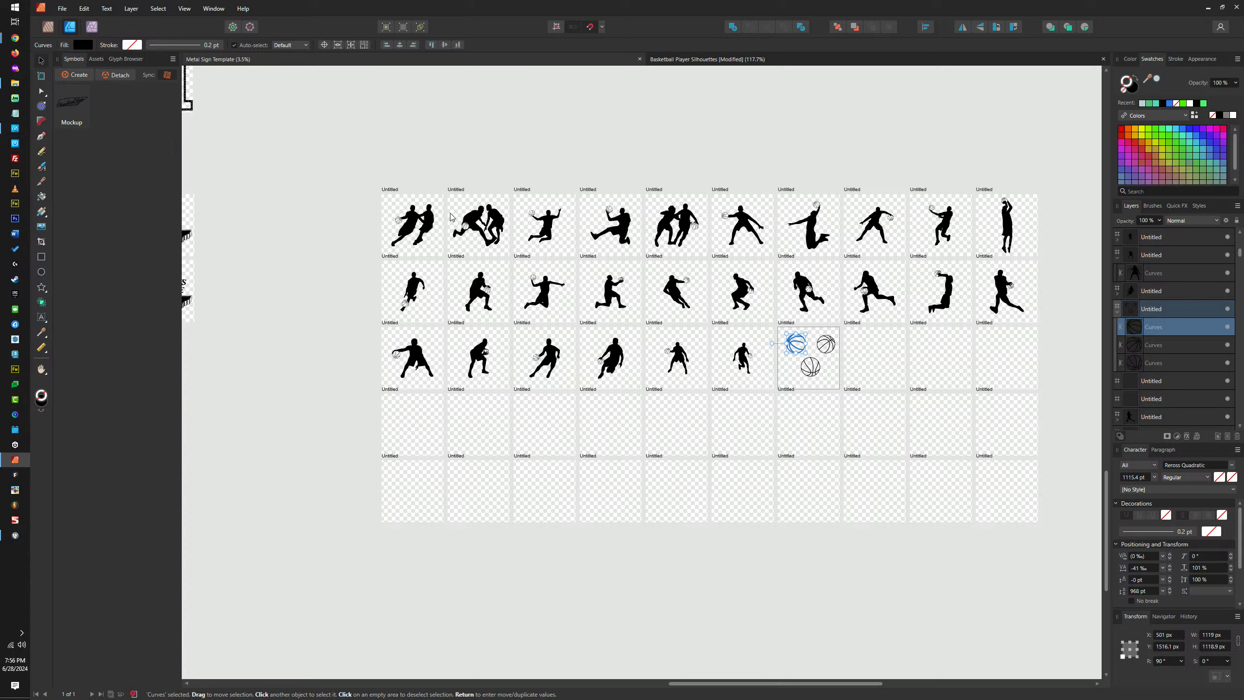
Edit the nodes of the running dribbler on the third row's sixth artboard and delete the inner tip node of the shoulder sliver
scroll(742, 355, up, 5)
double_click(741, 353)
scroll(725, 343, up, 4)
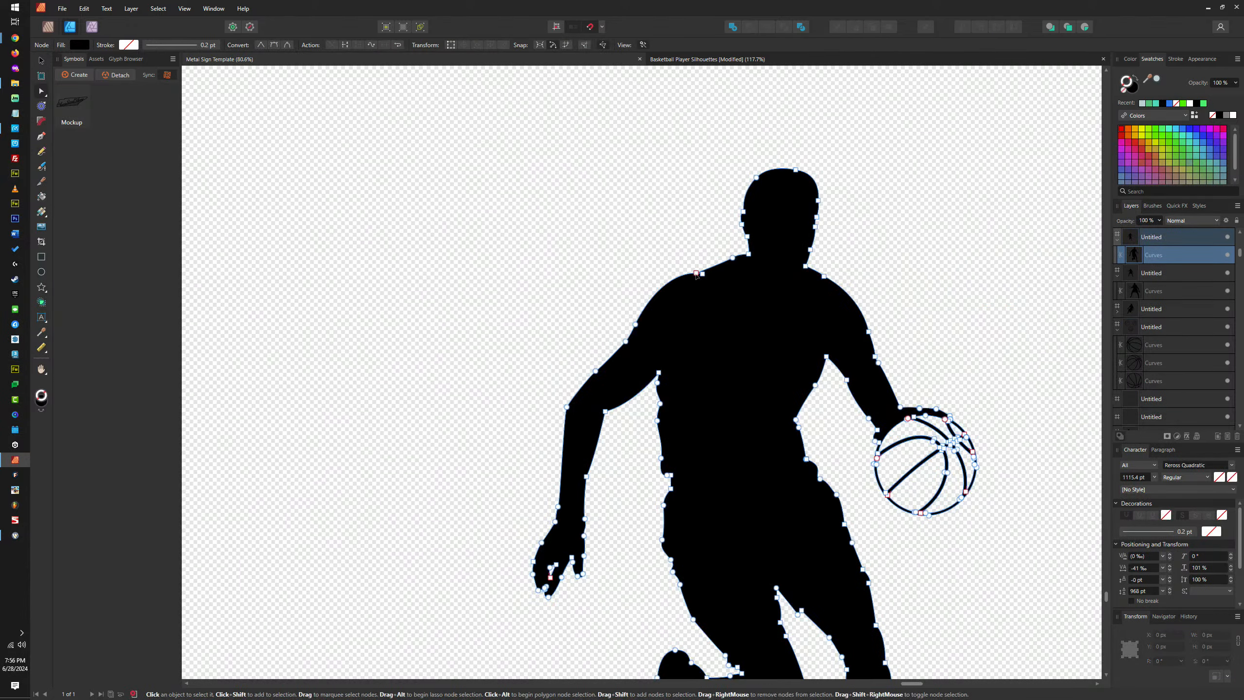
scroll(696, 275, up, 9)
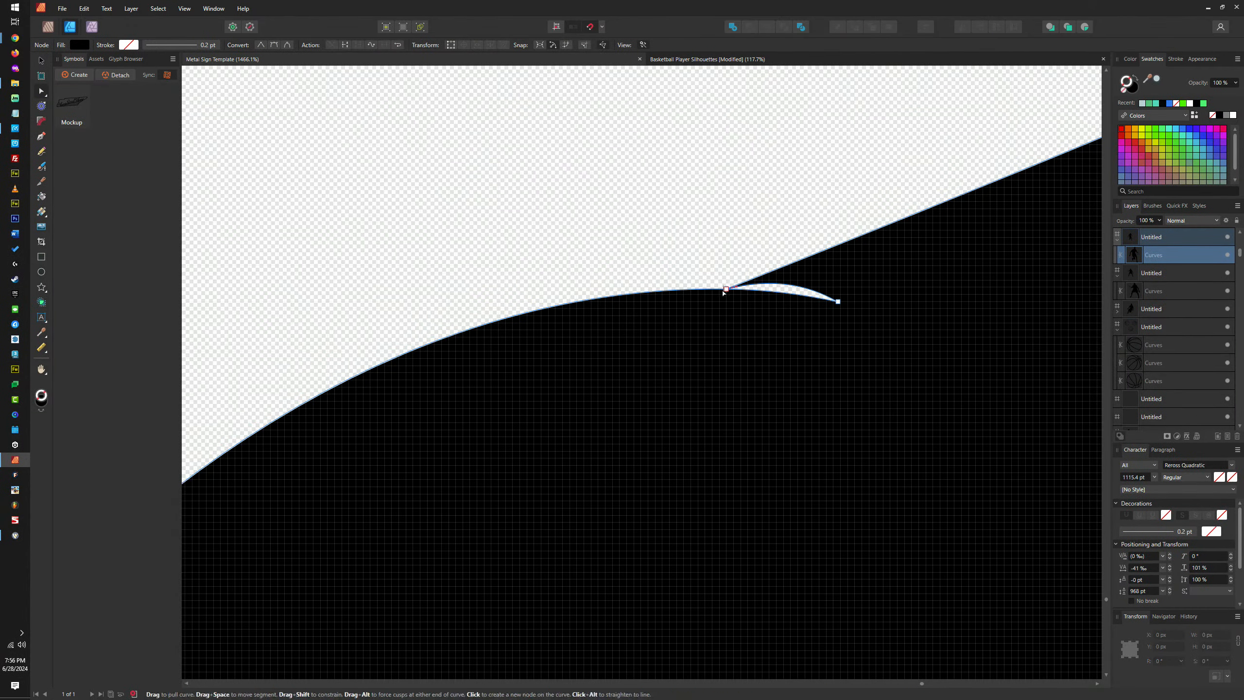
click(718, 289)
scroll(718, 290, up, 3)
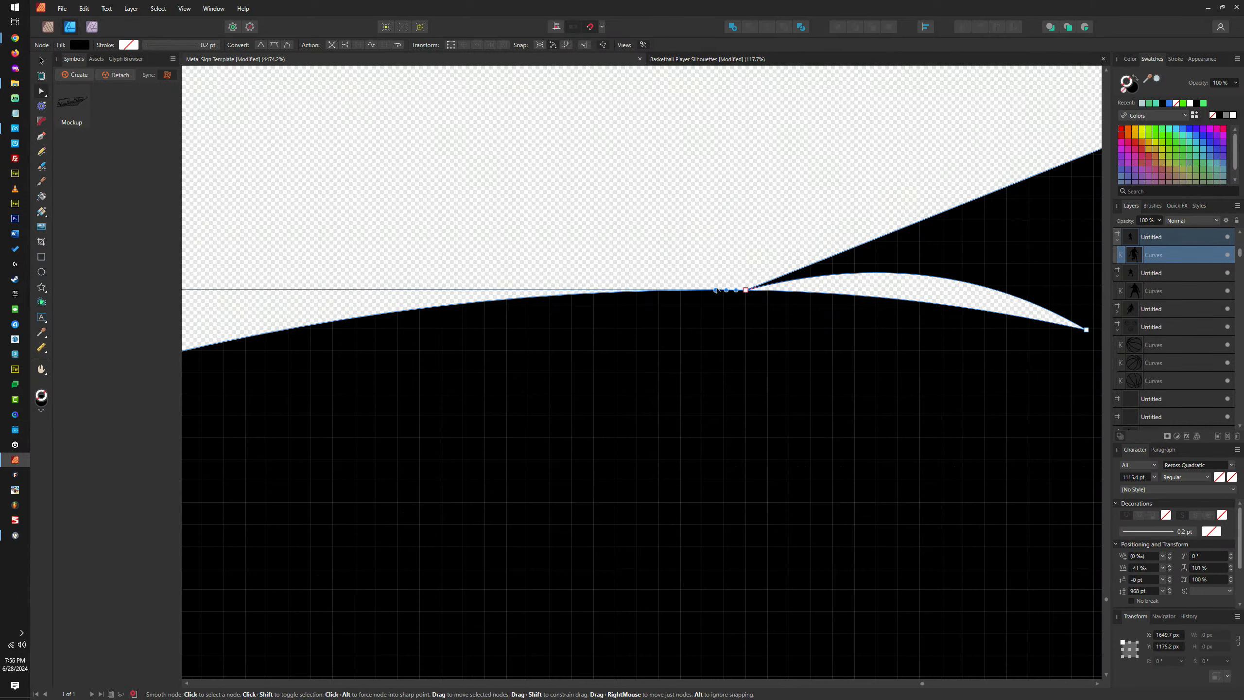
key(ctrl+z)
scroll(717, 290, down, 3)
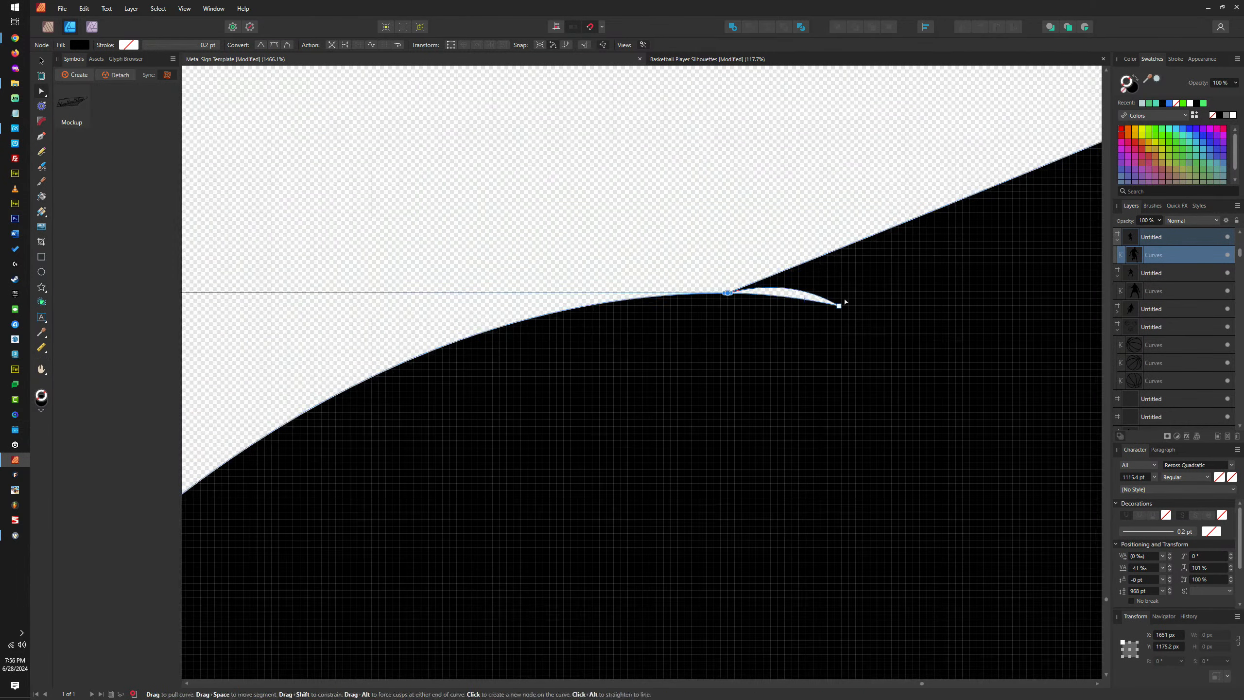
key(Delete)
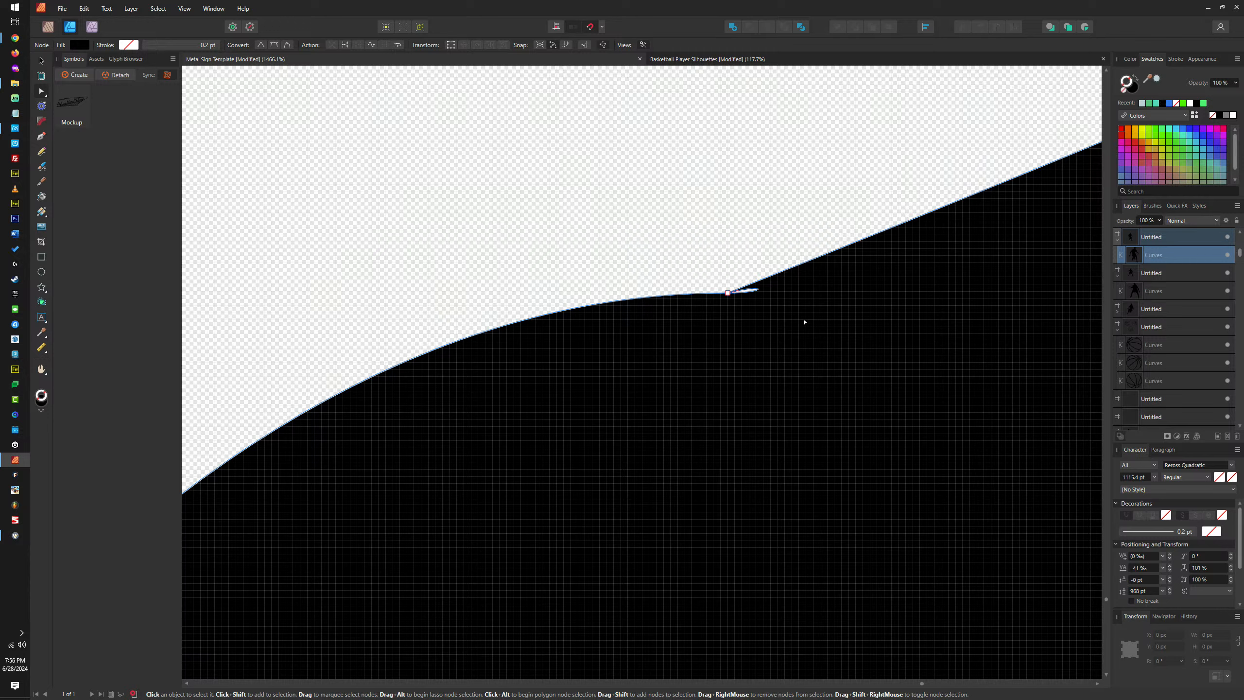
Remove the rest of the sliver from the running dribbler's shoulder outline by deleting the stray overlapping nodes, ending node editing with the Move tool
click(727, 293)
scroll(730, 294, up, 2)
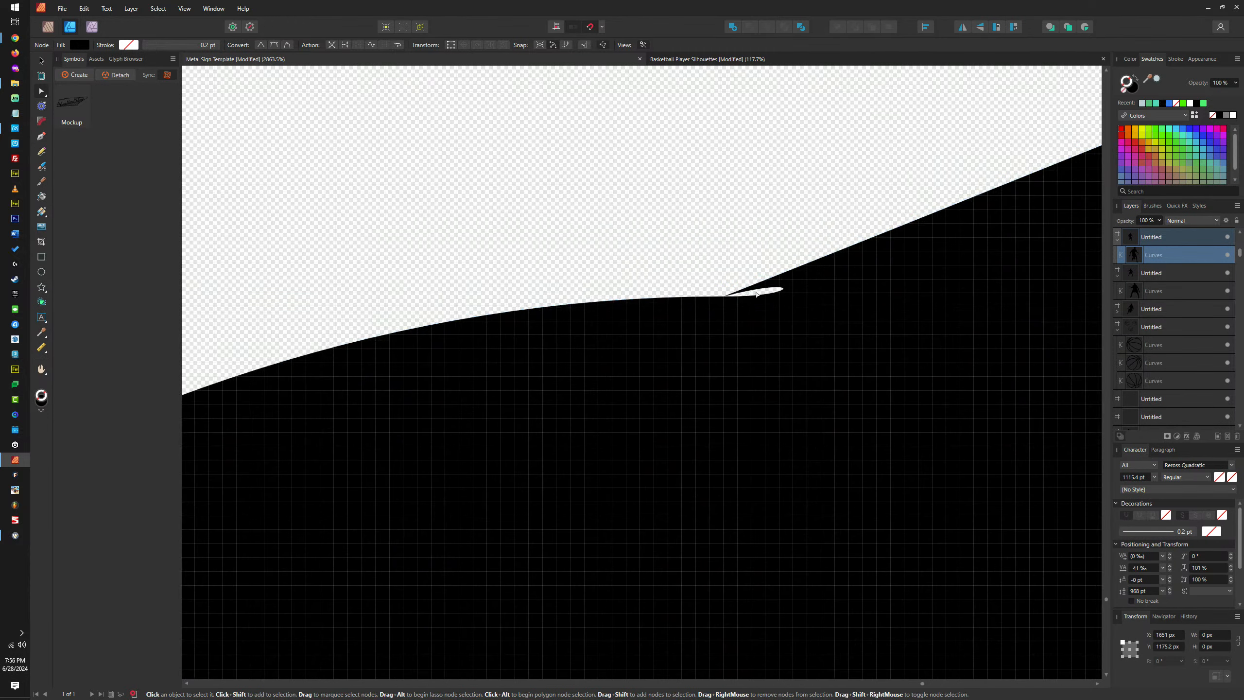
drag(756, 294, 695, 318)
click(723, 296)
key(ctrl+z)
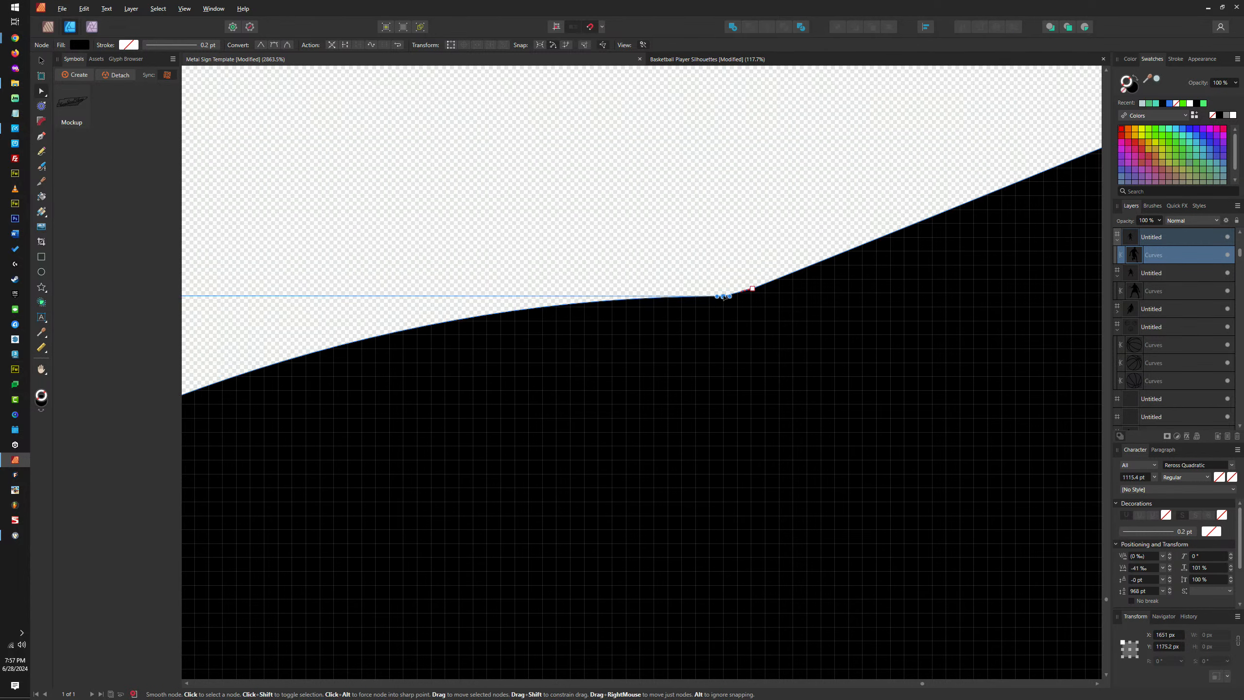
key(Delete)
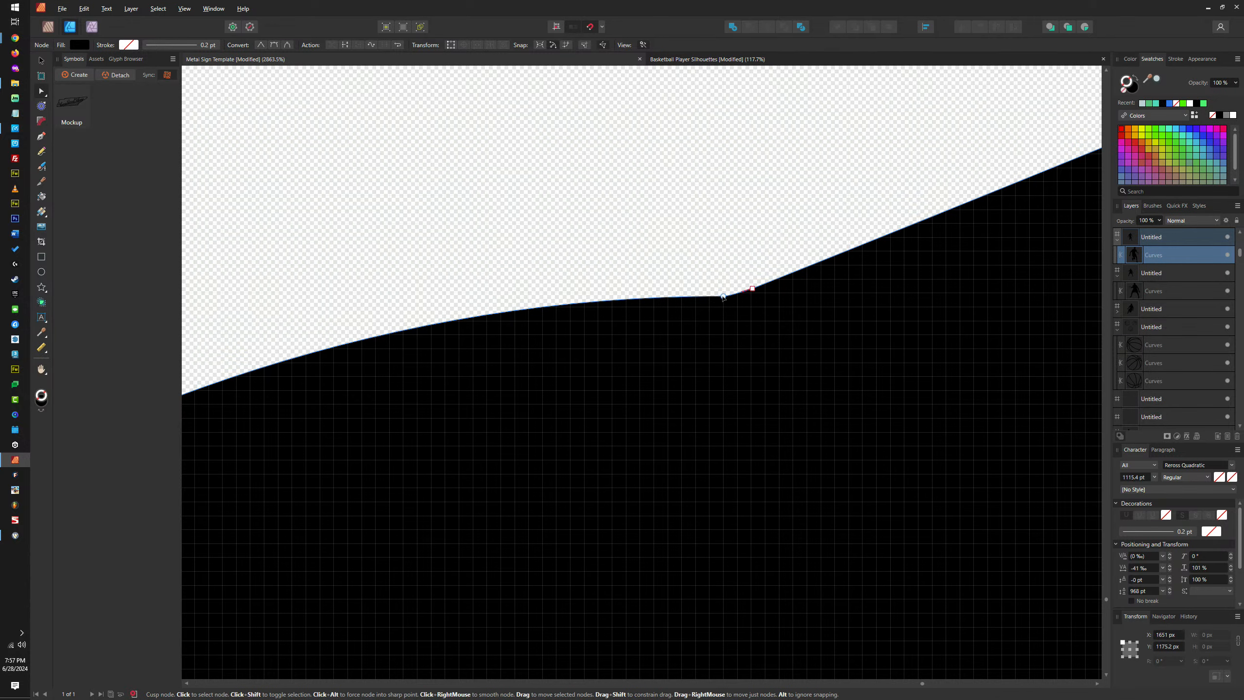
scroll(741, 339, down, 2)
scroll(742, 339, down, 10)
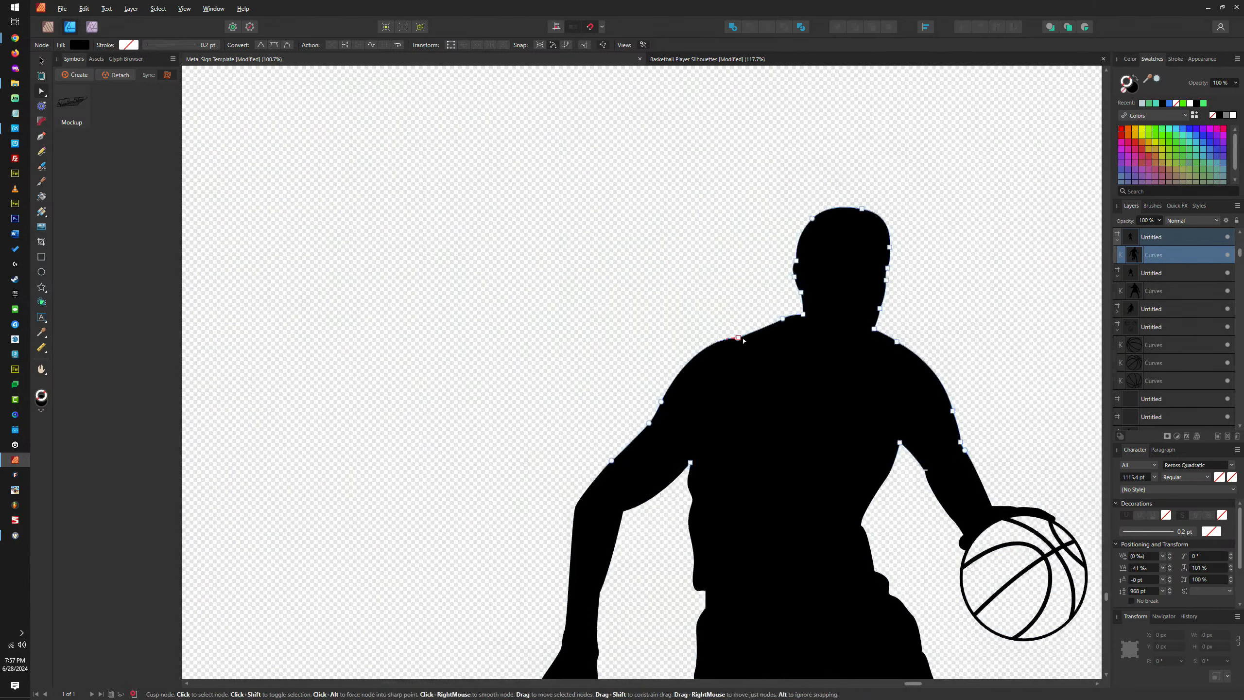
scroll(726, 340, up, 3)
key(v)
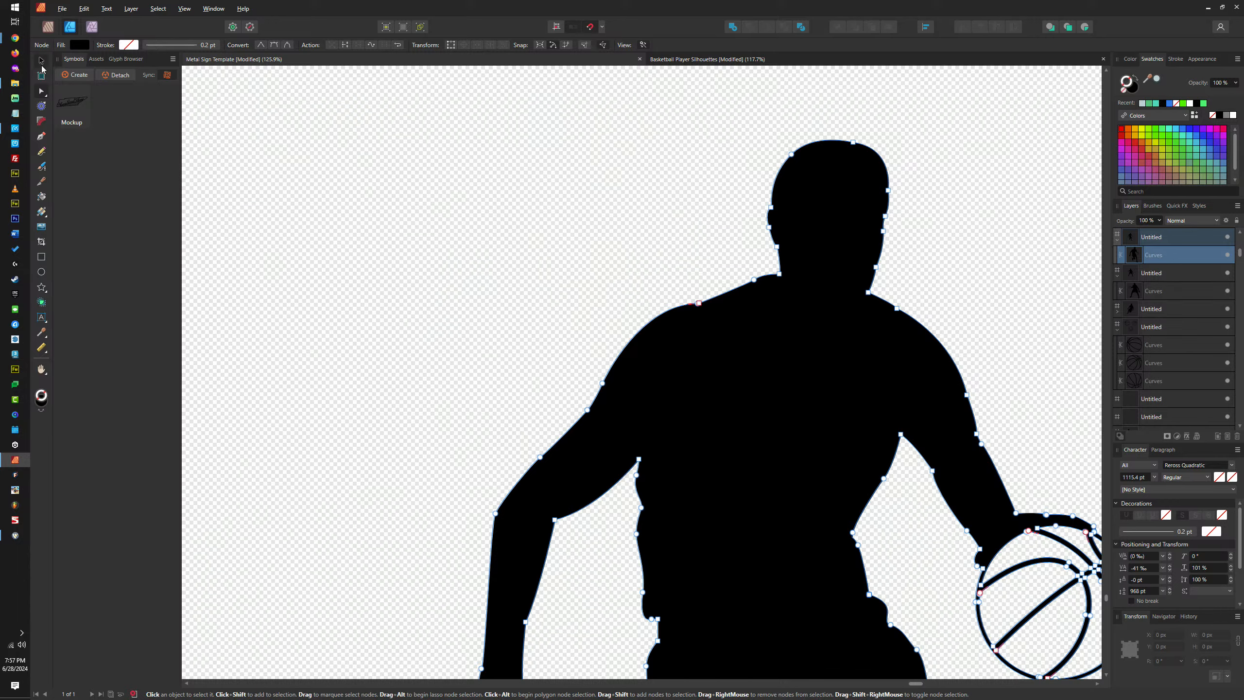
Round the pointed tip of the tall spike on the leaping player's outstretched shoe with the Corner tool, radius about 2.7 px
scroll(682, 280, down, 5)
scroll(682, 280, down, 3)
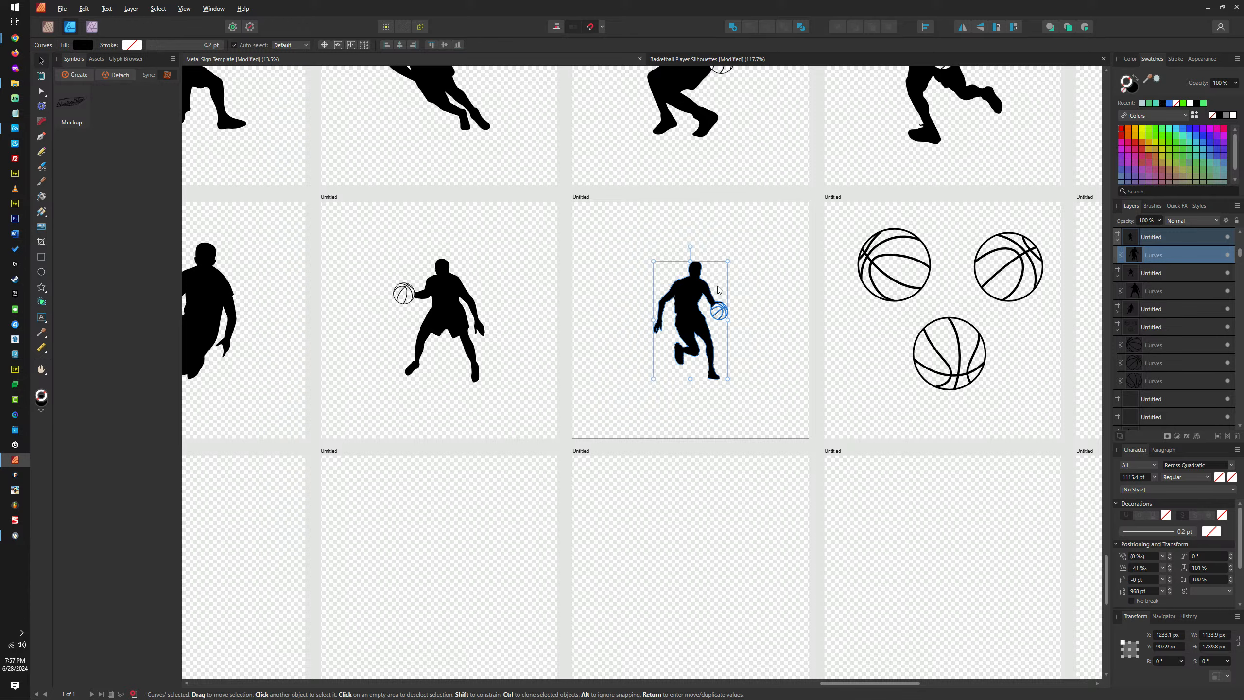
scroll(718, 281, down, 5)
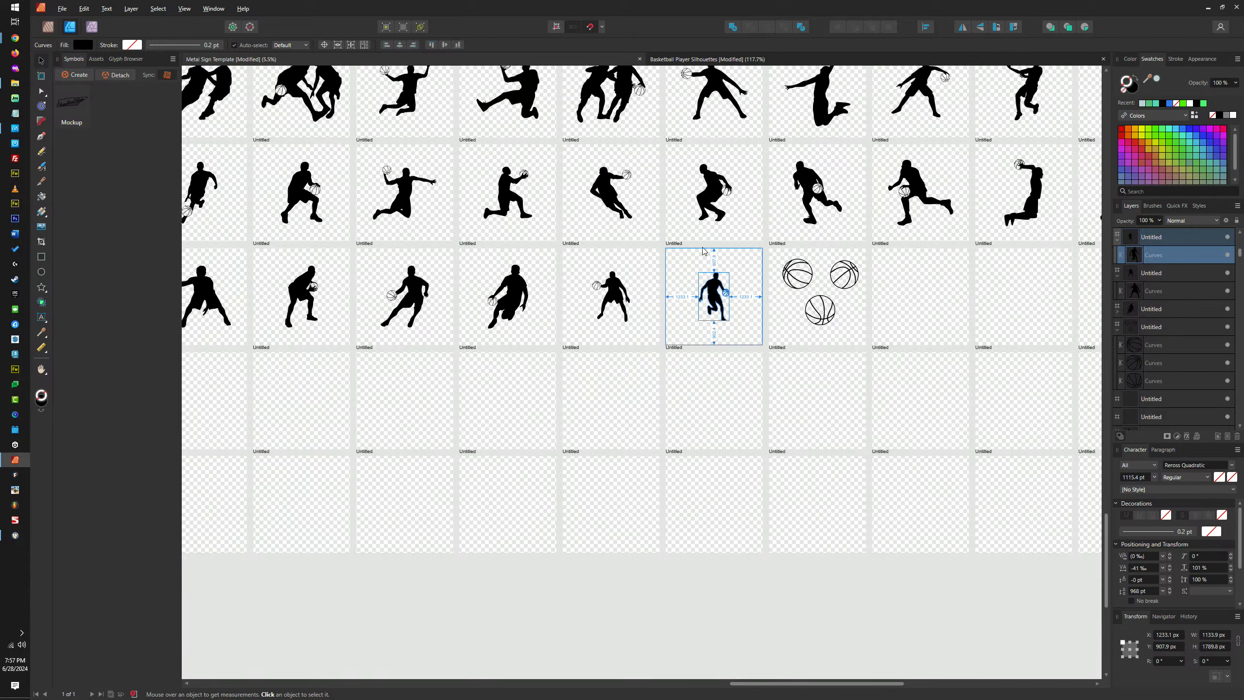
drag(827, 242, 994, 372)
scroll(700, 214, up, 8)
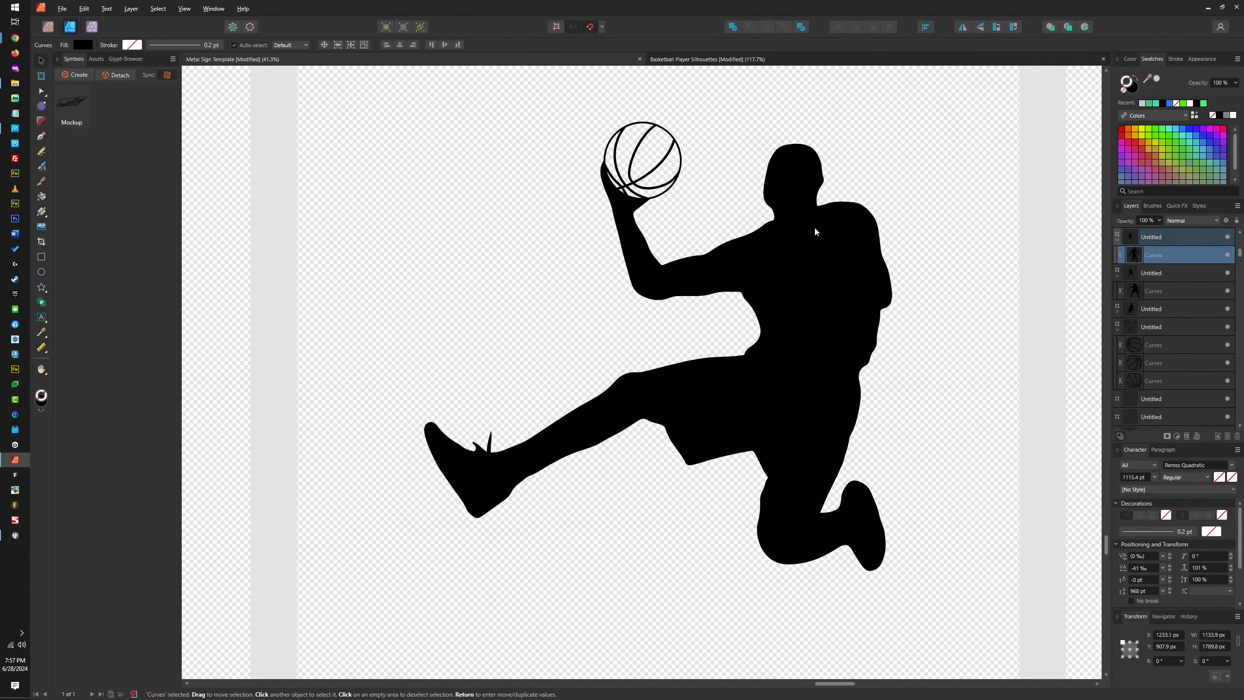
scroll(489, 434, up, 10)
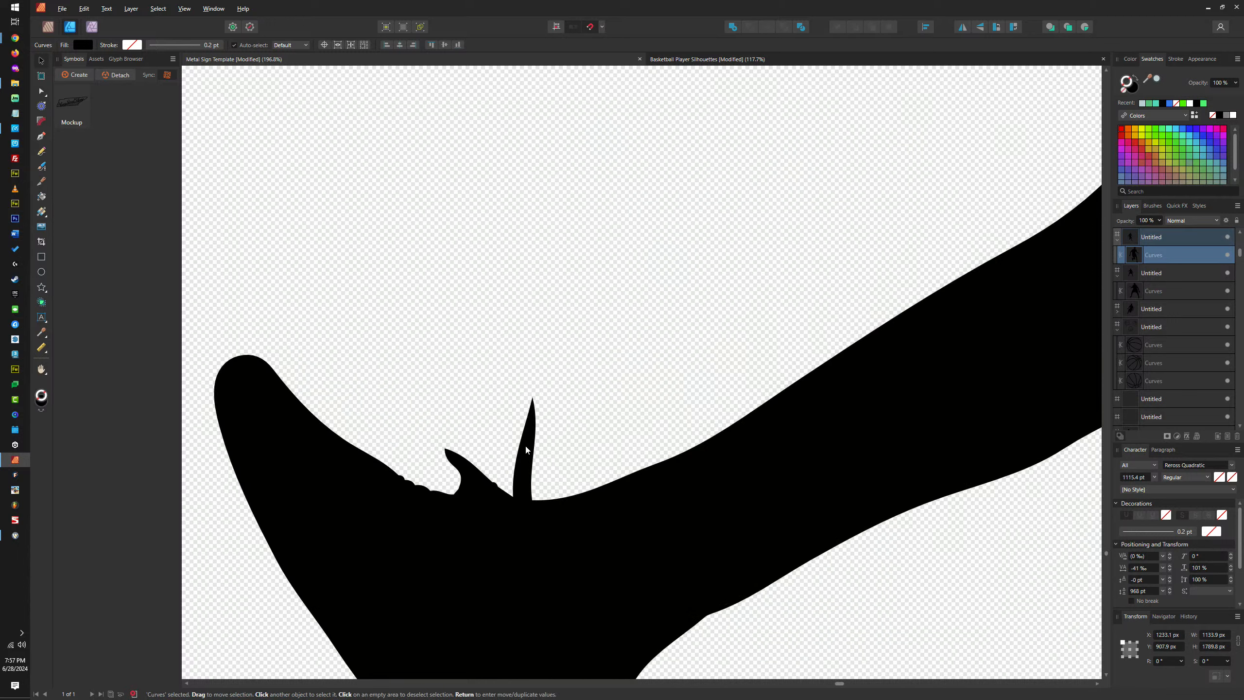
double_click(532, 426)
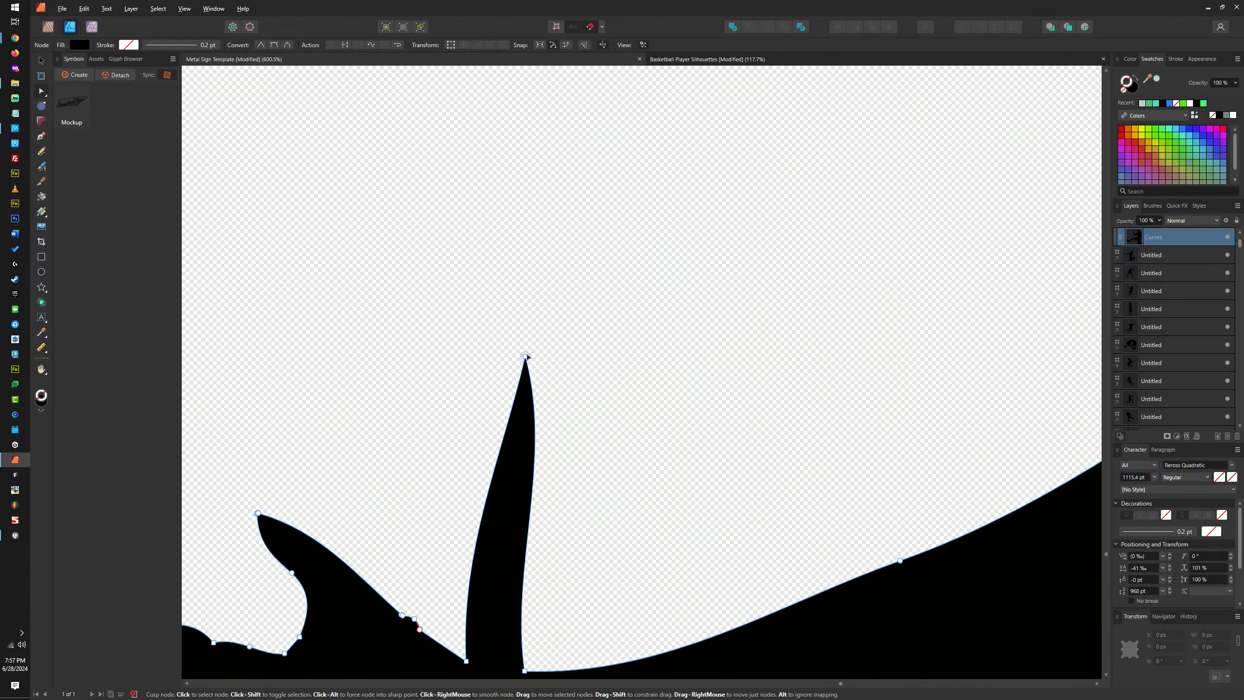
key(c)
drag(525, 358, 458, 411)
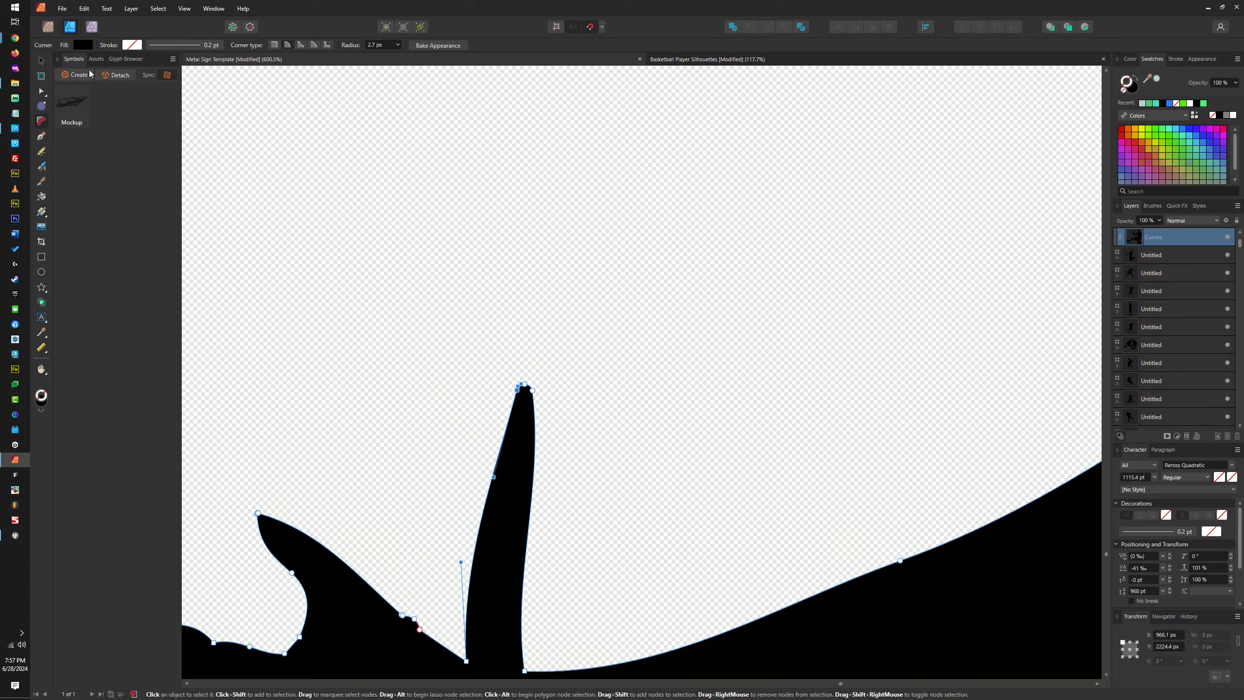
key(v)
Examine the leaping player's outline up close, from the outstretched shoe and shorts to the back, raised hand and ball
scroll(650, 272, down, 5)
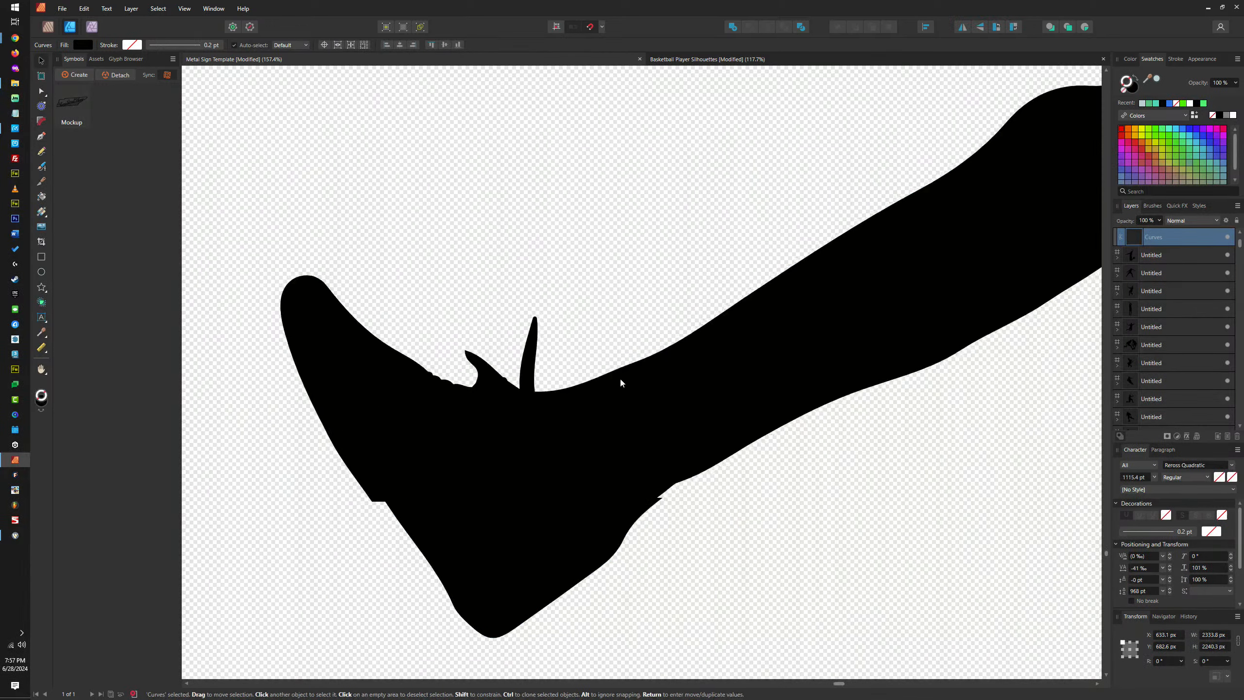
scroll(592, 382, up, 5)
scroll(511, 366, down, 5)
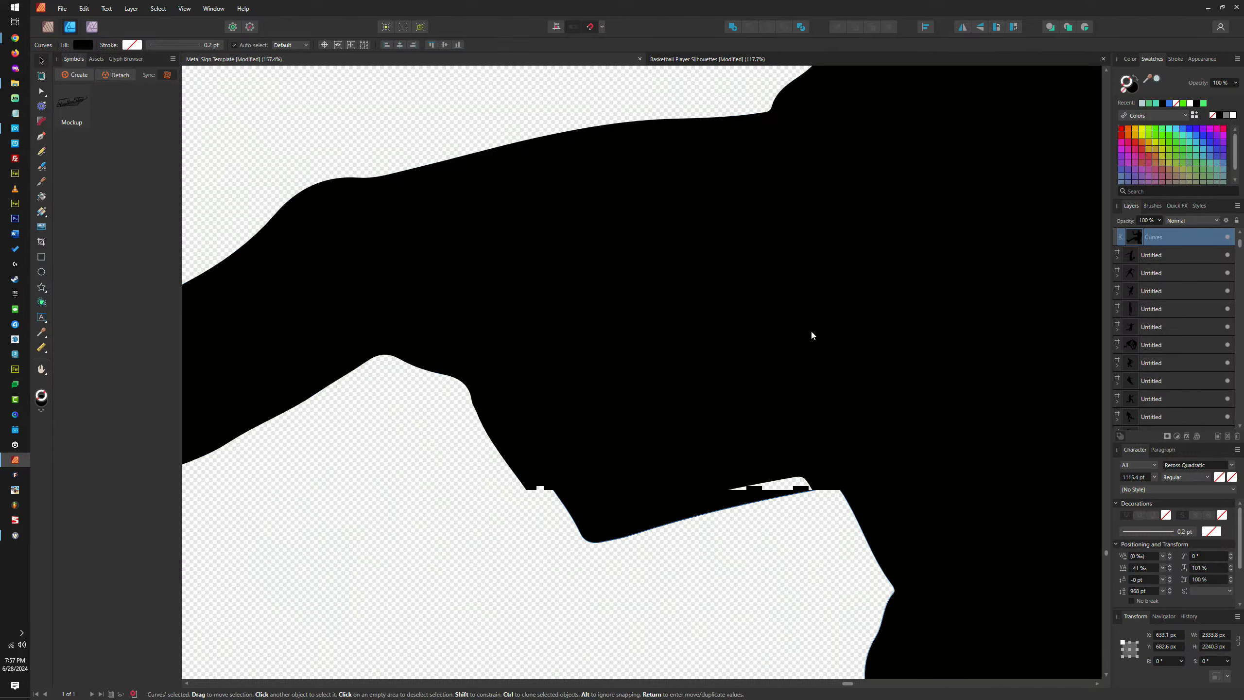
scroll(804, 327, down, 5)
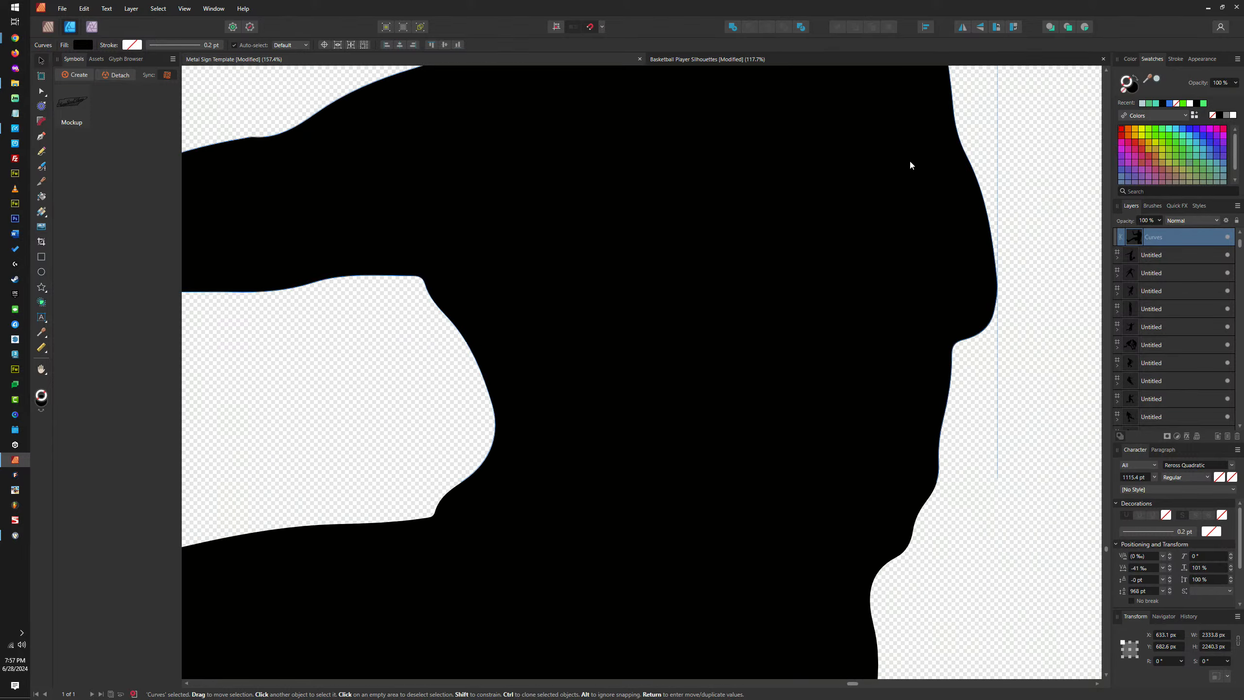
scroll(742, 278, up, 3)
scroll(742, 278, down, 5)
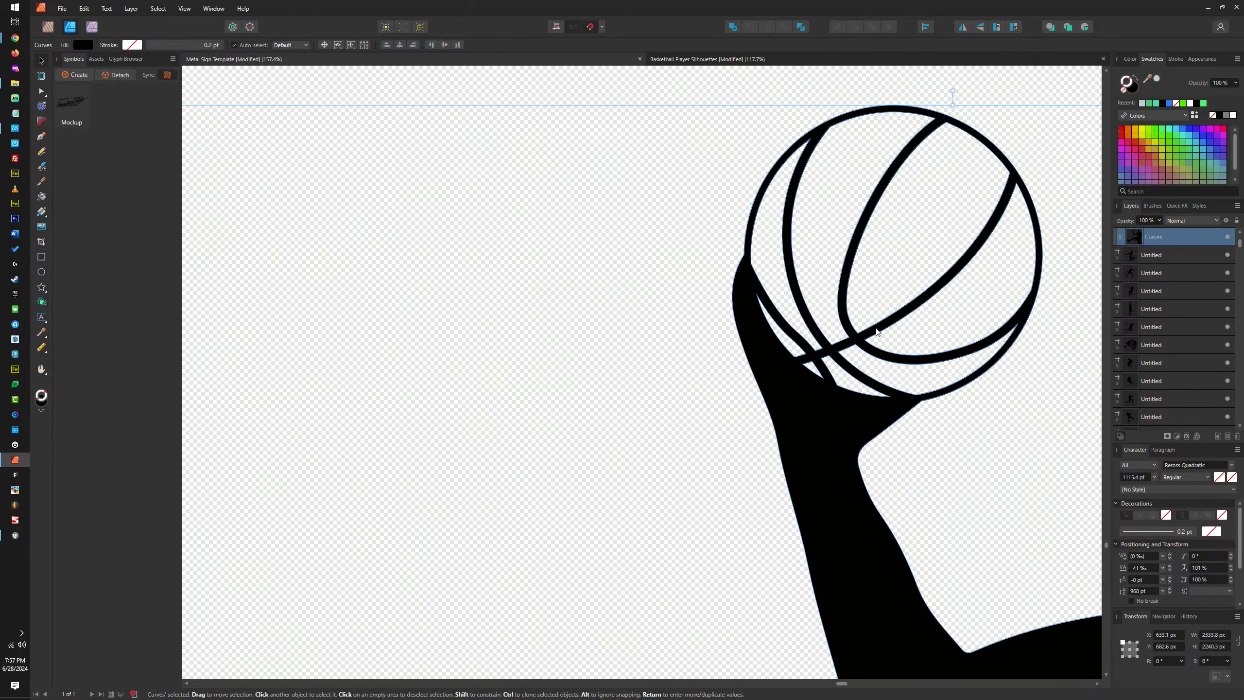
scroll(561, 289, up, 4)
Examine the outline and nodes of the airborne player with both arms spread, checking the hands, waist and bent legs
scroll(795, 266, down, 3)
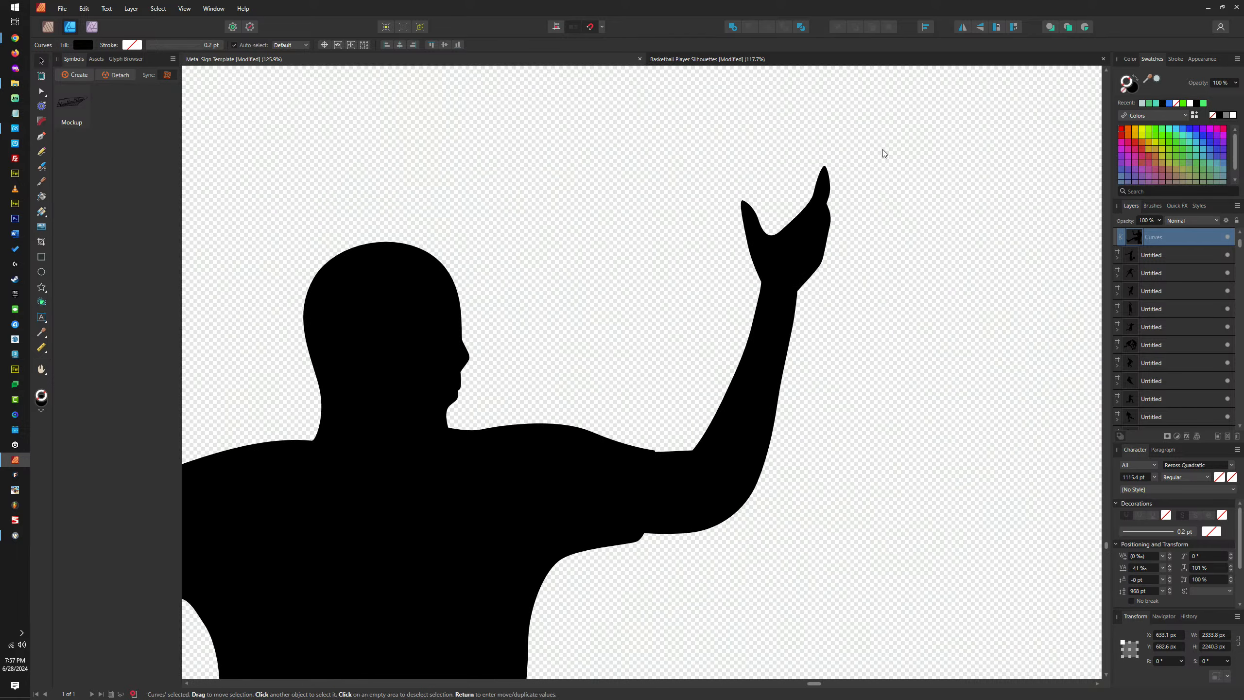
scroll(882, 150, up, 5)
scroll(816, 359, down, 4)
scroll(816, 359, down, 3)
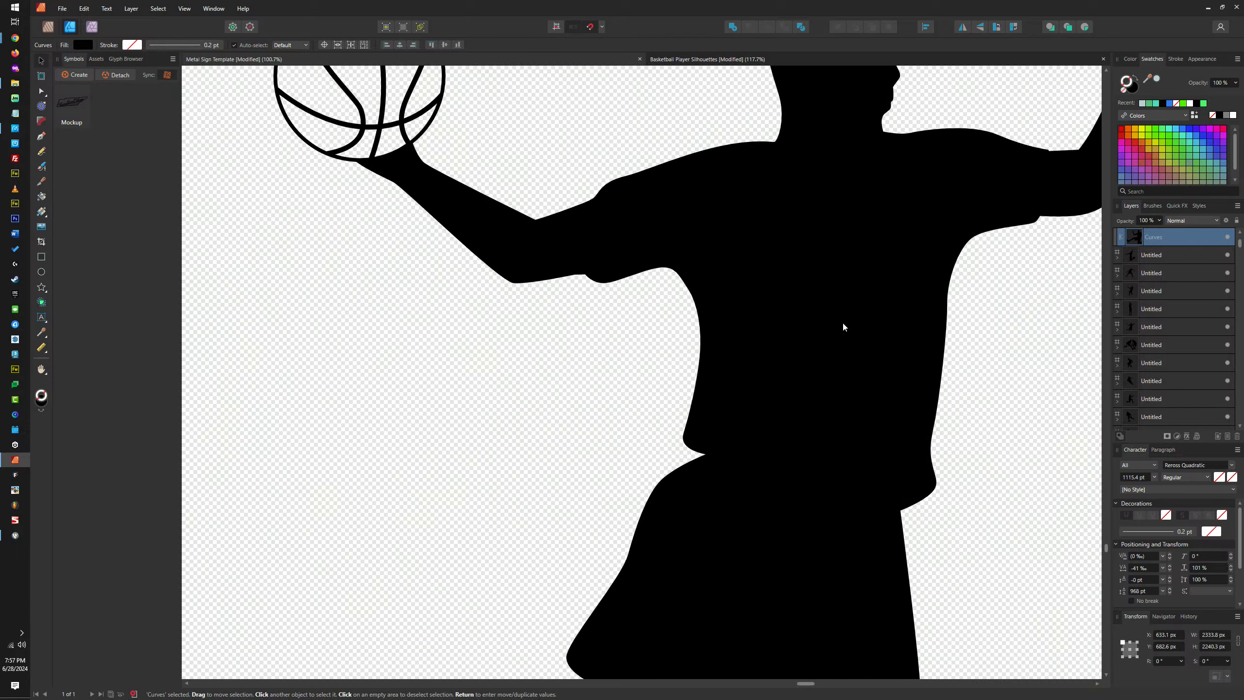
scroll(842, 322, up, 4)
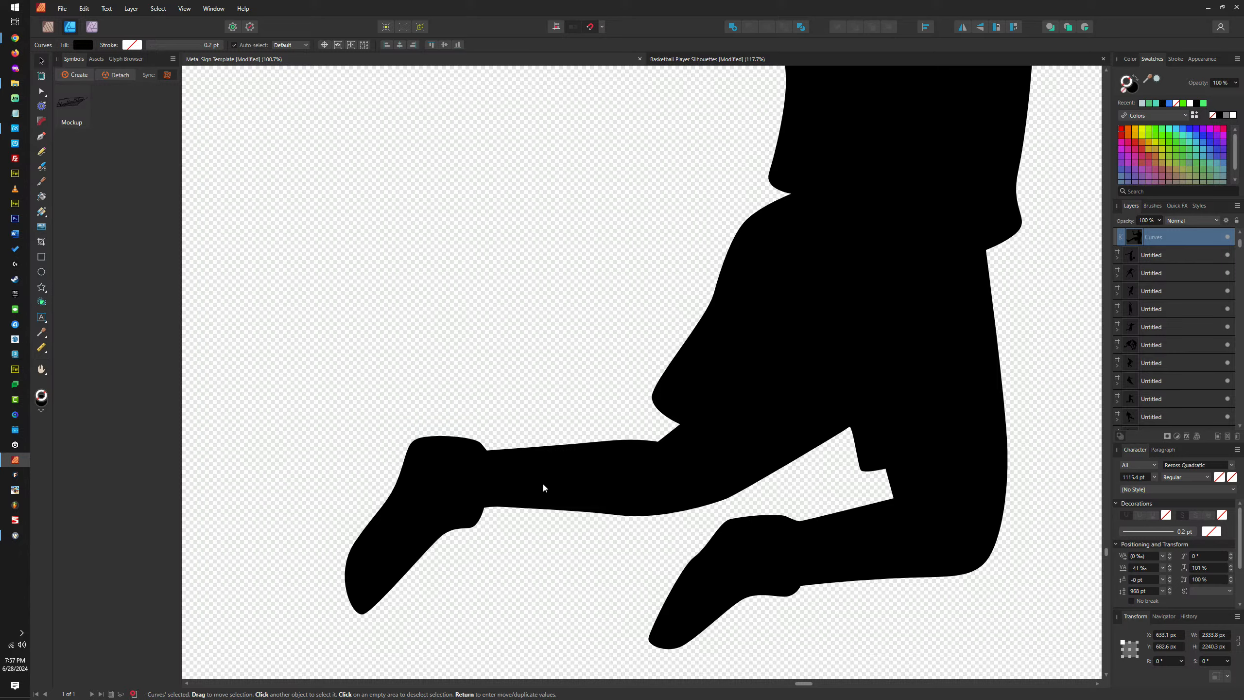
scroll(785, 416, down, 2)
scroll(752, 413, up, 3)
scroll(815, 295, up, 5)
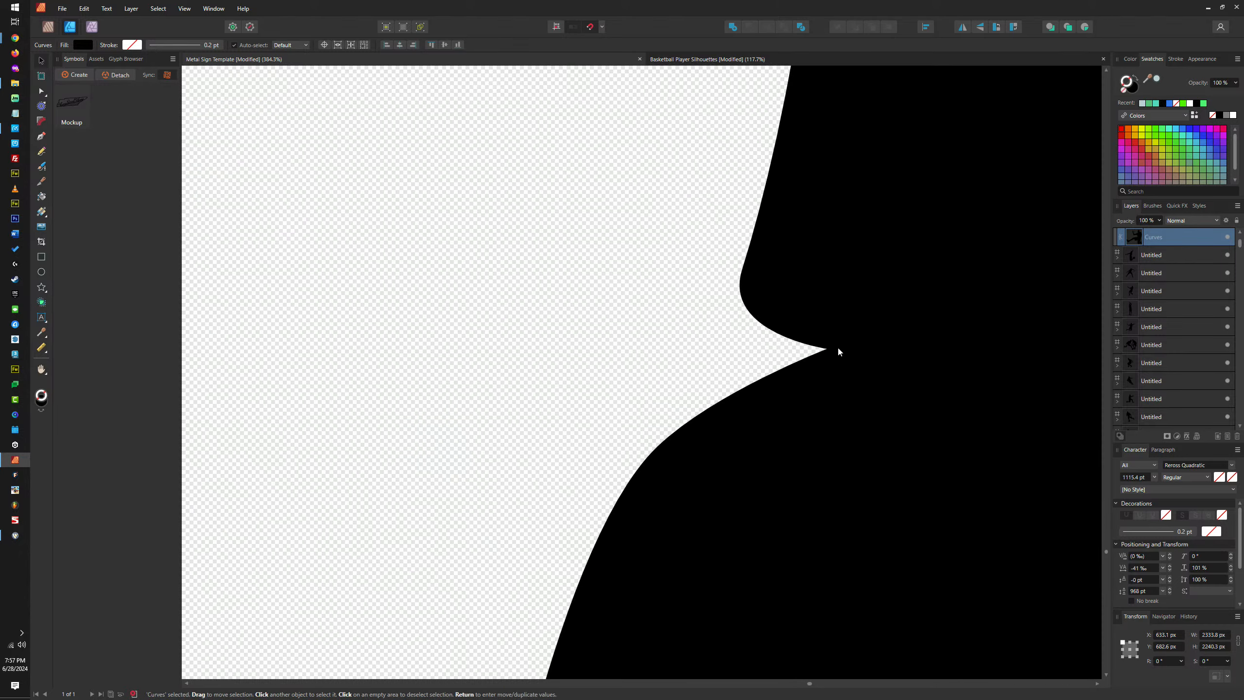
scroll(837, 346, down, 10)
scroll(754, 354, up, 2)
click(1056, 287)
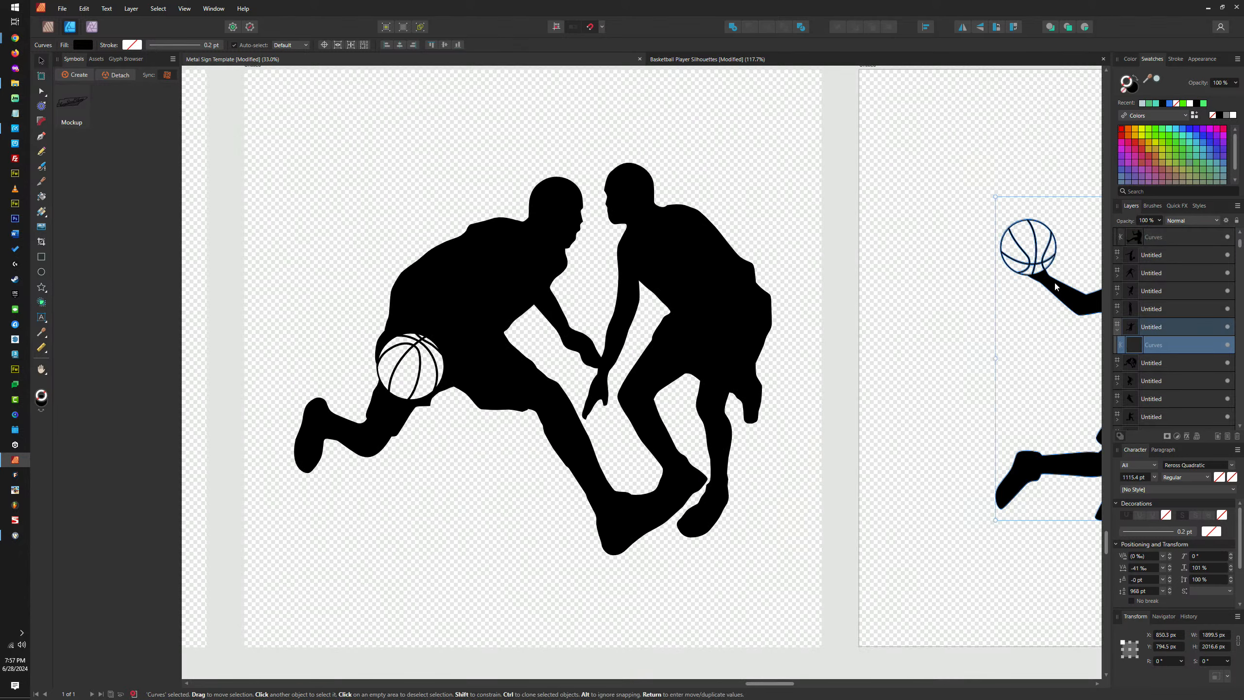
key(a)
scroll(1038, 274, up, 6)
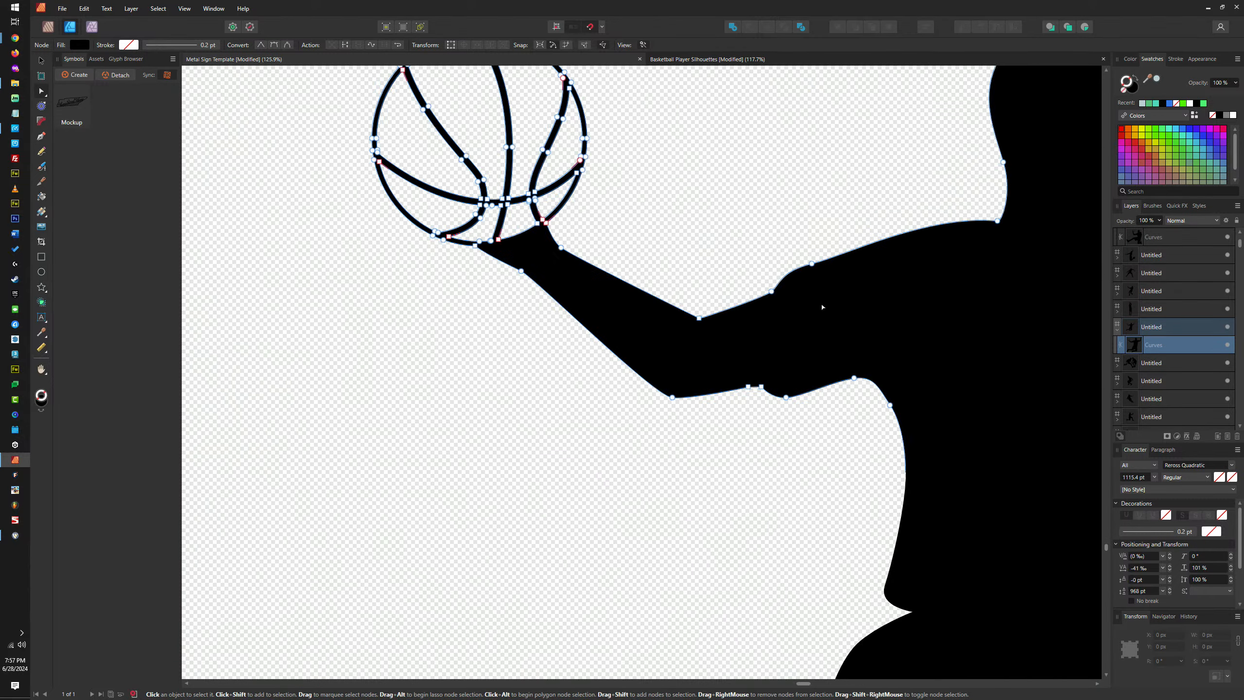
scroll(823, 306, down, 7)
scroll(983, 276, up, 3)
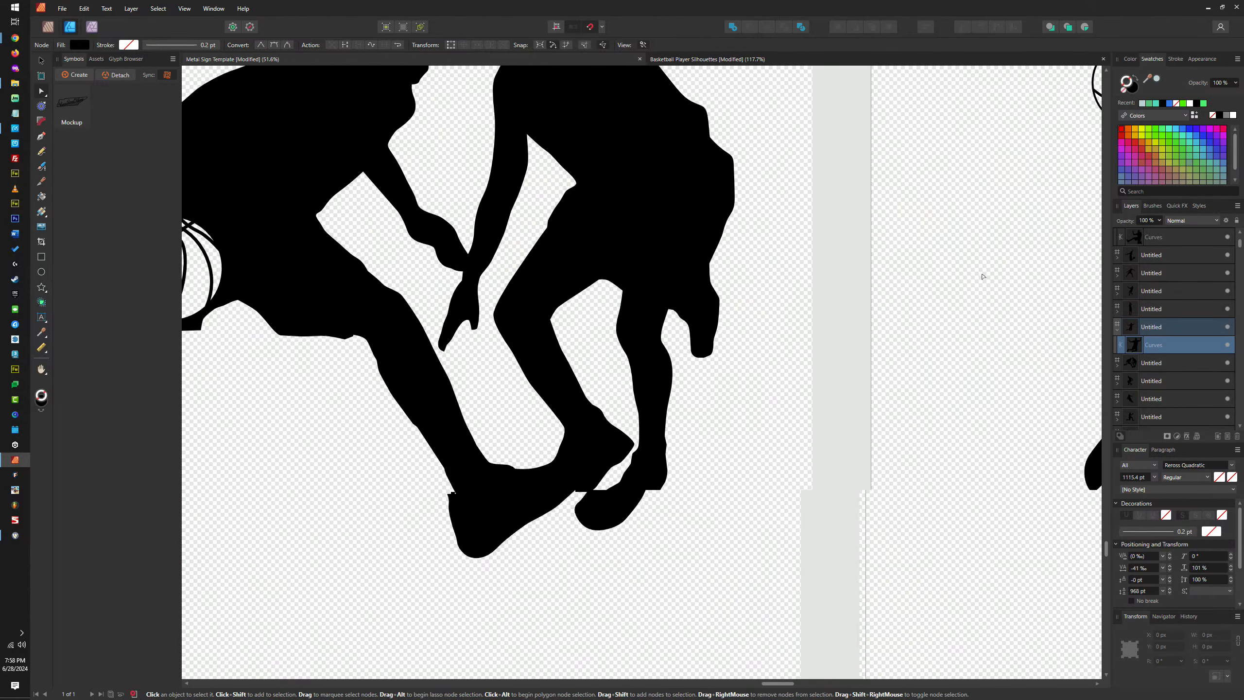
scroll(983, 276, down, 3)
Delete the nodes of the defender's hanging rear hand in the facing two-player silhouette and curve the remaining shorts edge outward
click(882, 302)
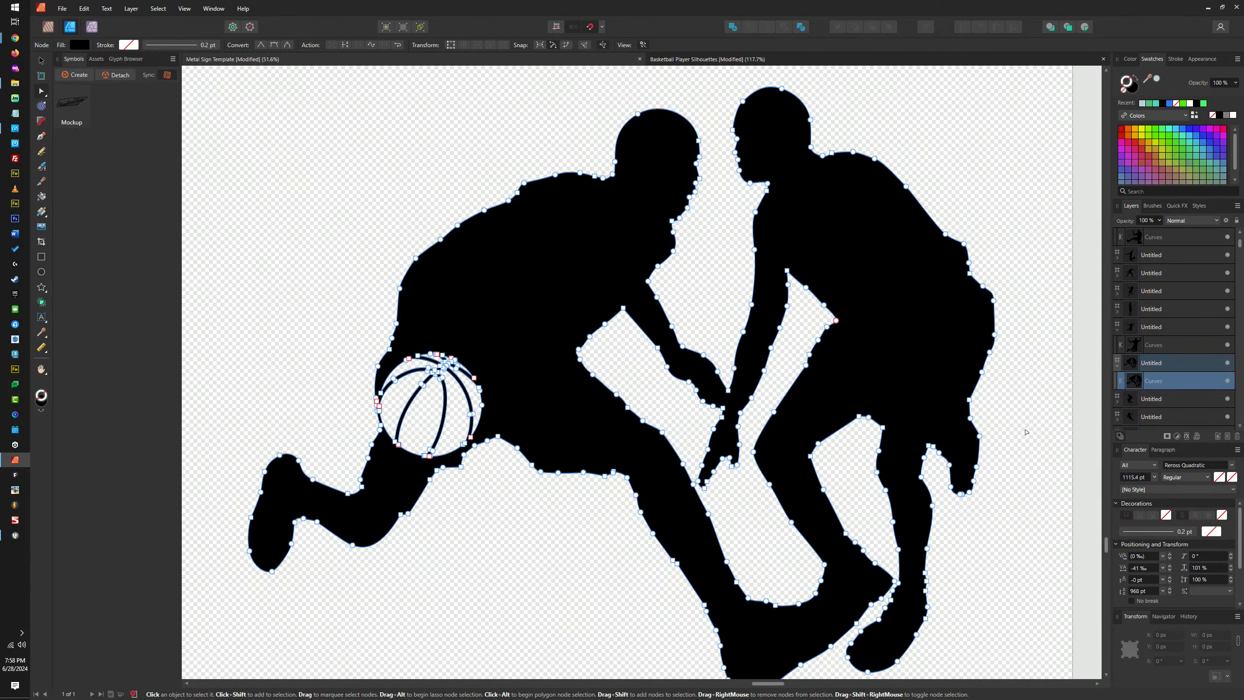
scroll(929, 389, left, 5)
scroll(857, 372, right, 8)
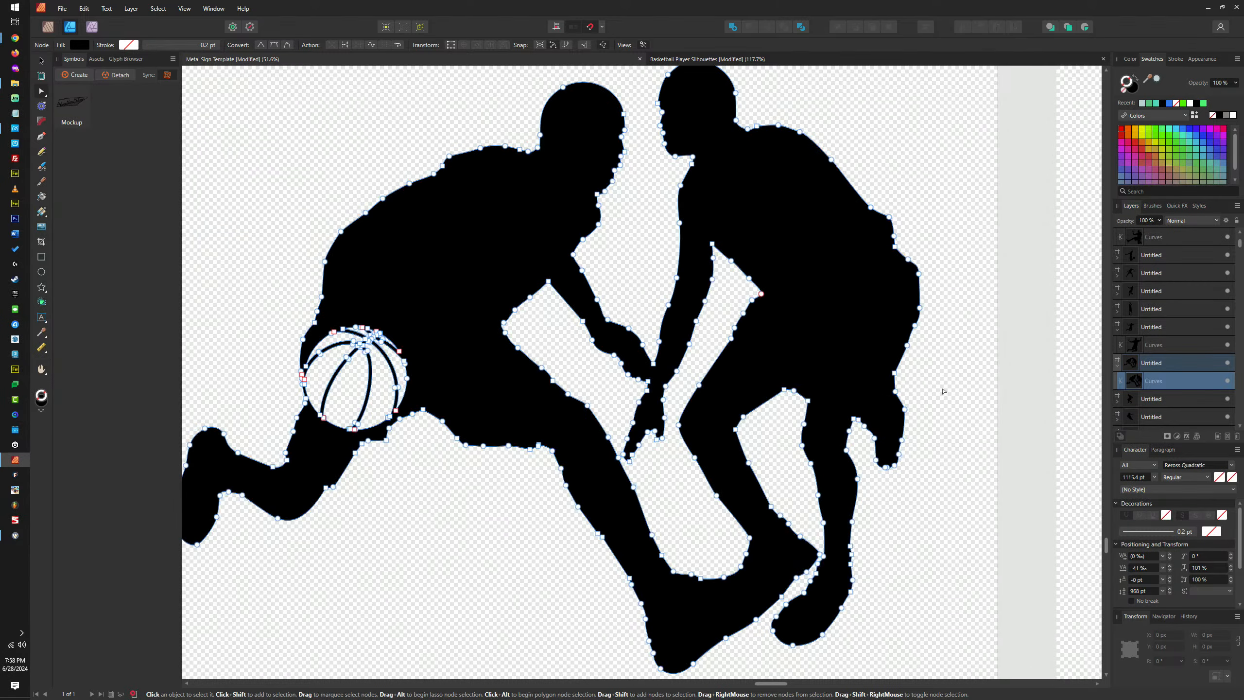
drag(942, 389, 870, 482)
key(Delete)
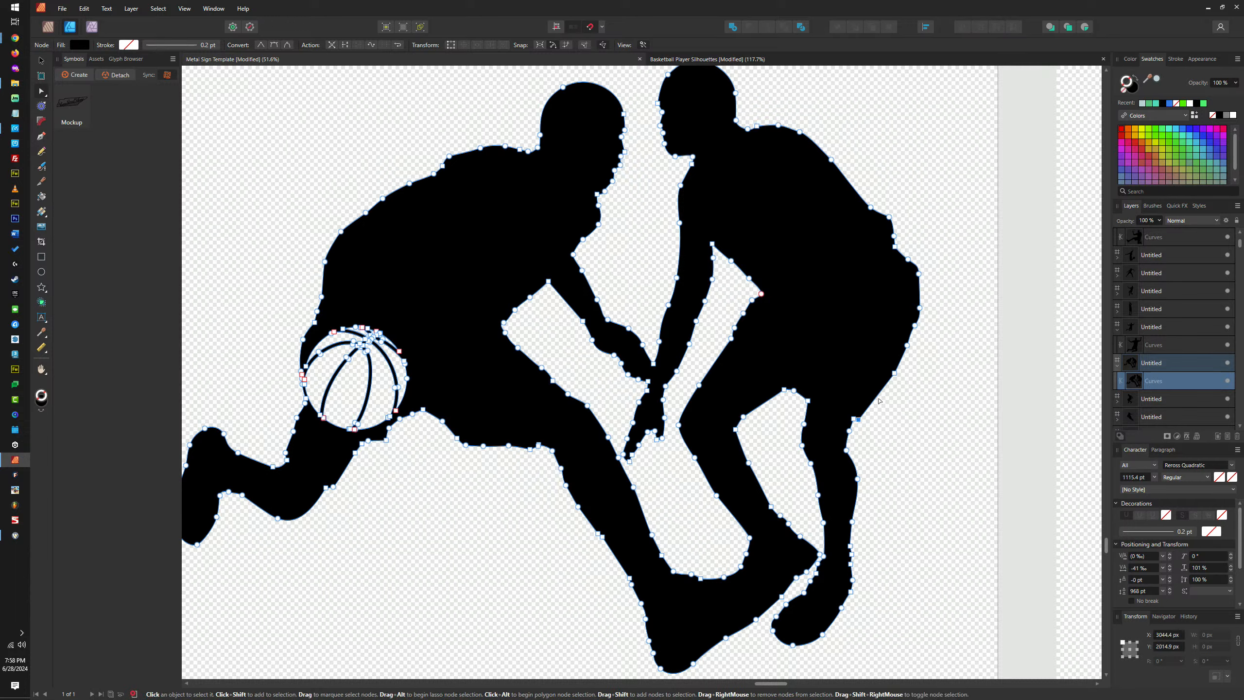
click(894, 373)
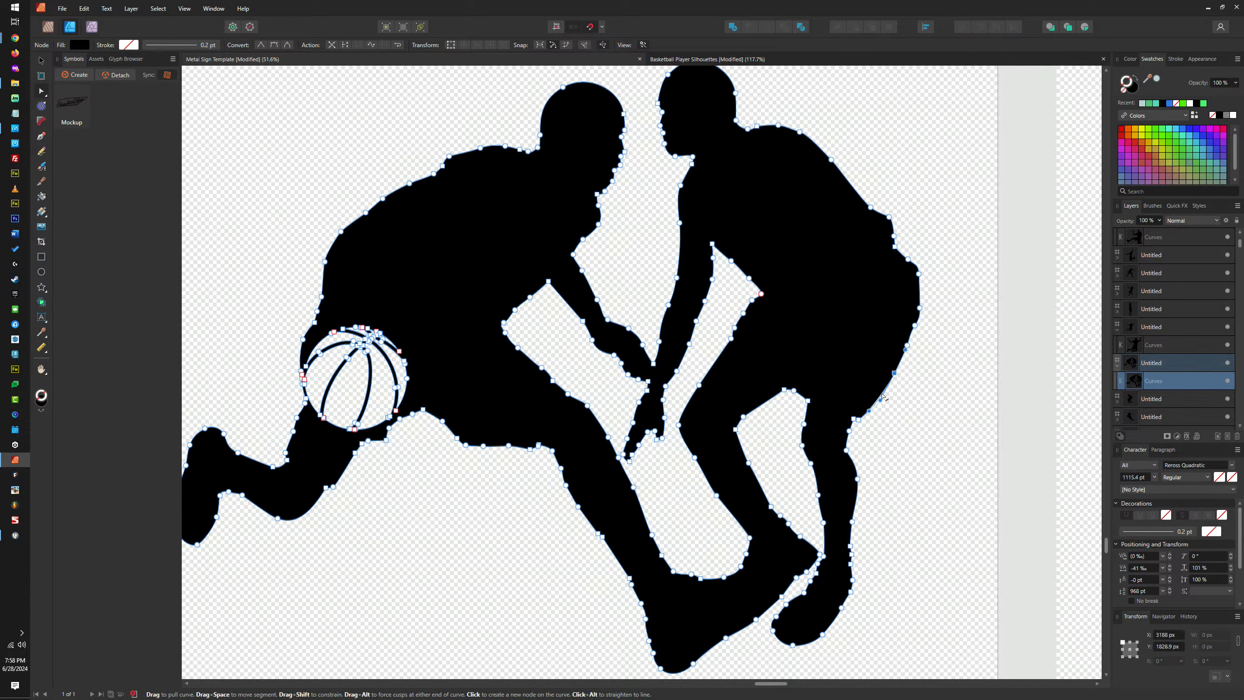
Examine the facing pair's dribbler and the outline nodes of the neighbouring two-player silhouette, including its shorts and shoes
scroll(889, 398, up, 2)
scroll(872, 411, left, 3)
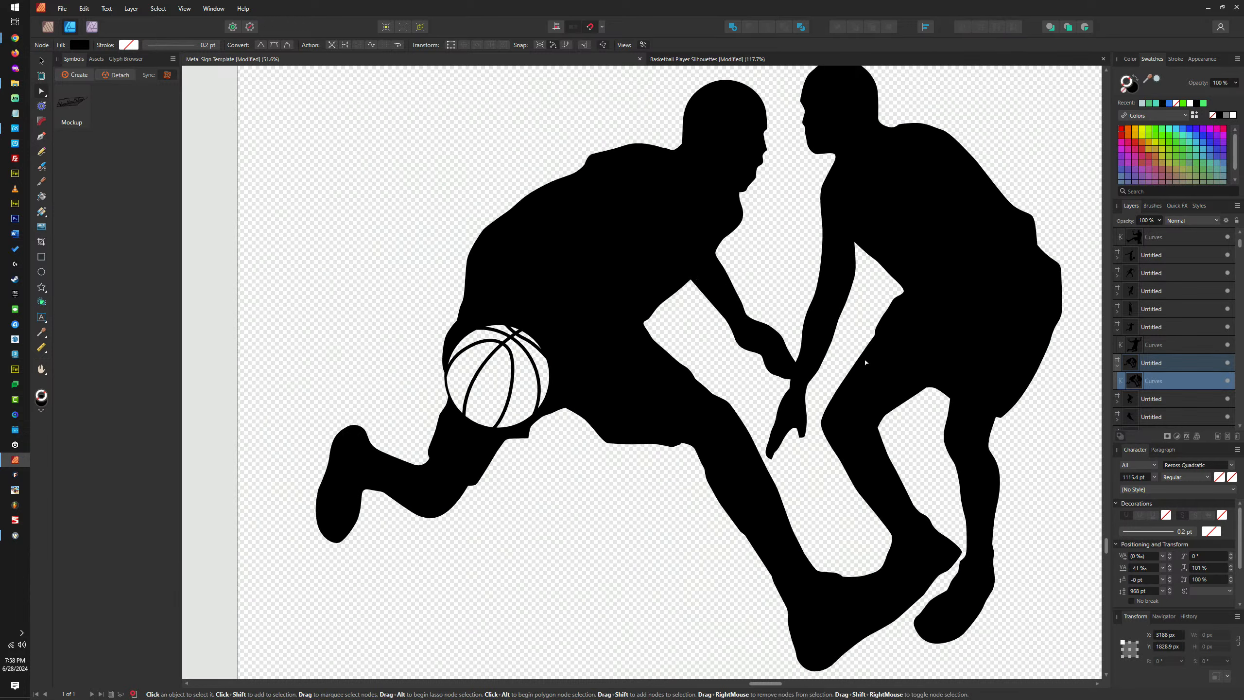
scroll(832, 402, down, 2)
scroll(828, 392, left, 10)
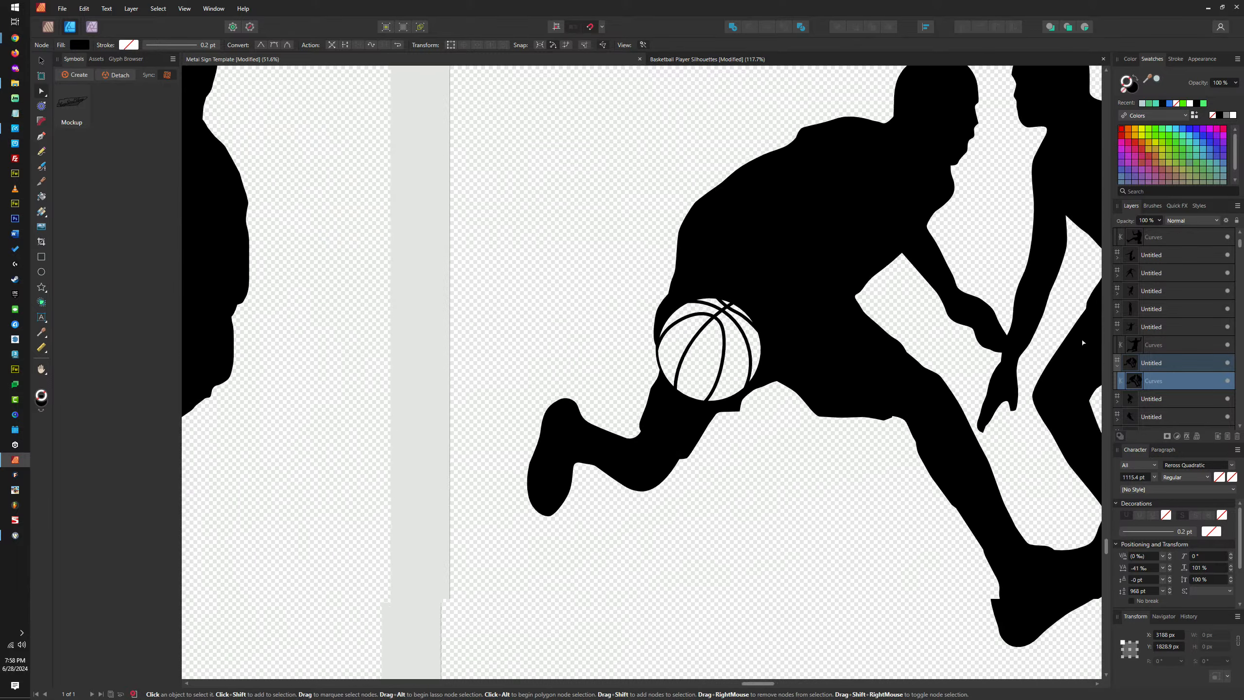
scroll(809, 363, down, 3)
click(819, 213)
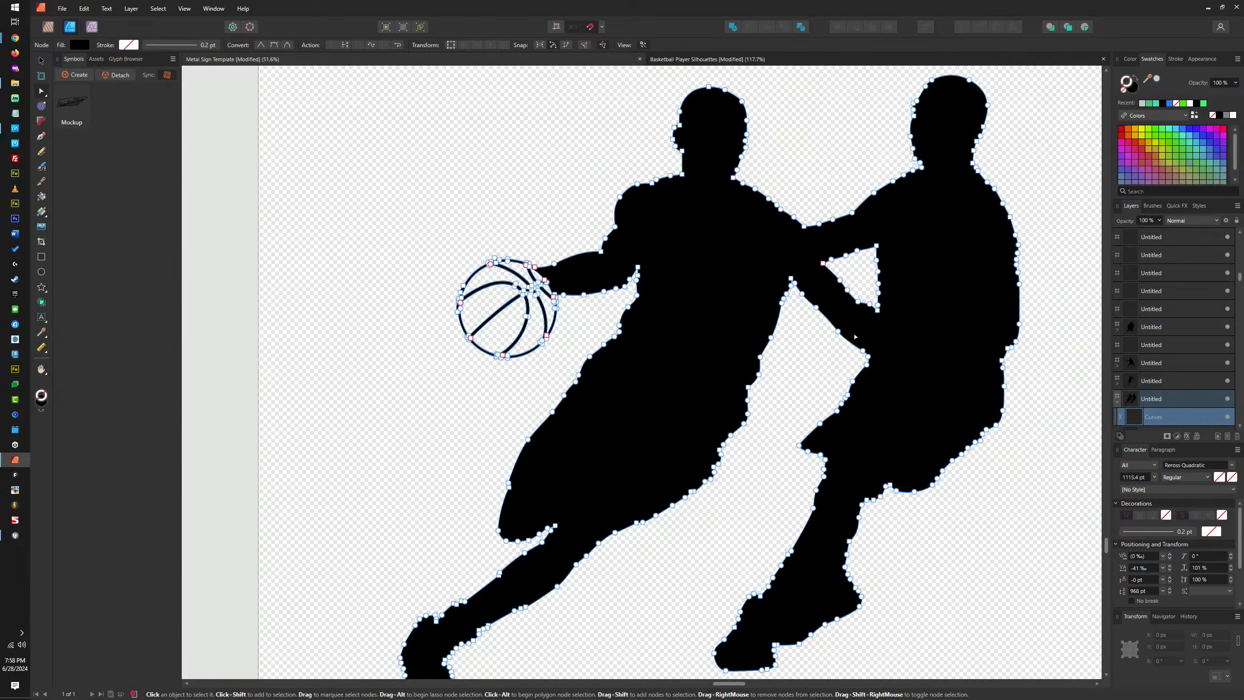
scroll(818, 213, up, 3)
scroll(806, 309, down, 3)
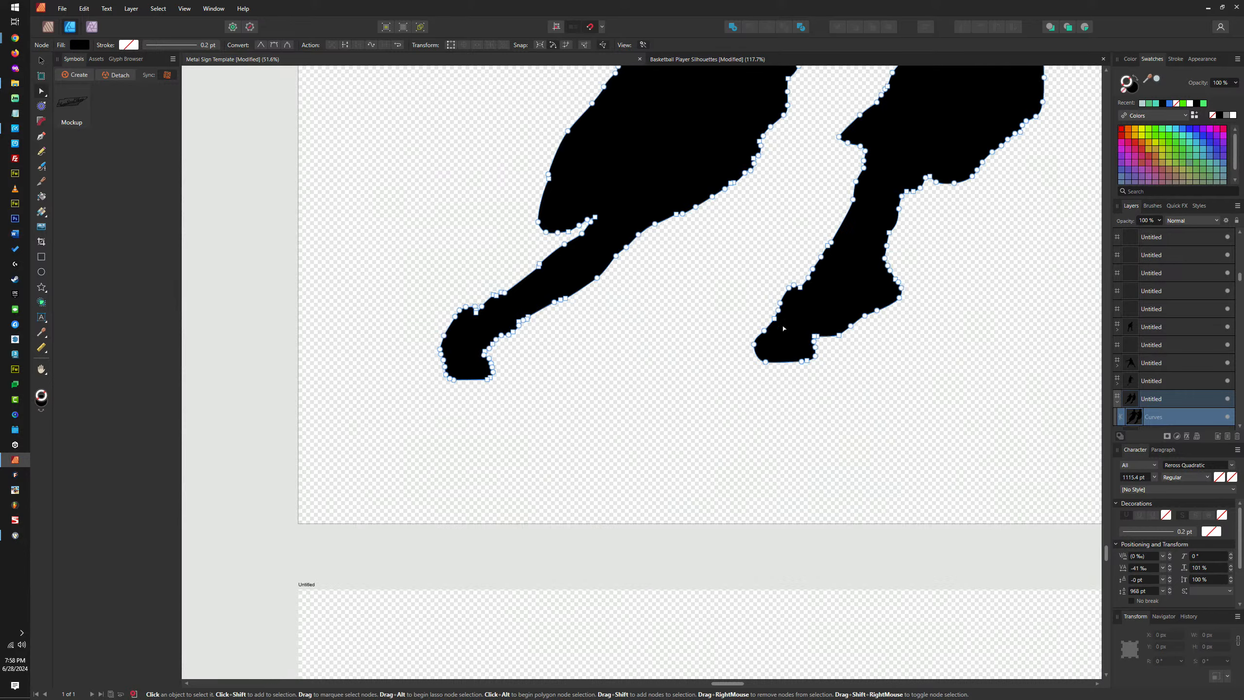
scroll(736, 342, up, 8)
scroll(537, 293, down, 8)
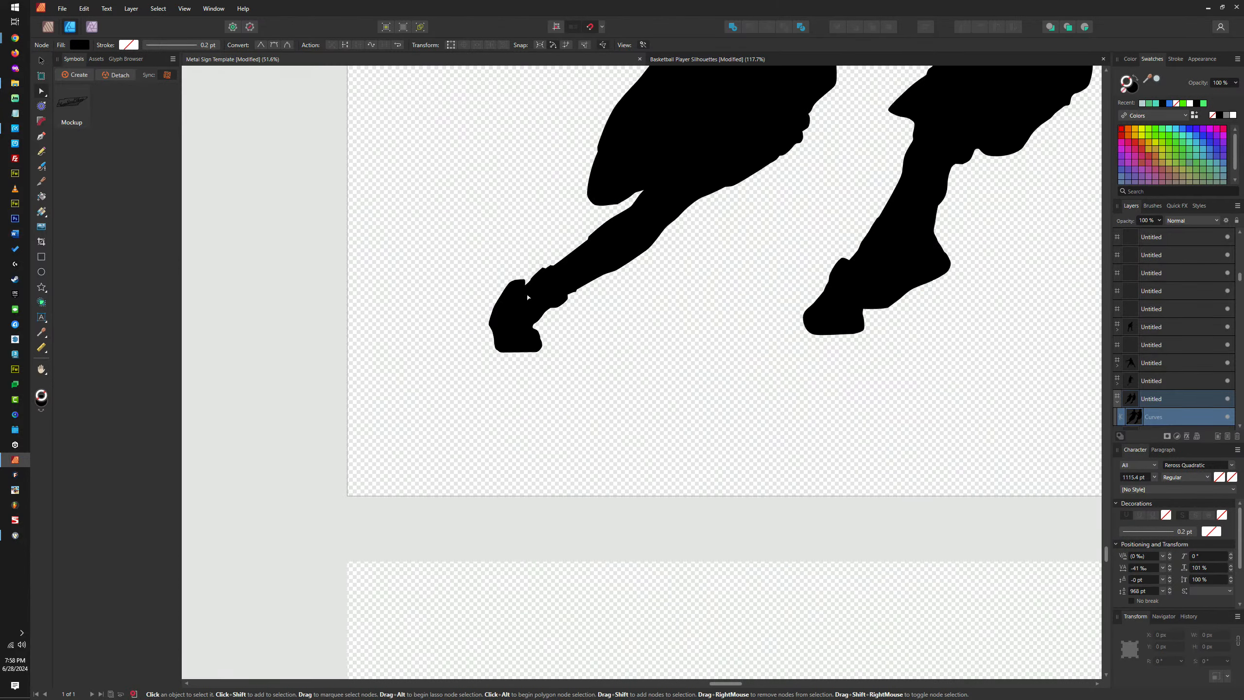
Examine the outlines of the single dribblers in the second and third rows one after another for flaws
scroll(706, 91, down, 3)
scroll(705, 92, down, 10)
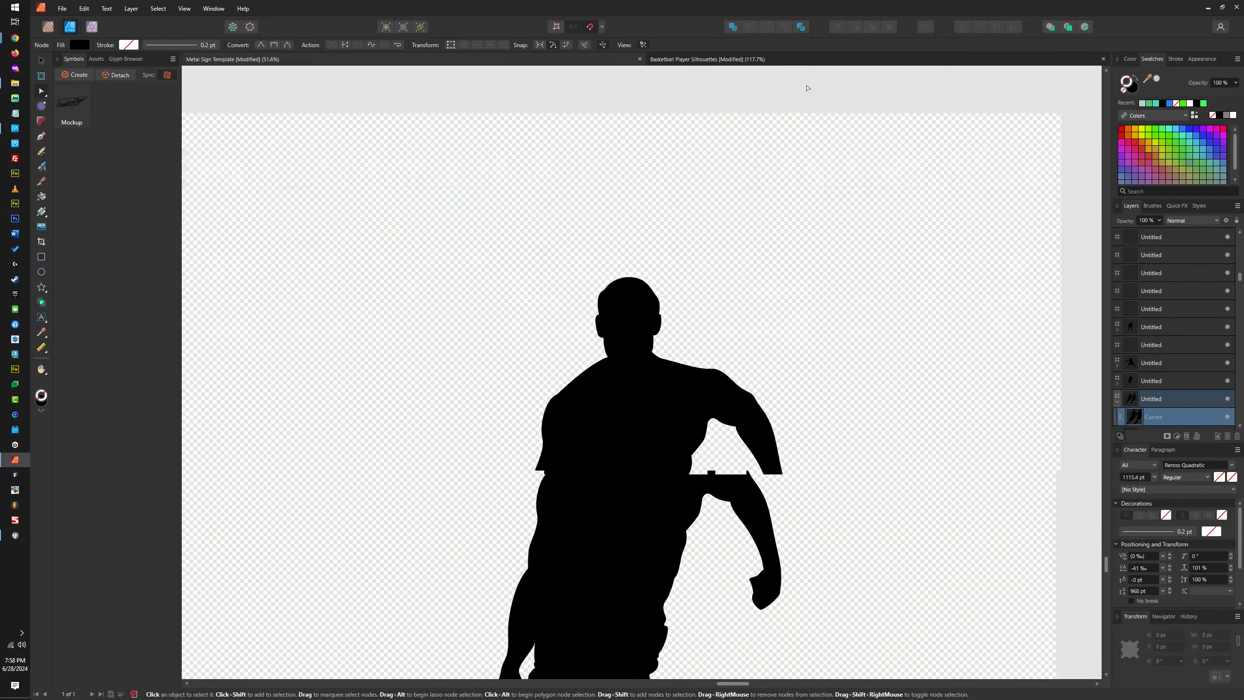
scroll(762, 288, left, 2)
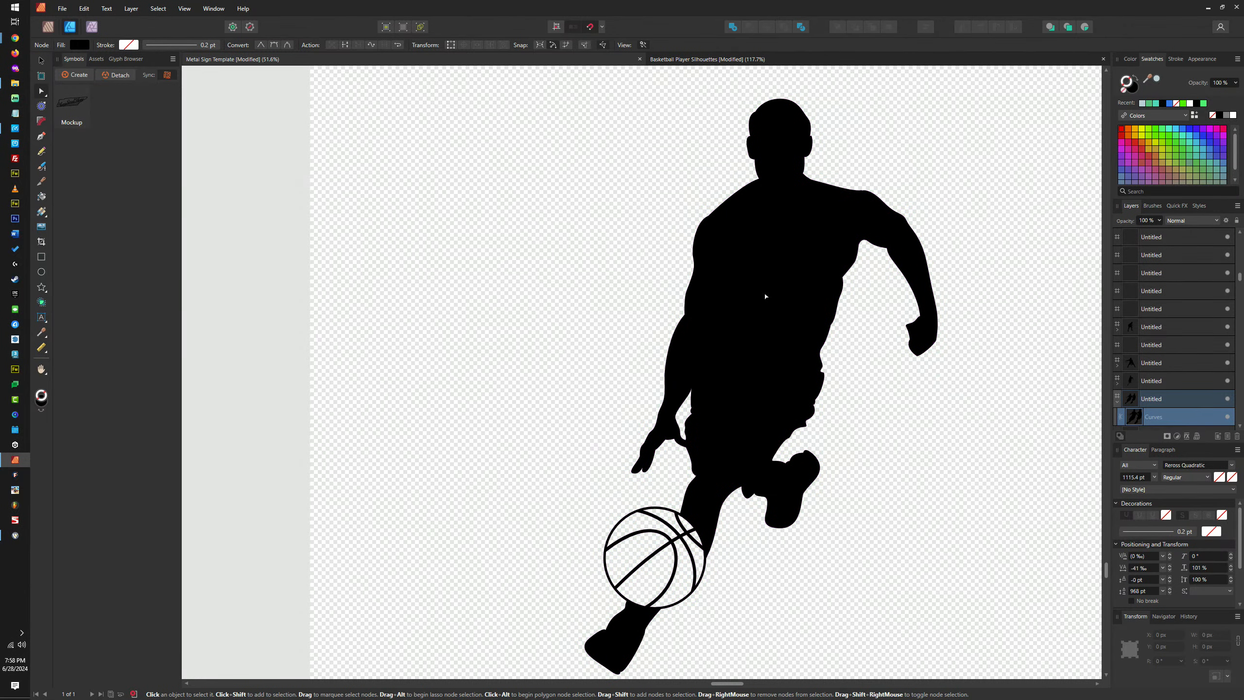
scroll(739, 446, down, 10)
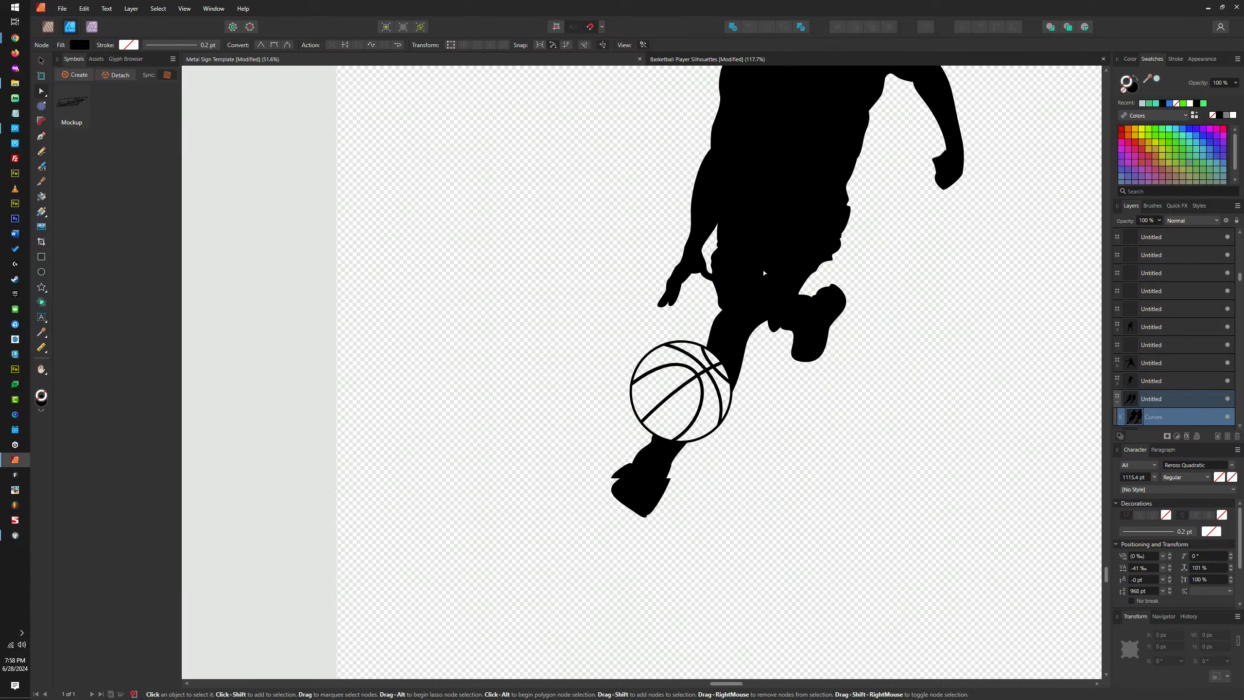
scroll(651, 87, down, 5)
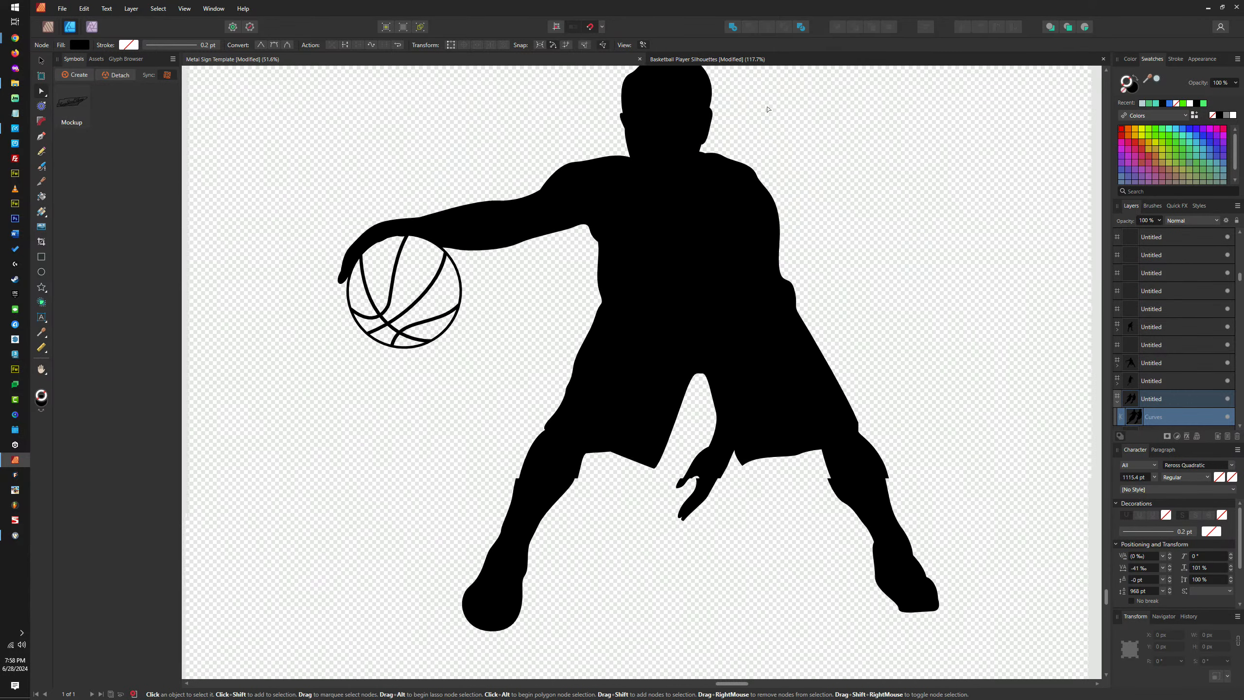
scroll(764, 105, left, 2)
click(711, 278)
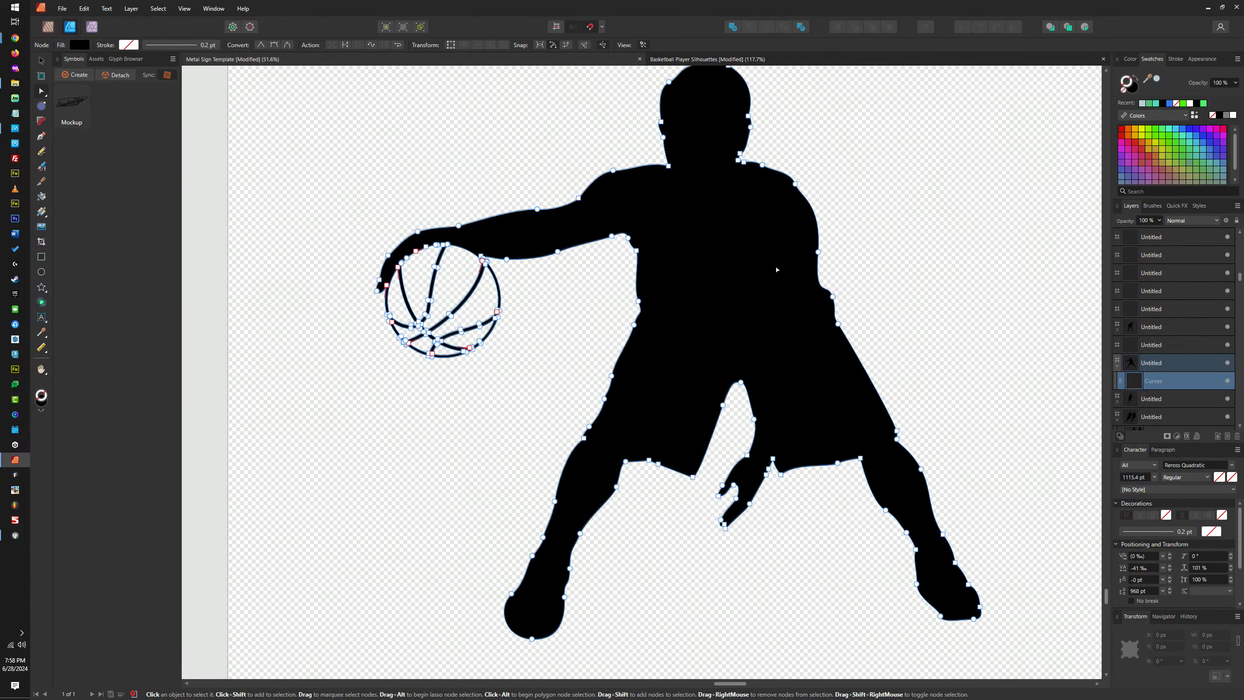
scroll(841, 301, right, 8)
scroll(841, 301, right, 10)
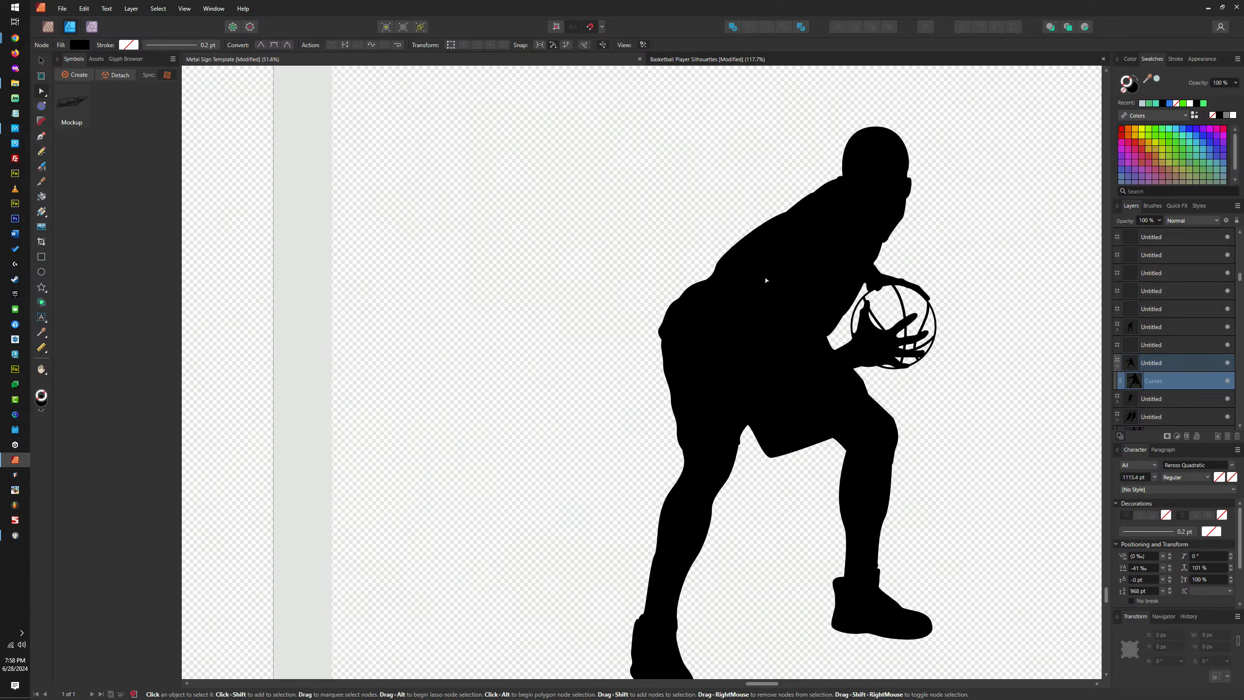
click(785, 258)
scroll(785, 258, down, 2)
scroll(827, 326, right, 15)
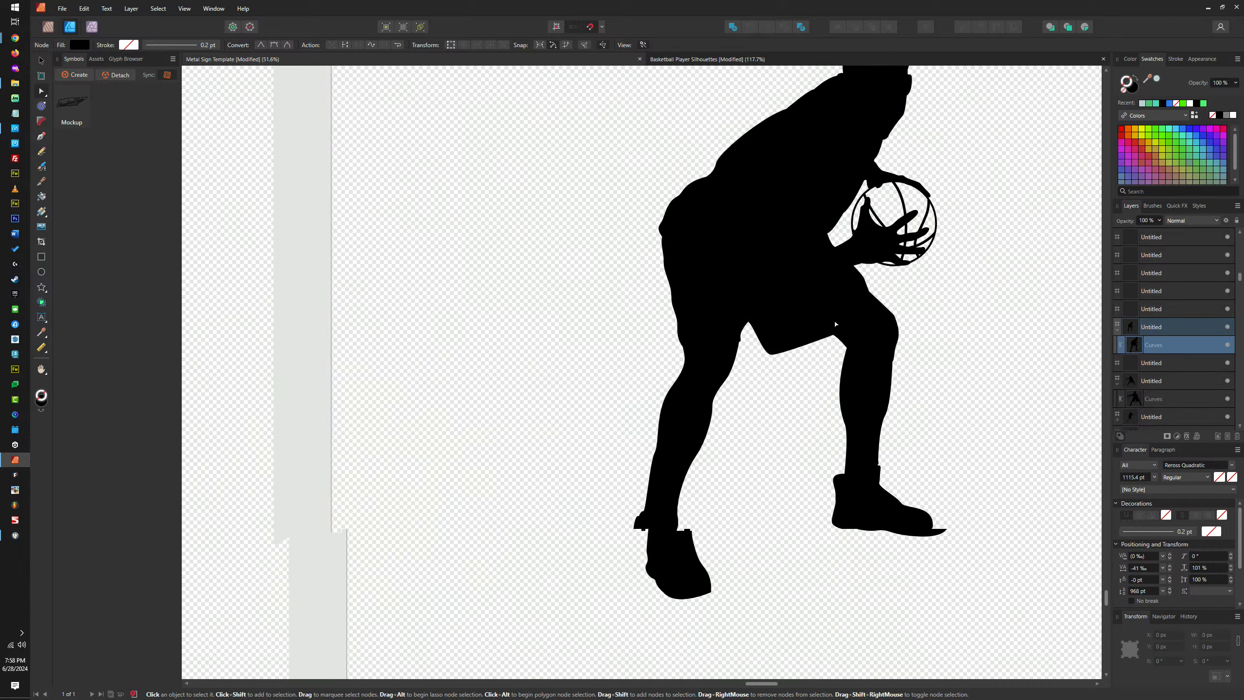
scroll(692, 356, down, 2)
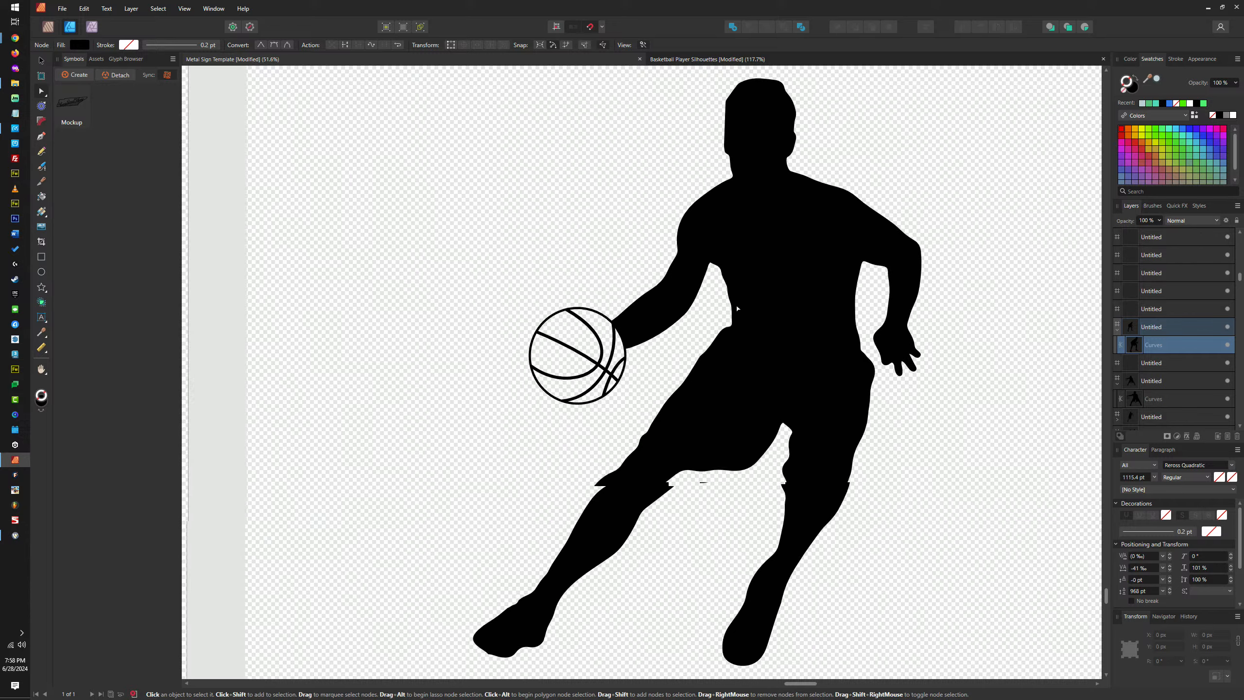
click(769, 338)
scroll(818, 346, right, 15)
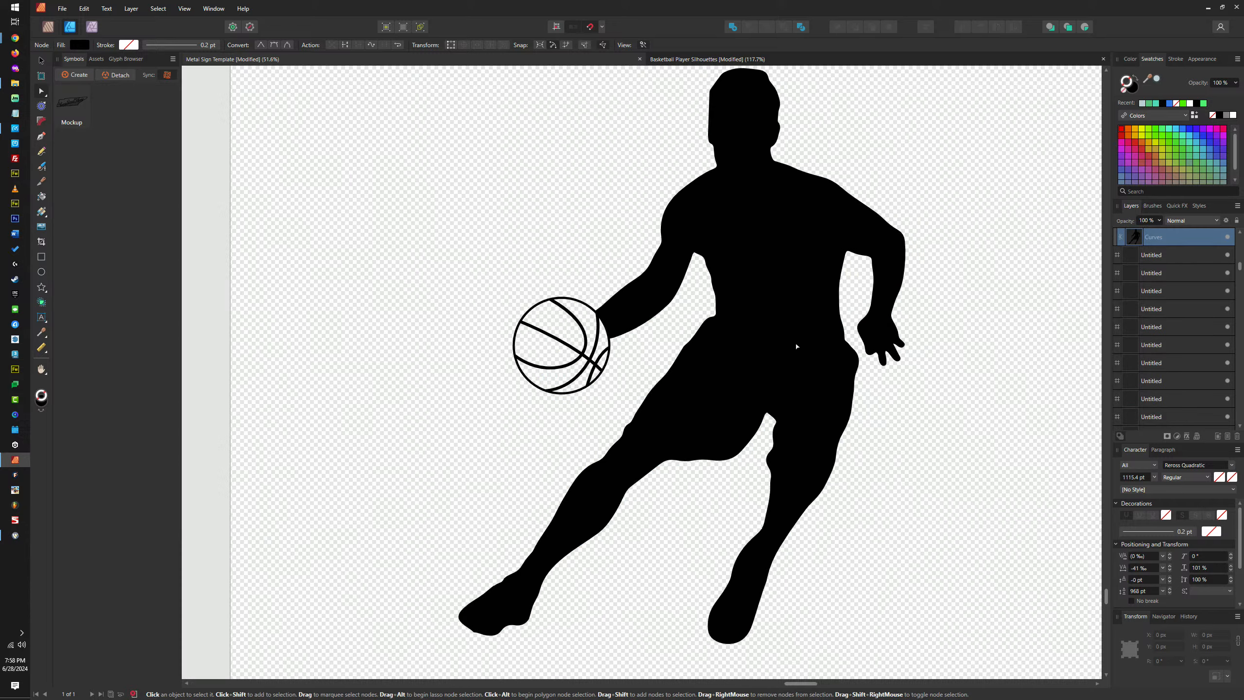
Examine the remaining third-row single dribblers and their basketballs, including the hand on the ball, up to the three-ball artboard
scroll(802, 331, right, 2)
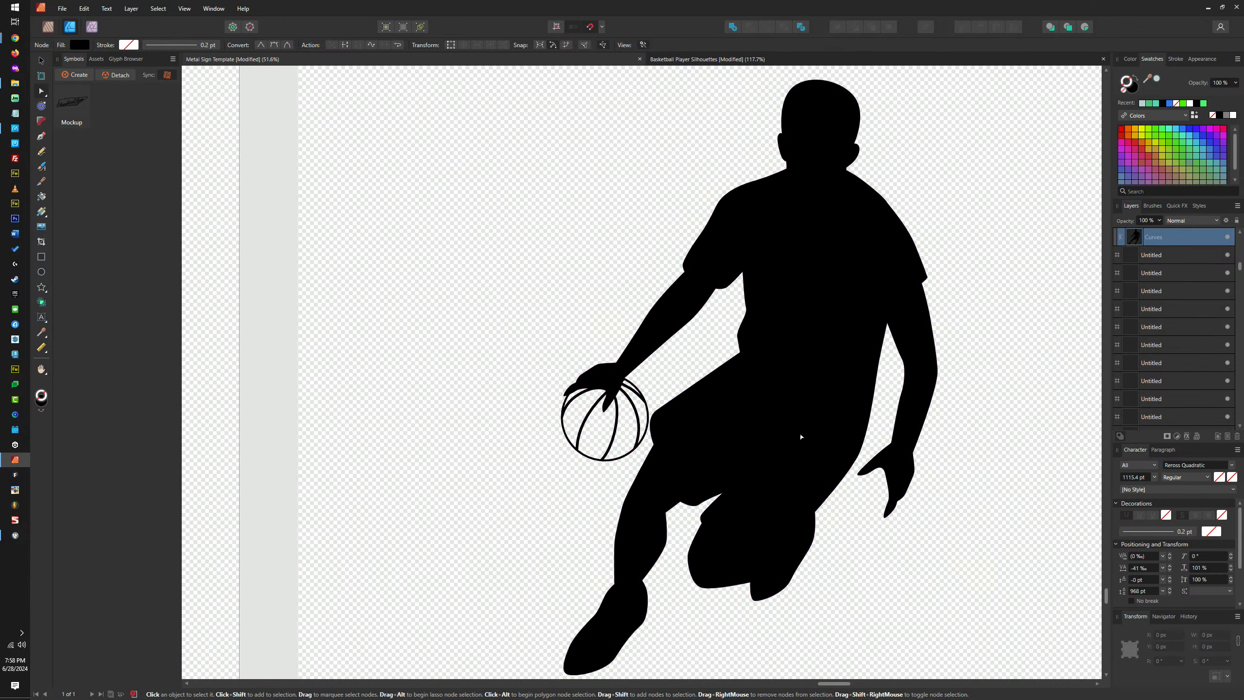
scroll(801, 435, right, 6)
scroll(791, 416, left, 5)
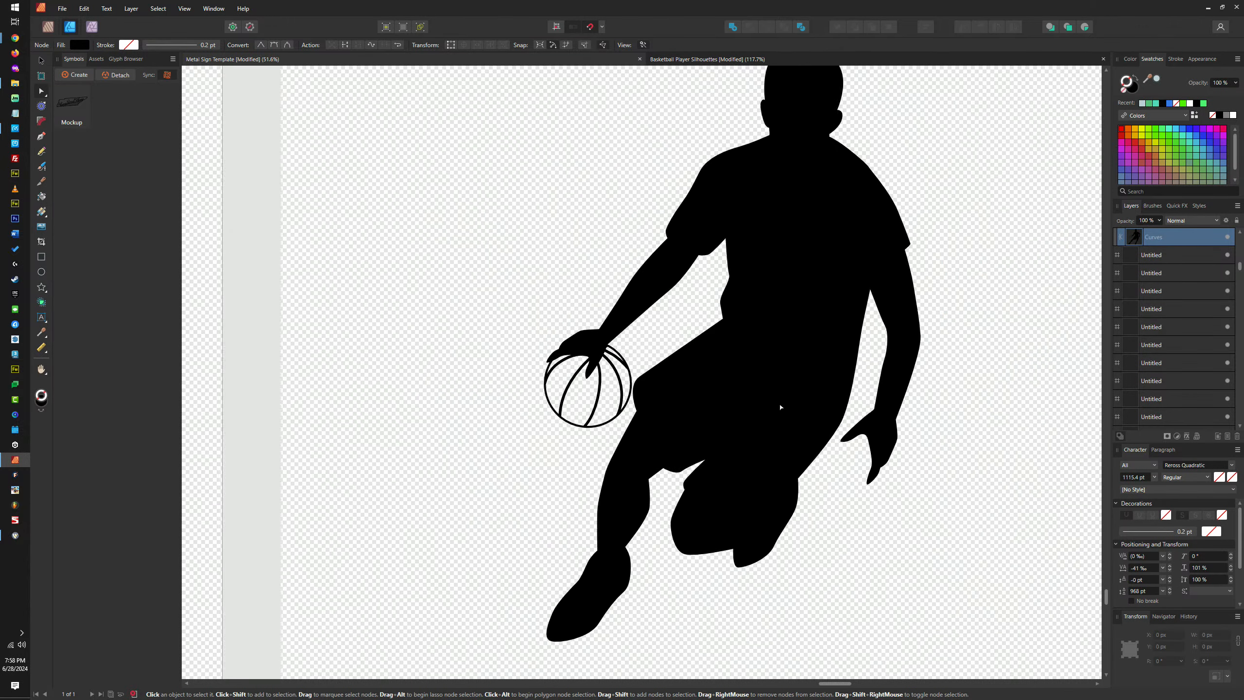
scroll(539, 372, up, 6)
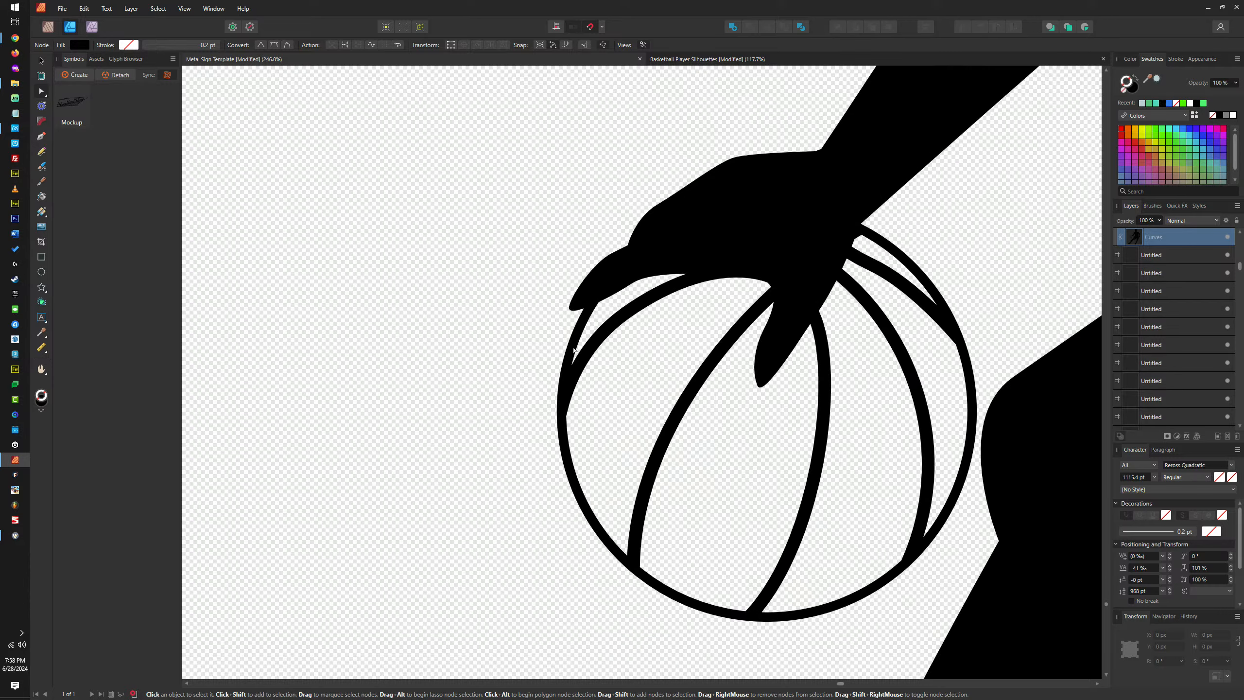
scroll(574, 350, down, 6)
scroll(675, 397, left, 5)
scroll(674, 397, right, 5)
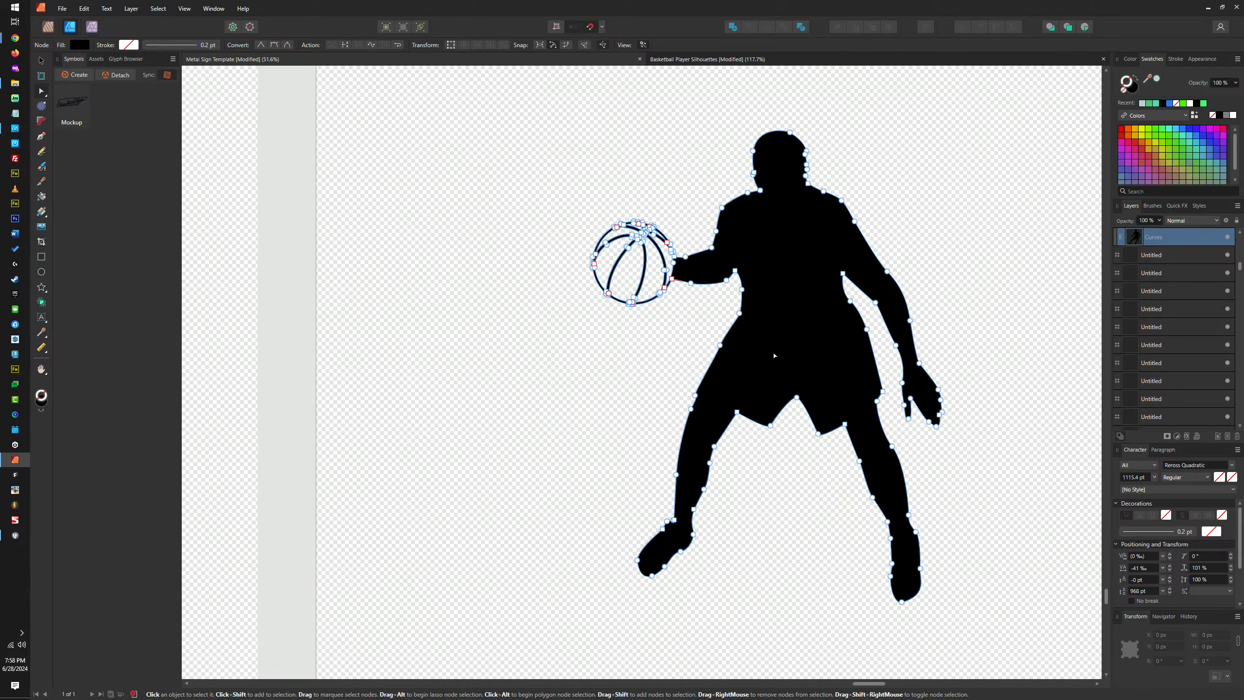
scroll(764, 341, right, 8)
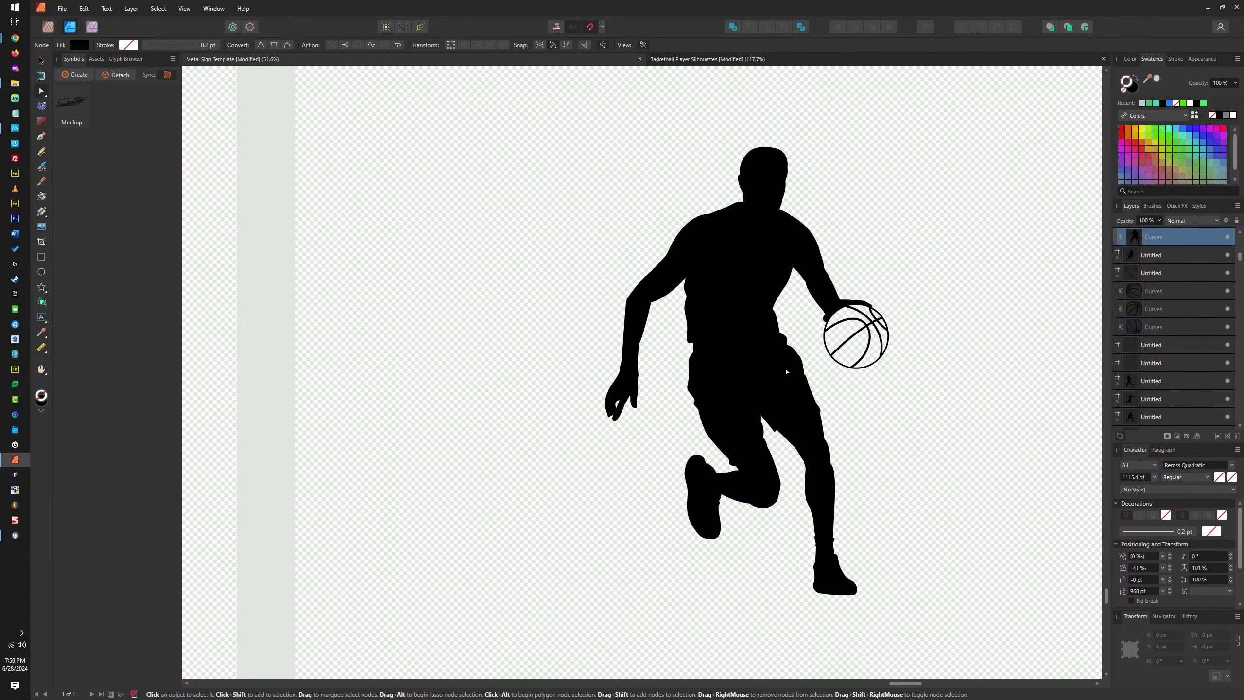
scroll(786, 372, right, 10)
scroll(635, 367, down, 4)
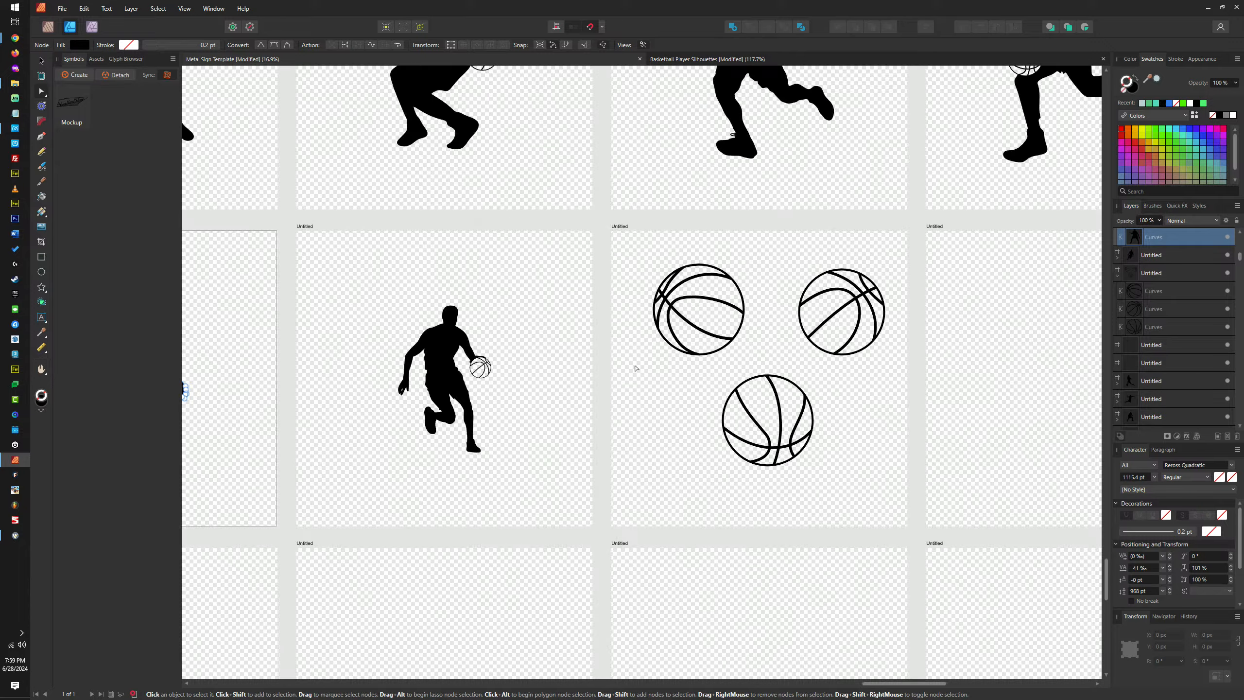
Examine the outlines of the top-row silhouettes, from the first two-player design to the wide-stance dribbler, for flaws
scroll(635, 368, left, 10)
scroll(735, 383, up, 10)
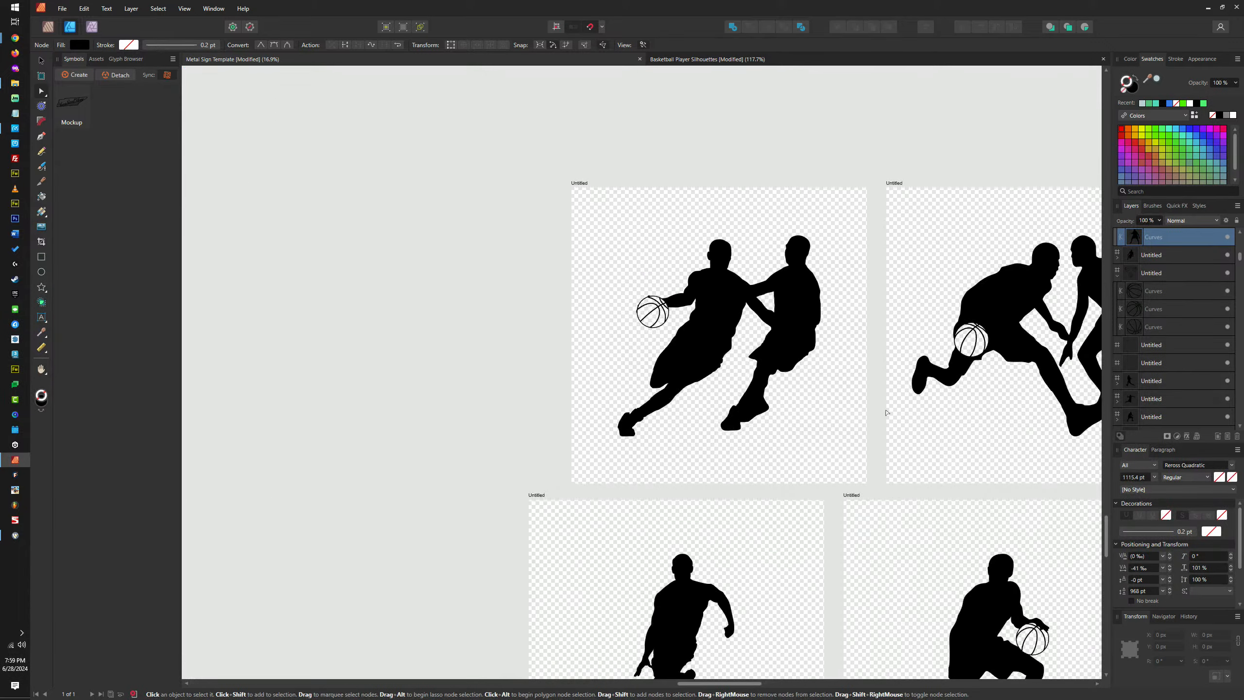
click(813, 343)
key(ctrl+alt+0)
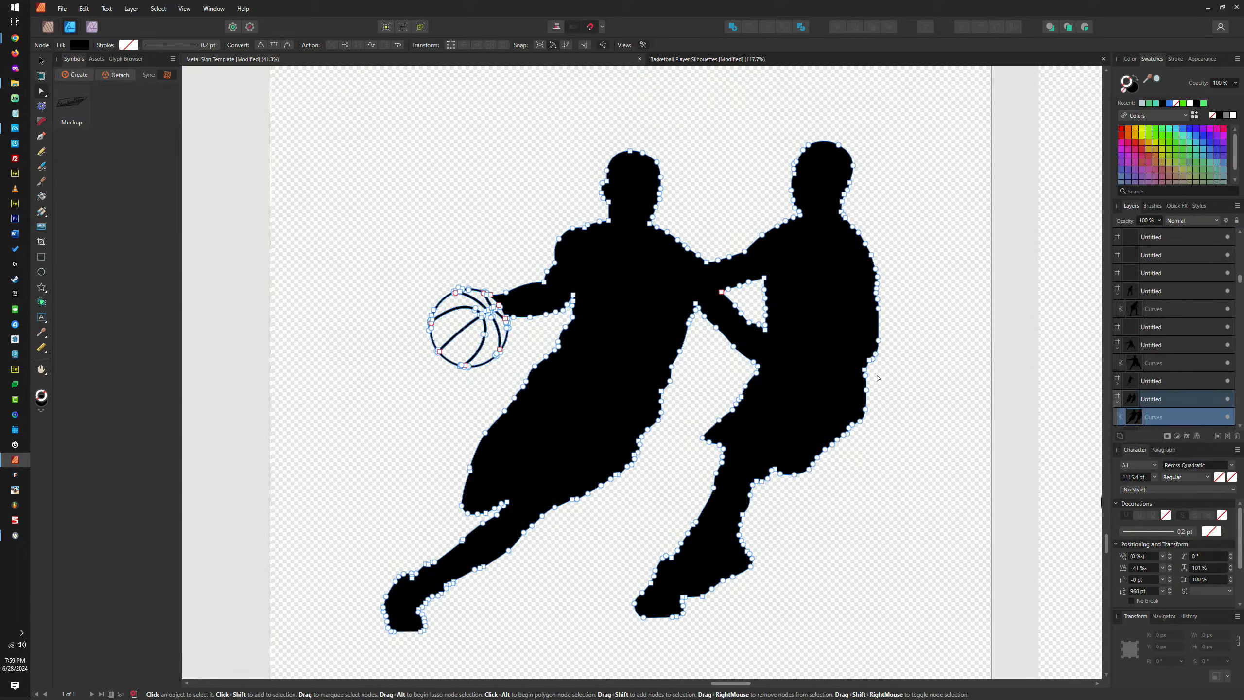
scroll(878, 378, right, 10)
click(808, 343)
key(ctrl+alt+0)
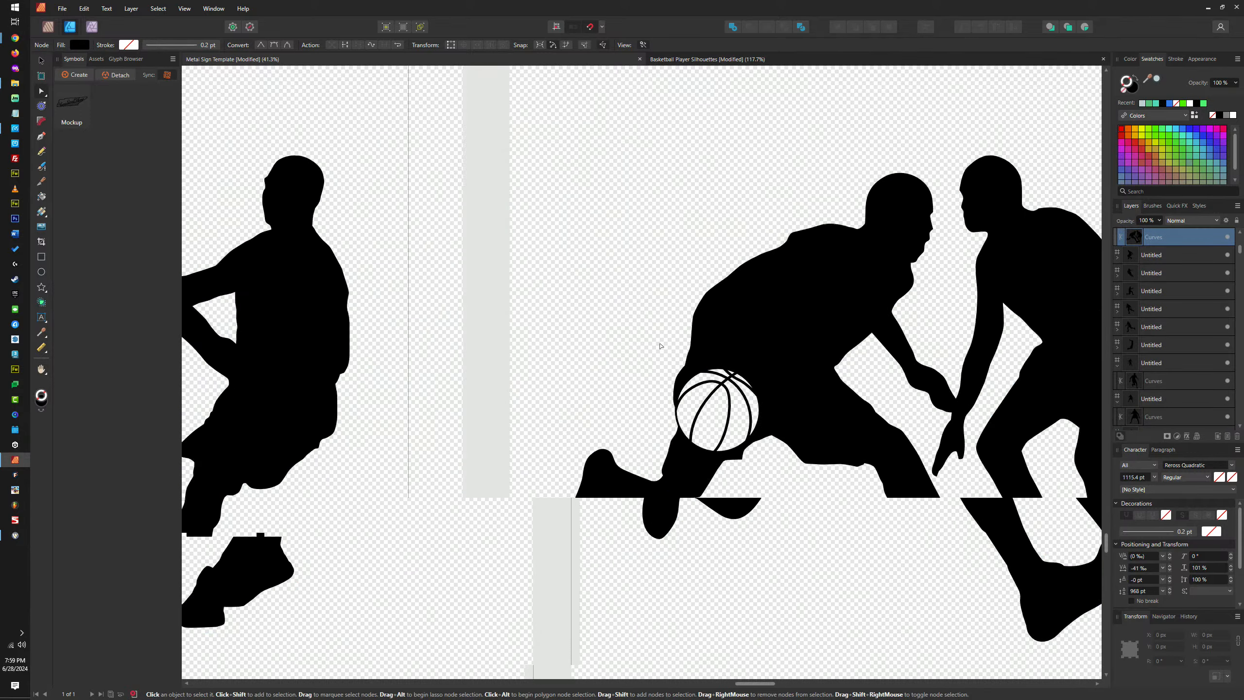
scroll(660, 346, right, 10)
click(948, 357)
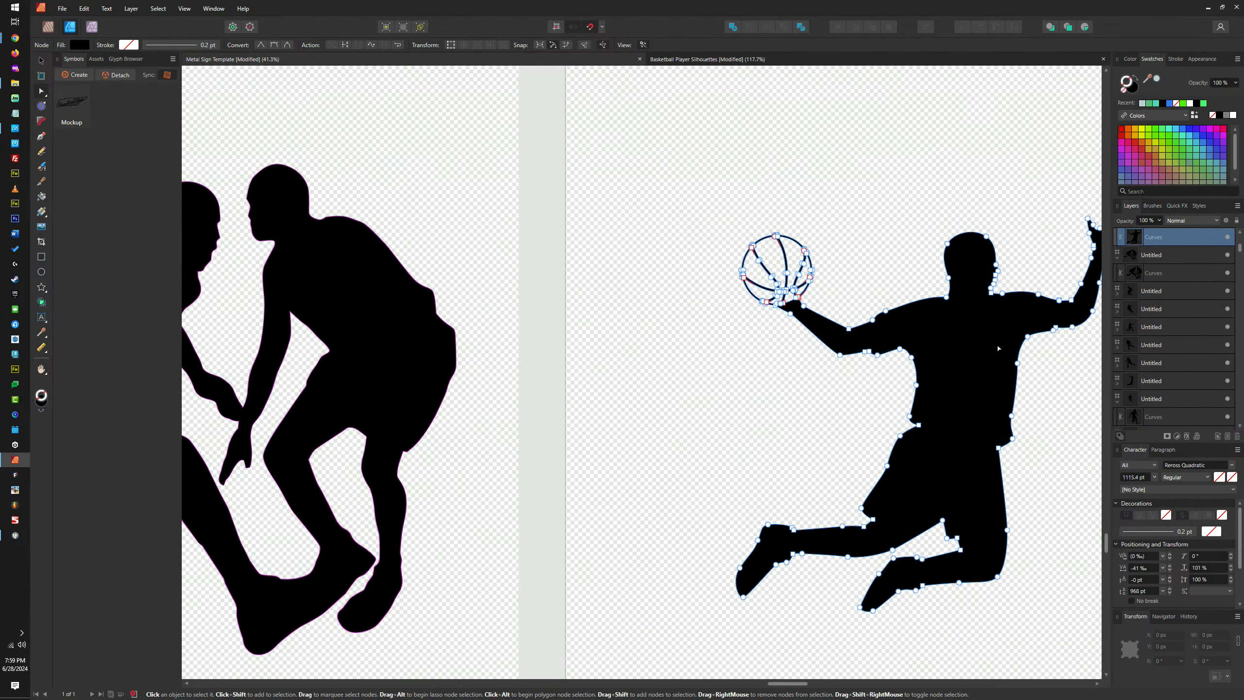
scroll(998, 348, right, 15)
scroll(679, 346, up, 1)
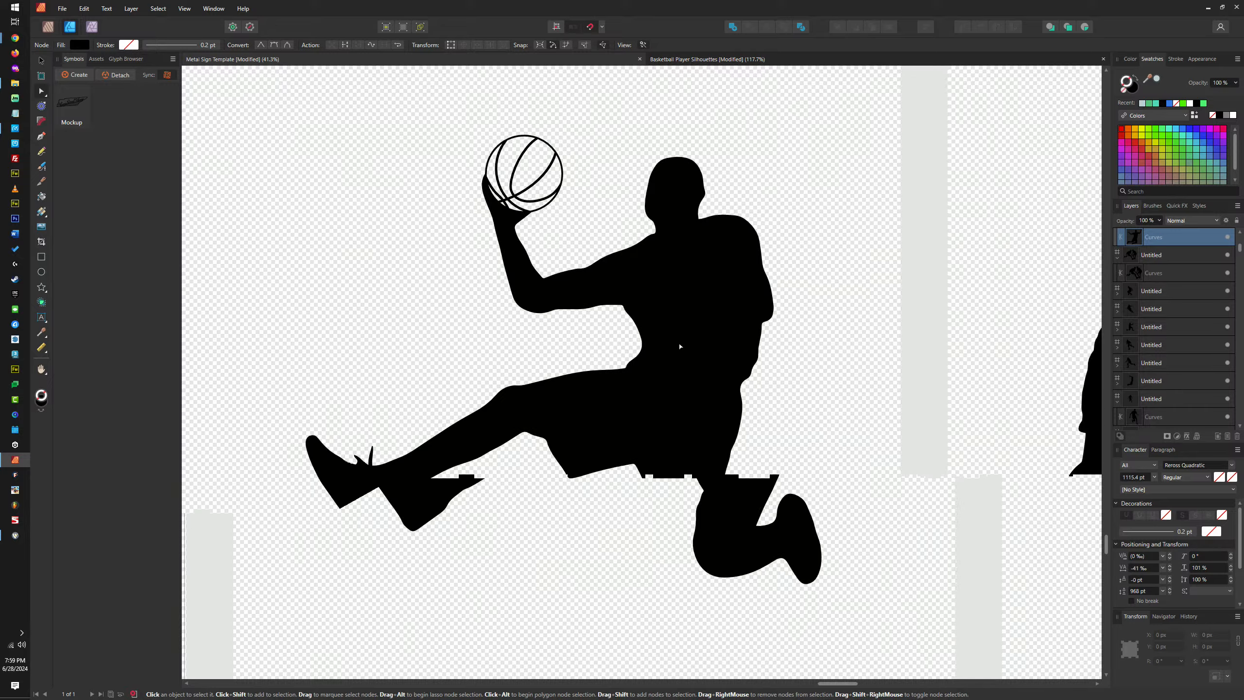
scroll(679, 346, right, 15)
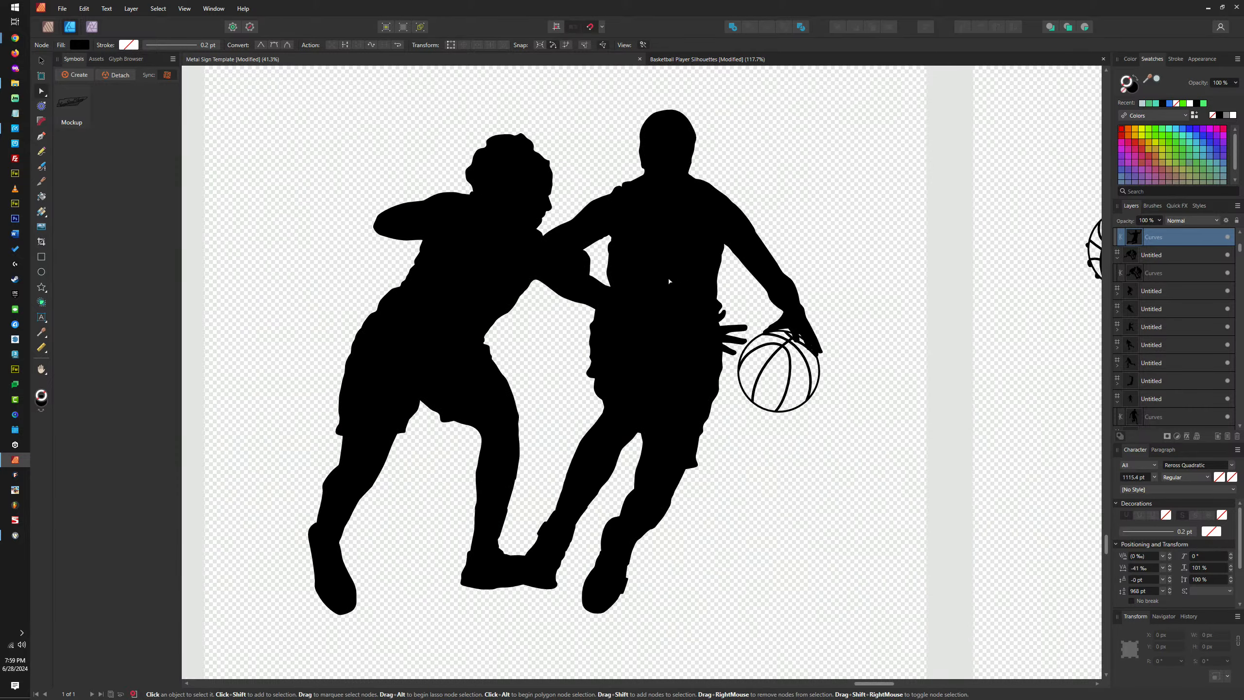
scroll(708, 292, down, 5)
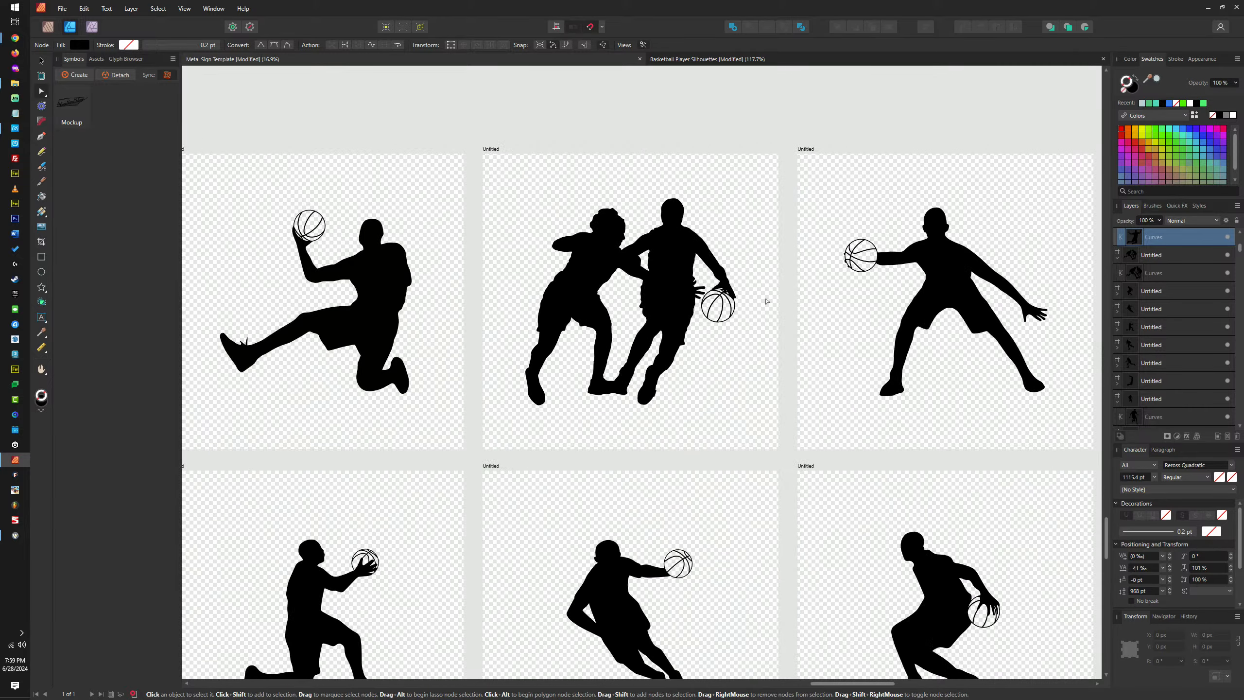
drag(966, 298, 655, 342)
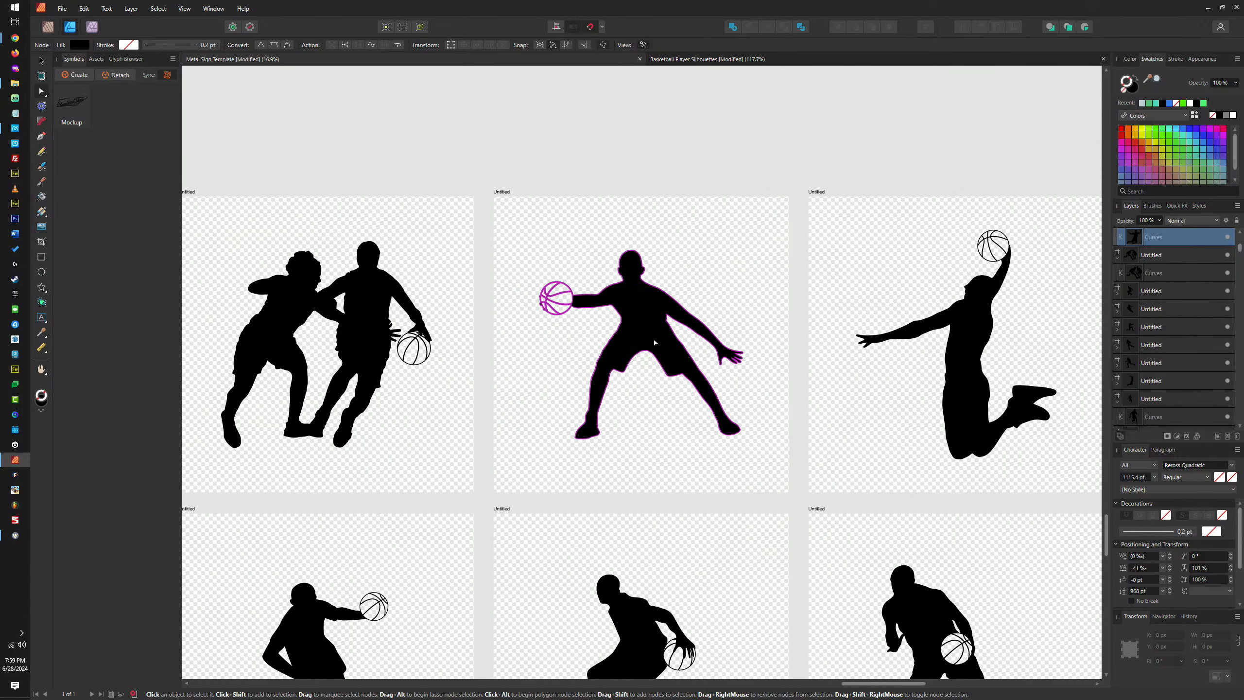
Enlarge the first two-player silhouette in the top row proportionally to the artboard's full 3600 px width
click(41, 61)
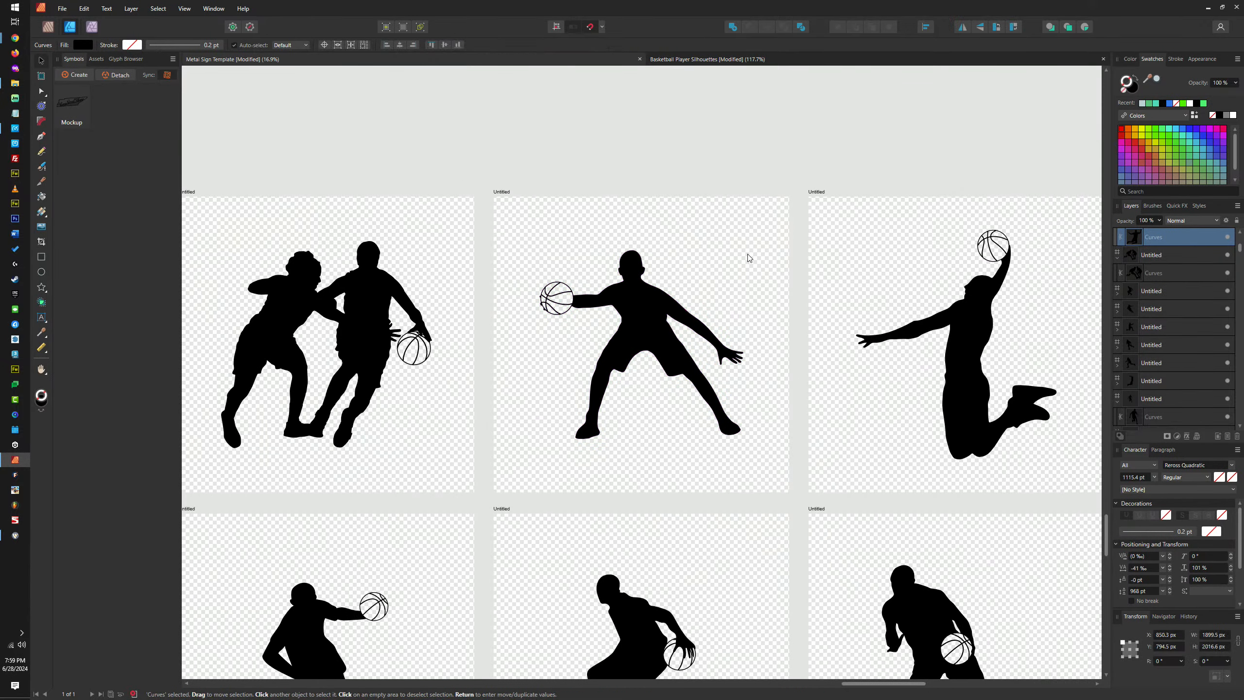
scroll(746, 258, down, 6)
click(645, 331)
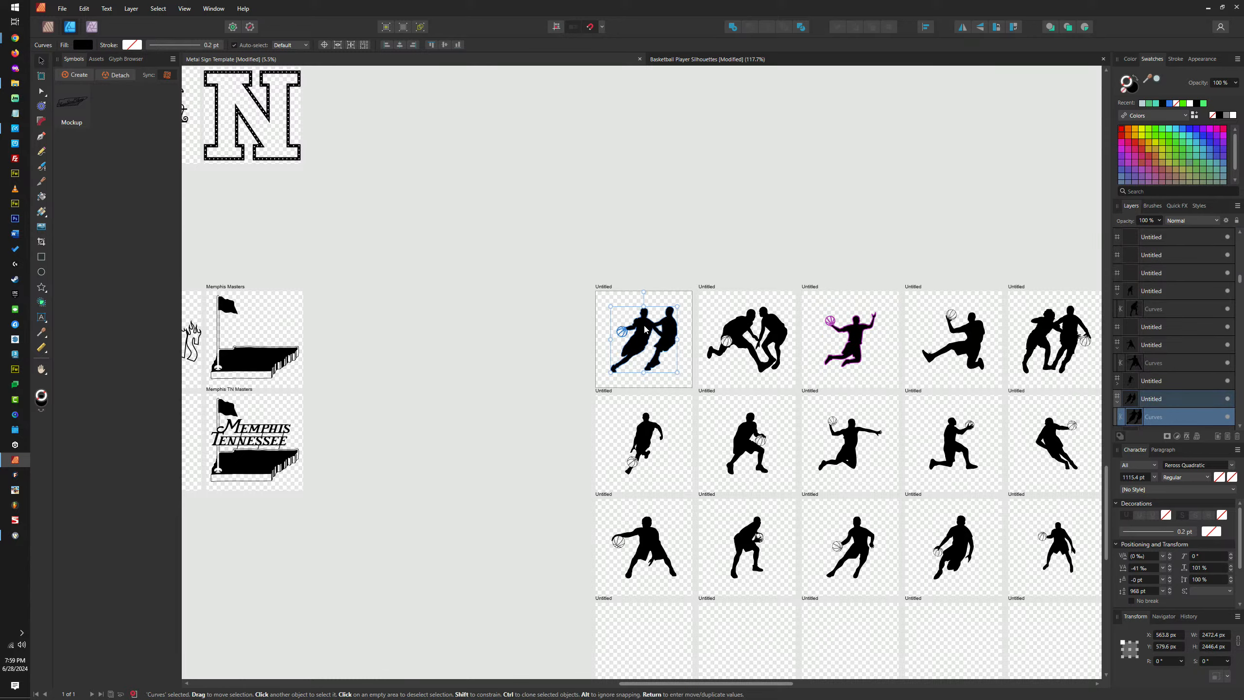
scroll(645, 331, up, 6)
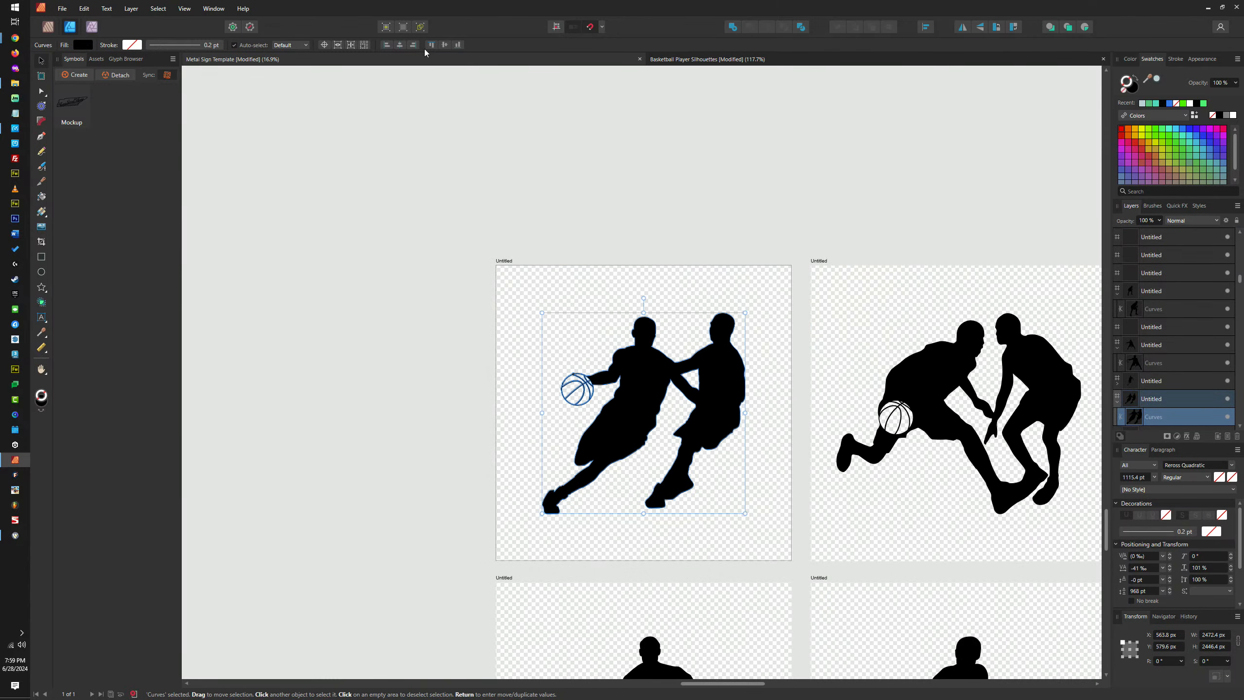
drag(743, 313, 795, 284)
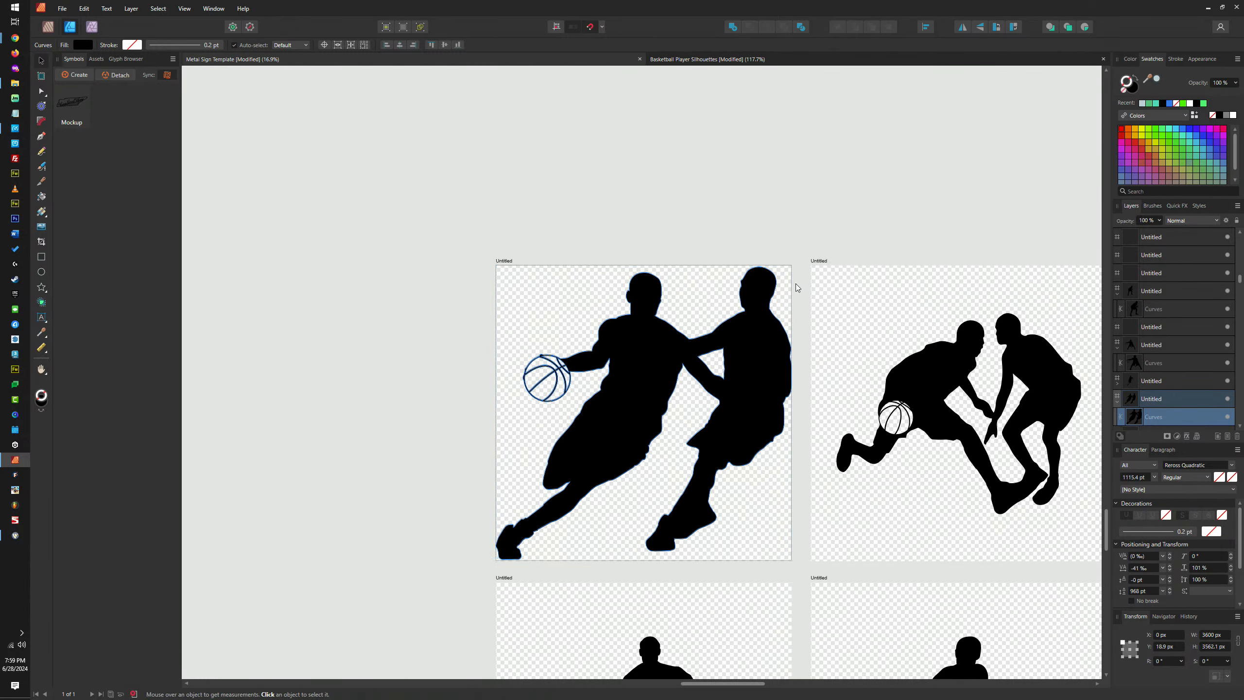
Enlarge the facing two-player silhouette proportionally to the full artboard width of 3600 px
click(946, 363)
scroll(922, 352, right, 3)
drag(916, 331, 940, 309)
scroll(981, 368, right, 3)
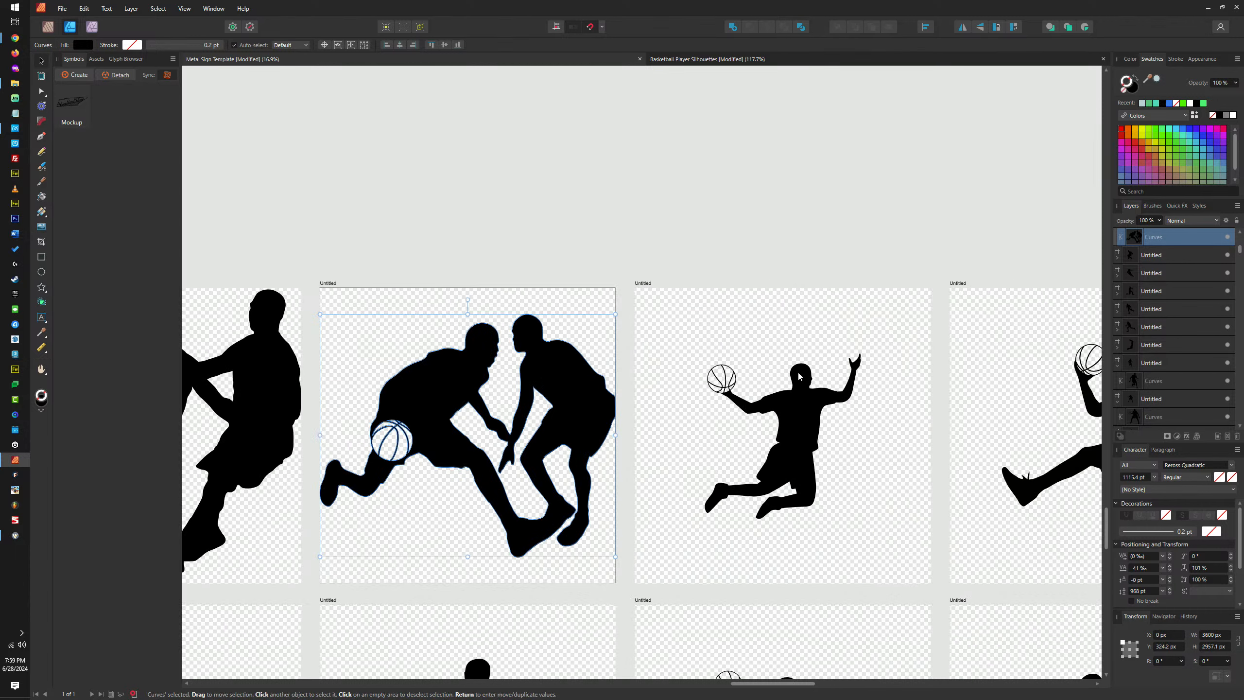
Enlarge the airborne player with both arms spread to 3600 px high and centre the facing pair vertically on its artboard
click(848, 375)
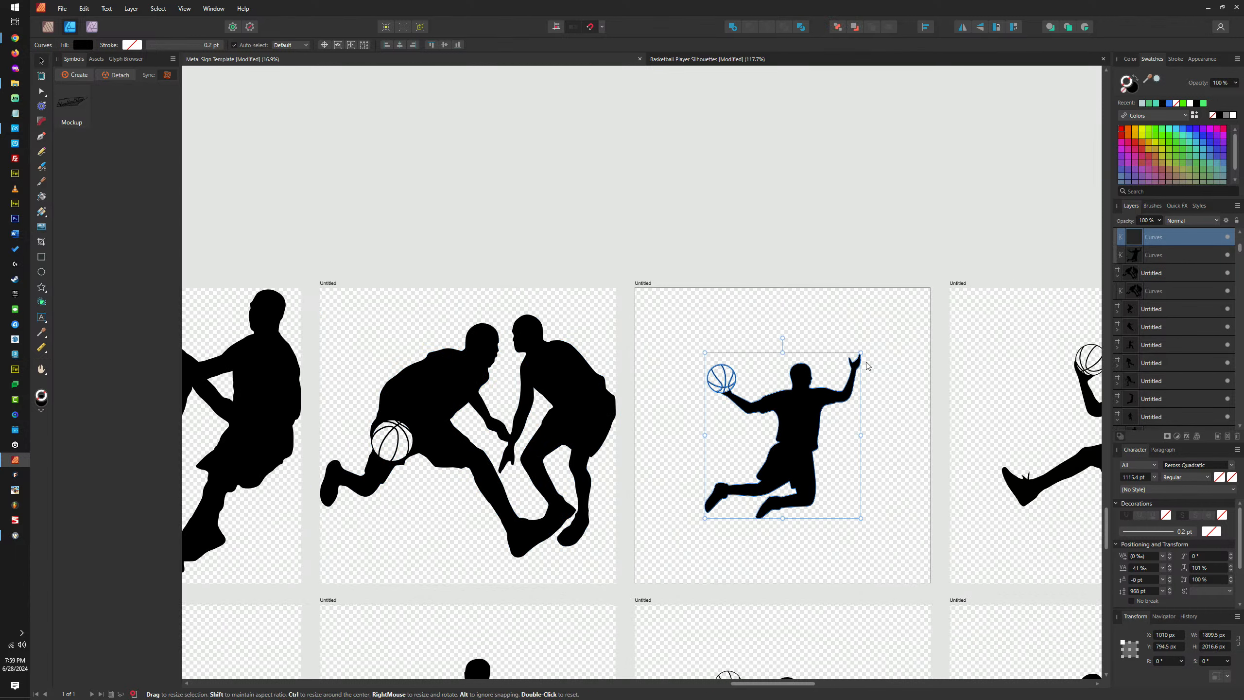
drag(860, 352, 938, 306)
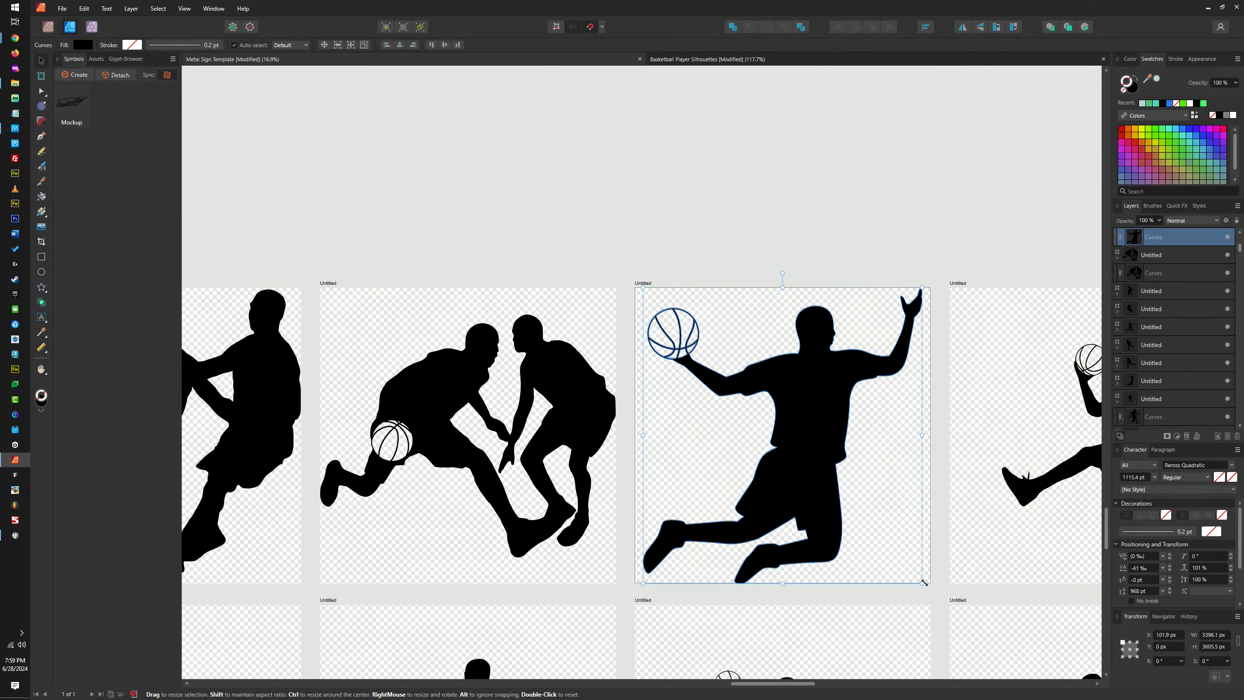
drag(923, 583, 922, 582)
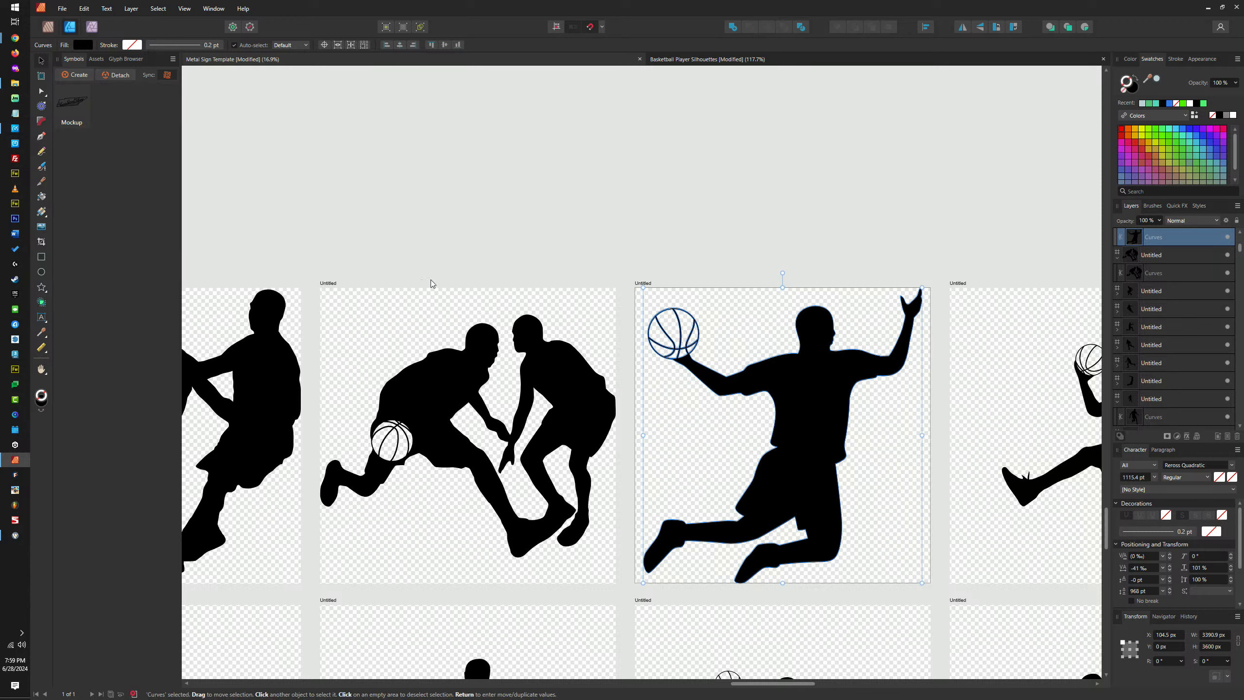
click(537, 340)
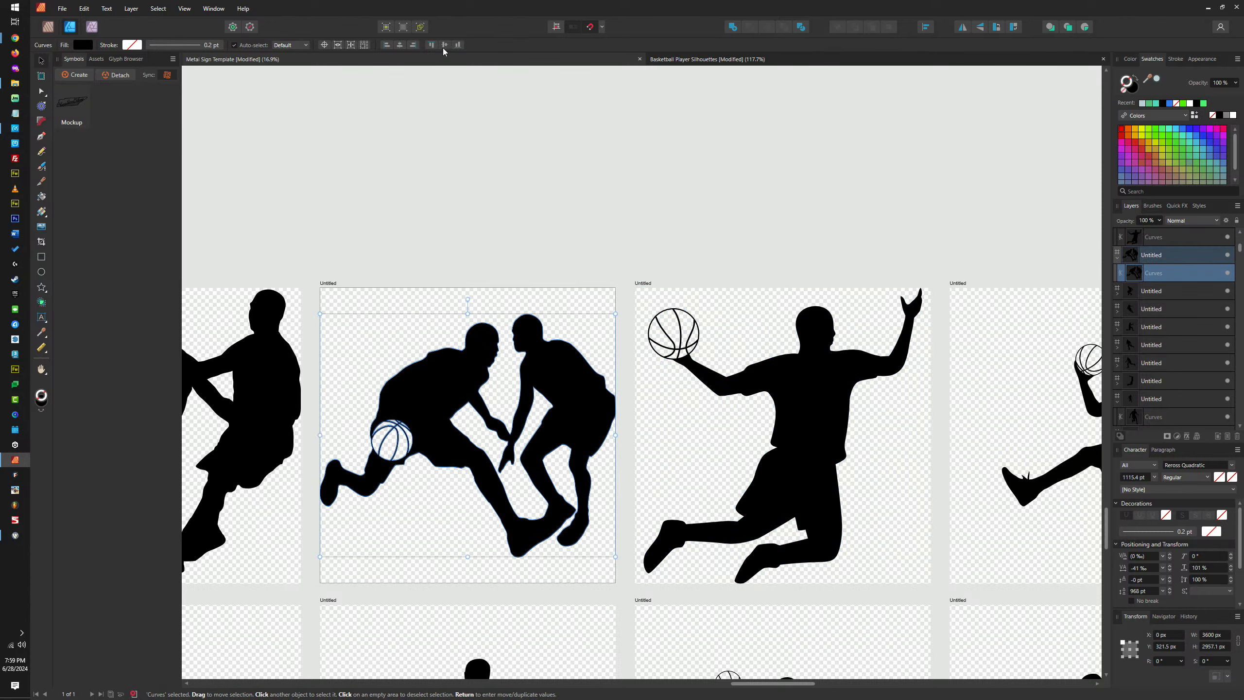
Enlarge the leaping player with one leg extended to the artboard's width and the neighbouring two-player silhouette to 3600 px wide
scroll(734, 289, right, 5)
click(773, 439)
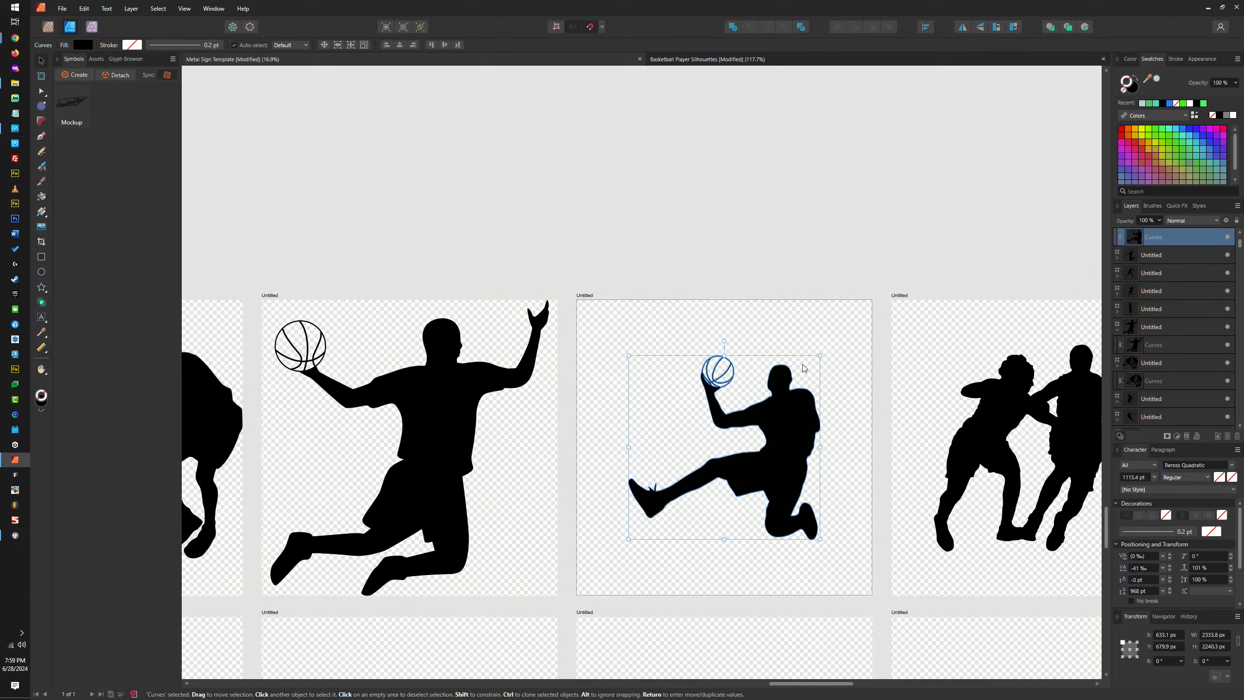
drag(818, 358, 959, 305)
scroll(703, 340, left, 3)
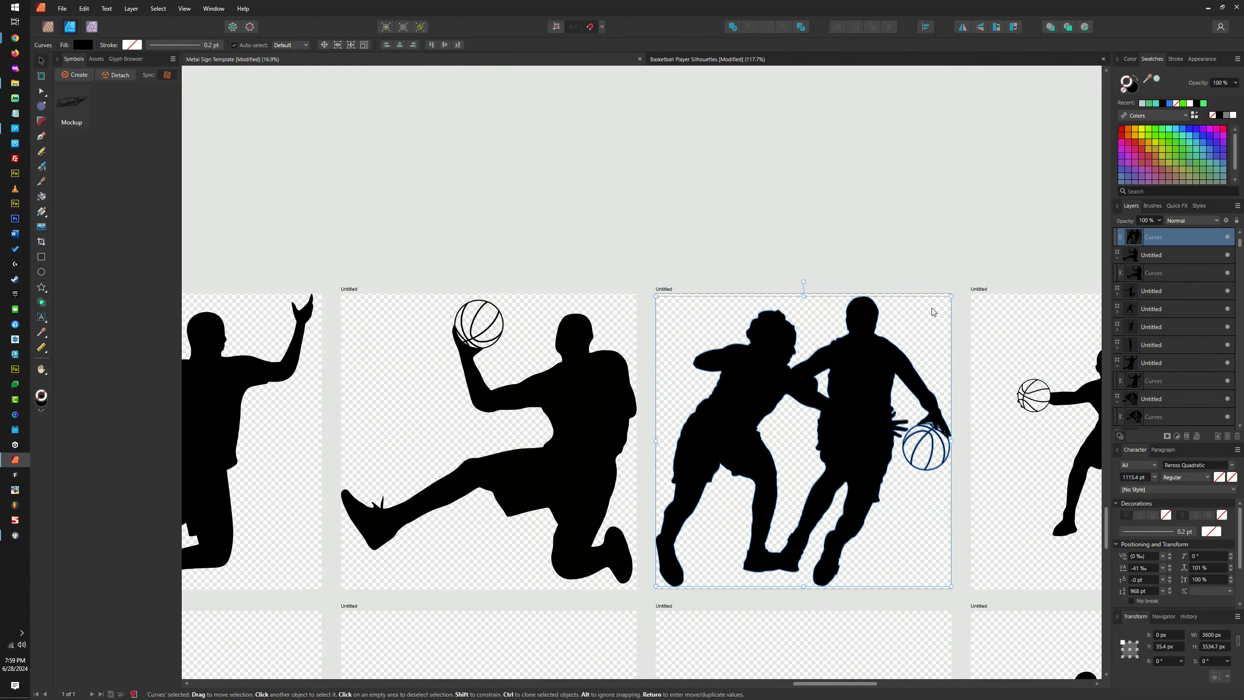
Enlarge the wide-stance dribbler with the ball on an outstretched arm to 3600 px wide
scroll(933, 311, right, 7)
click(793, 387)
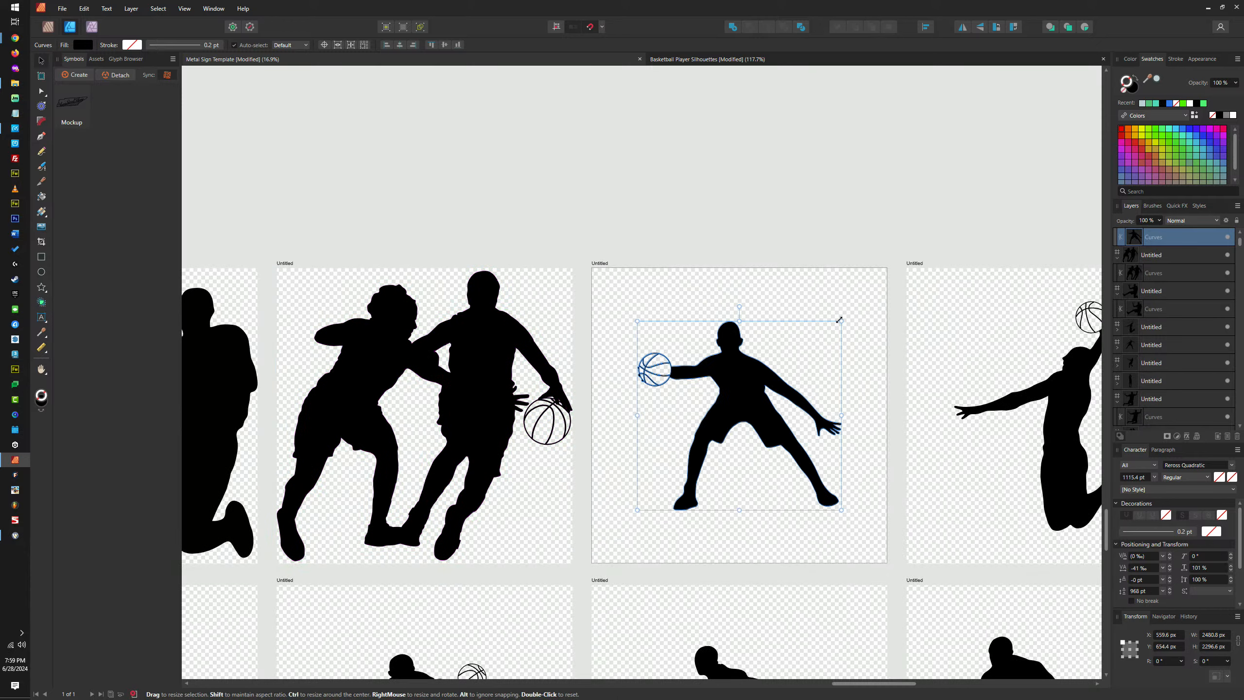
drag(839, 319, 900, 289)
scroll(971, 307, right, 5)
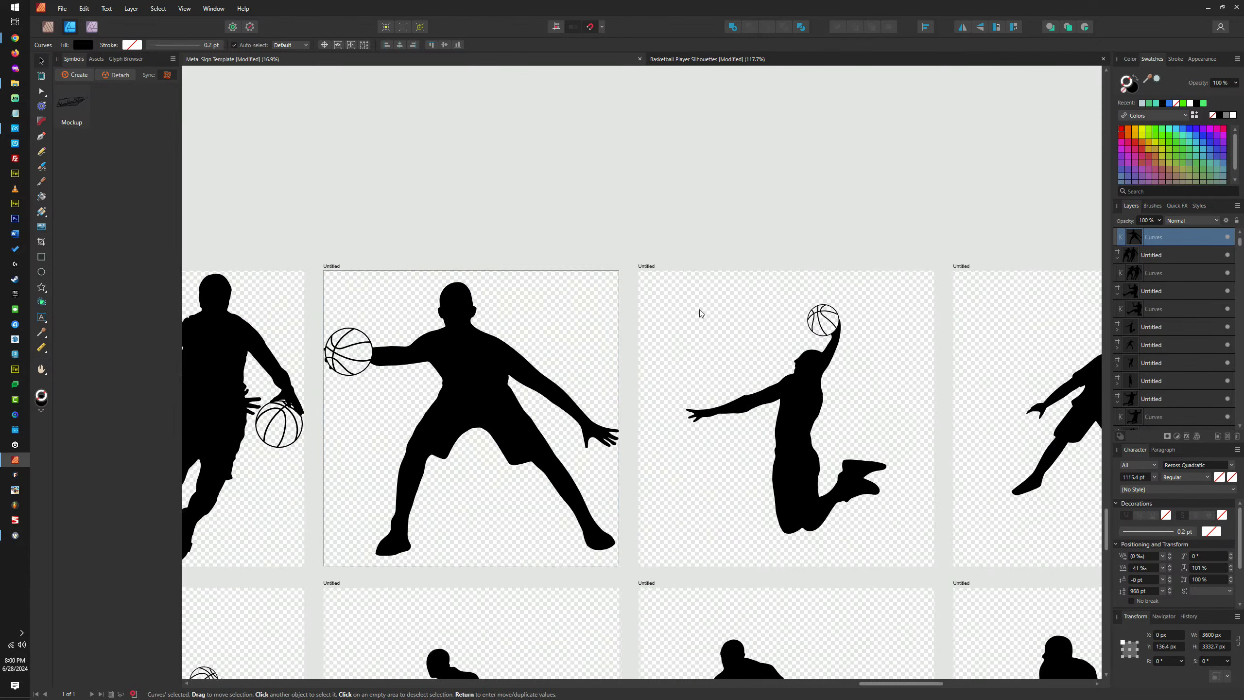
Enlarge the one-handed dunker to about the artboard's height and the neighbouring wide-stance dribbler to 3600 px wide
click(802, 385)
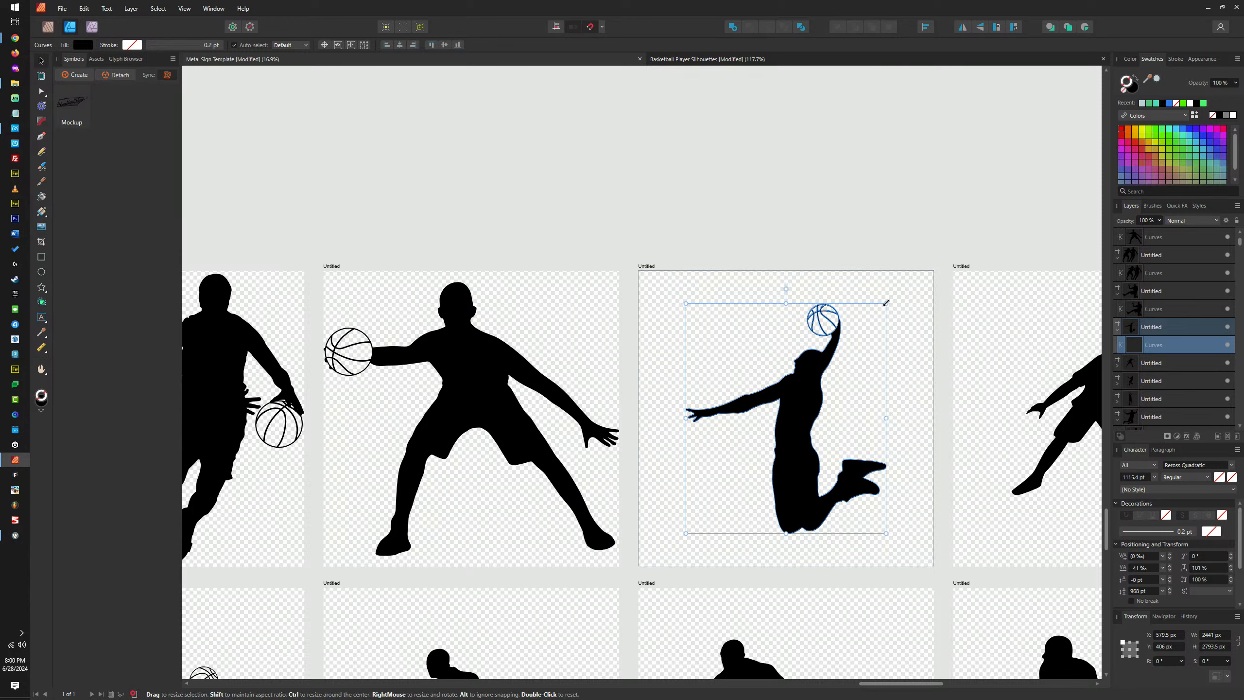
drag(886, 303, 916, 270)
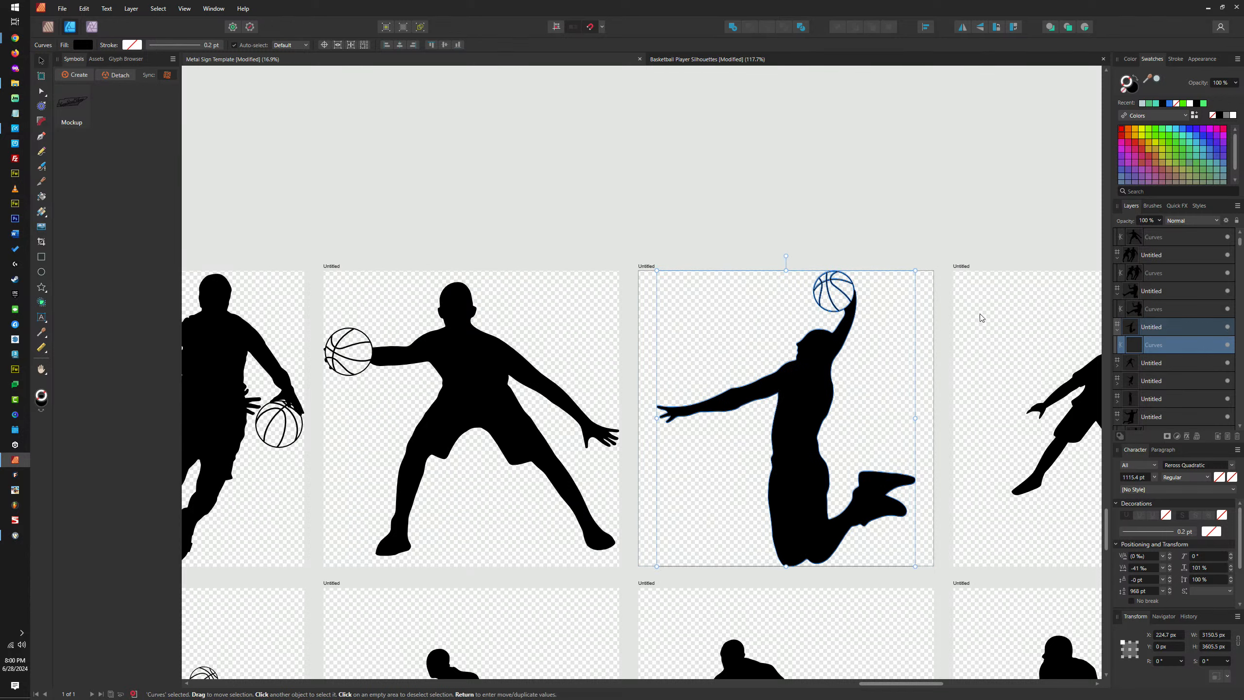
scroll(982, 317, right, 5)
click(835, 363)
drag(903, 334, 965, 270)
scroll(994, 289, right, 7)
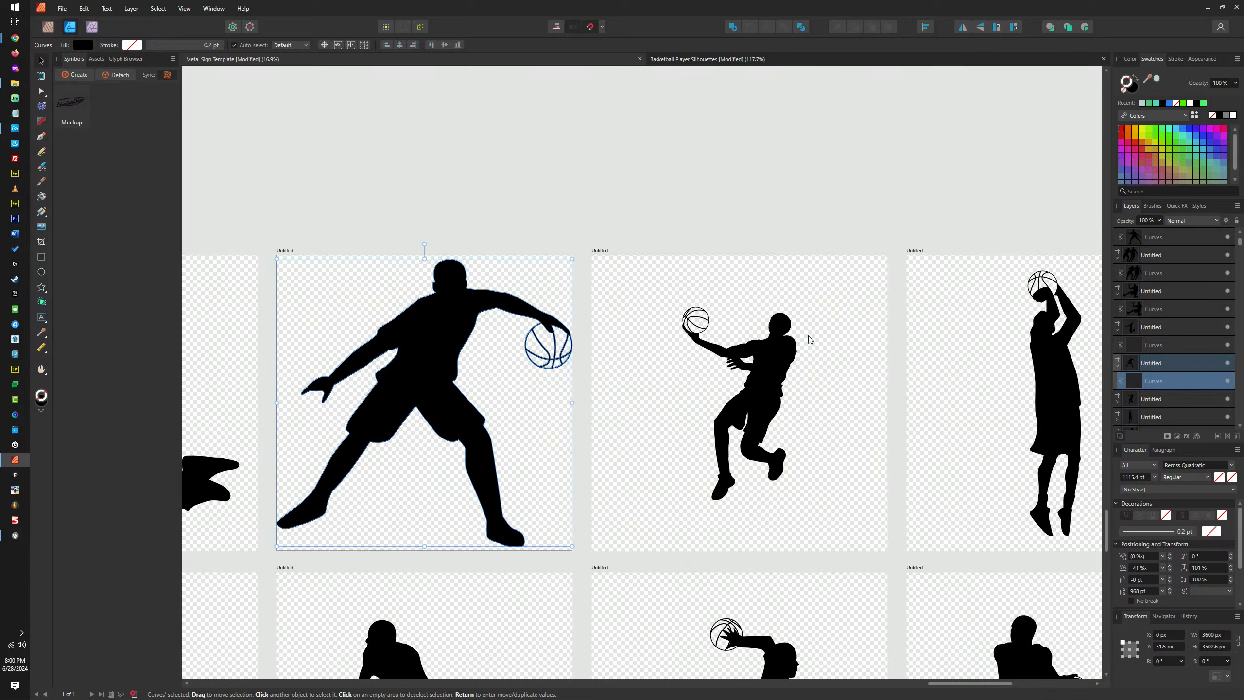
Enlarge the layup player to about the artboard's height and the vertical jump shooter to 3600 px high
click(809, 339)
drag(798, 307, 911, 308)
scroll(841, 305, right, 4)
click(825, 355)
scroll(802, 175, down, 5)
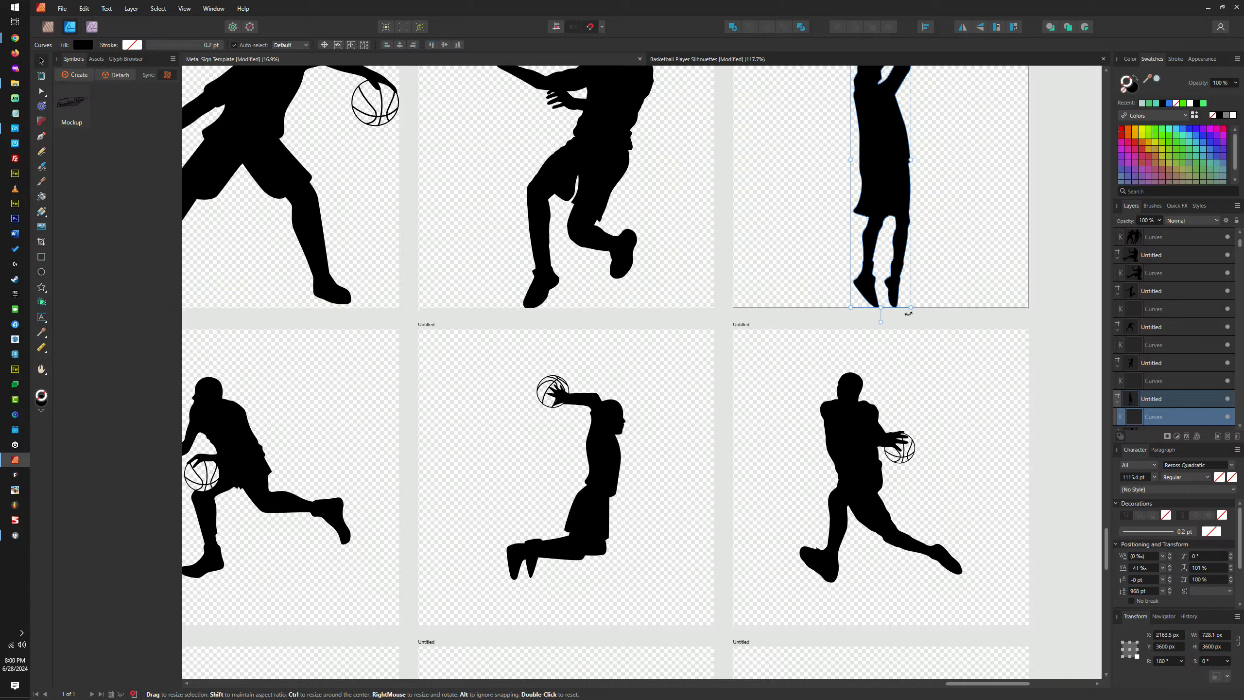
Fit the layup player's lower edge to the artboard so the silhouette is 3600 px high
click(577, 273)
drag(486, 308, 478, 307)
drag(375, 310, 790, 332)
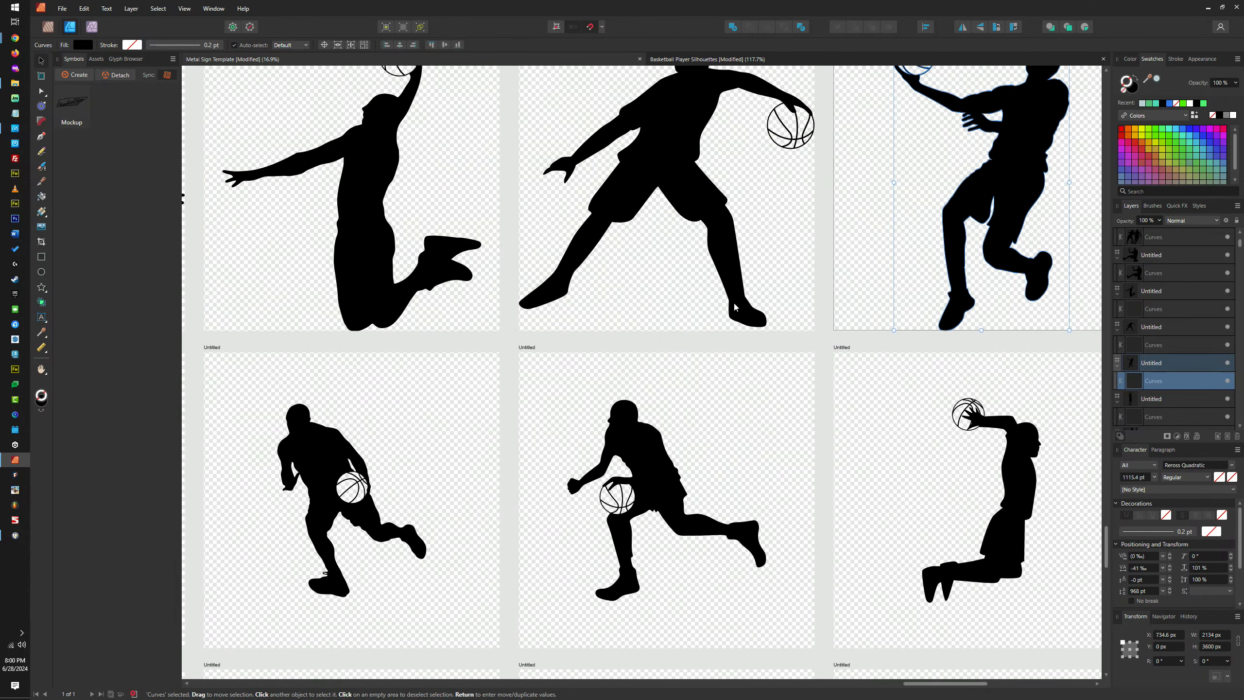
Shrink the one-handed dunker slightly to 3600 px high so its lower edge meets the artboard boundary
click(352, 302)
drag(277, 345, 543, 332)
scroll(496, 338, up, 5)
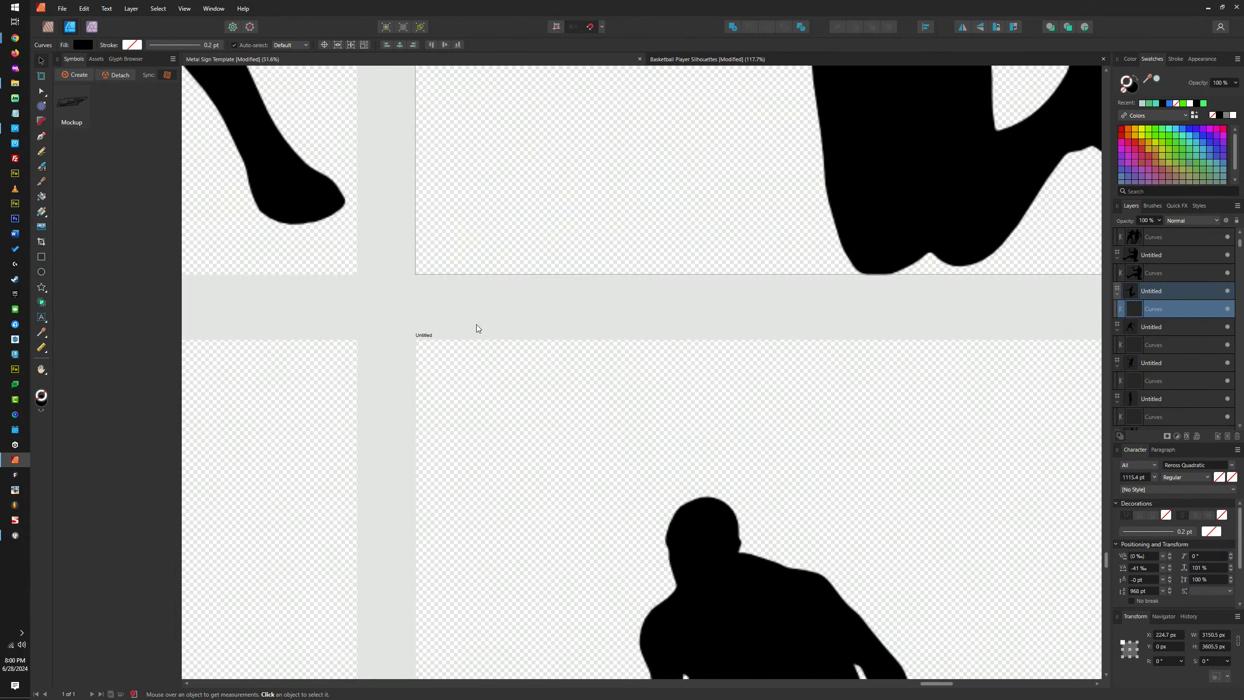
drag(475, 276, 971, 304)
scroll(768, 347, down, 4)
scroll(766, 343, down, 1)
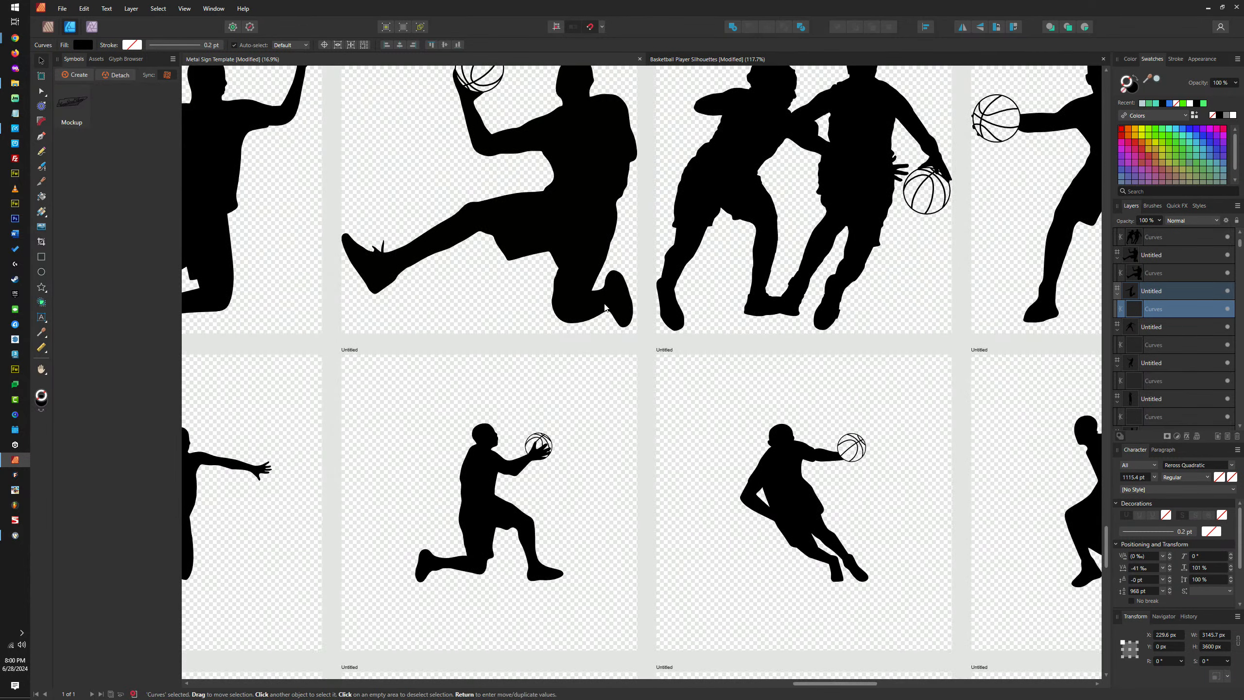
Check the airborne spread-arm player's feet against the lower artboard edge
drag(508, 316, 977, 337)
click(598, 343)
scroll(588, 349, up, 4)
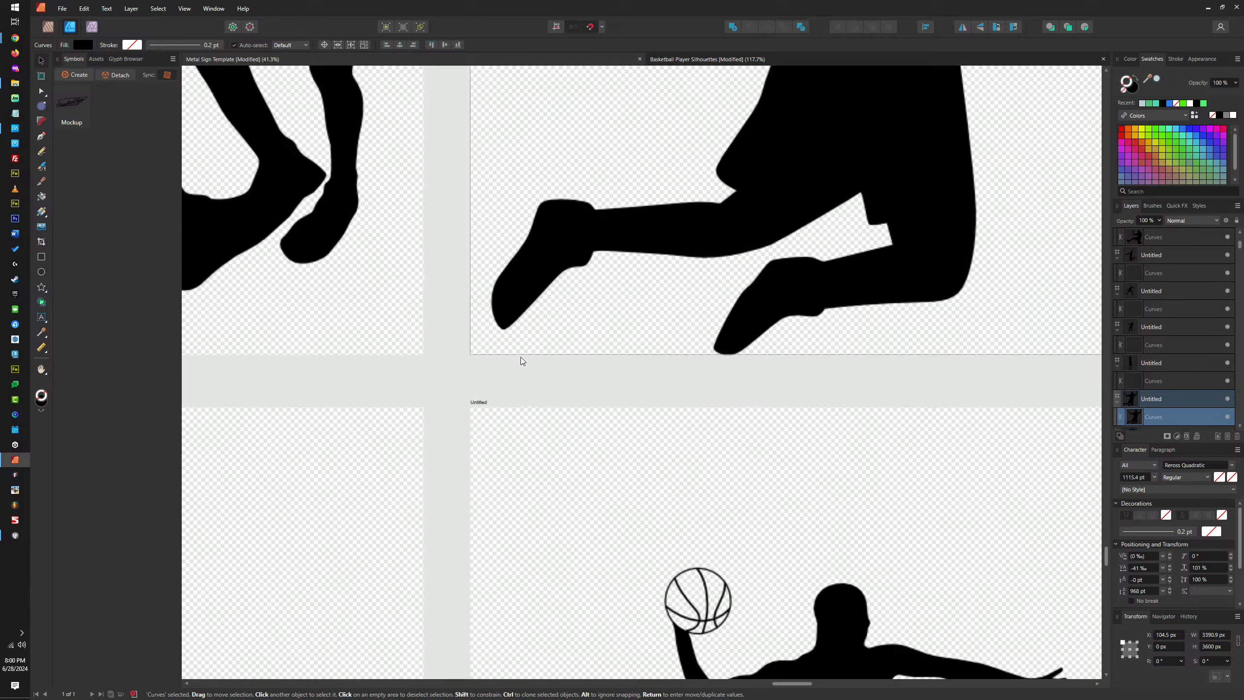
Enlarge the running dribbler in the second row's first artboard to 3600 px high
scroll(484, 351, down, 2)
drag(401, 365, 839, 361)
scroll(848, 362, down, 3)
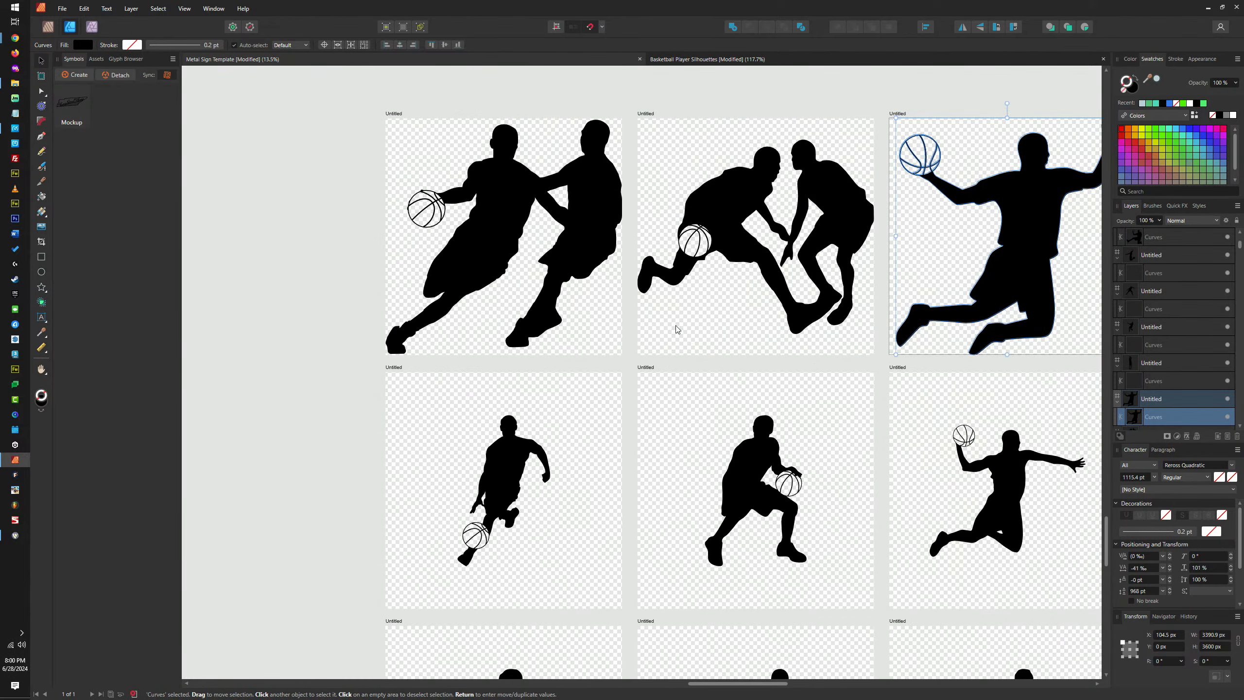
drag(619, 324, 730, 292)
click(579, 375)
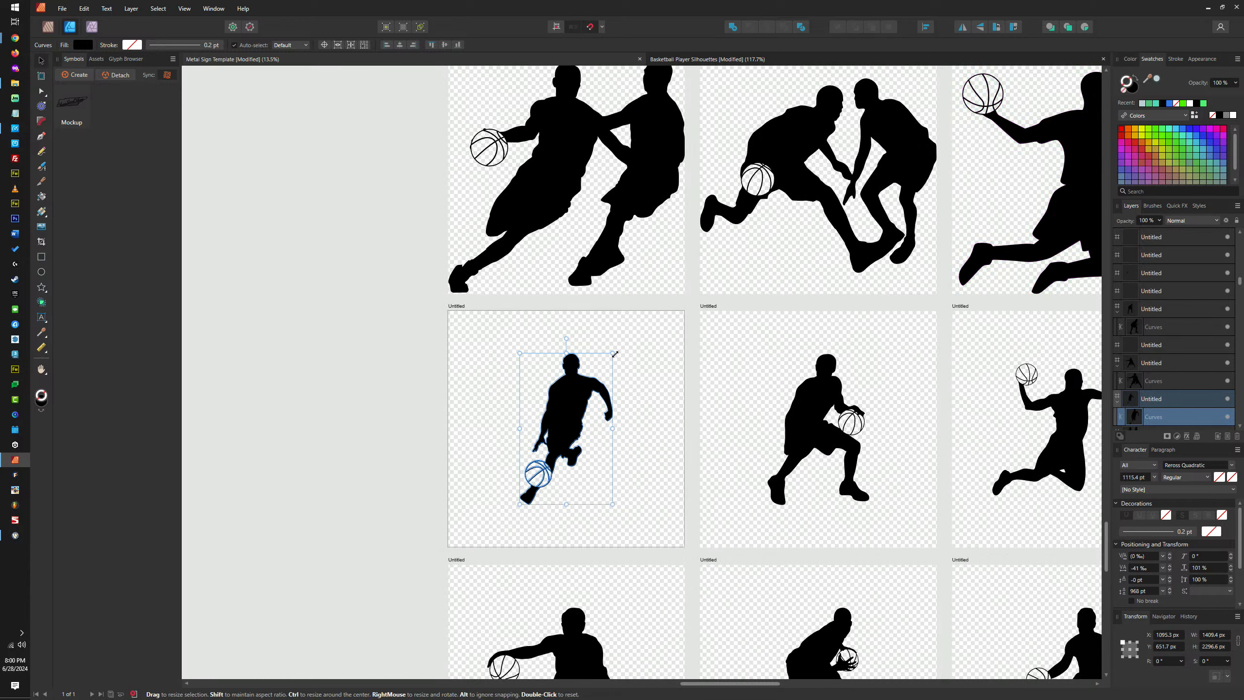
drag(615, 353, 639, 309)
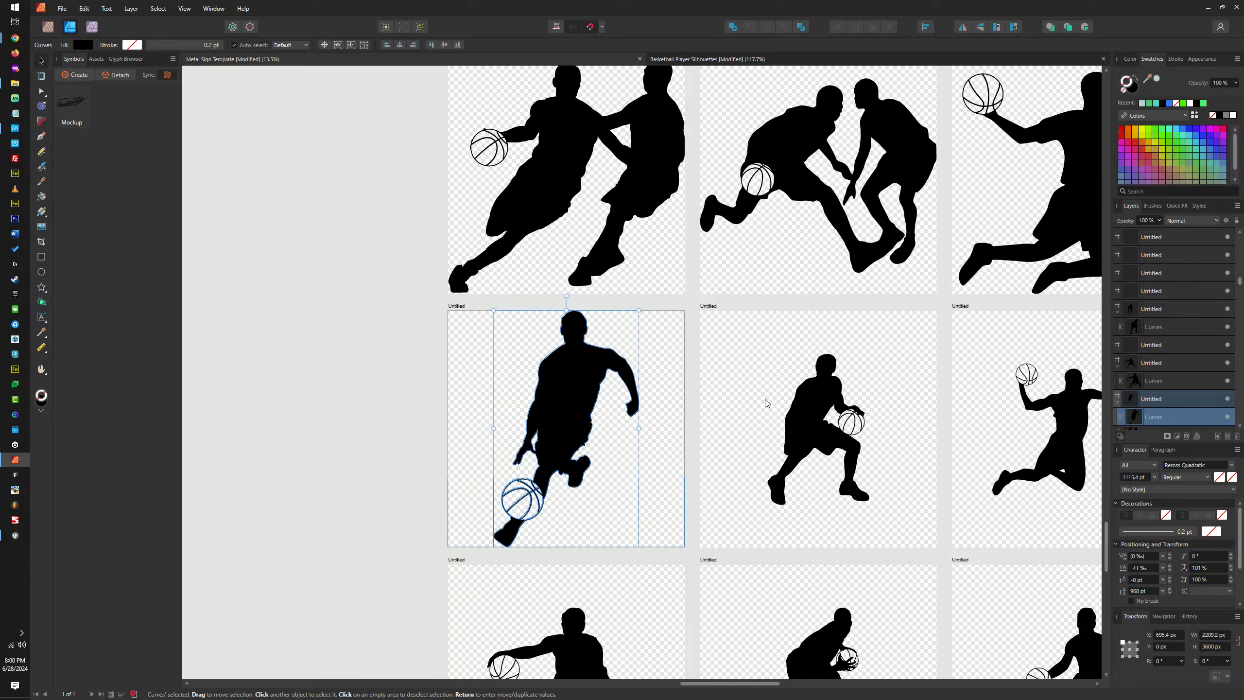
Enlarge the second row's wide-stance dribbler to about the artboard's height and the airborne player beside him to 3600 px wide
click(831, 425)
drag(866, 356, 897, 310)
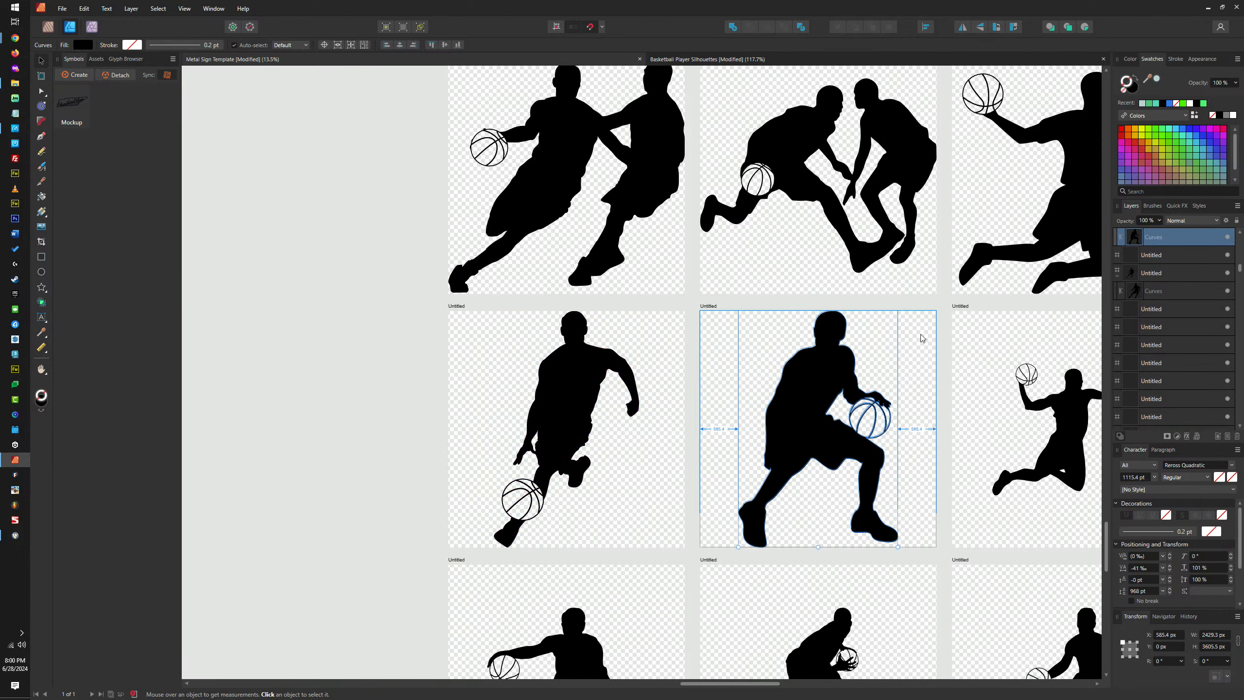
drag(1001, 368, 725, 382)
click(725, 382)
click(796, 412)
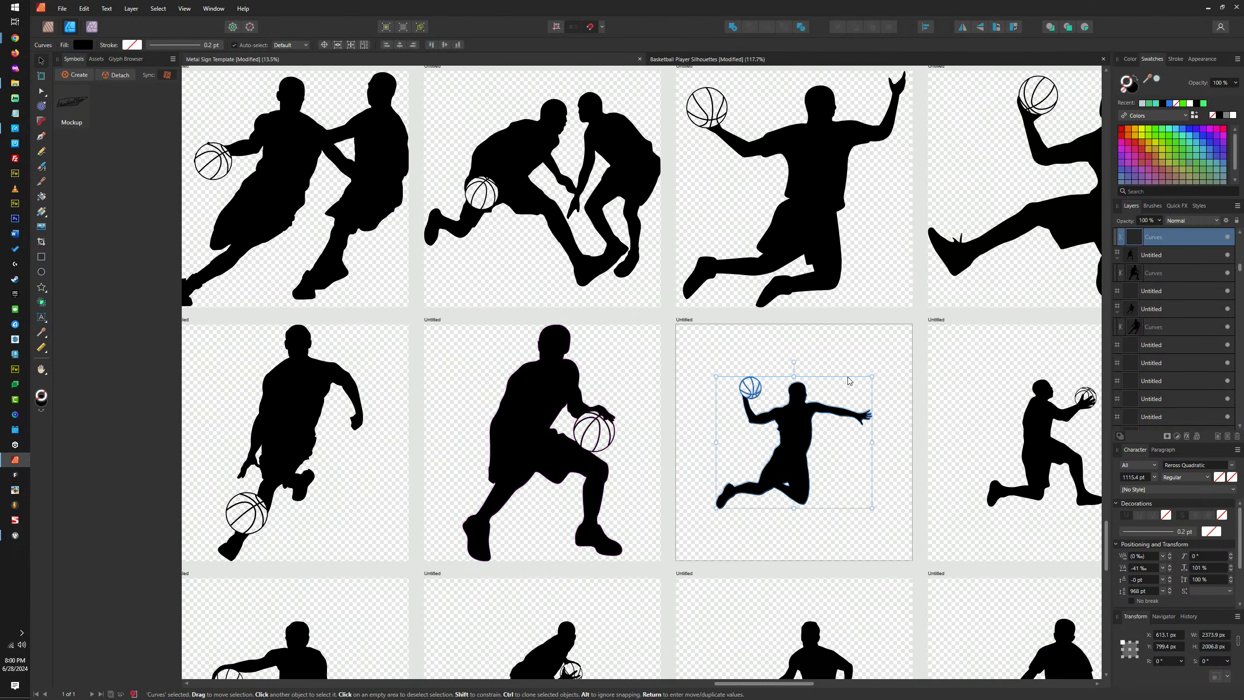
drag(870, 377, 913, 344)
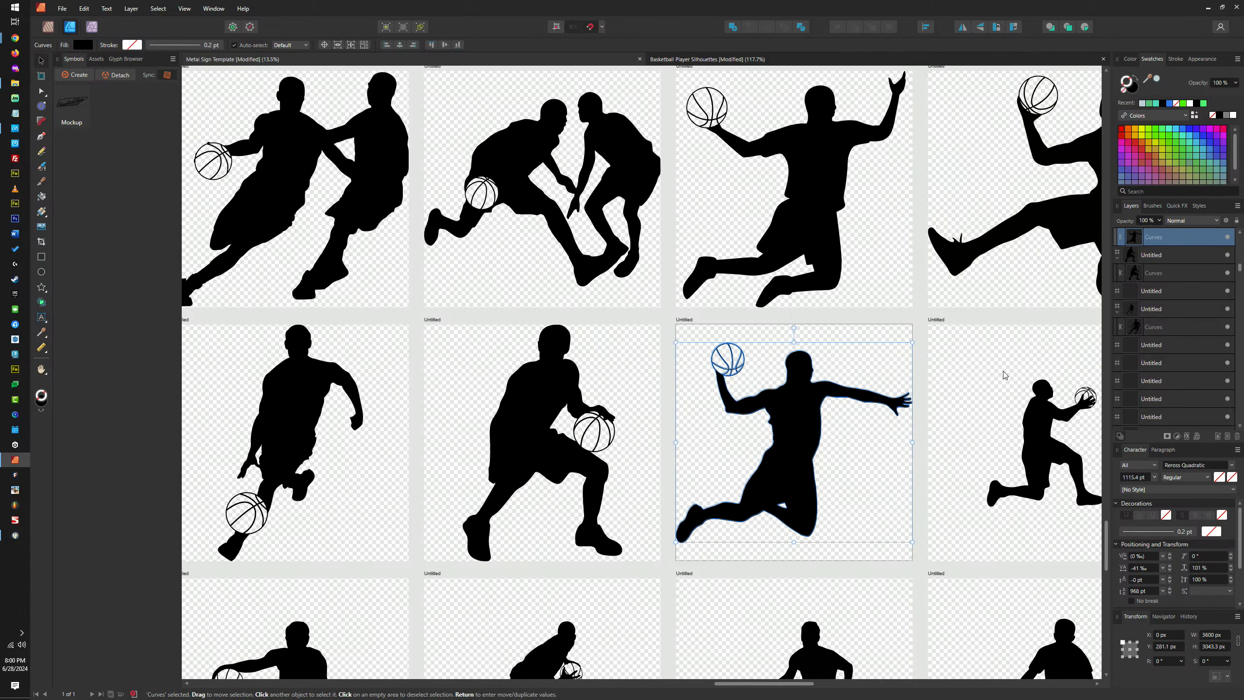
Enlarge the kneeling ball holder and the leaning dribbler beside him to about 3605 px high each
drag(1067, 407, 960, 338)
click(843, 419)
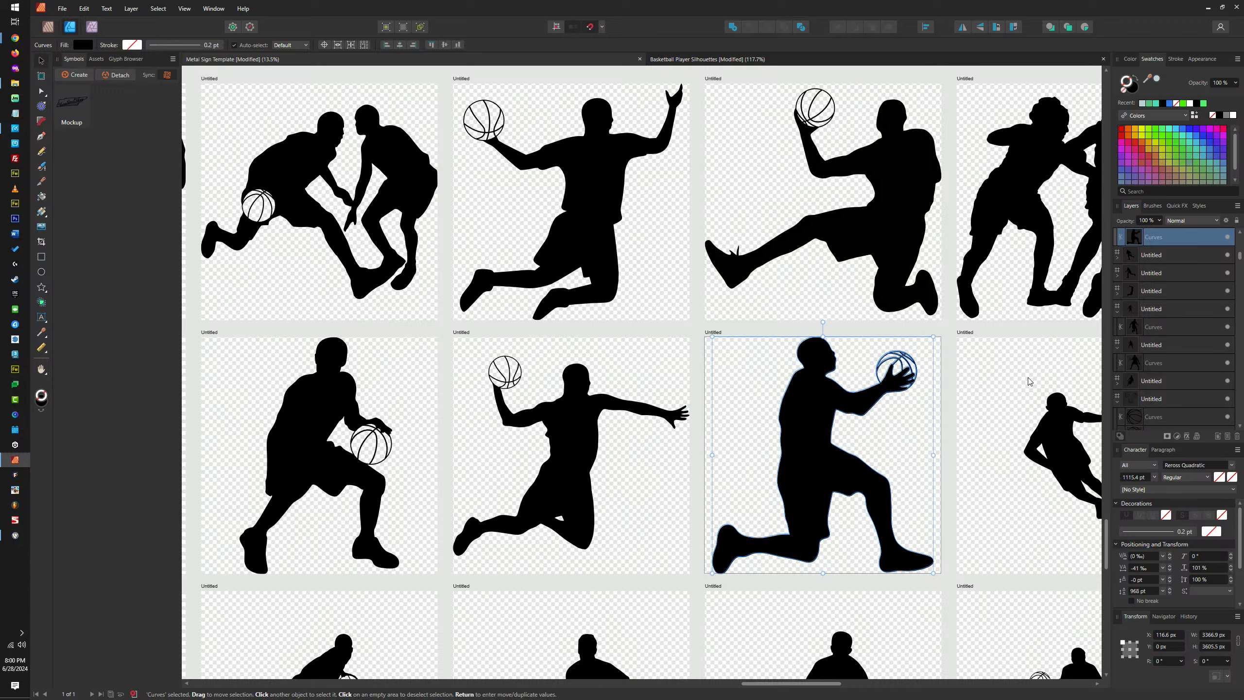
drag(1030, 383, 953, 338)
click(890, 424)
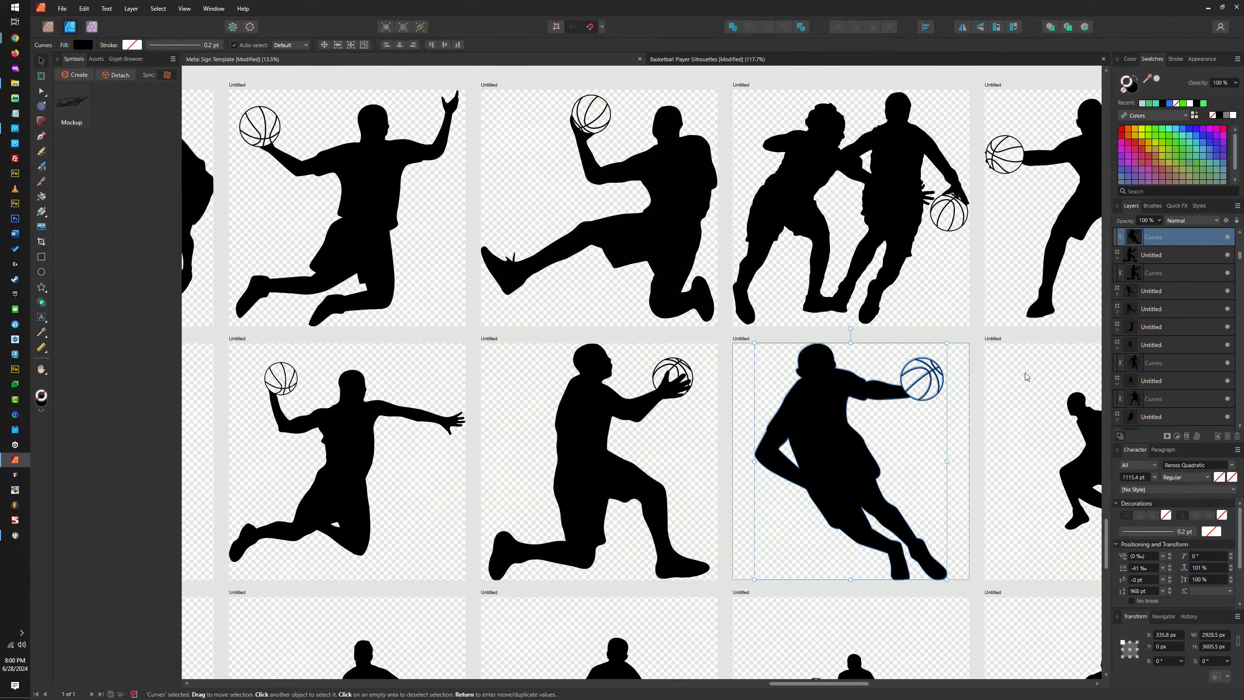
Shrink the leaning dribbler to 3600 px high so his feet meet the artboard's lower edge
drag(1027, 376, 841, 361)
scroll(730, 565, up, 8)
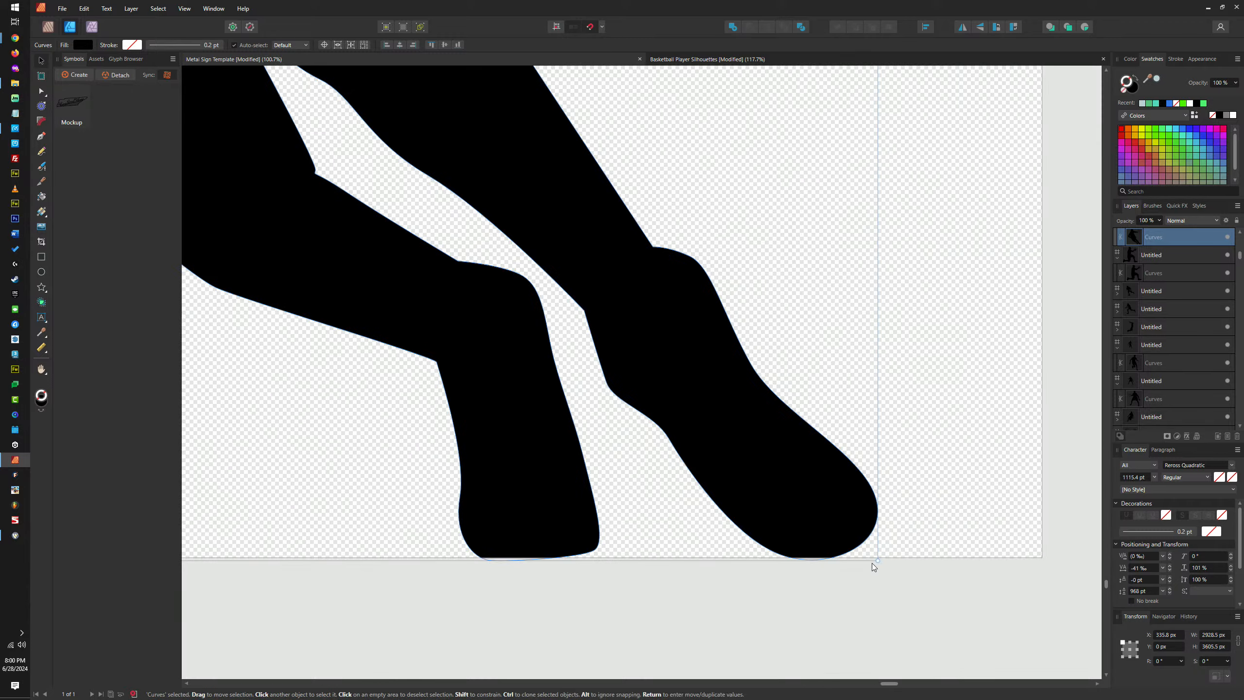
mouse_move(880, 560)
mouse_down()
mouse_move(867, 547)
mouse_move(878, 553)
mouse_up()
scroll(964, 555, down, 8)
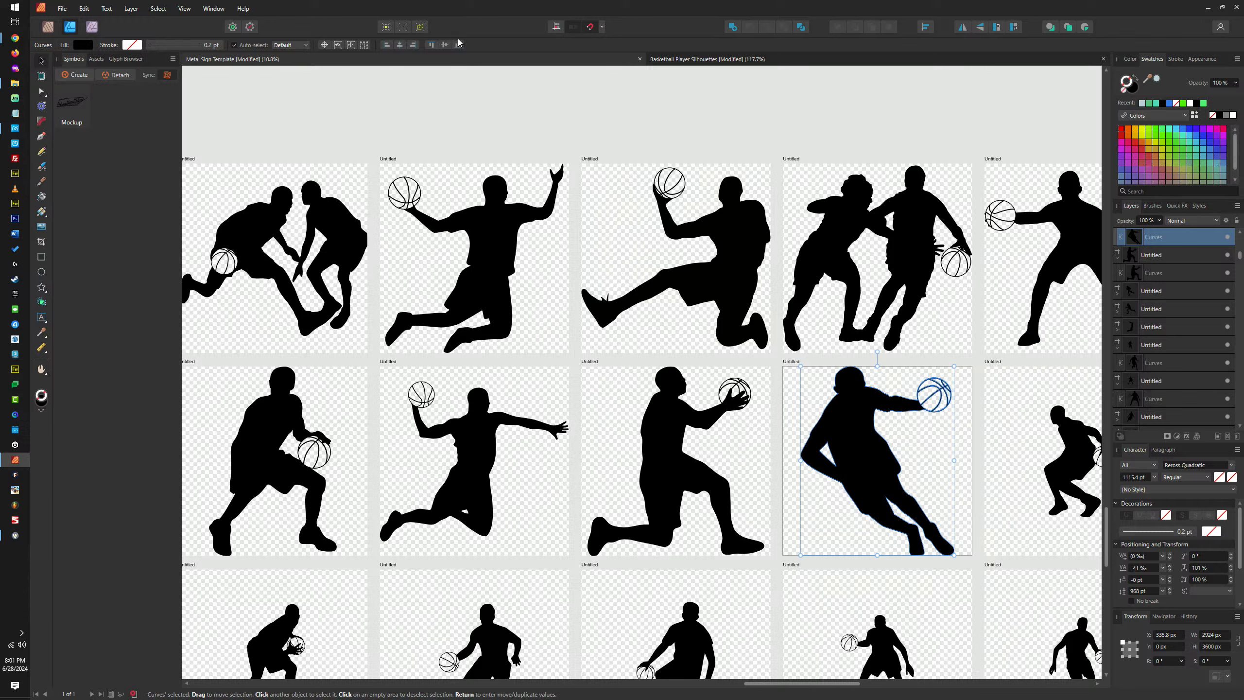
Shrink the kneeling ball holder to 3600 px high and centre him horizontally on his artboard
click(711, 402)
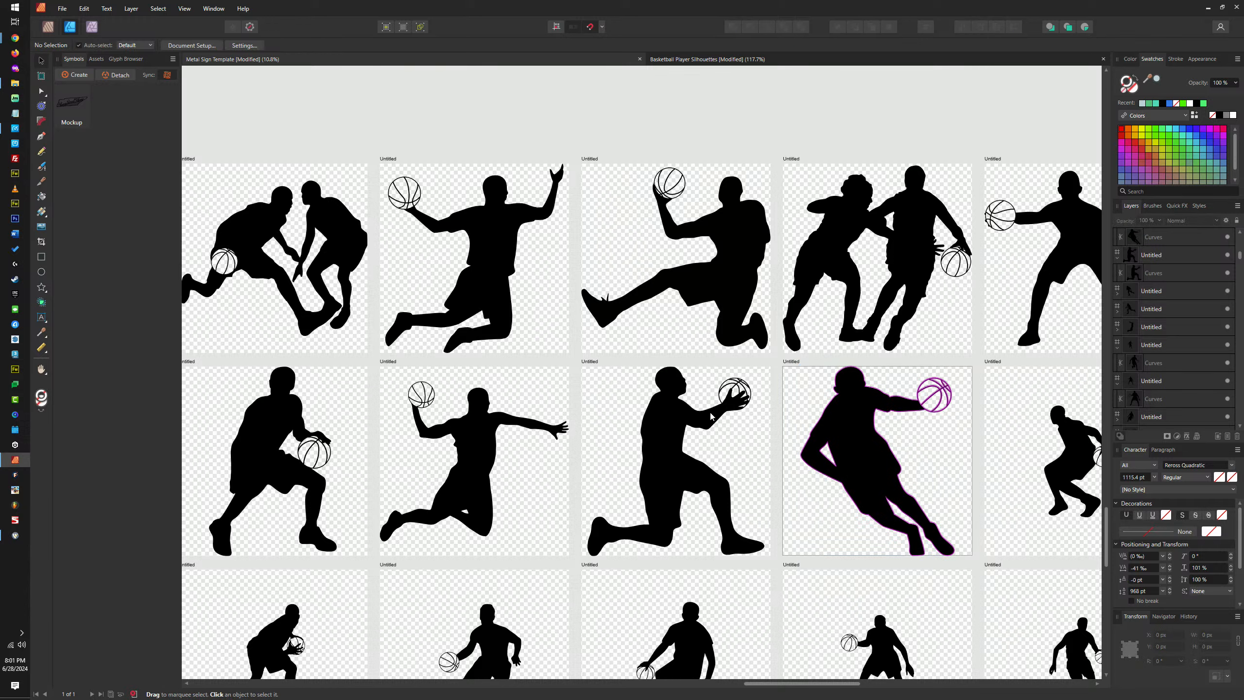
click(715, 404)
scroll(731, 547, up, 4)
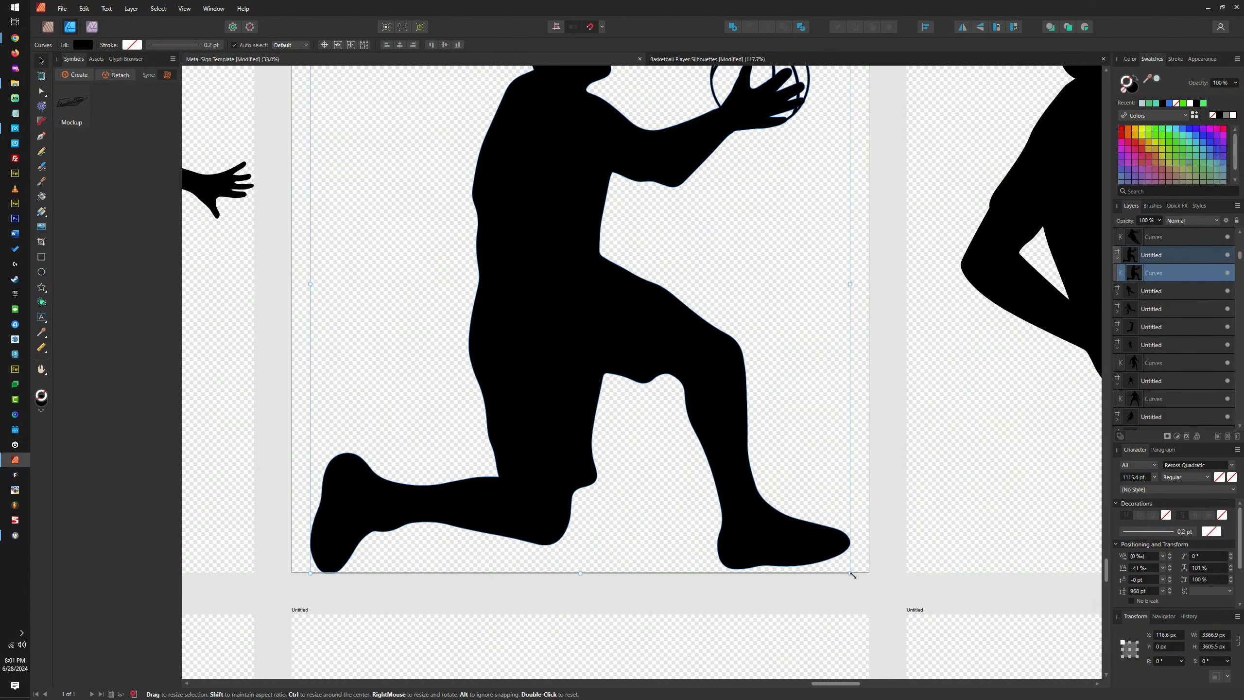
drag(852, 574, 850, 572)
scroll(851, 490, down, 3)
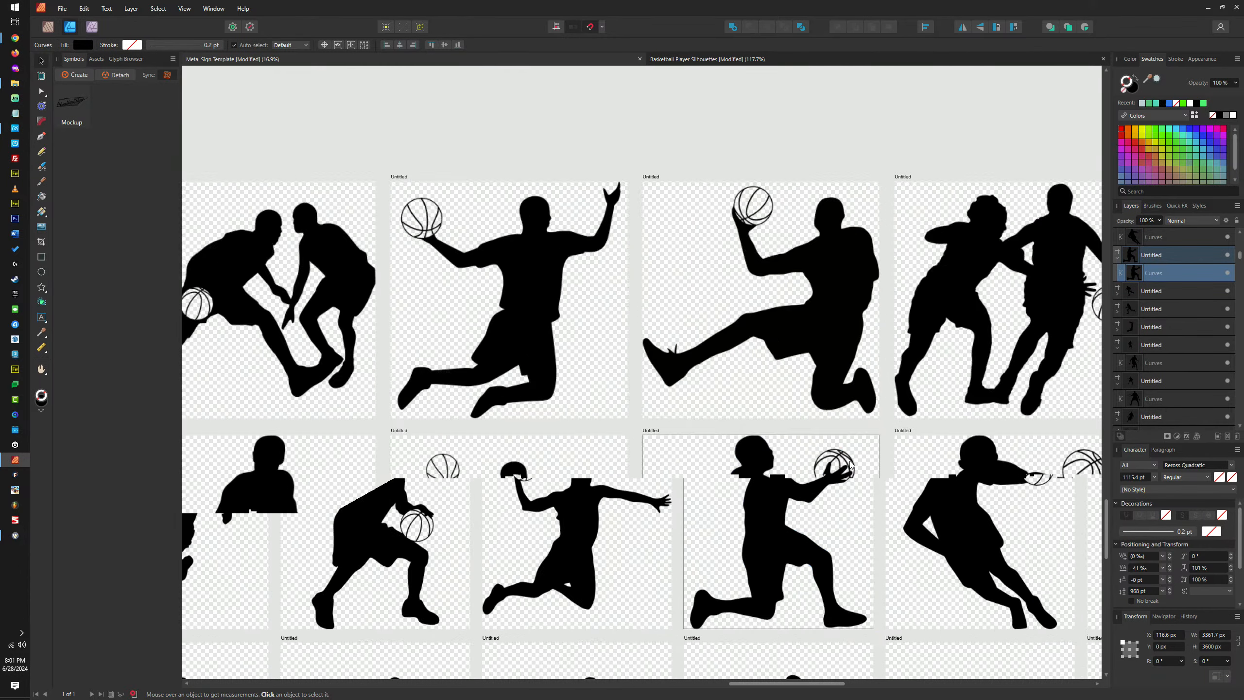
scroll(851, 465, up, 2)
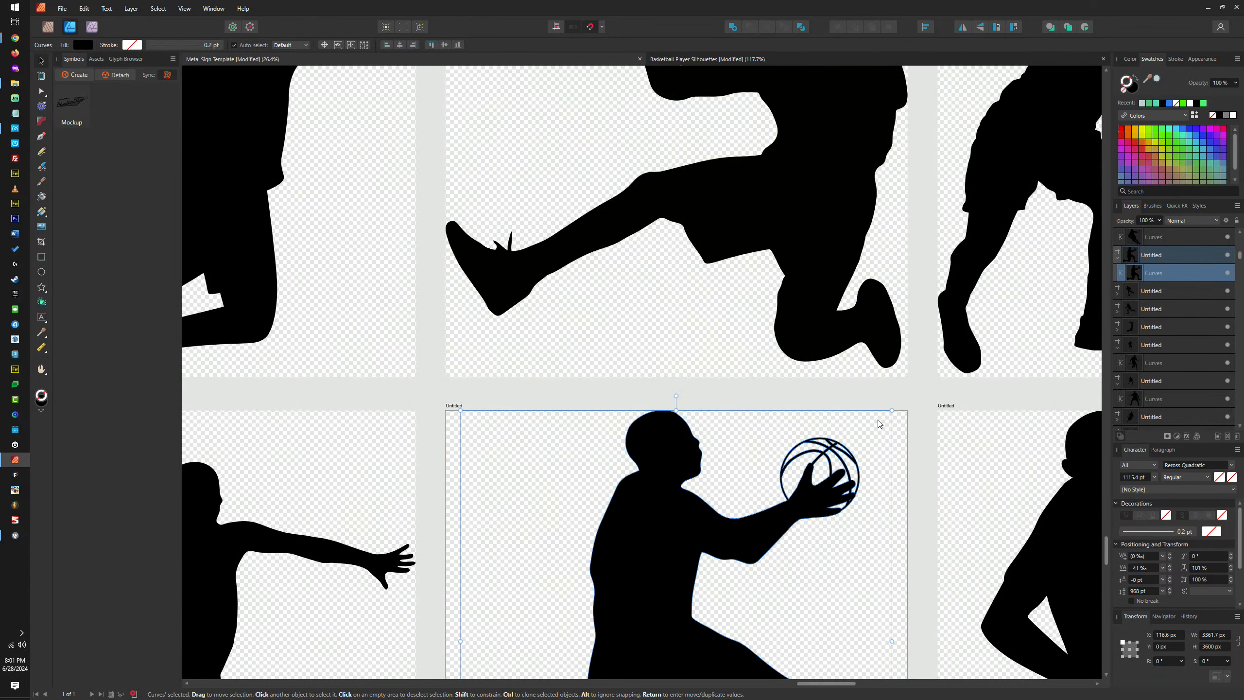
click(399, 45)
Reduce the wide-stance dribbler to 3600 px high so the silhouette ends at the artboard's lower edge
scroll(490, 346, left, 5)
click(708, 425)
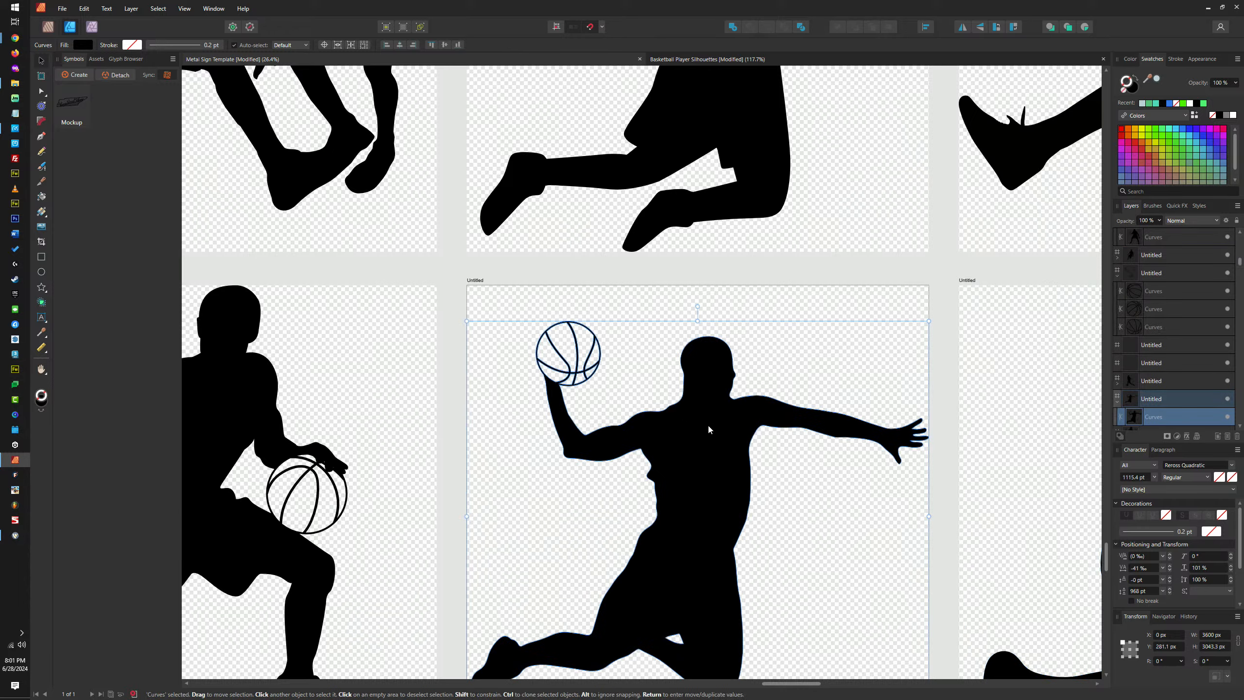
scroll(708, 424, down, 3)
scroll(807, 297, left, 3)
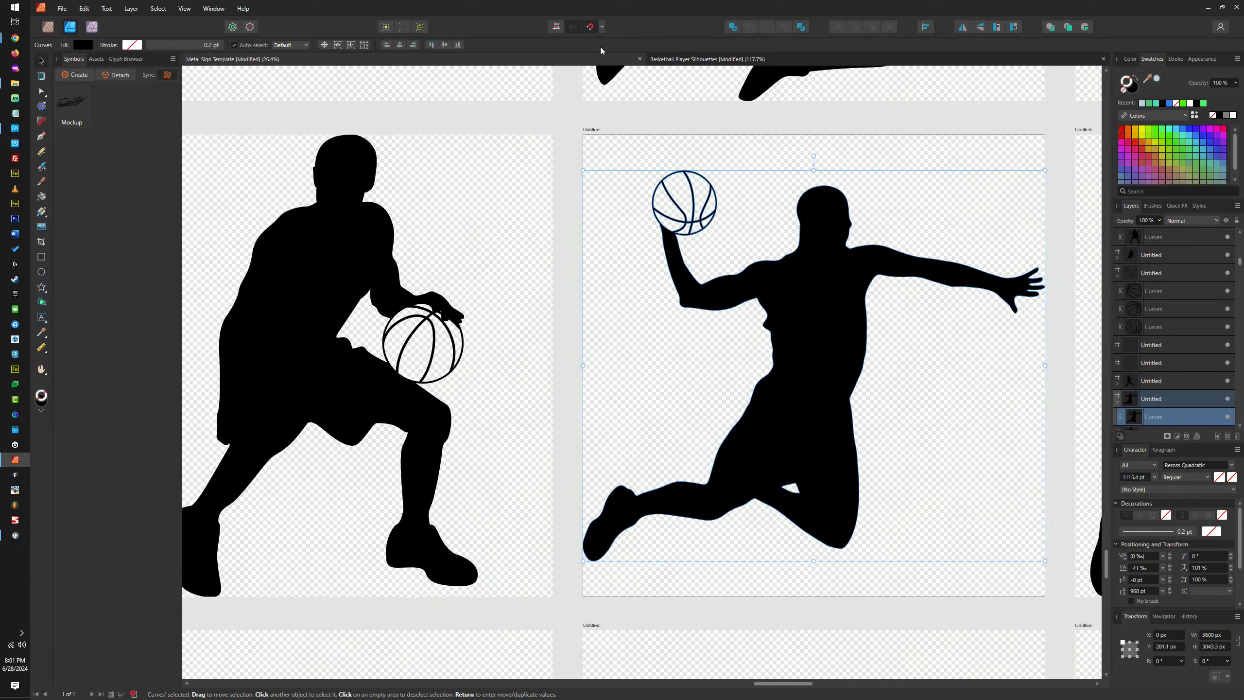
scroll(424, 229, left, 5)
click(595, 261)
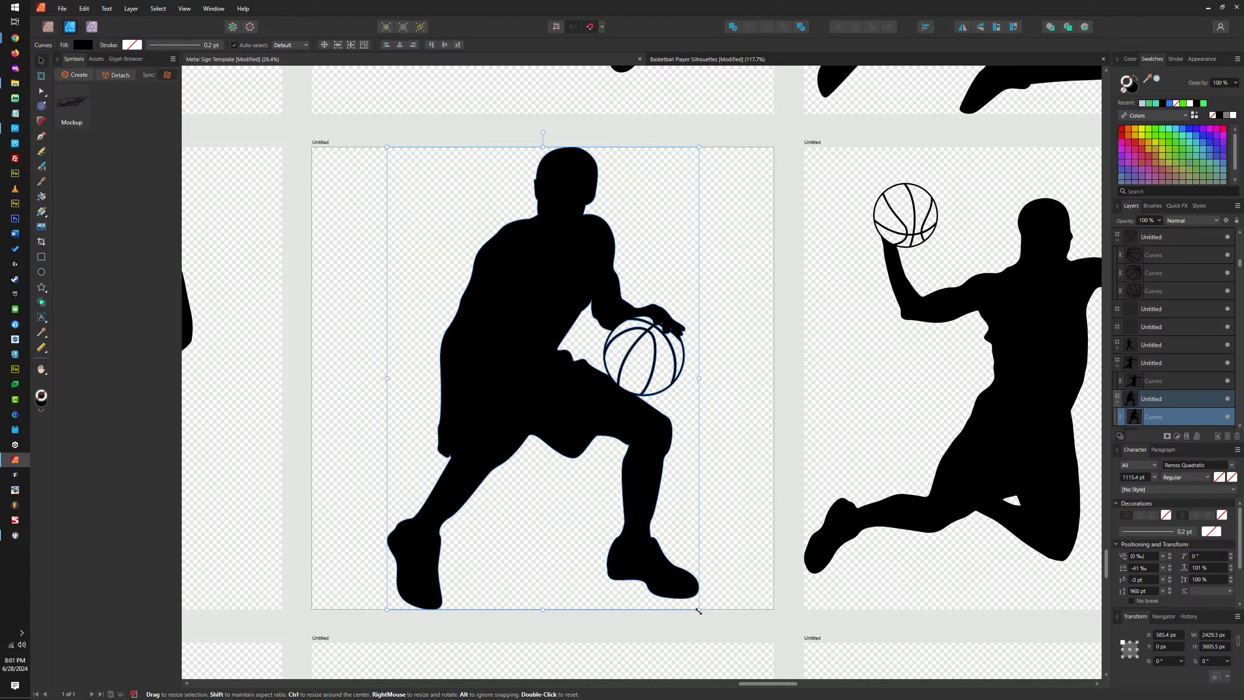
mouse_move(698, 611)
mouse_down()
mouse_move(700, 595)
mouse_move(699, 609)
mouse_up()
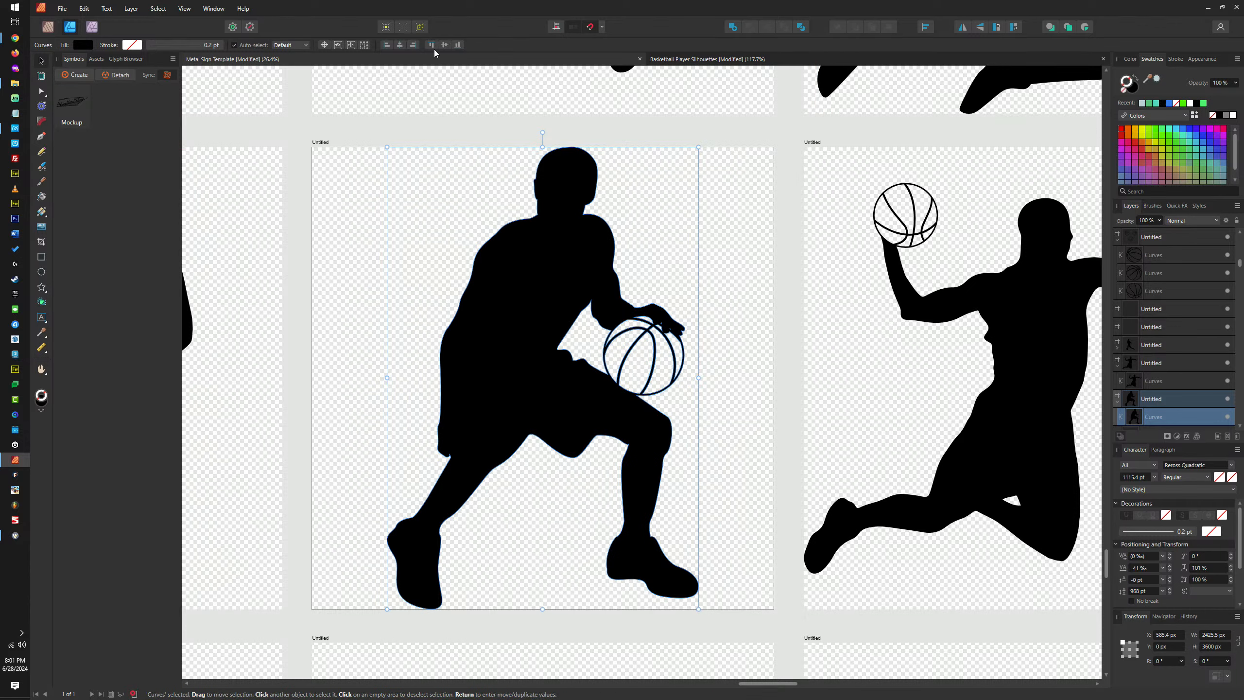
Enlarge the deeply crouched dribbler in the second row to 3600 px high
scroll(696, 196, left, 10)
click(624, 419)
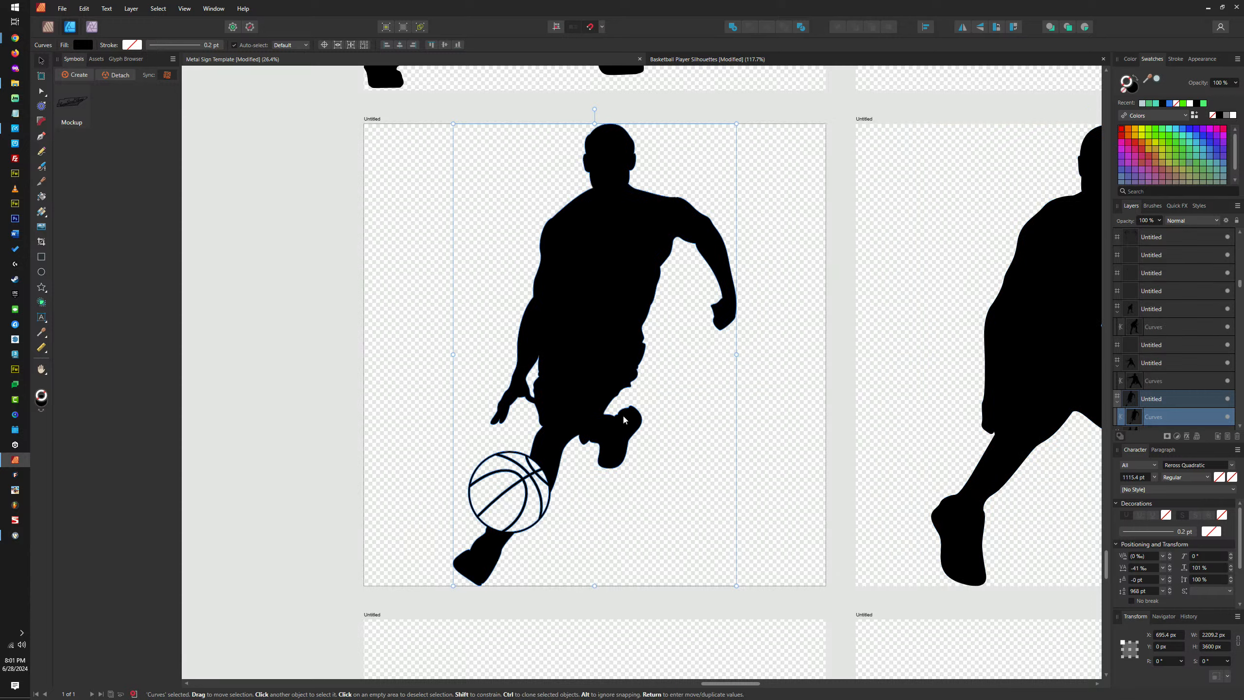
scroll(821, 154, down, 5)
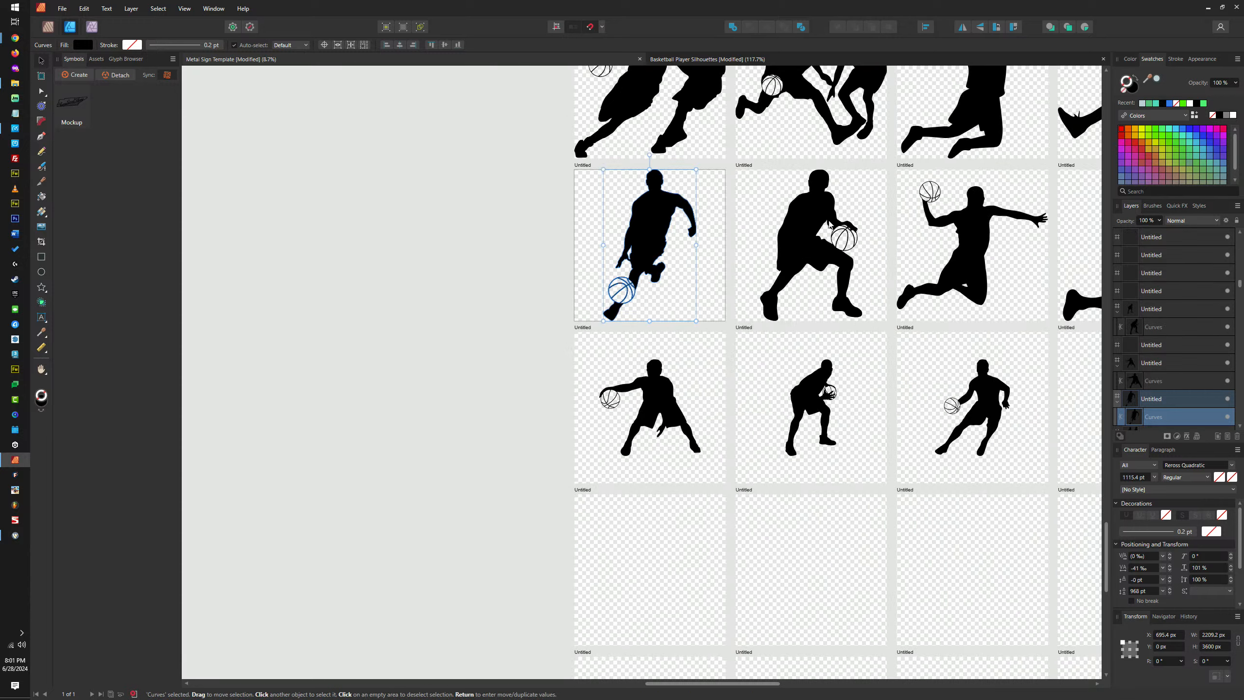
scroll(501, 296, right, 5)
scroll(701, 297, right, 5)
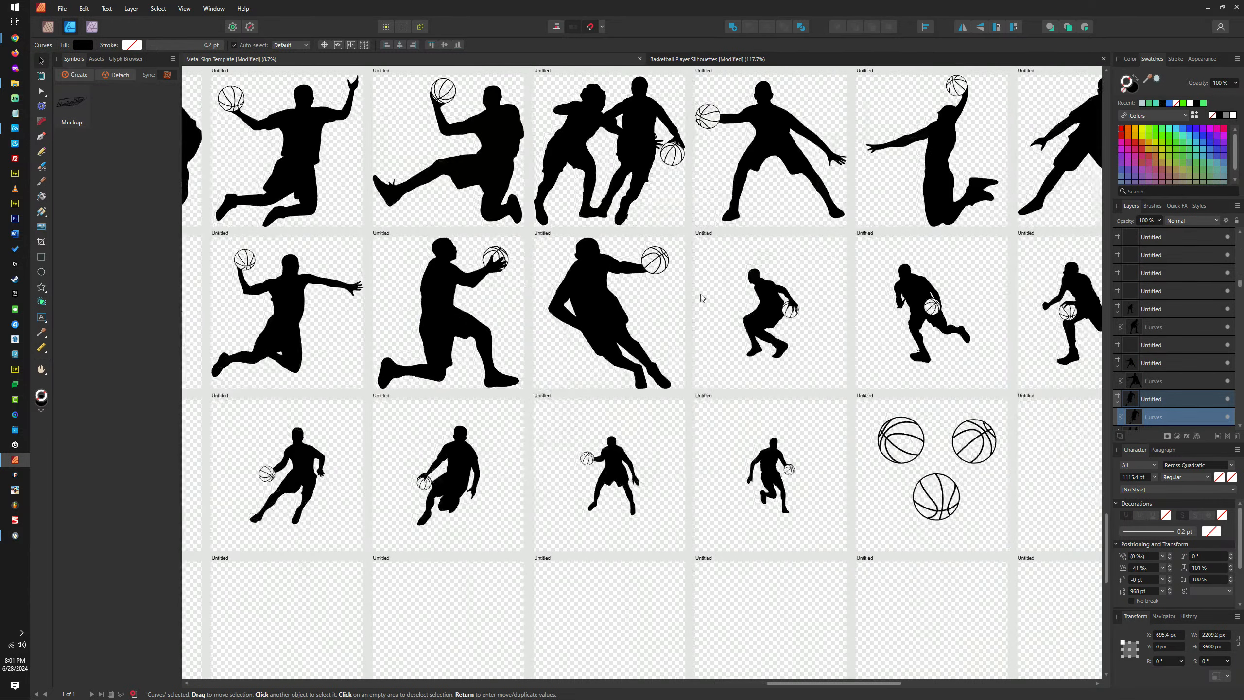
click(775, 299)
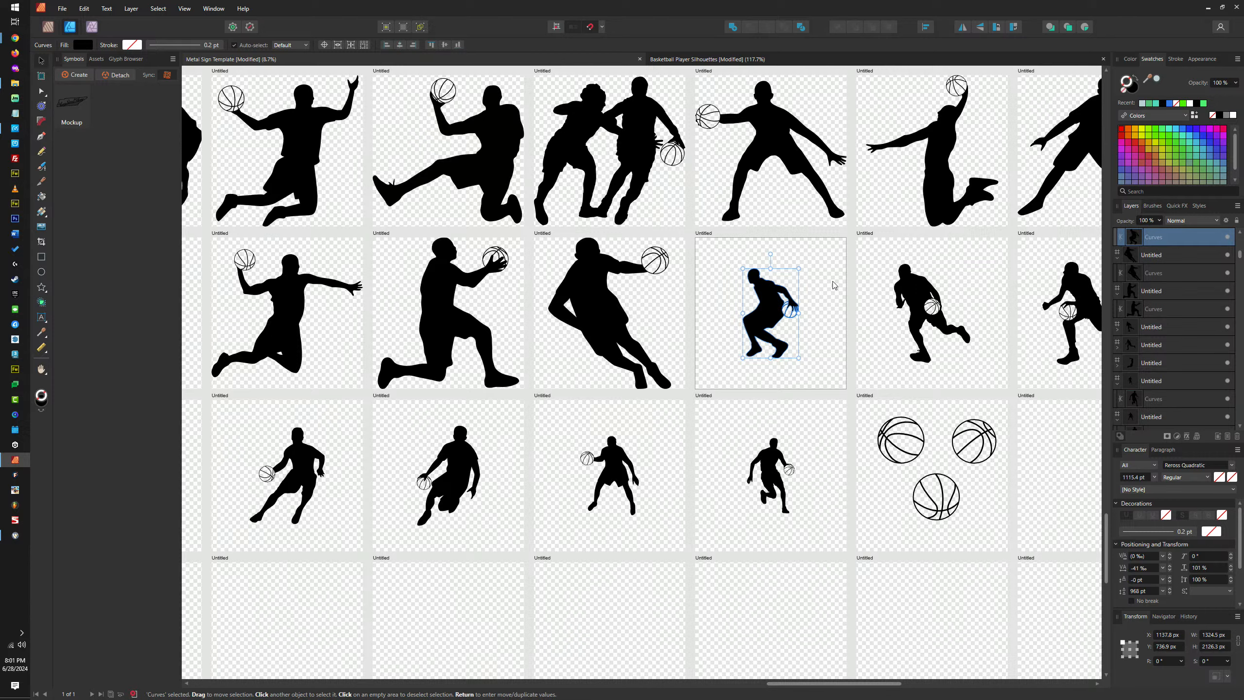
scroll(833, 285, up, 3)
drag(767, 255, 803, 196)
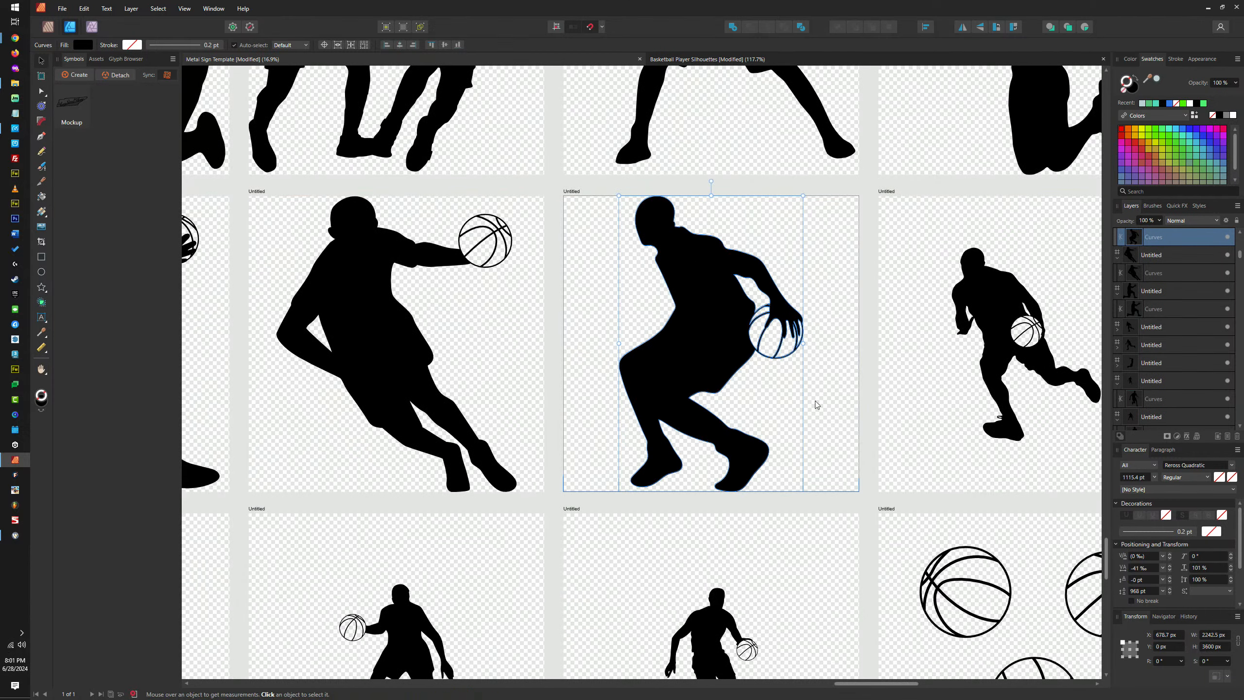
Enlarge the forward-running dribbler to the artboard's height and the long-striding dribbler beside him to 3600 px high
click(1009, 329)
scroll(904, 289, right, 3)
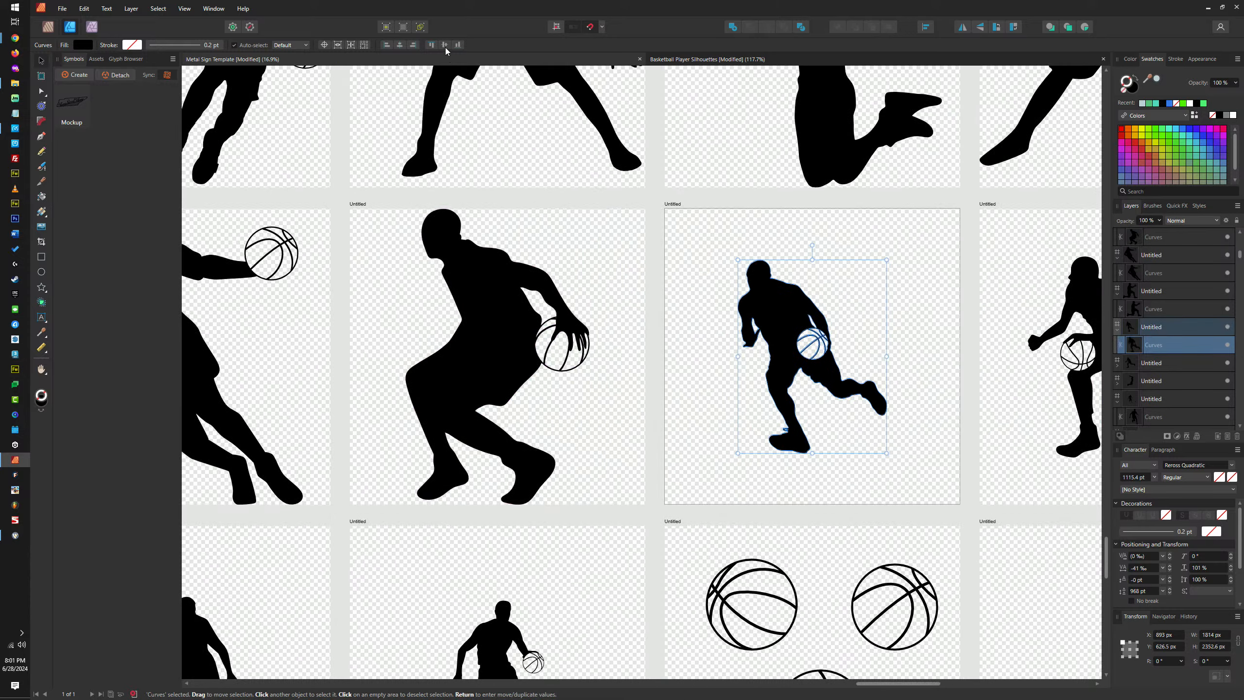
drag(884, 258, 927, 208)
scroll(889, 273, right, 5)
click(859, 344)
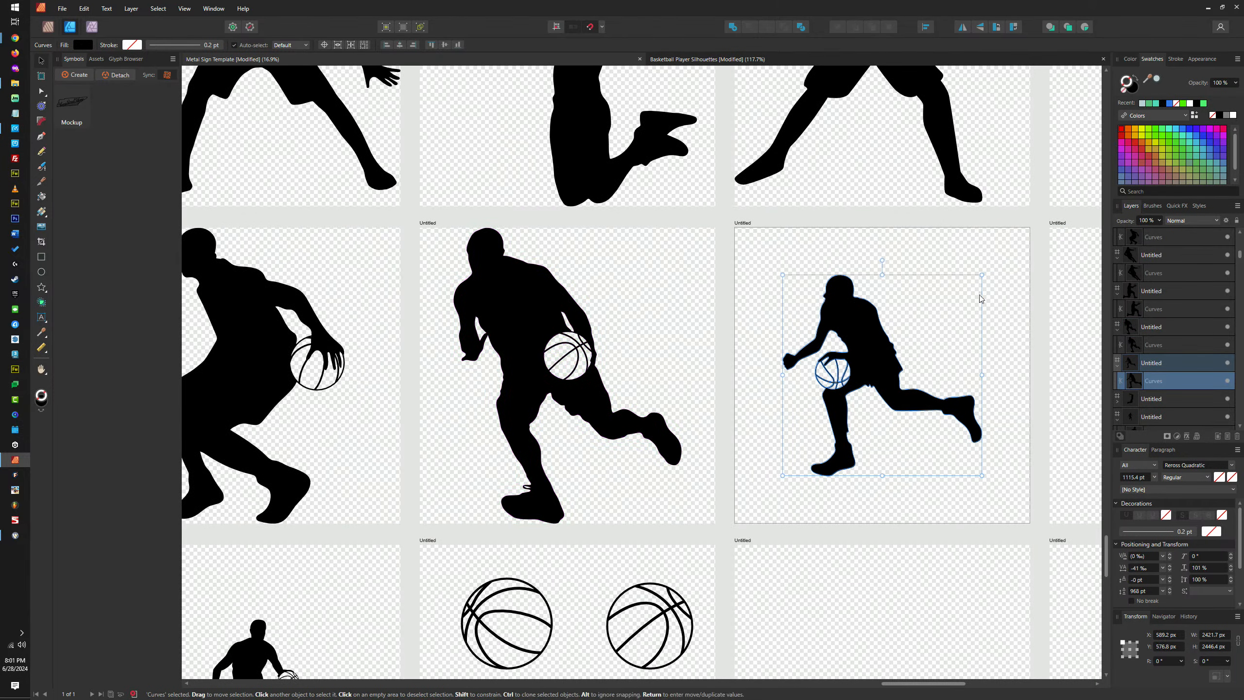
drag(981, 274, 1014, 229)
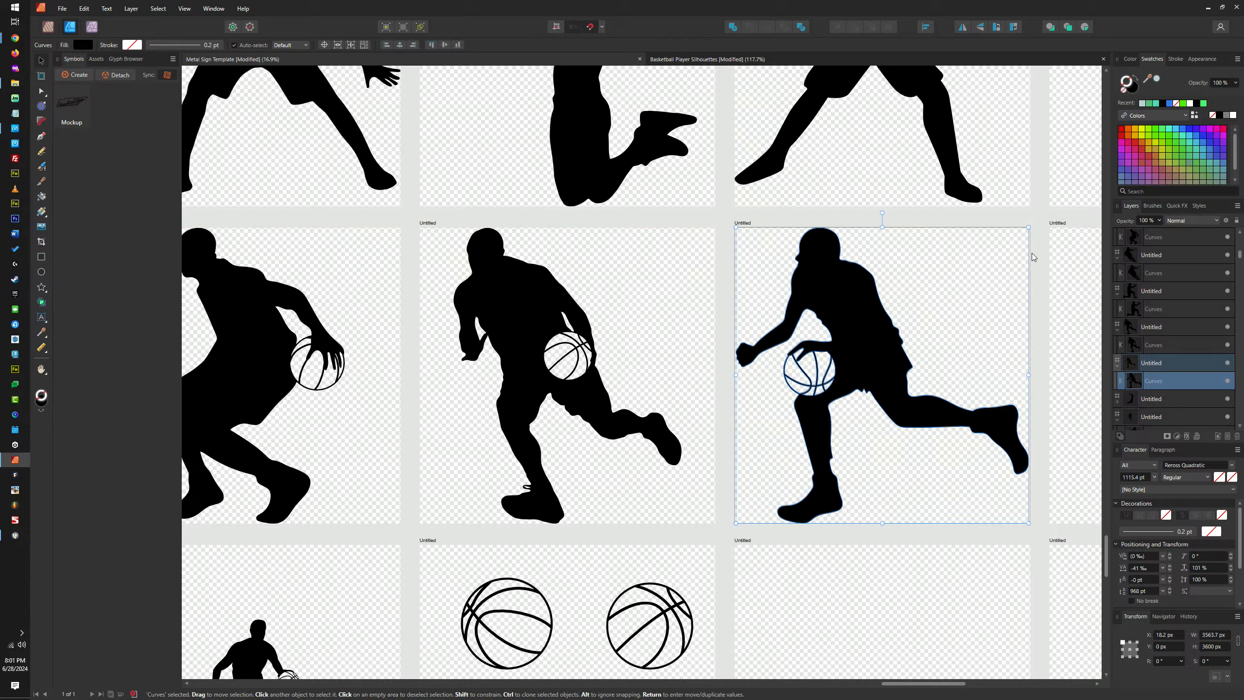
Enlarge the second row's airborne dunker to about the artboard's height and fit the ball to its upper edge
scroll(897, 256, right, 5)
click(929, 300)
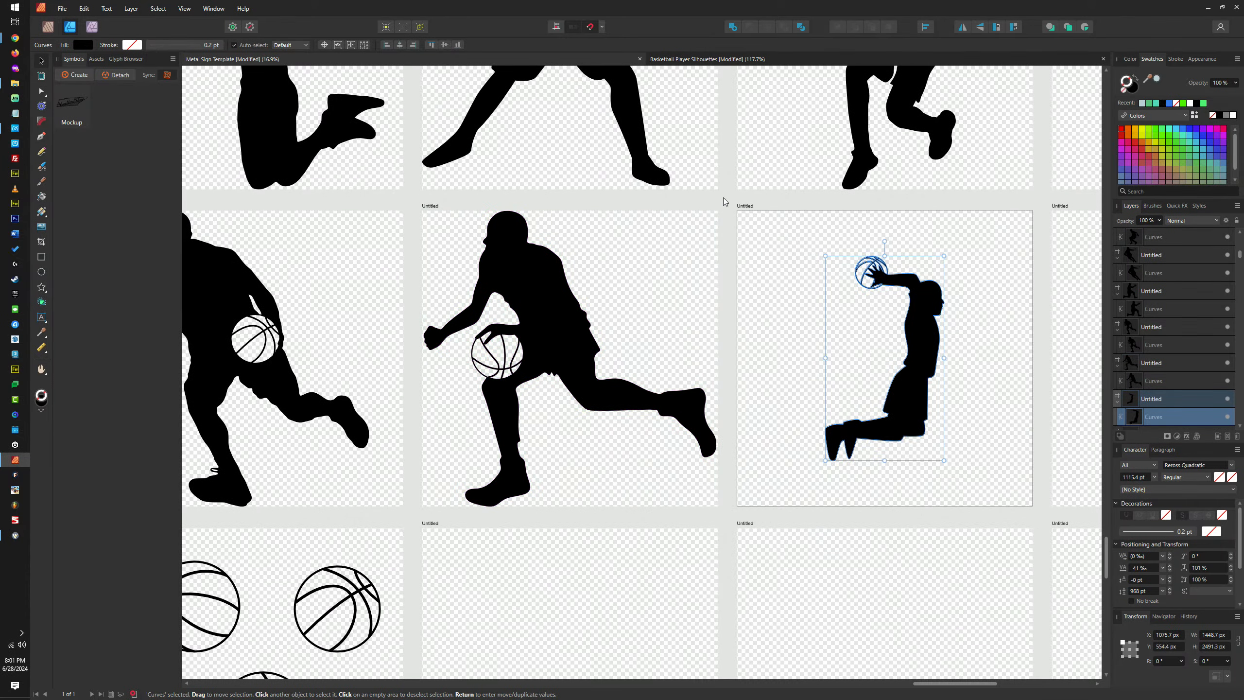
drag(944, 255, 978, 230)
scroll(794, 231, up, 3)
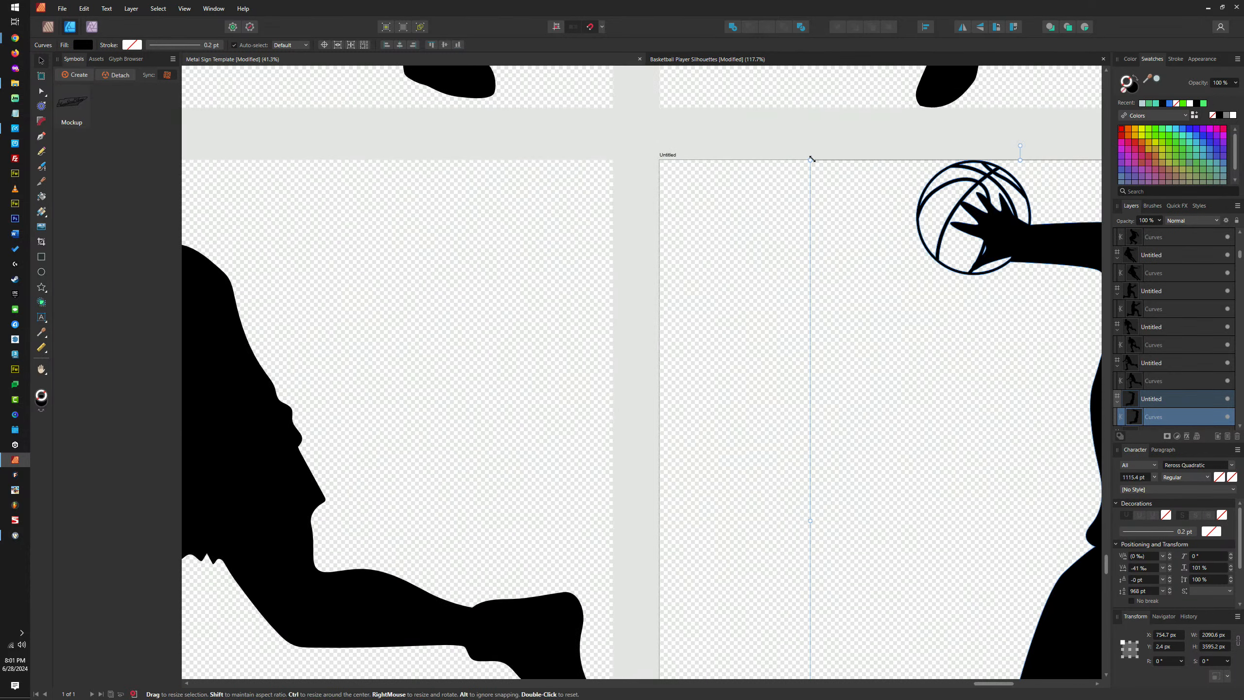
drag(809, 157, 807, 167)
scroll(762, 156, down, 3)
scroll(761, 156, down, 2)
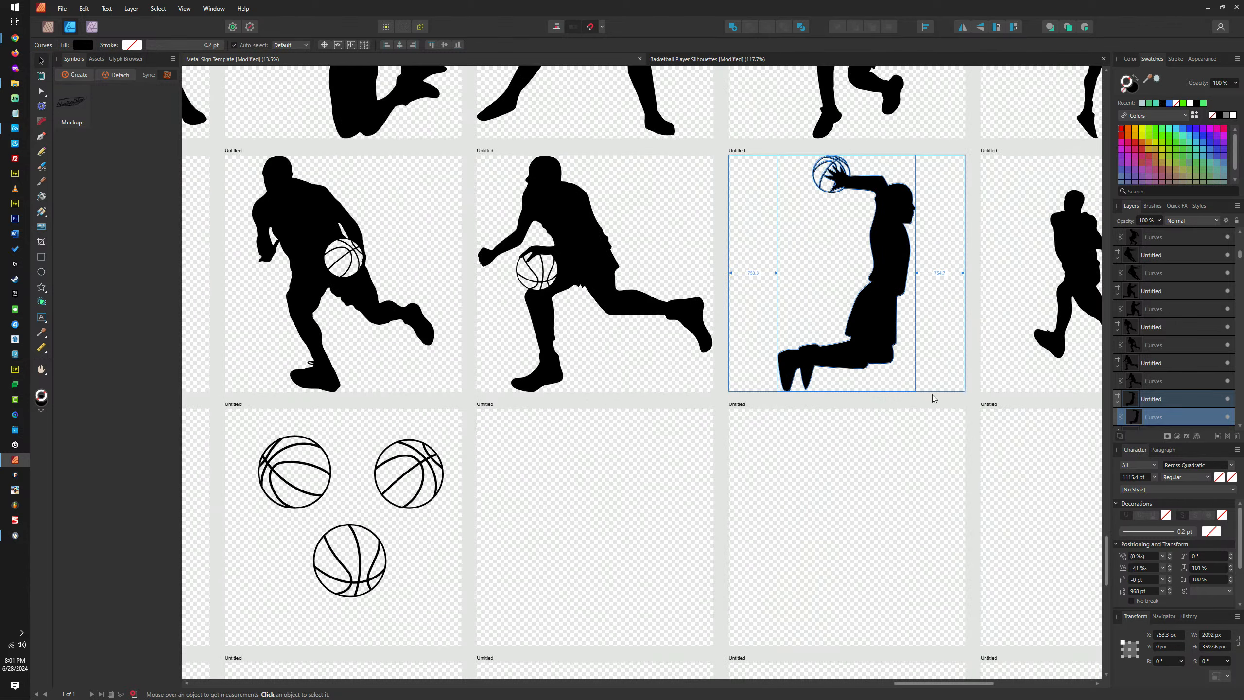
Fit the airborne dunker's feet to the artboard's lower edge so the silhouette is 3600 px high
scroll(852, 328, up, 4)
drag(845, 324, 847, 326)
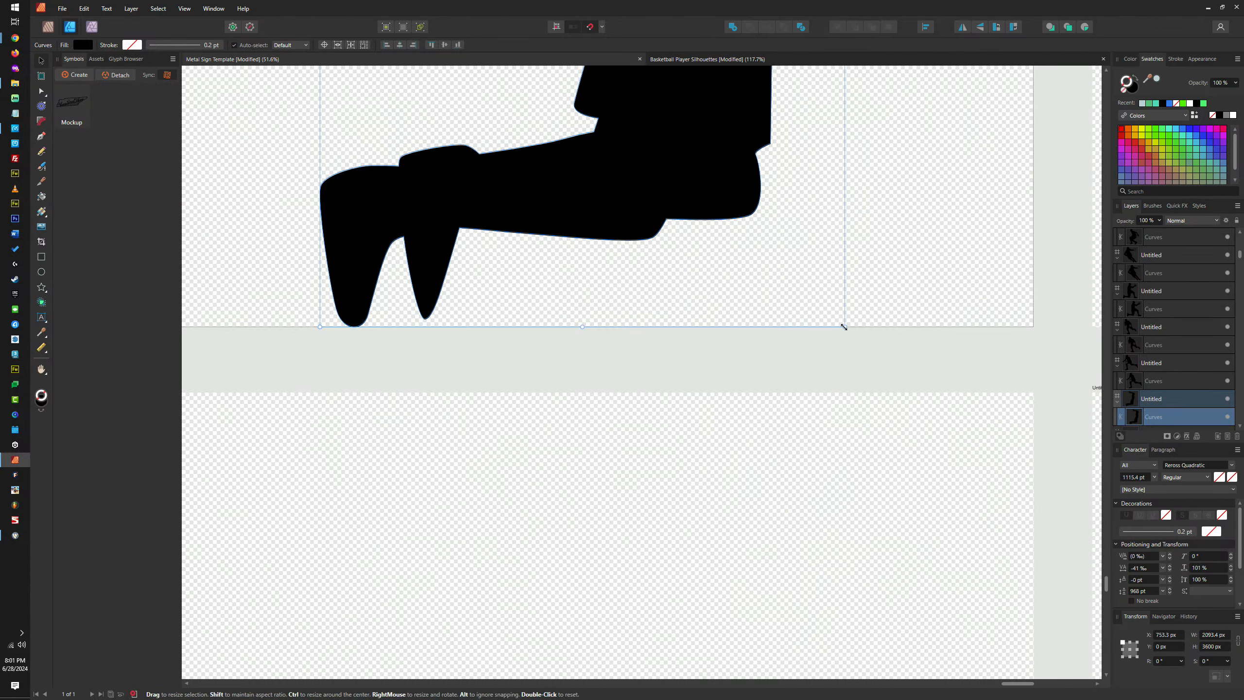
scroll(846, 326, down, 4)
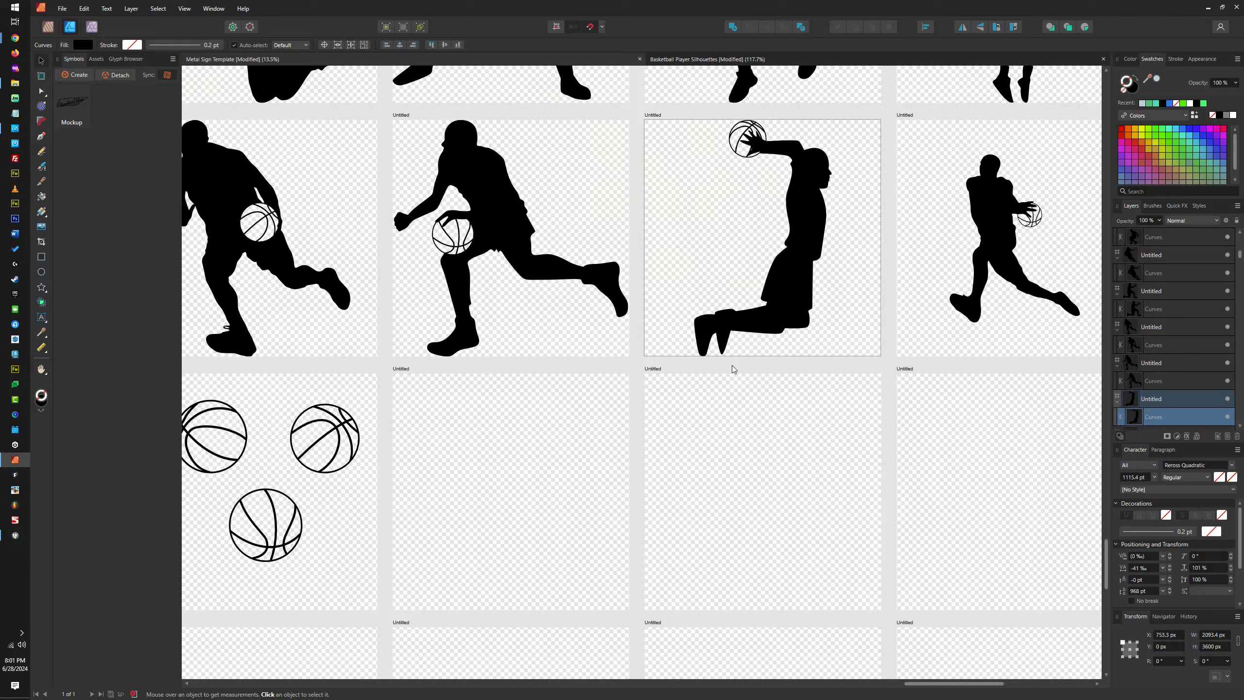
Enlarge the striding player in the second row's last artboard to 3600 px high and check both artboard edges
click(1013, 259)
scroll(1012, 259, right, 3)
scroll(1013, 258, up, 1)
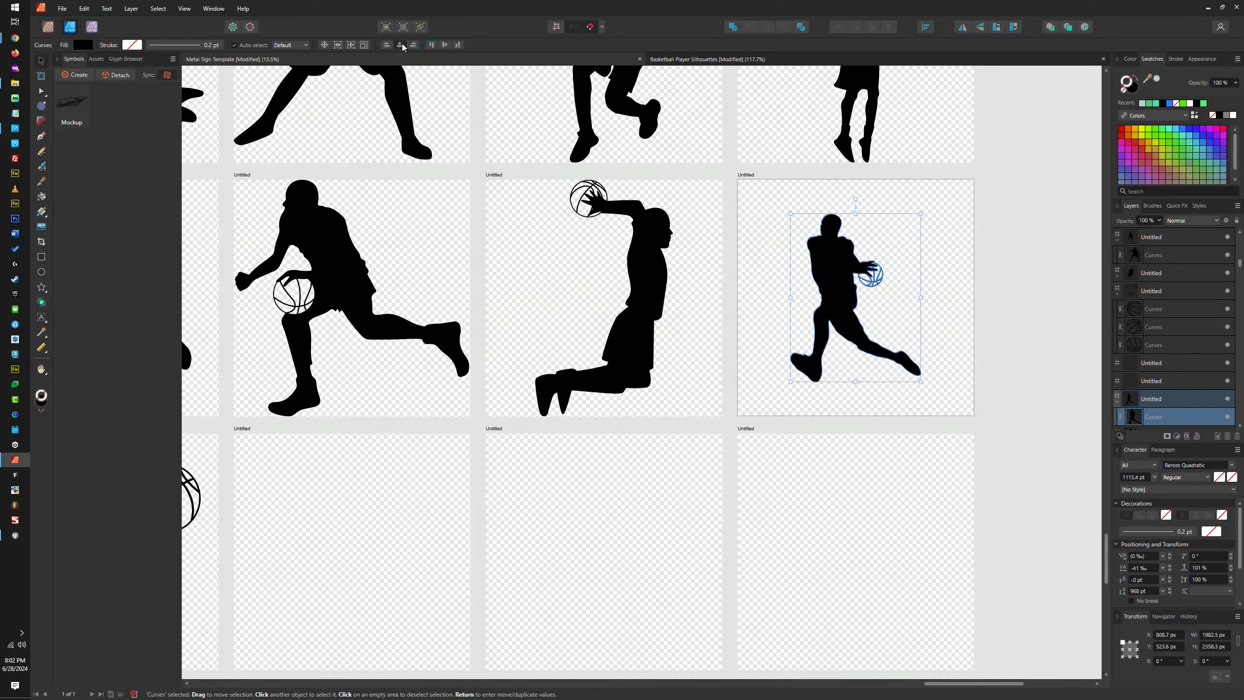
drag(920, 214, 941, 180)
scroll(924, 420, up, 3)
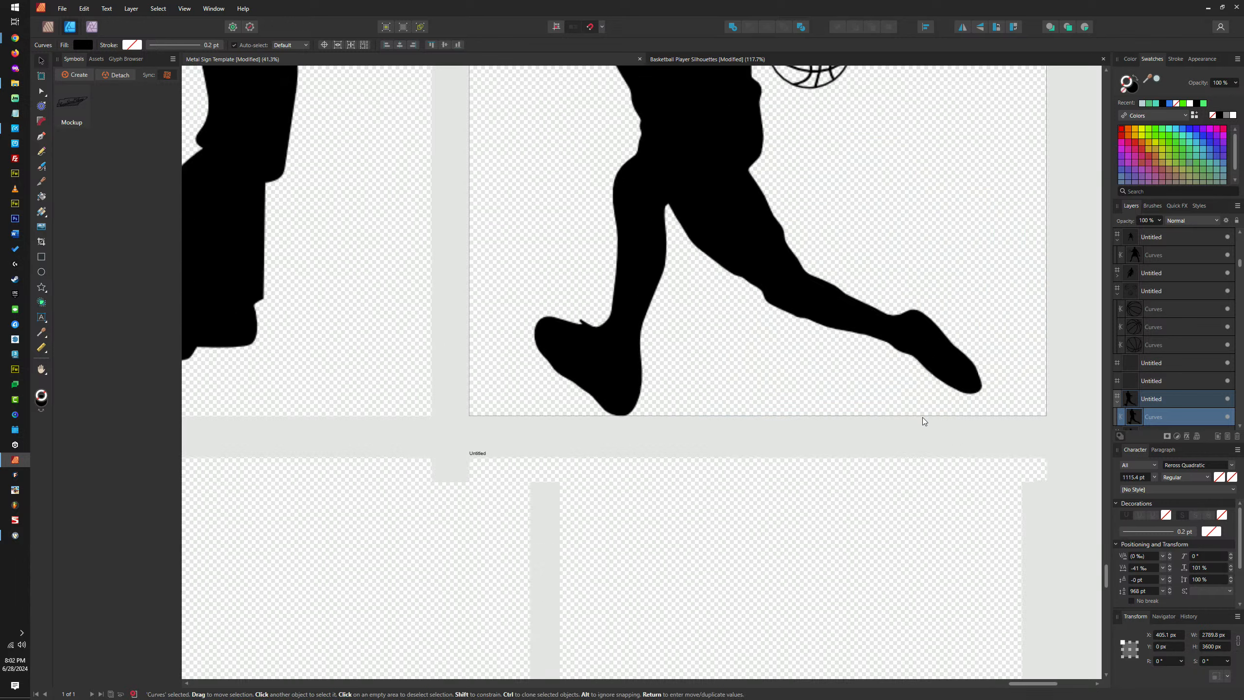
scroll(928, 419, down, 5)
scroll(891, 241, up, 6)
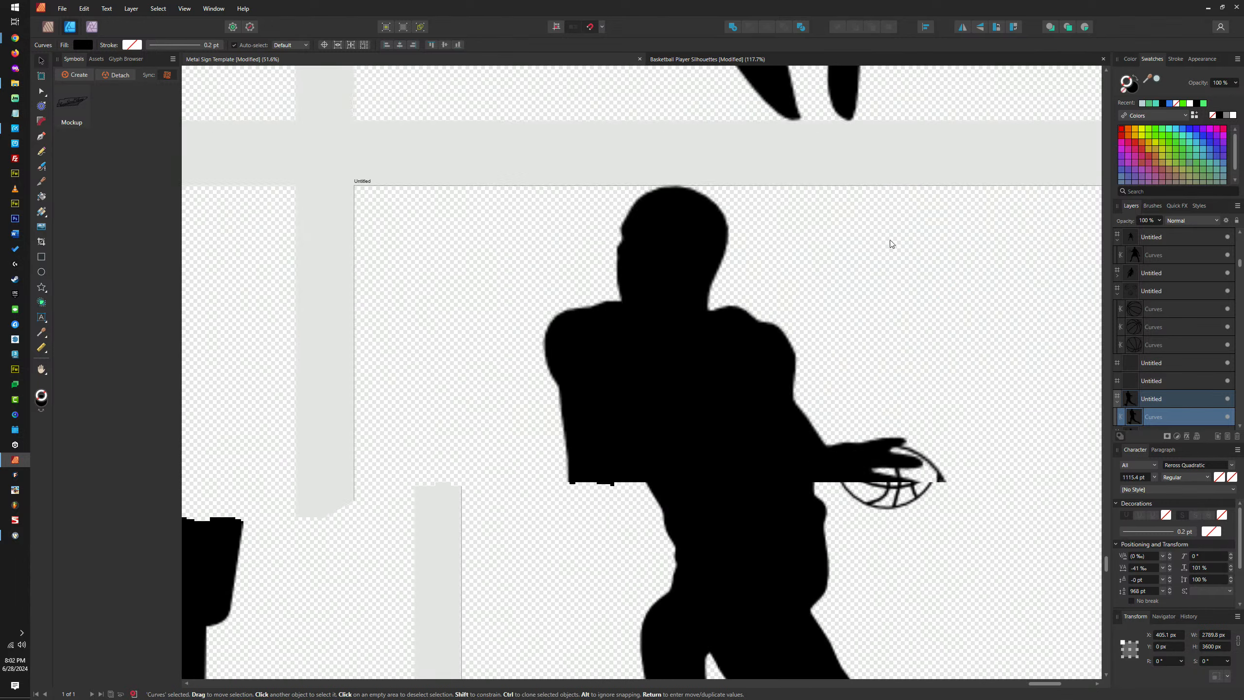
scroll(886, 236, down, 6)
scroll(962, 186, down, 4)
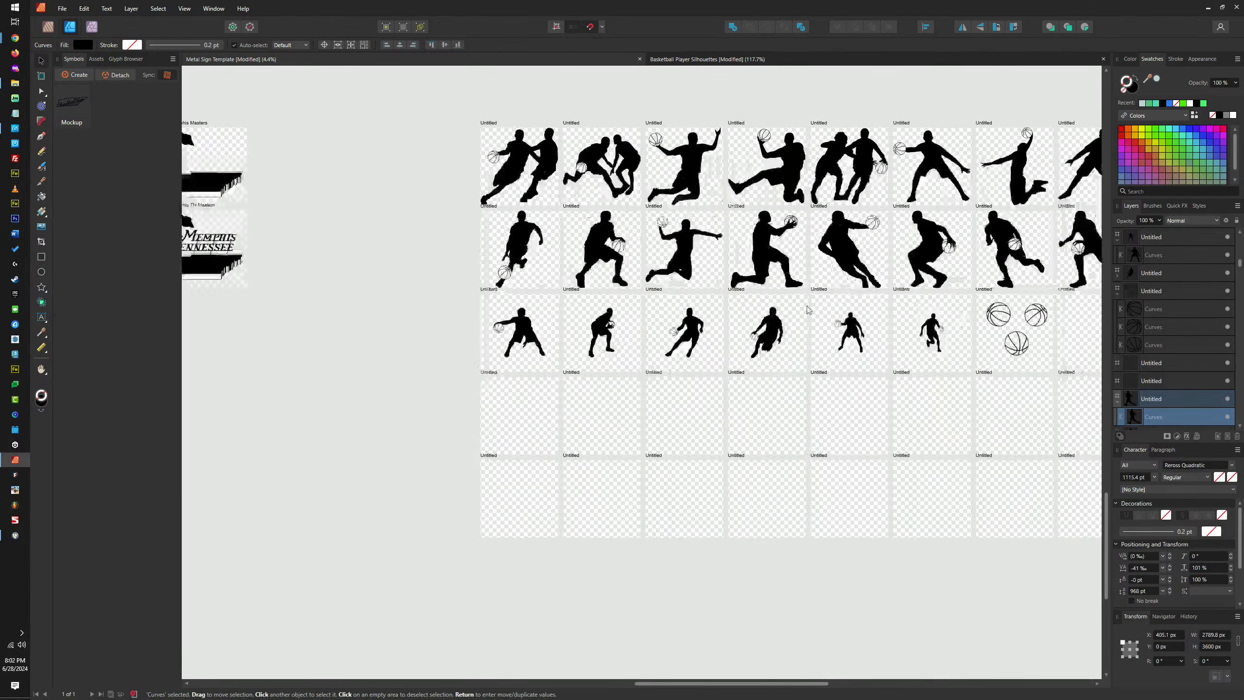
Centre the wide-stance dribbler vertically in the third row's first artboard and enlarge it to 3600 px wide
click(715, 326)
scroll(696, 325, up, 5)
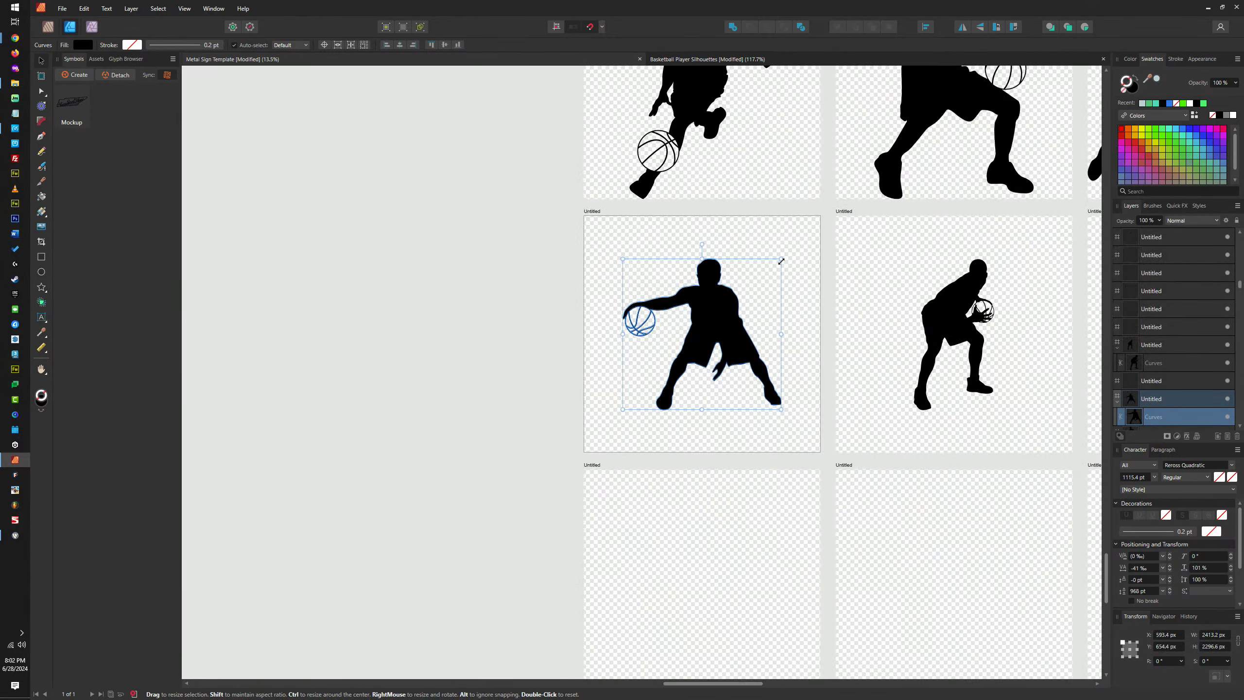
click(443, 44)
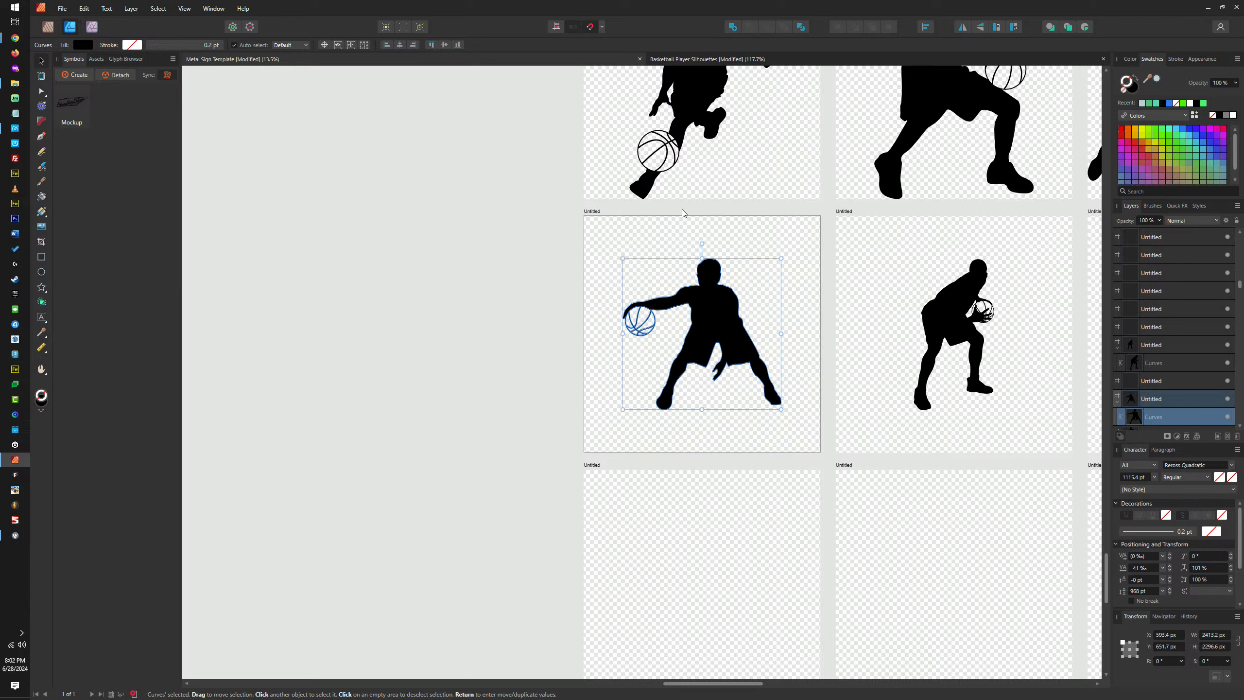
drag(780, 258, 826, 200)
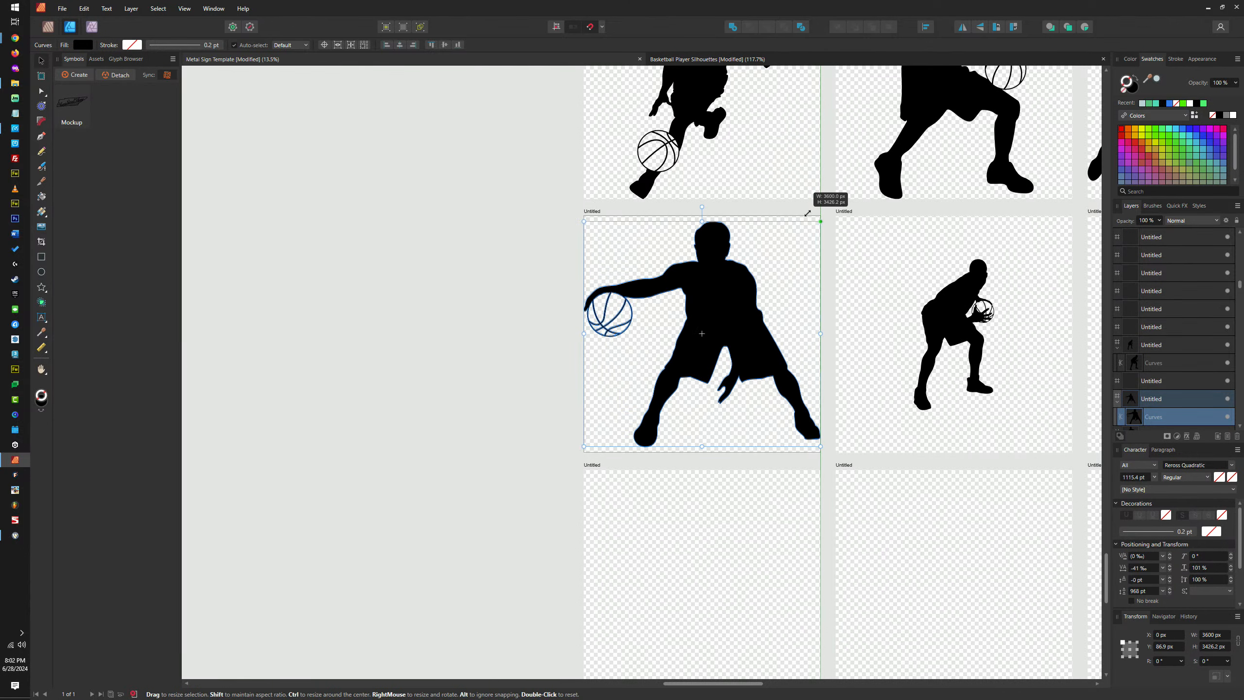
Enlarge the crouching ball holder in the third row's second artboard to the artboard's full height
click(982, 325)
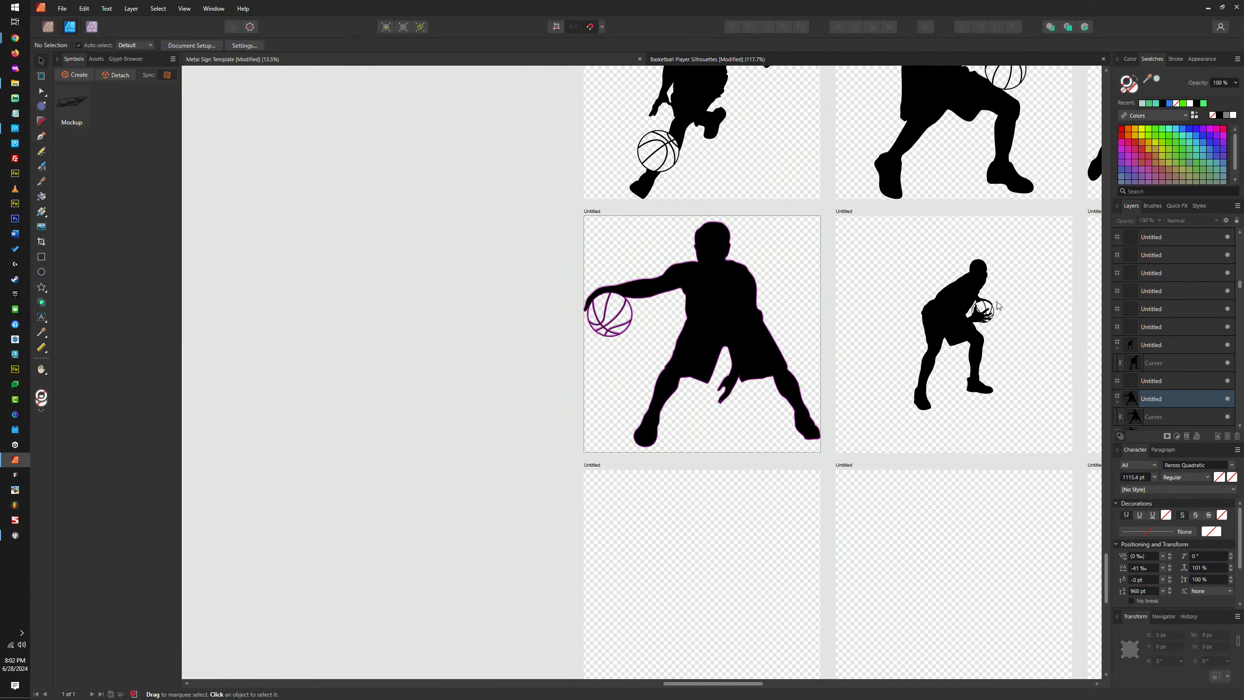
click(982, 307)
drag(982, 304, 884, 230)
drag(885, 466, 884, 466)
Enlarge the leaning dribbler in the third row's third artboard to 3600 px high
drag(956, 415, 750, 446)
click(888, 353)
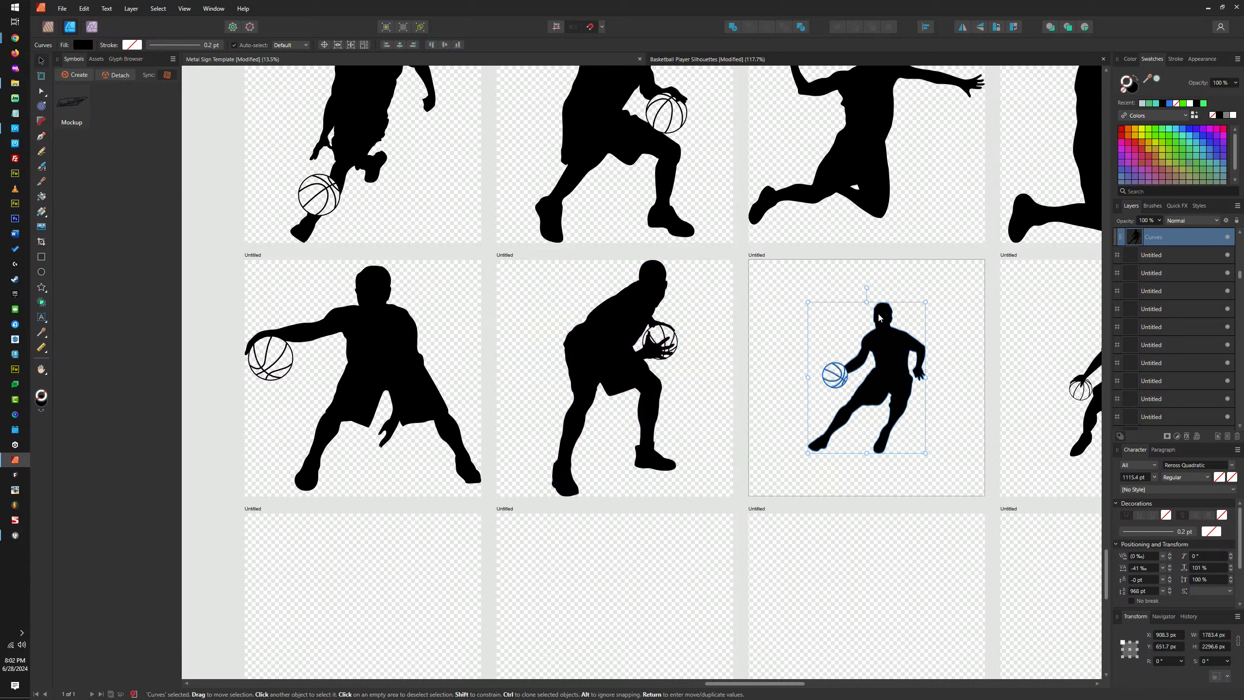
drag(925, 302, 959, 260)
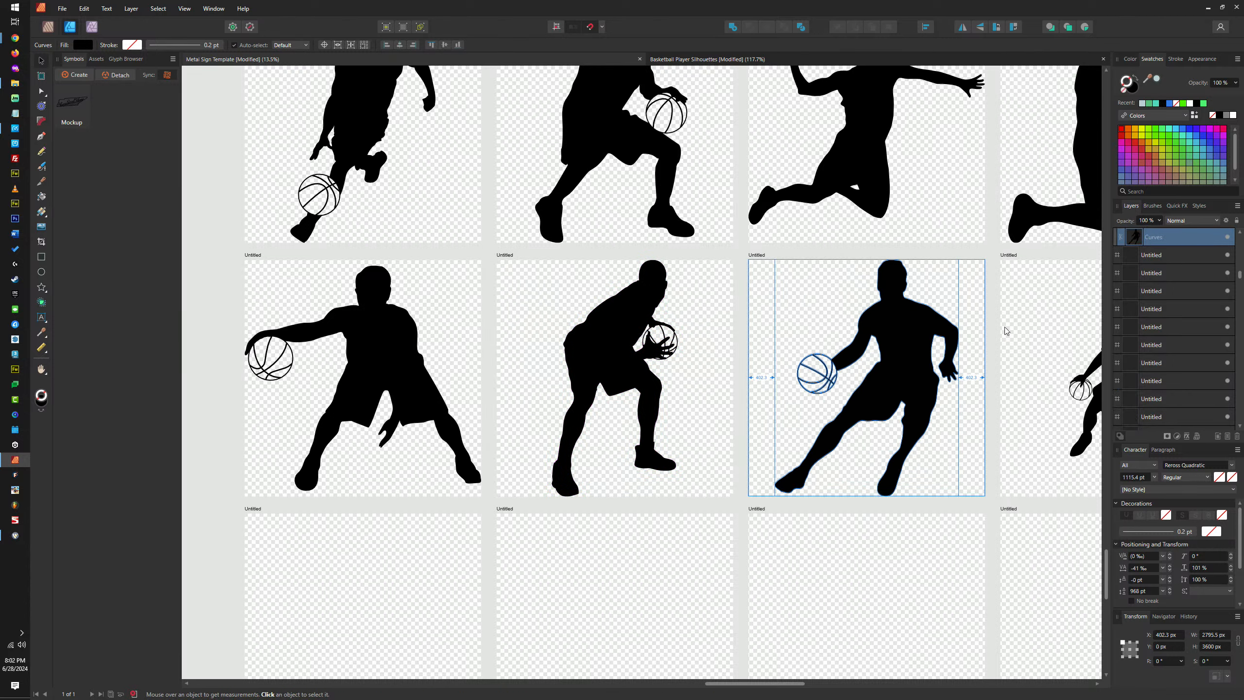
Enlarge the low-running dribbler in the third row's fourth artboard to 3600 px high
drag(1042, 340, 805, 347)
click(928, 337)
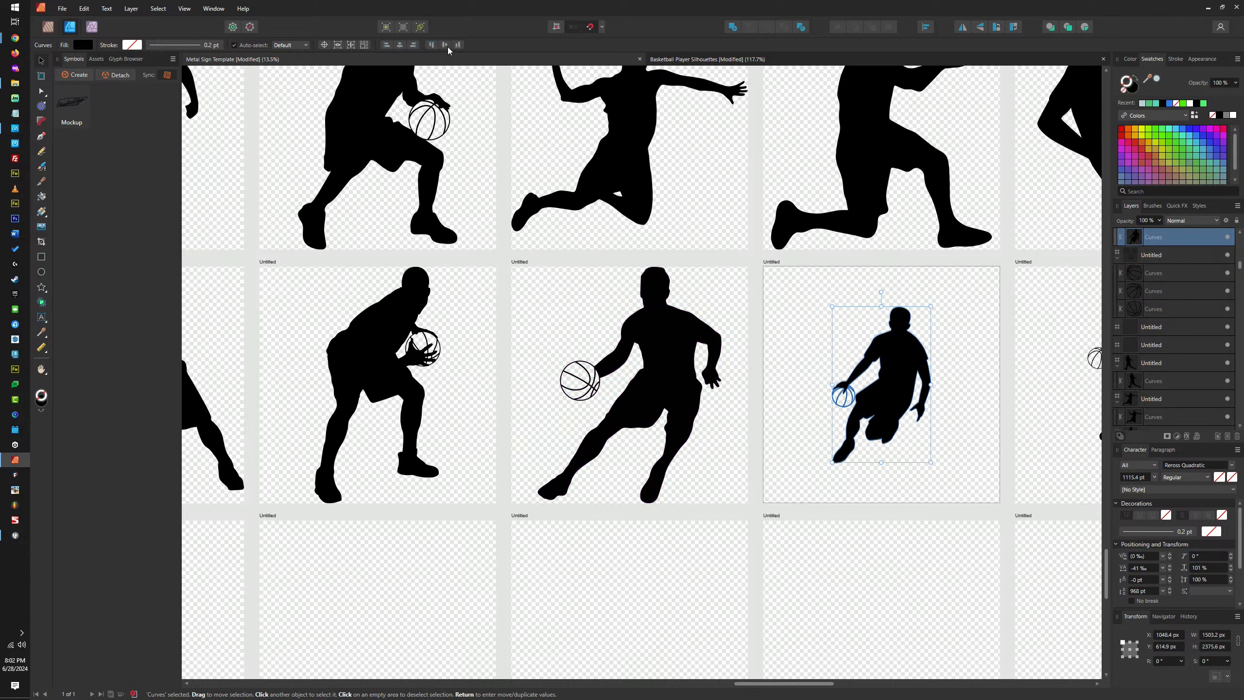
drag(931, 306, 974, 292)
scroll(974, 424, up, 3)
Enlarge the front-facing dribbler in the third row's fifth artboard to 3600 px high and check the size of the silhouette before it
drag(978, 424, 640, 444)
click(934, 327)
drag(934, 332, 777, 355)
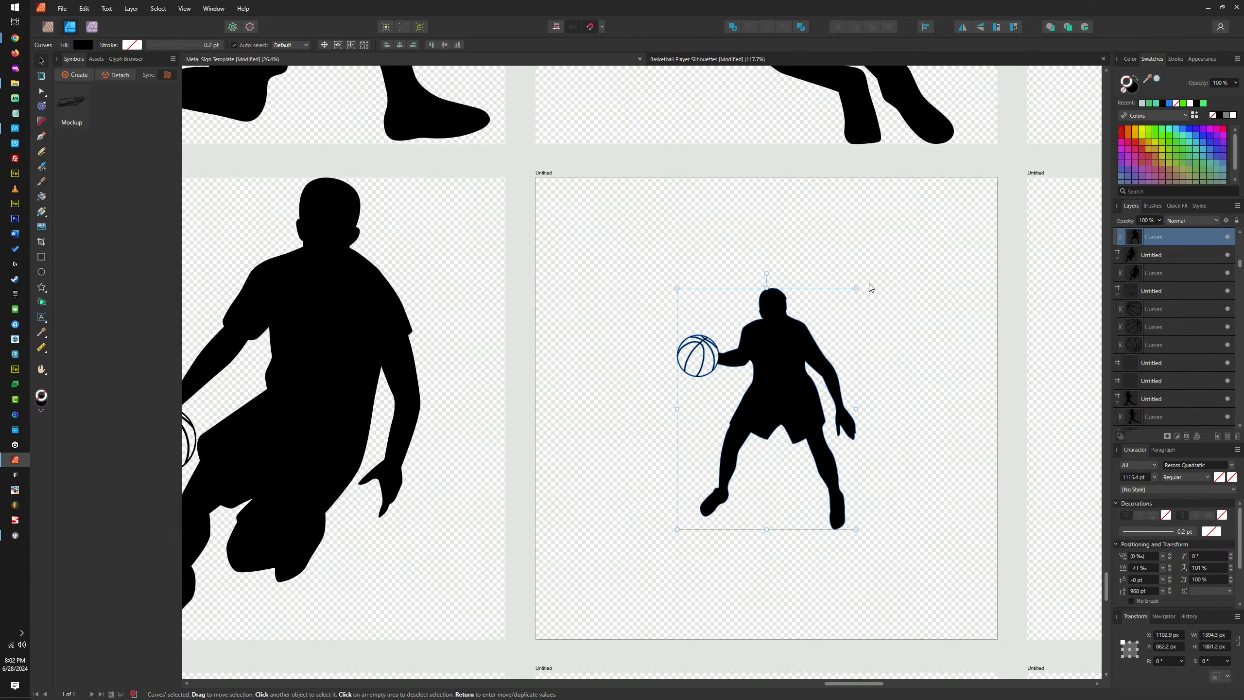
drag(856, 287, 938, 177)
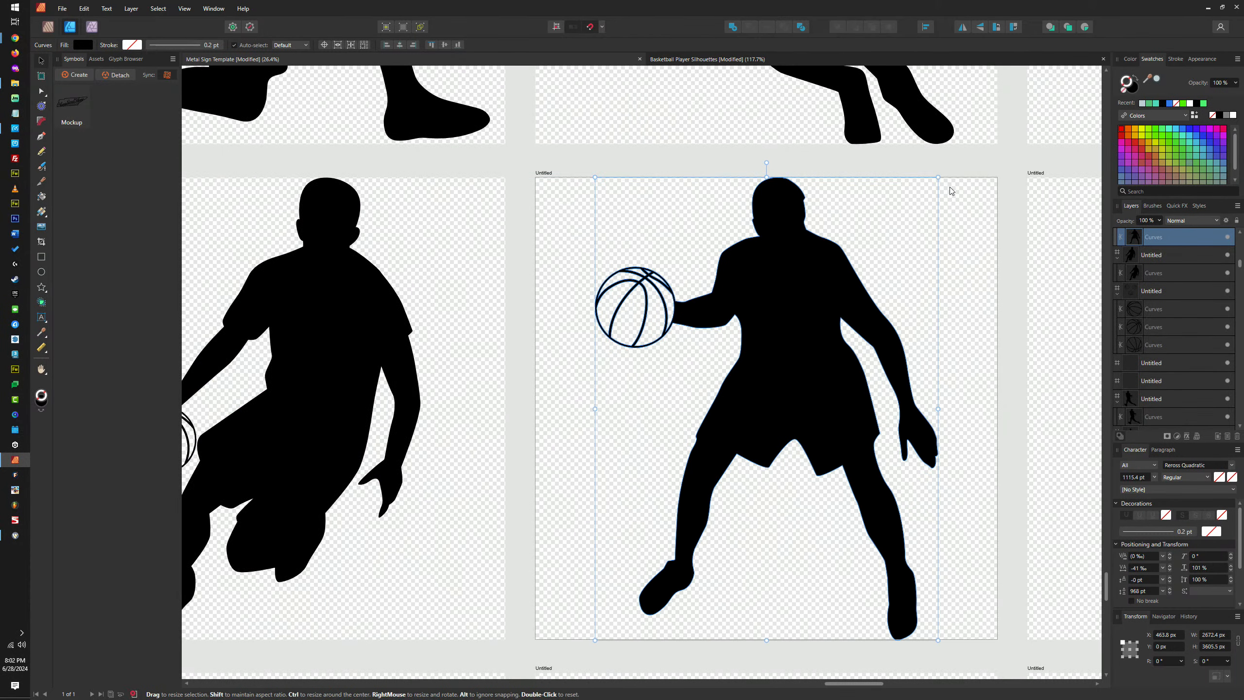
drag(937, 640, 937, 638)
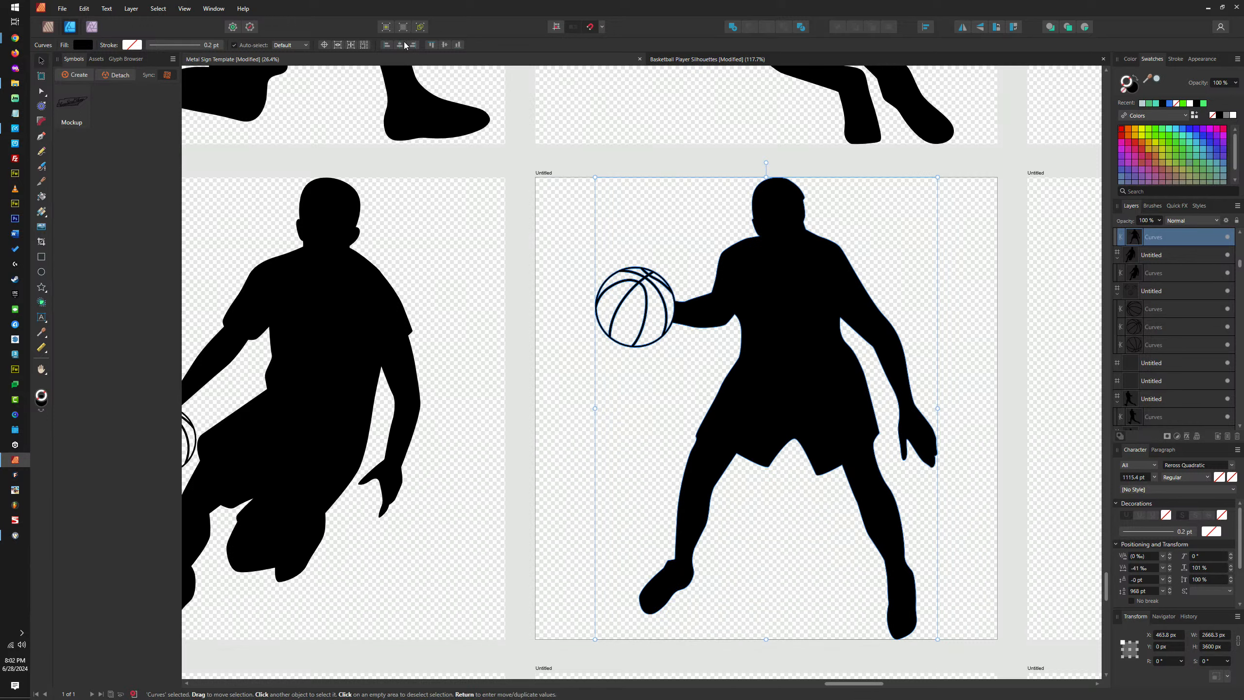
click(332, 288)
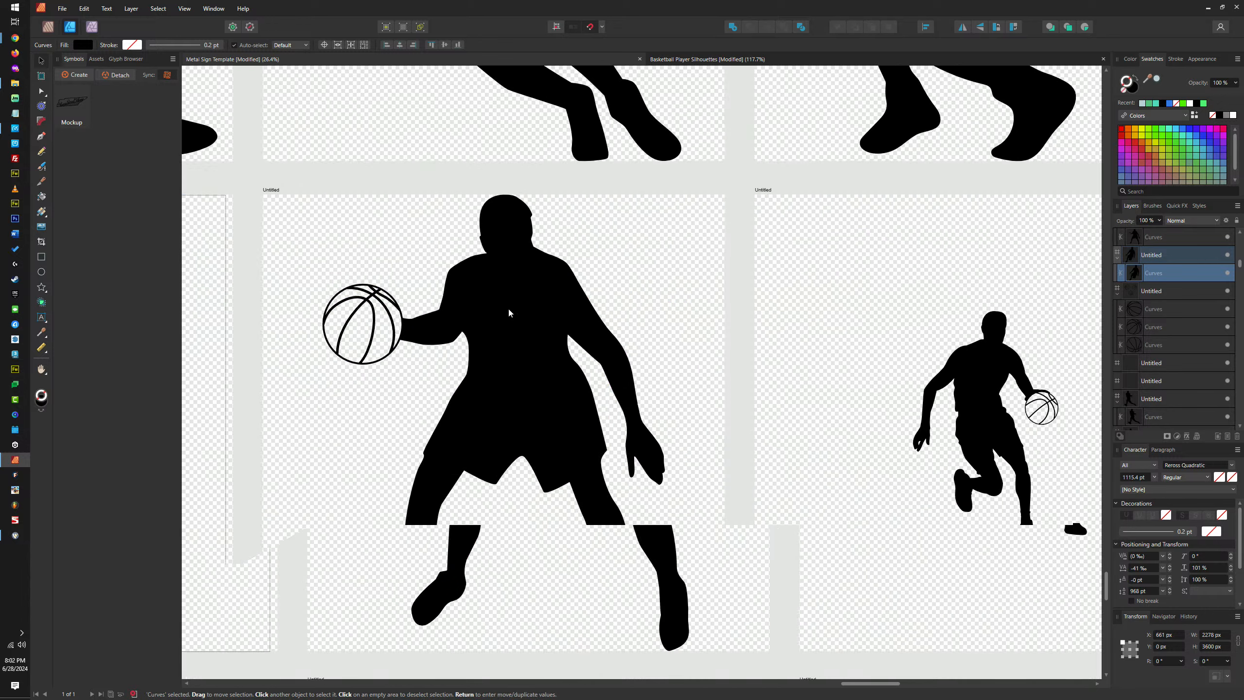
Enlarge the running dribbler in the third row's sixth artboard to 3600 px high and centre it horizontally
scroll(636, 314, right, 5)
click(970, 333)
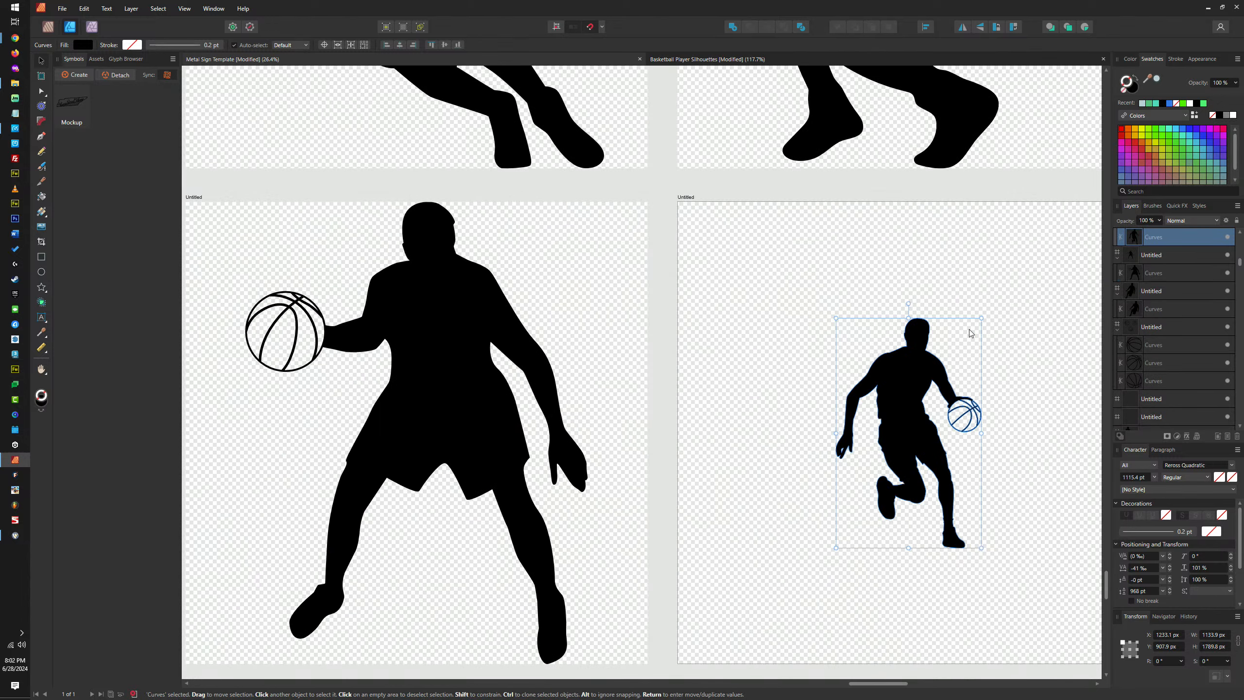
drag(981, 318, 1055, 201)
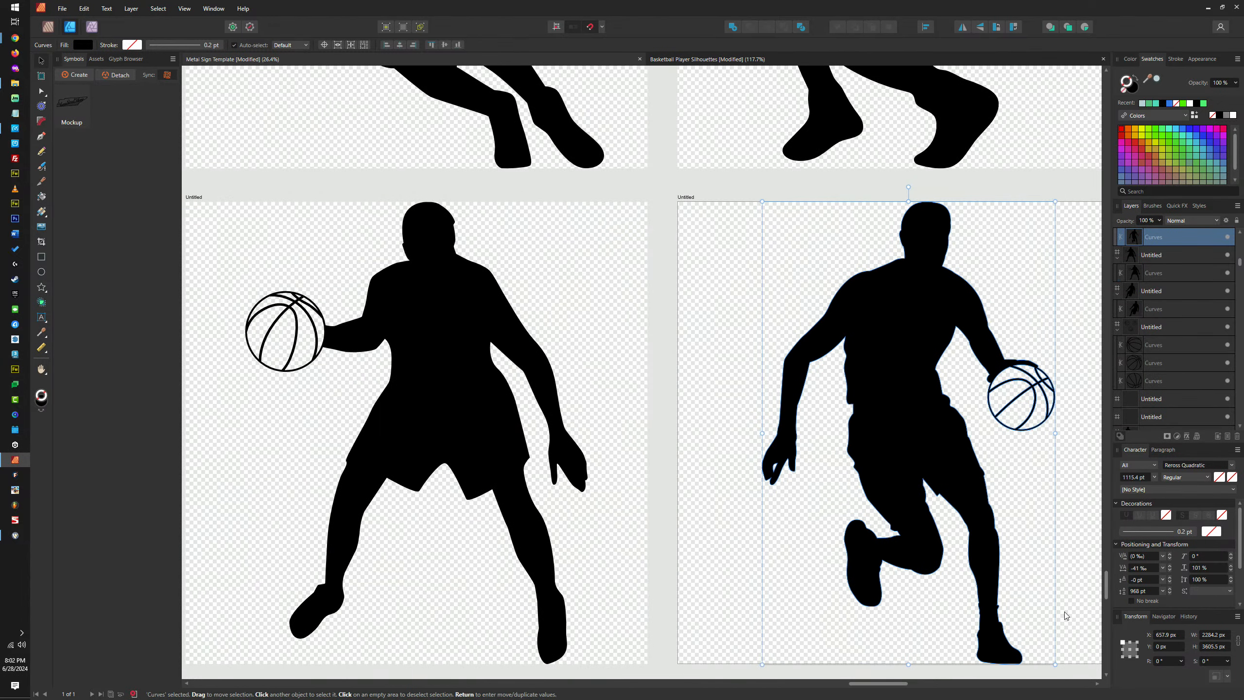
drag(1055, 664, 1055, 656)
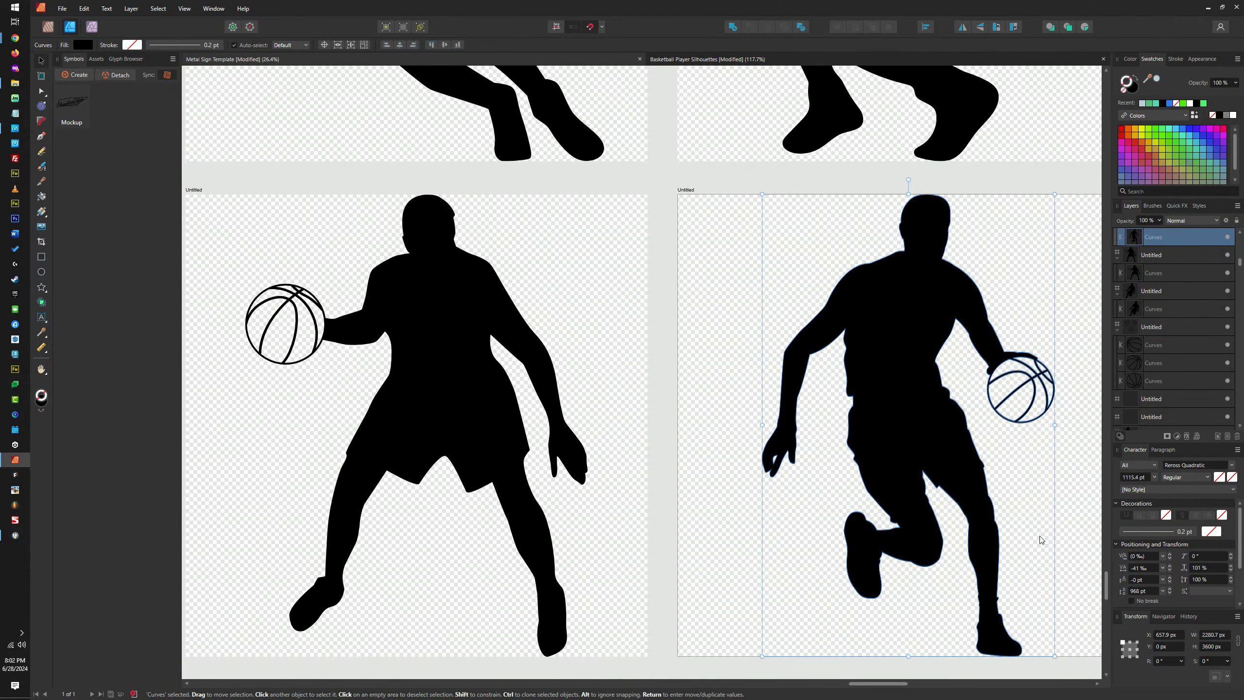
click(399, 45)
Deselect the silhouette and look over the three basketball rows and the template's other artboard groups
scroll(807, 280, right, 5)
scroll(807, 280, down, 10)
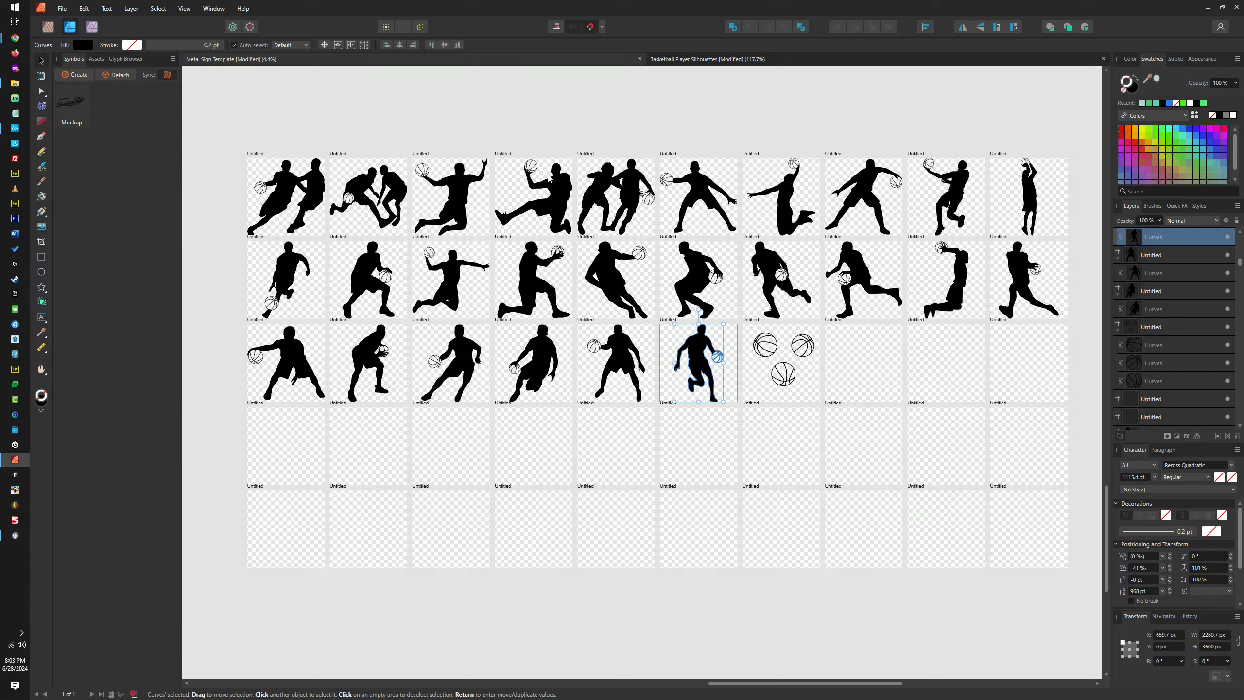
click(821, 113)
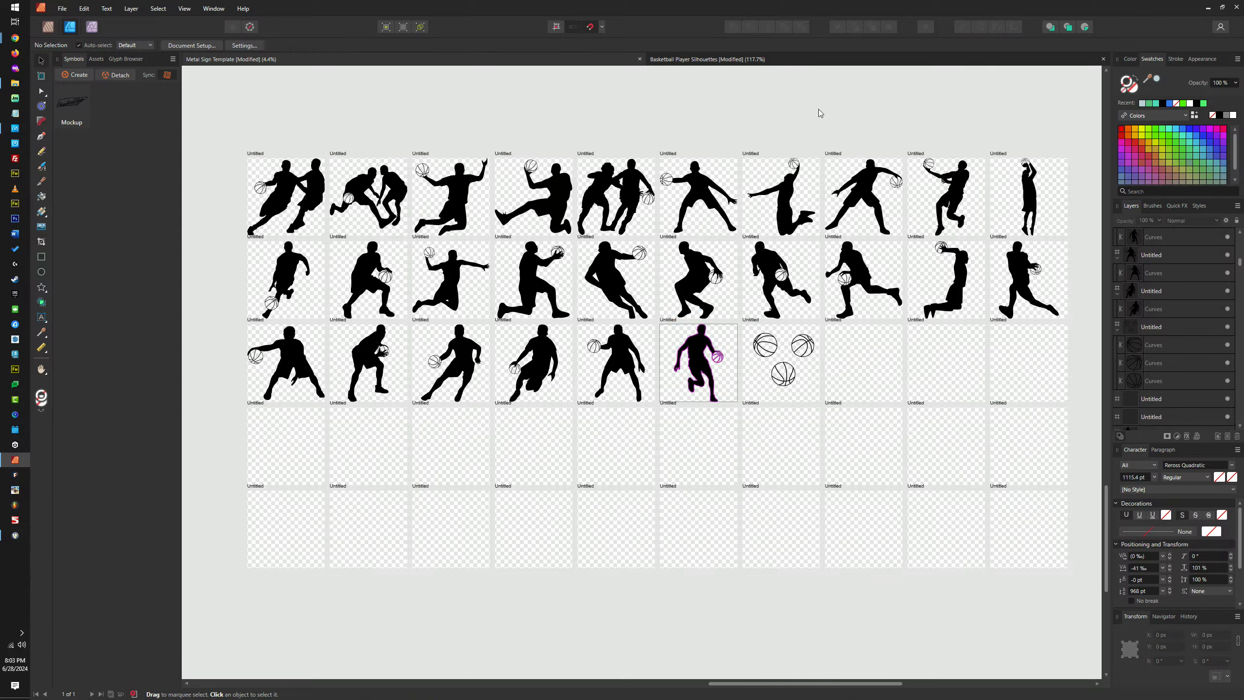
scroll(821, 113, down, 2)
scroll(693, 179, down, 4)
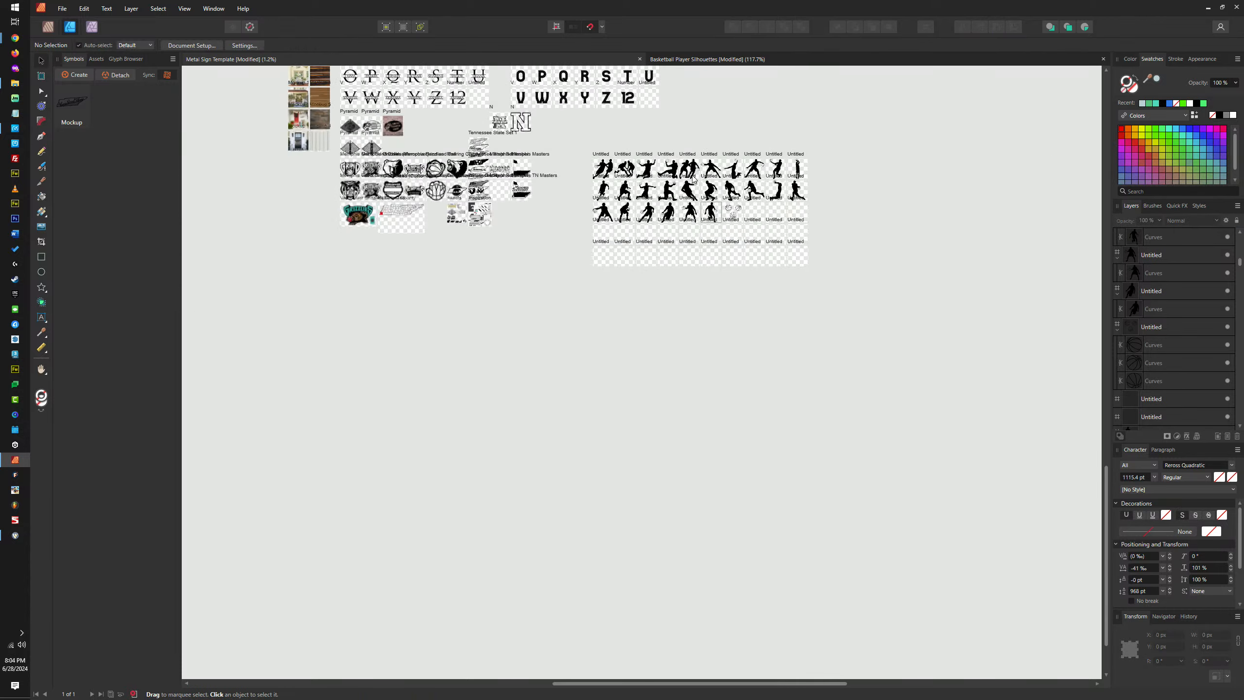
scroll(693, 179, up, 5)
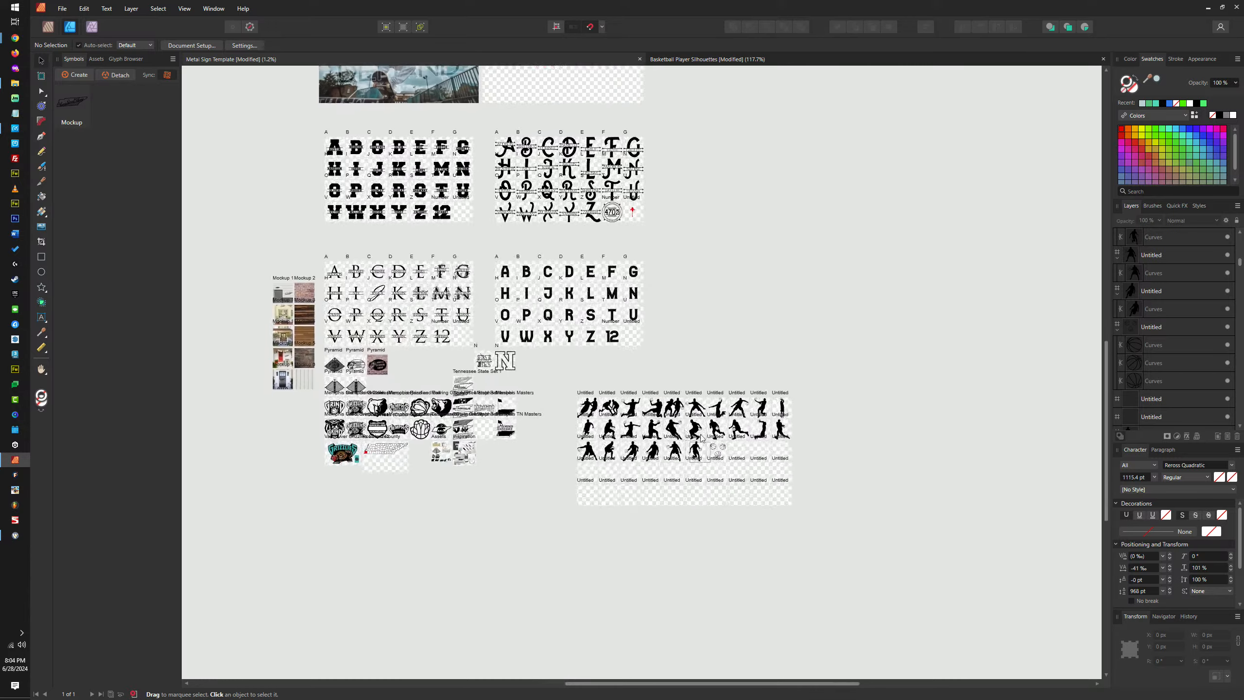
scroll(701, 438, left, 3)
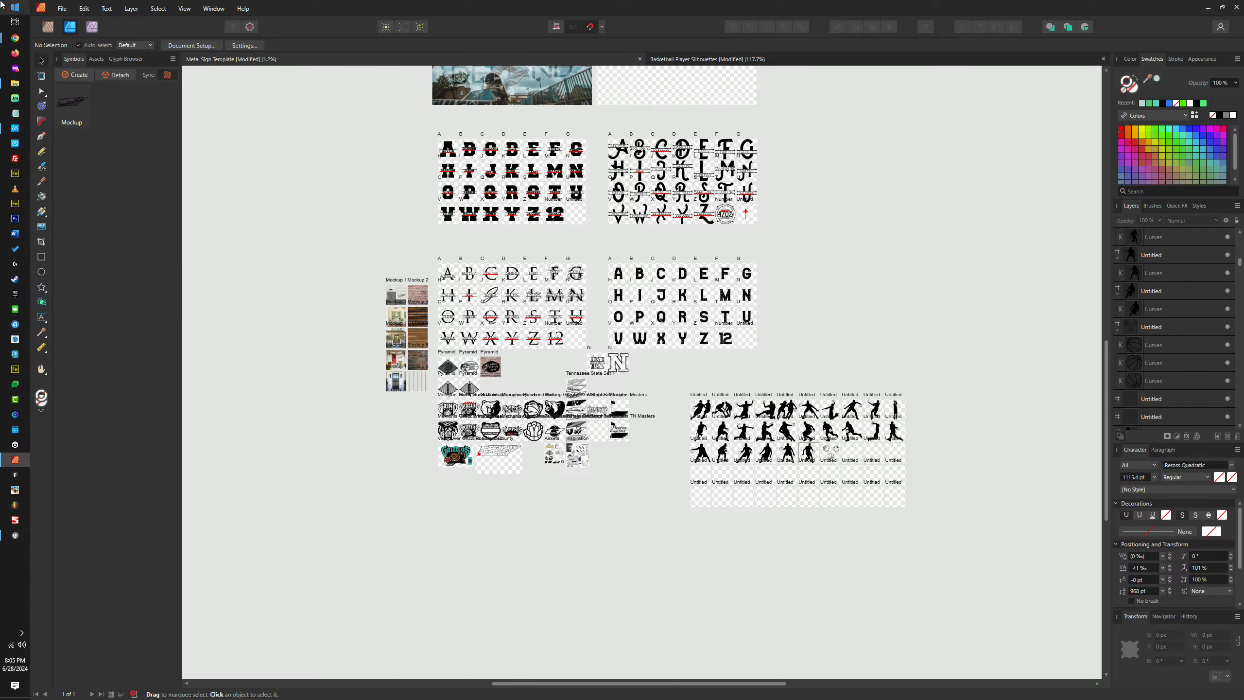
Switch to Chrome and run a Google image search for "different sports"
mouse_move(15, 37)
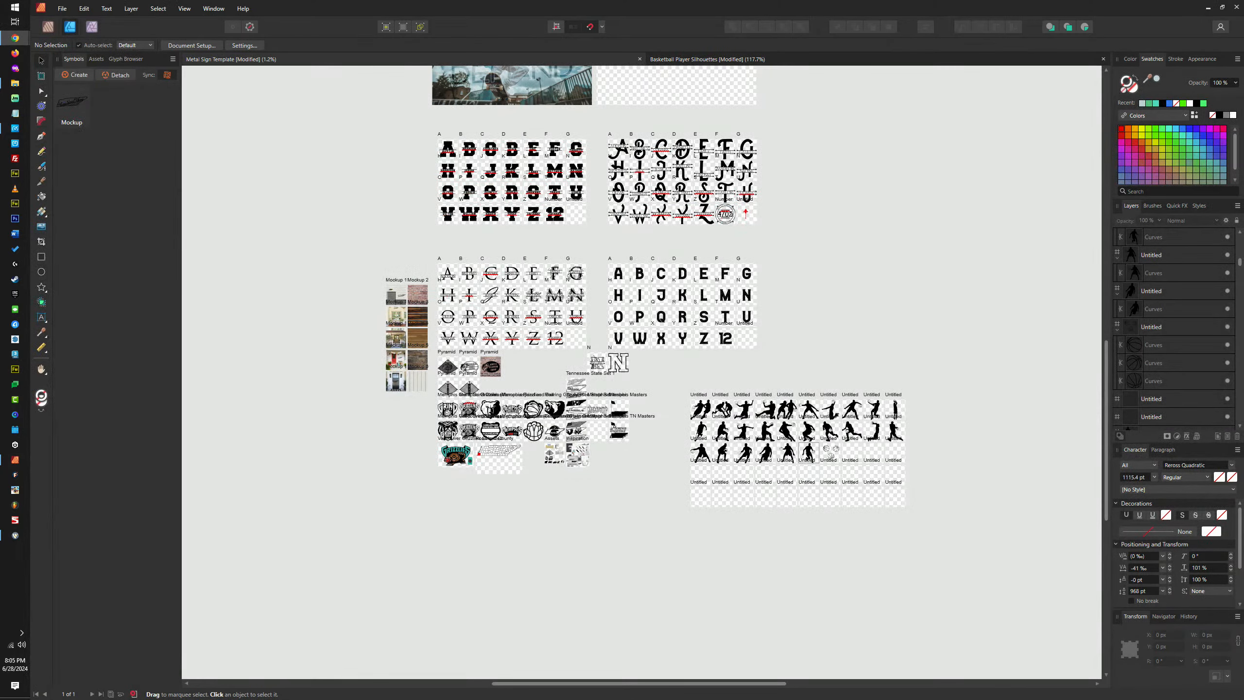
click(14, 38)
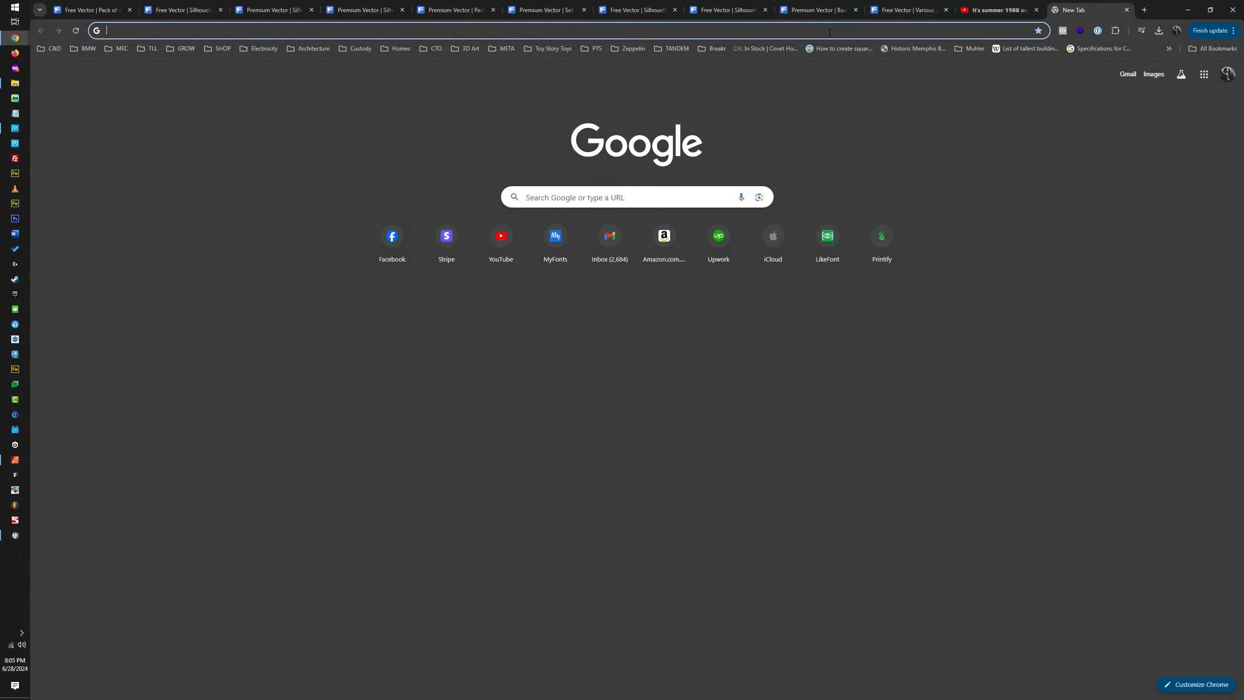
click(882, 27)
text(different sports)
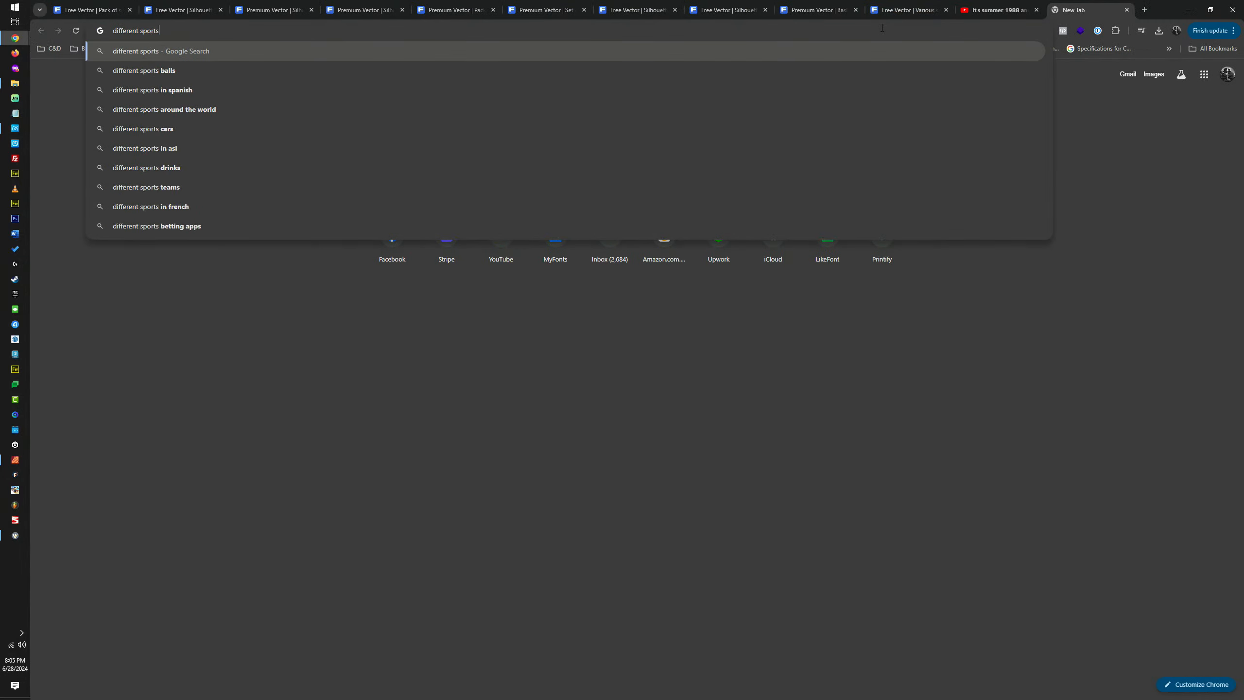
key(Return)
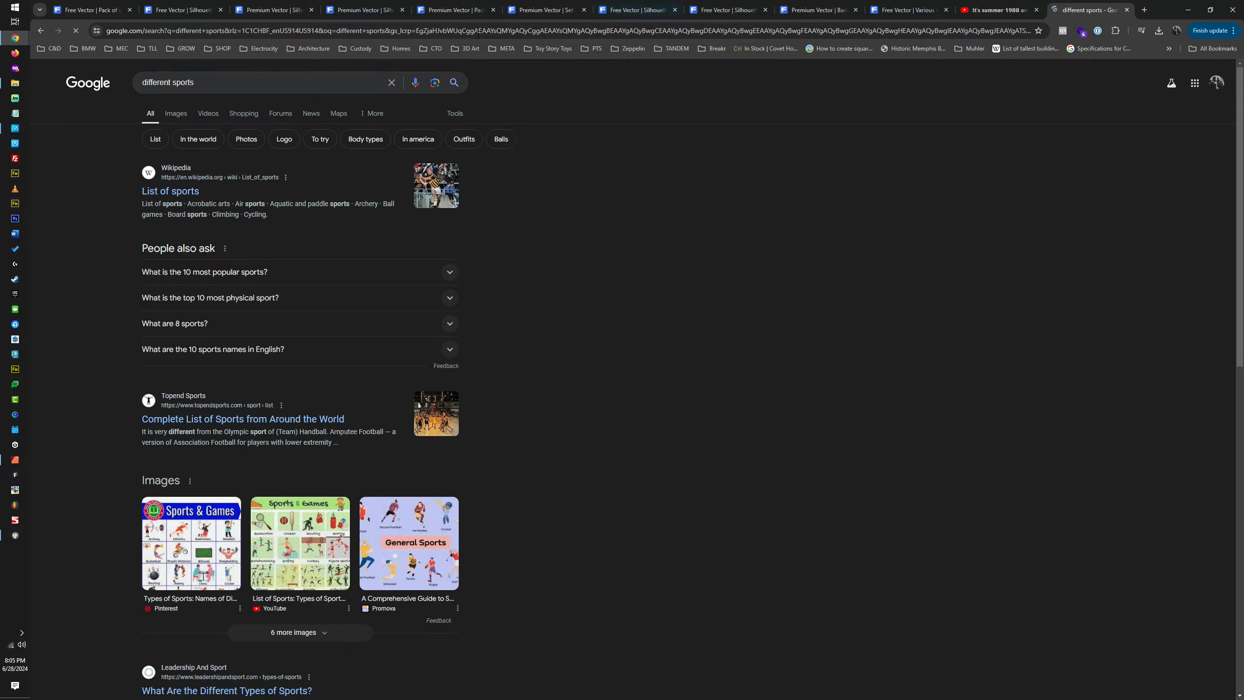
click(183, 118)
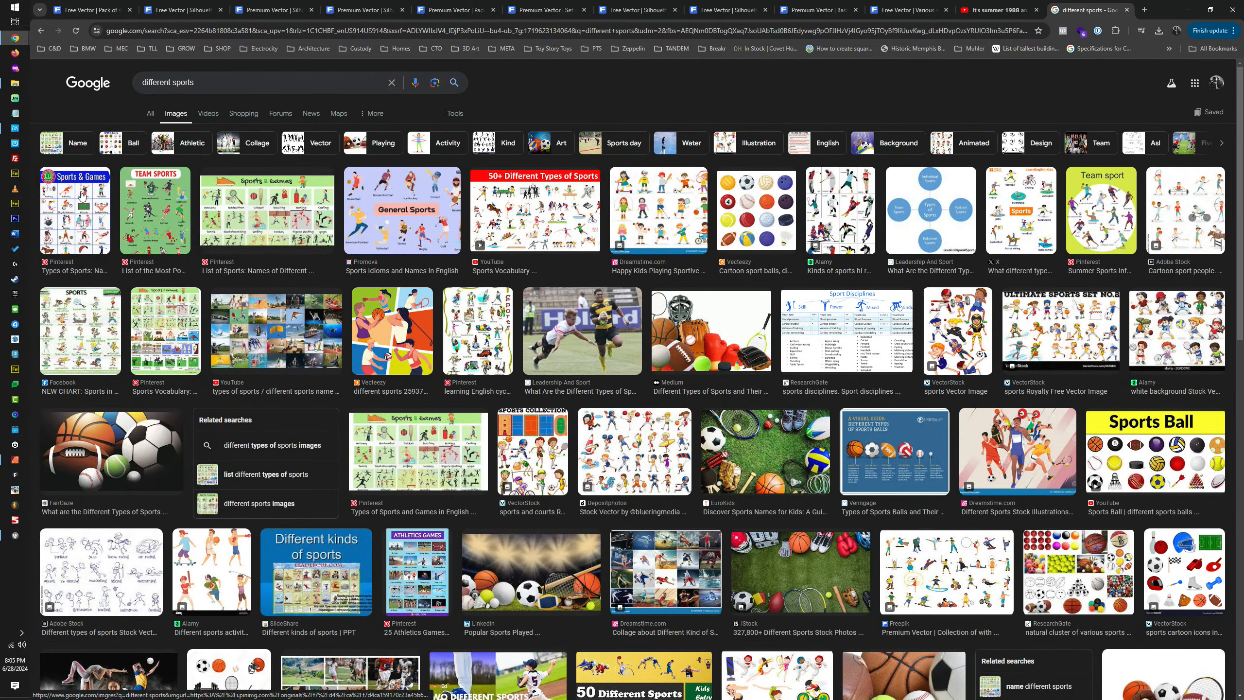
Preview the Sports & Games, Team Sports, General Sports and 50+ Different Types of Sports charts for sport ideas
click(81, 206)
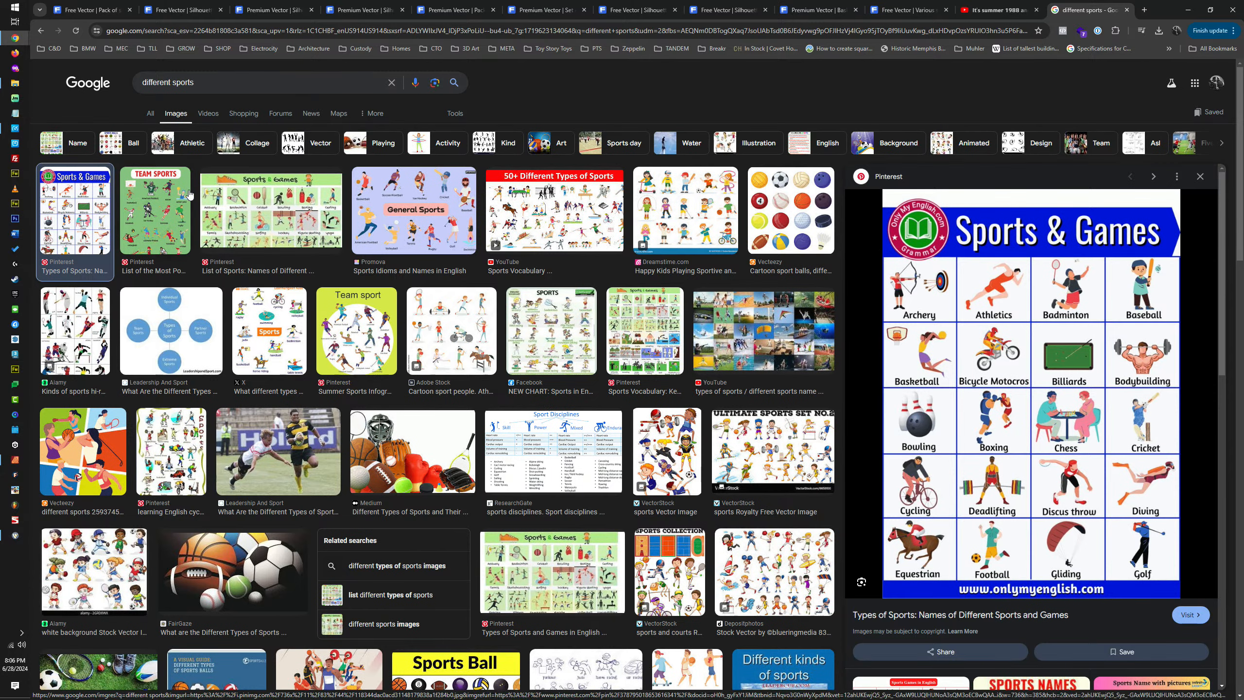
click(159, 218)
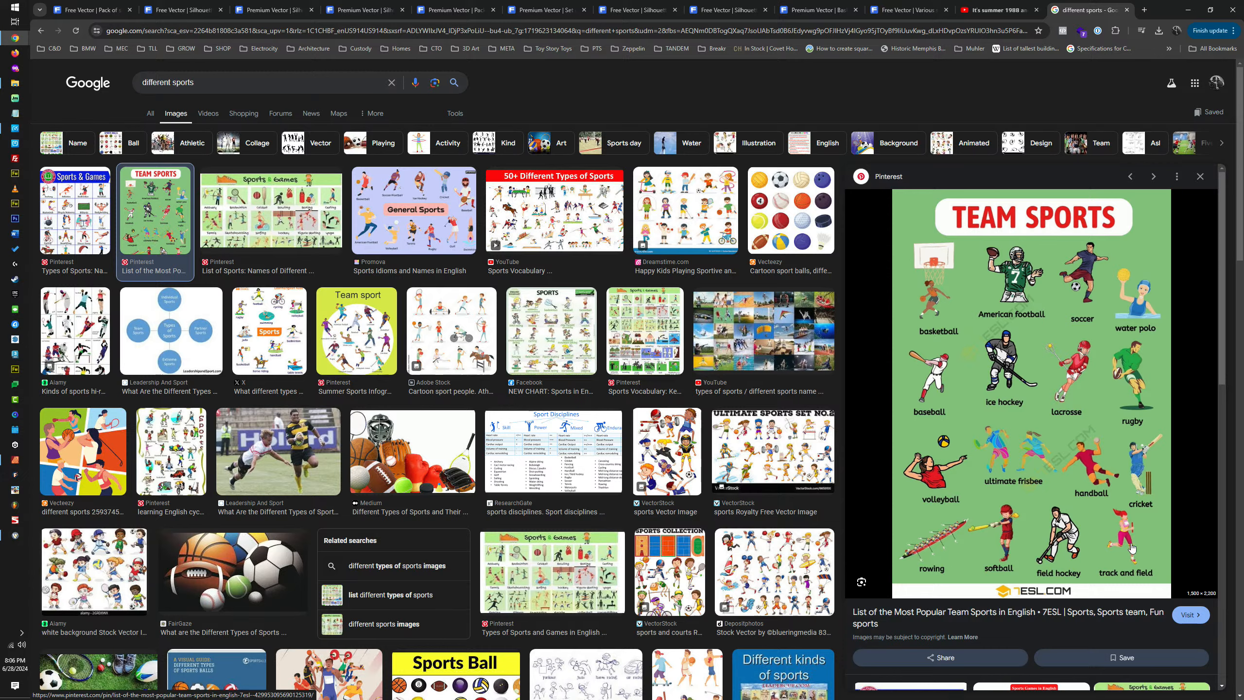
click(254, 222)
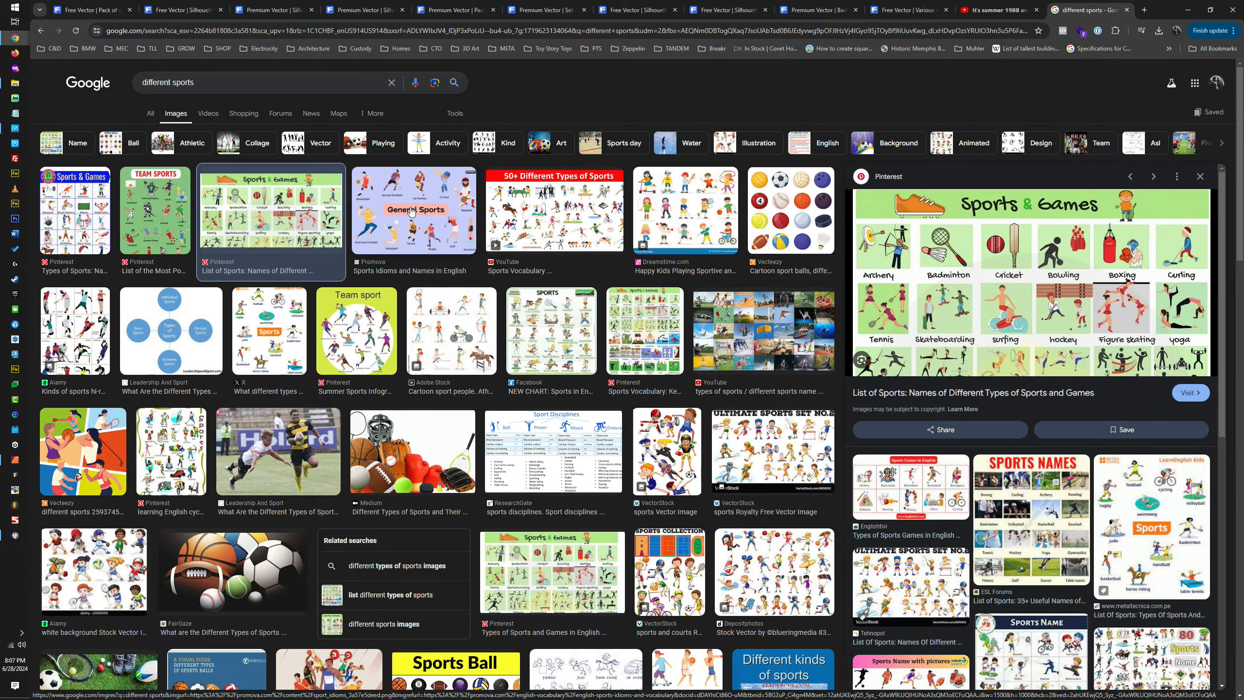
key(Right)
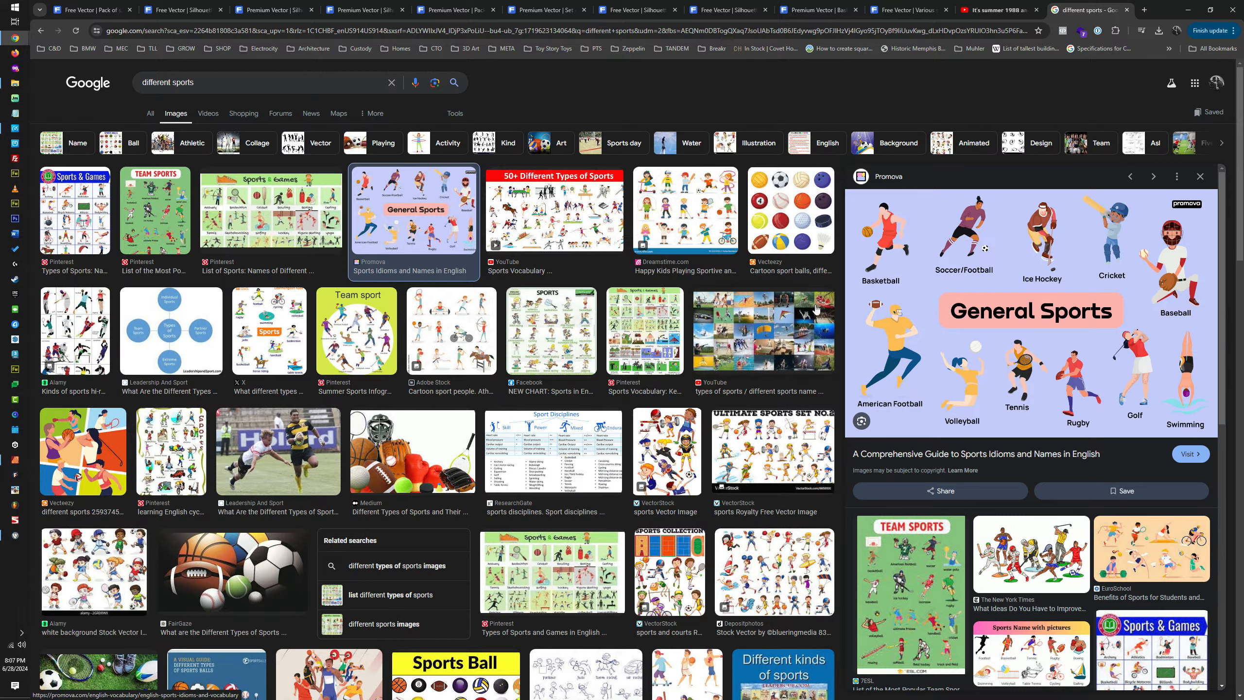
click(549, 208)
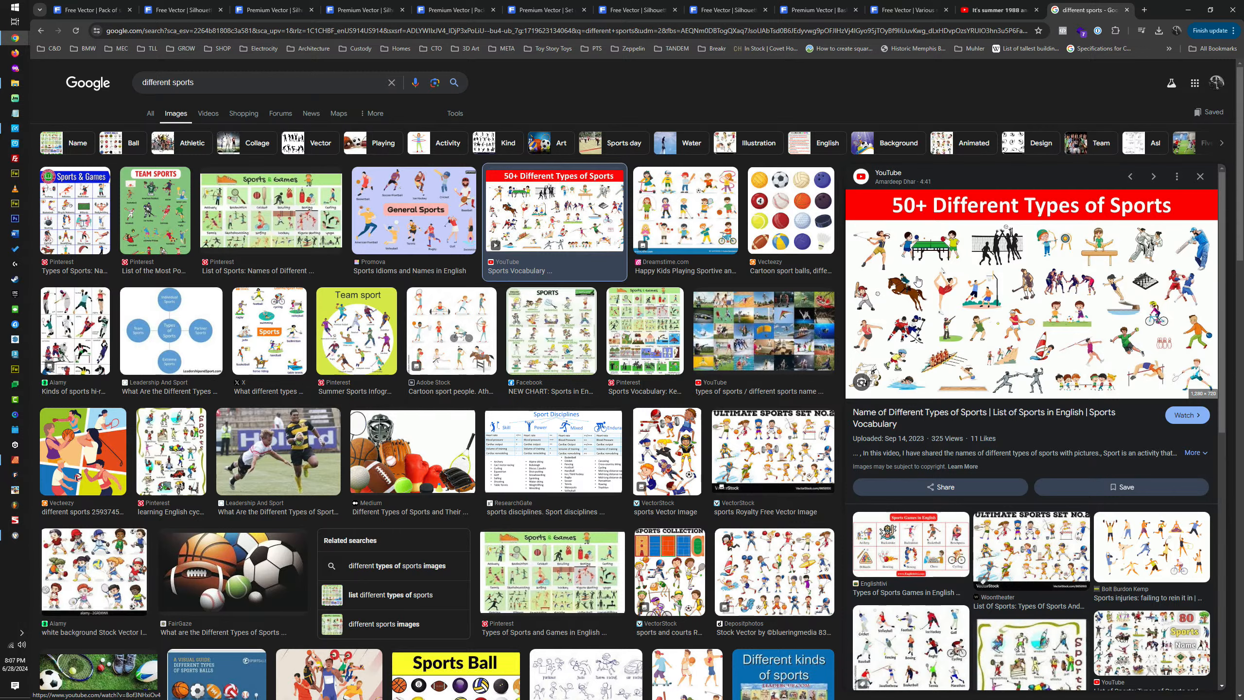
Switch back to Affinity Designer and look over the basketball silhouette artboards and the empty ones beneath them
click(23, 462)
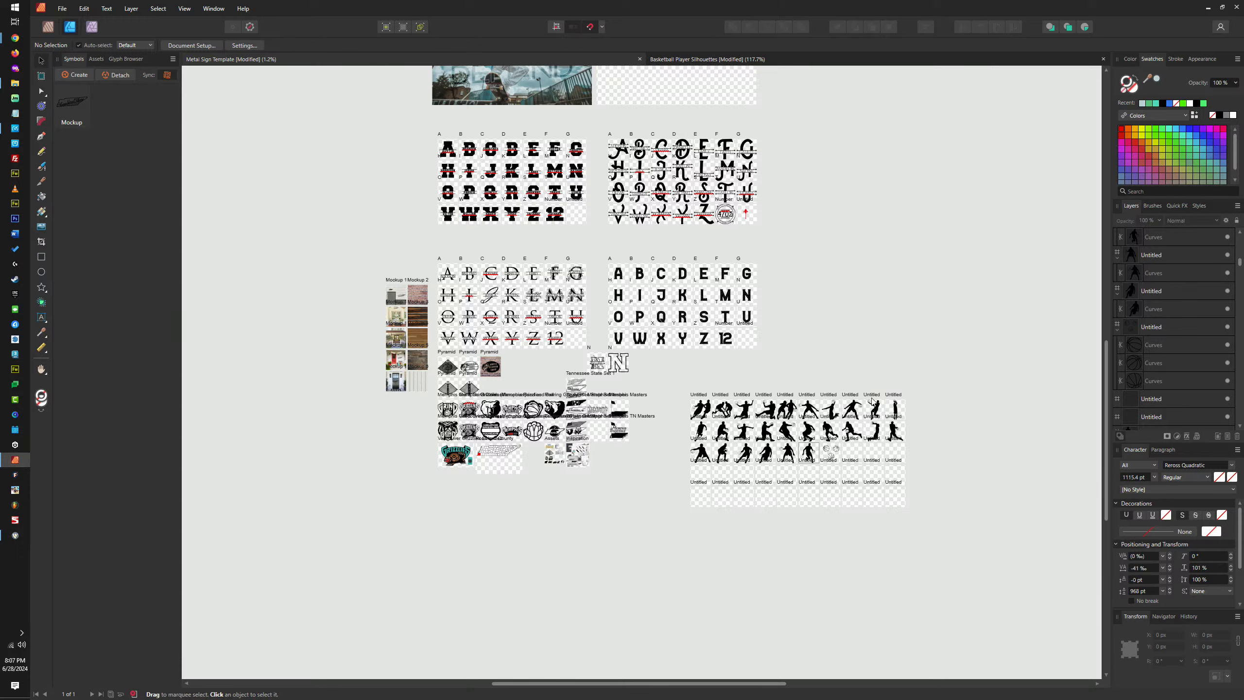
scroll(842, 441, up, 3)
scroll(842, 442, down, 2)
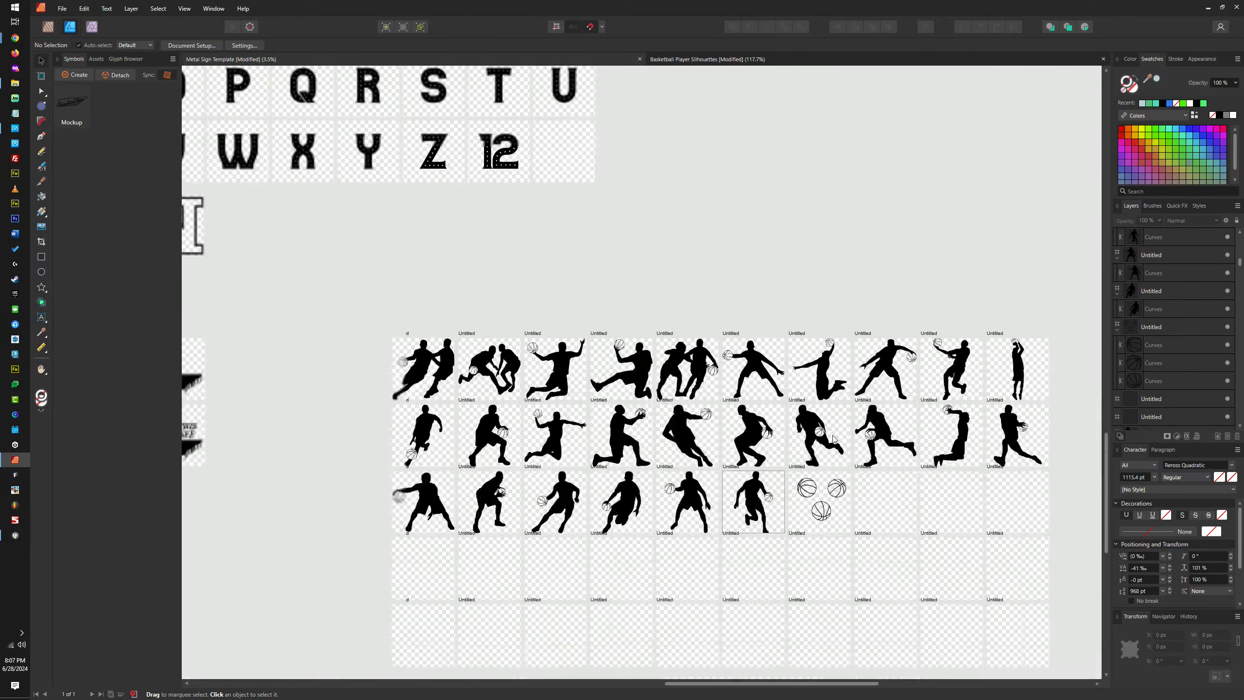
drag(842, 442, 796, 223)
scroll(825, 216, up, 1)
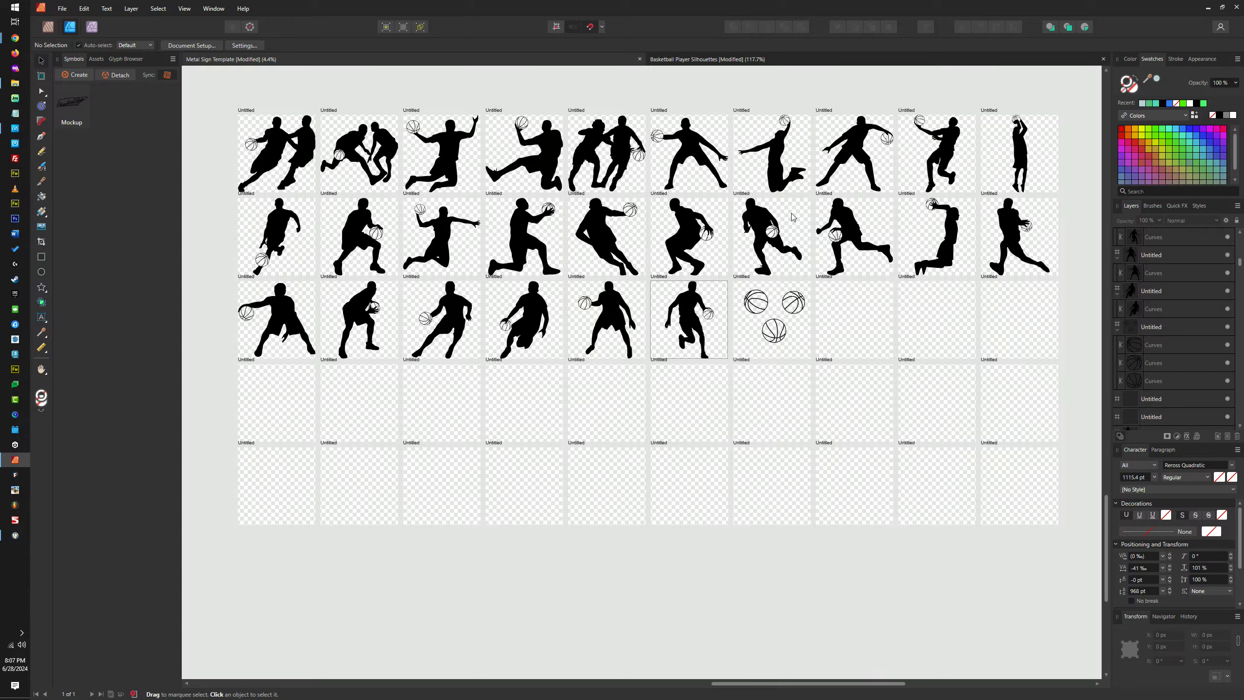
Return to the Chrome image results and preview the Ultimate Sports Set No.2 and Alamy kinds-of-sports charts
click(1208, 9)
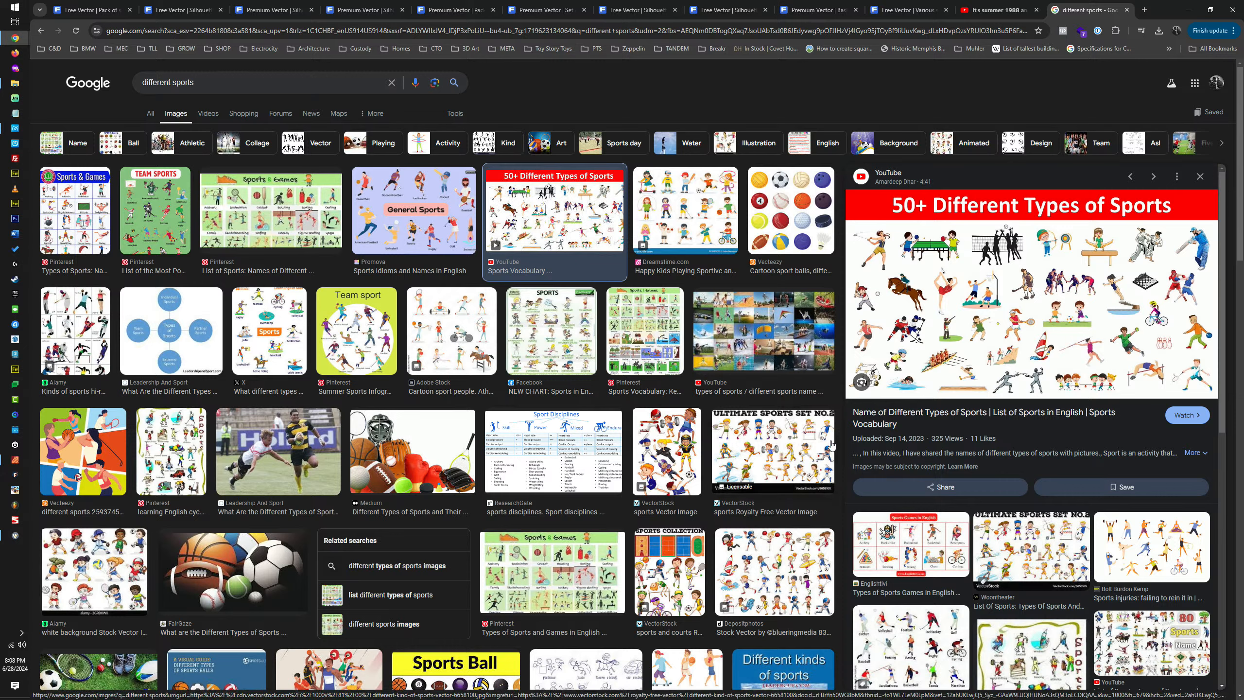
click(1050, 557)
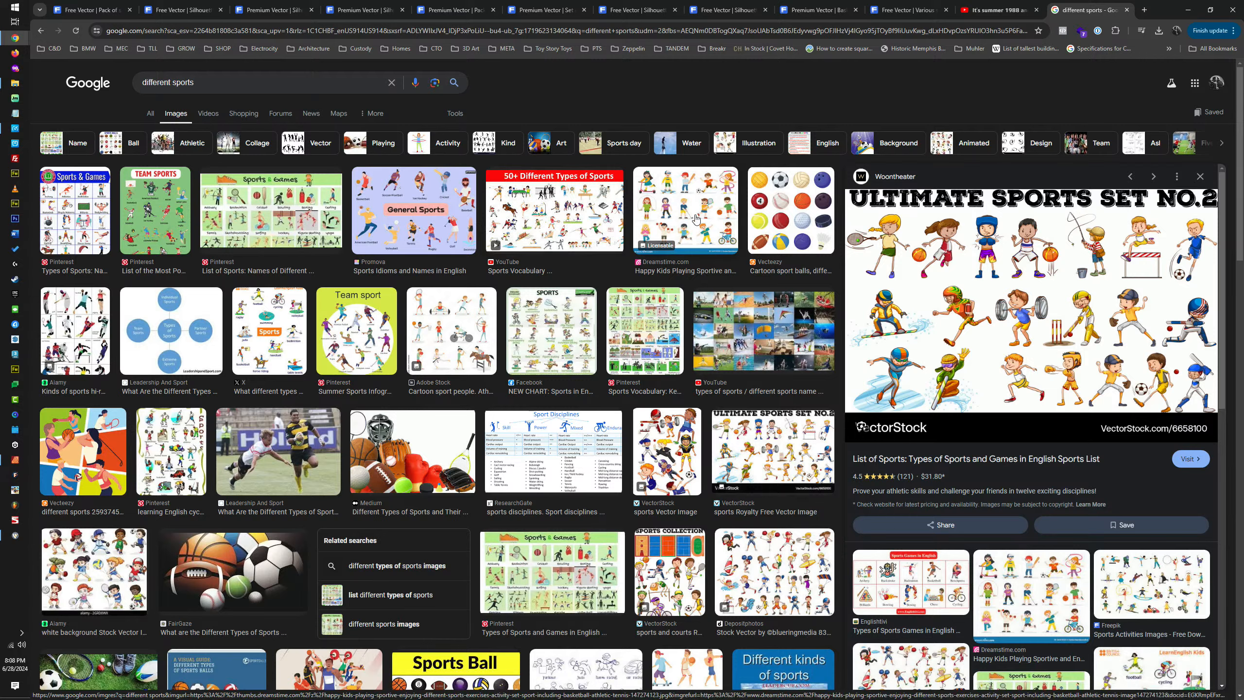
click(76, 330)
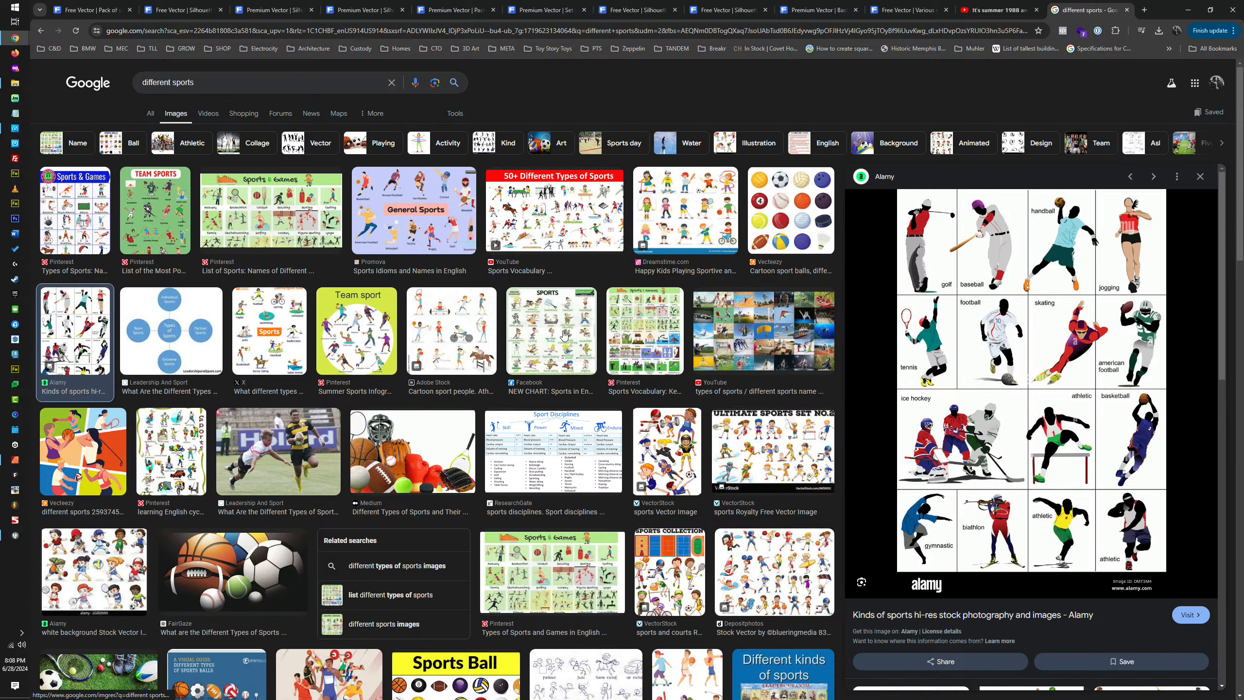
Preview the LearnEnglish Kids, Team sport, Adobe Stock cartoon, Woodward English Sports and Sports Vocabulary charts for further sport ideas
click(276, 328)
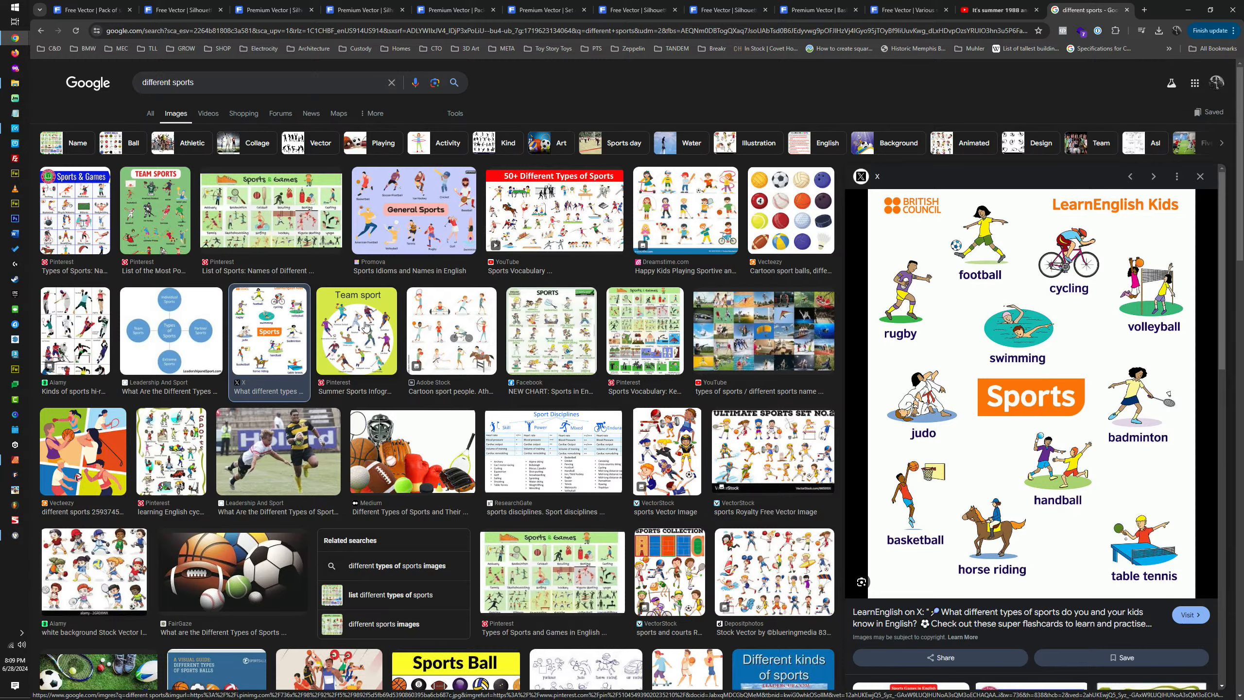
click(365, 327)
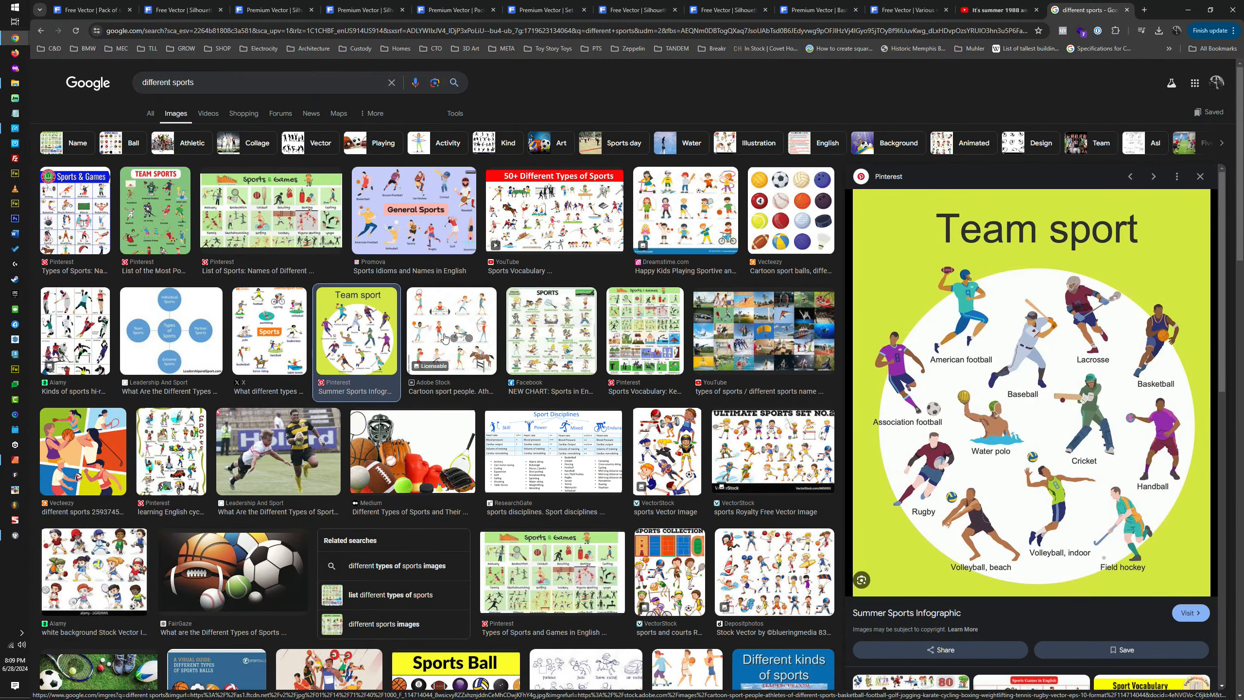
click(444, 338)
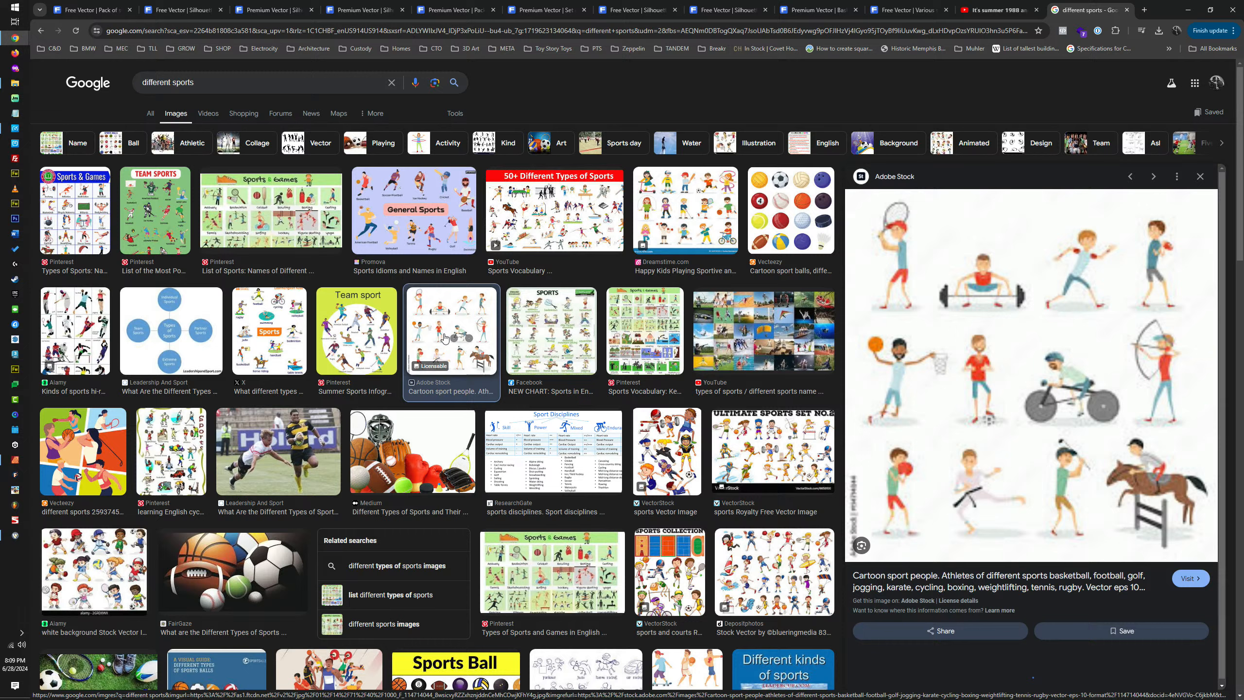
click(565, 332)
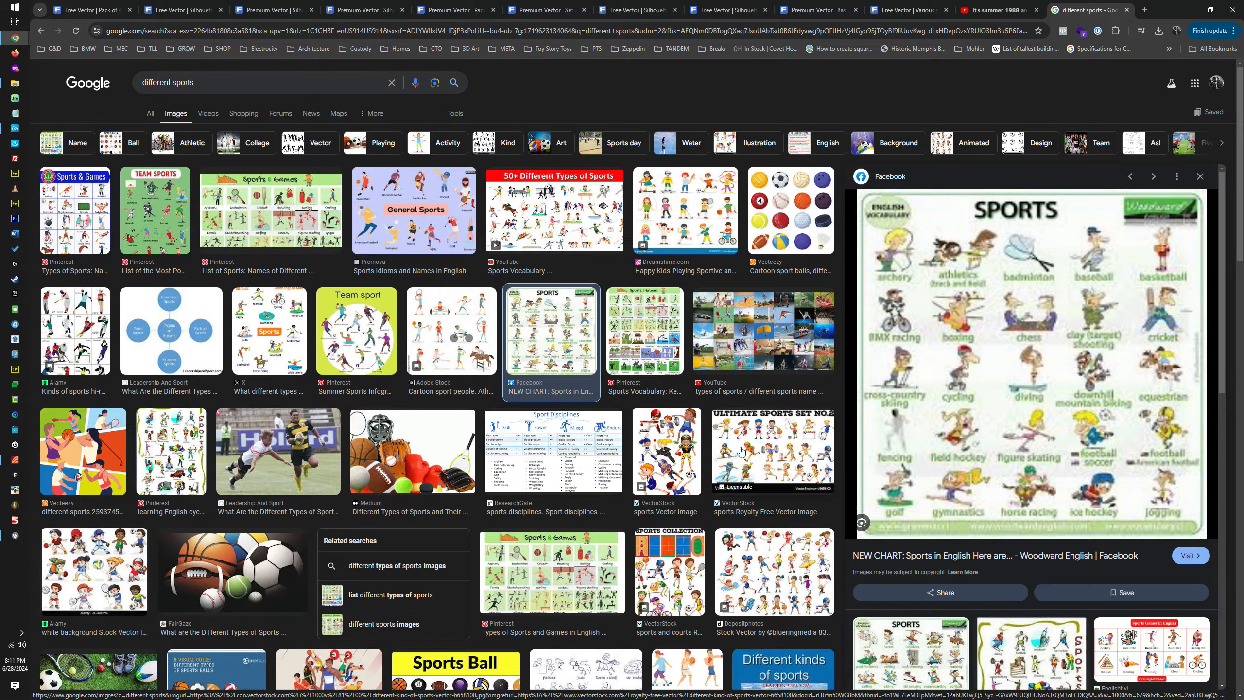
click(638, 323)
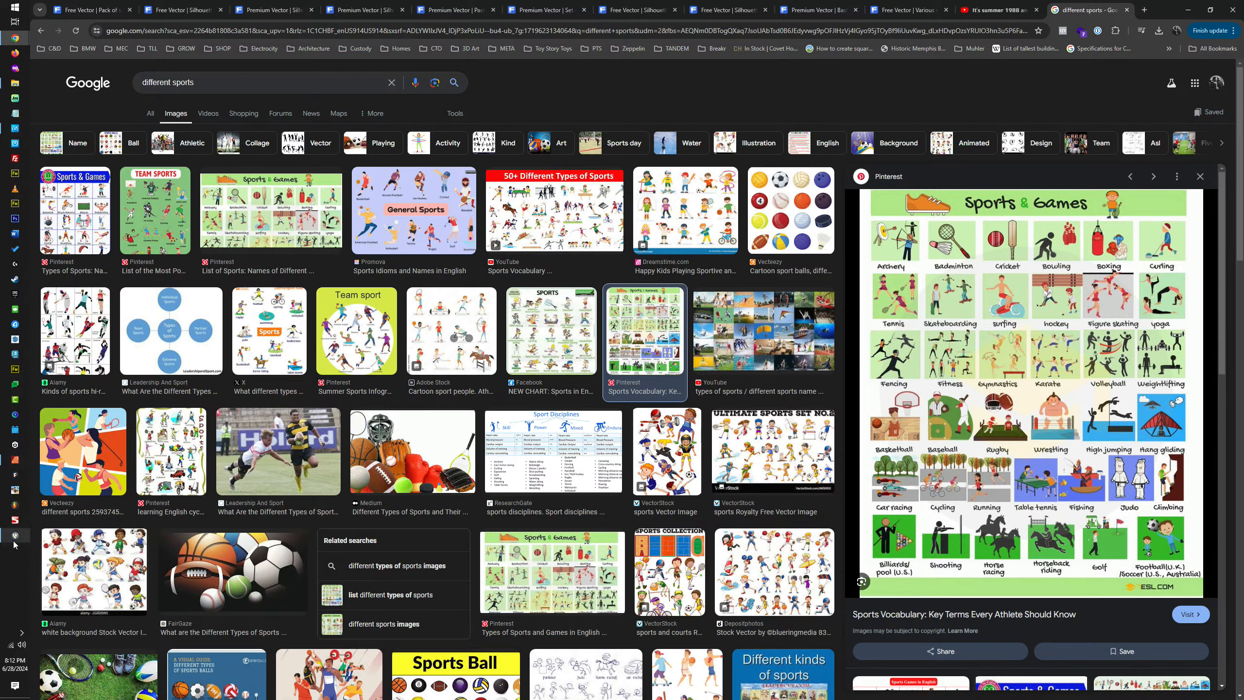
Switch to Affinity Designer and view the Metal Sign Template's basketball artboards
mouse_move(15, 542)
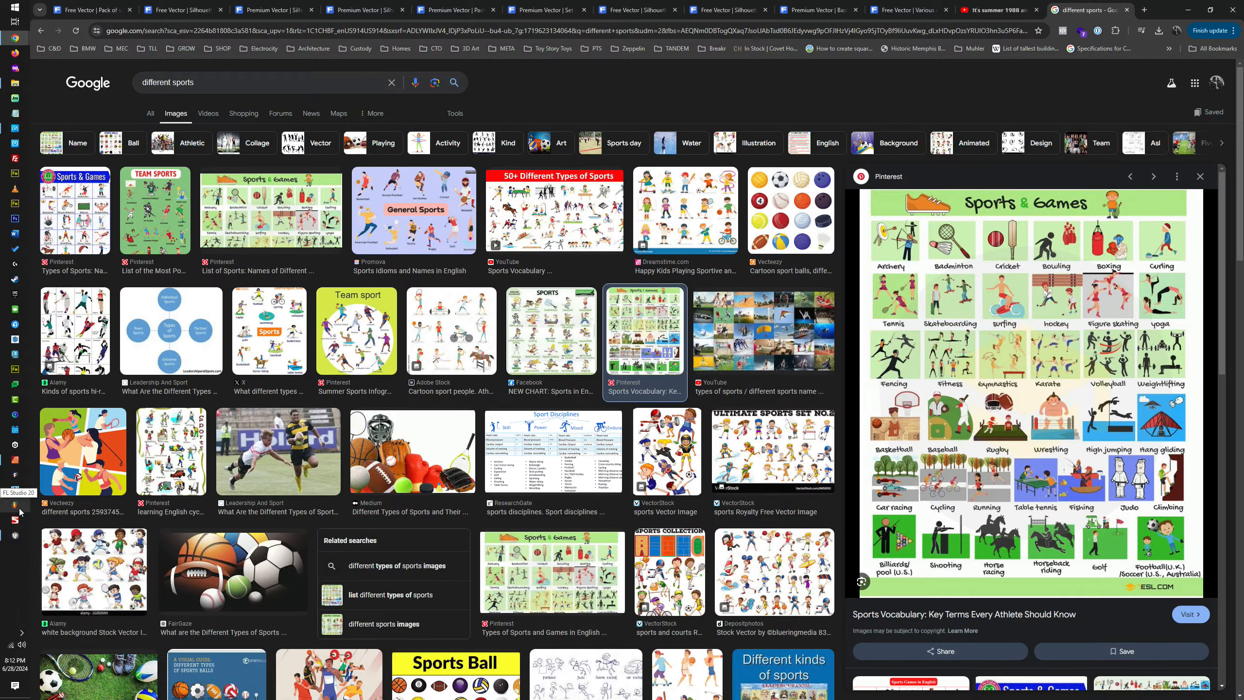
click(15, 460)
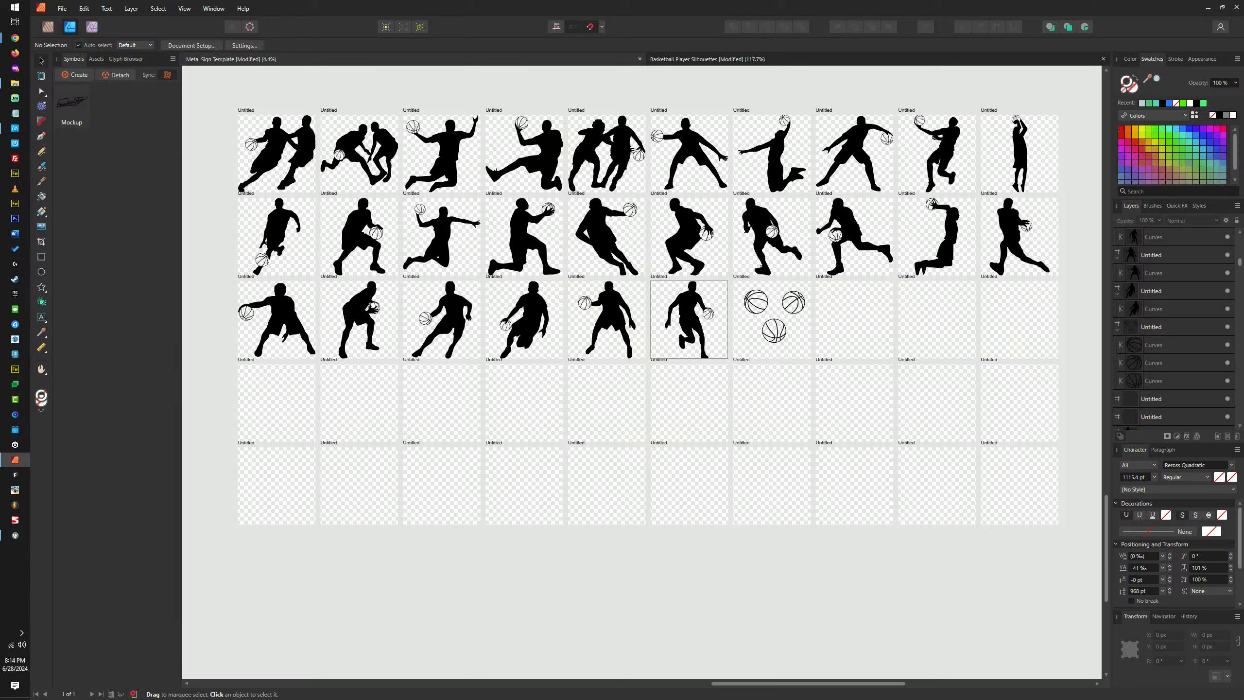
click(15, 535)
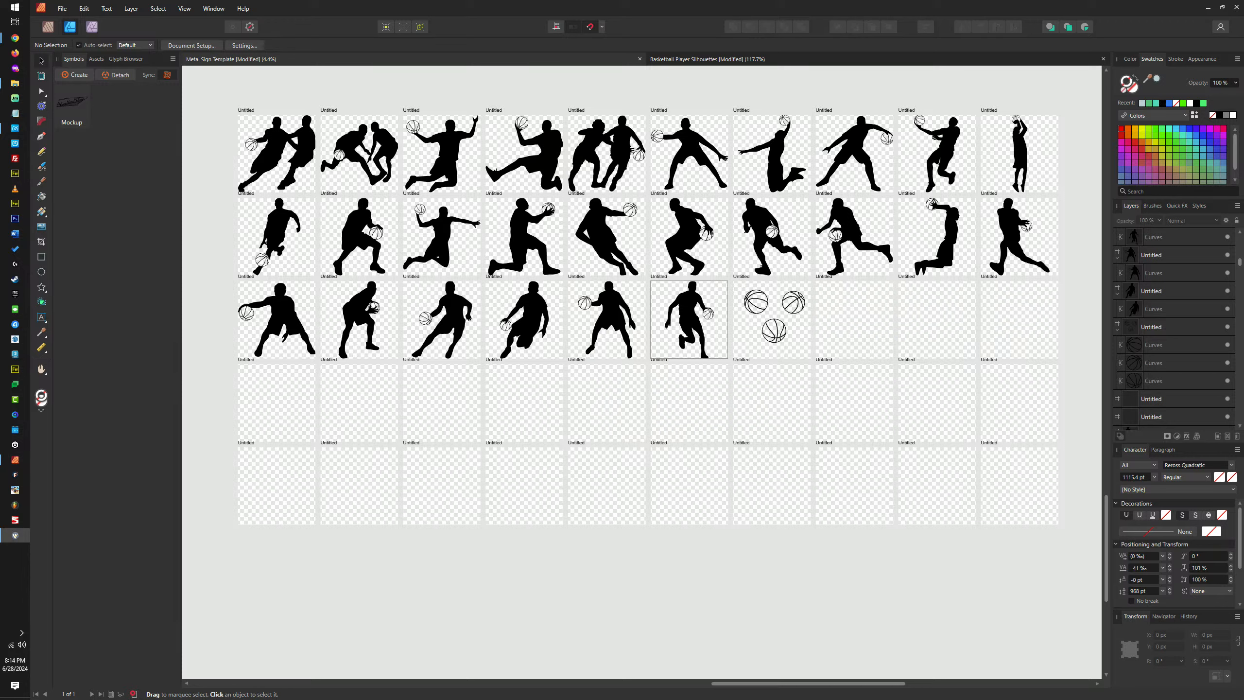